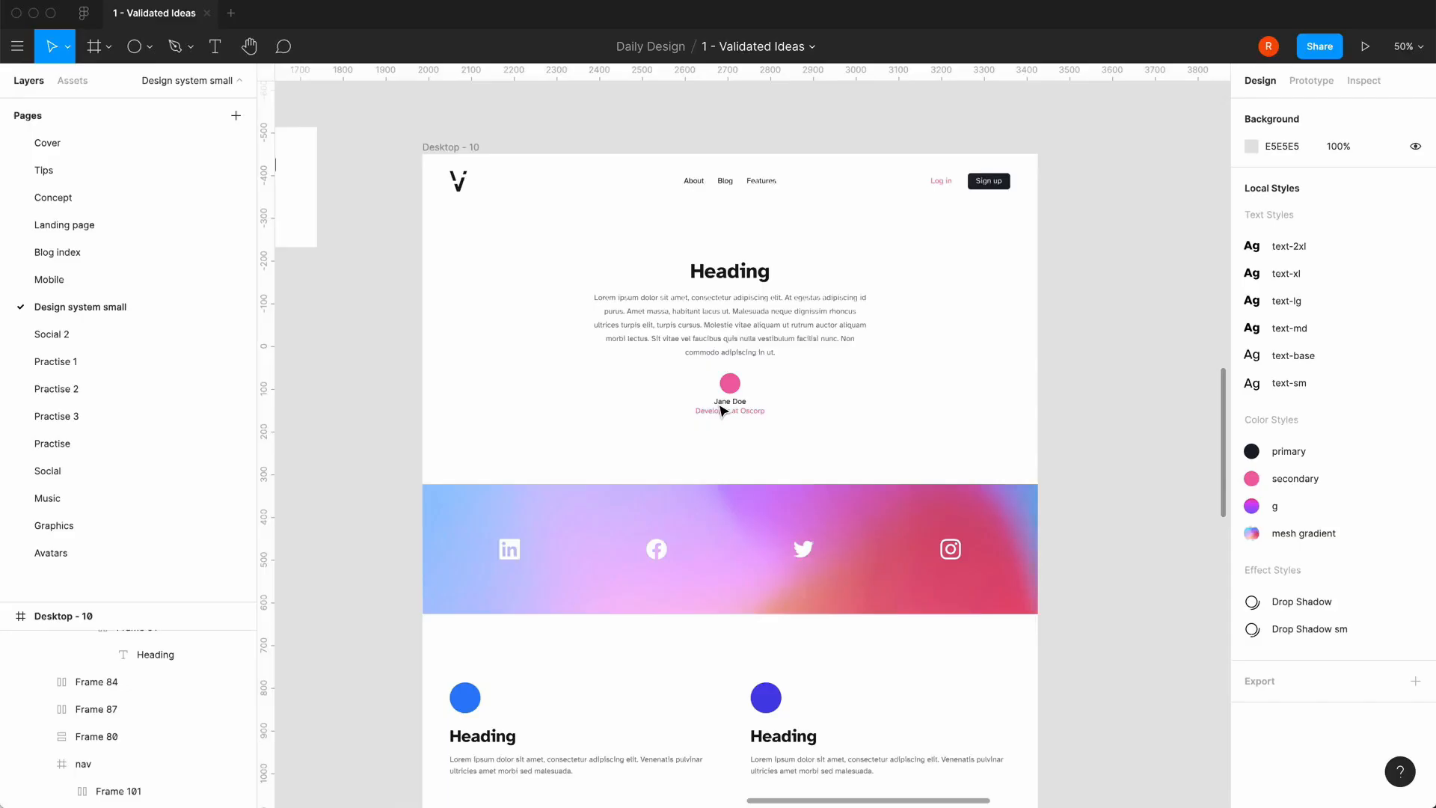
- Add a 1440×1024 Desktop preset frame beside the existing landing page frame and align their top edges
scroll(724, 407, down, 3)
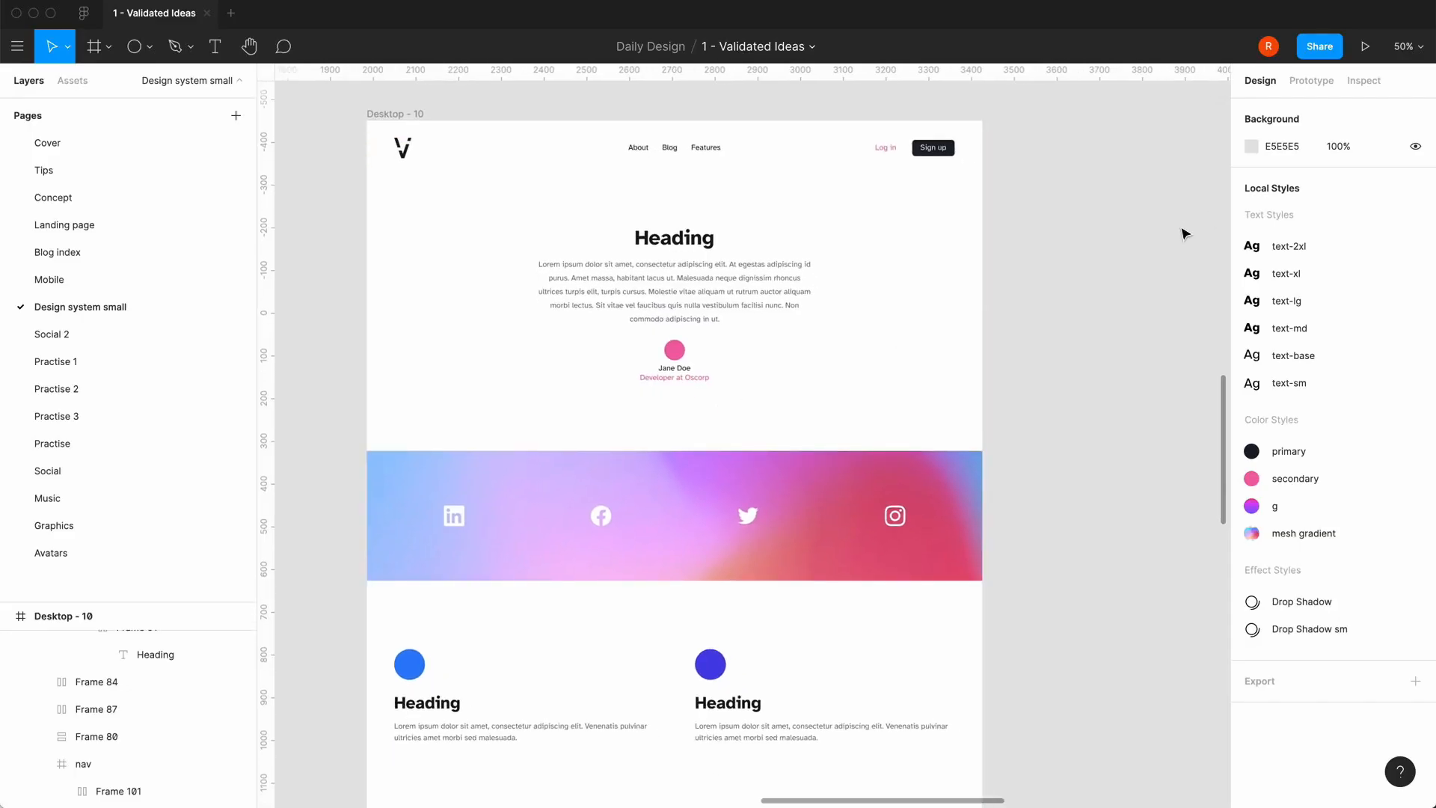
scroll(1066, 294, up, 2)
scroll(1066, 294, right, 2)
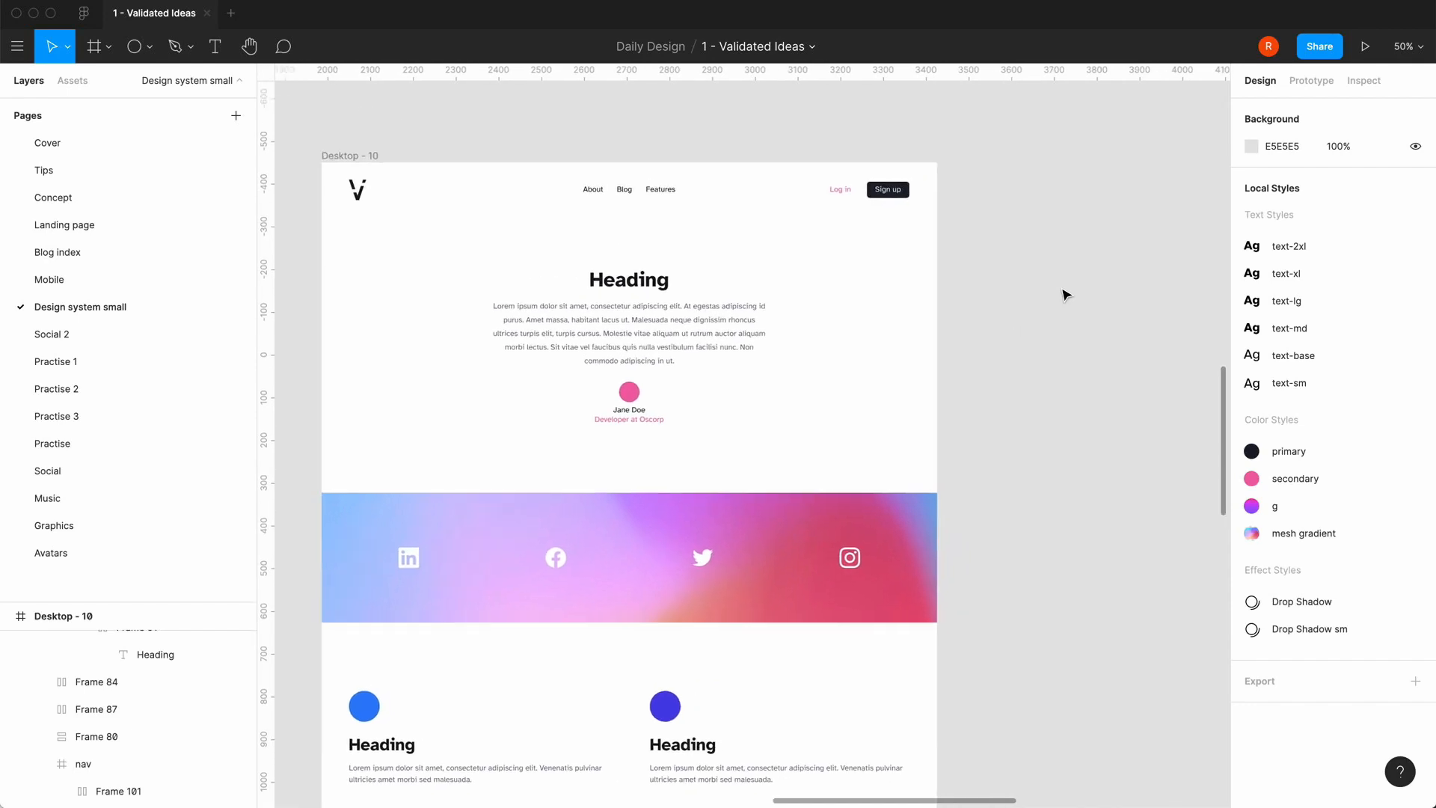
click(109, 47)
click(103, 88)
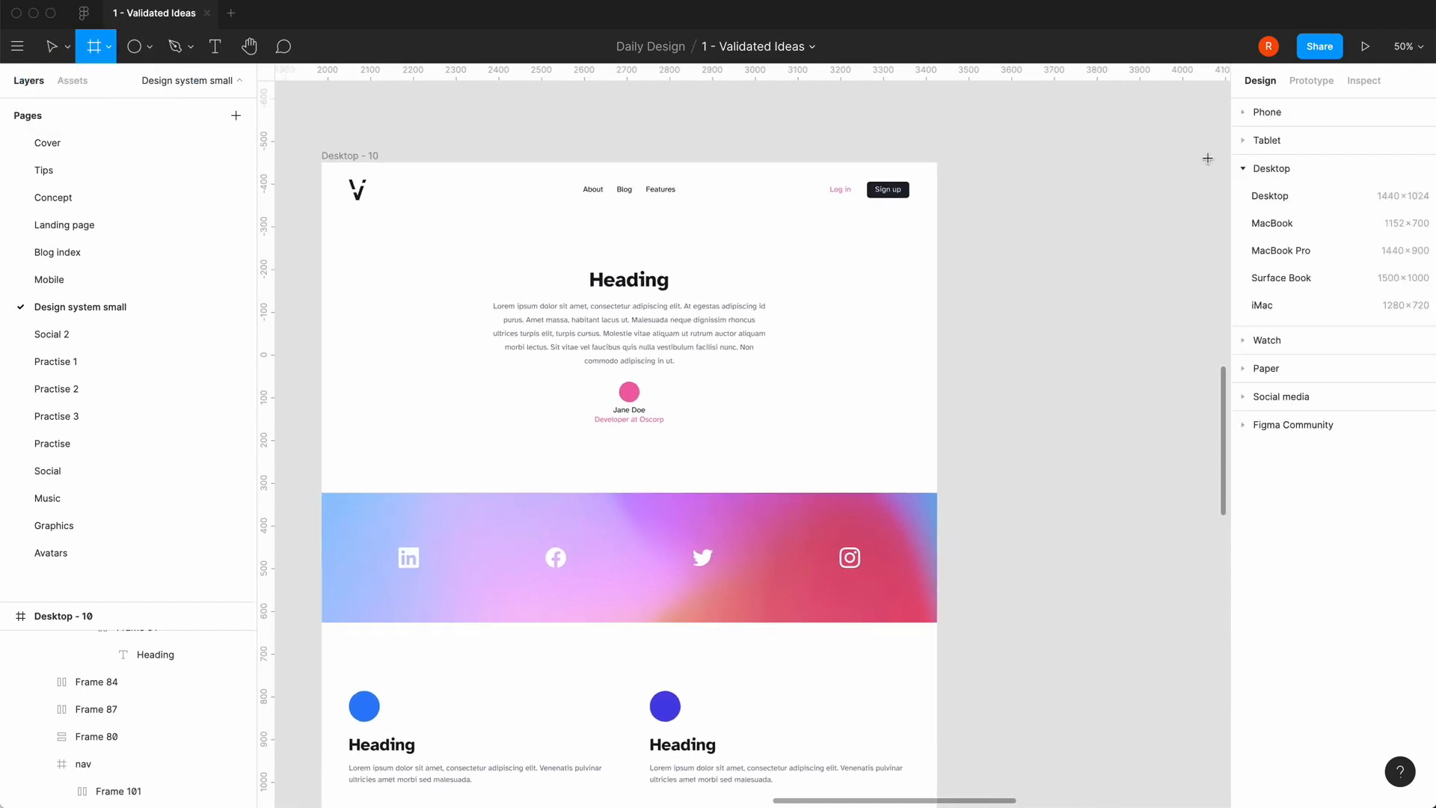
click(1287, 199)
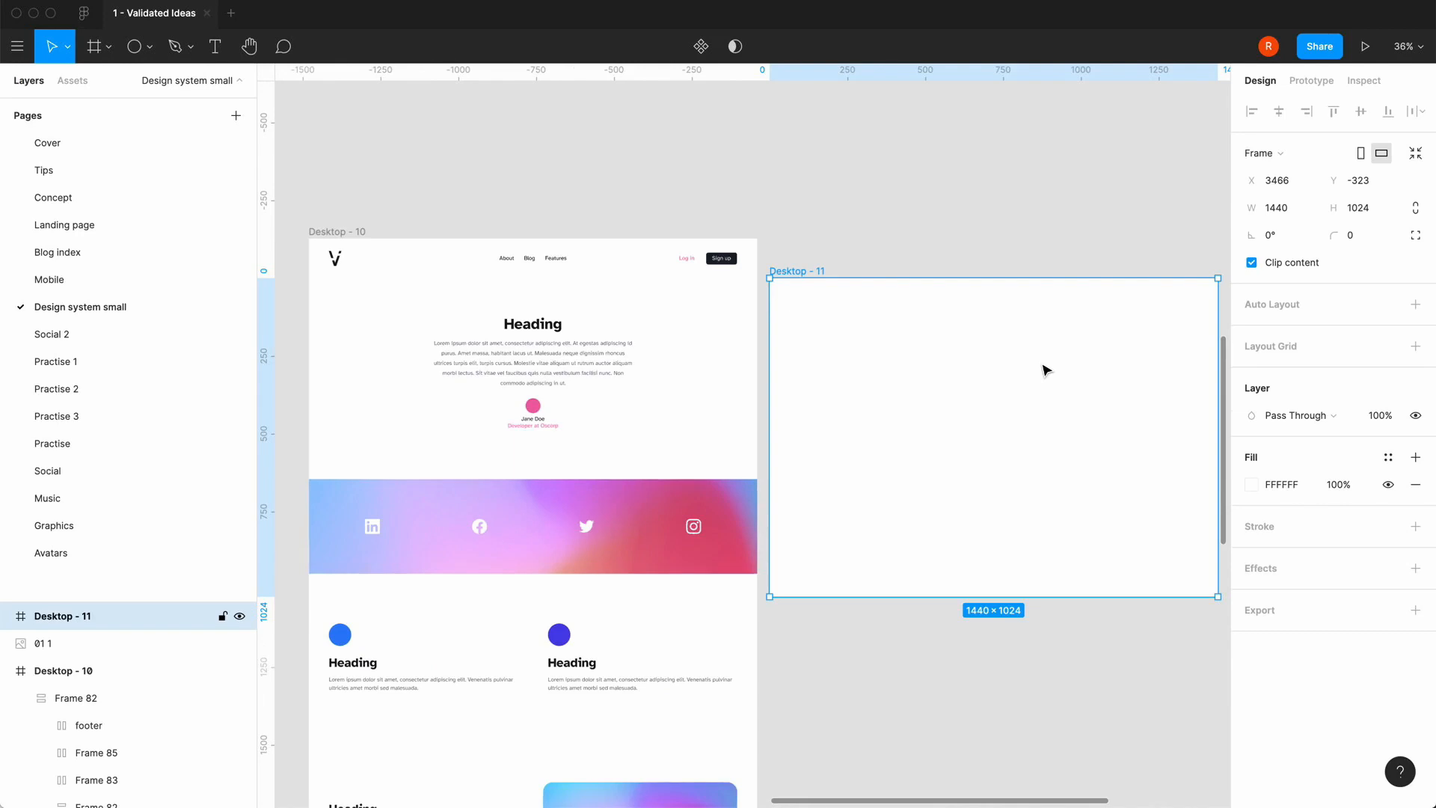
drag(1046, 370, 1046, 333)
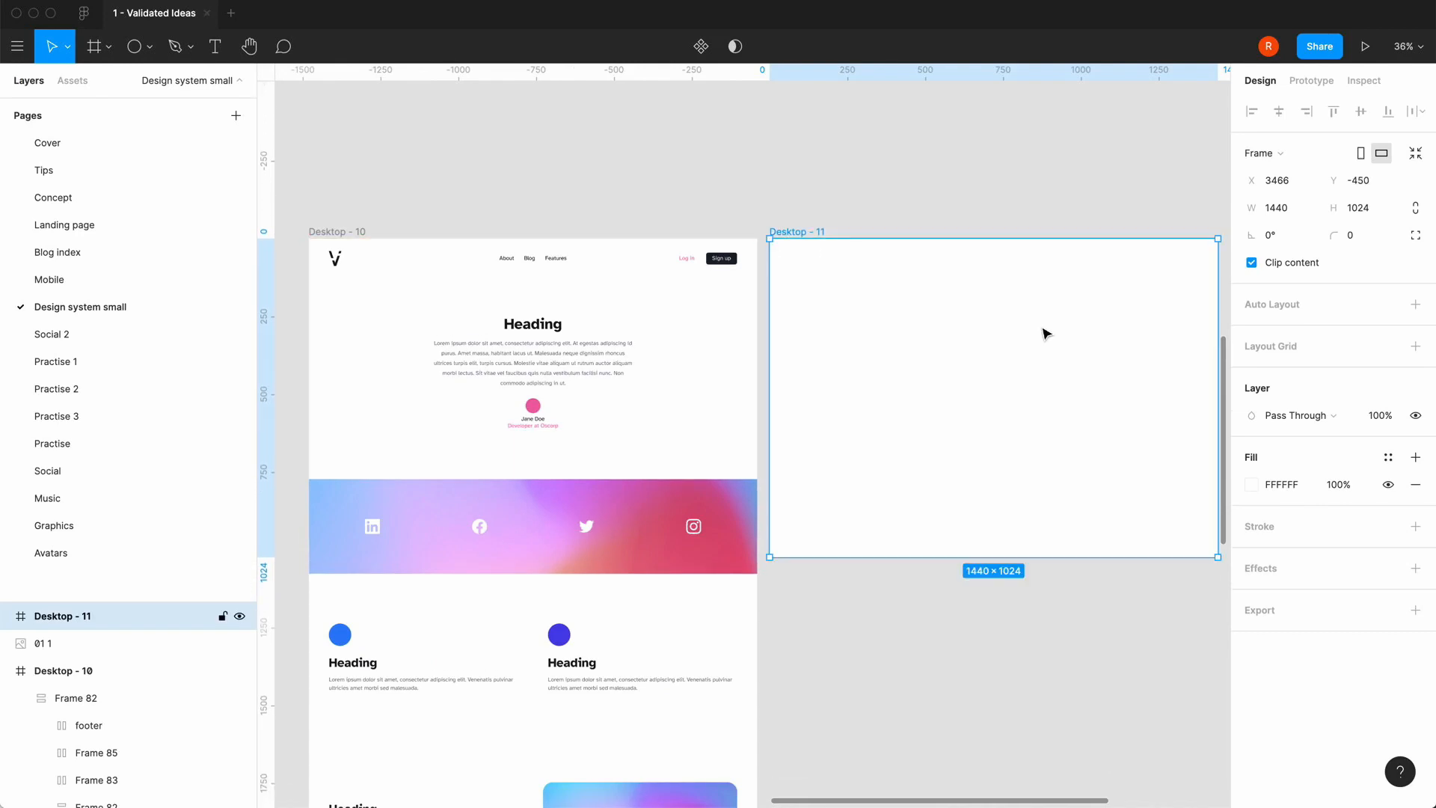
click(584, 168)
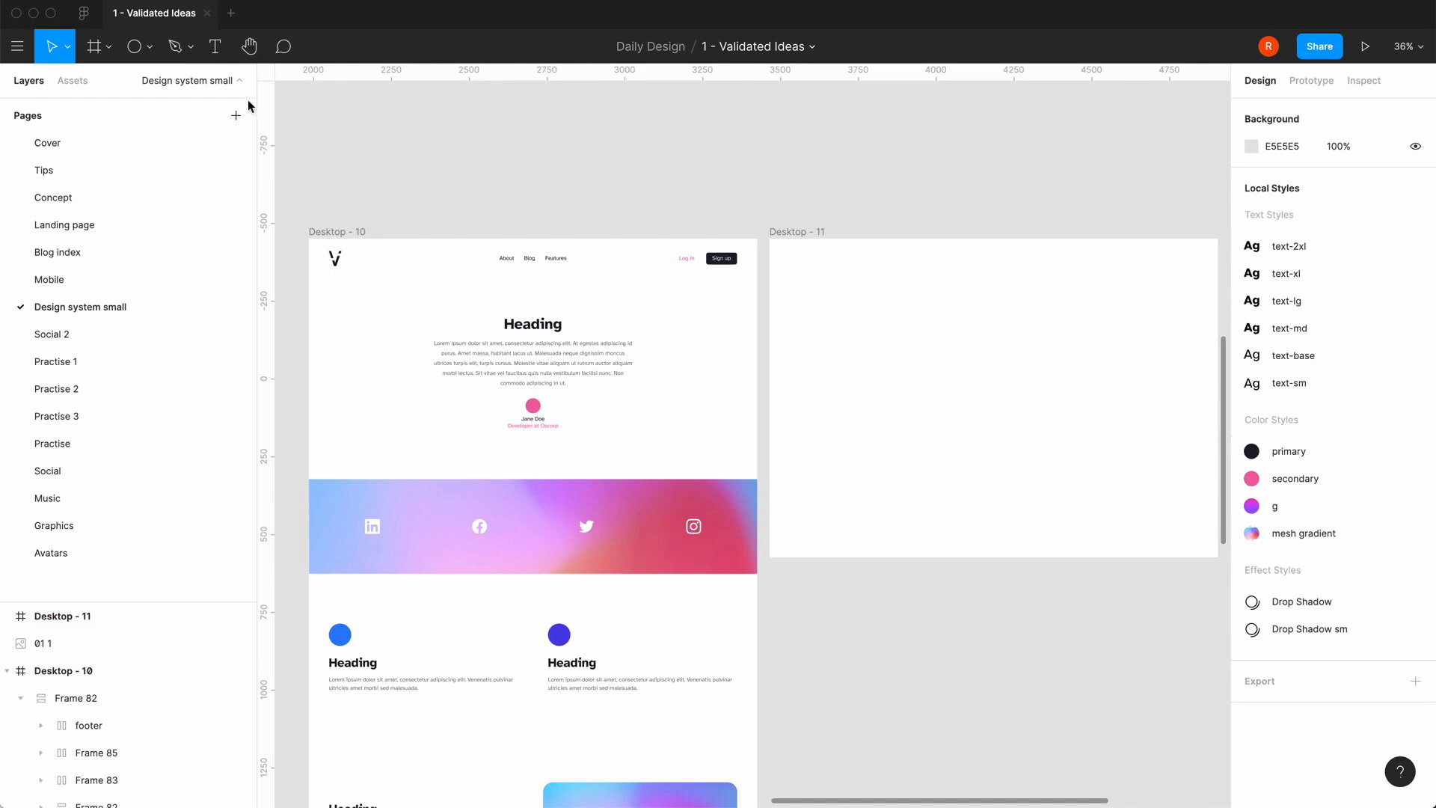
- Create a 1280×720 iMac preset frame and move it inside the new blank desktop frame
click(108, 47)
click(111, 82)
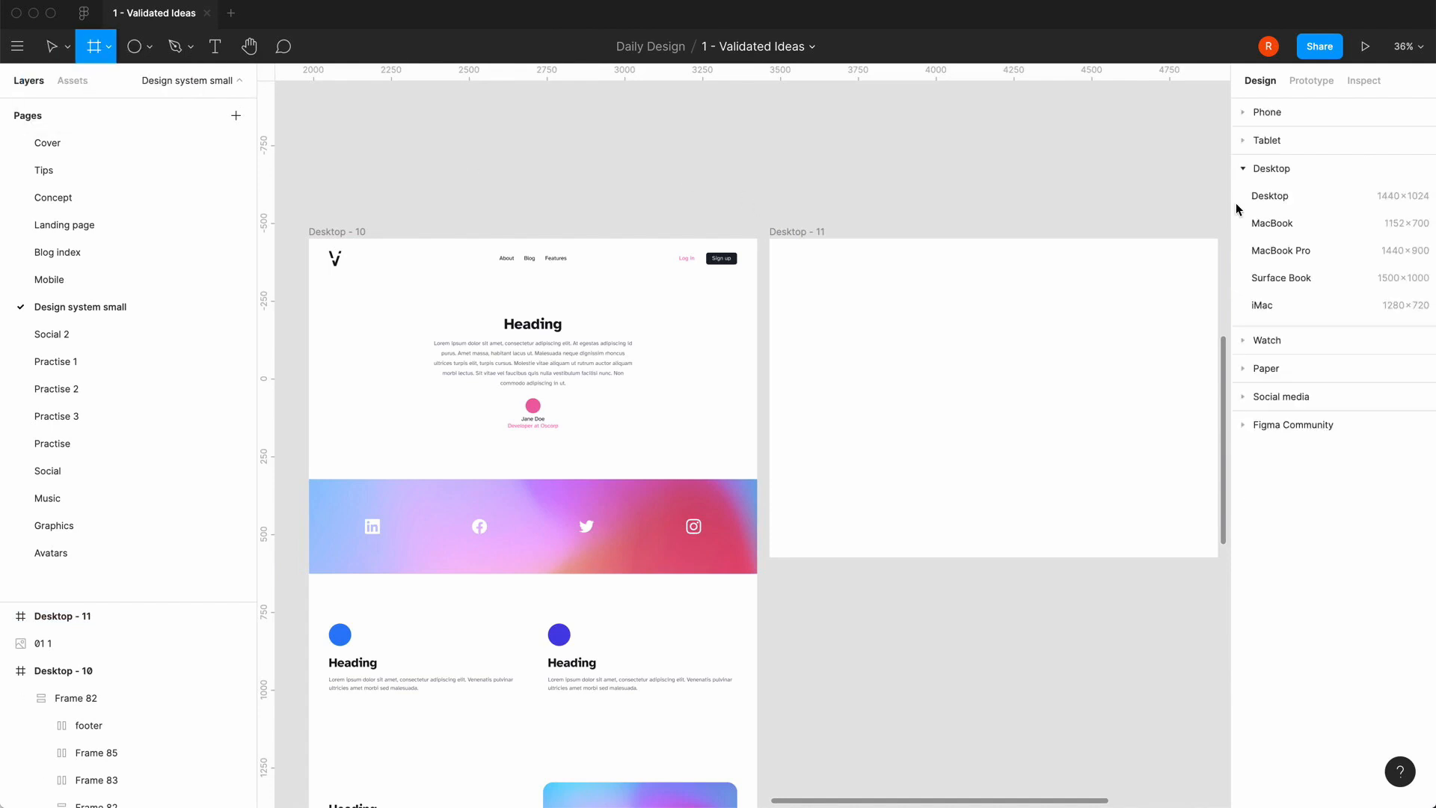
click(1297, 313)
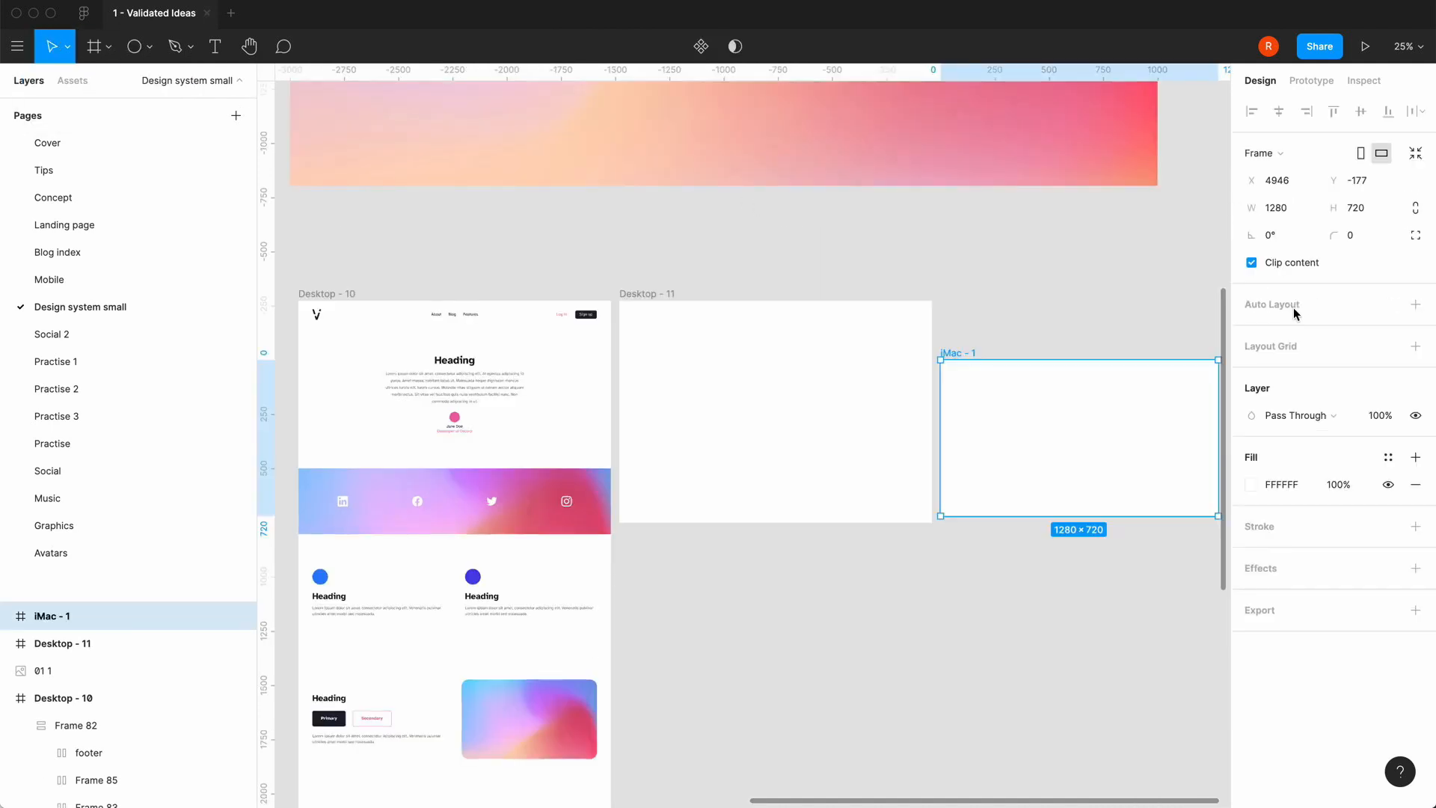
drag(1141, 391, 817, 385)
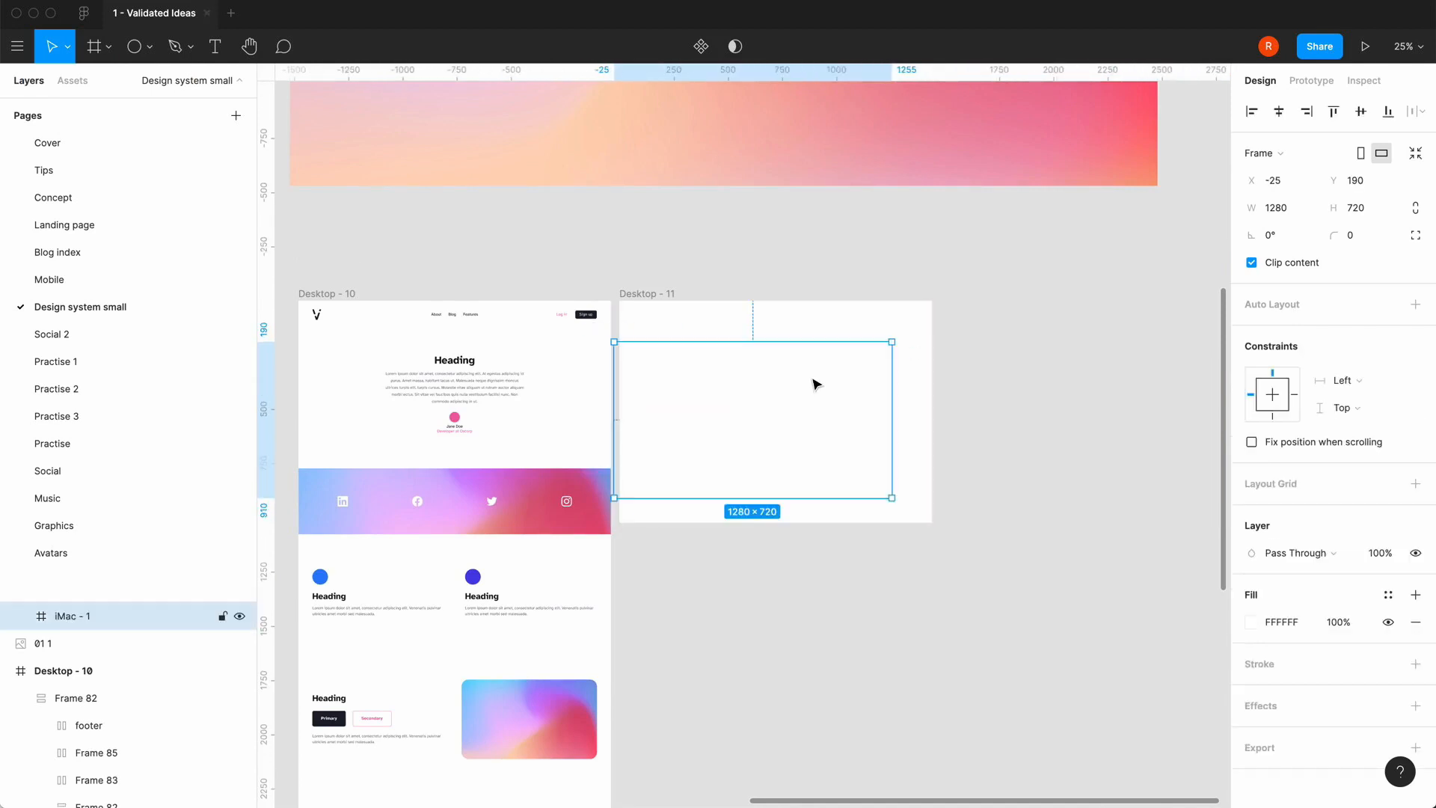
- Center the inner 1280×720 frame horizontally within its parent and set its Y position to 100
click(1279, 110)
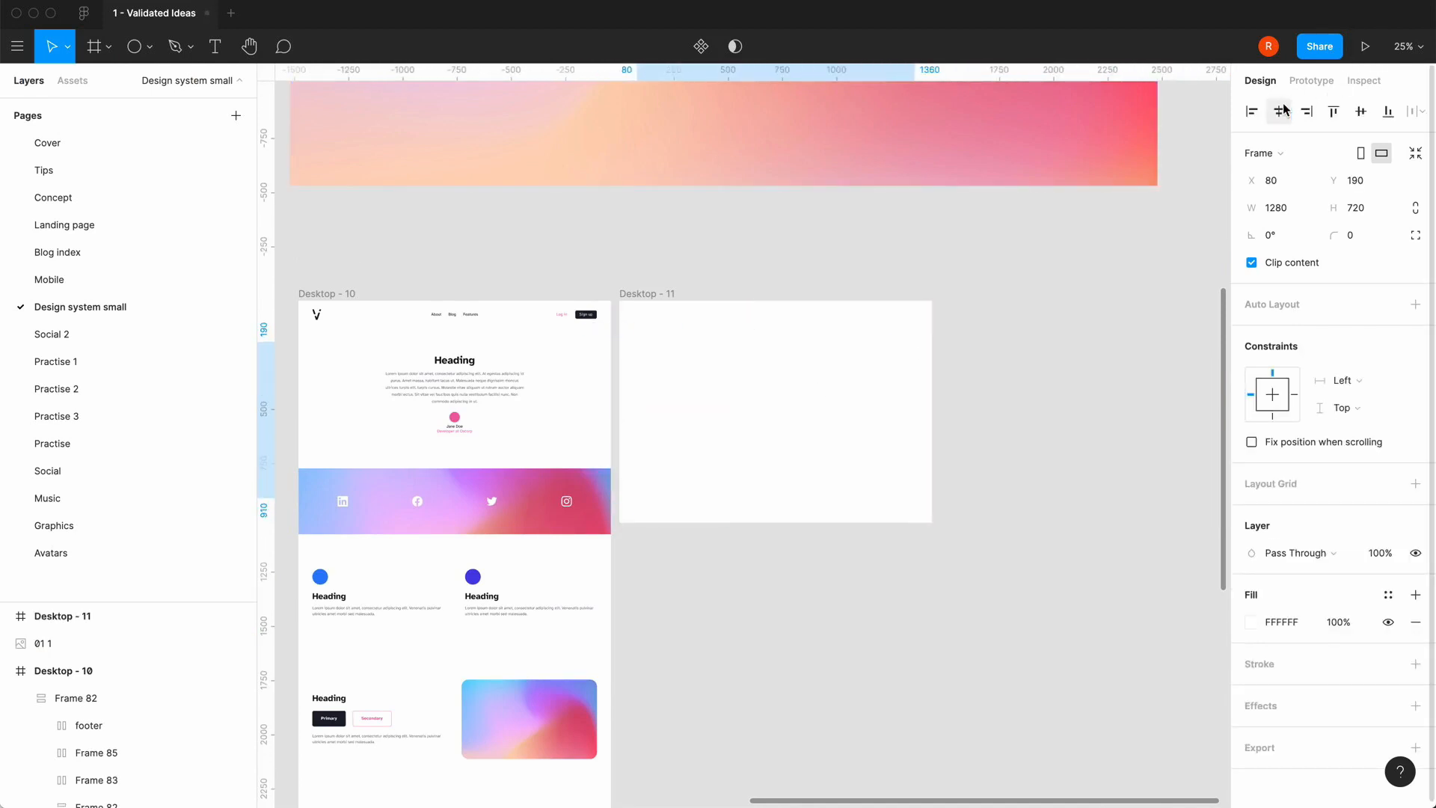
click(1361, 181)
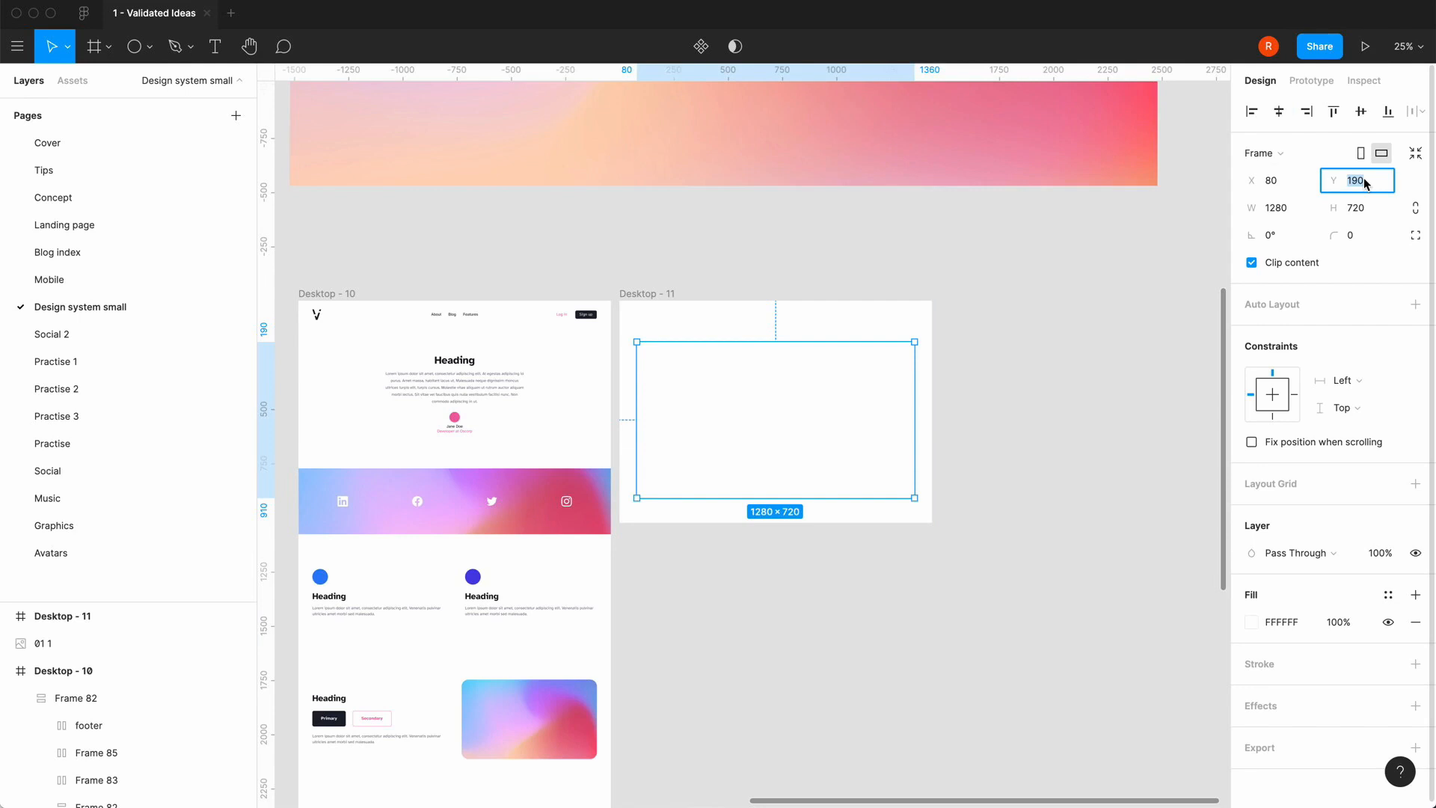
text(100)
key(Return)
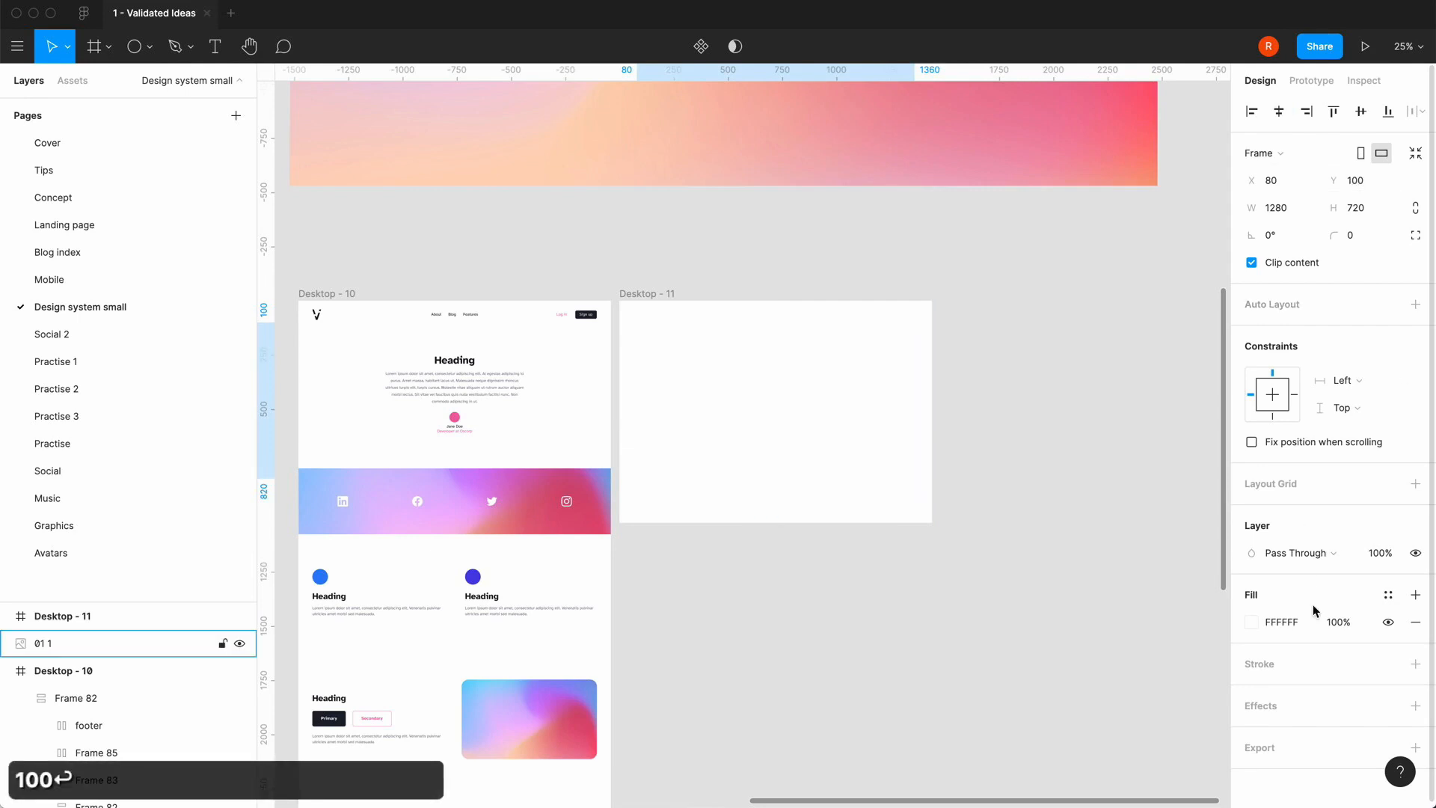
- Fill the inner frame with the light gray F4F4F5 from the TailwindCSS color library
click(1251, 622)
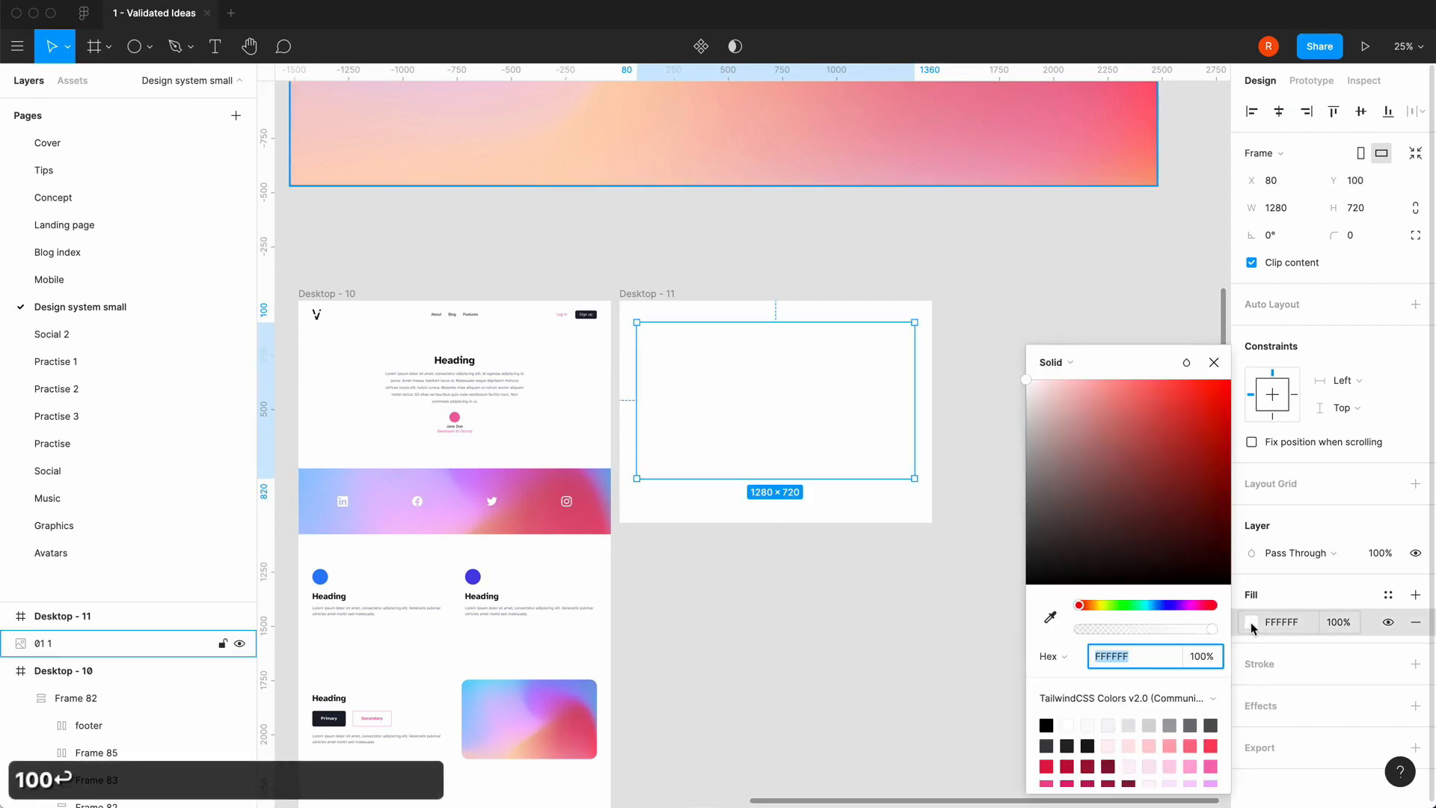
click(1107, 724)
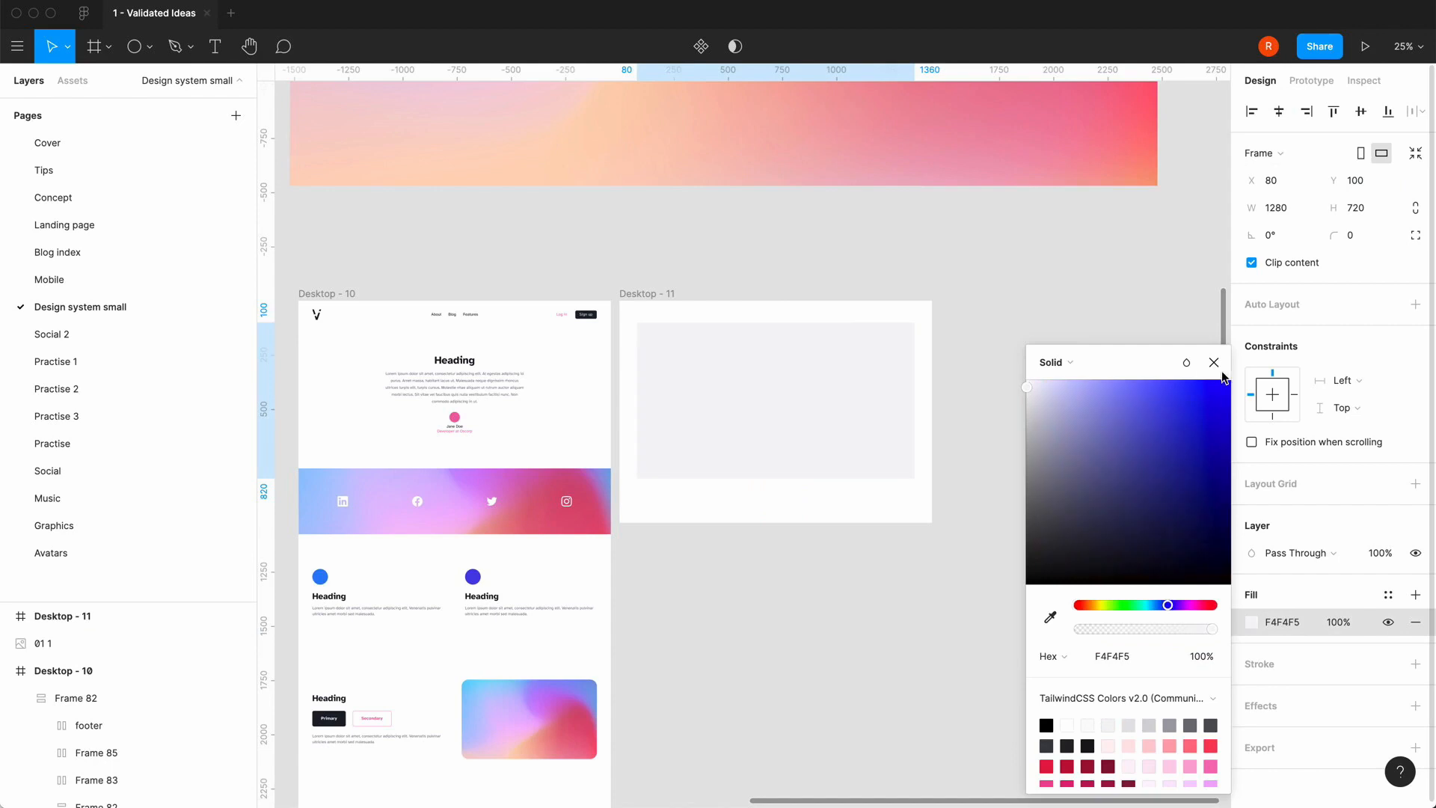
click(1214, 362)
click(810, 620)
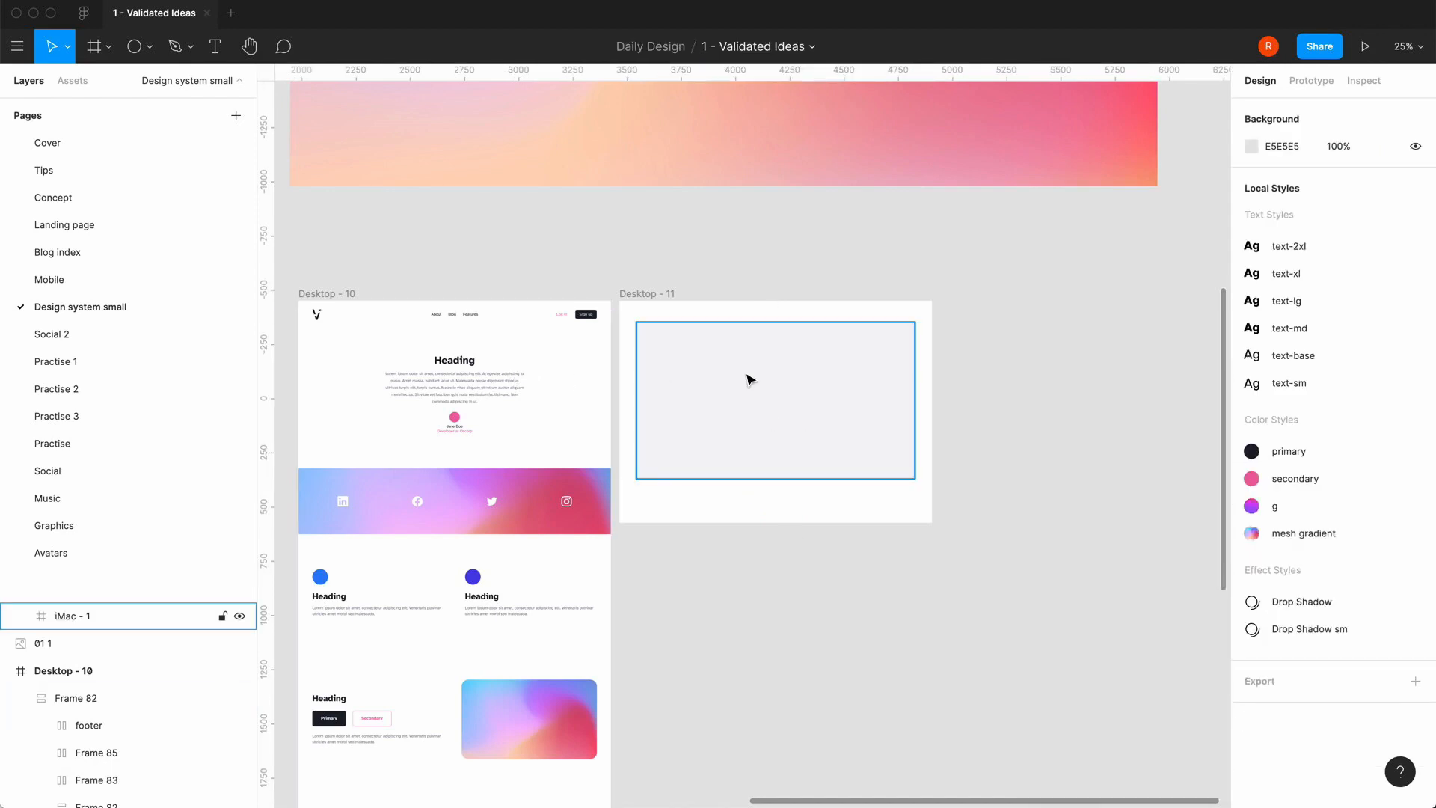
- Add a text layer reading "Heading" in the upper part of the gray frame
key(plus)
click(214, 48)
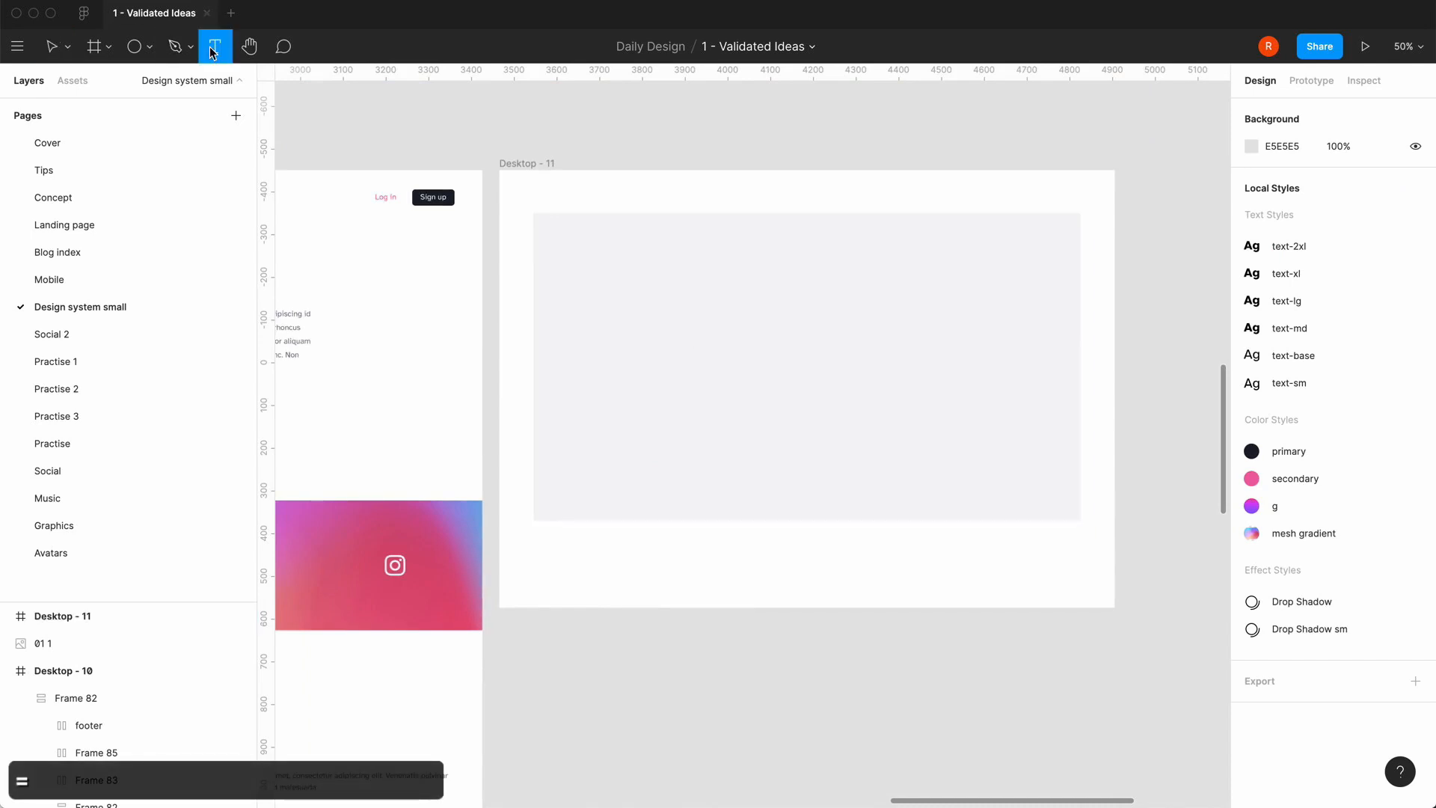
click(690, 323)
text(Hea)
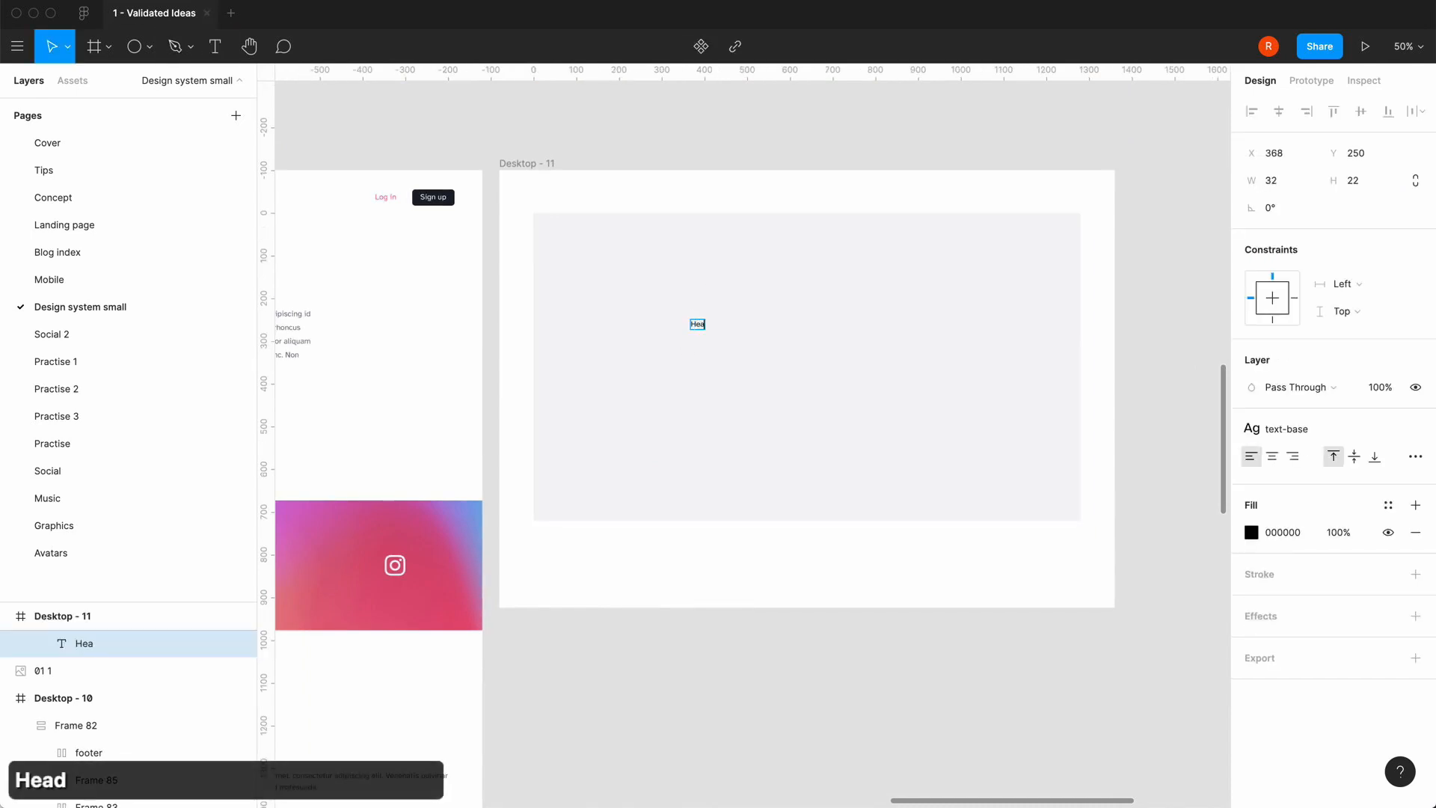
text(ding)
key(Escape)
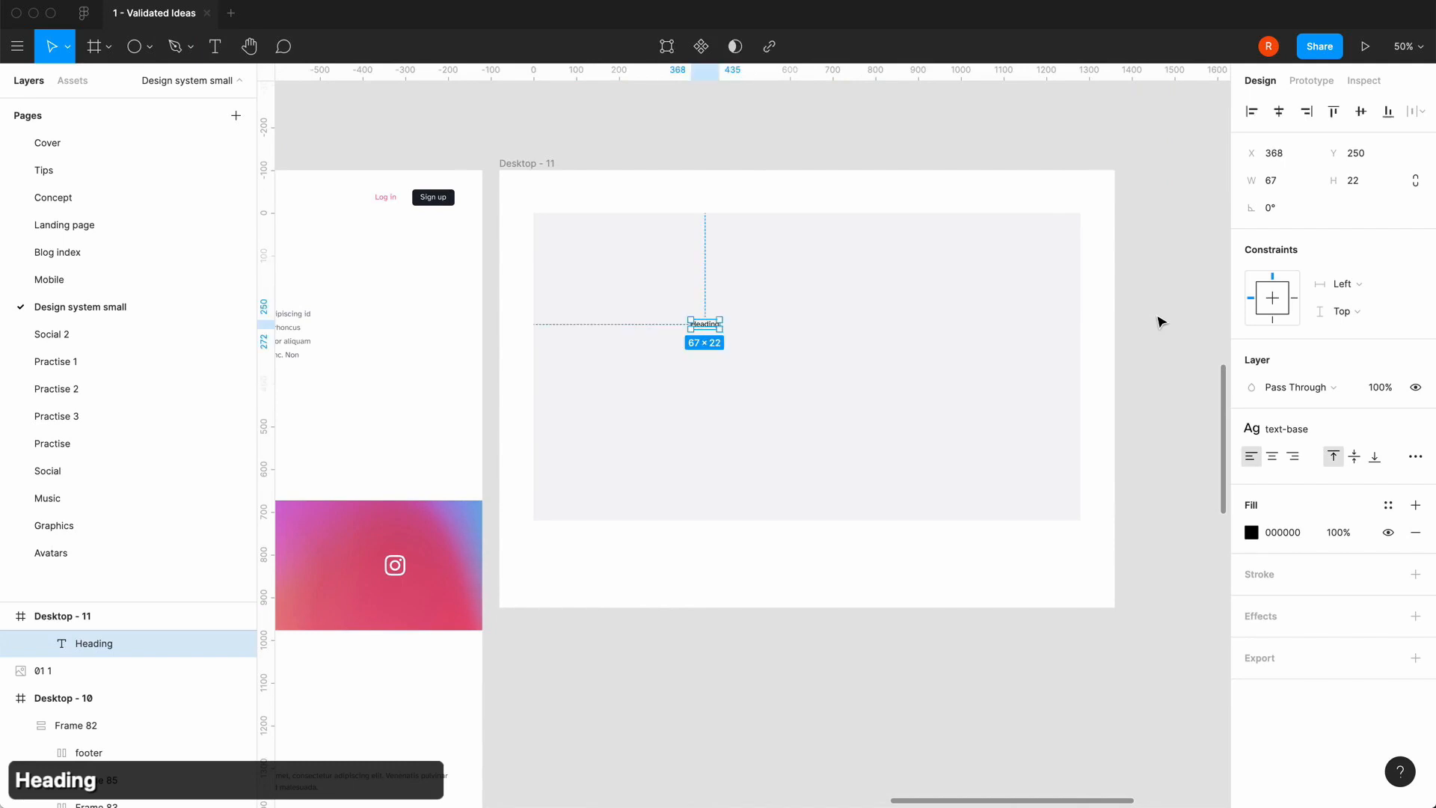
- Apply the text-2xl text style to the new heading in the gray frame
click(1325, 429)
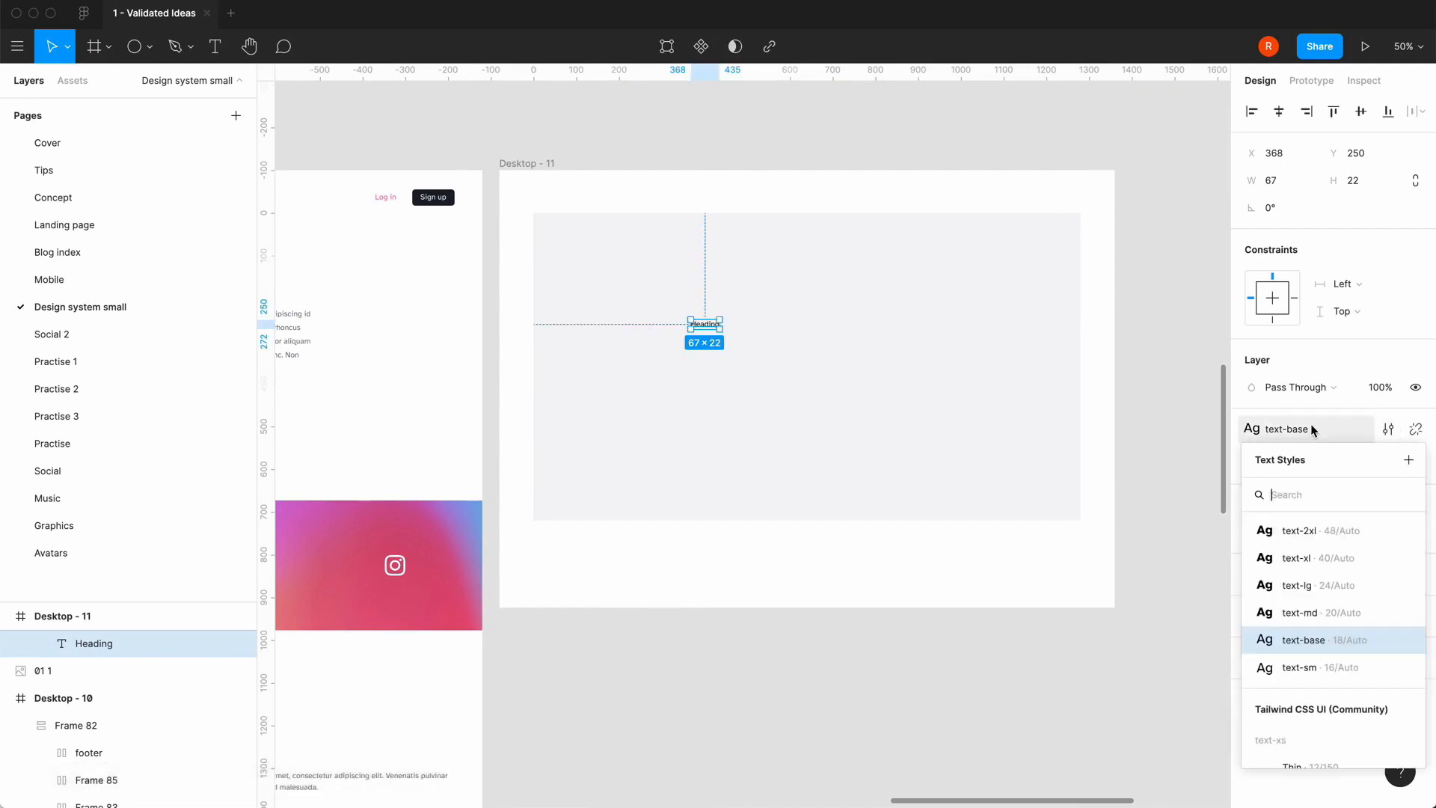
click(1267, 533)
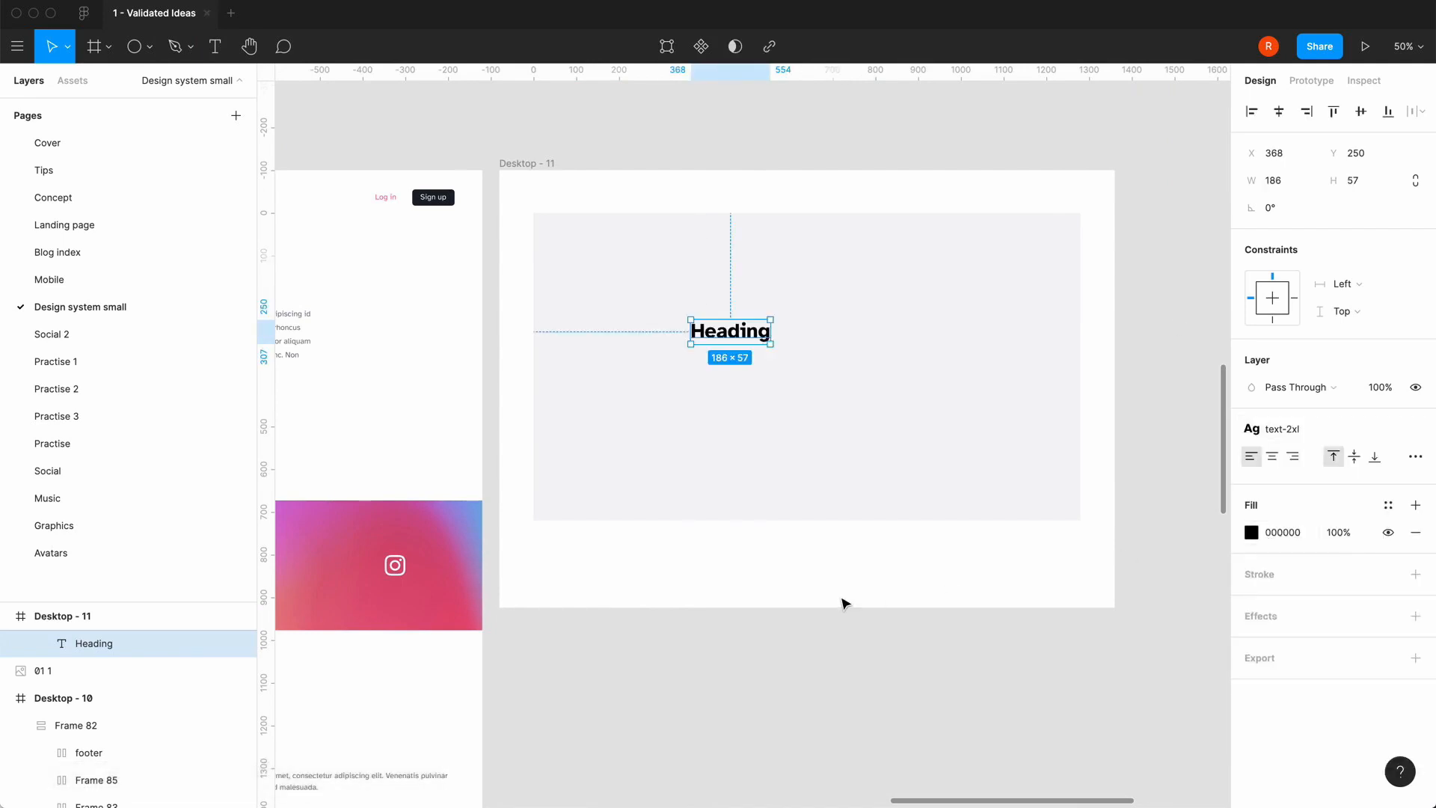
scroll(843, 600, left, 4)
click(781, 366)
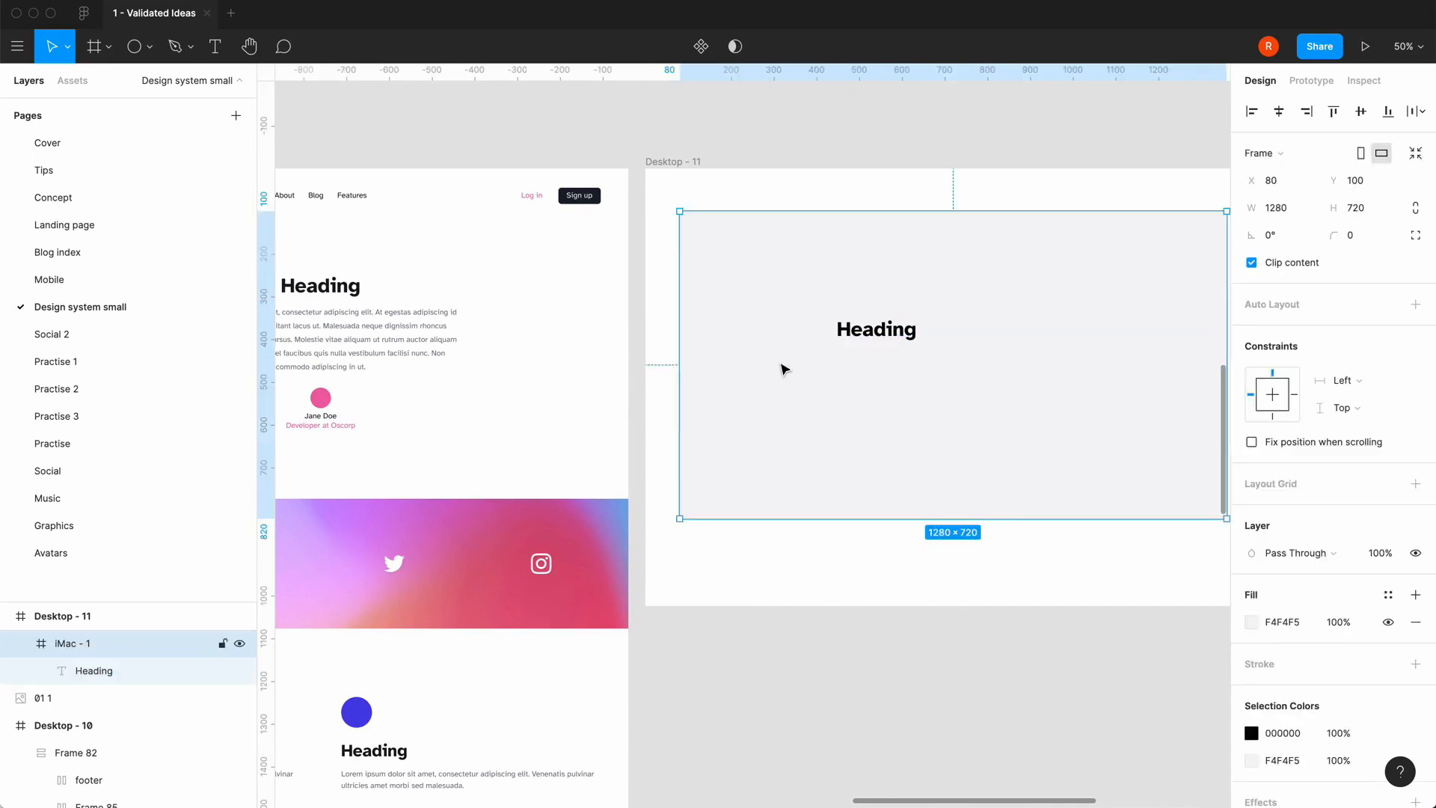
click(767, 189)
- Add a second text layer with the placeholder "asd" below the heading in the gray frame
click(215, 46)
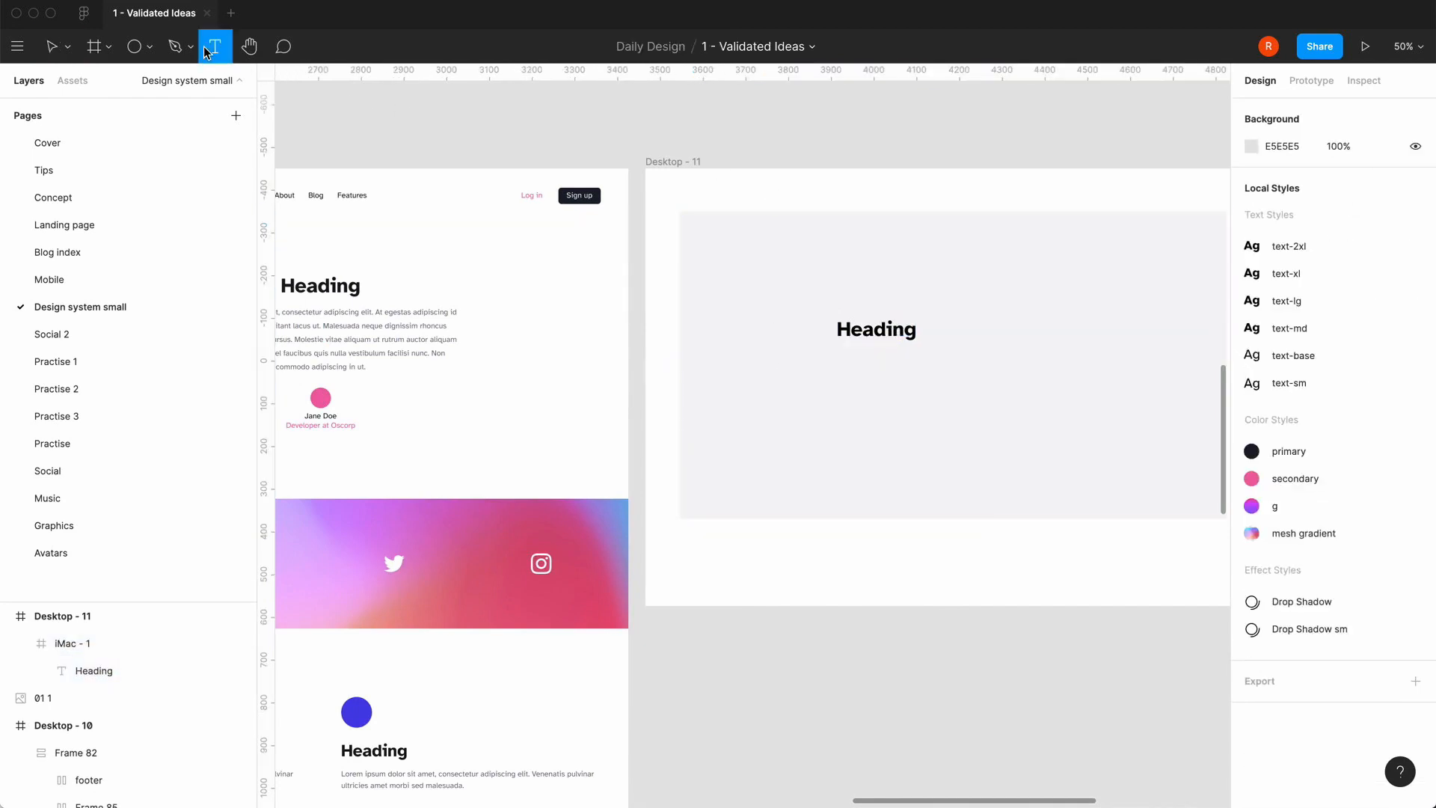
click(825, 379)
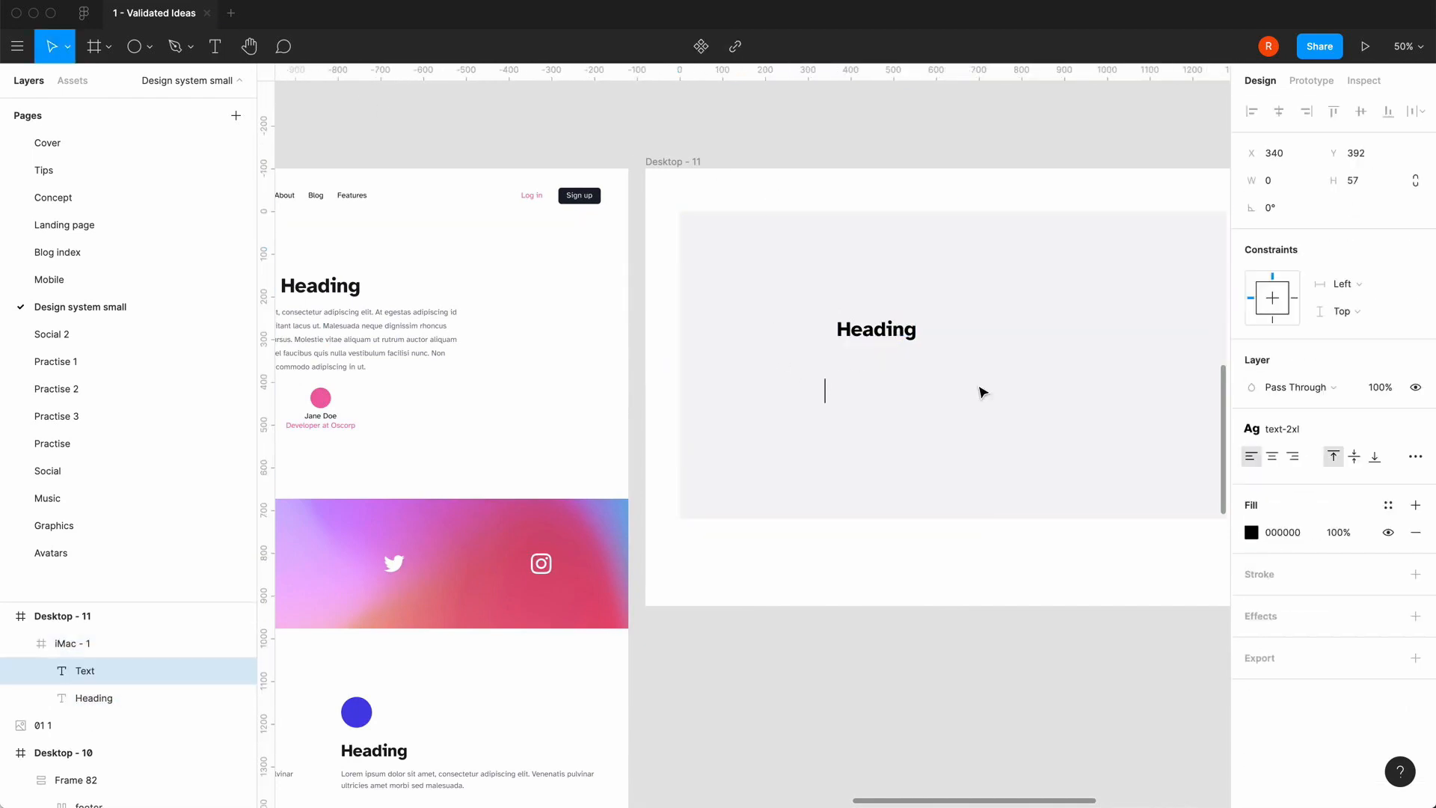
text(asd)
- Replace the placeholder text with one generated paragraph from the Lorem ipsum plugin, beginning with "Lorem ipsum..."
right_click(842, 388)
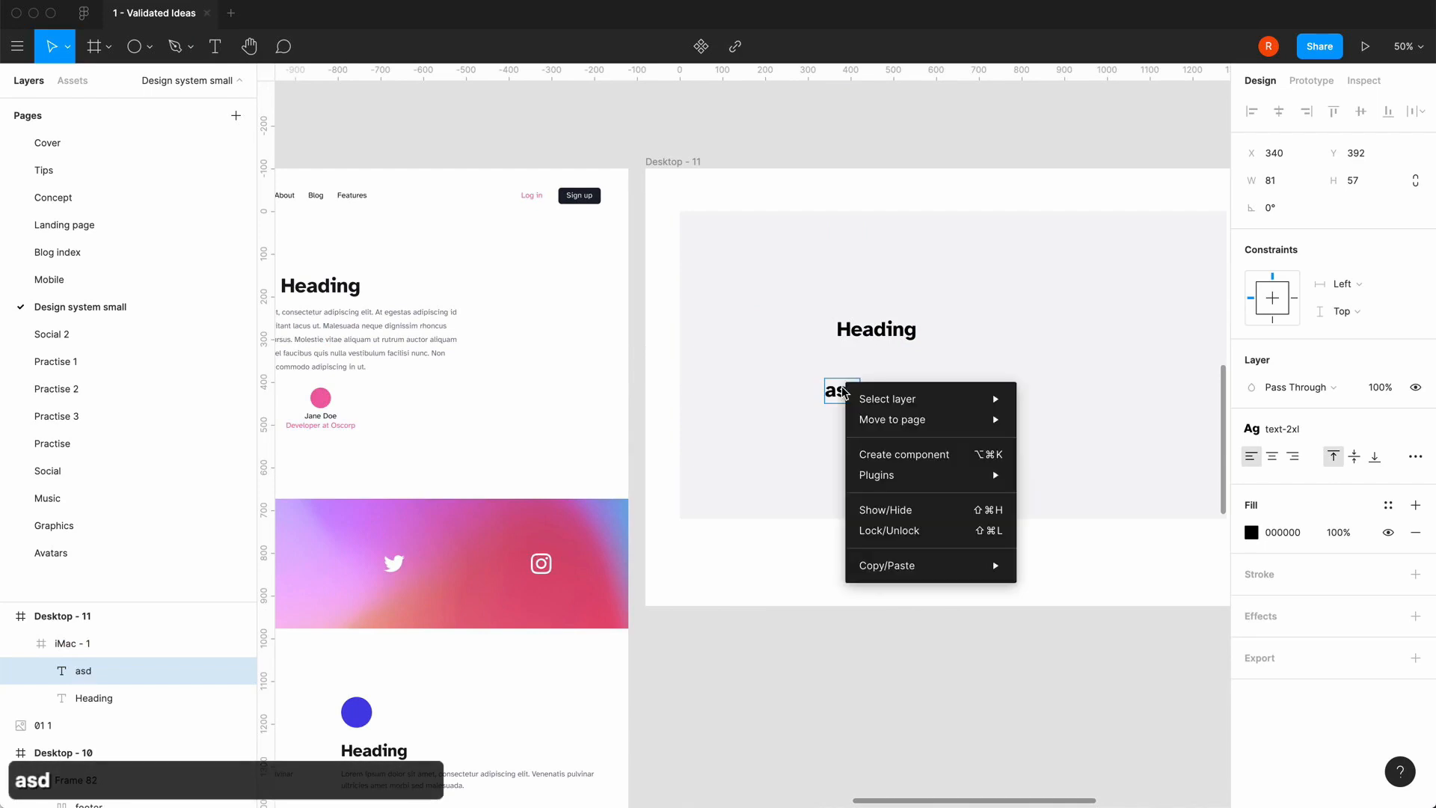
mouse_move(940, 483)
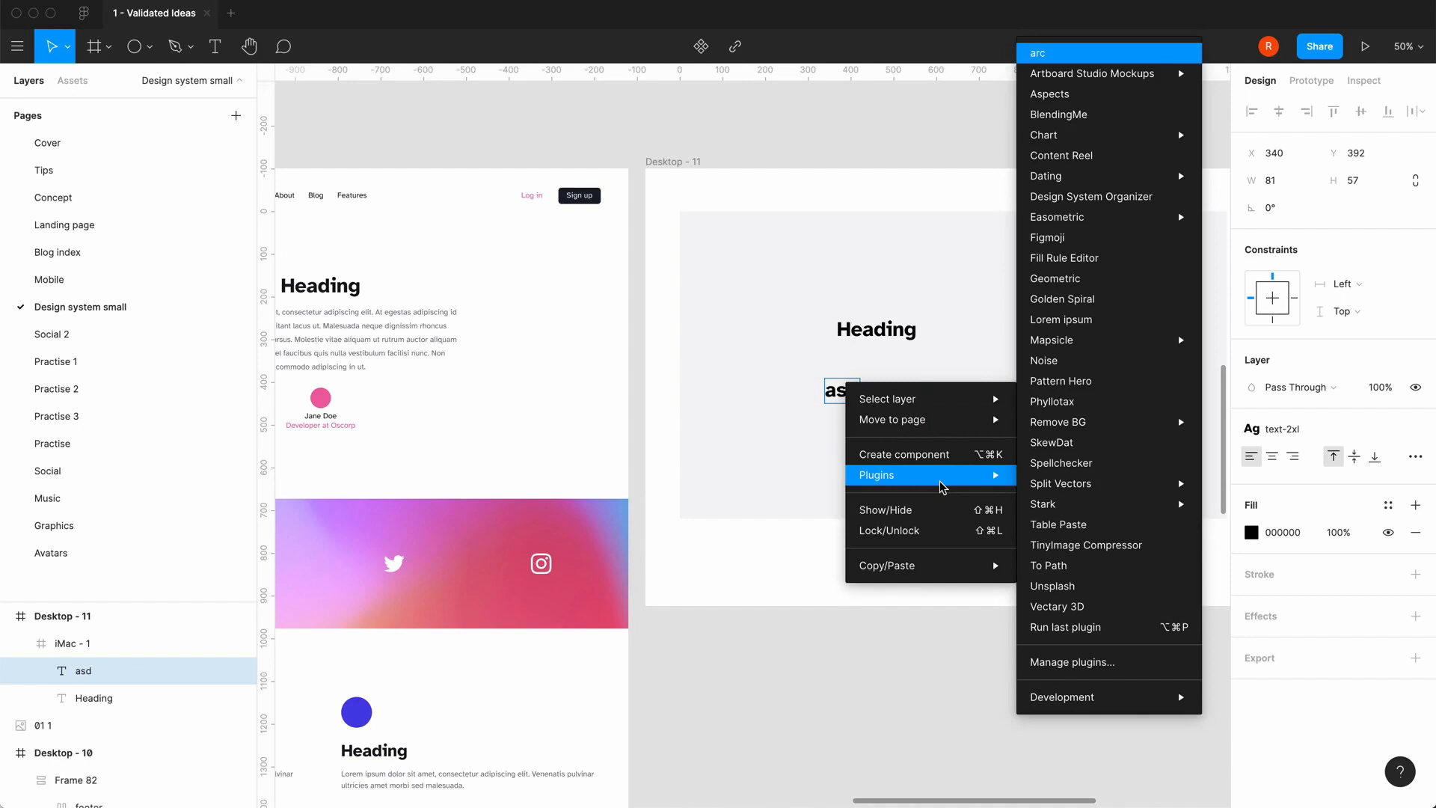
click(1090, 325)
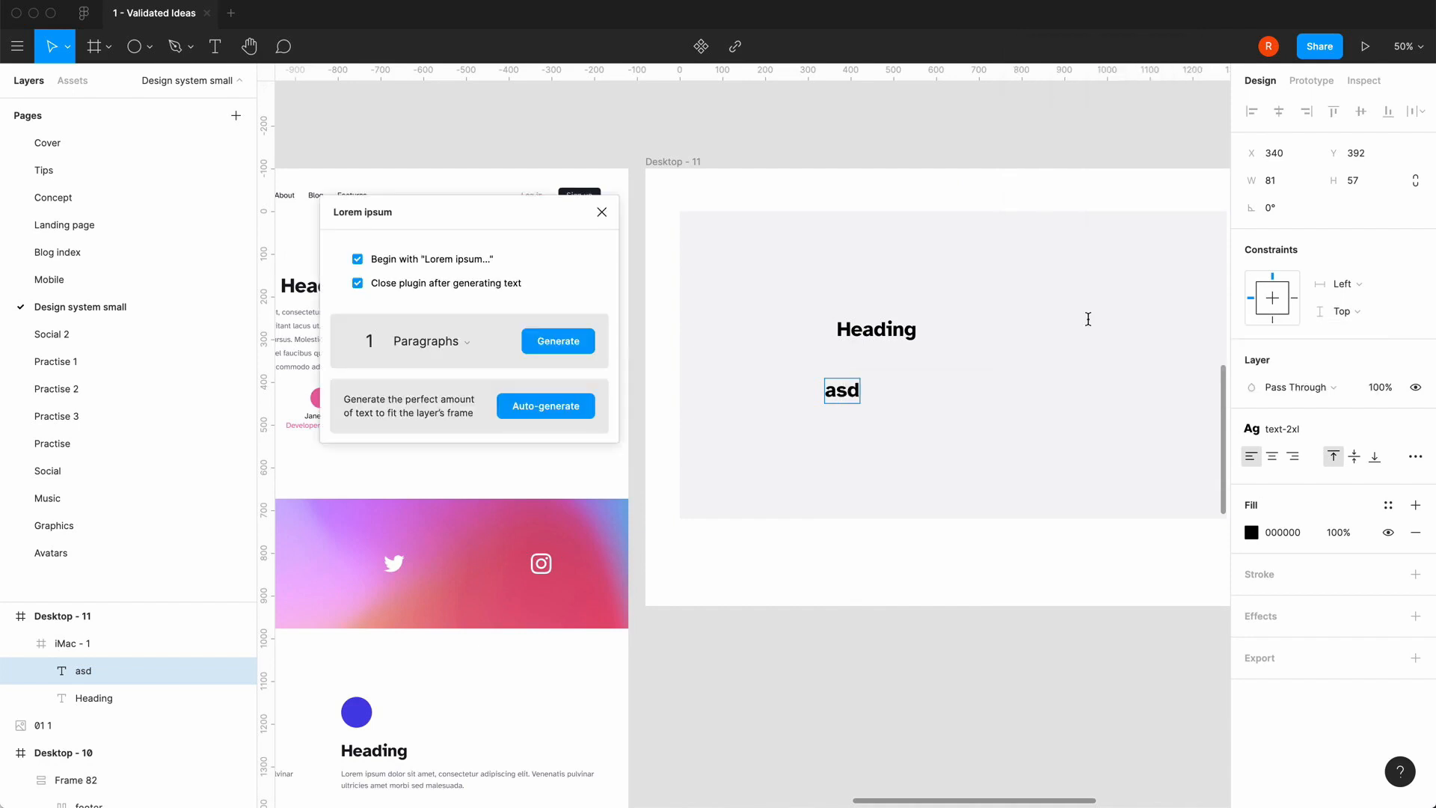
click(568, 343)
scroll(989, 434, right, 1)
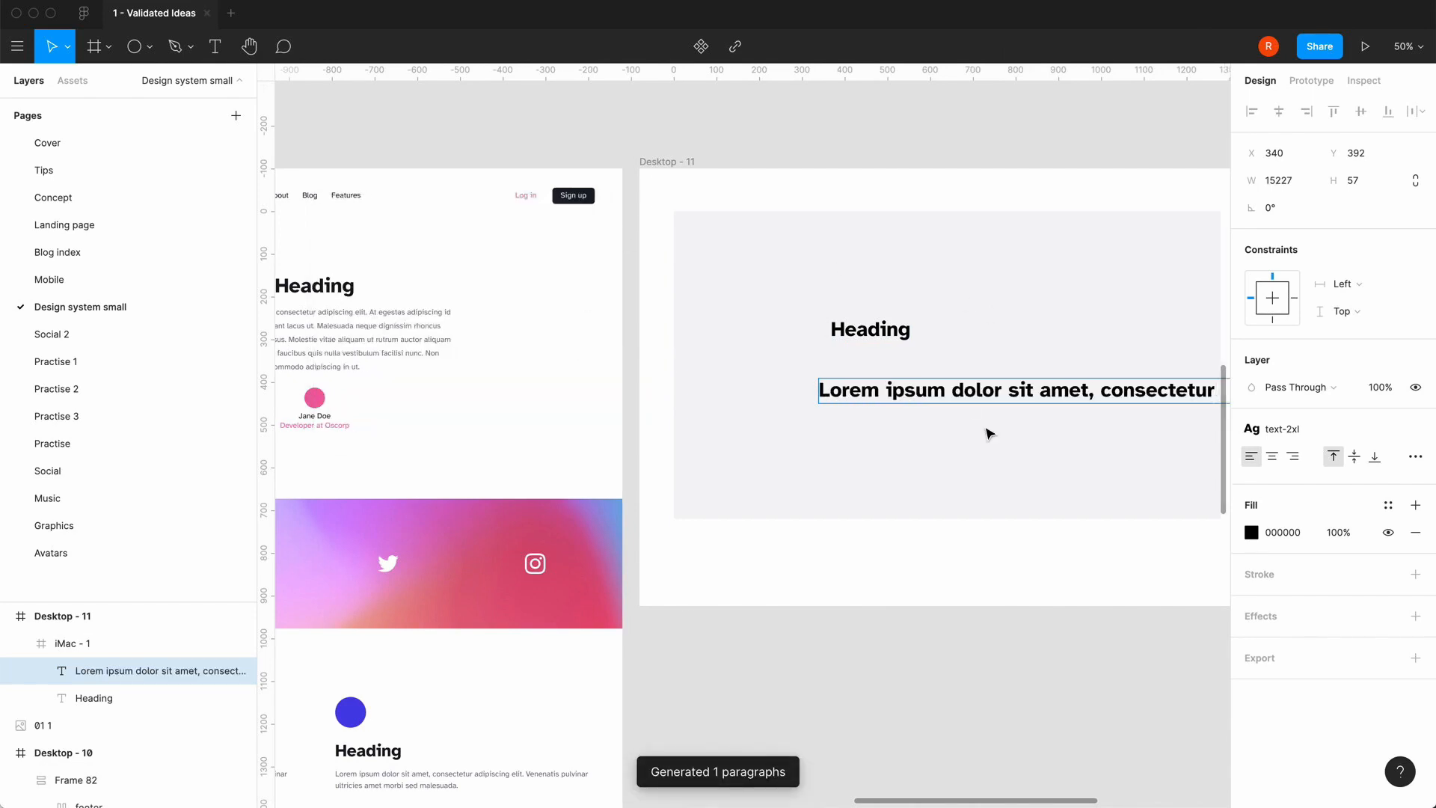
scroll(989, 434, right, 5)
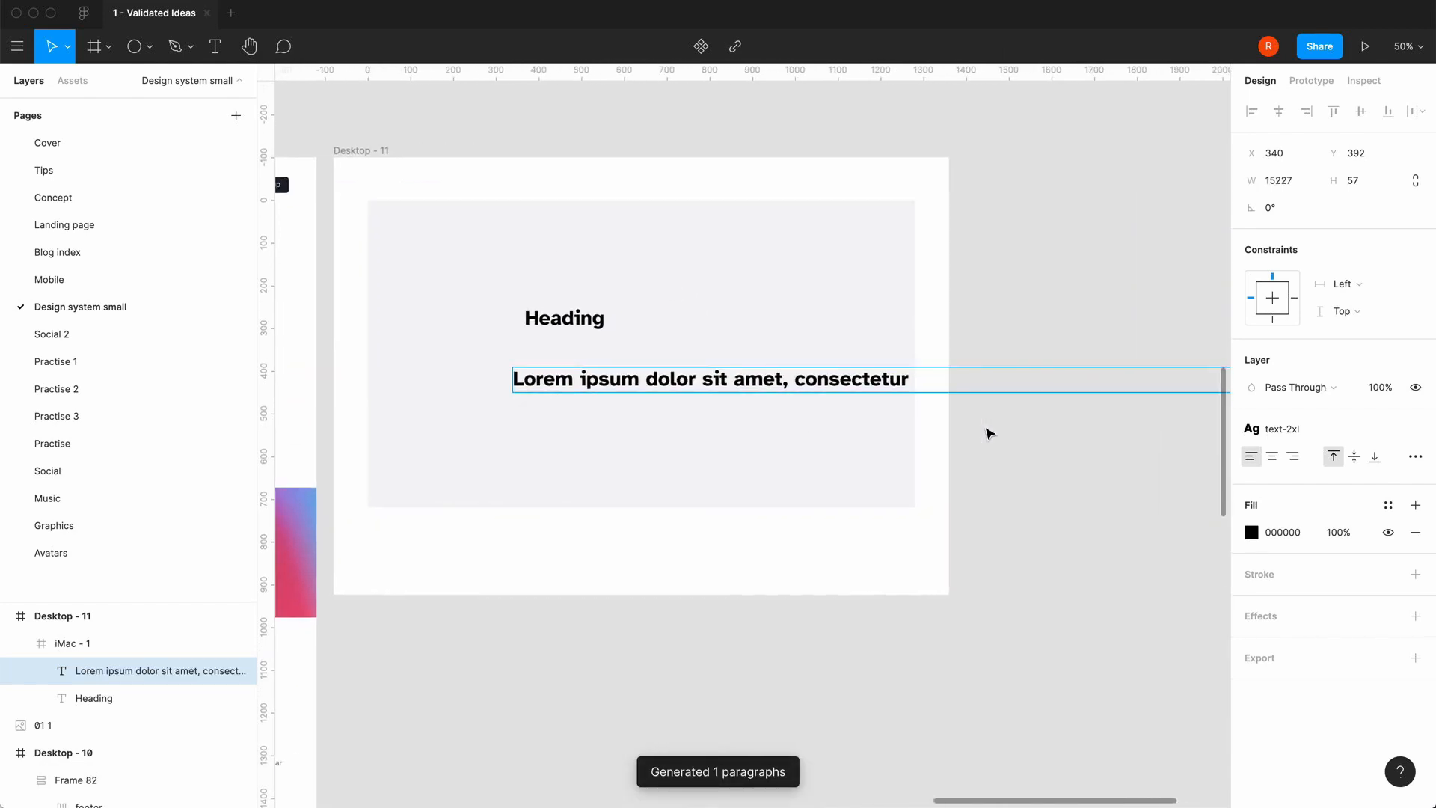
- Apply the text-base text style to the whole Lorem ipsum paragraph below the heading
click(1343, 284)
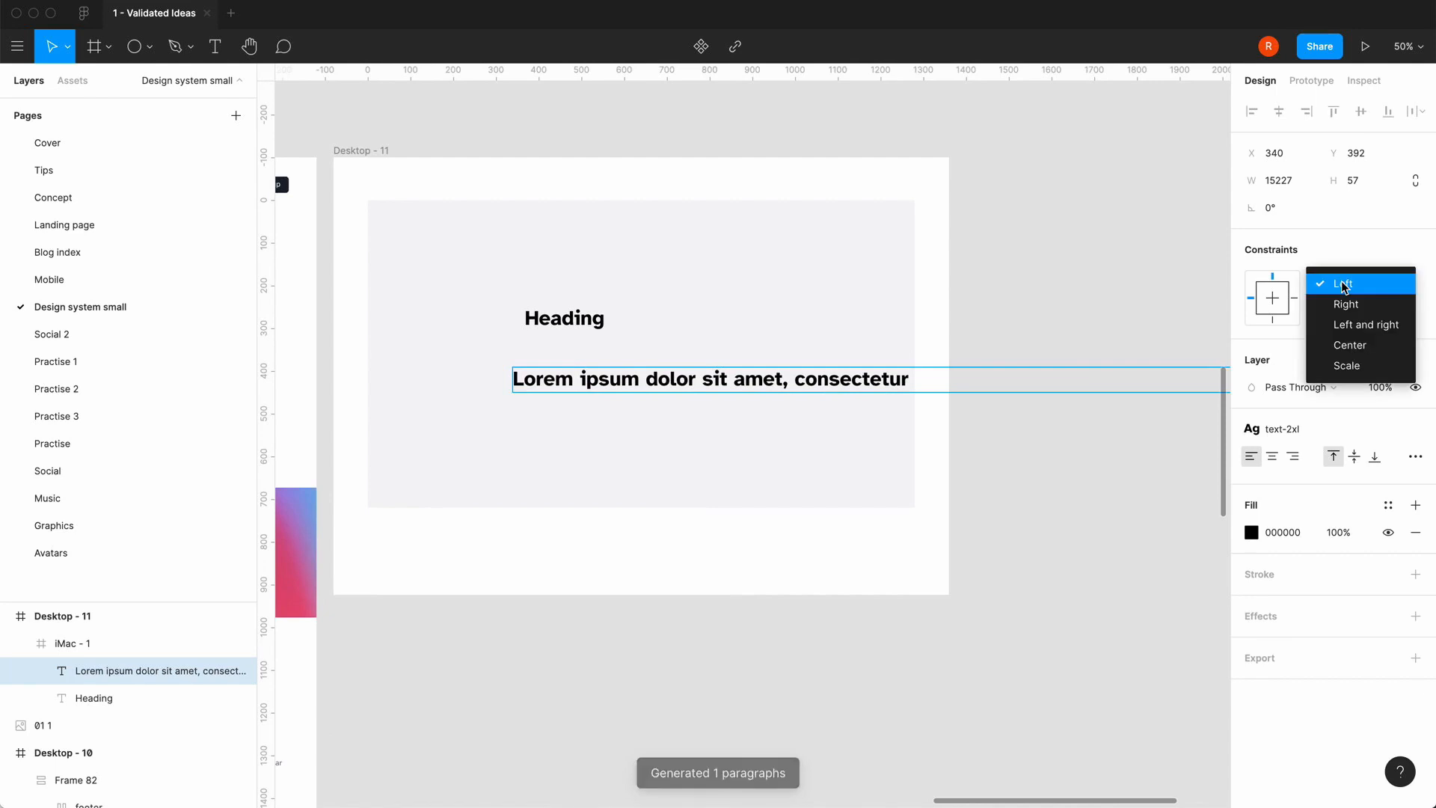
click(767, 384)
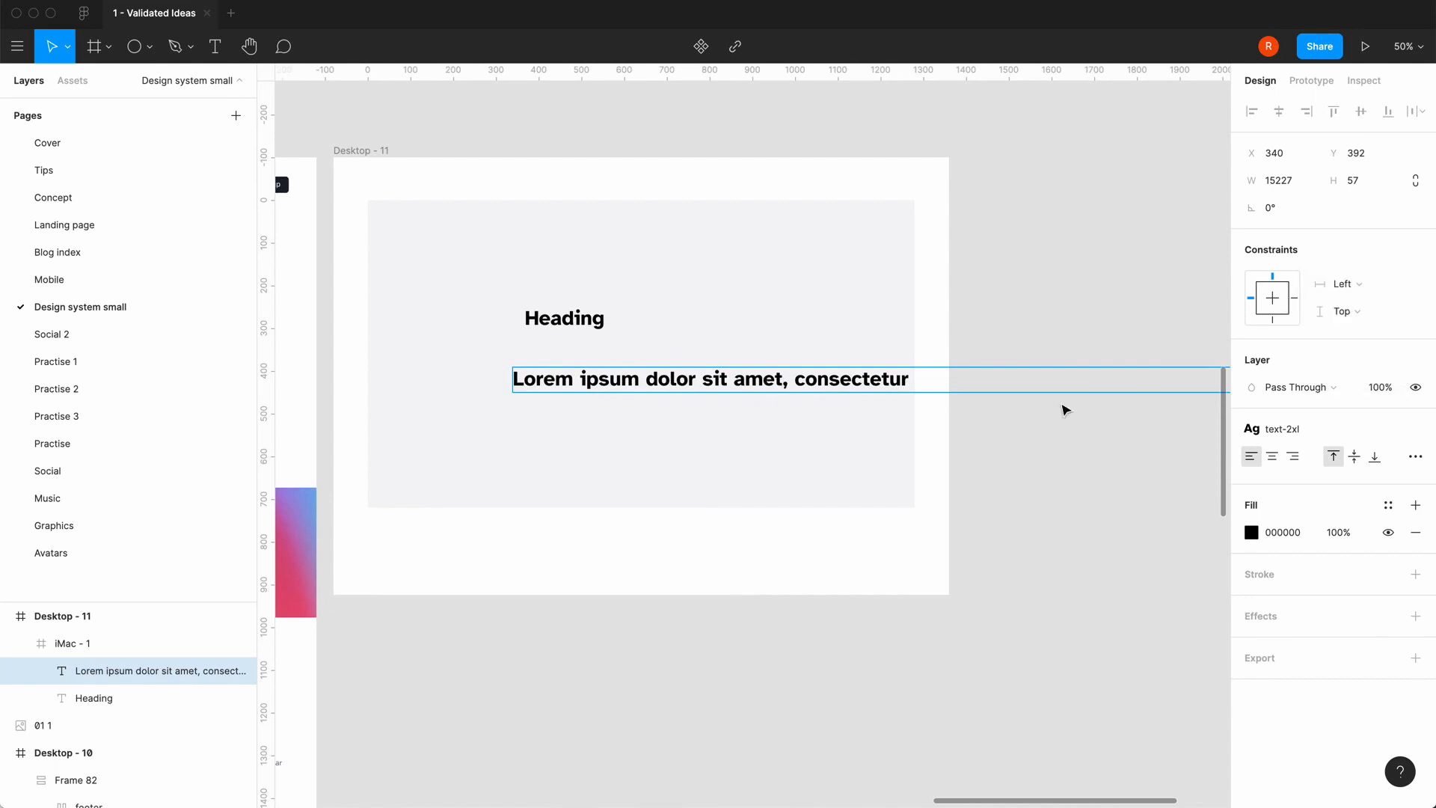
click(1259, 432)
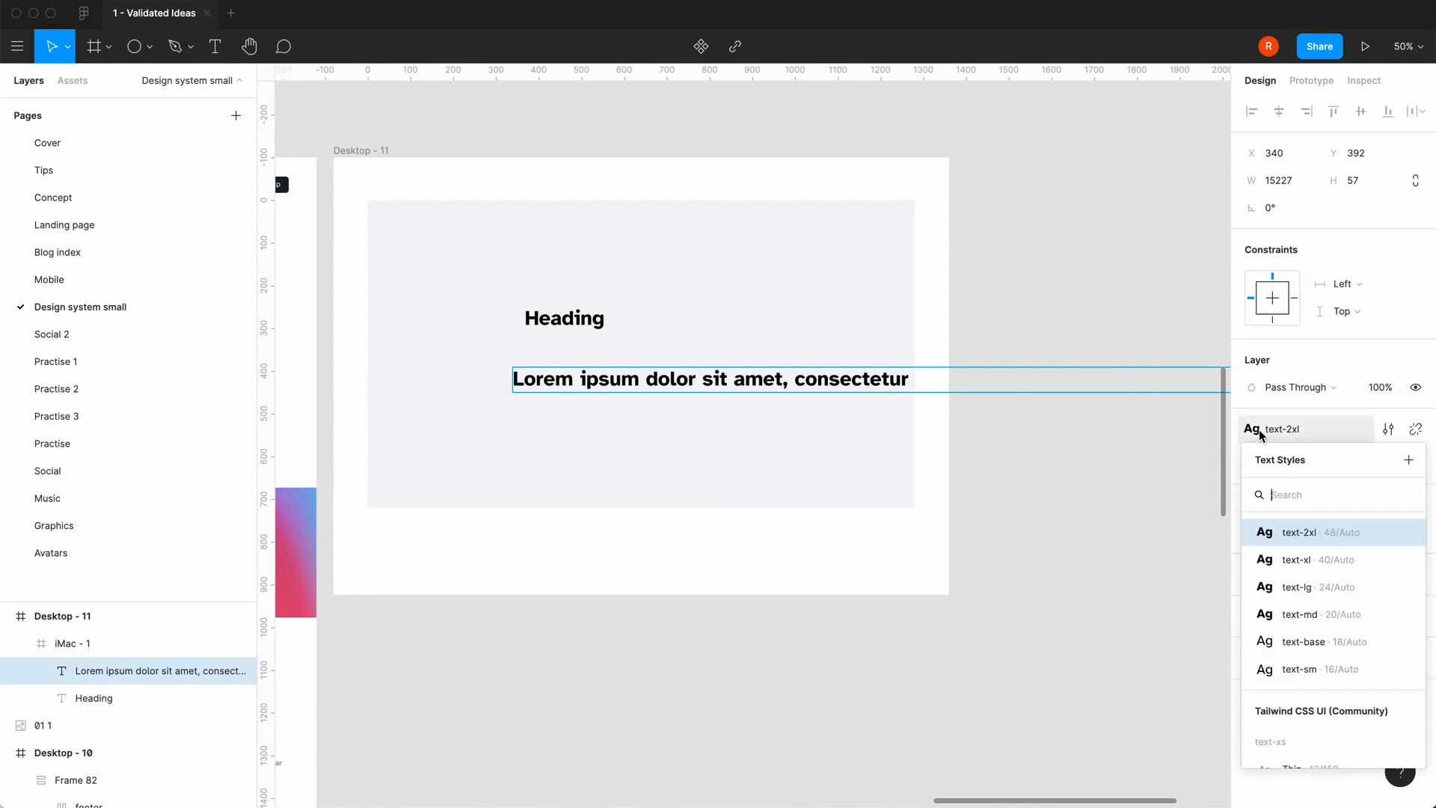
click(1267, 642)
key(super+a)
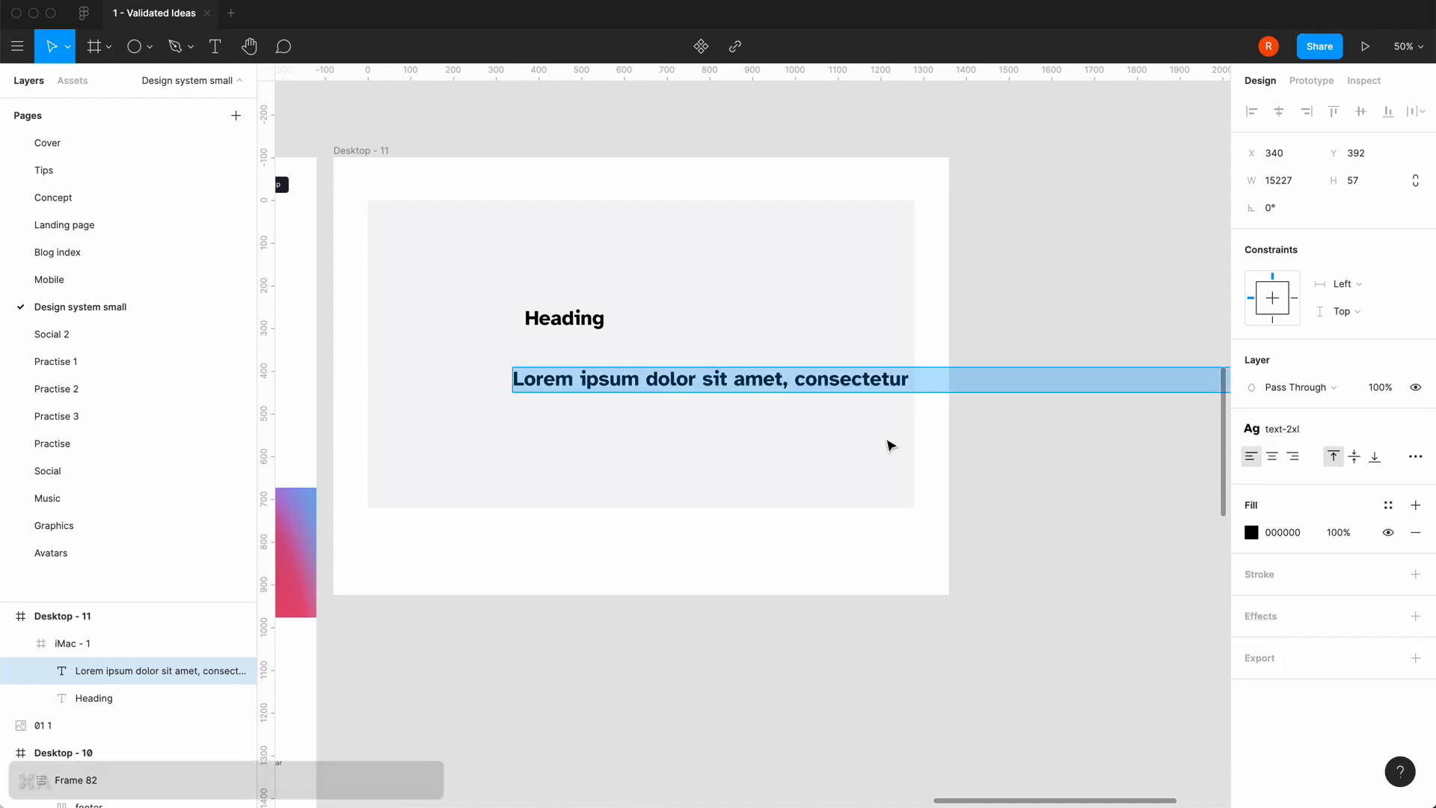
click(1252, 430)
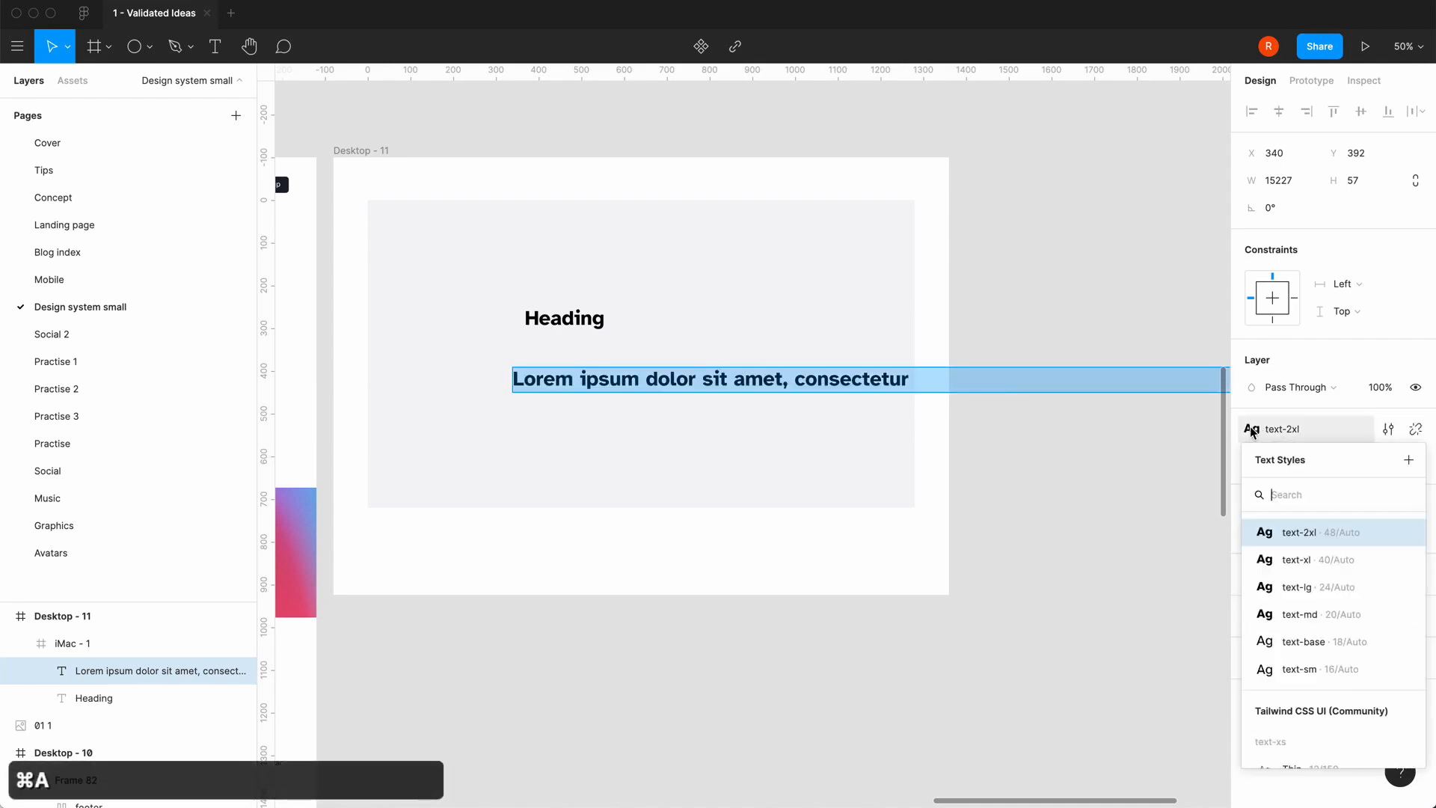
click(1268, 642)
scroll(683, 653, left, 10)
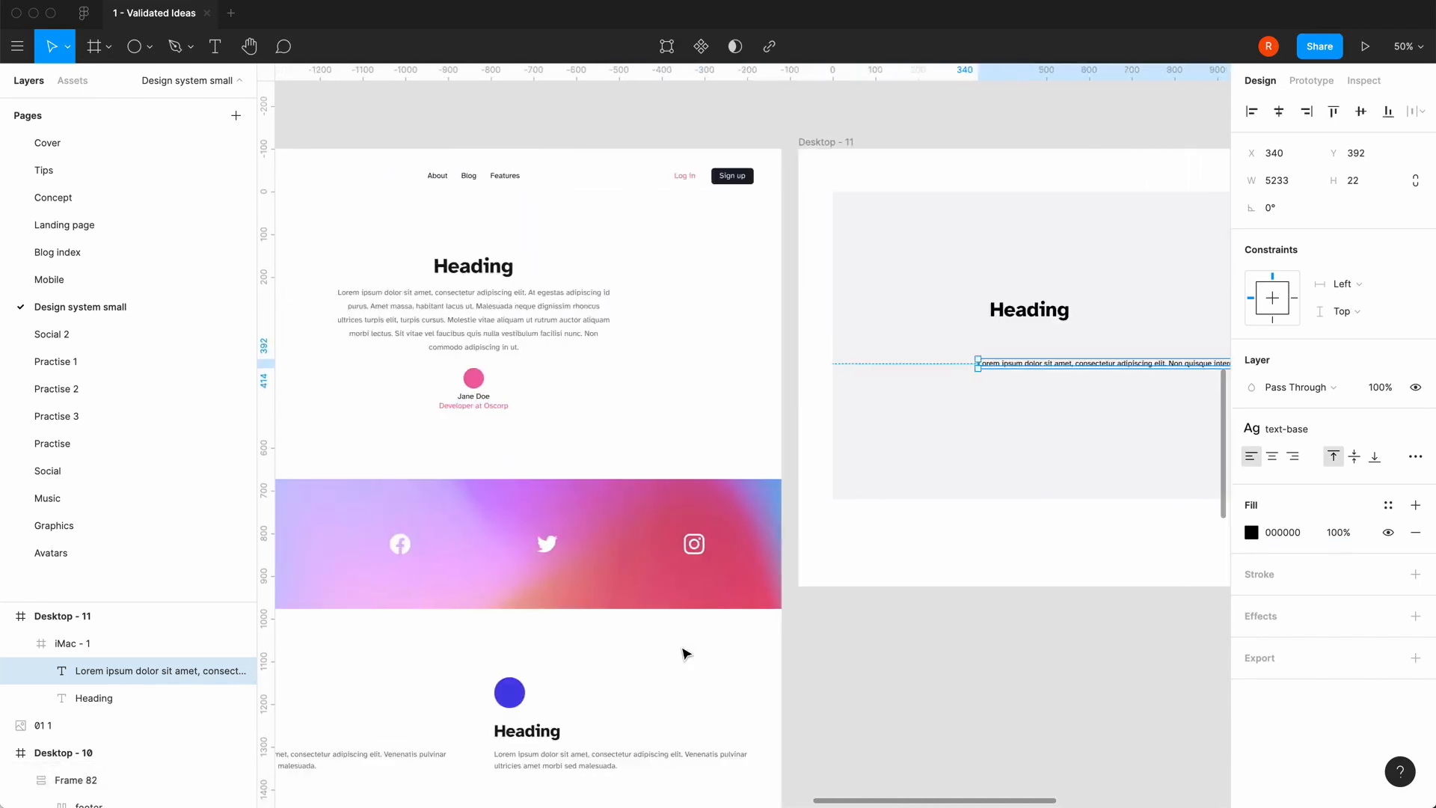
scroll(963, 654, right, 6)
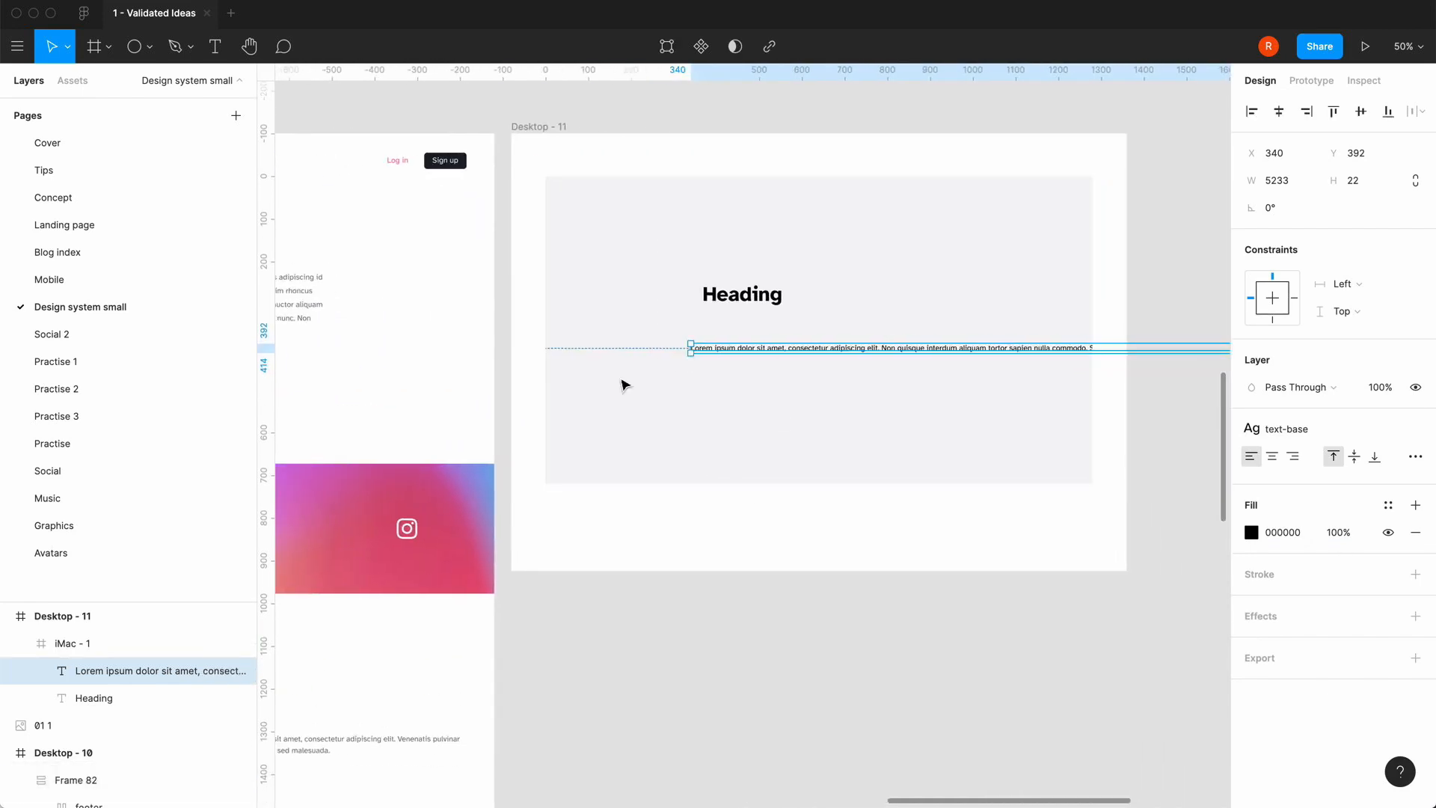
- Add a 100 × 100 ellipse below the Lorem ipsum paragraph in the gray frame
click(536, 416)
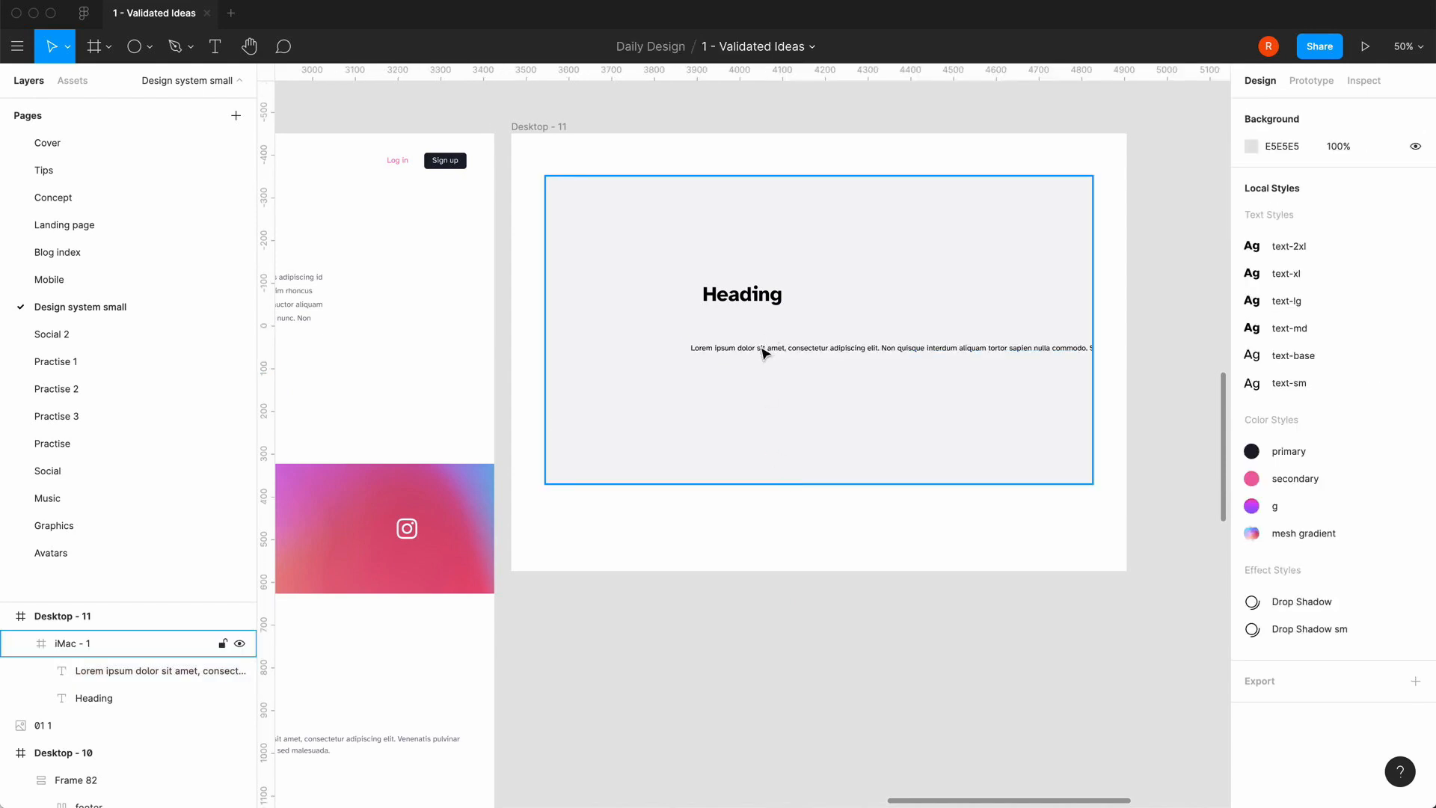
click(148, 48)
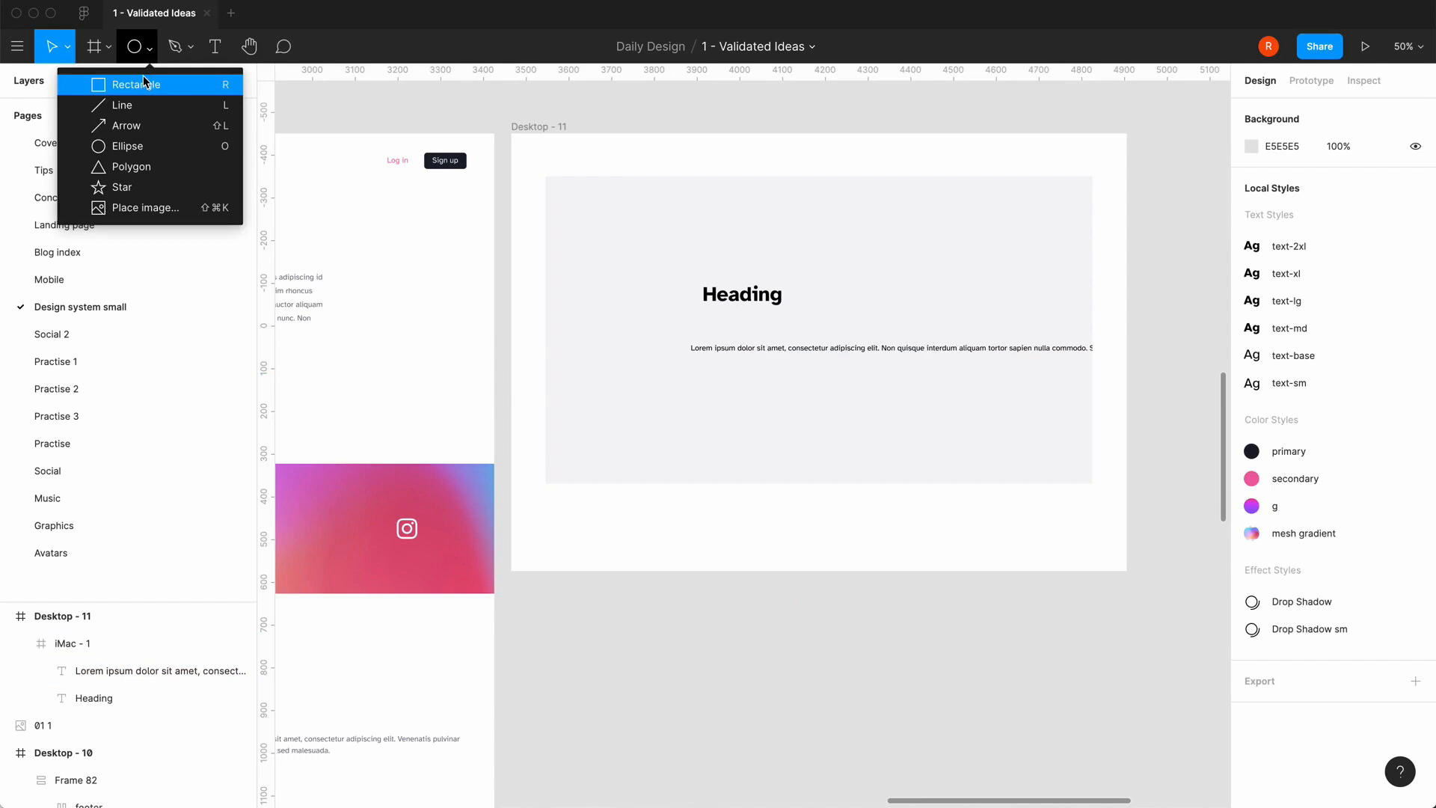
click(138, 139)
click(708, 398)
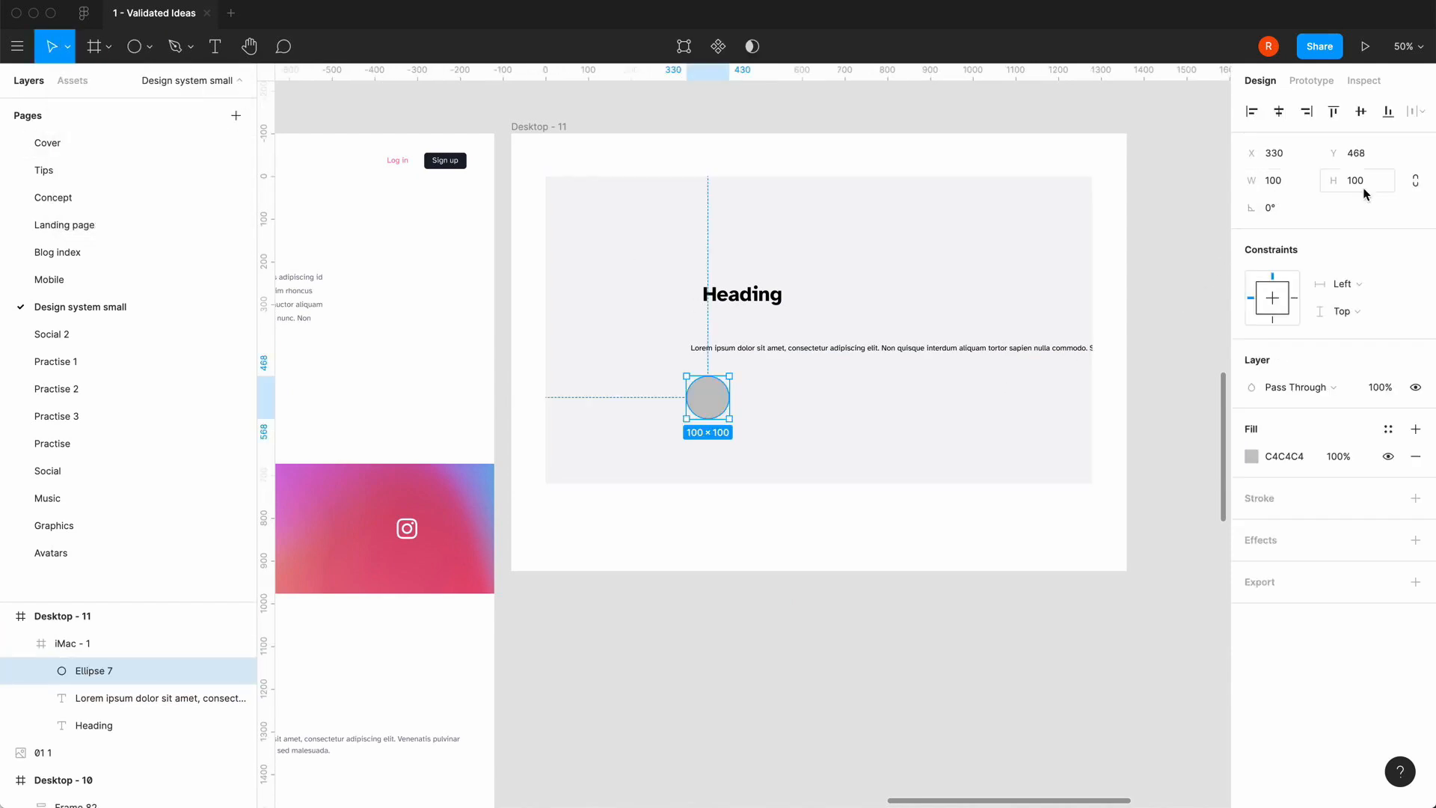
- Lock the circle's proportions and set its width to 48
click(1415, 180)
click(1299, 184)
text(48)
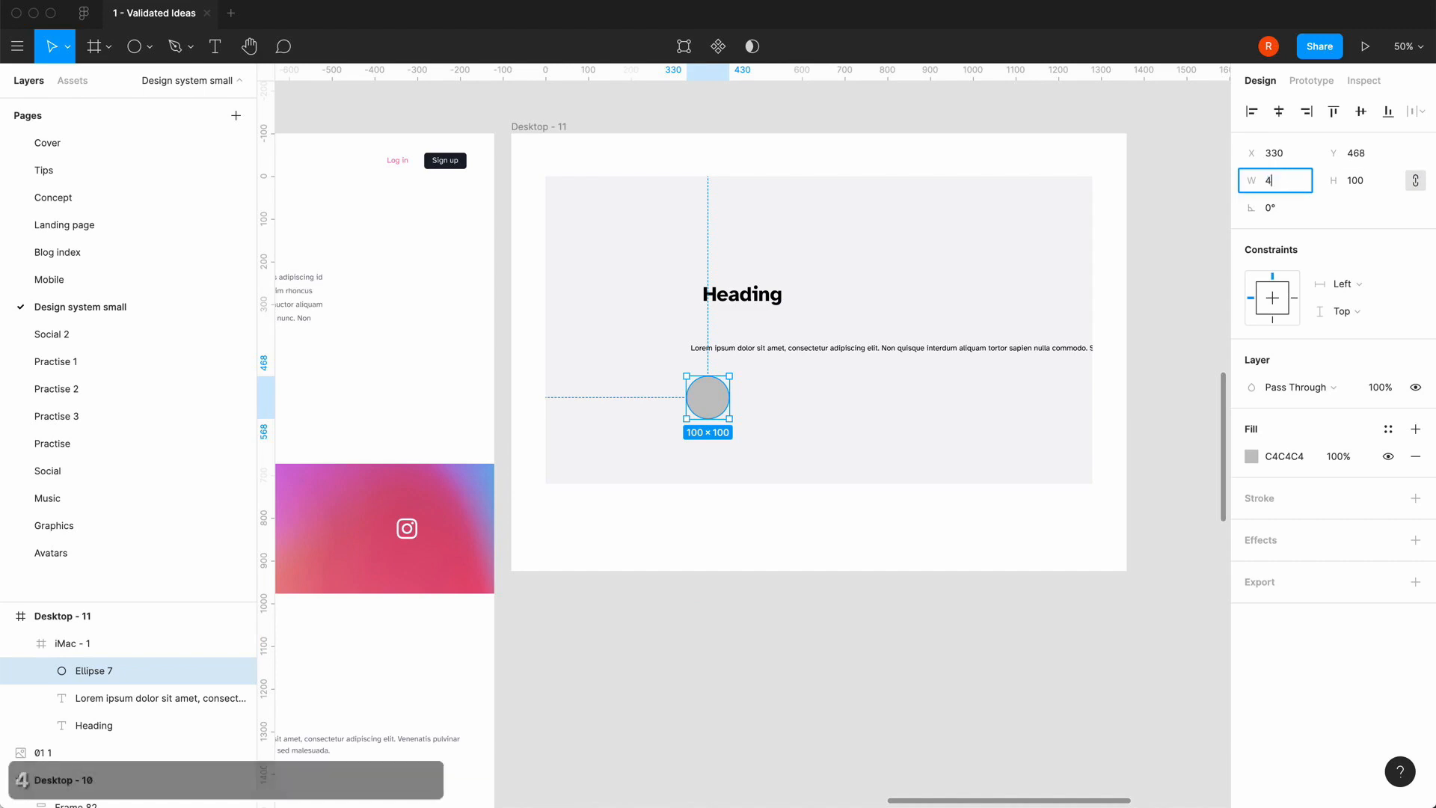
key(Return)
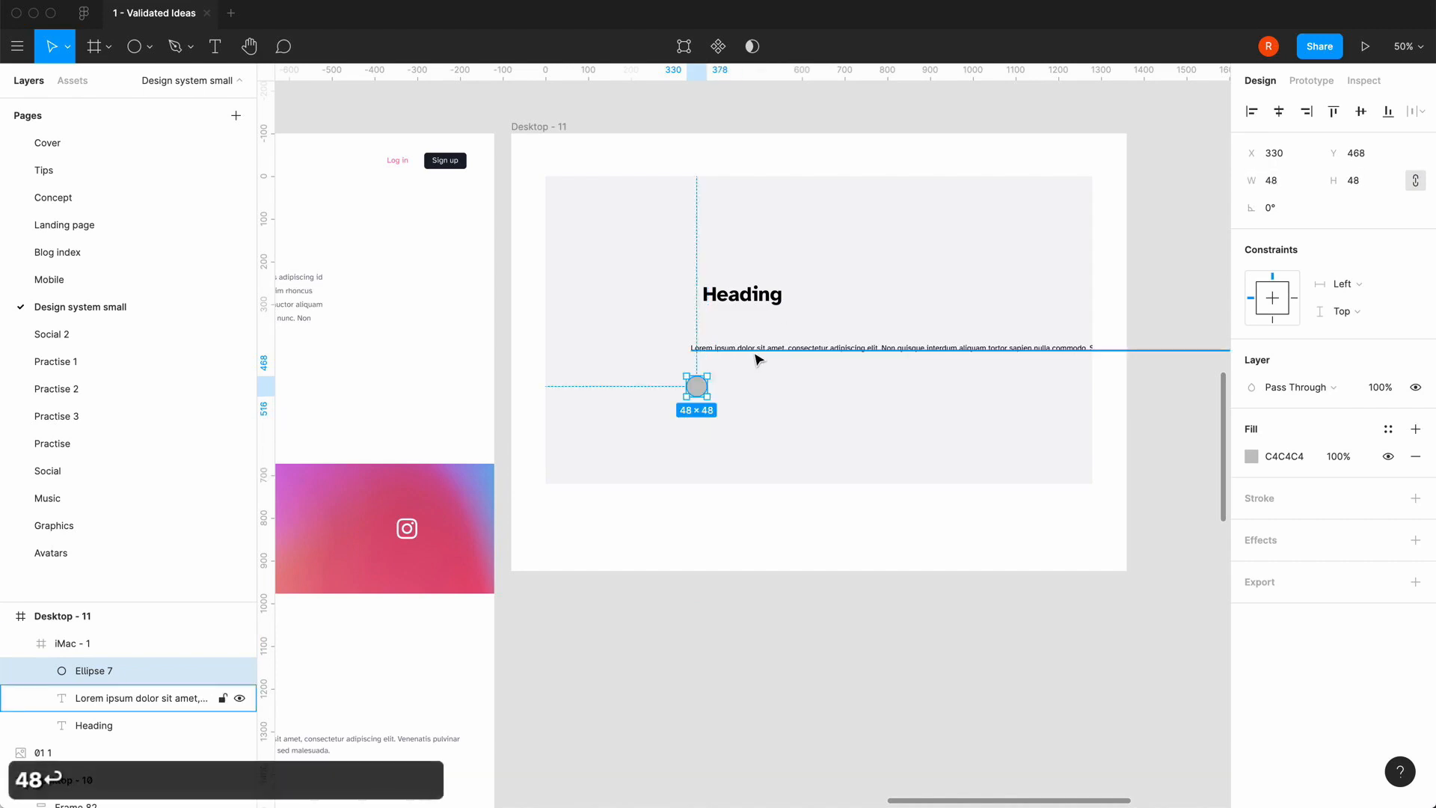
- Wrap the circle, the Lorem ipsum paragraph and the heading together in a vertical auto layout frame
shift+click(757, 350)
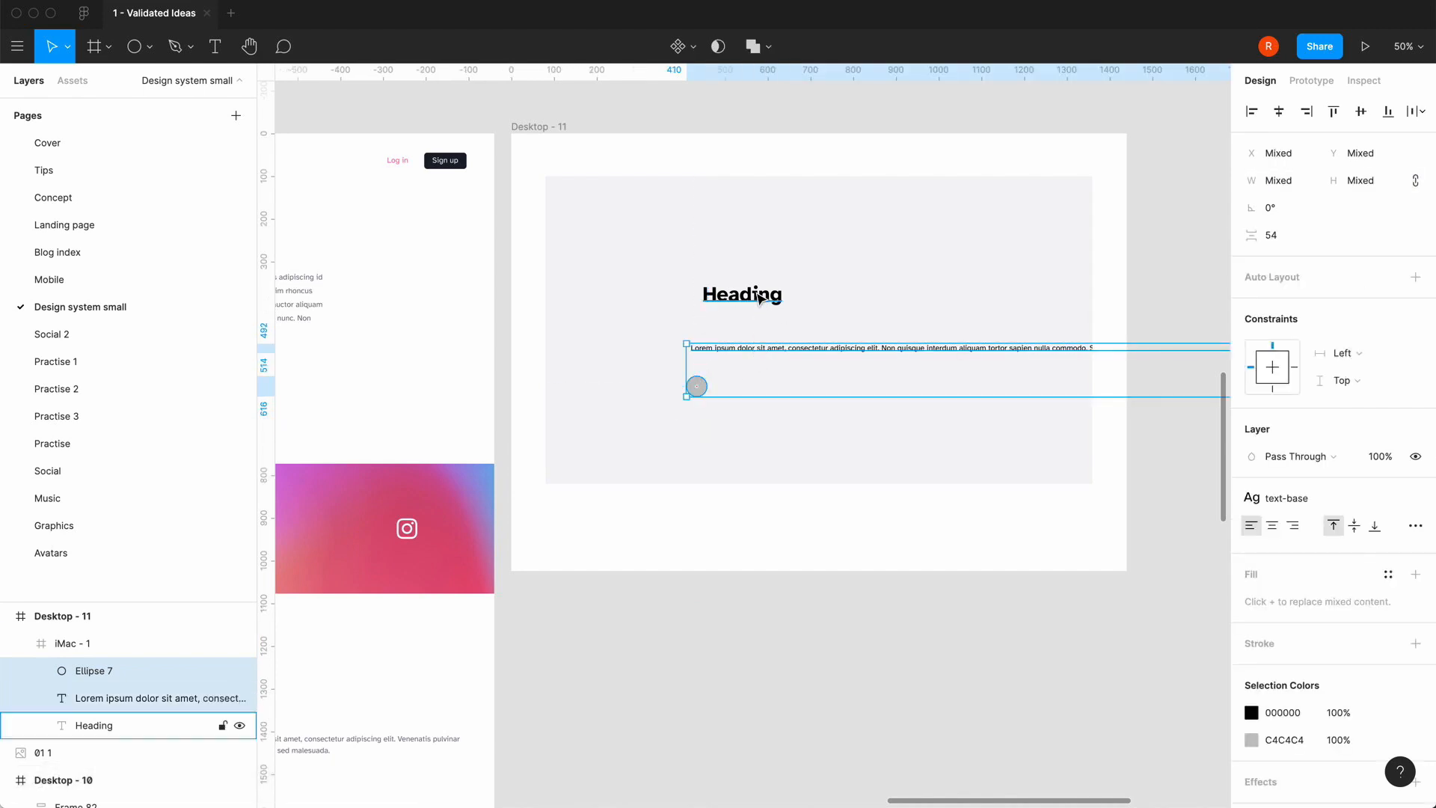
shift+click(756, 296)
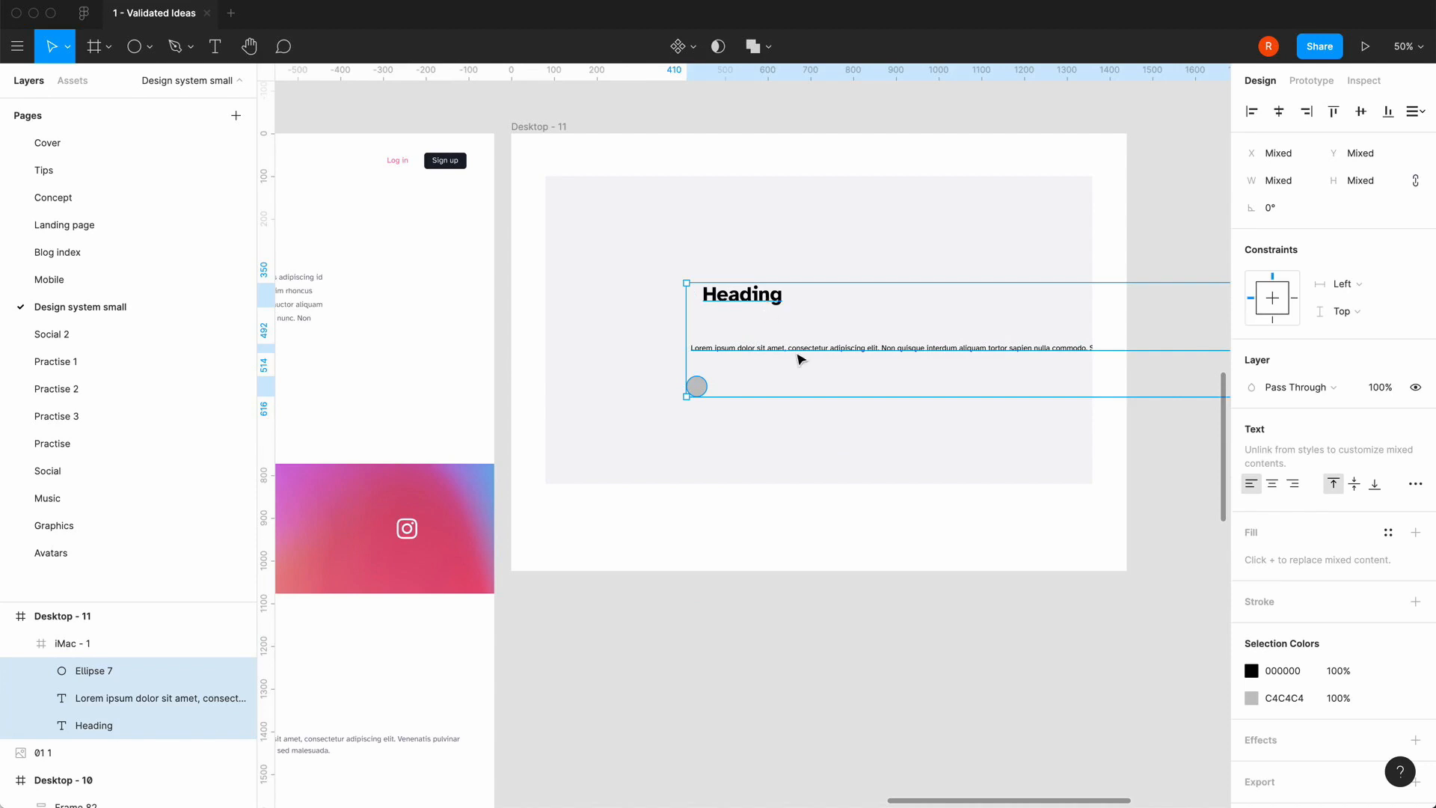
key(shift+a)
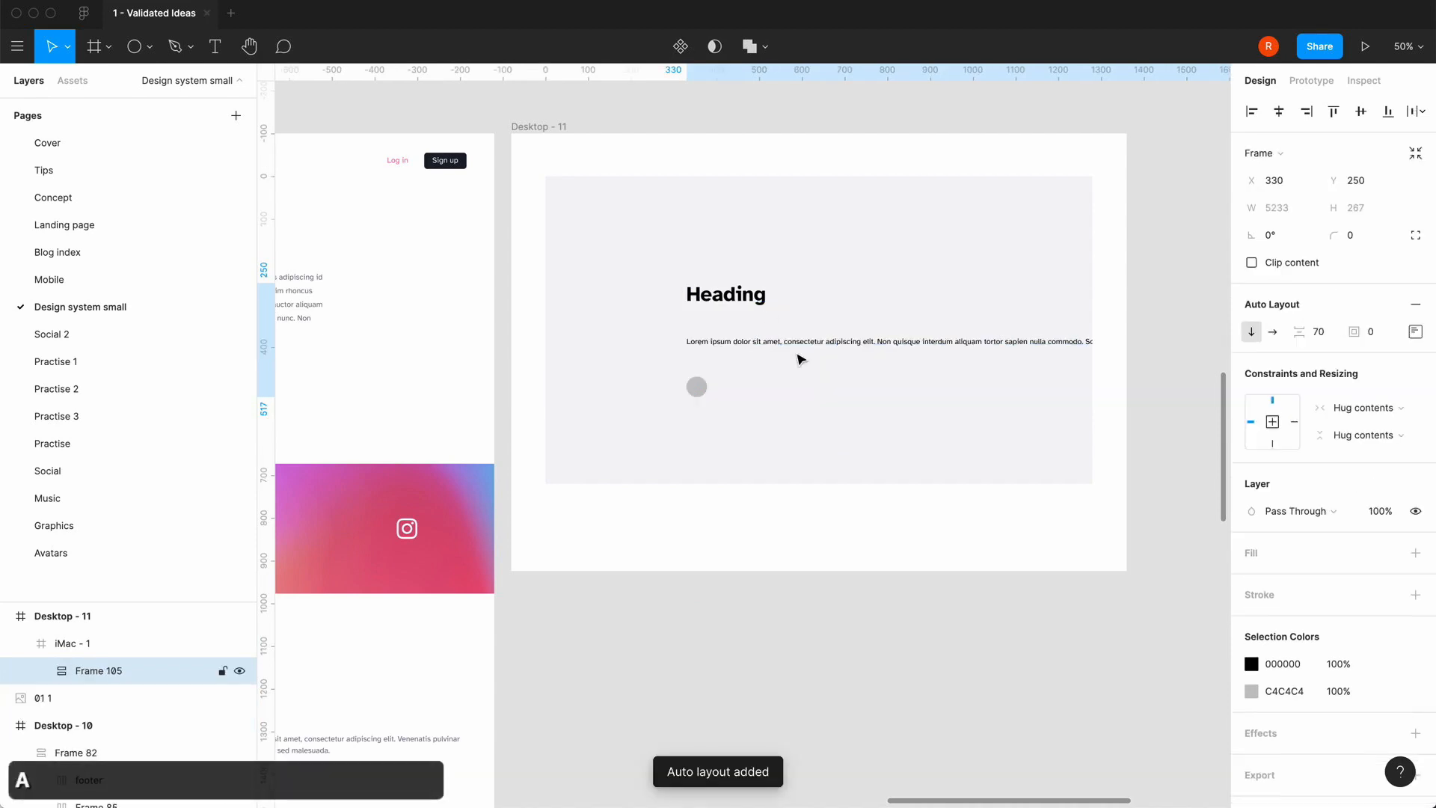
- Set the spacing between items in the auto layout frame to 16
click(1324, 339)
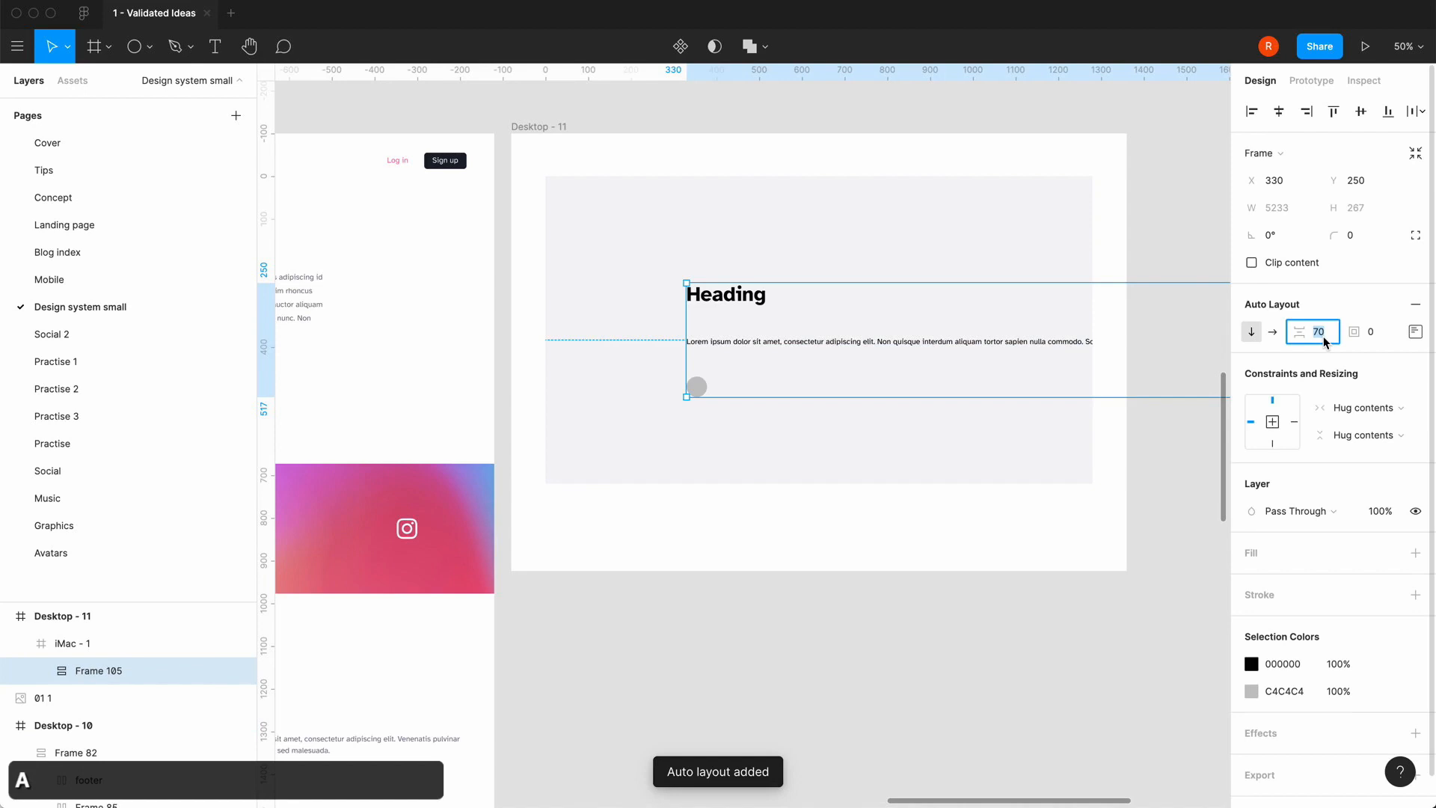
text(16)
key(Return)
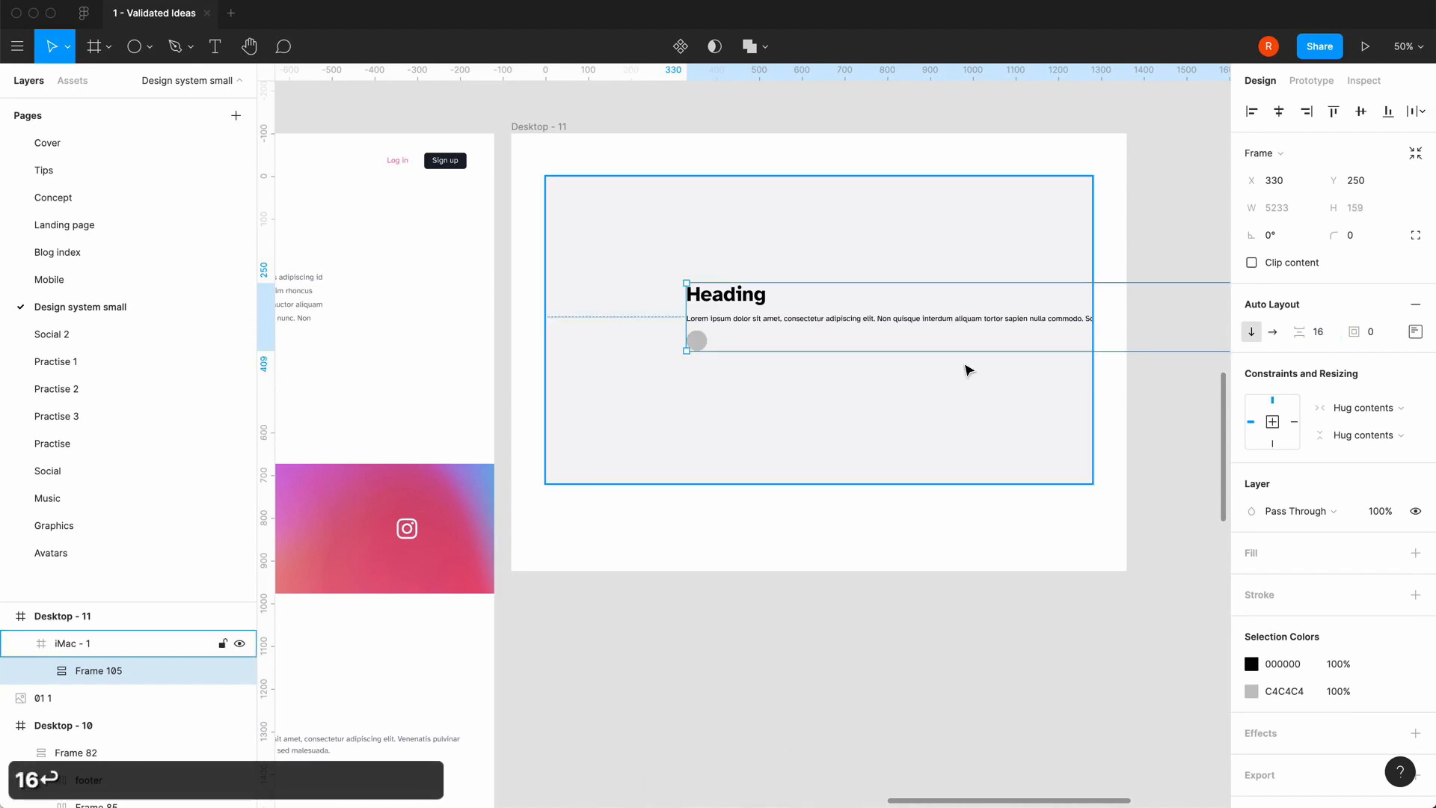
scroll(817, 526, left, 2)
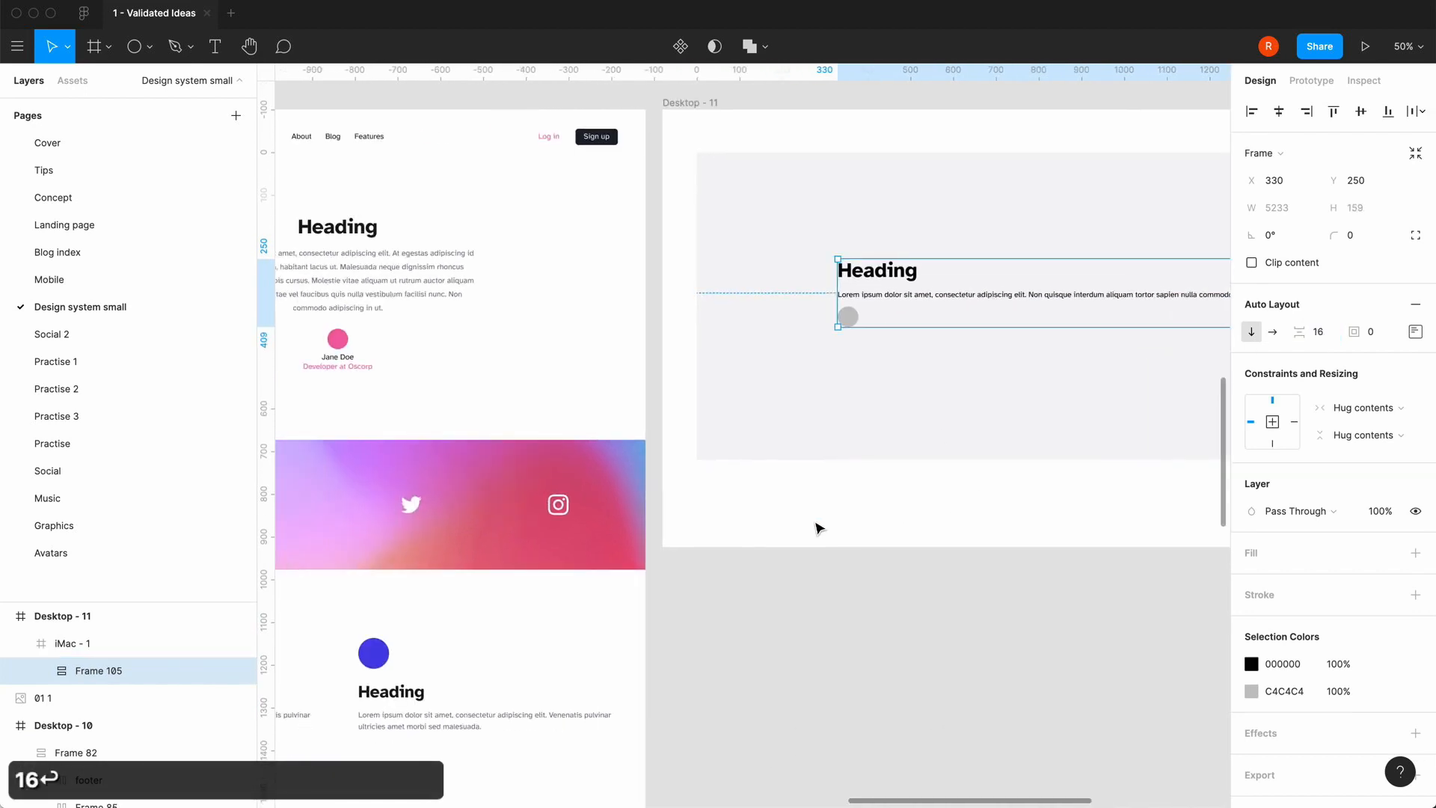
- Set the auto layout frame's spacing between items to 32
click(1322, 336)
text(32)
key(Return)
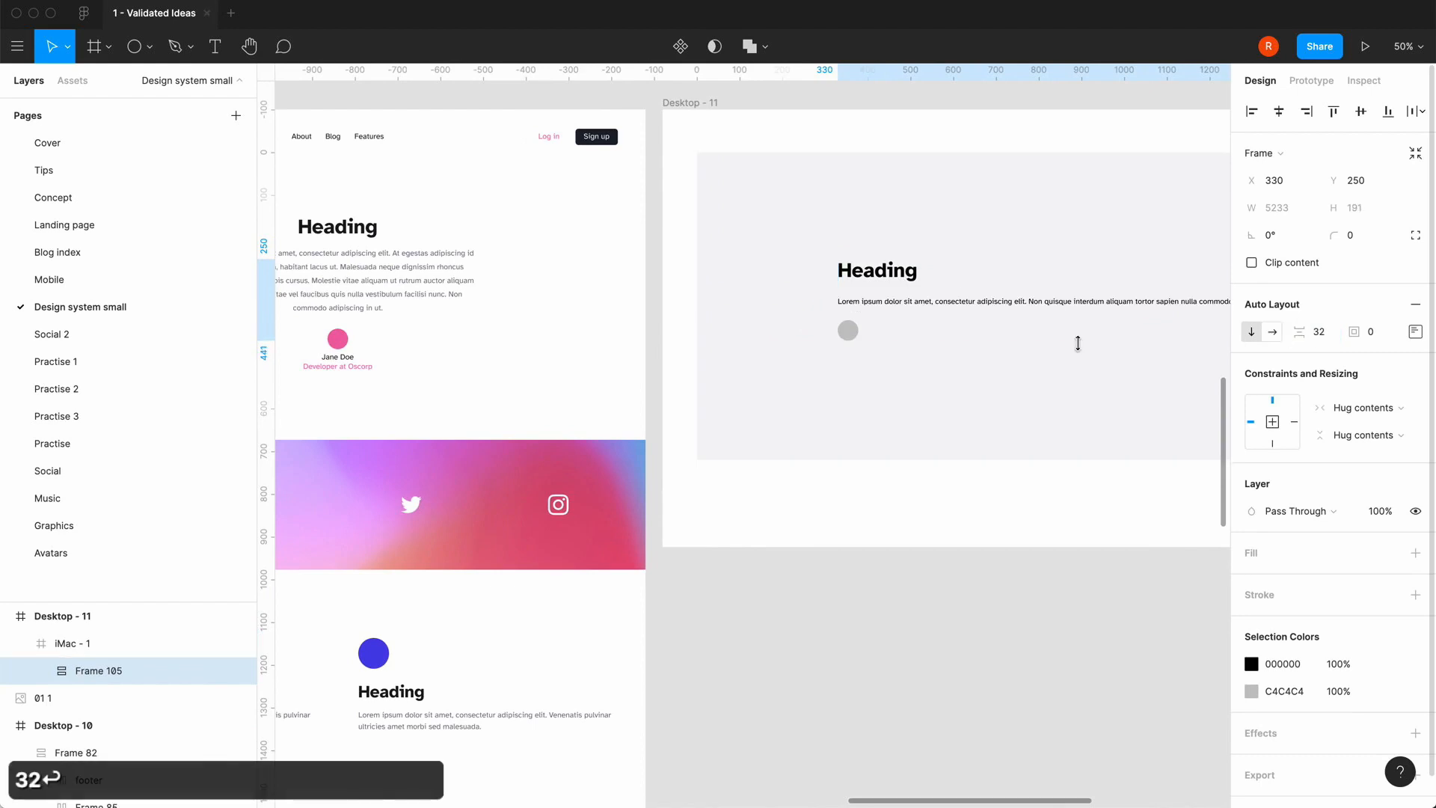
- Give the auto layout frame a fixed width of 1280 and center it horizontally within the gray frame
scroll(873, 359, right, 2)
scroll(860, 344, right, 2)
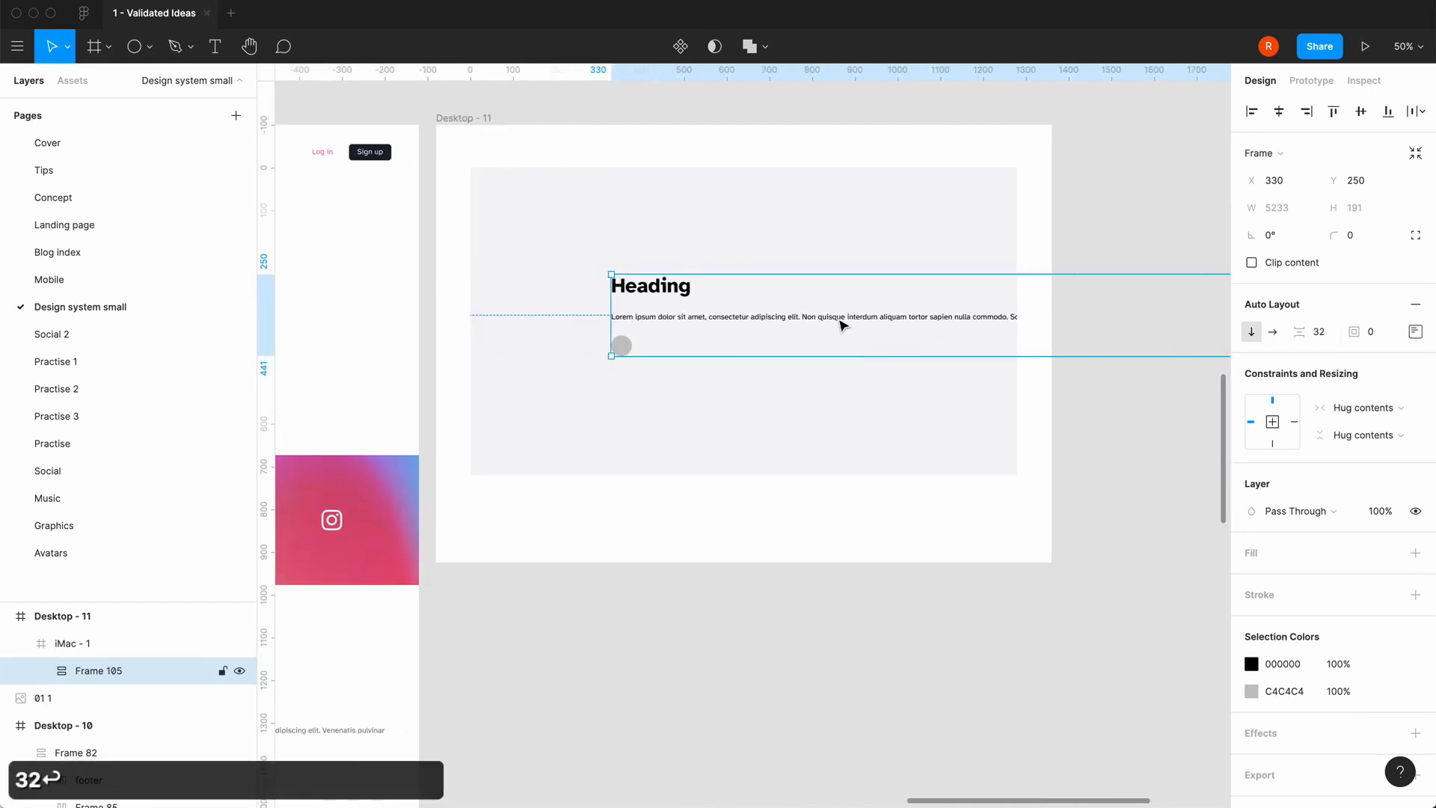
double_click(843, 325)
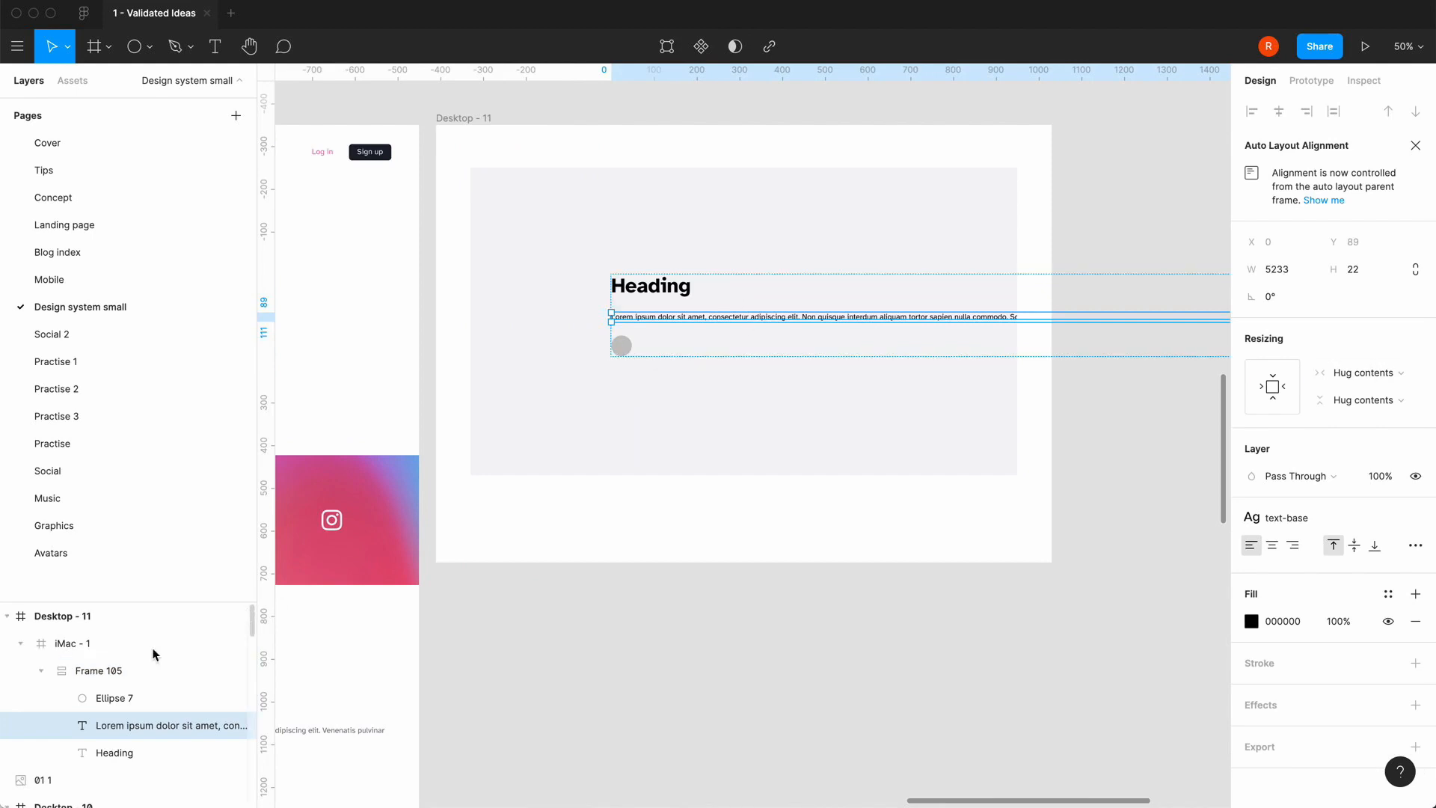
click(62, 674)
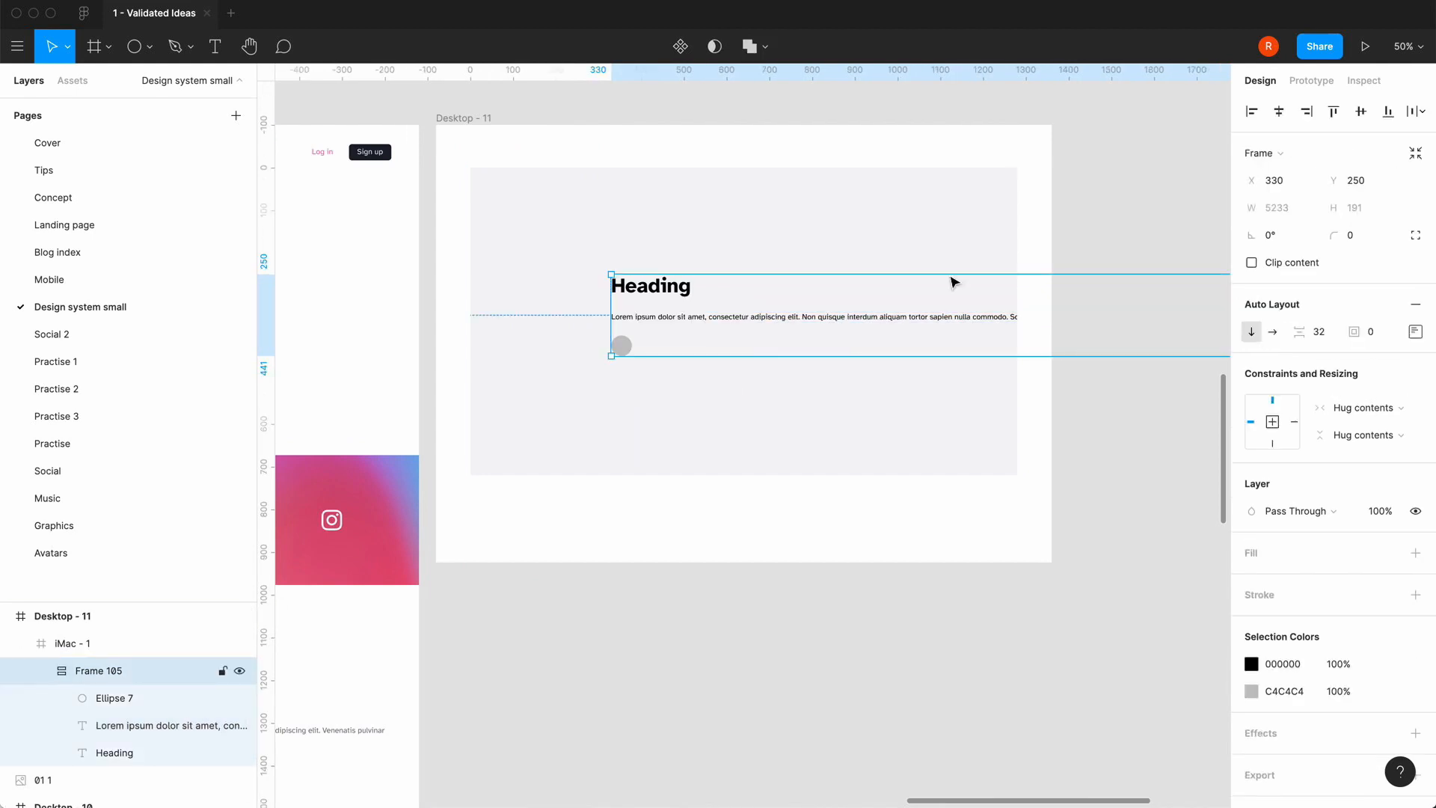
click(1390, 408)
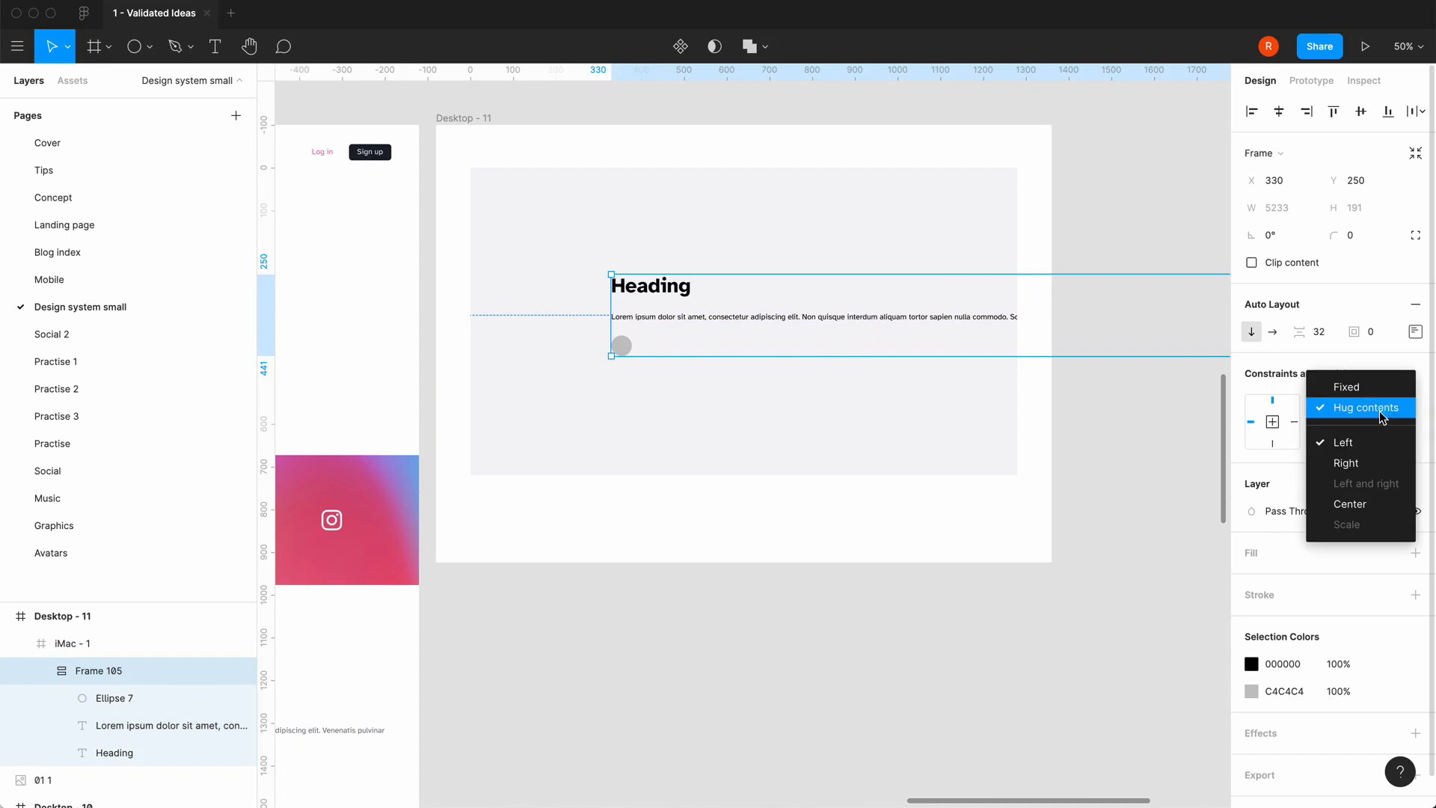
click(1281, 208)
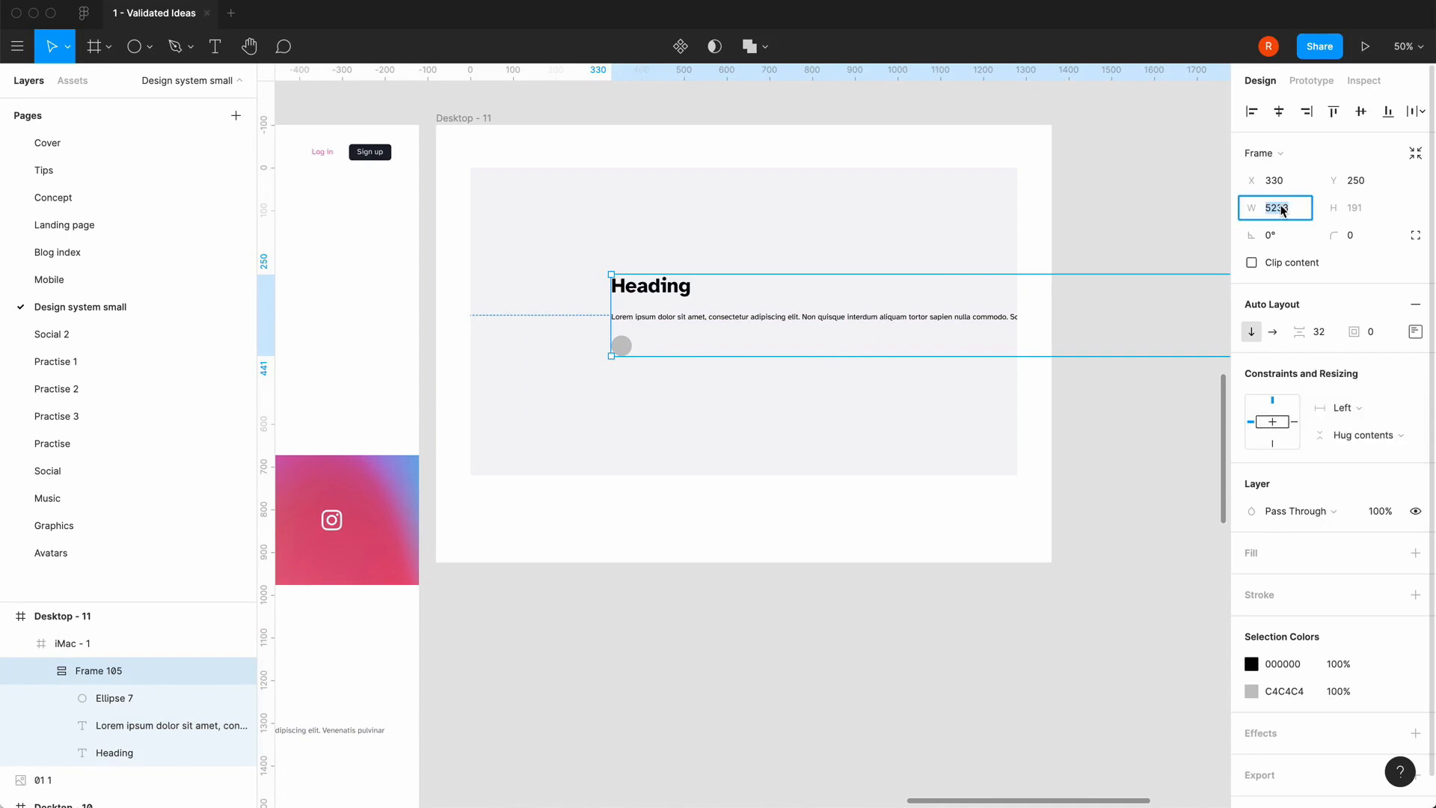
text(1280)
key(Return)
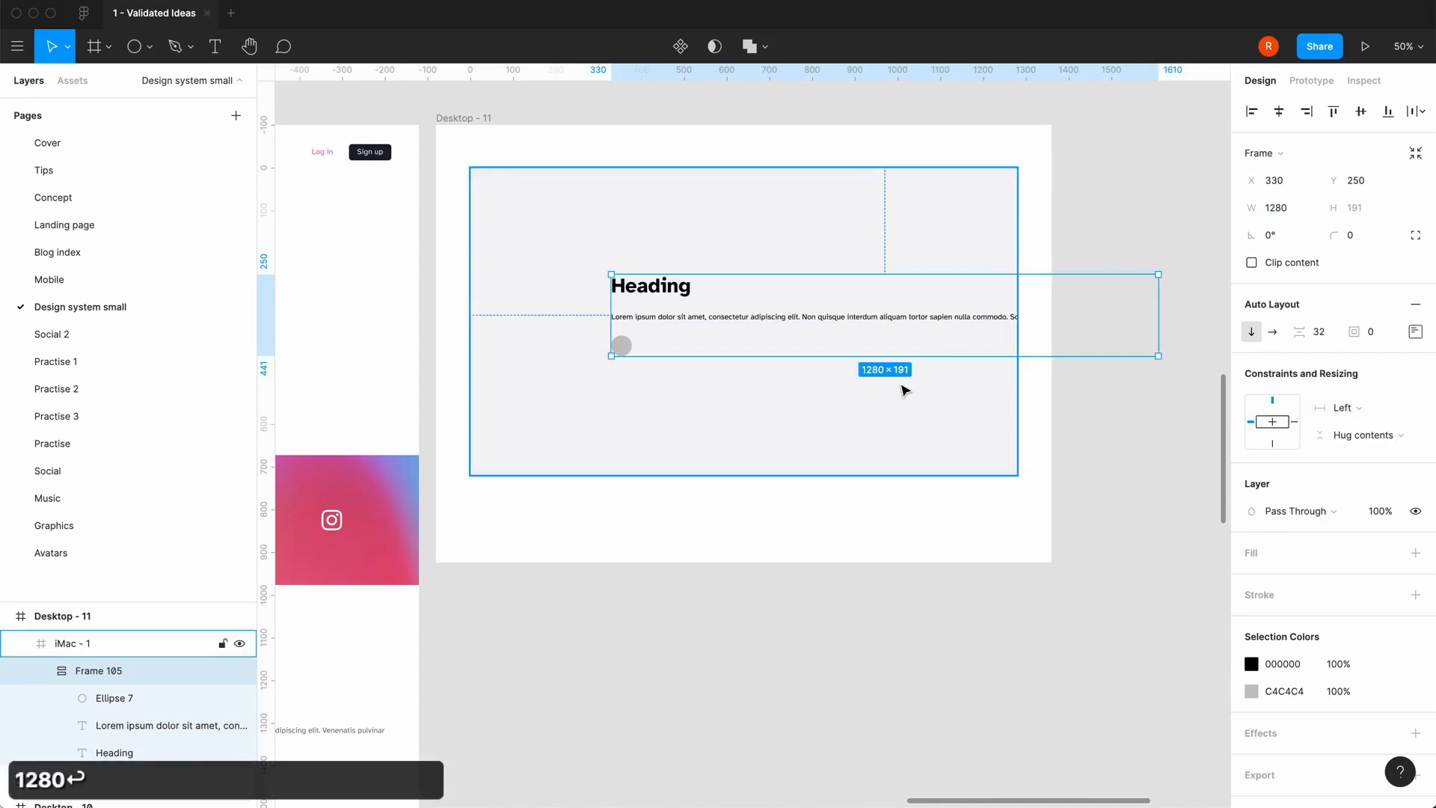
click(1281, 118)
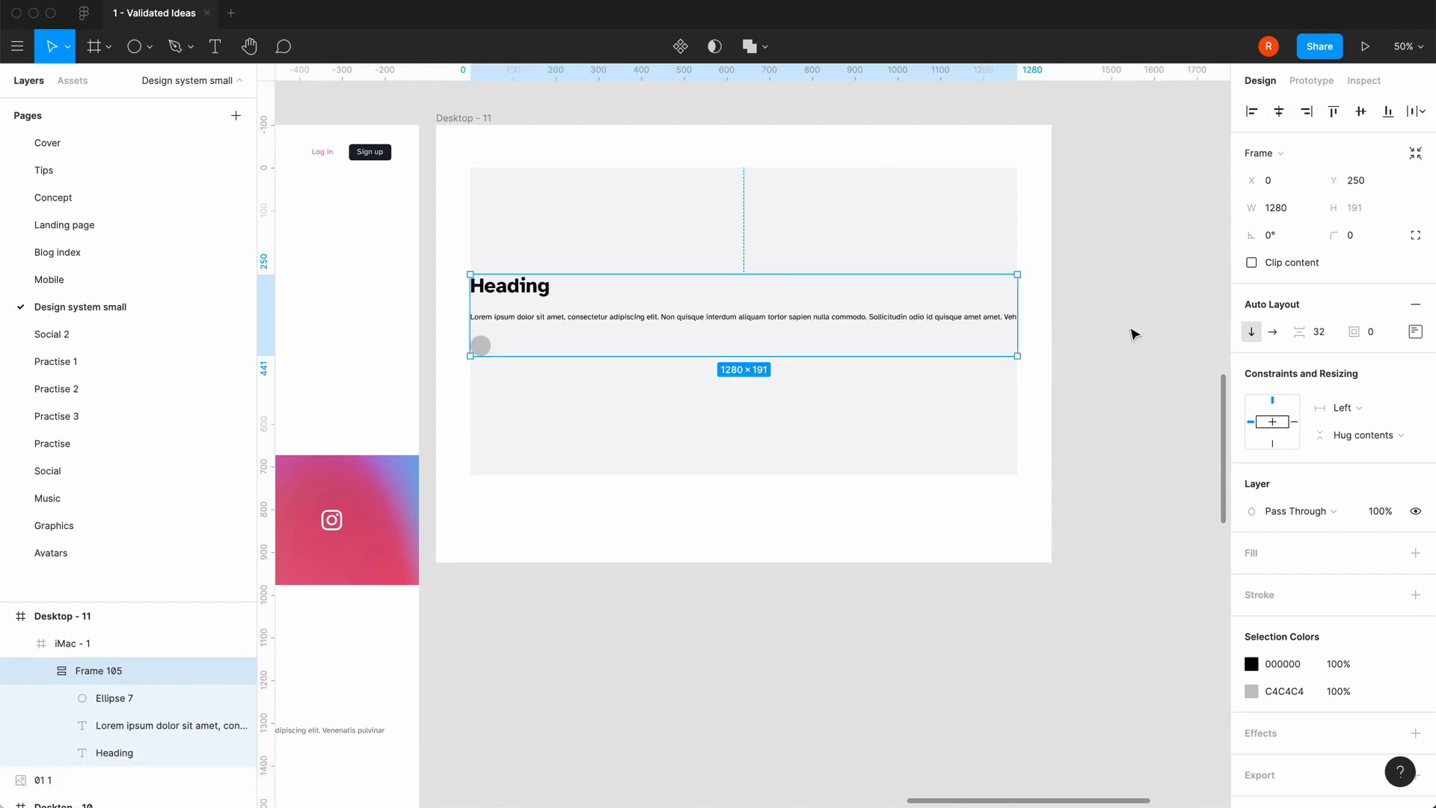
- Set the Lorem ipsum paragraph's horizontal resizing to Fill container
click(958, 320)
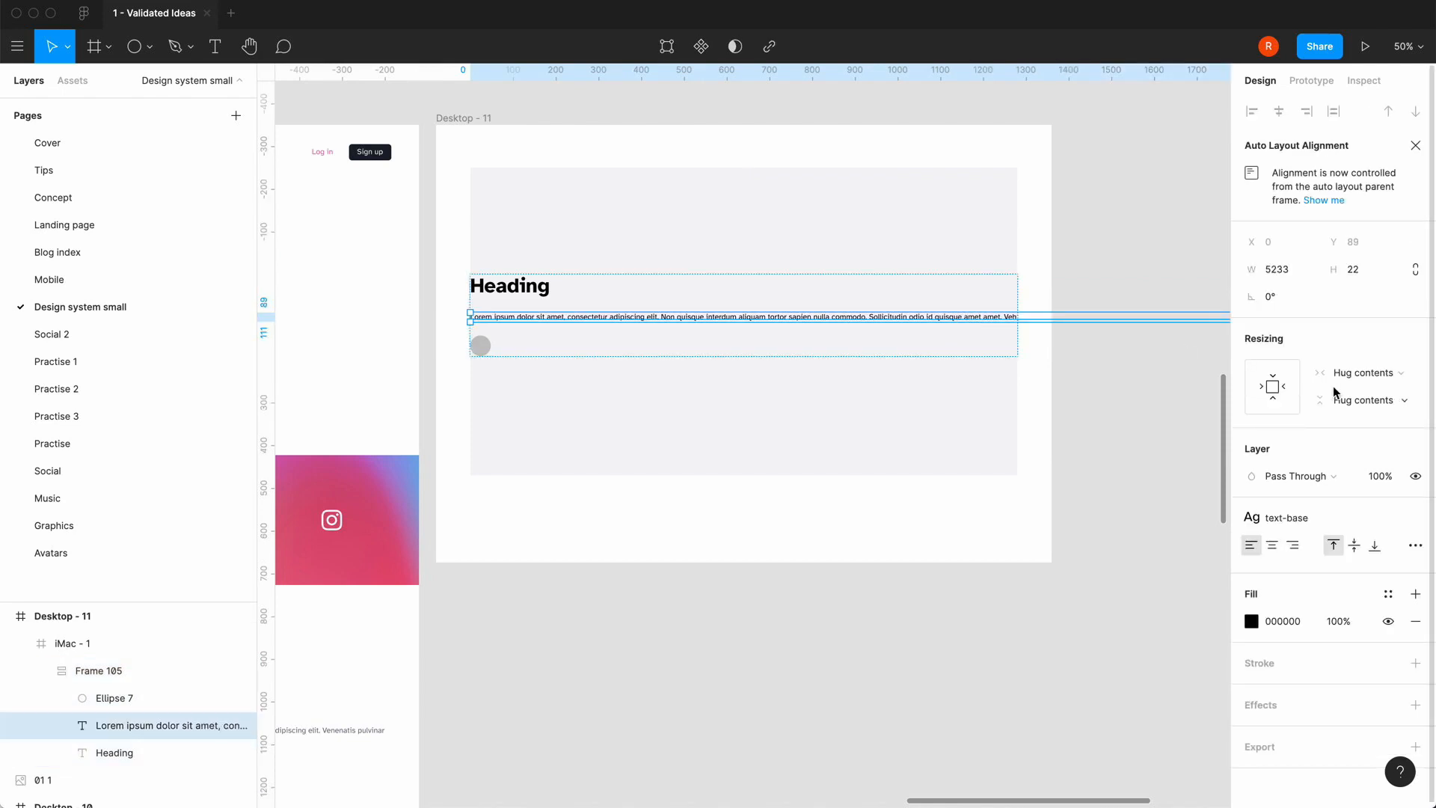
click(1376, 373)
click(1373, 394)
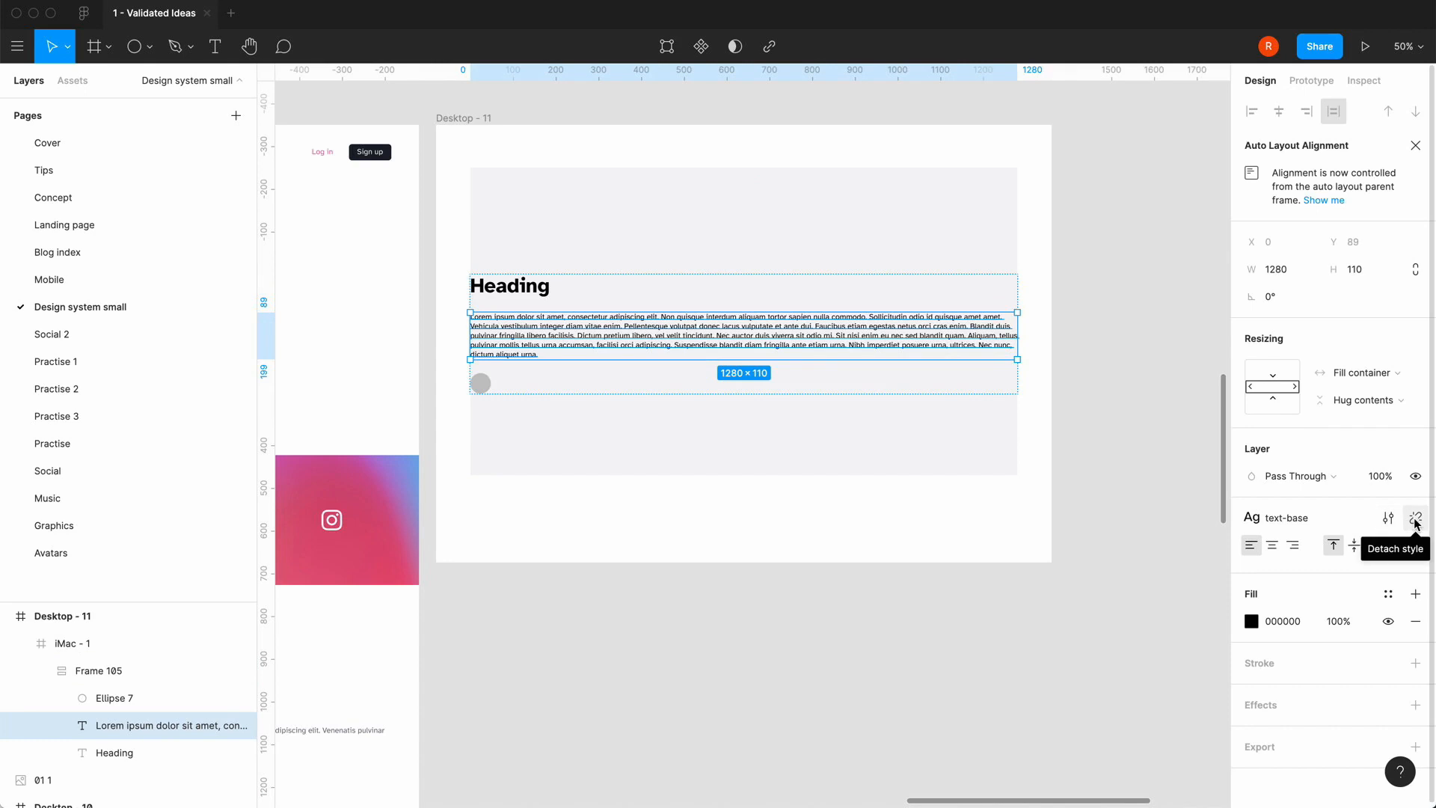
- Detach the text-base style from the Lorem ipsum paragraph and set its line height to 150%
click(1415, 521)
click(1277, 602)
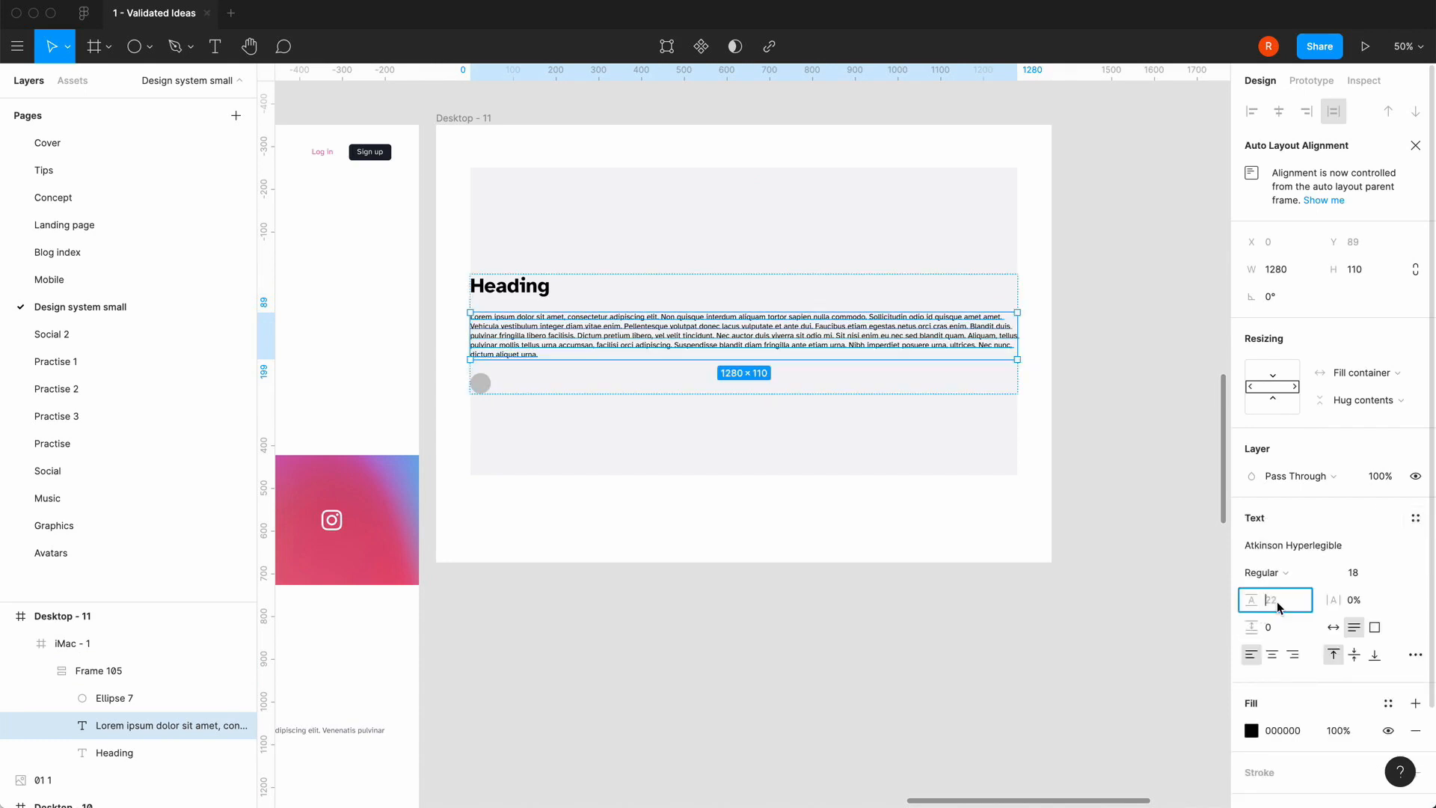
text(150)
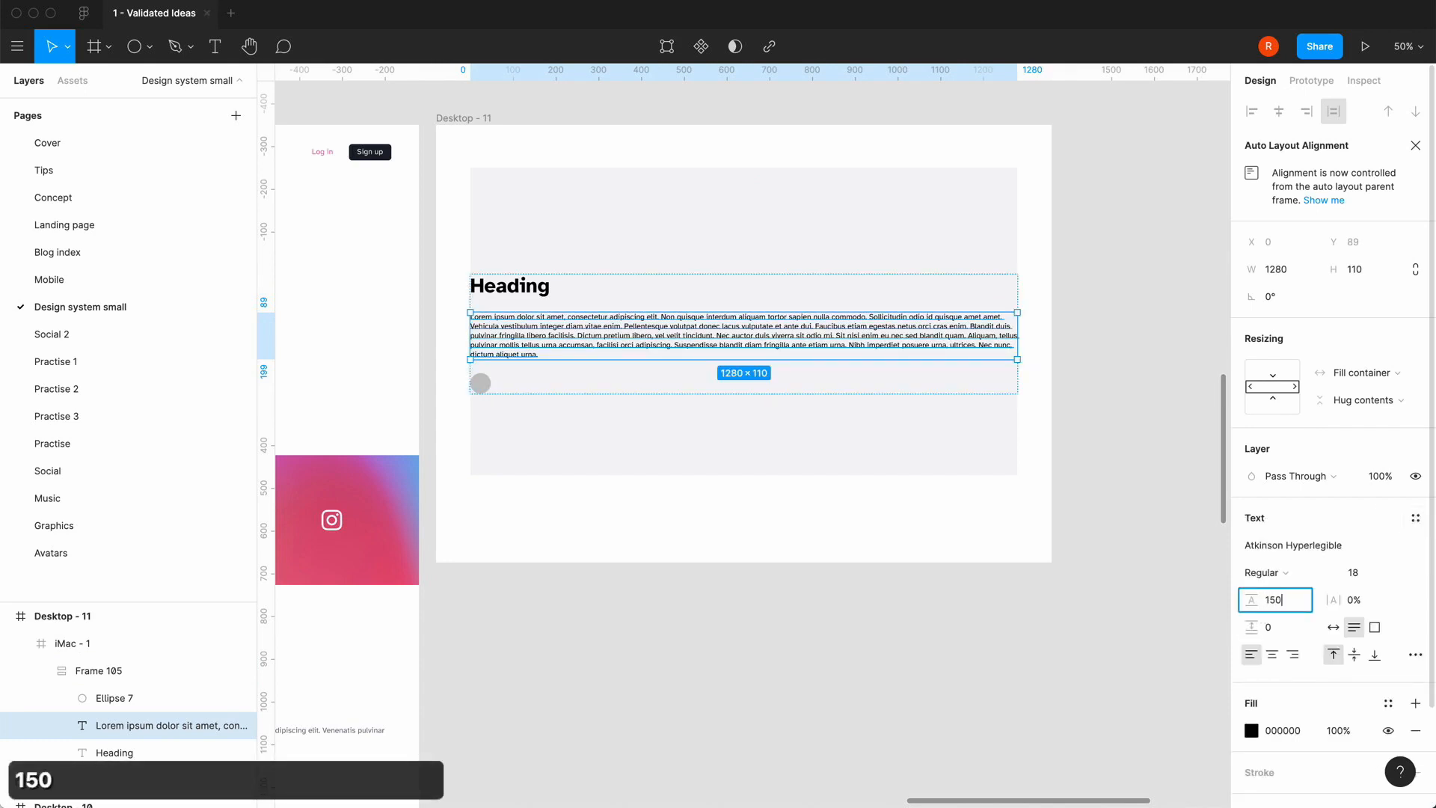
key(Return)
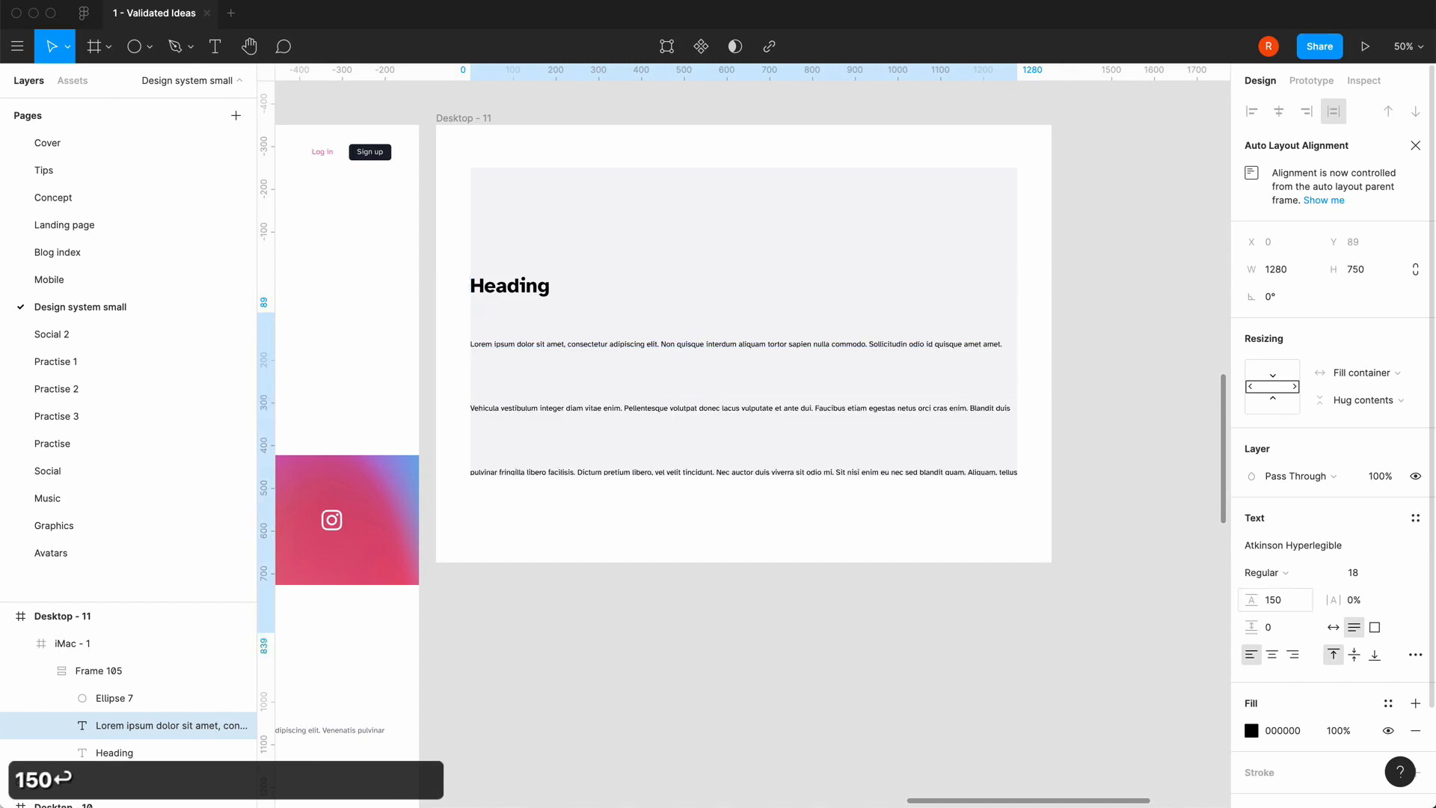
click(1293, 602)
key(Right)
text(%)
key(Return)
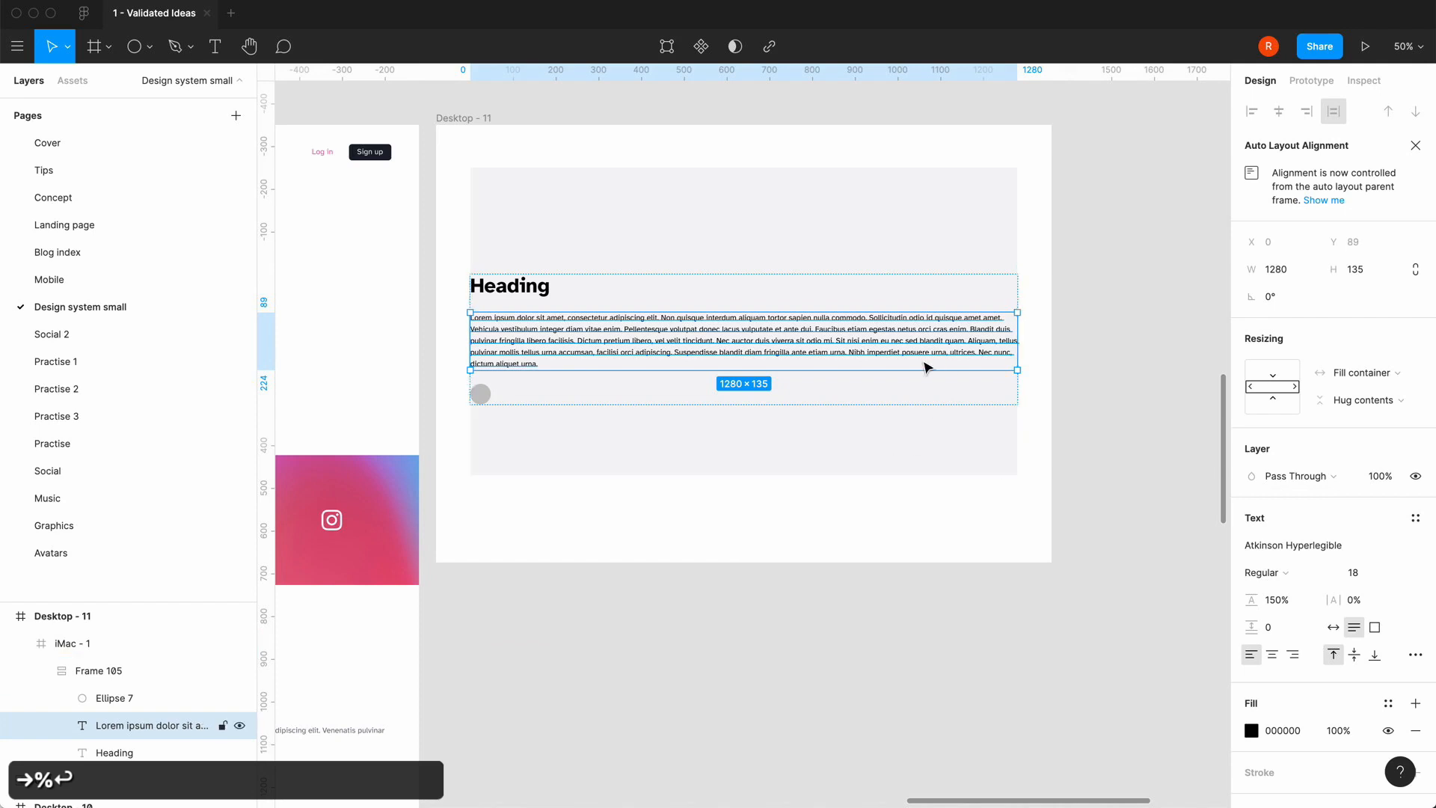
- Set the left and right padding of the auto layout frame around the heading, paragraph and circle to 64
click(977, 296)
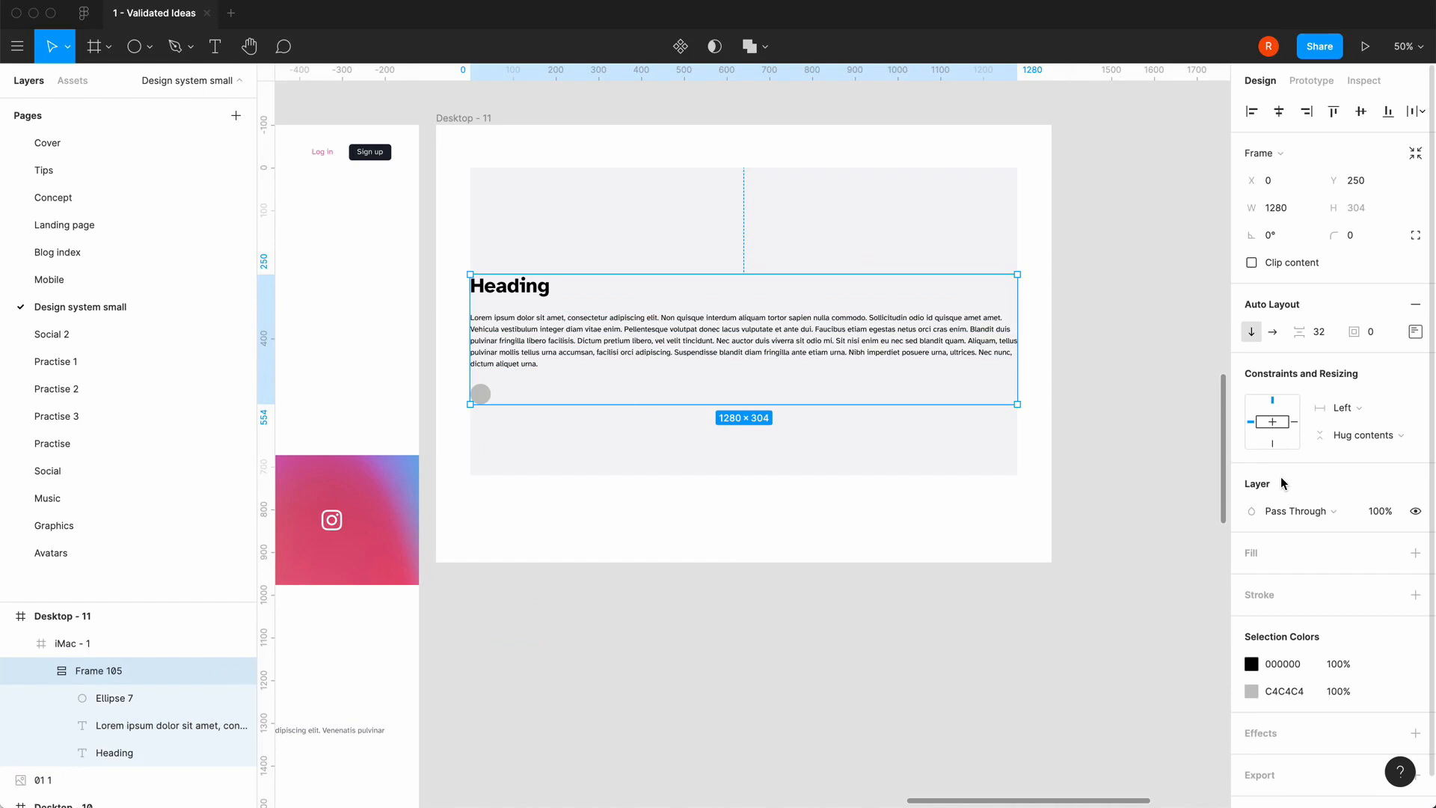
click(1415, 331)
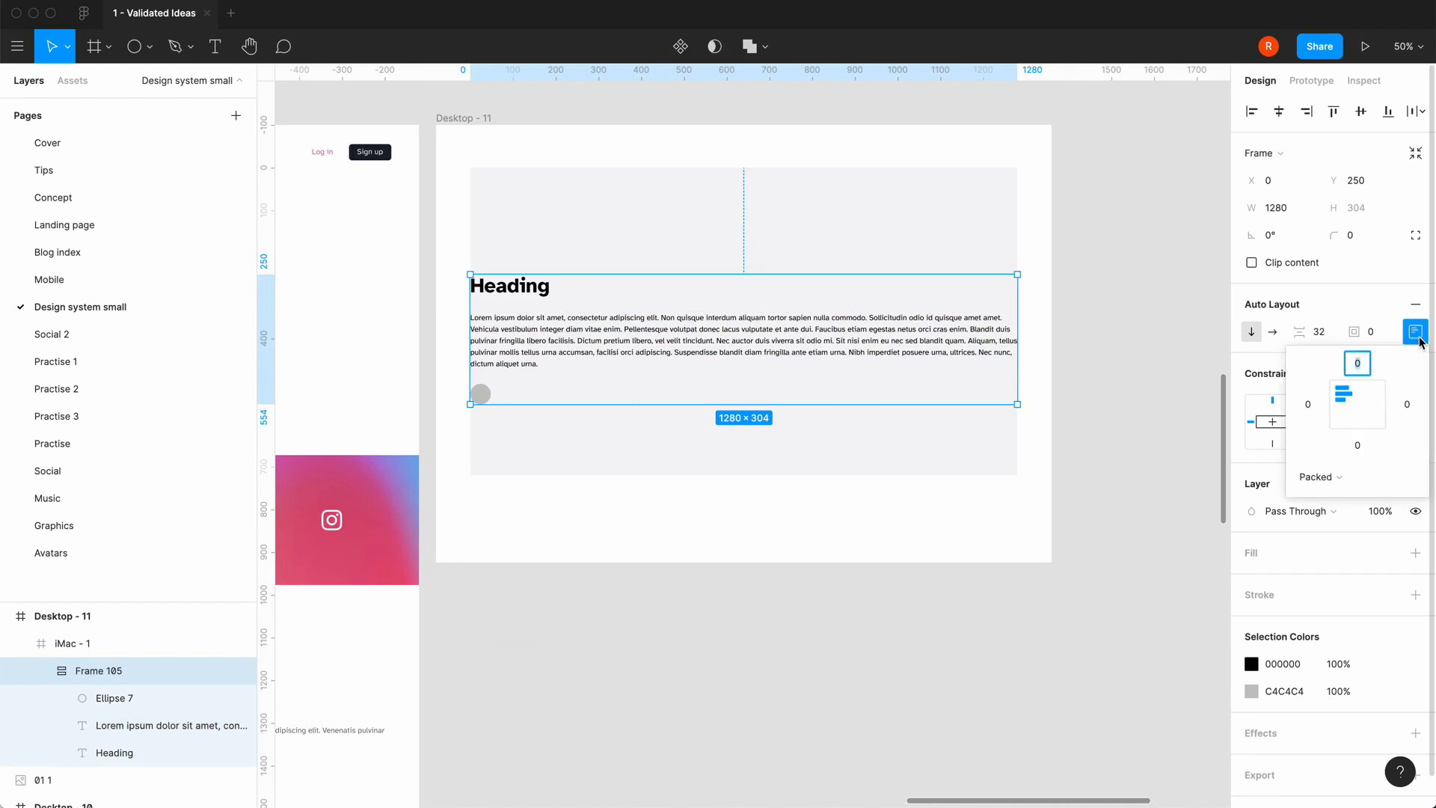
click(1309, 404)
text(64)
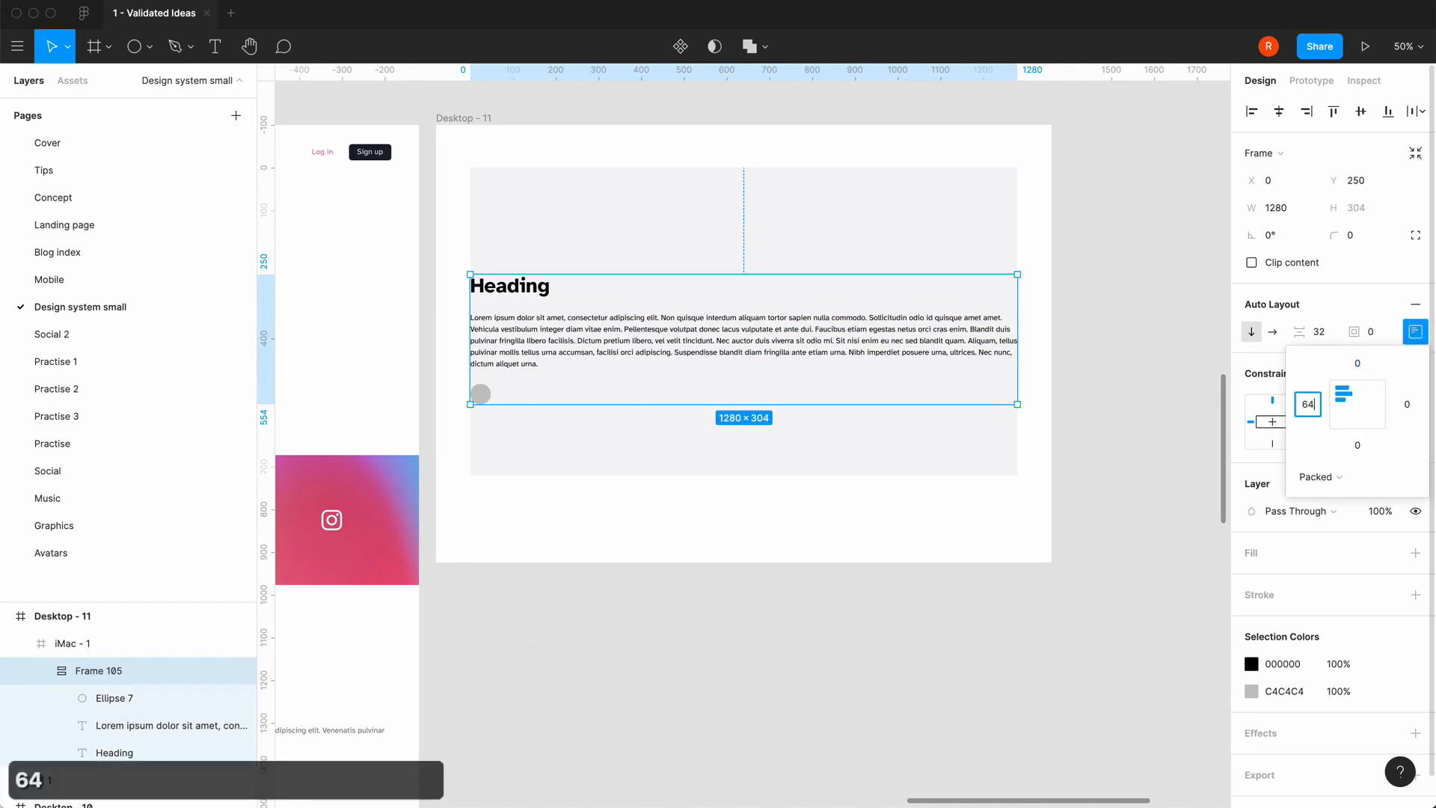
click(1406, 404)
text(64)
key(Return)
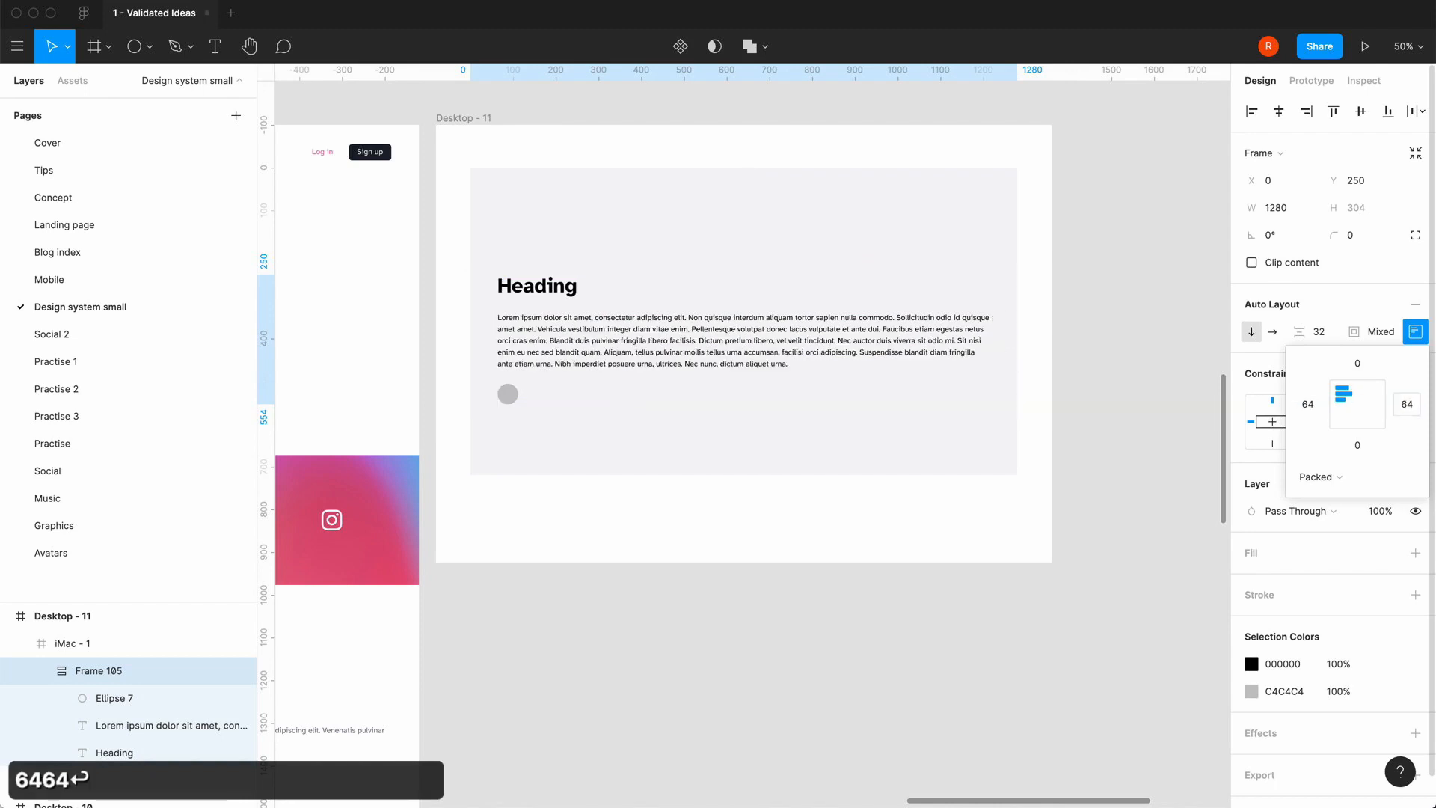
- Set the top and bottom padding of the auto layout frame around the heading, paragraph and circle to 128
scroll(801, 588, left, 5)
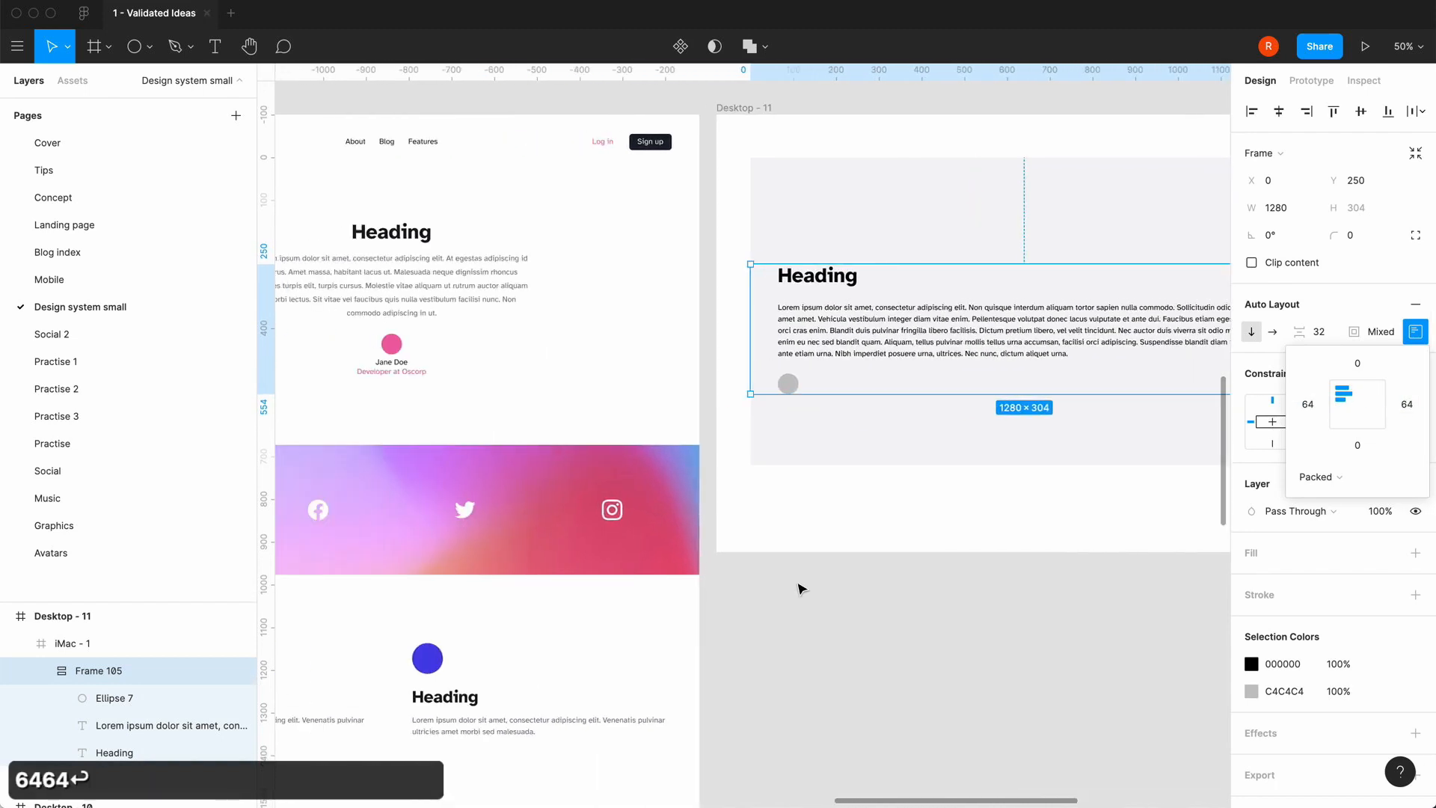
scroll(800, 588, right, 5)
scroll(800, 589, left, 3)
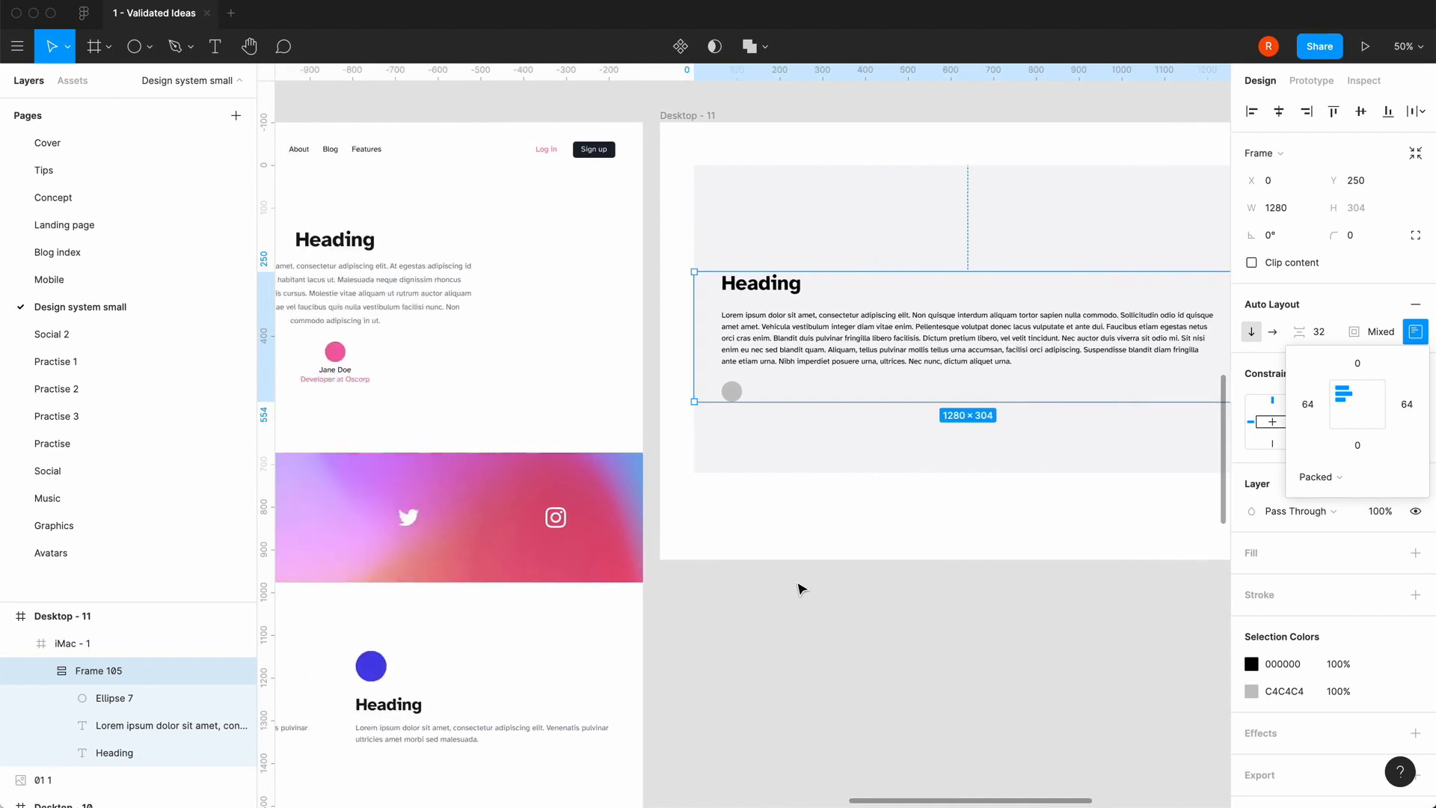
scroll(800, 588, down, 1)
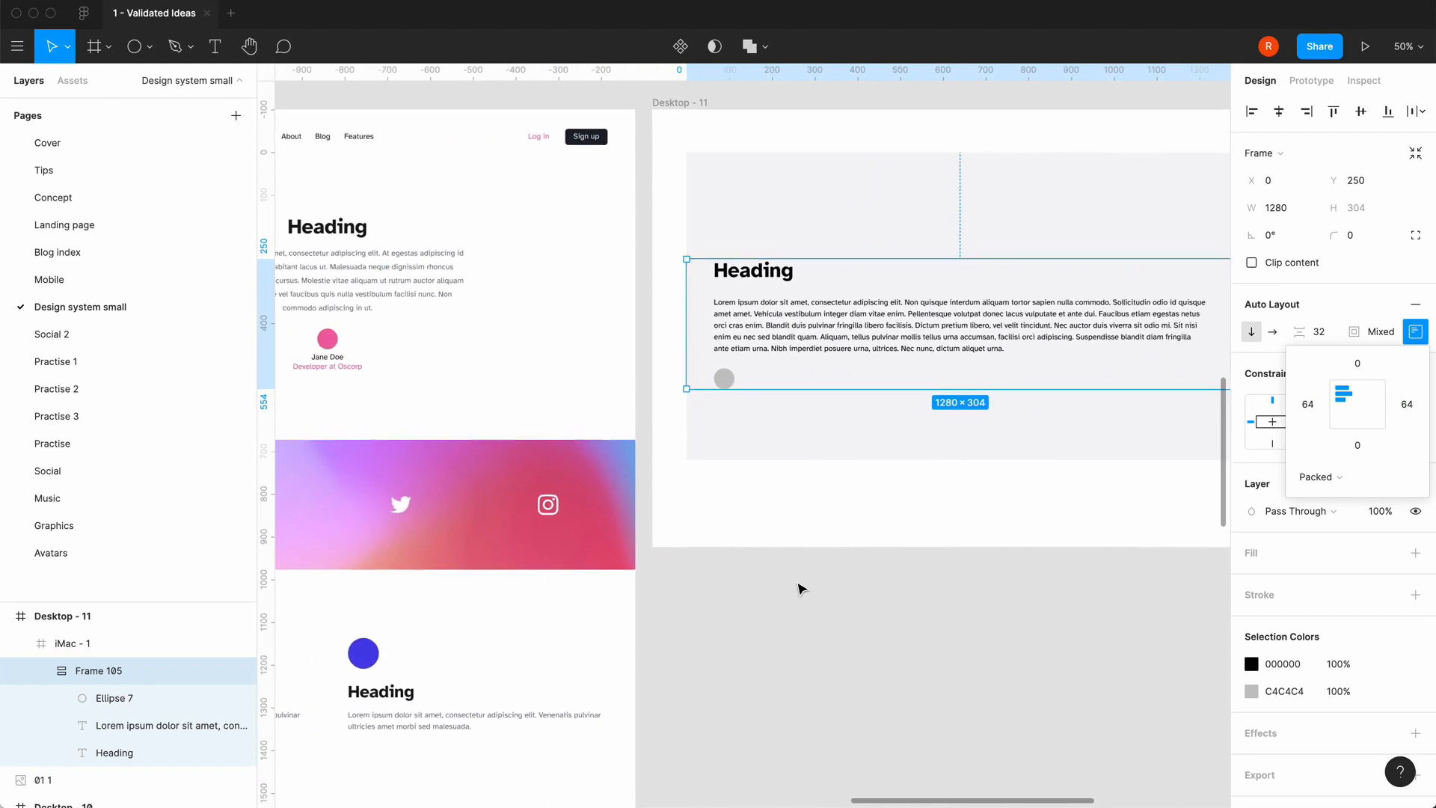
scroll(847, 564, right, 3)
scroll(847, 564, up, 1)
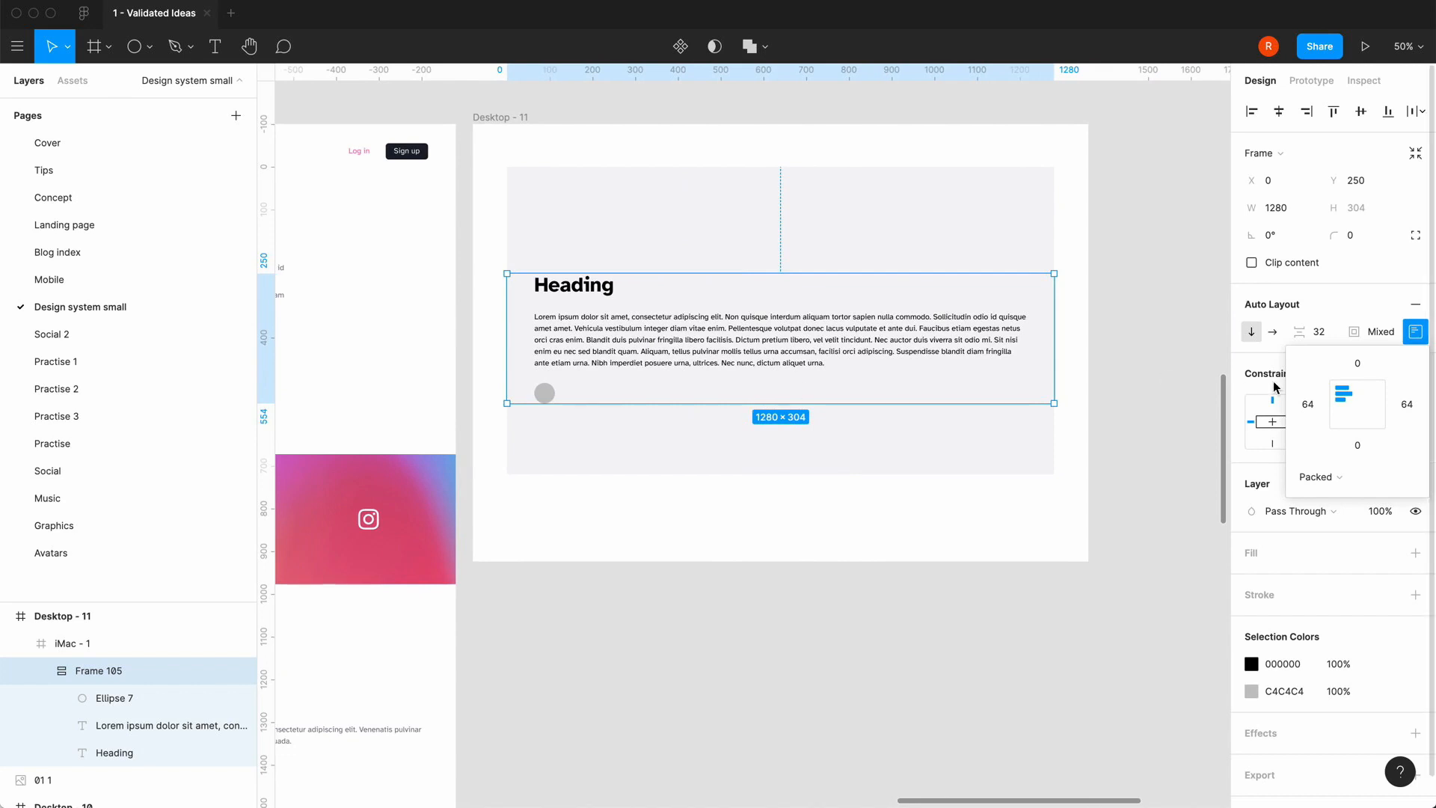
scroll(916, 529, left, 5)
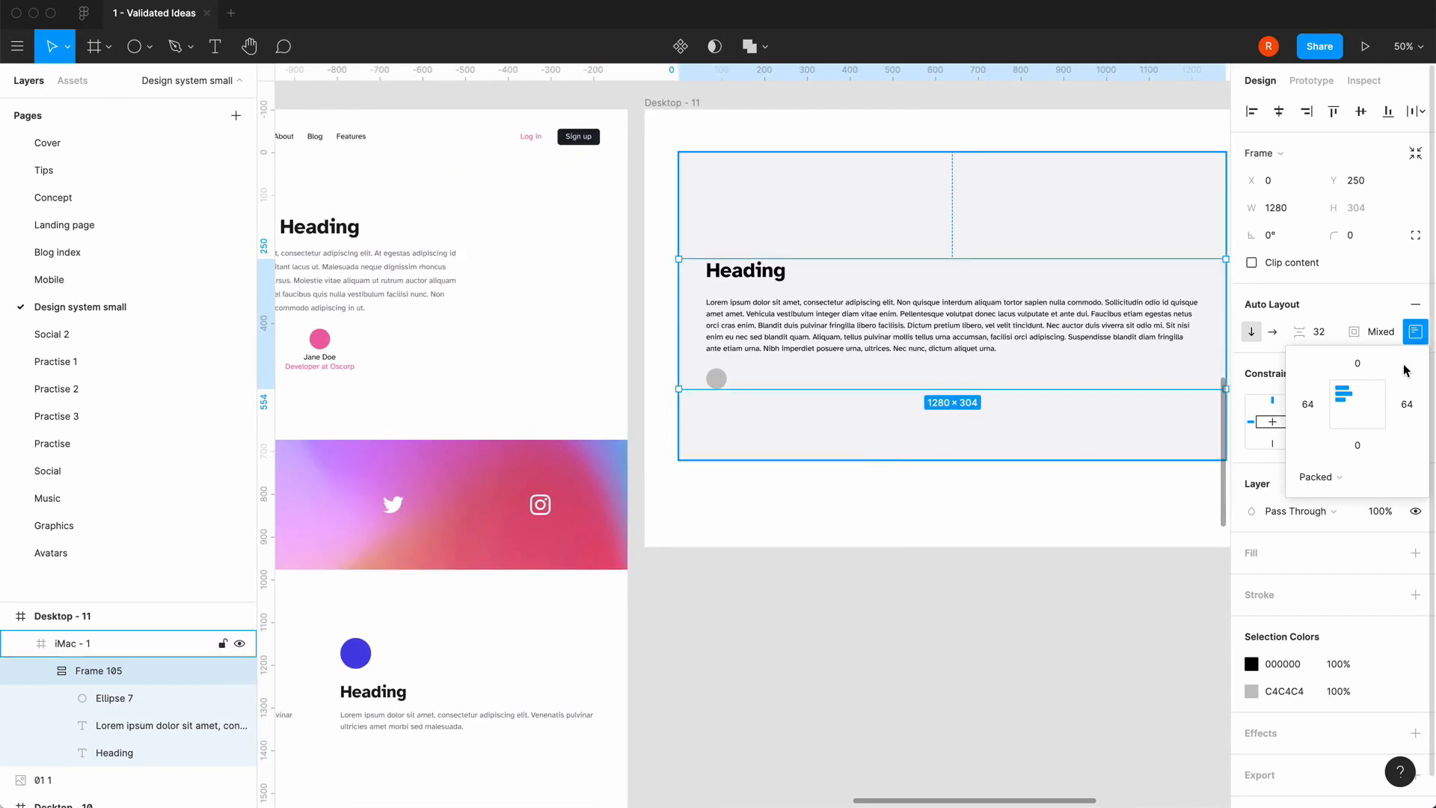
click(1363, 365)
text(128)
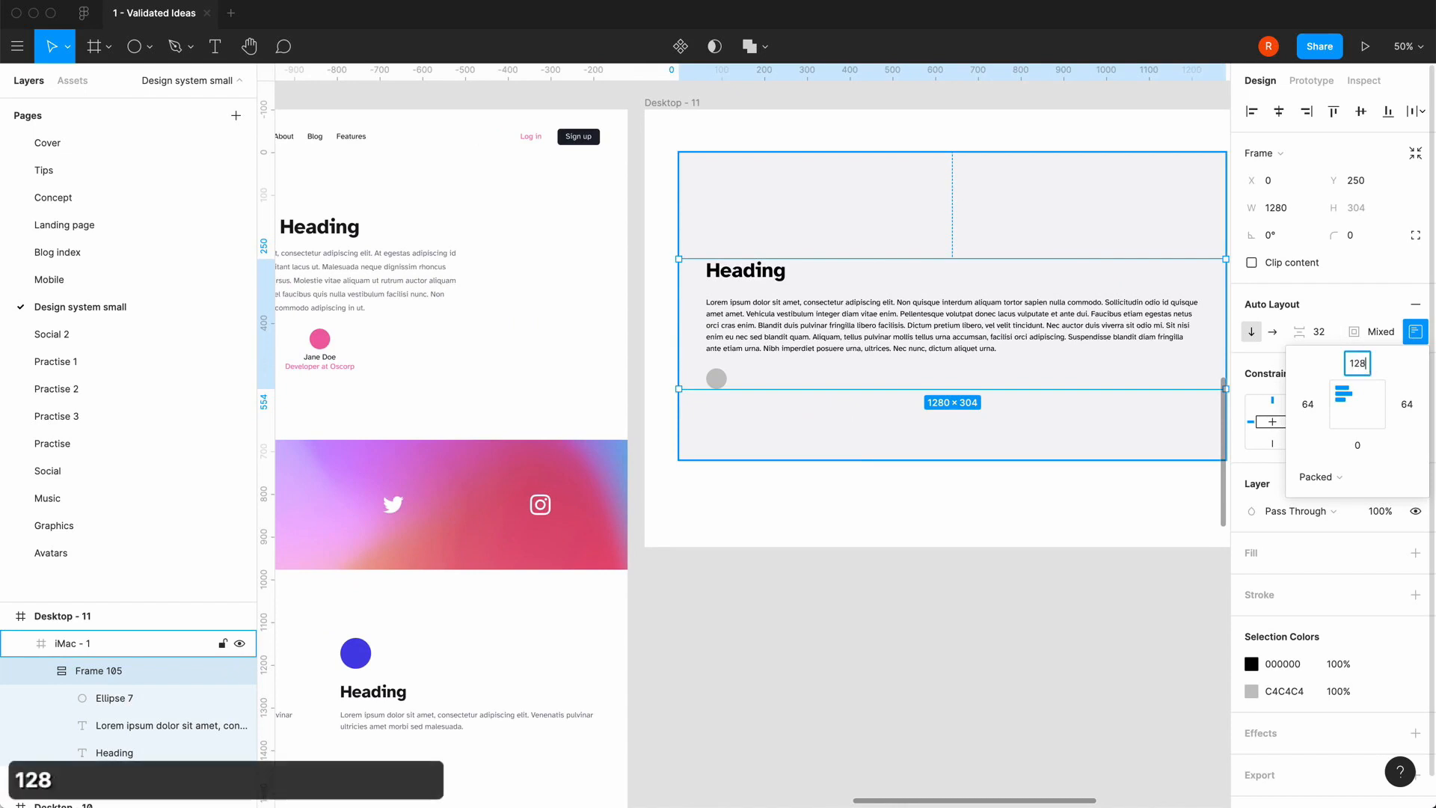
click(1360, 447)
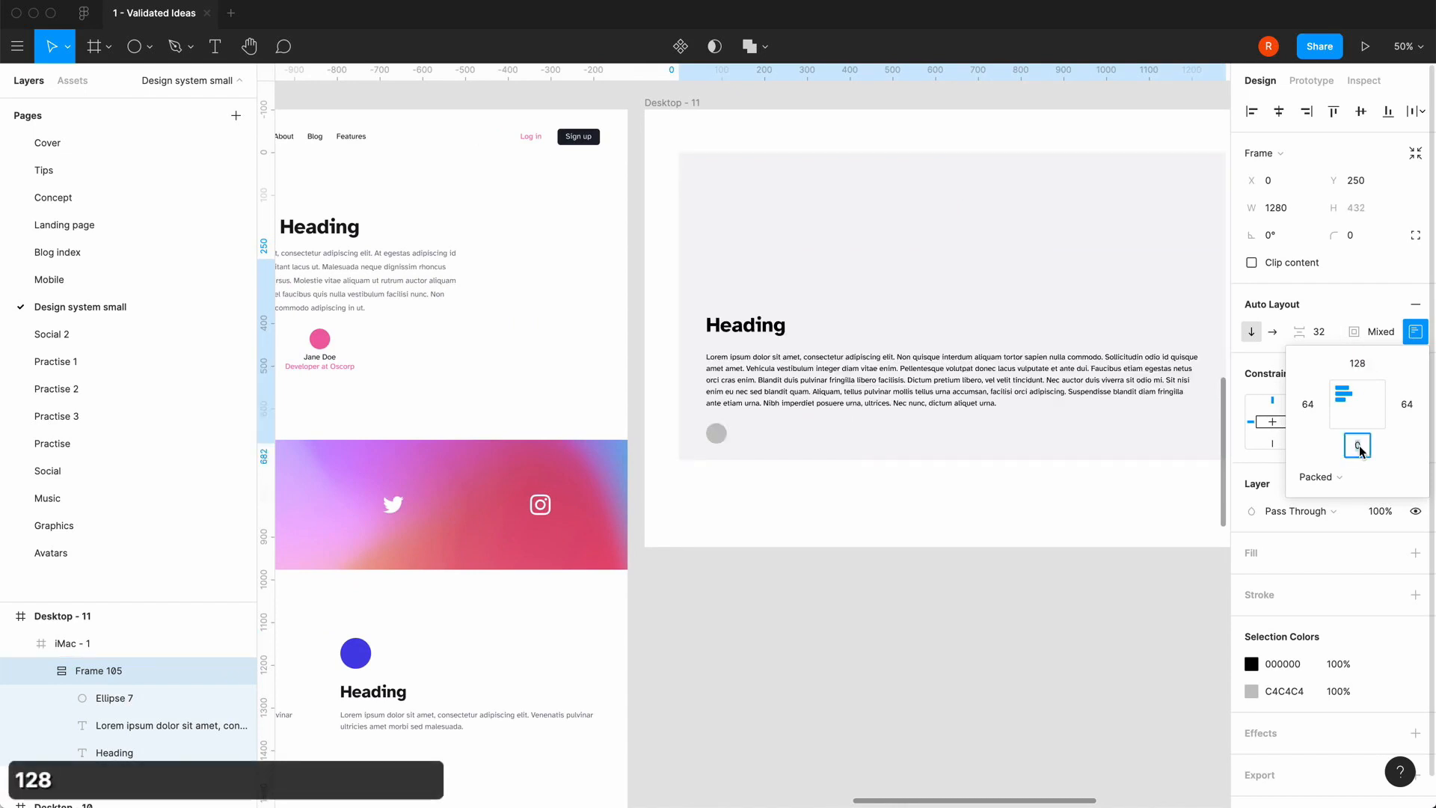
text(128)
key(Return)
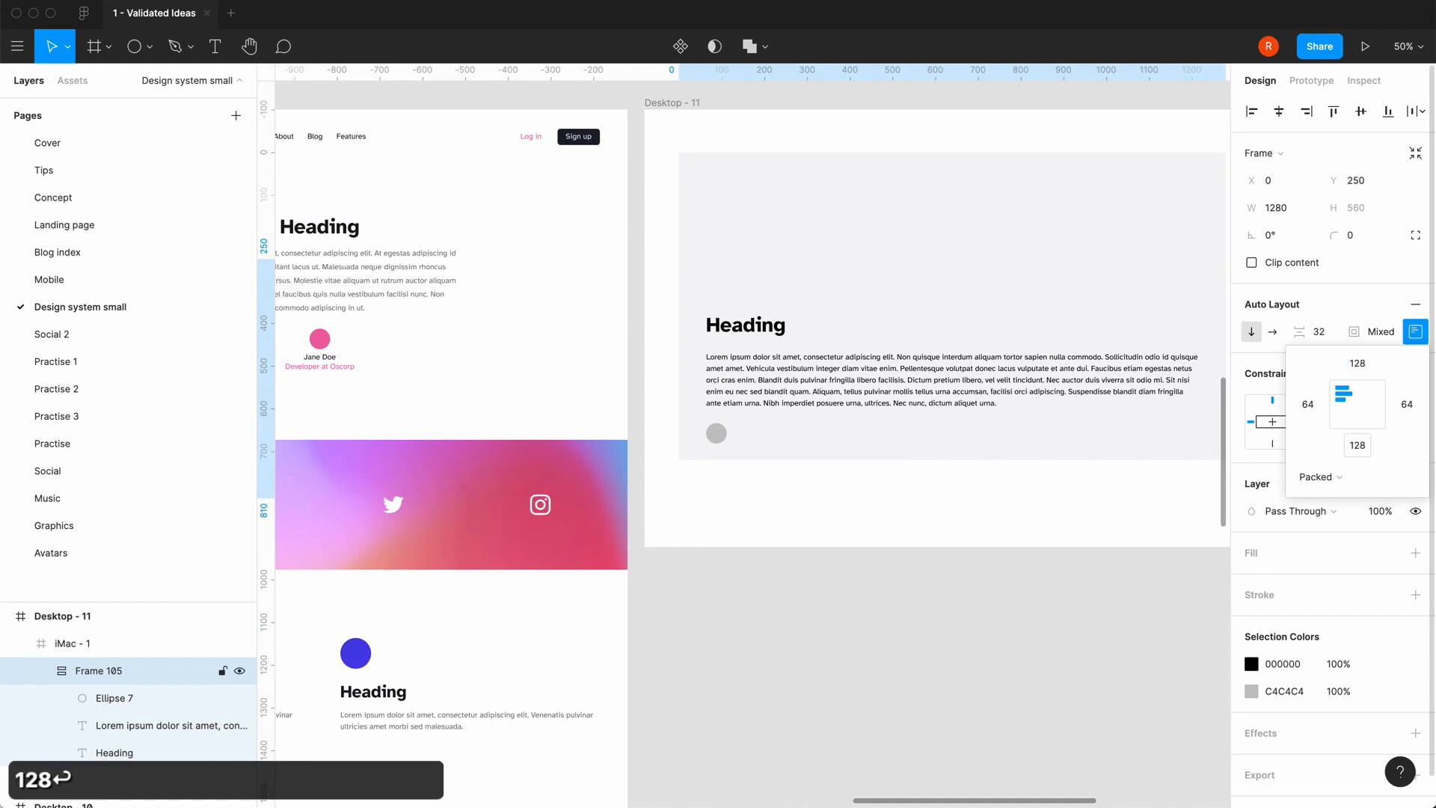
click(1416, 331)
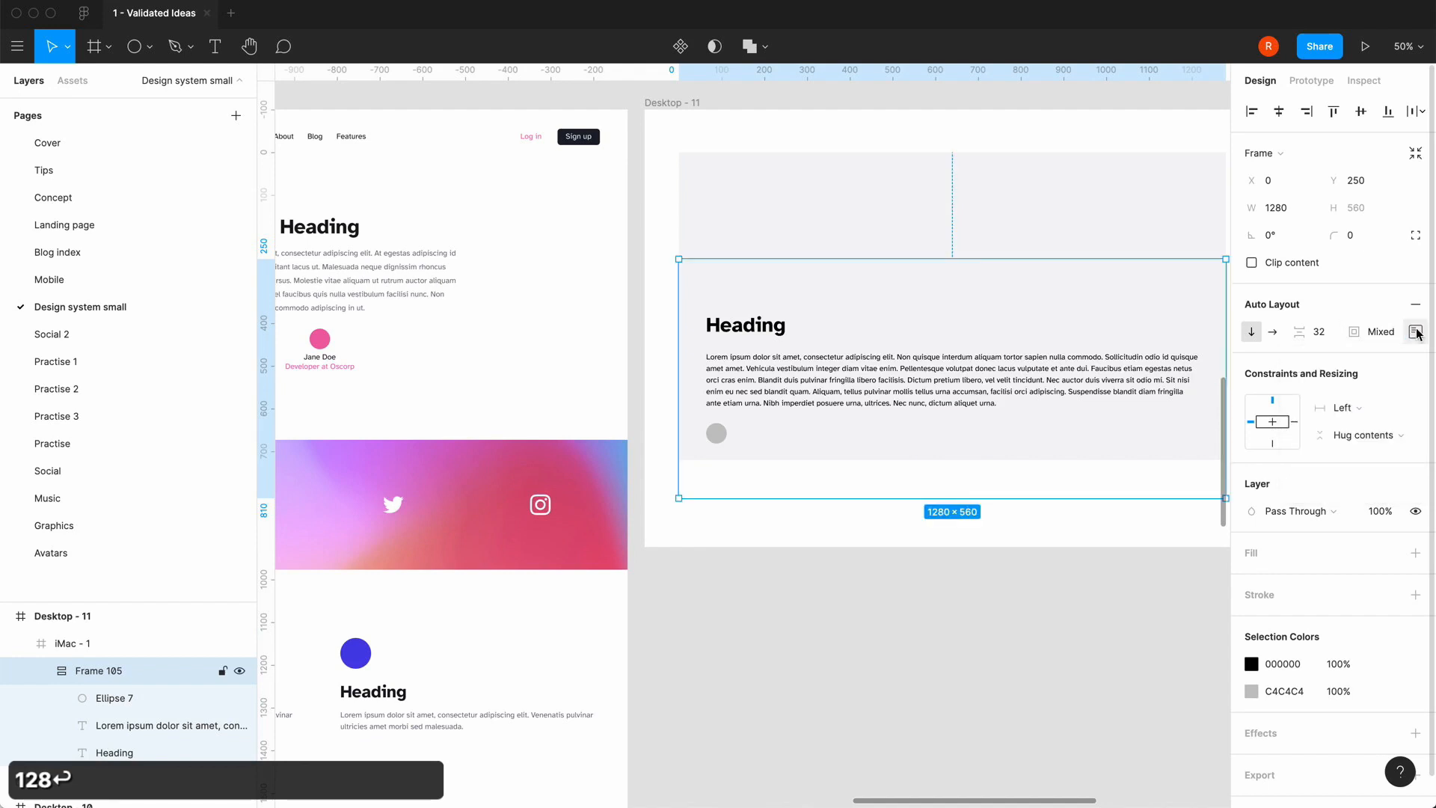
- Resize the gray frame to fit its auto layout content and set its Y position to 100
click(843, 195)
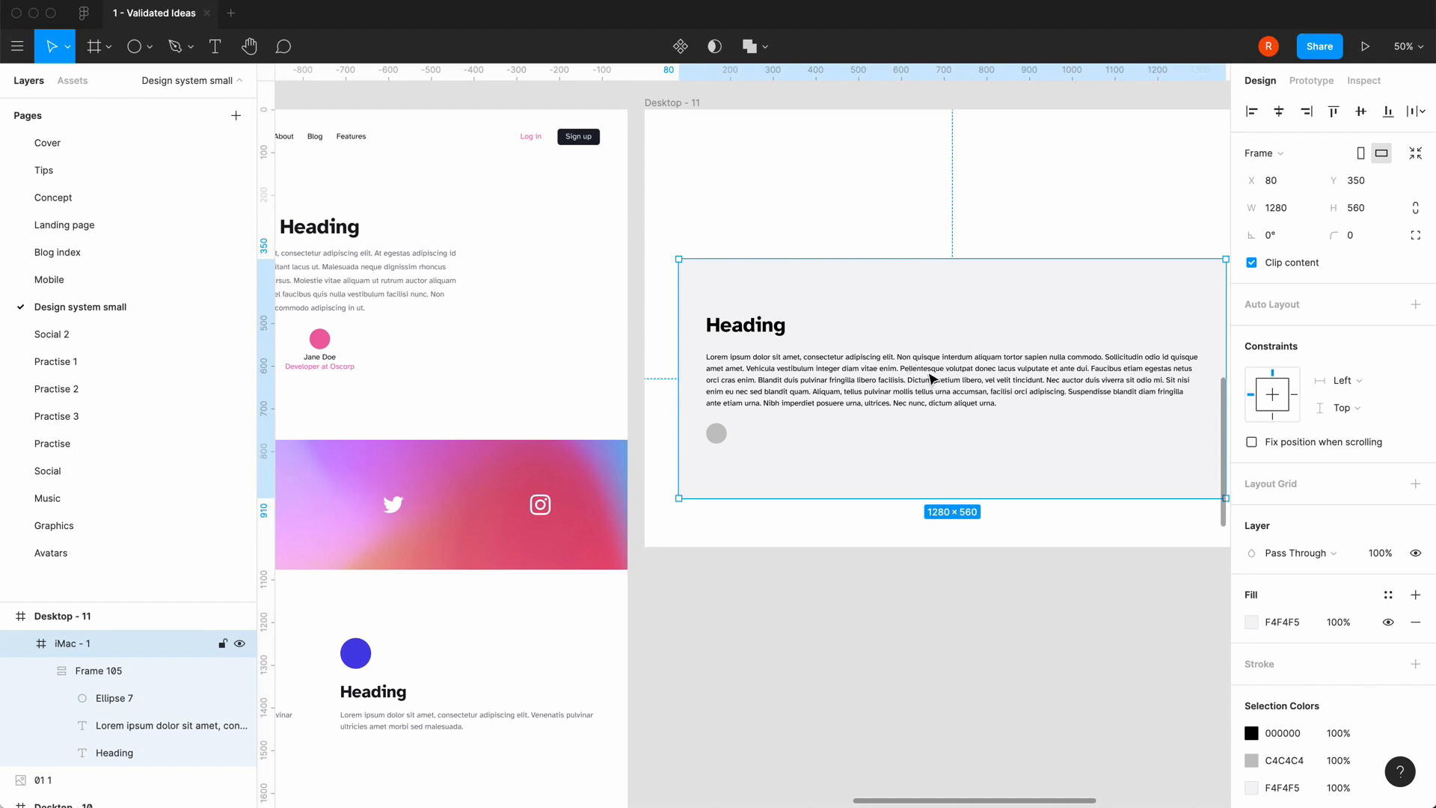
click(1355, 181)
text(10)
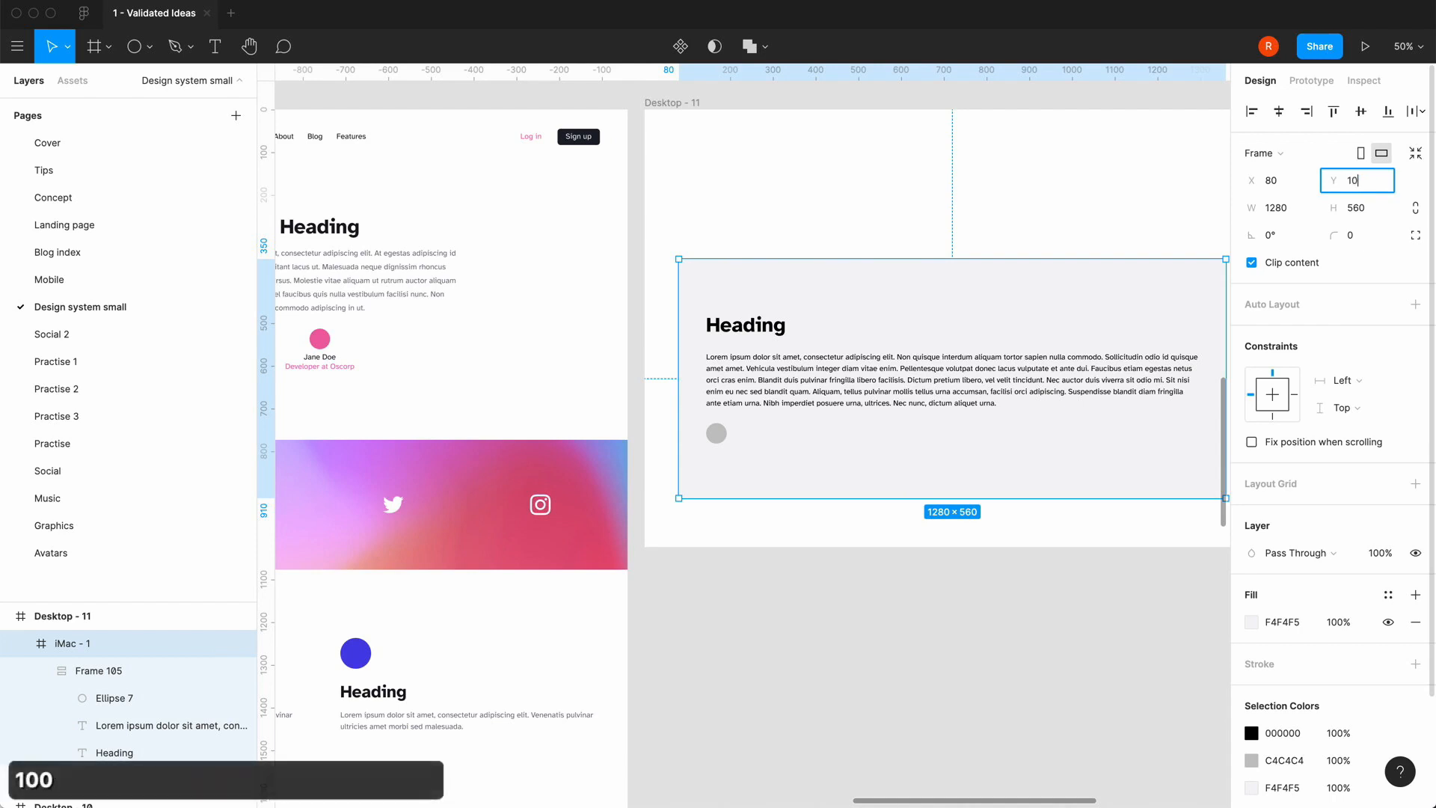
text(0)
key(Return)
click(904, 612)
- Compare the new gray section with the sections further down the finished landing page
scroll(907, 613, right, 3)
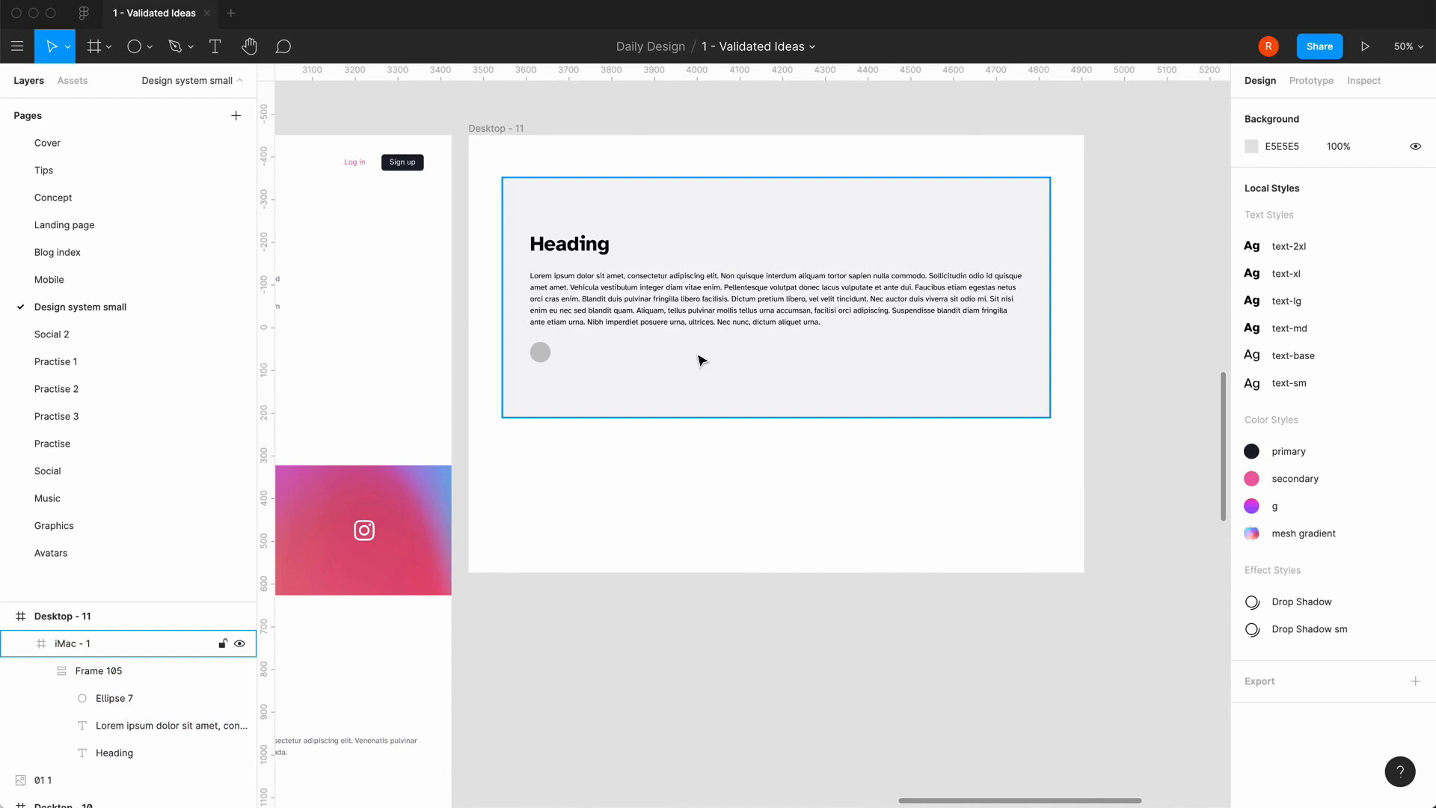
scroll(699, 358, left, 10)
scroll(700, 358, down, 3)
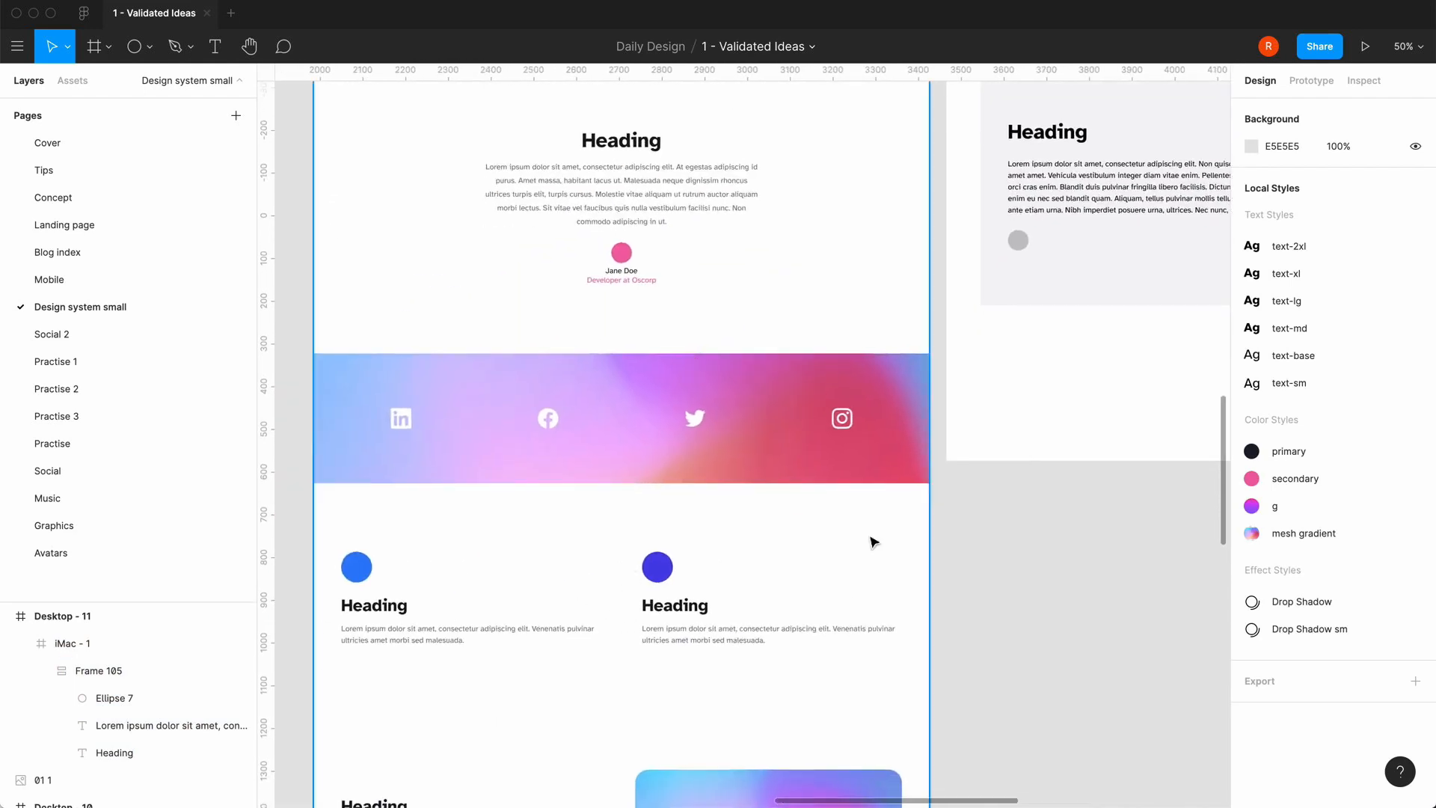
scroll(908, 533, down, 3)
scroll(671, 406, down, 6)
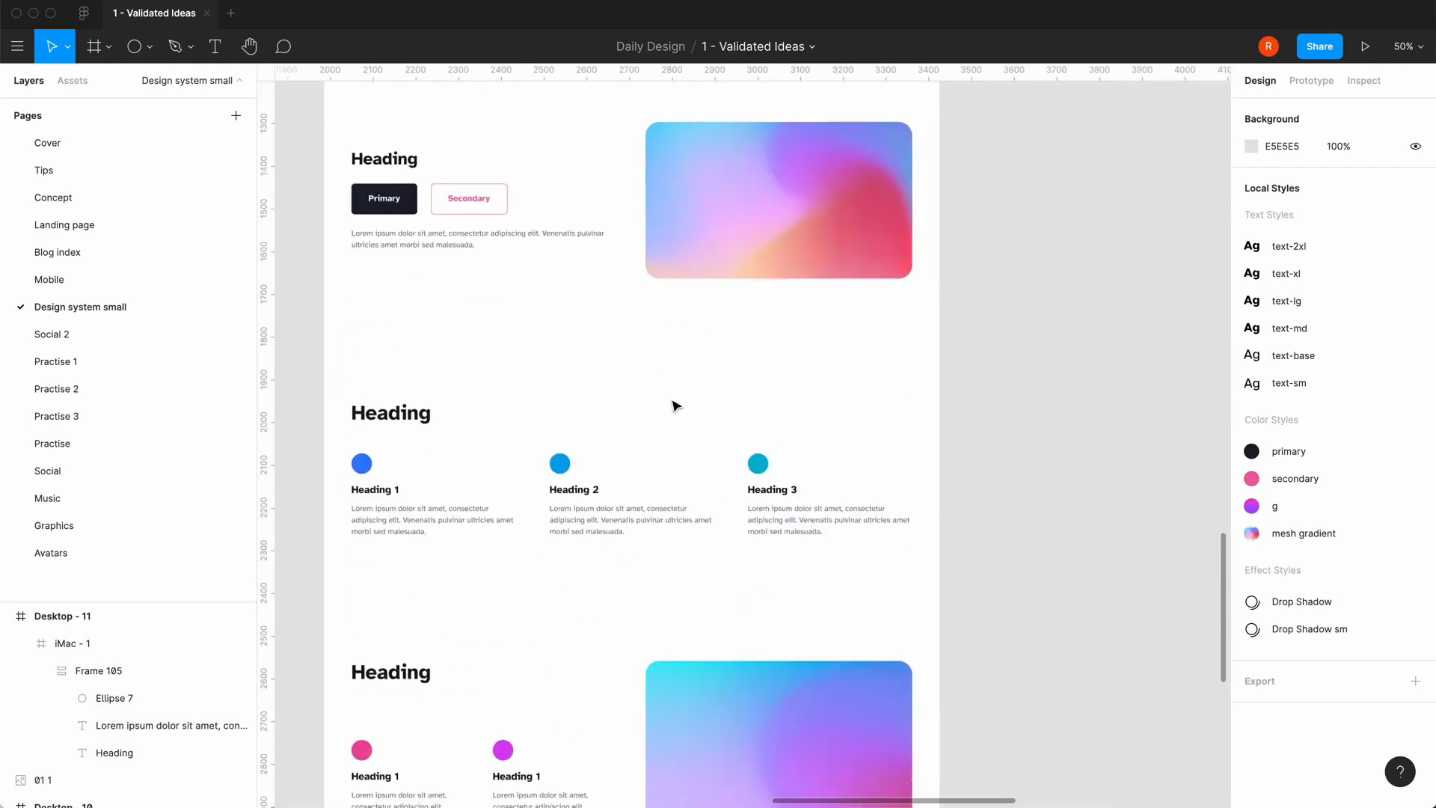
scroll(592, 541, up, 10)
scroll(593, 541, right, 7)
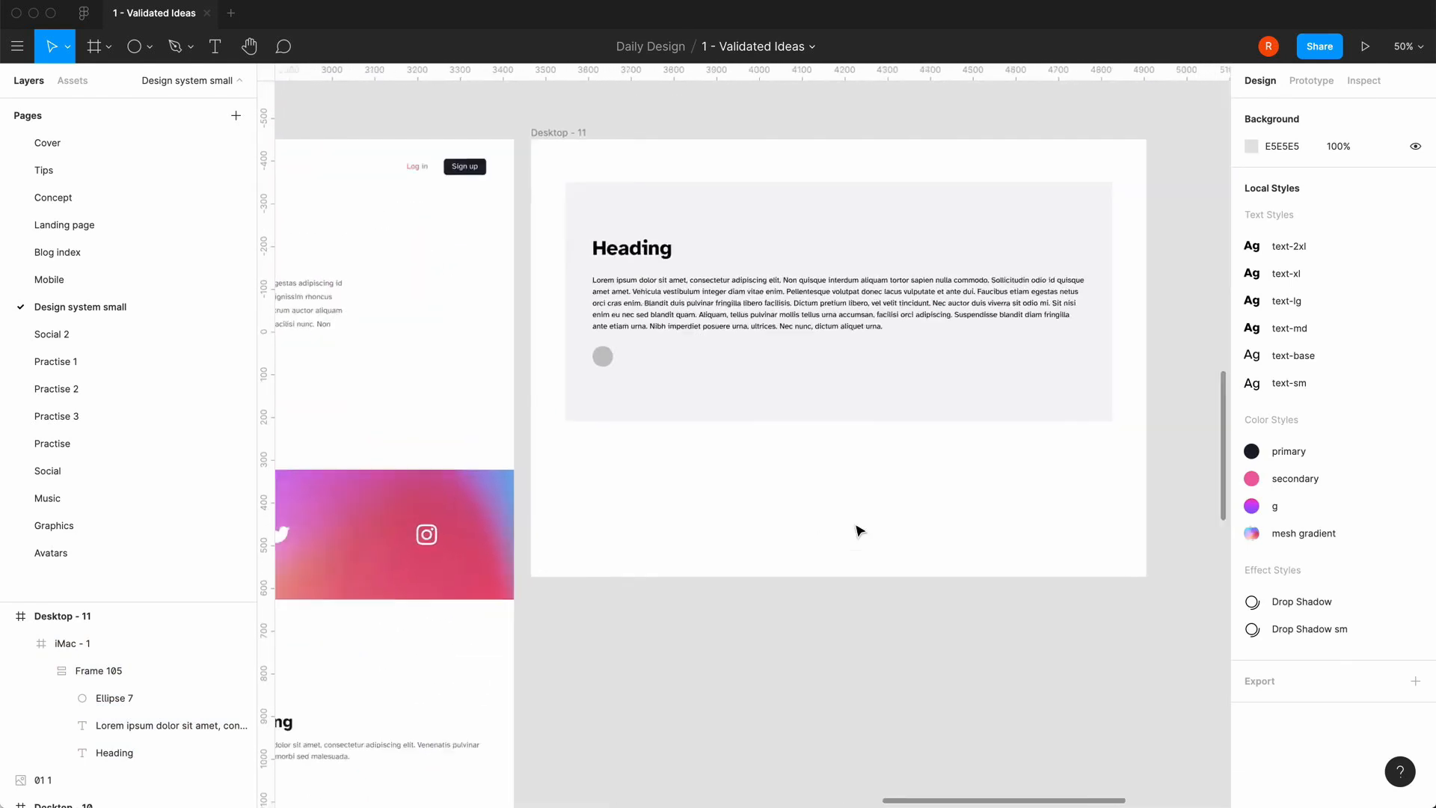
- Duplicate the gray section frame and place the copy below the original, at Y 696
click(761, 401)
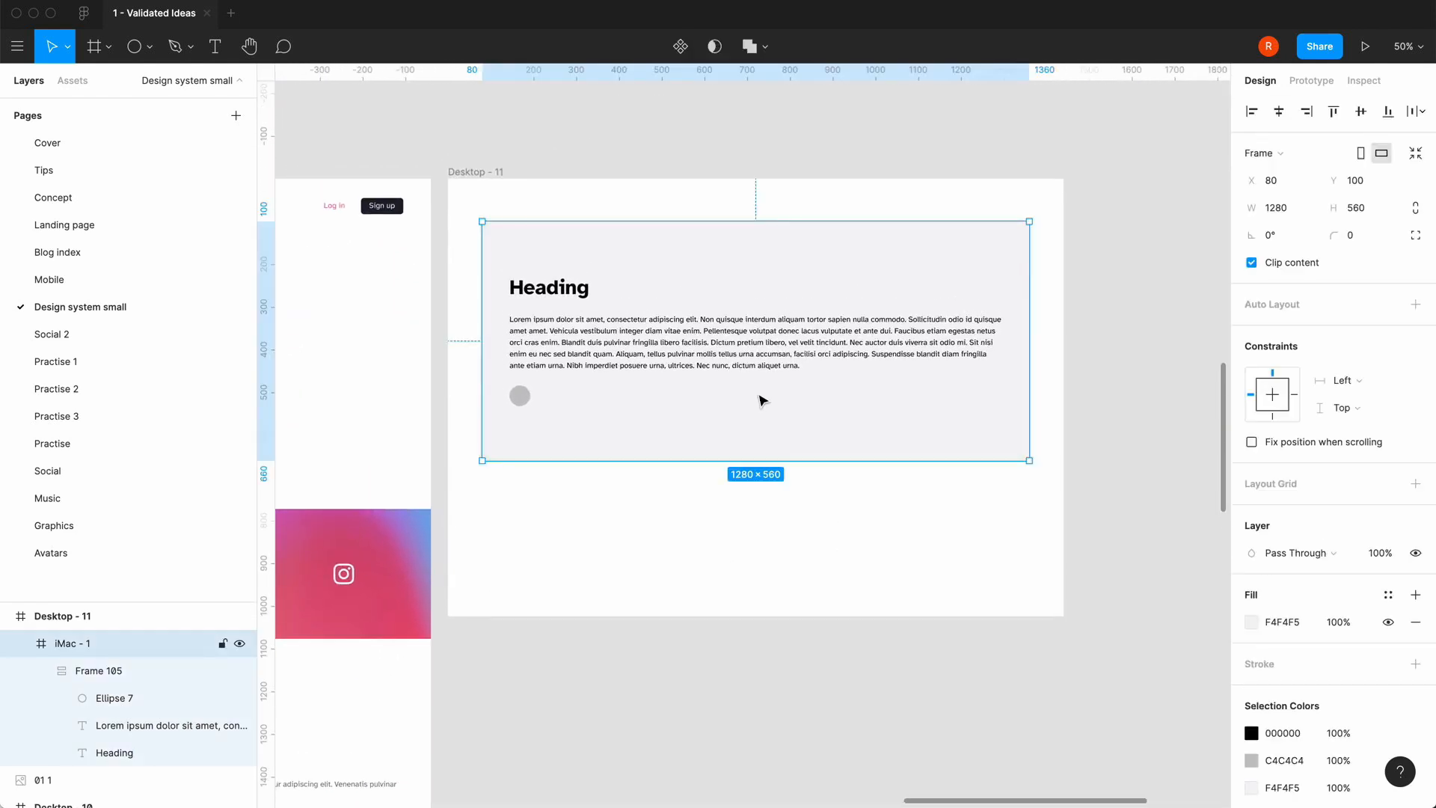
click(73, 673)
click(41, 671)
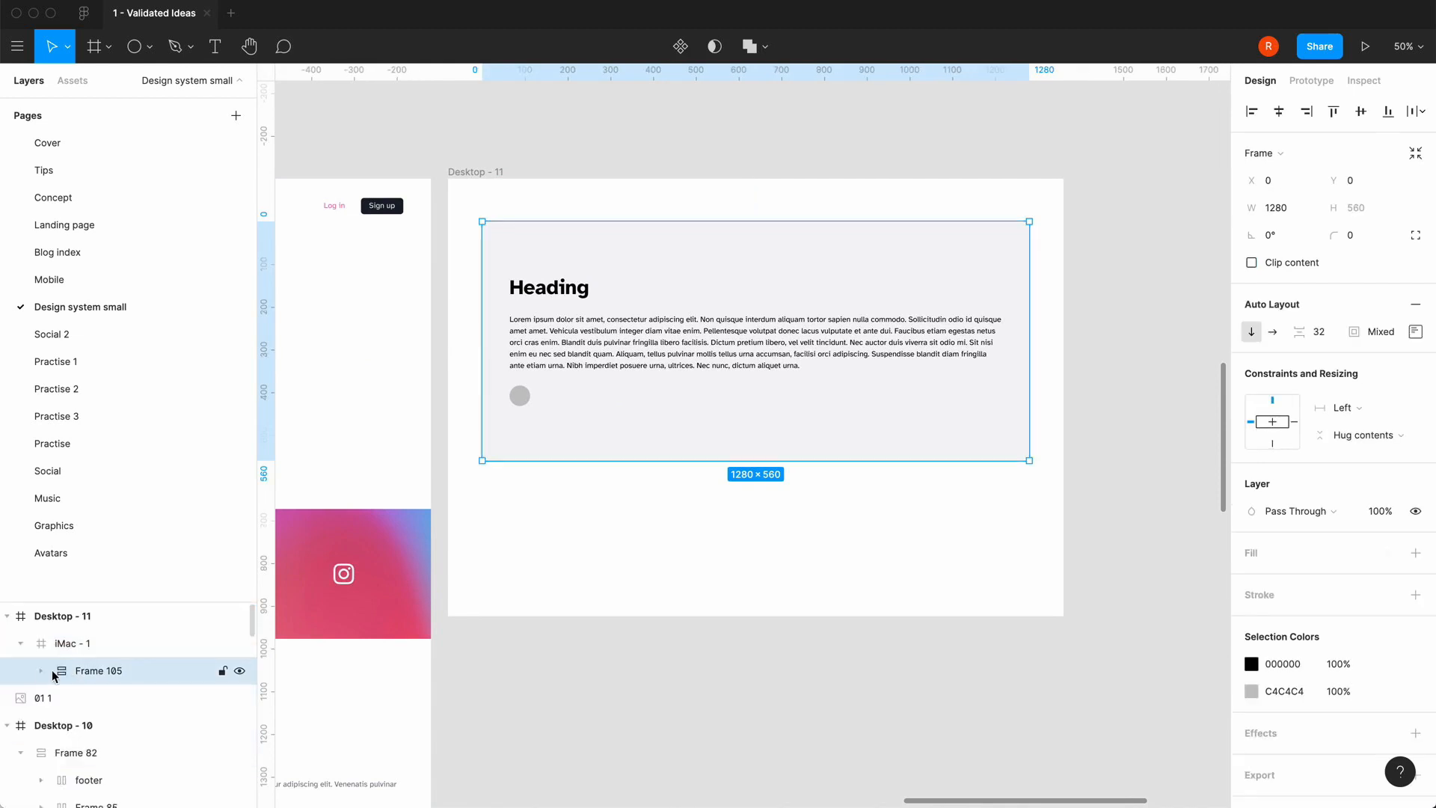
click(65, 643)
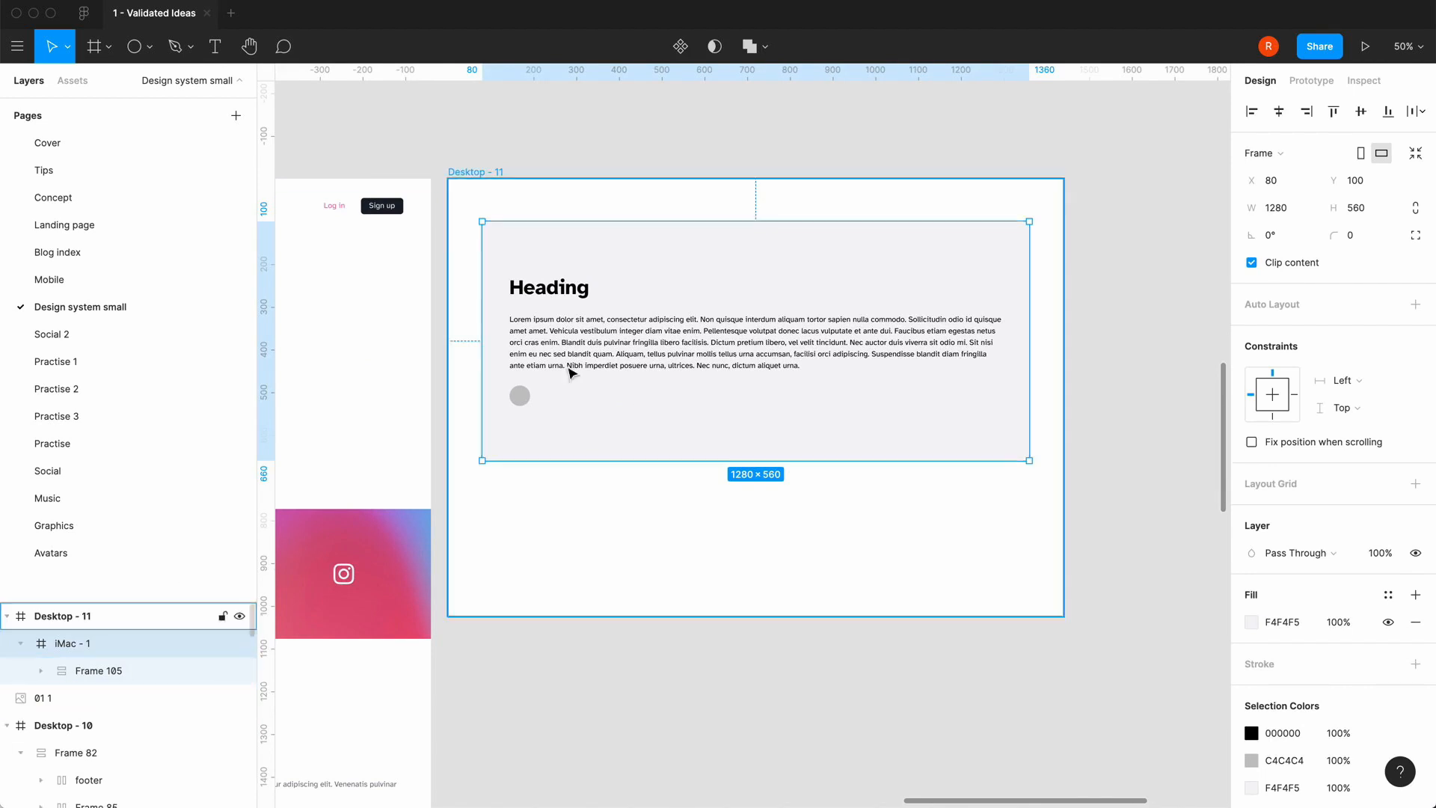
key(super+c)
key(super+v)
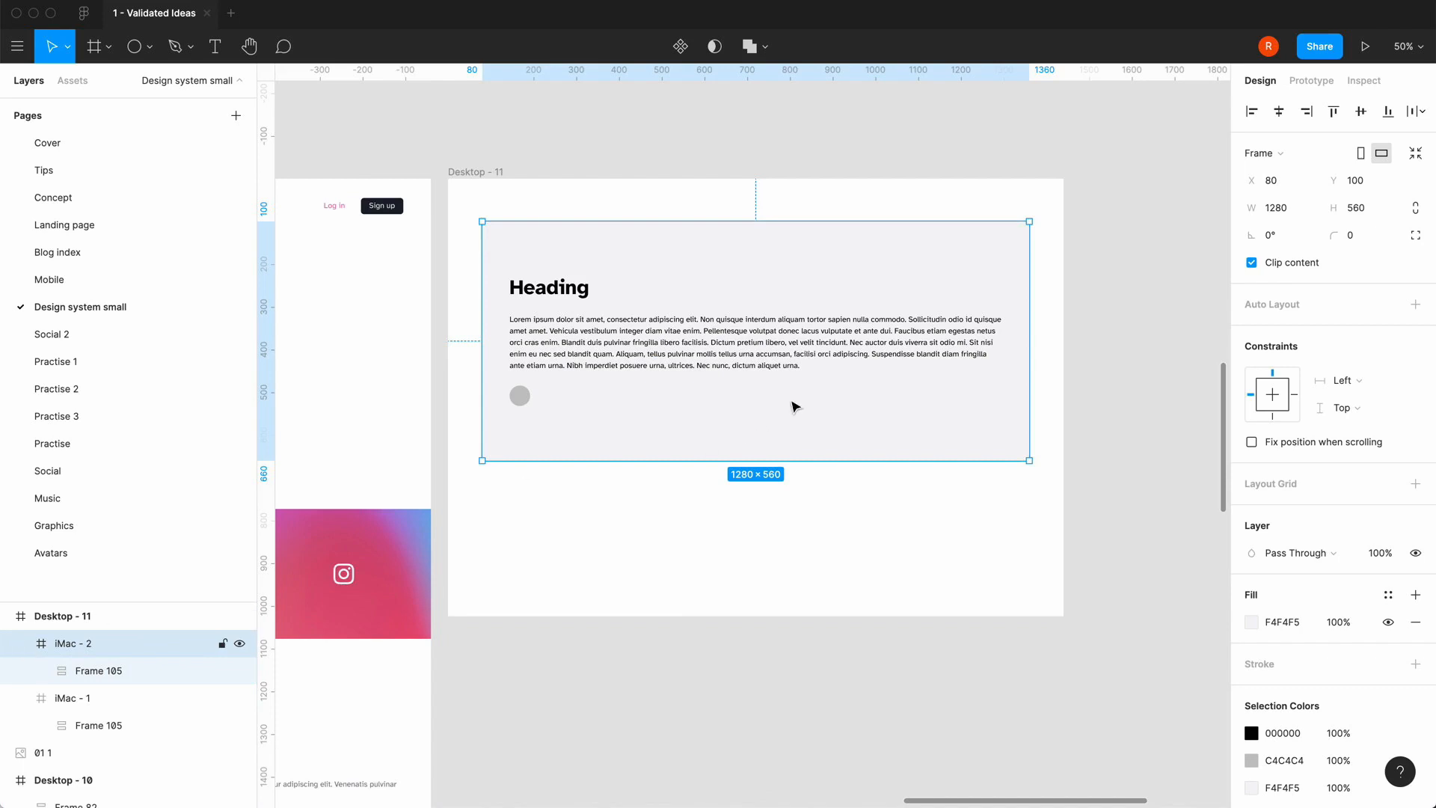
drag(795, 406, 833, 613)
drag(881, 495, 883, 535)
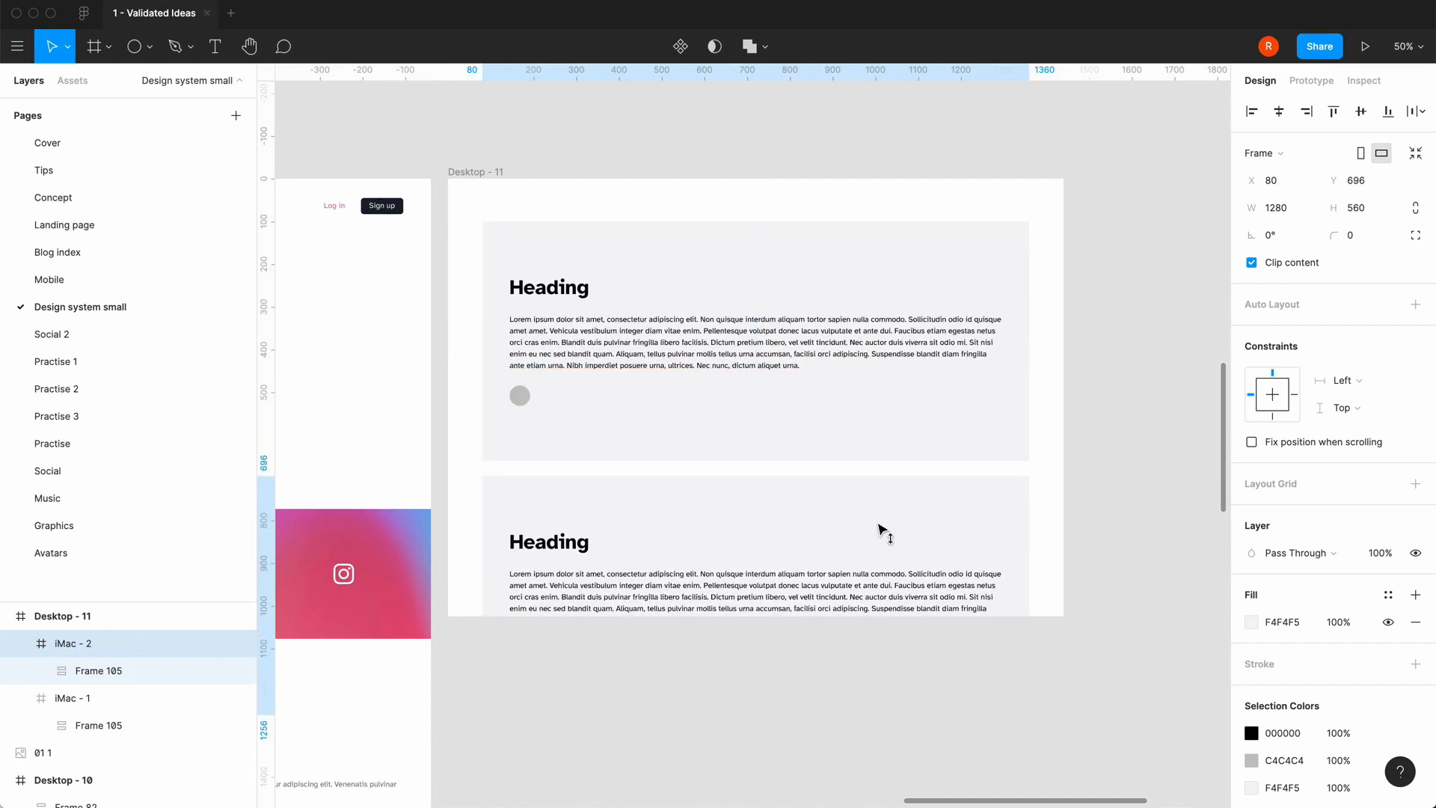
- Extend the height of the Desktop - 11 frame downward past the end of the second gray section
click(465, 171)
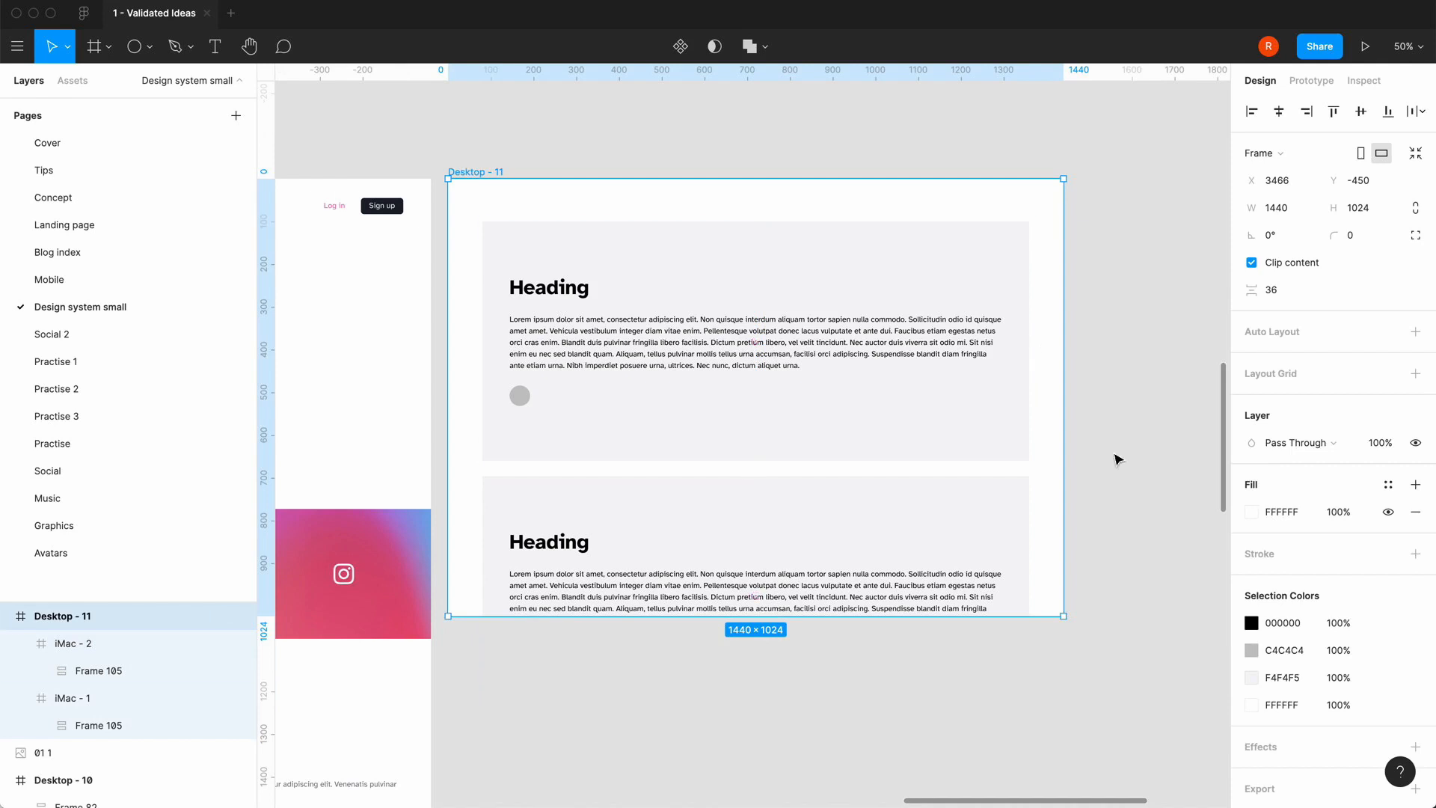
scroll(1055, 620, down, 5)
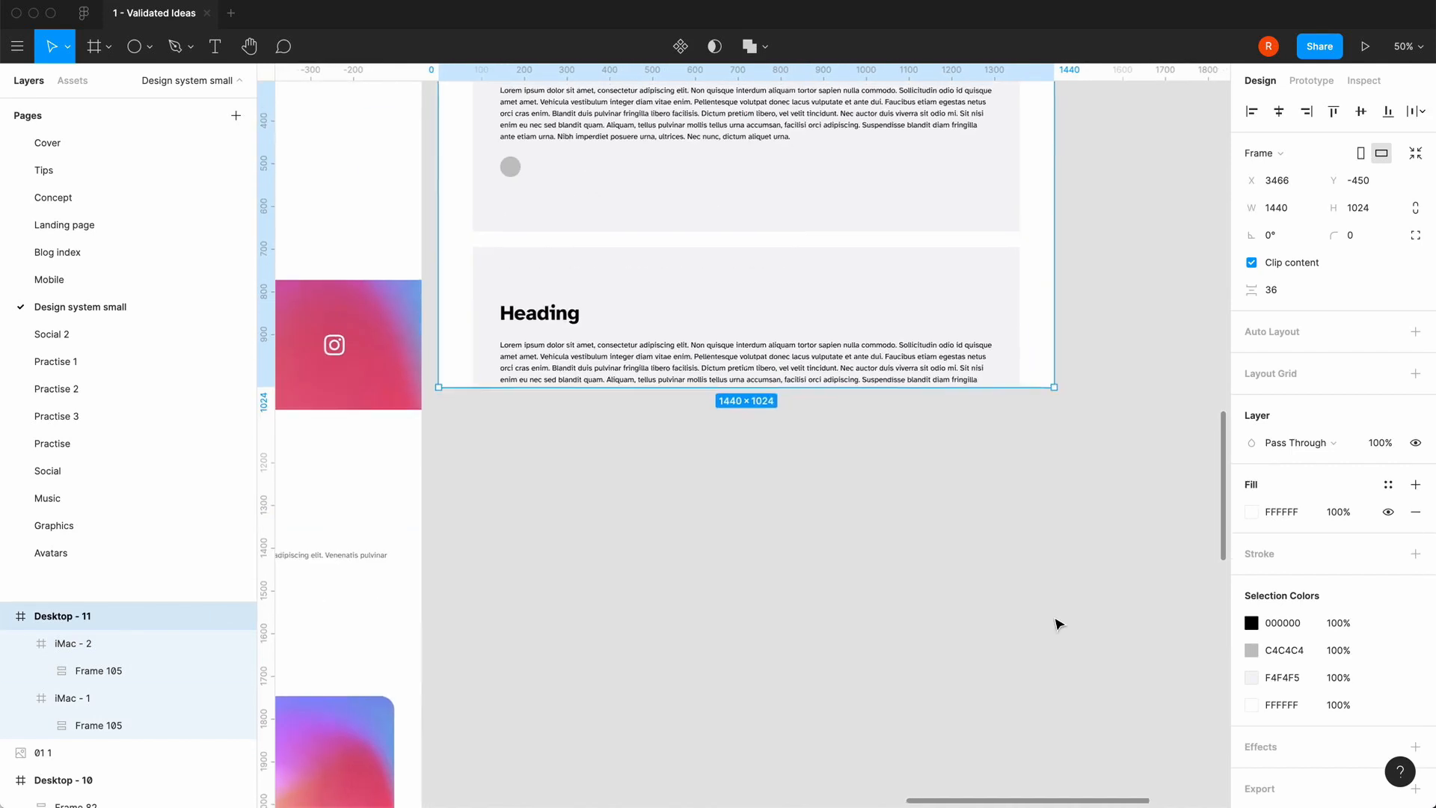
drag(1049, 381, 1054, 739)
click(1150, 491)
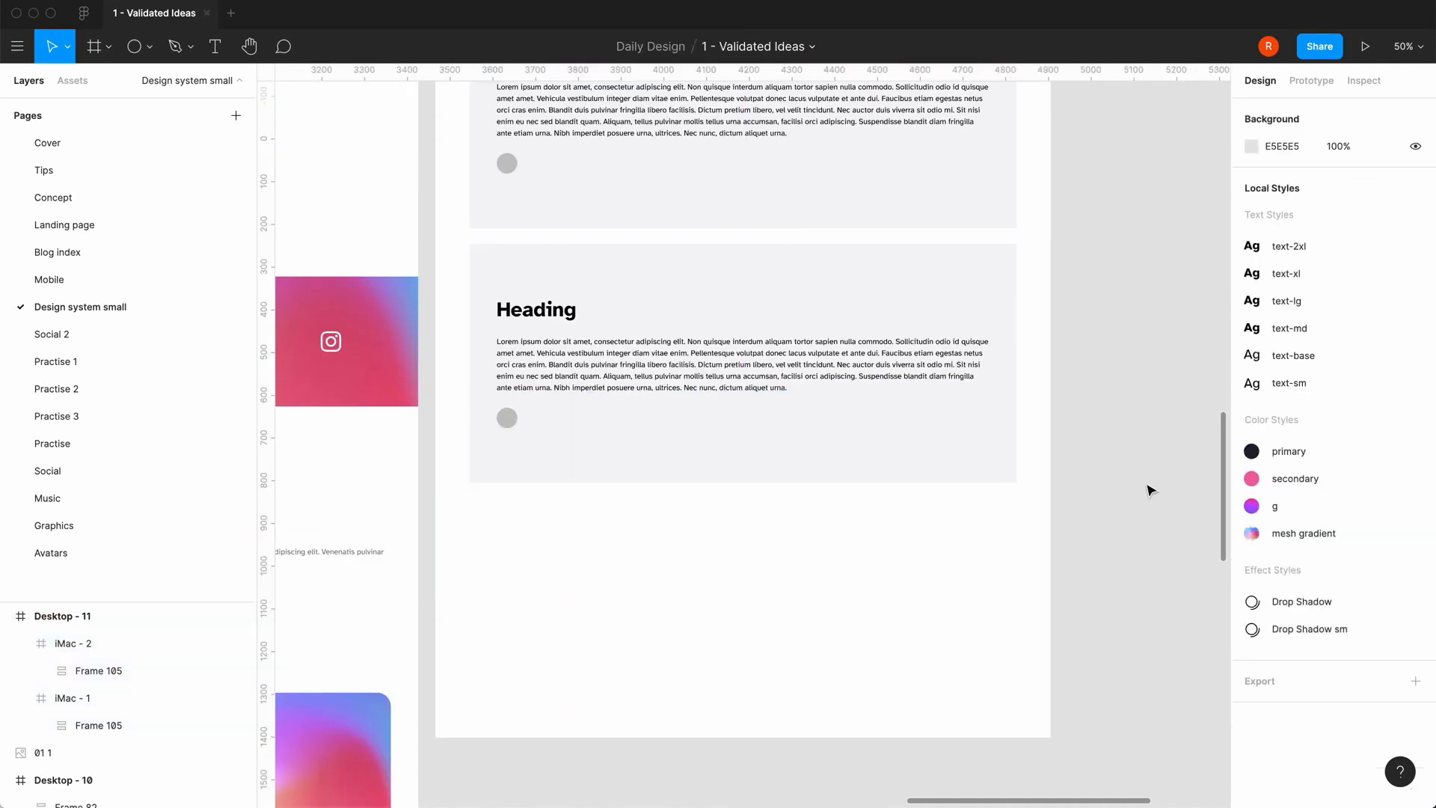
- Duplicate the auto layout frame with heading, paragraph and circle inside the second gray section
double_click(730, 366)
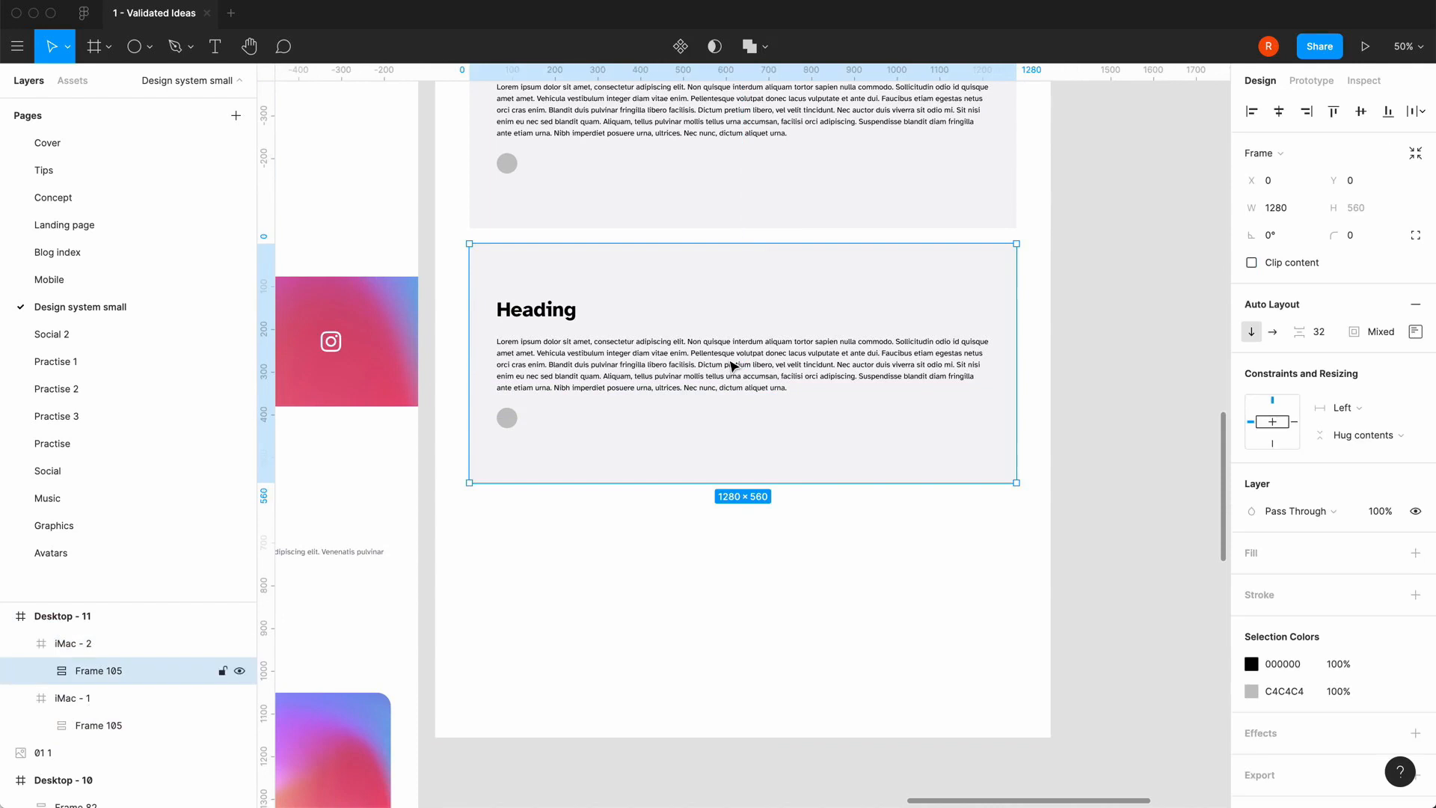
click(731, 366)
click(70, 672)
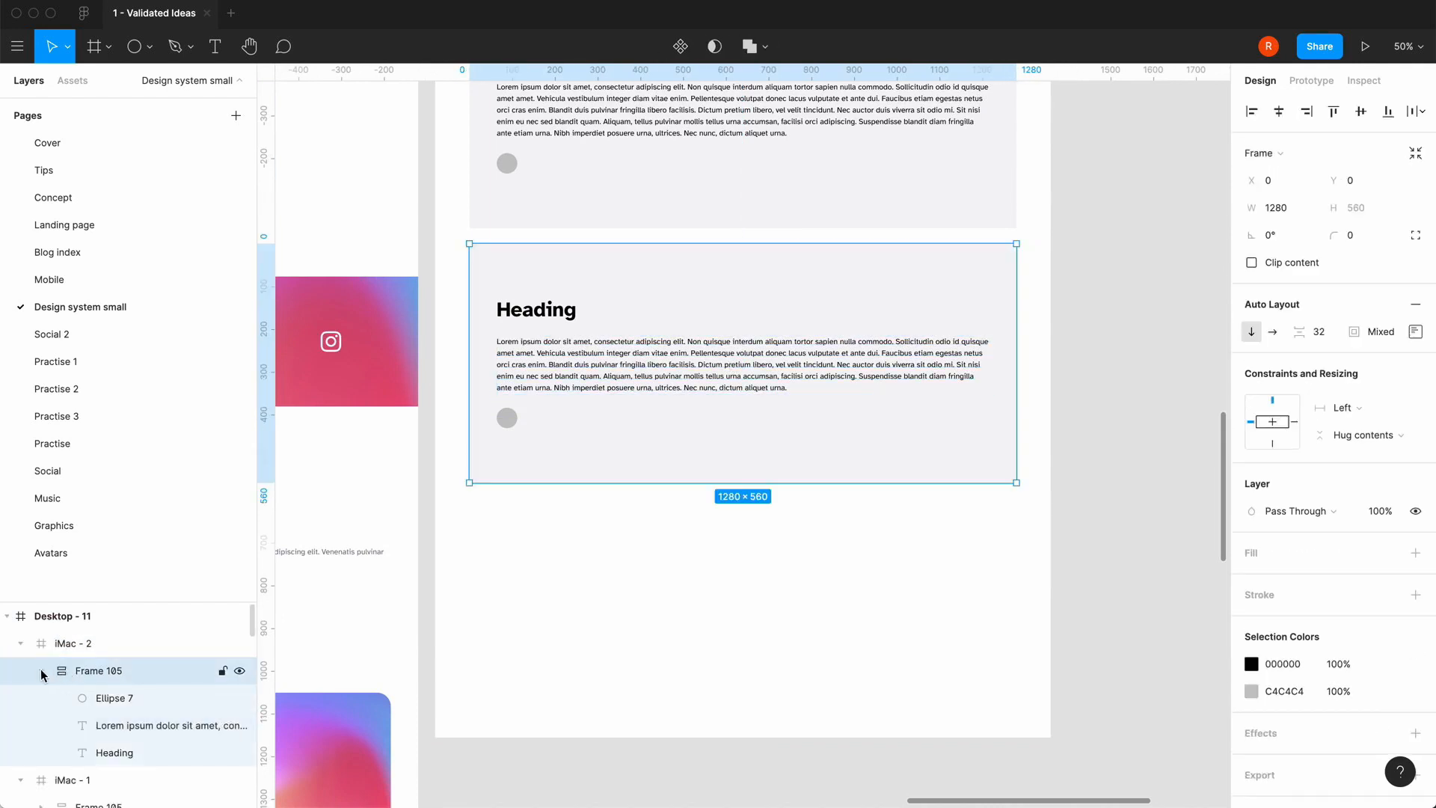
click(41, 672)
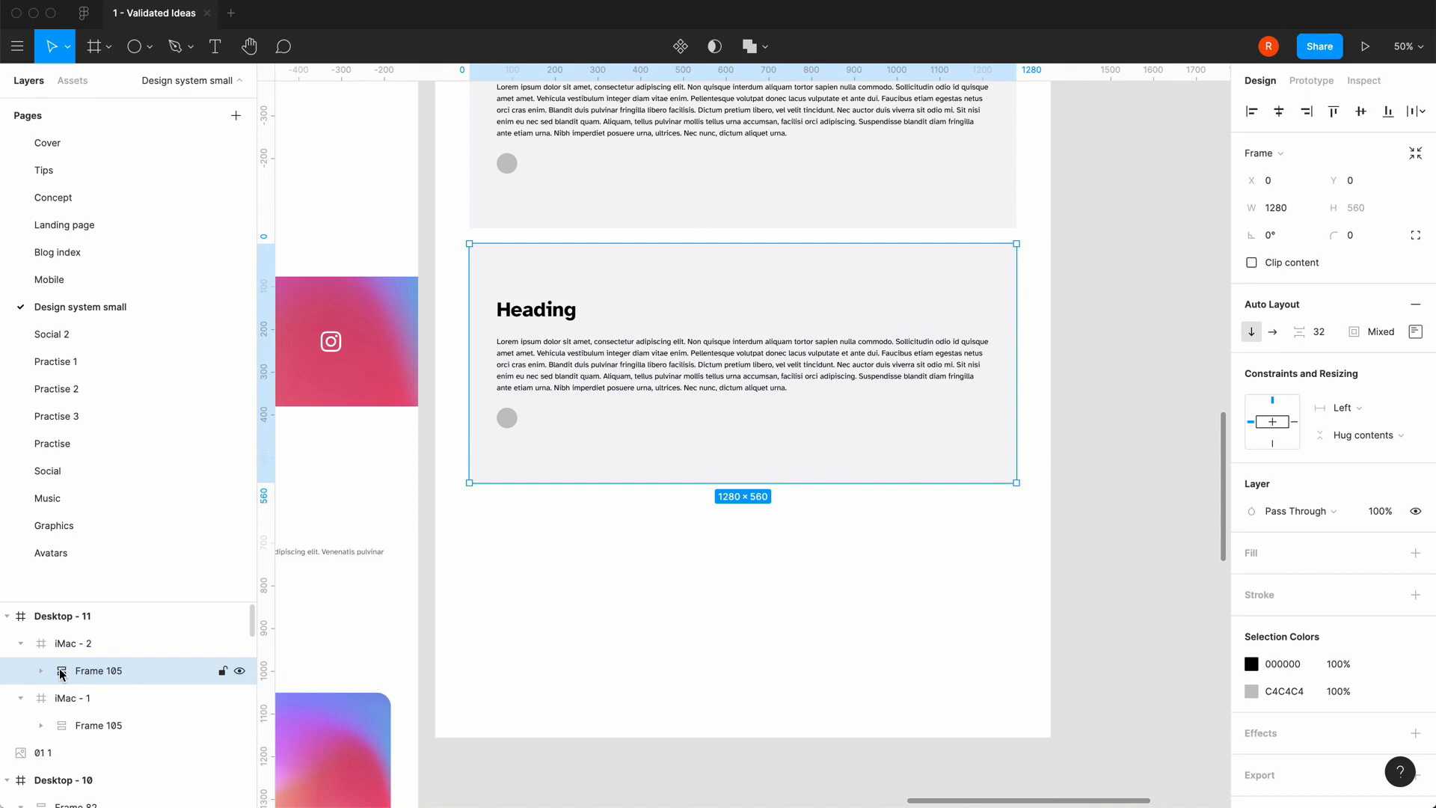
key(super+c)
key(super+v)
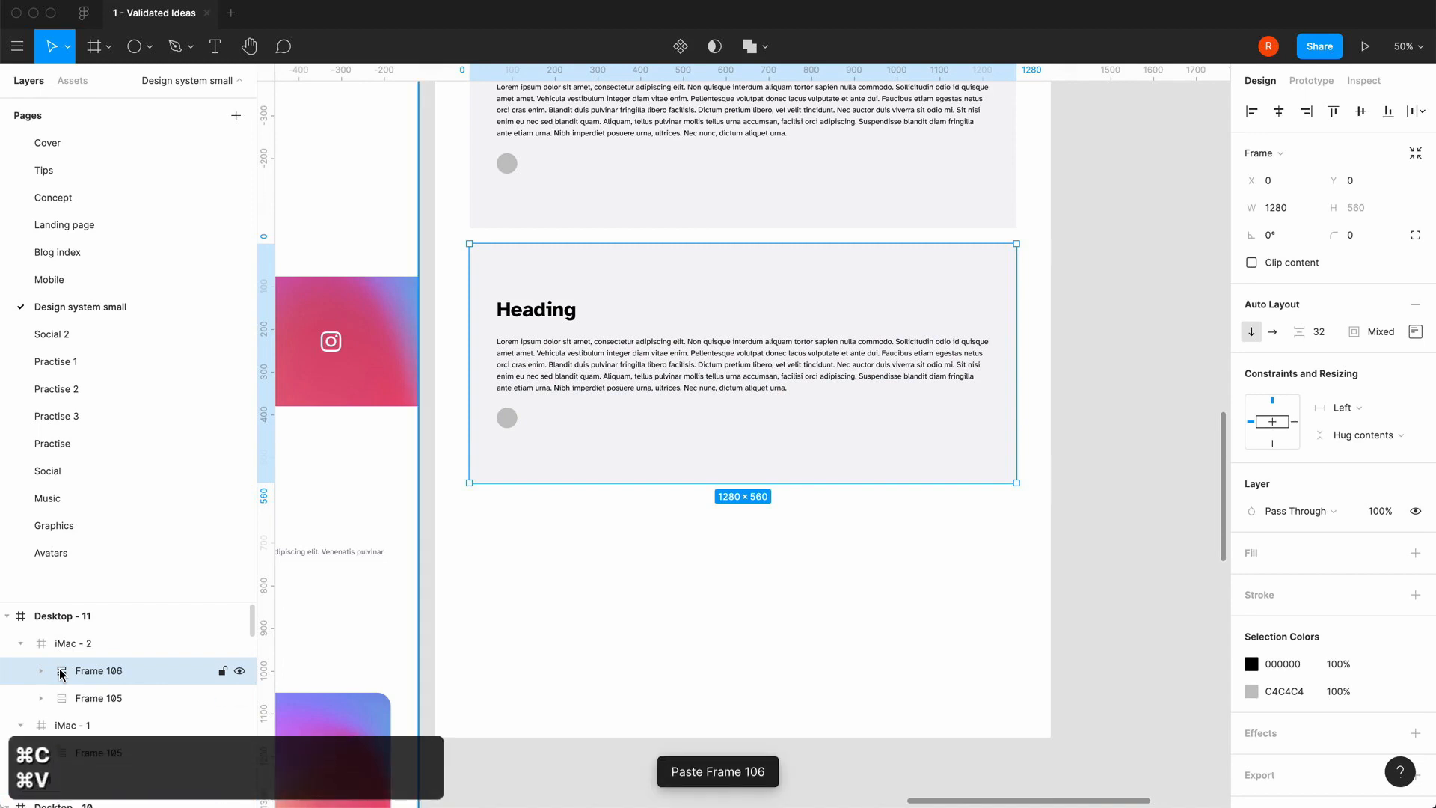
click(60, 698)
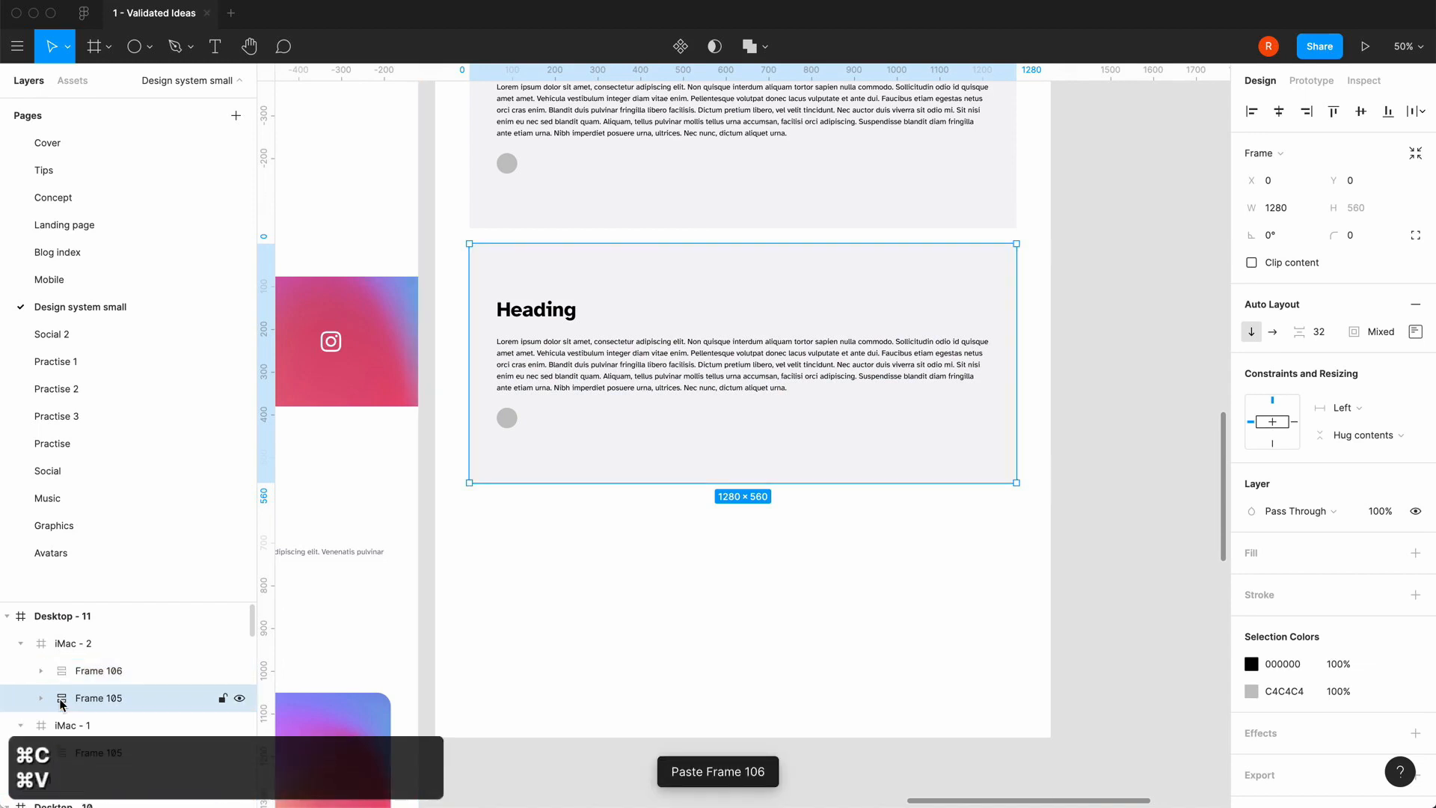
- Add auto layout to the second gray section and set its direction to horizontal
click(58, 652)
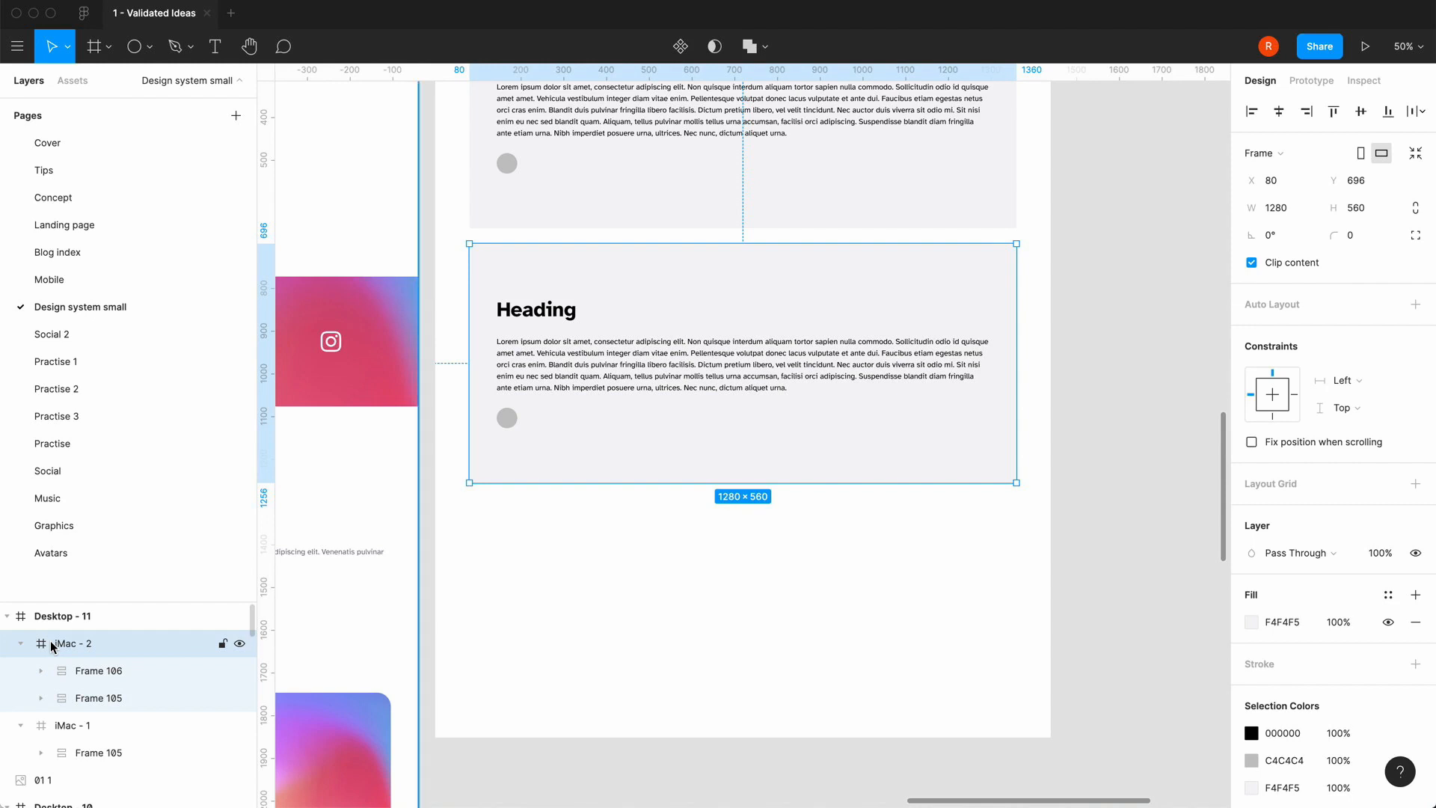
key(shift+a)
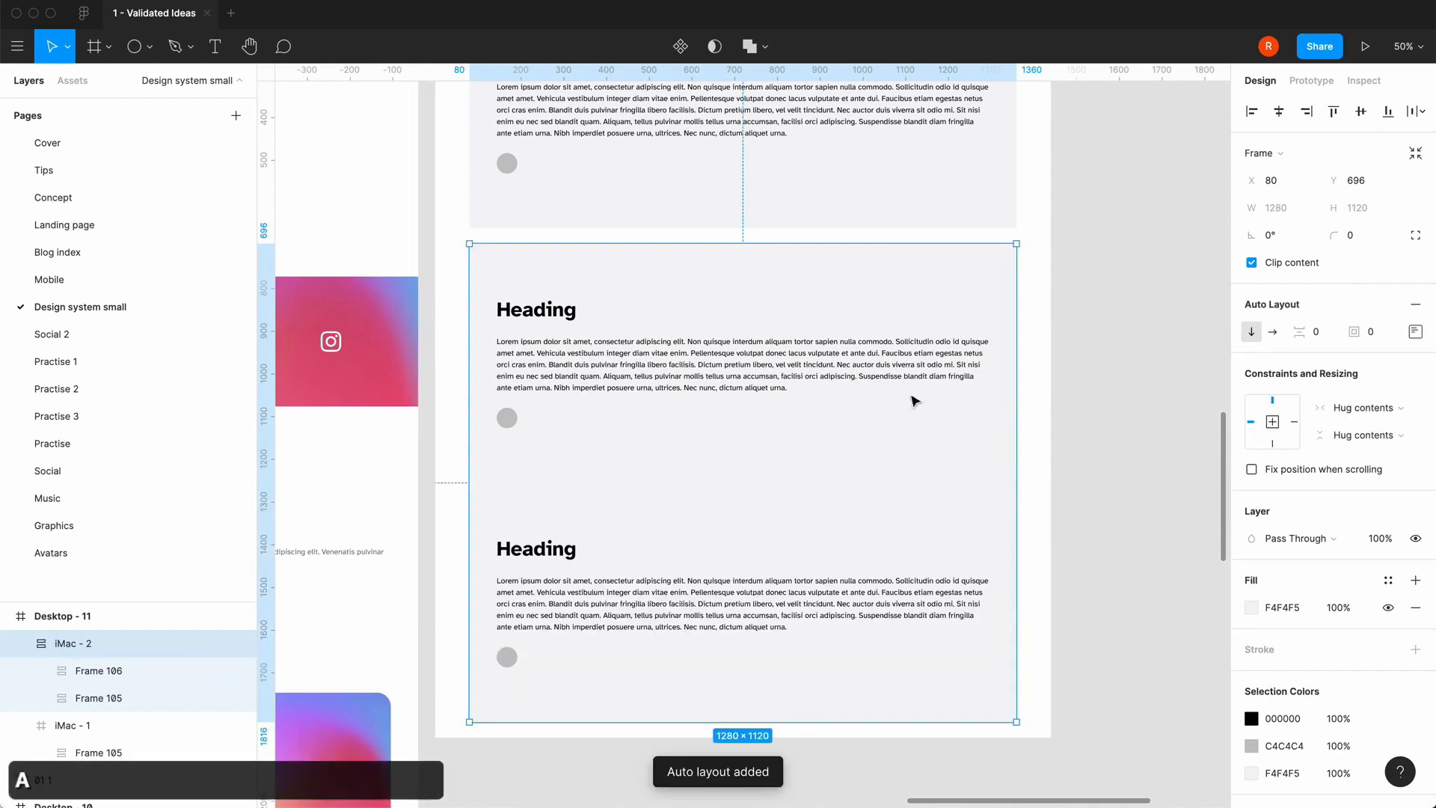
click(1273, 334)
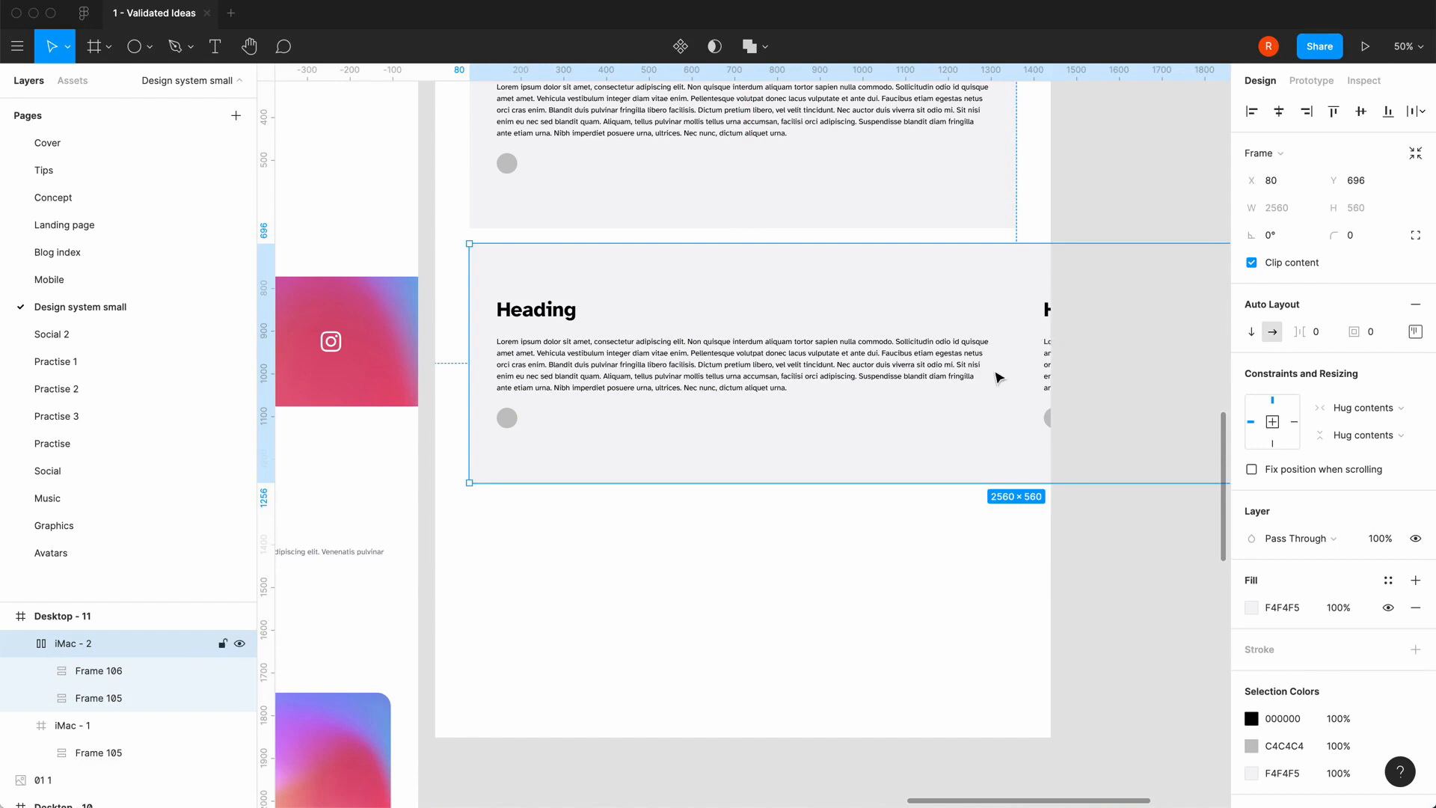
- Set the width resizing of both columns in the second gray section to Fill container
double_click(897, 380)
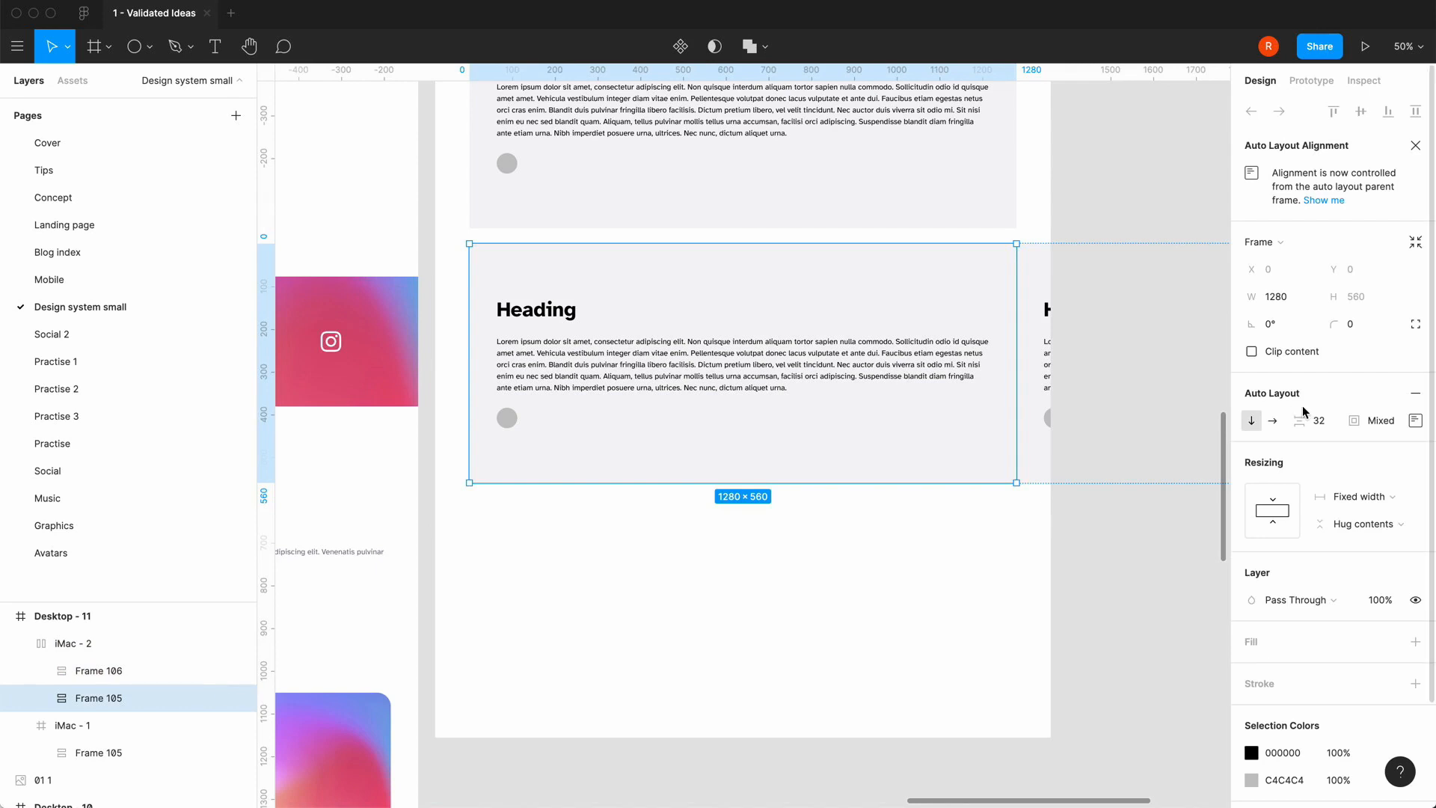
click(1382, 500)
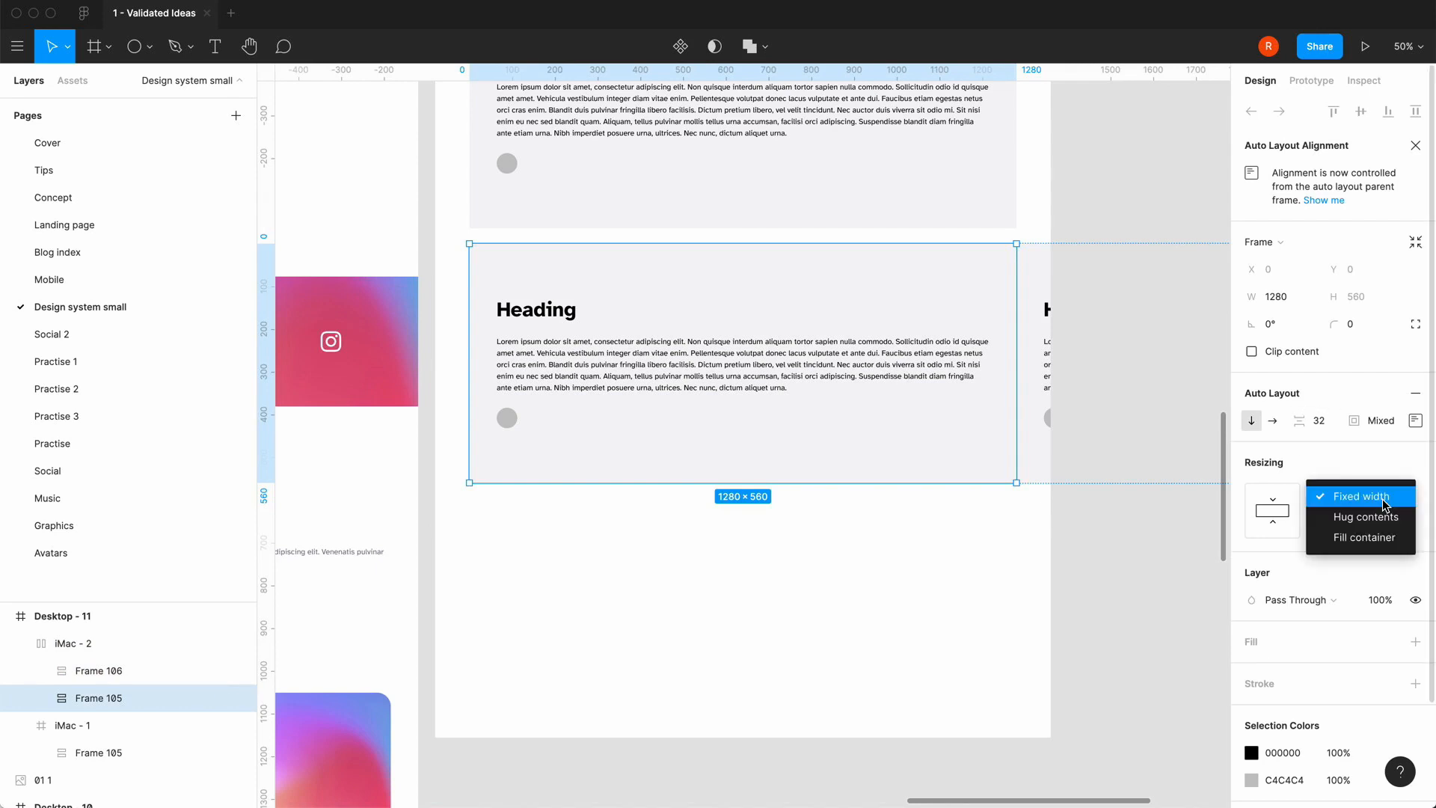
click(1369, 542)
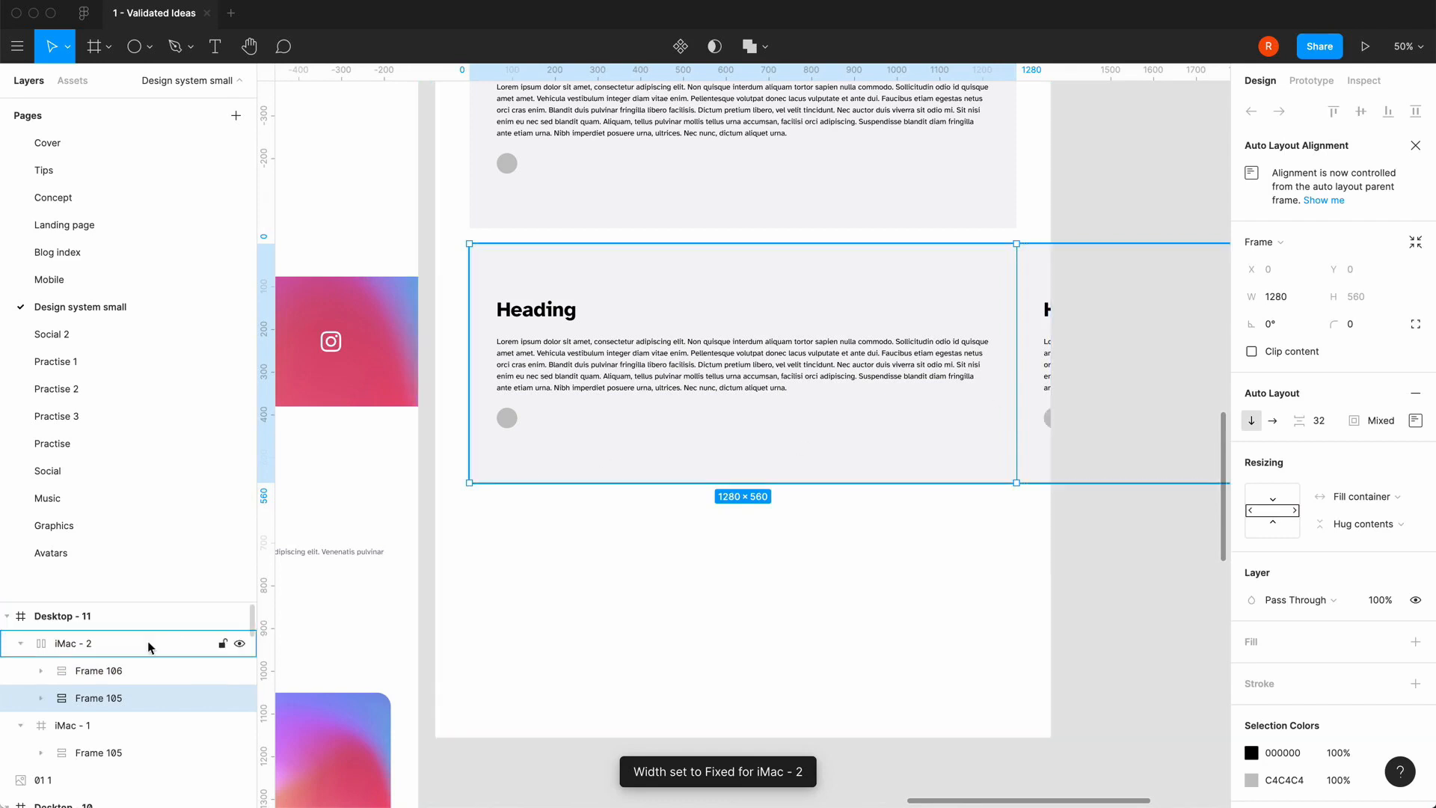
click(118, 670)
click(1344, 499)
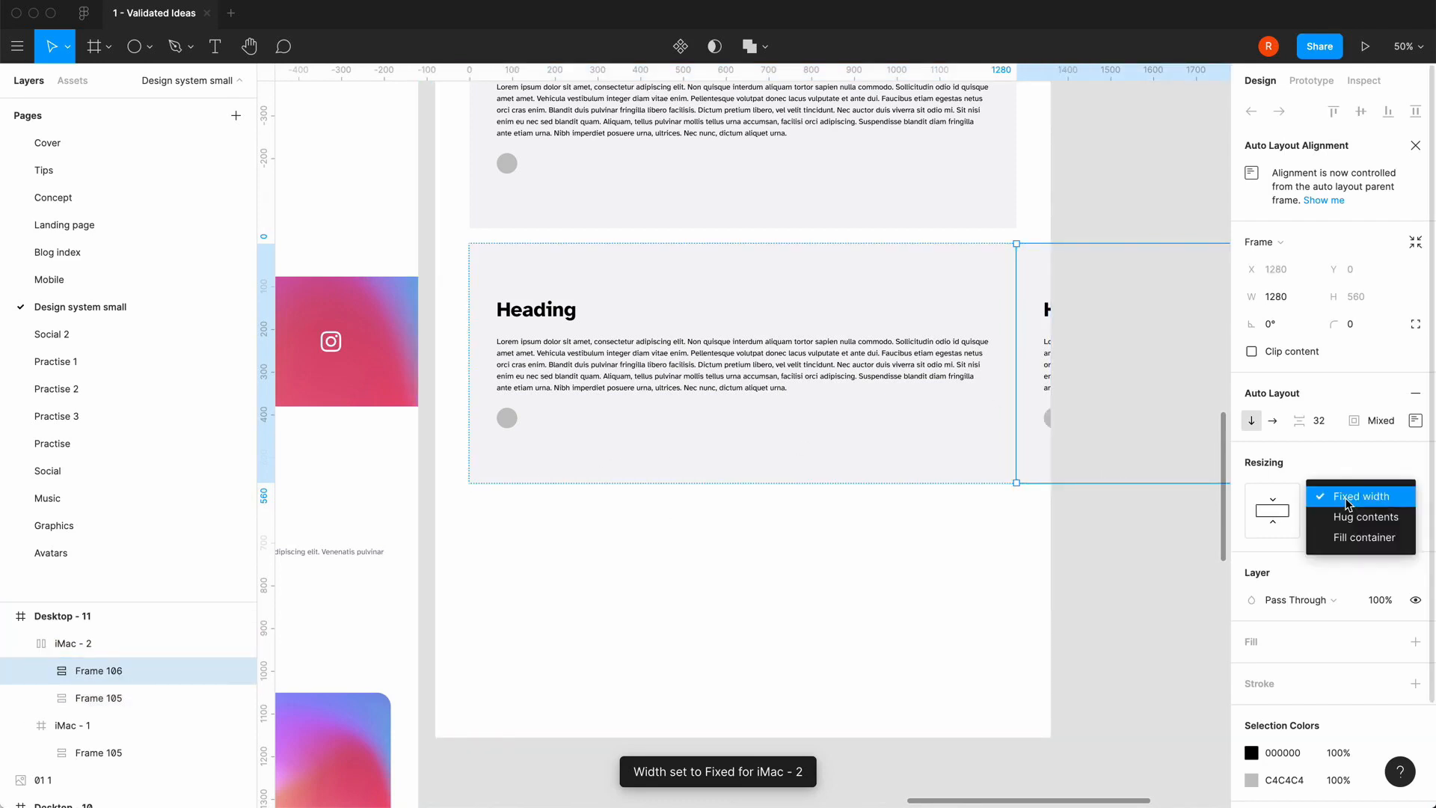
click(1355, 539)
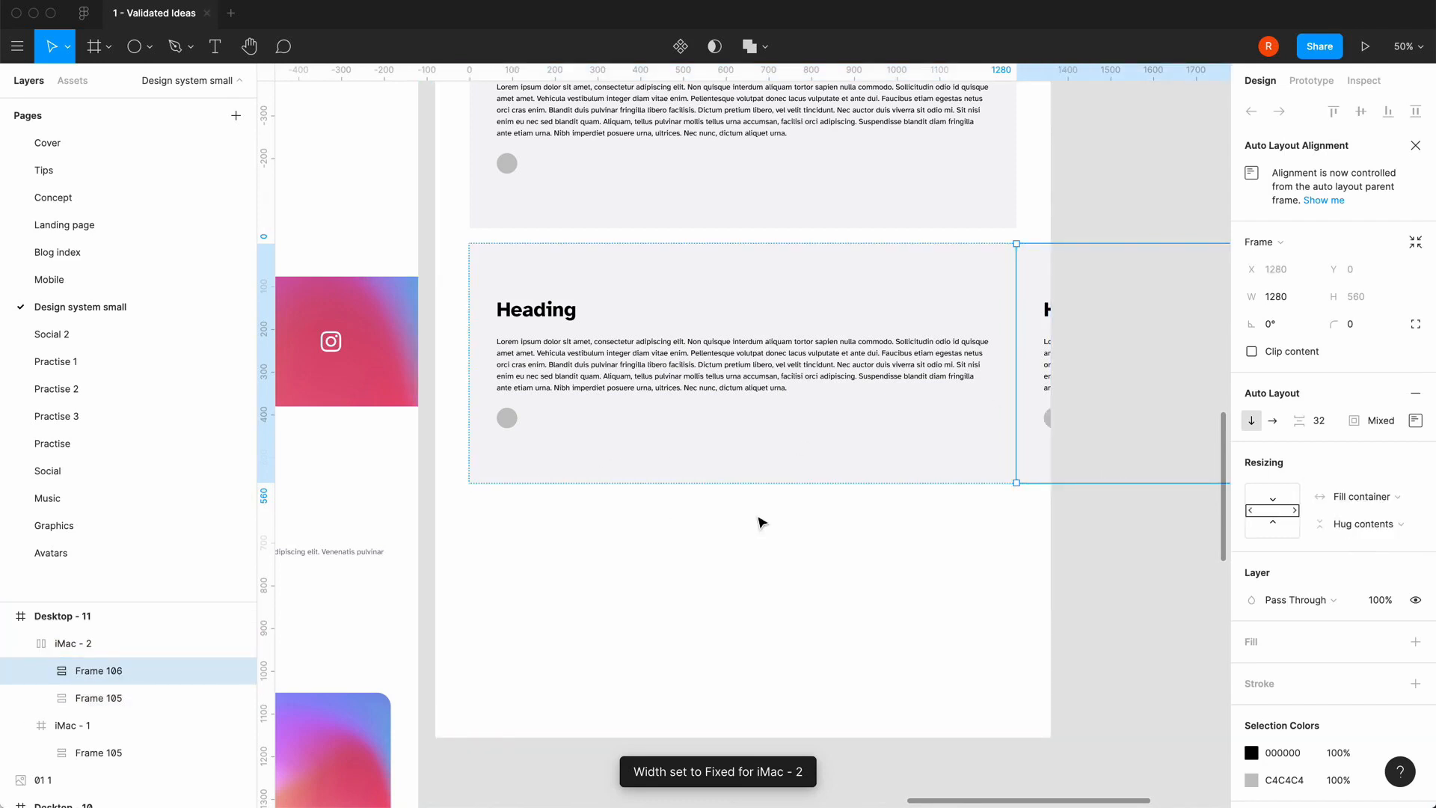
- Compare the first column's width with the resizing and spacing settings of the reference two-column section in Desktop - 10
click(78, 650)
click(737, 364)
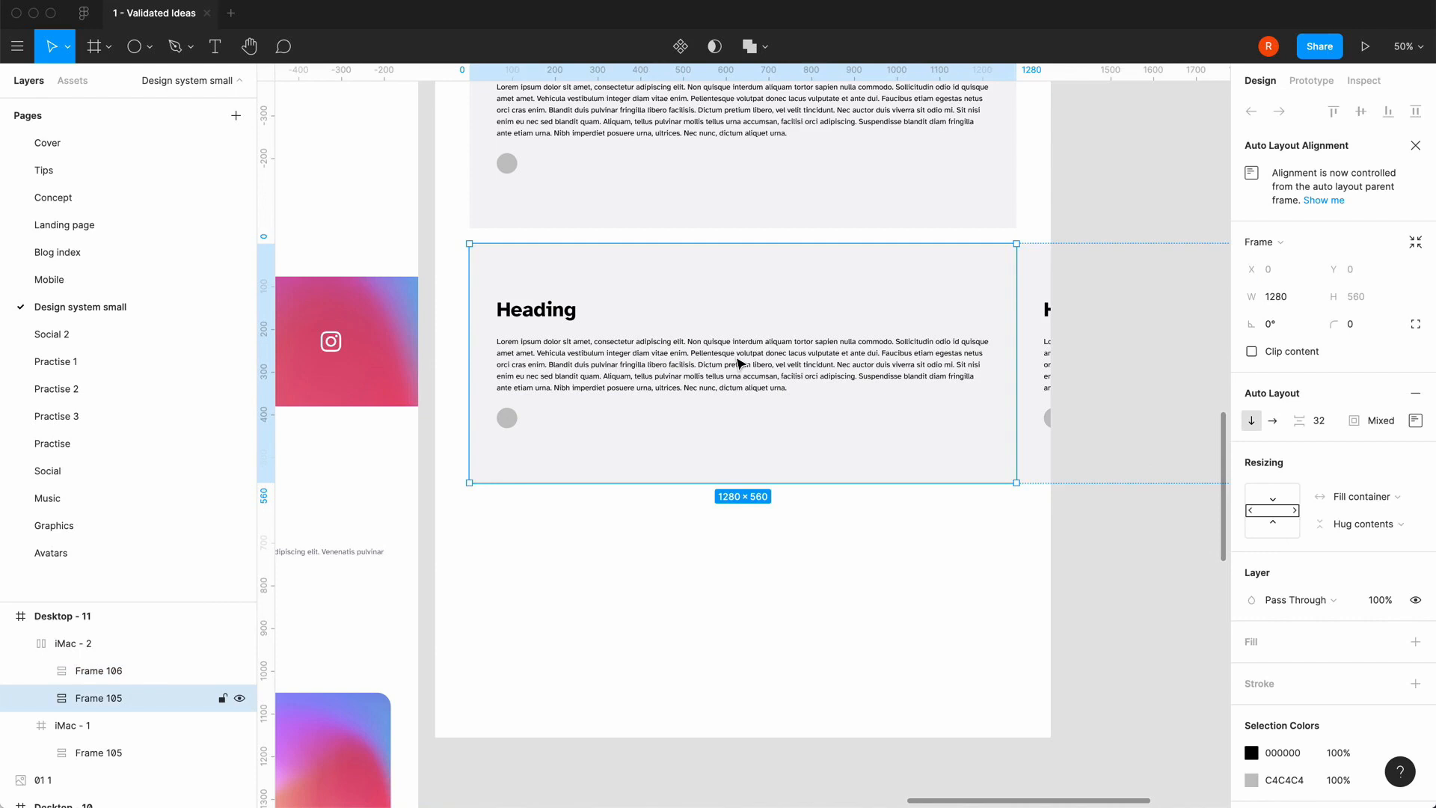
click(1289, 297)
key(Right)
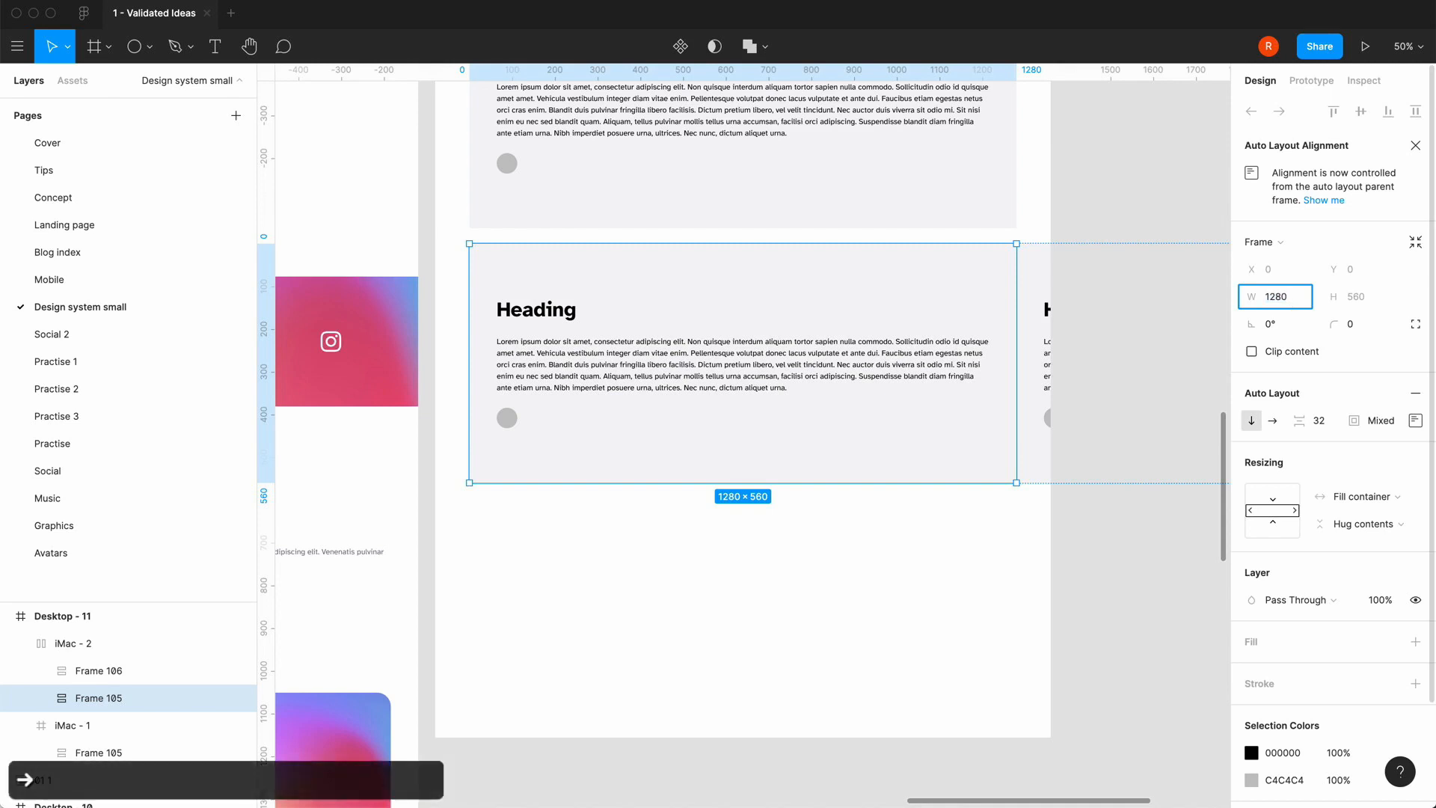
click(670, 692)
scroll(658, 674, right, 12)
scroll(658, 673, down, 4)
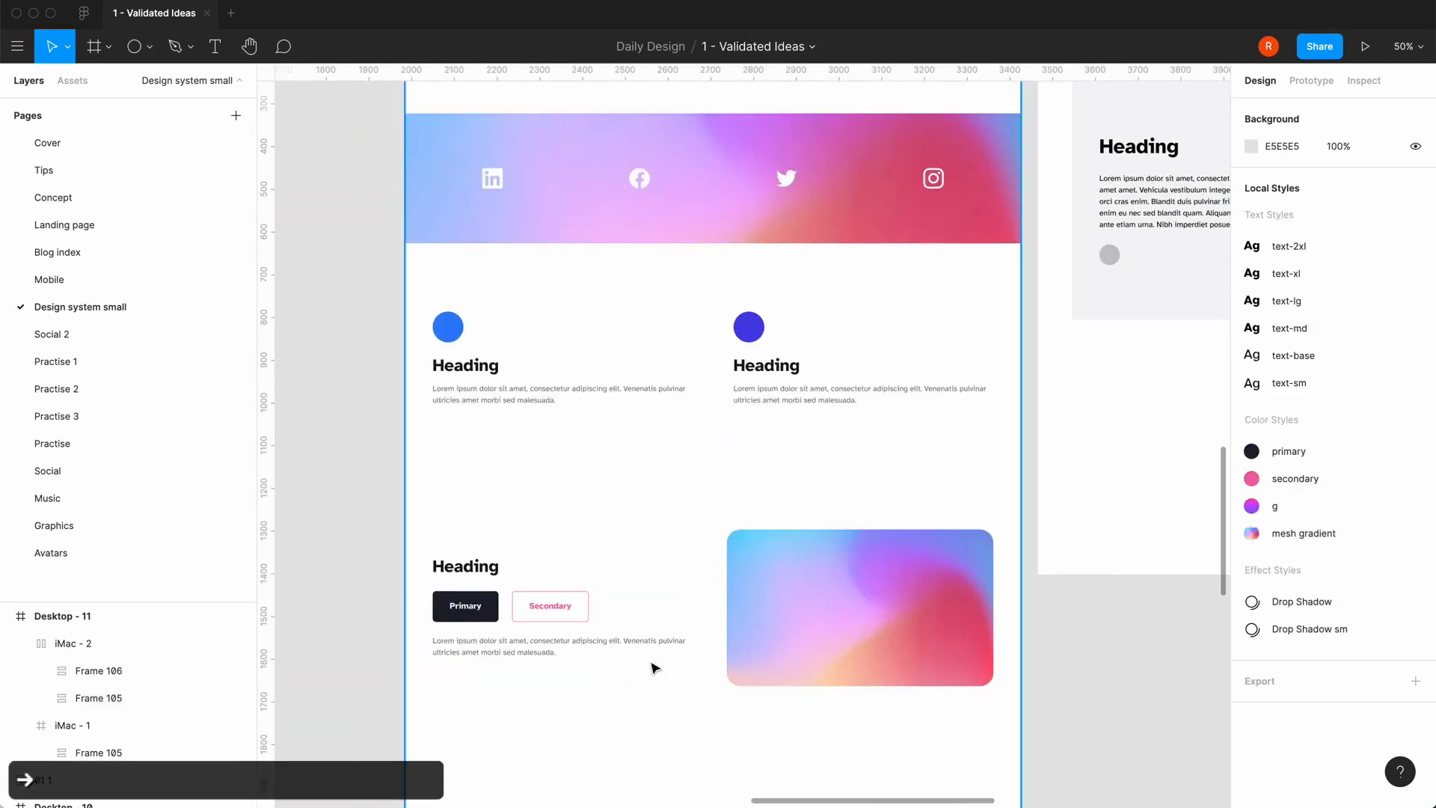
click(591, 392)
click(589, 388)
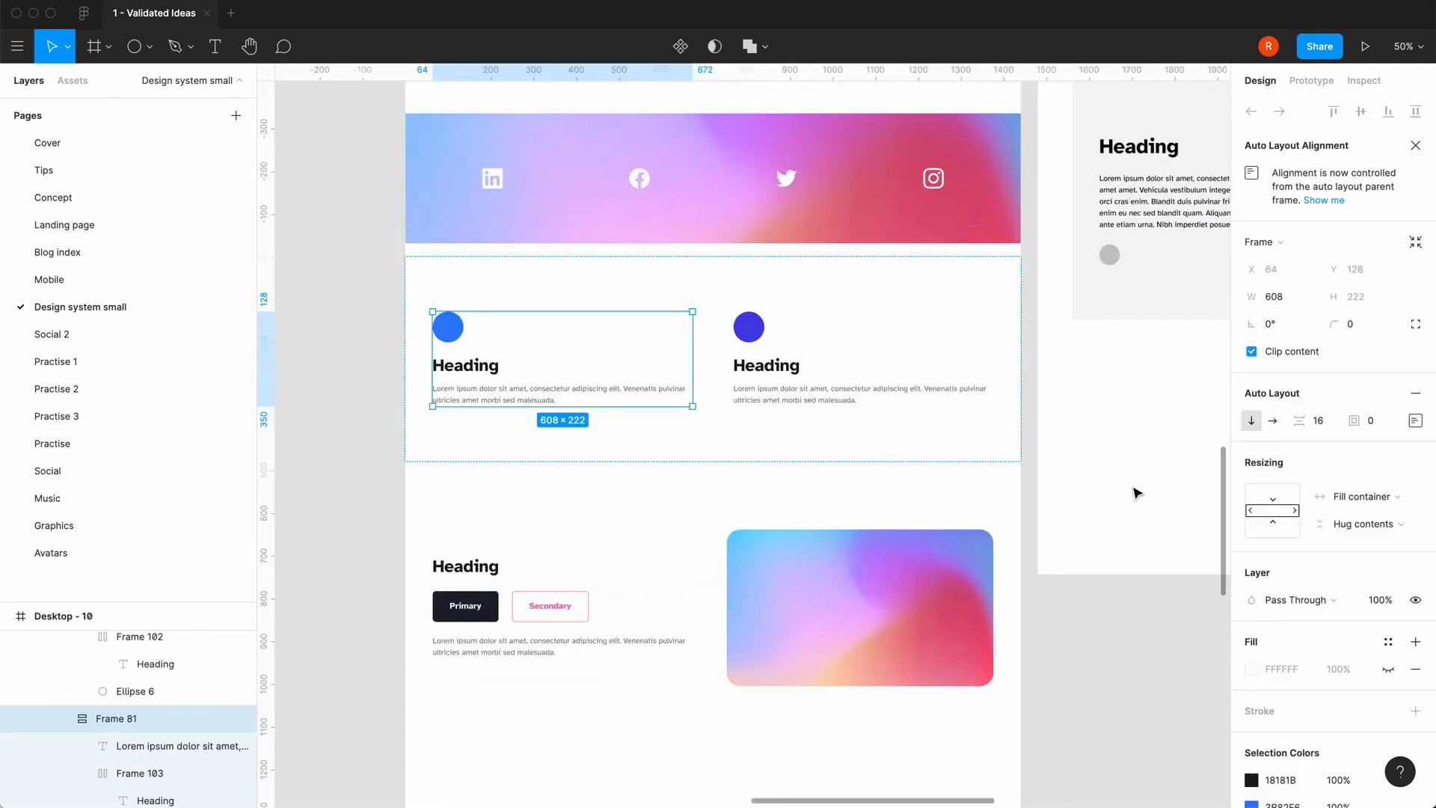
scroll(1135, 491, right, 6)
scroll(1045, 501, left, 5)
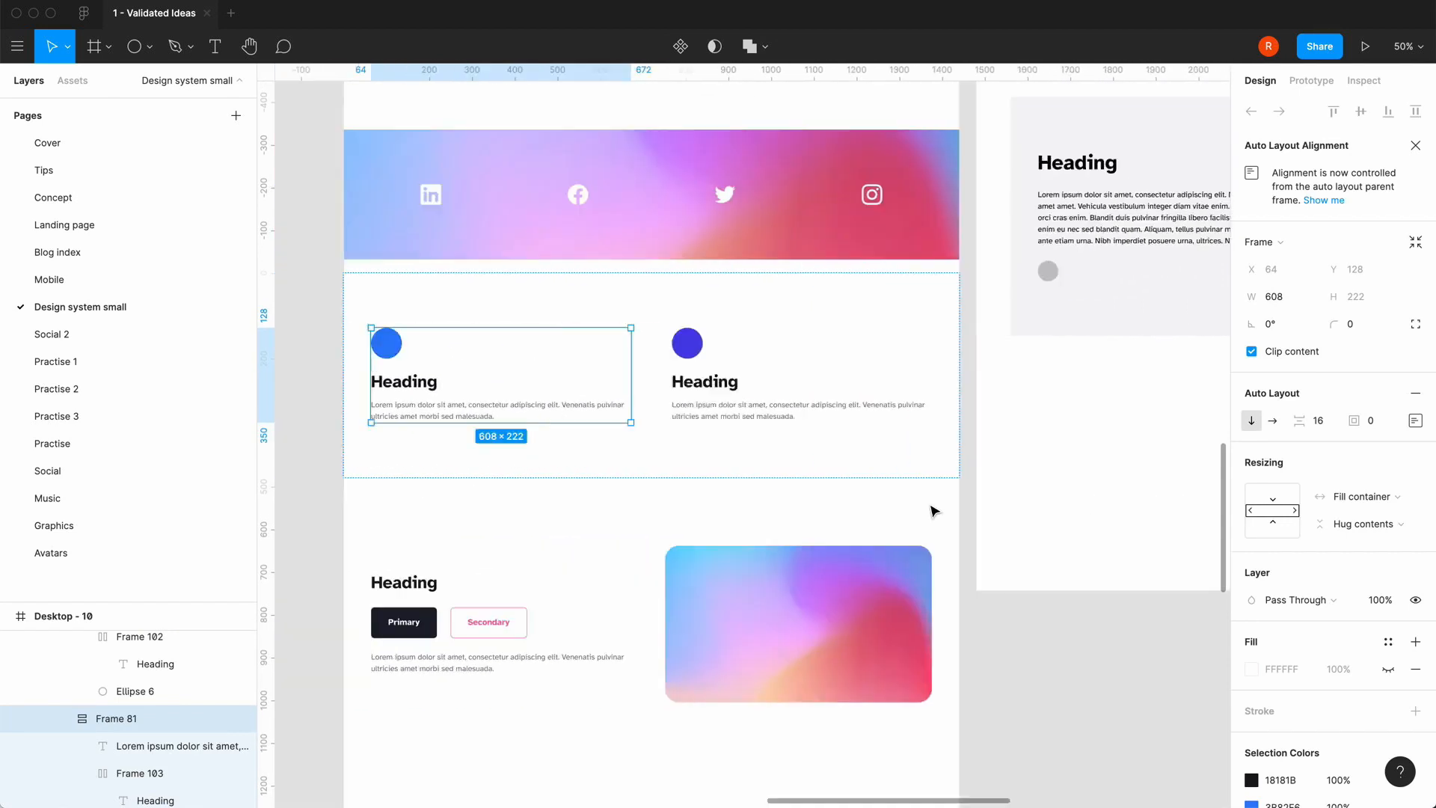
scroll(934, 511, left, 3)
click(753, 451)
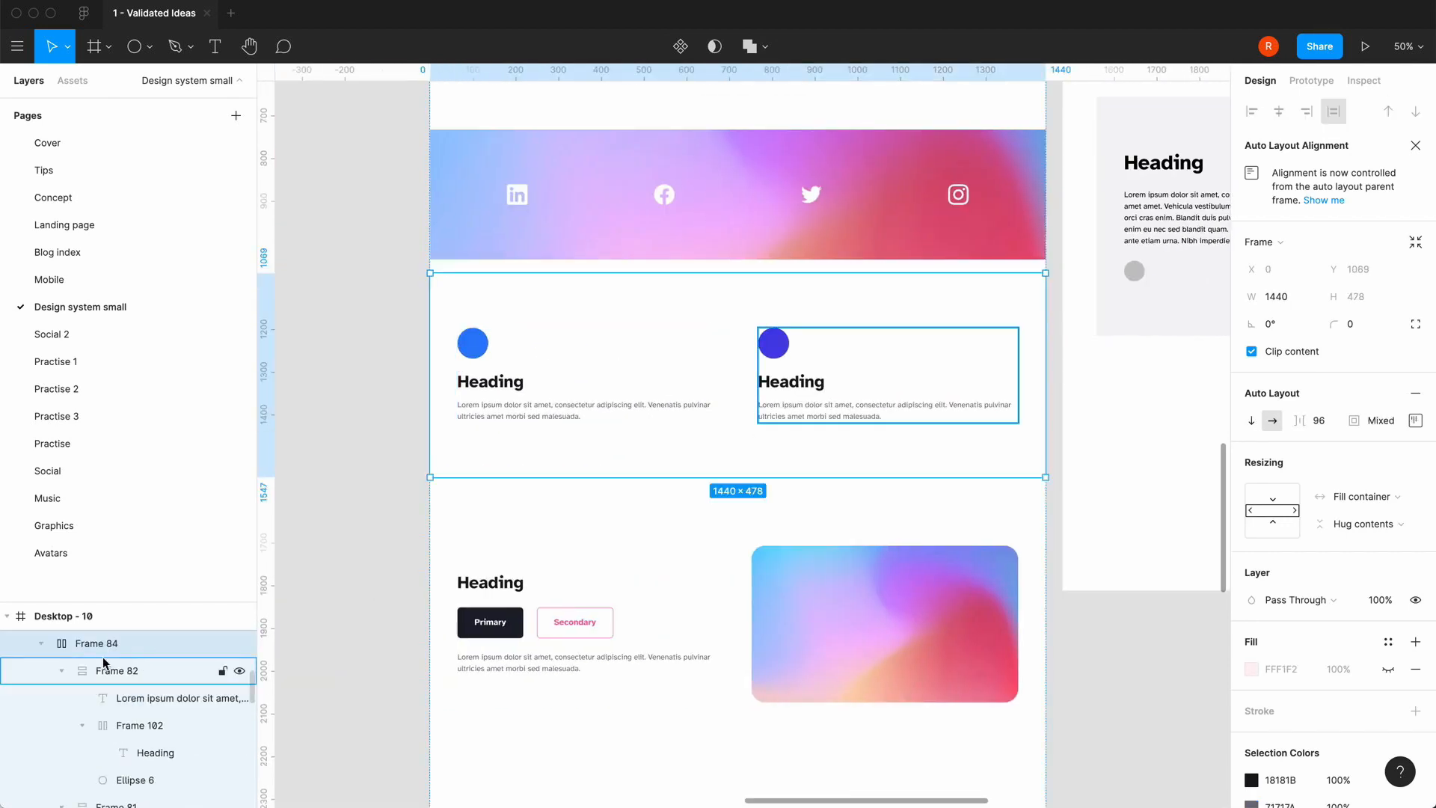
scroll(908, 483, right, 1)
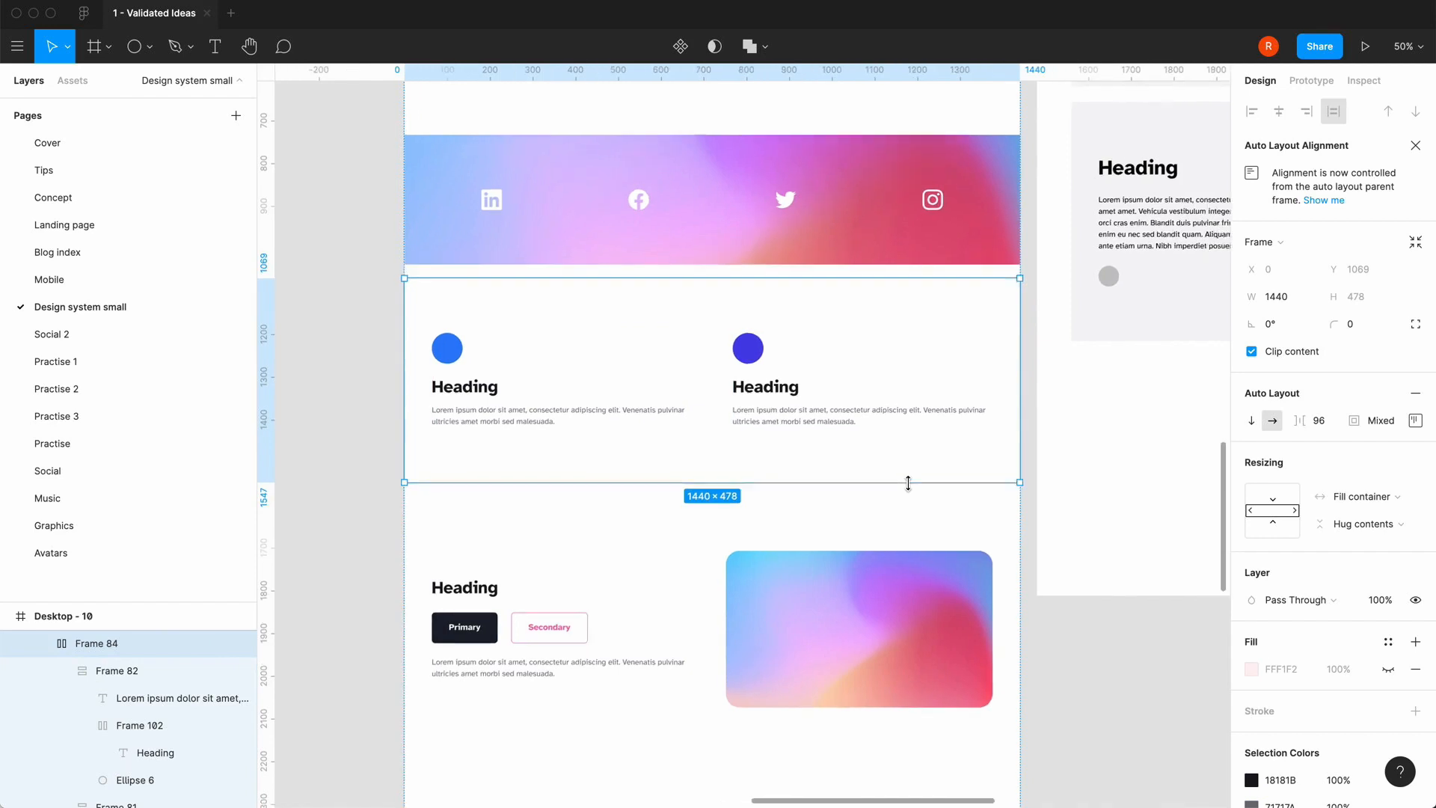
scroll(908, 483, right, 10)
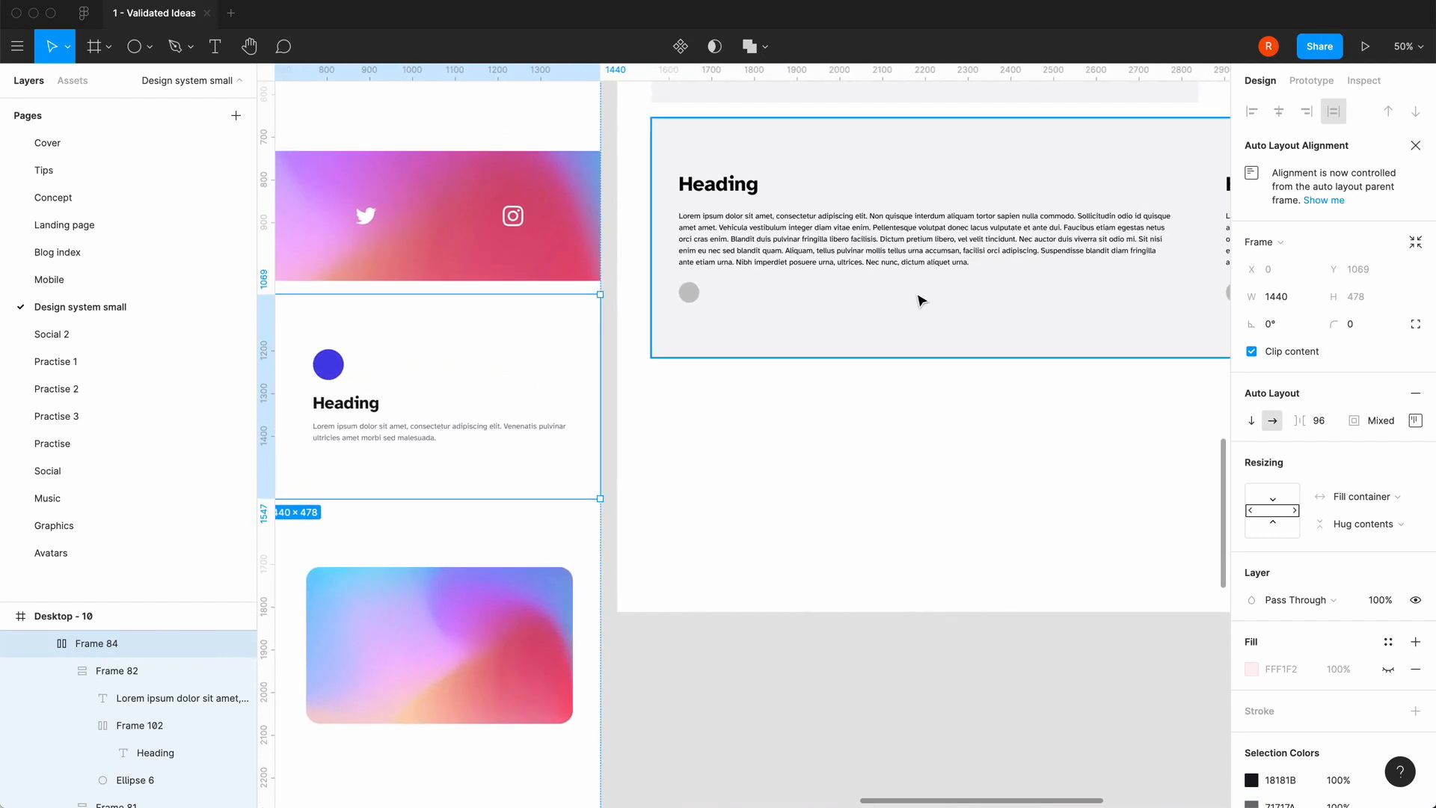
- Set the second gray section's horizontal resizing to Hug contents
click(920, 299)
scroll(920, 299, left, 2)
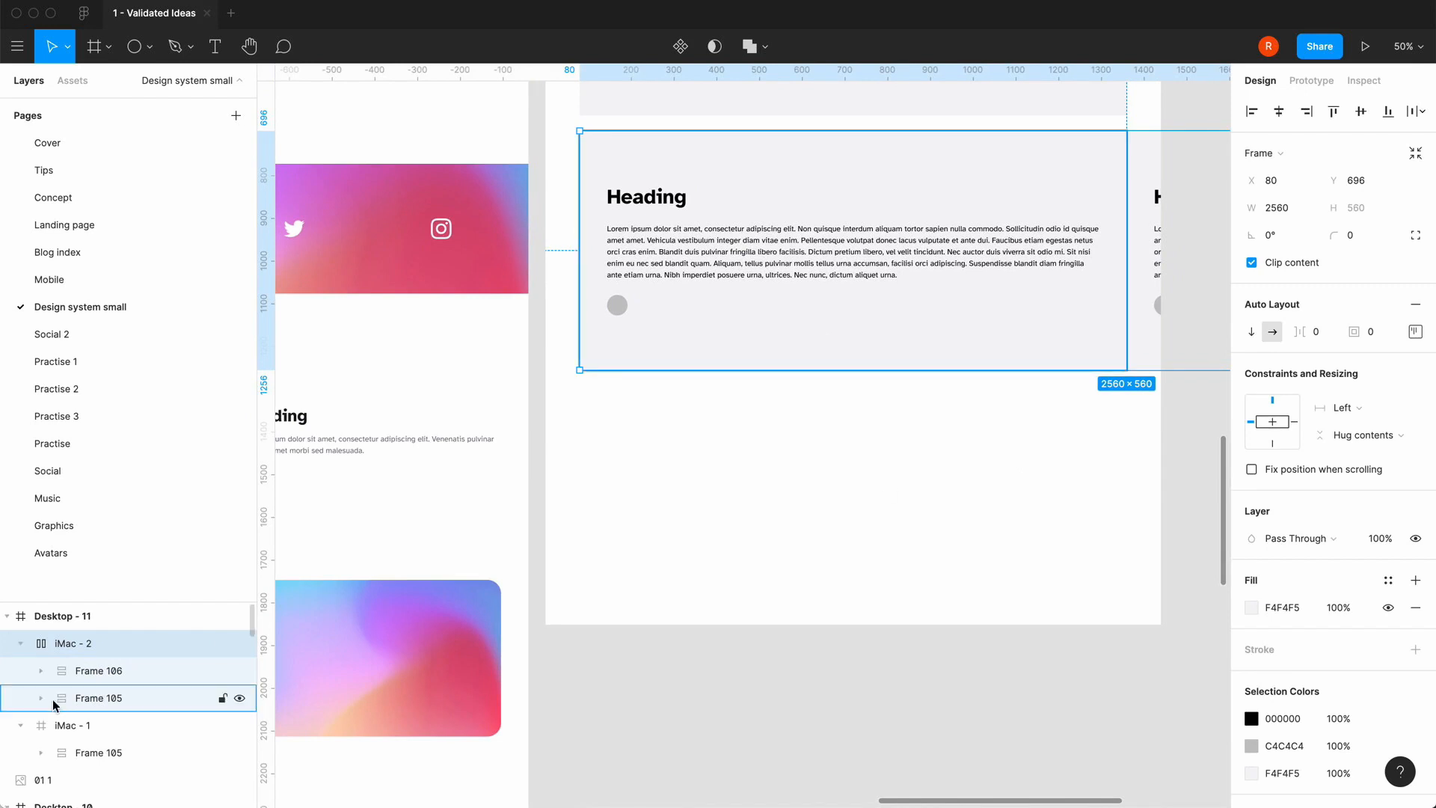
click(1355, 410)
click(1363, 372)
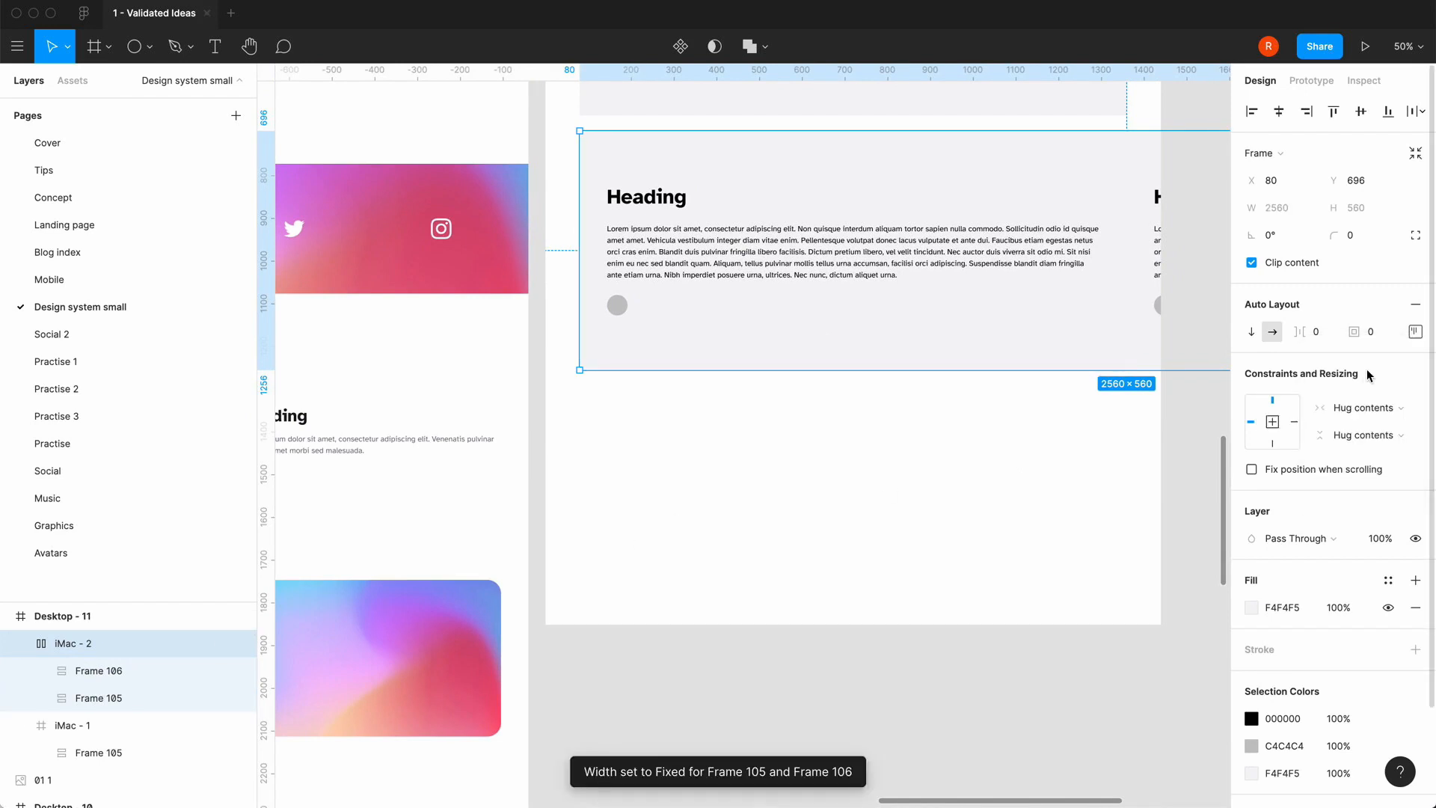
click(1361, 411)
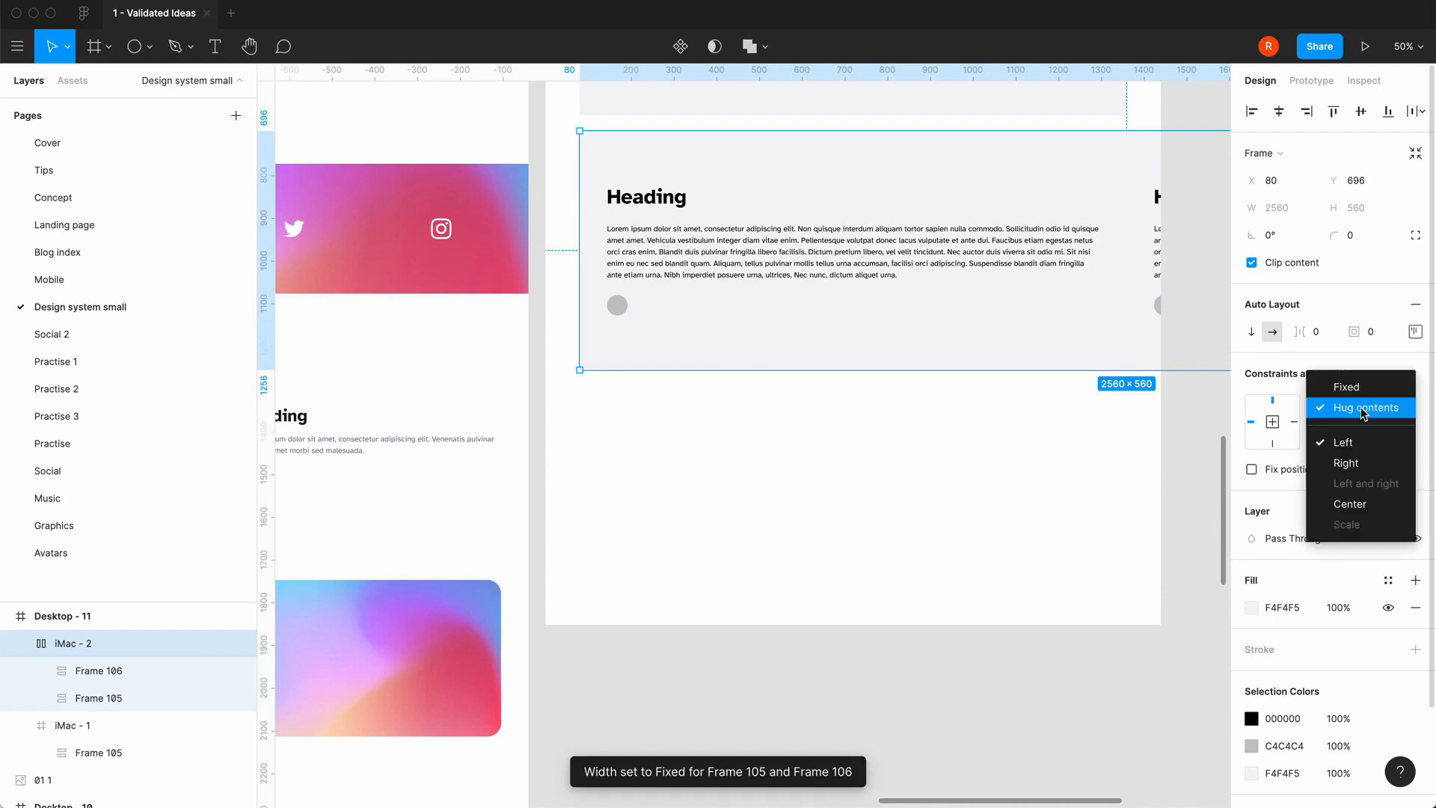
click(1171, 468)
- Set the first column's width in the second gray section to Hug contents
click(225, 698)
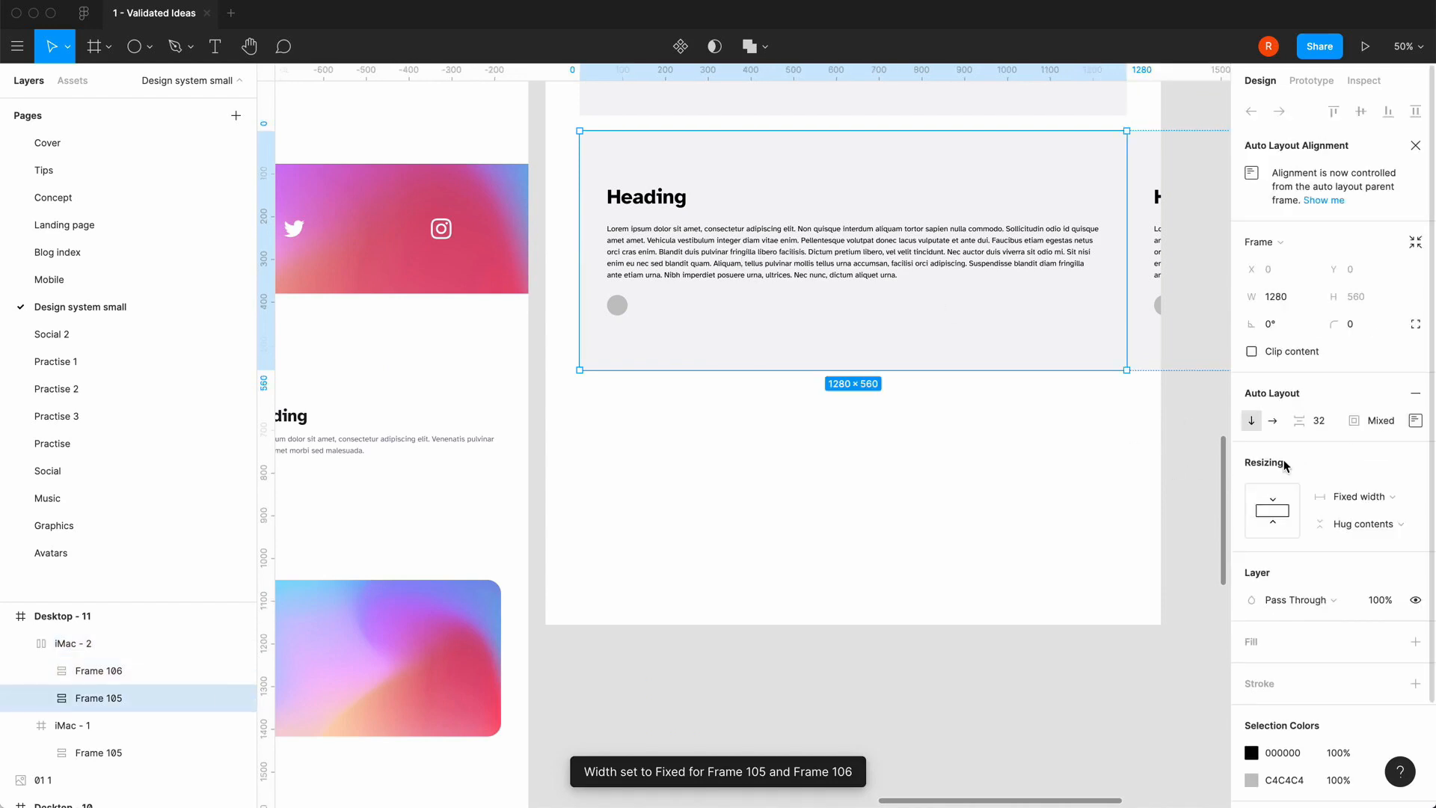
click(1368, 497)
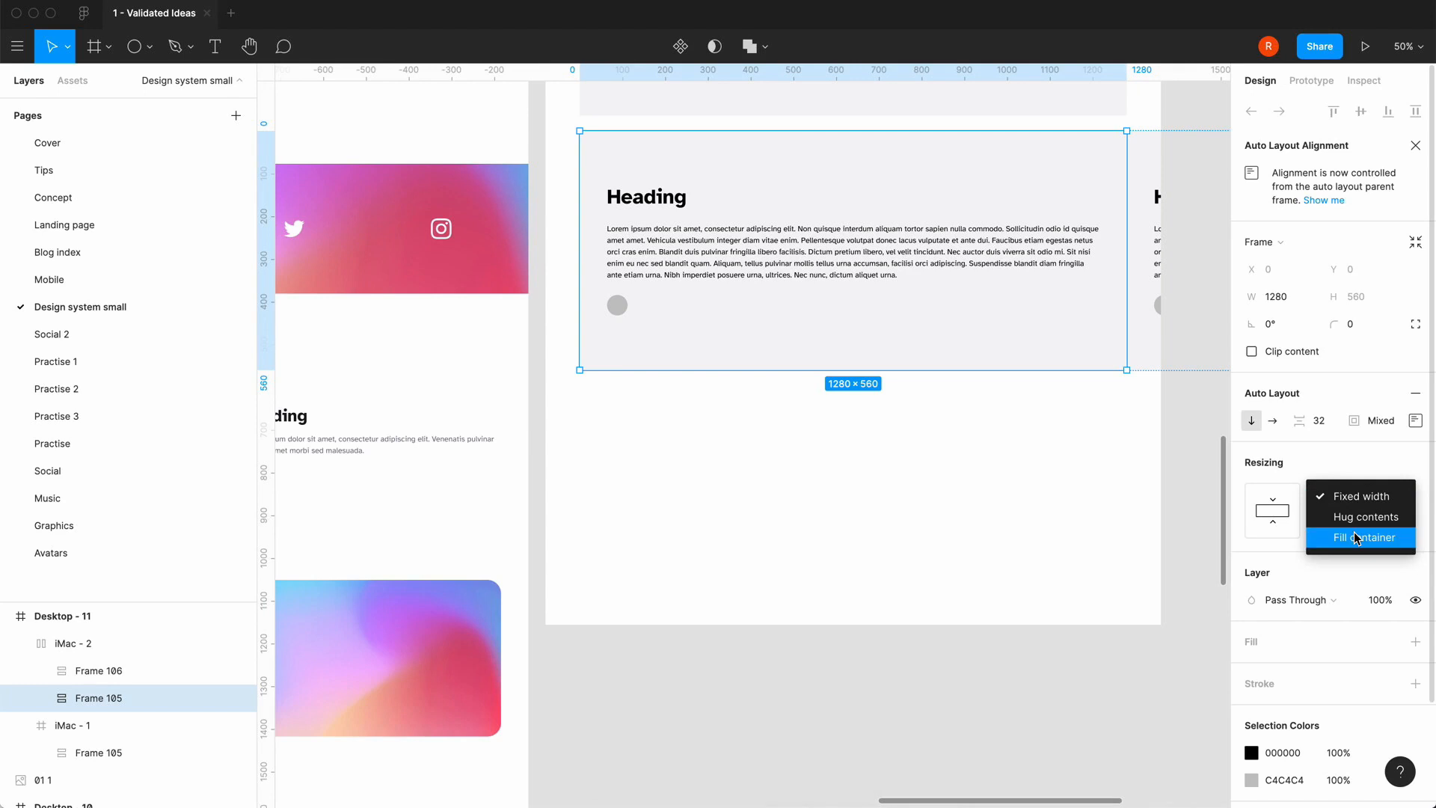
click(1364, 517)
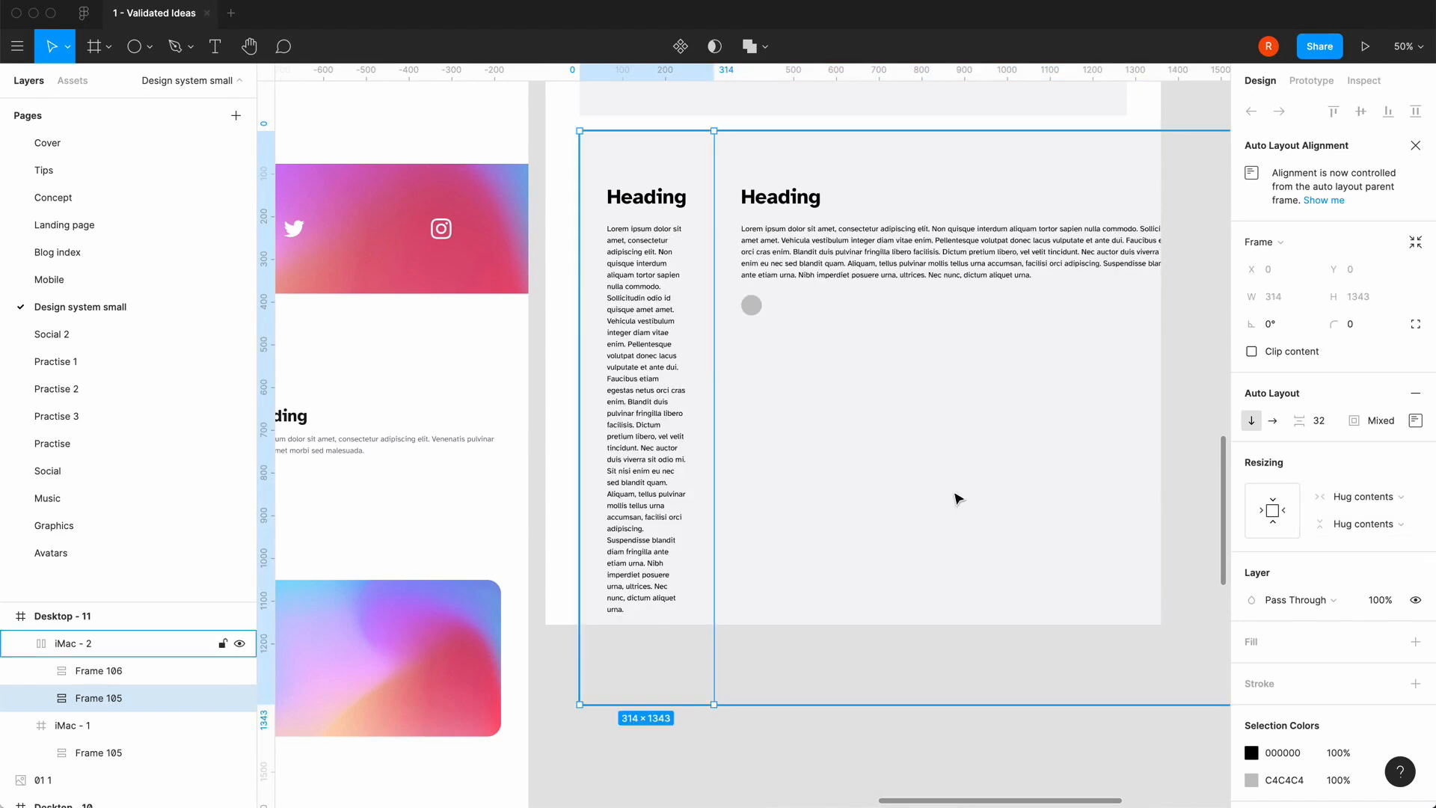
- Try Fill container for the second column's width, and switch that width to Hug contents
click(853, 254)
click(1371, 497)
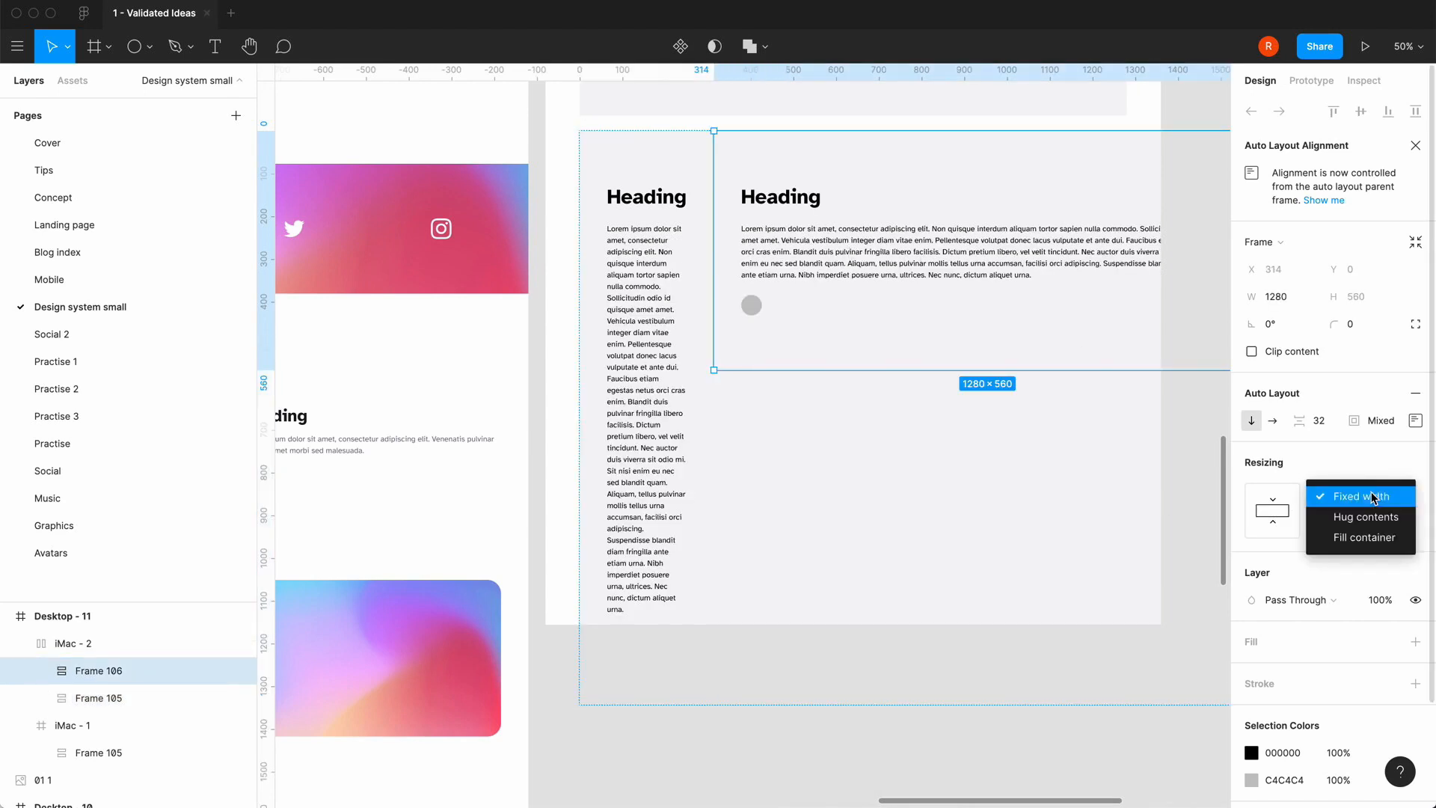
click(1364, 537)
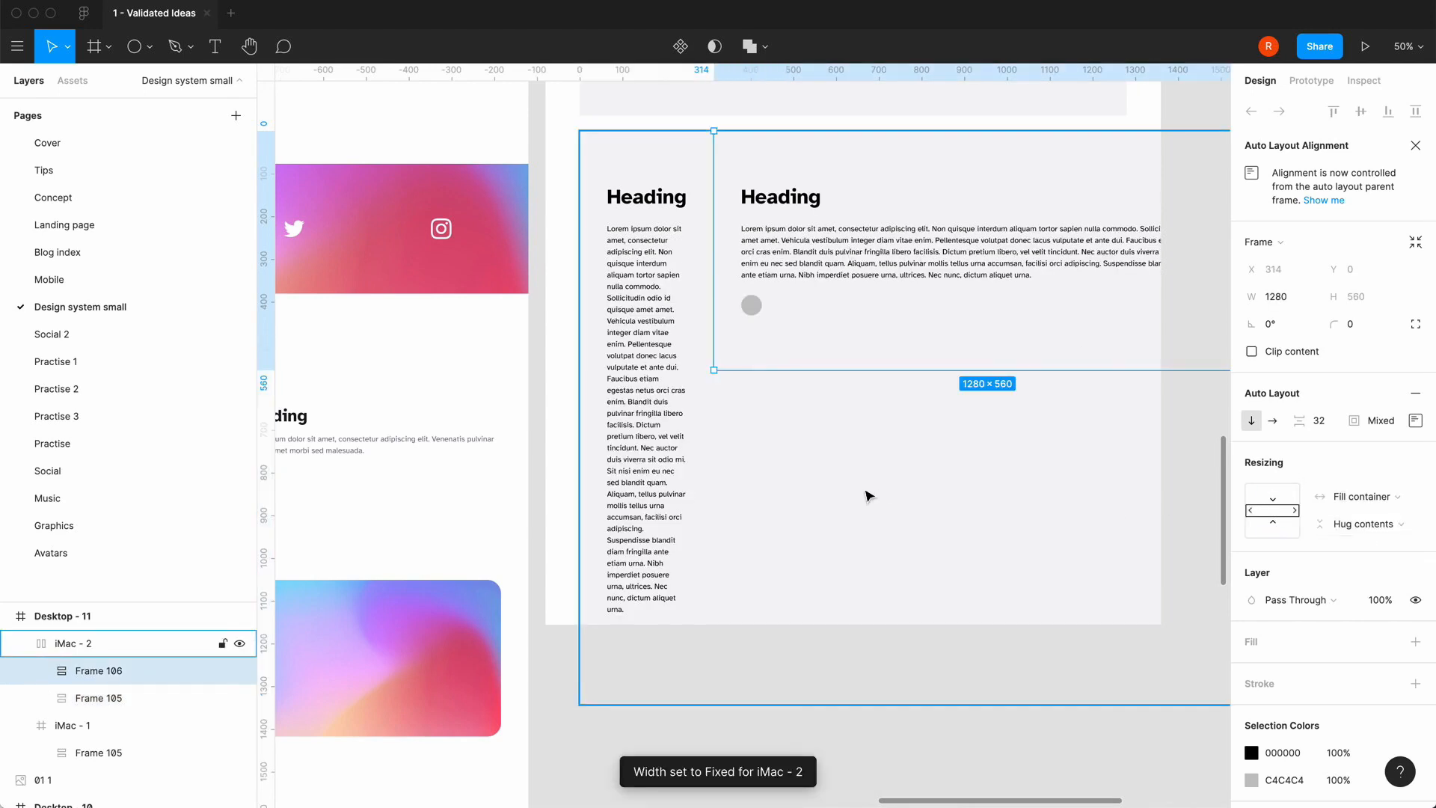
click(1353, 496)
click(1358, 476)
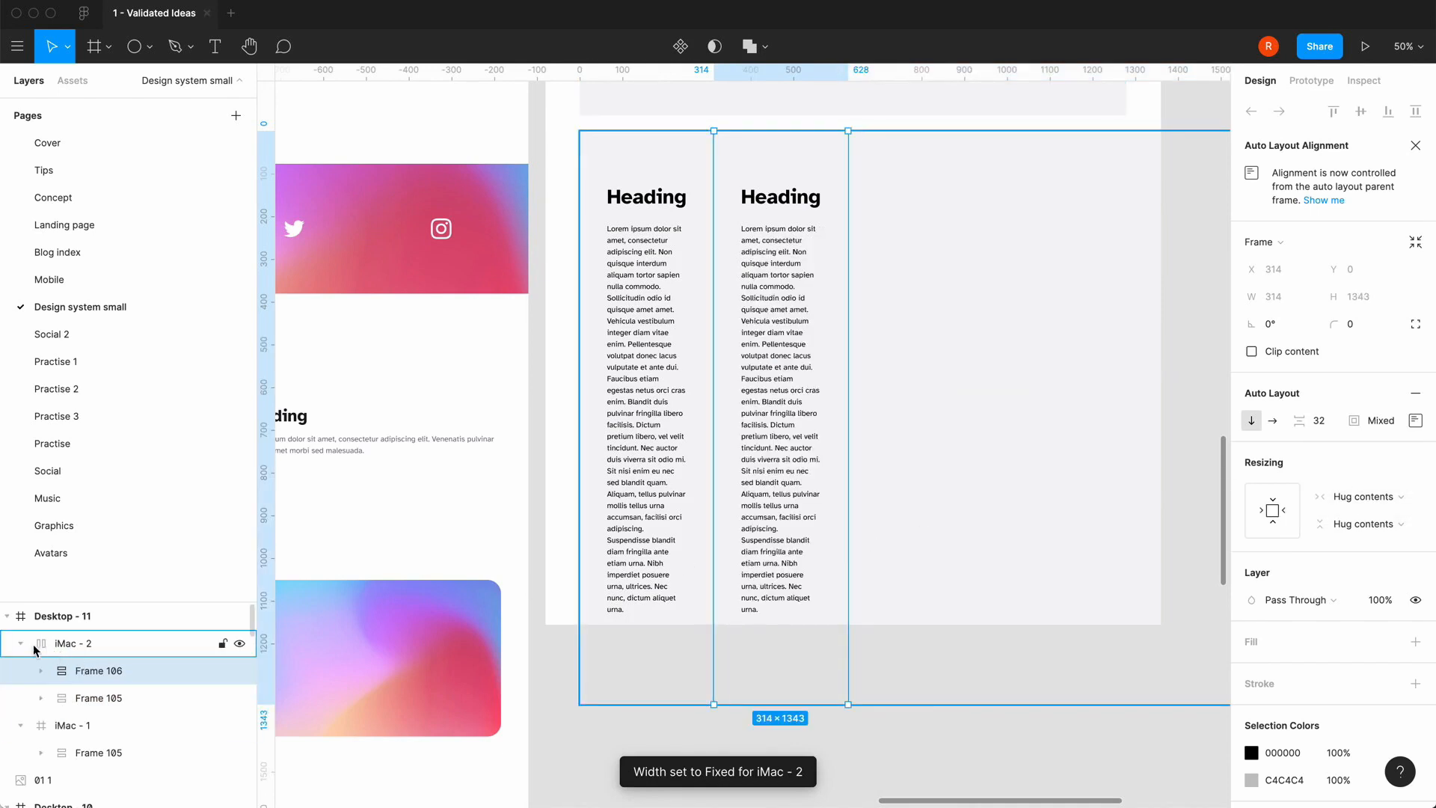
- Try the Scale horizontal constraint on the second gray section and undo it
click(81, 647)
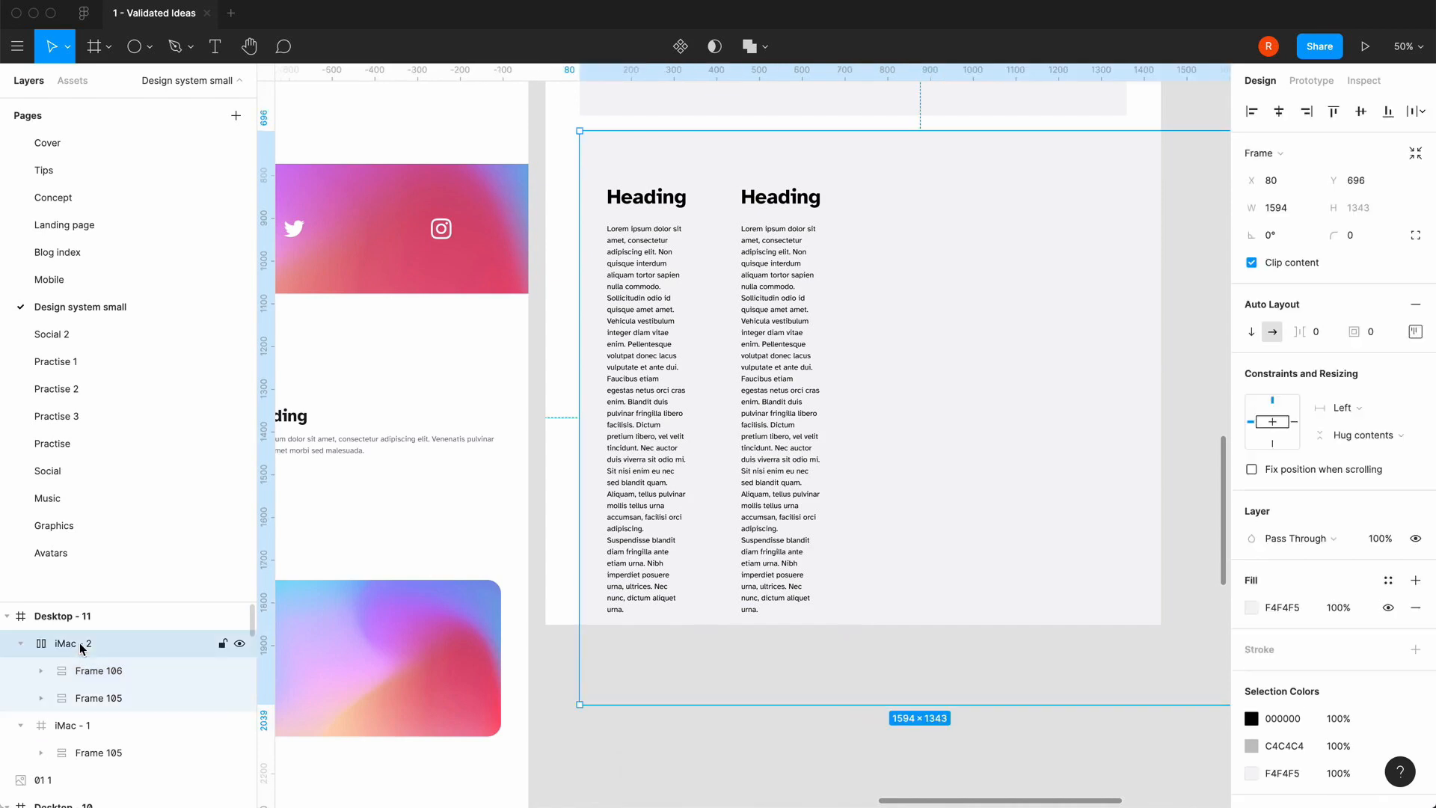
click(1377, 407)
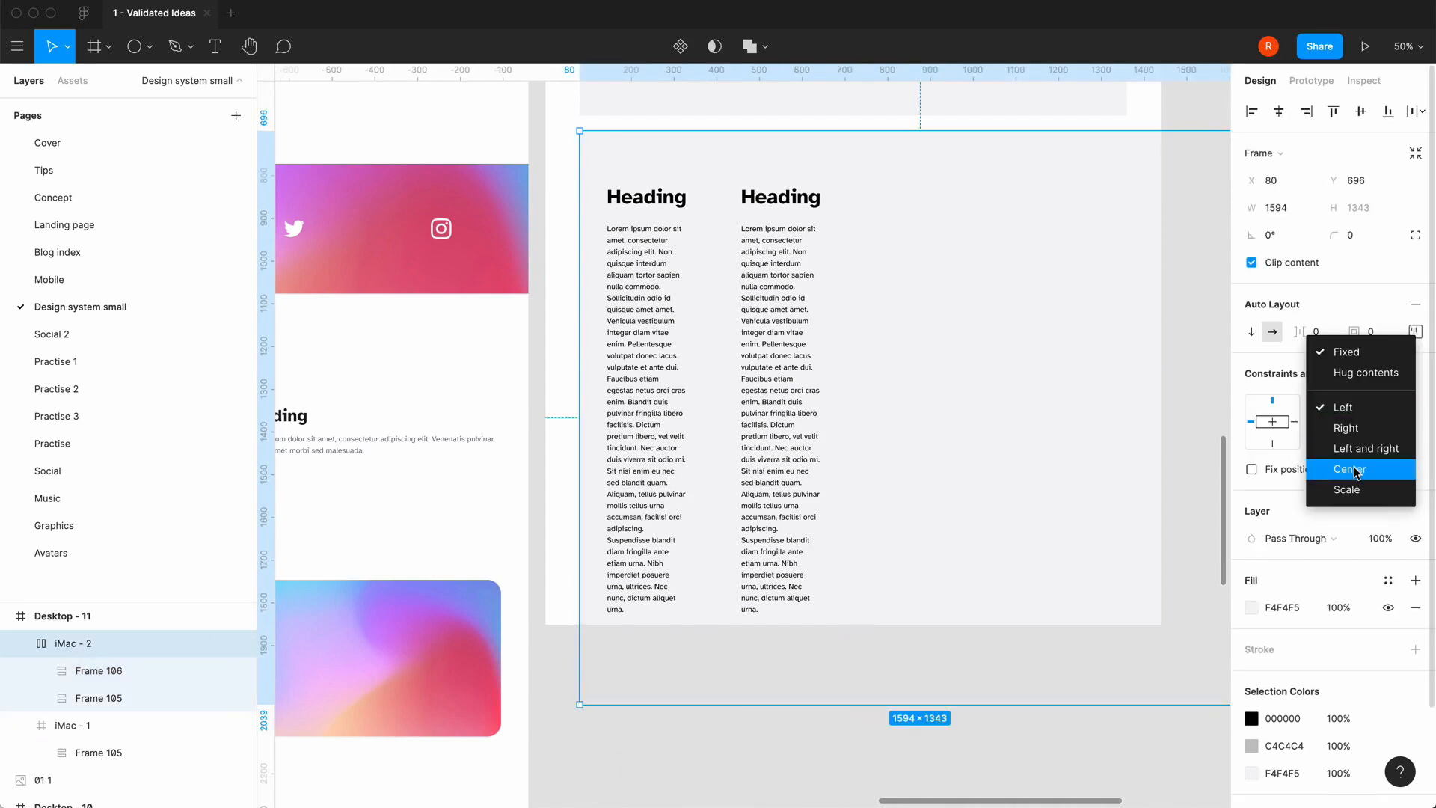
click(1353, 492)
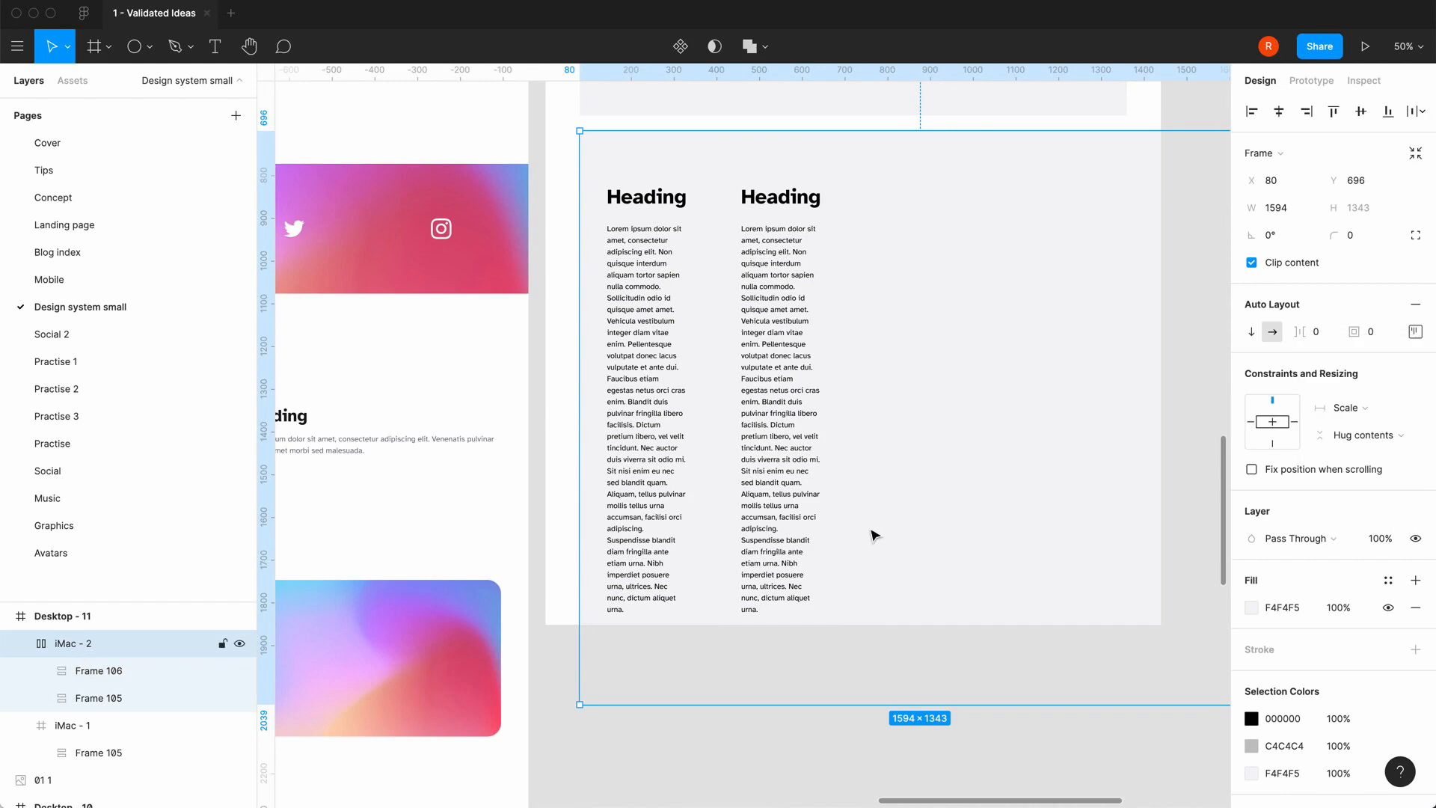
key(super+z)
- Examine the reference two-column section's auto layout settings in Desktop - 10 and compare its layout with the second gray section
scroll(872, 535, up, 2)
scroll(872, 535, left, 3)
scroll(874, 535, left, 6)
scroll(874, 535, down, 3)
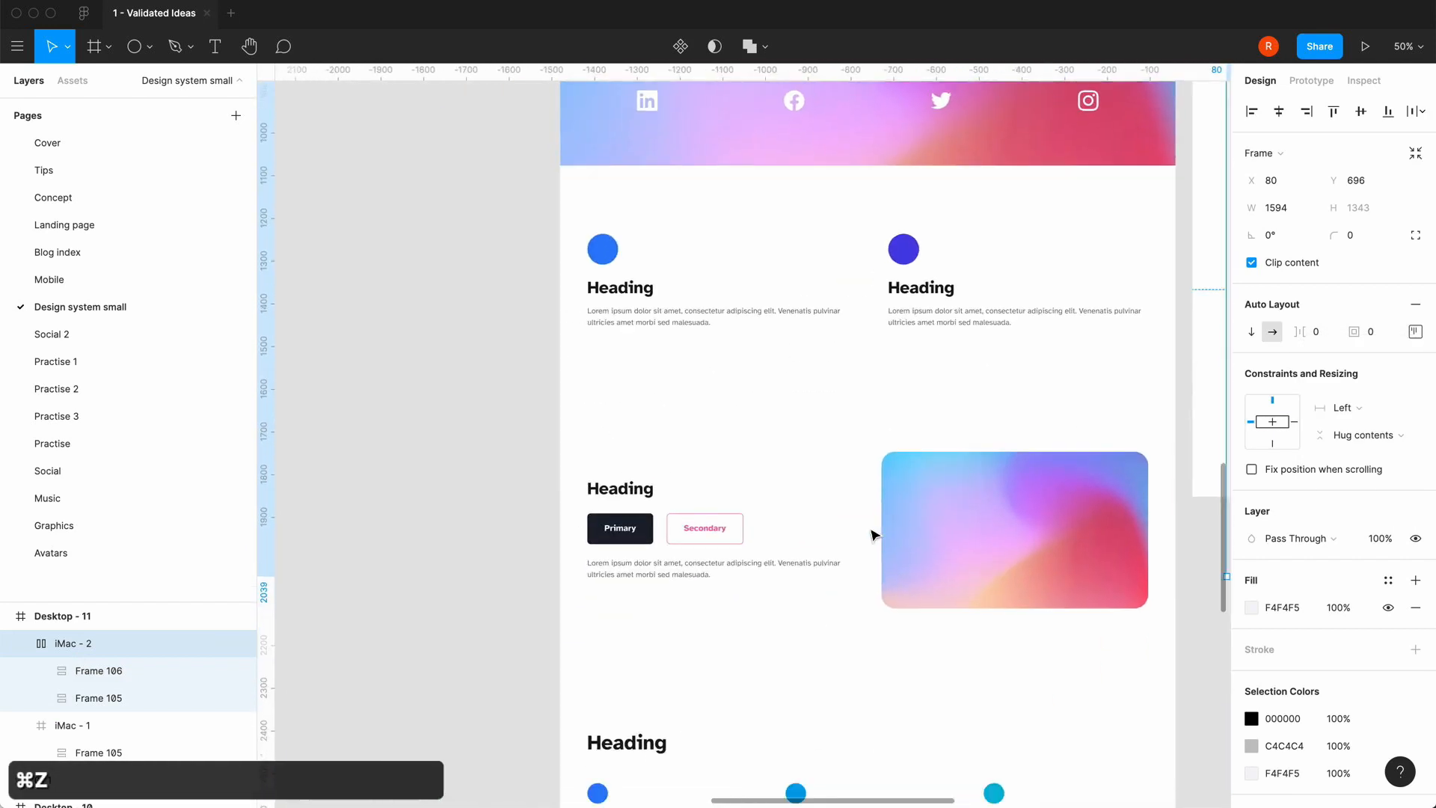
double_click(785, 371)
scroll(785, 370, right, 5)
scroll(786, 370, up, 1)
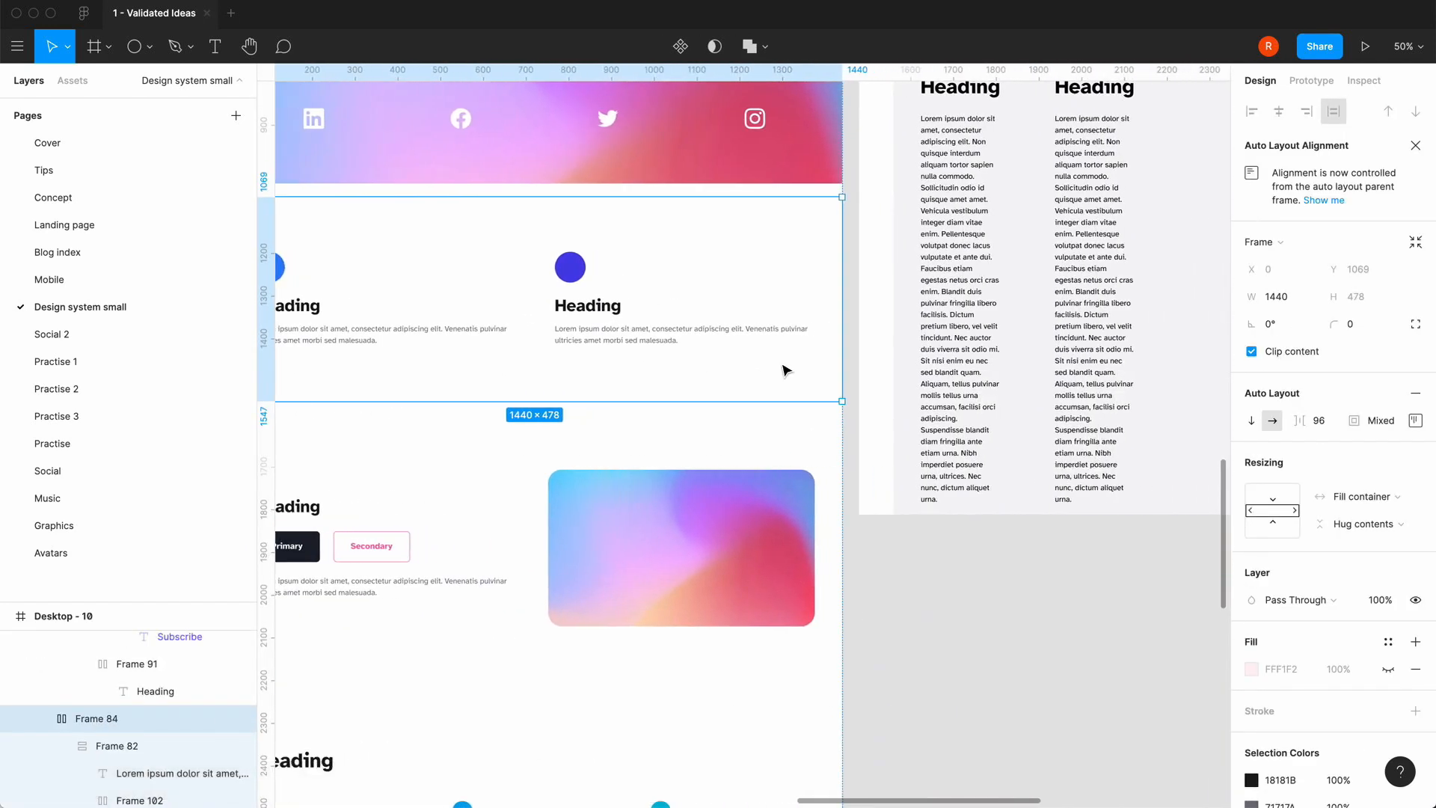
scroll(884, 576, up, 6)
scroll(884, 576, right, 5)
scroll(884, 576, down, 2)
scroll(884, 576, left, 4)
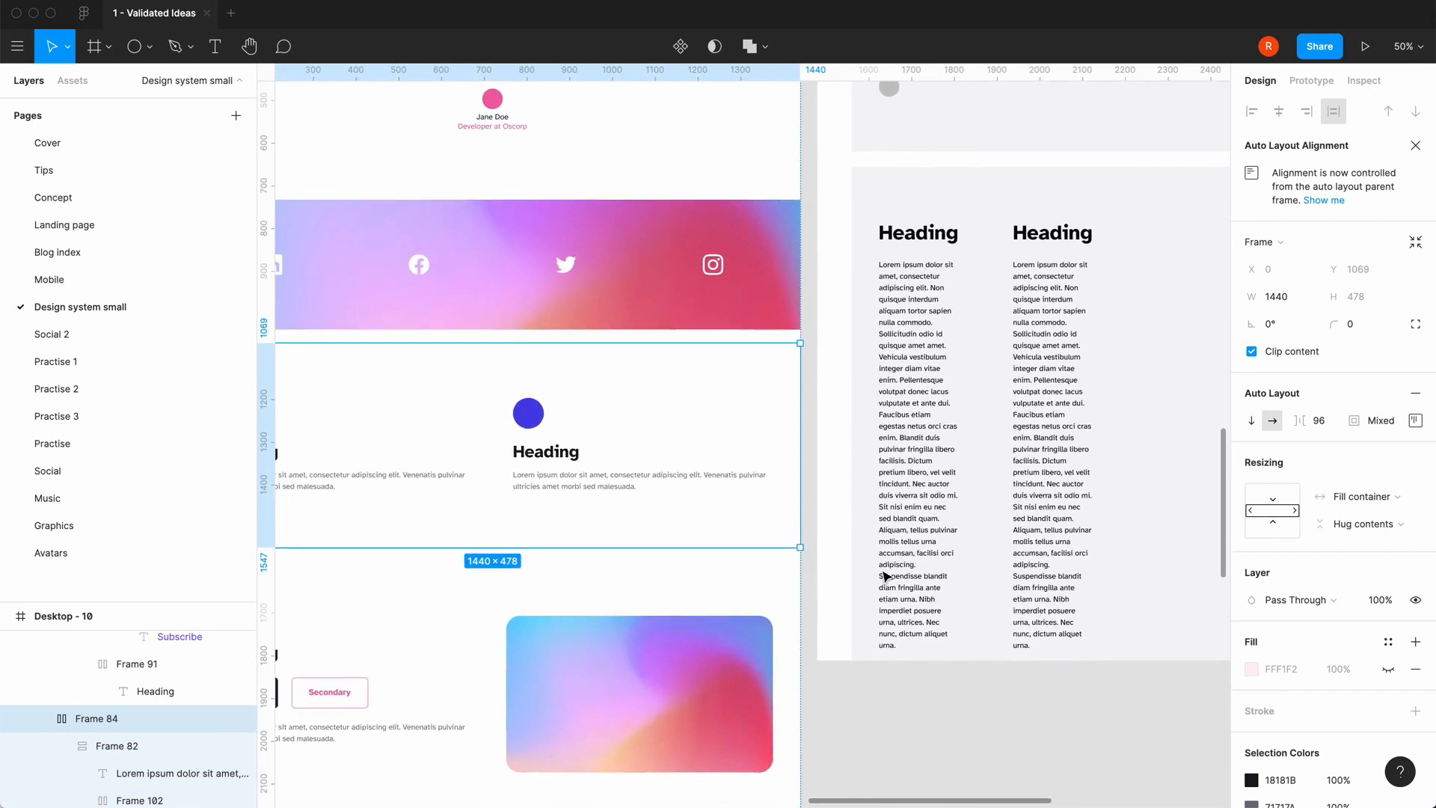
scroll(884, 576, left, 3)
scroll(884, 576, up, 1)
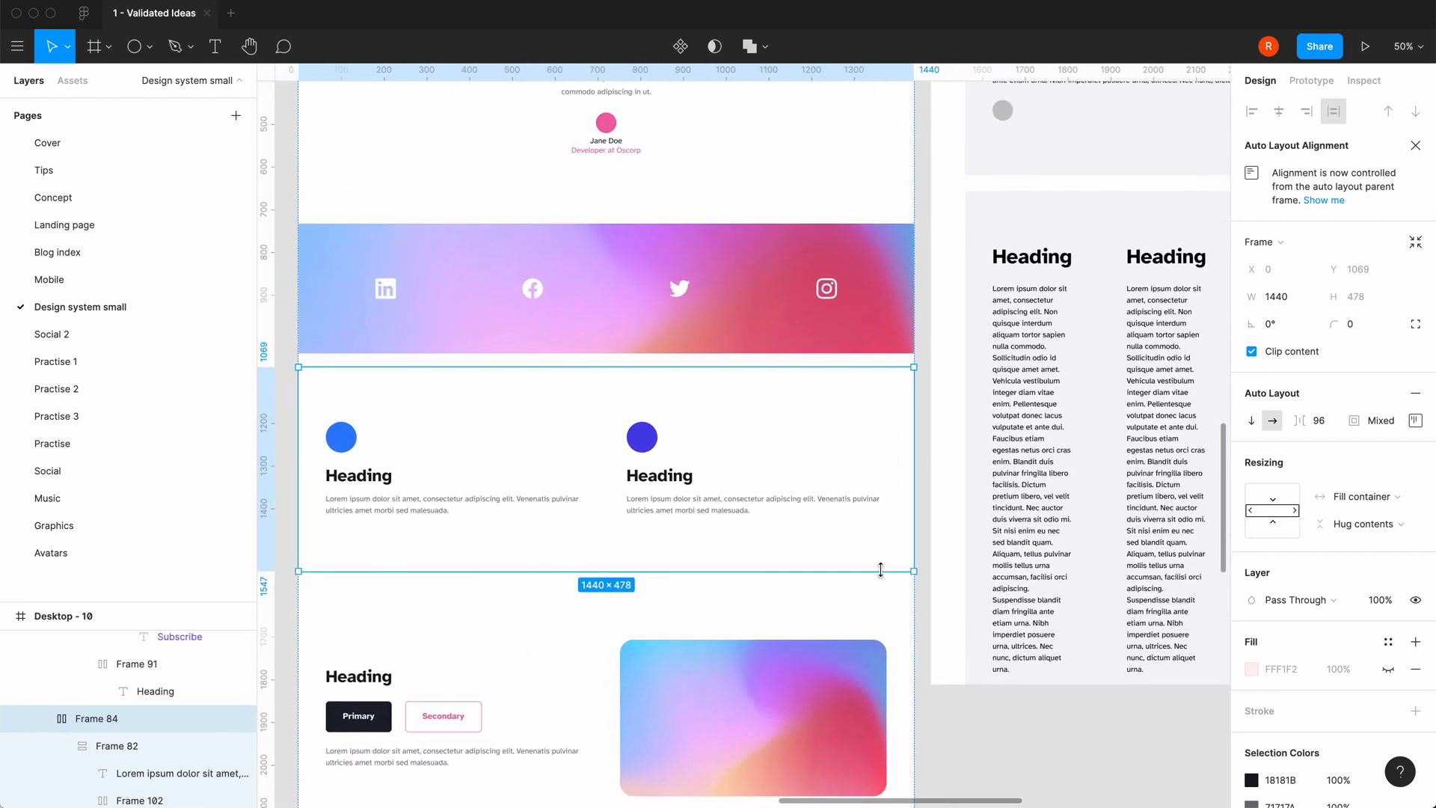
scroll(880, 570, right, 3)
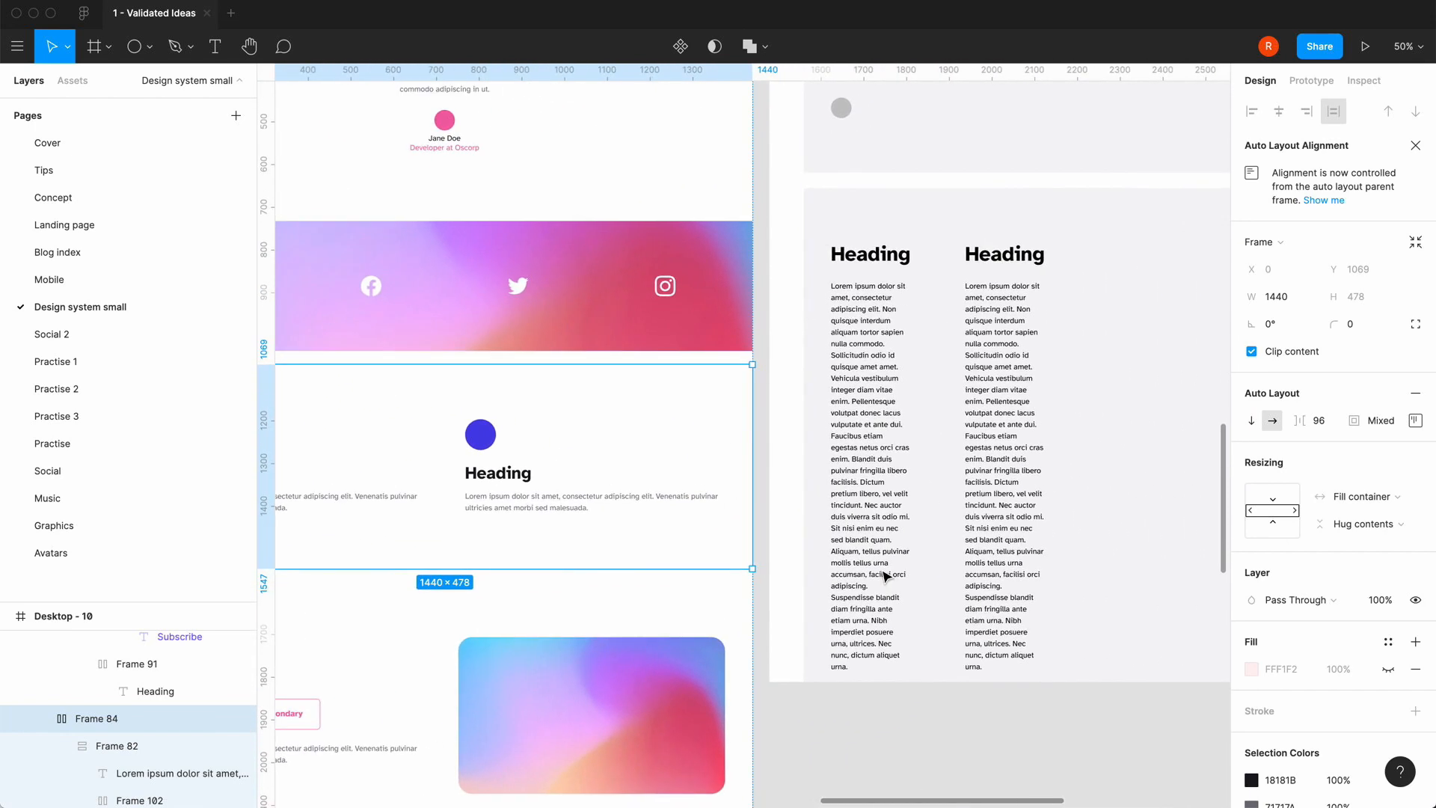
scroll(884, 576, right, 3)
click(921, 403)
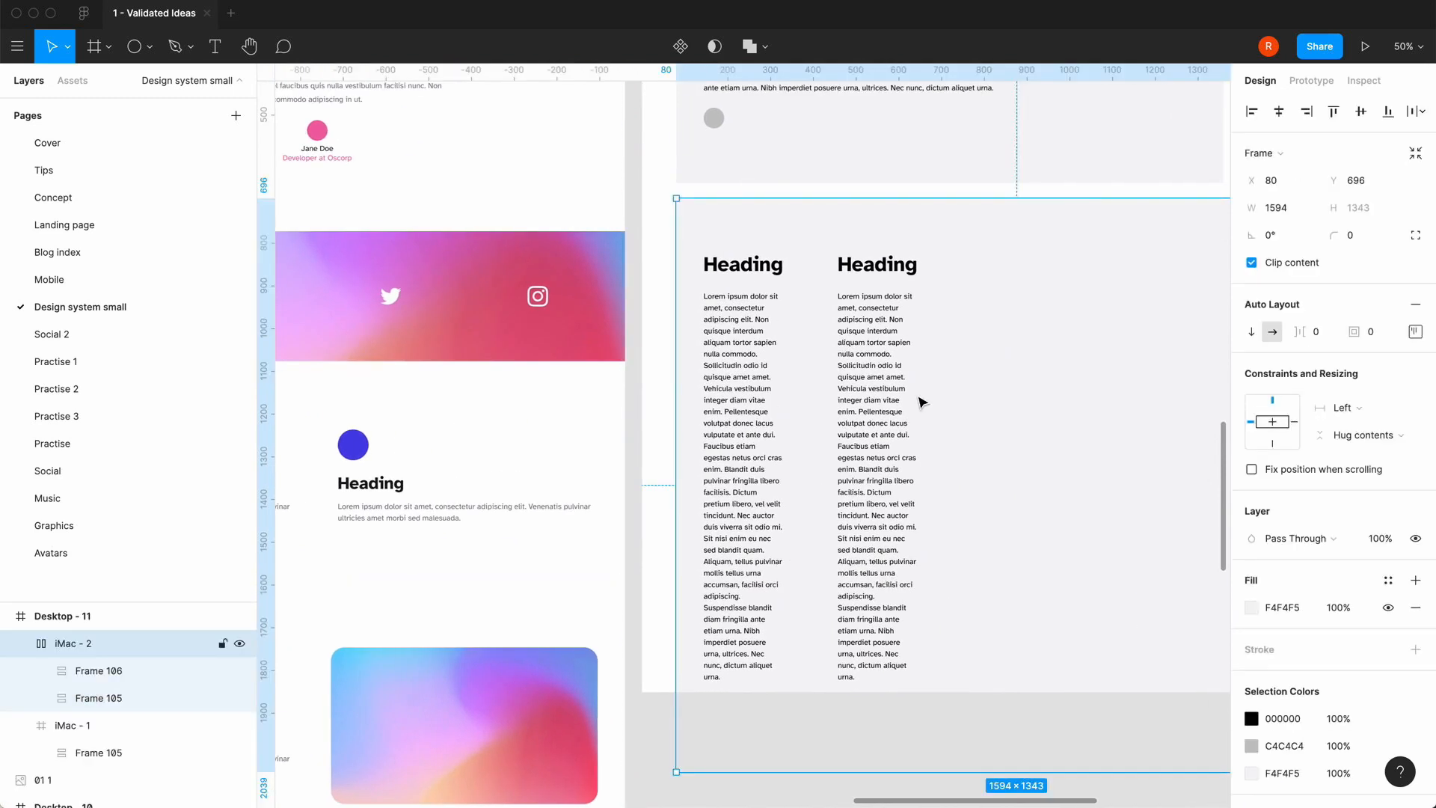
click(1335, 408)
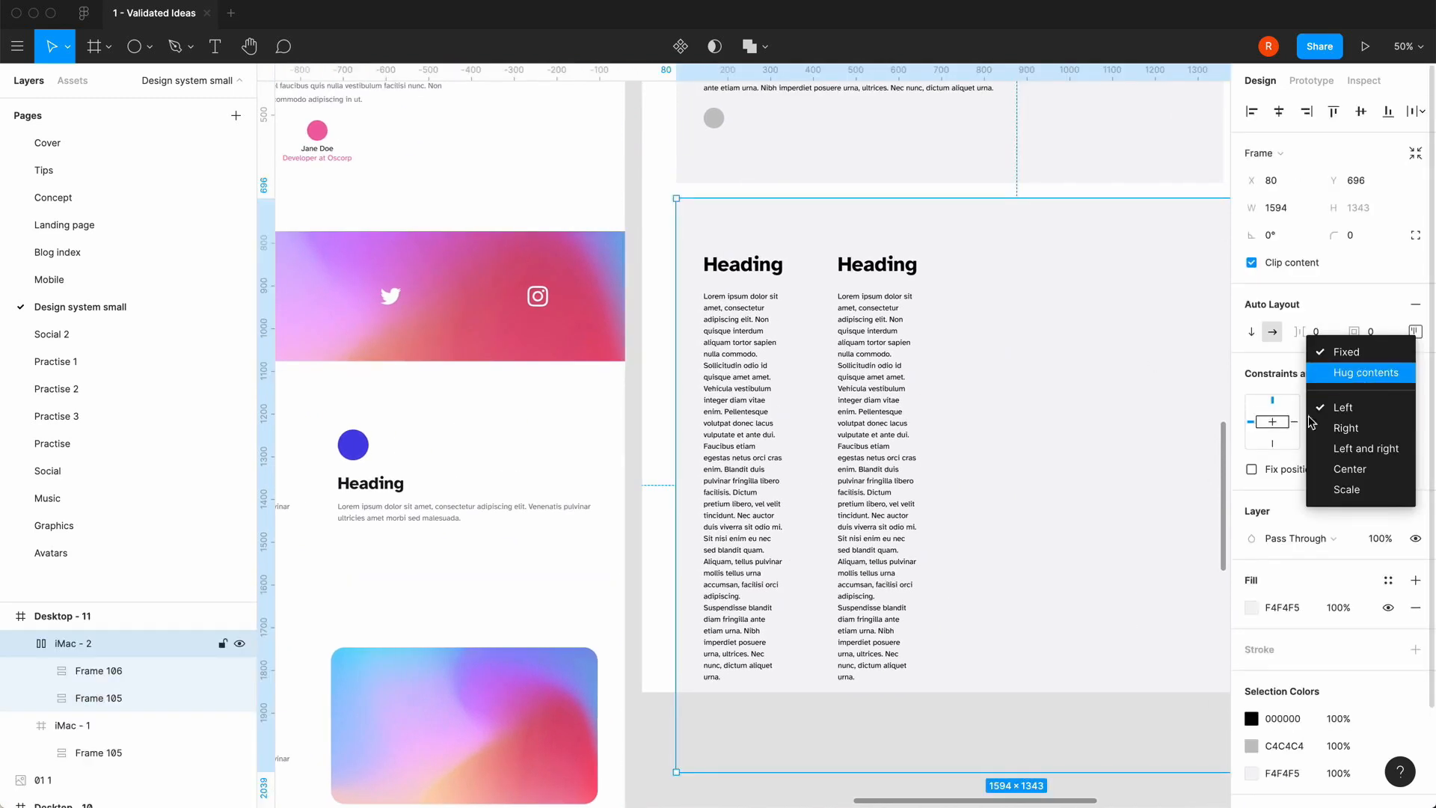
click(1356, 372)
- Set the second column's width in the second gray section to Fill container
scroll(1084, 613, left, 1)
click(901, 479)
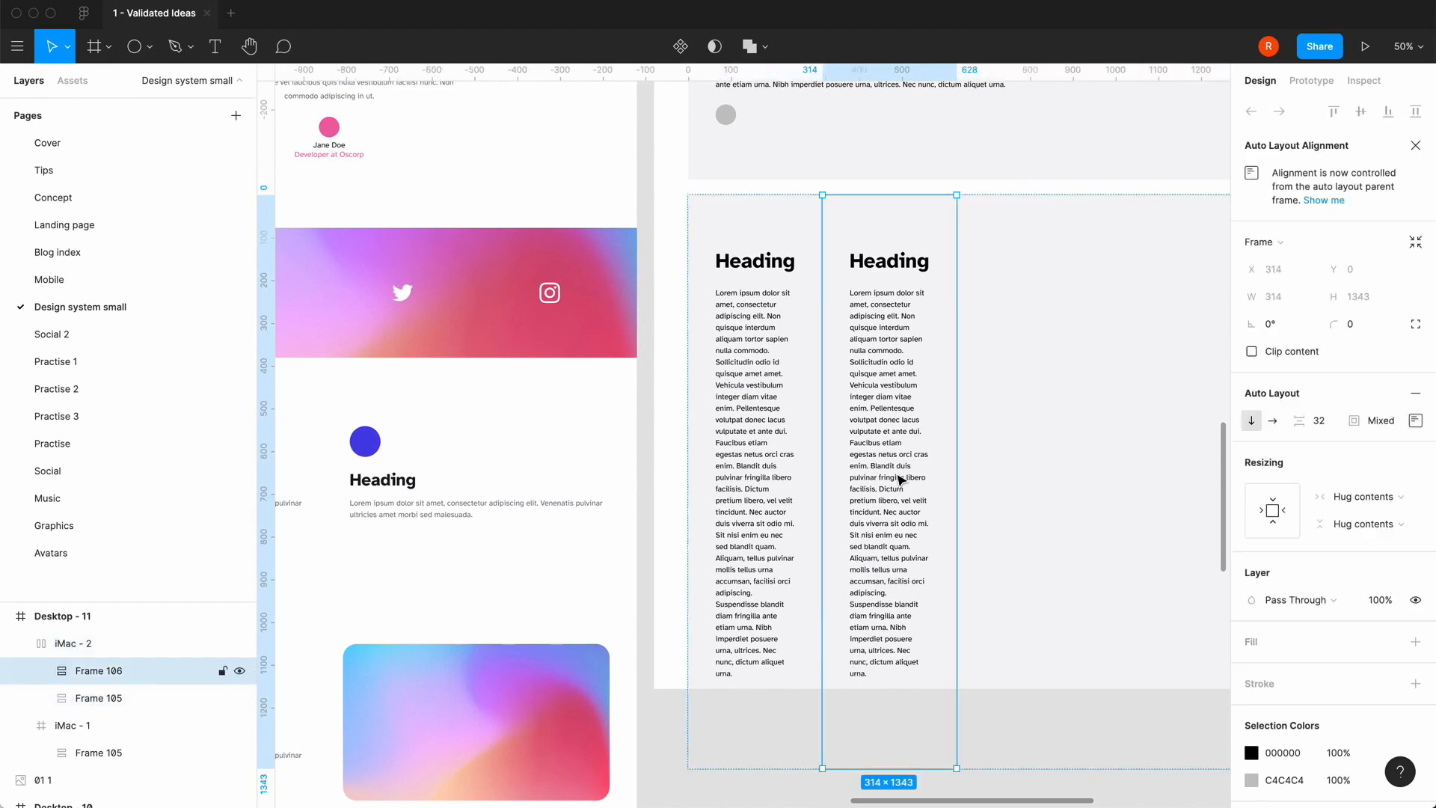
click(1363, 495)
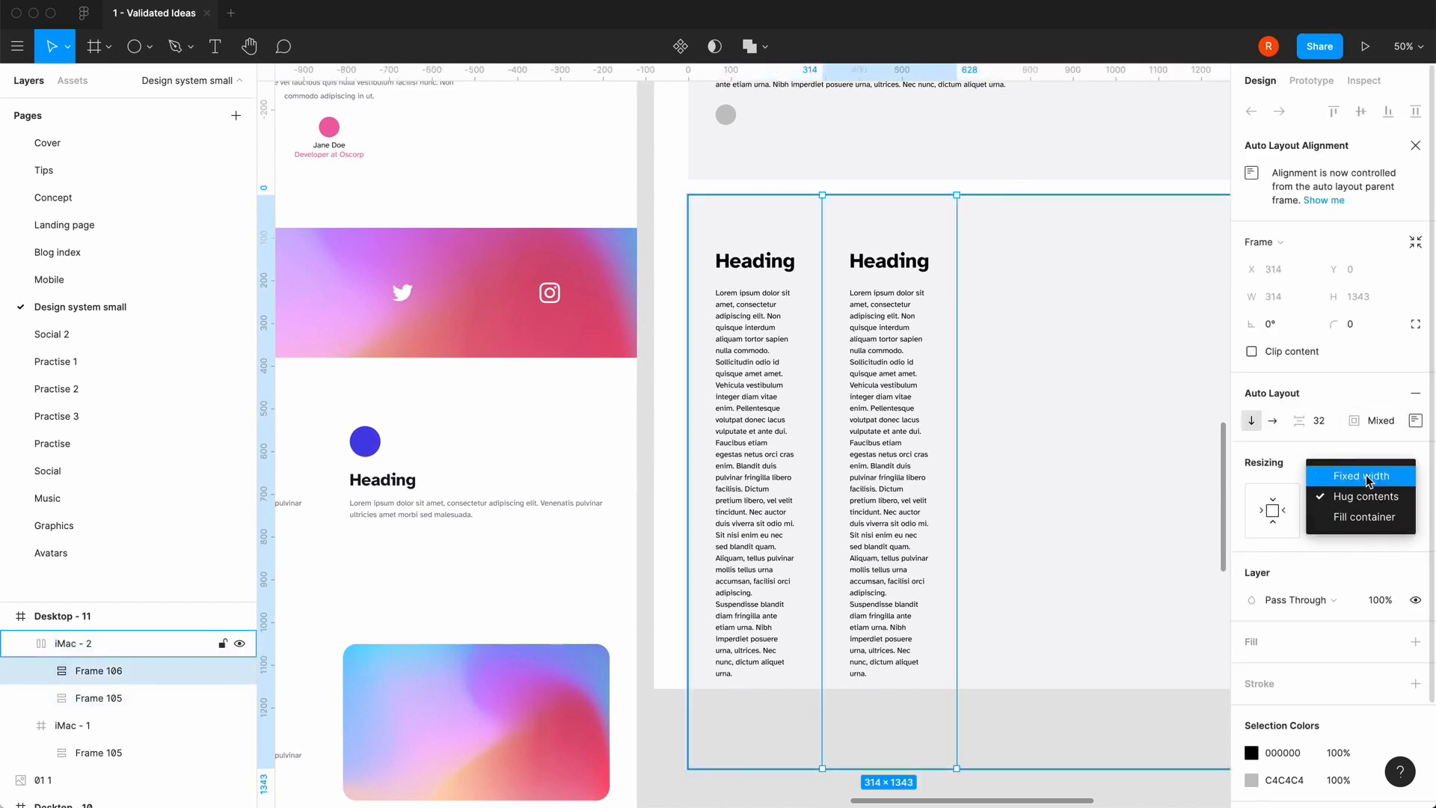
click(1366, 518)
scroll(987, 493, right, 4)
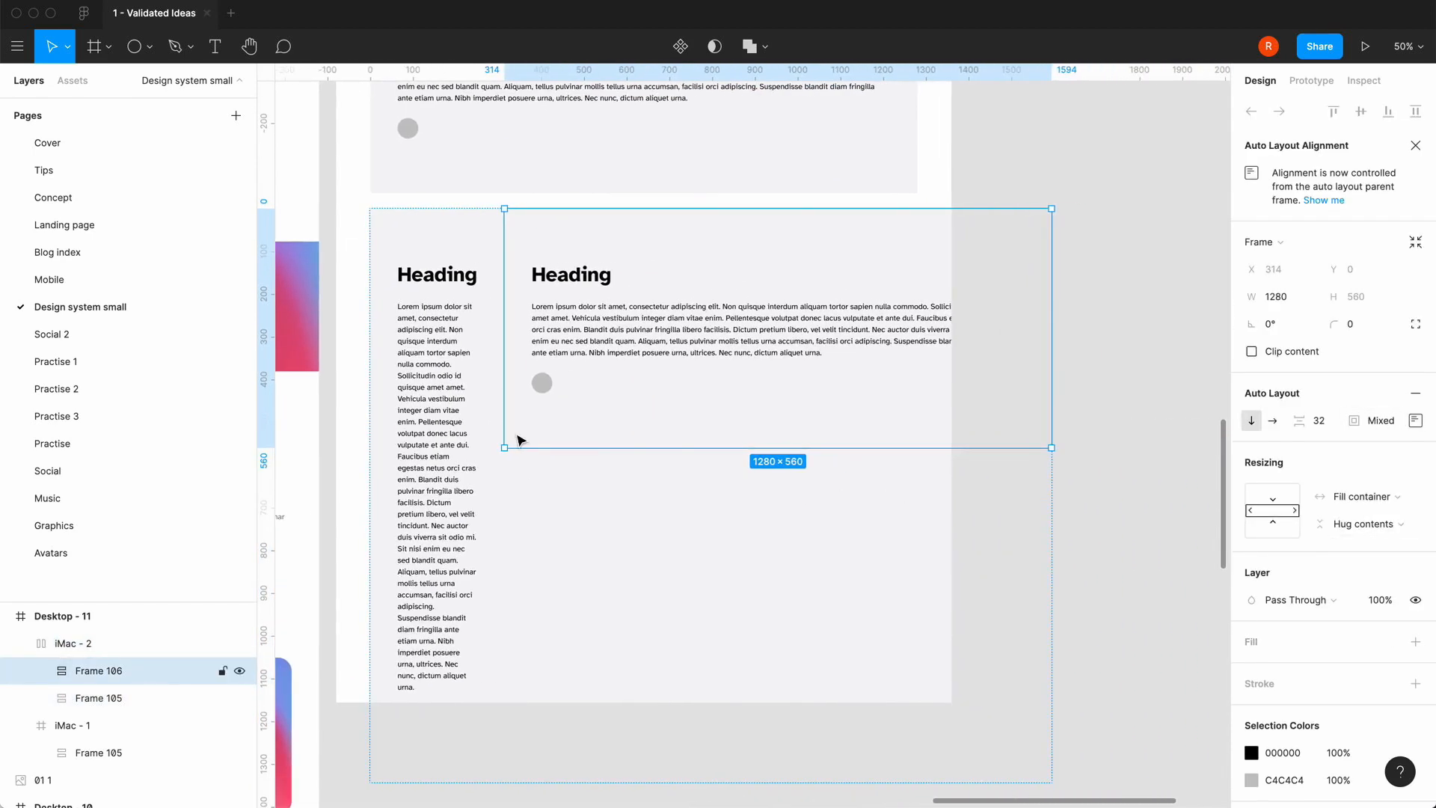
- Set the first column's width in the second gray section to Fill container
click(490, 442)
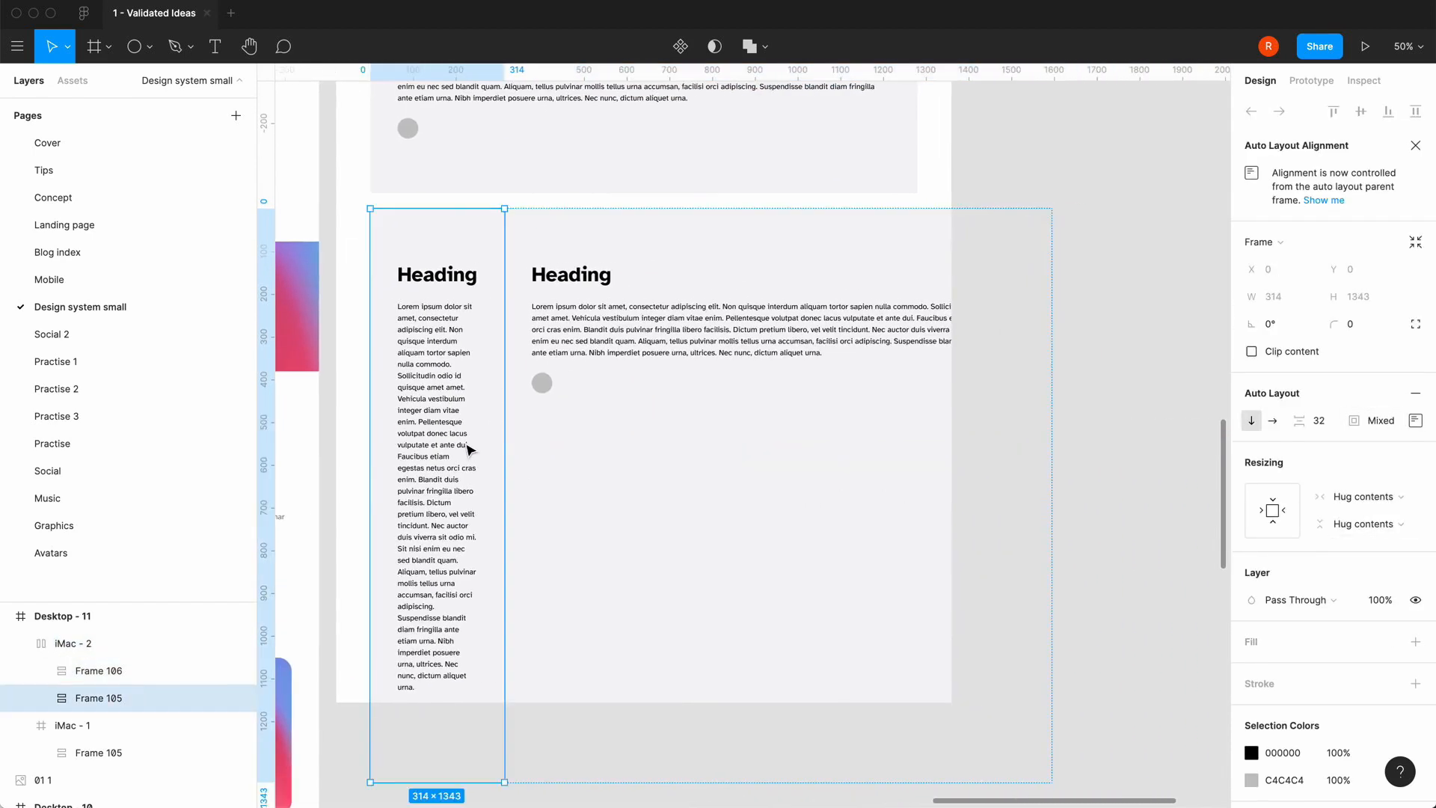
click(1371, 499)
click(1366, 517)
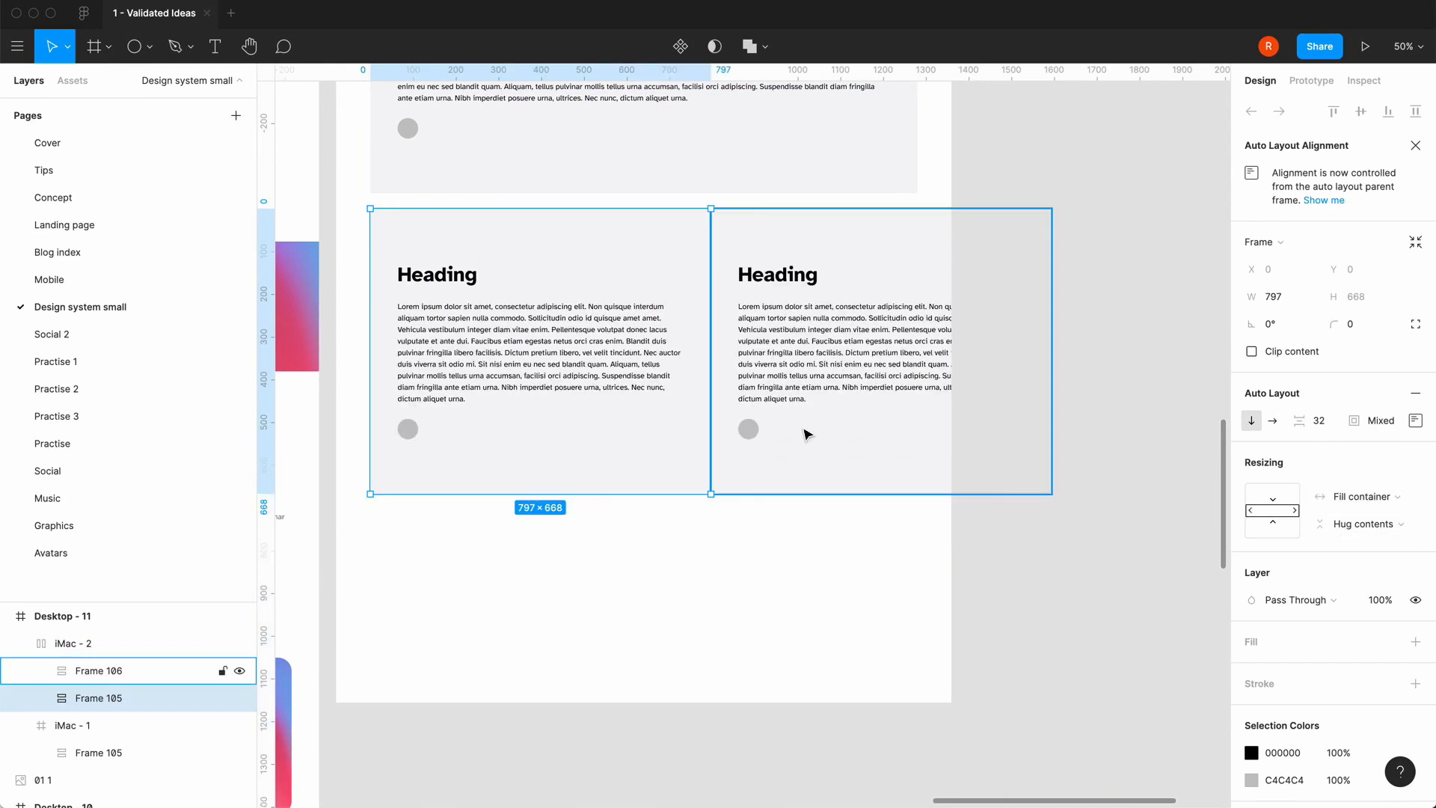
- Set the overall width of the second gray section to 1280 px
scroll(673, 459, left, 4)
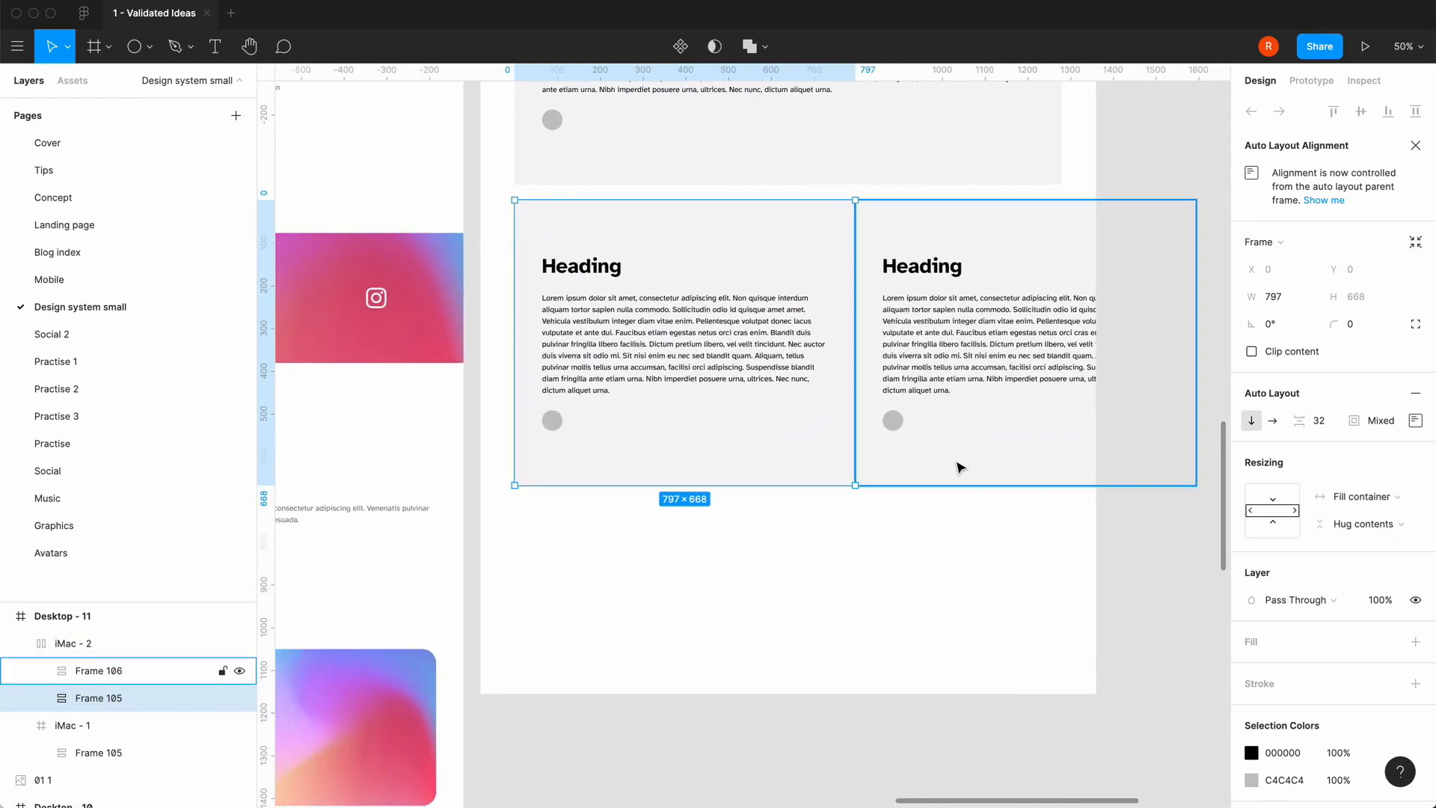
click(957, 468)
click(748, 479)
shift+click(986, 468)
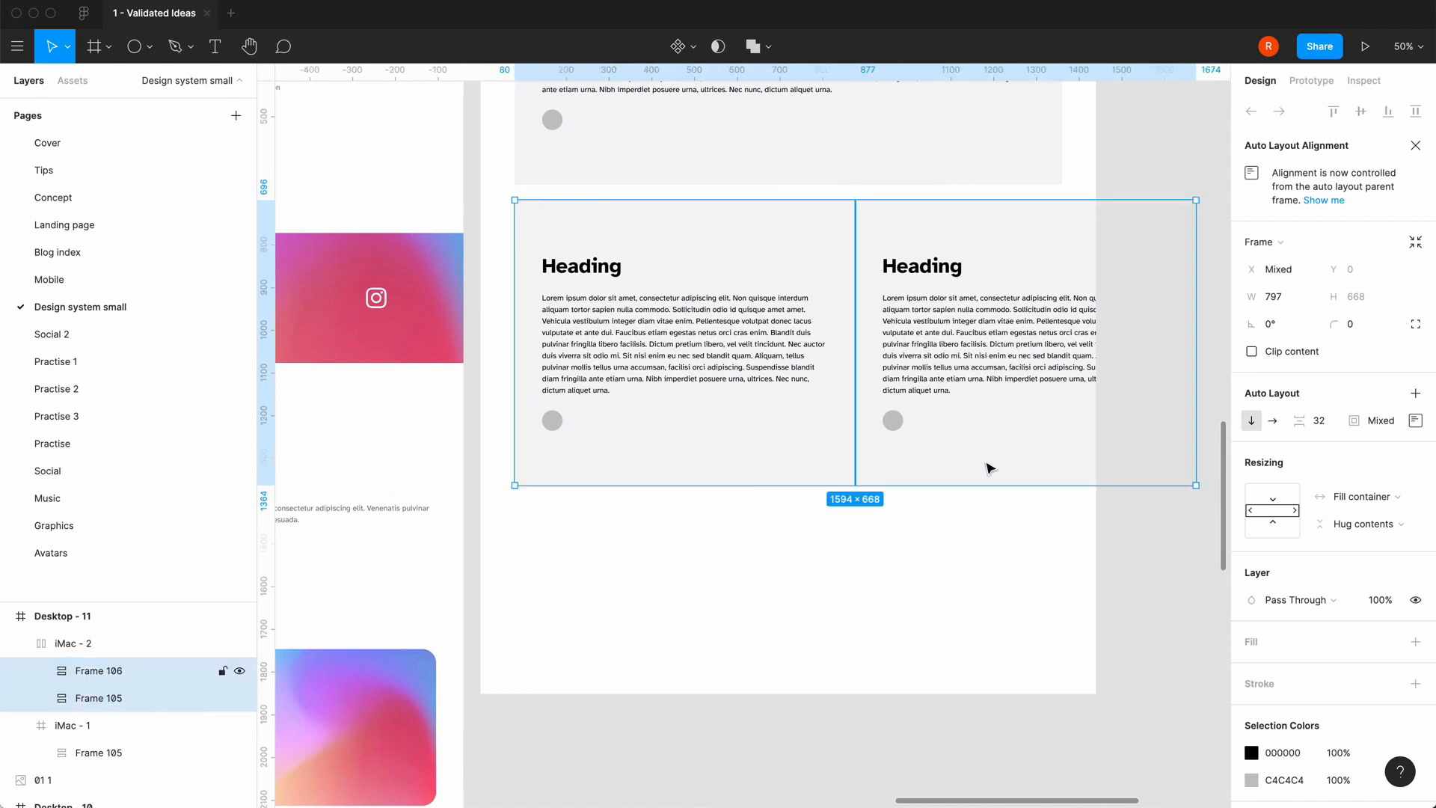
click(187, 643)
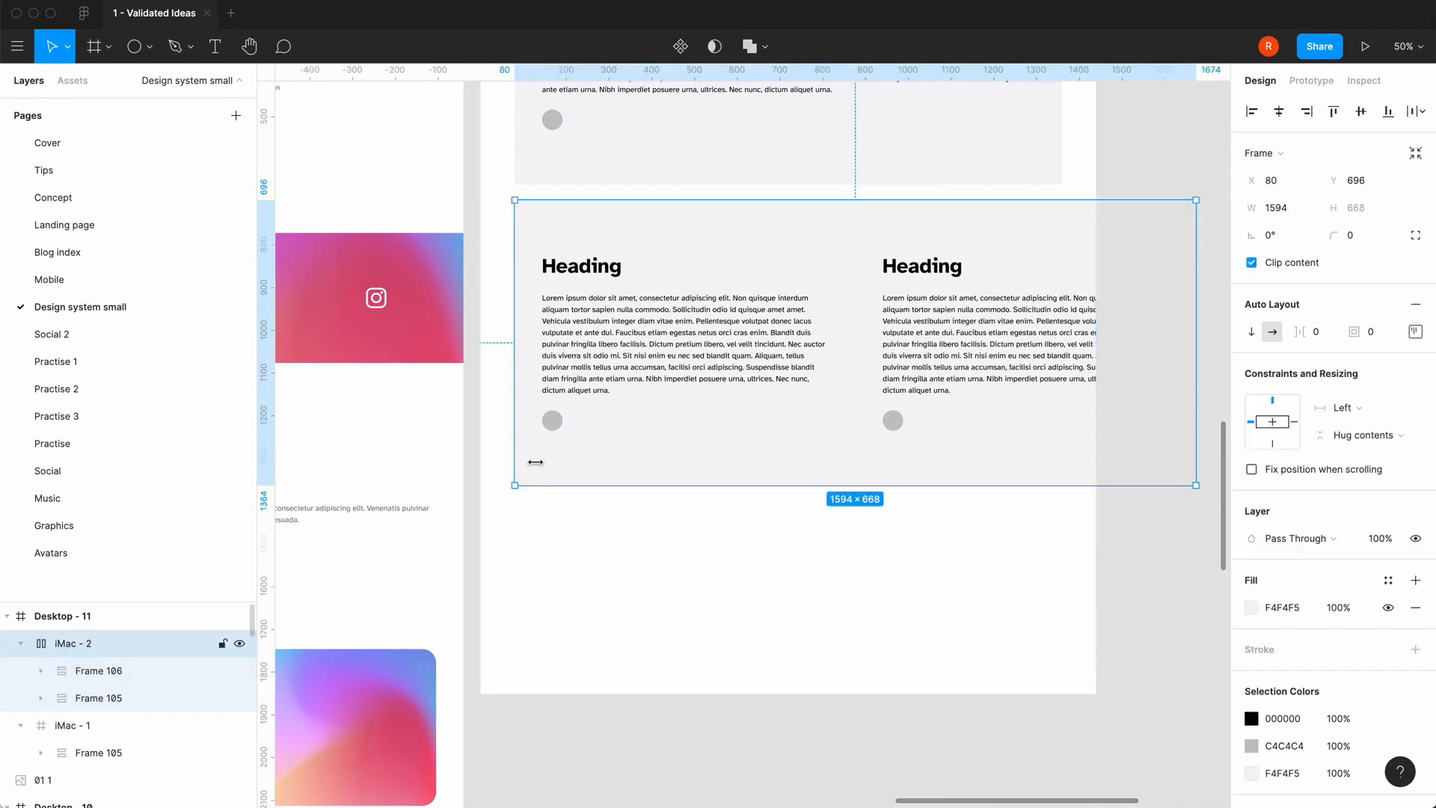
scroll(832, 446, up, 2)
click(1294, 208)
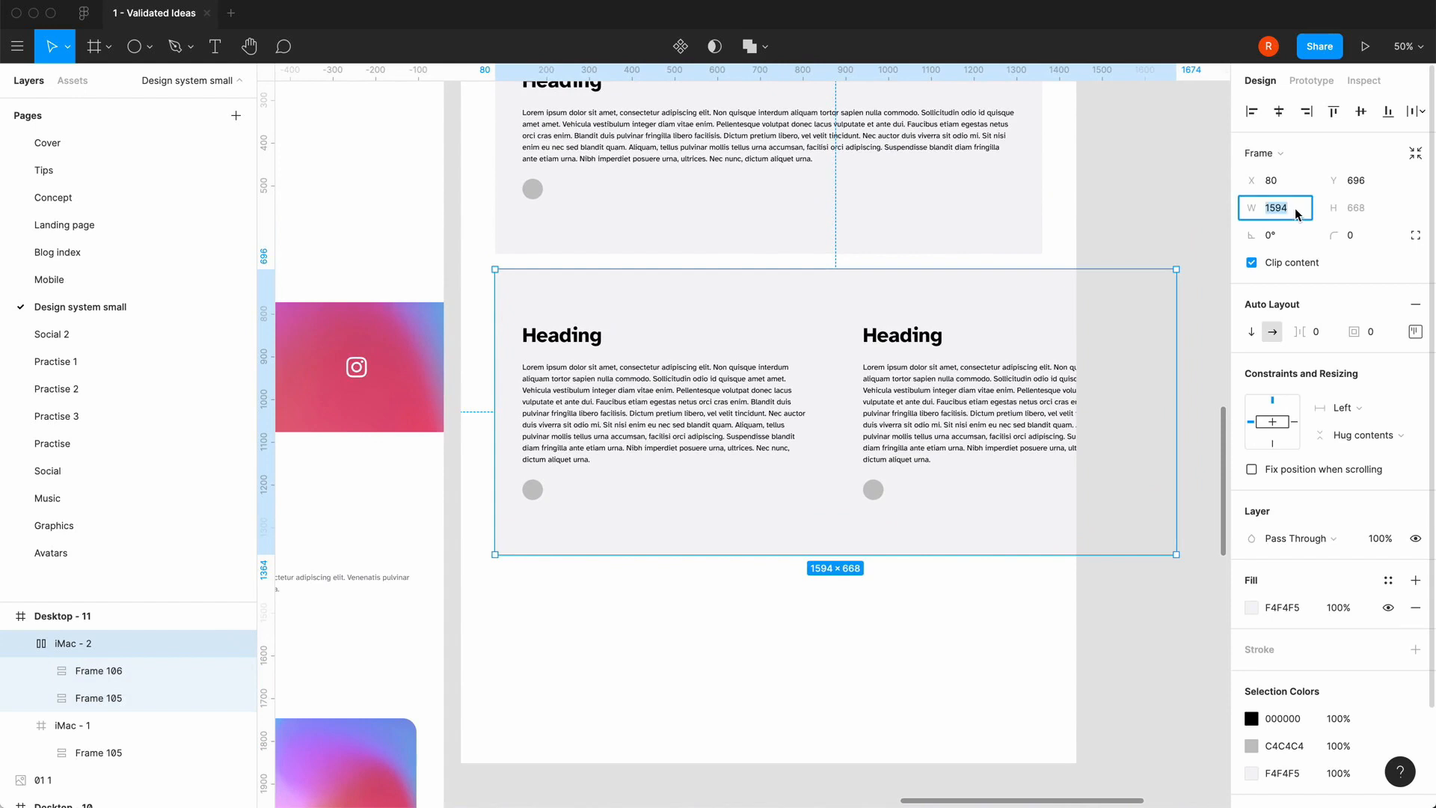
text(1280px)
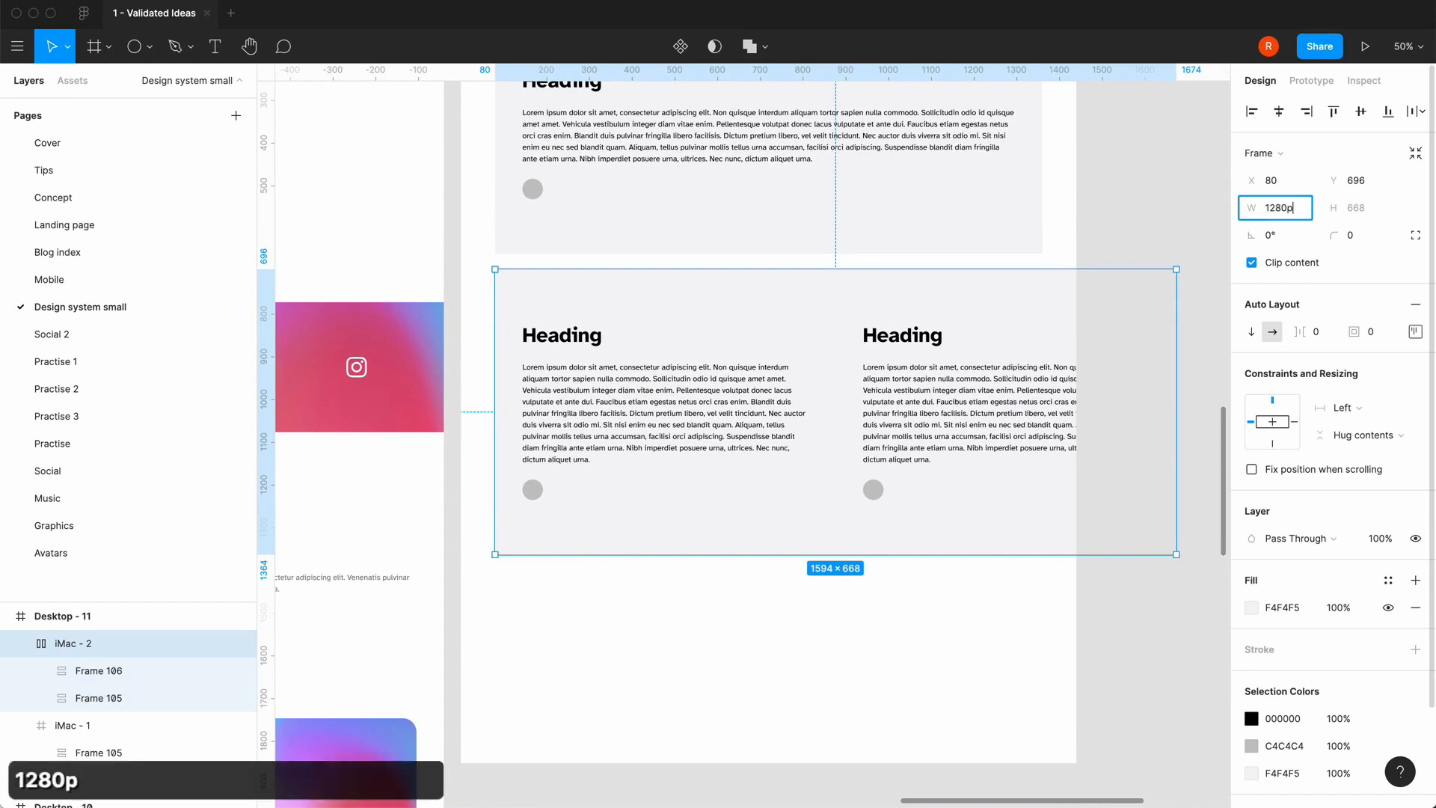
key(Return)
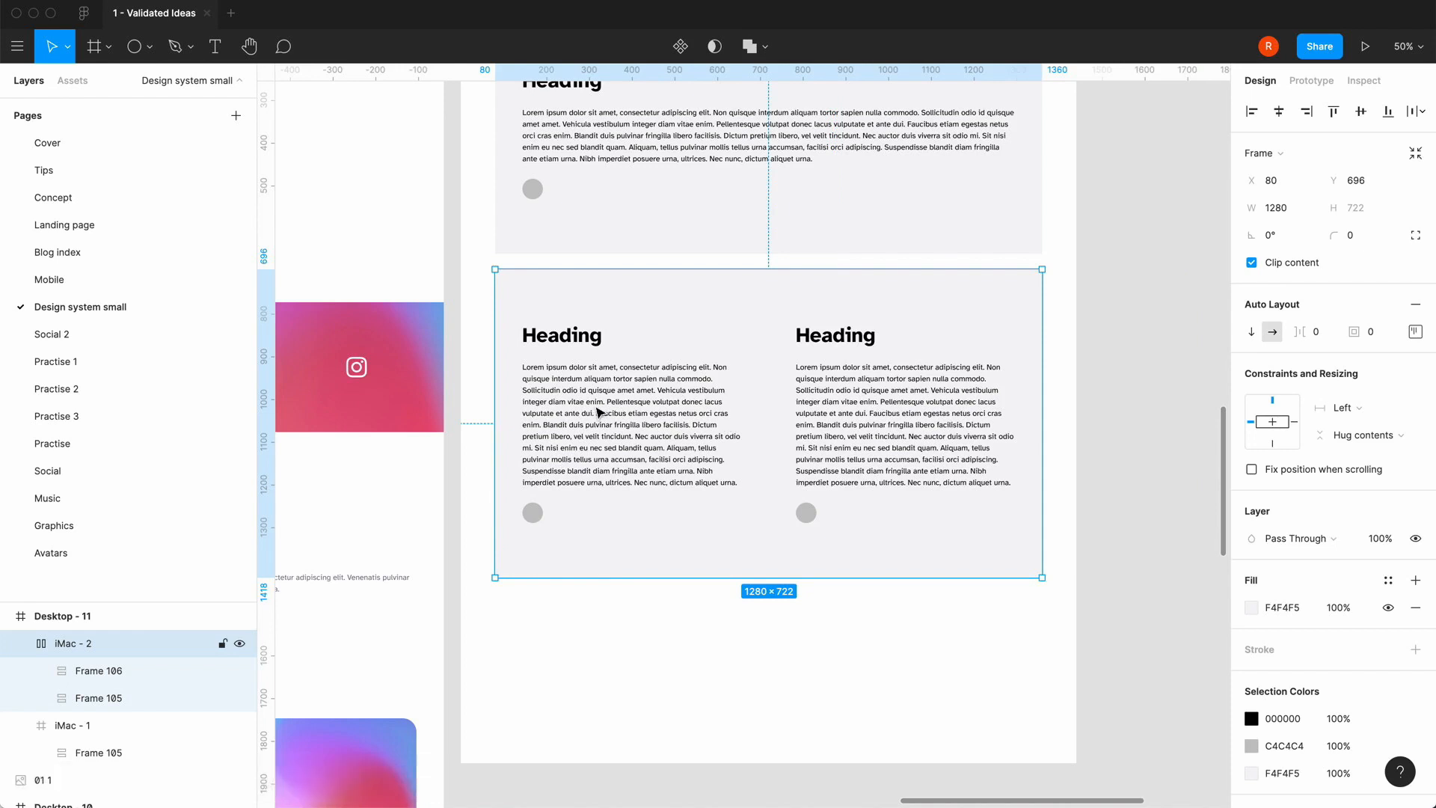
- Examine the size and resizing settings of both columns in the second gray section
click(619, 454)
click(899, 411)
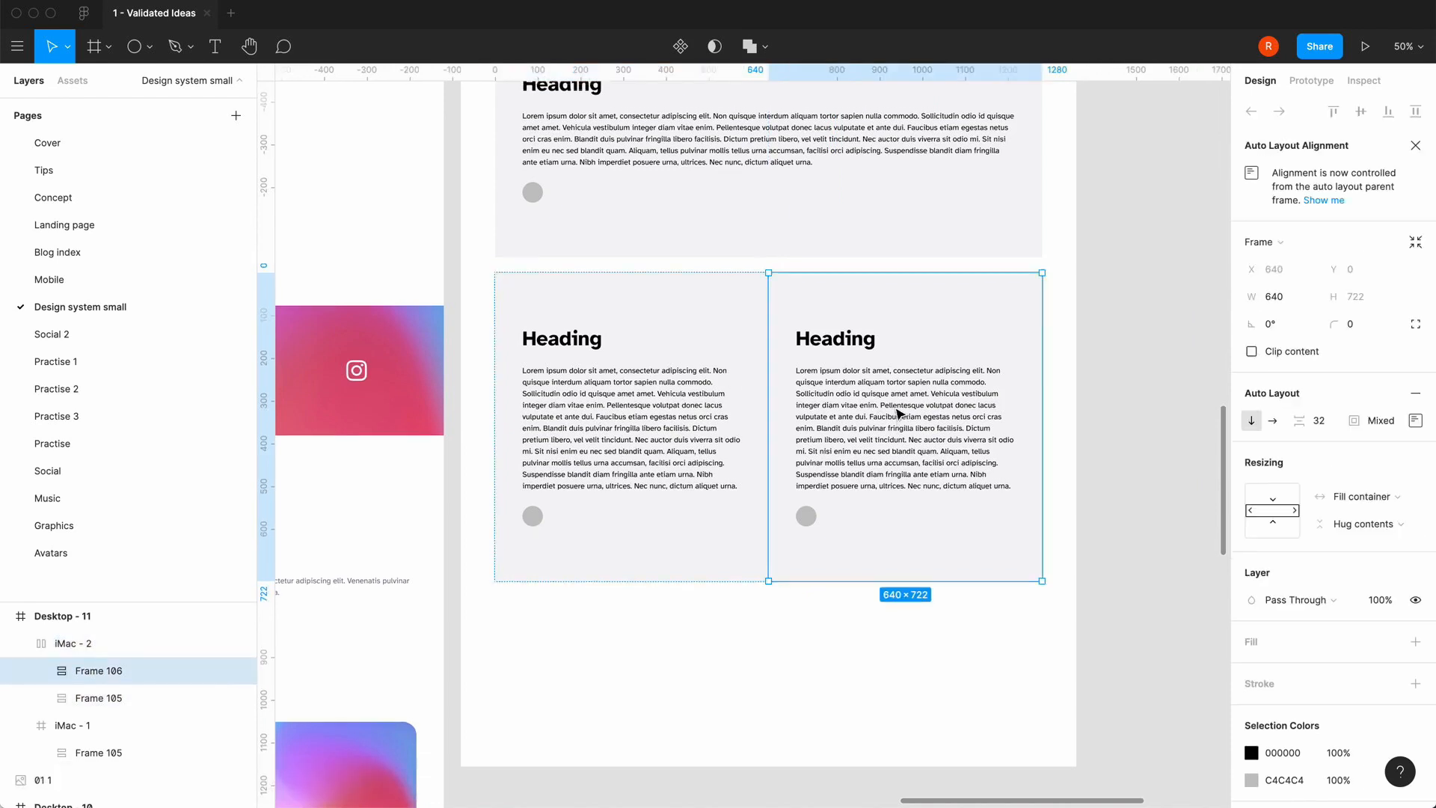
scroll(900, 412, up, 3)
click(669, 643)
scroll(670, 643, down, 3)
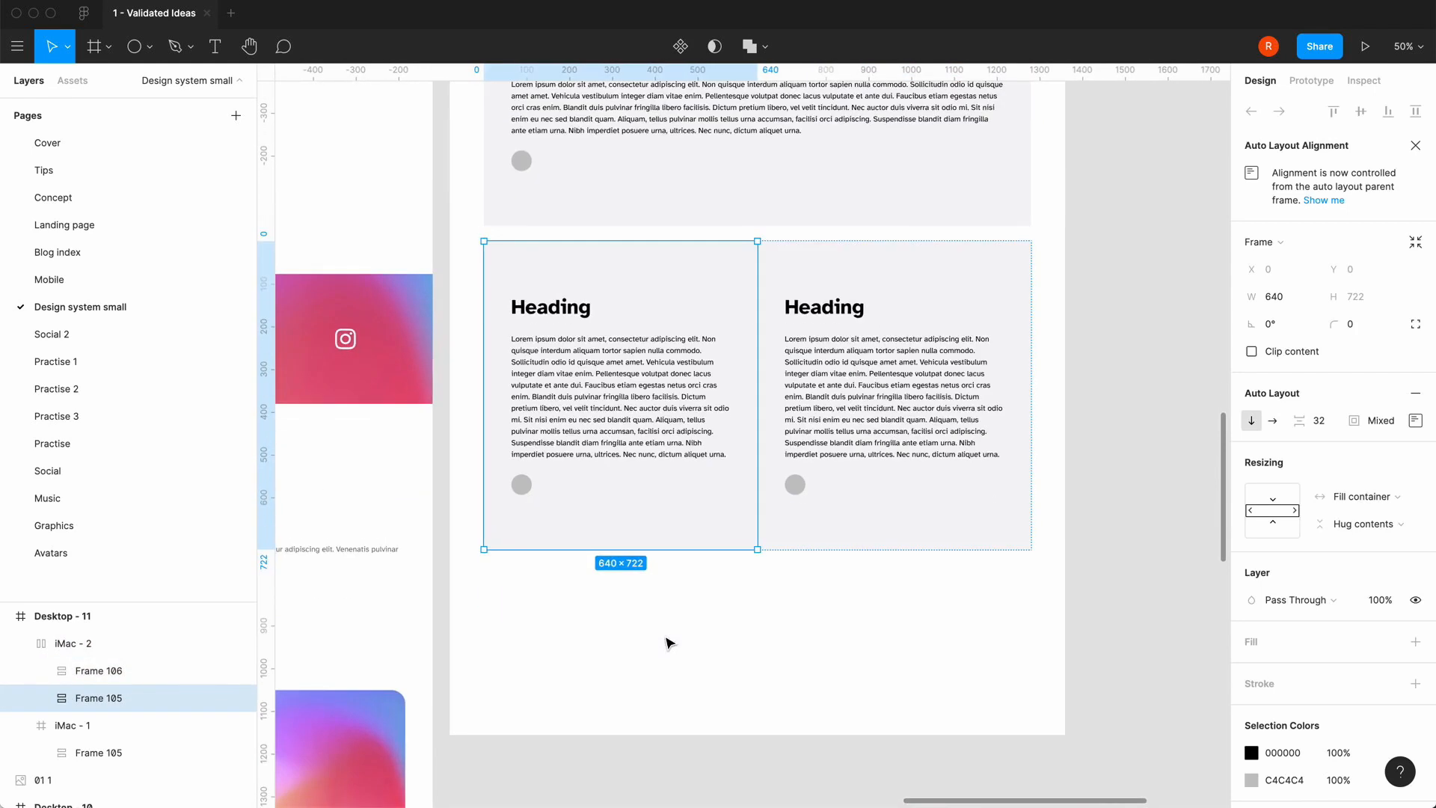
click(650, 410)
scroll(733, 244, up, 3)
- Shorten the first gray section's paragraph so it ends after "Vehicula vestibulum integer diam vitae enim."
click(735, 268)
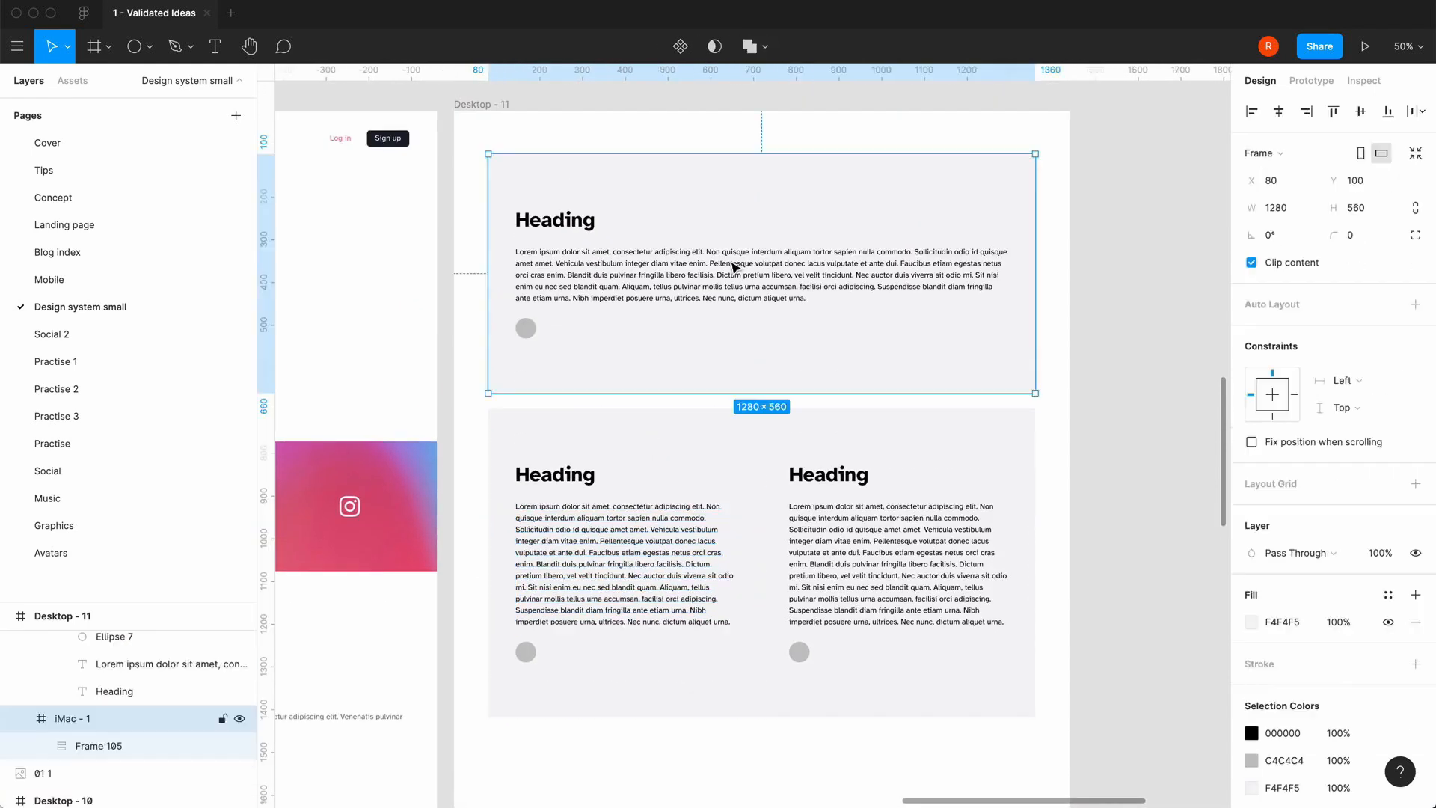
click(735, 268)
double_click(714, 263)
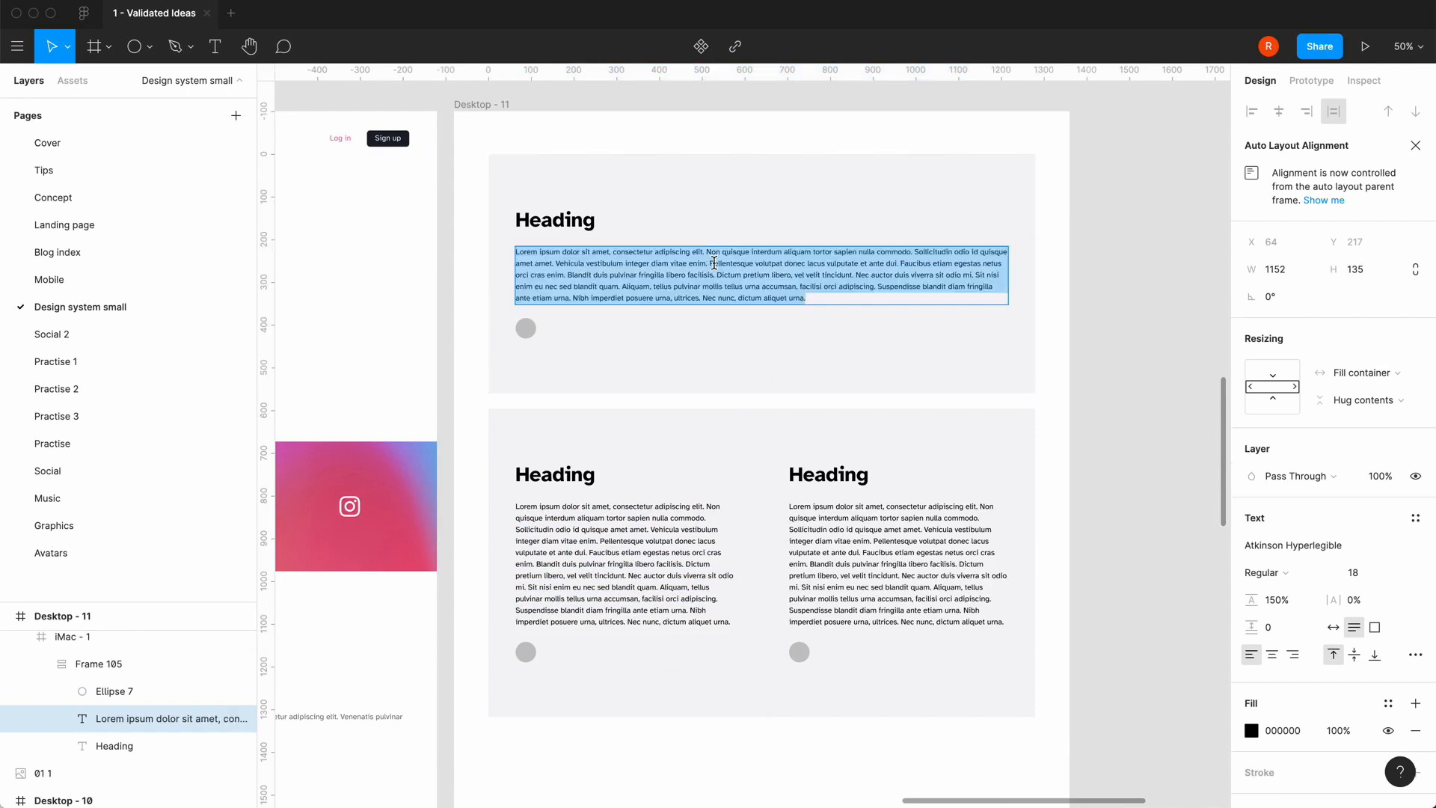
drag(712, 263, 853, 324)
key(BackSpace)
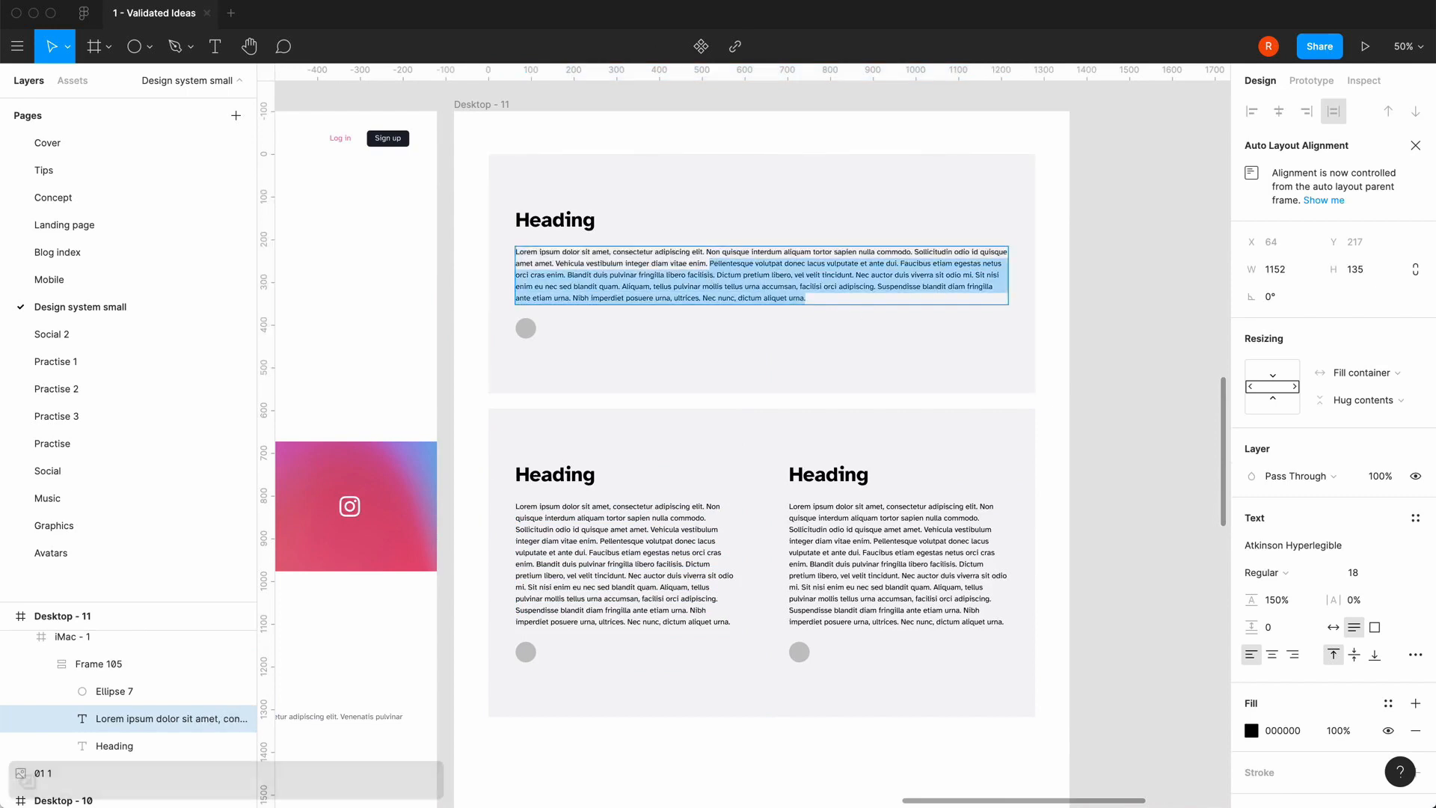
key(Escape)
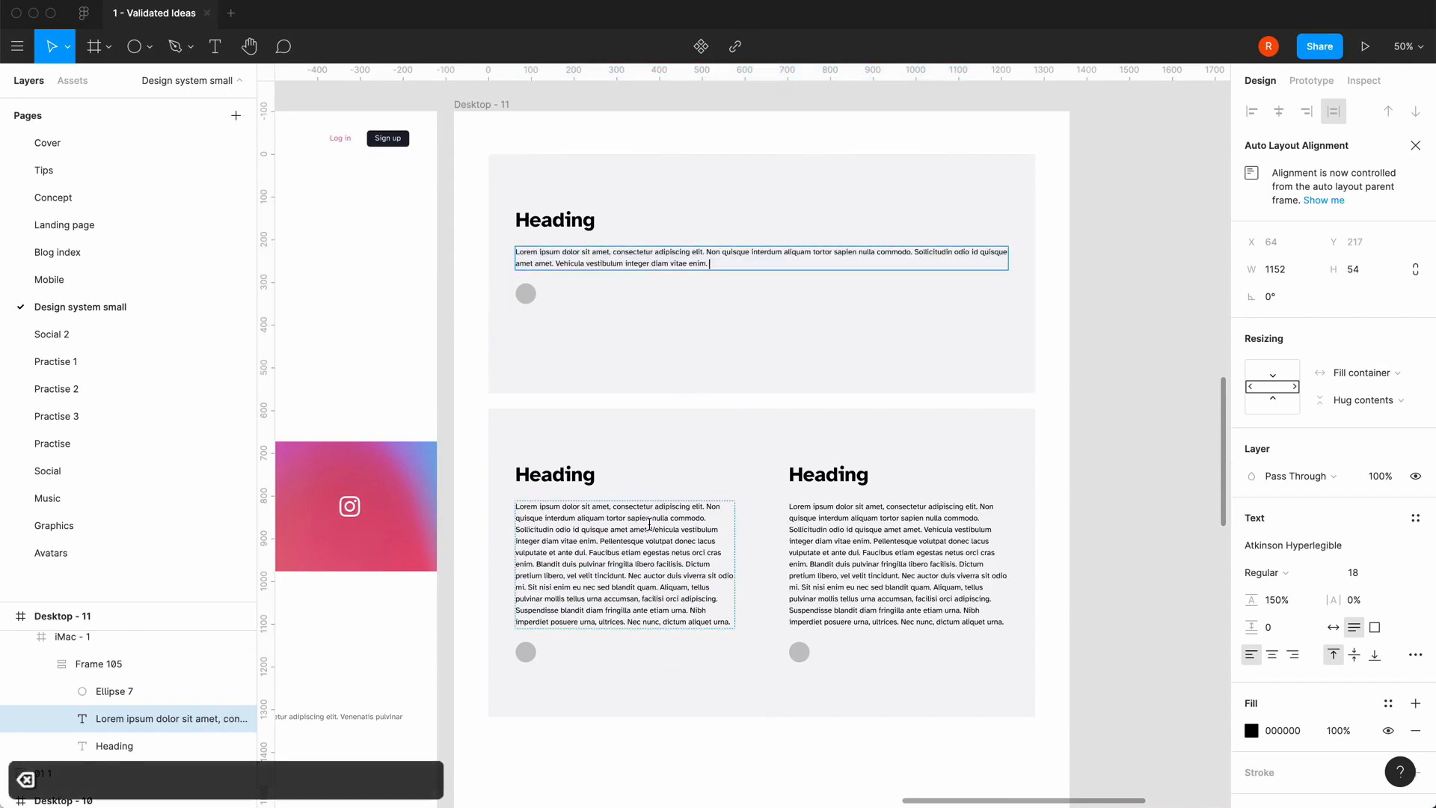
- Shorten the paragraphs in both columns of the second gray section so each ends at "tortor sapien"
double_click(649, 524)
drag(650, 523, 750, 622)
key(BackSpace)
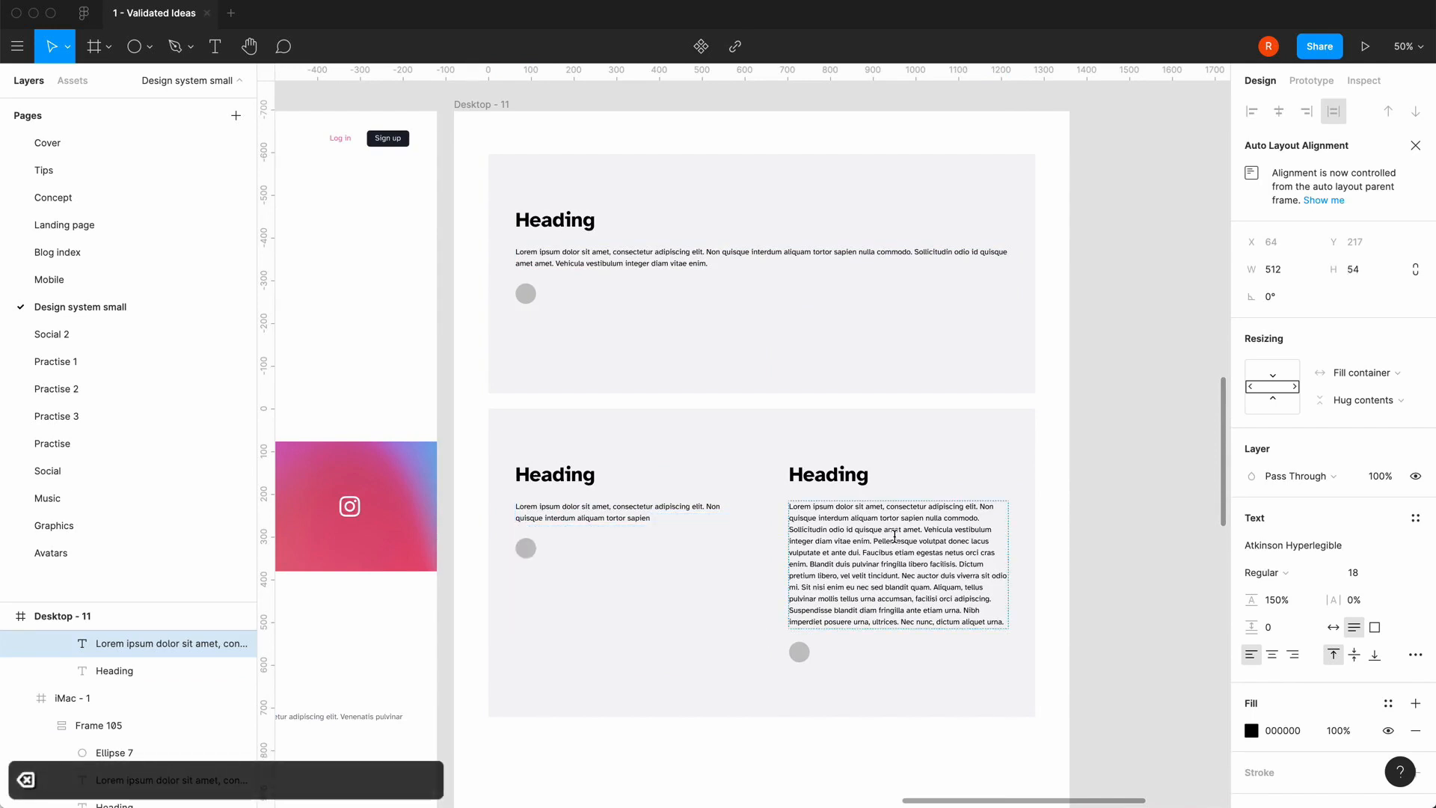
key(Escape)
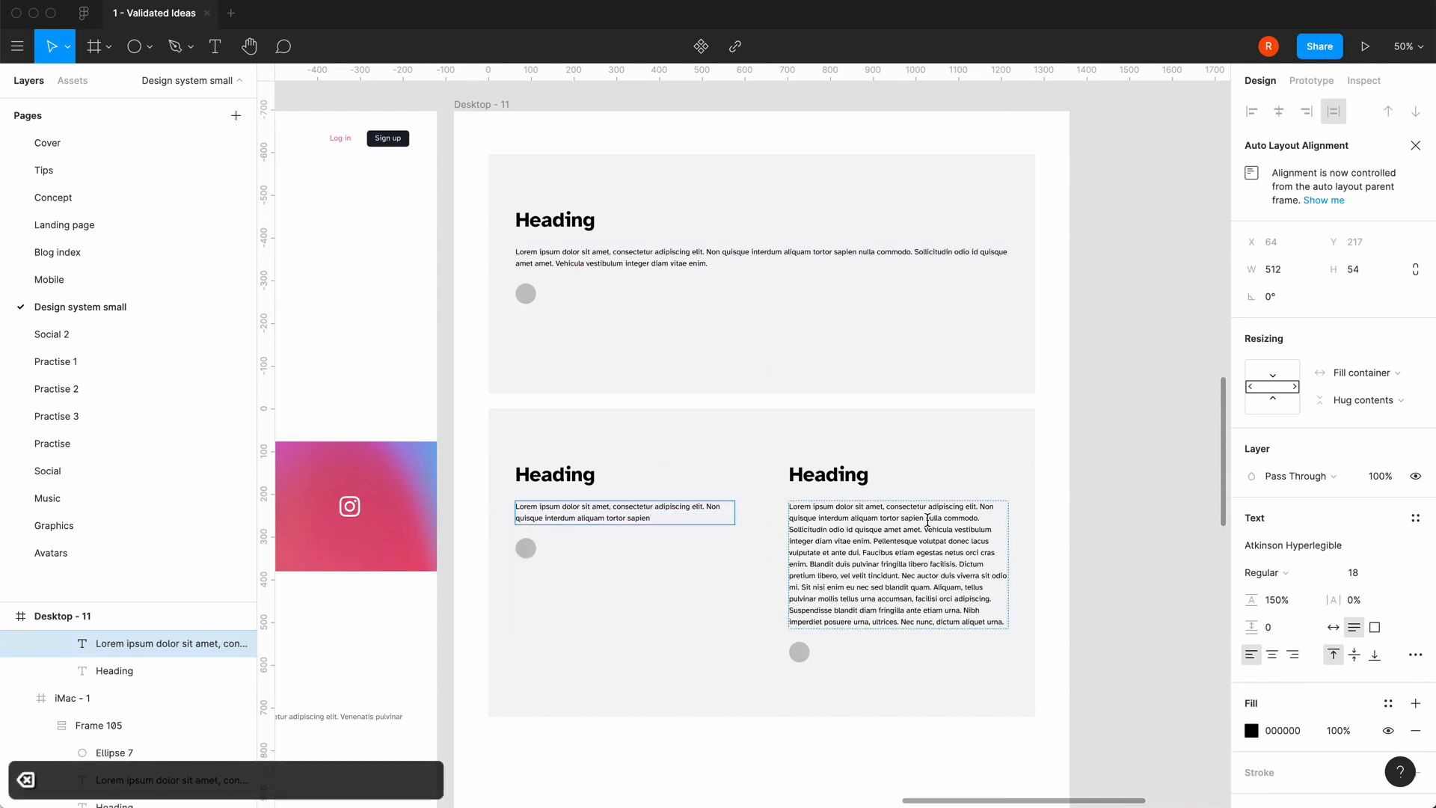
double_click(927, 520)
drag(927, 520, 1029, 687)
key(BackSpace)
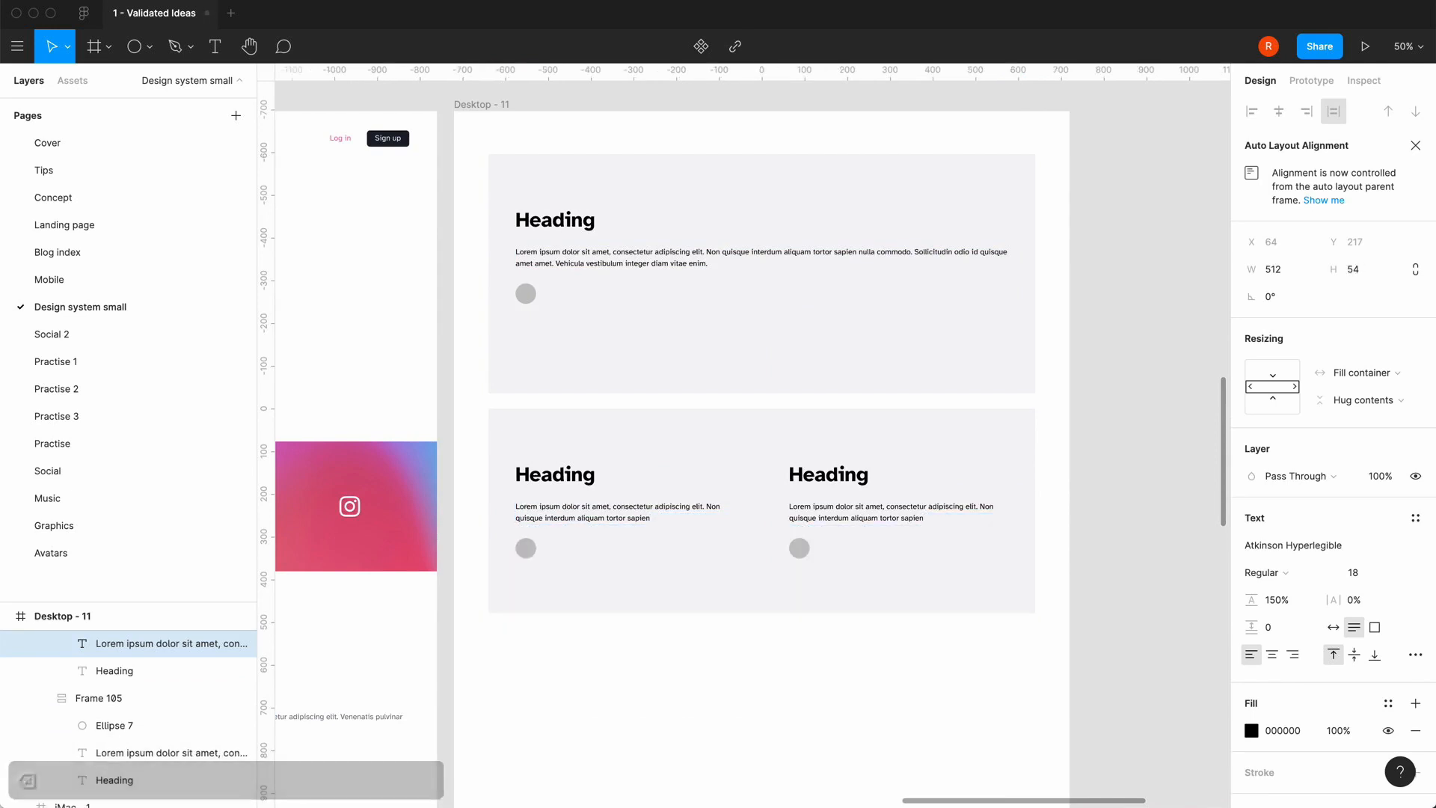
click(690, 716)
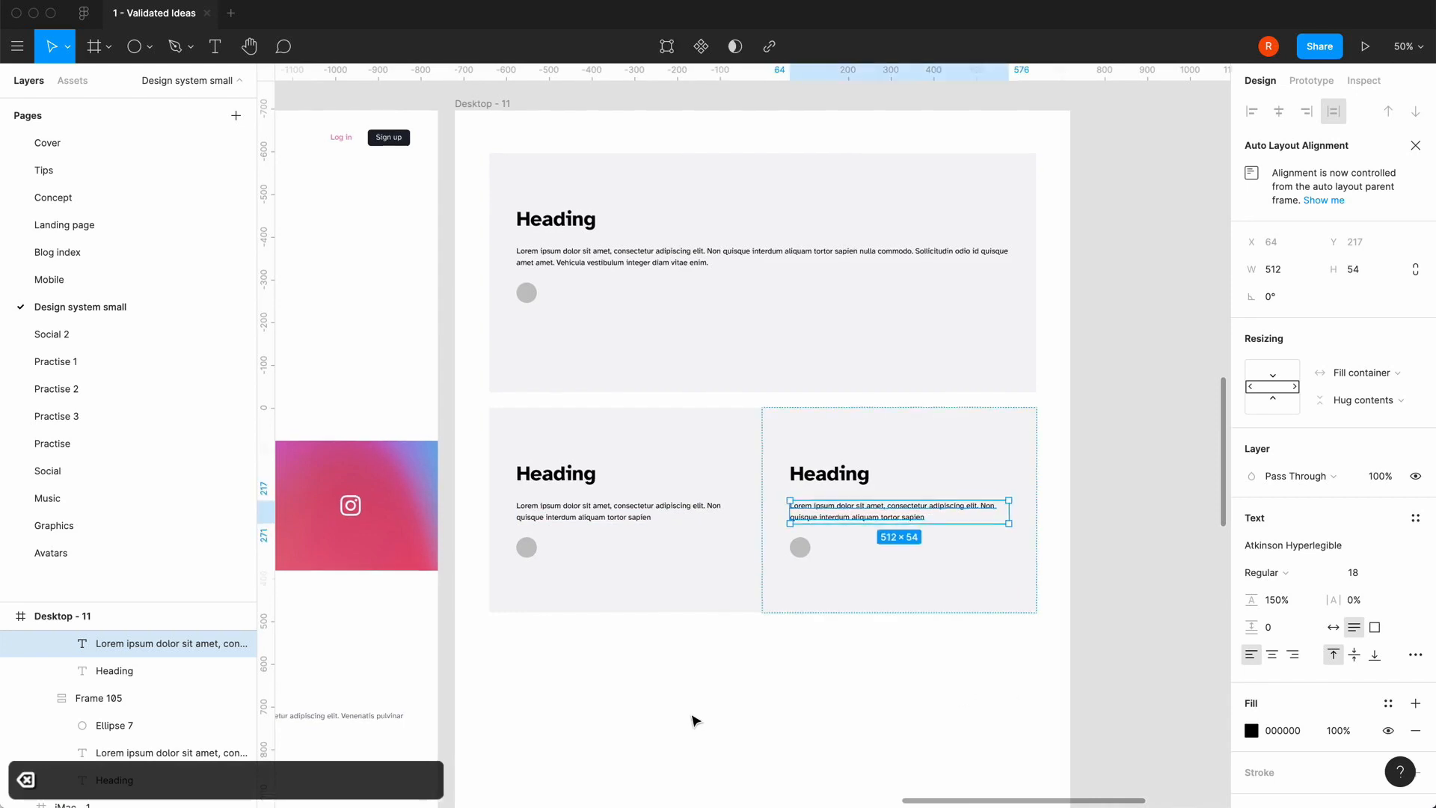
- Examine the layer structure and auto layout settings of the two-column section and its columns
scroll(690, 716, down, 1)
click(692, 632)
click(702, 548)
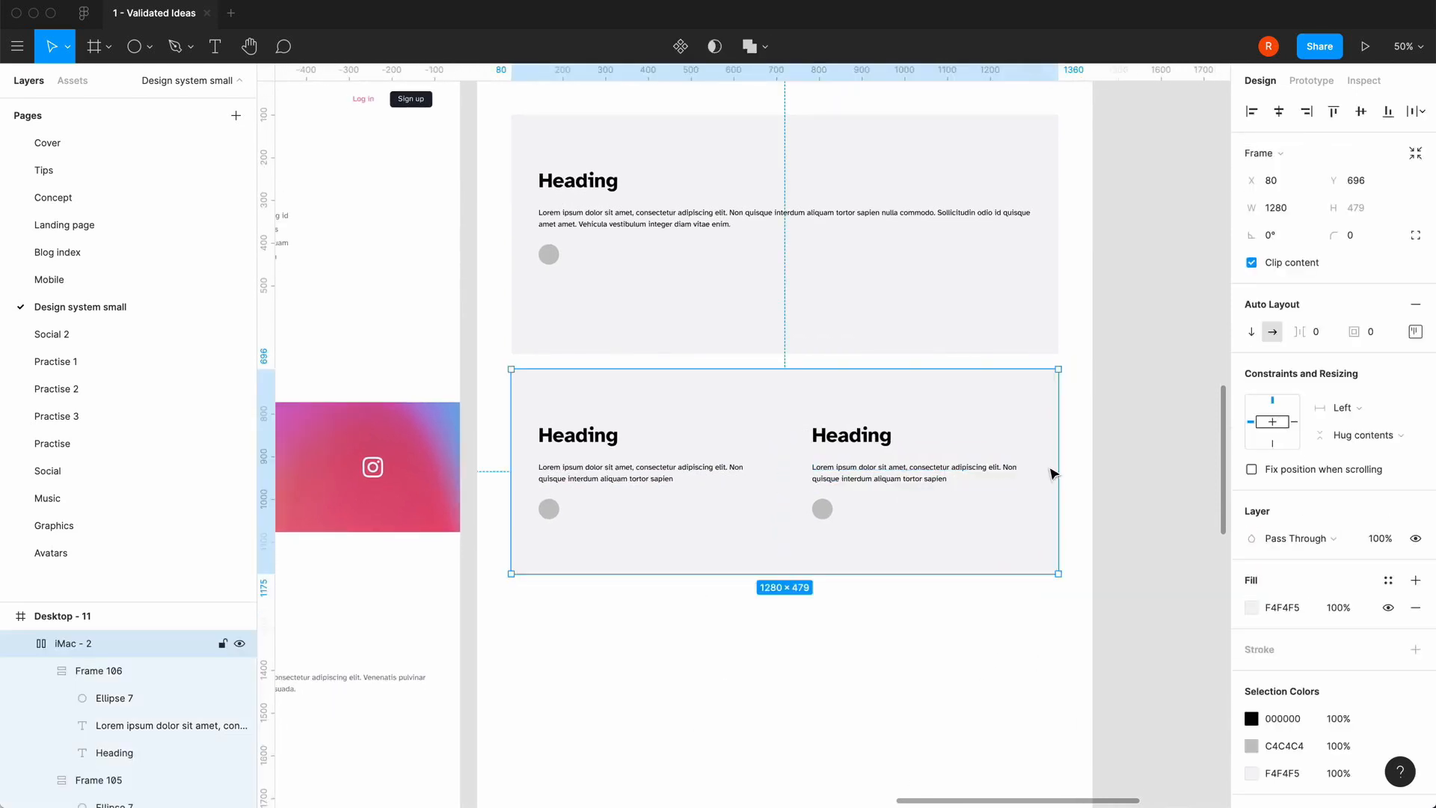
mouse_move(1056, 466)
mouse_down()
mouse_move(904, 459)
mouse_move(1017, 464)
mouse_move(1057, 449)
mouse_up()
click(956, 473)
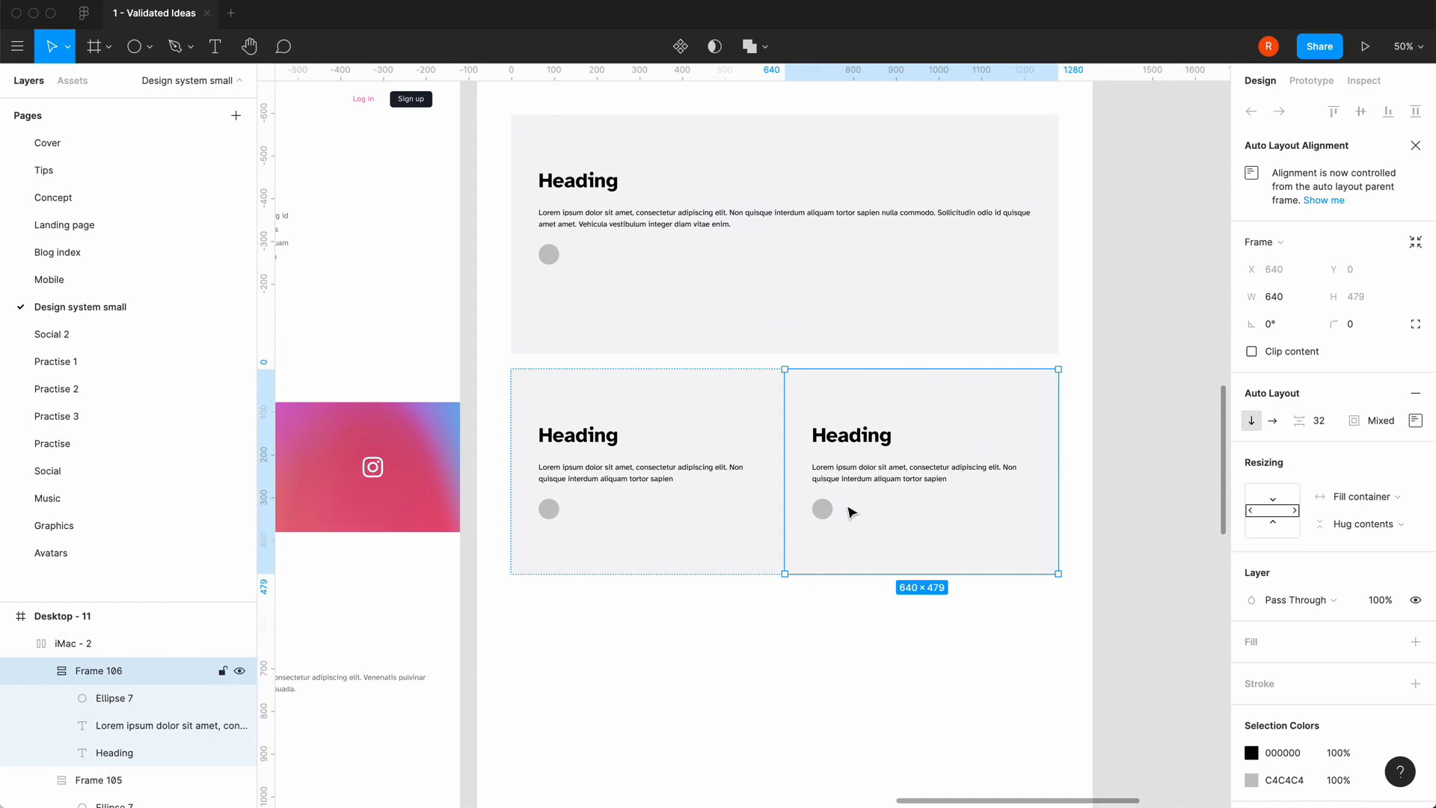
click(696, 514)
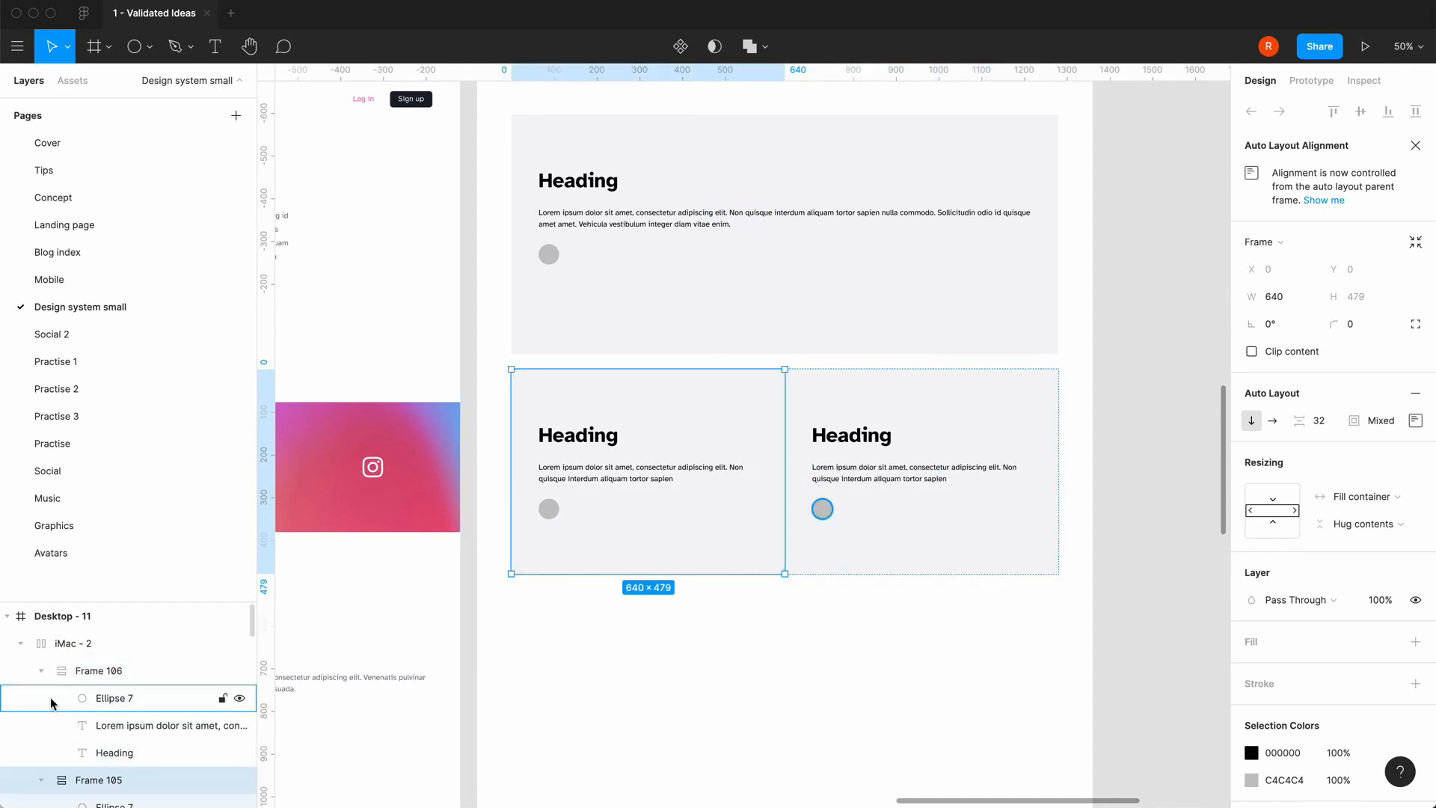
click(42, 670)
click(61, 643)
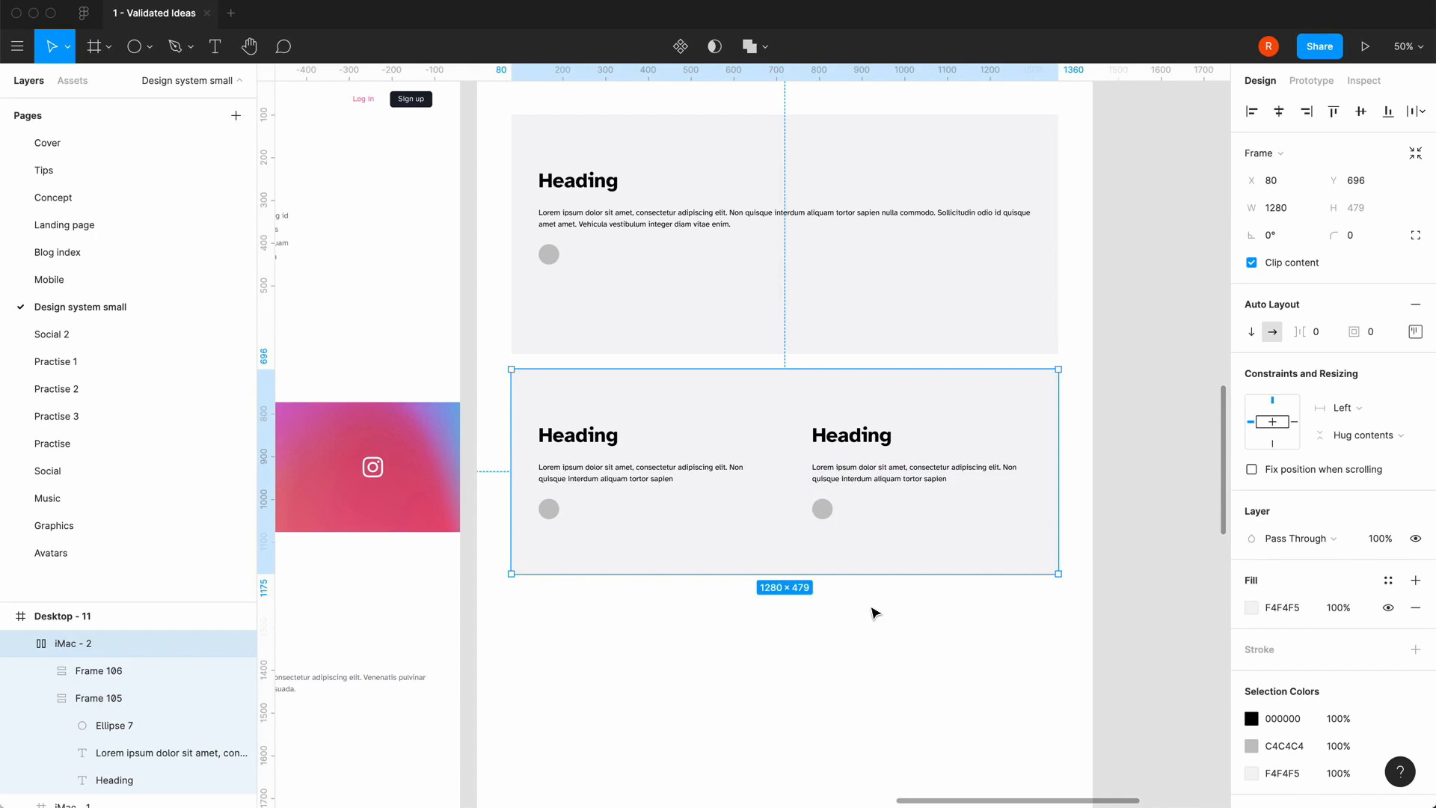
- Duplicate the two-column section and place the copy directly below the original, left-aligned with it, at Y 1211
scroll(872, 609, down, 3)
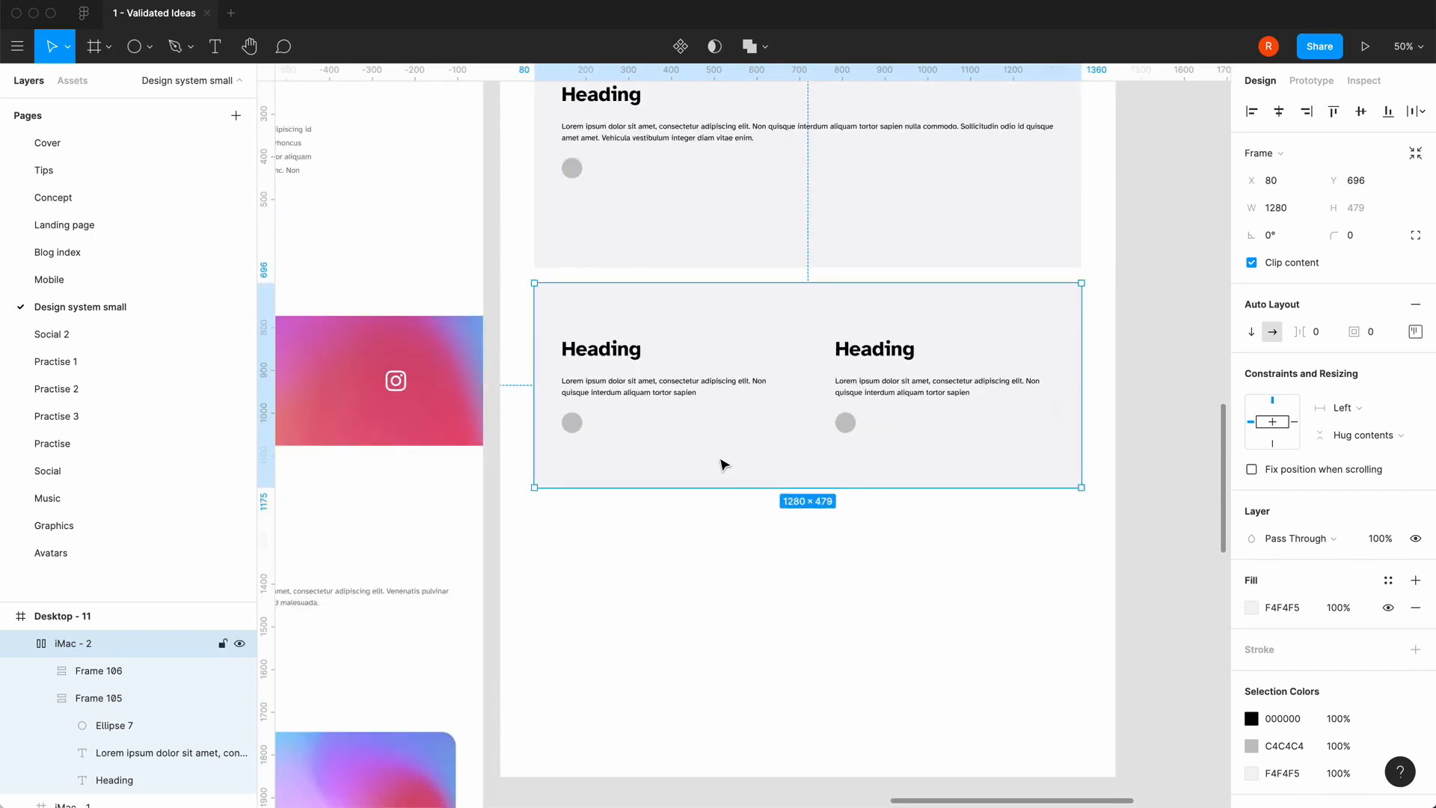
key(super+c)
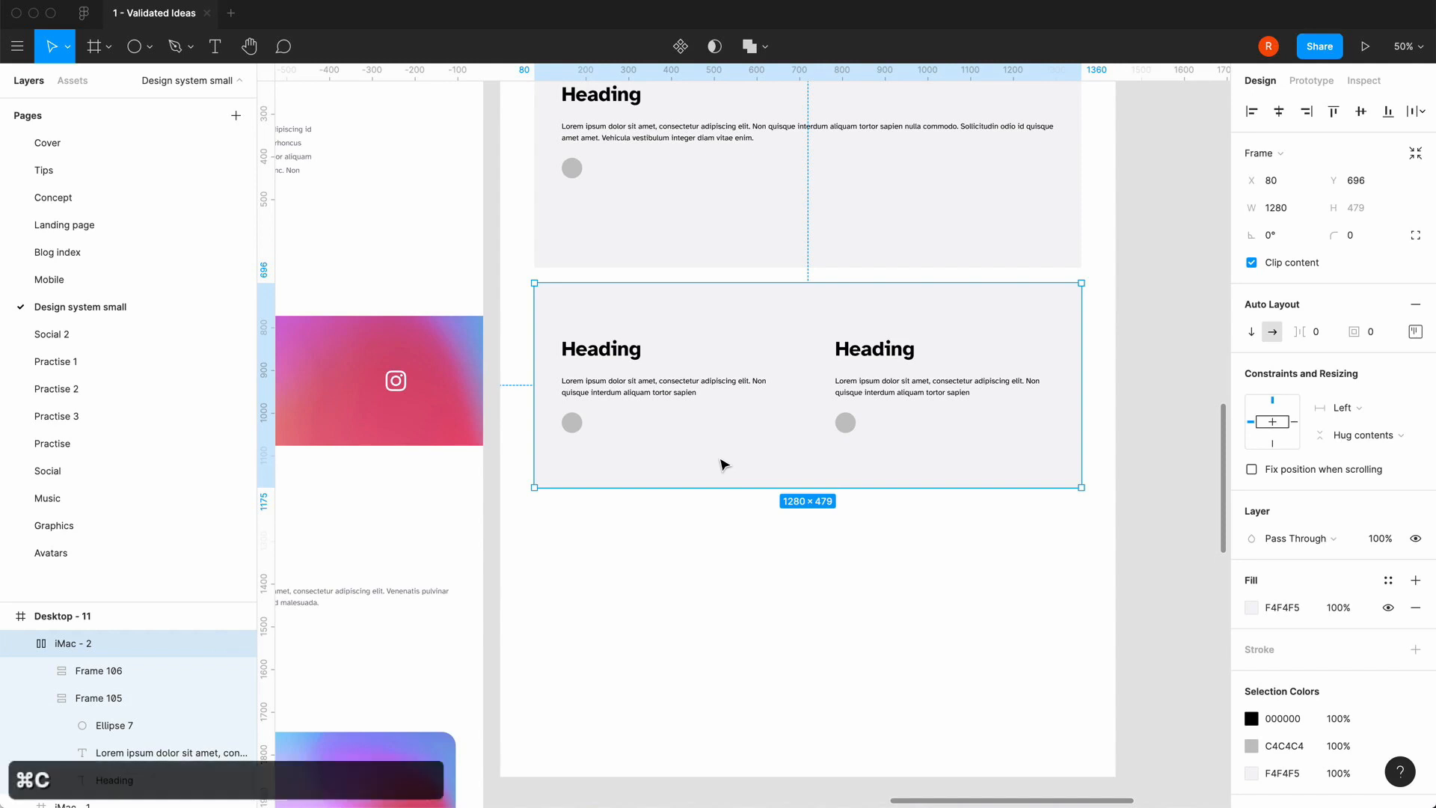
key(super+v)
drag(739, 521, 739, 647)
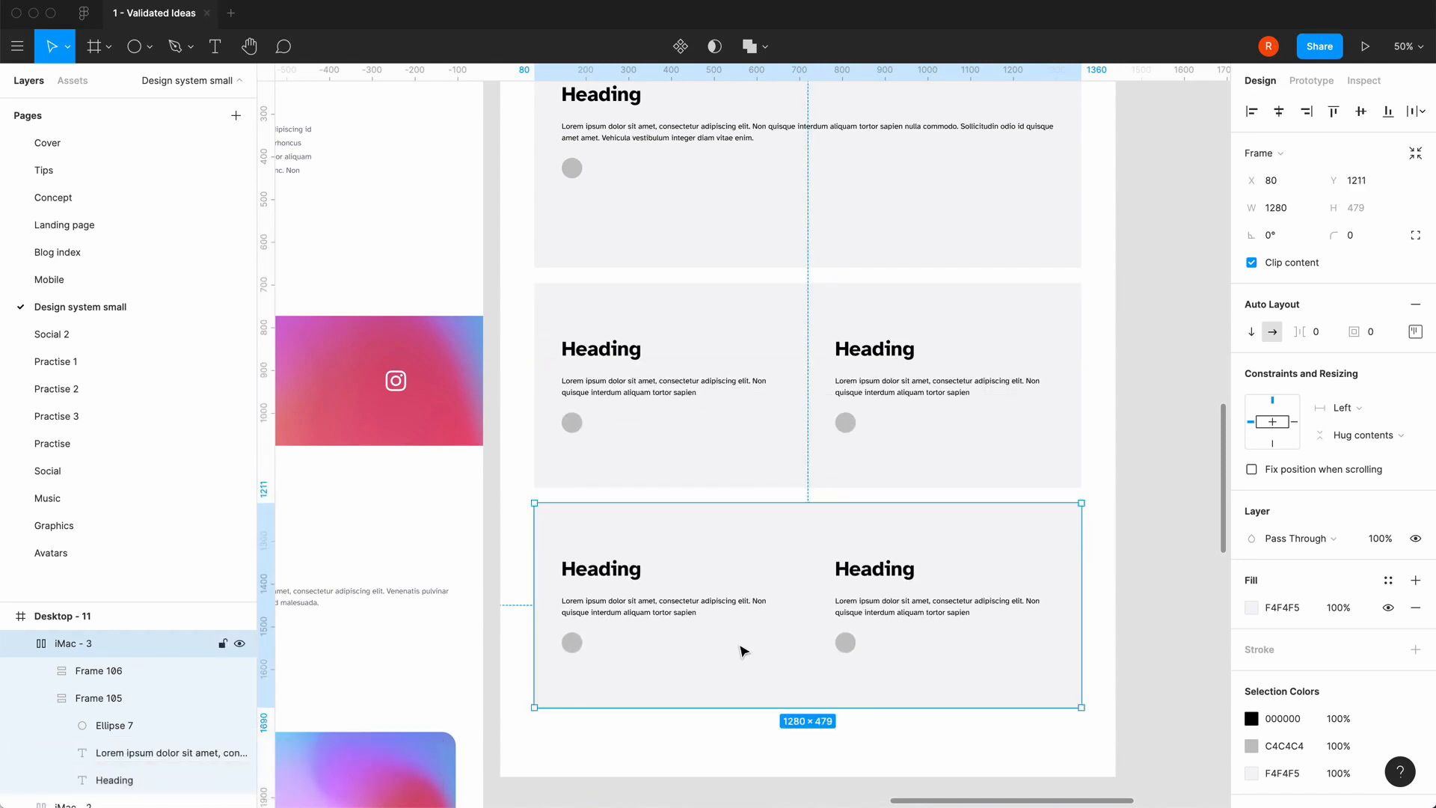
- Duplicate the second column inside the bottom section to make a three-column layout
click(930, 610)
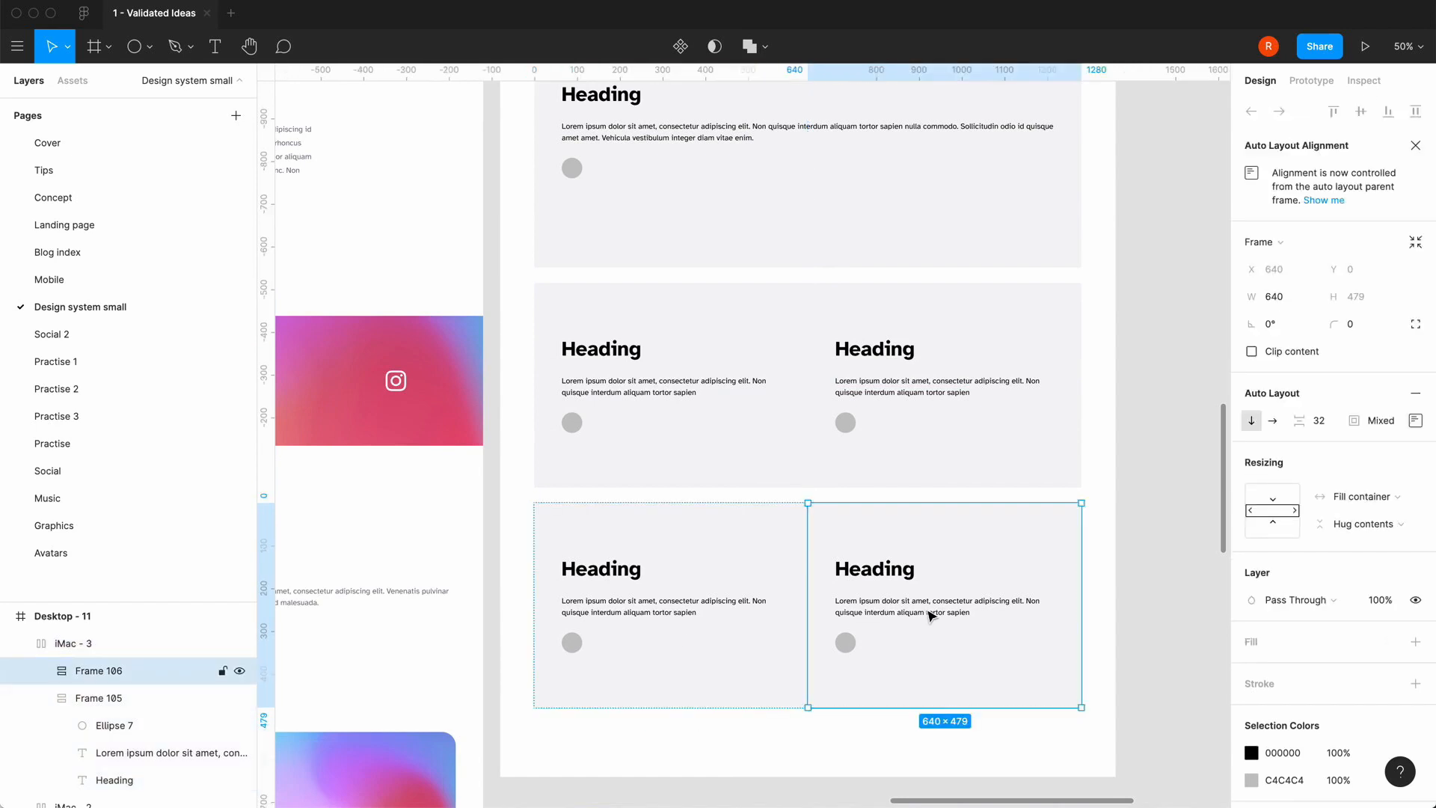
key(super+c)
key(super+v)
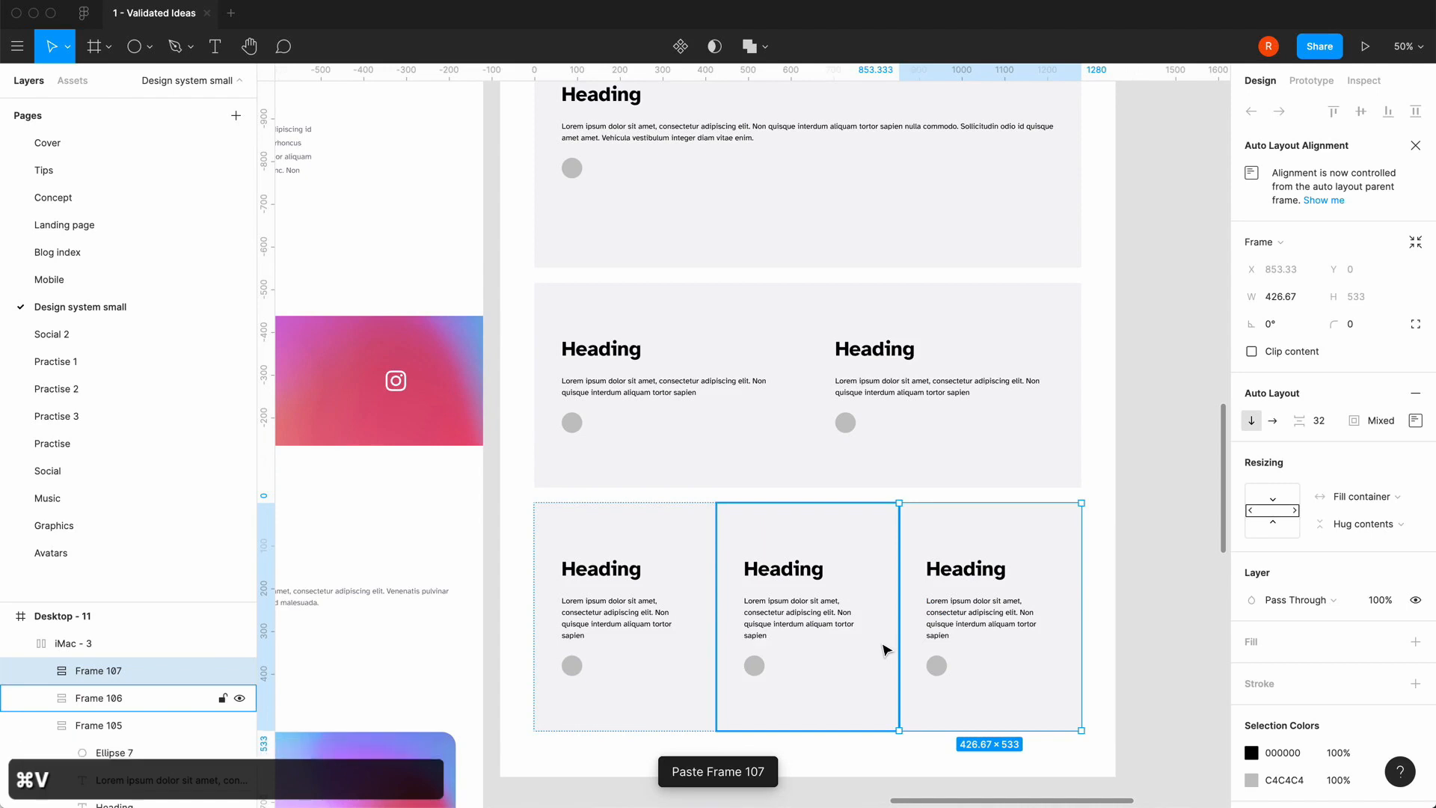
key(minus)
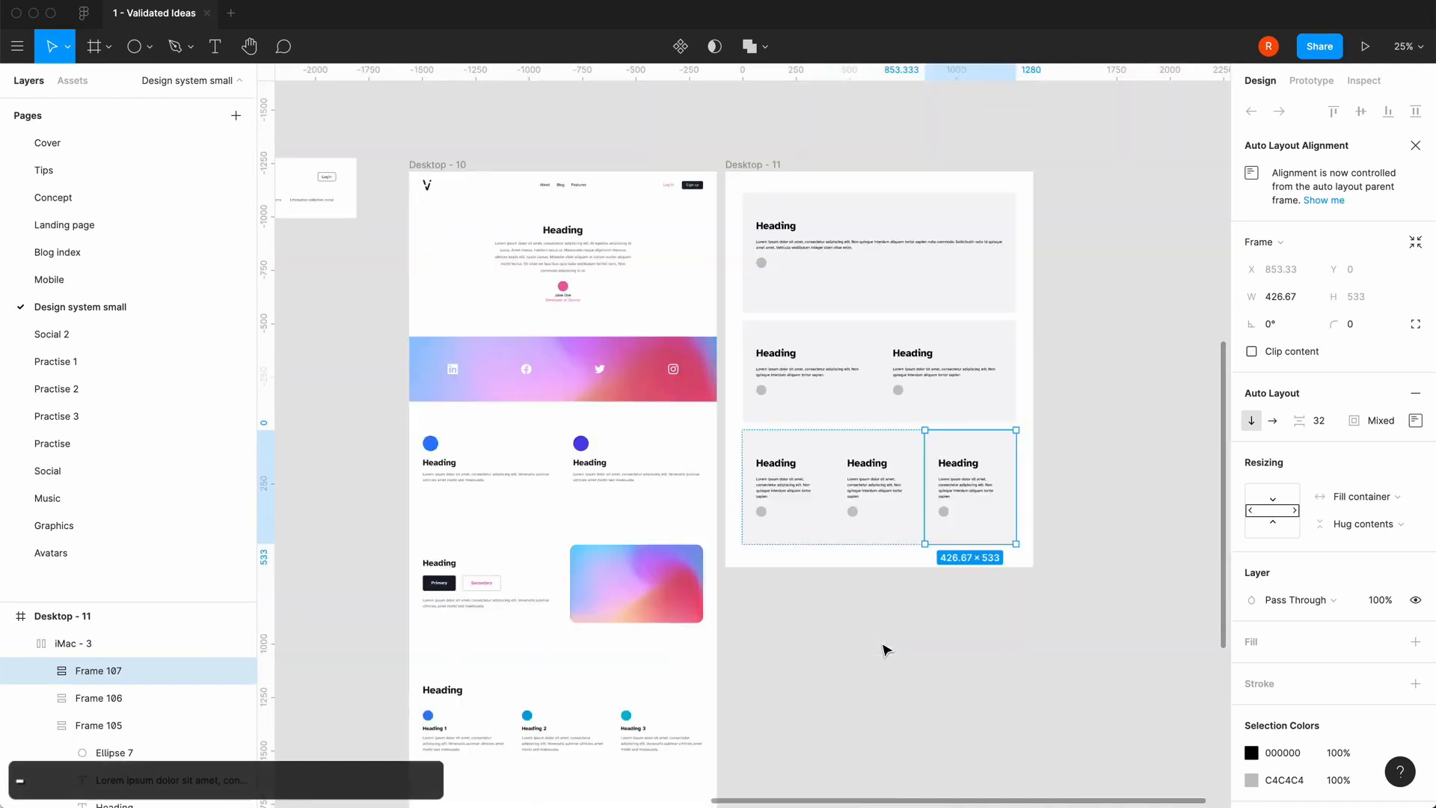
key(equal)
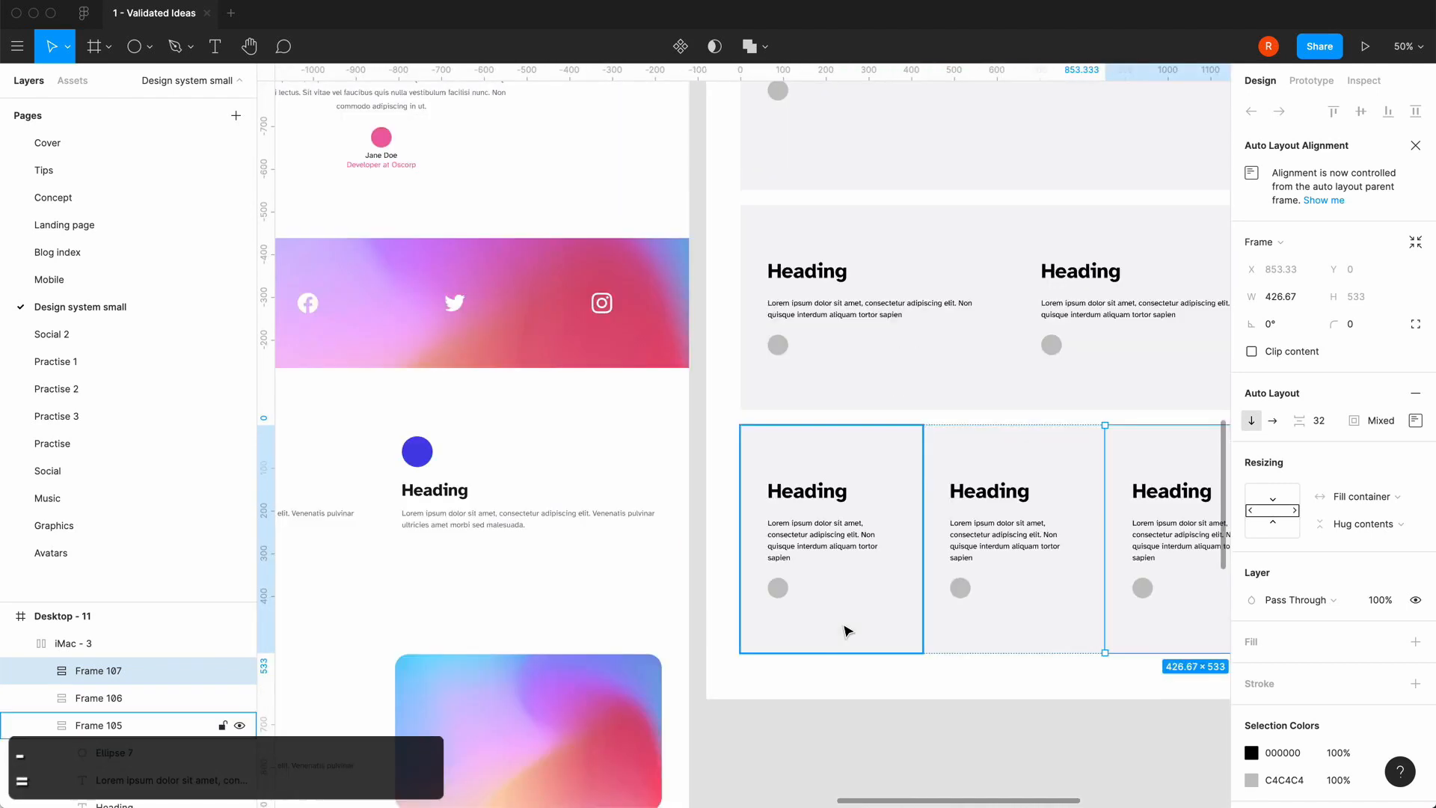
- Apply the text-xl style to both headings in the two-column section
scroll(848, 630, right, 3)
scroll(848, 630, up, 2)
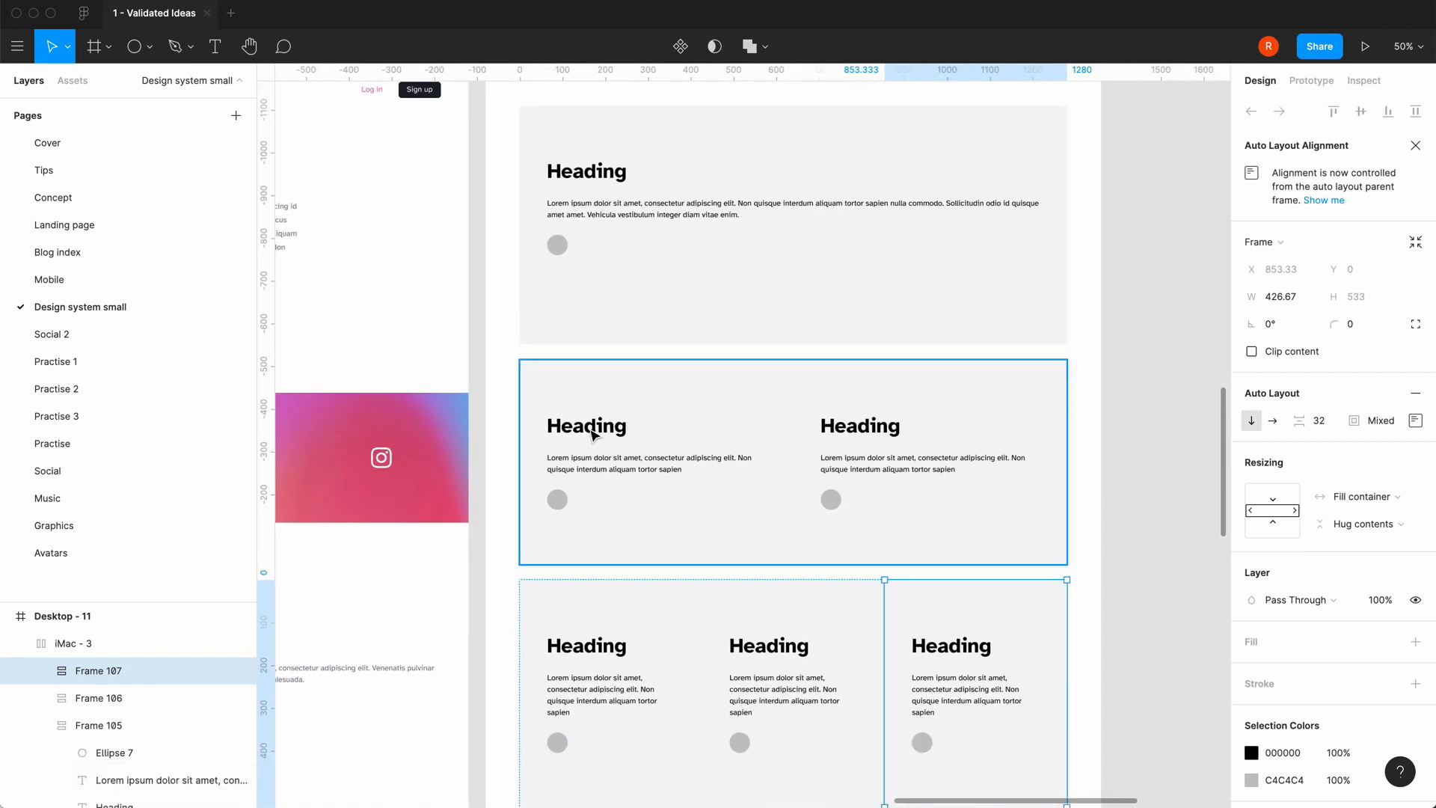
click(591, 432)
click(591, 432)
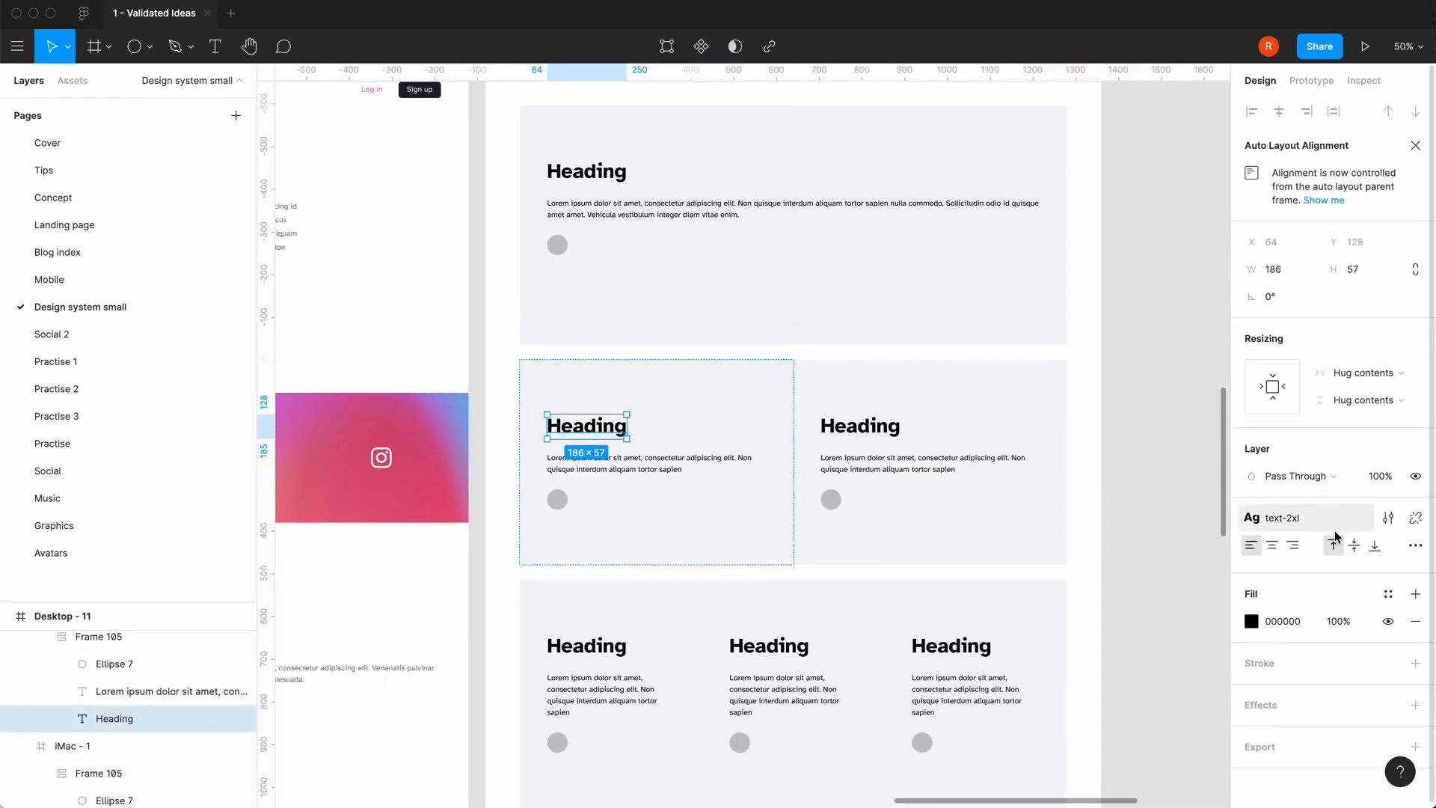
click(1289, 517)
click(1298, 596)
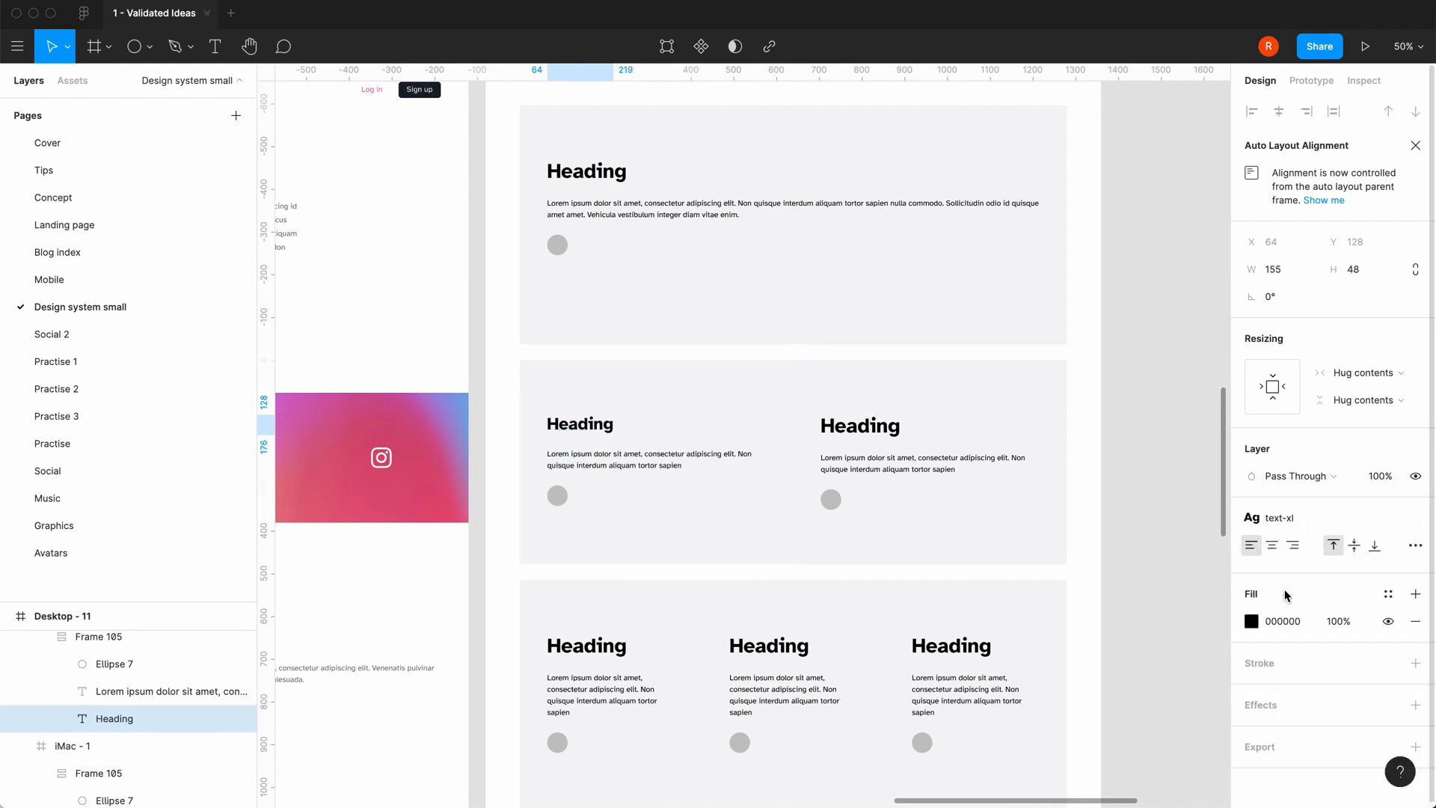
click(891, 434)
click(890, 434)
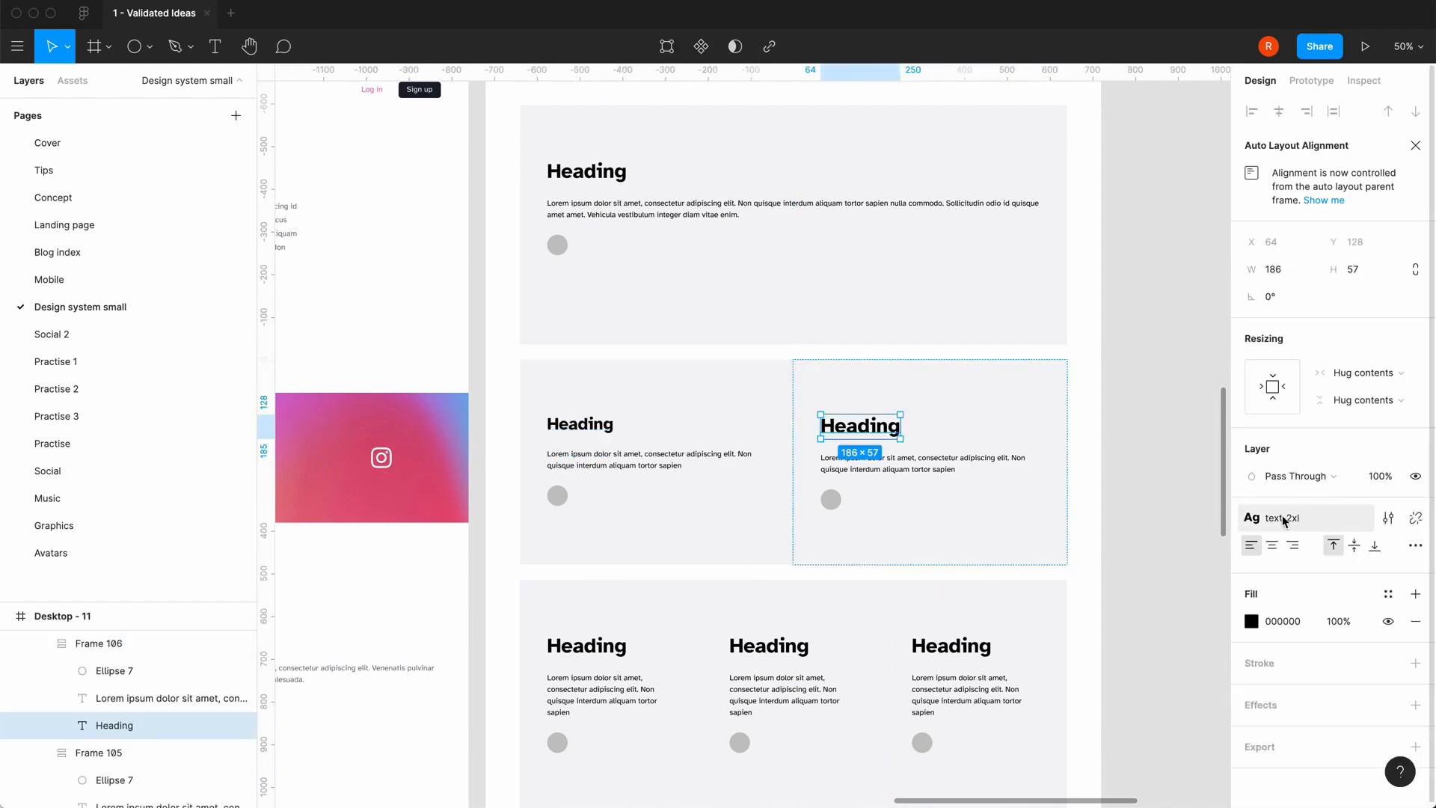
click(1278, 516)
click(1277, 604)
- Apply the text-xl style to all three headings in the three-column section
scroll(890, 609, down, 3)
scroll(891, 609, left, 1)
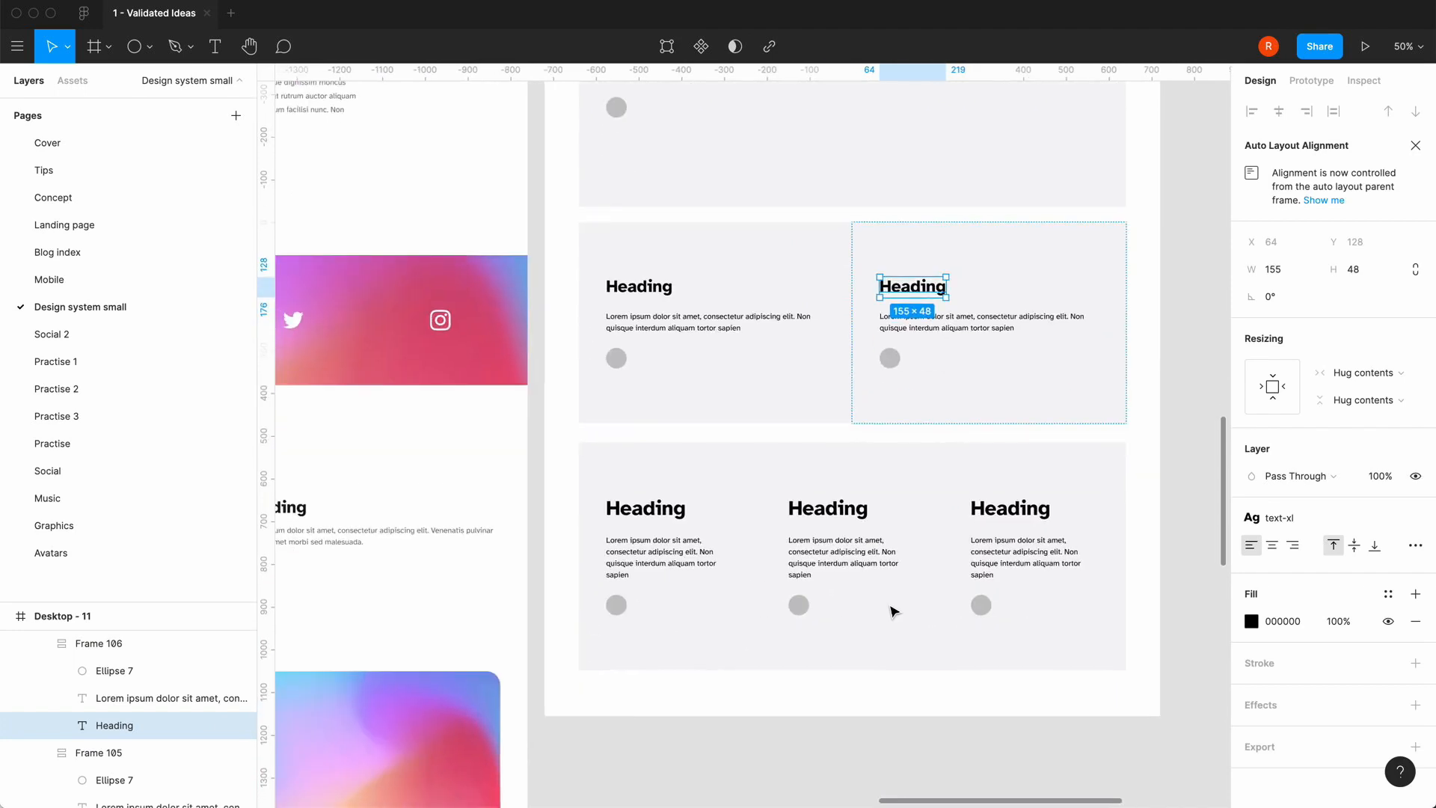
click(634, 513)
click(634, 513)
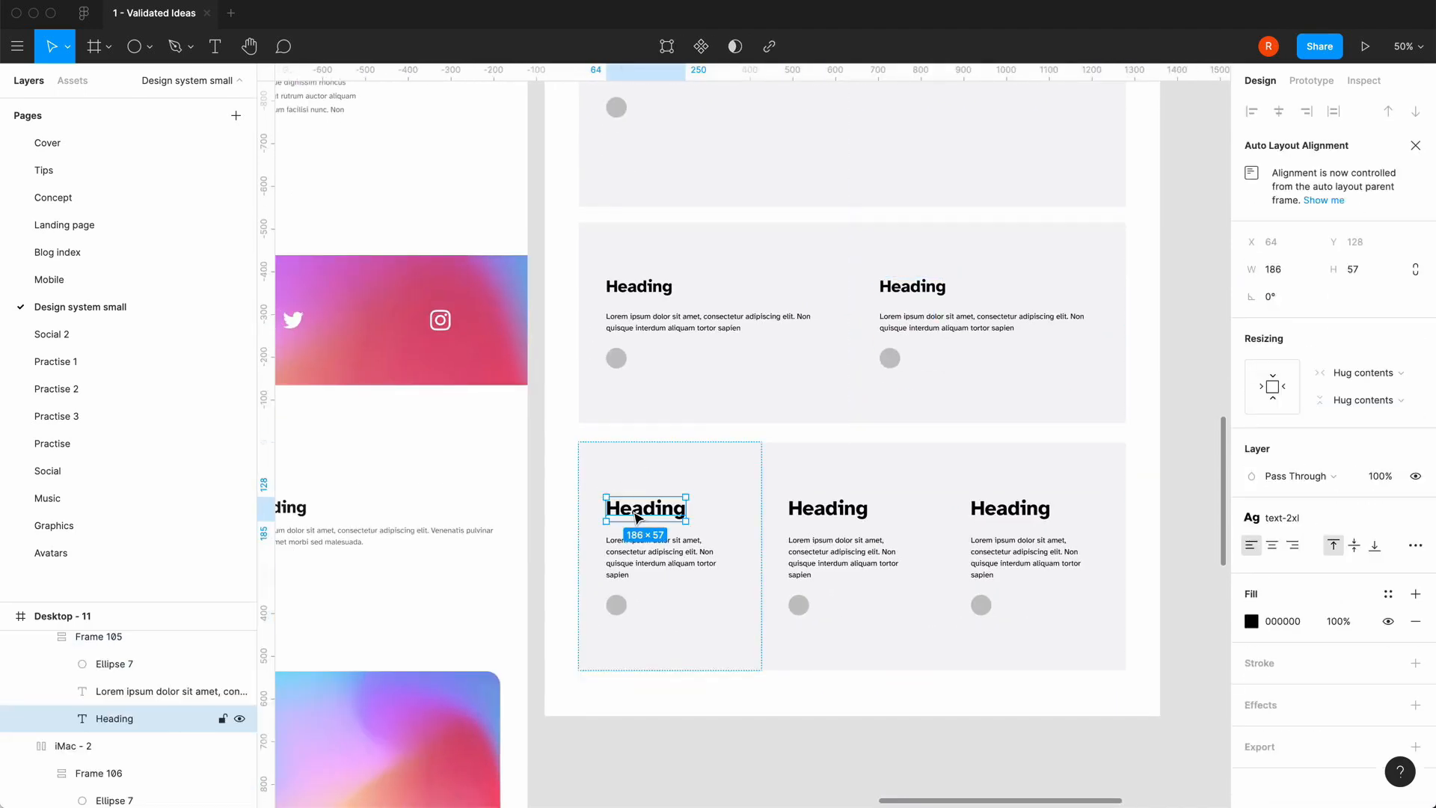
click(1278, 517)
click(1282, 594)
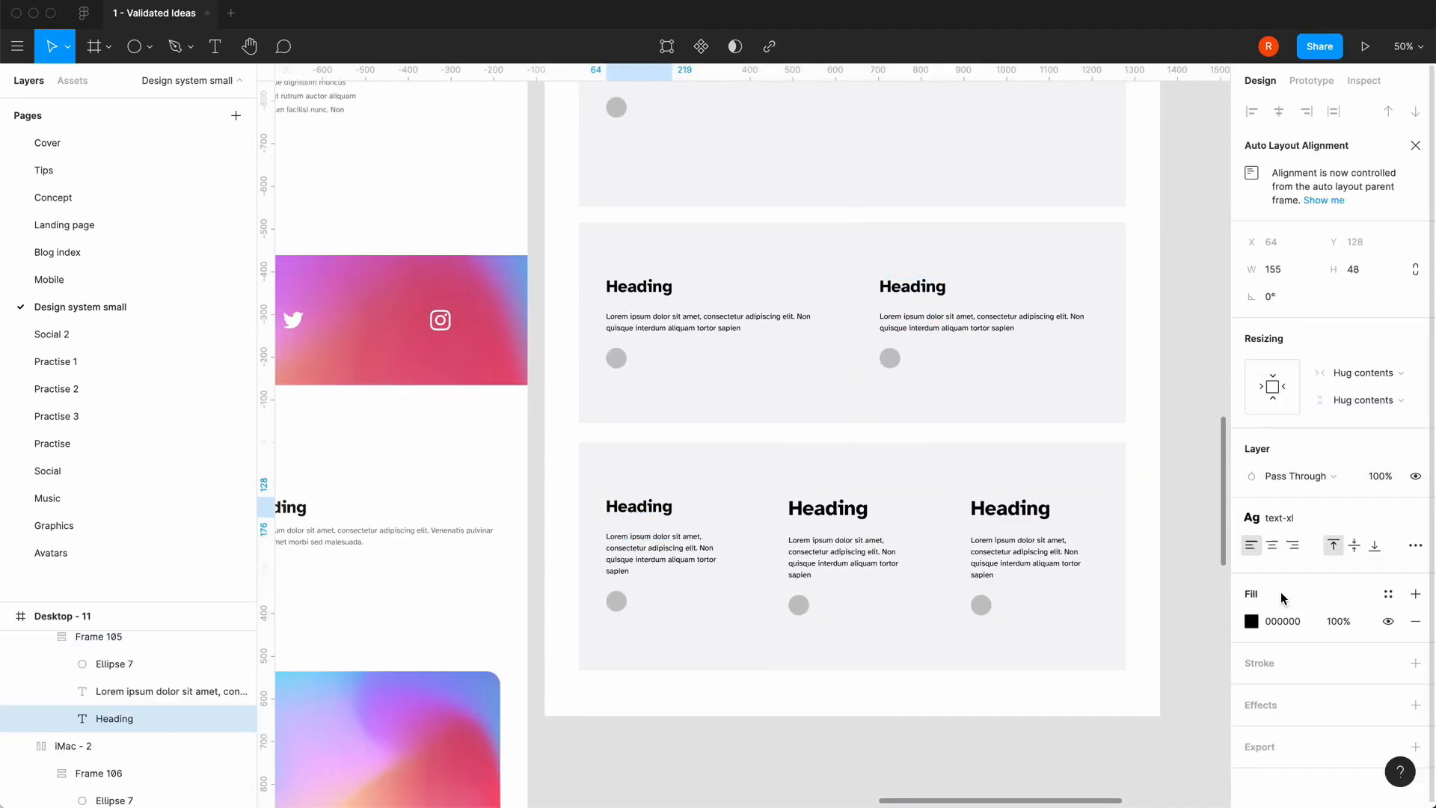
click(823, 509)
click(823, 510)
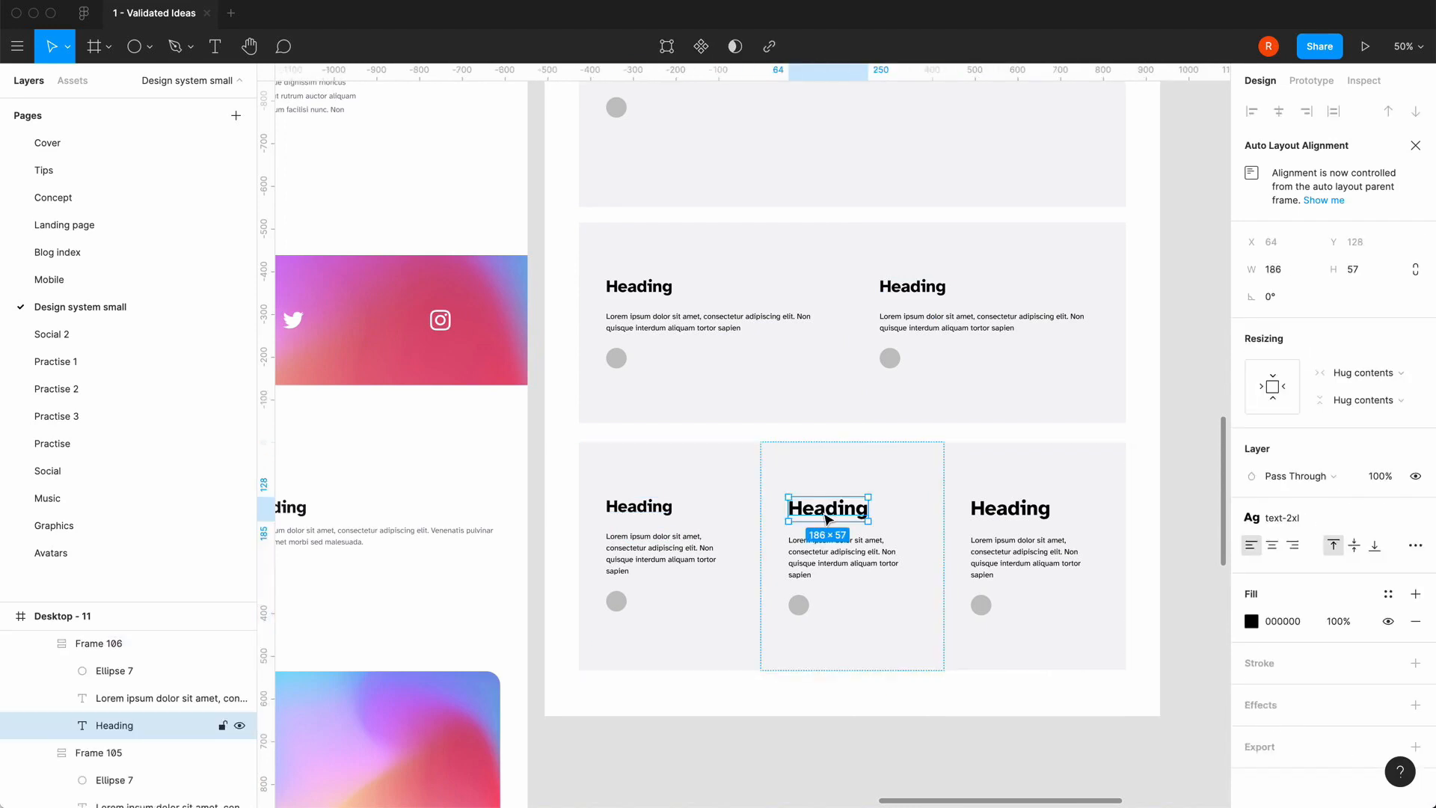
click(1276, 517)
click(1281, 595)
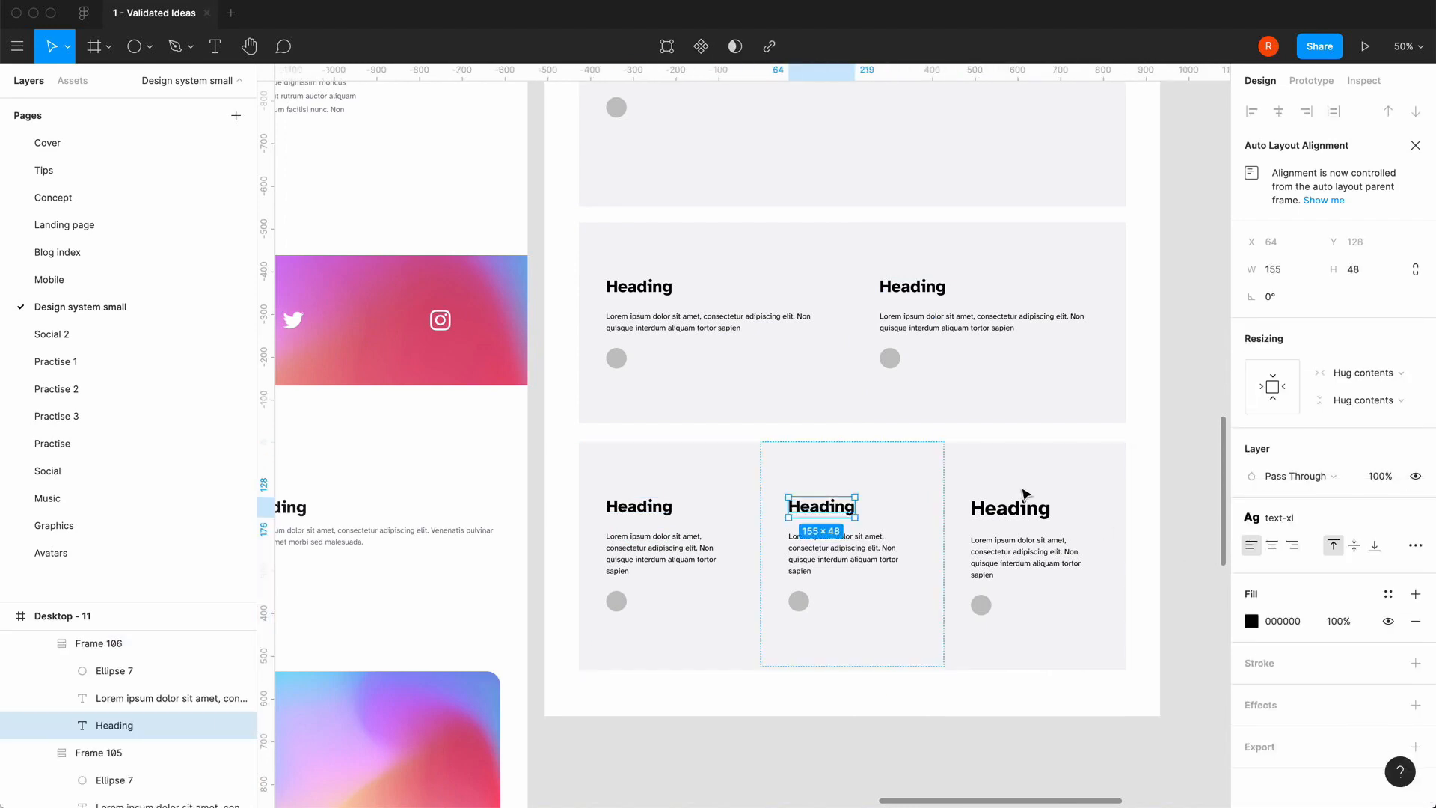
double_click(1025, 521)
click(1277, 517)
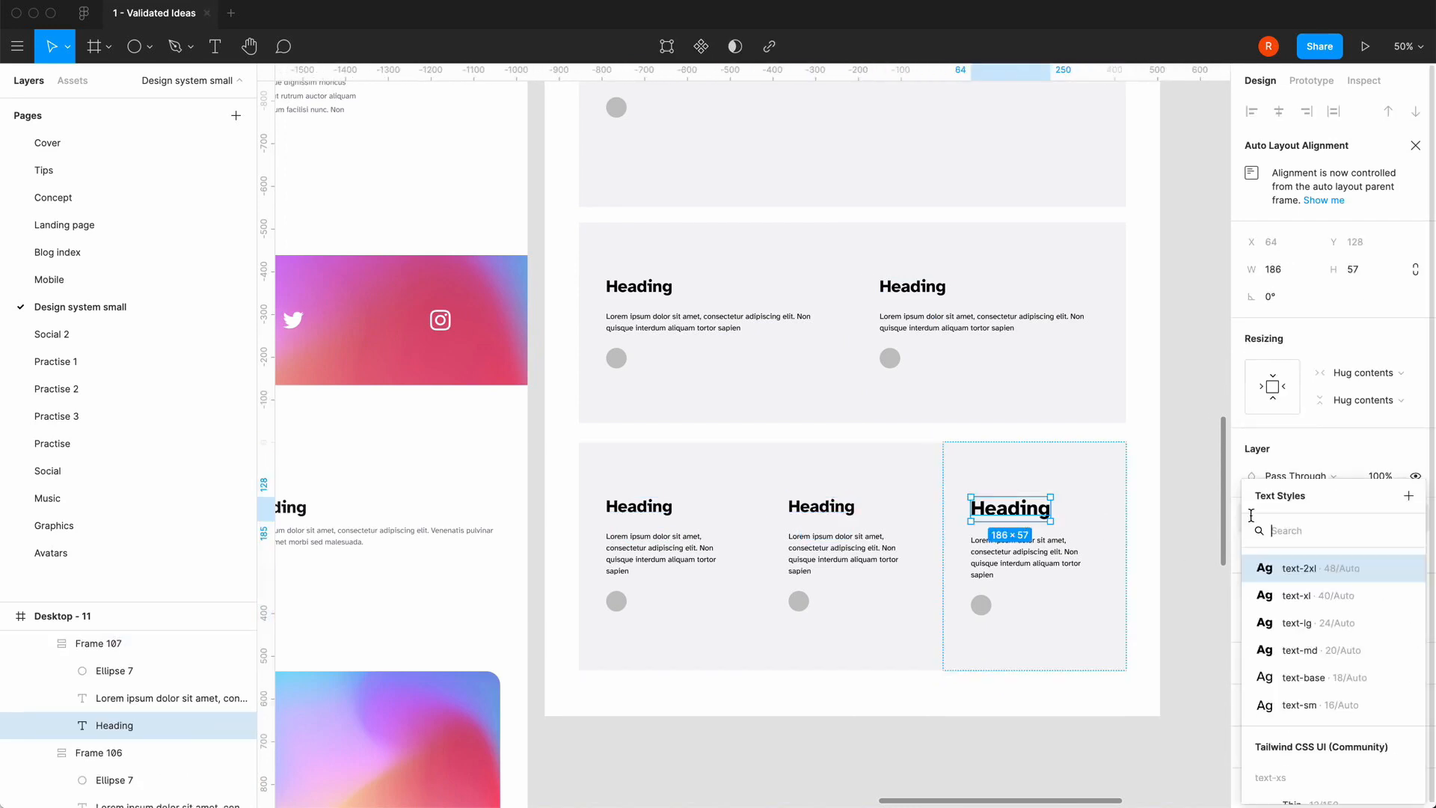
click(1271, 602)
click(856, 741)
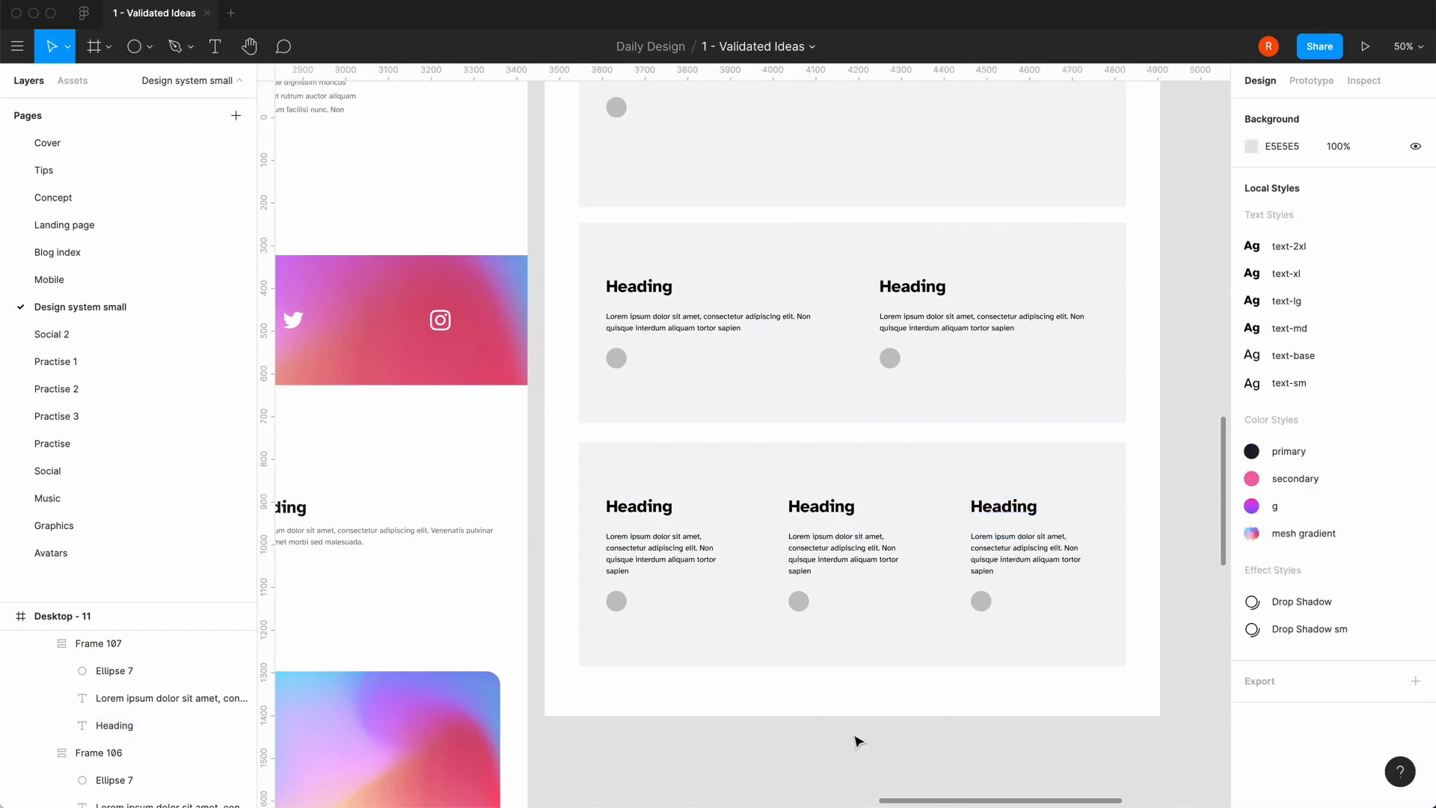
- Compare the one-, two- and three-column sections with the column layouts on the neighbouring landing page design
scroll(673, 561, left, 2)
scroll(673, 561, down, 1)
scroll(679, 572, left, 3)
scroll(679, 572, down, 1)
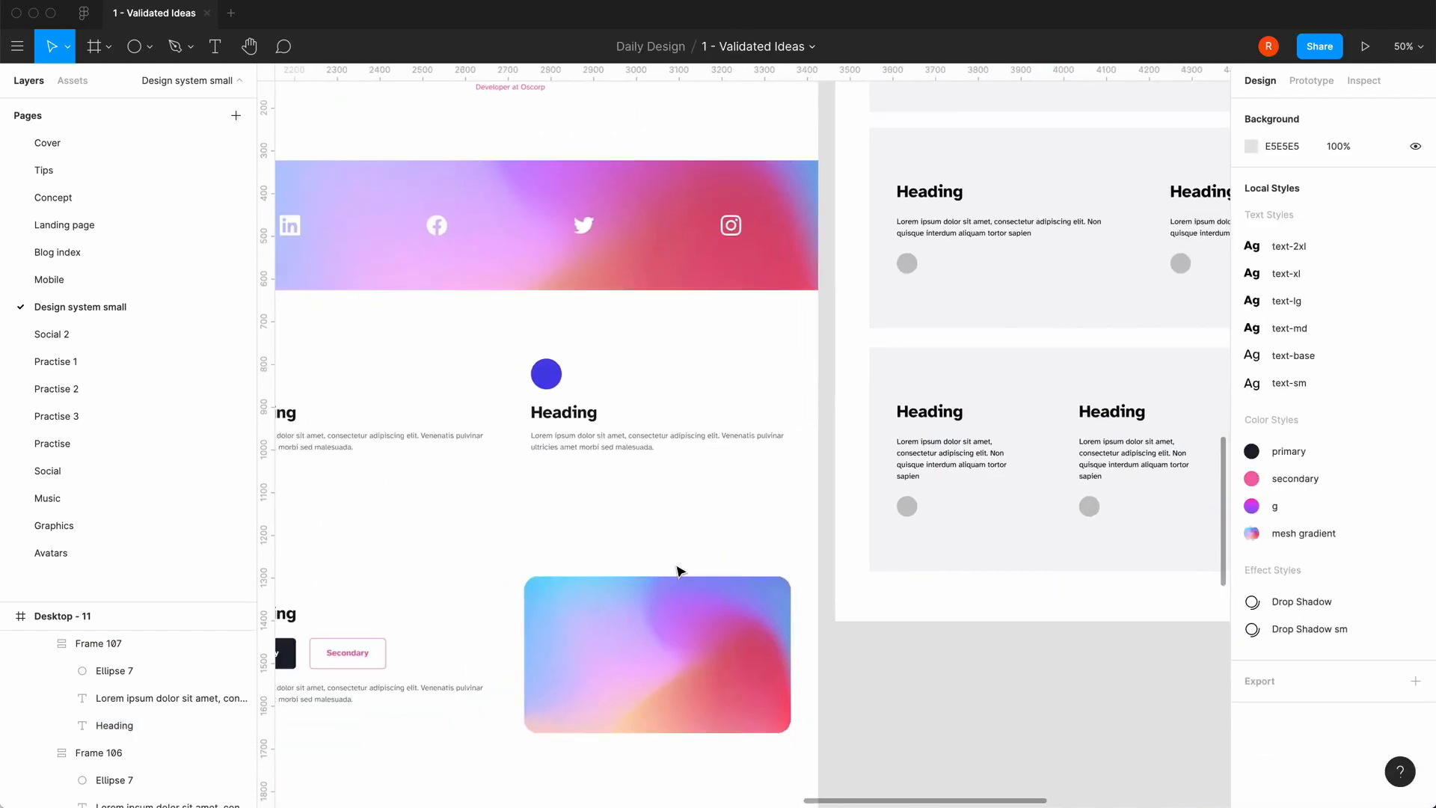
scroll(679, 572, right, 2)
scroll(679, 573, up, 1)
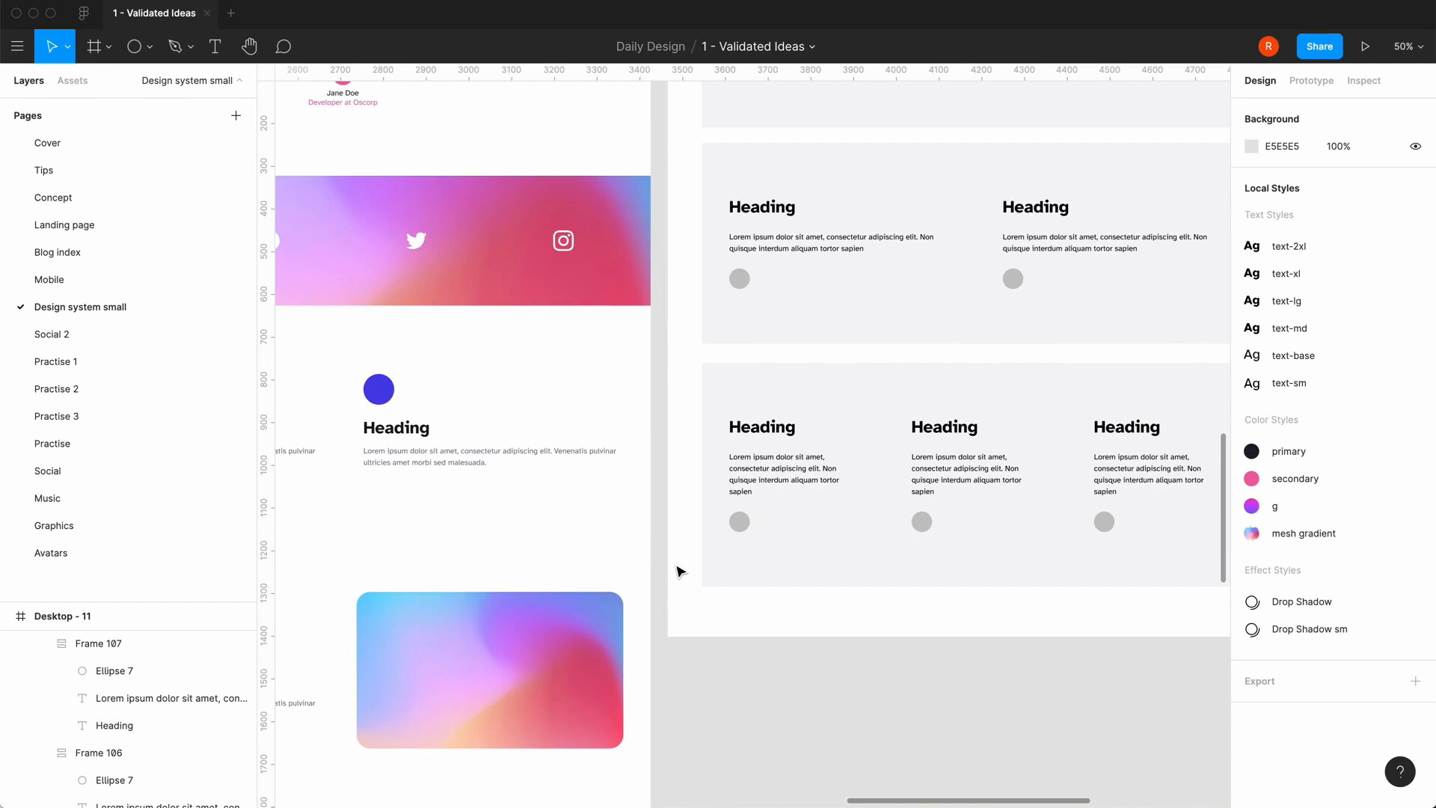
scroll(679, 572, left, 3)
scroll(679, 573, down, 3)
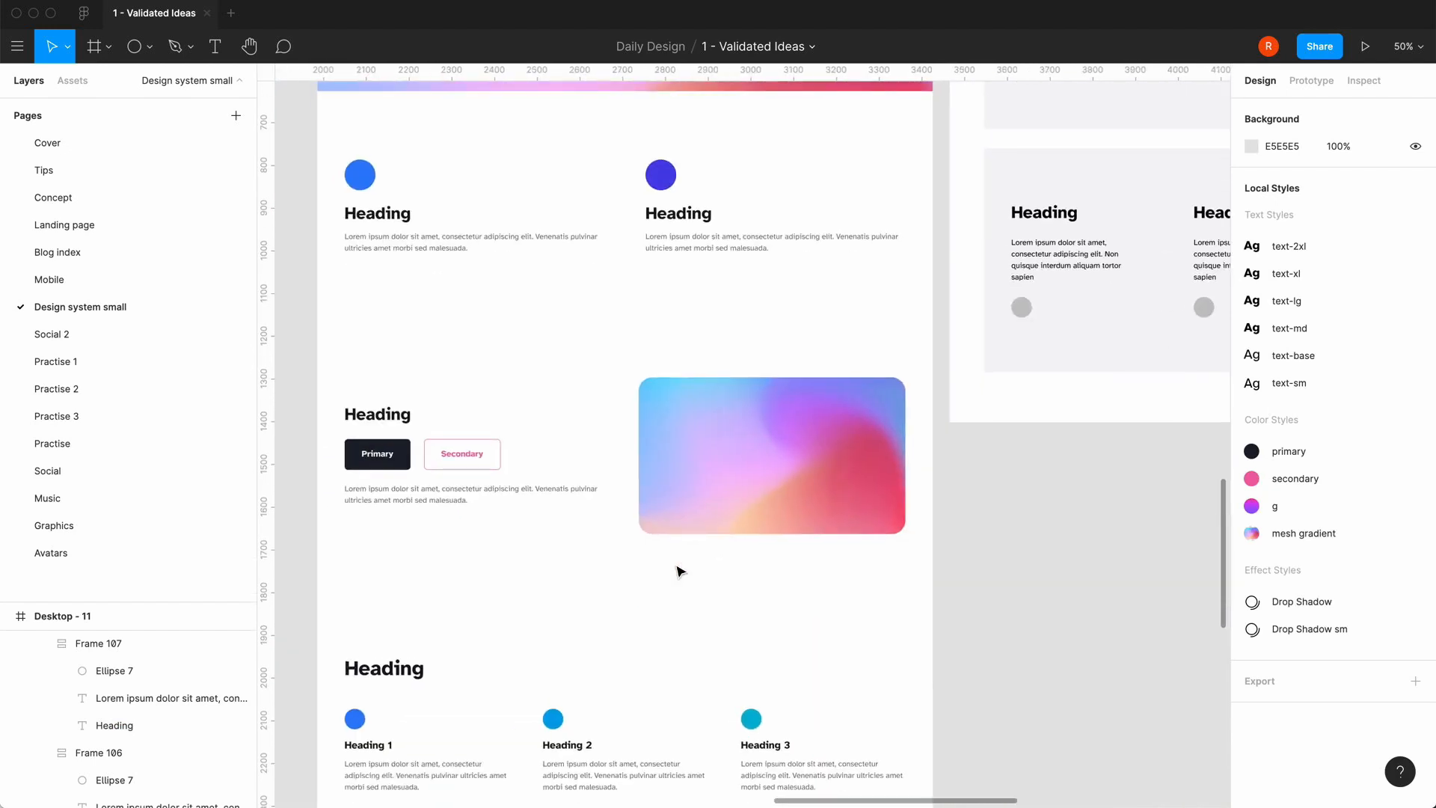
scroll(679, 572, right, 2)
scroll(679, 572, down, 1)
scroll(679, 572, left, 2)
scroll(679, 572, up, 4)
scroll(679, 572, right, 4)
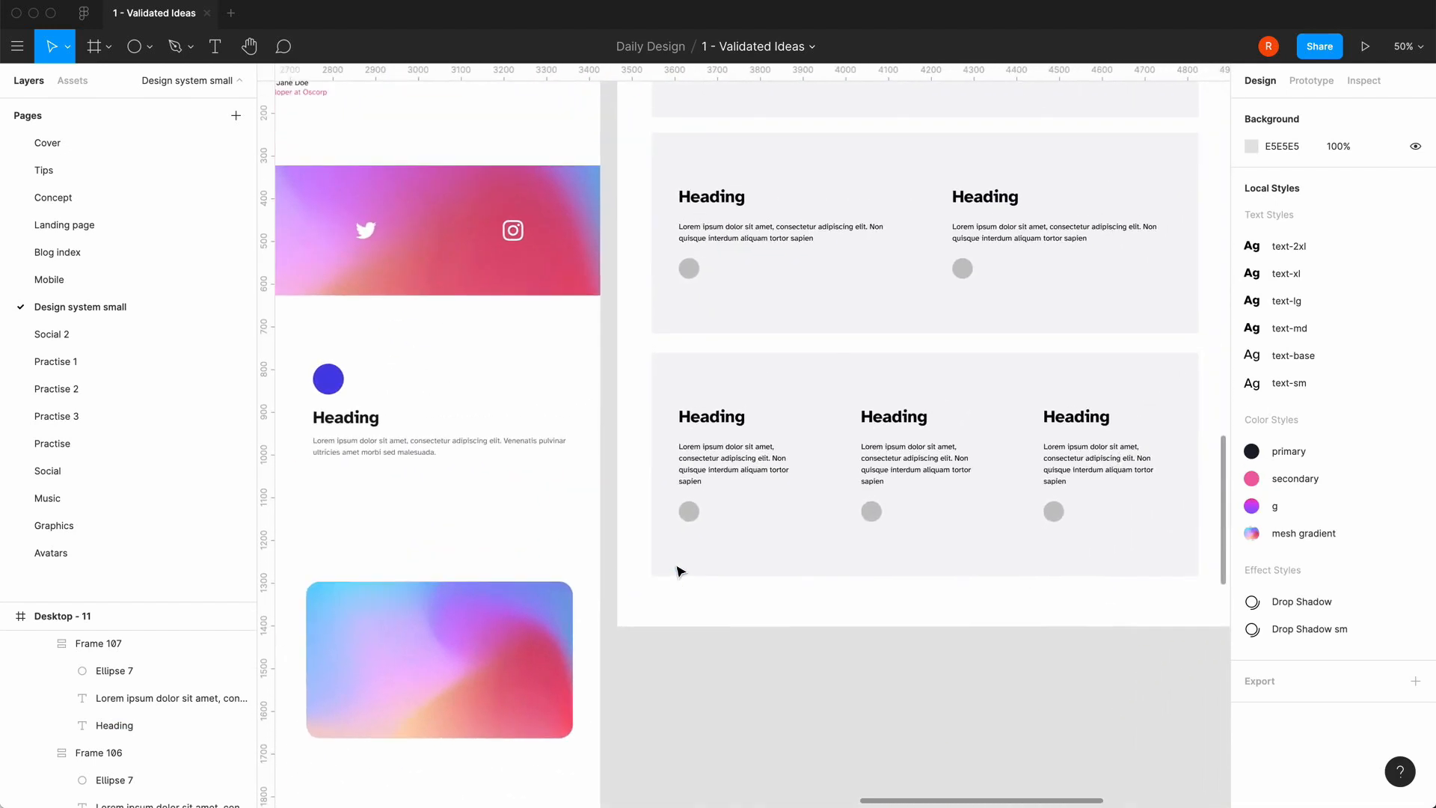
scroll(679, 573, up, 3)
scroll(680, 572, right, 2)
key(minus)
key(equal)
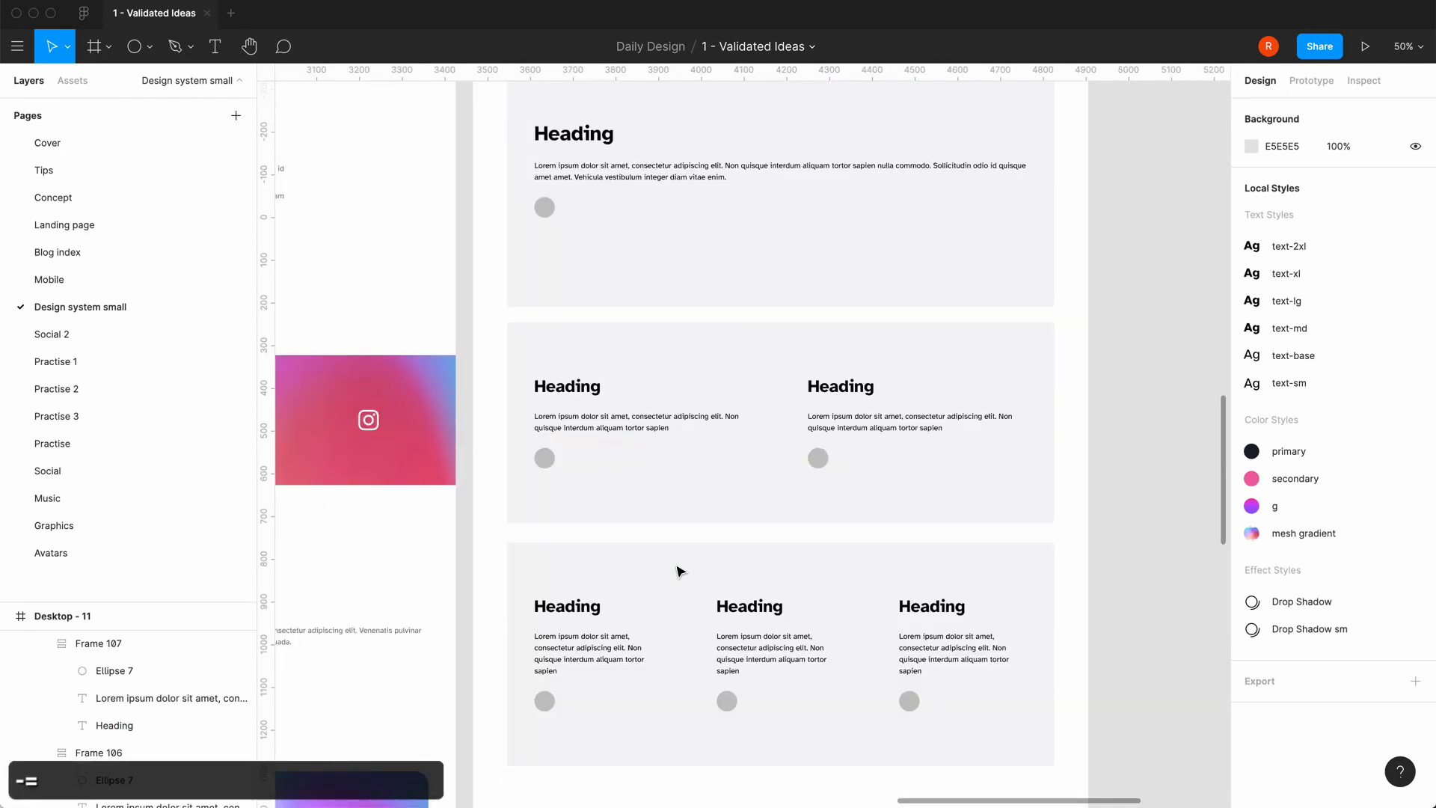
scroll(680, 572, right, 1)
scroll(680, 572, up, 1)
scroll(679, 572, down, 1)
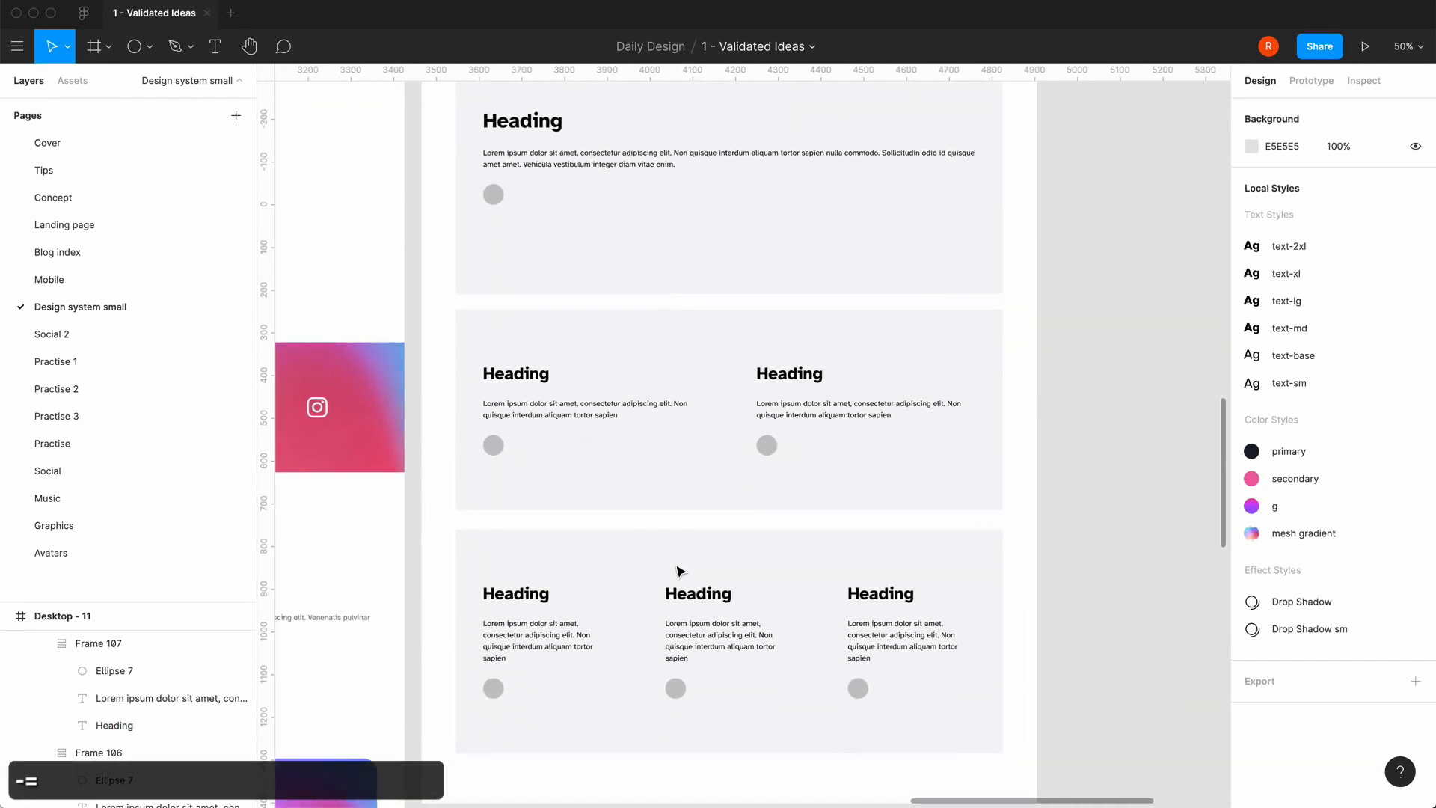
scroll(680, 572, down, 4)
scroll(679, 572, left, 3)
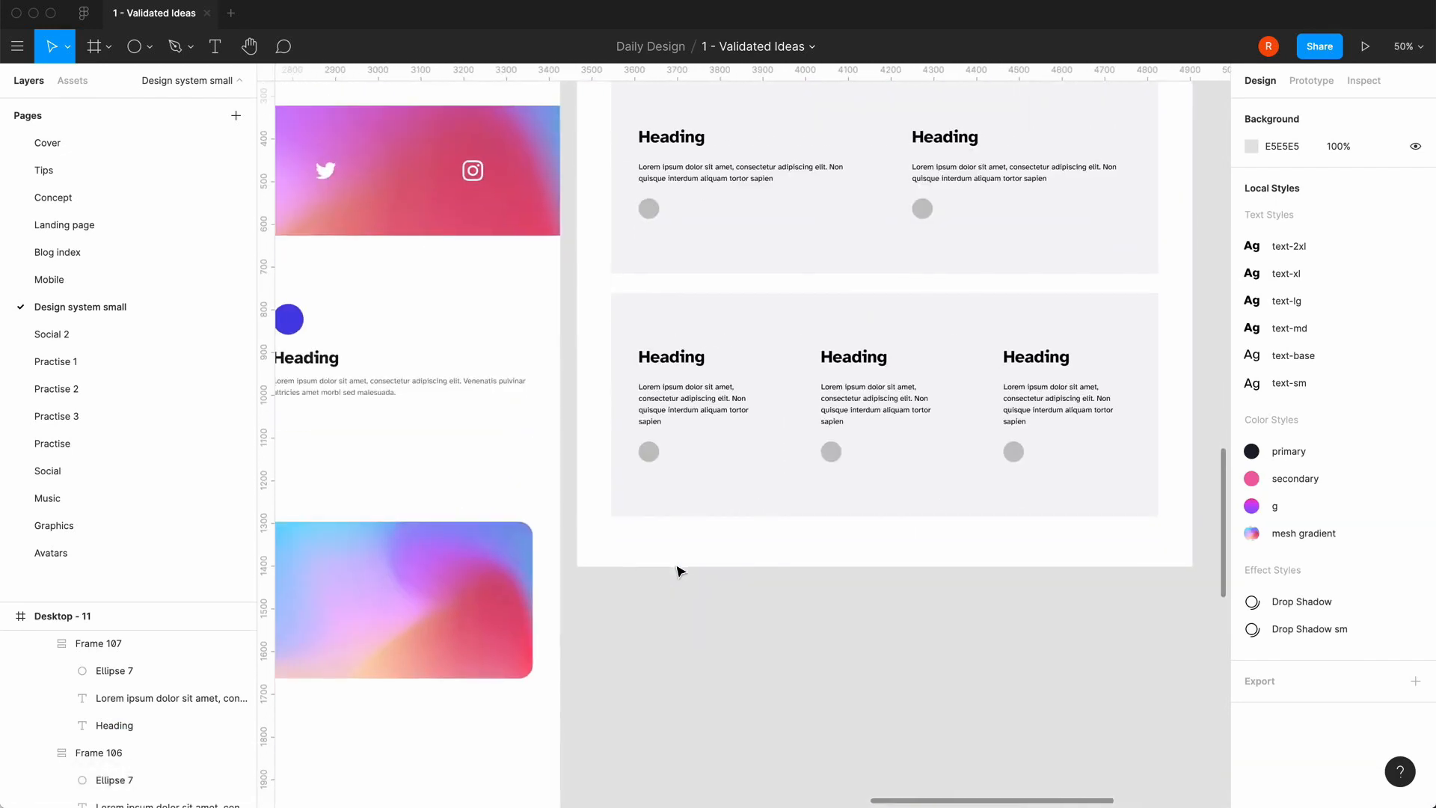
- Move the grey circle above the heading in each column of the three-column section
super+click(649, 453)
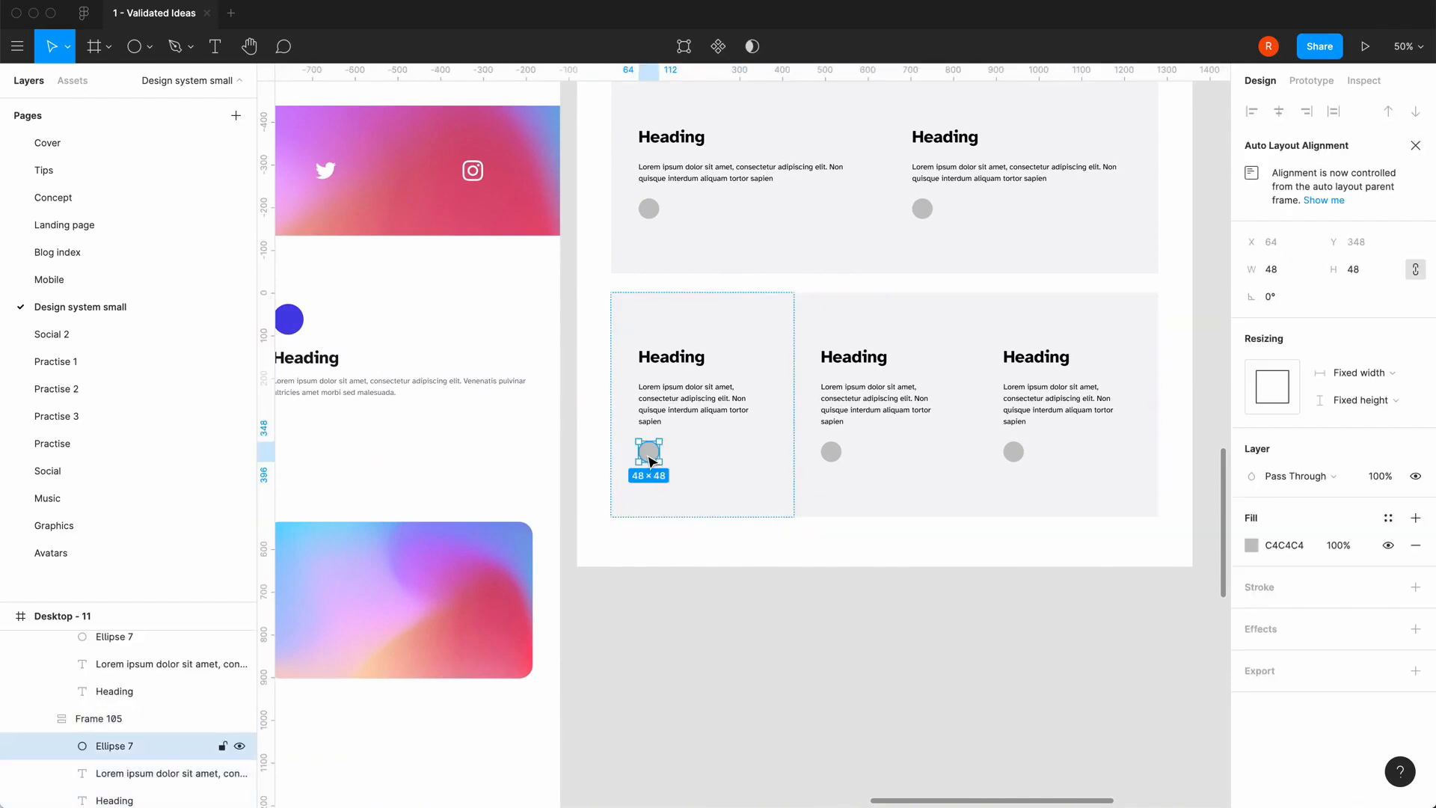
key(Up)
key(Up)
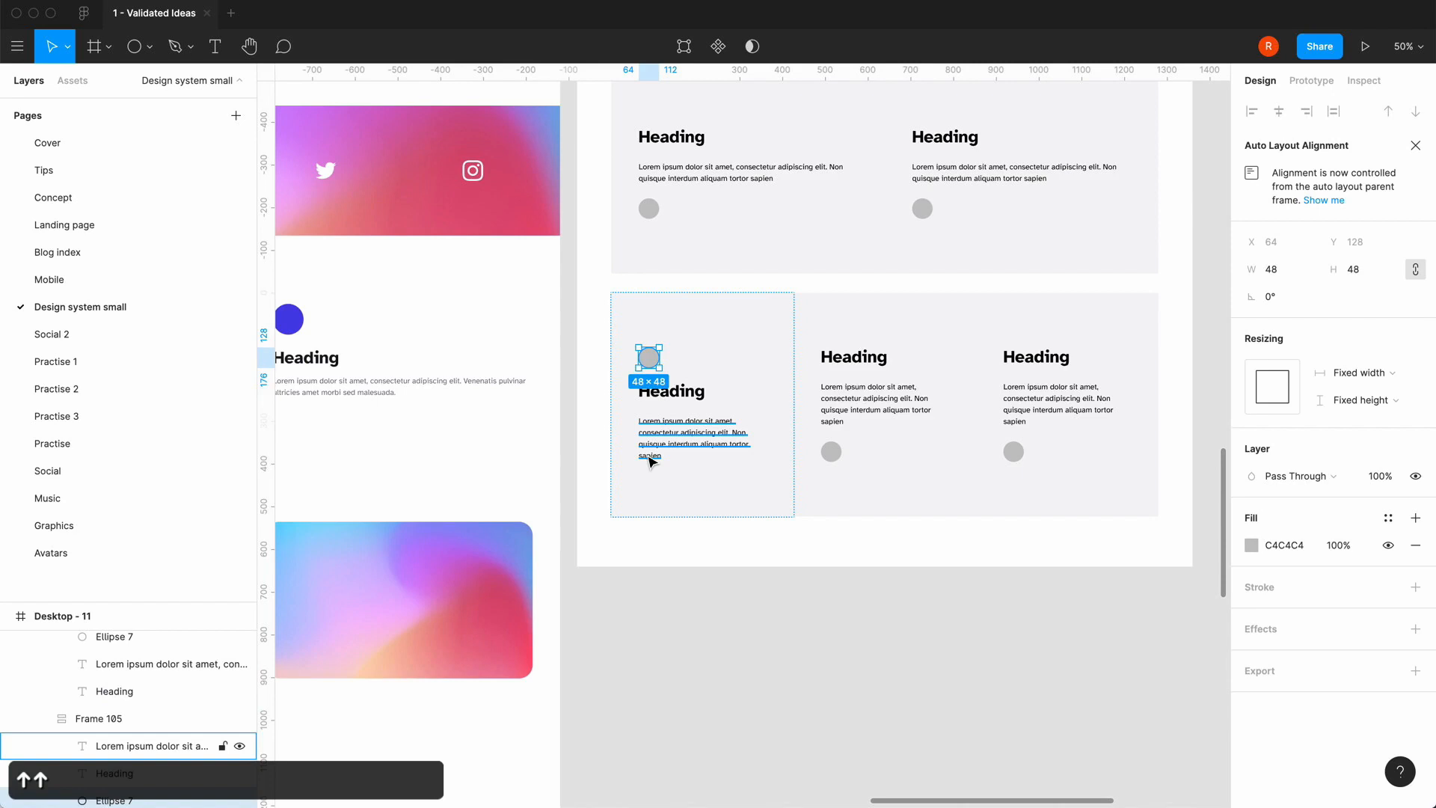
click(830, 451)
click(830, 452)
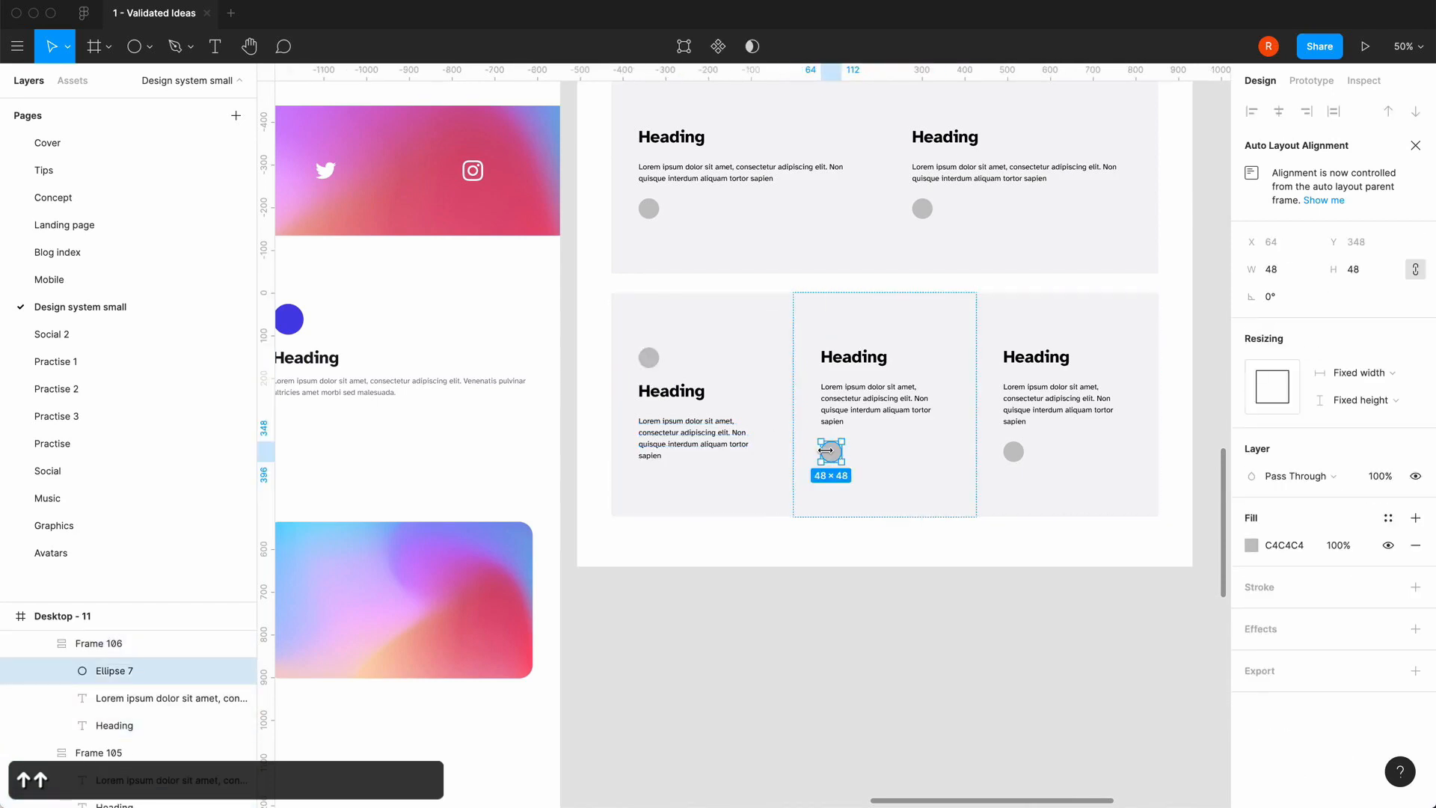
key(Up)
key(Up)
click(1020, 454)
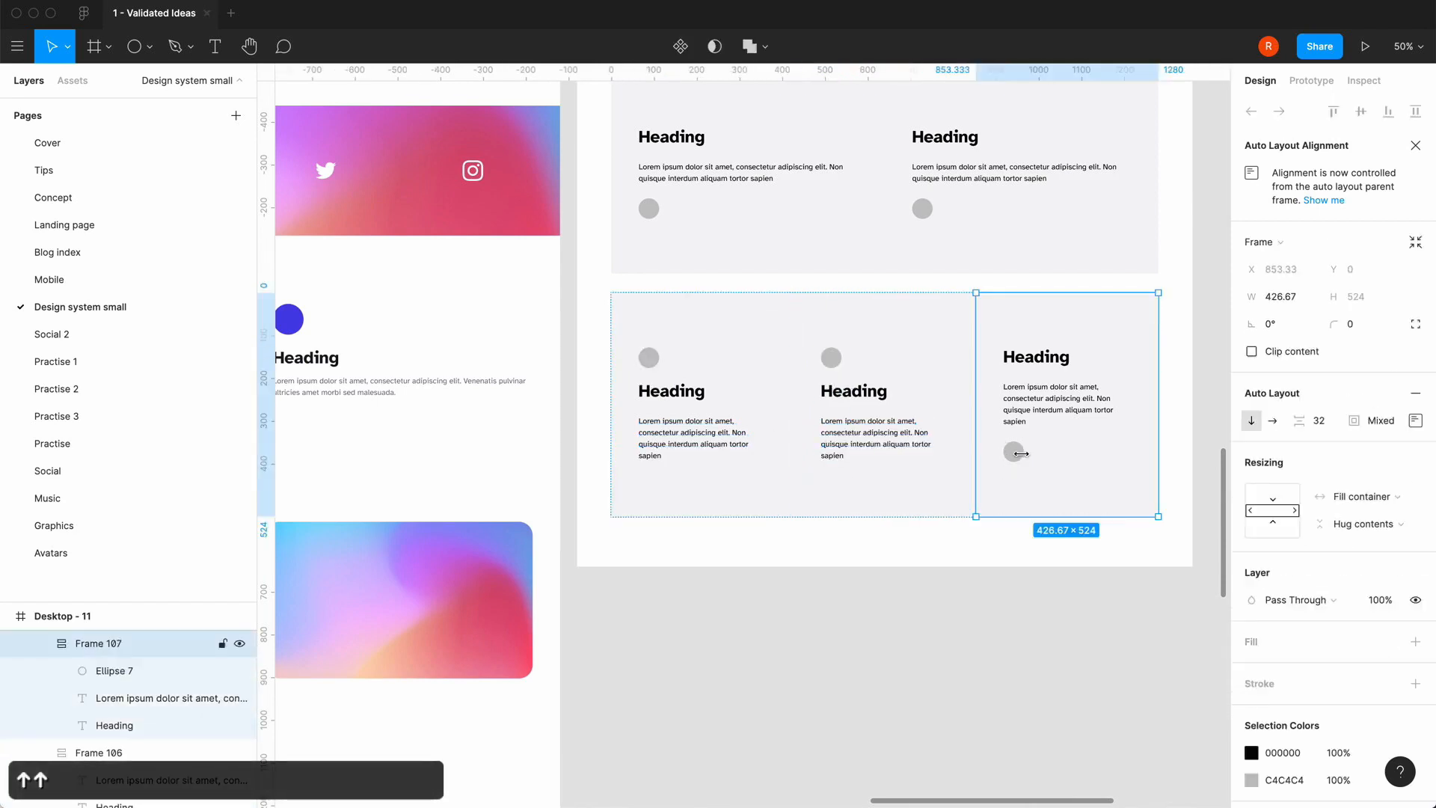
click(1021, 454)
key(Up)
key(Up)
click(798, 628)
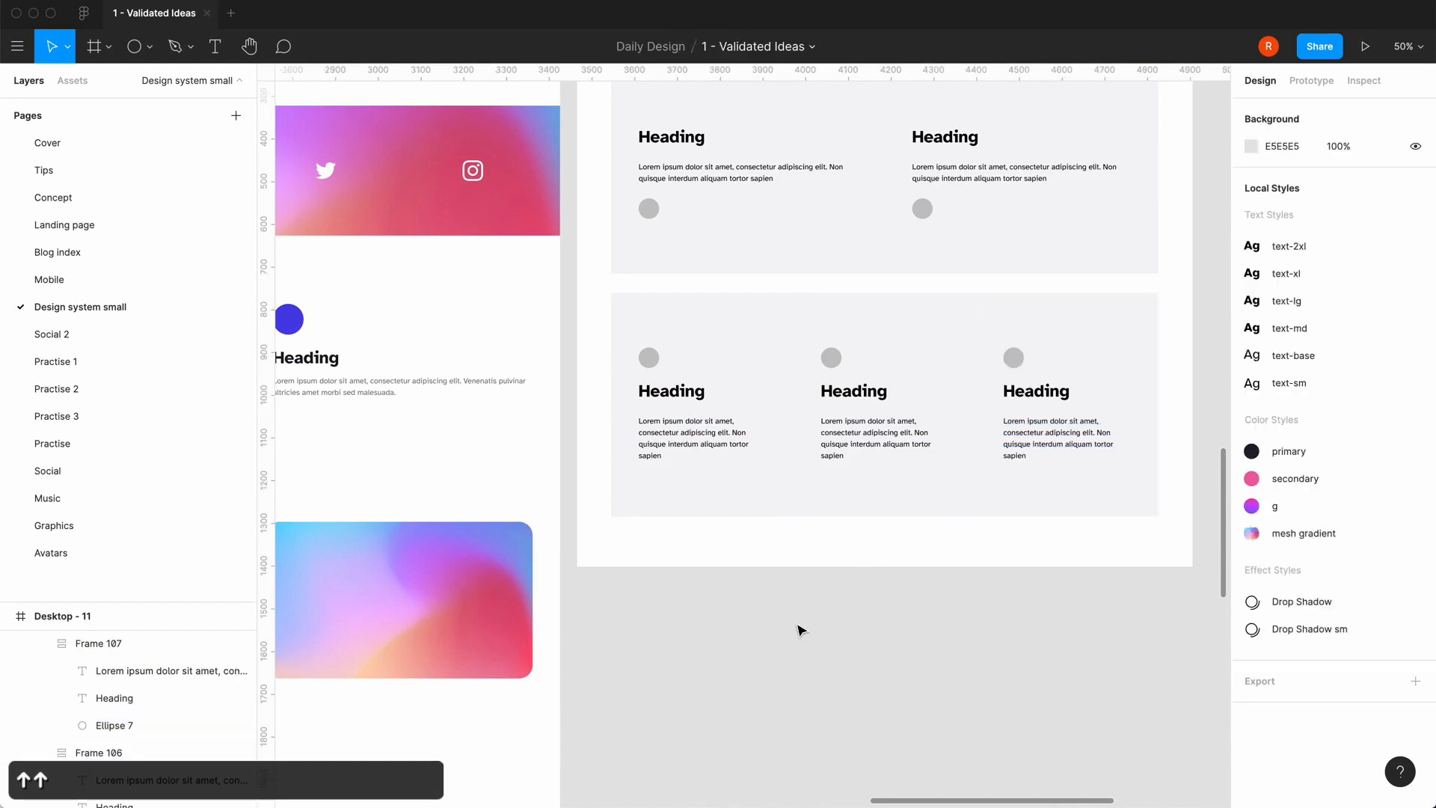
- Move the grey circle above the heading in both columns of the two-column section
scroll(721, 375, up, 3)
double_click(658, 383)
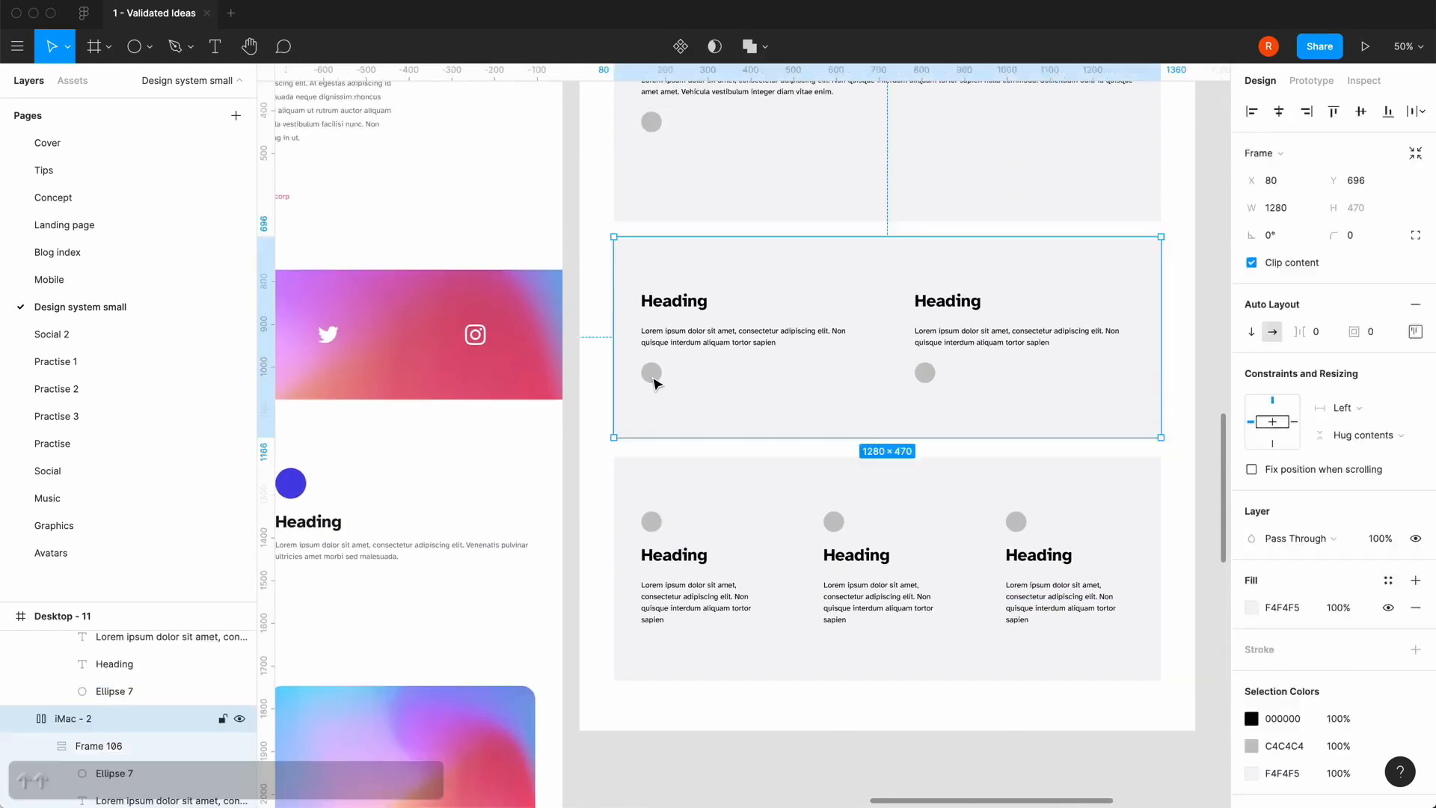
click(653, 381)
key(Up)
key(Up)
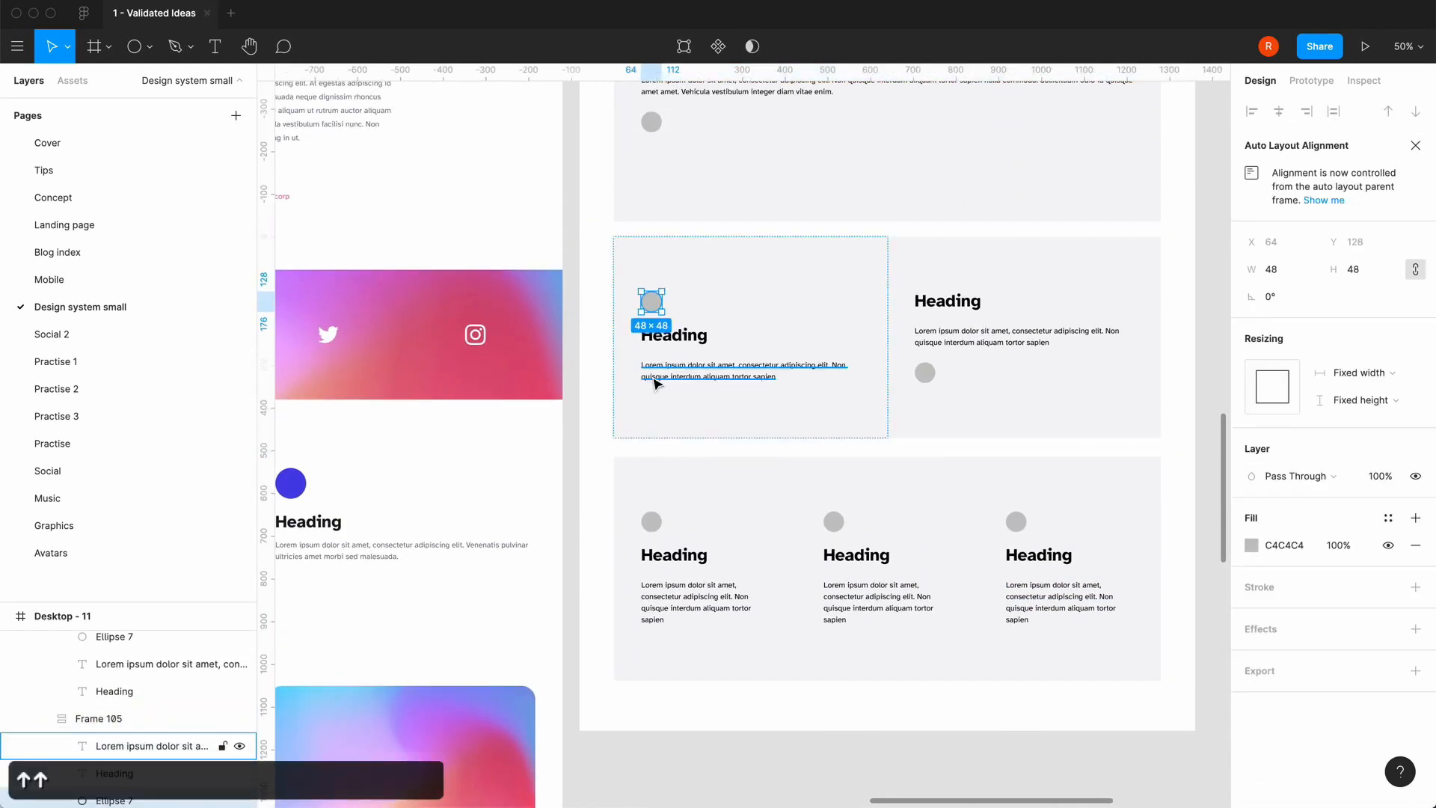
click(926, 373)
click(925, 373)
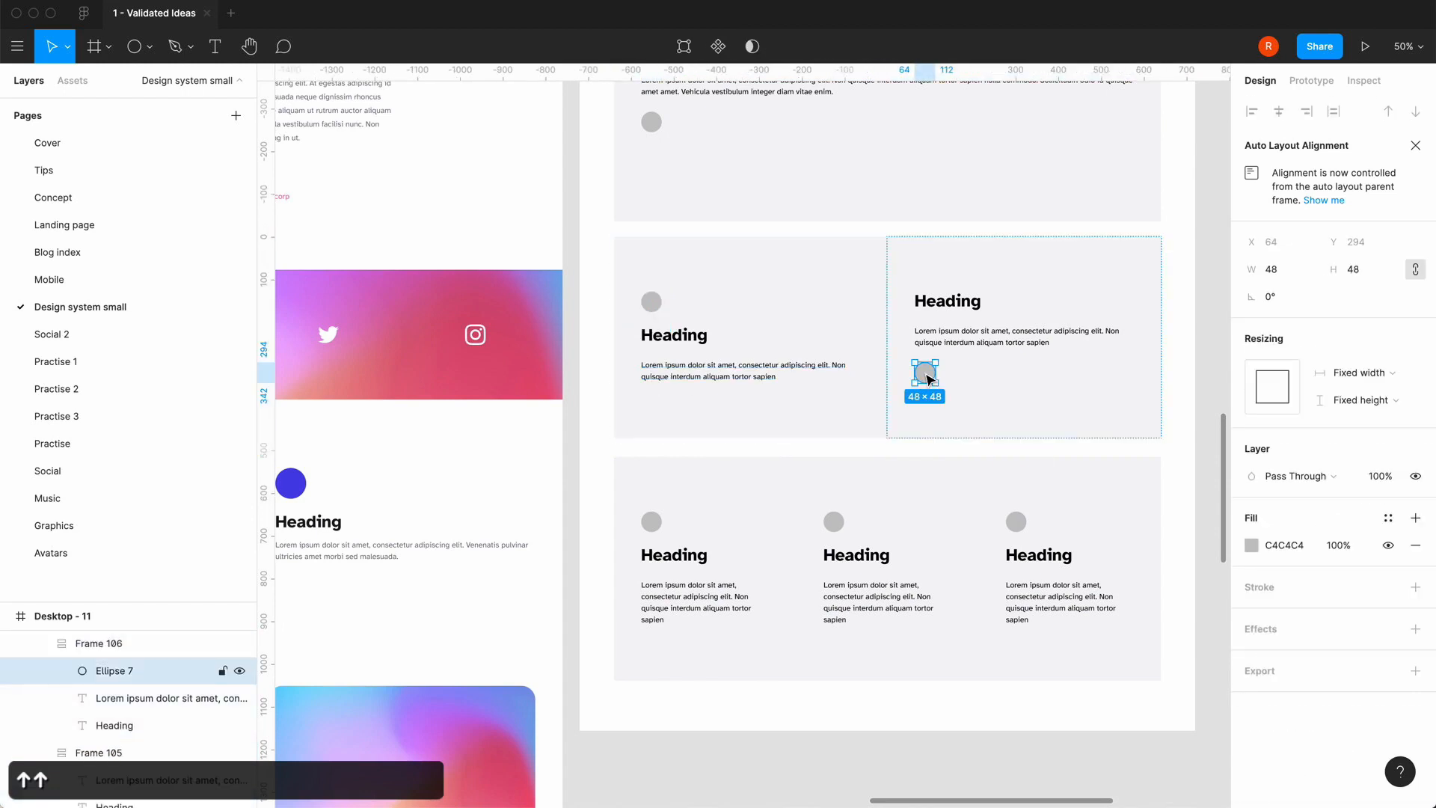
key(Up)
key(Up)
- Examine the sections down the Desktop - 10 page as a reference for further column layouts
scroll(928, 379, up, 4)
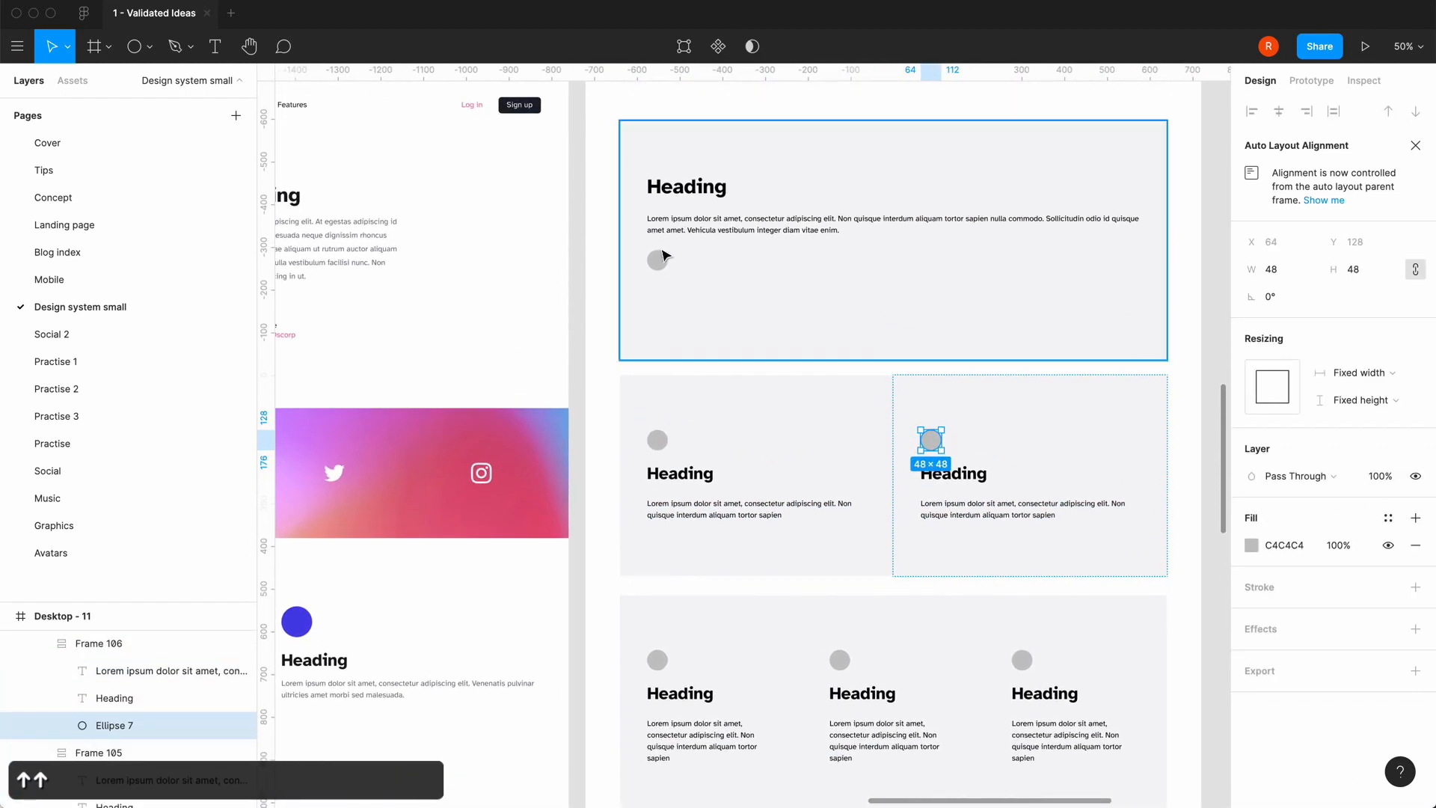
scroll(855, 341, down, 4)
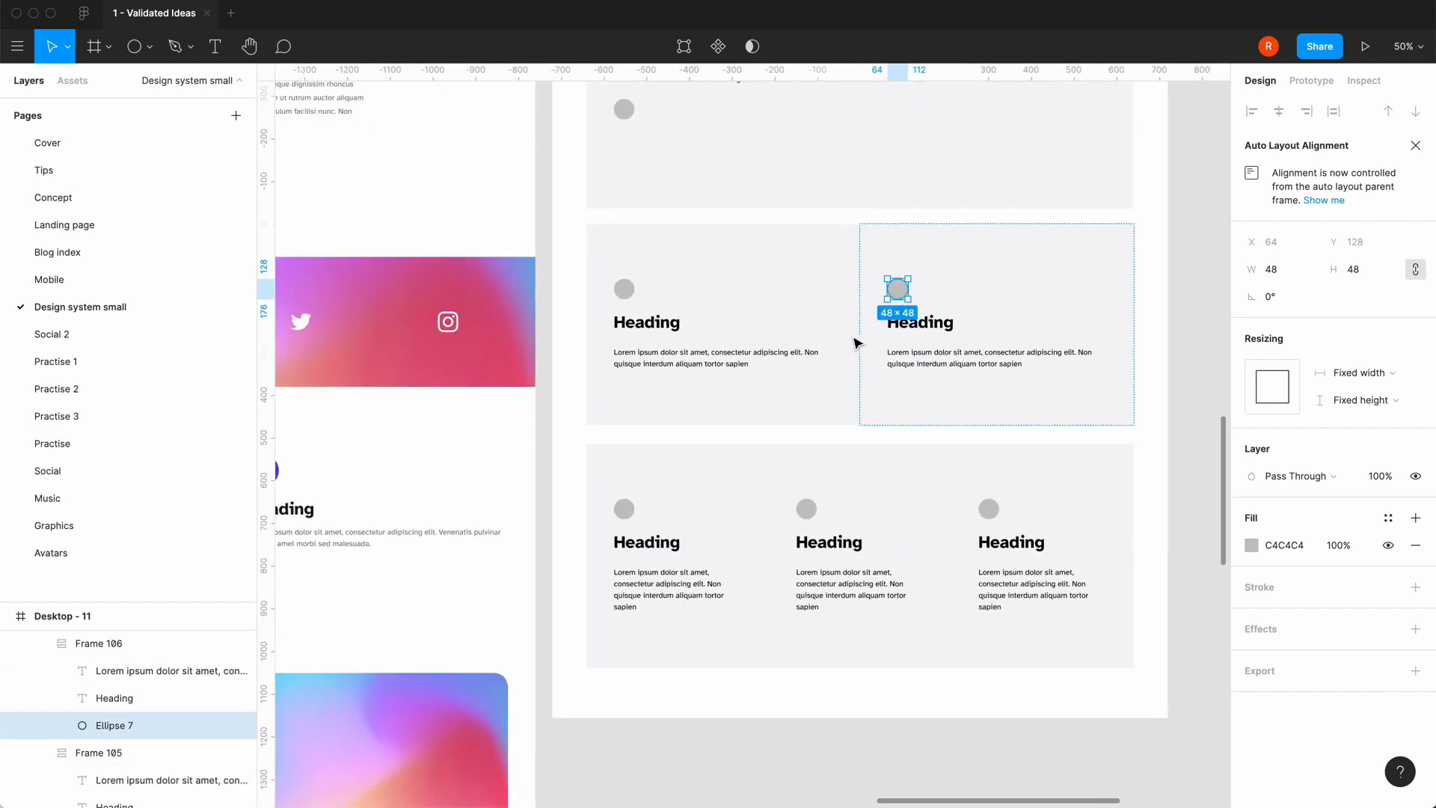
click(1213, 384)
key(minus)
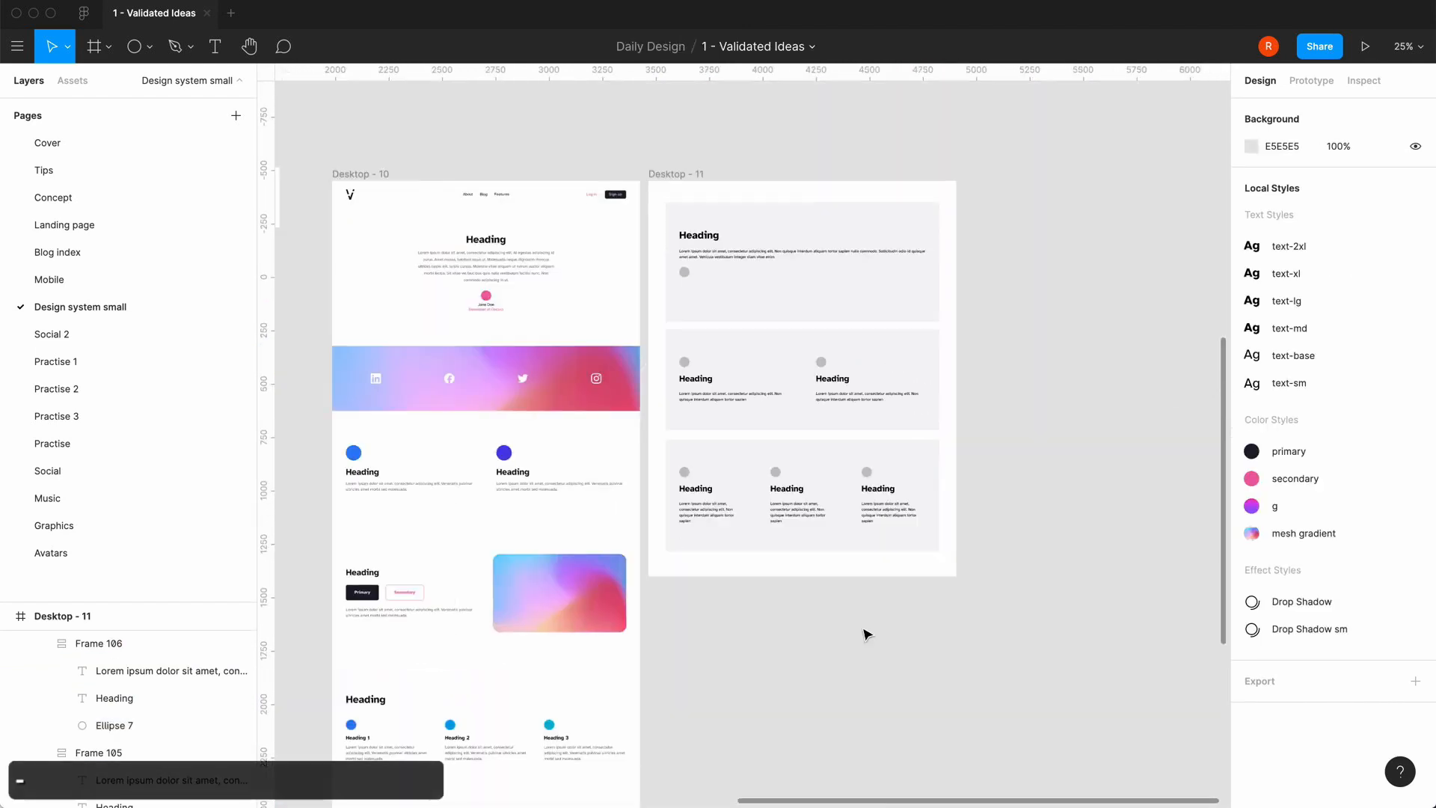
scroll(863, 632, down, 4)
scroll(863, 632, left, 2)
scroll(863, 632, down, 5)
scroll(863, 632, up, 3)
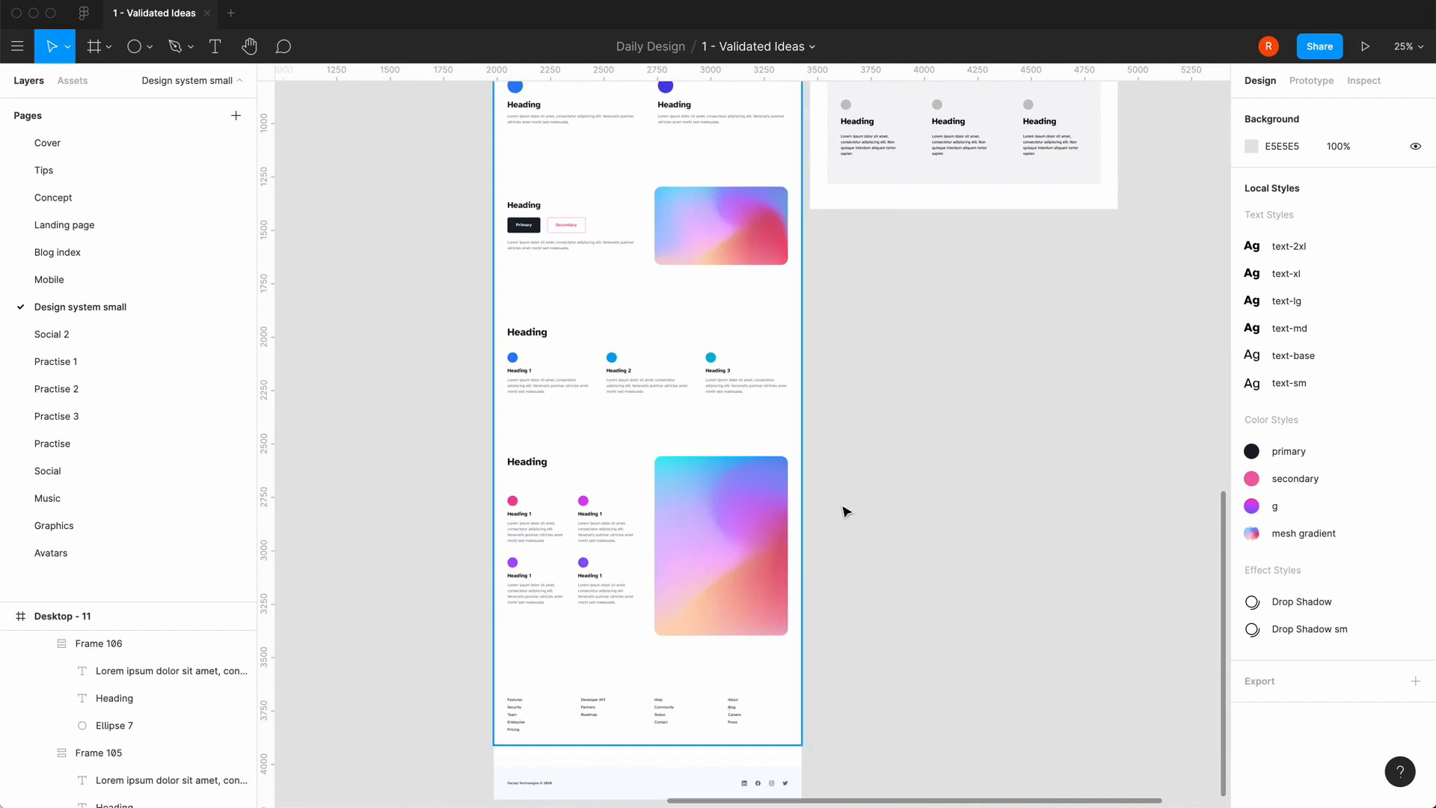
scroll(846, 510, up, 5)
scroll(846, 511, right, 2)
- Duplicate the three-column section and place the copy directly below the original, left-aligned with it, at X 3546 and Y 1347
click(813, 447)
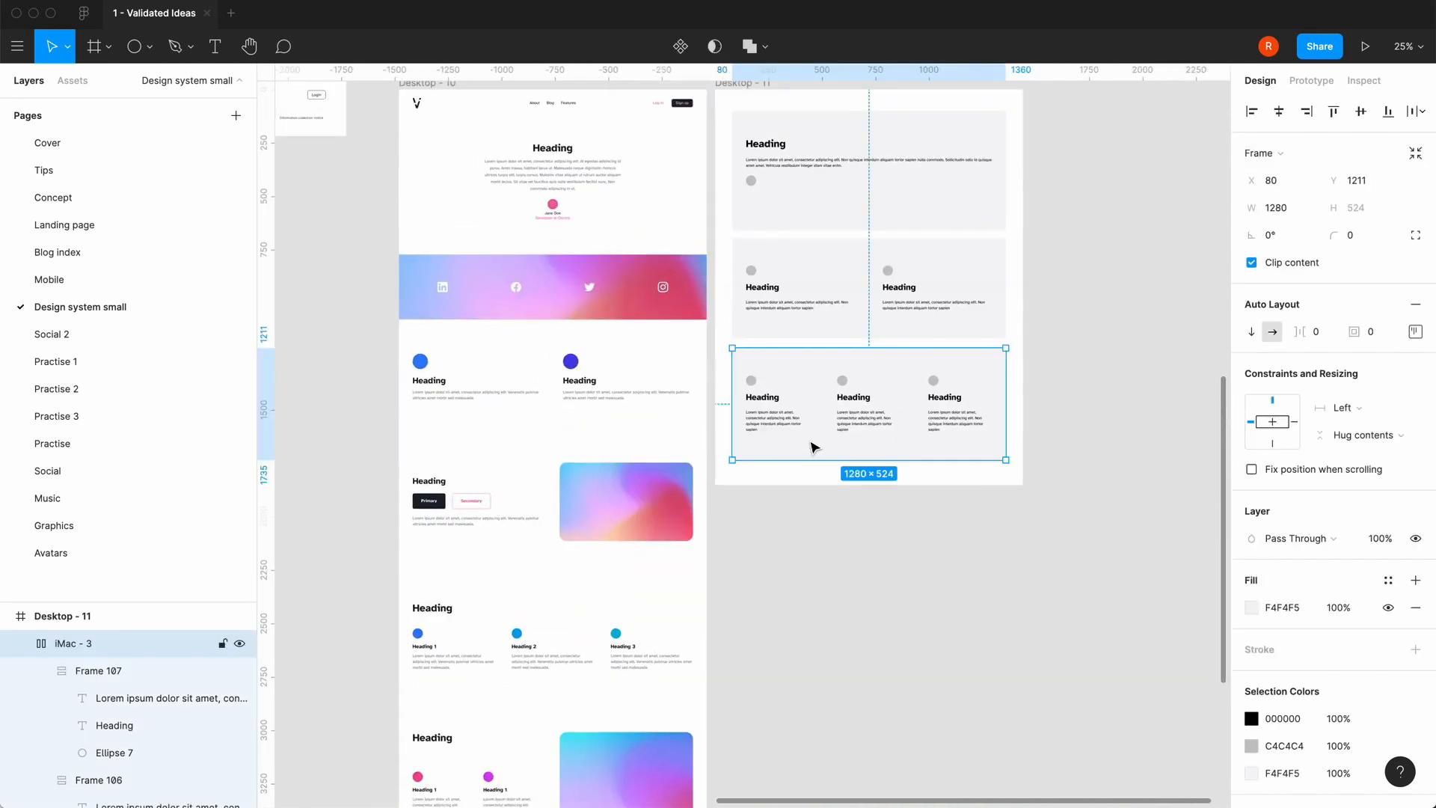
scroll(813, 447, up, 5)
scroll(872, 452, up, 1)
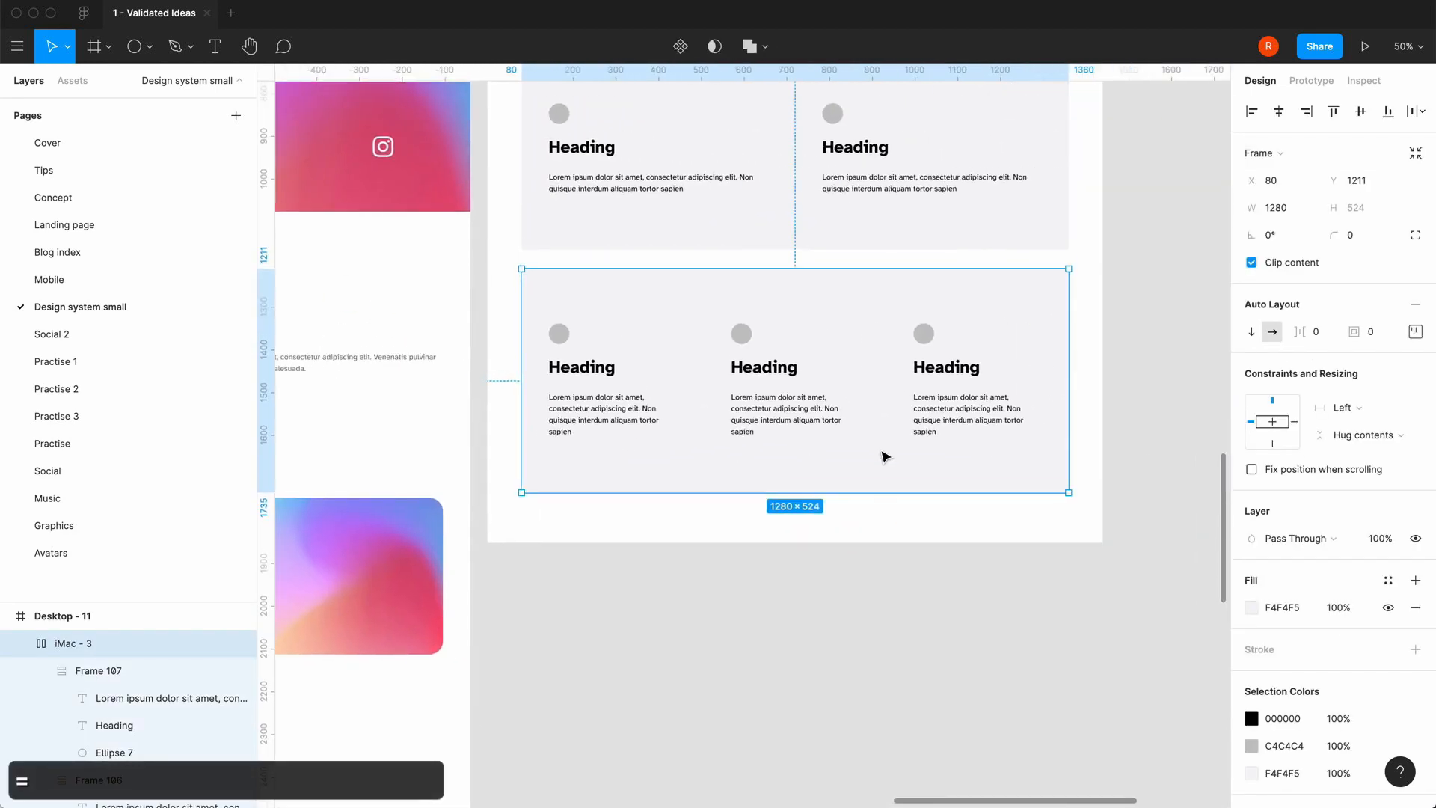
scroll(724, 487, left, 6)
scroll(724, 487, down, 3)
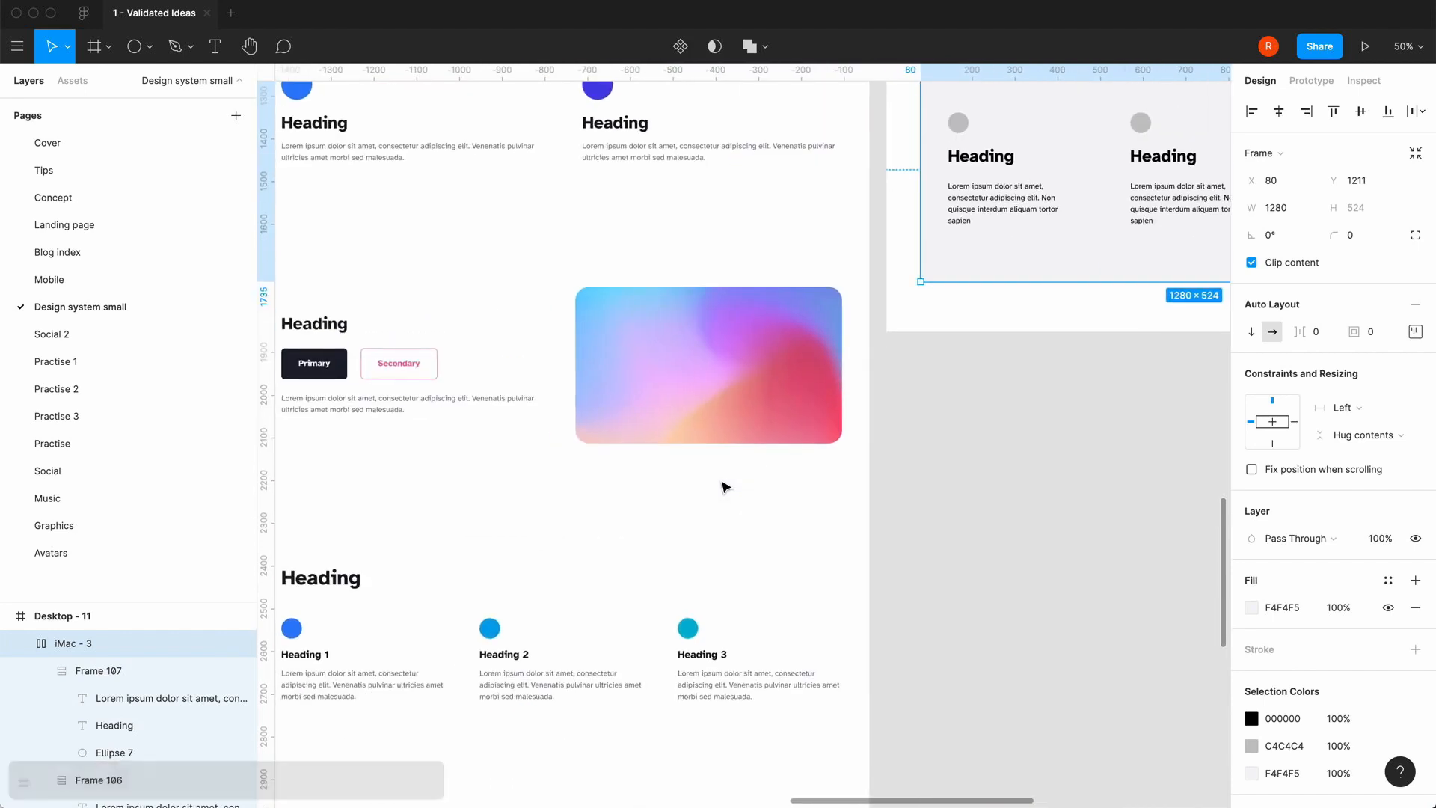
scroll(885, 488, right, 4)
scroll(886, 488, up, 3)
scroll(886, 487, up, 4)
scroll(875, 346, right, 4)
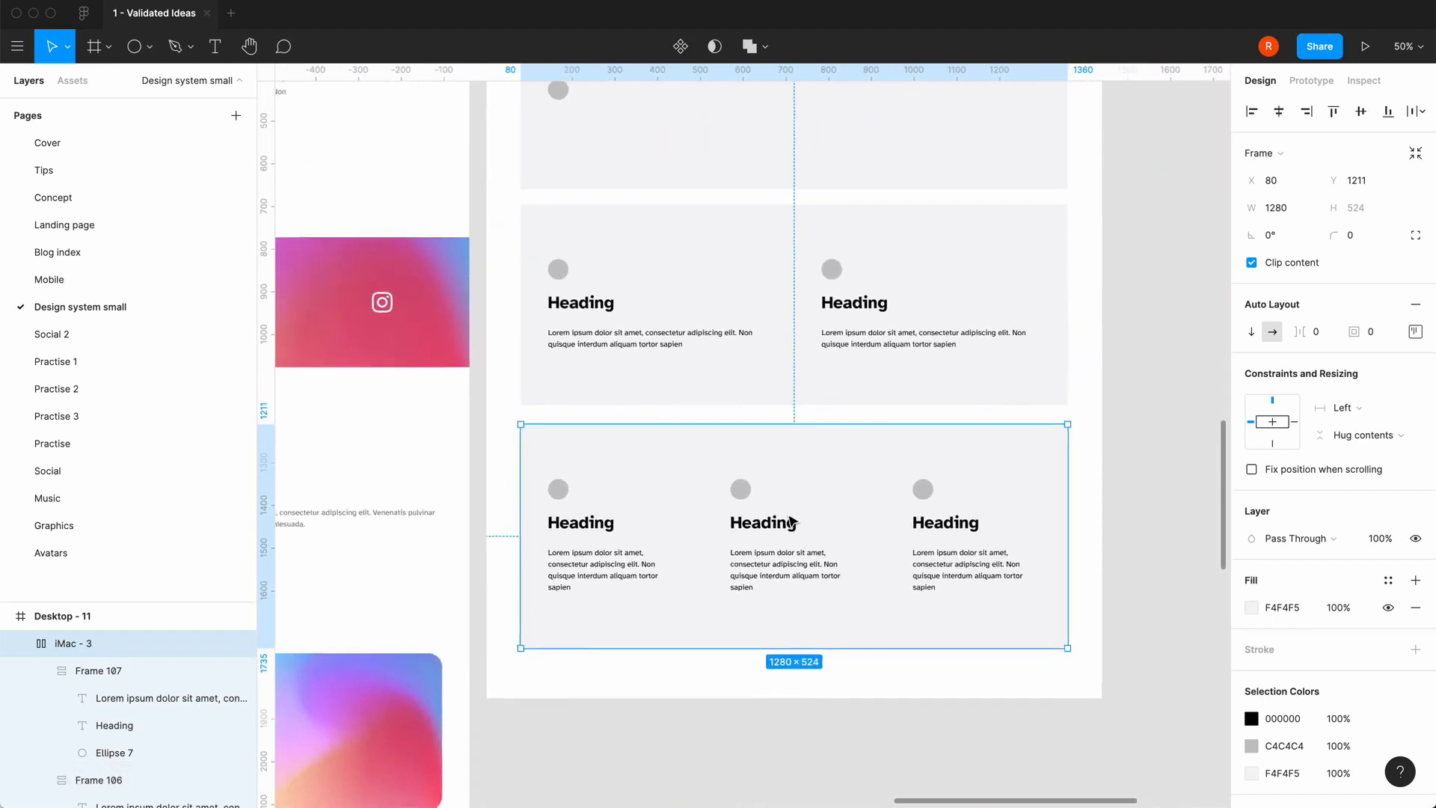
key(super+c)
key(super+v)
scroll(685, 558, down, 2)
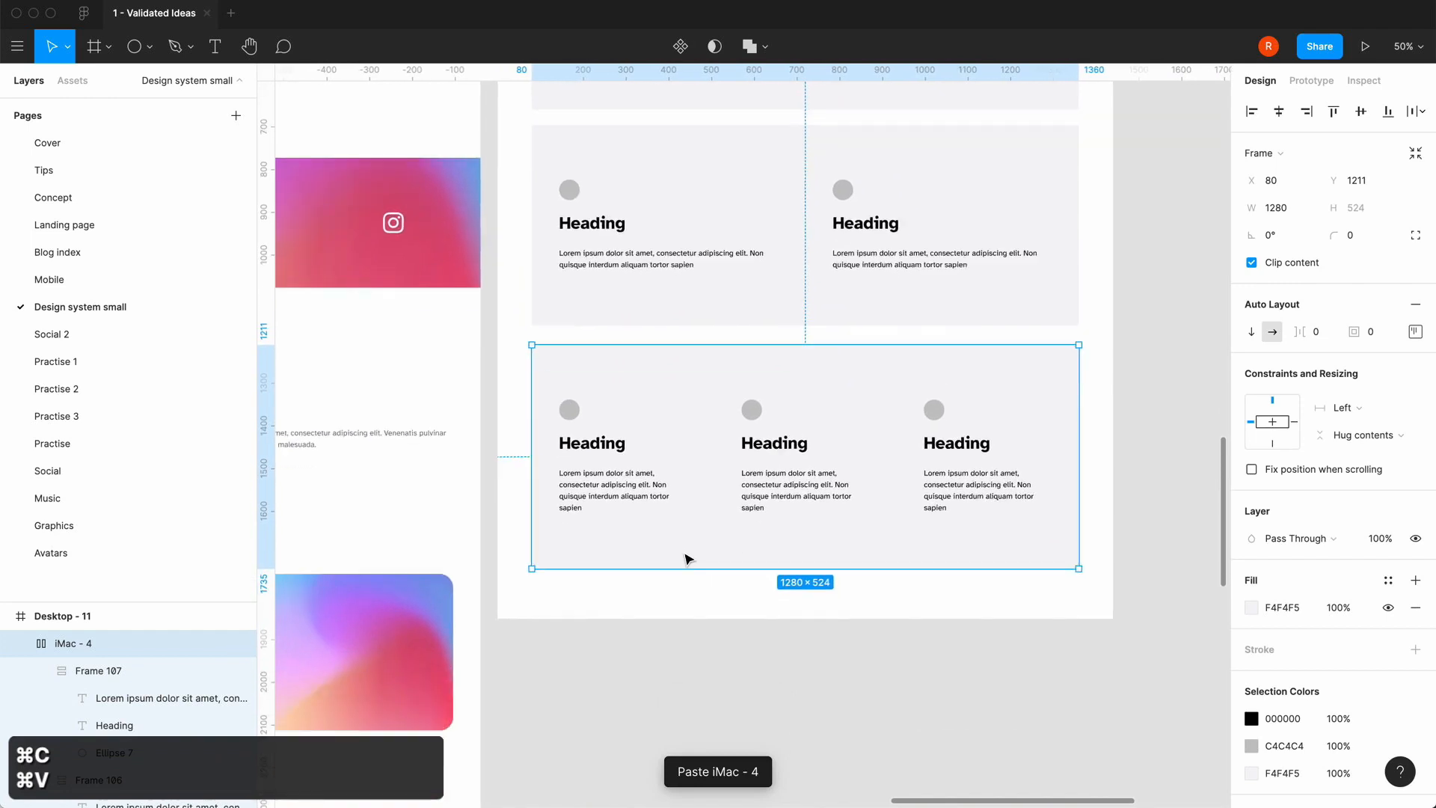
scroll(532, 404, up, 2)
scroll(593, 497, up, 5)
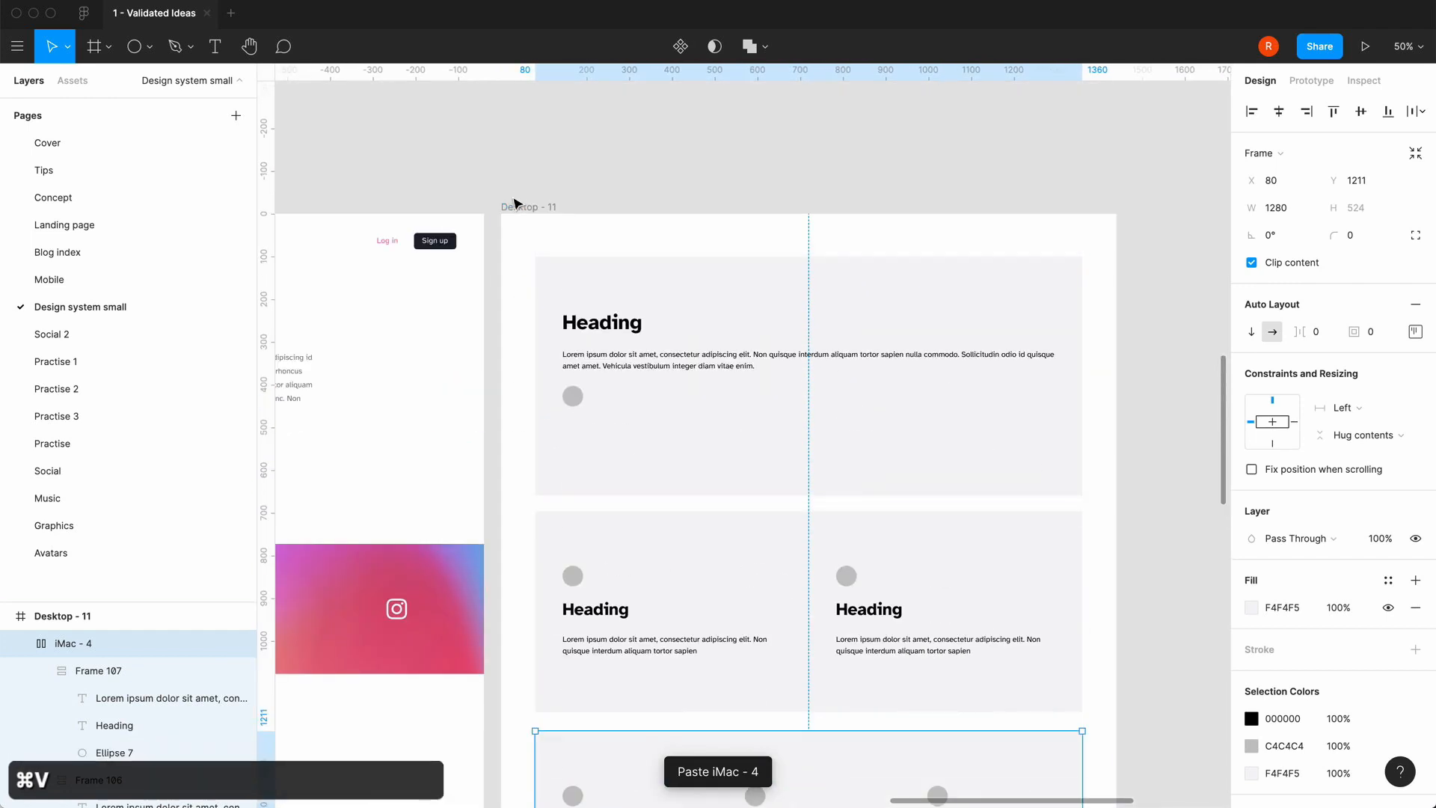
scroll(514, 202, down, 5)
scroll(744, 560, down, 2)
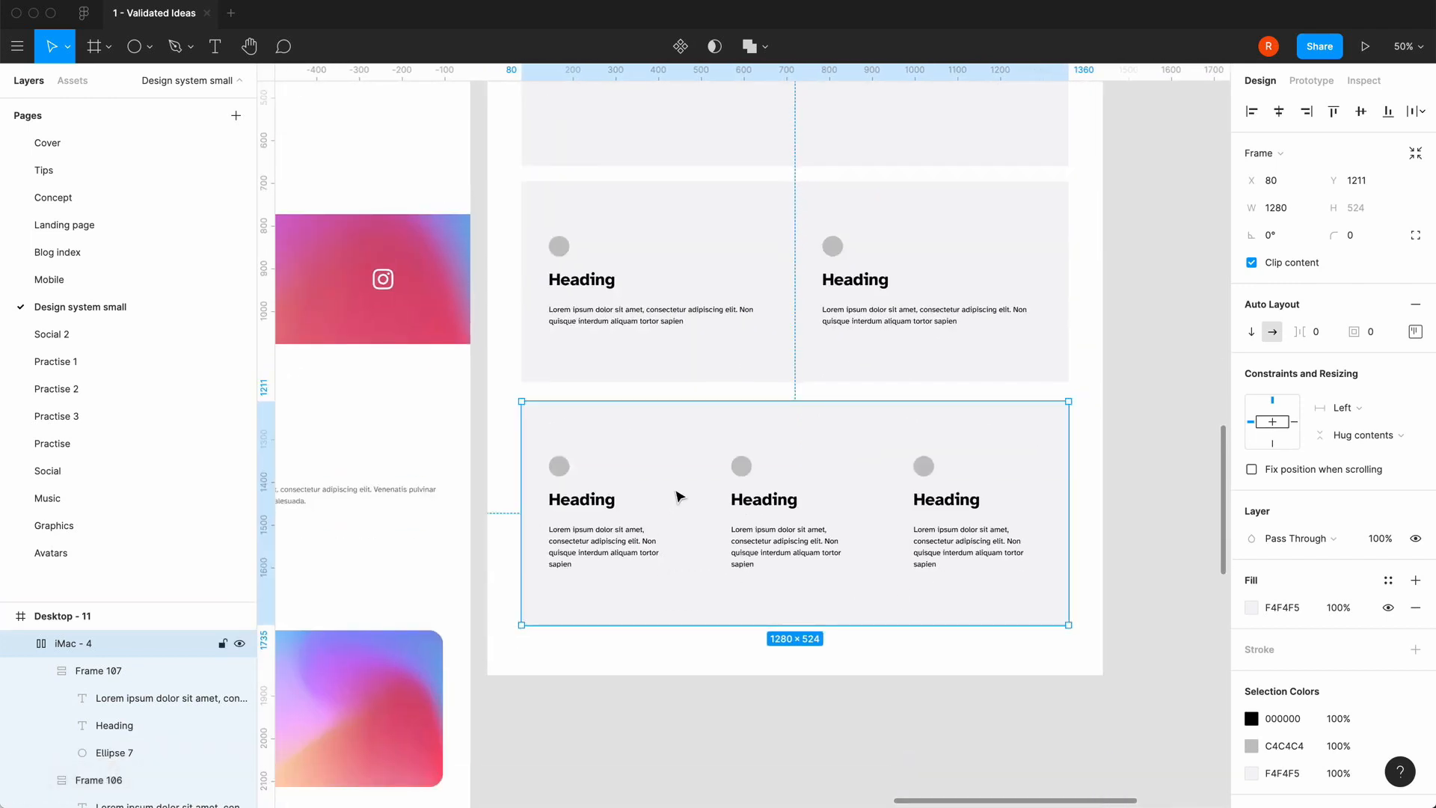
drag(677, 495, 683, 743)
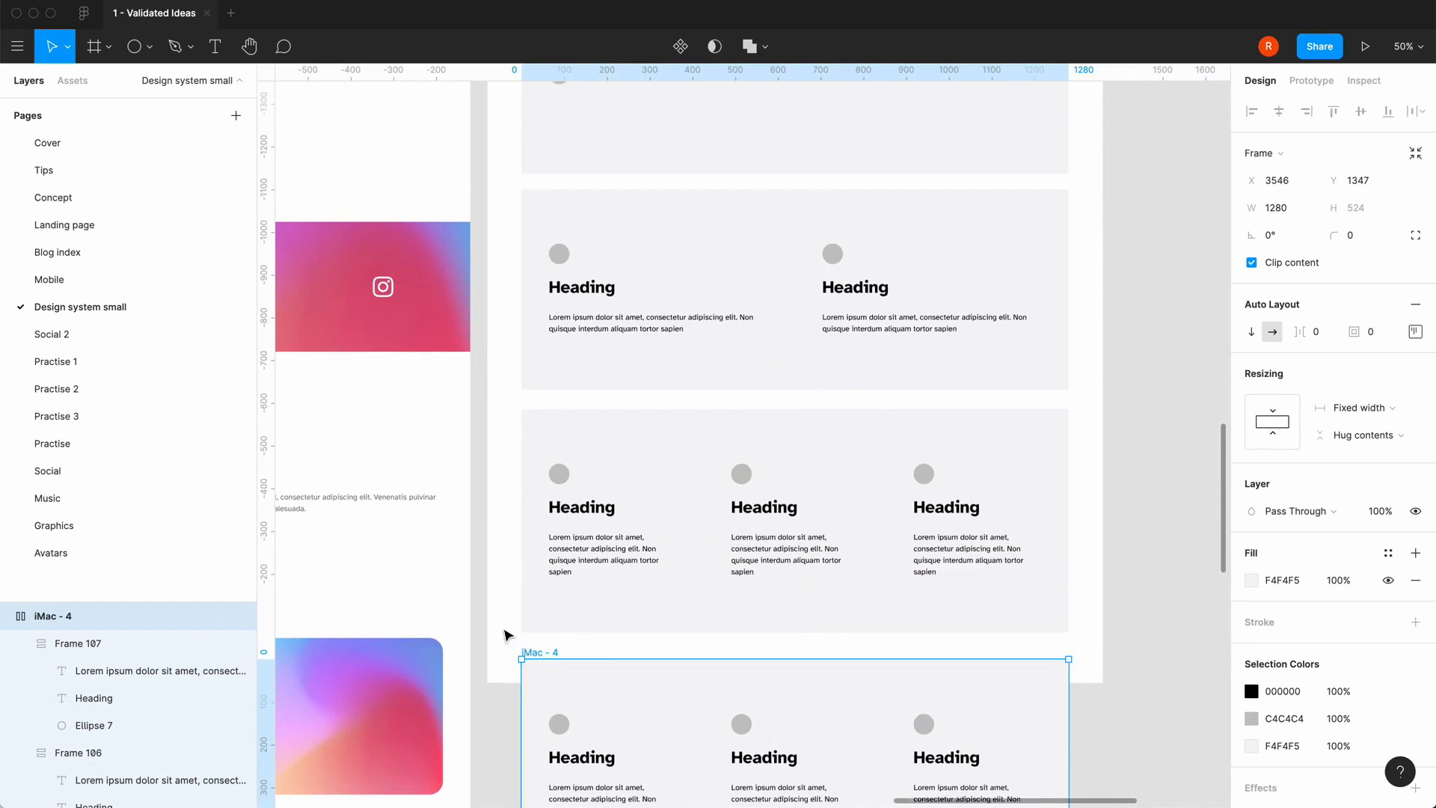
- Extend the Desktop - 11 frame downward to a height of 2908, keeping its width at 1440
scroll(508, 636, up, 5)
click(520, 230)
scroll(649, 490, down, 10)
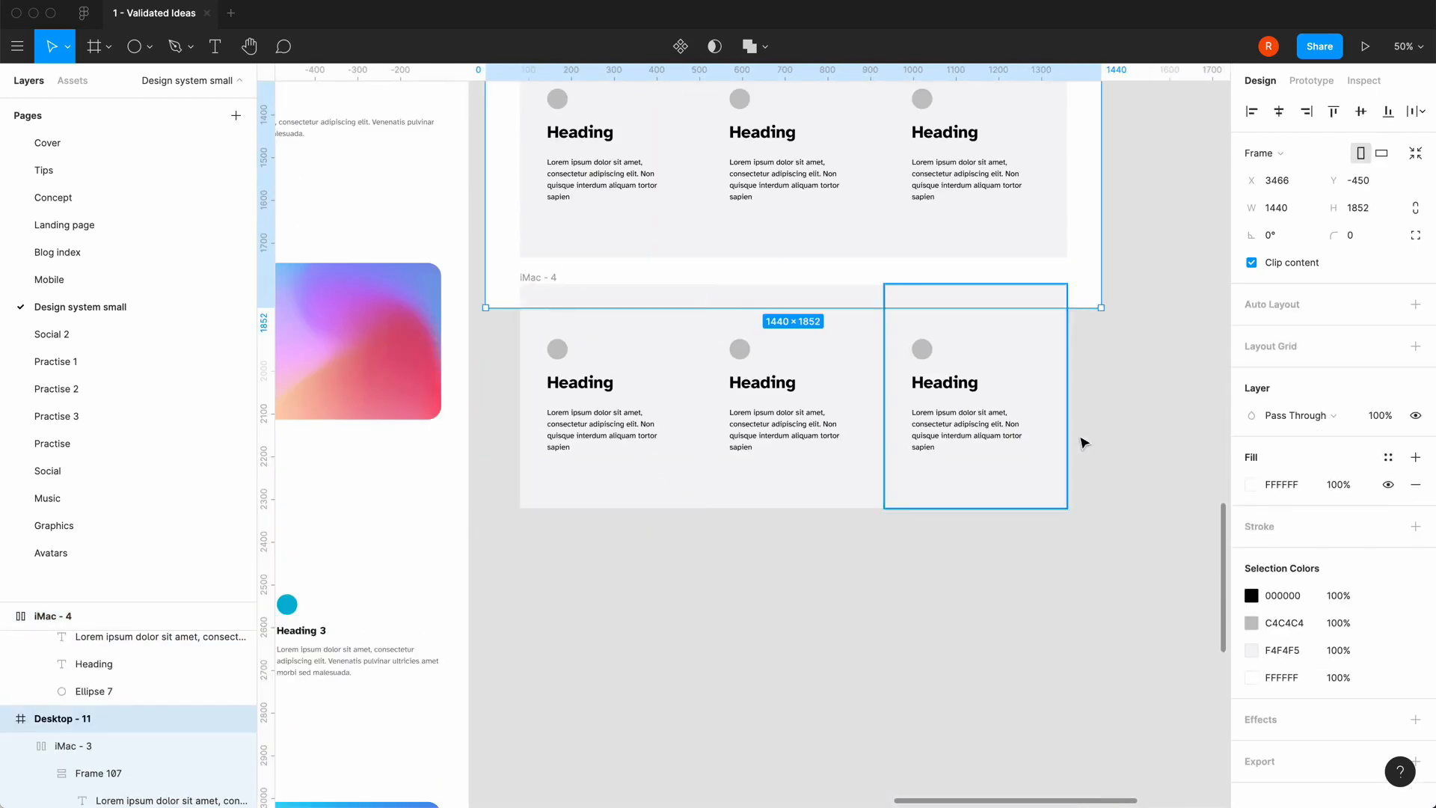
click(1095, 311)
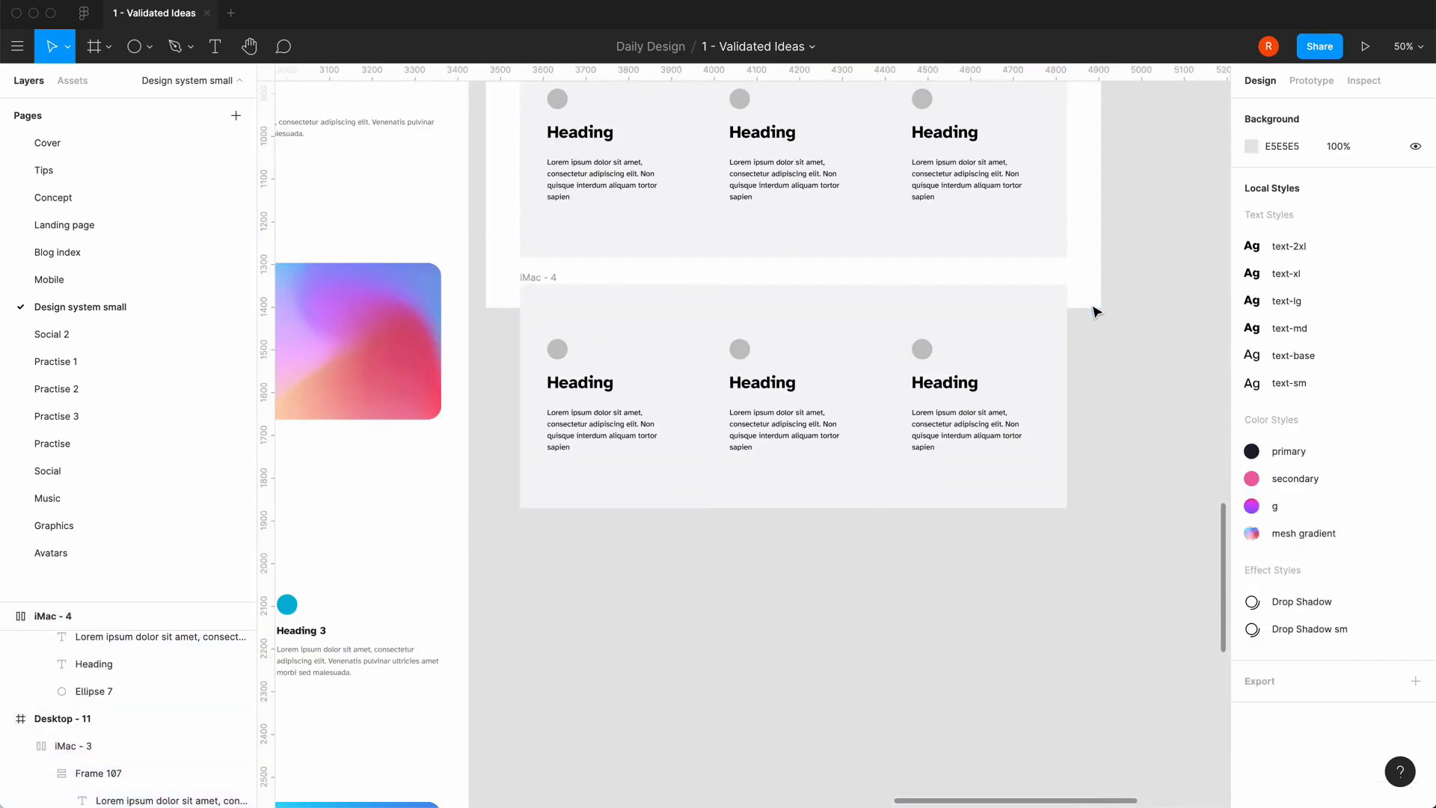
scroll(1096, 311, up, 10)
click(515, 248)
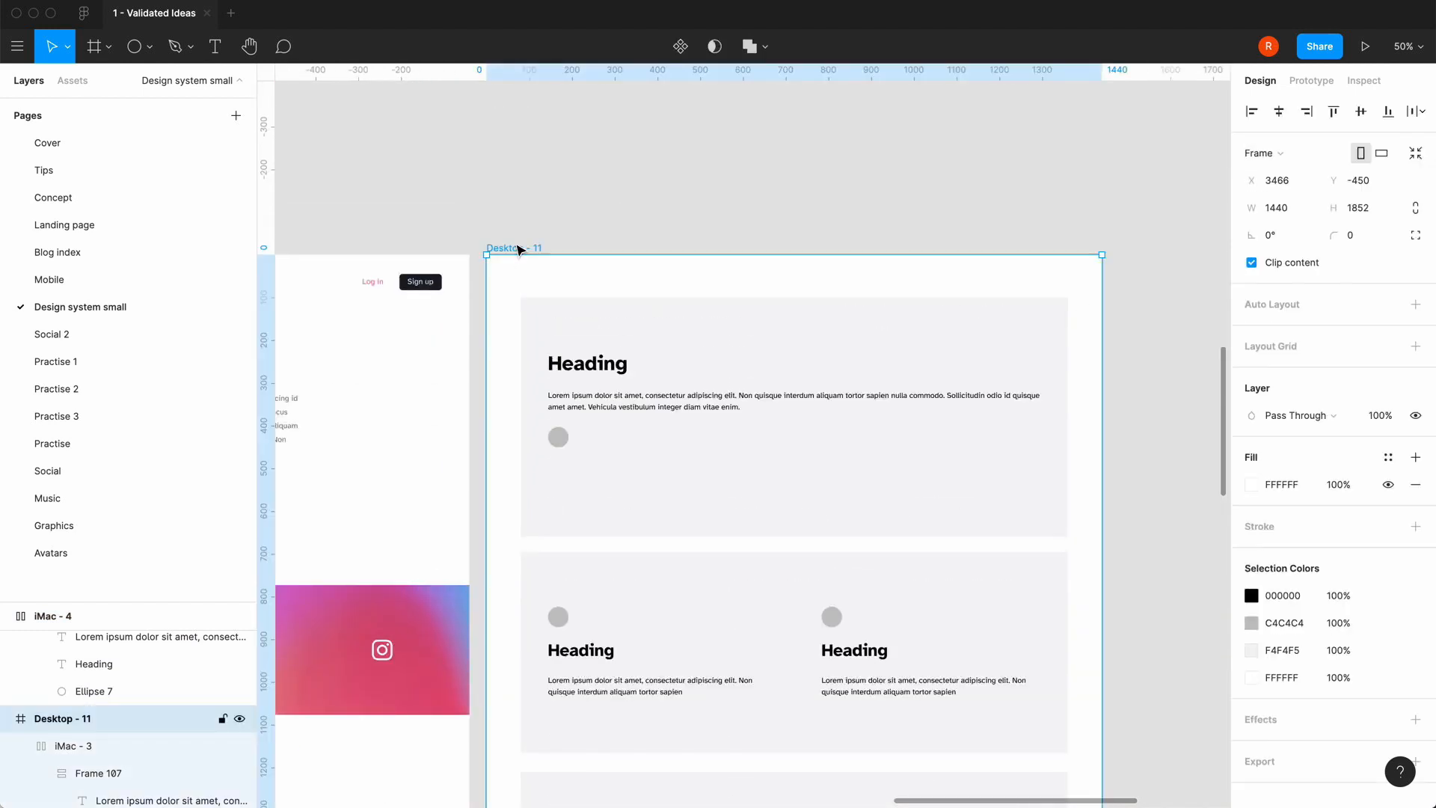
scroll(792, 314, down, 10)
drag(1081, 370, 1084, 800)
scroll(1133, 582, down, 4)
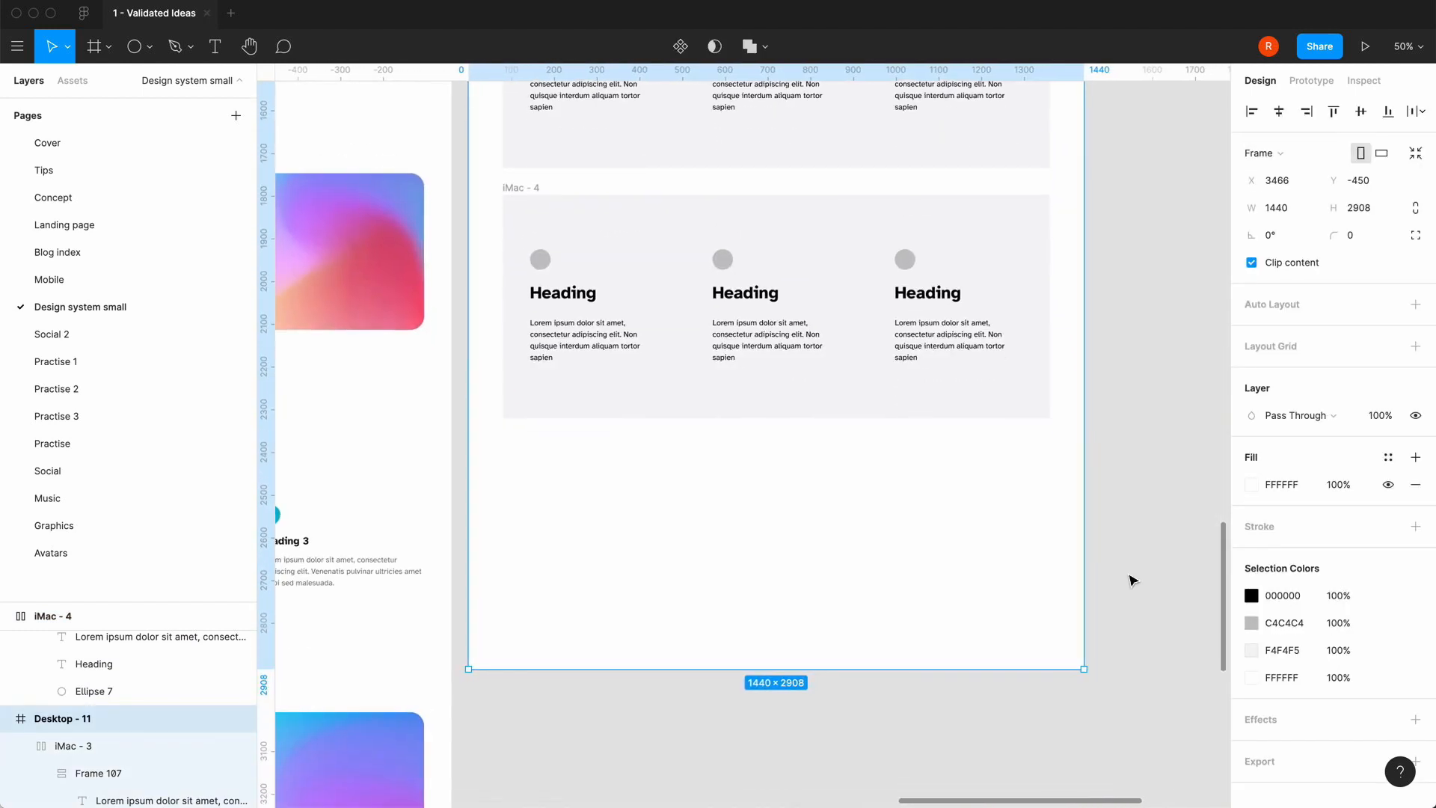
- Duplicate the last column of the lowest section to turn it into a four-column layout
click(628, 362)
click(928, 348)
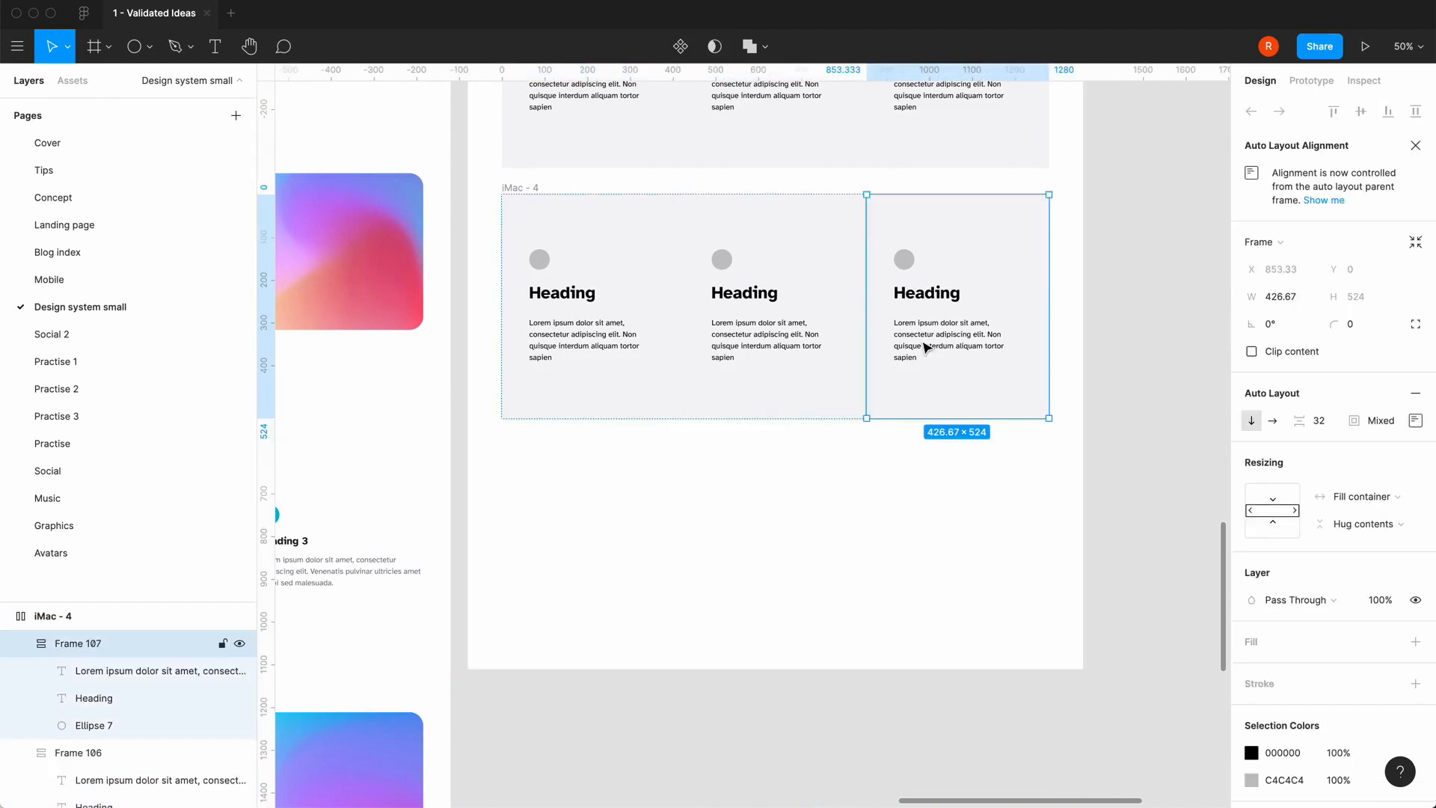
key(super+c)
key(super+v)
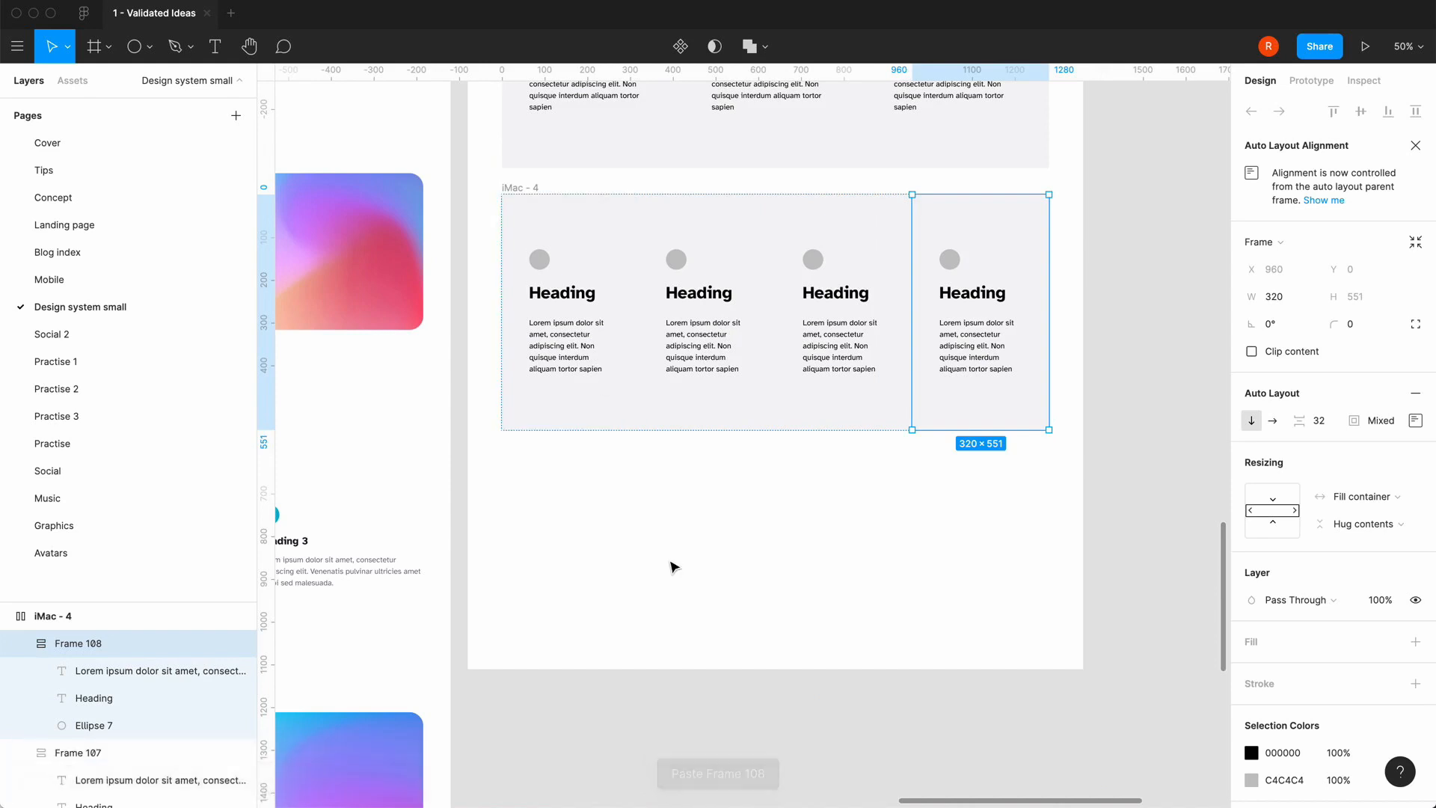
- Delete the heading and the grey circle from the first column of the four-column section
scroll(676, 567, down, 5)
scroll(676, 566, left, 7)
scroll(676, 566, up, 8)
scroll(675, 566, right, 3)
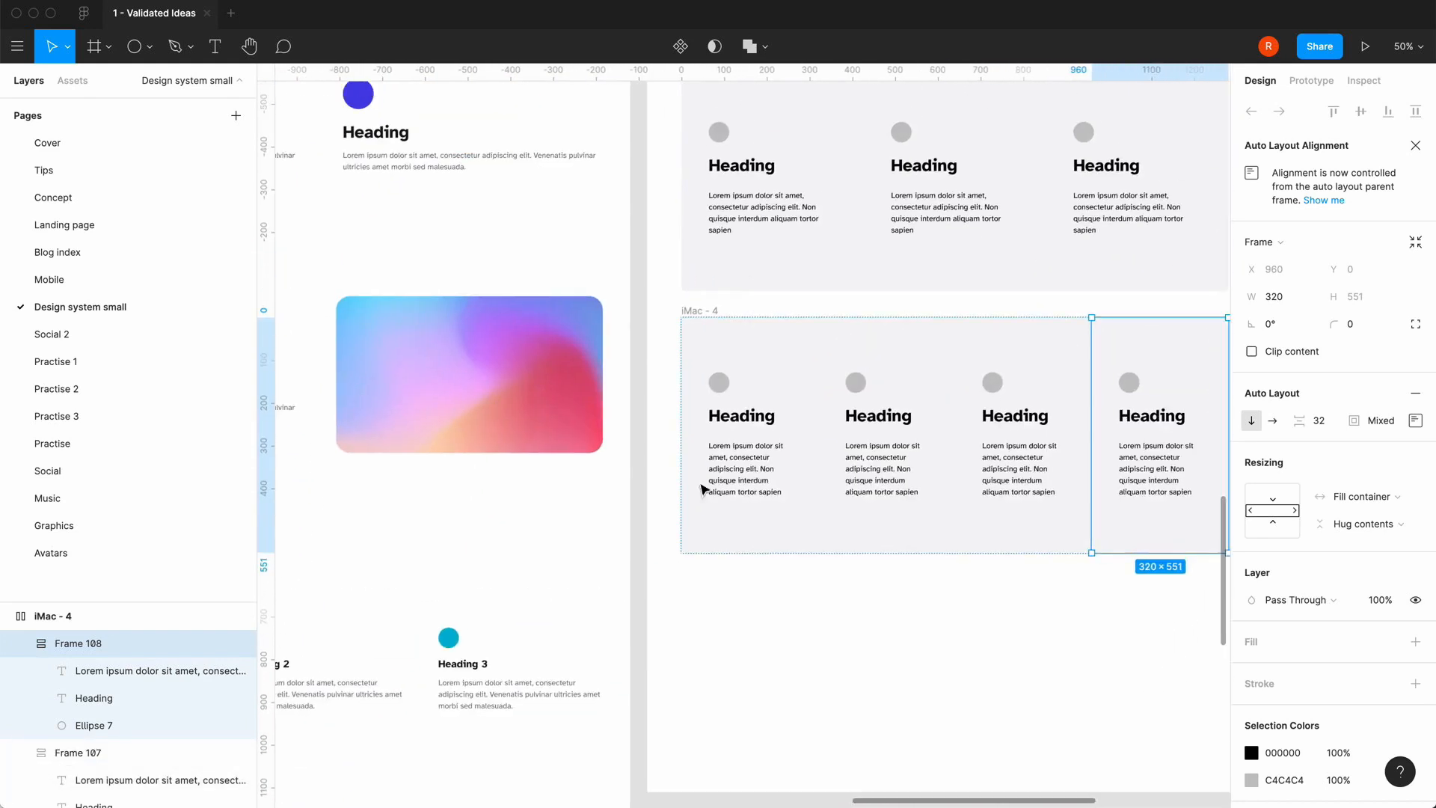
double_click(742, 421)
key(BackSpace)
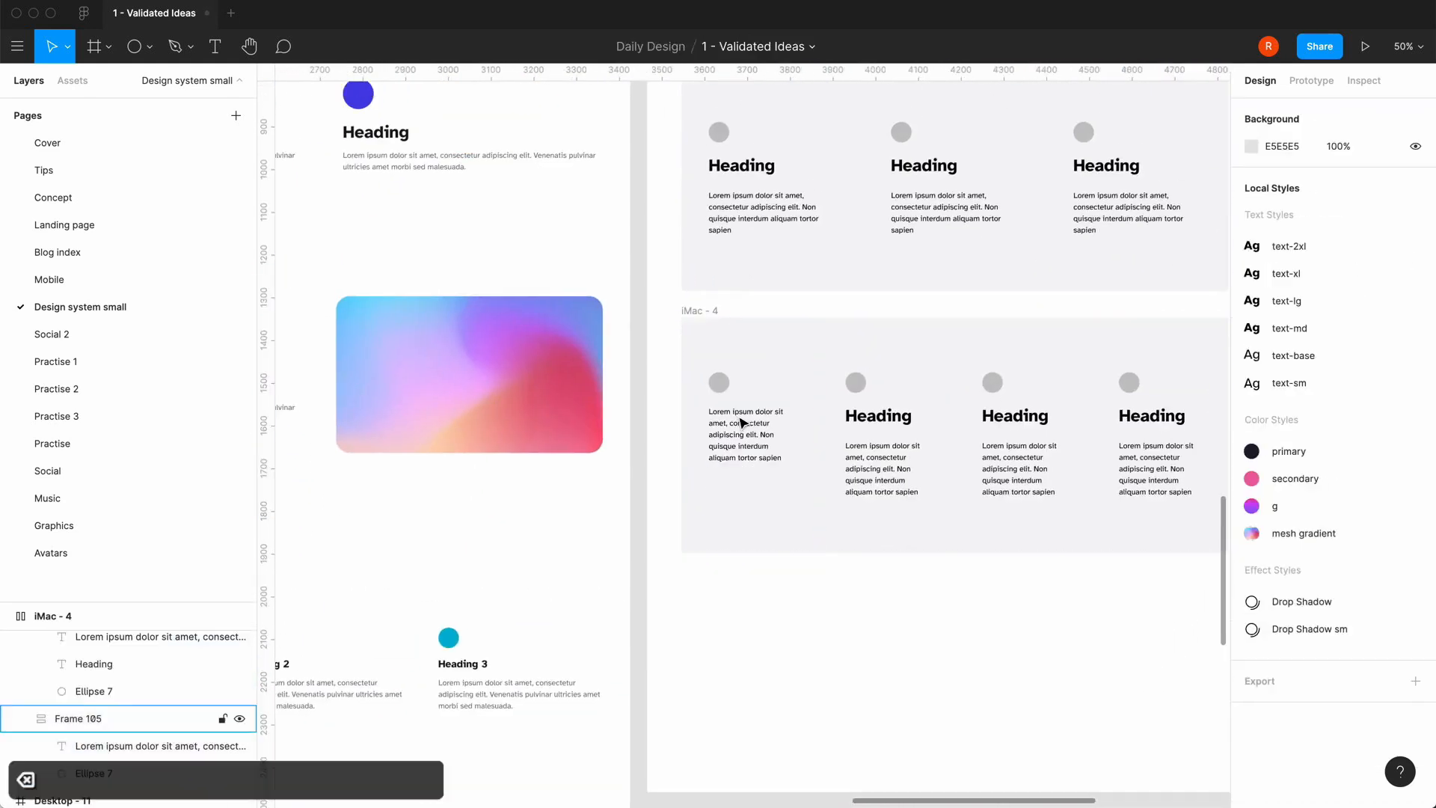
click(721, 386)
click(721, 387)
key(BackSpace)
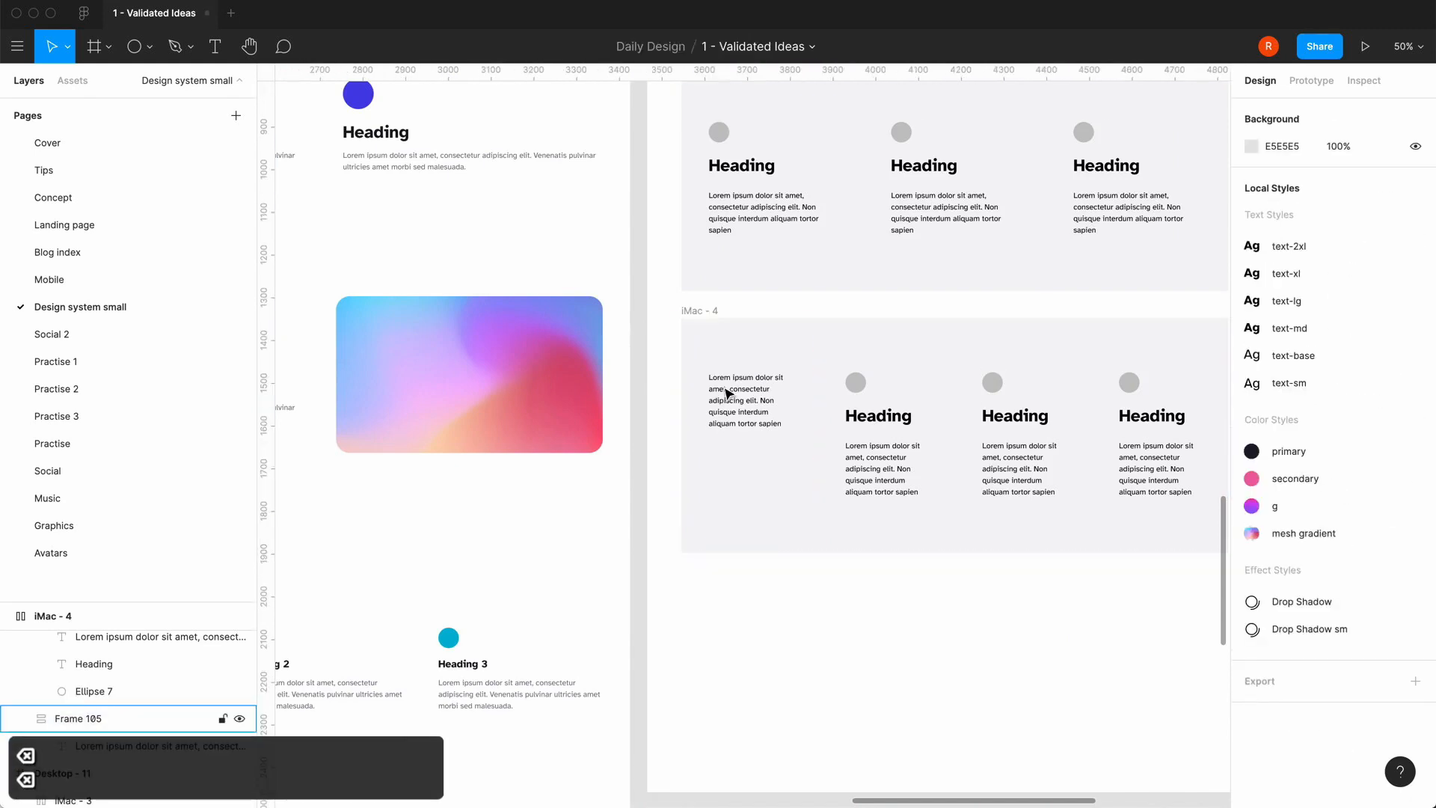
- Replace the paragraph text in the first column of the four-column section with "Features"
click(758, 409)
click(758, 410)
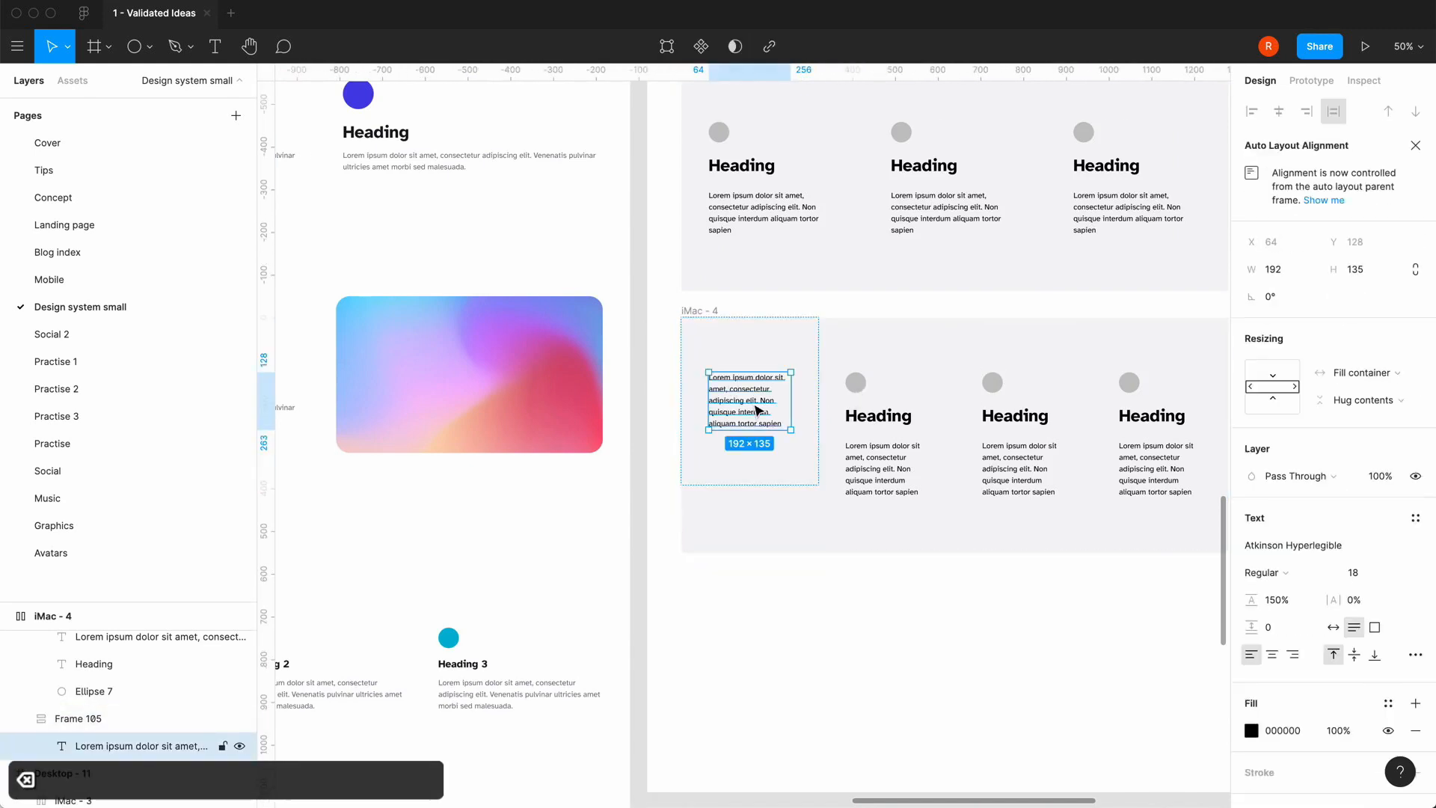
scroll(757, 410, down, 8)
scroll(758, 410, left, 6)
scroll(758, 410, down, 3)
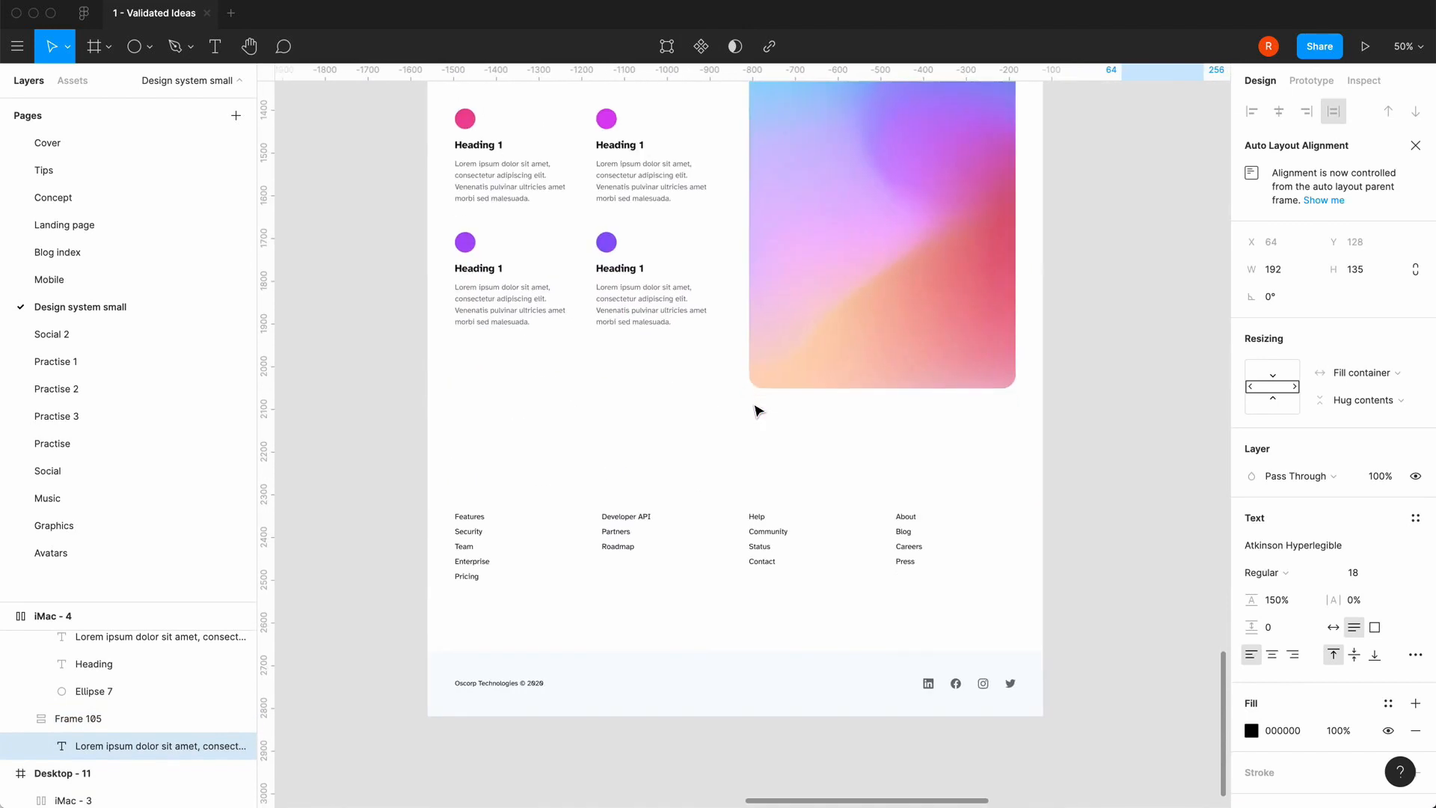
scroll(1118, 410, up, 8)
scroll(1118, 409, right, 4)
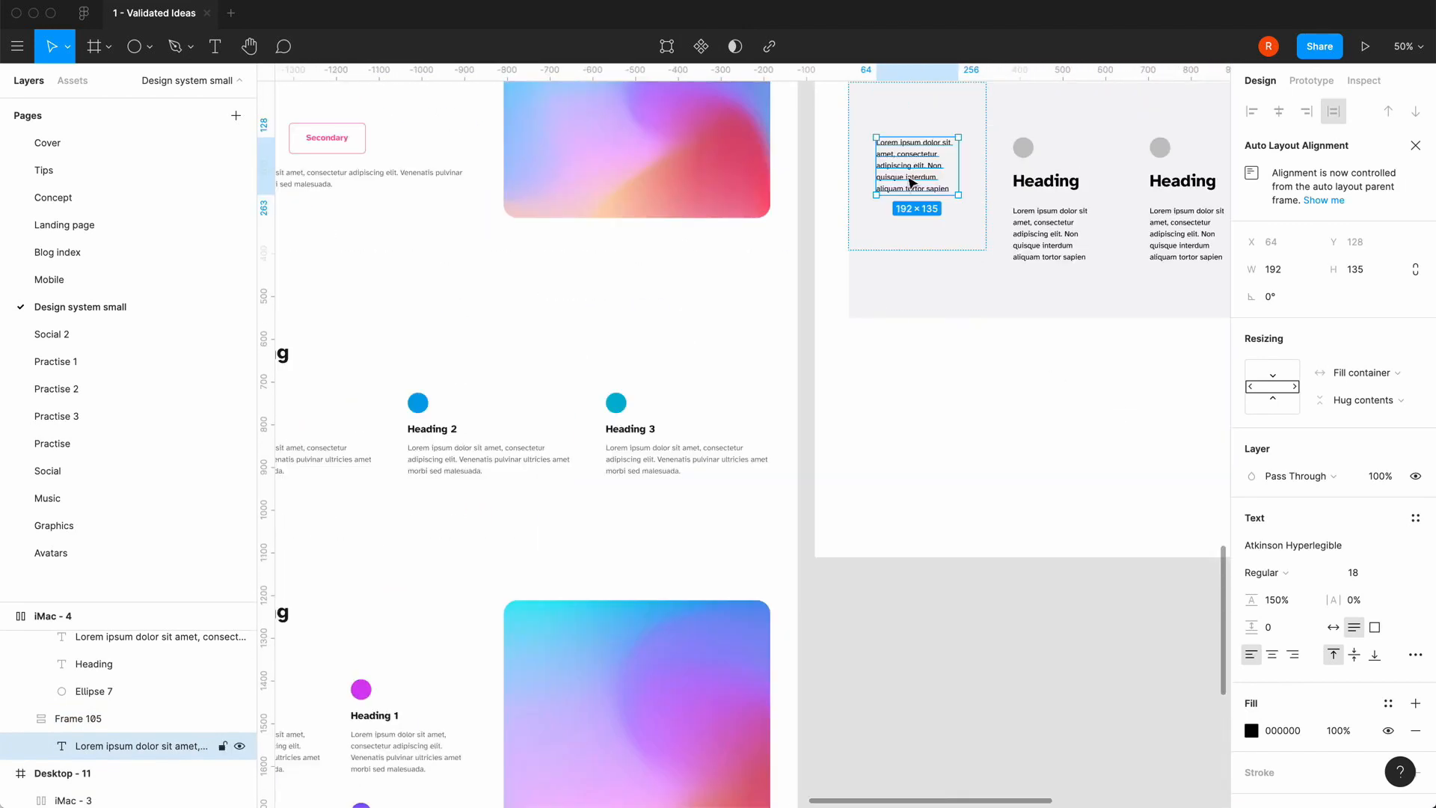
key(Return)
text(Features)
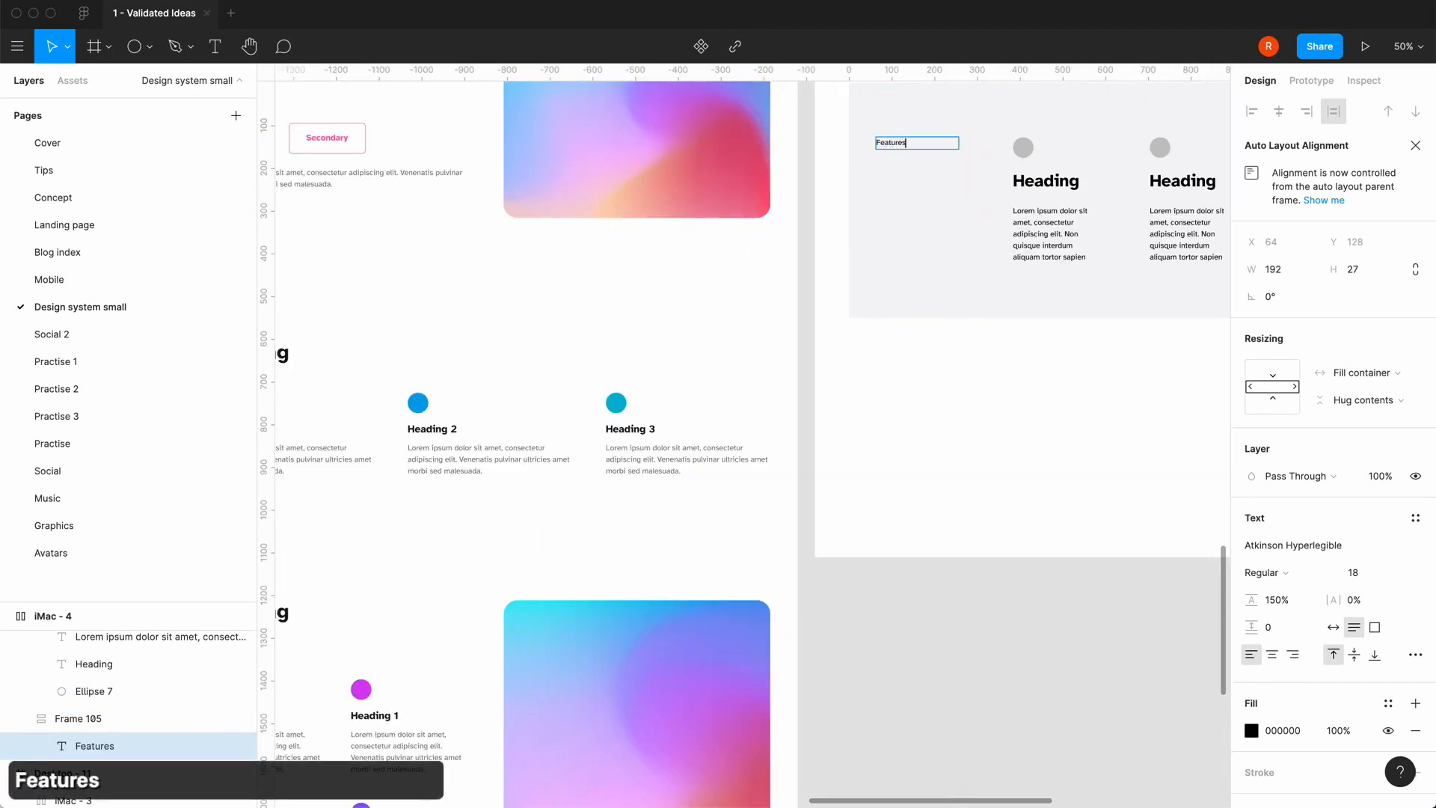
key(Escape)
click(919, 270)
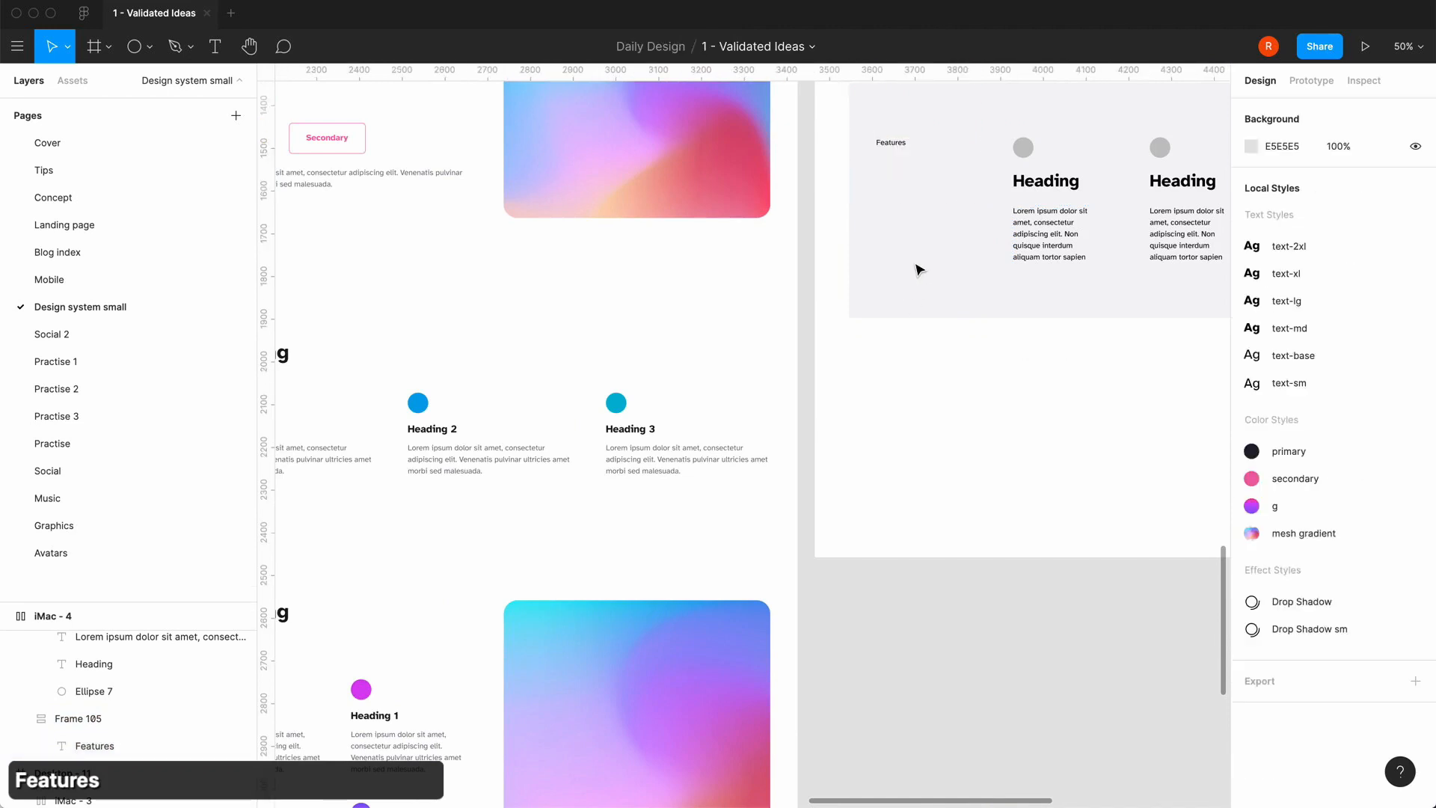
- Move the four-column section just below the Desktop - 10 page's footer, aligned with the page's left edge
key(minus)
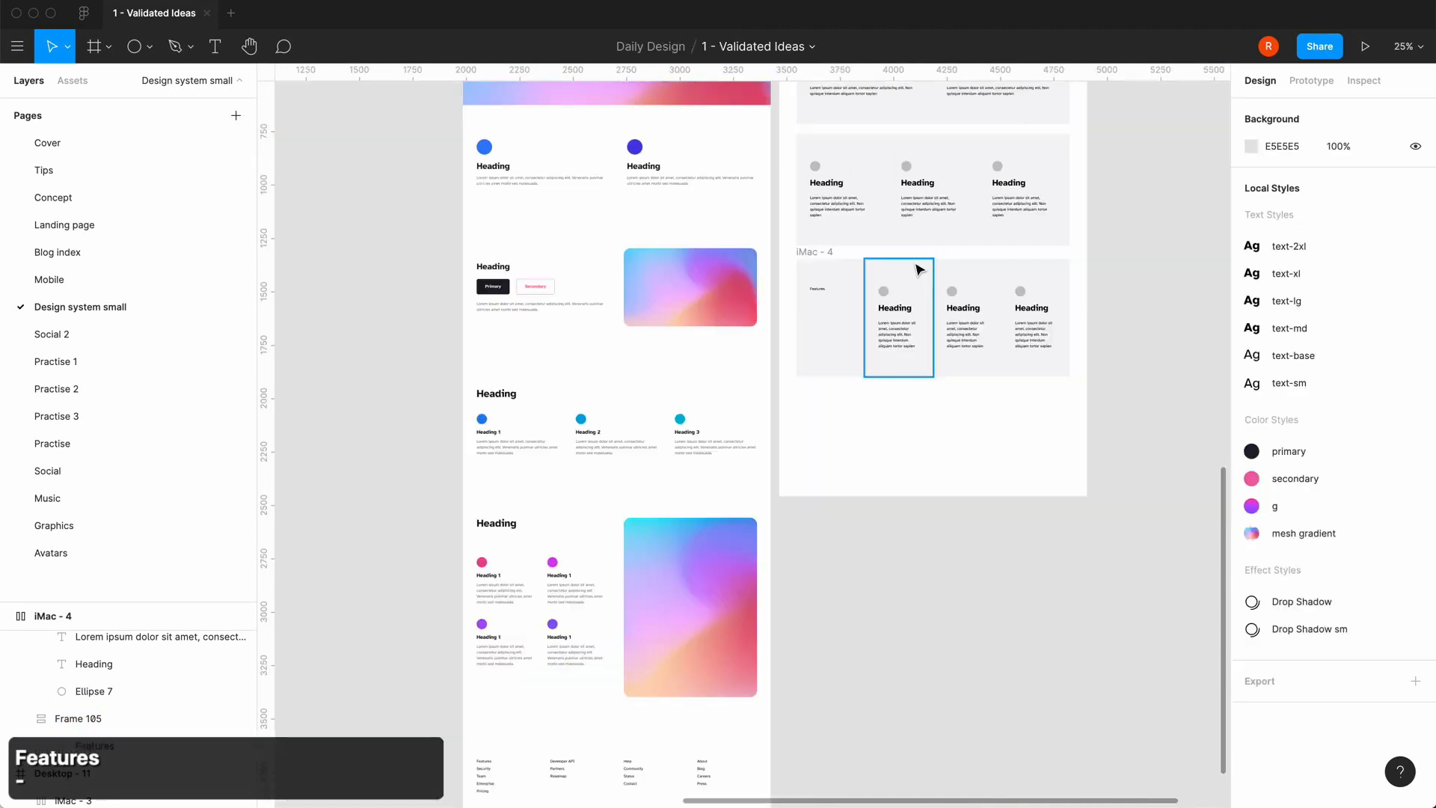
click(823, 254)
drag(808, 256, 801, 661)
scroll(801, 657, down, 5)
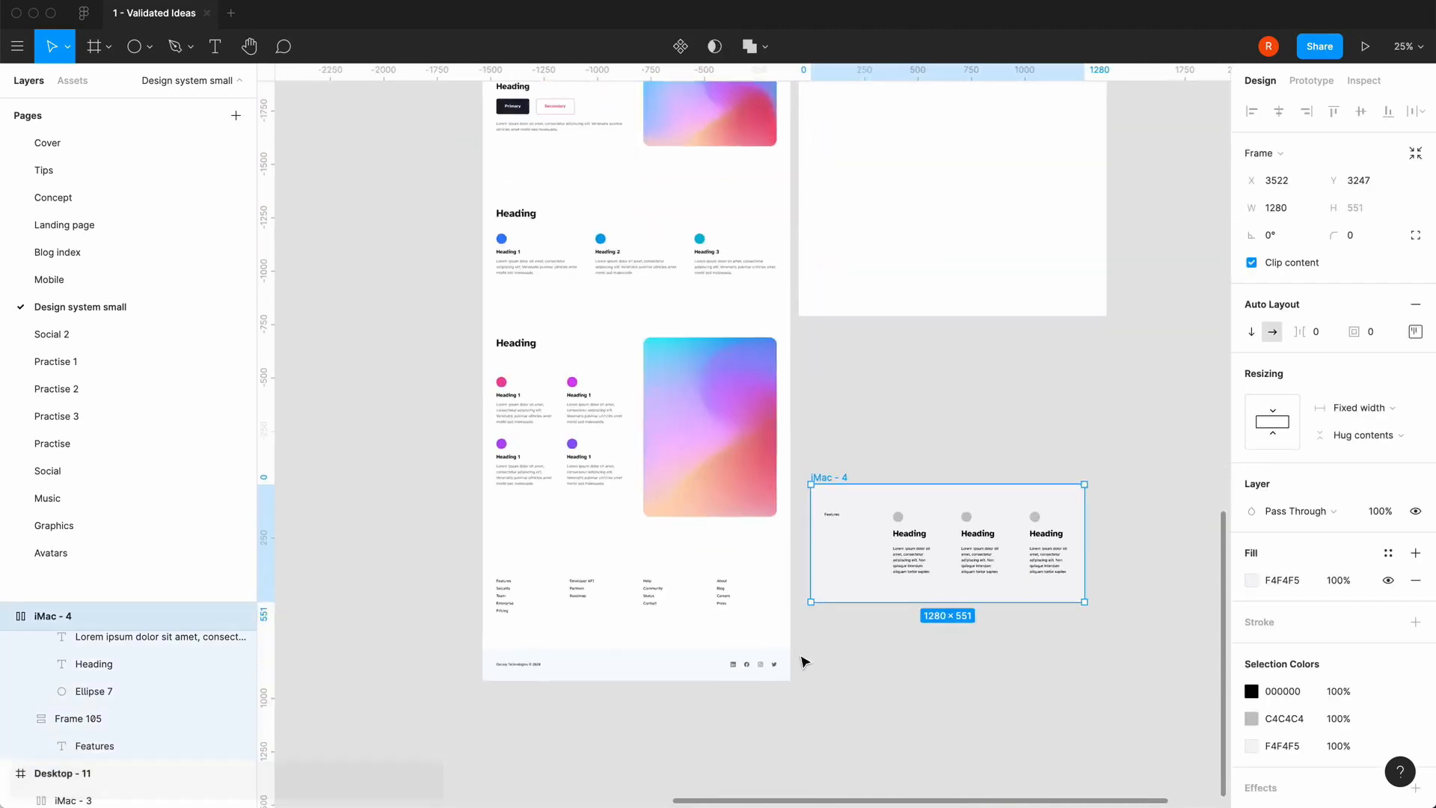
drag(825, 471, 508, 687)
key(super+z)
click(866, 437)
click(970, 599)
key(equal)
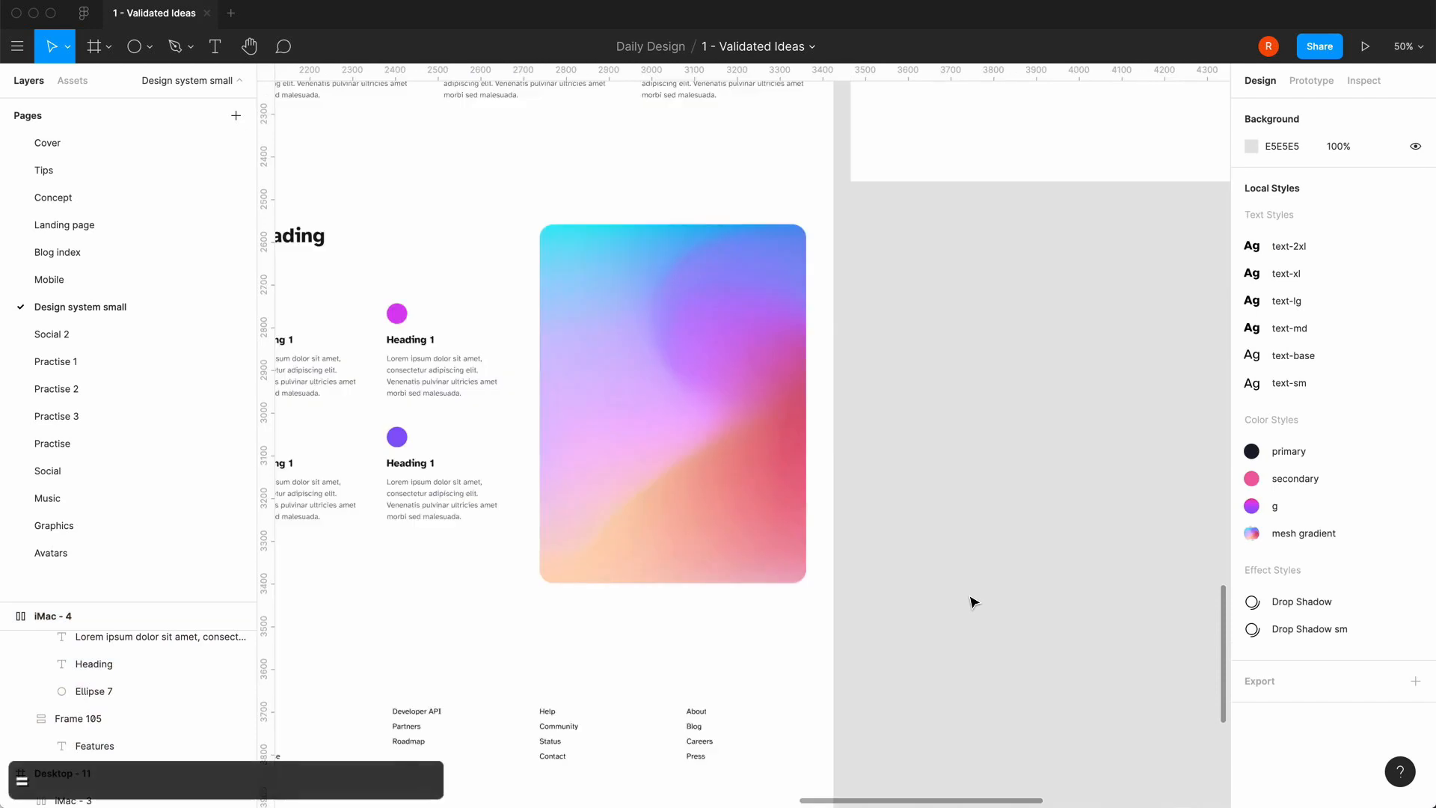
scroll(970, 599, down, 7)
scroll(970, 600, left, 3)
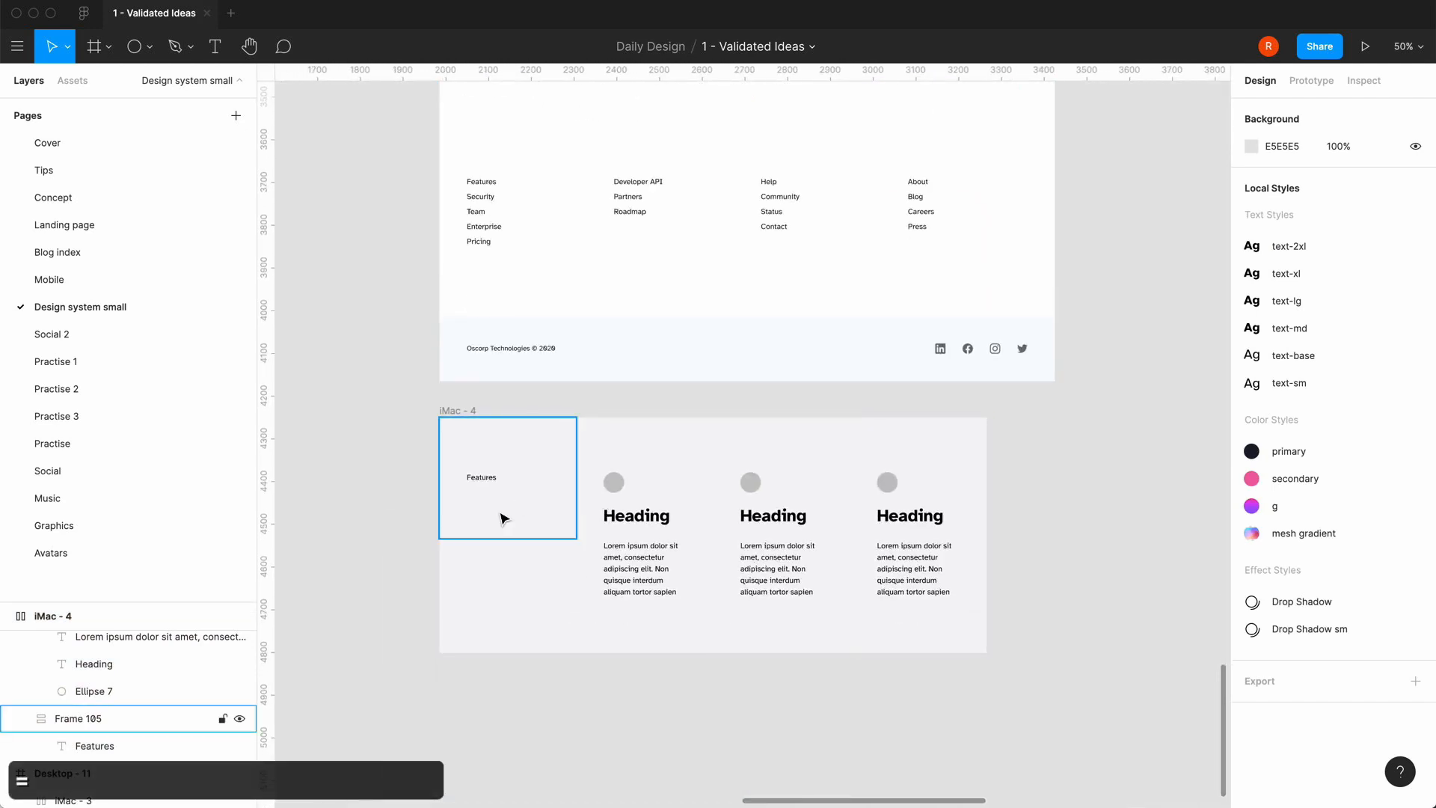
- Duplicate the "Features" text inside the first column of the four-column section
double_click(493, 484)
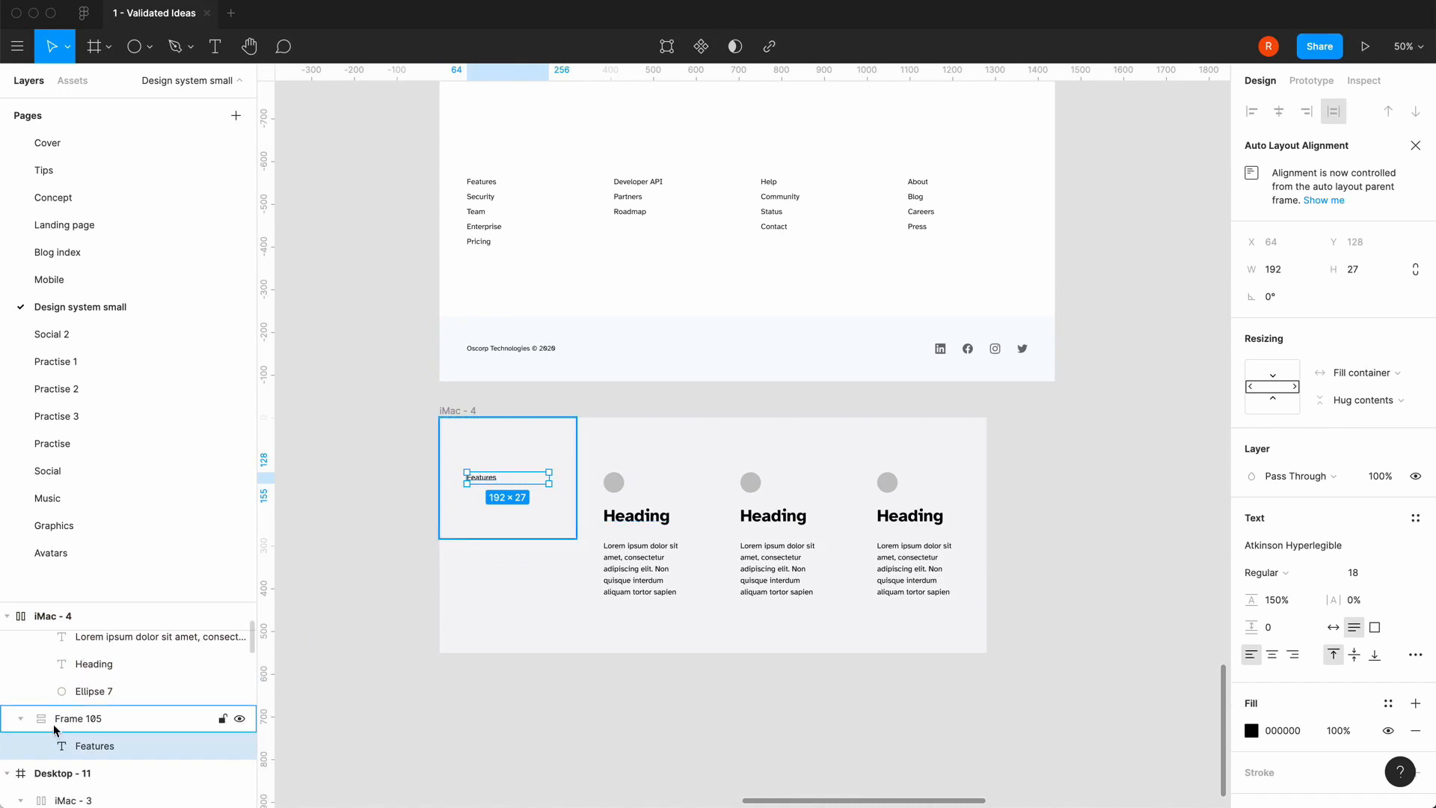
key(super+c)
key(super+v)
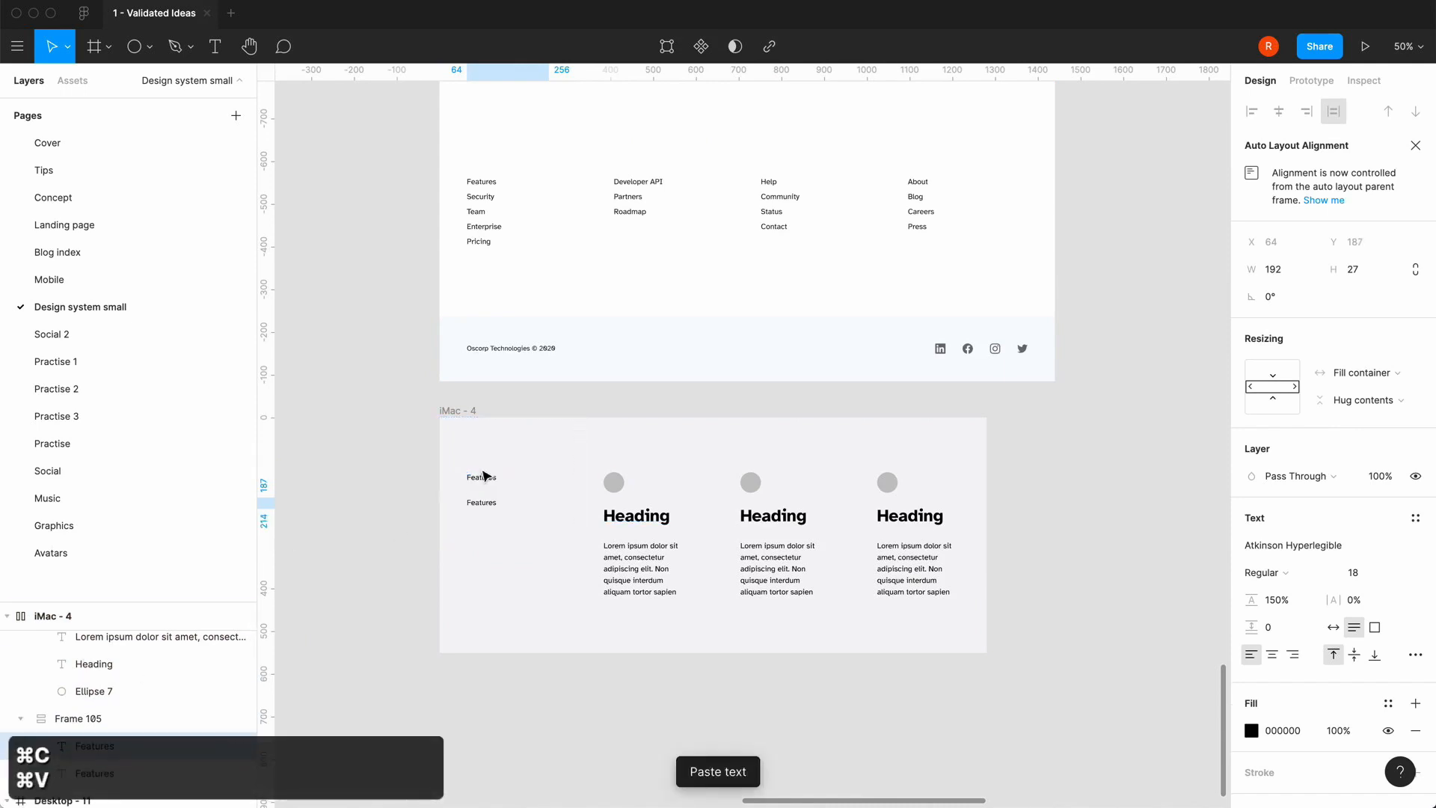
- Set the first column's auto layout item spacing to 8
click(149, 718)
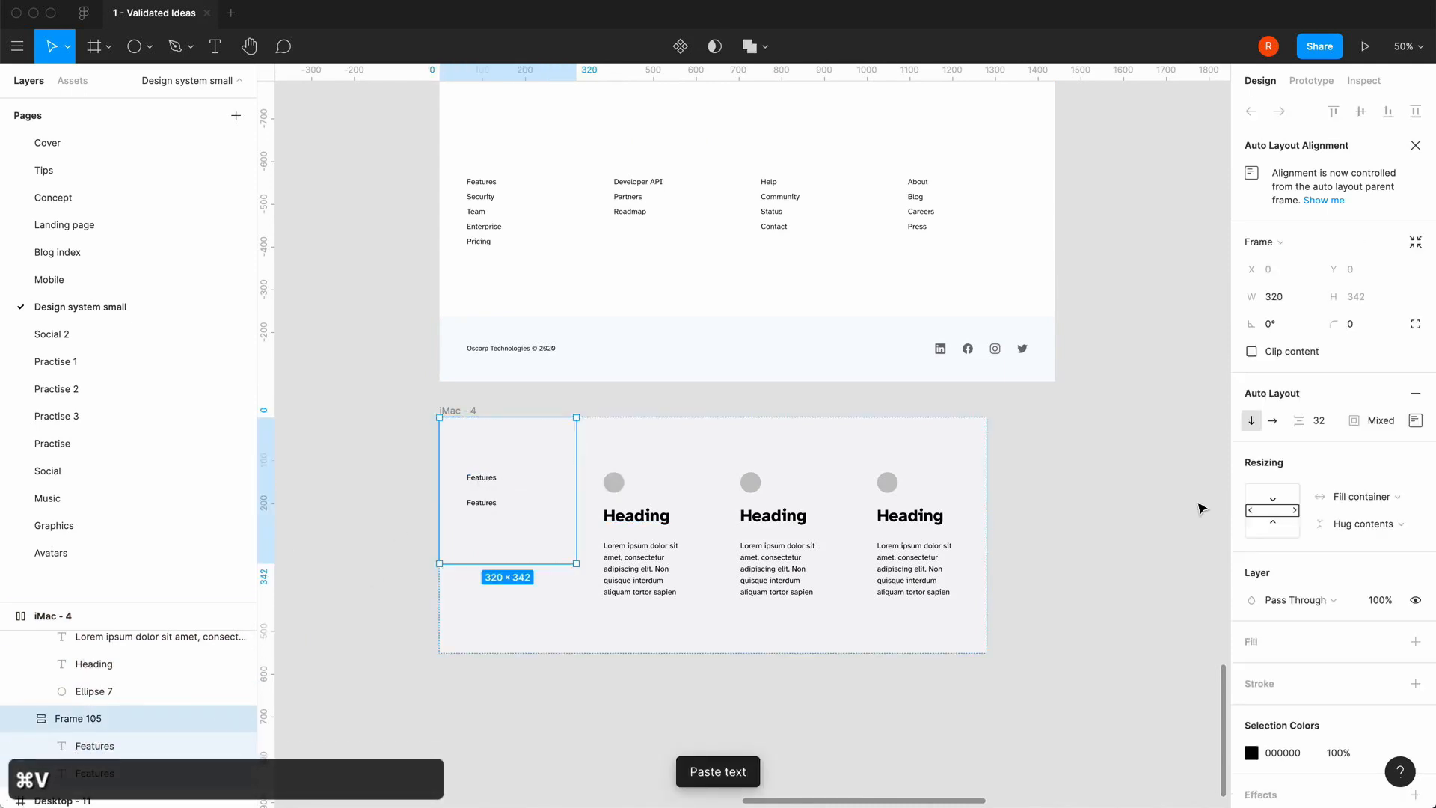
click(1321, 422)
text(16)
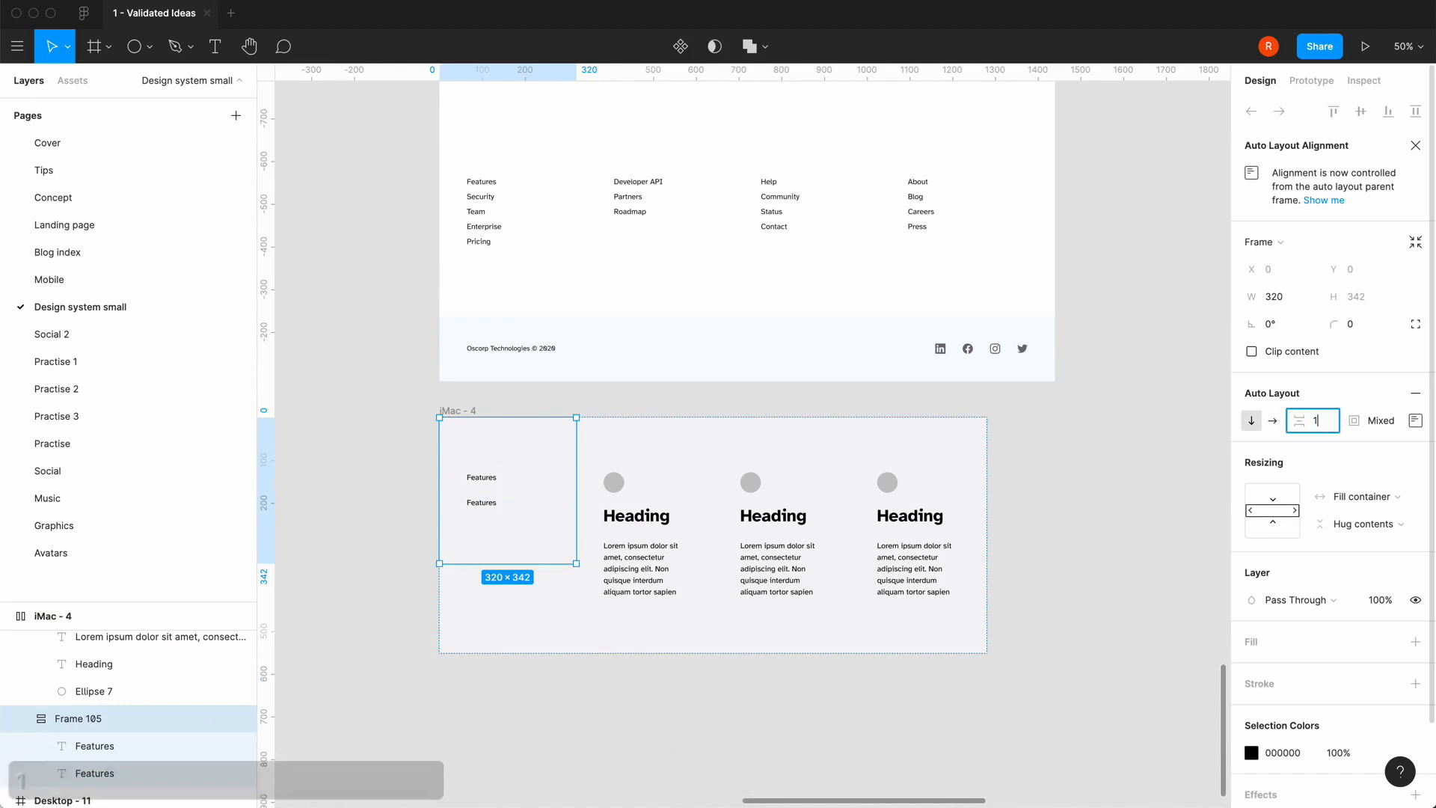
key(Return)
click(1334, 423)
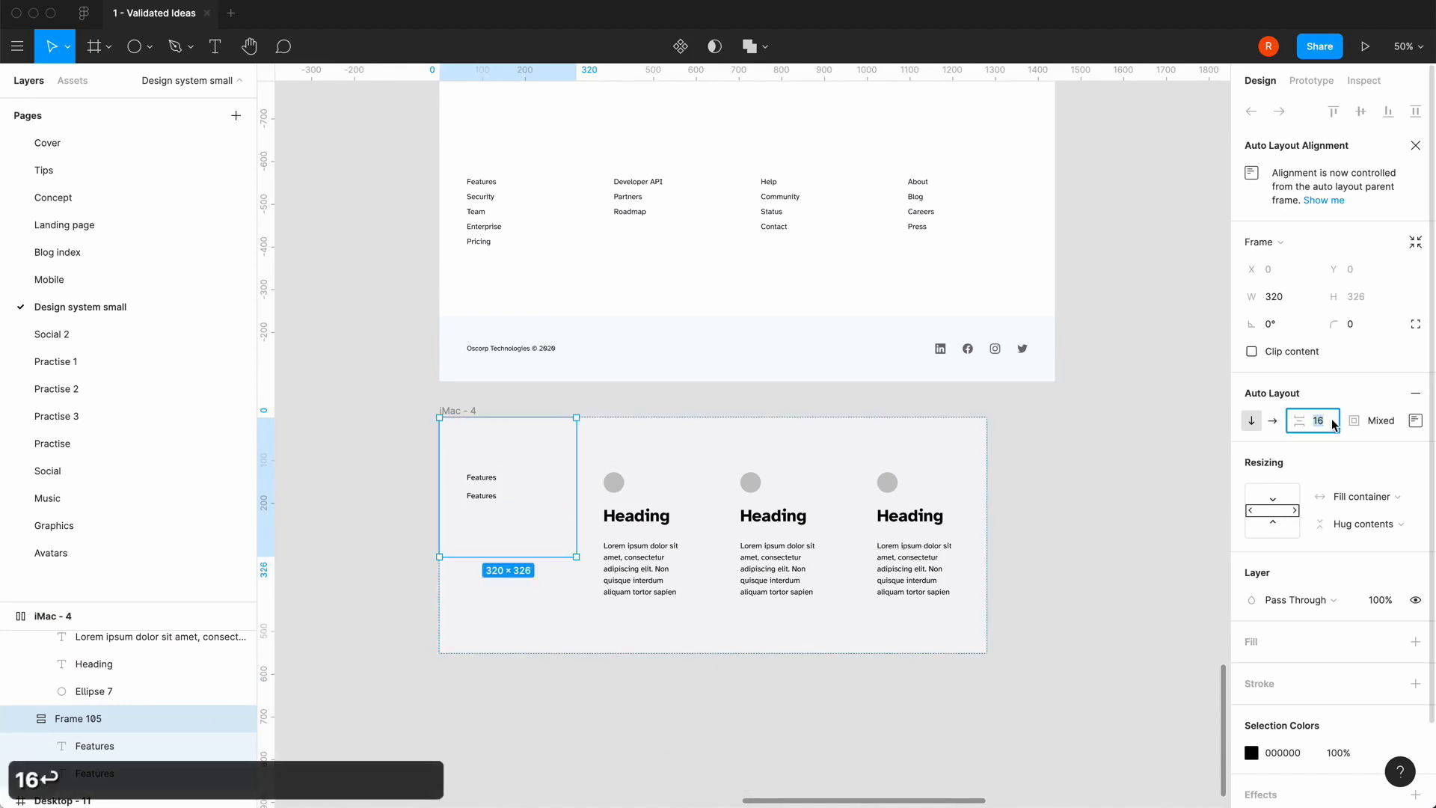
text(8)
key(Return)
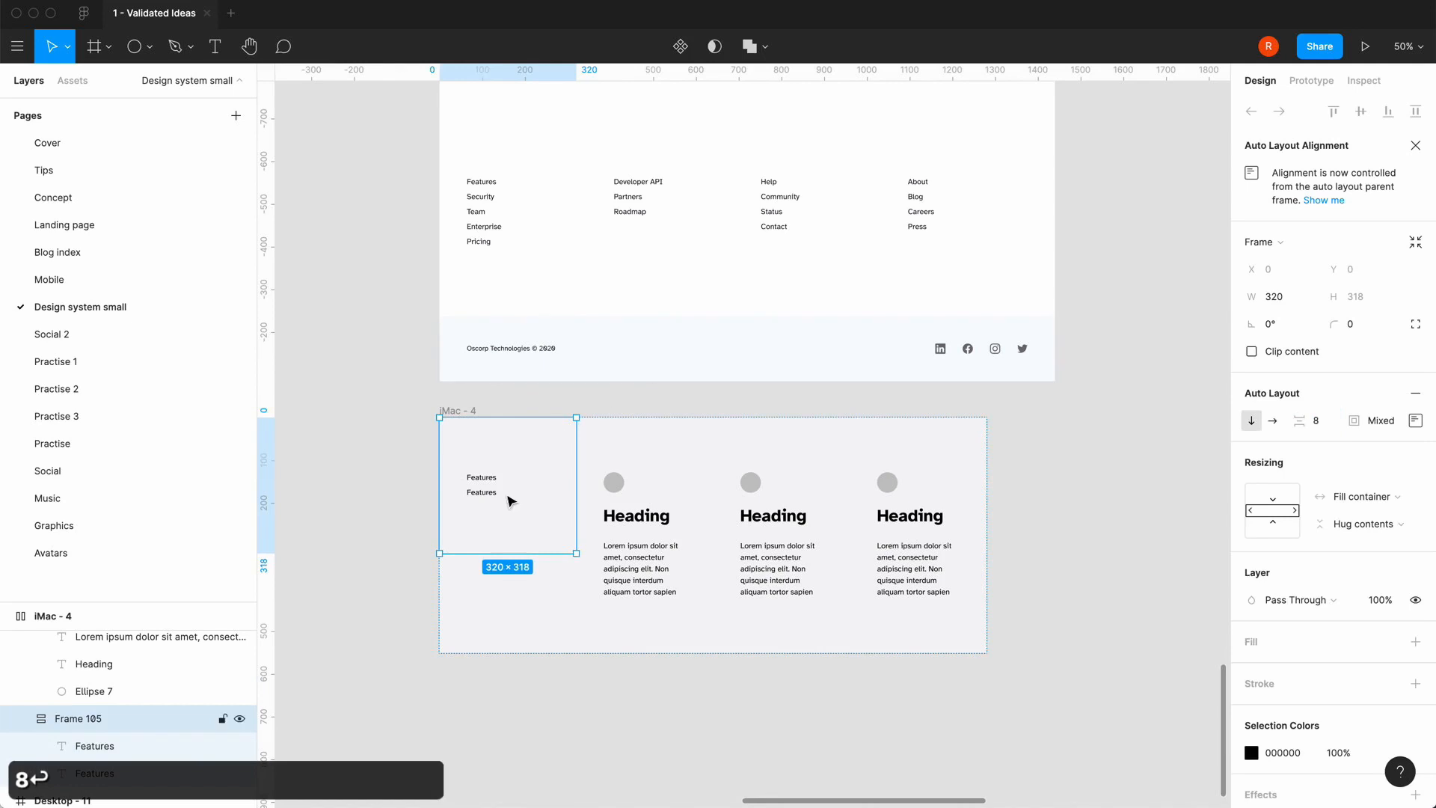
- Change the second text item in the first column to "Security"
double_click(492, 494)
text(e)
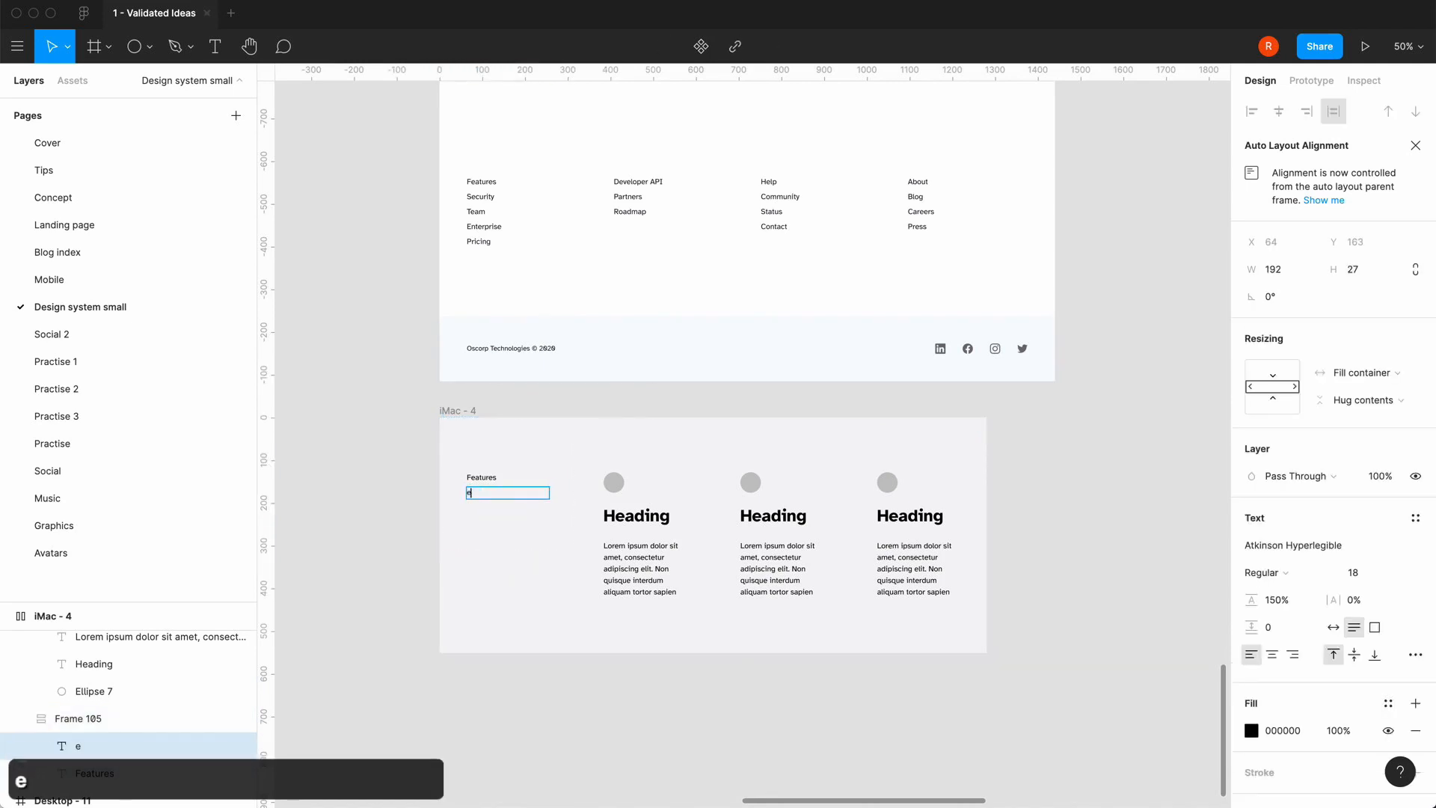
key(BackSpace)
text(Security)
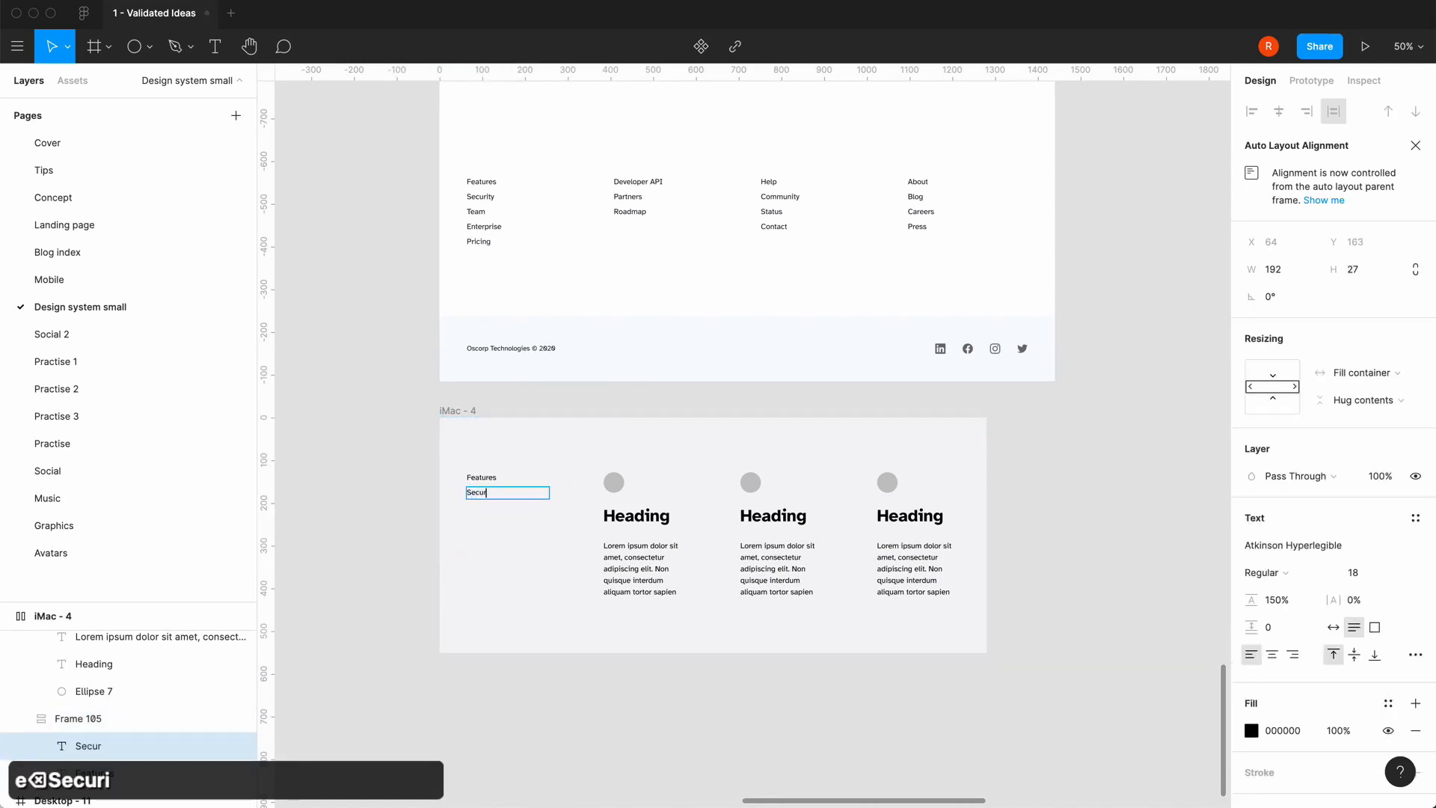
- Add three copies of the "Security" text below it in the first column
click(62, 750)
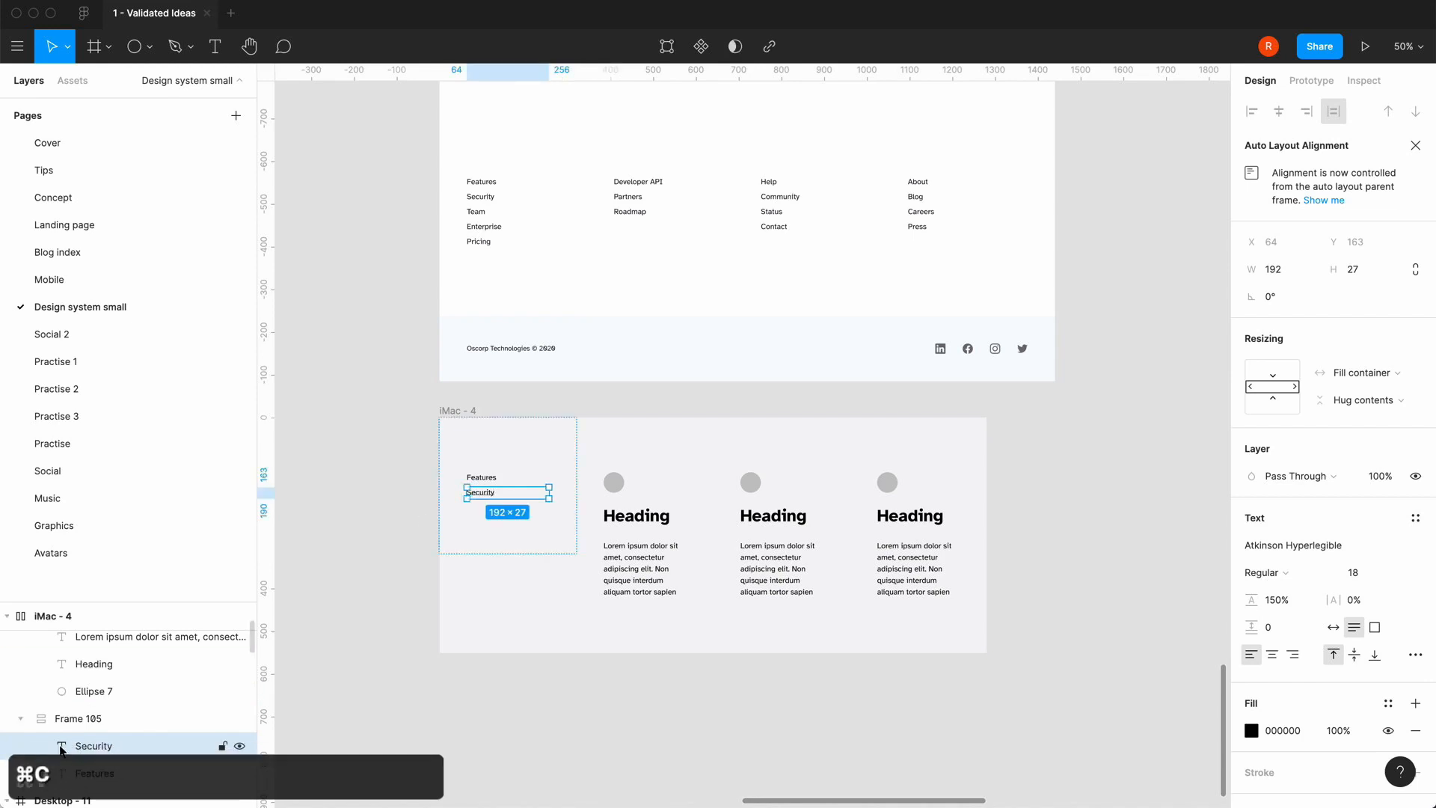
key(ctrl+v)
key(ctrl+v)
key(ctrl+v)
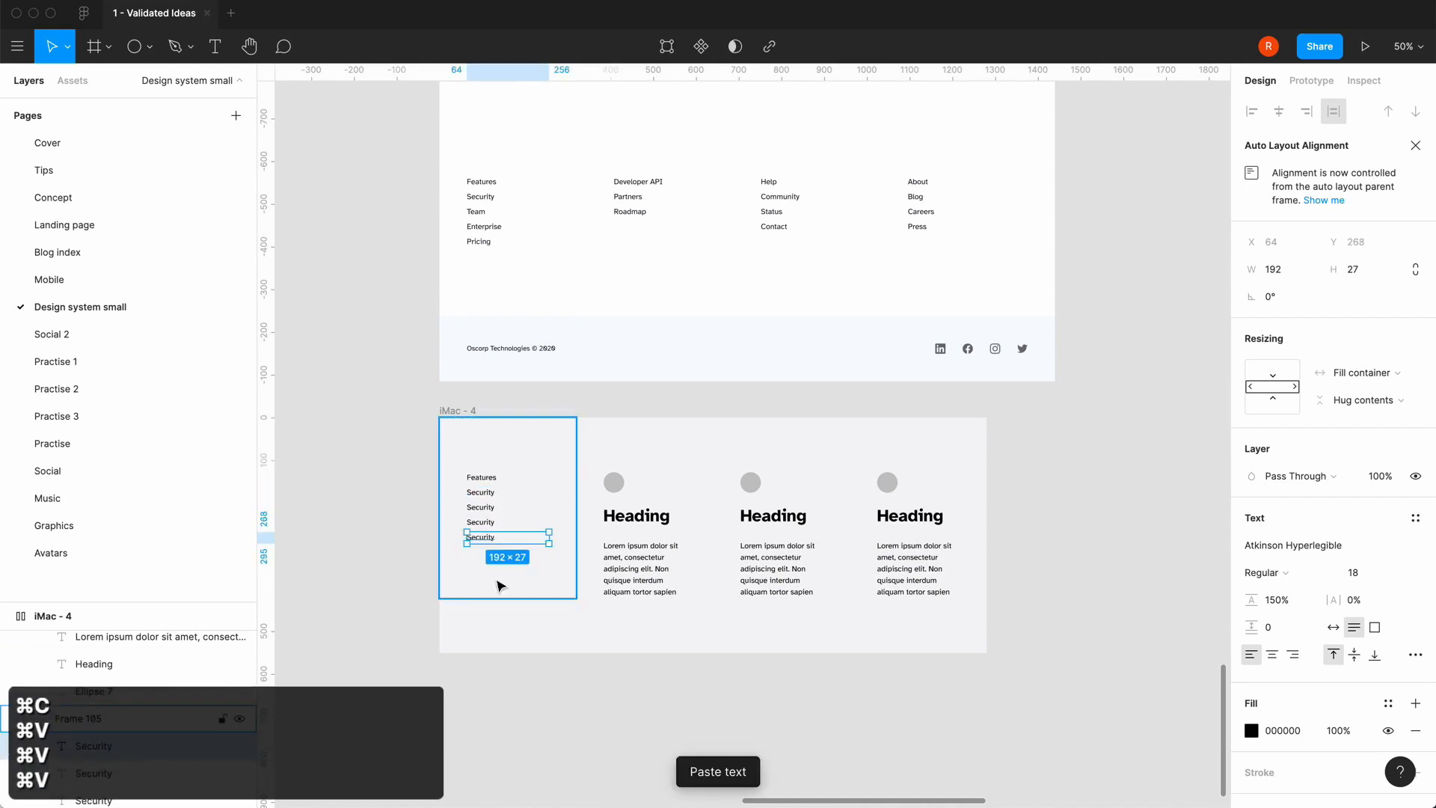
- Change the three lower "Security" copies to "Team", "Enterprise" and "Pricing", in that order from top to bottom
double_click(483, 507)
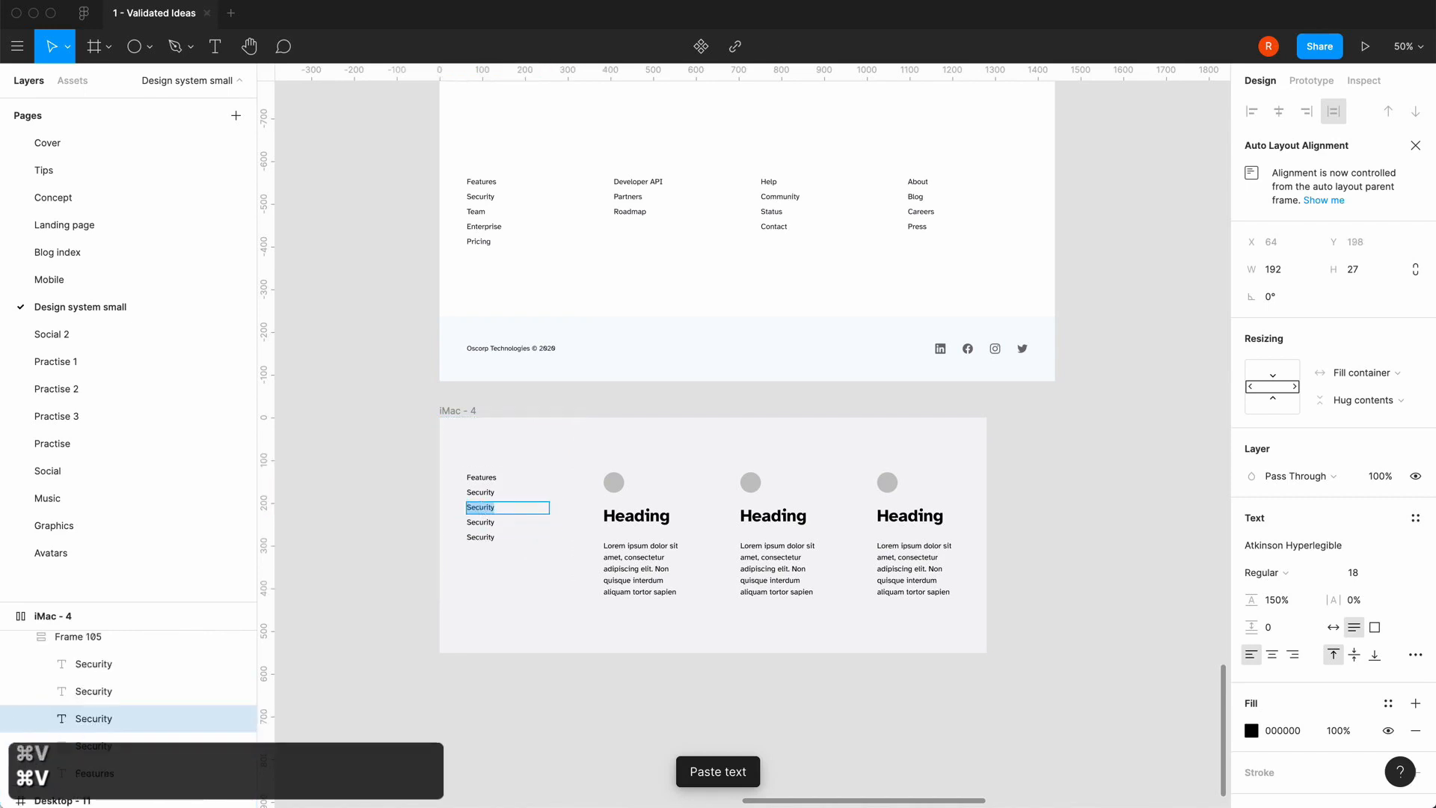
text(Team)
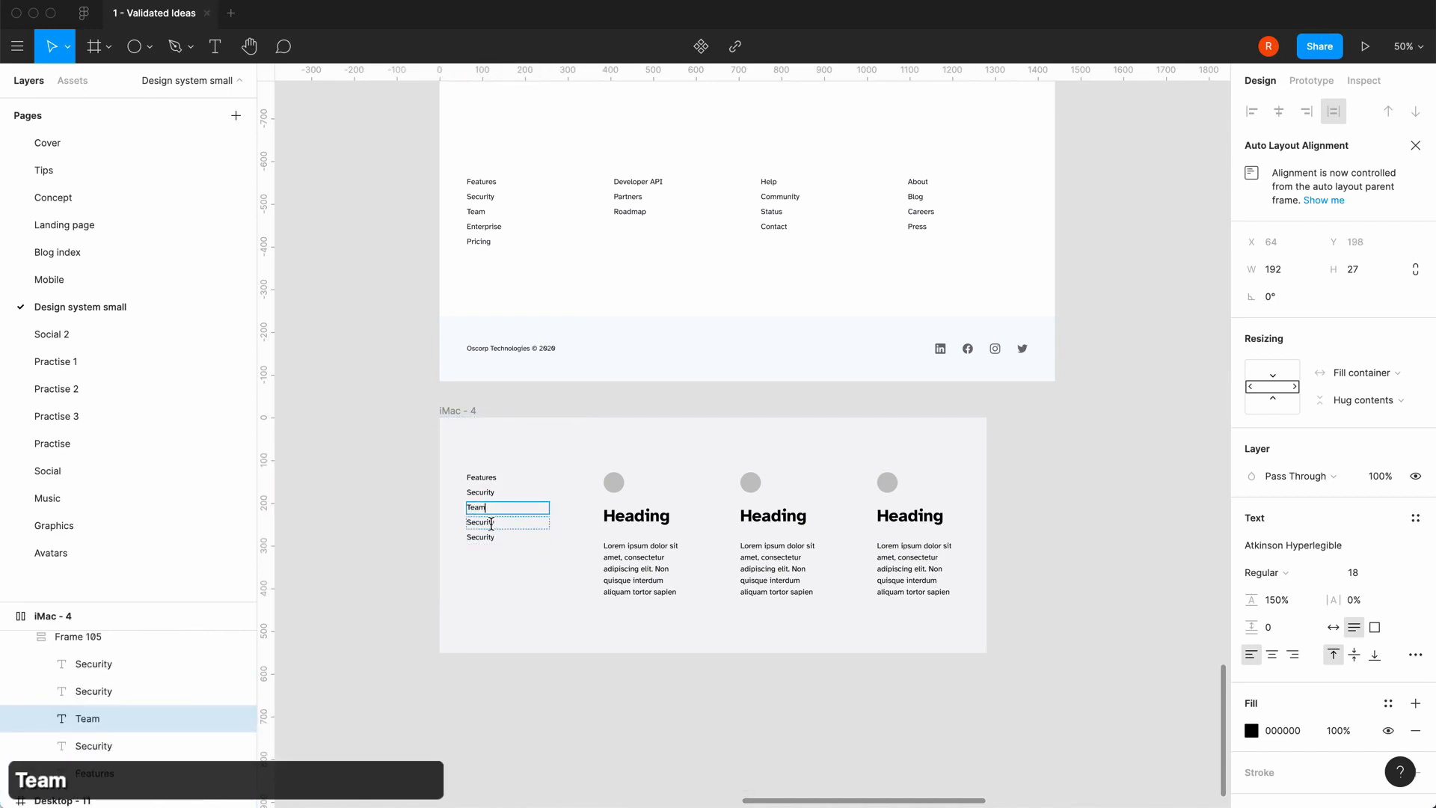
double_click(491, 523)
key(super+a)
text(Enterpi)
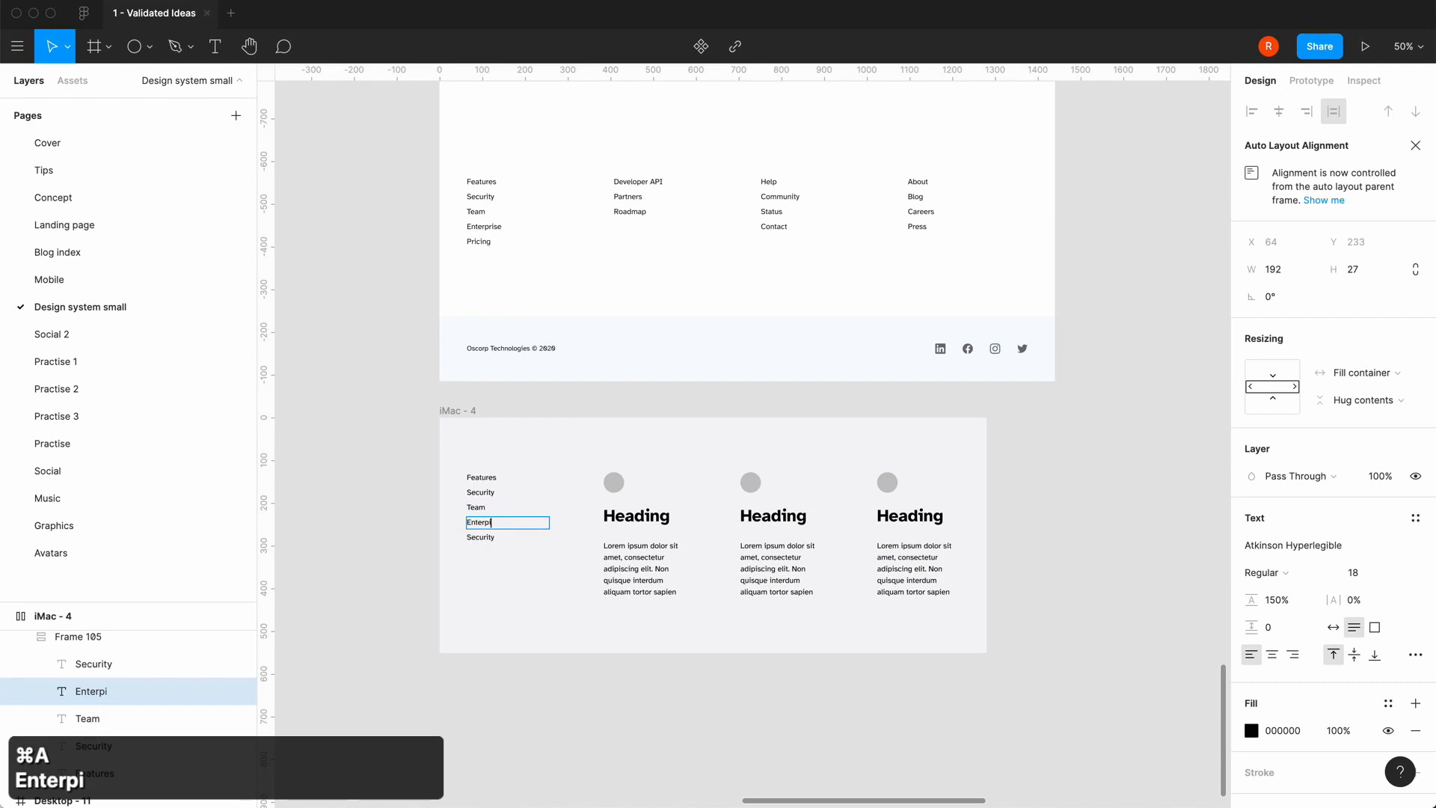
key(BackSpace)
text(rise)
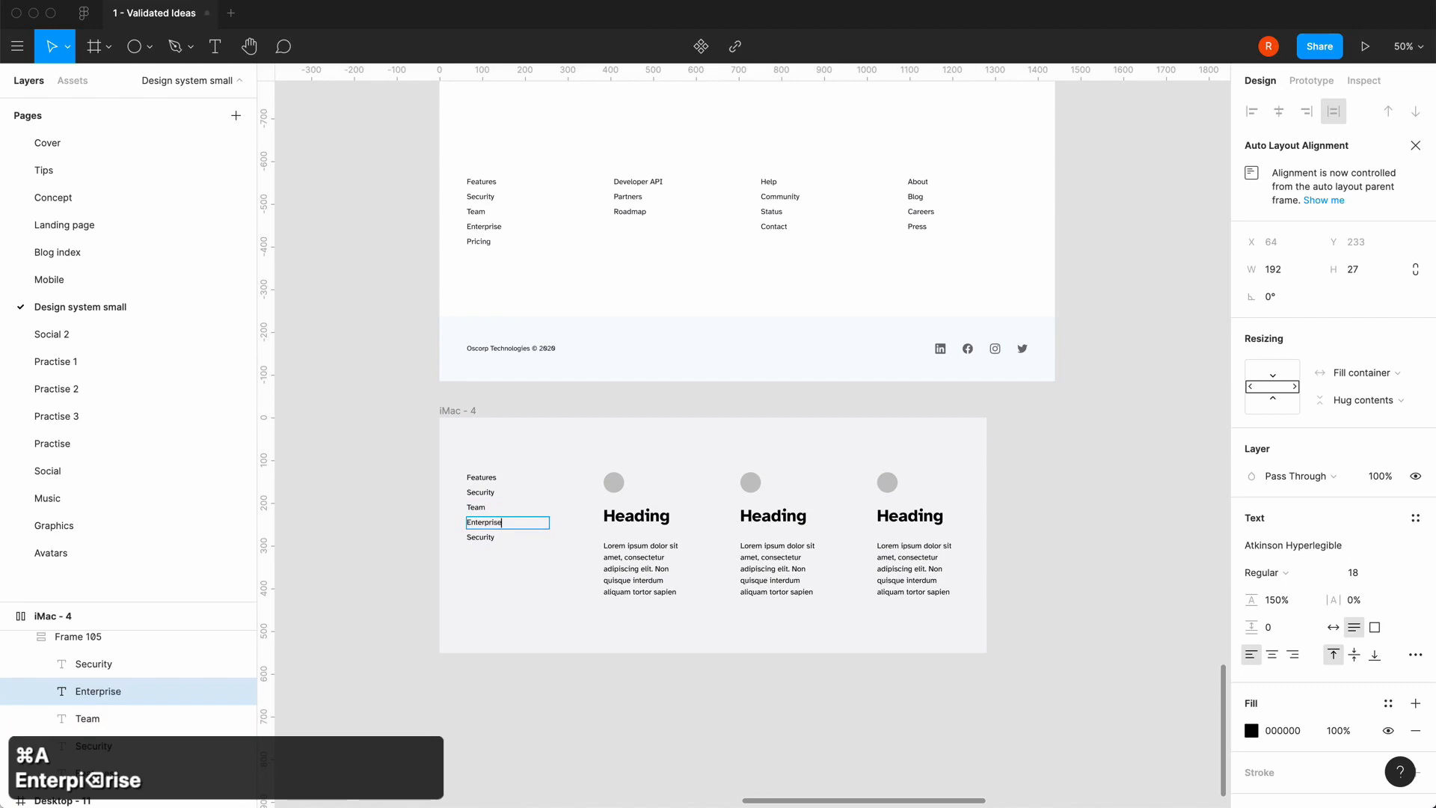
double_click(481, 535)
key(super+a)
text(Pricin)
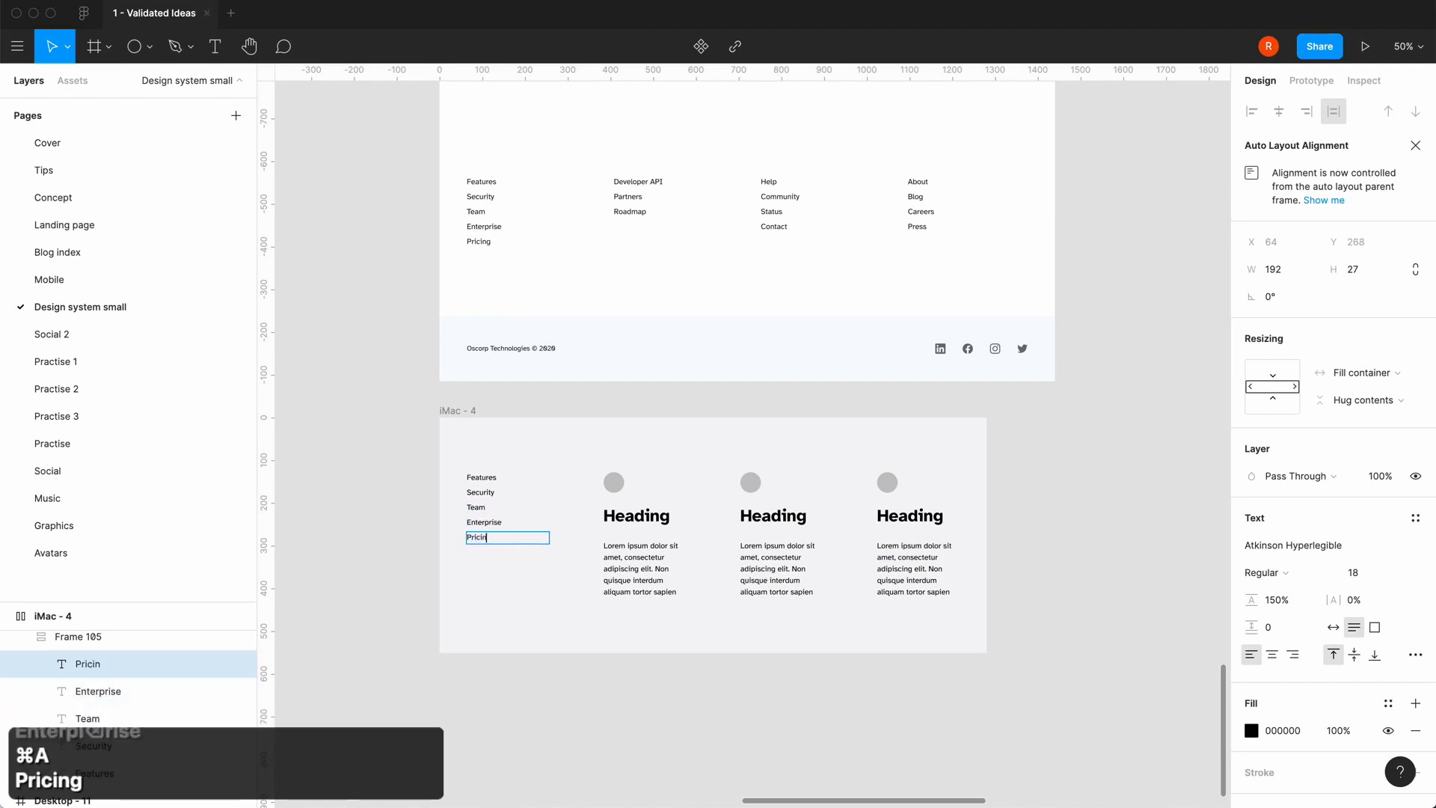
text(g)
key(Escape)
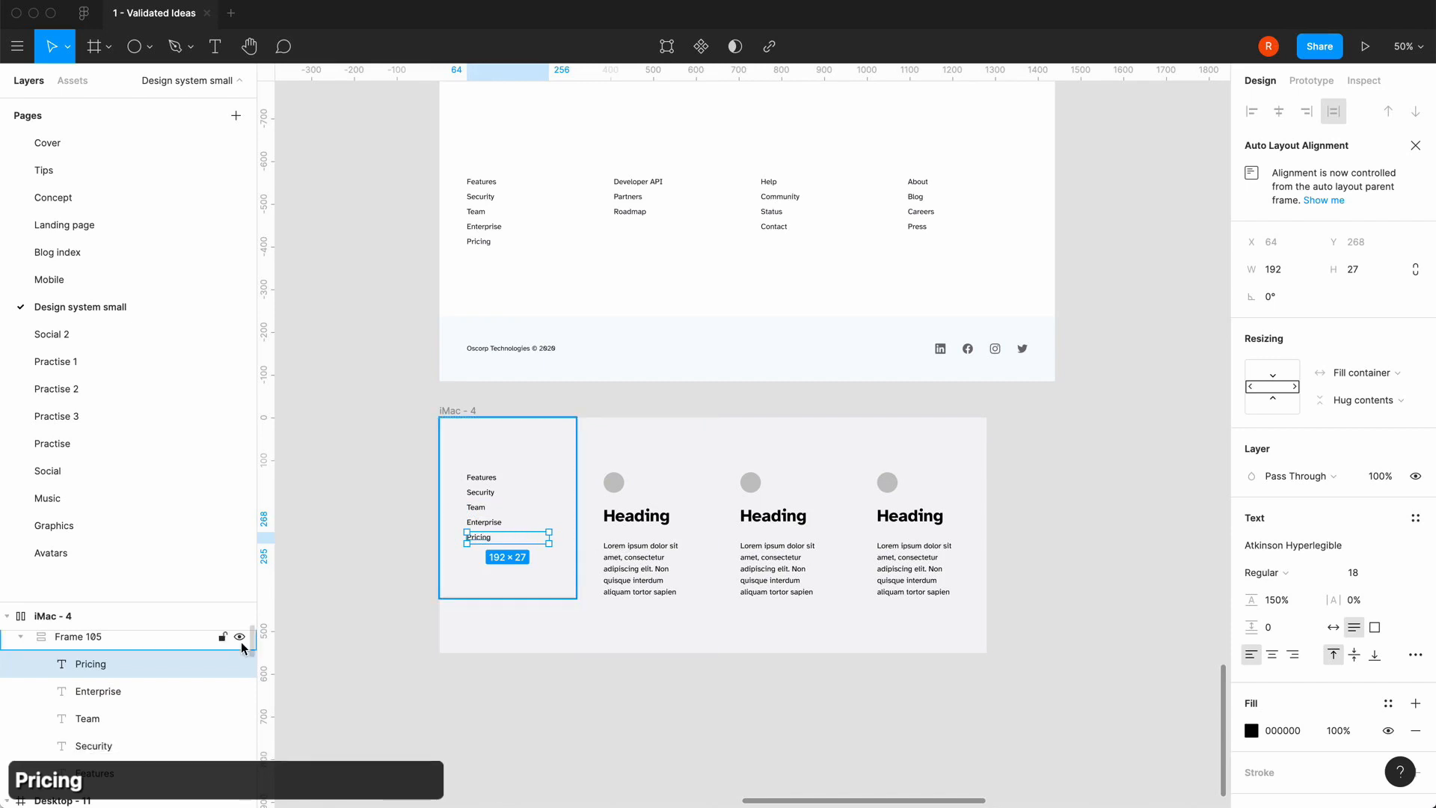
- Delete the three placeholder heading columns from the iMac - 4 section, keeping only the link column
click(59, 640)
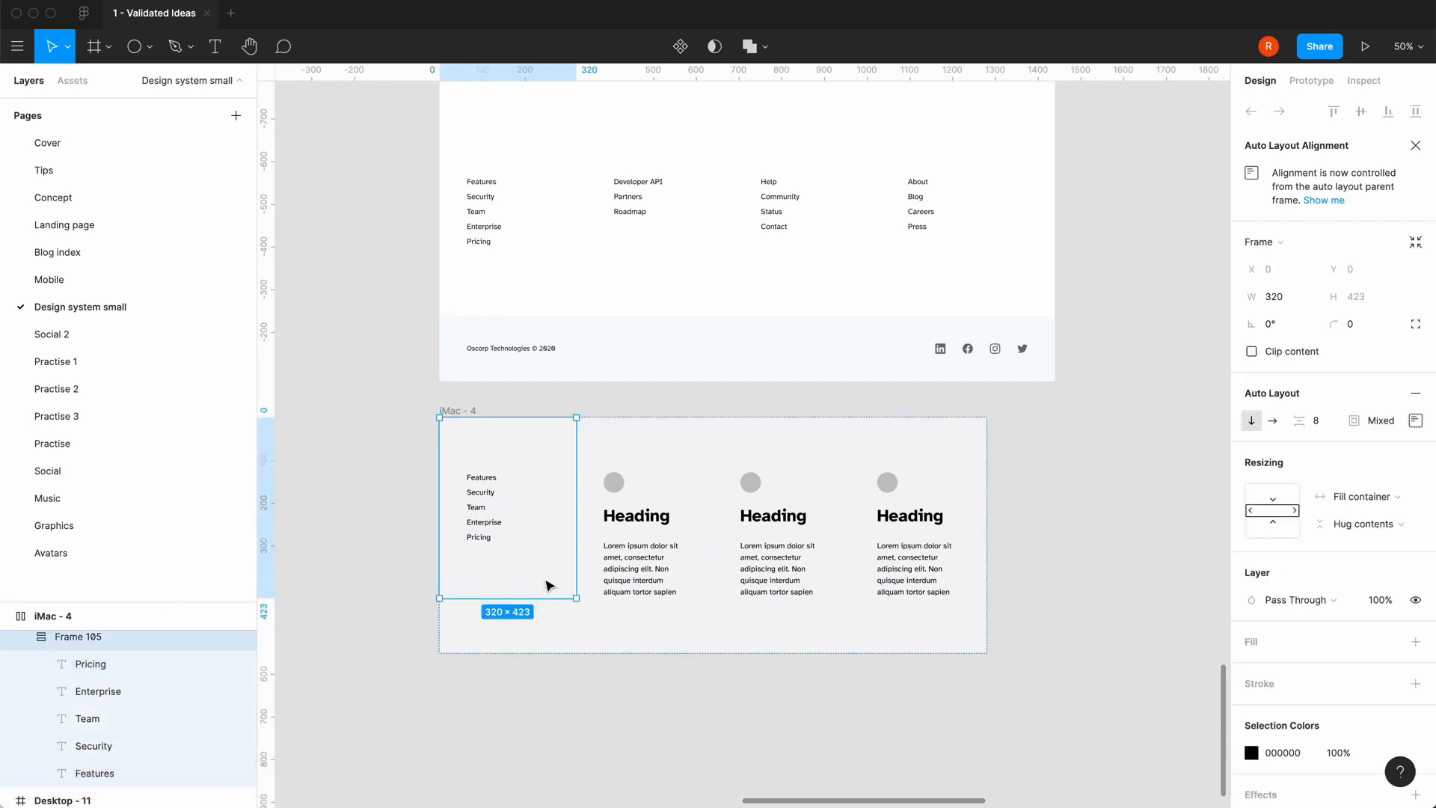
click(641, 567)
key(BackSpace)
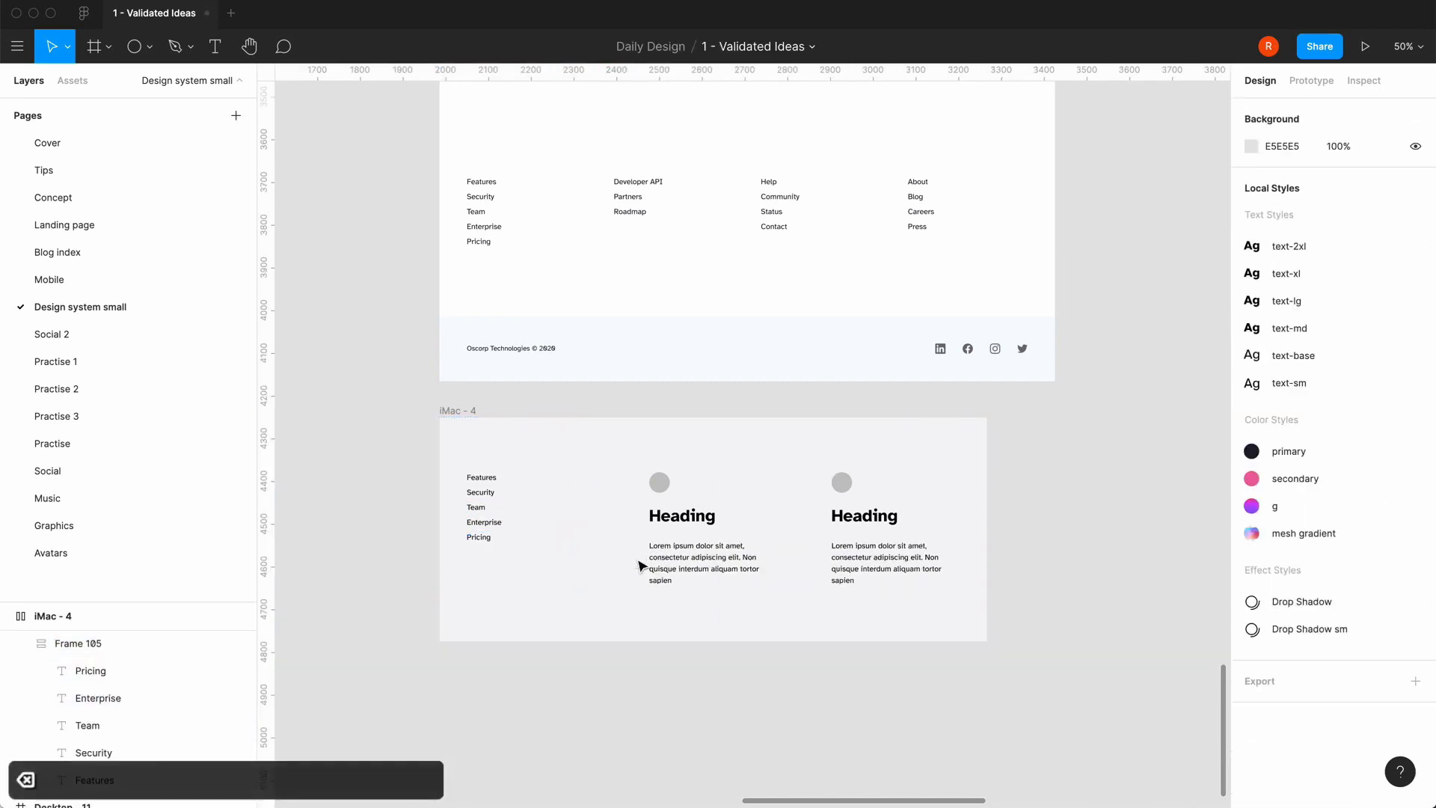
click(729, 536)
key(BackSpace)
click(789, 537)
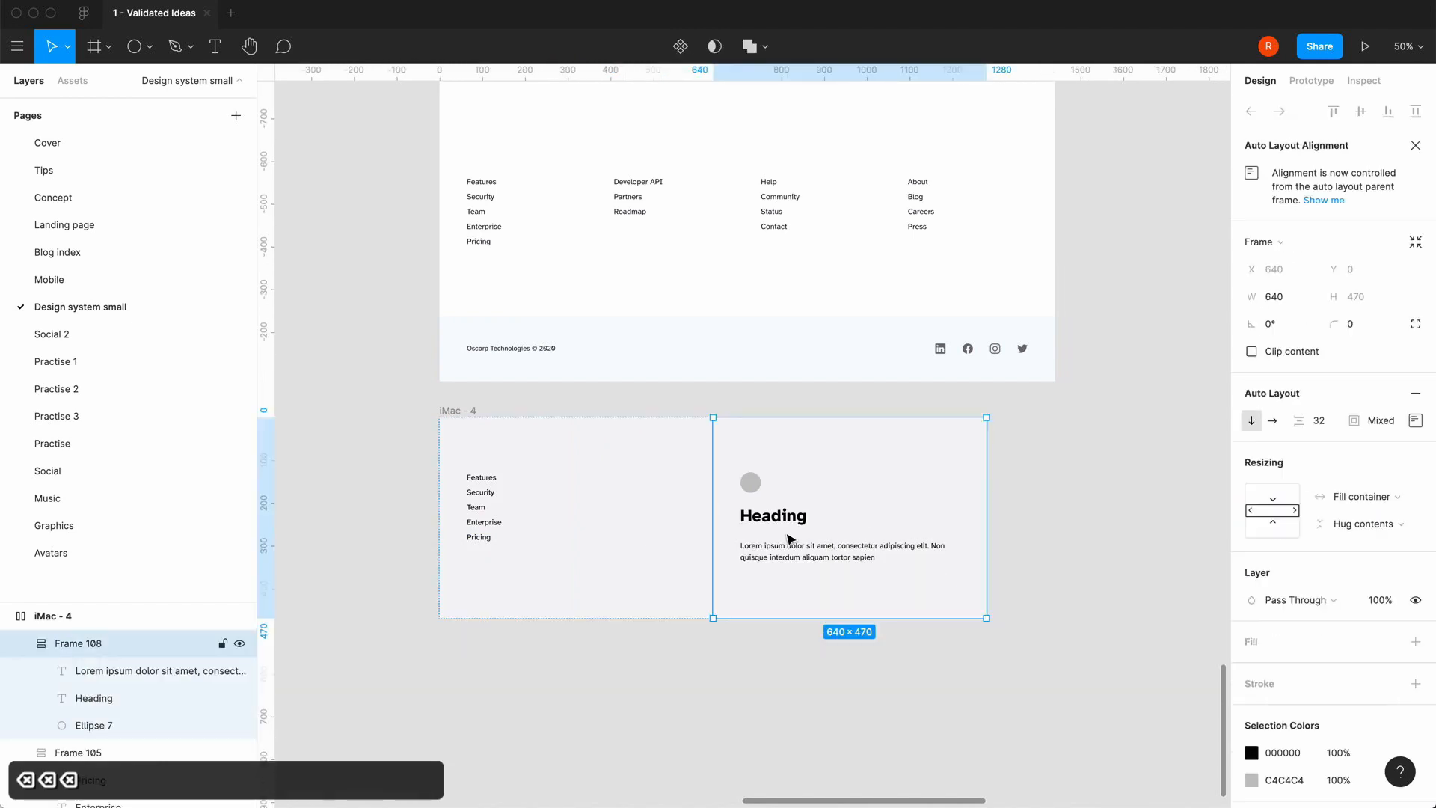
key(BackSpace)
- Copy the link column and paste one duplicate beside it in the iMac - 4 section
click(24, 648)
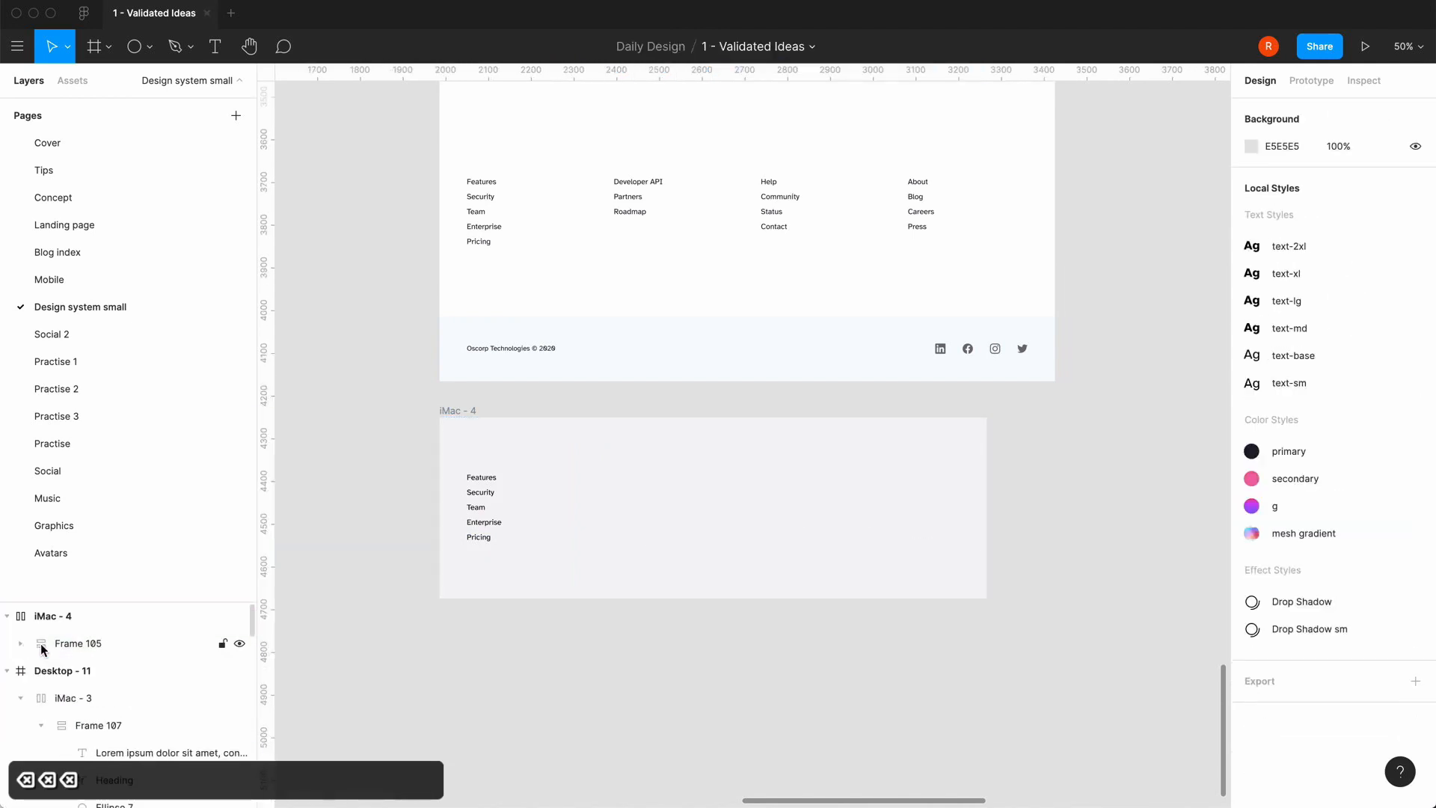
click(41, 645)
key(super+c)
key(super+v)
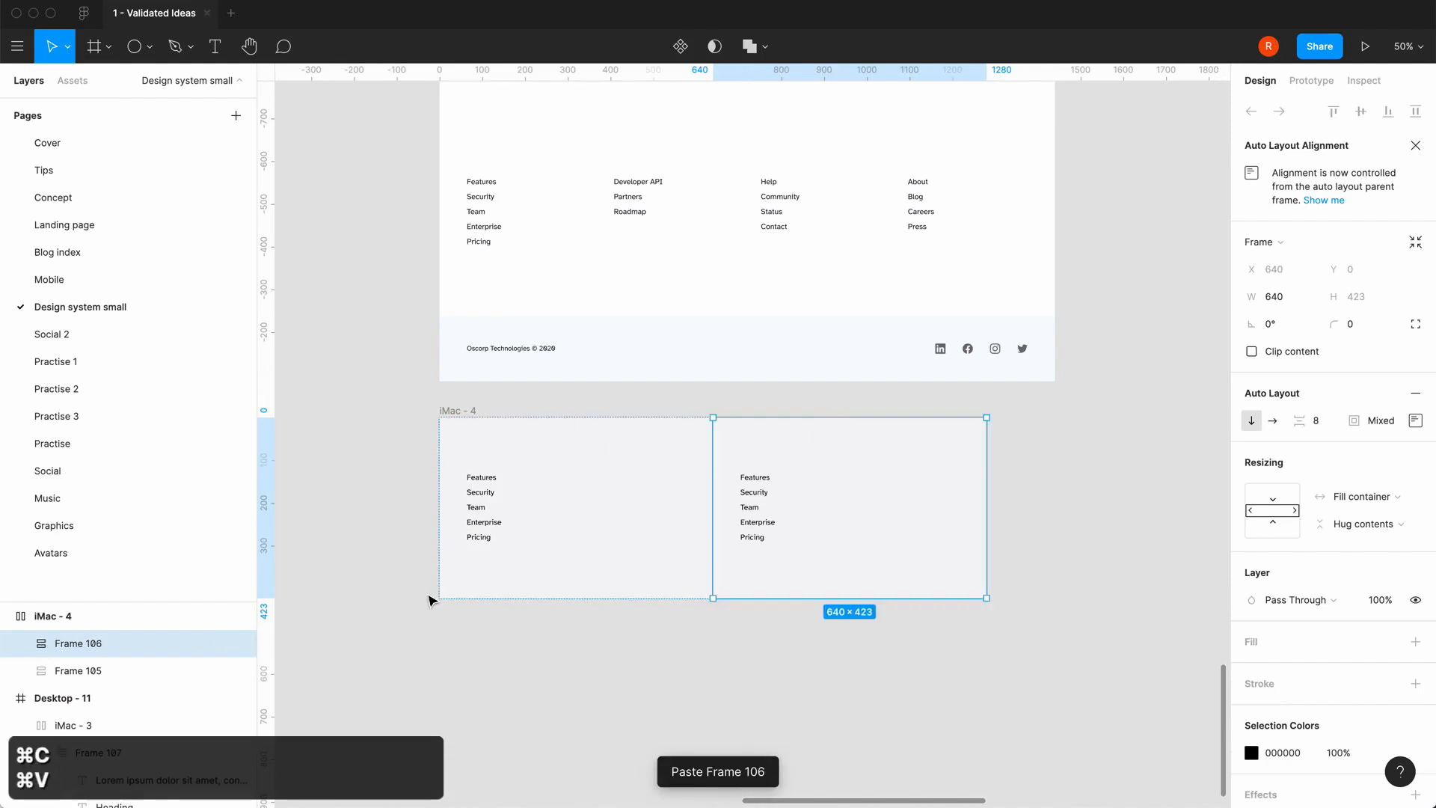
key(super+v)
key(super+v)
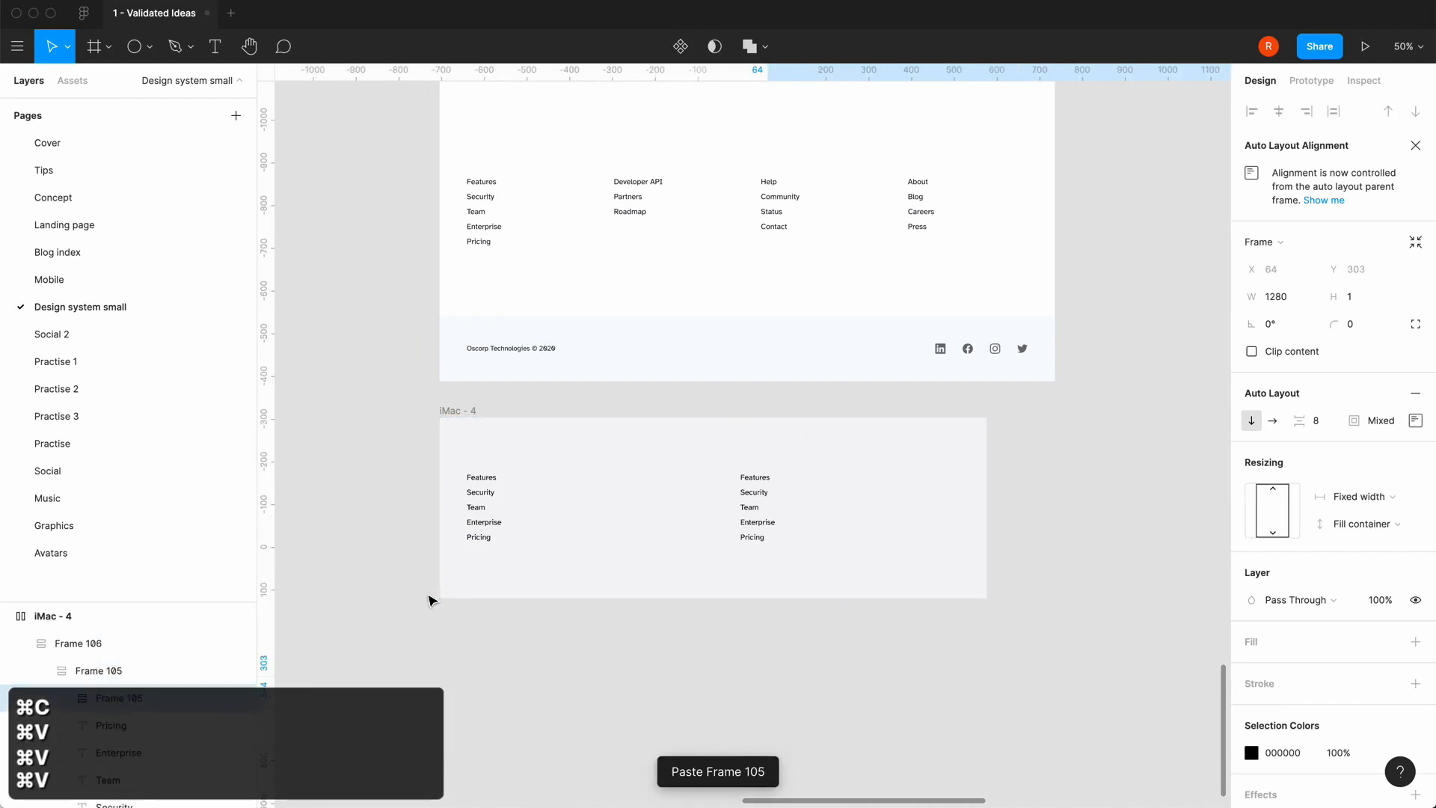
key(super+z)
key(super+z)
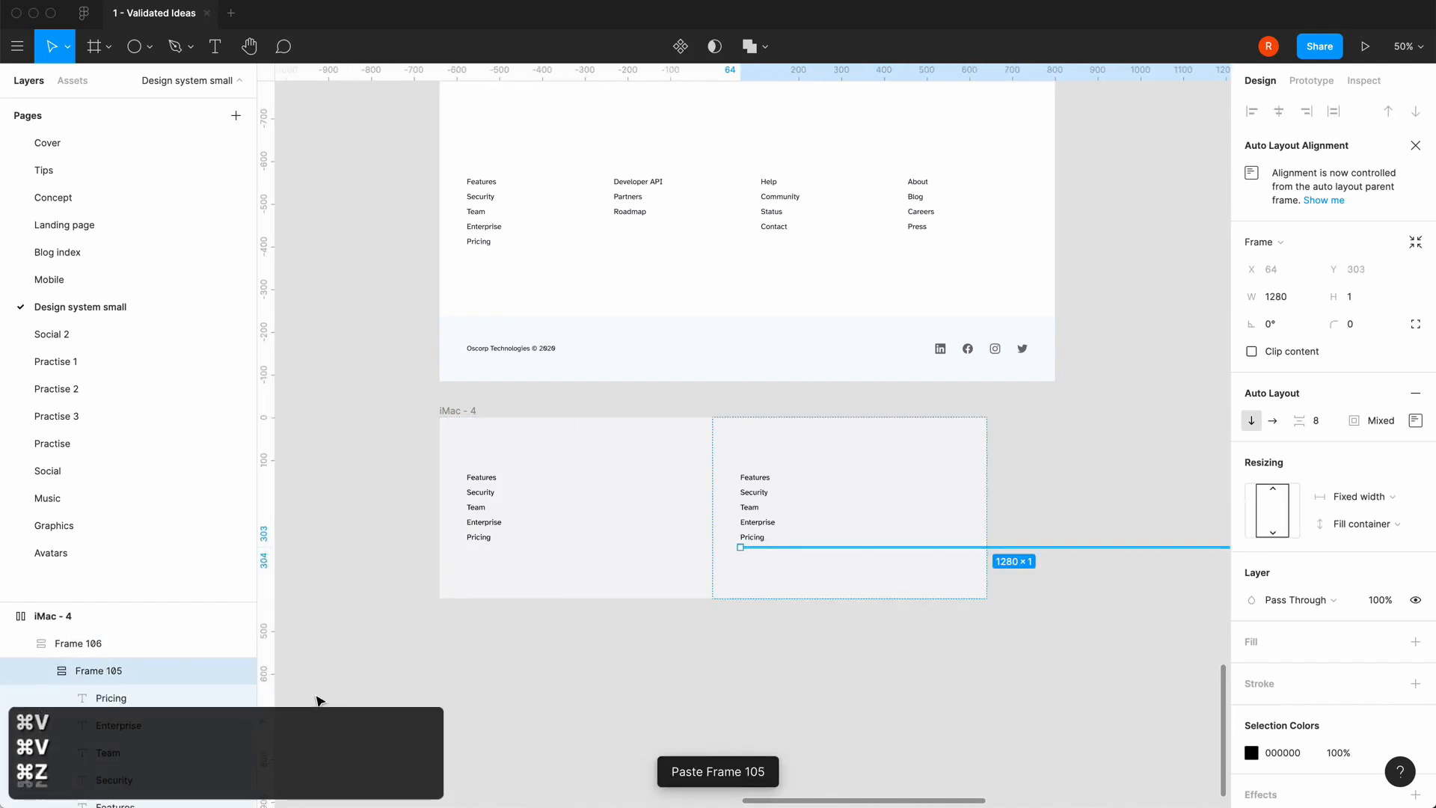
- Paste two more copies of the link column directly into the iMac - 4 frame to make four equal columns
click(22, 643)
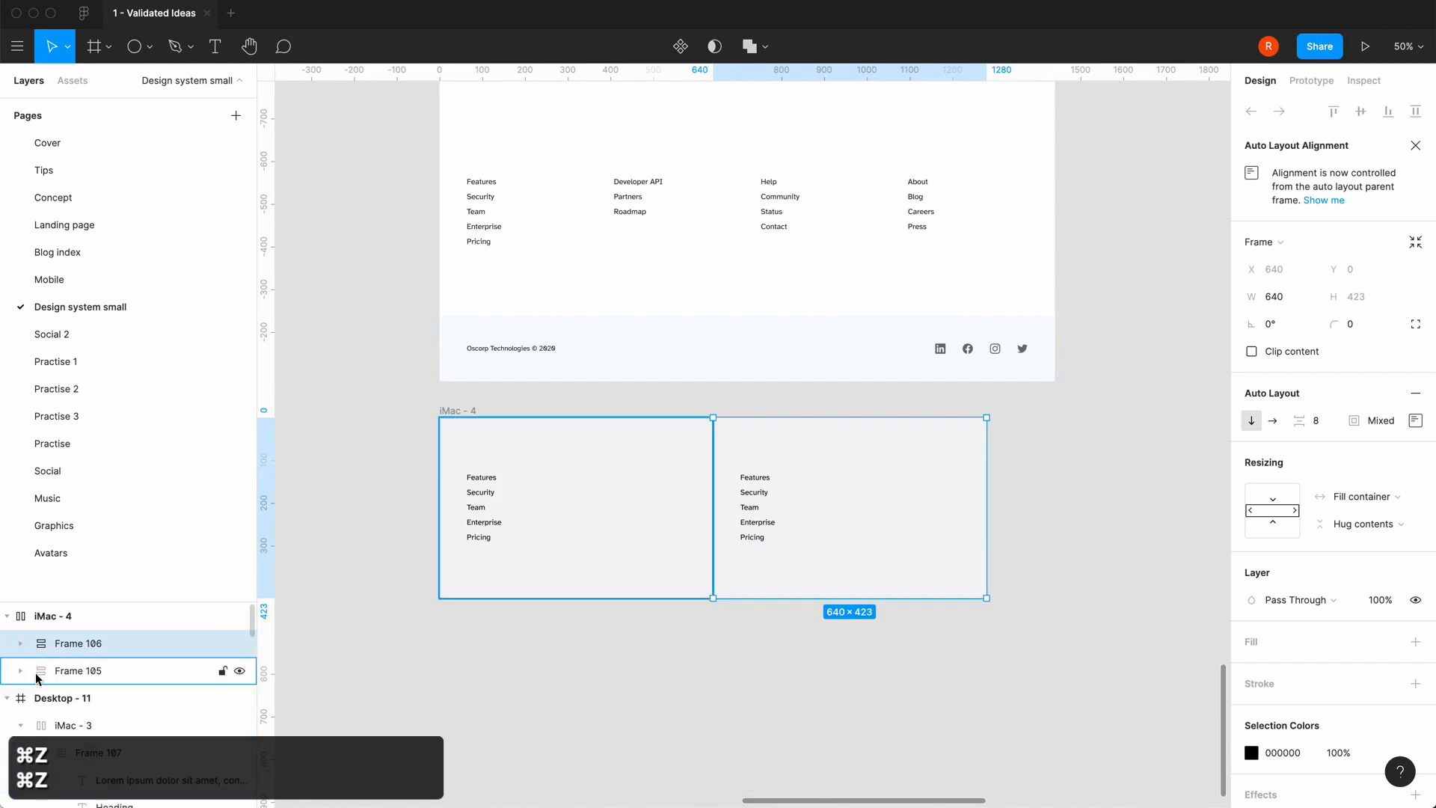
click(43, 617)
key(super+v)
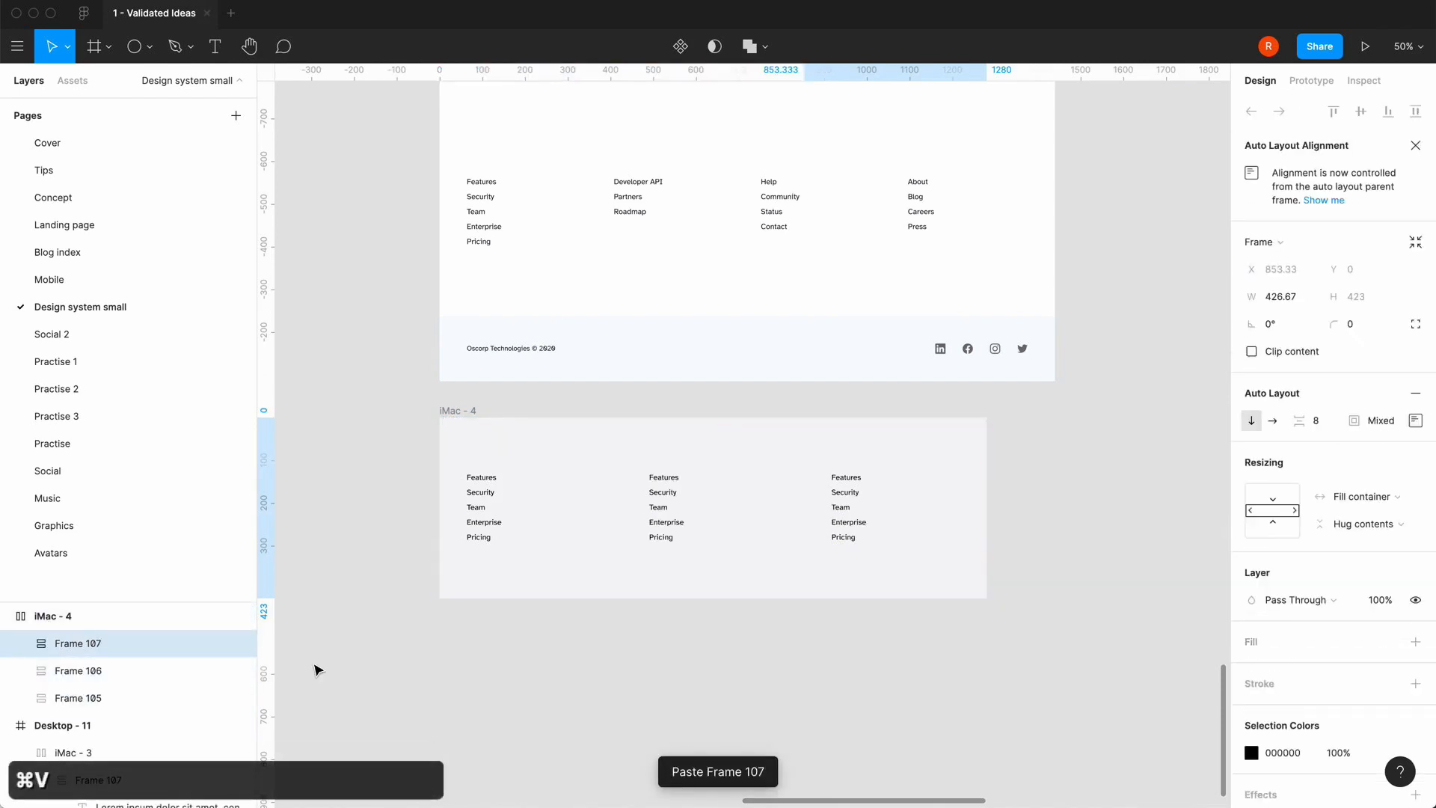
click(45, 616)
key(super+v)
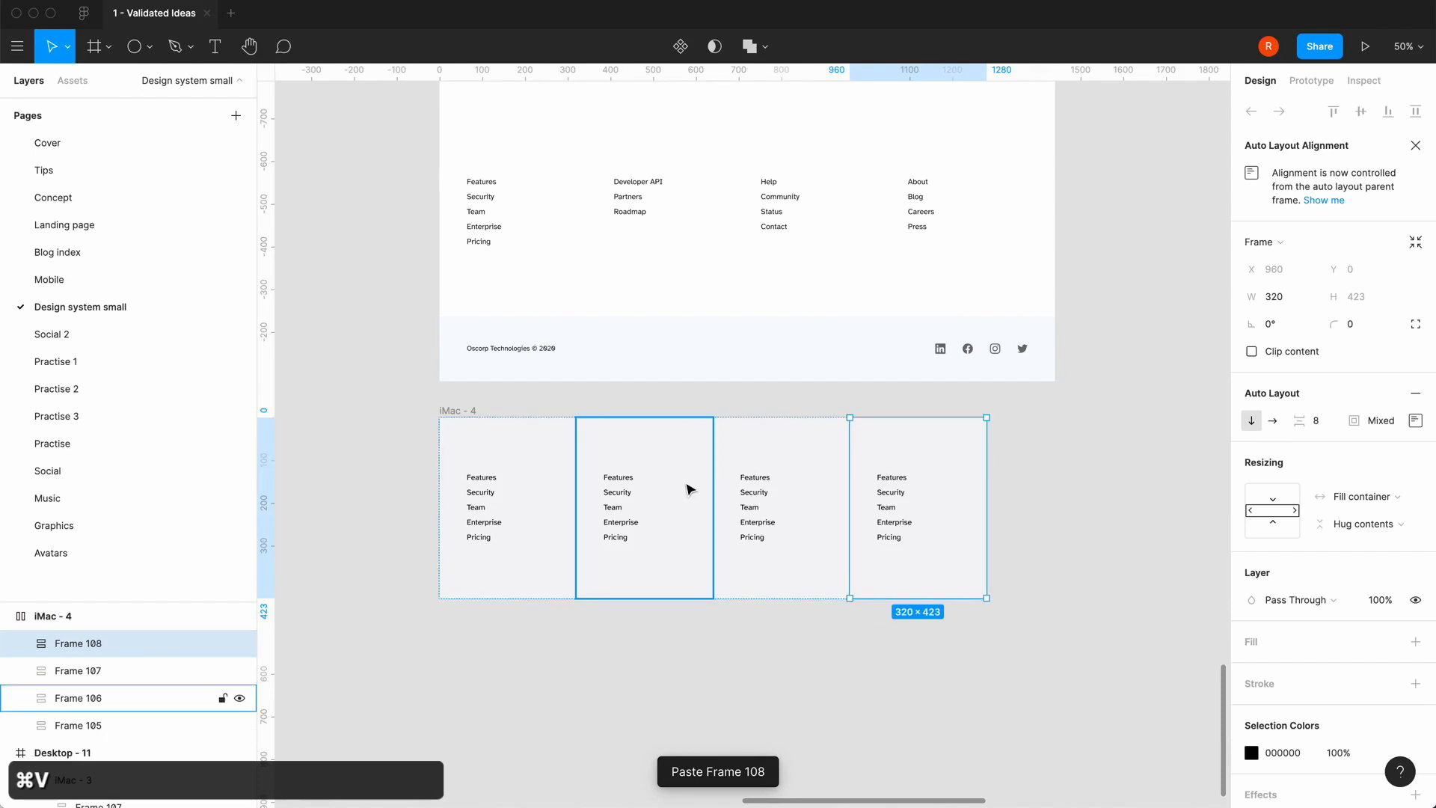
double_click(619, 487)
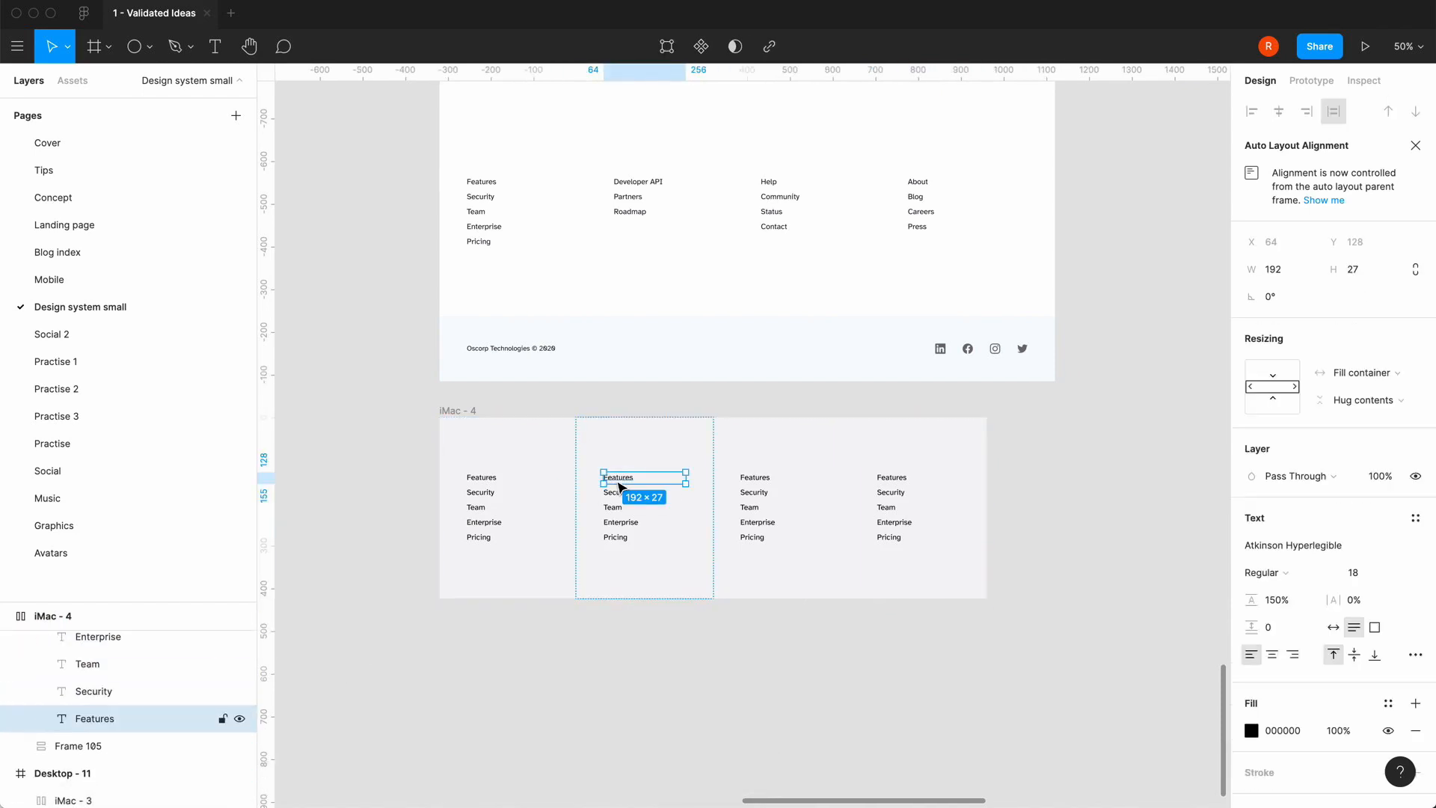
click(602, 627)
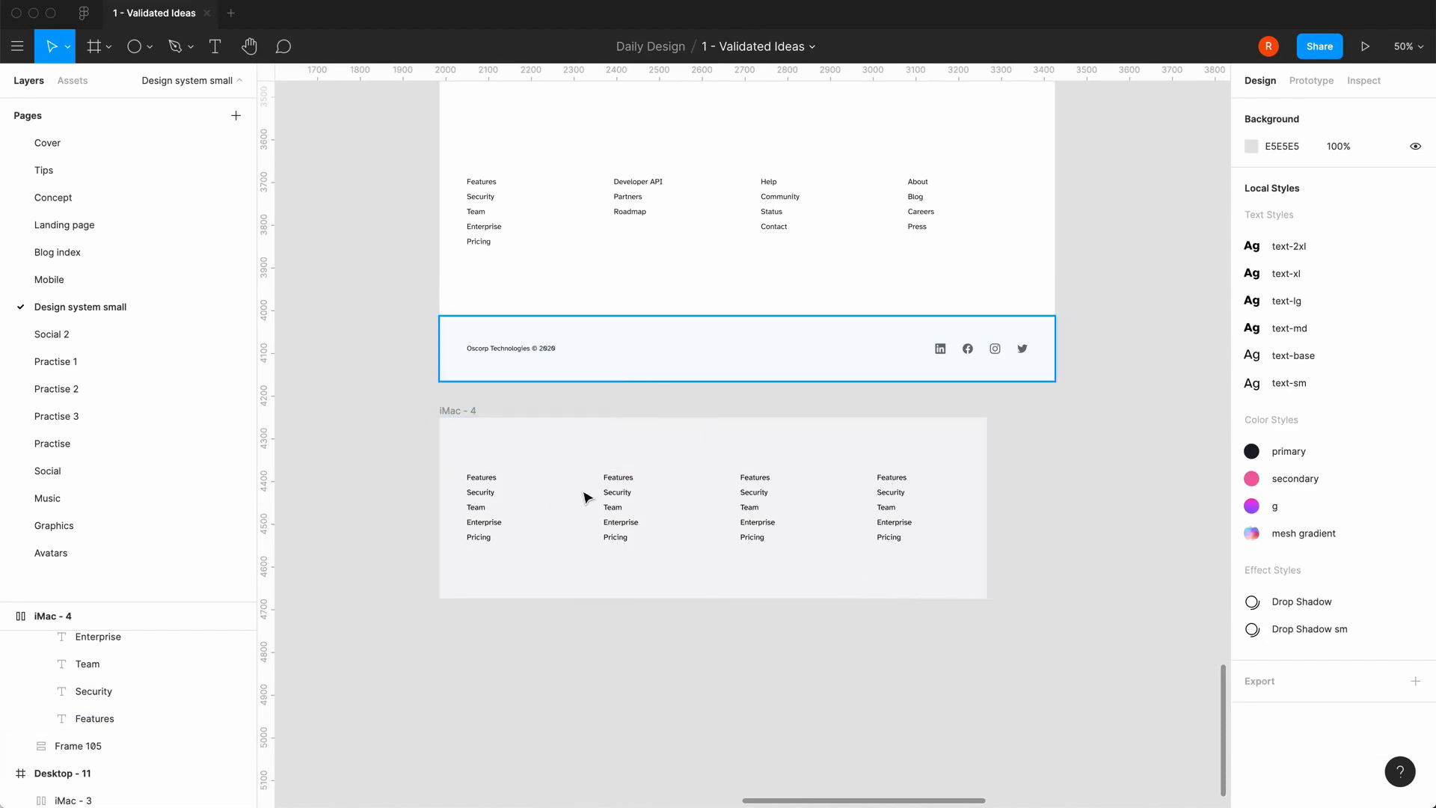
key(minus)
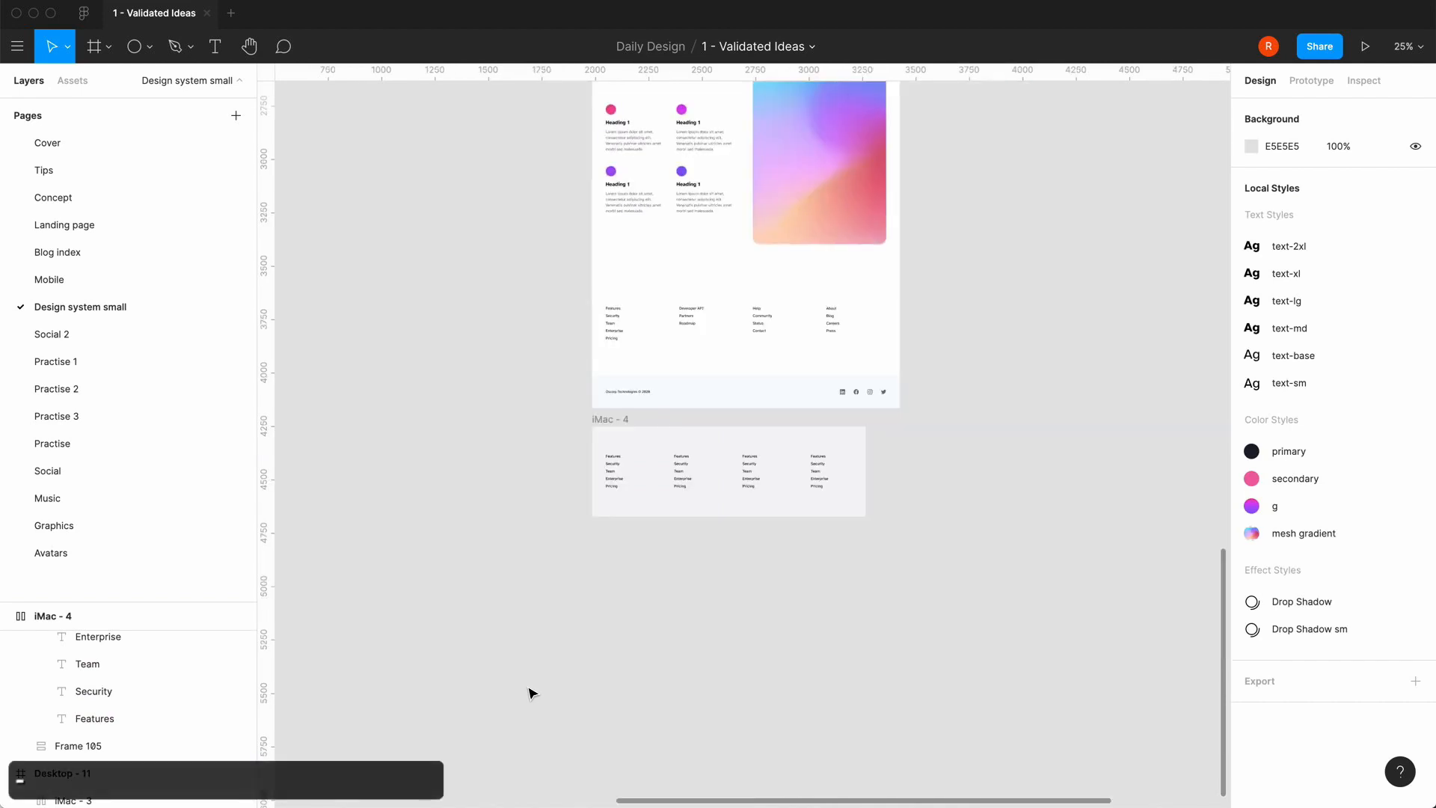
key(plus)
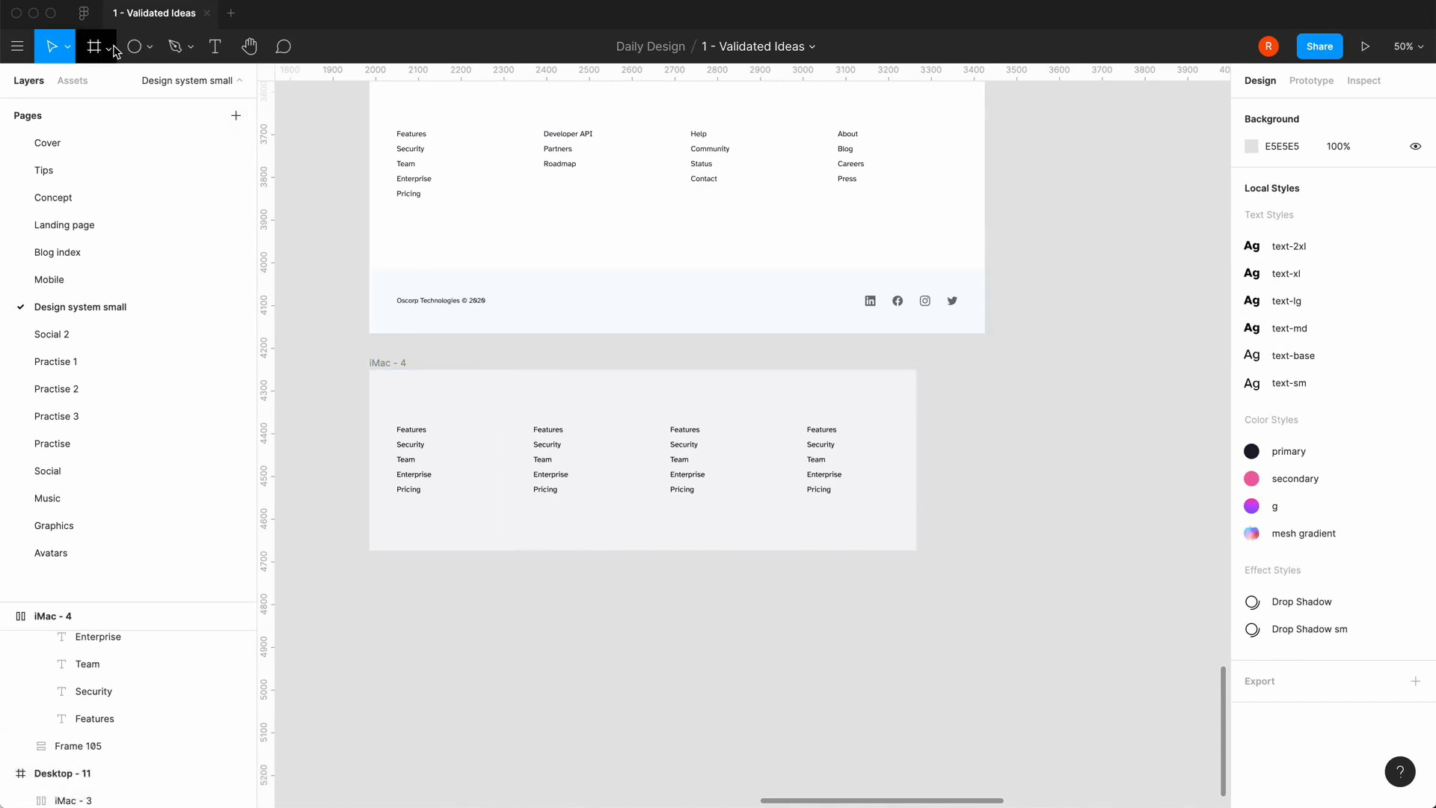
- Duplicate the whole iMac - 4 section and place the copy directly beneath it, left-aligned, at Y 4759
click(389, 363)
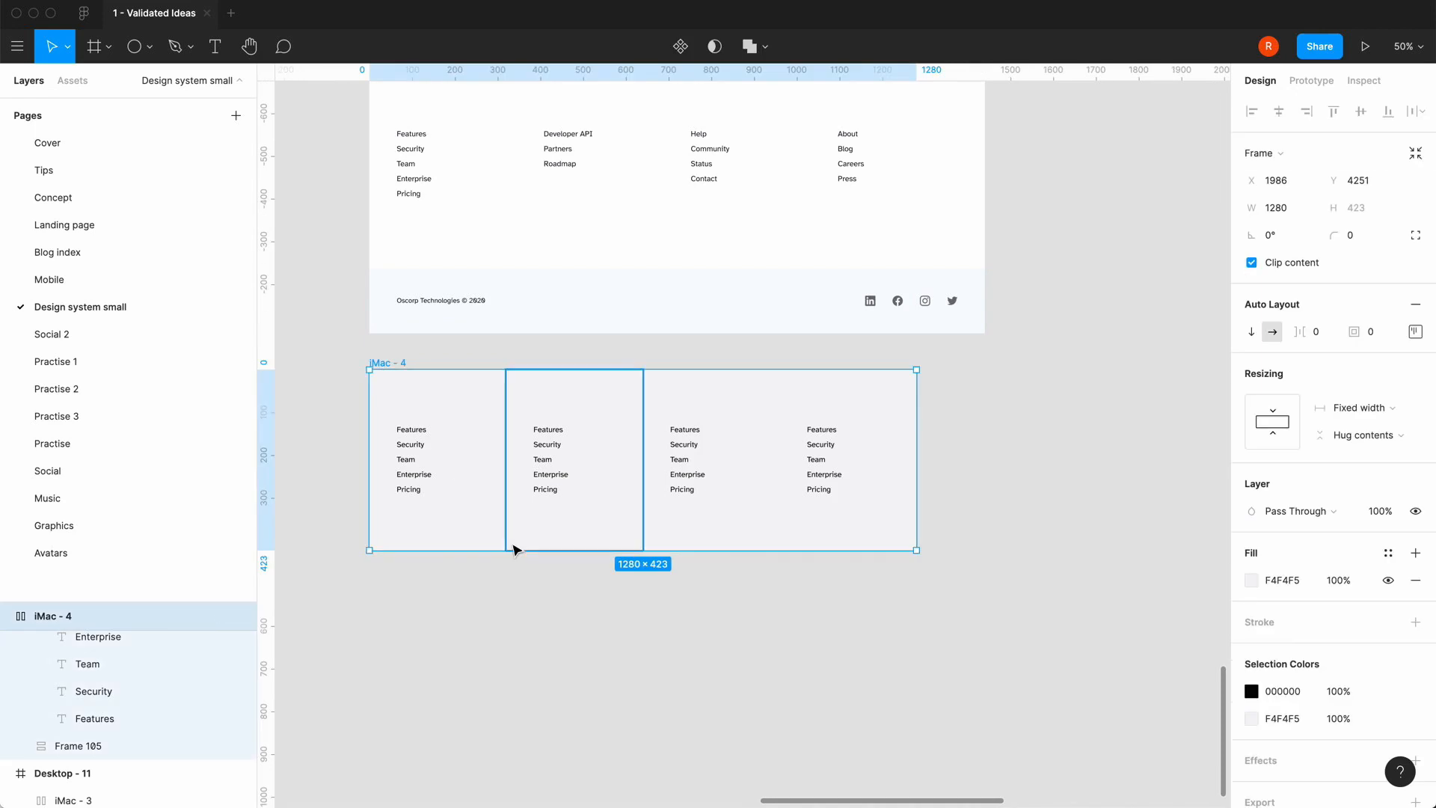
scroll(529, 615, down, 3)
scroll(529, 615, left, 2)
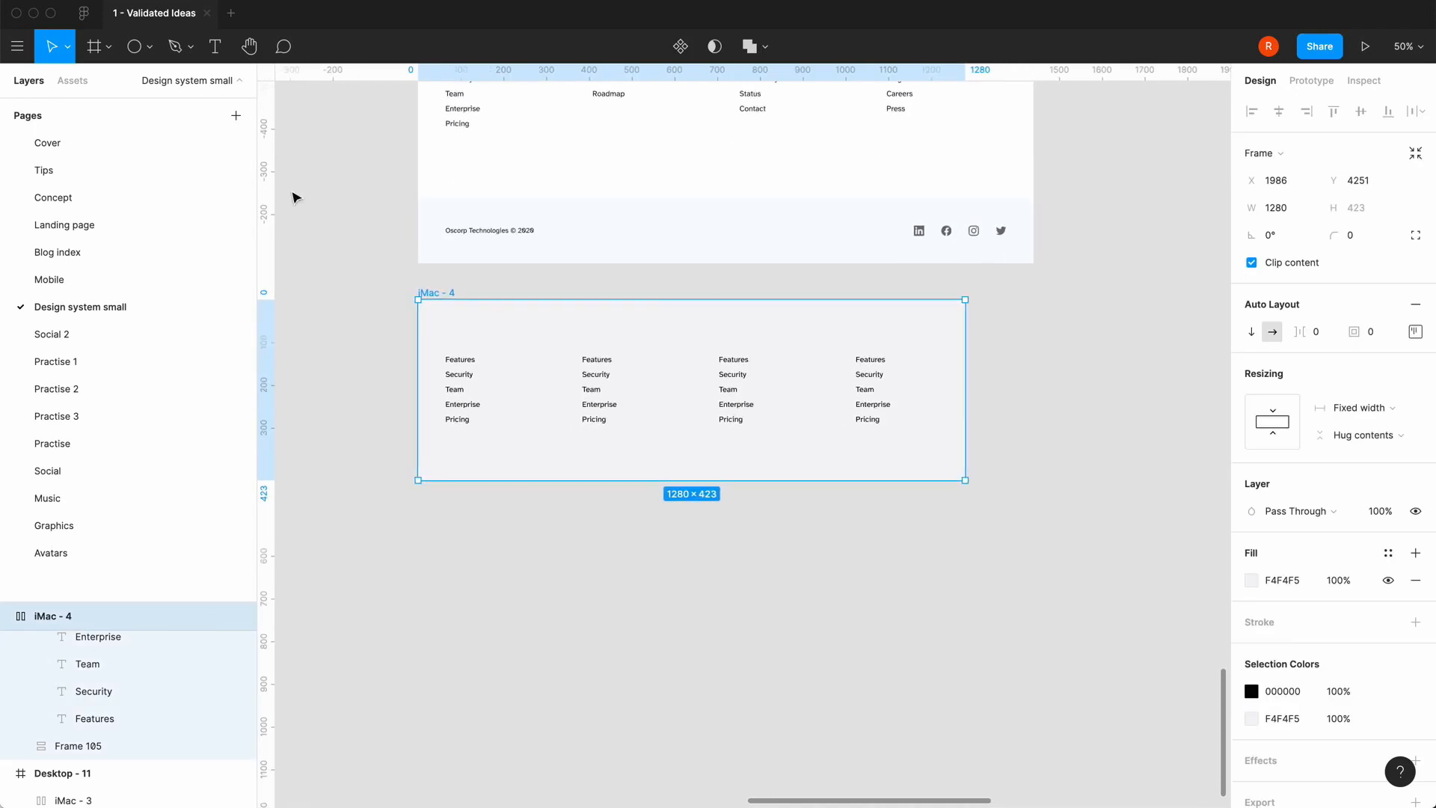
key(super+c)
key(super+v)
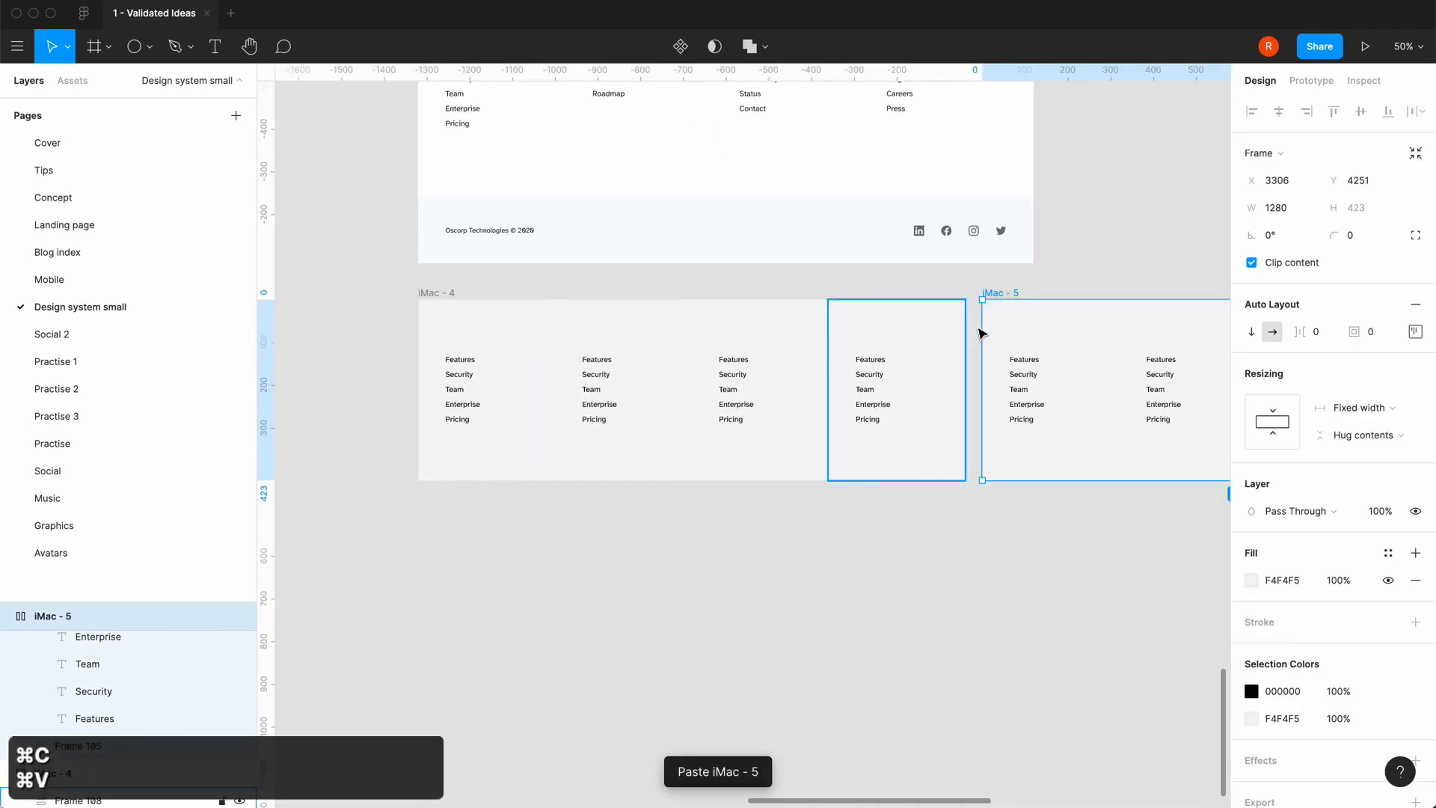
drag(1003, 299, 439, 516)
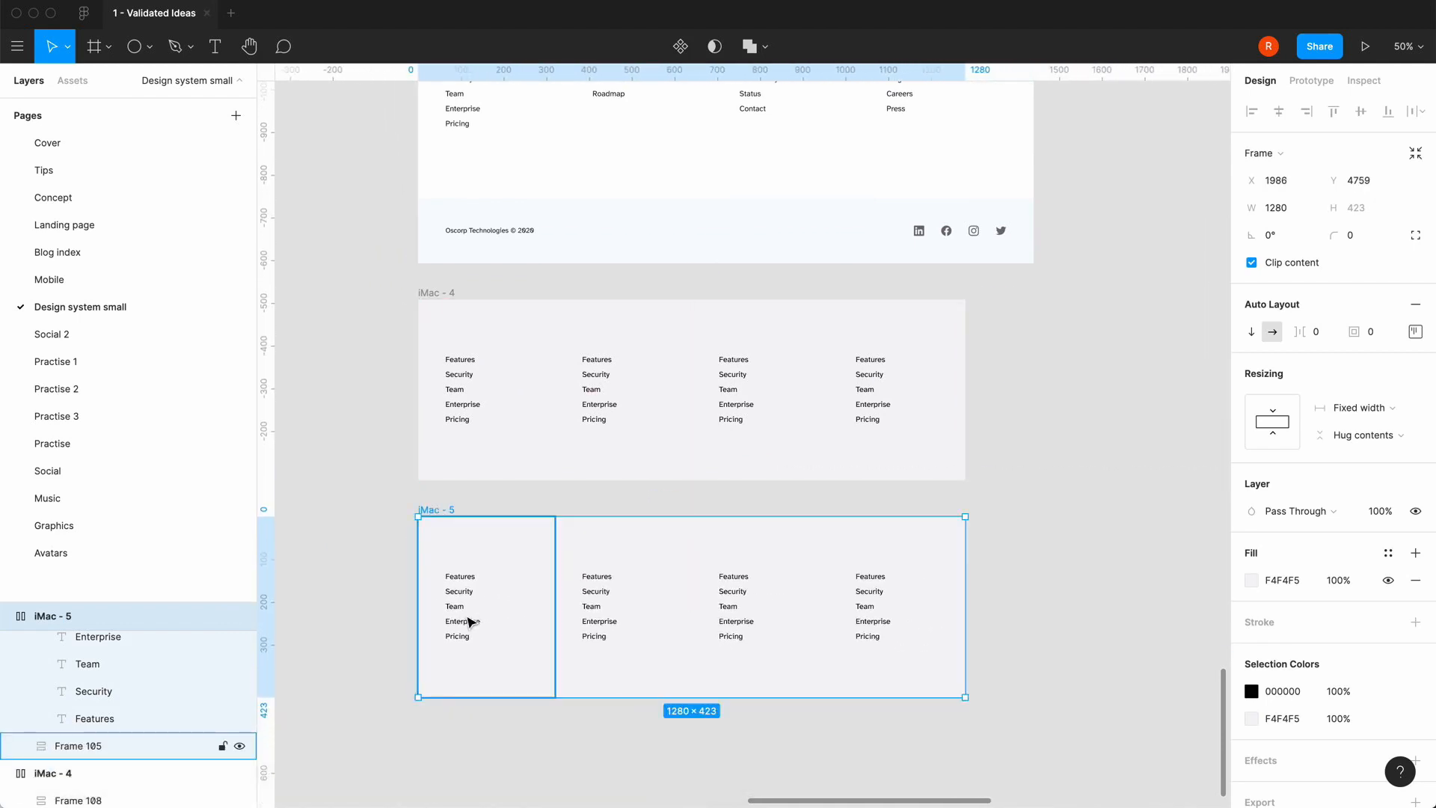
- Delete two of the link columns from the iMac - 5 section so that two columns are left
click(590, 612)
key(BackSpace)
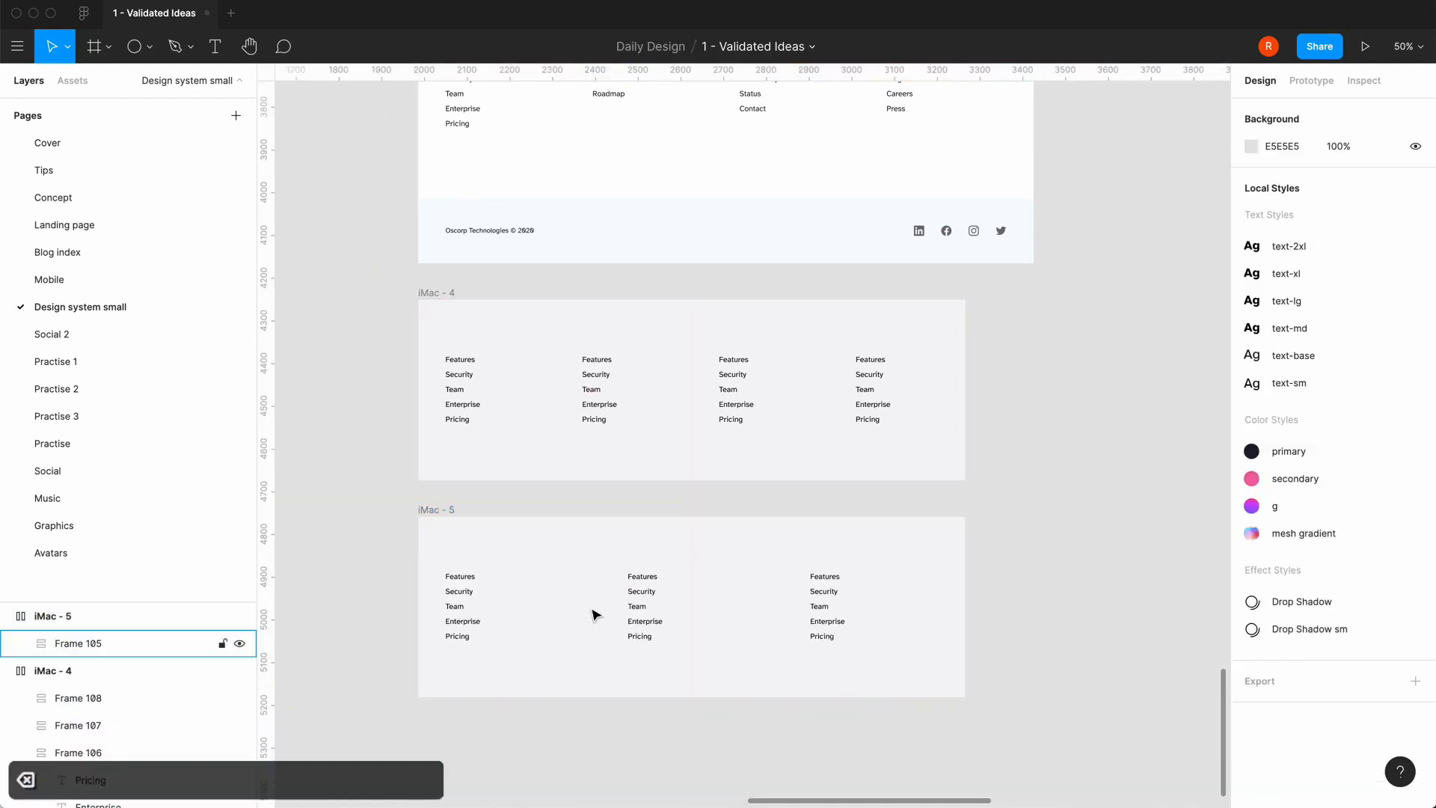
click(645, 601)
key(BackSpace)
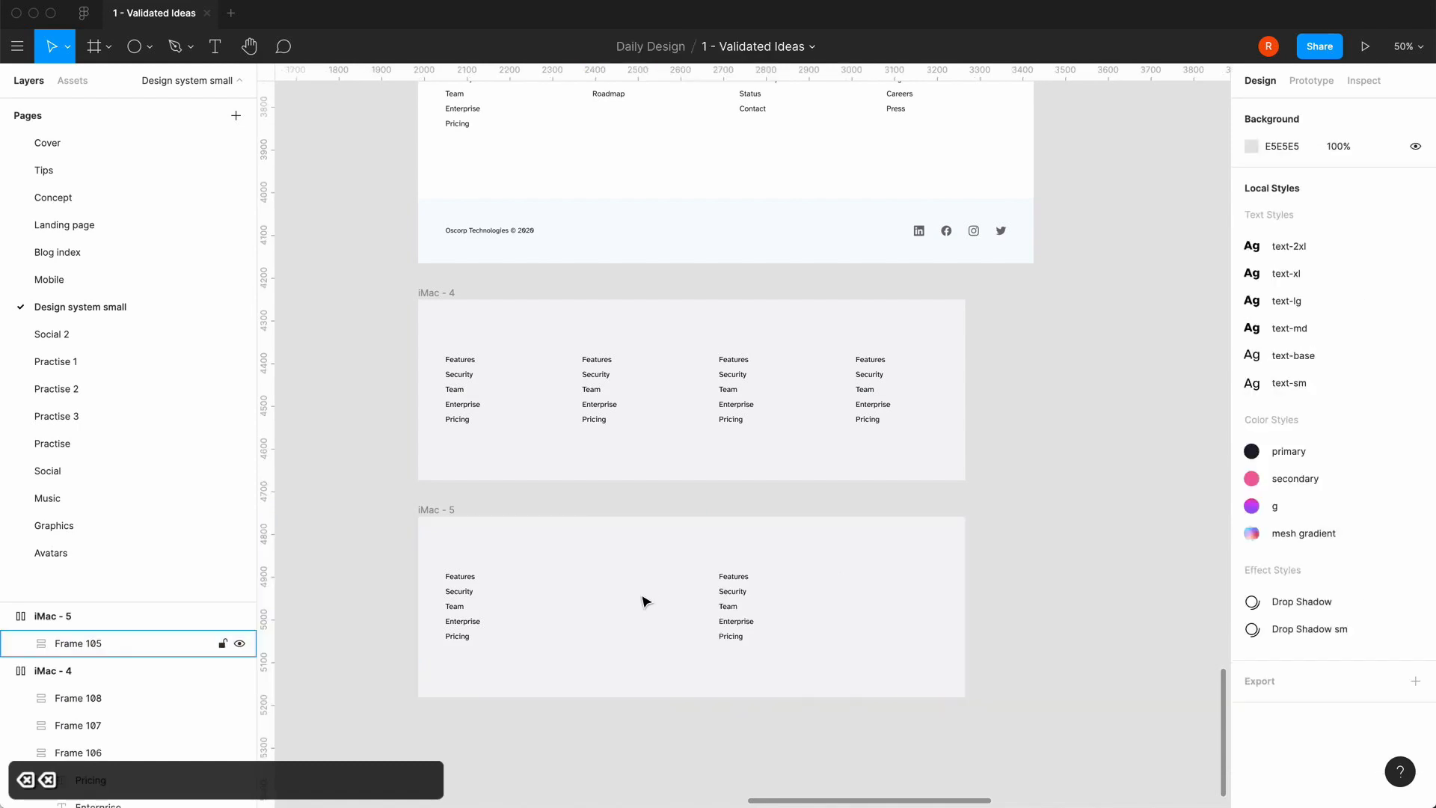
- Replace the "Features" text in the first column of iMac - 5 with "Oscorp Technologies © 2020"
double_click(462, 623)
click(467, 577)
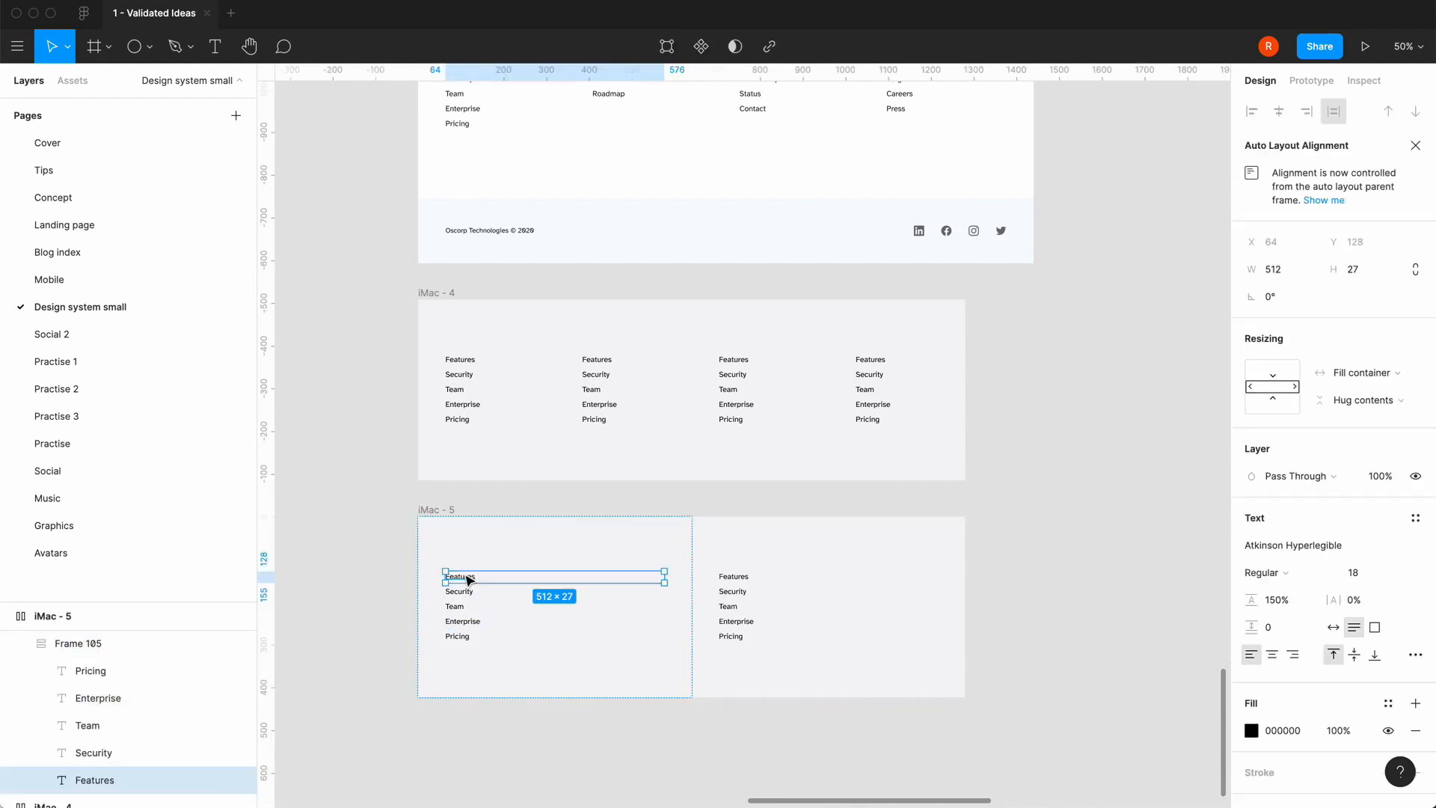
double_click(464, 575)
text(Oscorp Tech)
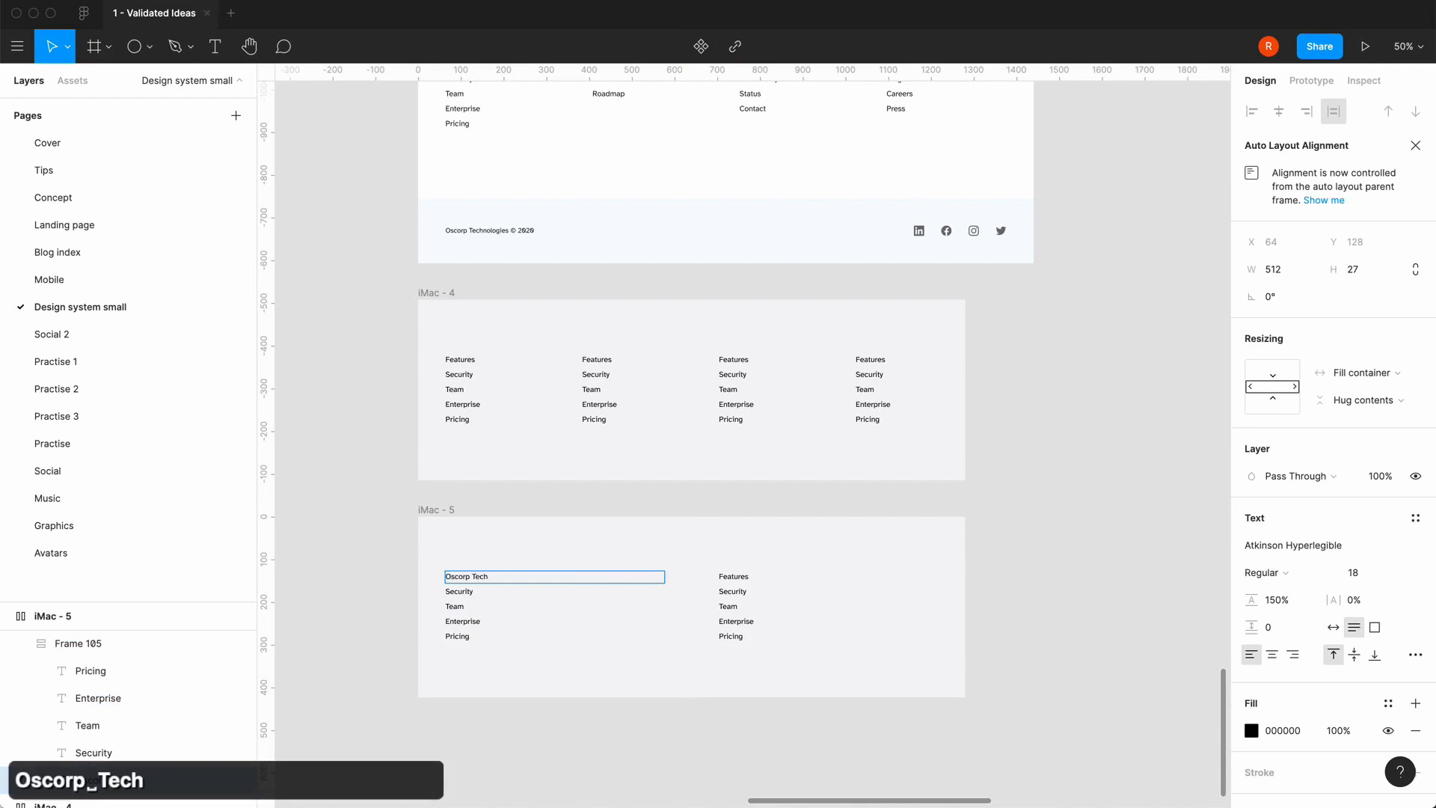
text(nologies © 2020)
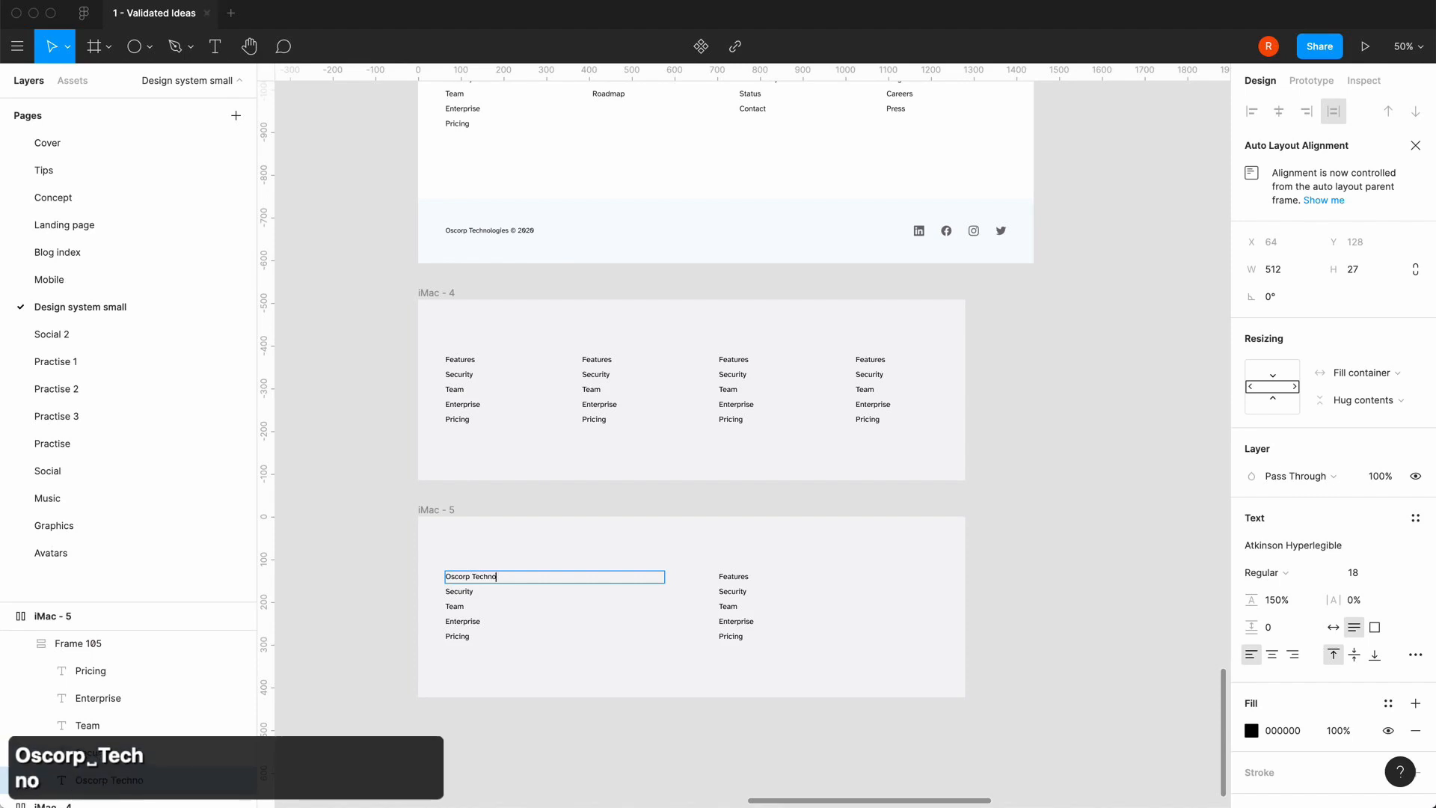
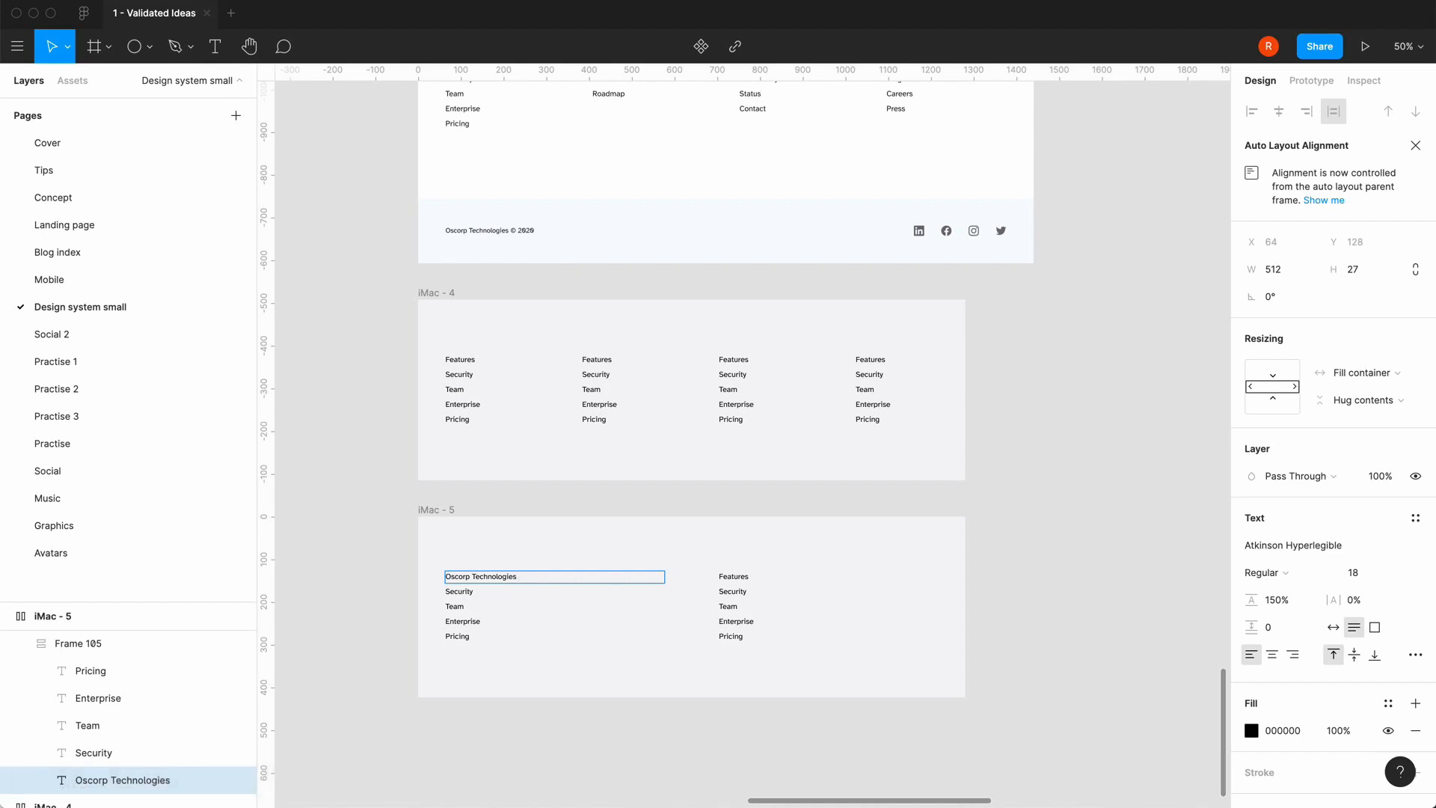
text(©)
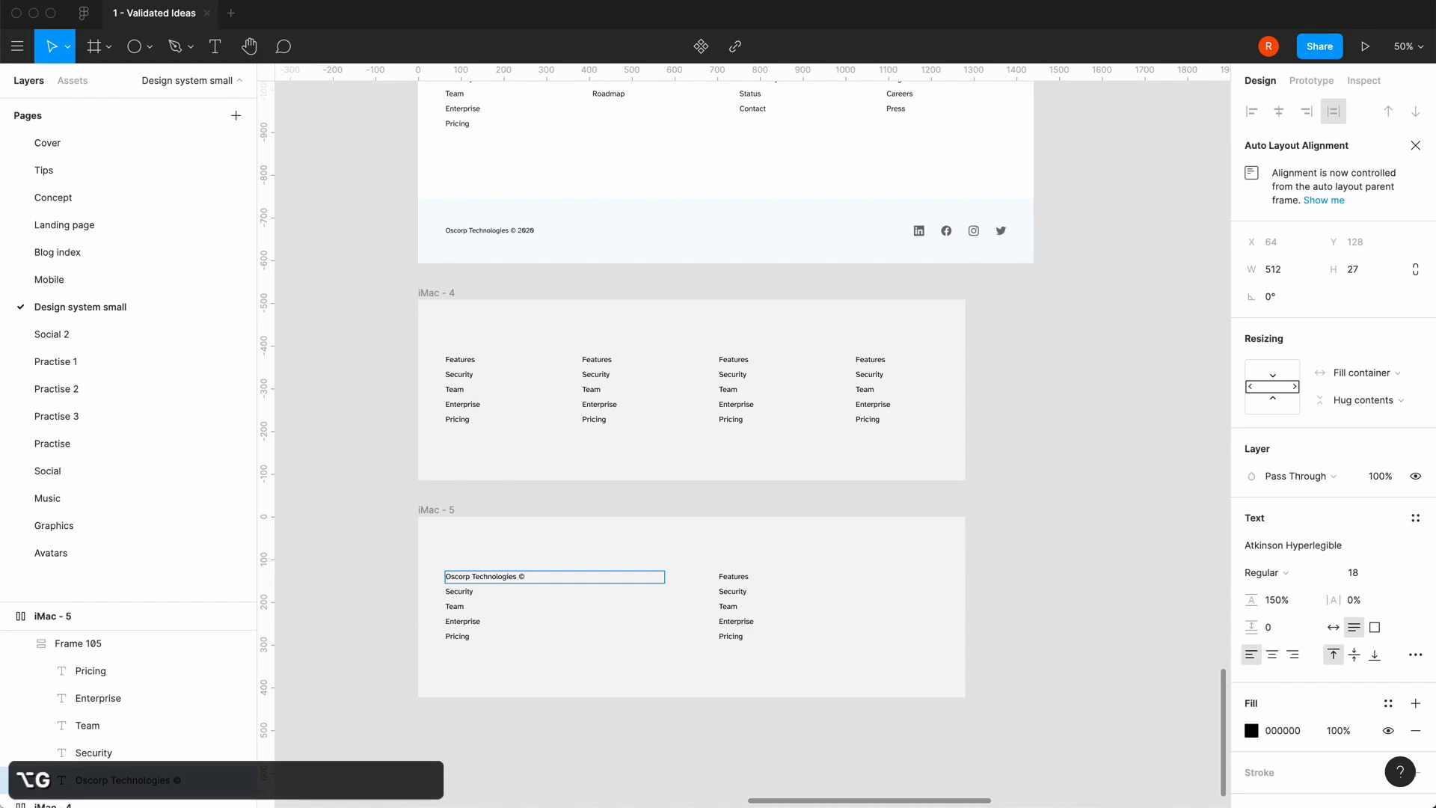
text( 202)
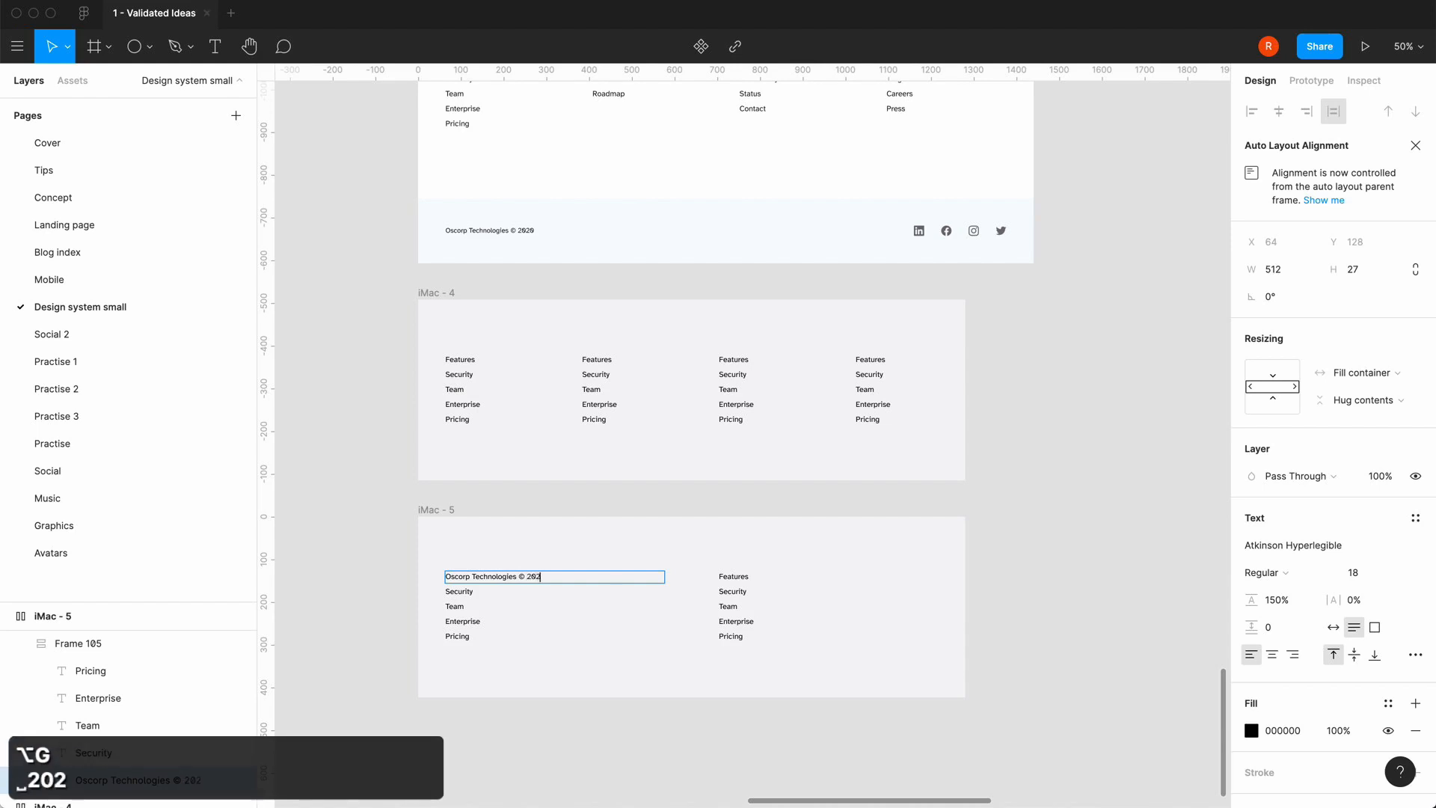
text(0)
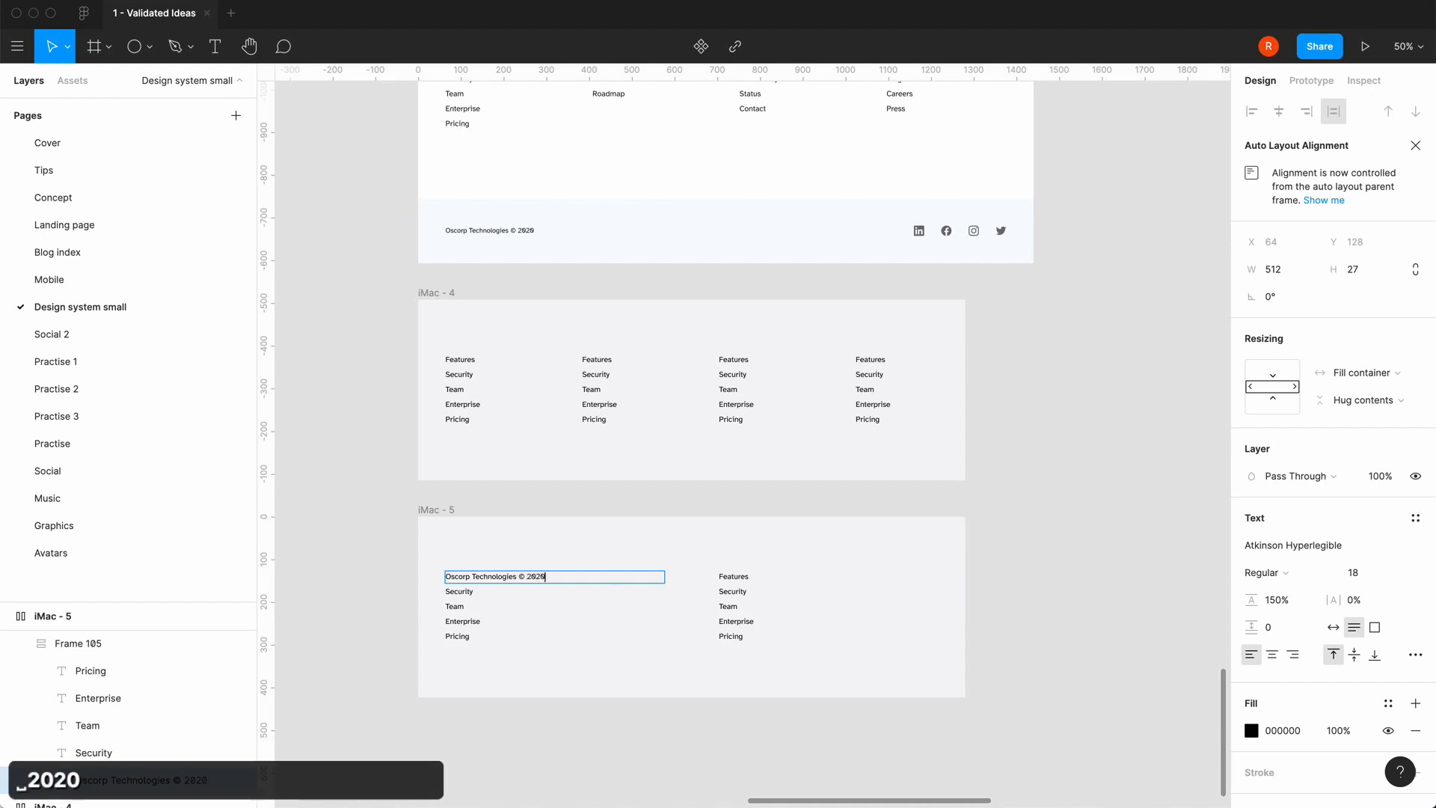
- Delete the "Security", "Team", "Enterprise" and "Pricing" texts below the copyright line in the first column of iMac - 5
click(461, 594)
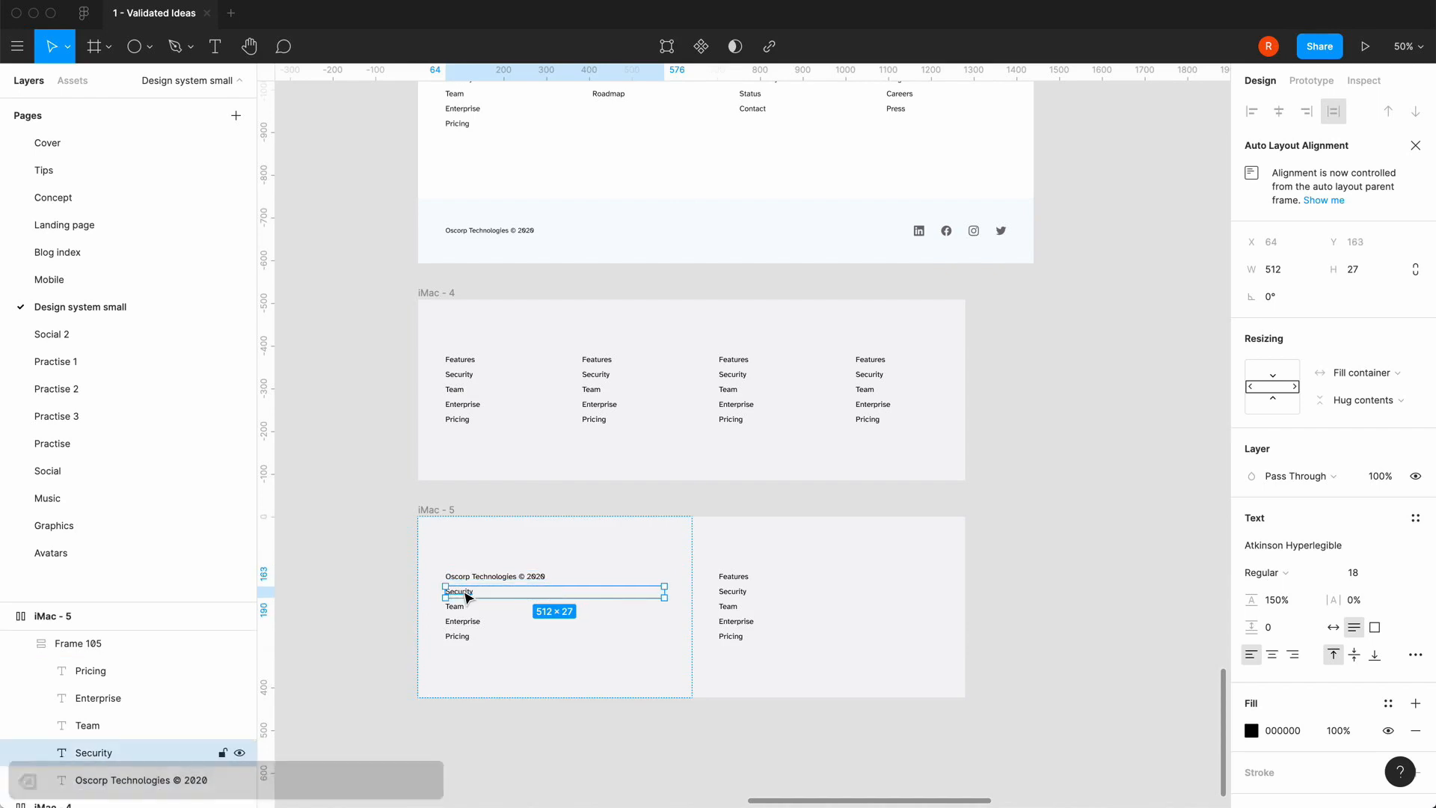
key(BackSpace)
click(463, 596)
click(463, 596)
key(BackSpace)
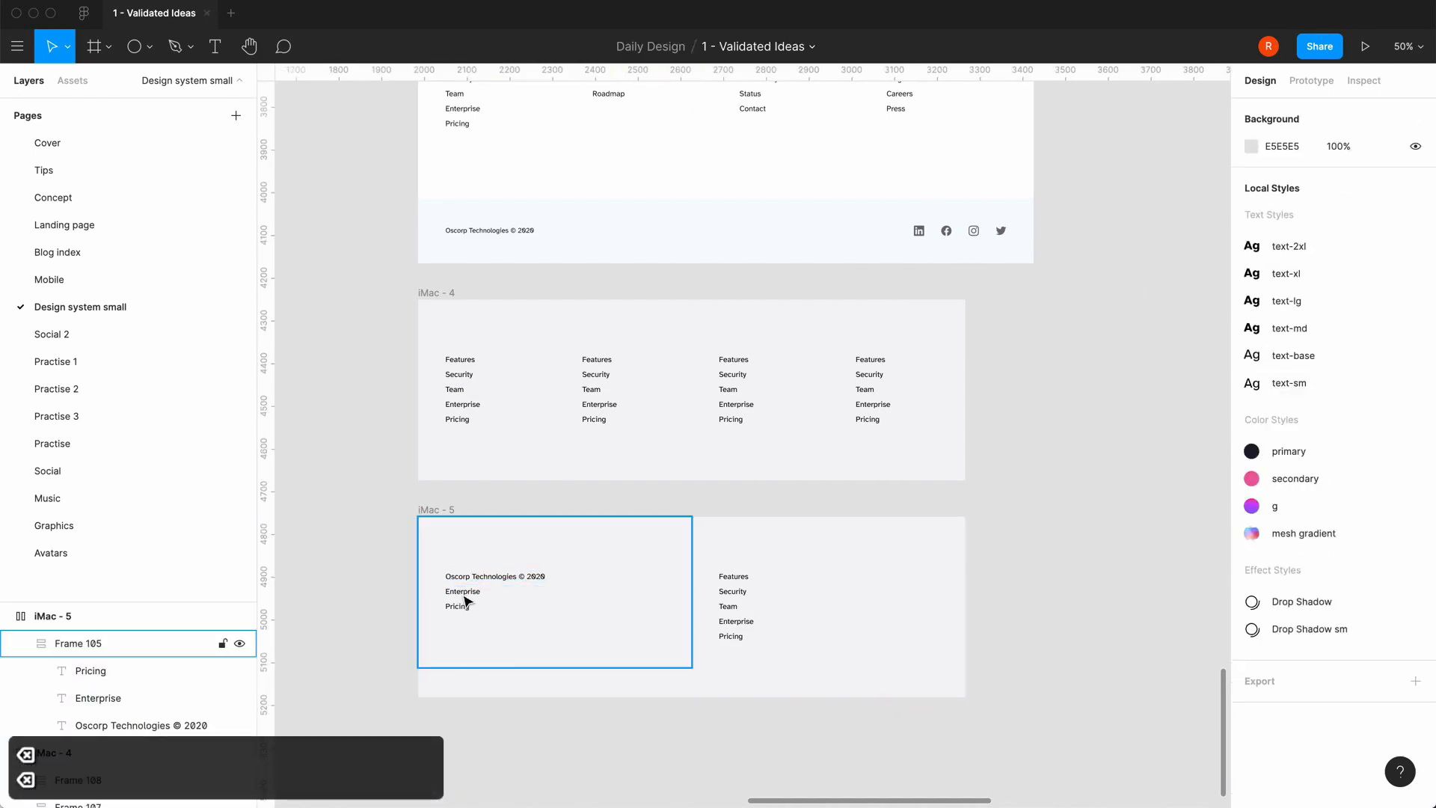
double_click(465, 597)
key(BackSpace)
double_click(462, 594)
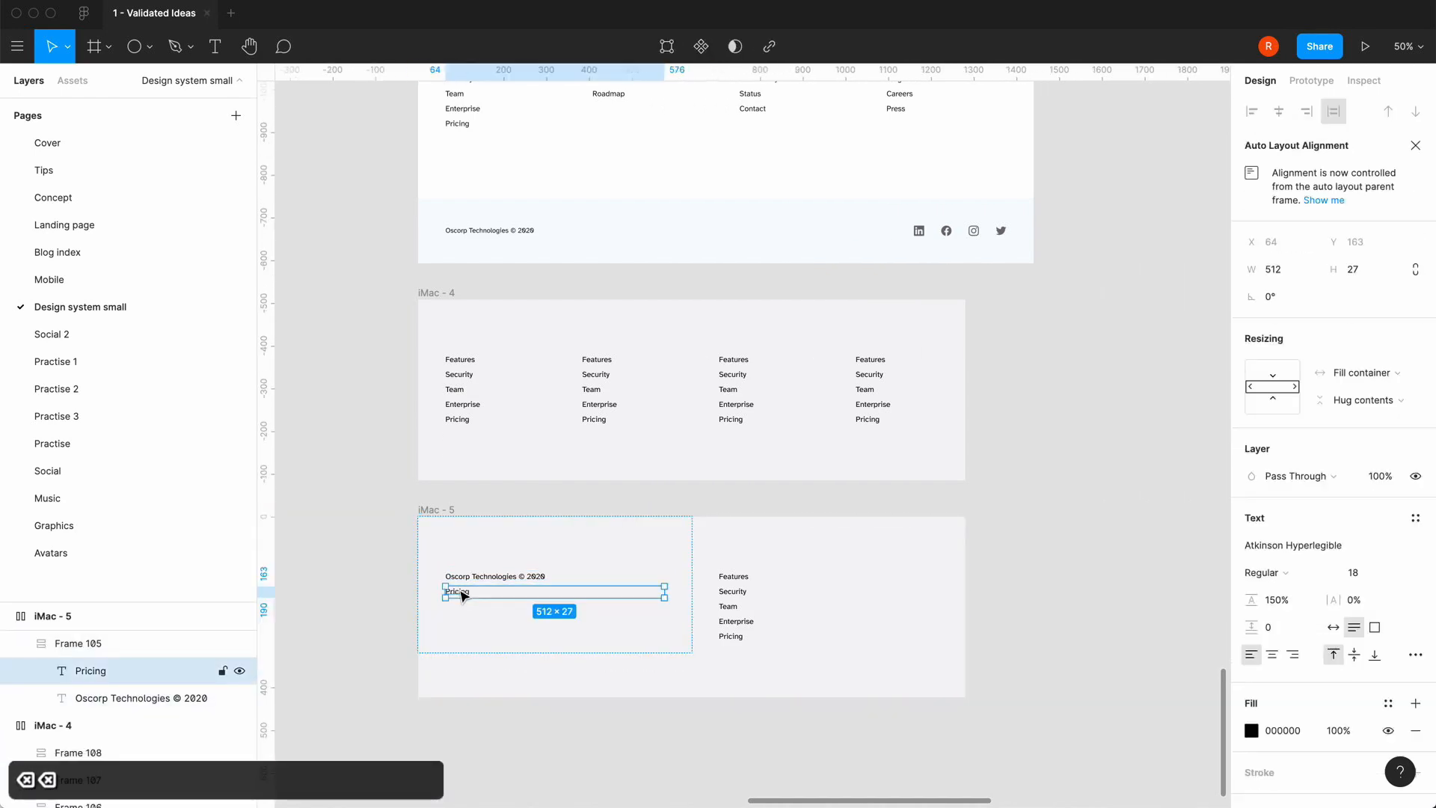
key(BackSpace)
click(382, 605)
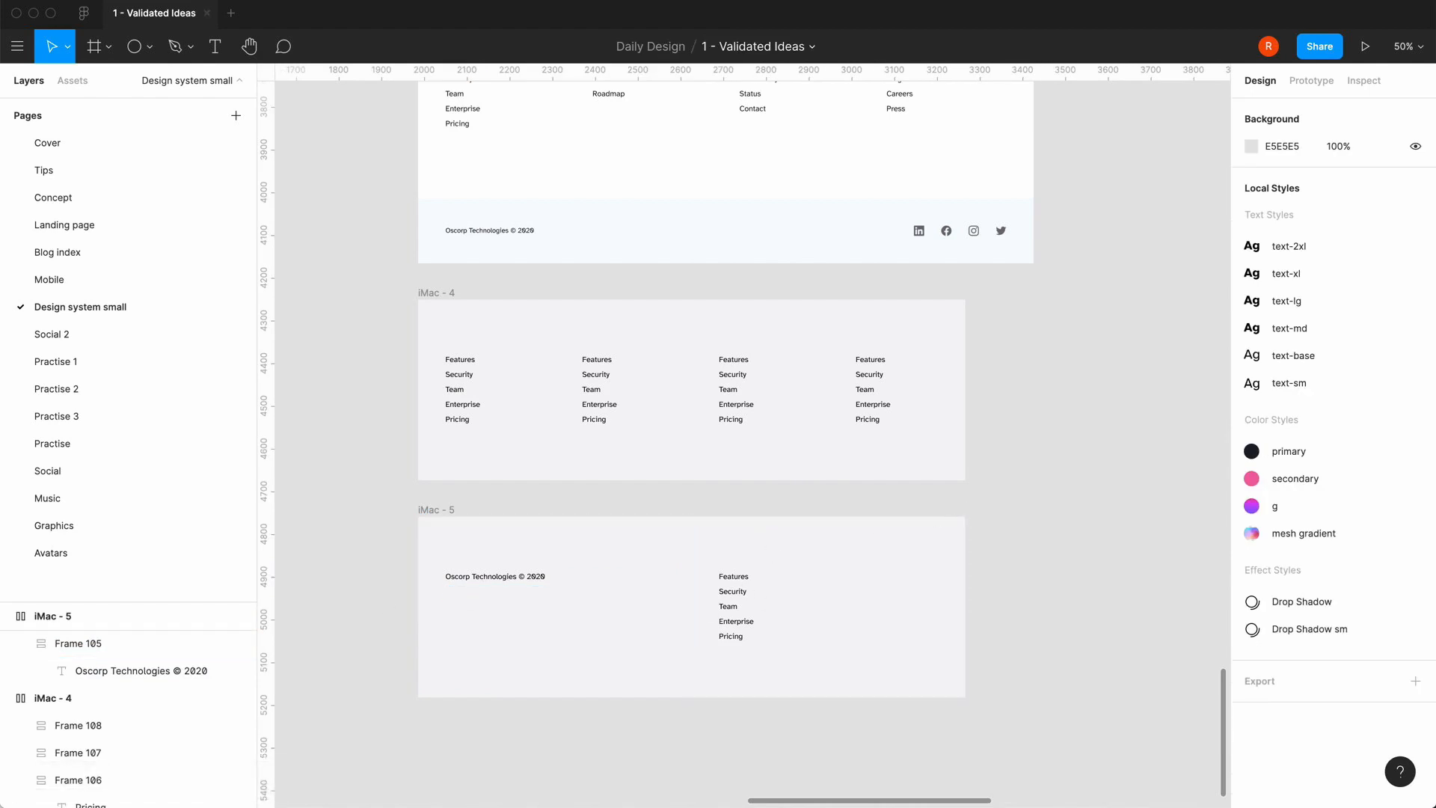
- Switch to the Chrome window showing github.com and close its developer tools
mouse_move(510, 805)
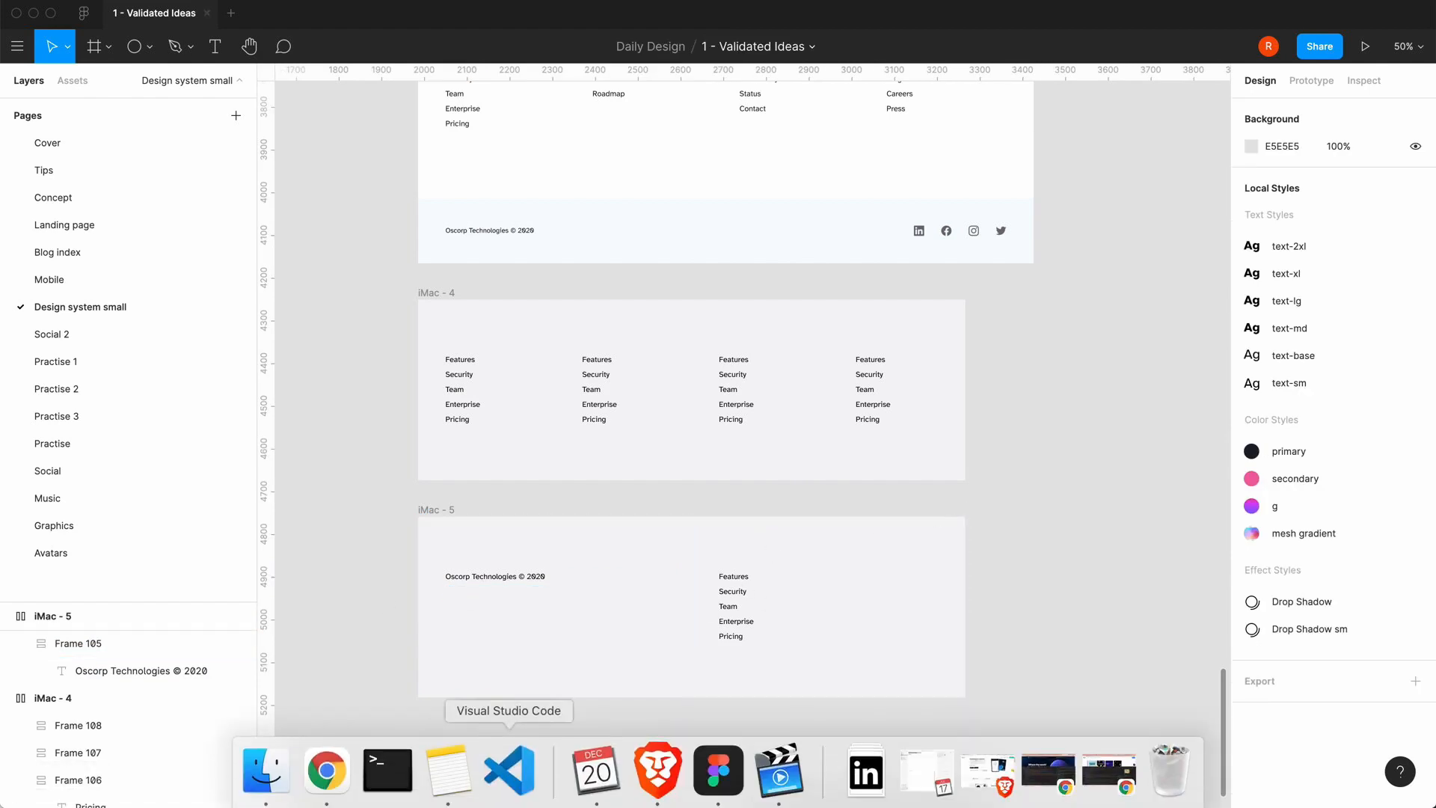
click(1048, 770)
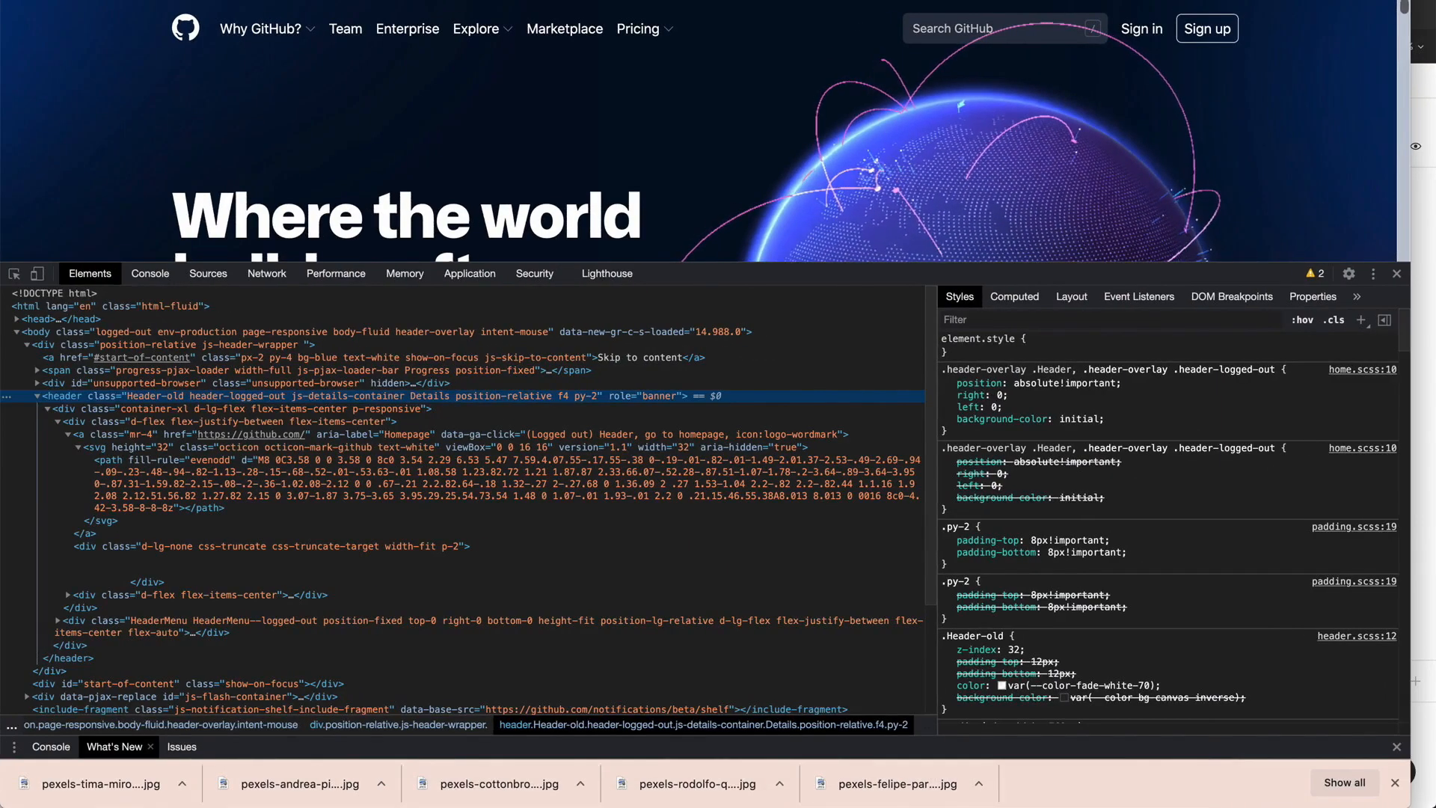
mouse_move(1291, 13)
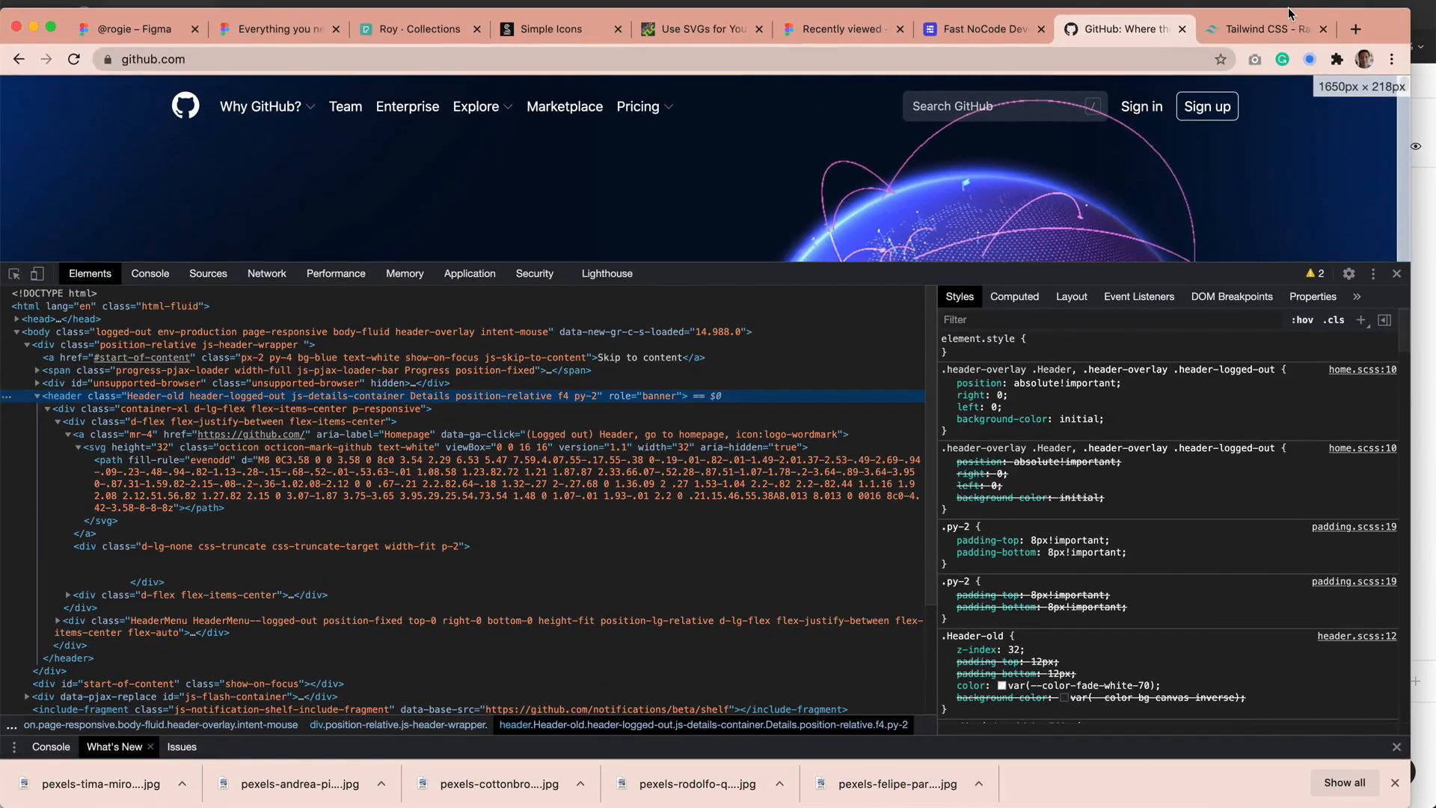
click(1397, 273)
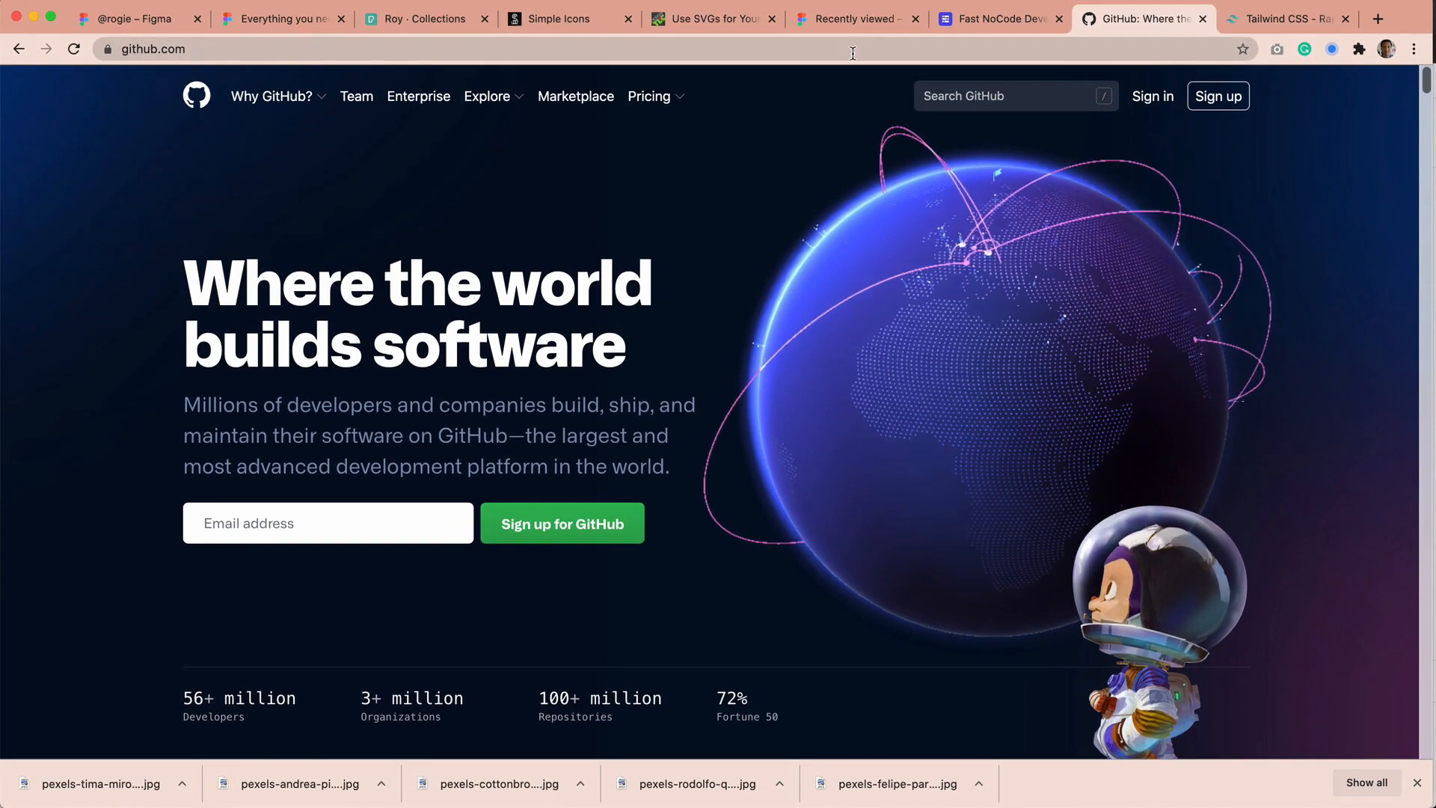
- Switch to the Simple Icons site, search for "twitter" and download the Twitter SVG icon
click(554, 21)
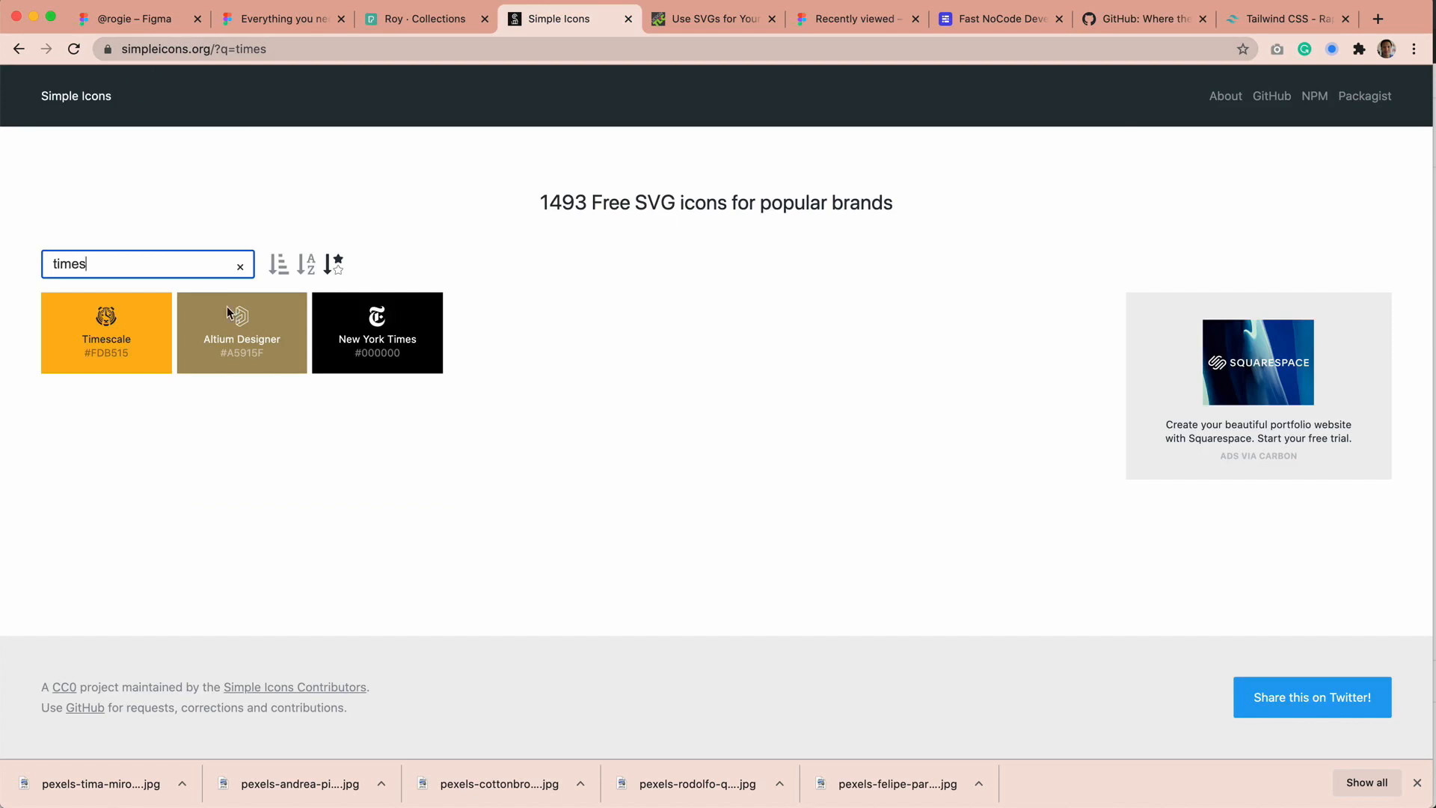
double_click(129, 266)
text(ti)
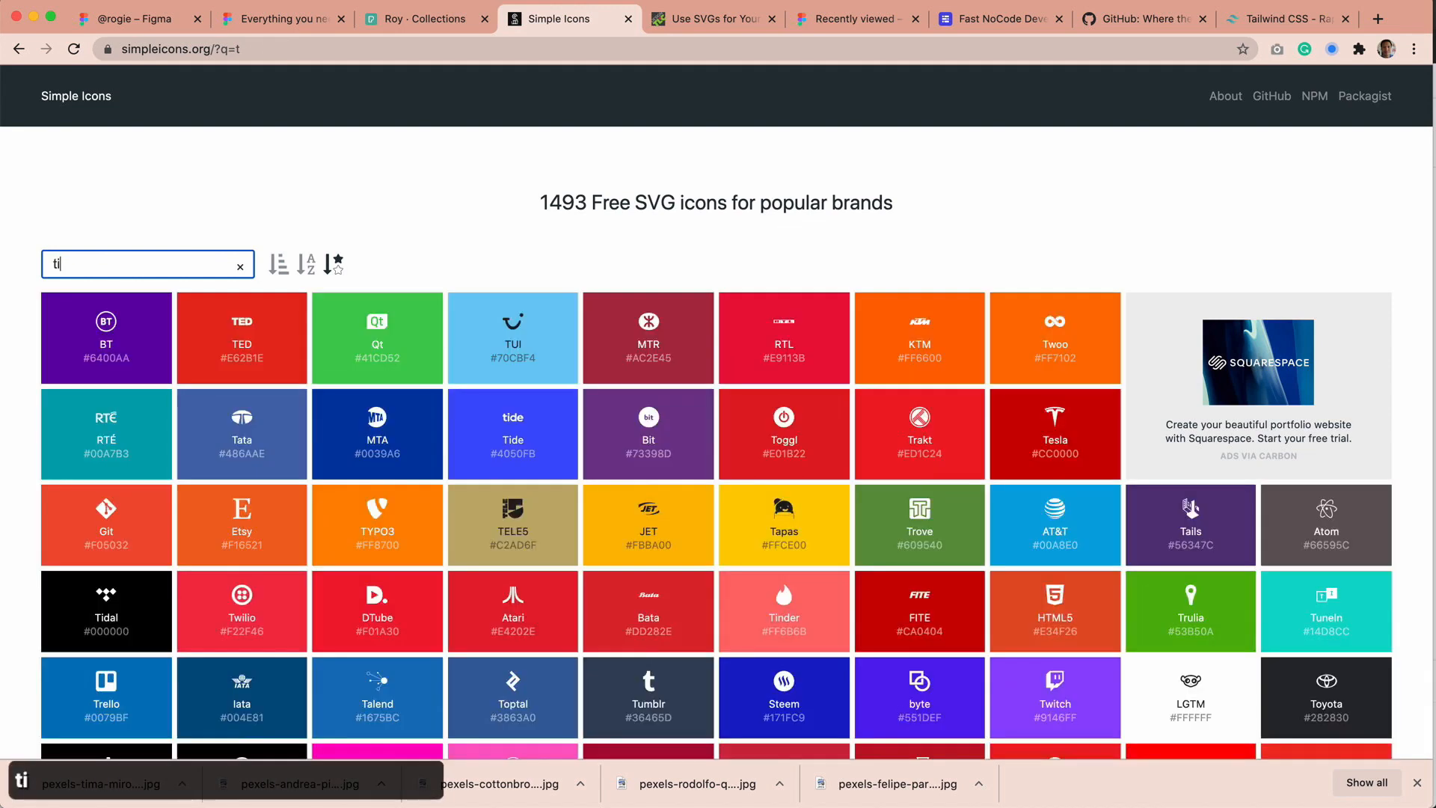
key(BackSpace)
text(witter)
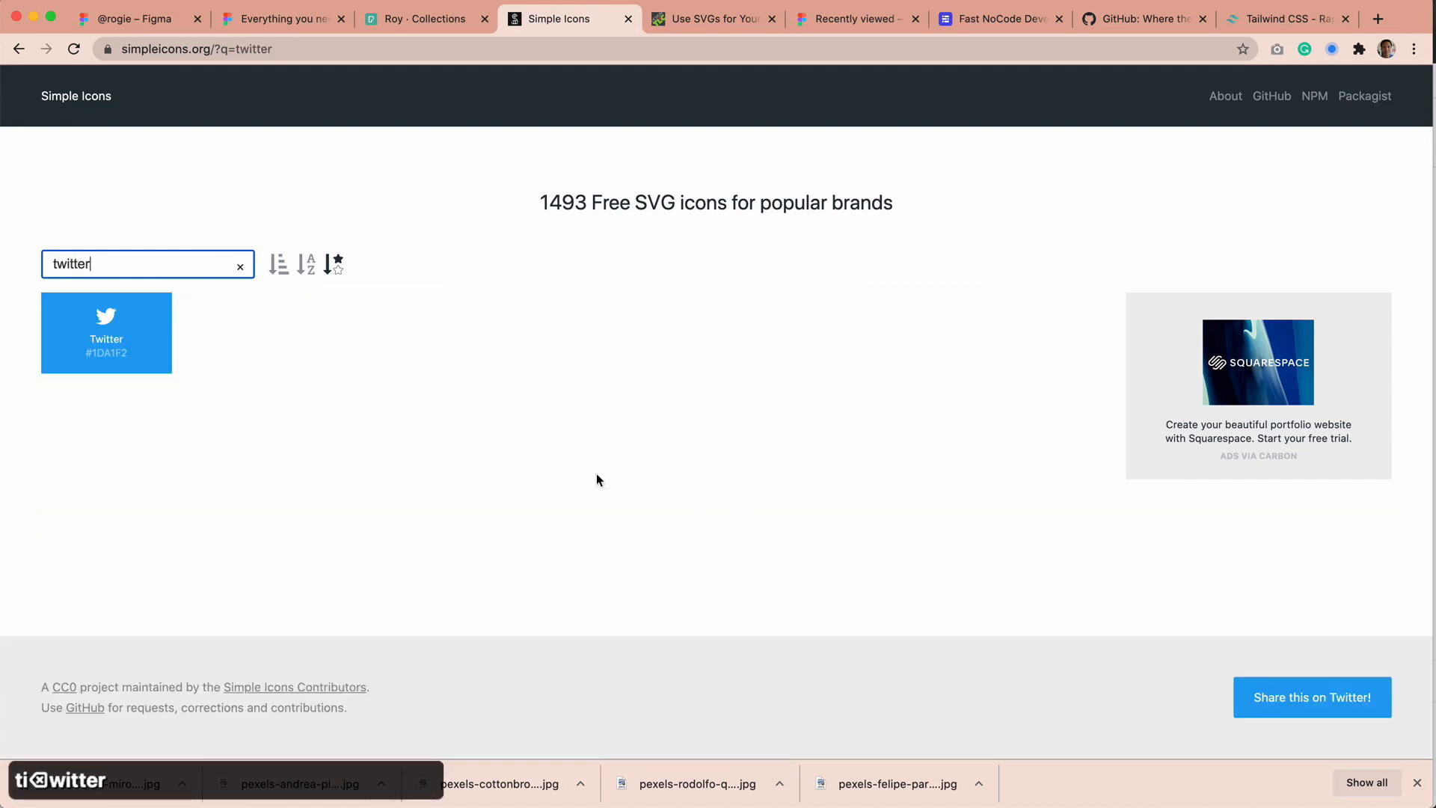
click(154, 331)
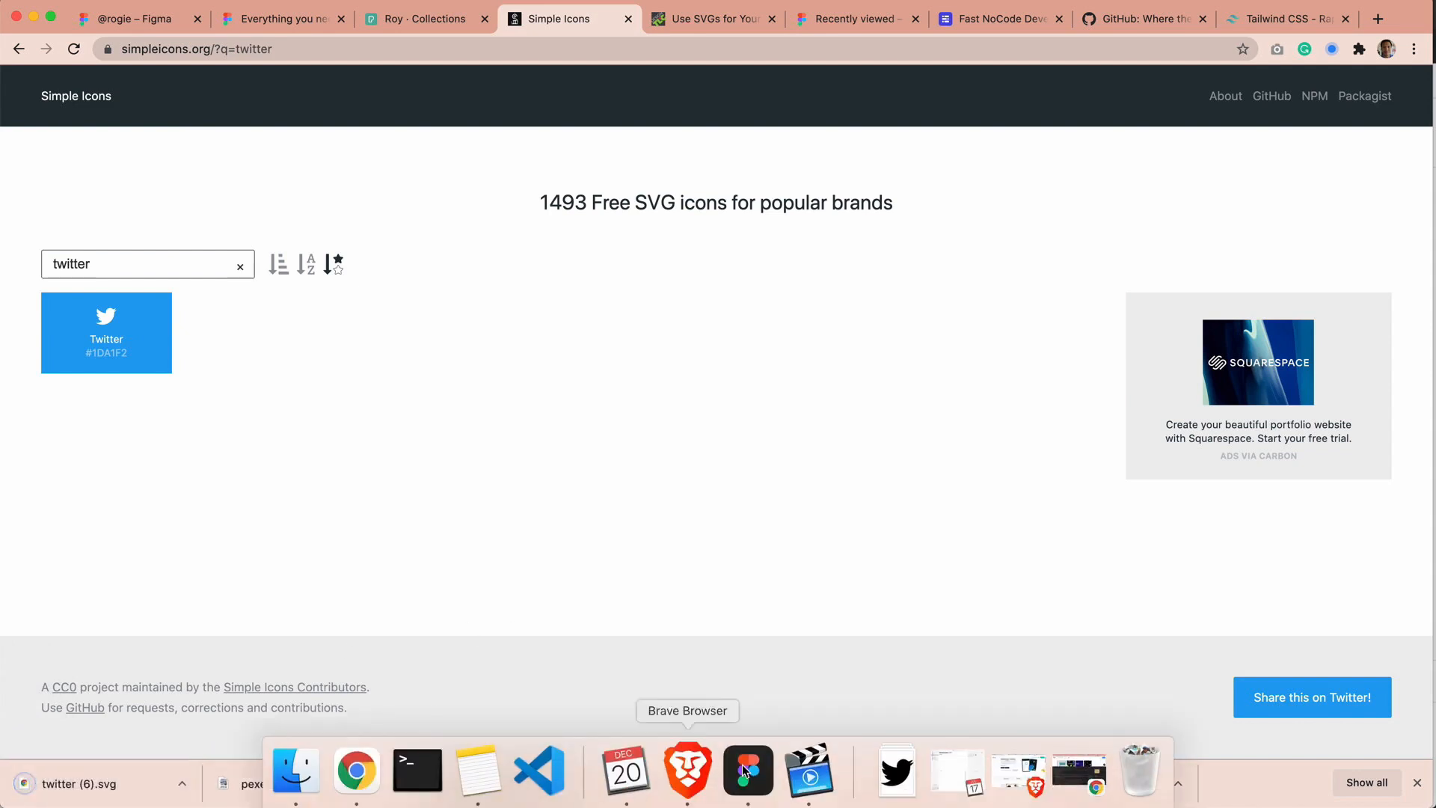
- Switch back to Figma and examine the LinkedIn and Facebook icons in the Desktop - 10 copyright bar
click(751, 767)
scroll(1090, 424, up, 2)
key(=)
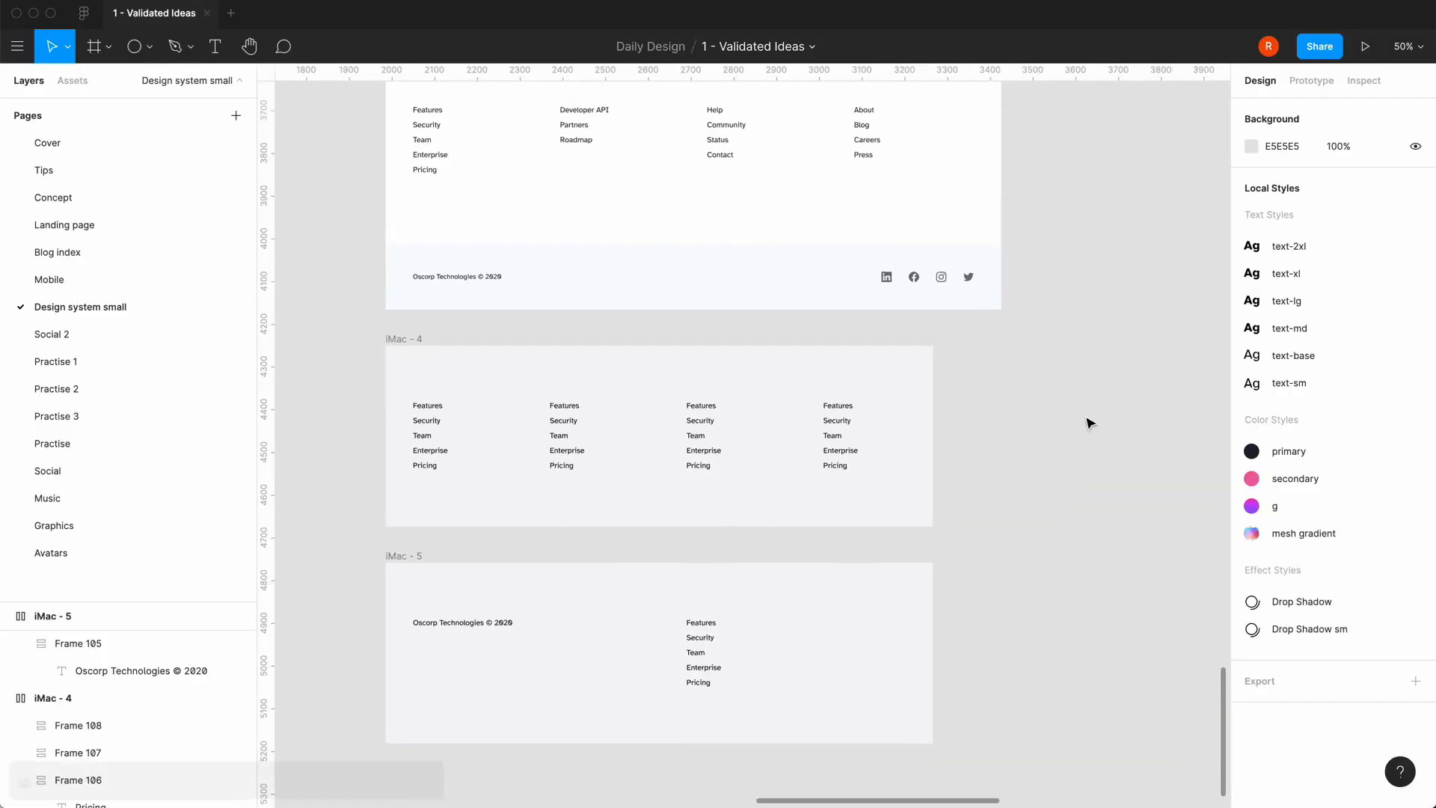
scroll(1090, 424, up, 2)
scroll(1089, 423, right, 2)
click(912, 223)
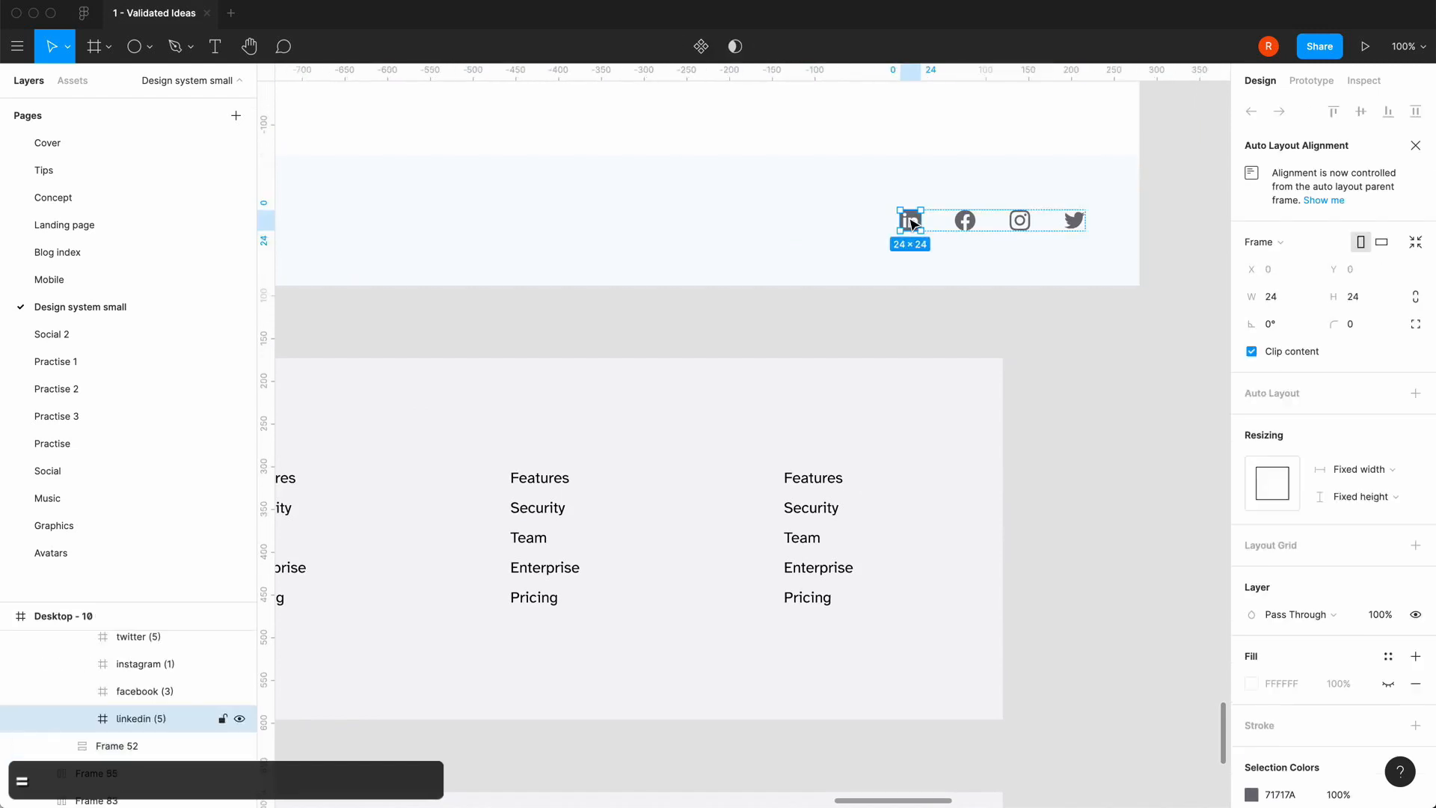
double_click(965, 220)
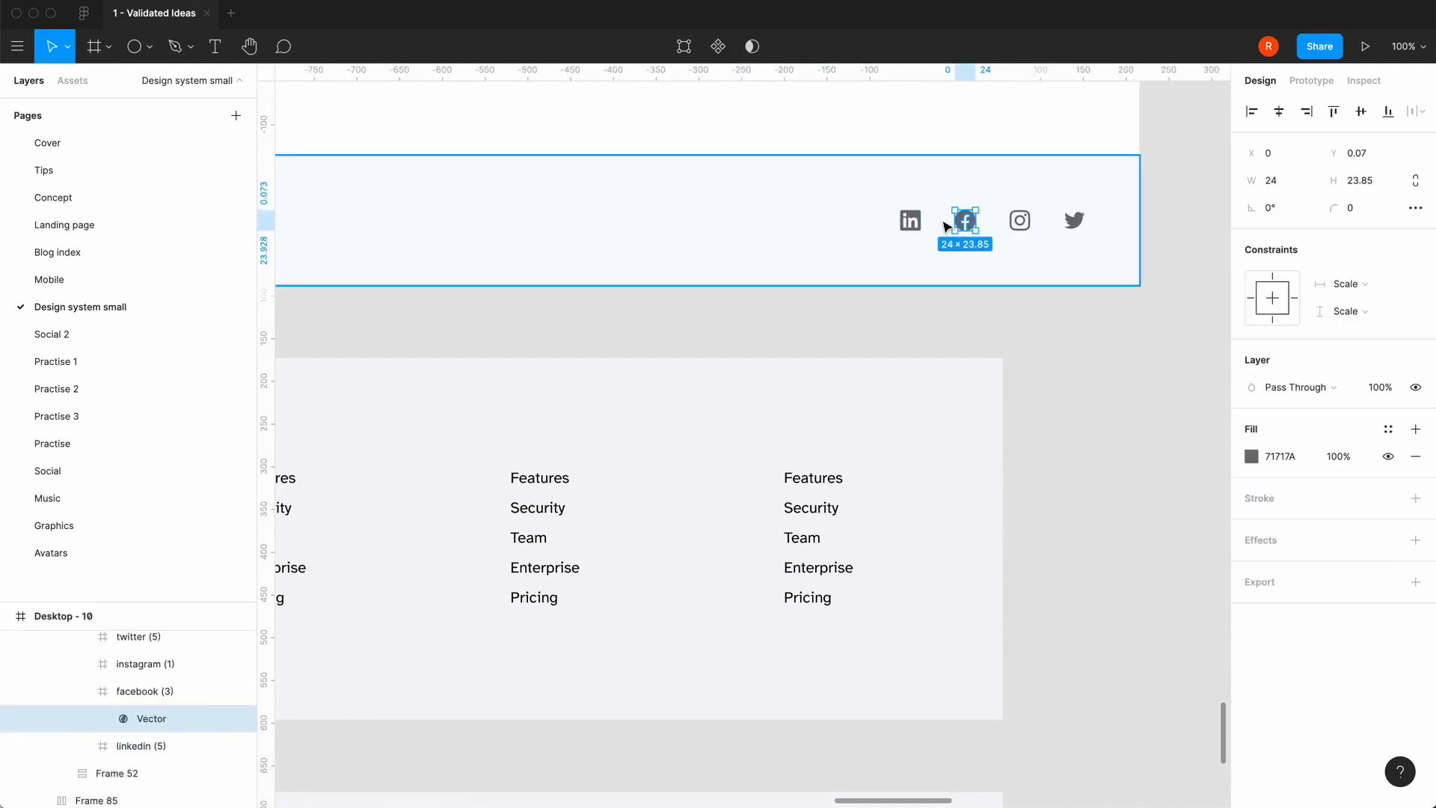
click(1042, 426)
key(minus)
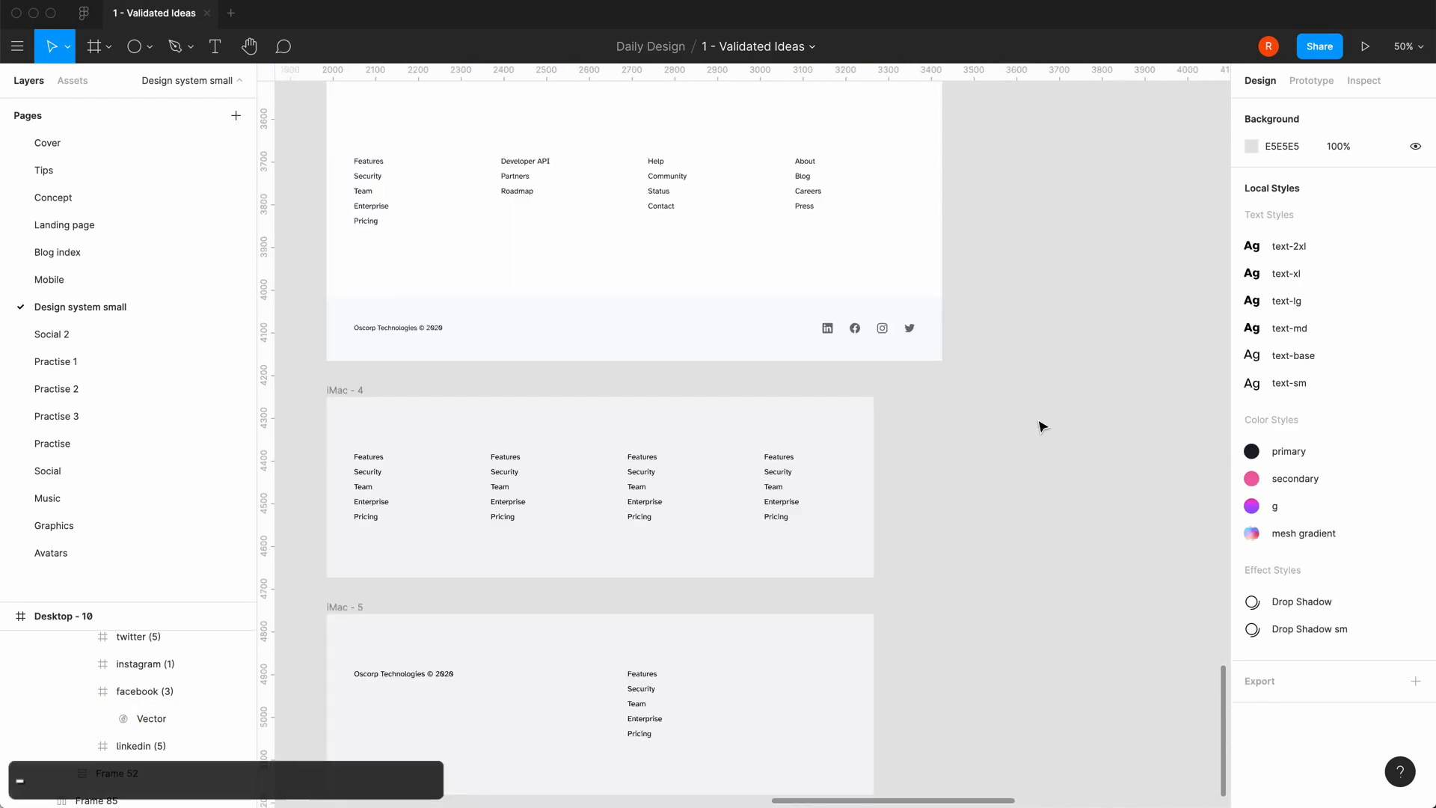
key(equal)
scroll(673, 554, down, 5)
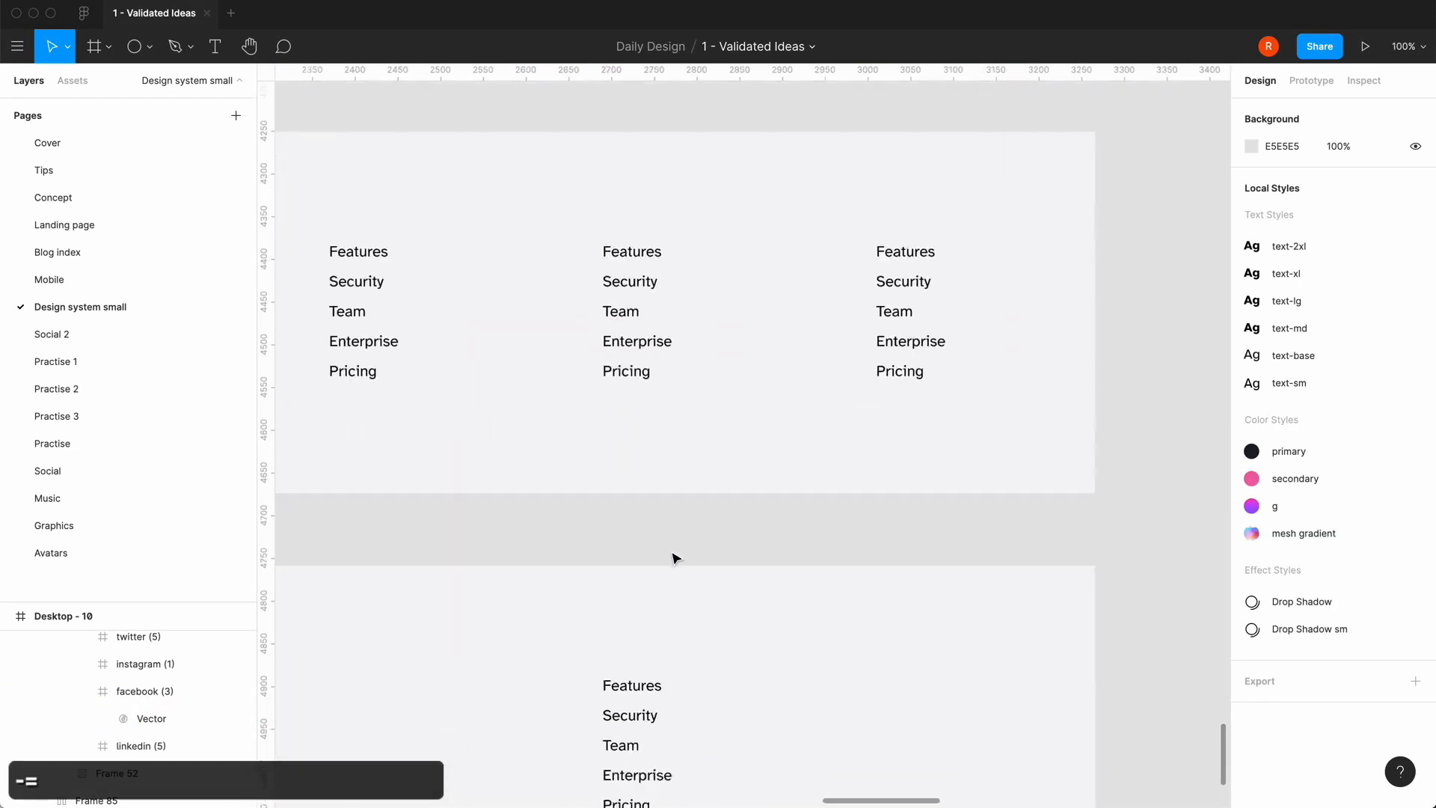
key(minus)
- Open the Downloads folder in Finder, move its window clear of the iMac - 4 section and preview facebook (3).svg
click(295, 770)
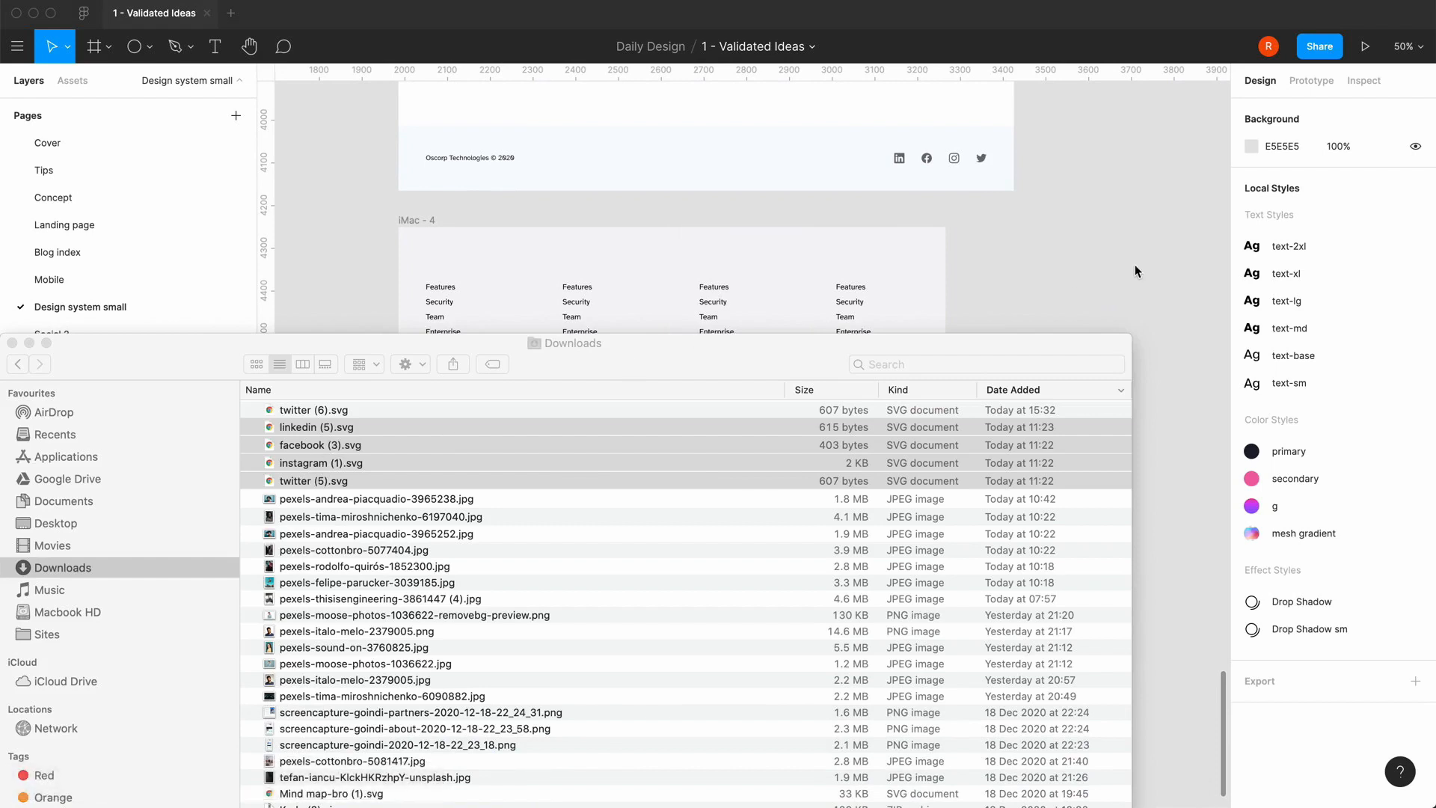
click(334, 339)
drag(334, 338, 575, 409)
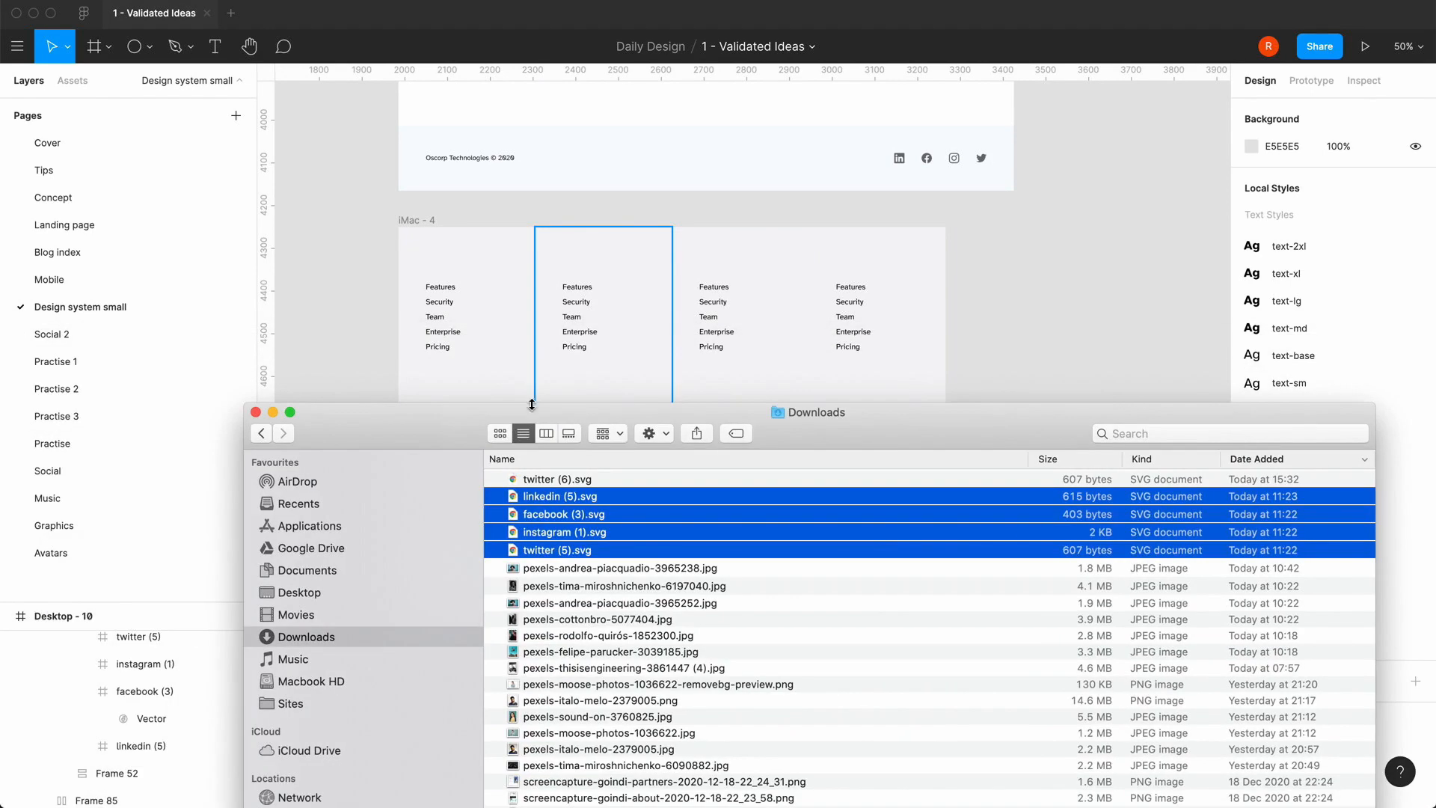
click(513, 518)
key(space)
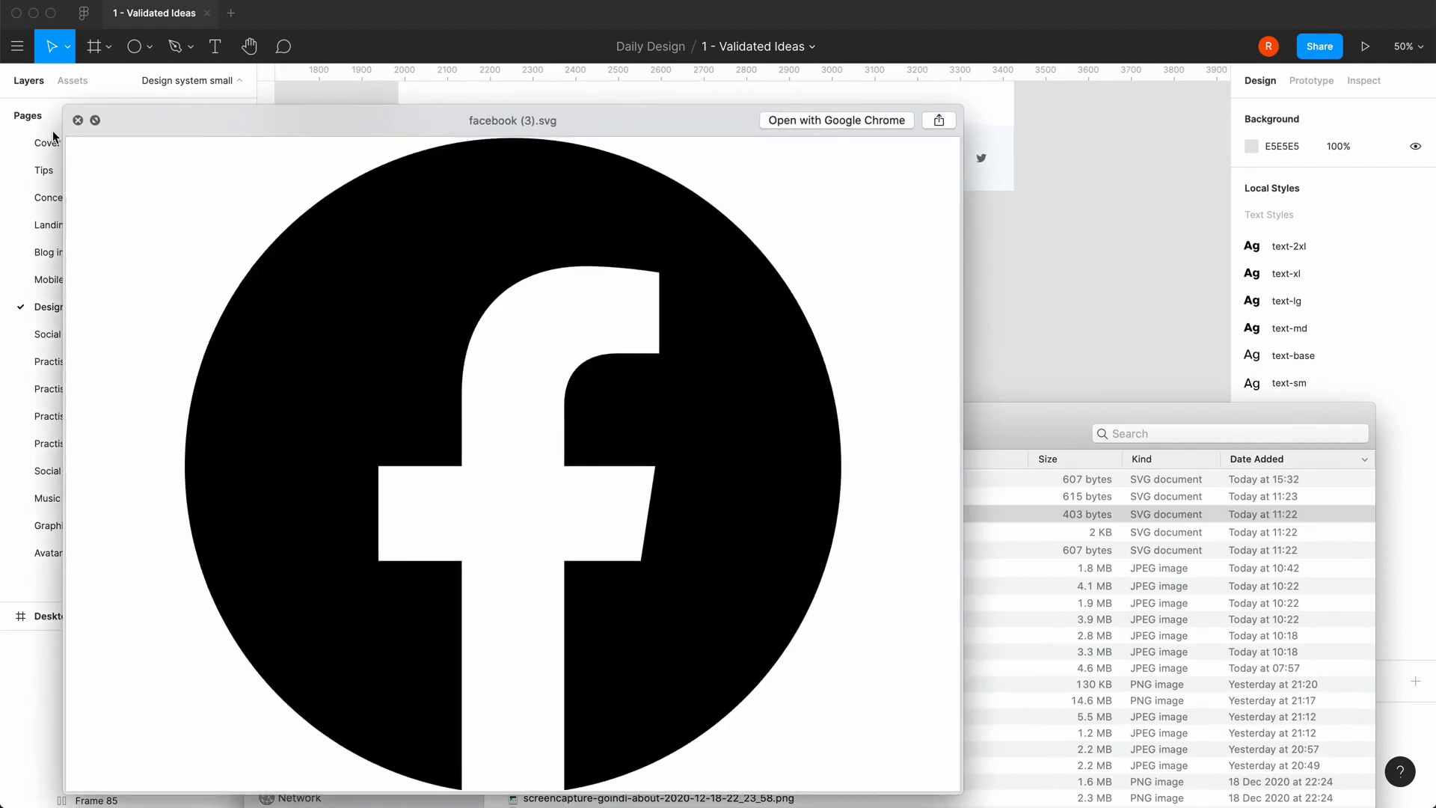
click(78, 120)
- Import twitter (5).svg, instagram (1).svg, facebook (3).svg and linkedin (5).svg from Downloads onto the empty canvas beside iMac - 4
click(559, 552)
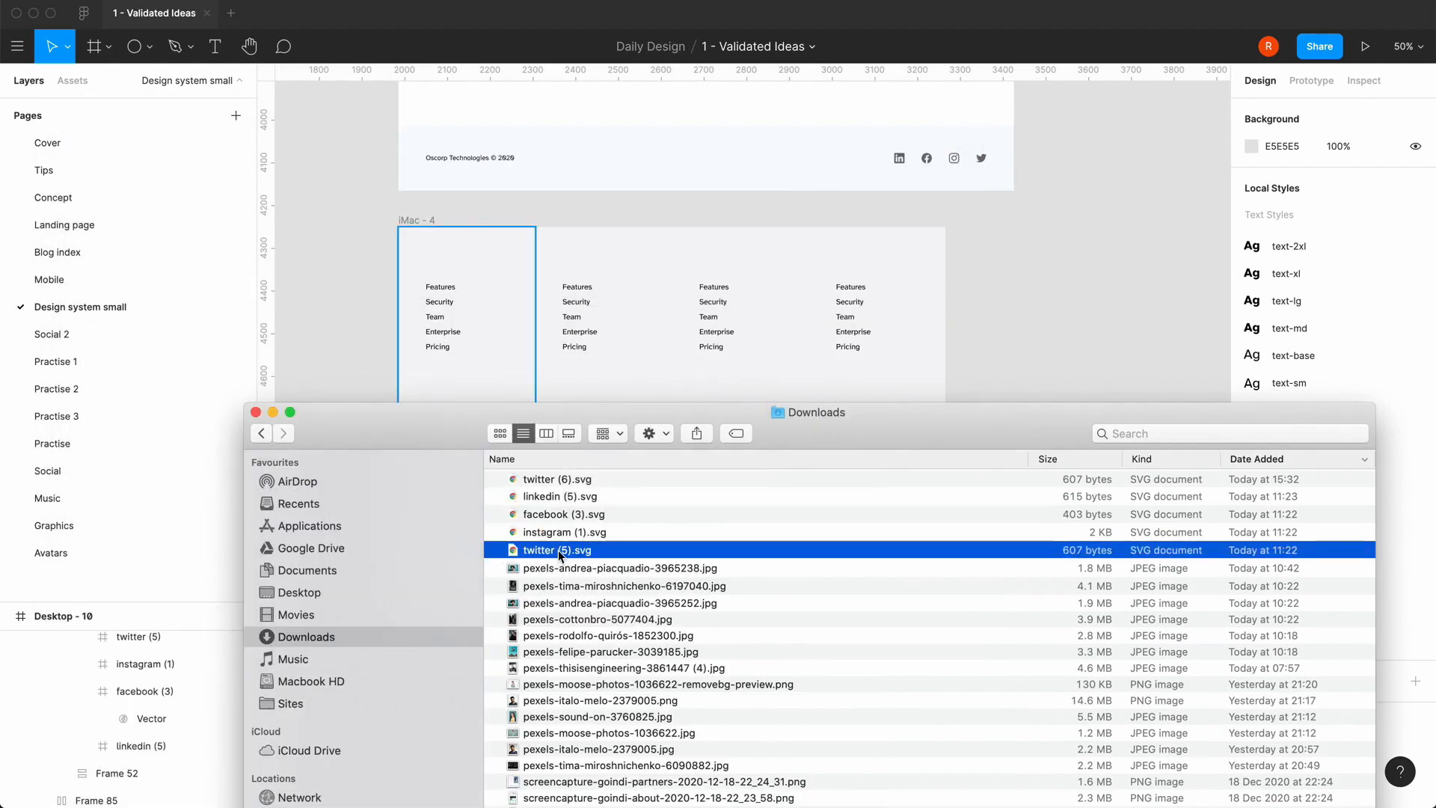
drag(534, 554, 1032, 340)
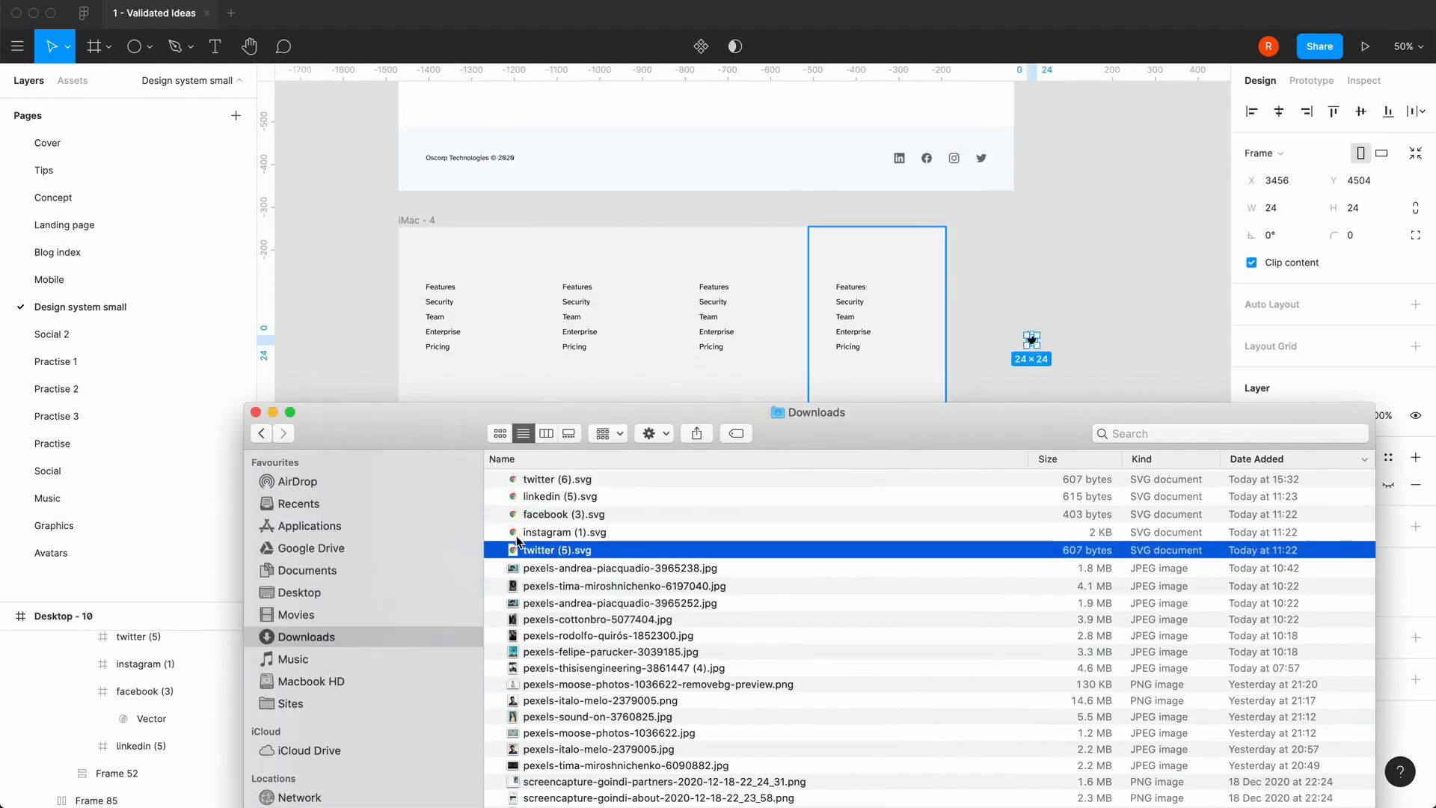
drag(538, 531, 1150, 327)
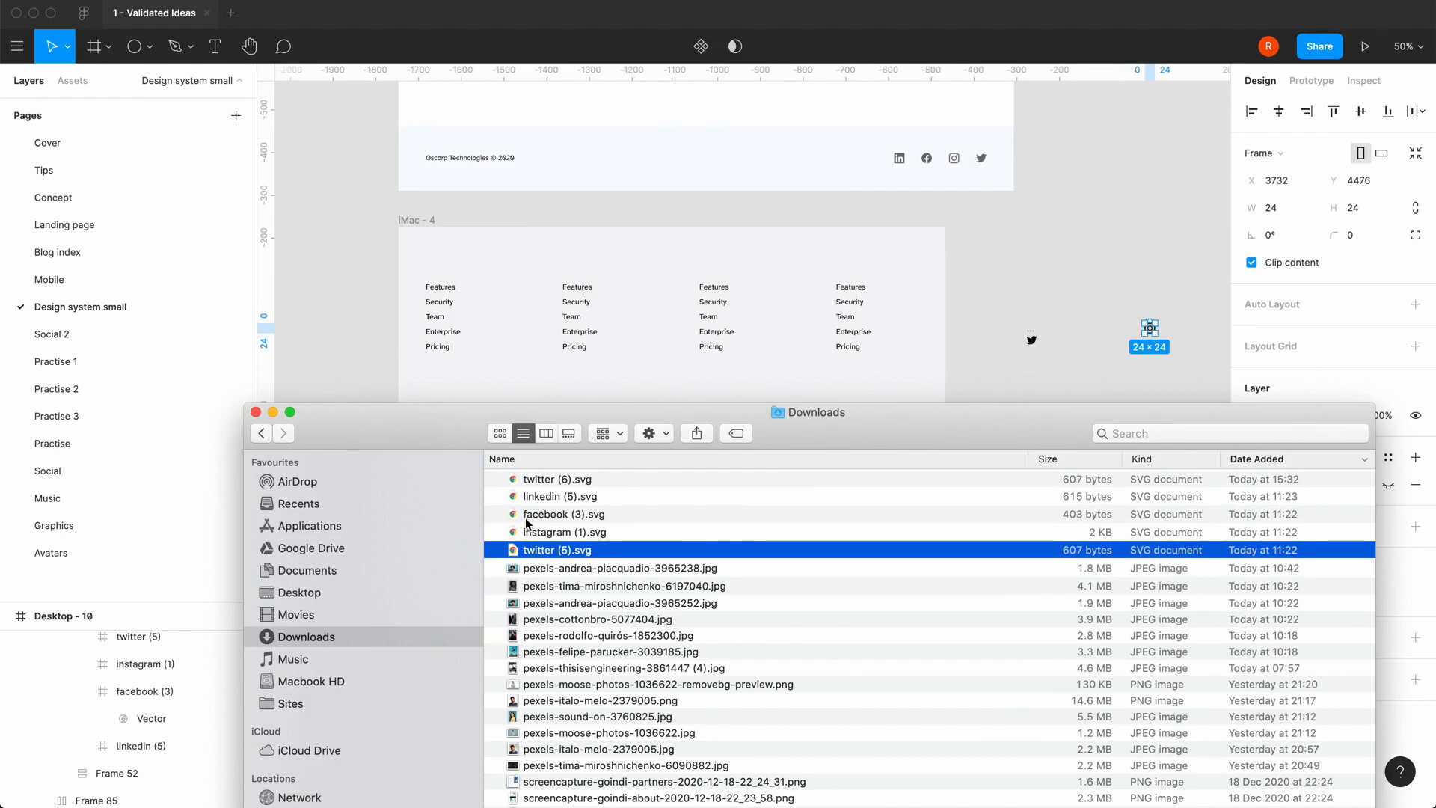
drag(527, 522, 985, 291)
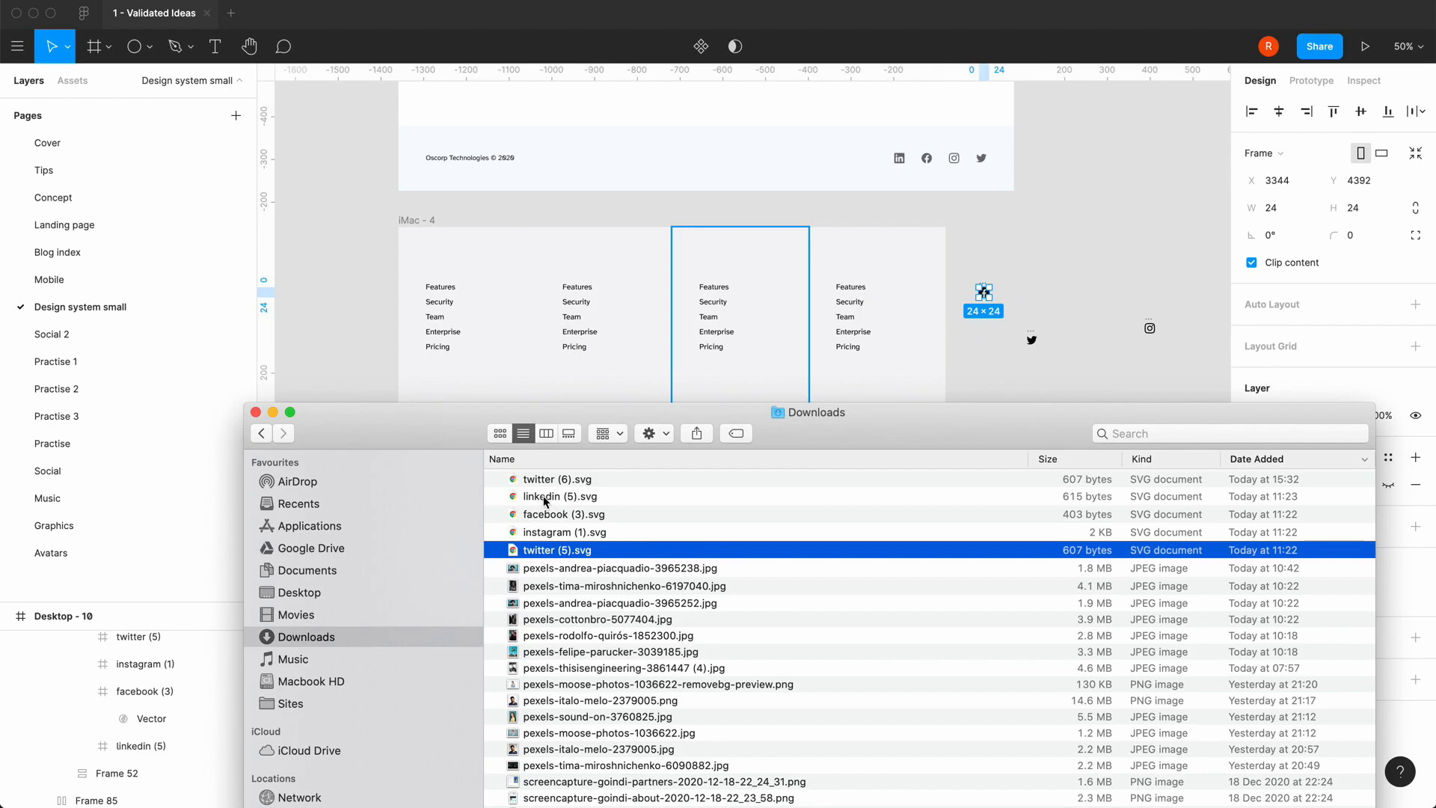
drag(544, 501, 1088, 258)
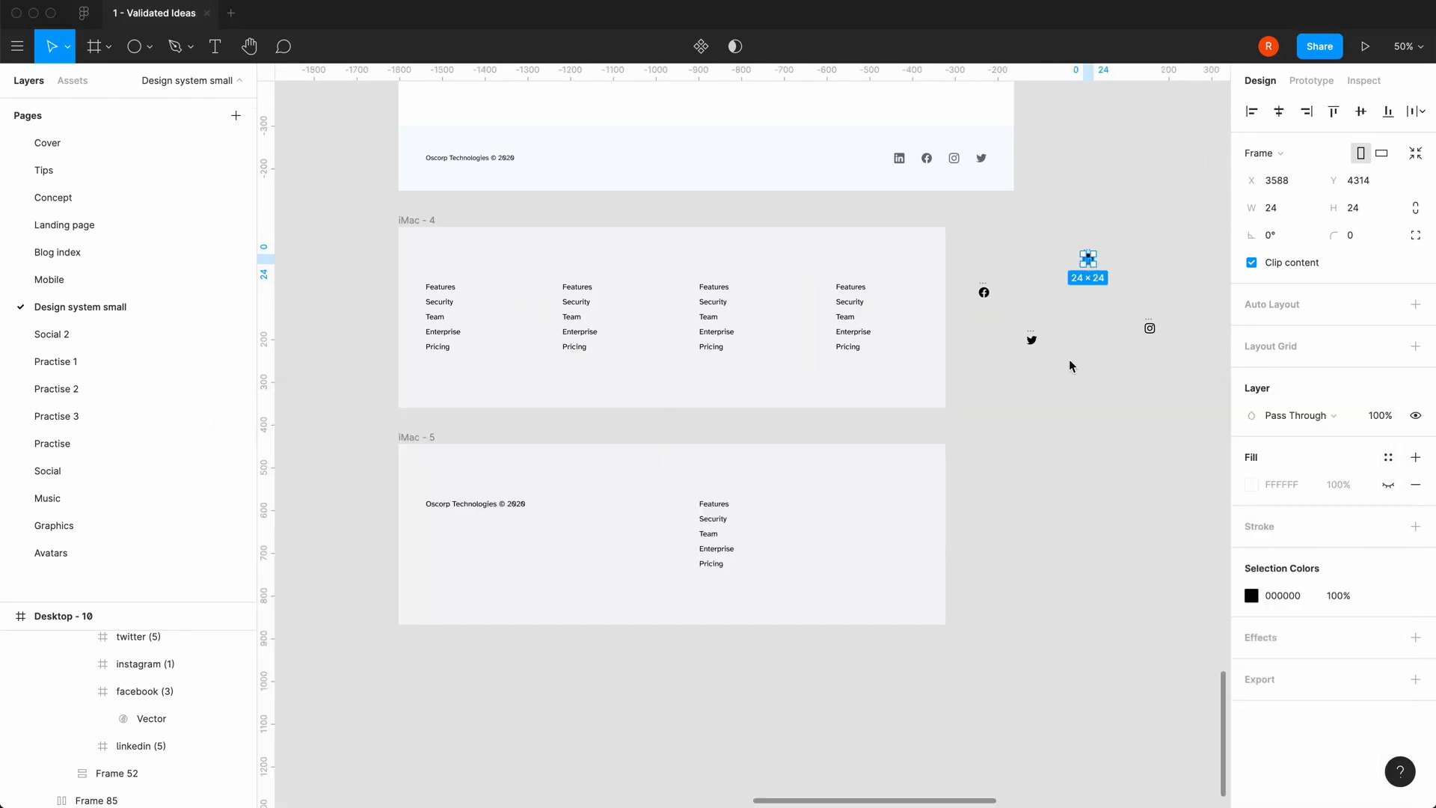
- Combine the four imported social icons into a horizontal auto layout frame with a spacing of 32
click(1075, 444)
scroll(1075, 445, right, 3)
drag(1097, 447, 840, 258)
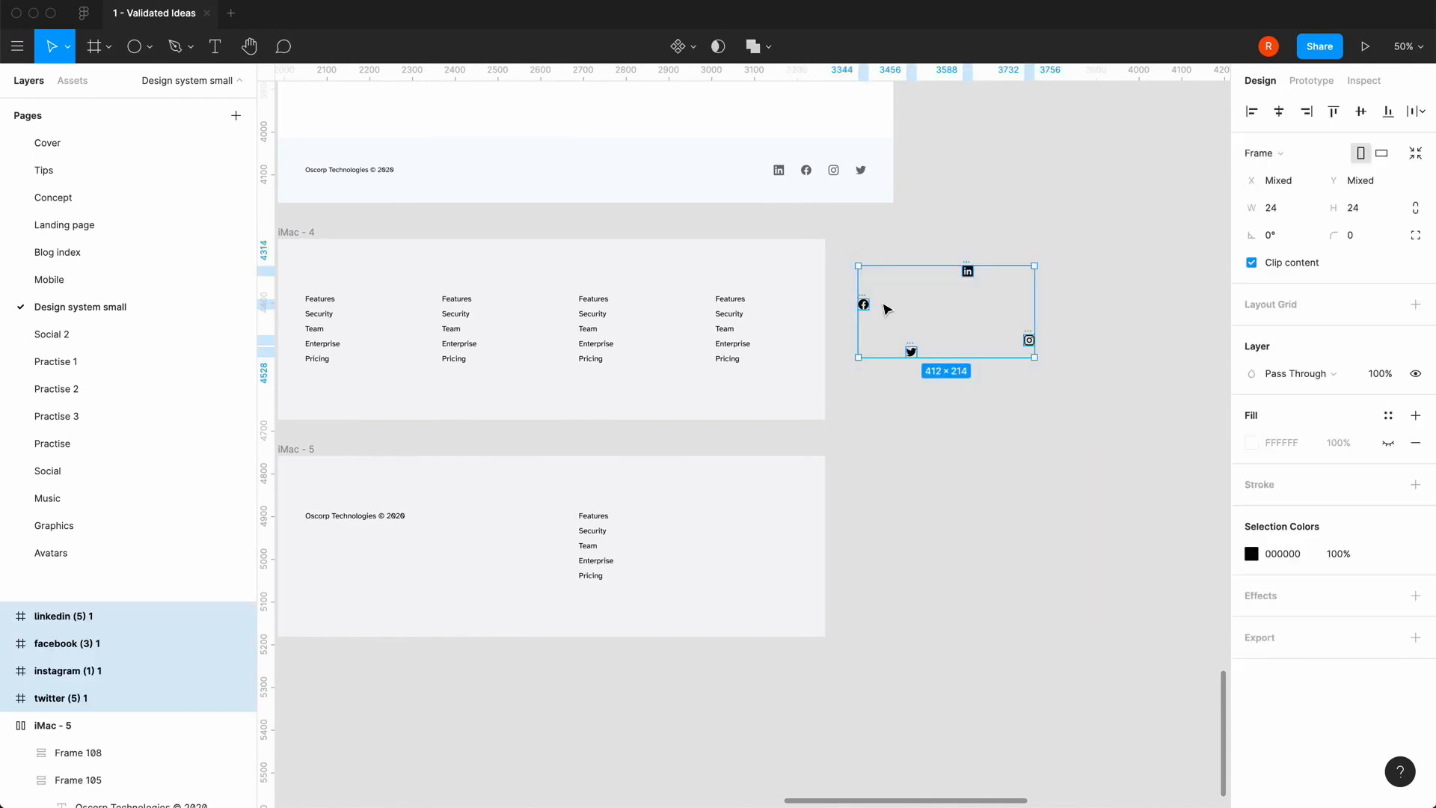
key(shift+a)
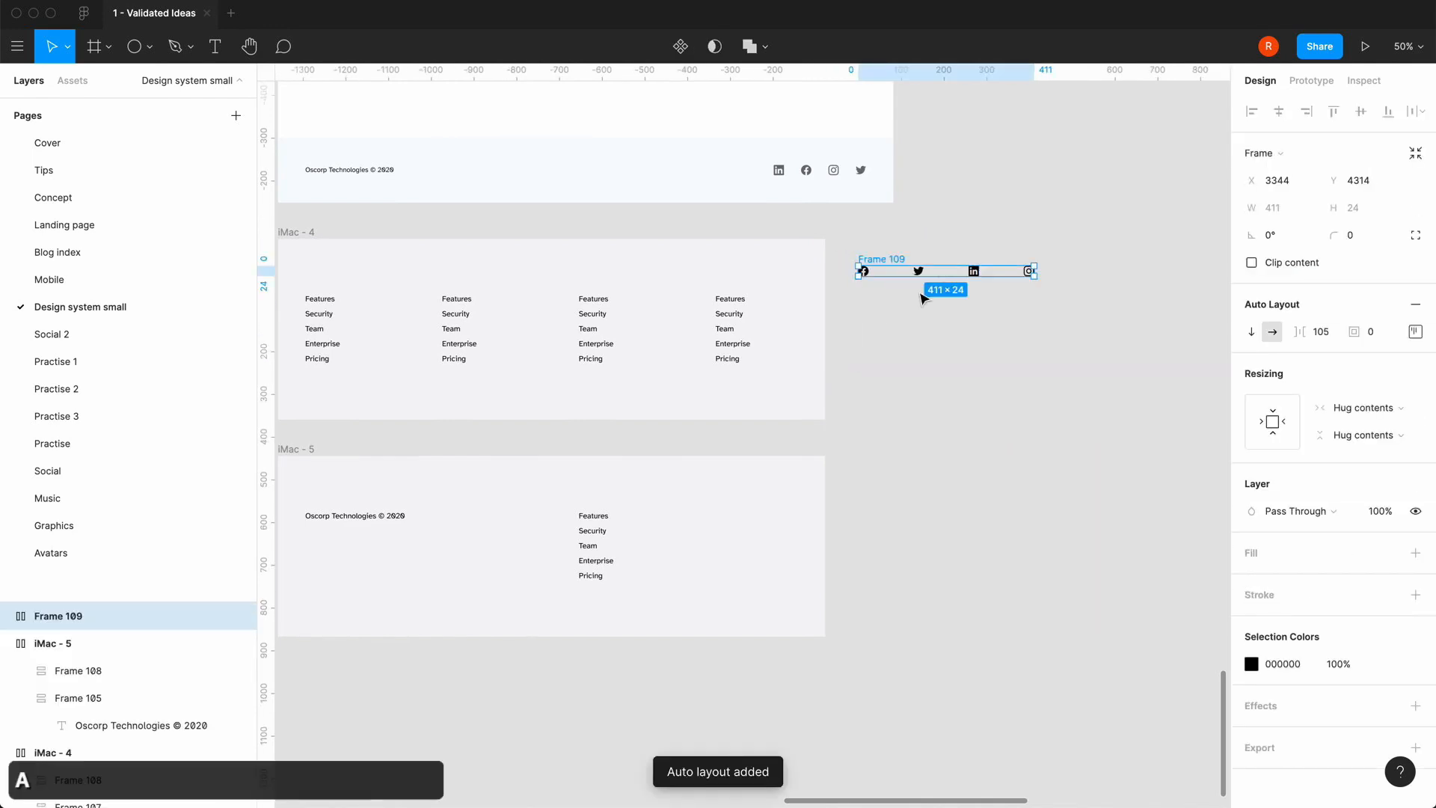
click(1320, 332)
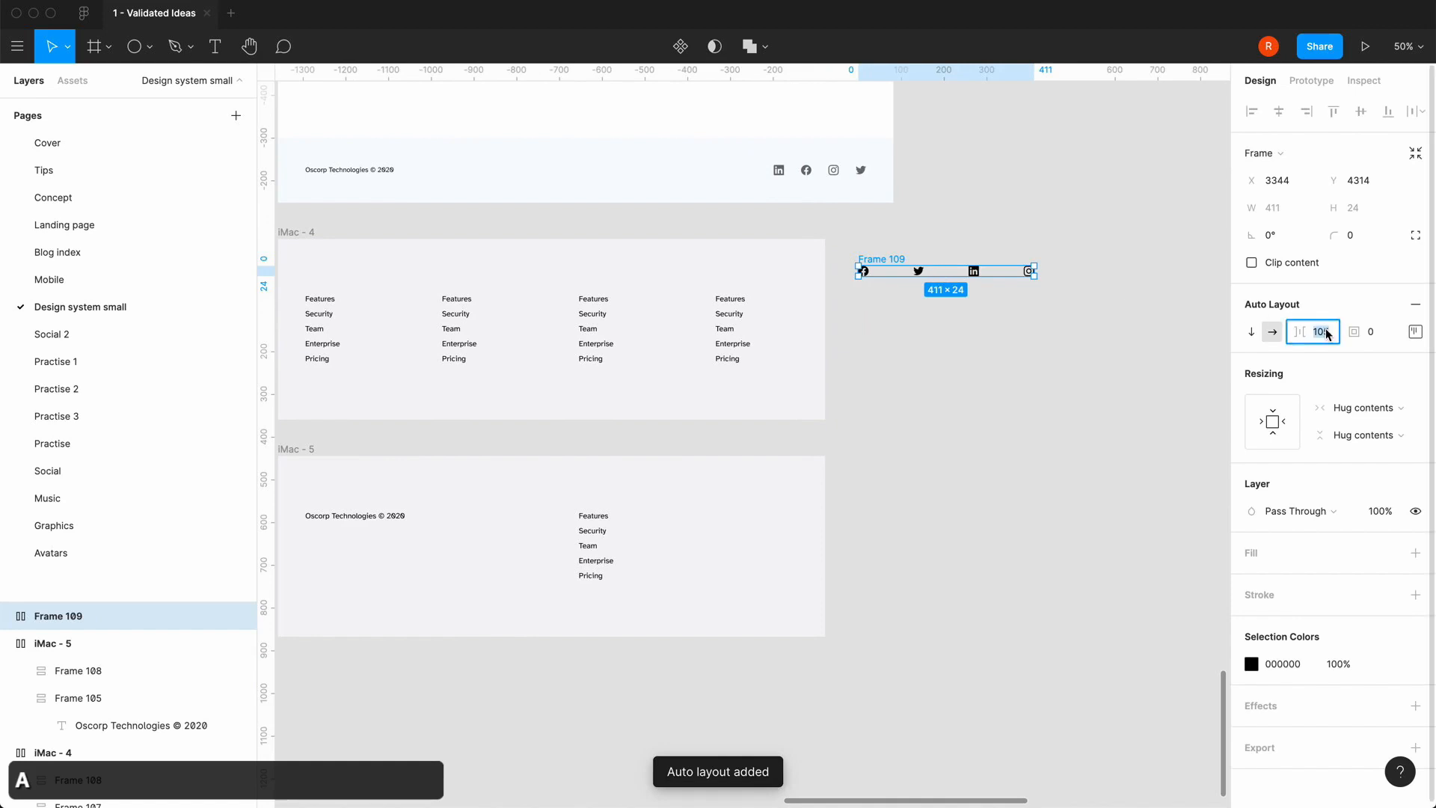
text(32)
key(Return)
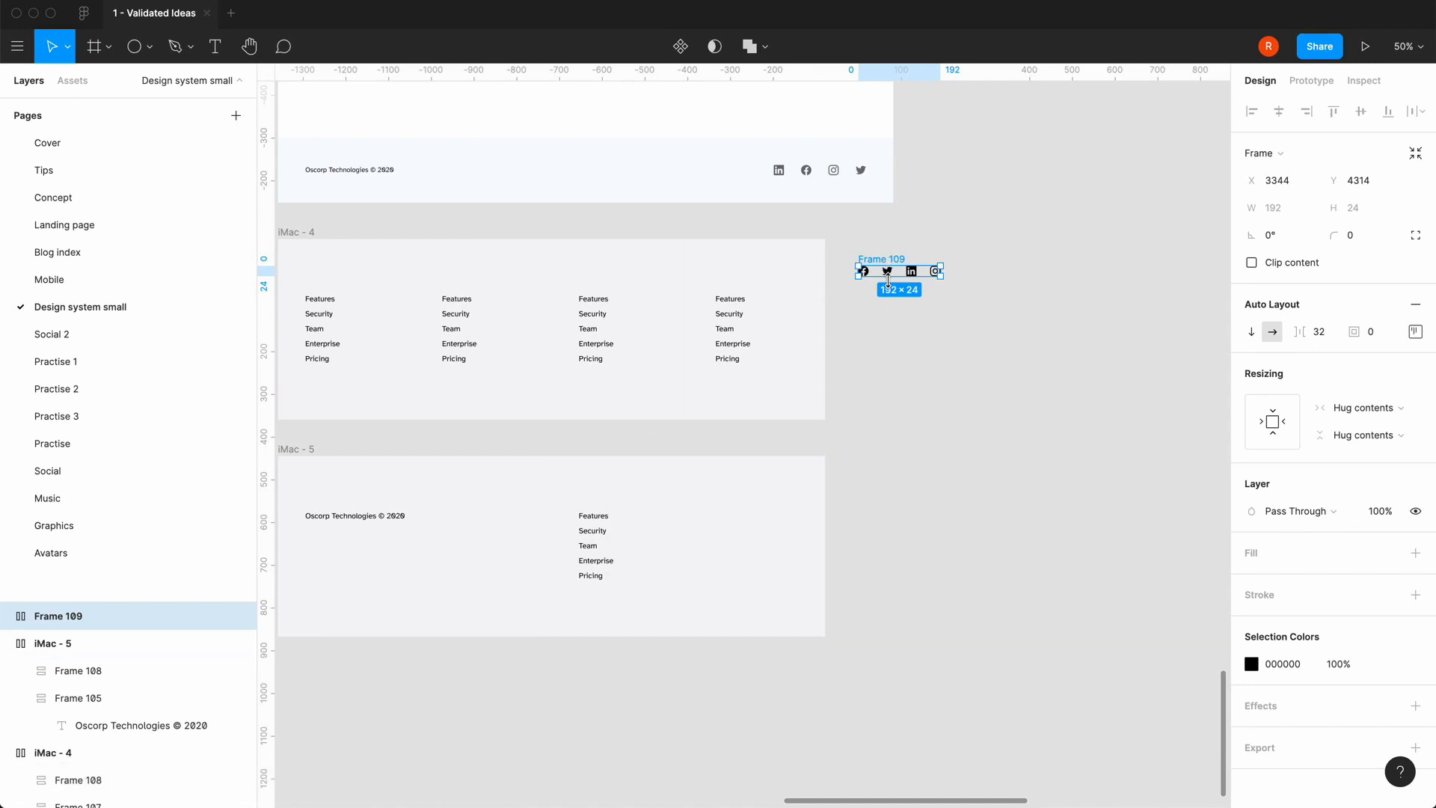
- Move the social icon row into the second column of iMac - 5
key(super+x)
click(618, 497)
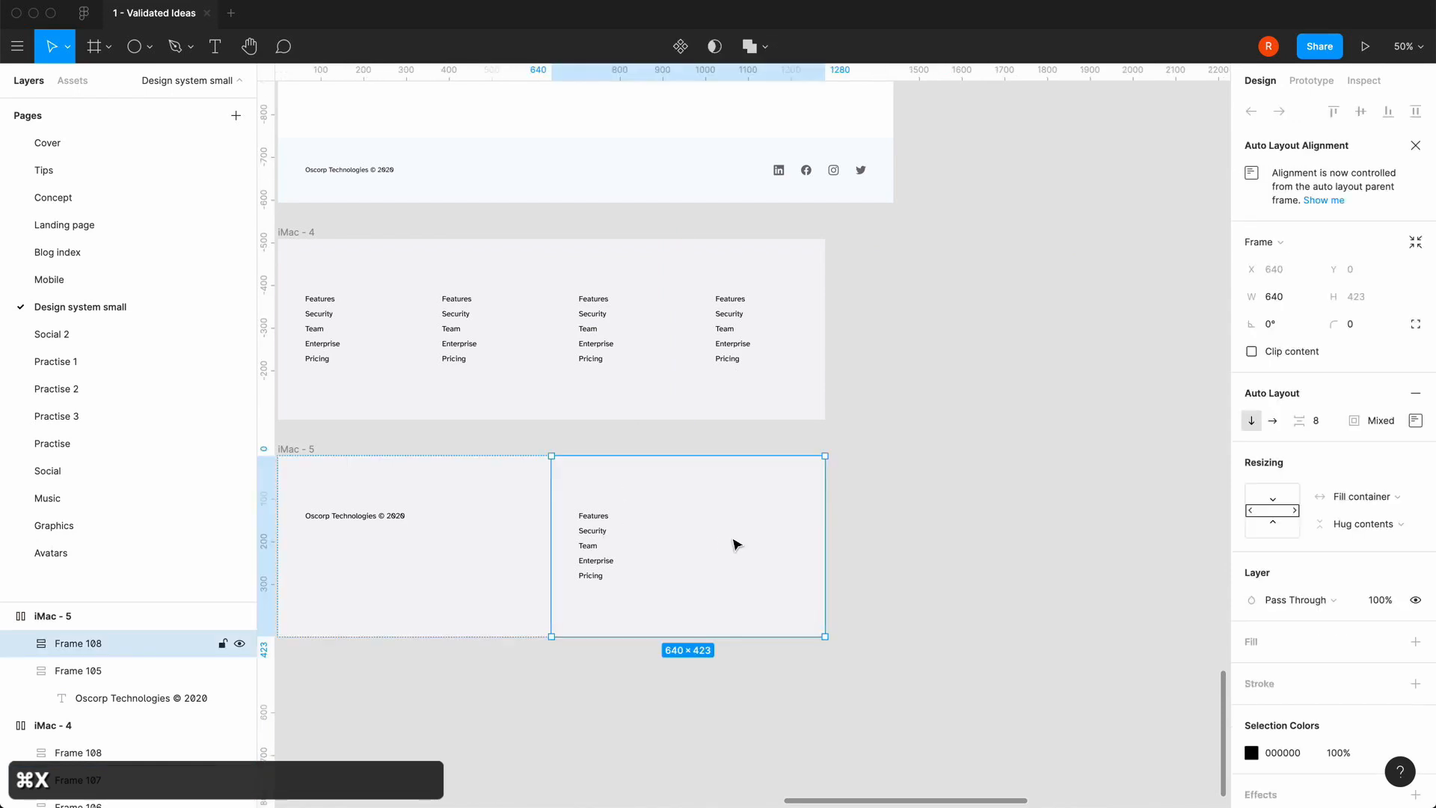
key(super+v)
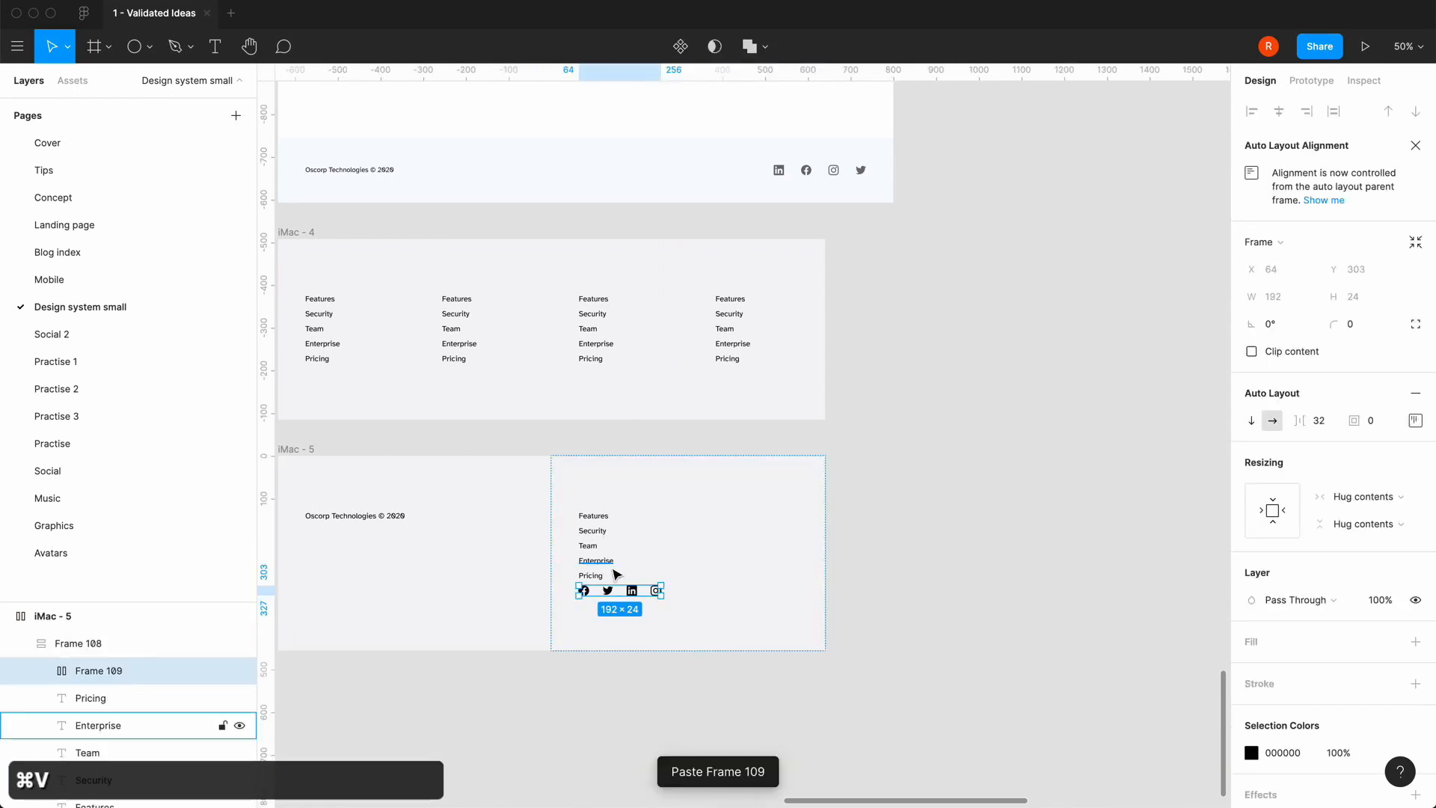
- Delete the "Pricing", "Enterprise", "Team", "Security" and "Features" texts above the social icons in iMac - 5
click(598, 577)
key(BackSpace)
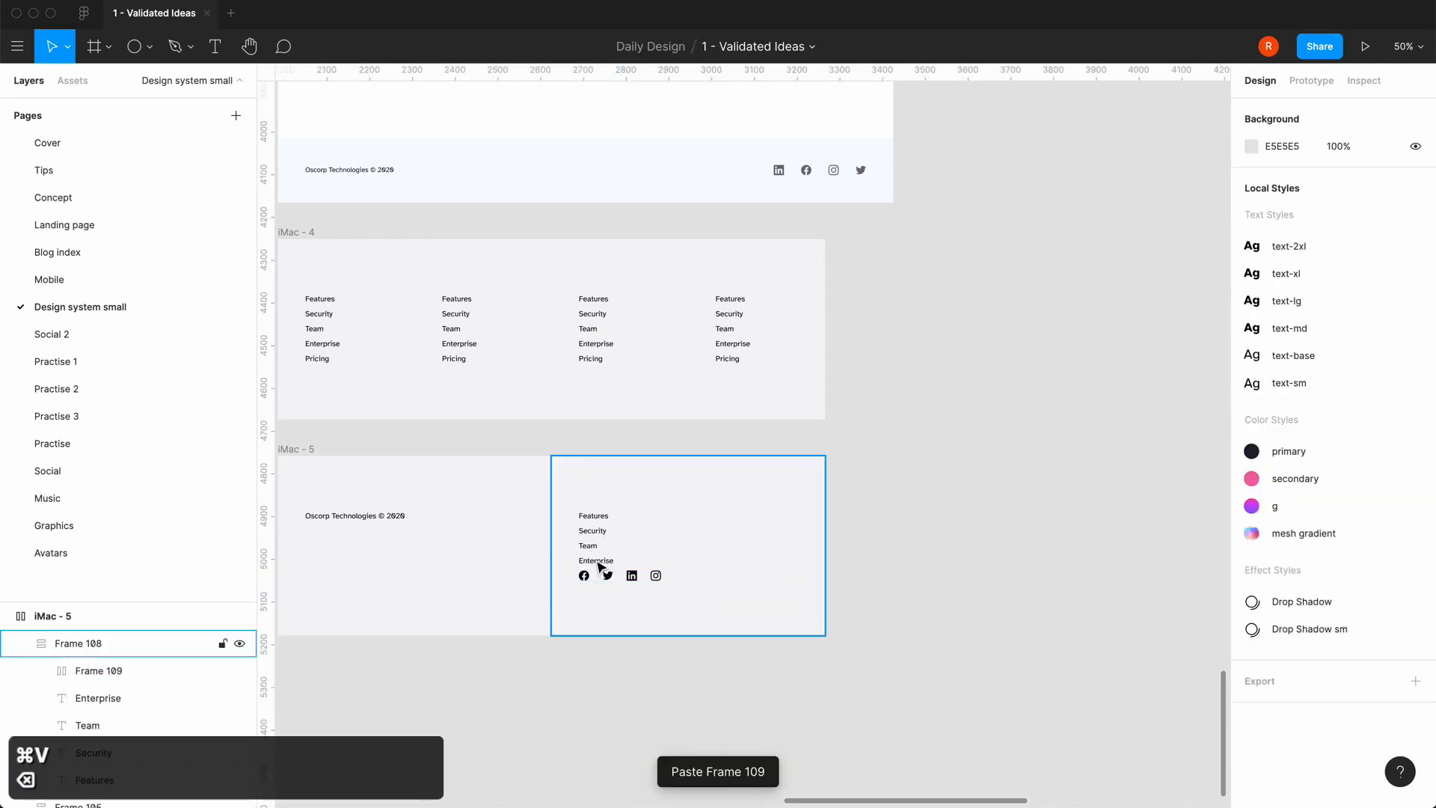
click(598, 565)
key(BackSpace)
click(587, 546)
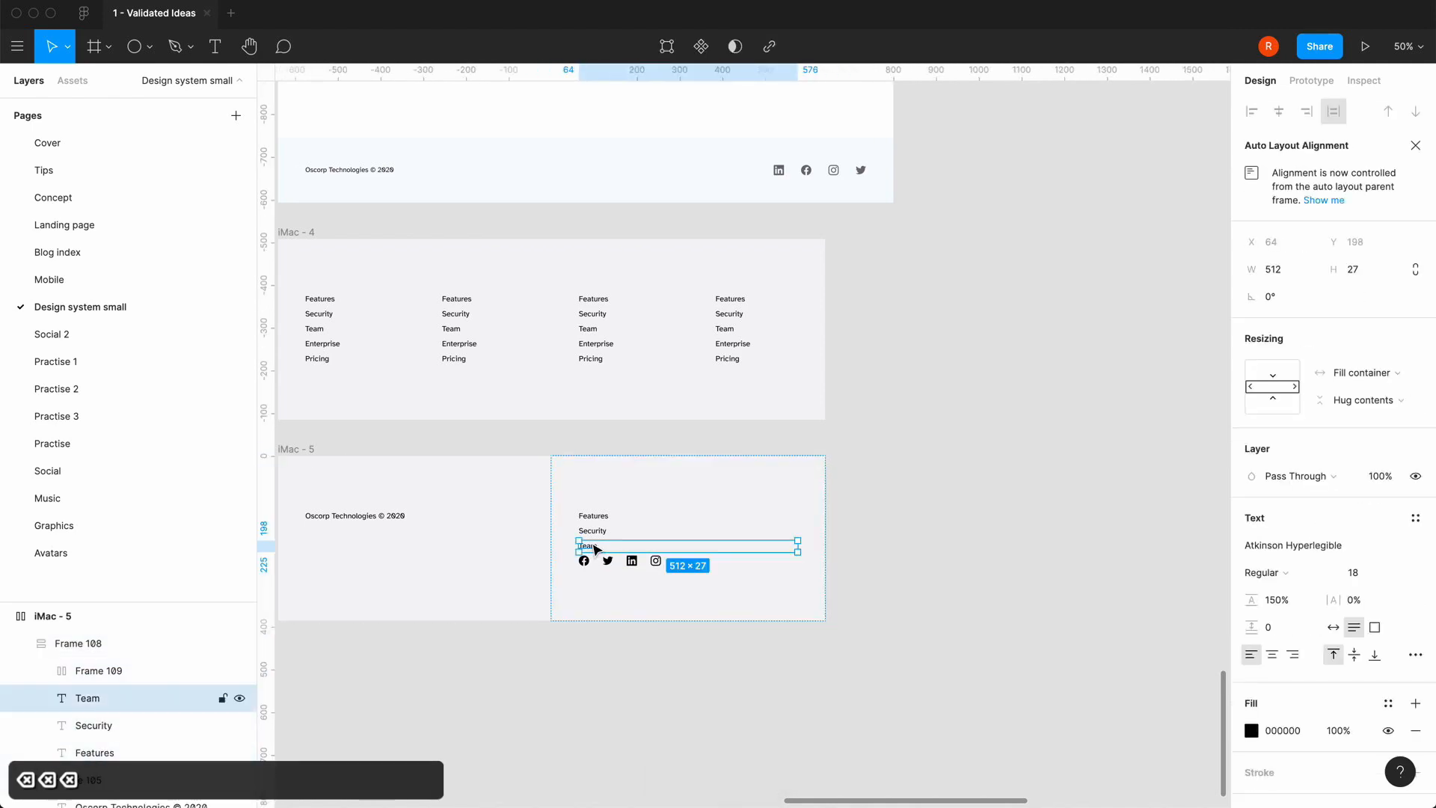
key(BackSpace)
click(593, 528)
key(BackSpace)
click(593, 515)
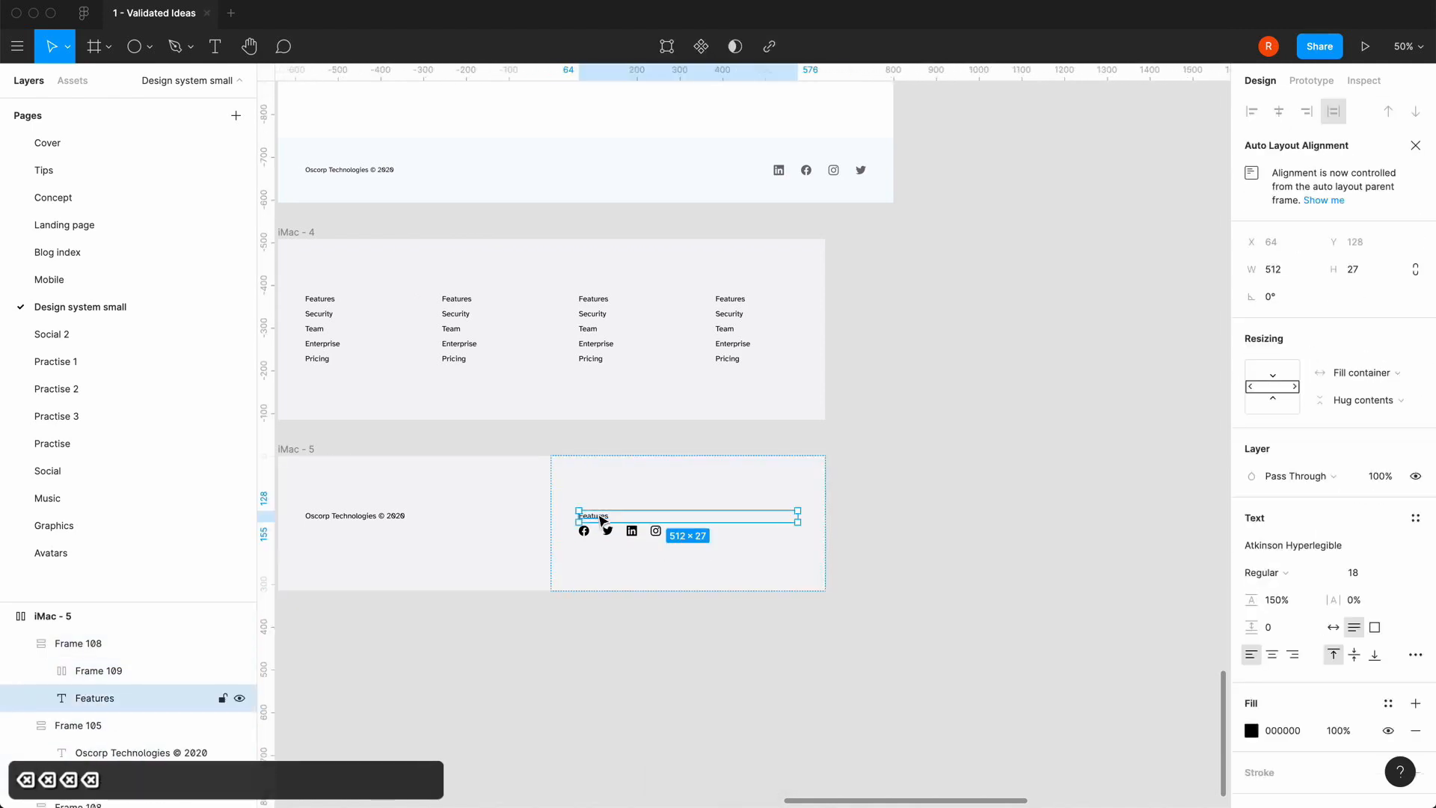
key(BackSpace)
- Set the auto layout alignment of the social icon column in iMac - 5 to centre right
click(661, 487)
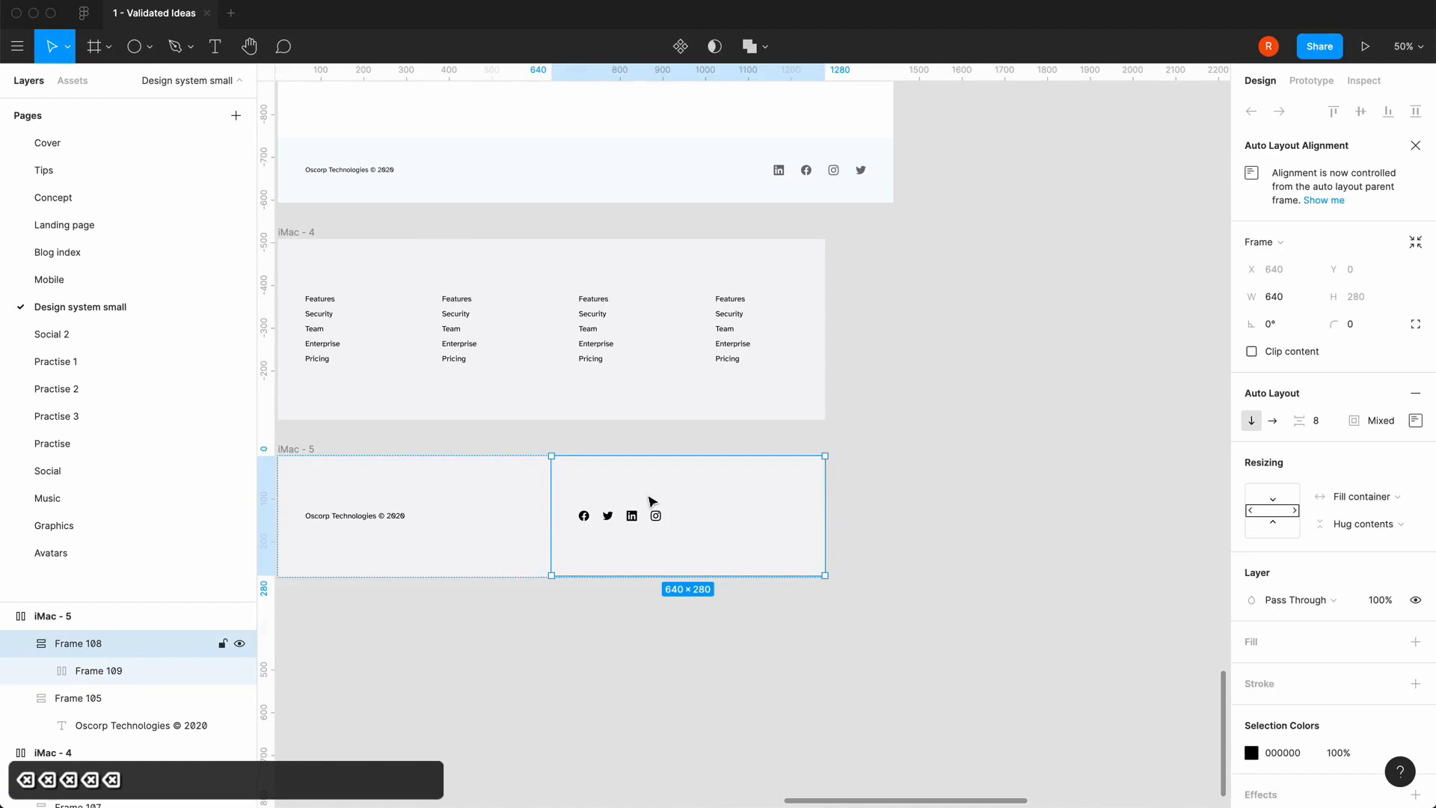
click(1415, 422)
click(1371, 493)
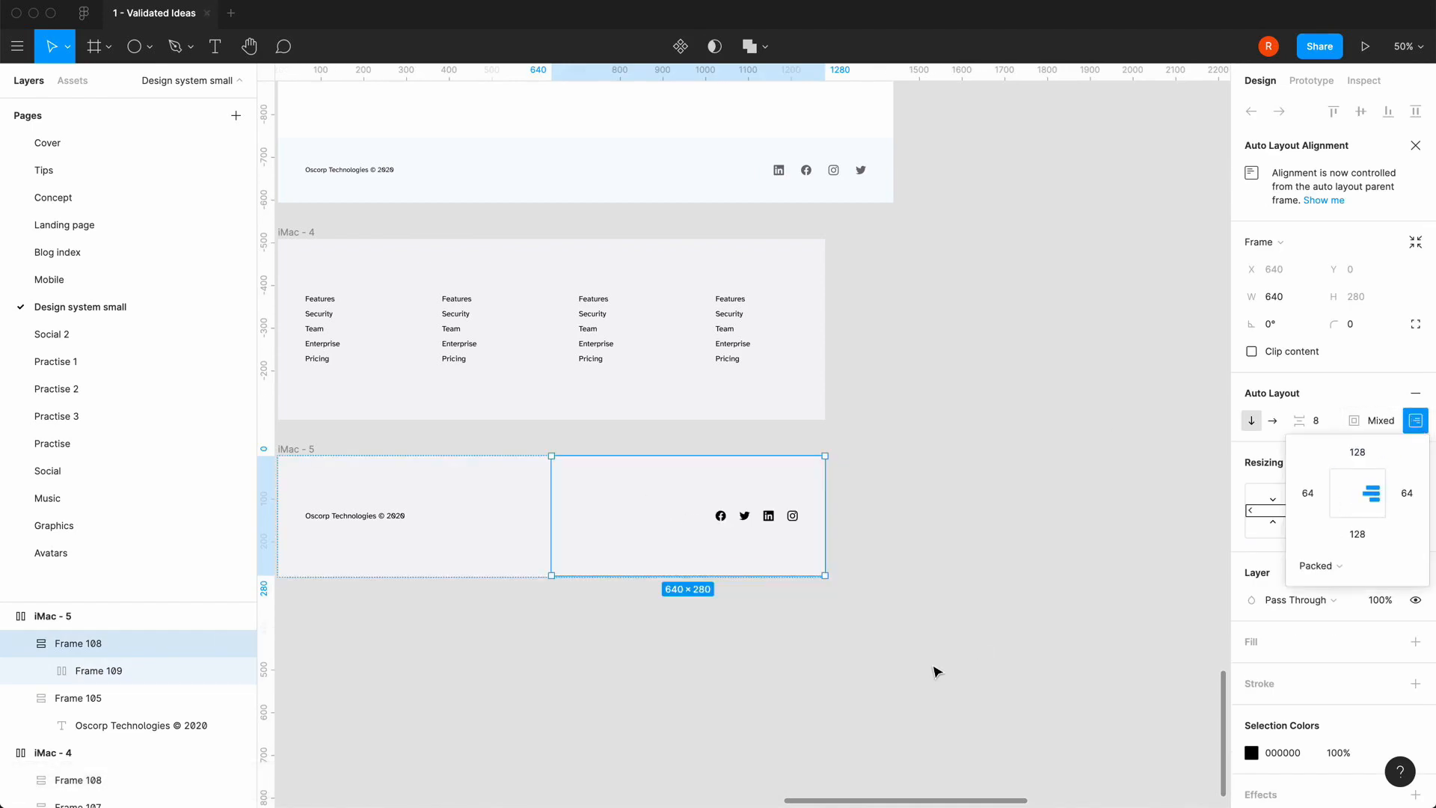
click(937, 671)
- Examine both columns and the parent frame of iMac - 5 in comparison with the sections above it
scroll(936, 670, left, 4)
click(821, 510)
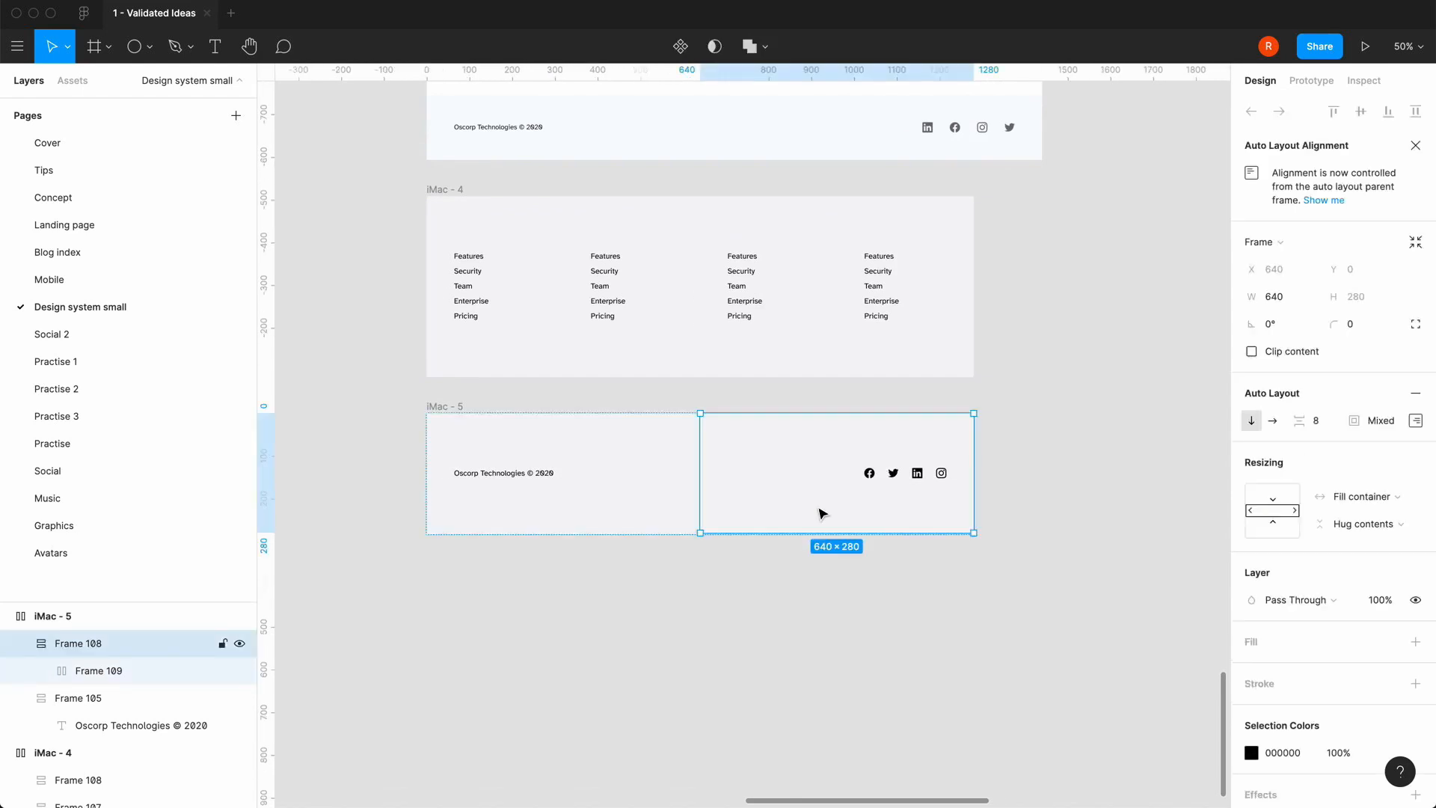
click(639, 521)
click(457, 408)
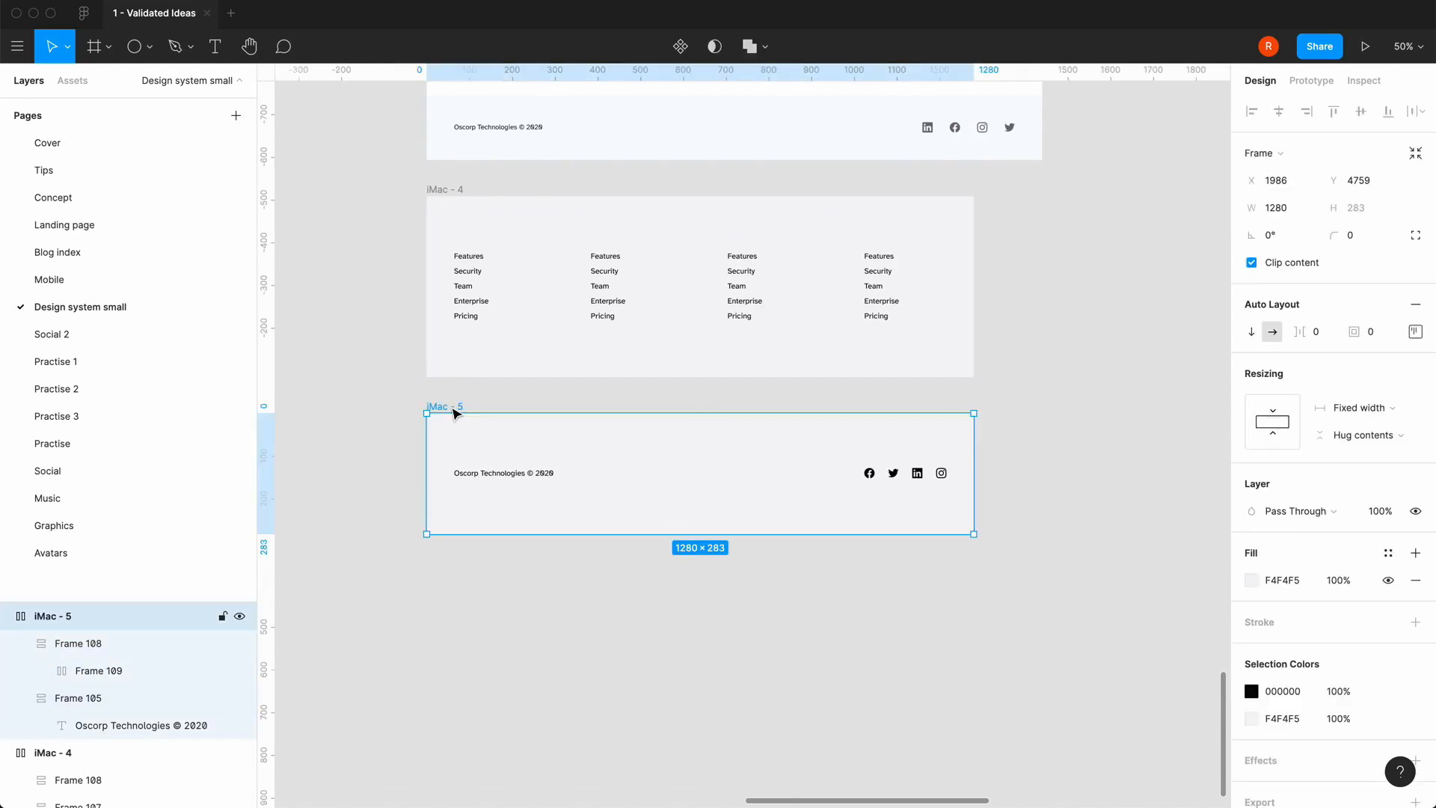
scroll(645, 651, up, 2)
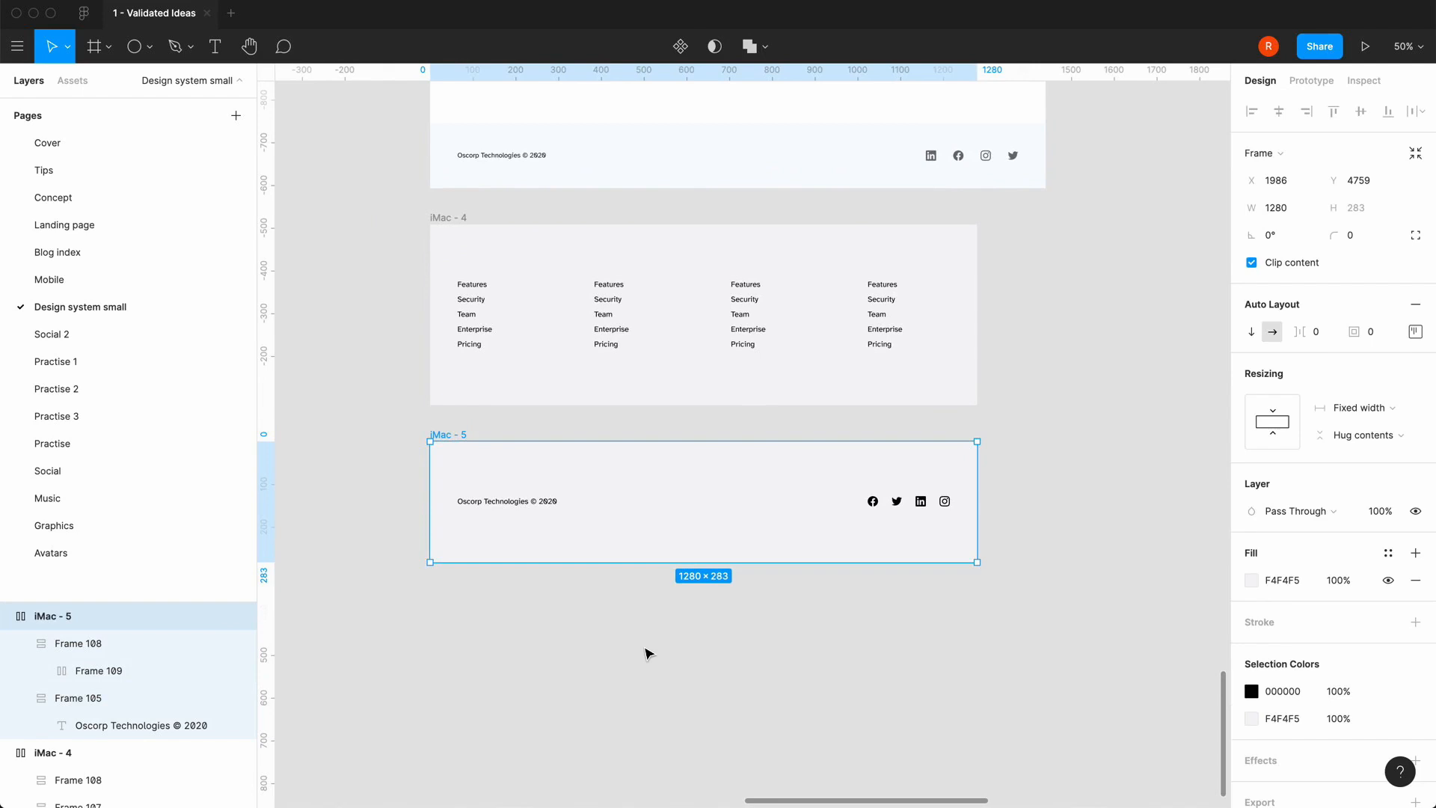
click(644, 653)
key(minus)
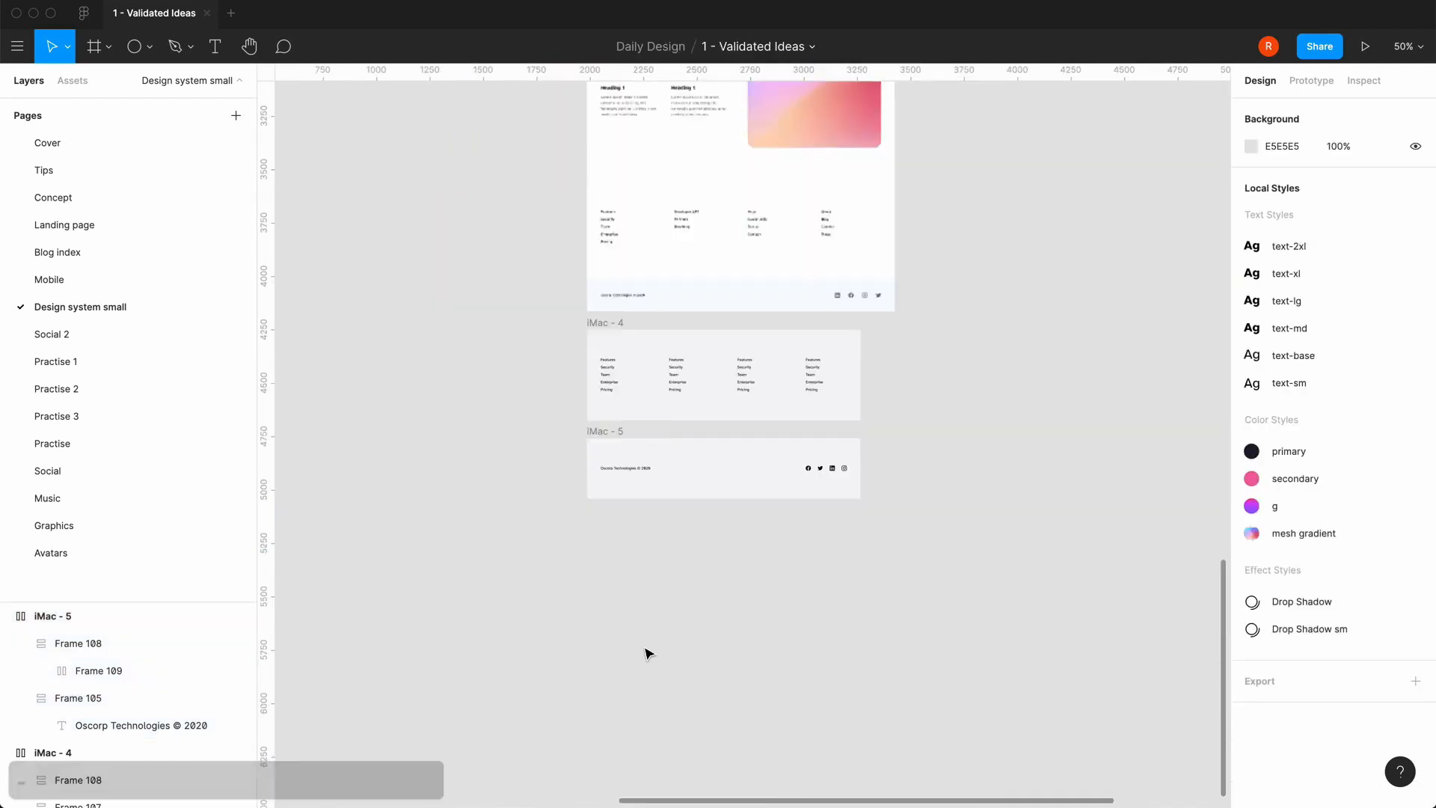
key(plus)
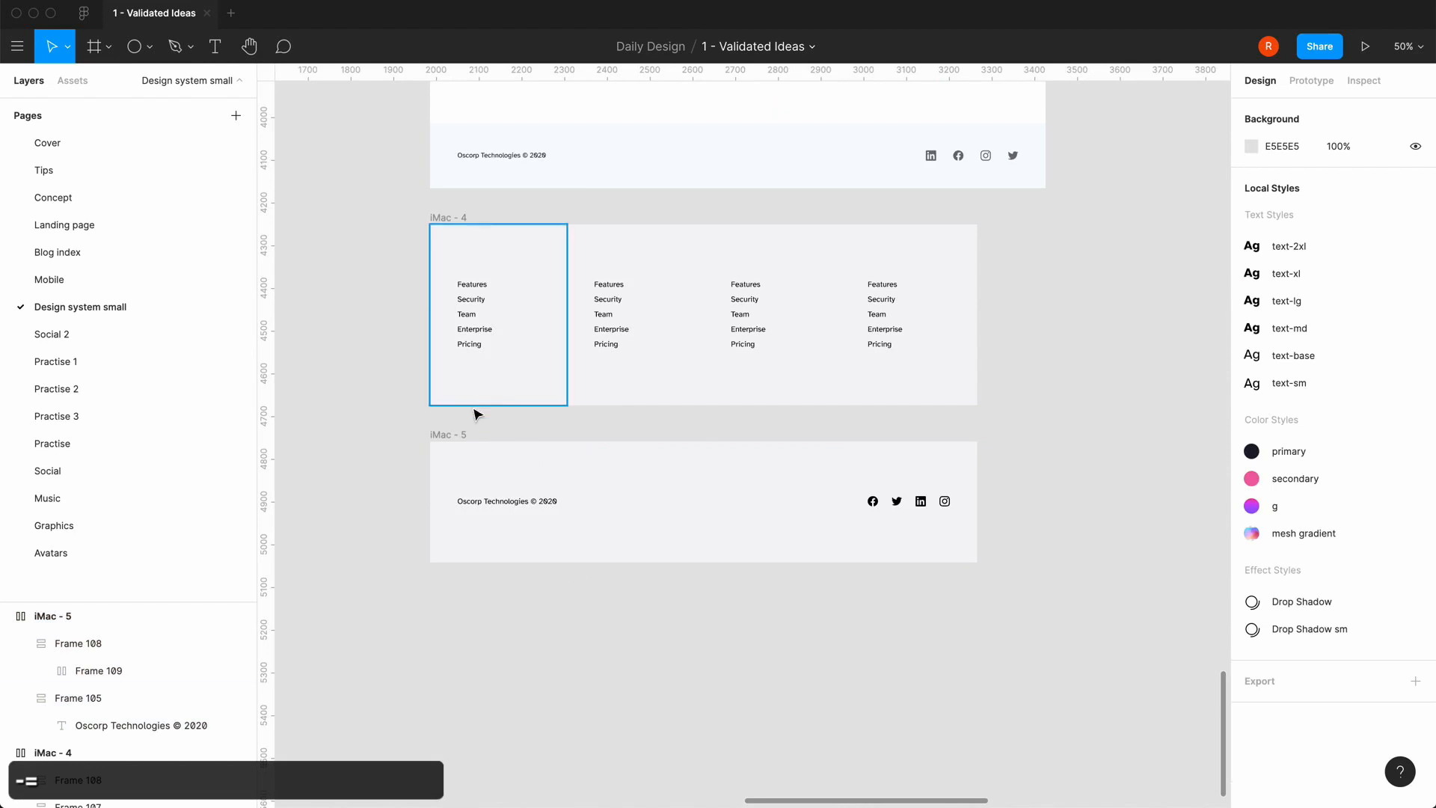
- Cut the iMac - 4 and iMac - 5 sections from the canvas
click(443, 445)
click(446, 446)
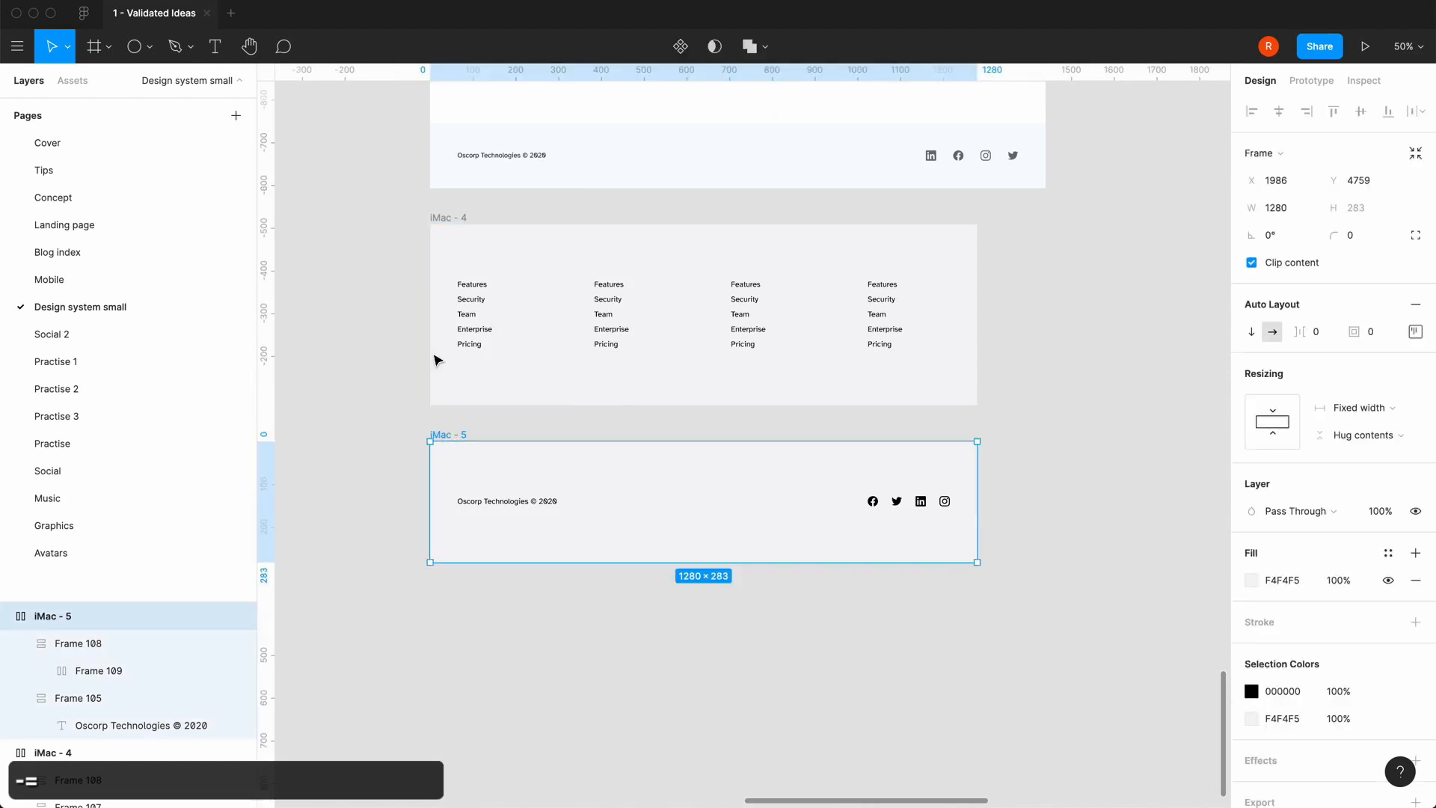
shift+click(451, 219)
key(super+x)
scroll(995, 456, up, 10)
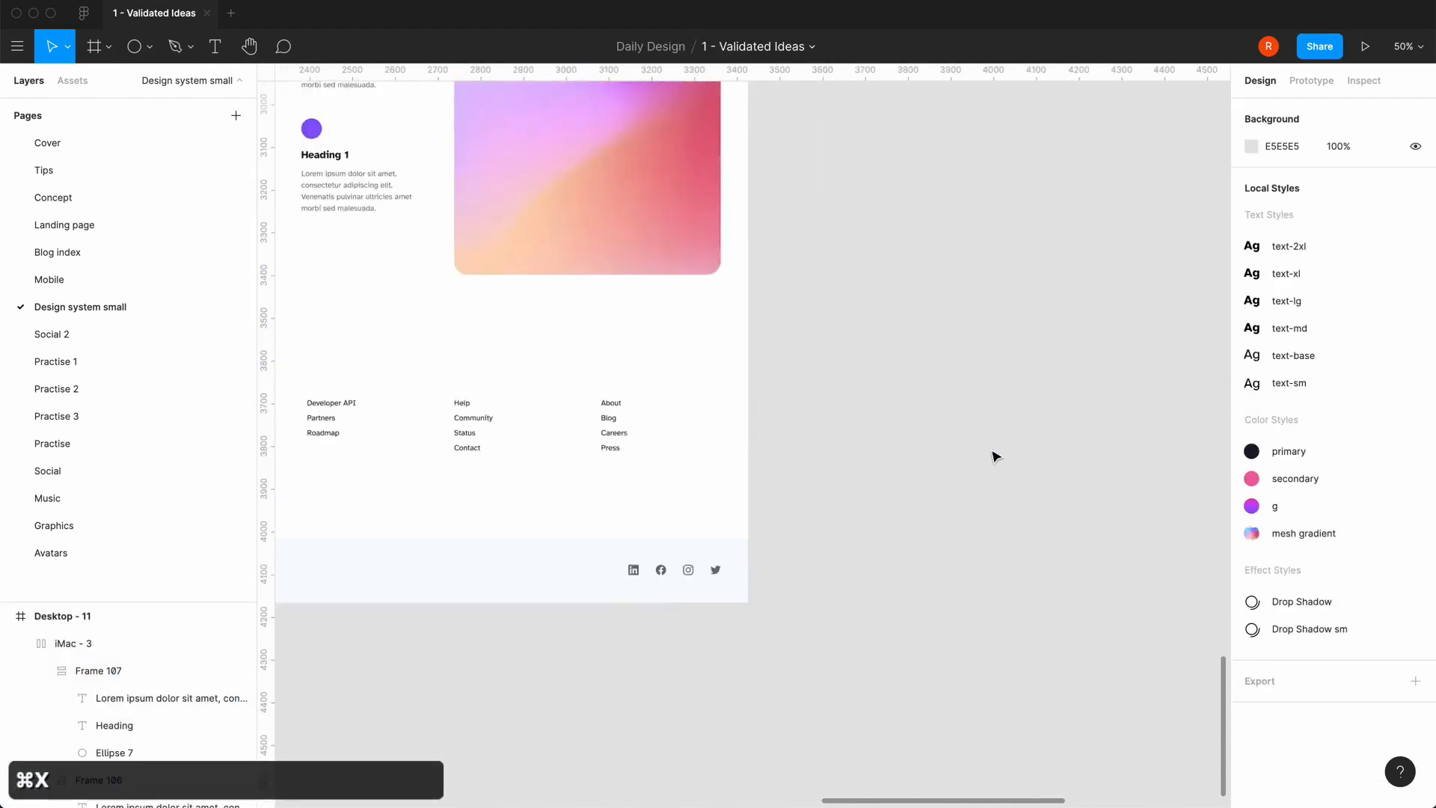
- Paste the footer link and copyright sections into Desktop - 11 and place them below the three-column section
scroll(995, 457, right, 5)
scroll(995, 457, down, 10)
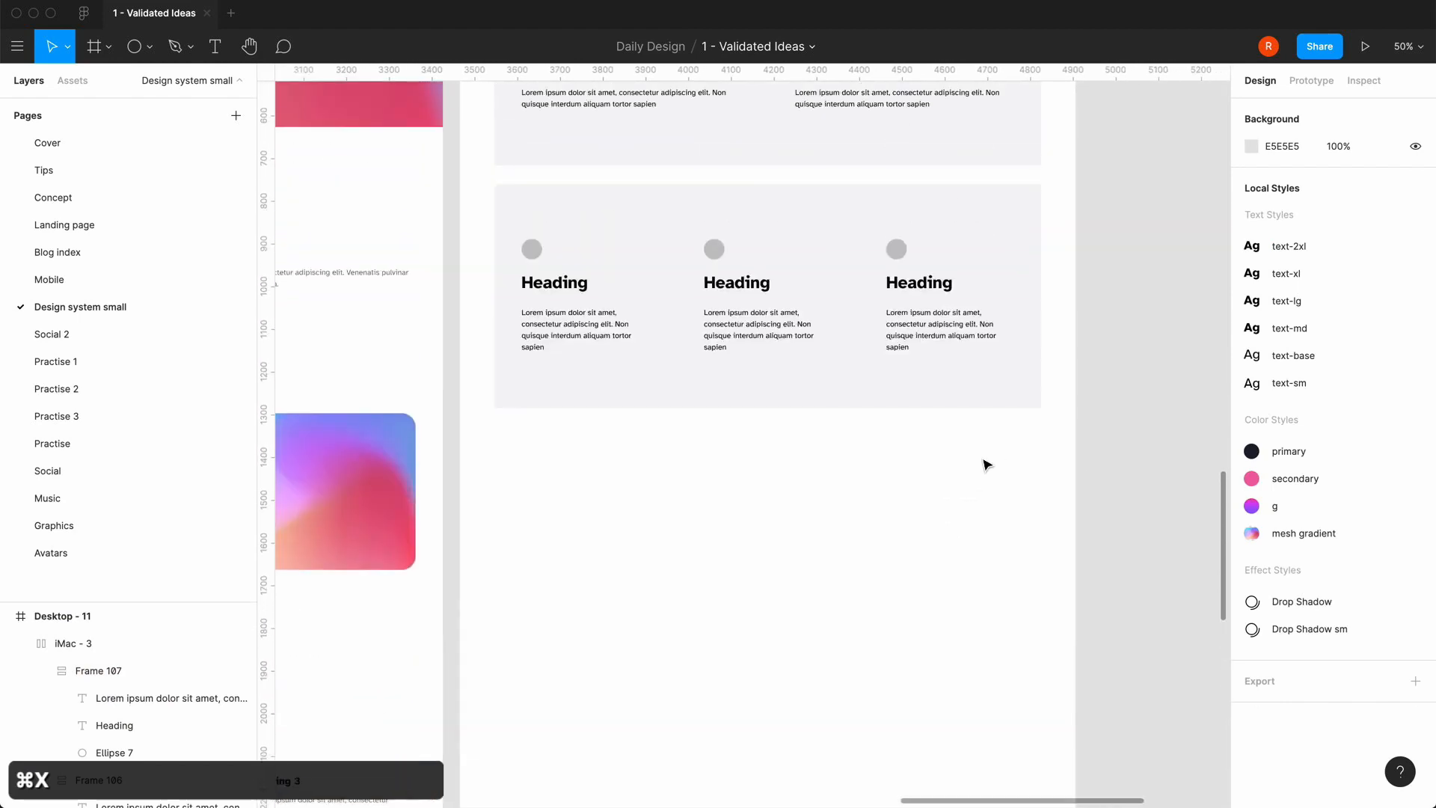
key(minus)
key(minus)
key(minus)
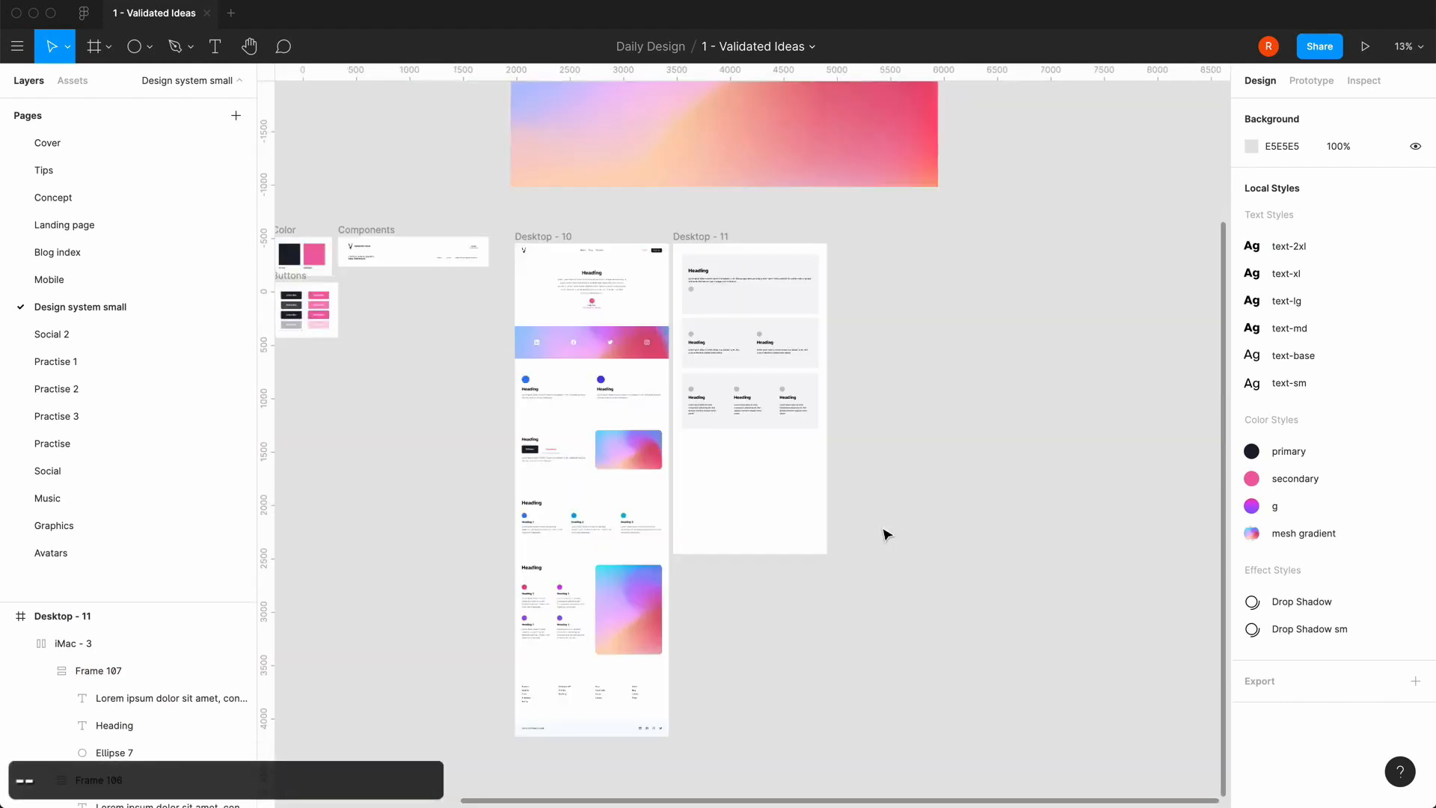
click(778, 464)
key(super+v)
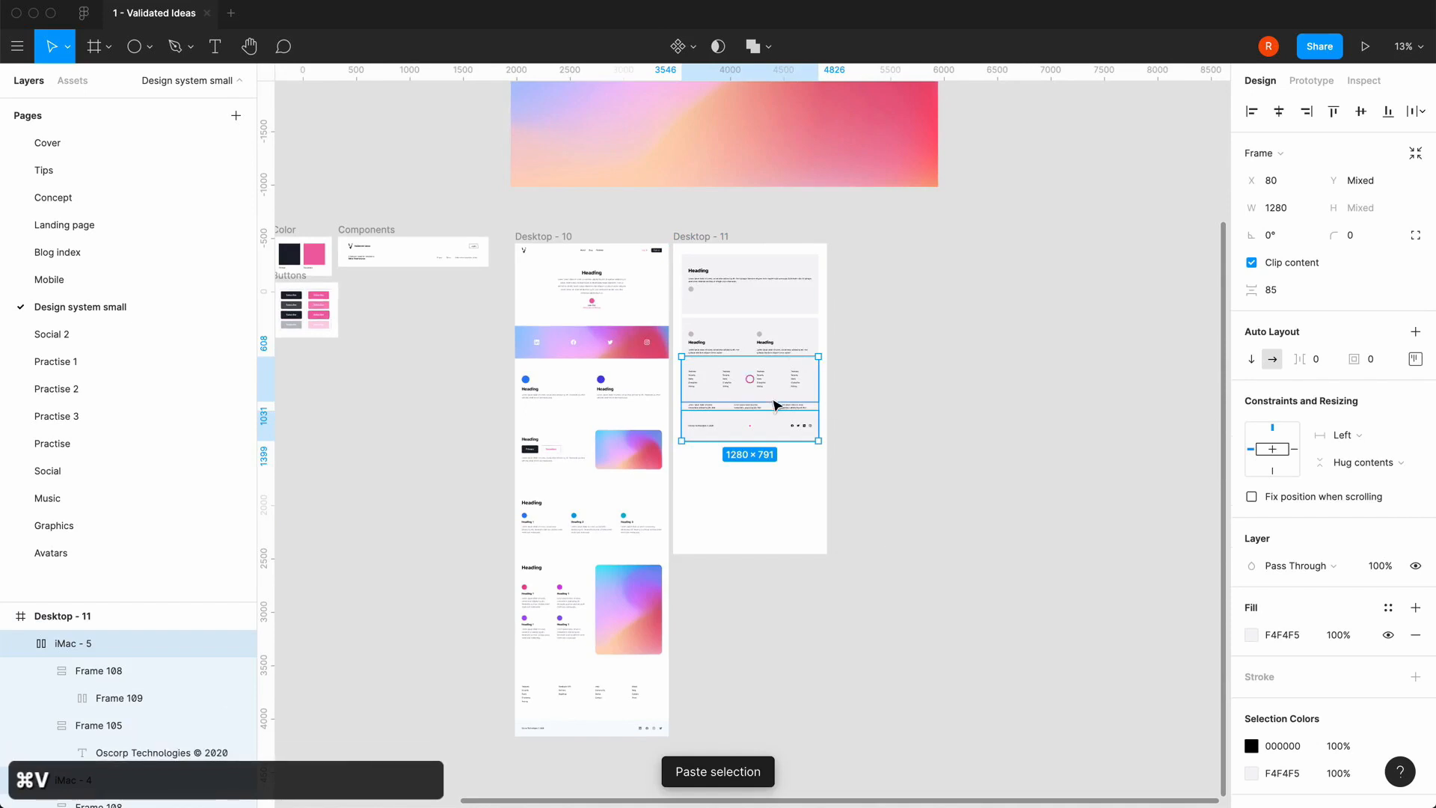
click(912, 536)
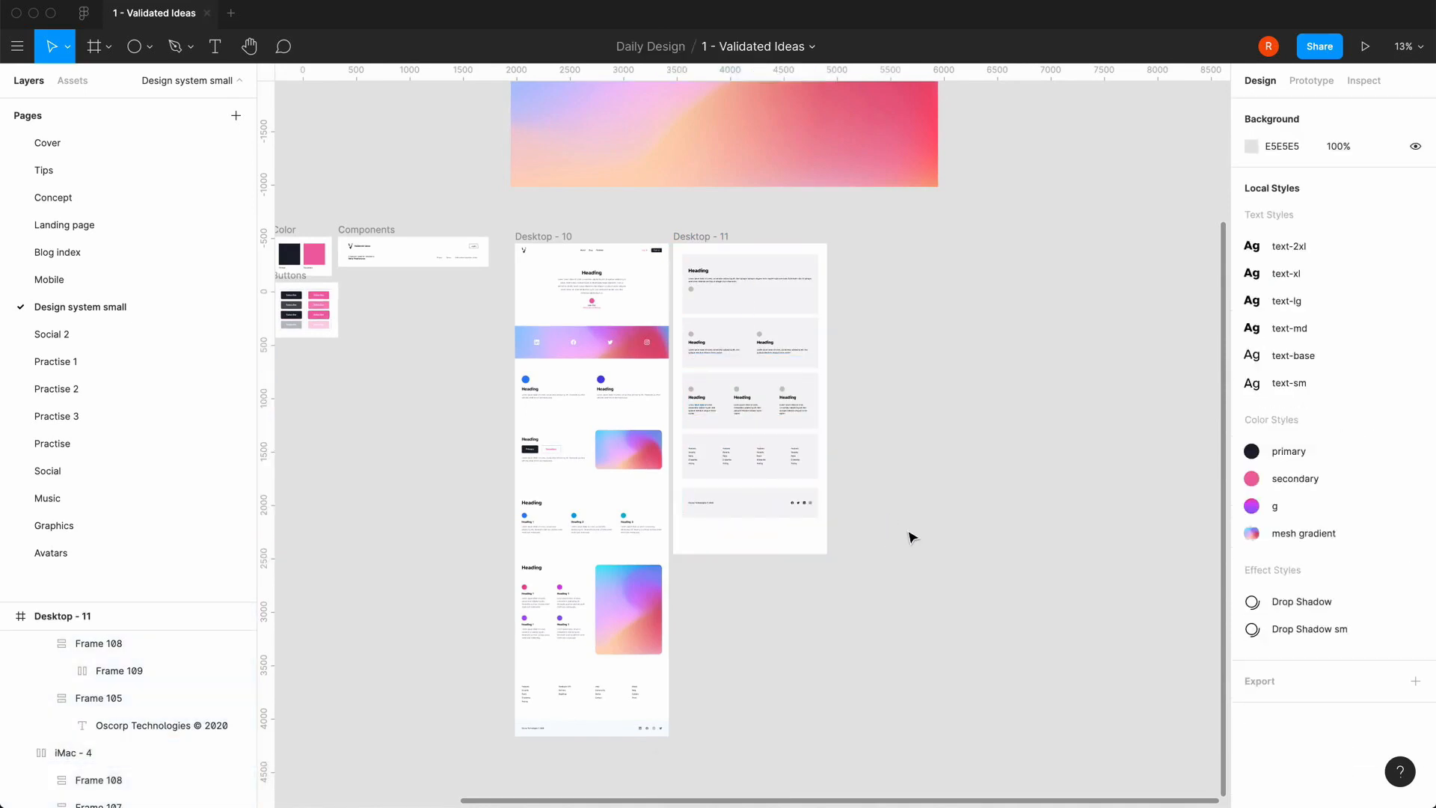
key(equal)
key(minus)
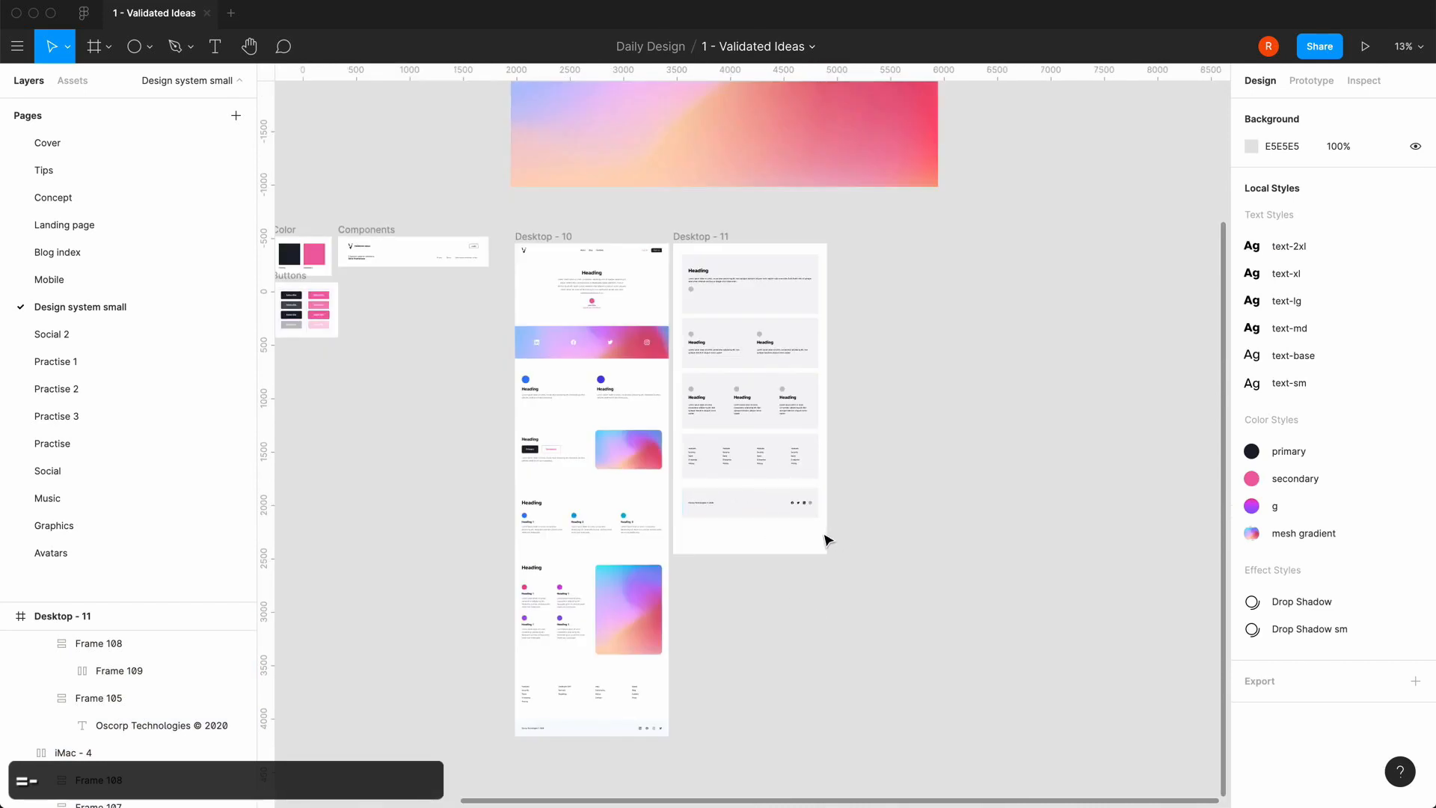
- Add vertical auto layout to Desktop - 11 and set the spacing between its sections to 64
click(698, 237)
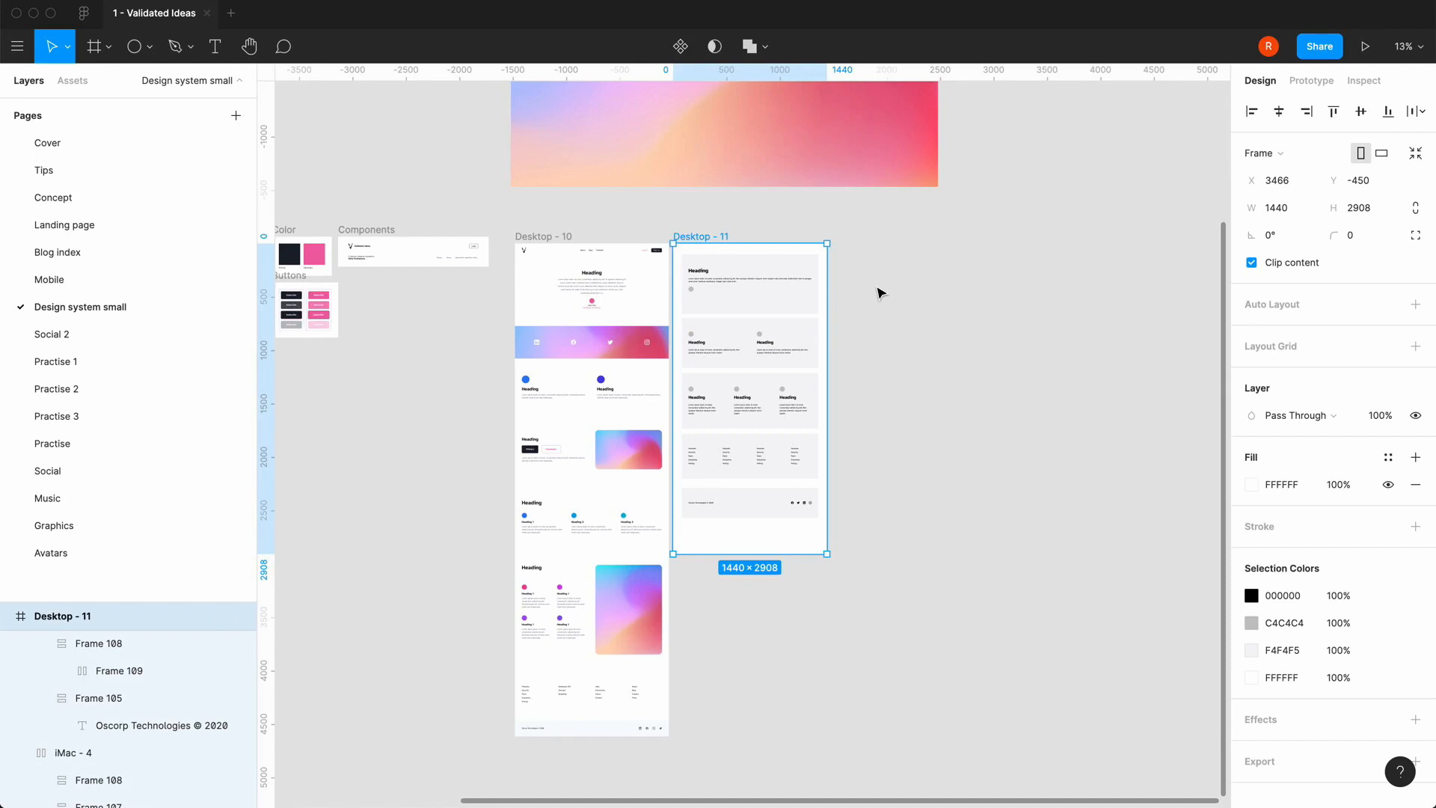
key(shift+a)
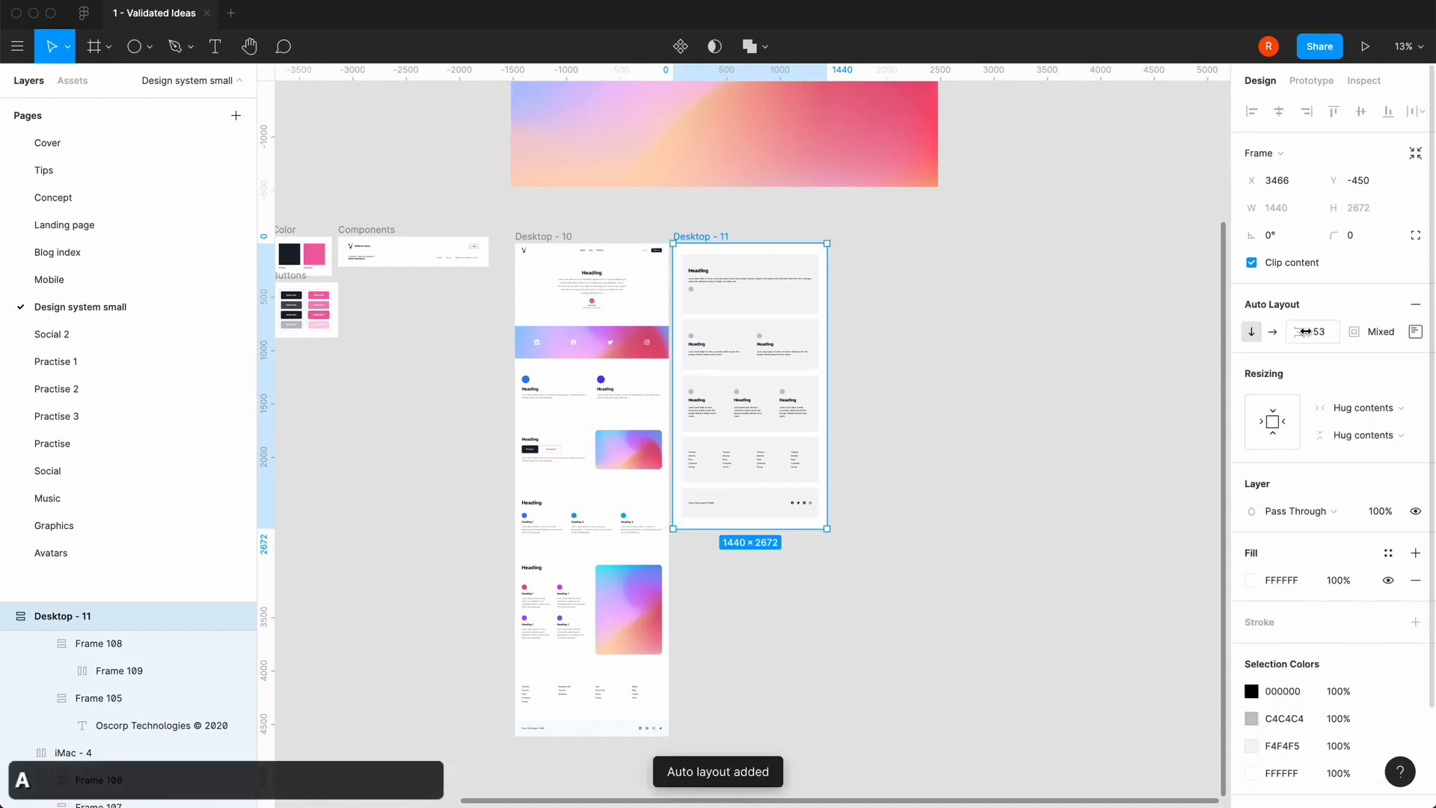
click(1324, 338)
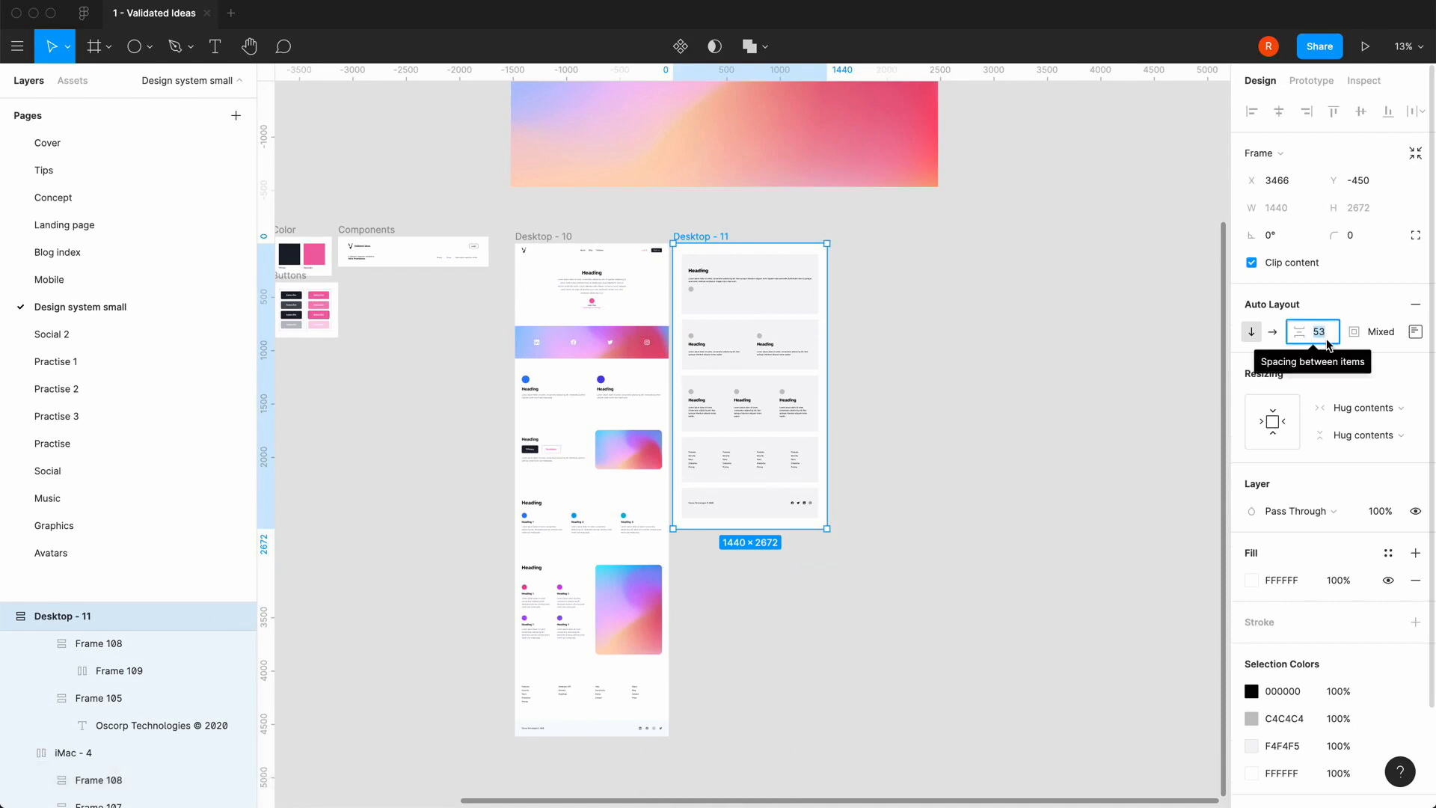
text(64)
key(Return)
click(1055, 492)
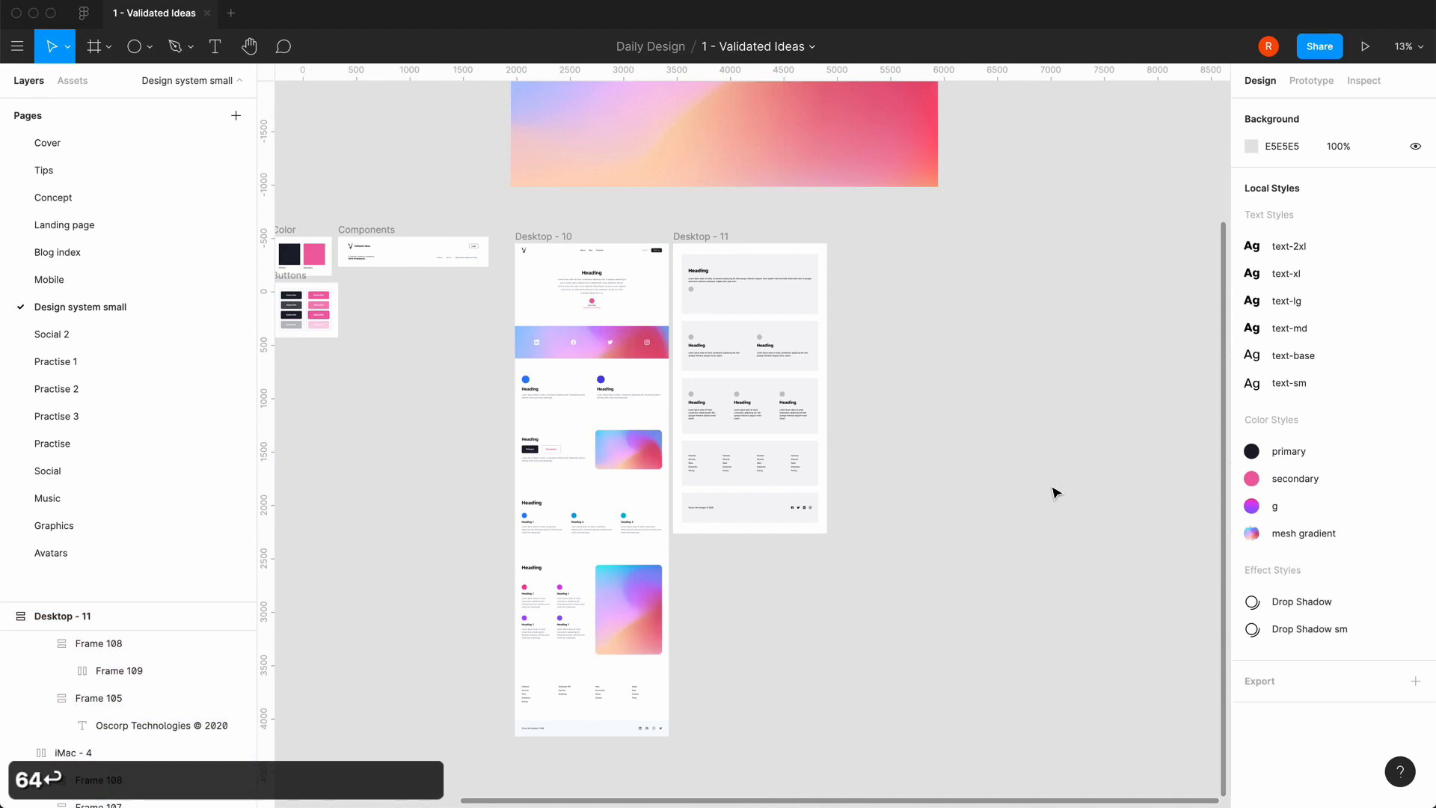
- Examine the stacked sections of Desktop - 11 from the copyright bar up to the first heading, and compare them with Desktop - 10
click(711, 238)
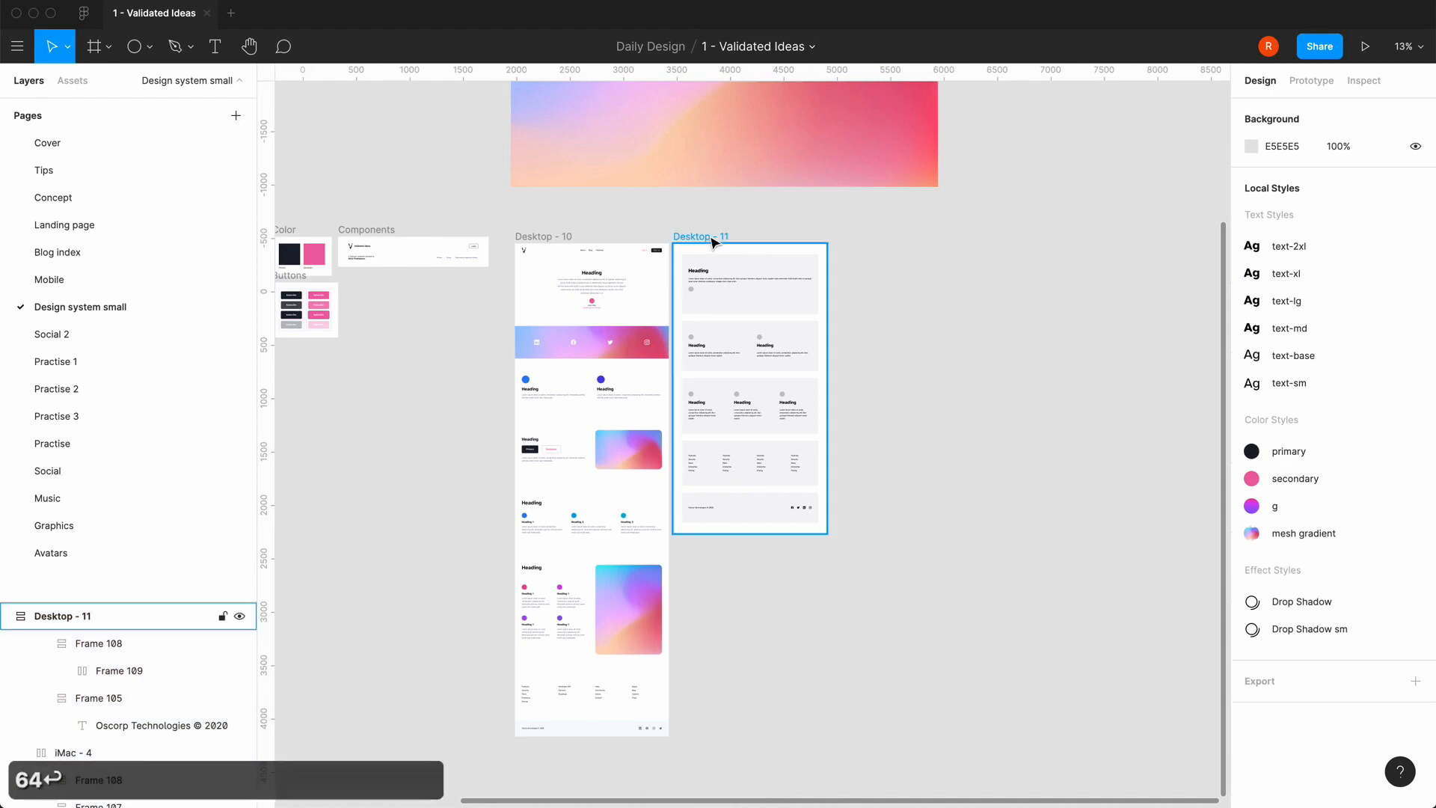
click(963, 471)
key(=)
scroll(963, 471, up, 1)
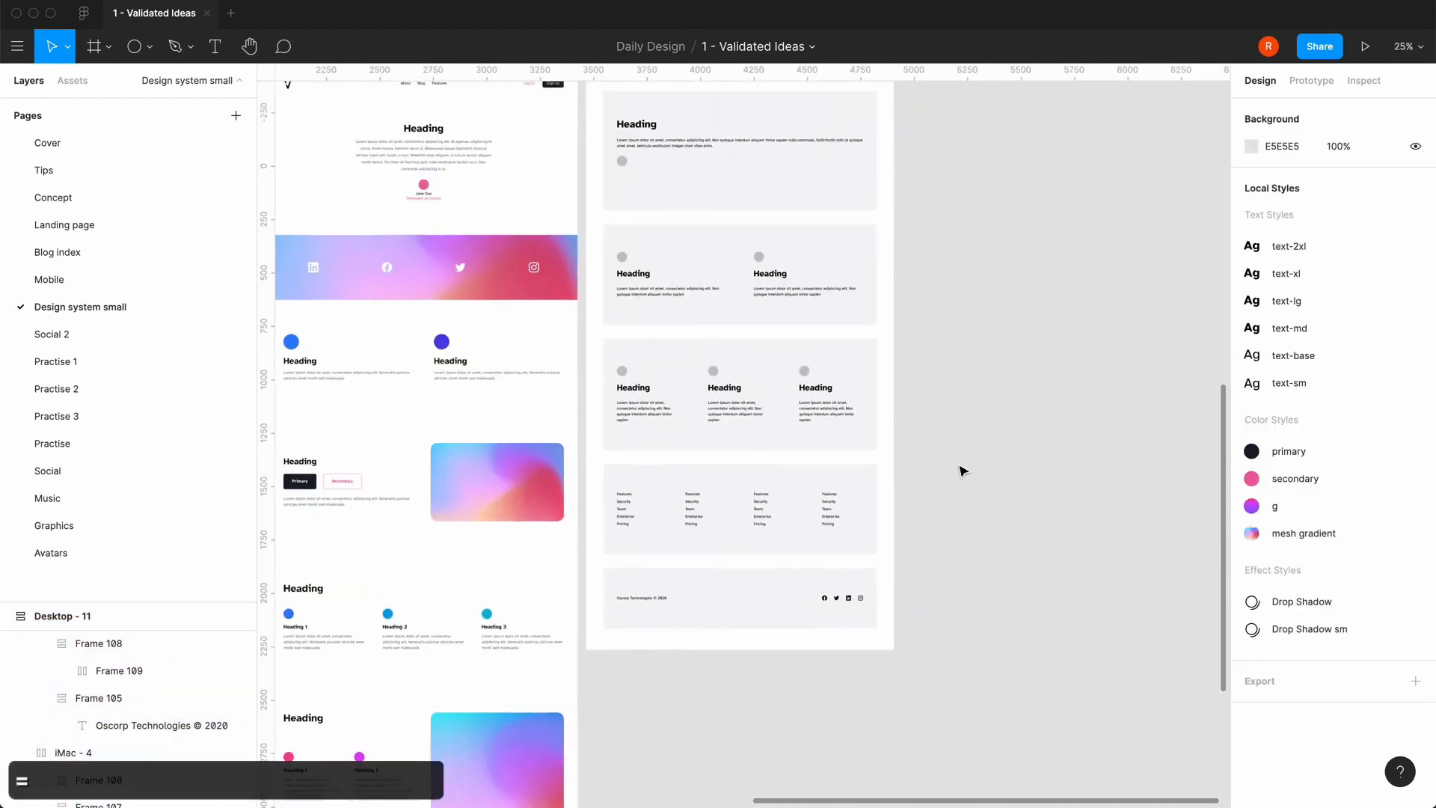
key(=)
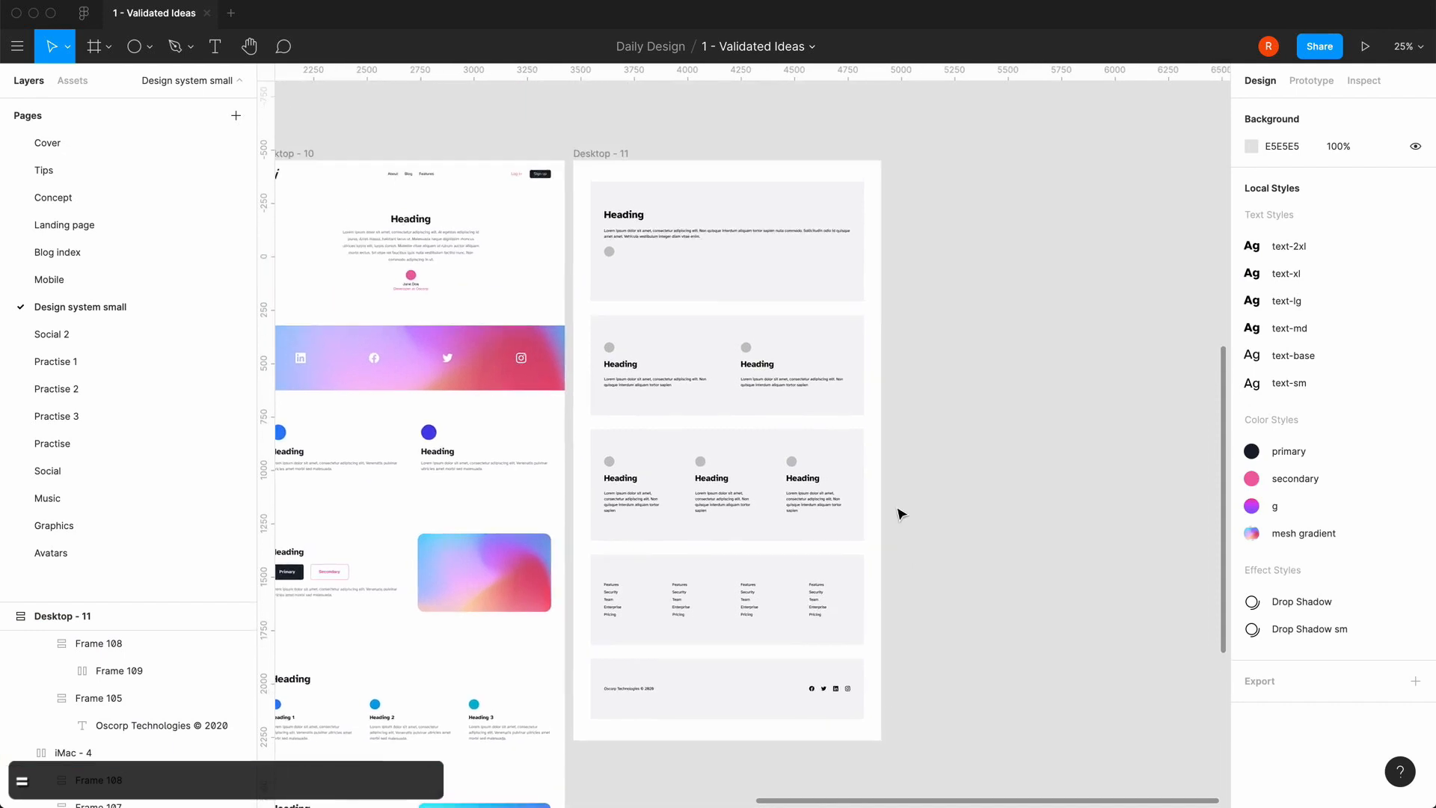
scroll(901, 513, down, 5)
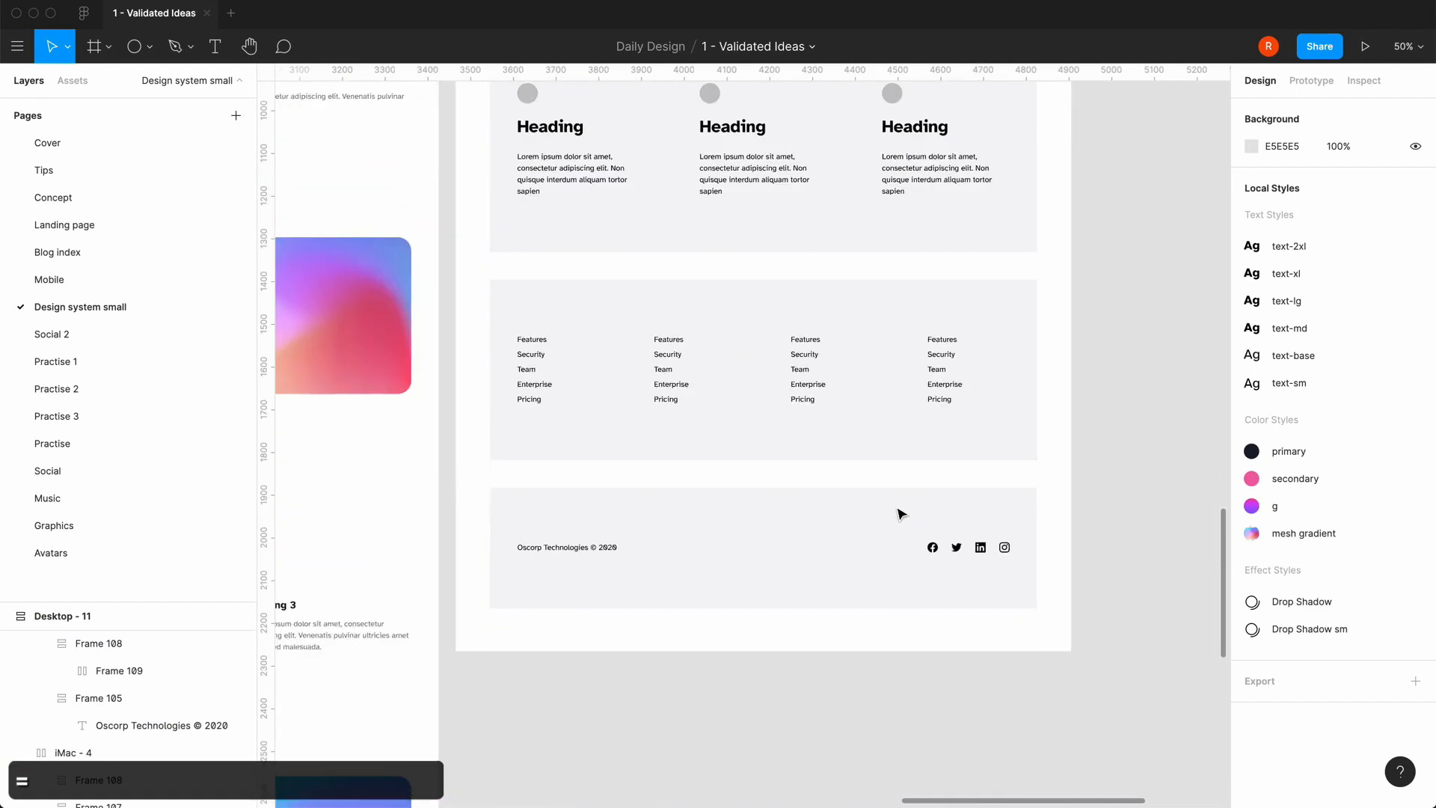
scroll(737, 572, up, 2)
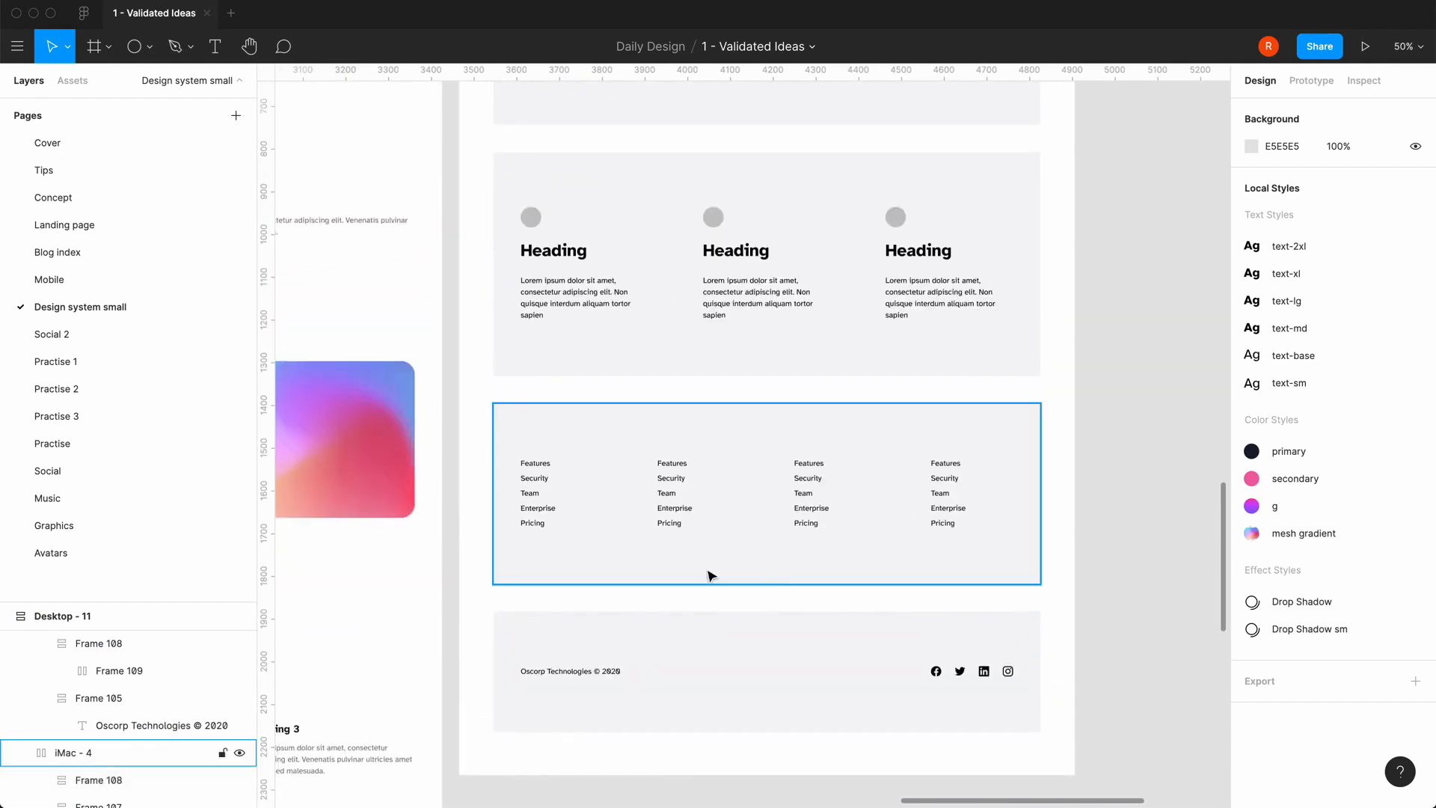
scroll(737, 541, up, 3)
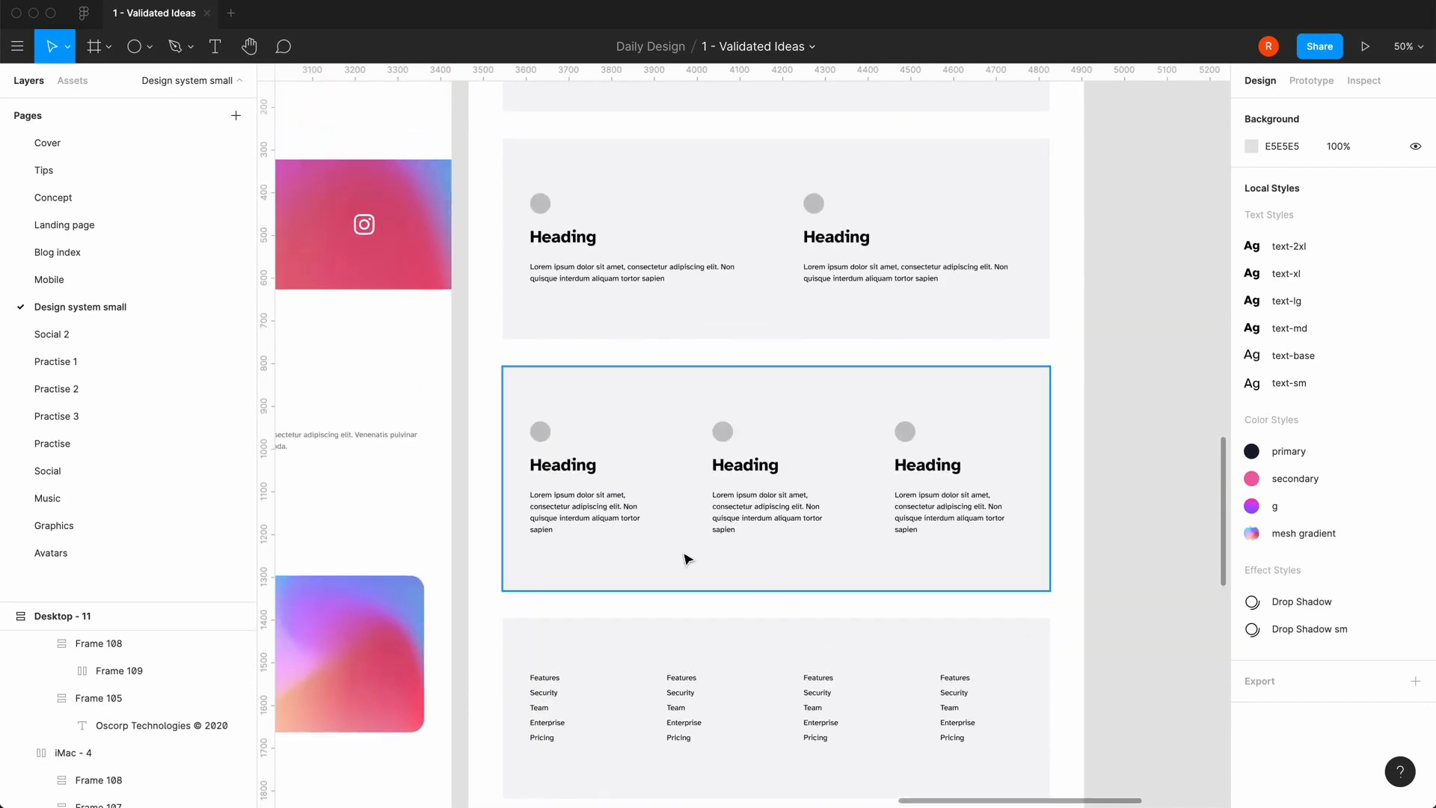
scroll(699, 535, up, 5)
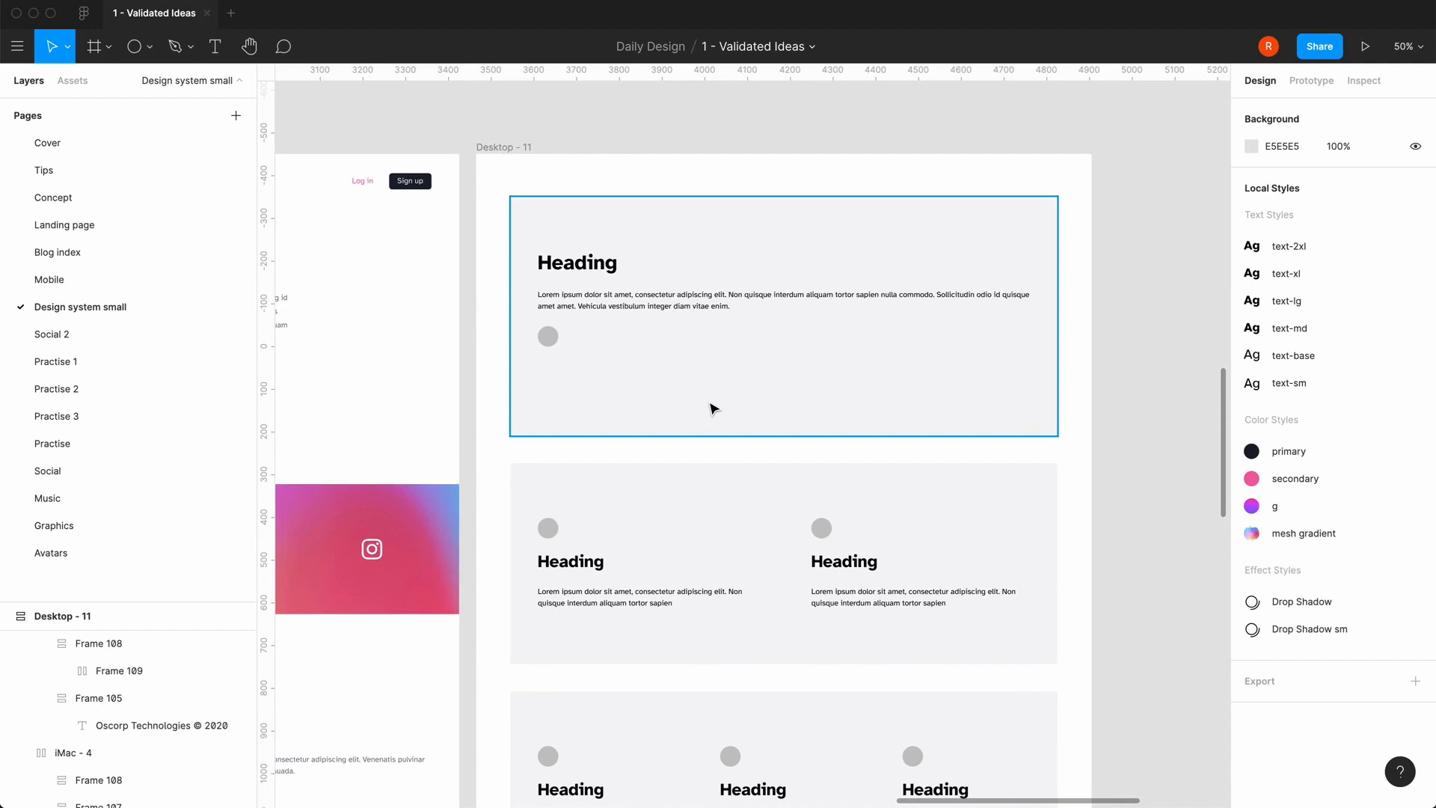
key(minus)
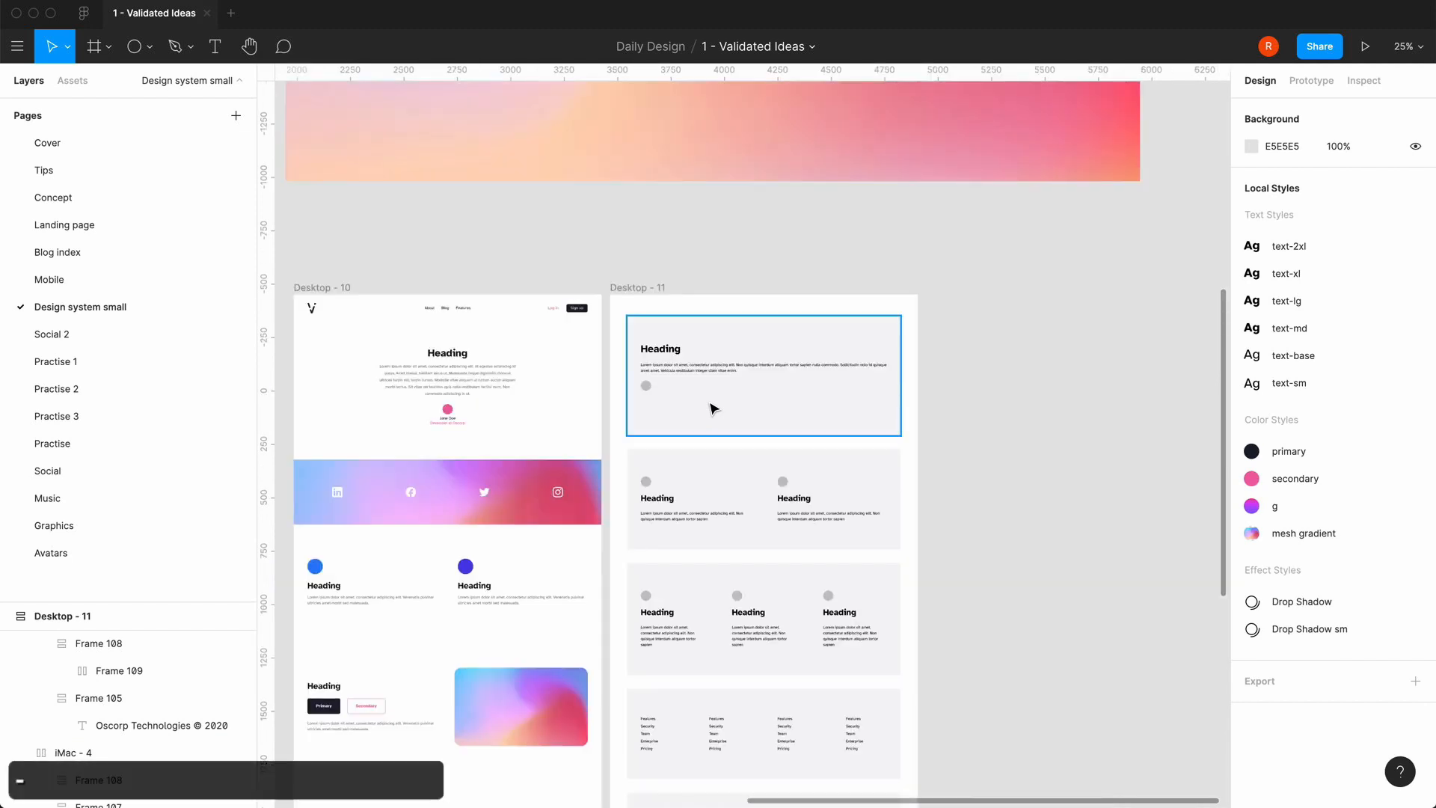
key(equal)
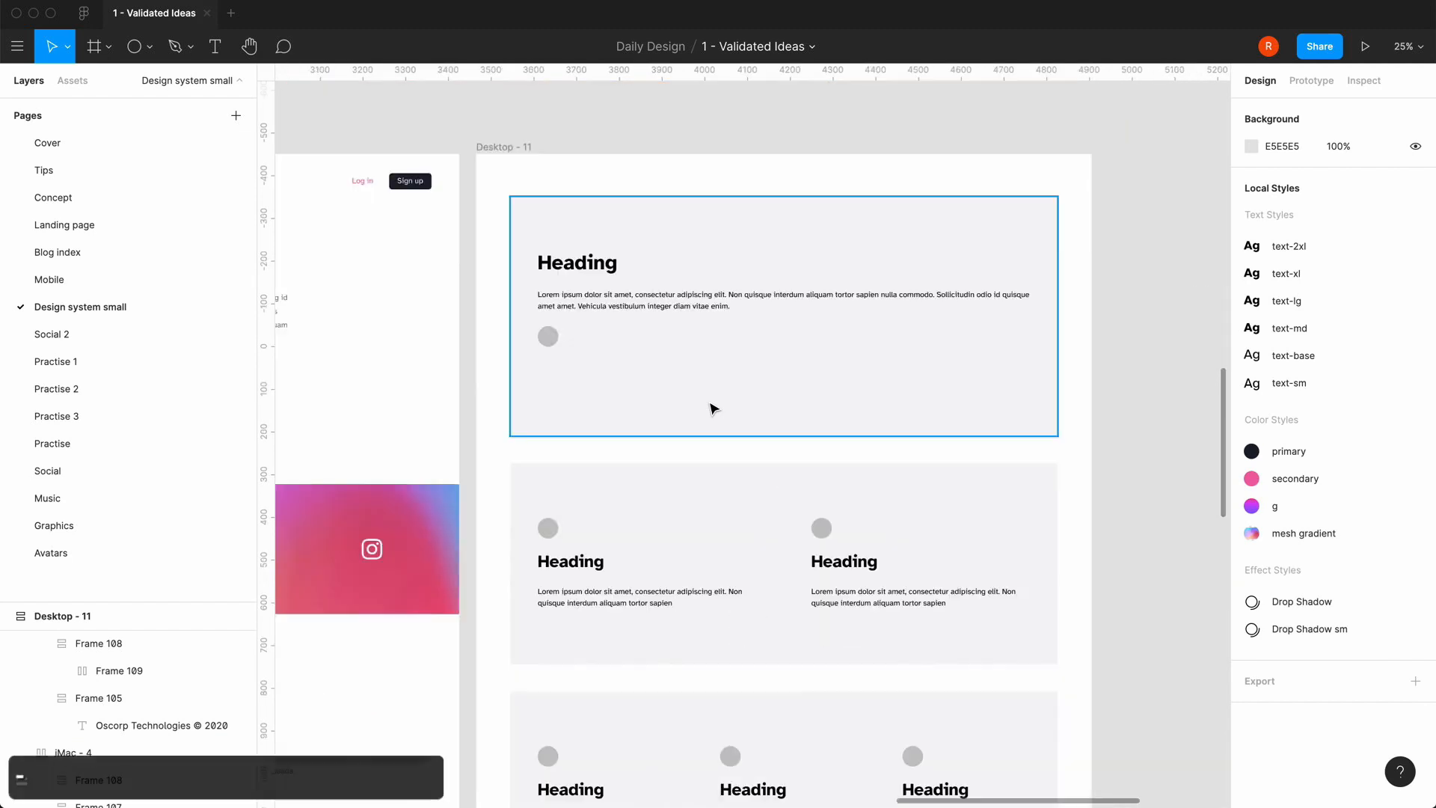
scroll(711, 408, left, 5)
scroll(711, 408, down, 2)
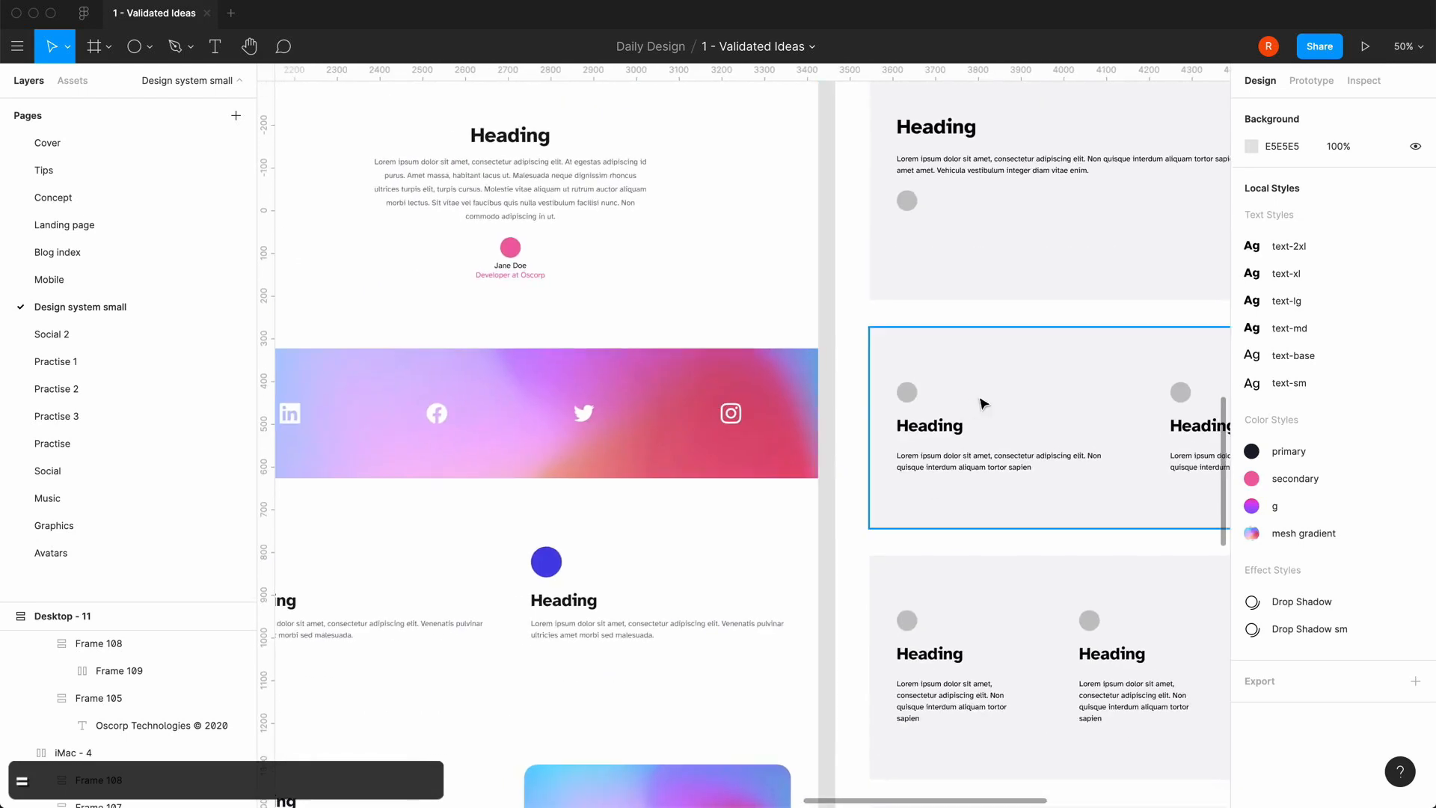
scroll(981, 401, up, 3)
scroll(980, 401, right, 2)
scroll(585, 352, left, 3)
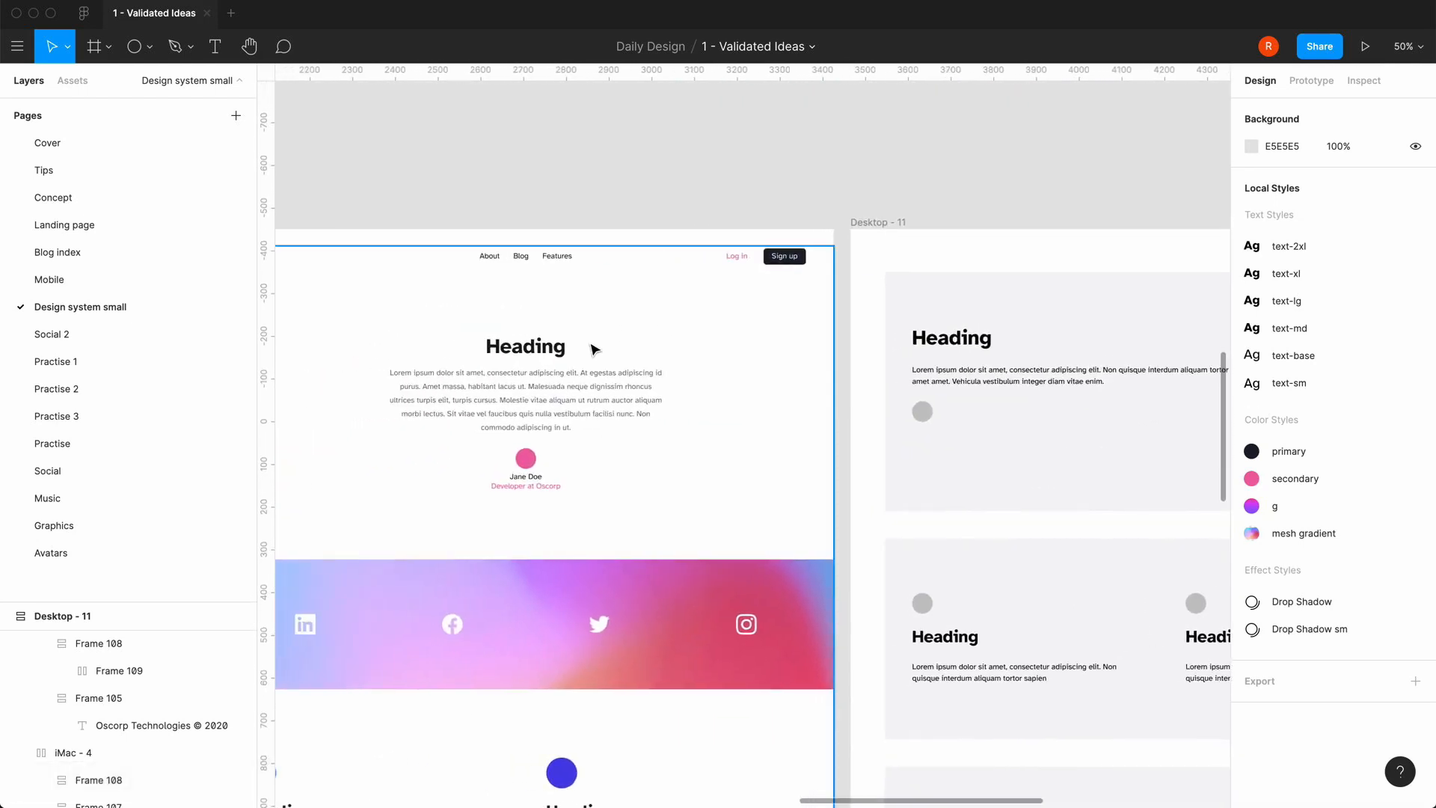
- Copy the nav component with the Validated Ideas logo from the Components frame
key(minus)
scroll(591, 350, left, 3)
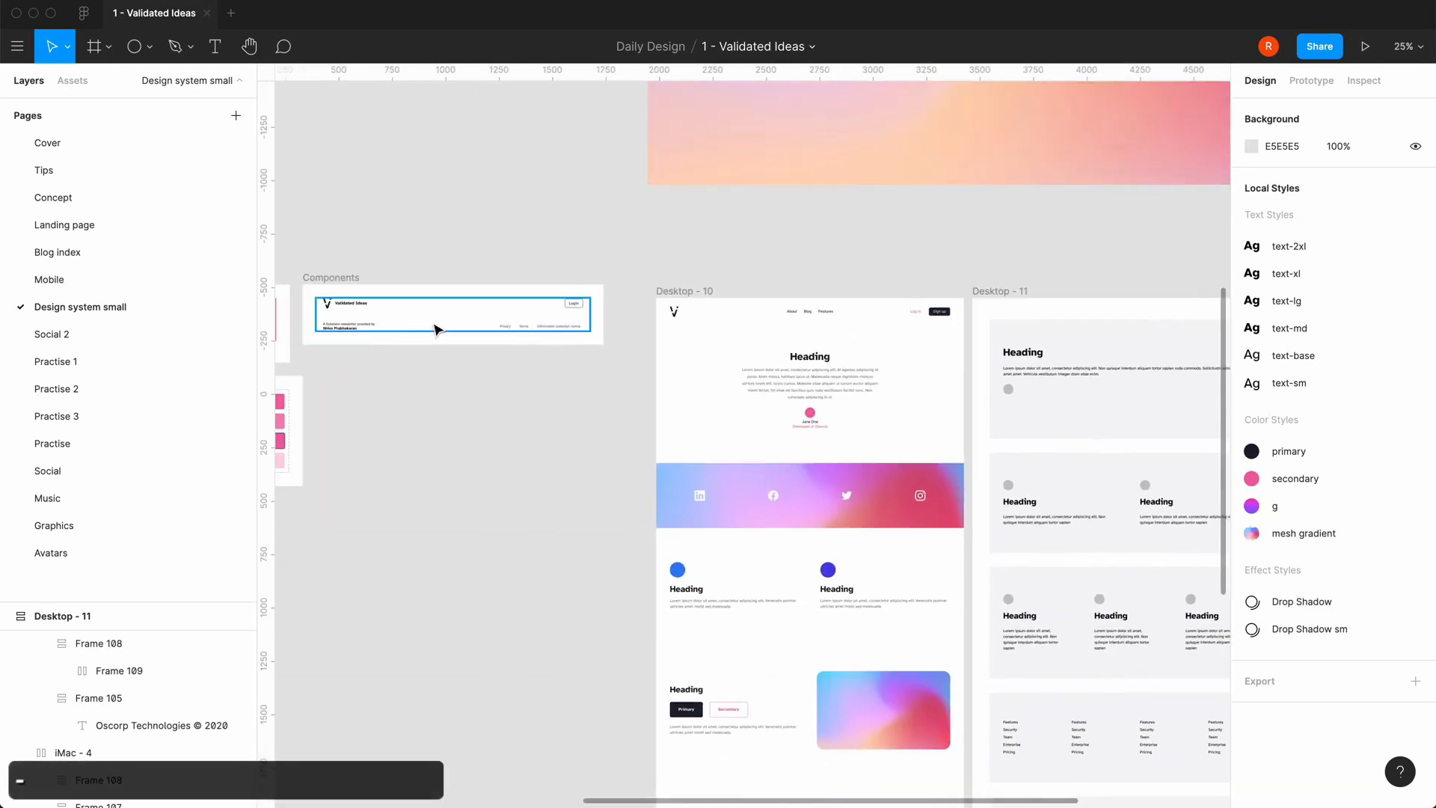
click(413, 309)
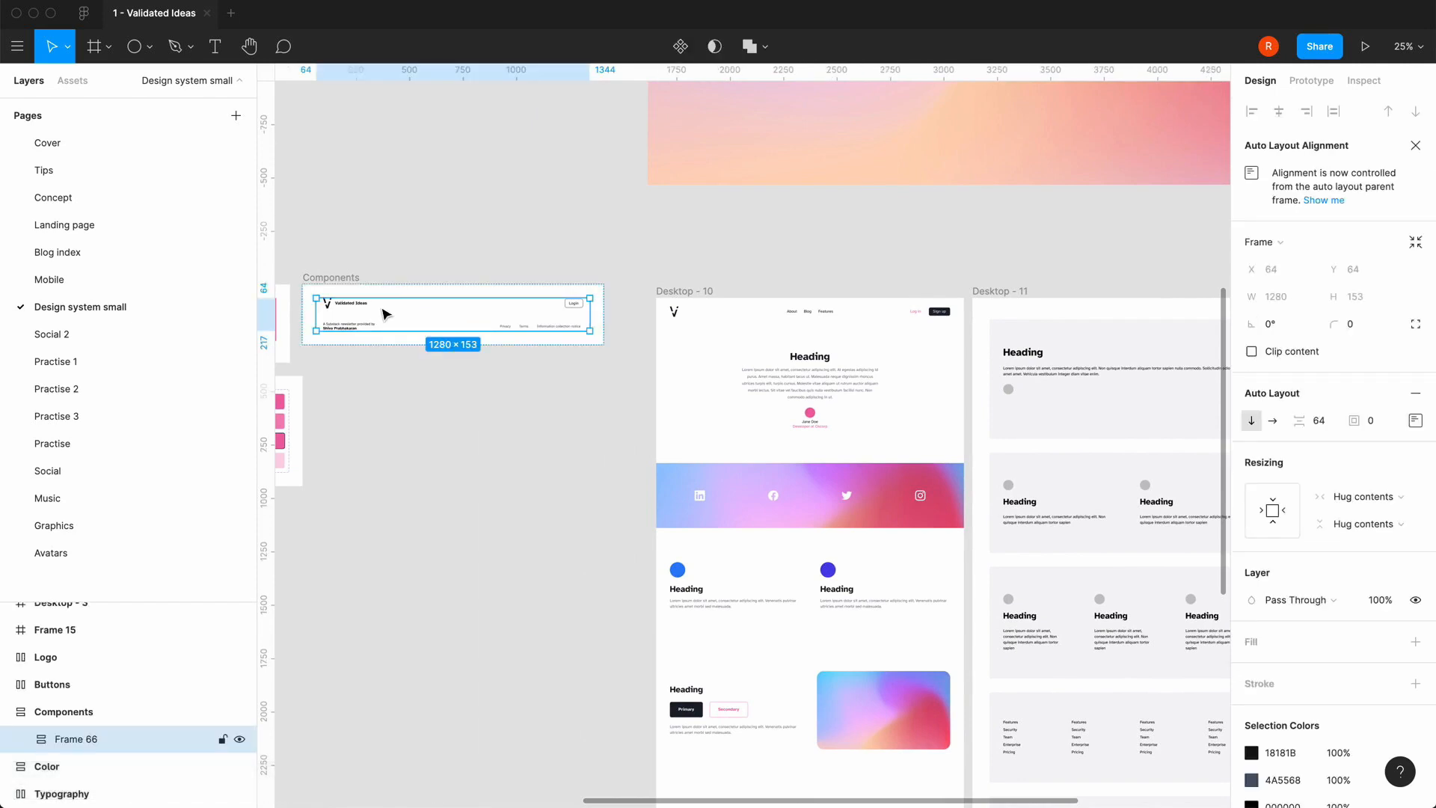
double_click(383, 309)
key(super+c)
click(474, 459)
- Paste the copied nav into the Desktop - 11 auto layout frame
scroll(557, 301, right, 5)
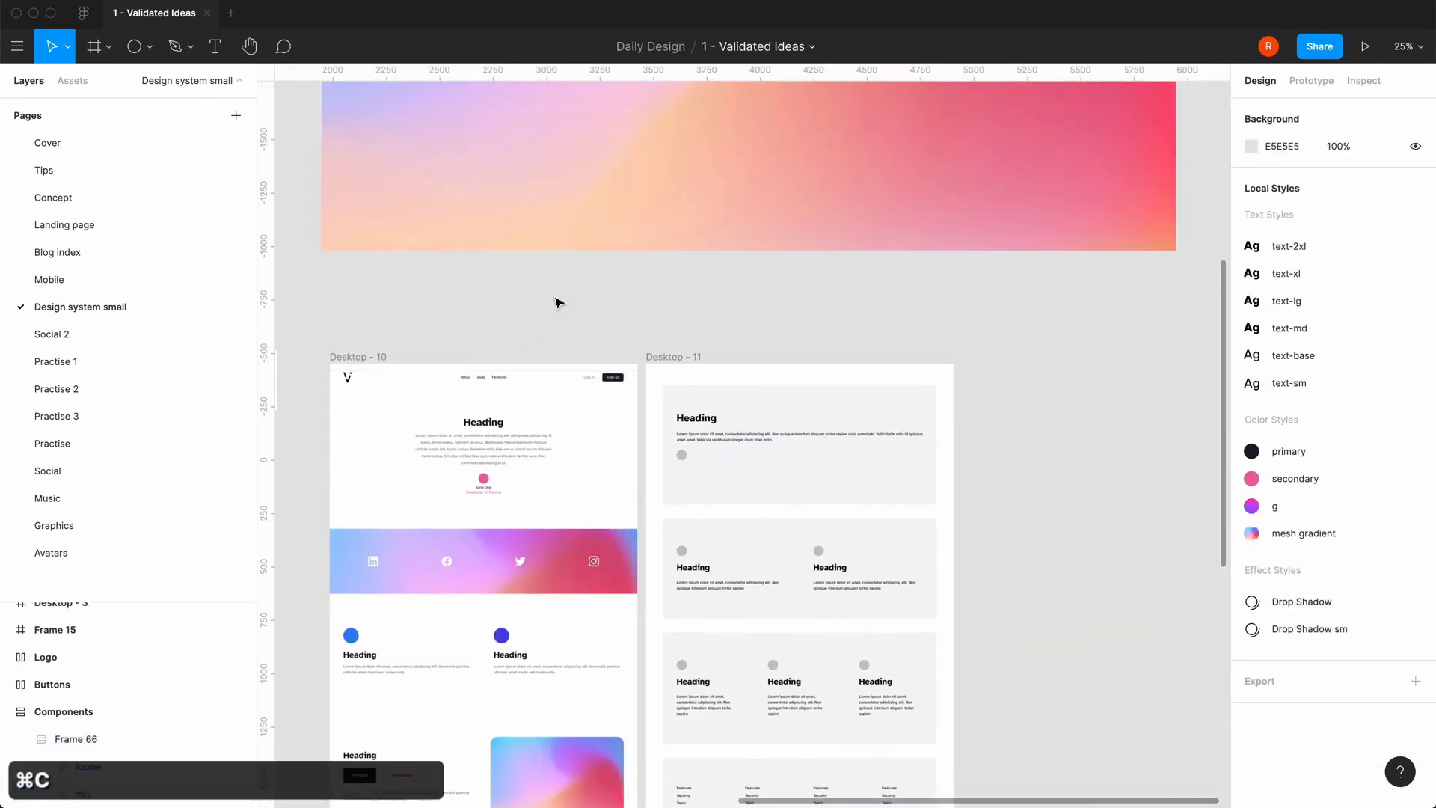
scroll(671, 339, up, 3)
scroll(648, 330, right, 3)
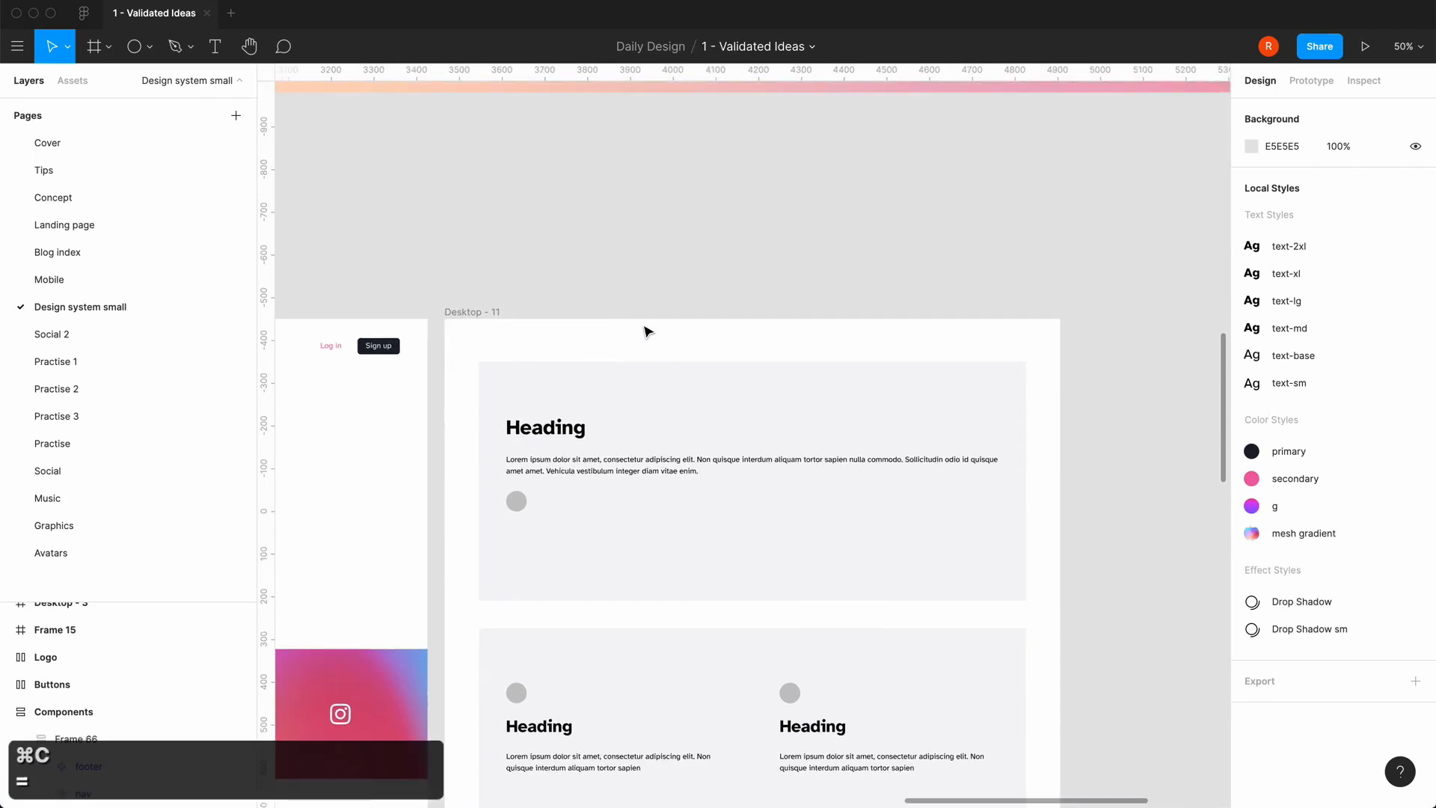
click(462, 314)
click(779, 459)
key(super+v)
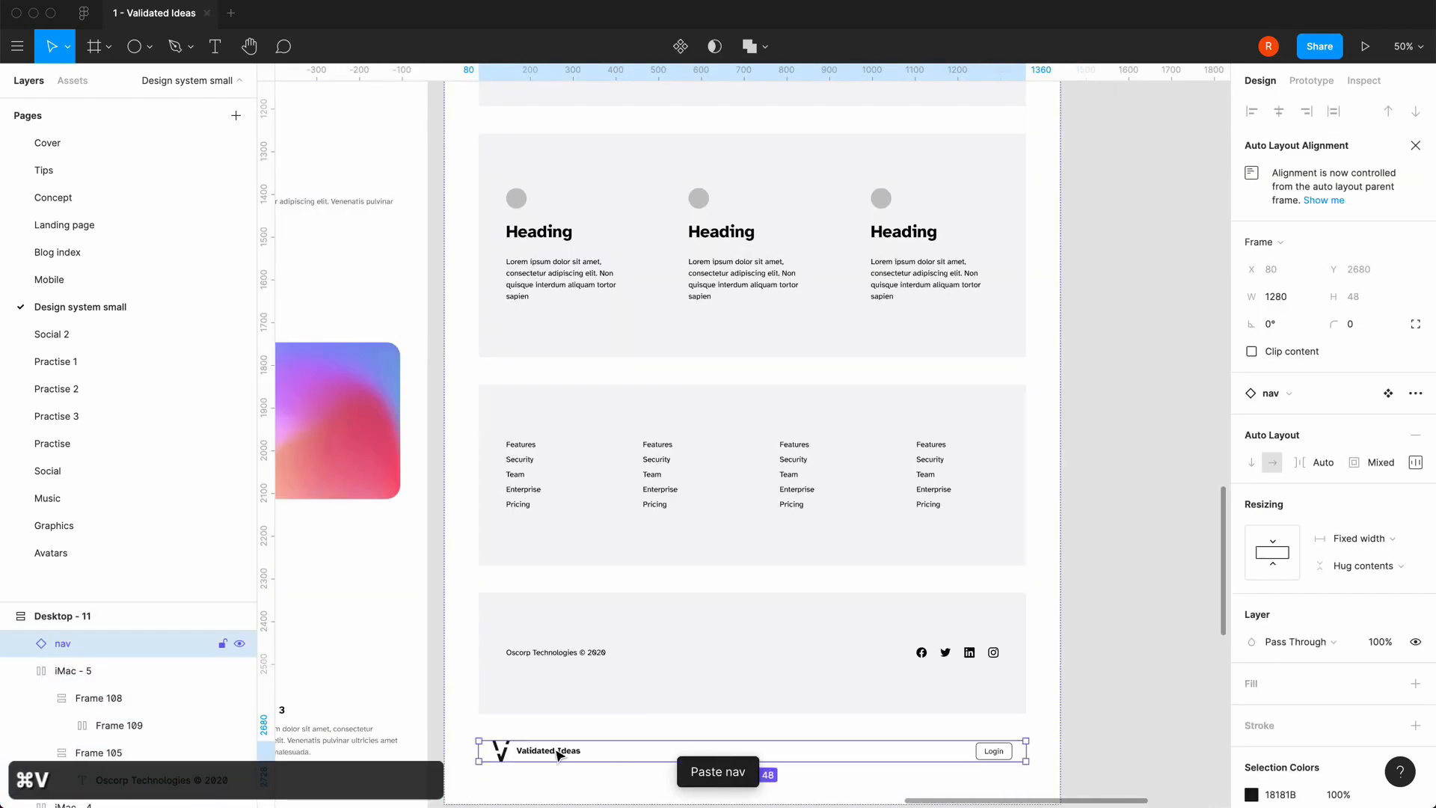
scroll(555, 755, down, 3)
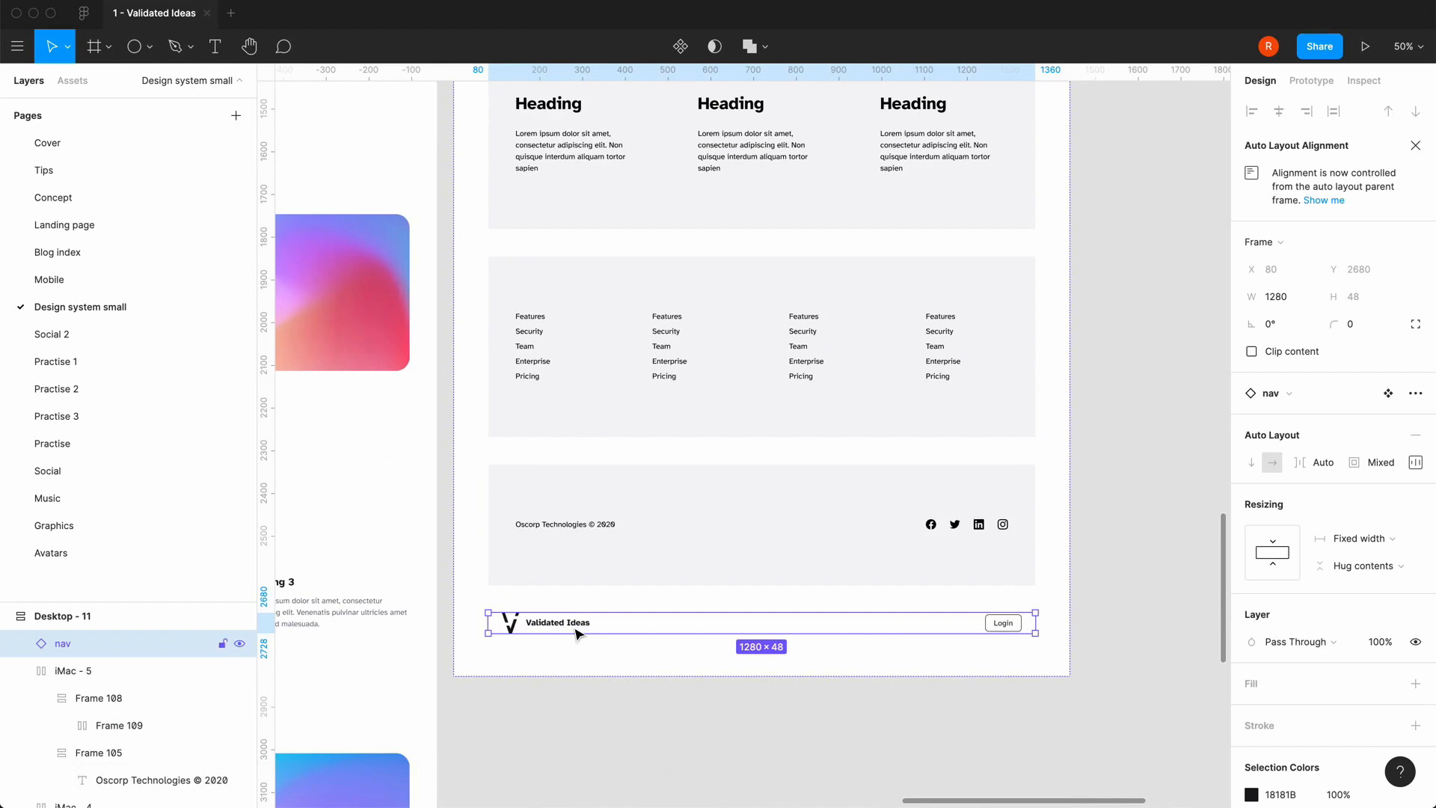
- Move the nav up through the Desktop - 11 stack so it sits above the first heading section
key(Up)
key(Up)
key(Up)
key(Up)
key(Up)
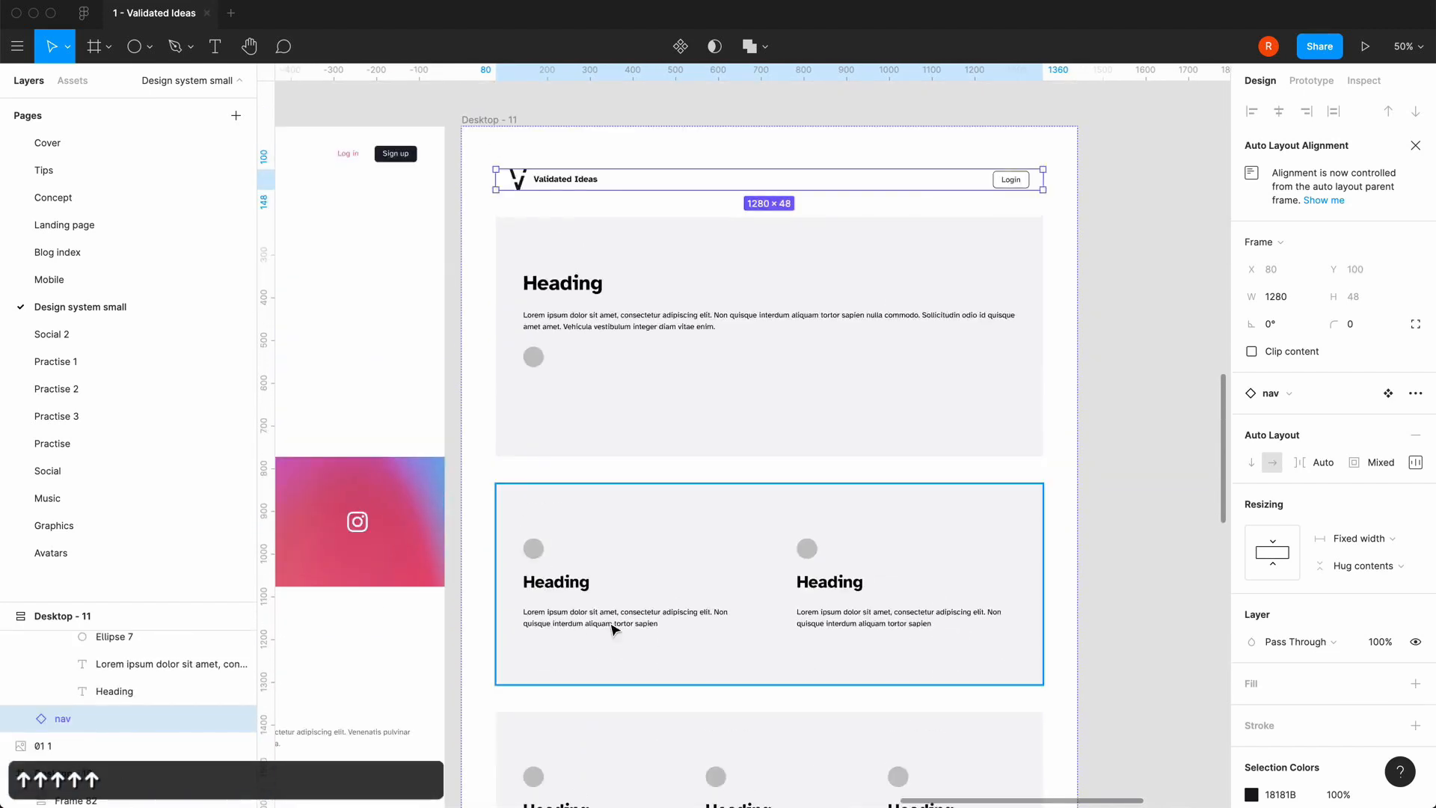
click(1145, 268)
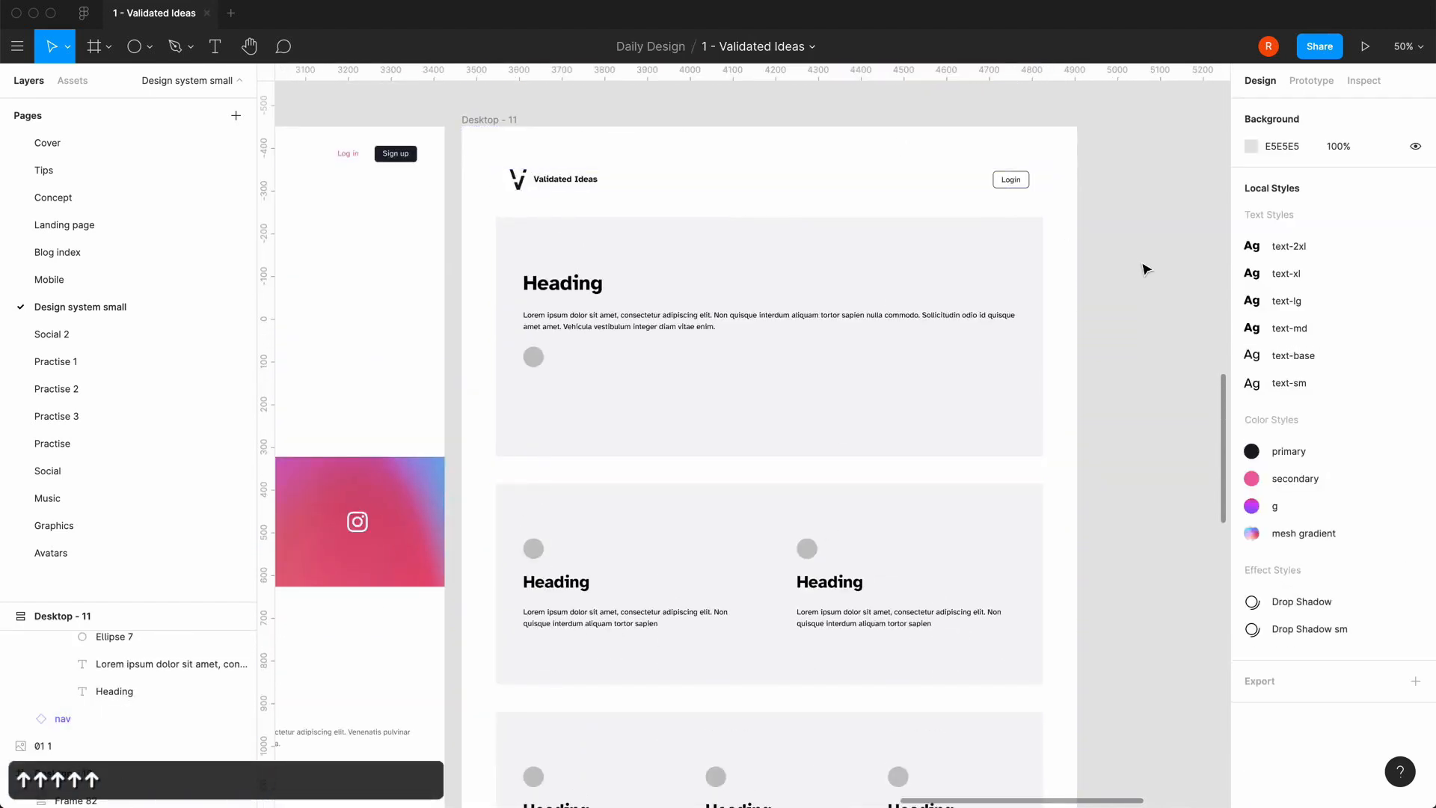
- Set the left and right auto layout padding of the nav in Desktop - 11 to 0
click(562, 186)
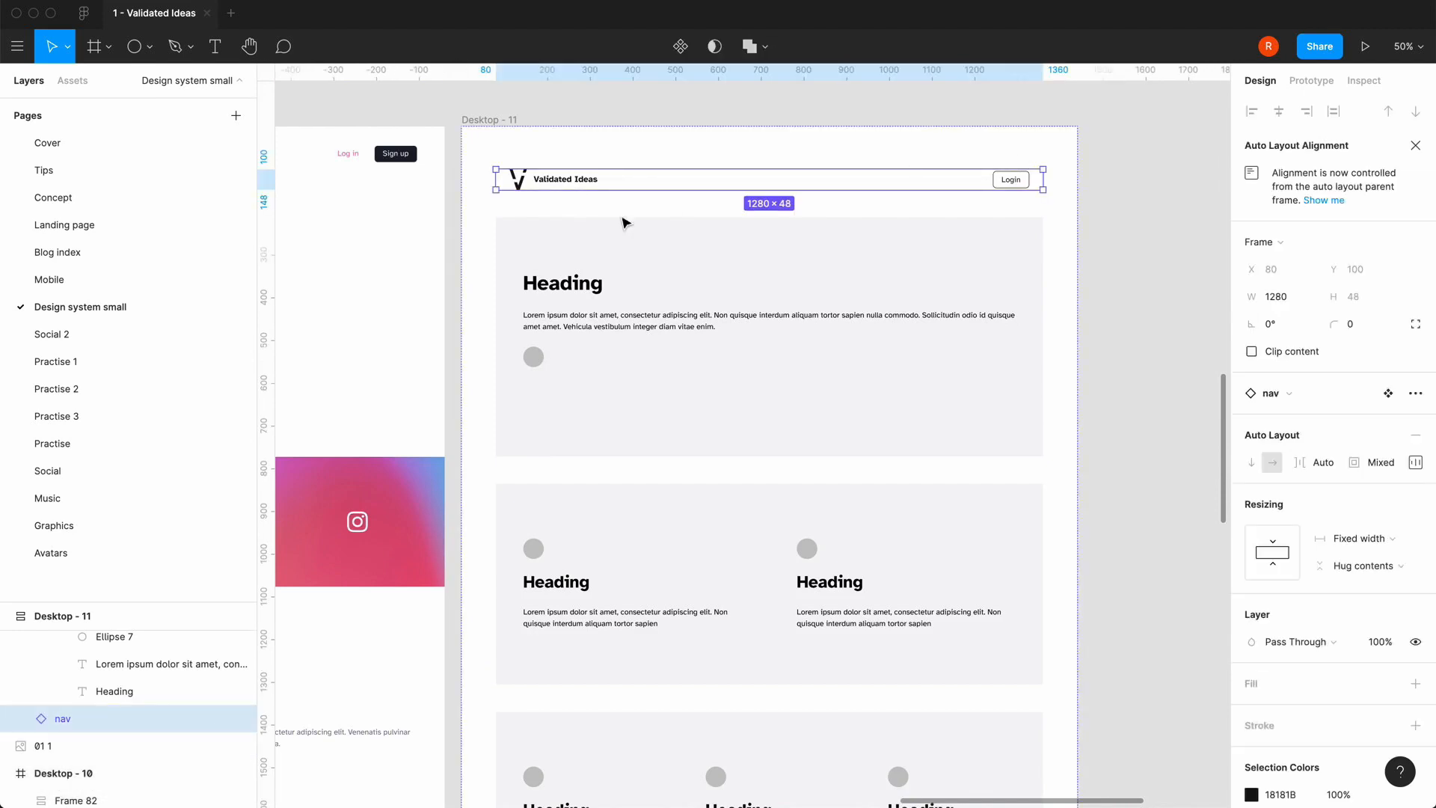
click(1415, 463)
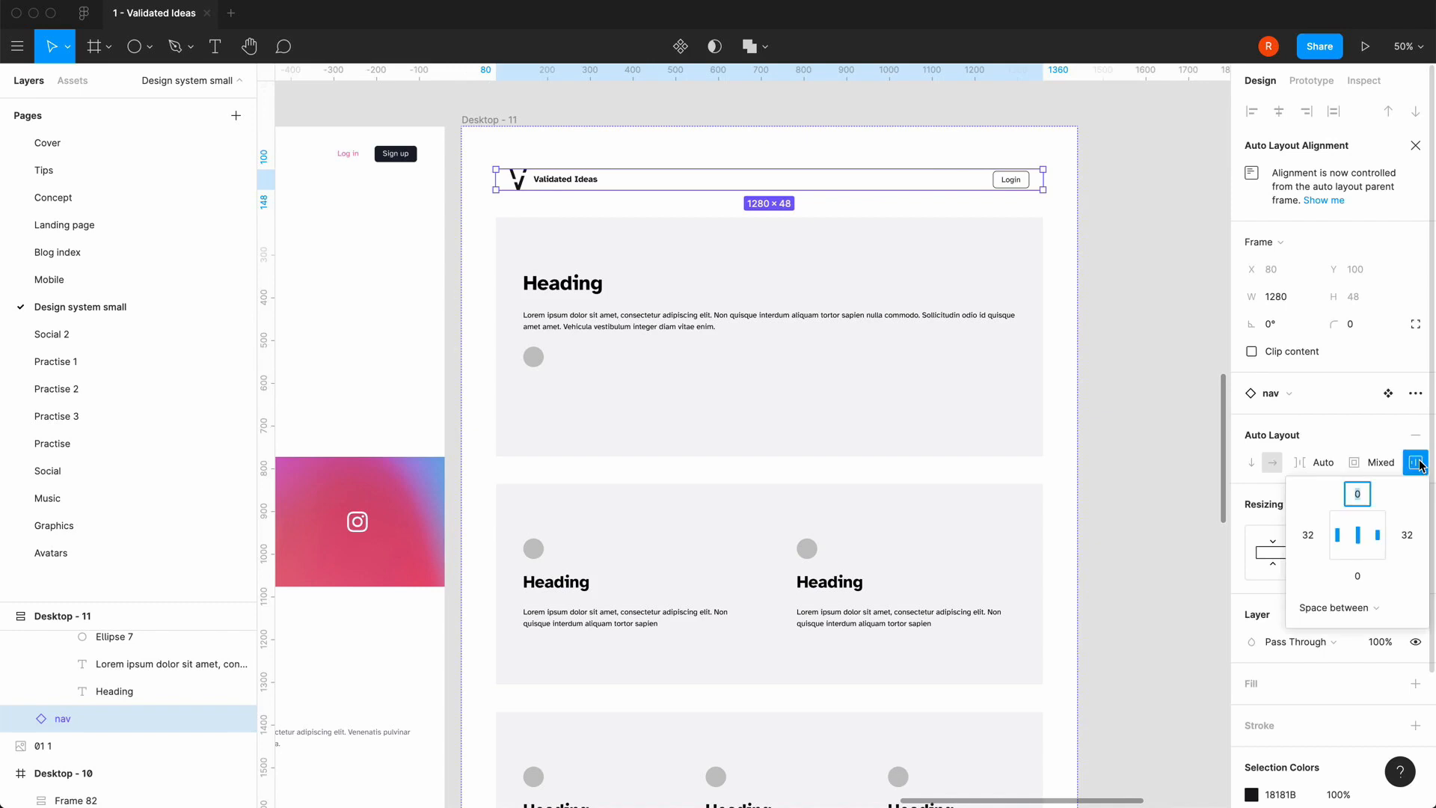
click(1315, 535)
text(0)
key(Tab)
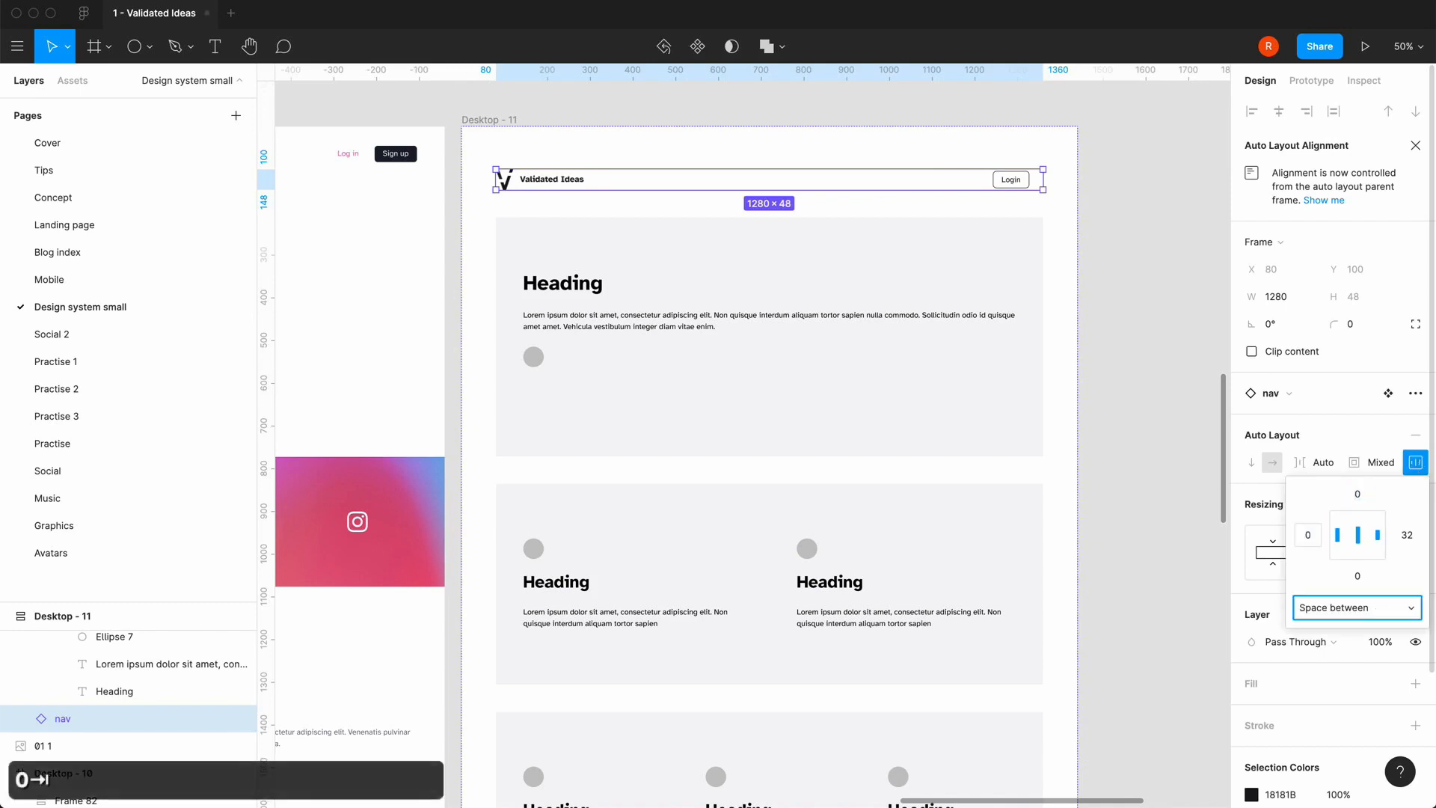
click(1406, 535)
text(0)
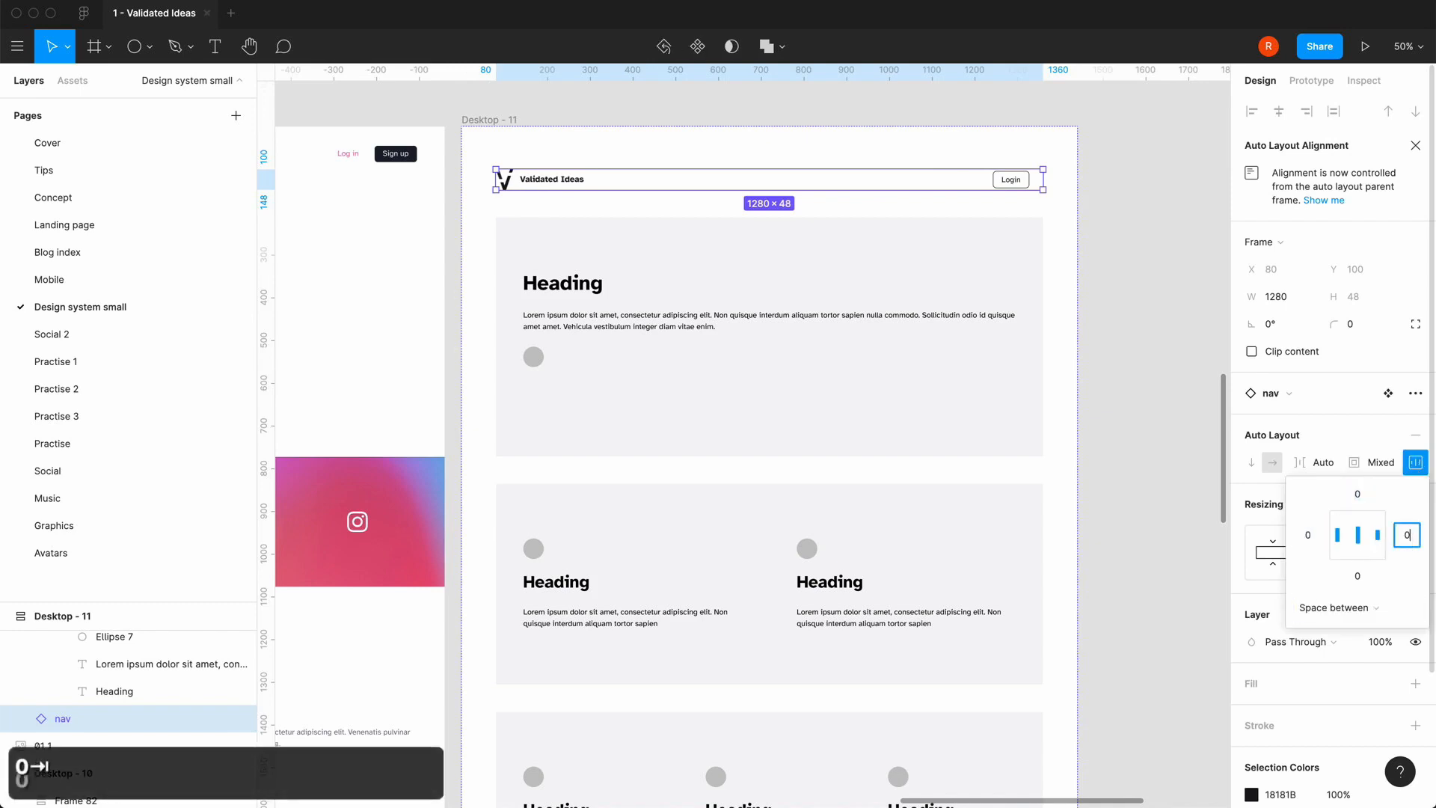
key(Return)
click(1192, 350)
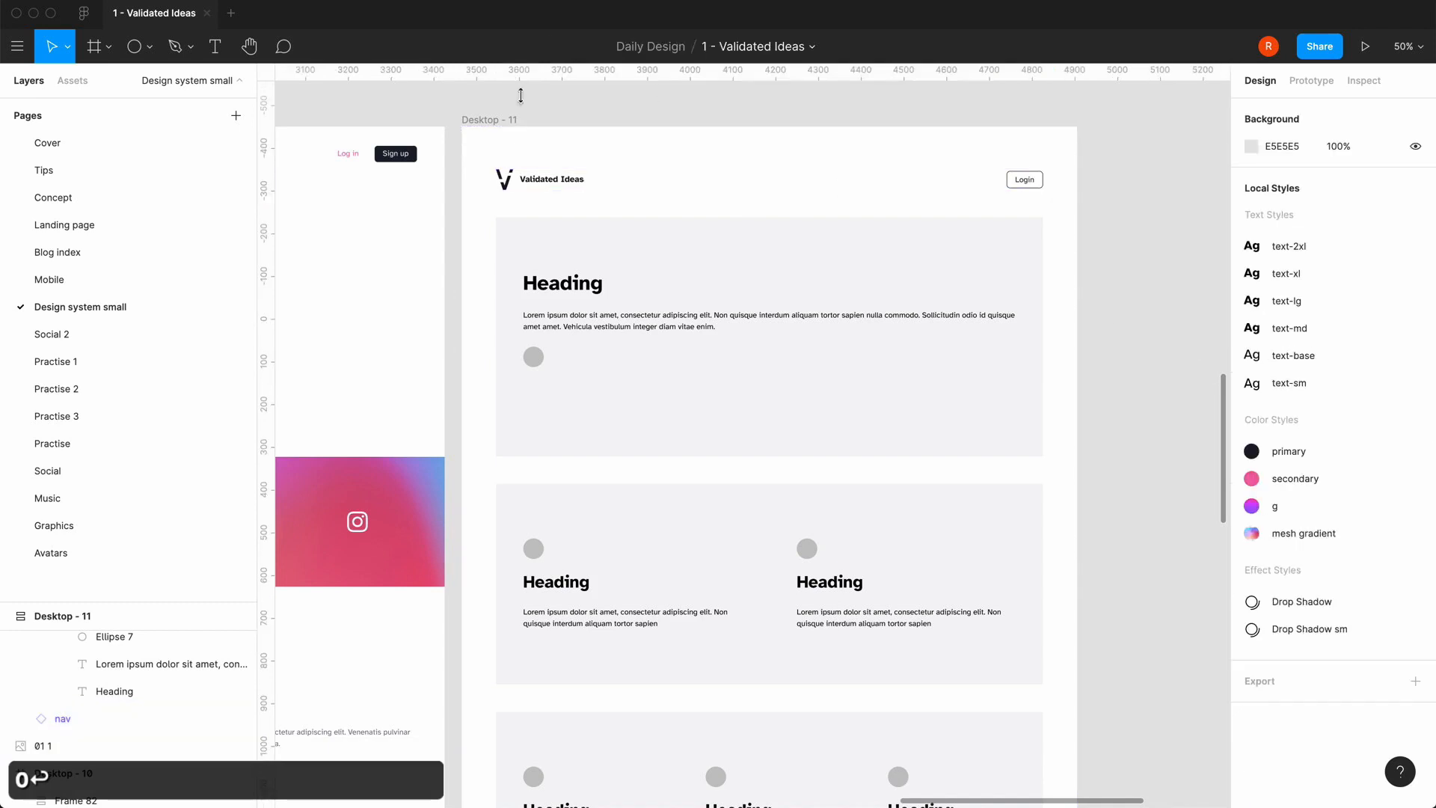
click(497, 119)
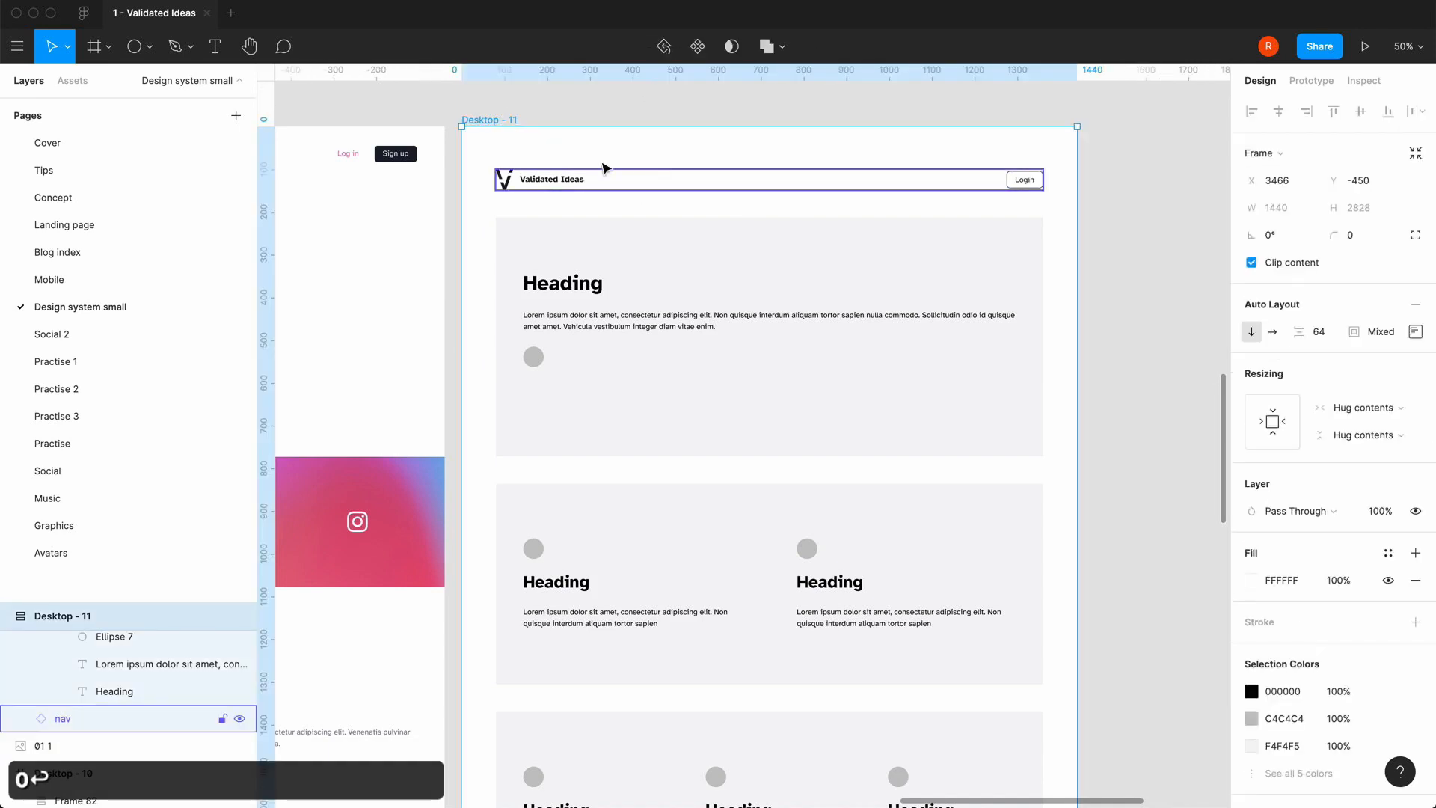
click(1415, 332)
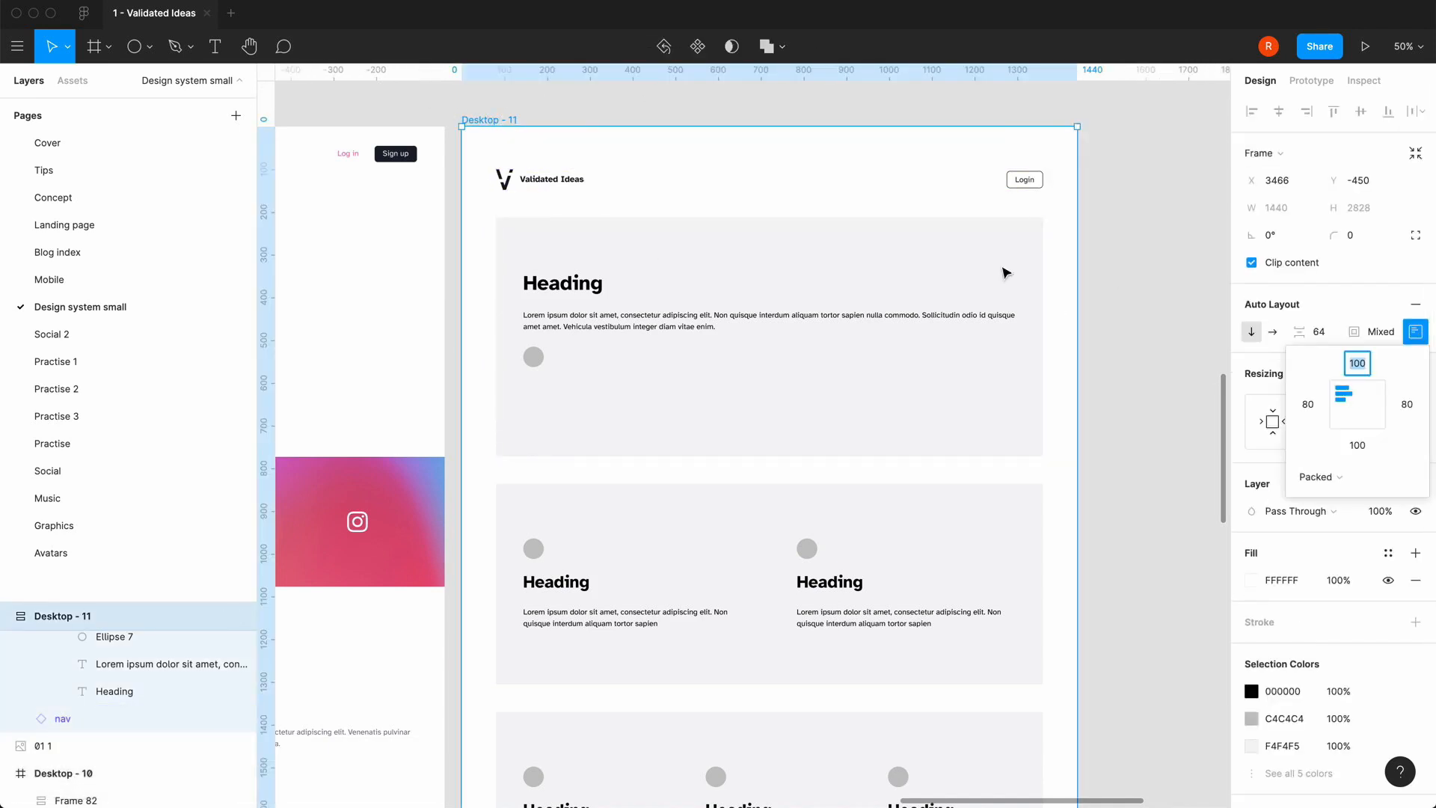
click(1136, 334)
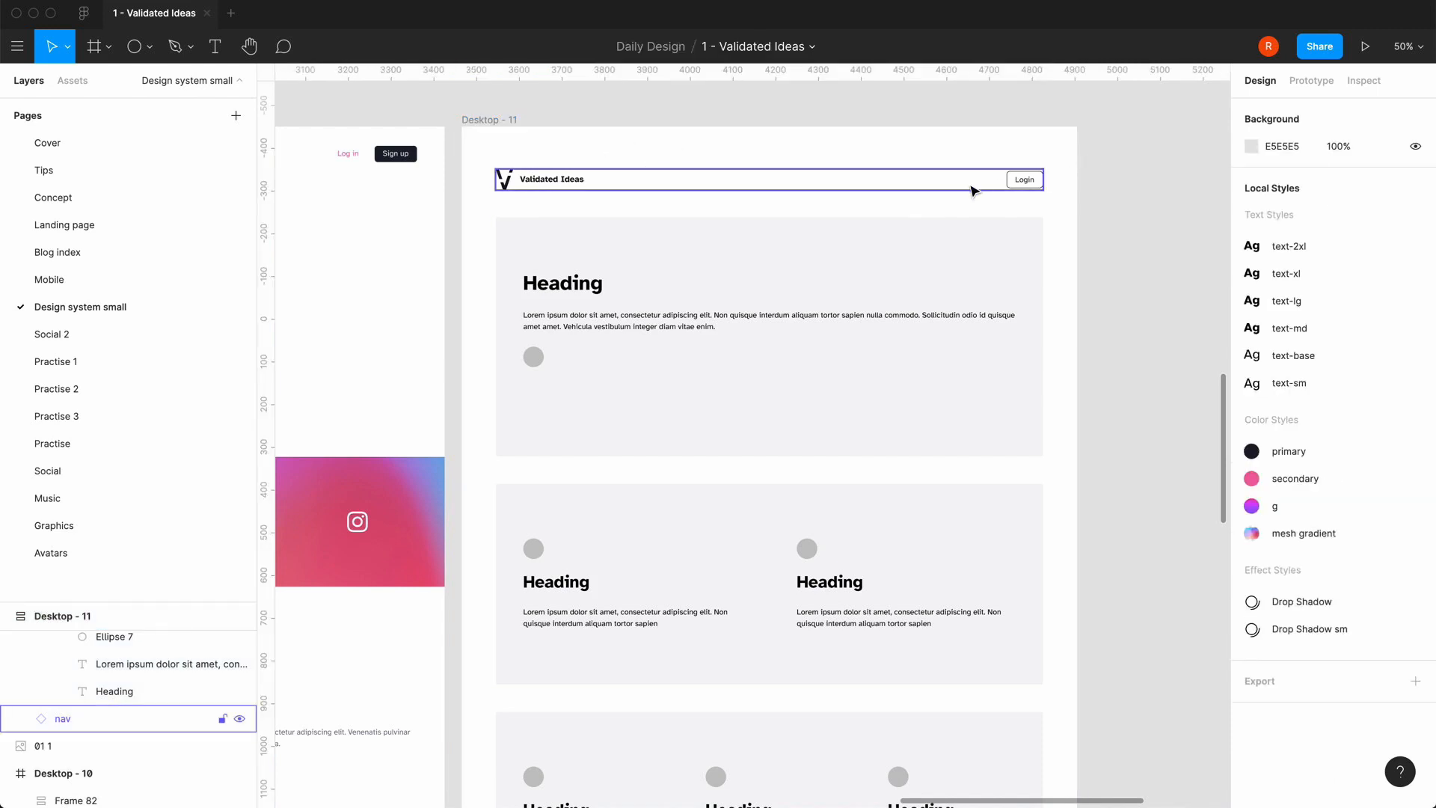
- Remove the Validated Ideas text beside the logo in the Desktop - 11 nav
scroll(972, 190, left, 5)
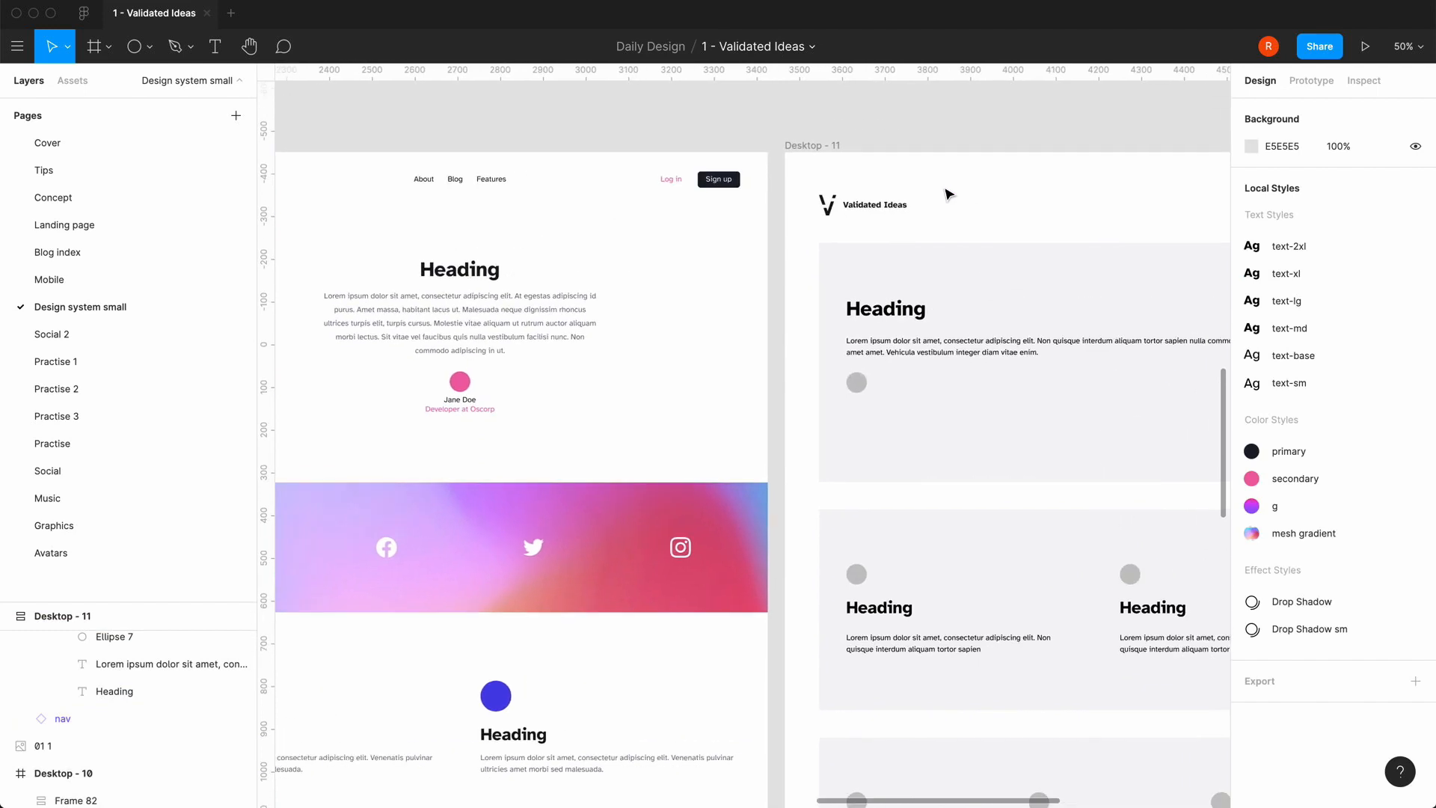
click(869, 213)
click(869, 214)
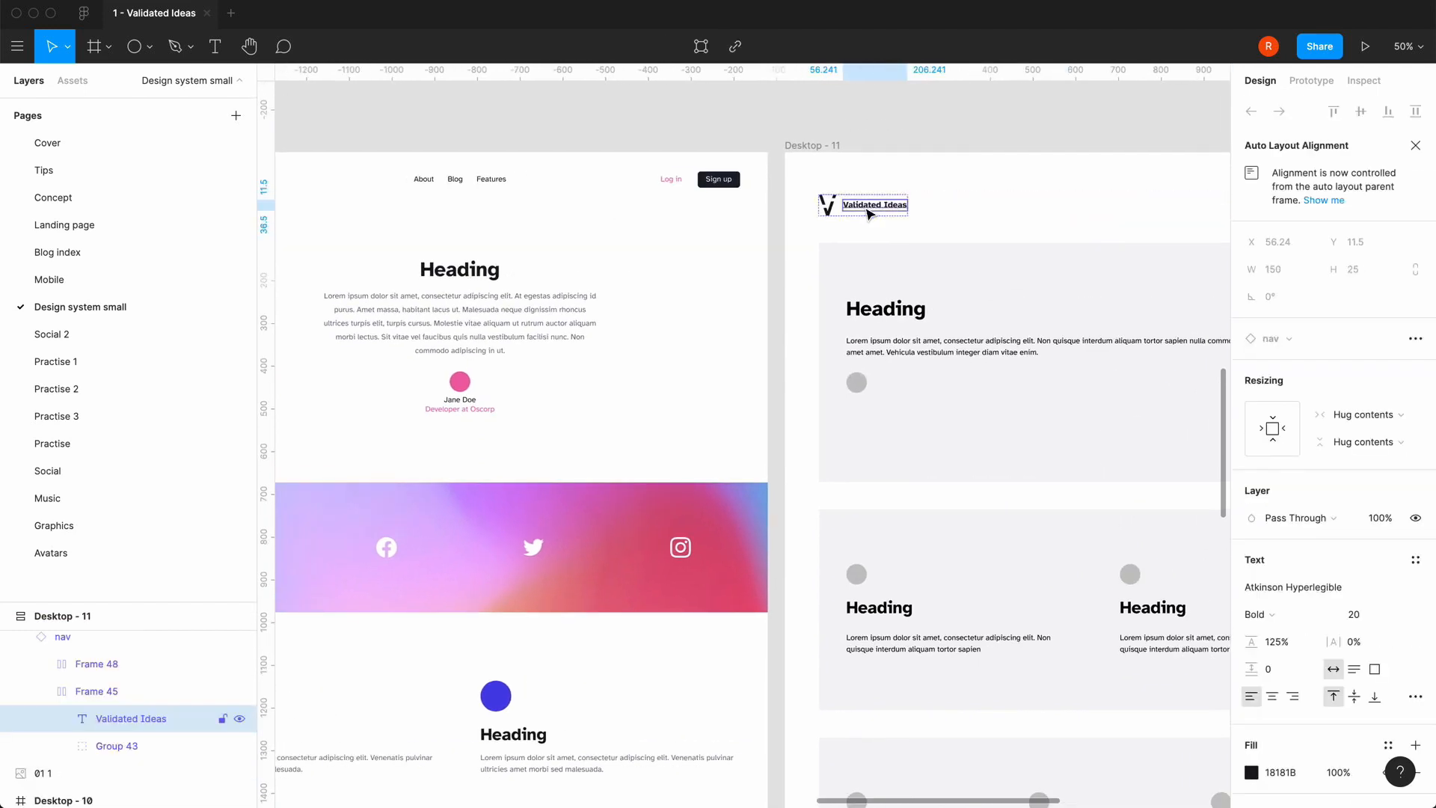
scroll(870, 214, right, 3)
key(BackSpace)
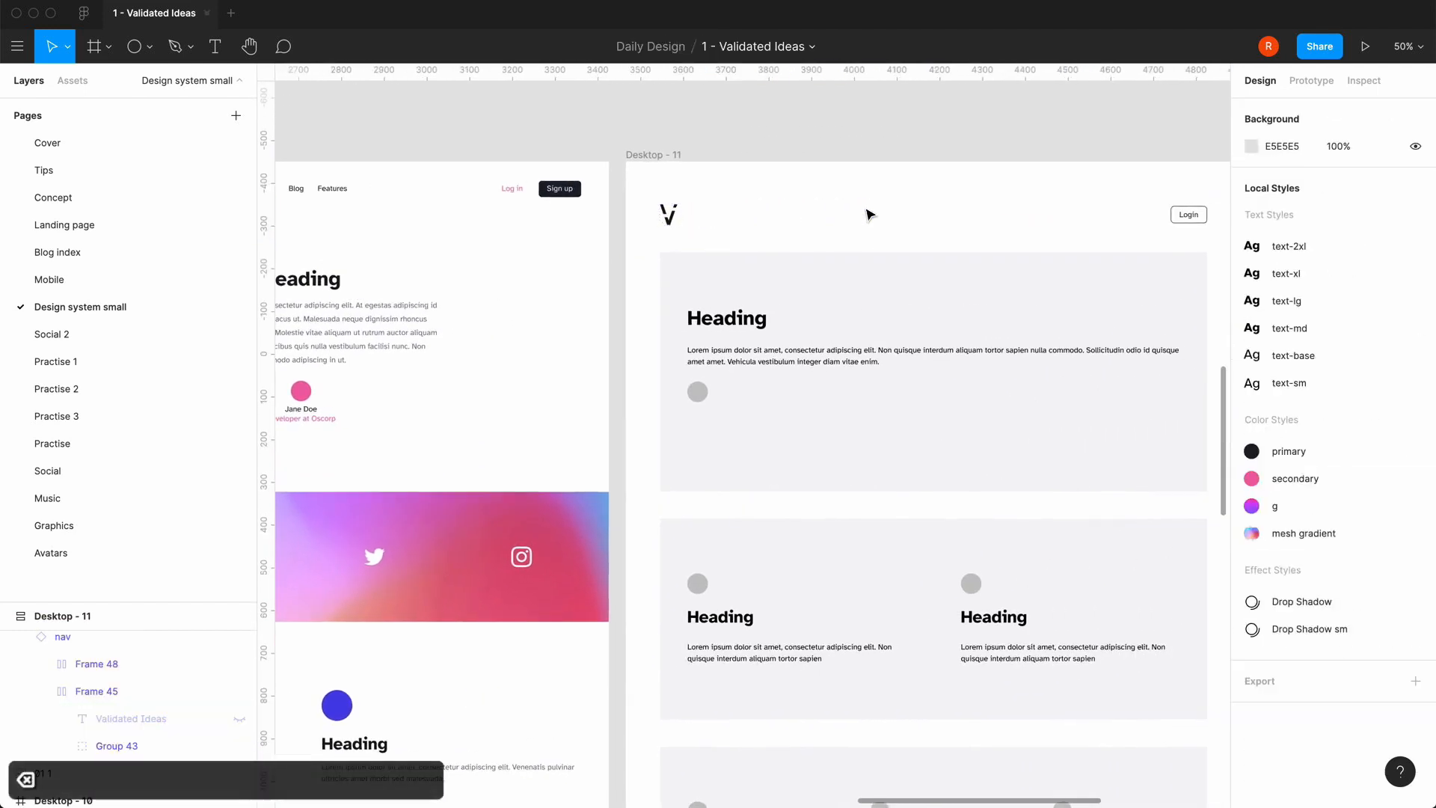
- Try to group the Login button inside the nav instance, and undo the attempt
scroll(890, 239, right, 3)
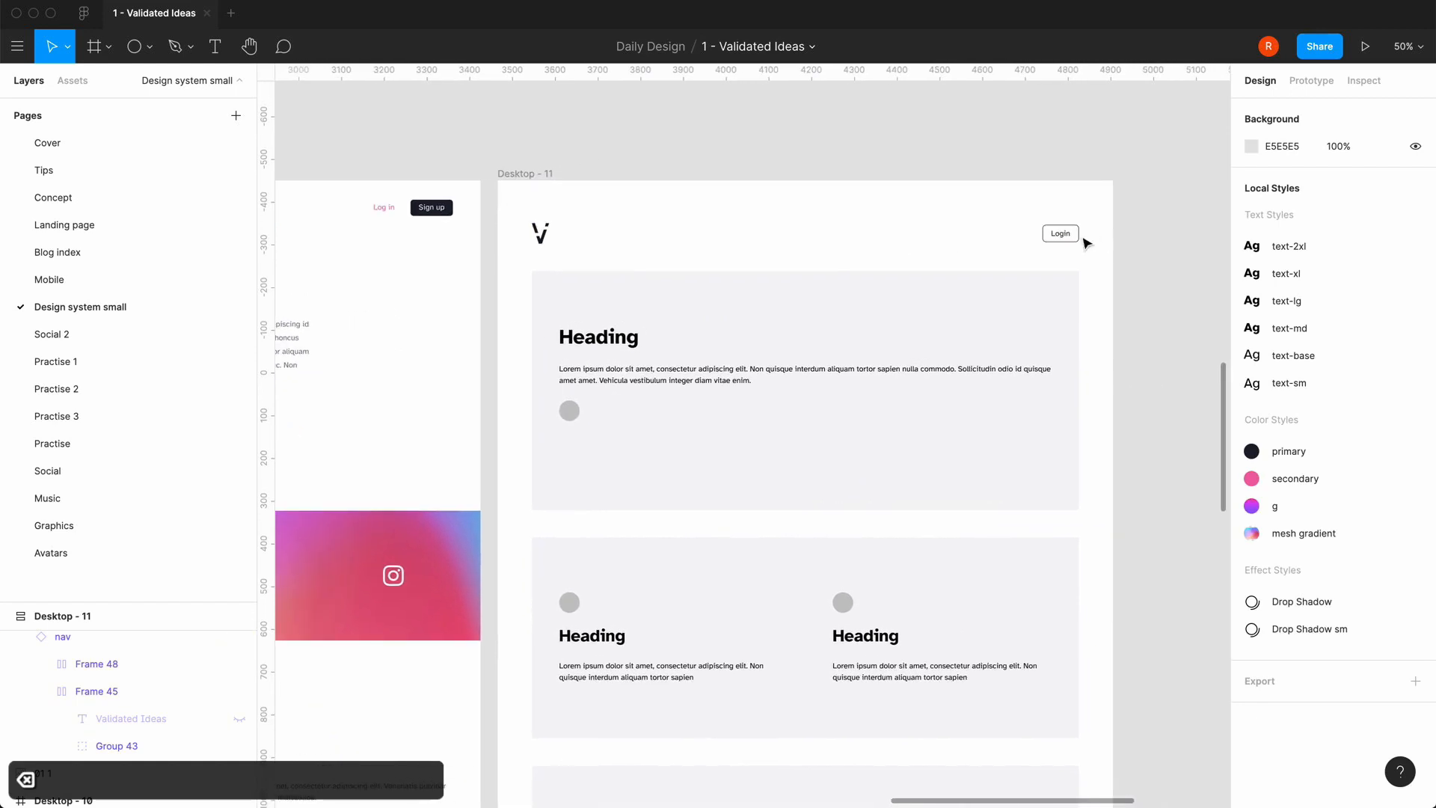
double_click(1058, 240)
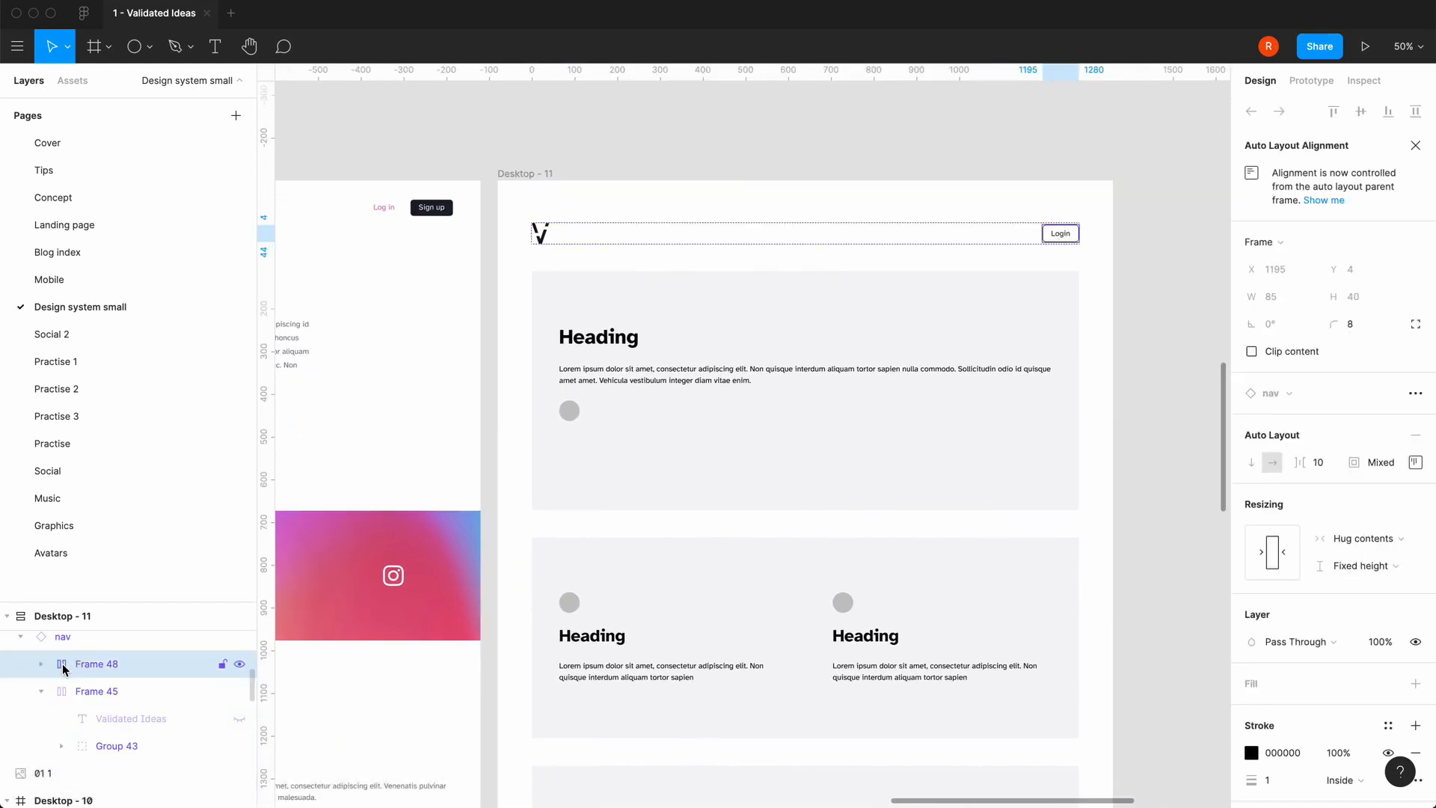
key(super+g)
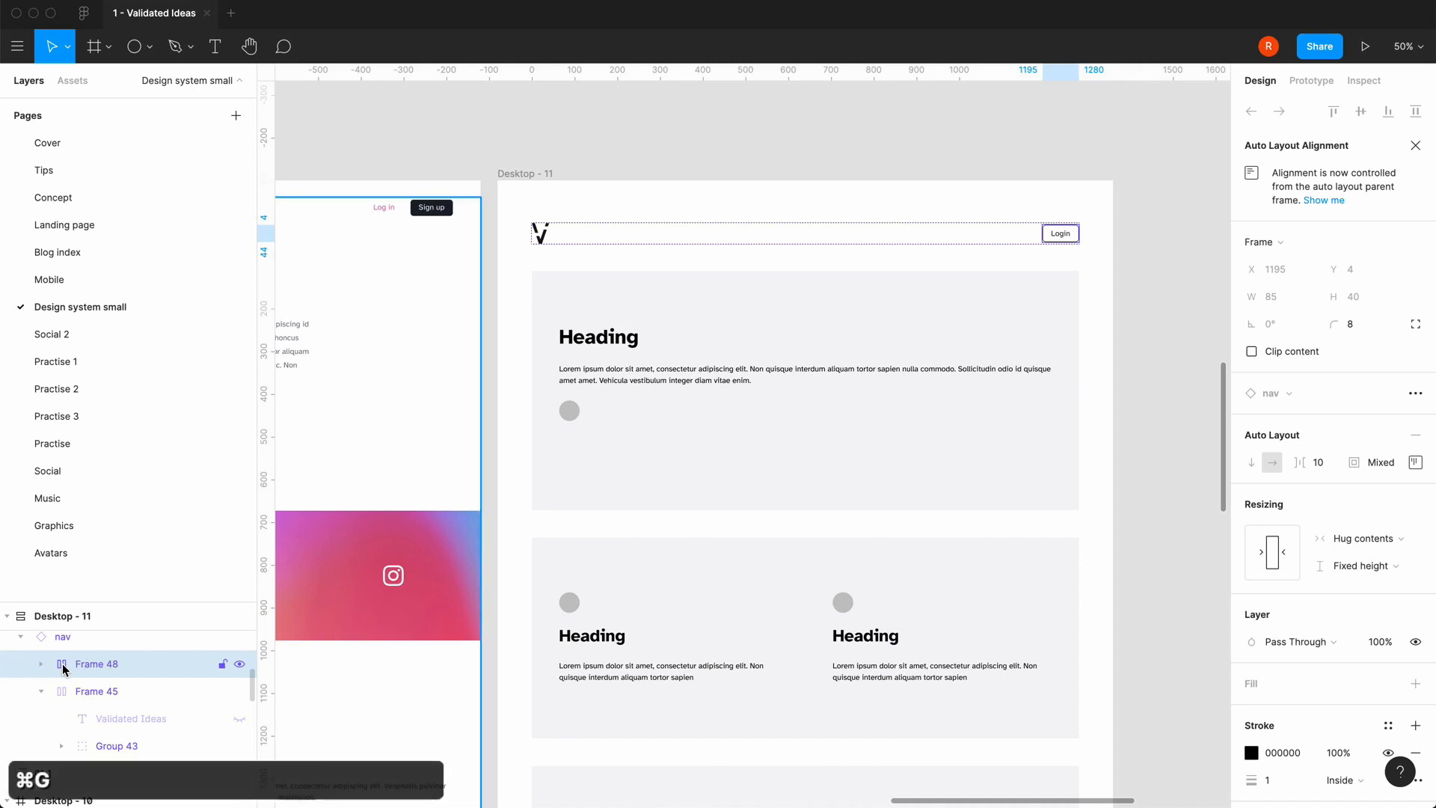
key(super+z)
- Detach the nav in Desktop - 11 from its main component
click(54, 638)
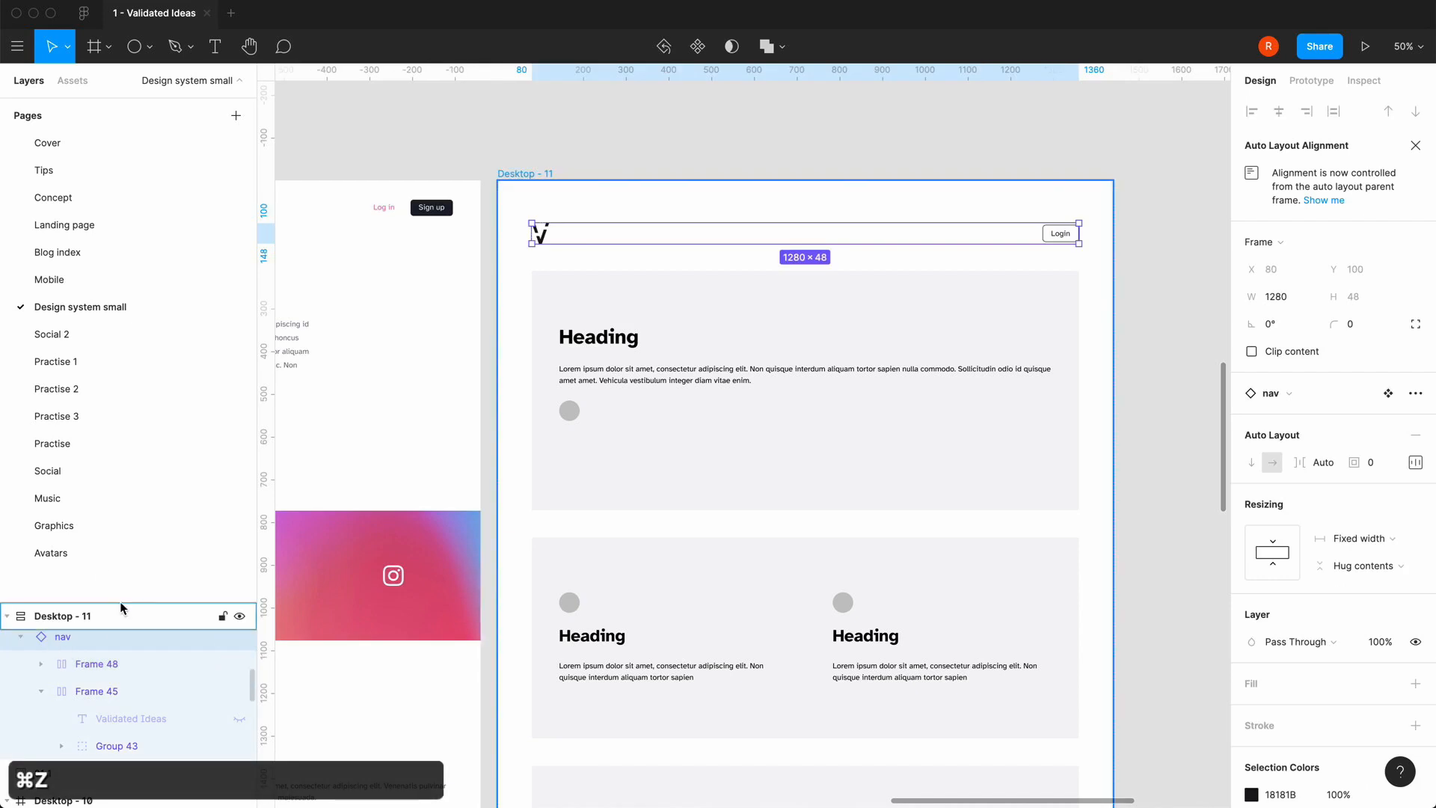
drag(121, 602, 139, 447)
scroll(145, 535, up, 1)
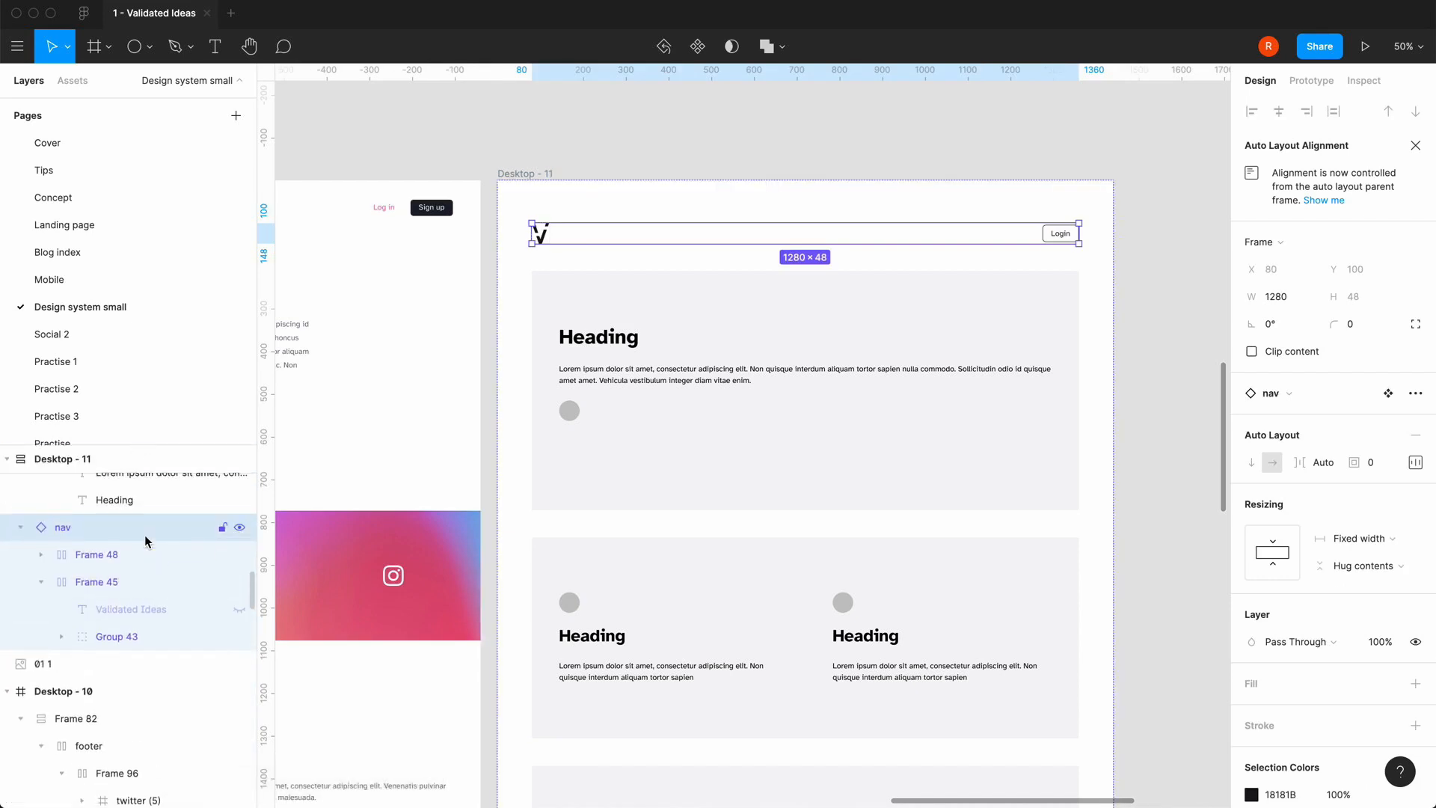
right_click(41, 528)
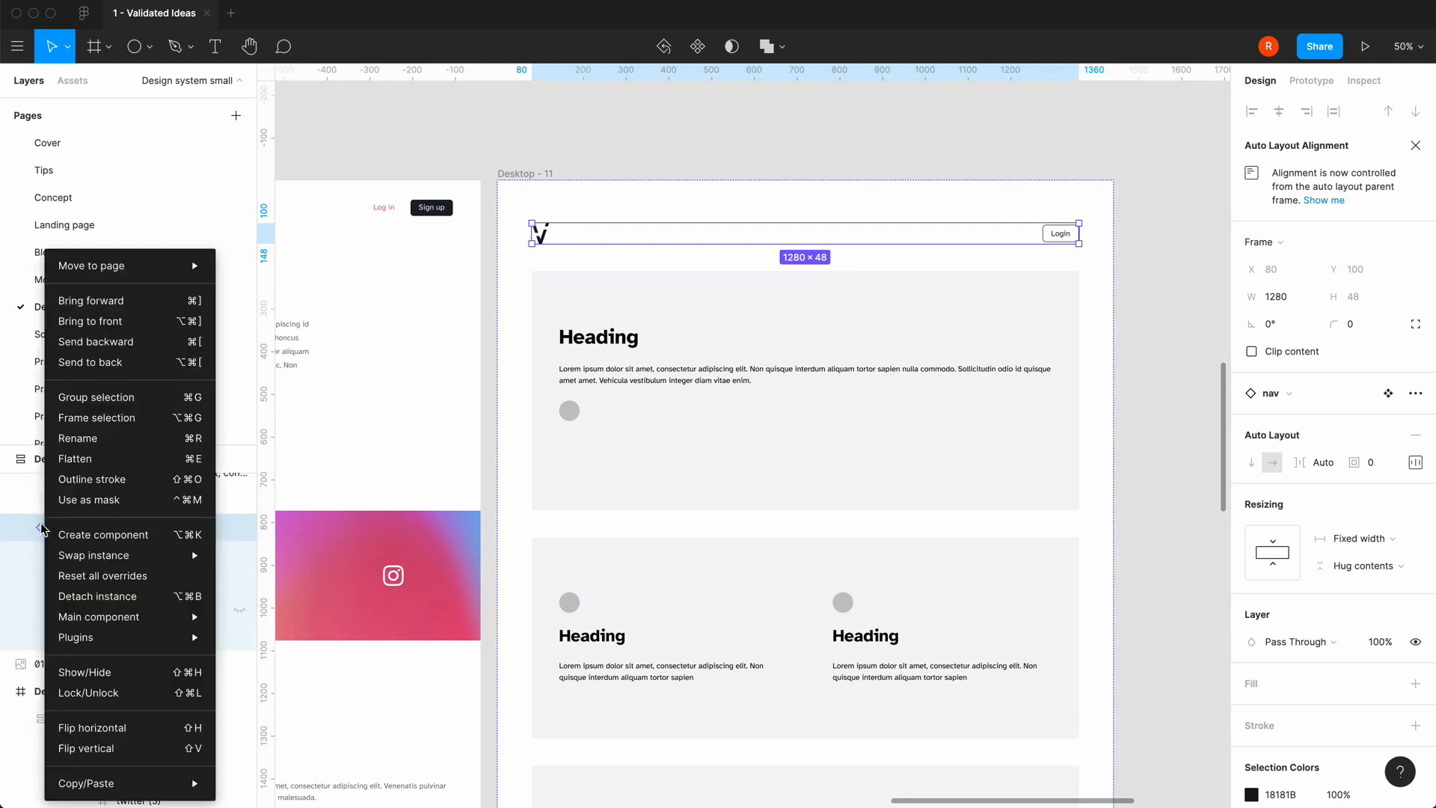
click(85, 589)
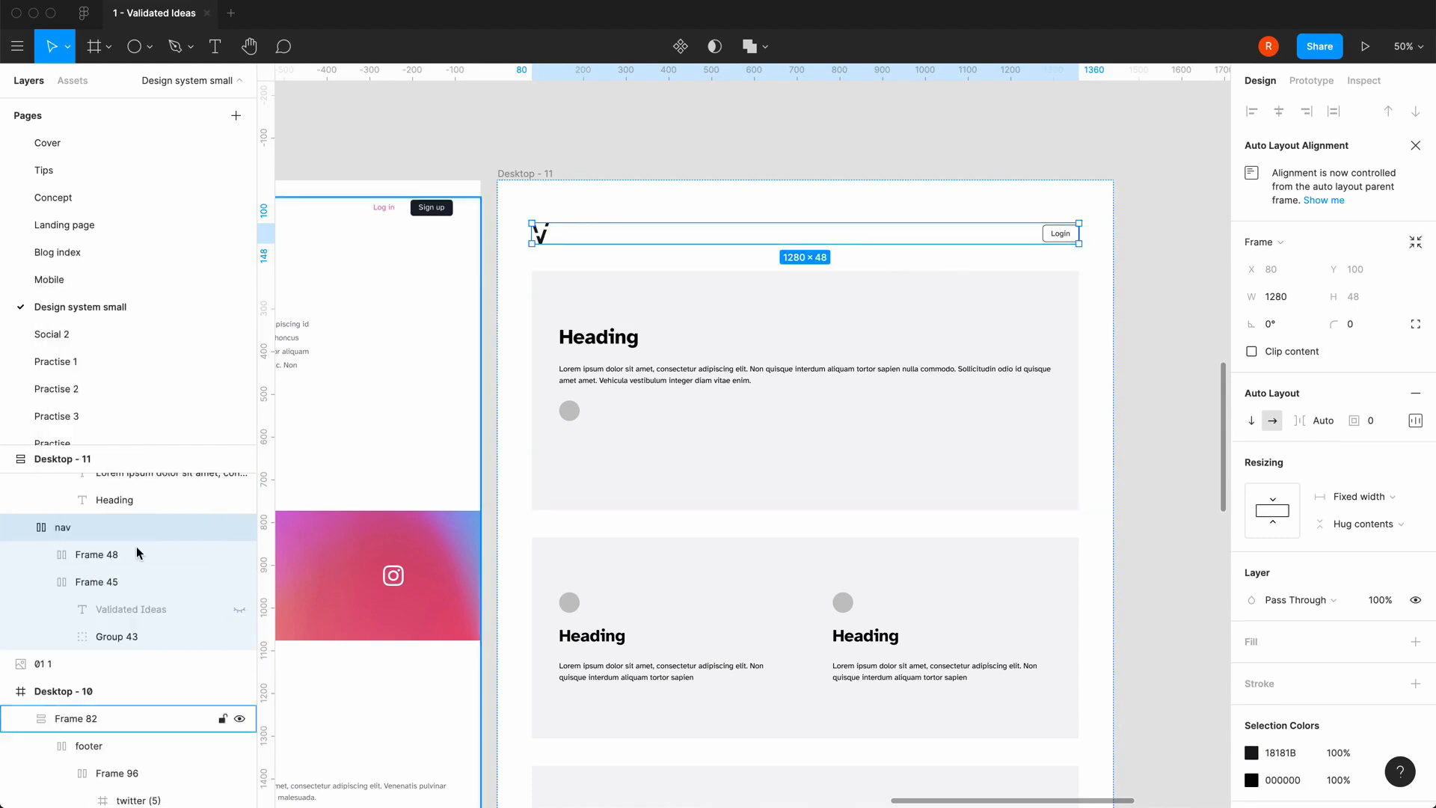
- Group the Login button frame inside the nav and expand the group's layers
click(69, 558)
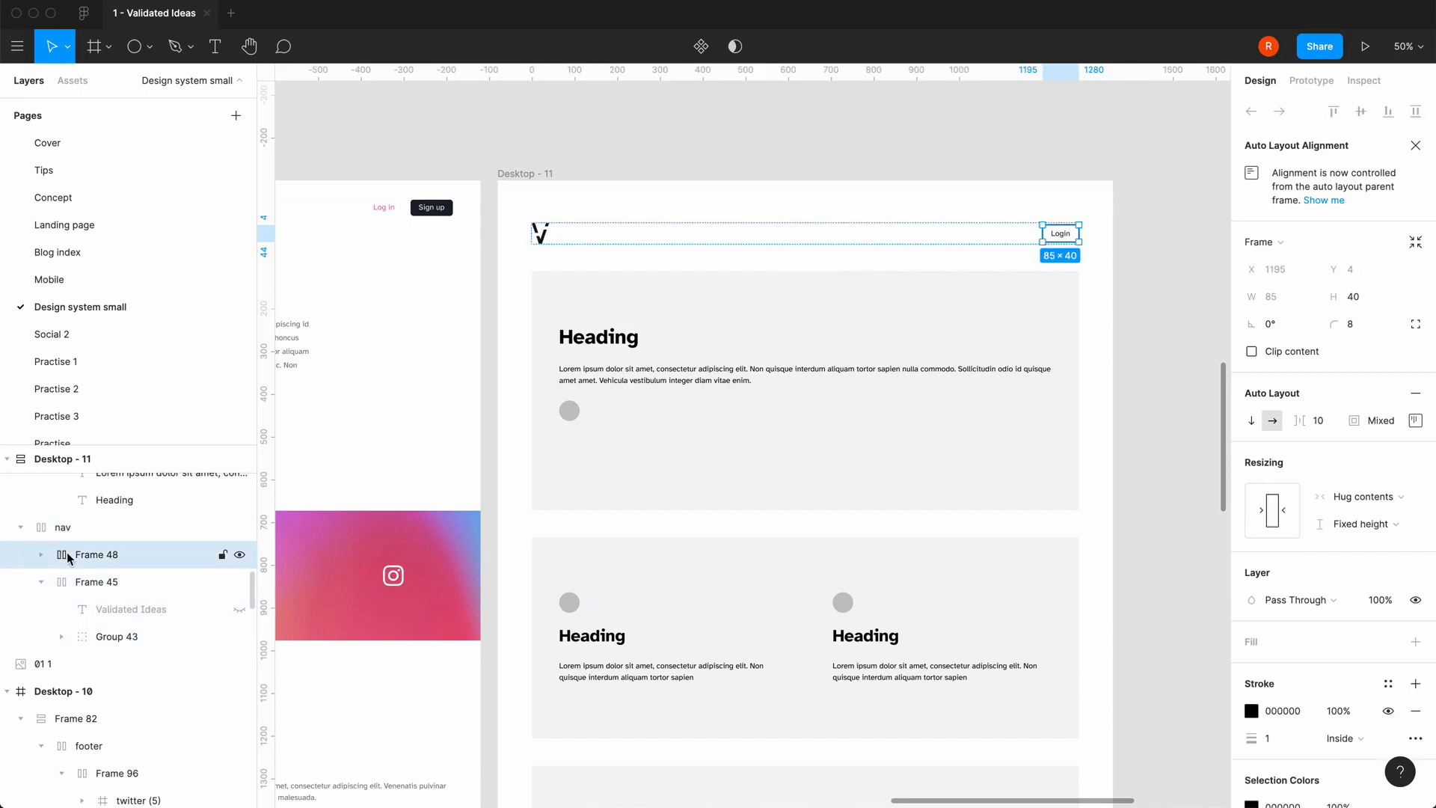
key(super+g)
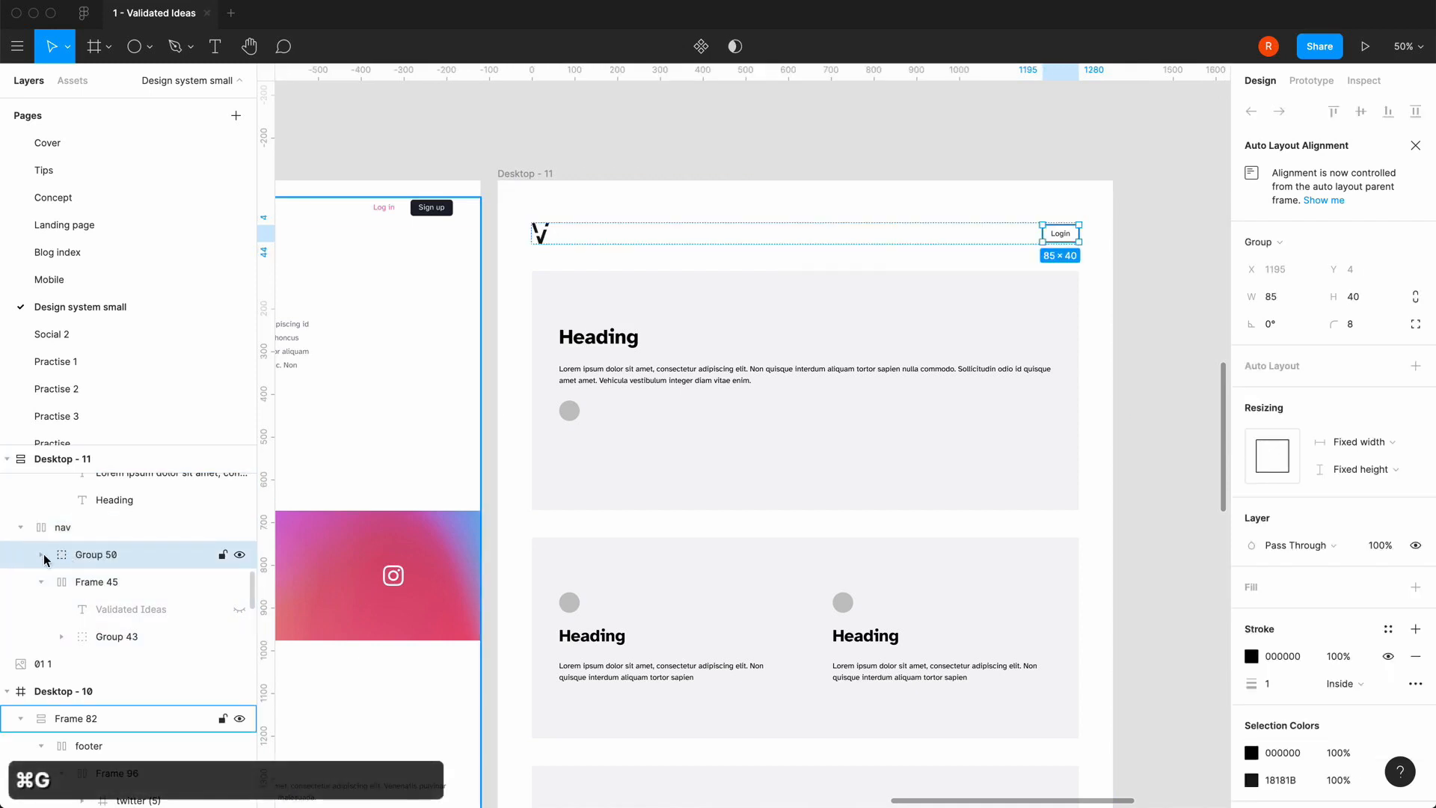
click(39, 555)
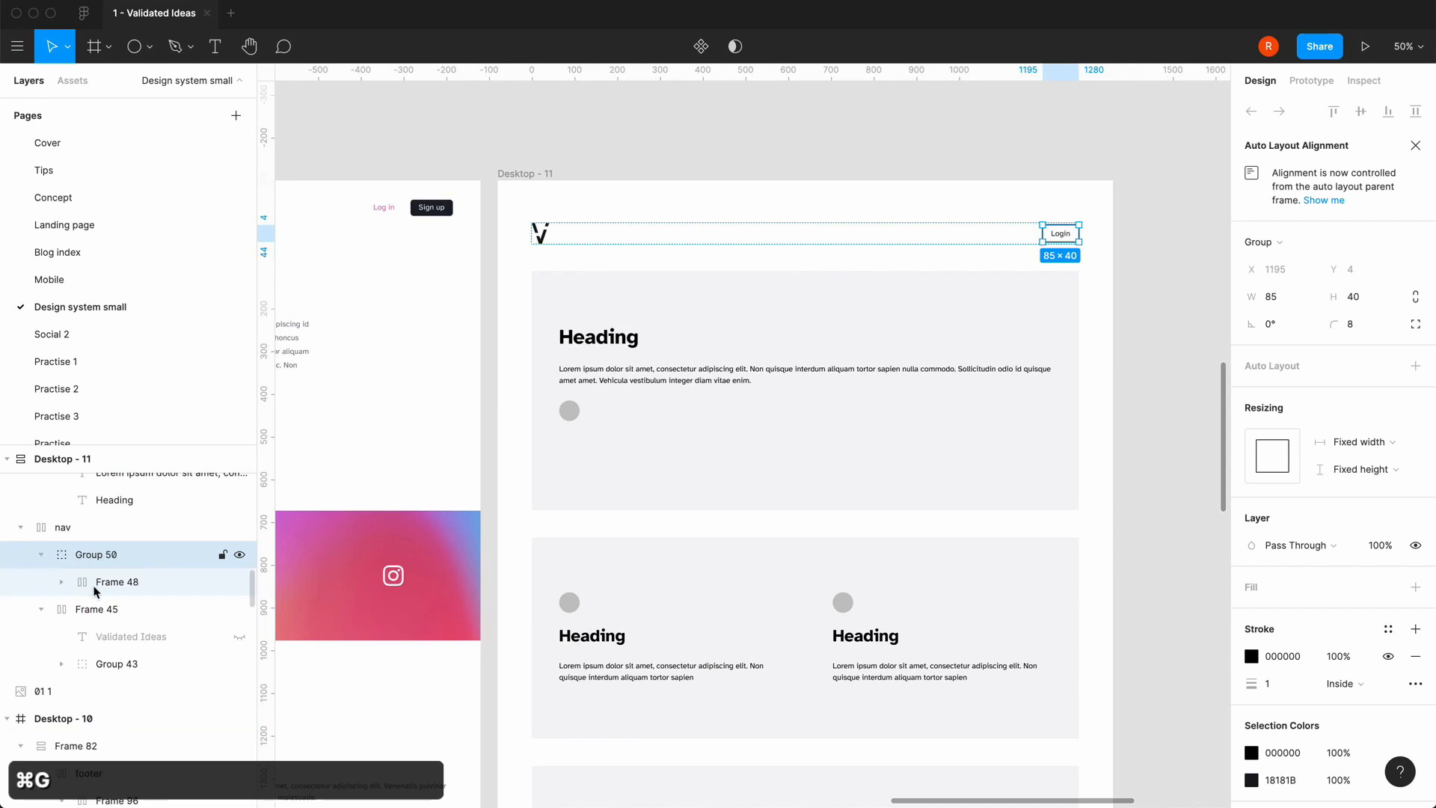
- Duplicate the Login button and place the copy in the same group as the original
click(88, 590)
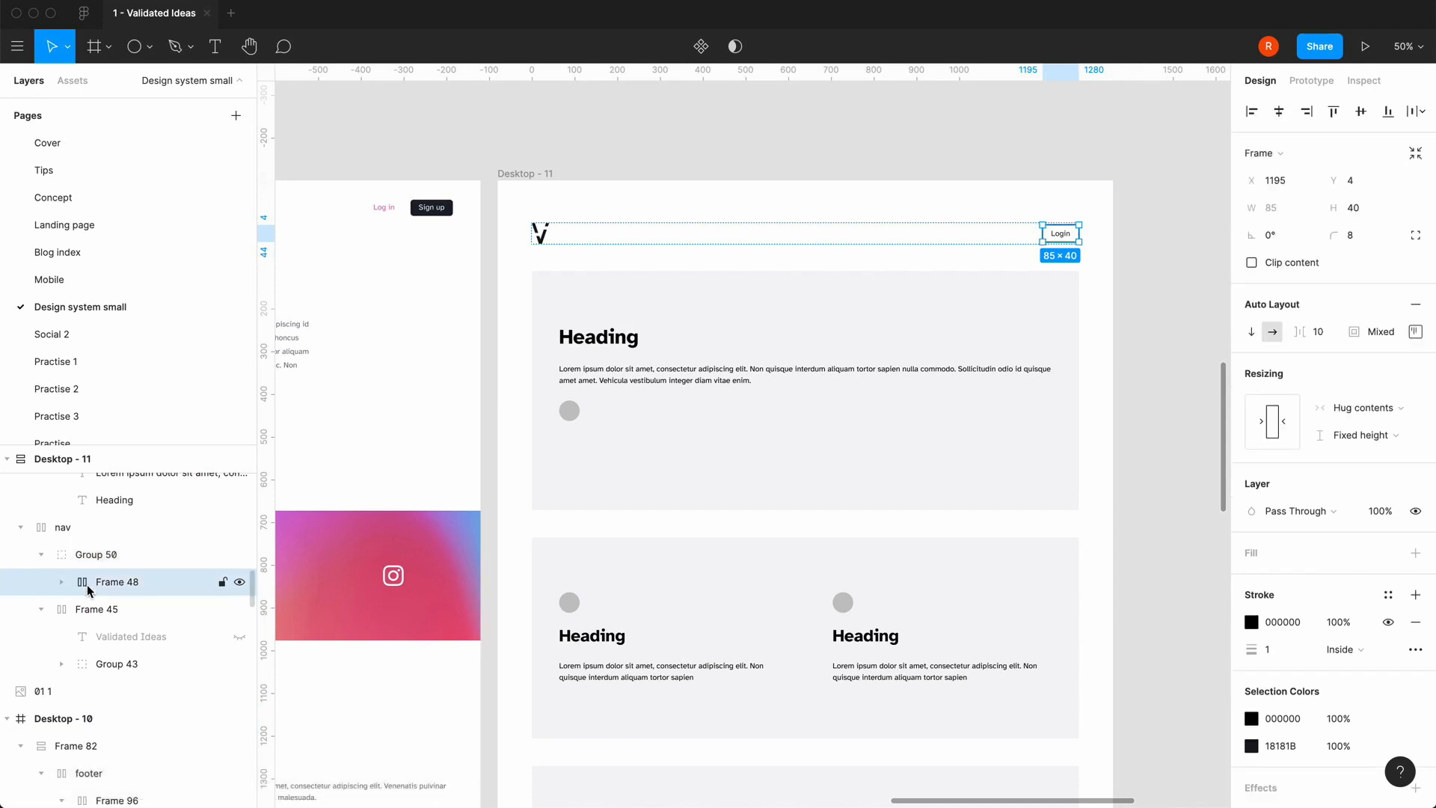
key(super+c)
key(super+v)
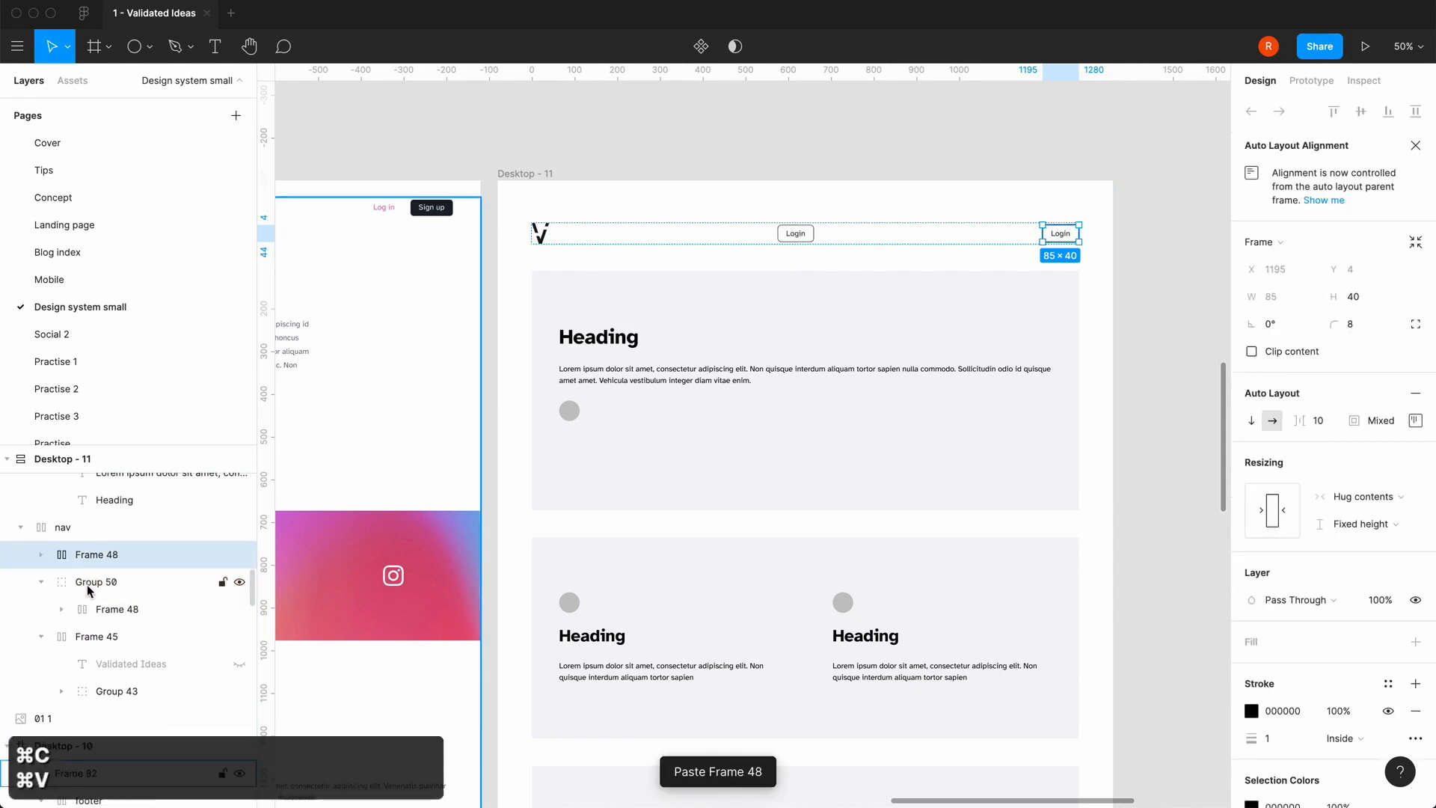
drag(98, 561, 123, 593)
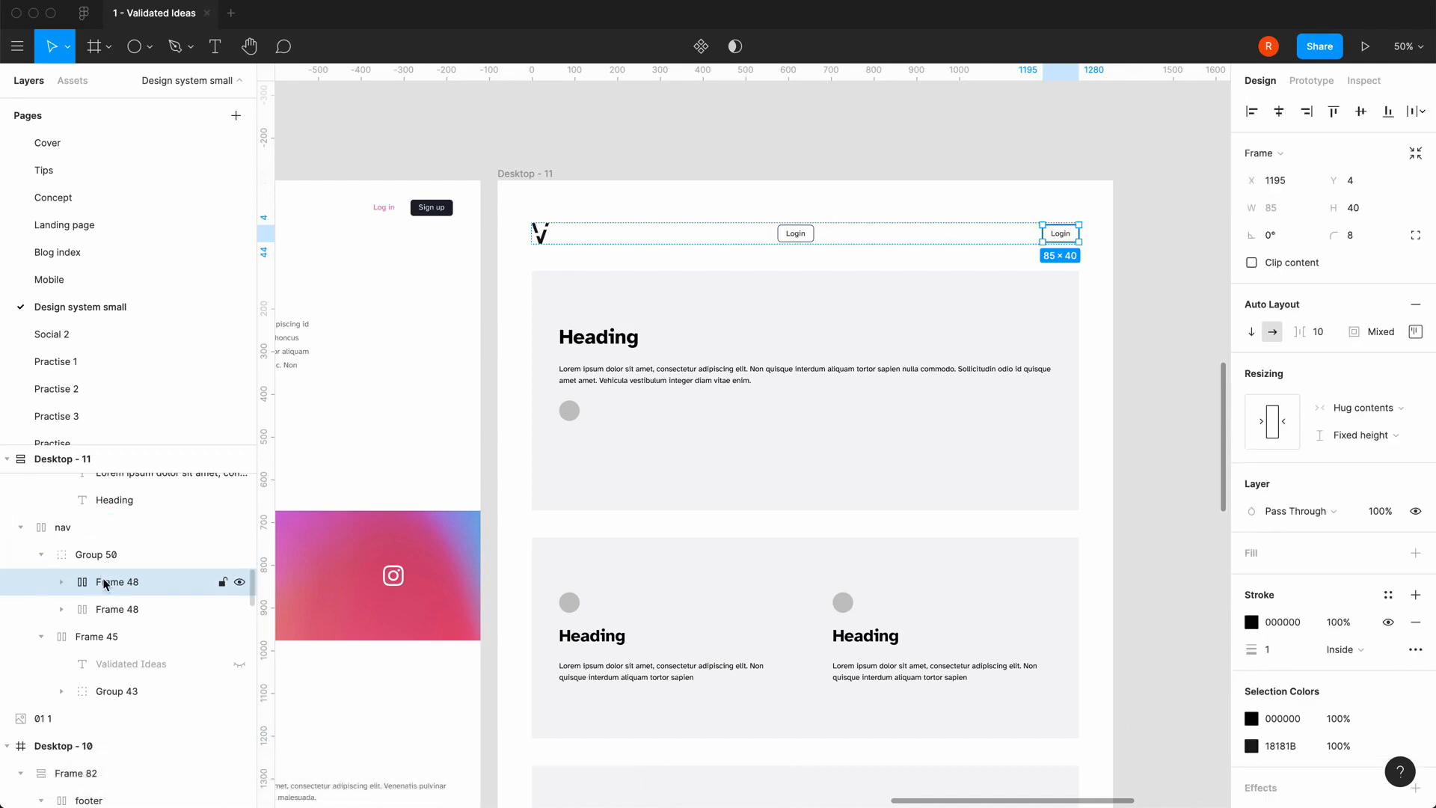
- Apply auto layout to the group holding both Login buttons and set its distribution to Space between
click(97, 557)
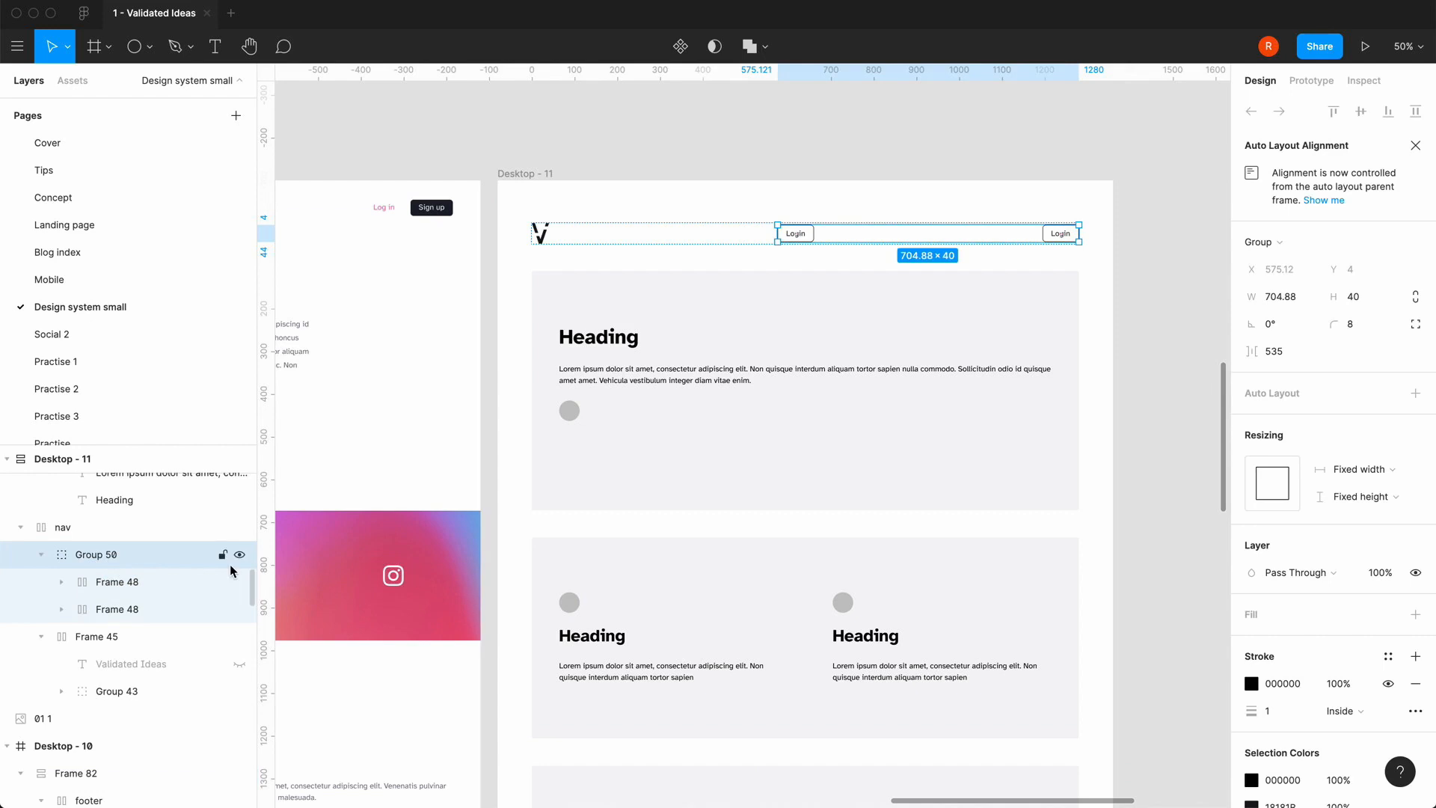
key(shift+a)
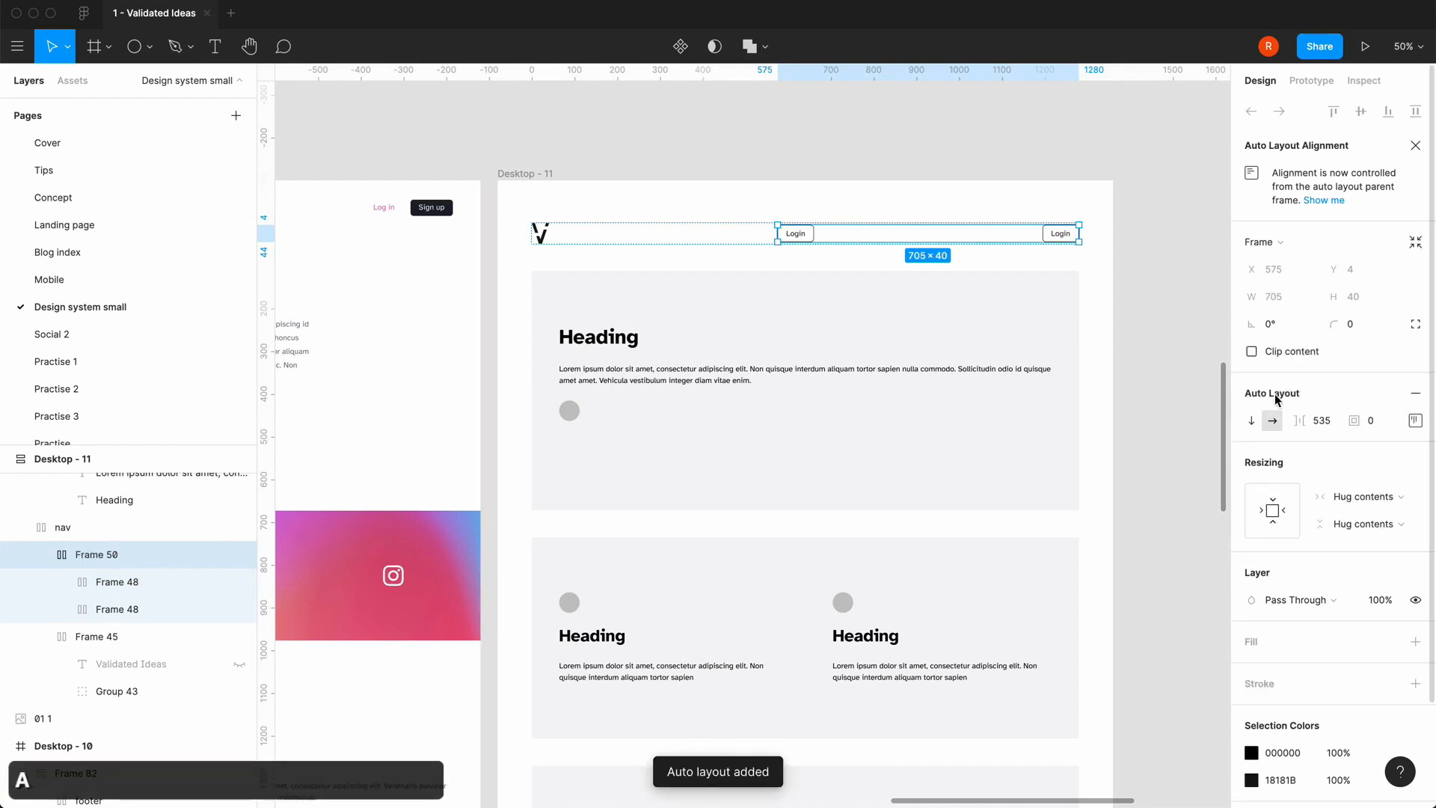
click(1415, 420)
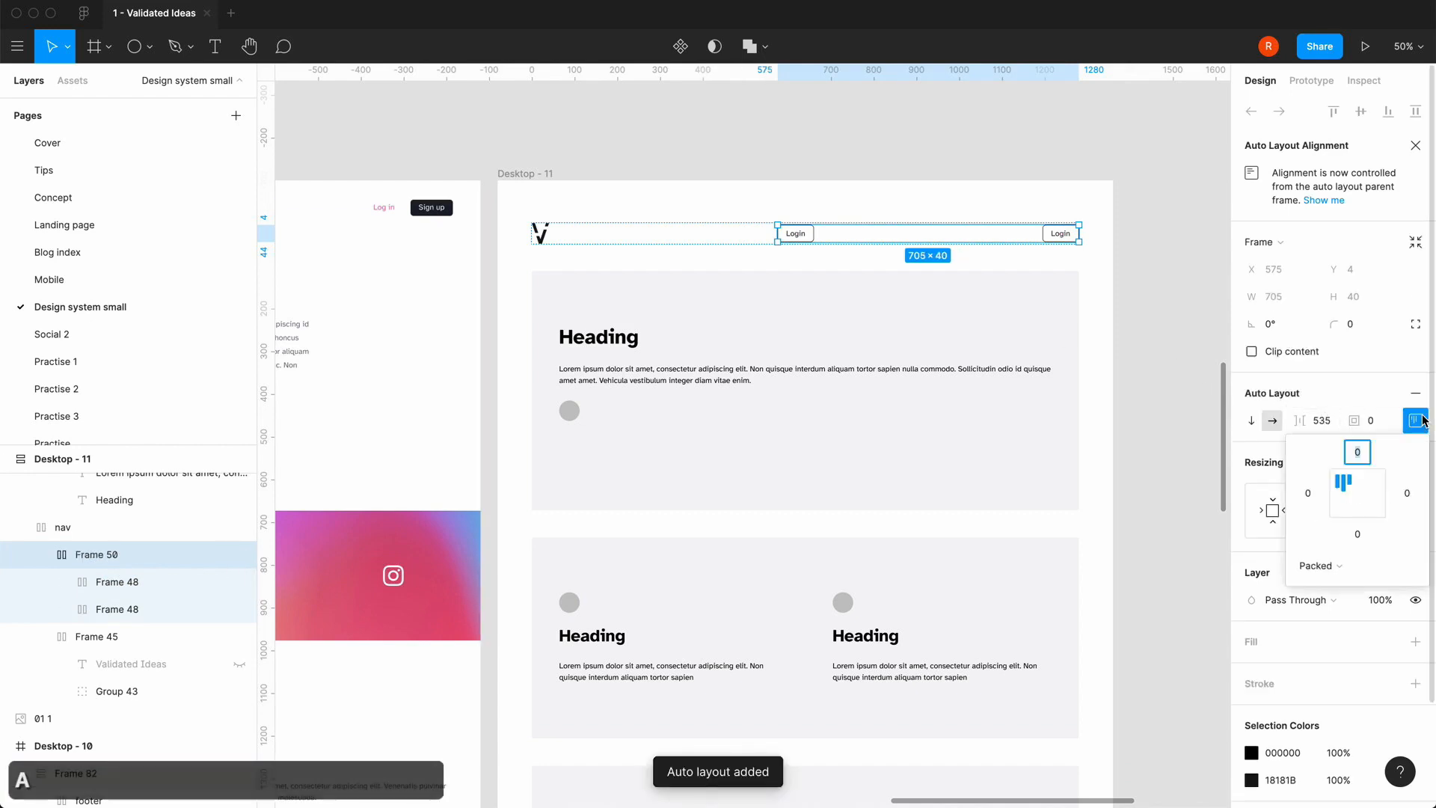
click(1324, 566)
click(1344, 586)
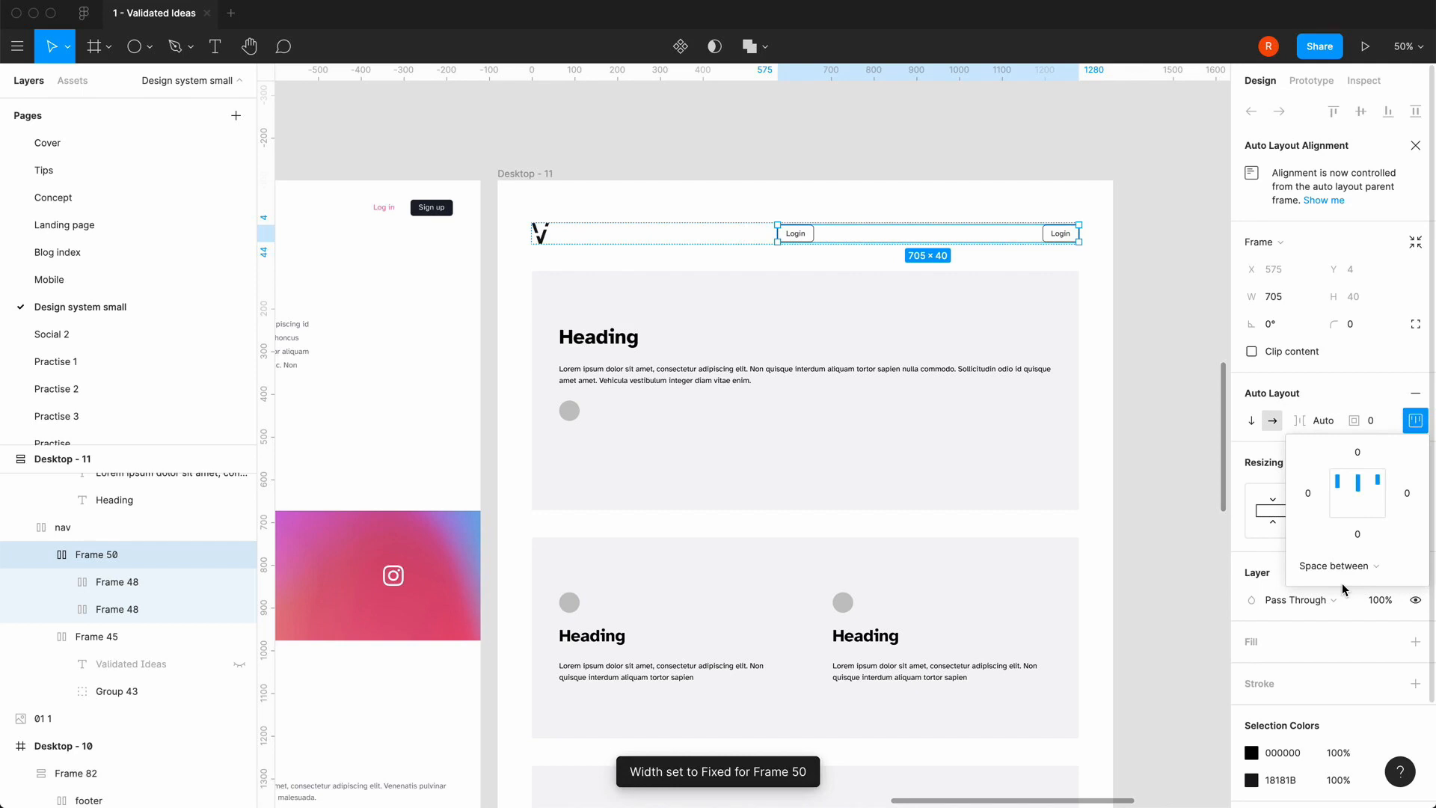
- Set the spacing between the two Login buttons to 0 and their frame's horizontal resizing to Hug contents
click(1326, 422)
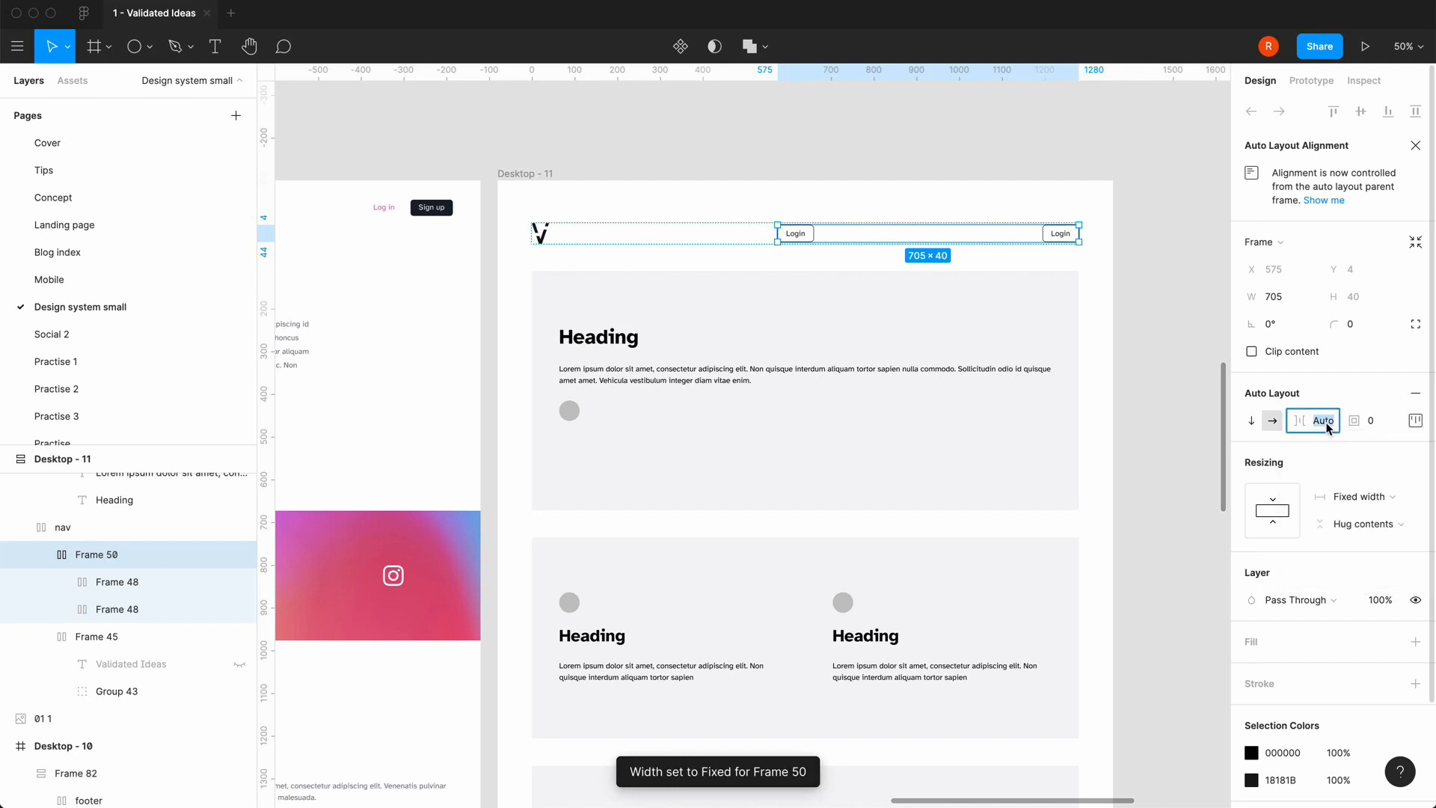
text(0)
key(Return)
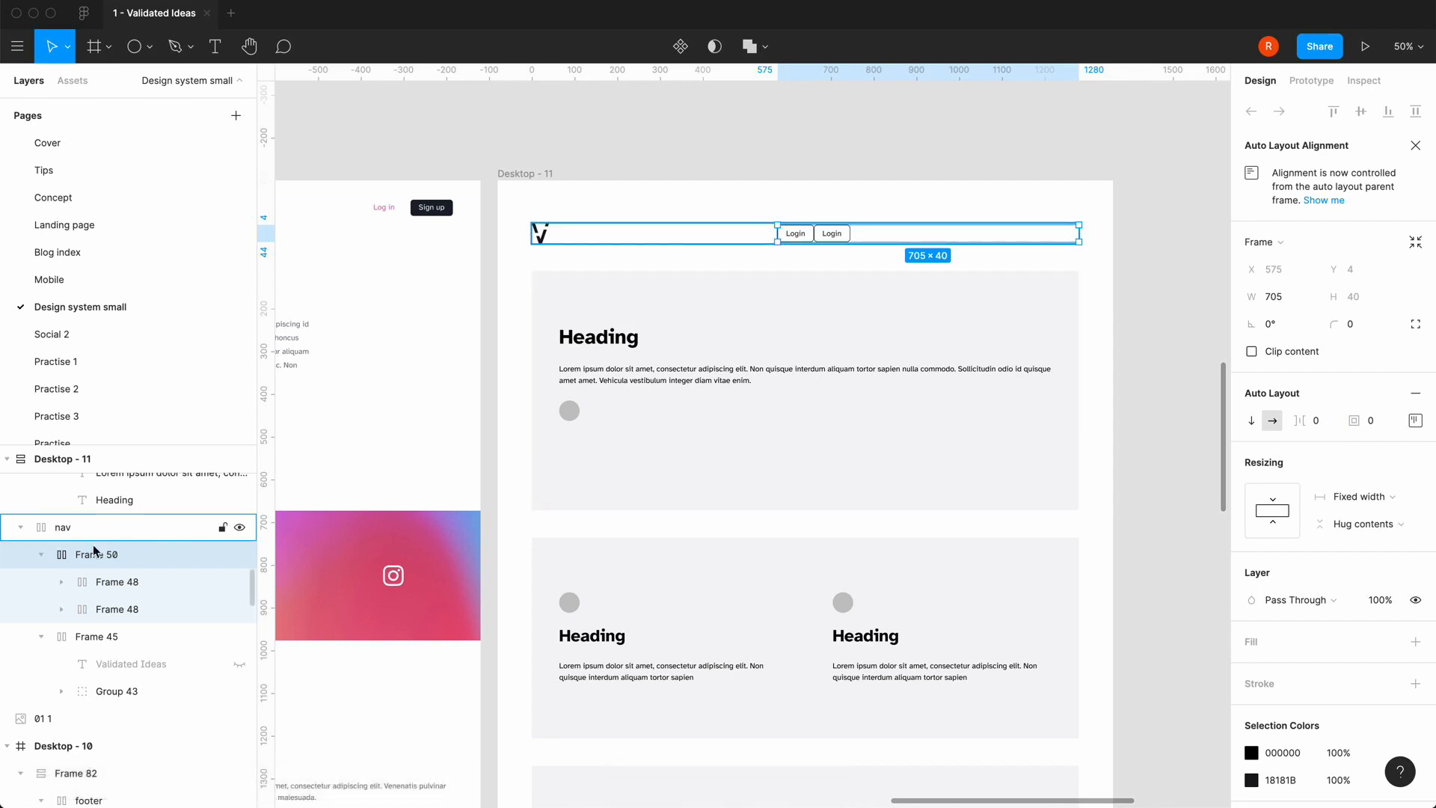
click(1371, 498)
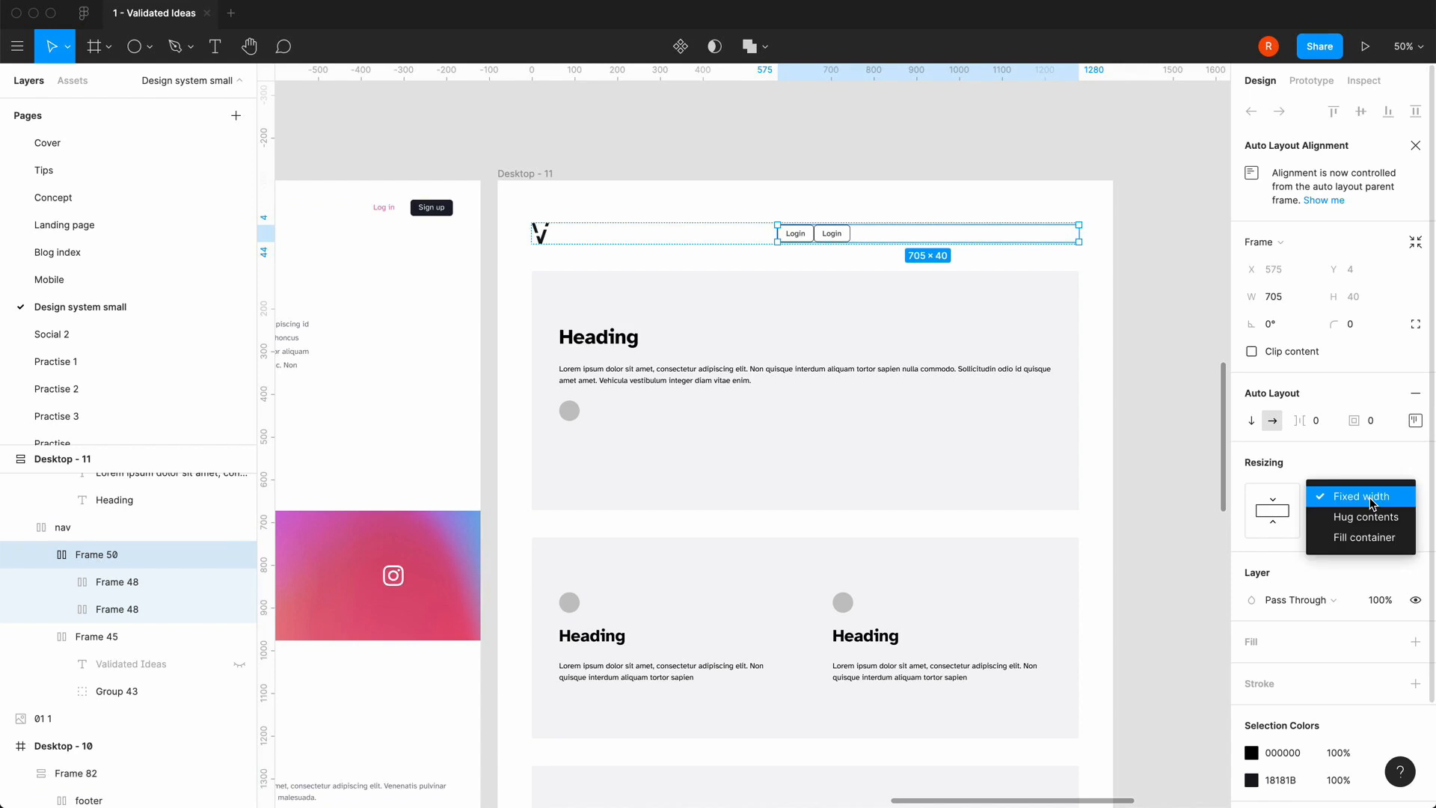
click(1367, 516)
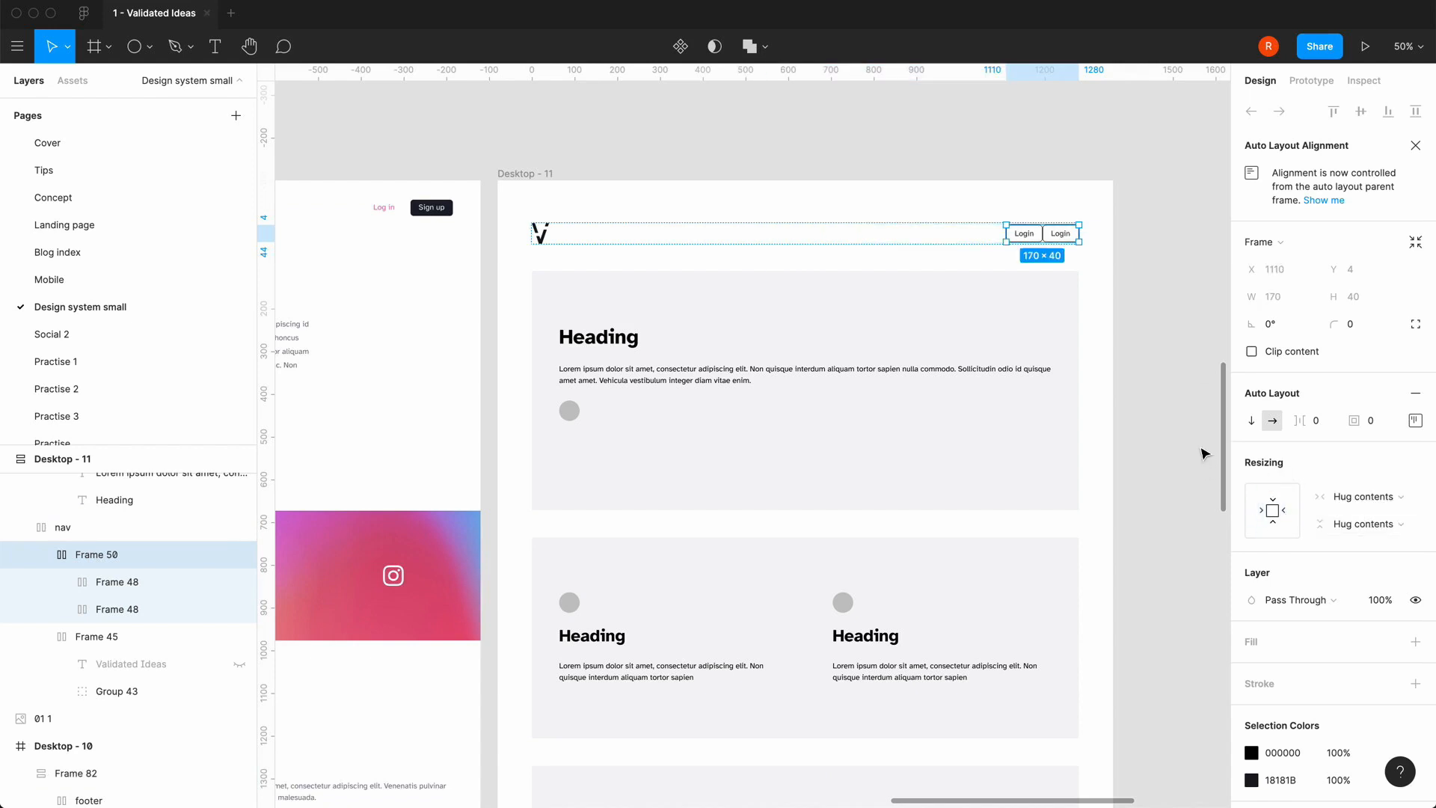
- Set the auto layout spacing between the two Login buttons to 16
click(1318, 421)
text(16)
key(Return)
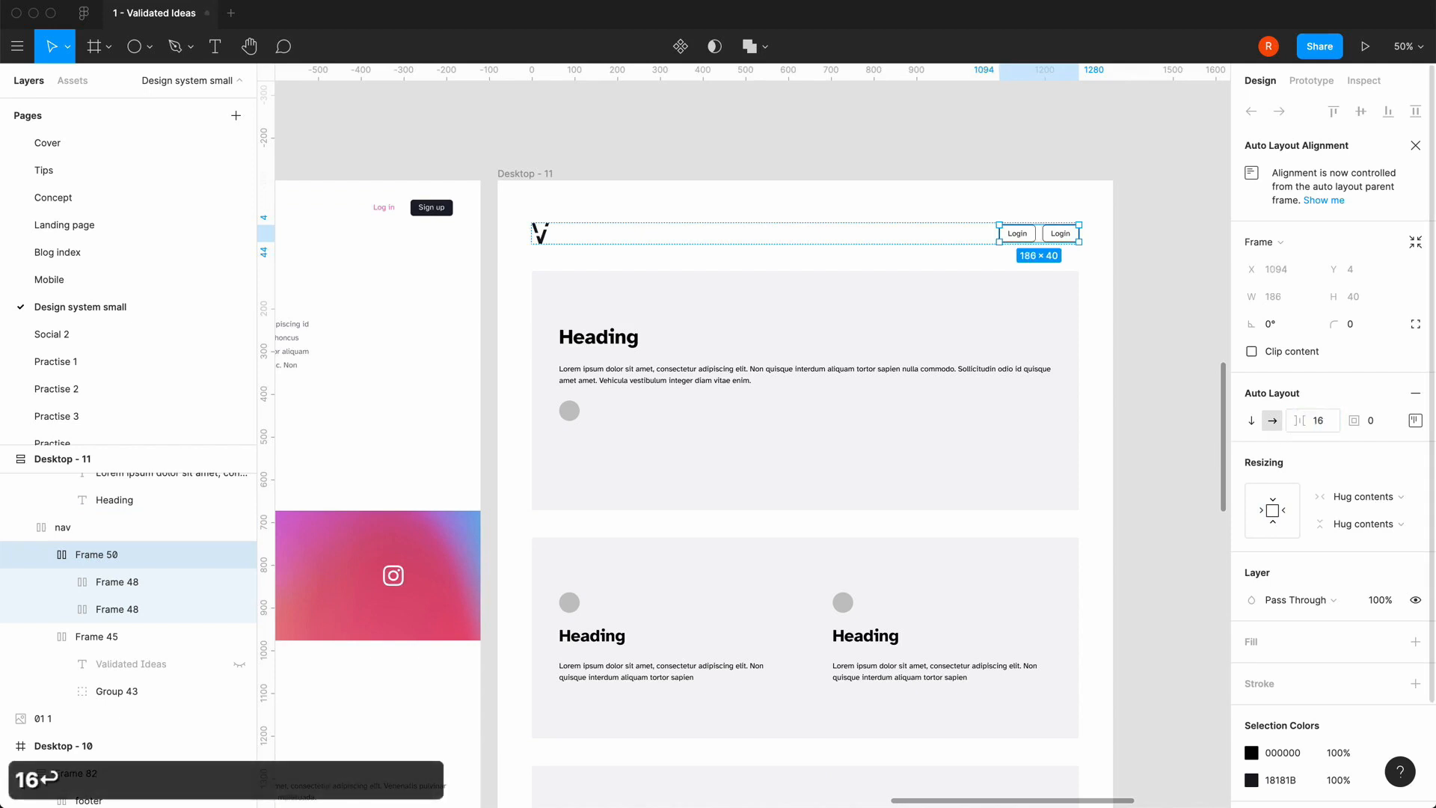
click(1157, 298)
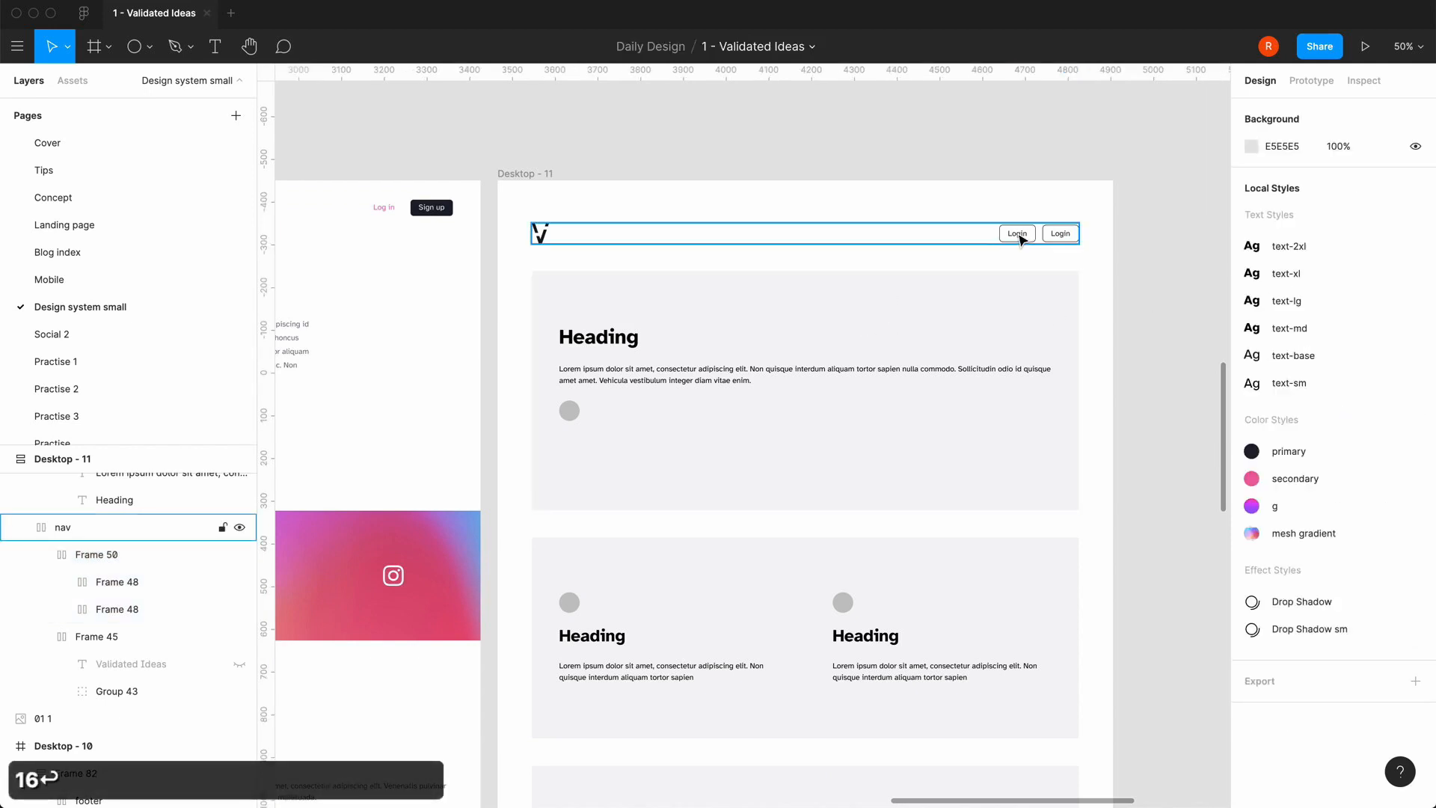
- Change the label of the first nav button to "Log in"
click(1017, 235)
double_click(1017, 235)
double_click(1017, 234)
double_click(1017, 235)
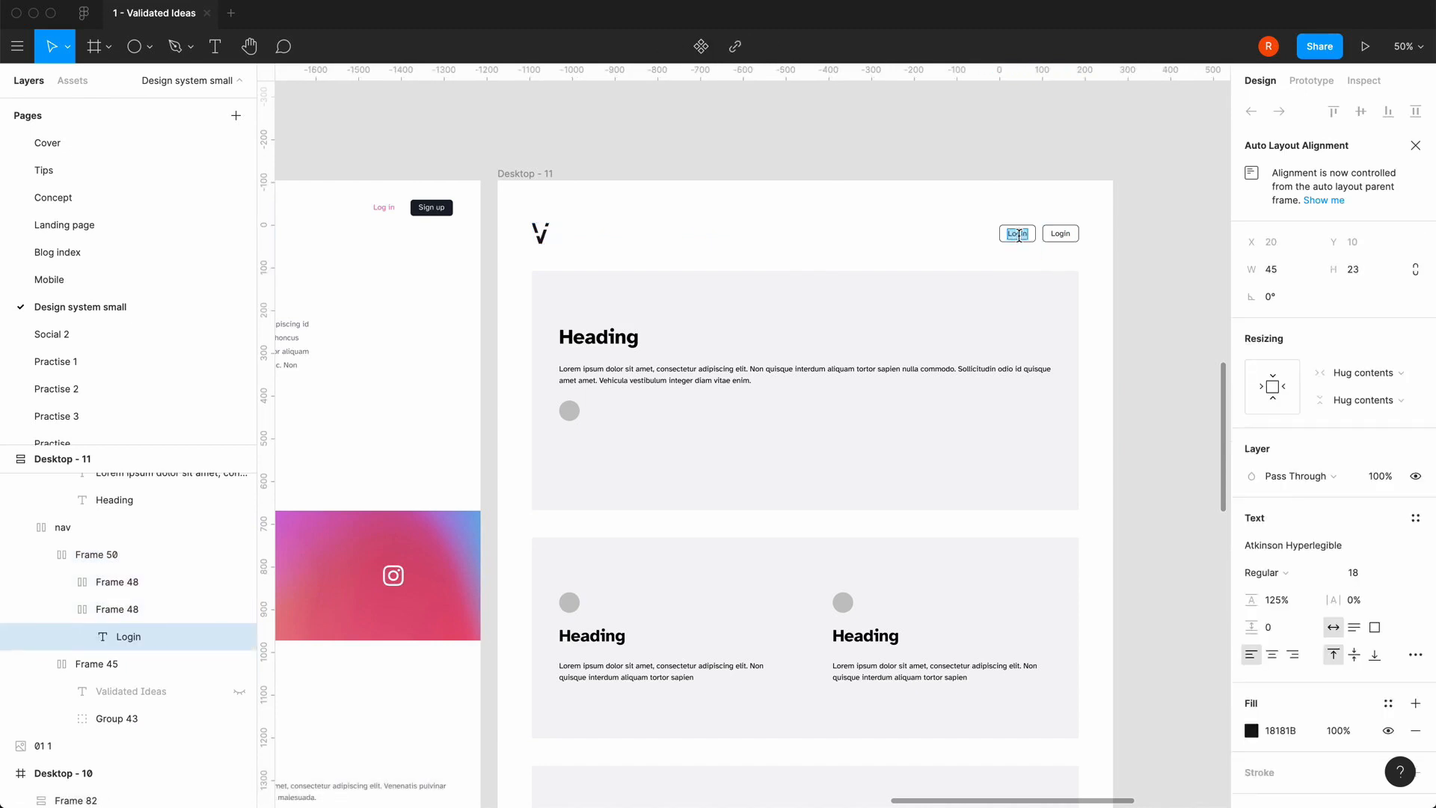
text(Log in)
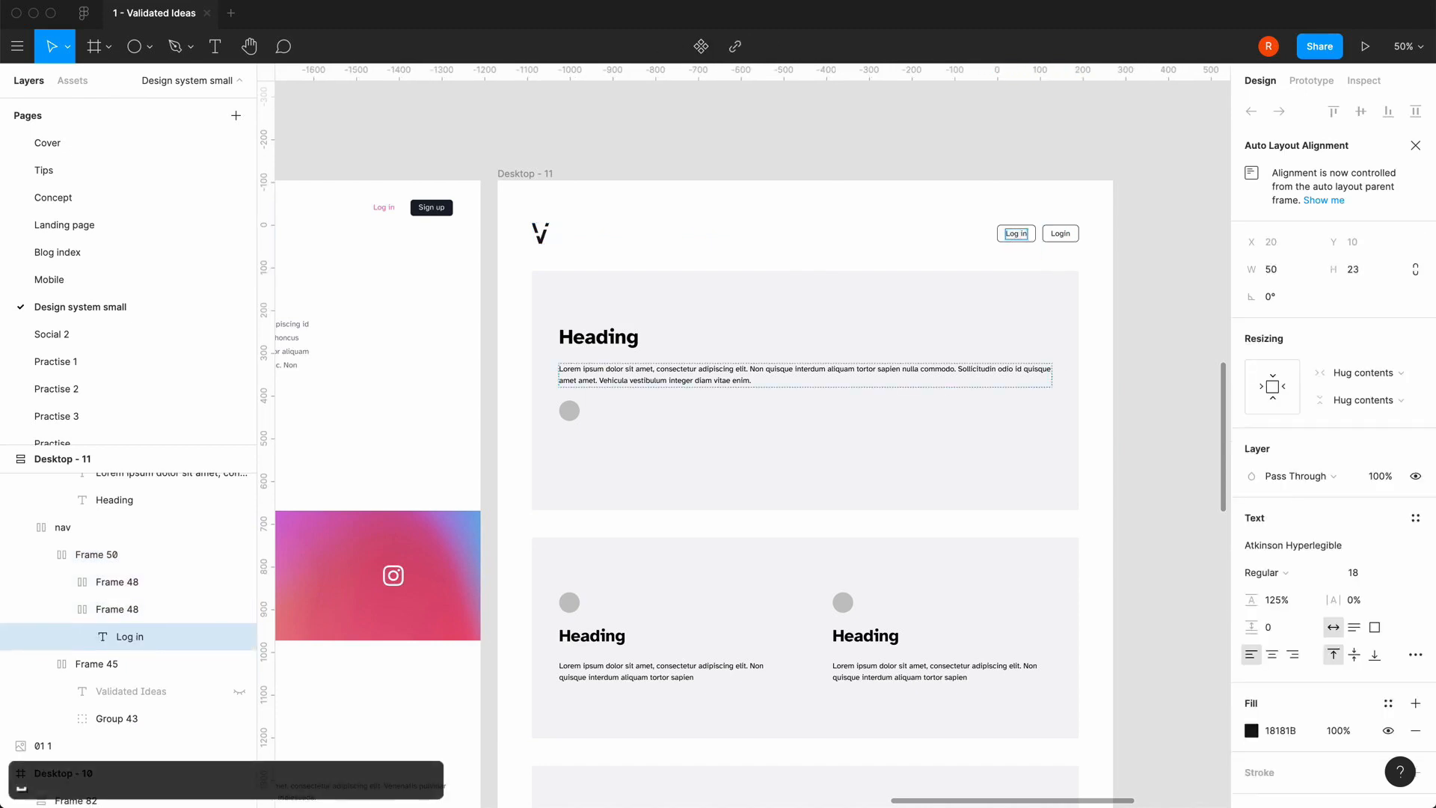
key(Escape)
- Change the label of the second nav button to "Sign Up"
key(=)
scroll(1160, 407, right, 5)
scroll(1160, 407, up, 3)
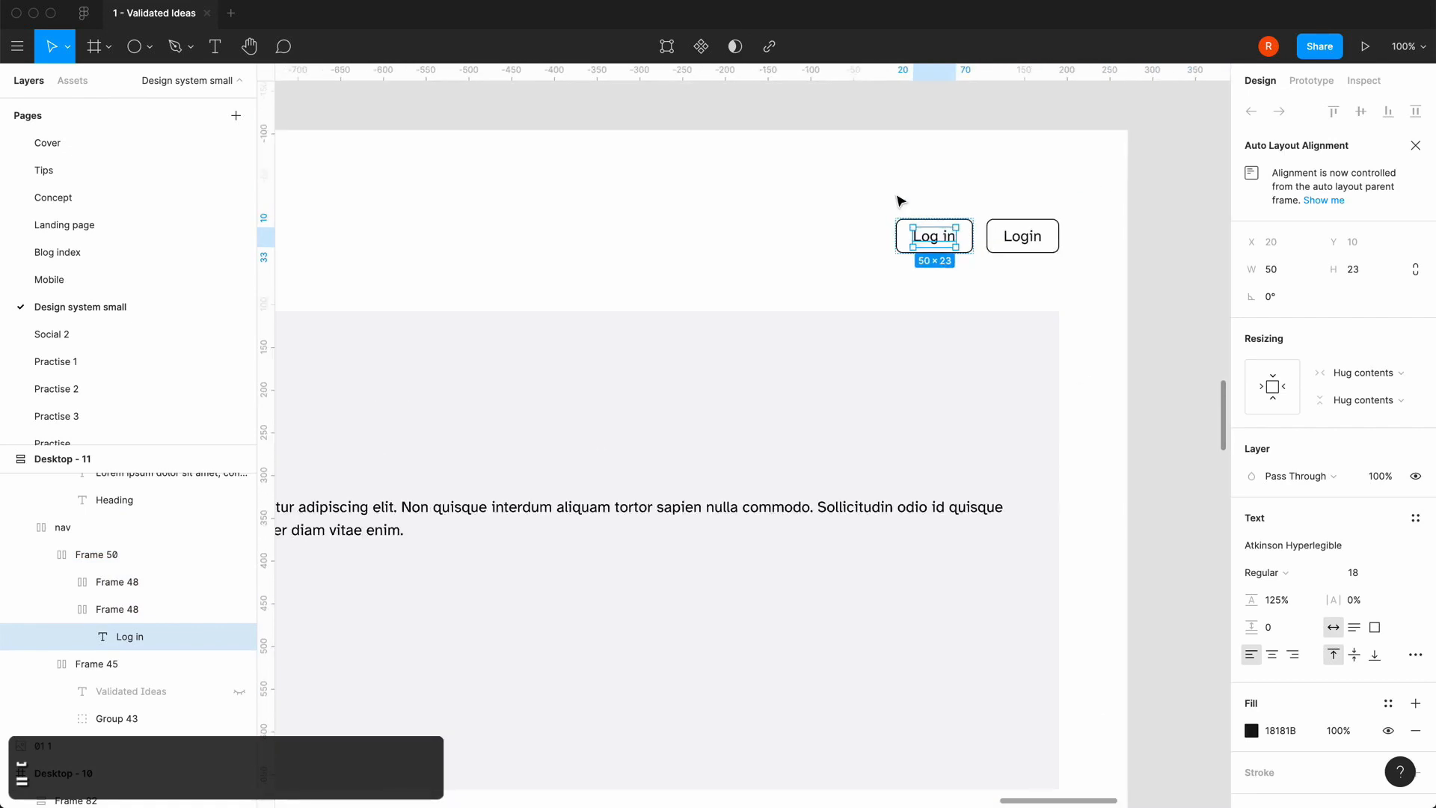
click(1021, 235)
double_click(1021, 236)
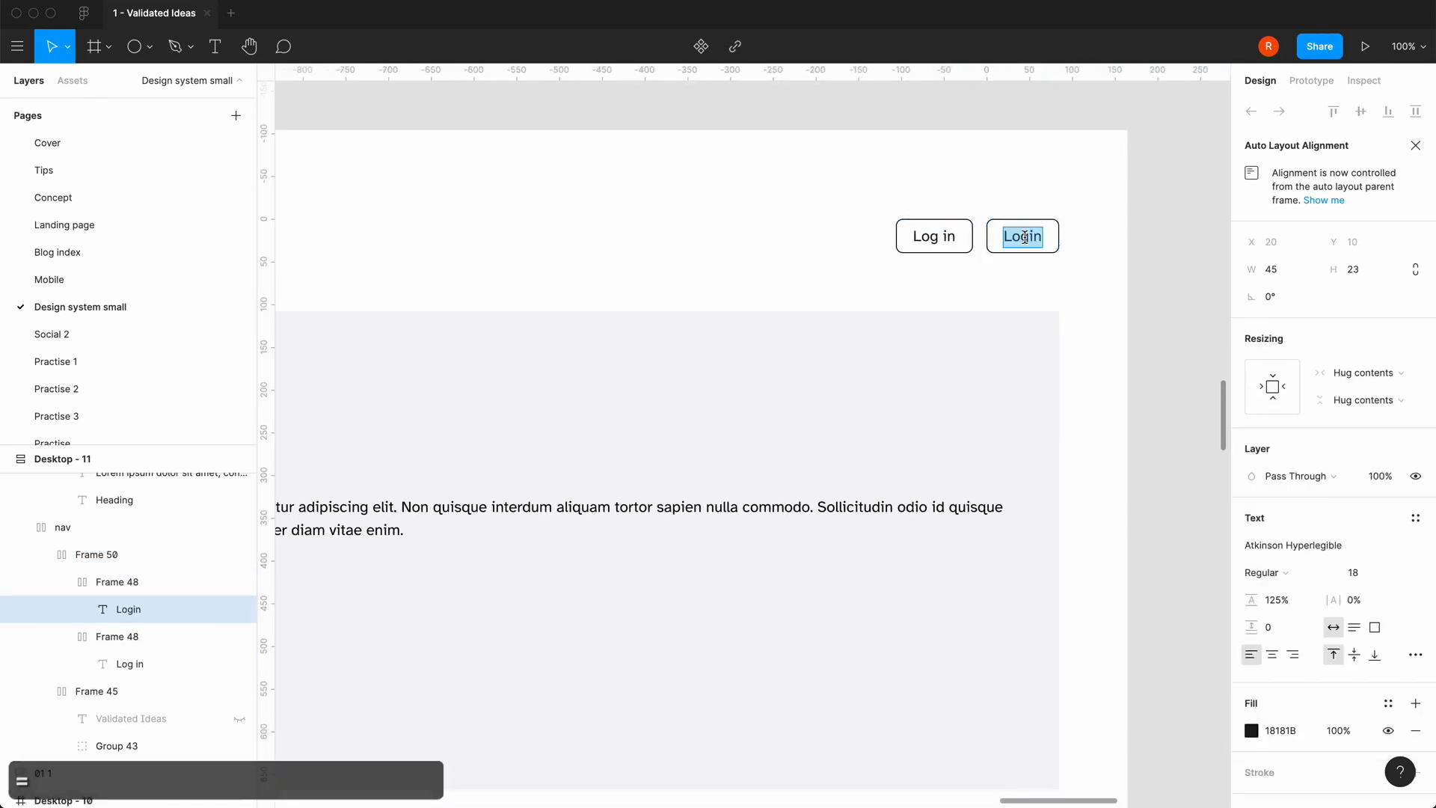
text(Sign Up)
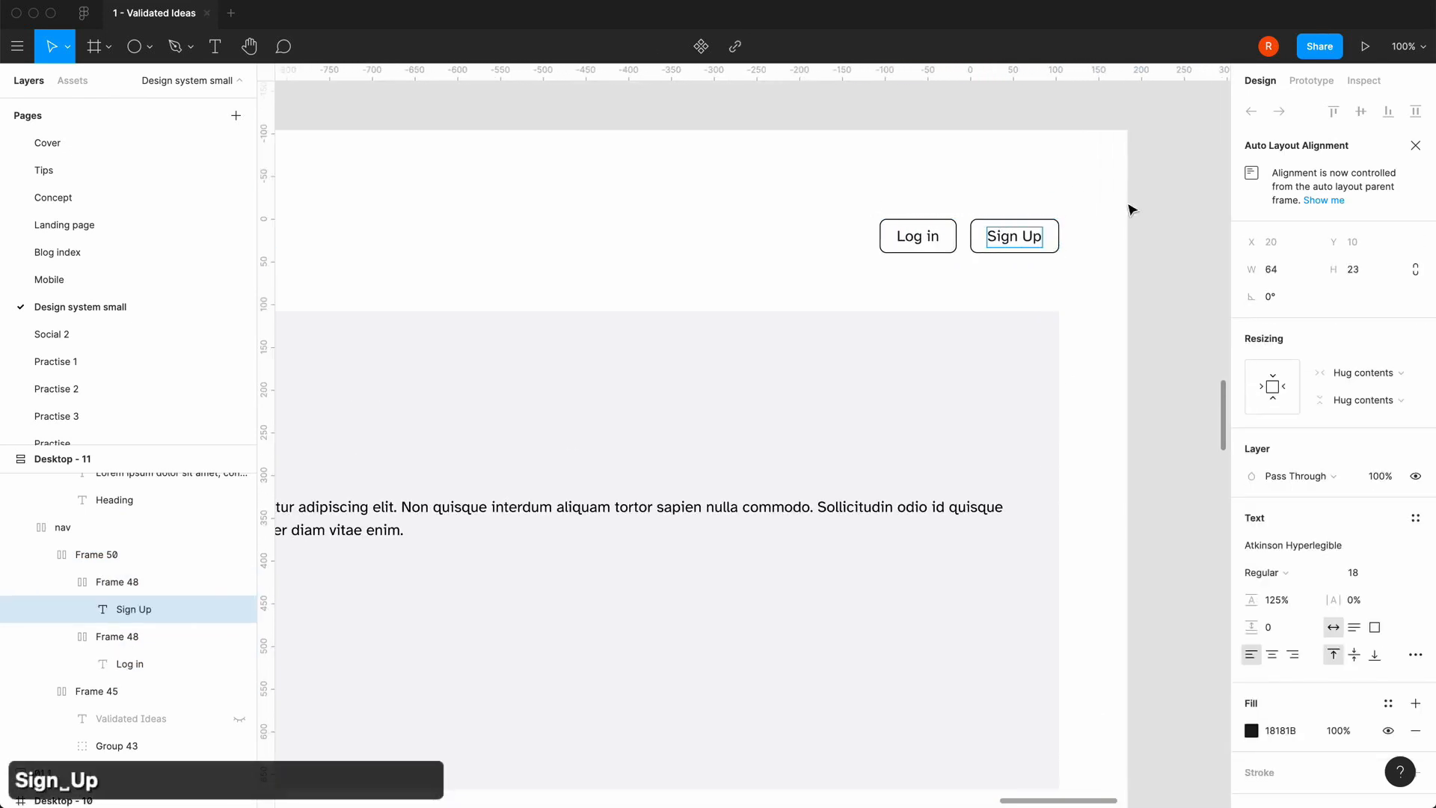
key(Escape)
- Fill the Sign Up button frame with the primary color style
key(Escape)
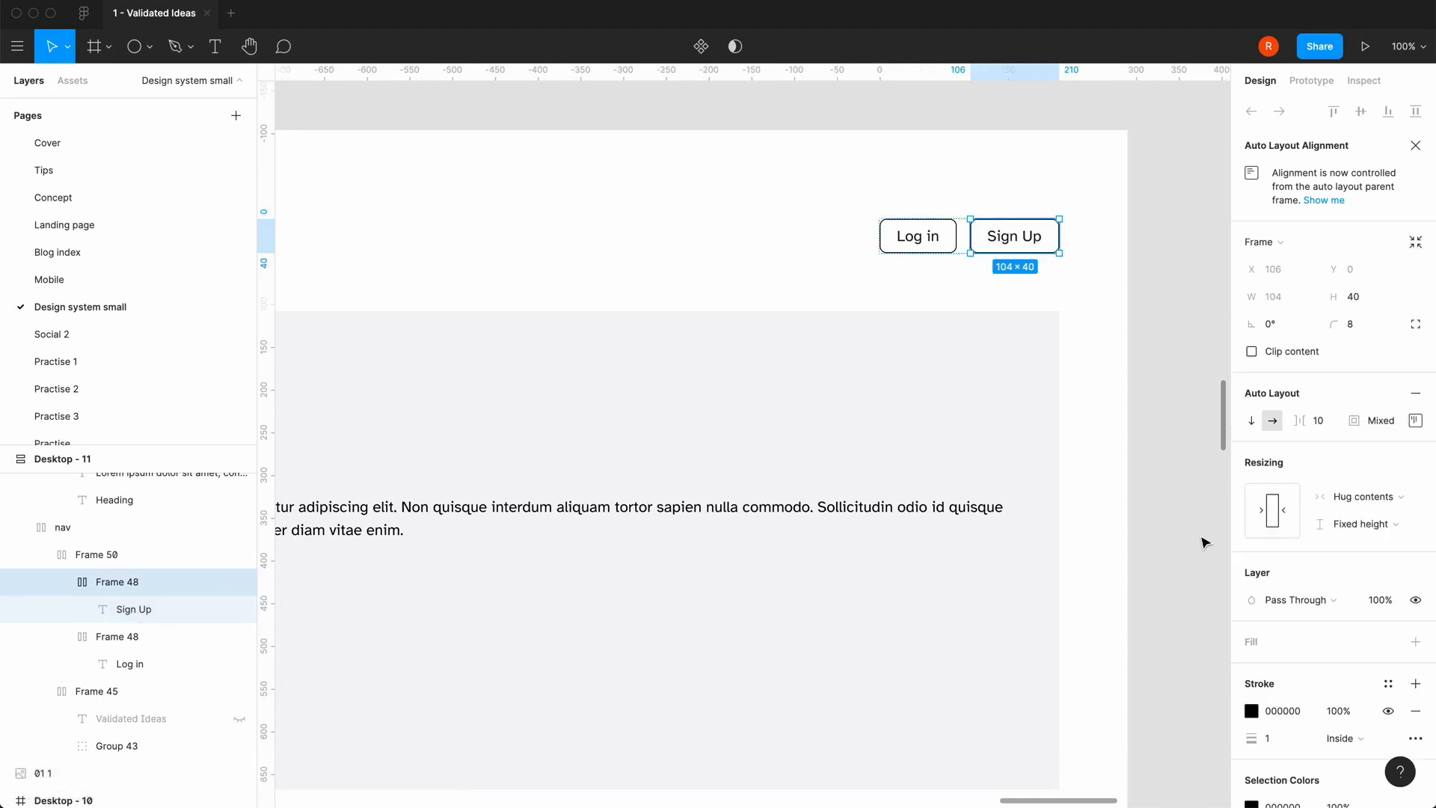
click(1388, 642)
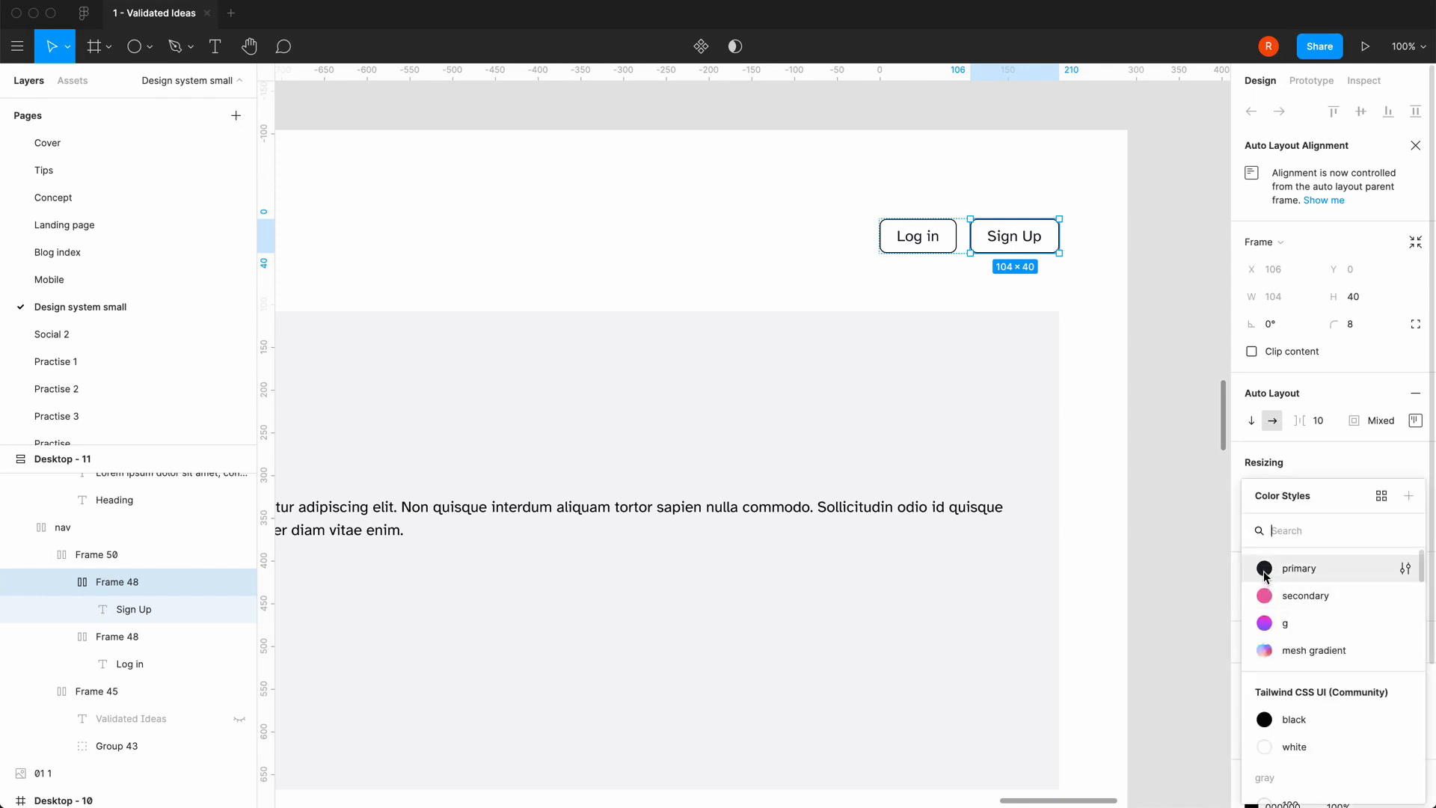
click(1268, 572)
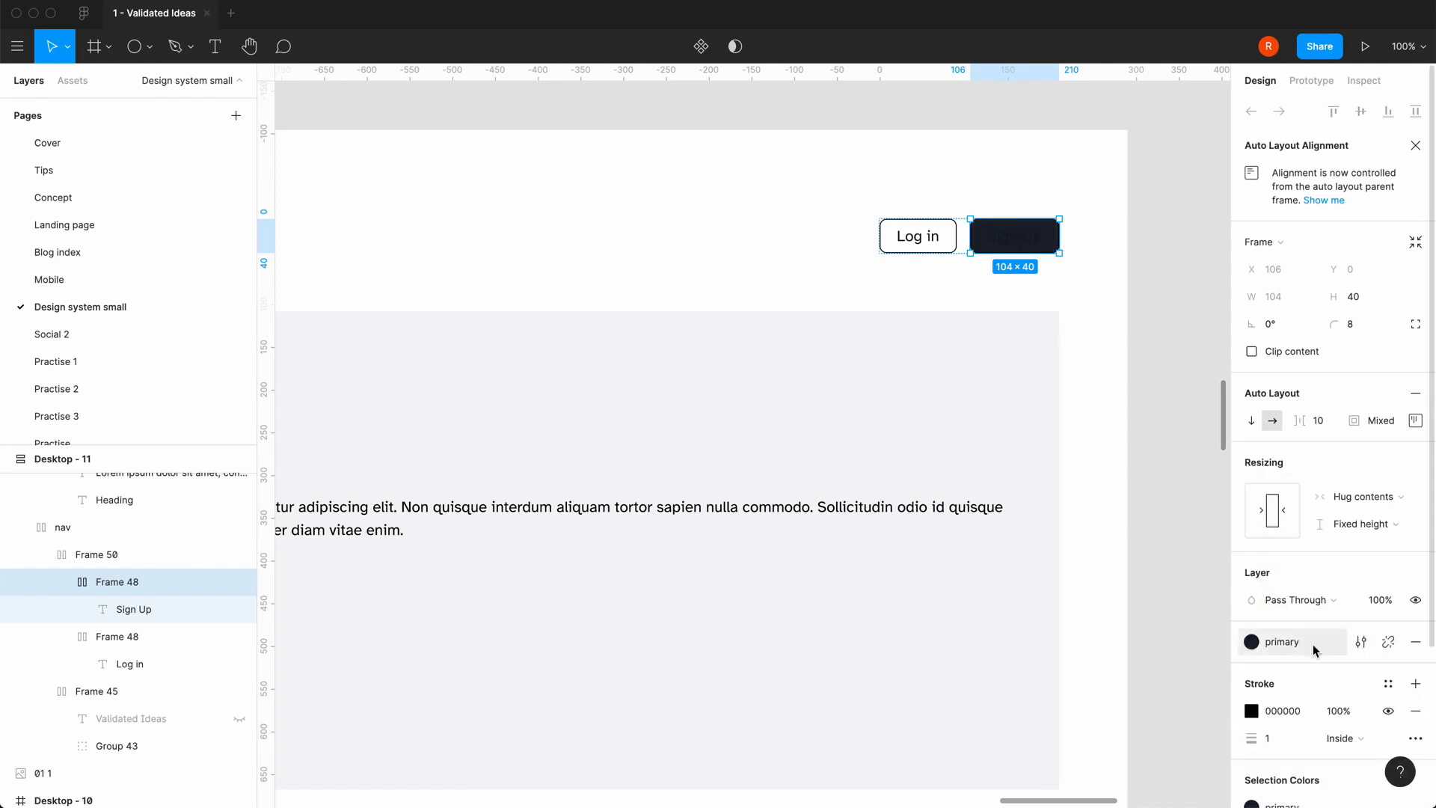
- Set the Sign Up button's stroke to the dark local colour 1A202C
click(1252, 710)
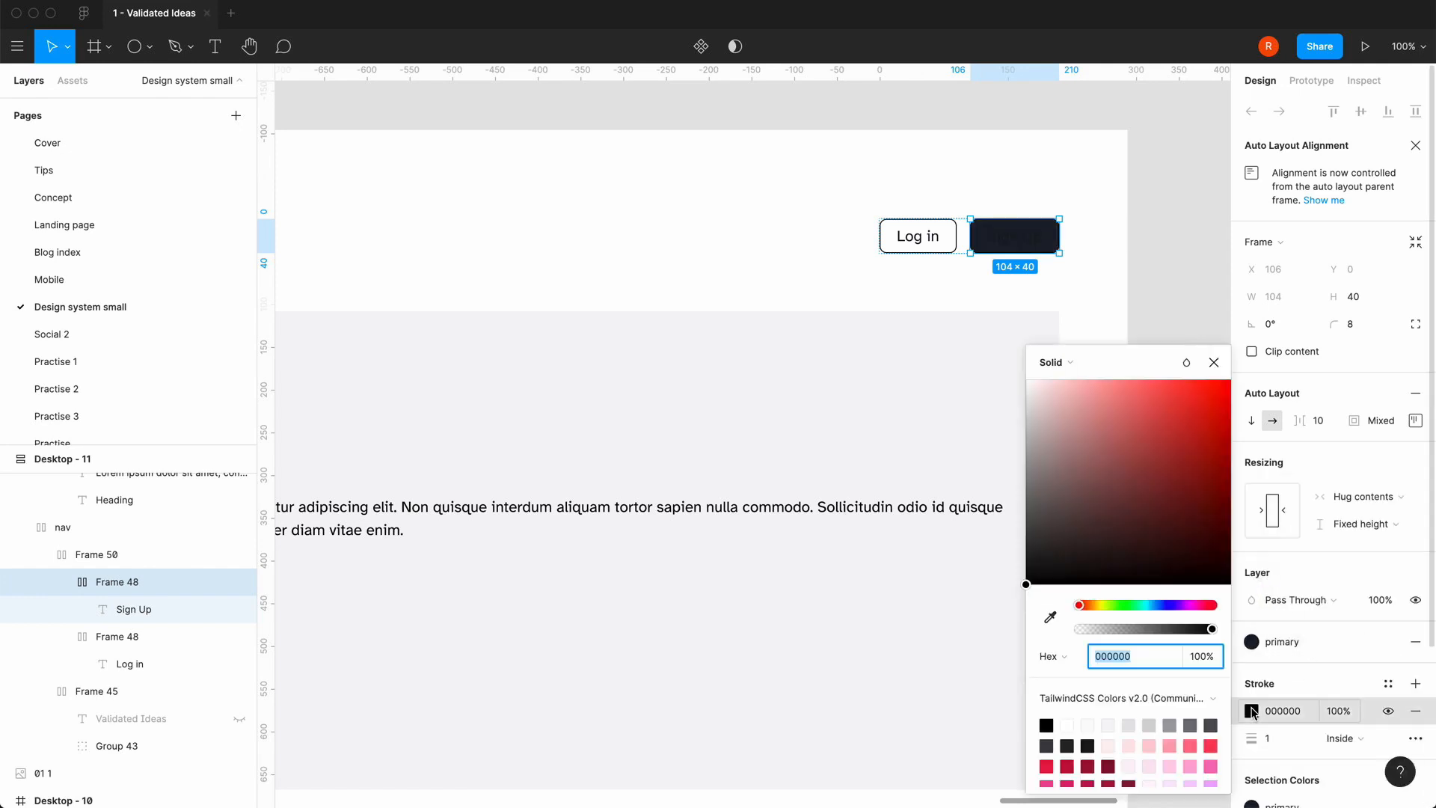
click(1110, 697)
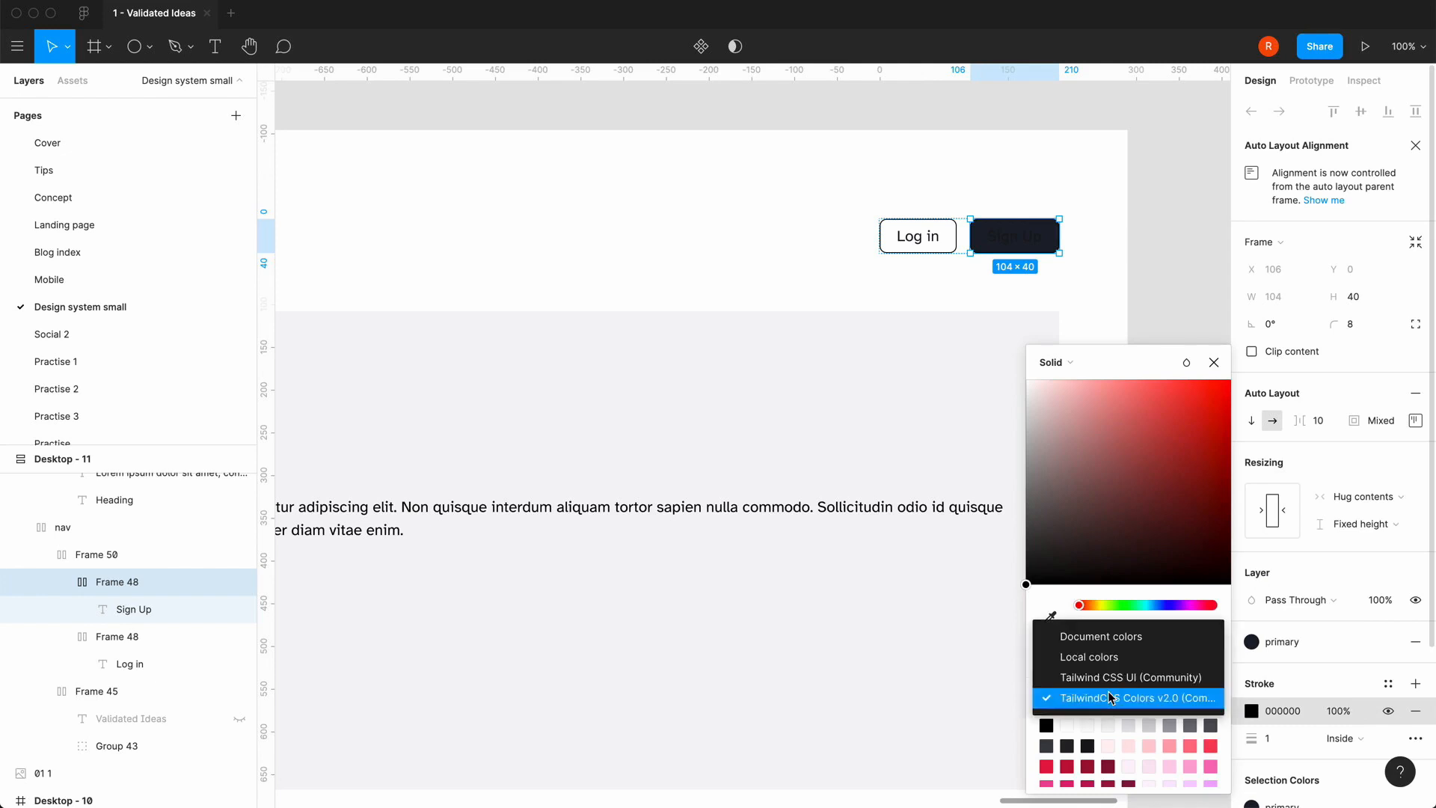
click(1092, 654)
click(1045, 724)
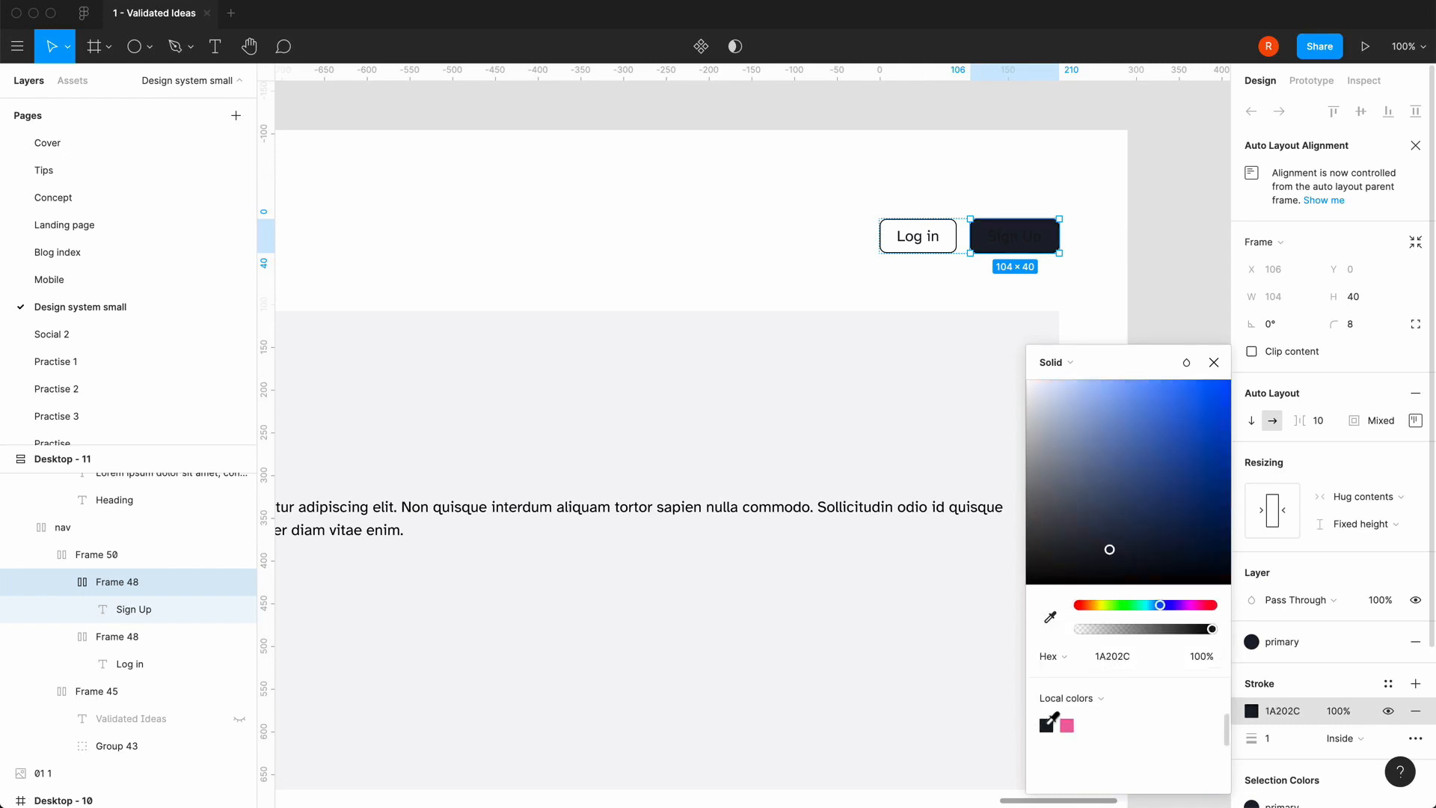
click(1214, 362)
- Change the Sign Up label's fill to the light F7FAFC colour from the Tailwind CSS UI (Community) library
scroll(1305, 671, down, 2)
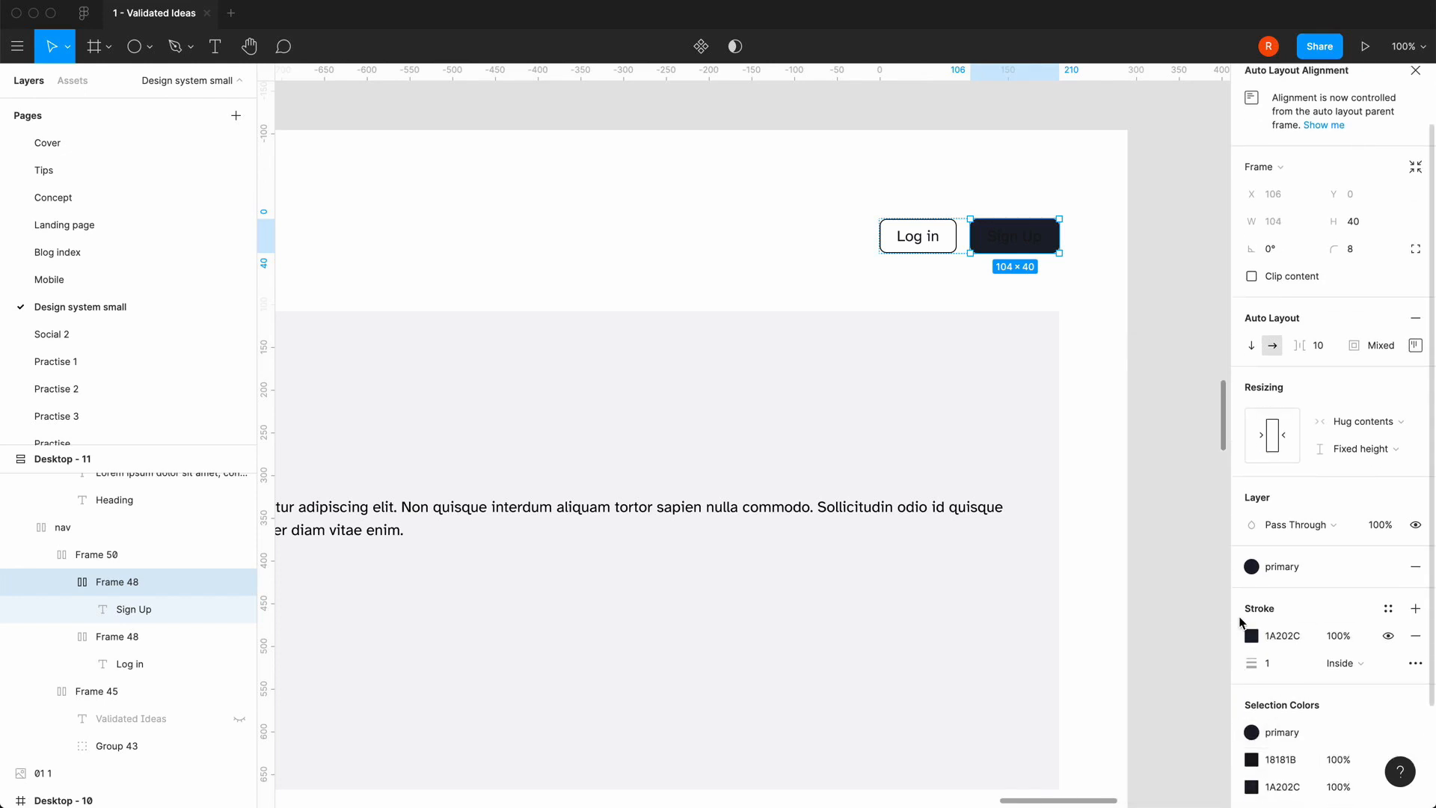
click(1025, 241)
click(1251, 655)
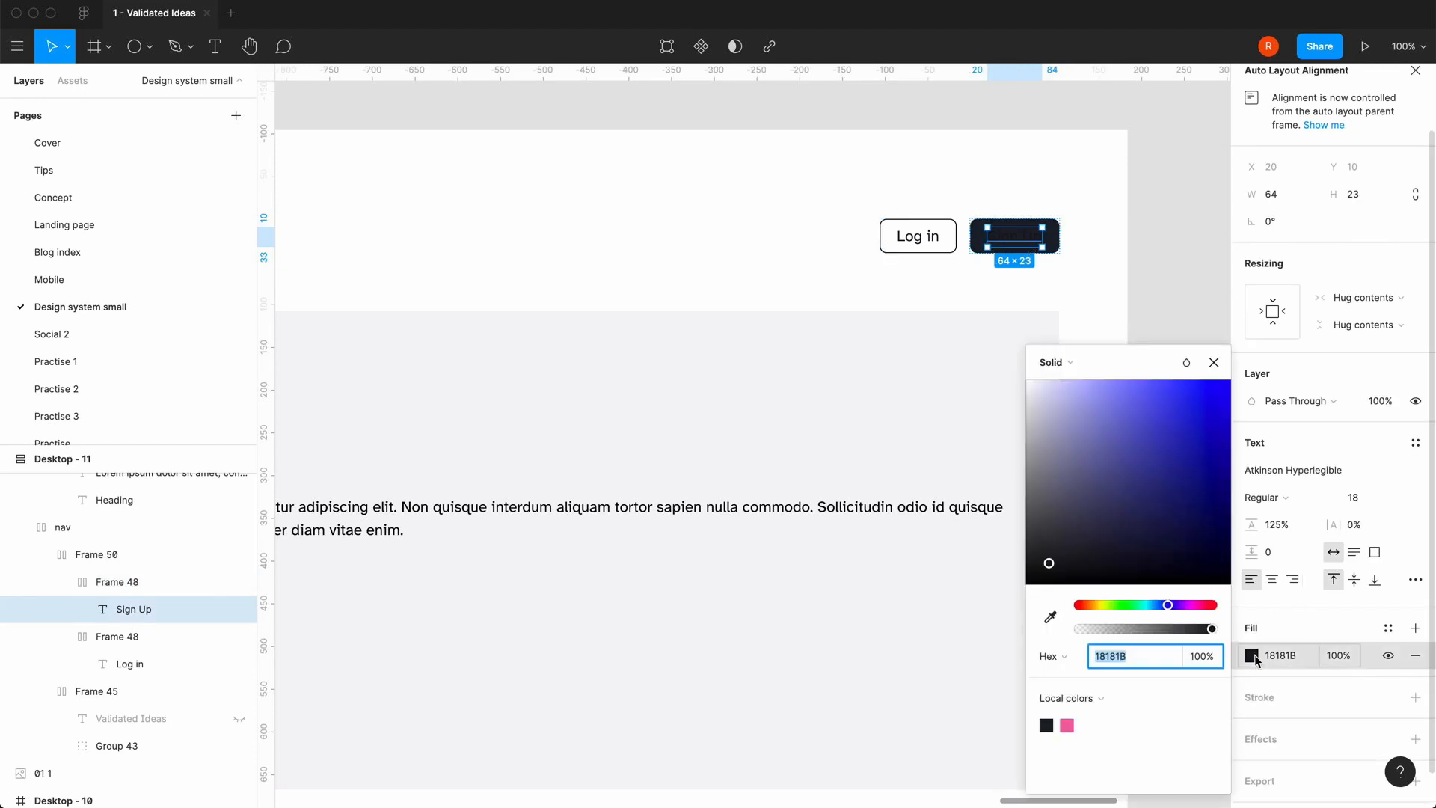
click(1081, 701)
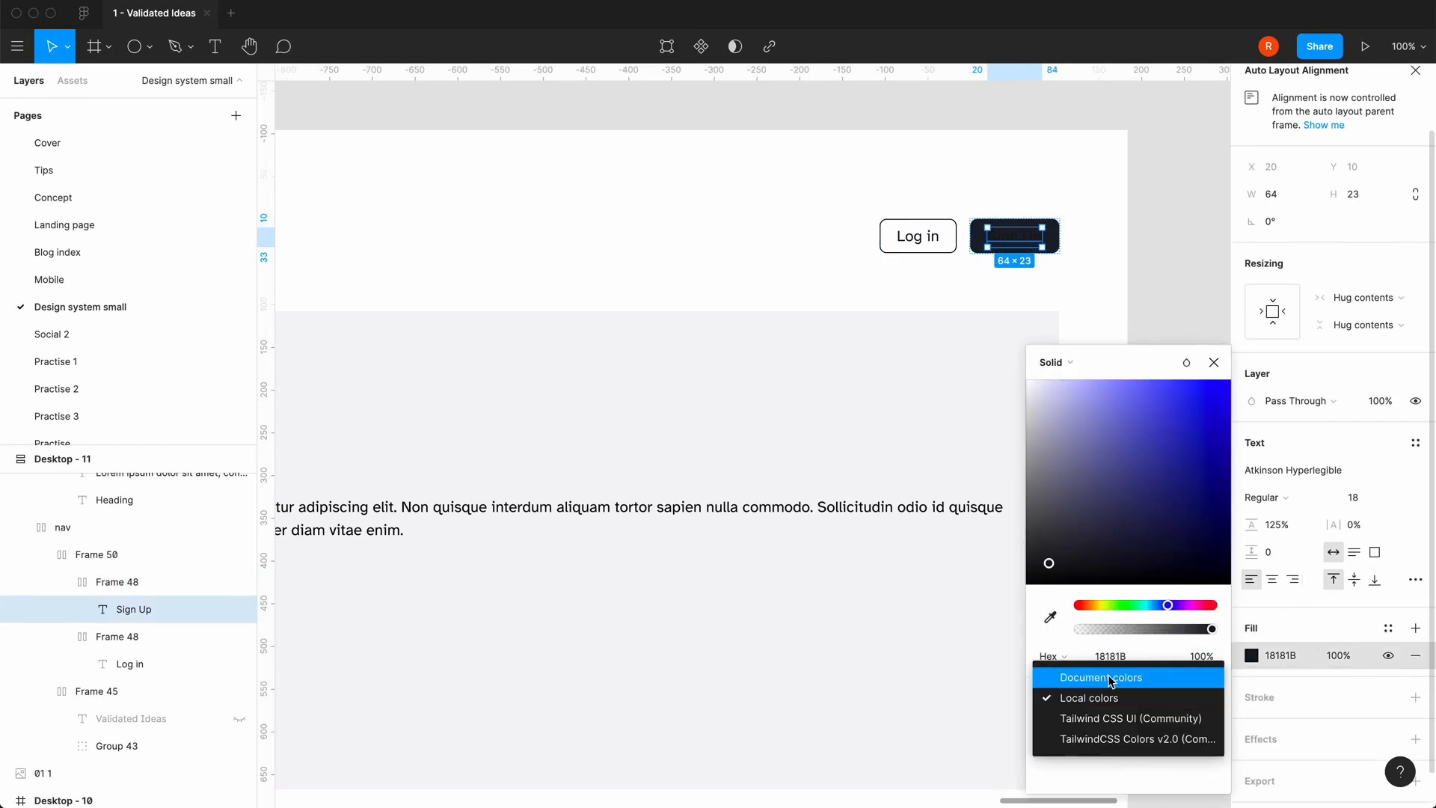
click(1100, 679)
click(1088, 697)
click(1093, 739)
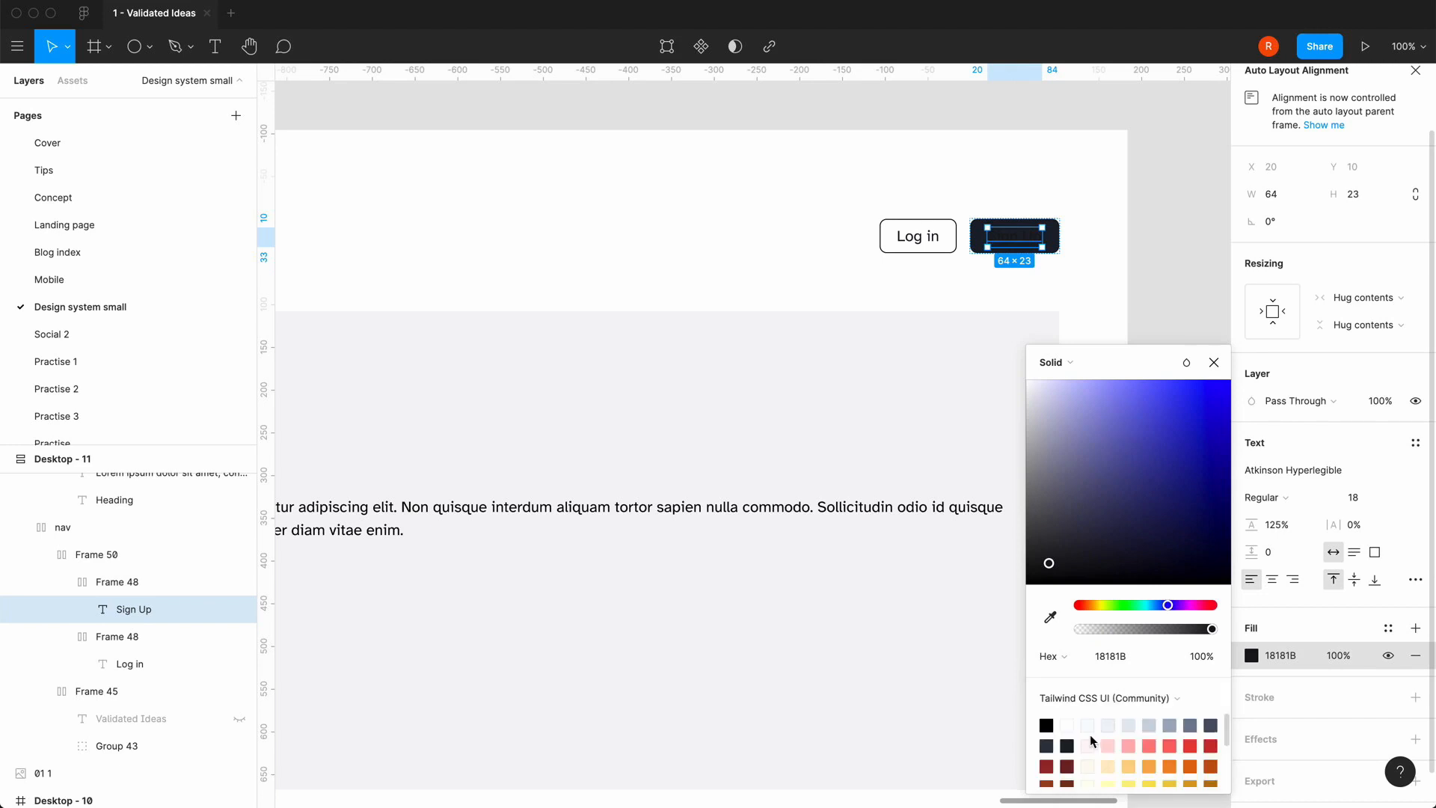
click(1088, 724)
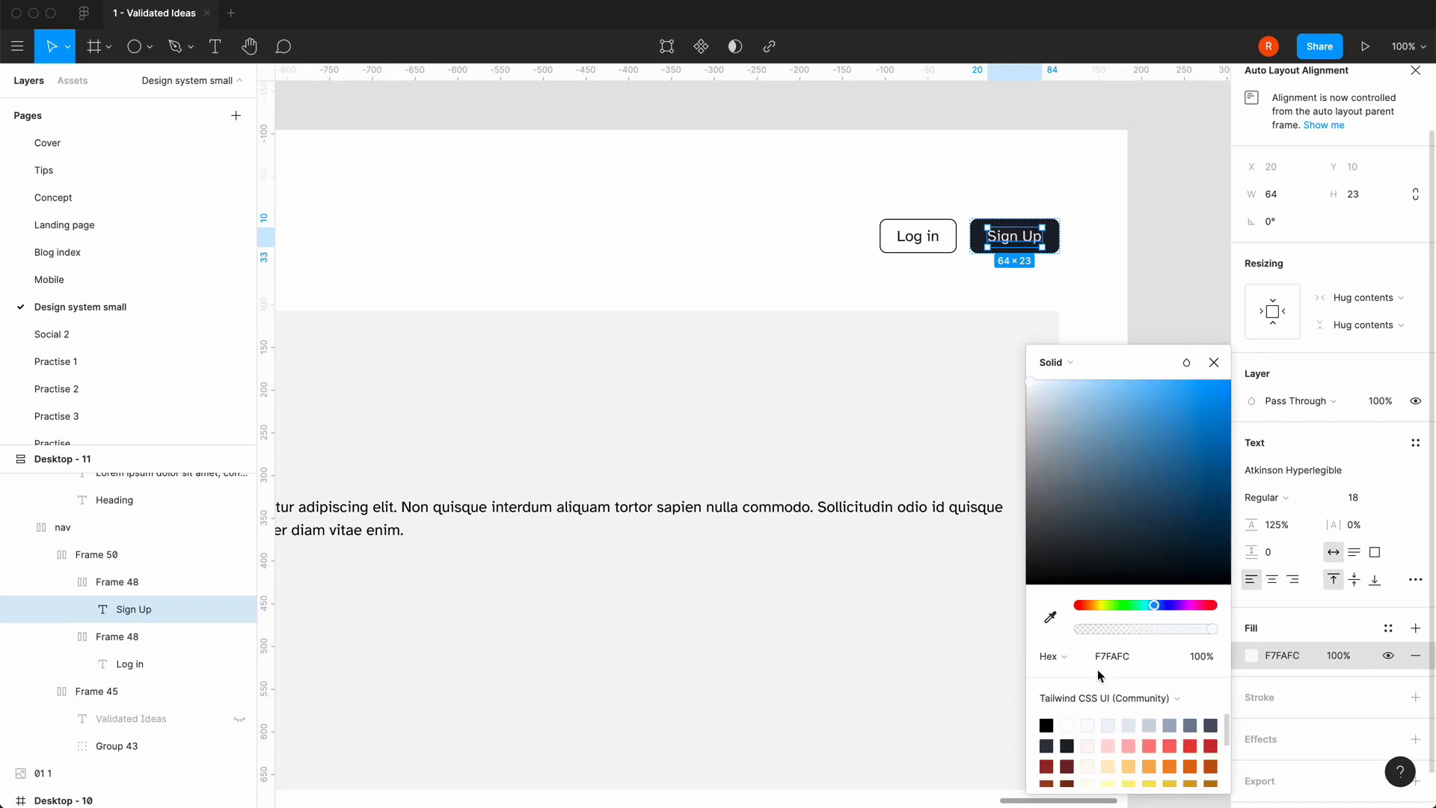
click(1214, 362)
click(1163, 350)
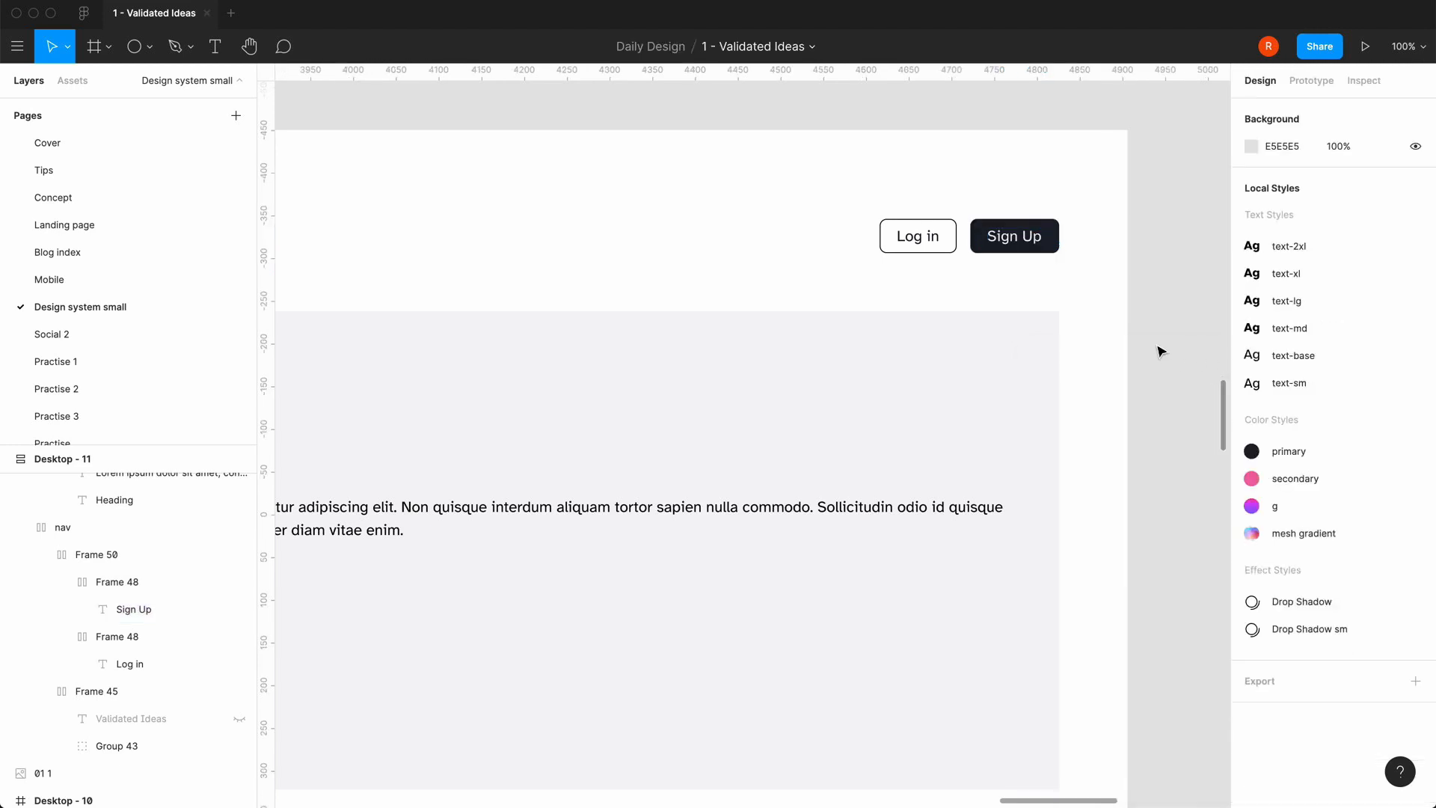
- Centre the Sign Up label vertically within its button's auto layout frame
double_click(1047, 252)
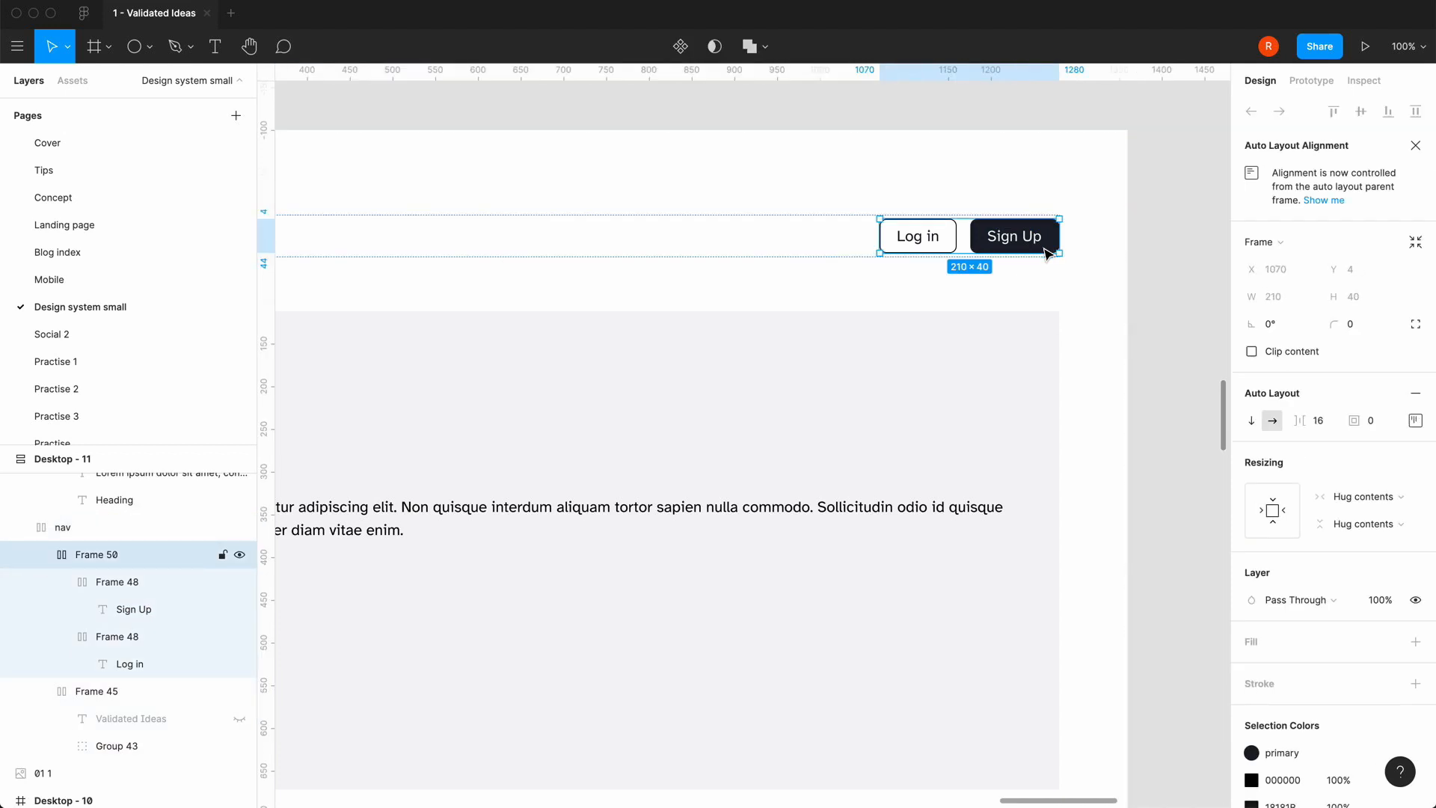
double_click(1047, 253)
click(1415, 421)
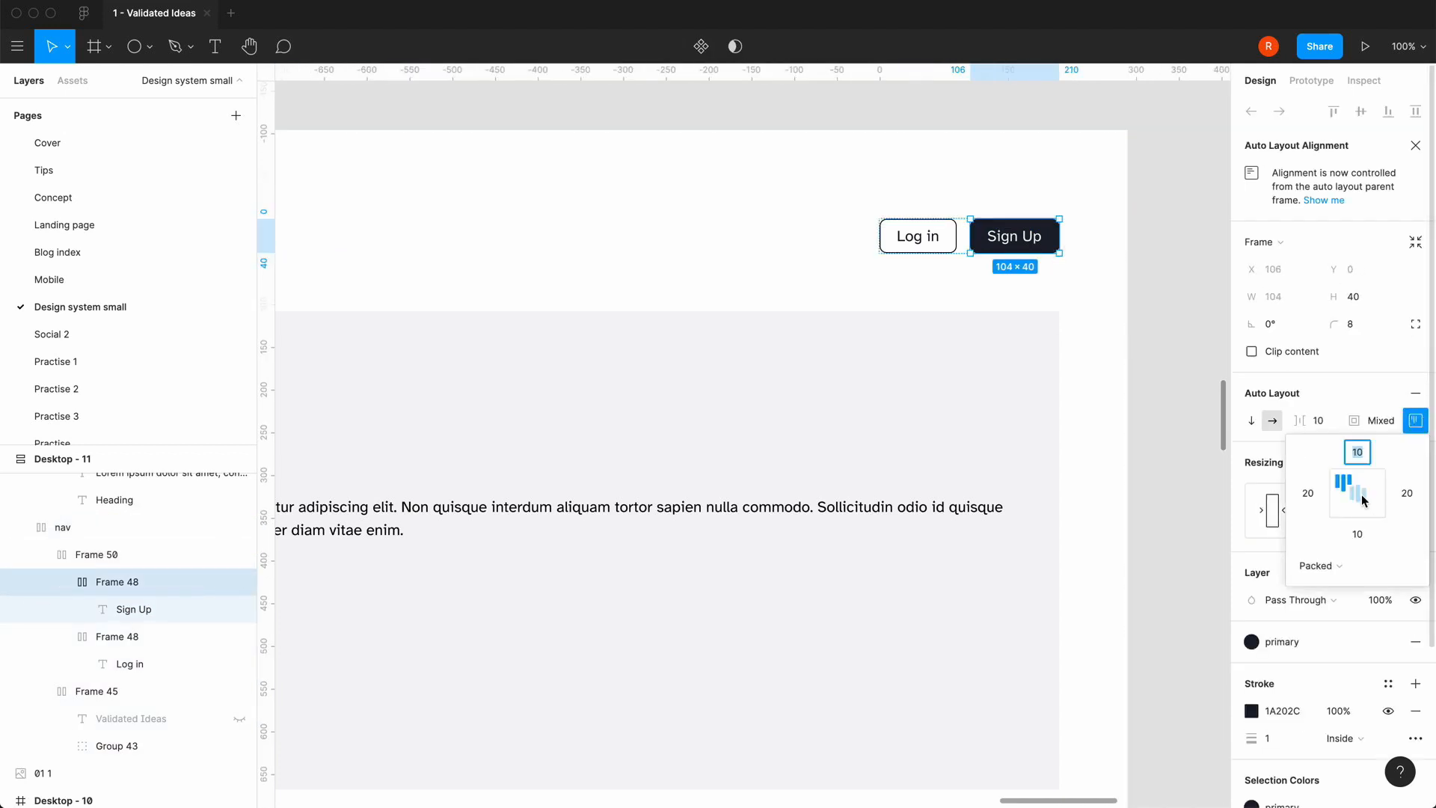
click(1154, 352)
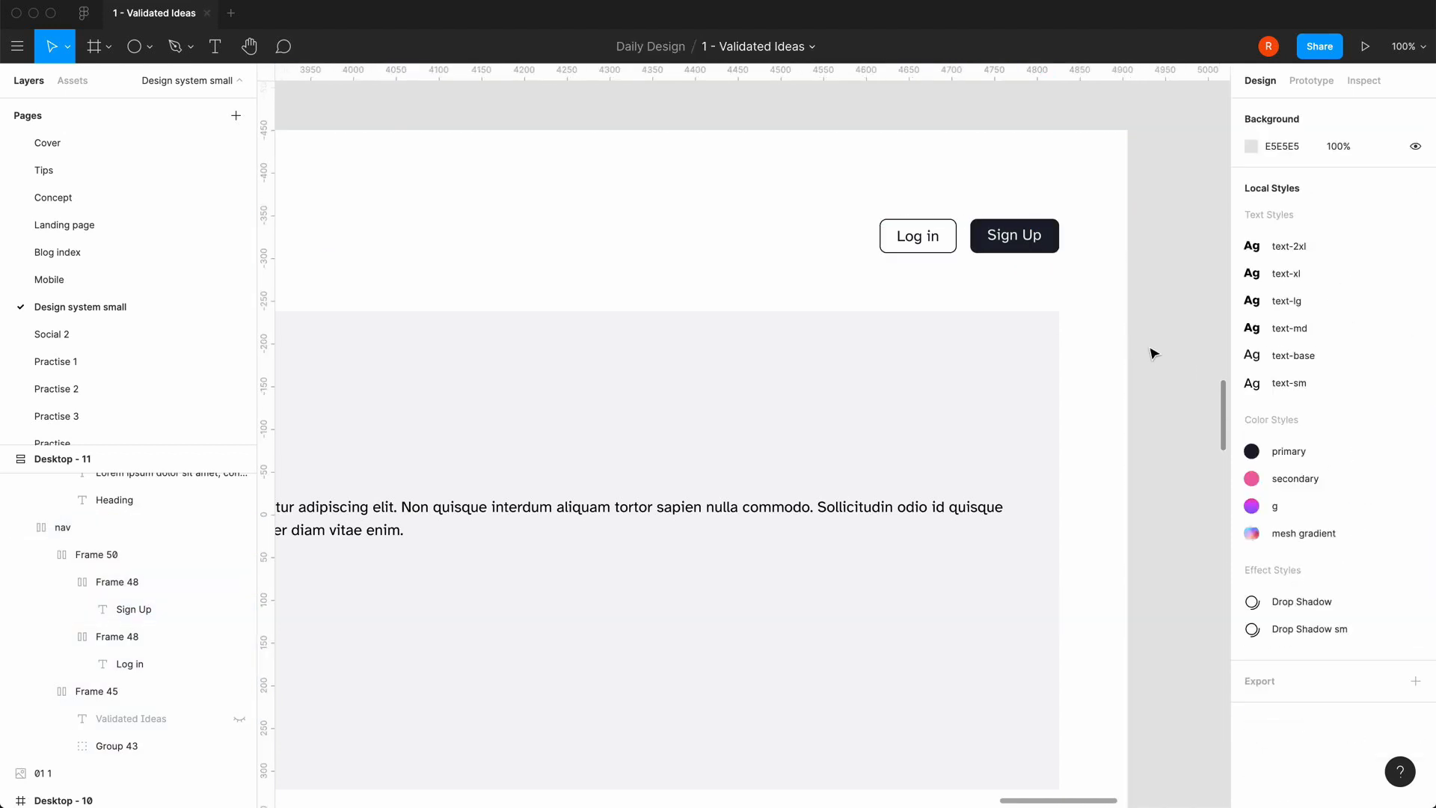
click(935, 253)
double_click(935, 253)
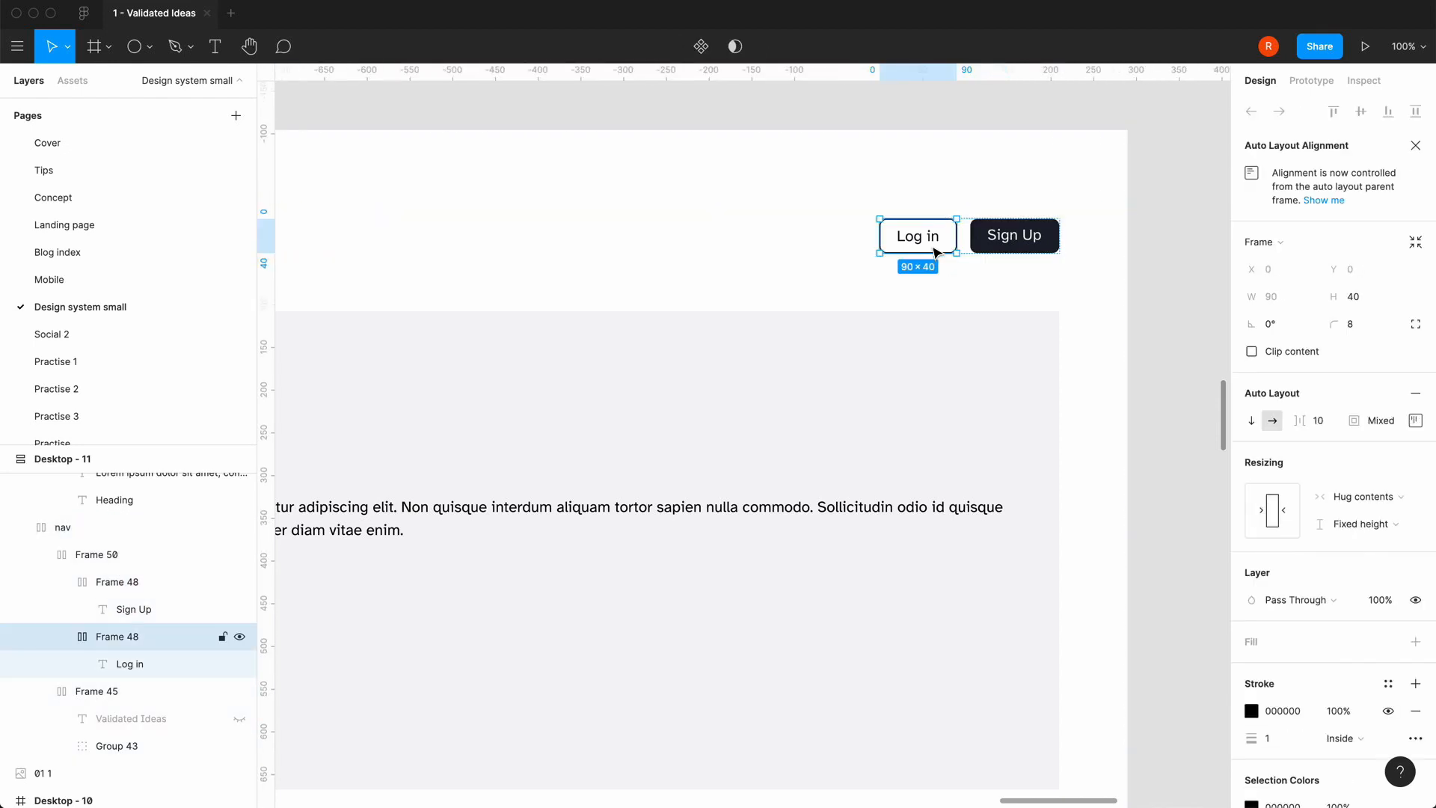
scroll(1322, 641, down, 2)
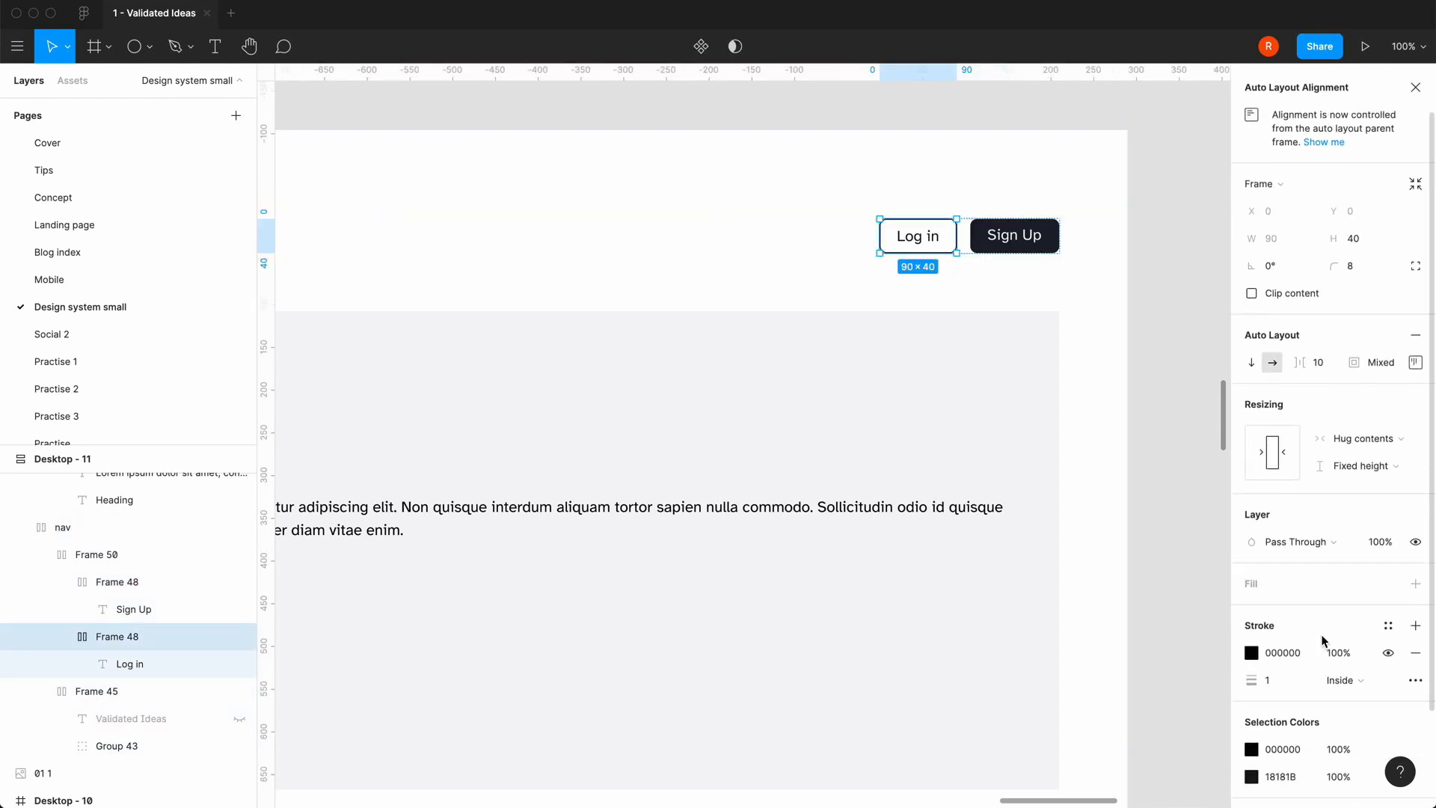
click(1255, 654)
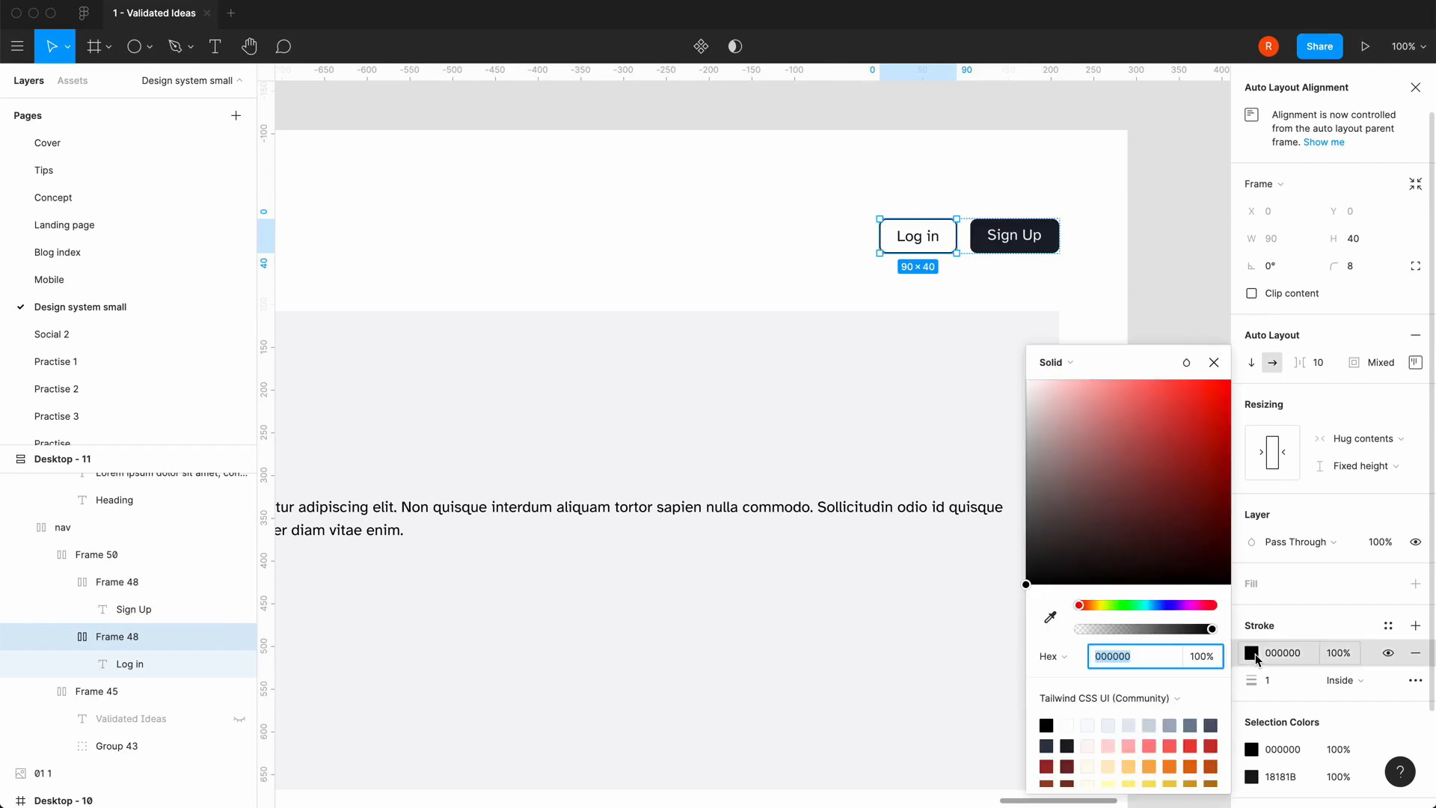
click(1214, 362)
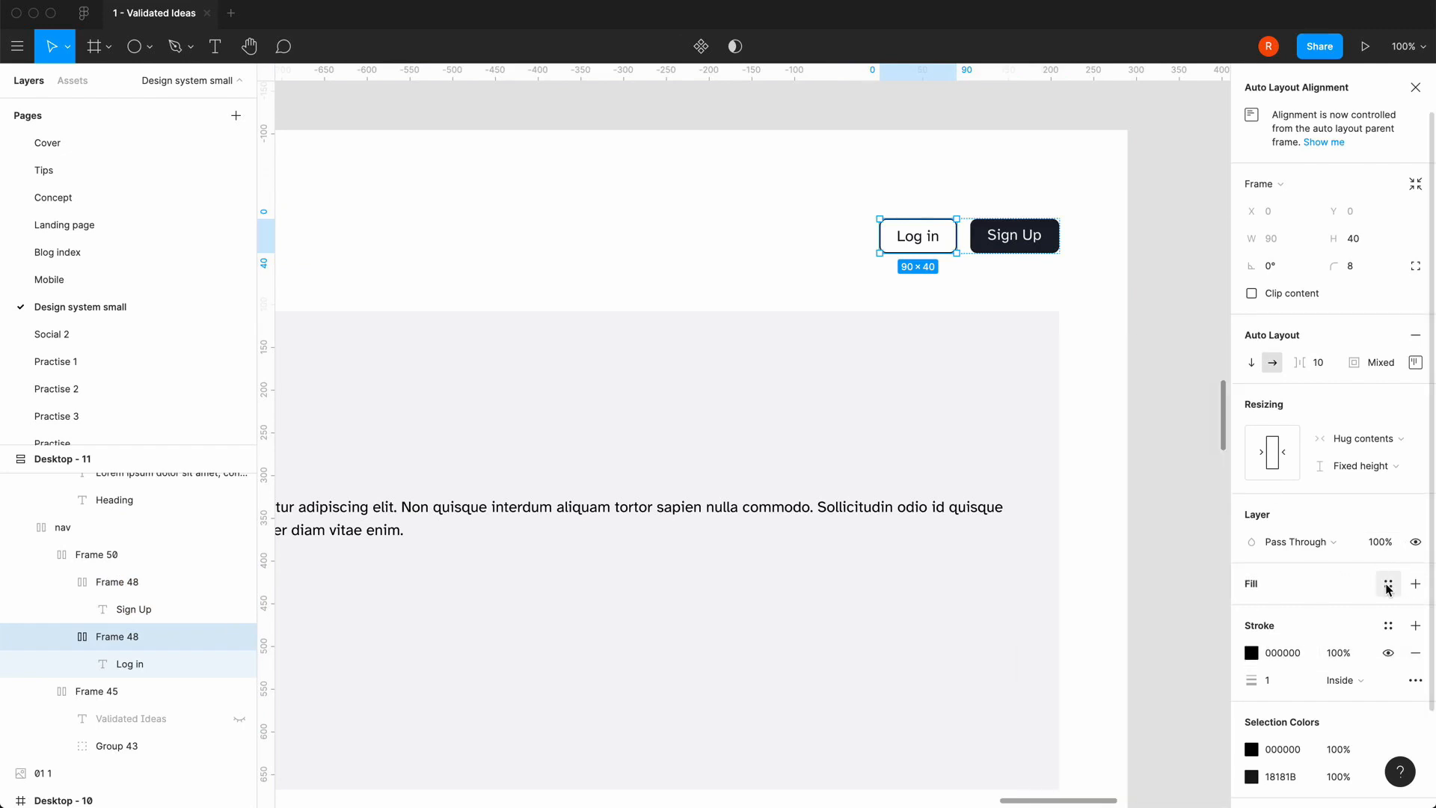
click(1388, 626)
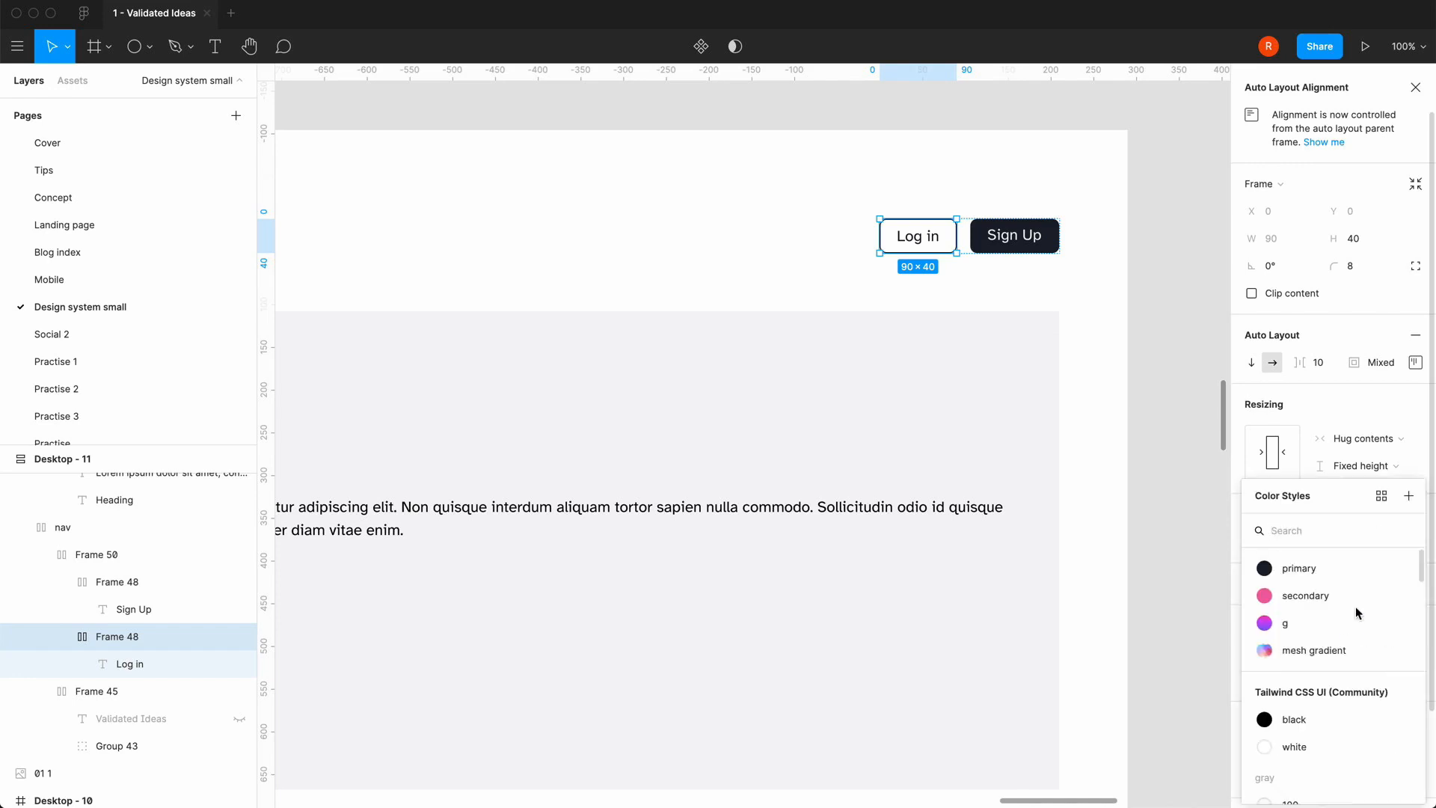
click(1197, 626)
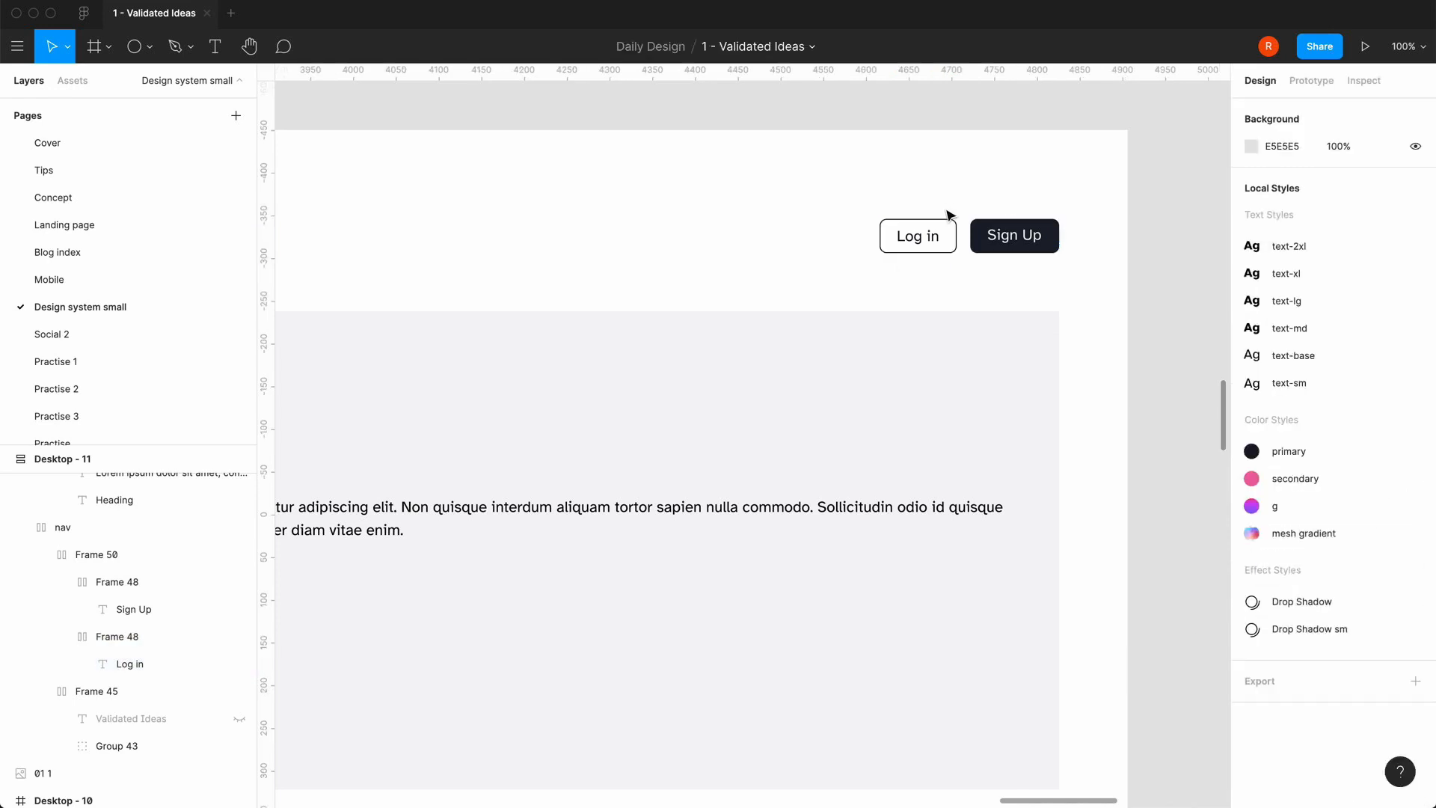
- Apply the secondary colour style to the Log in button's stroke
click(942, 242)
click(942, 242)
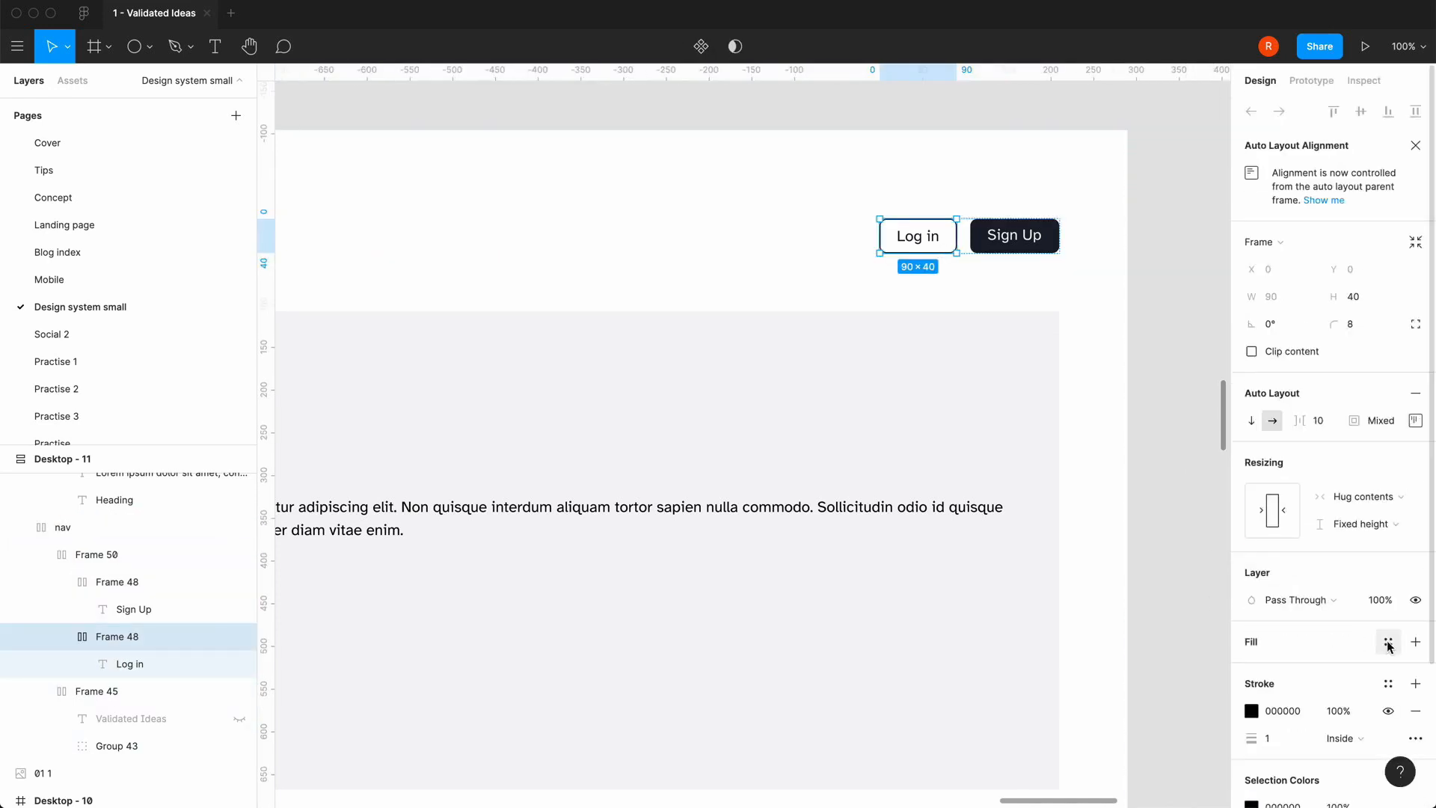
click(1385, 686)
click(1267, 596)
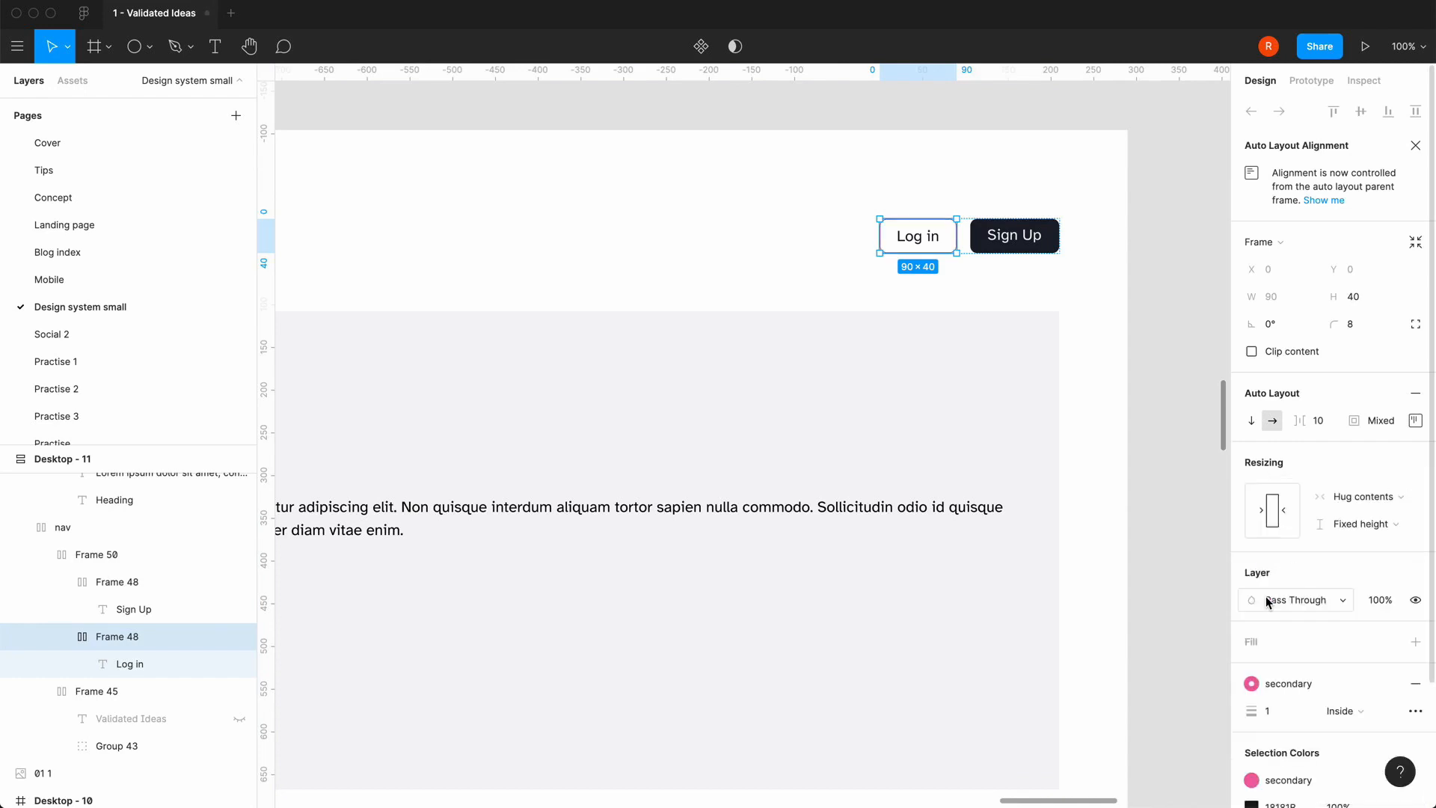
click(1131, 369)
- Apply the secondary colour style to the fill of the Log in label text
click(928, 243)
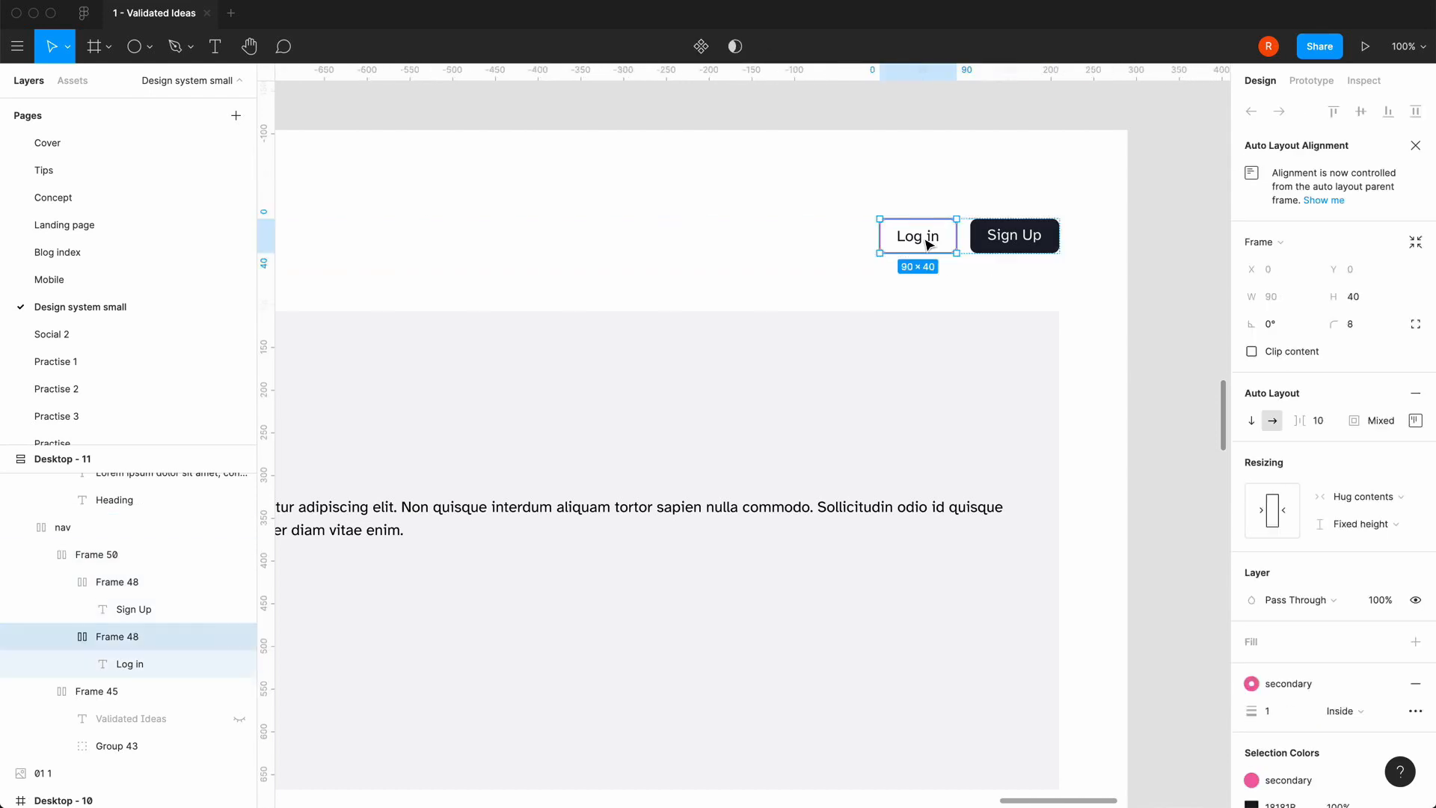
click(927, 244)
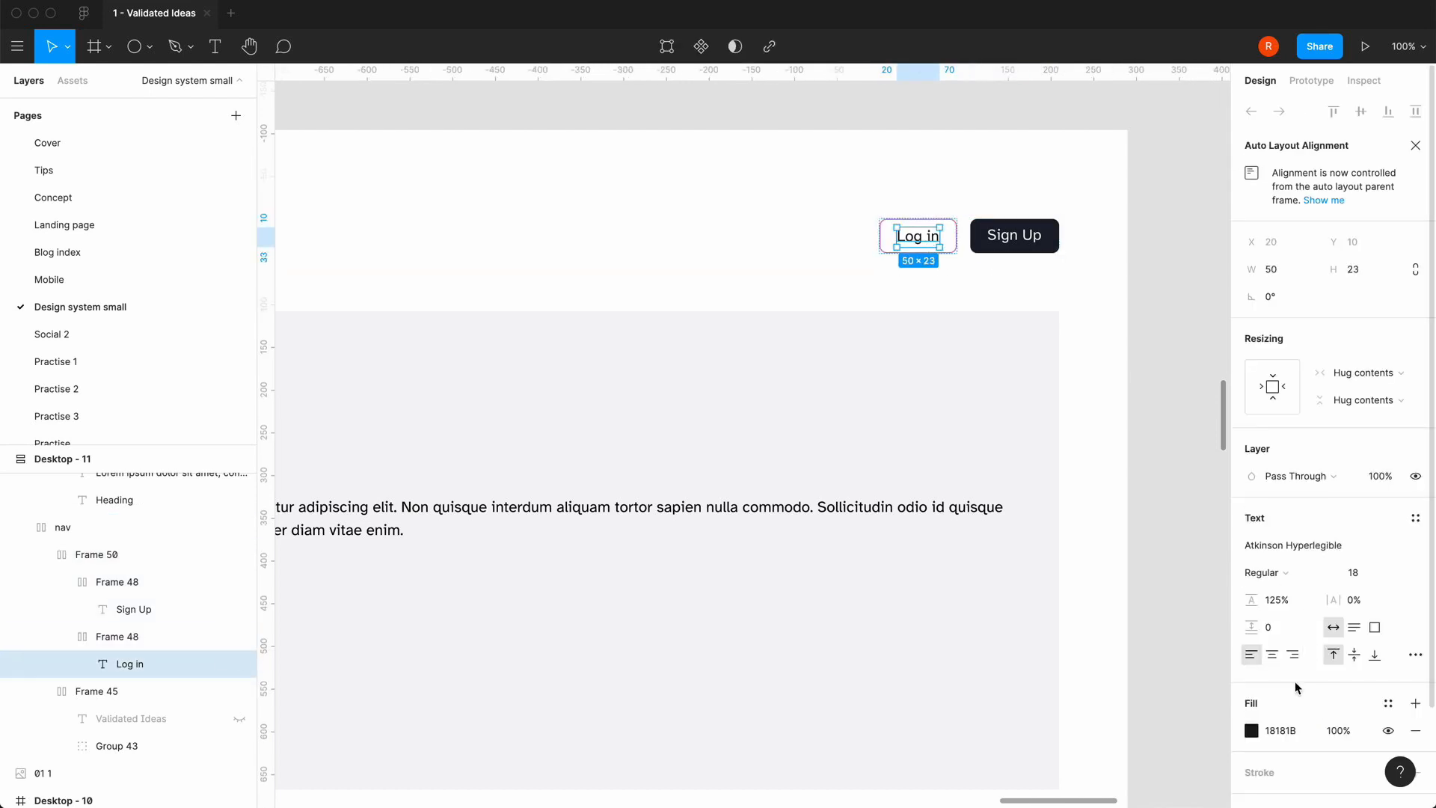
click(1253, 733)
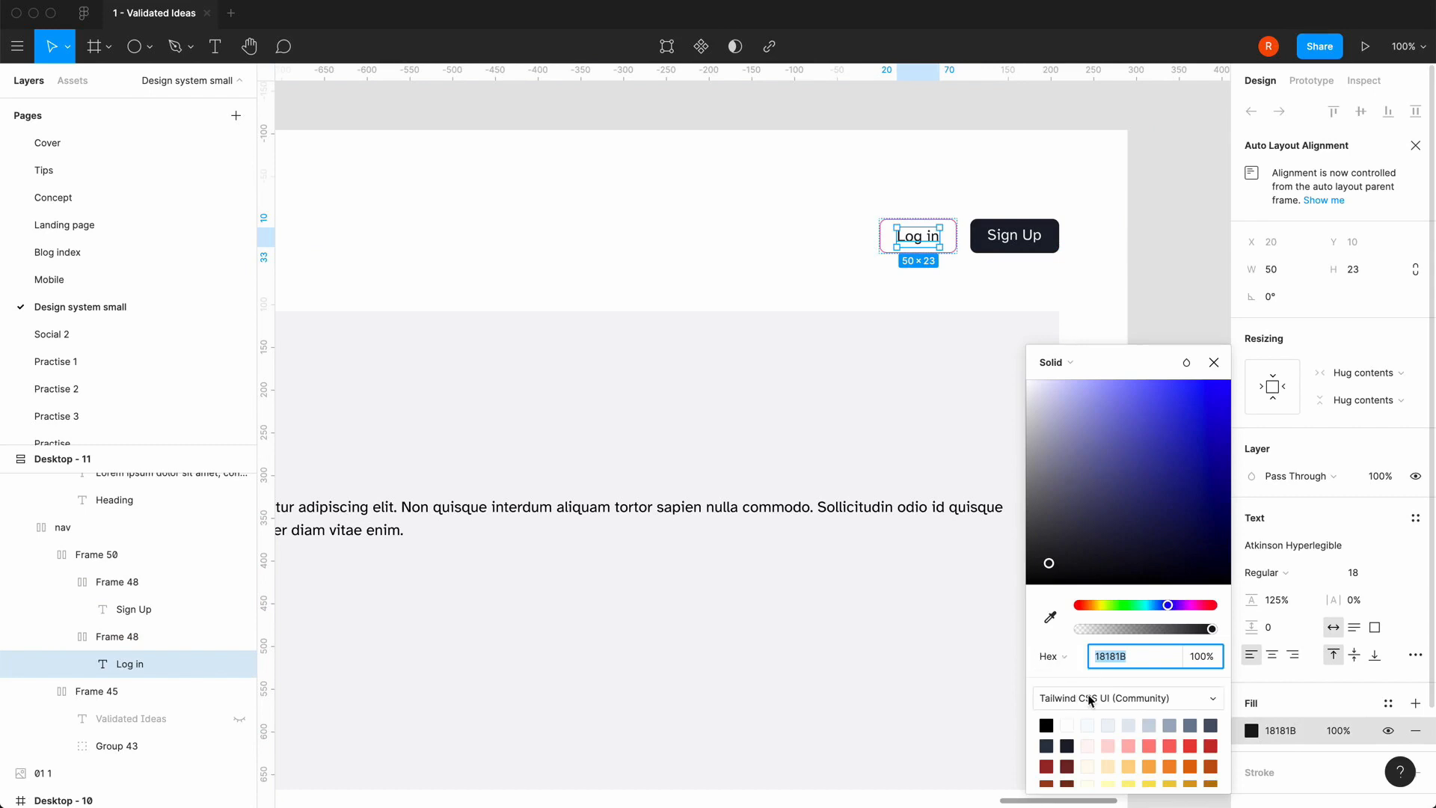
click(1388, 703)
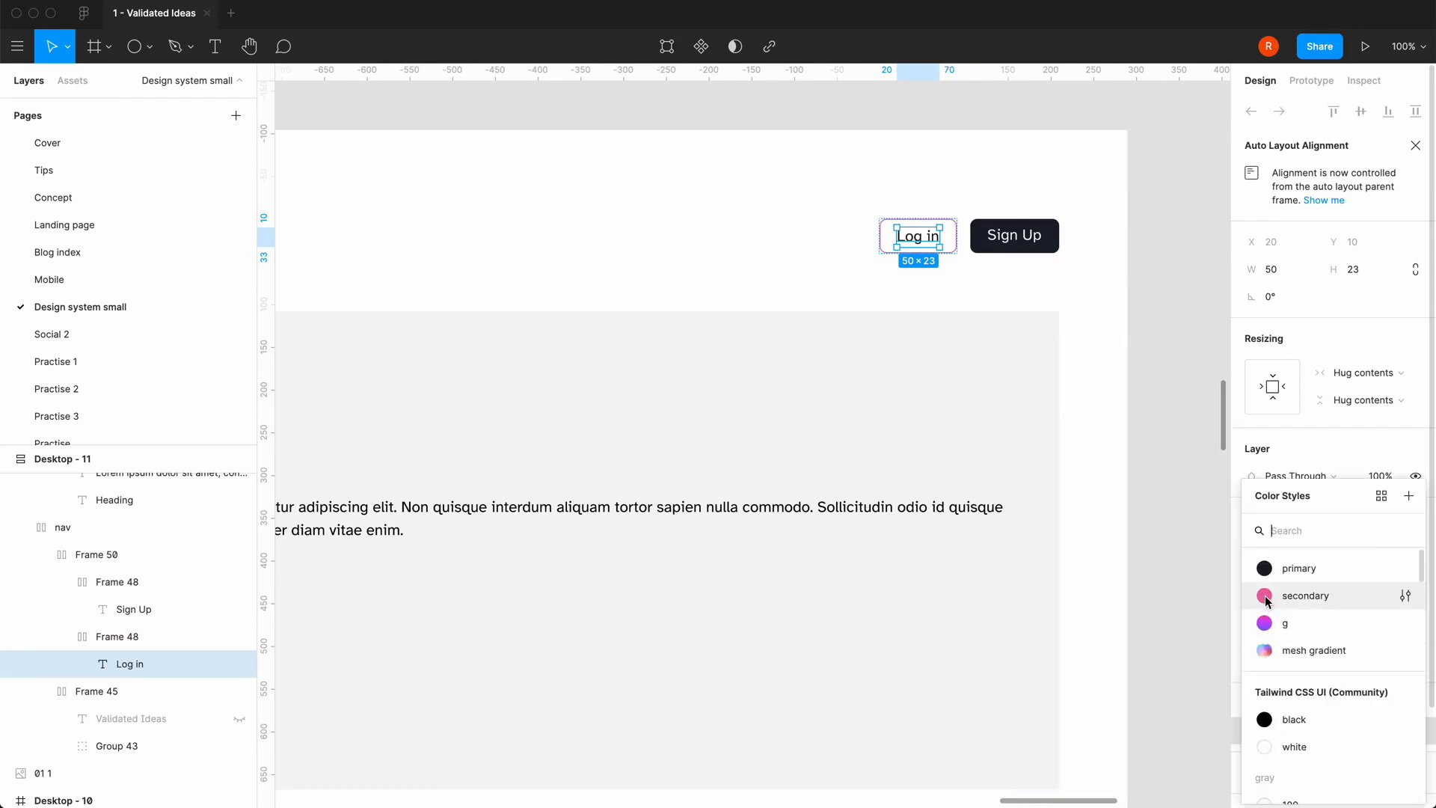
click(1266, 596)
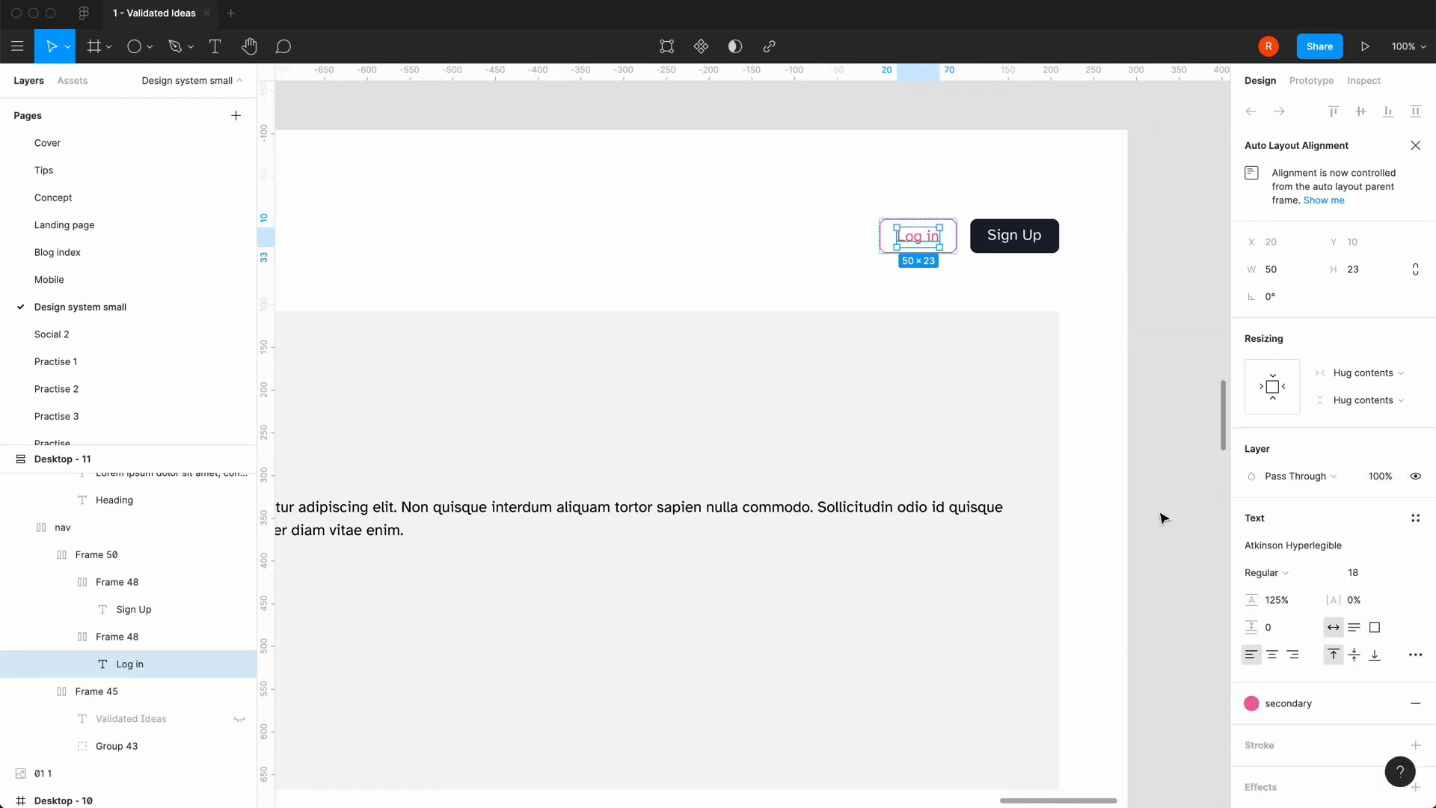
click(1161, 517)
- Compare the Desktop - 11 navigation bar with the one in the finished design beside it
key(minus)
scroll(1163, 518, left, 2)
scroll(1163, 518, down, 1)
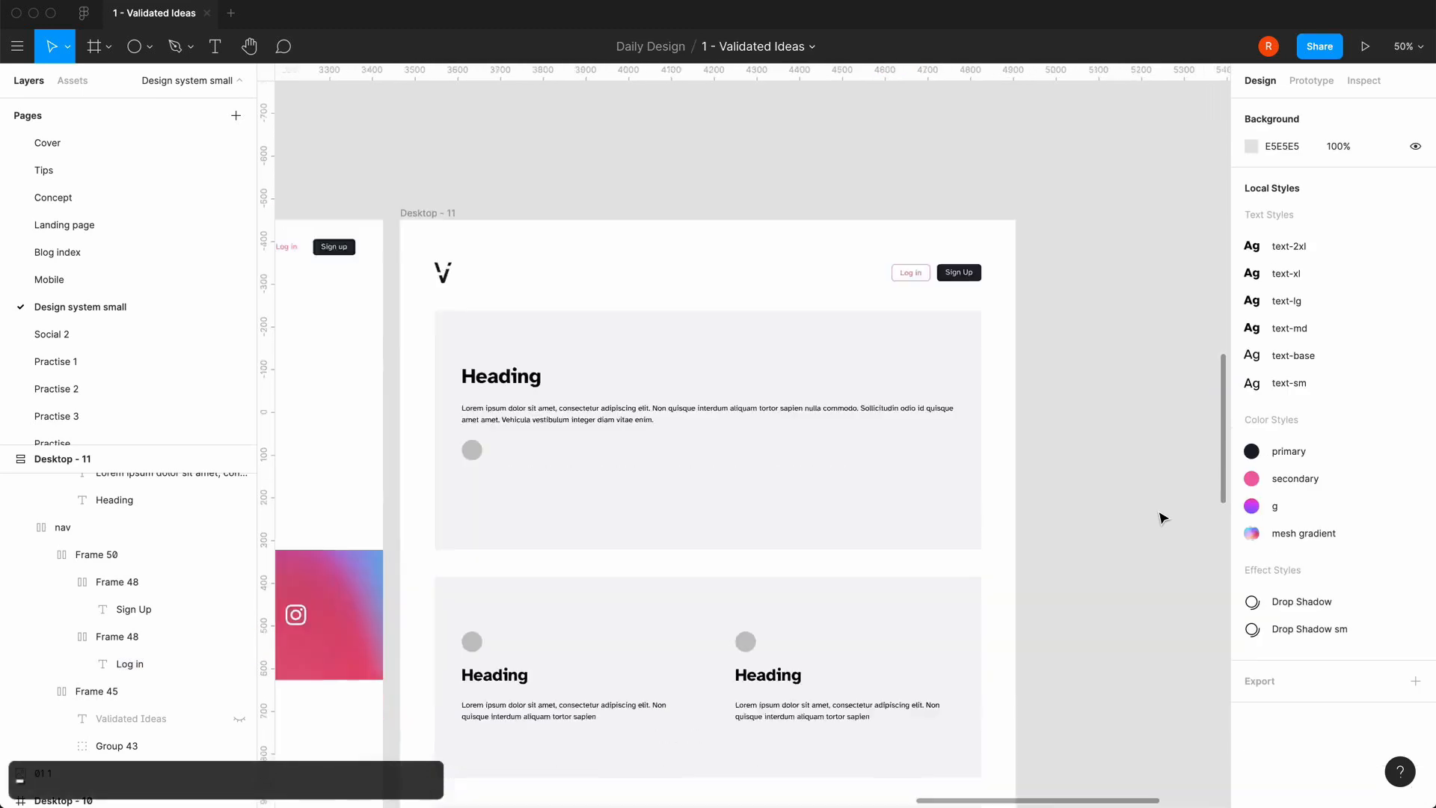
scroll(1163, 516, left, 3)
scroll(1163, 516, down, 1)
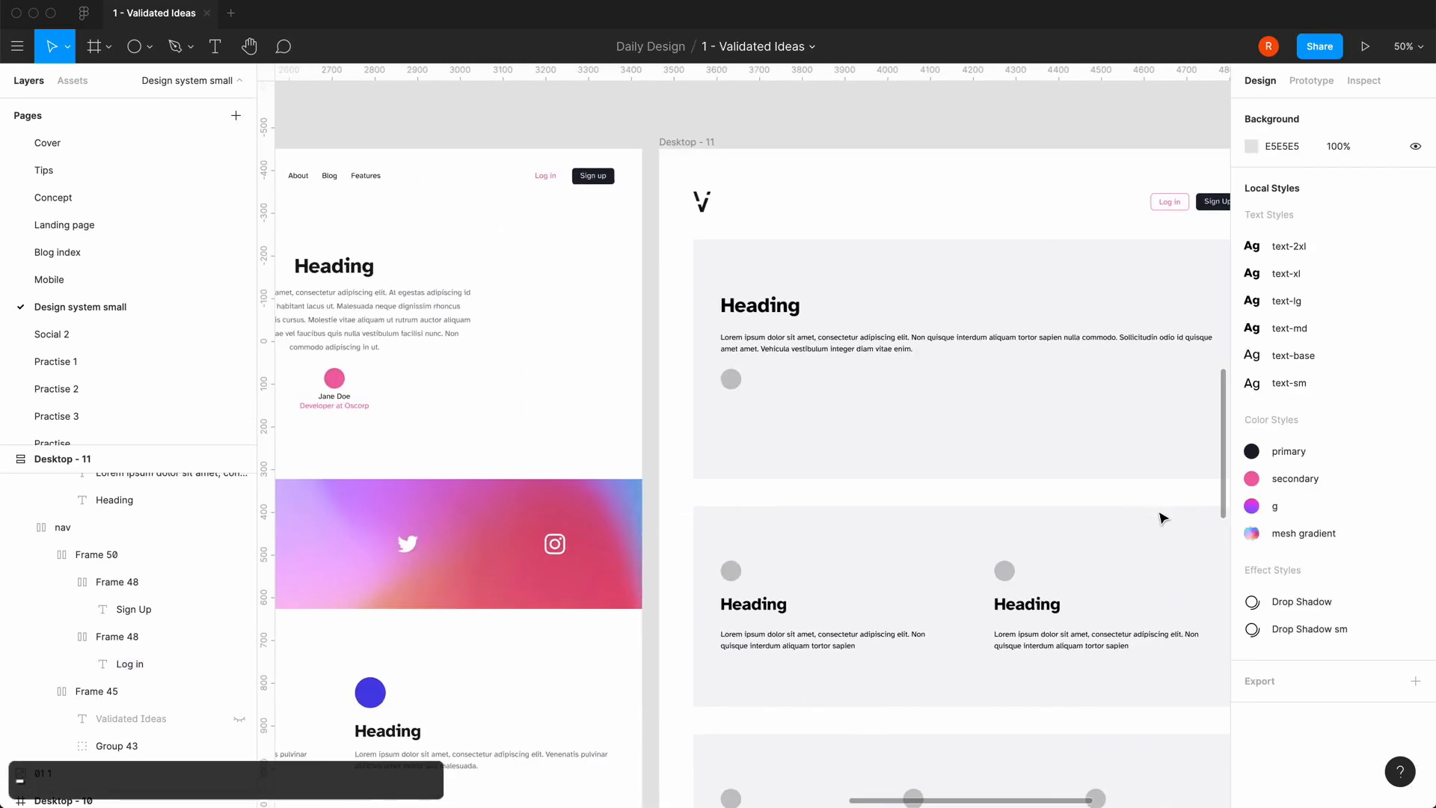
scroll(901, 408, right, 2)
scroll(901, 407, up, 1)
scroll(897, 408, left, 3)
scroll(899, 407, right, 4)
scroll(900, 408, up, 1)
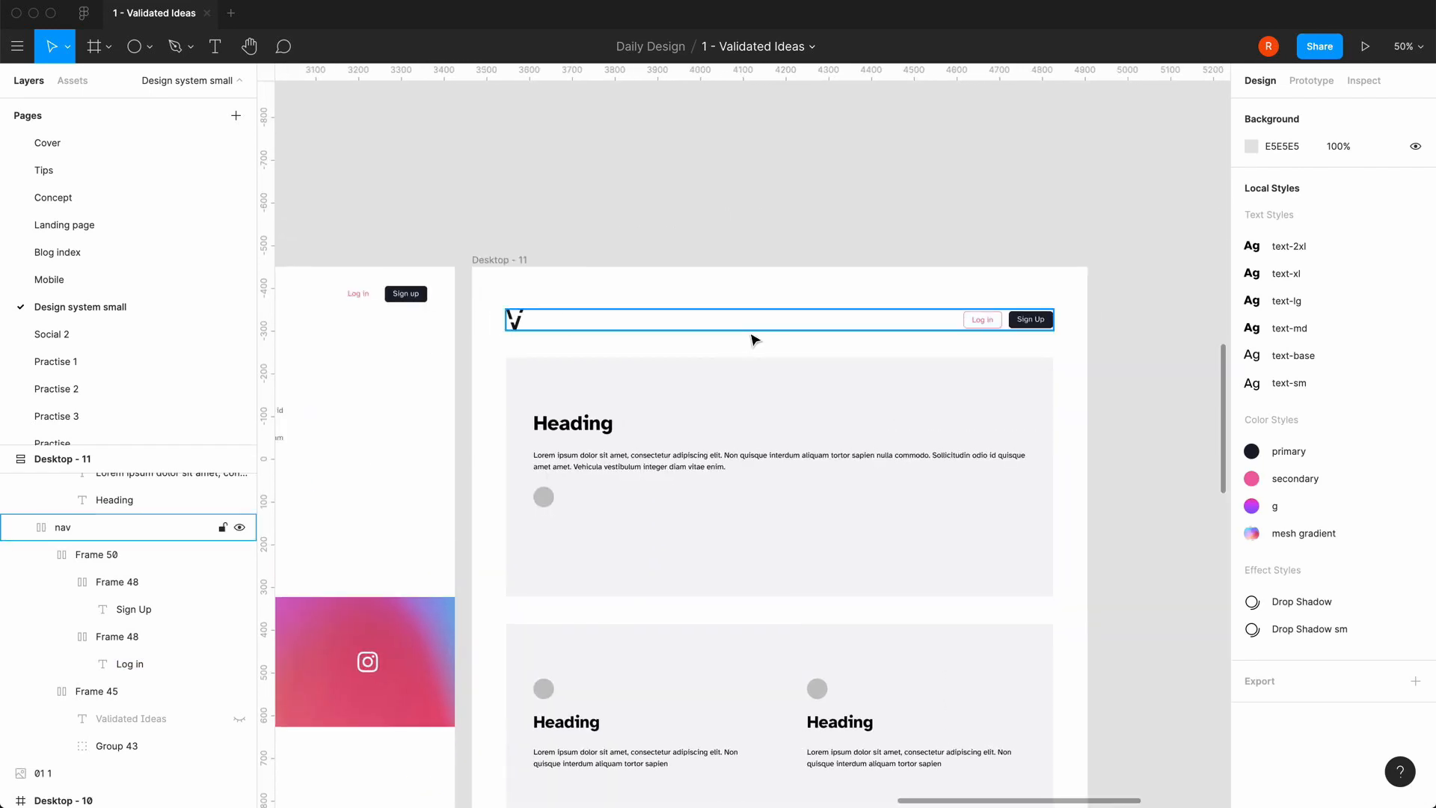
- Add the text "About" to the Desktop - 11 nav, between the logo and the Log in button
click(702, 327)
click(227, 53)
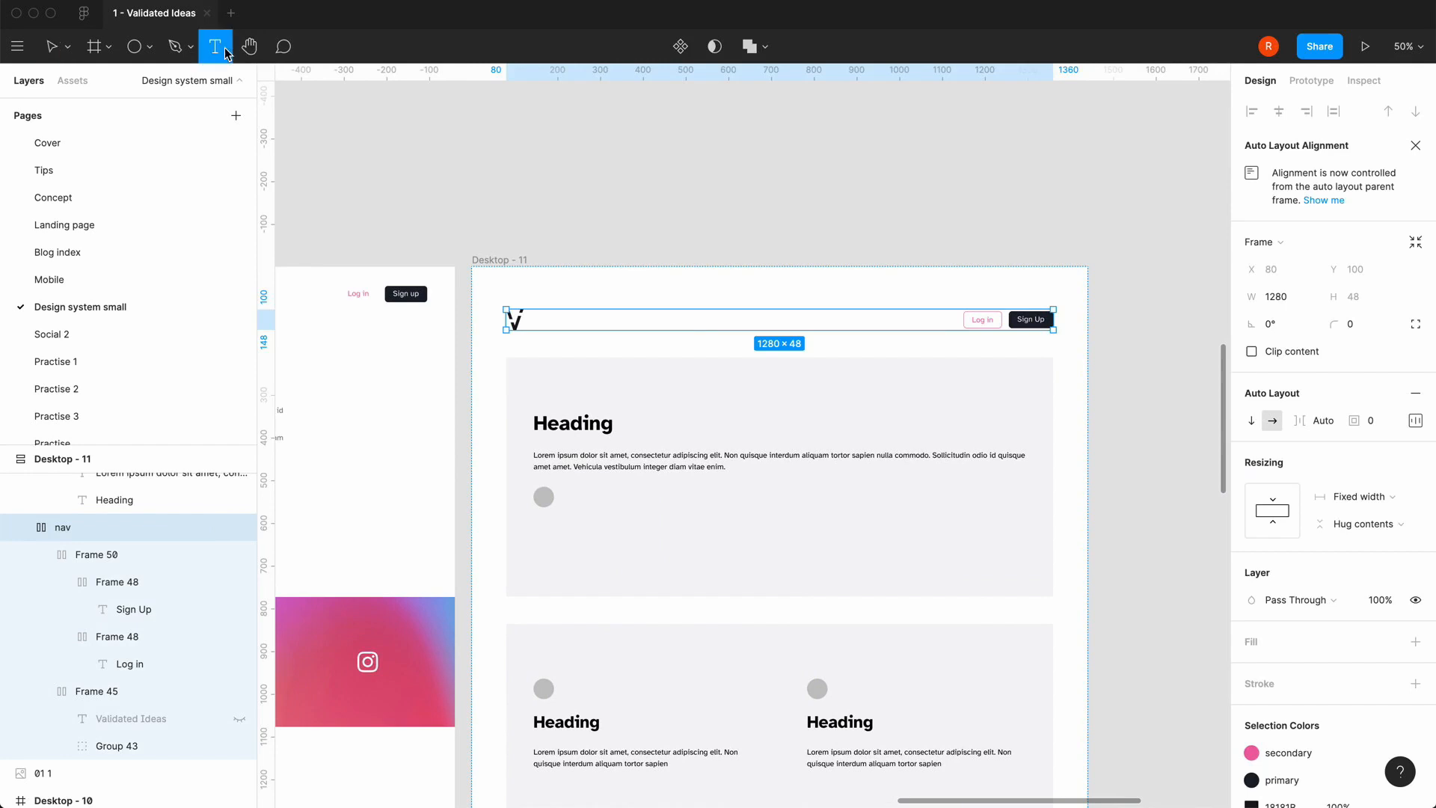
click(703, 318)
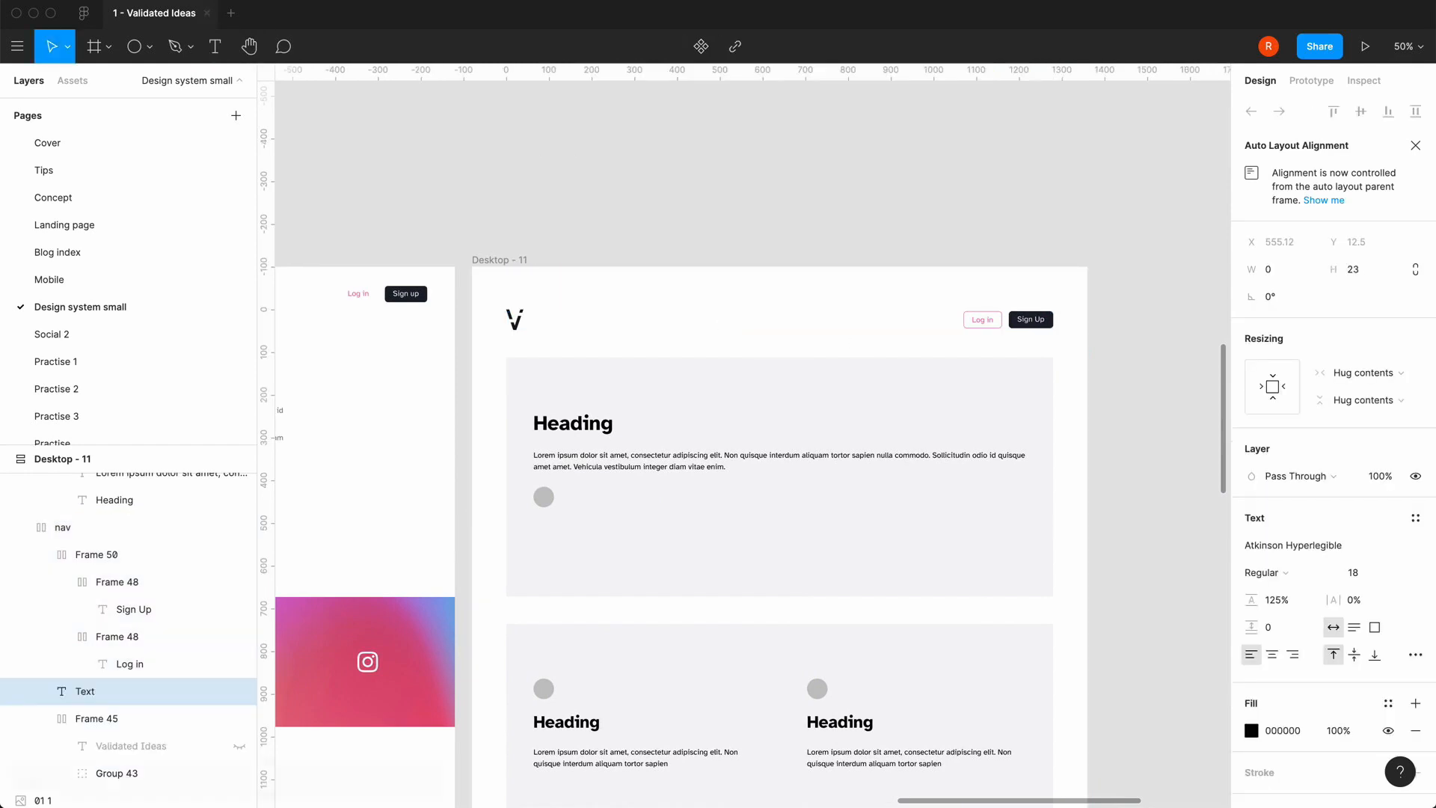
text(asdsad)
key(BackSpace)
key(BackSpace)
key(BackSpace)
key(BackSpace)
key(BackSpace)
key(BackSpace)
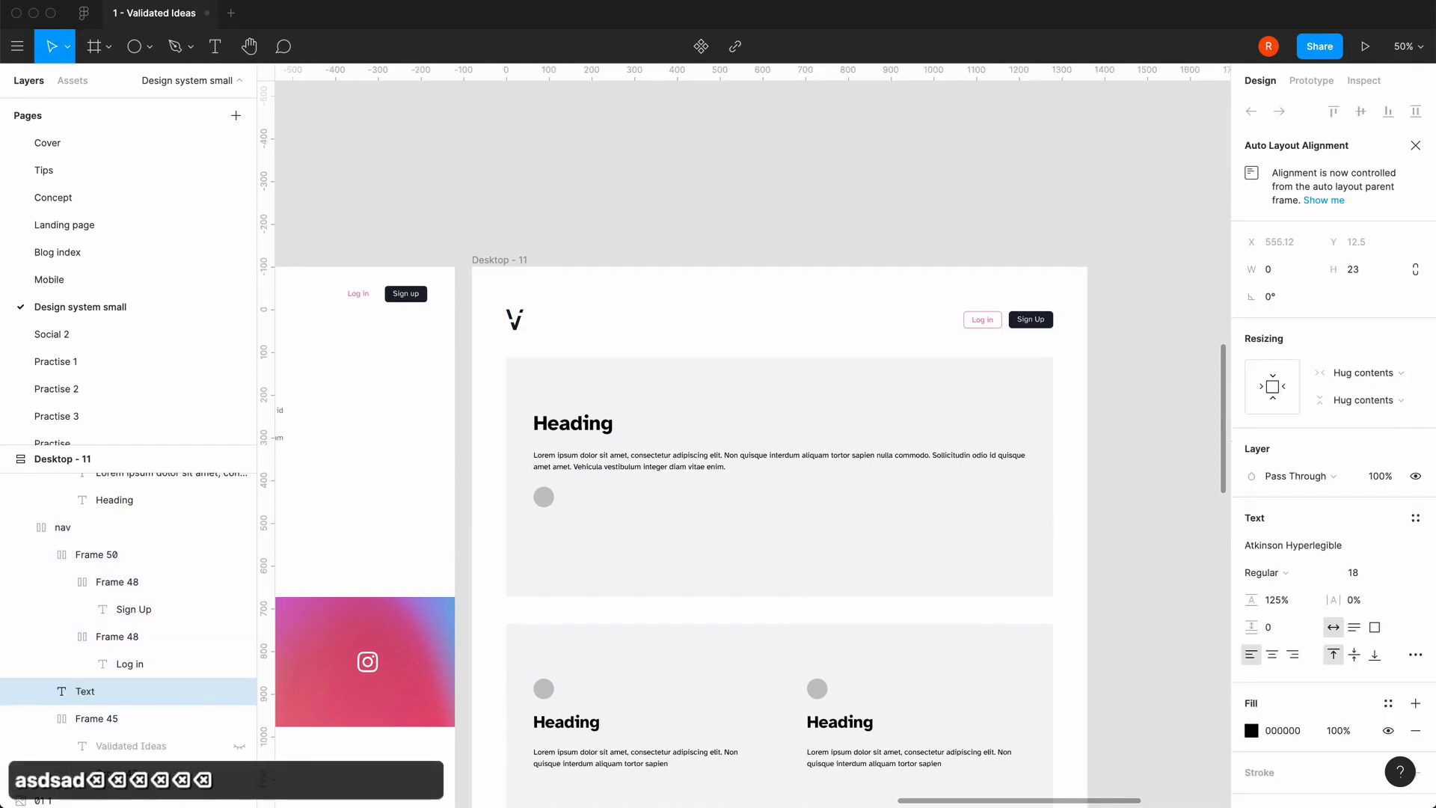
text(About)
key(Escape)
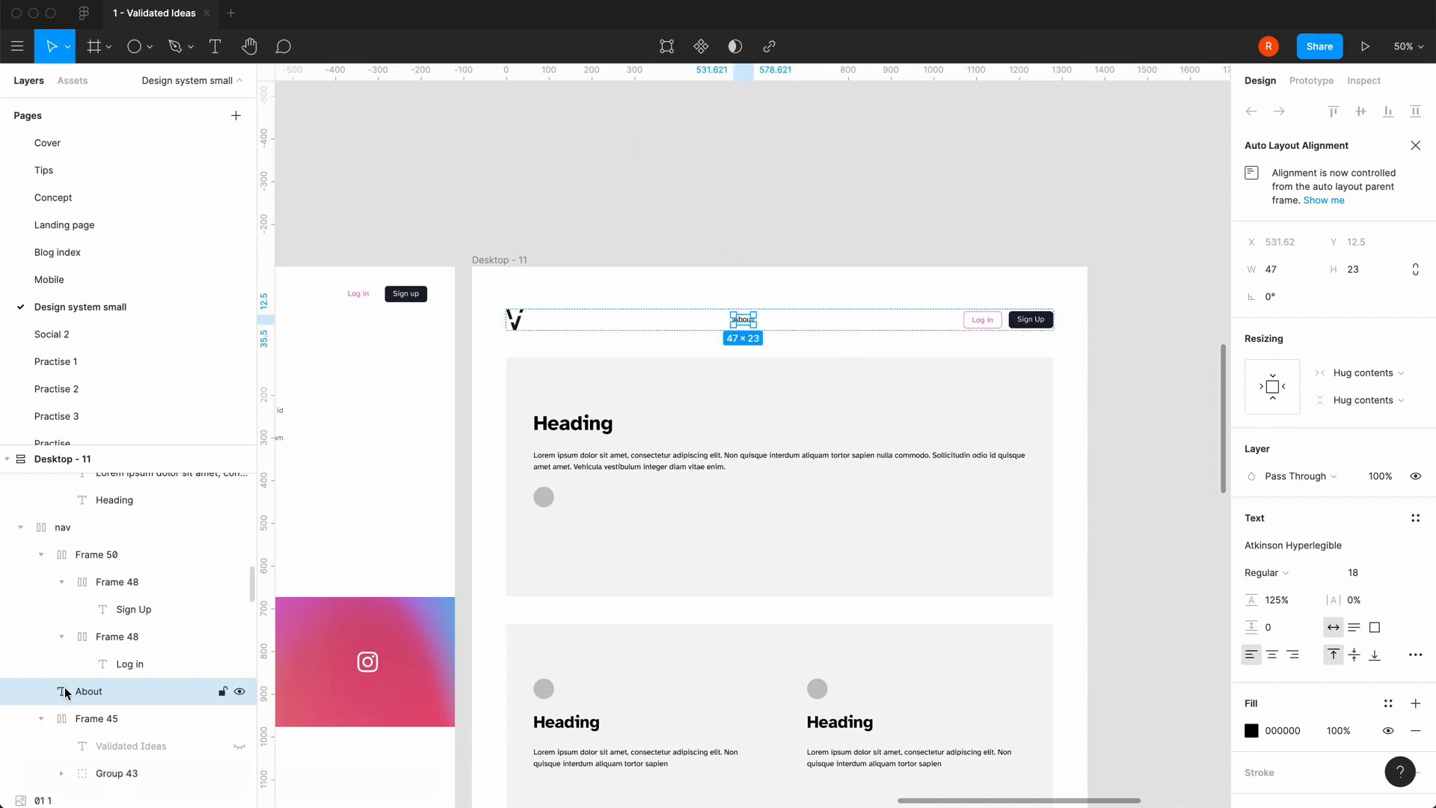
- Wrap the nav's About text in its own auto layout frame and add two copies of it inside
key(shift+a)
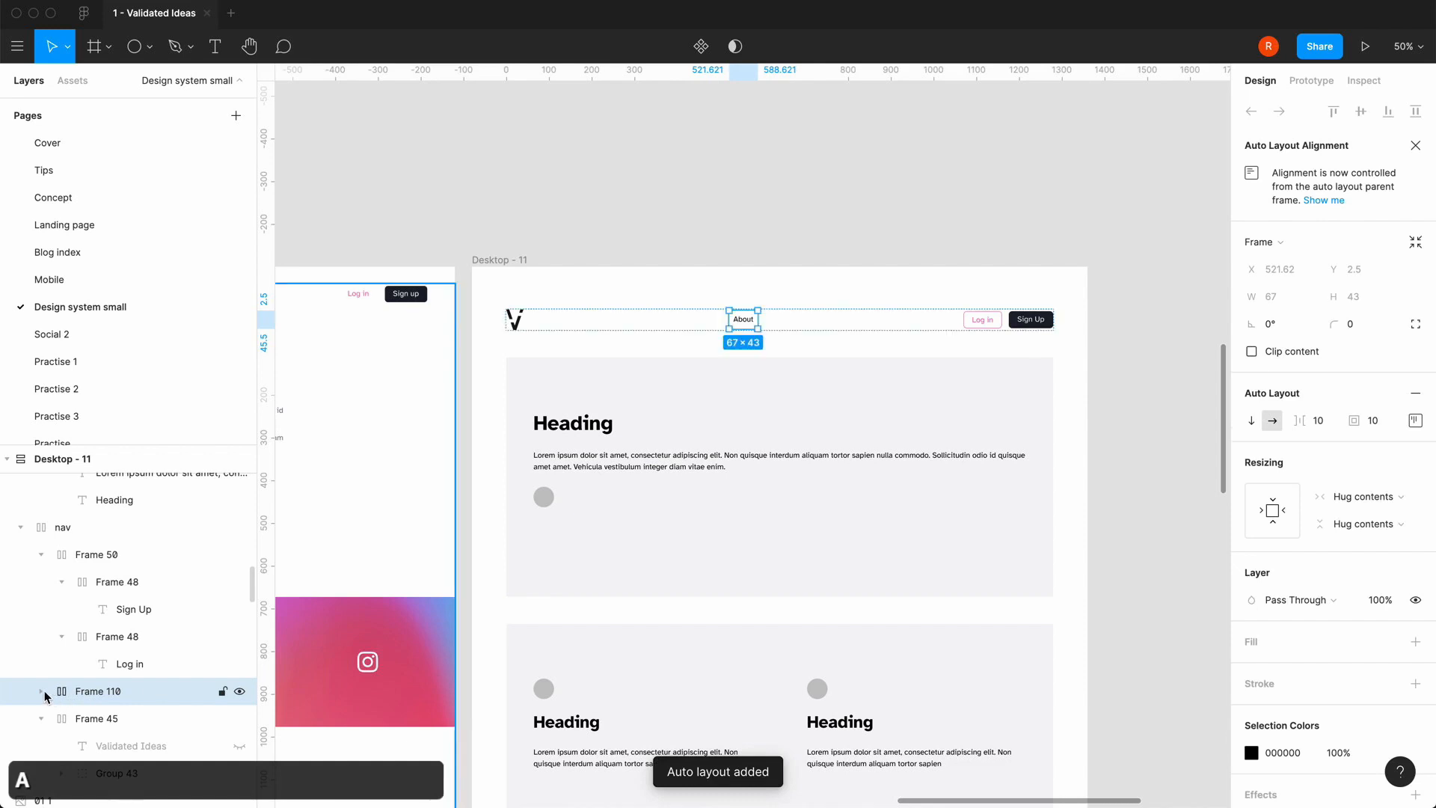
click(43, 691)
click(89, 718)
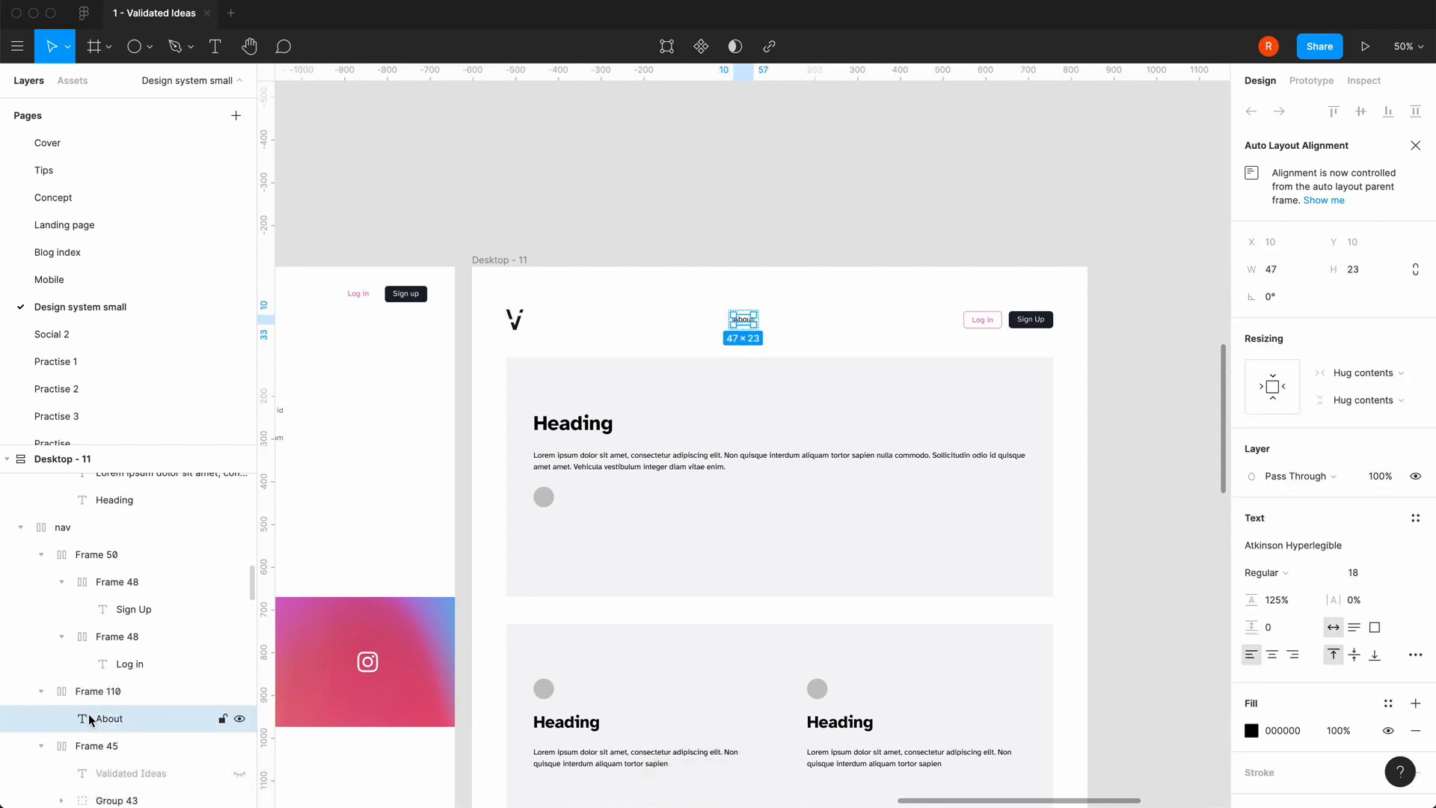
key(super+c)
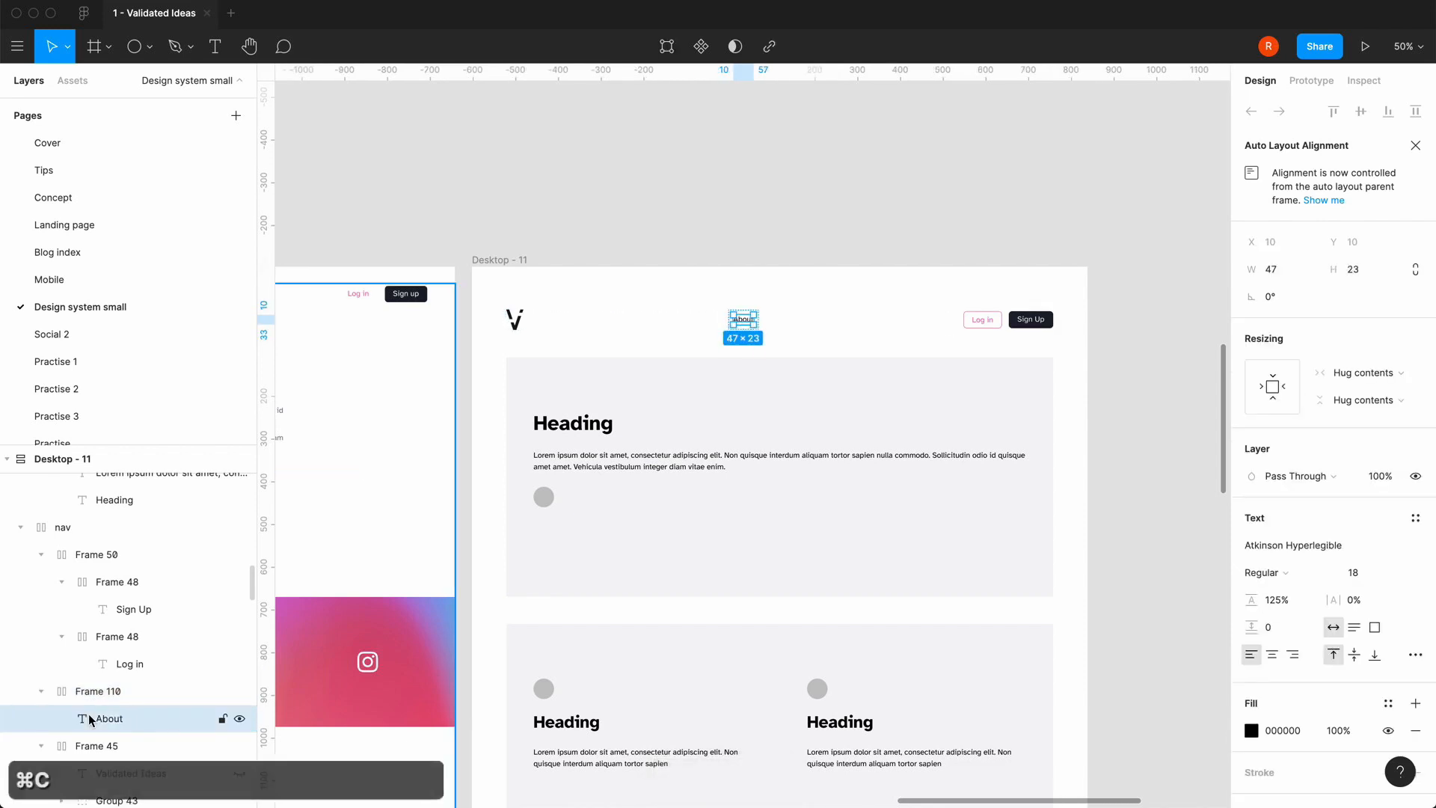
key(super+v)
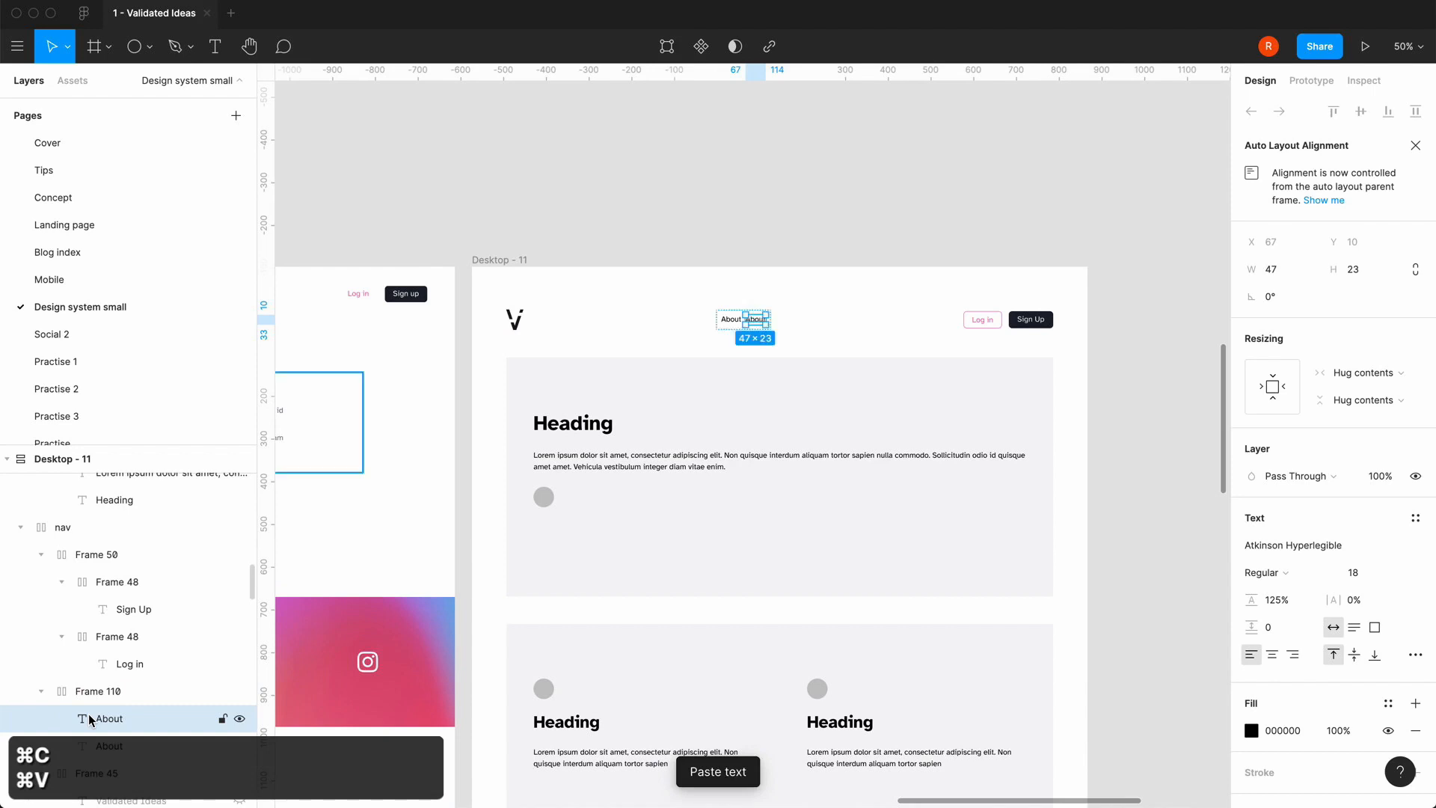
key(super+v)
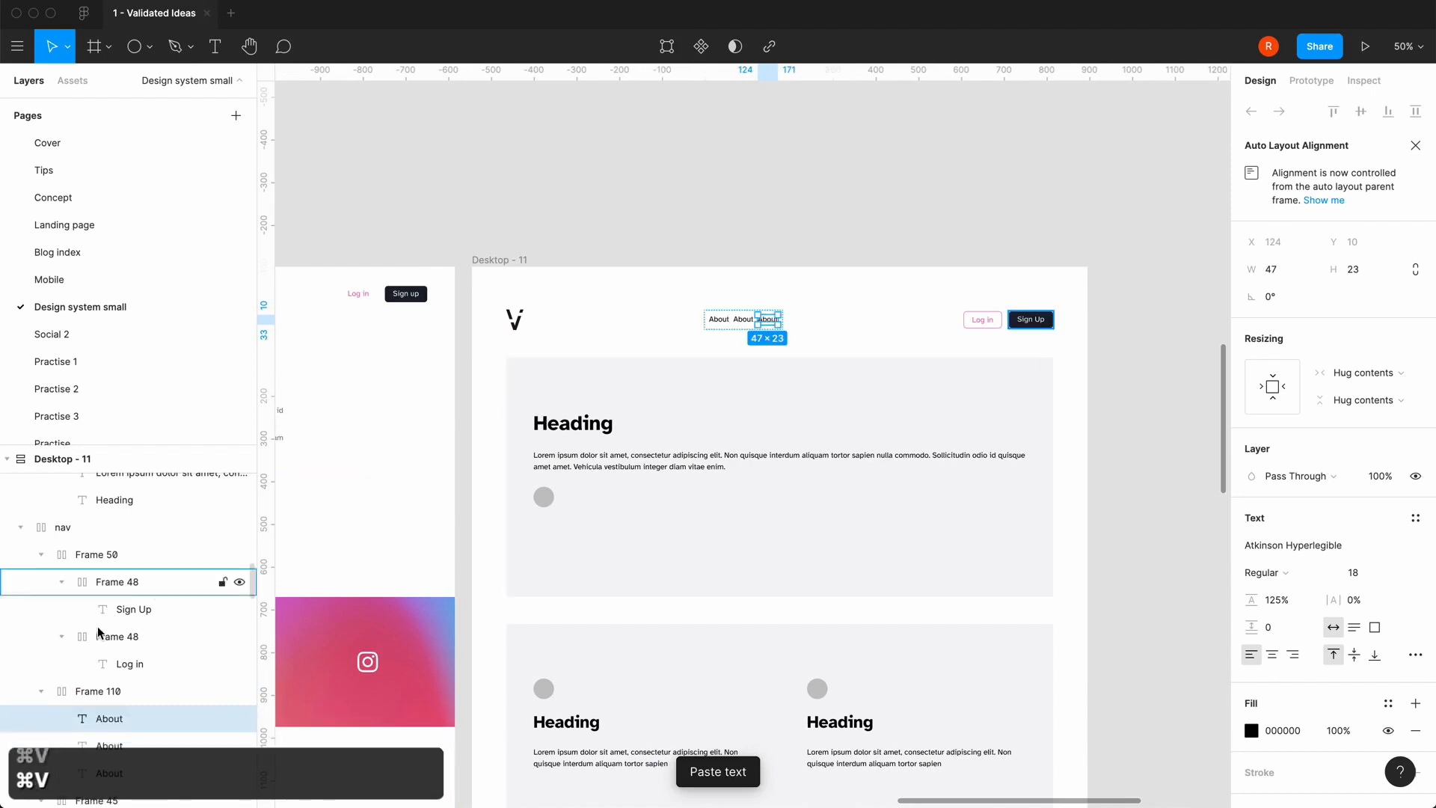
- Set the spacing between items in the frame holding the three About links to 16
click(66, 690)
key(=)
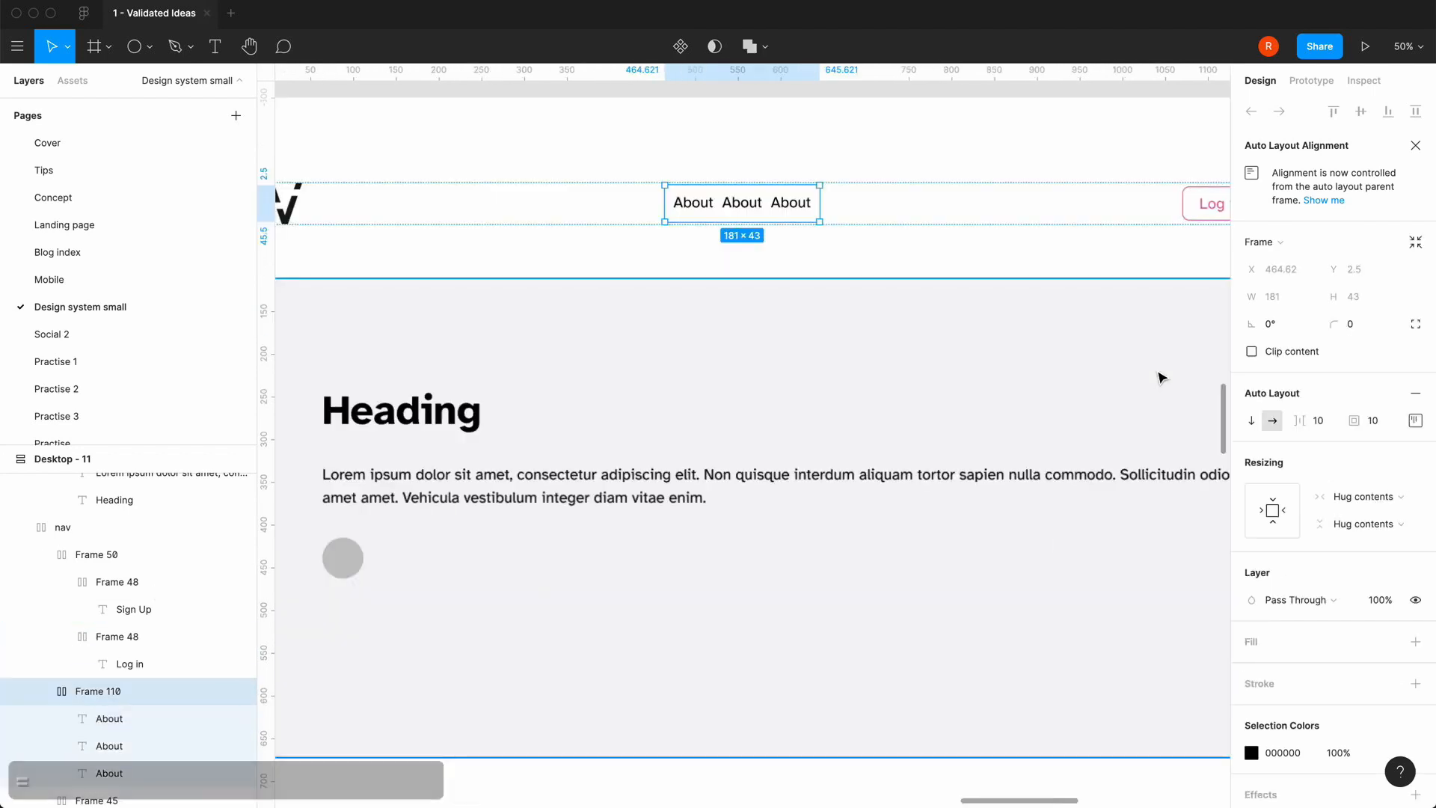
scroll(1162, 378, right, 2)
scroll(1162, 377, up, 1)
click(1331, 423)
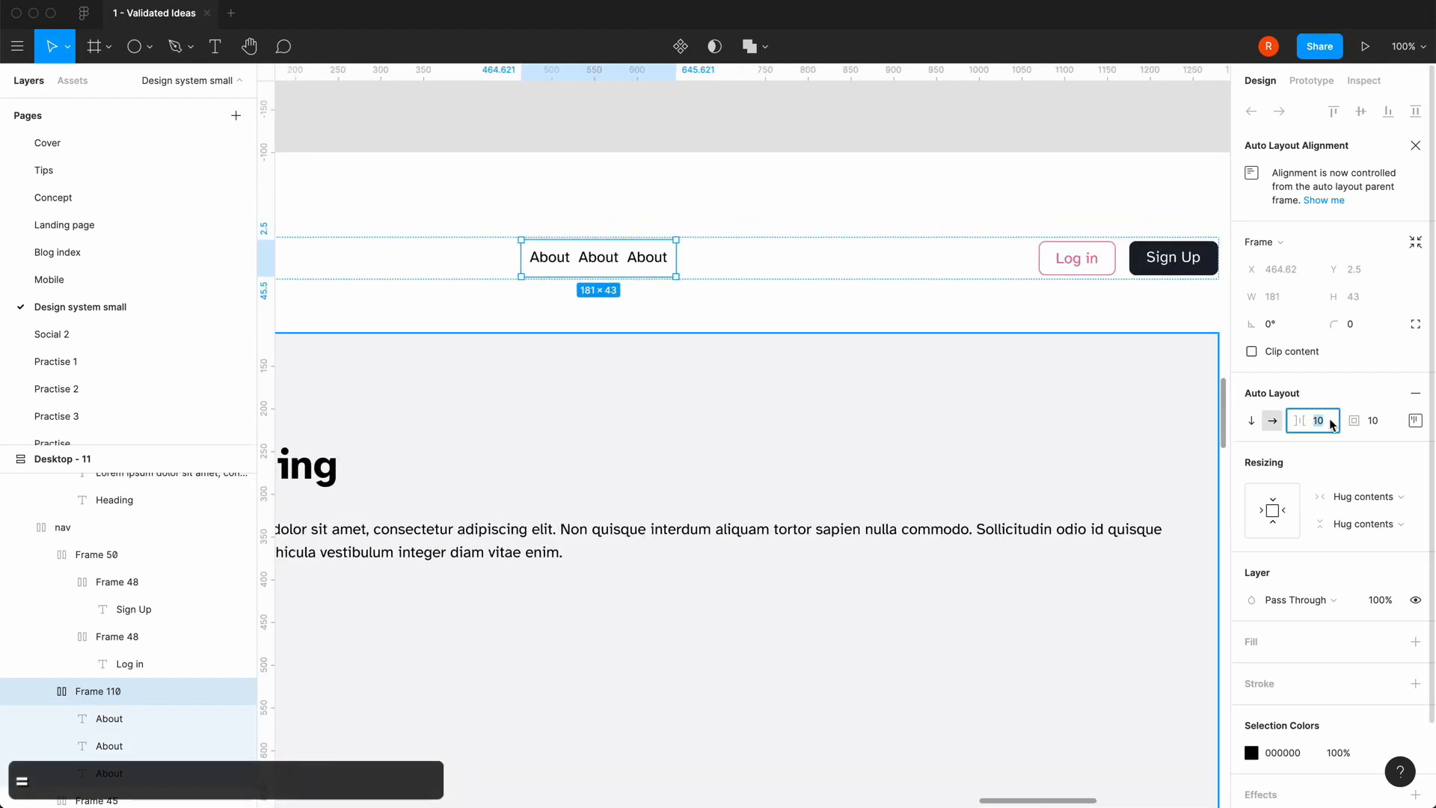
text(16)
key(Return)
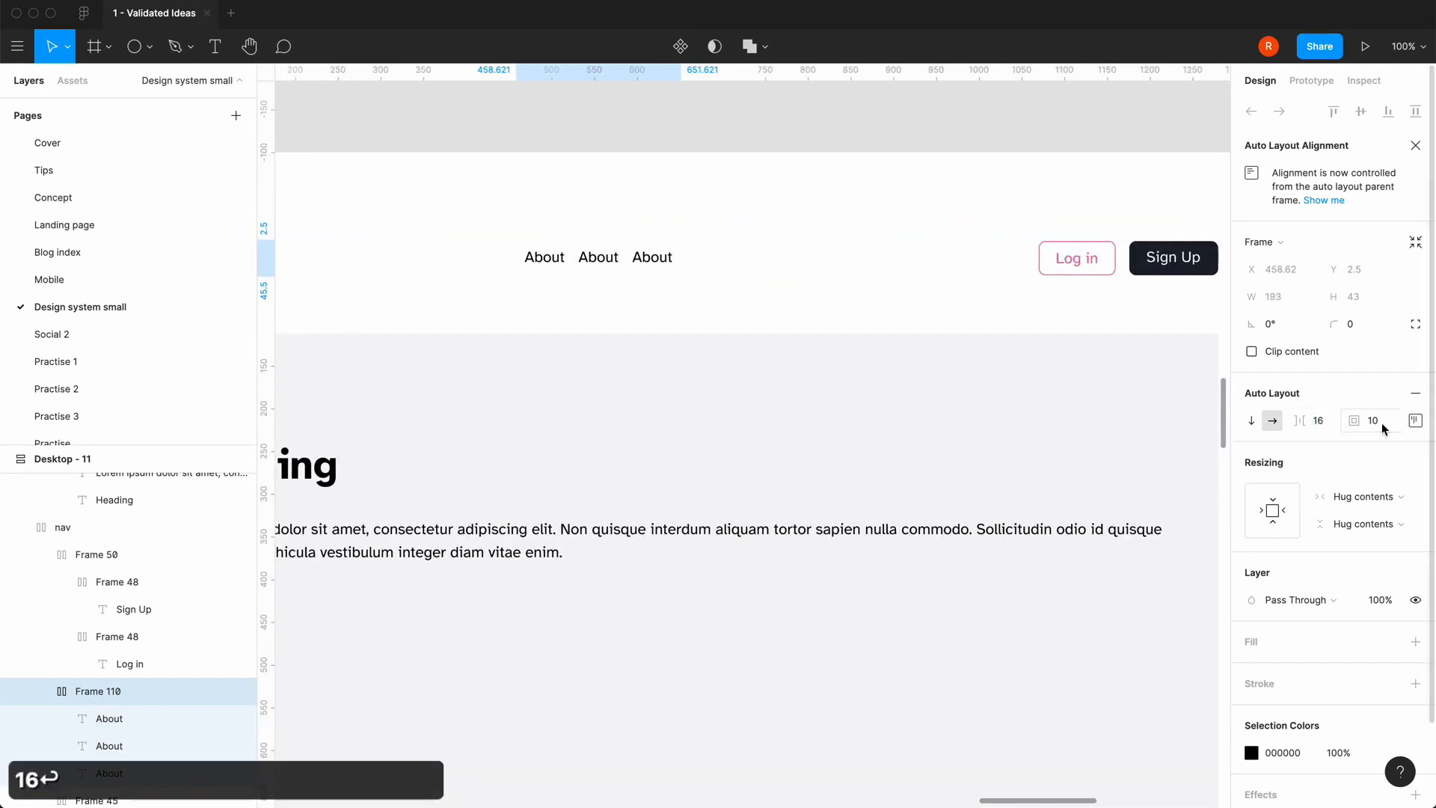
- Set the links frame's auto layout padding to 0 and its item spacing to 32
click(1381, 426)
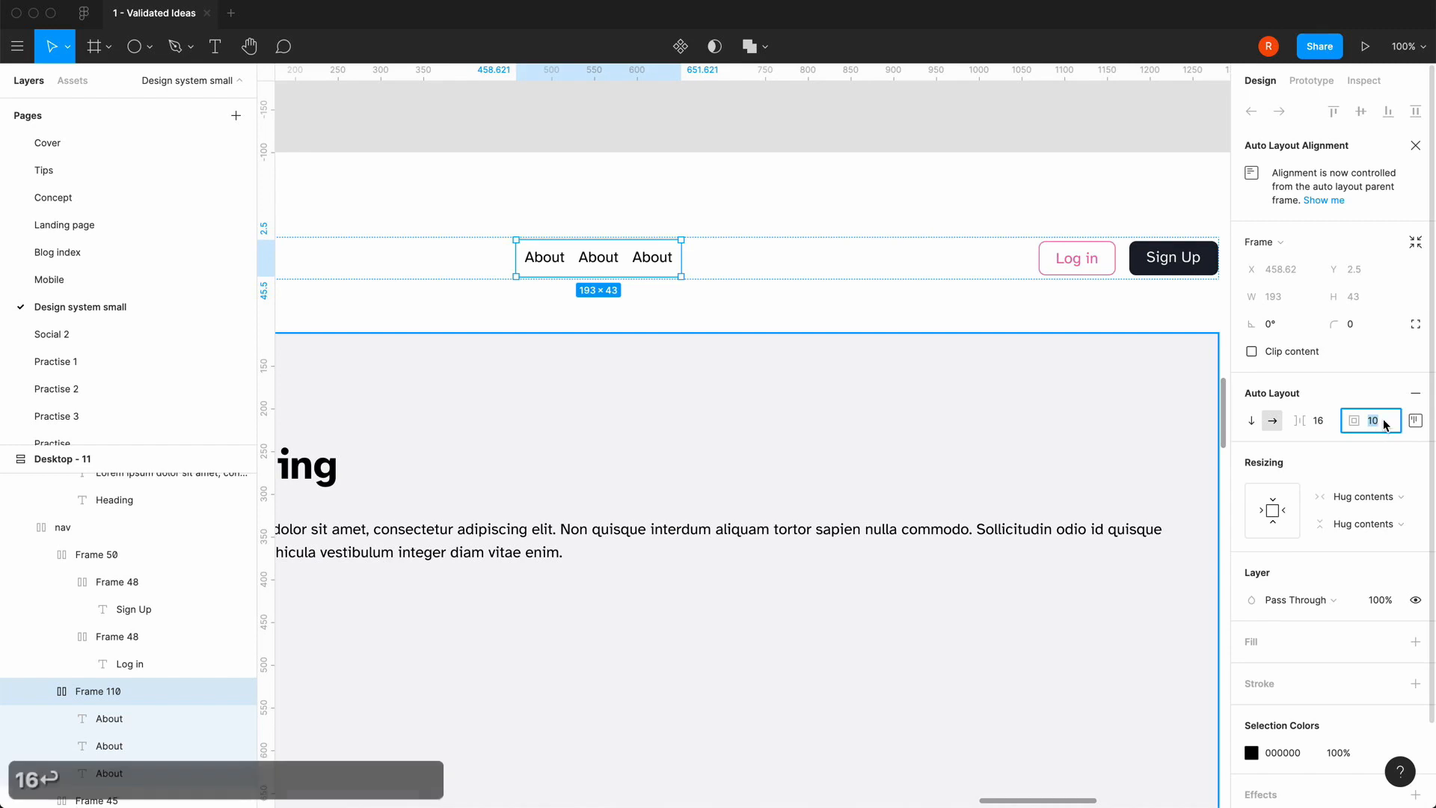
text(0)
key(Return)
click(1318, 420)
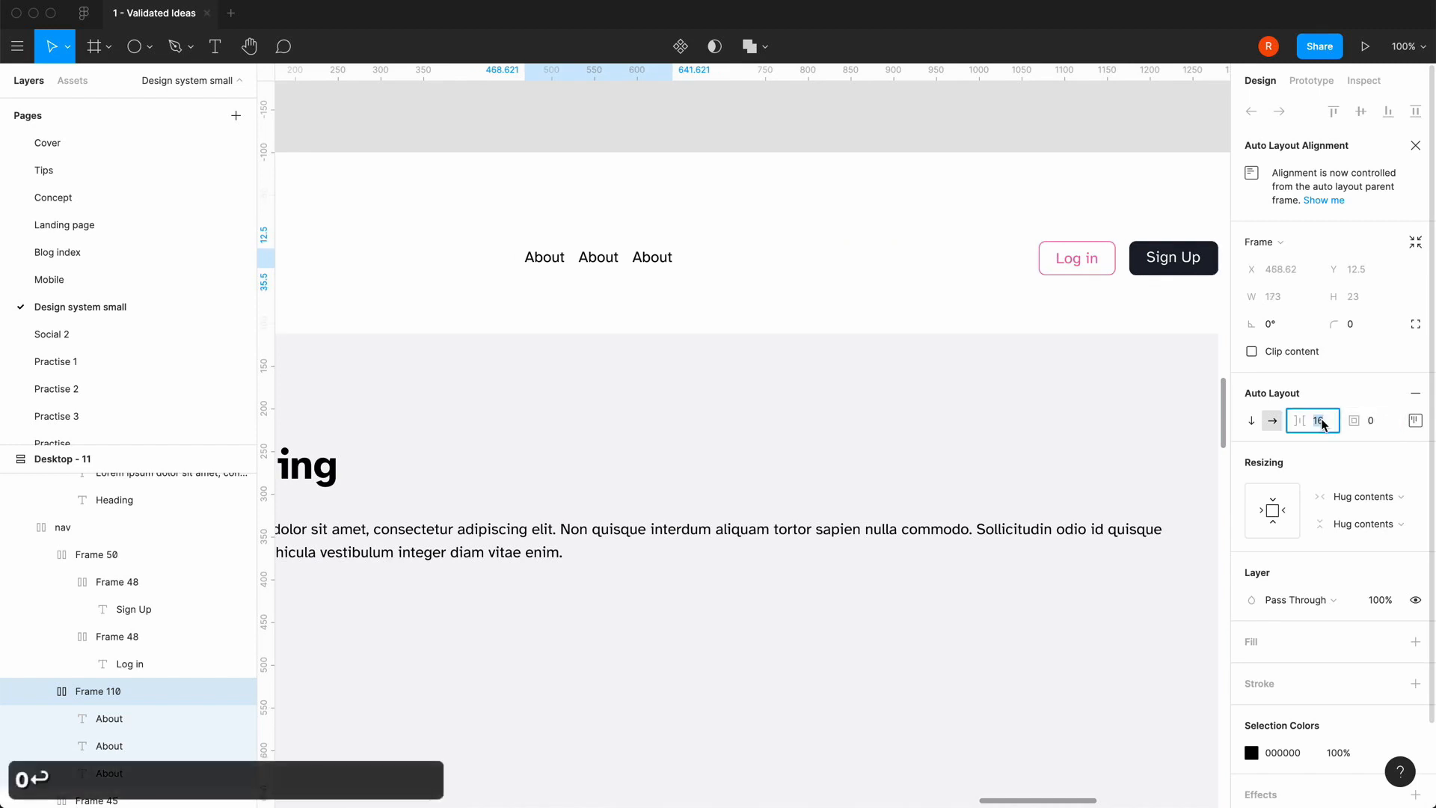
text(32)
key(Return)
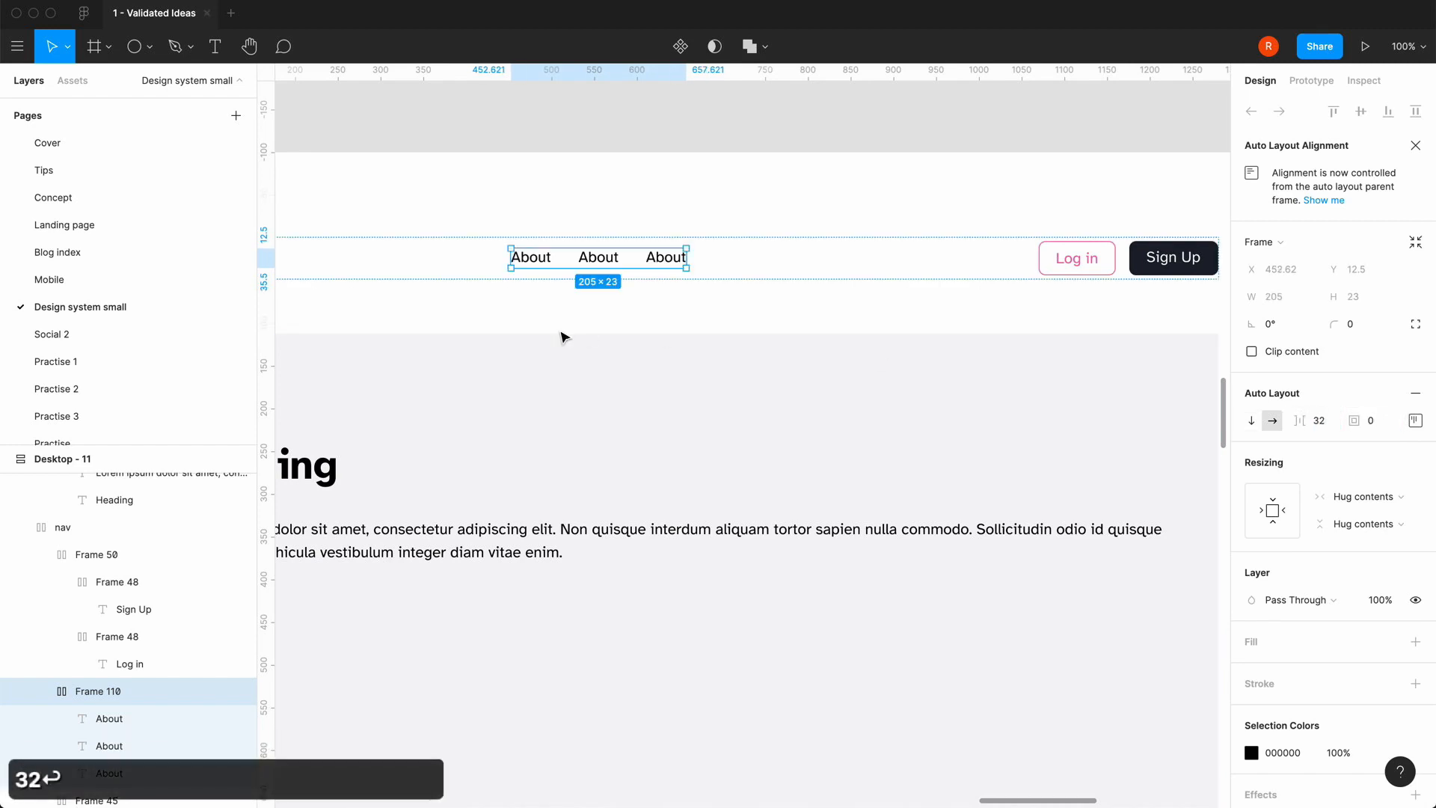
- Change the middle About link in the Desktop - 11 nav to "Blog", matching the Desktop - 10 menu
scroll(585, 347, up, 2)
scroll(648, 301, left, 6)
scroll(624, 290, left, 8)
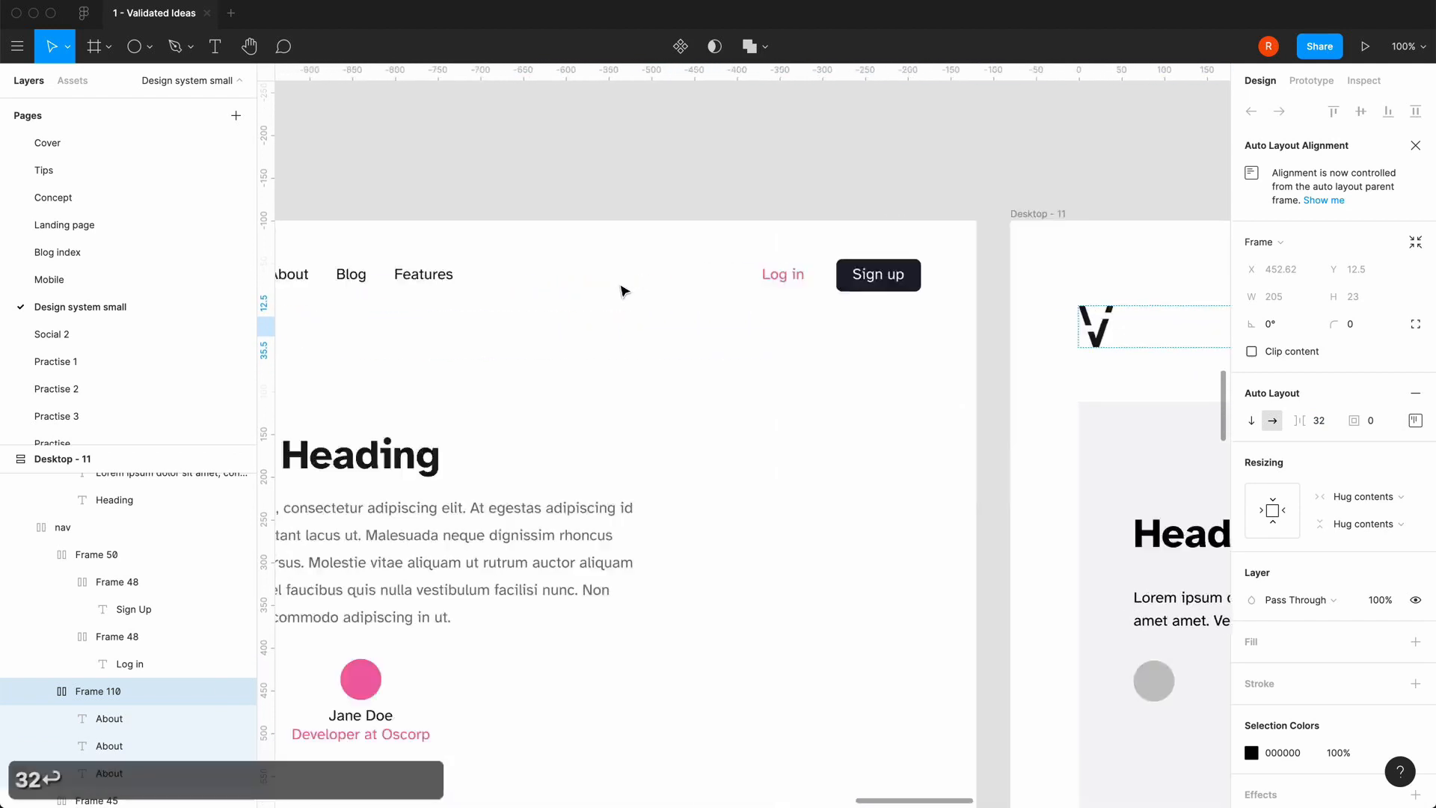
scroll(624, 290, right, 11)
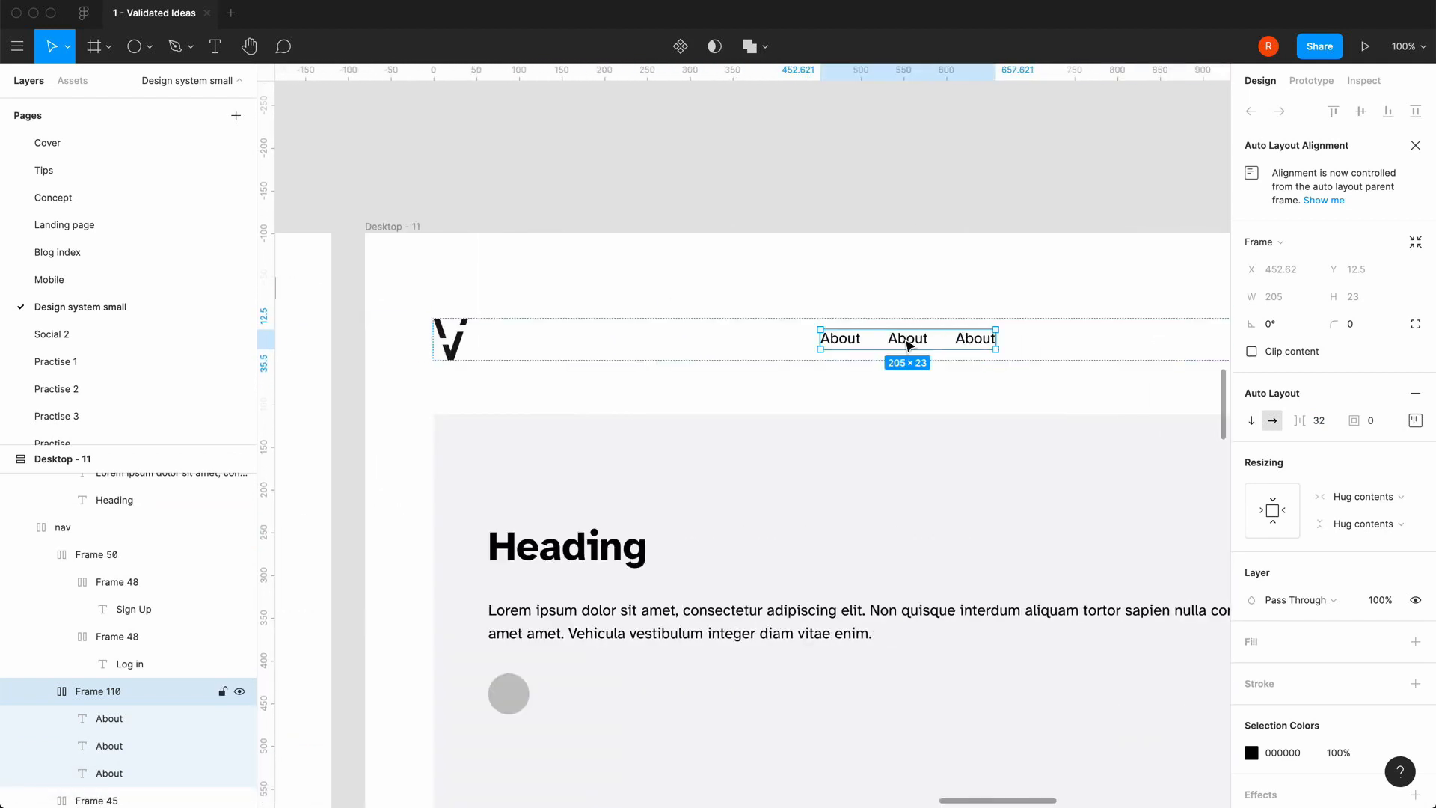
double_click(908, 338)
double_click(908, 338)
text(V)
key(BackSpace)
text(Blog)
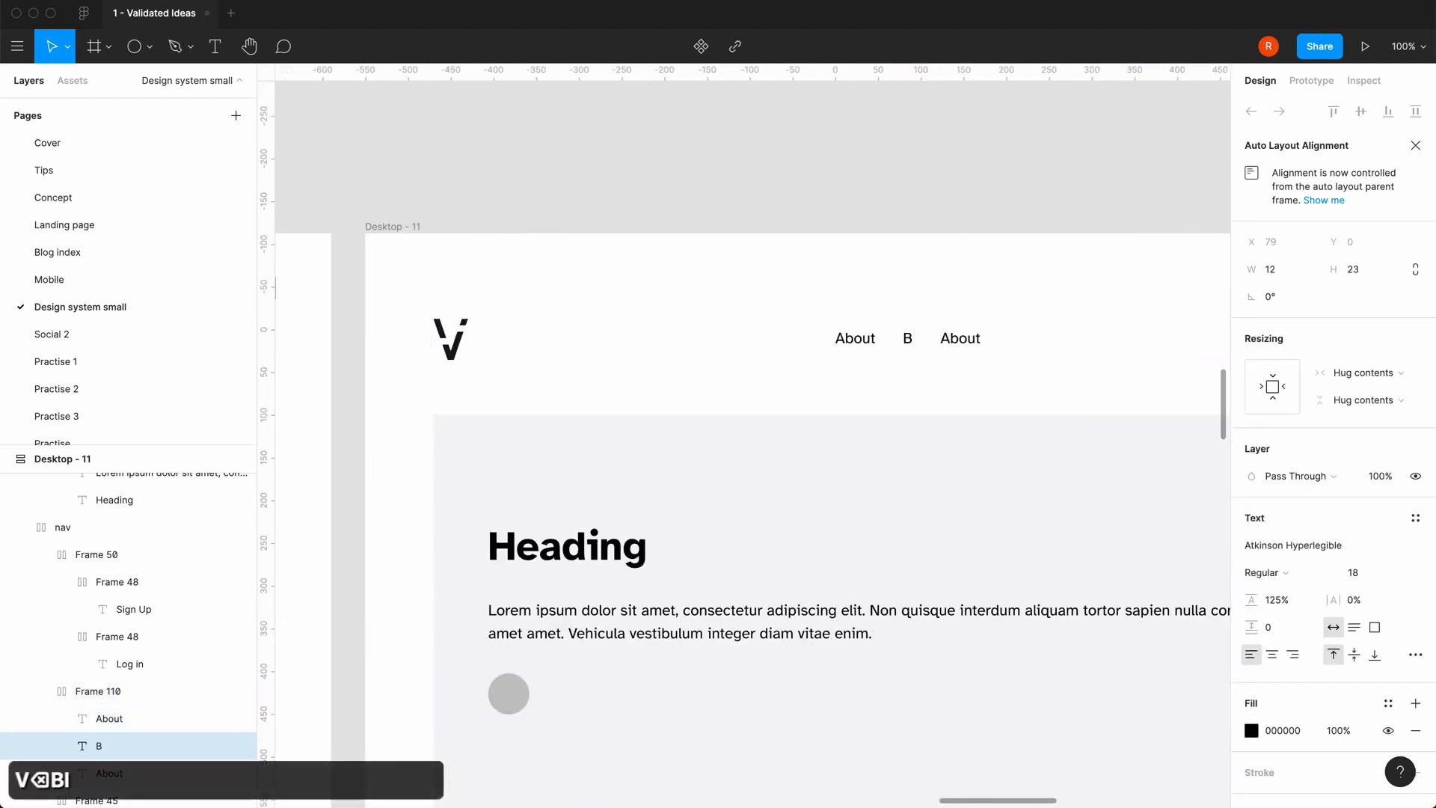
- Change the last About link in the Desktop - 11 nav to "Features" and deselect it
double_click(972, 338)
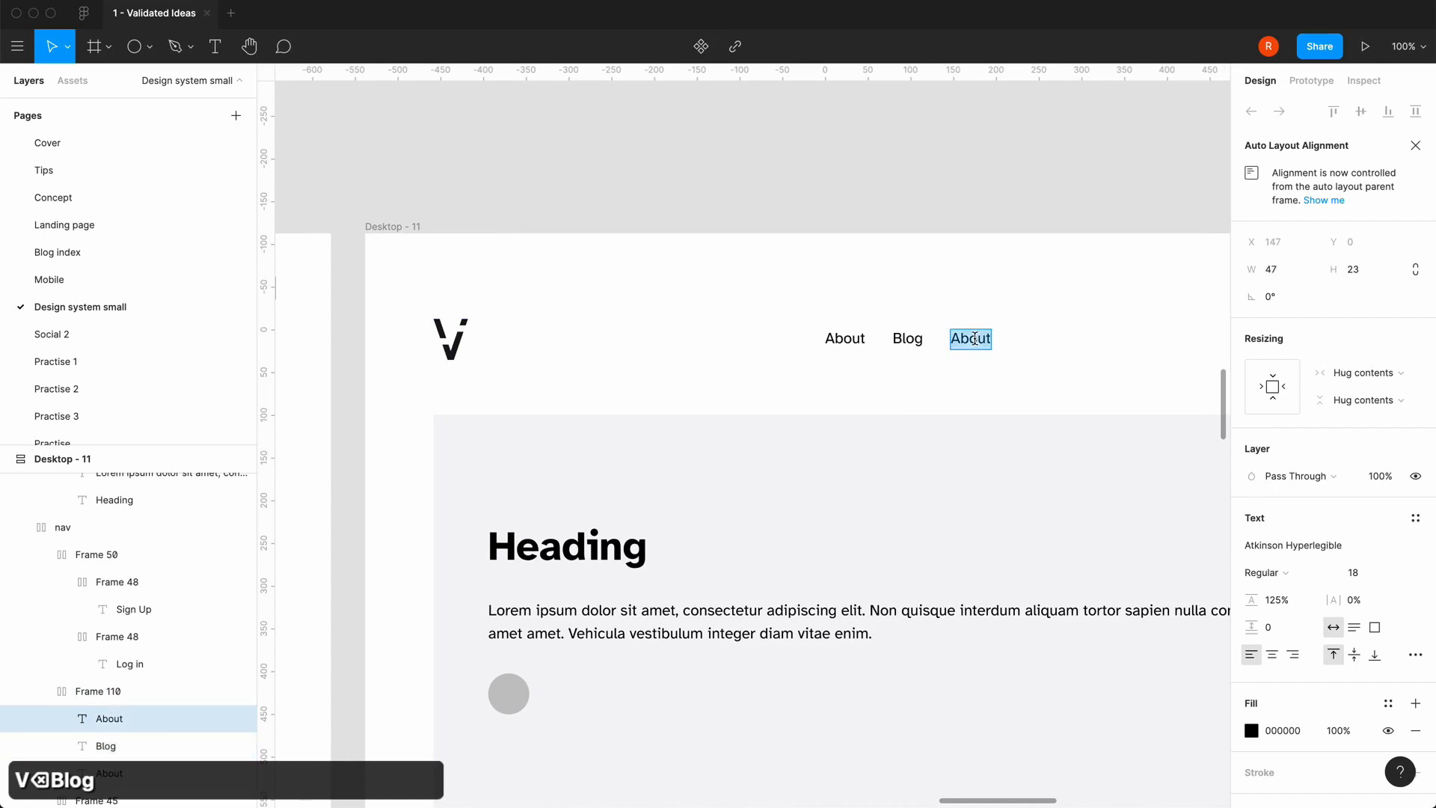
text(Features)
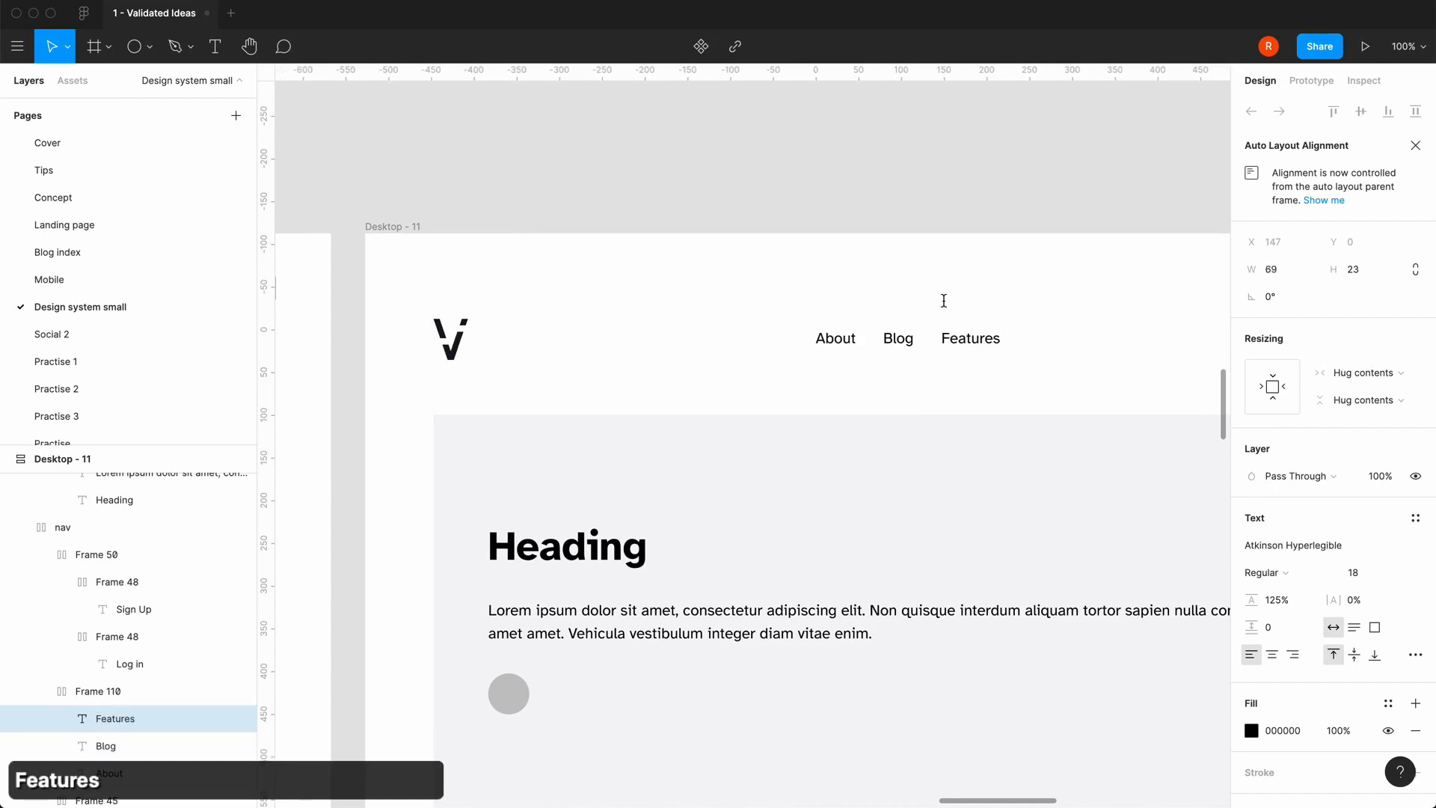
key(Escape)
click(836, 177)
- Duplicate the three-column section of Desktop - 11 and move the copy up directly below the top Heading section
key(minus)
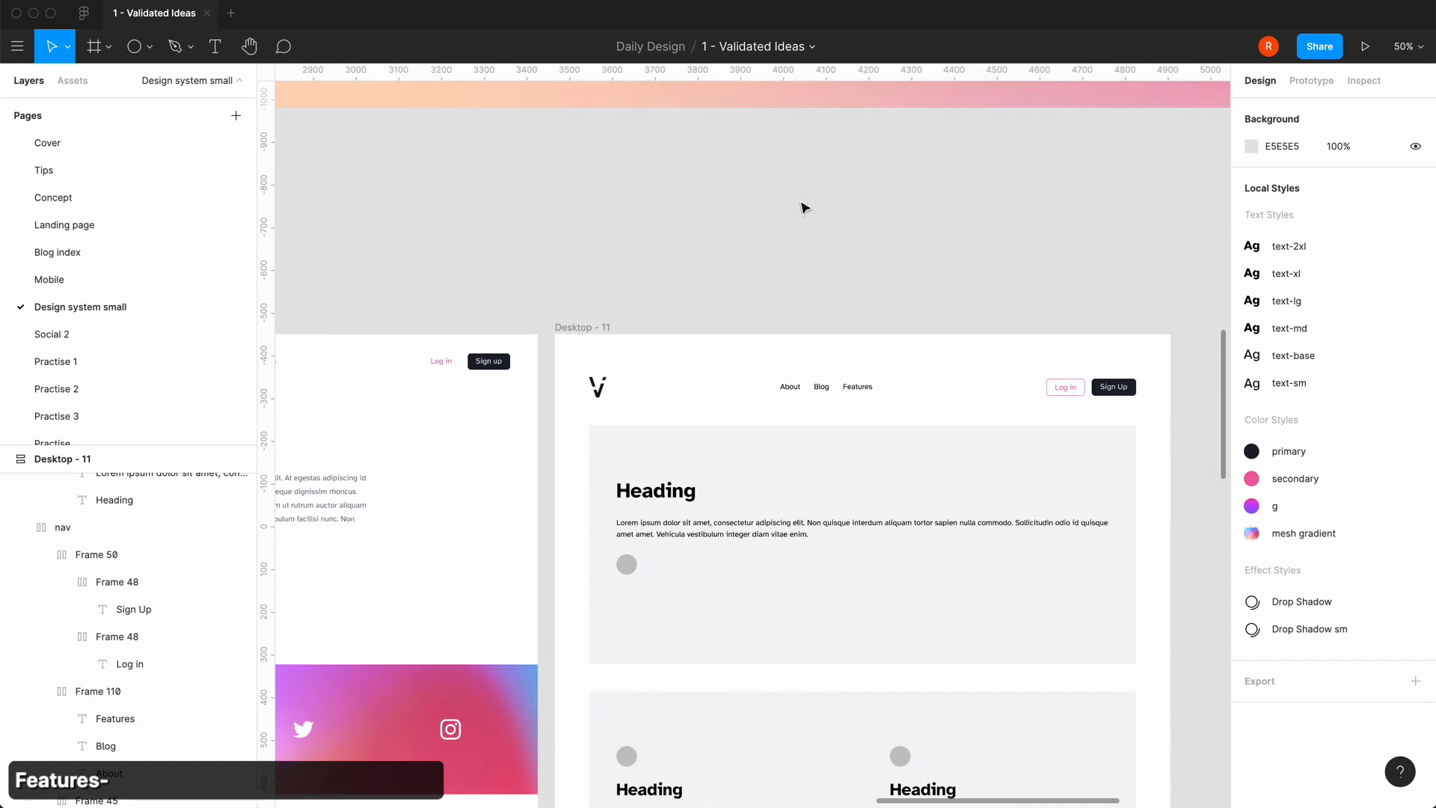
key(minus)
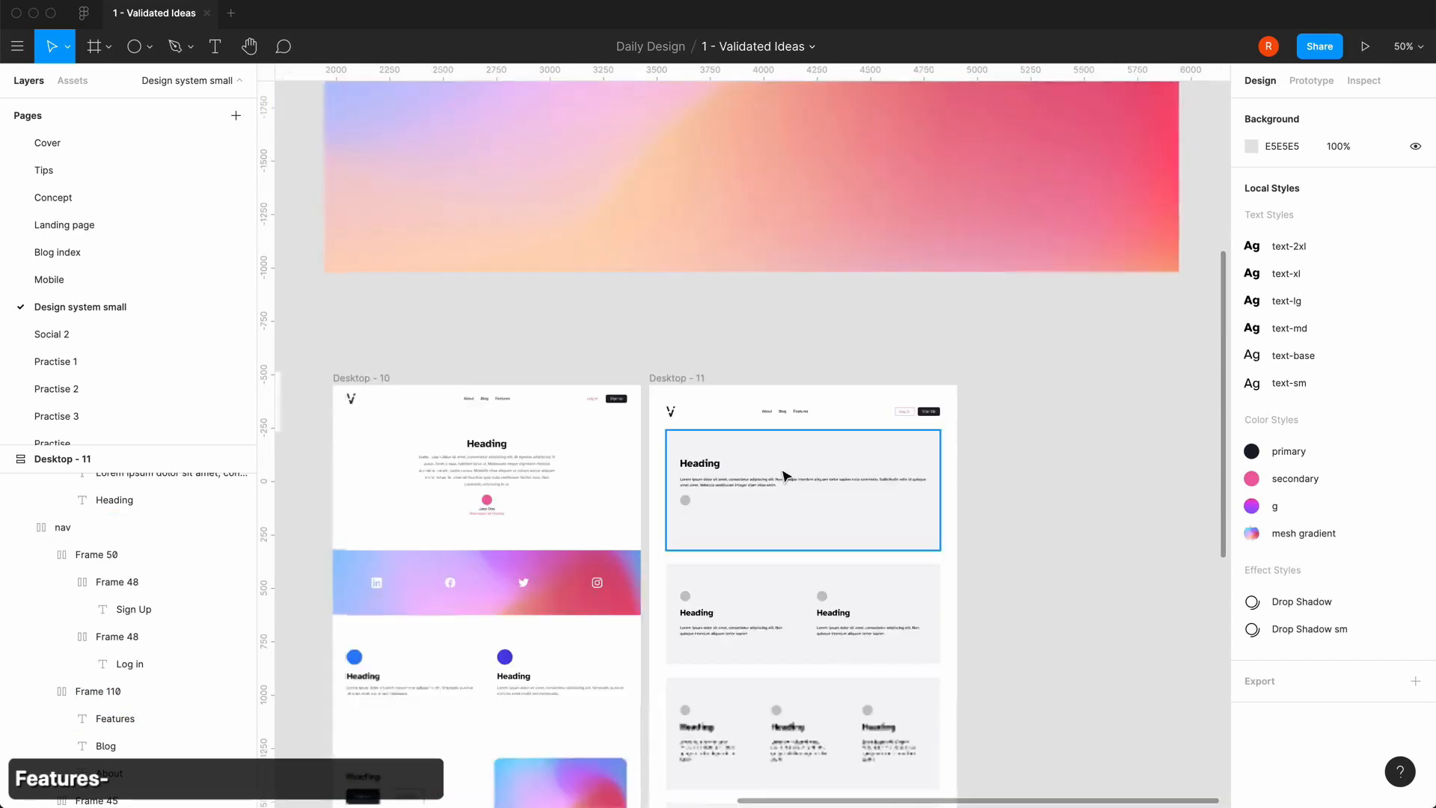
scroll(782, 474, down, 2)
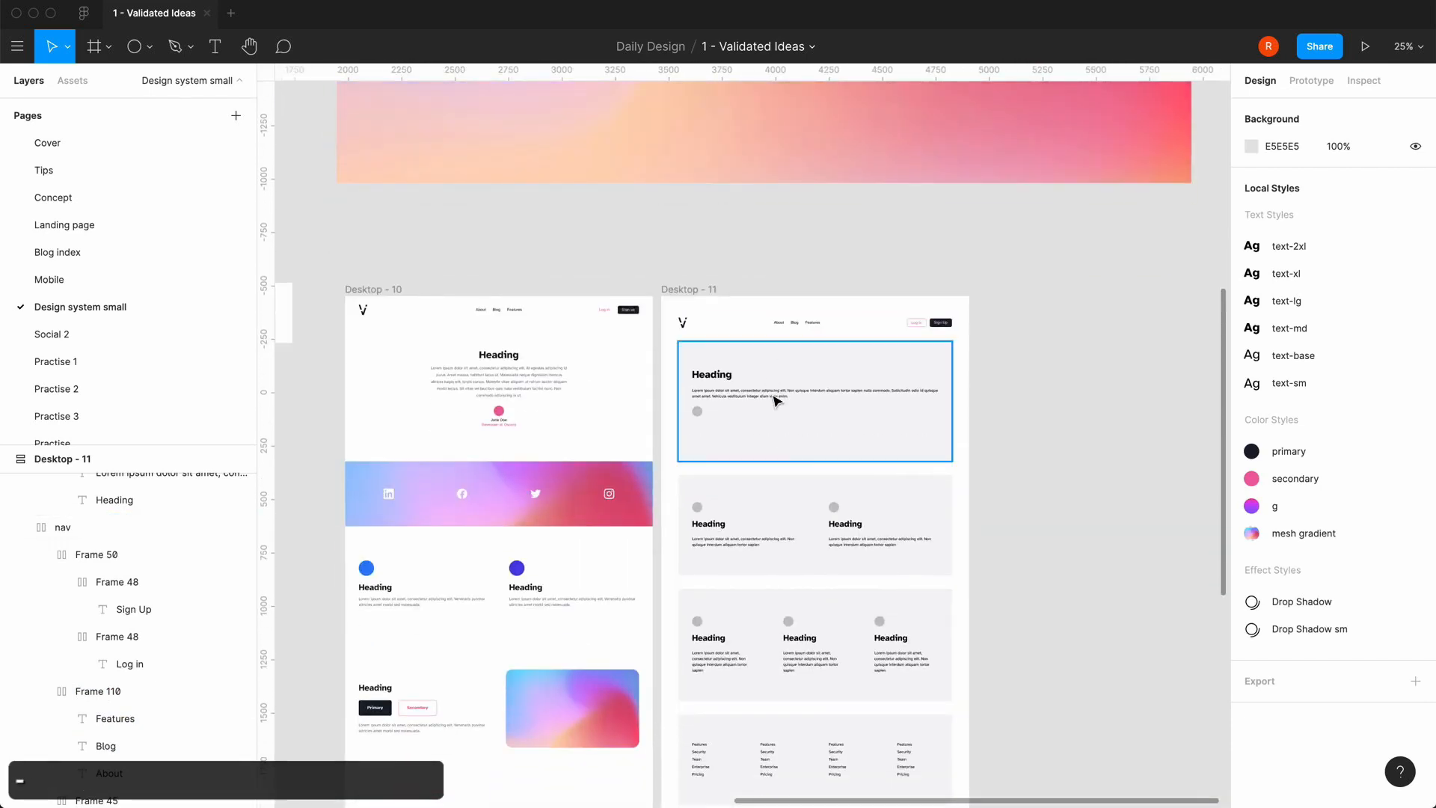
scroll(783, 454, right, 2)
scroll(783, 454, down, 1)
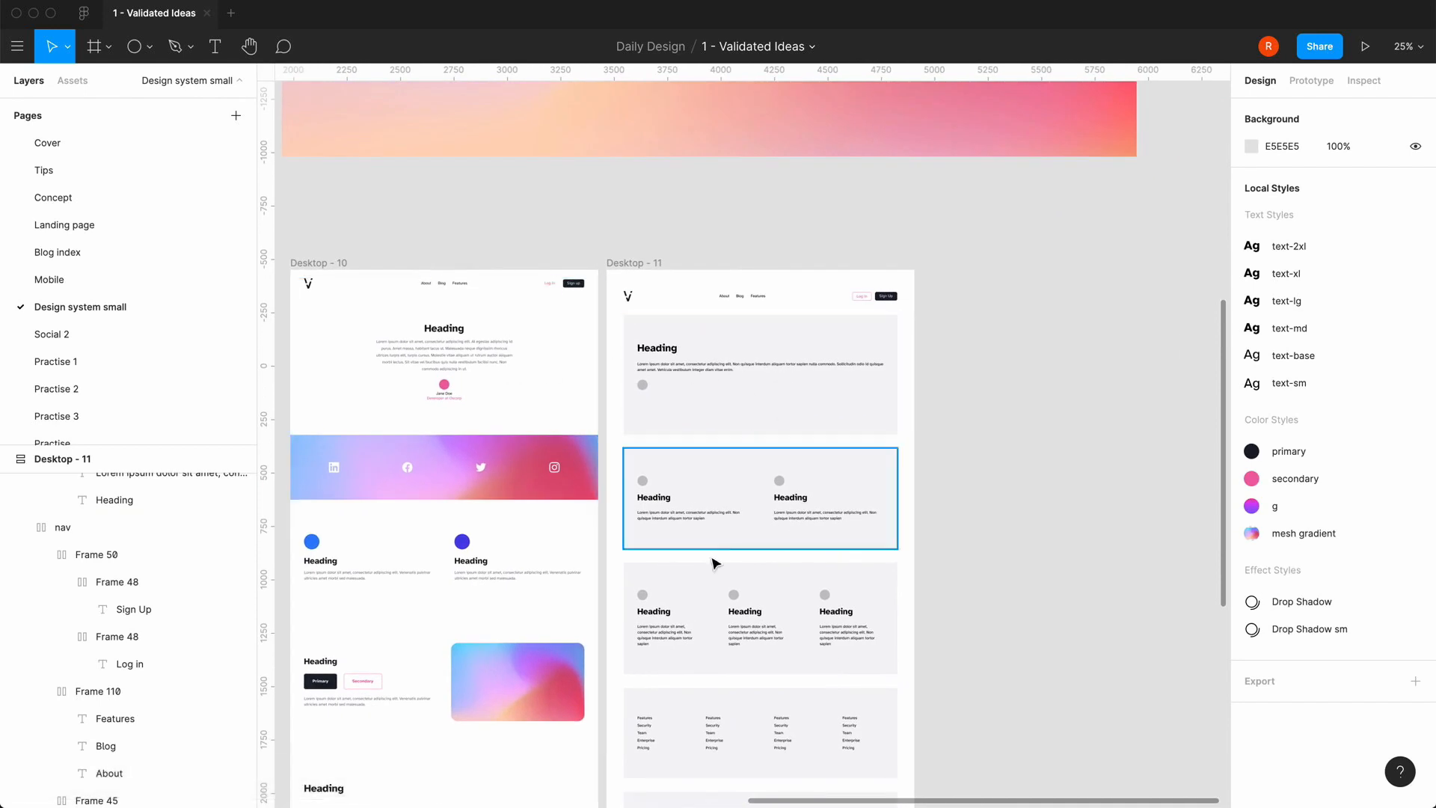
scroll(738, 510, down, 3)
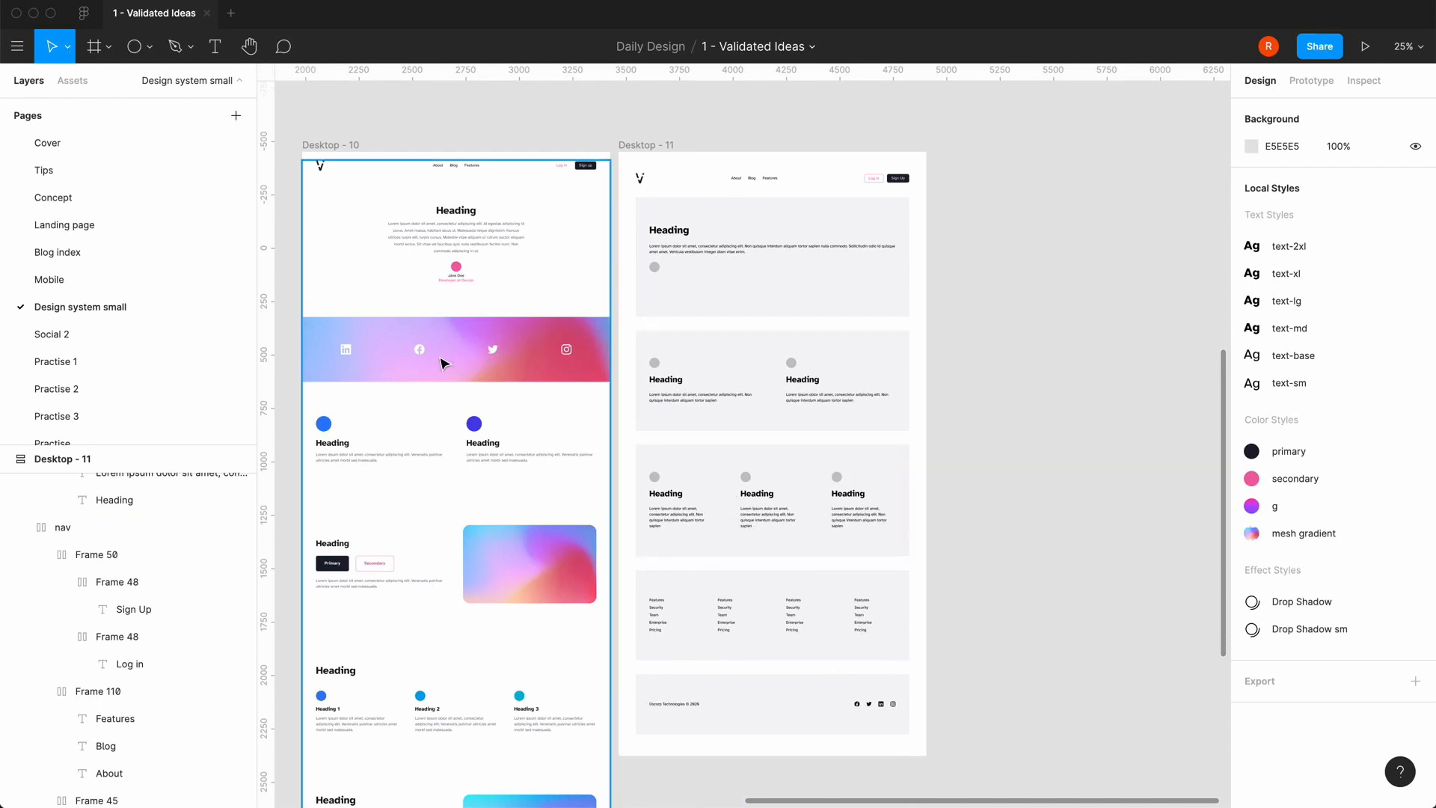
click(802, 510)
key(super+c)
key(super+v)
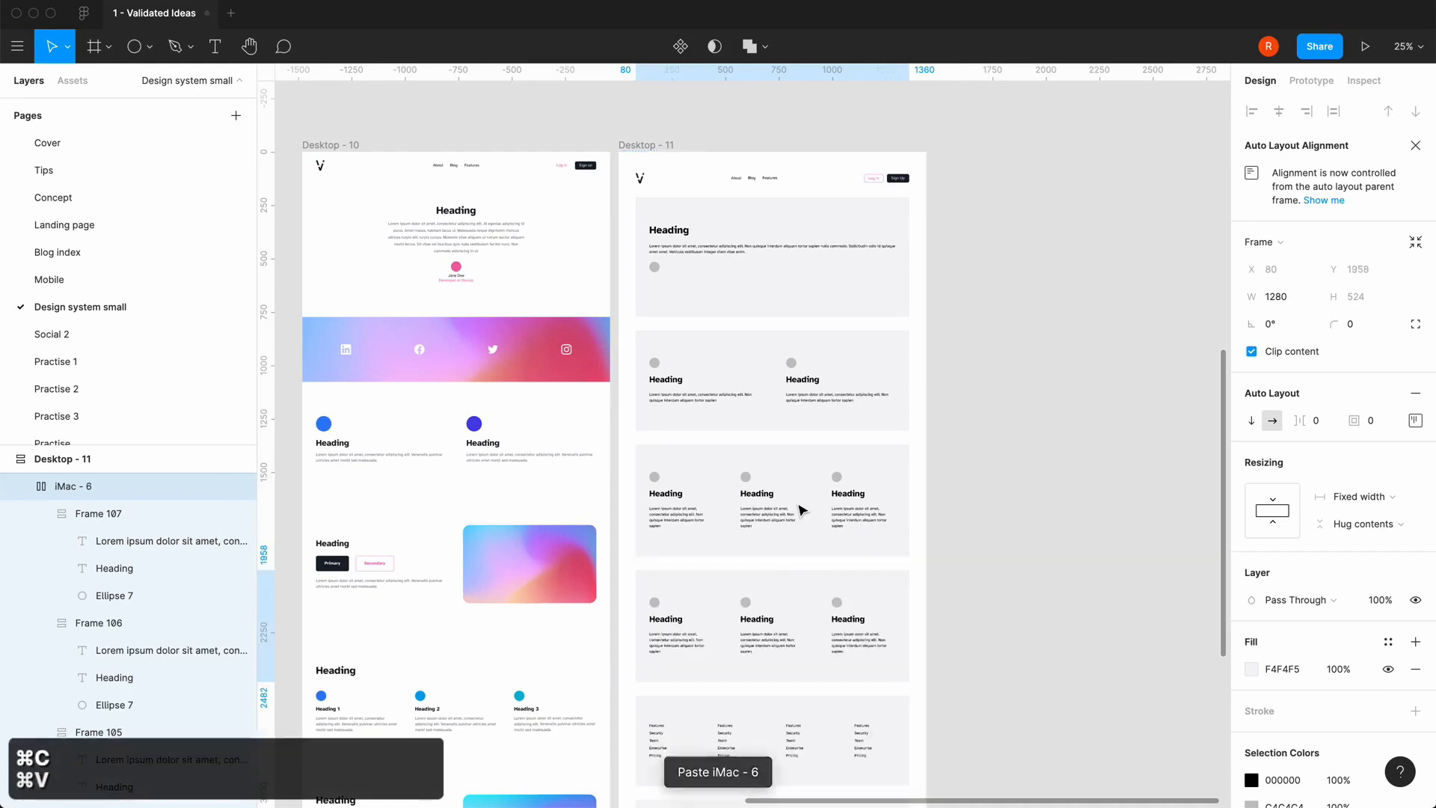
key(Up)
key(Up)
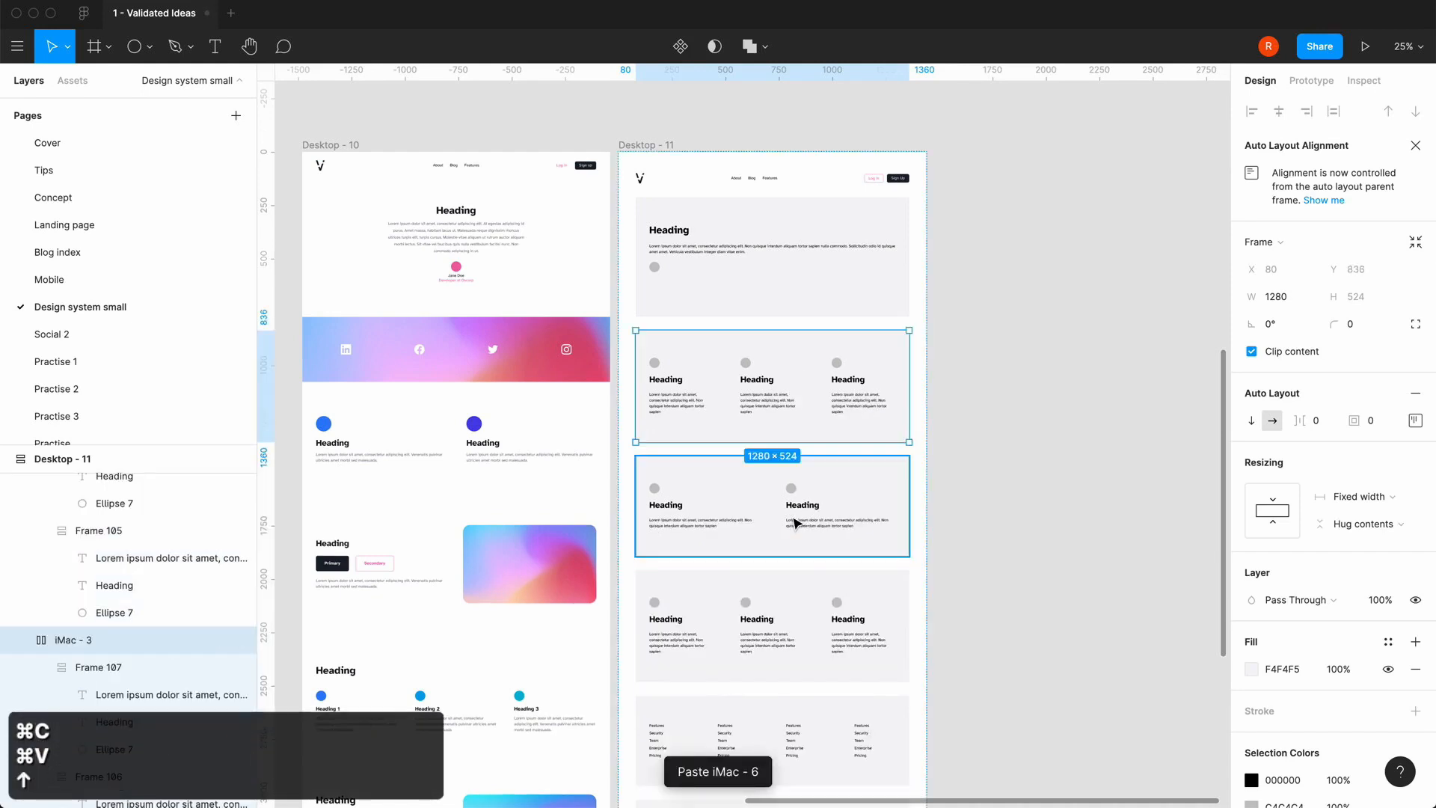
- Delete the lorem ipsum paragraph from each of the three columns in the duplicated section
super+click(682, 397)
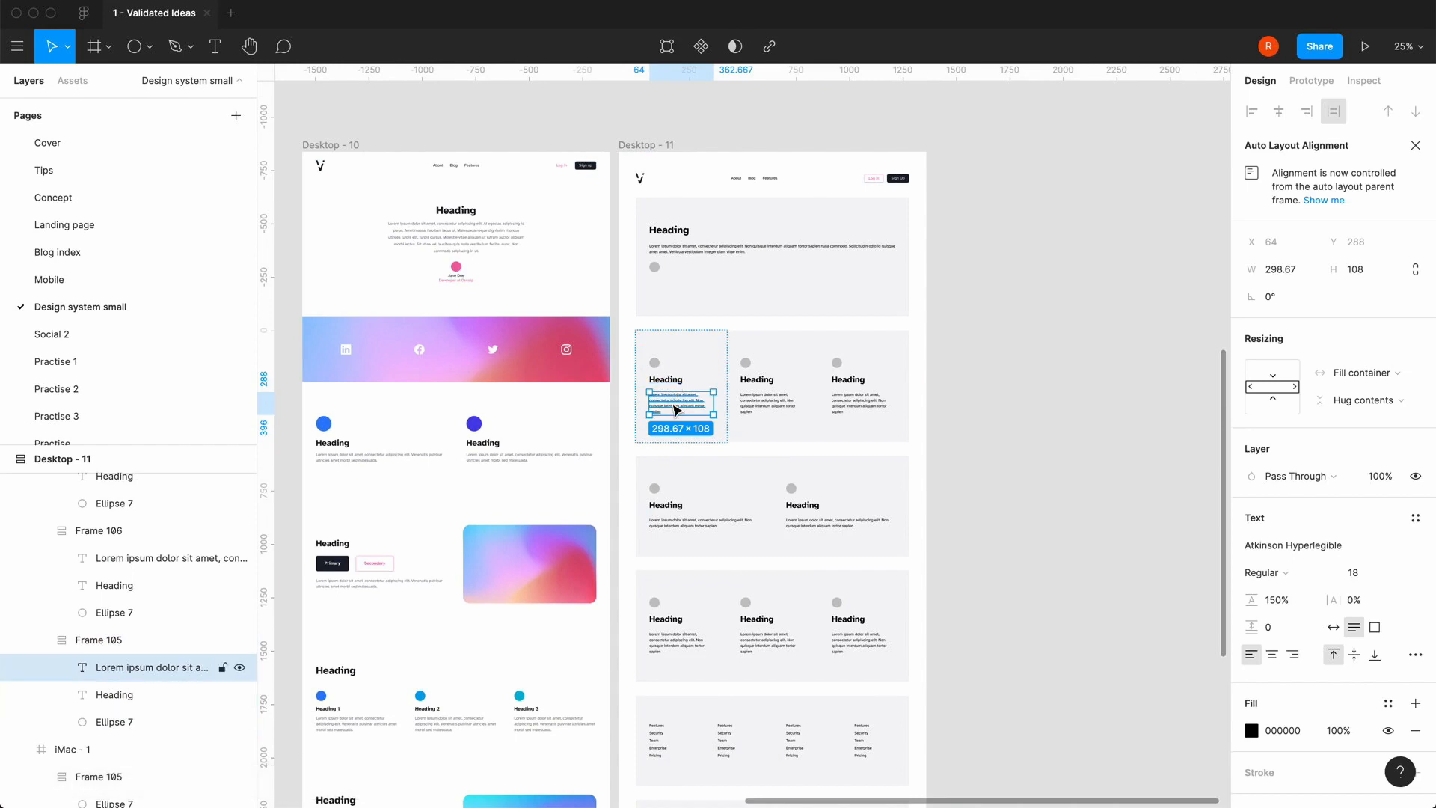
key(BackSpace)
click(767, 401)
super+click(768, 401)
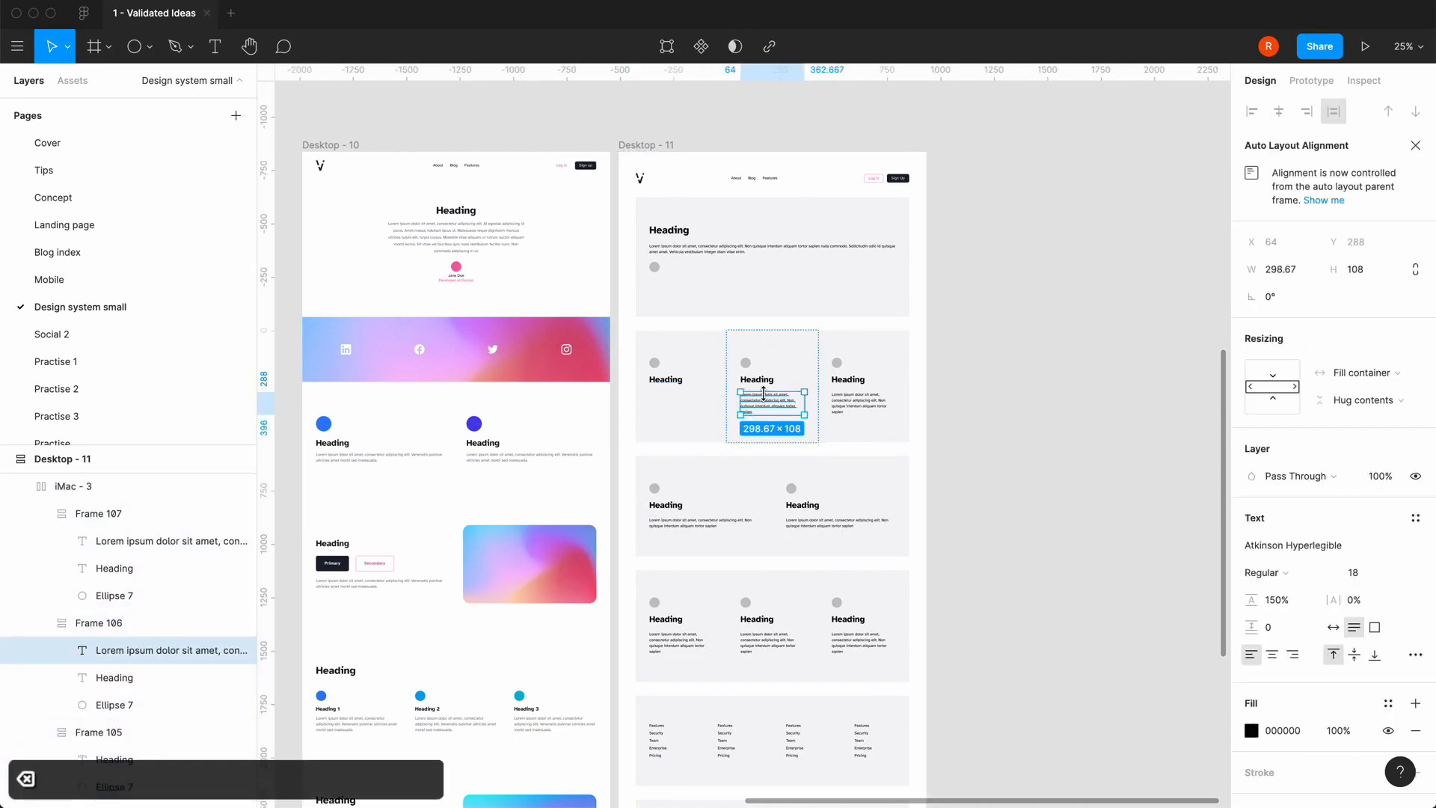
key(BackSpace)
super+click(850, 402)
key(BackSpace)
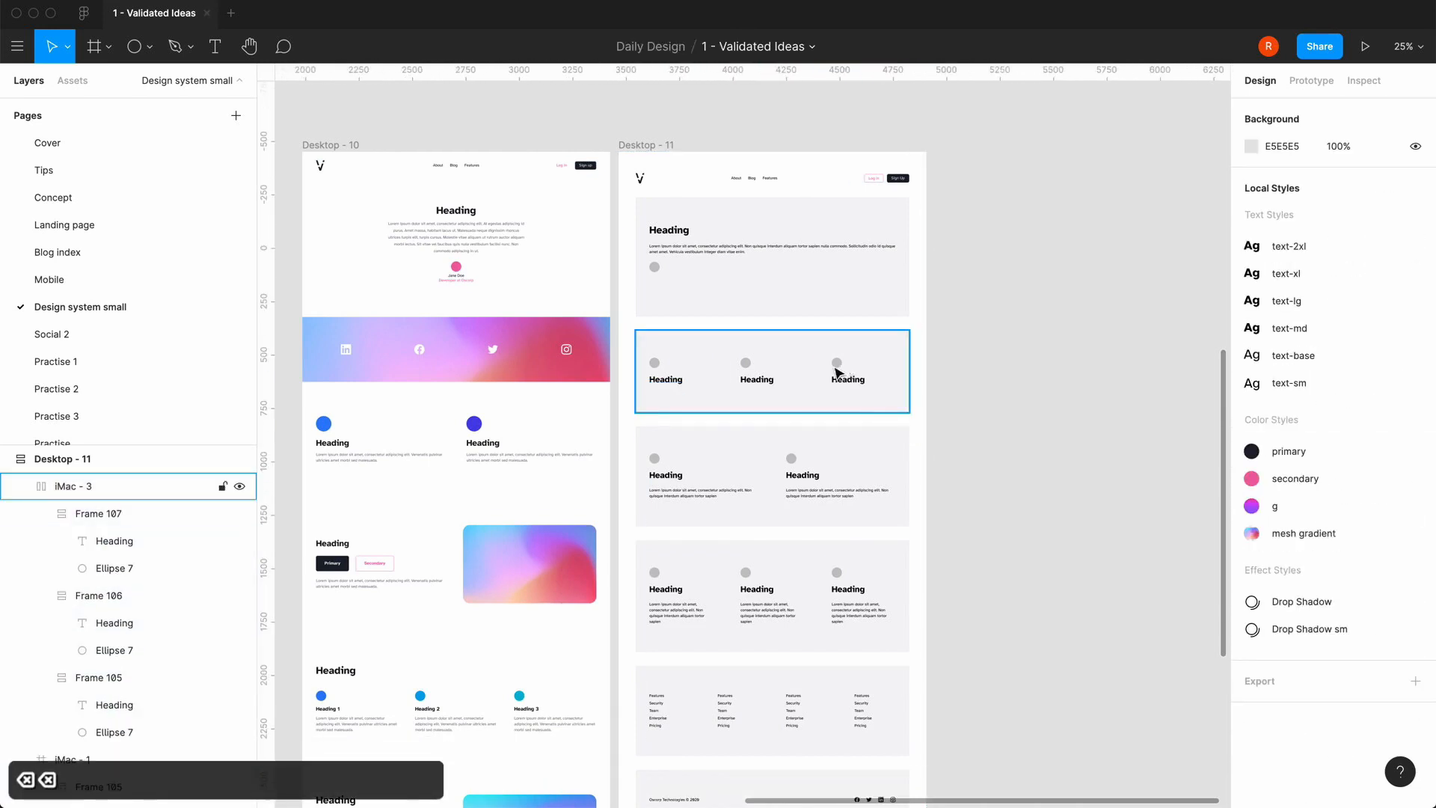
- Duplicate the last circle-and-heading column within the section to make it a four-column row, then deselect it
super+click(847, 369)
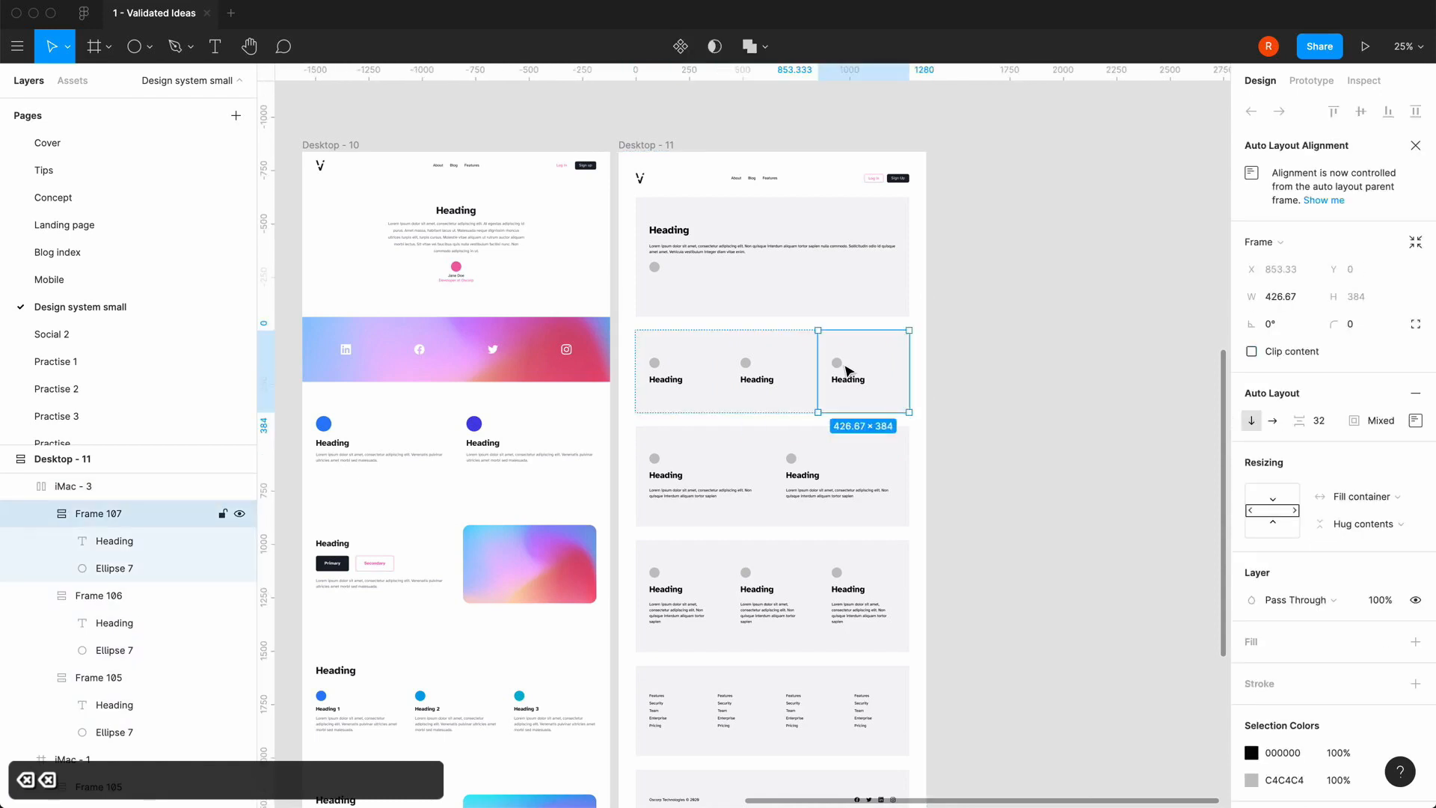
key(super+c)
key(super+v)
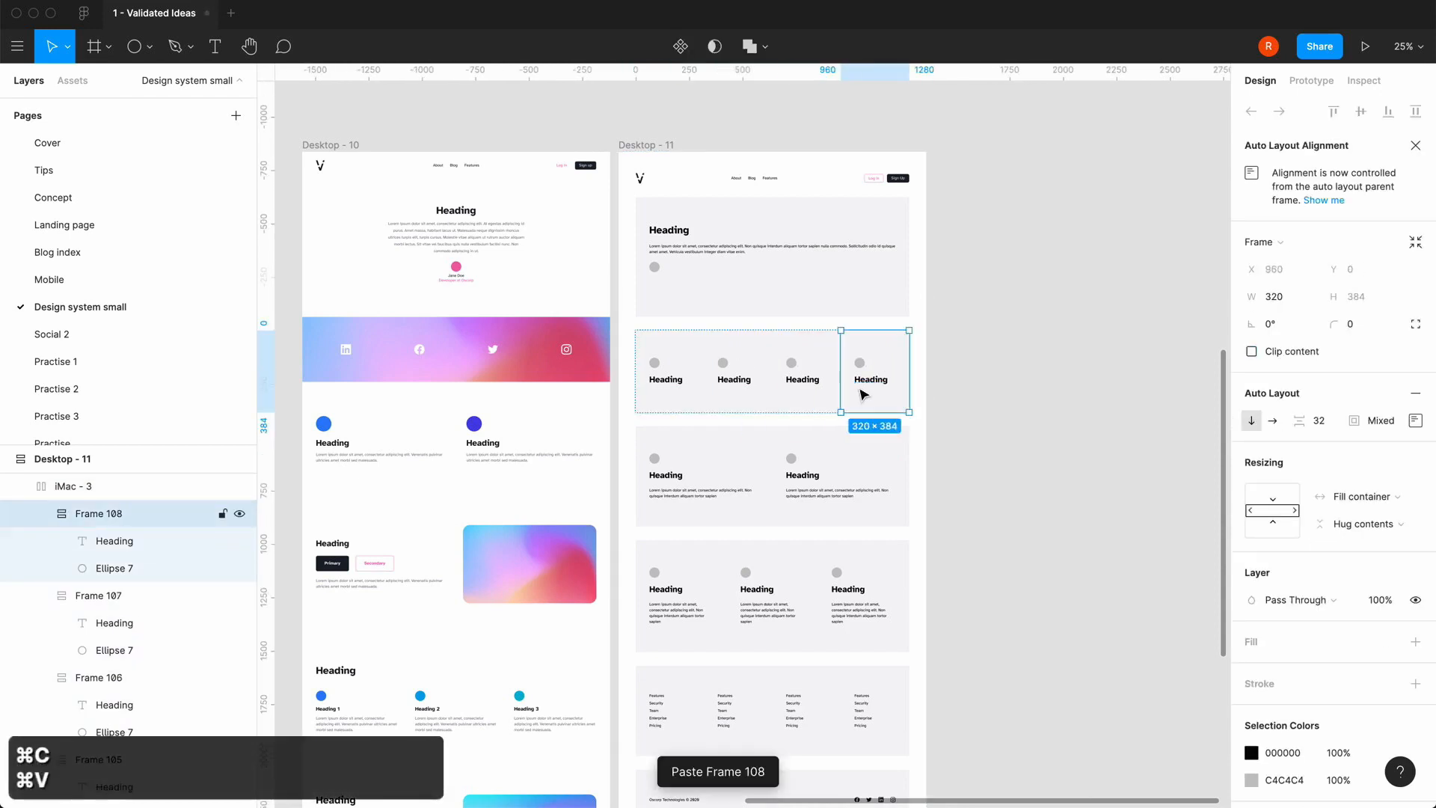
click(1008, 432)
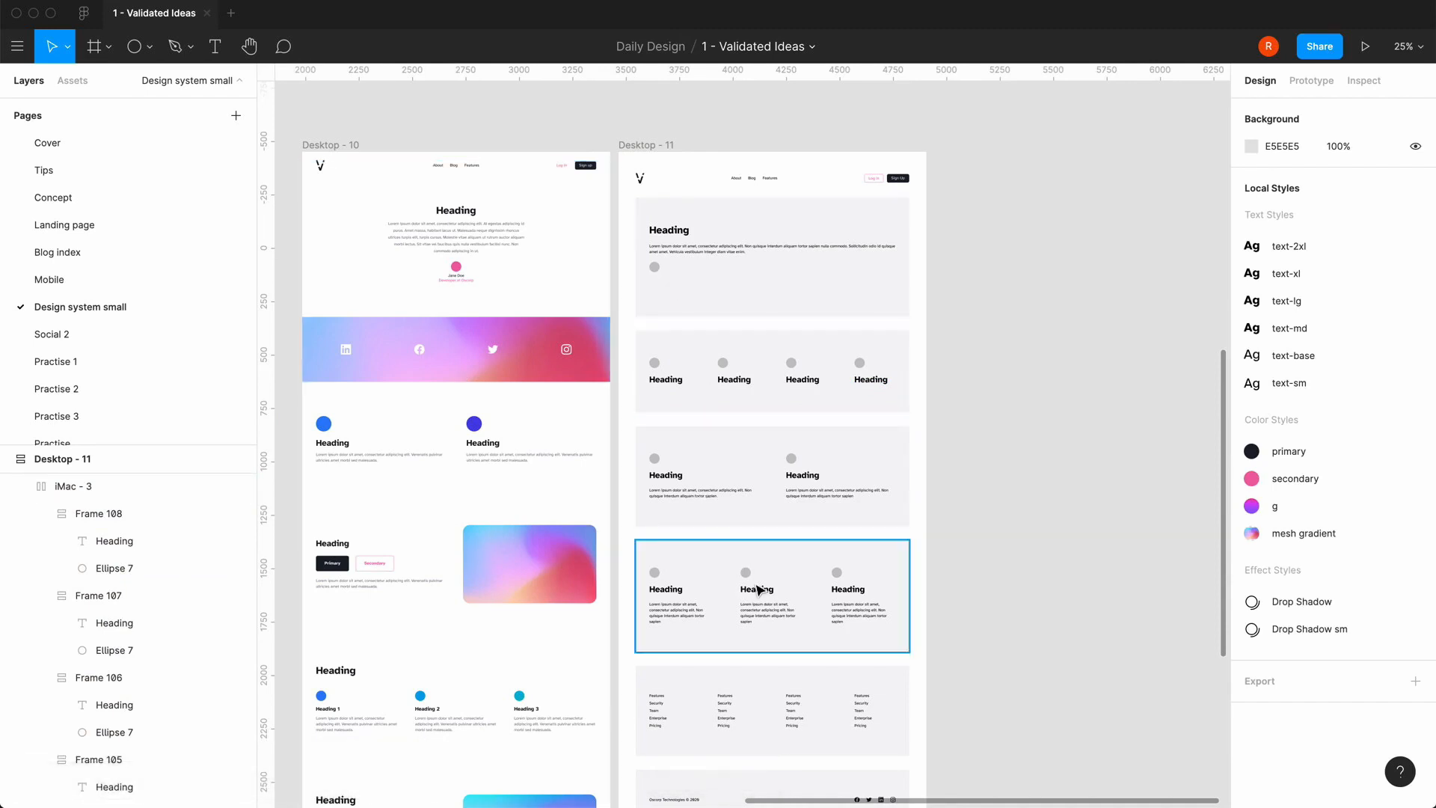
- Compare the section layout of Desktop - 11 with the finished Desktop - 10 design beside it
scroll(753, 587, down, 4)
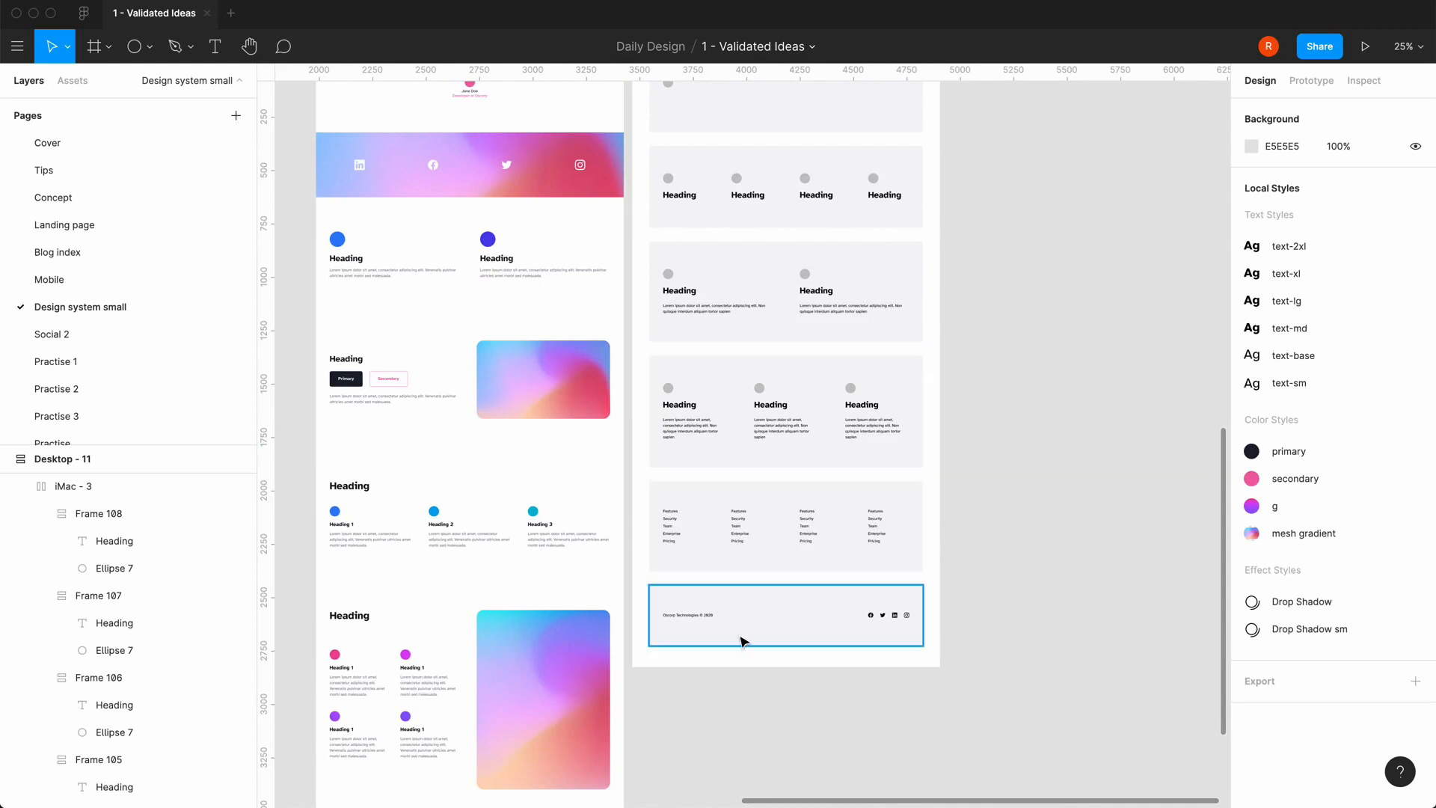
scroll(740, 637, down, 3)
scroll(843, 570, up, 5)
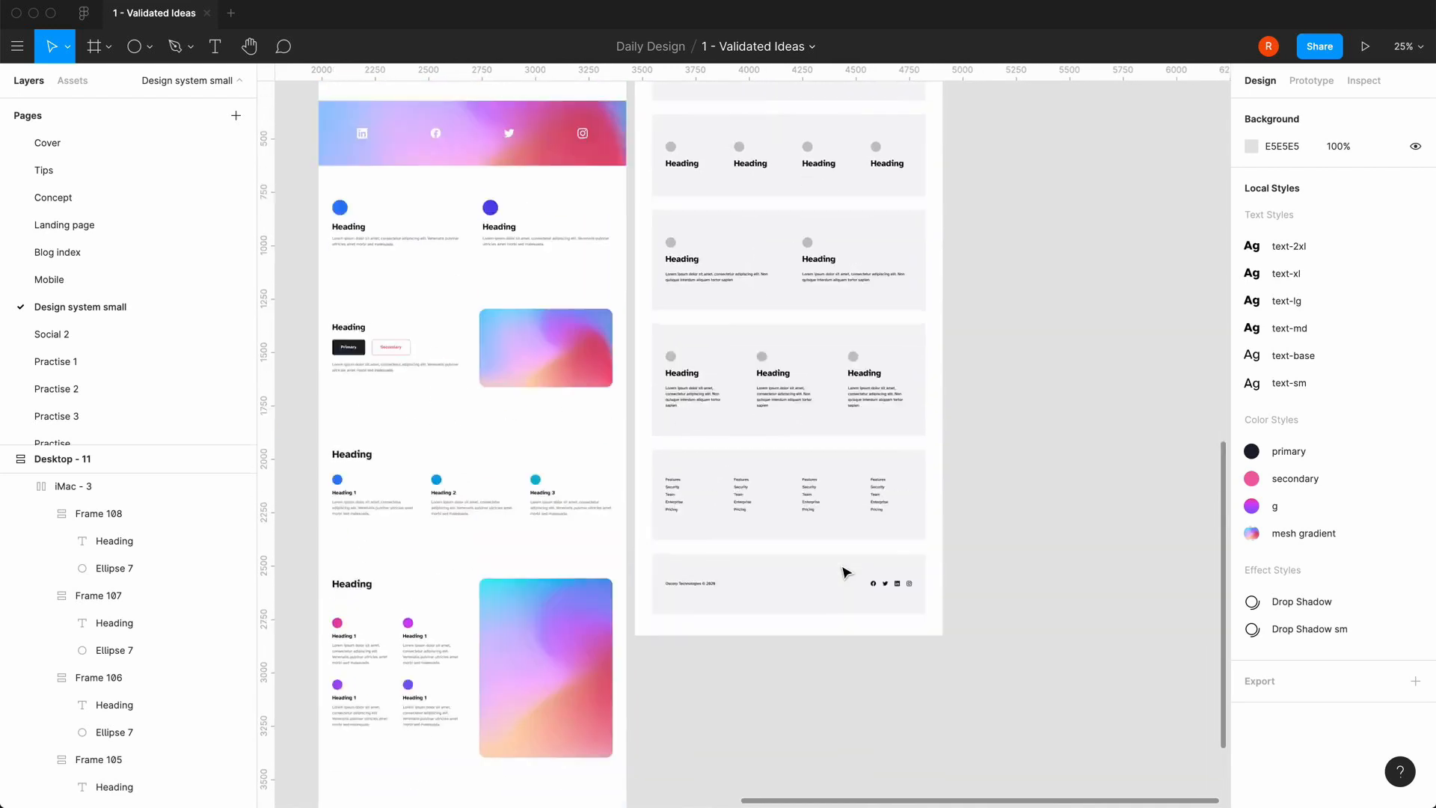
scroll(843, 571, up, 5)
scroll(846, 571, down, 6)
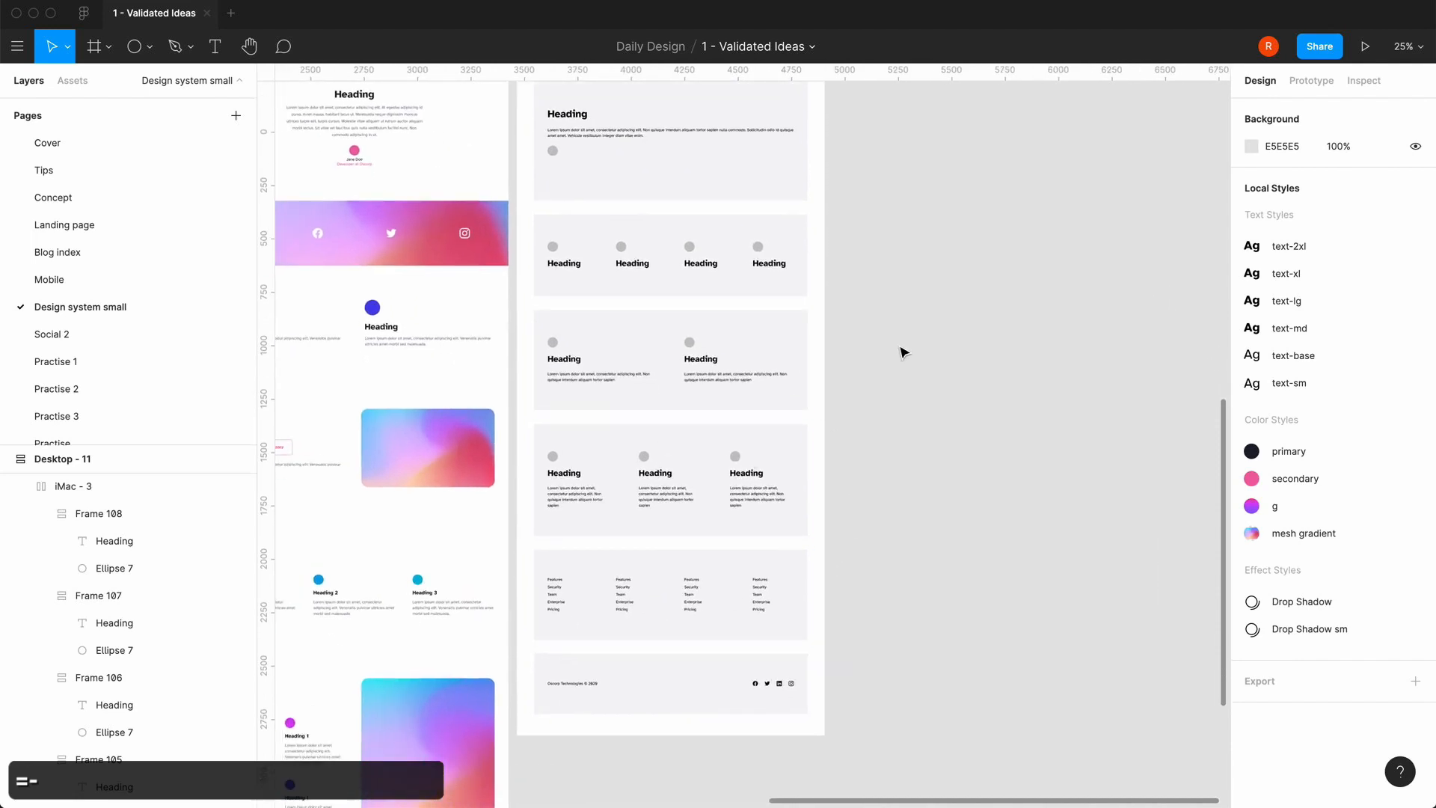
scroll(752, 447, up, 3)
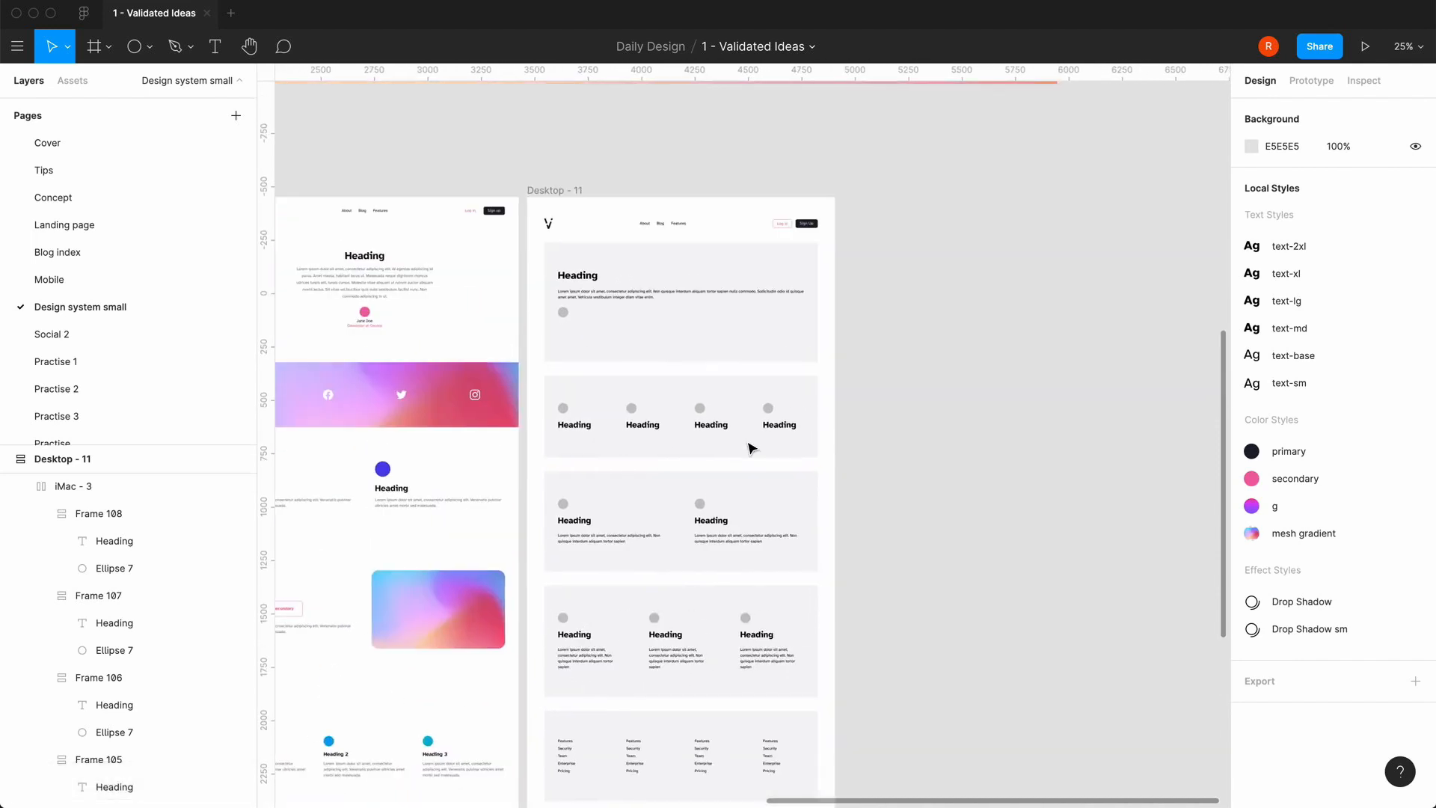
key(equal)
scroll(751, 449, left, 6)
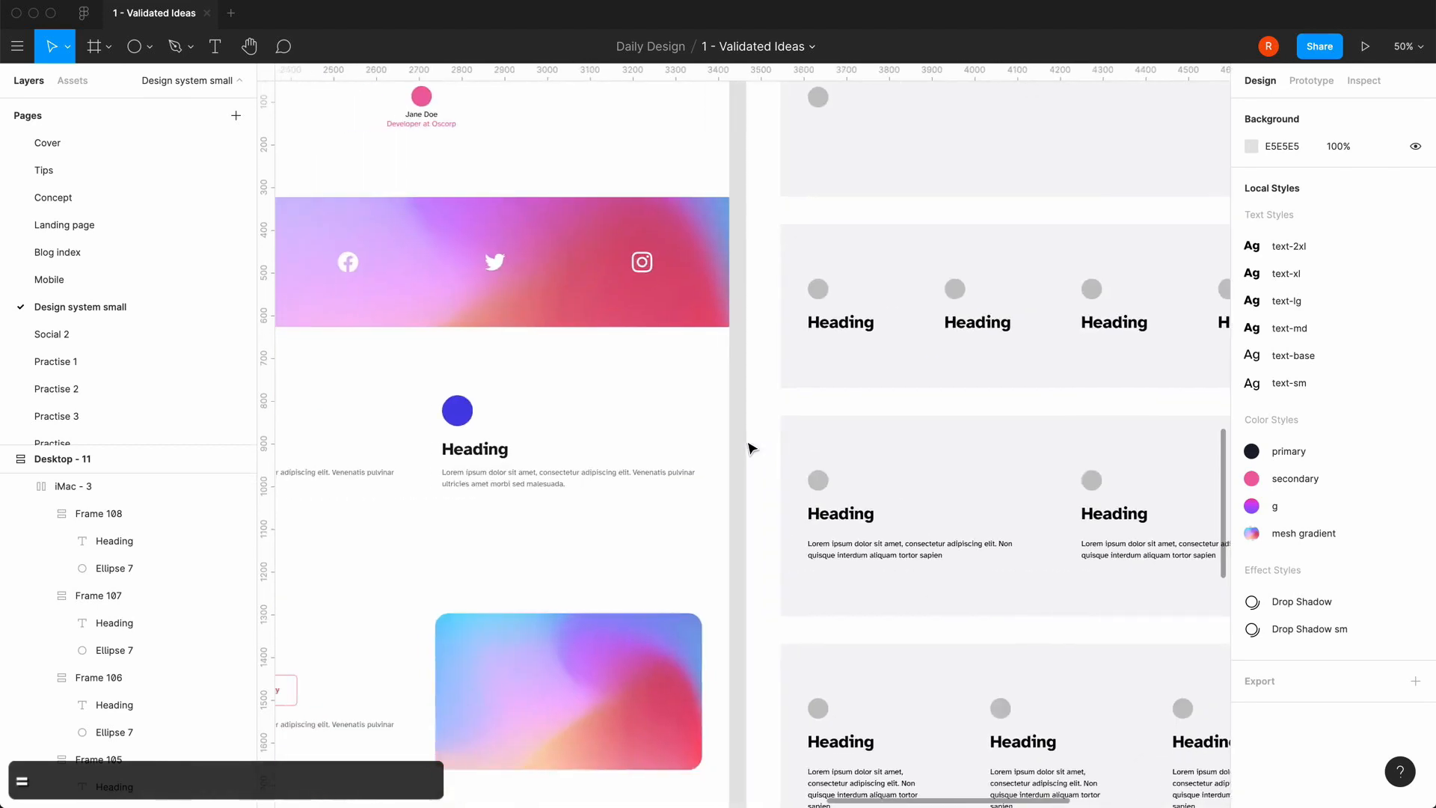
key(minus)
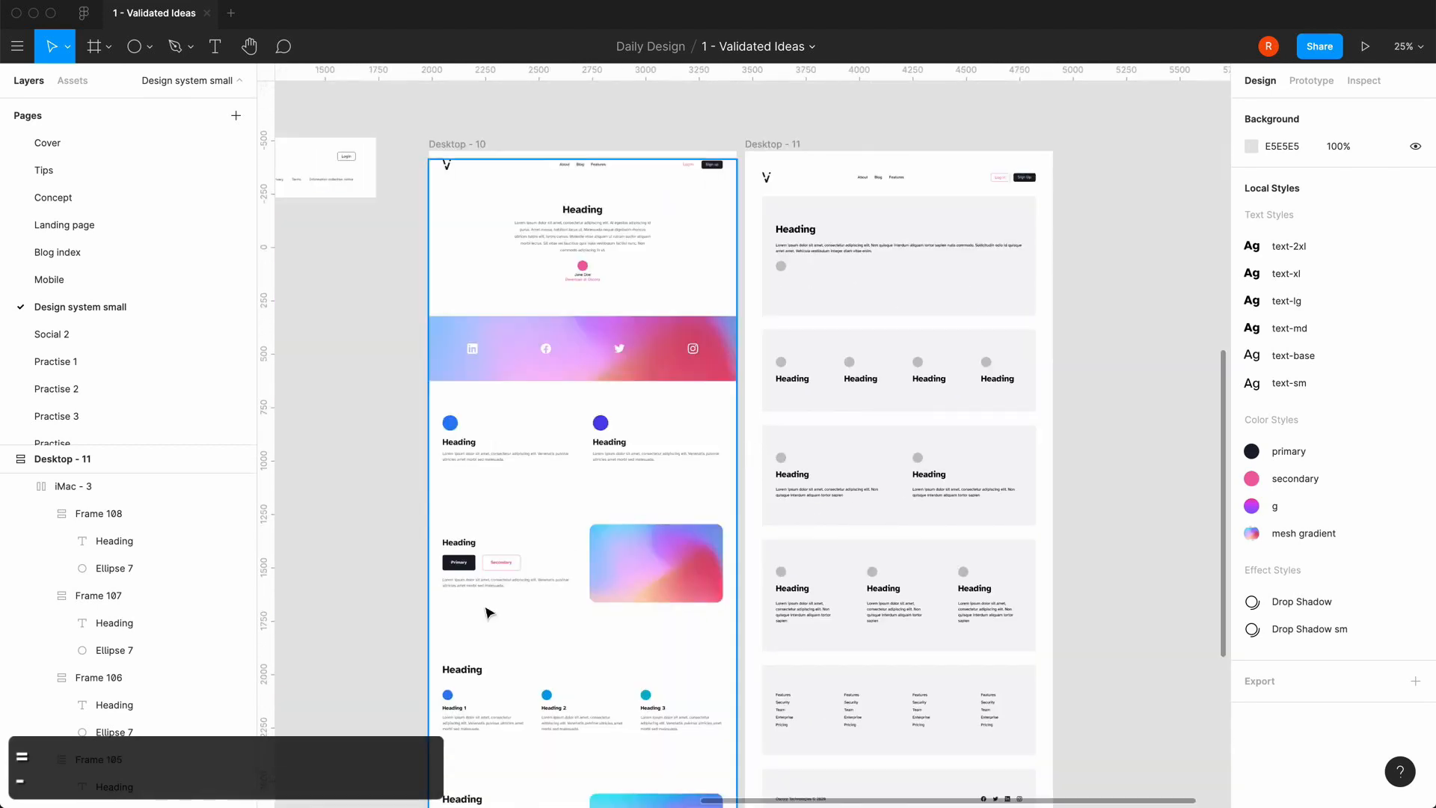
- Duplicate the two-column section of Desktop - 11 so the copy sits directly below the original
scroll(861, 643, down, 2)
scroll(862, 643, right, 1)
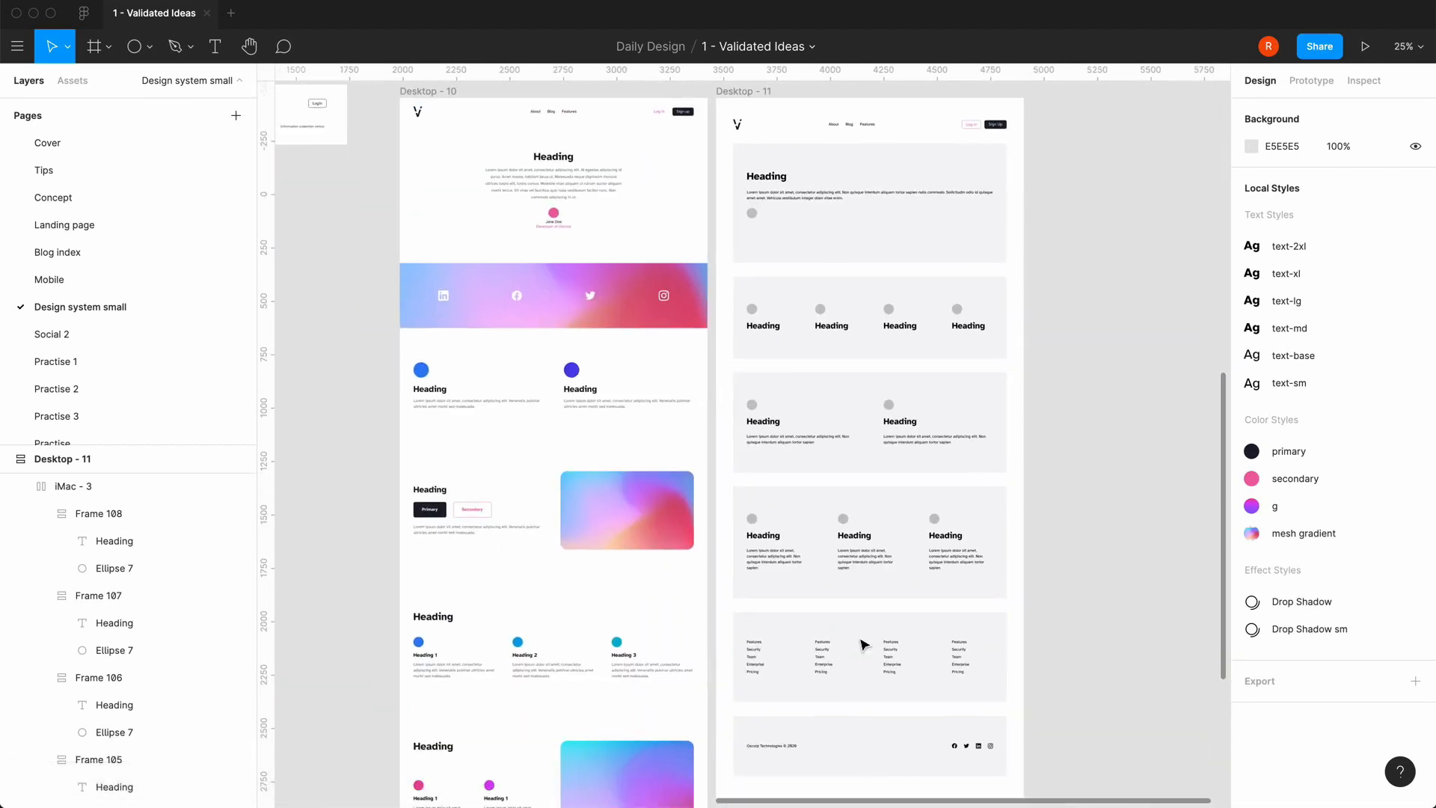
scroll(864, 645, up, 1)
scroll(864, 645, right, 1)
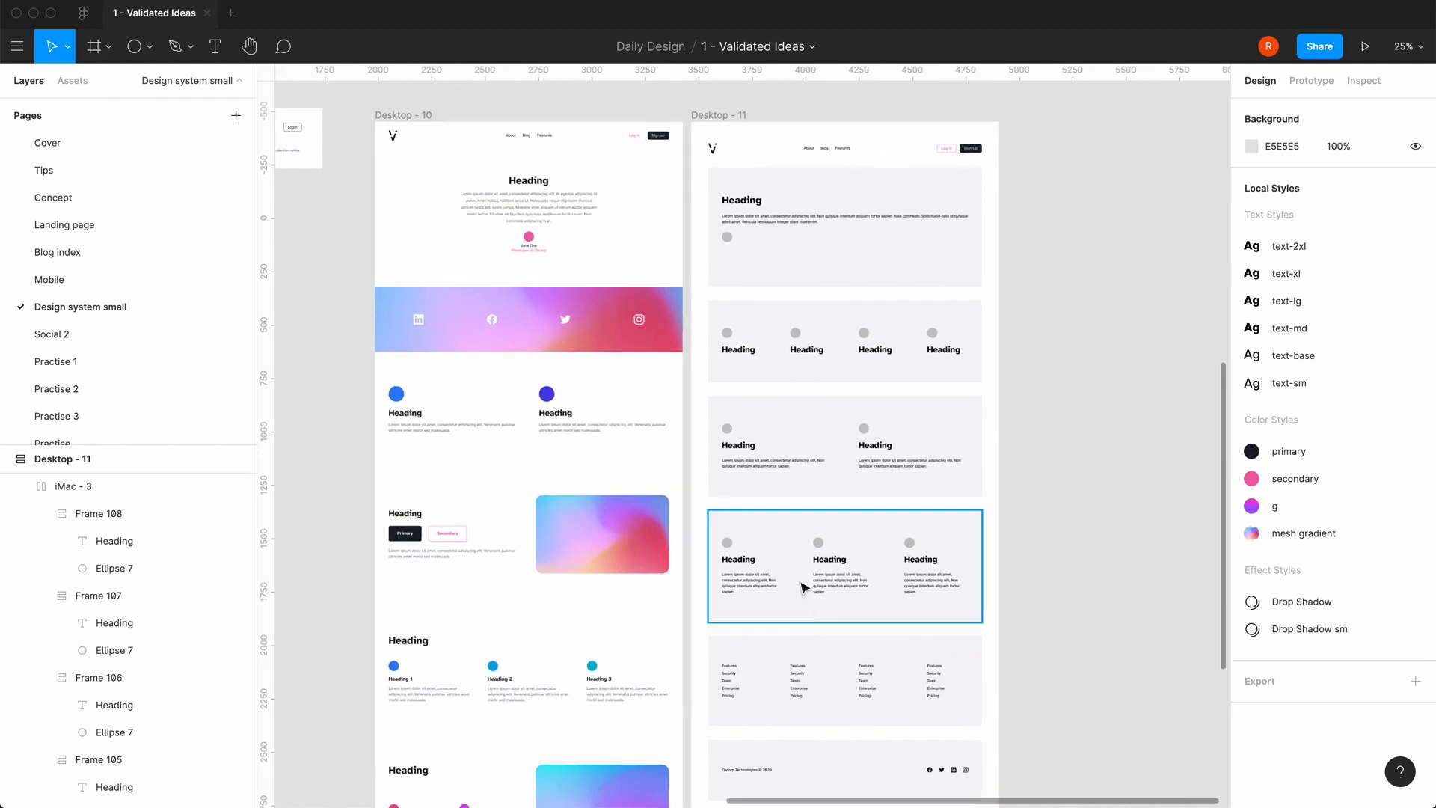
click(838, 485)
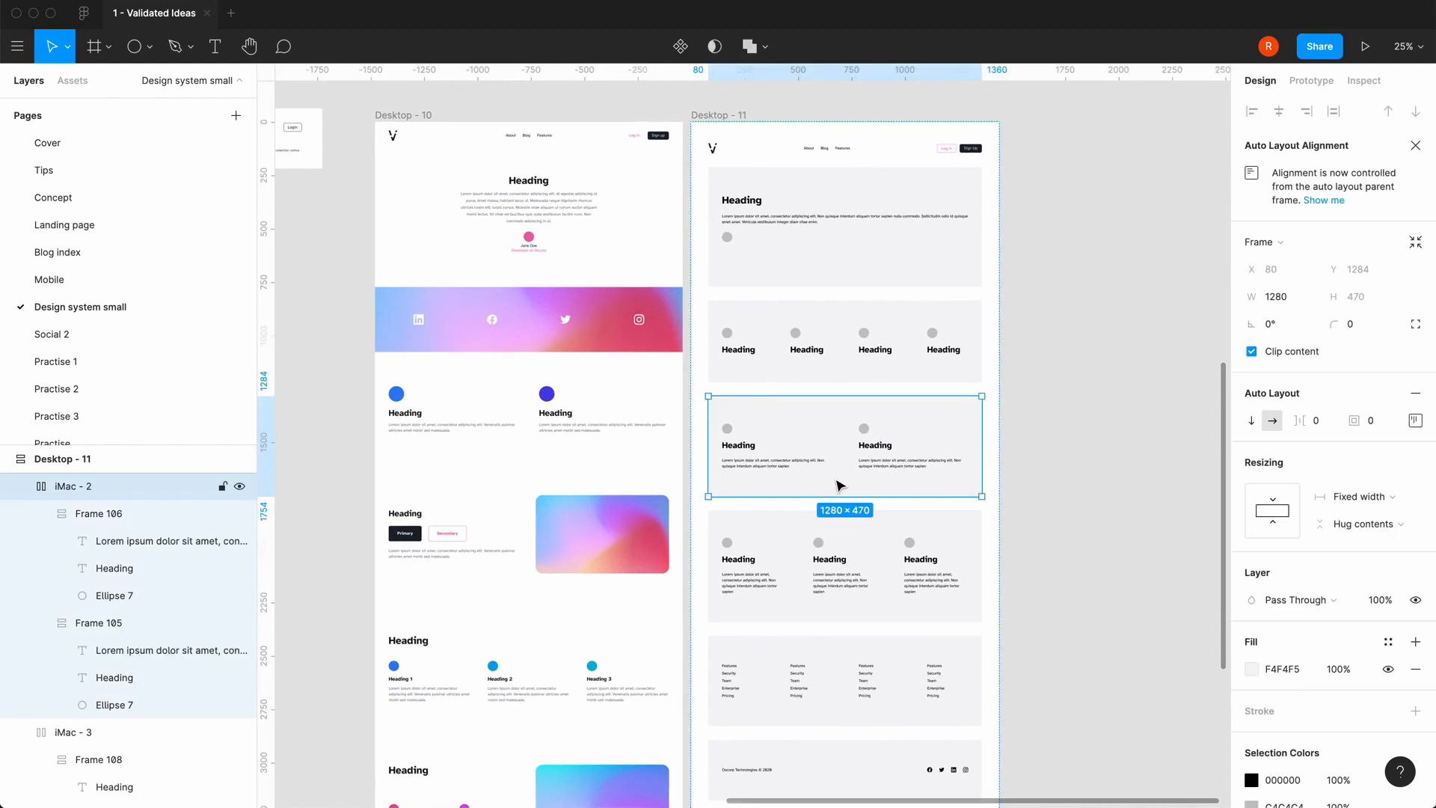
key(super+c)
key(super+v)
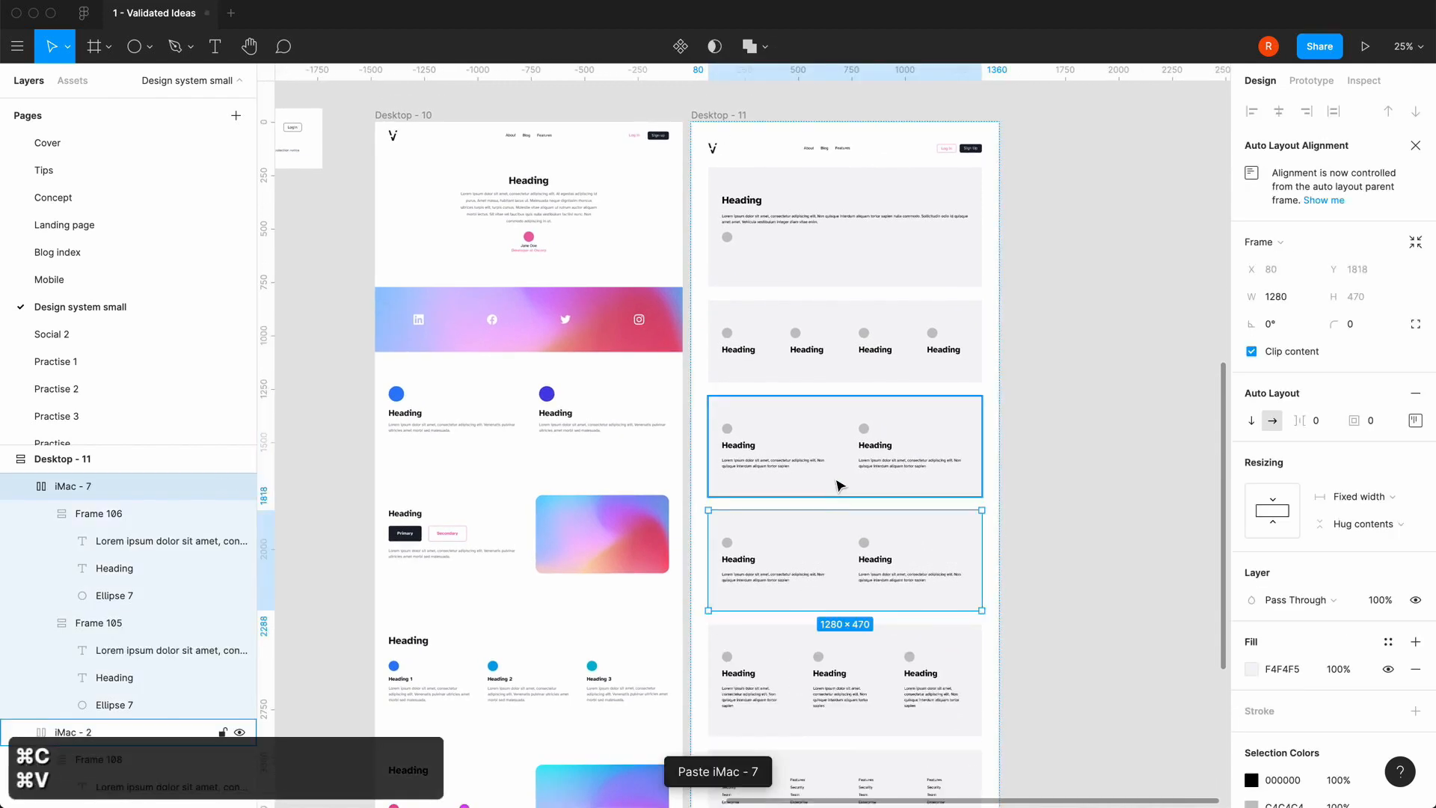
- Delete the grey circle from the first column of the duplicated two-column section, then deselect
scroll(827, 572, up, 5)
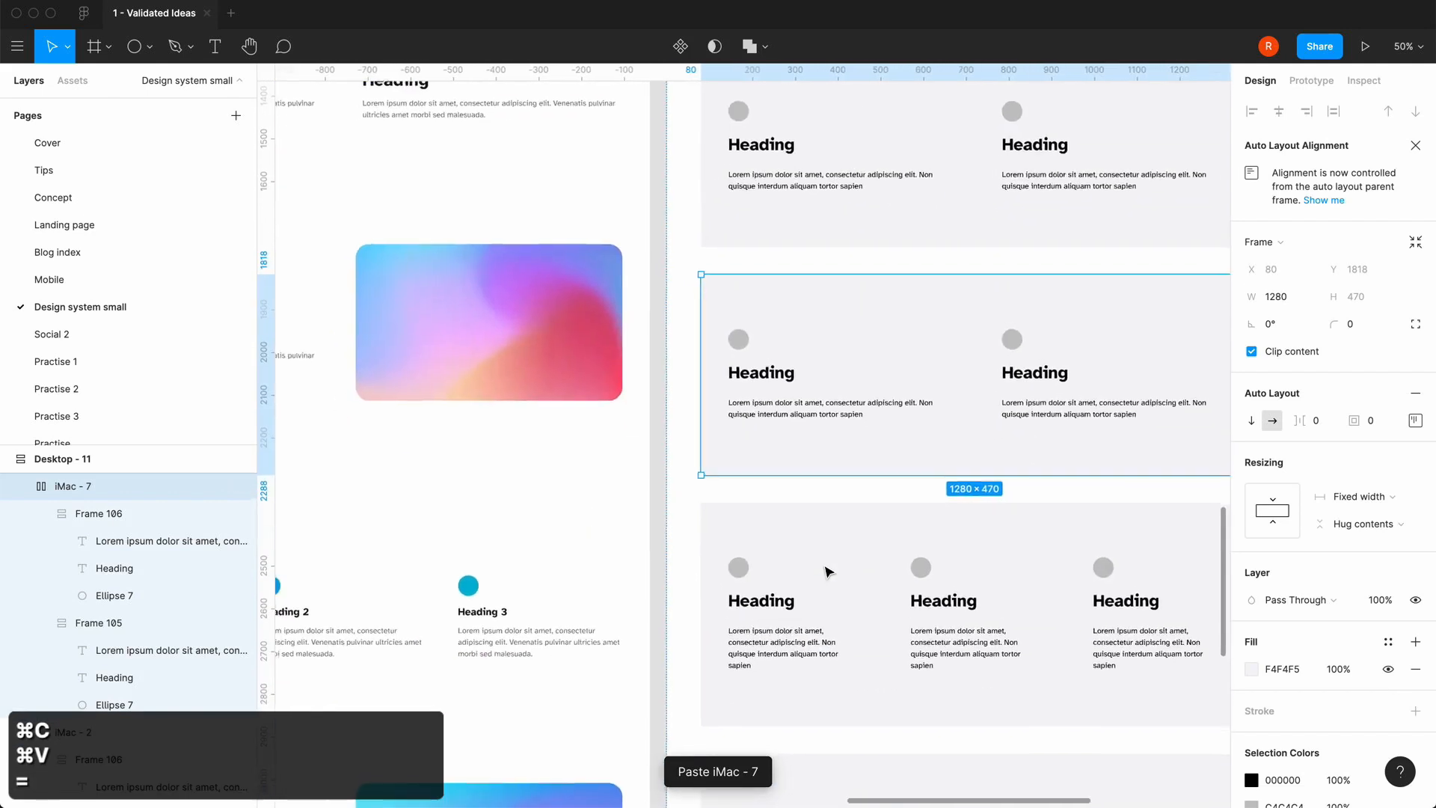
click(997, 328)
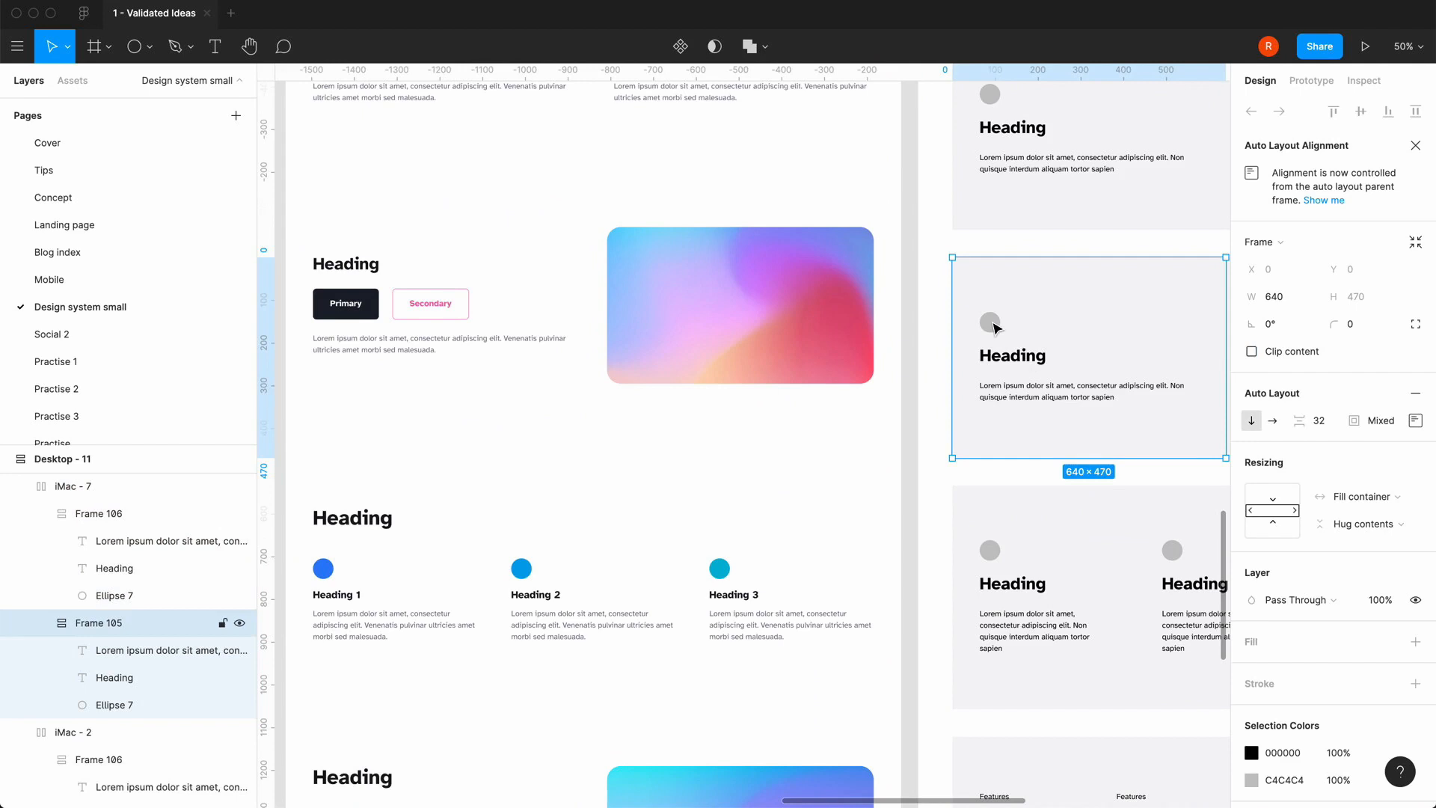
click(997, 328)
key(BackSpace)
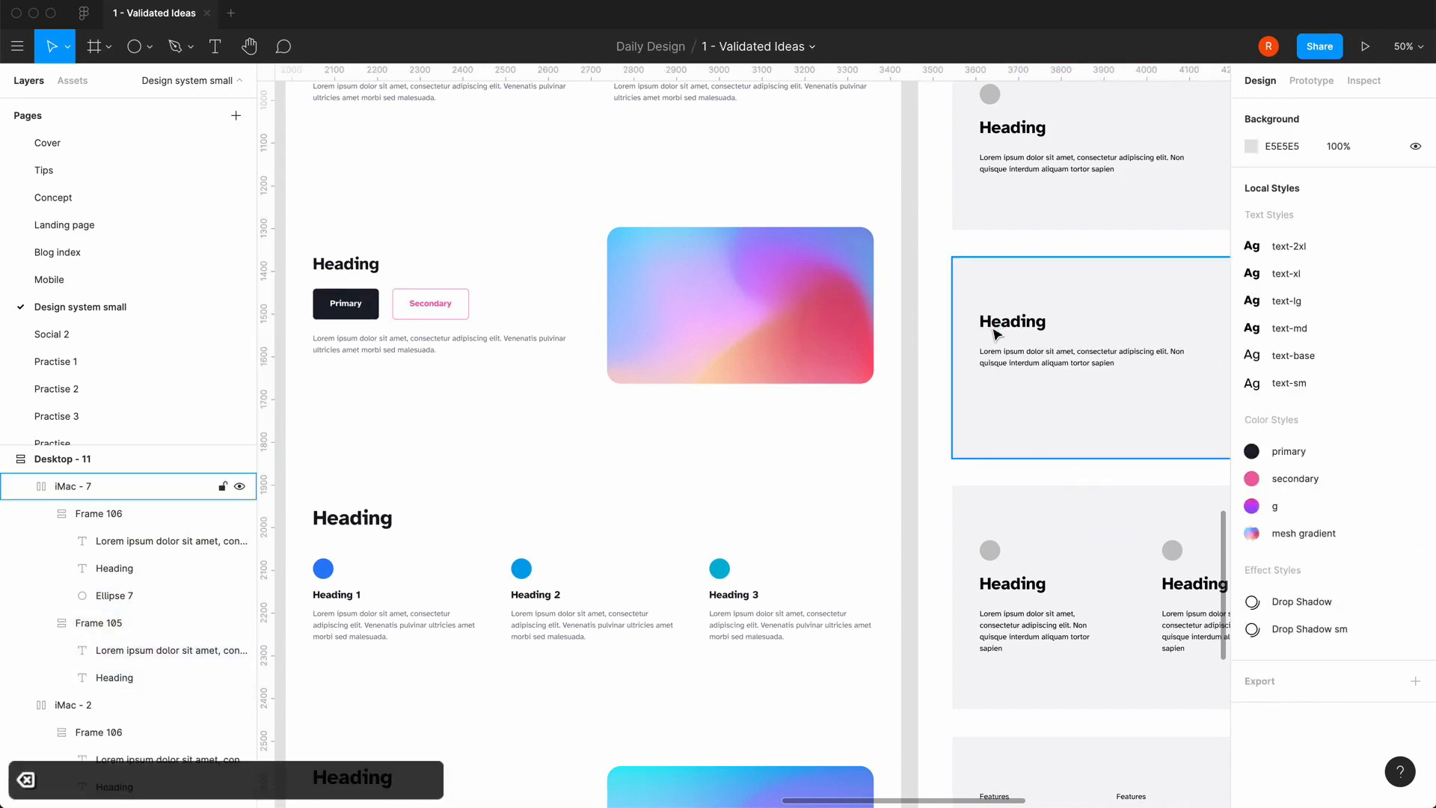
key(Escape)
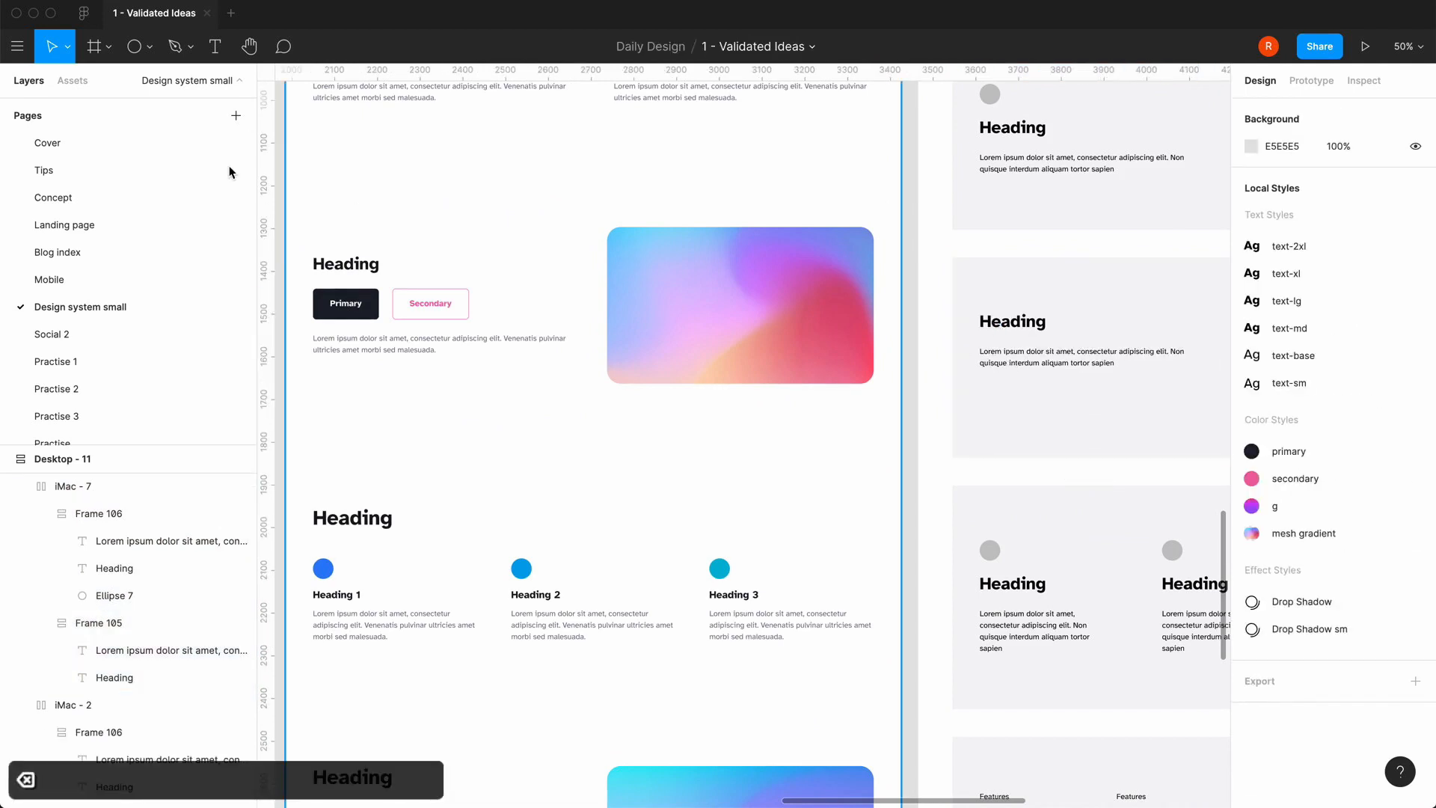
- Insert the primary button component from Design system small below the paragraph in the duplicated section's first column
click(83, 82)
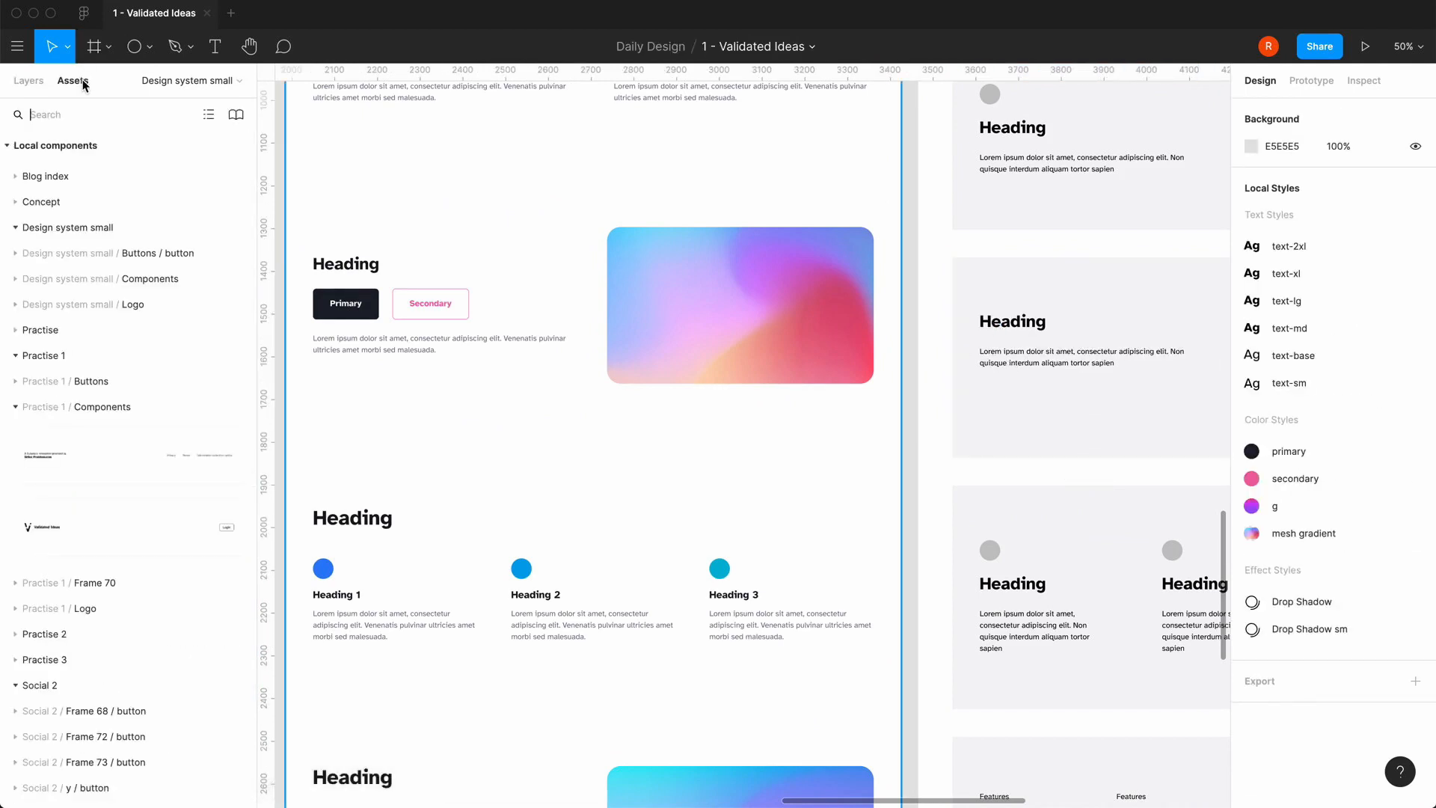
click(11, 412)
click(15, 253)
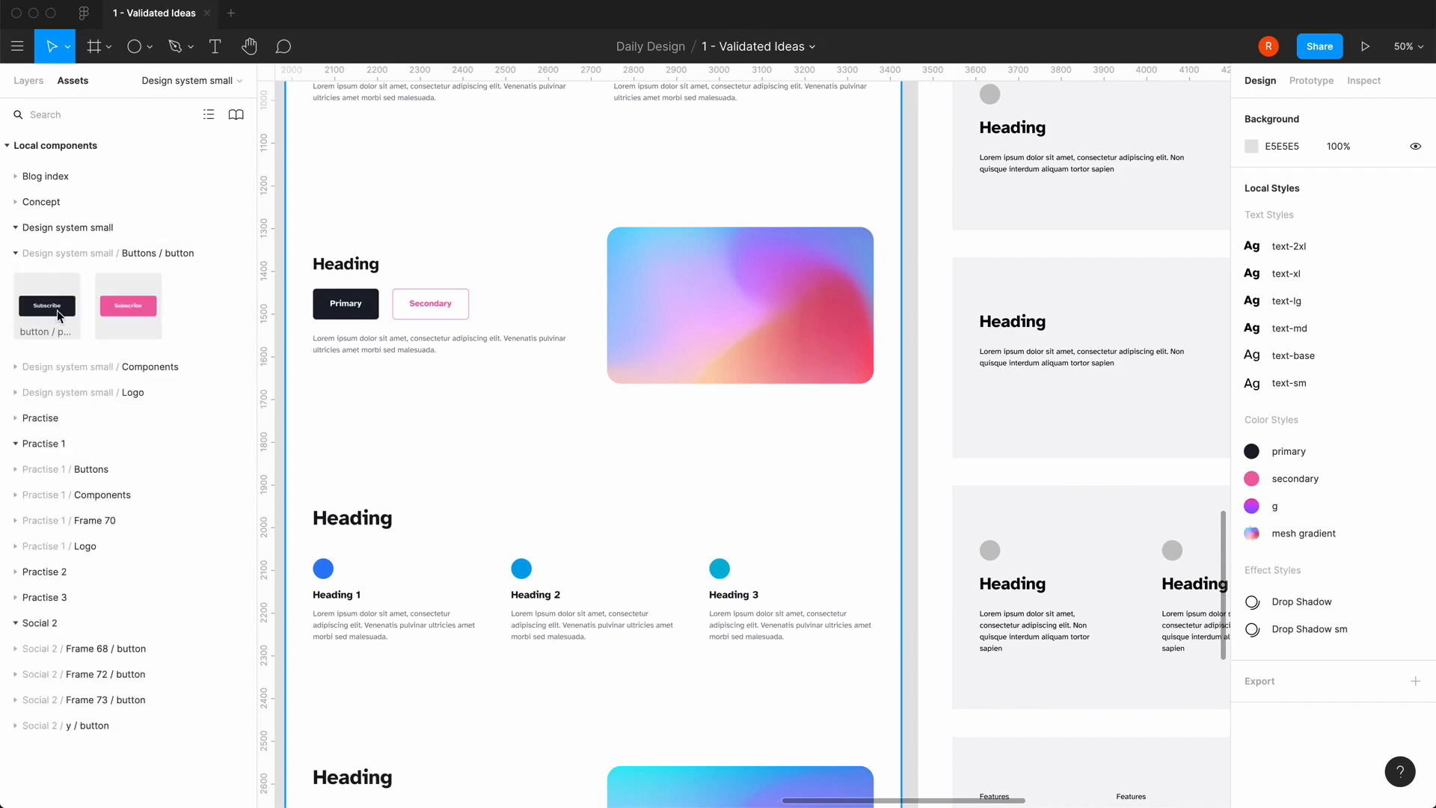
drag(550, 413, 1016, 392)
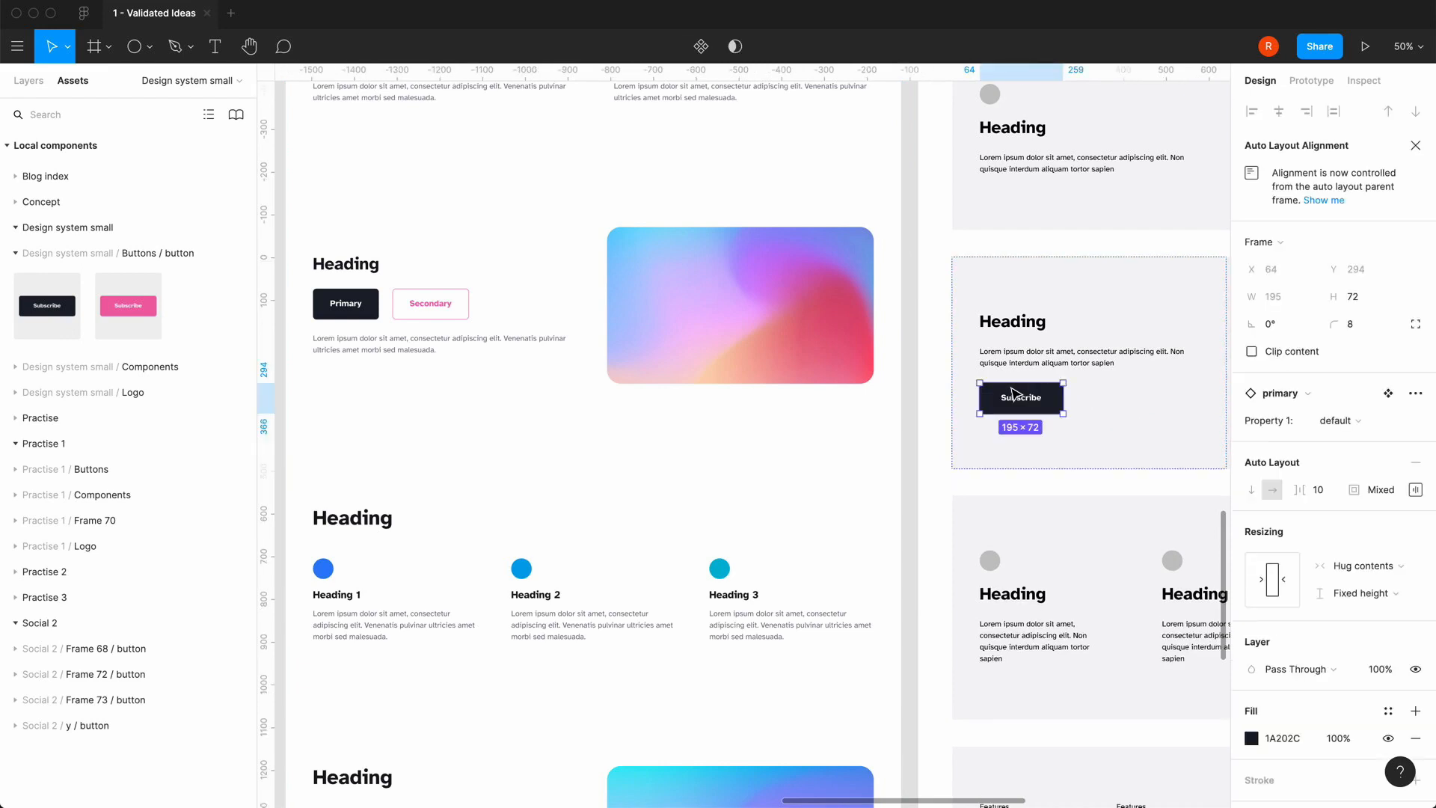
scroll(1003, 393, right, 3)
scroll(944, 410, right, 3)
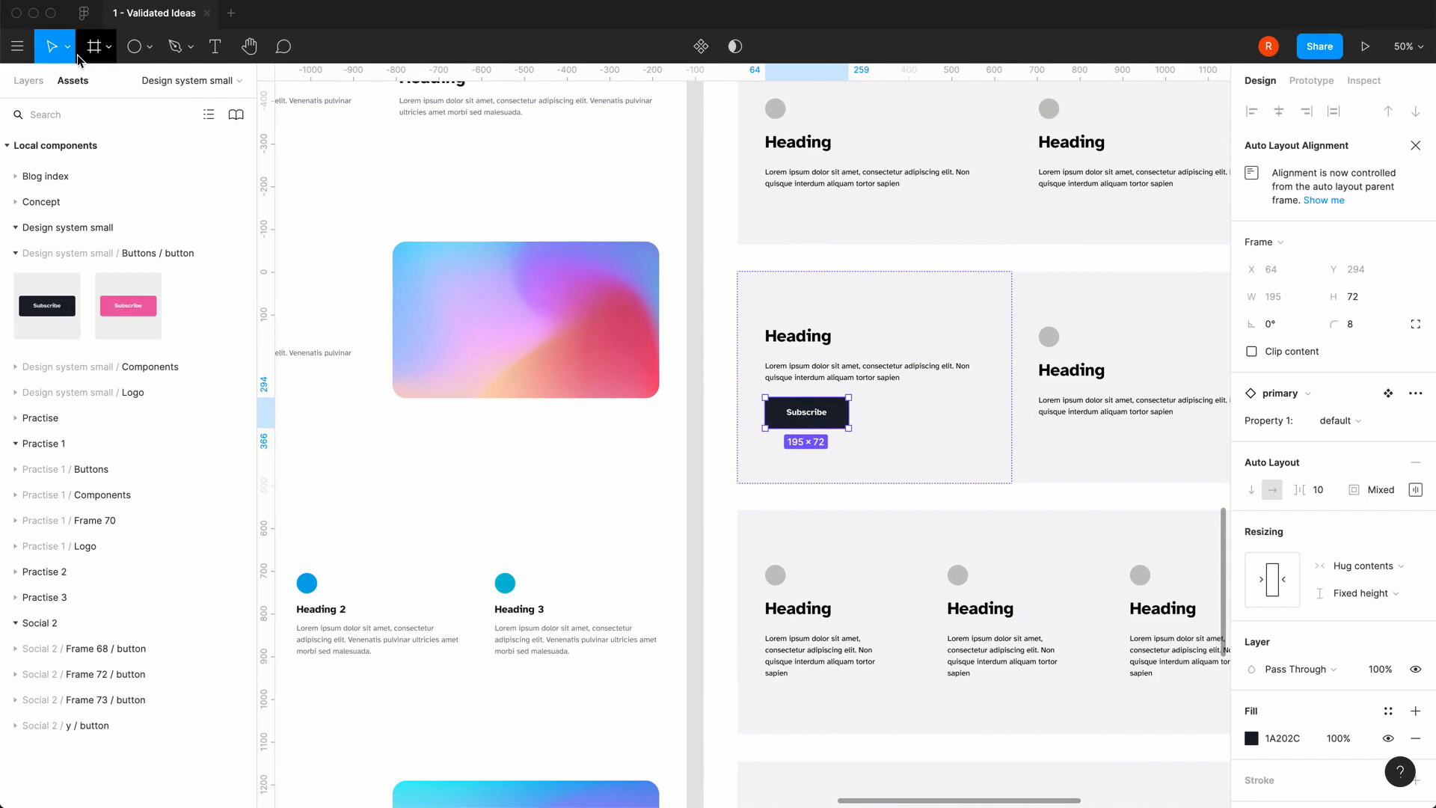
- Insert the secondary button component into the same column, directly below the paragraph and above the primary button
click(31, 81)
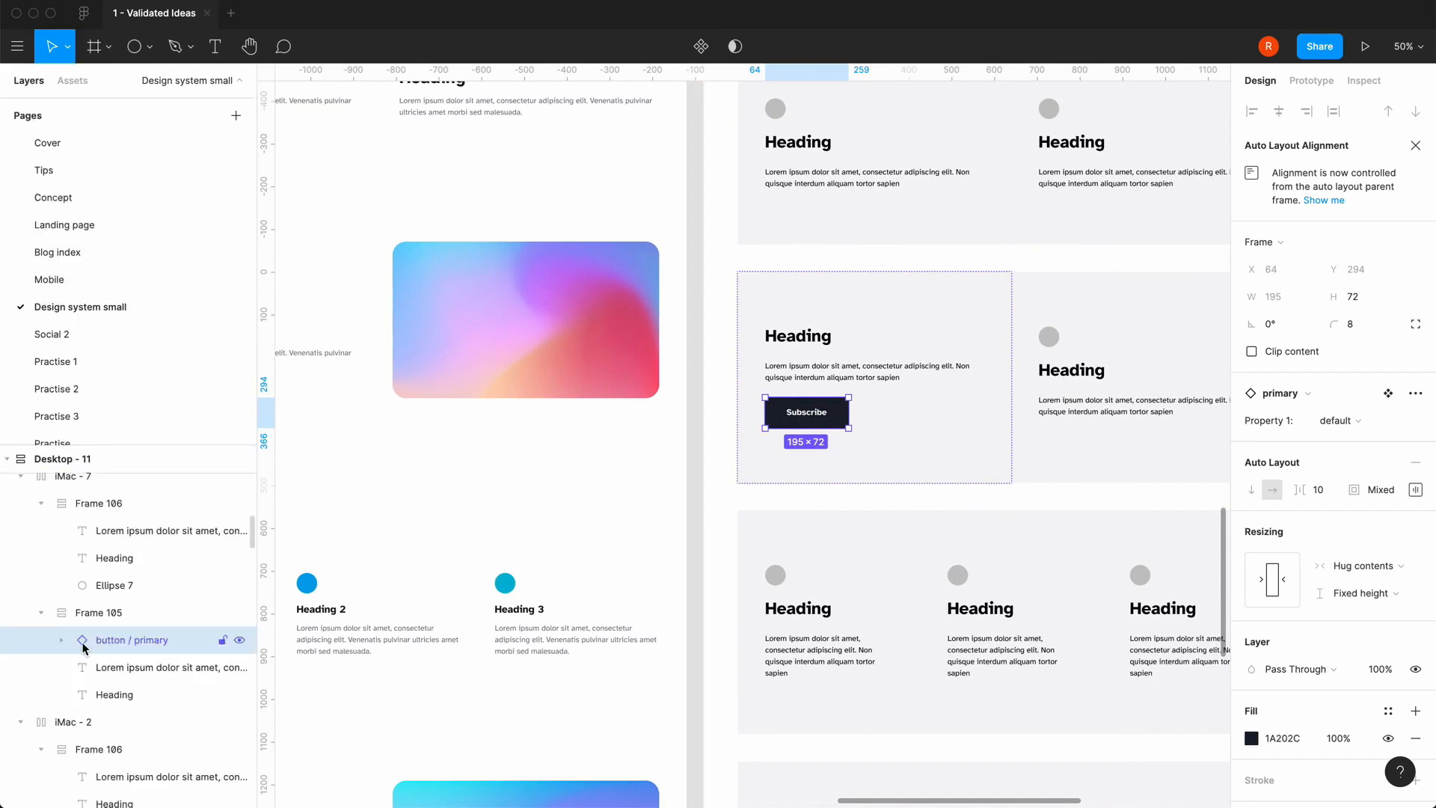
key(super+c)
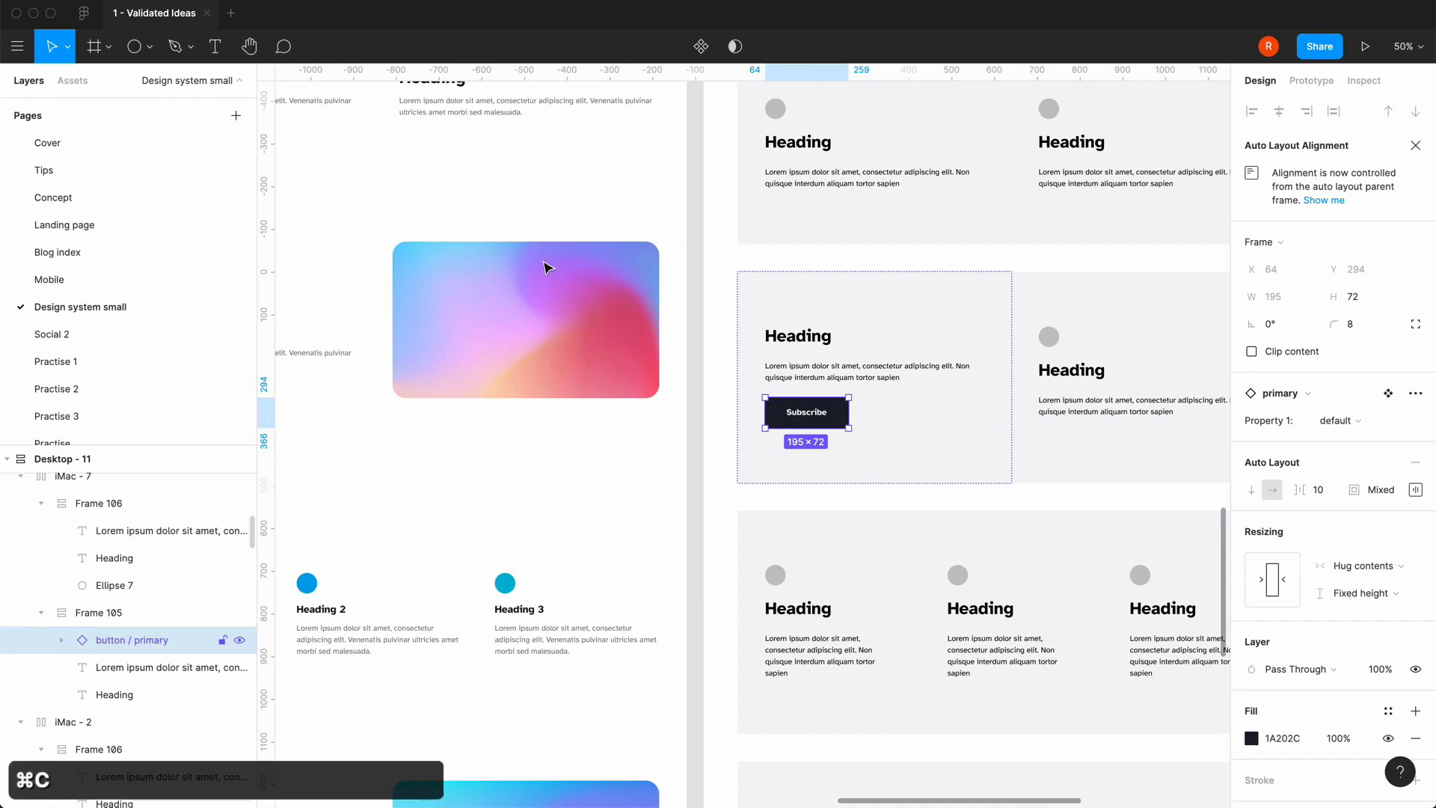
click(696, 206)
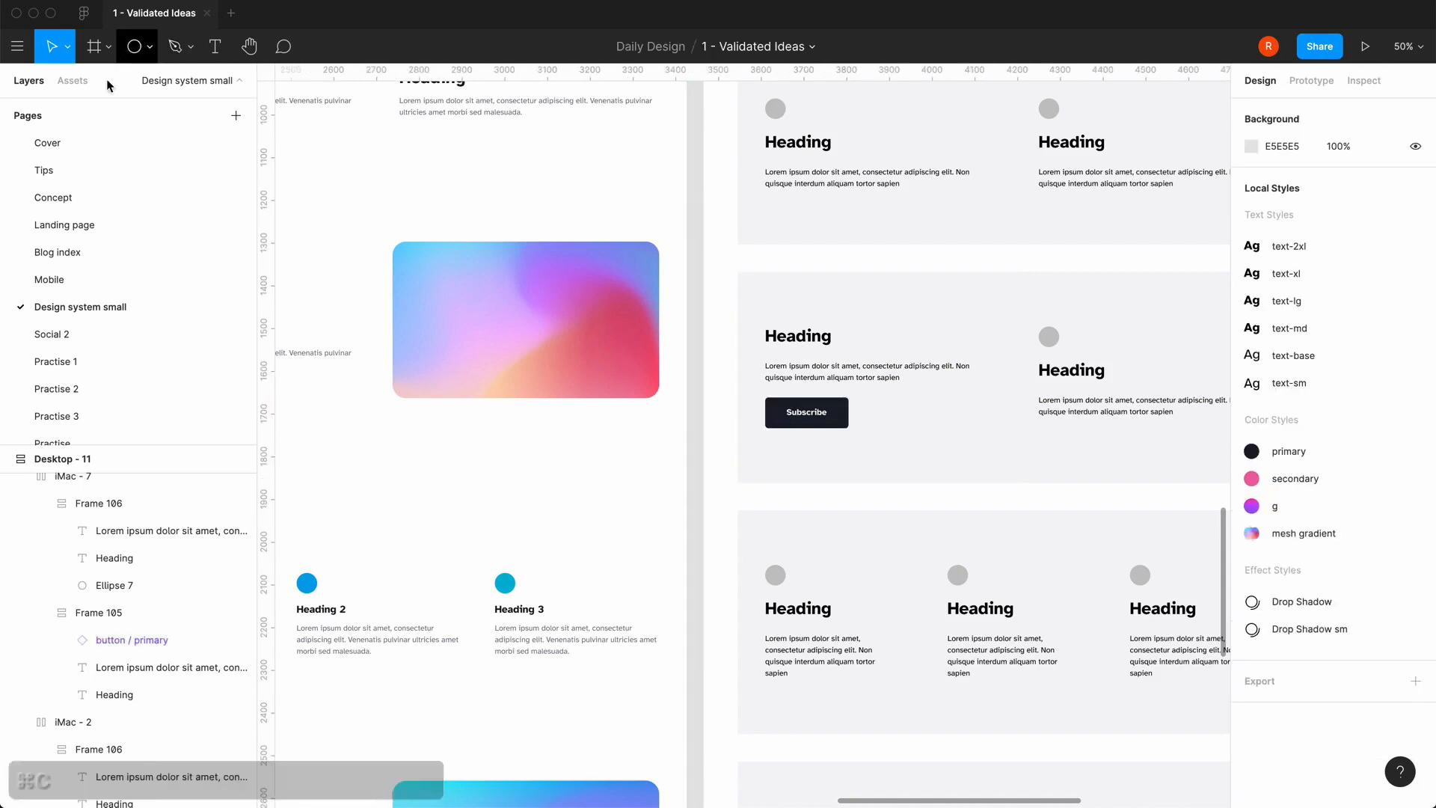
click(73, 80)
drag(126, 310, 888, 421)
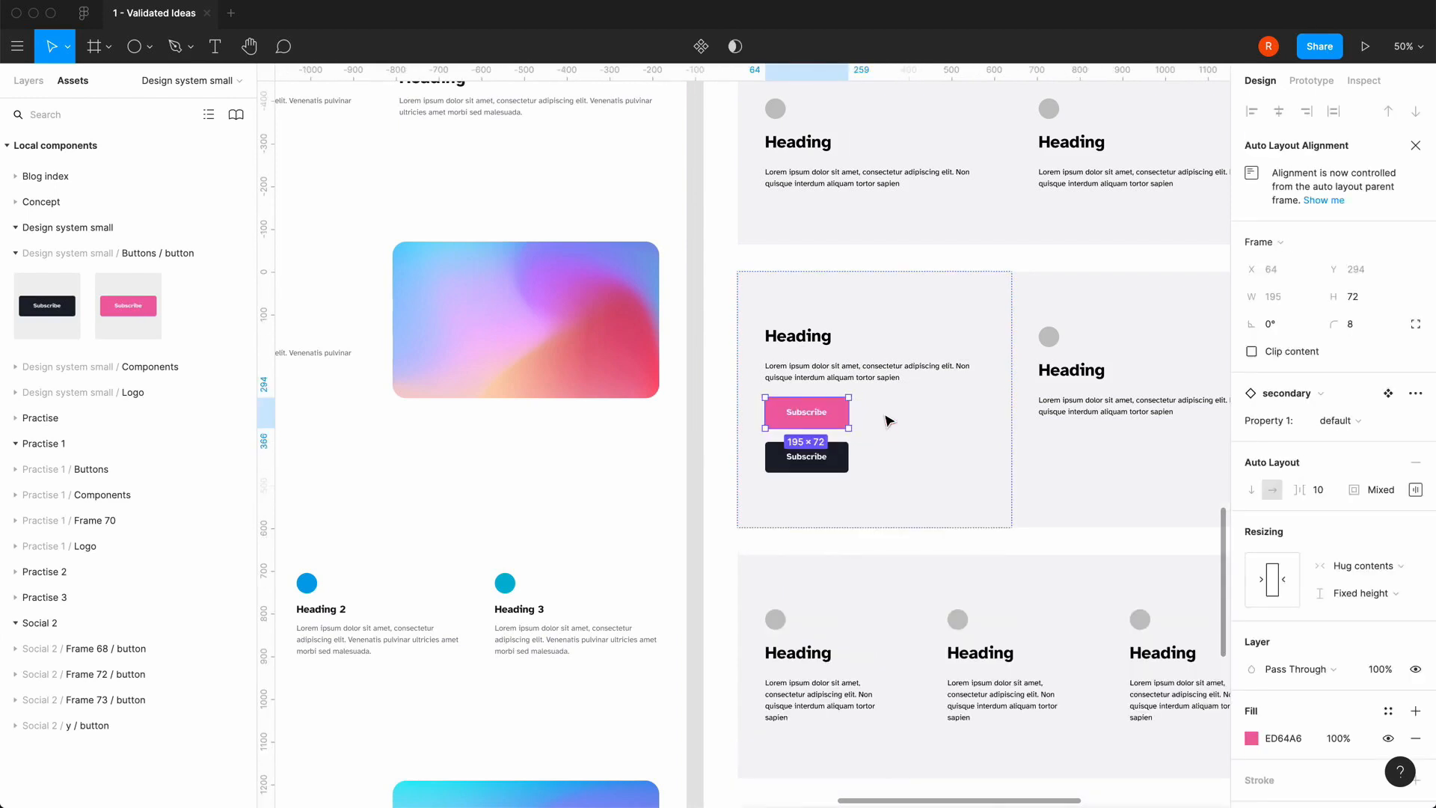
- Wrap the primary and secondary buttons in an auto layout frame with horizontal direction, matching the button row in Desktop - 10
click(28, 83)
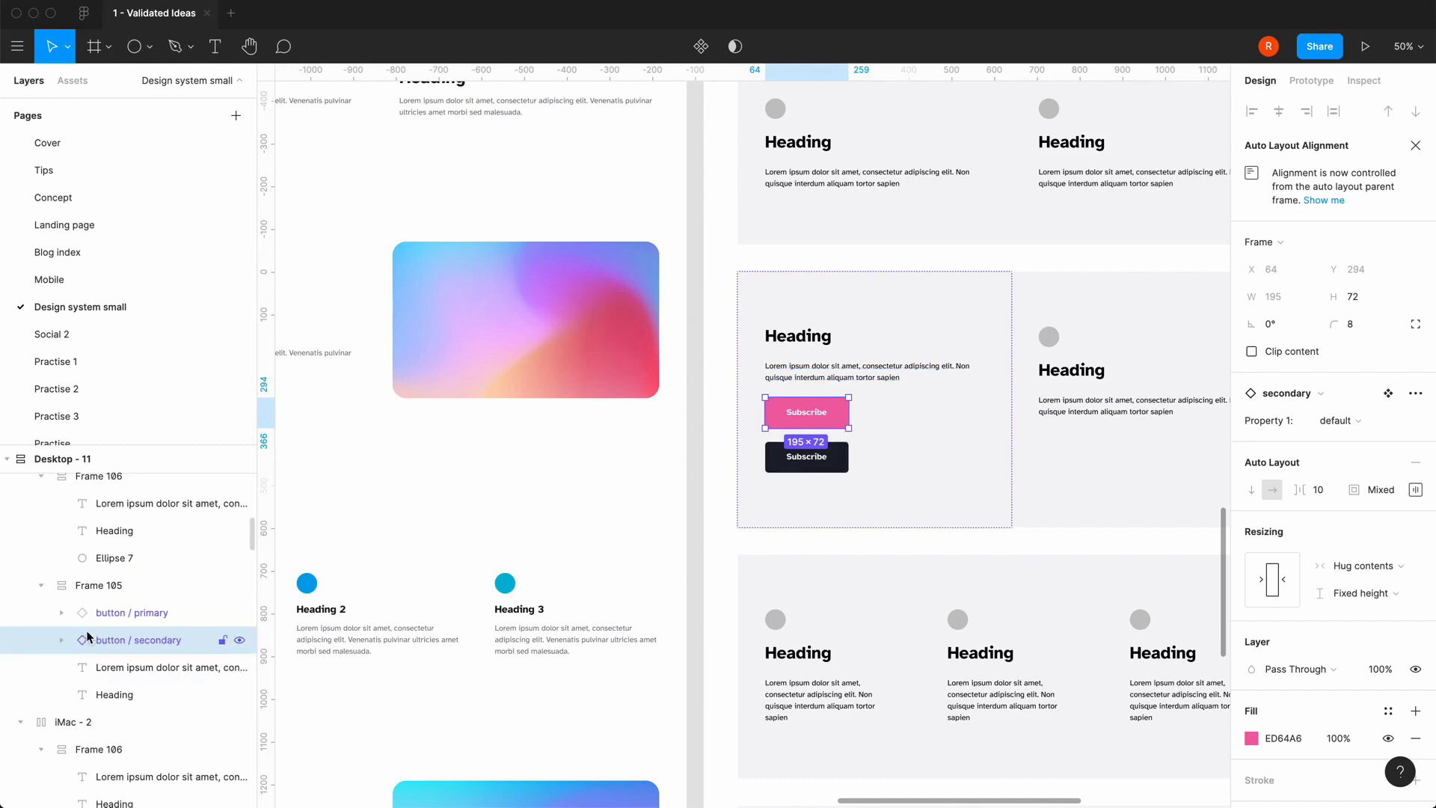
shift+click(90, 614)
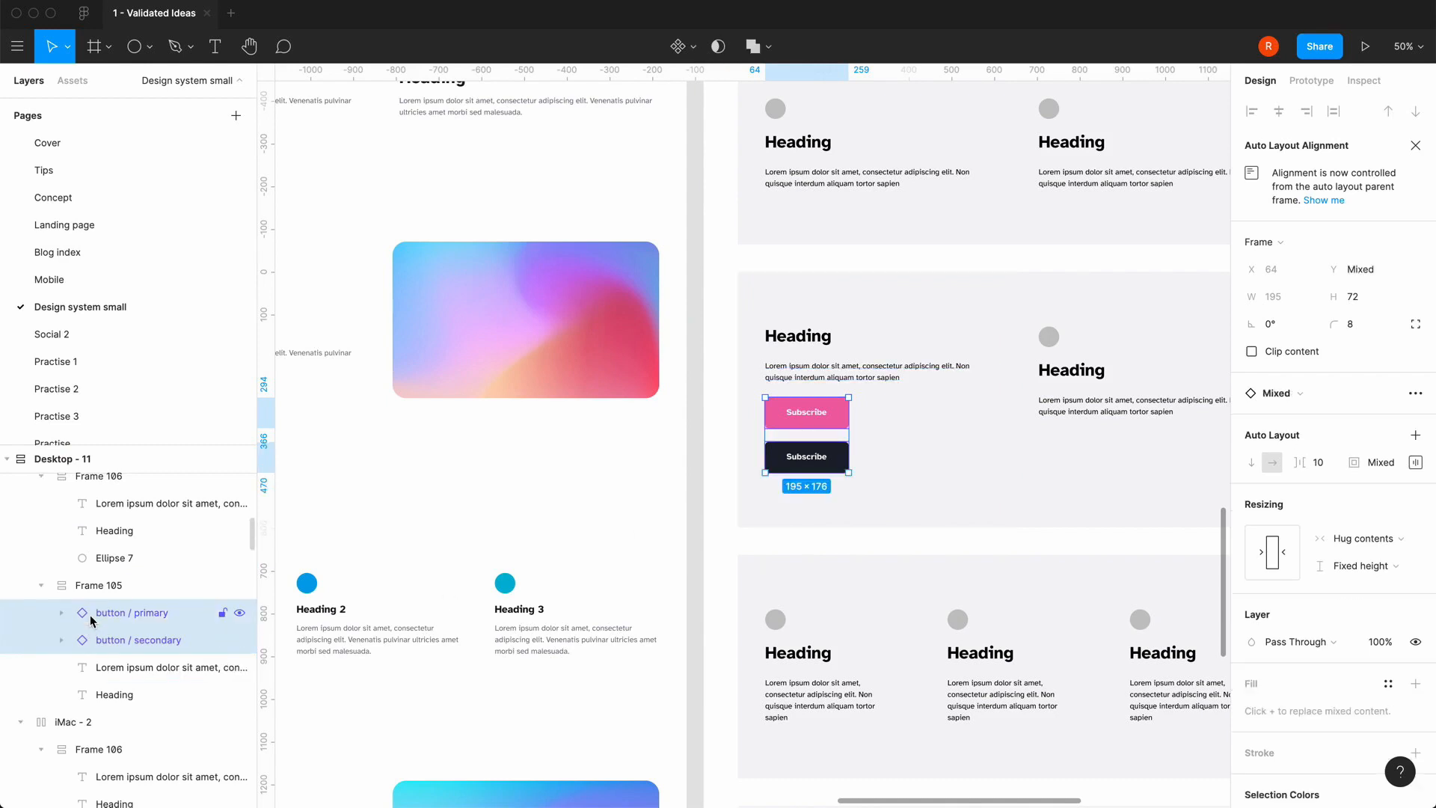
key(shift+a)
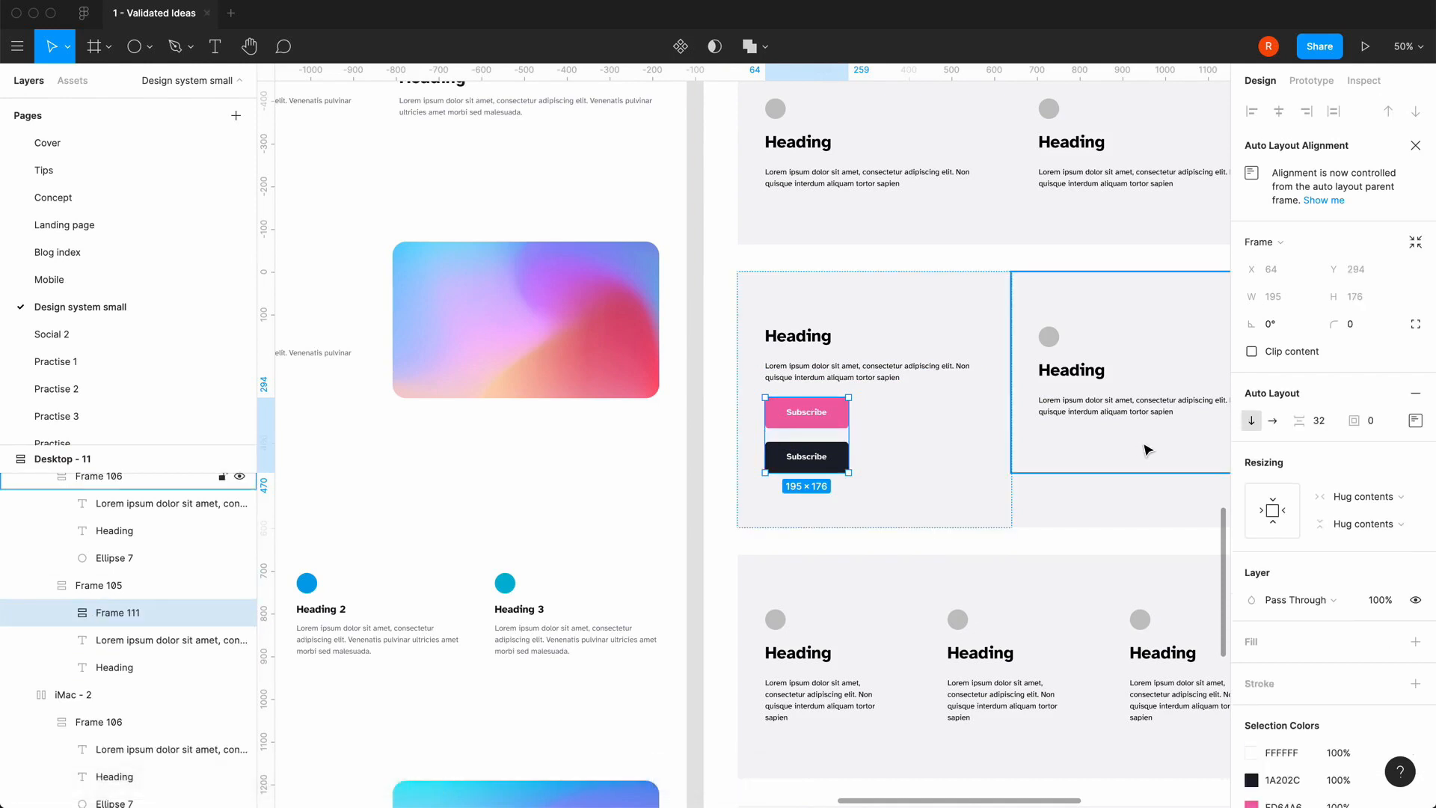
click(1273, 421)
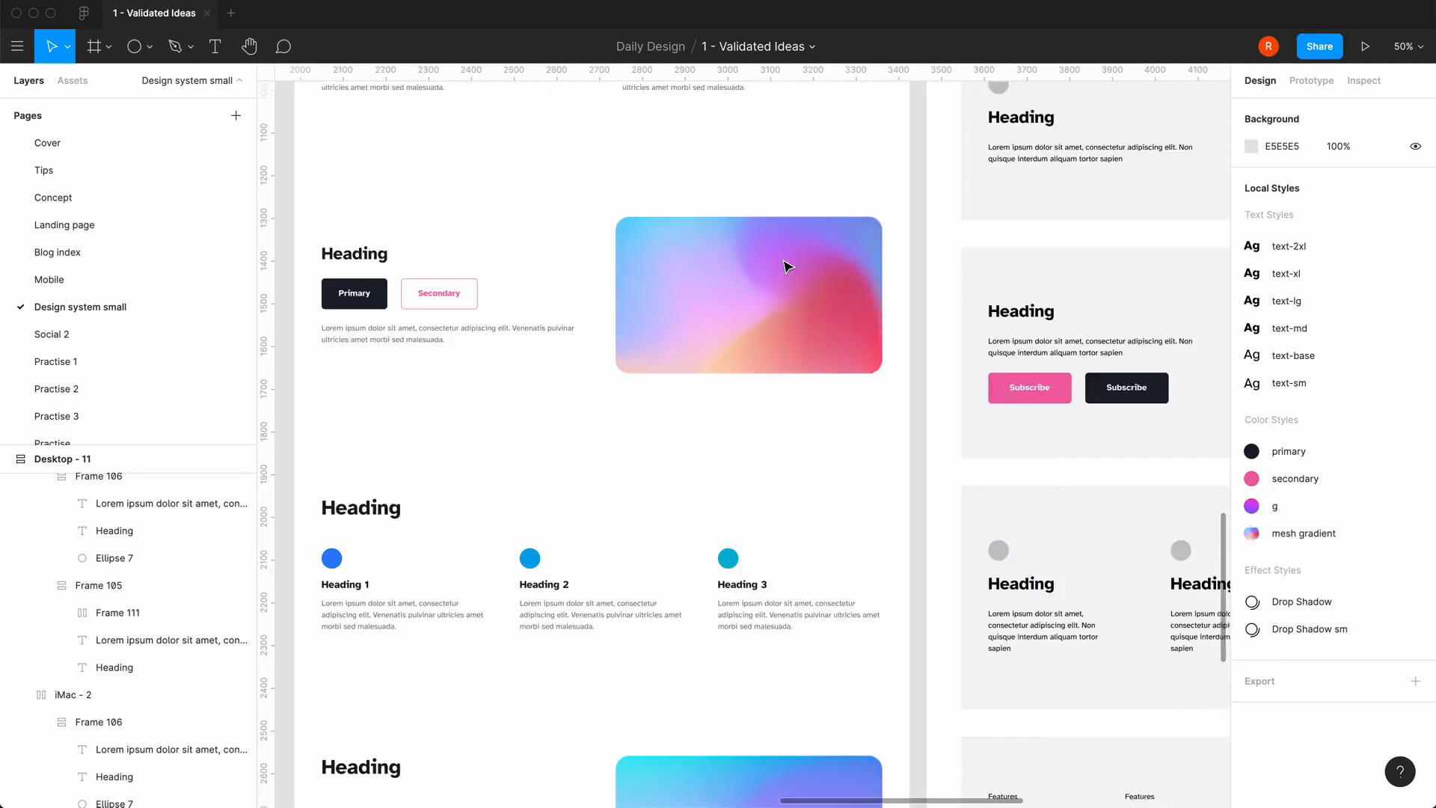
scroll(788, 267, left, 1)
scroll(788, 267, right, 1)
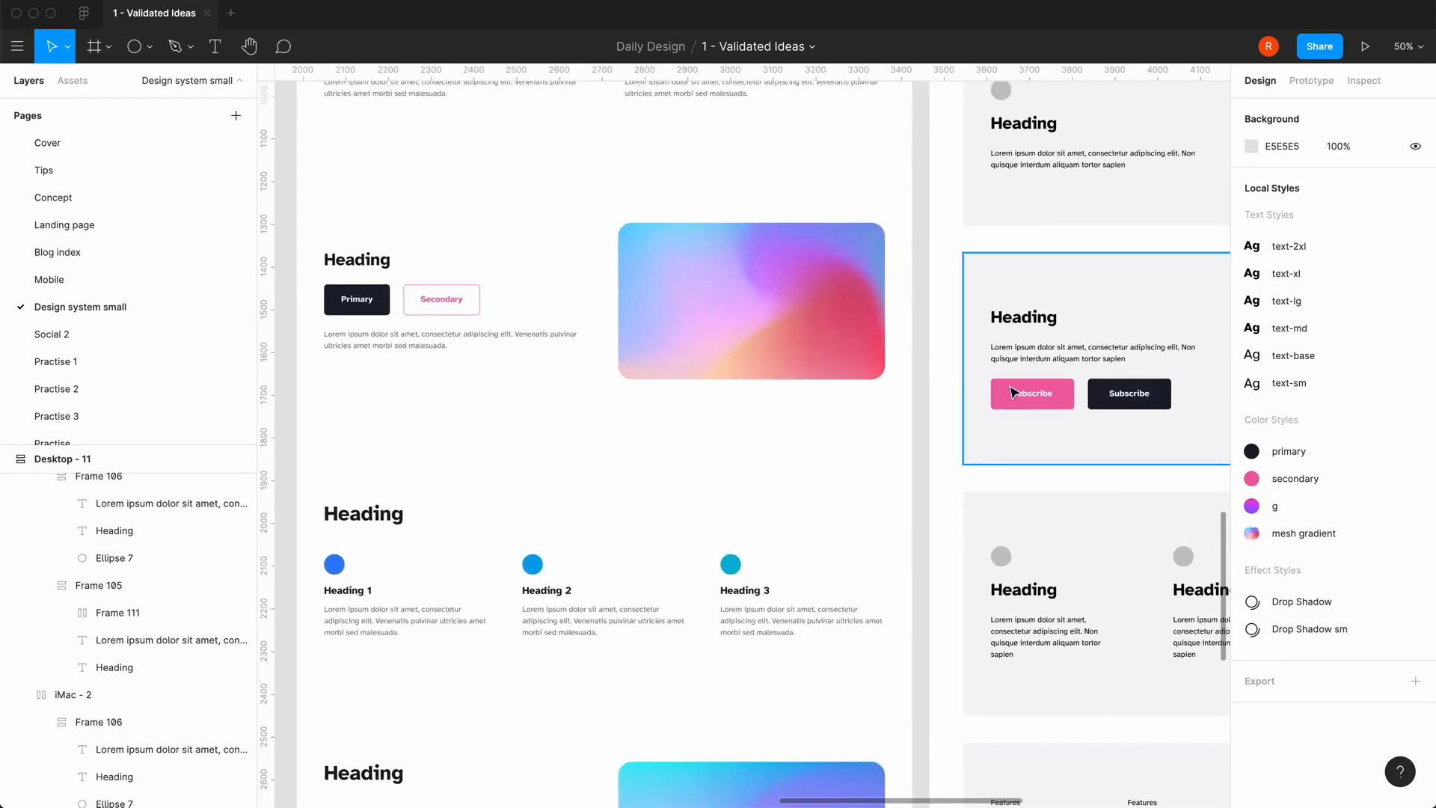
- Place the primary button before the secondary one and move the button row between the heading and the paragraph
click(1042, 397)
click(1042, 398)
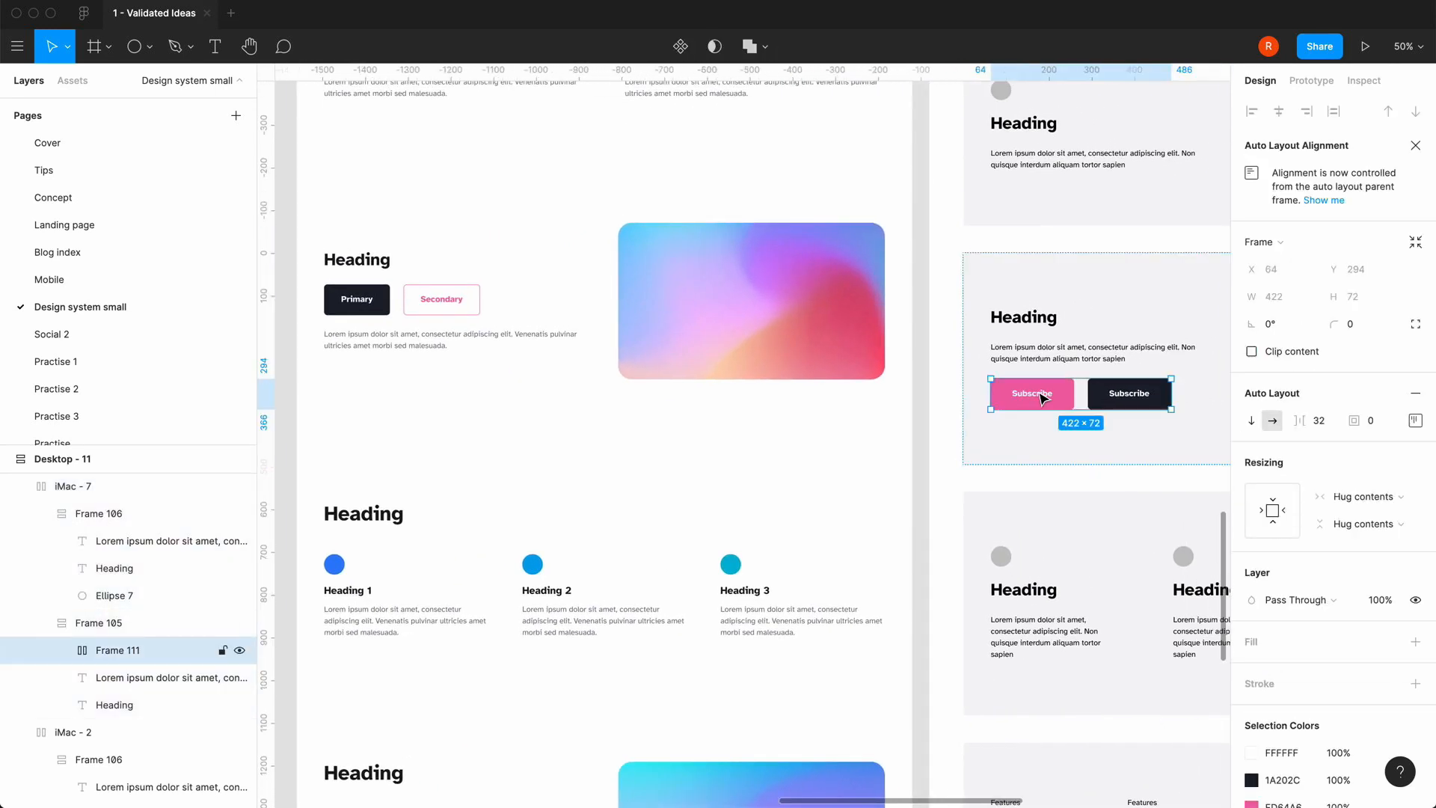
click(1099, 403)
key(Left)
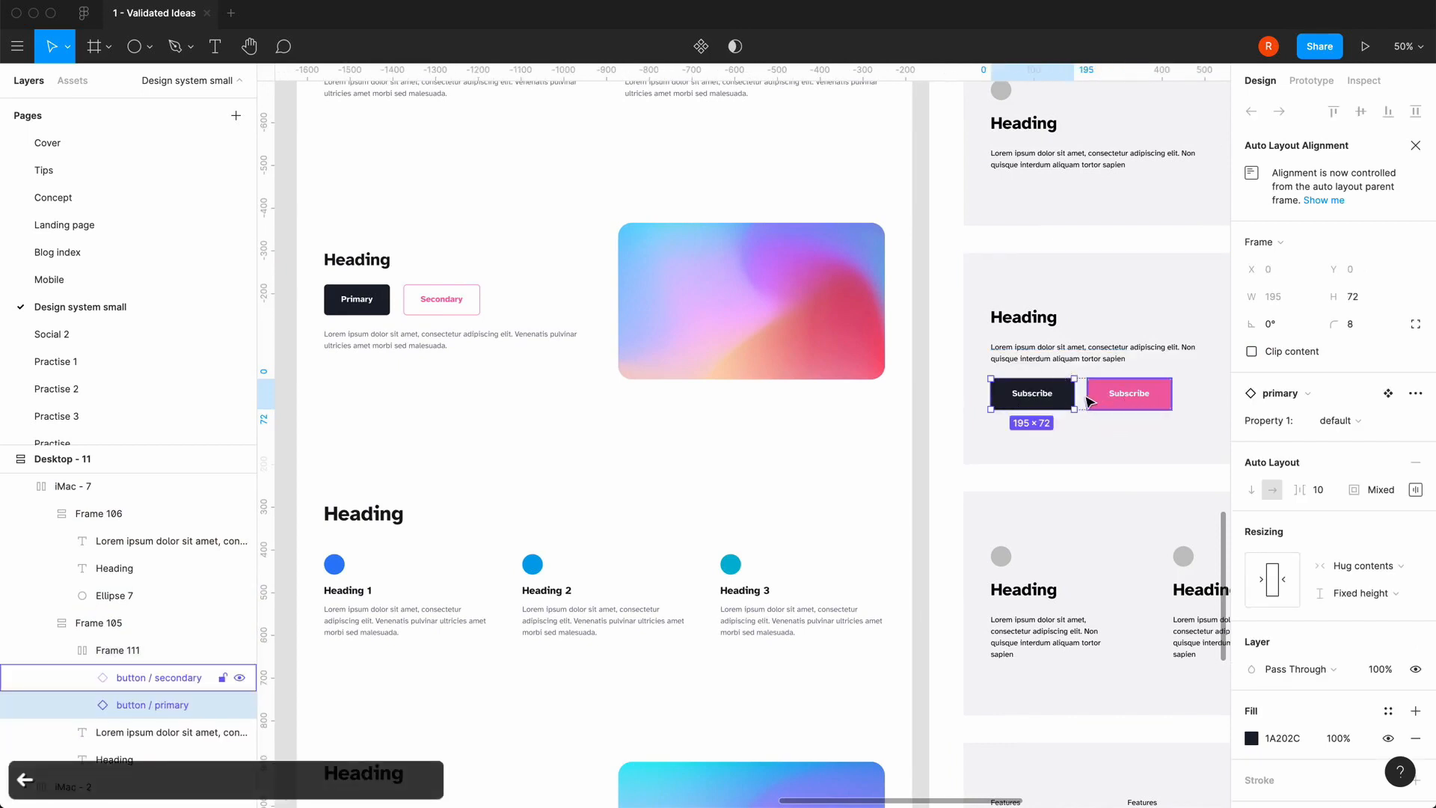
click(1090, 401)
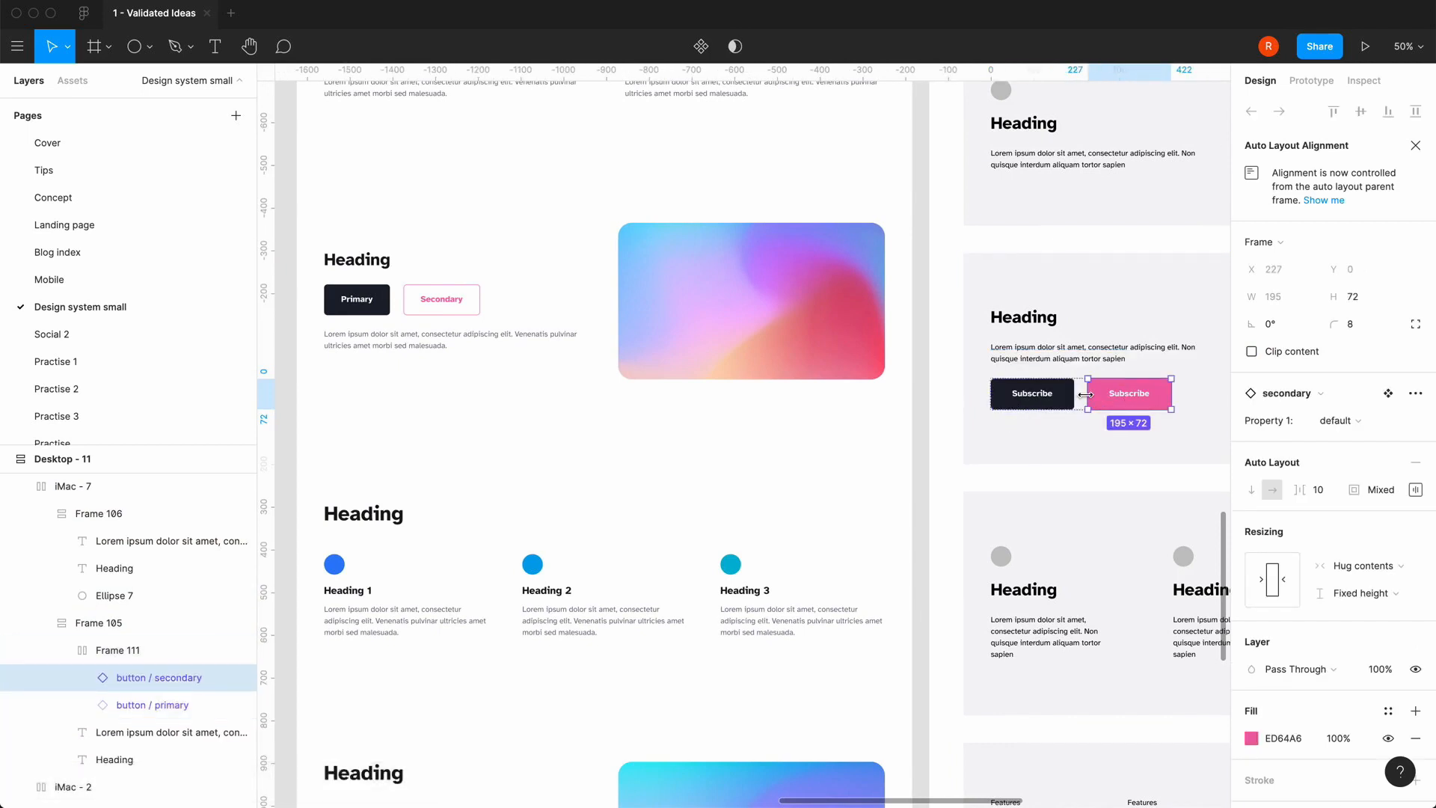
click(179, 705)
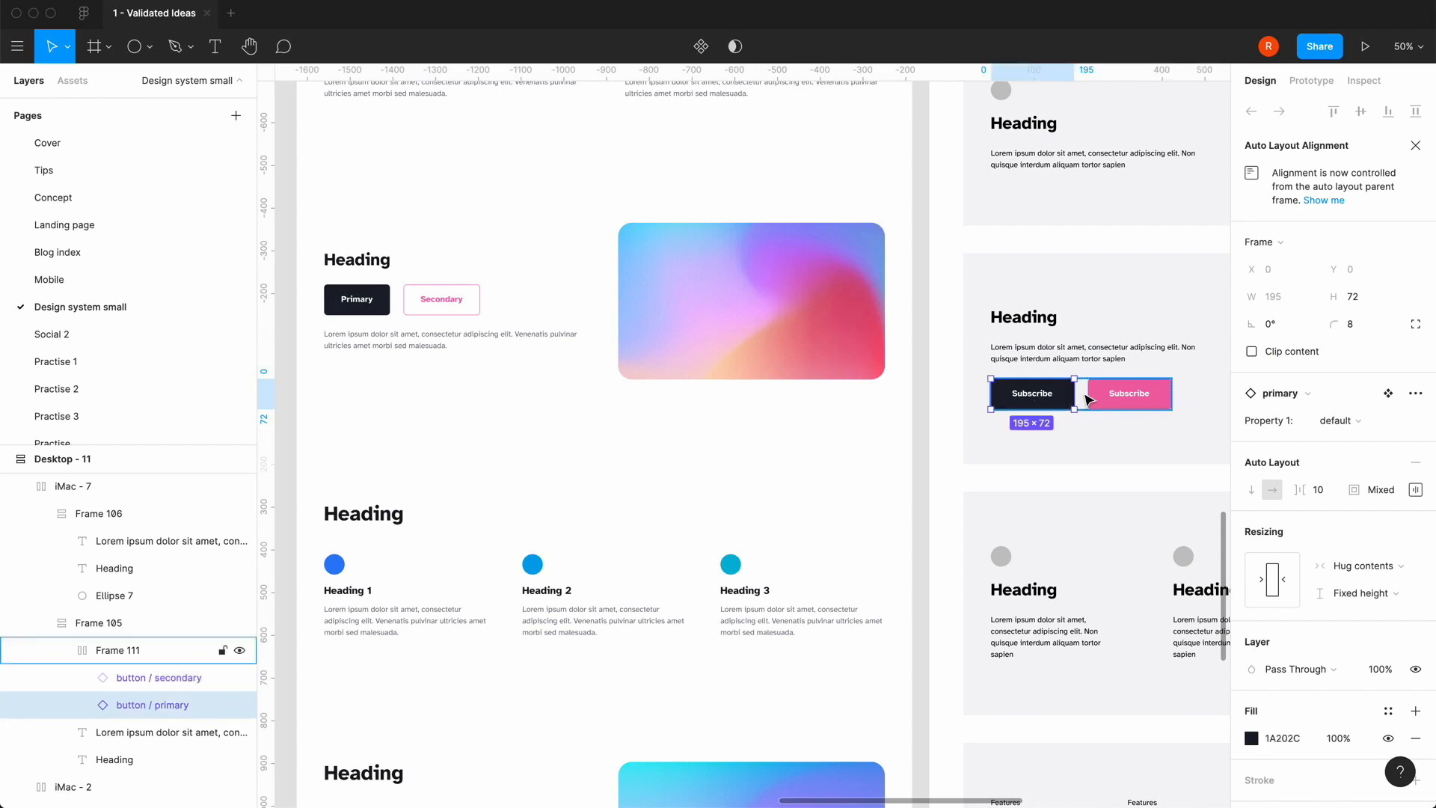
click(88, 652)
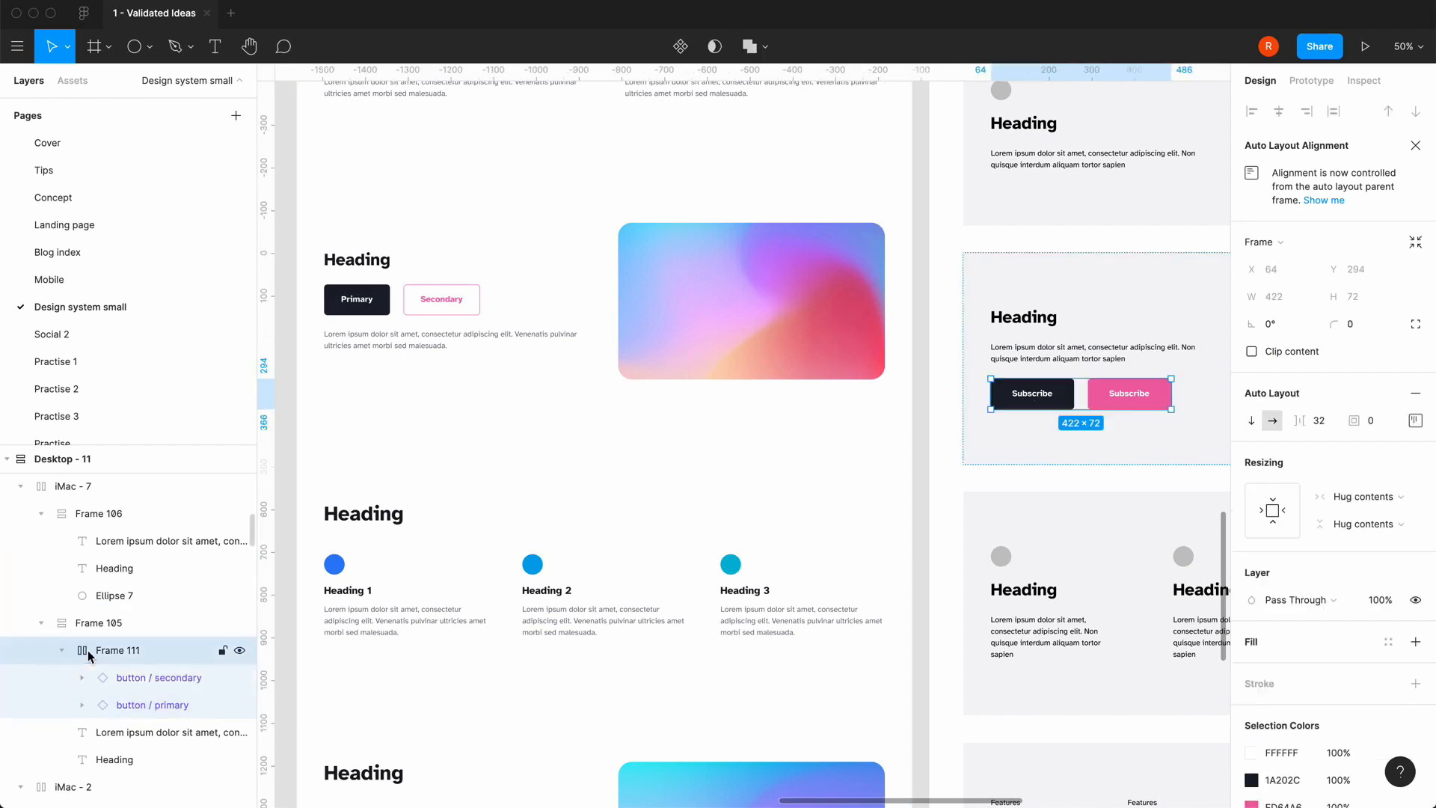
key(Up)
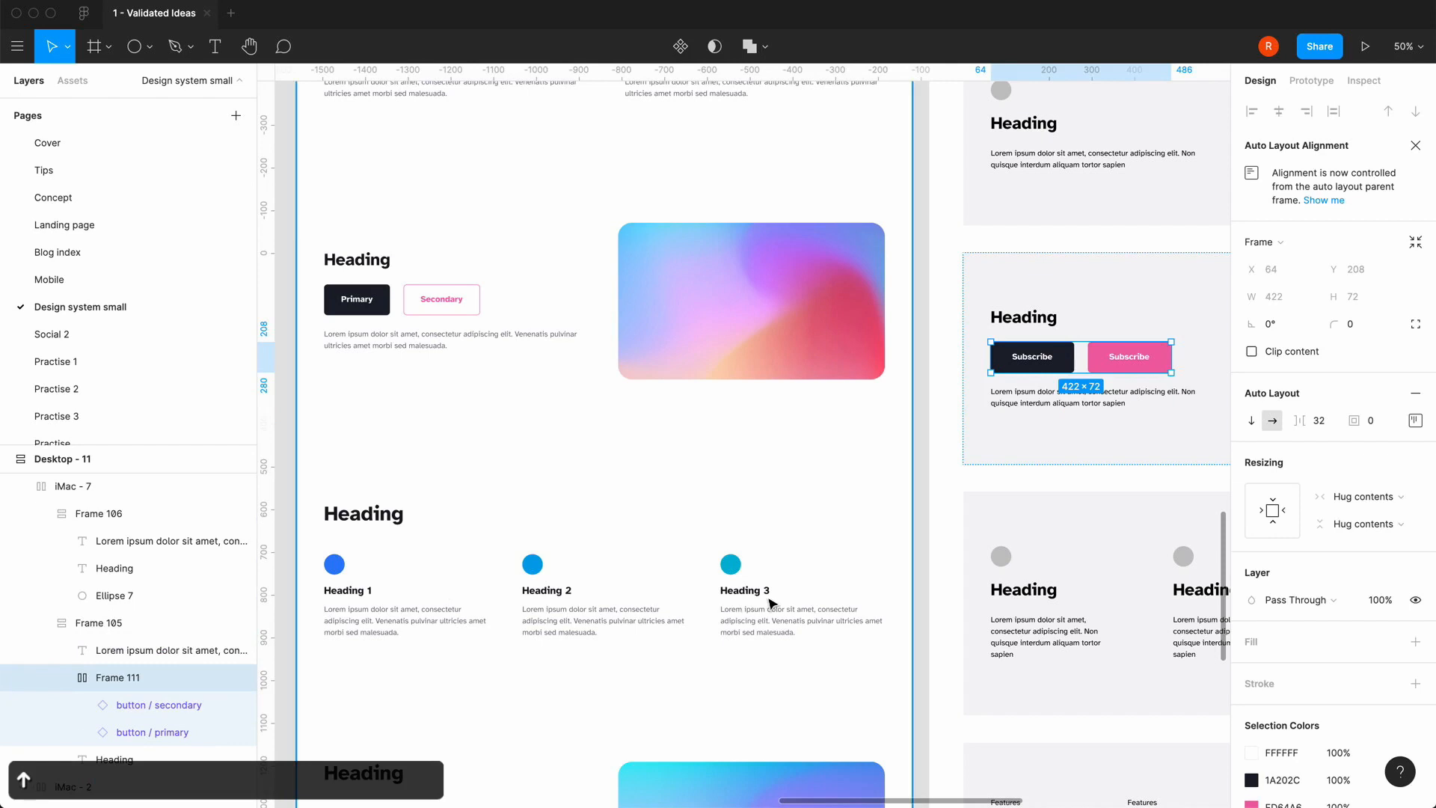
- Apply the secondary colour style as a stroke on the secondary button
click(1102, 349)
scroll(1099, 361, right, 5)
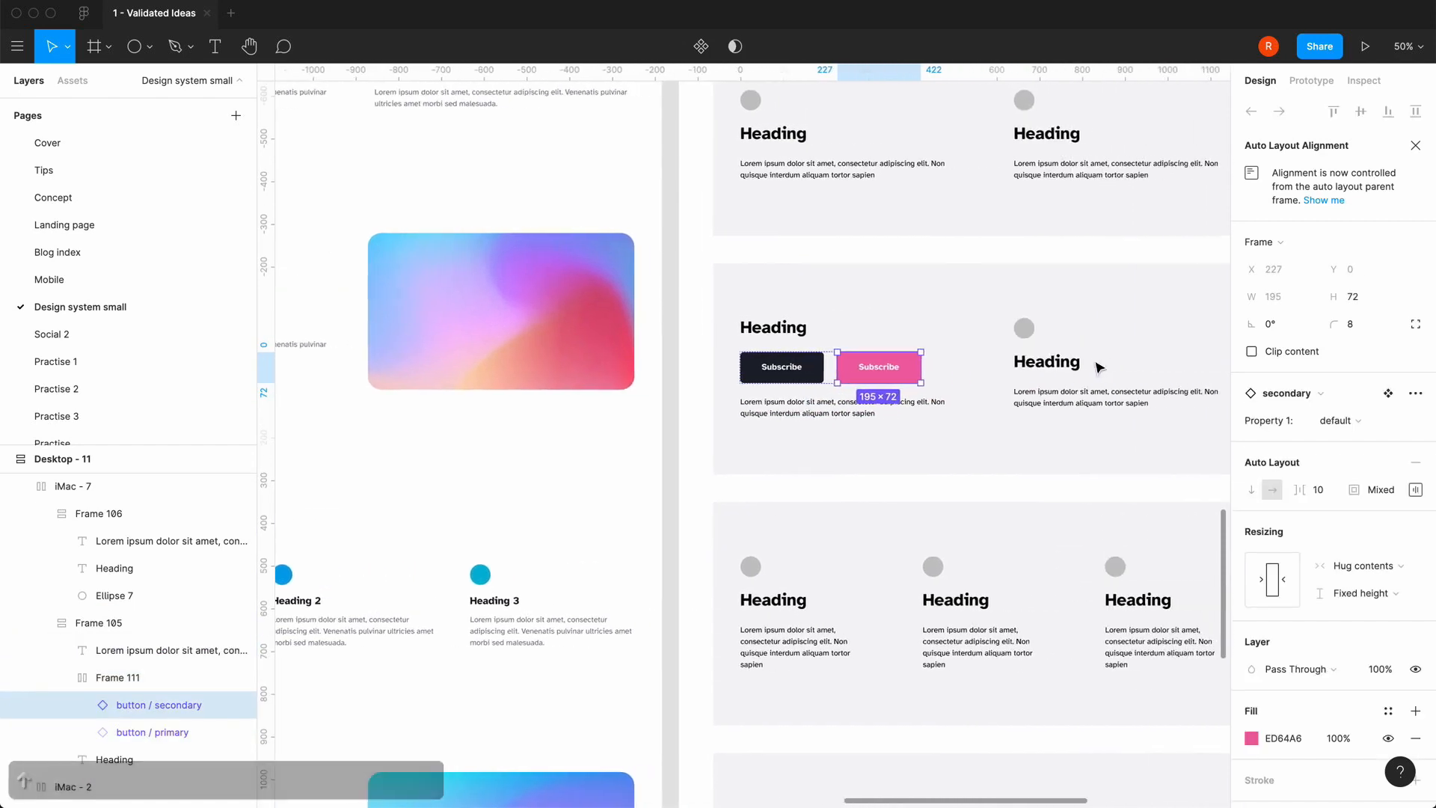
scroll(1246, 727, down, 5)
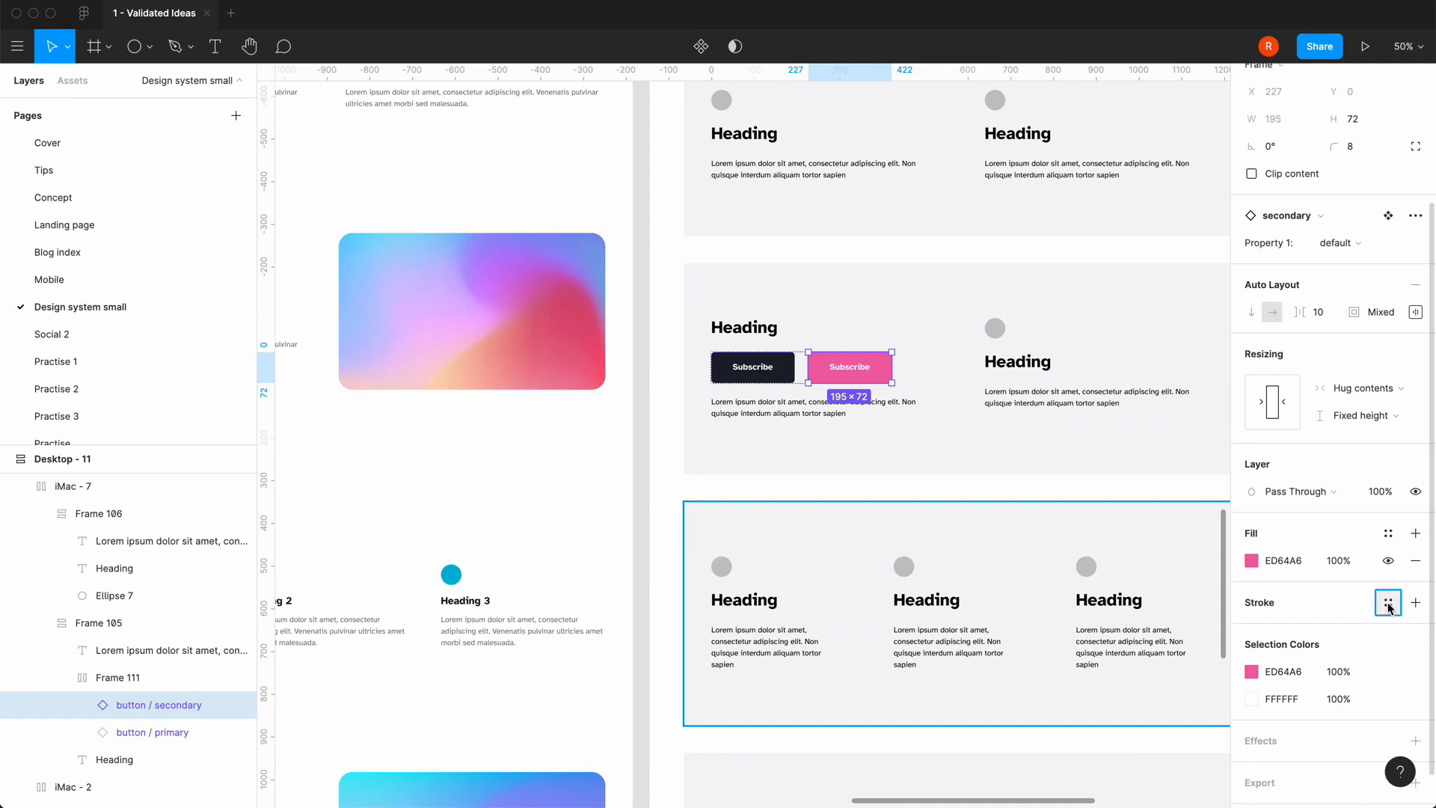
click(1388, 602)
click(1266, 602)
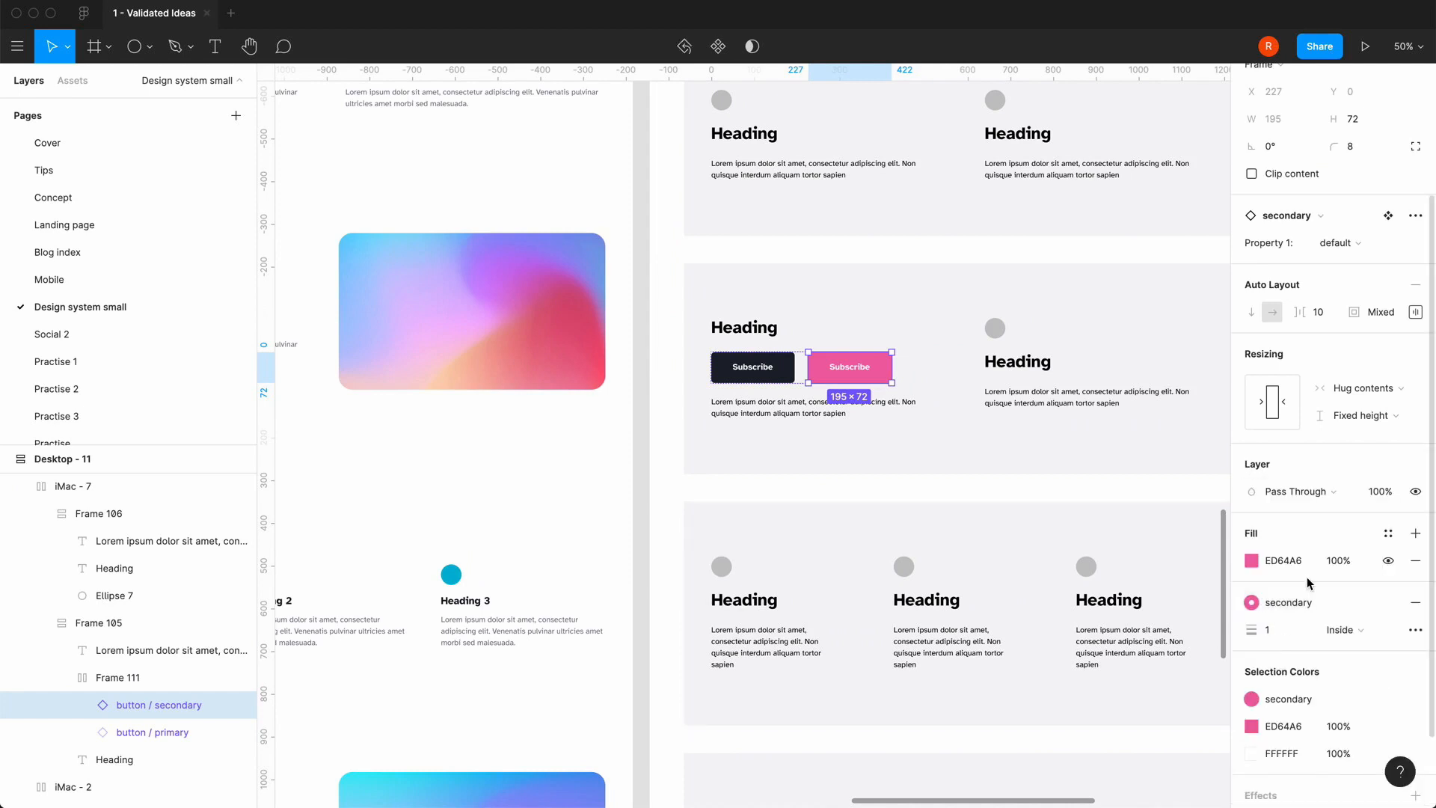
- Replace the secondary button's pink fill with the white colour style from Tailwind CSS UI
click(1415, 561)
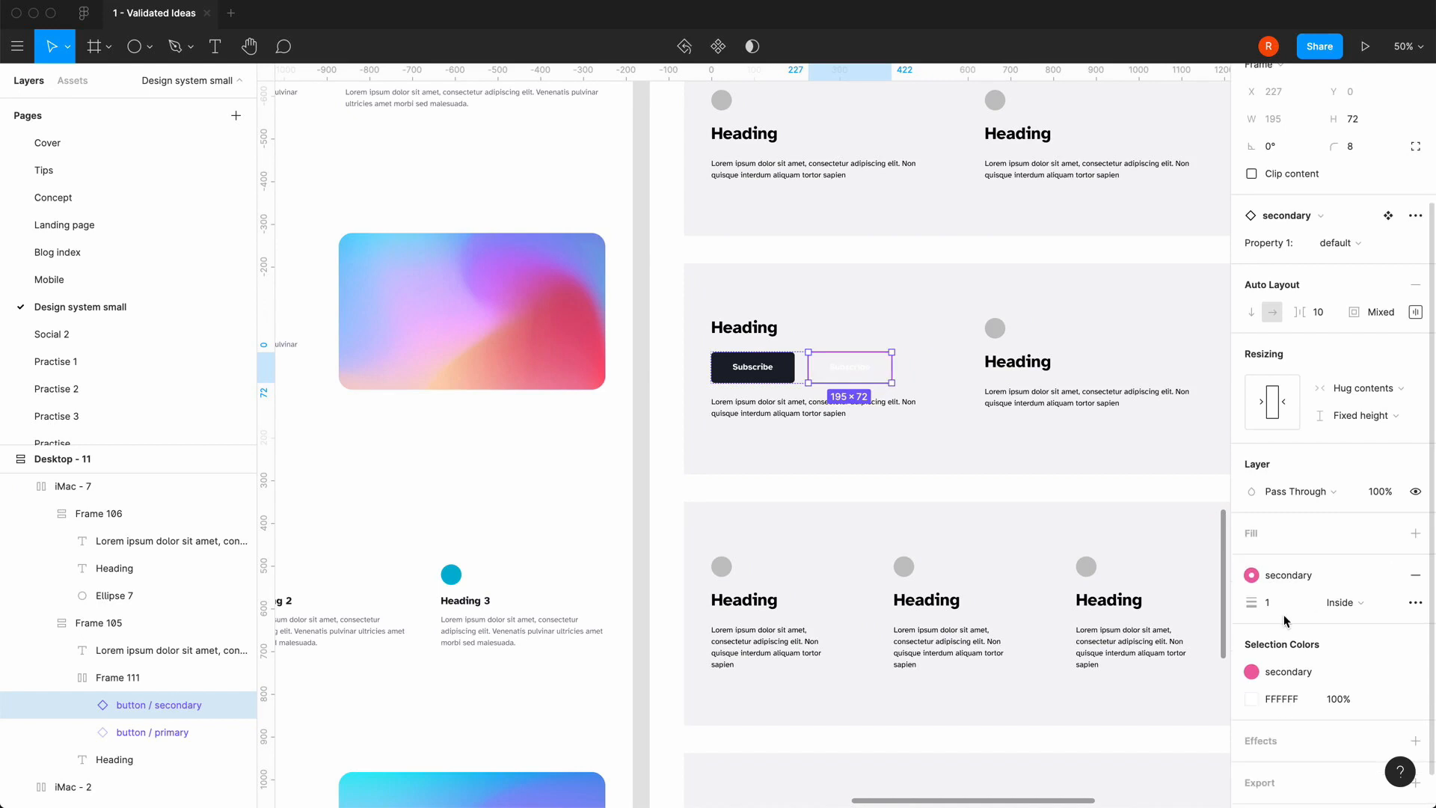
scroll(1284, 619, down, 1)
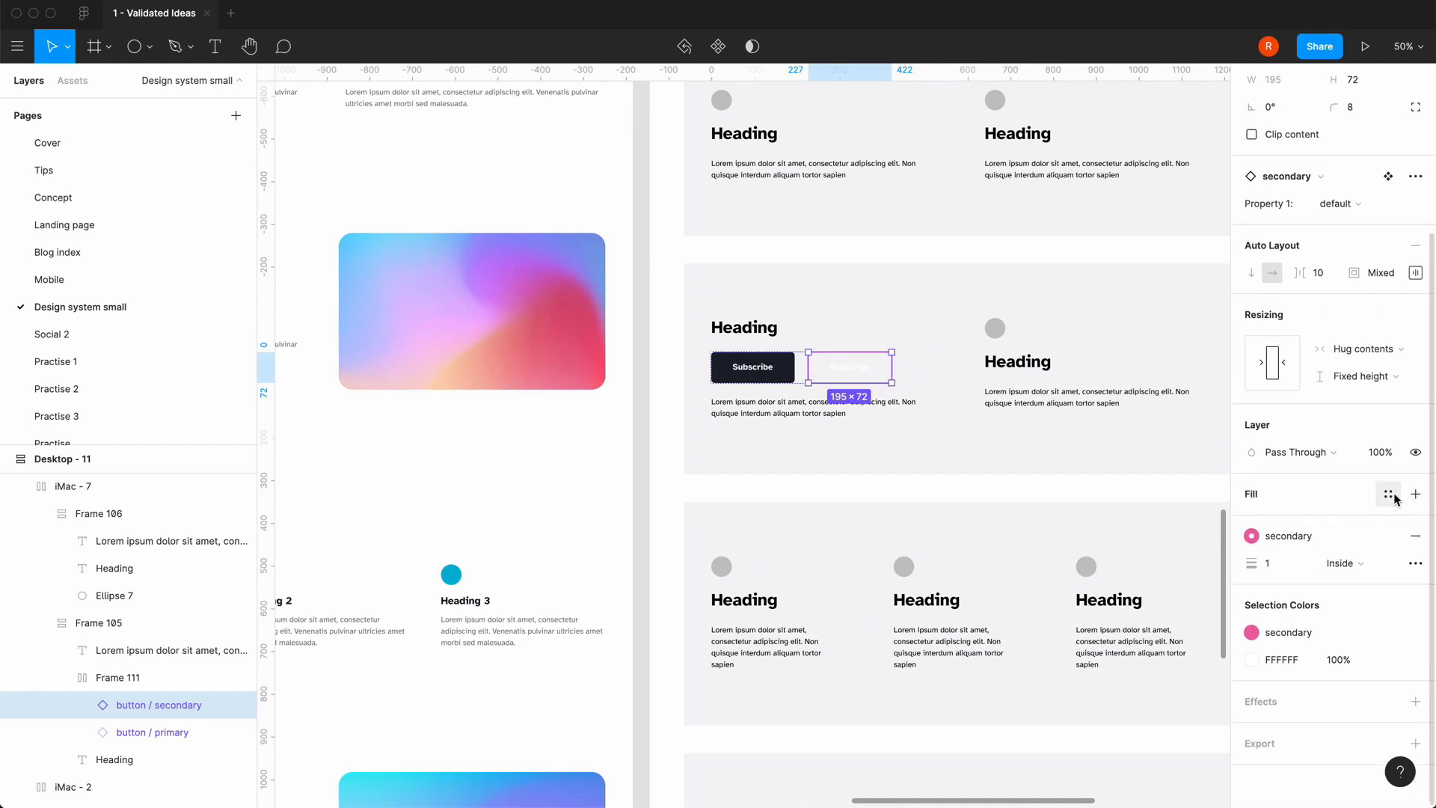
click(1385, 494)
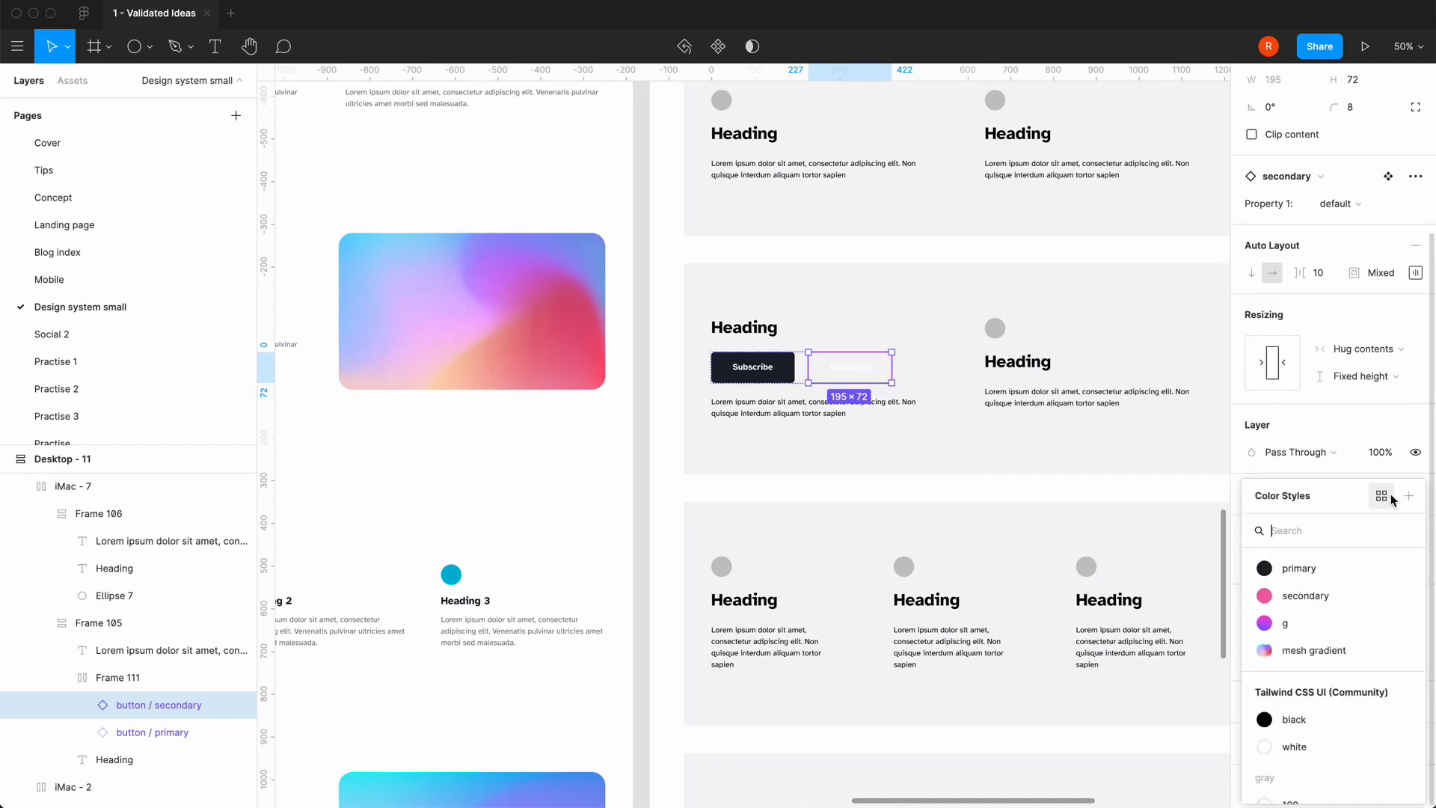
click(1267, 747)
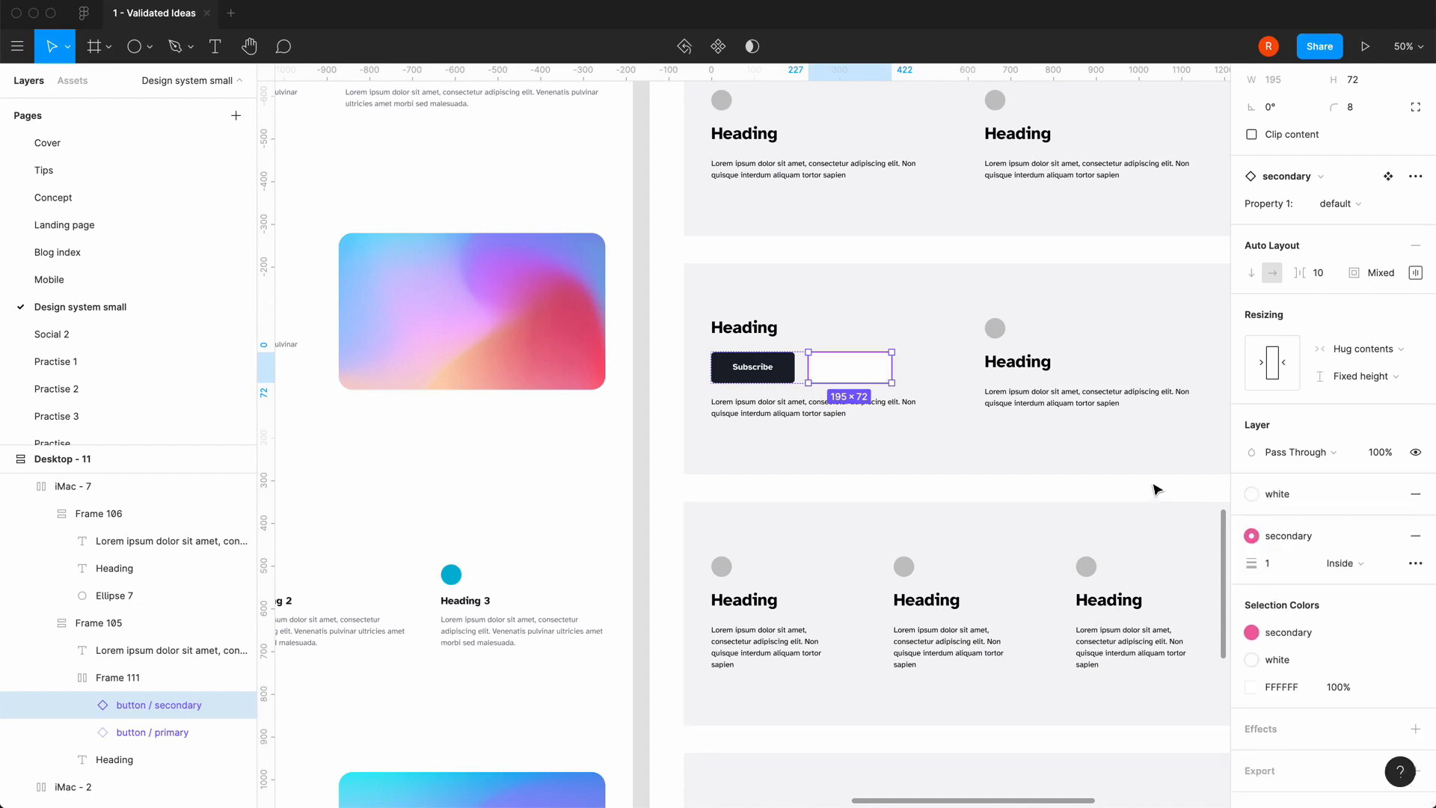
- Change the secondary button's white label to the pink local colour ED64A6
click(1253, 685)
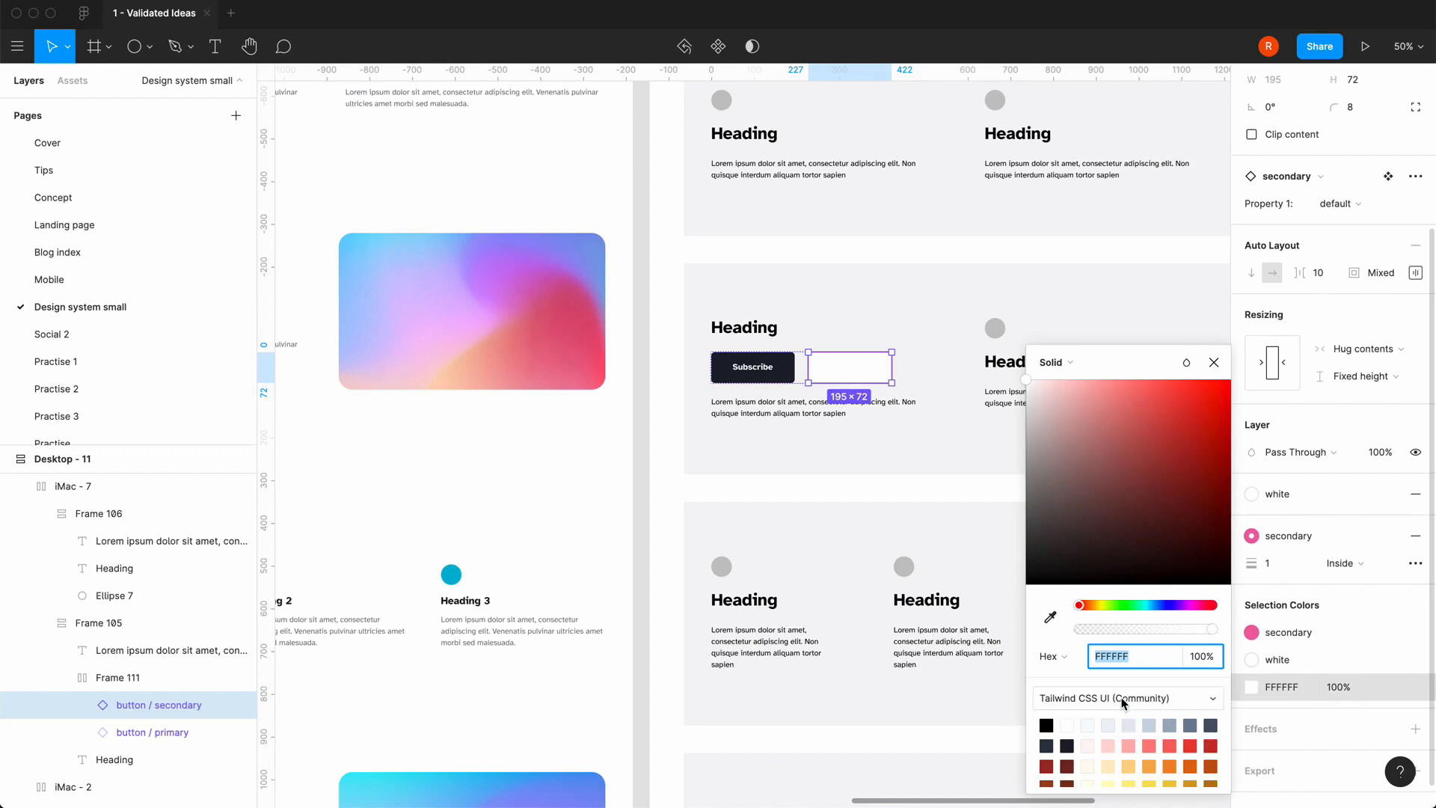
click(1213, 363)
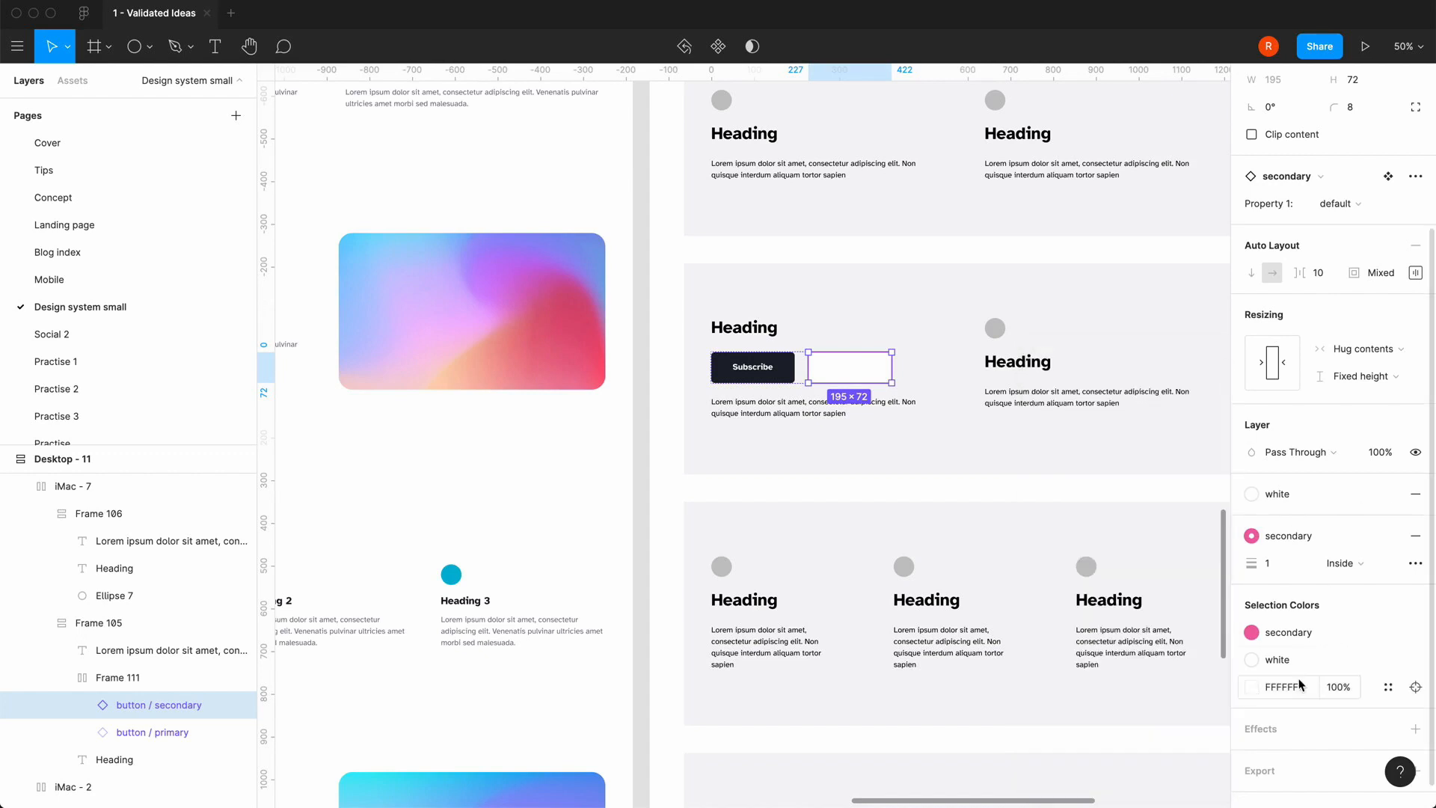
click(1253, 685)
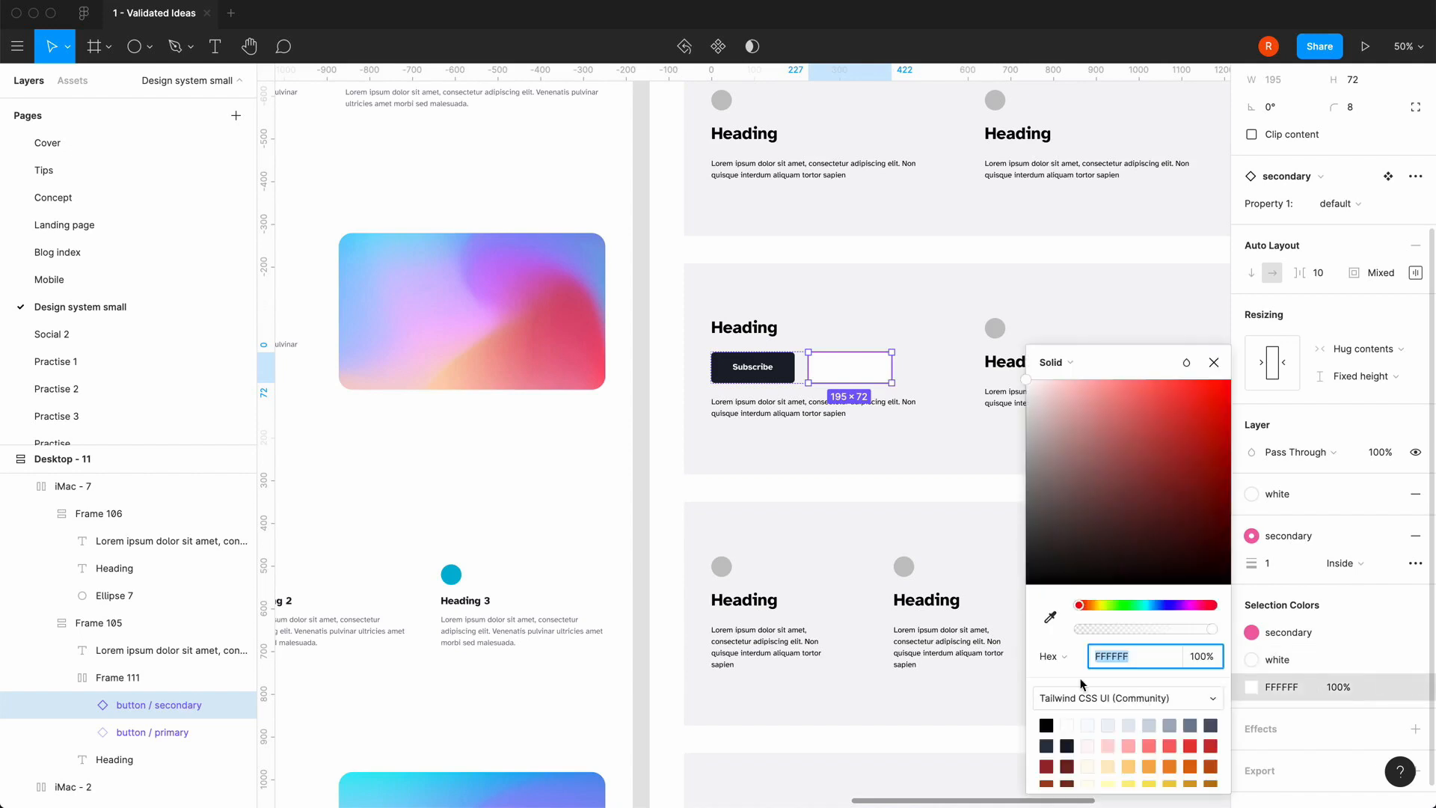
click(1066, 366)
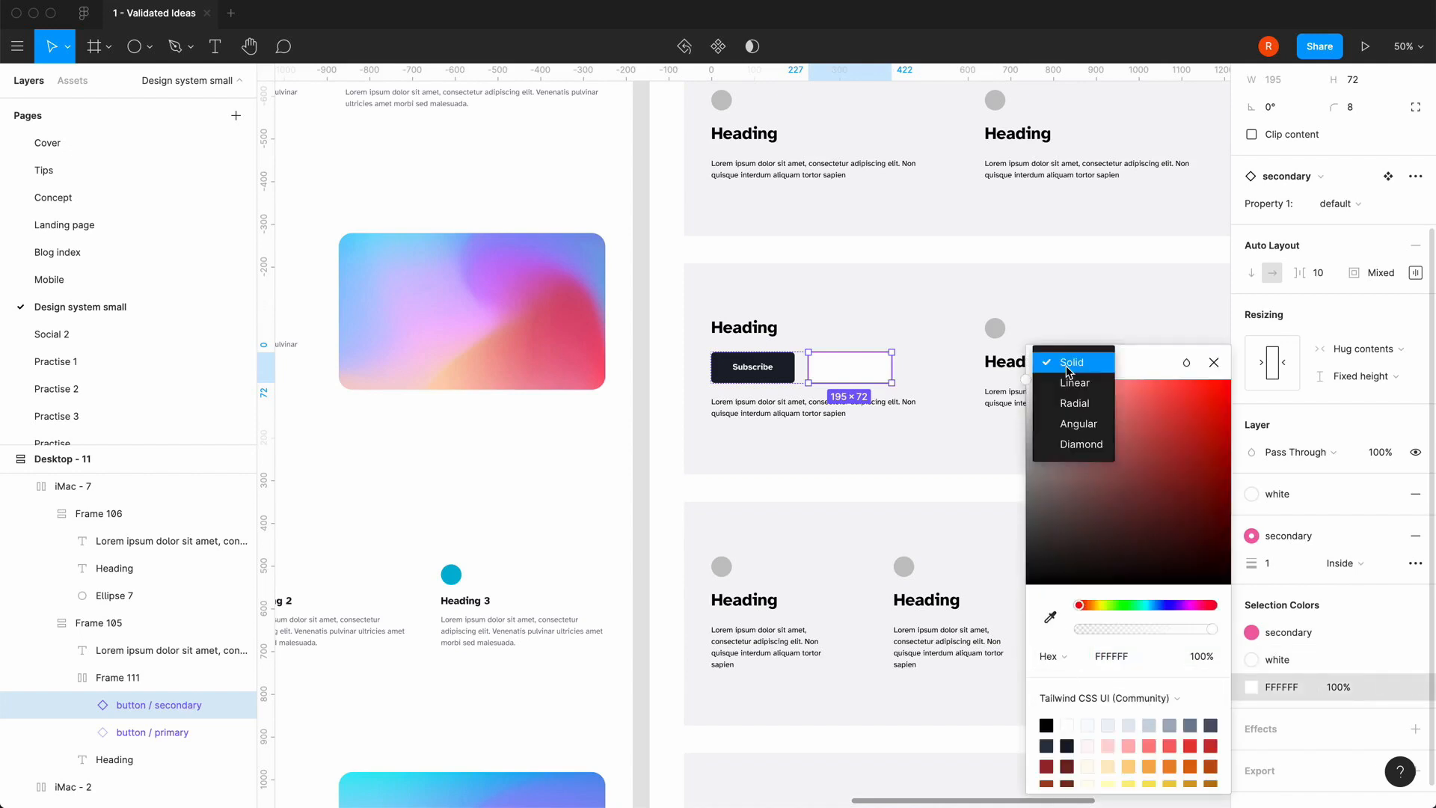
click(1151, 363)
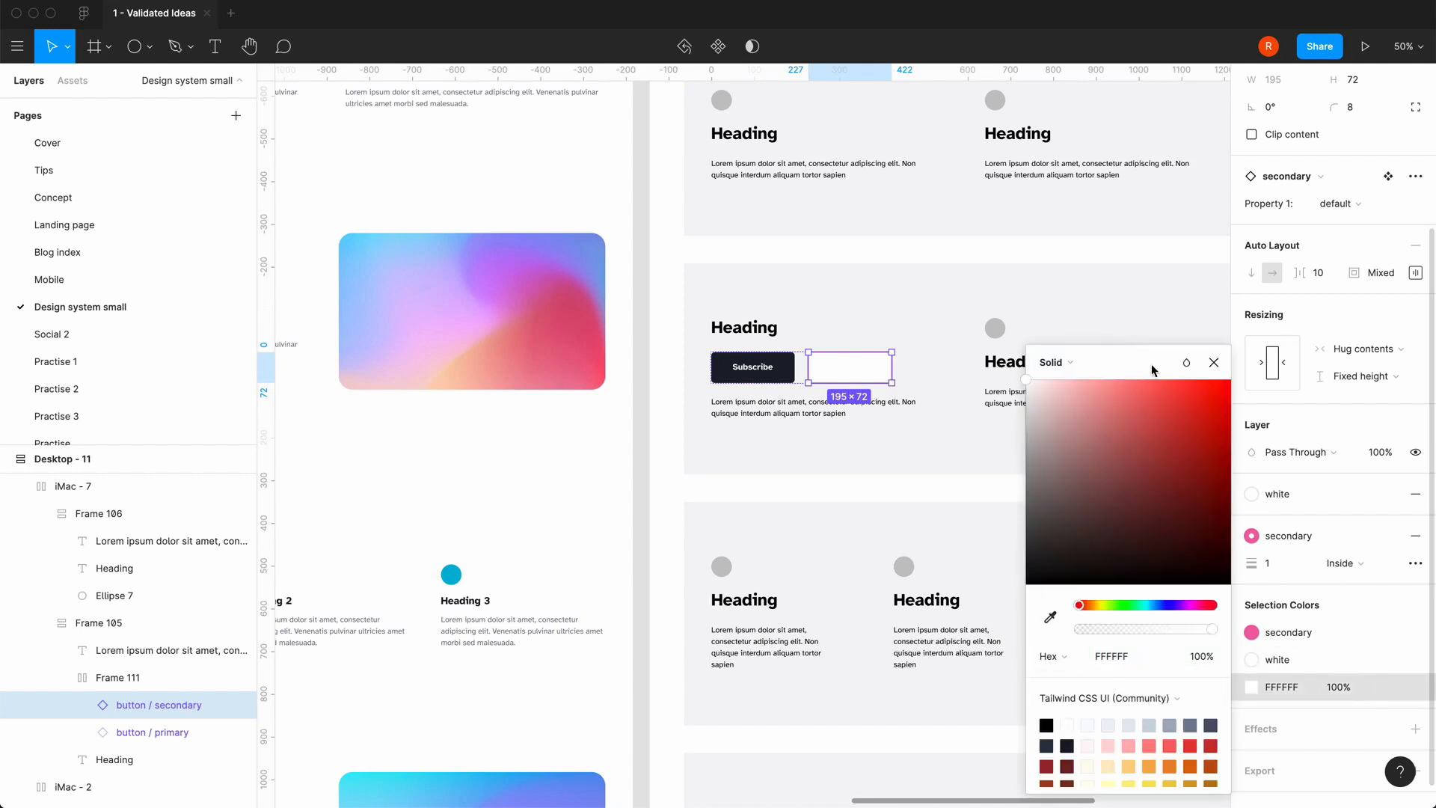
click(1089, 698)
click(1092, 677)
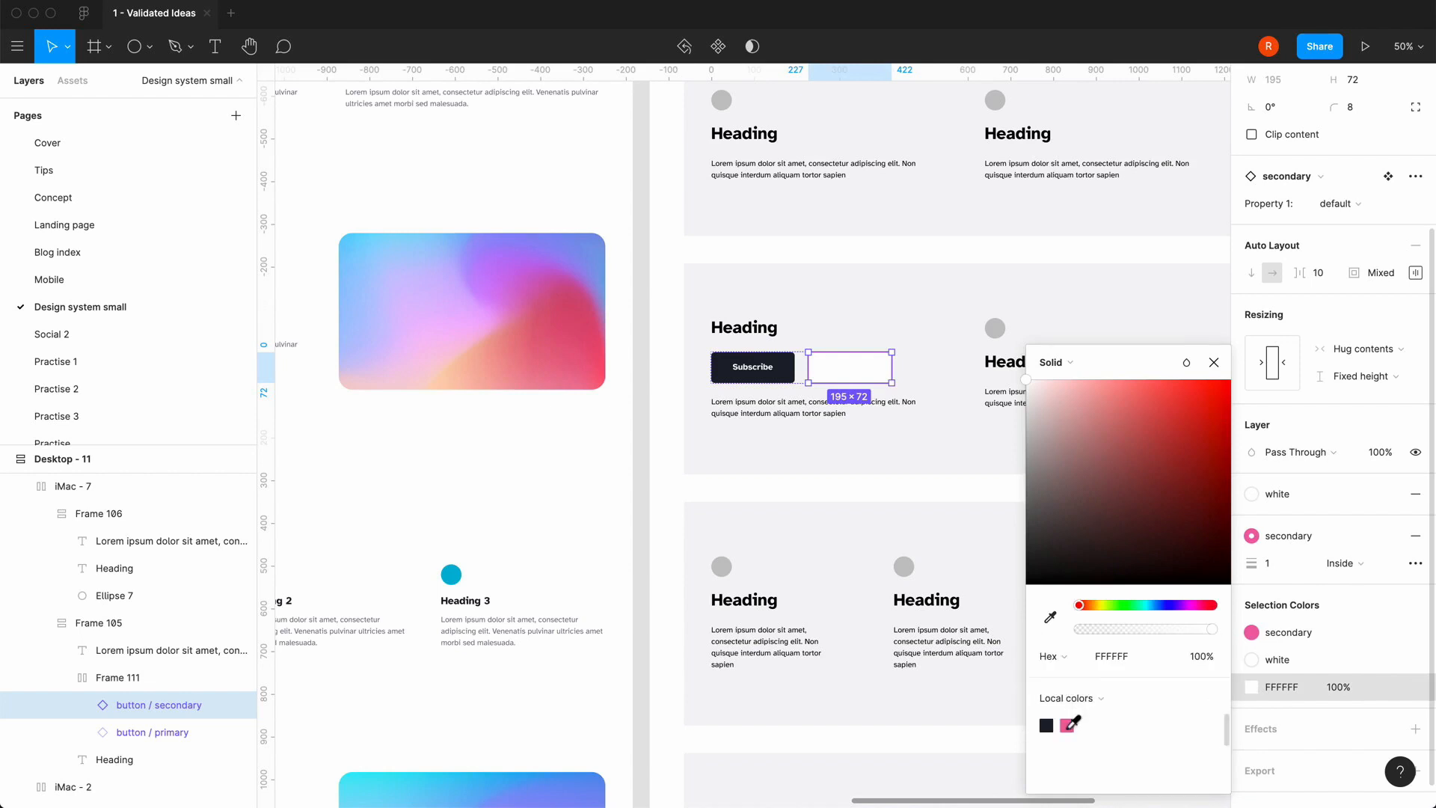
click(1070, 724)
click(1213, 362)
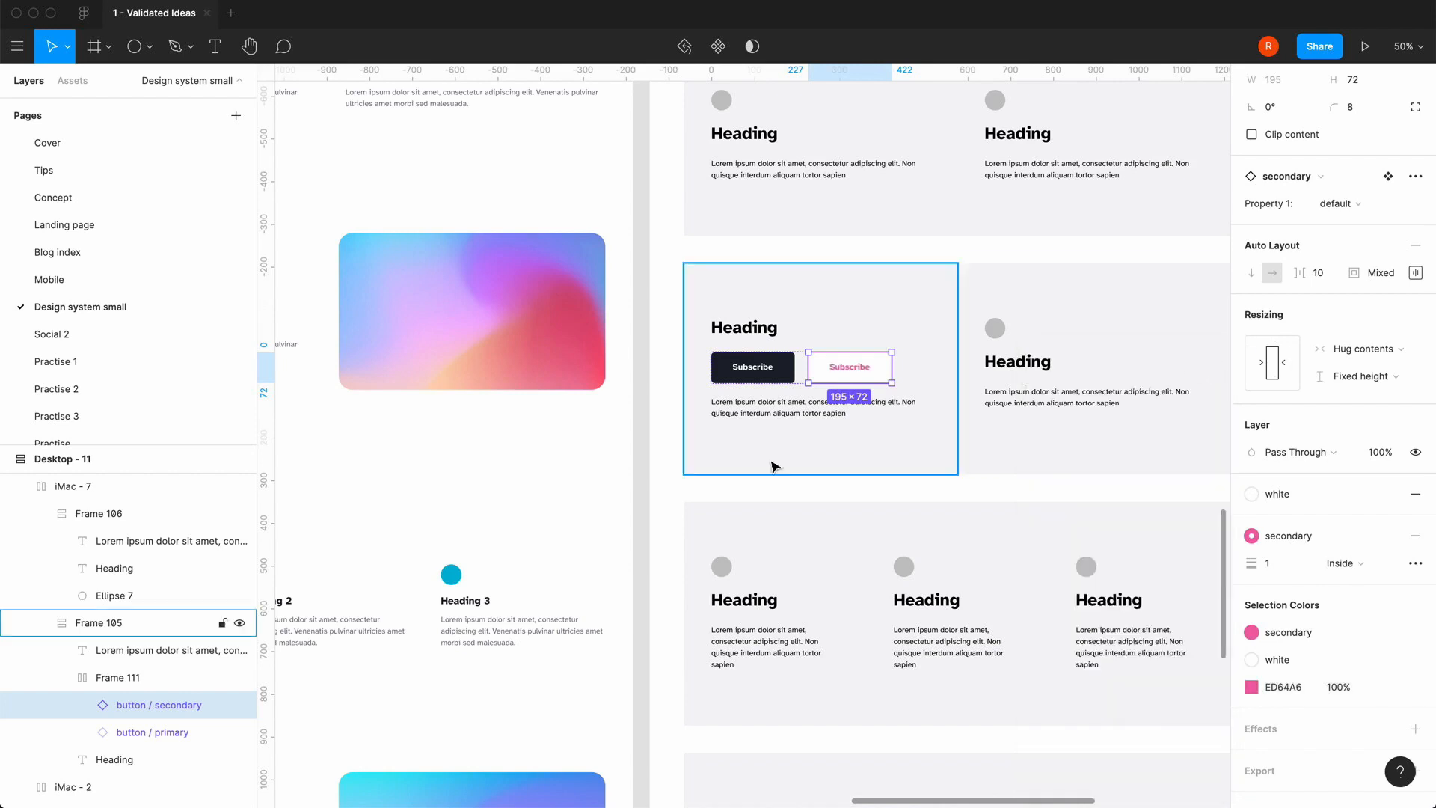
click(727, 490)
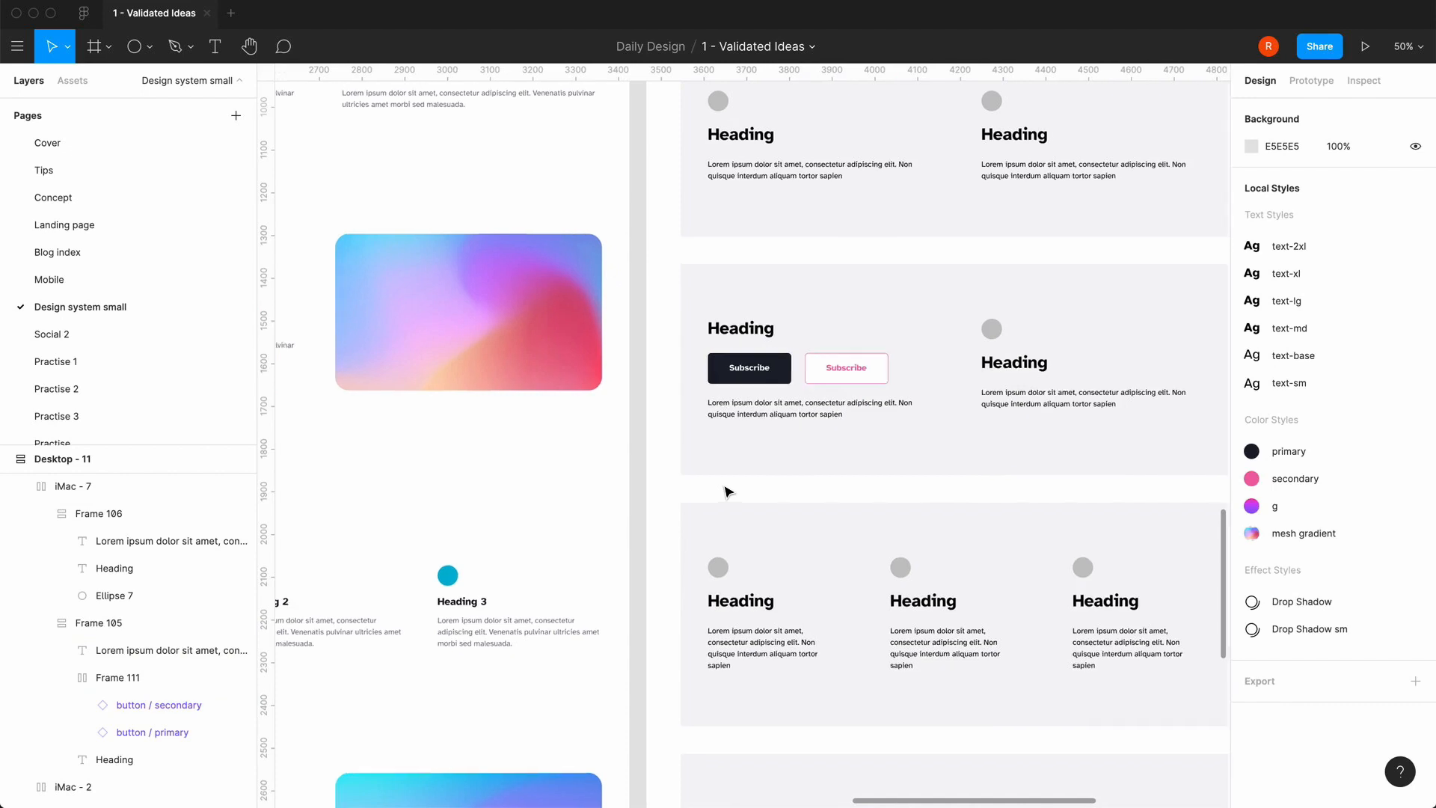
- Examine the mesh gradient frame in Desktop - 10 and compare it with the column beside the buttons in Desktop - 11
scroll(727, 491, right, 2)
click(963, 415)
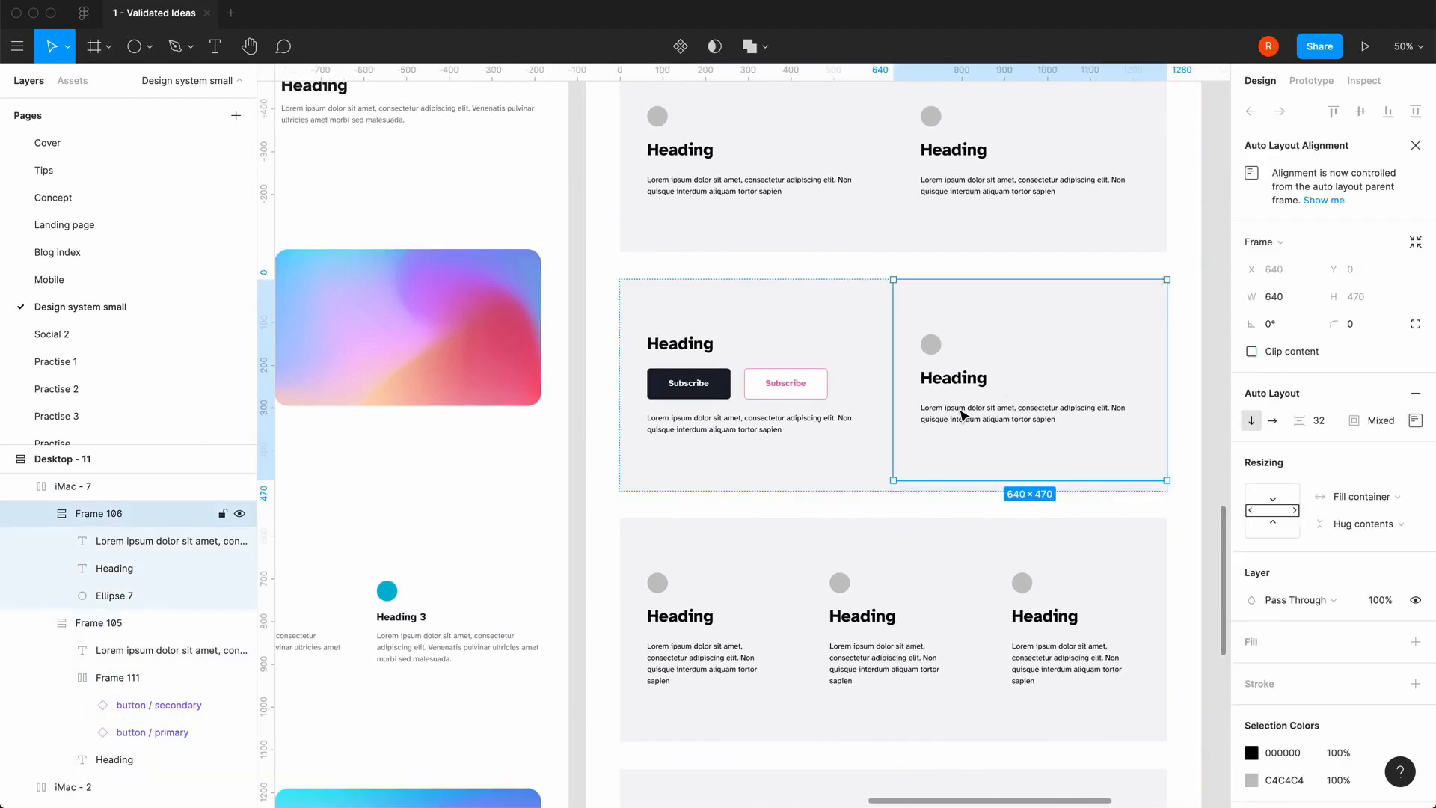
click(699, 513)
click(458, 341)
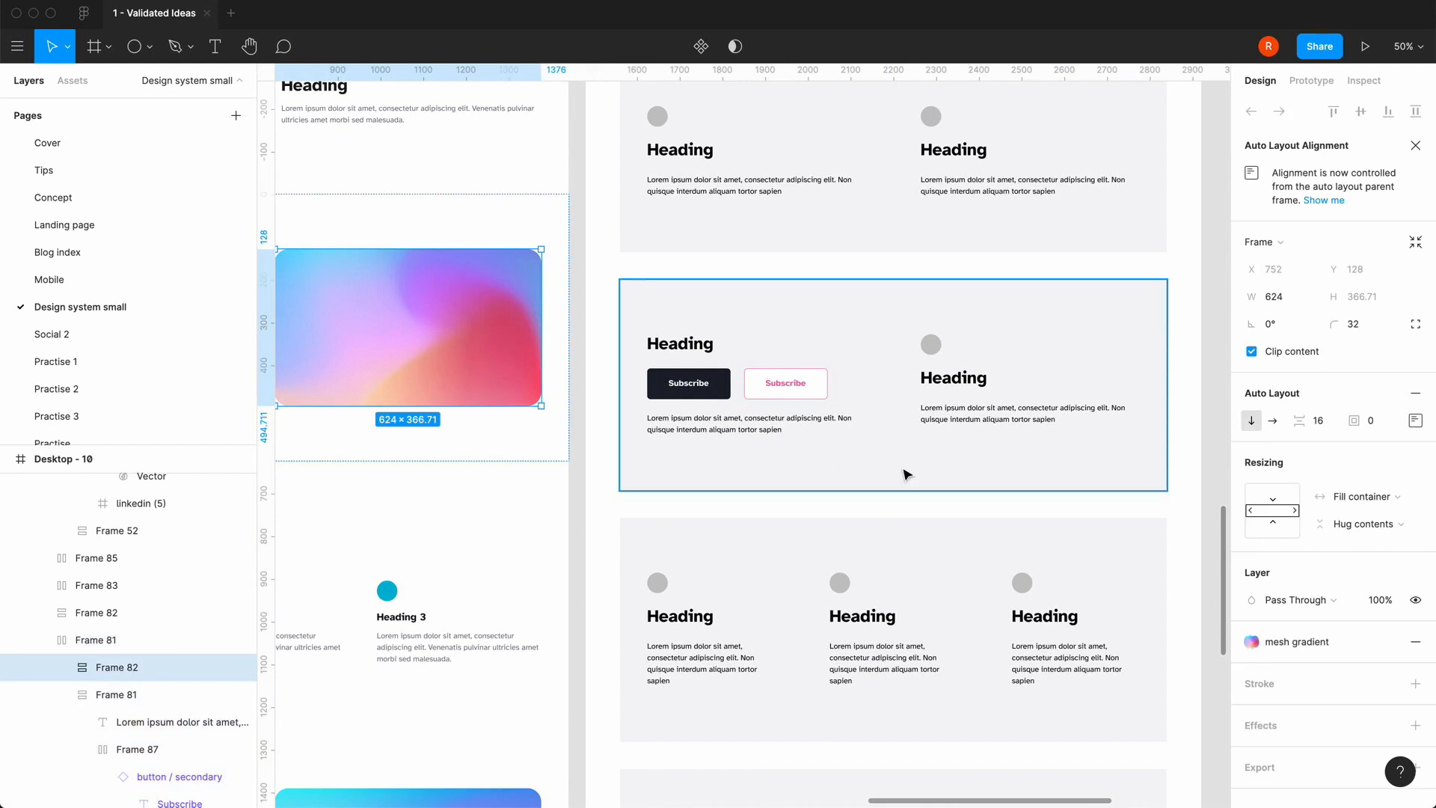
scroll(907, 474, right, 3)
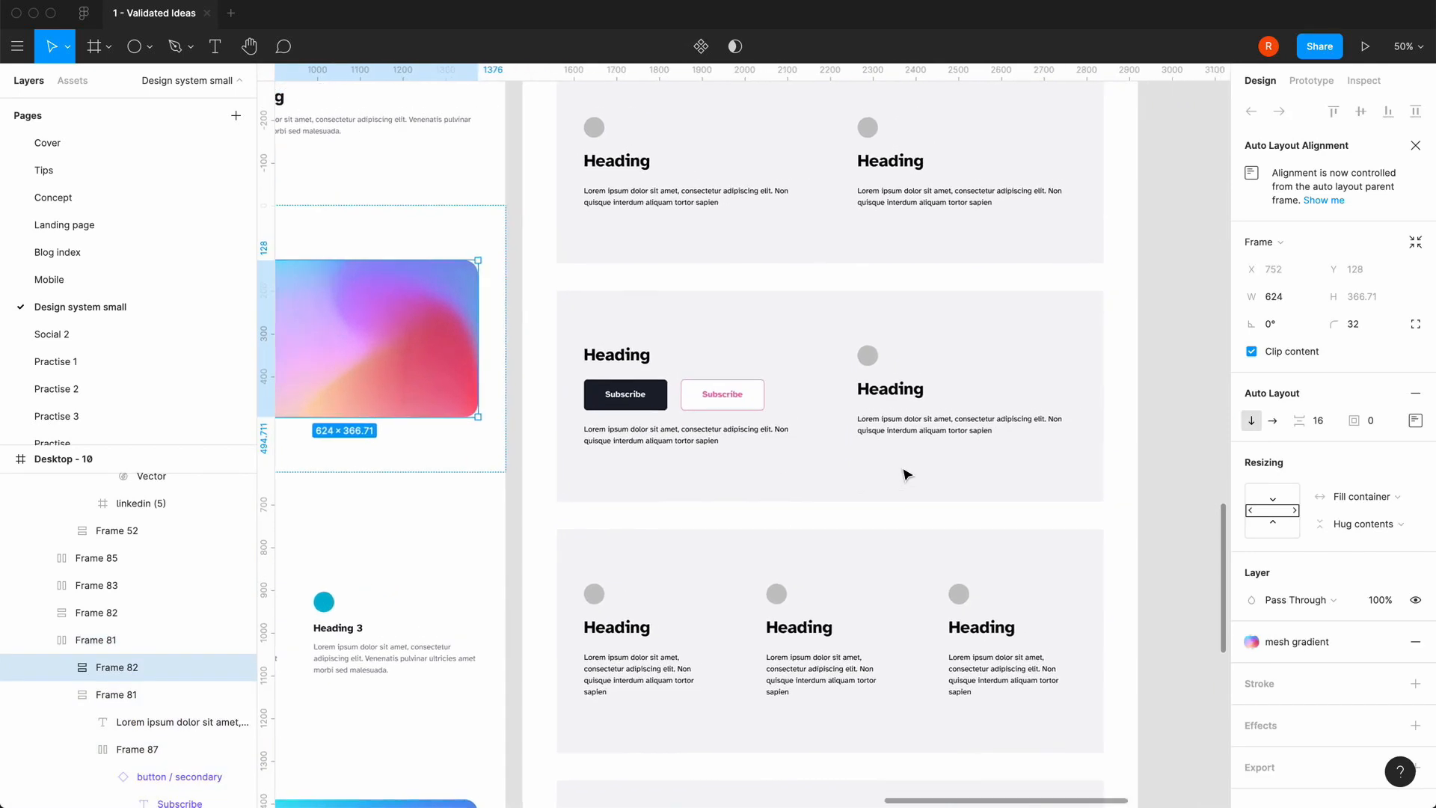
click(877, 429)
click(877, 429)
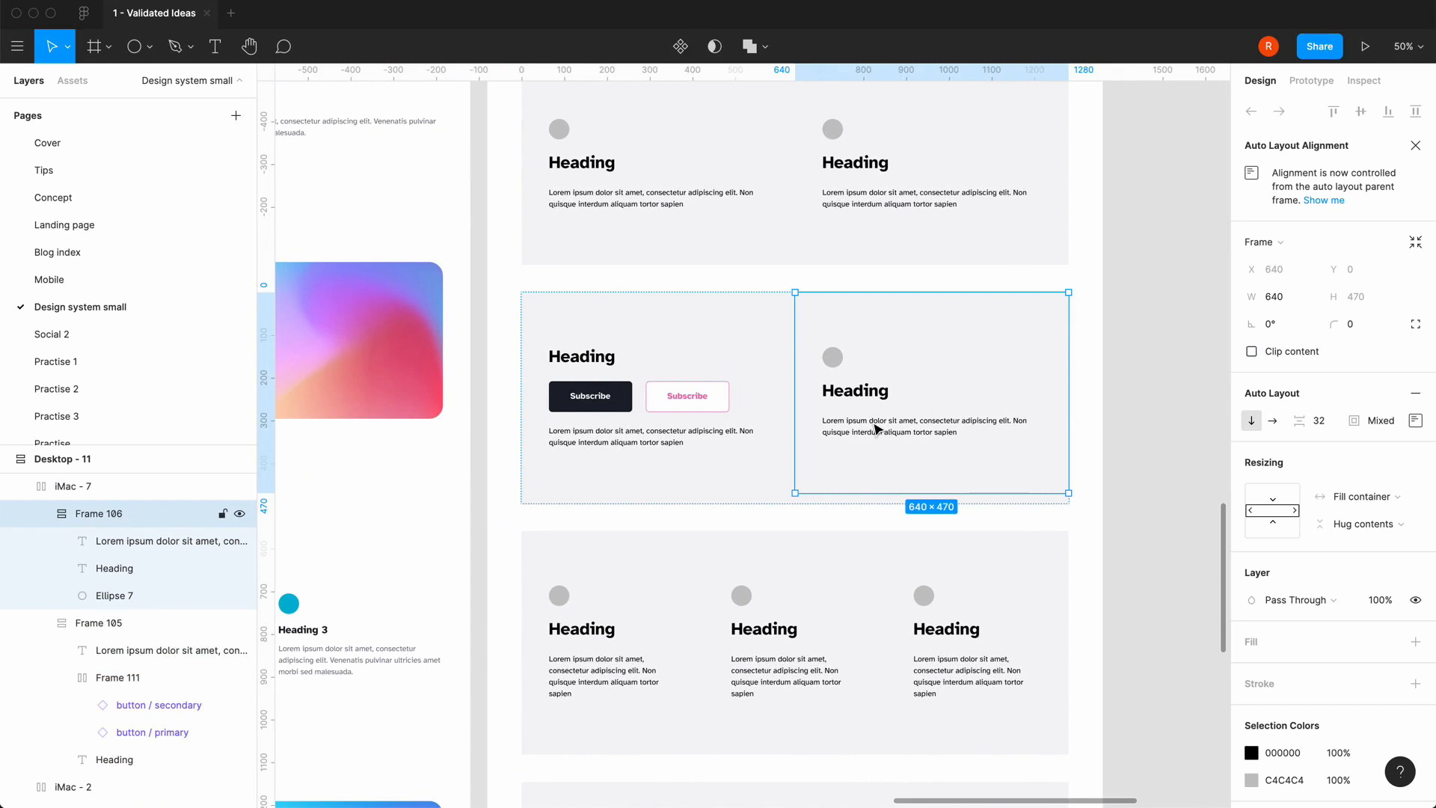
click(689, 519)
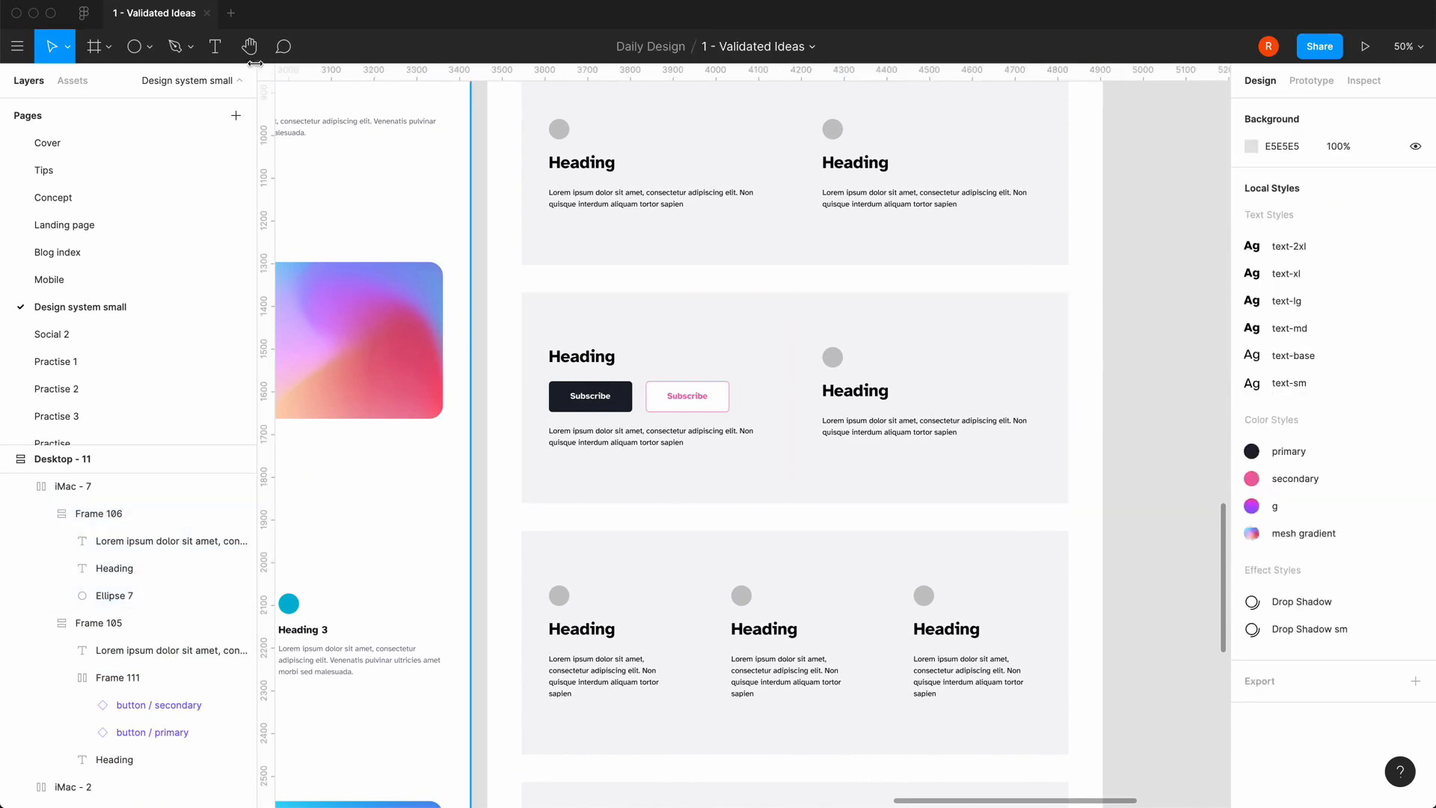
click(149, 47)
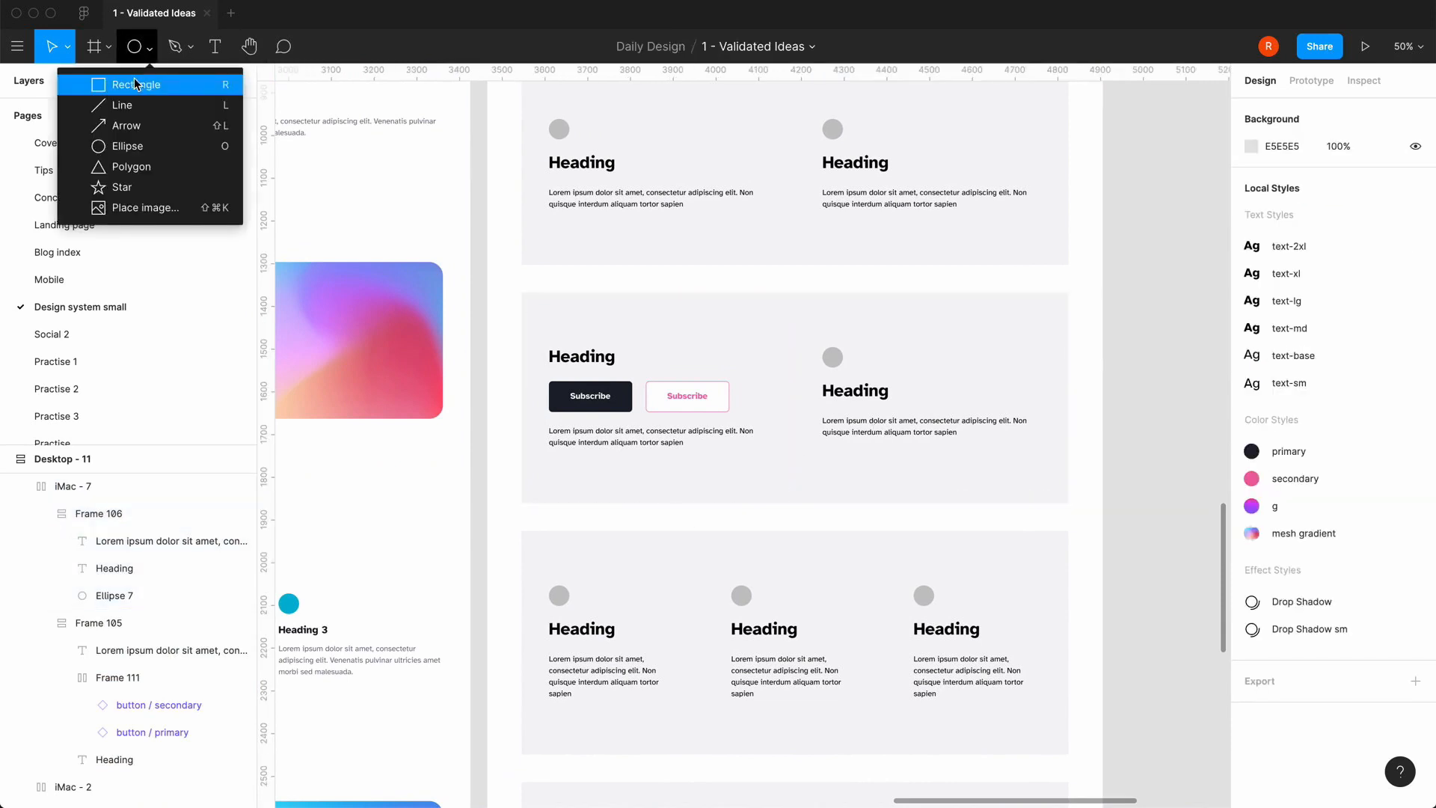
click(488, 469)
click(411, 362)
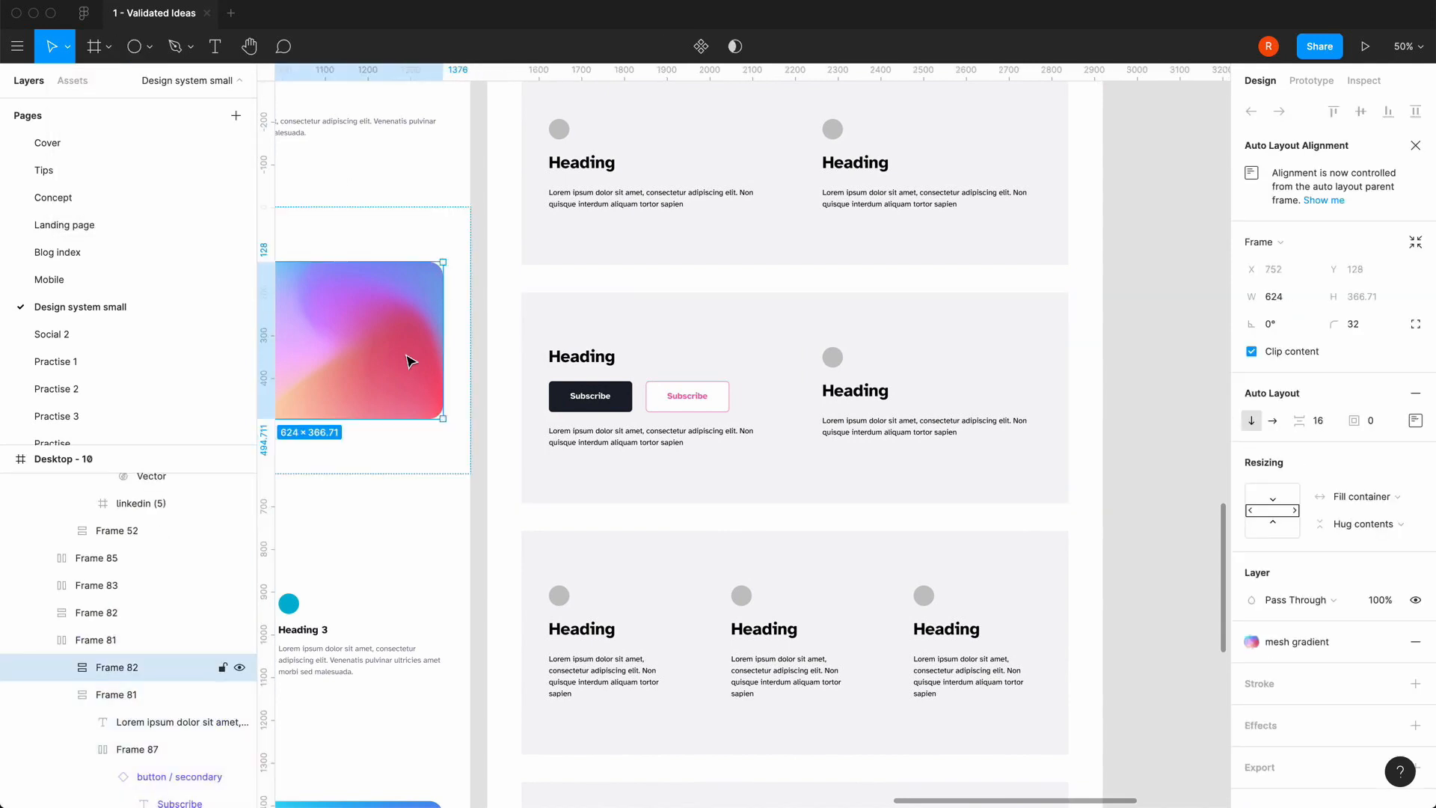
key(Escape)
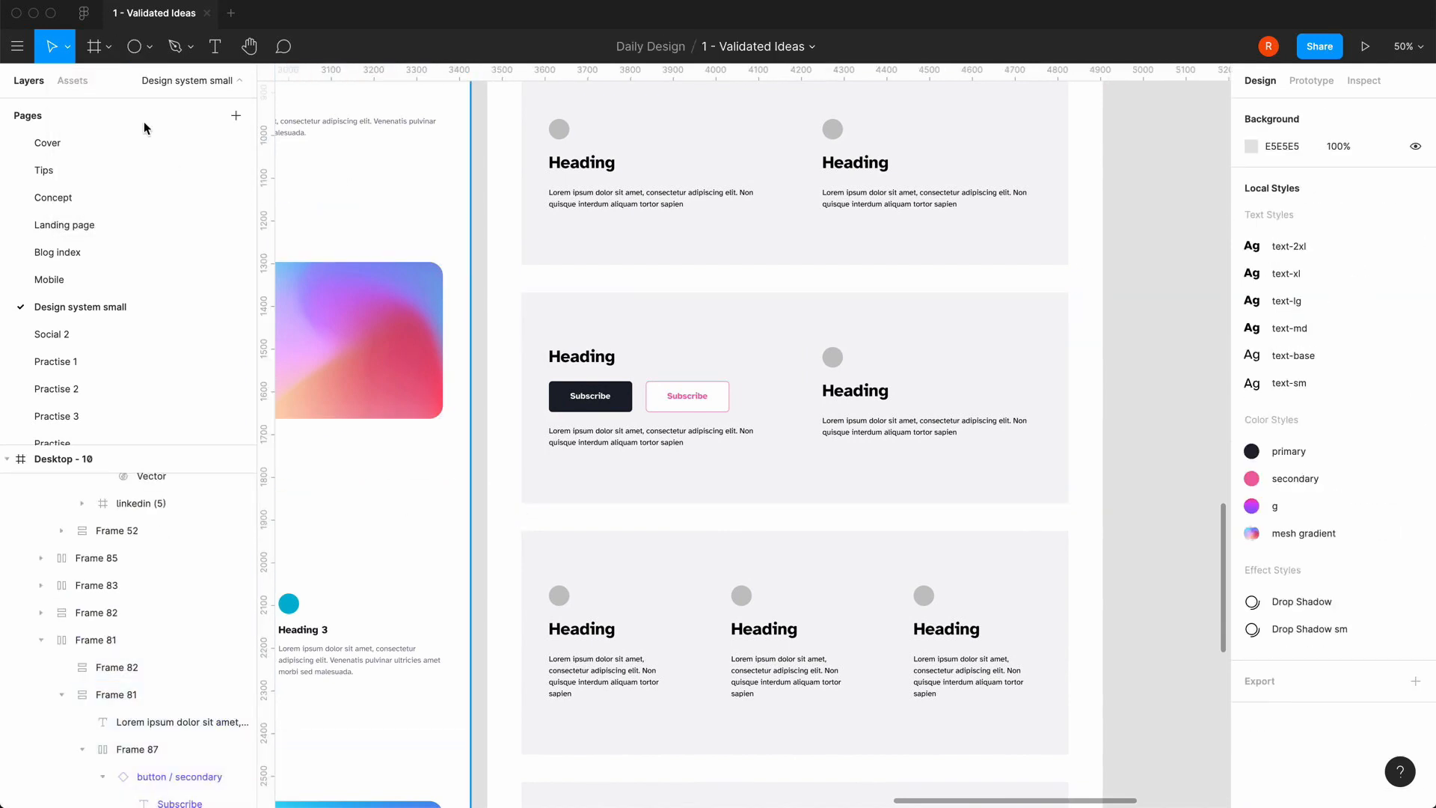
- Draw a frame about 528 × 134 beneath the paragraph in the column beside the buttons
click(109, 47)
click(100, 76)
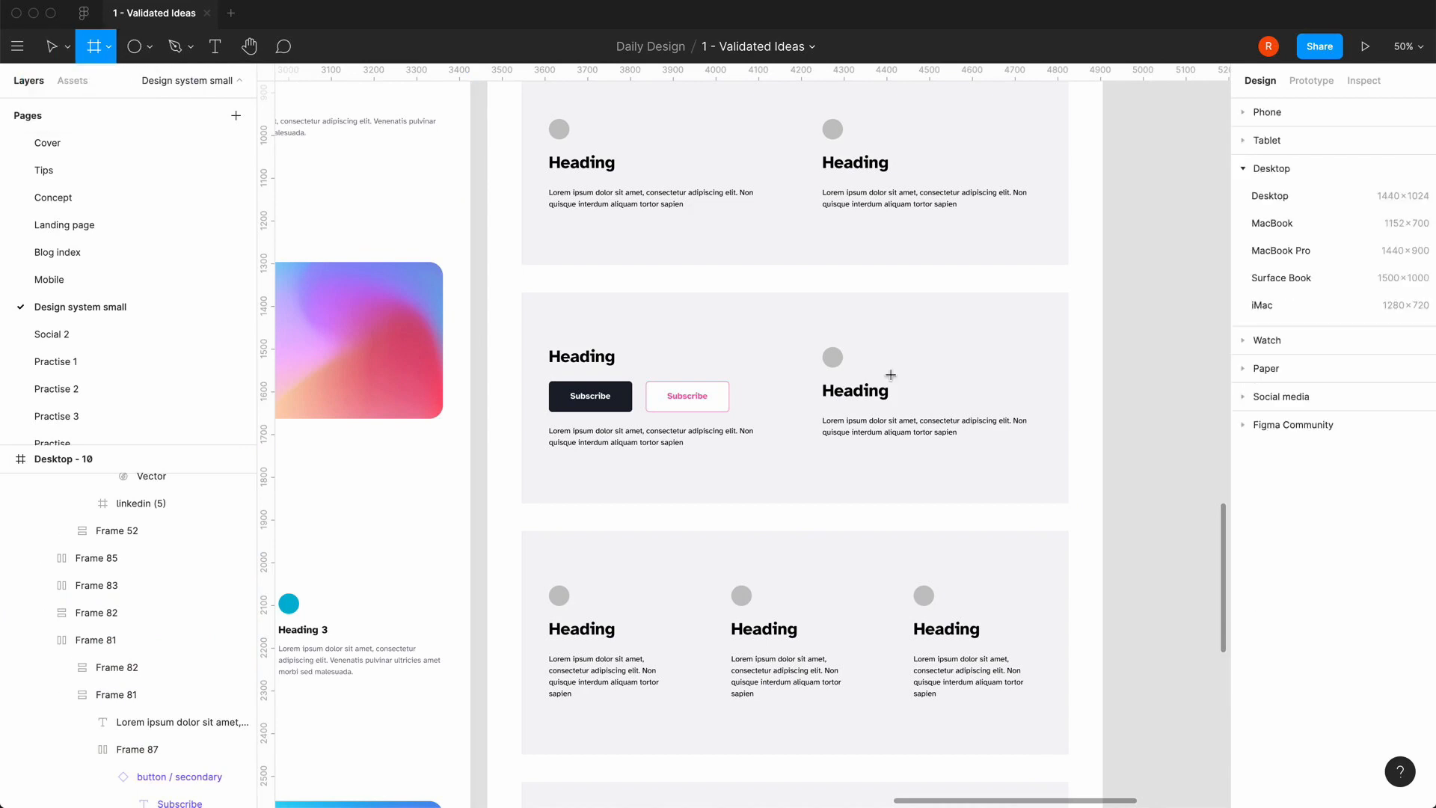
drag(857, 452, 1052, 500)
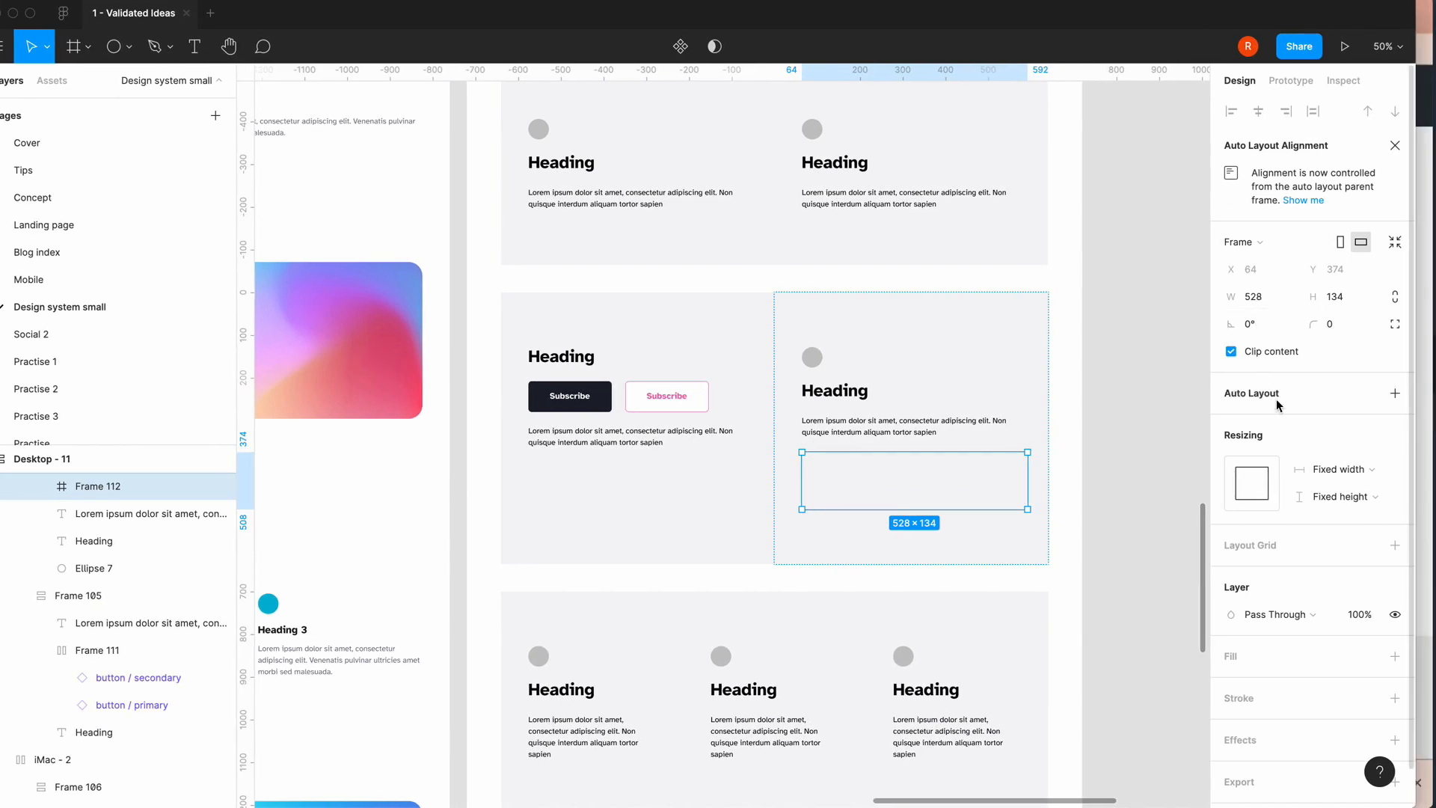
- Set the new frame's width to 600, then switch its horizontal resizing to Fill container
click(1266, 301)
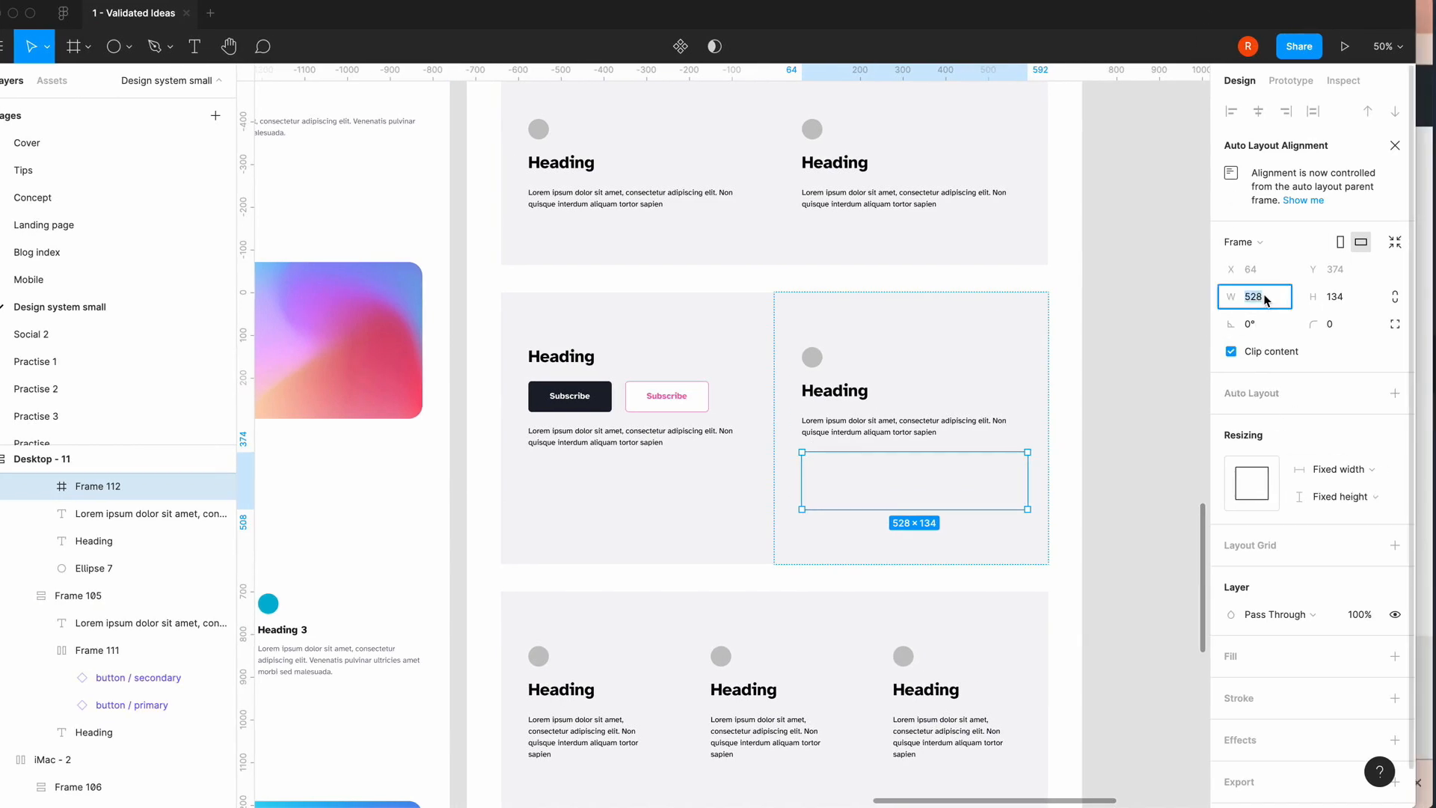
text(600)
key(Return)
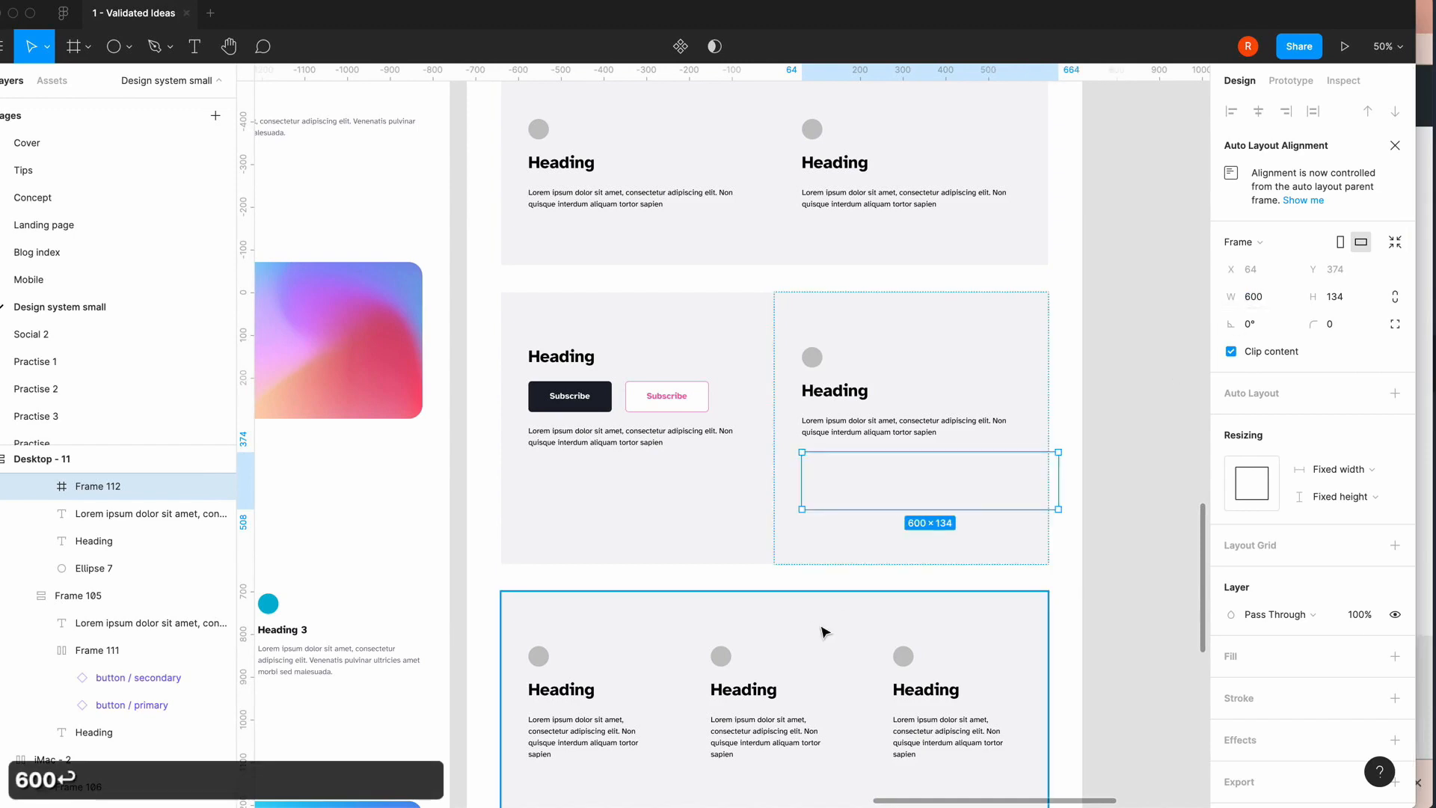
click(1372, 469)
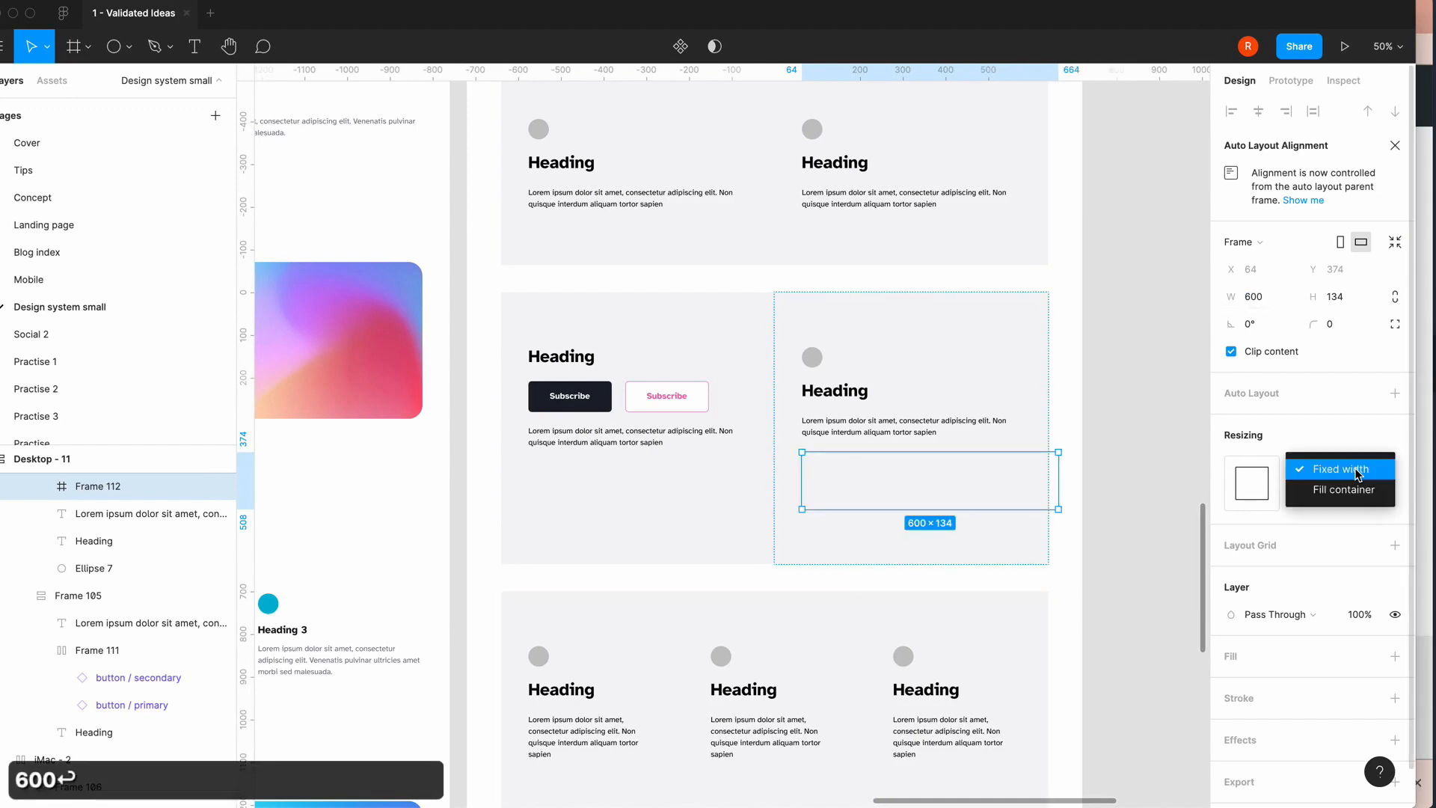
click(1339, 487)
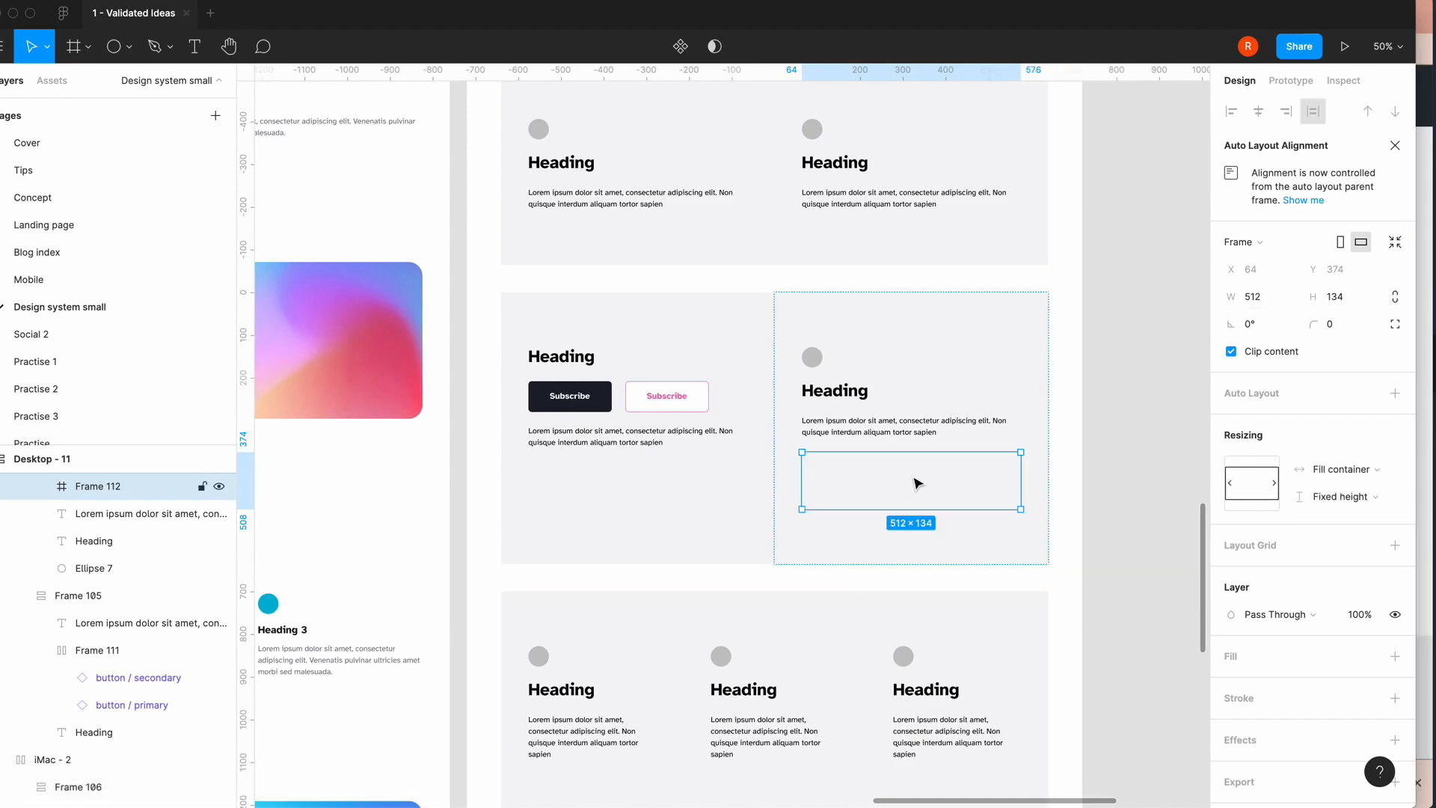
- Set the new frame's height to 400, then reduce it to 300
click(1355, 298)
text(4)
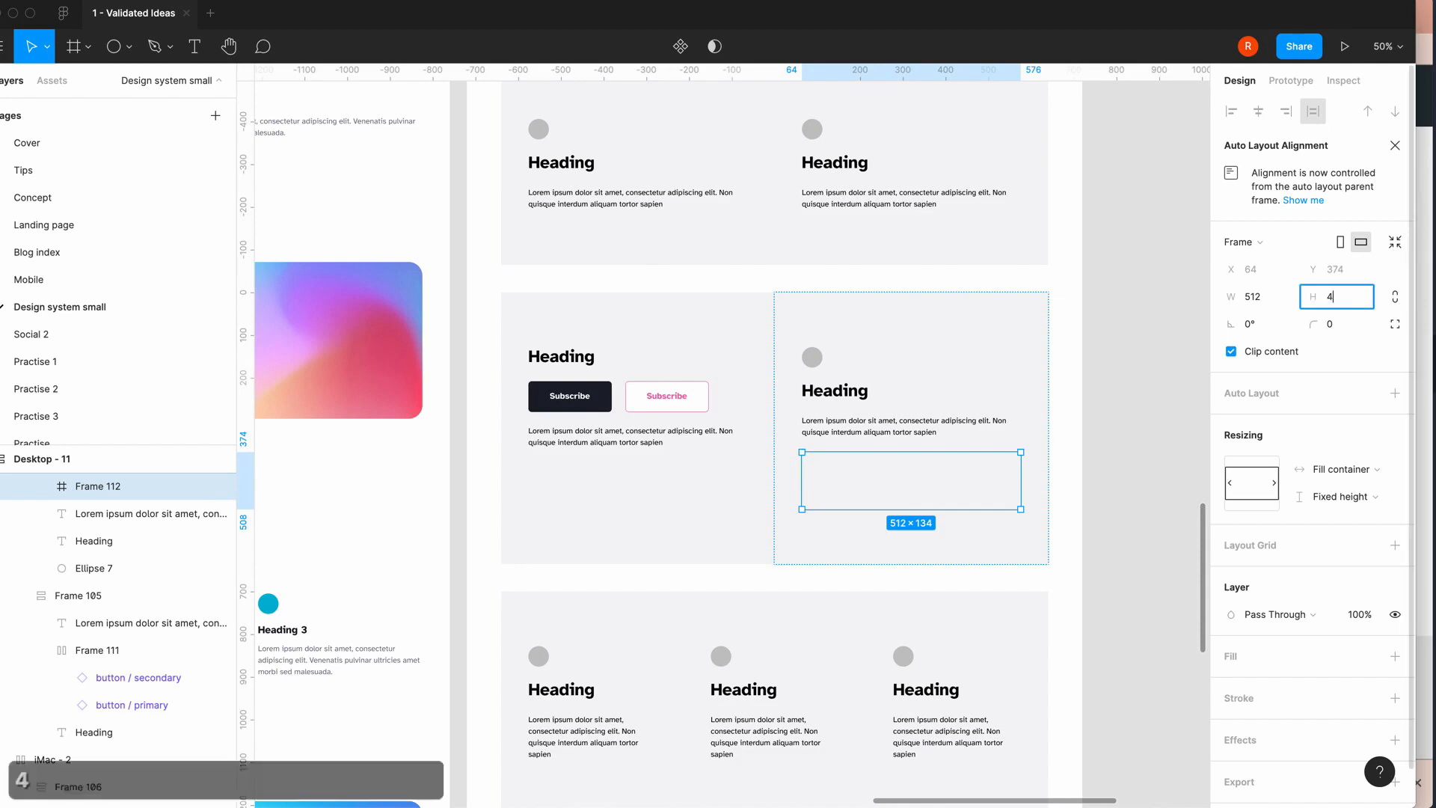
text(00)
key(Return)
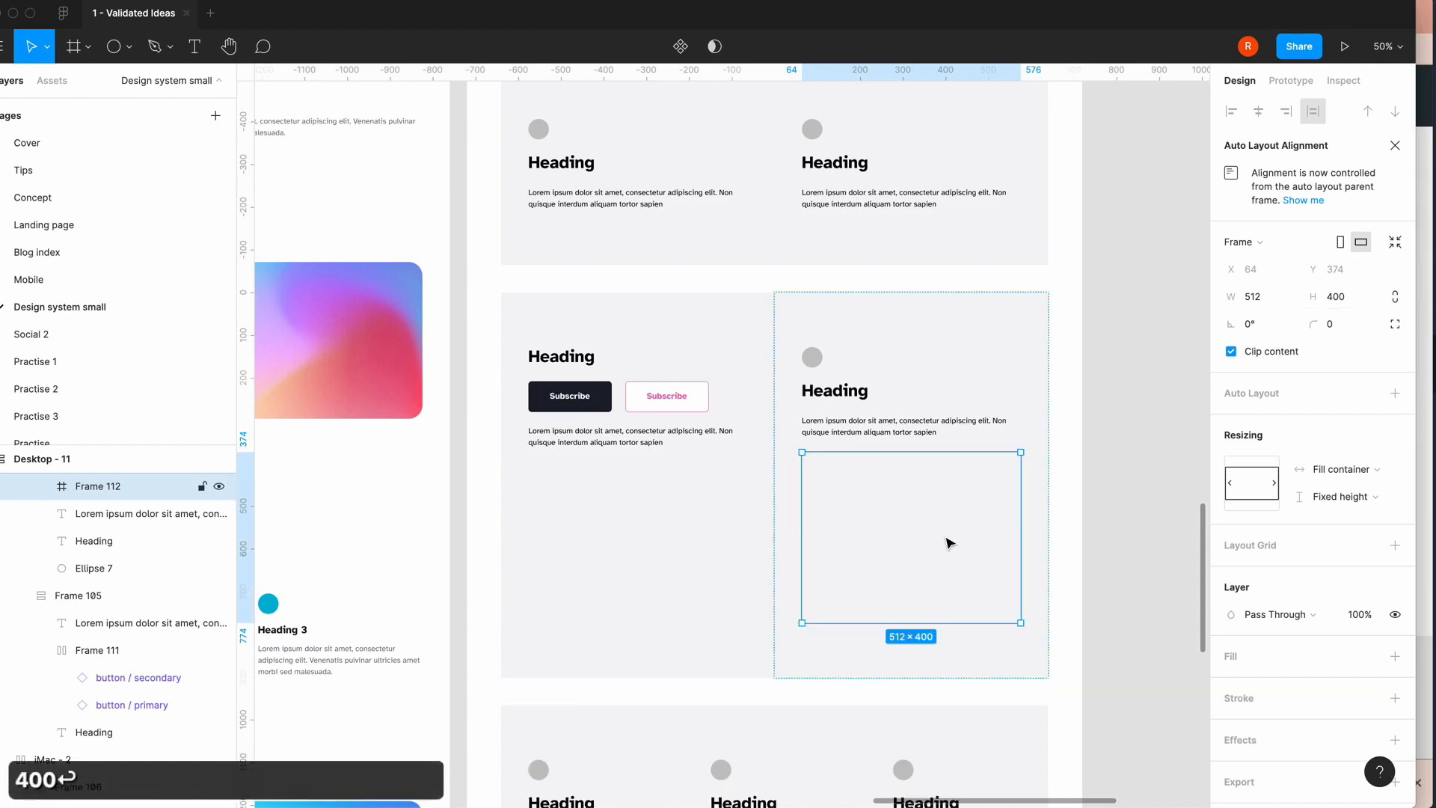
click(1347, 297)
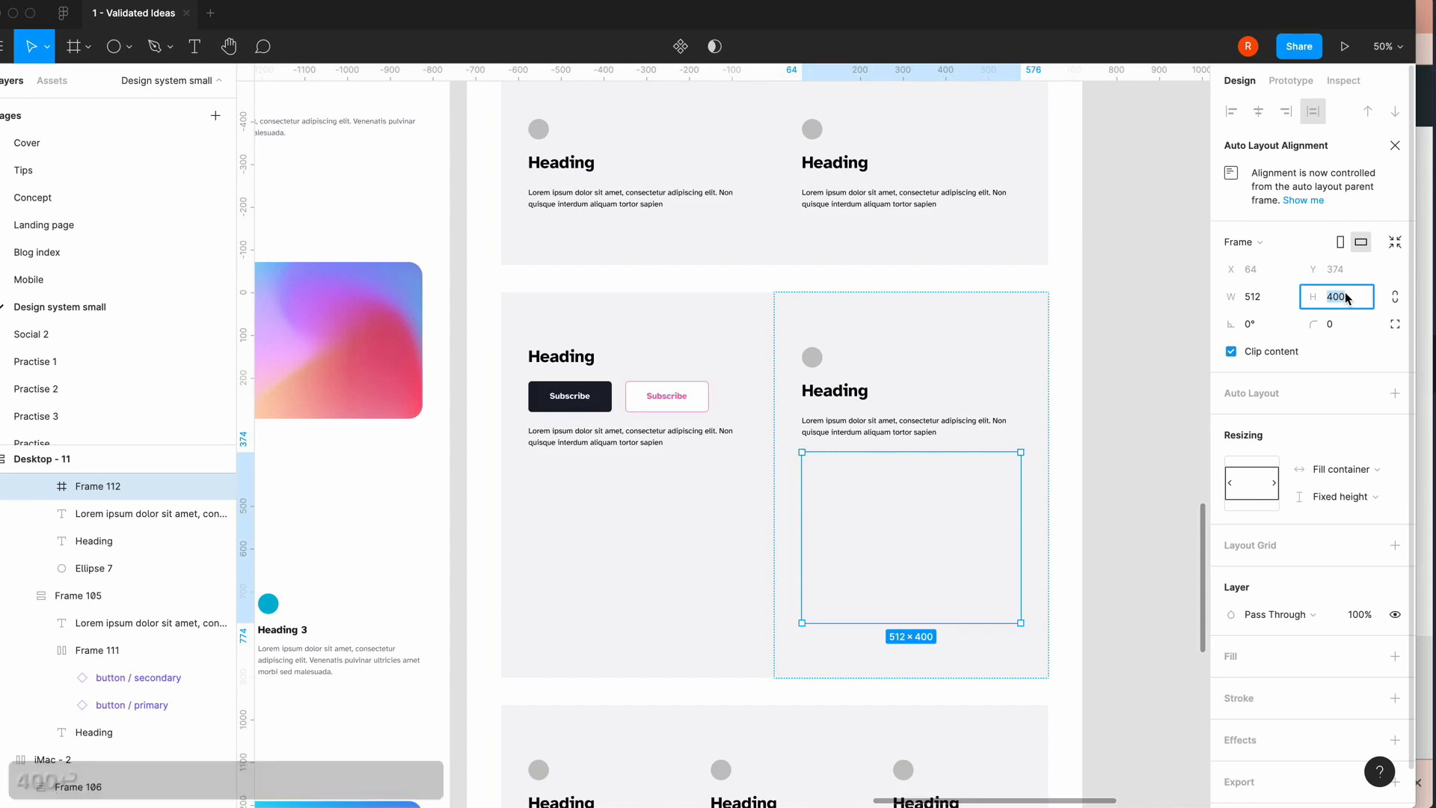
text(300)
key(Return)
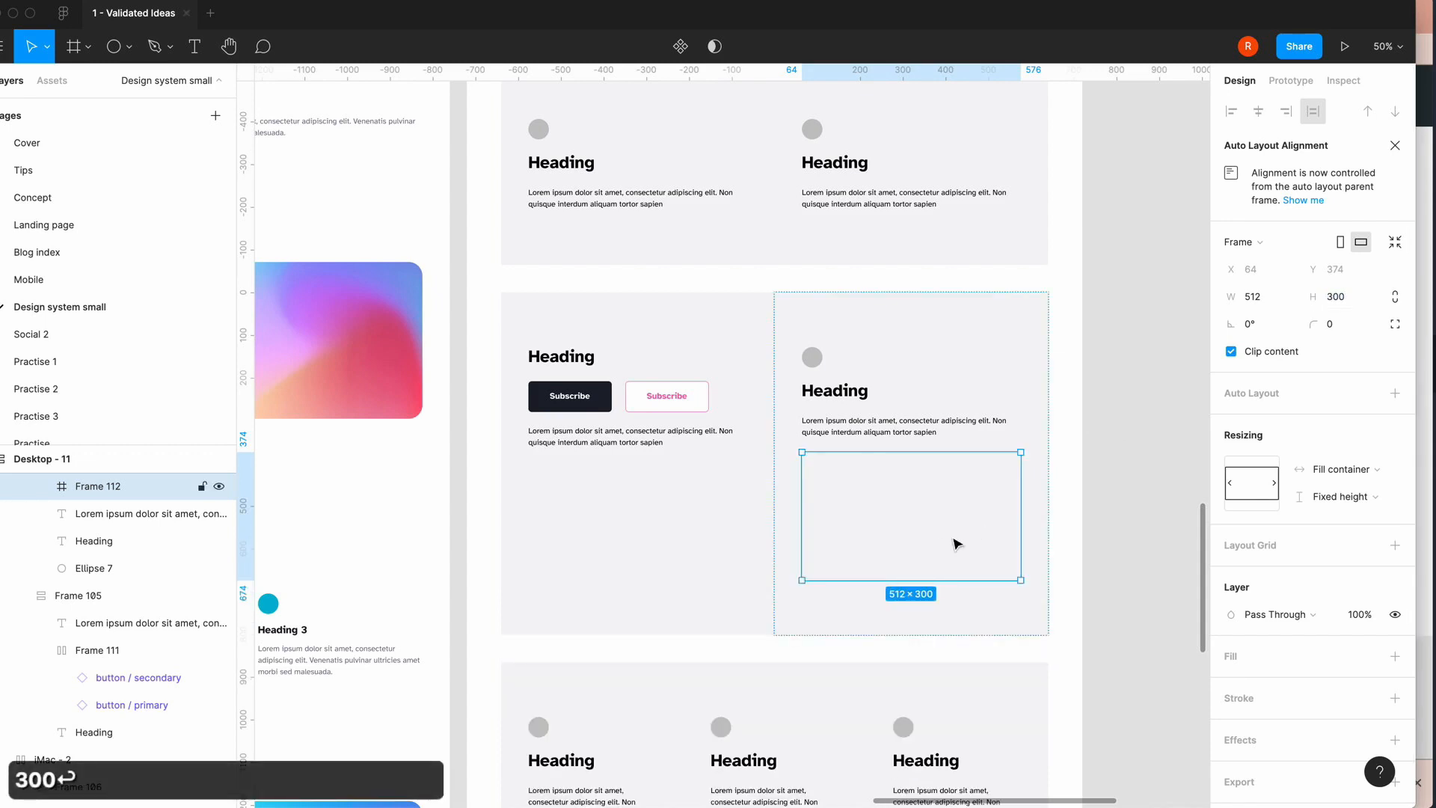
click(880, 435)
click(892, 516)
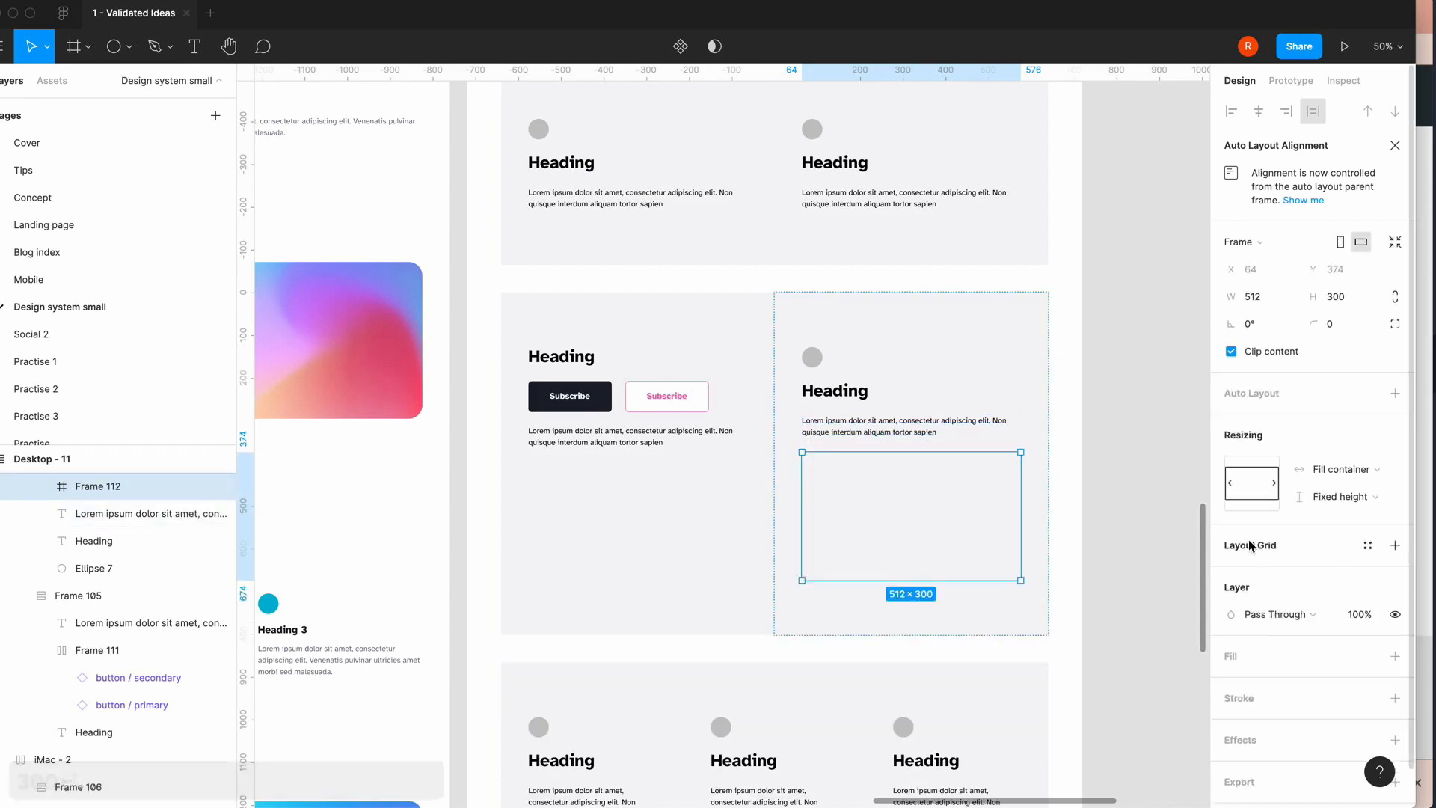
click(1367, 658)
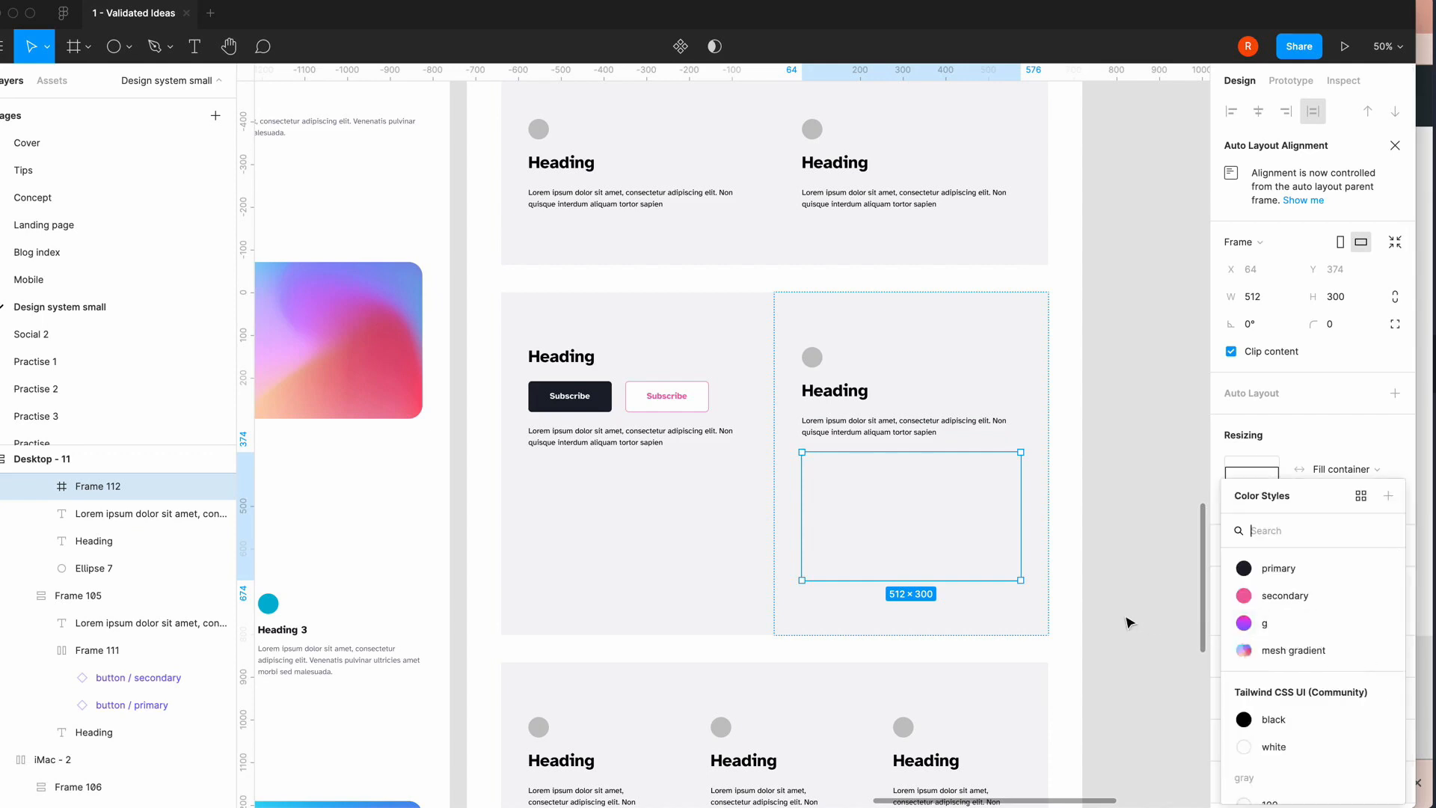
click(1144, 576)
triple_click(952, 522)
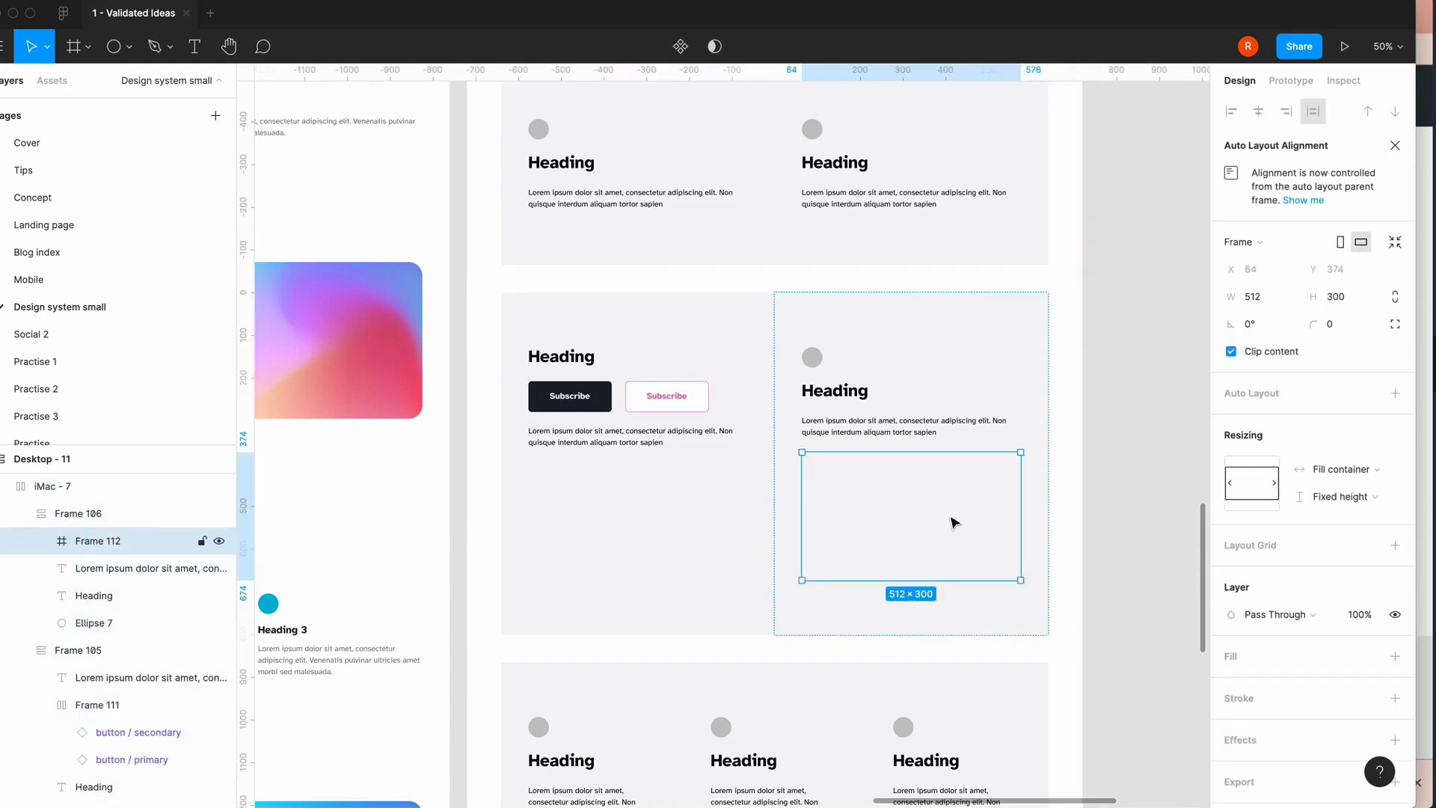
click(1131, 322)
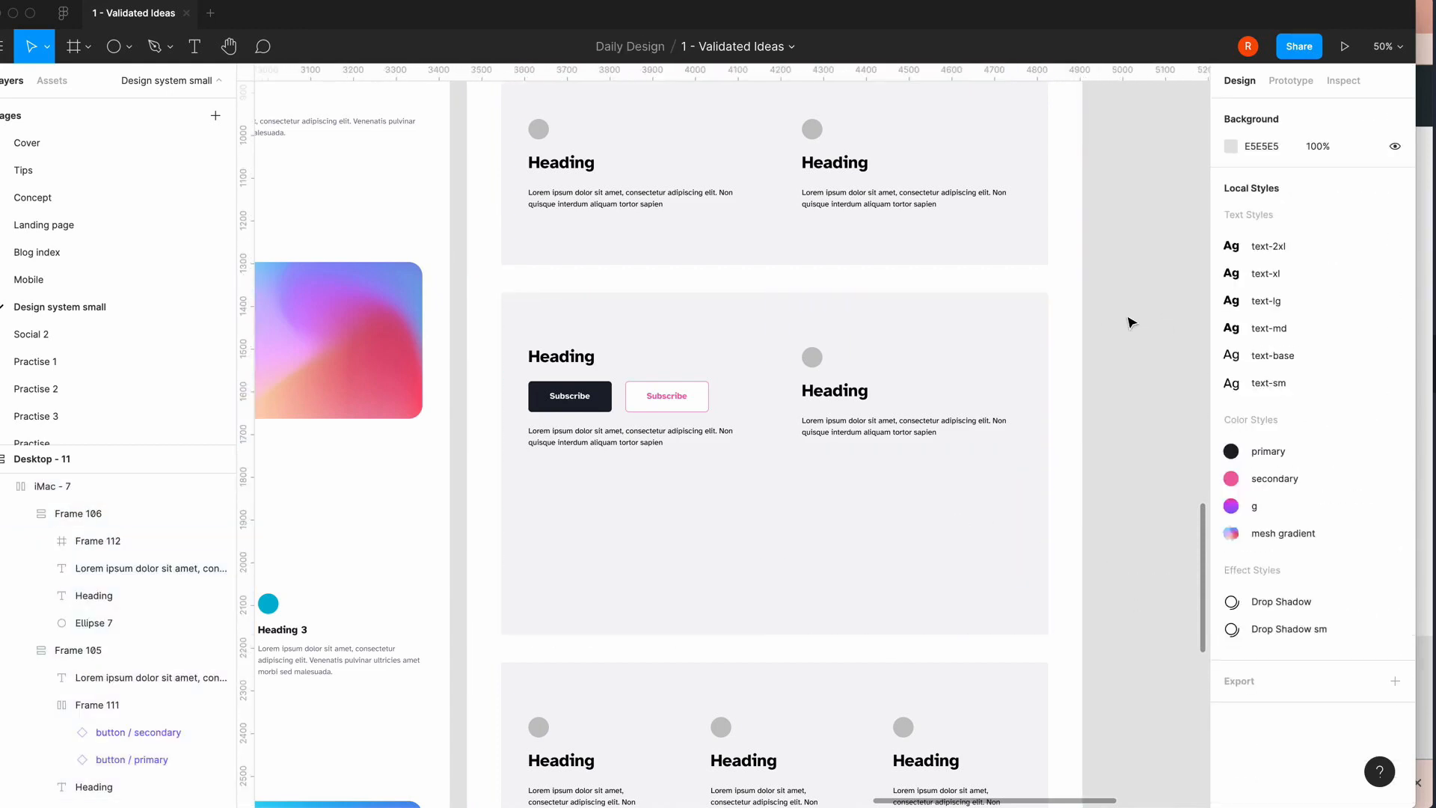
right_click(1231, 535)
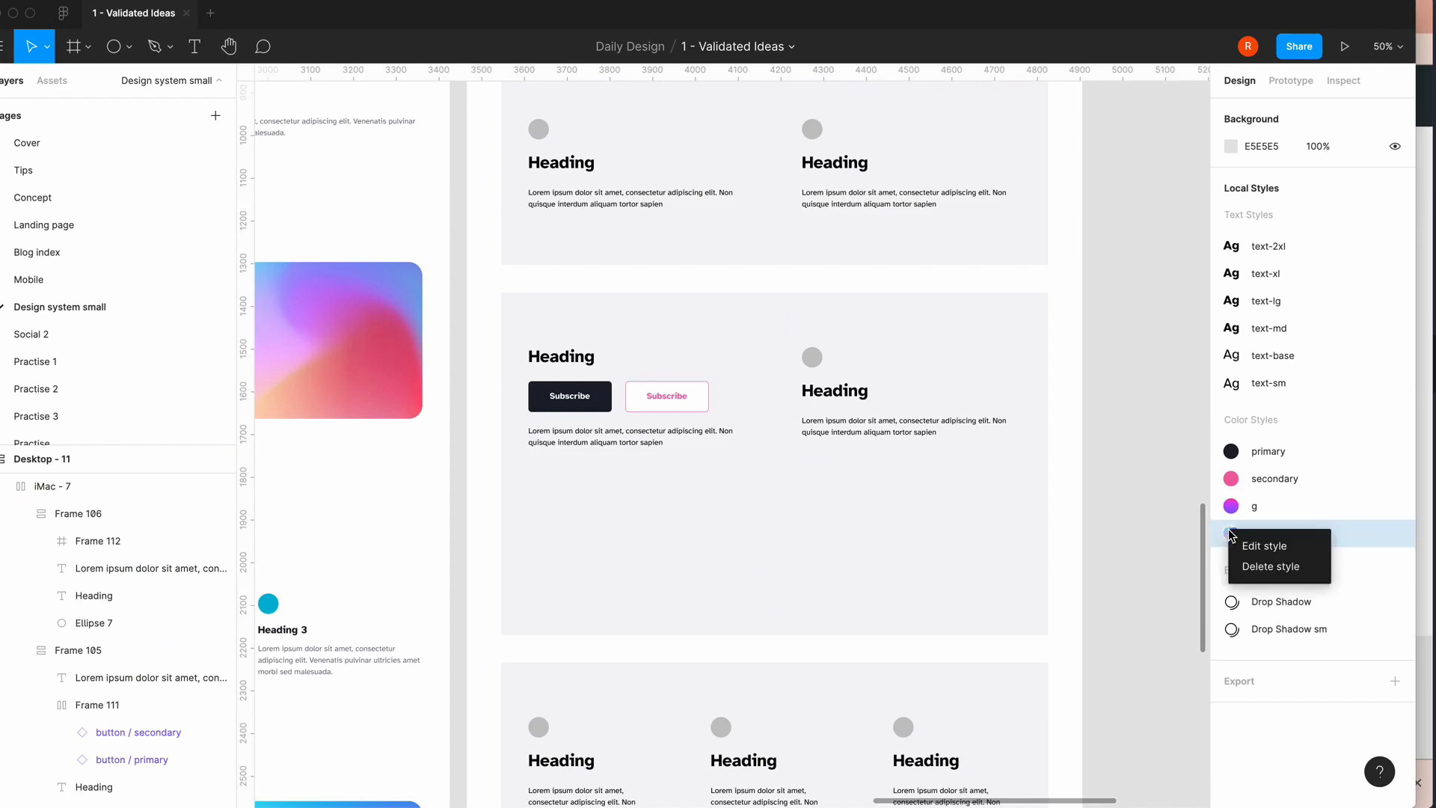
click(1165, 525)
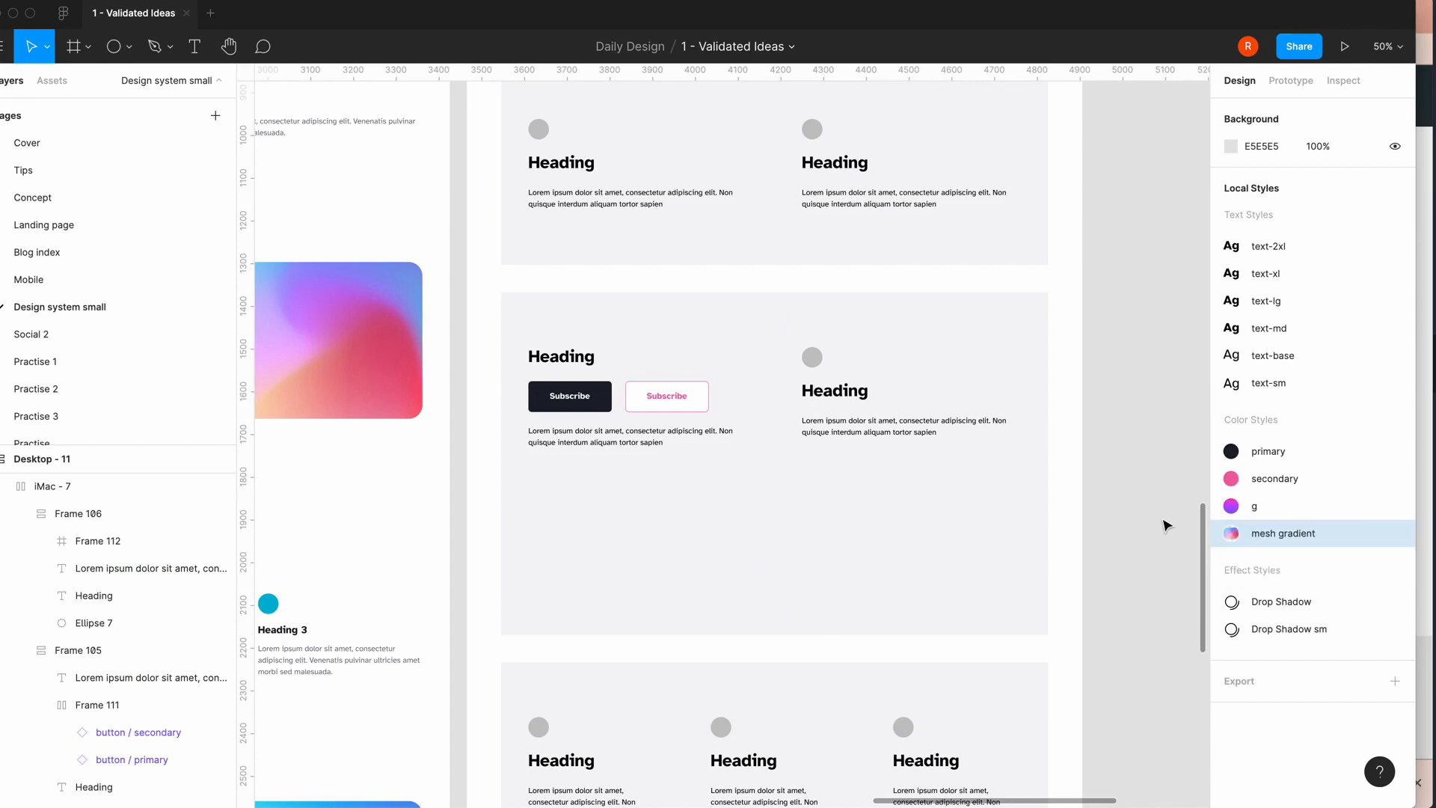
- Add a white fill to the empty frame beneath the paragraph
click(860, 515)
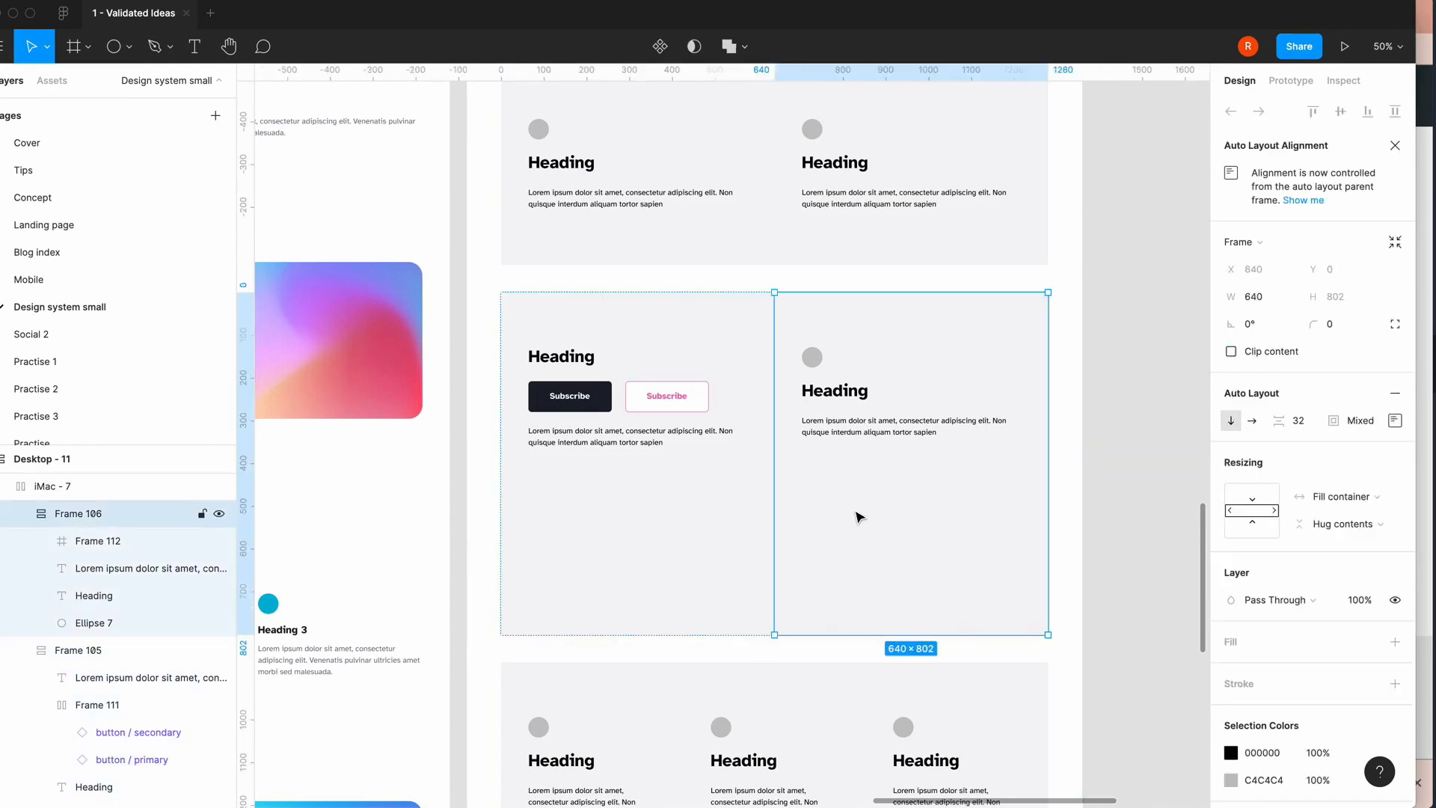
click(860, 515)
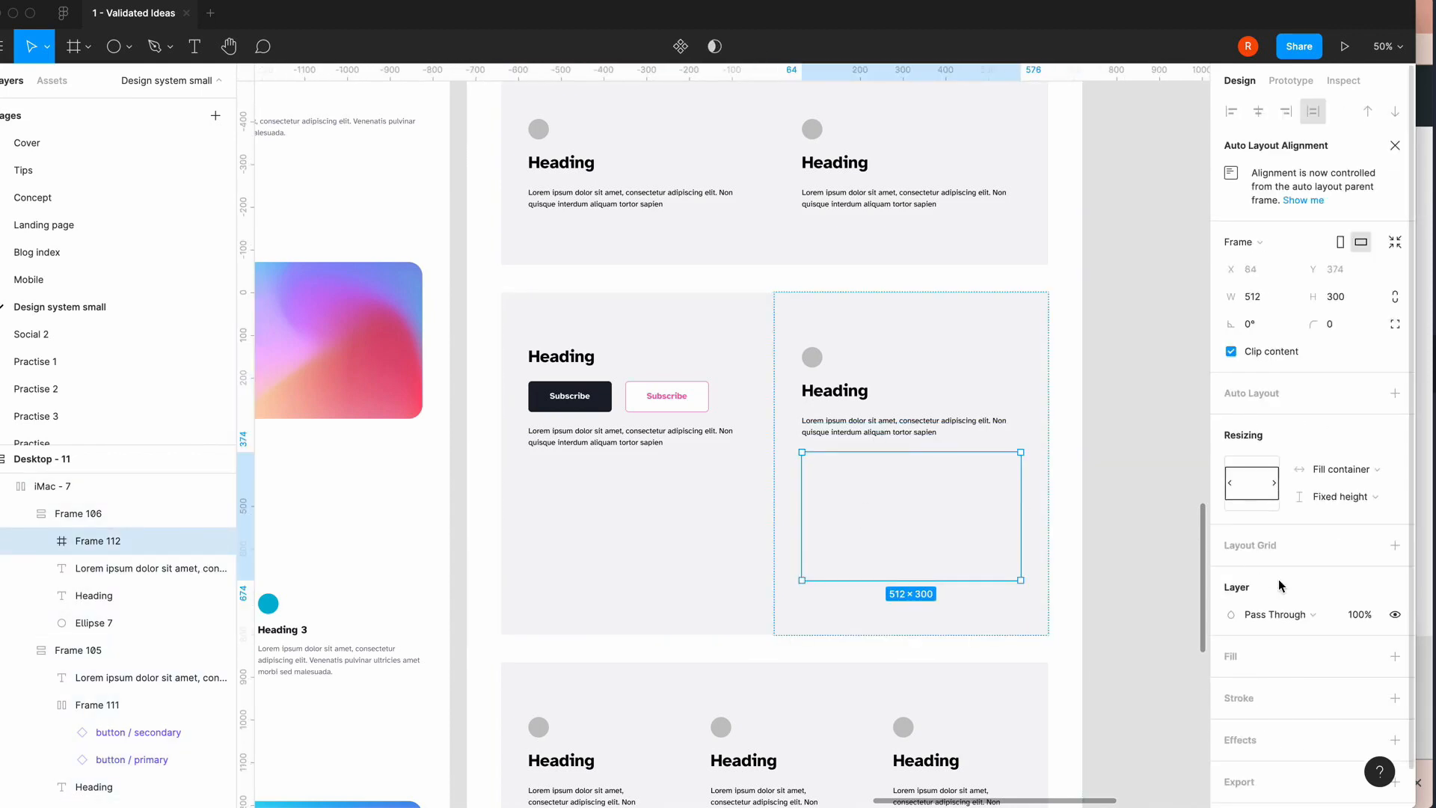
click(1395, 656)
click(1163, 526)
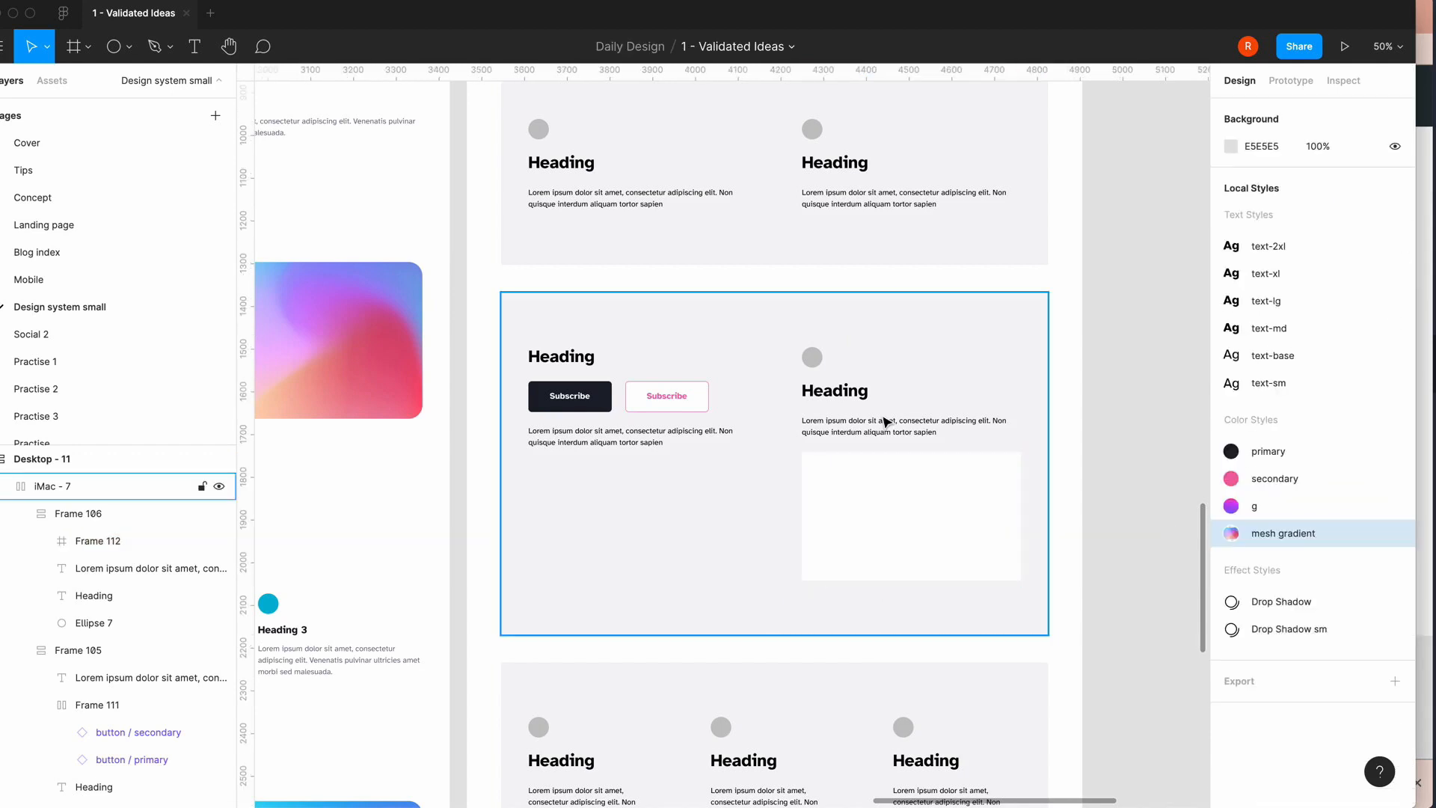
- Delete the paragraph, heading and grey circle stacked with the white frame in the column beside the buttons
click(881, 414)
double_click(881, 414)
key(BackSpace)
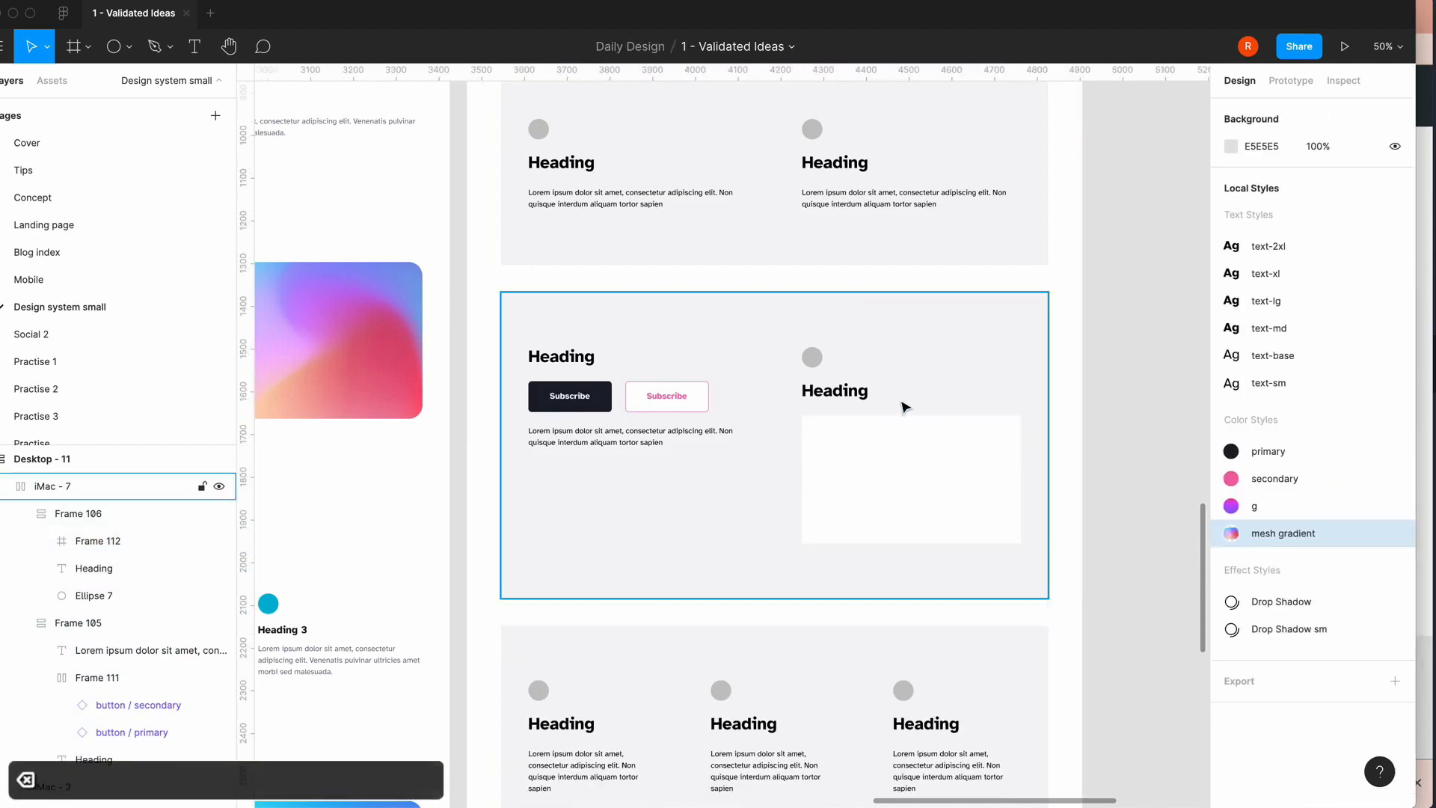
click(855, 397)
key(BackSpace)
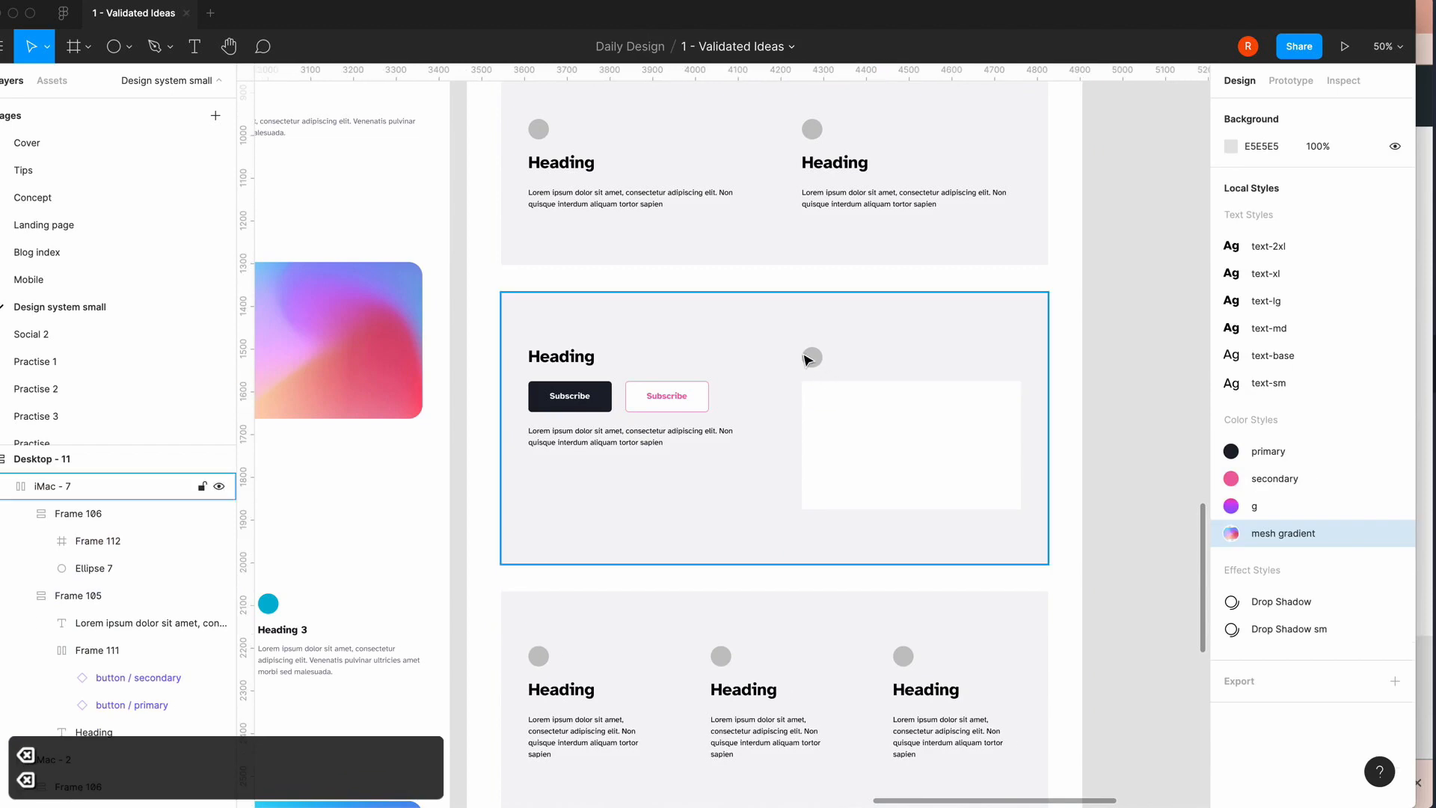
click(813, 362)
click(813, 362)
key(BackSpace)
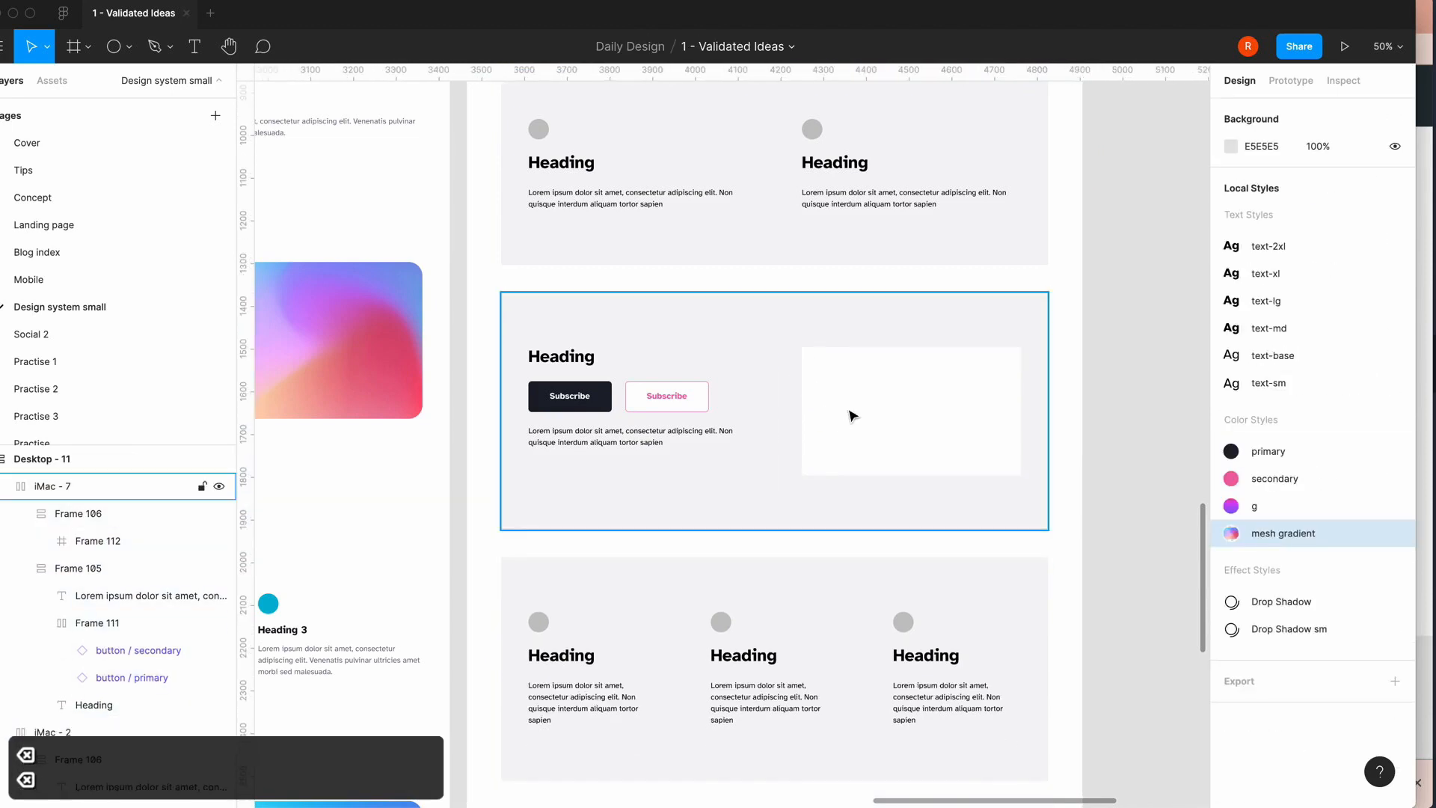
- Set the white frame's corner radius to 40
scroll(750, 432, left, 5)
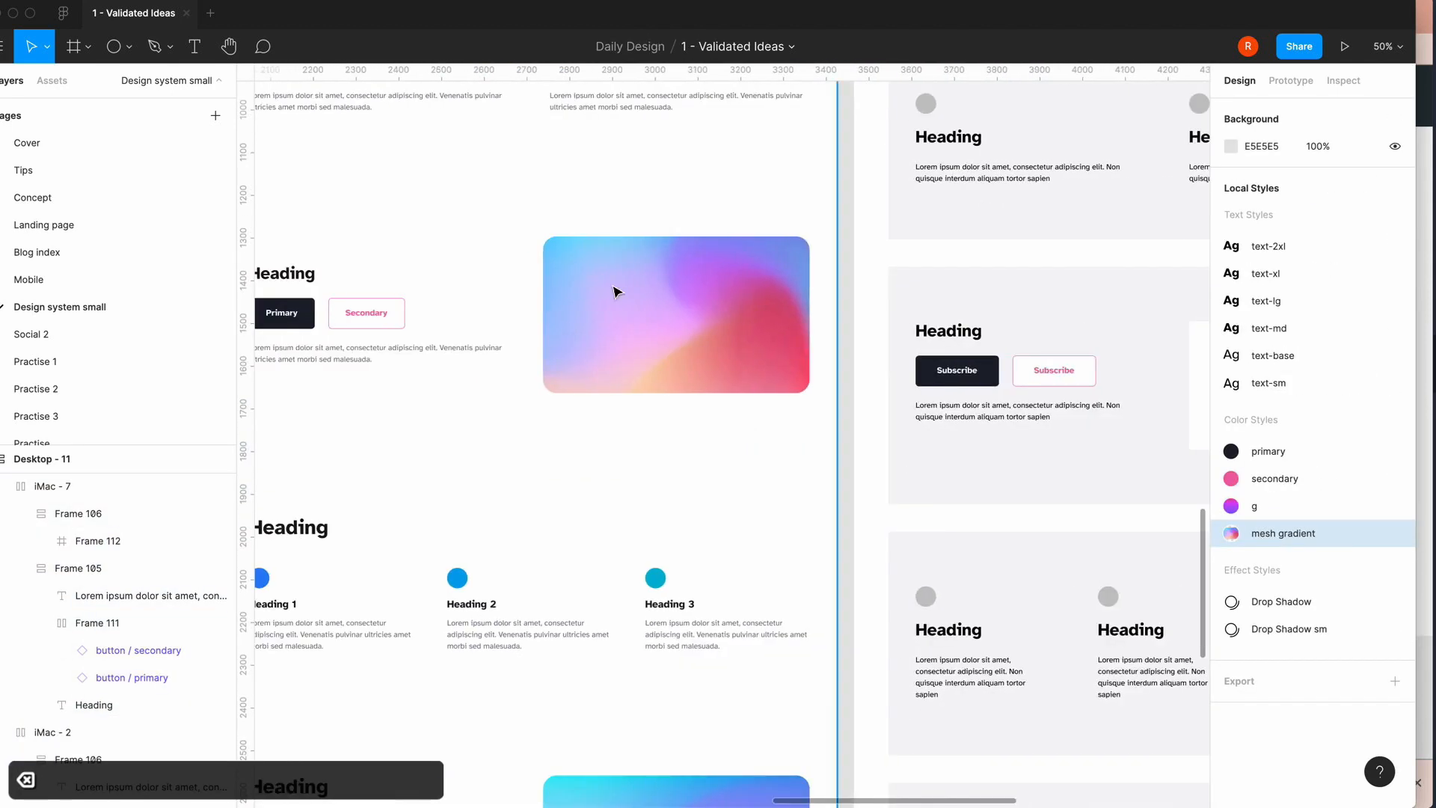
scroll(814, 400, right, 7)
click(780, 416)
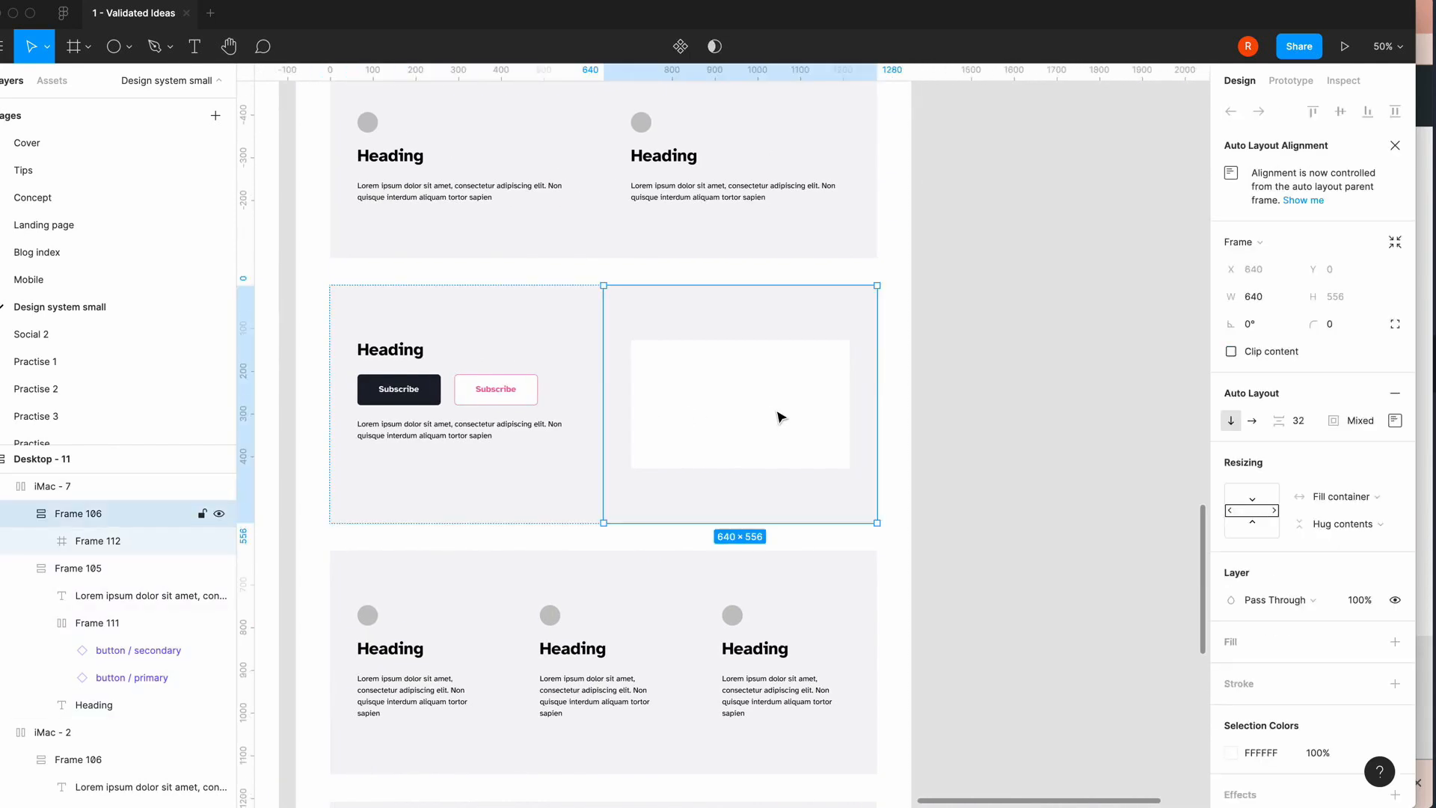
click(780, 416)
click(1339, 324)
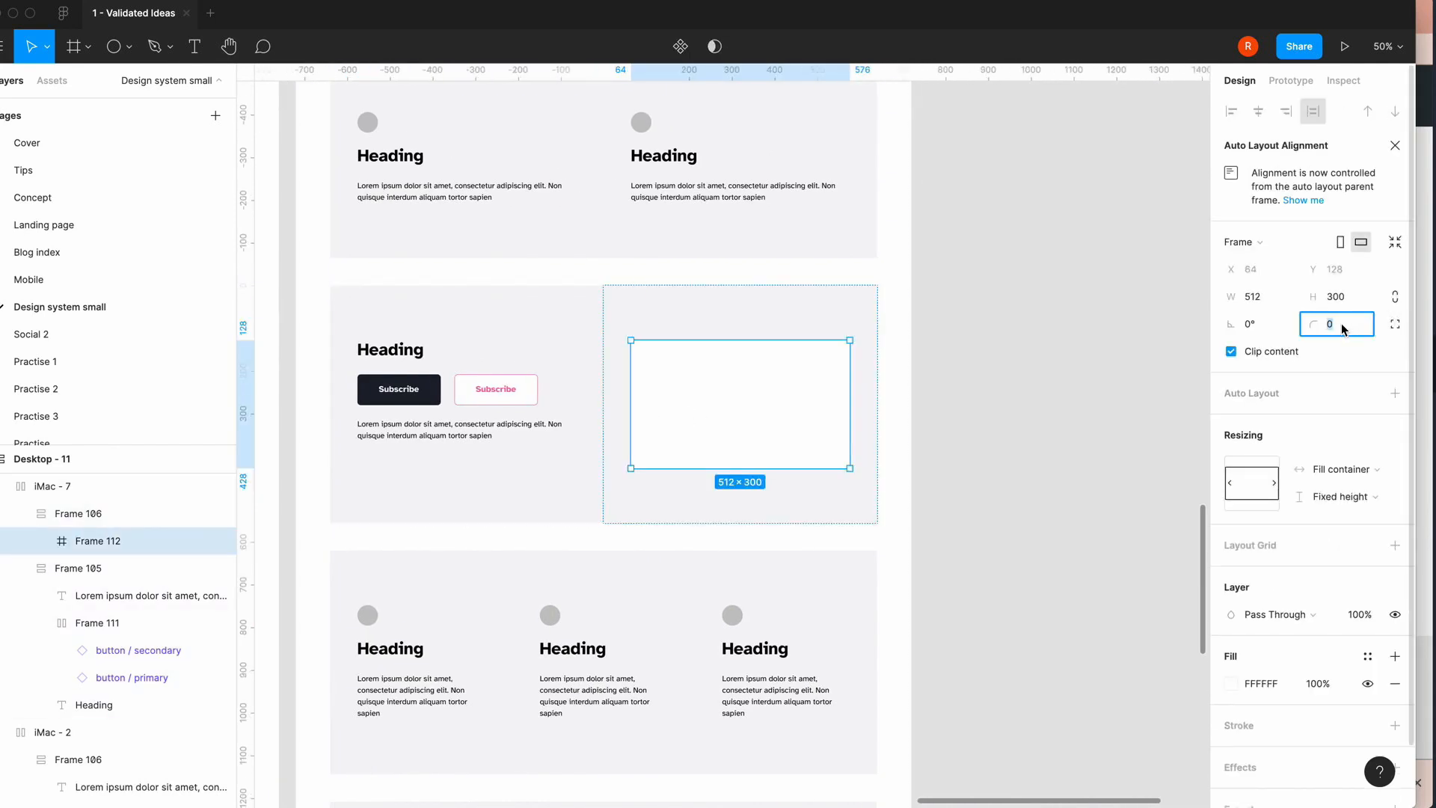
text(40)
key(Return)
click(1064, 487)
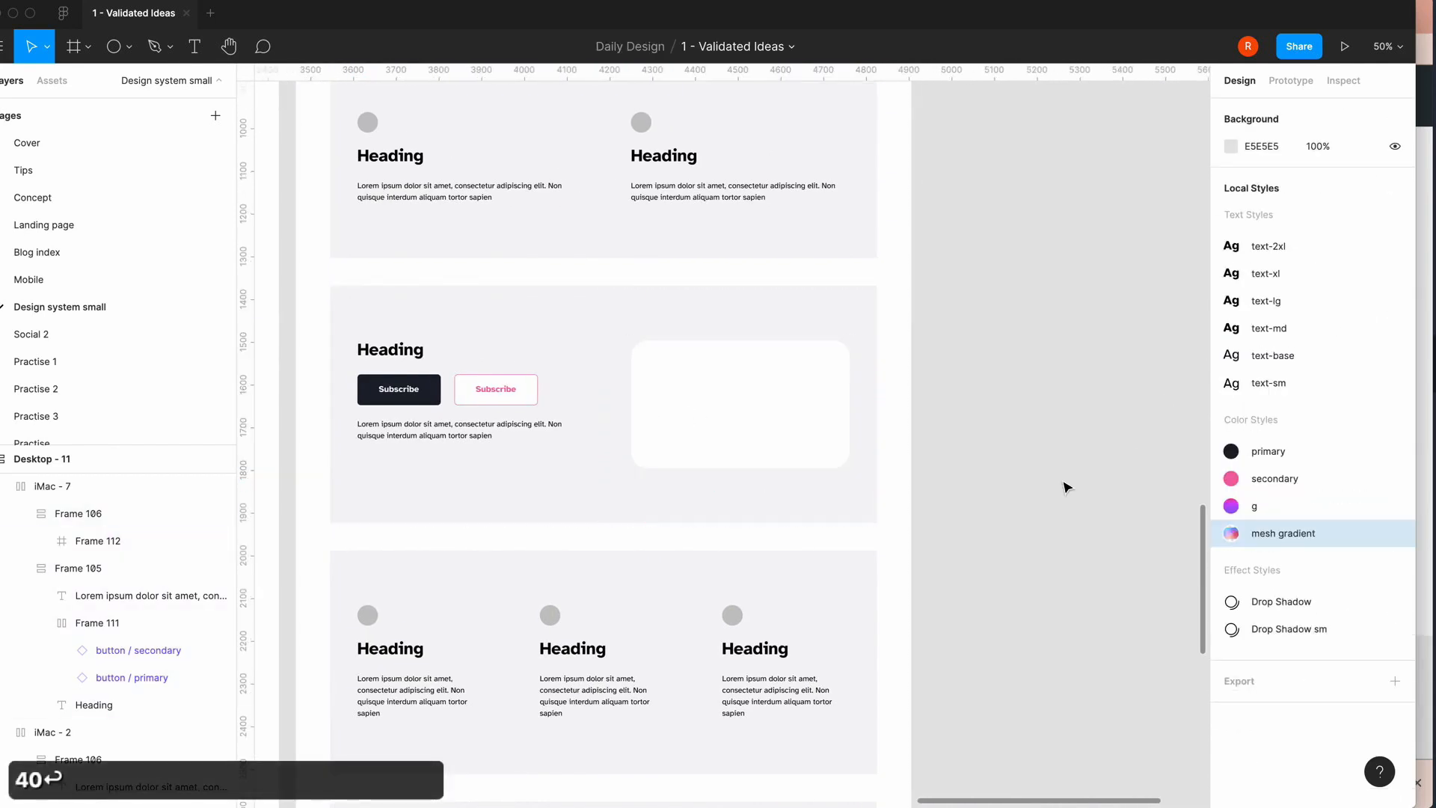
- Duplicate the heading-and-buttons section and move the copy below the three-column section
key(minus)
key(minus)
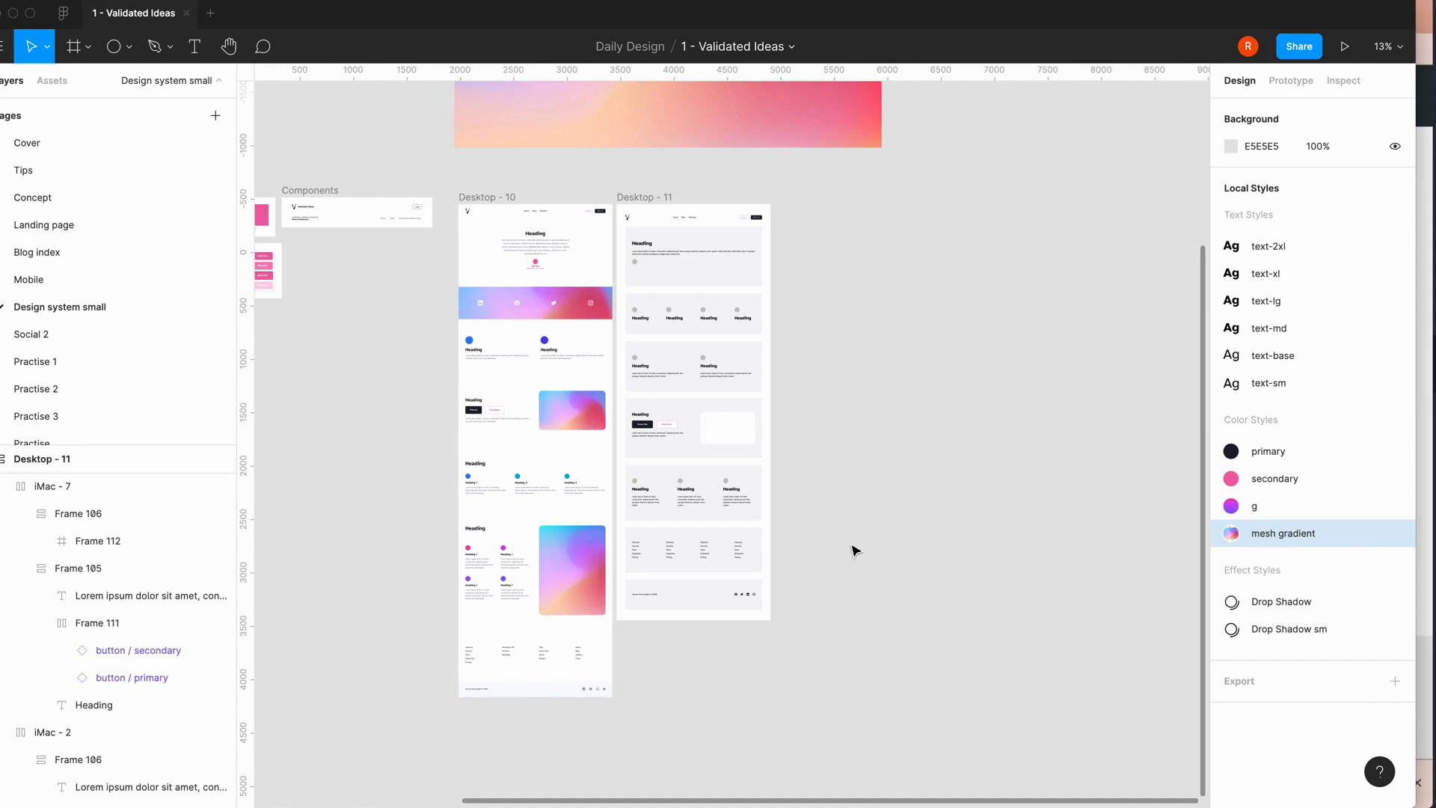
key(=)
scroll(856, 551, left, 1)
scroll(856, 551, down, 1)
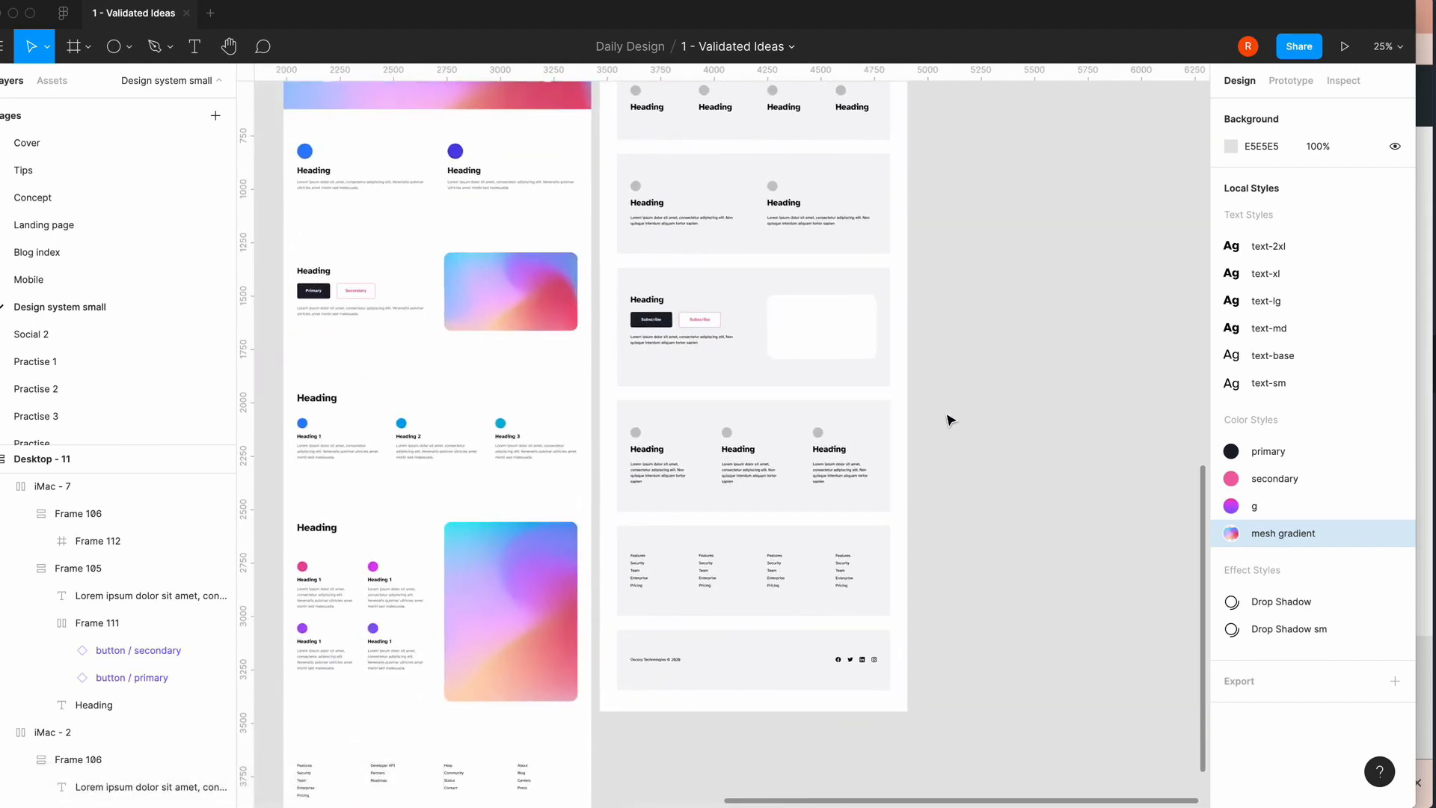
click(747, 353)
key(super+c)
key(super+v)
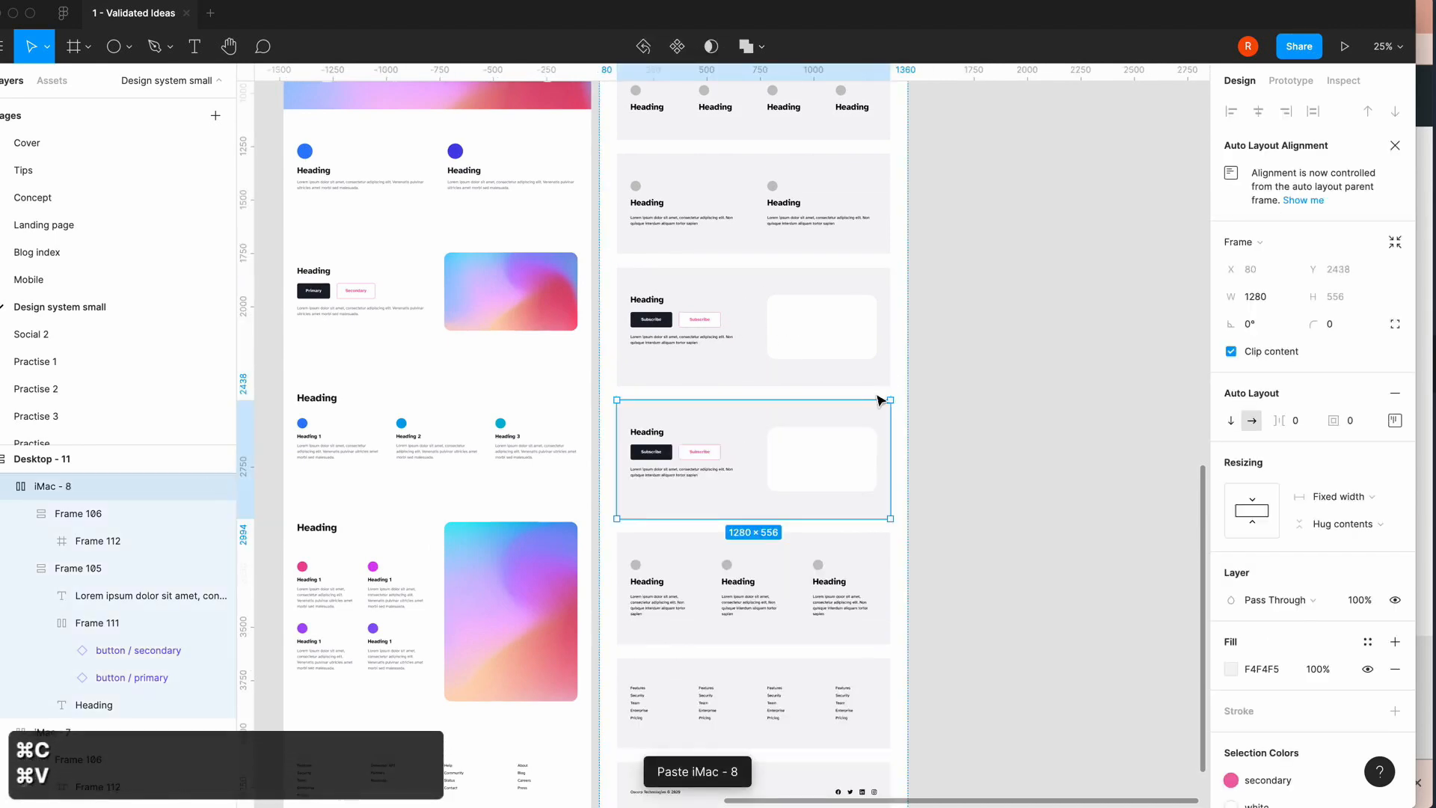
key(Down)
click(1011, 502)
- Set the height of the white frame in the duplicated section to 500, then increase it to 600
key(equal)
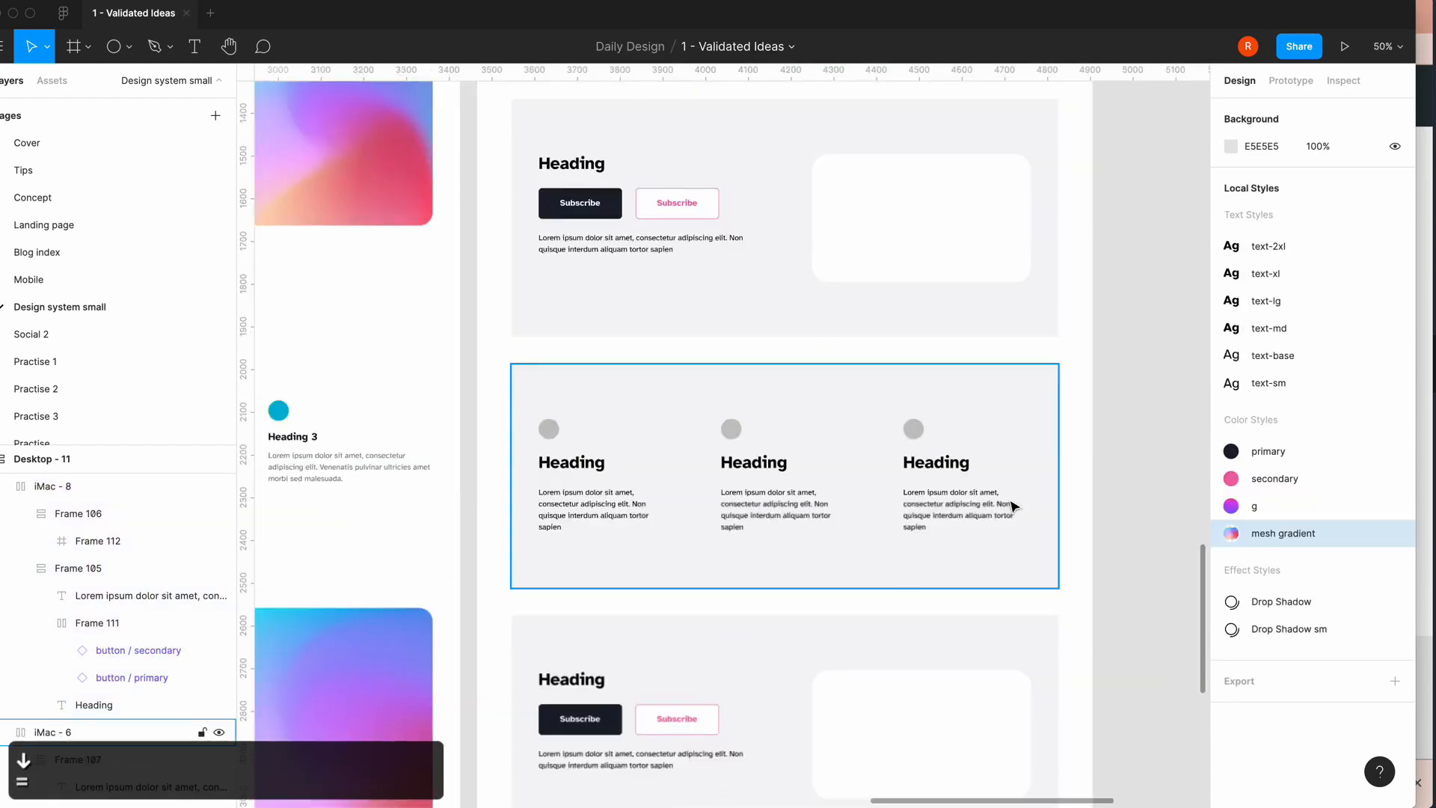
scroll(1011, 503, down, 5)
double_click(933, 330)
click(936, 334)
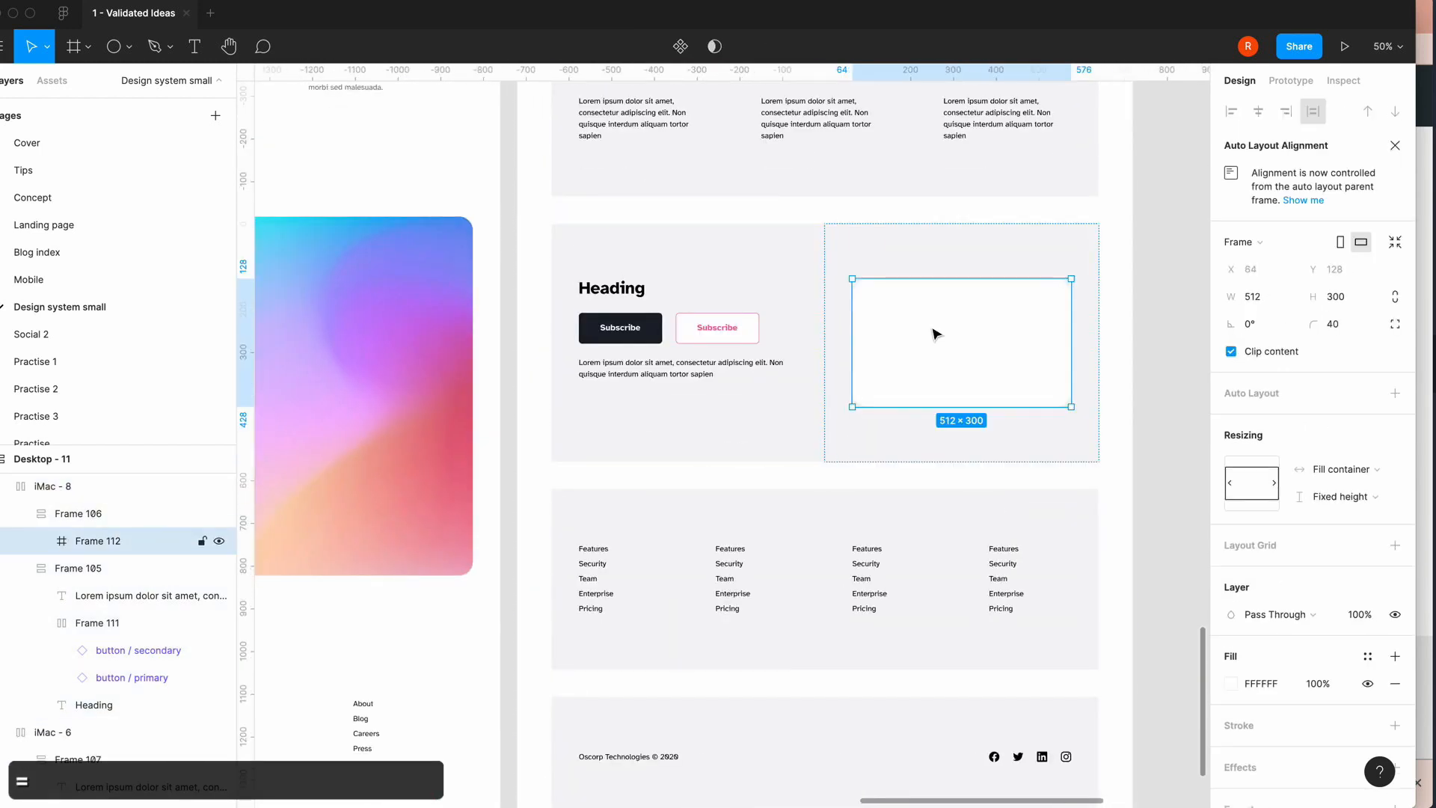
click(1340, 302)
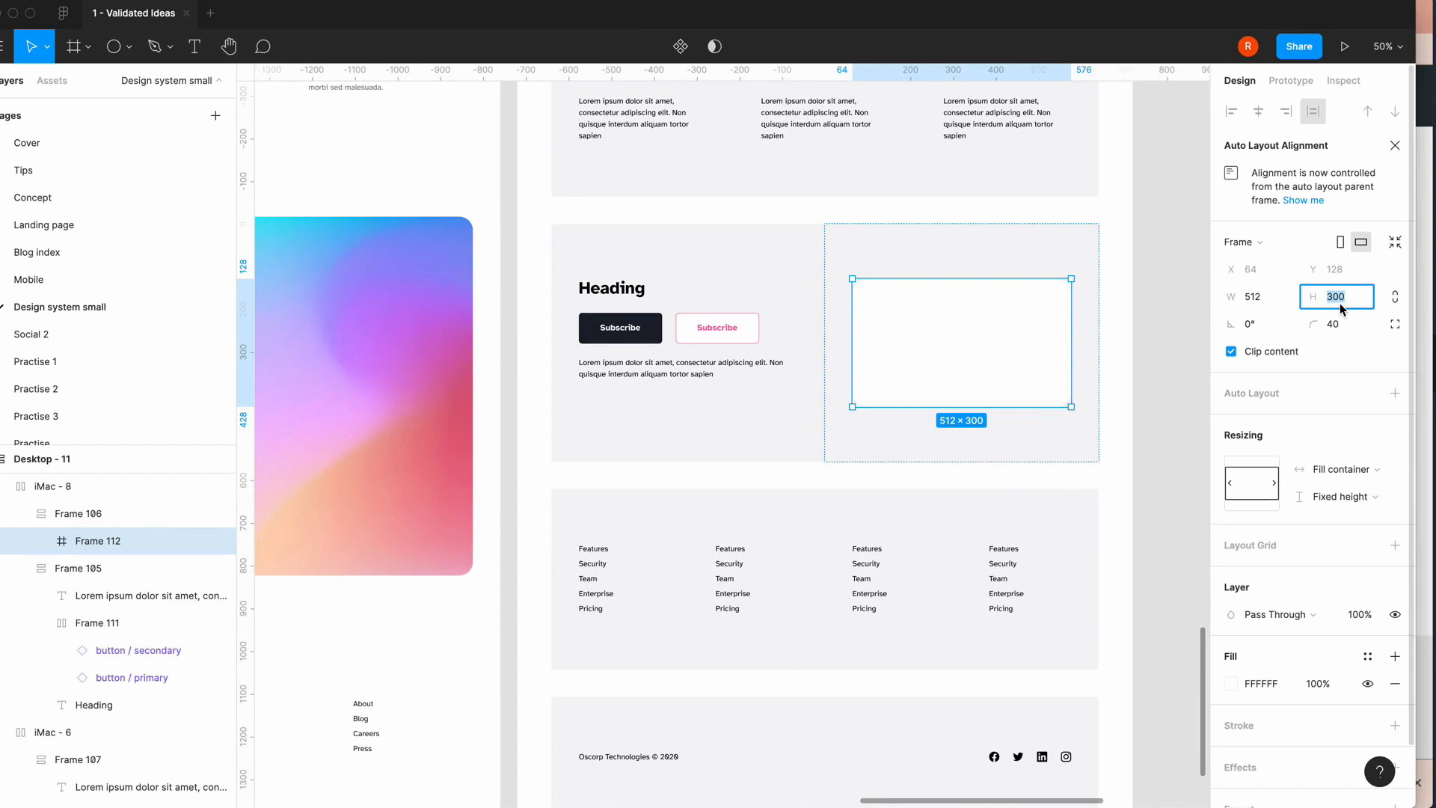
text(500)
key(Return)
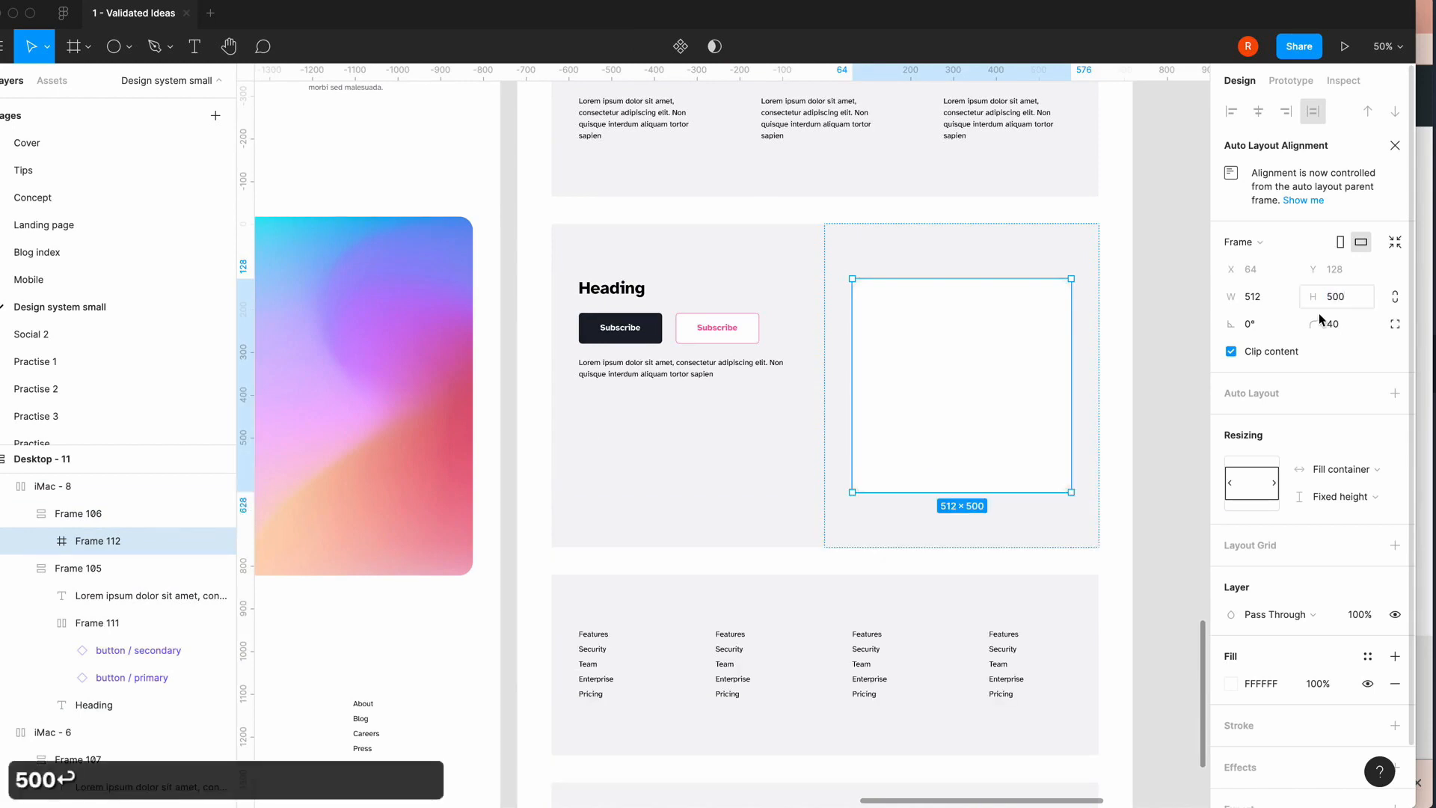
click(1353, 299)
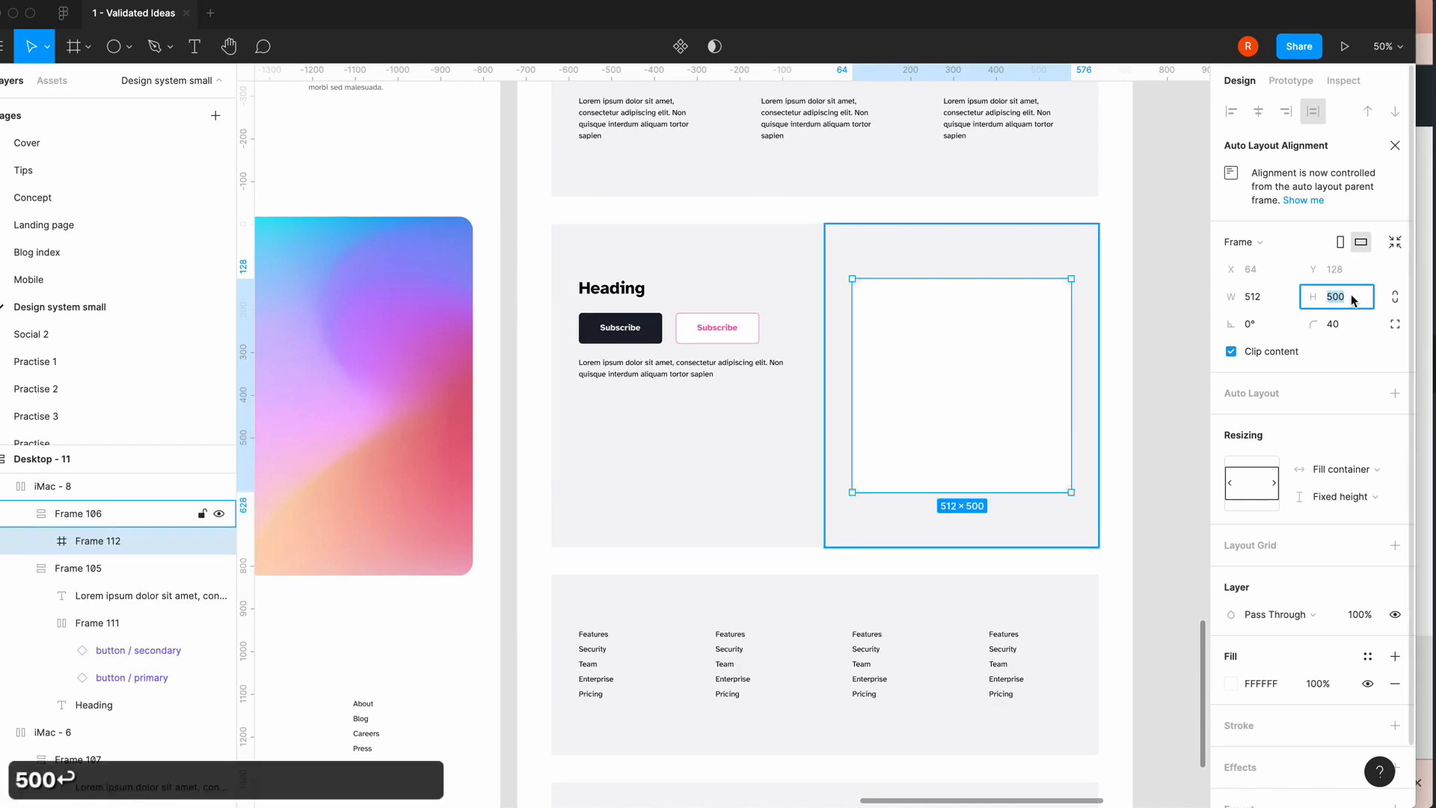
text(600)
key(Return)
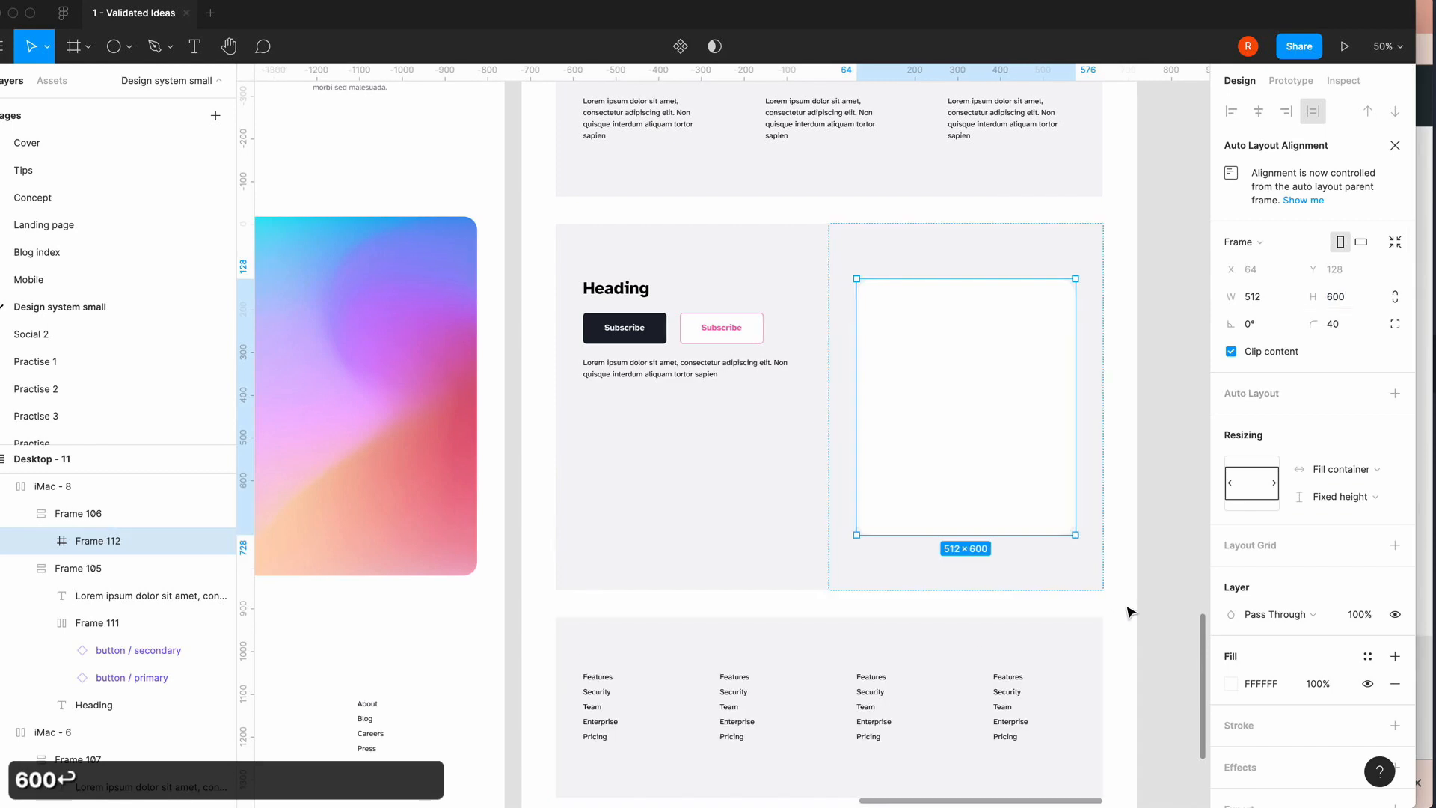
- Delete the paragraph and the pair of Subscribe buttons from the duplicated section, keeping only its heading and white frame
scroll(875, 506, left, 2)
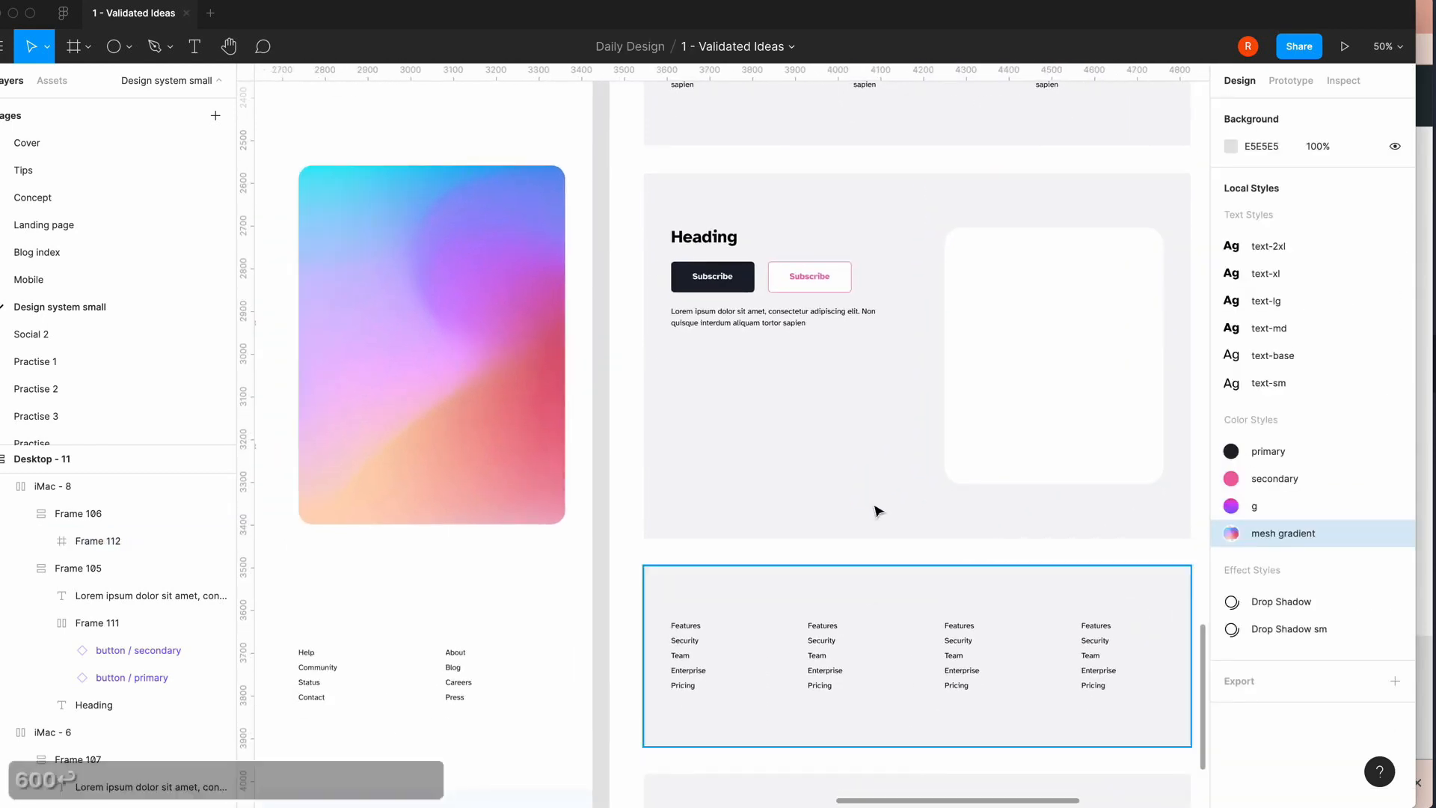
scroll(748, 366, left, 6)
scroll(891, 397, right, 4)
scroll(891, 397, up, 2)
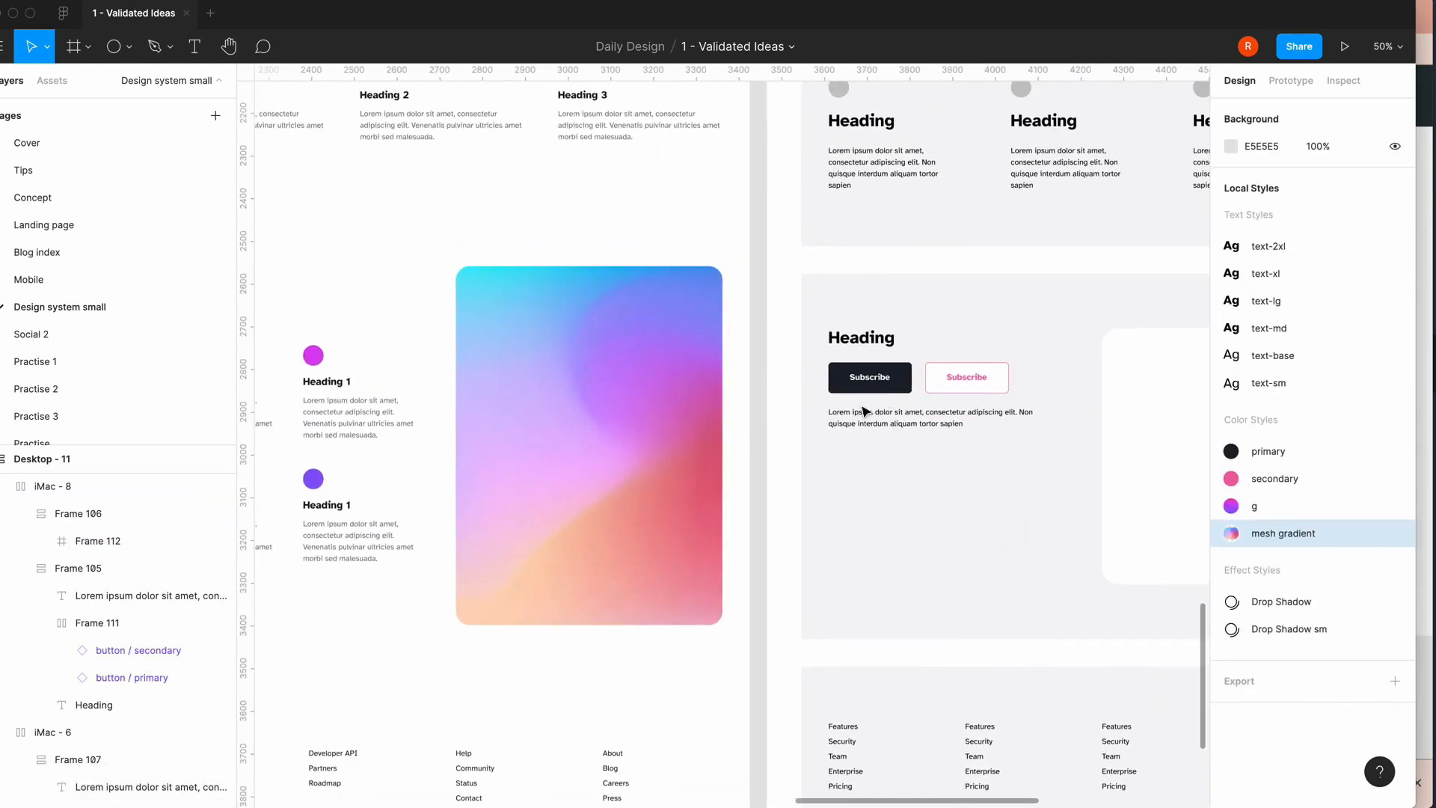
scroll(900, 439, left, 2)
click(971, 420)
click(970, 420)
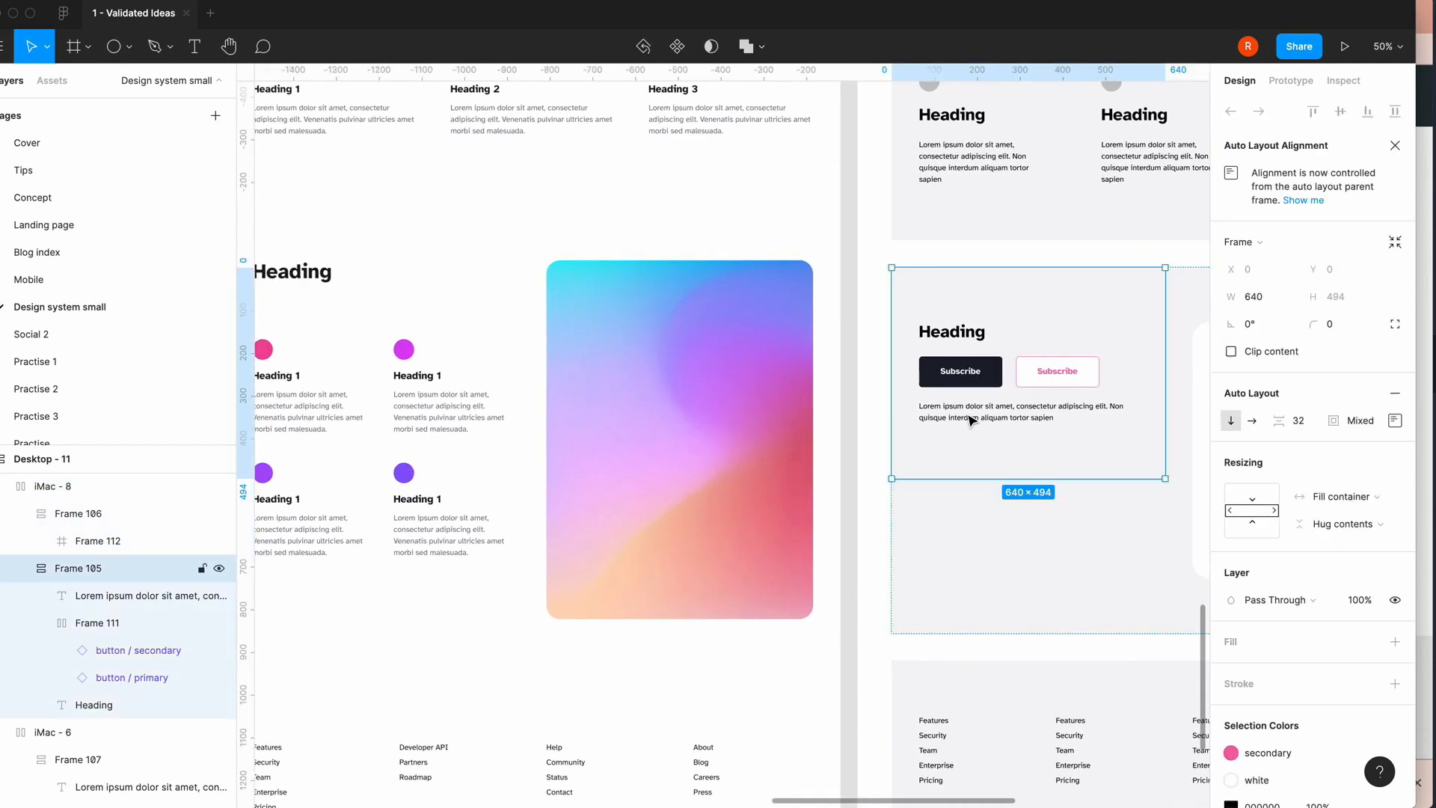
click(971, 420)
key(BackSpace)
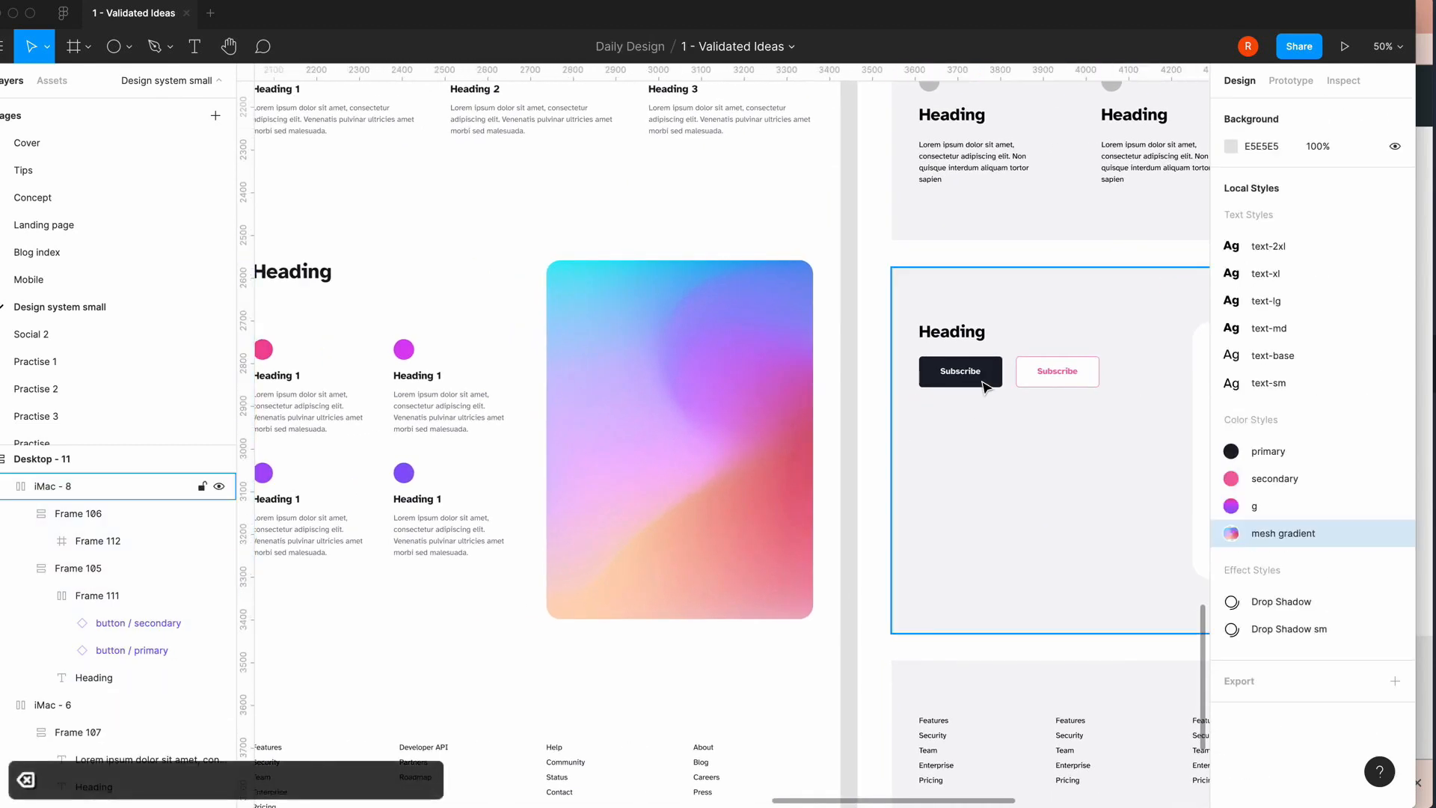
click(983, 385)
click(983, 385)
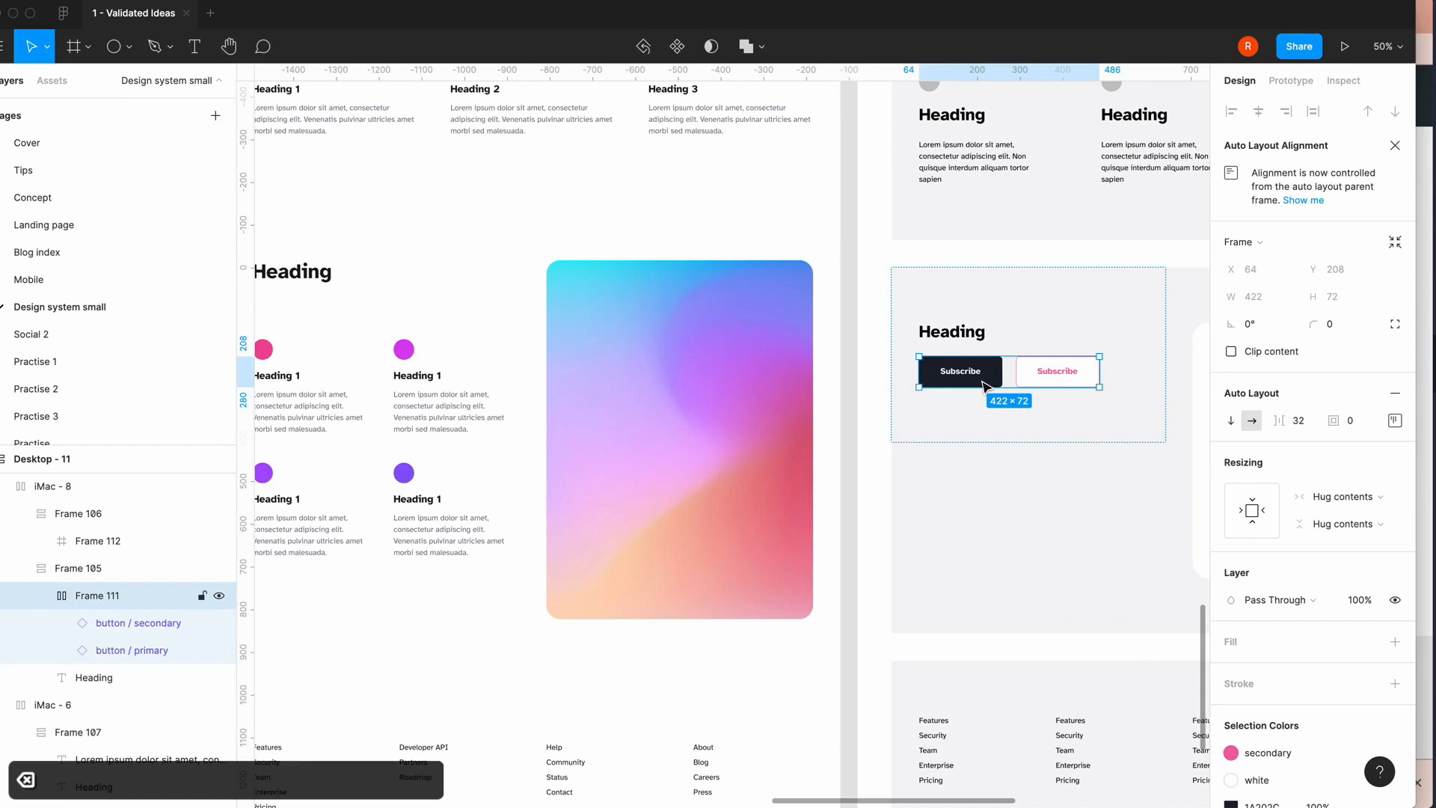
key(BackSpace)
- Copy the first column, with its circle, heading and paragraph, from the three-column section
scroll(984, 385, up, 5)
scroll(984, 384, right, 5)
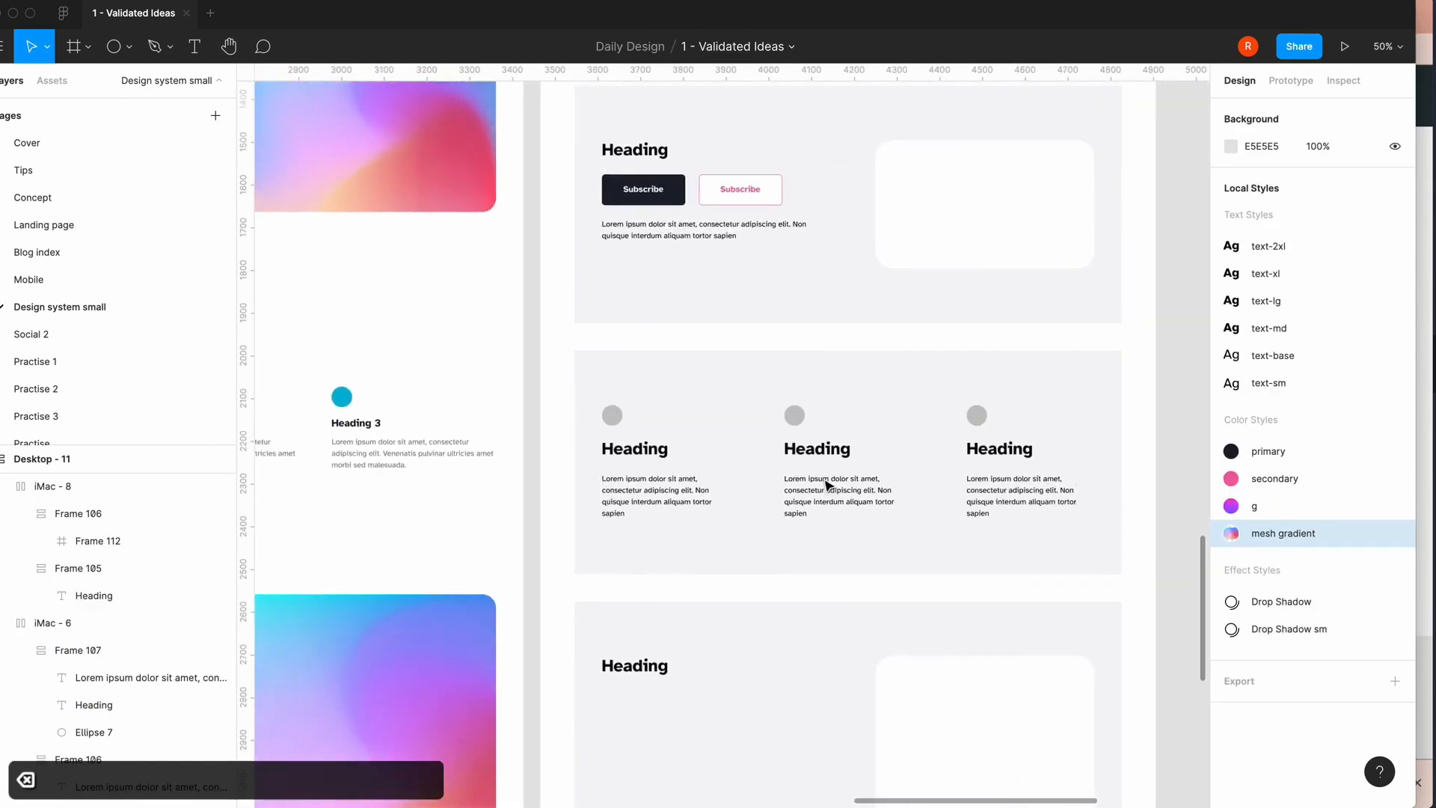
scroll(828, 484, up, 6)
scroll(829, 485, down, 7)
scroll(828, 484, left, 1)
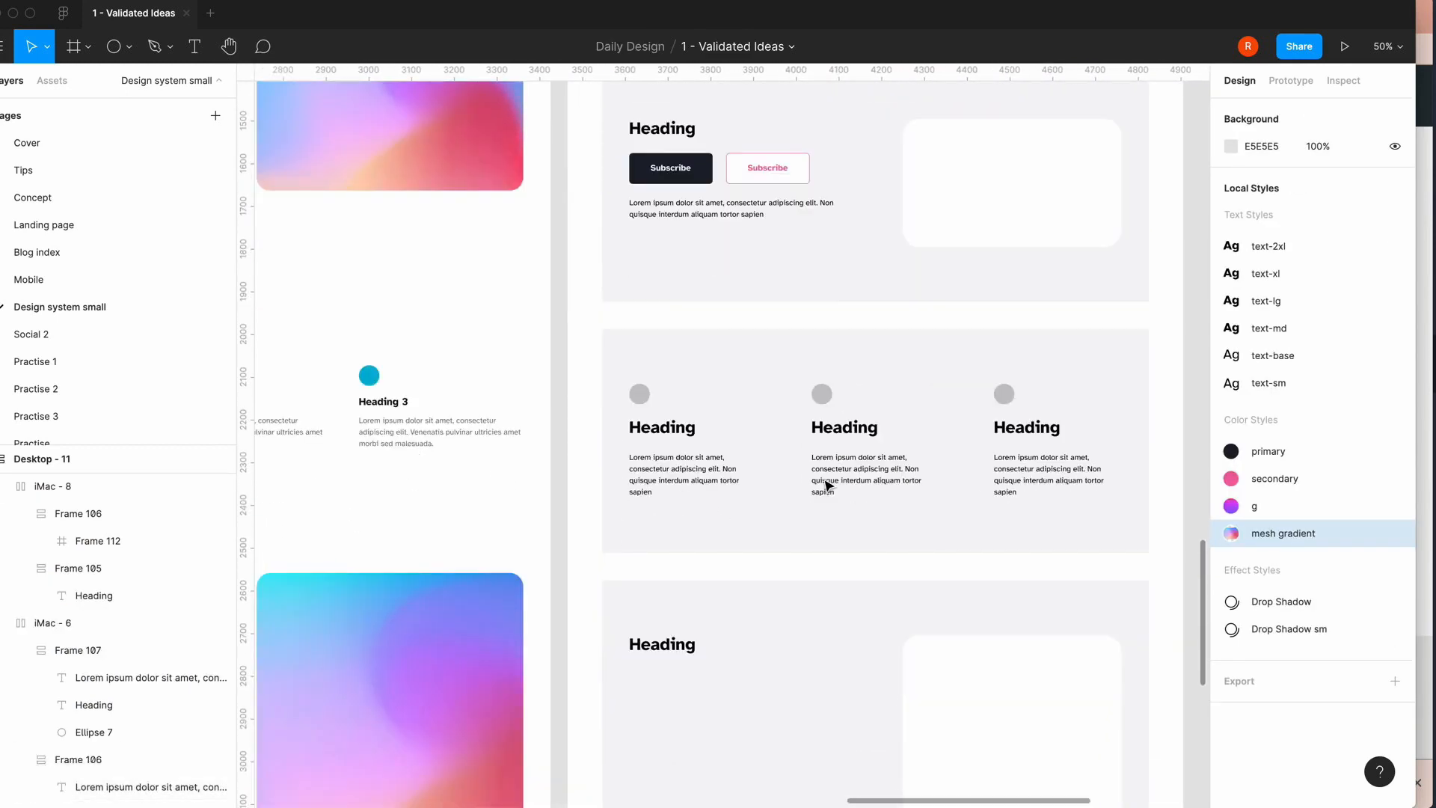
click(828, 485)
scroll(825, 487, down, 3)
scroll(825, 487, left, 2)
scroll(825, 486, up, 2)
super+click(763, 429)
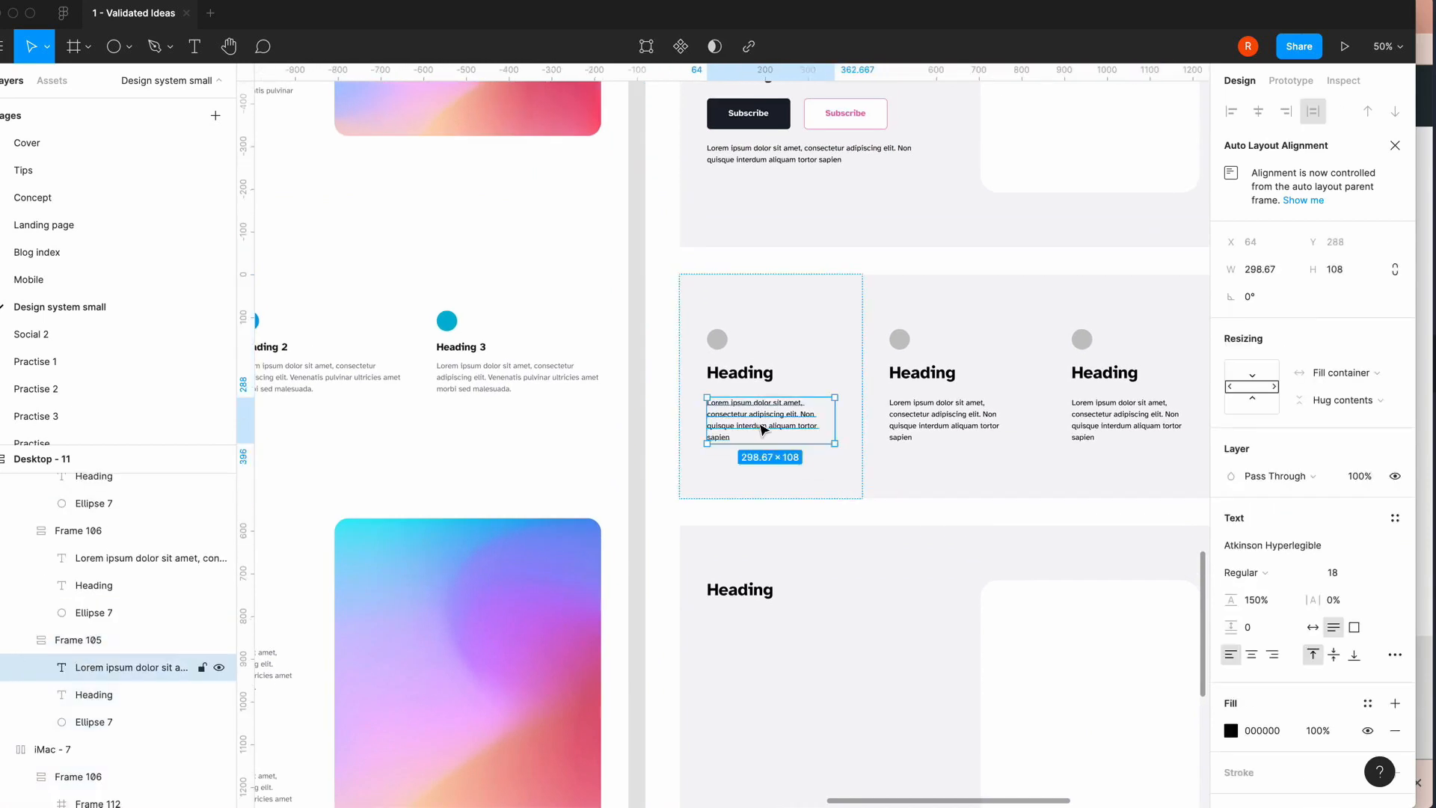
click(829, 357)
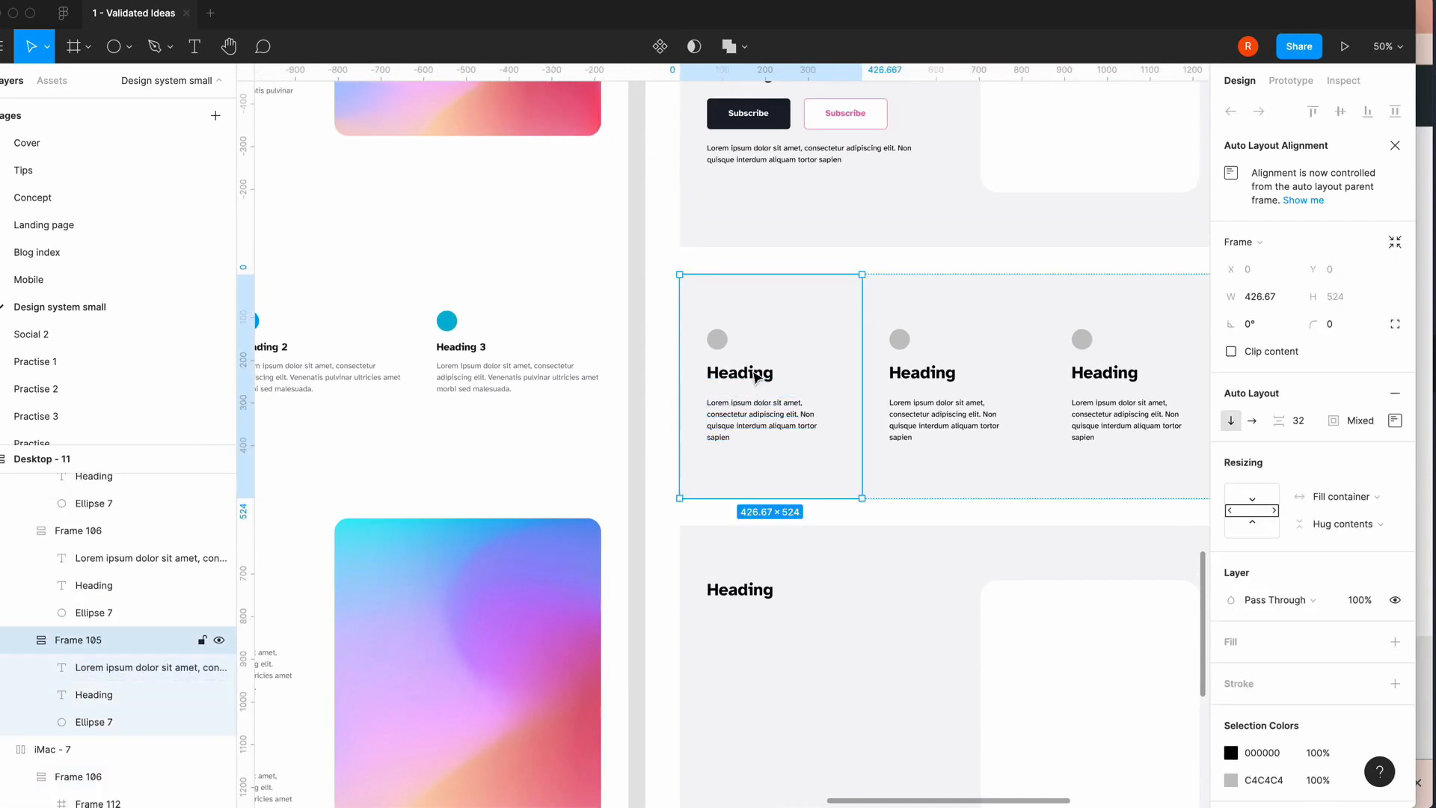
key(super+c)
- Paste the copied column into the duplicated section's heading column, undo the paste, and paste it there again
scroll(778, 428, down, 5)
scroll(778, 428, left, 5)
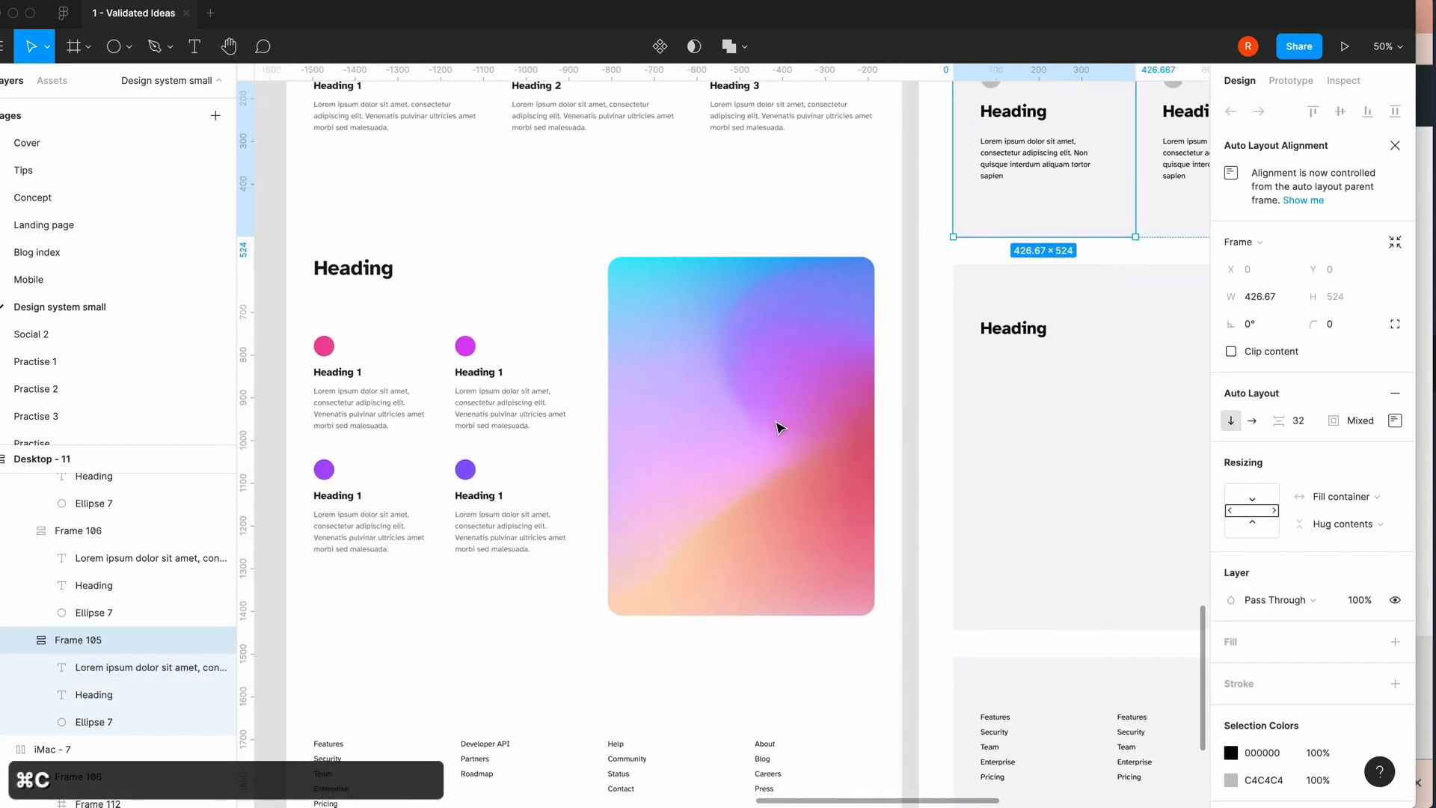
scroll(972, 422, right, 3)
click(962, 421)
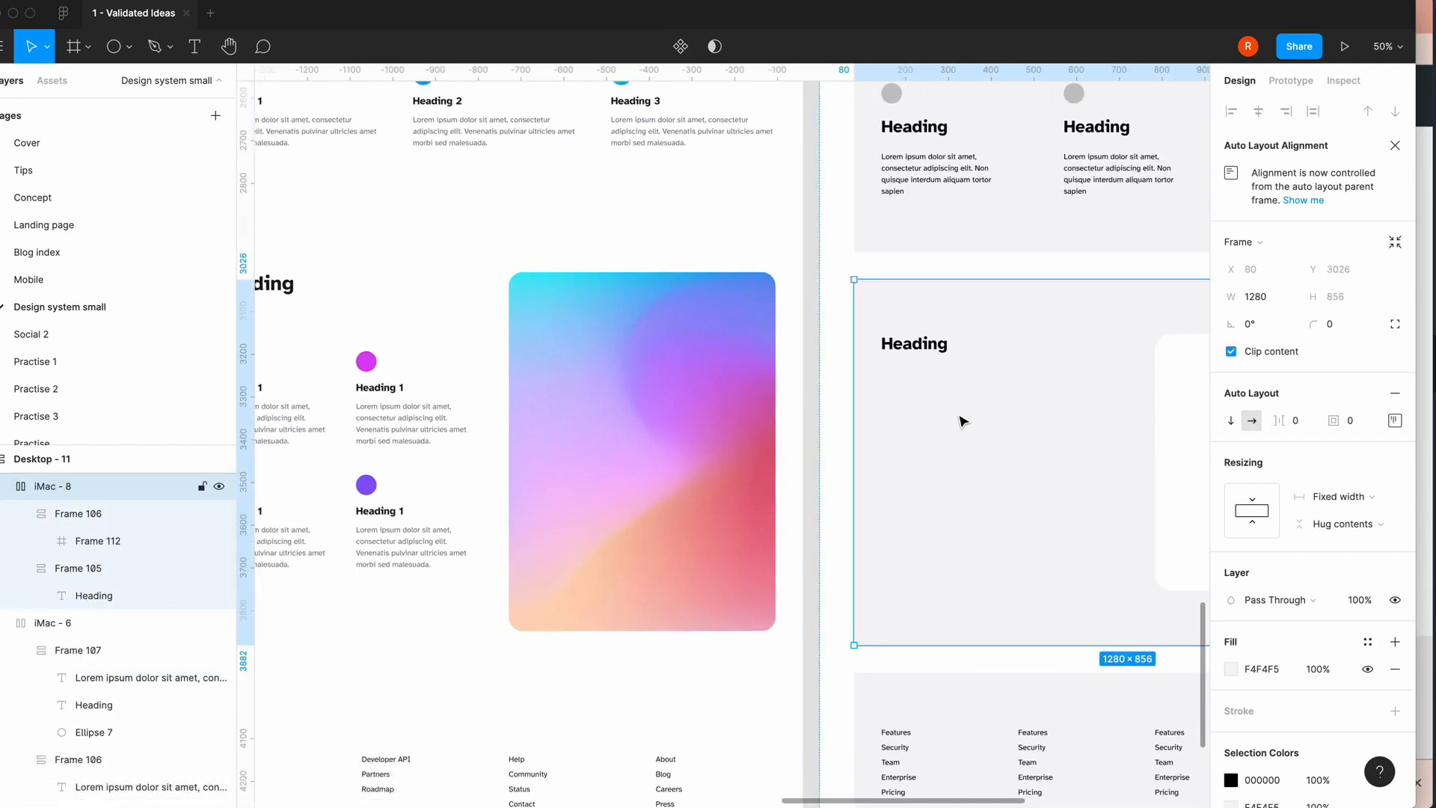
click(935, 346)
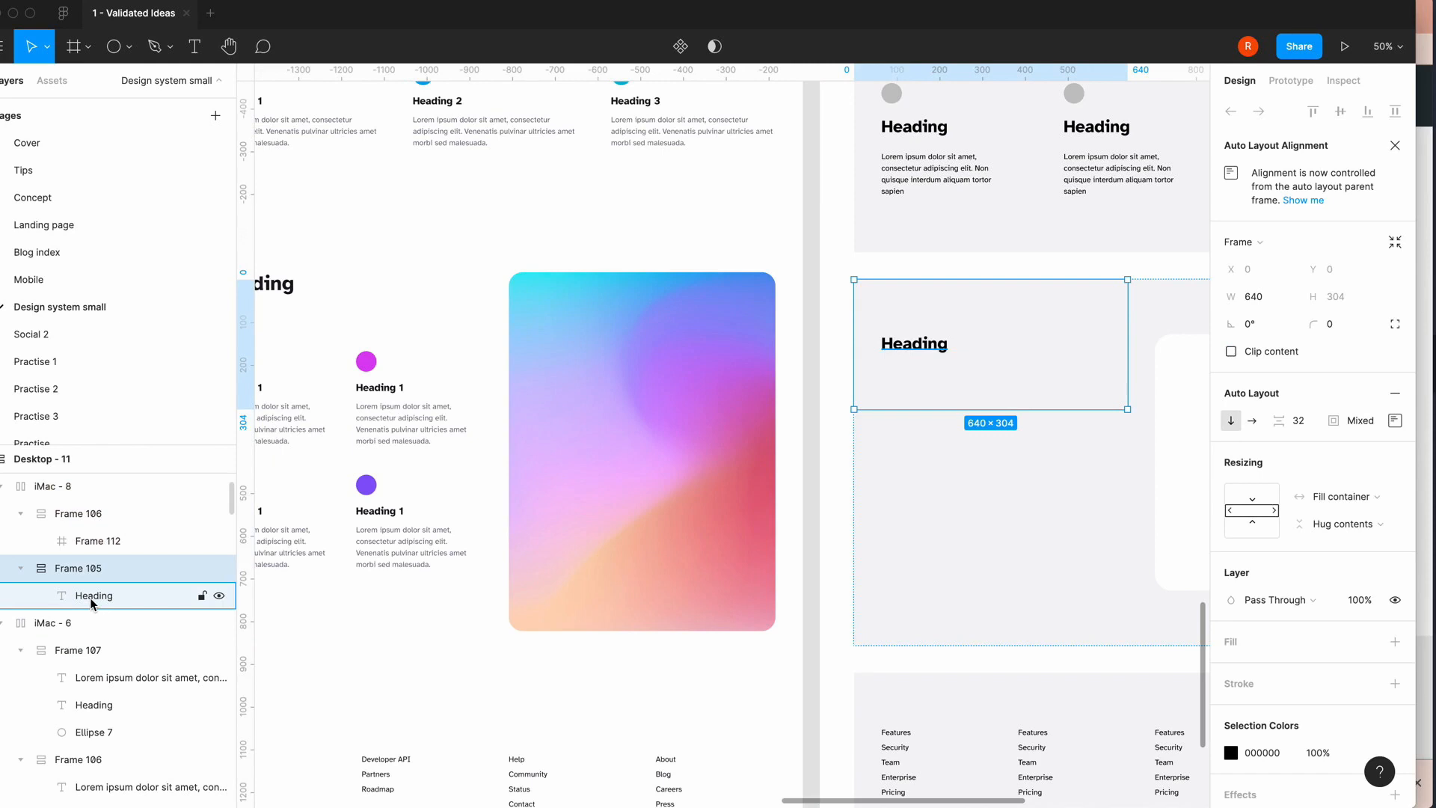
key(super+v)
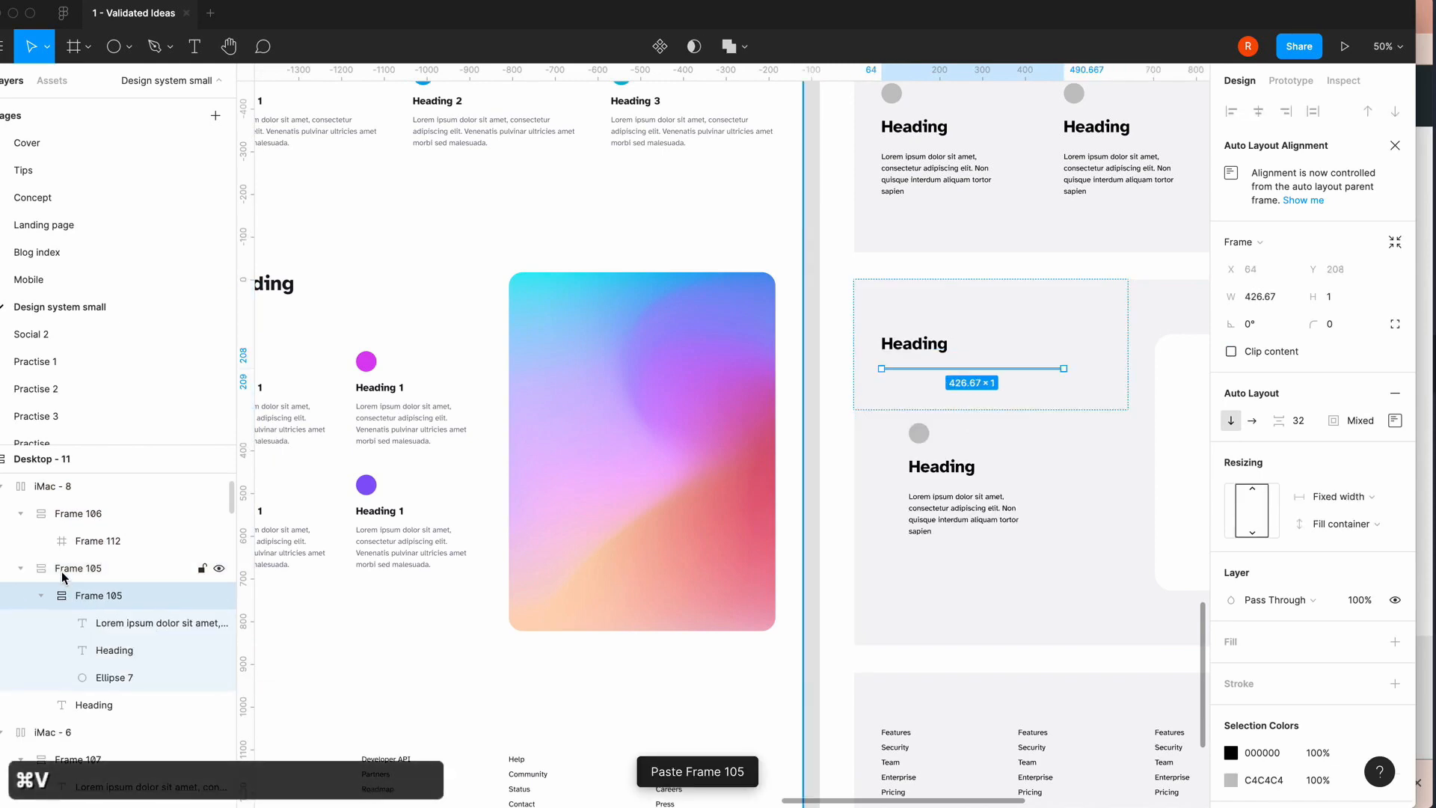
key(super+z)
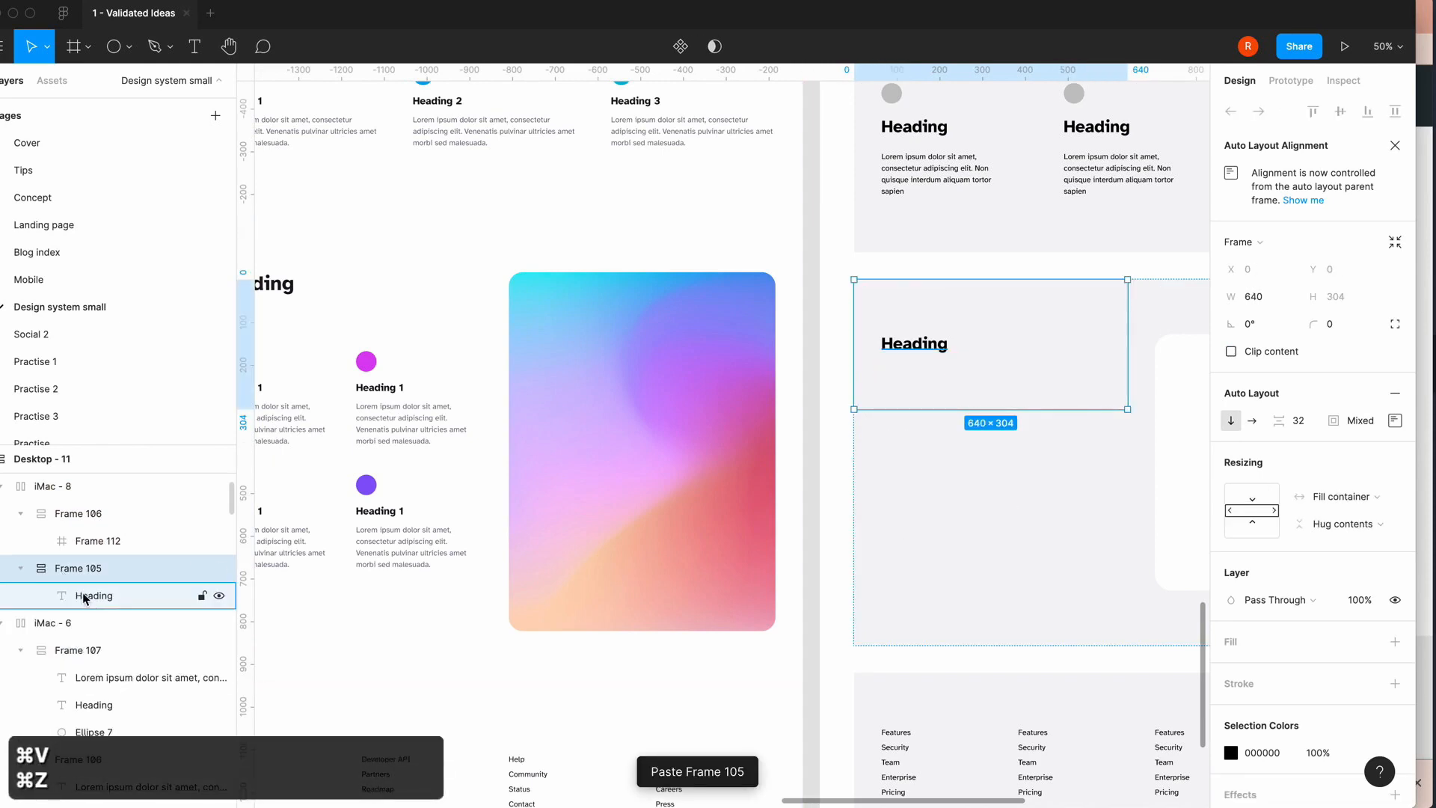
click(62, 596)
key(super+v)
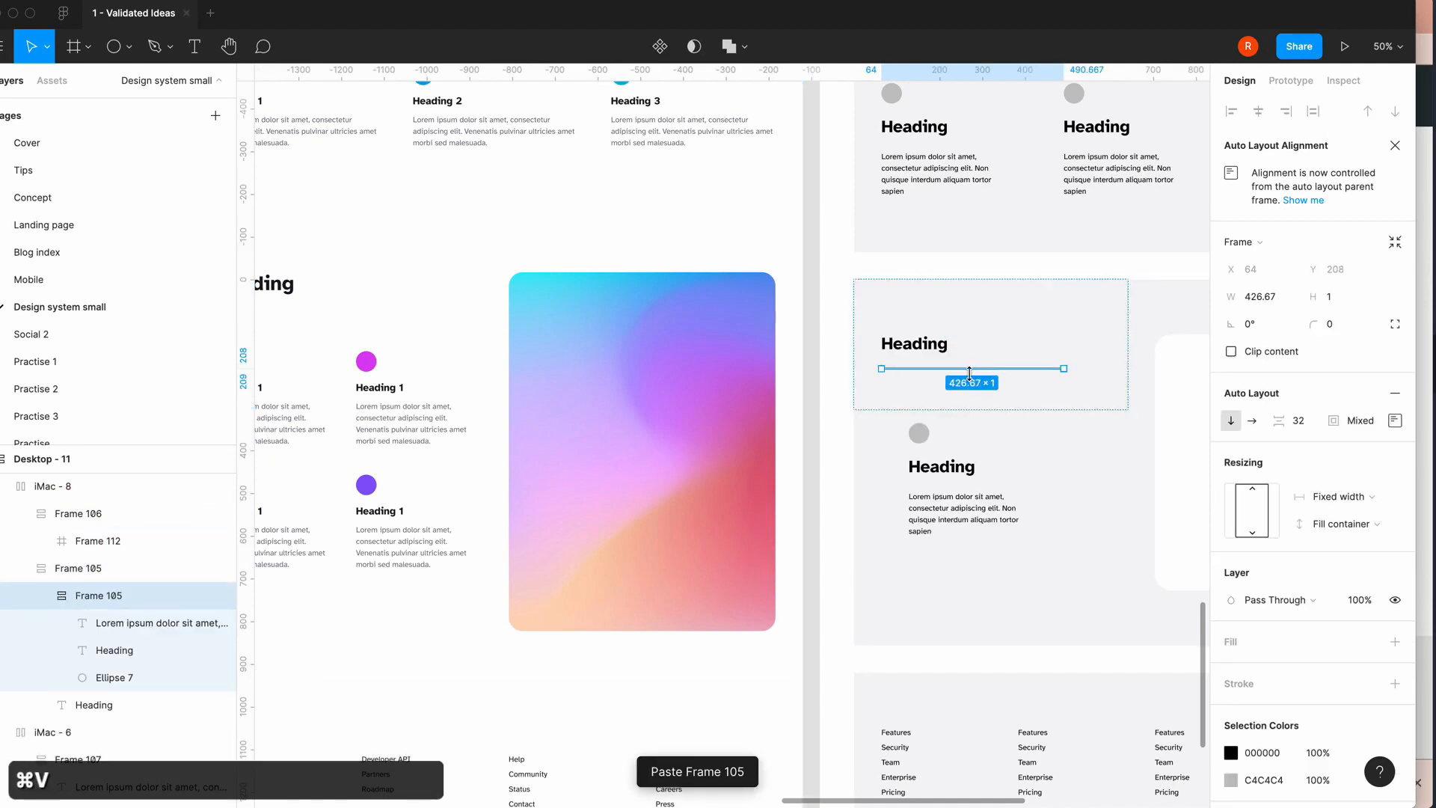
- Try resizing the outer column that holds the heading and pasted block to fit its contents, and undo that change
scroll(935, 389, right, 2)
scroll(935, 389, up, 1)
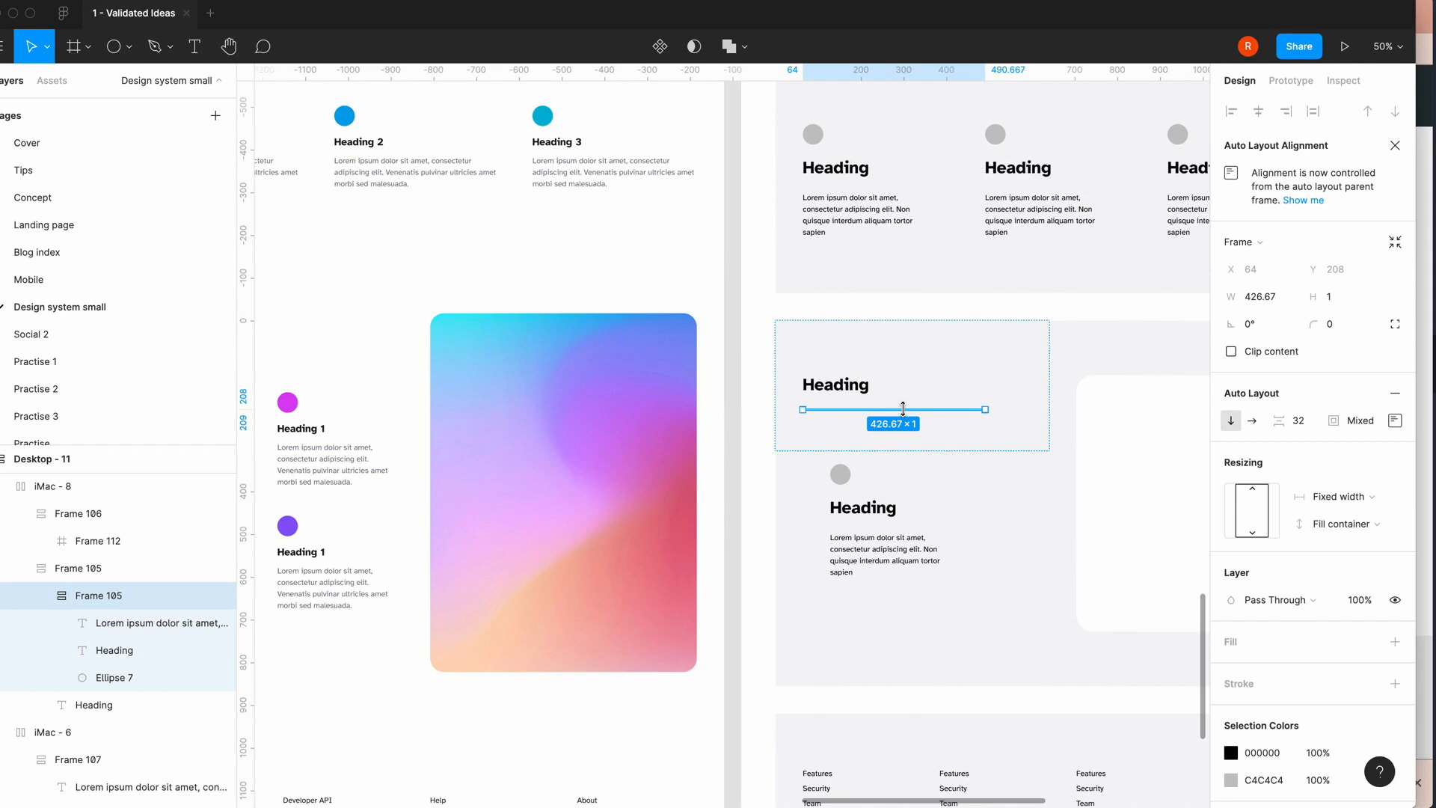
scroll(905, 413, up, 5)
scroll(905, 413, right, 2)
scroll(907, 416, down, 5)
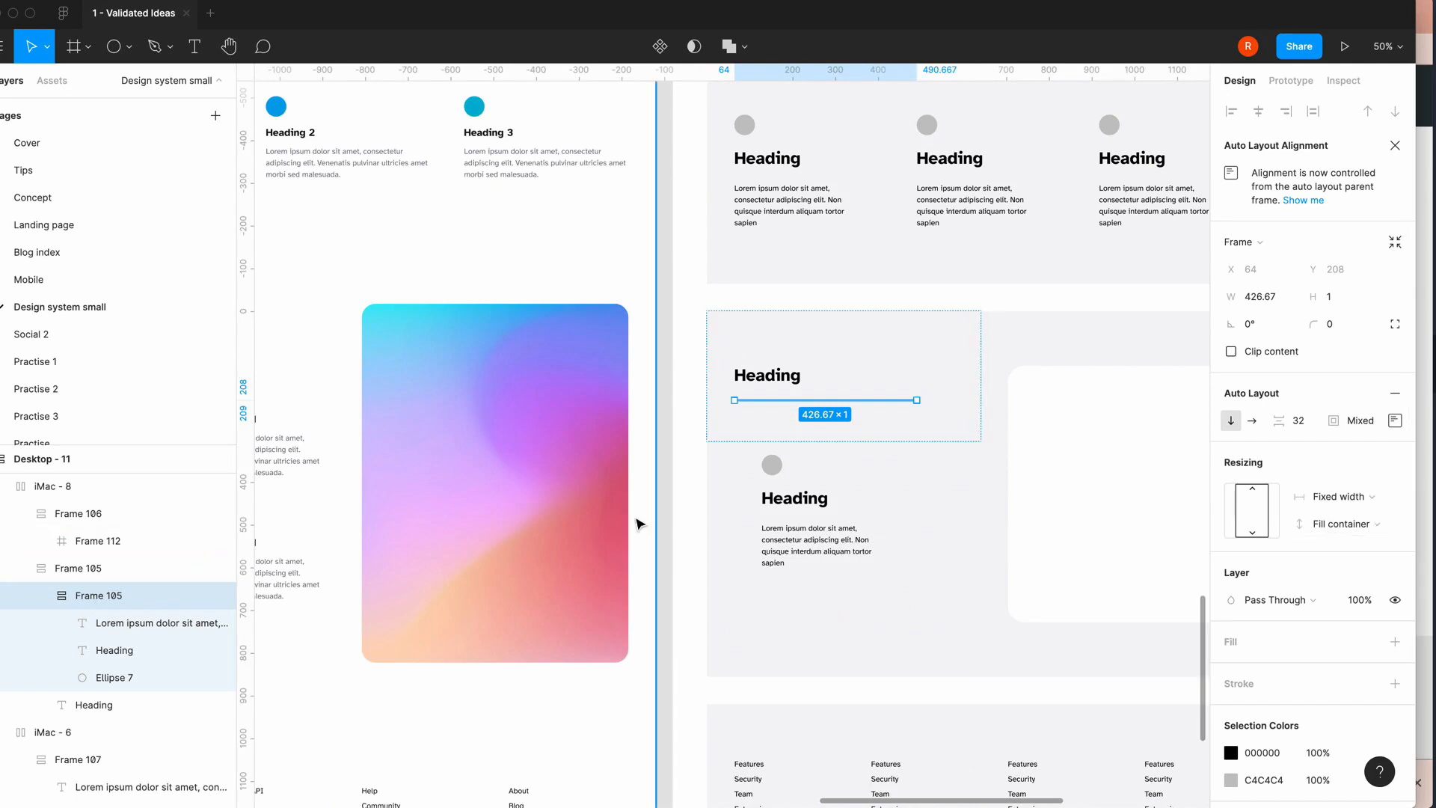
click(64, 574)
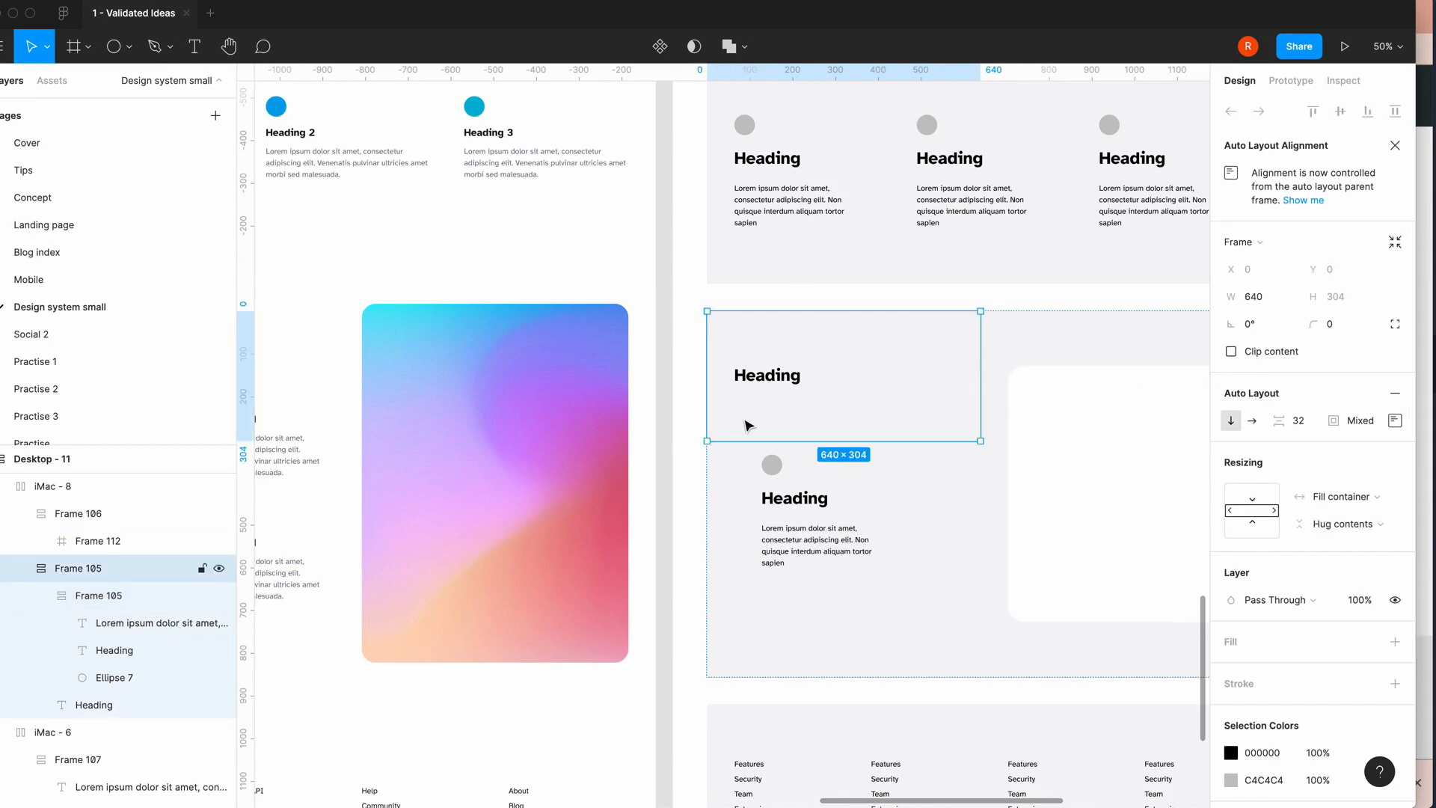
click(1395, 254)
key(super+z)
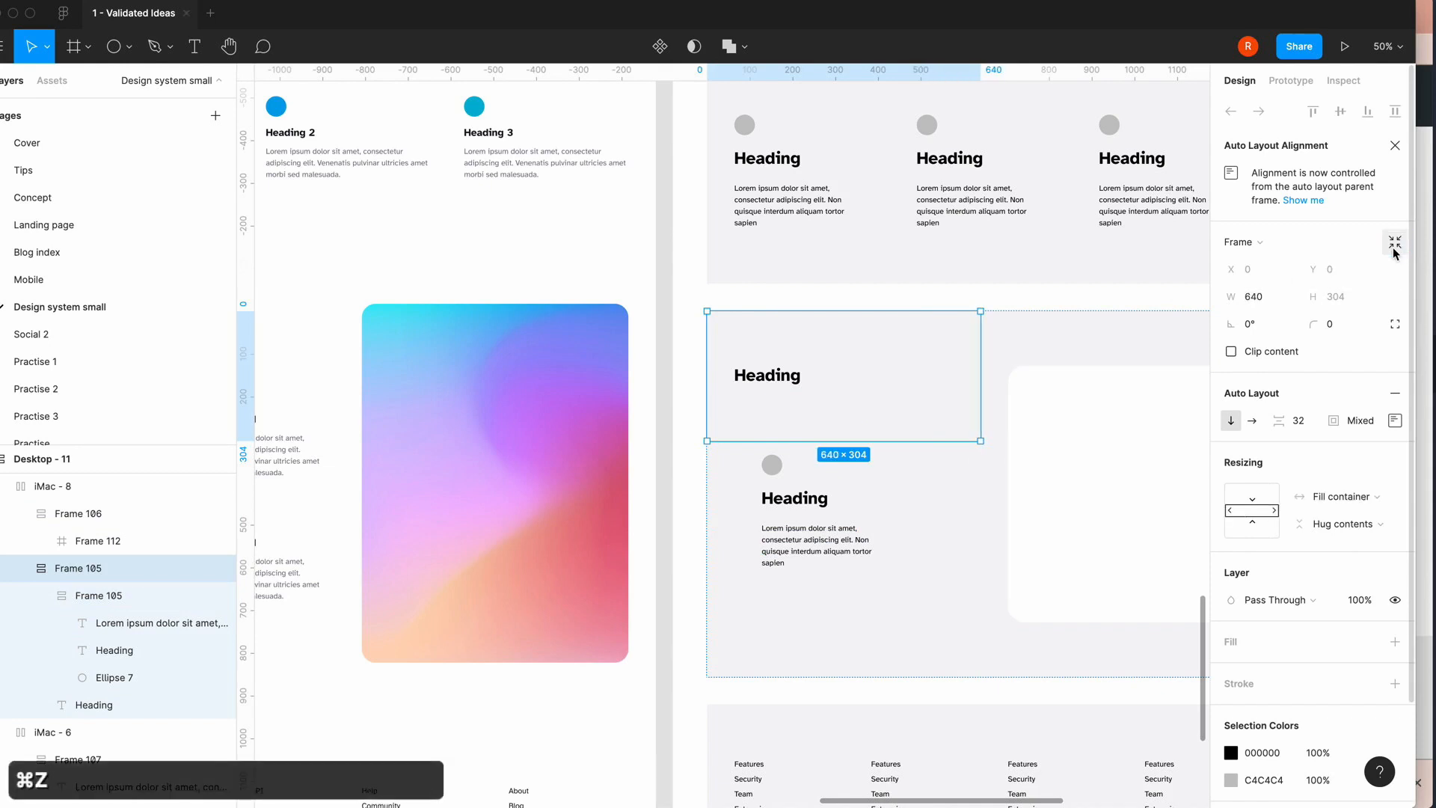
- Set the heading column's height to fill container and the pasted feature block's padding to 0
click(1337, 525)
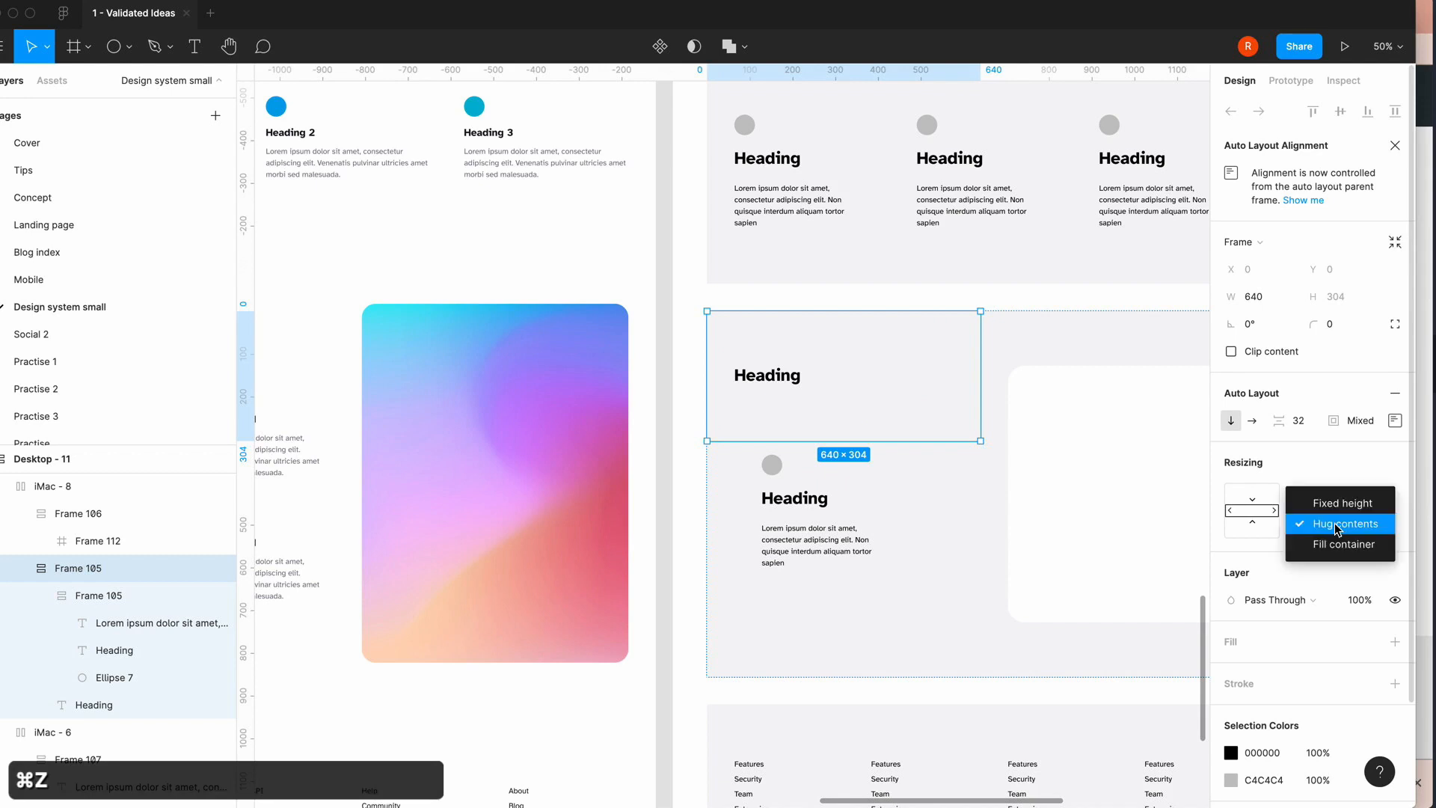
click(1338, 544)
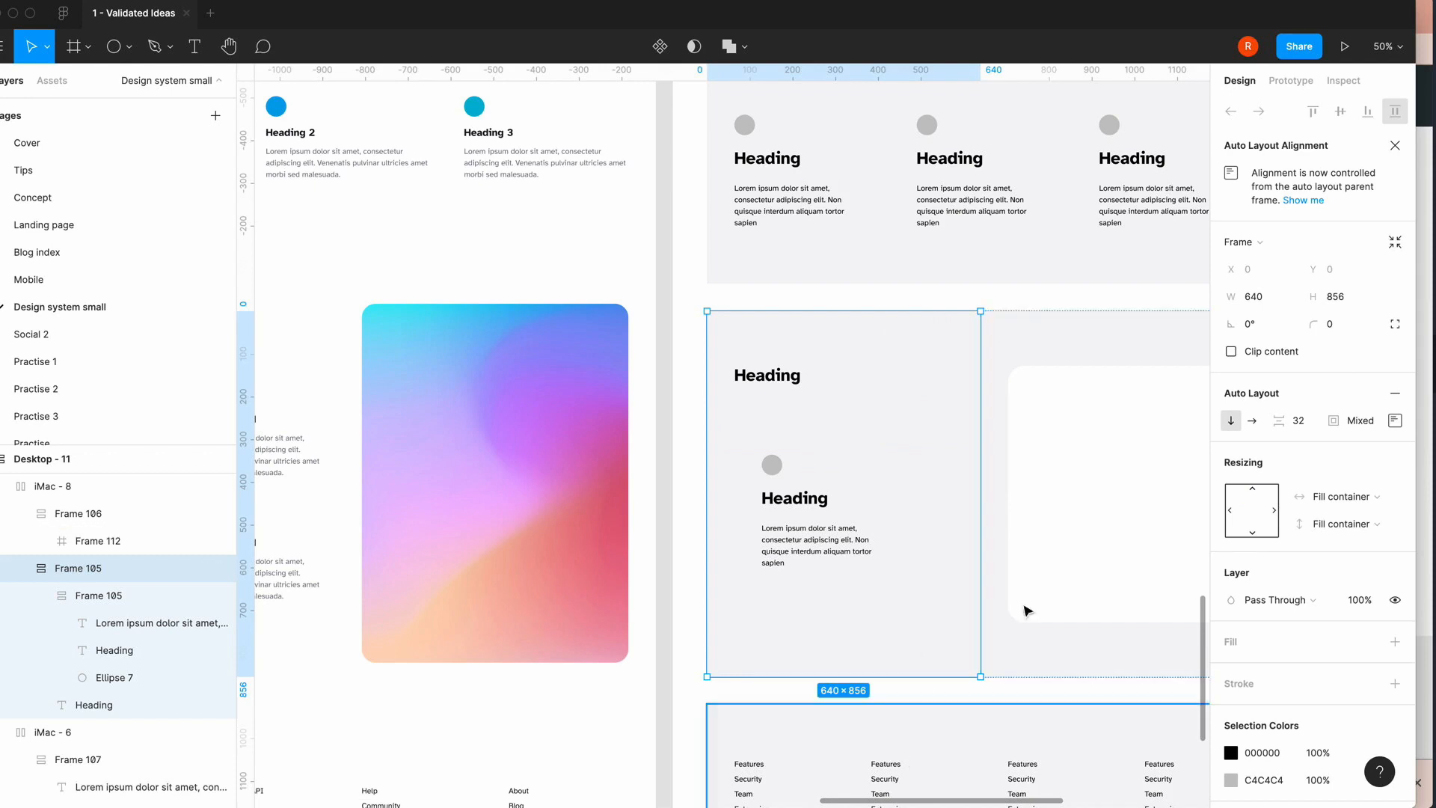
click(831, 553)
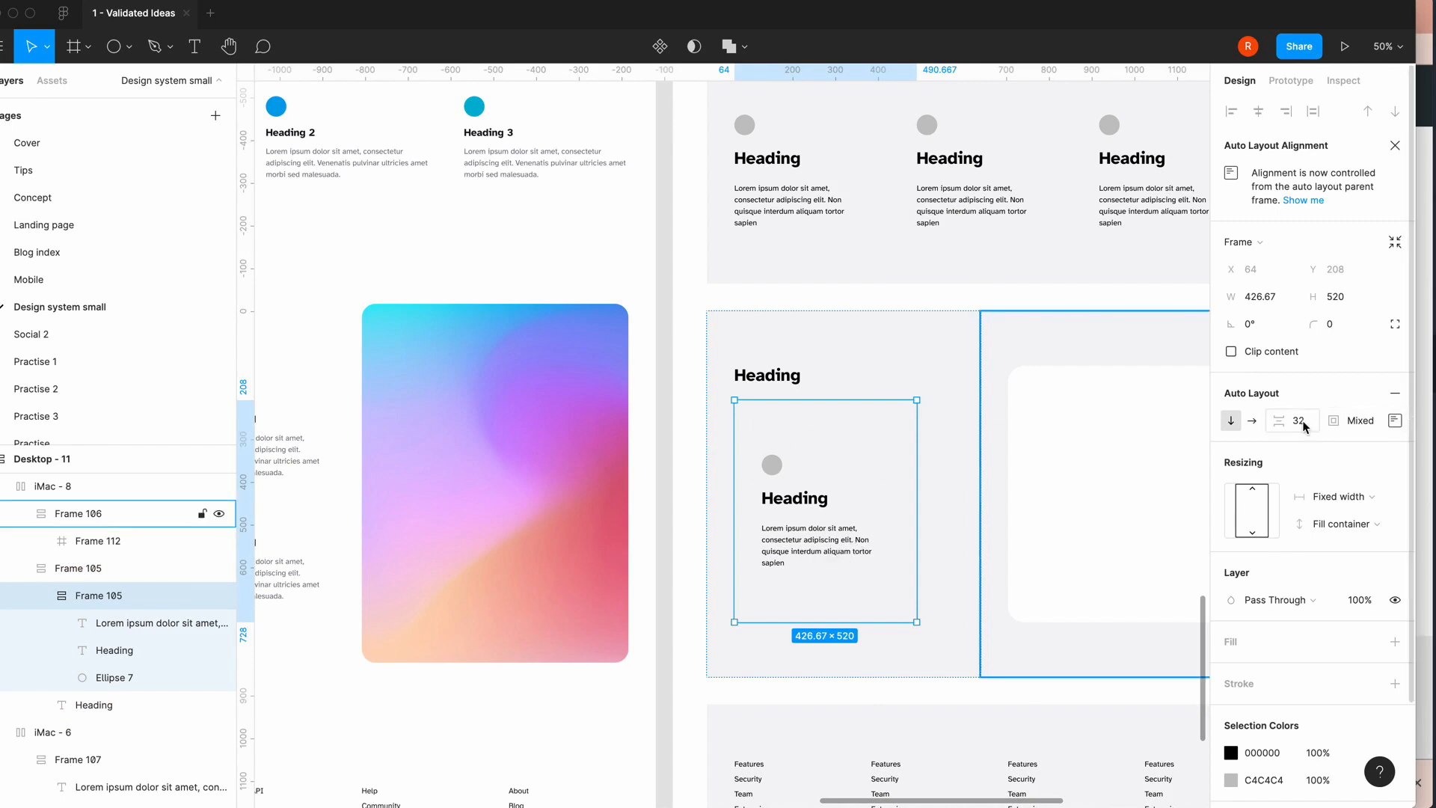
click(1391, 423)
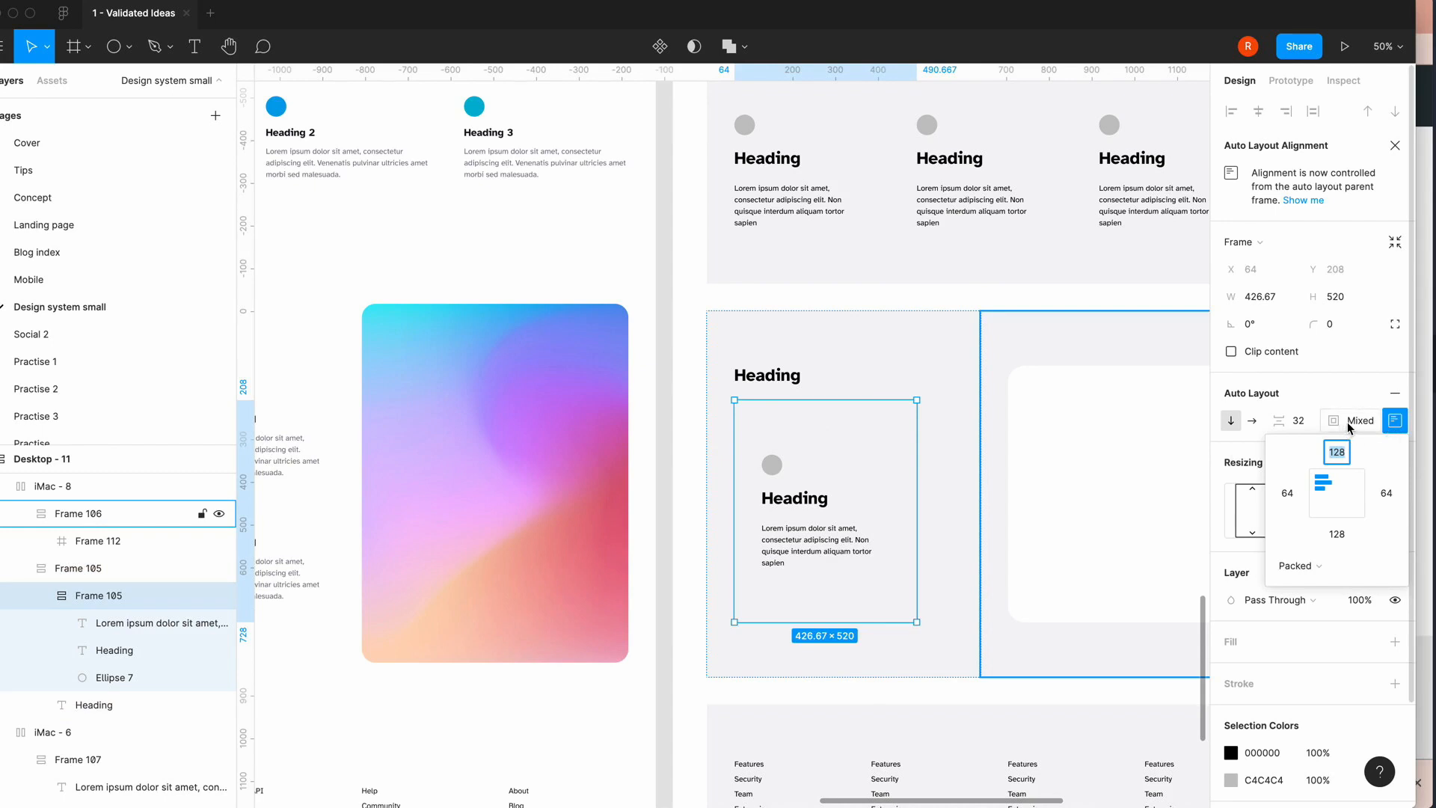
click(1354, 423)
text(0)
key(Return)
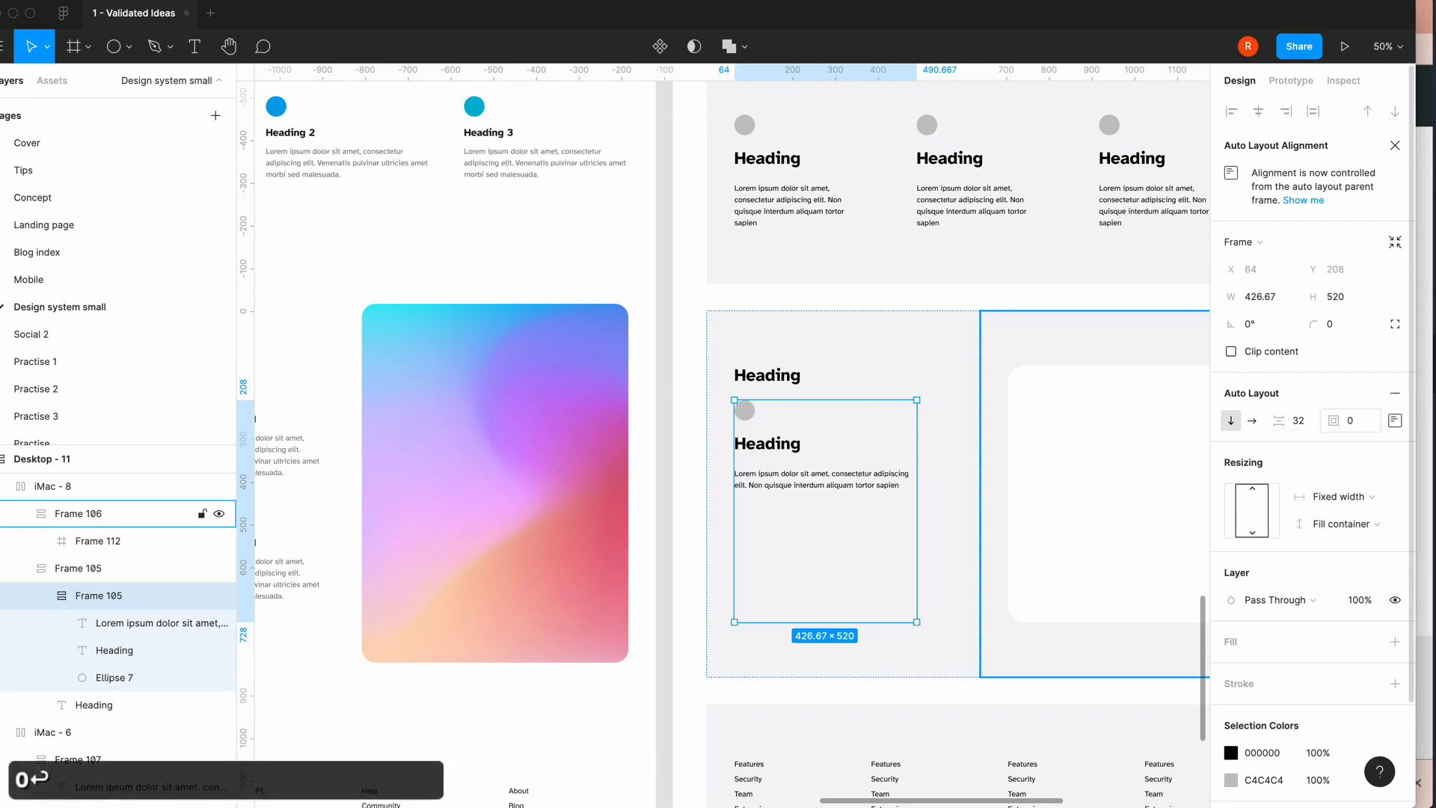
- Duplicate the circle, heading and paragraph block directly below the original in the heading column
scroll(818, 515, up, 3)
scroll(818, 514, right, 3)
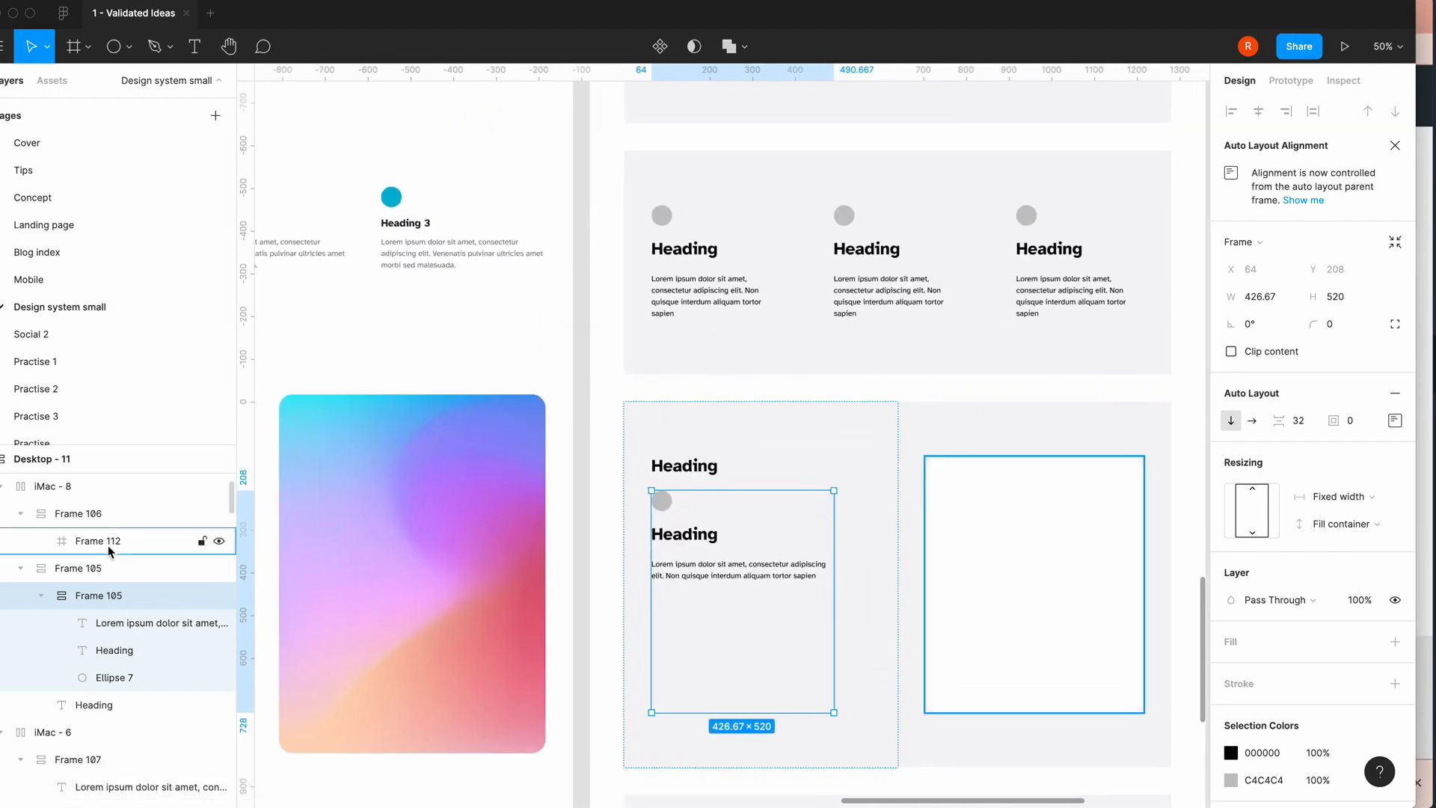
click(42, 596)
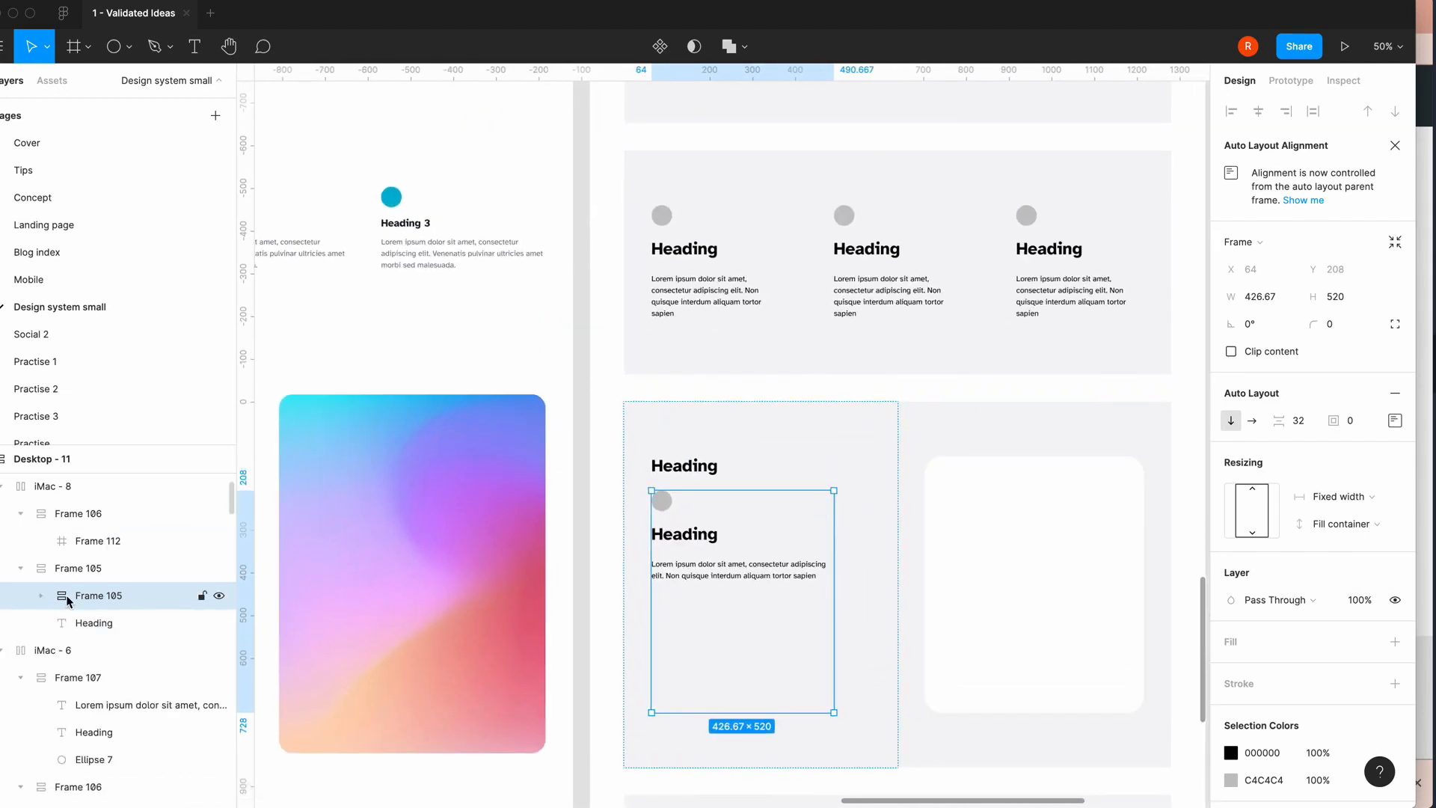
key(super+c)
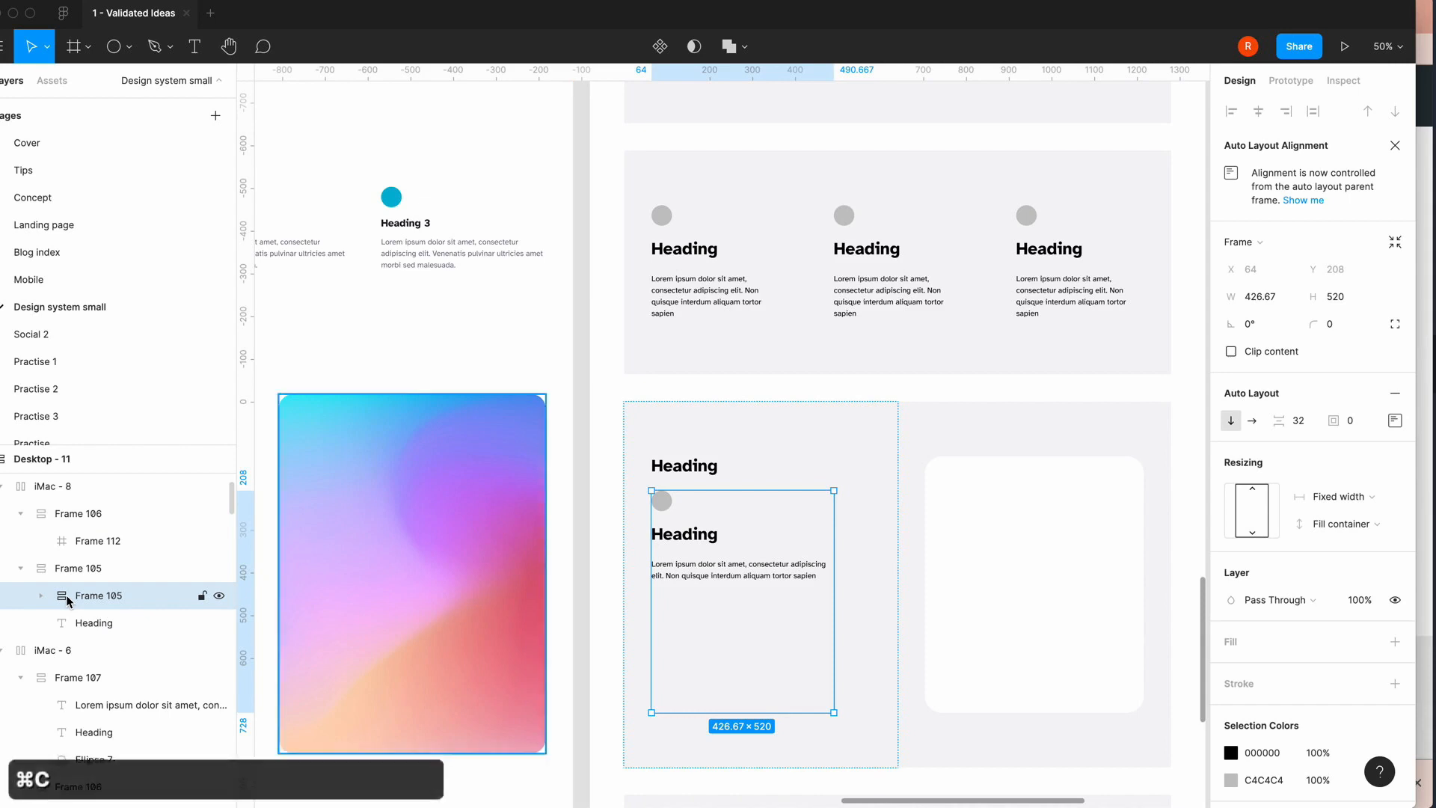
key(super+v)
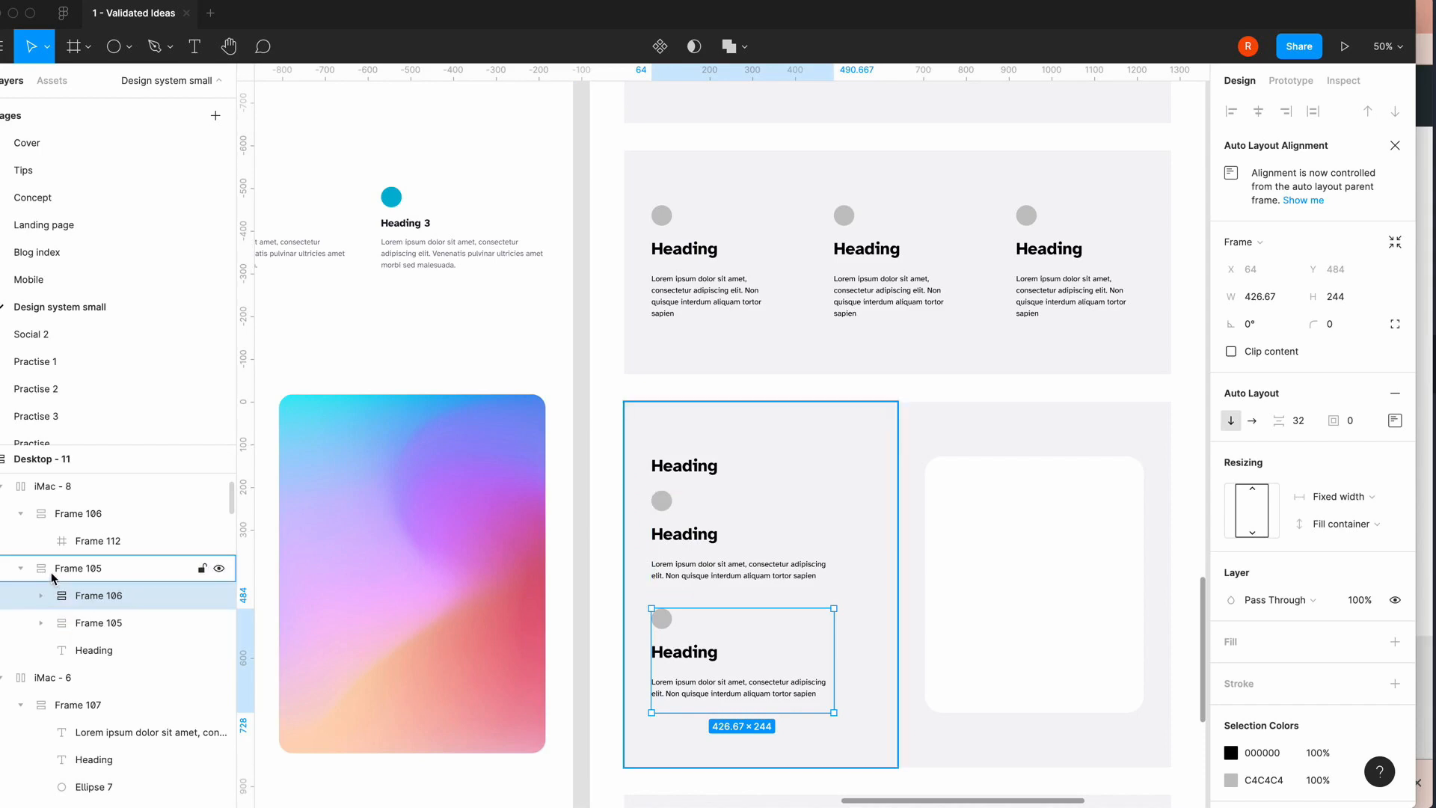
- Wrap the two feature blocks together in a vertical auto layout frame
shift+click(86, 622)
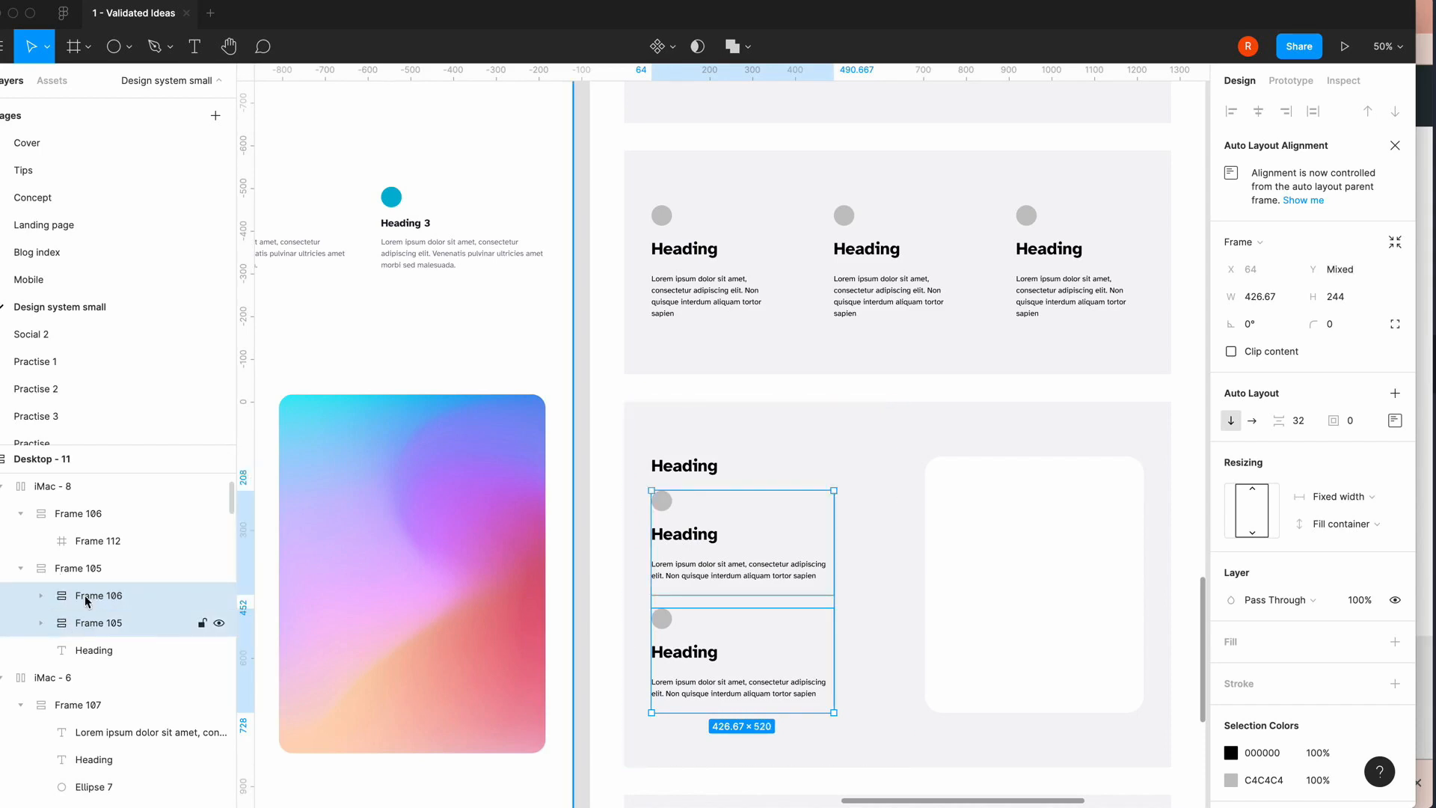
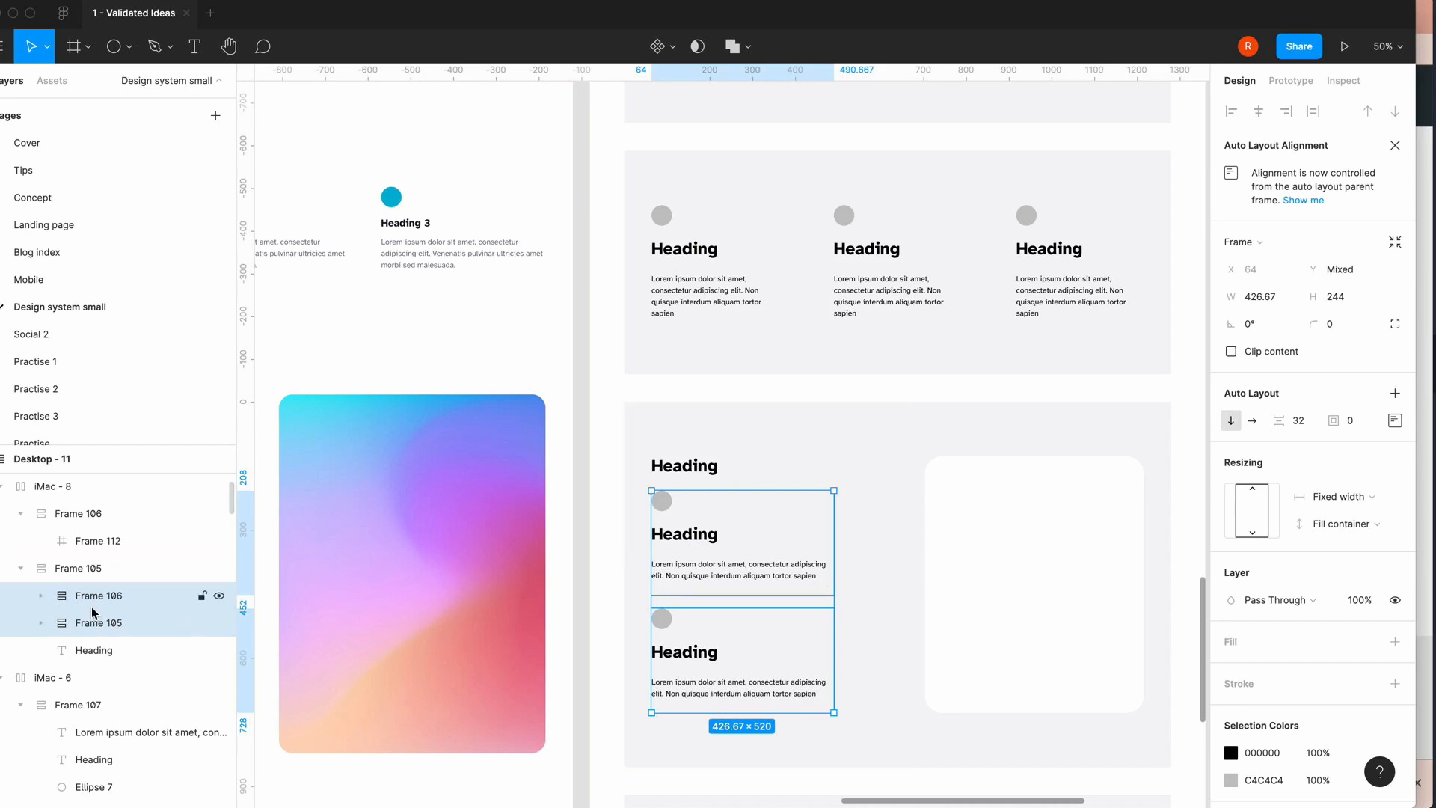
key(shift+g)
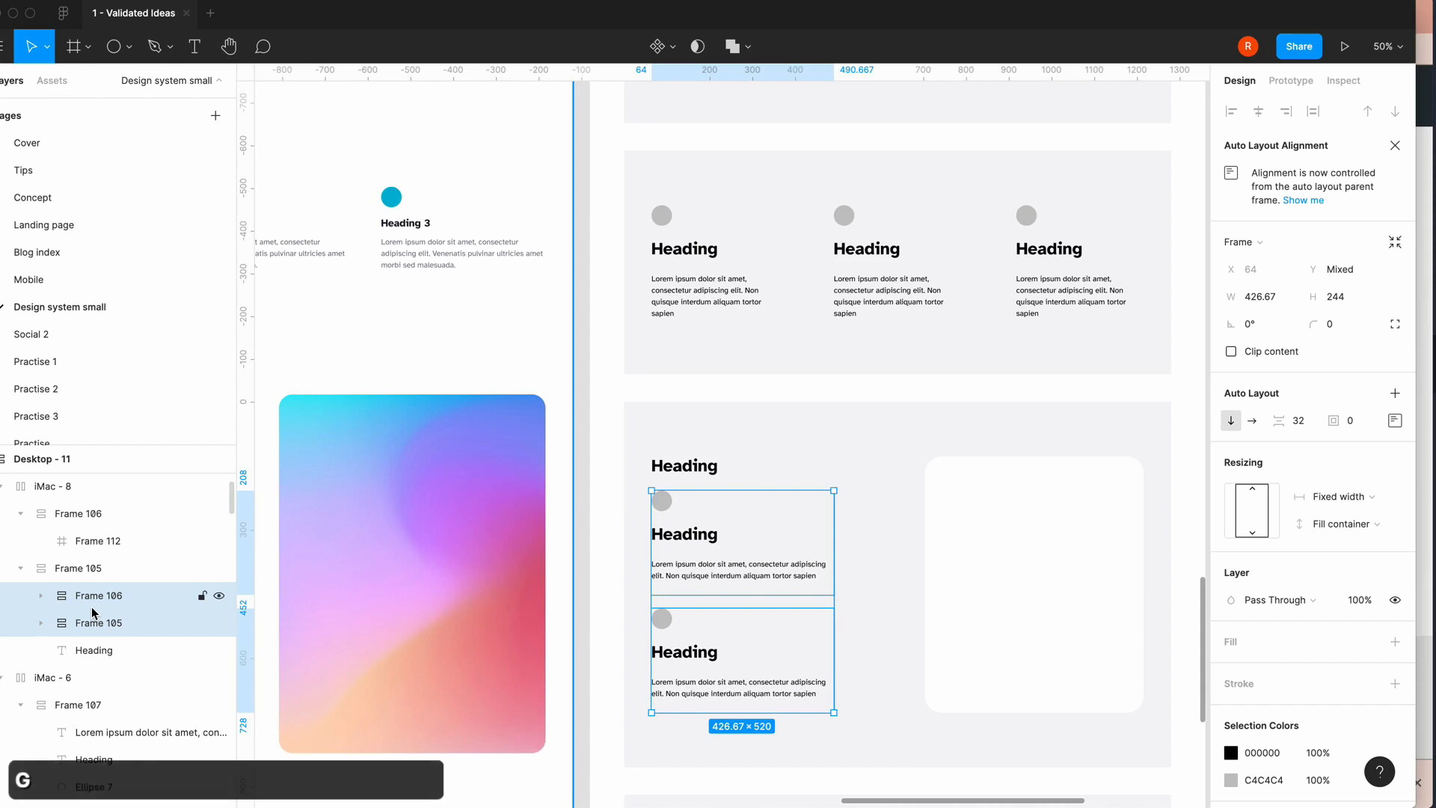
key(shift+a)
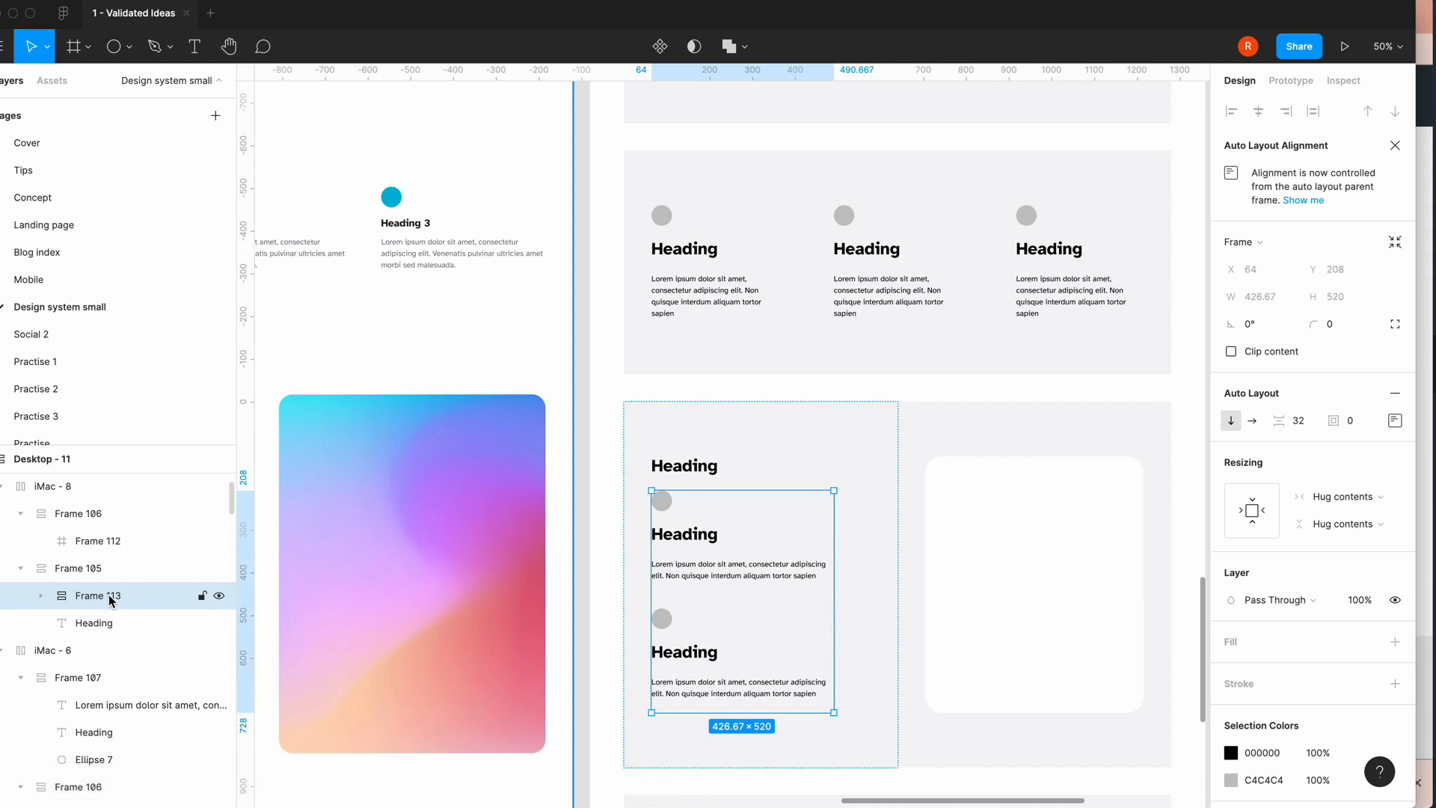
- Duplicate the stacked pair of feature blocks below the original and compare the section with the Desktop - 10 design
key(super+c)
key(super+v)
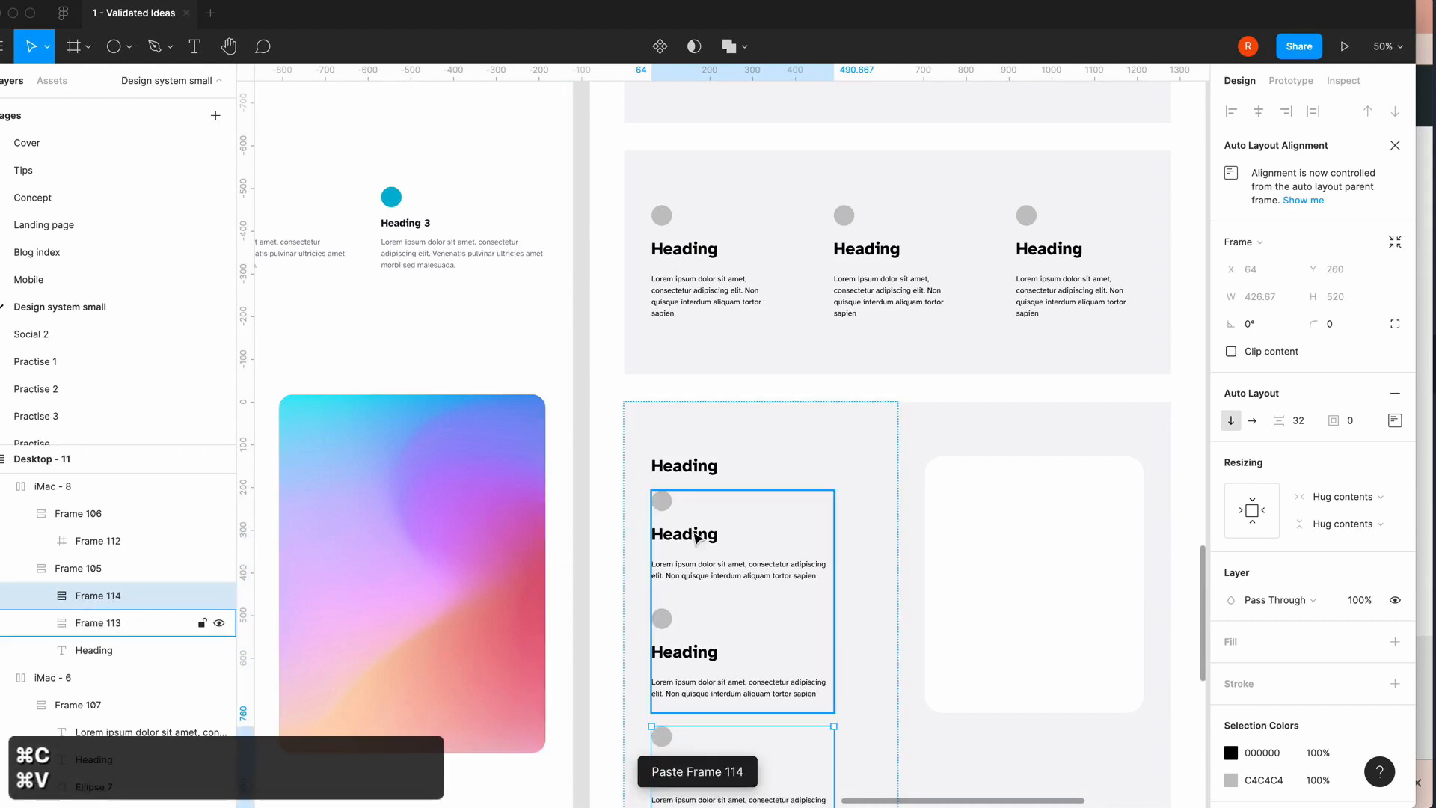
scroll(684, 523, down, 5)
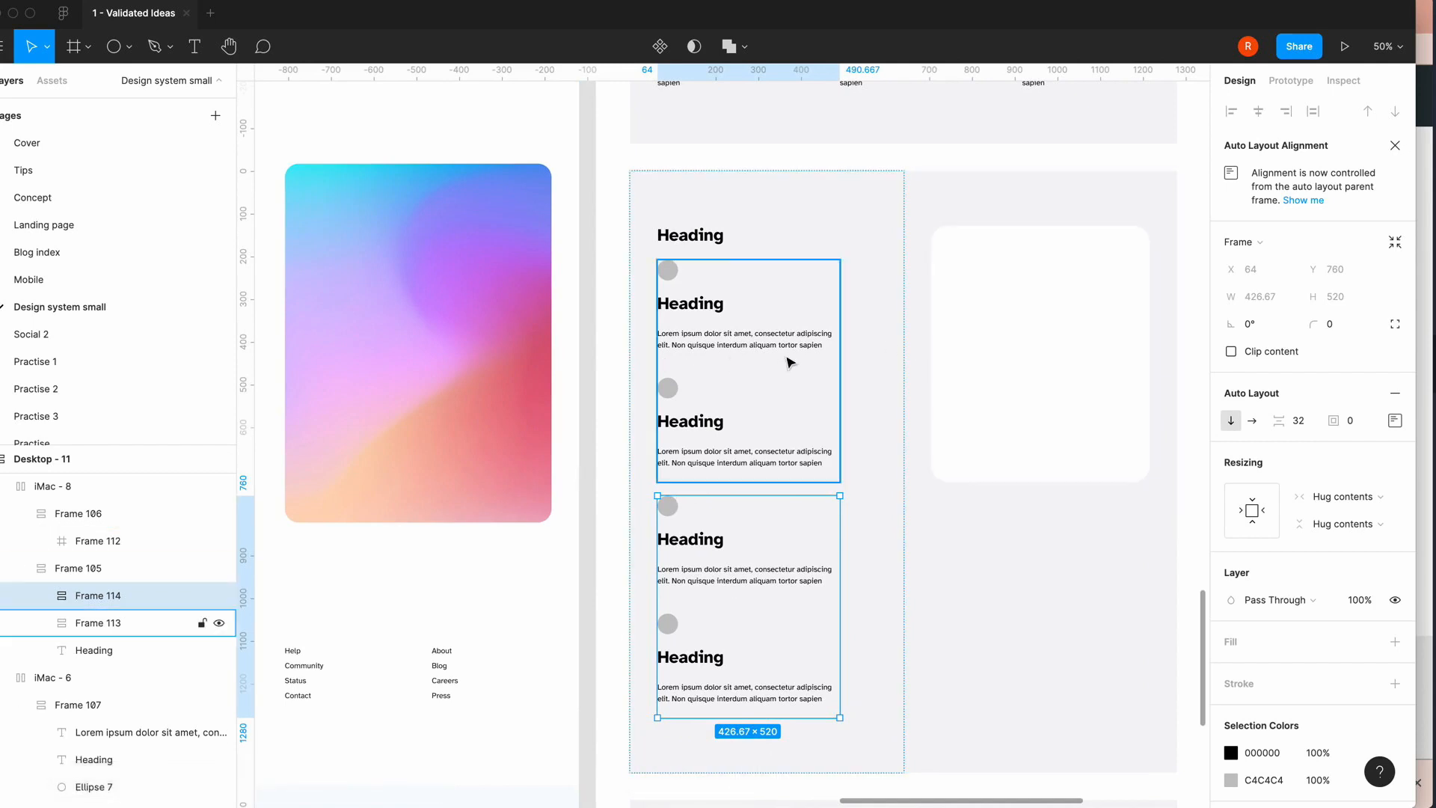
scroll(787, 363, left, 10)
scroll(962, 337, right, 8)
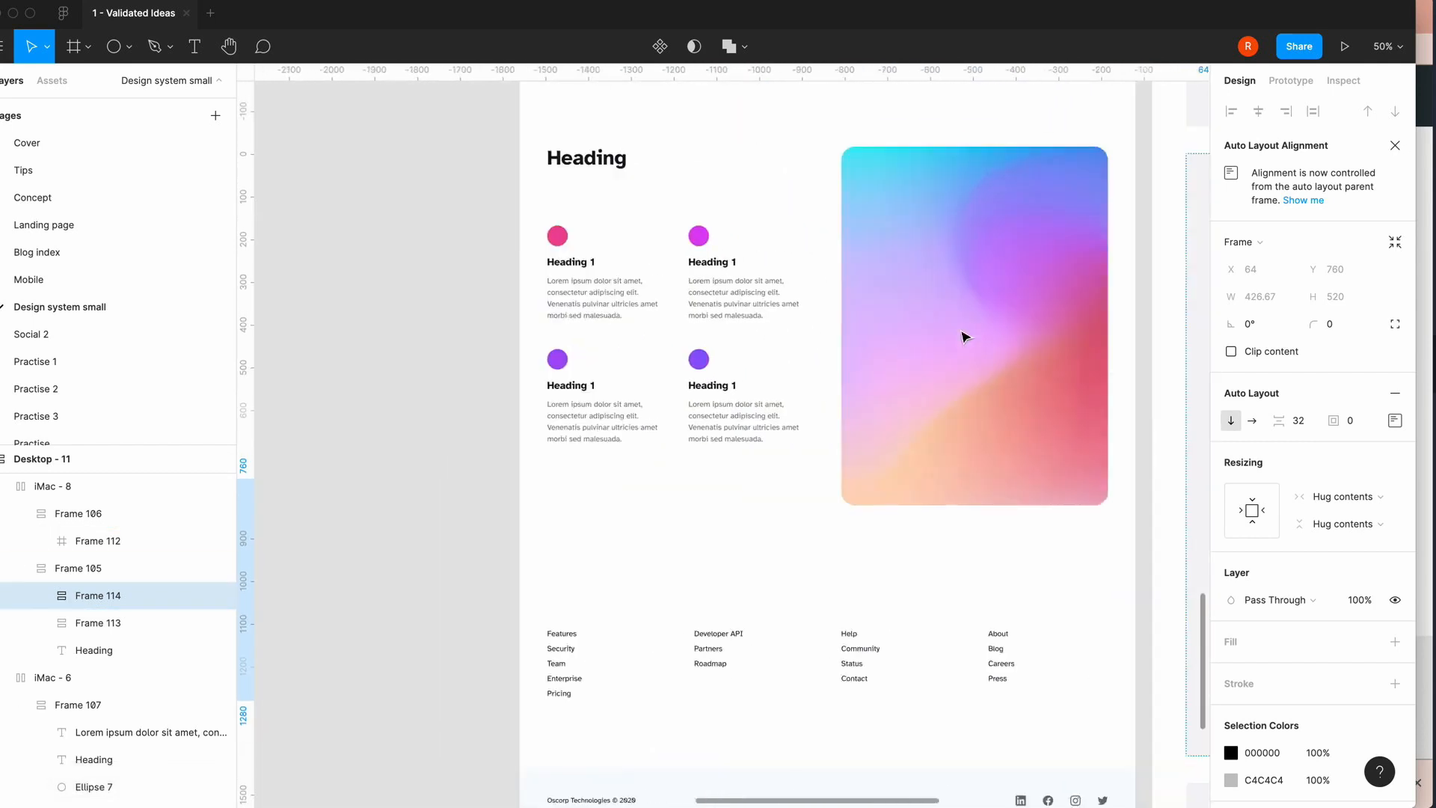
scroll(965, 337, right, 3)
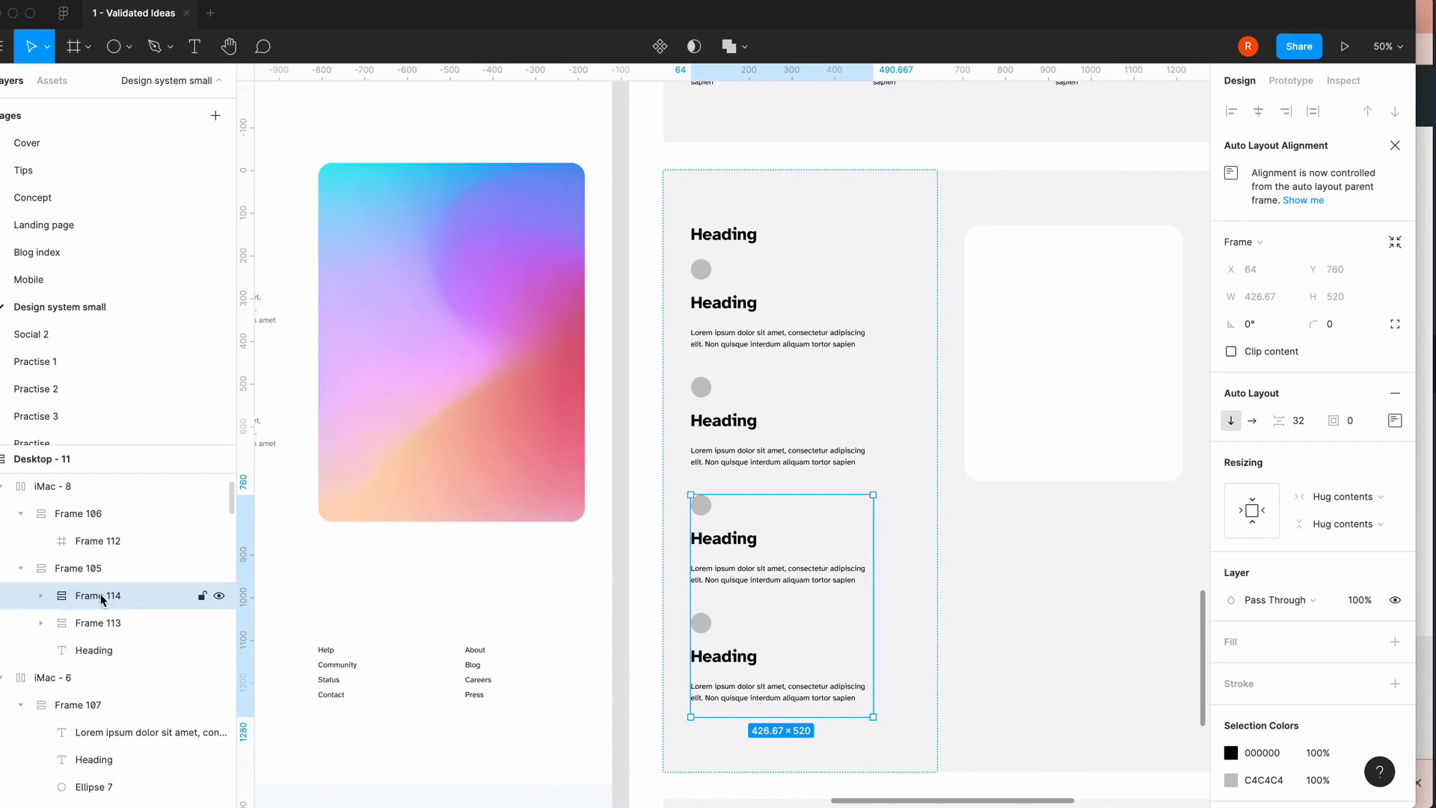
- Wrap both feature stacks in a horizontal auto layout frame and set its width to fill container
shift+click(97, 623)
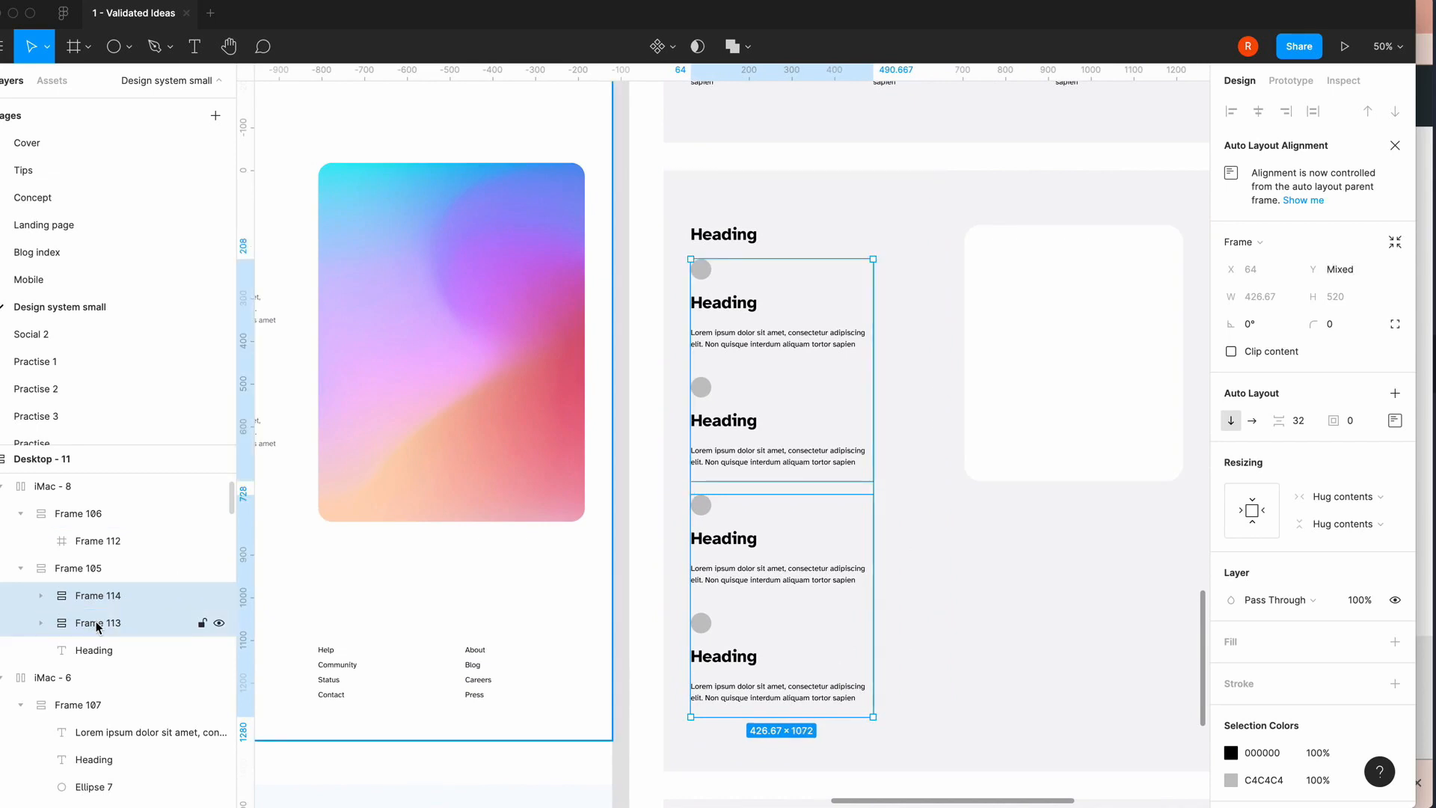
key(shift+a)
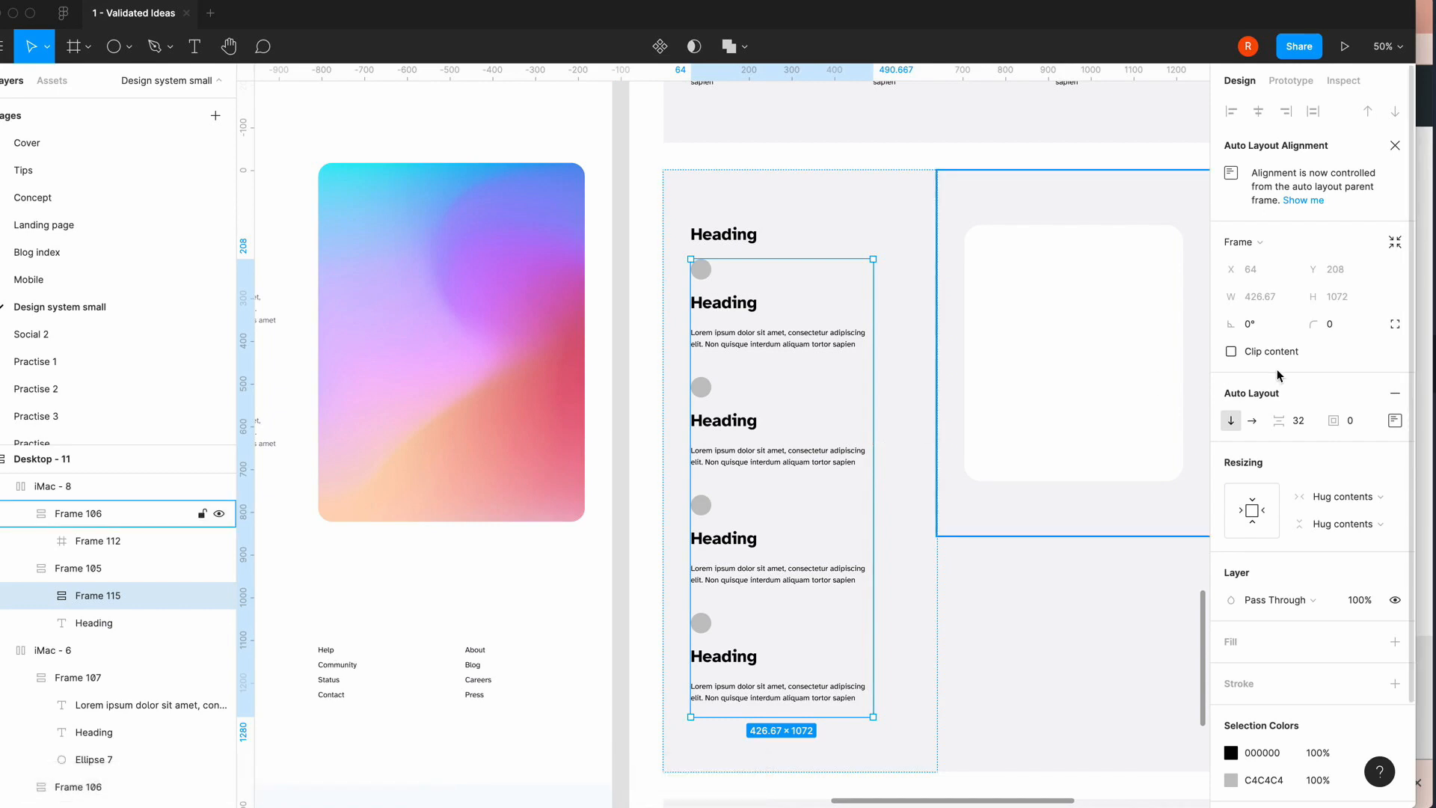
click(1251, 420)
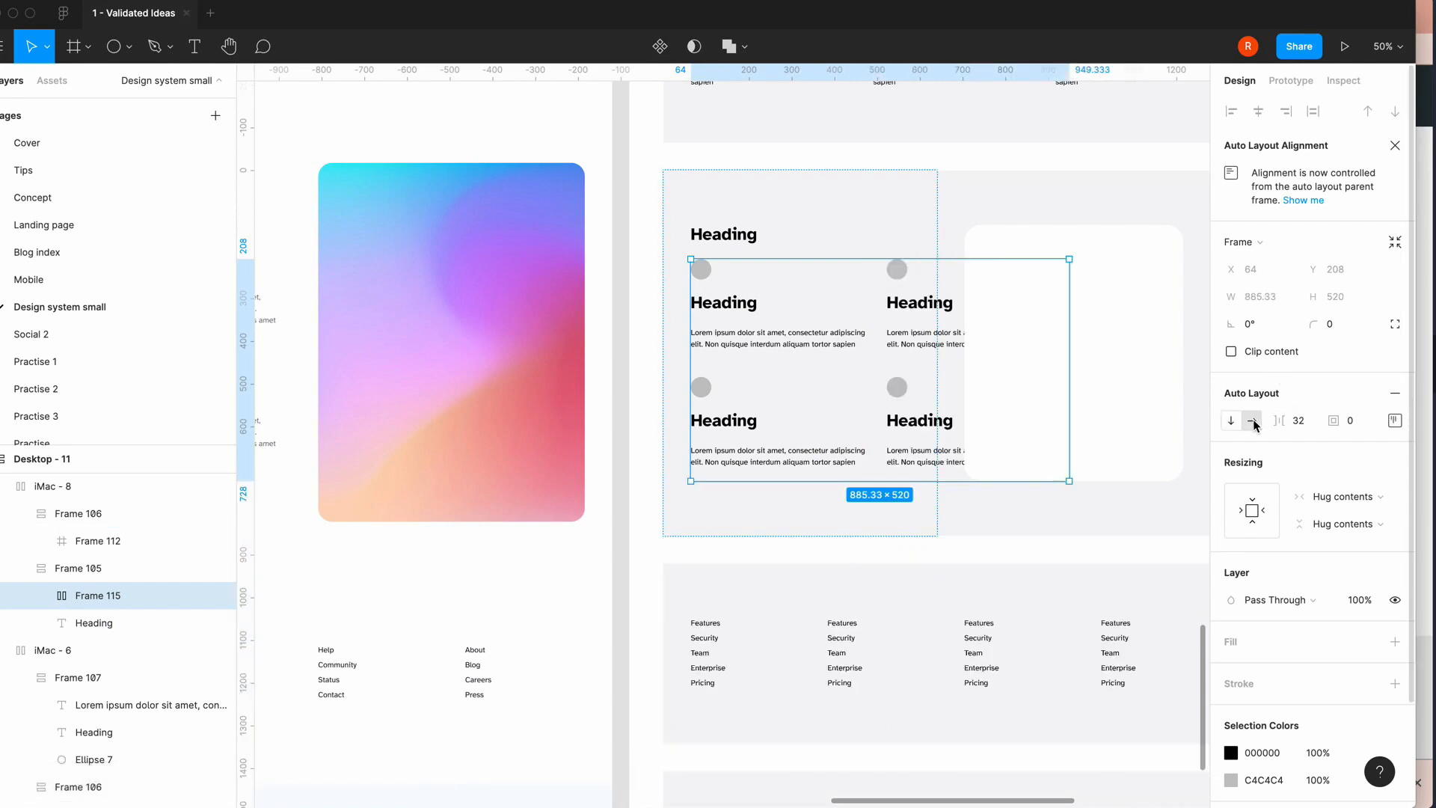
scroll(837, 575, right, 4)
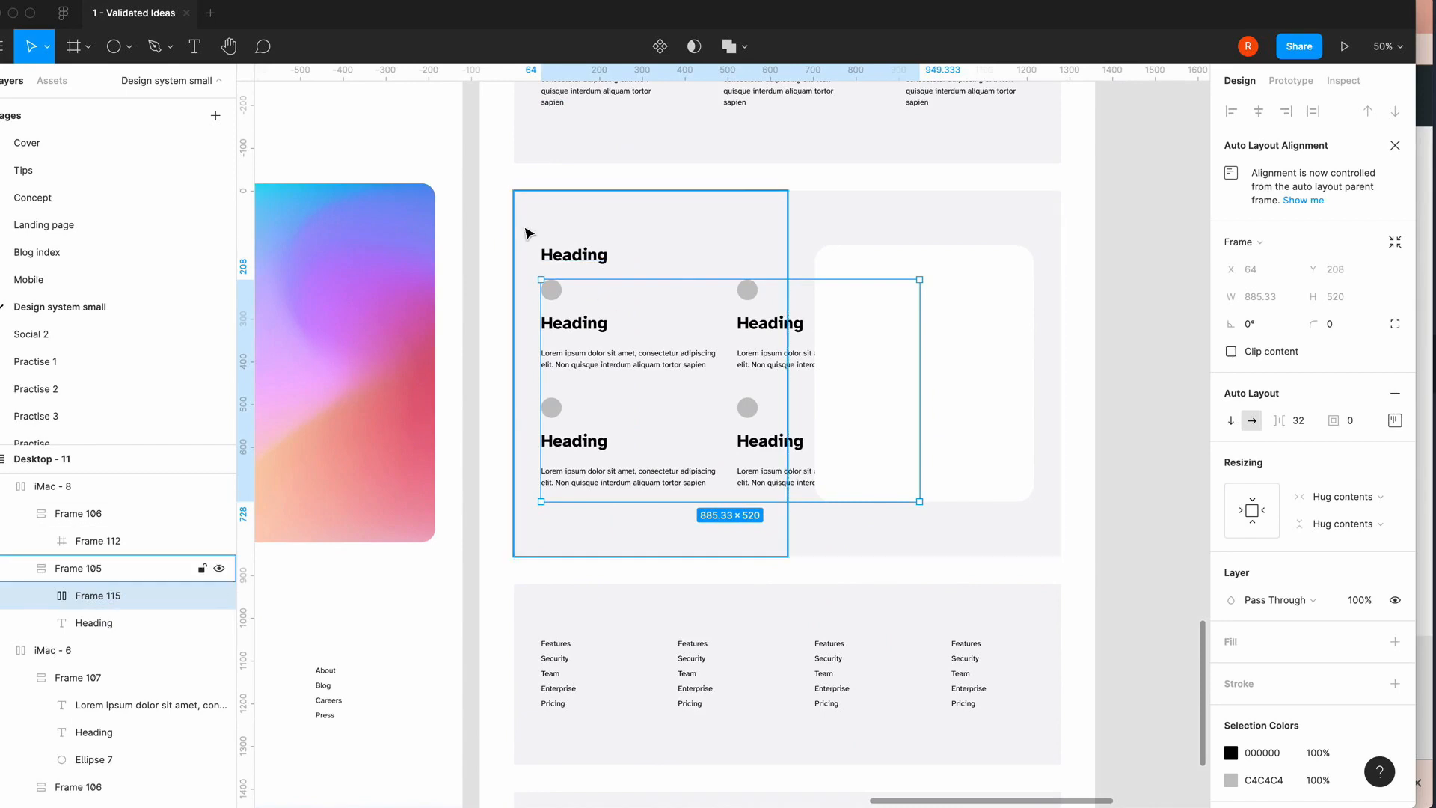
click(1355, 496)
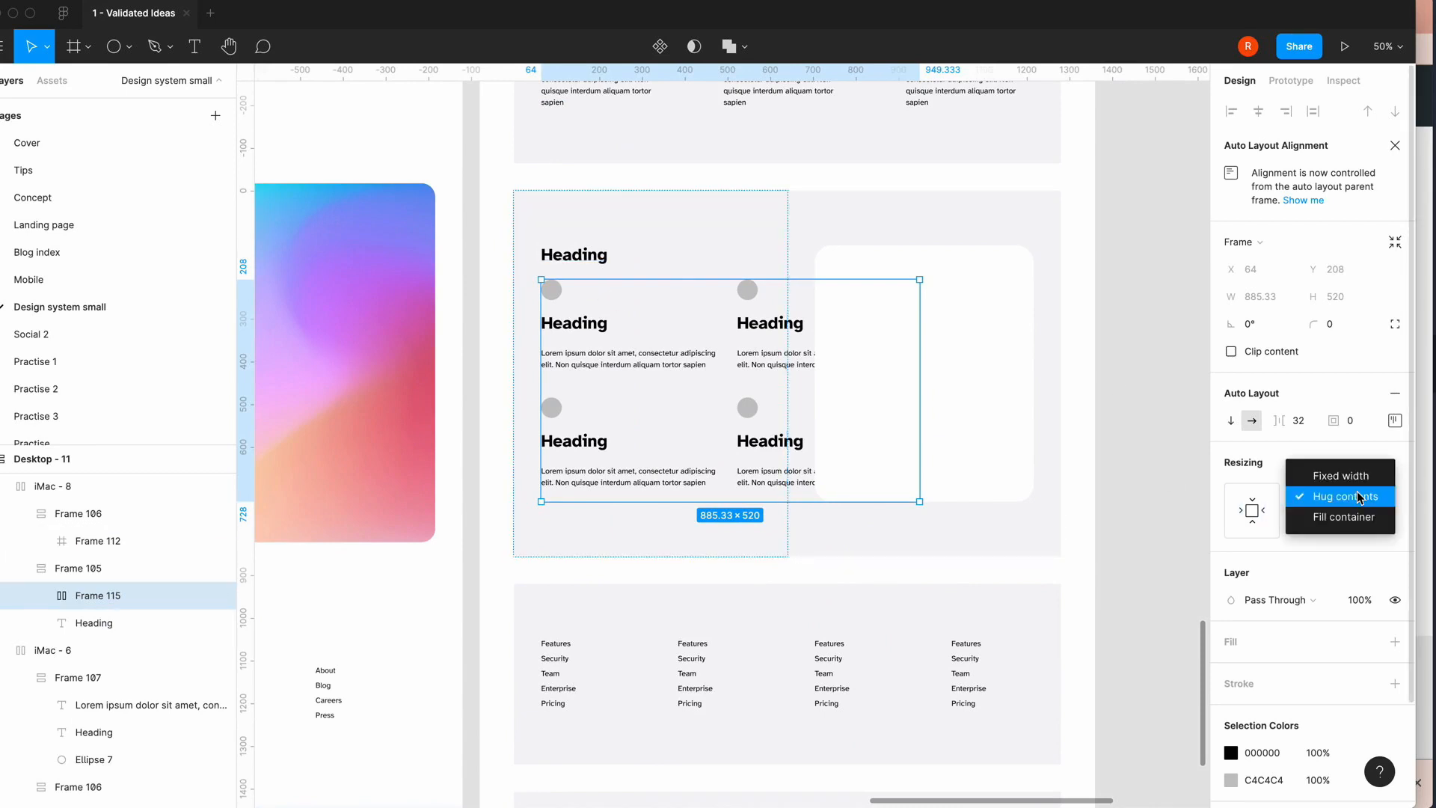
click(1351, 520)
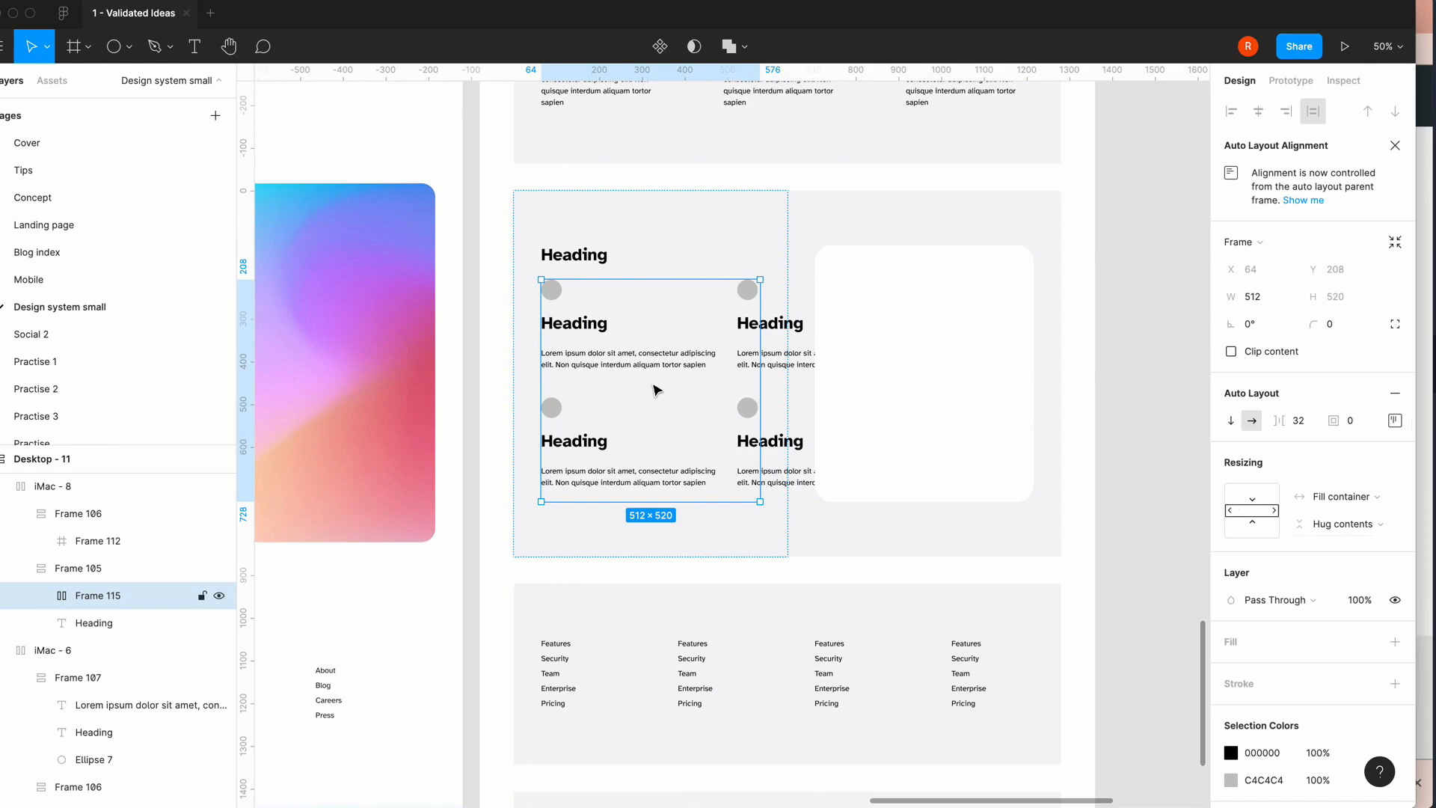
- Set the width of both feature stacks to fill container so they share the row equally
click(633, 374)
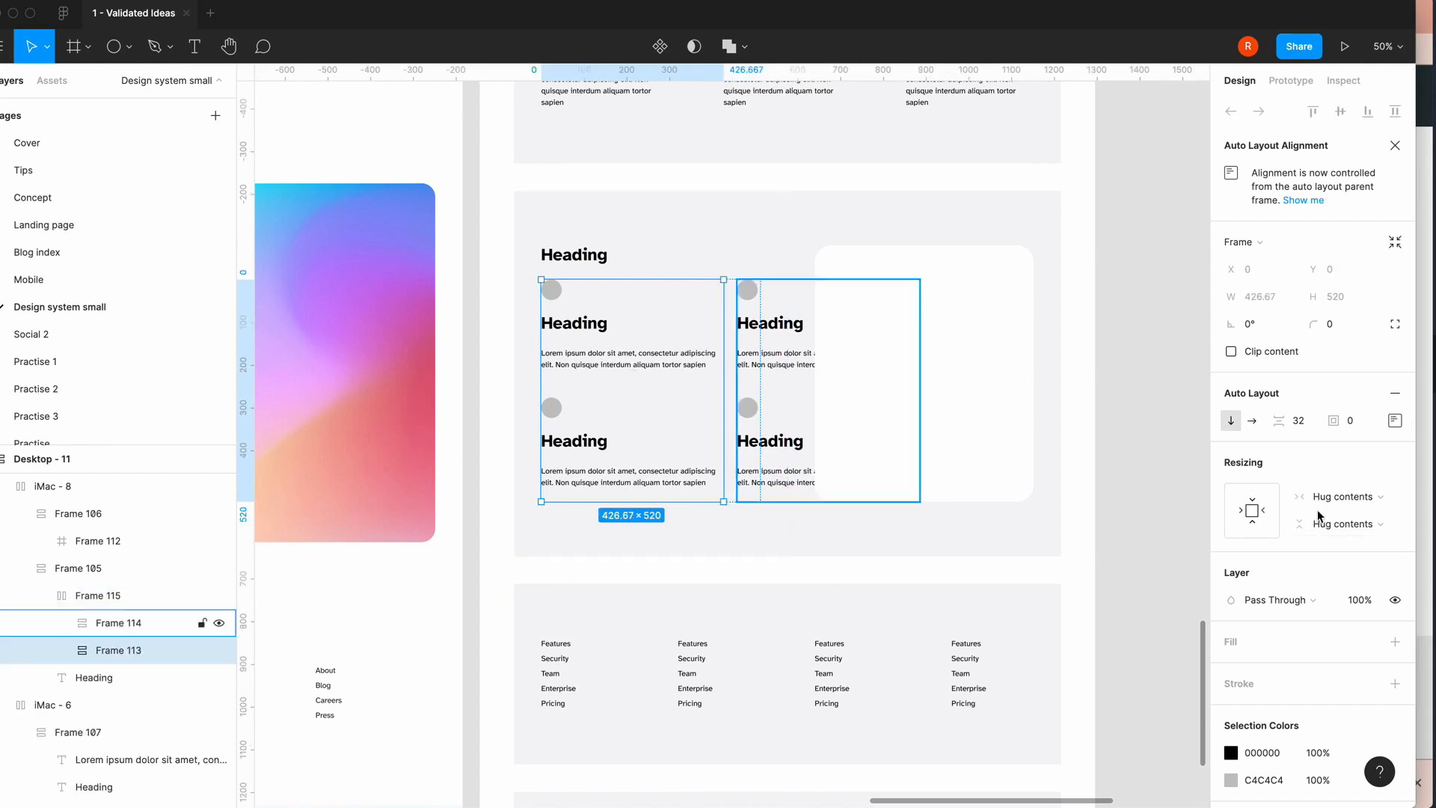
click(1354, 496)
click(1356, 518)
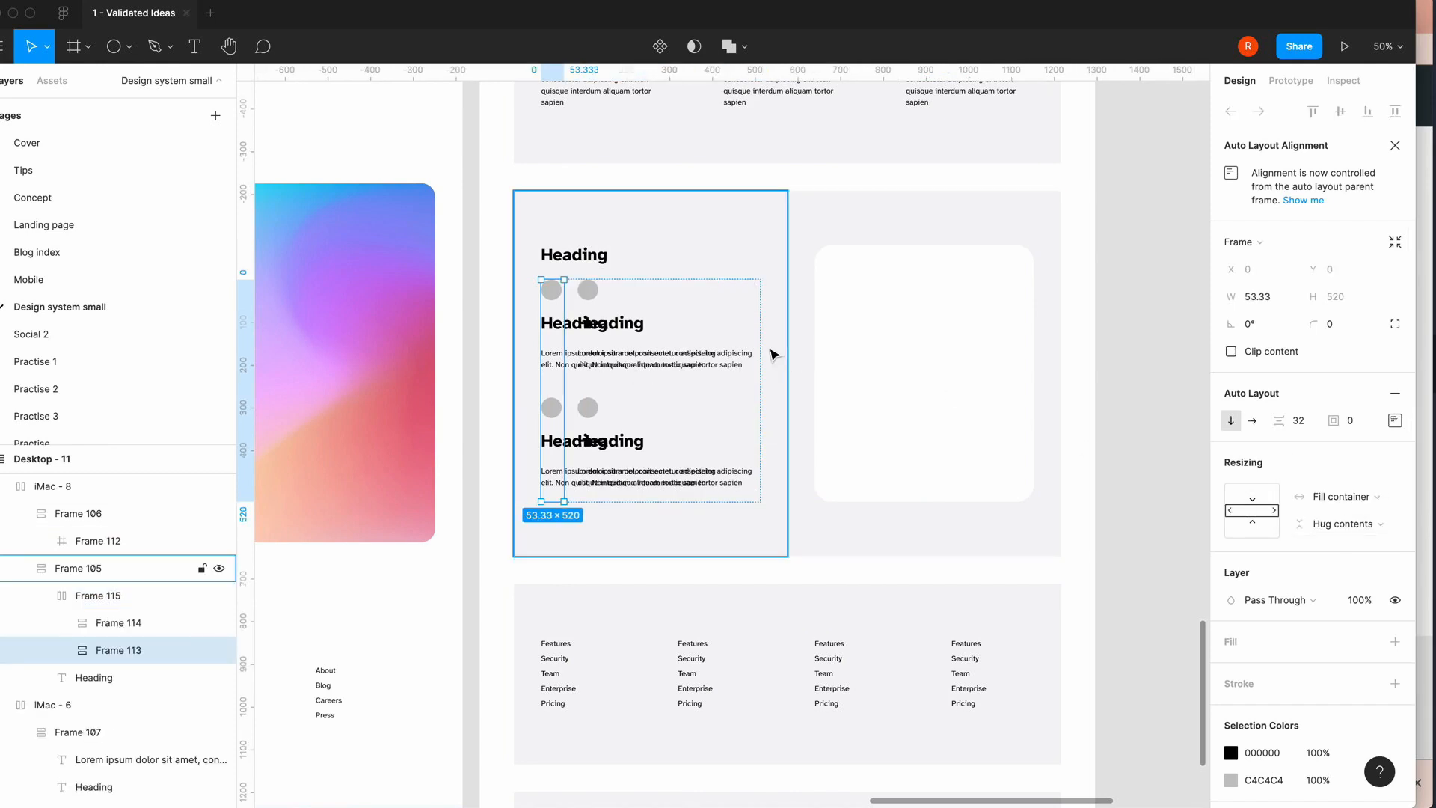
click(700, 367)
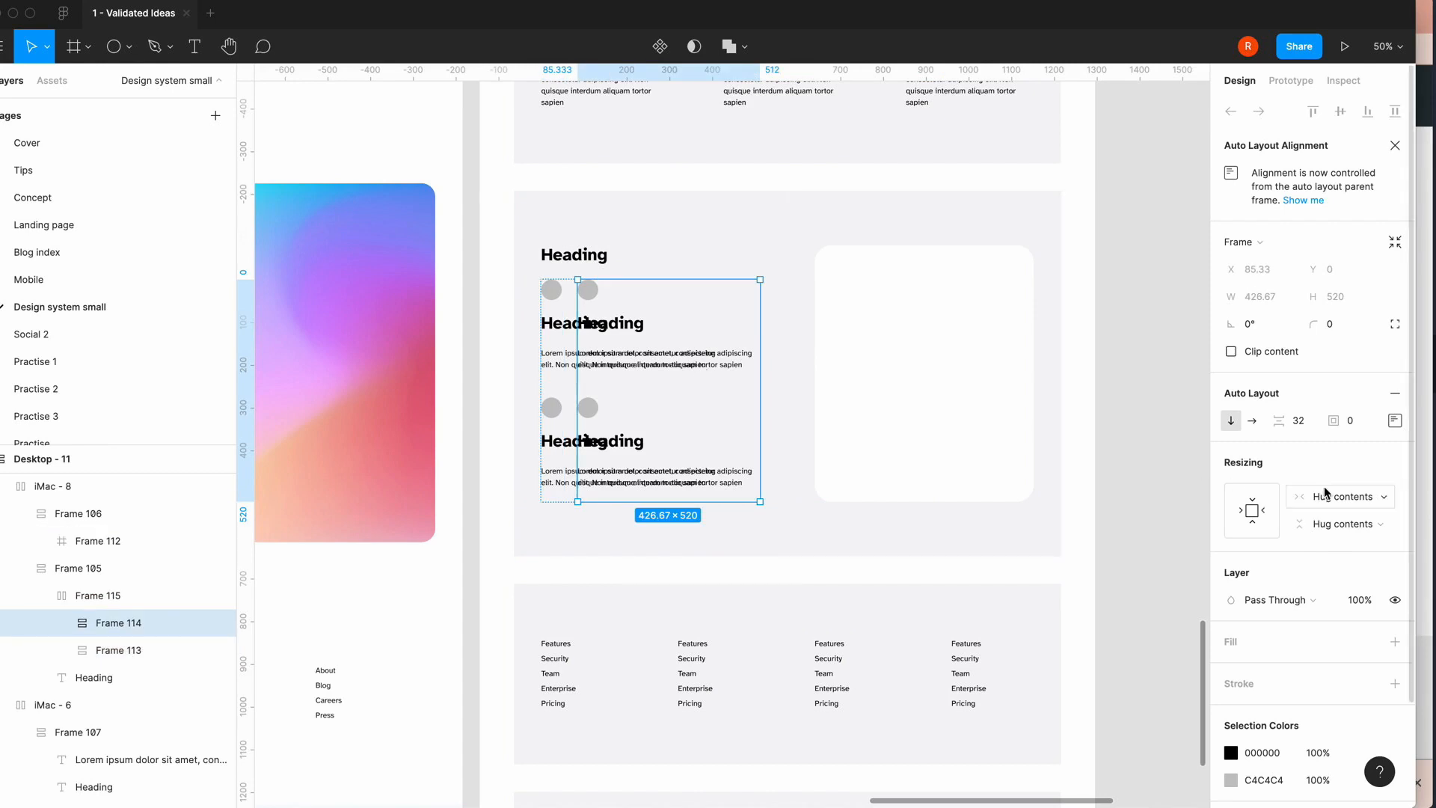
click(1346, 496)
click(1355, 517)
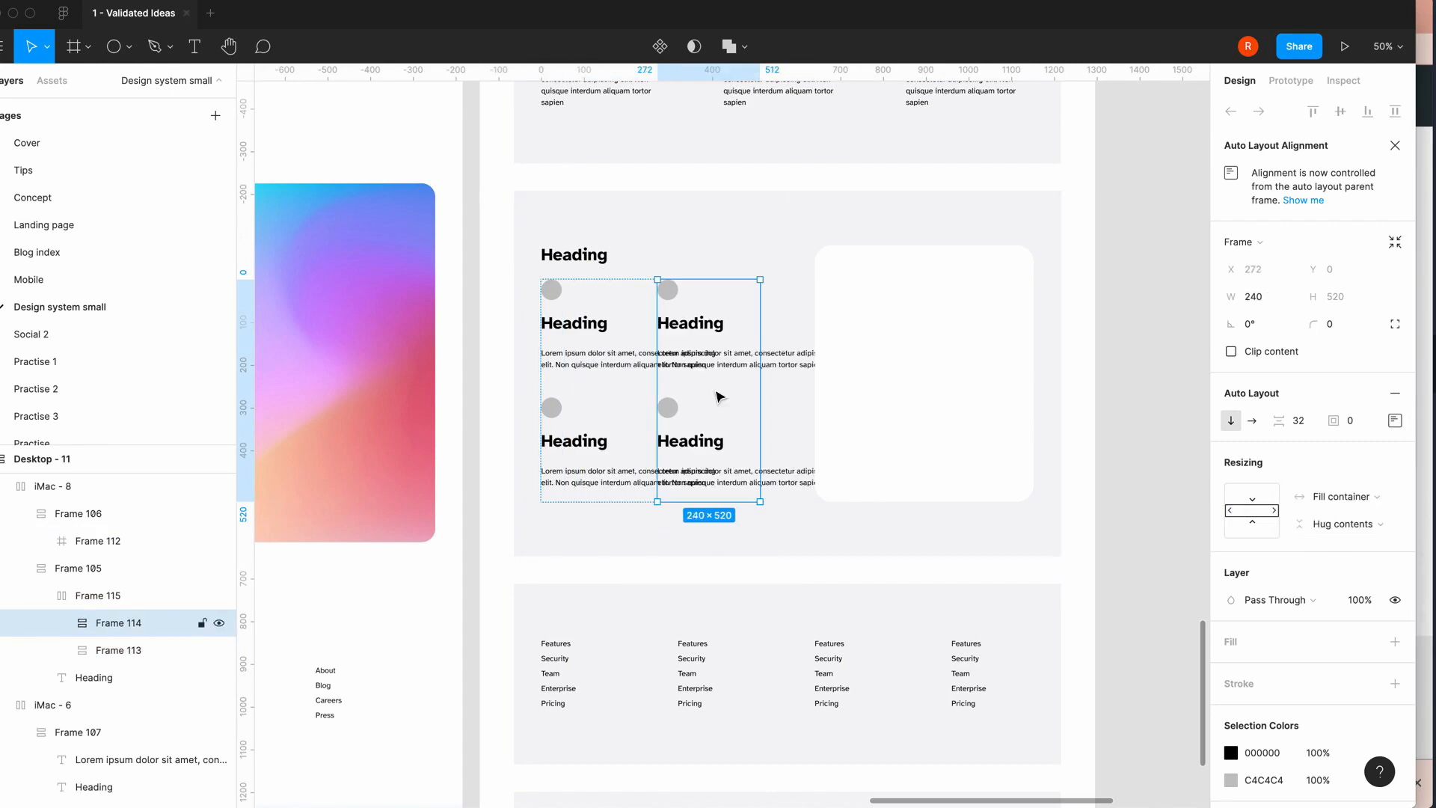
- Try setting the first feature paragraph's width to hug contents, and restore it to fill container
click(625, 367)
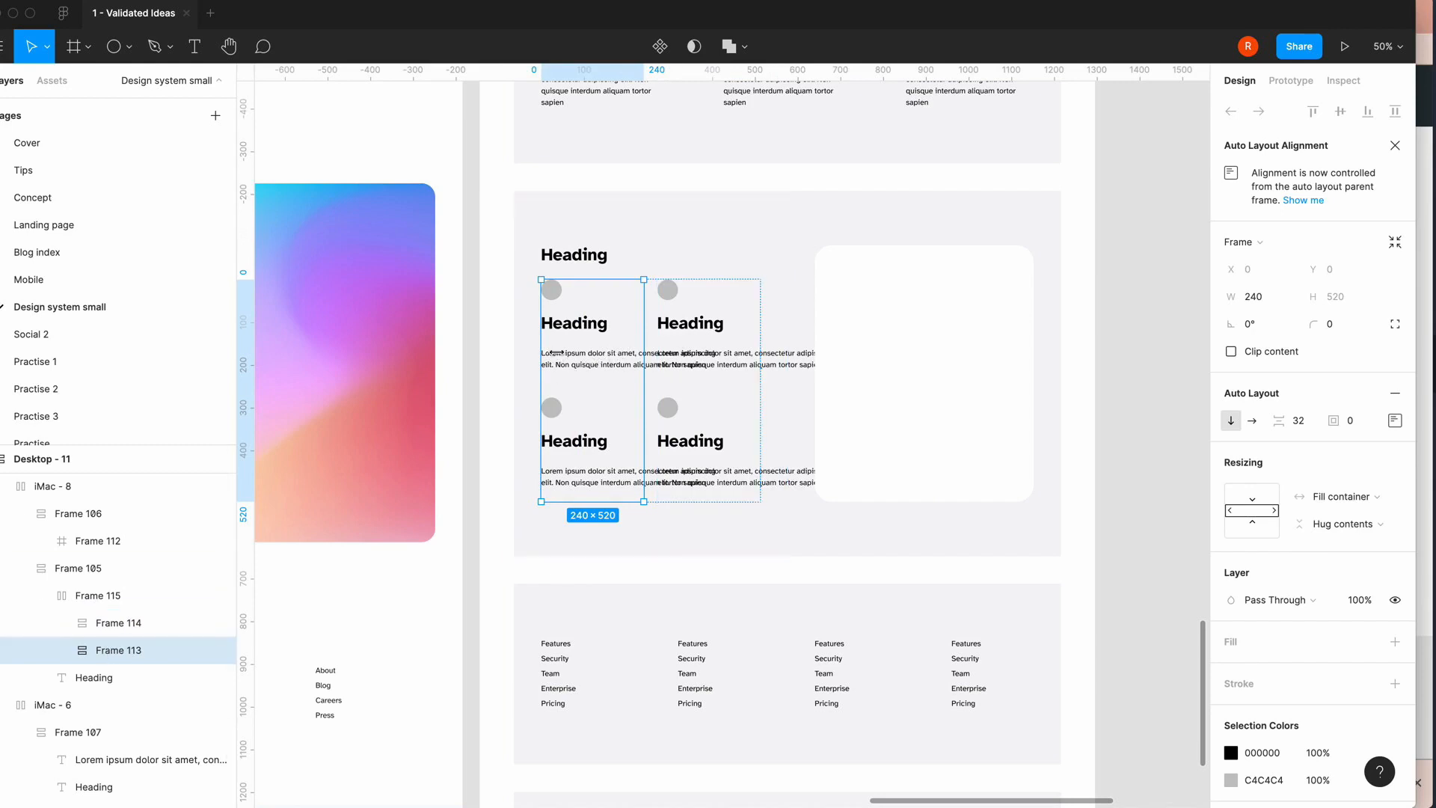
double_click(604, 370)
double_click(605, 370)
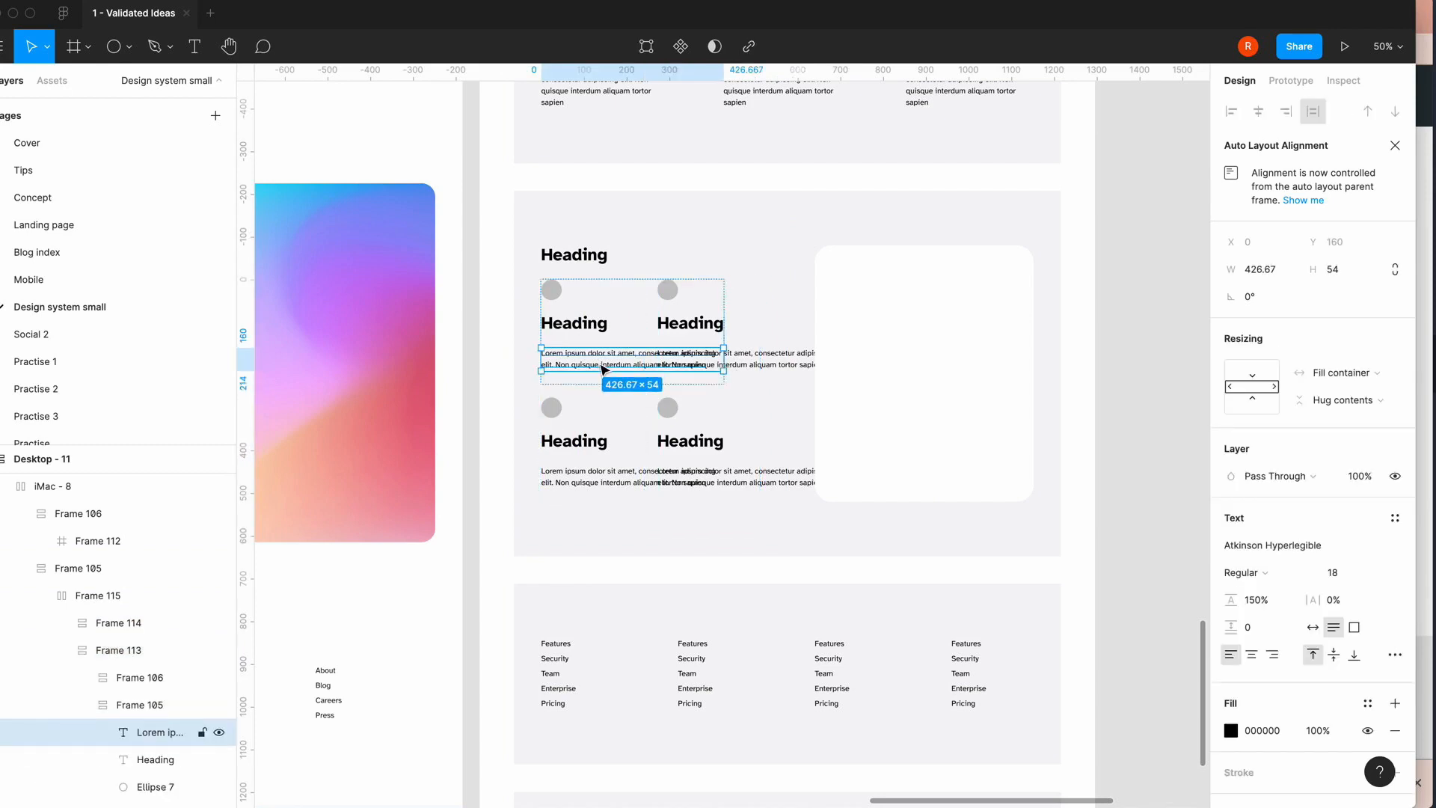
click(1344, 372)
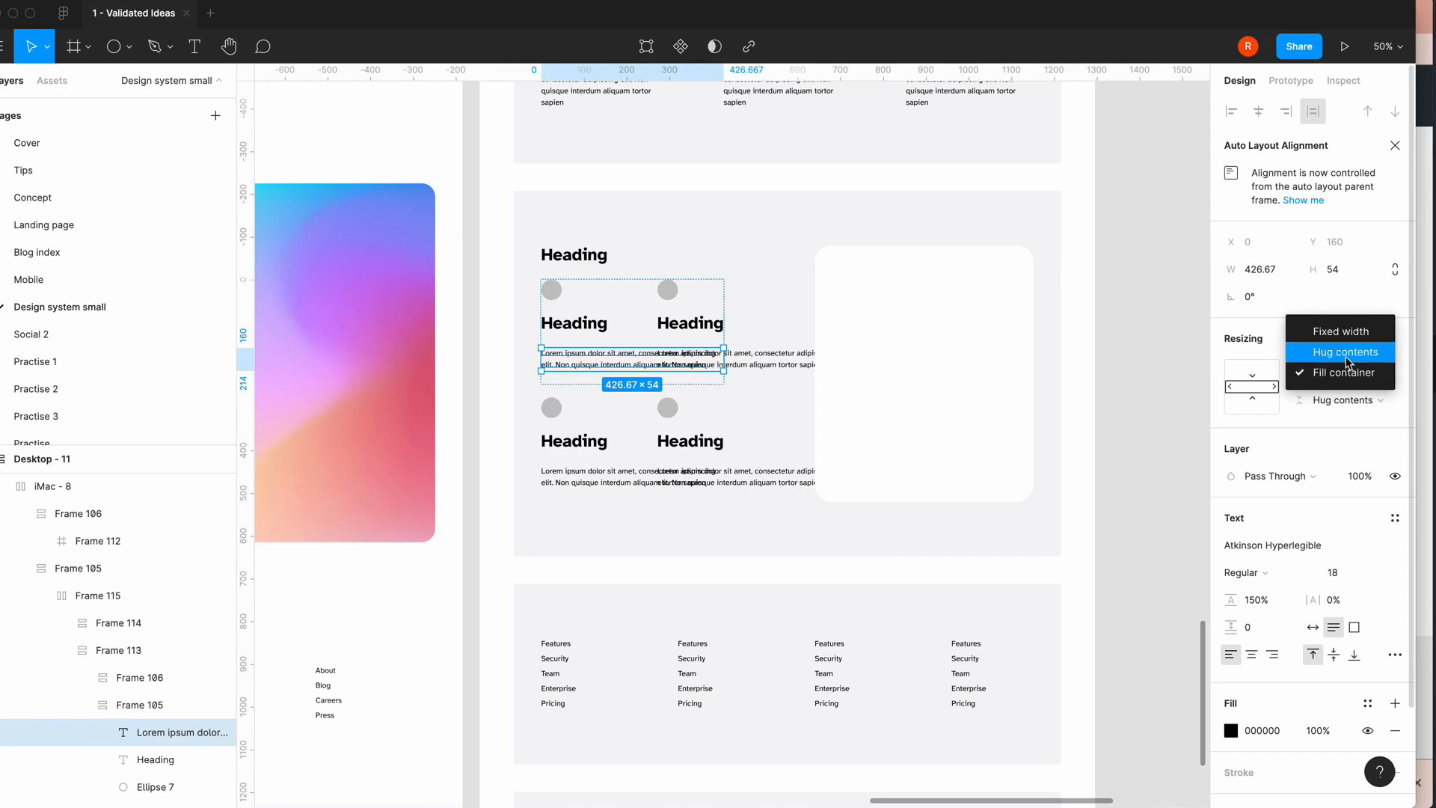
click(1347, 352)
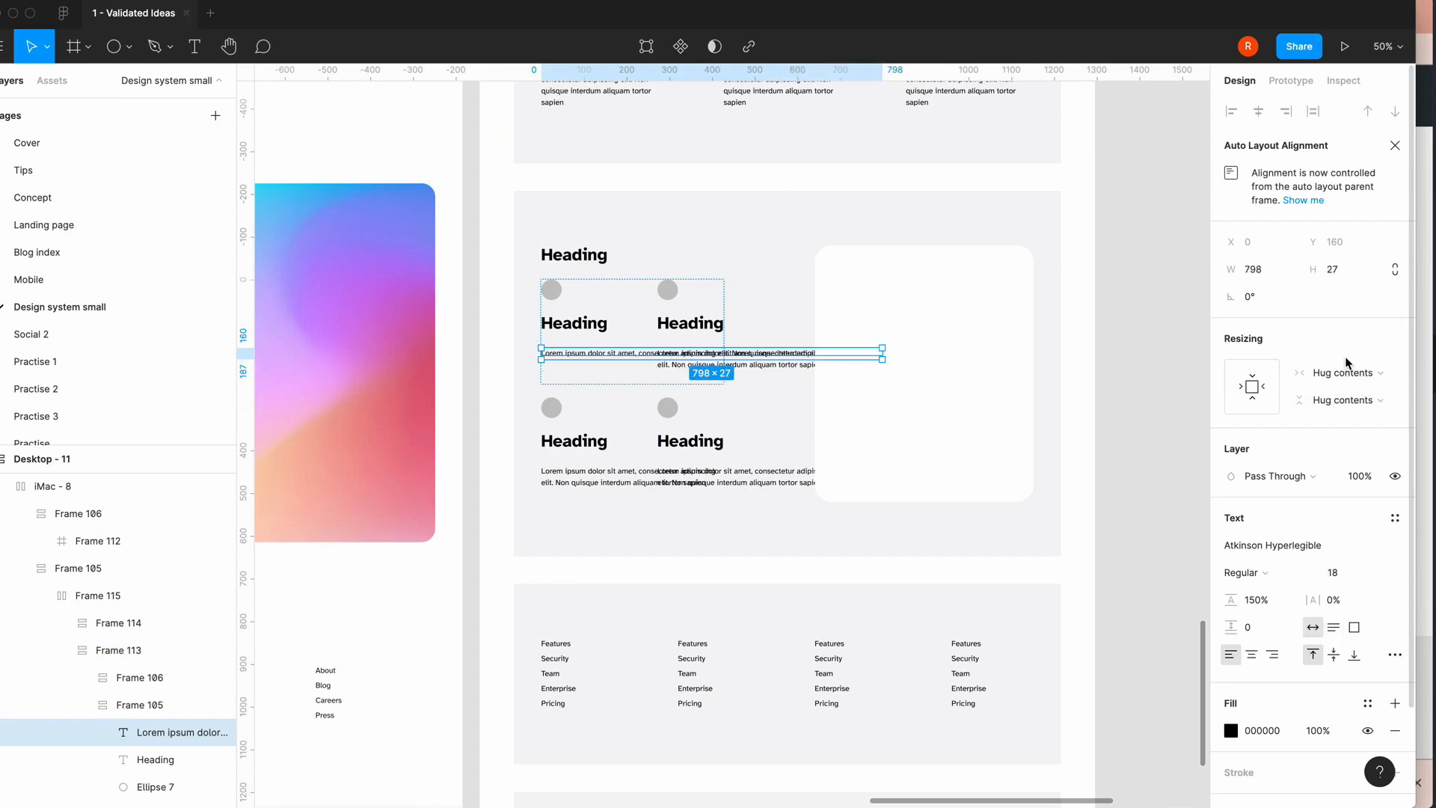
click(1344, 373)
click(1343, 394)
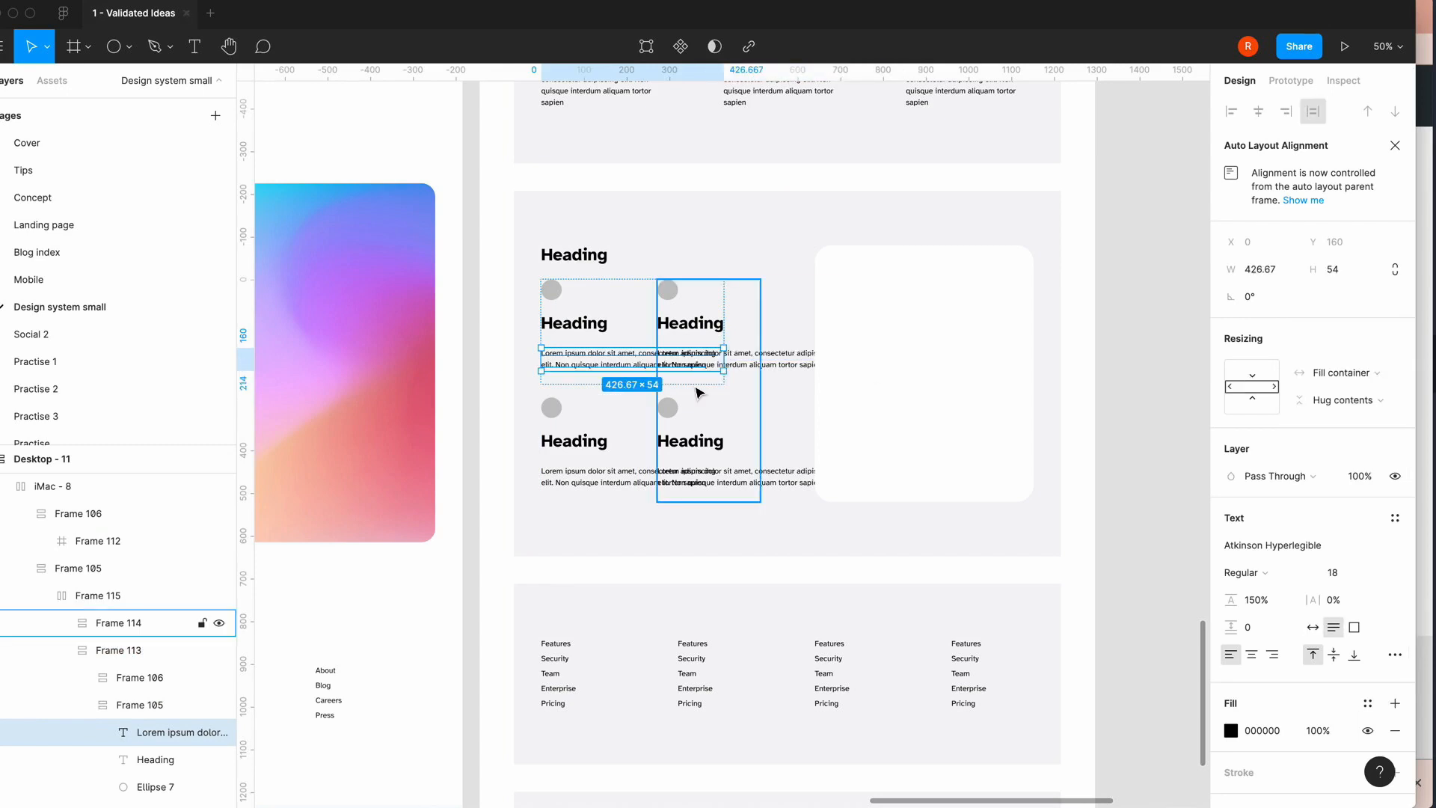
- Narrow both feature blocks in the first stack to a width of 240 so their paragraphs wrap inside the column
click(591, 346)
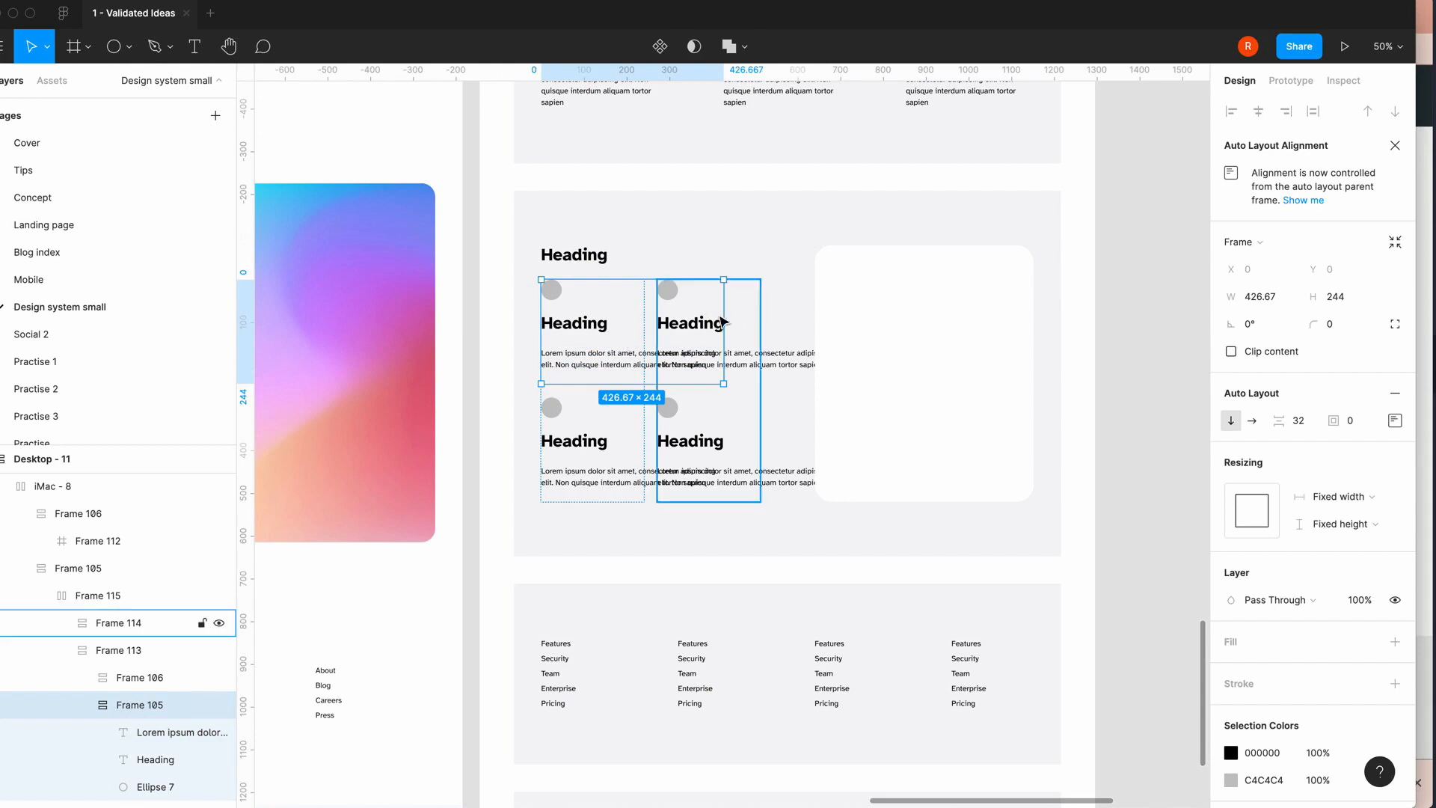
drag(723, 320, 646, 313)
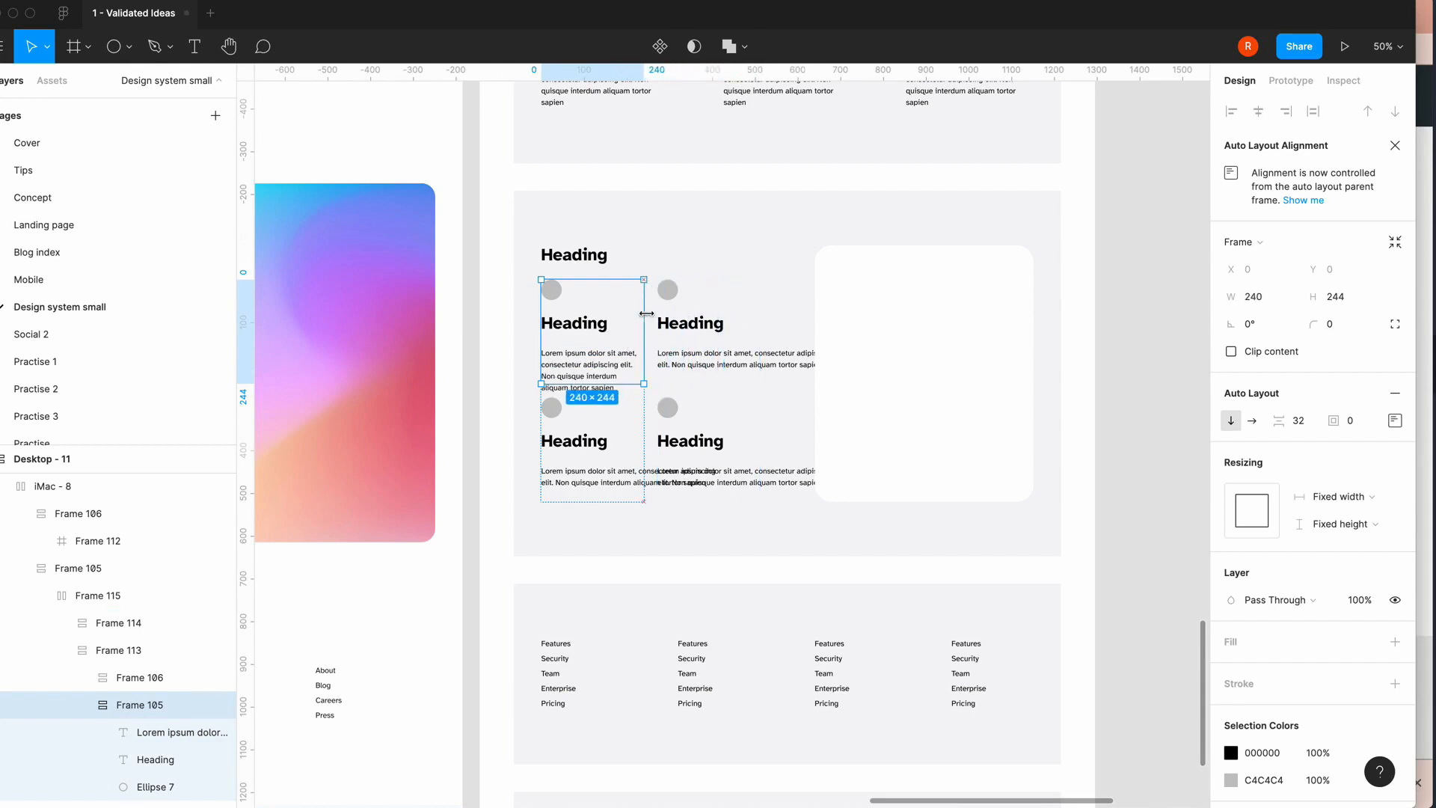
click(620, 432)
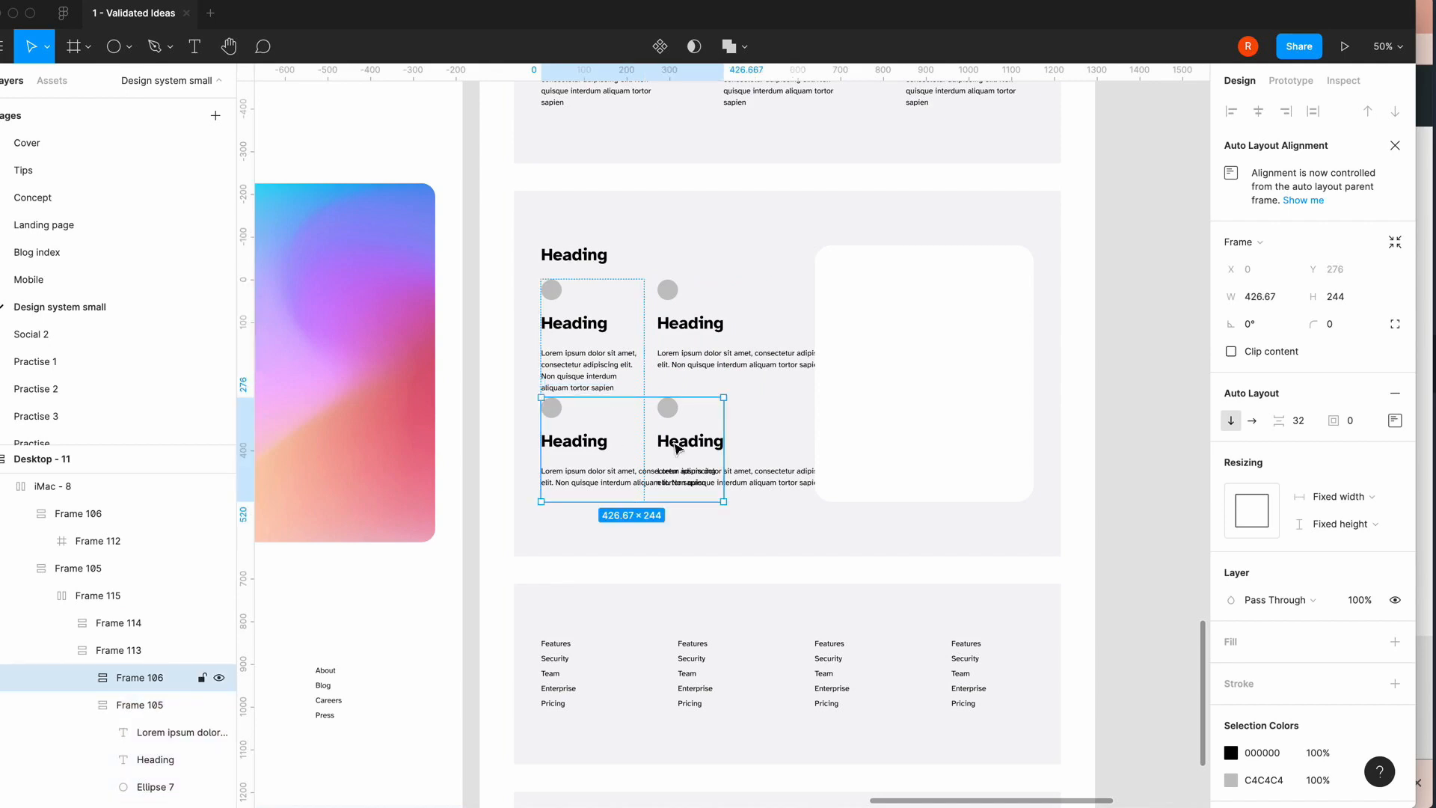
drag(723, 441, 647, 439)
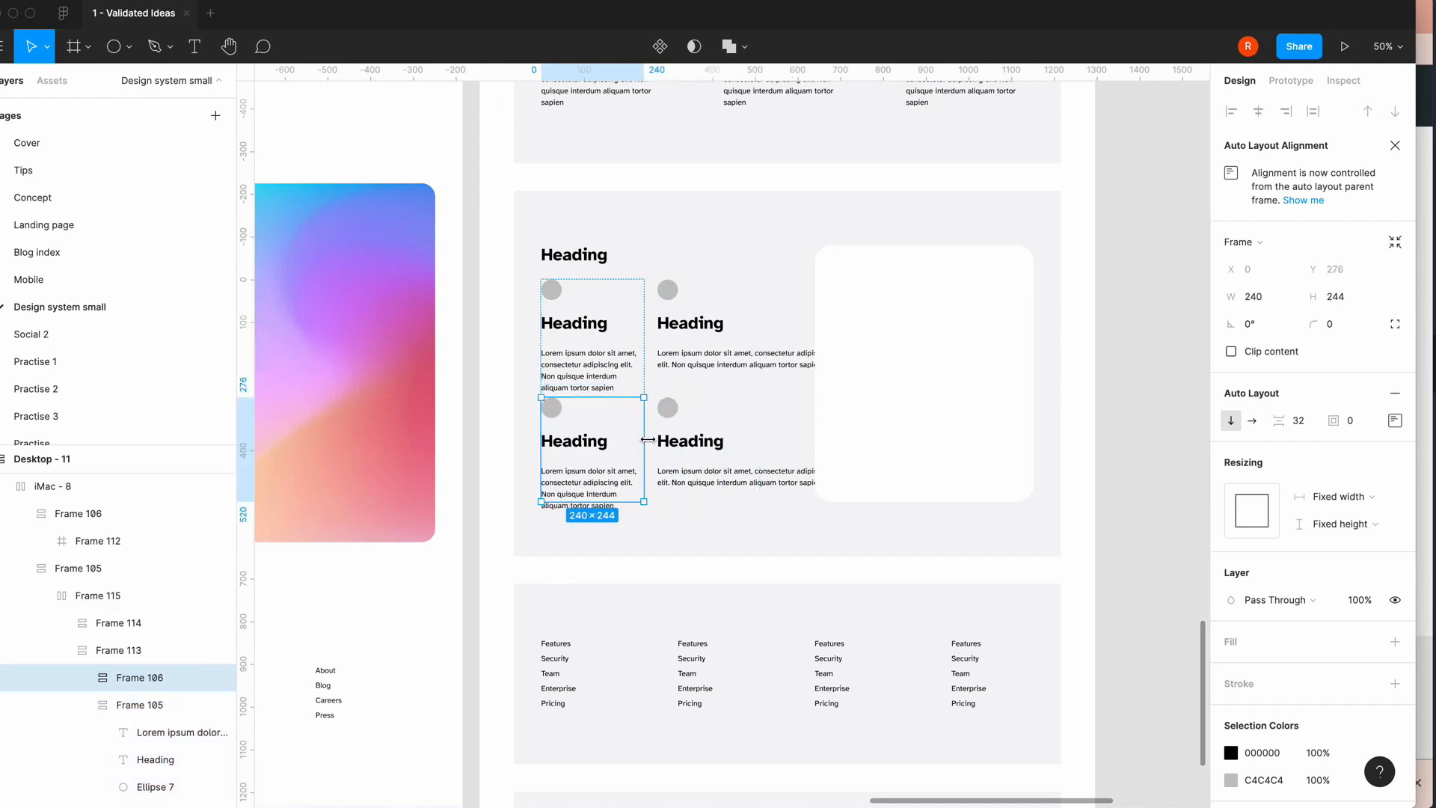
- Try to narrow the paragraph of the upper feature block in the second stack, and undo it
click(751, 382)
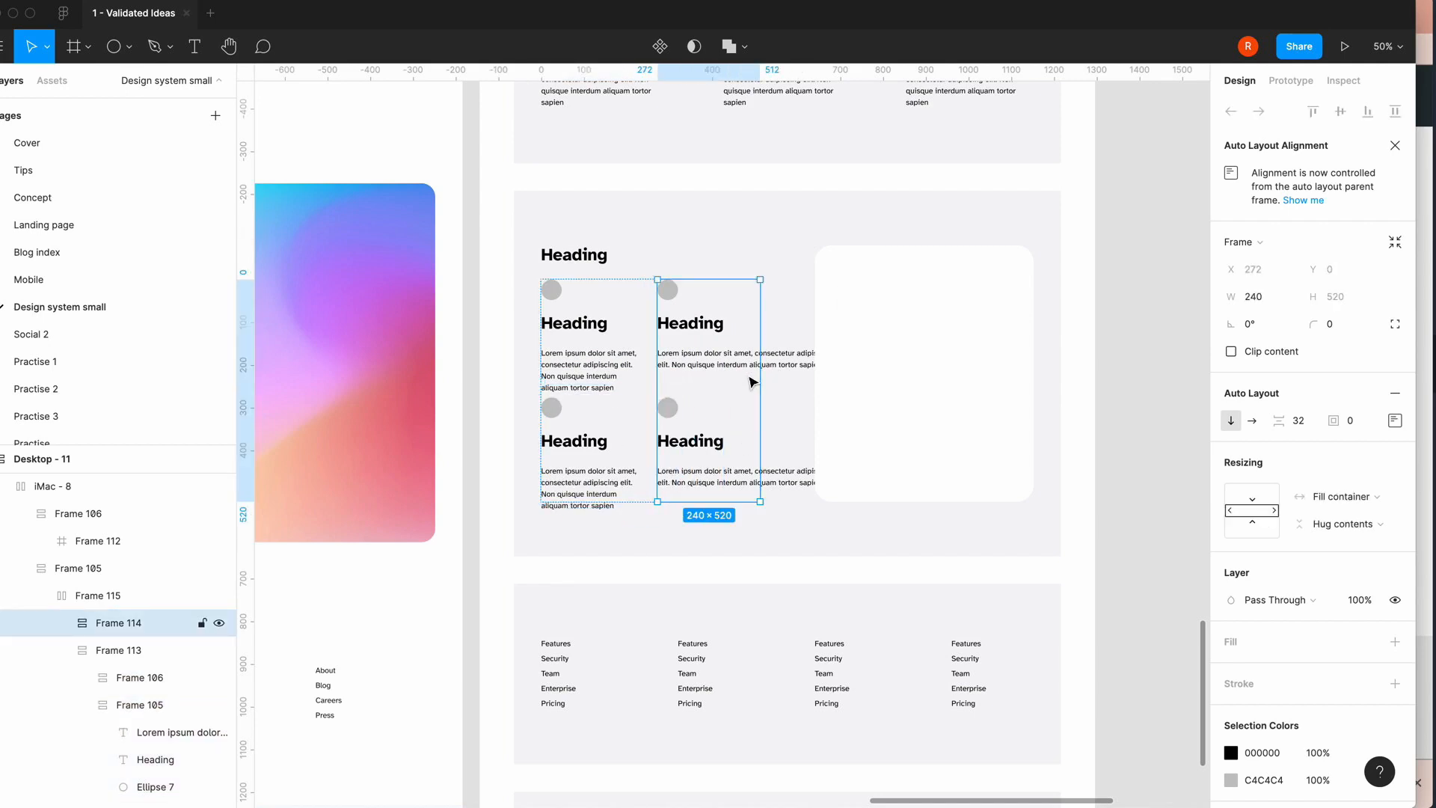
click(804, 362)
double_click(767, 362)
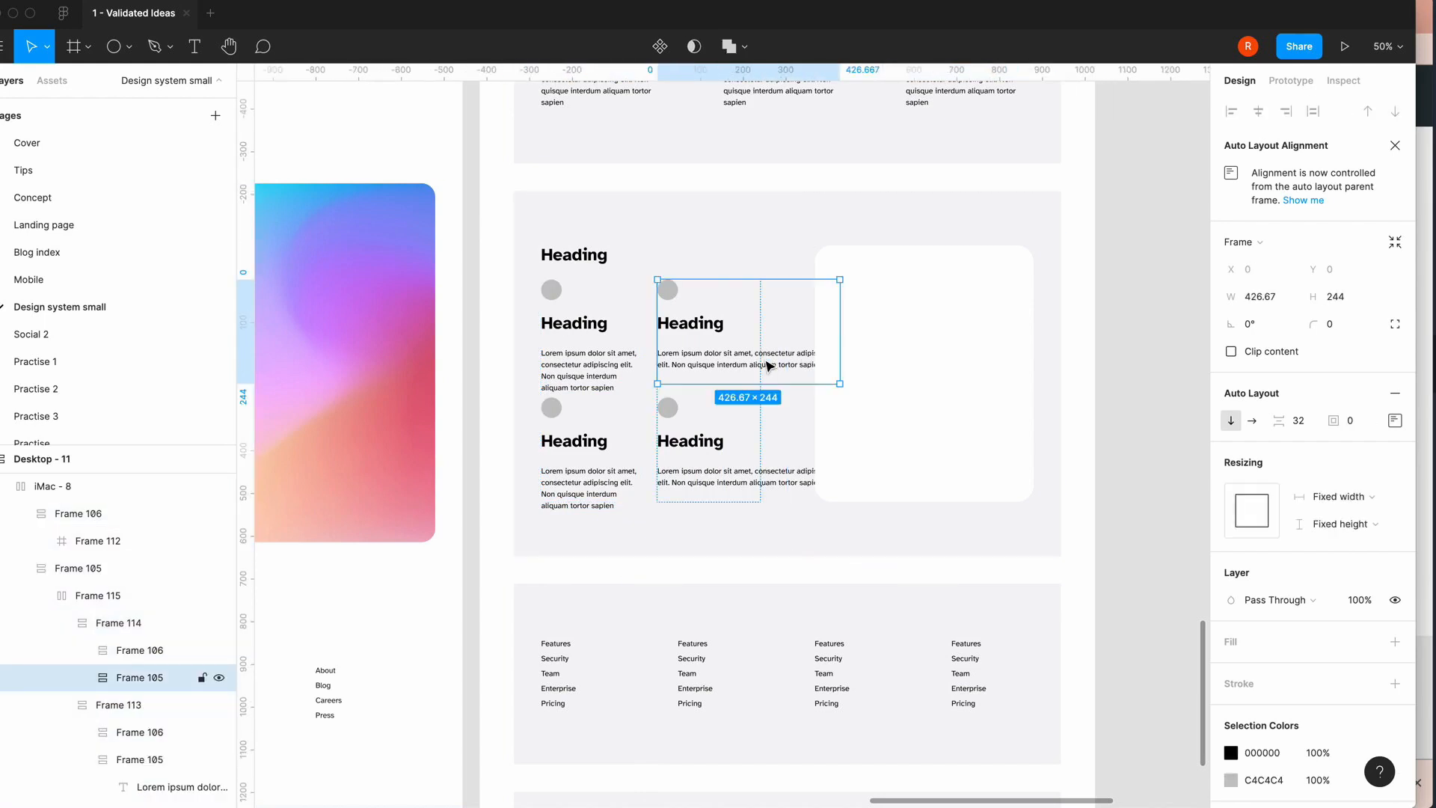
double_click(766, 365)
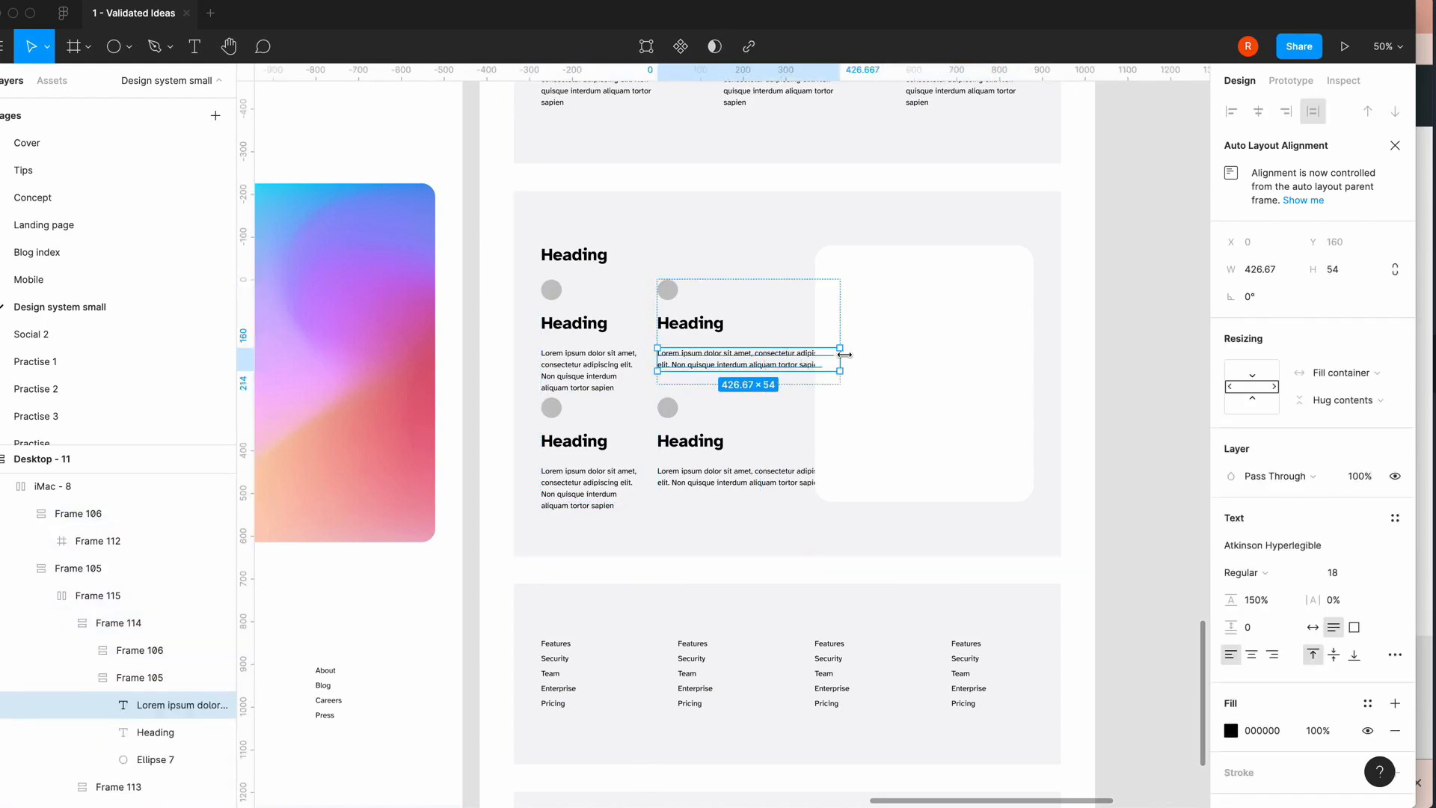
drag(842, 355, 755, 359)
key(super+z)
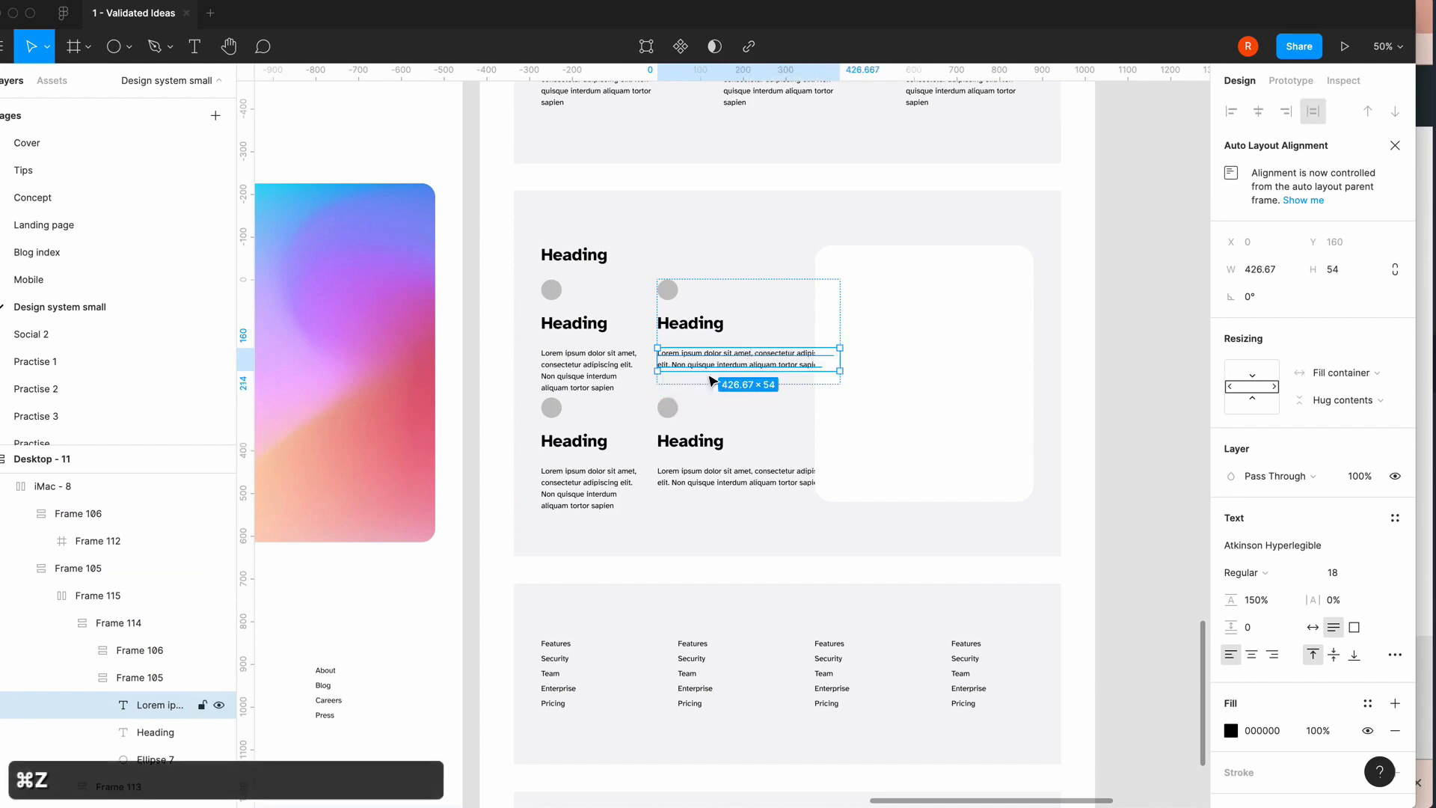
click(488, 449)
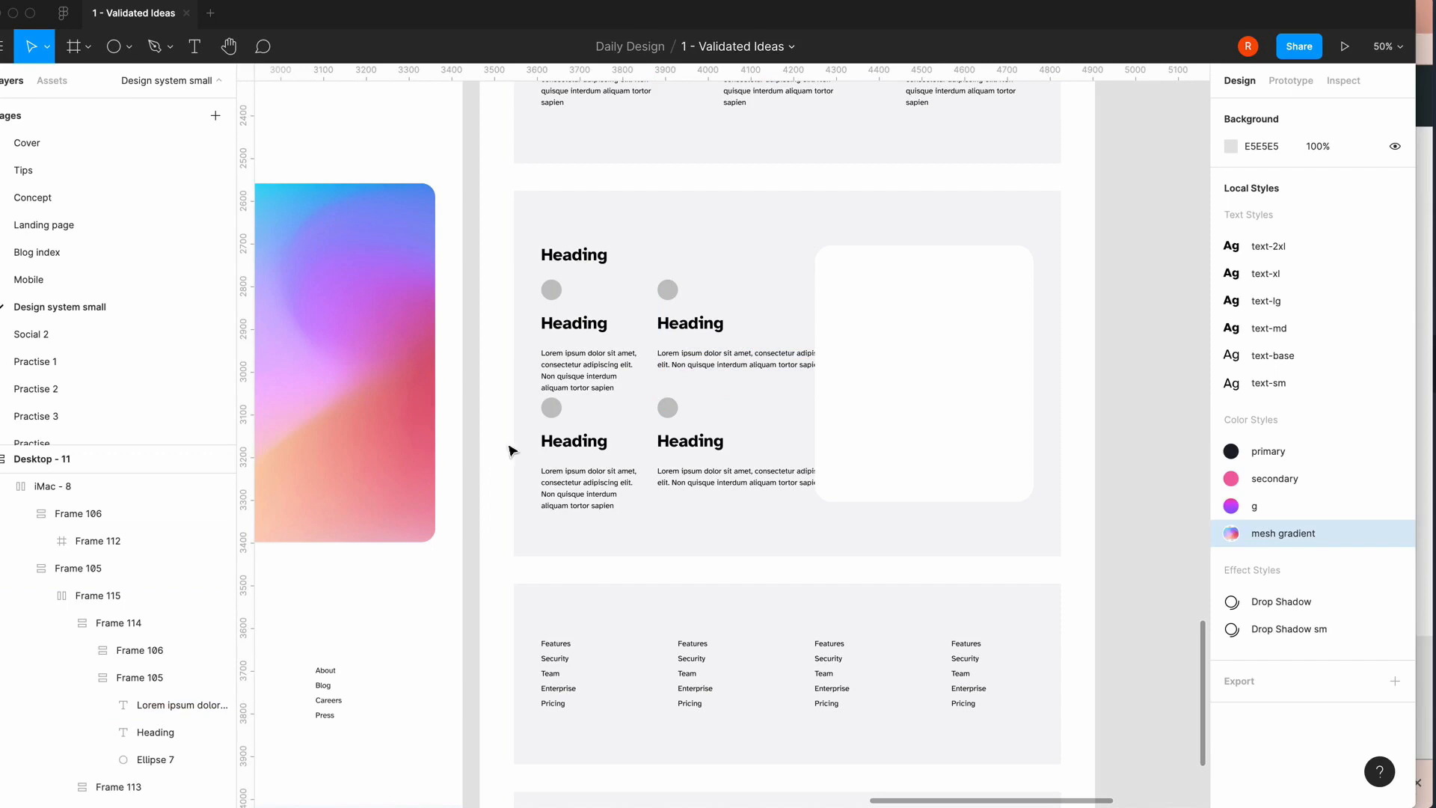
- Remove auto layout from the frame holding the heading and feature blocks, and add a columns layout grid to it
click(645, 392)
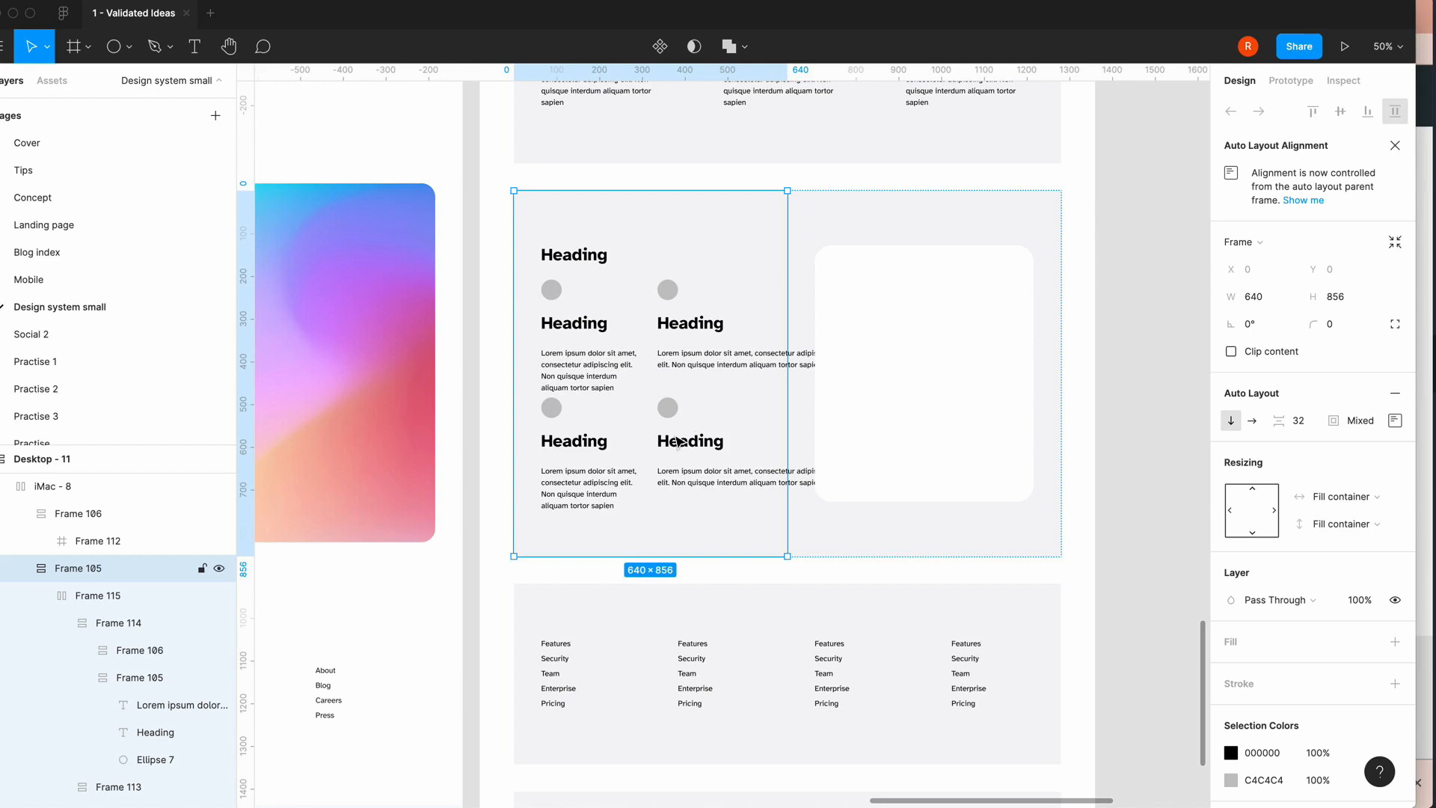
click(1394, 394)
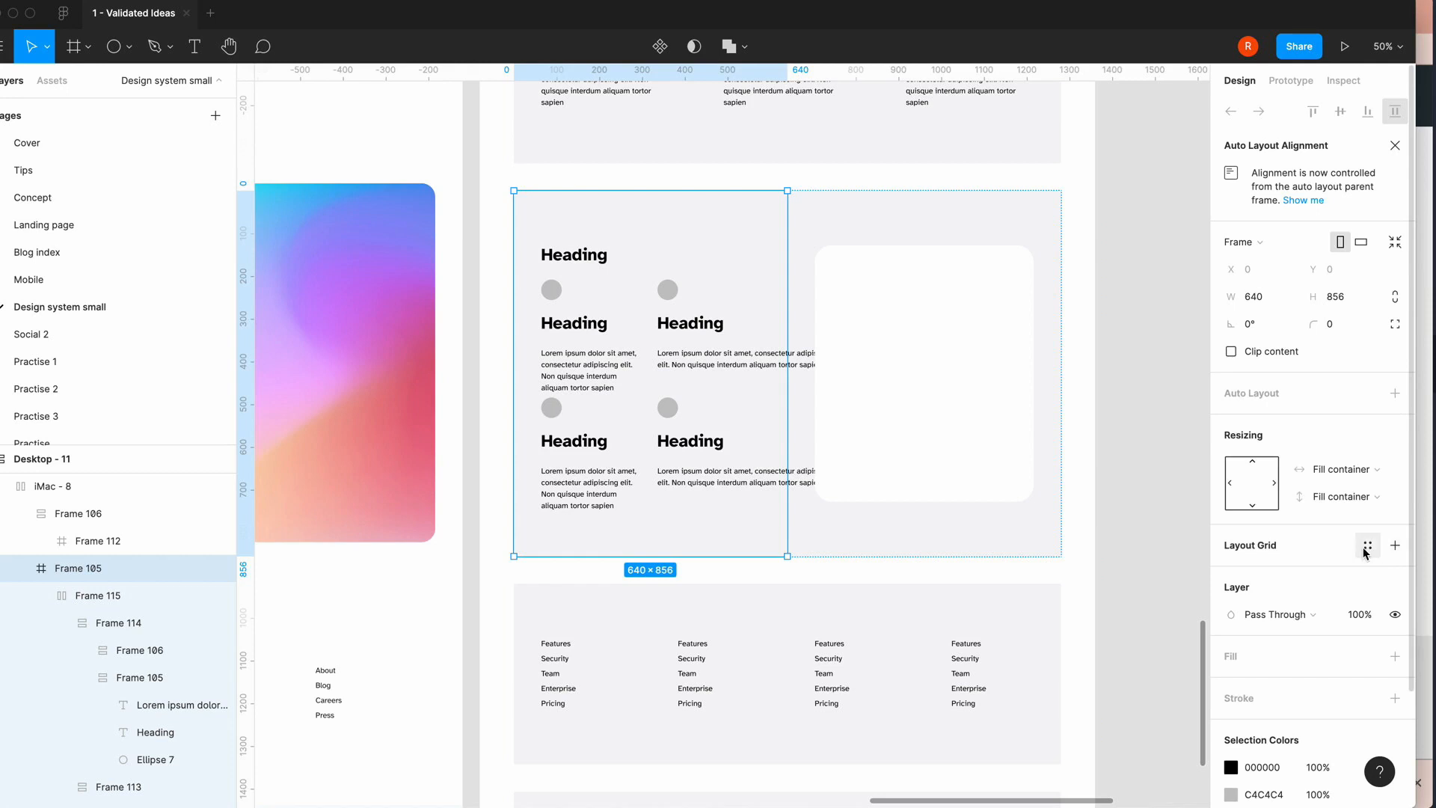
click(1365, 552)
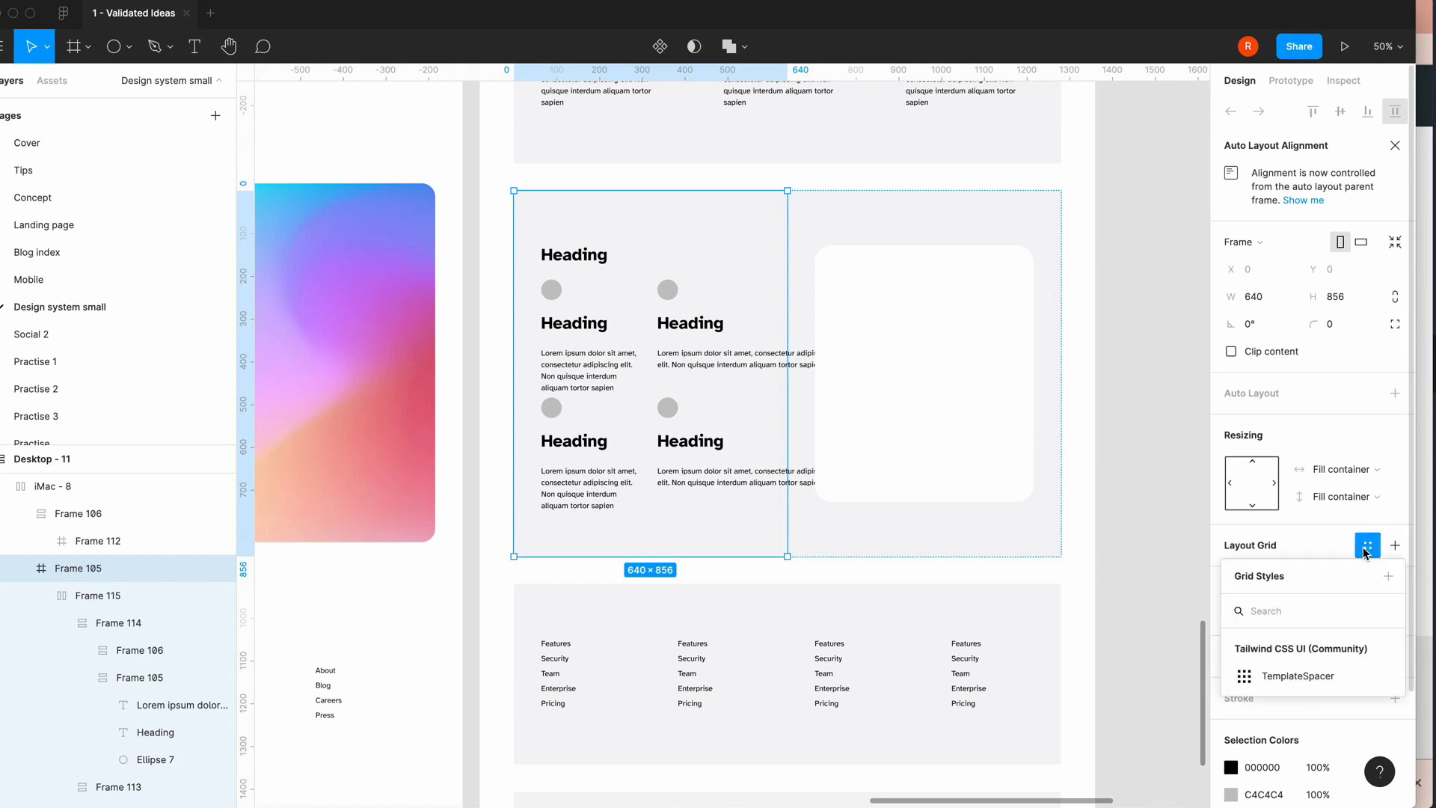
click(1337, 544)
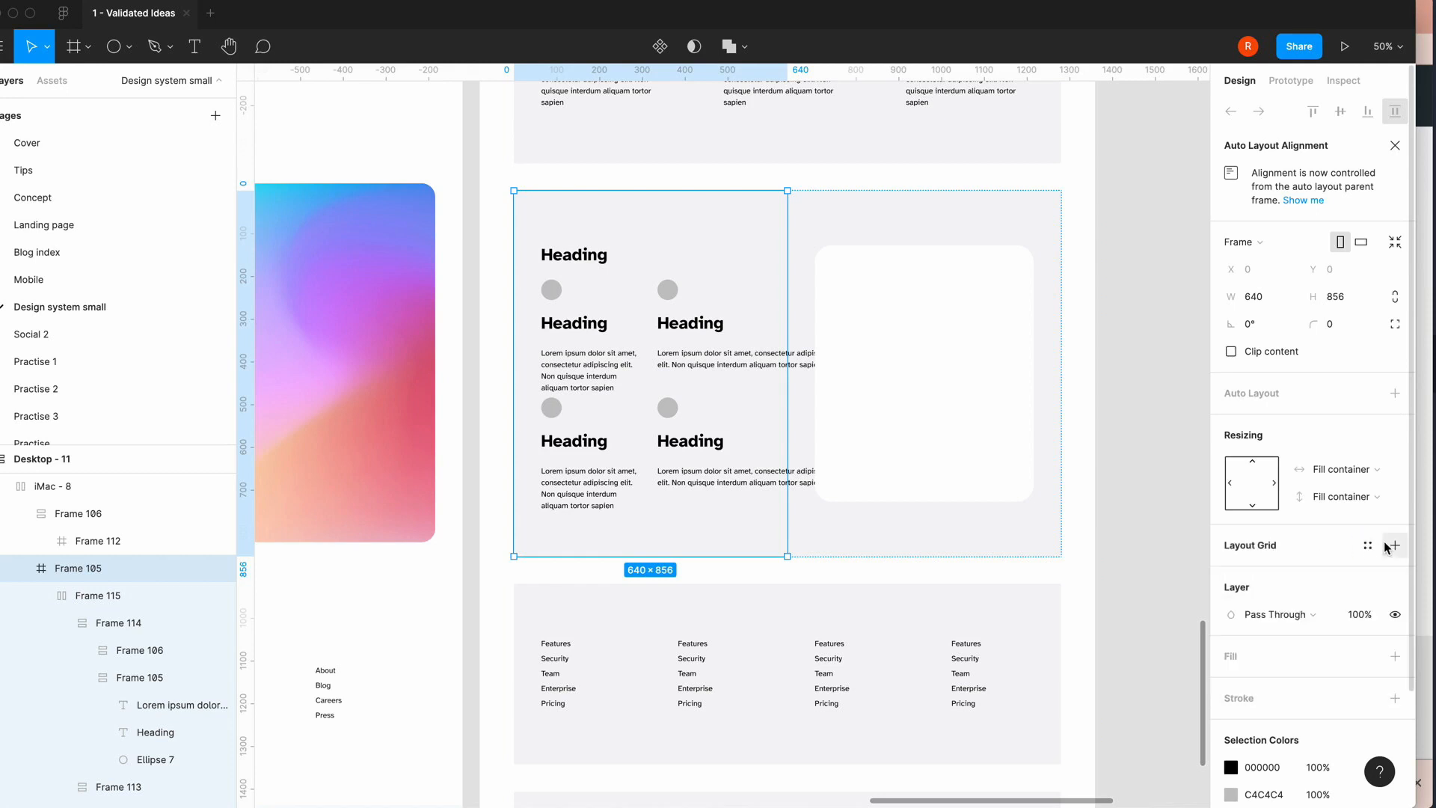
click(1389, 548)
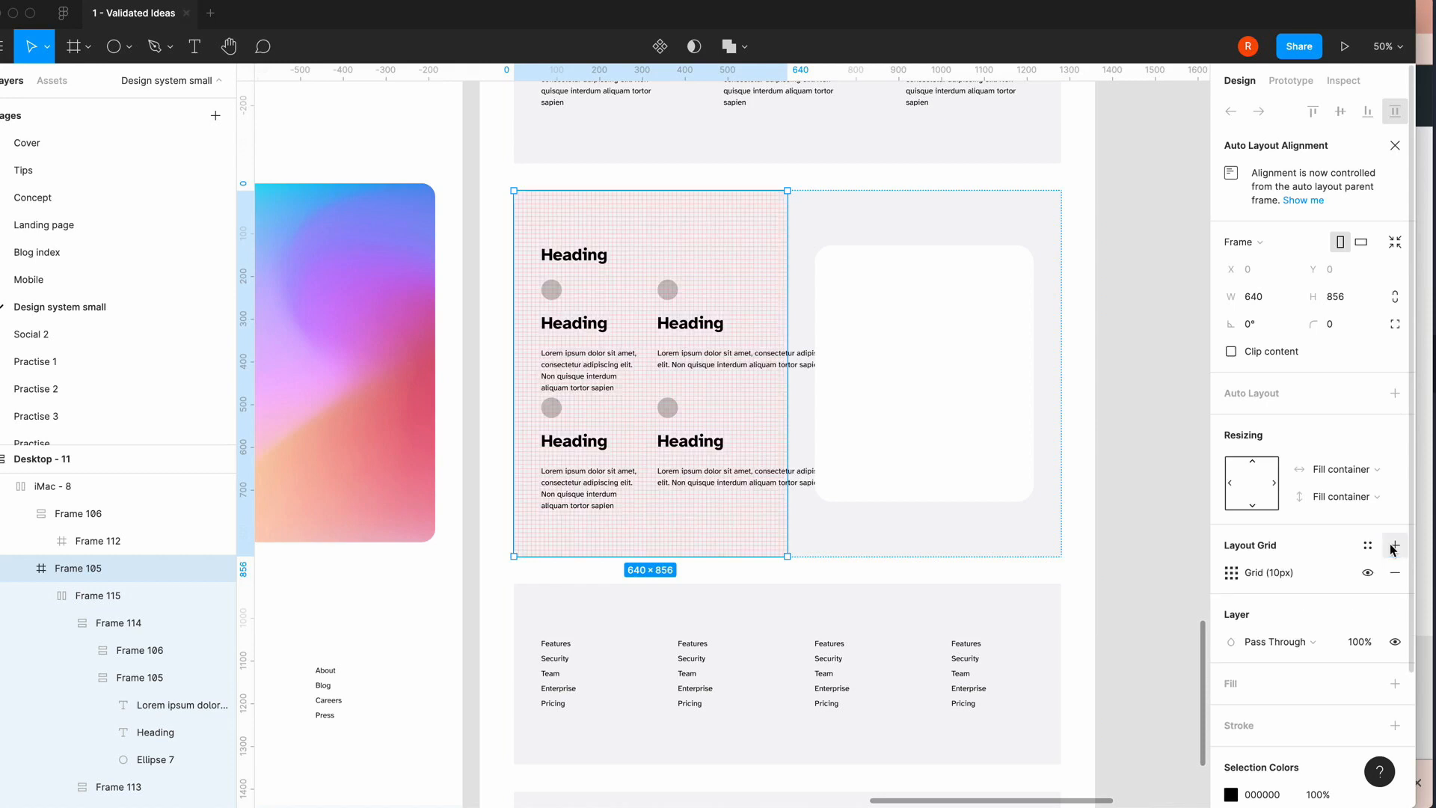
click(1232, 574)
click(1045, 576)
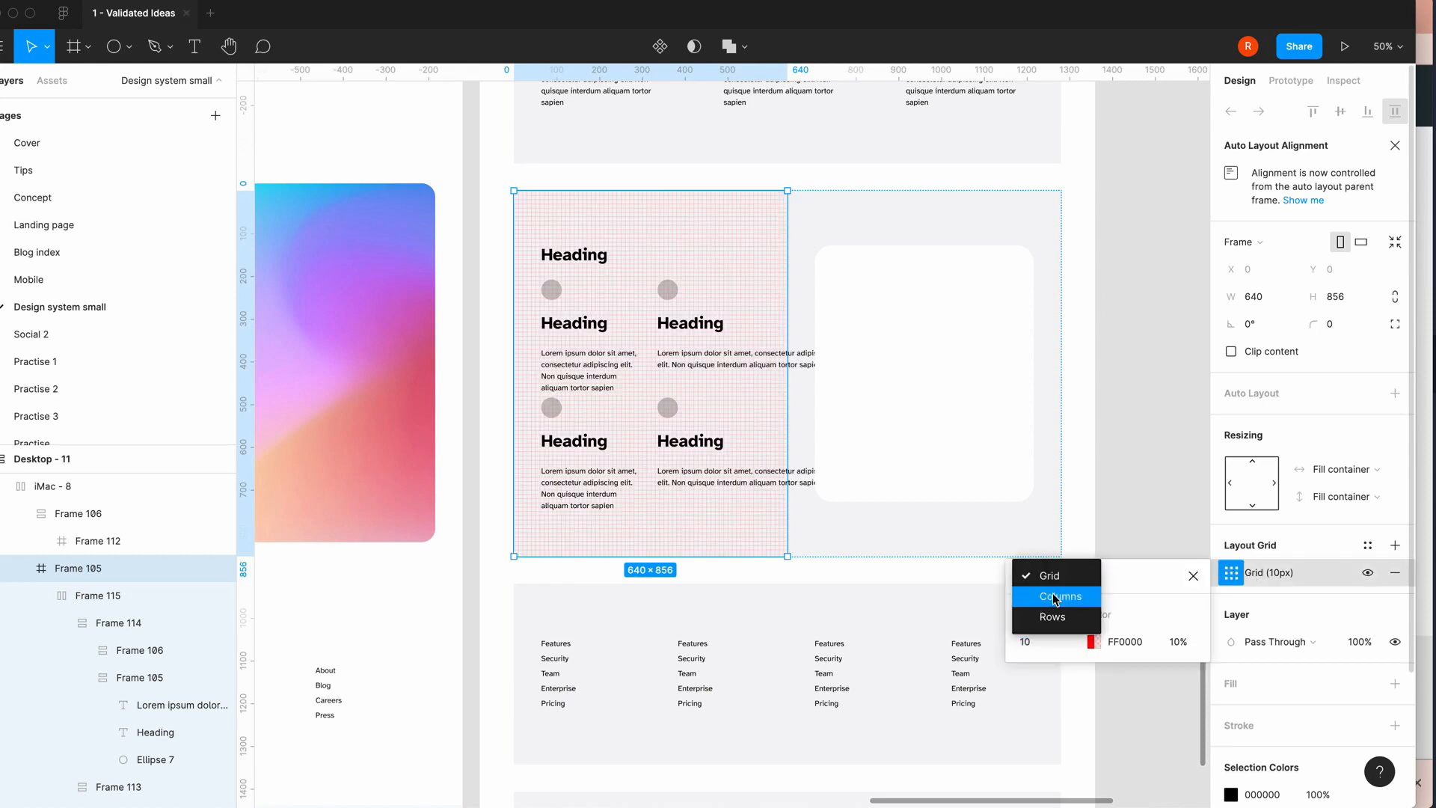
click(1055, 597)
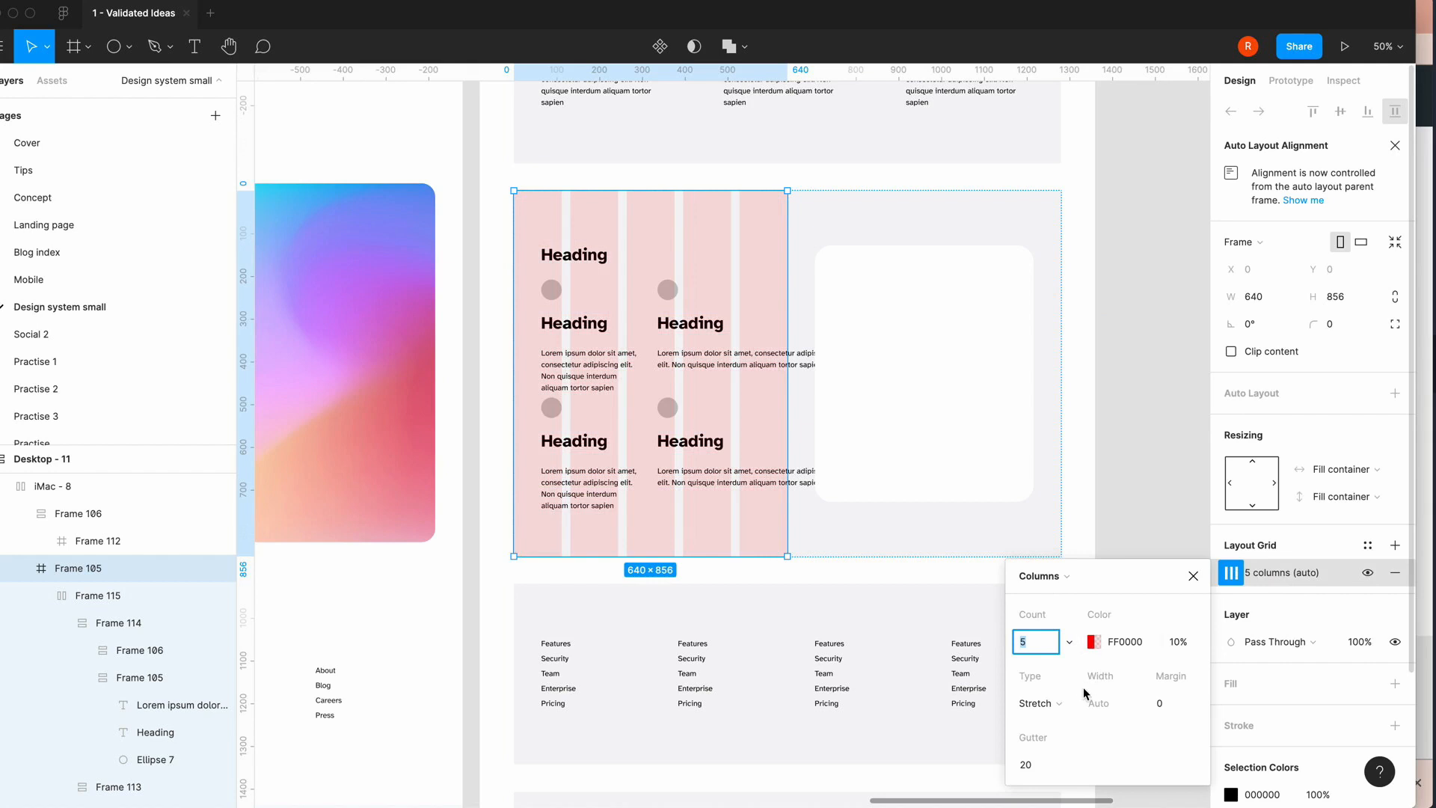
- Set the layout grid to 2 columns with a gutter of 16
text(2)
click(1032, 763)
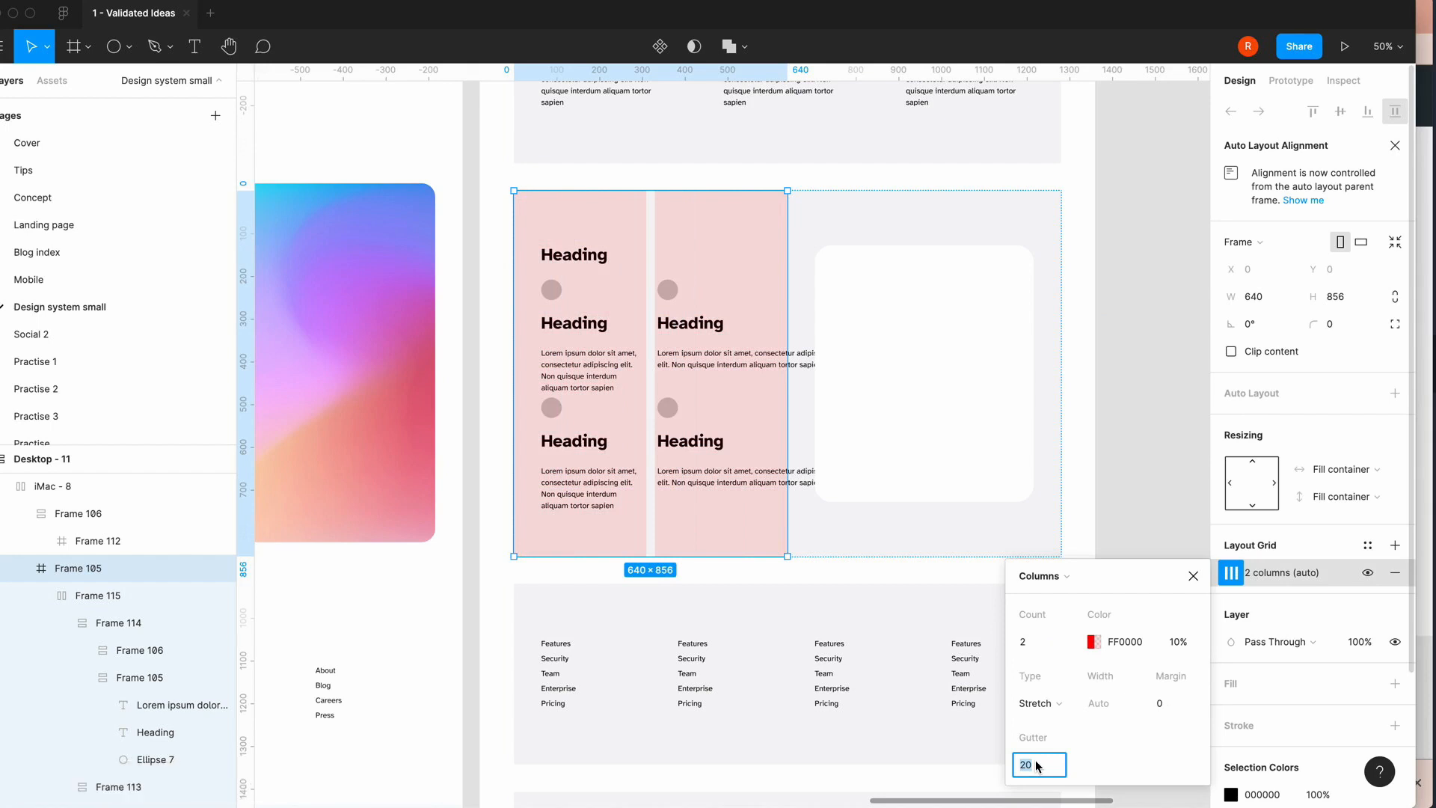
text(16)
key(Return)
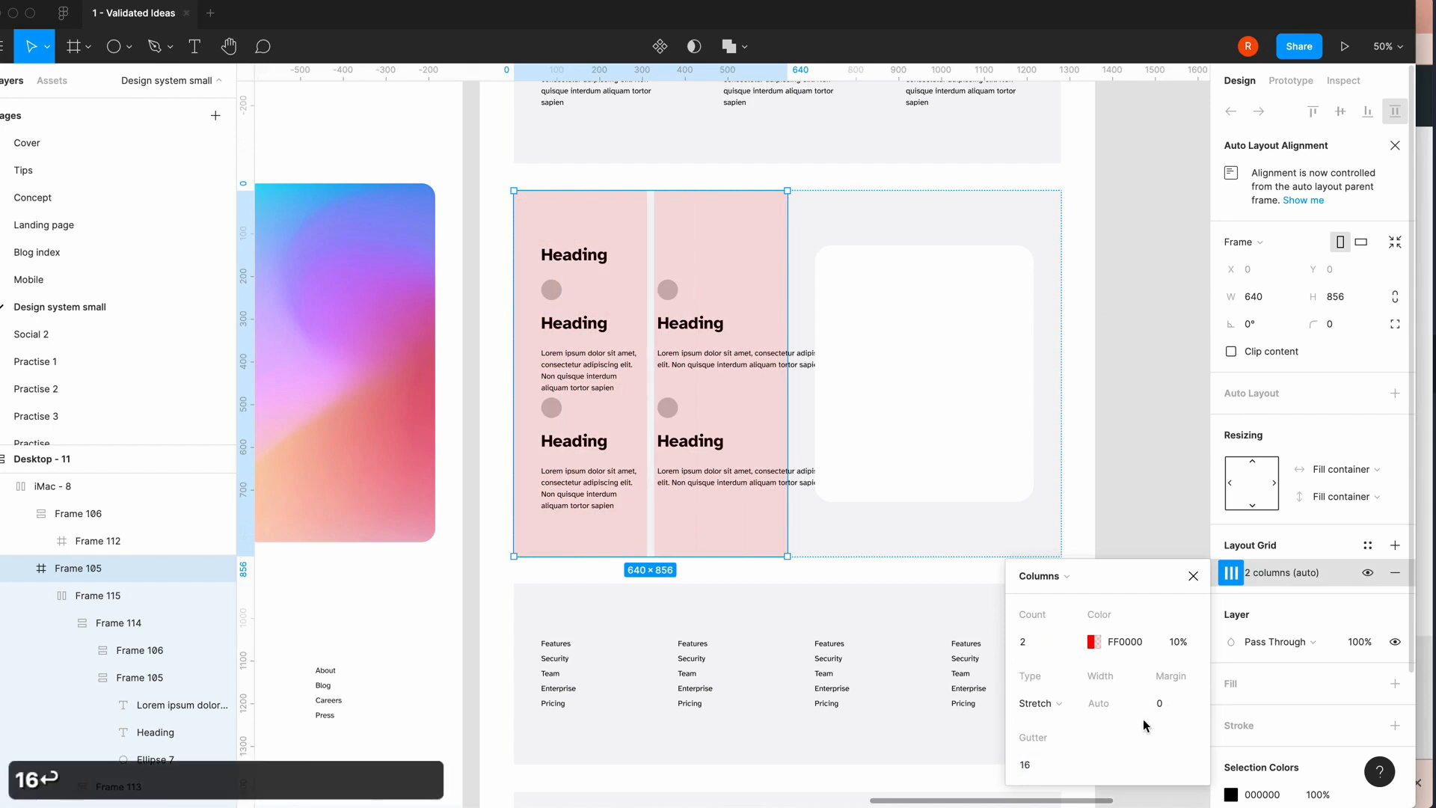
- Try a margin of 34 on the column grid and compare it with the feature blocks
click(1168, 704)
text(34)
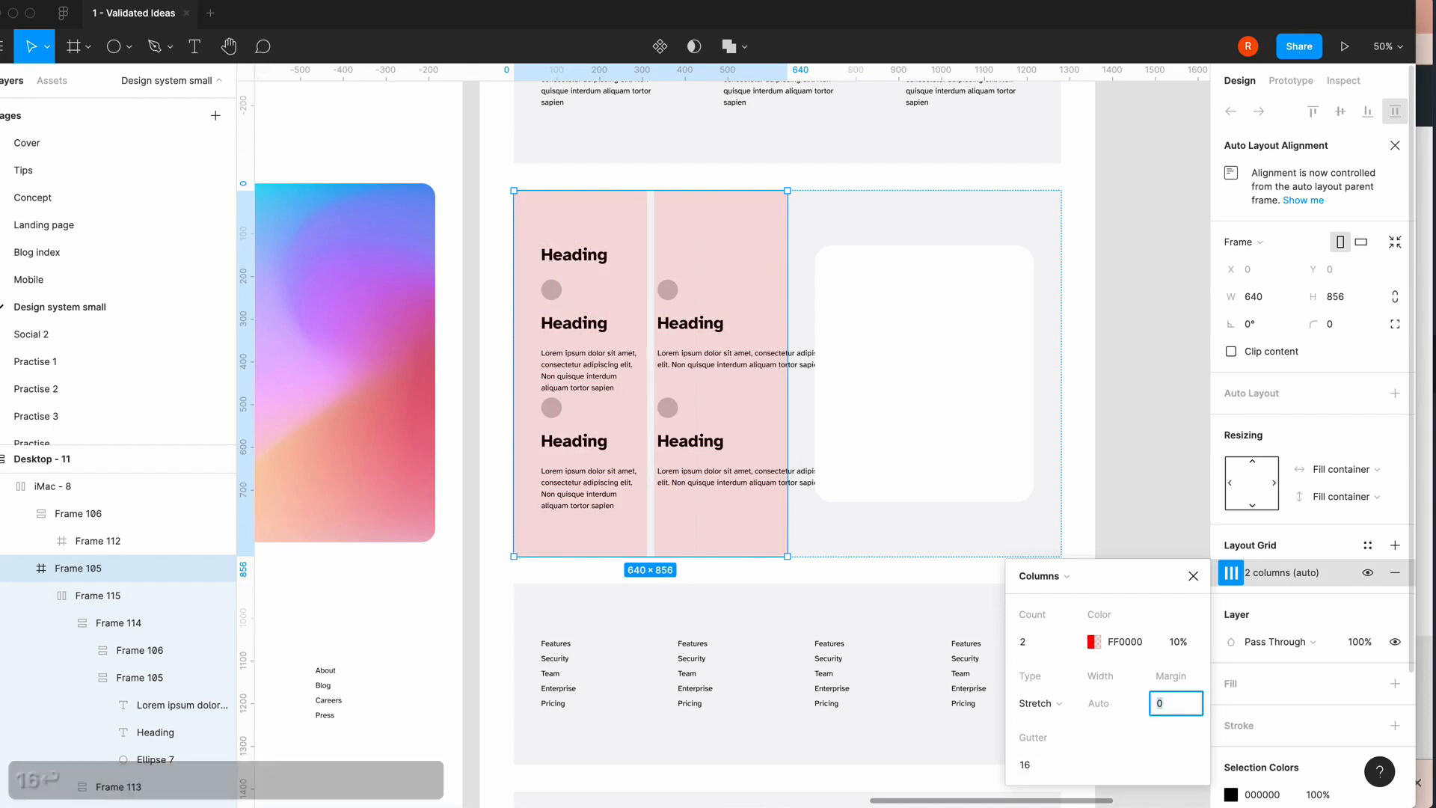
key(Return)
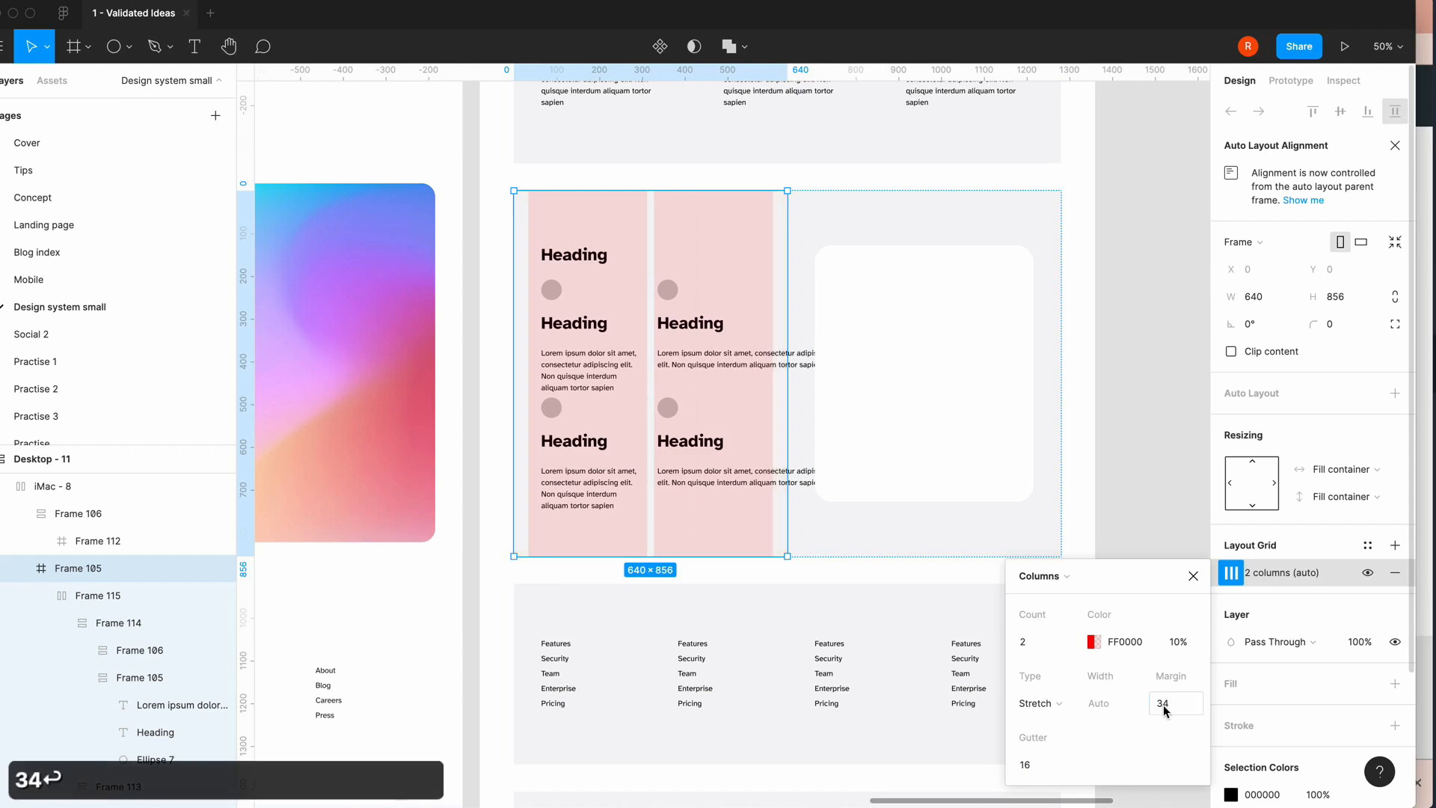
scroll(607, 335, up, 2)
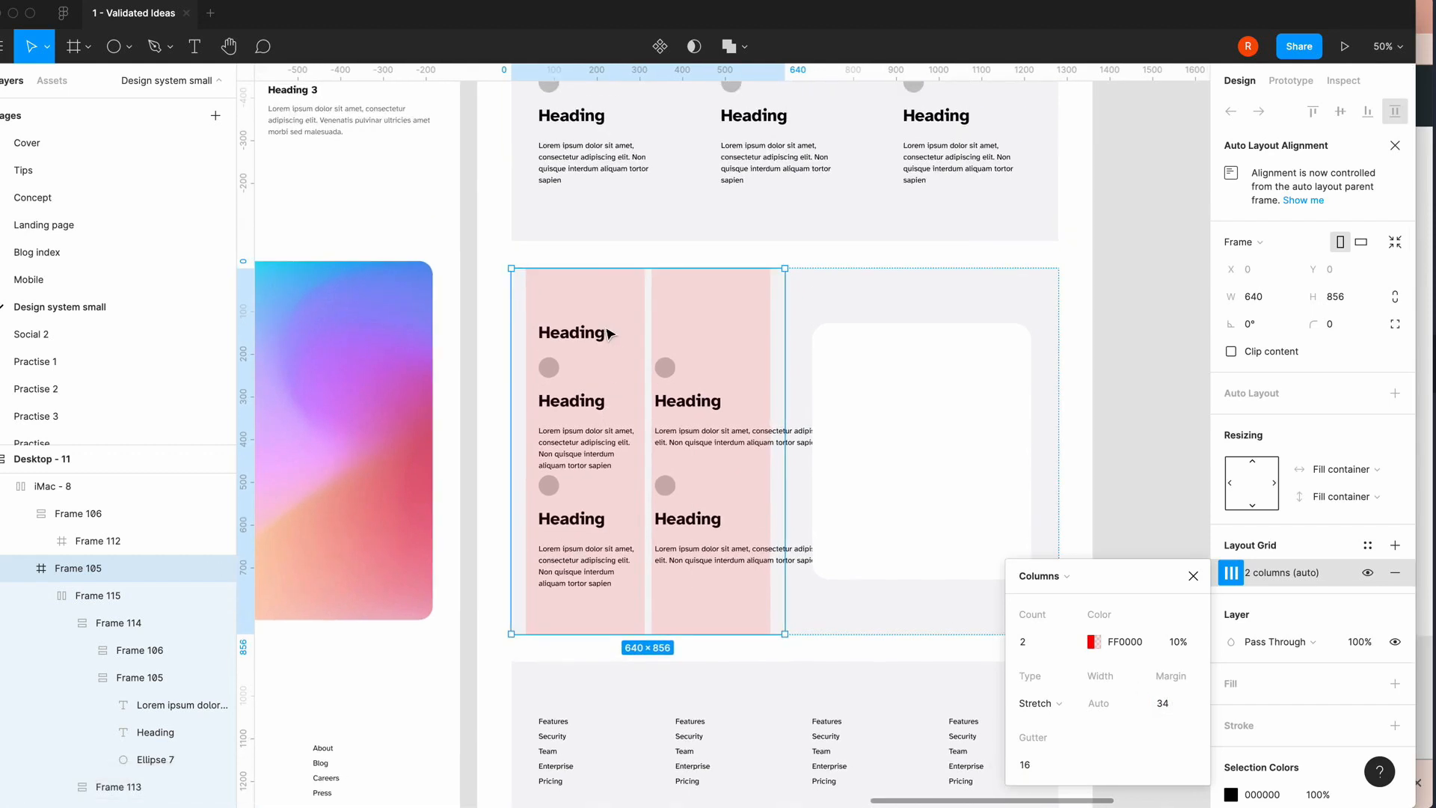
scroll(583, 408, down, 3)
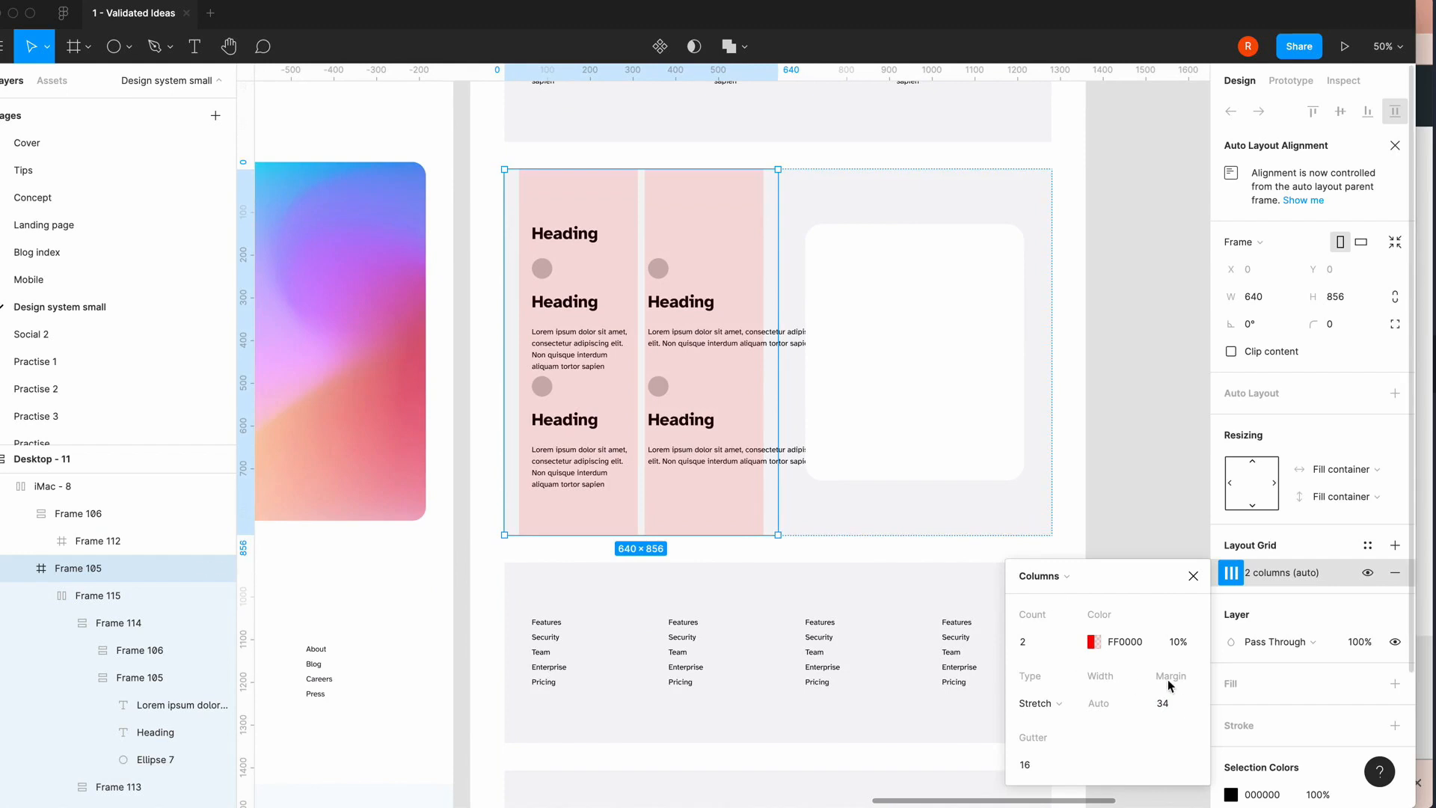
- Set the column grid's margin to 64
text(64)
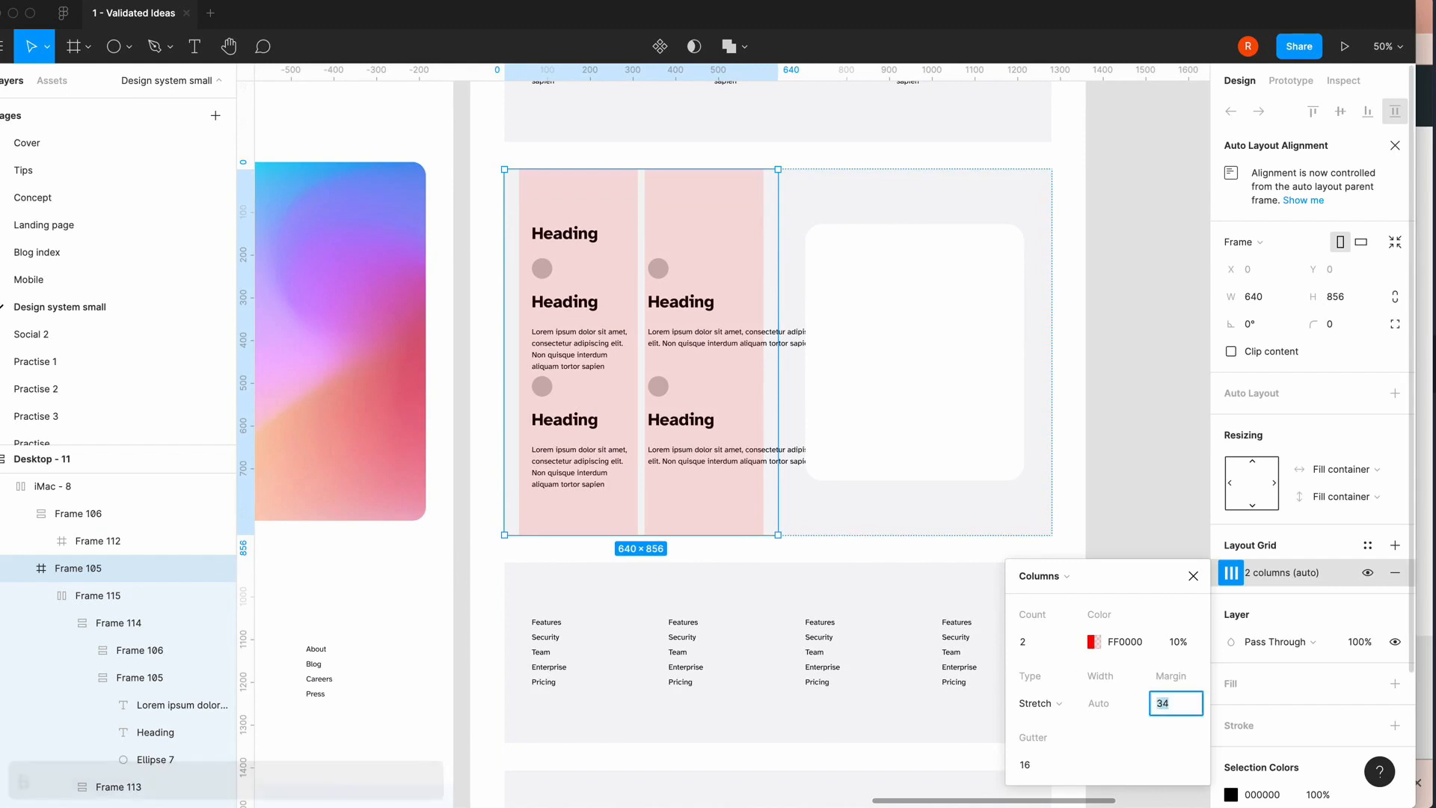
key(Return)
scroll(716, 514, up, 3)
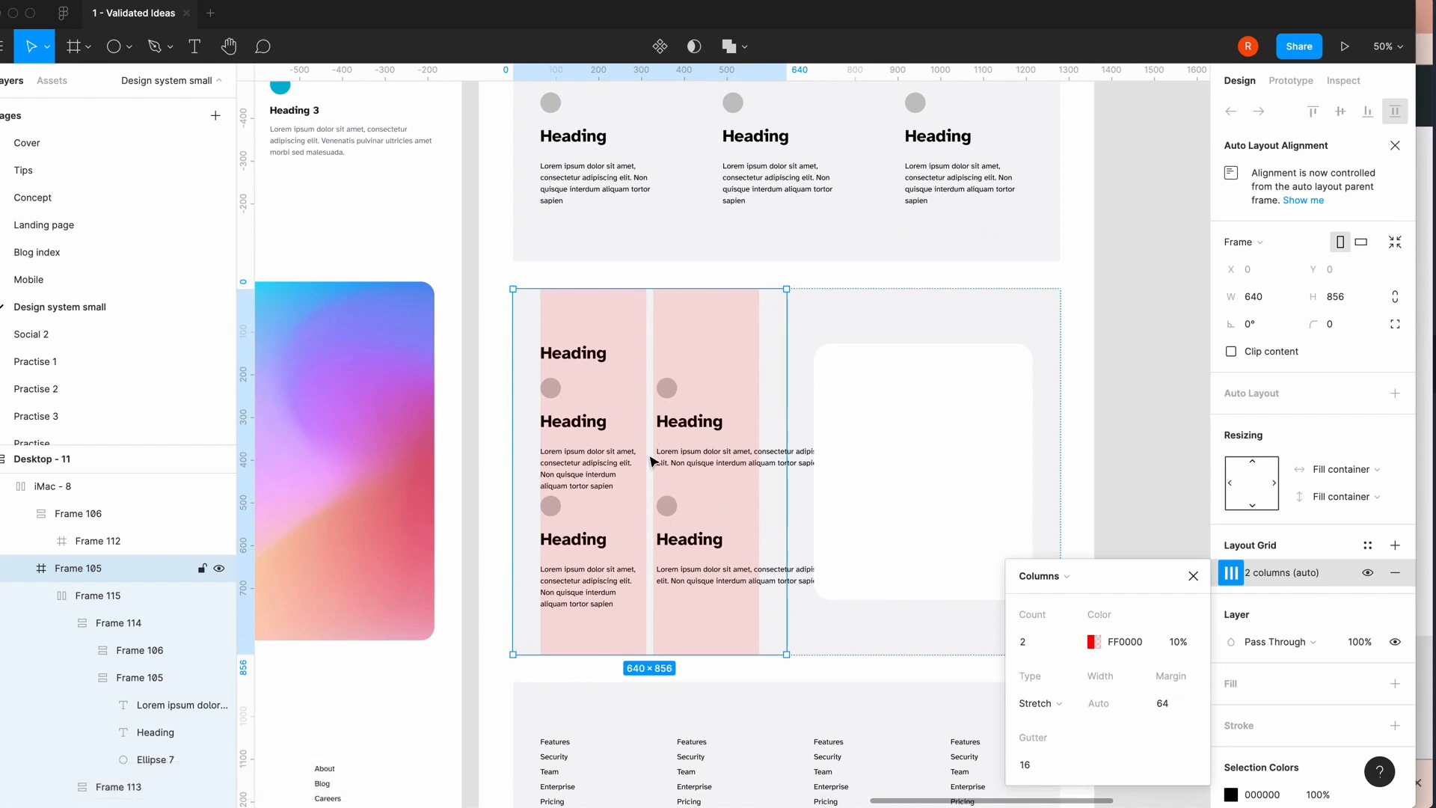
- Narrow both feature blocks in the second stack to a width of 240, matching the grid column's outer edge
click(732, 466)
click(733, 466)
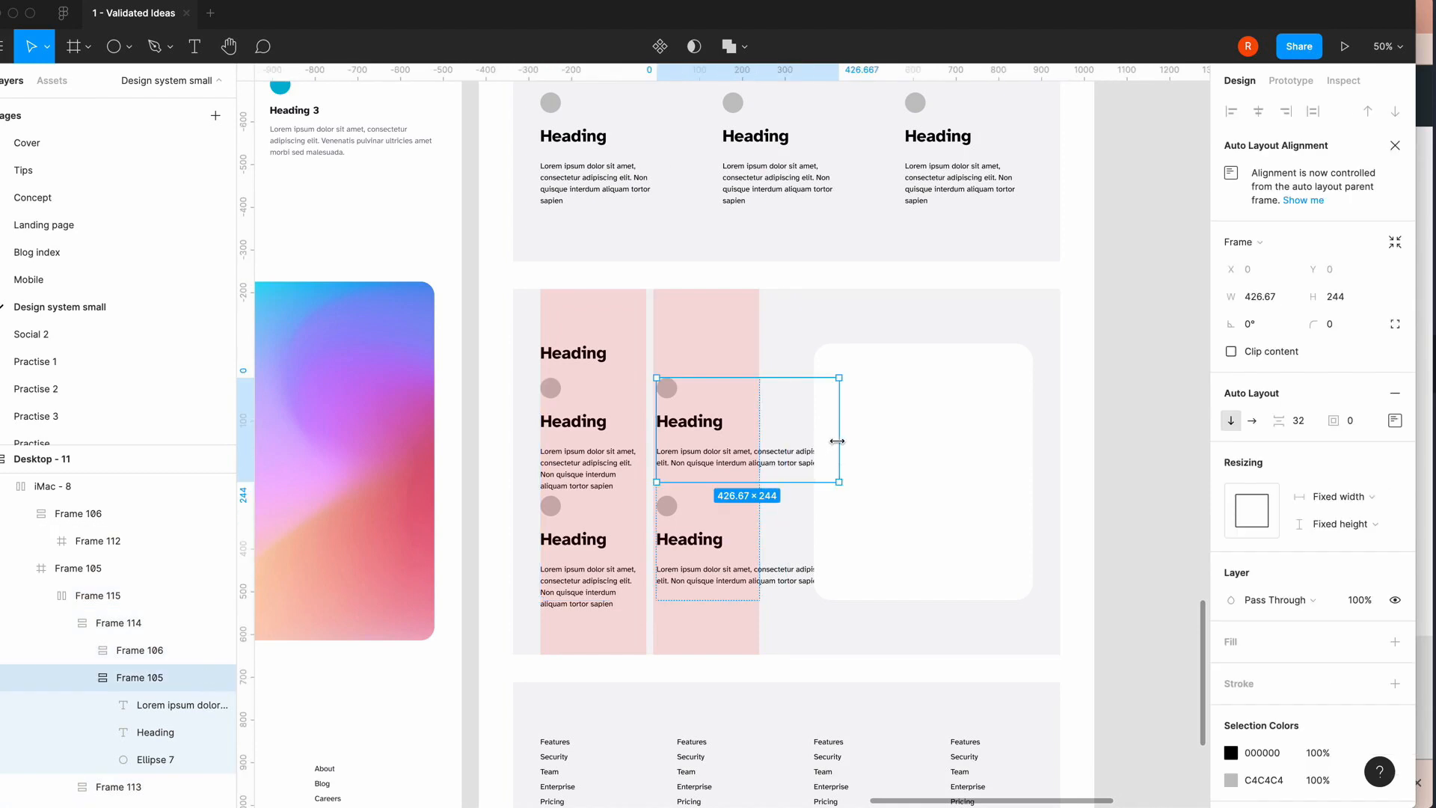
drag(824, 441, 759, 441)
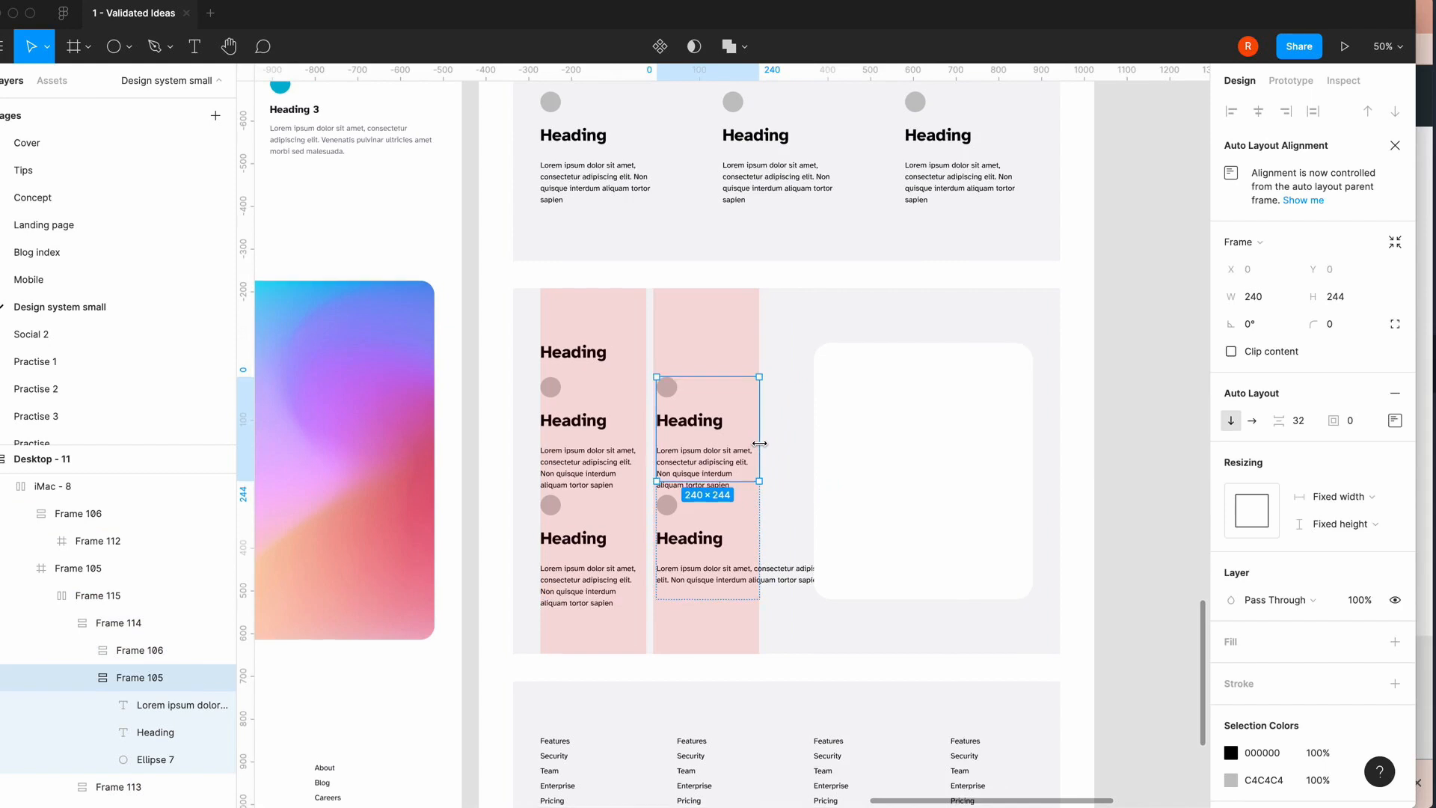
scroll(732, 442, down, 2)
click(737, 497)
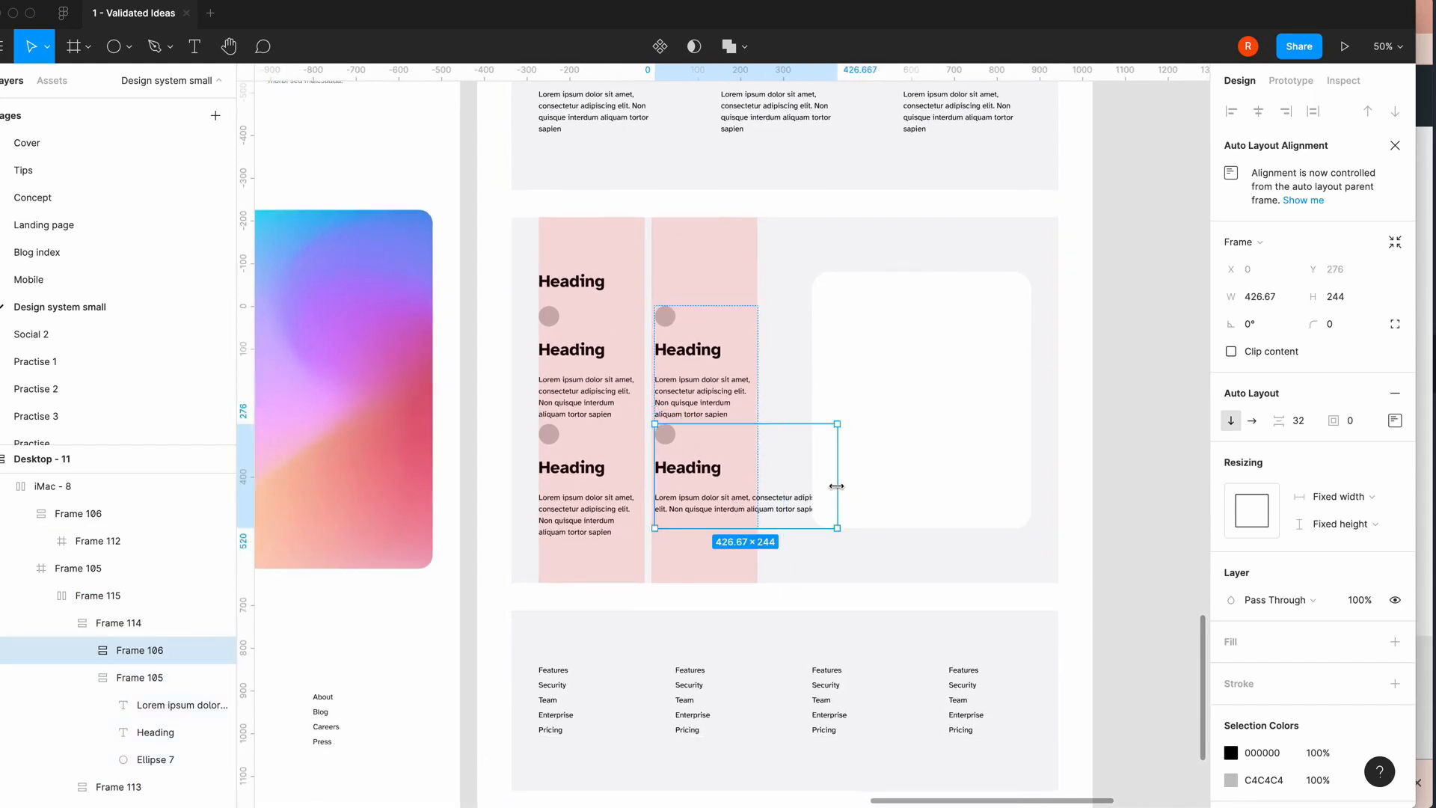
drag(836, 487, 759, 486)
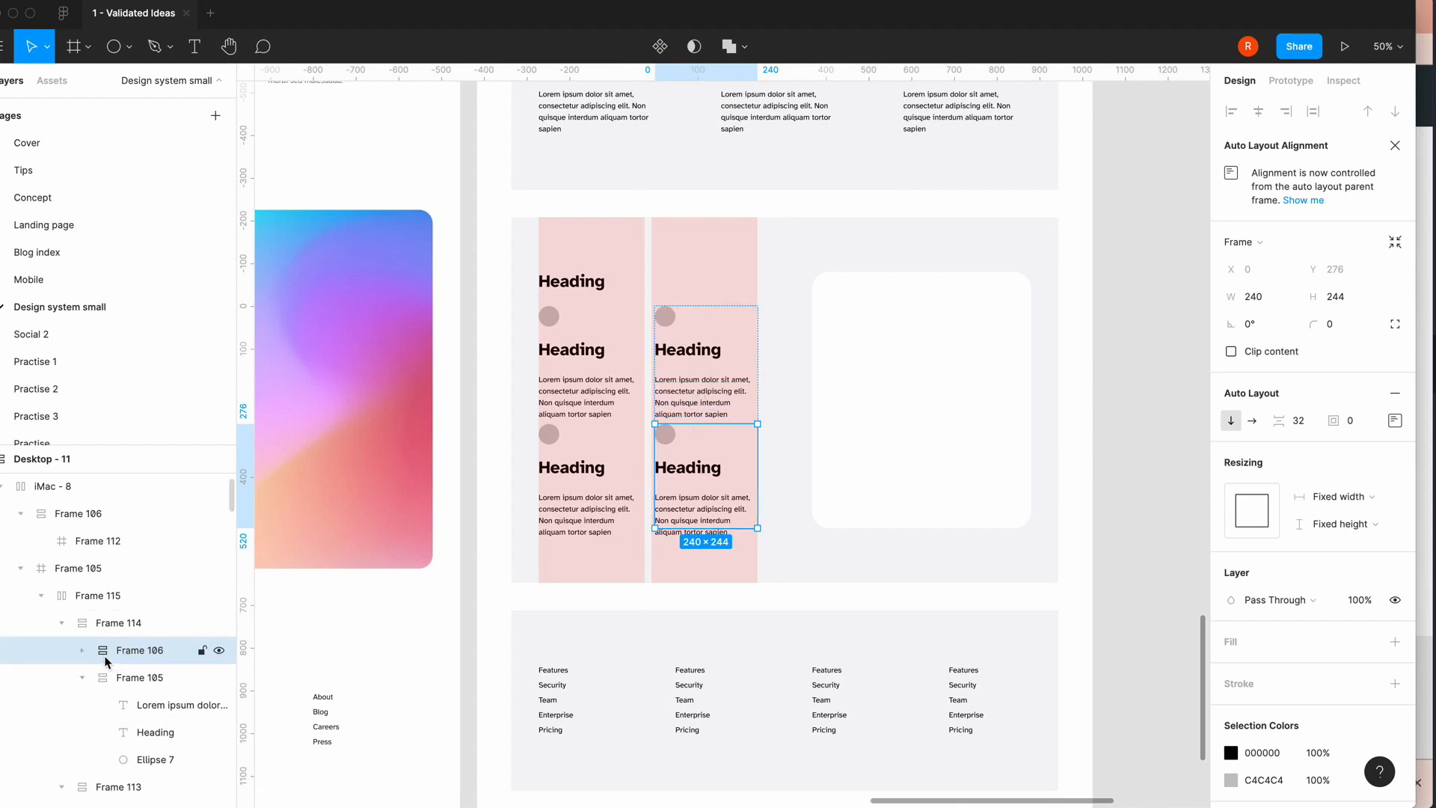
- Make both feature blocks in the second stack hug their contents in height, and resize each back to a width of 240
click(103, 626)
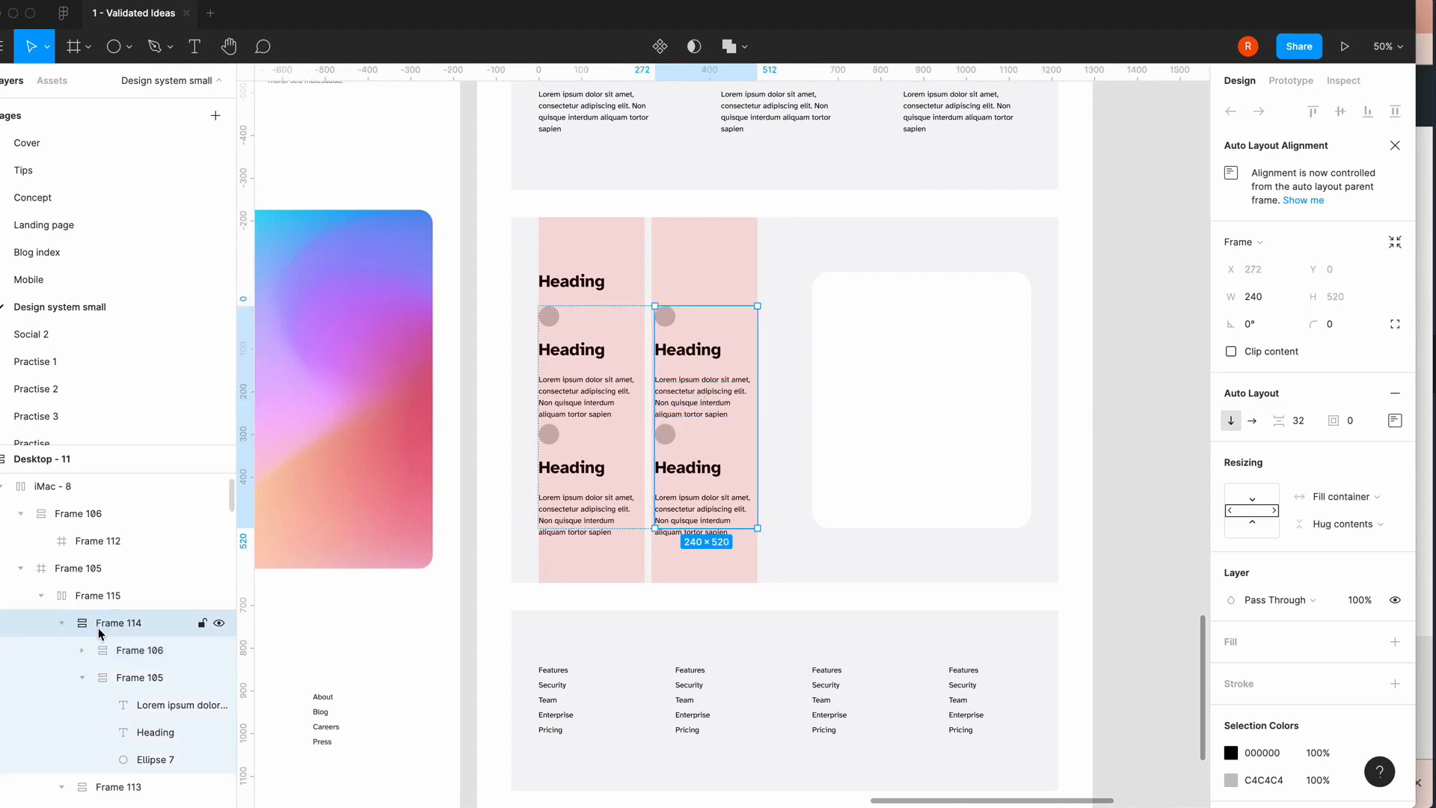
double_click(721, 409)
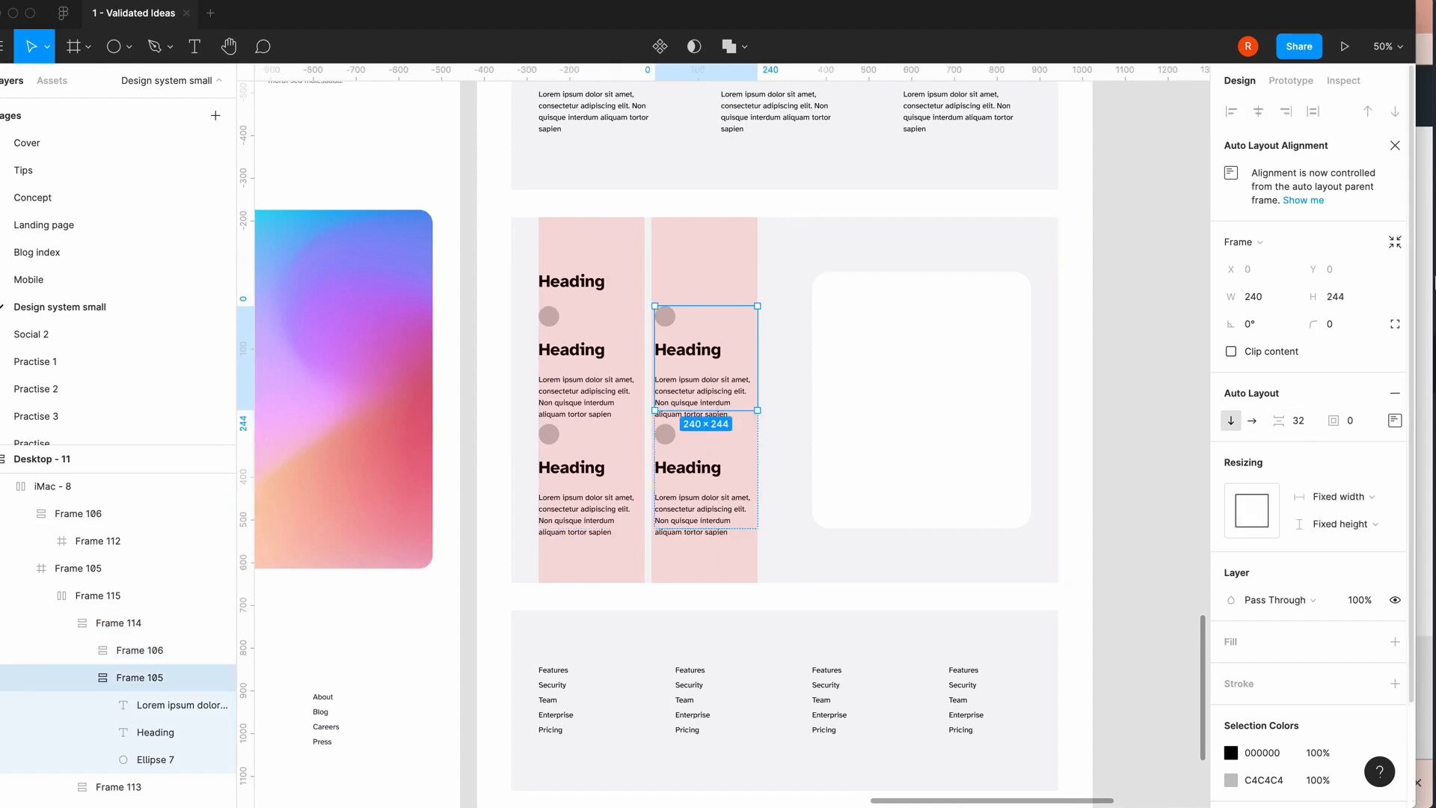
click(1396, 244)
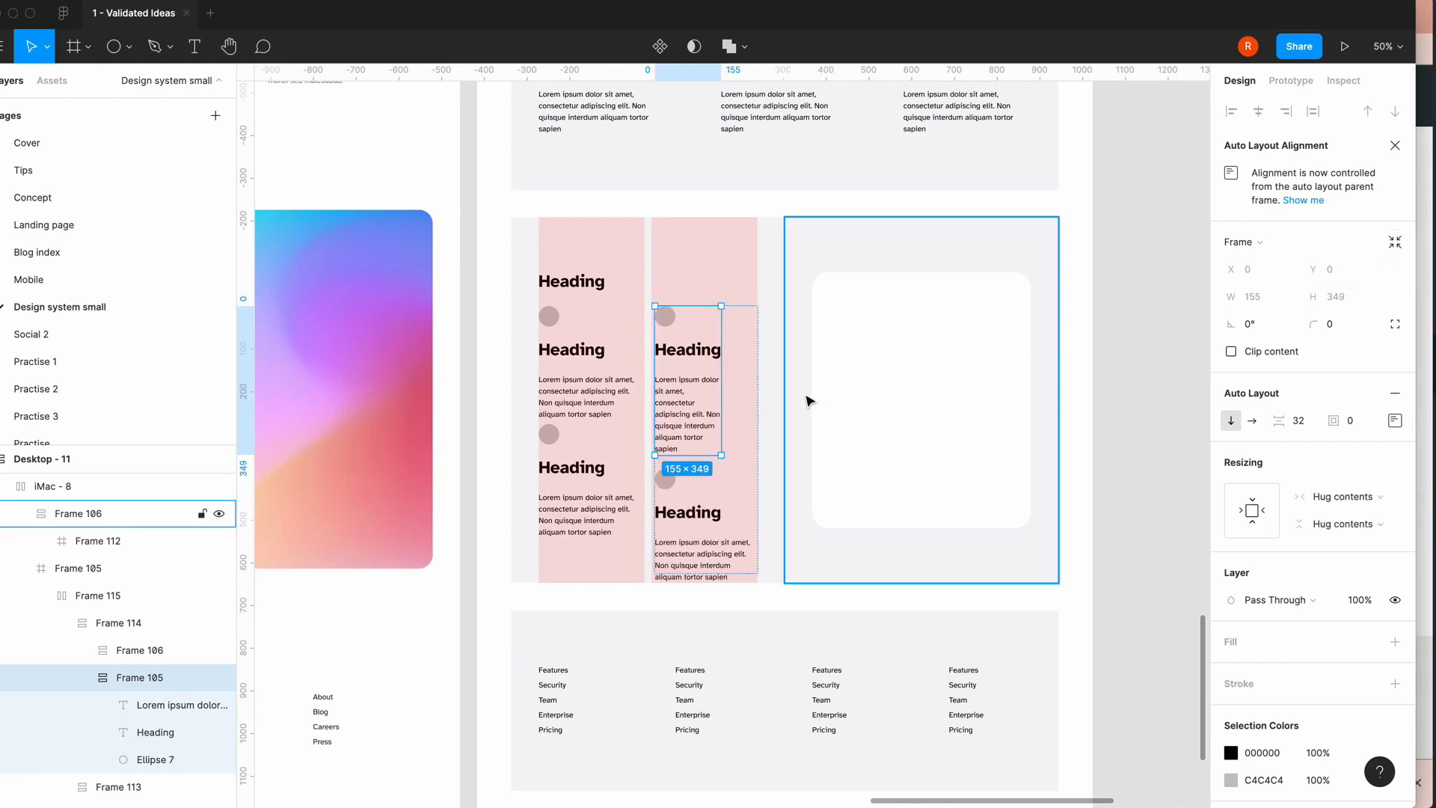
drag(723, 389, 761, 387)
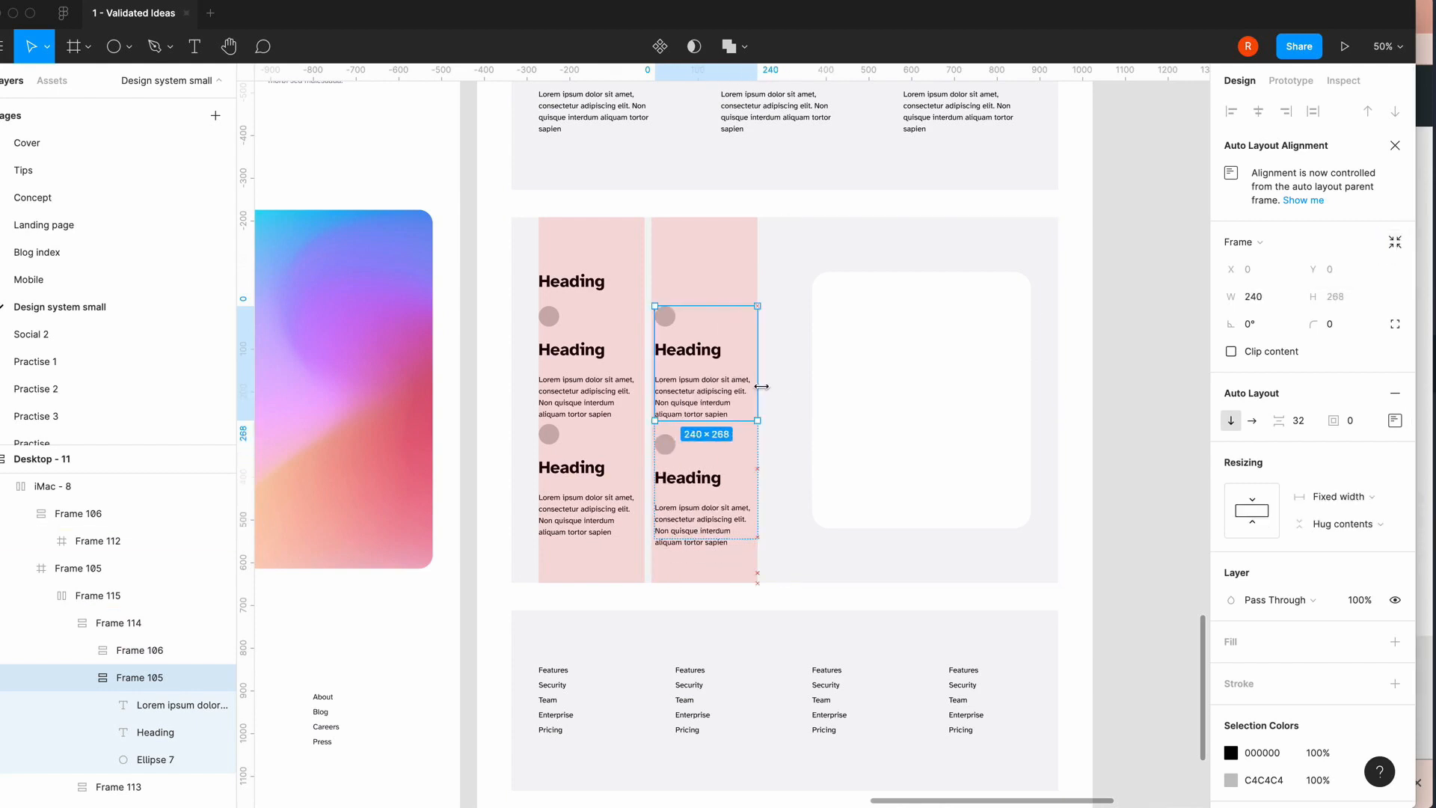
click(140, 650)
click(1395, 244)
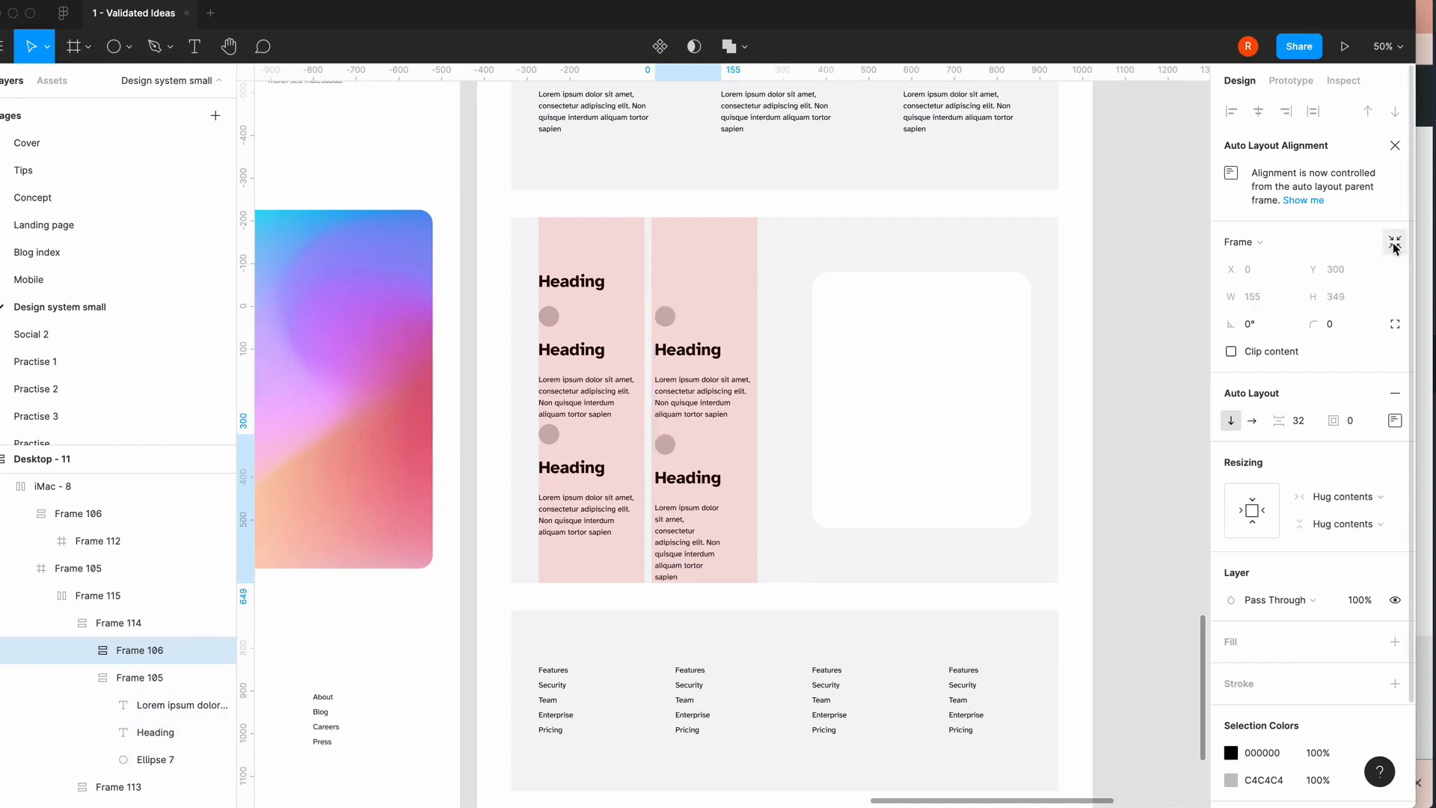
drag(720, 505, 759, 503)
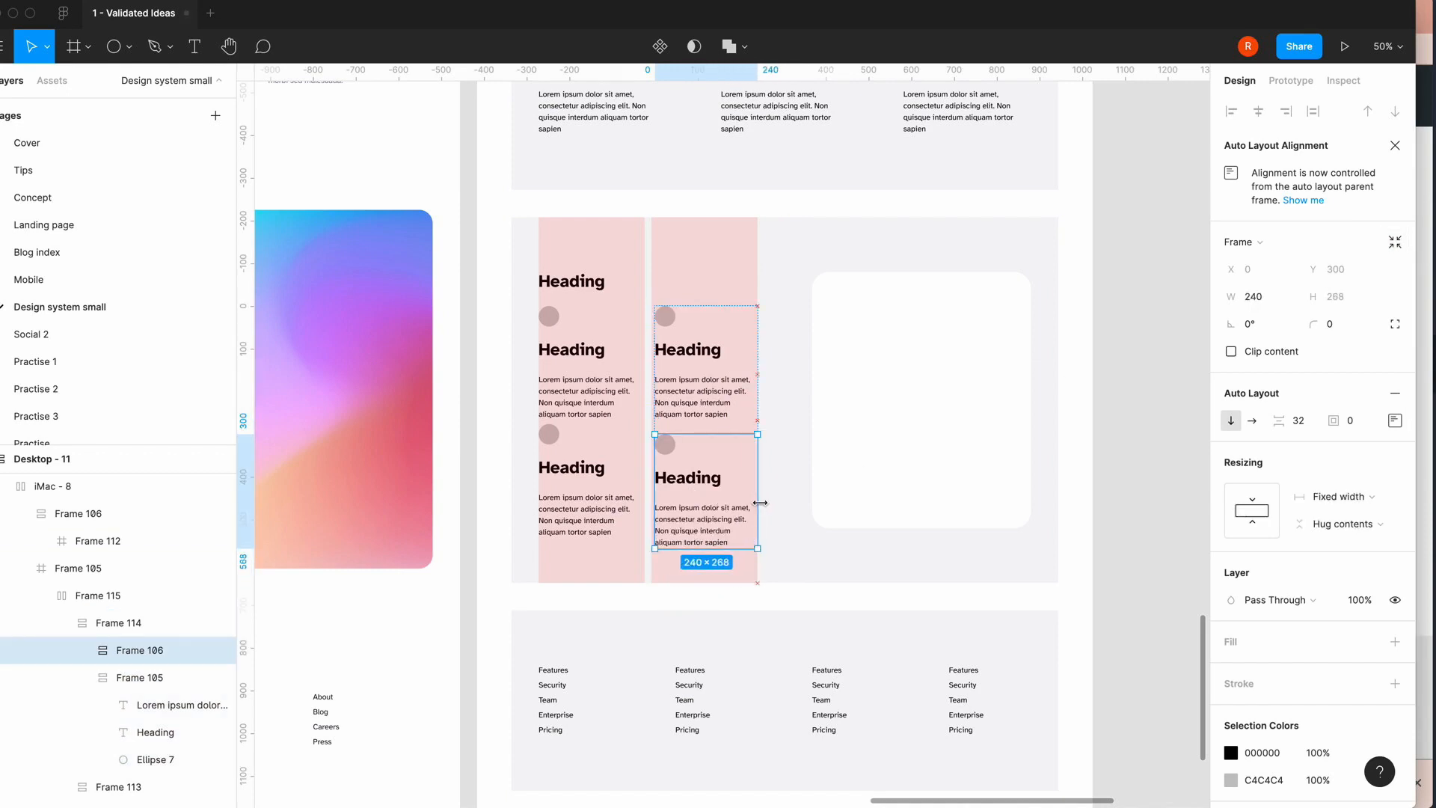
- Make the upper feature block in the first stack hug its contents in height, and resize it back to a width of 240
click(591, 510)
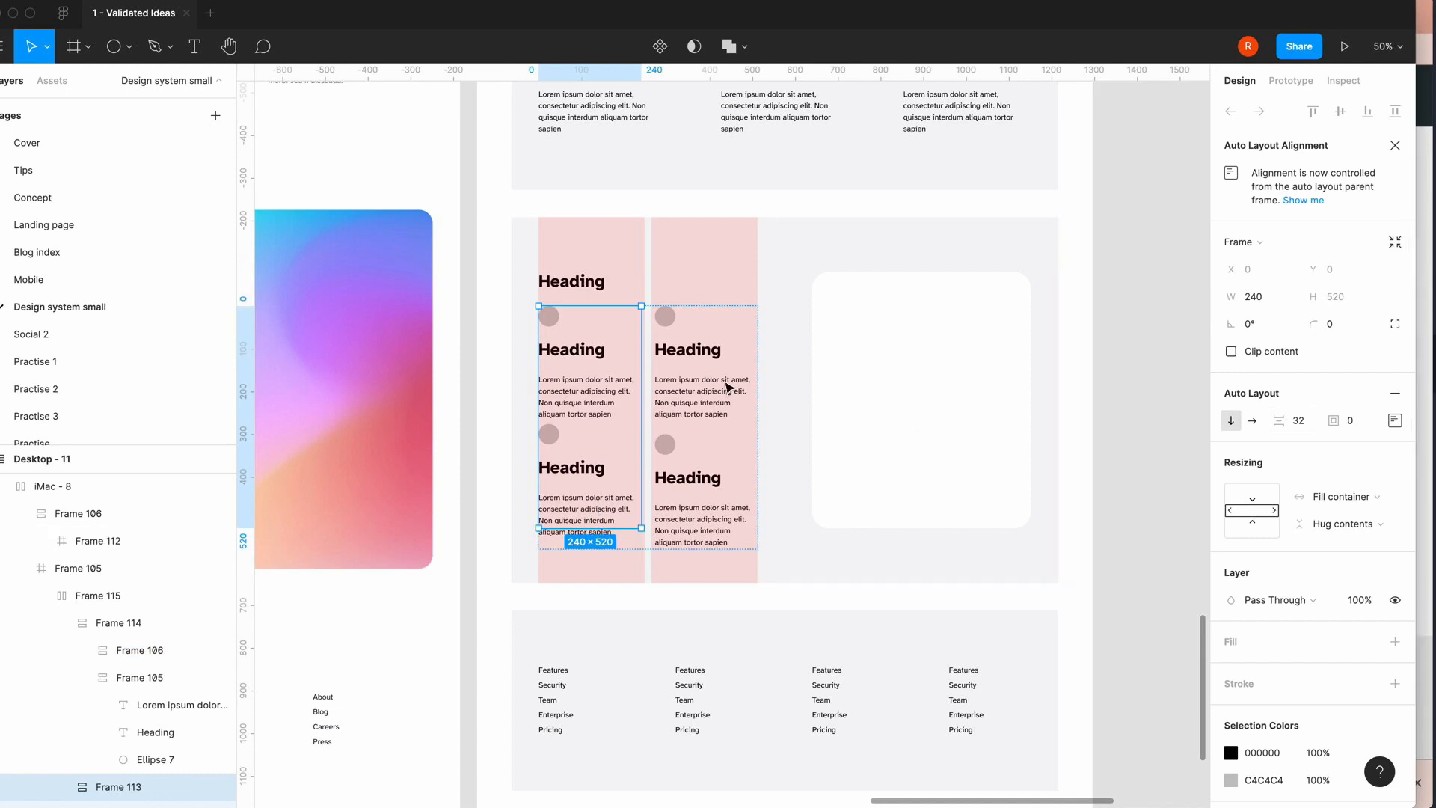
click(586, 397)
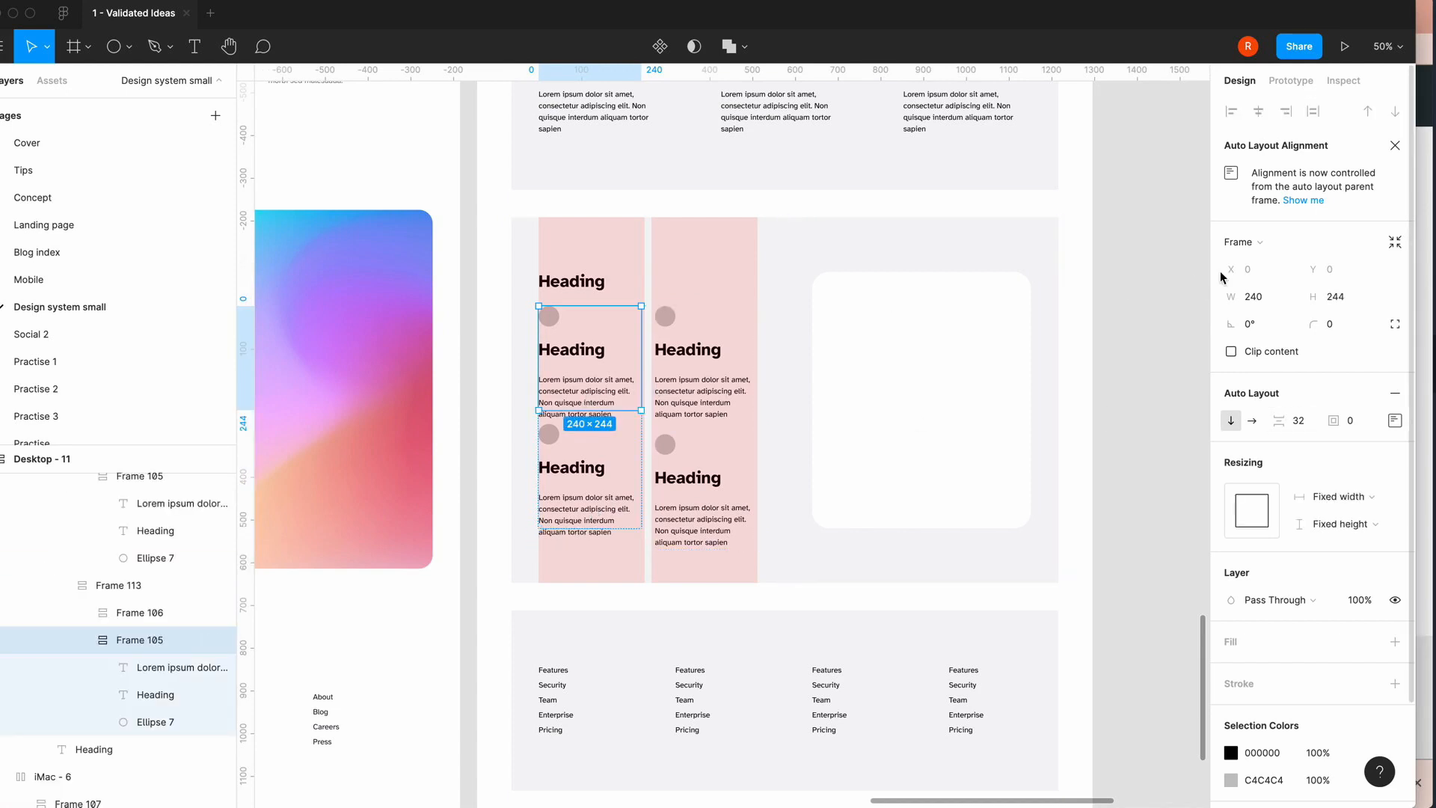
click(1396, 244)
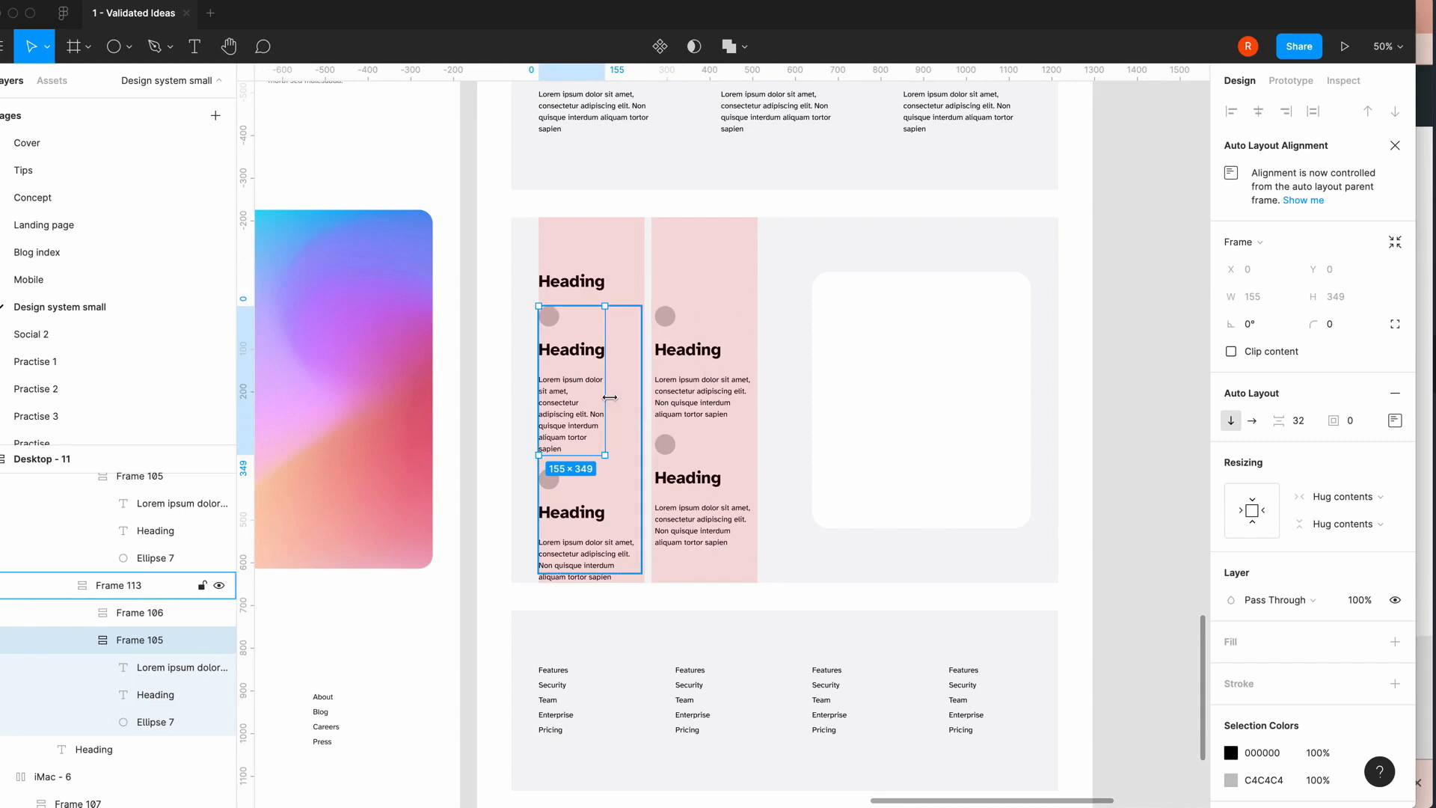
drag(604, 397, 641, 397)
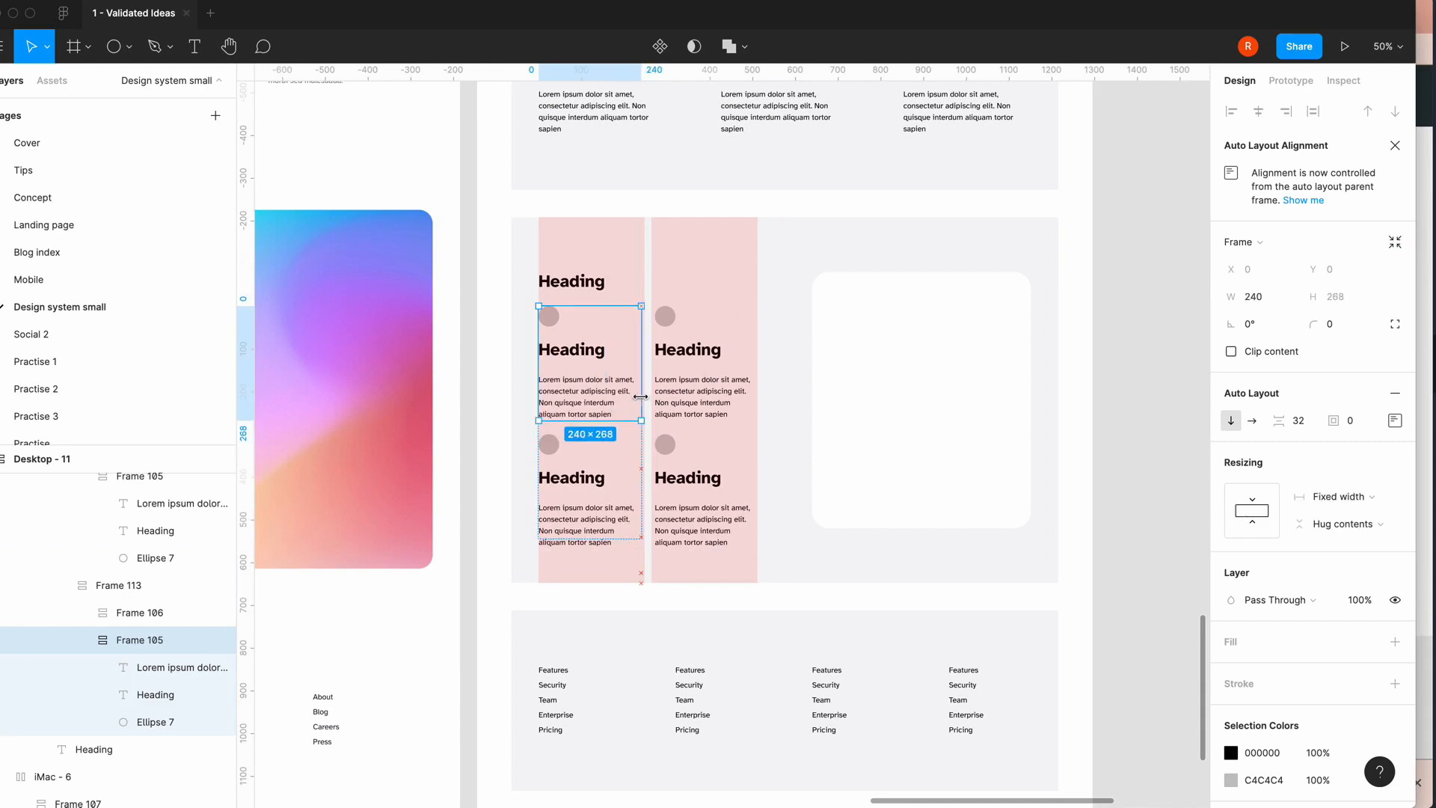
- Make the lower feature block in the first stack hug its contents in height, with a fixed width of 240
click(593, 516)
key(shift+0)
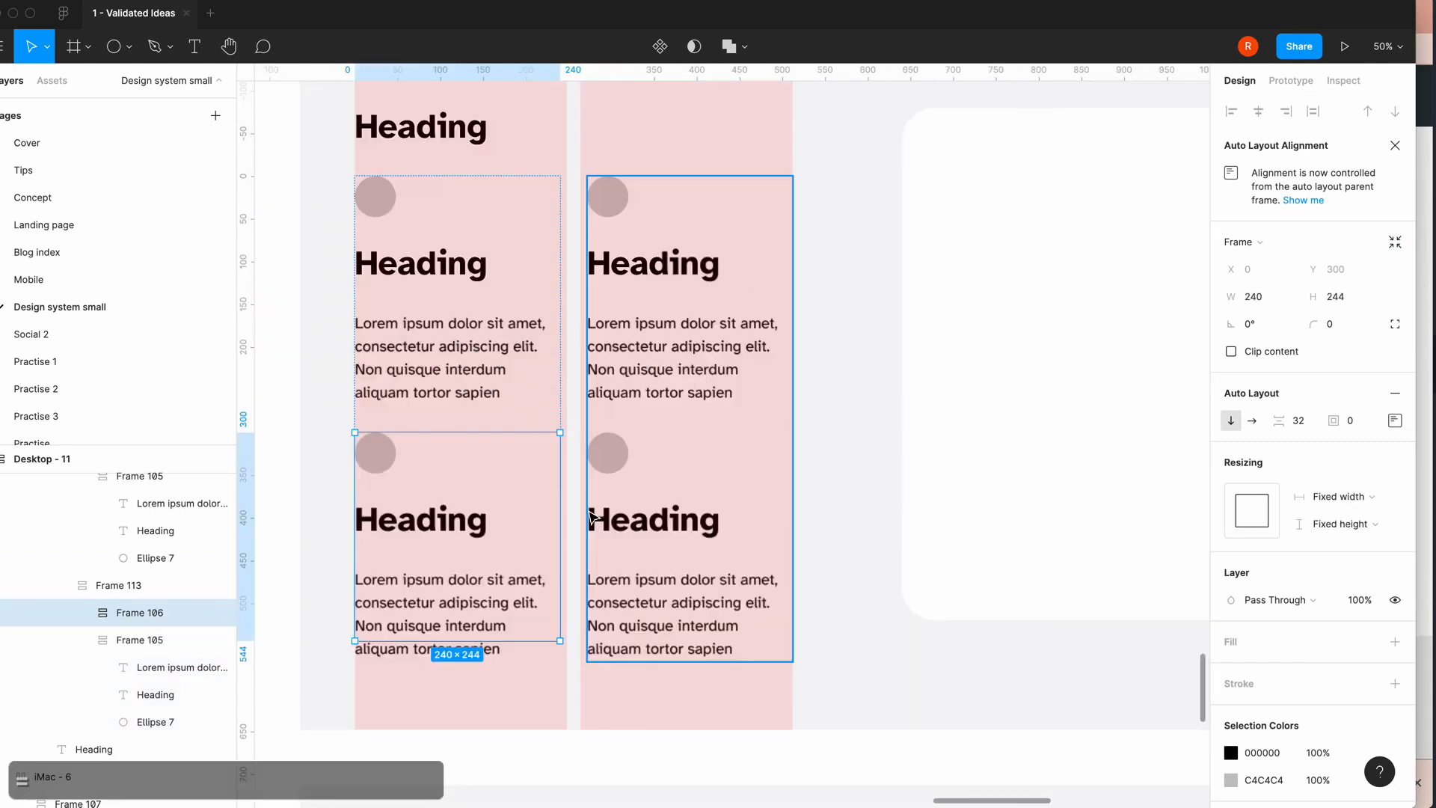
scroll(590, 513, left, 2)
scroll(608, 337, down, 1)
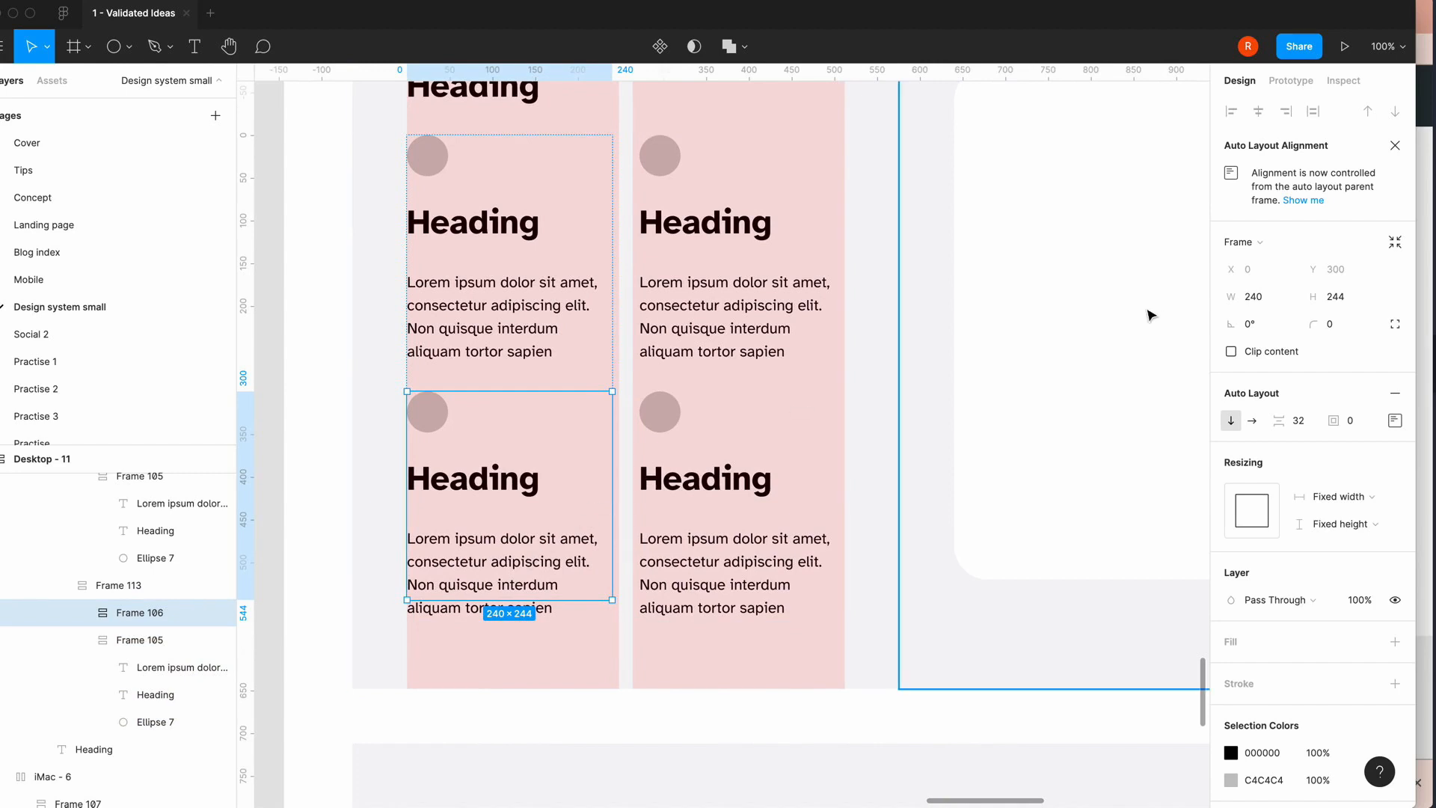
click(1395, 242)
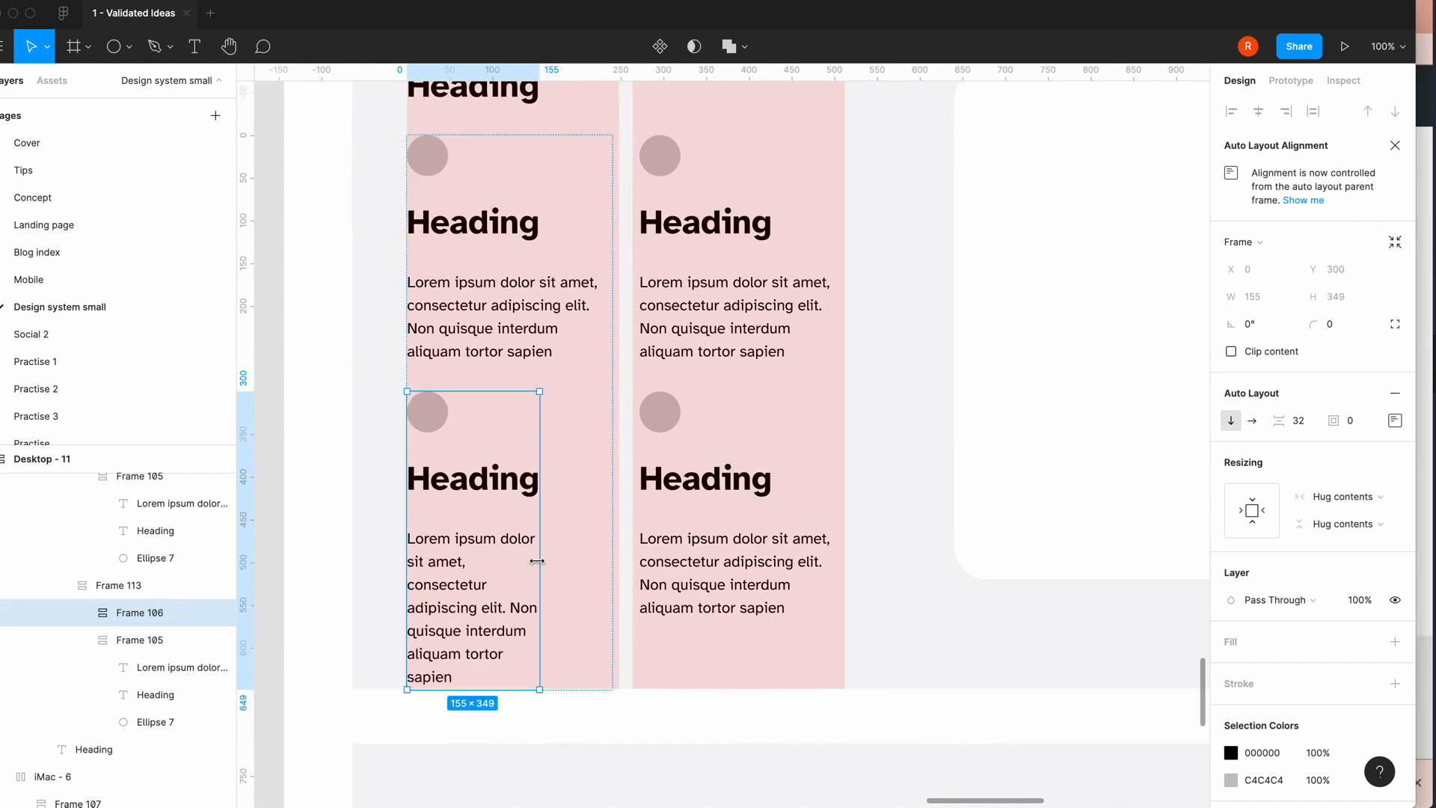
drag(540, 558, 613, 556)
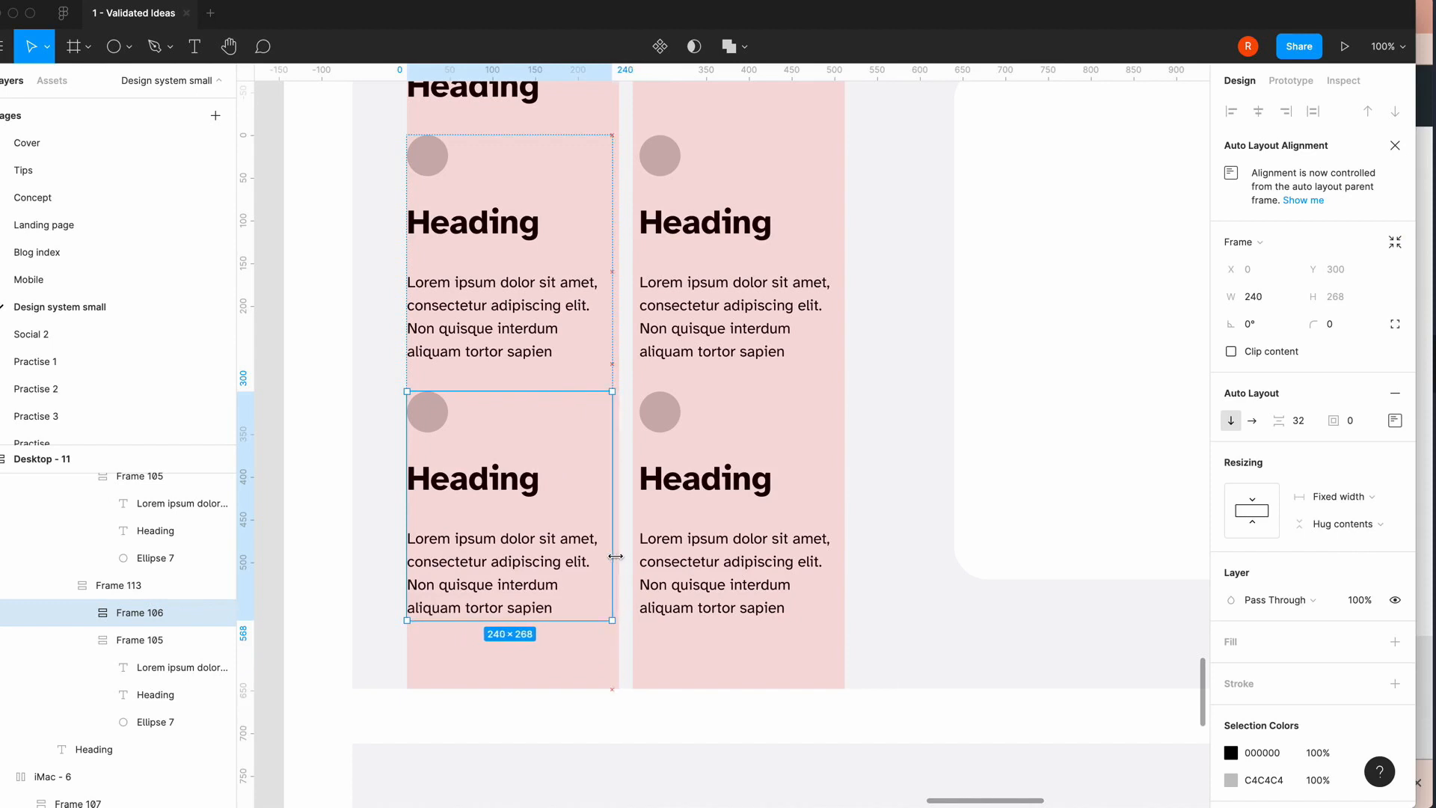
click(313, 579)
- Remove the two-column layout grid from the frame holding the heading and the four feature blocks
key(minus)
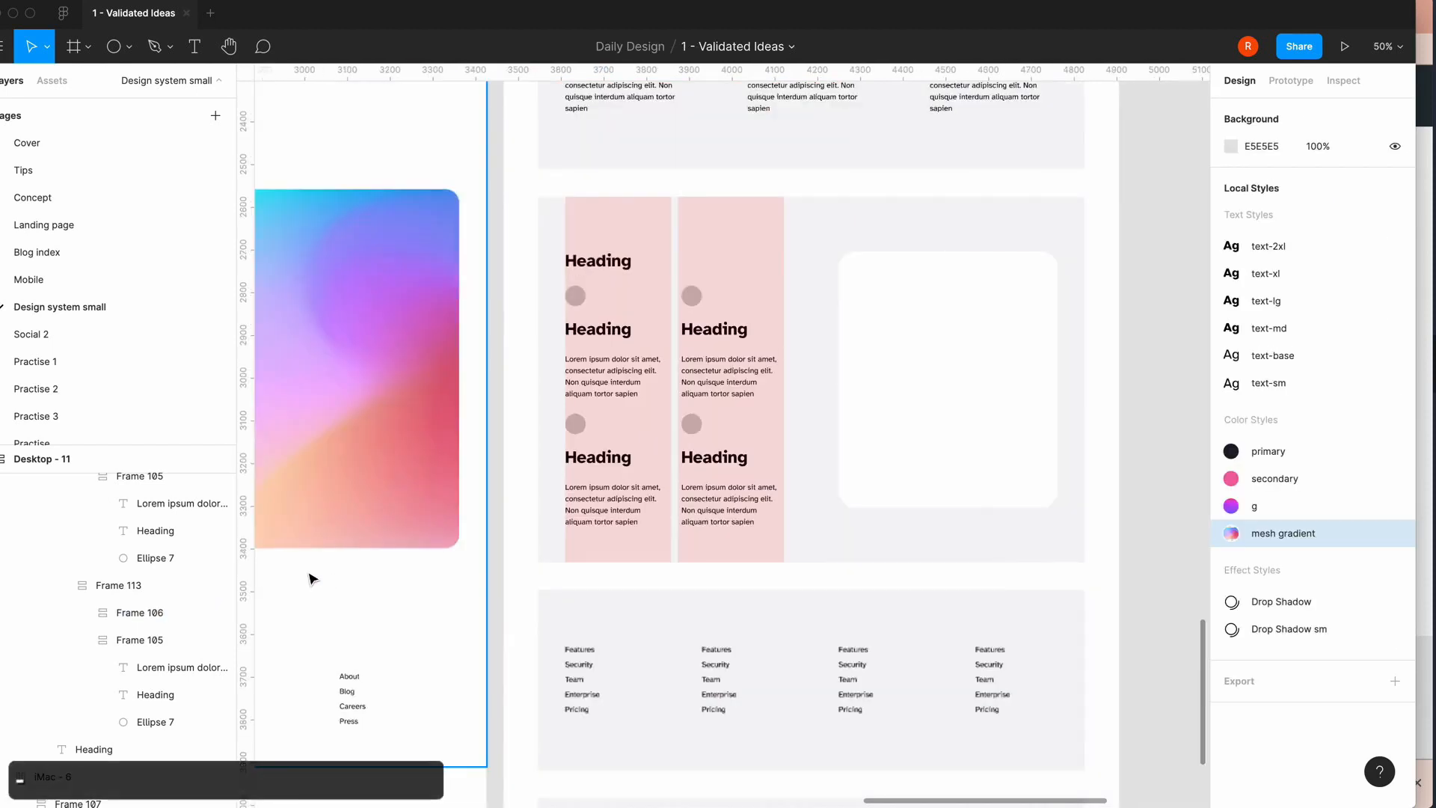
key(minus)
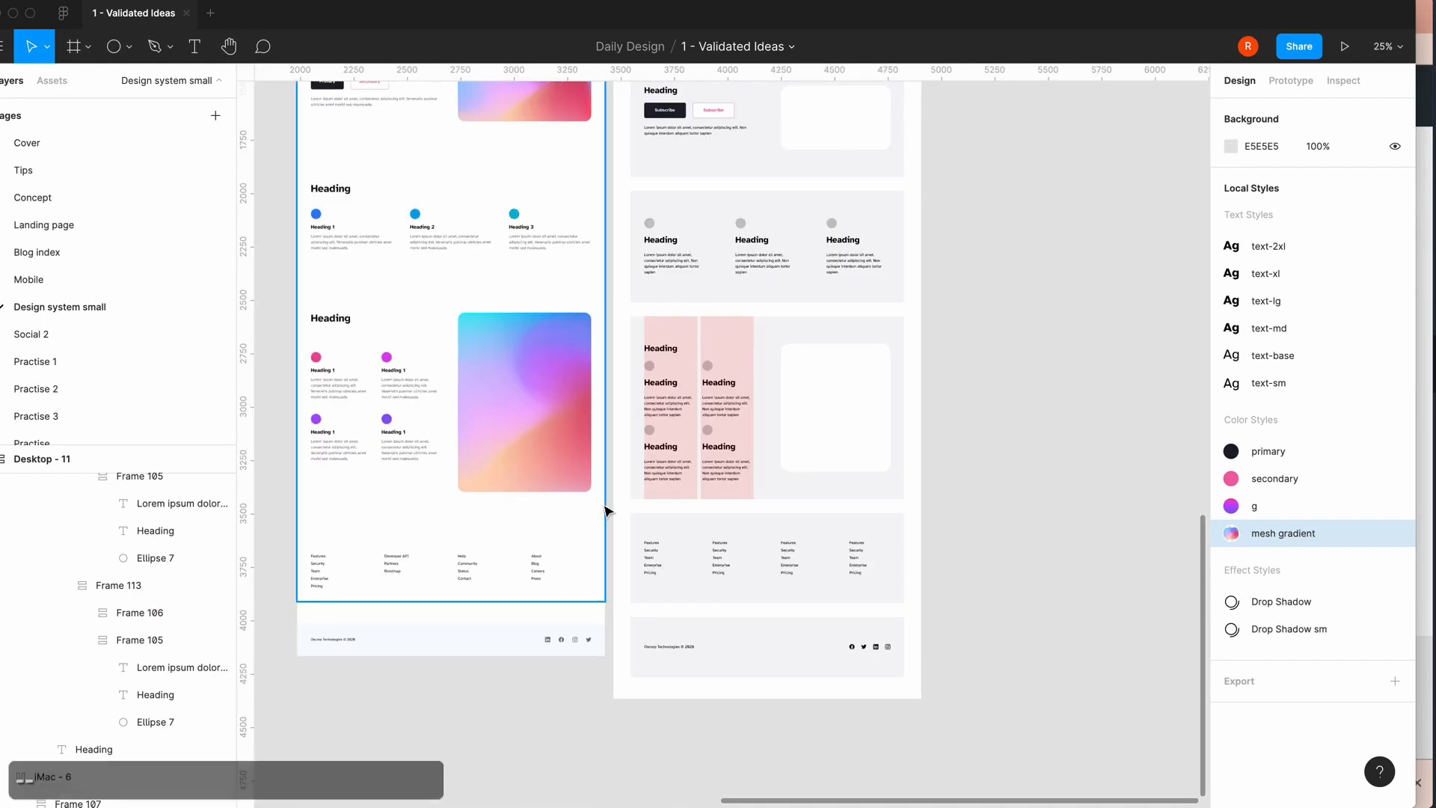
key(plus)
click(637, 434)
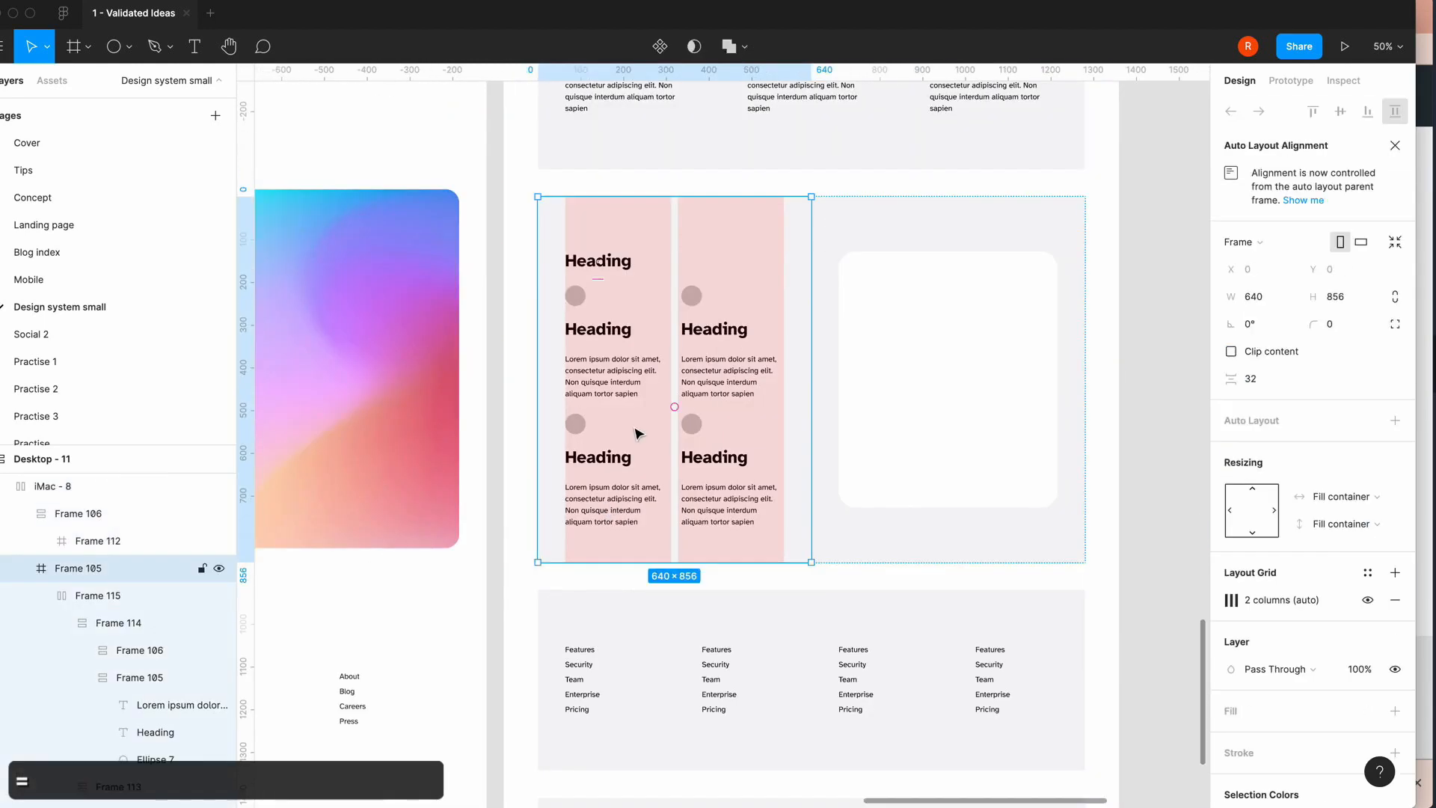
click(638, 434)
click(618, 249)
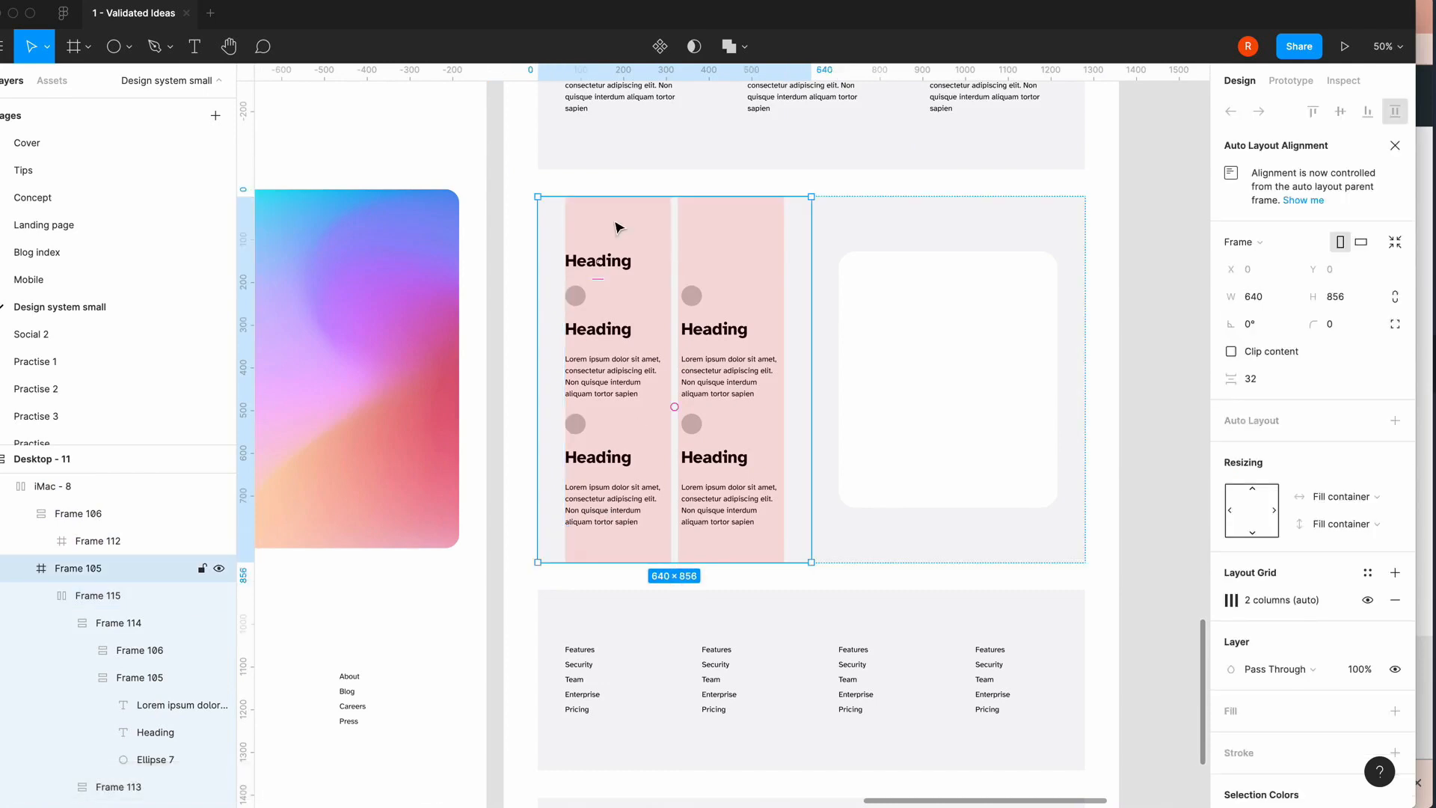
click(1391, 605)
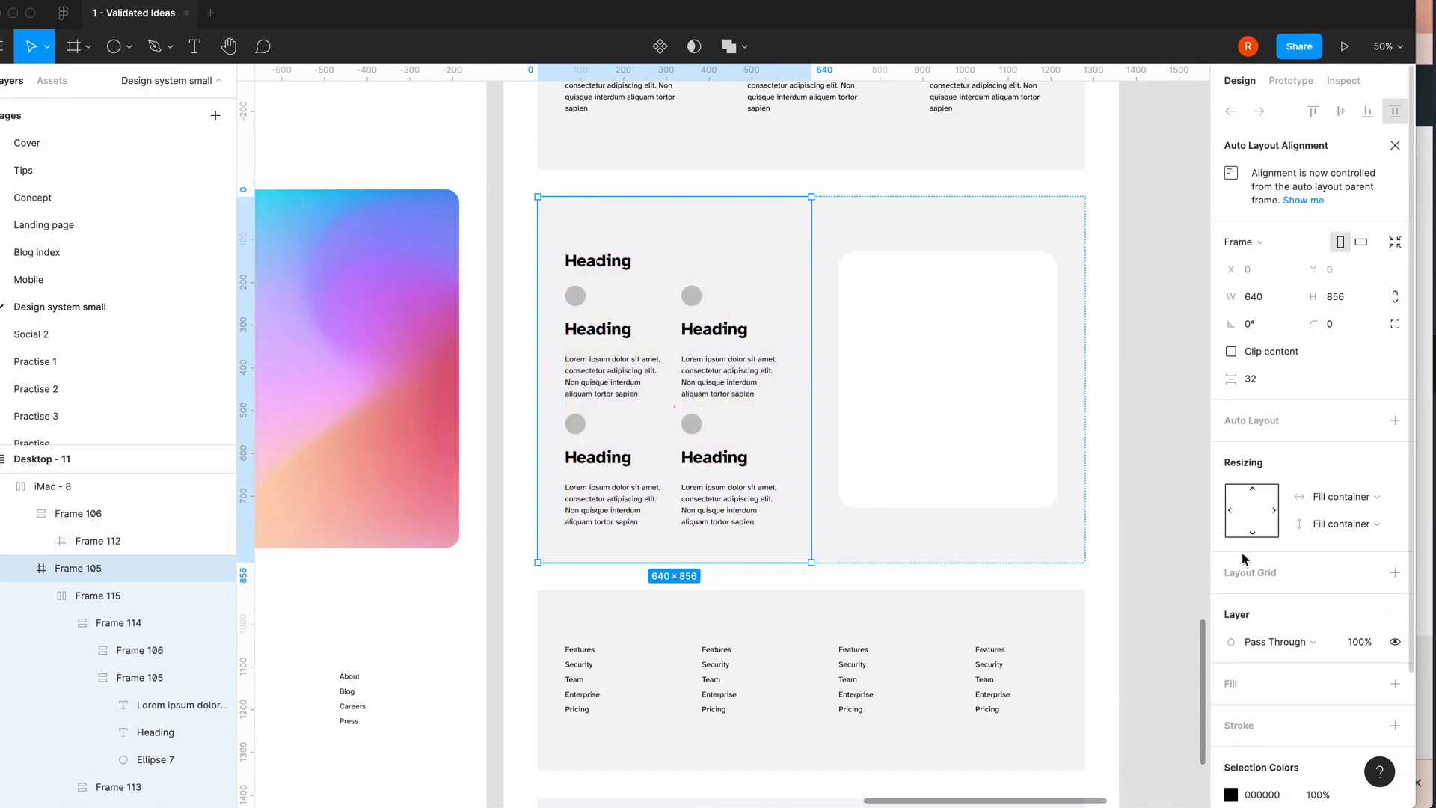
click(511, 591)
- Select the heading above the feature blocks and collapse Frame 113 and Frame 114 in the layer tree
scroll(512, 591, left, 7)
scroll(512, 591, right, 6)
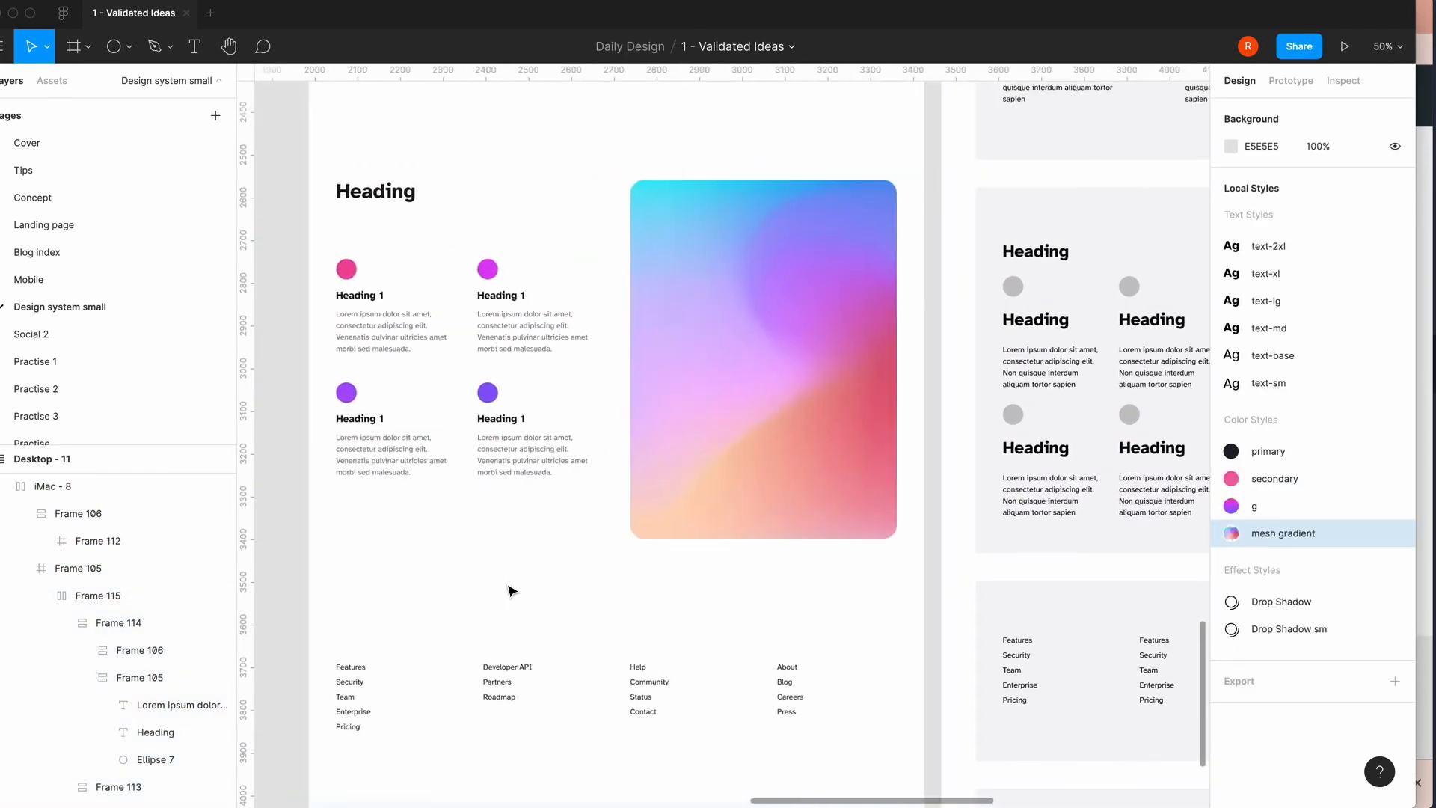
double_click(704, 256)
double_click(704, 257)
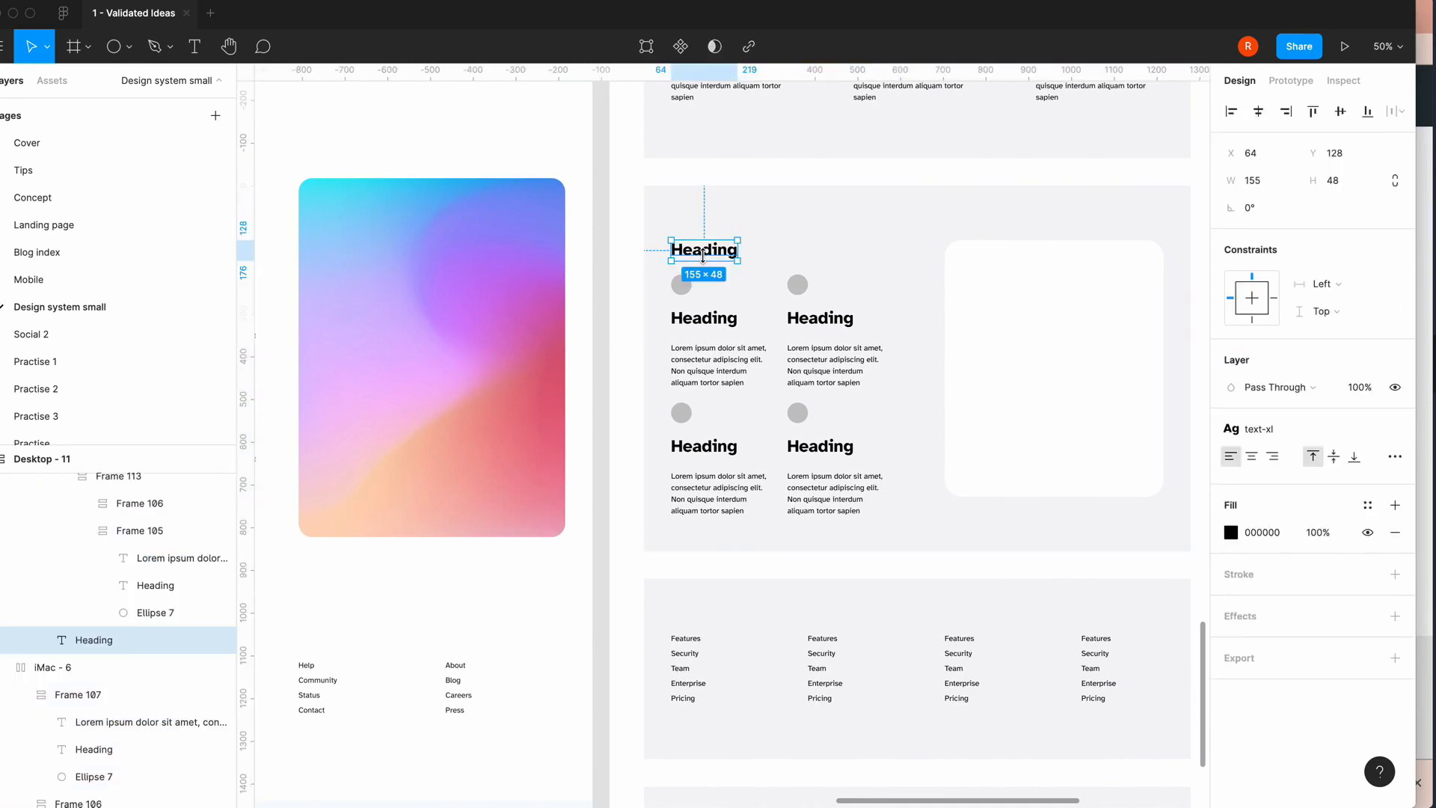
scroll(64, 569, up, 2)
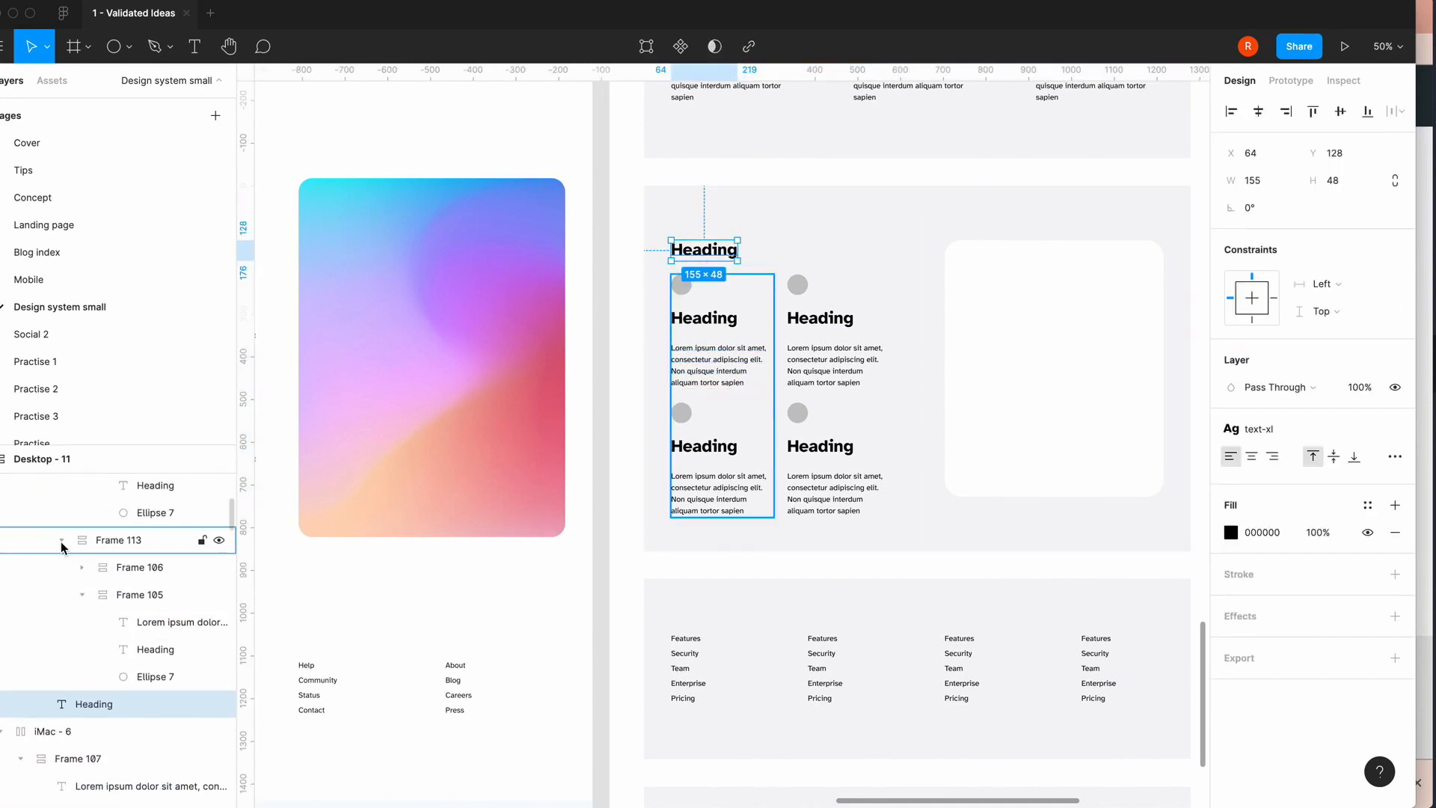
click(62, 546)
scroll(66, 554, up, 5)
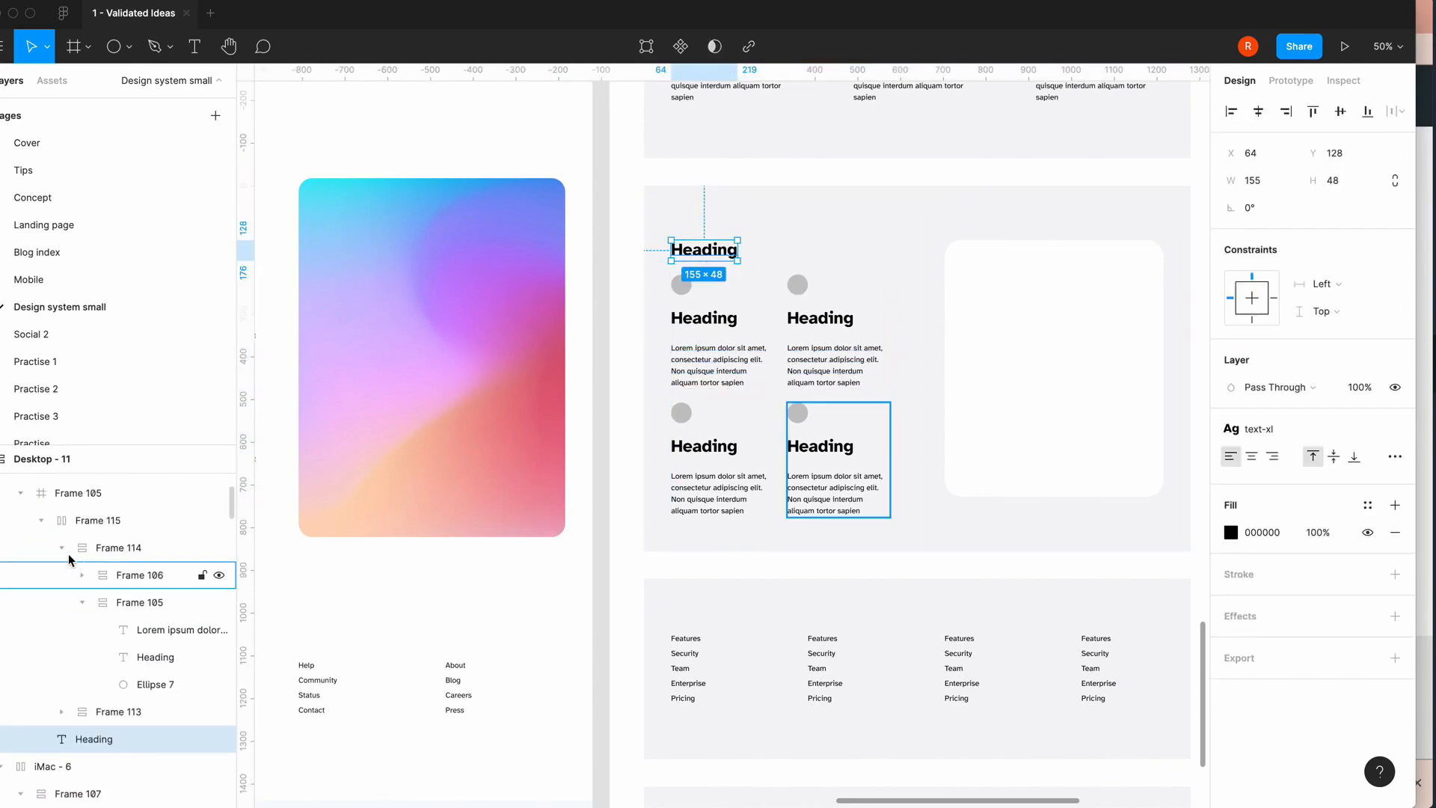
click(63, 549)
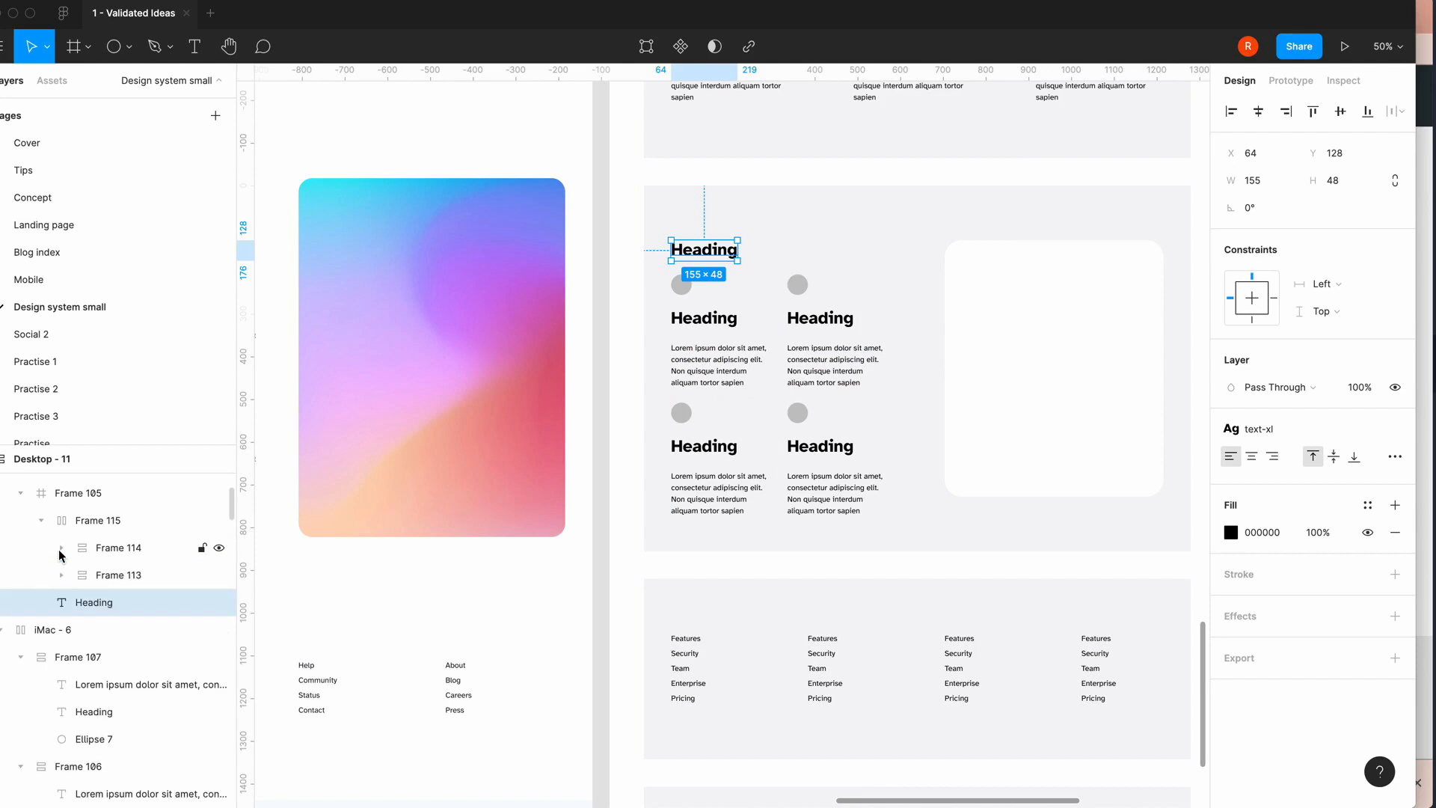
- Compare the wireframe sections of Desktop - 11 with the matching Desktop - 10 sections, from the footer up to the header
click(629, 559)
key(minus)
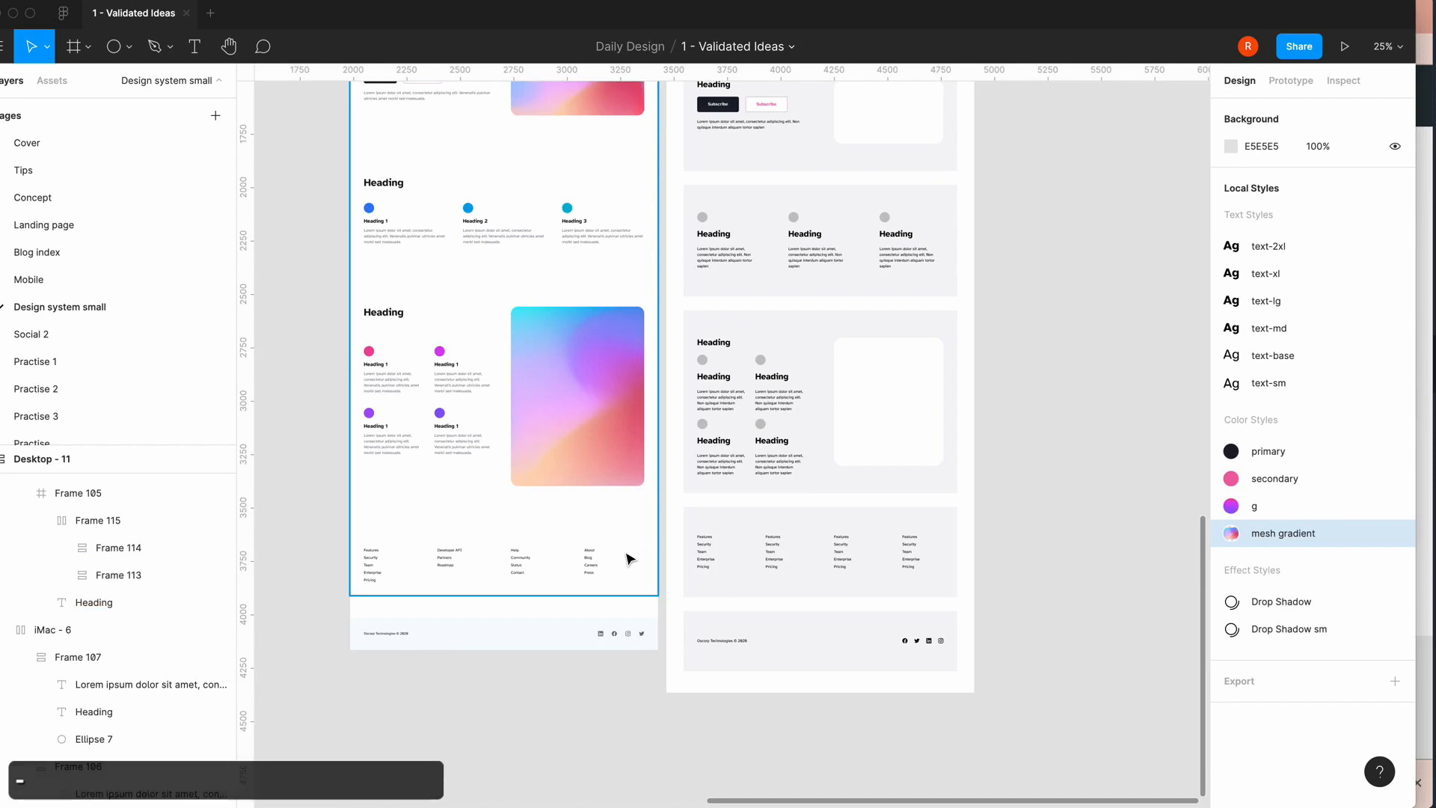
scroll(629, 558, up, 2)
scroll(629, 558, right, 1)
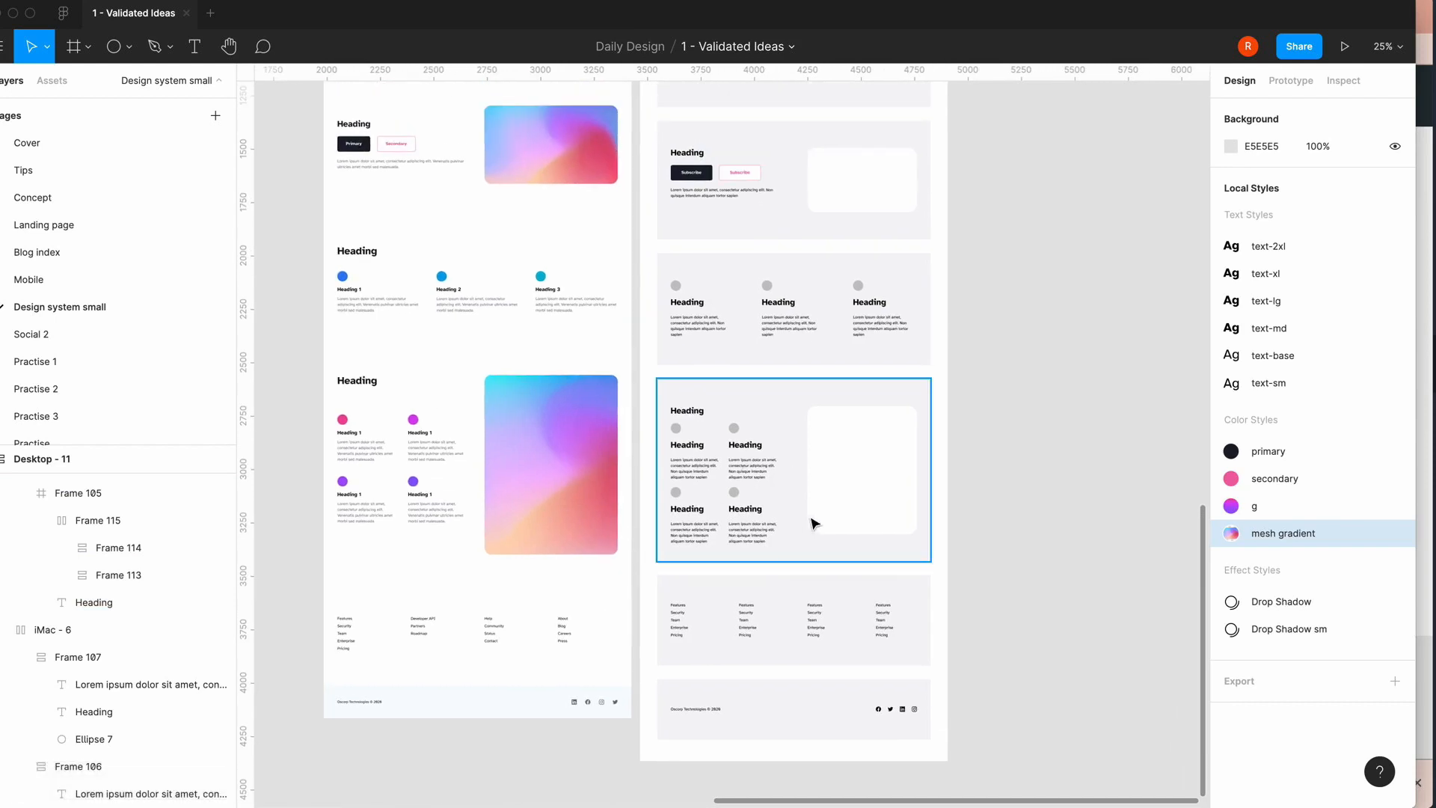
scroll(987, 554, up, 1)
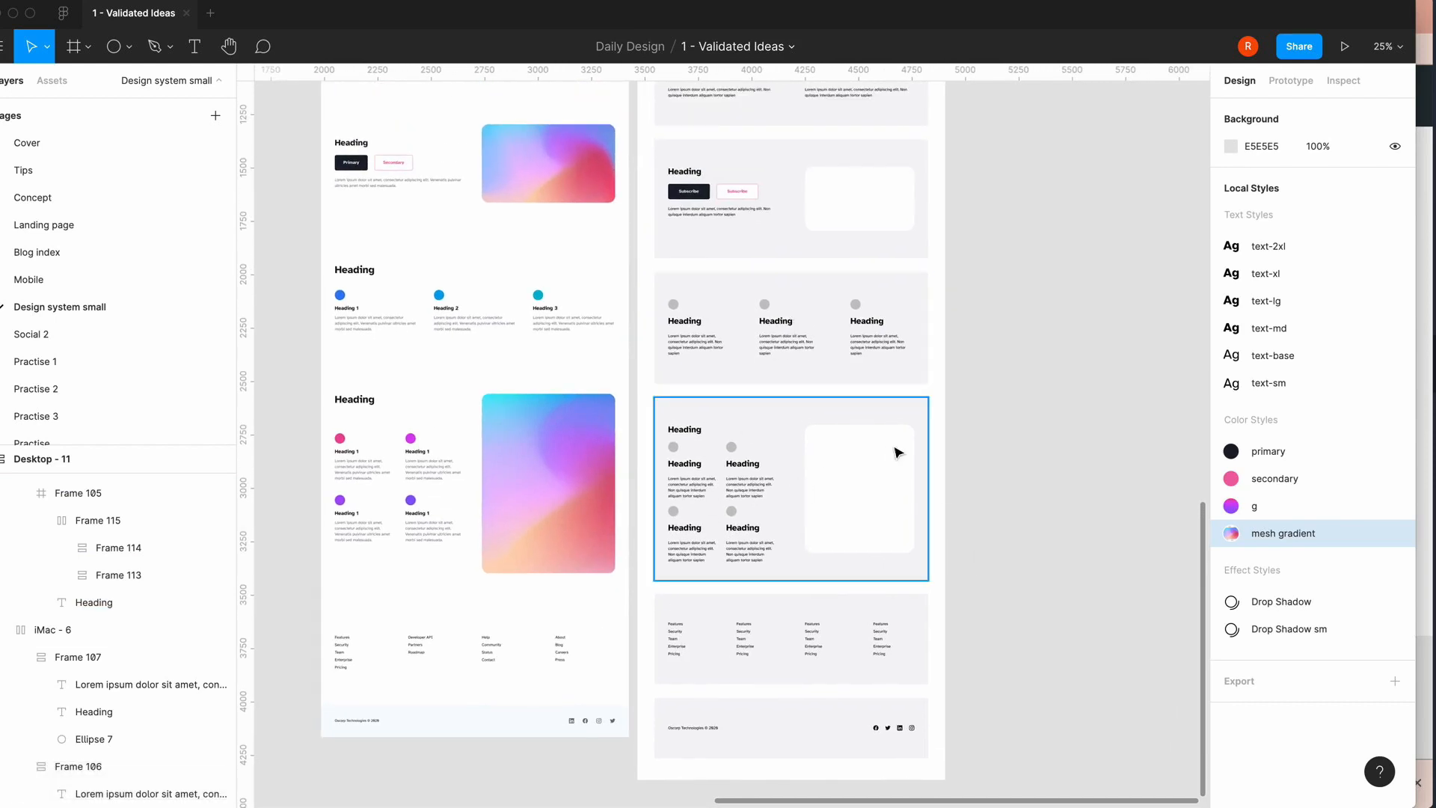
scroll(898, 449, up, 5)
scroll(897, 449, right, 1)
scroll(774, 273, up, 8)
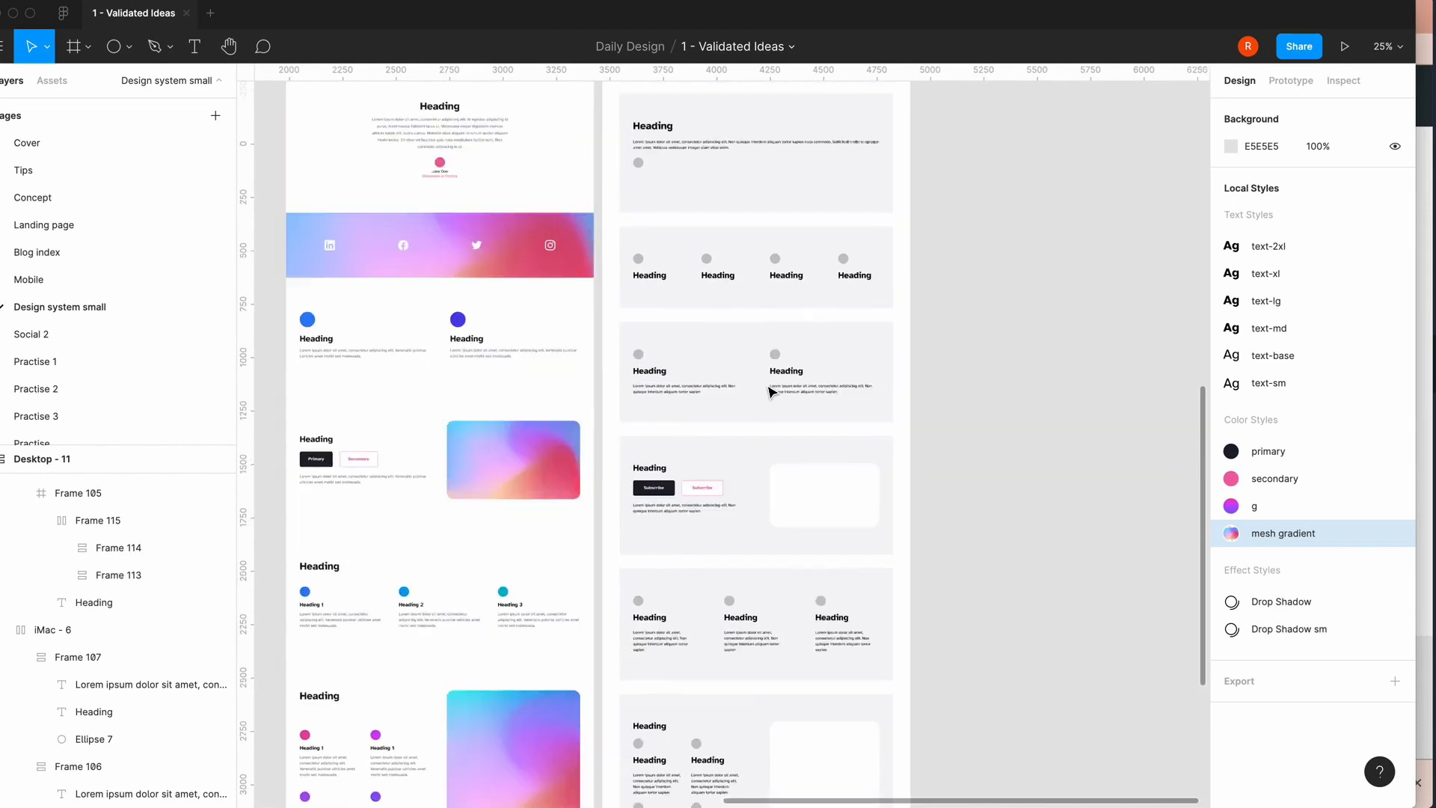
scroll(774, 273, right, 1)
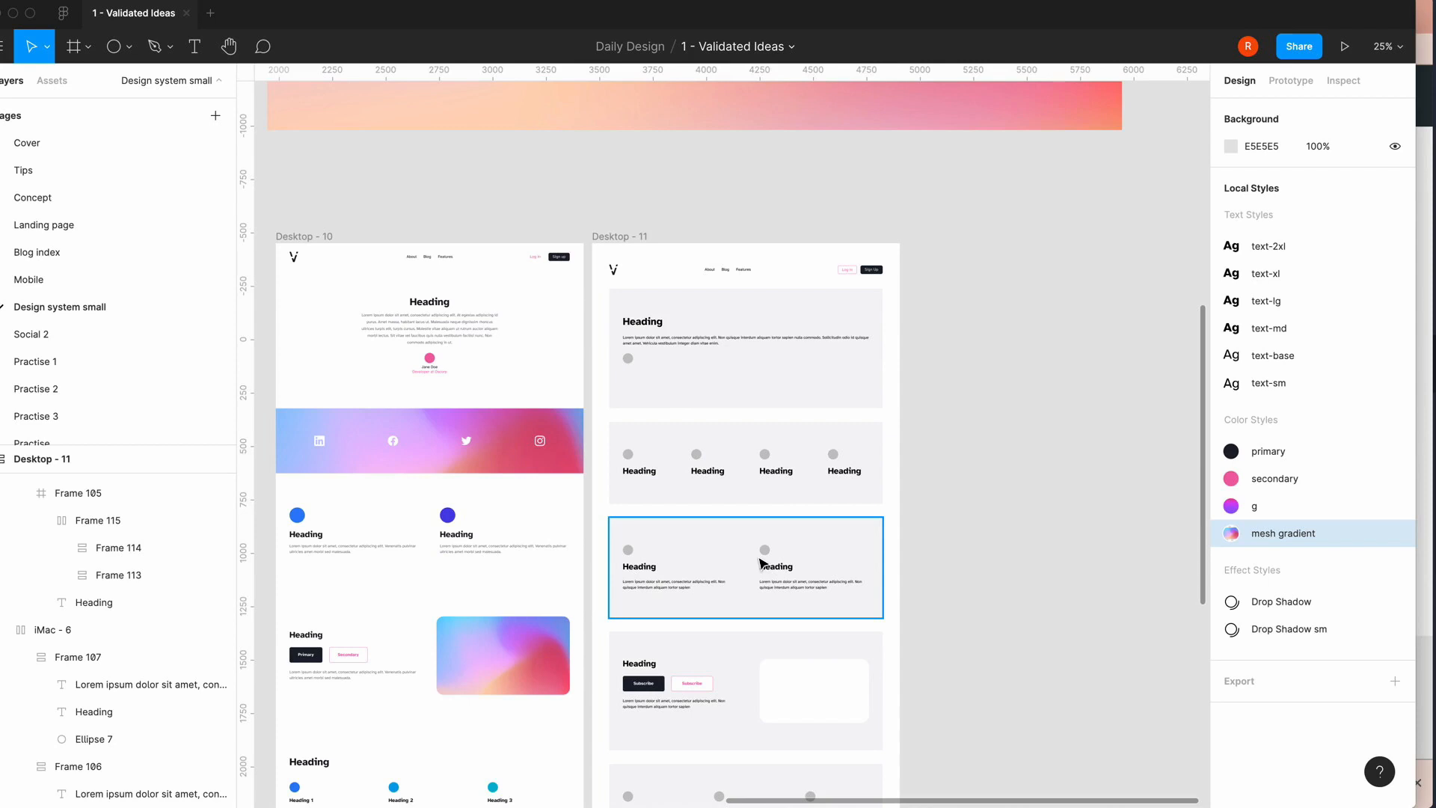
- Examine the heading and paragraph styling in Desktop - 10's two-column feature section up close
scroll(761, 564, down, 2)
scroll(761, 565, down, 2)
scroll(761, 565, left, 1)
key(equal)
key(equal)
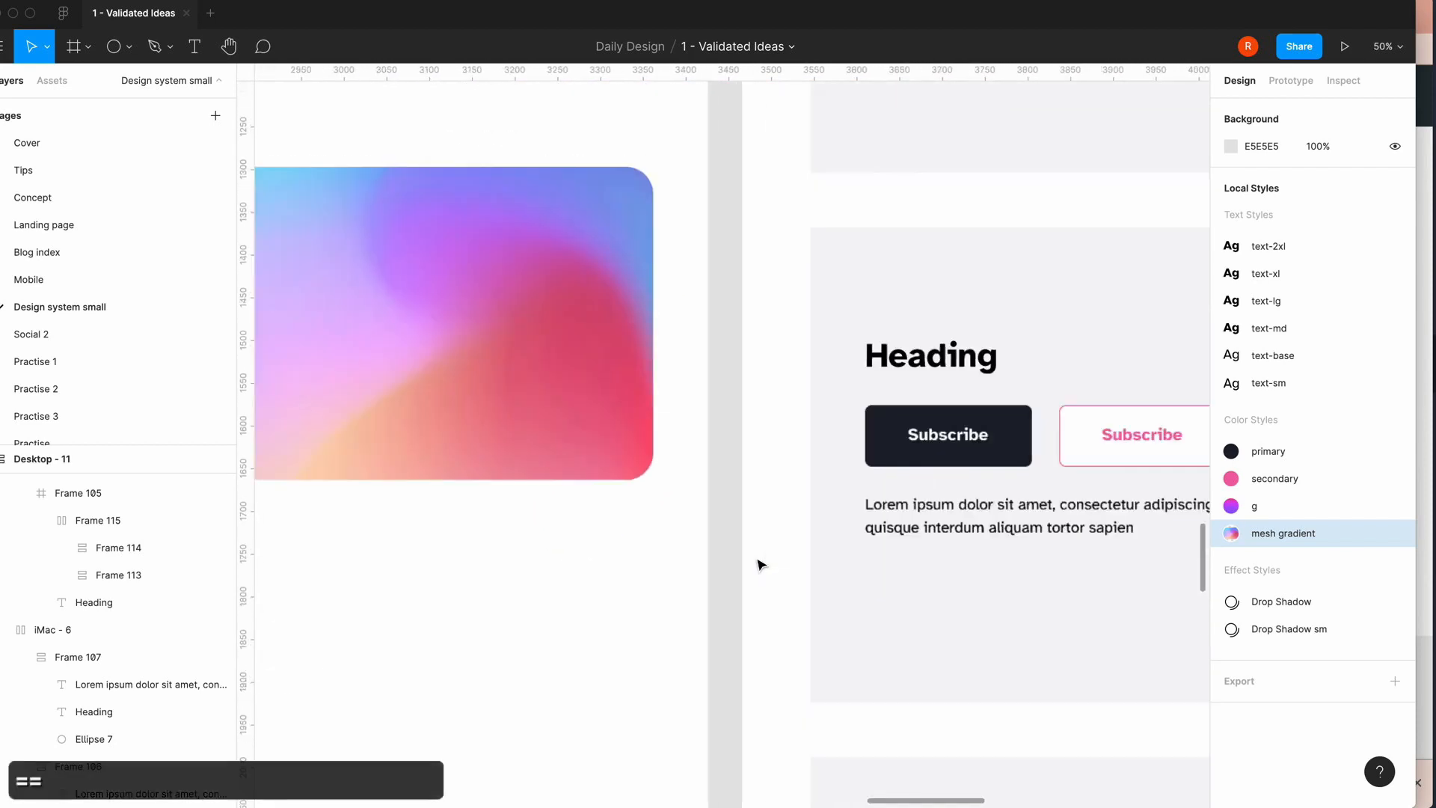
scroll(761, 565, up, 5)
scroll(761, 565, left, 6)
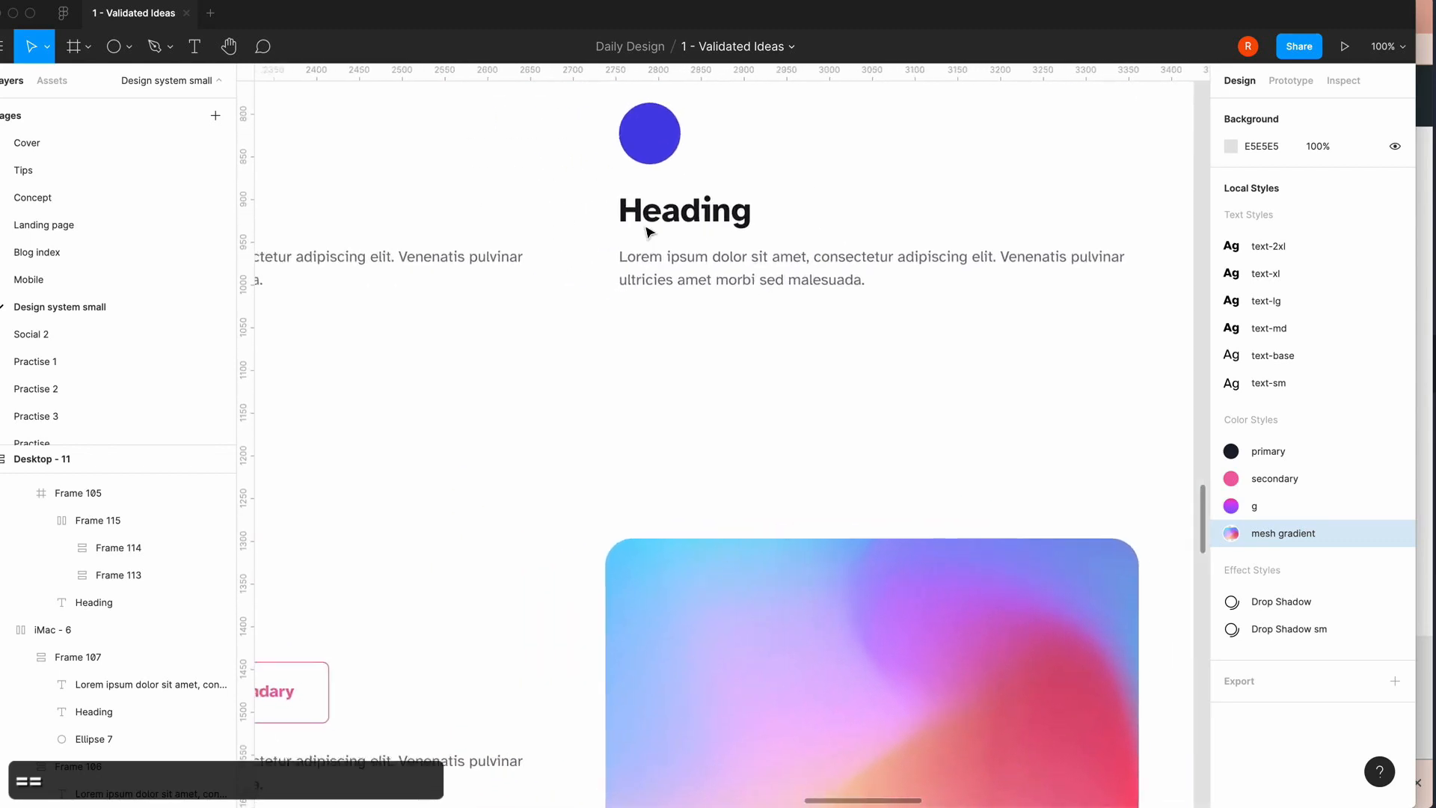
scroll(649, 232, up, 1)
scroll(649, 232, right, 1)
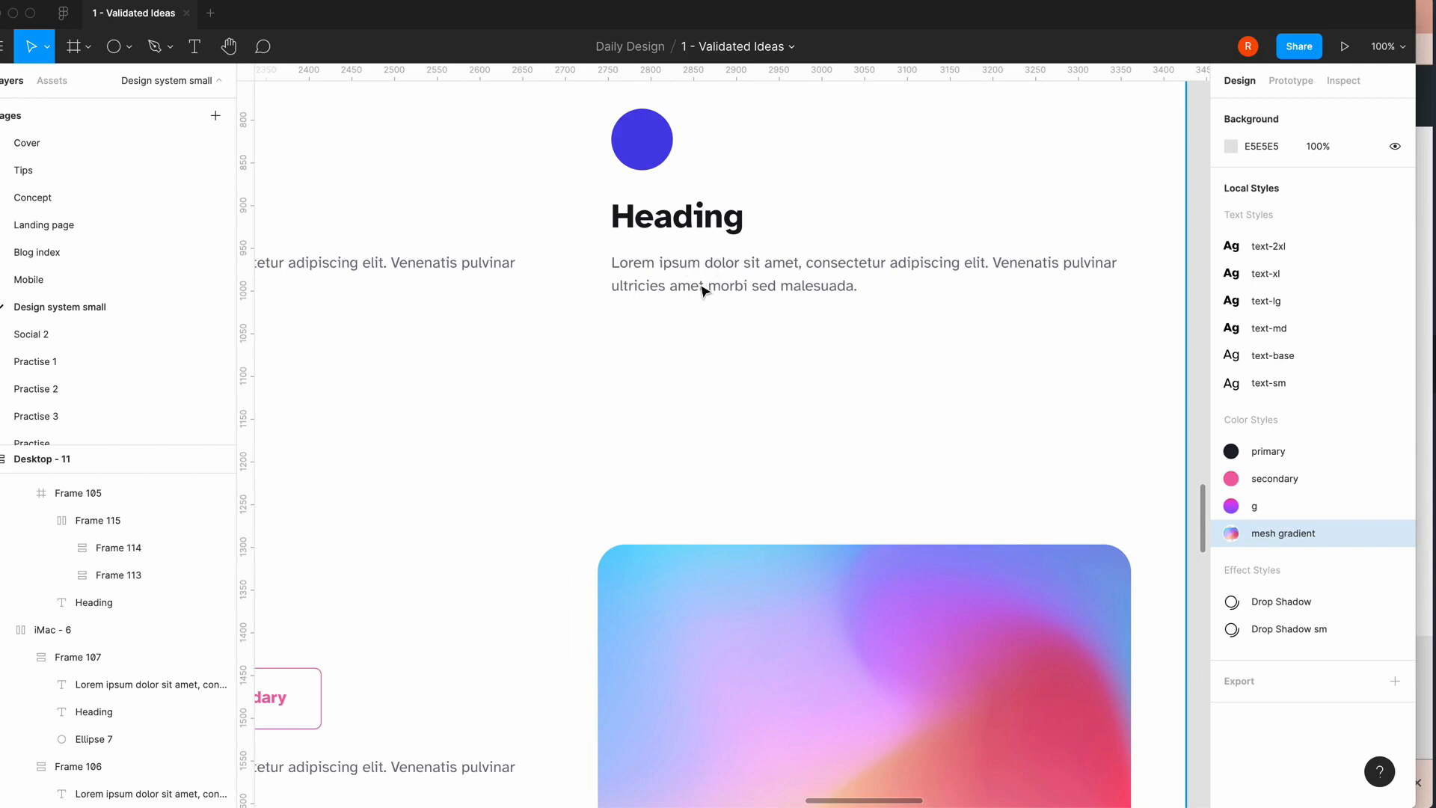
- Examine text sizes and spacing in Desktop - 10's button, three-column and four-feature sections down to the footer links
key(minus)
scroll(689, 359, down, 3)
scroll(689, 359, left, 4)
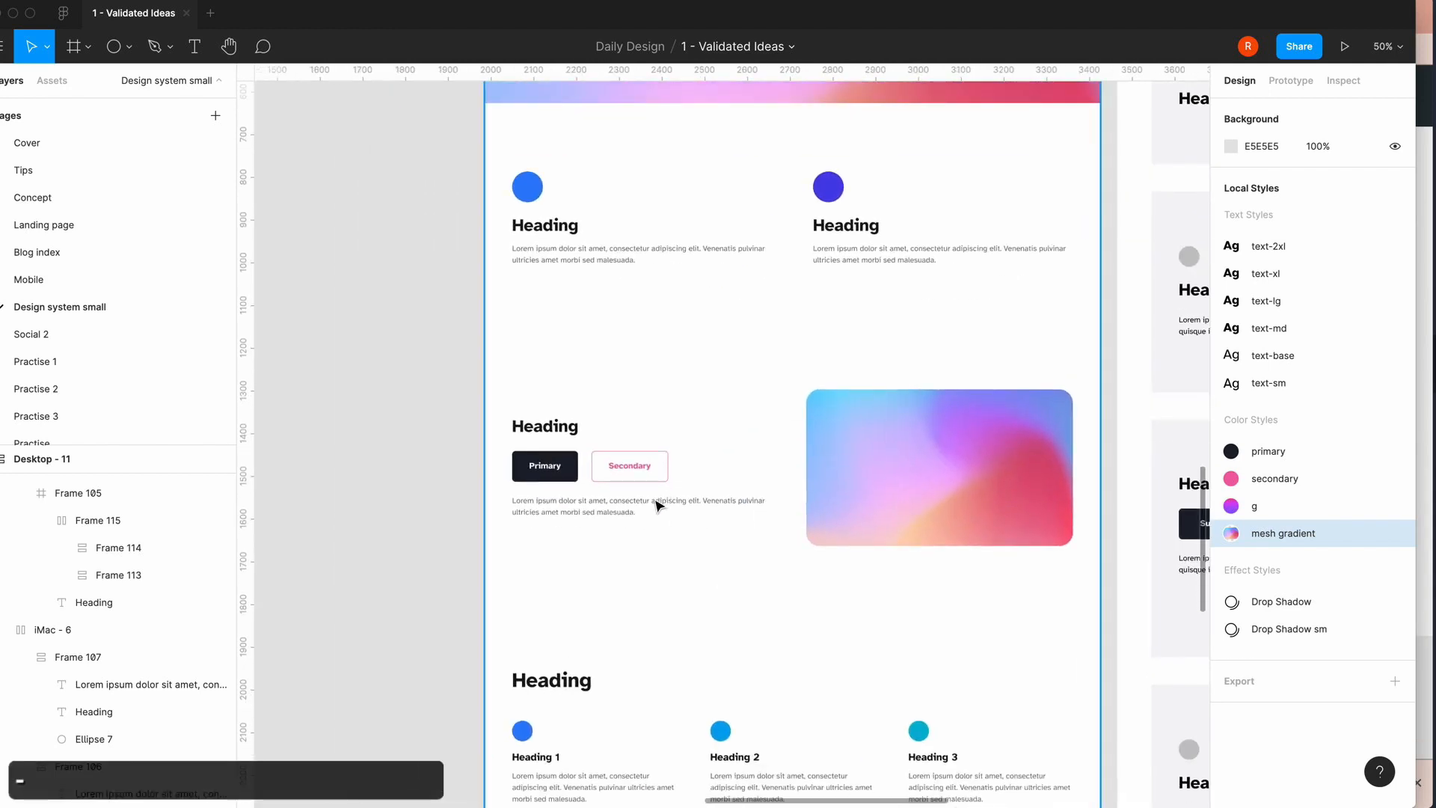
scroll(756, 513, down, 3)
key(equal)
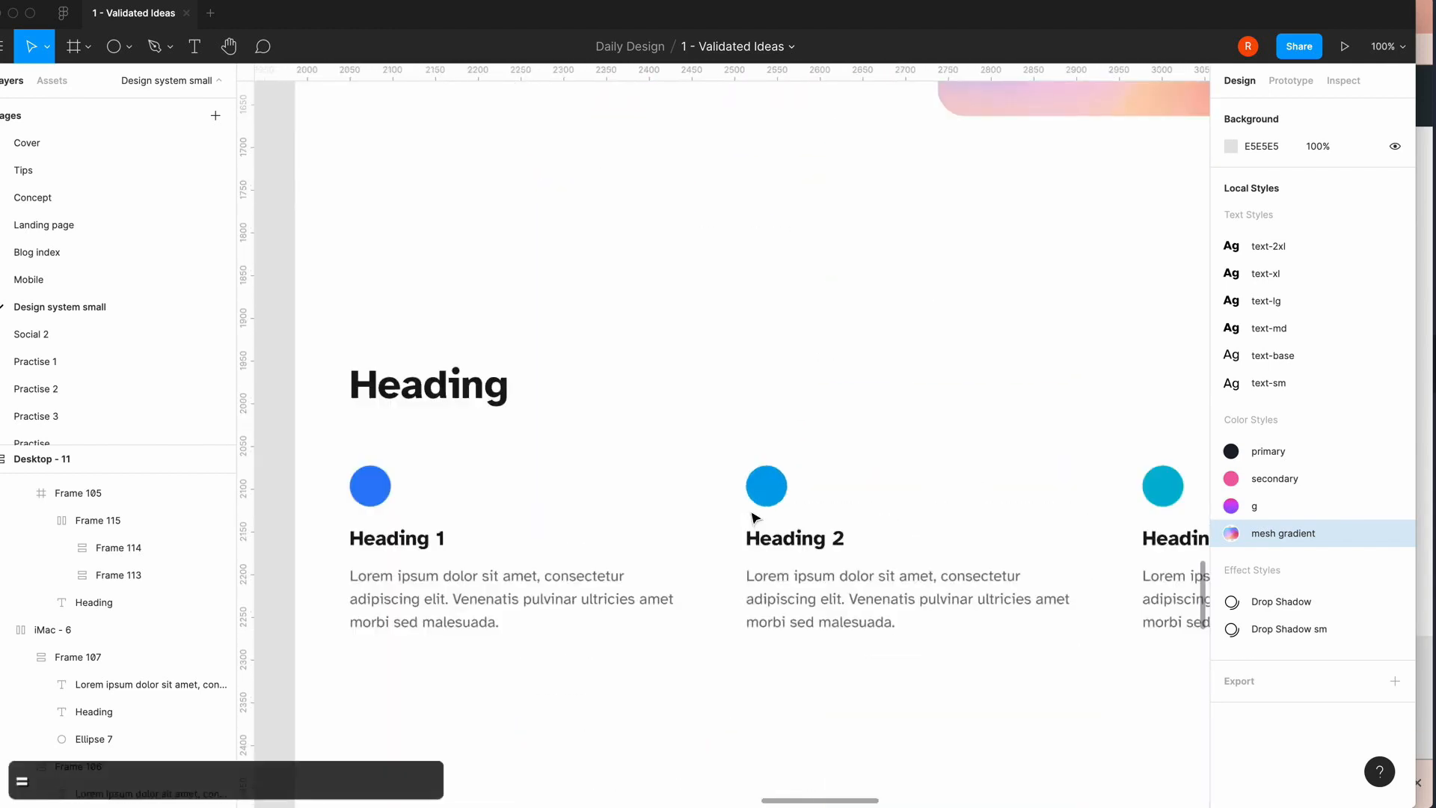
key(minus)
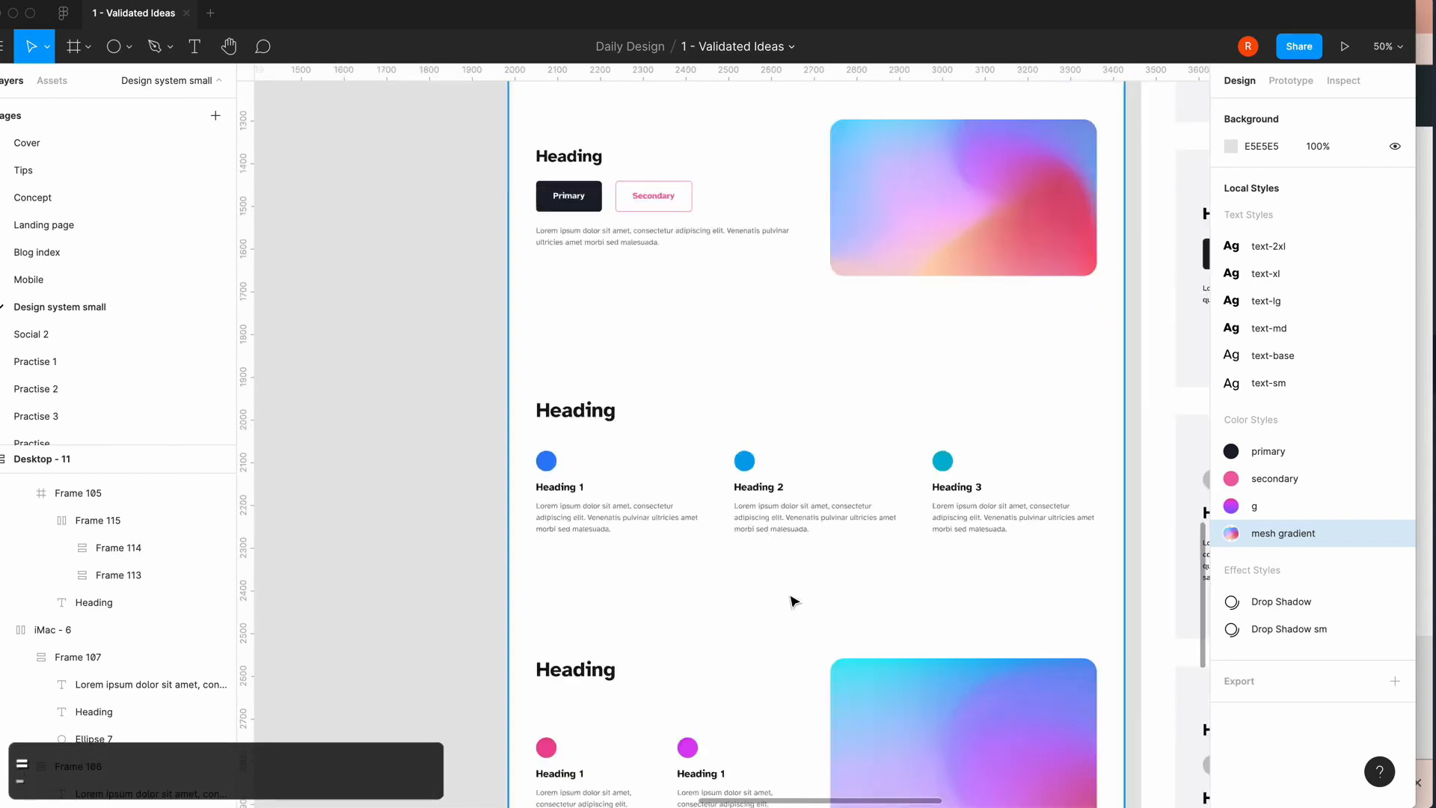
key(minus)
key(equal)
scroll(793, 598, down, 3)
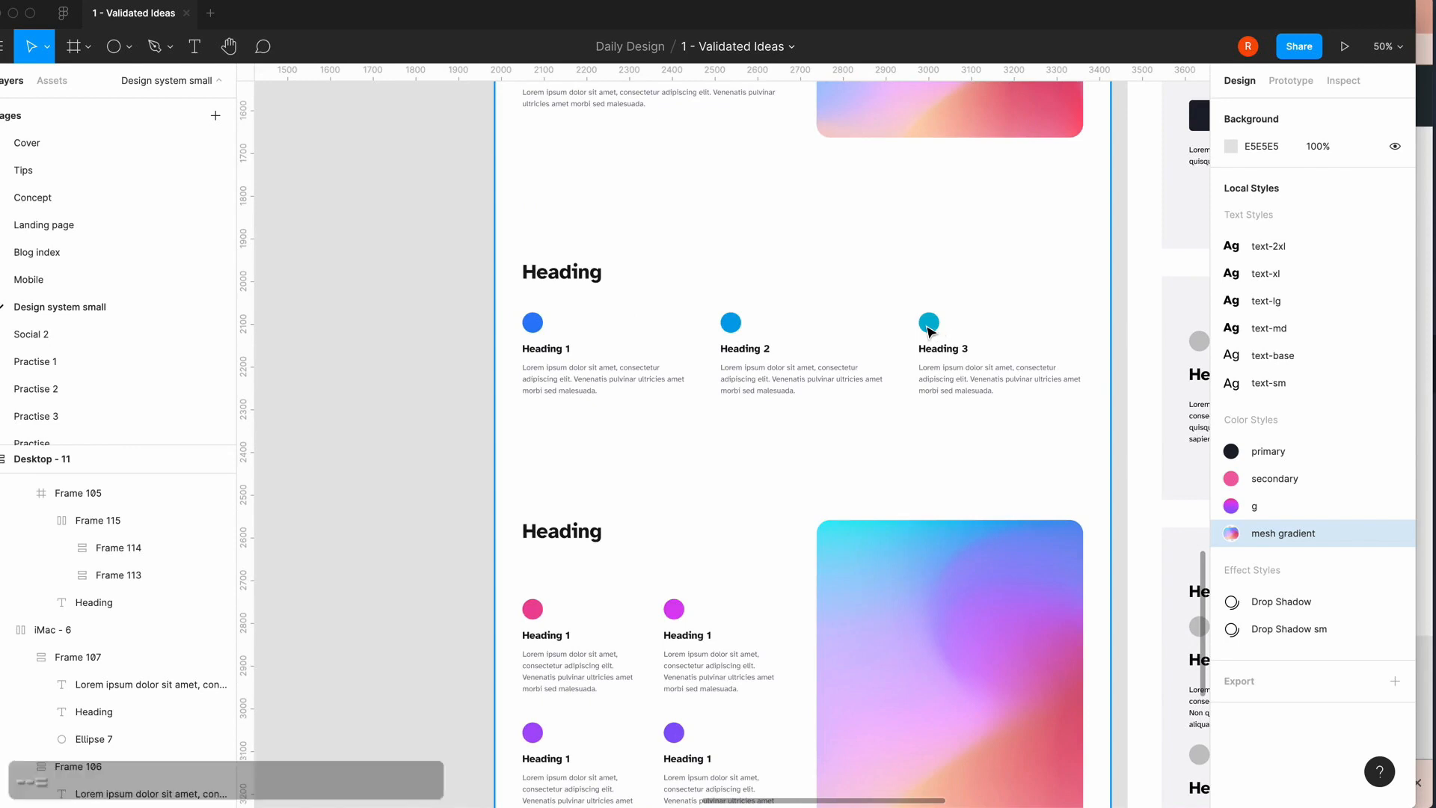
scroll(929, 330, down, 3)
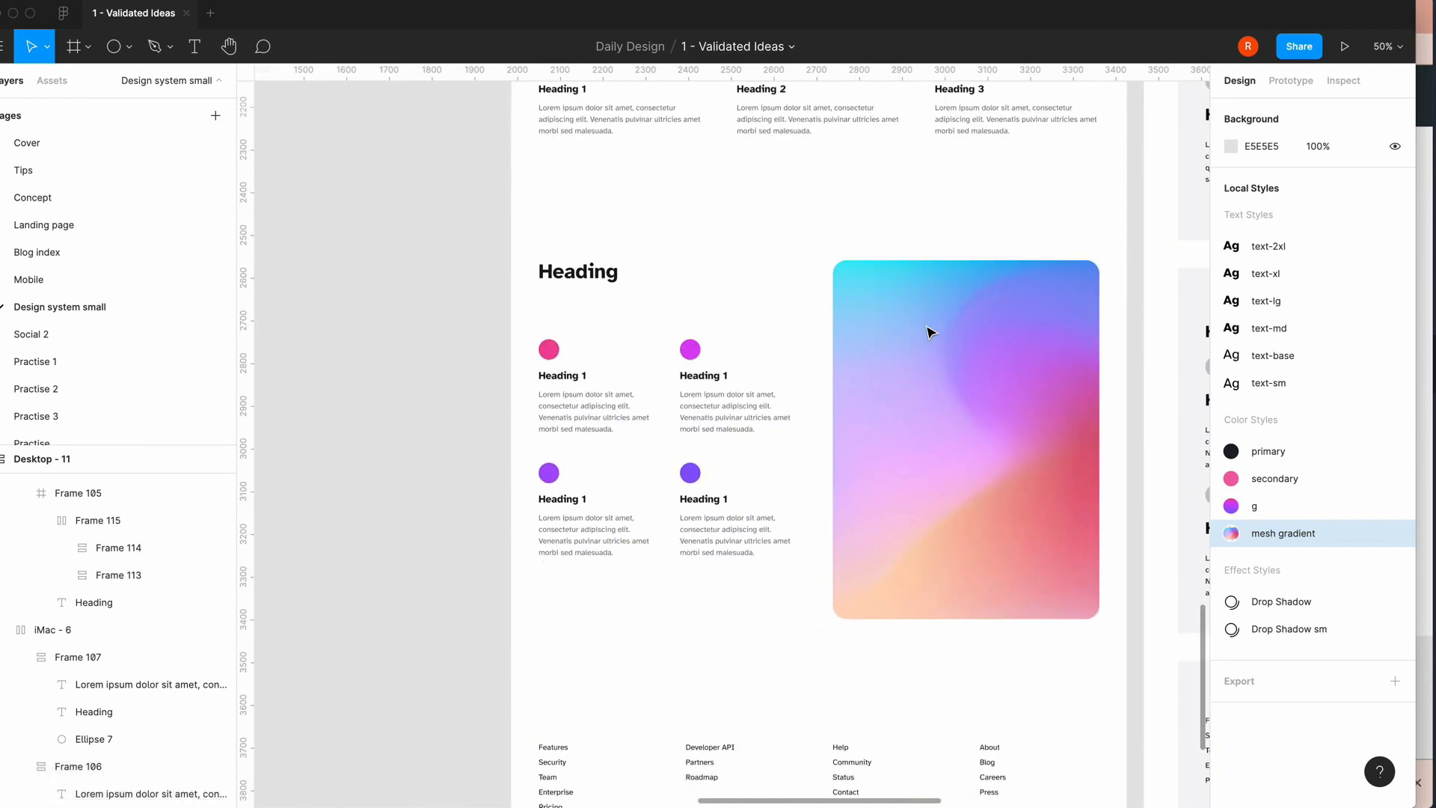
scroll(929, 329, down, 2)
- Compare the header, hero and icon-row sections of Desktop - 10 and Desktop - 11
scroll(928, 330, up, 10)
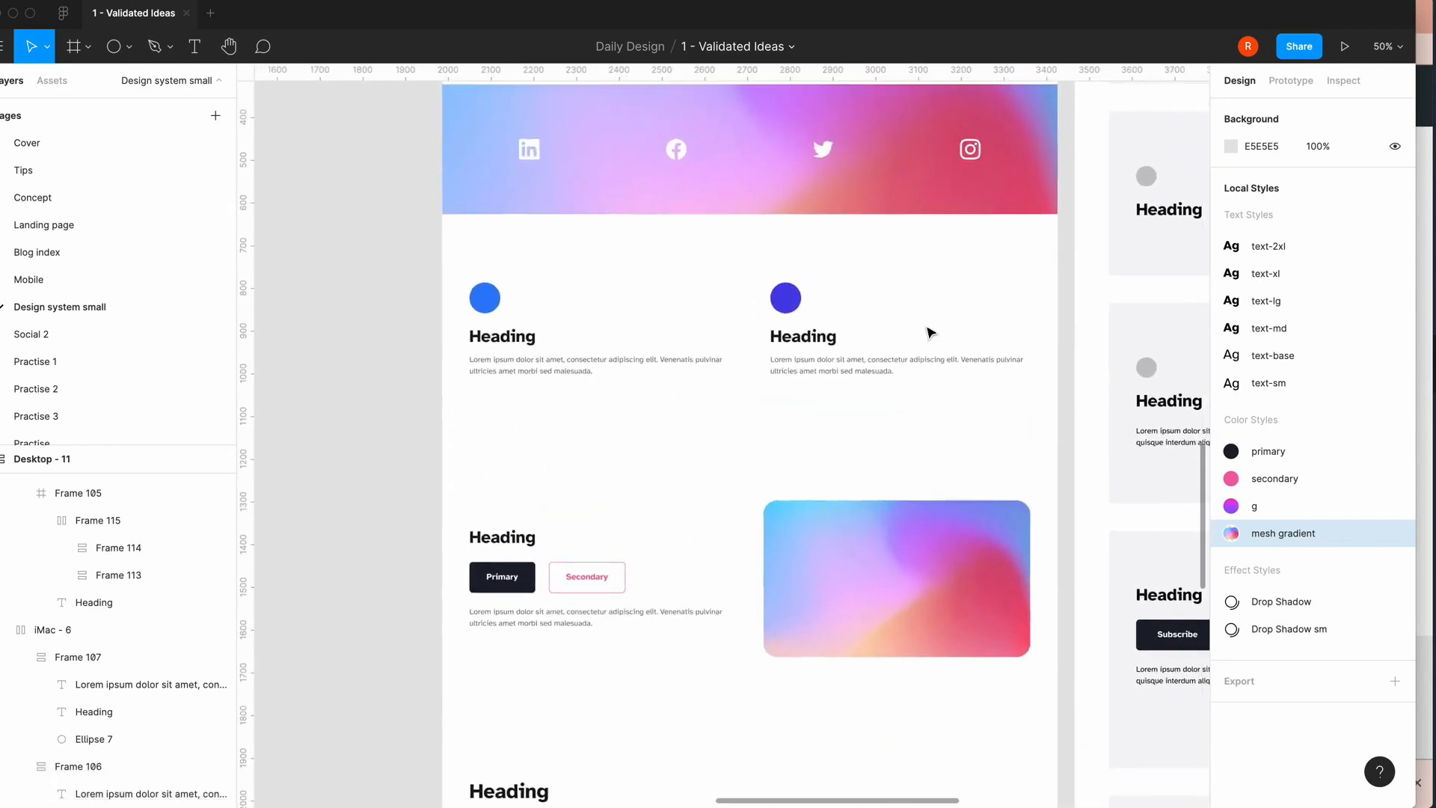
scroll(929, 330, up, 5)
scroll(929, 329, right, 3)
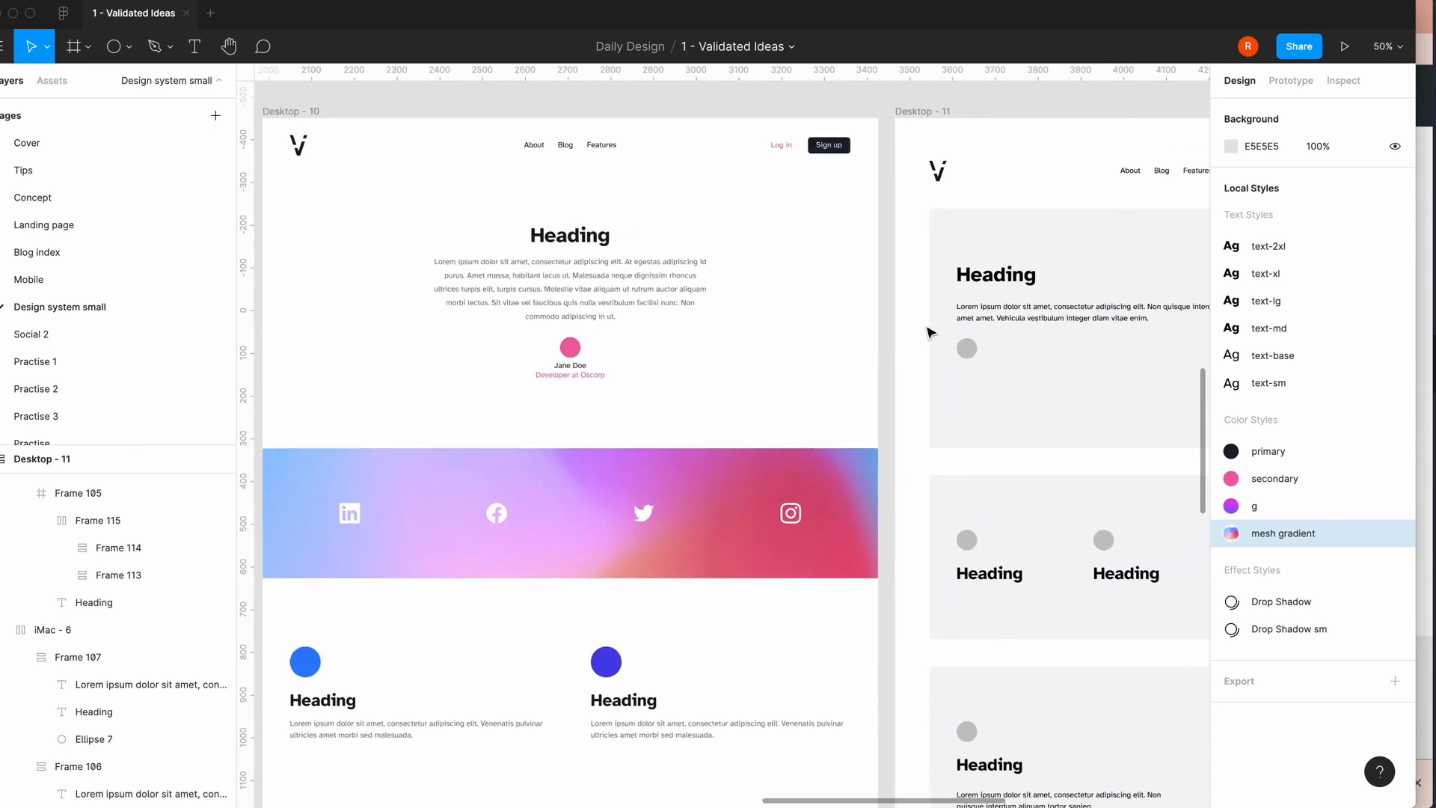
scroll(950, 447, right, 3)
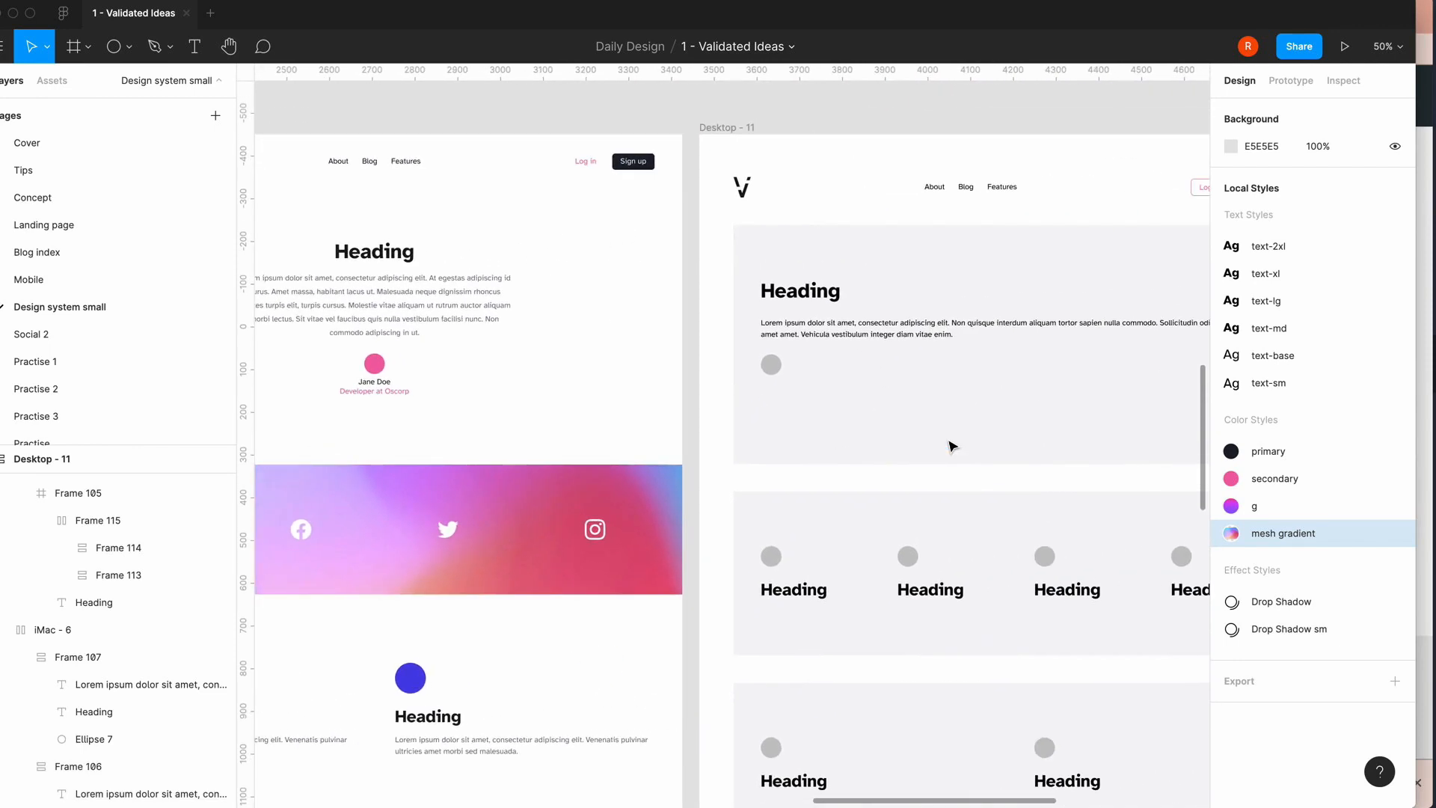
scroll(950, 447, right, 3)
scroll(949, 446, left, 2)
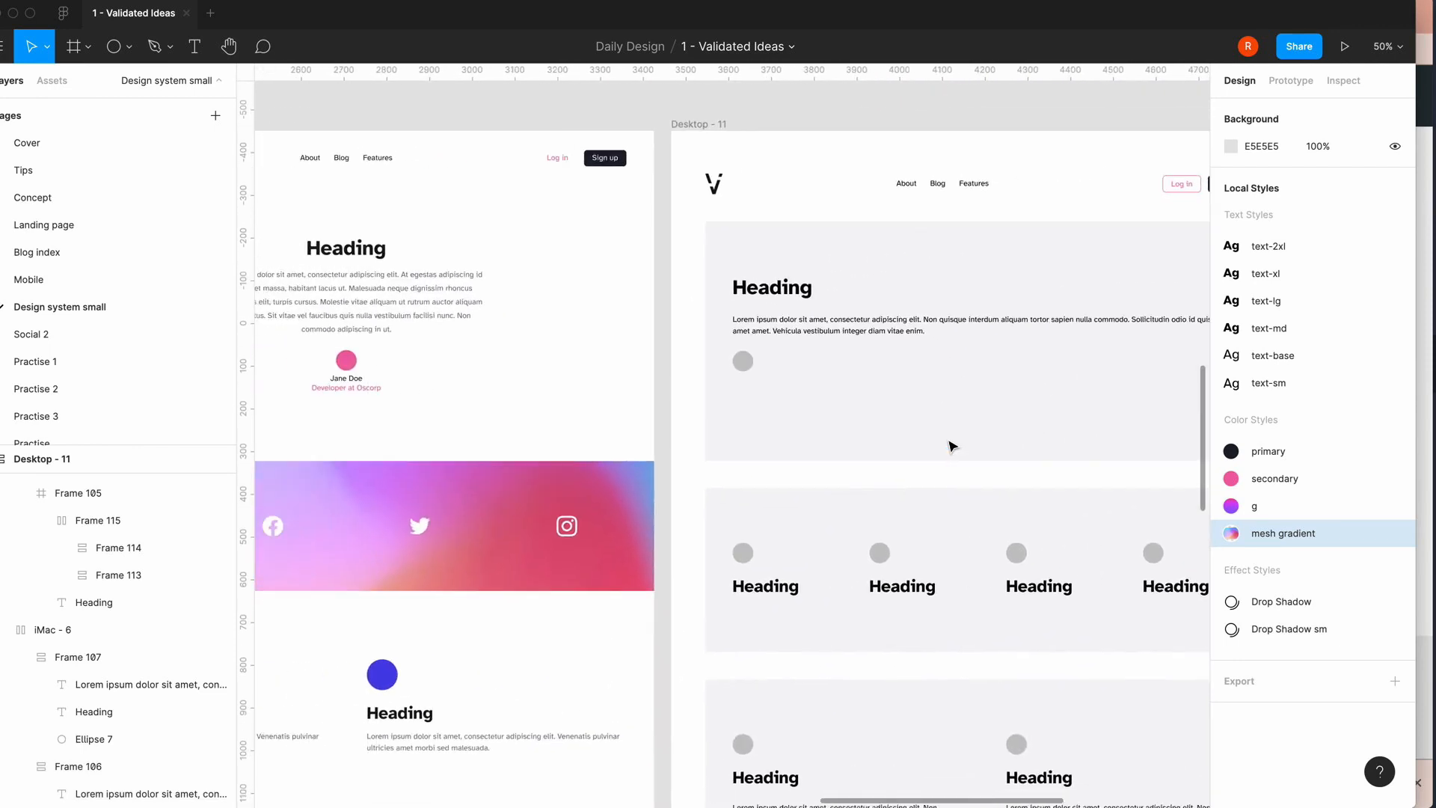
- Set the width of the hero section's paragraph in Desktop - 11 to 896
double_click(861, 334)
key(Escape)
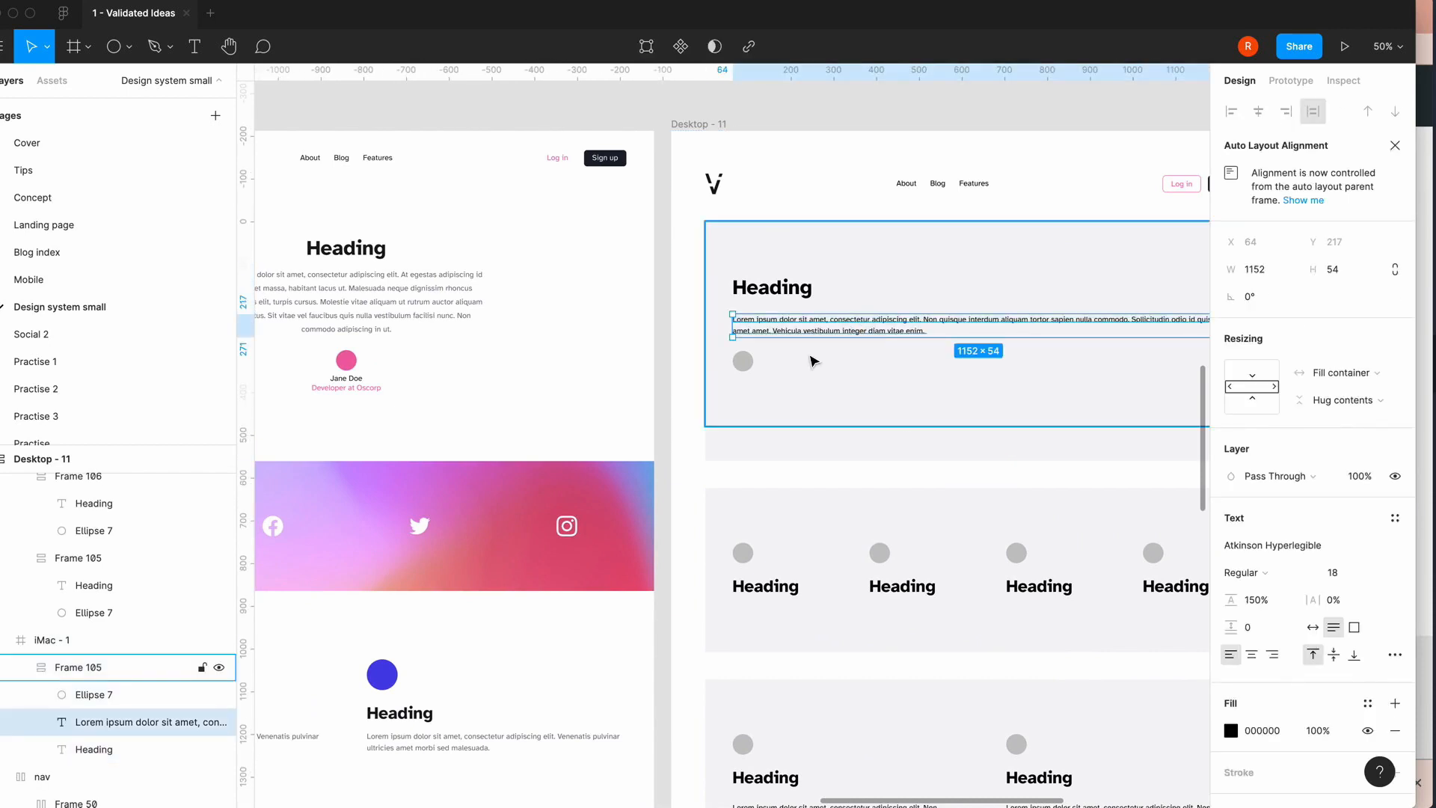
click(1265, 276)
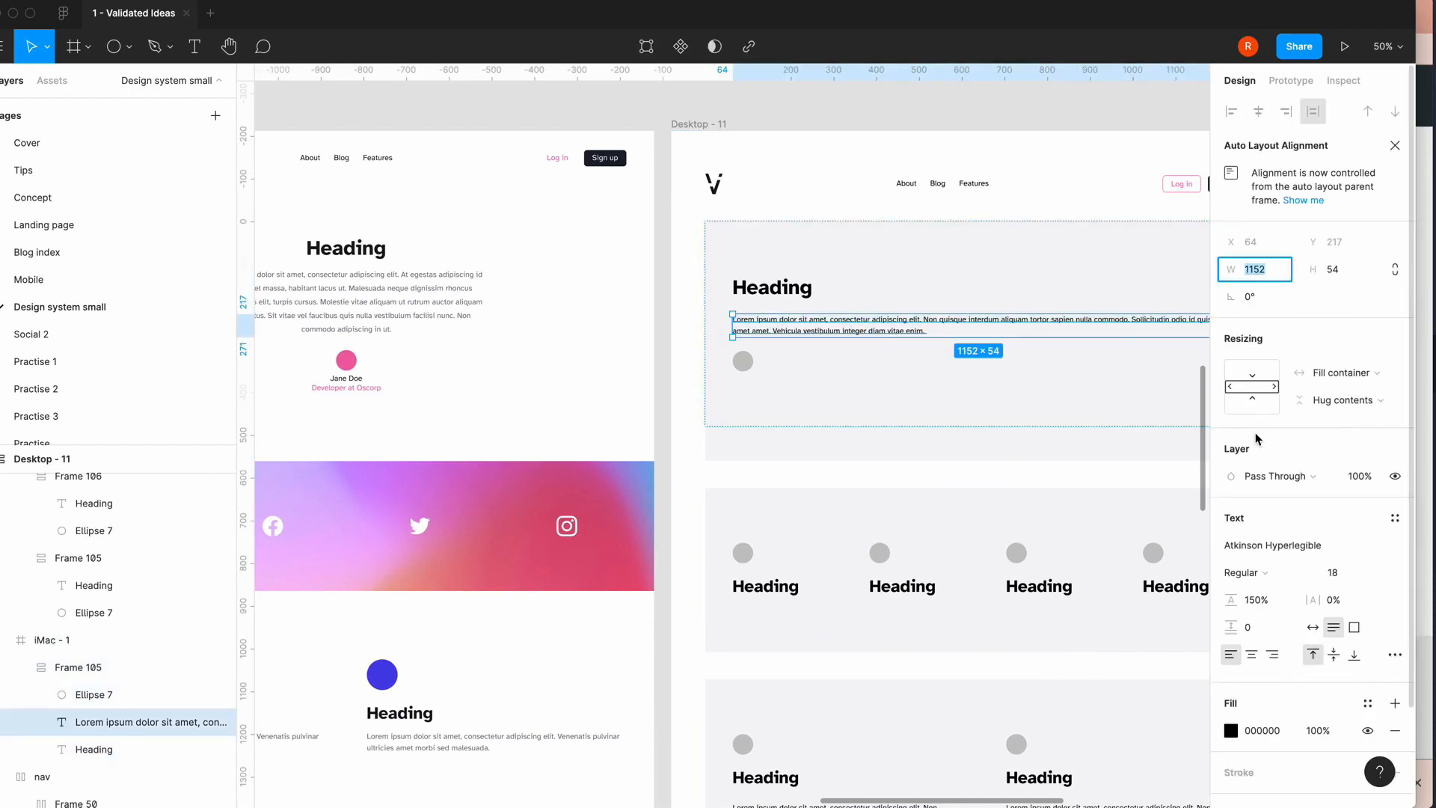
text(896)
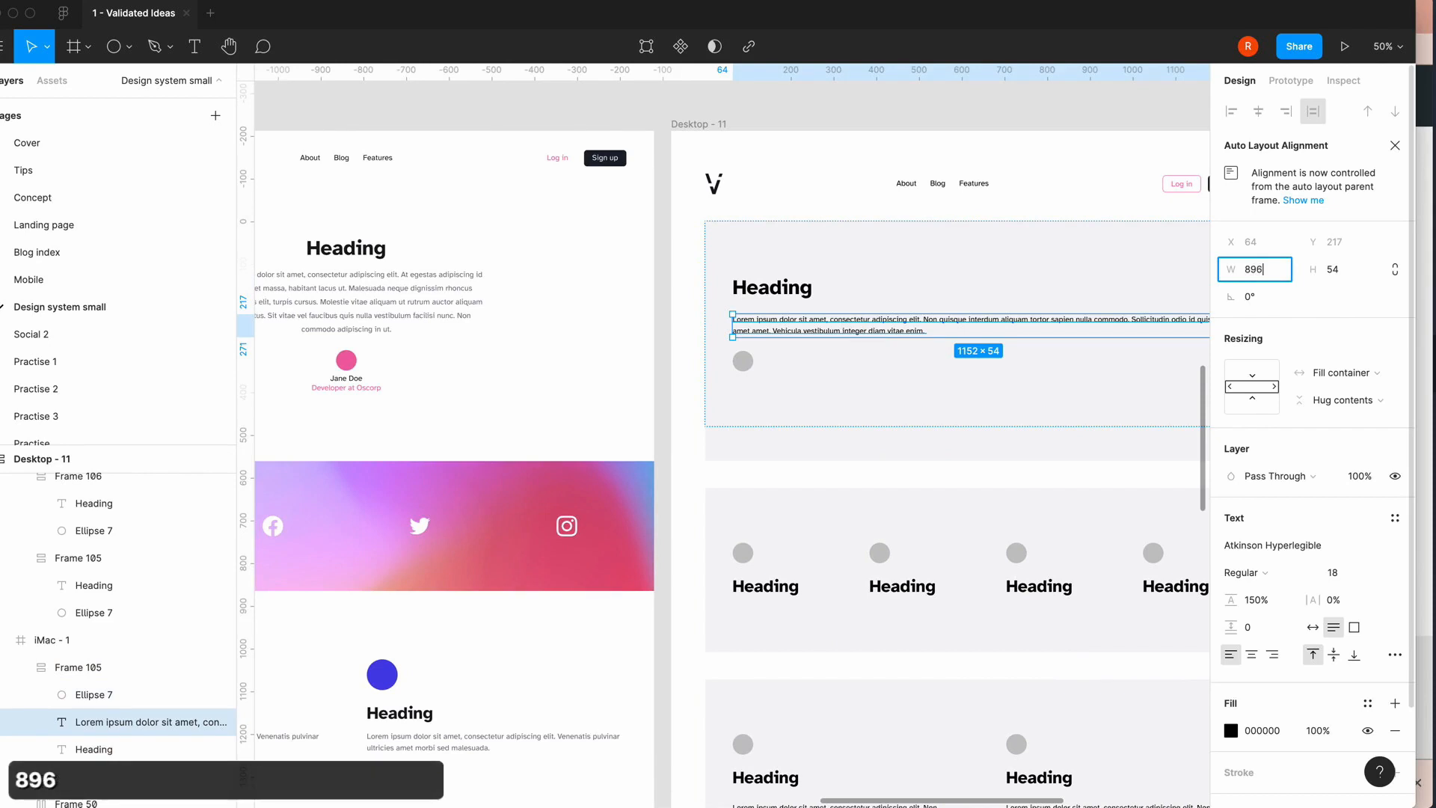
key(Return)
scroll(926, 507, right, 3)
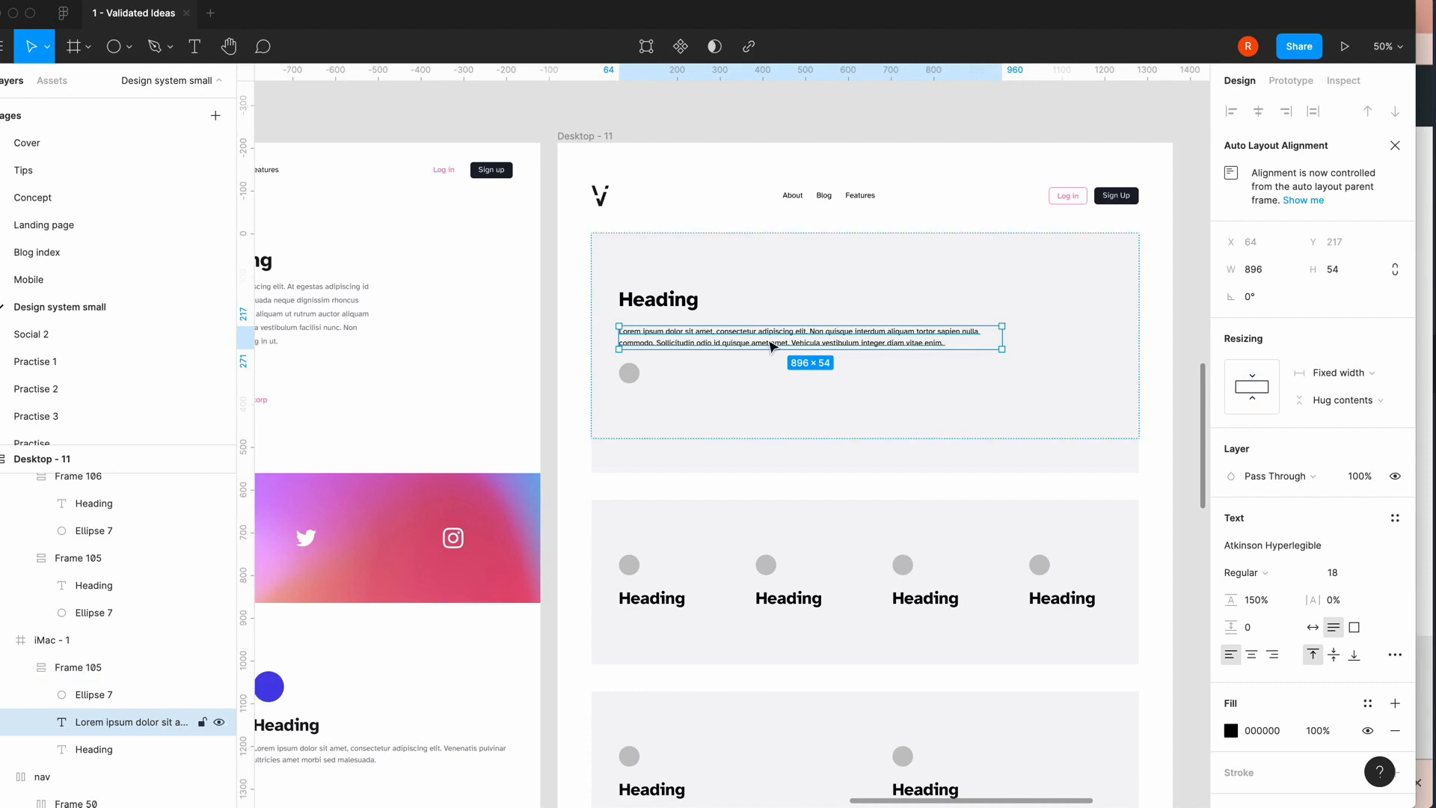
- Wrap the hero paragraph in an auto layout frame with its padding set to 0
key(shift+a)
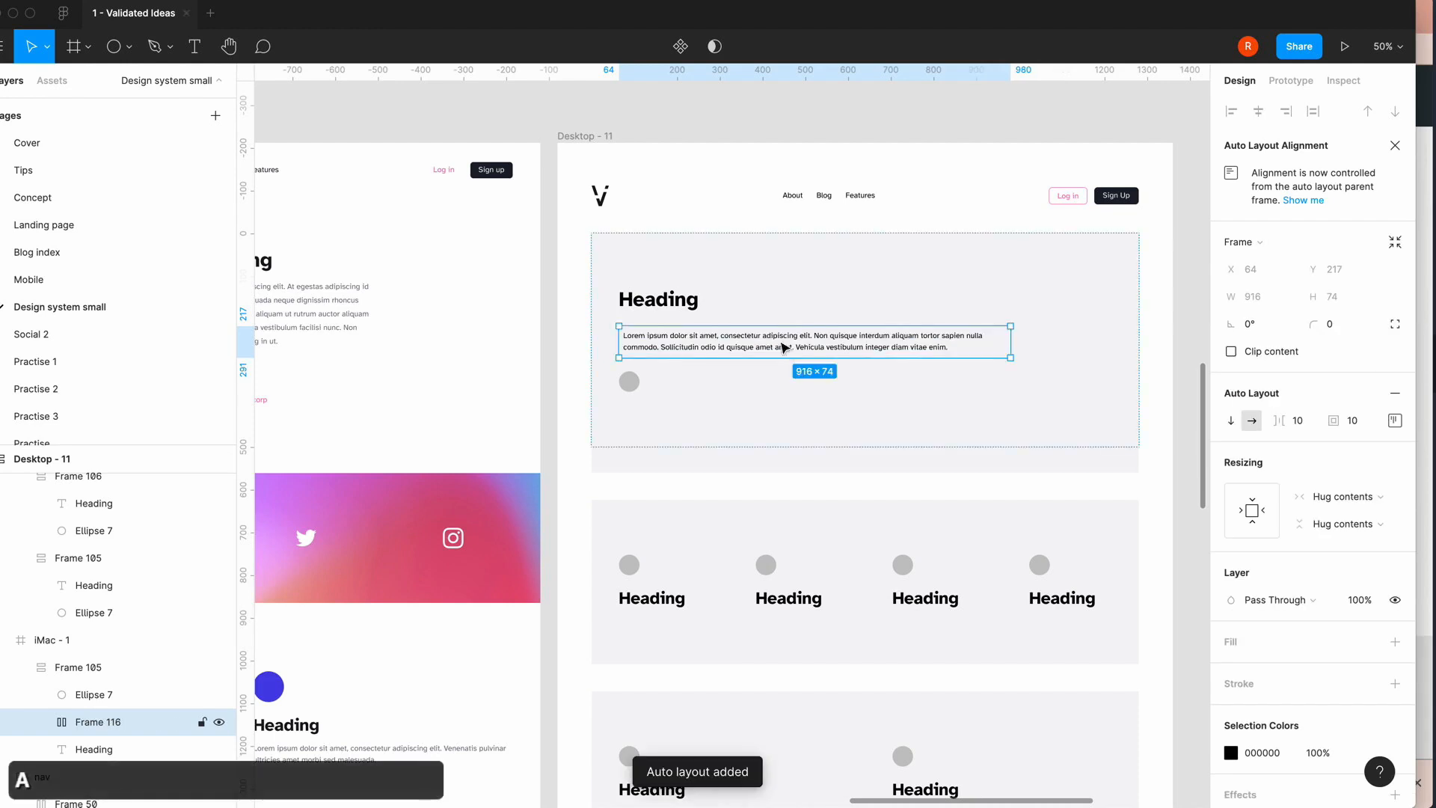
click(1352, 421)
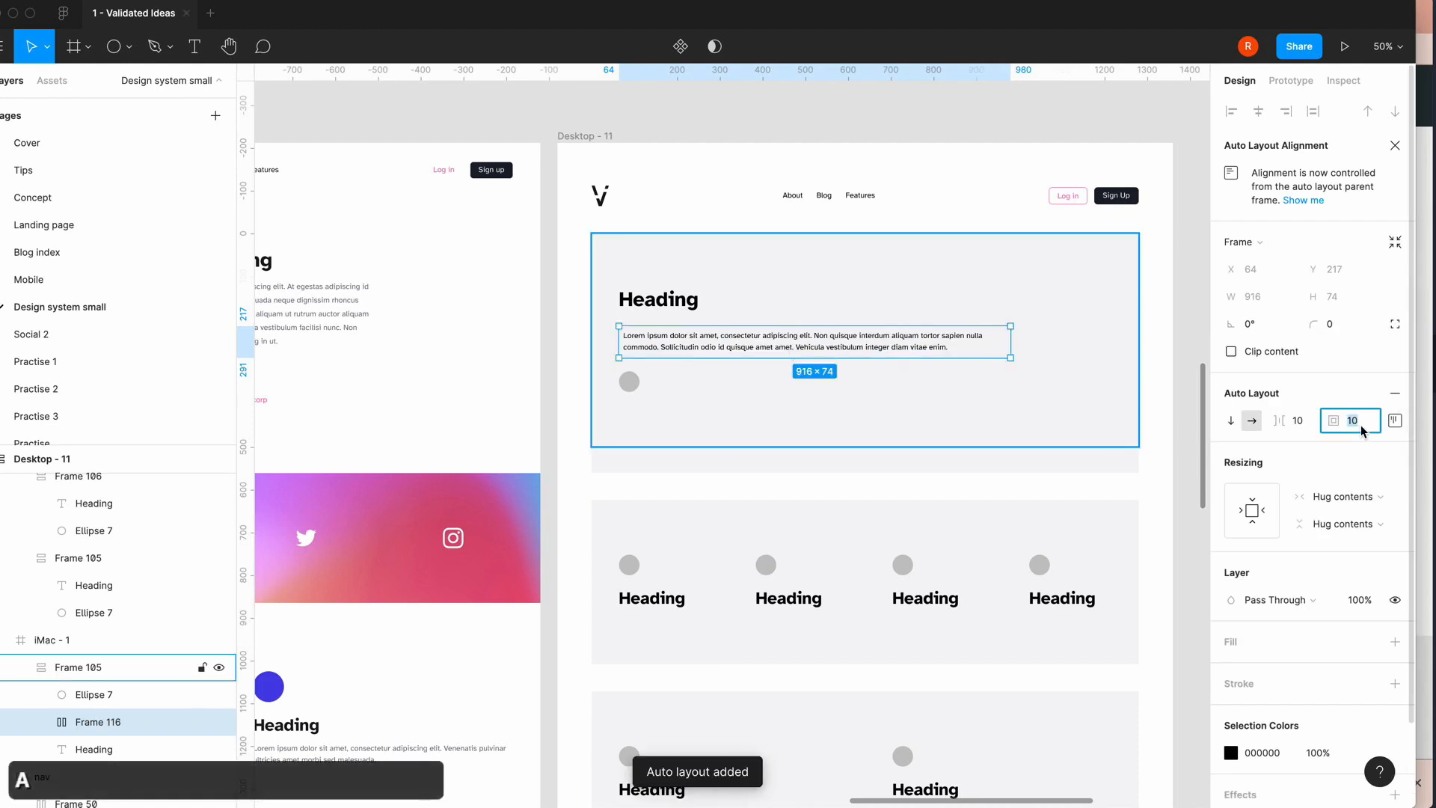
text(0)
key(Return)
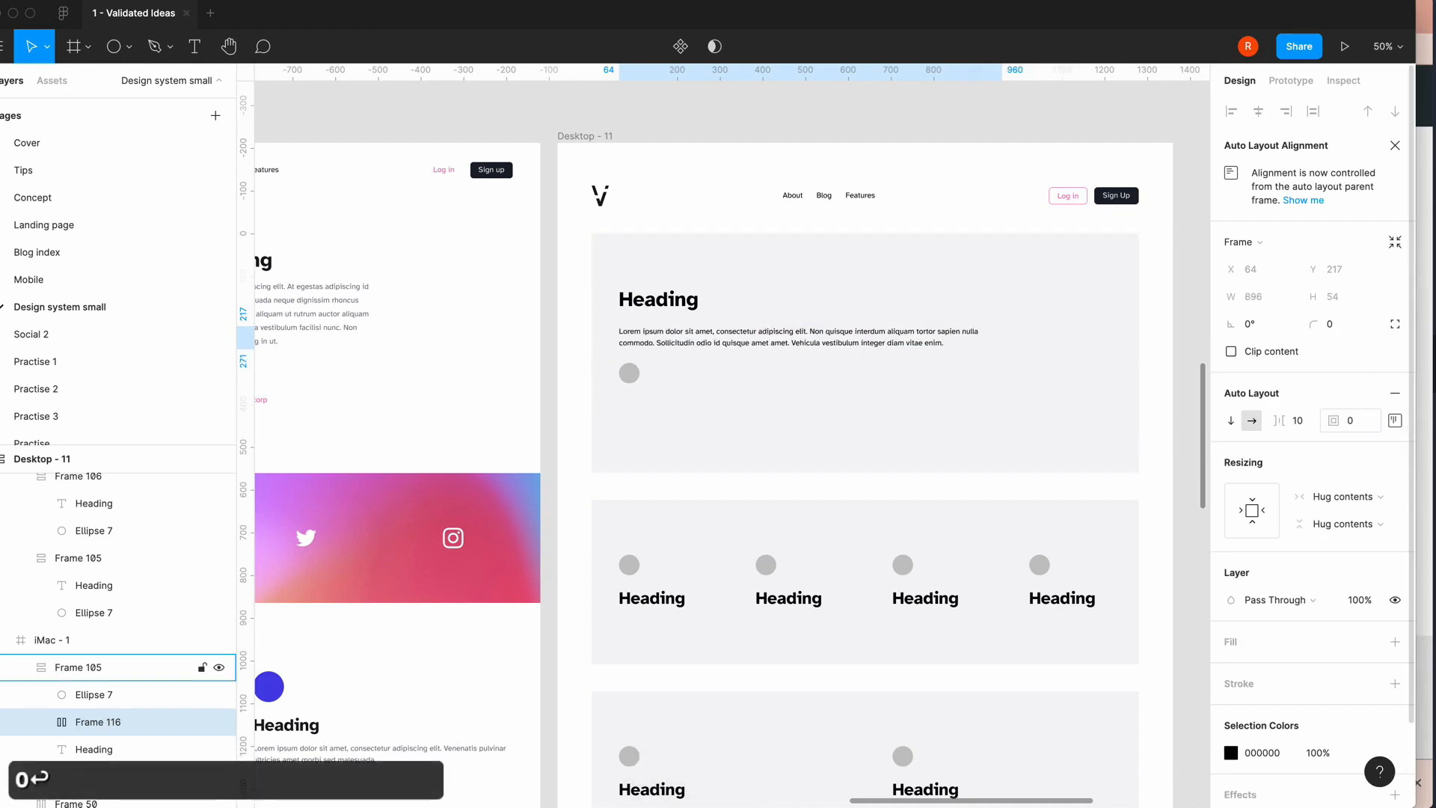
- Set the left and right padding of the paragraph's wrapper frame to 64
click(1394, 421)
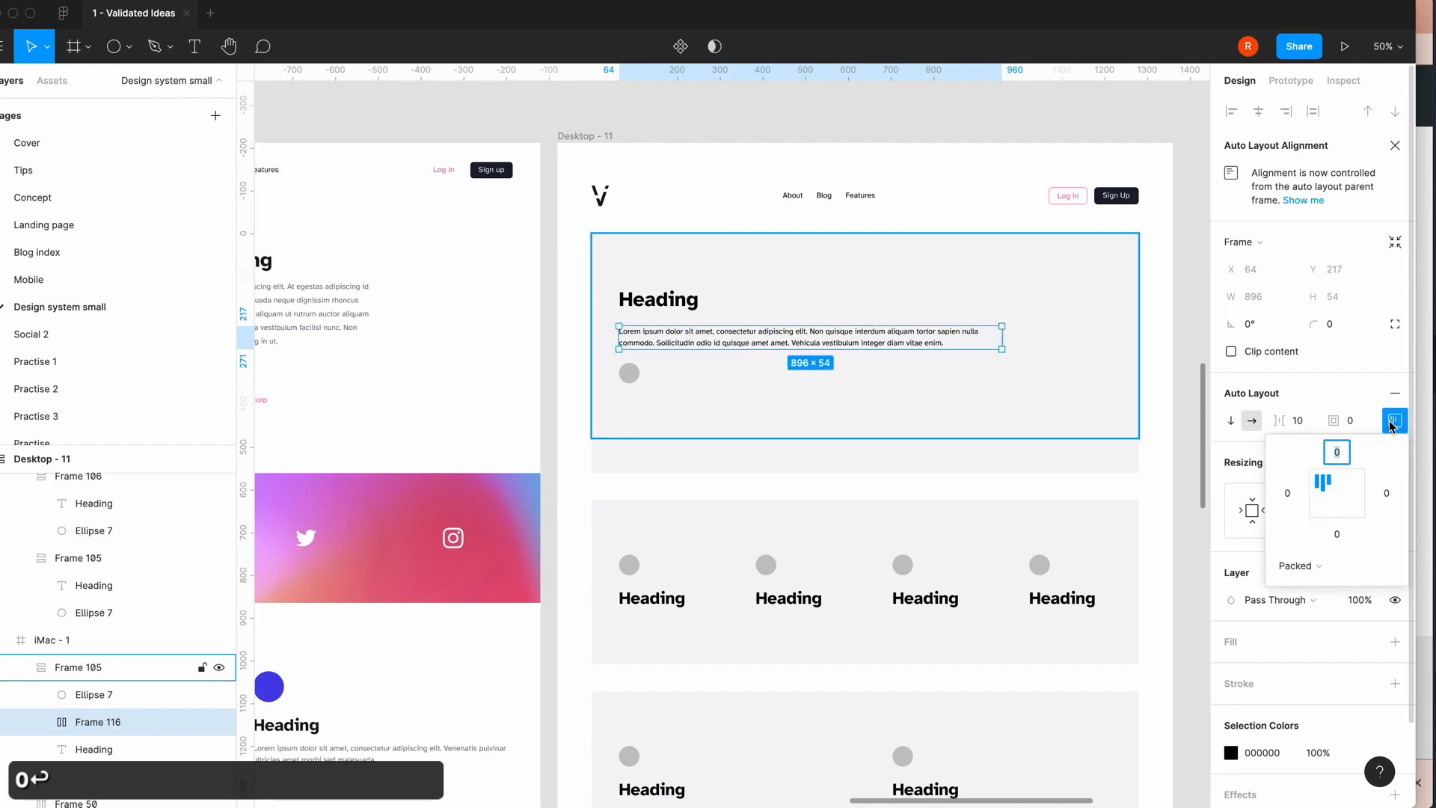
click(1288, 493)
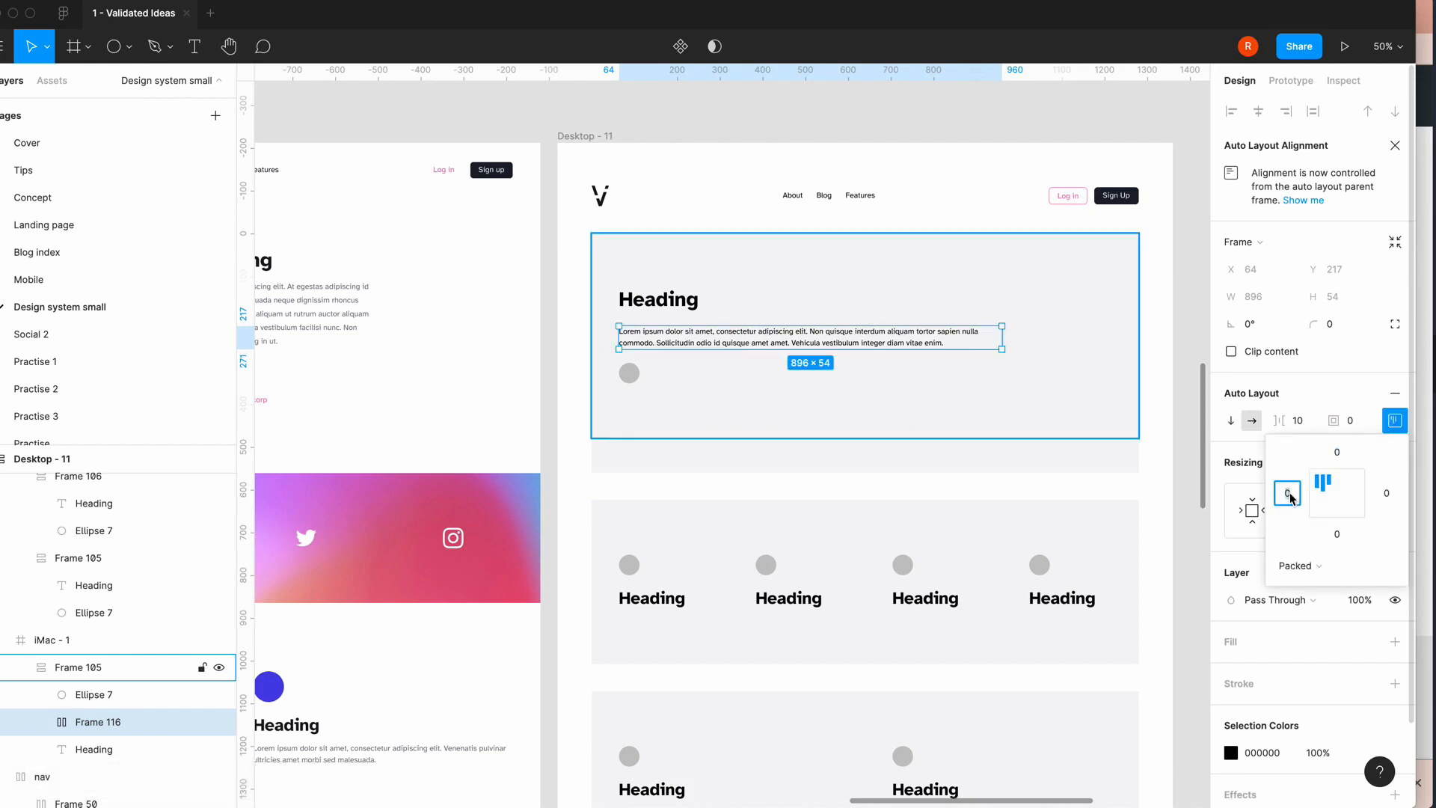
text(64)
click(1385, 495)
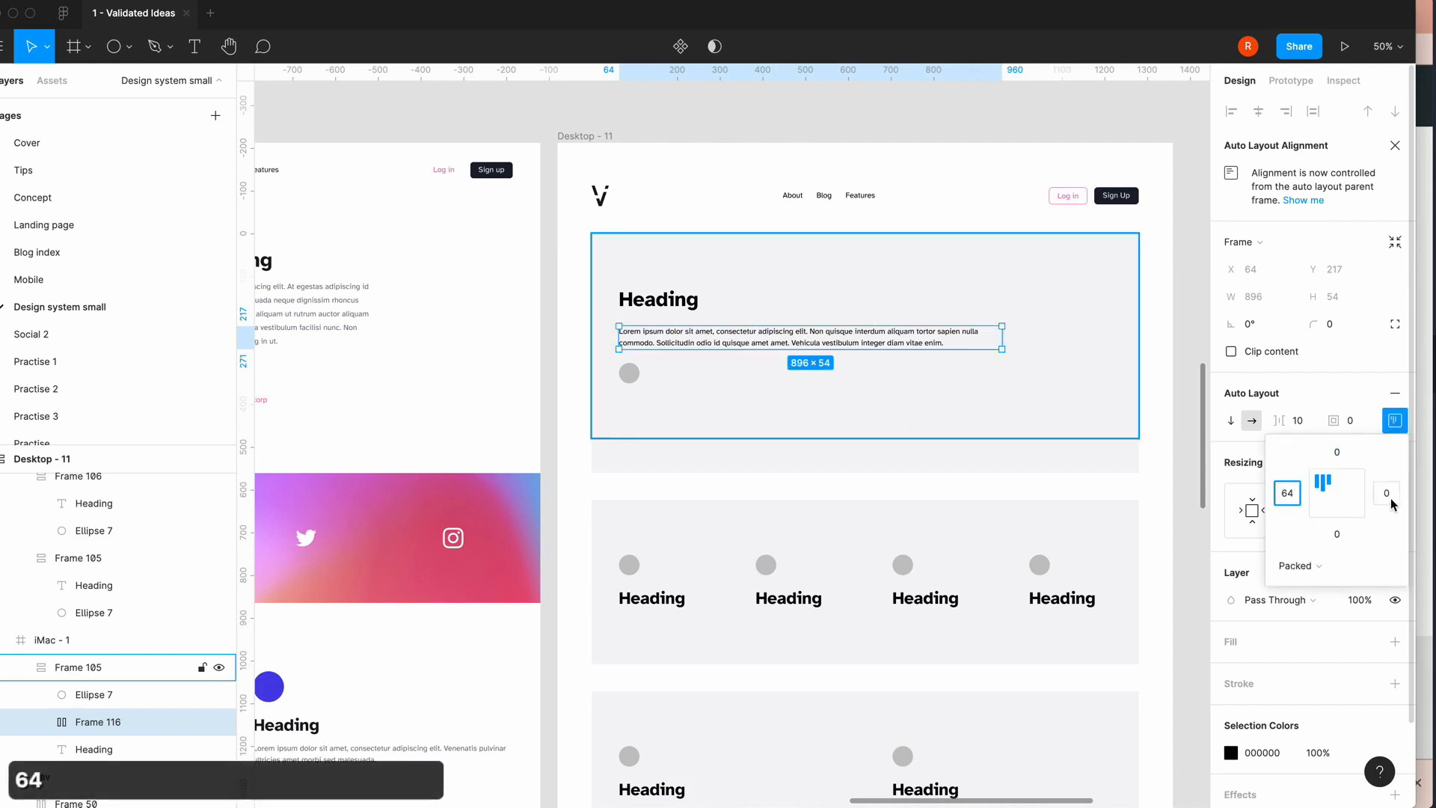
text(64)
key(Return)
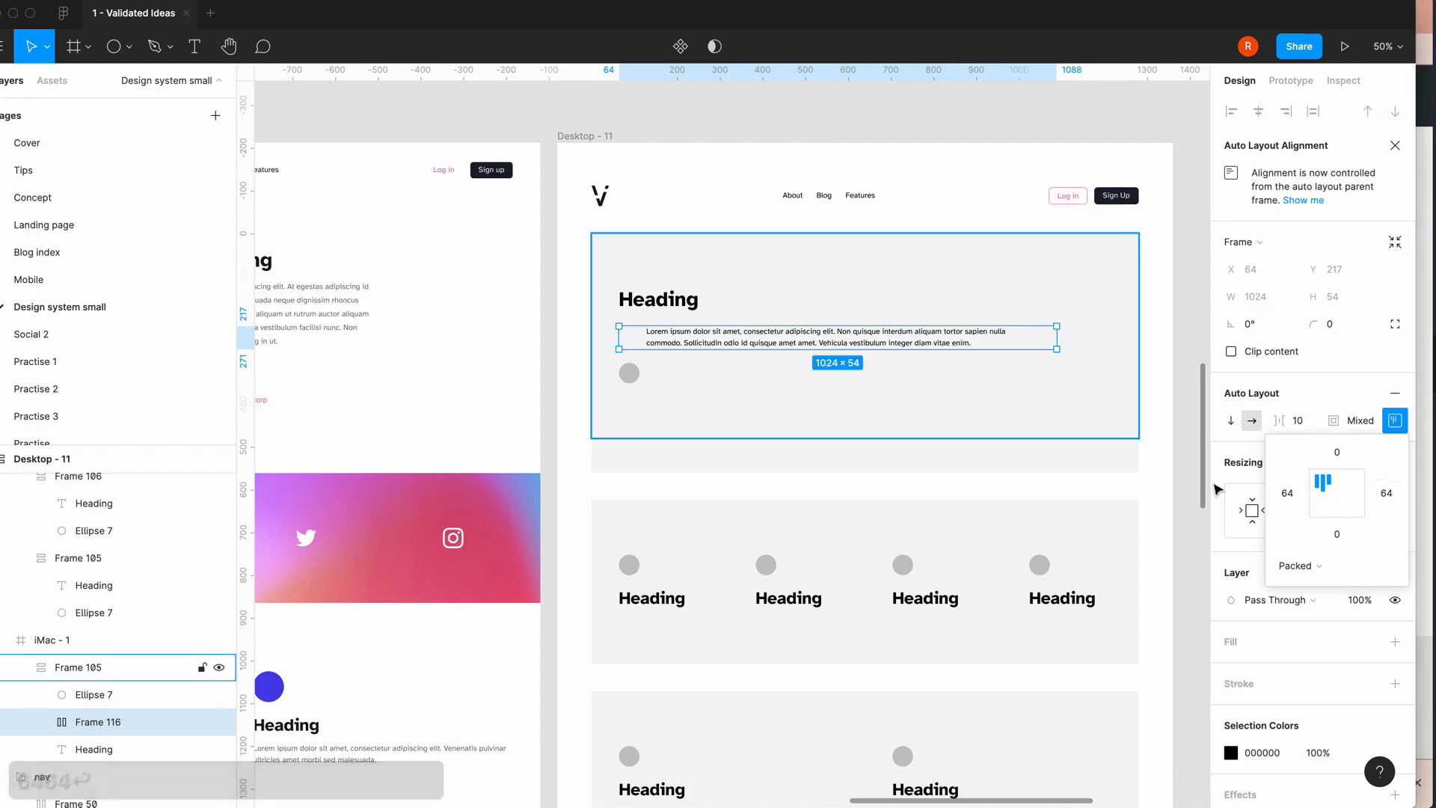
click(1241, 458)
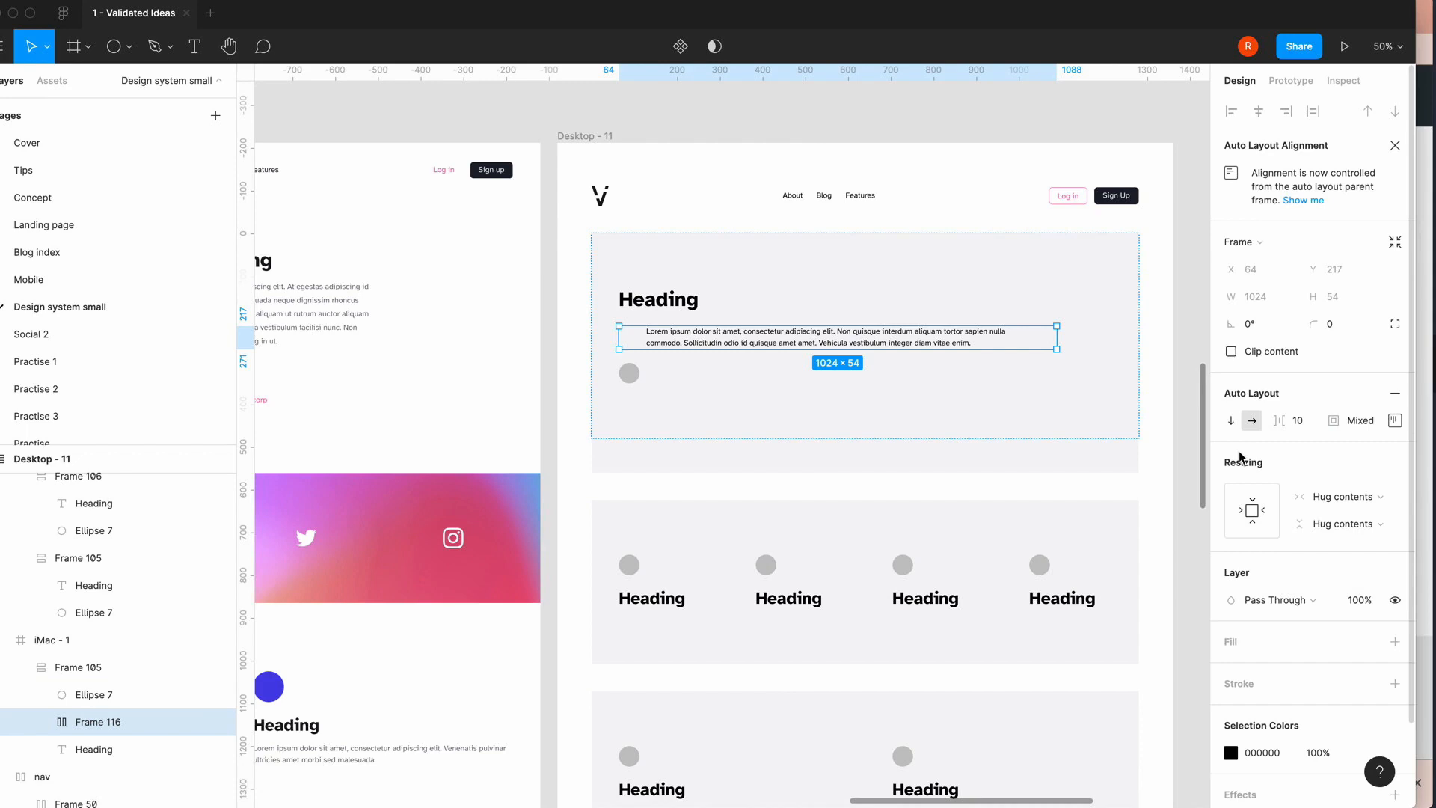
- Center-align the hero paragraph's text and set its wrapper frame's left and right padding to 128
double_click(885, 347)
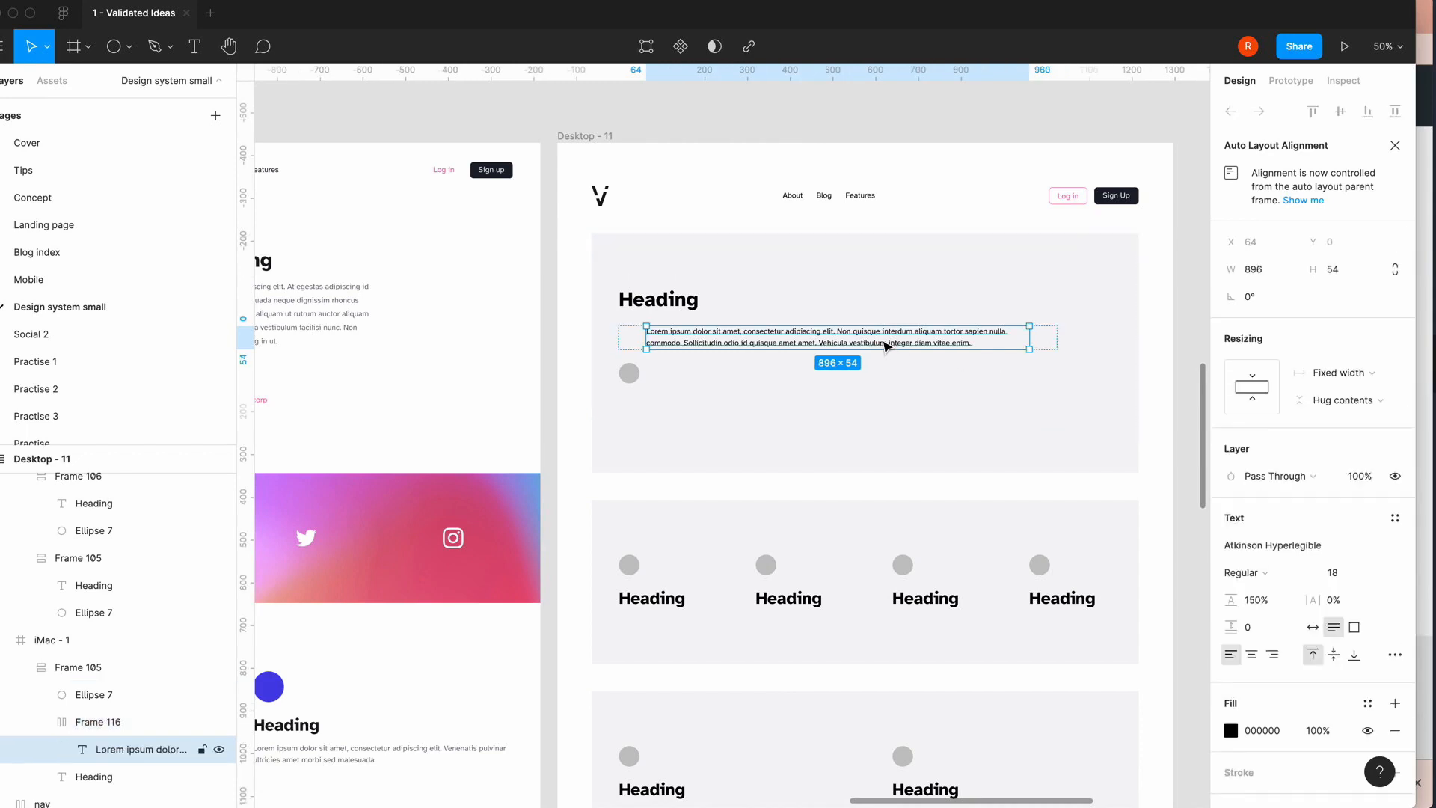
click(1260, 655)
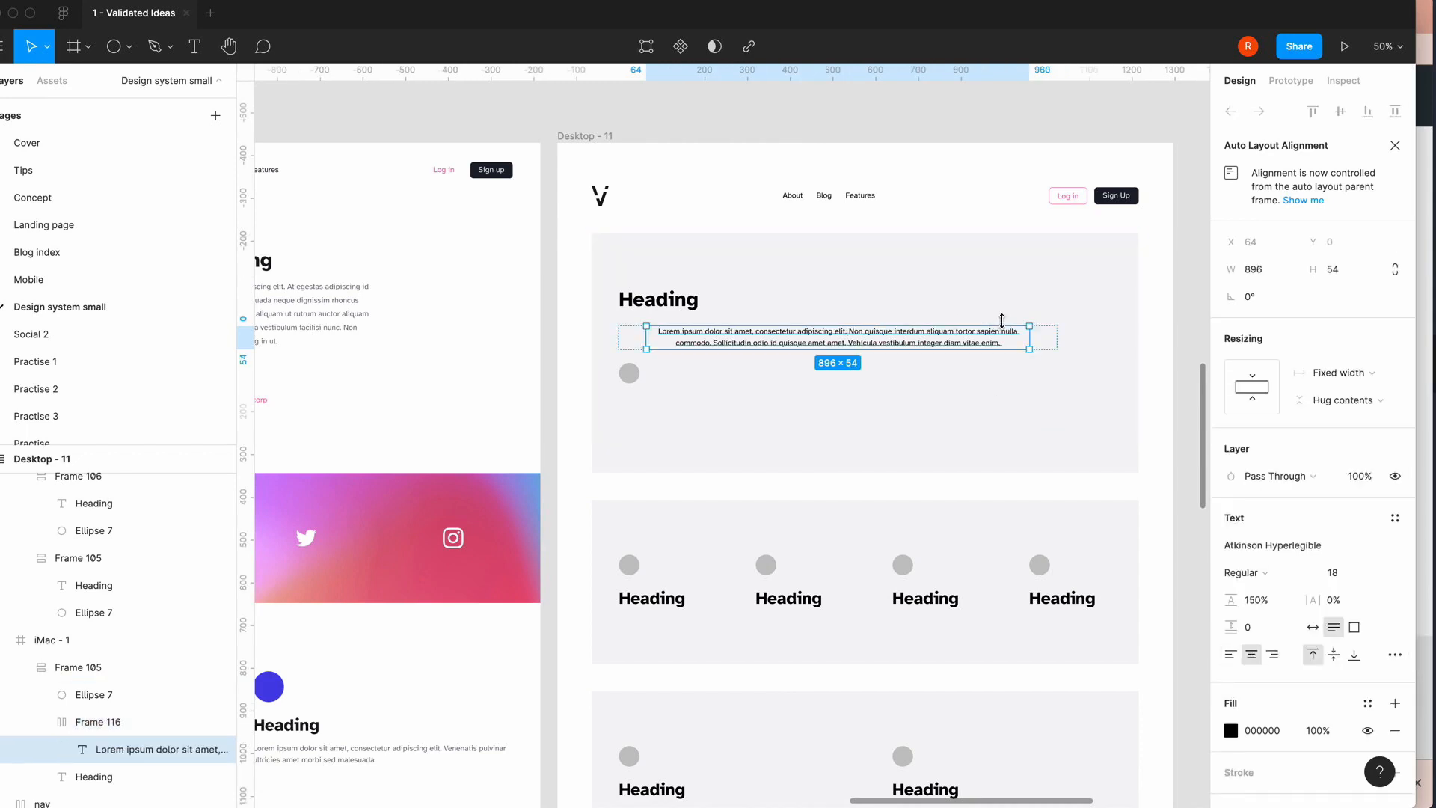
click(1049, 348)
scroll(1050, 350, left, 4)
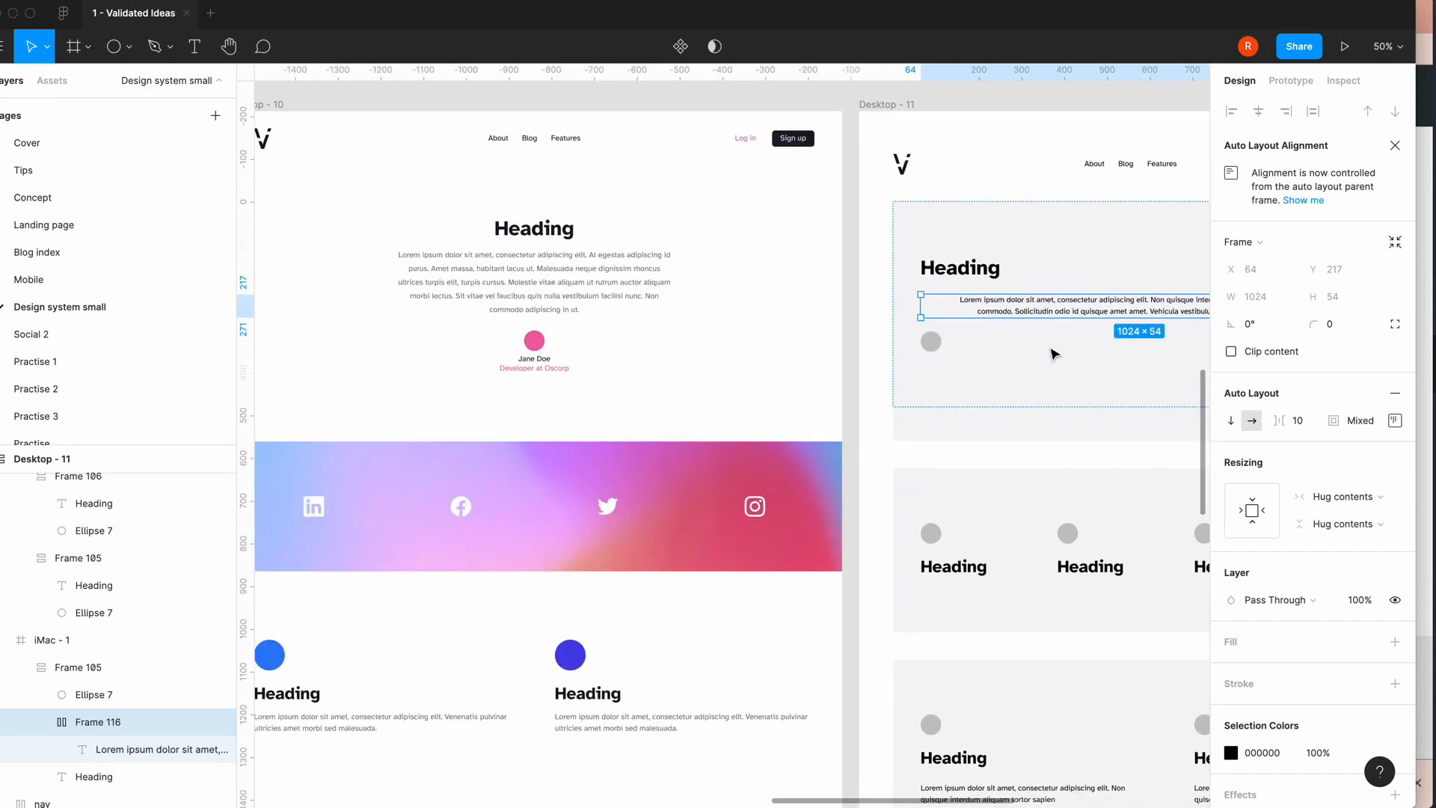
scroll(1051, 352, right, 4)
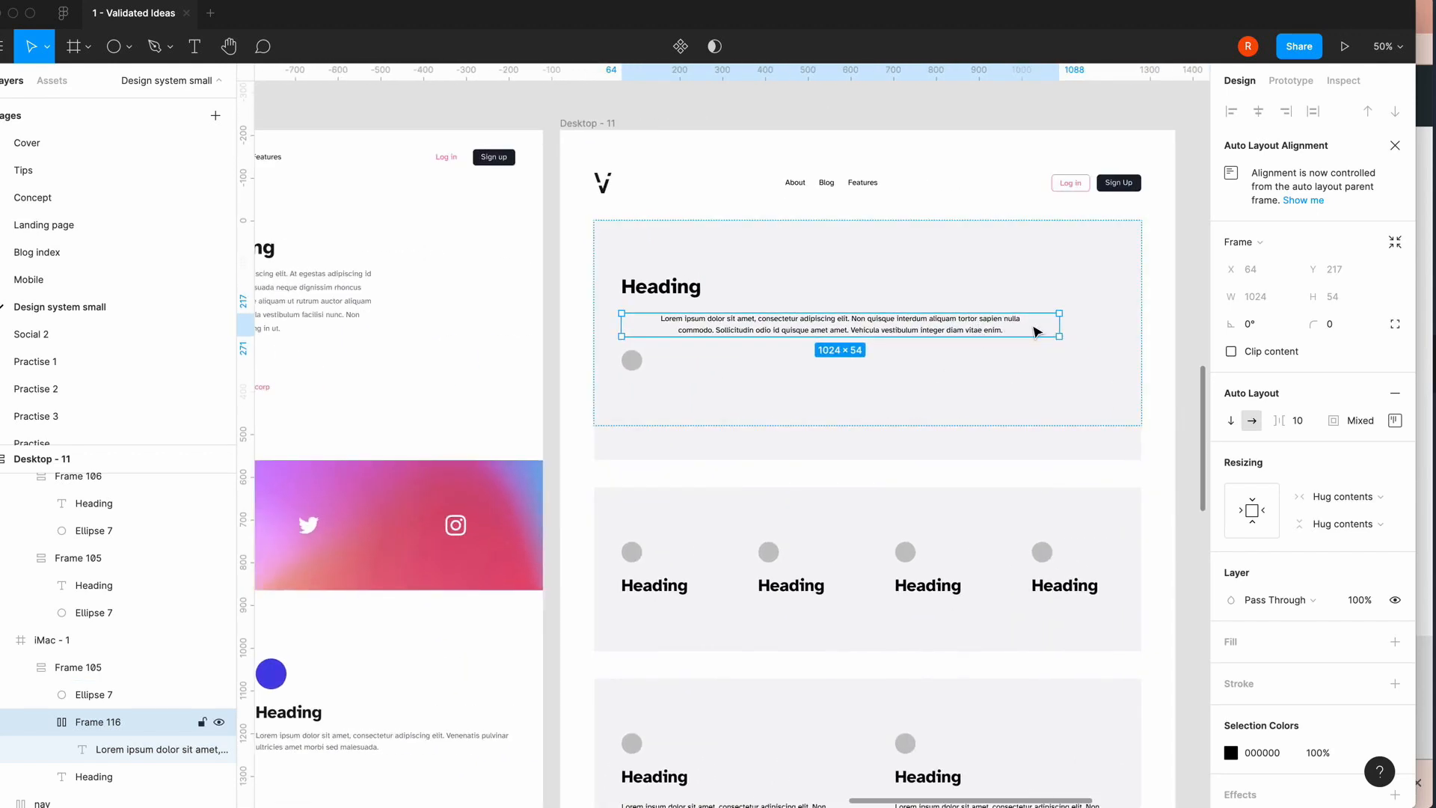
click(1395, 420)
click(1292, 496)
text(128)
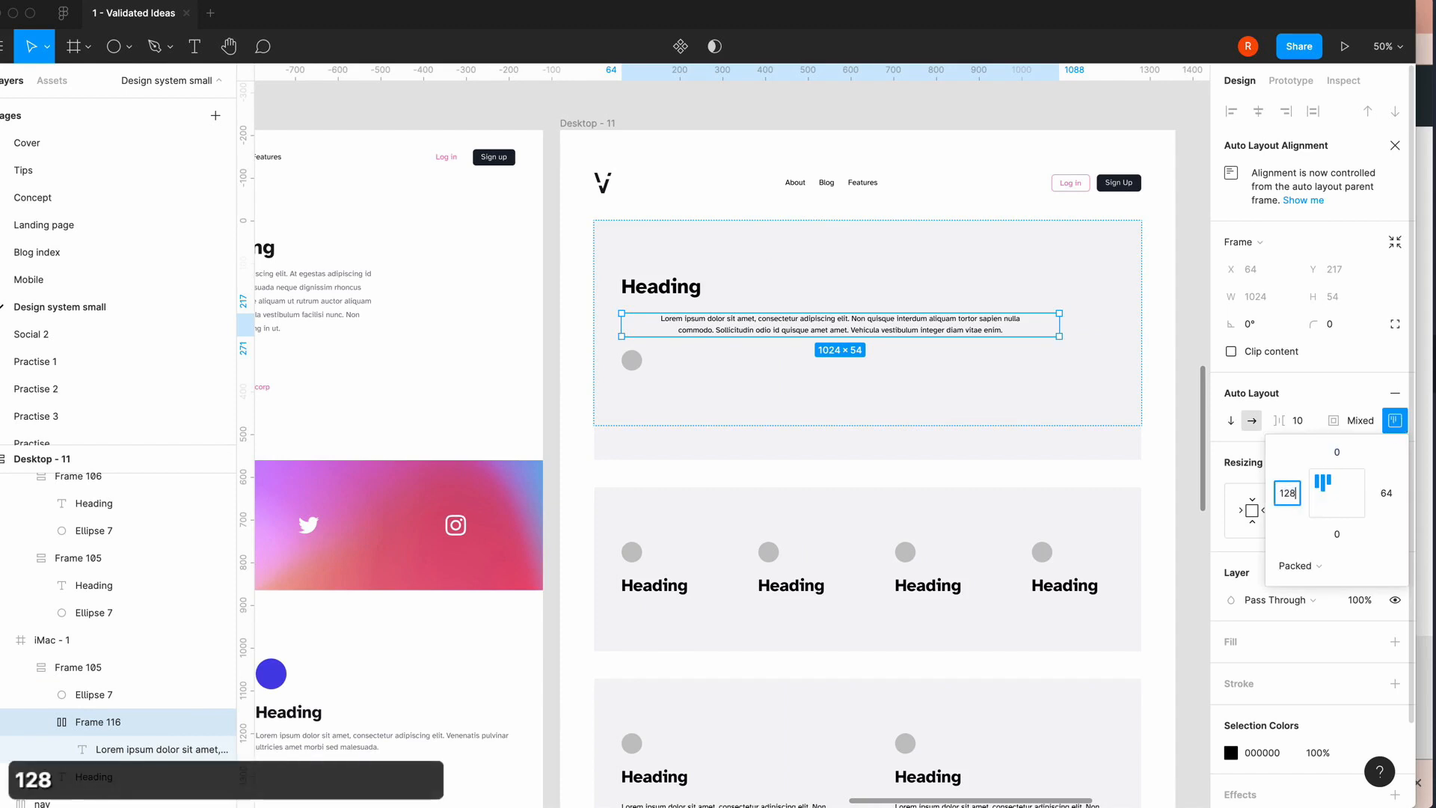
click(1385, 493)
text(128)
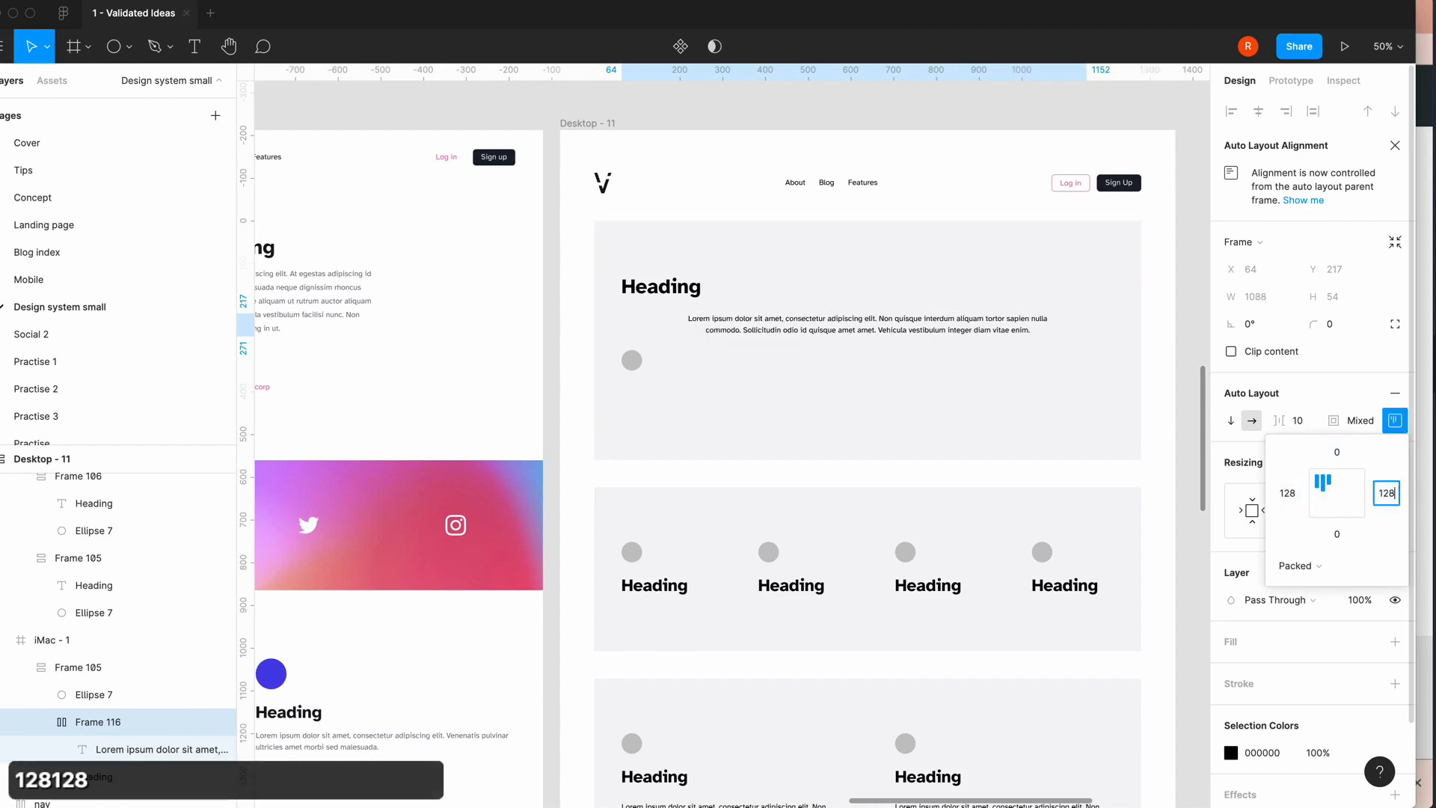
key(Return)
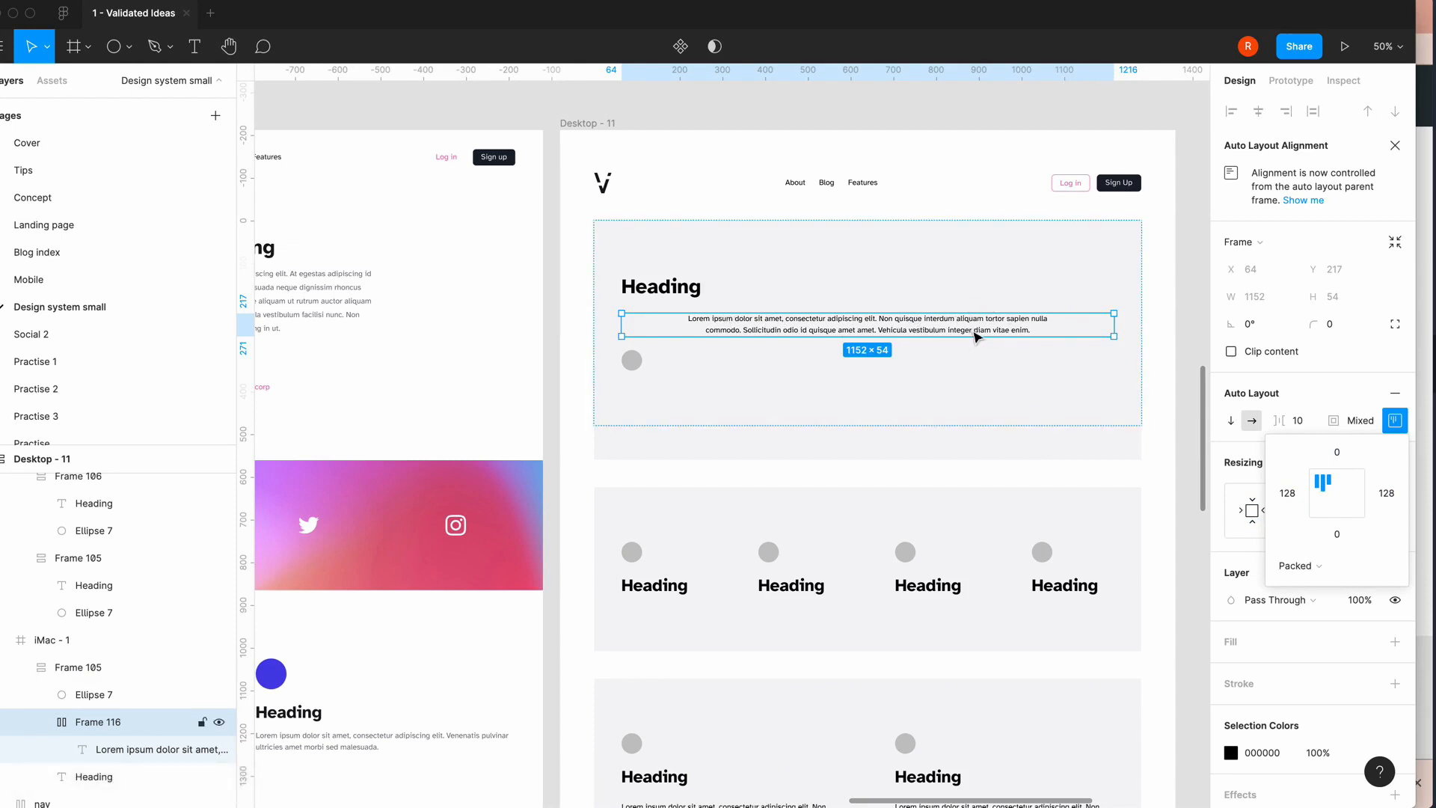
click(1218, 305)
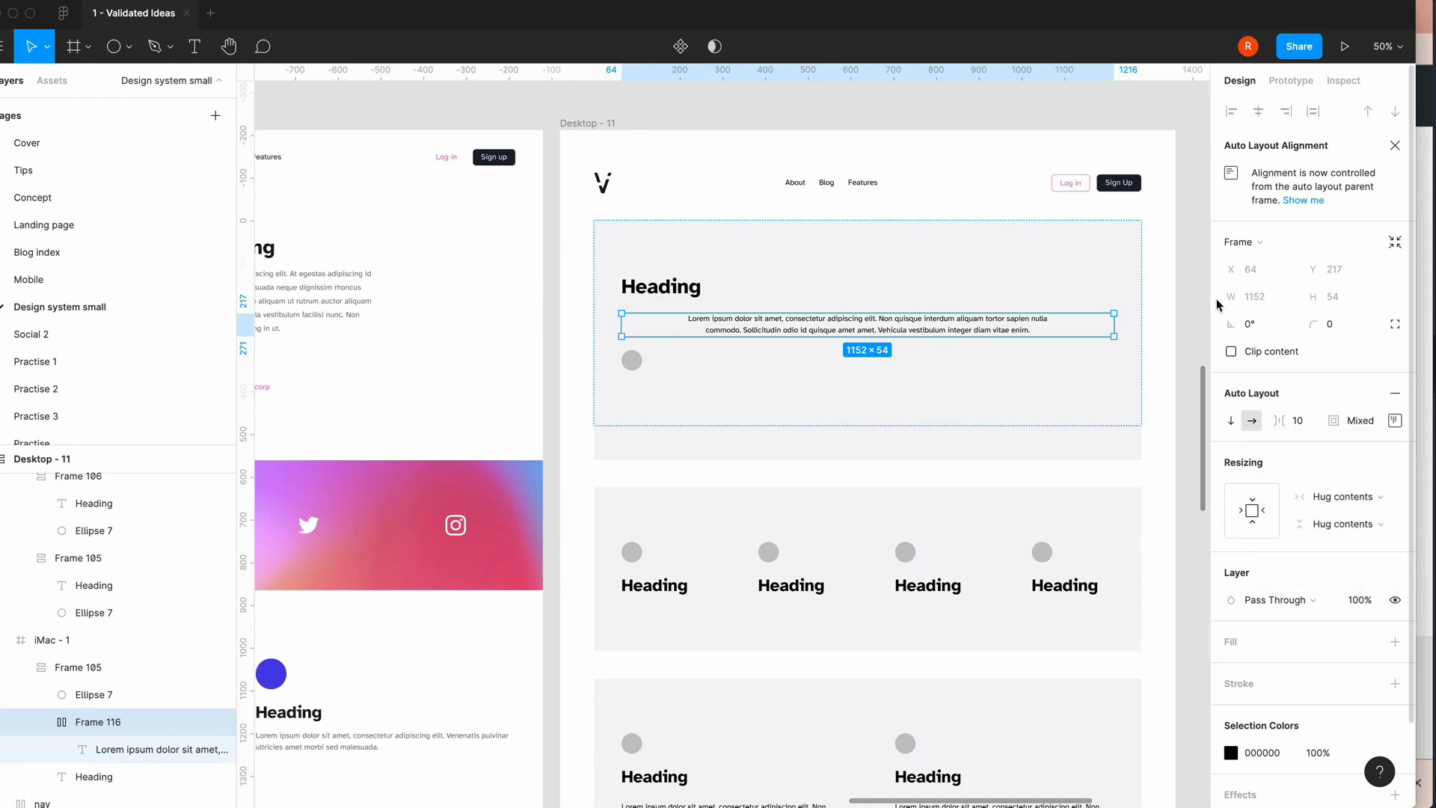
- Switch the paragraph's wrapper frame to a fixed width of 896
click(1343, 496)
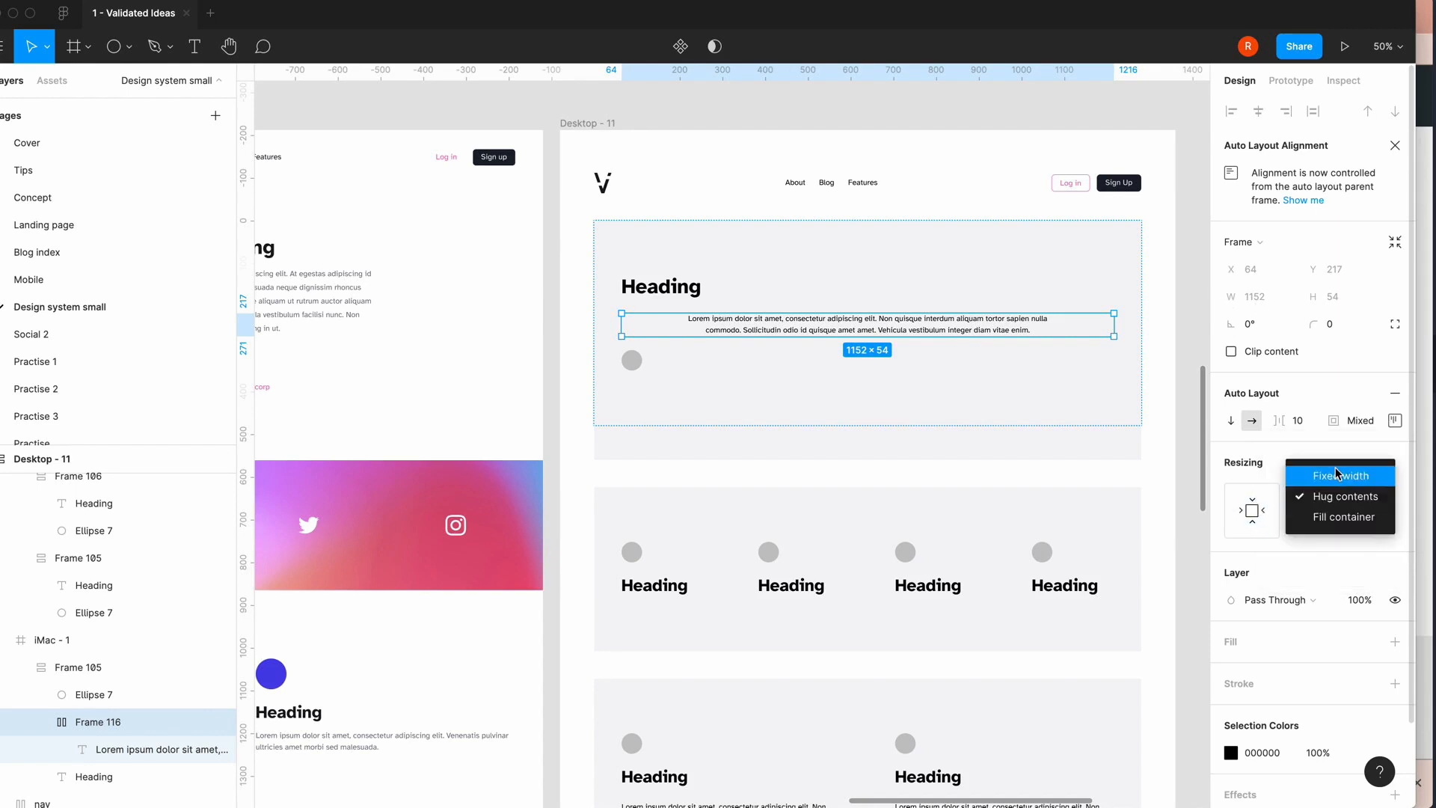
click(1337, 473)
click(1268, 305)
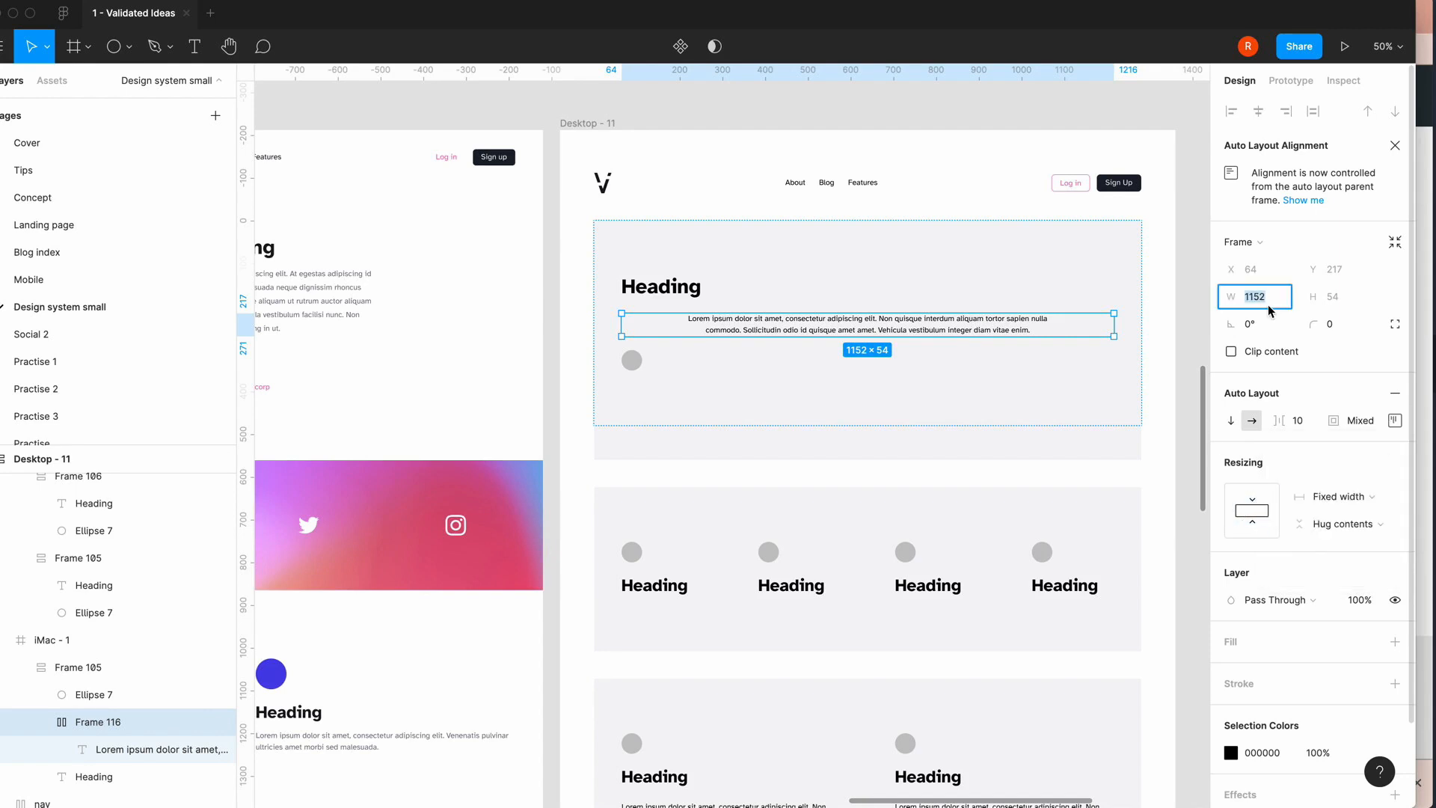
text(896)
key(Return)
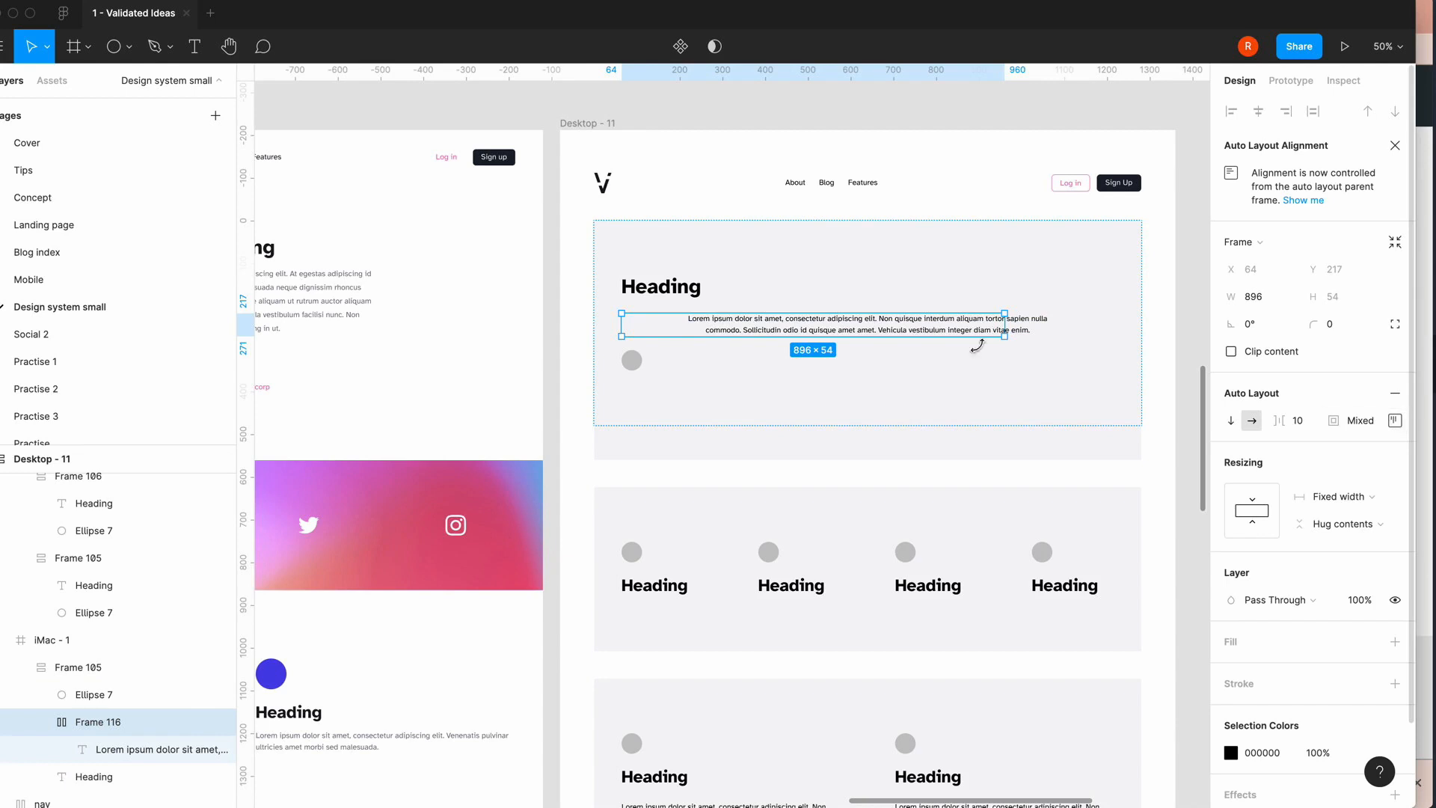
- Set the hero paragraph's horizontal resizing to Fill container inside its wrapper frame
click(1023, 327)
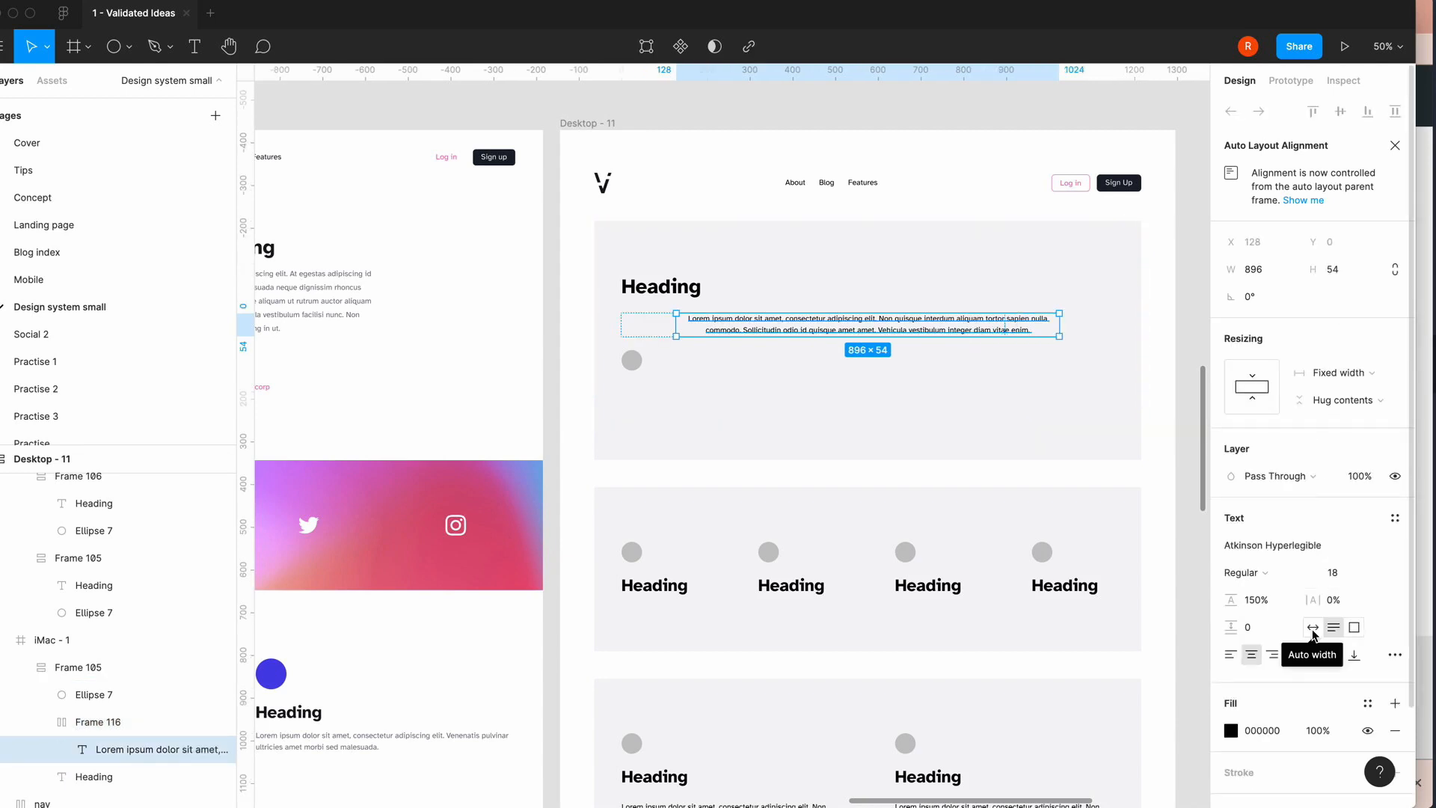
click(1338, 373)
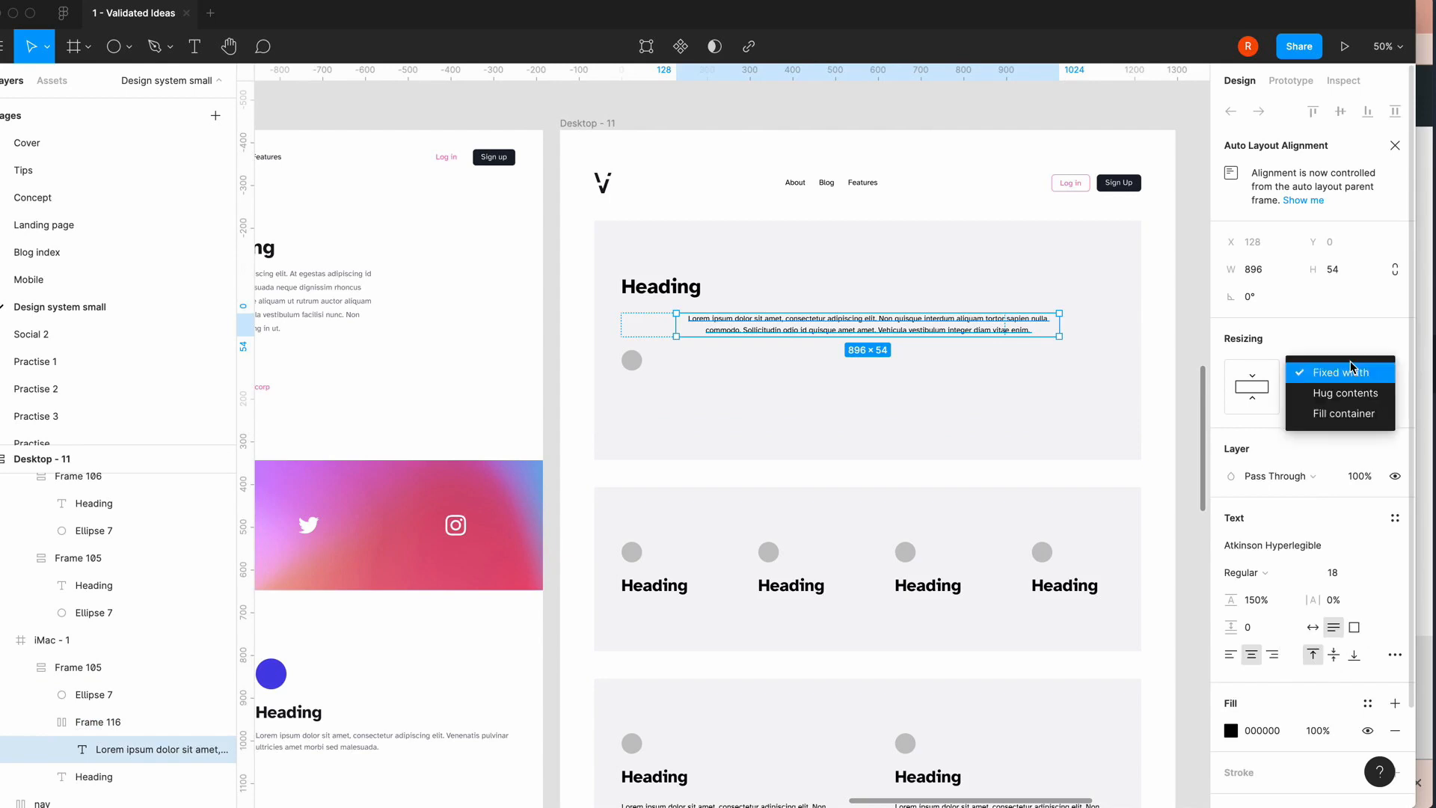
click(1338, 413)
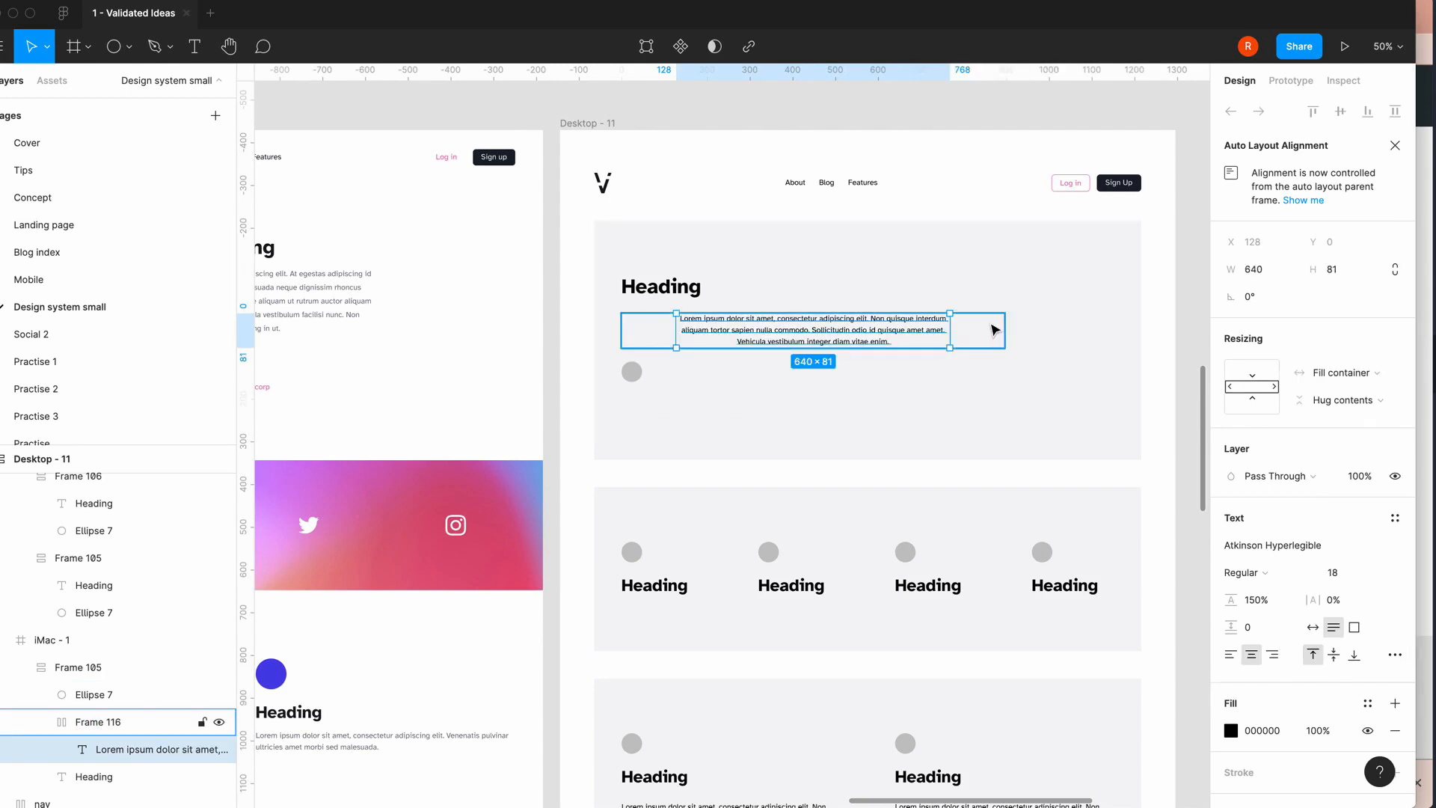
- Set the hero frame's auto layout alignment to center so the heading, paragraph and circle are centered
click(779, 234)
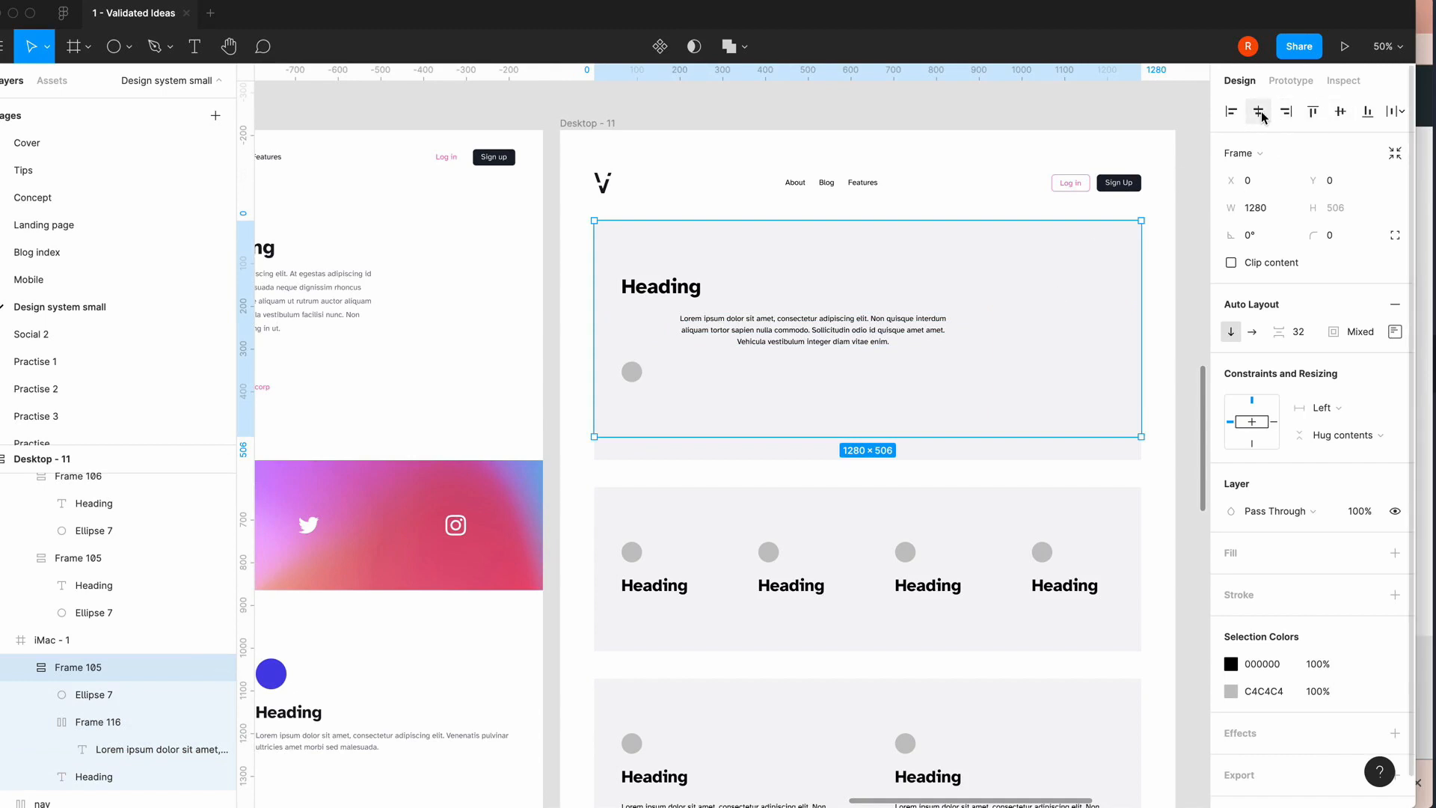
click(41, 722)
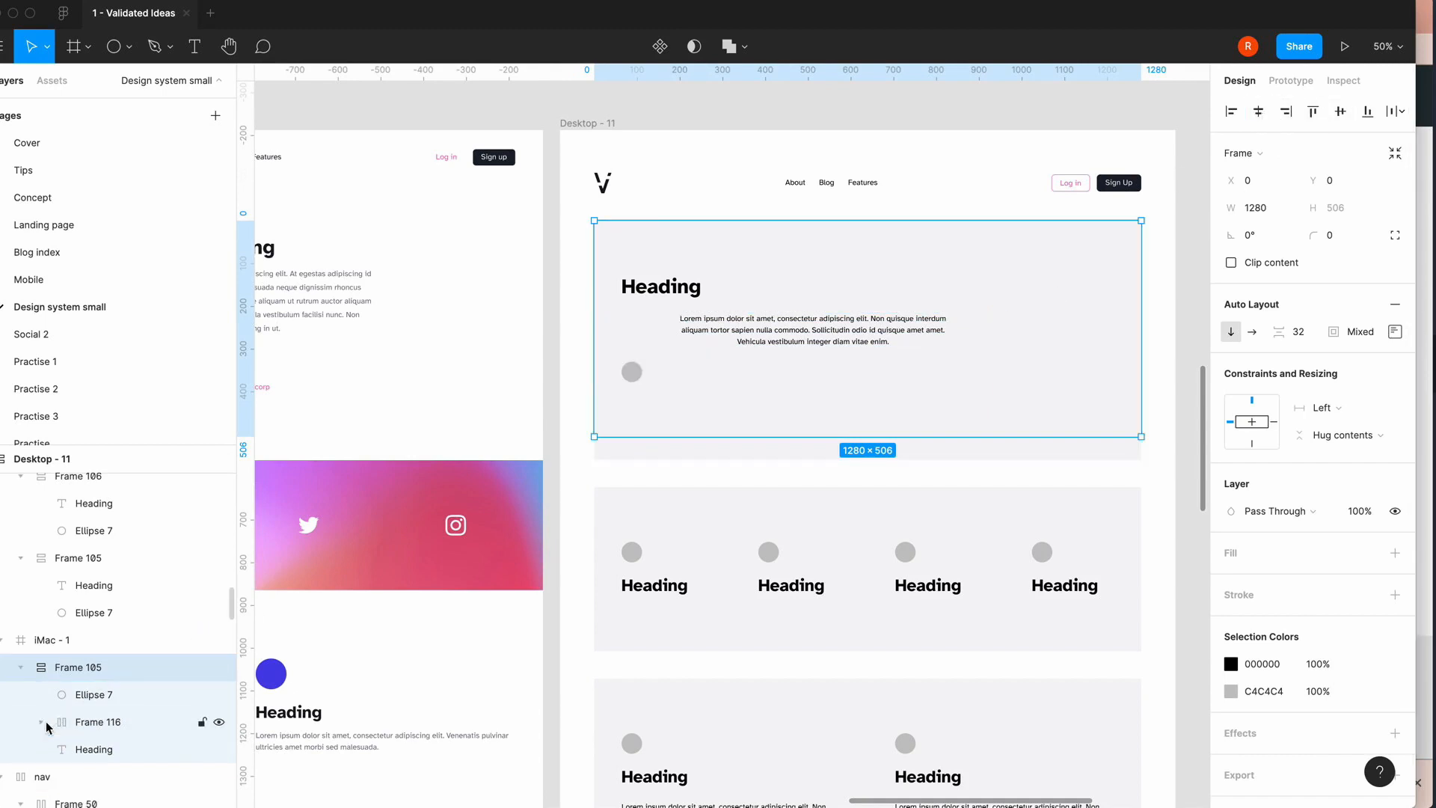
click(84, 720)
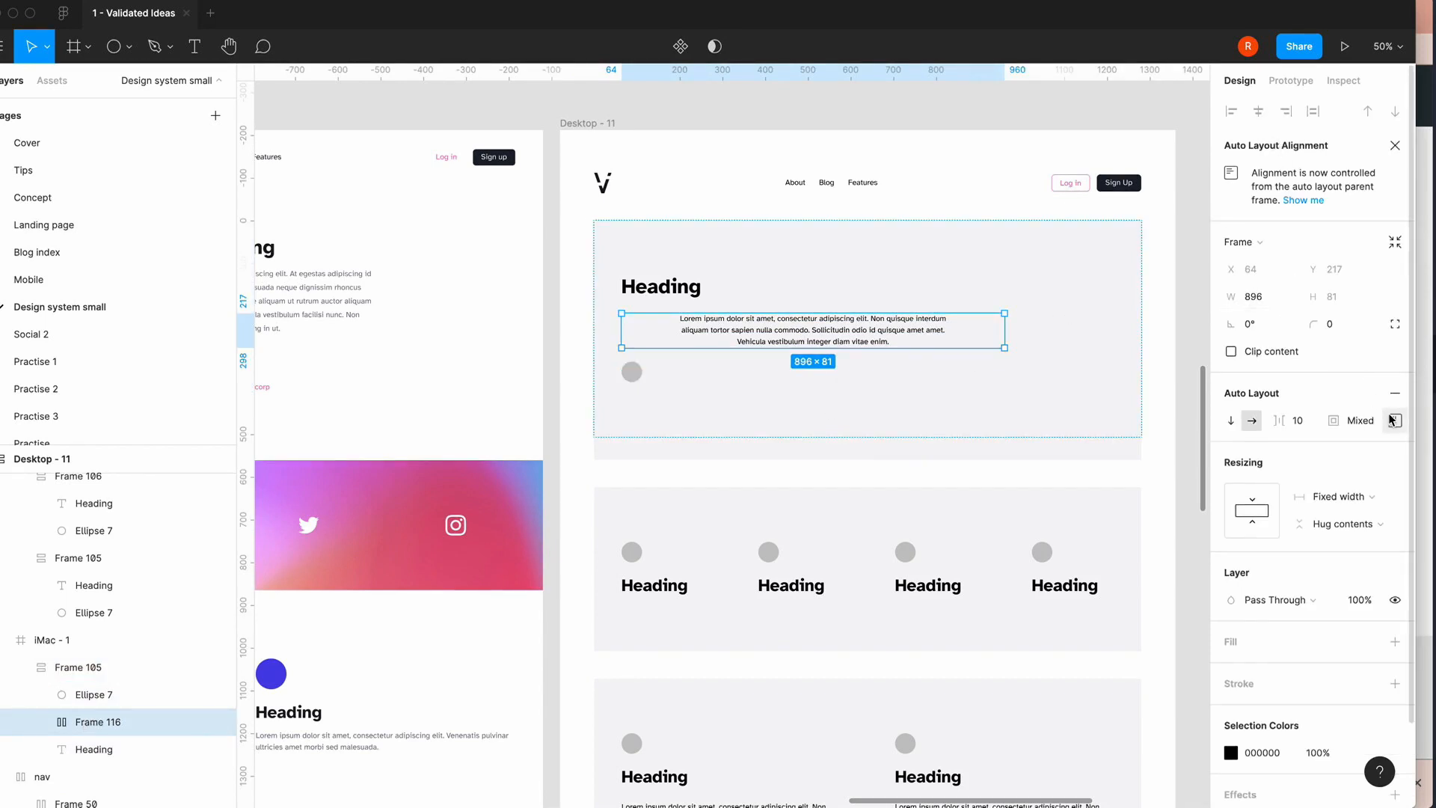
click(737, 453)
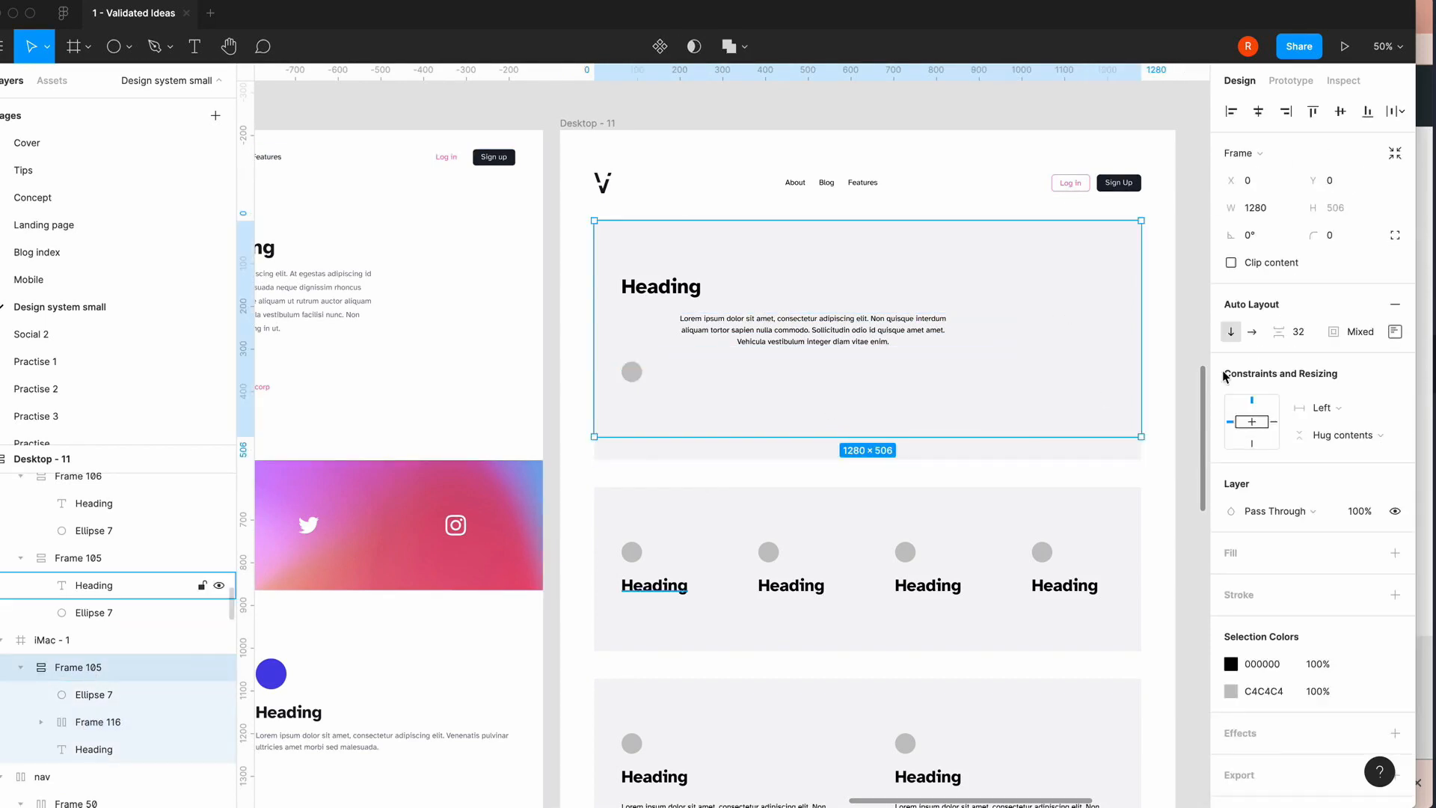
click(1394, 331)
click(1336, 404)
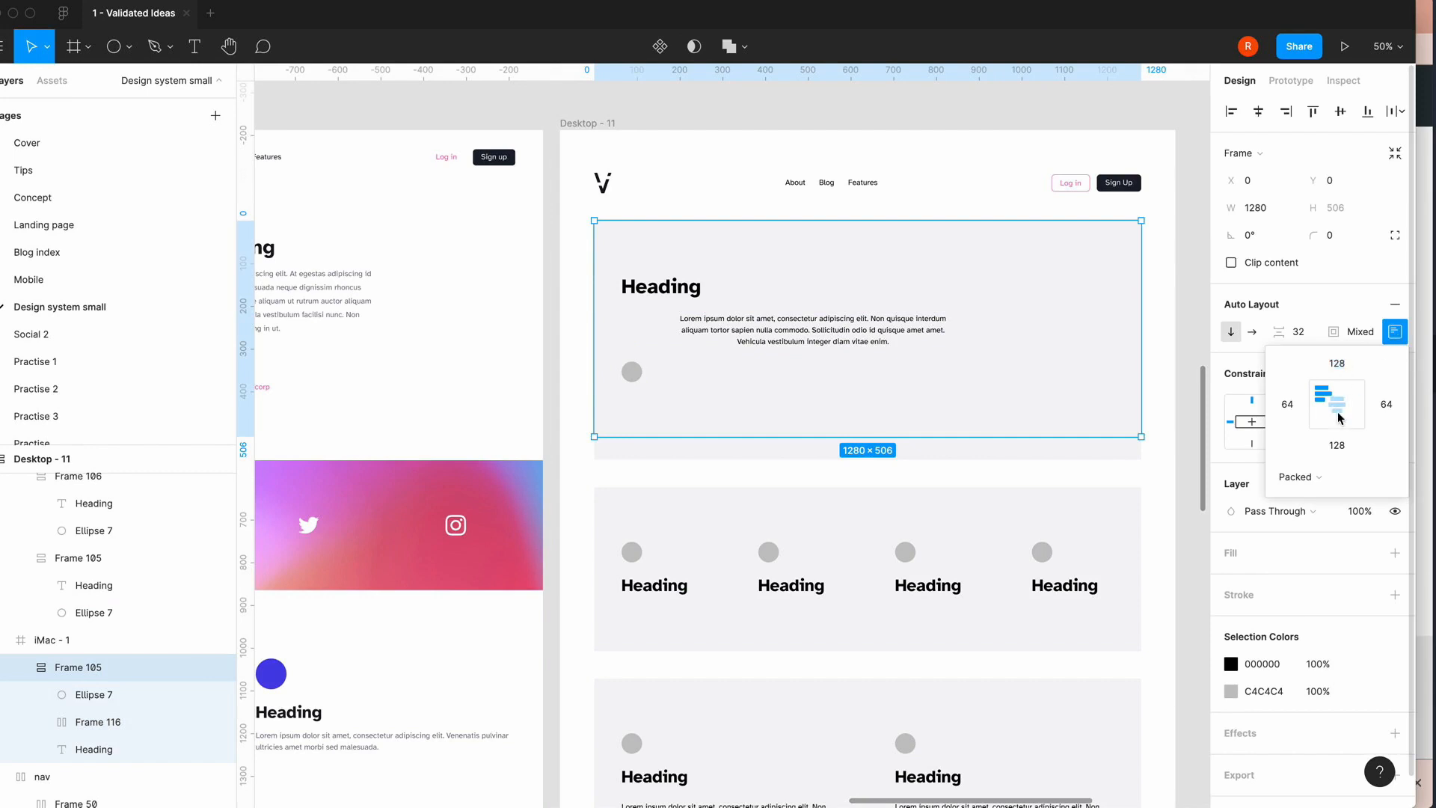
click(561, 327)
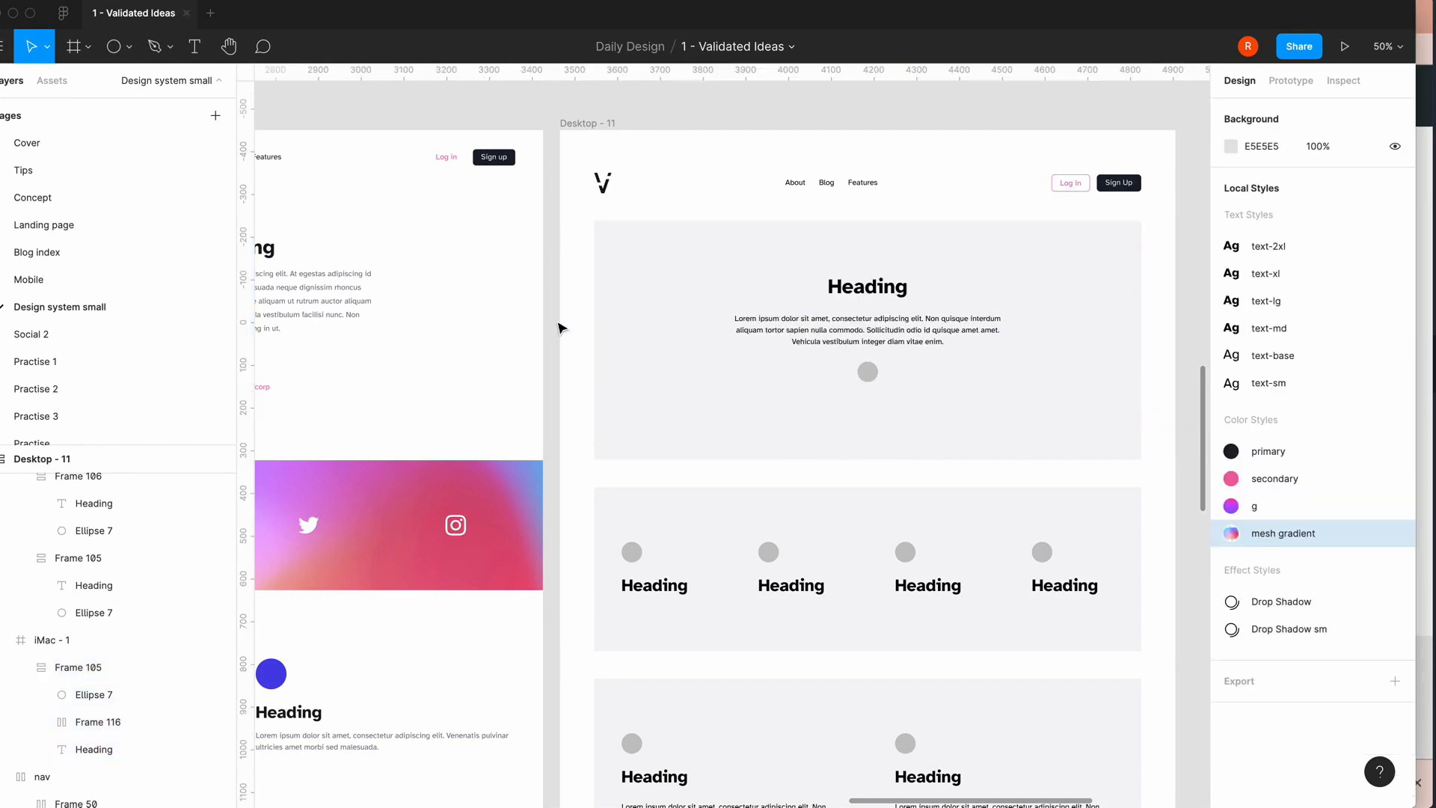
scroll(561, 327, left, 5)
scroll(561, 327, right, 8)
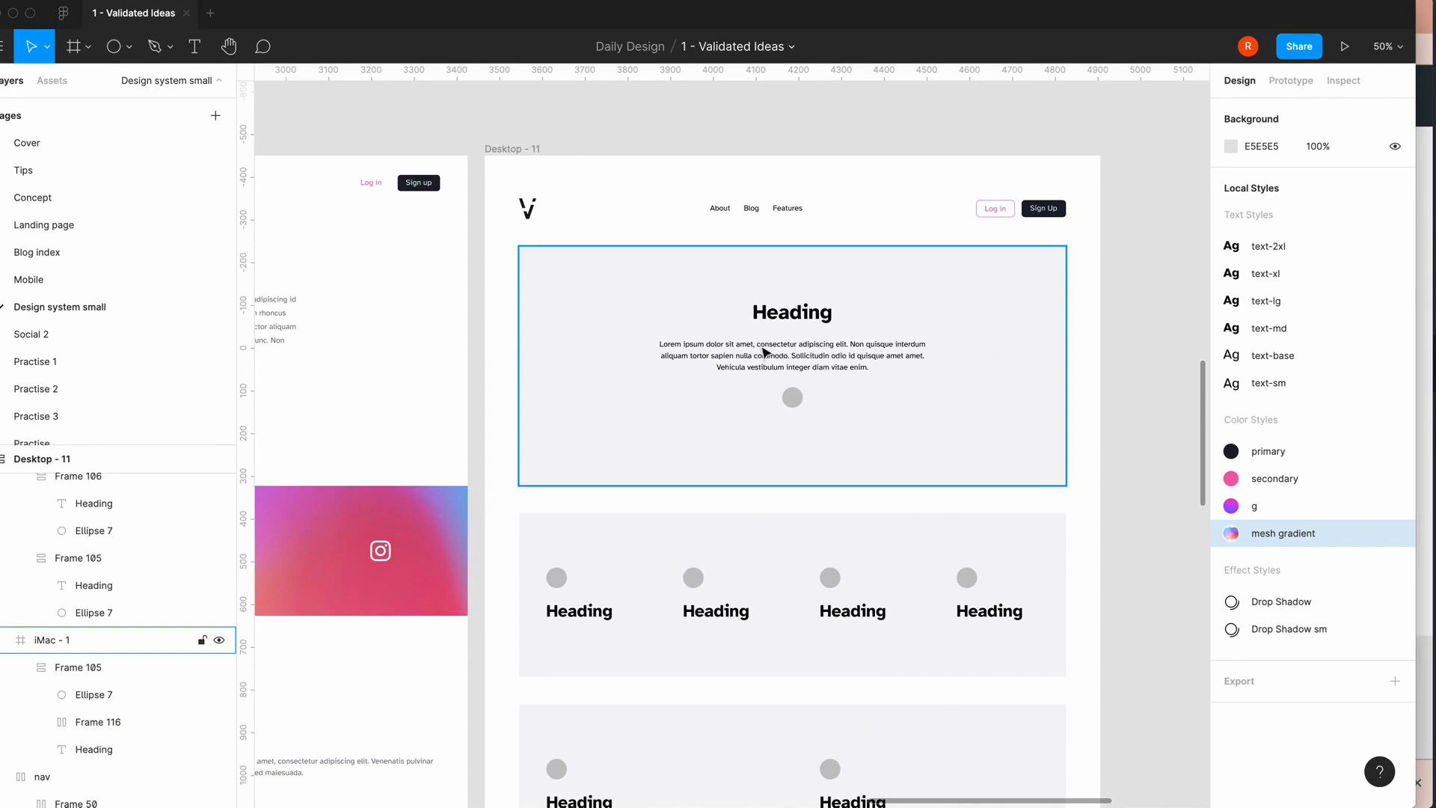
scroll(811, 384, left, 8)
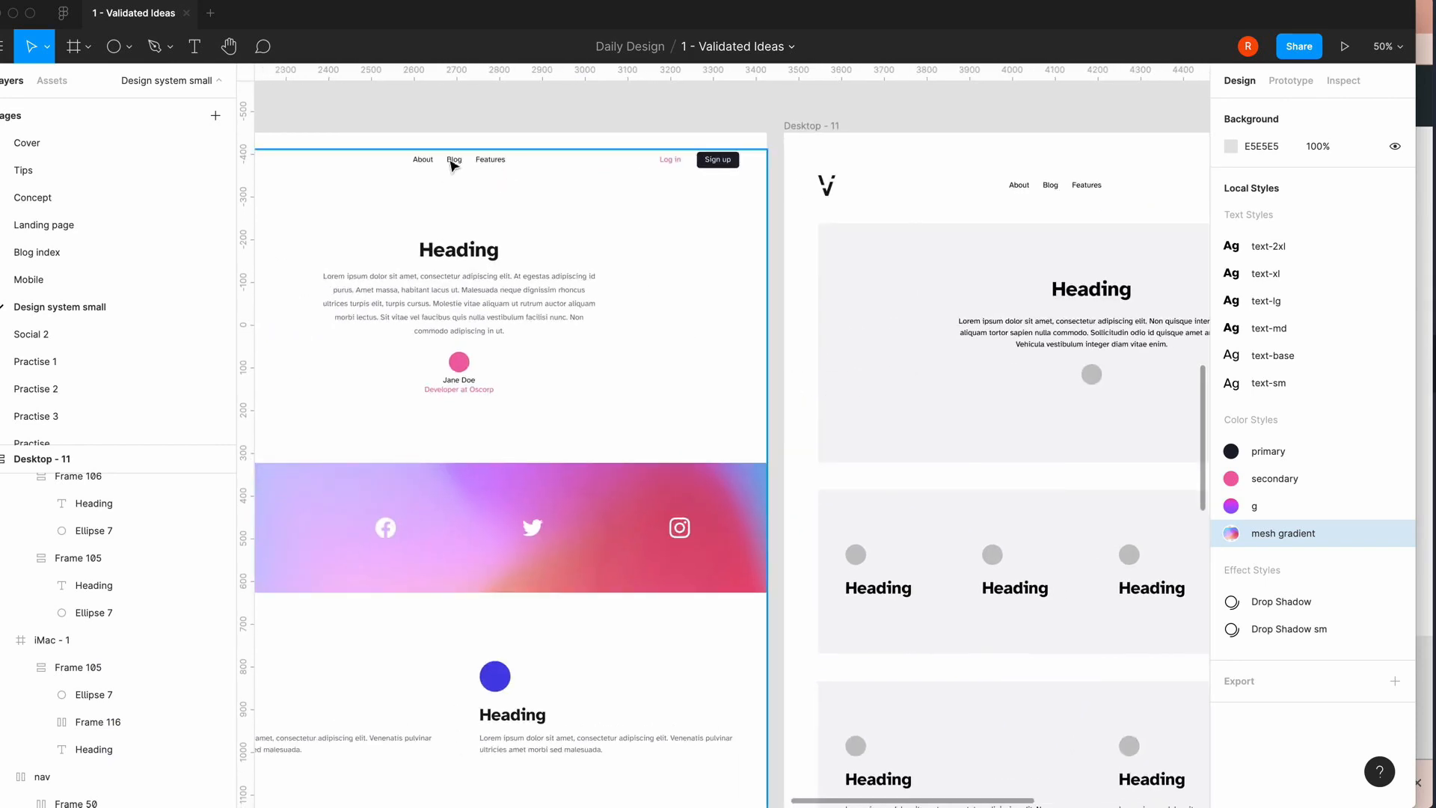
scroll(996, 289, right, 7)
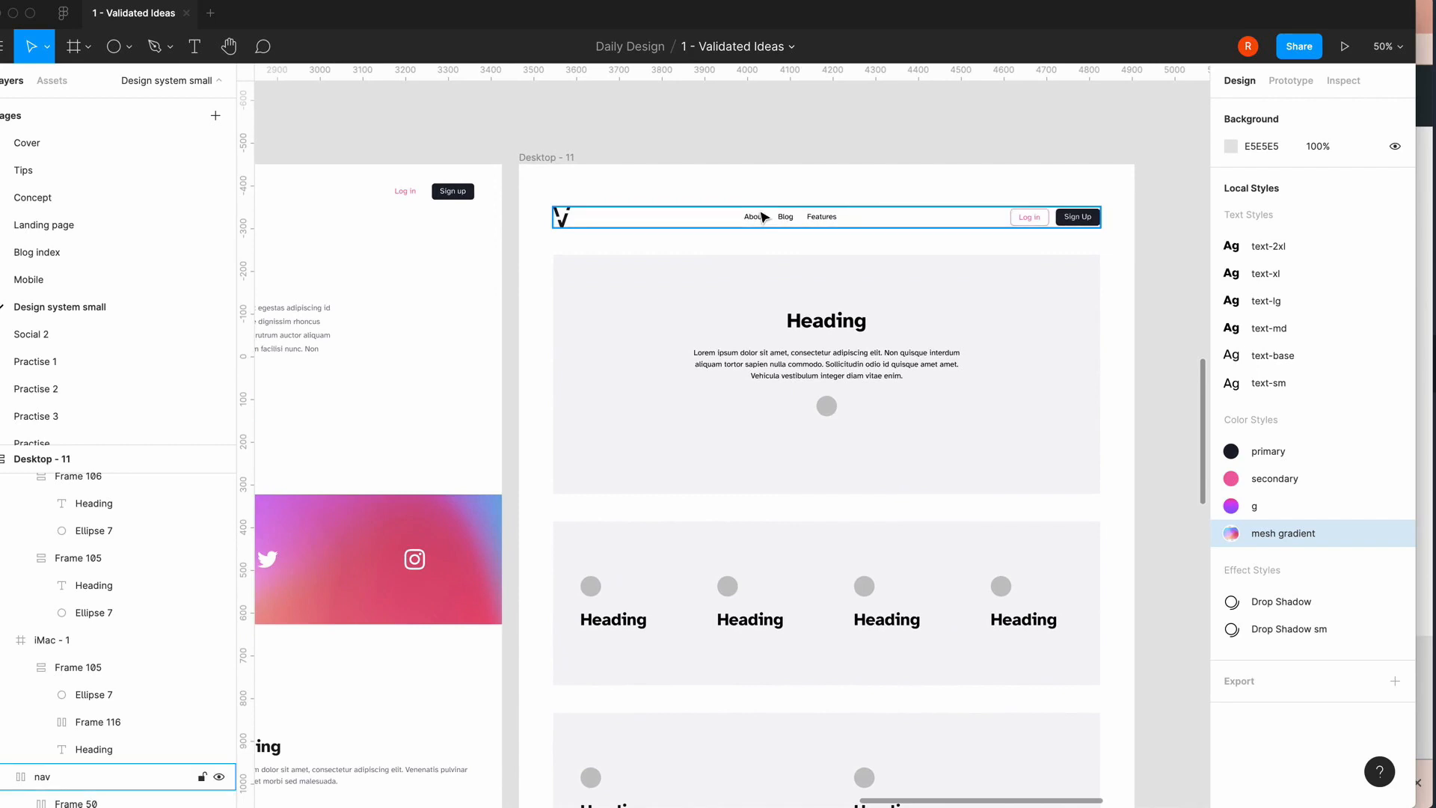
- Remove auto layout from the nav frame and center the About, Blog and Features links horizontally within it
double_click(773, 226)
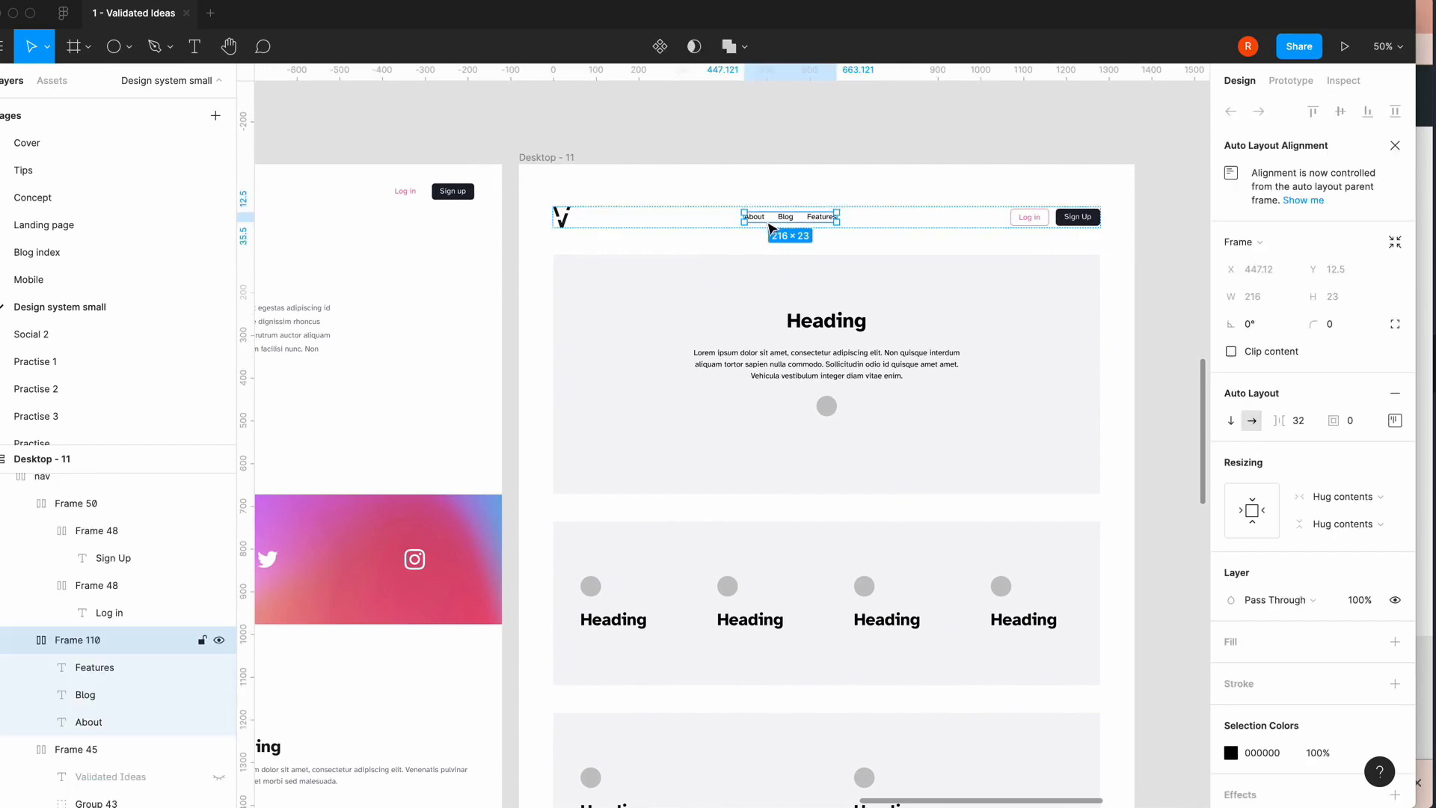
click(657, 213)
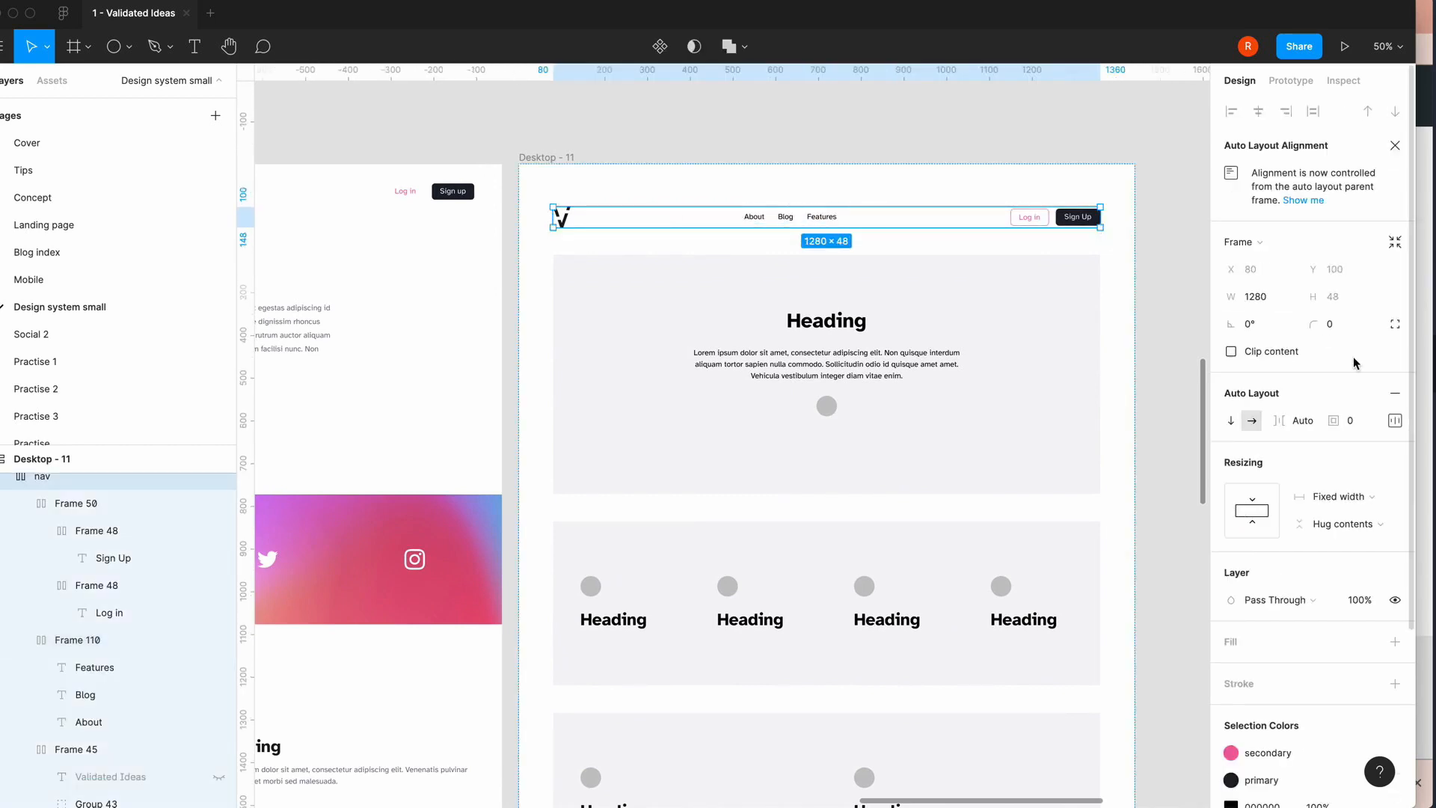
click(1395, 393)
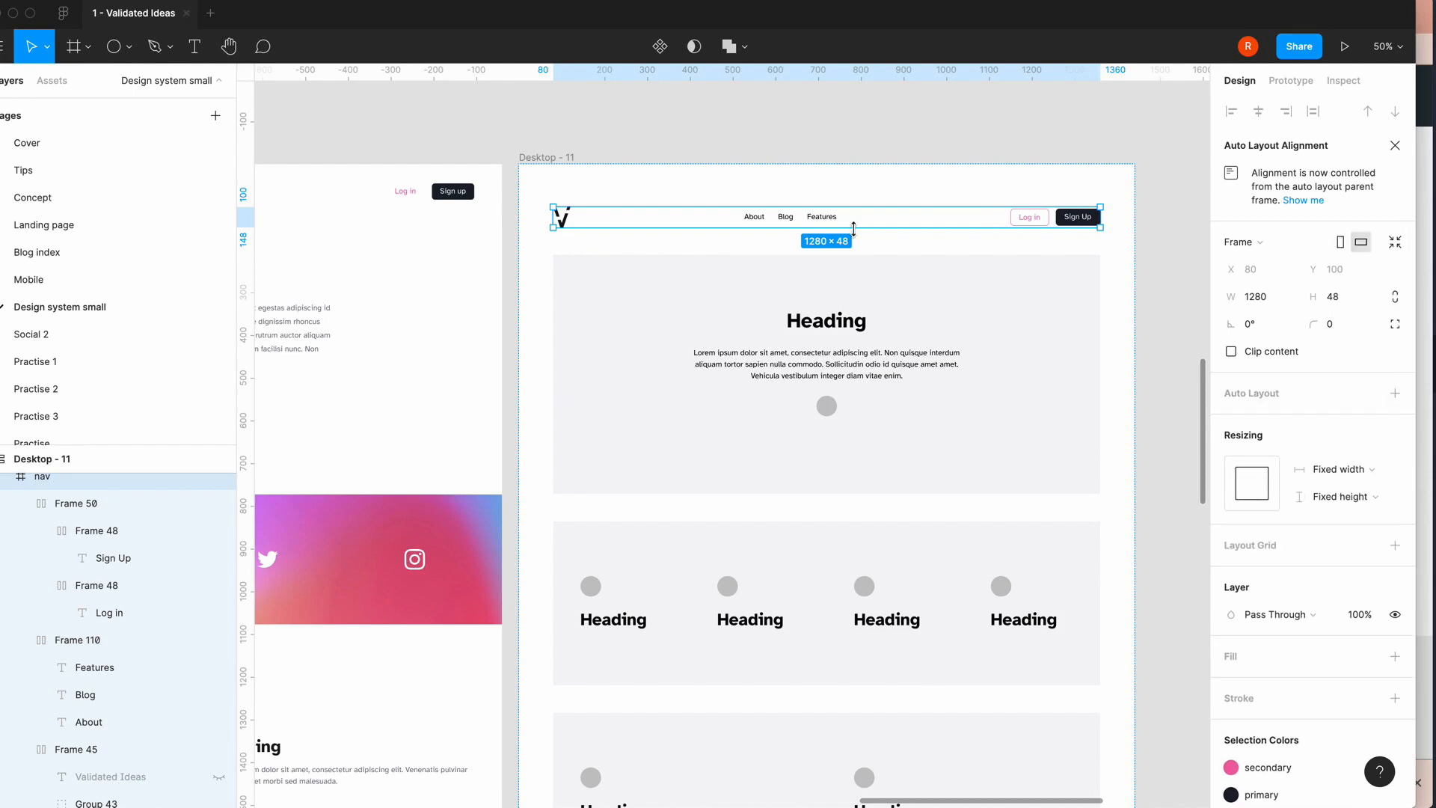
click(789, 224)
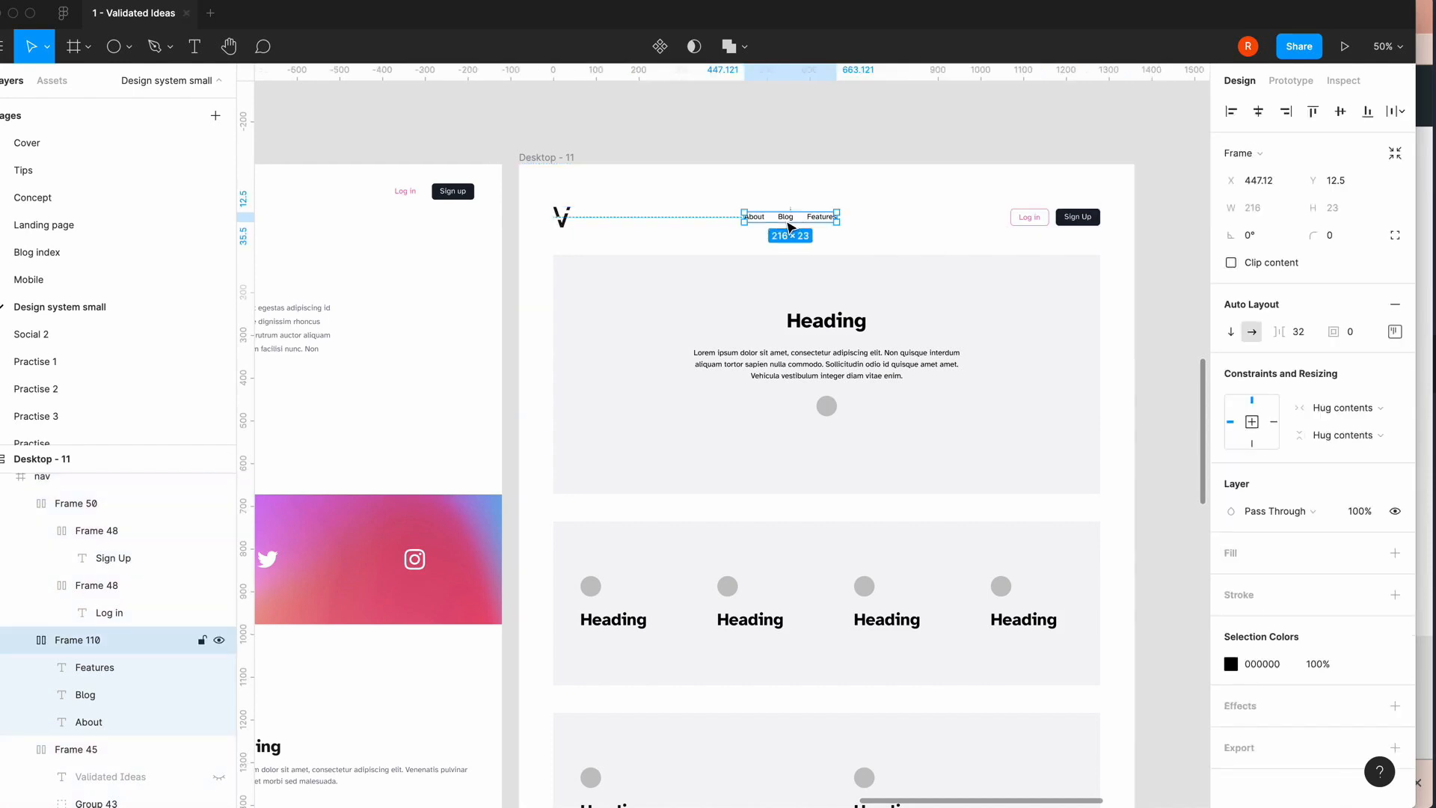
click(1258, 110)
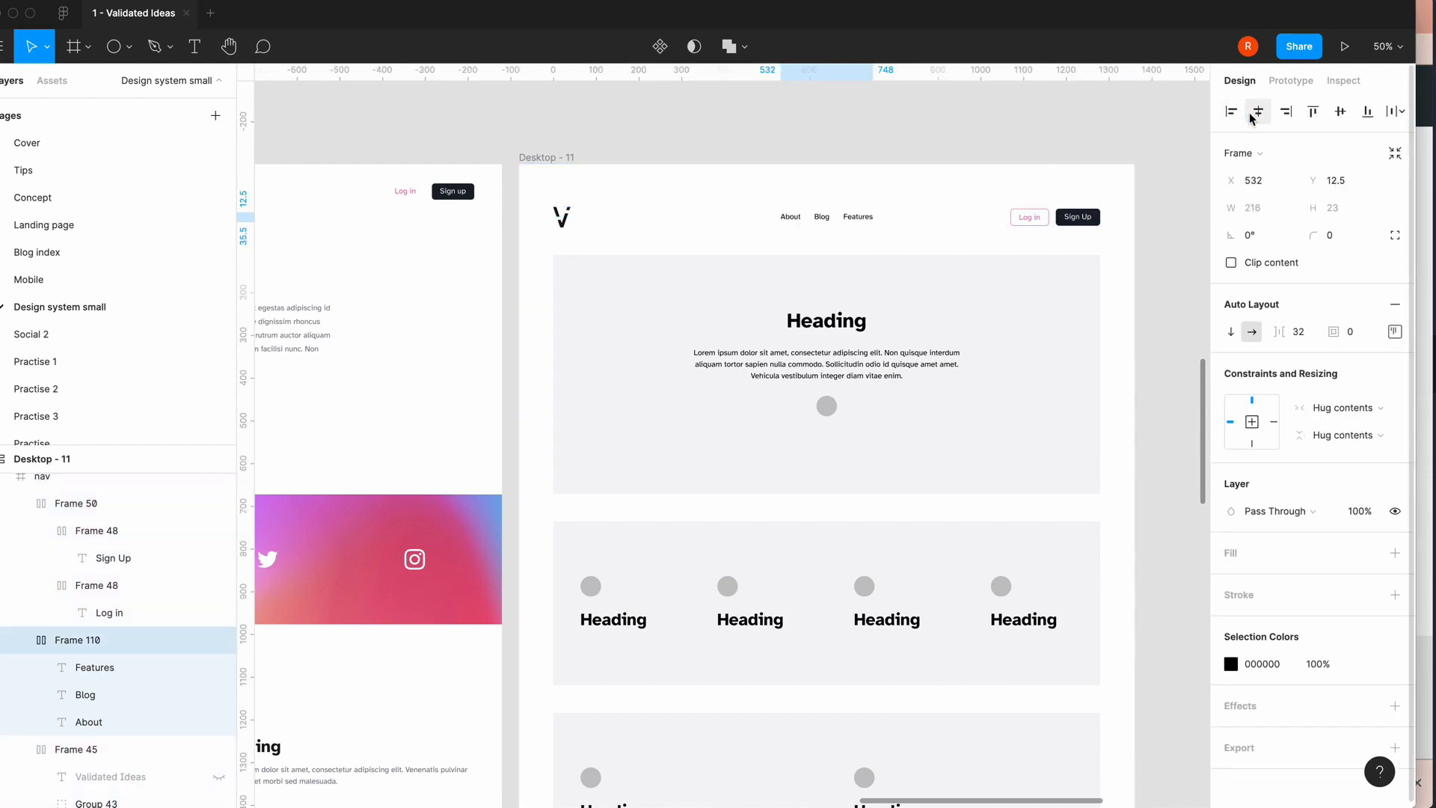
click(933, 139)
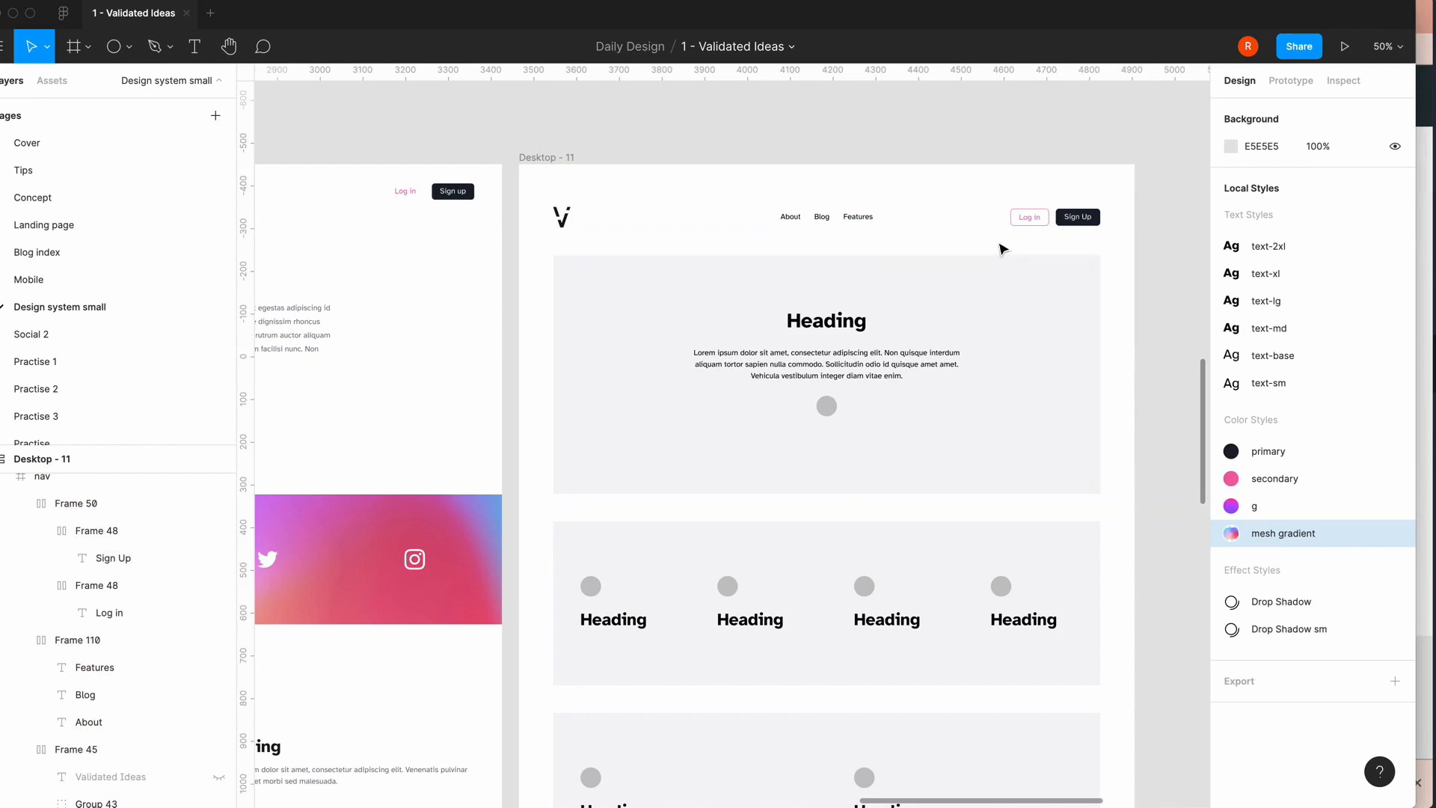
- Remove the outline stroke from the nav's Log in button
click(1027, 224)
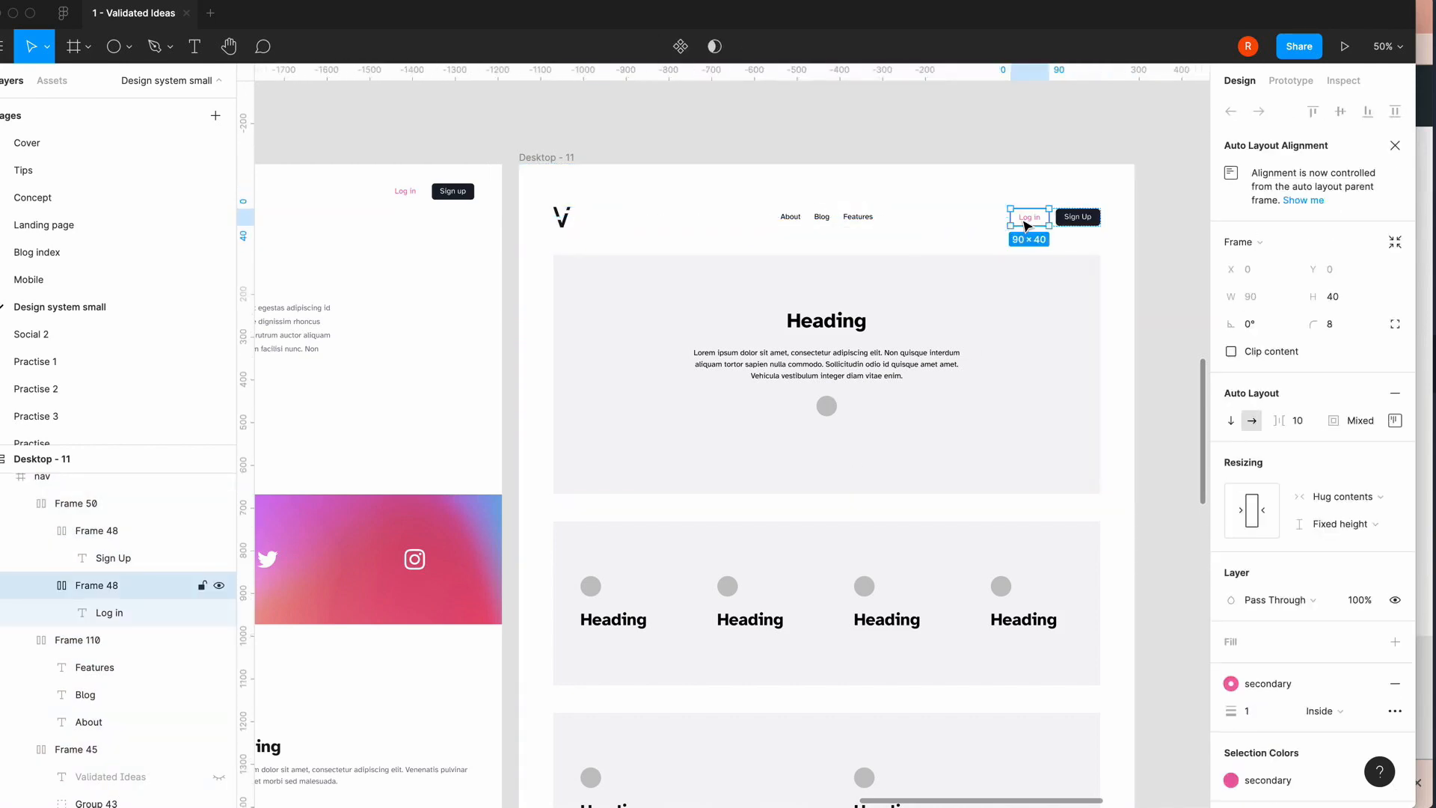
click(1394, 683)
click(1142, 439)
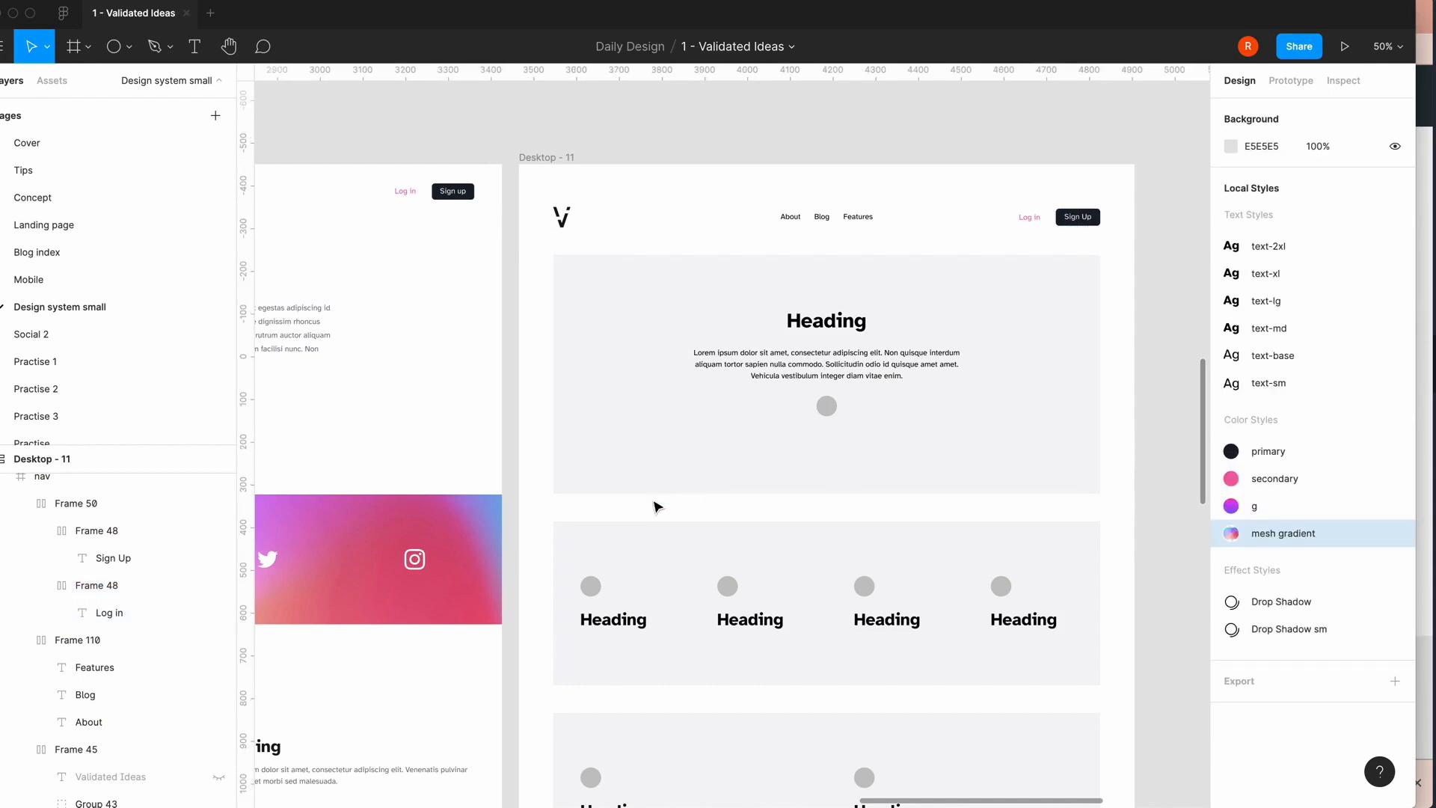
- Change the hero circle's fill to the local pink ED64A6, following Desktop - 10
scroll(657, 507, left, 5)
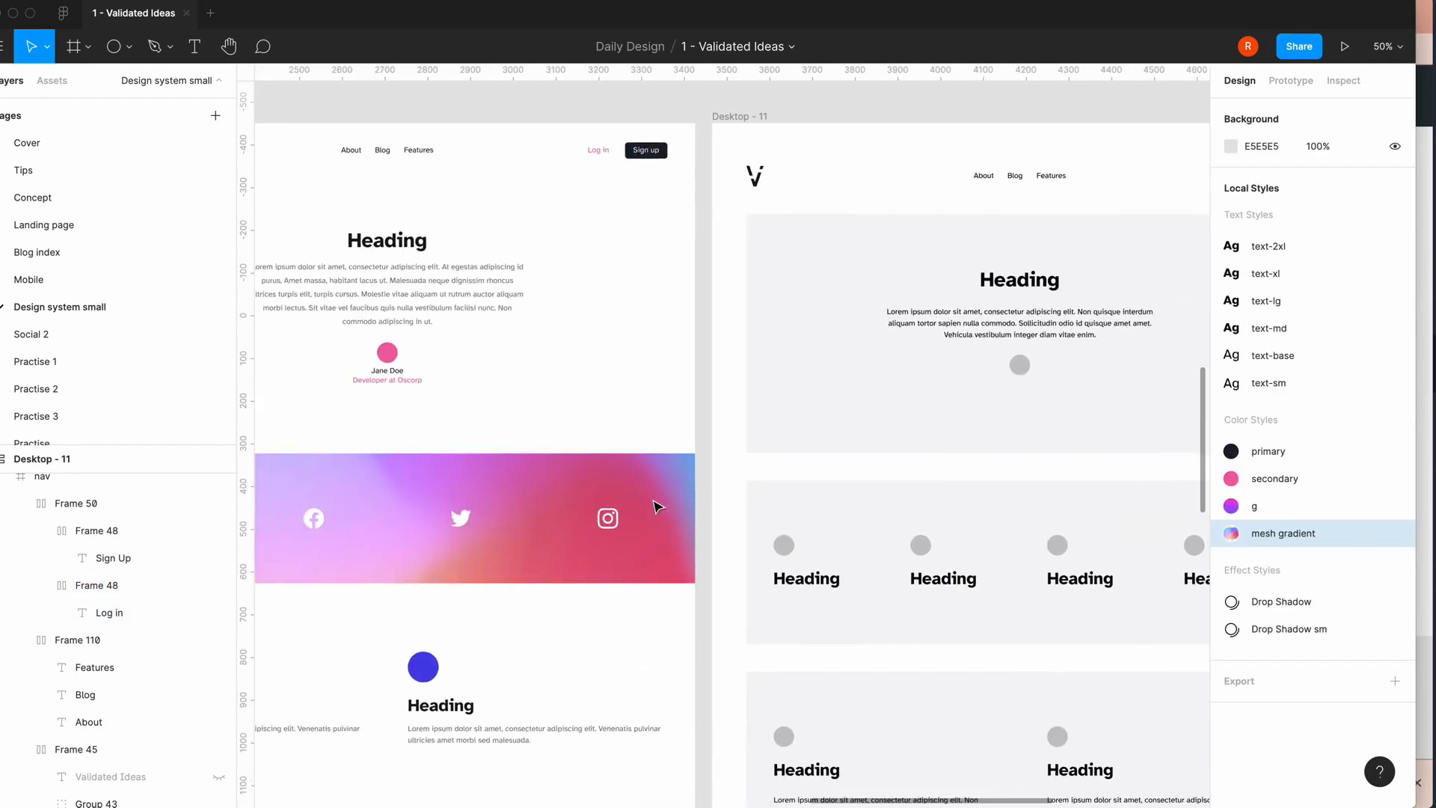
scroll(657, 507, left, 4)
scroll(980, 358, right, 10)
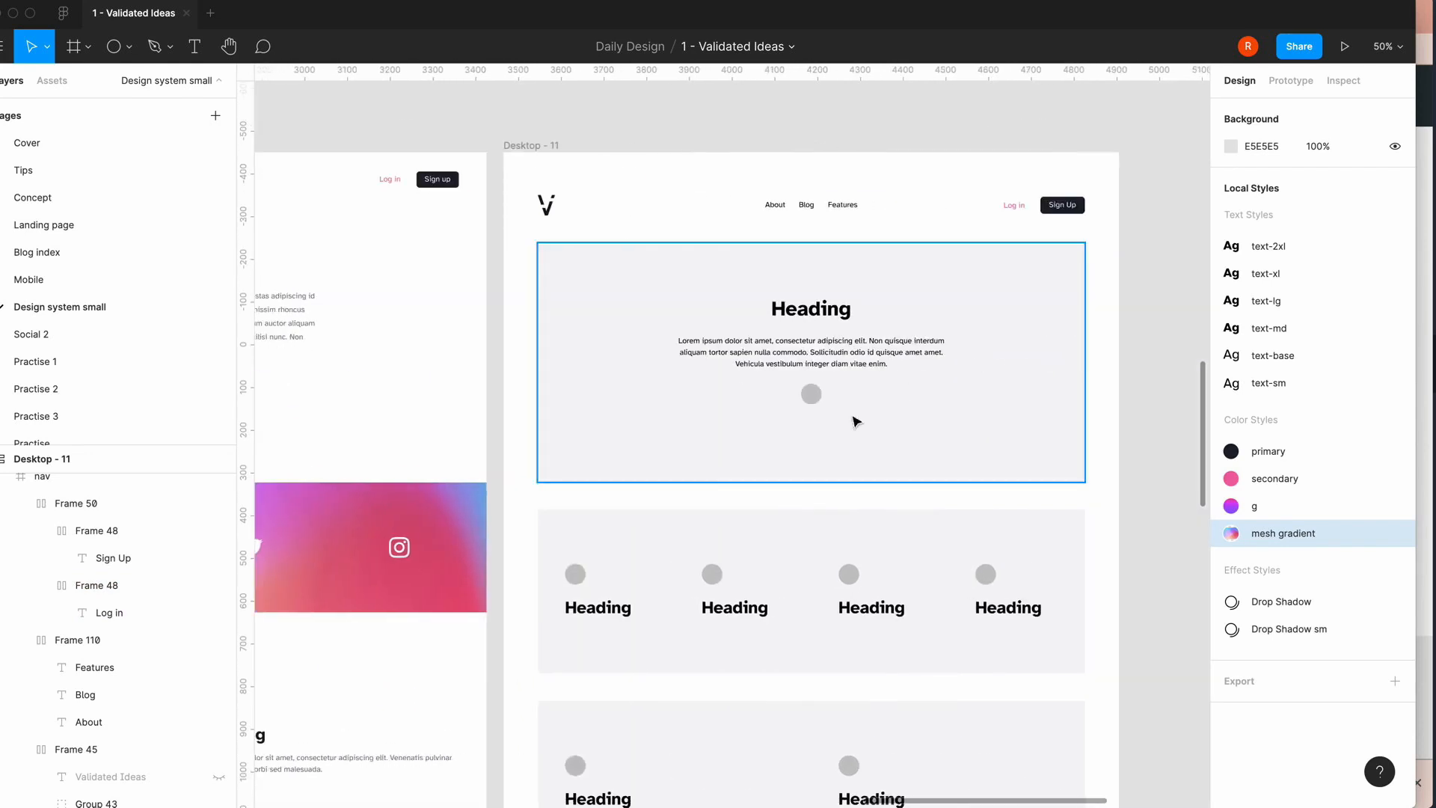
click(813, 402)
double_click(812, 401)
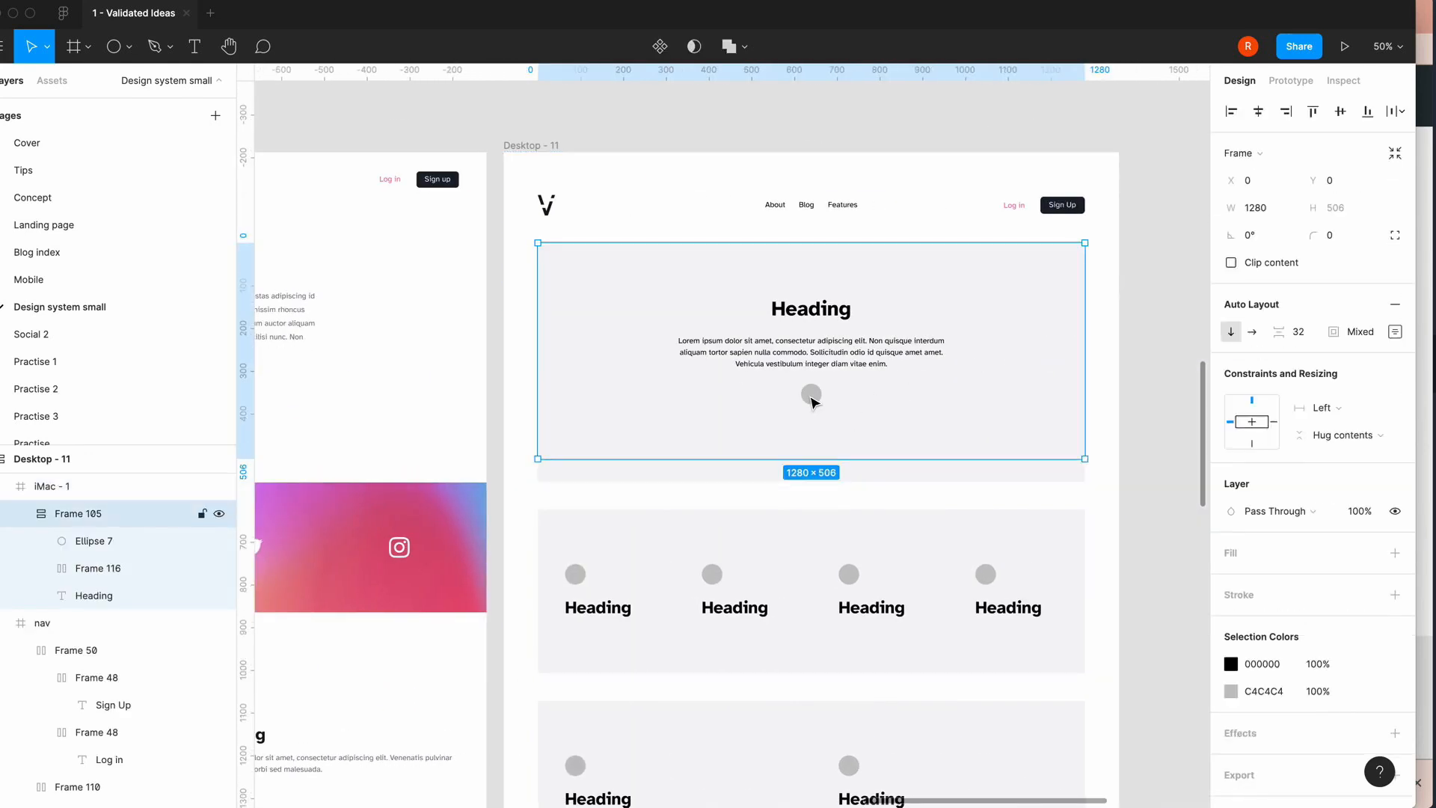
double_click(812, 397)
click(1231, 545)
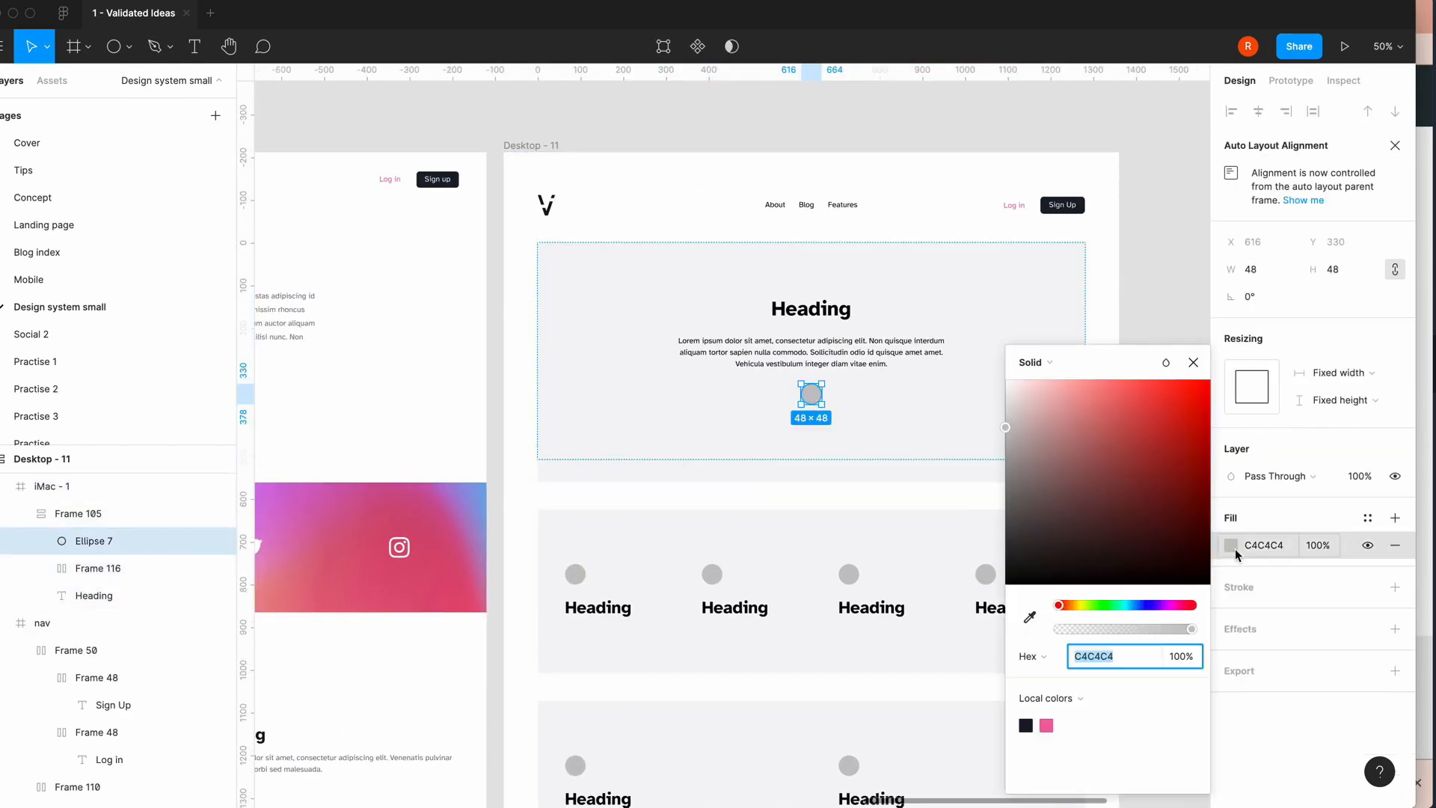
click(1046, 725)
click(1193, 364)
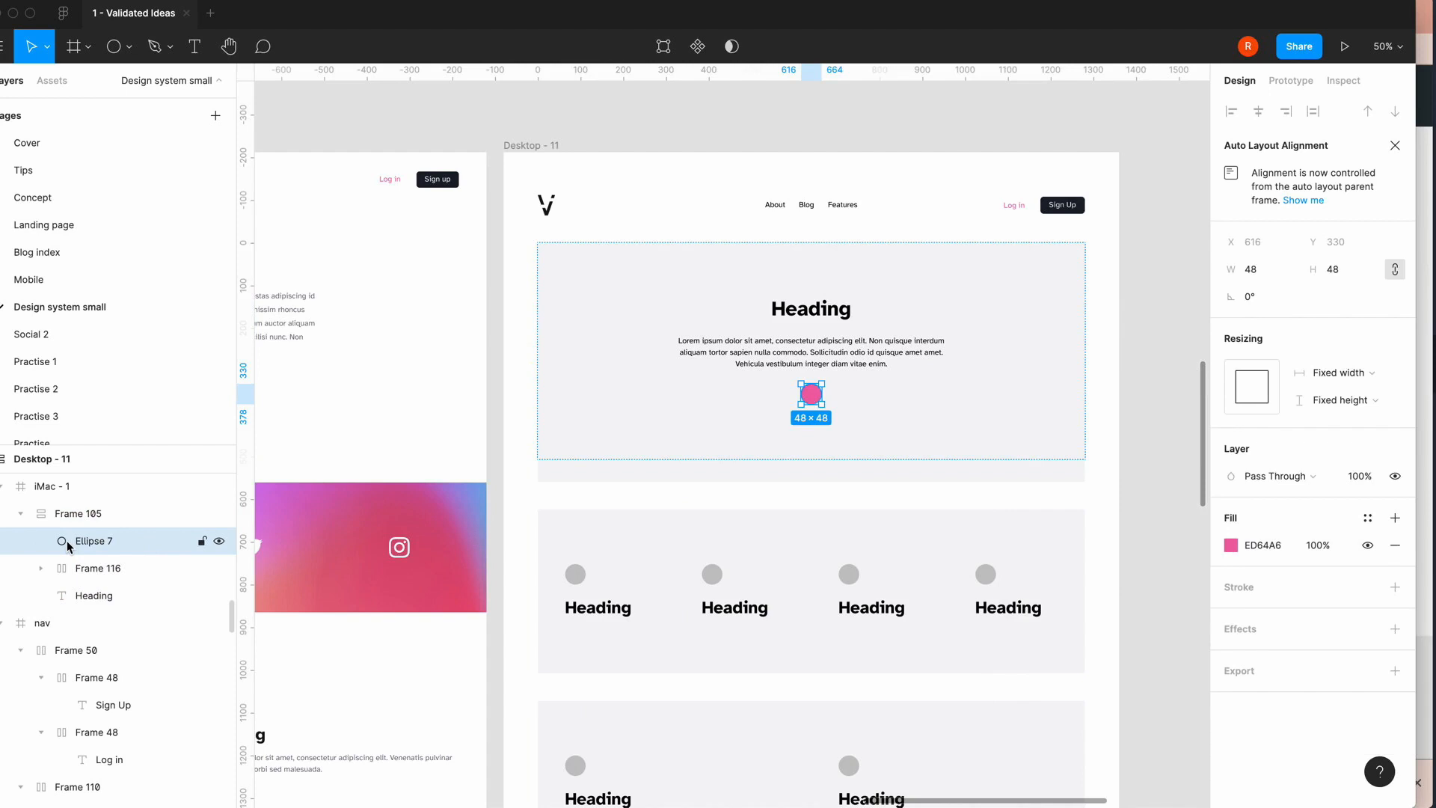
- Group the hero circle and add a text layer with the placeholder person's name below it inside the group
key(super+g)
click(42, 540)
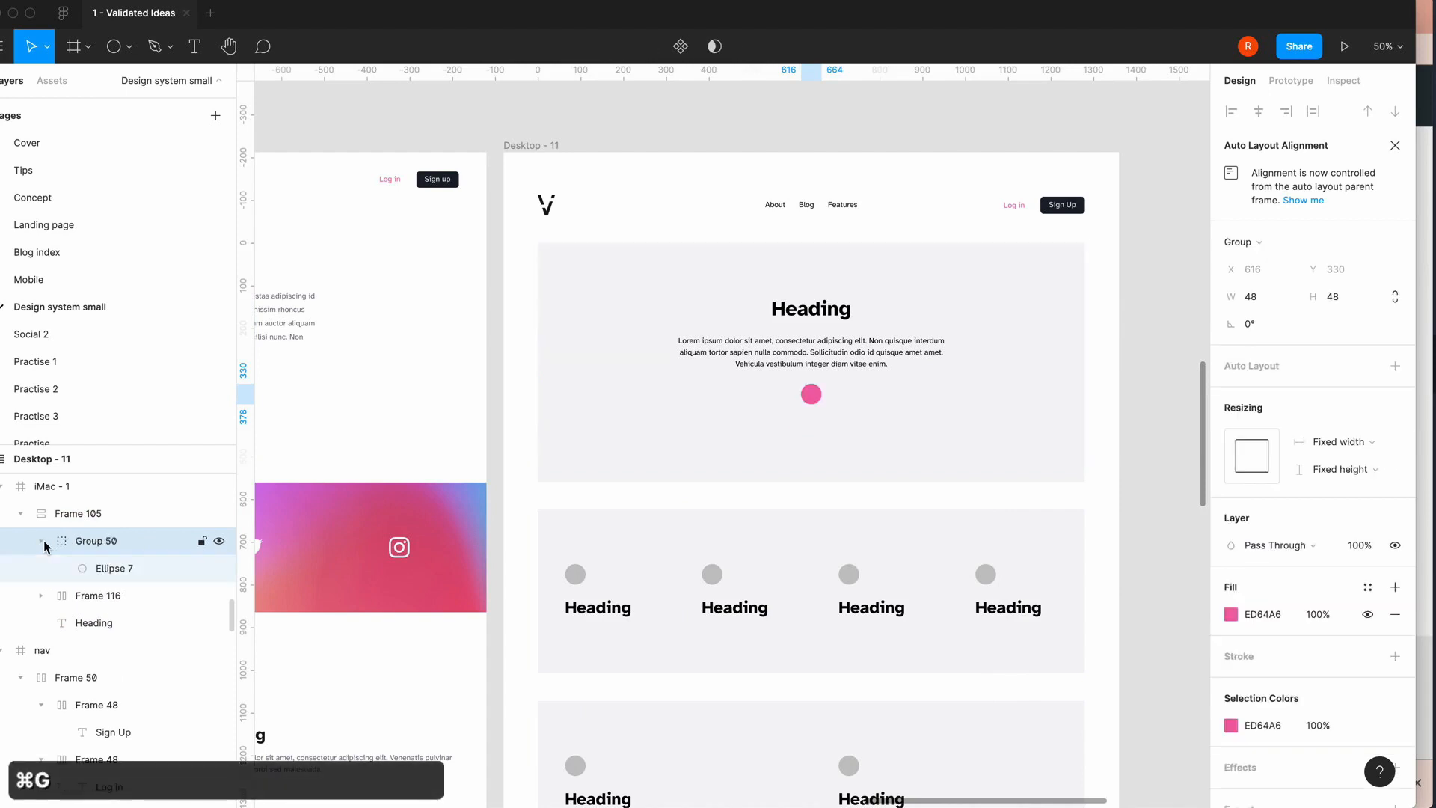
click(81, 567)
key(t)
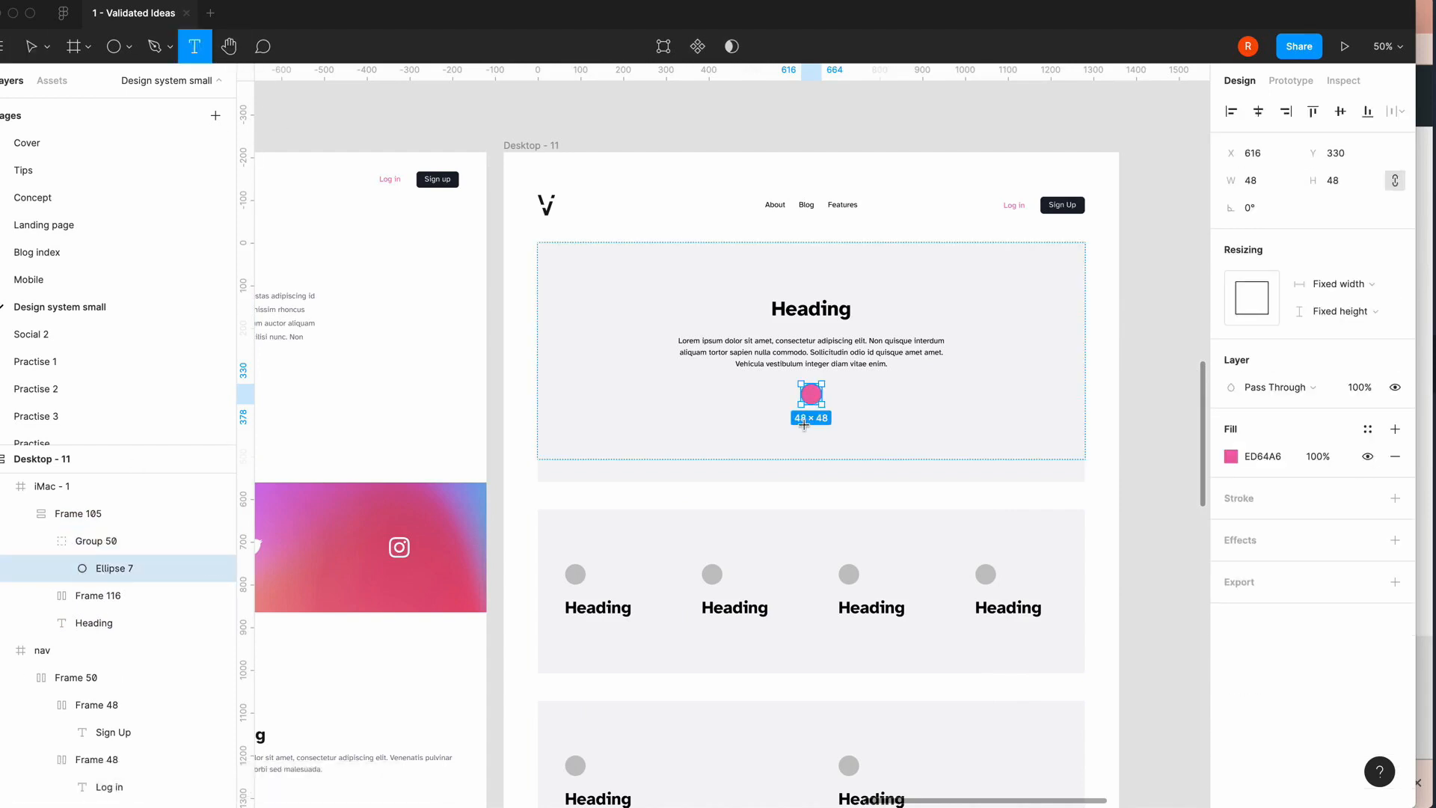
click(777, 418)
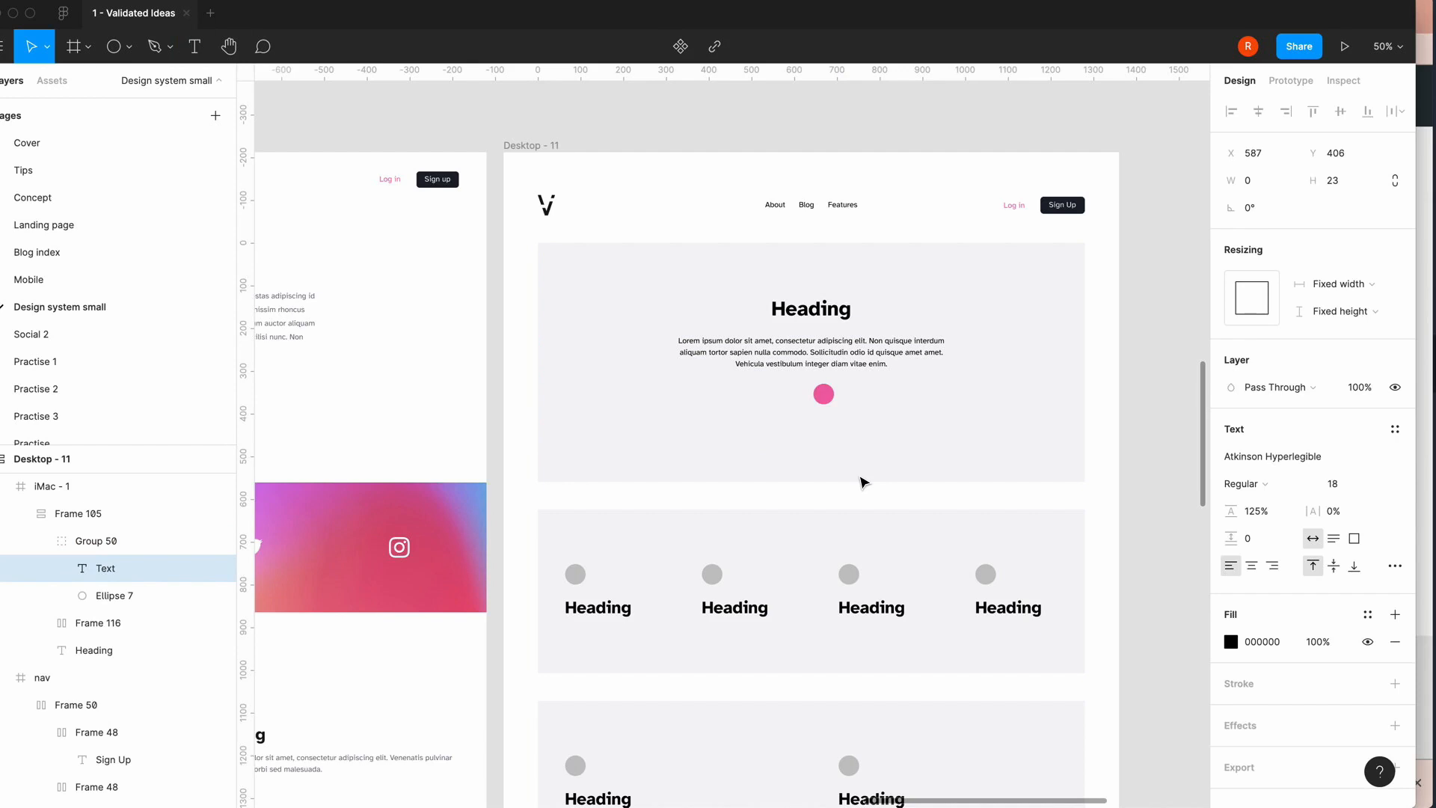
text(Jane)
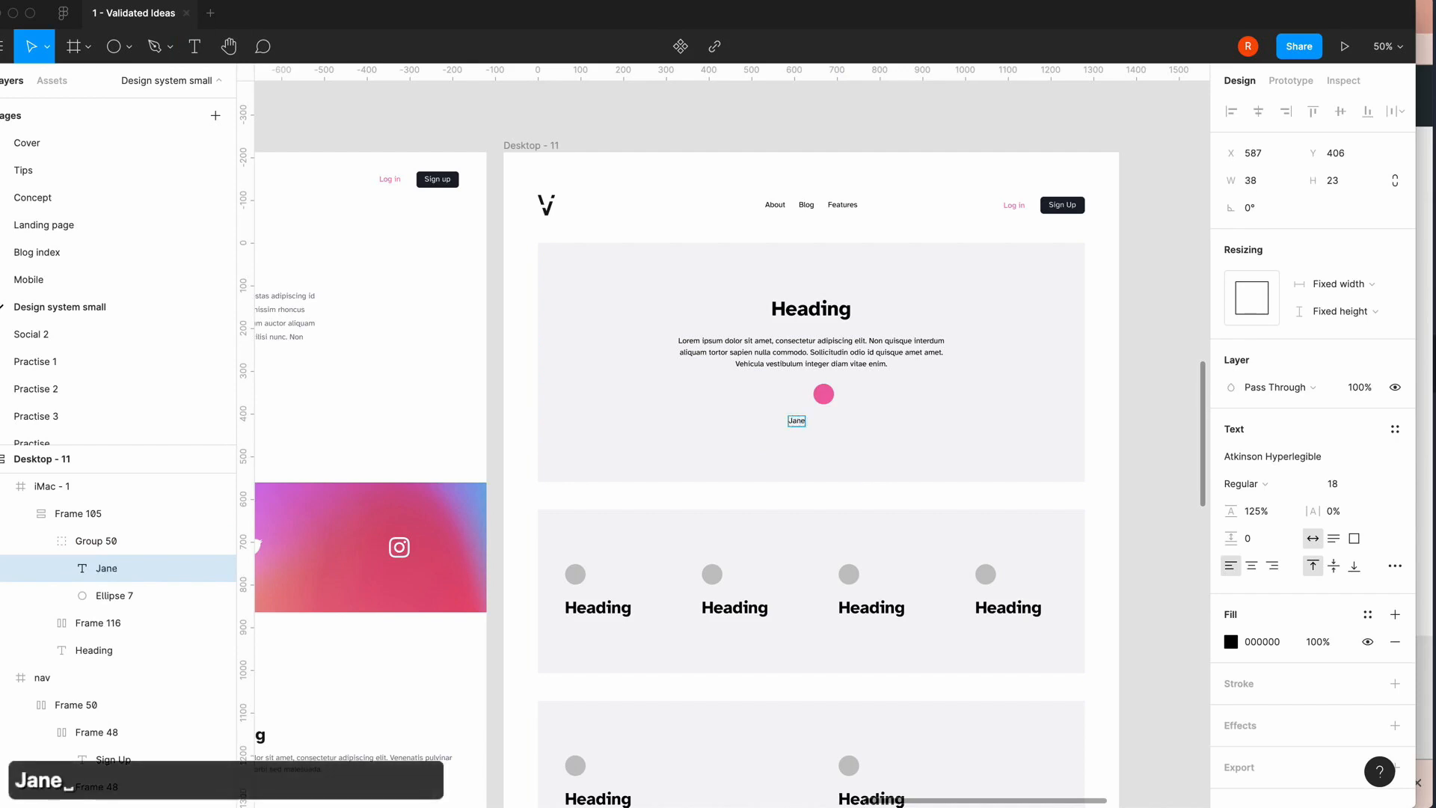
text( Doe)
key(Escape)
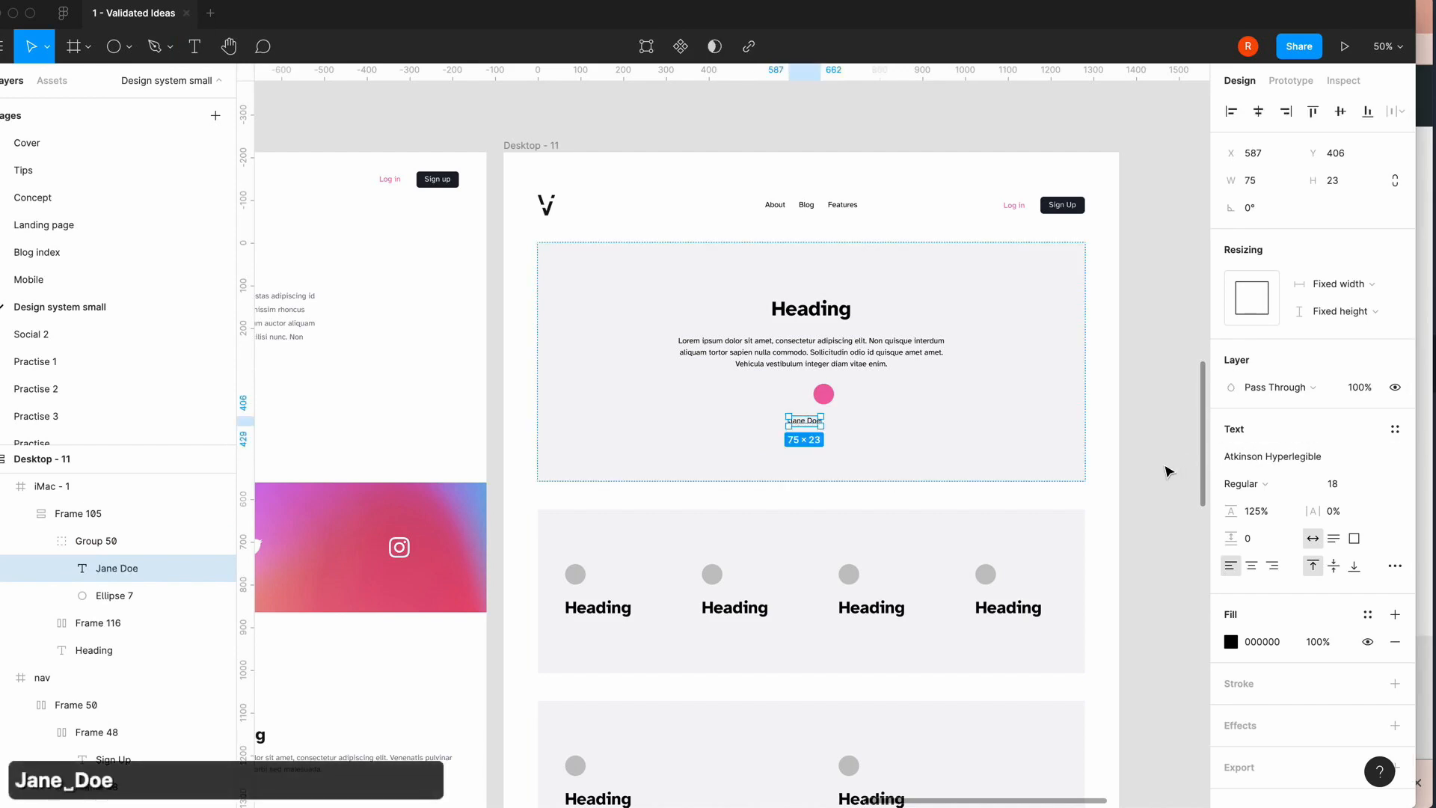
- Duplicate the name text inside the circle's group
key(super+equal)
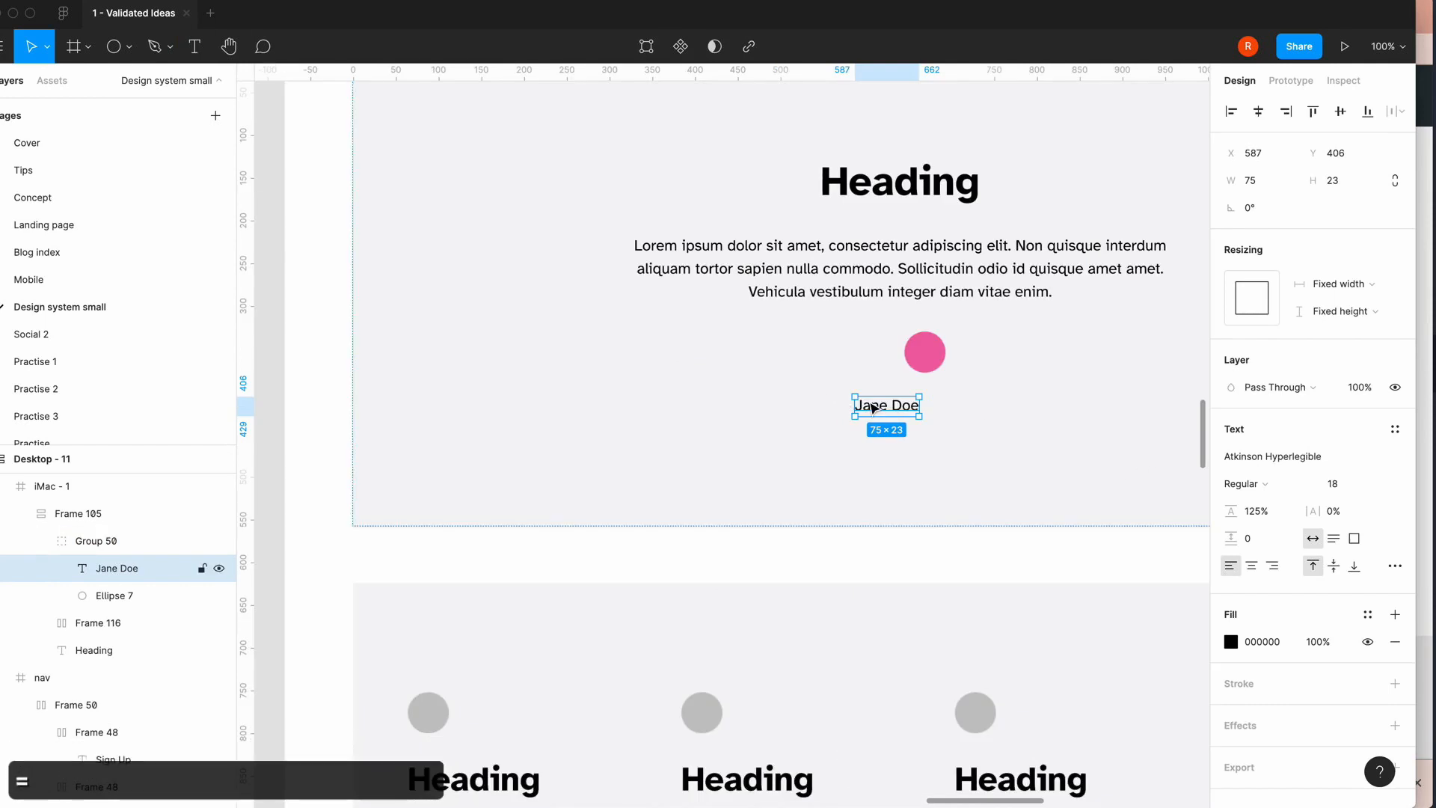
key(super+c)
key(super+v)
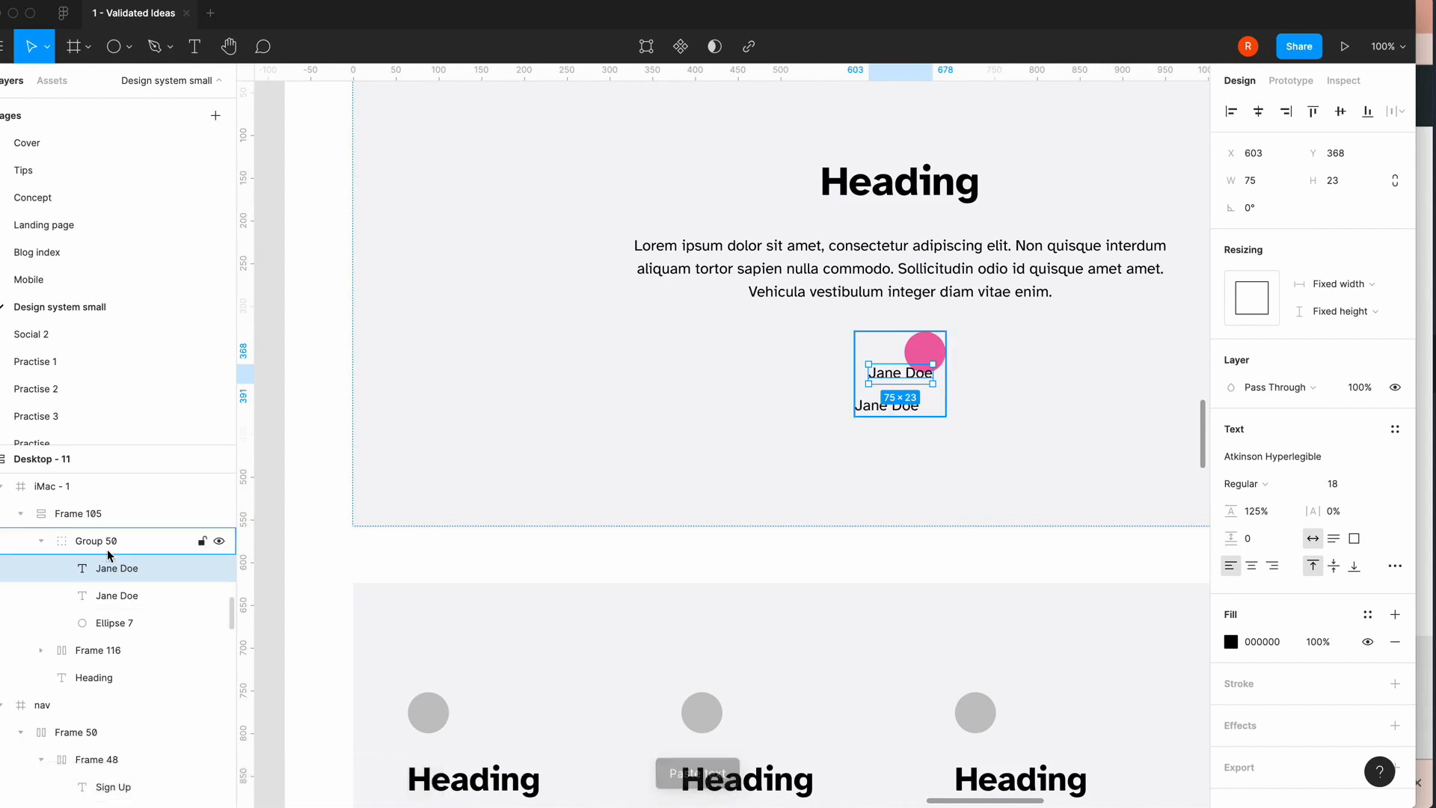
- Apply vertical auto layout to the circle and name group, with centered alignment and 8 spacing between items
click(64, 545)
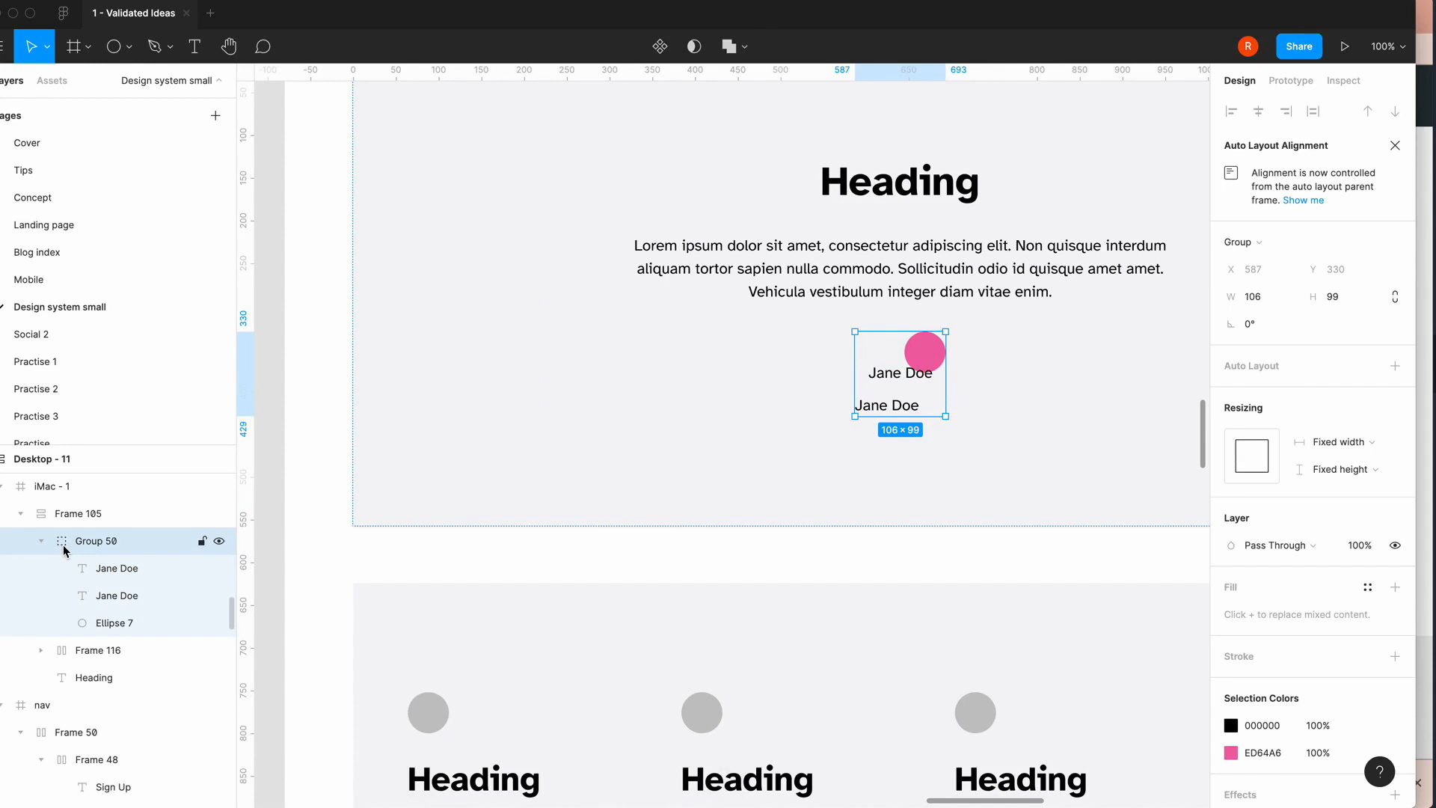
key(shift+a)
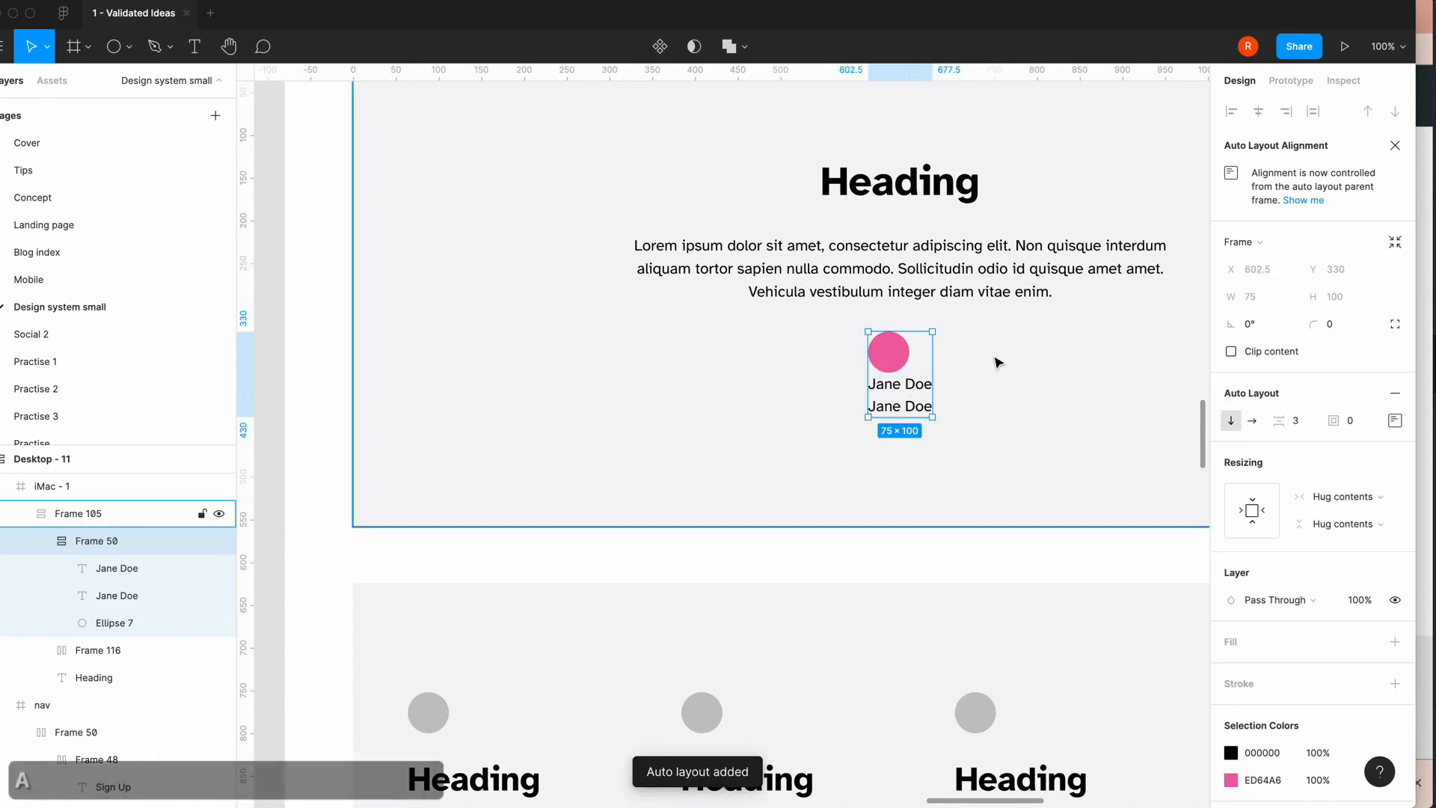
click(1395, 420)
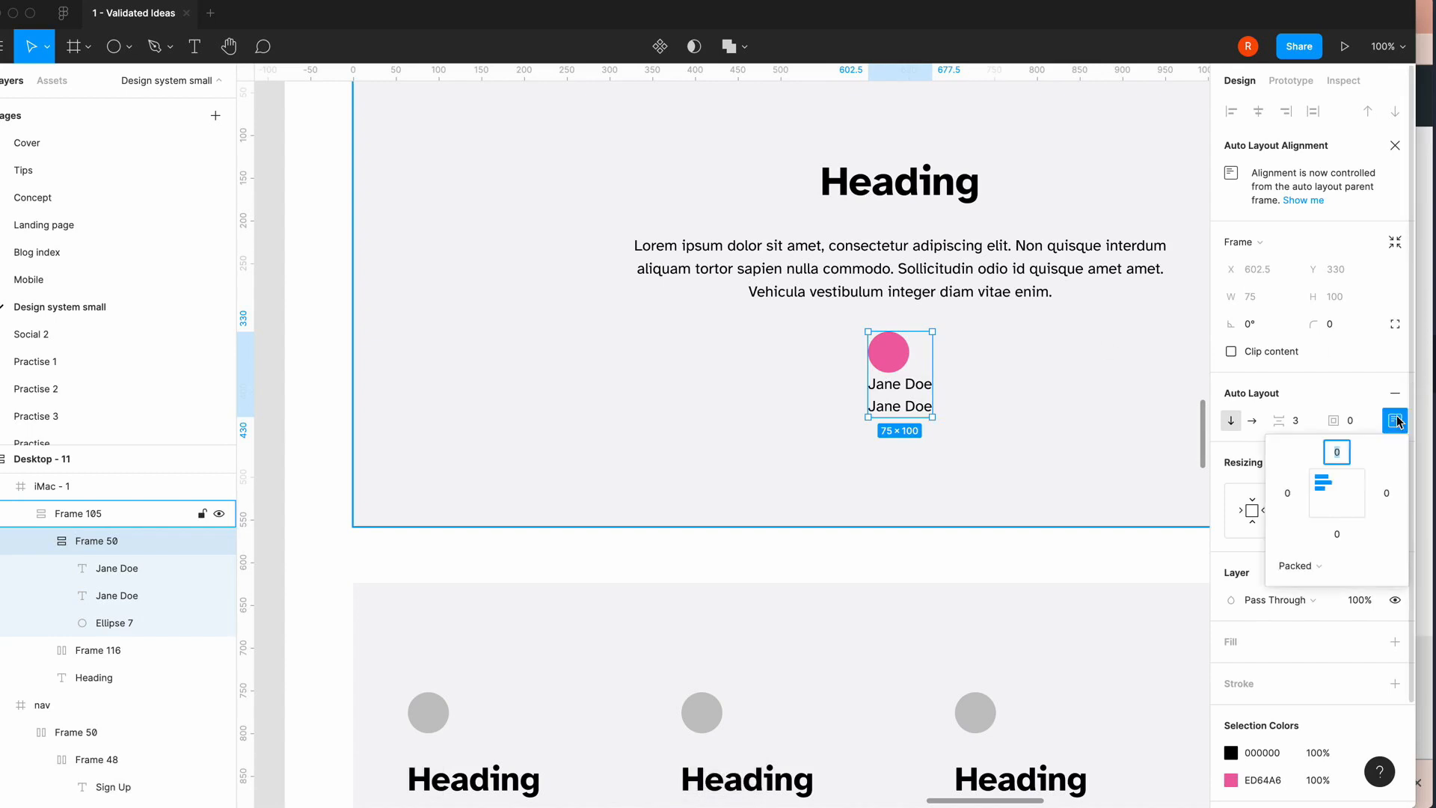
click(1333, 494)
click(1300, 424)
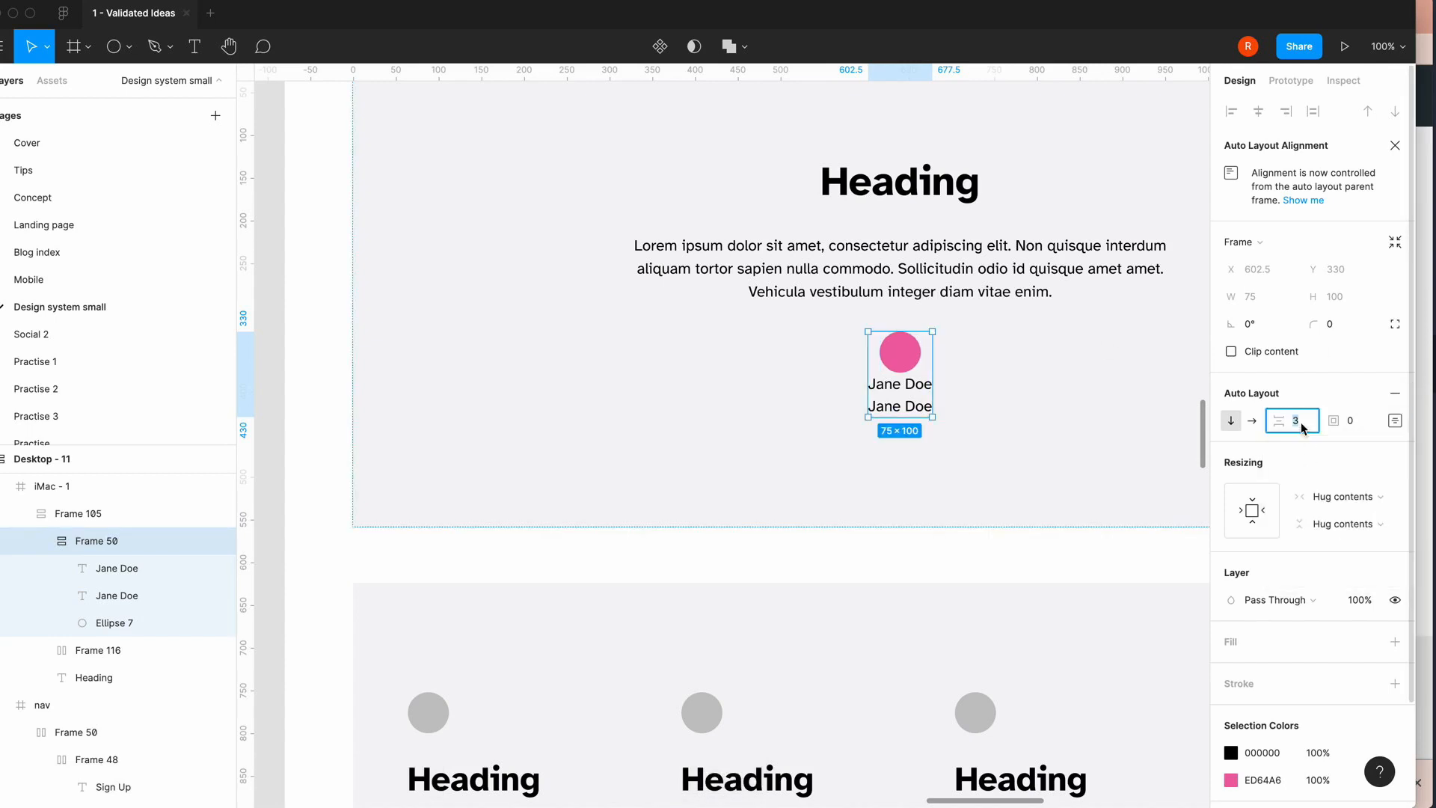
text(8)
key(Return)
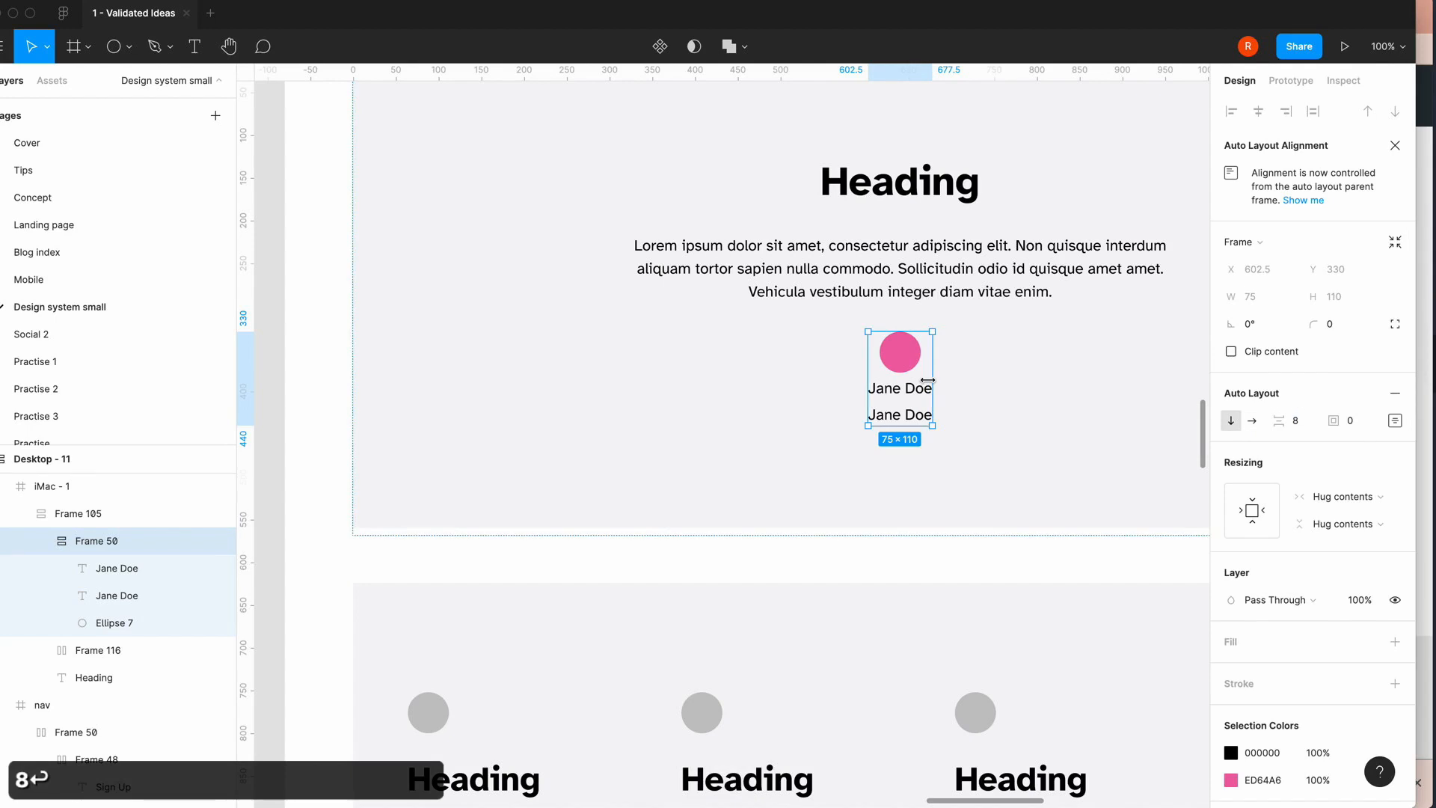
- Replace the lower duplicate name text under the circle with "Developer at Oscorp"
double_click(905, 420)
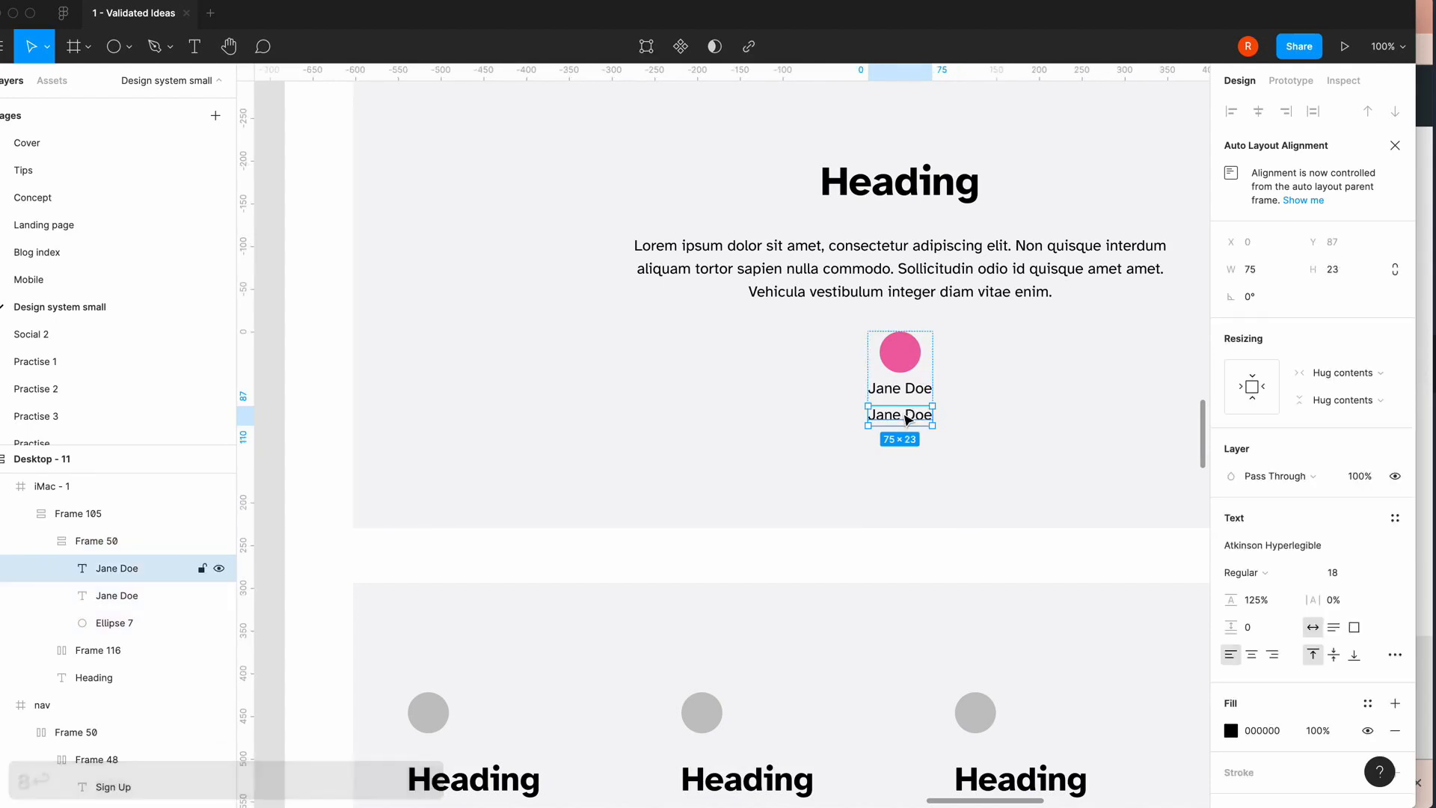
key(super+a)
text(Deve)
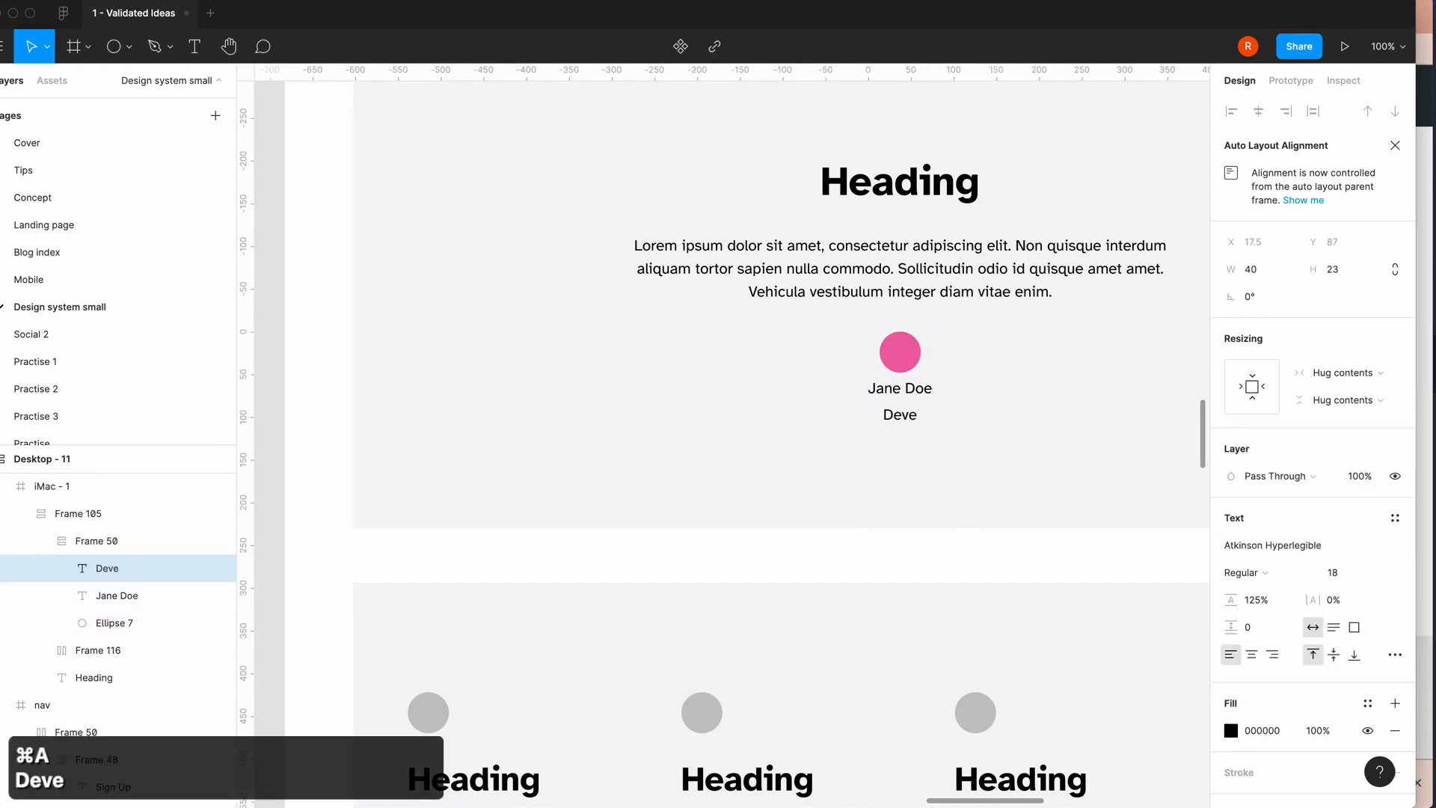
text(loper at)
key(BackSpace)
key(BackSpace)
key(BackSpace)
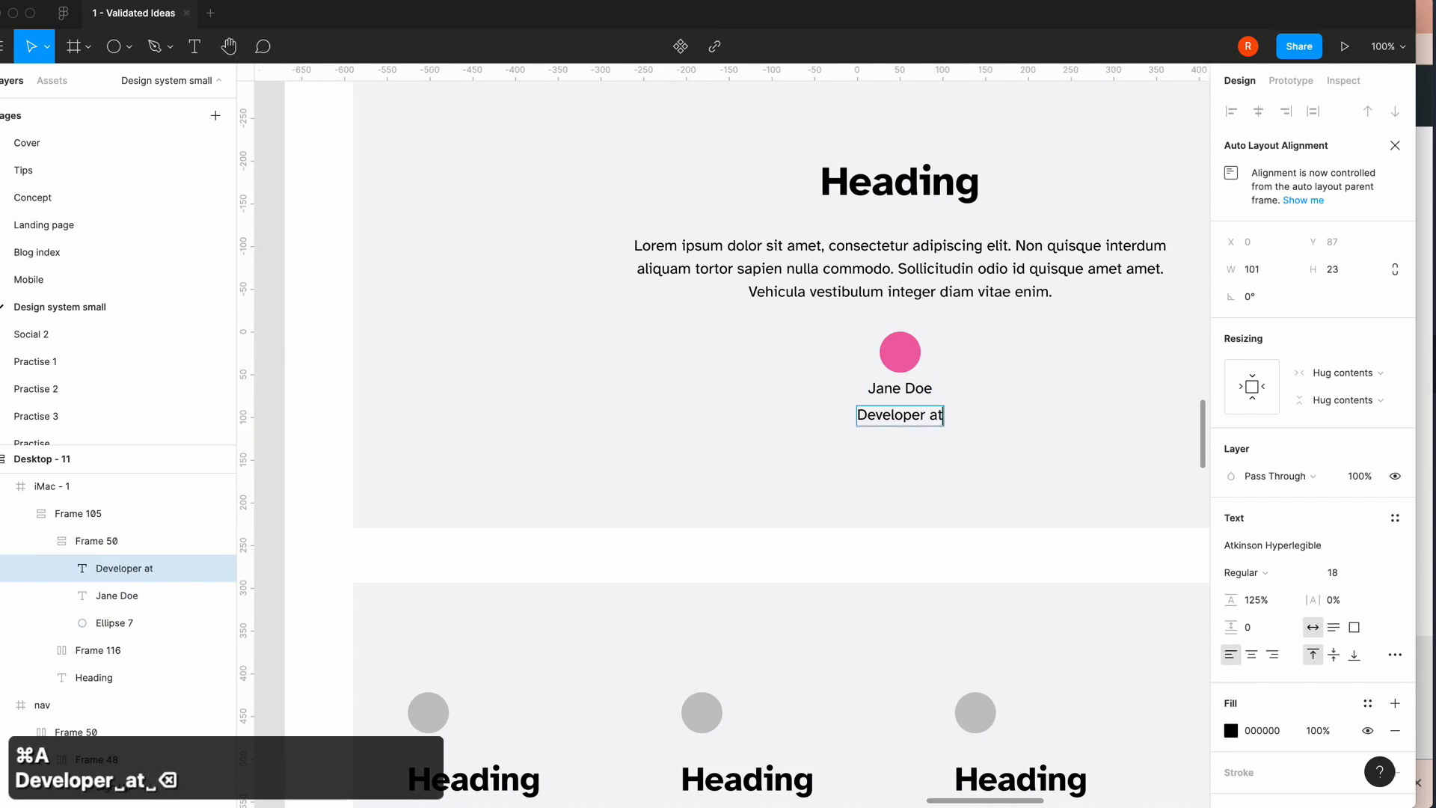
text(at Os)
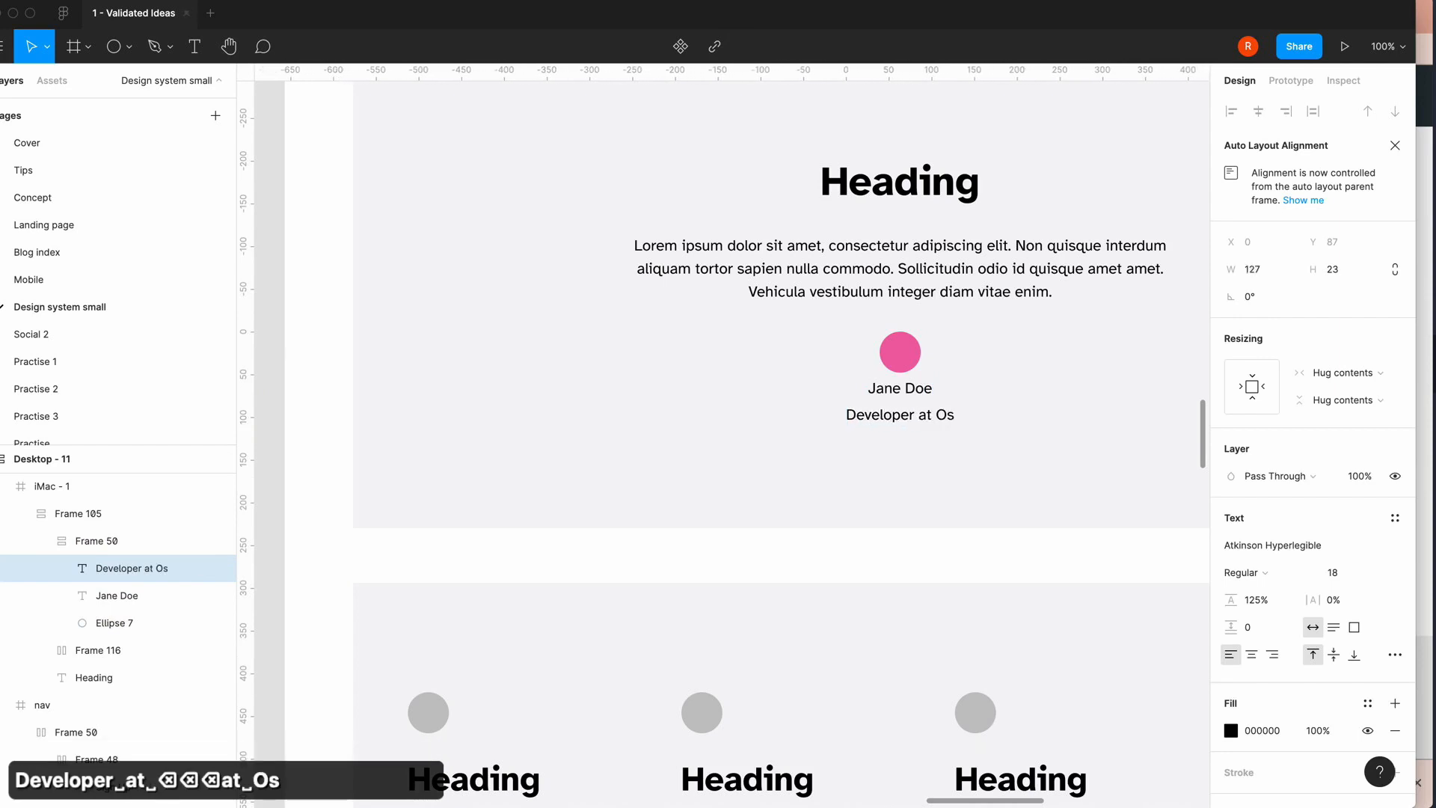
text(corp)
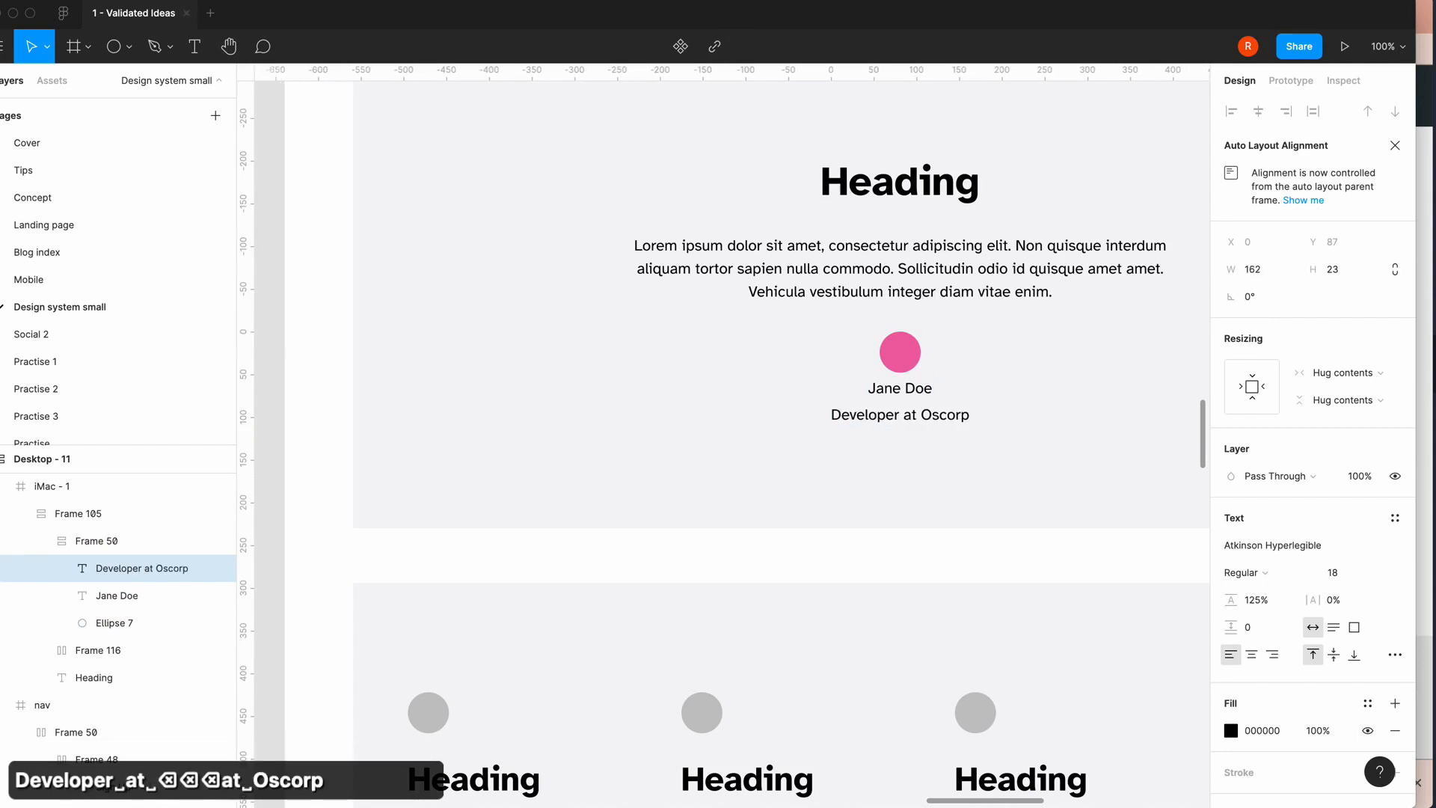
click(771, 552)
- Change the "Developer at Oscorp" text's fill to the local pink ED64A6
scroll(770, 552, right, 5)
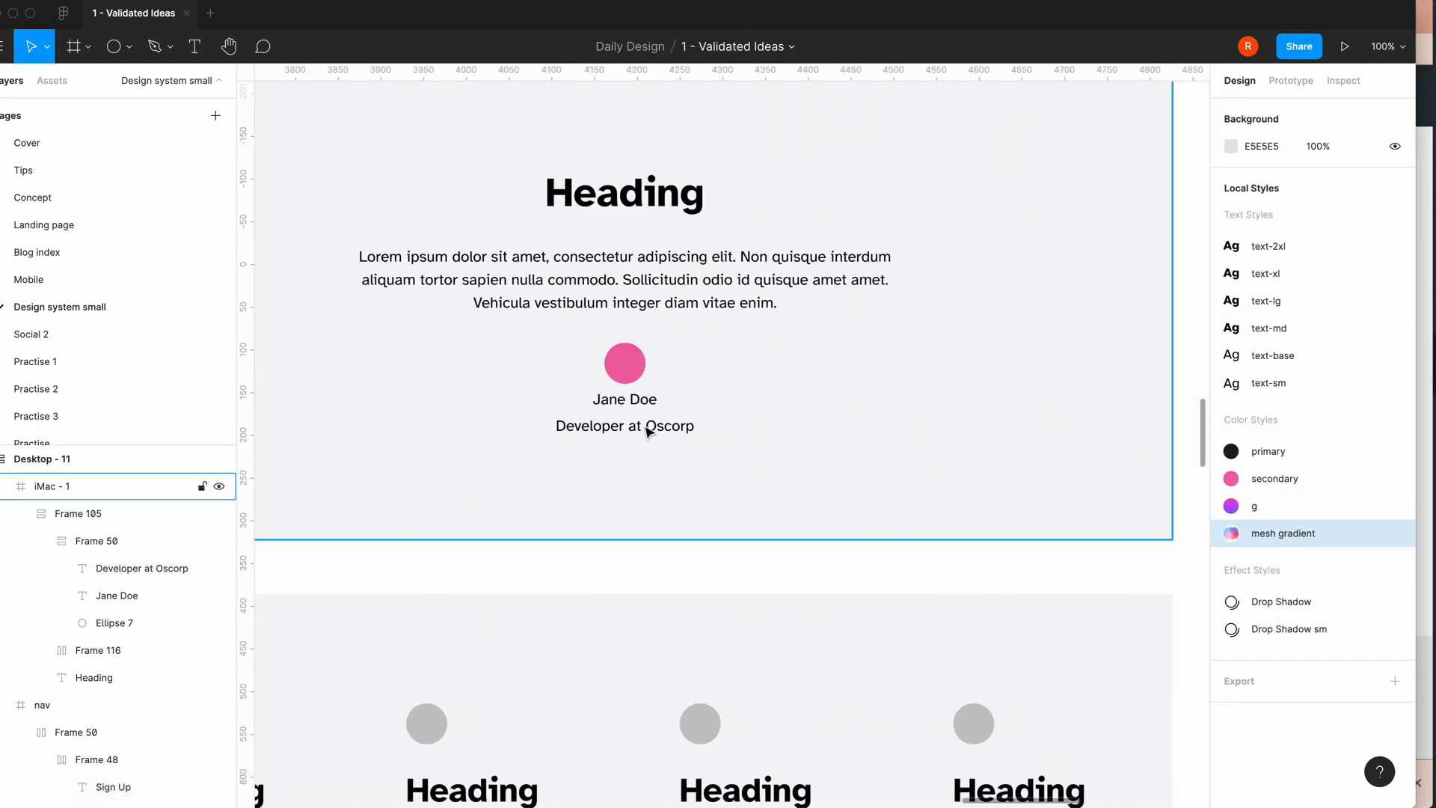
click(647, 432)
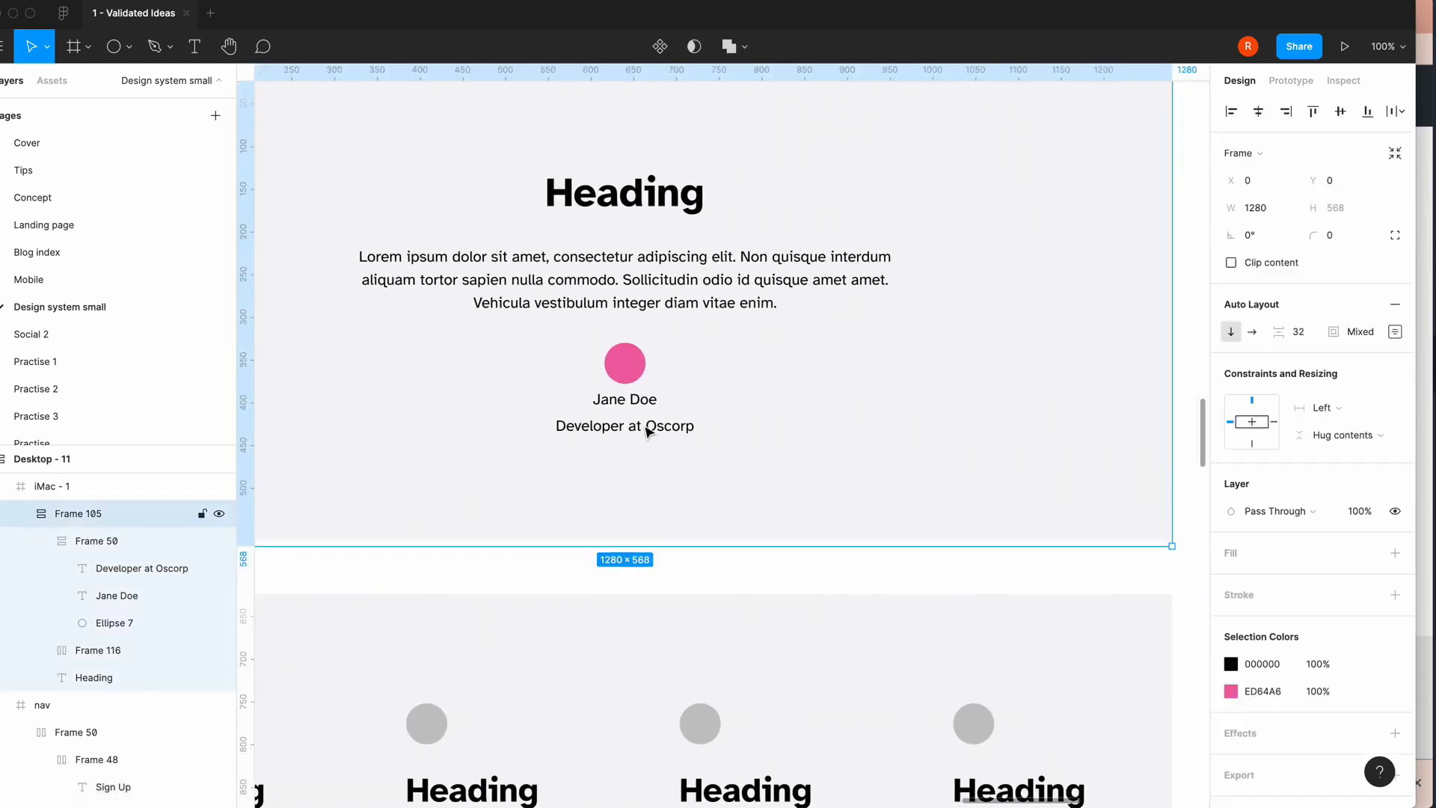
double_click(645, 427)
double_click(643, 424)
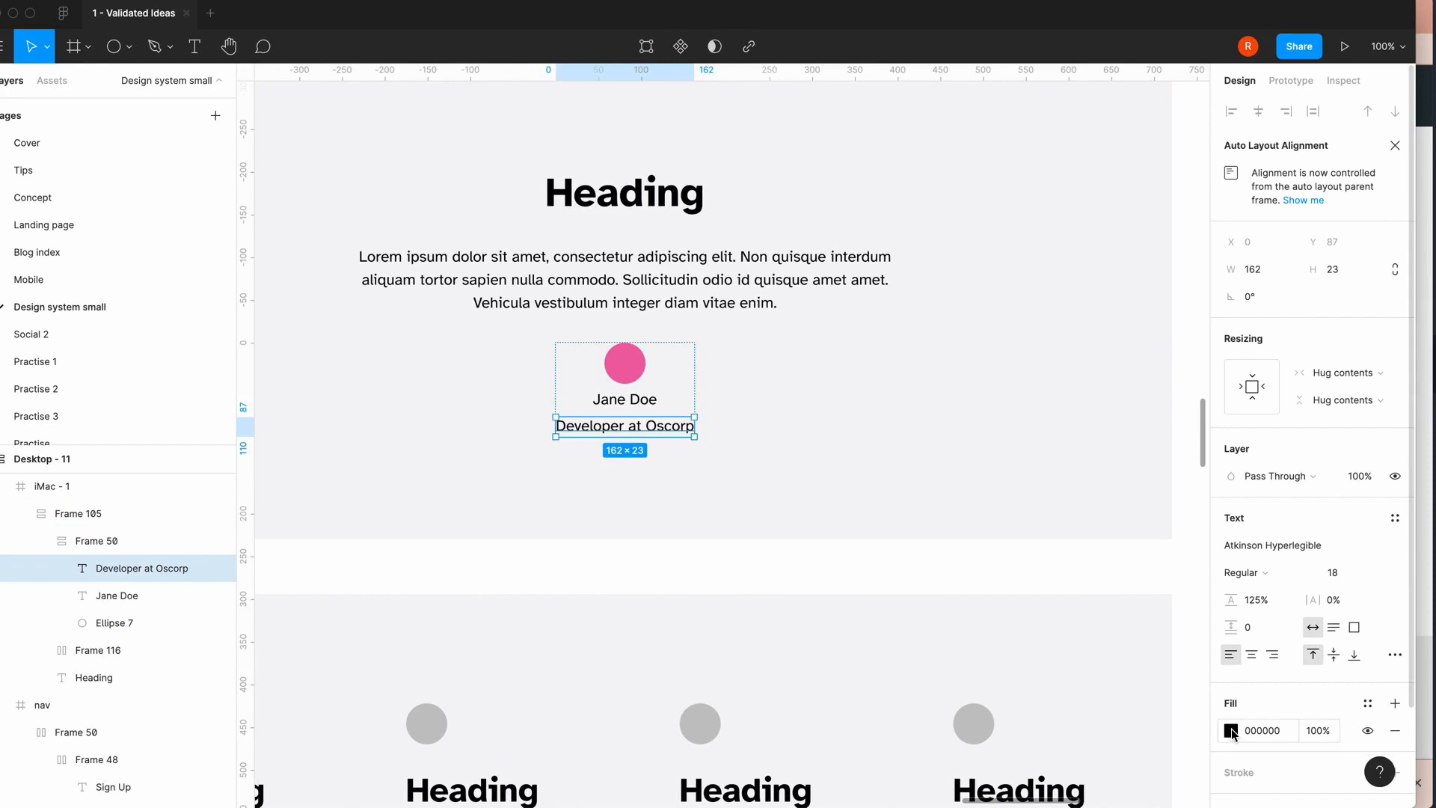
click(1230, 730)
click(1048, 724)
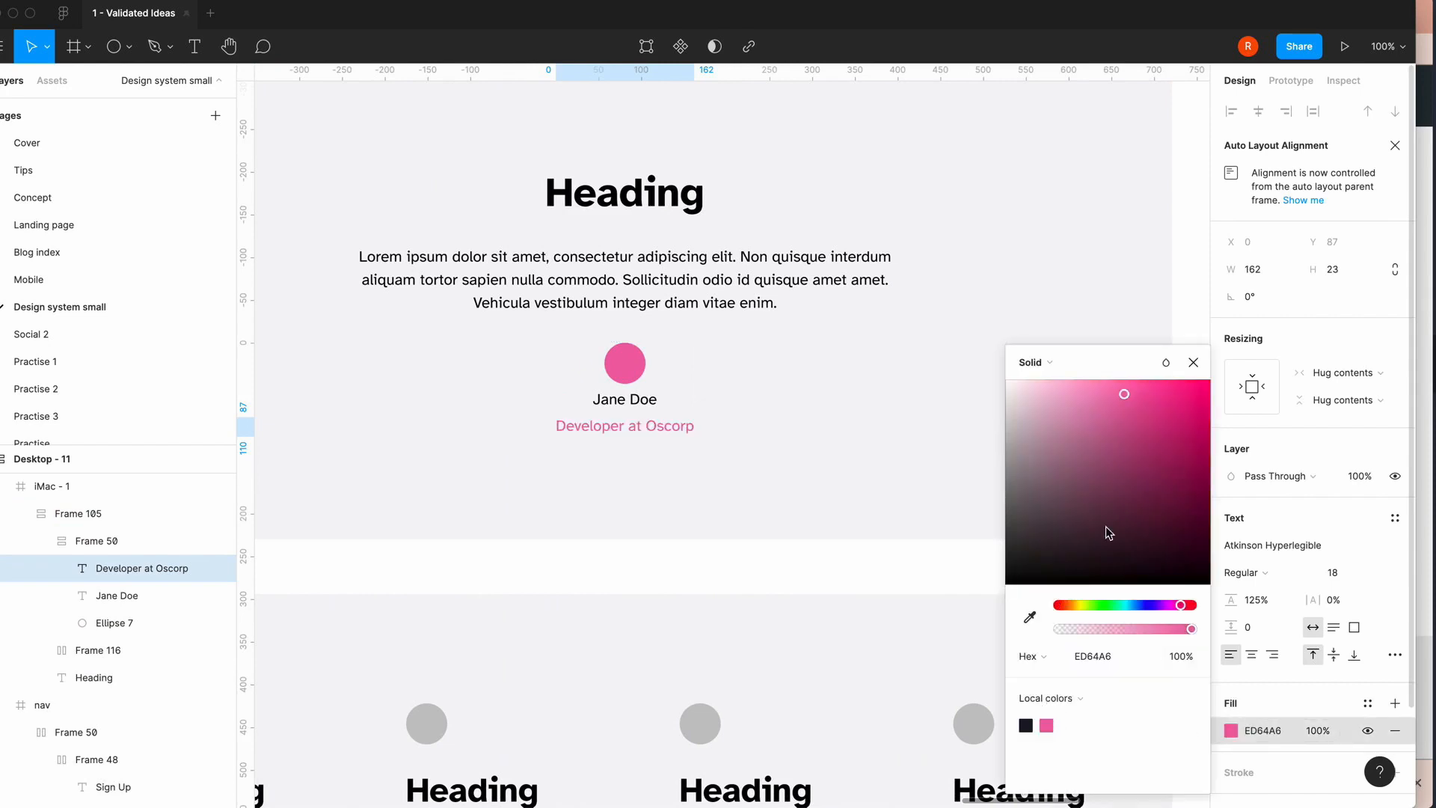
click(1193, 362)
click(693, 580)
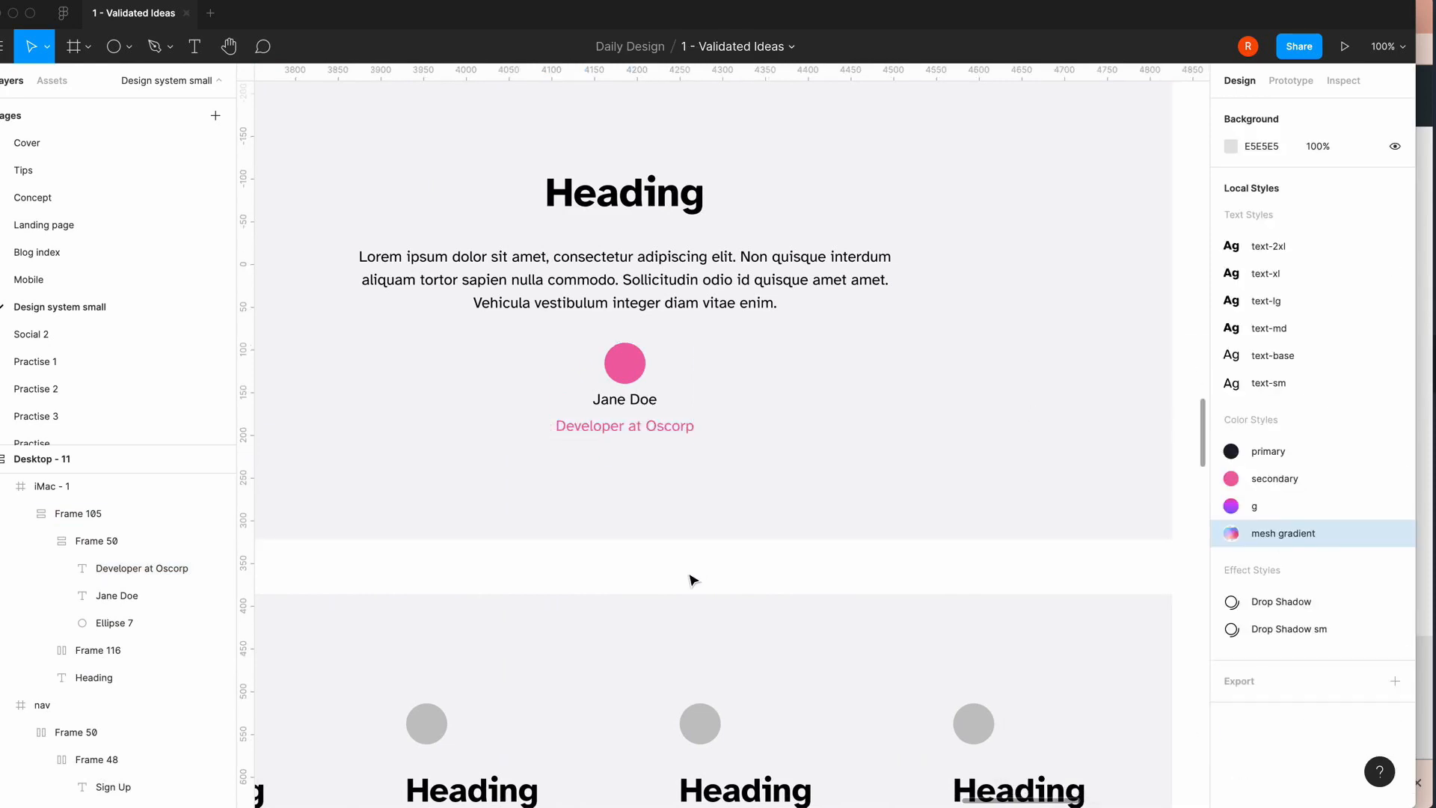
- Wrap the name and "Developer at Oscorp" texts under the hero's circle in their own auto layout frame
click(643, 403)
click(641, 401)
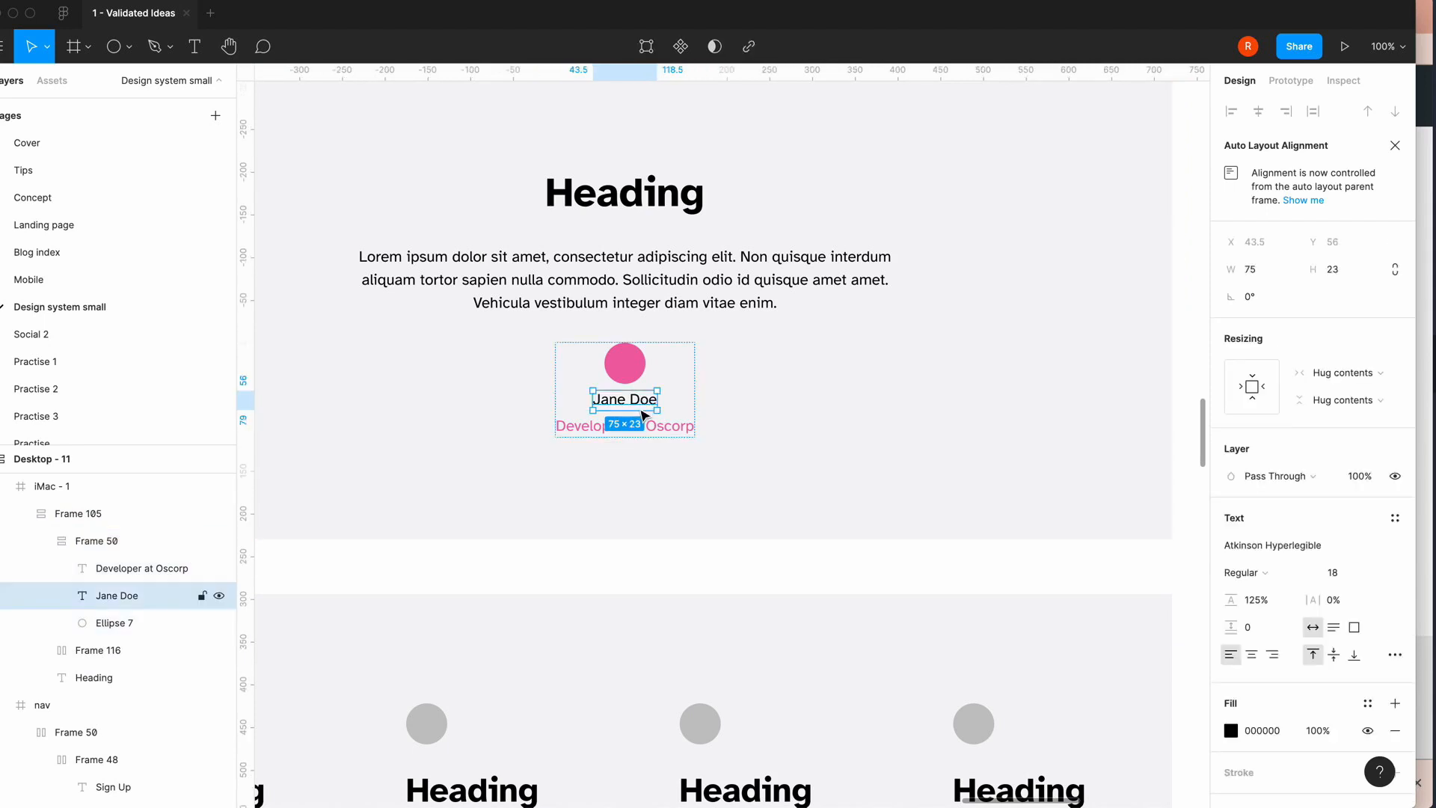
click(96, 569)
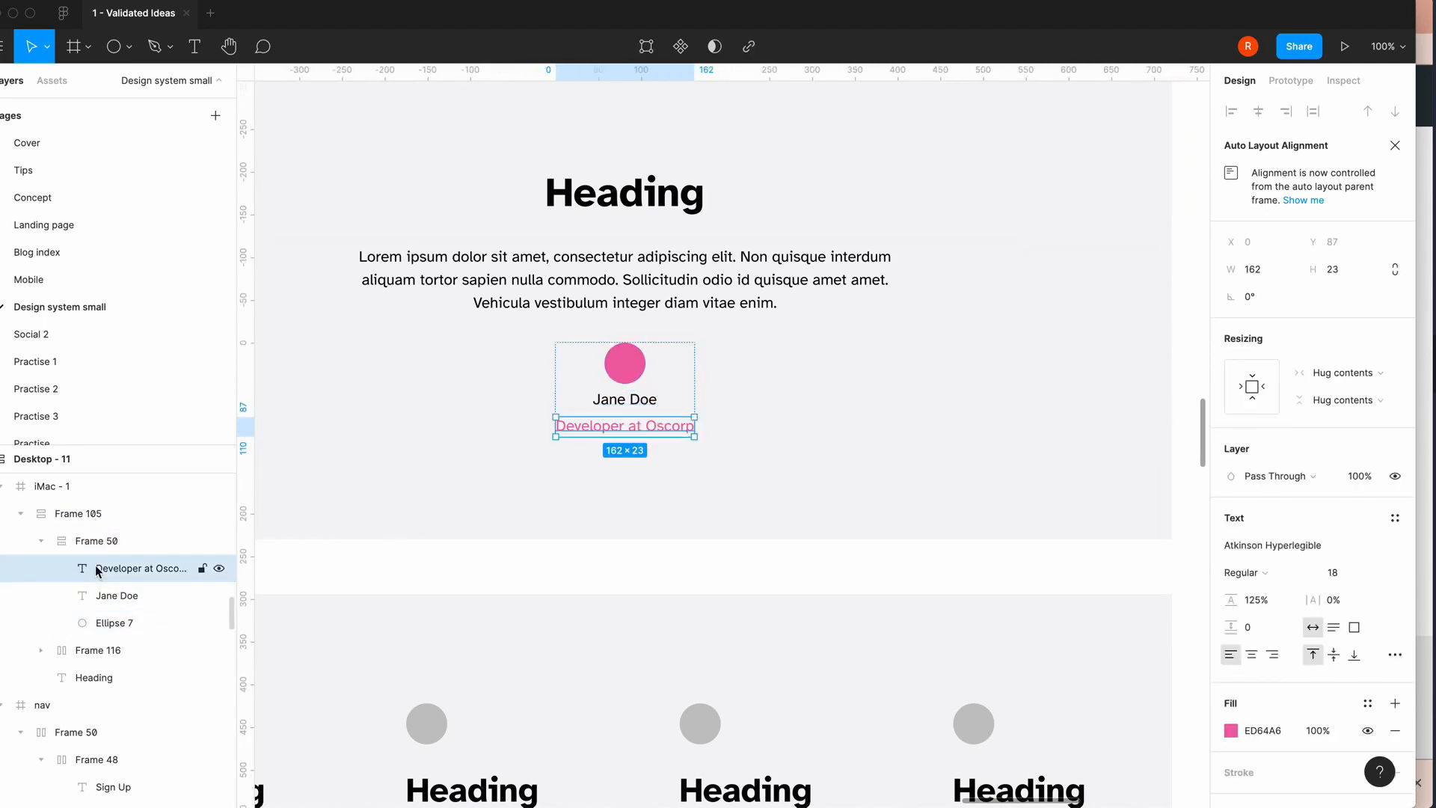
shift+click(95, 592)
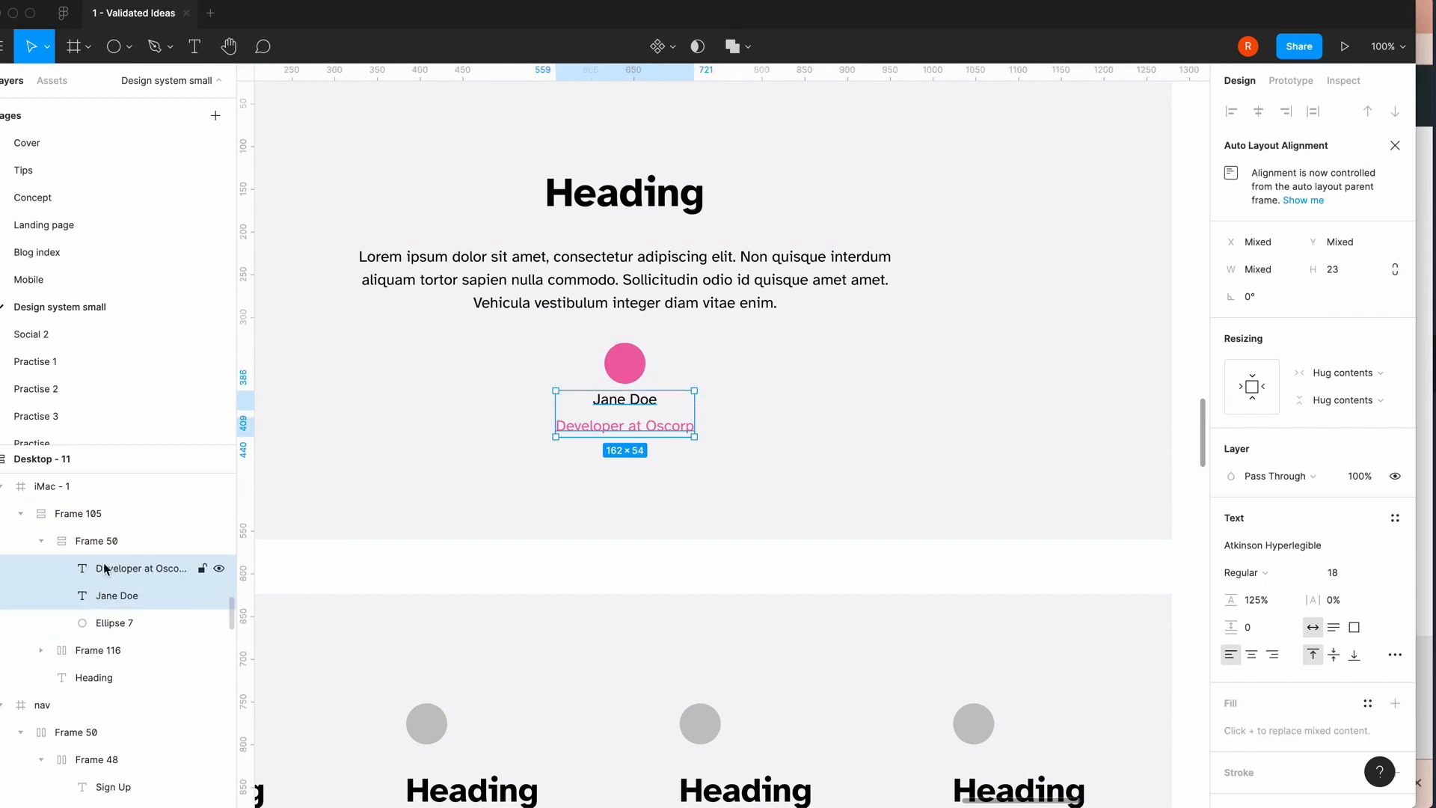
key(shift+a)
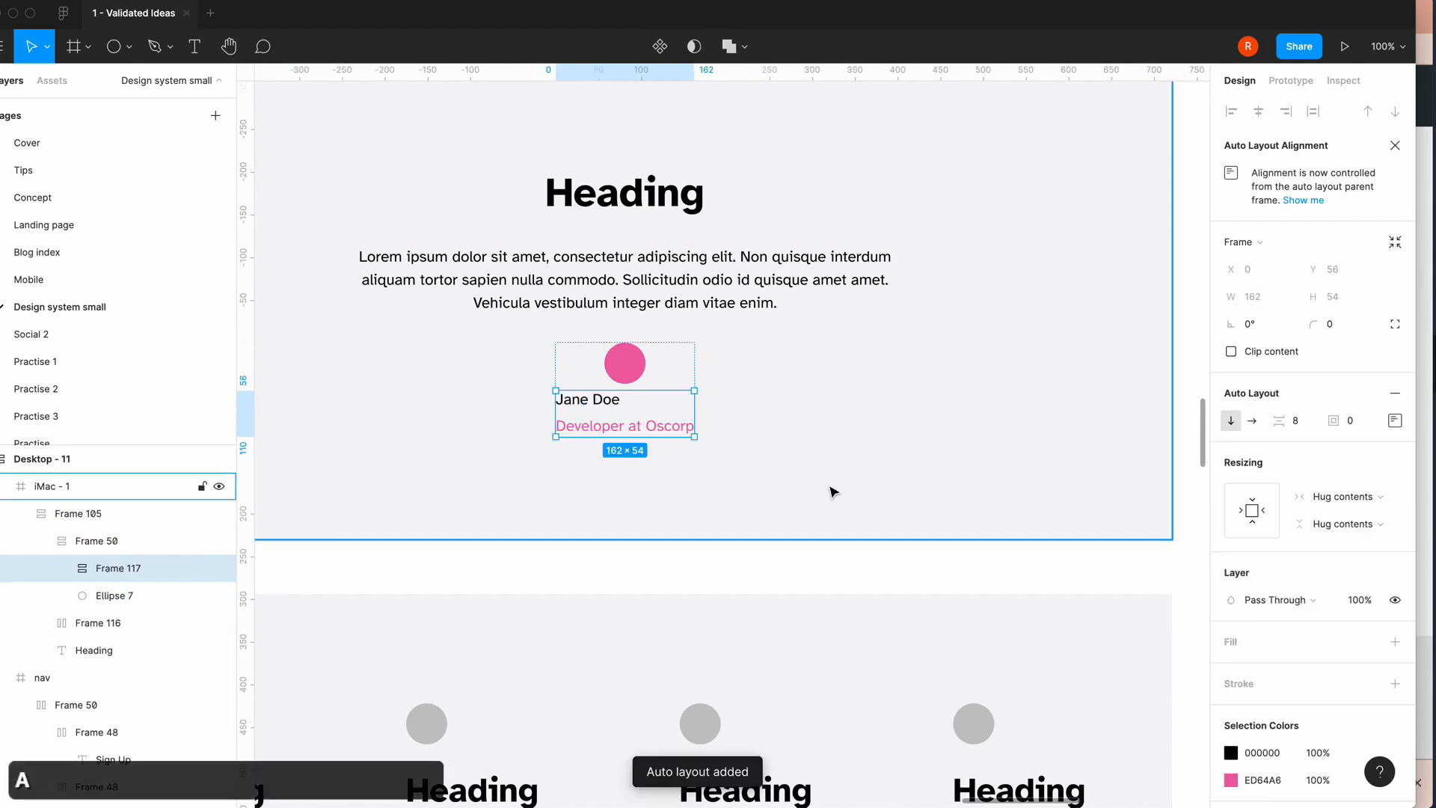
- Center the items of the name and job title frame and set its spacing between items to 0
click(1395, 420)
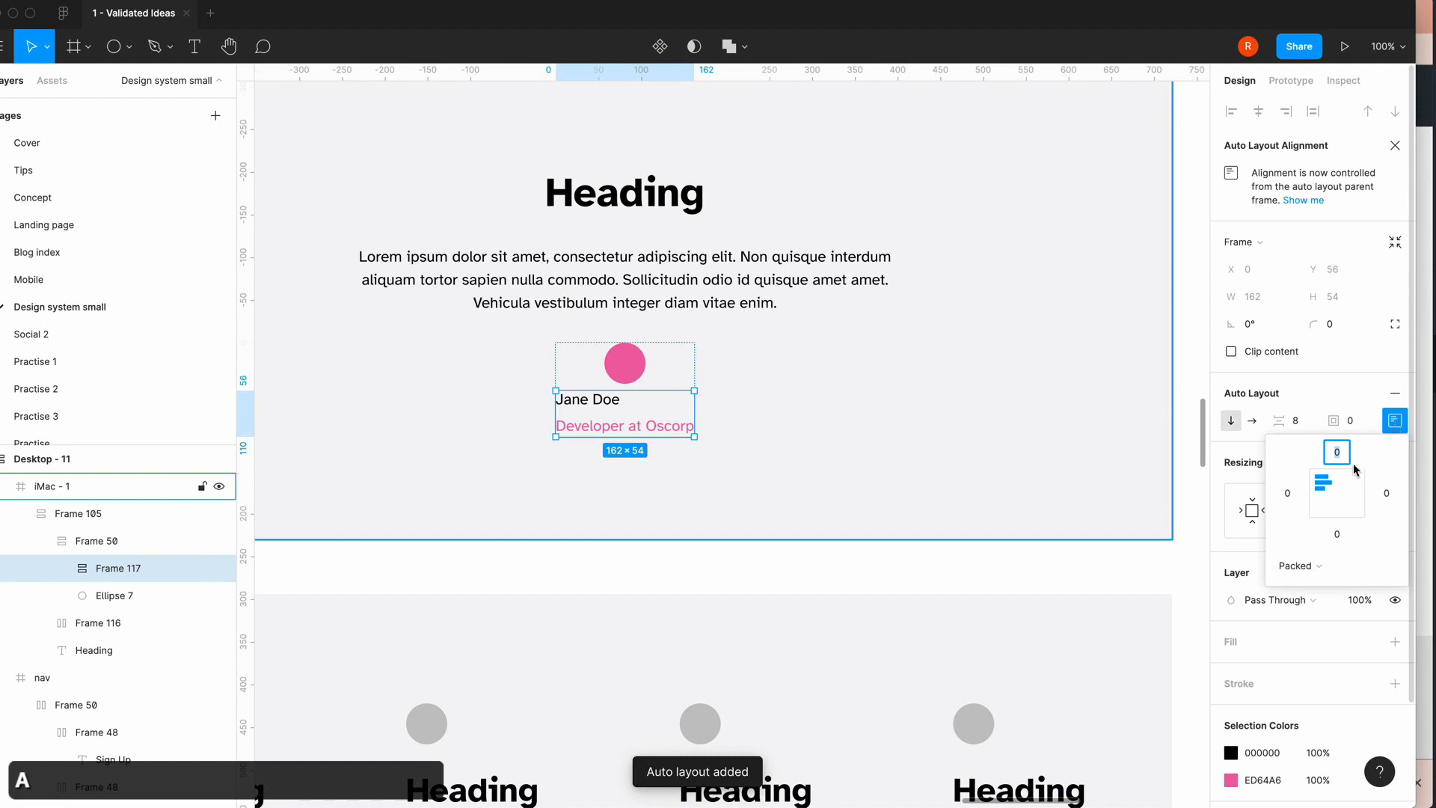
click(1338, 495)
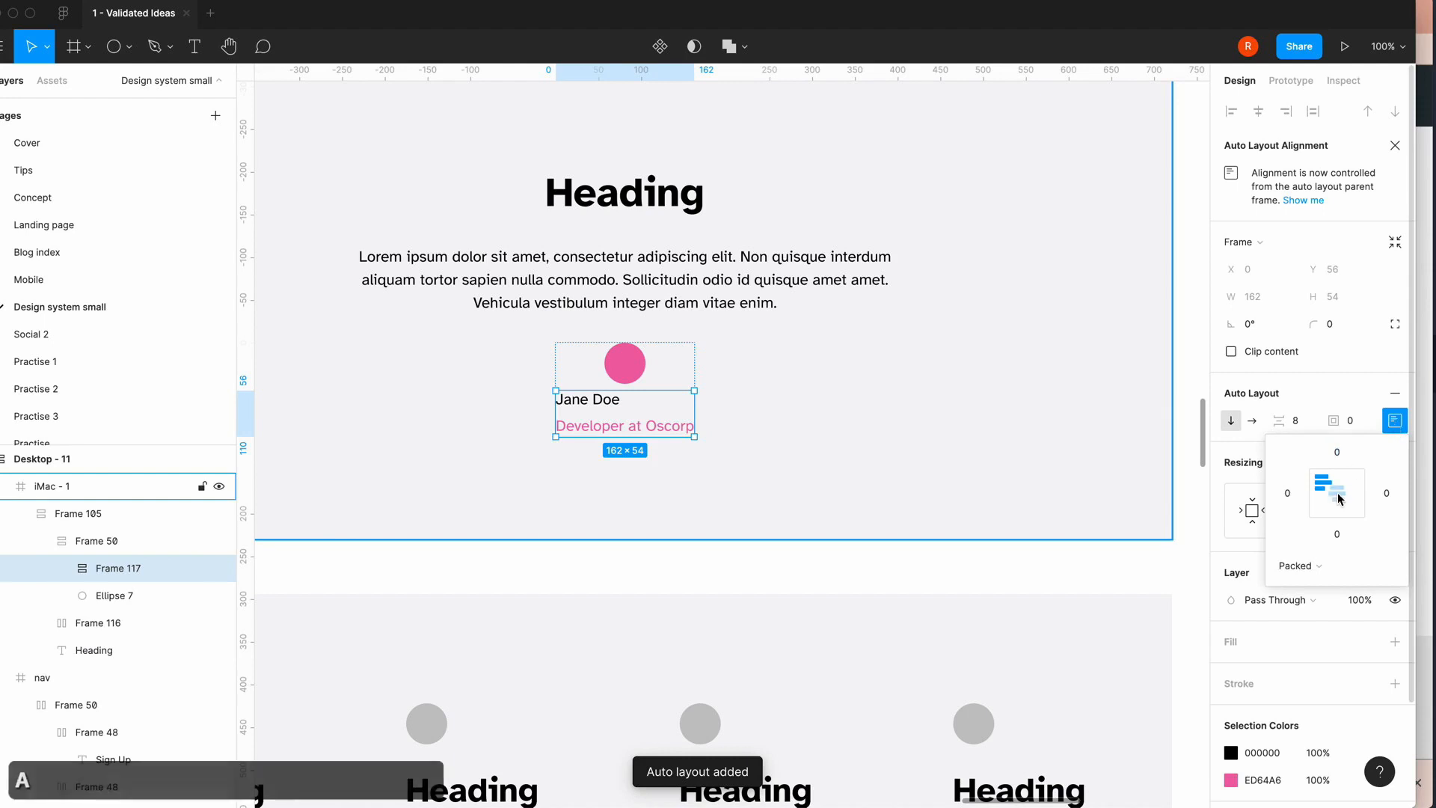
click(1295, 420)
text(0)
key(Return)
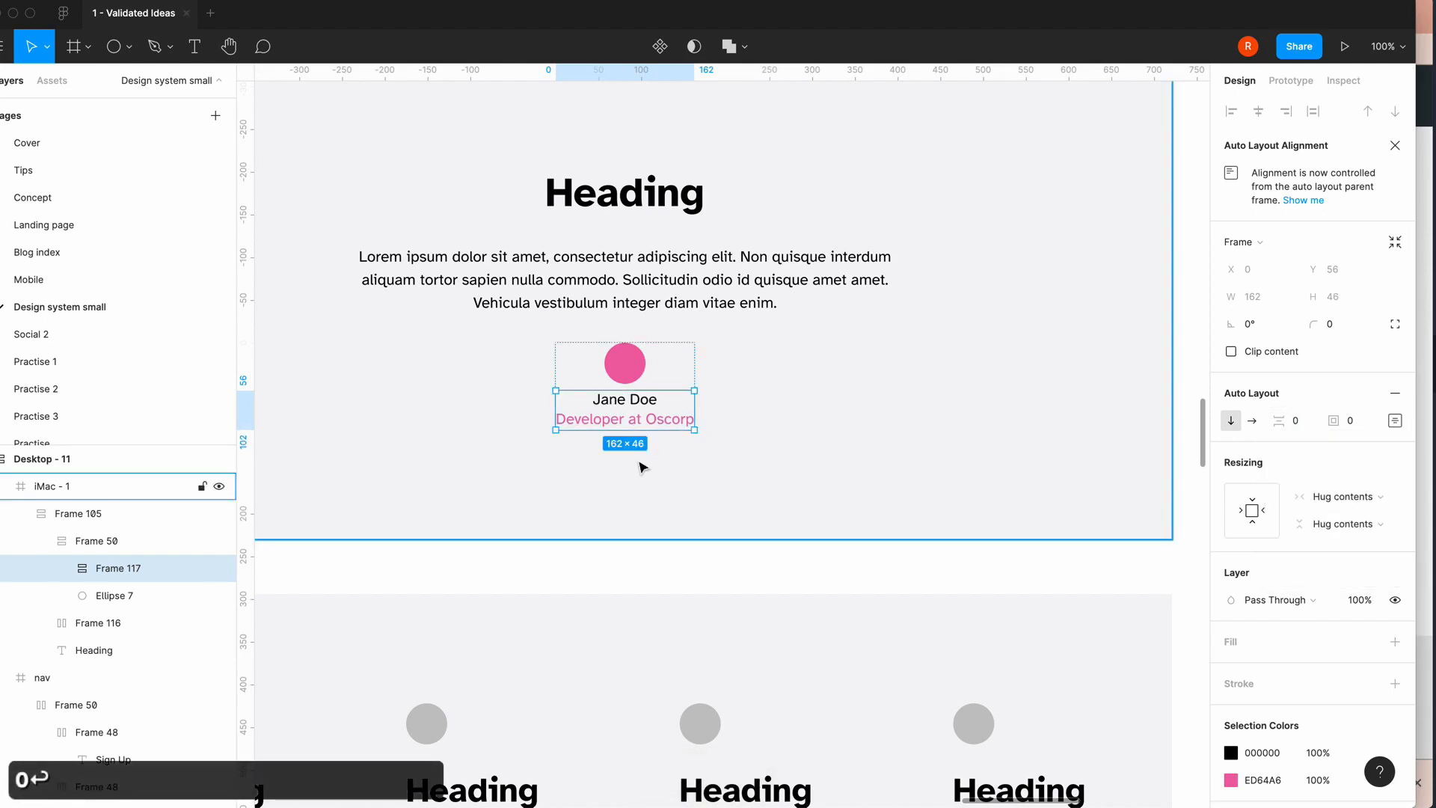
click(601, 567)
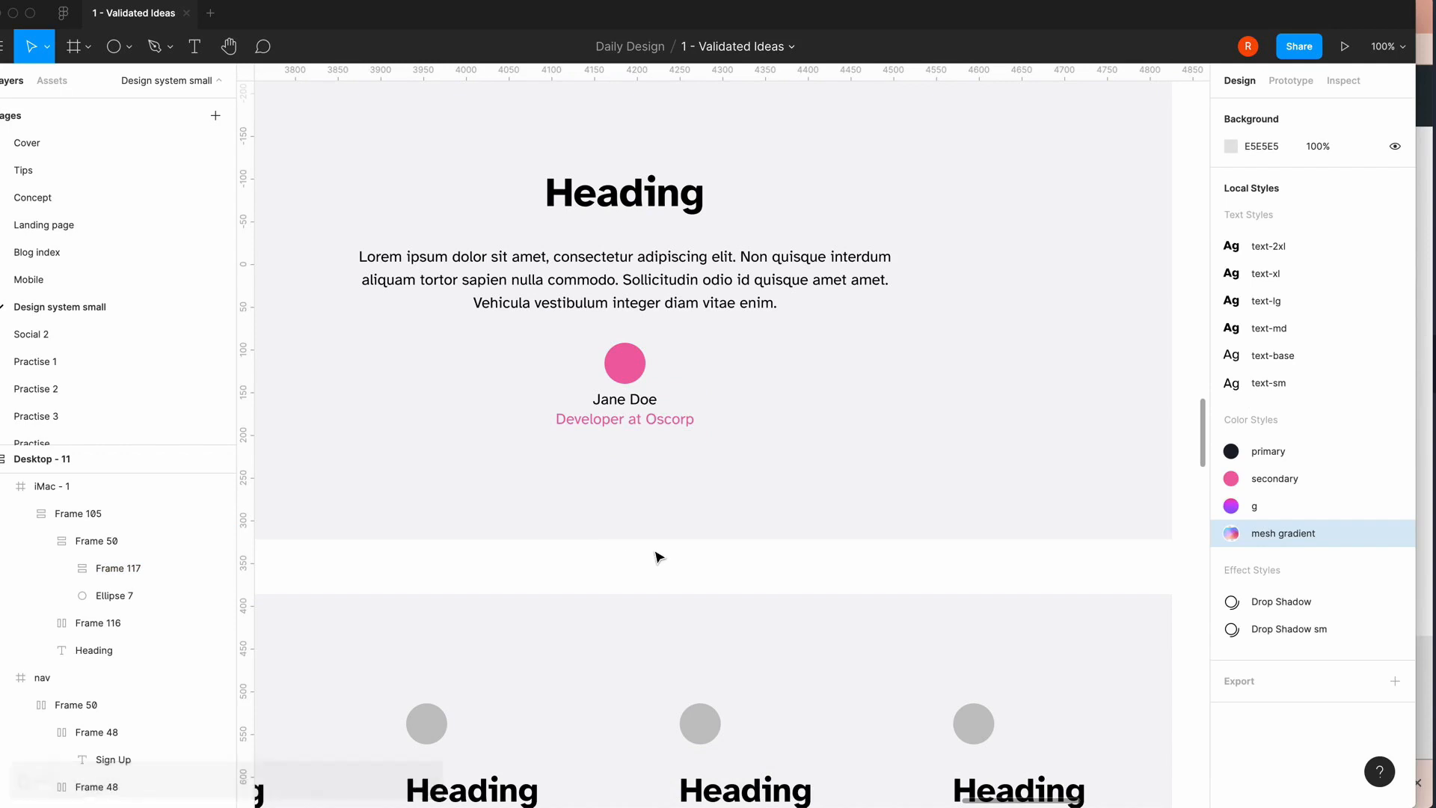
- Compare Desktop - 11's hero text and the sections below it with the finished Desktop - 10 landing page
super+click(703, 288)
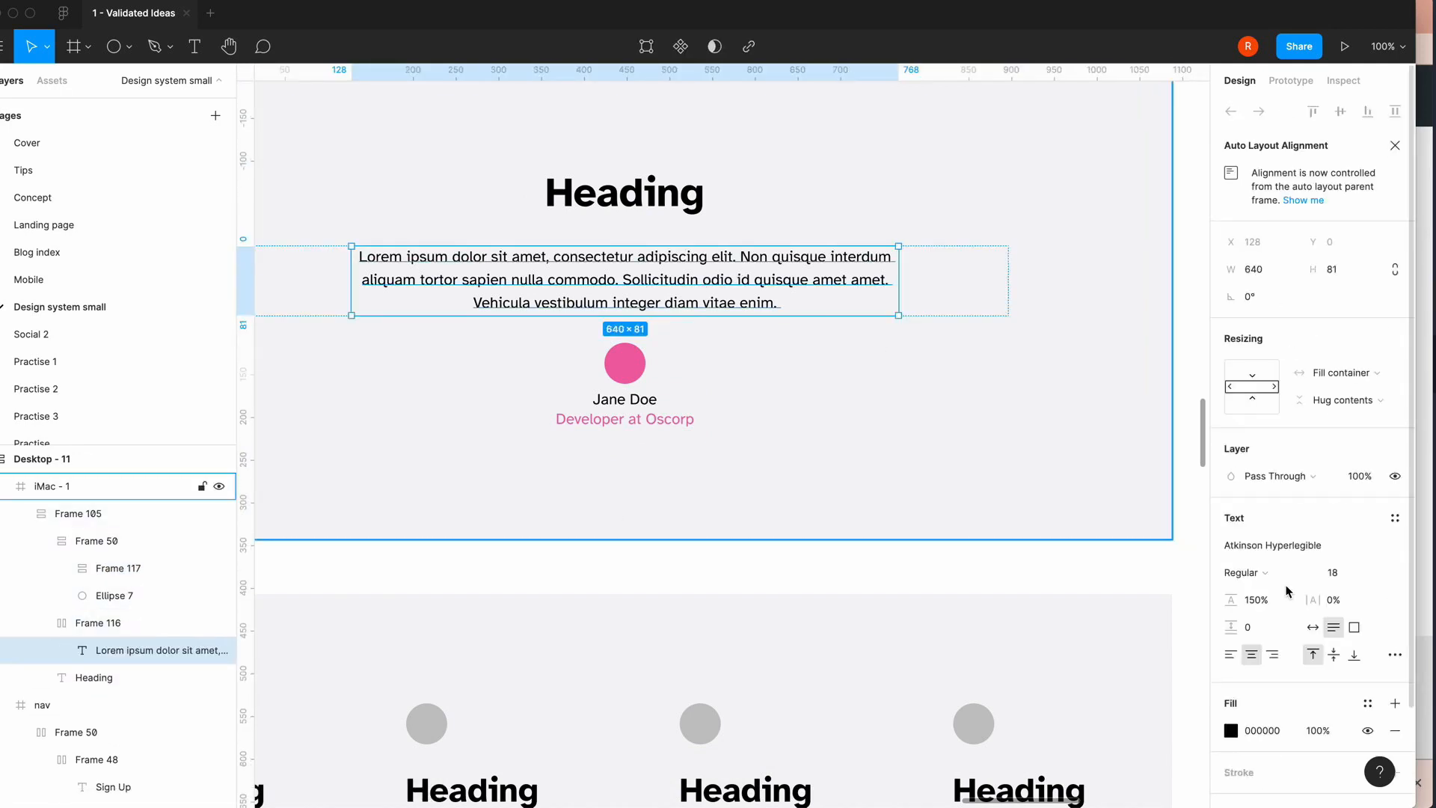
scroll(814, 581, left, 10)
scroll(814, 580, right, 10)
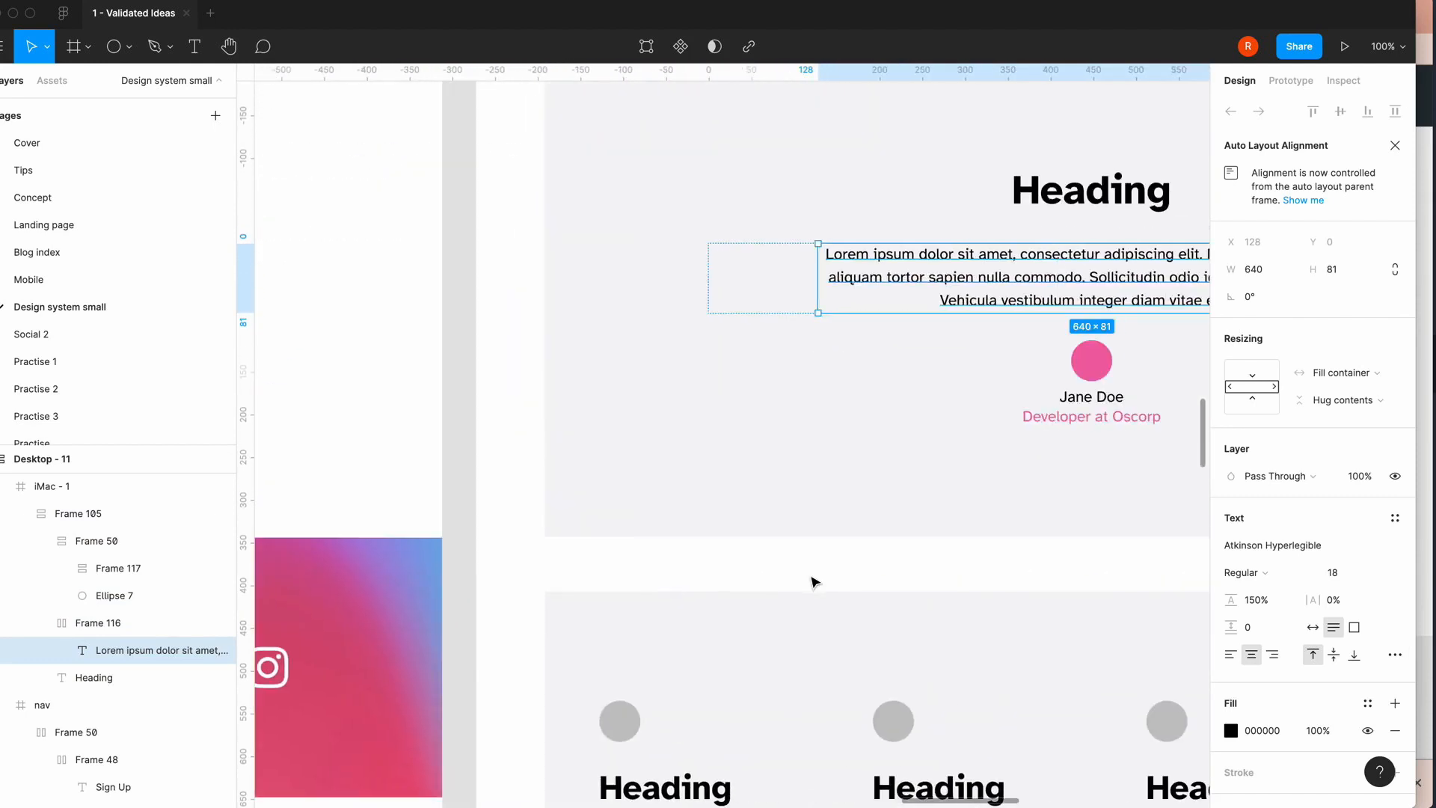
click(814, 580)
key(minus)
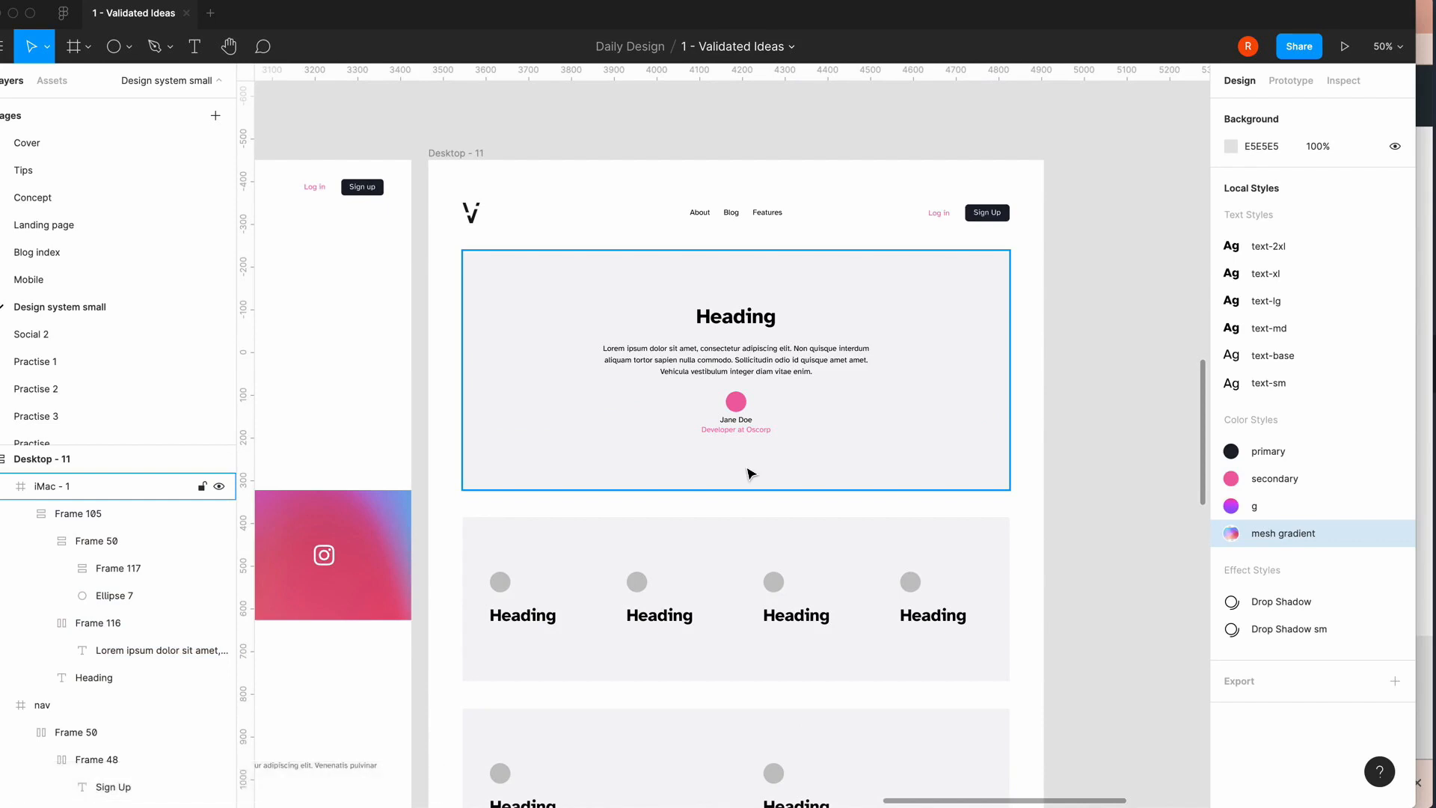
scroll(750, 473, down, 10)
scroll(750, 473, up, 5)
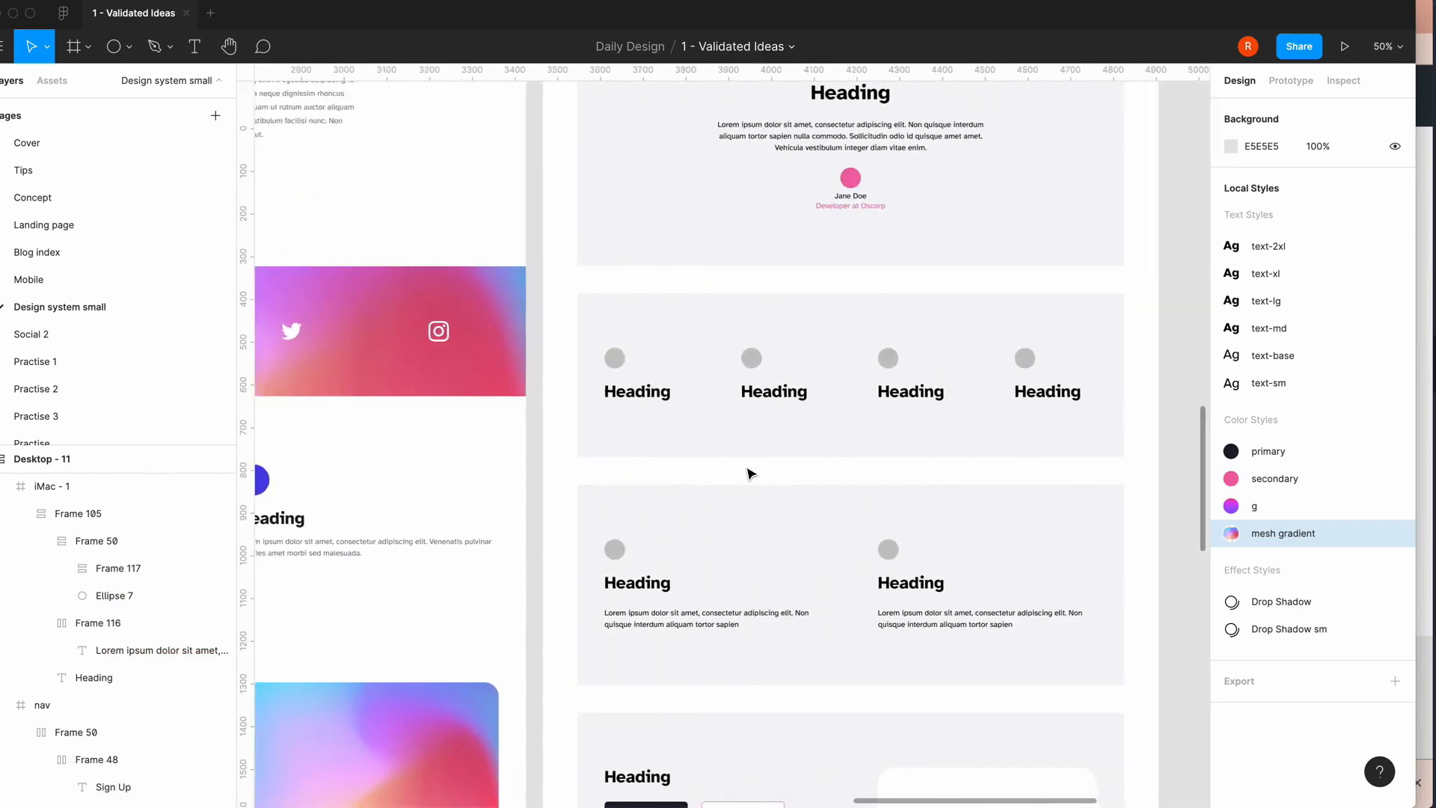
scroll(751, 472, left, 10)
scroll(751, 473, right, 8)
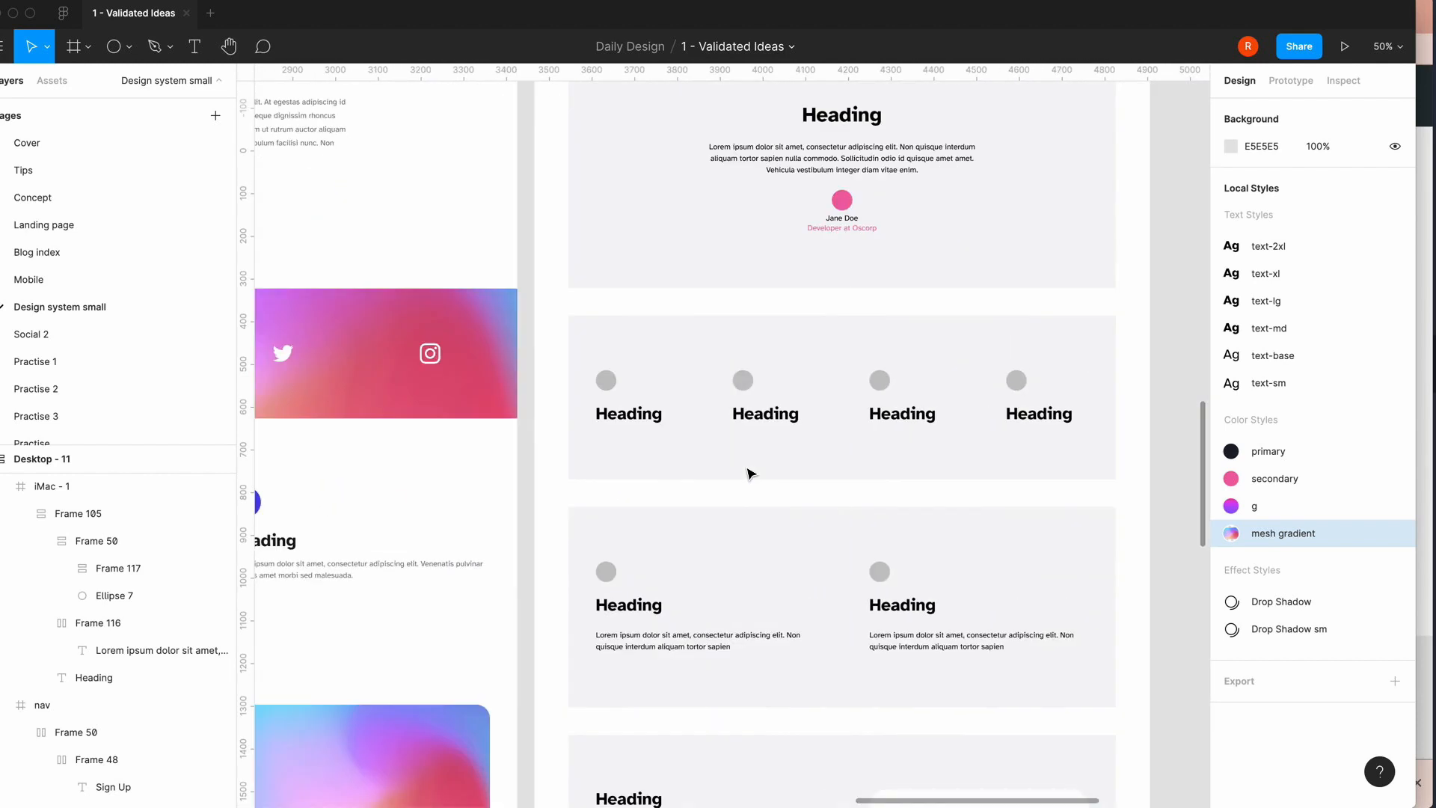
scroll(750, 473, left, 8)
scroll(750, 473, up, 2)
scroll(750, 473, right, 10)
scroll(750, 473, down, 5)
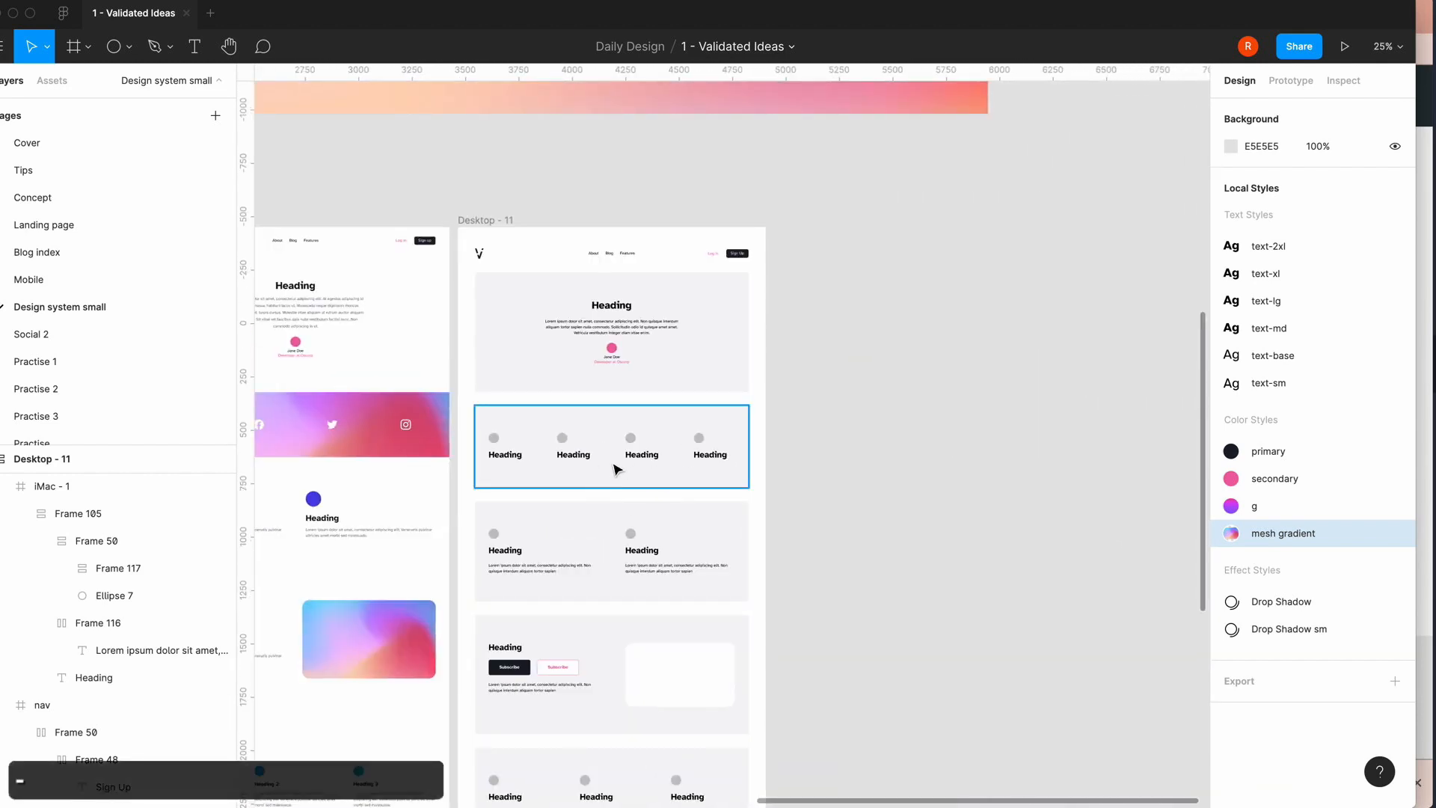
scroll(614, 469, up, 5)
scroll(614, 469, left, 5)
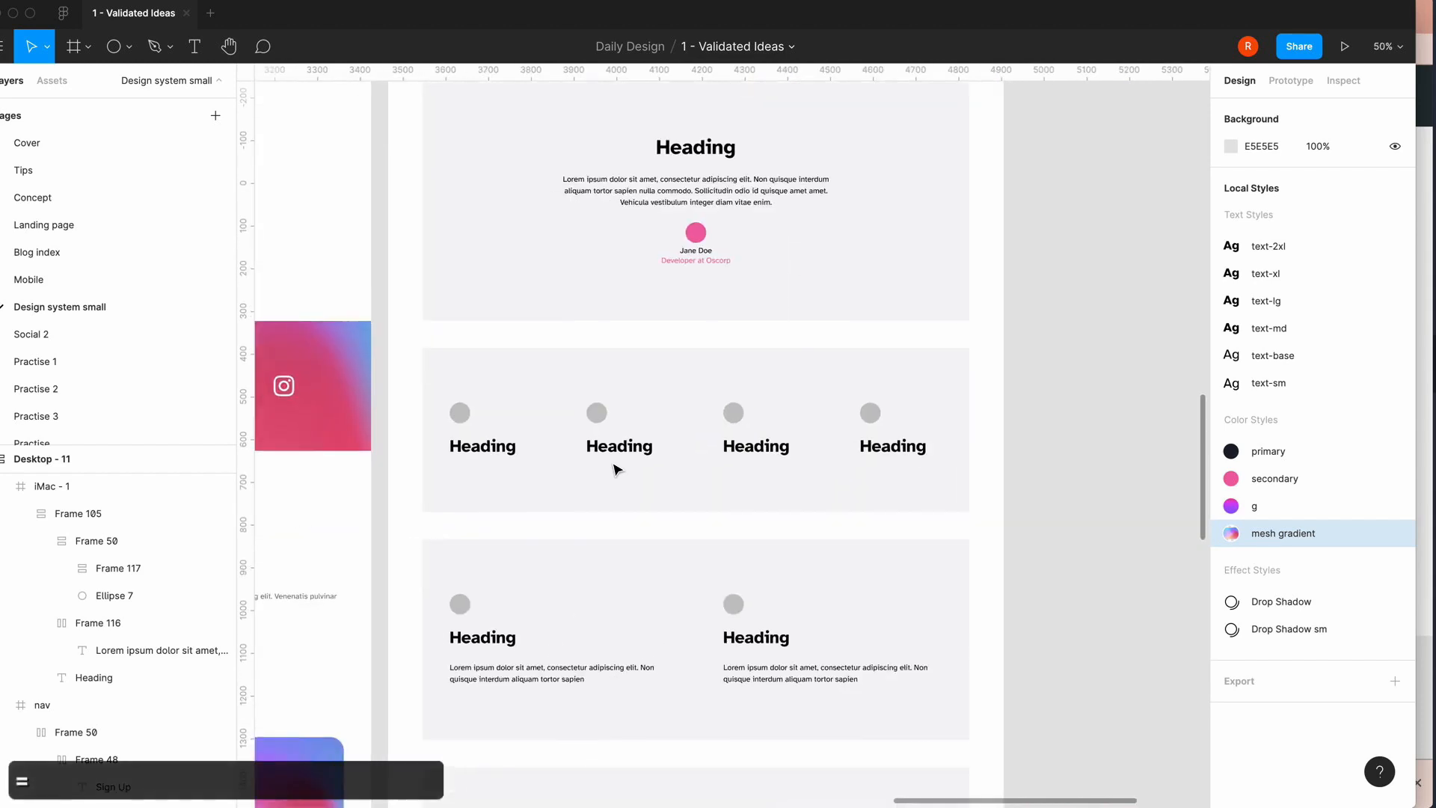
- Duplicate the whole Desktop - 11 frame so the copy sits beside the original
scroll(614, 469, down, 5)
click(583, 206)
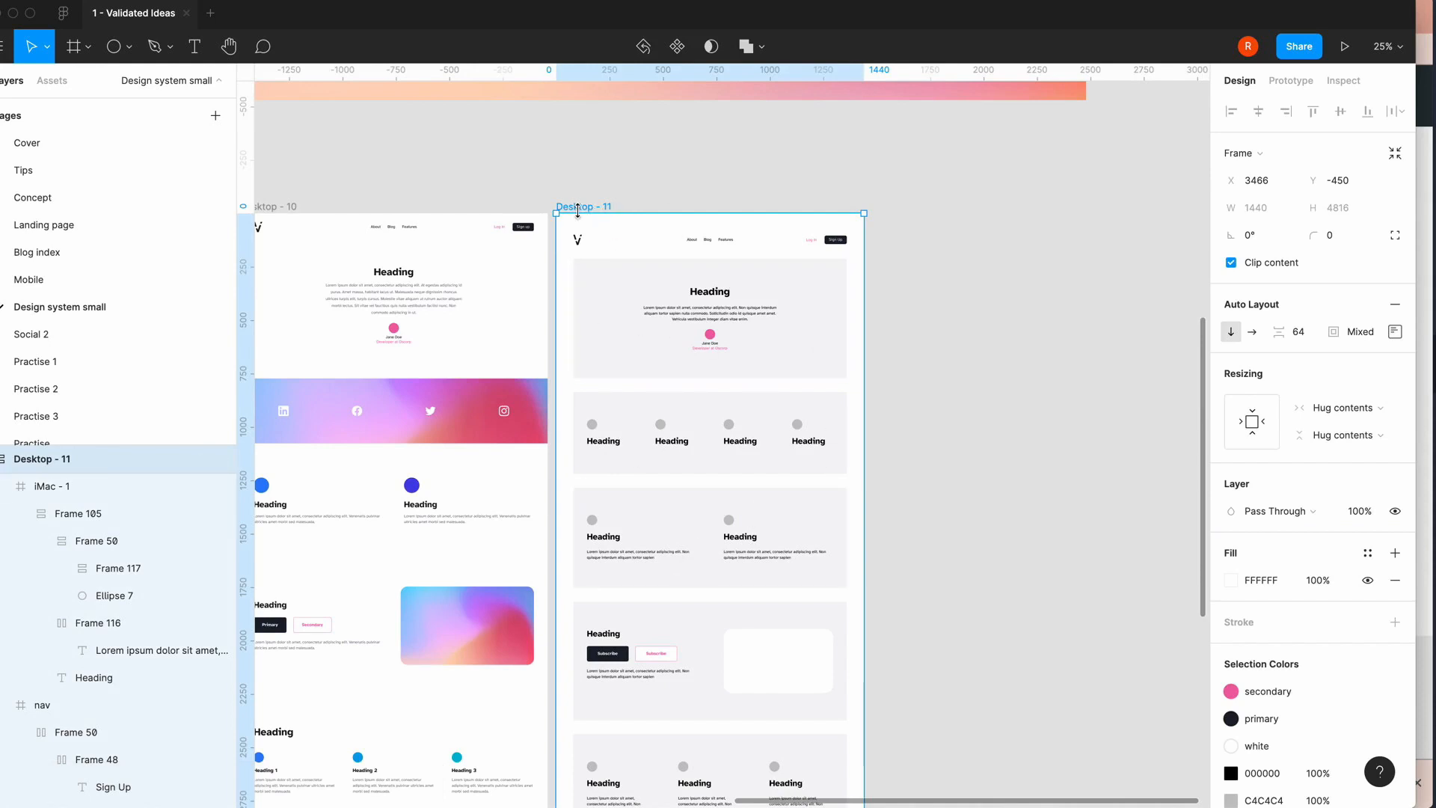
key(super+c)
key(super+v)
scroll(706, 177, right, 2)
click(706, 176)
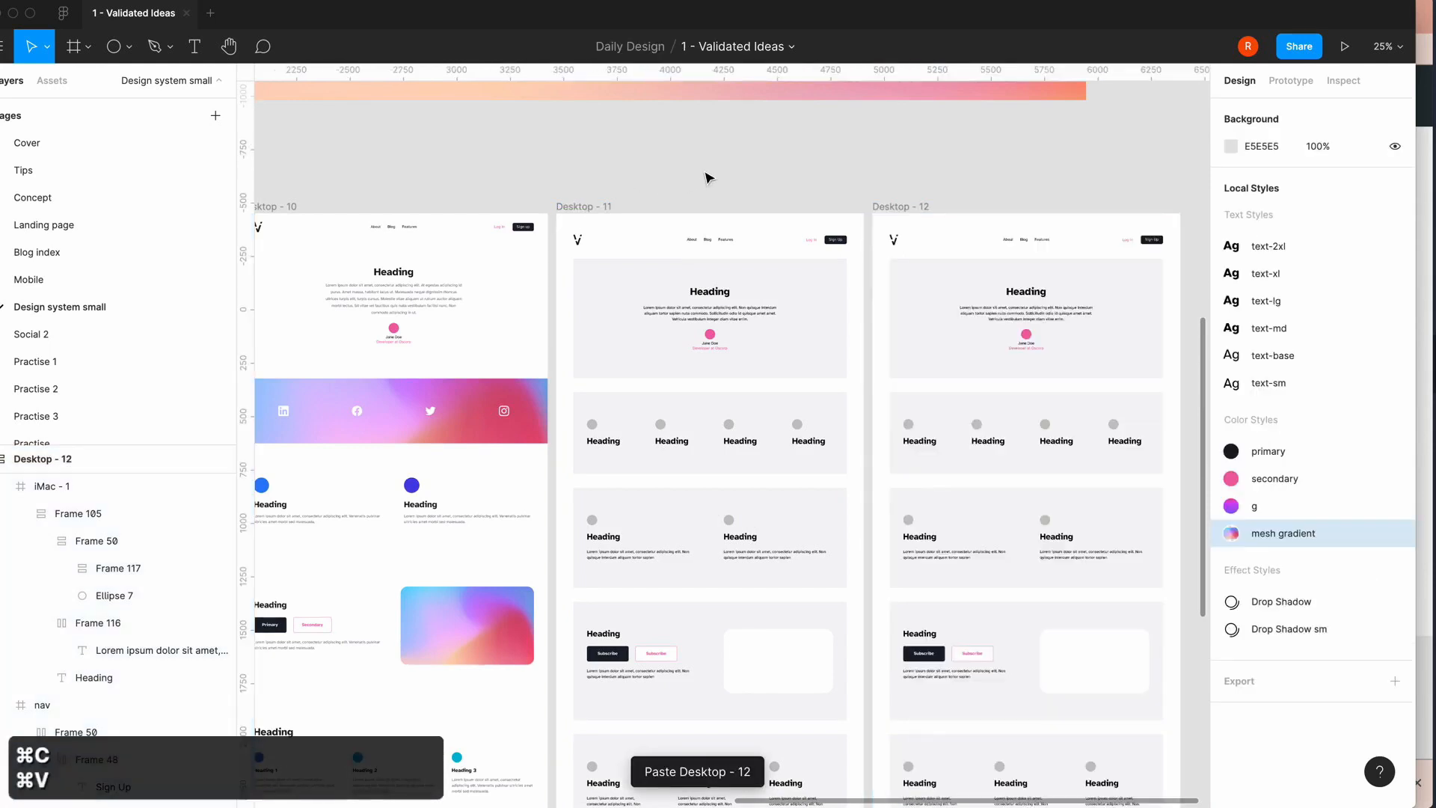
- Copy the group of four social icons from the footer of the duplicated page, Desktop - 12
scroll(823, 545, down, 2)
scroll(823, 545, right, 1)
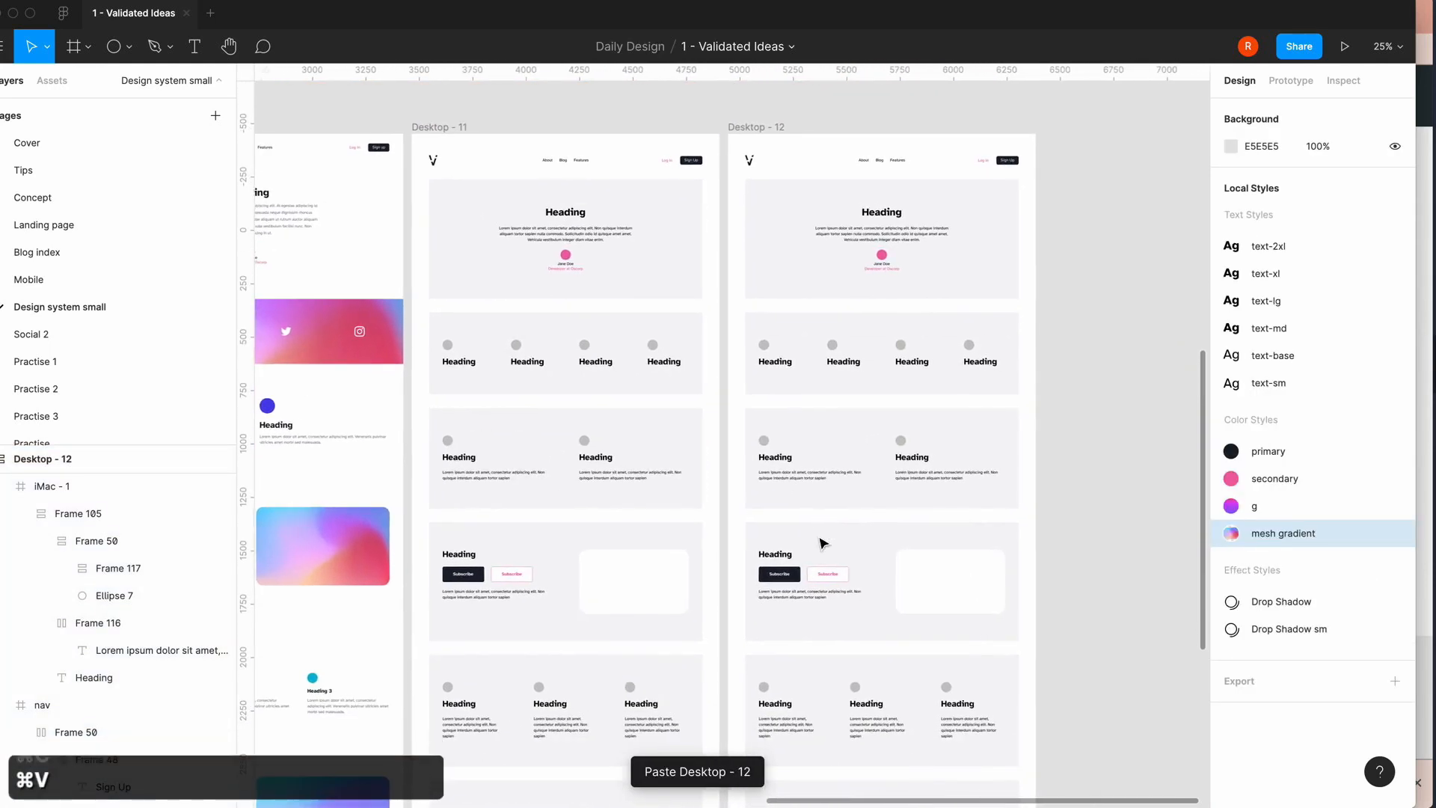
scroll(823, 544, down, 2)
scroll(823, 543, right, 2)
key(=)
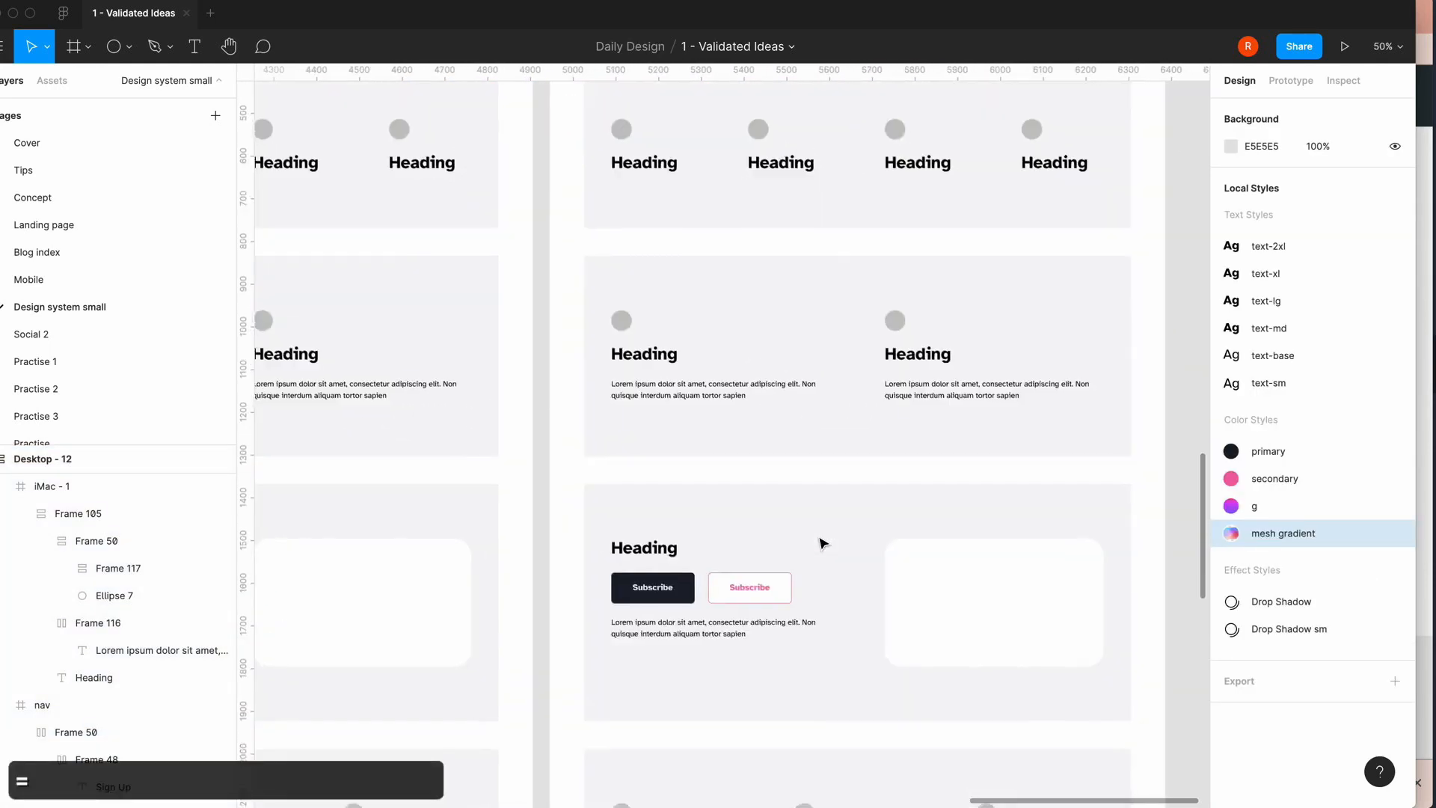
scroll(821, 544, down, 7)
scroll(821, 544, right, 5)
scroll(595, 604, down, 4)
scroll(595, 603, left, 1)
scroll(644, 603, down, 3)
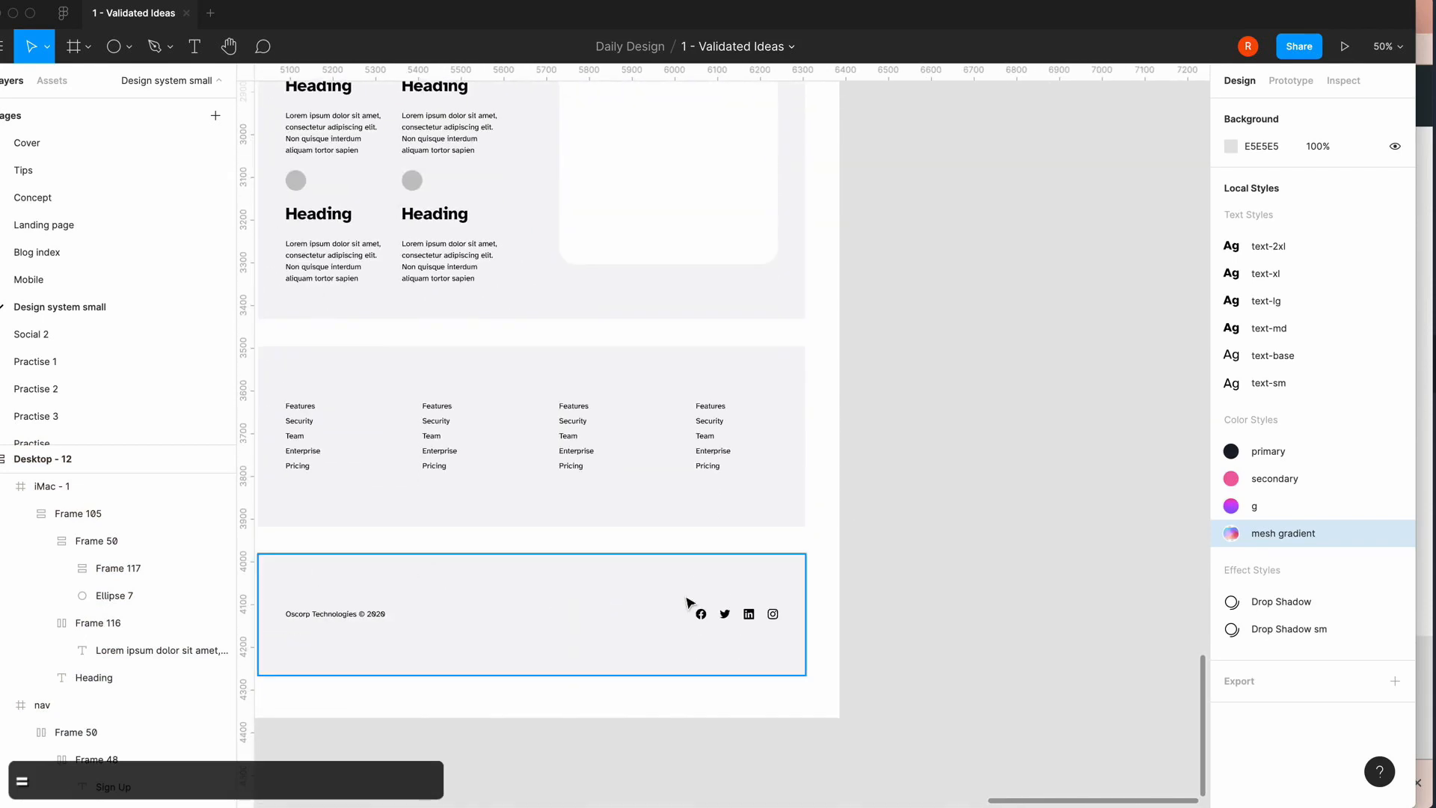
click(709, 616)
click(709, 616)
key(super+c)
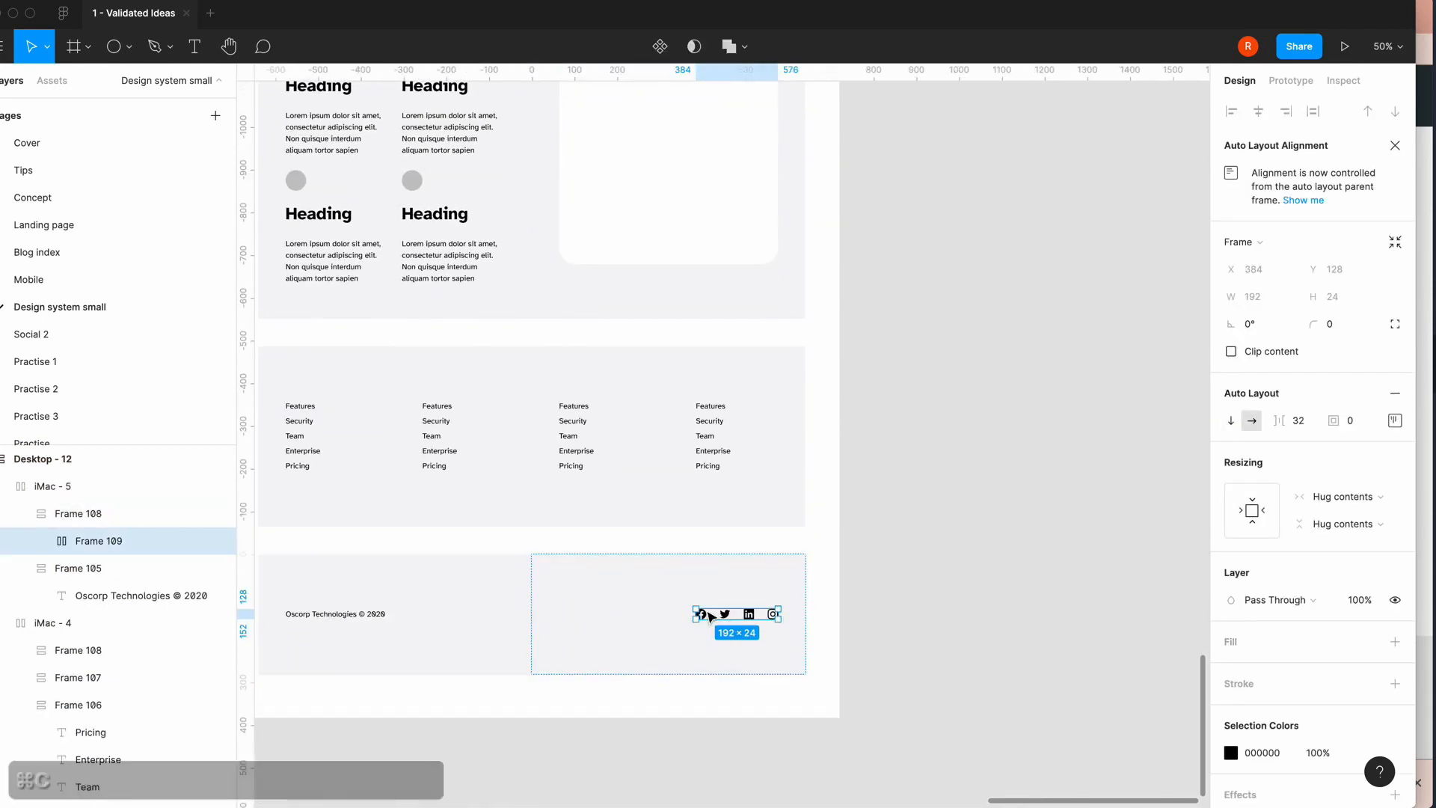
click(888, 477)
scroll(889, 477, up, 15)
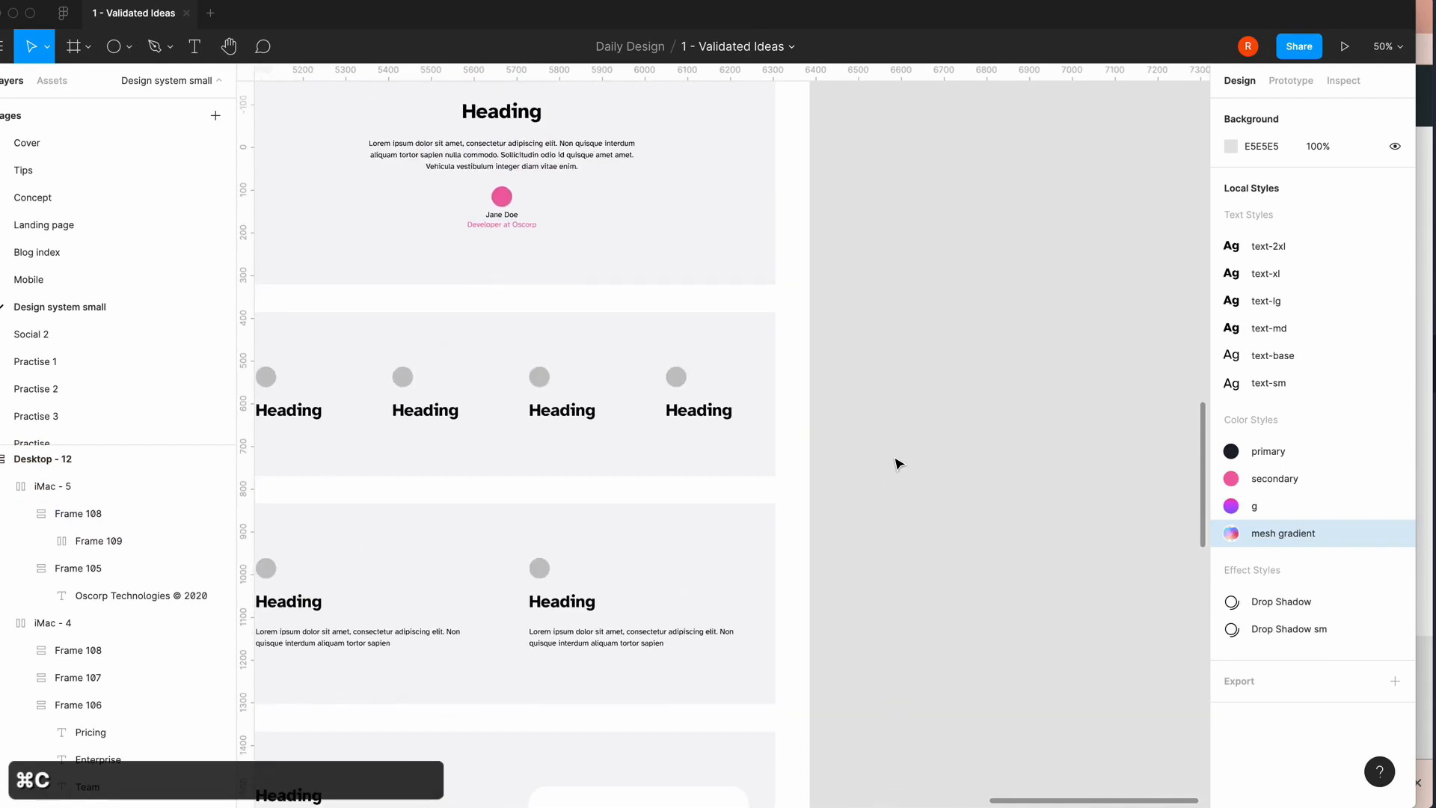
key(super+v)
key(super+z)
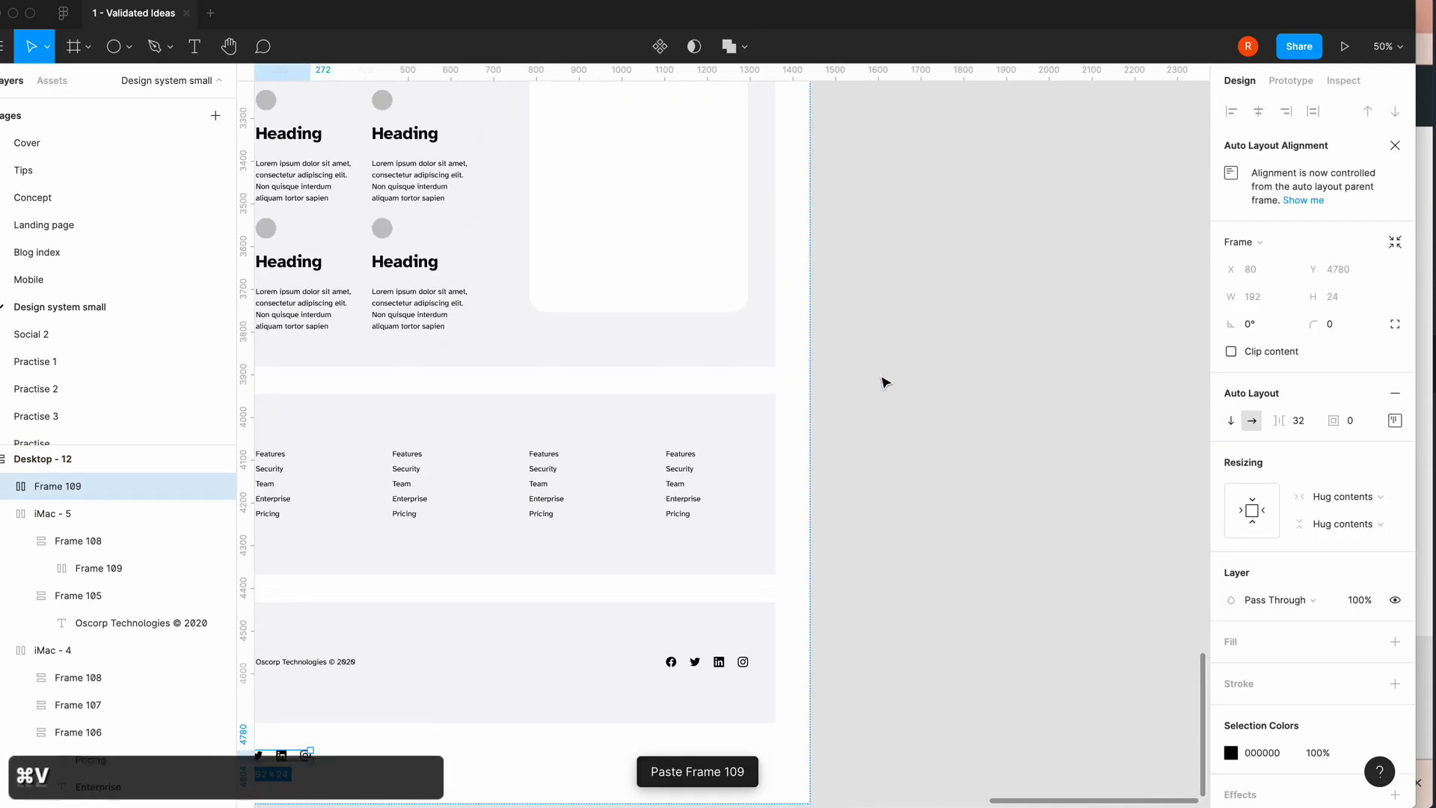
scroll(884, 396, up, 10)
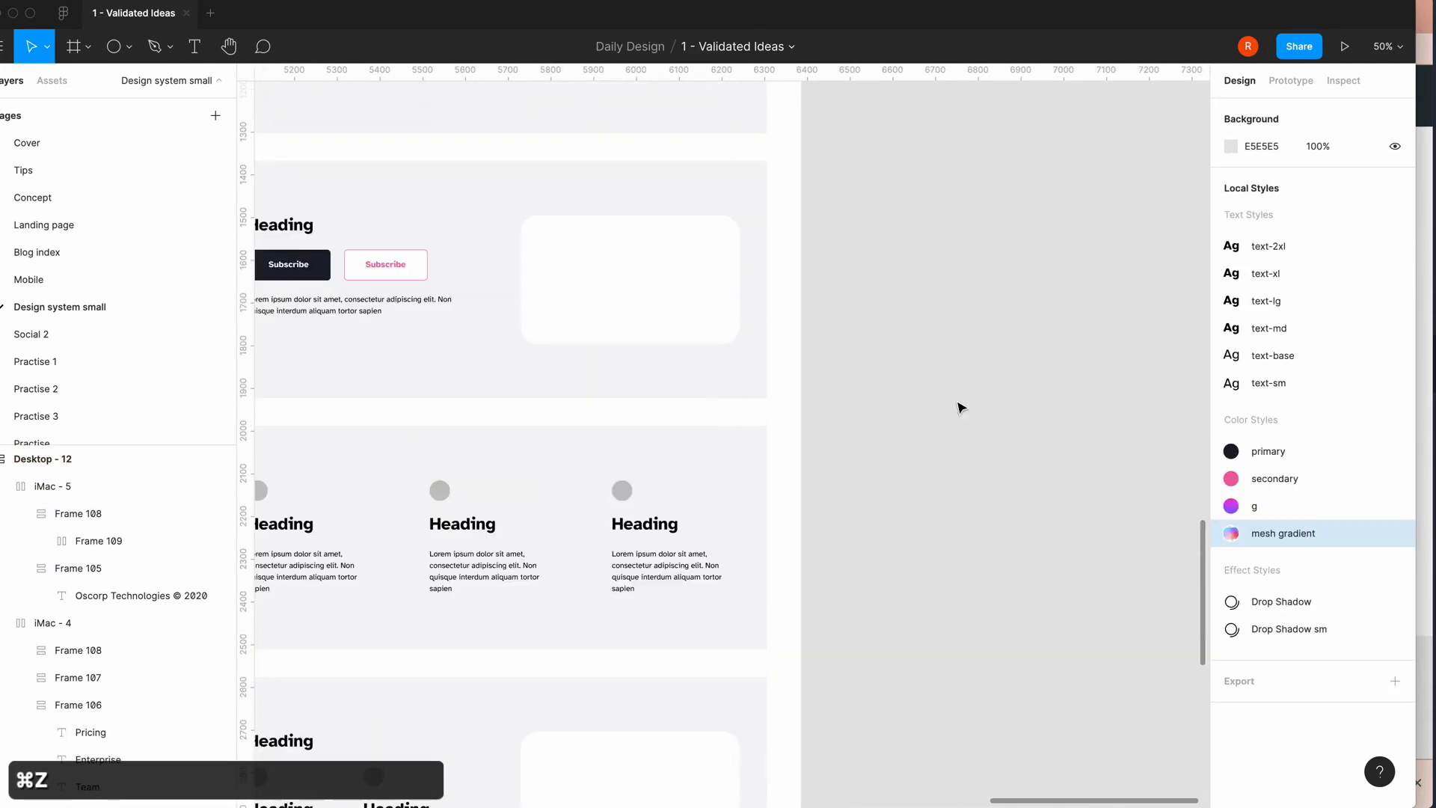
key(super+v)
scroll(1064, 384, left, 2)
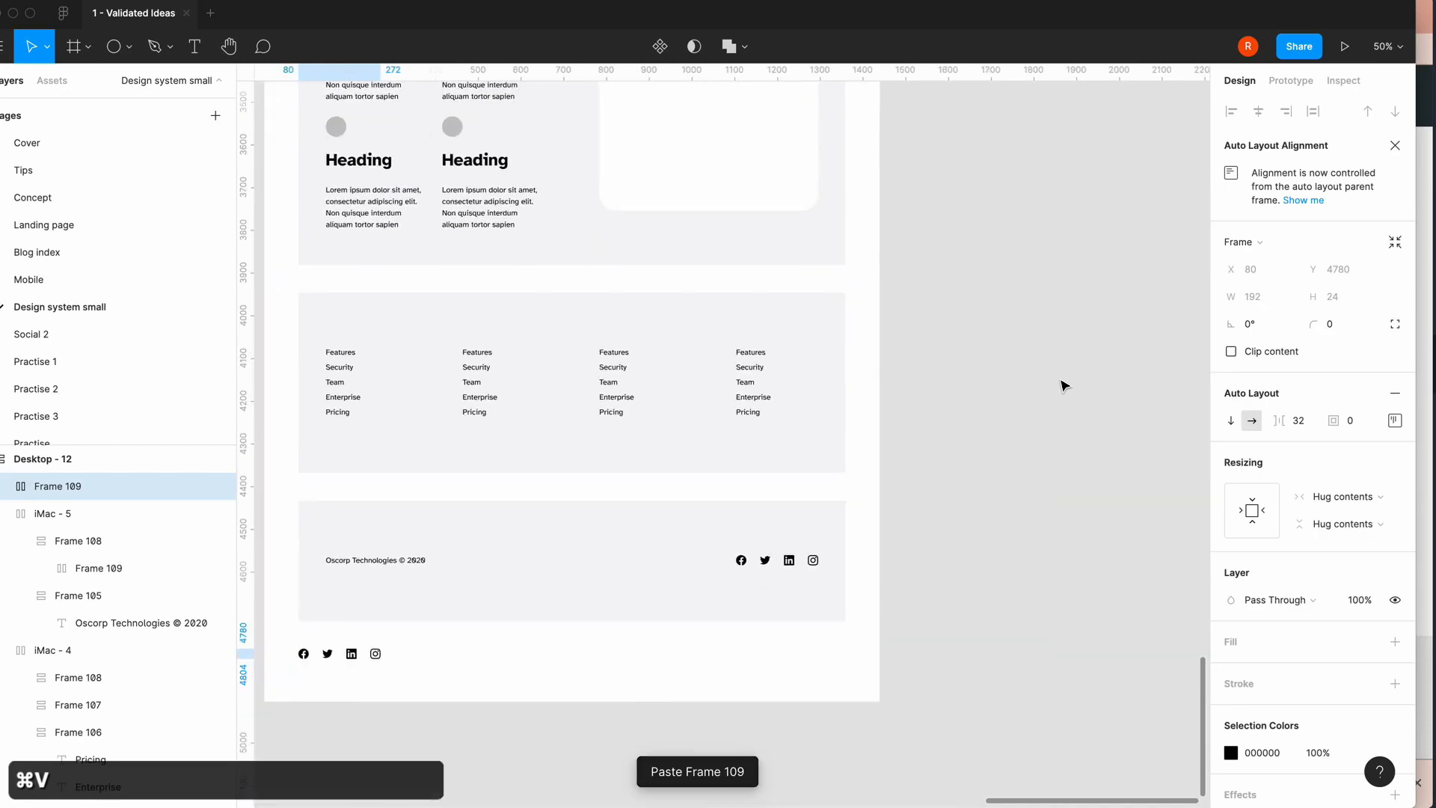
key(super+x)
- Paste the social icons group onto the empty canvas and place it beside Desktop - 12's hero section
scroll(529, 631, up, 15)
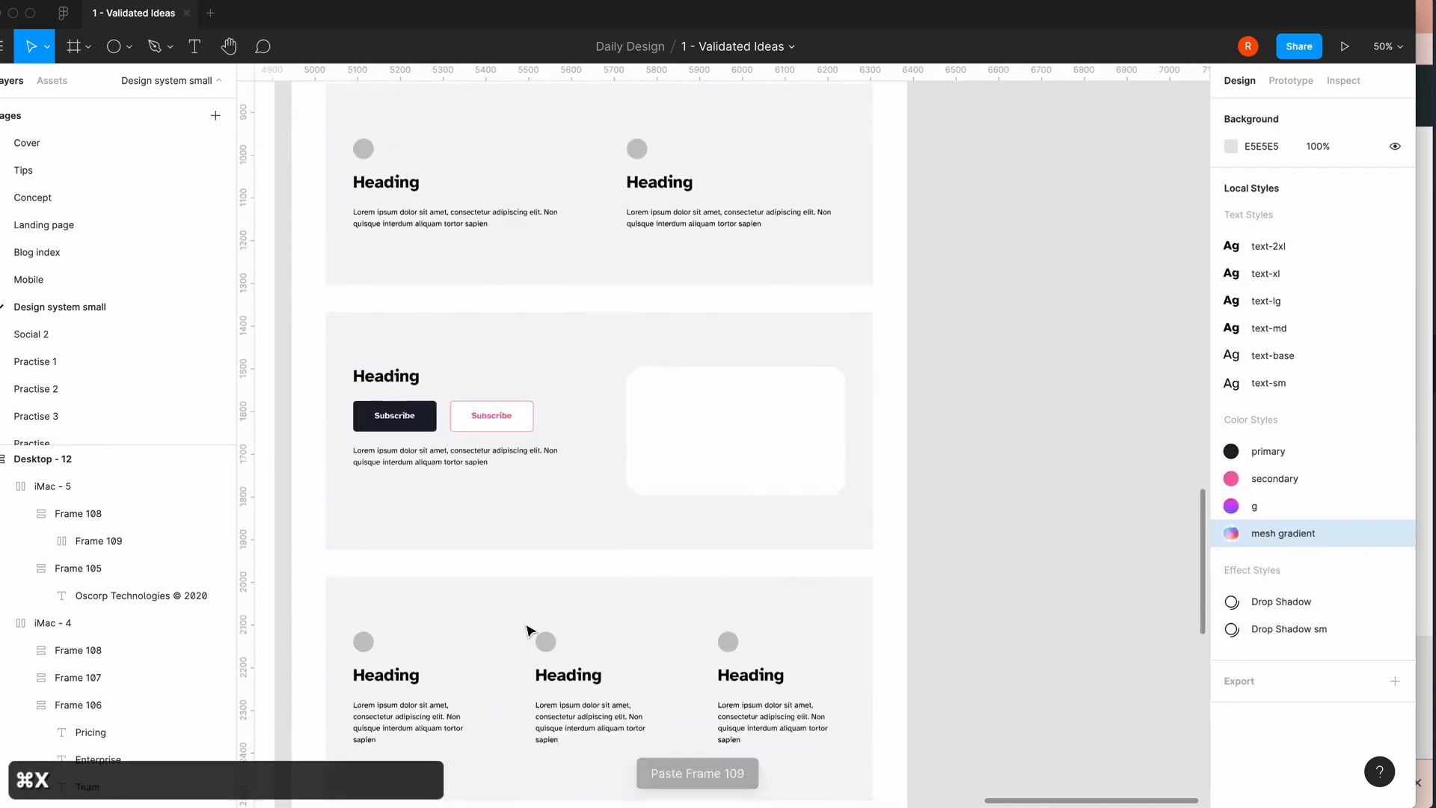
scroll(528, 630, up, 15)
scroll(561, 523, down, 5)
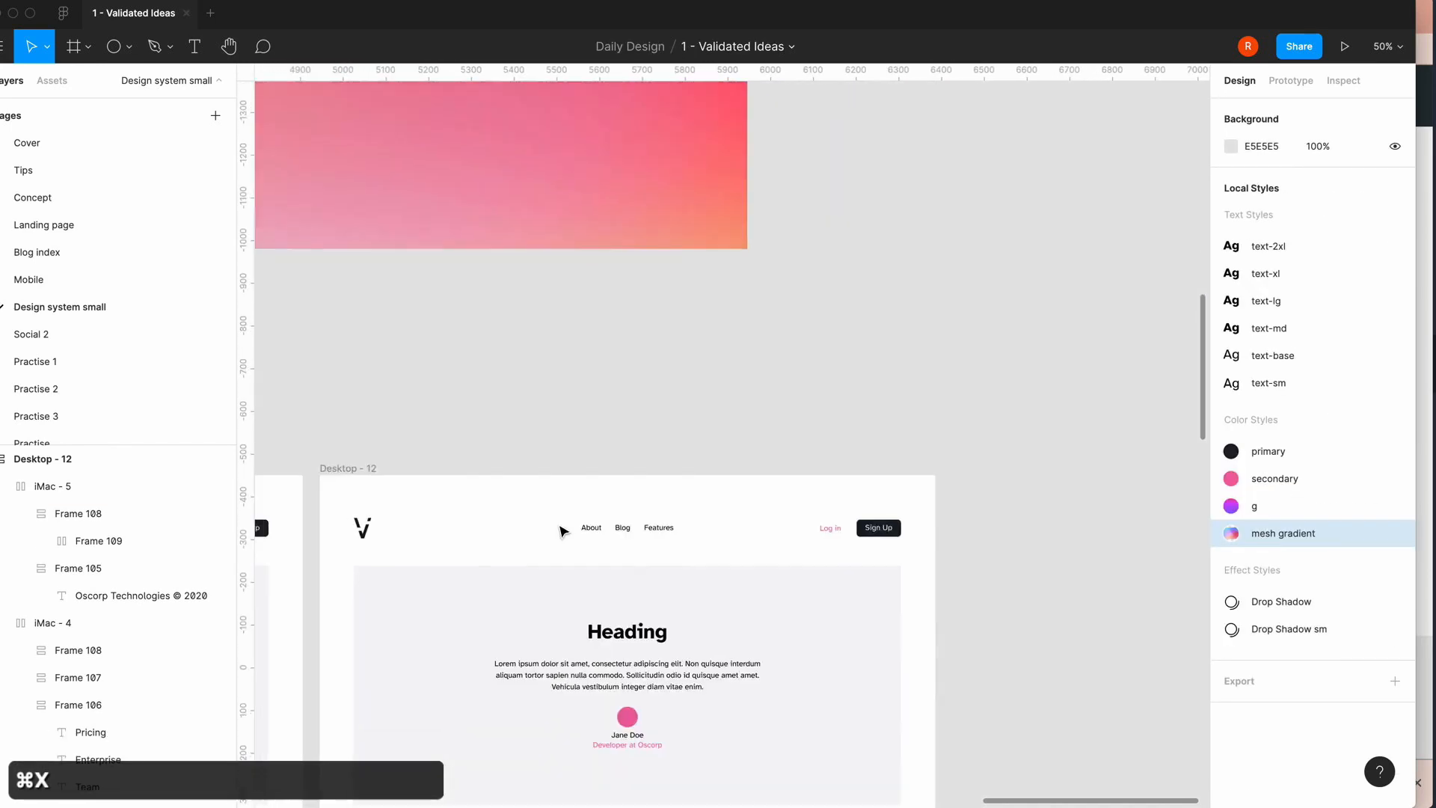
key(super+v)
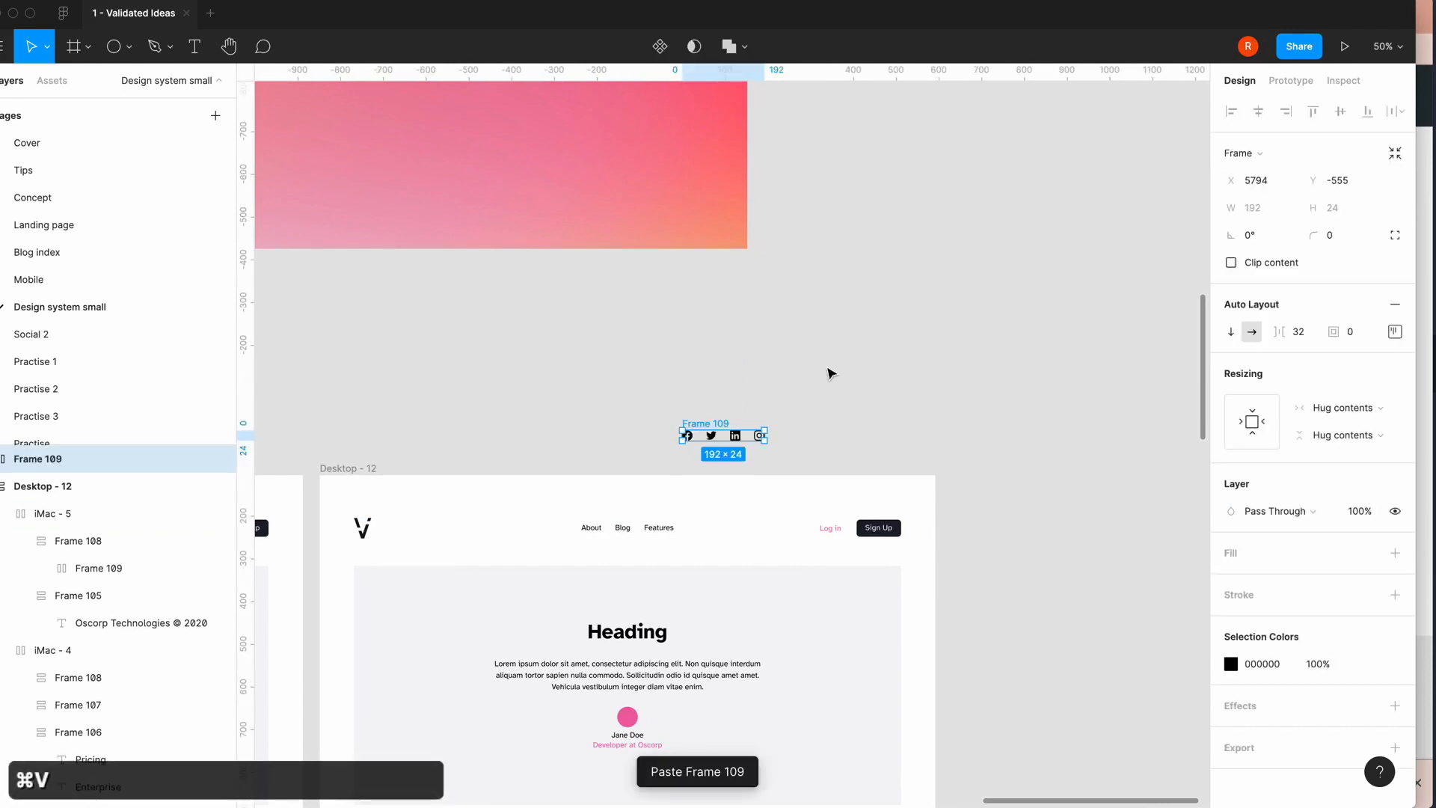
scroll(829, 372, down, 5)
scroll(829, 373, right, 2)
drag(658, 263, 993, 477)
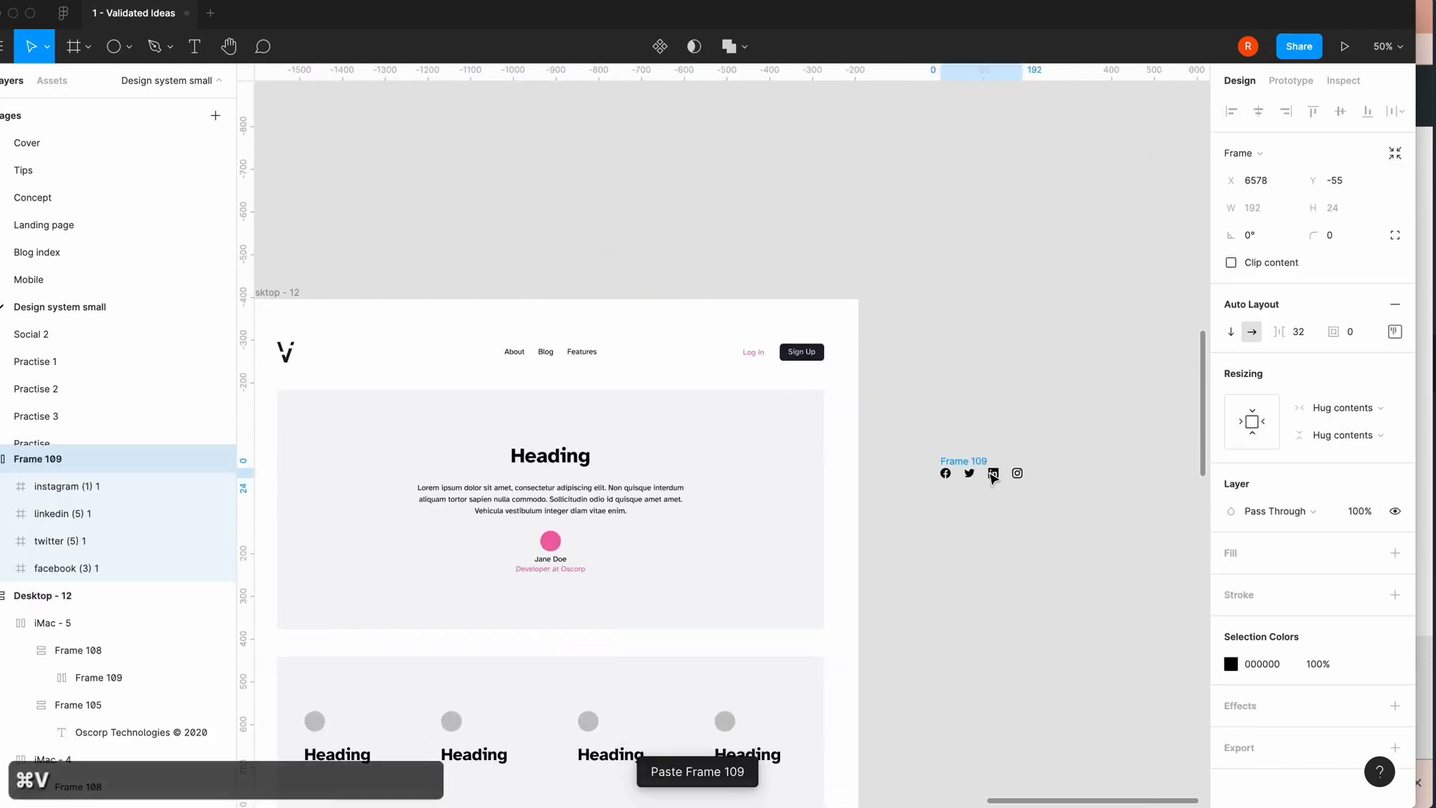
- Select the Facebook icon inside the social icons group on the empty canvas
click(939, 398)
click(946, 474)
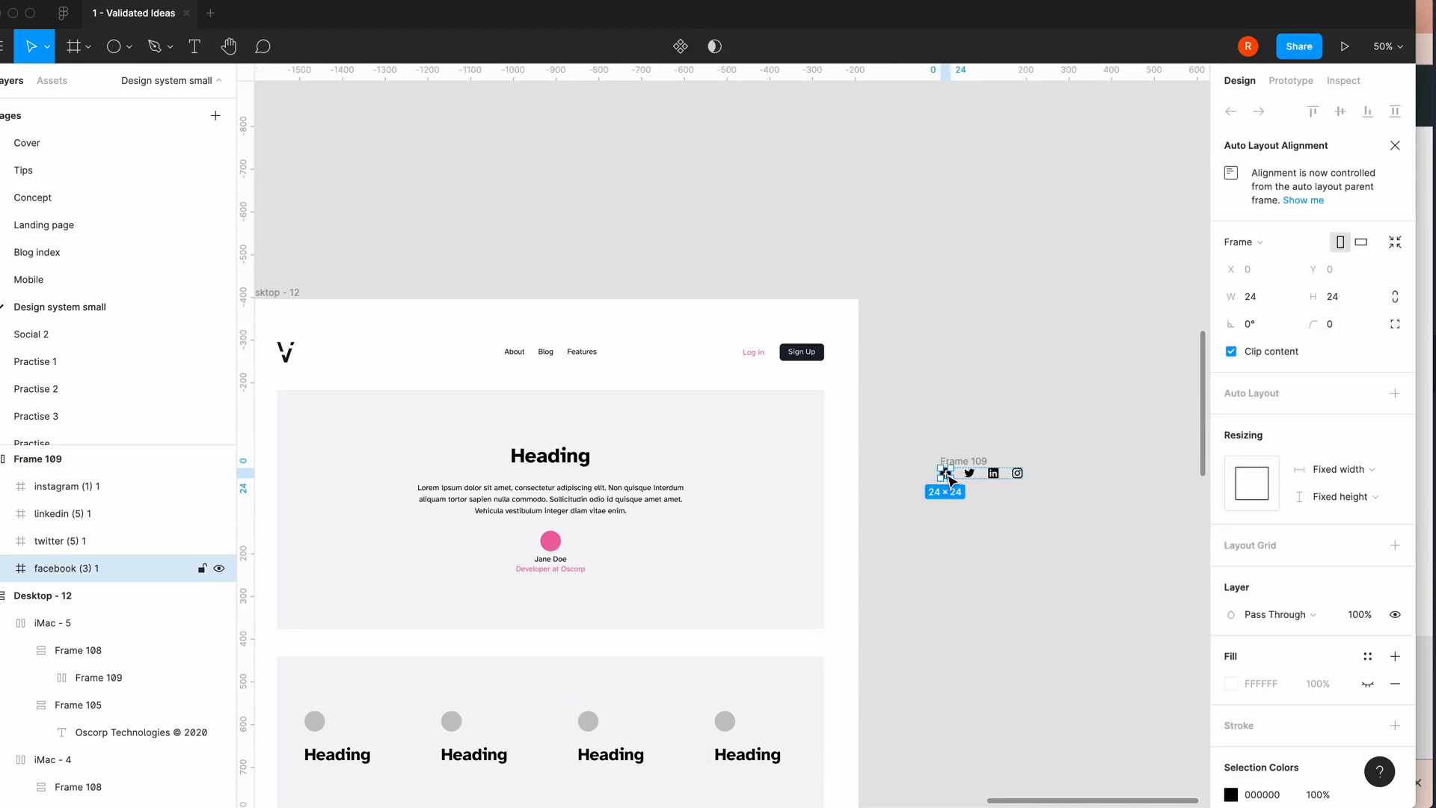
- Copy the Facebook icon from Frame 109 into the first column of Desktop - 12's four-column section, below the heading
key(super+c)
scroll(939, 545, down, 5)
scroll(939, 545, up, 5)
scroll(940, 549, down, 4)
scroll(939, 549, left, 5)
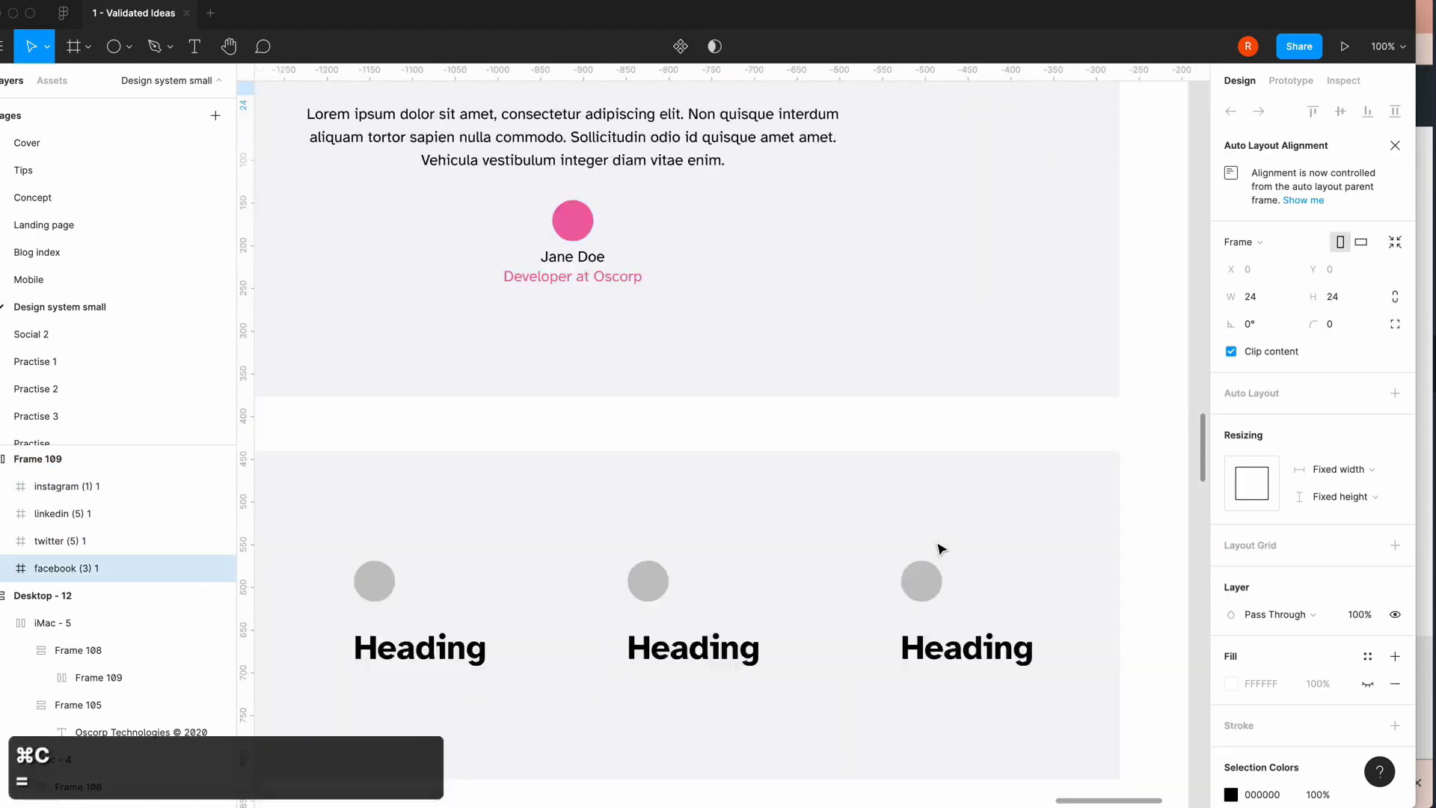
click(426, 471)
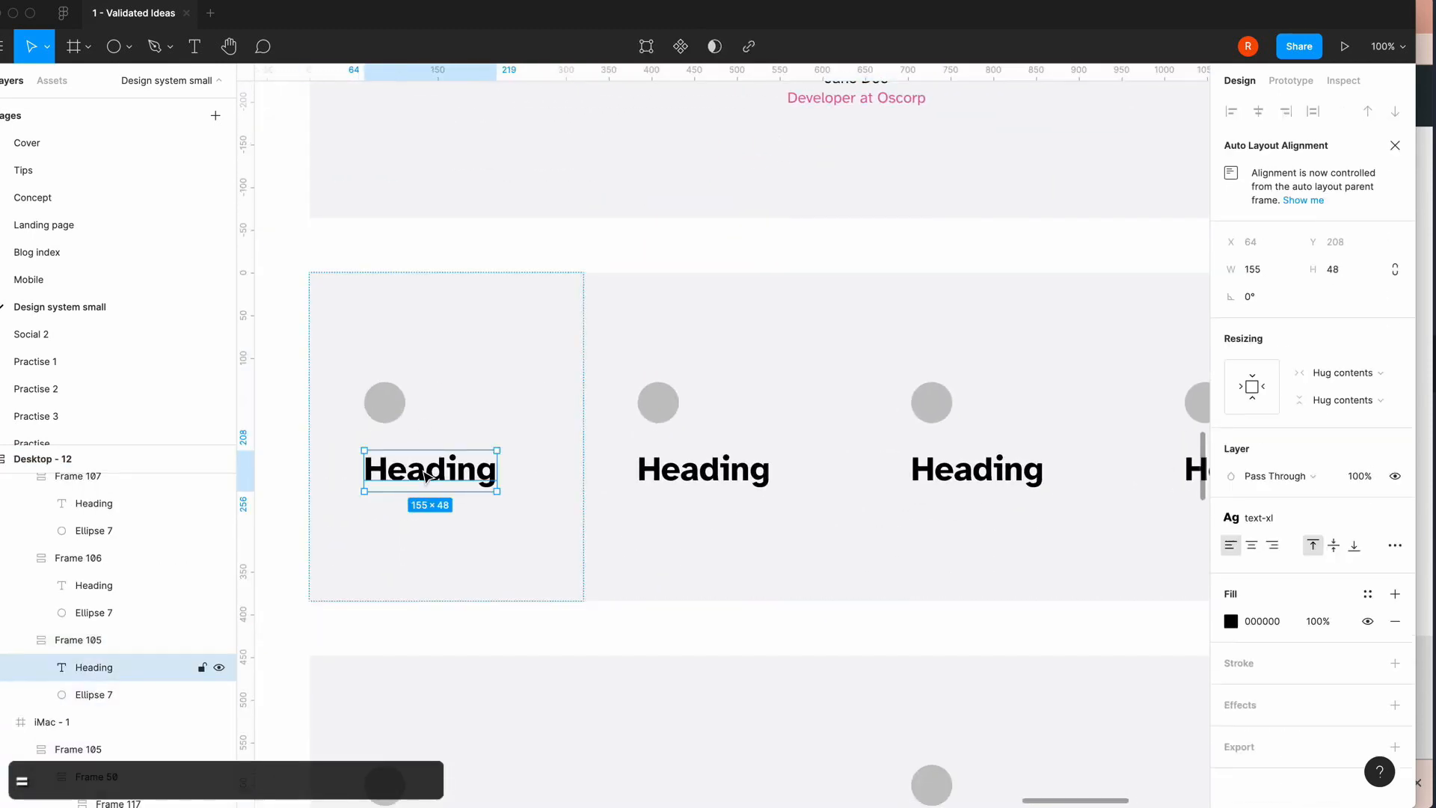
click(474, 526)
key(super+v)
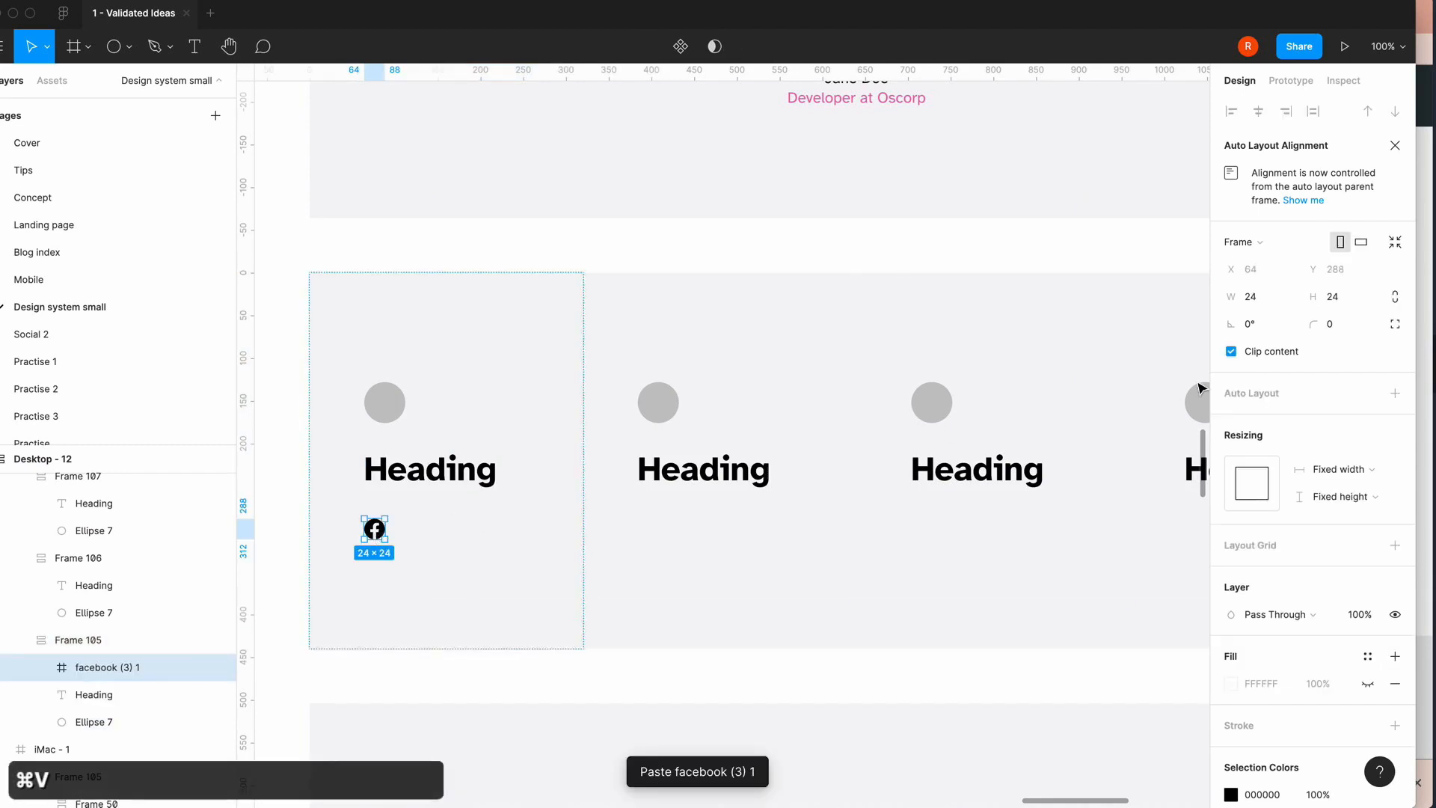
- Double the pasted Facebook icon's size to 48 × 48 with its proportions constrained
click(1351, 300)
key(Right)
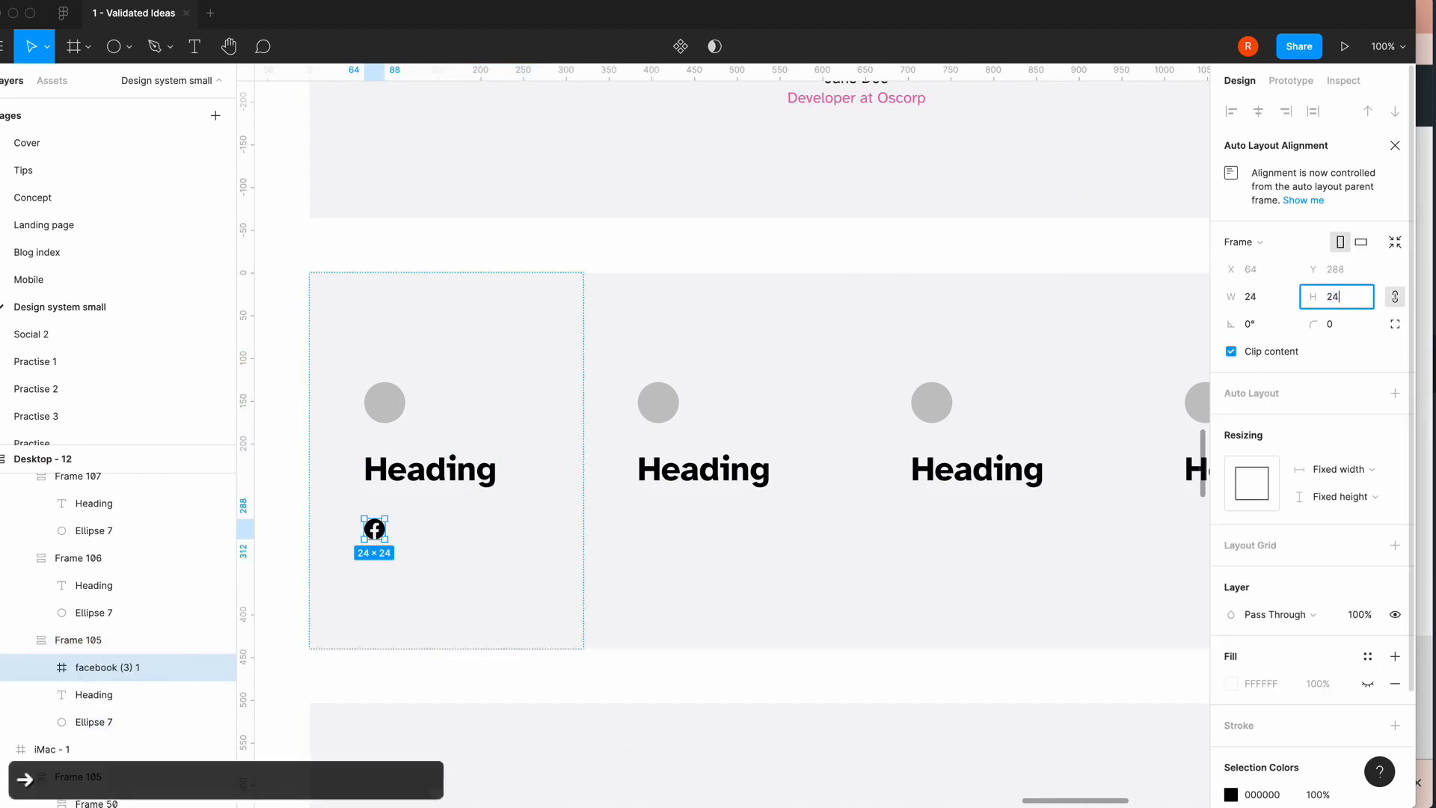
text(*2)
key(Return)
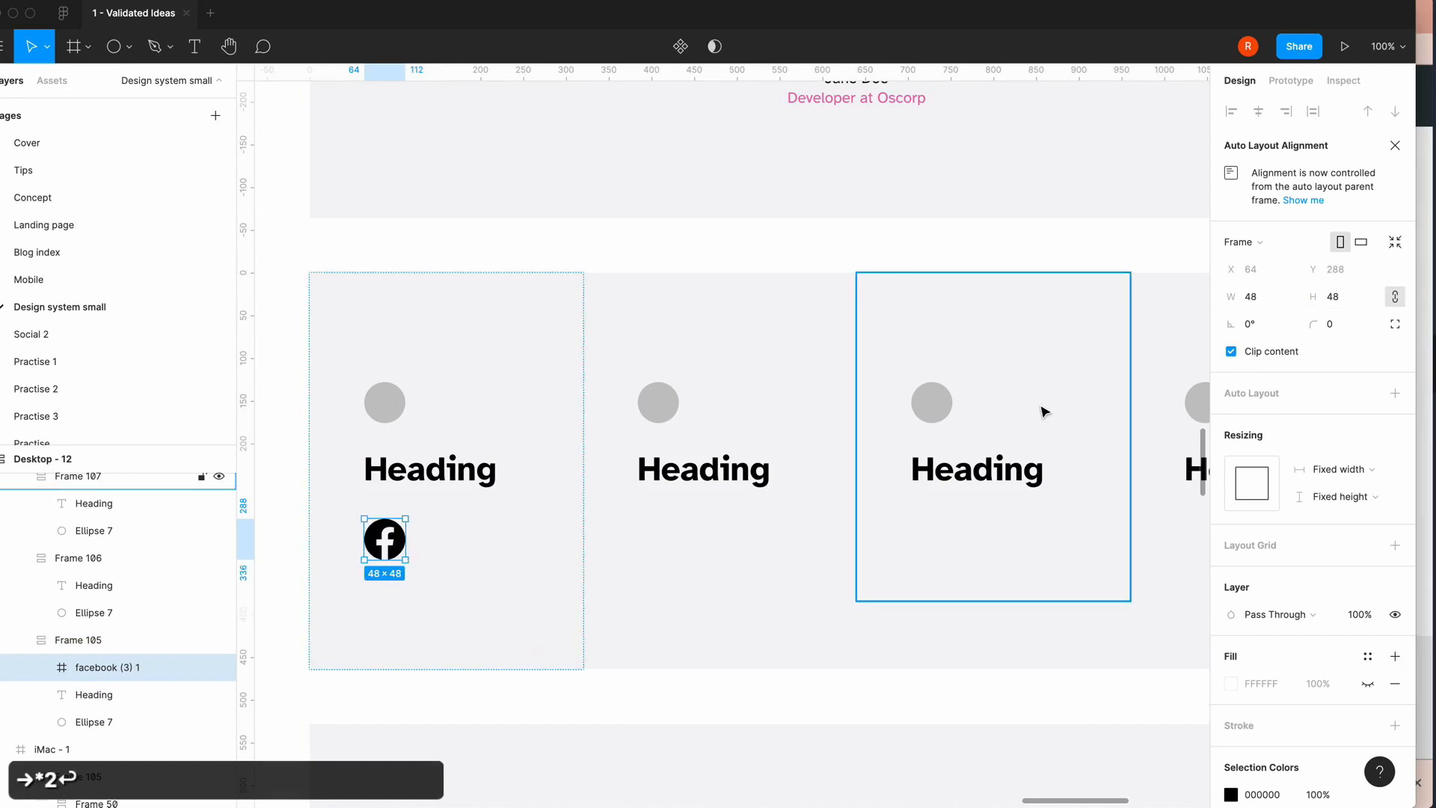
- Copy the Twitter icon from Frame 109 into the second column of the four-column section, below the heading
key(minus)
key(minus)
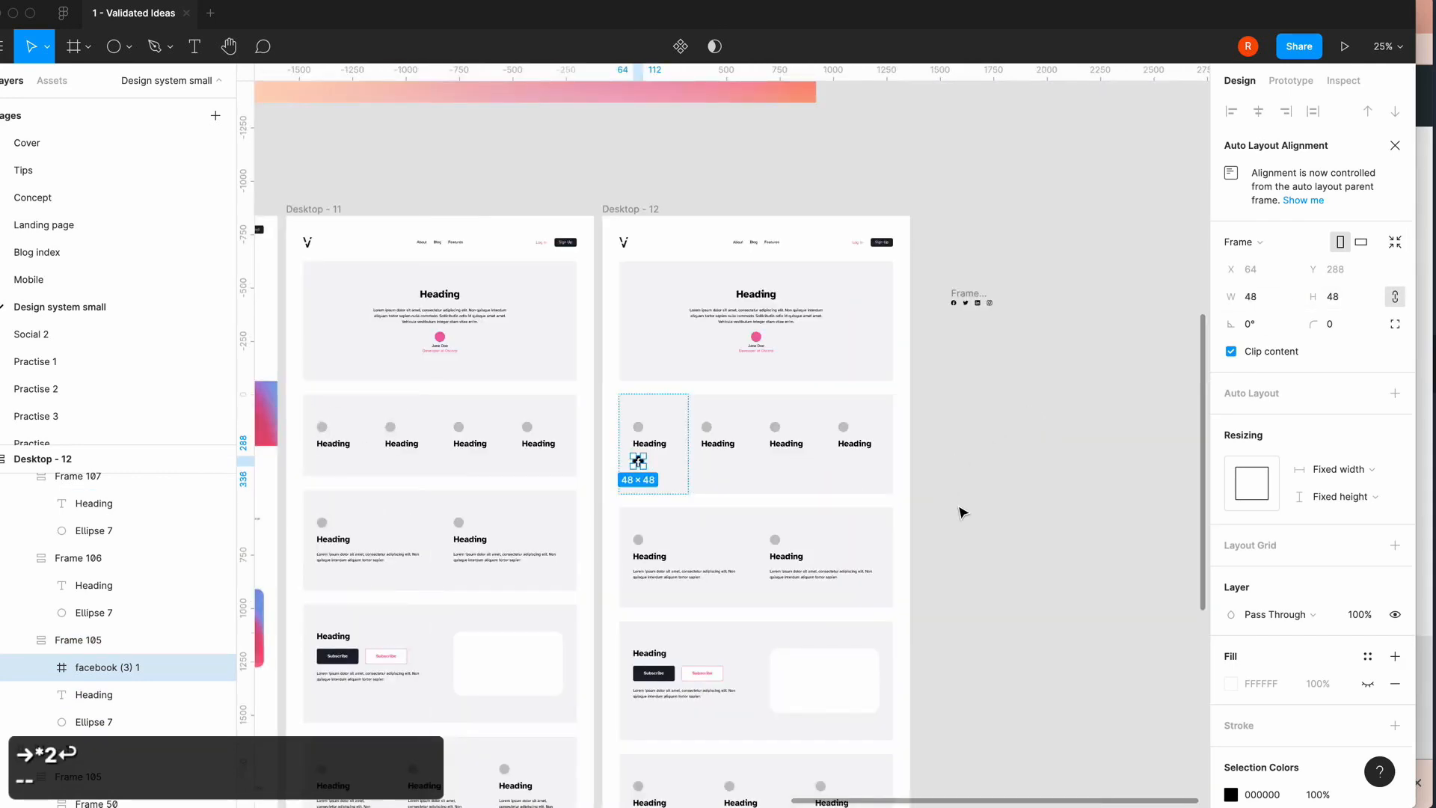
click(963, 513)
key(equal)
scroll(961, 510, right, 3)
scroll(961, 510, up, 1)
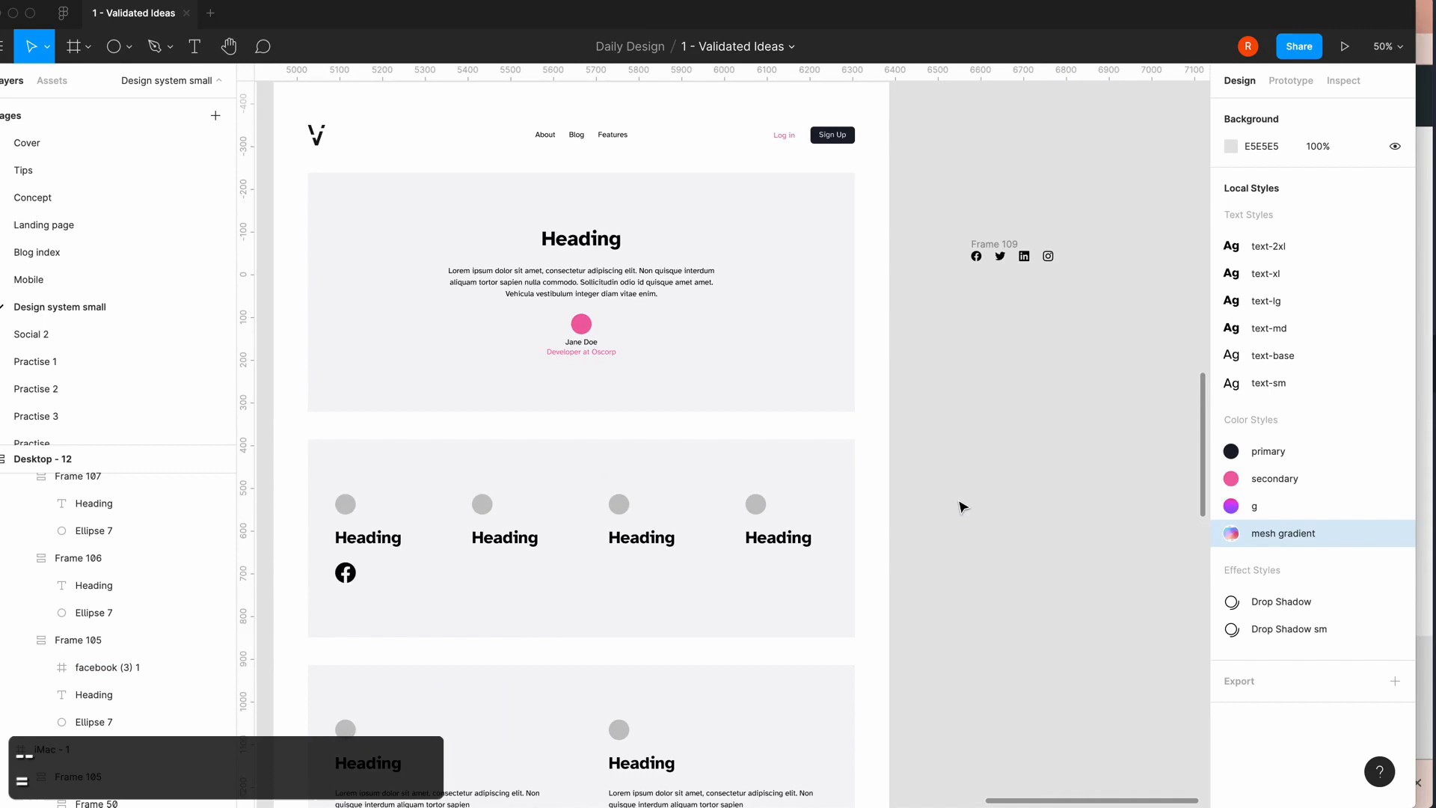
click(1002, 256)
key(super+c)
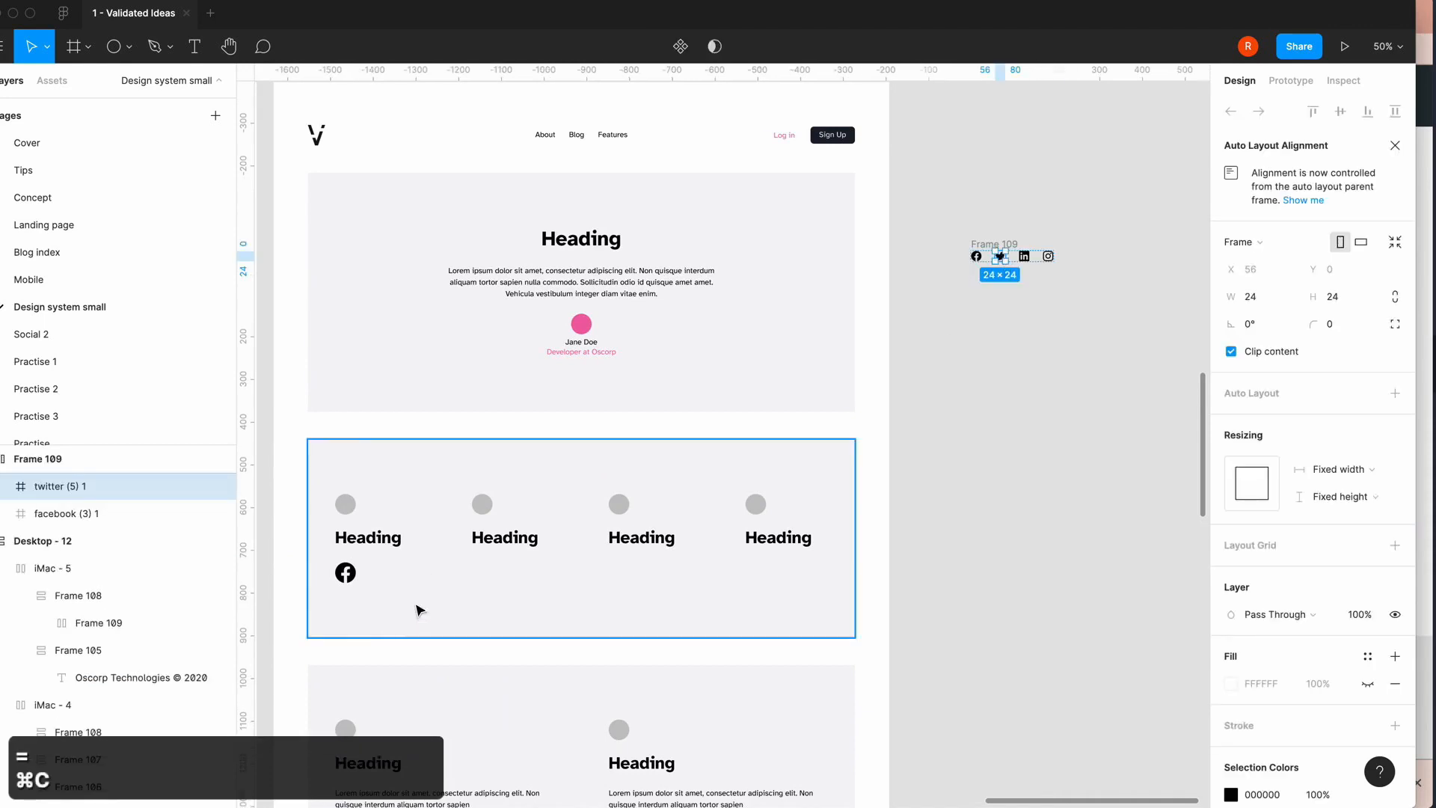
click(490, 570)
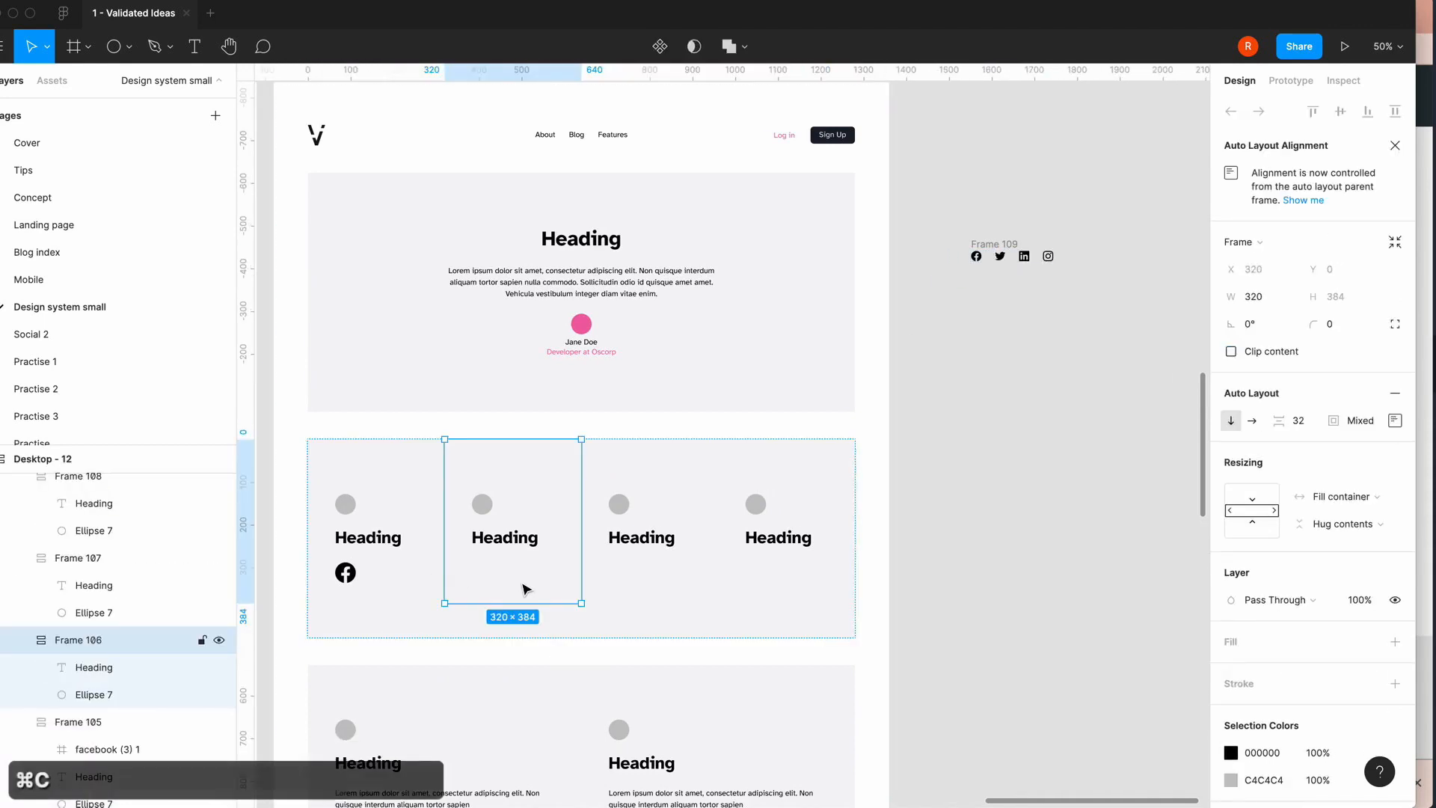
key(super+v)
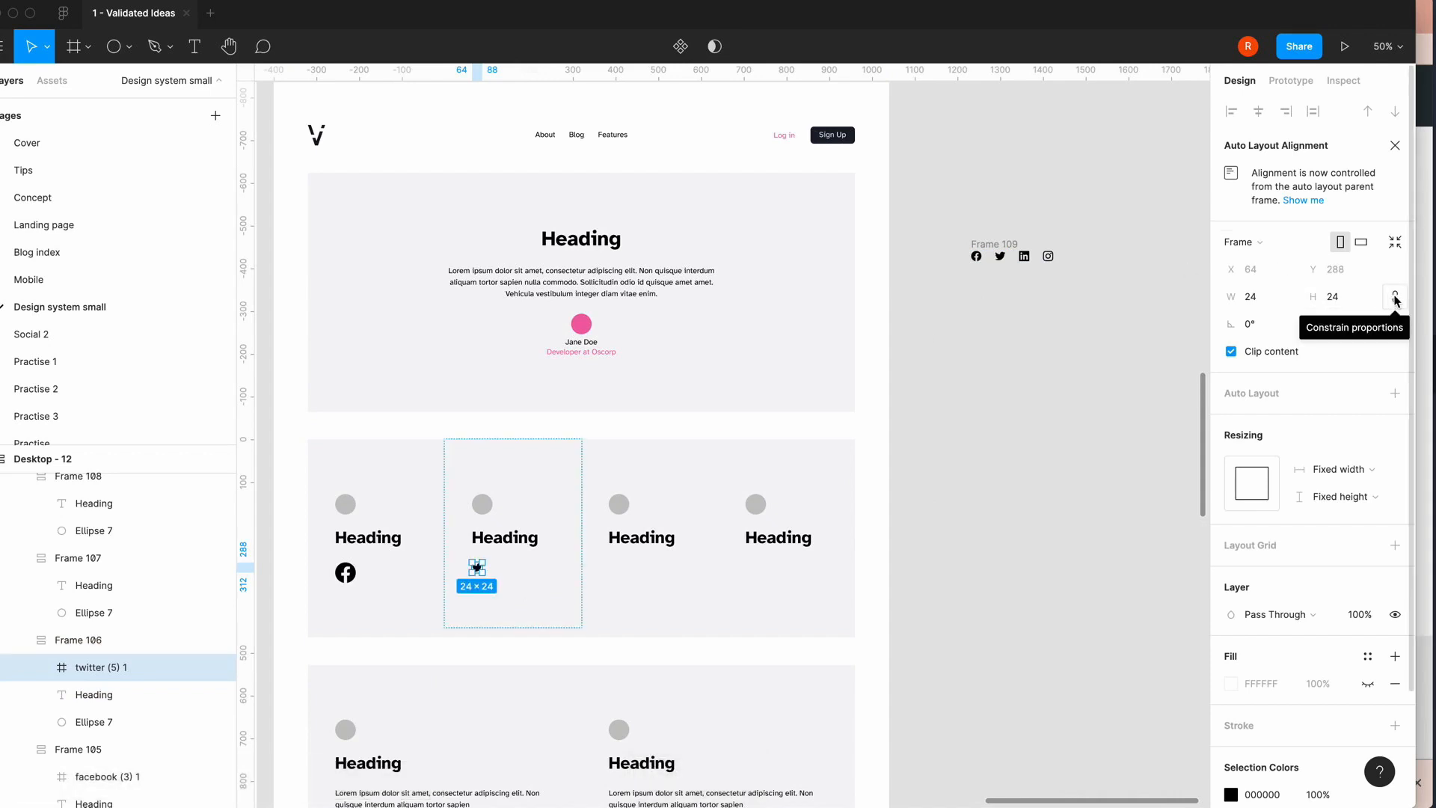
- Constrain the pasted Twitter icon's proportions and double its size to 48 × 48
click(1395, 298)
click(1341, 297)
key(Right)
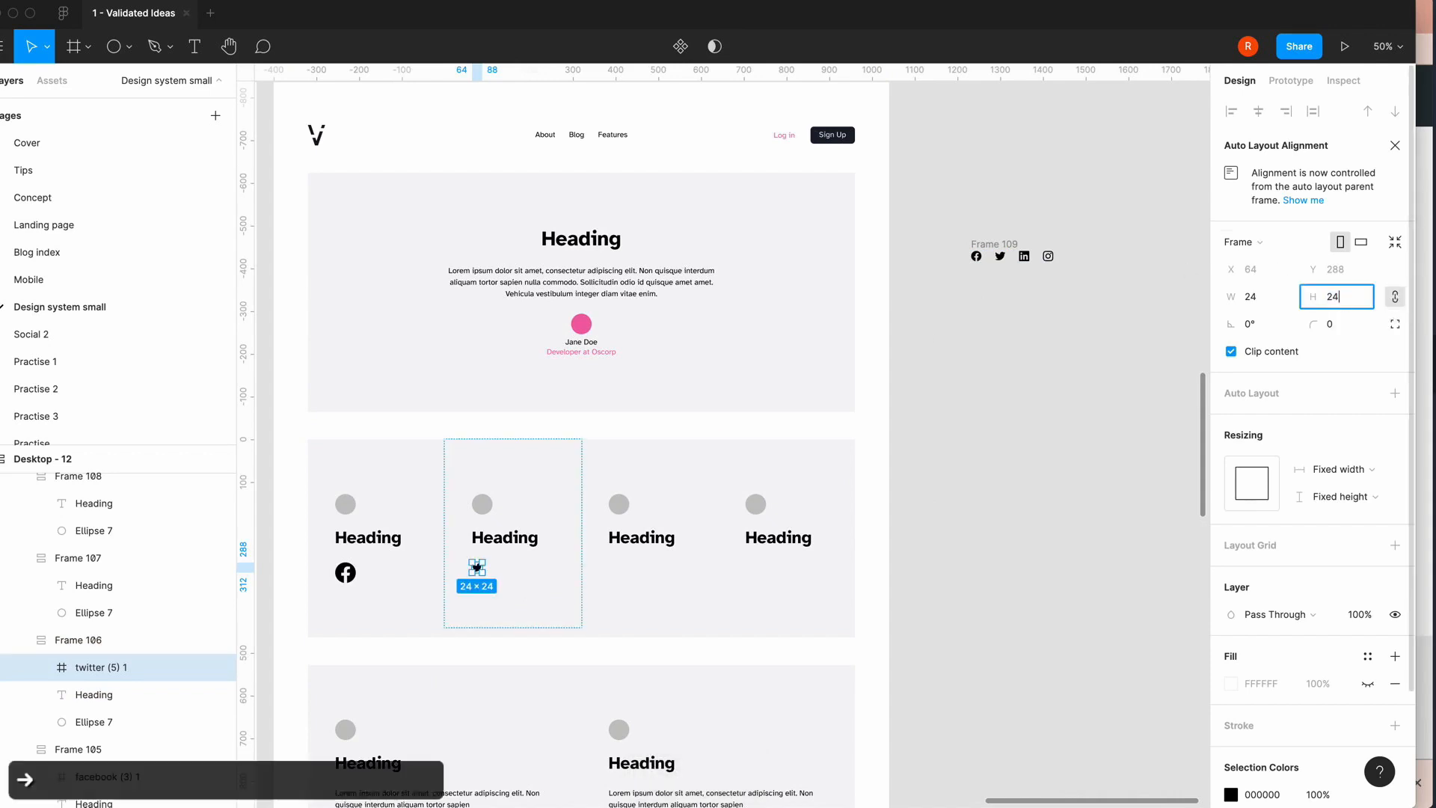
text(*2)
key(Return)
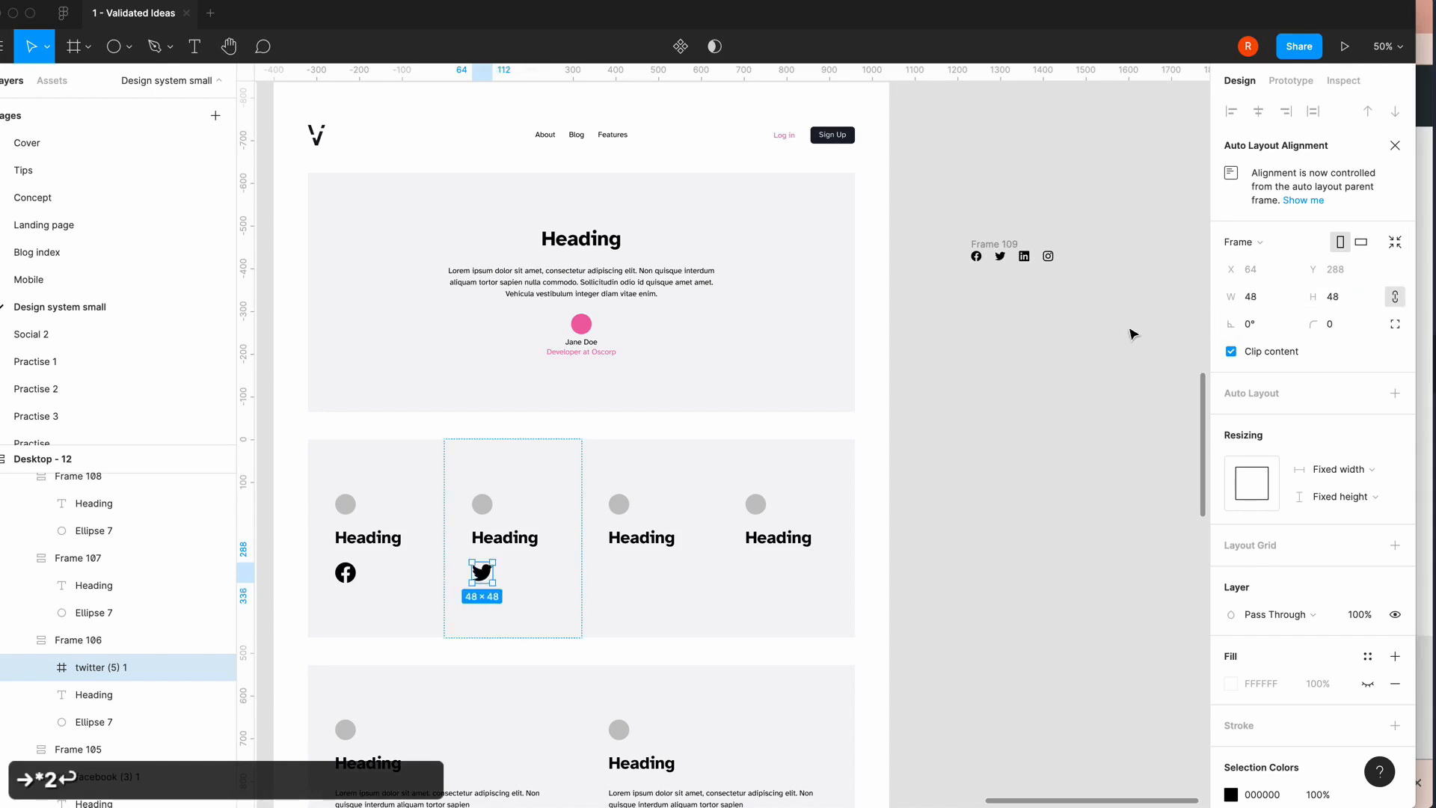
- Copy the LinkedIn icon from Frame 109 into the third column of the four-column section, below the heading
click(1025, 258)
key(super+c)
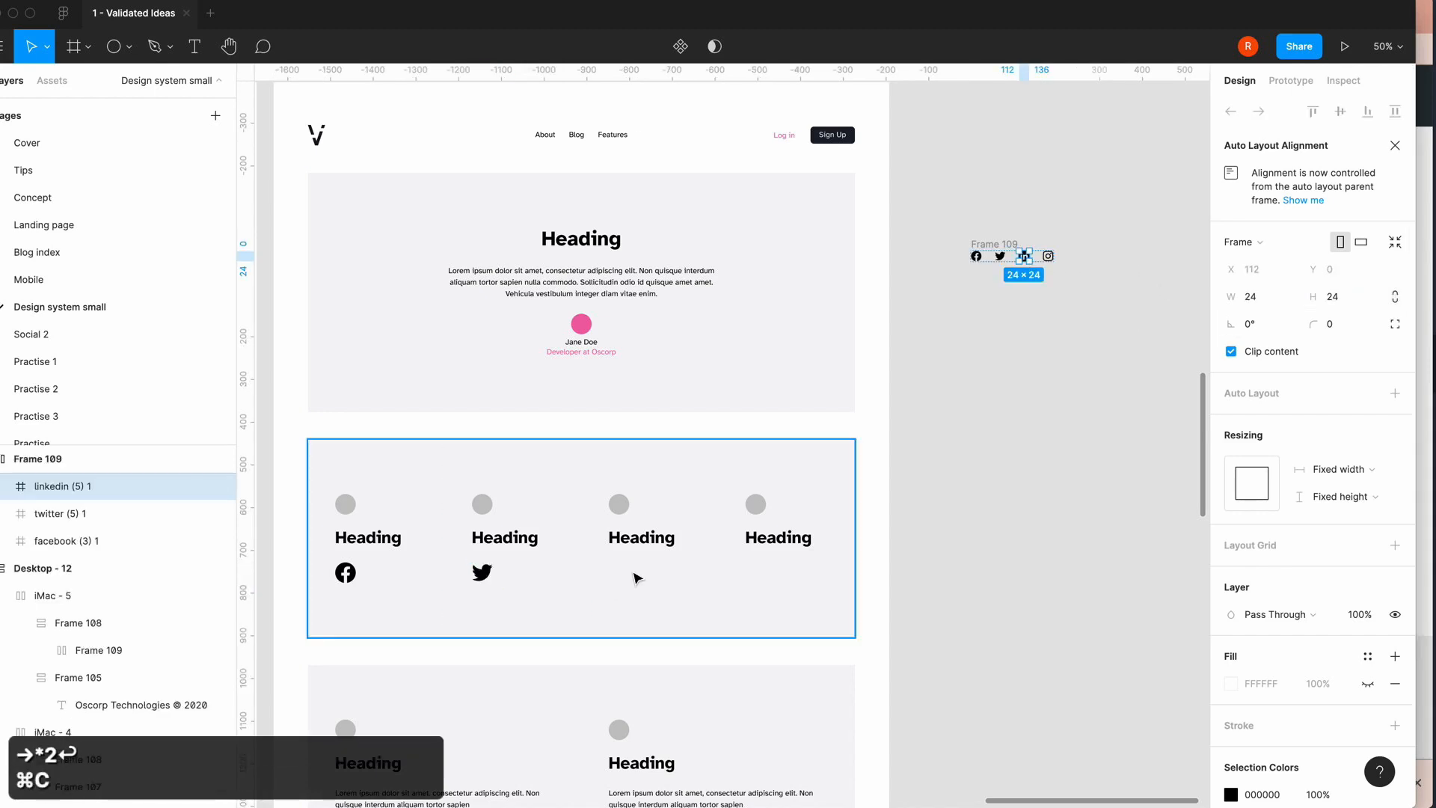
double_click(637, 578)
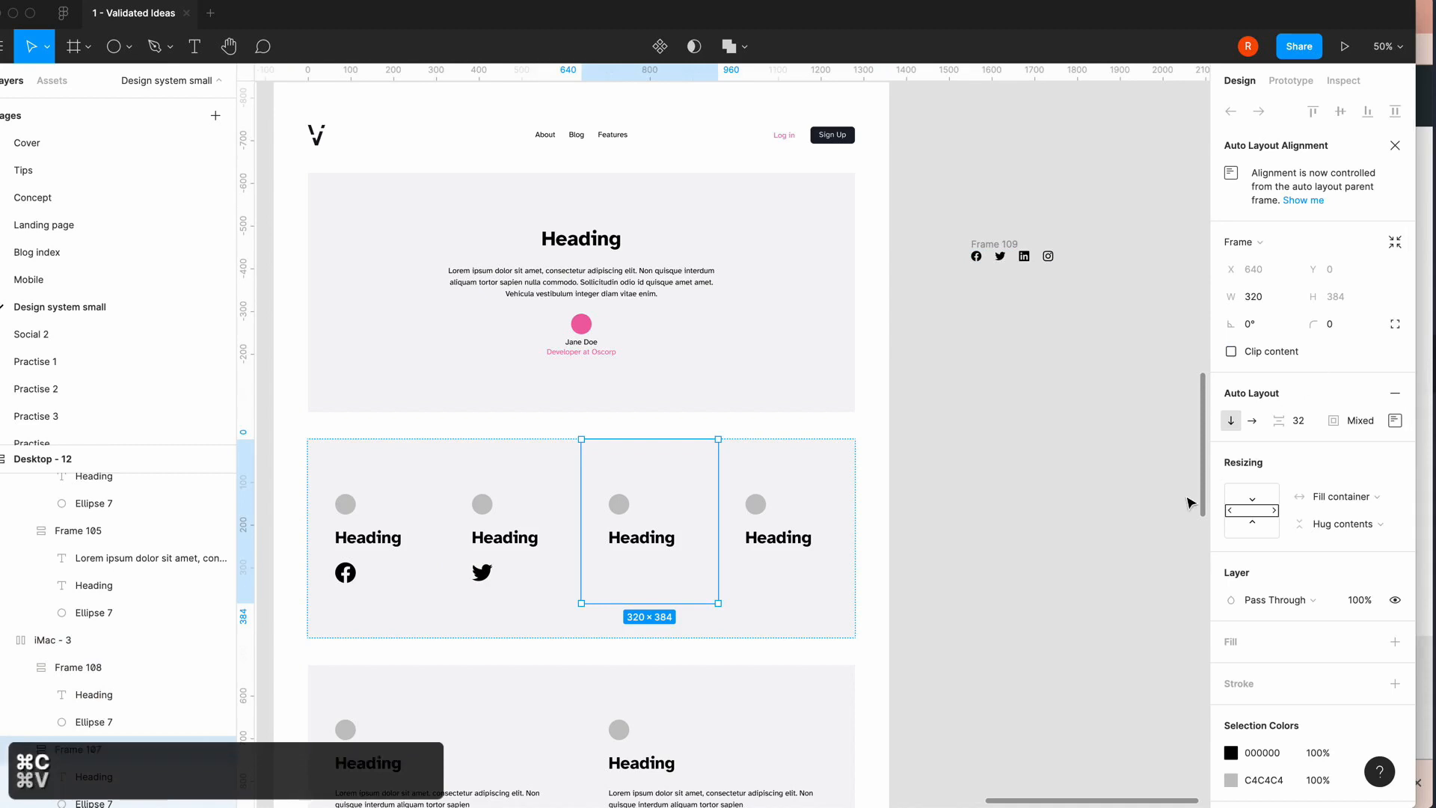
key(super+v)
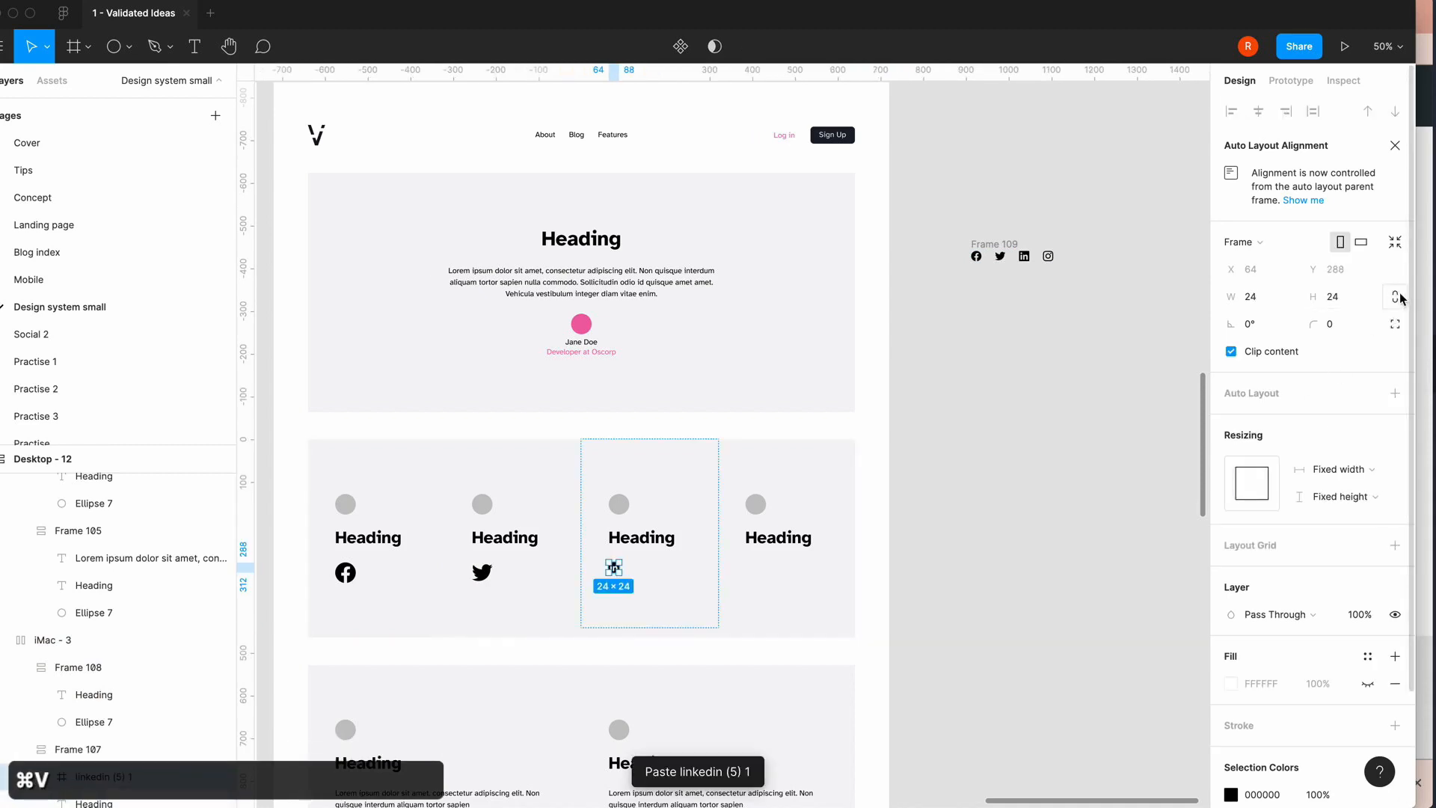
- Double the pasted LinkedIn icon's size to 48 × 48 with its proportions constrained
click(1357, 297)
key(Right)
text(*2)
key(Return)
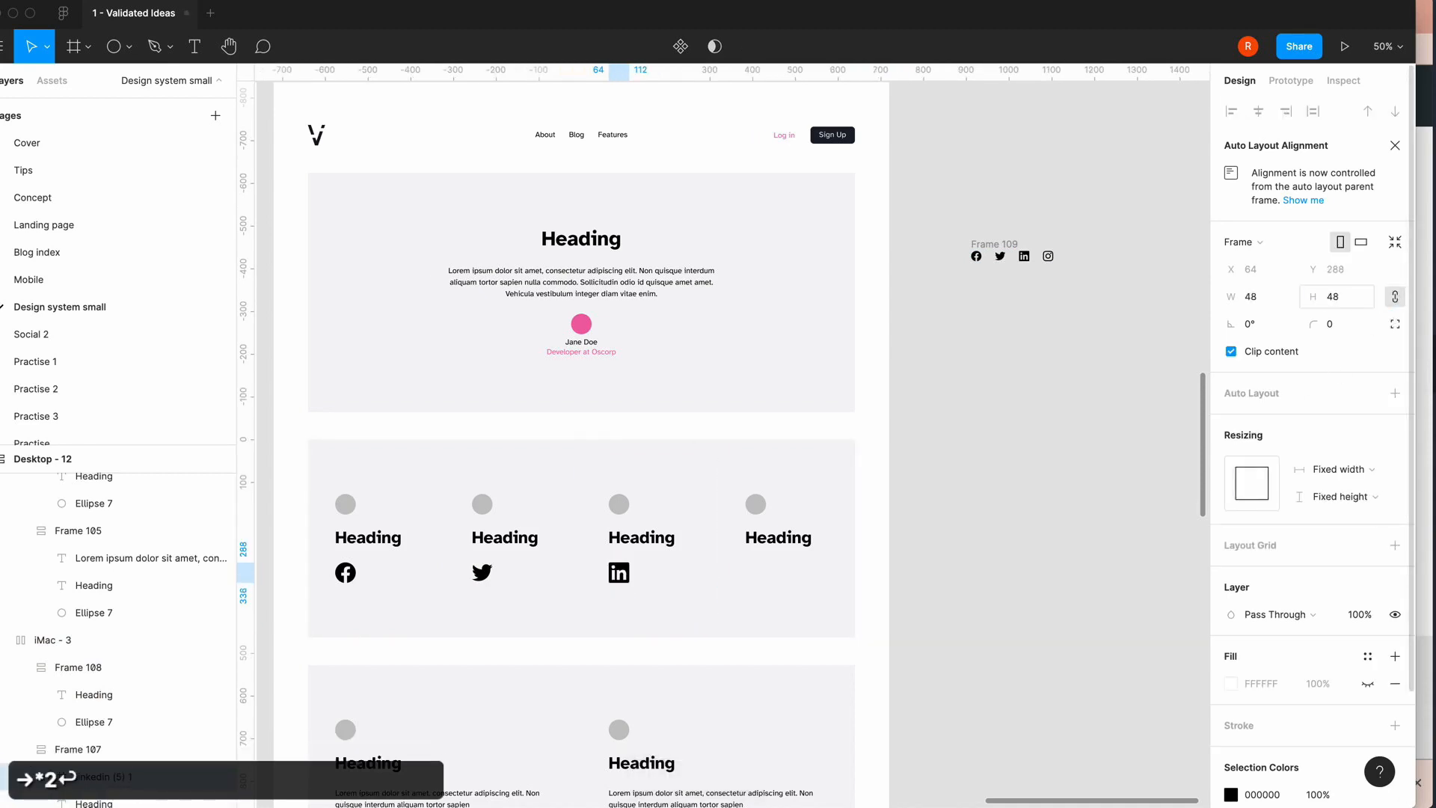
- Copy the Instagram icon from Frame 109 into the fourth column of the four-column section, below the heading
click(1047, 256)
key(super+c)
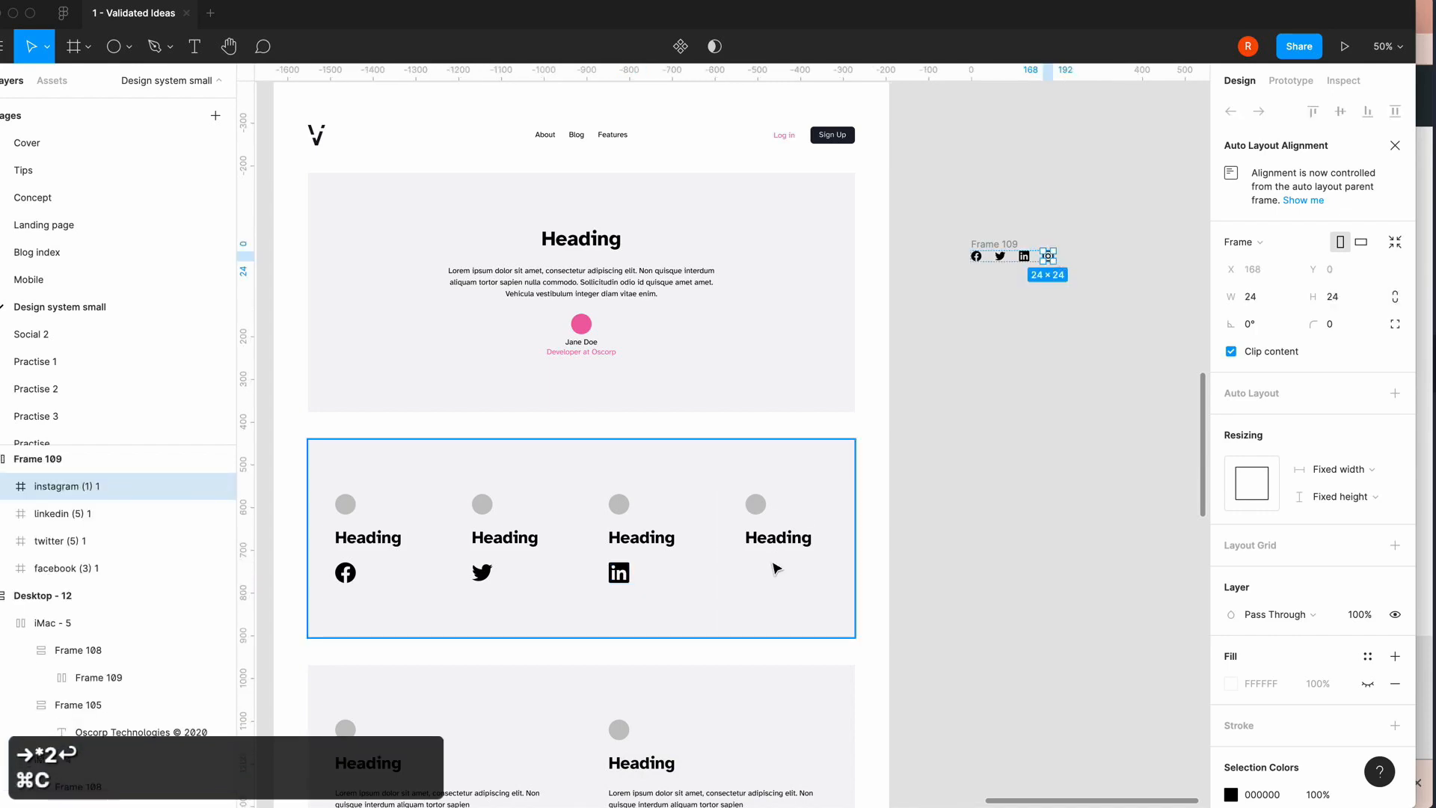
click(776, 566)
click(776, 567)
key(super+v)
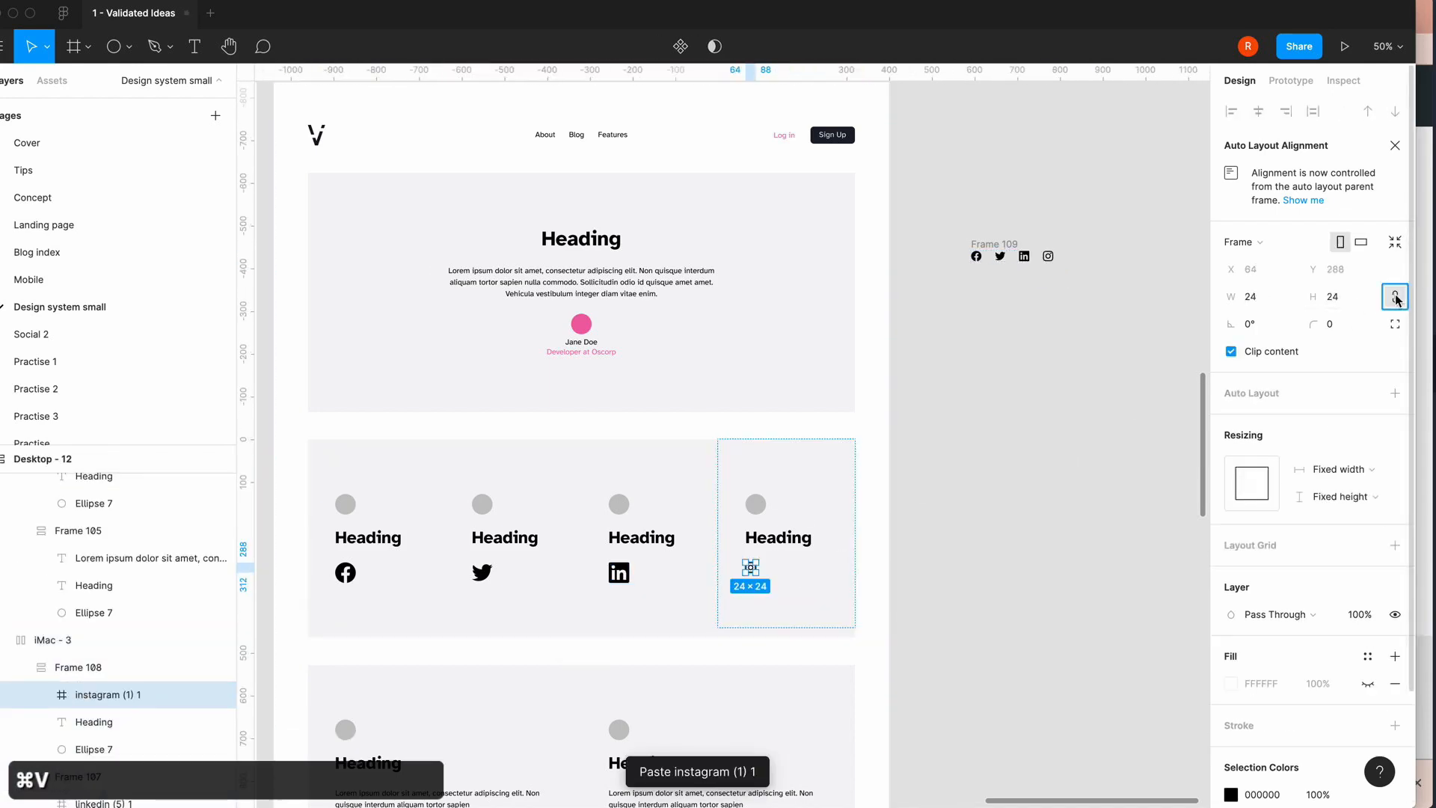
- Double the pasted Instagram icon's size to 48 × 48 with its proportions constrained
click(1338, 297)
key(Right)
text(*)
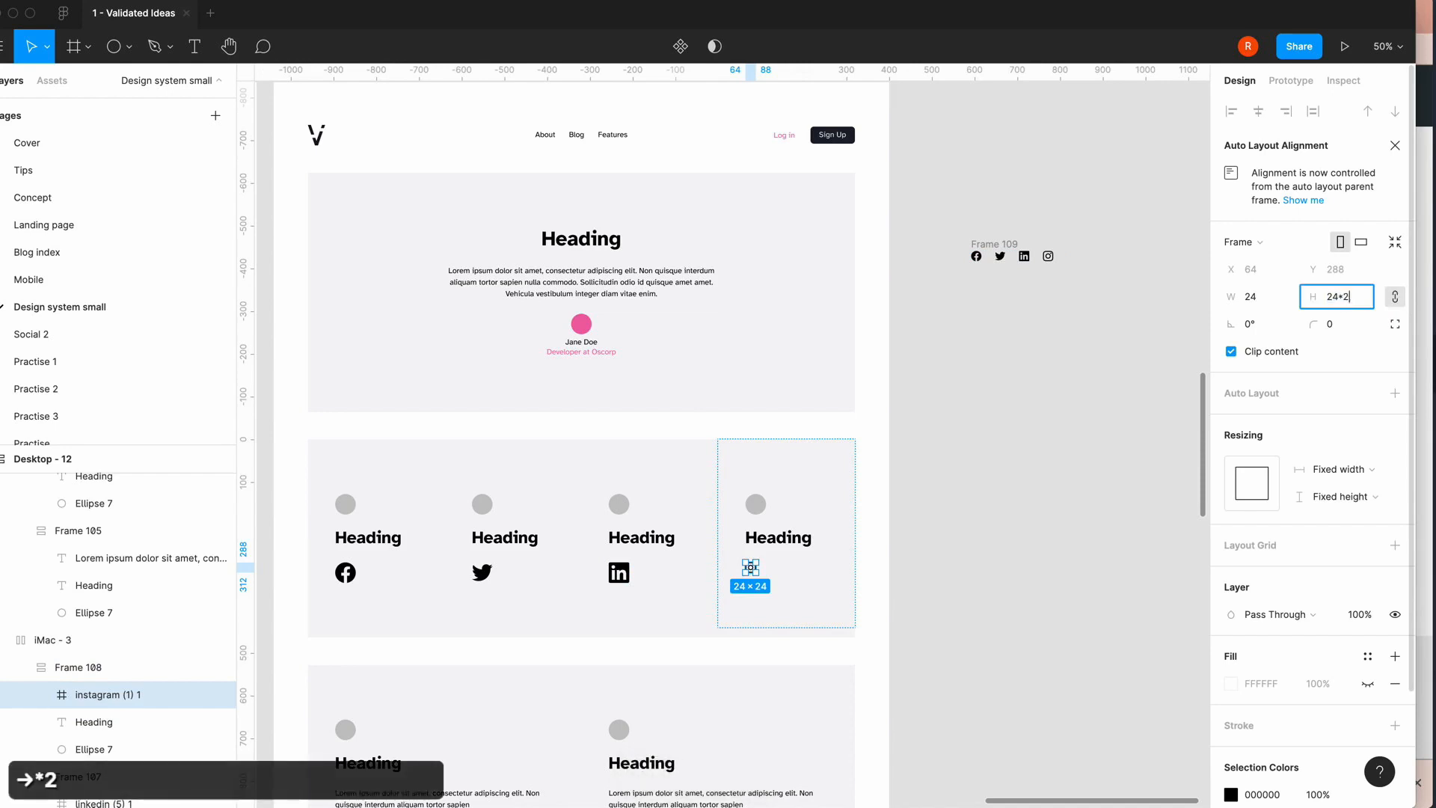
key(Return)
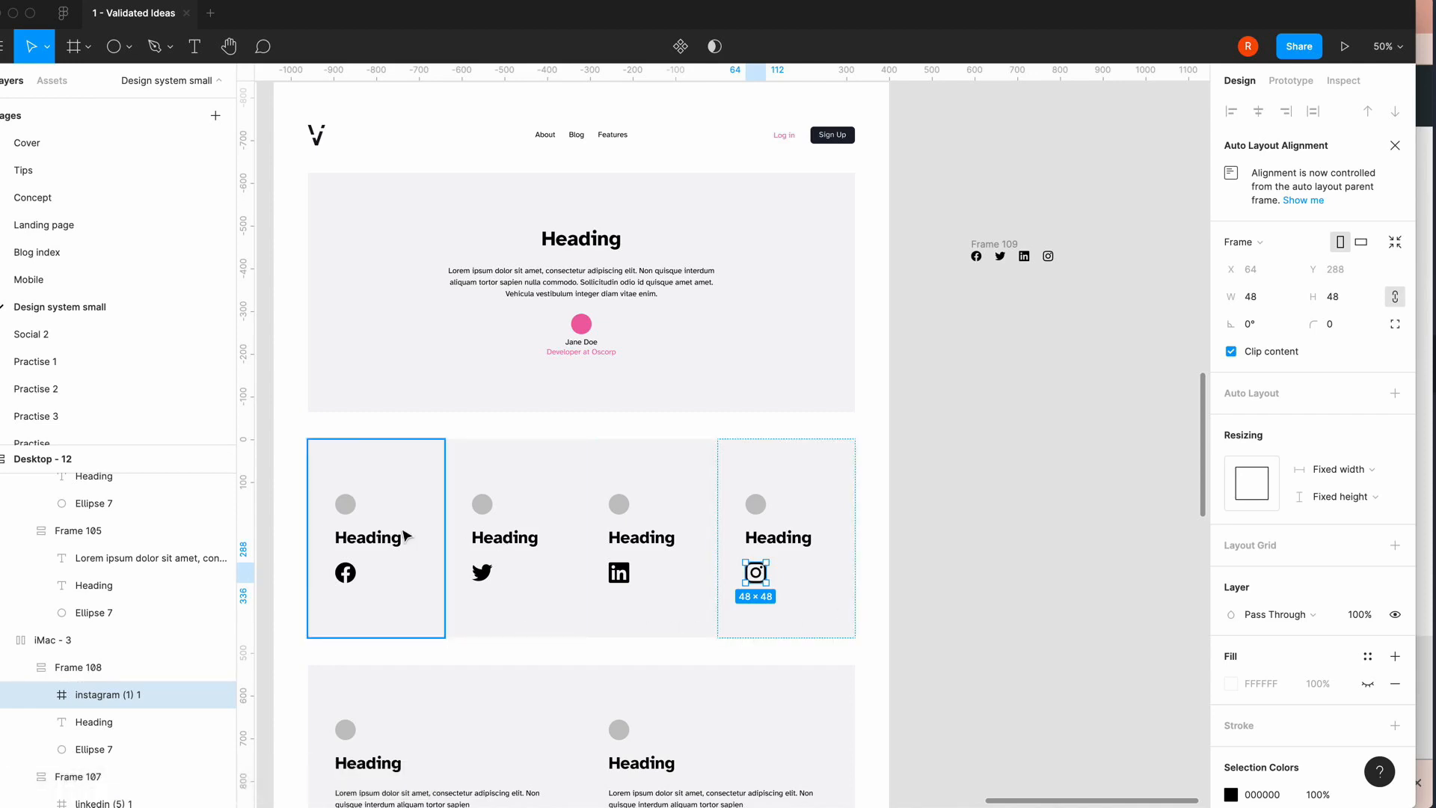
- Delete the heading and the grey circle from the first column, leaving only the Facebook icon
scroll(404, 535, down, 2)
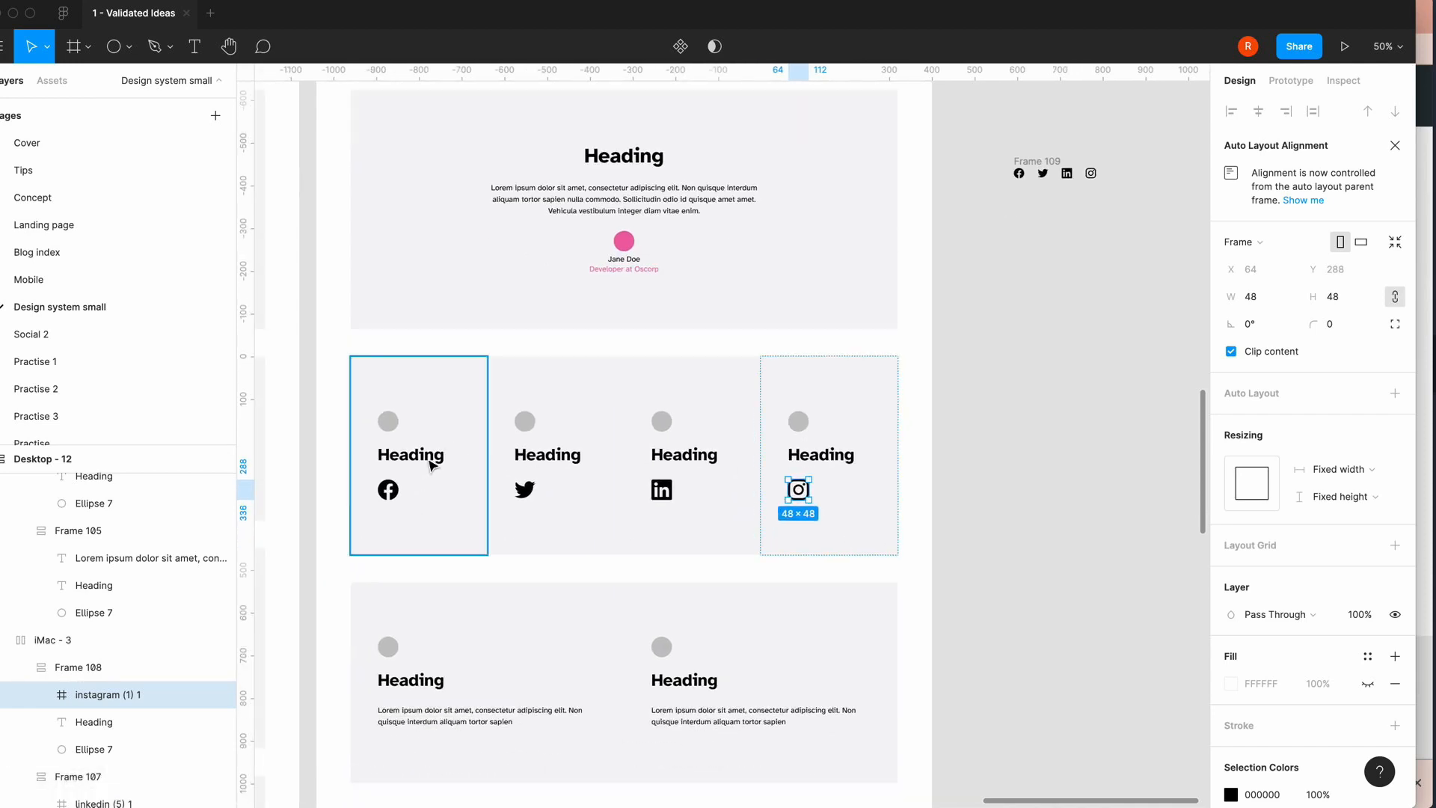
double_click(432, 465)
key(BackSpace)
click(395, 428)
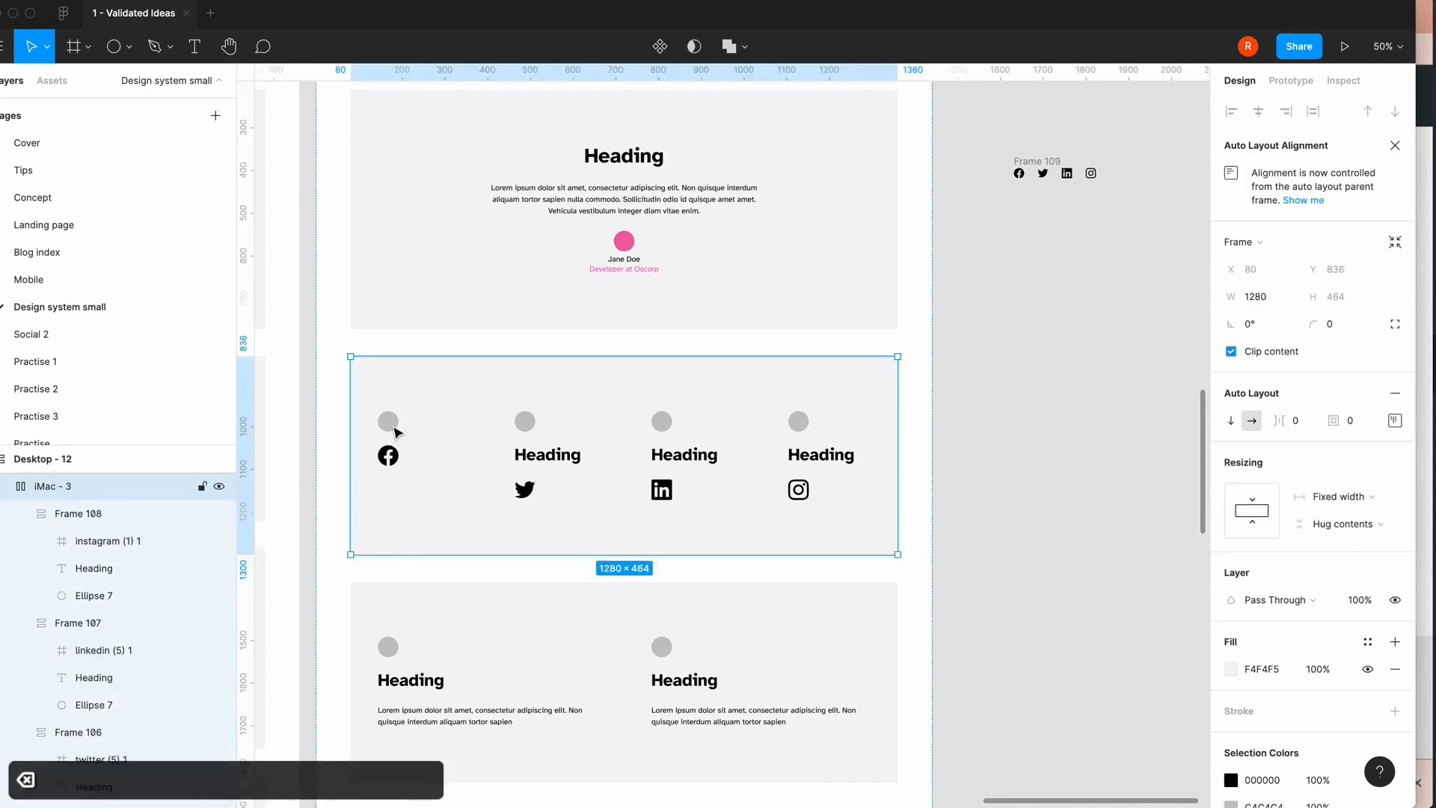
click(393, 429)
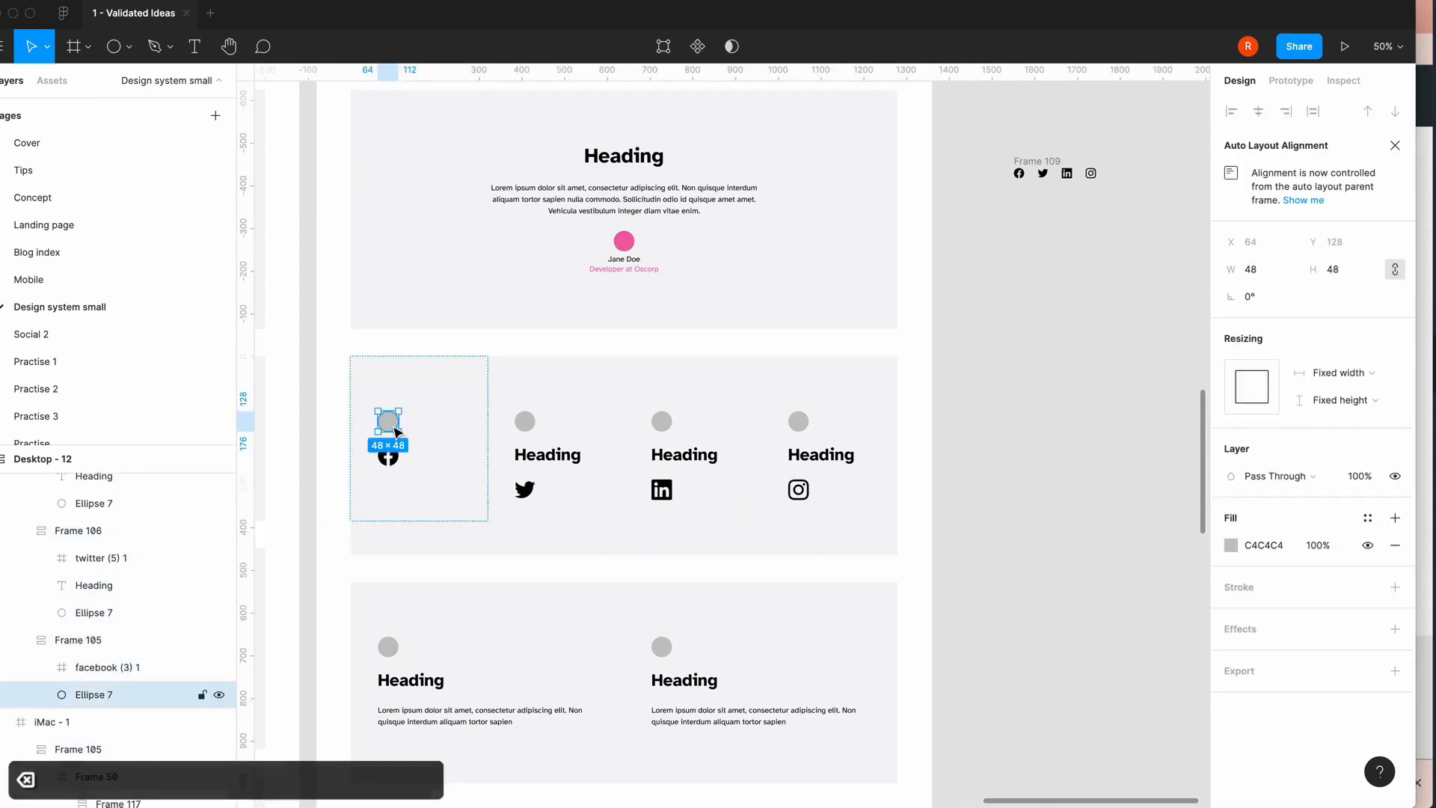
key(BackSpace)
- Set the first column's auto layout alignment to center so the Facebook icon sits in its middle
click(451, 432)
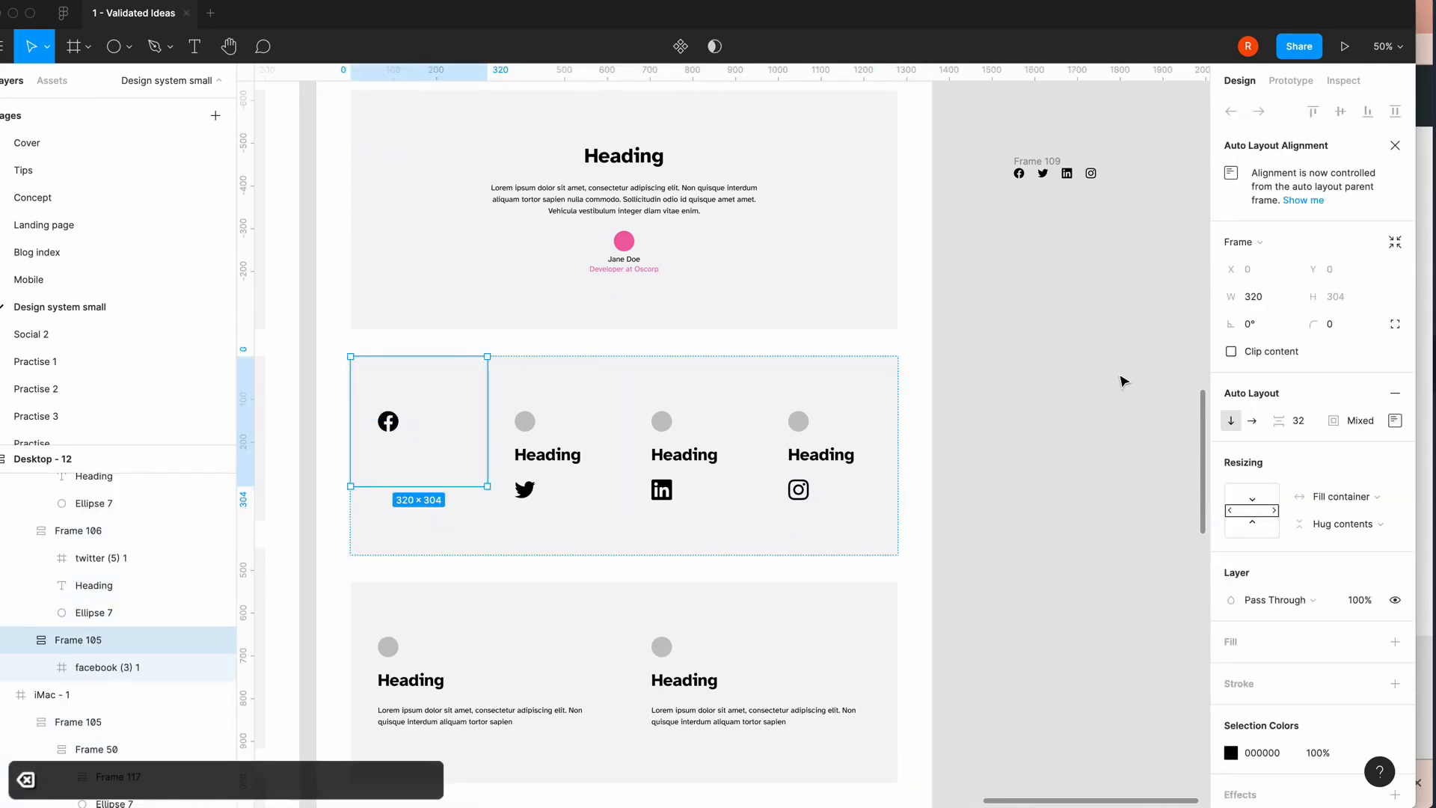
click(1394, 420)
click(1338, 494)
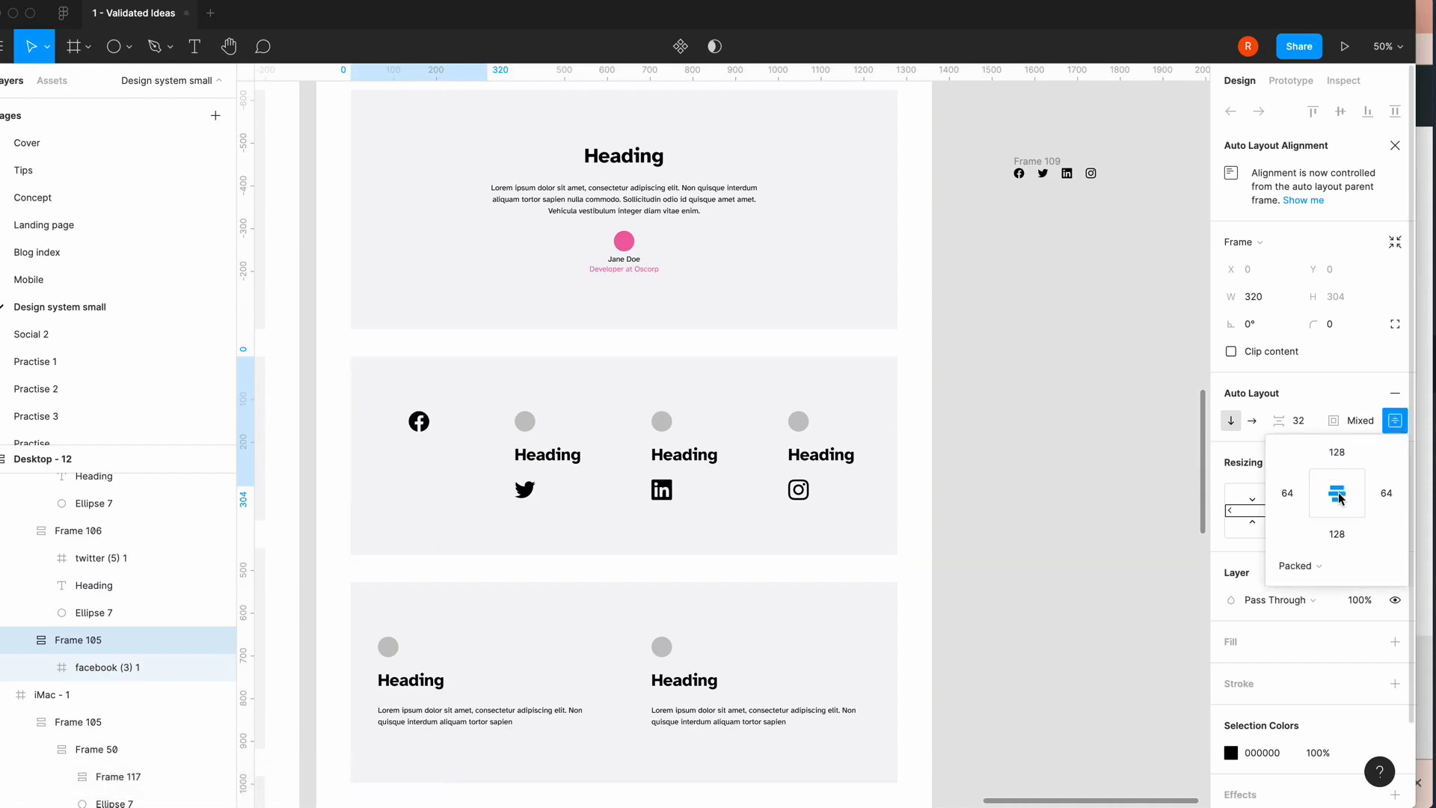
- Delete the heading and the grey circle from the second column, leaving only the Twitter icon
click(567, 451)
click(550, 462)
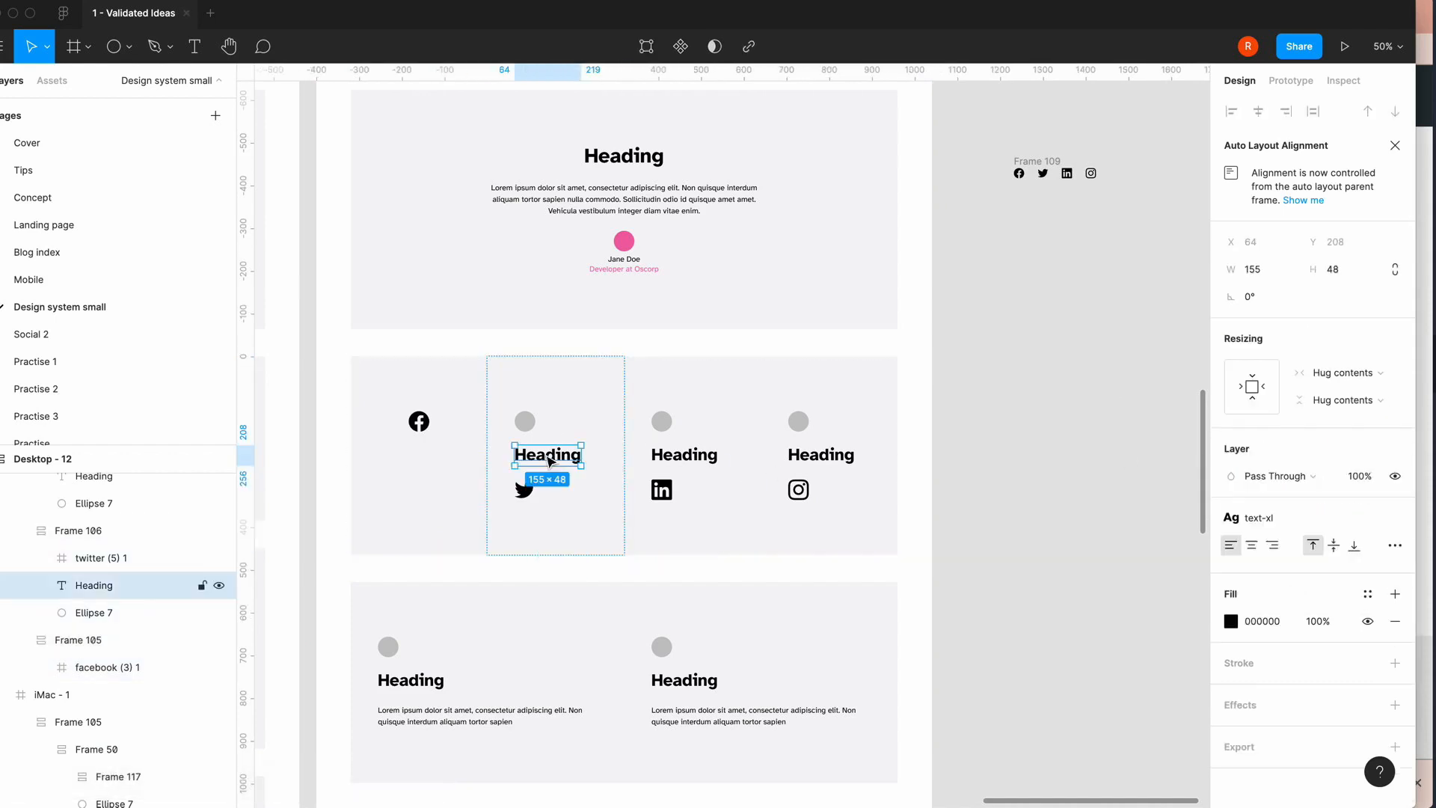
key(BackSpace)
click(525, 421)
key(BackSpace)
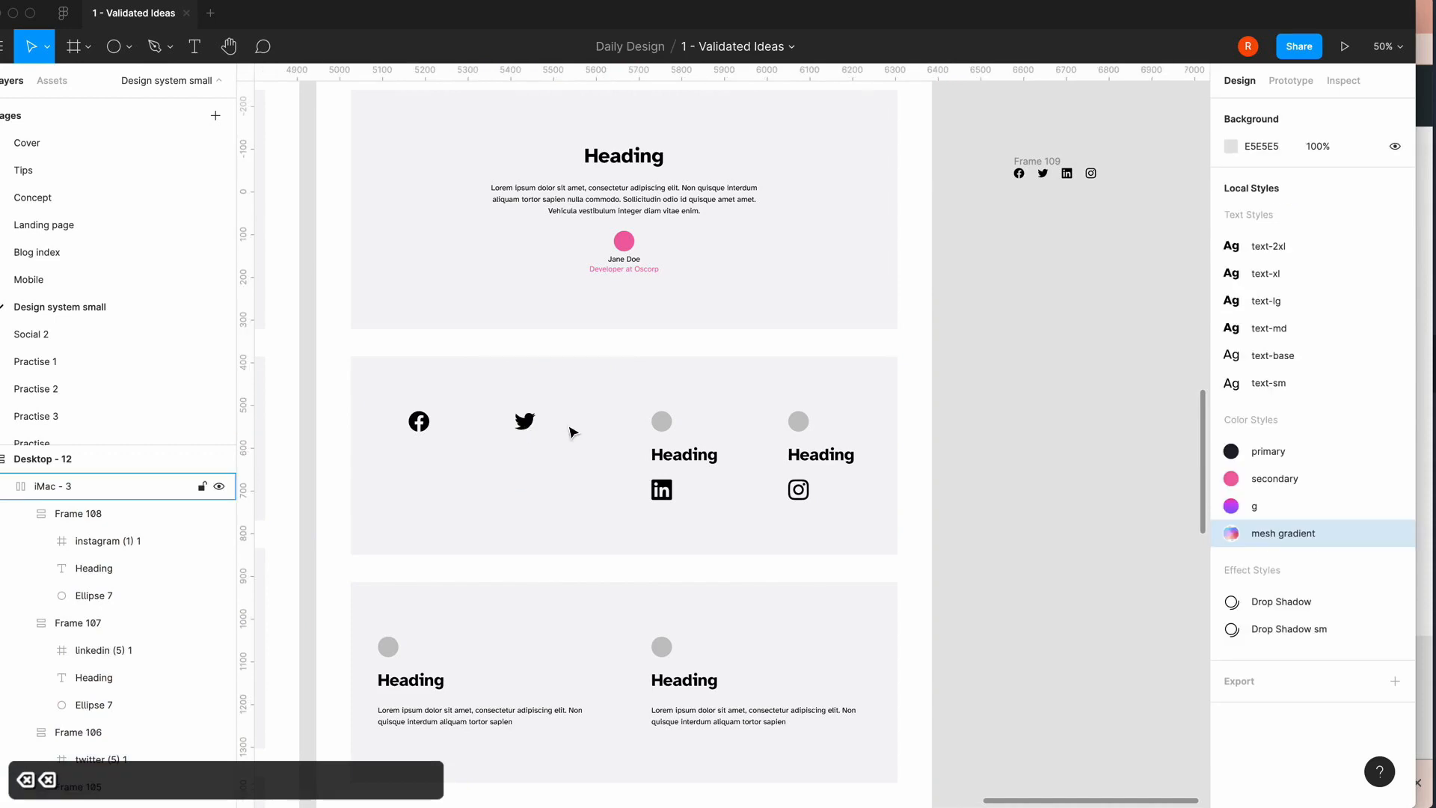
- Set the auto layout alignment of the third column, which holds the LinkedIn icon, to center
click(673, 428)
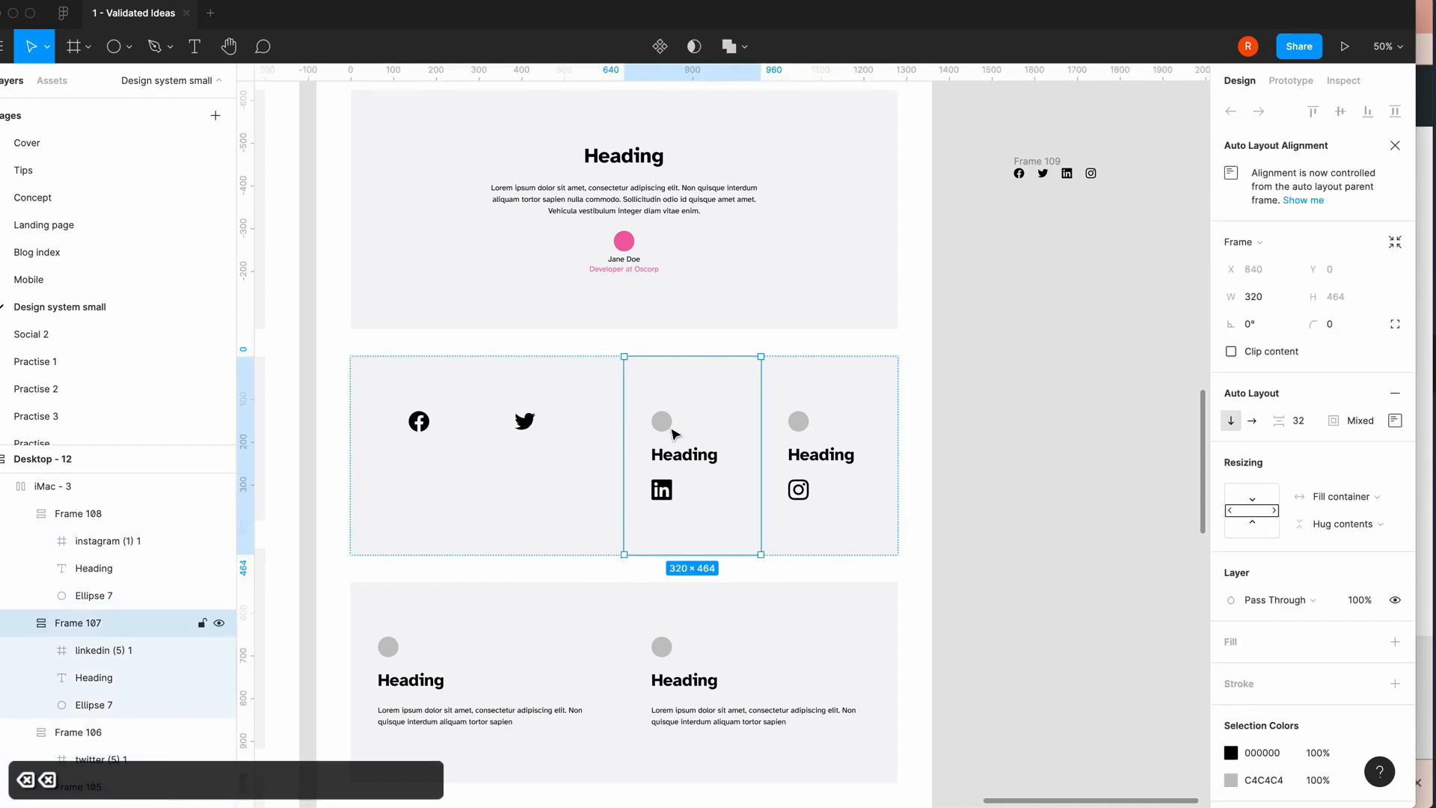
click(1395, 423)
click(1336, 493)
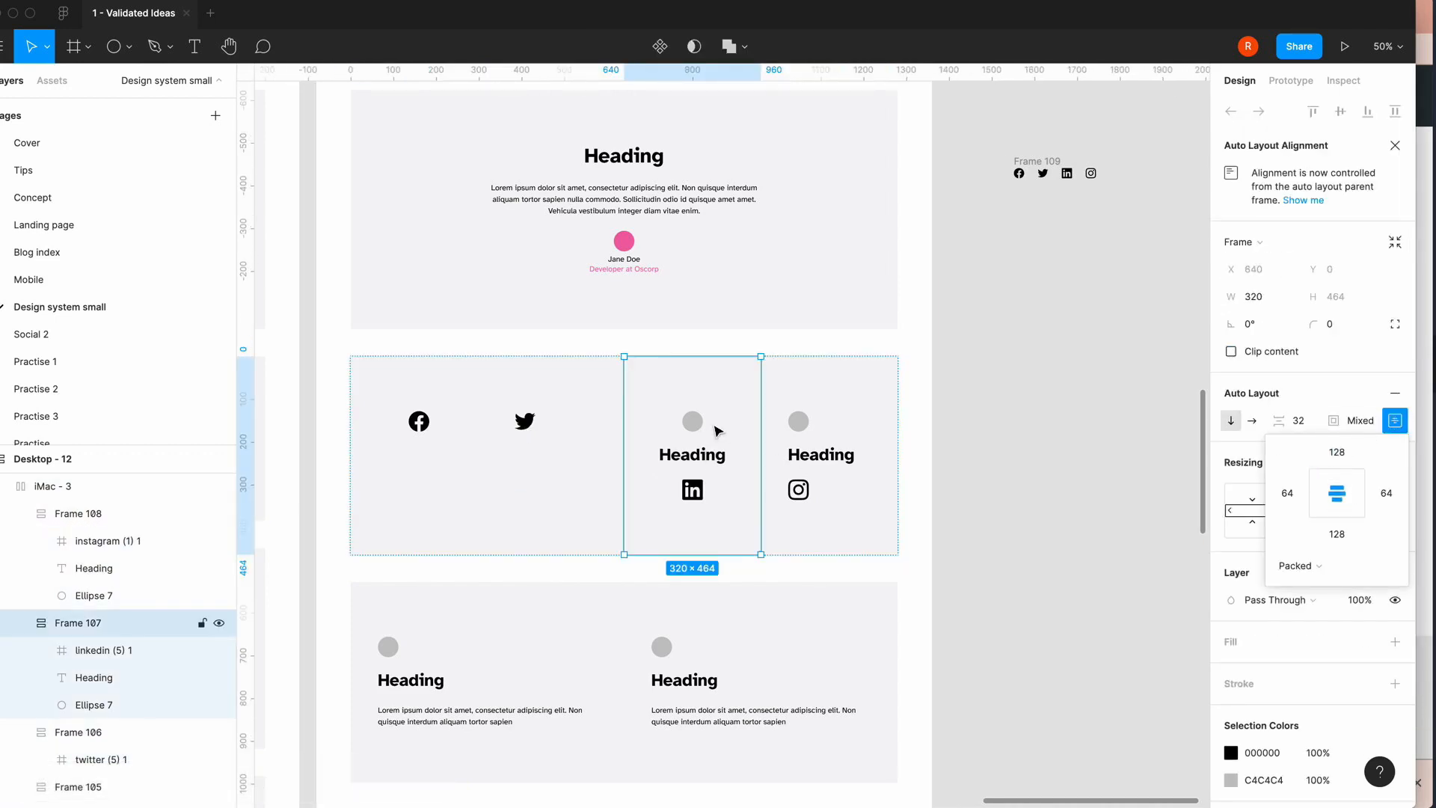
- Delete the heading and the grey circle from the third column, leaving only the LinkedIn icon
click(709, 459)
key(BackSpace)
click(694, 425)
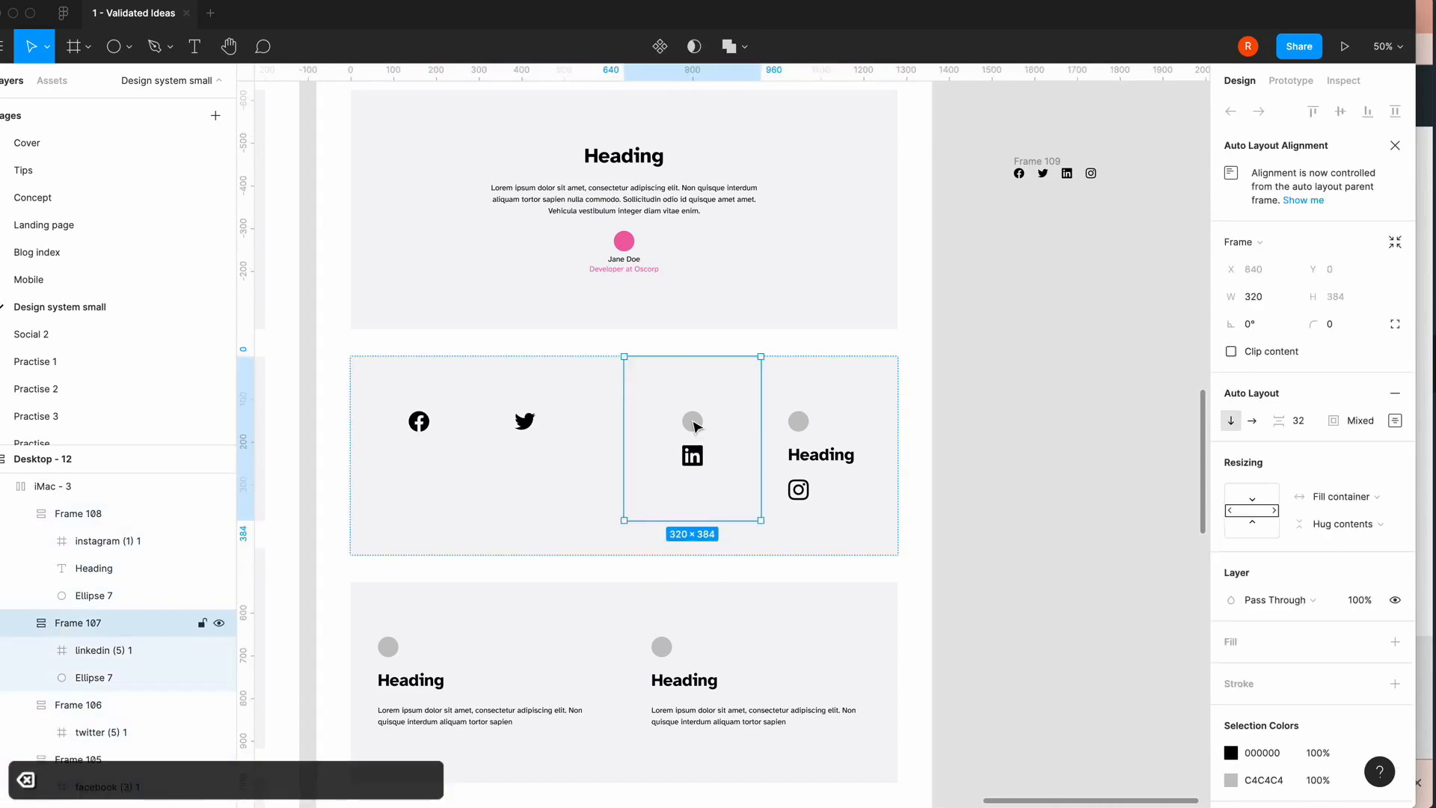
click(694, 424)
key(BackSpace)
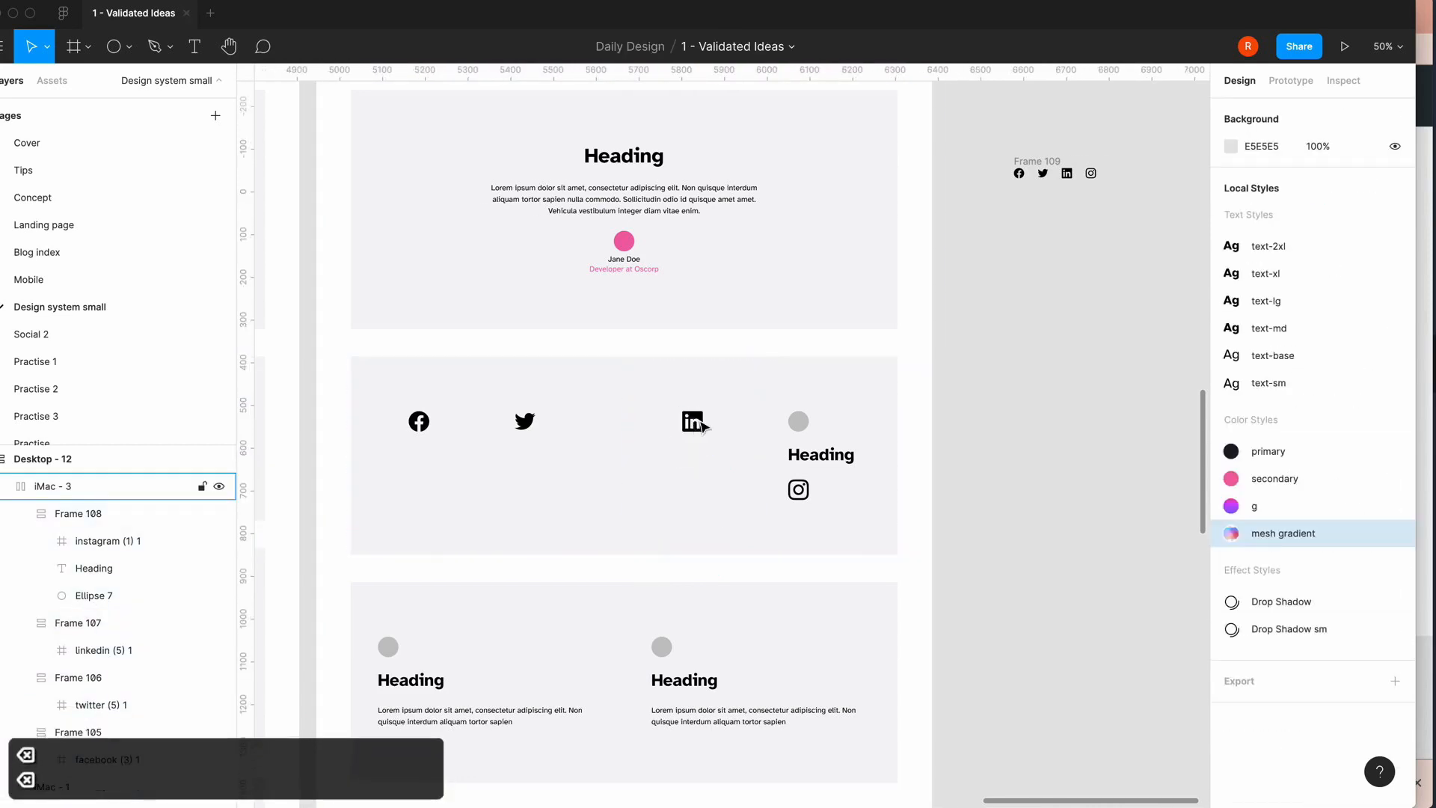
- Set the auto layout alignment of the second column, which holds the Twitter icon, to center
click(529, 424)
click(580, 429)
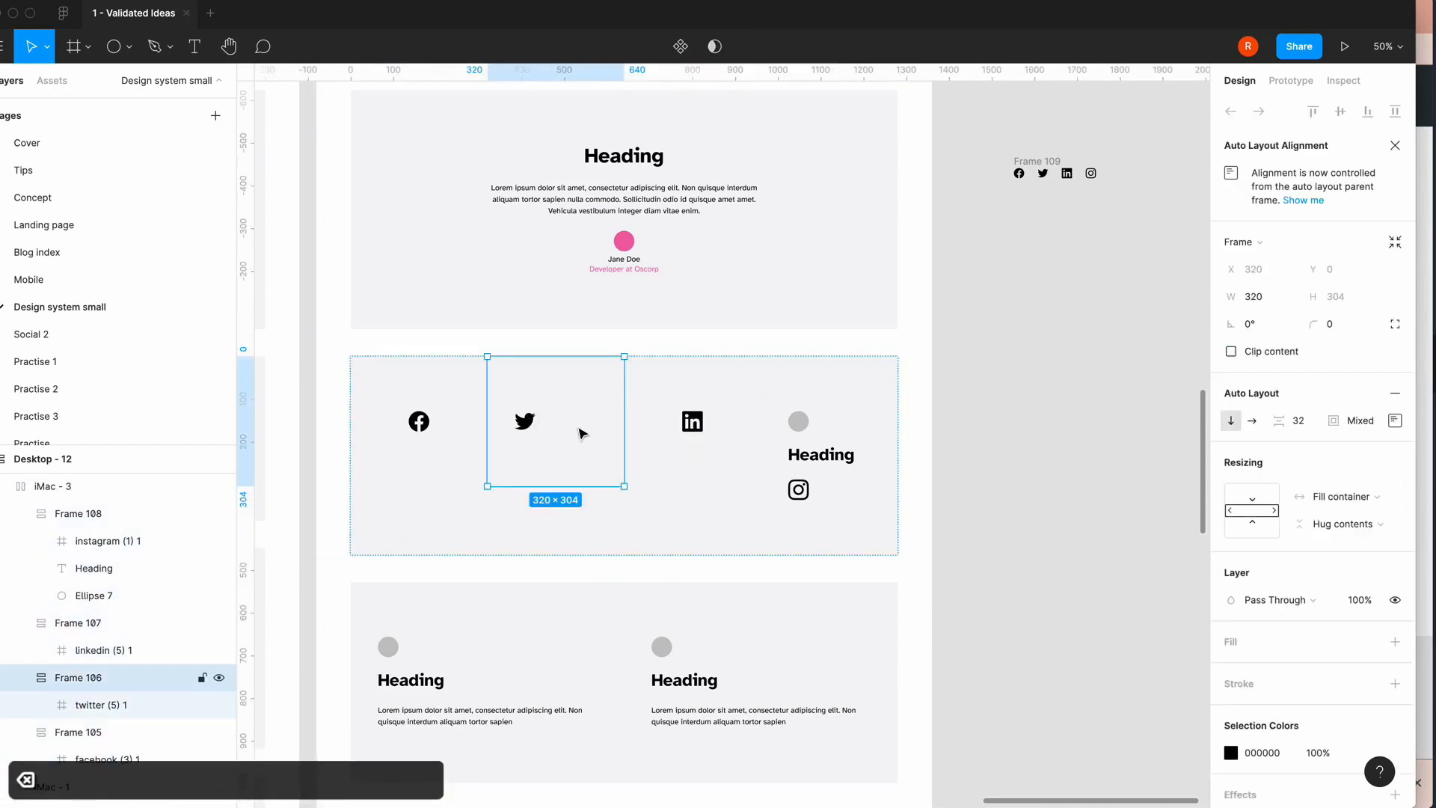
click(1395, 421)
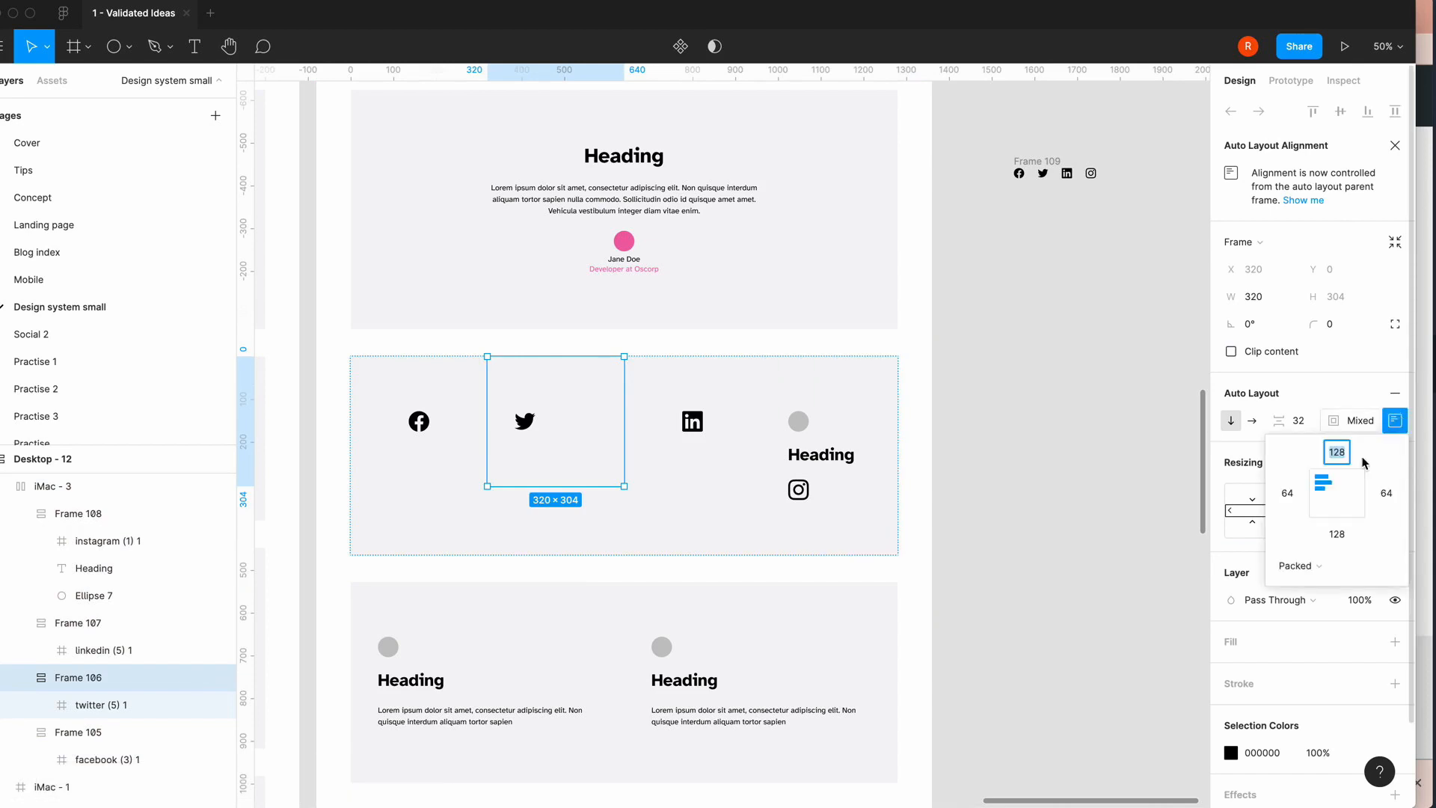
click(1336, 491)
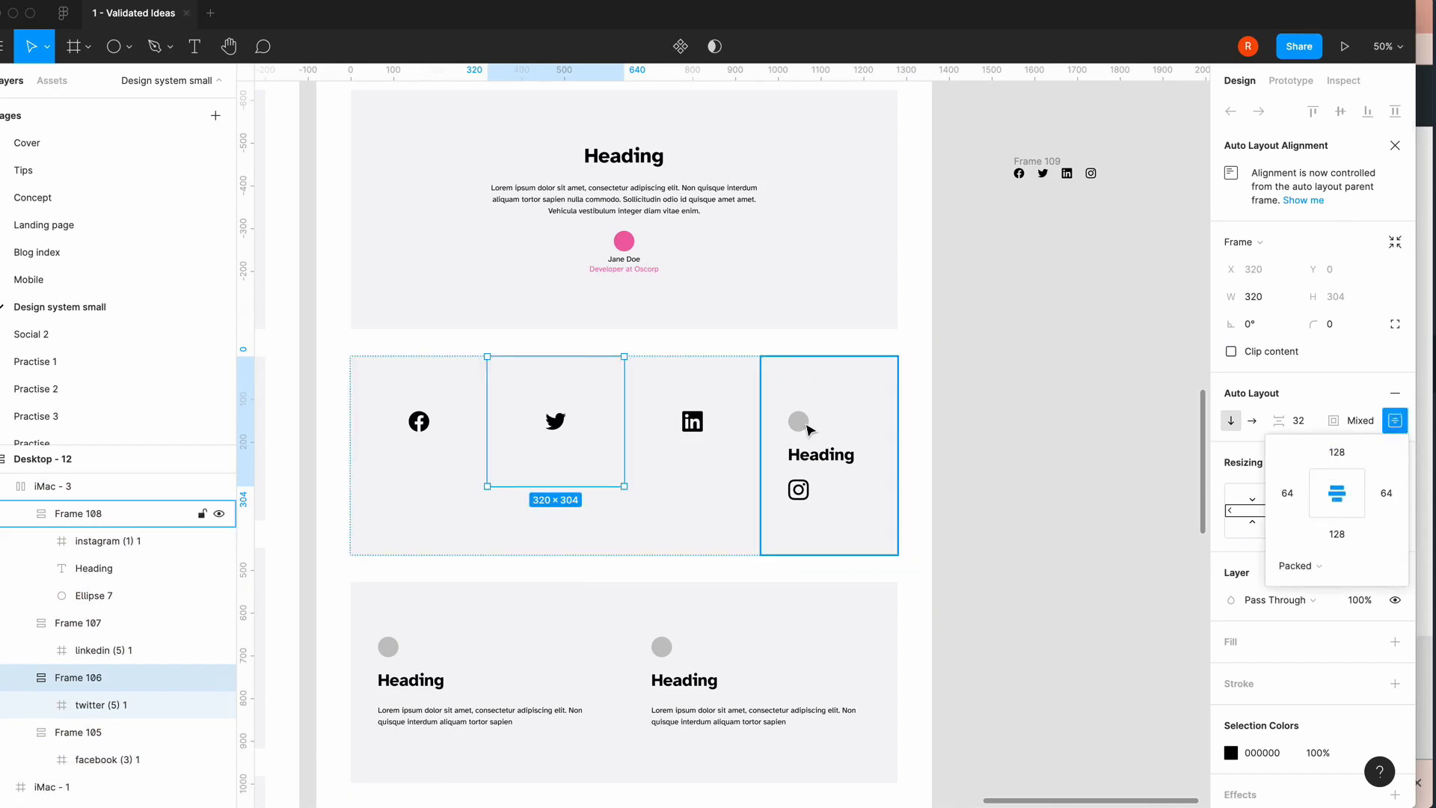
- Delete the heading and the grey circle from the fourth column, leaving only the Instagram icon
click(848, 454)
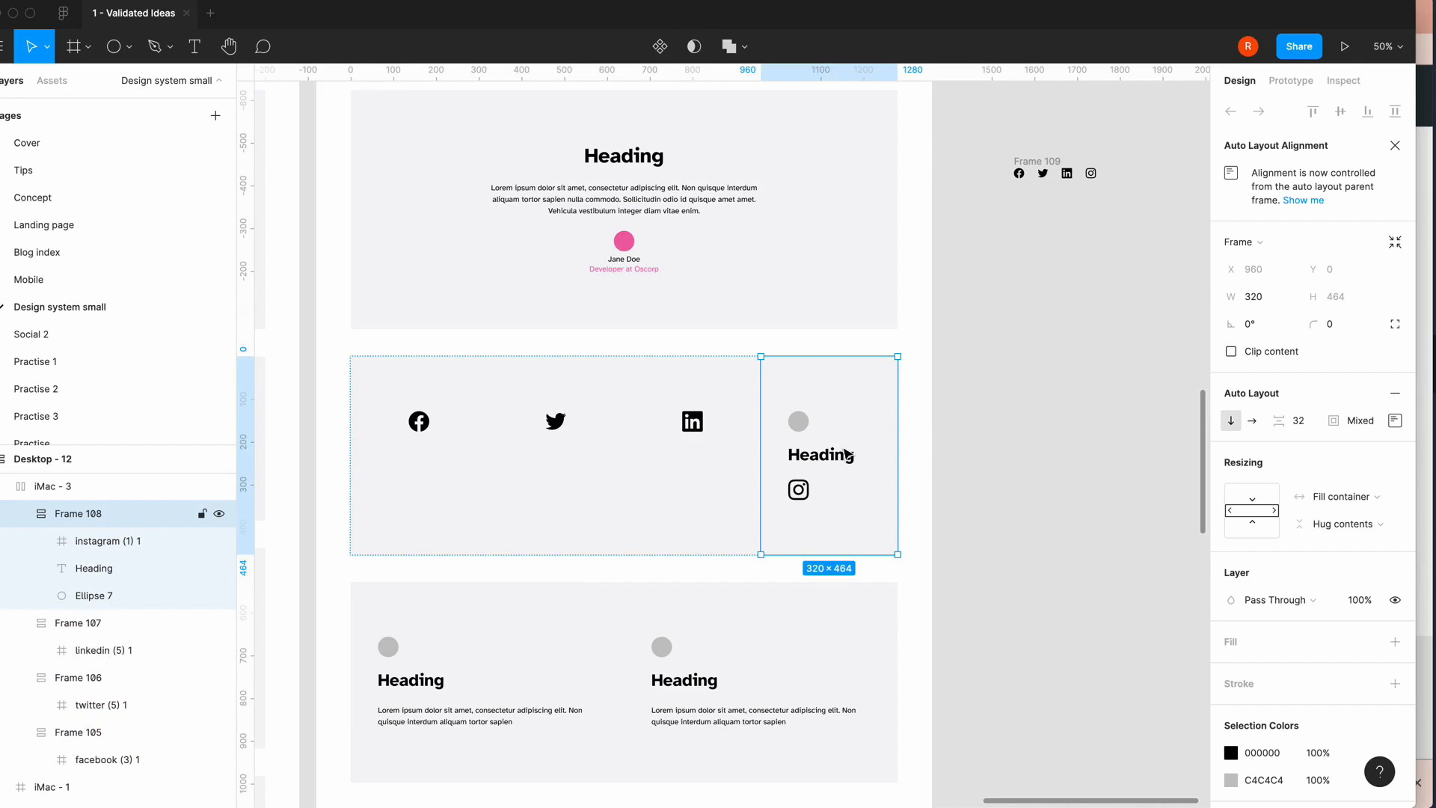
scroll(847, 454, right, 2)
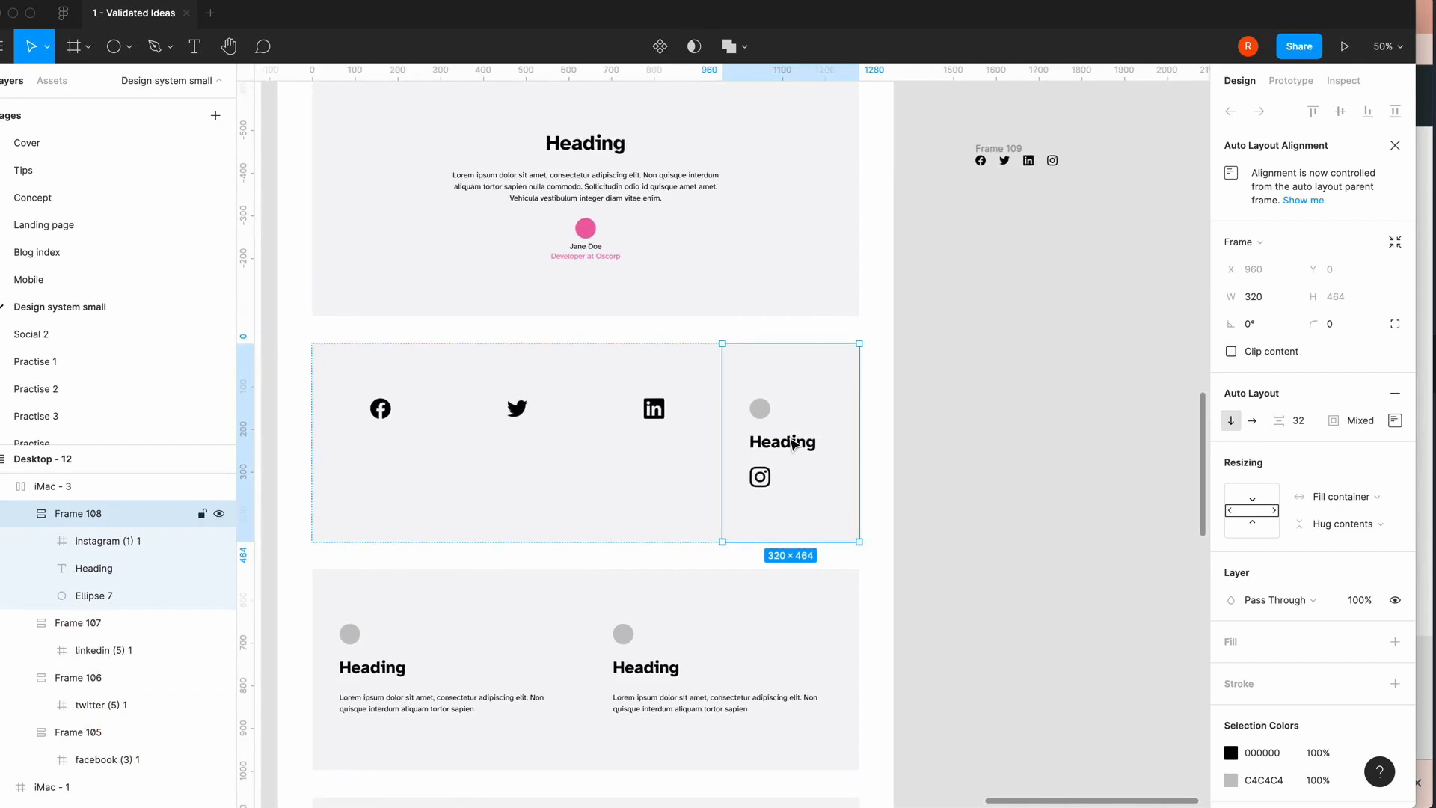
click(789, 449)
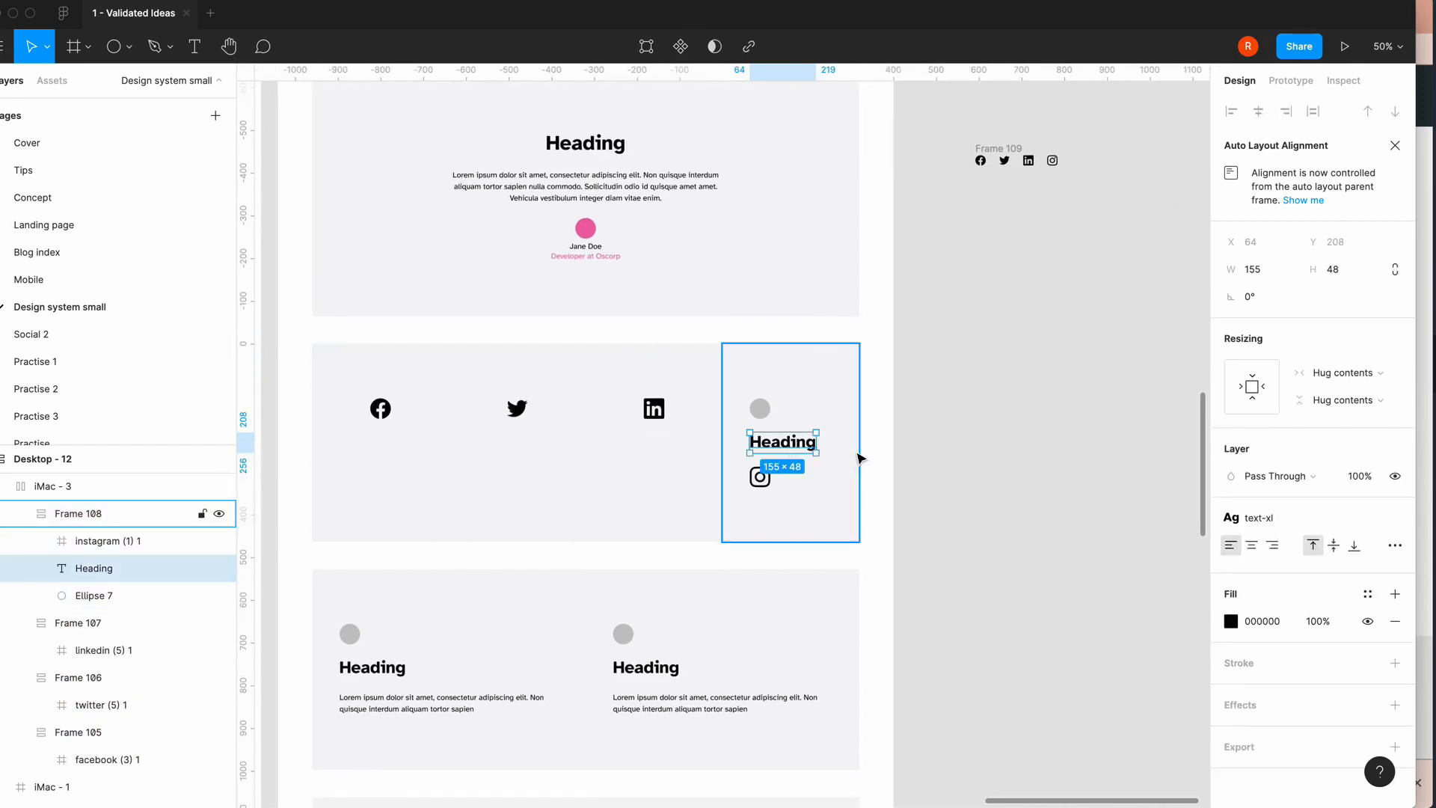
key(BackSpace)
click(759, 409)
double_click(760, 409)
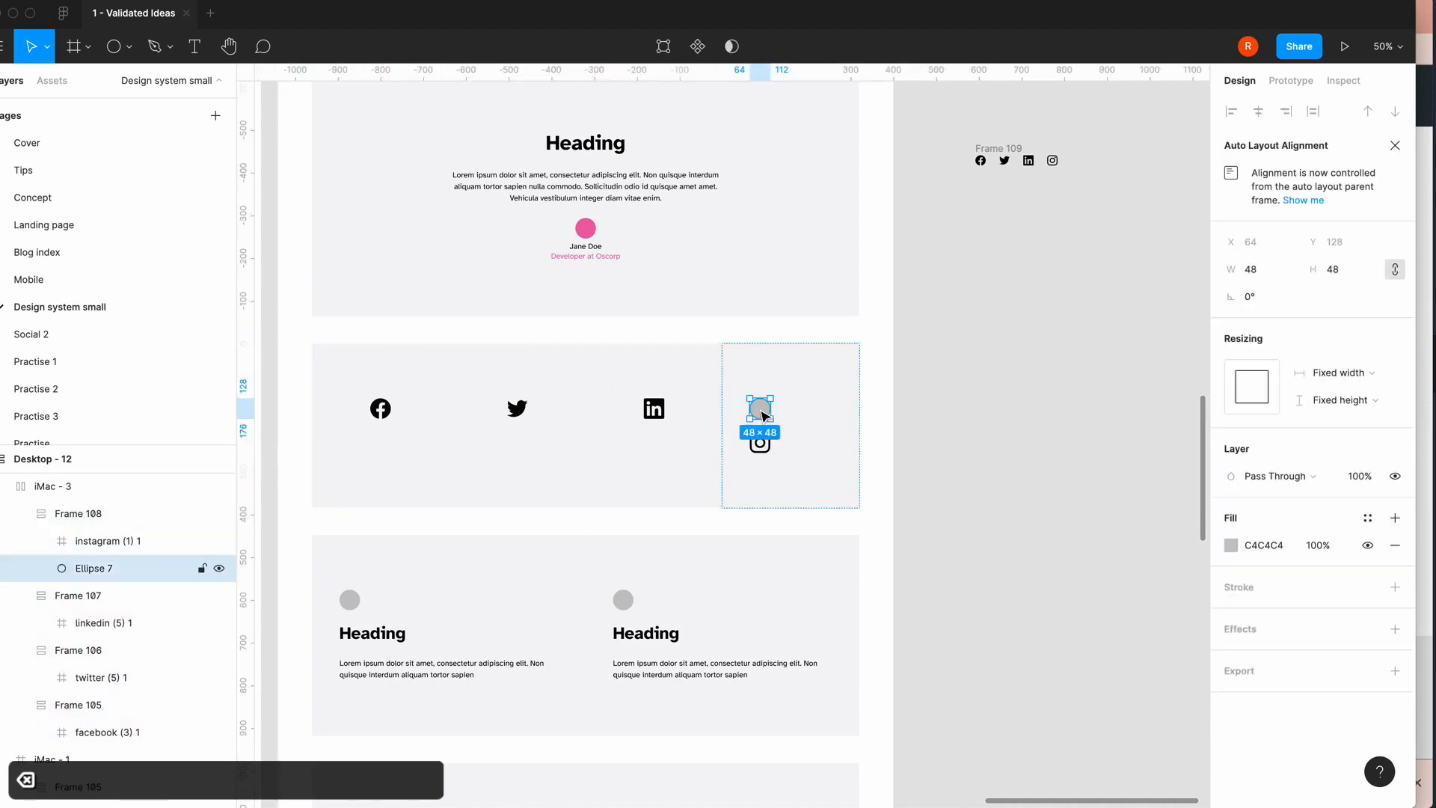
key(BackSpace)
- Set the auto layout alignment of the fourth column, which holds the Instagram icon, to center
click(810, 416)
click(809, 415)
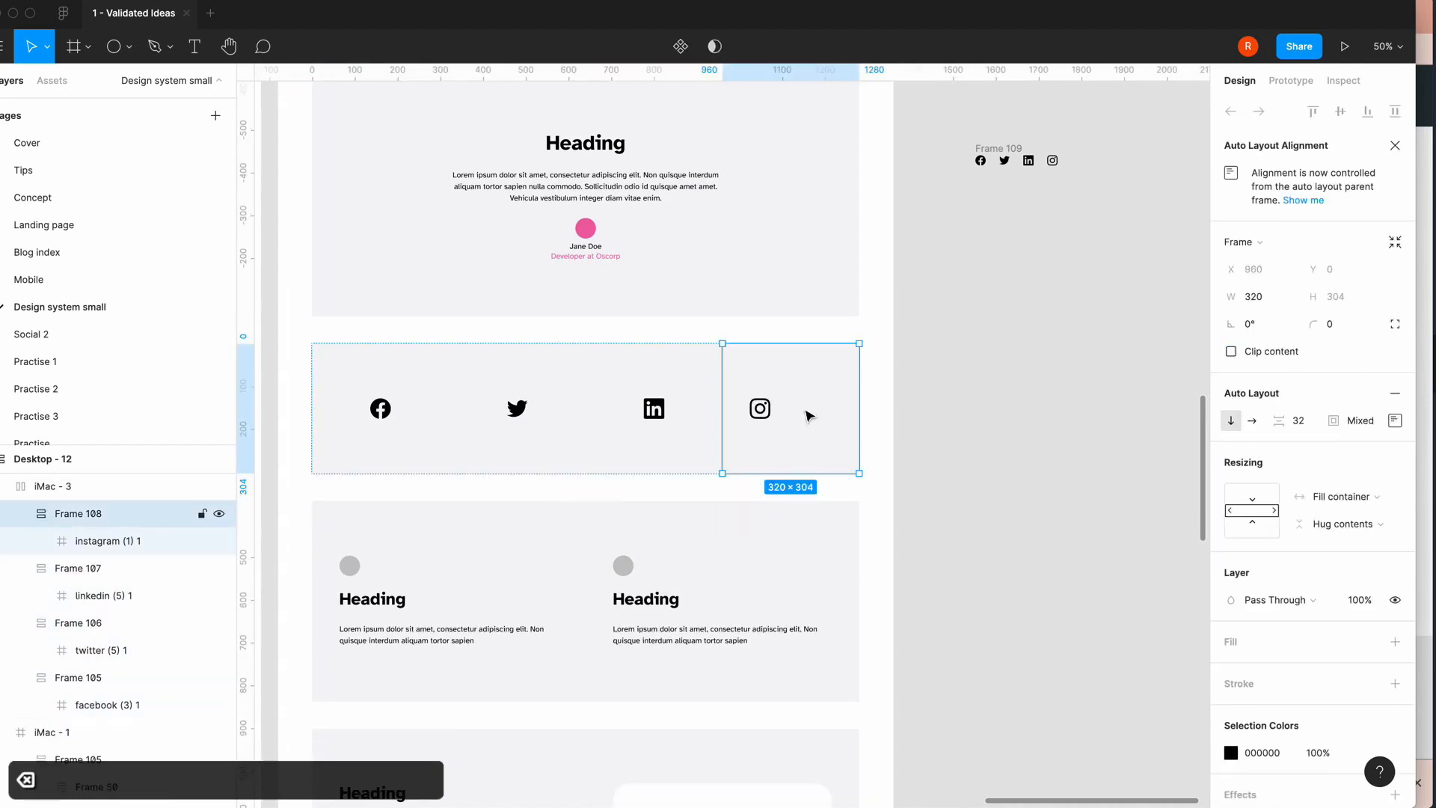
click(1394, 420)
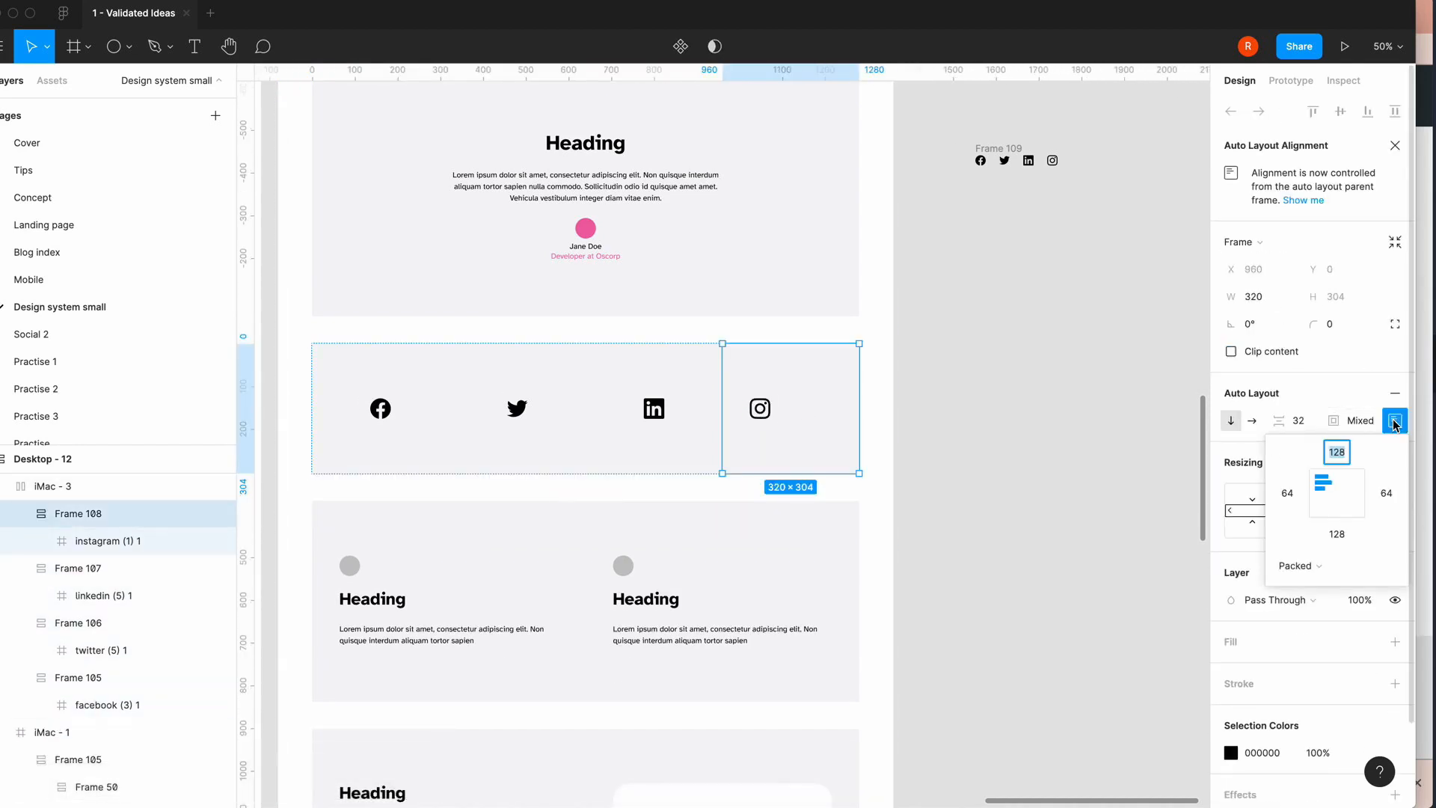
click(1339, 494)
click(1005, 483)
scroll(1005, 482, left, 2)
scroll(1004, 482, down, 1)
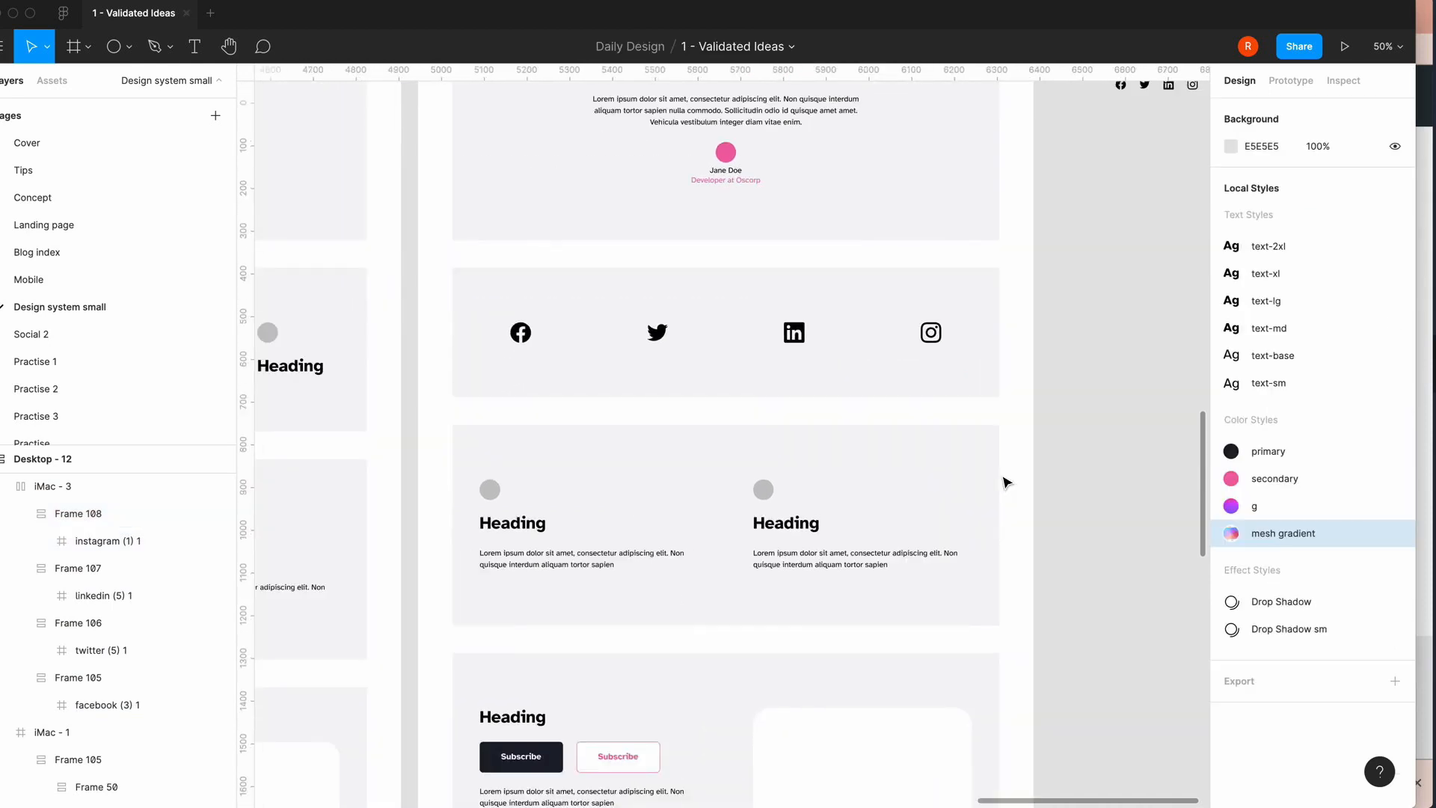
- Recolor all black icons in the social media section to grey 71717A (gray/500) from the TailwindCSS Colors v2.0 library
click(567, 353)
click(567, 354)
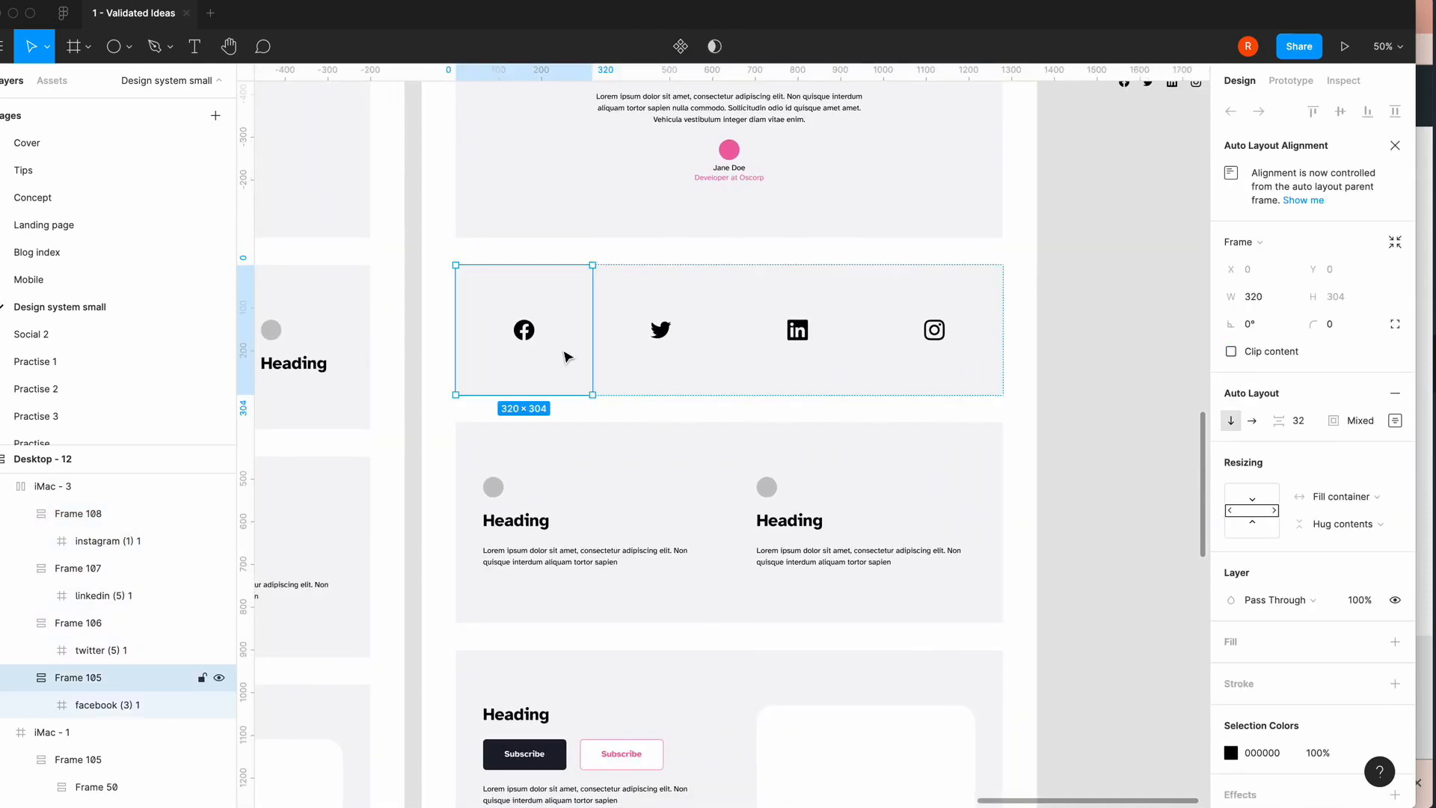
click(106, 705)
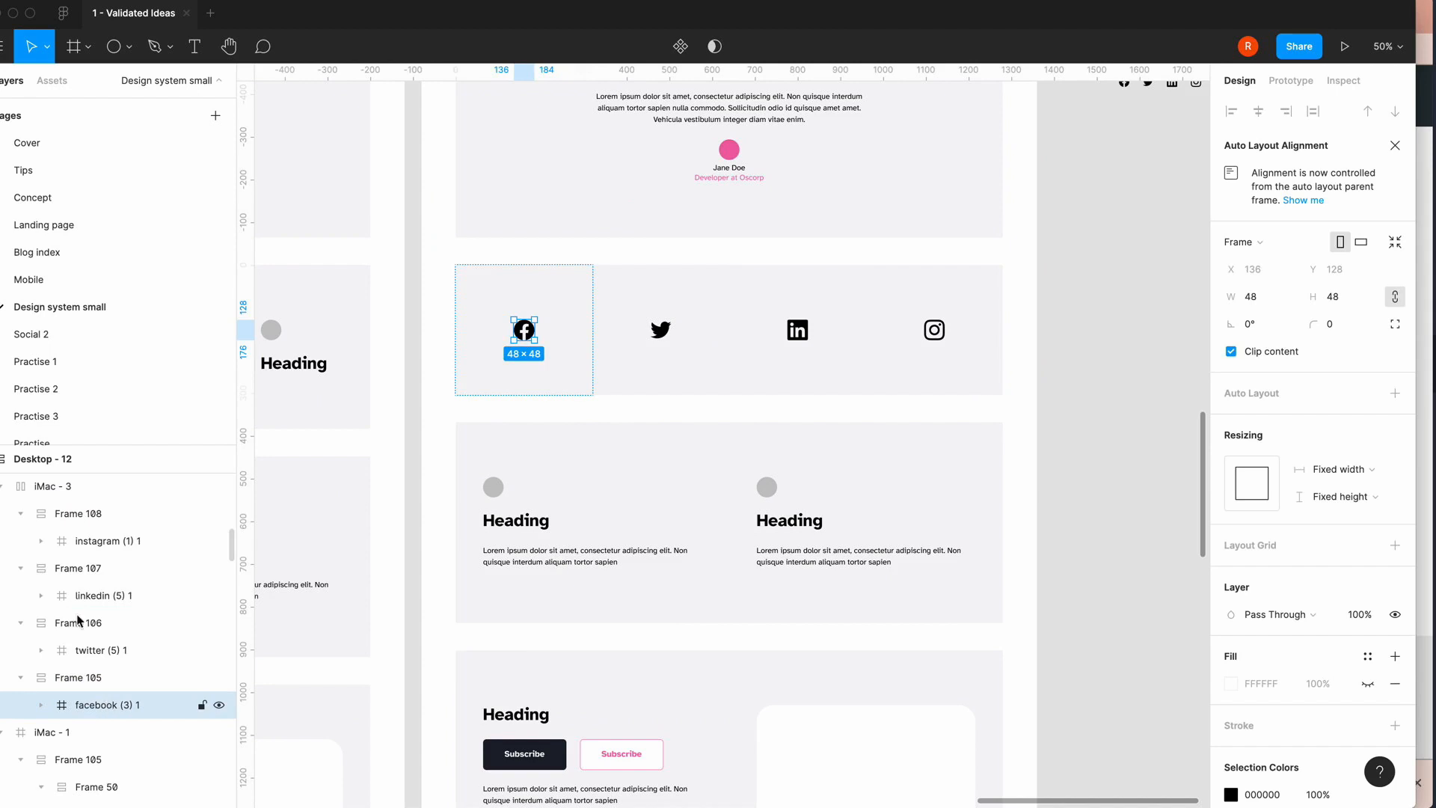
click(38, 487)
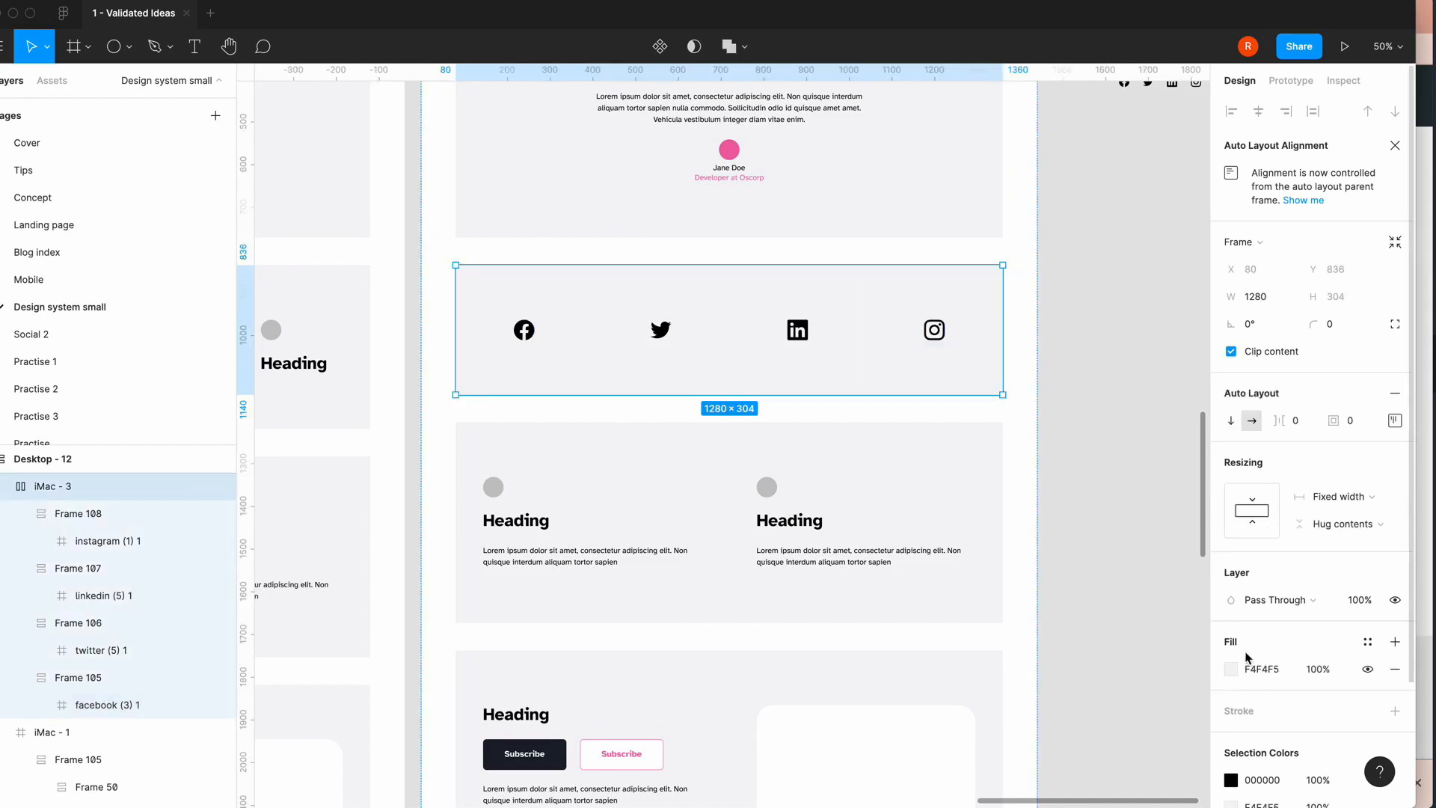
scroll(1246, 657, down, 2)
click(1231, 704)
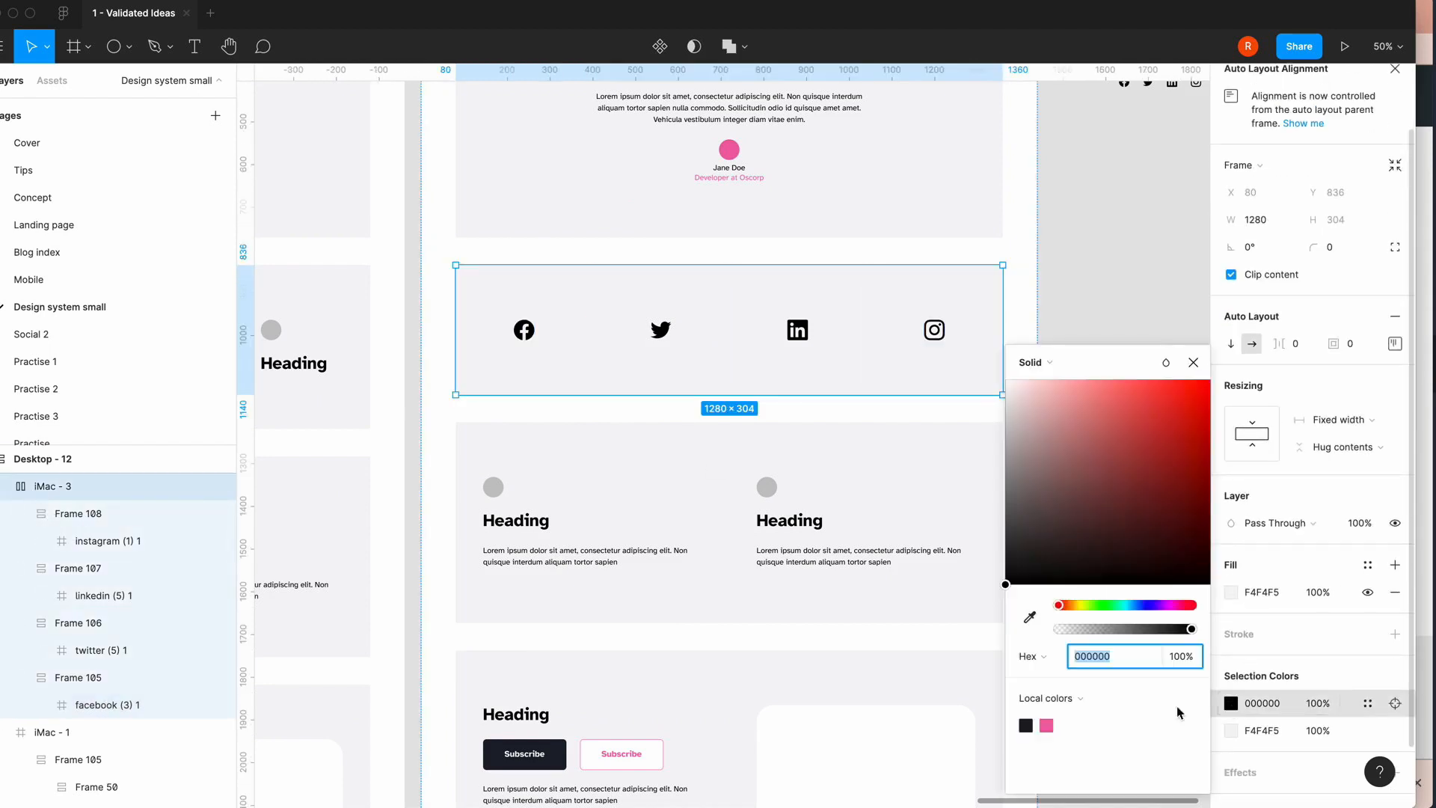
click(1050, 698)
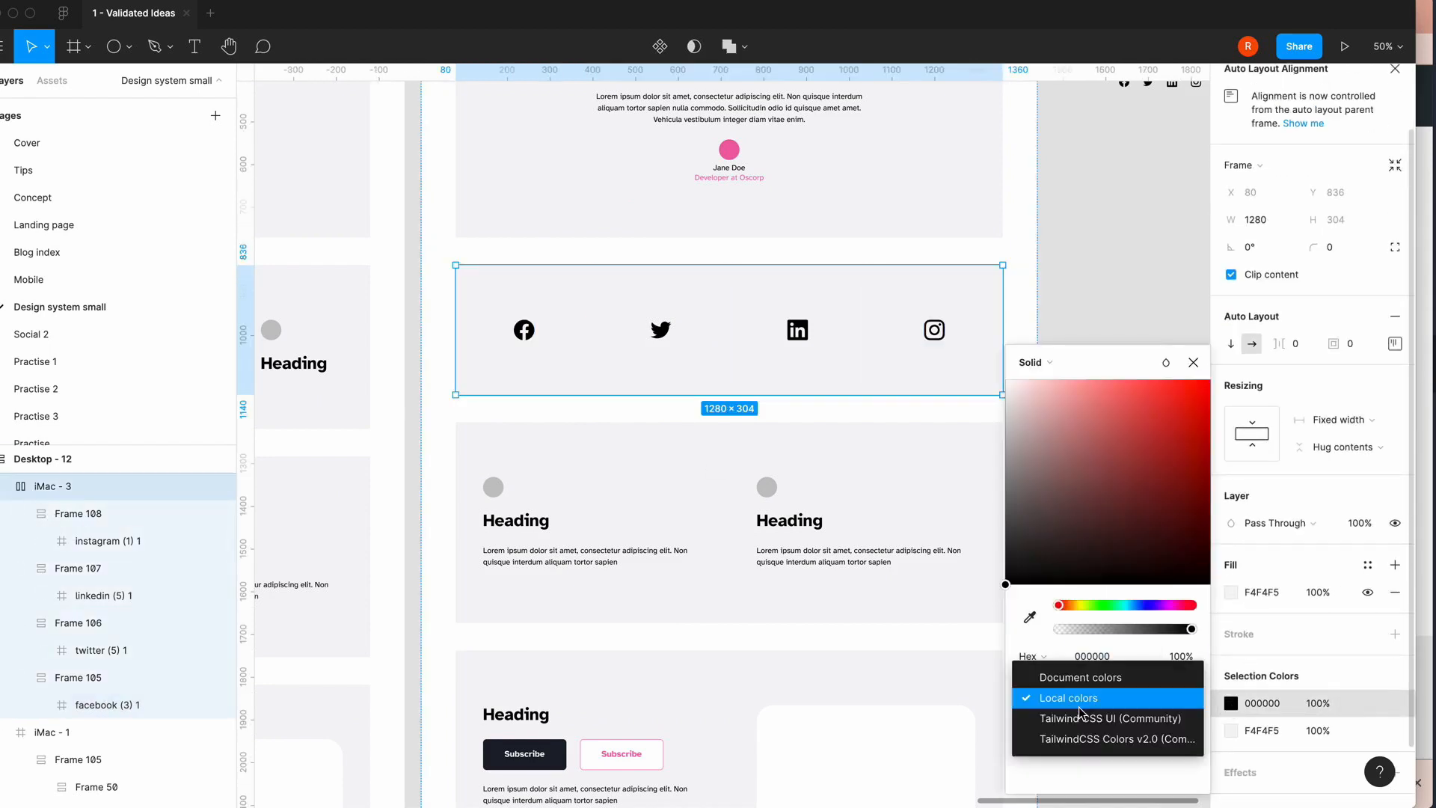
click(1103, 739)
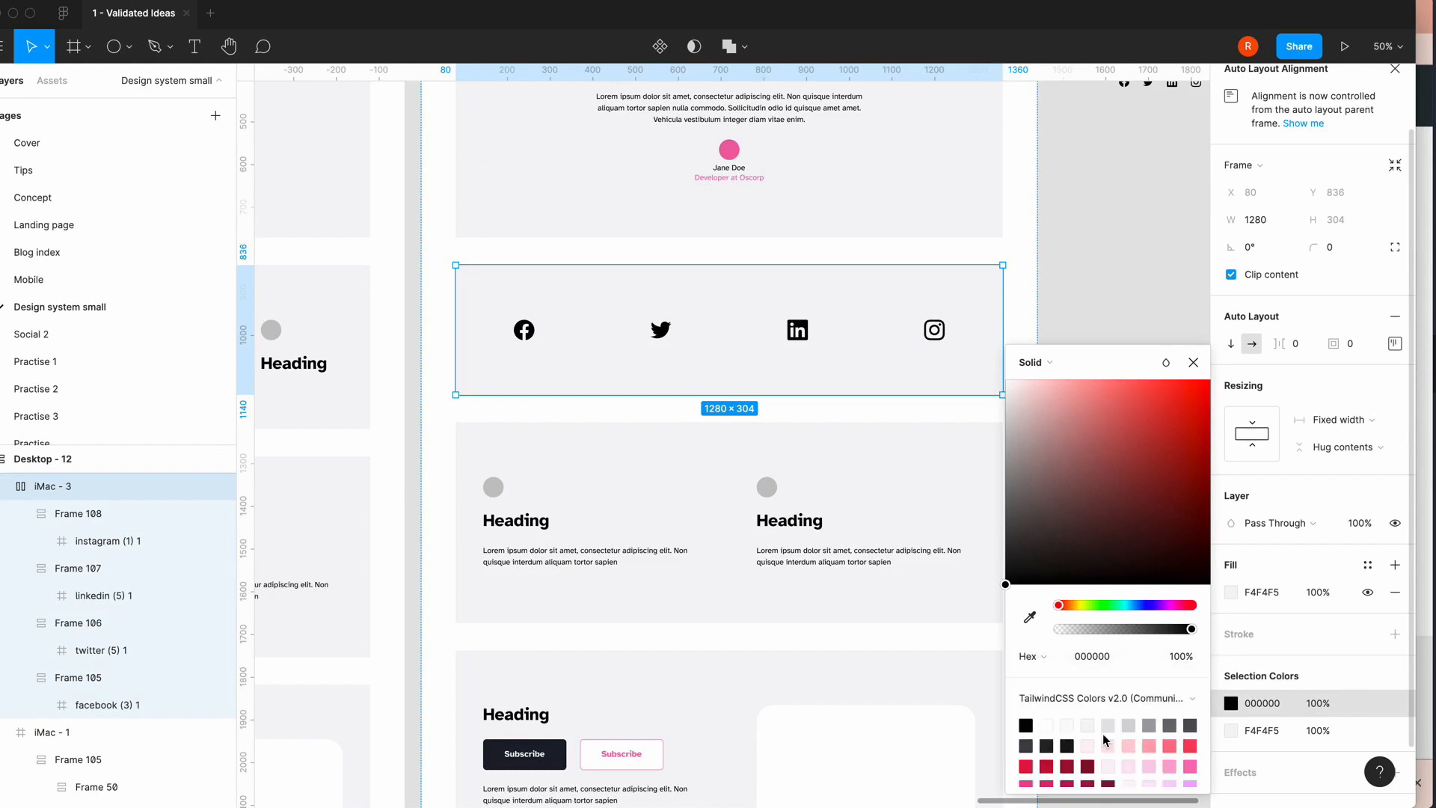
click(1154, 723)
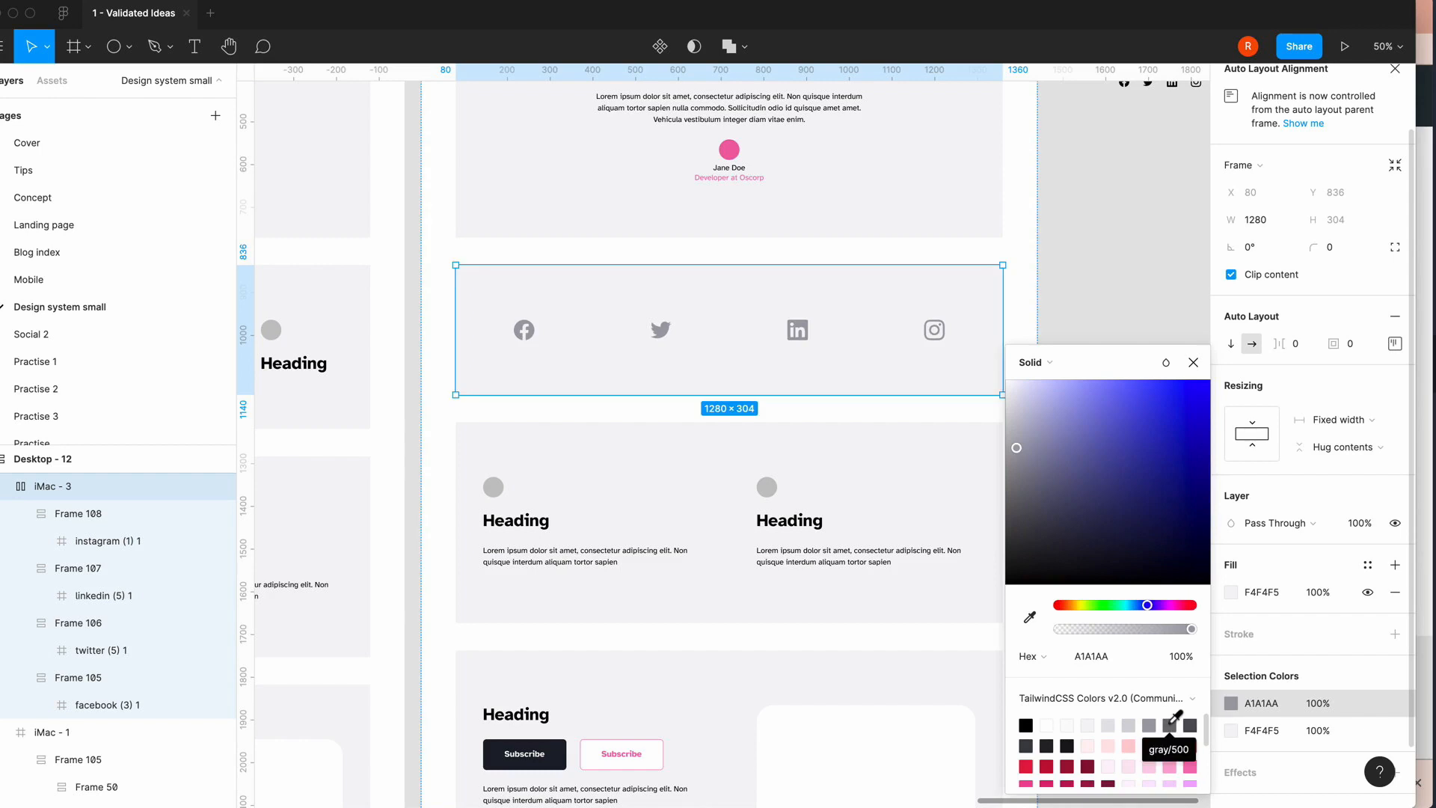
click(1170, 724)
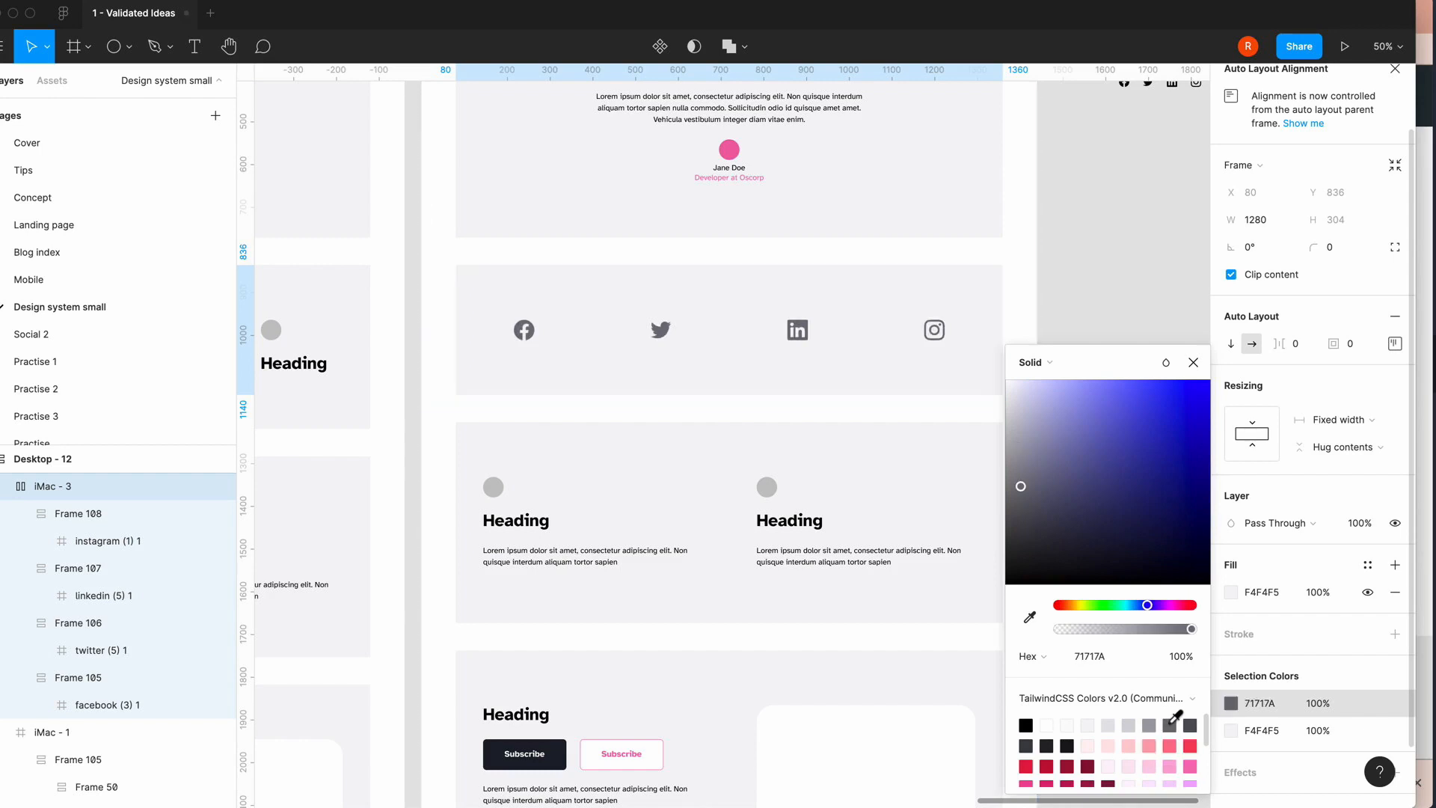
click(1199, 368)
click(1105, 407)
- Compare the icon row of Desktop - 12 with the layouts of Desktop - 10 and Desktop - 11
scroll(1106, 406, up, 2)
scroll(1025, 532, left, 5)
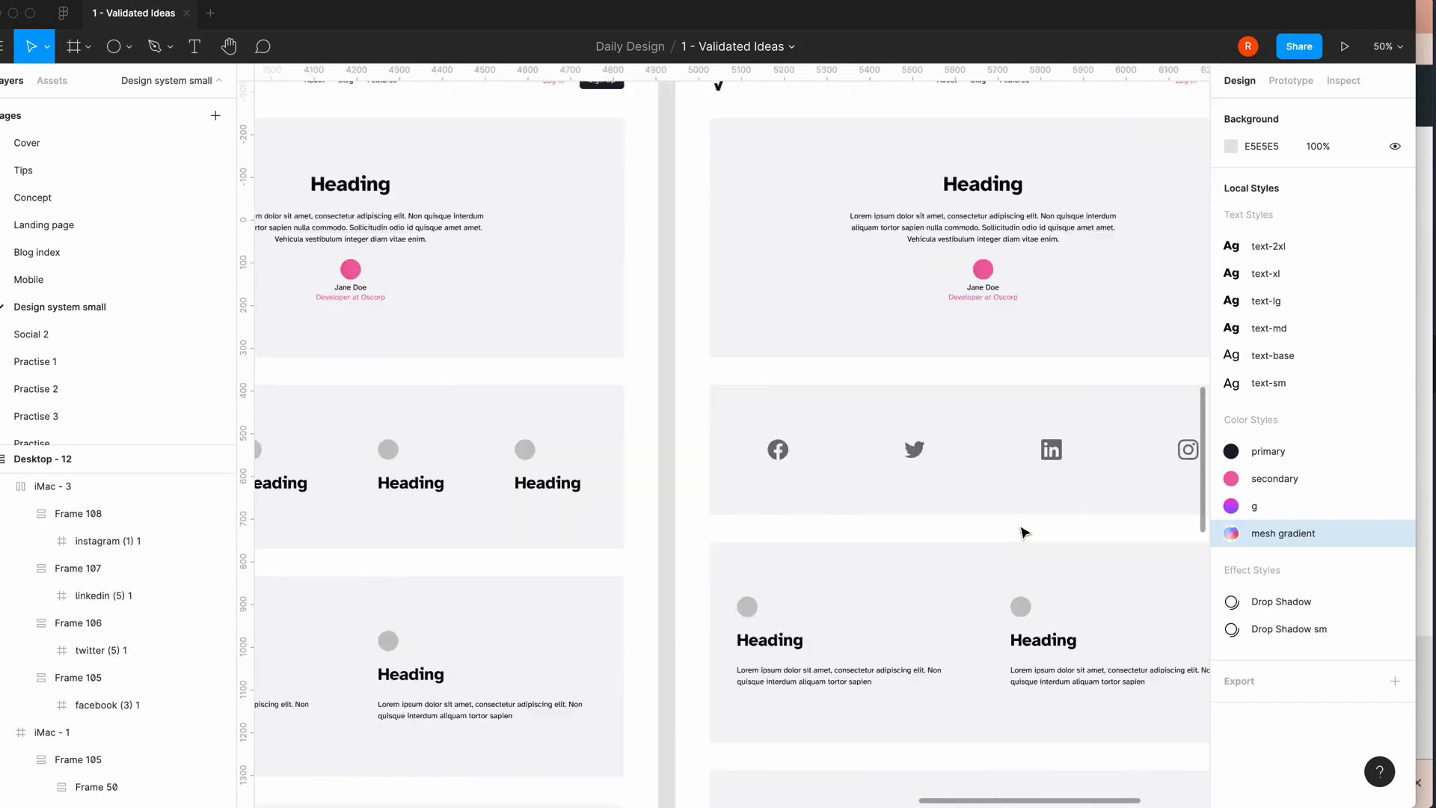
key(minus)
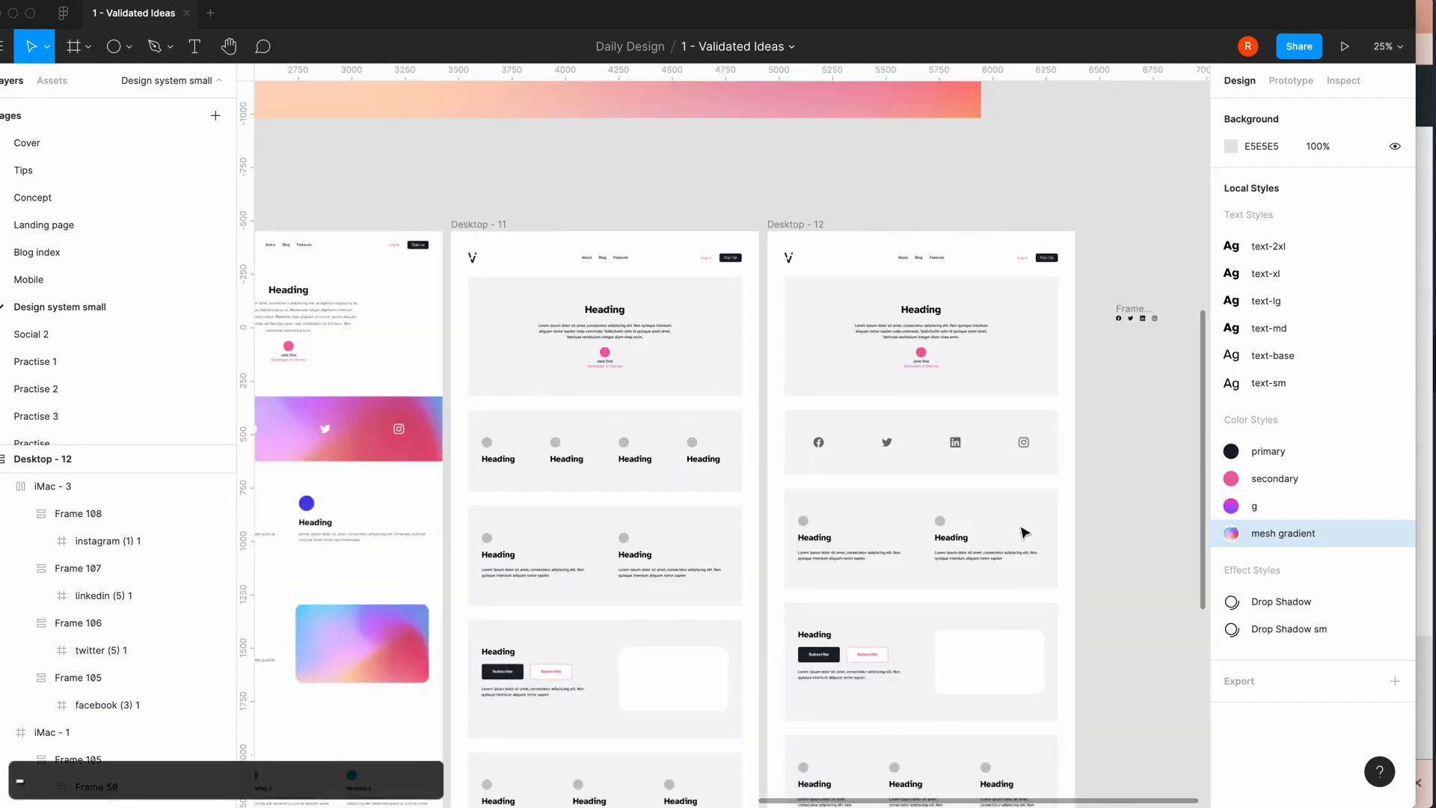
scroll(1024, 533, left, 3)
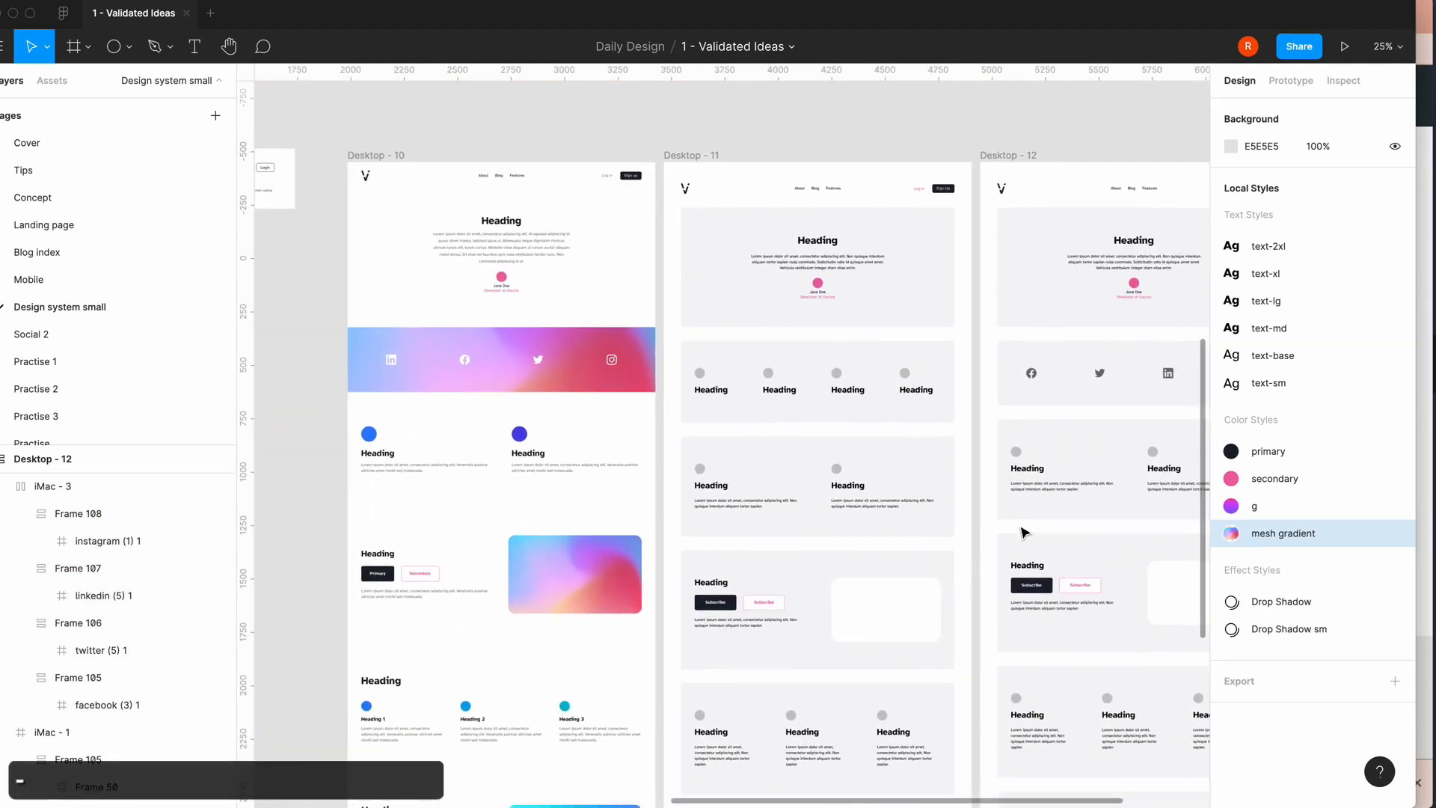
scroll(1024, 533, right, 3)
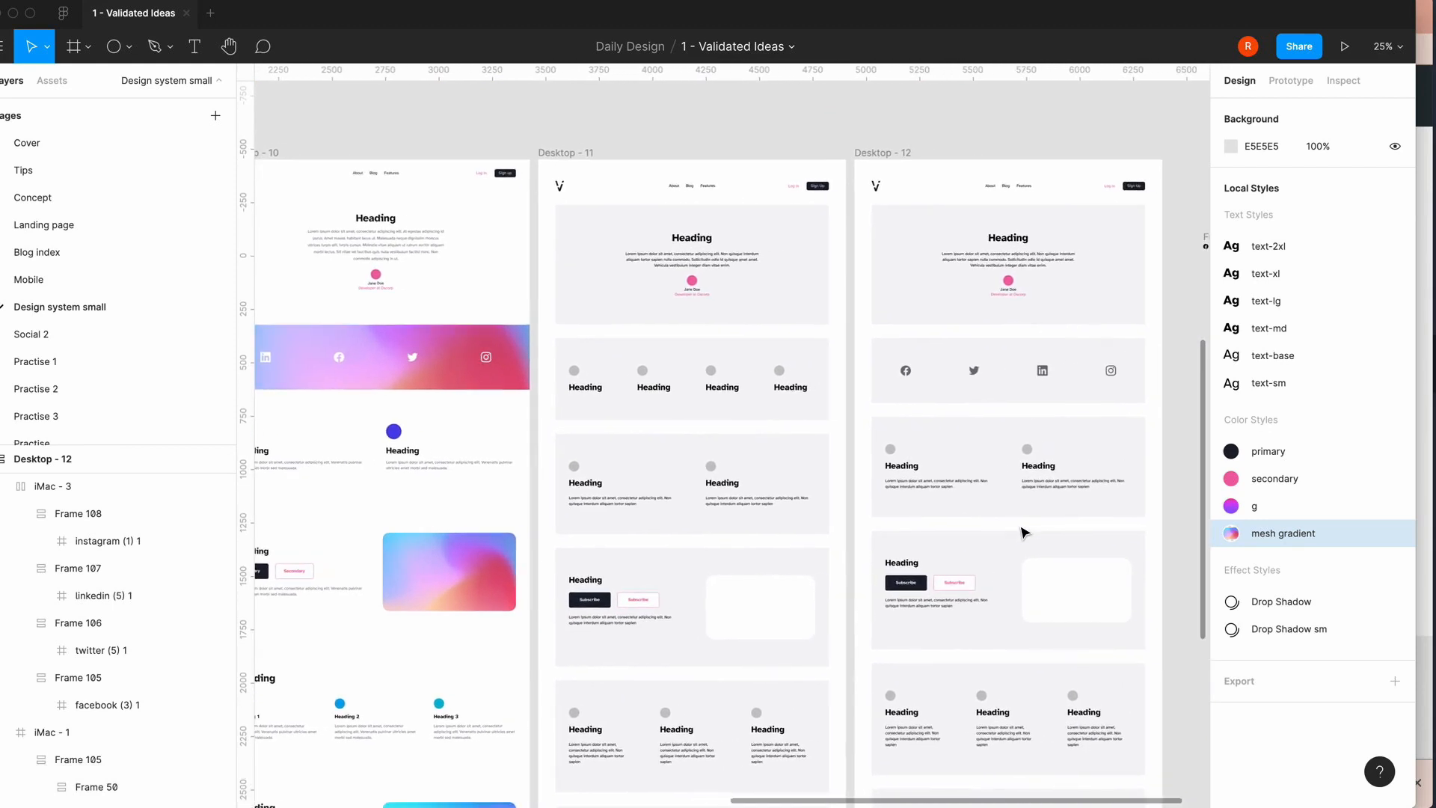
key(equal)
key(equal)
scroll(1022, 531, right, 10)
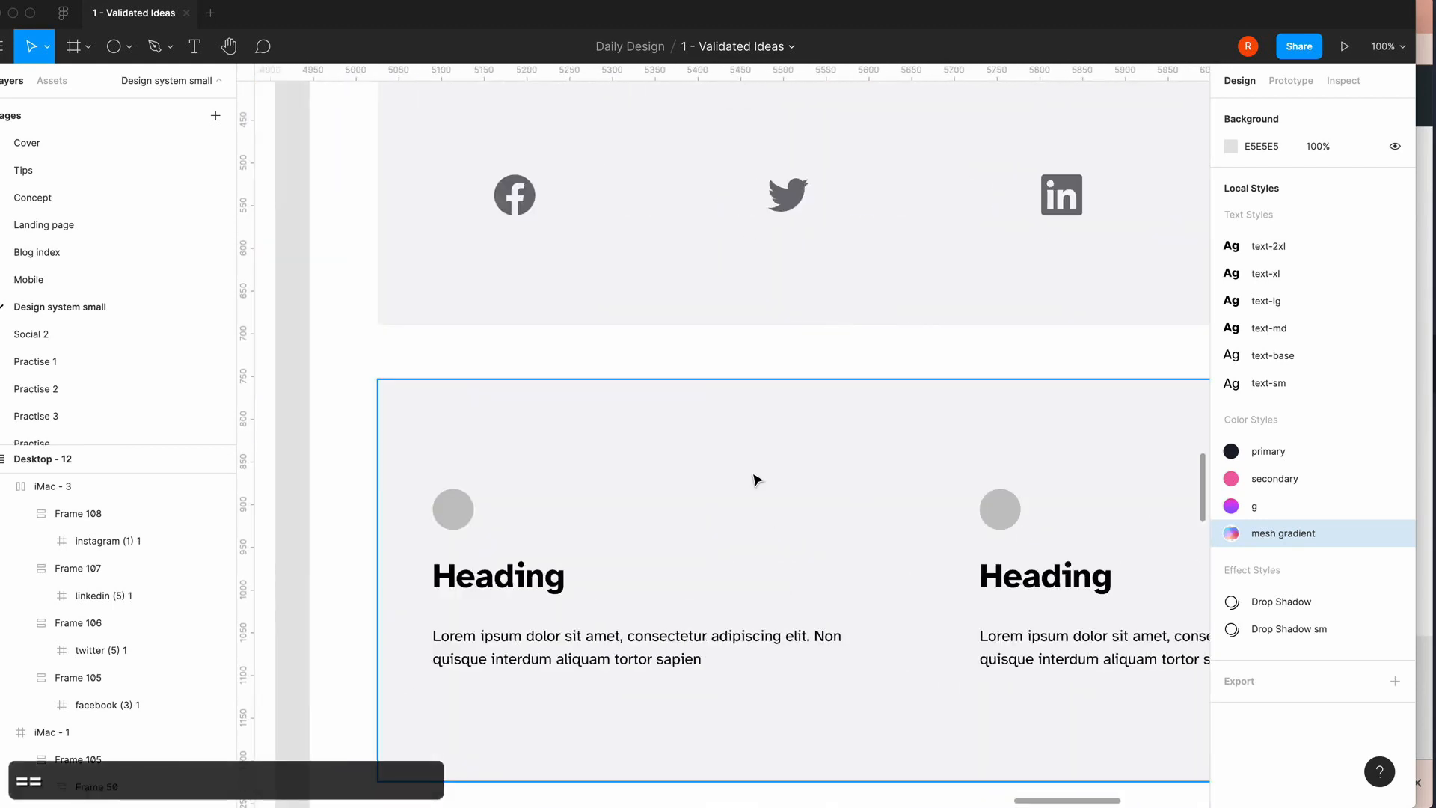
- Resize the grey circle in the first column of Desktop - 12's two-column section to 72 × 72
key(minus)
click(599, 477)
double_click(596, 474)
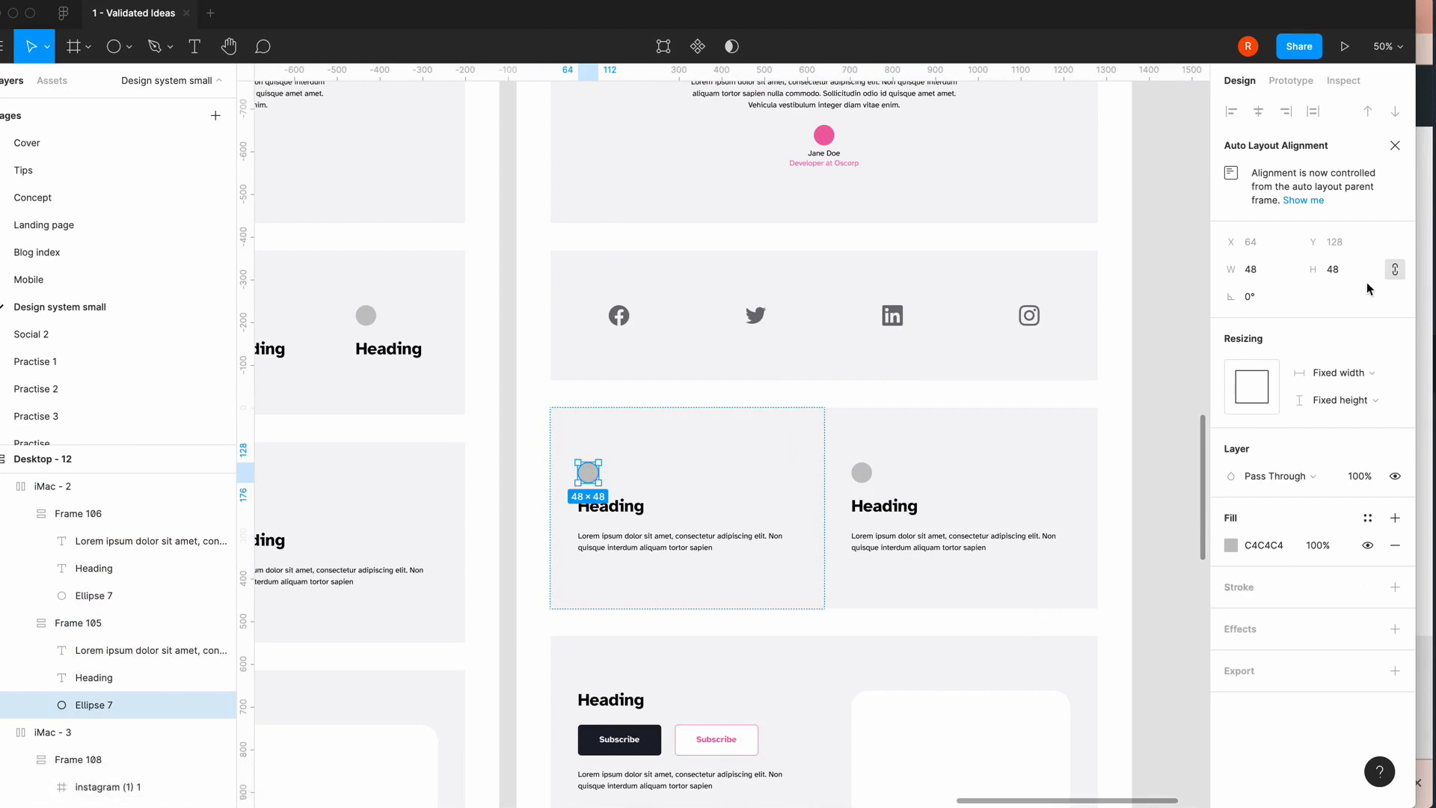
click(1344, 270)
key(Right)
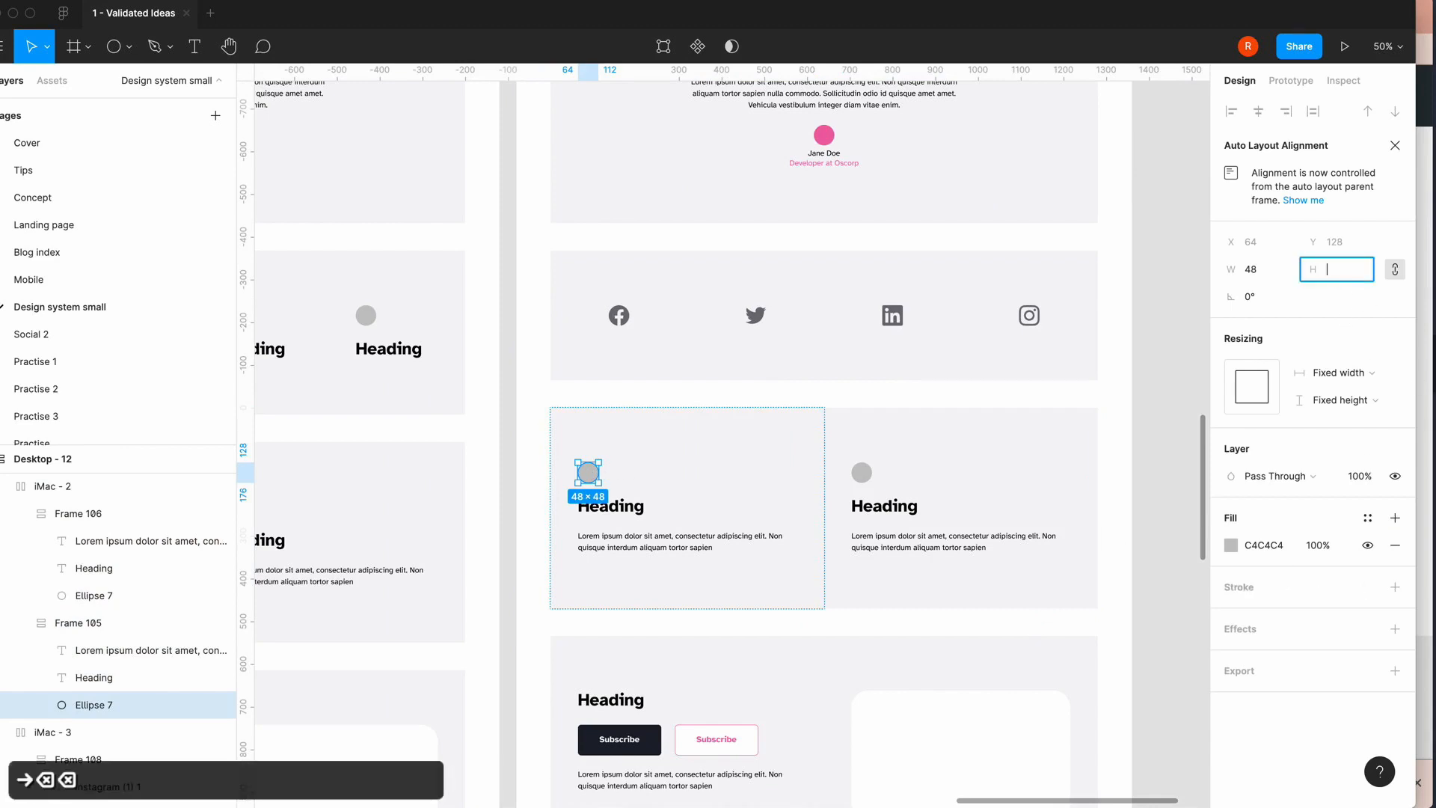
text(82)
key(BackSpace)
key(BackSpace)
text(72)
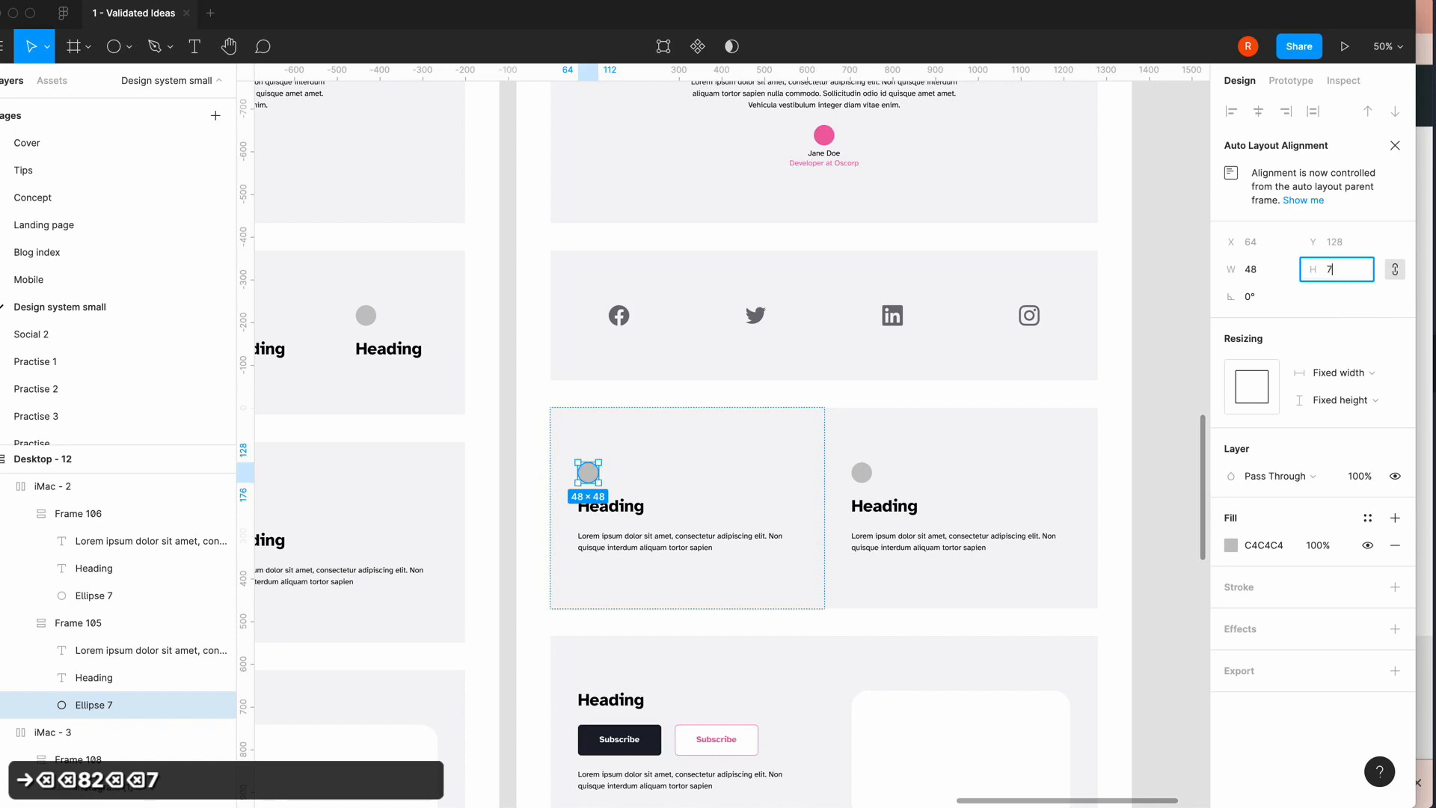
key(Return)
- Fill the first column's circle with indigo 6366F1 from the TailwindCSS Colors v2.0 library
click(1230, 546)
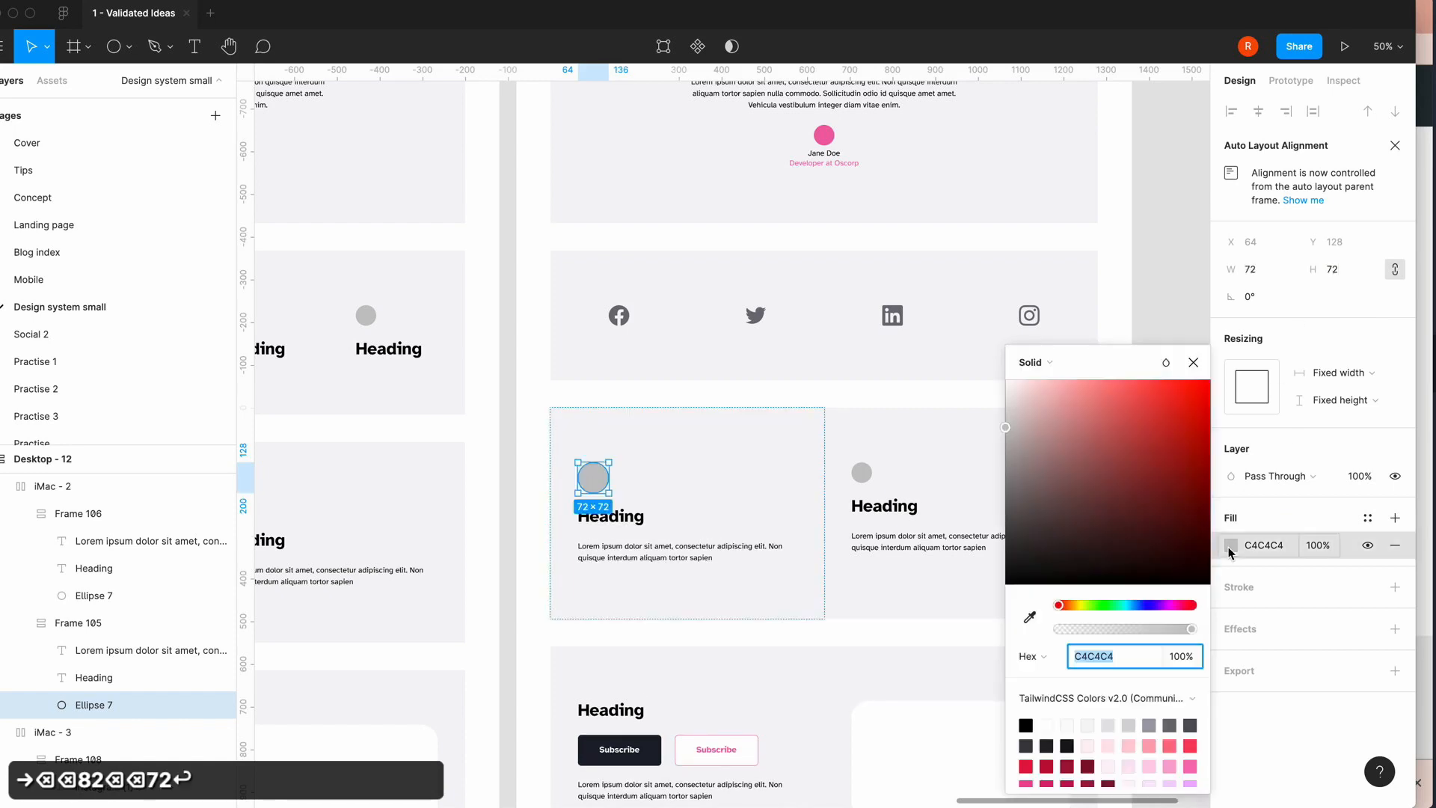
scroll(1134, 755, down, 5)
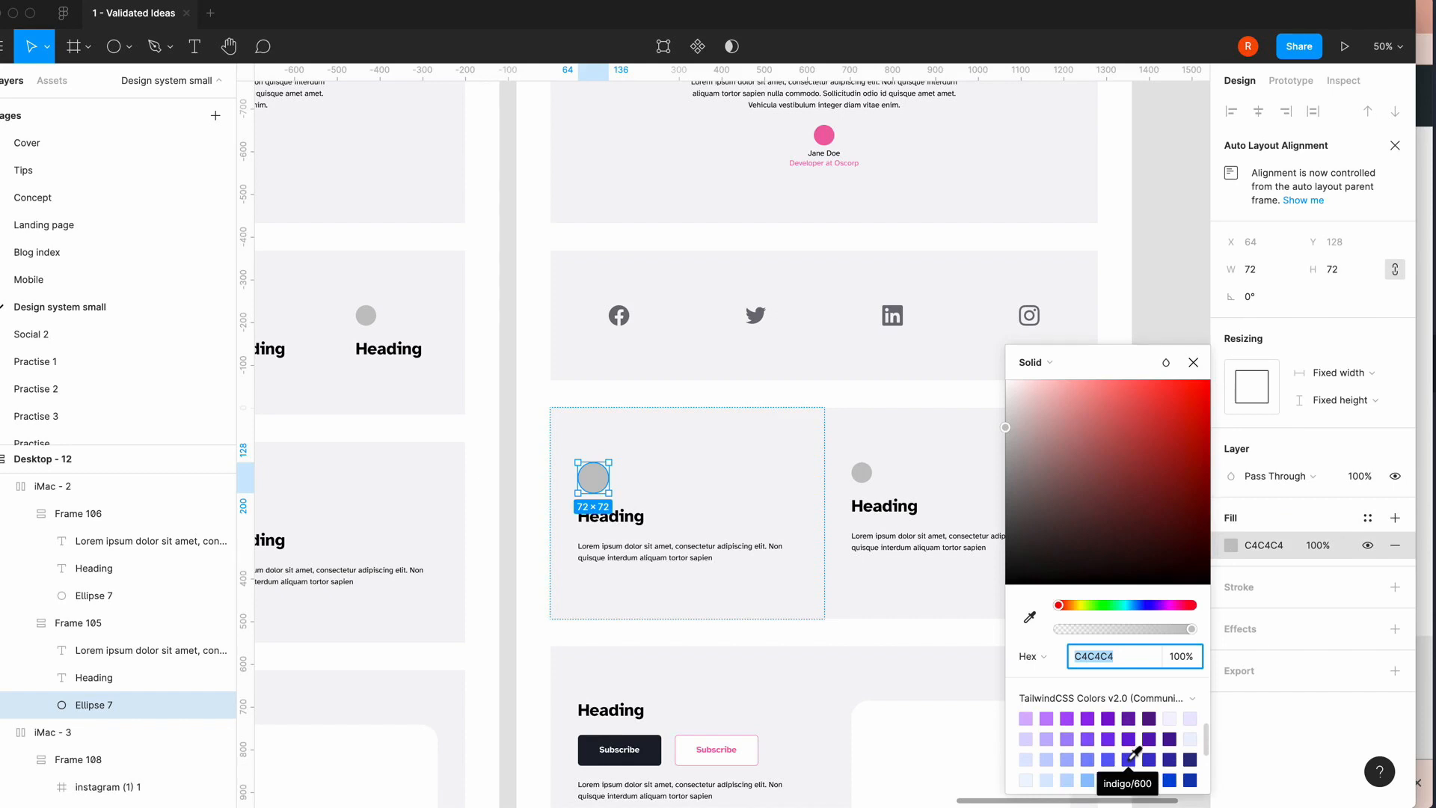
click(1110, 758)
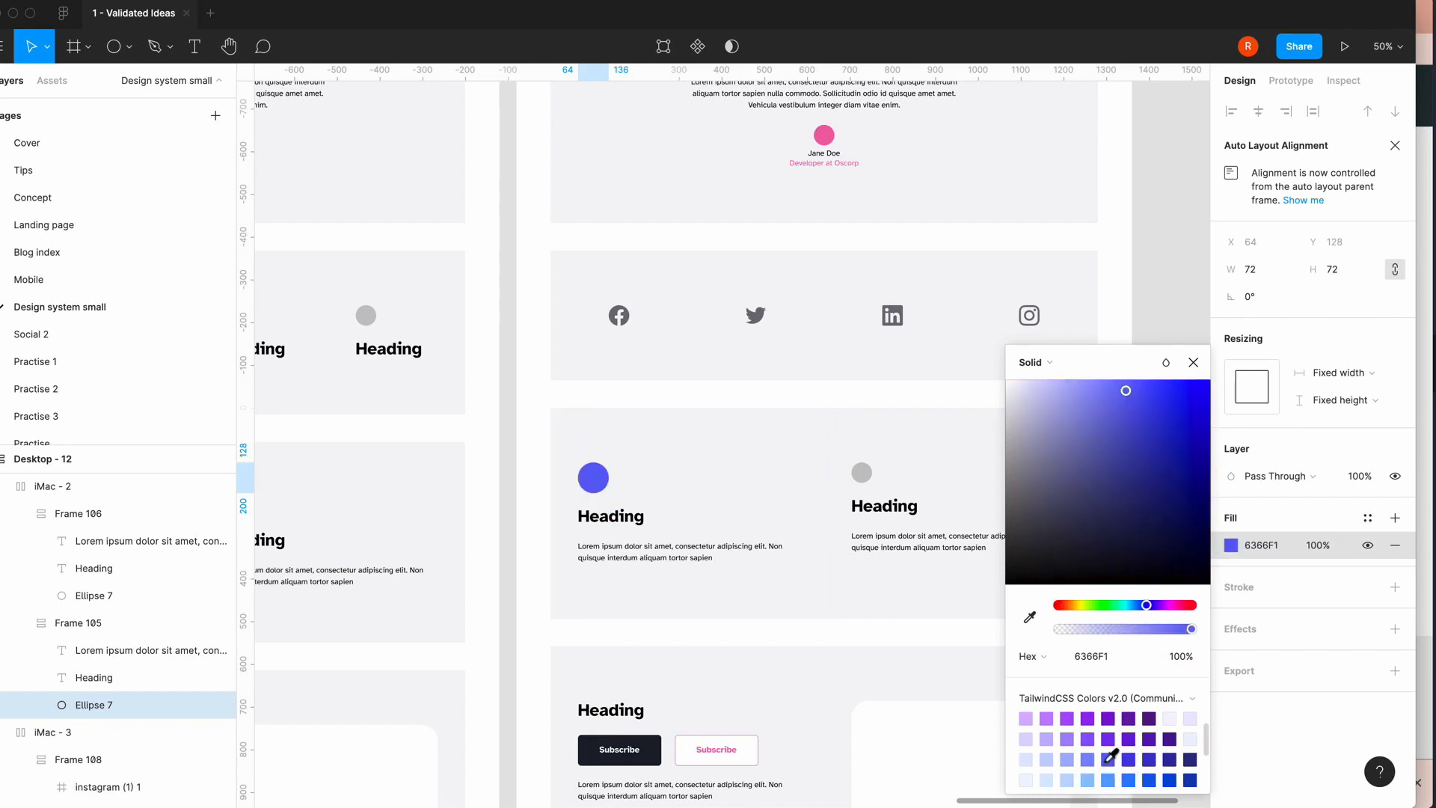
click(1193, 362)
- Try doubling the size of the grey circle in the second column of the two-column section, and undo it
click(857, 479)
click(858, 473)
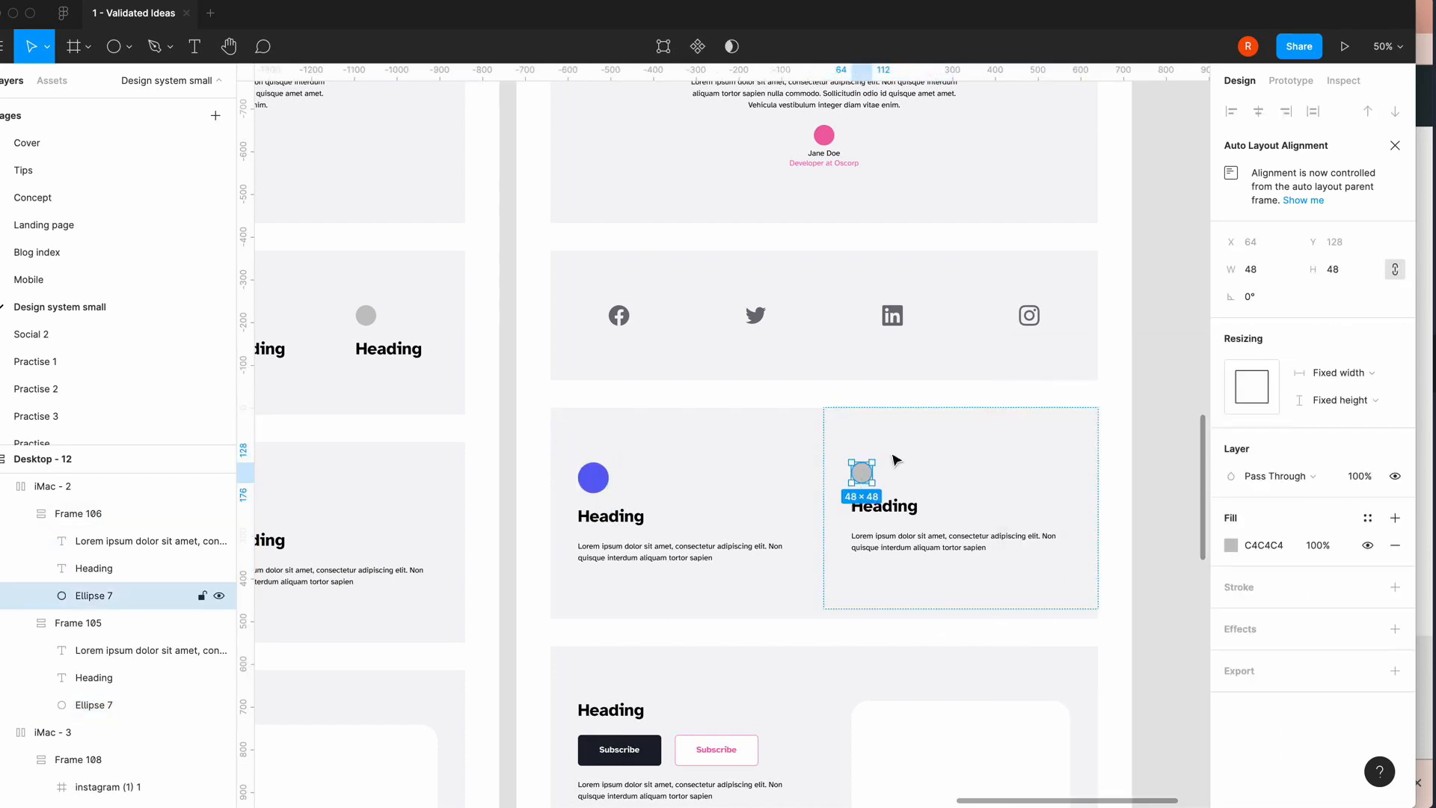
click(1337, 270)
key(Right)
text(*)
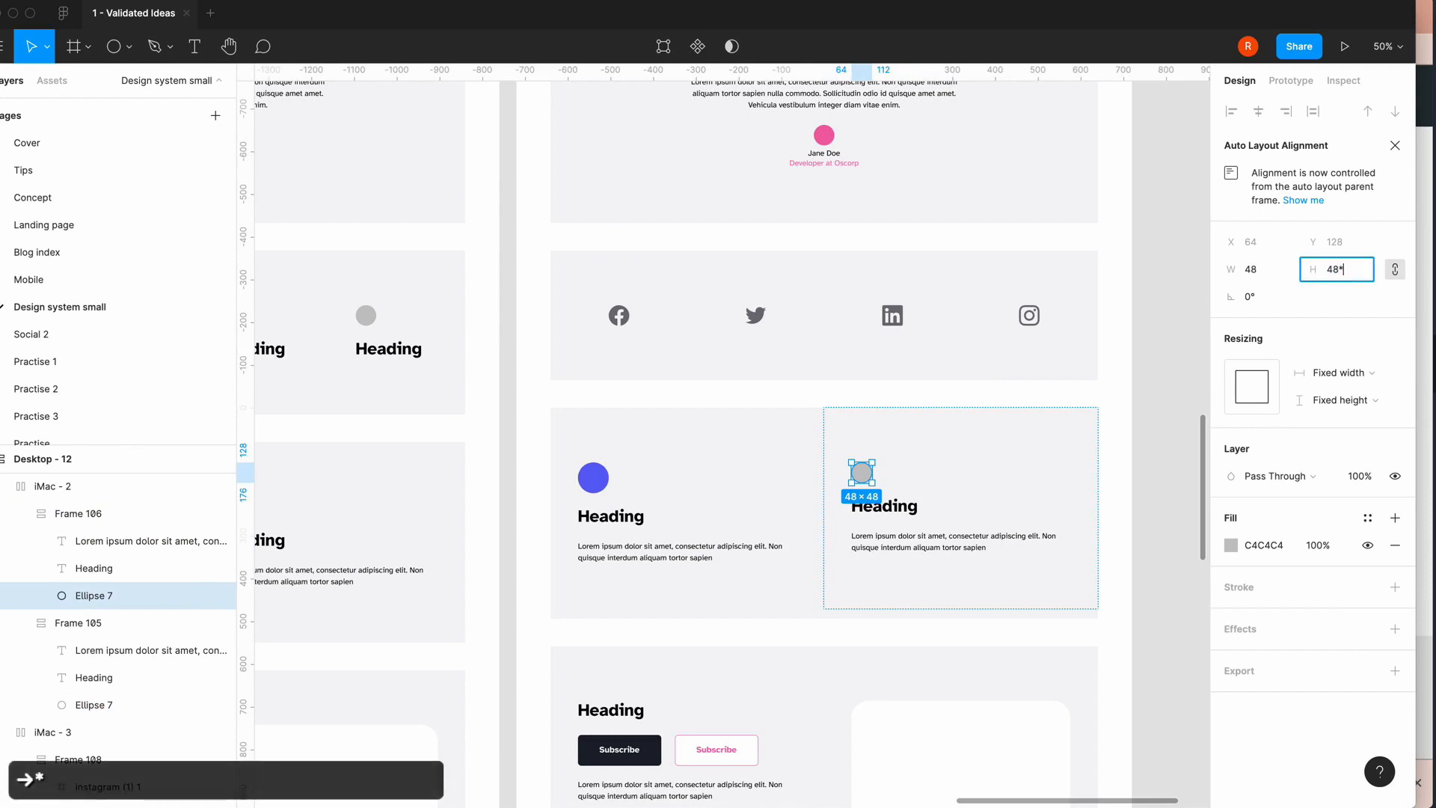
text(2)
key(Return)
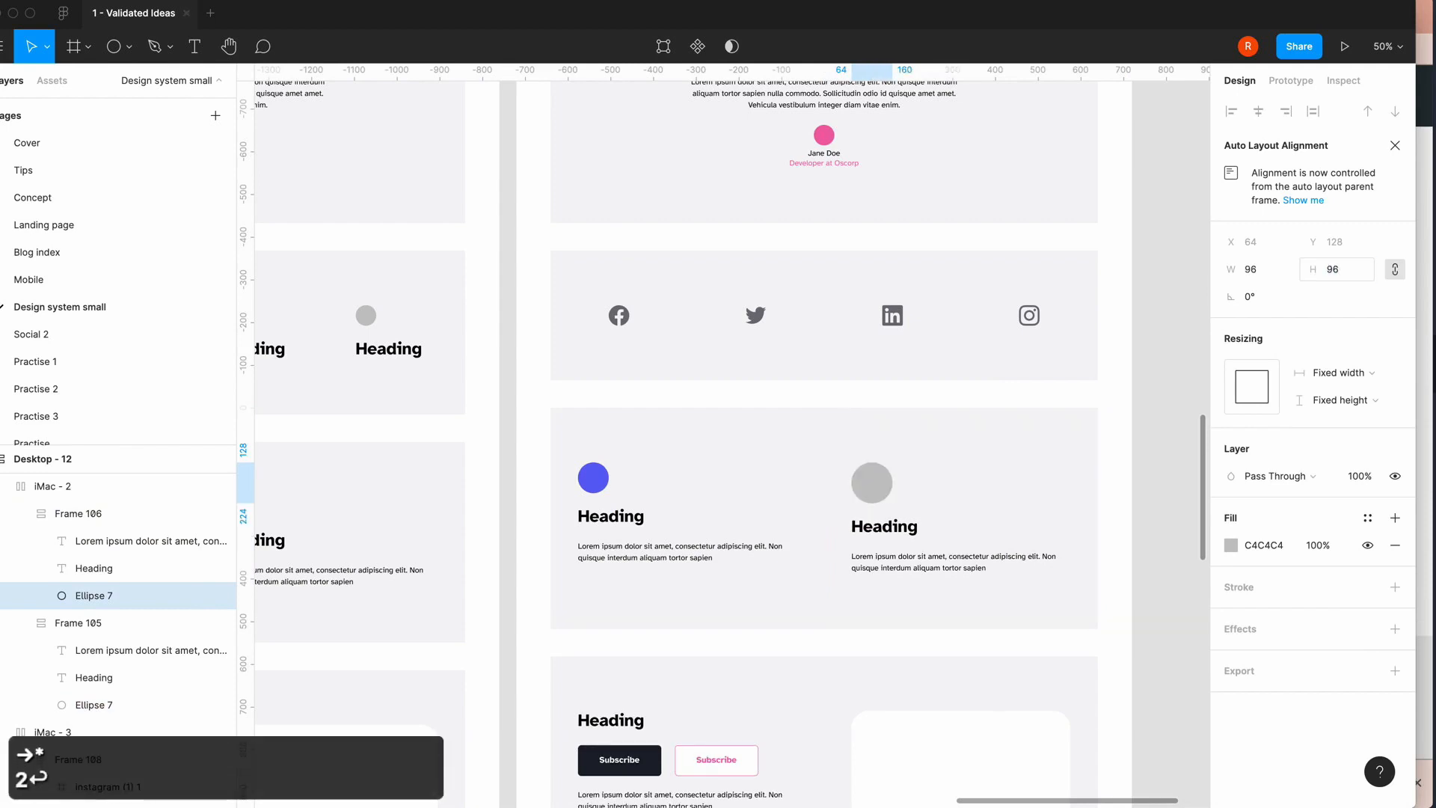
key(super+z)
- Resize the selected grey circle in the second column to 72 × 72
key(Right)
key(BackSpace)
key(BackSpace)
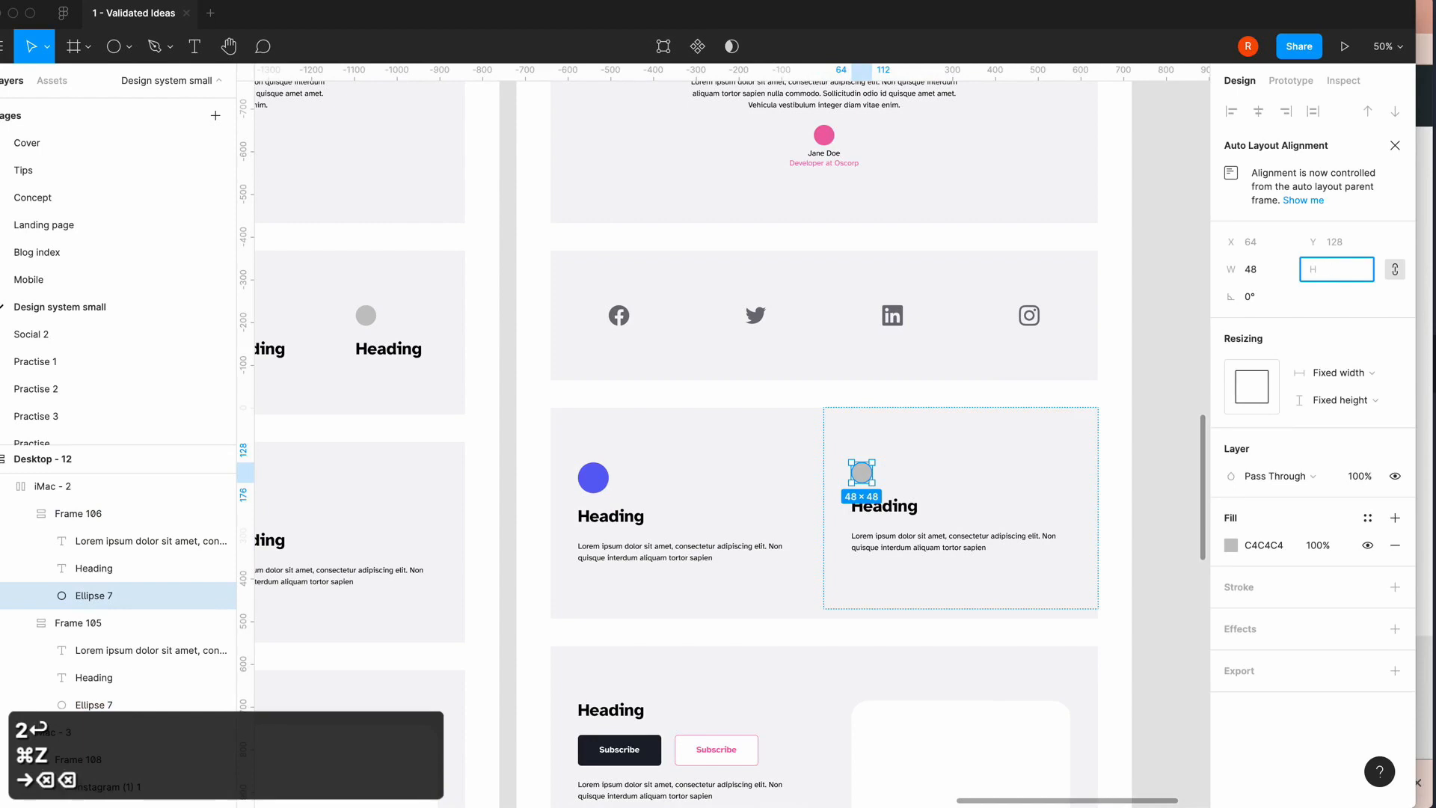
text(72)
key(Return)
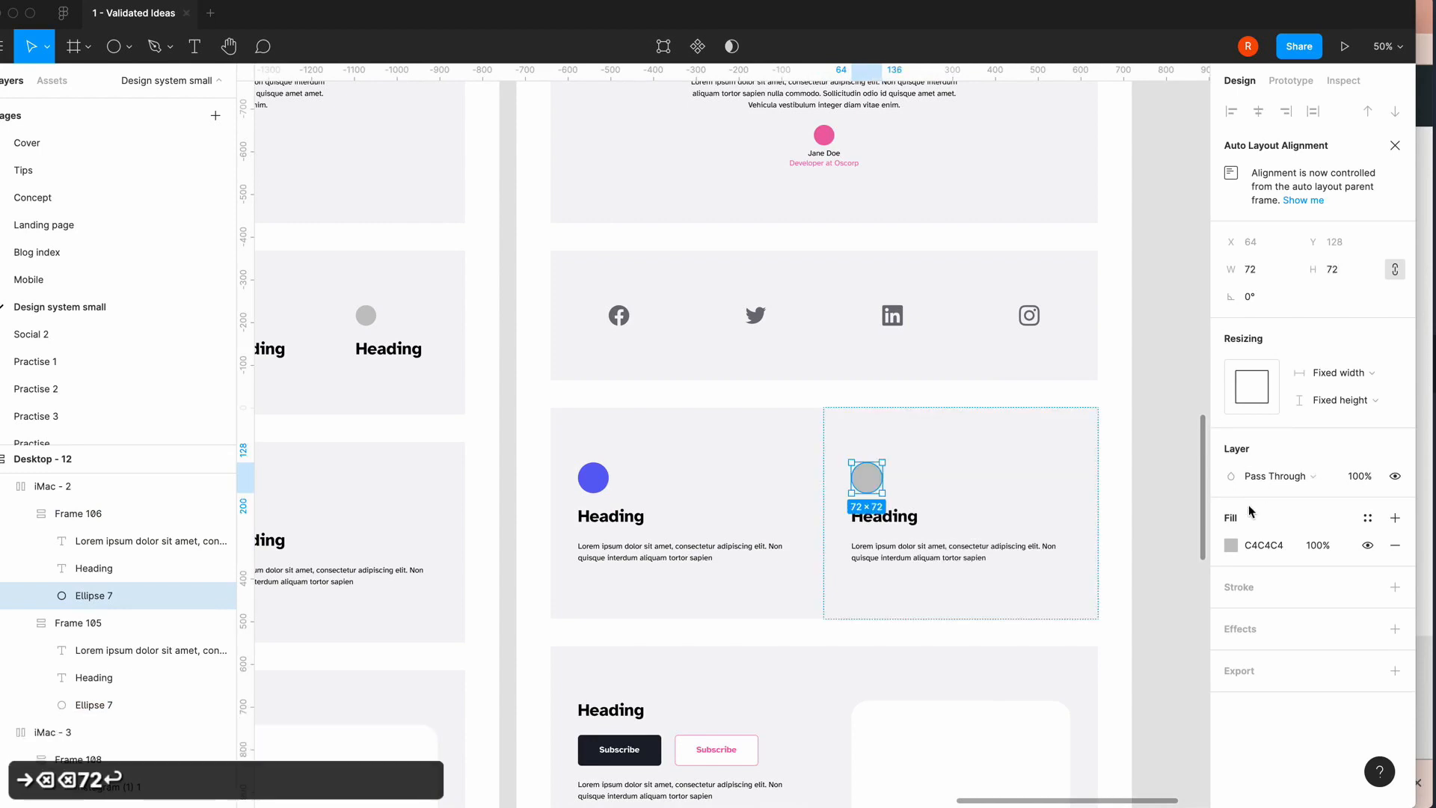
- Fill the second column's circle with blue 3B82F6 from the TailwindCSS Colors v2.0 library and clear the selection
click(1232, 546)
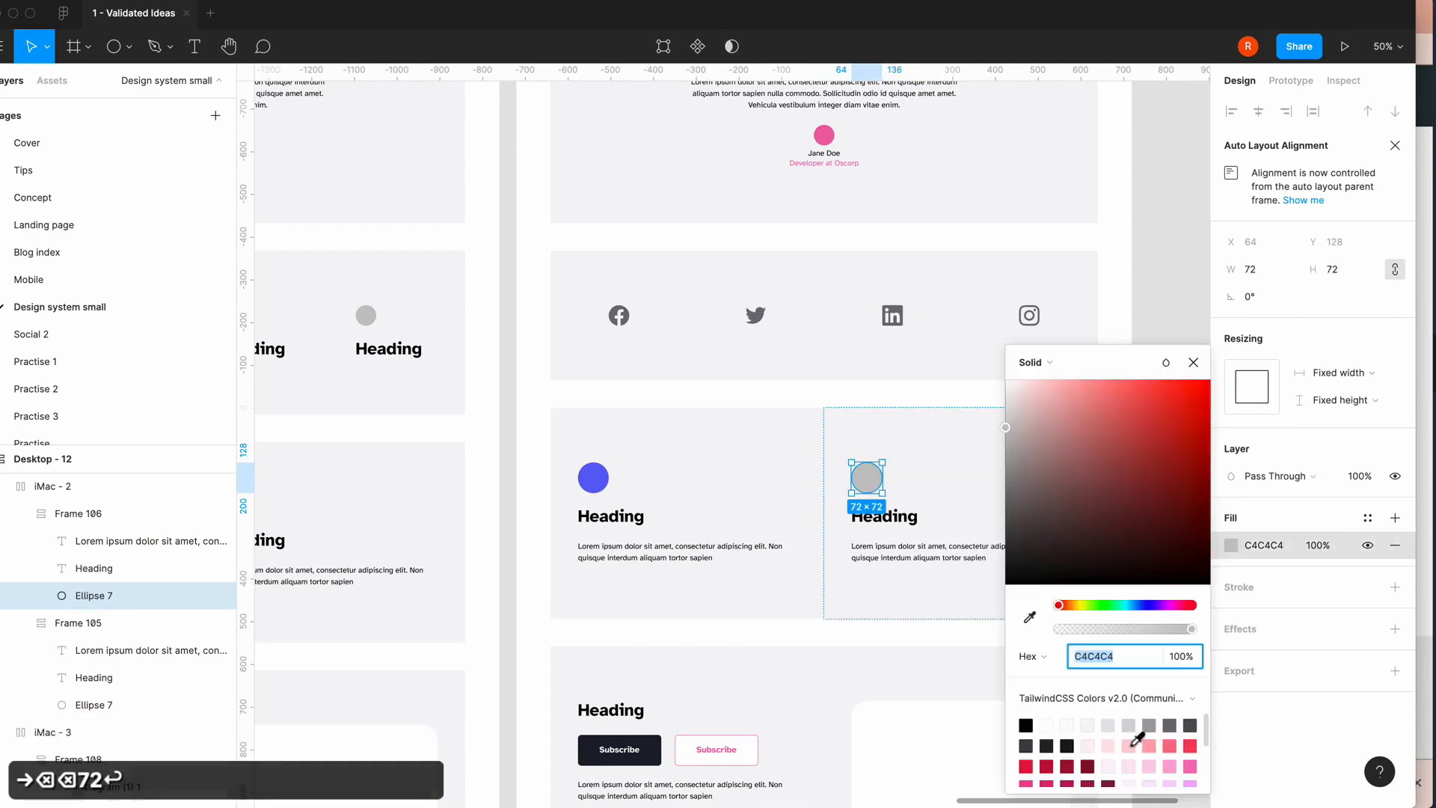
scroll(1114, 748, down, 5)
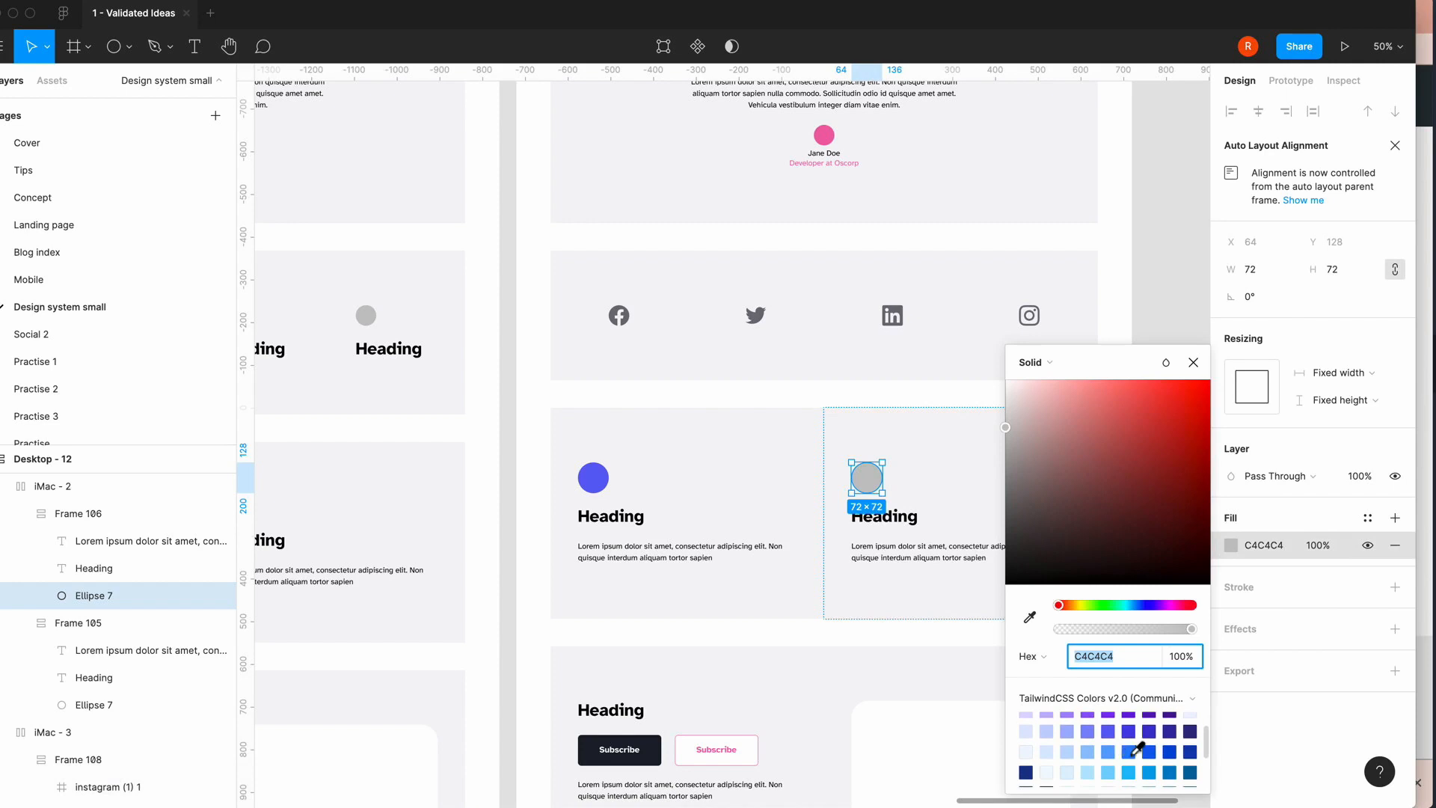
click(1136, 748)
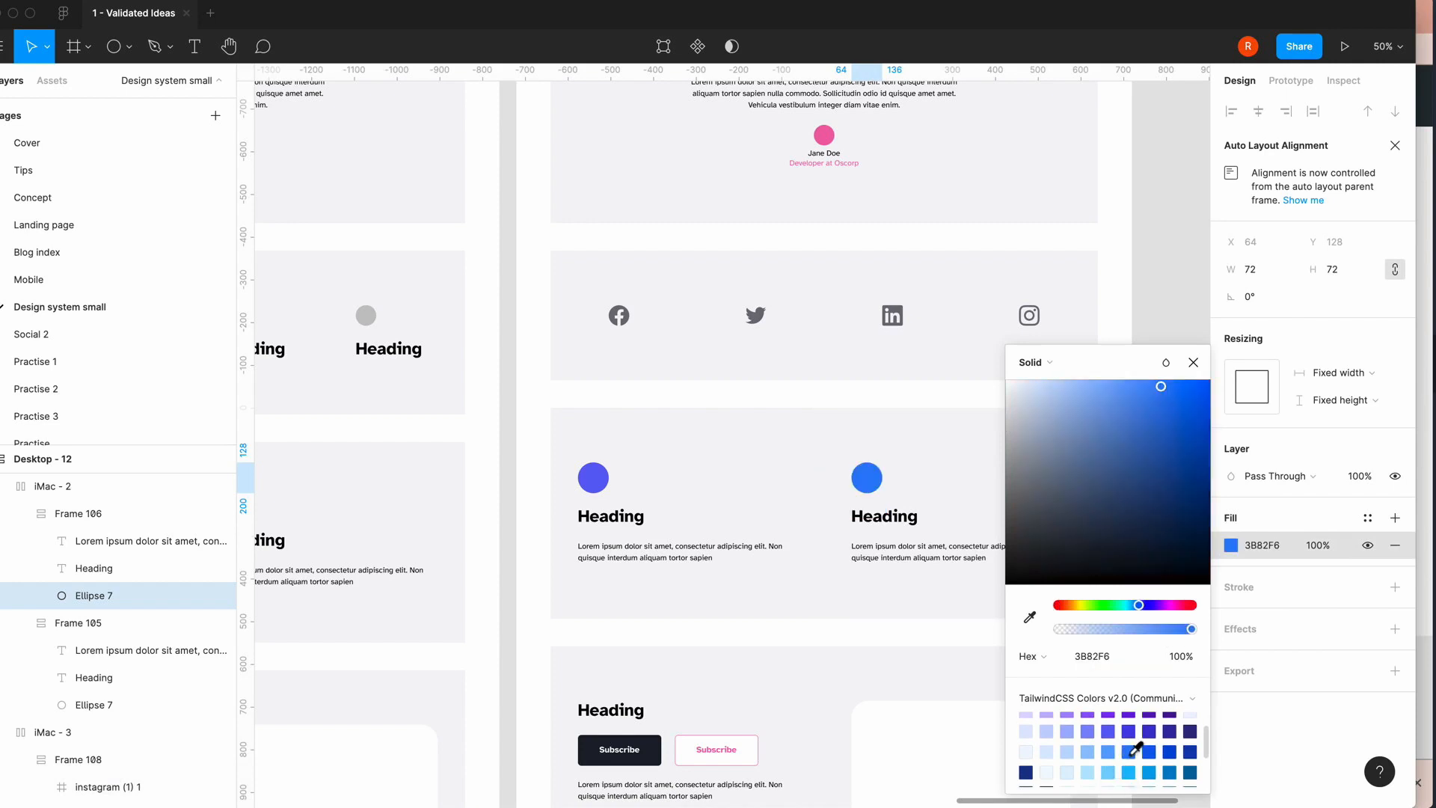
click(1193, 362)
click(1158, 543)
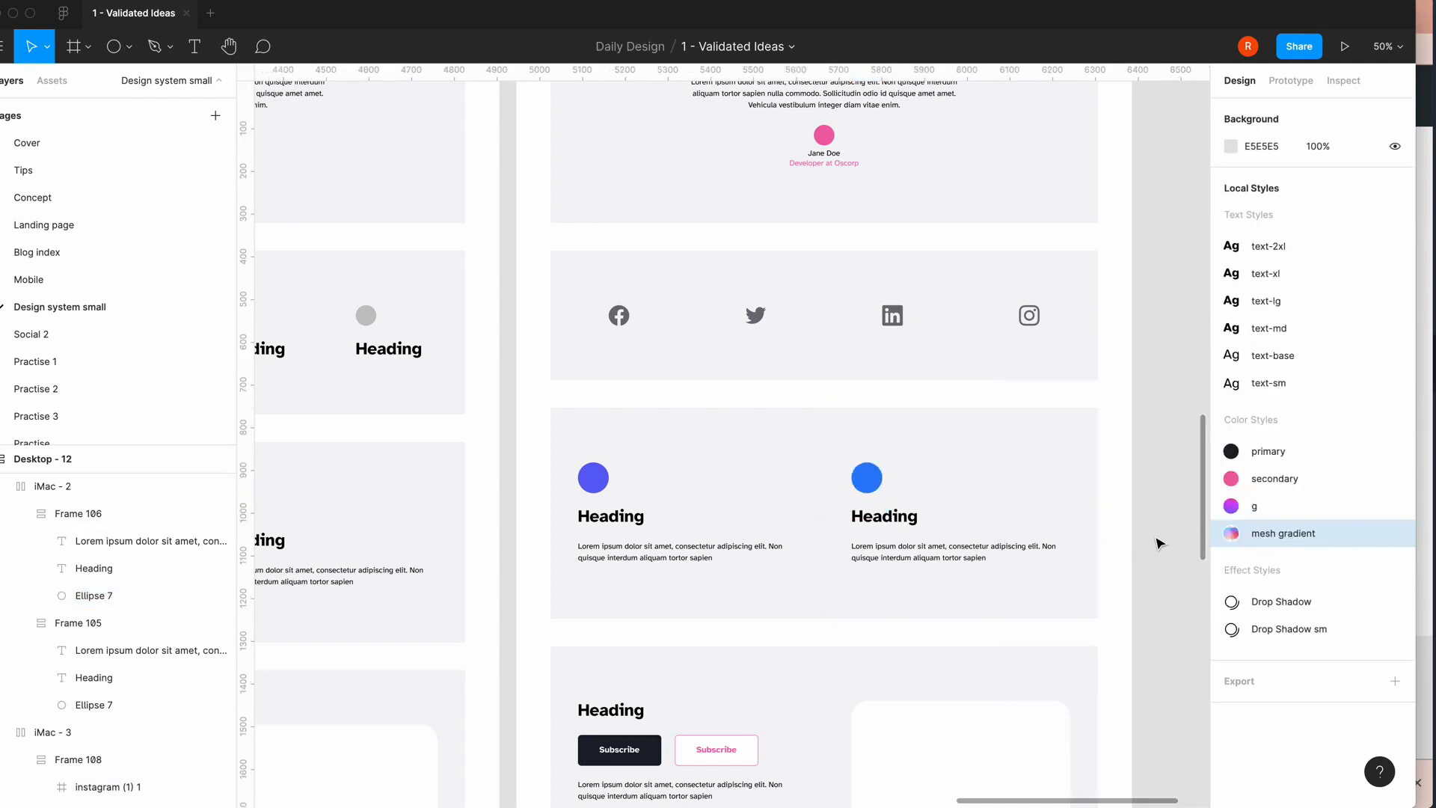
- Compare the mesh gradient card in Desktop - 10 with the white card section in Desktop - 12, and view the gradient image above the frames
scroll(770, 615, left, 10)
scroll(770, 615, down, 2)
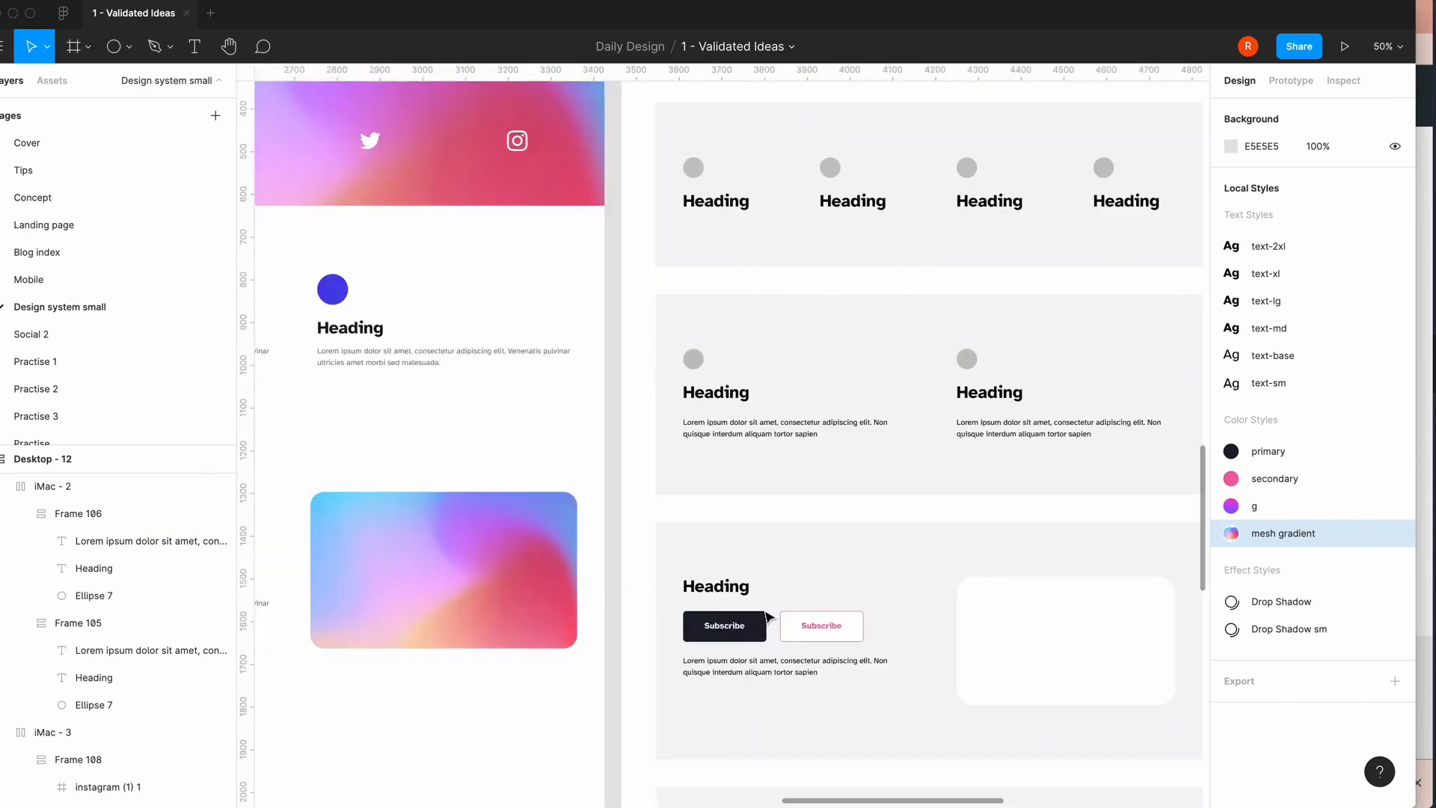
scroll(768, 617, right, 10)
scroll(768, 617, down, 1)
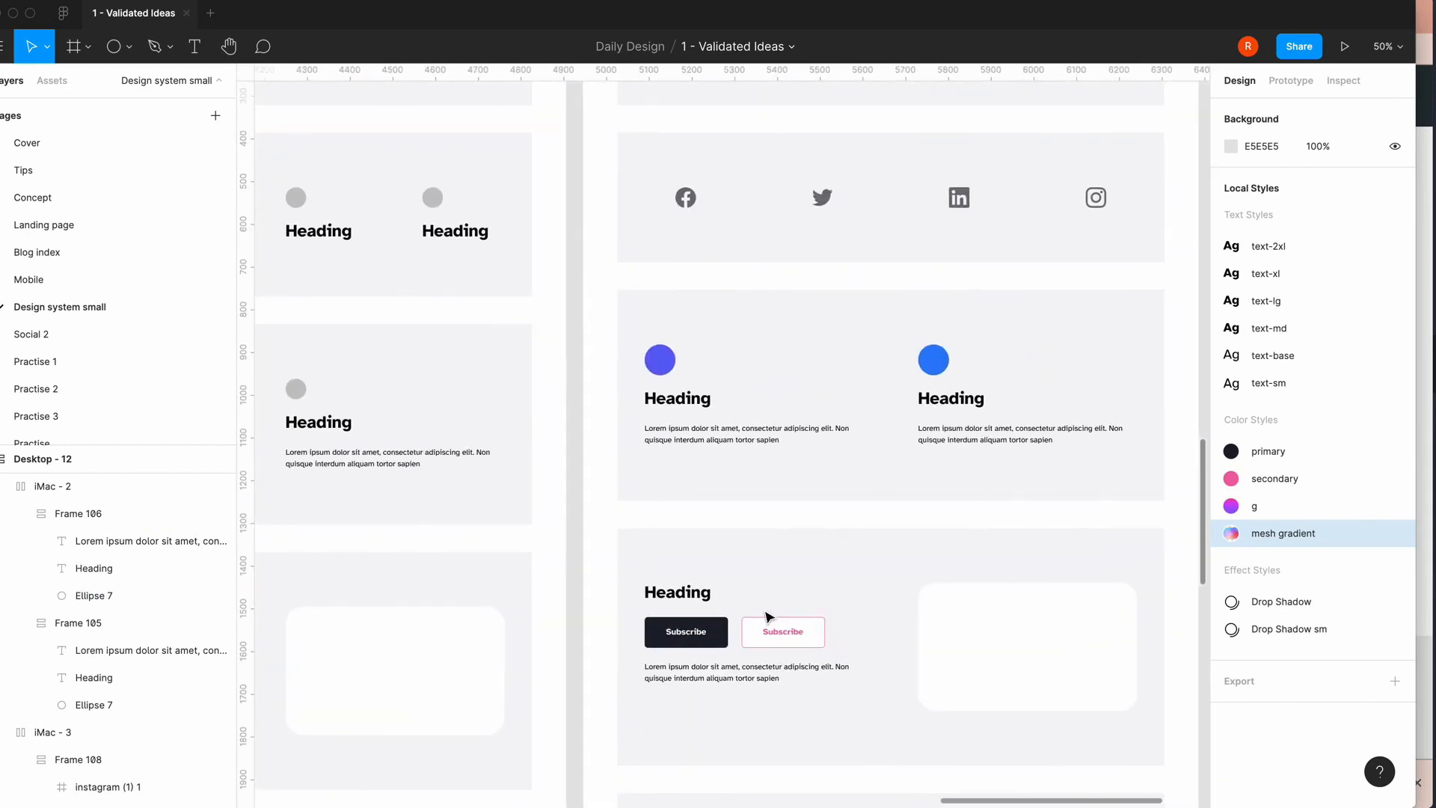
scroll(868, 471, down, 3)
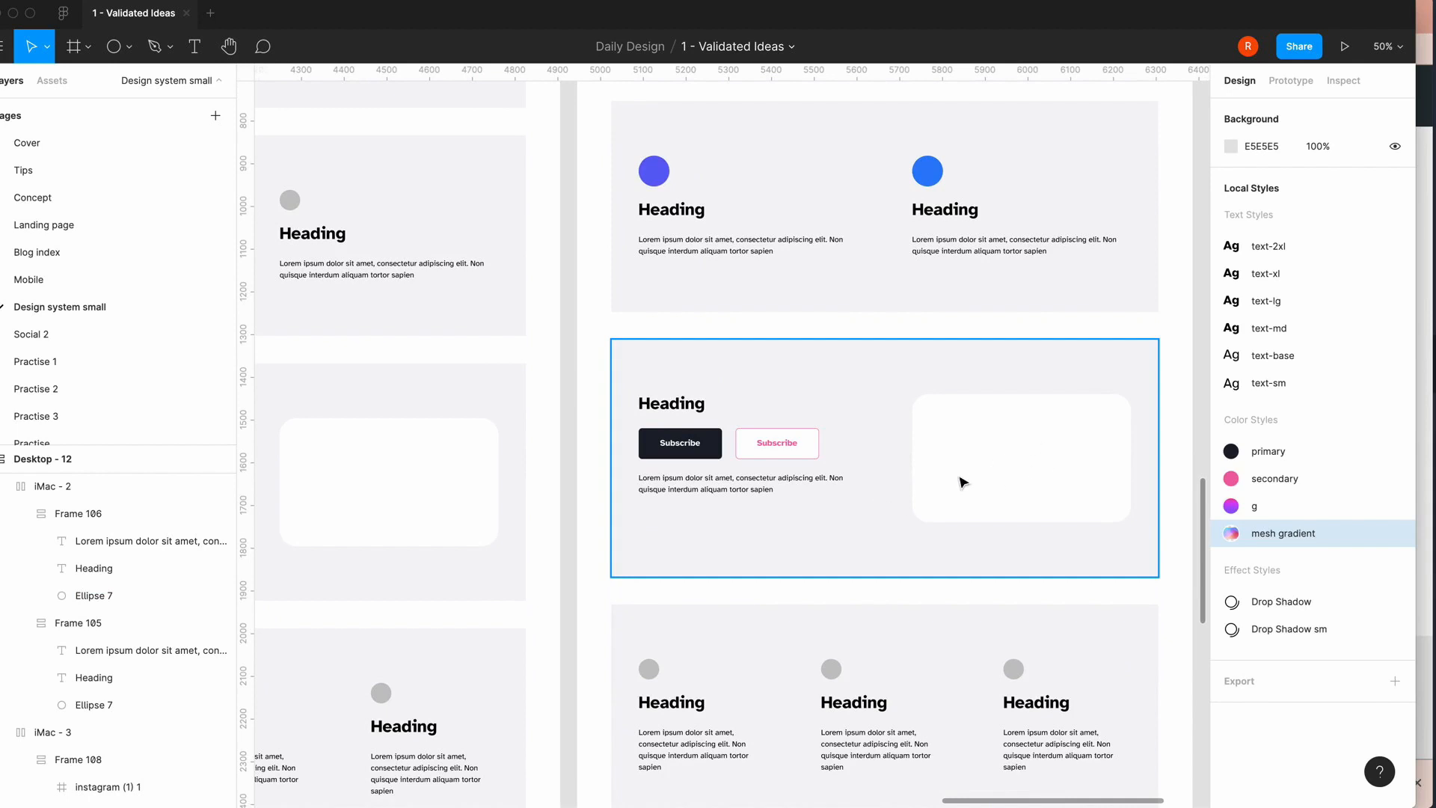
scroll(963, 482, right, 3)
scroll(962, 482, up, 1)
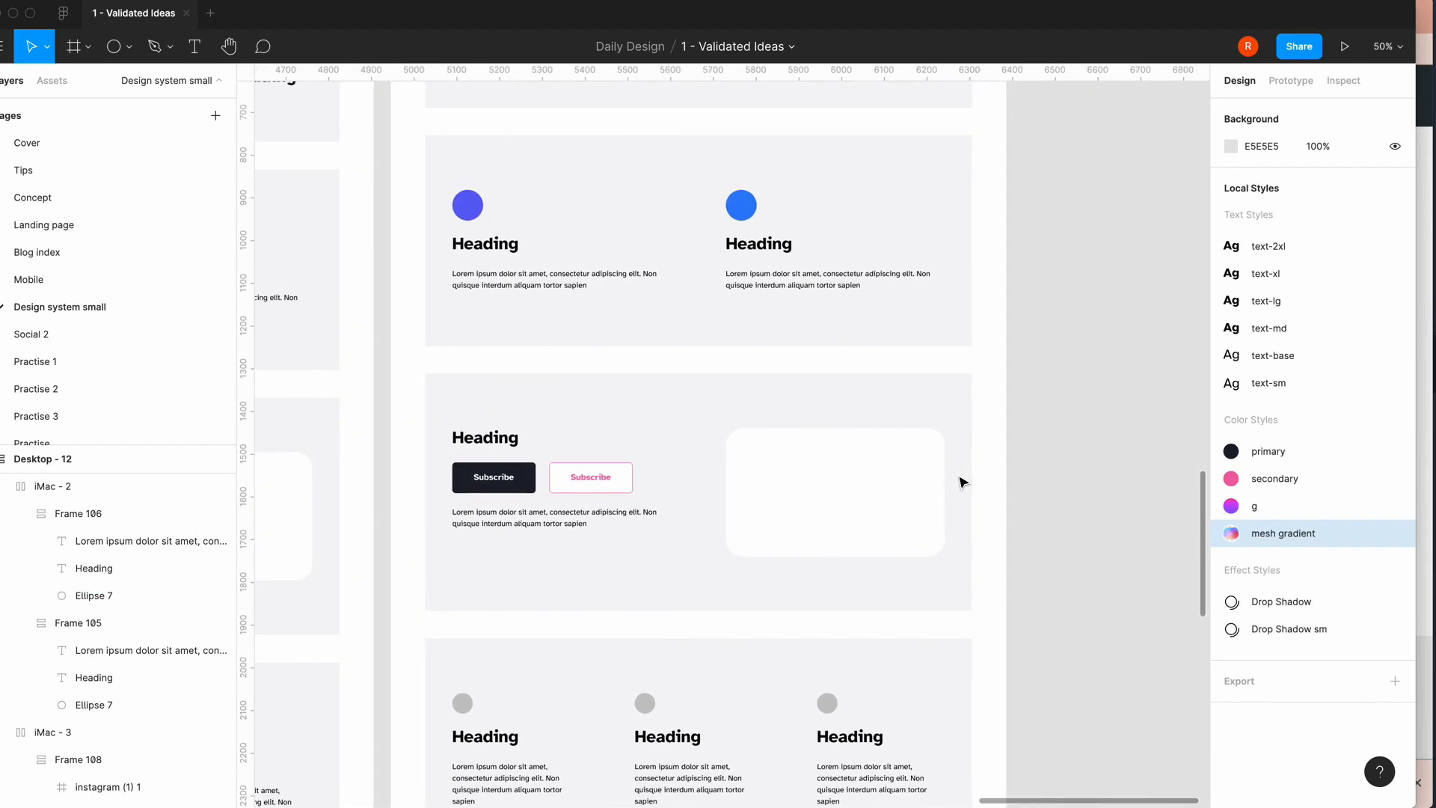
key(ctrl+minus)
scroll(1082, 468, up, 10)
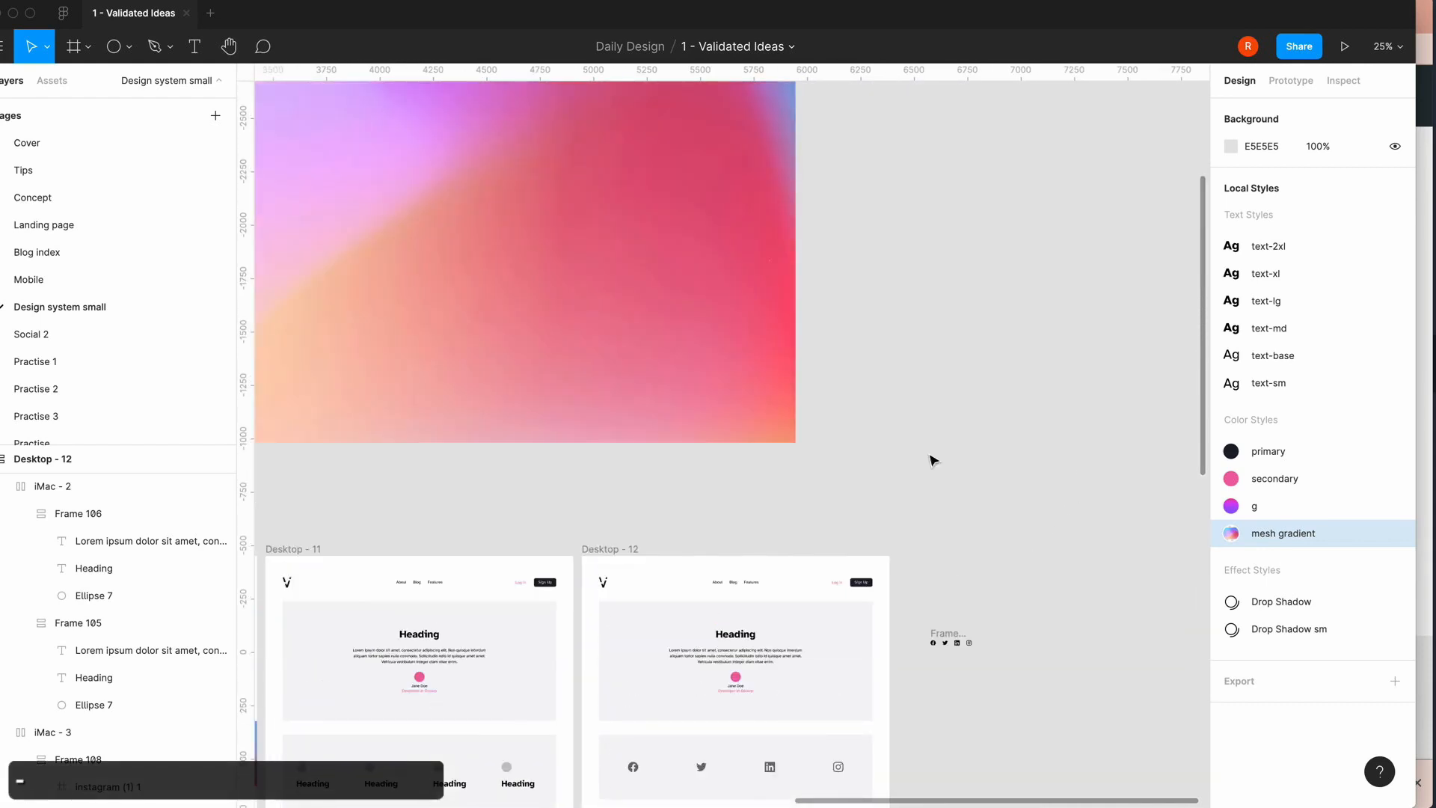
scroll(690, 324, left, 3)
scroll(689, 324, up, 1)
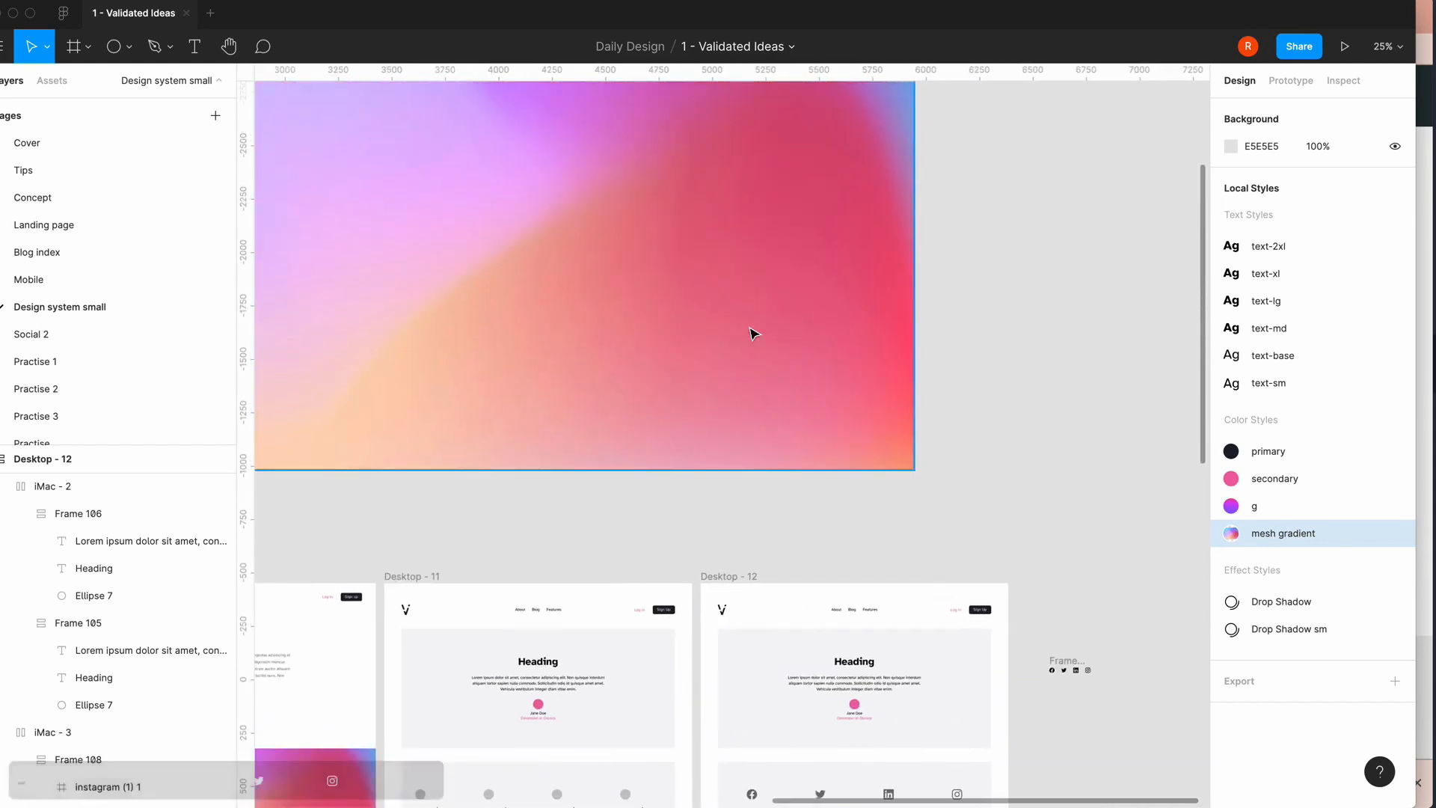
- Try removing the mesh gradient fill style from the 4000 × 3000 image above the desktop frames, and undo it
click(814, 422)
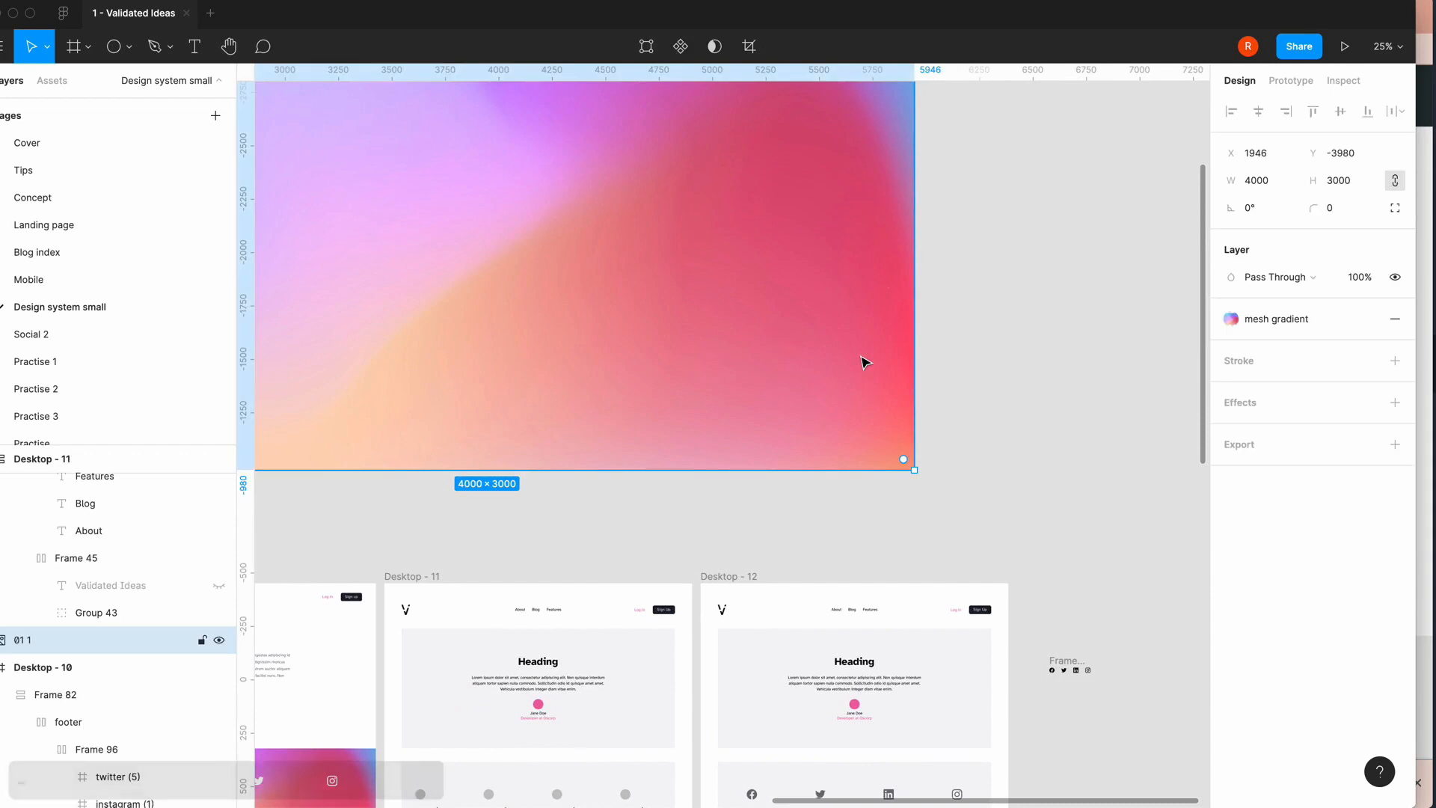
key(minus)
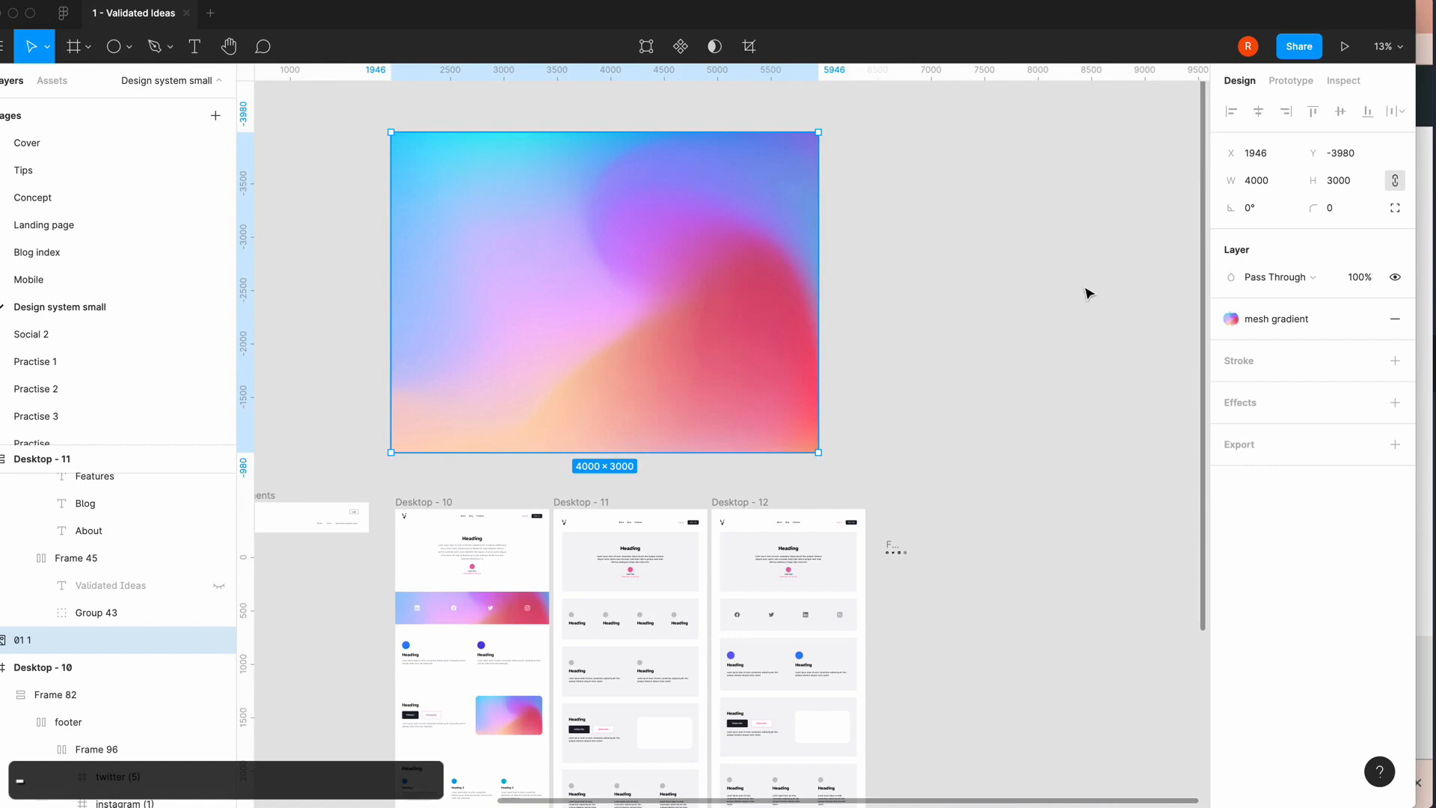
click(1394, 321)
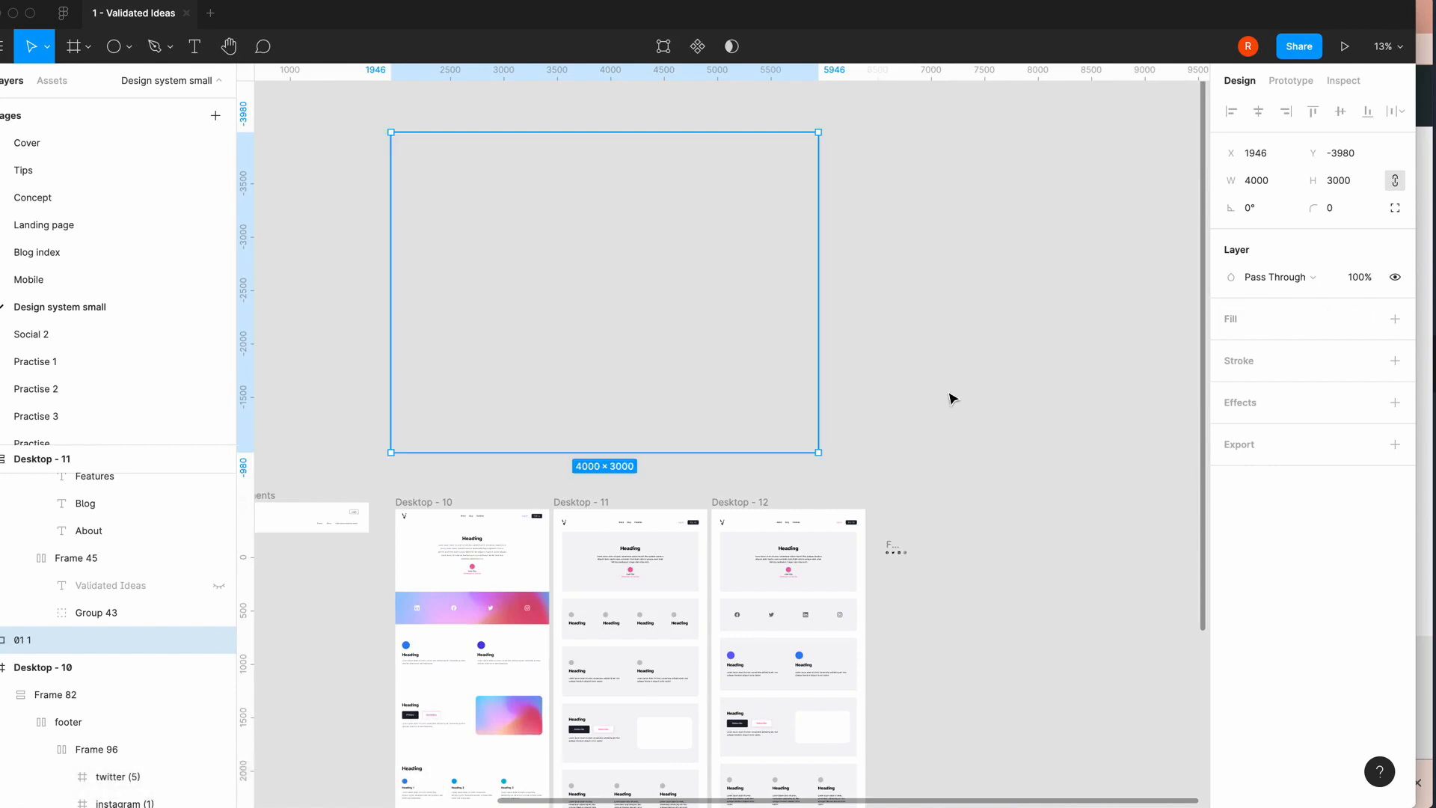
key(super+z)
click(952, 398)
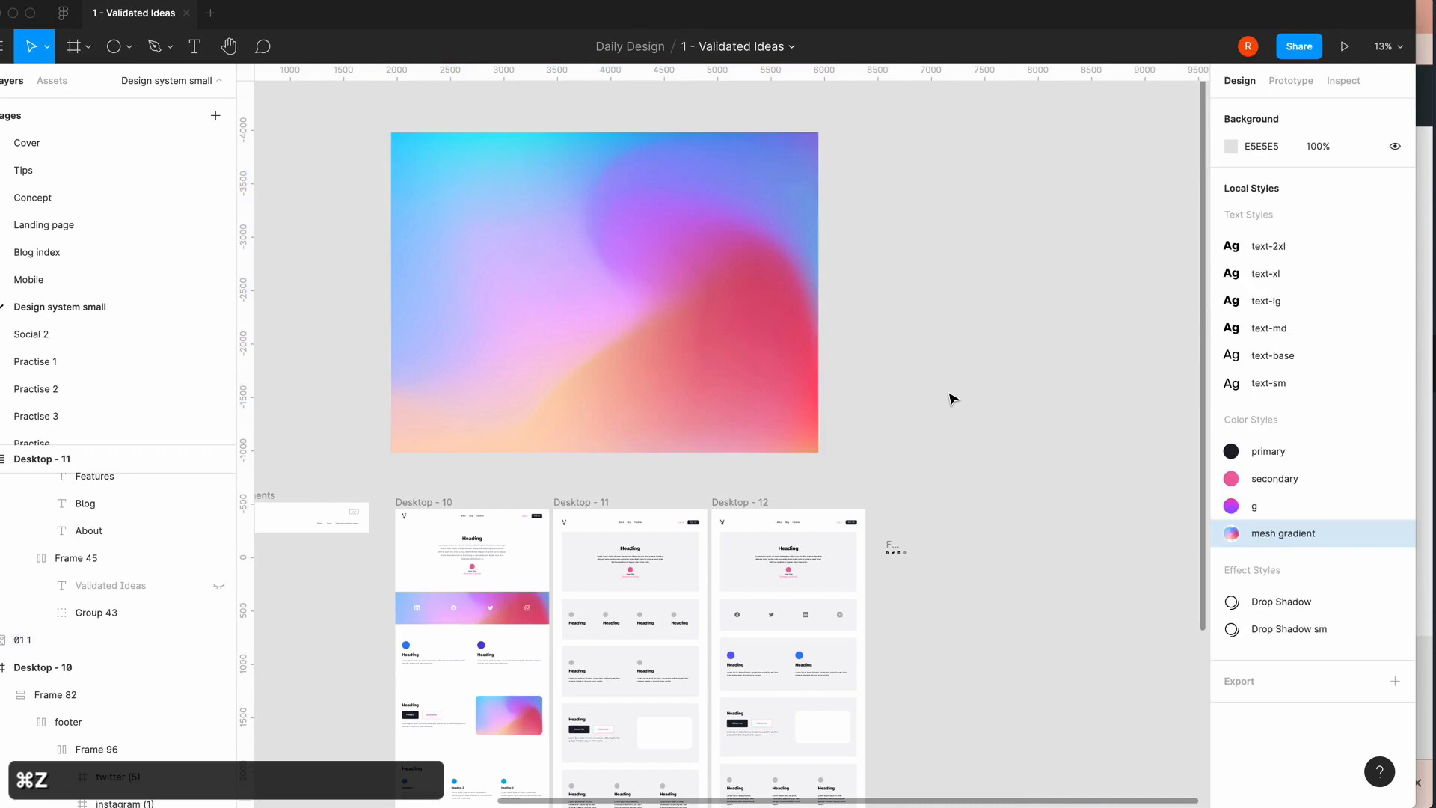
click(689, 401)
key(minus)
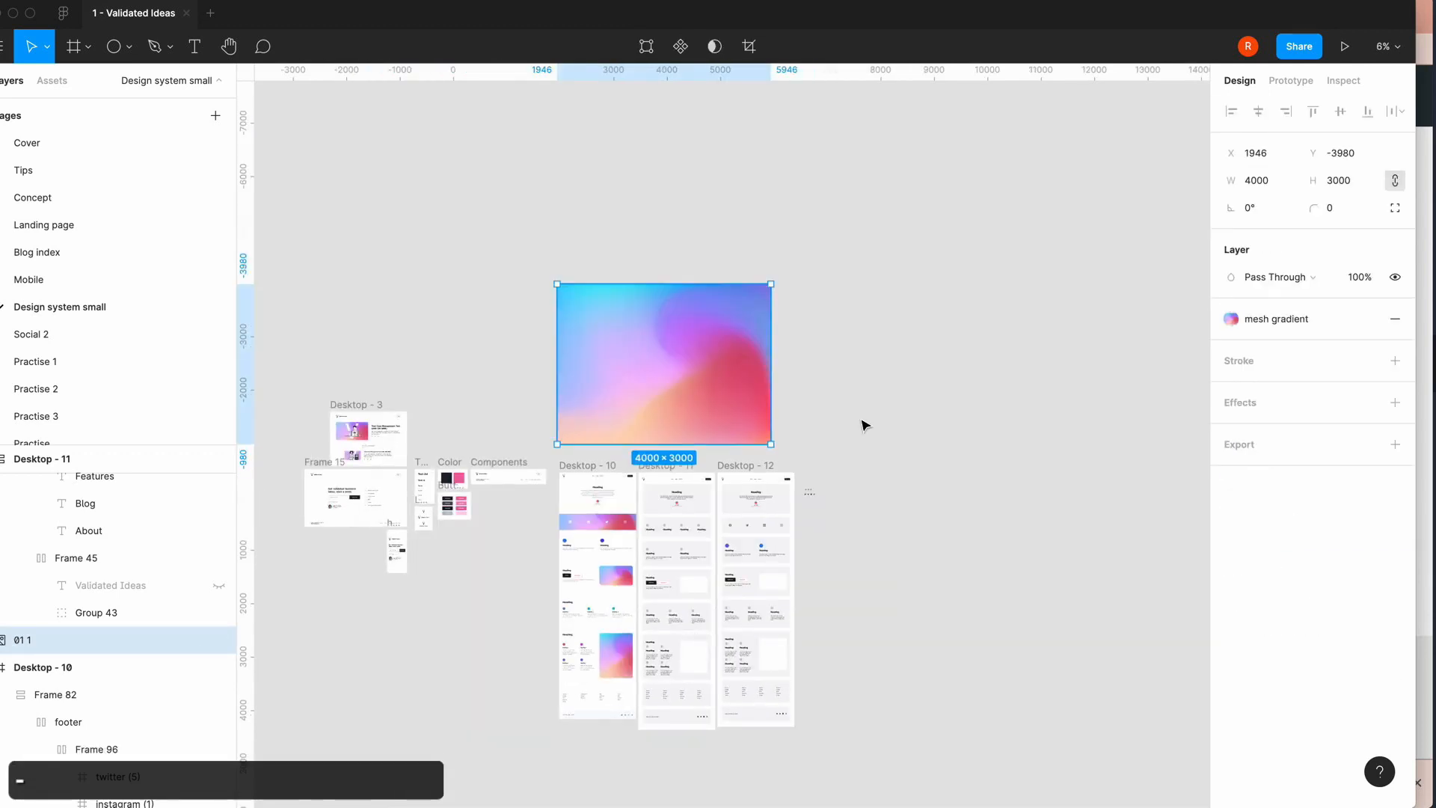
key(equal)
click(976, 412)
click(731, 401)
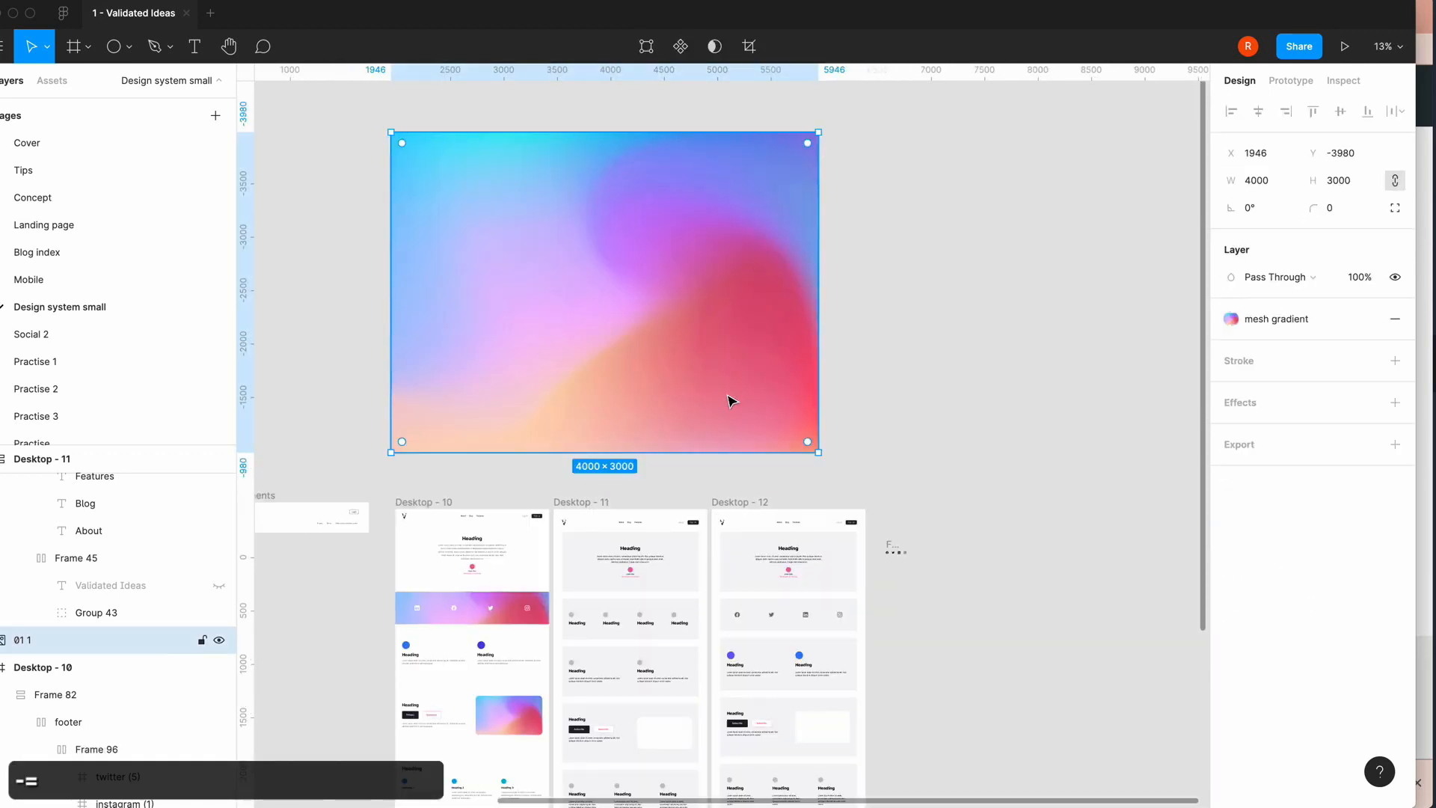
click(1057, 431)
- Switch to Google Chrome and open the Free Mesh Gradient Collection at products.ls.graphics/mesh-gradients in a new tab
mouse_move(478, 774)
click(357, 774)
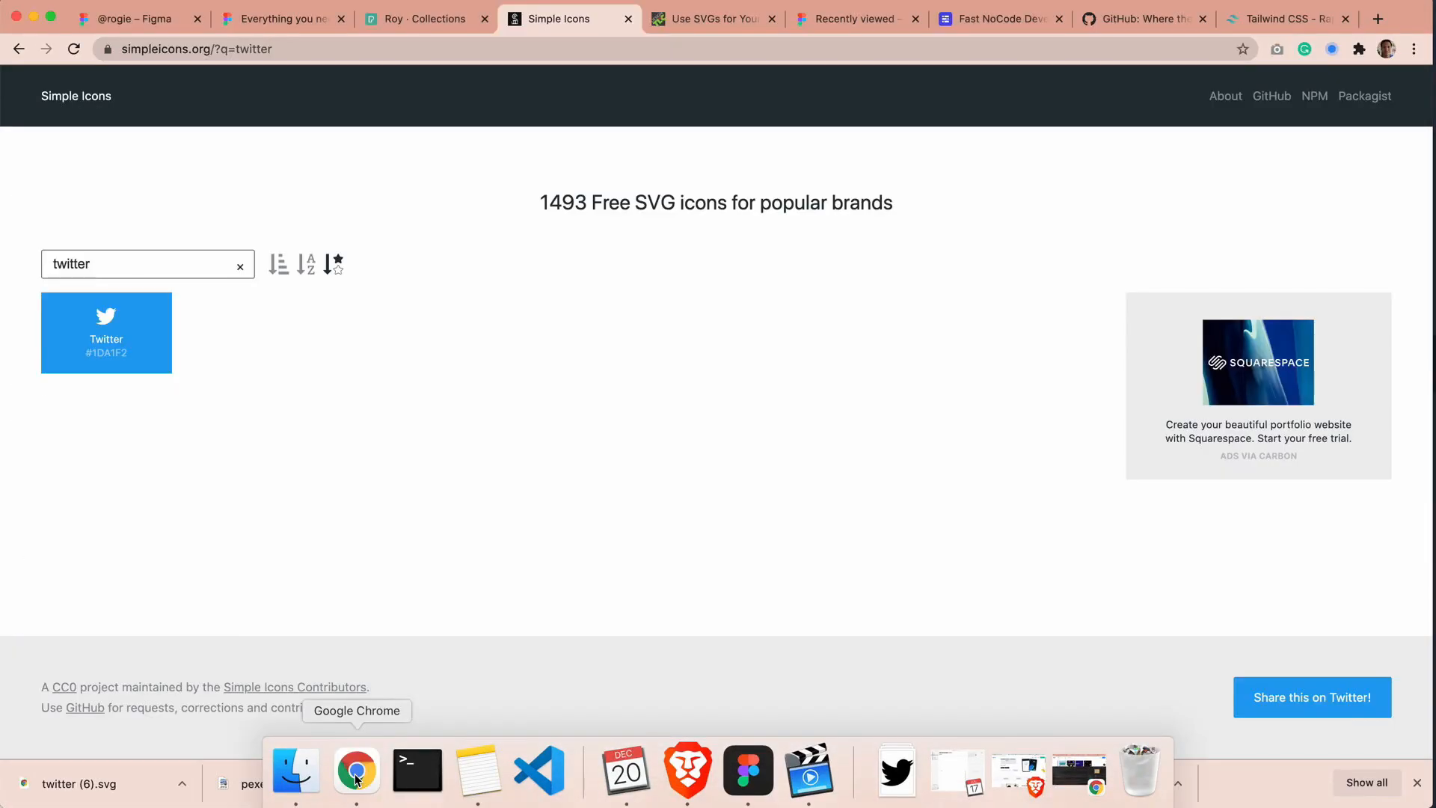
click(1379, 19)
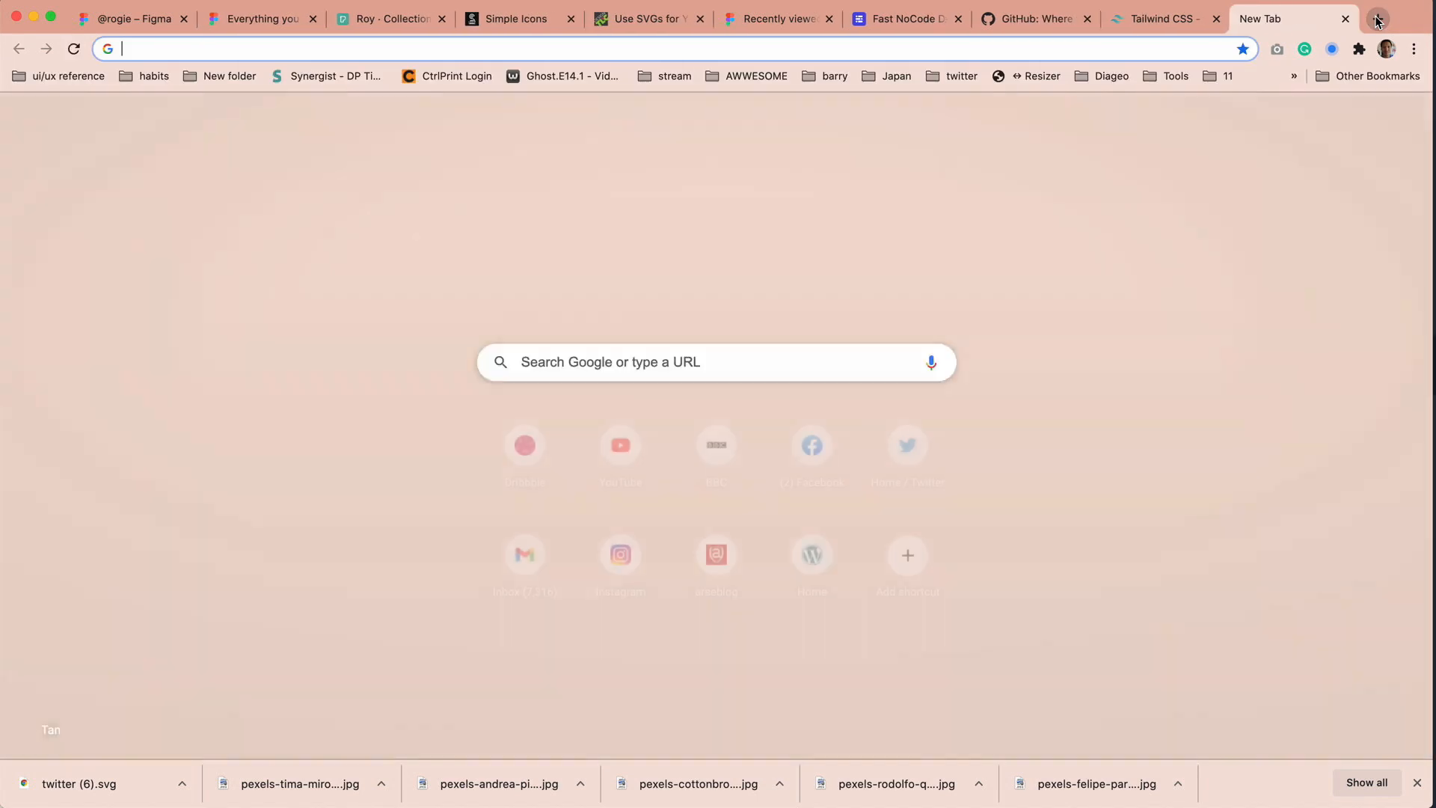
text(mesh gradienbts)
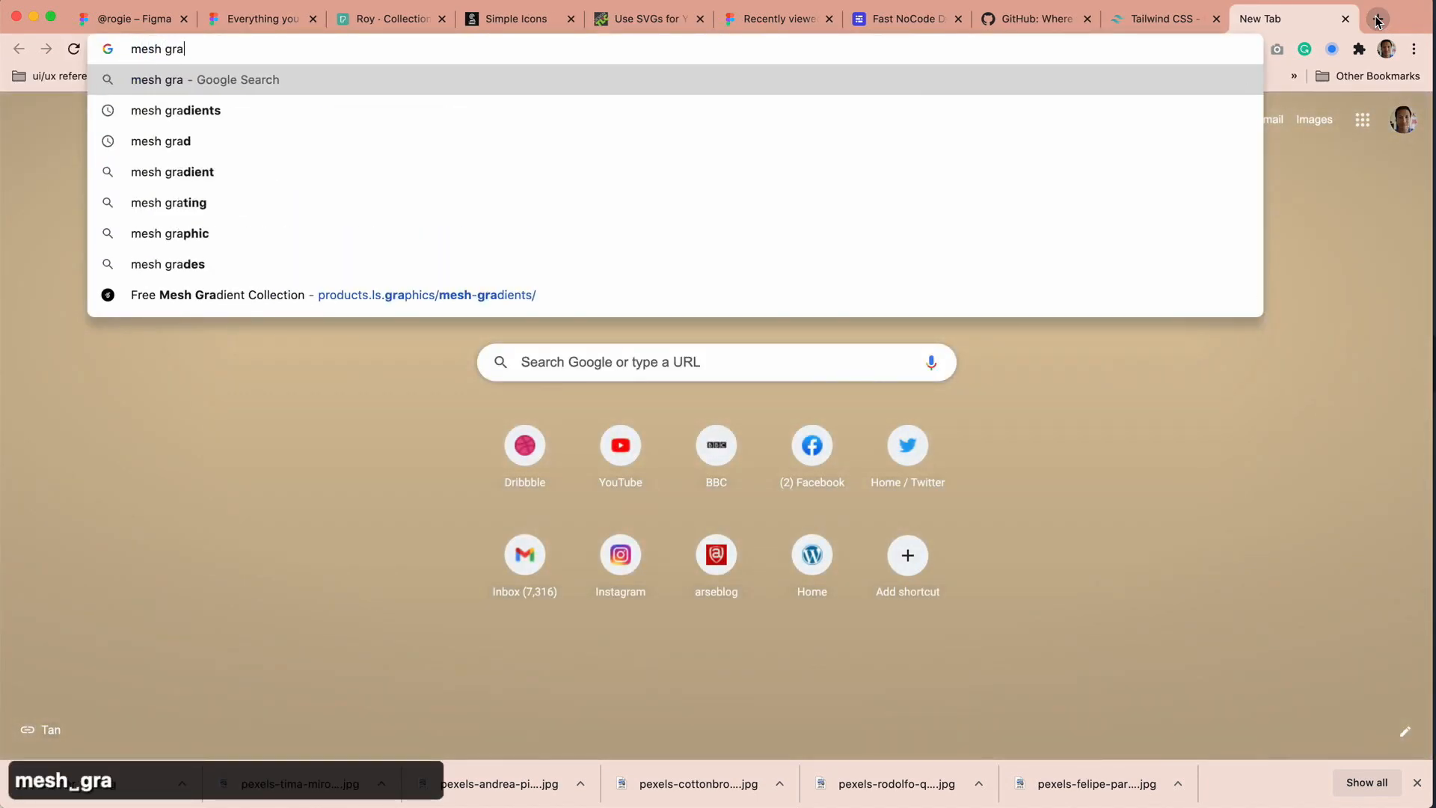
key(BackSpace)
key(BackSpace)
key(BackSpace)
text(ts)
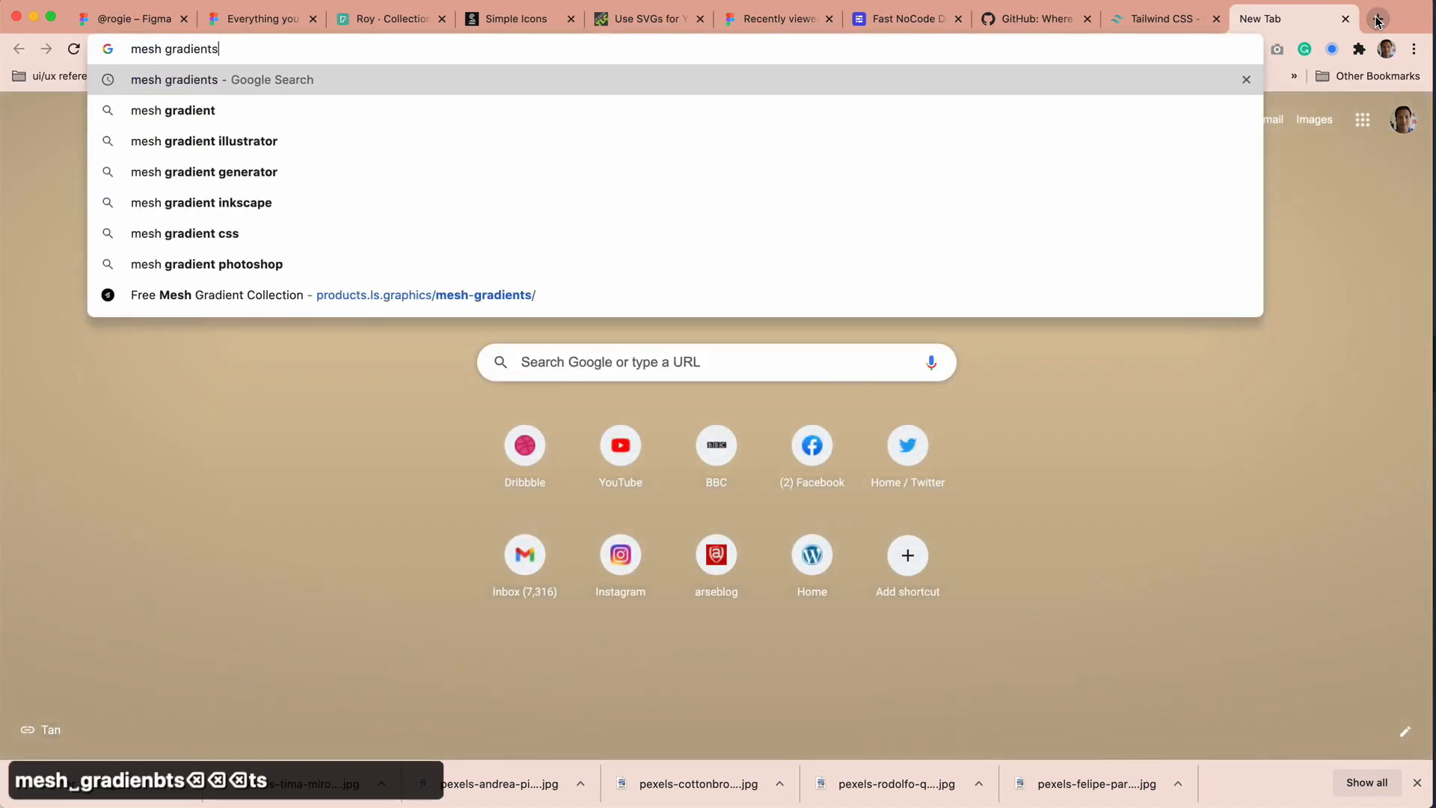
key(Down)
key(Down)
key(Down)
key(Down)
key(Down)
key(Down)
key(Down)
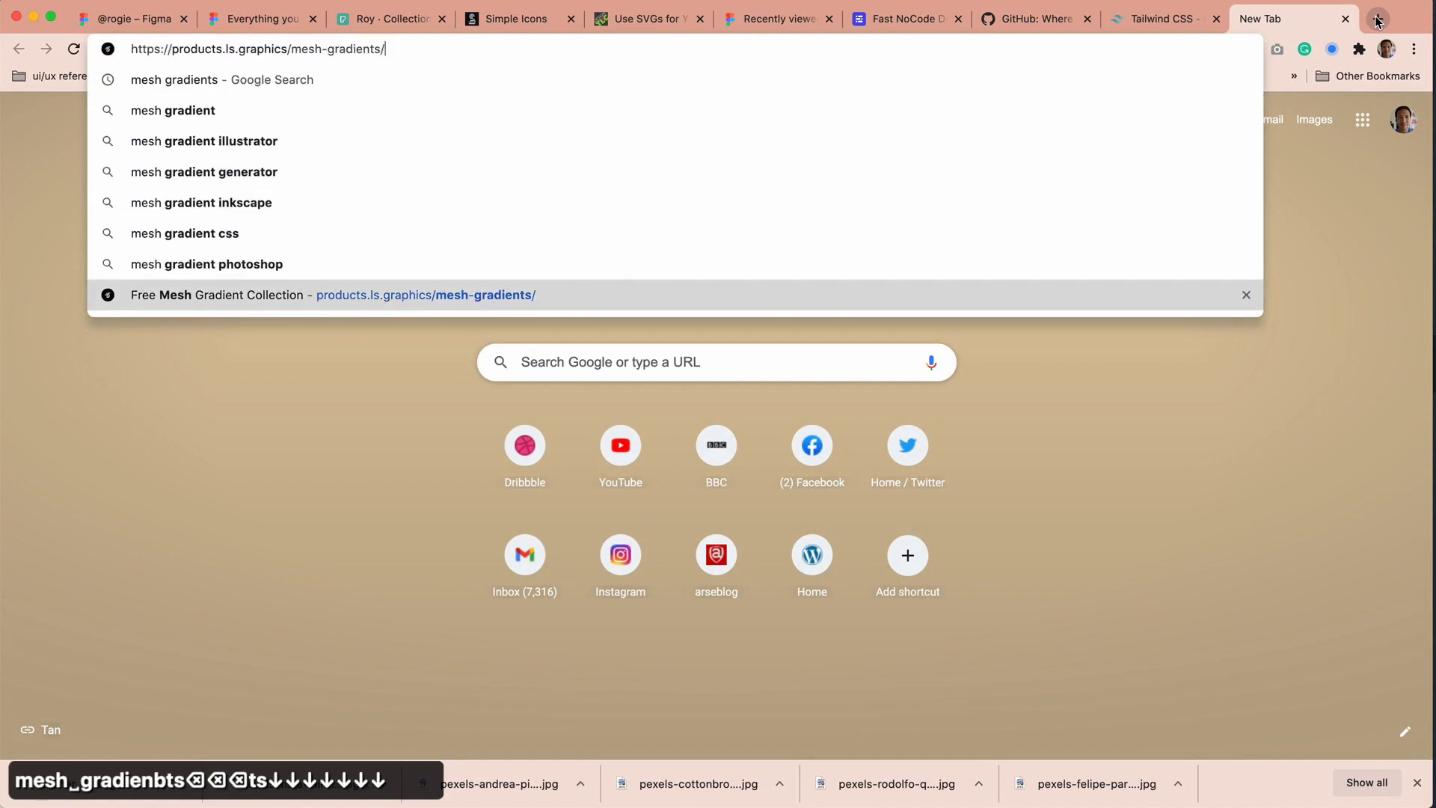
key(Return)
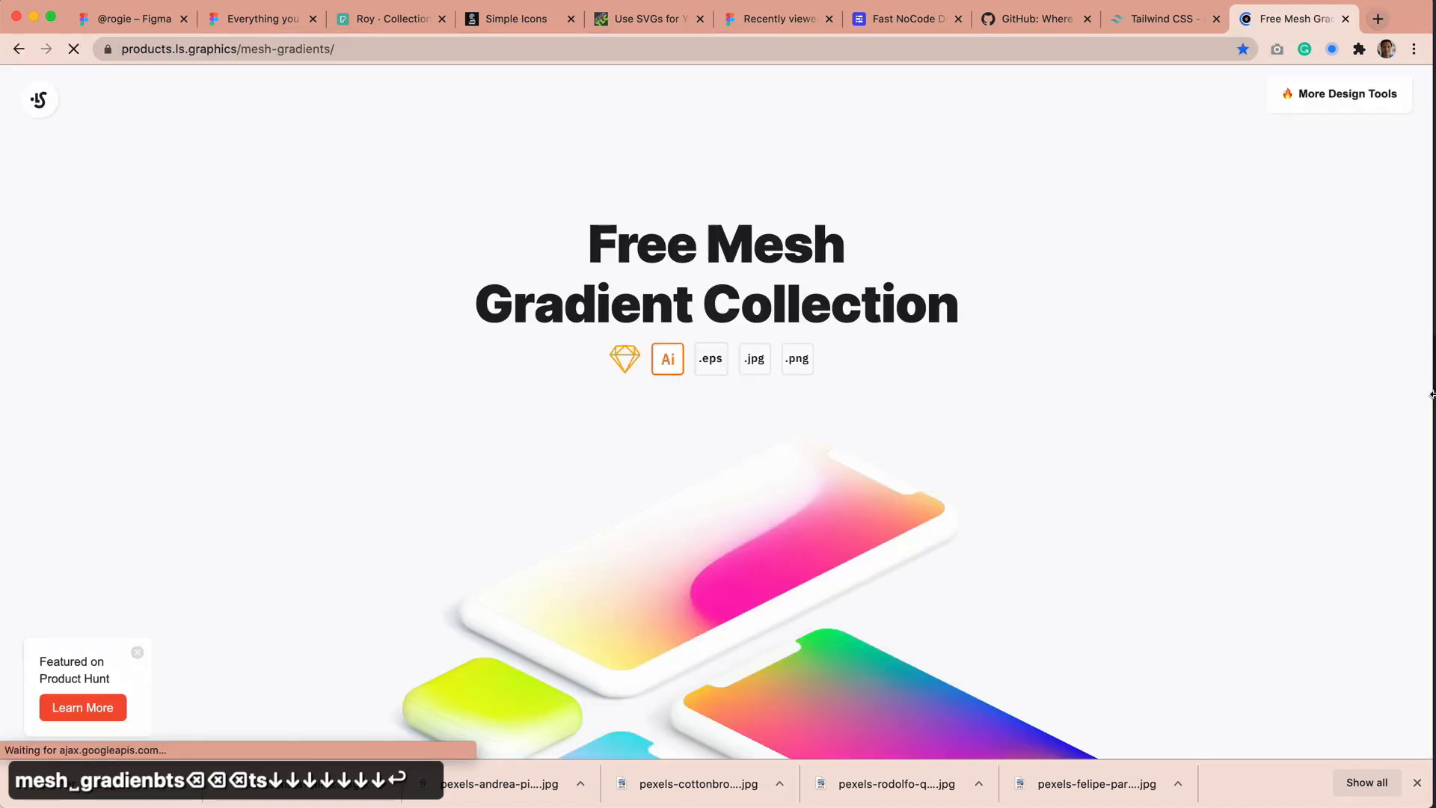
- Browse the 100 Free Gradients and open the full-size Violet Blue image
scroll(972, 485, down, 5)
scroll(970, 485, down, 6)
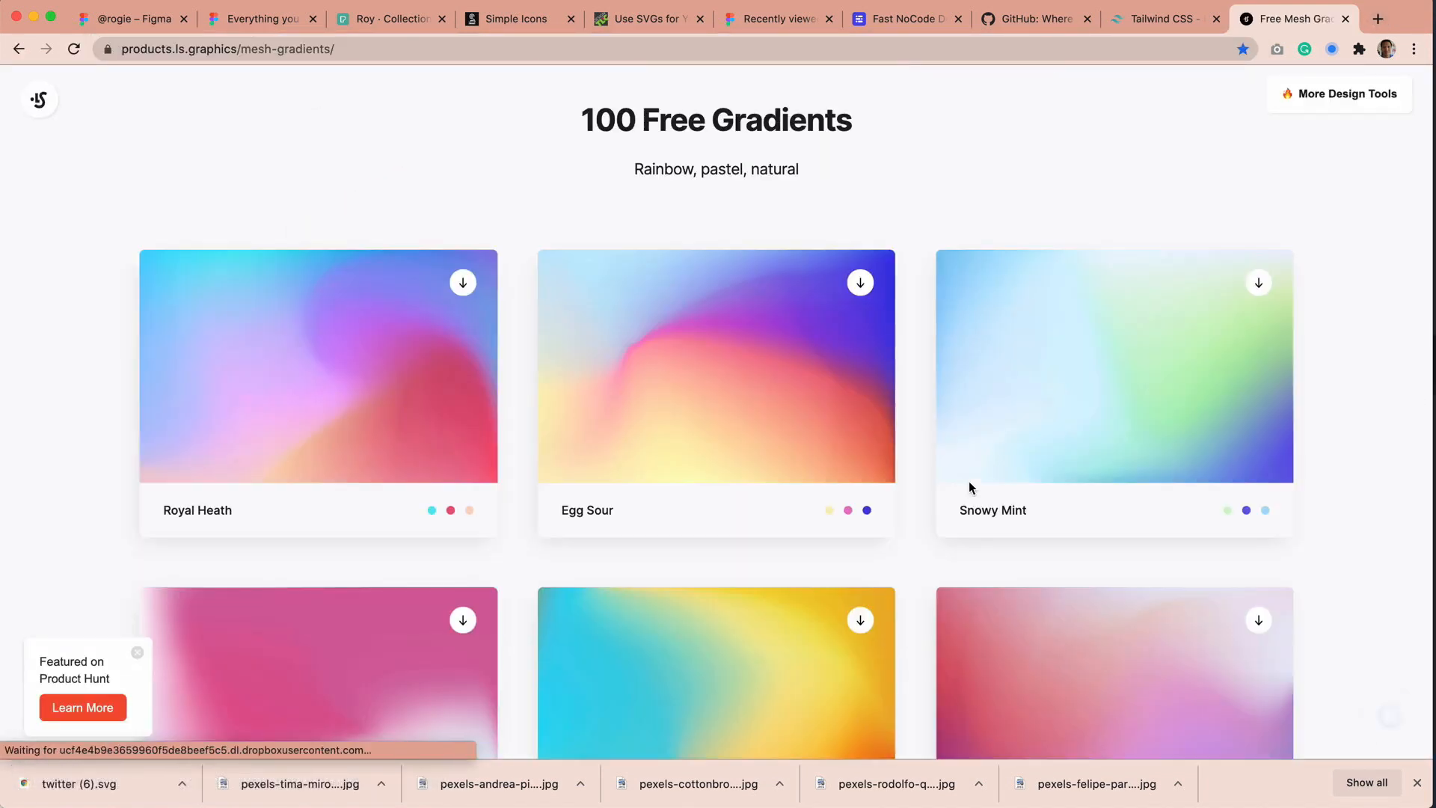
scroll(969, 484, down, 4)
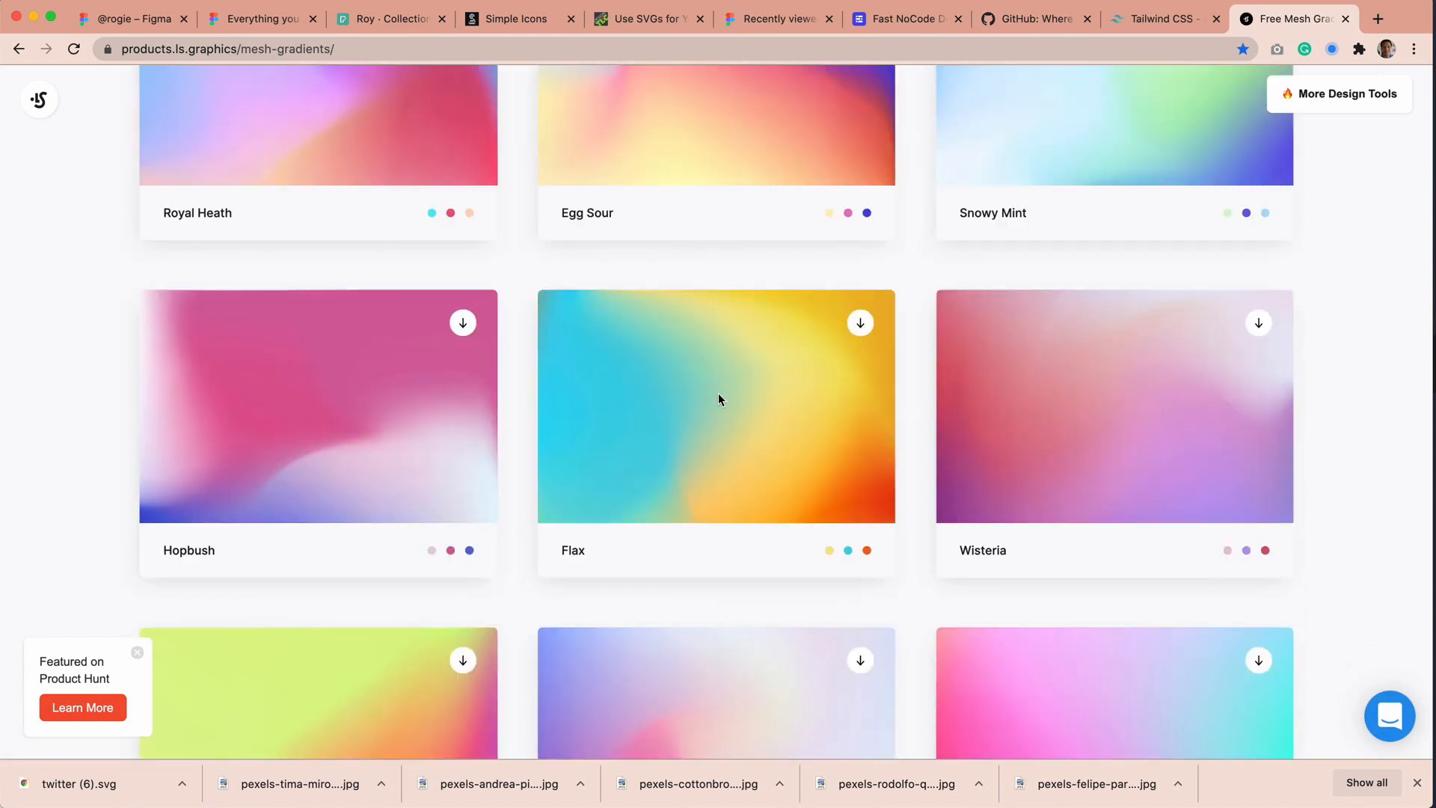
scroll(719, 395, down, 3)
scroll(976, 435, up, 1)
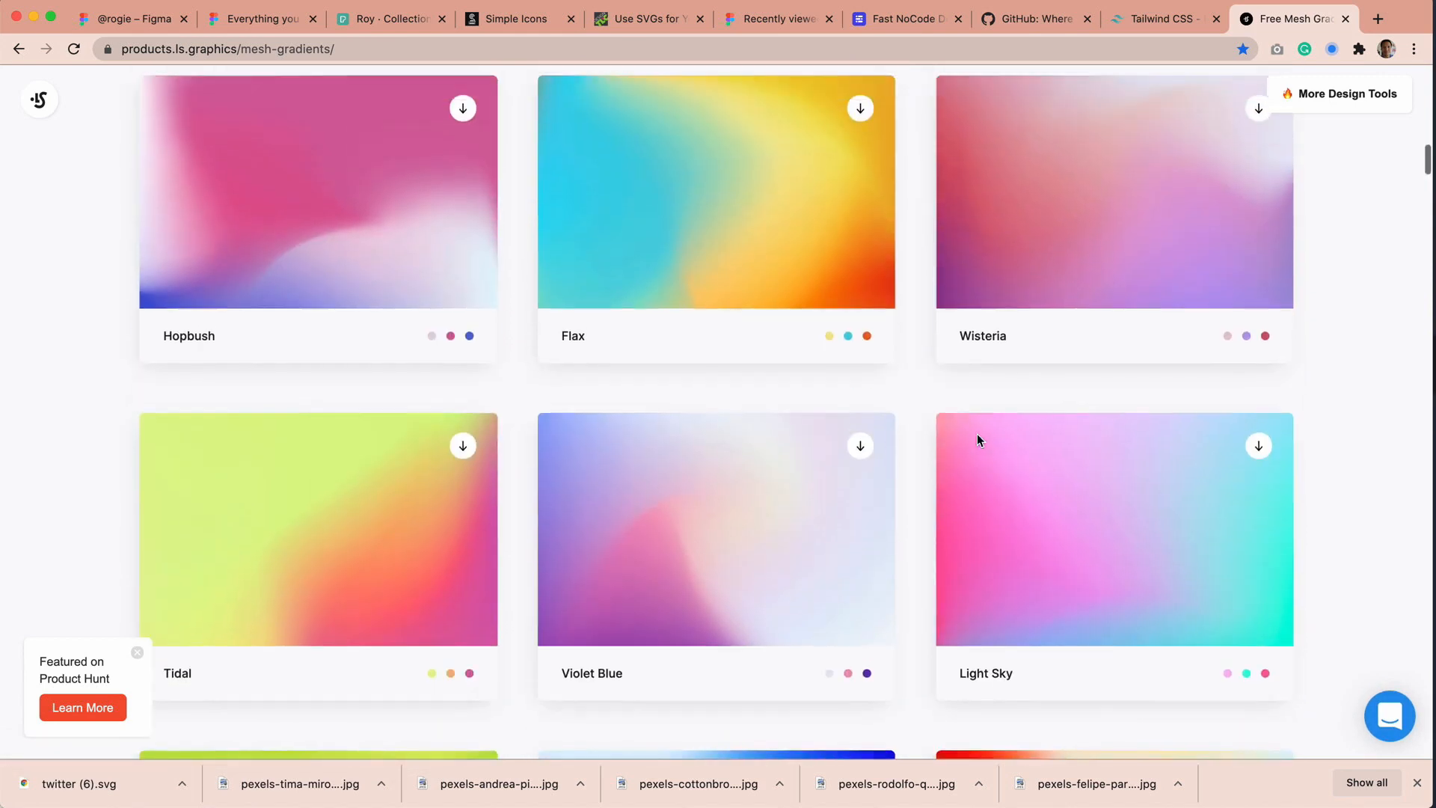
scroll(977, 439, down, 2)
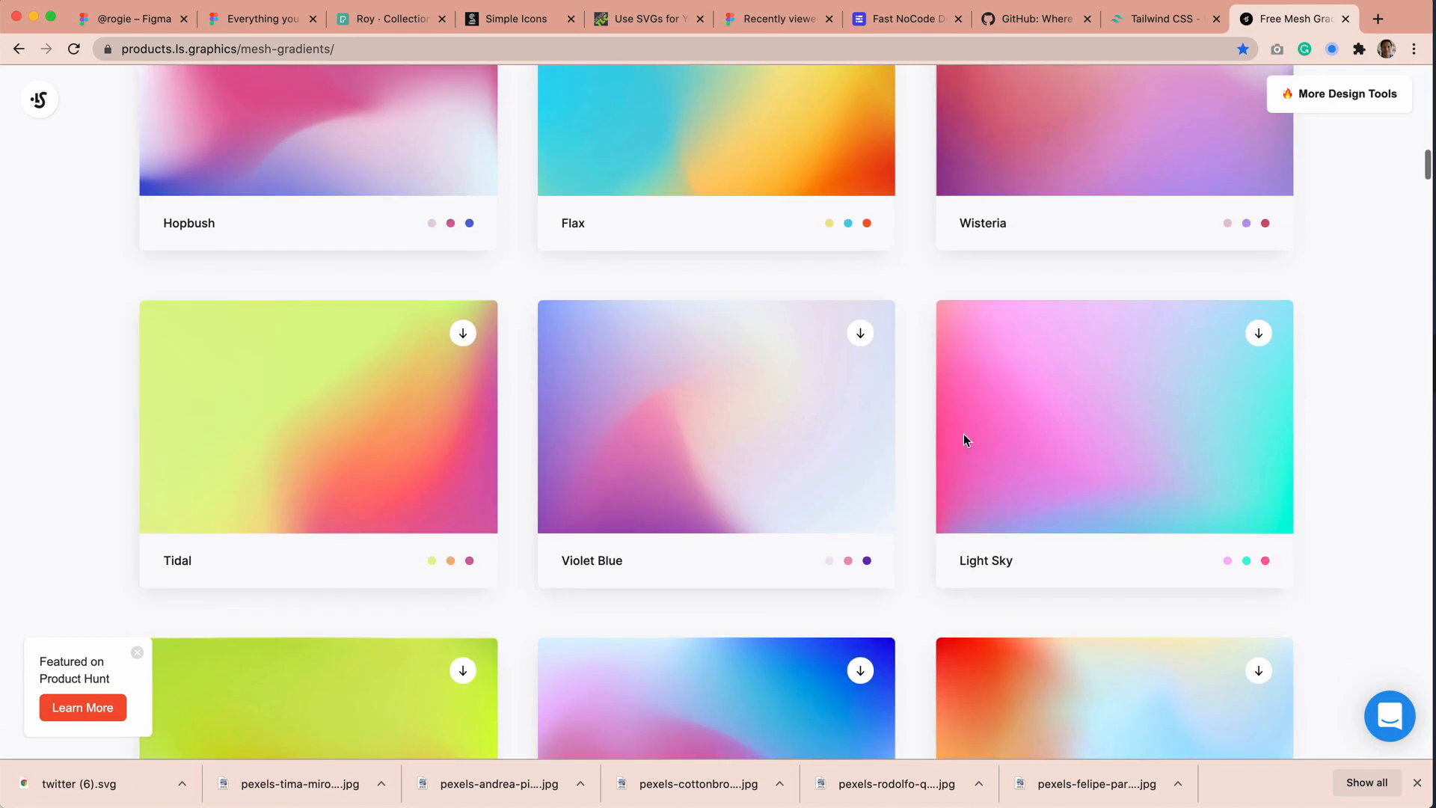
click(860, 333)
- Save the Violet Blue image as 08.-Violet-Blue.jpg in the Downloads folder
right_click(734, 358)
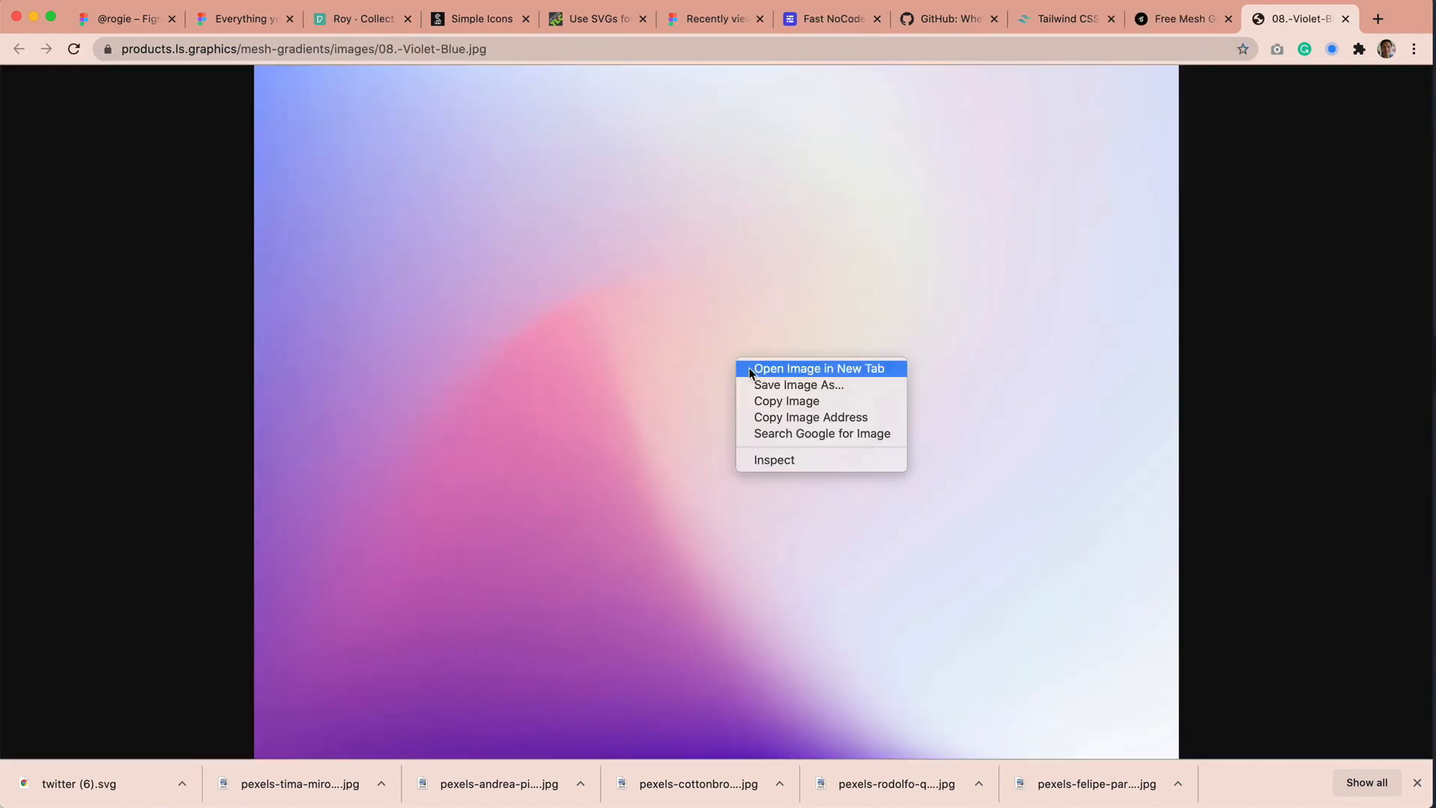
click(771, 388)
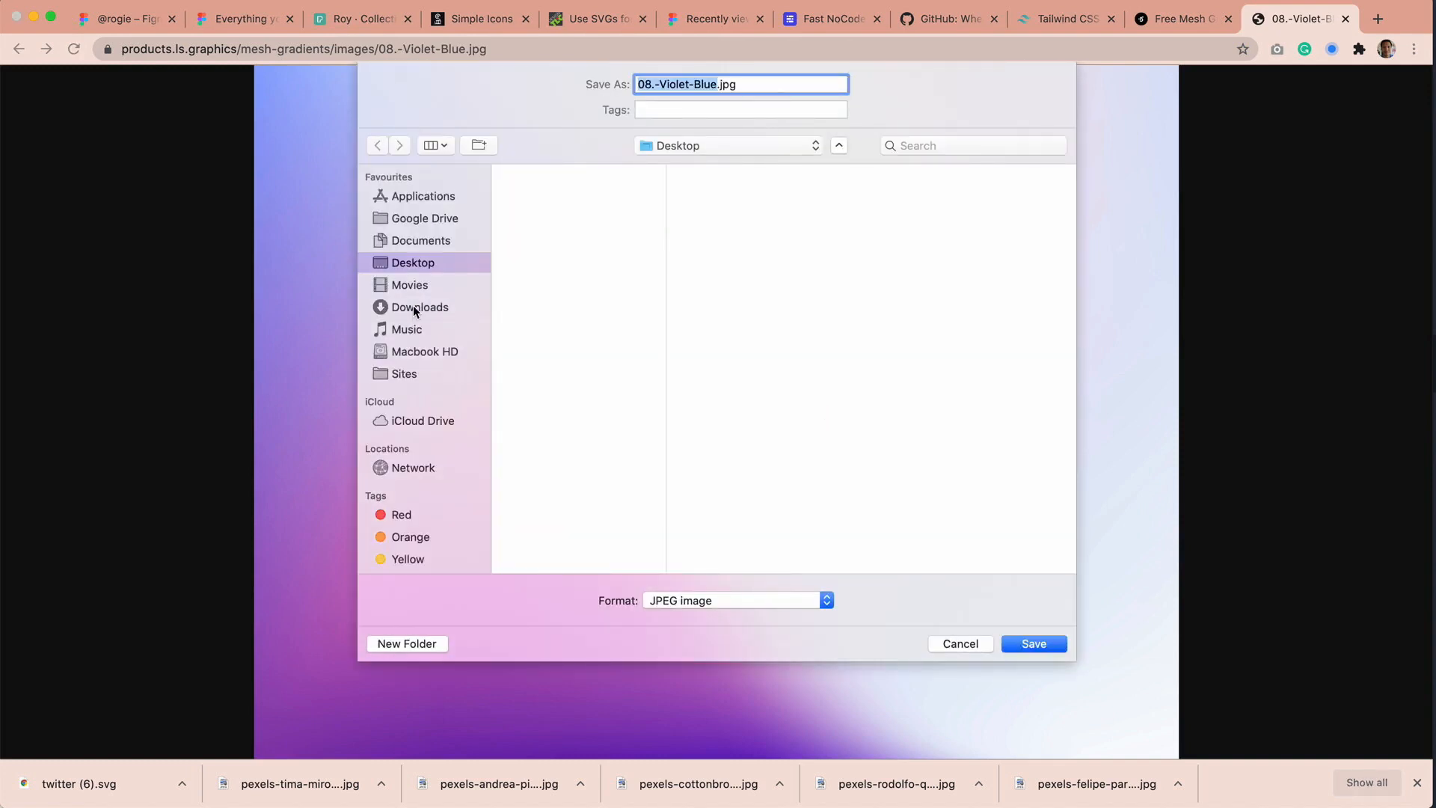
click(416, 308)
click(1034, 644)
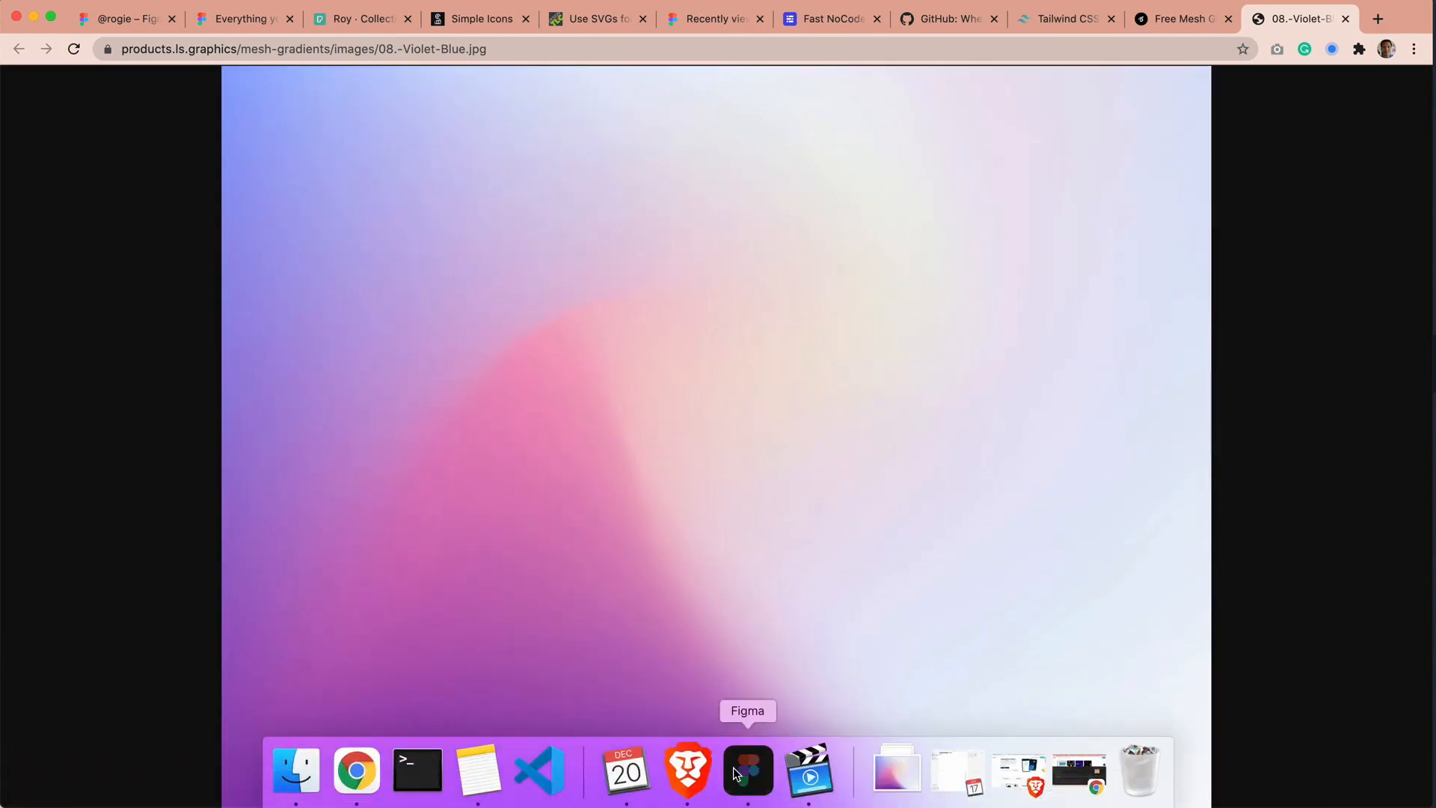
- Switch back to Figma and place 08.-Violet-Blue.jpg from the Downloads folder on the canvas above the desktop frames
click(733, 767)
scroll(927, 430, down, 3)
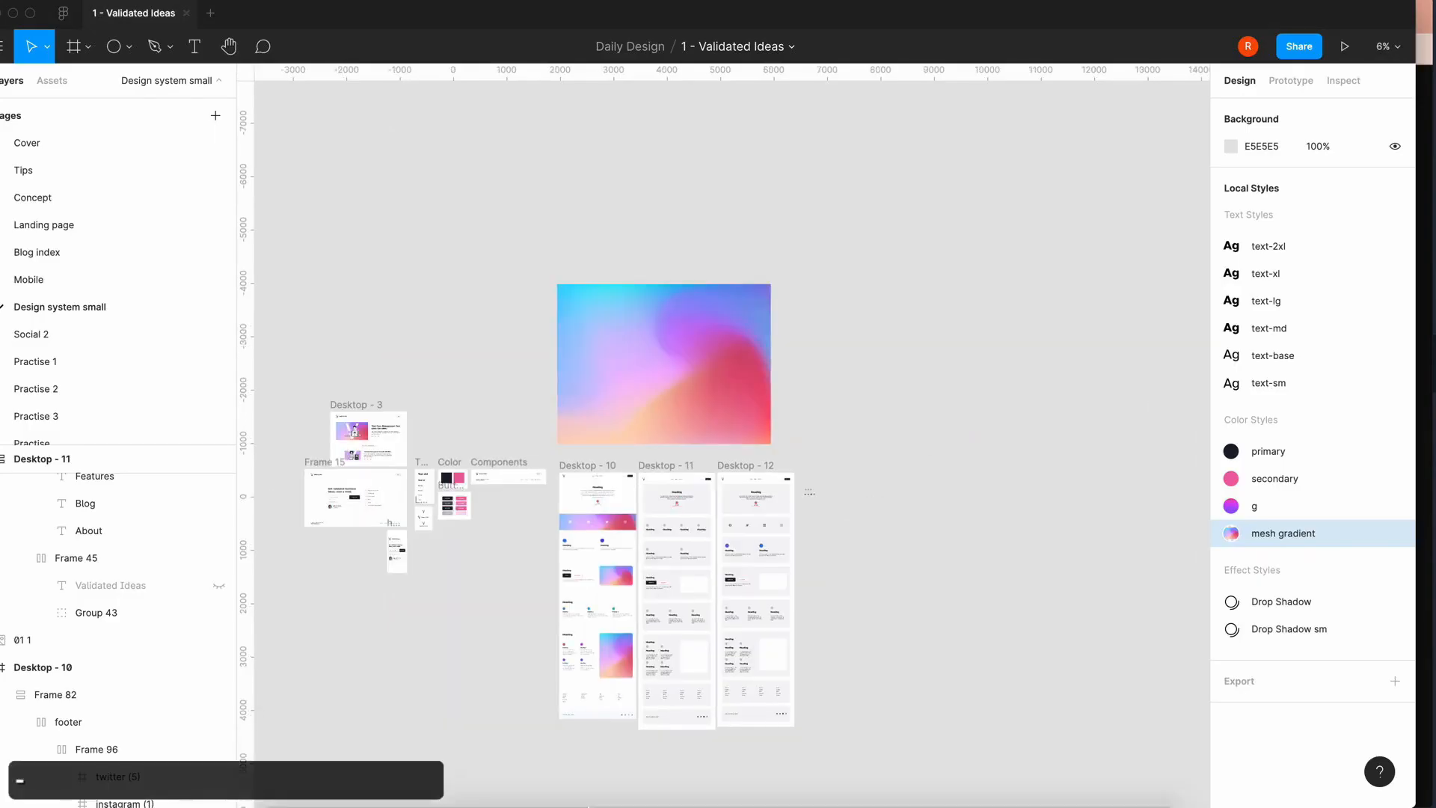
click(296, 774)
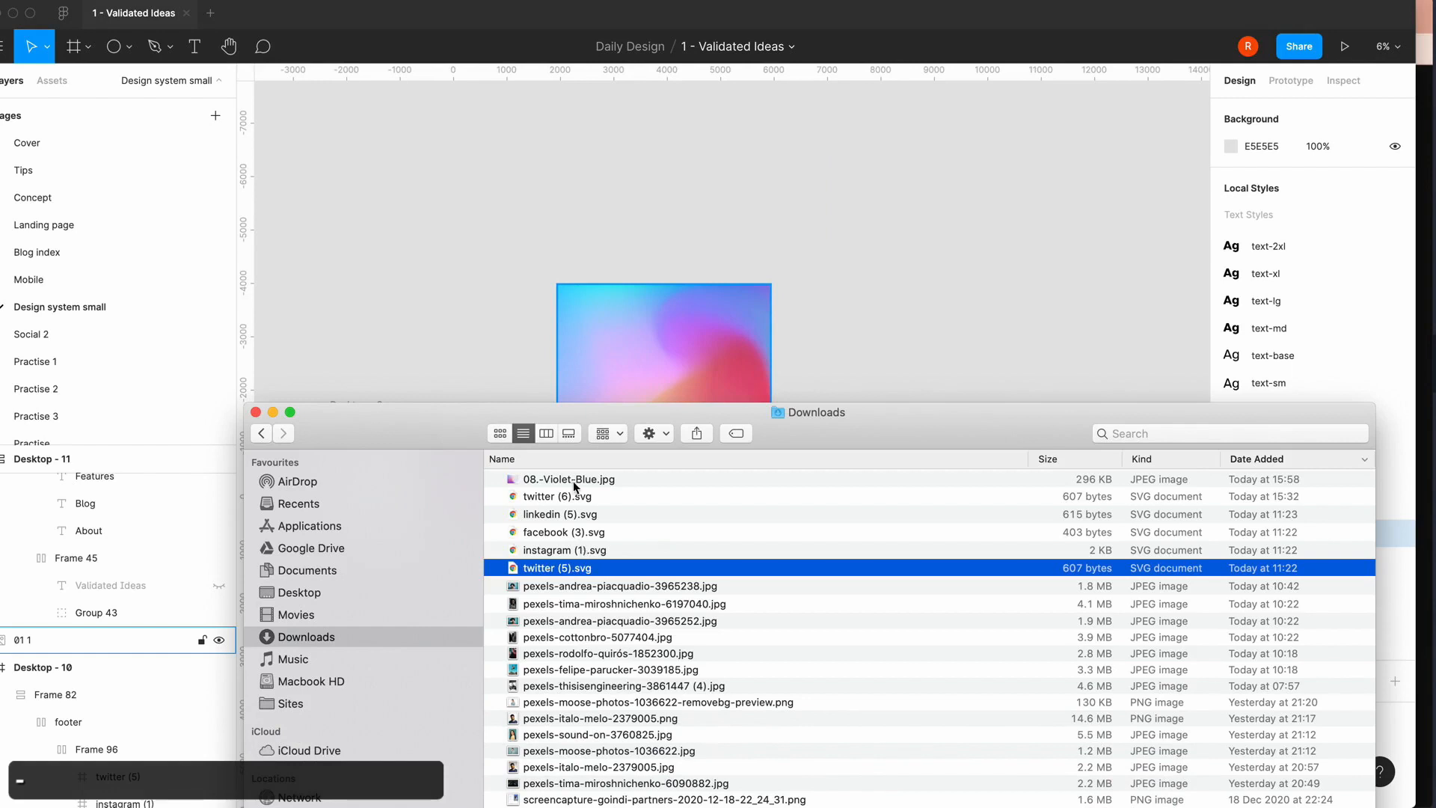
drag(573, 484, 828, 274)
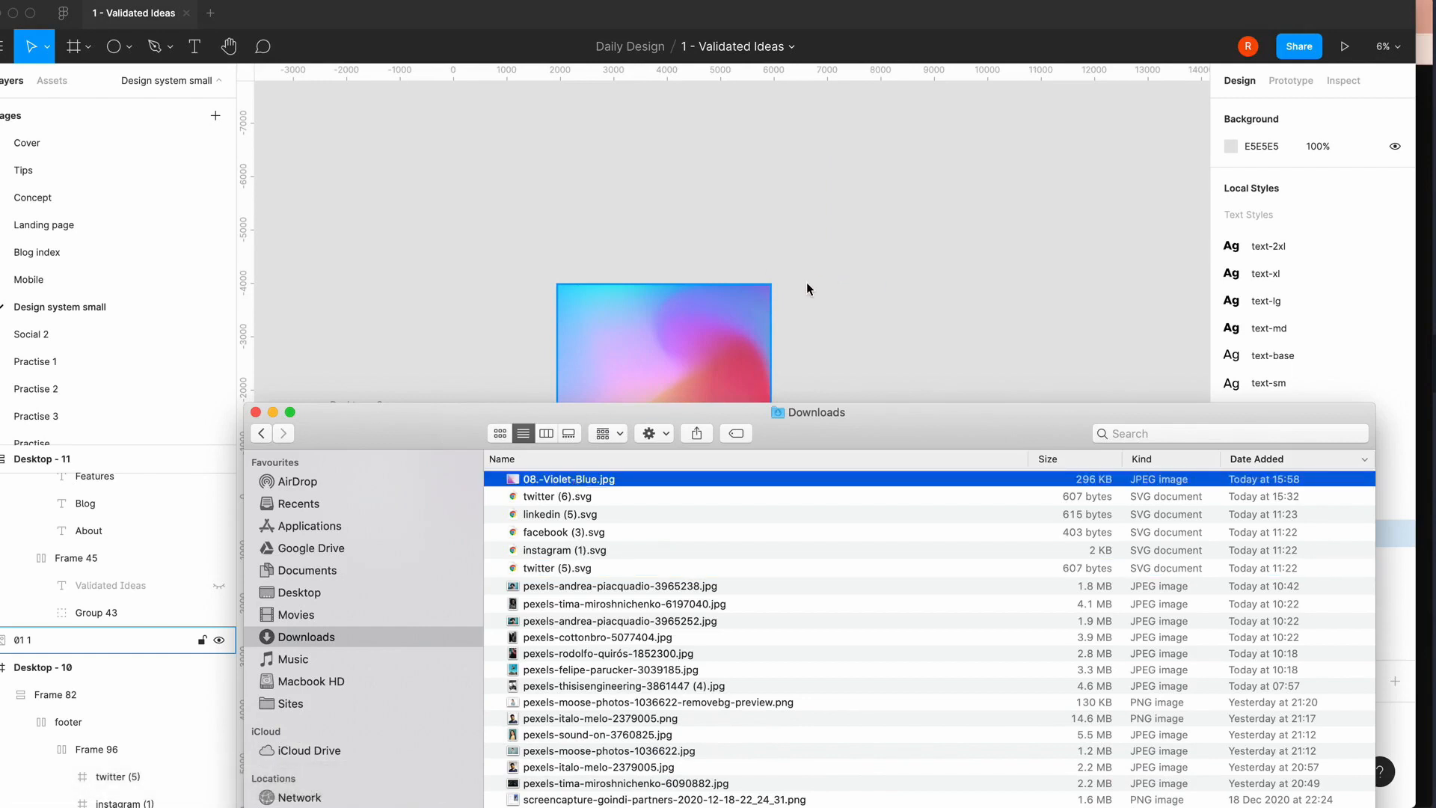
click(255, 412)
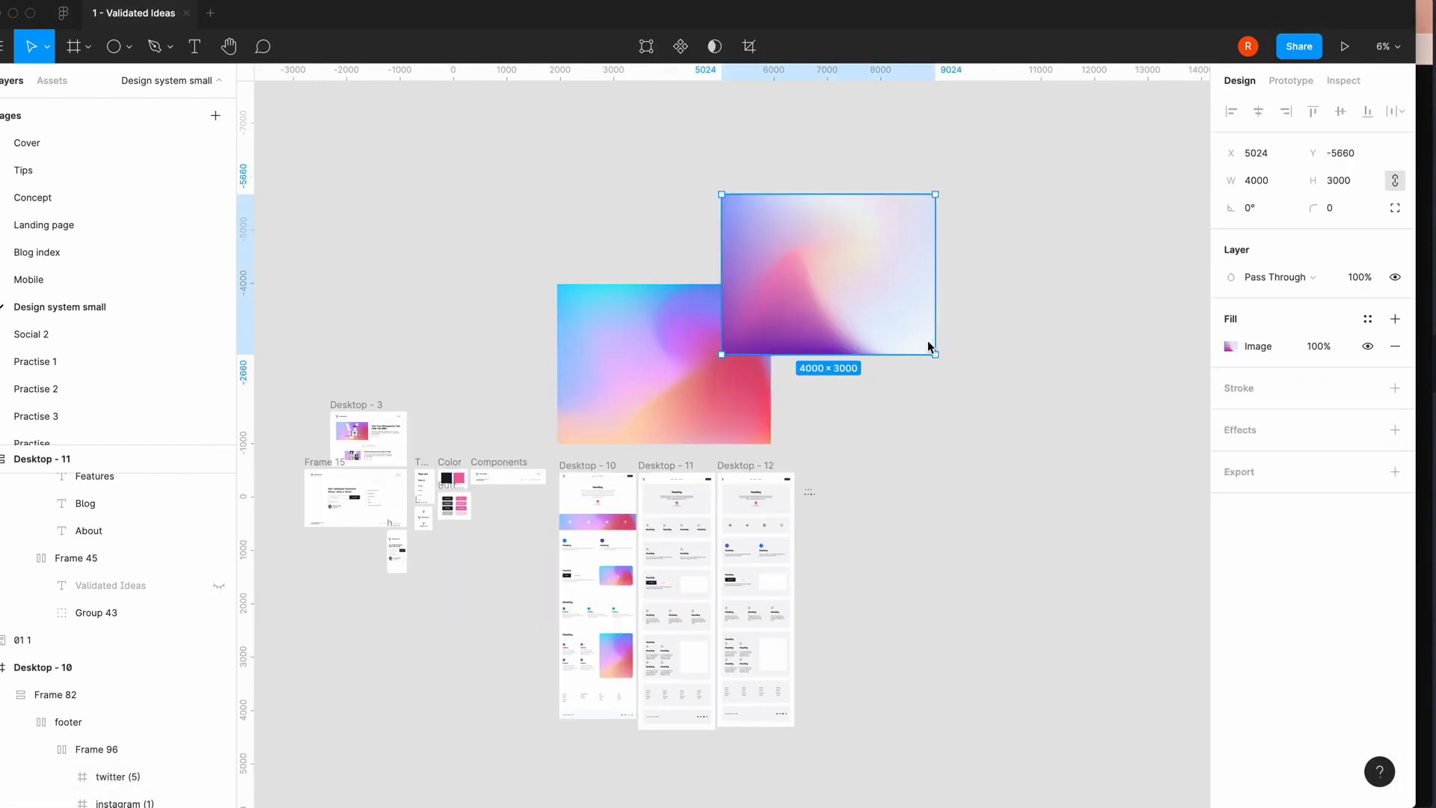
- Move the violet-blue image beside the existing mesh gradient image with their tops aligned, at X 6240, Y -3980
click(907, 435)
drag(878, 282, 944, 374)
click(1077, 352)
- Create a color style named Mesh 2 from the violet-blue image's fill and clear the selection
click(905, 365)
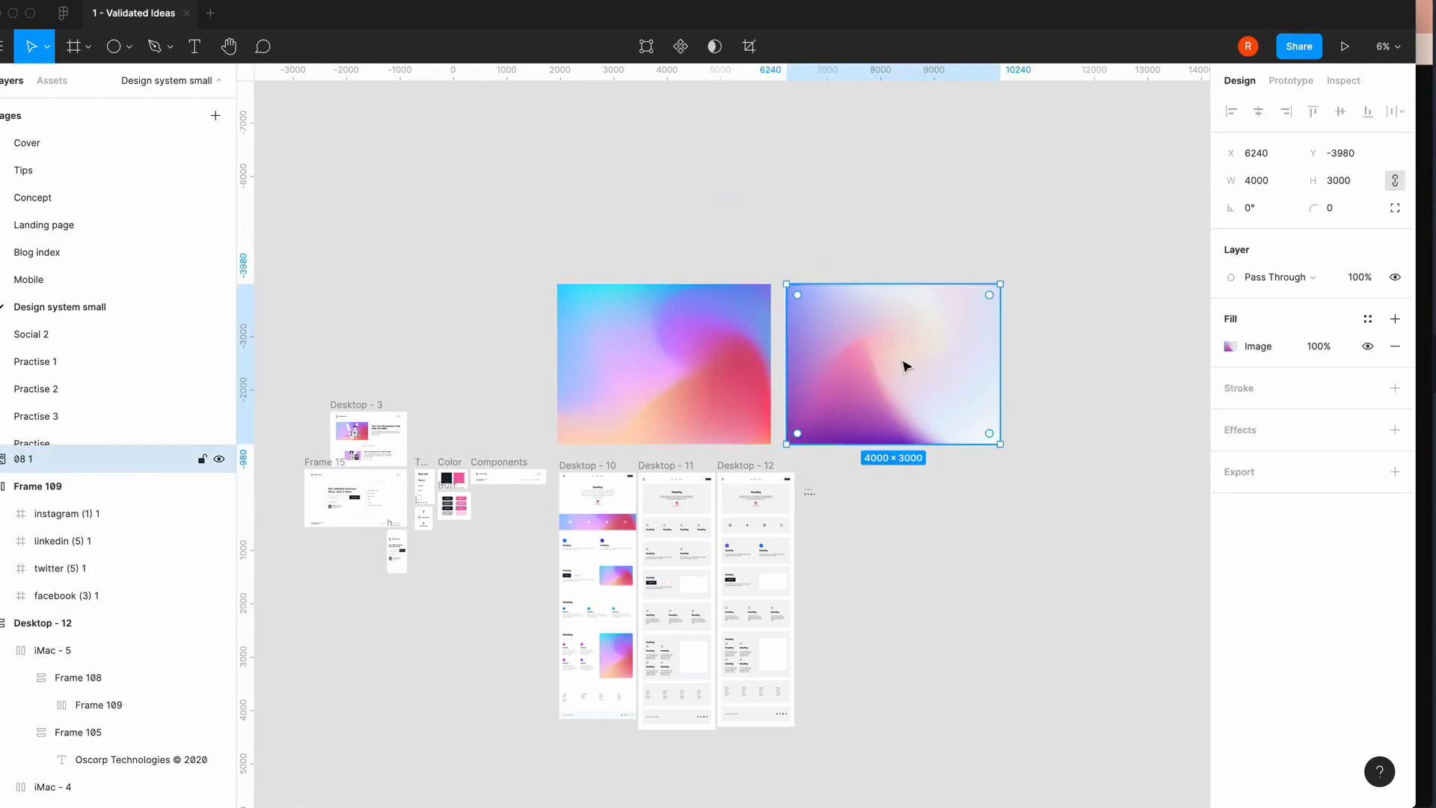
click(1365, 323)
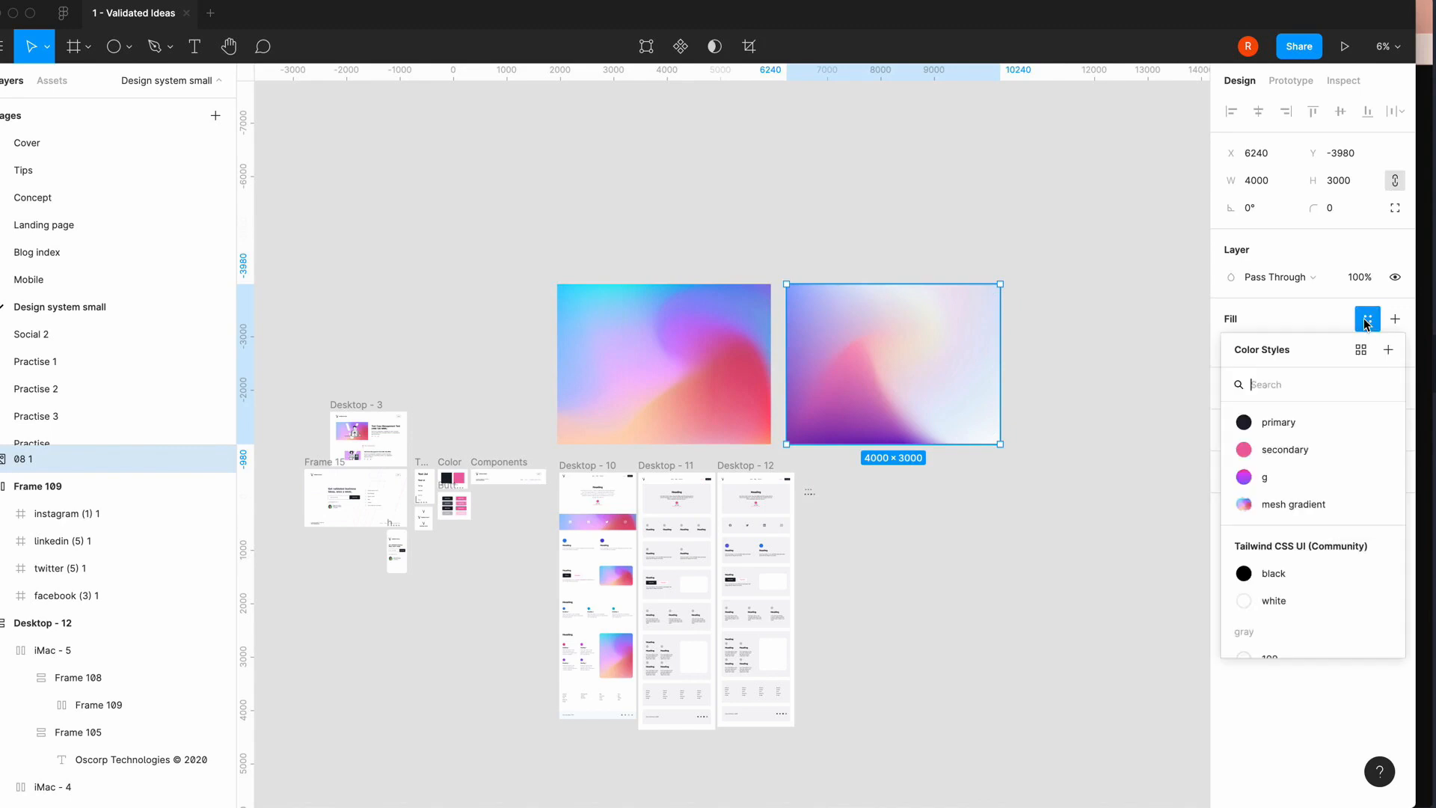
click(1386, 351)
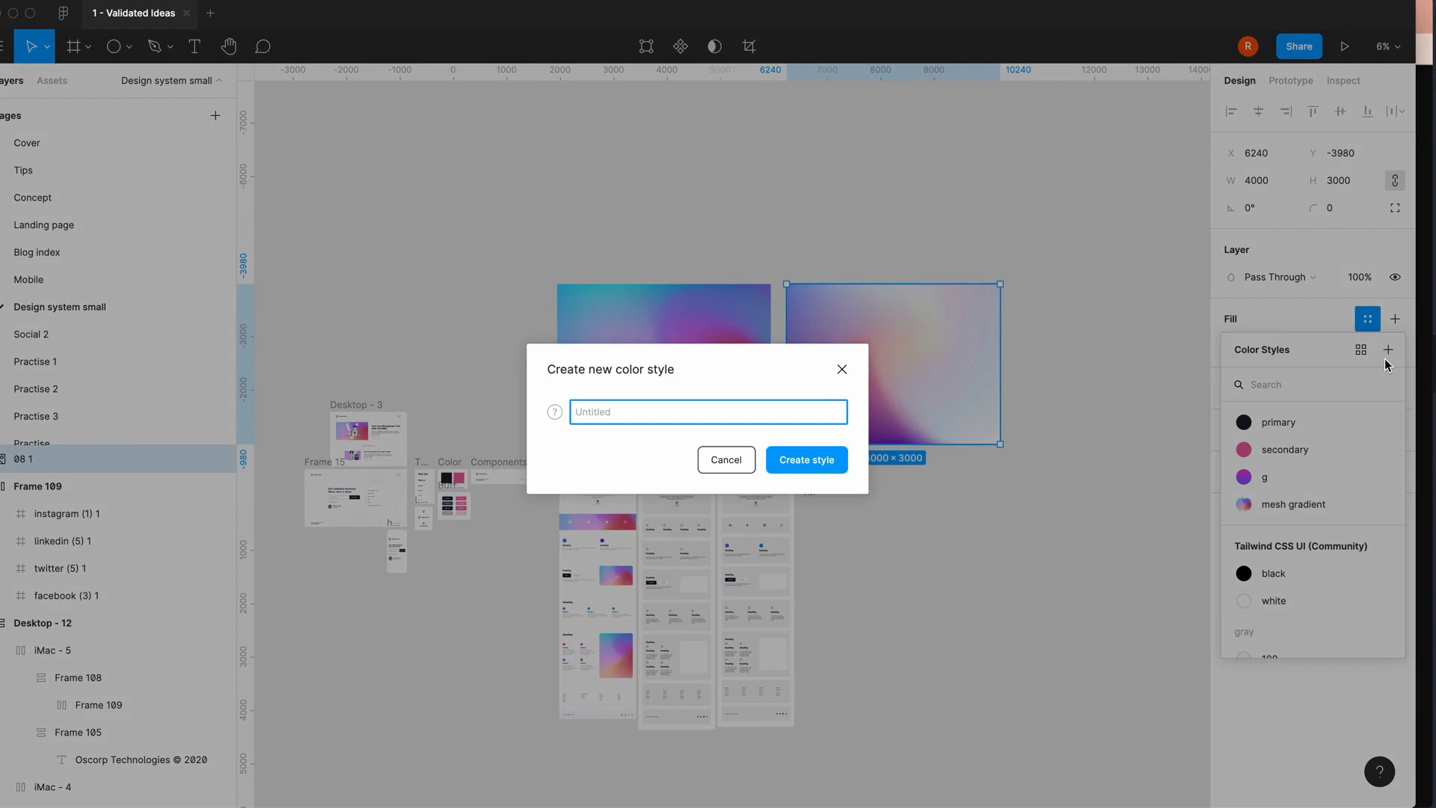
text(Mezh)
key(BackSpace)
key(BackSpace)
text(sh )
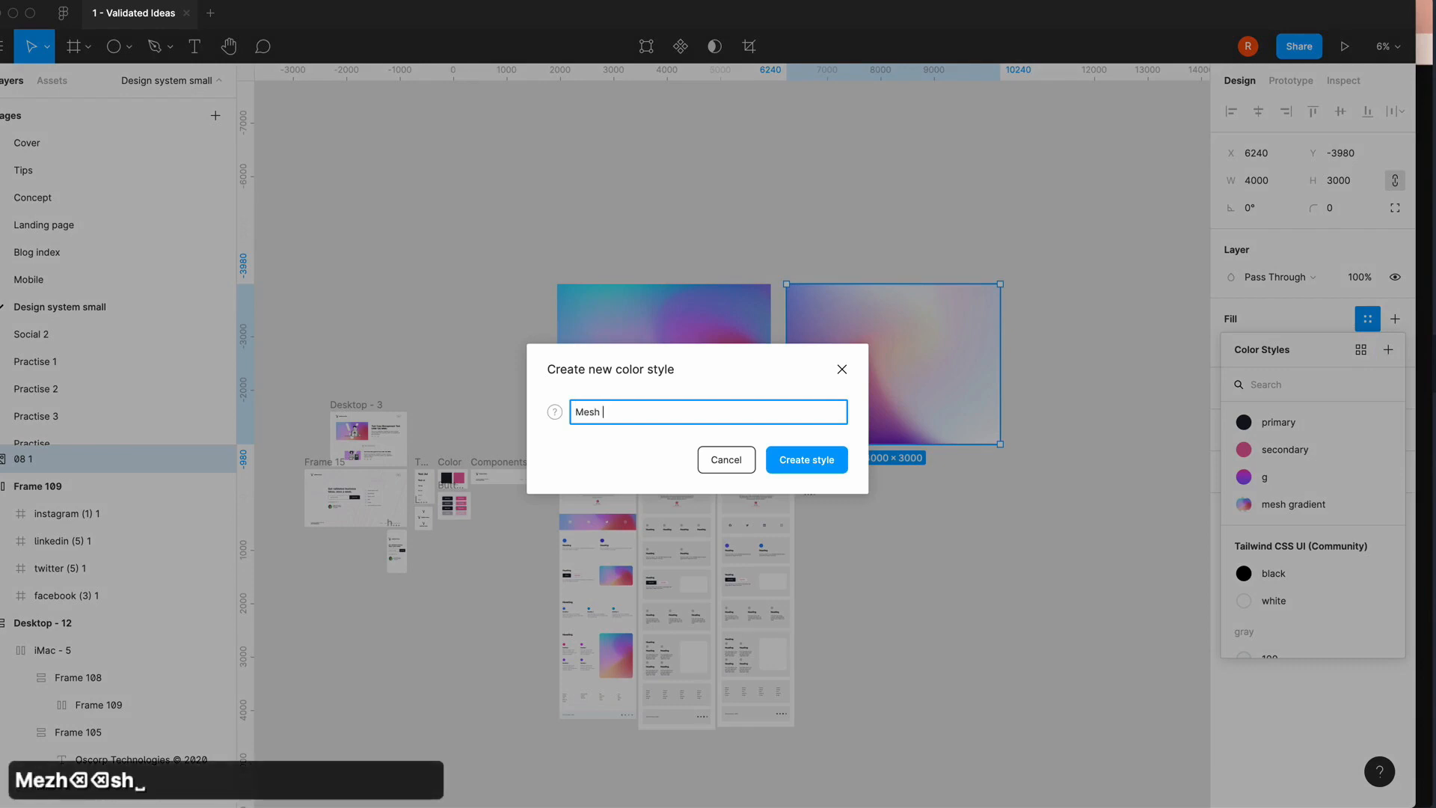
text(2)
click(797, 460)
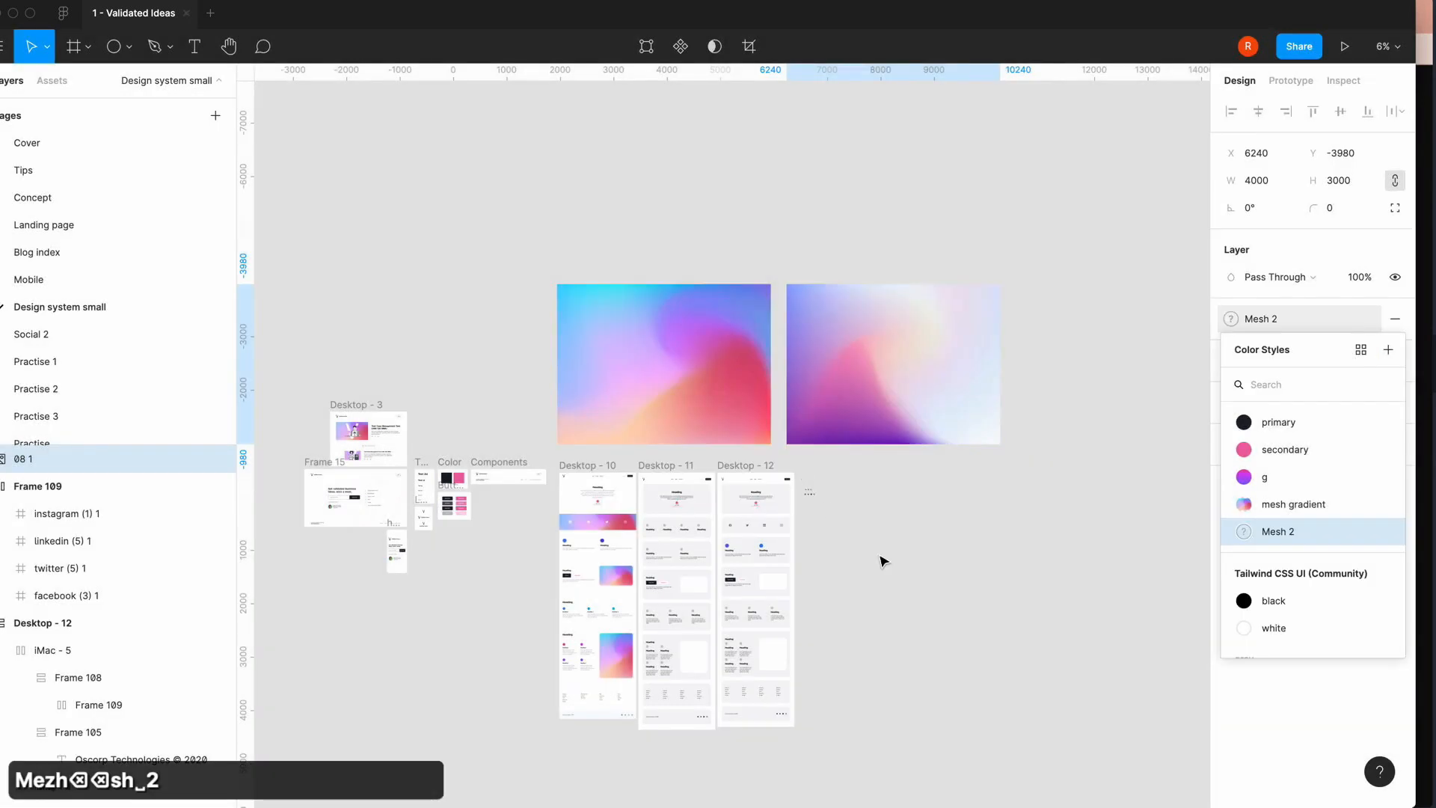
click(882, 563)
scroll(887, 566, up, 5)
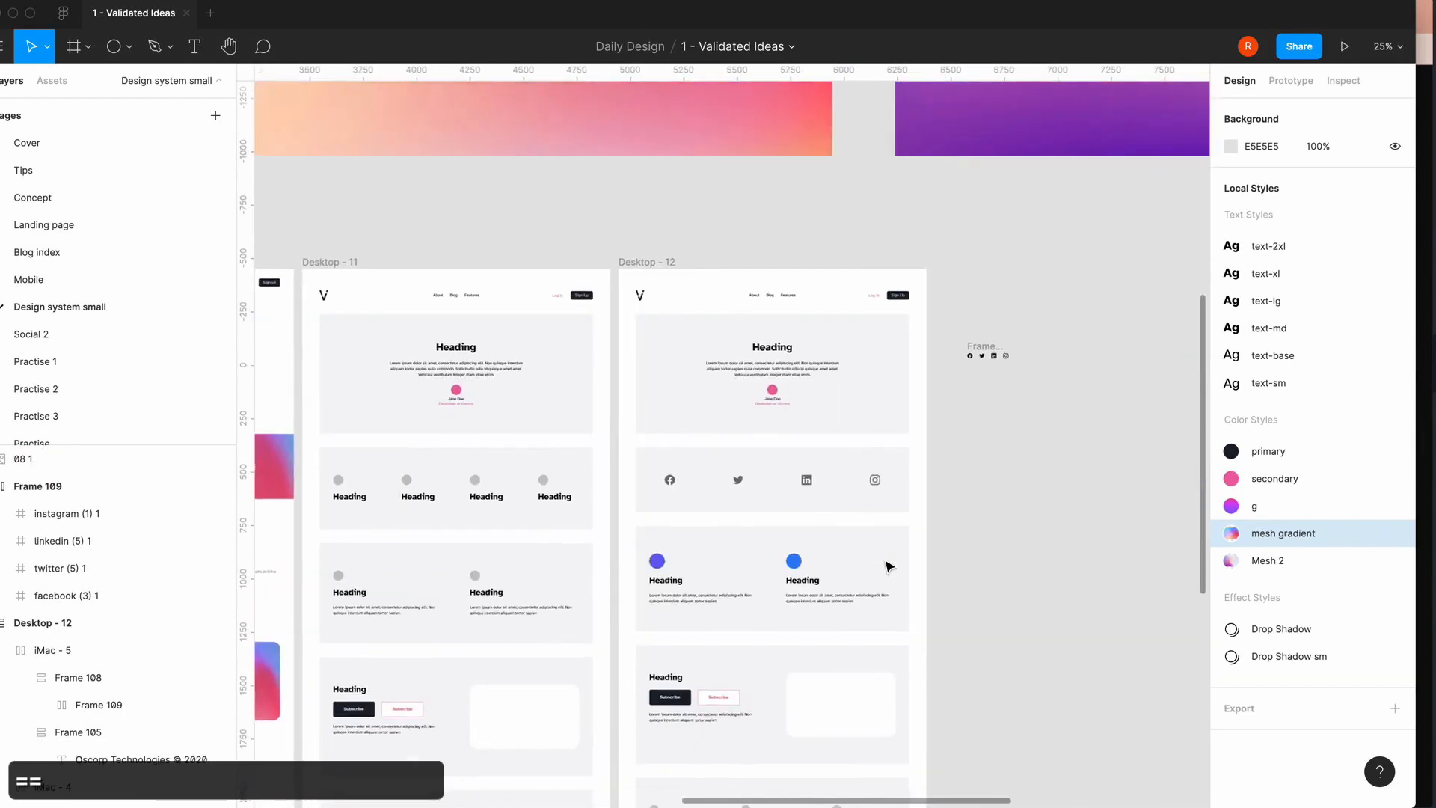
- Apply the Mesh 2 color style to the empty white image placeholder in Desktop - 12's Subscribe section
scroll(887, 567, down, 3)
double_click(808, 508)
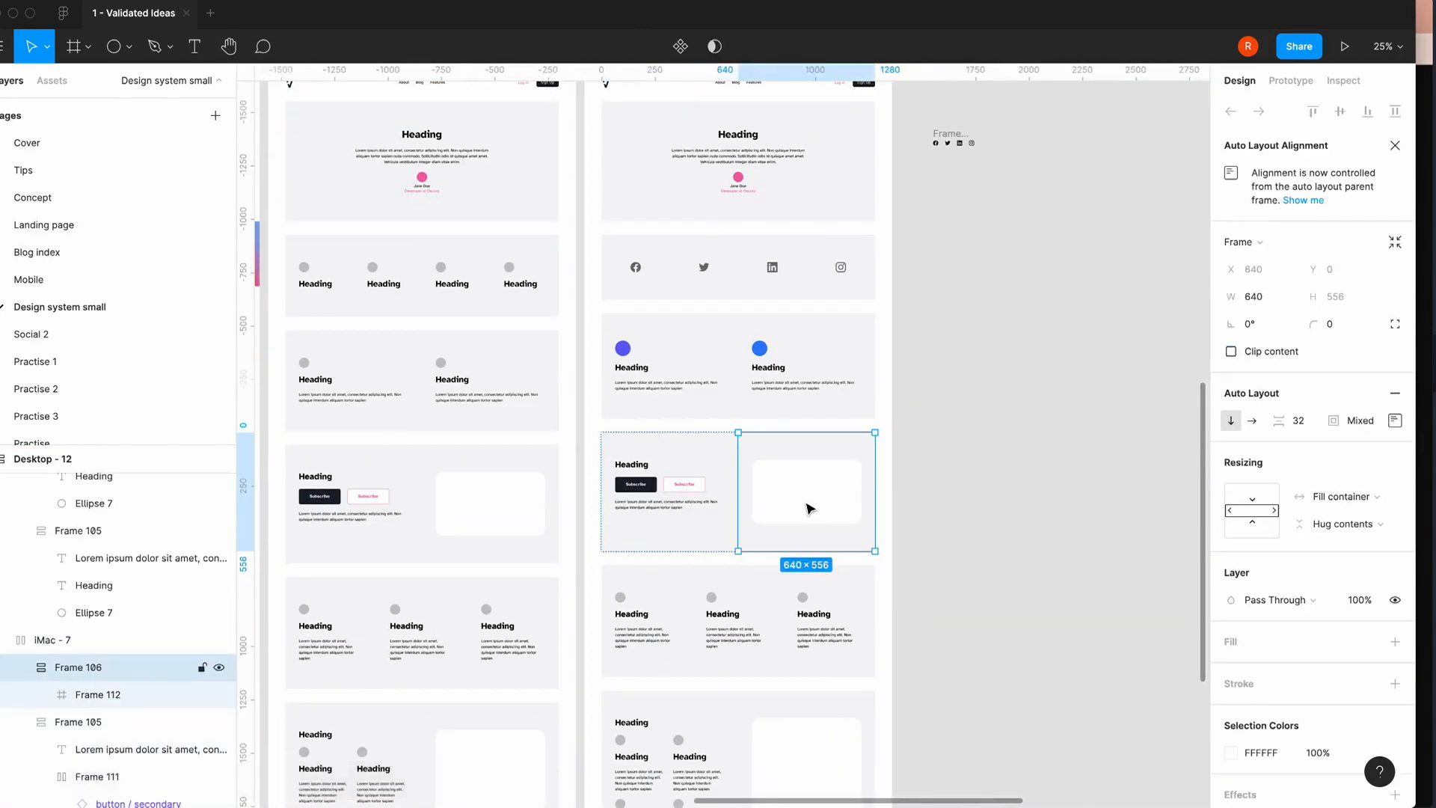
click(810, 509)
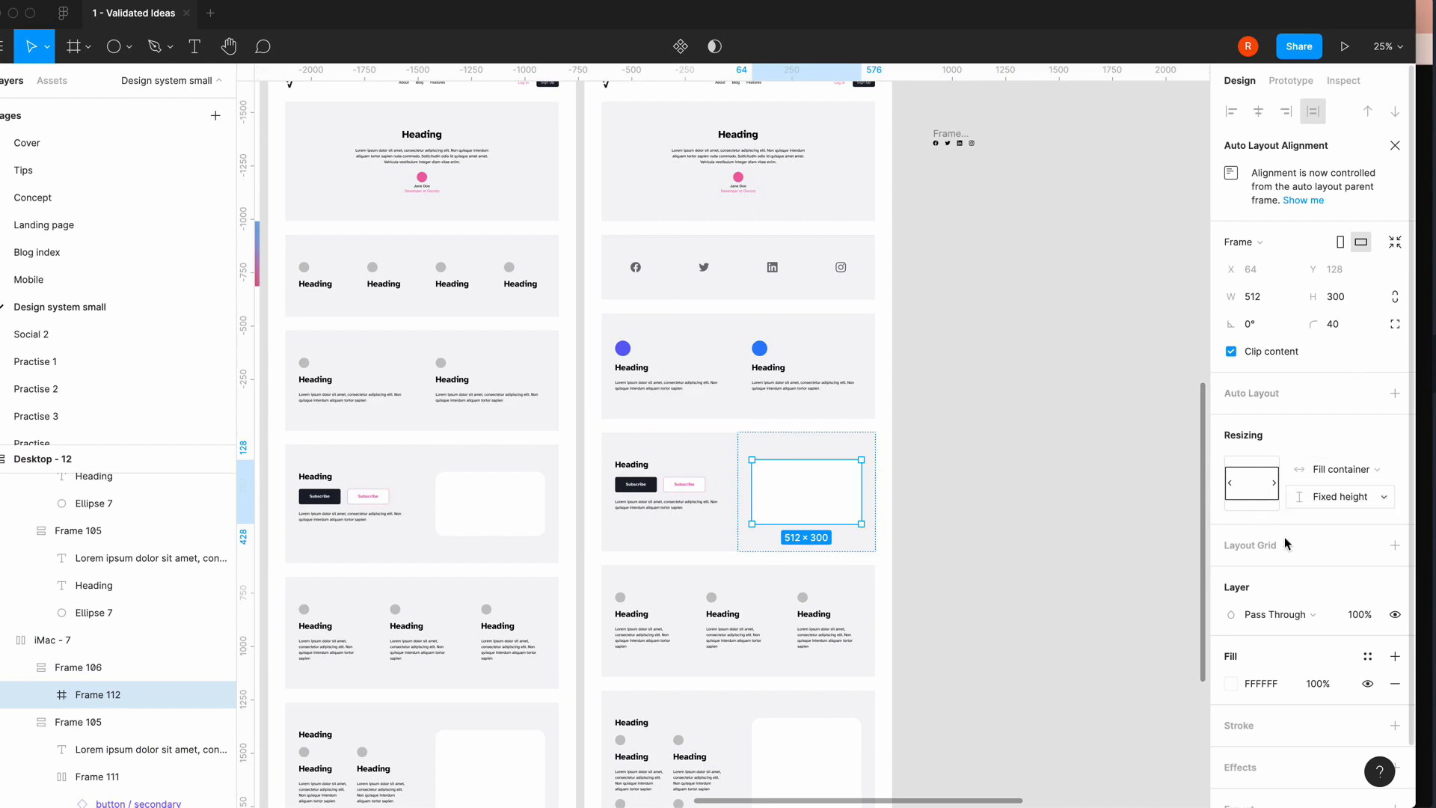
click(1368, 656)
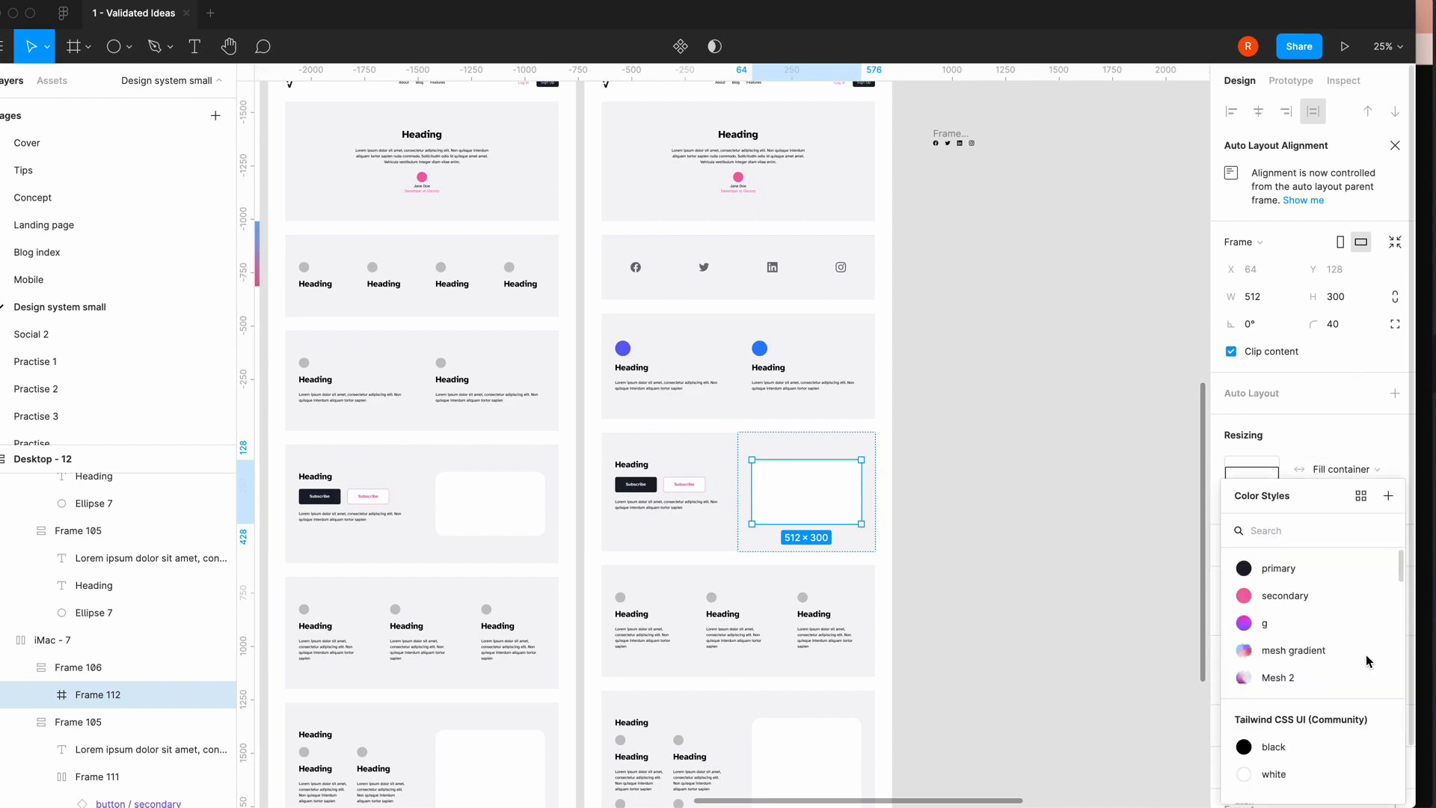
click(1245, 677)
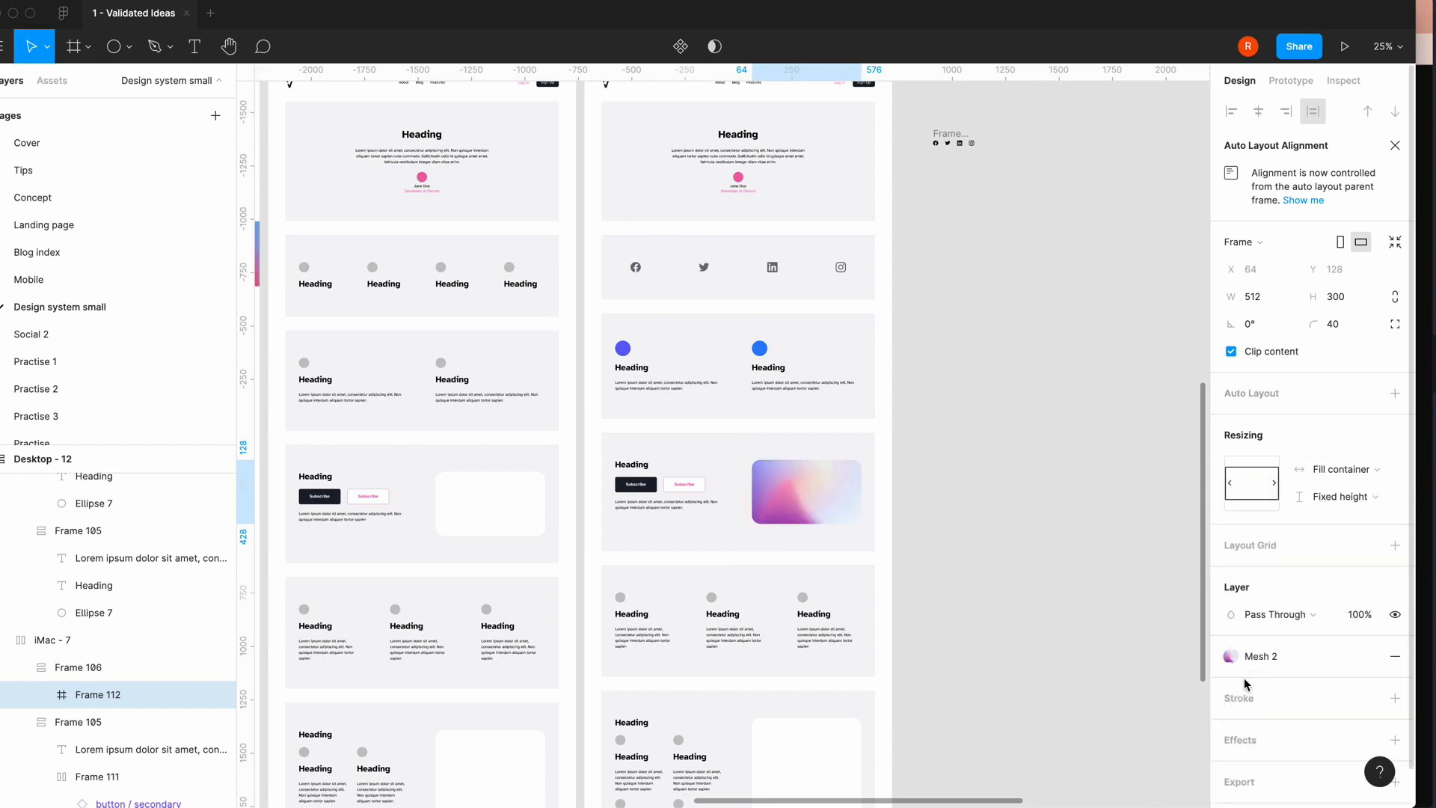
click(993, 574)
- Try a different auto layout alignment on the text column beside the gradient image, and undo it
key(super+plus)
scroll(903, 455, down, 2)
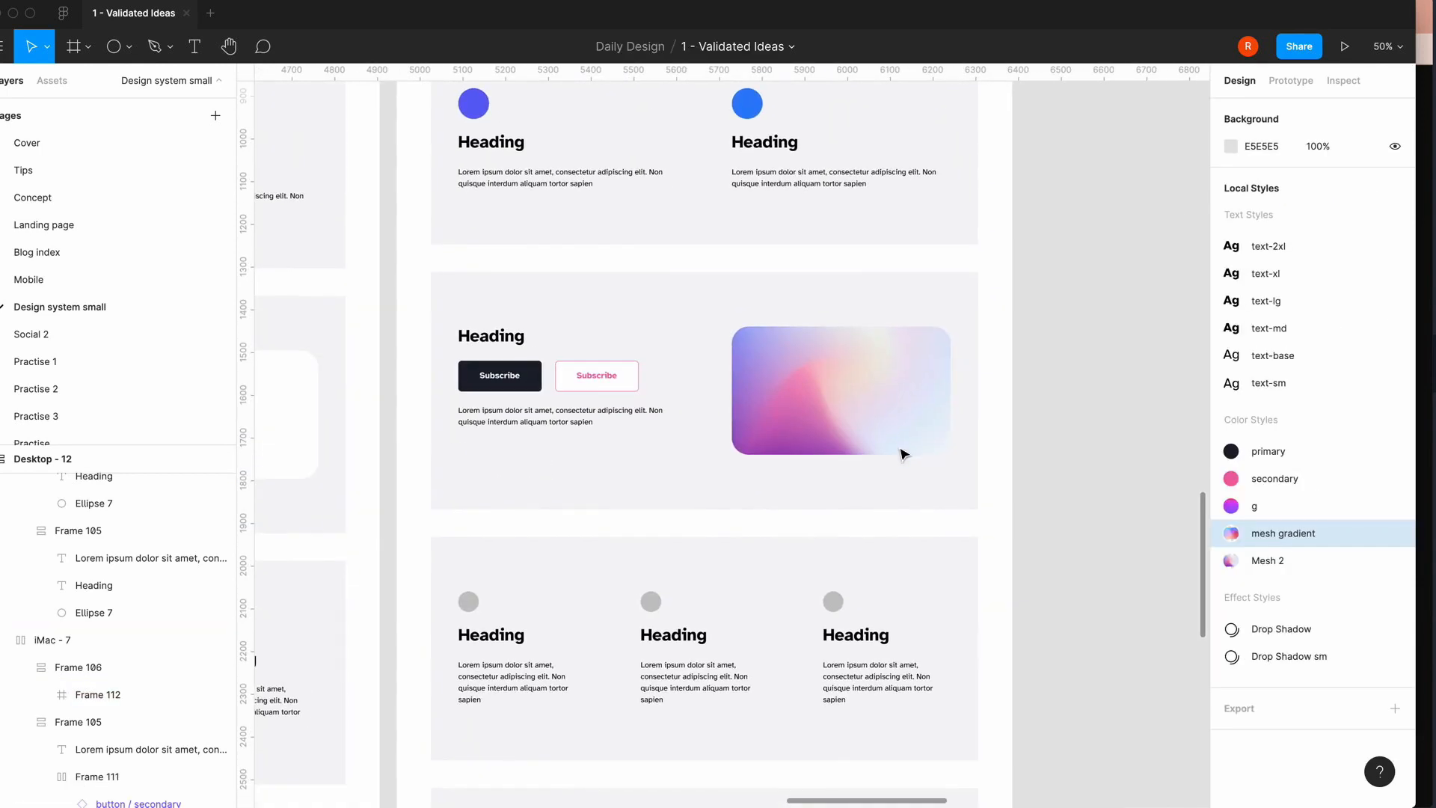
triple_click(642, 424)
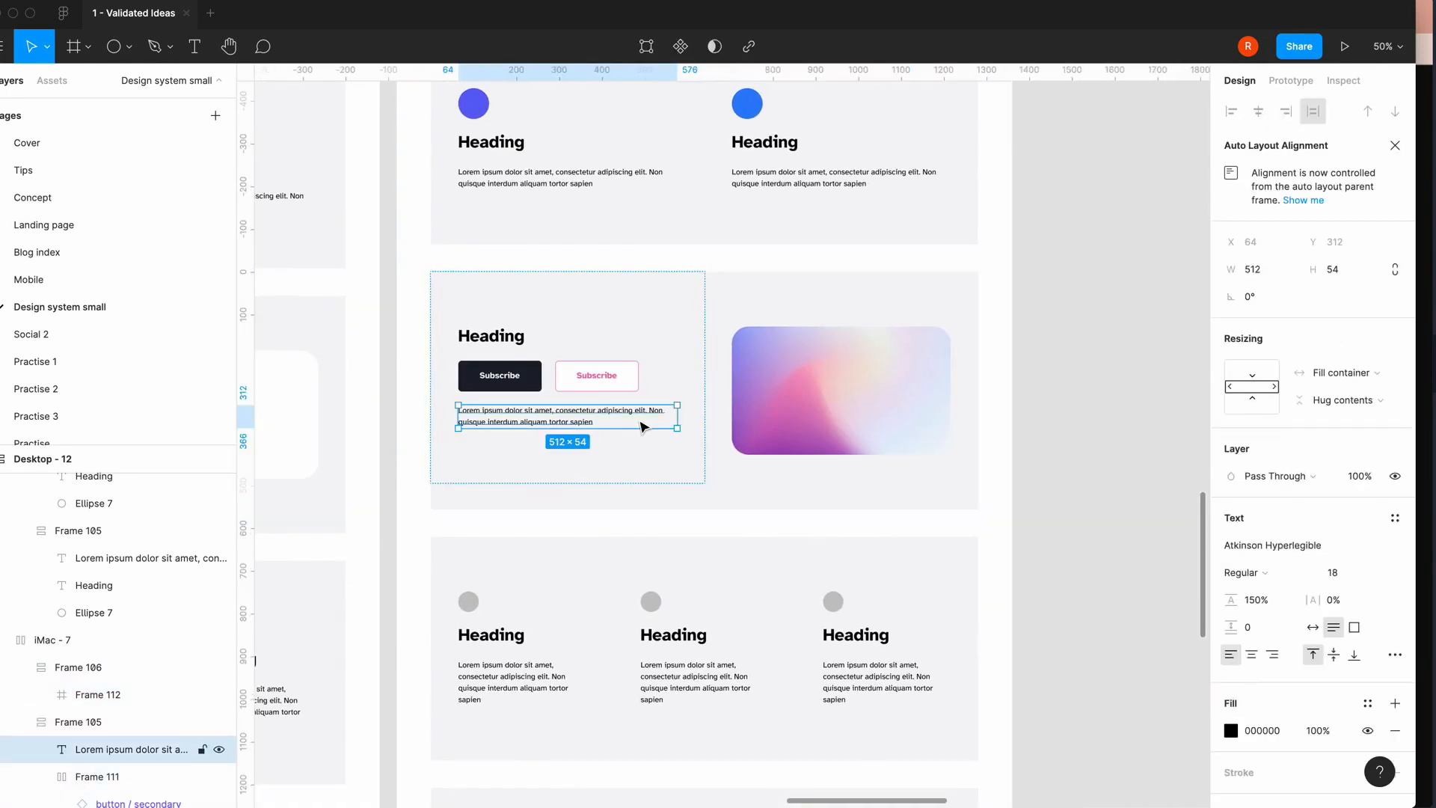
click(700, 434)
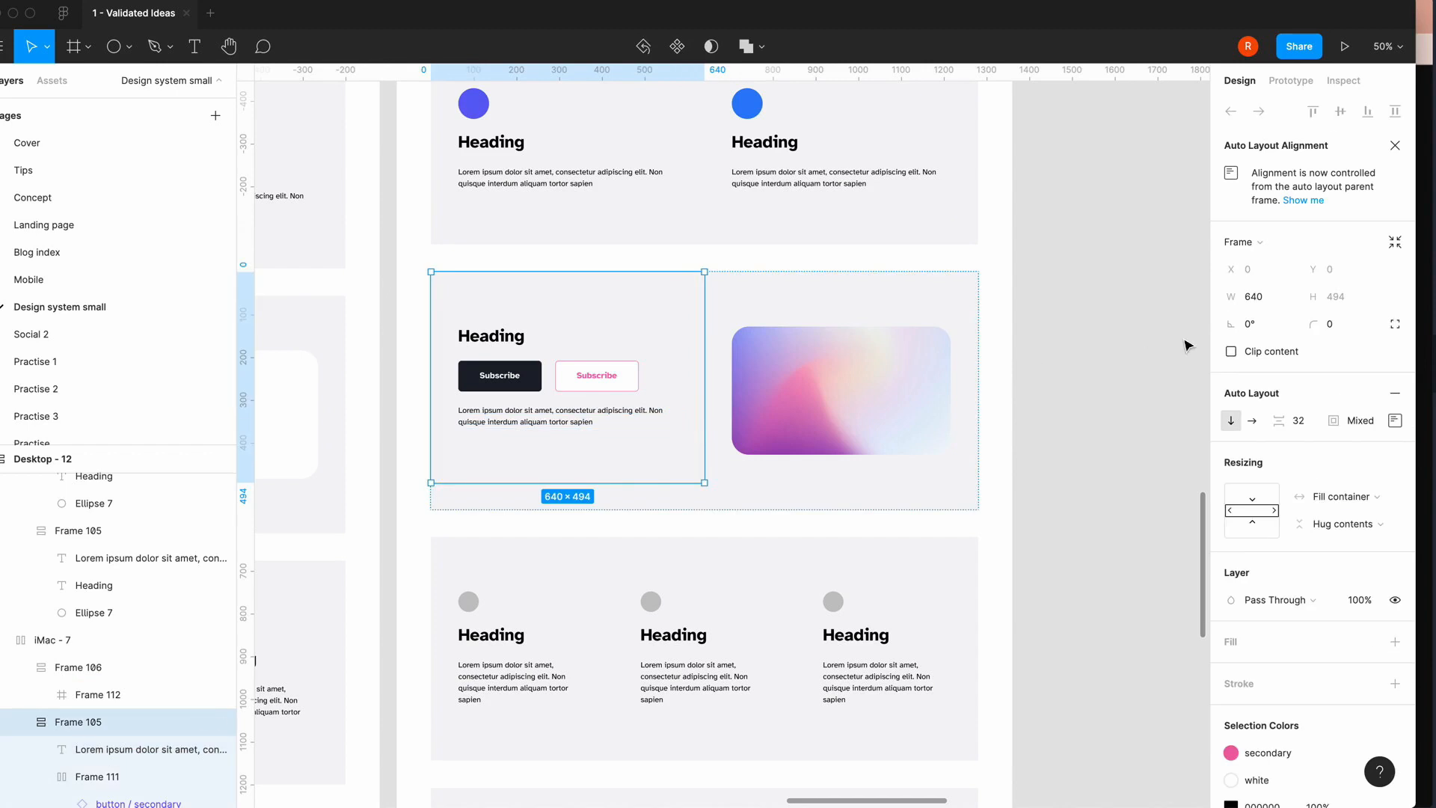
click(1395, 420)
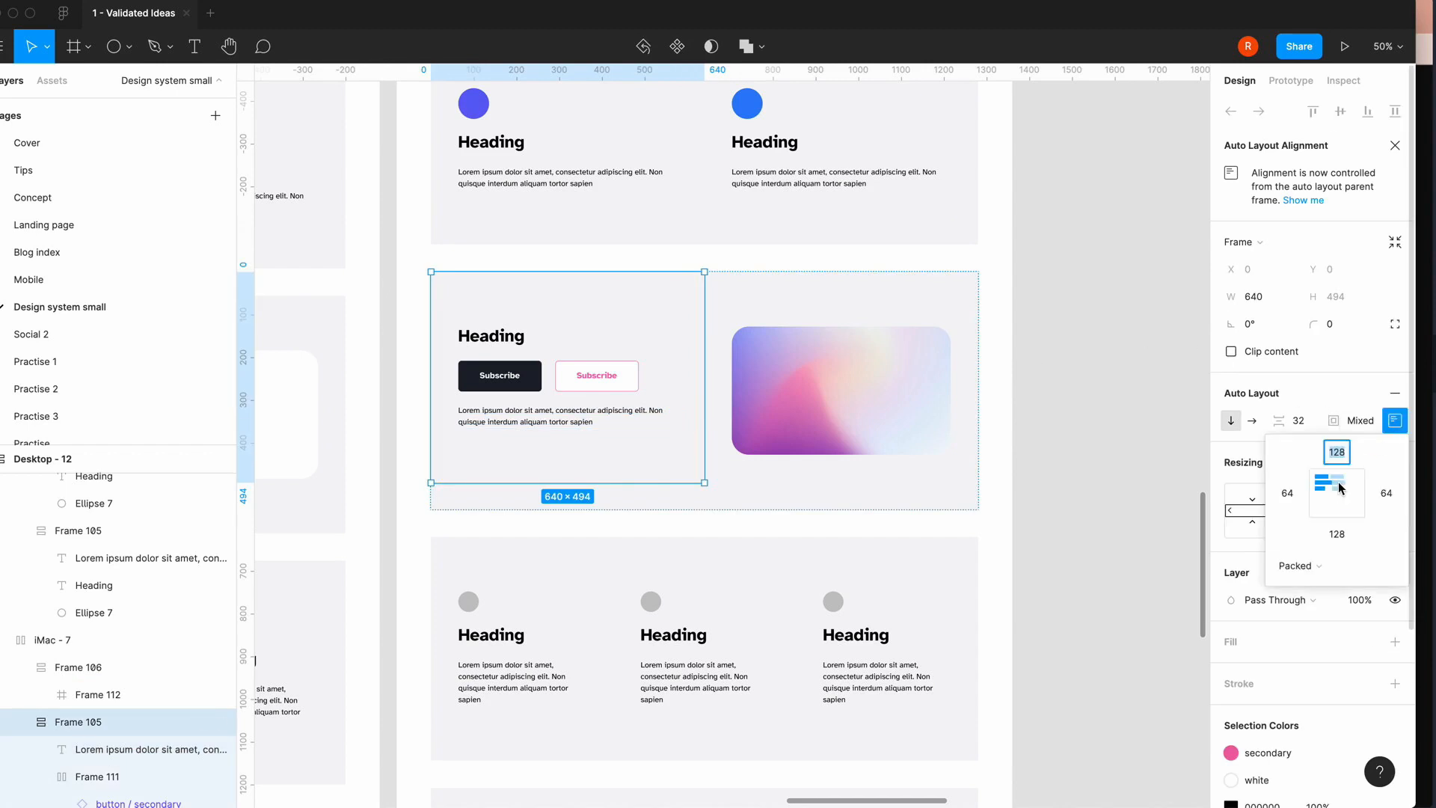
click(1342, 505)
key(super+z)
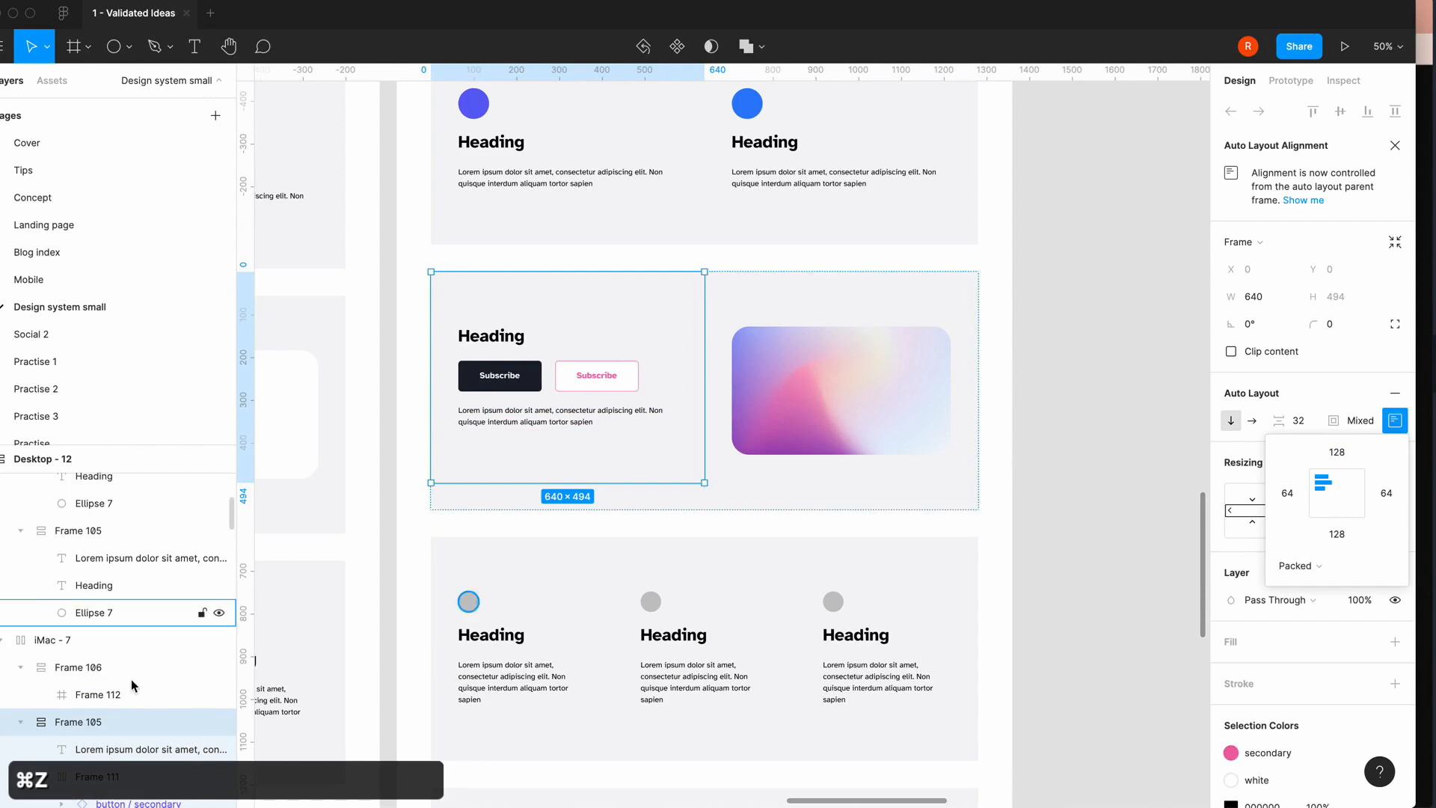
- Set the whole Subscribe section's auto layout alignment to center and clear the selection
click(647, 503)
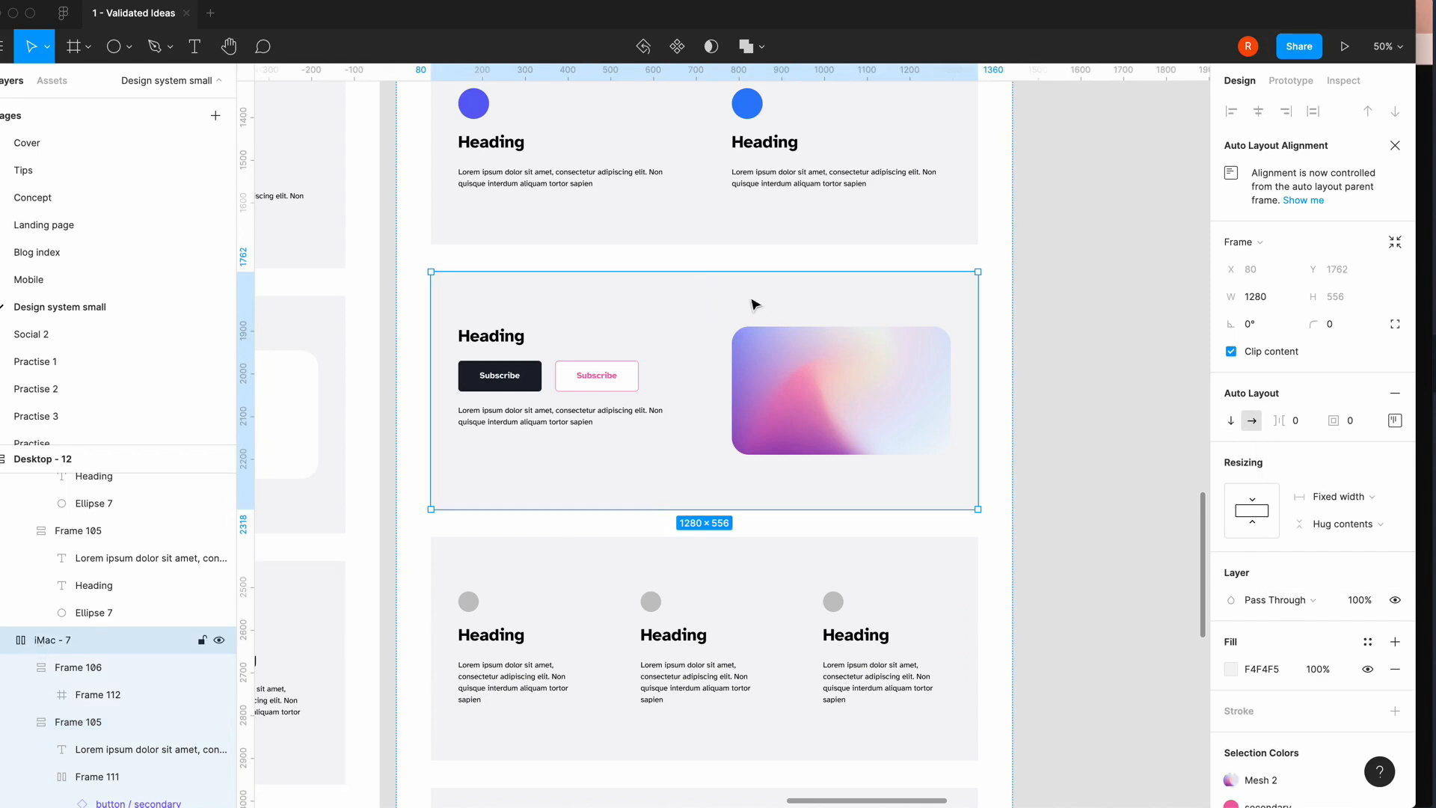
click(1395, 420)
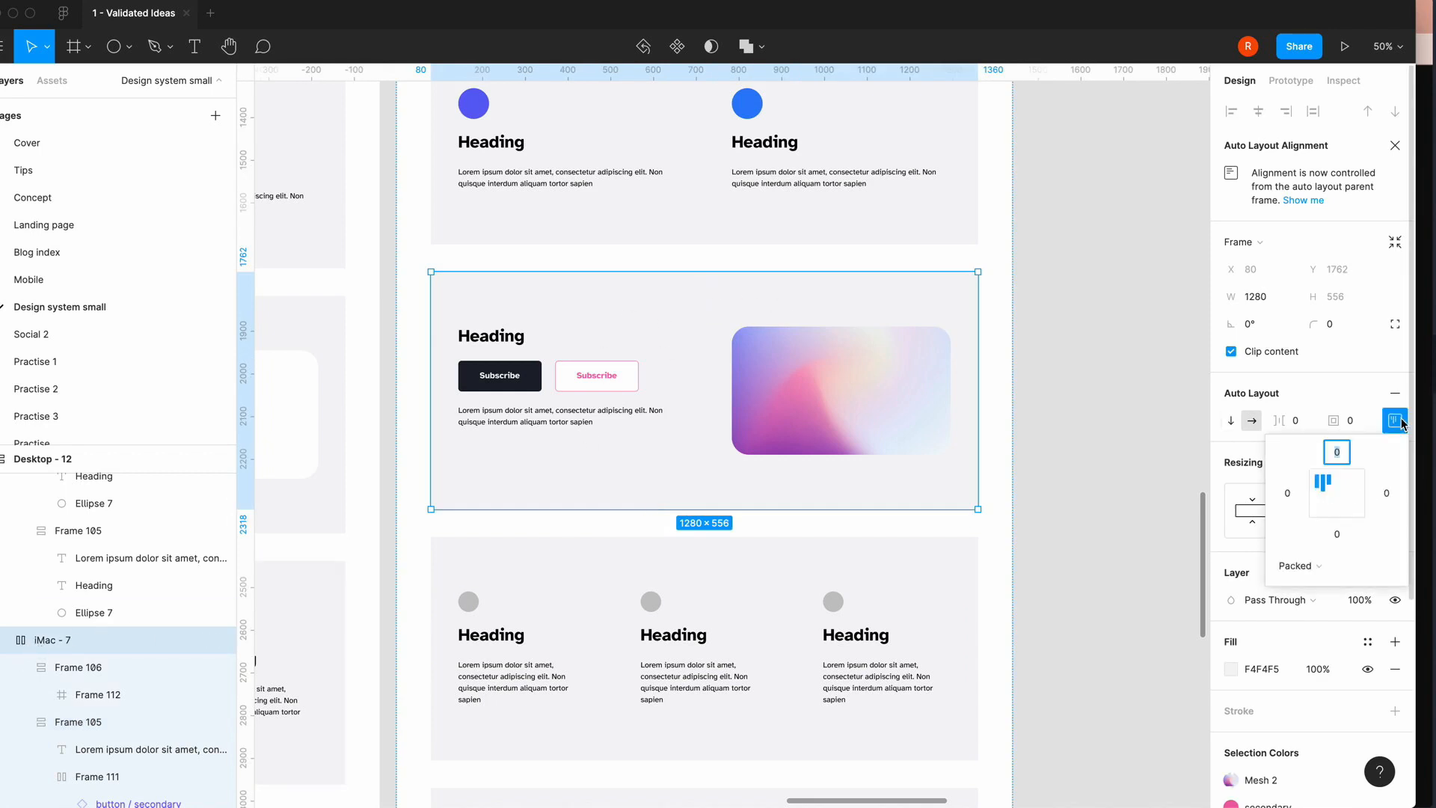
click(1339, 494)
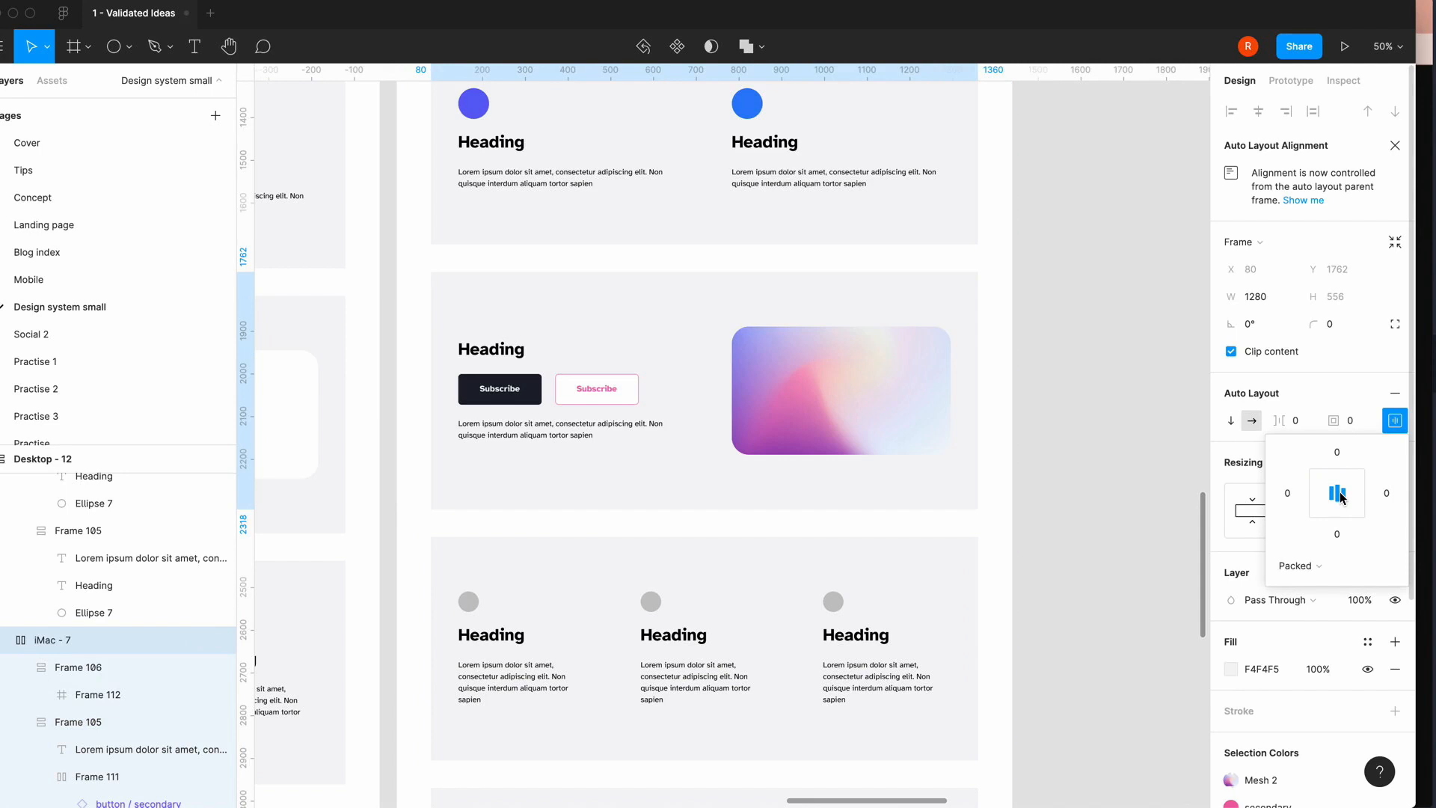
click(1122, 499)
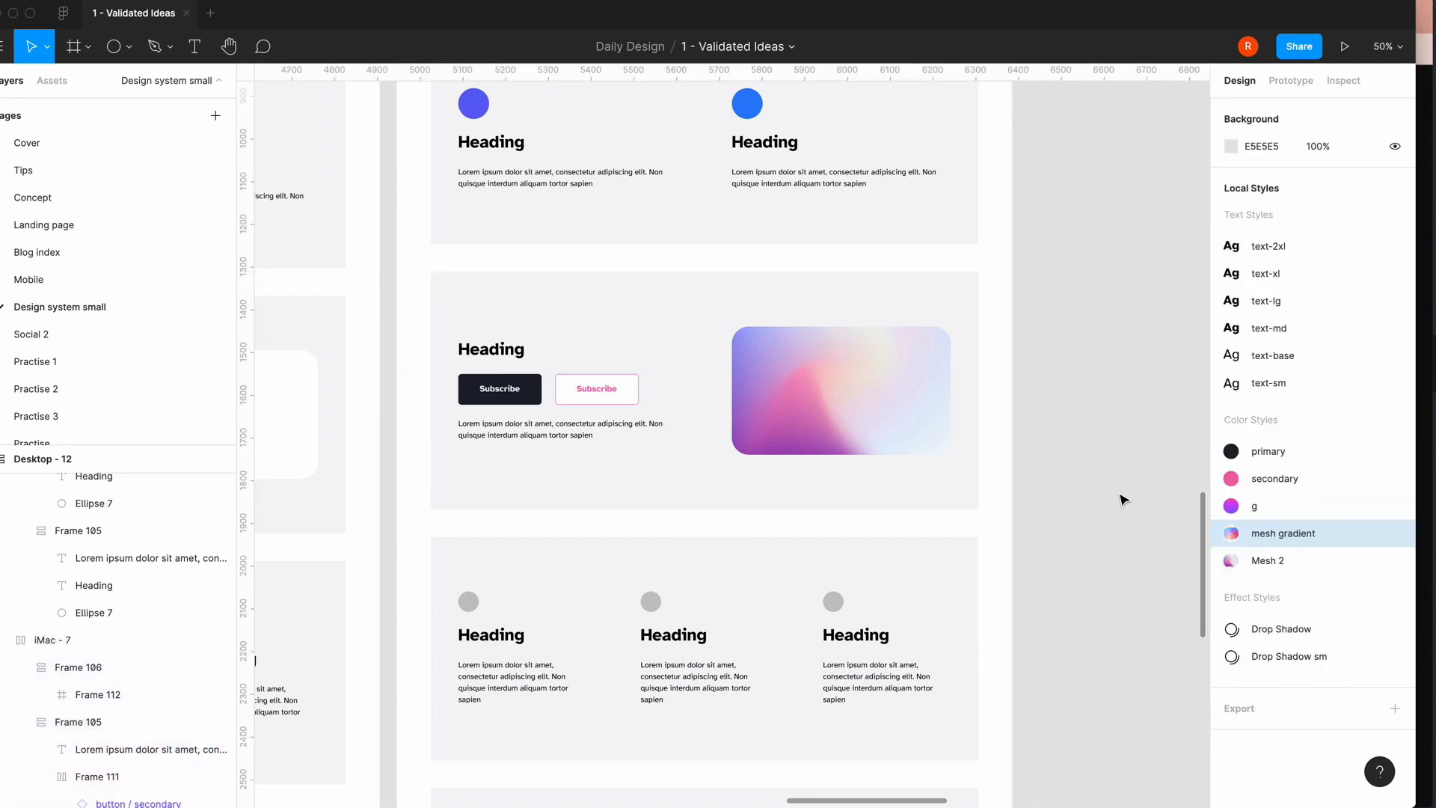
- Shorten the first two descriptions in Desktop - 12's three-column section to "Lorem ipsum dolor sit amet, consectetur adipiscing elit."
scroll(1122, 499, down, 3)
scroll(600, 542, left, 8)
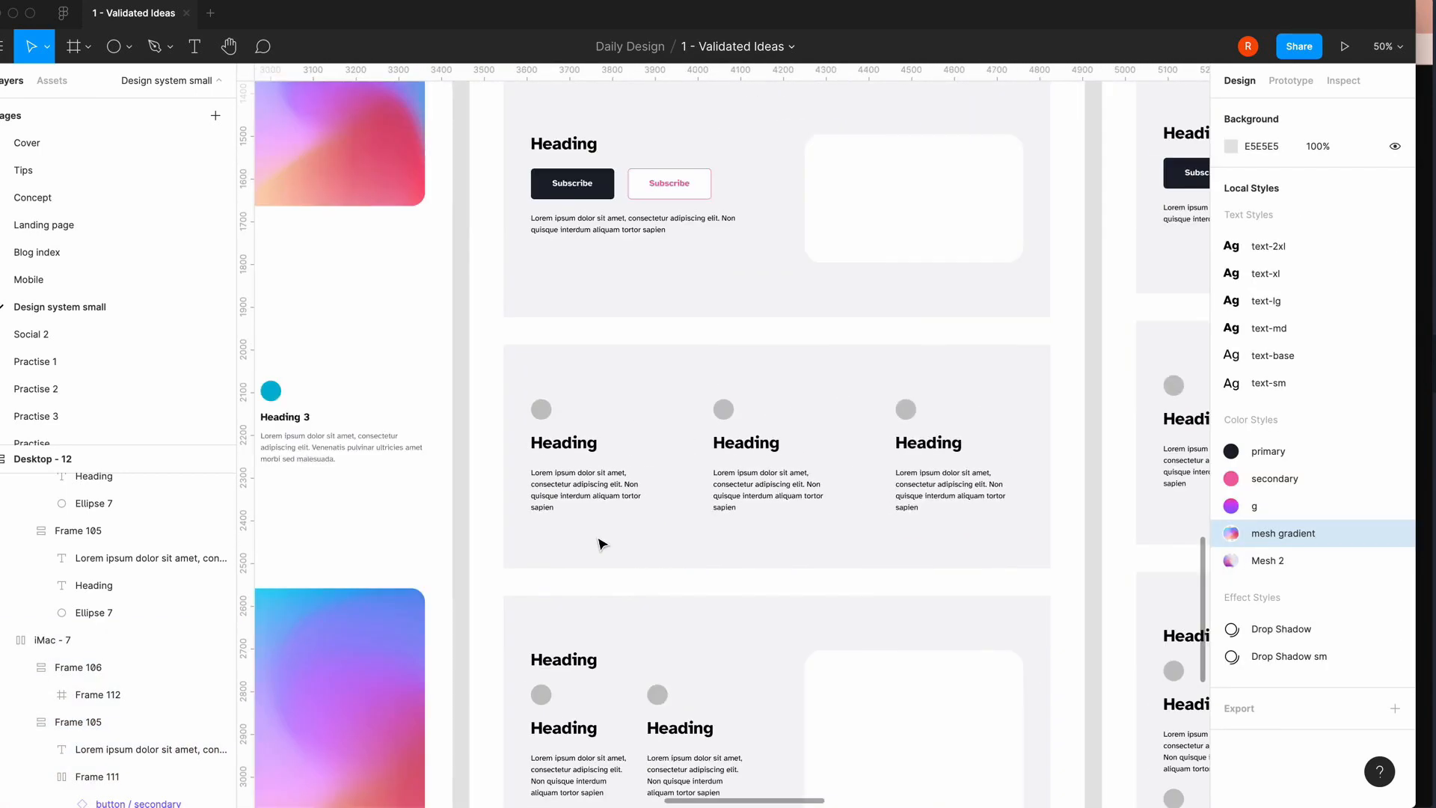
scroll(600, 542, left, 5)
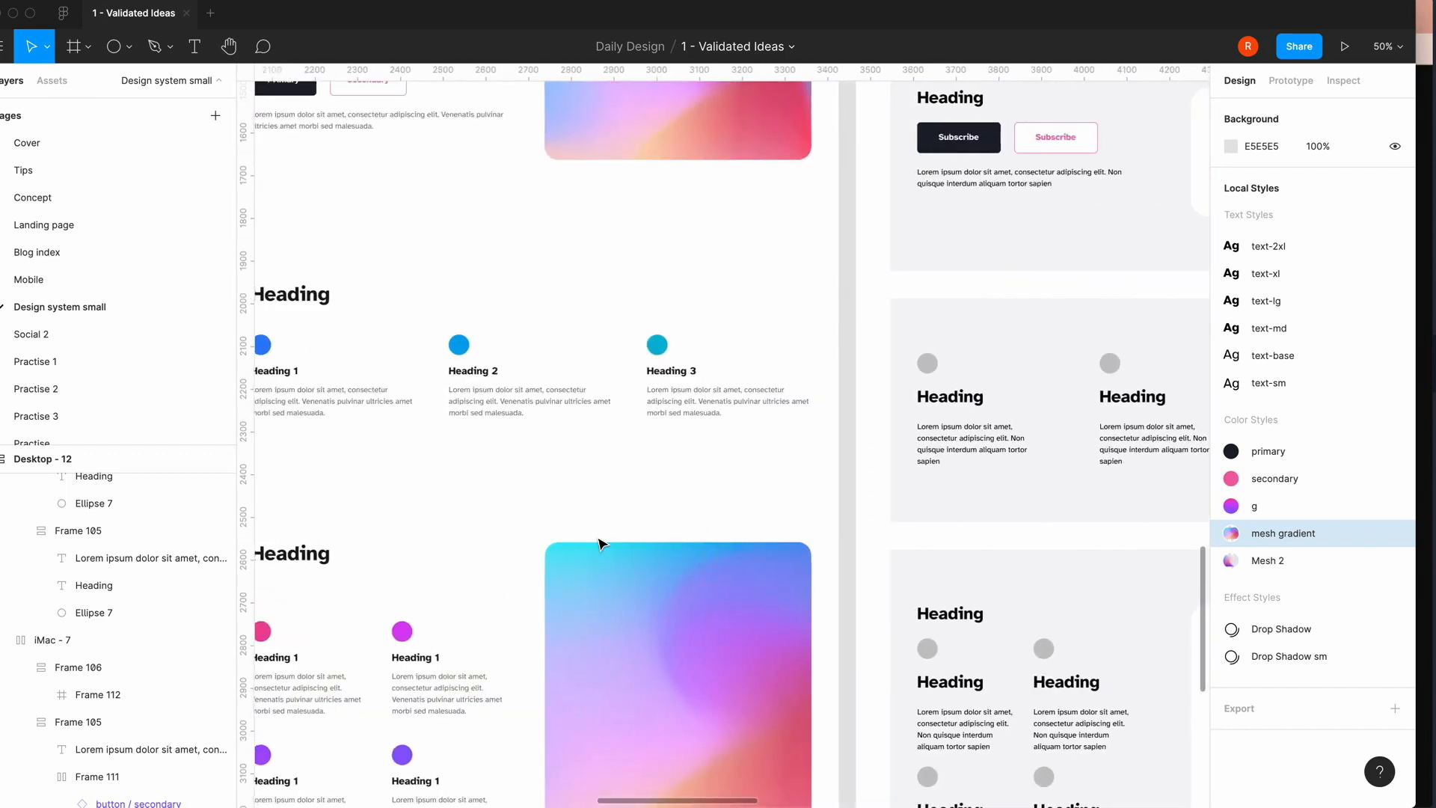
scroll(600, 542, right, 8)
scroll(870, 440, right, 1)
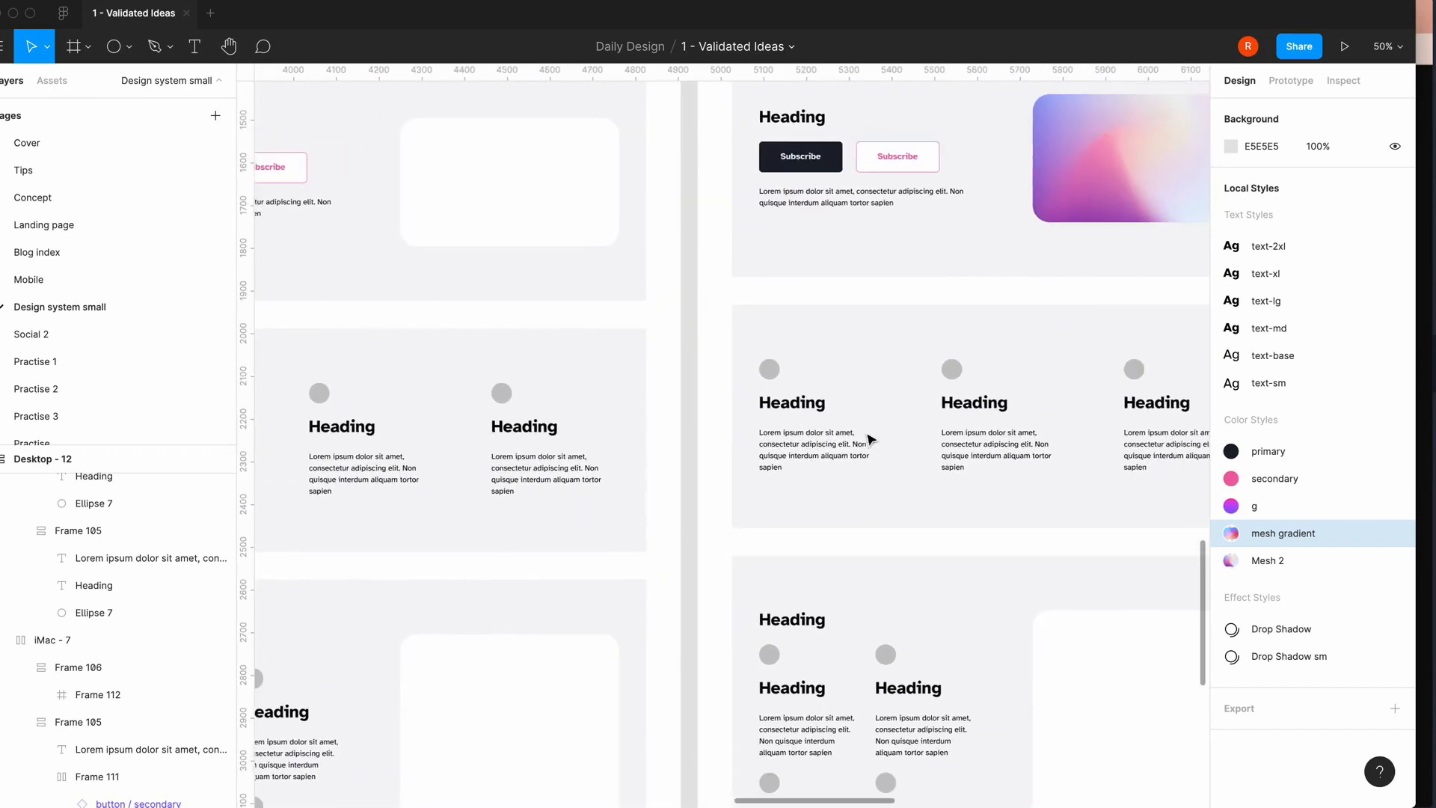
double_click(816, 458)
double_click(815, 457)
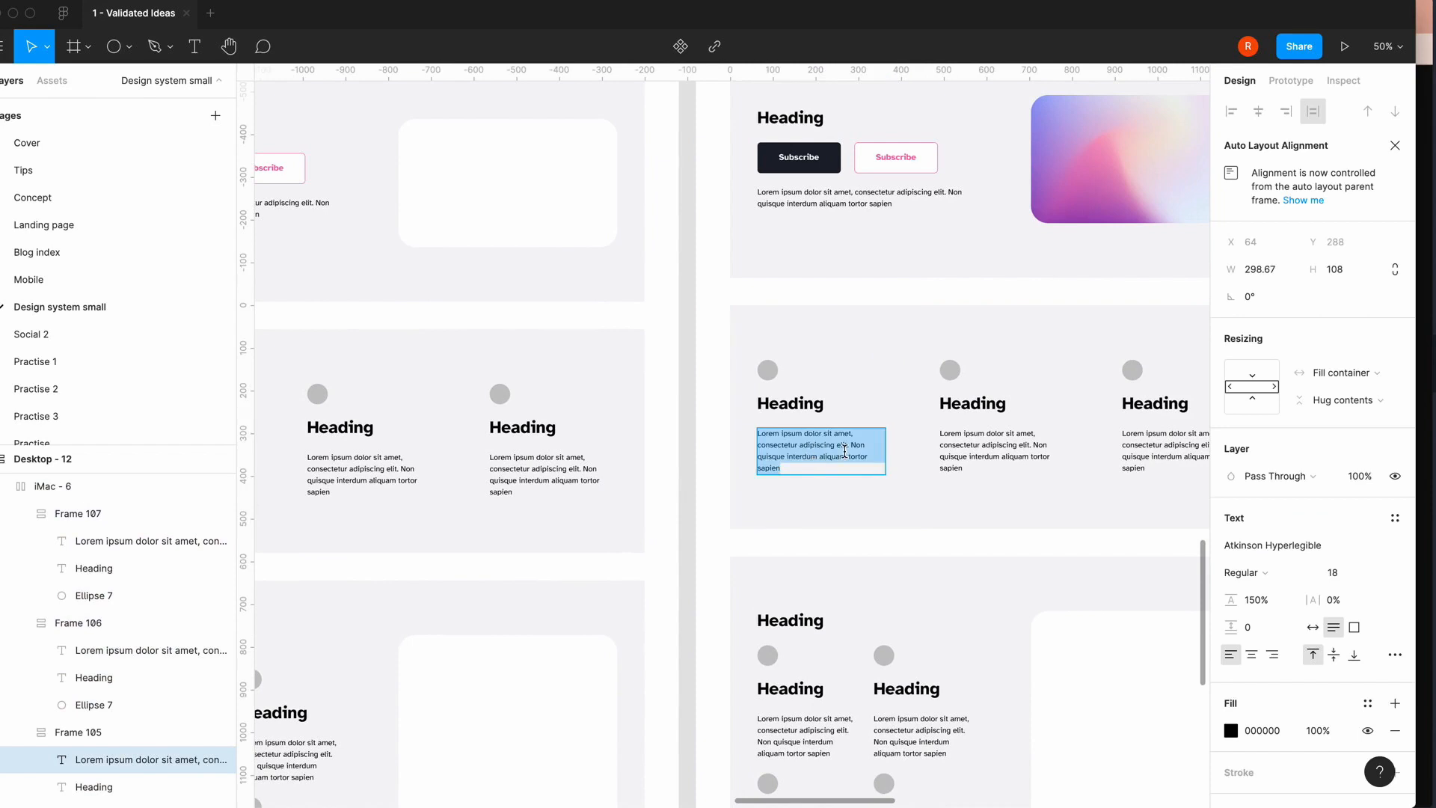
drag(850, 444, 1019, 574)
key(BackSpace)
scroll(954, 462, right, 2)
key(BackSpace)
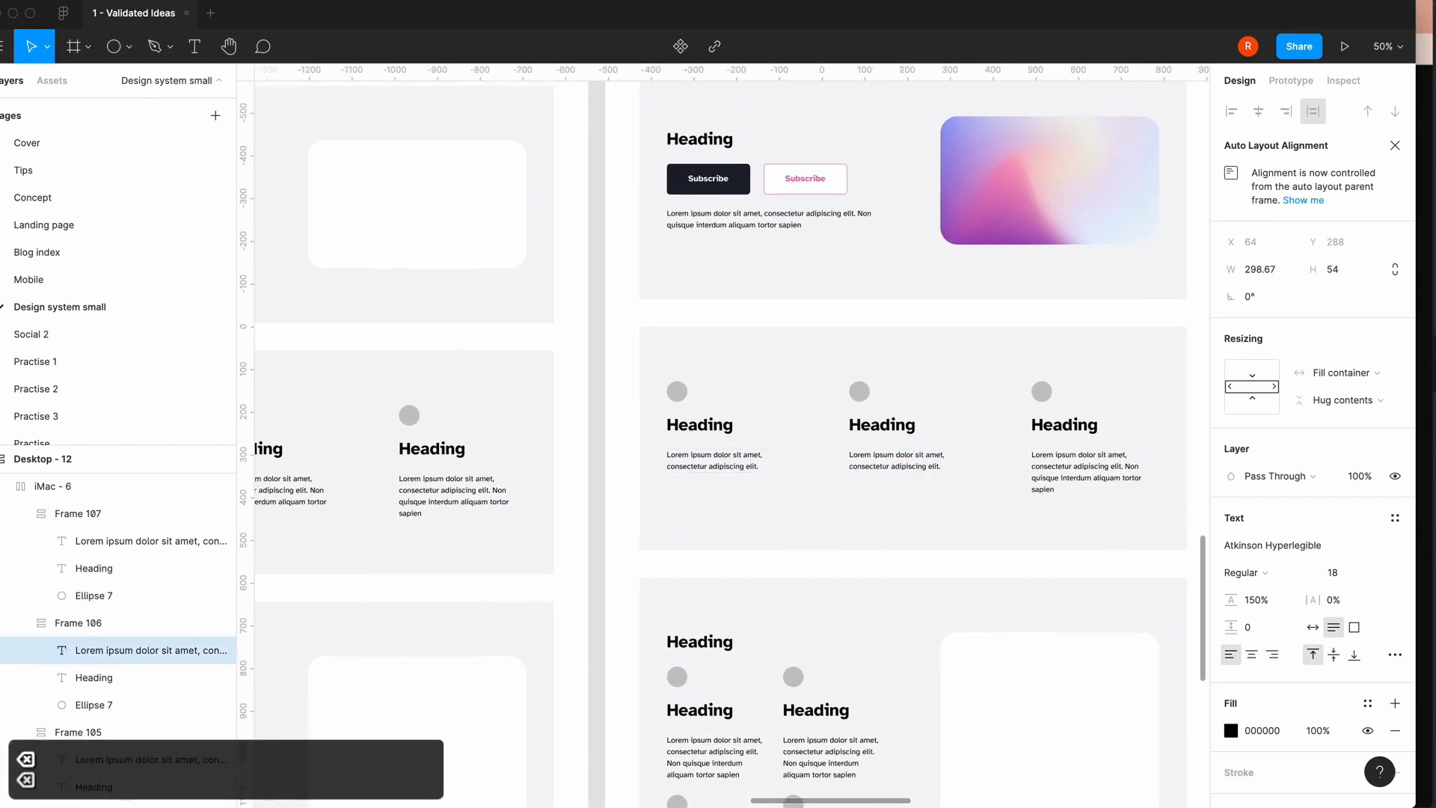
- Cut the third column's description after "consectetur adipiscing elit." and clear the selection
scroll(1018, 573, right, 3)
double_click(881, 461)
drag(882, 461, 940, 516)
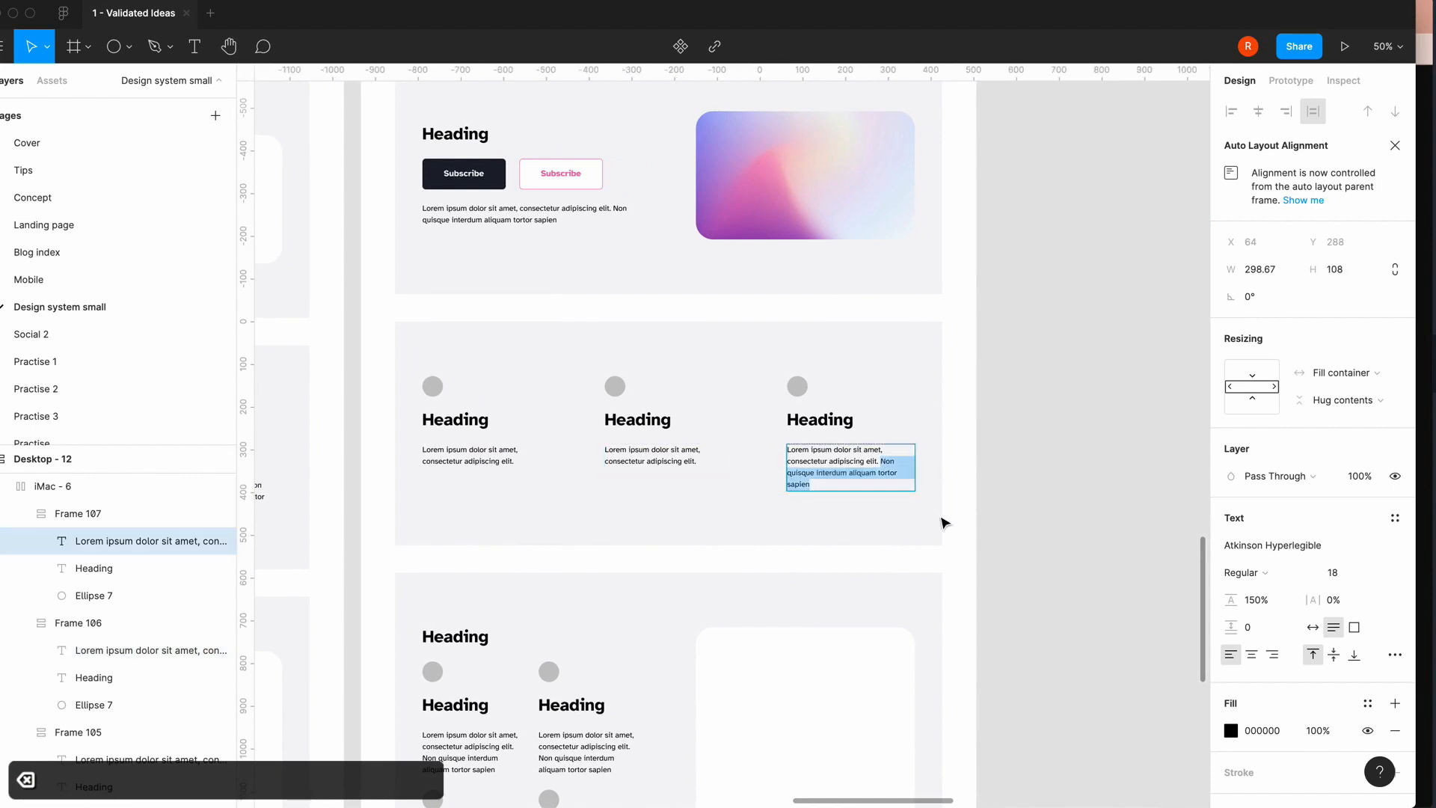
key(BackSpace)
scroll(1006, 519, left, 3)
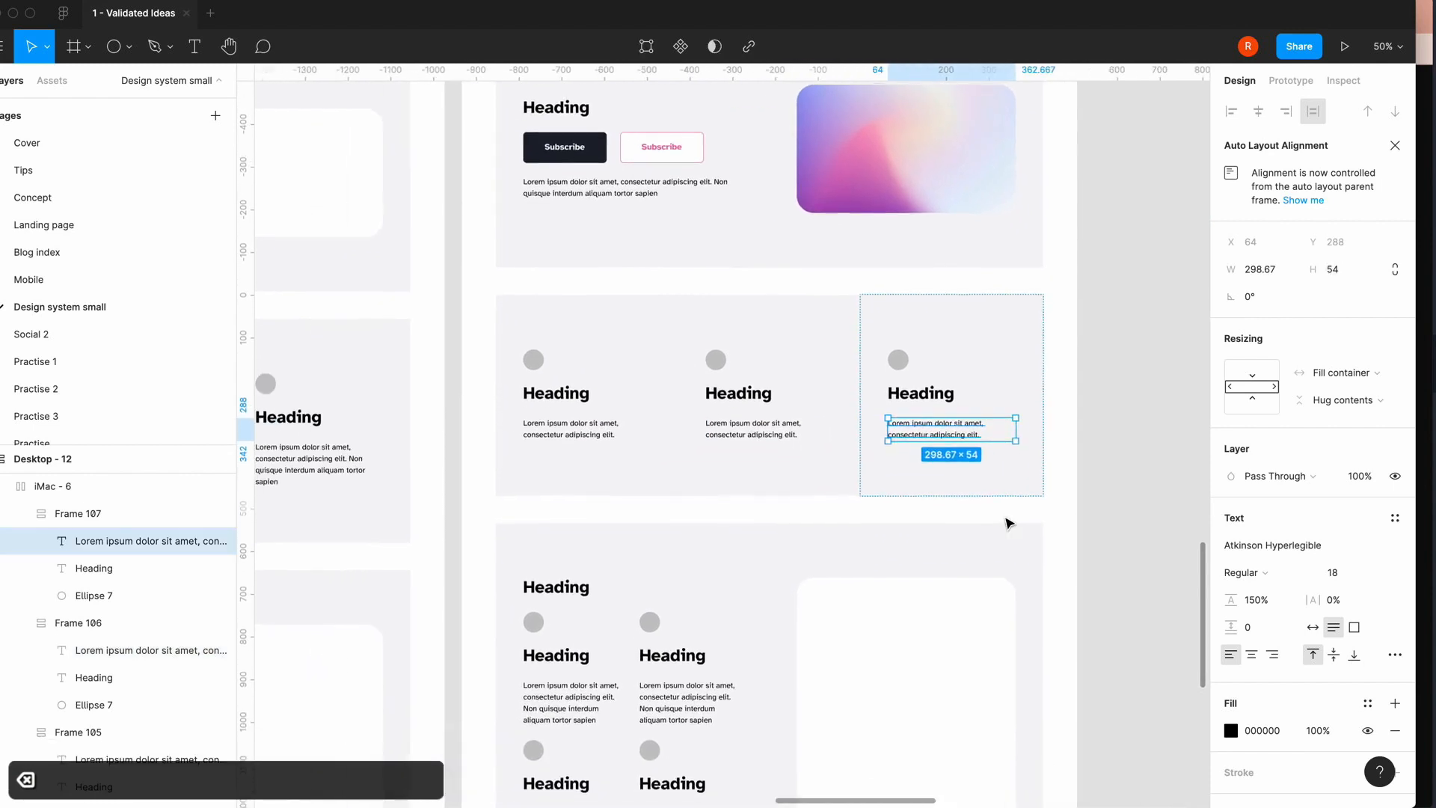
click(1107, 547)
- Fill the circle above the three-column section's first heading with amber/500 from the TailwindCSS Colors palette
scroll(734, 259, up, 5)
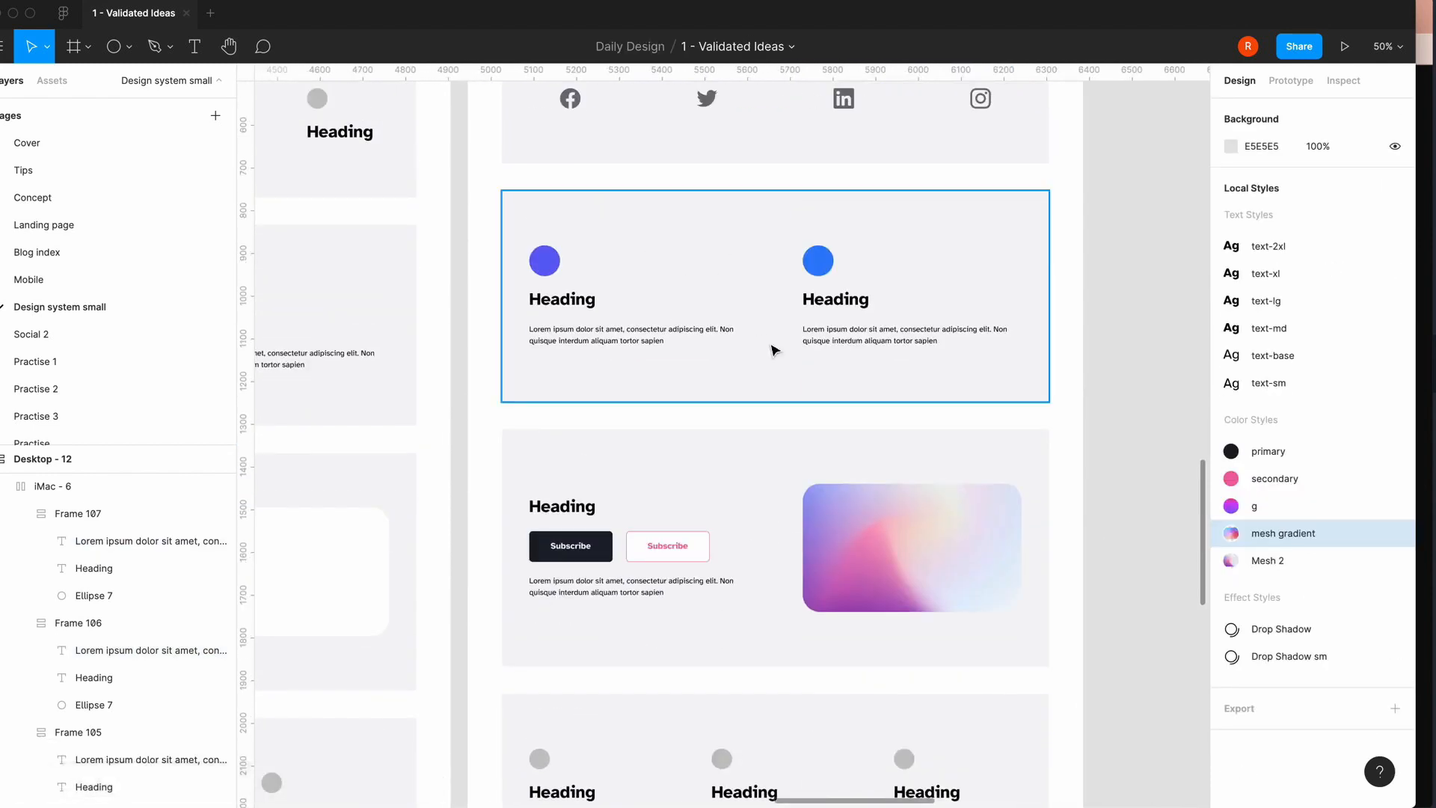
scroll(791, 411, down, 4)
scroll(792, 410, left, 1)
click(612, 490)
double_click(613, 485)
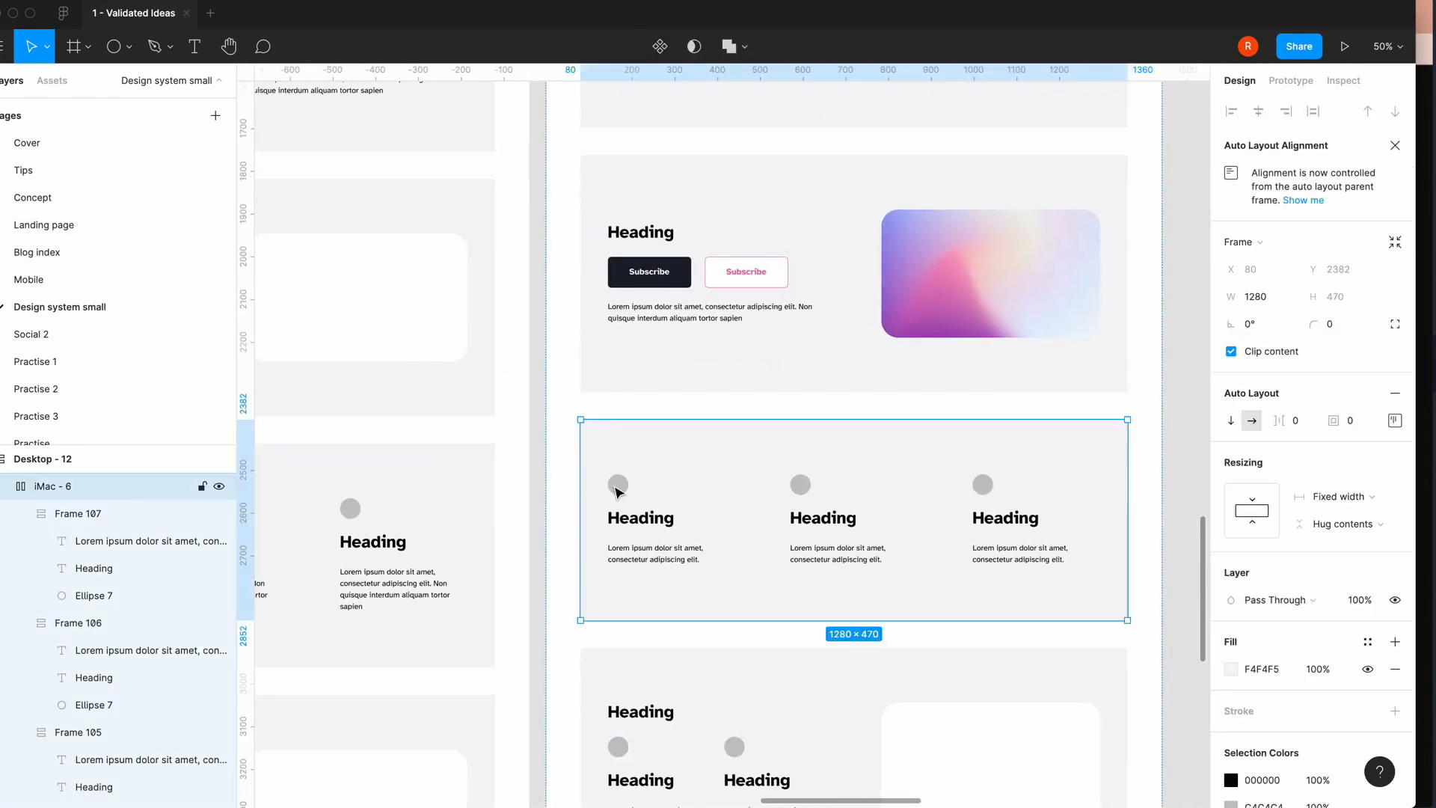
click(1230, 545)
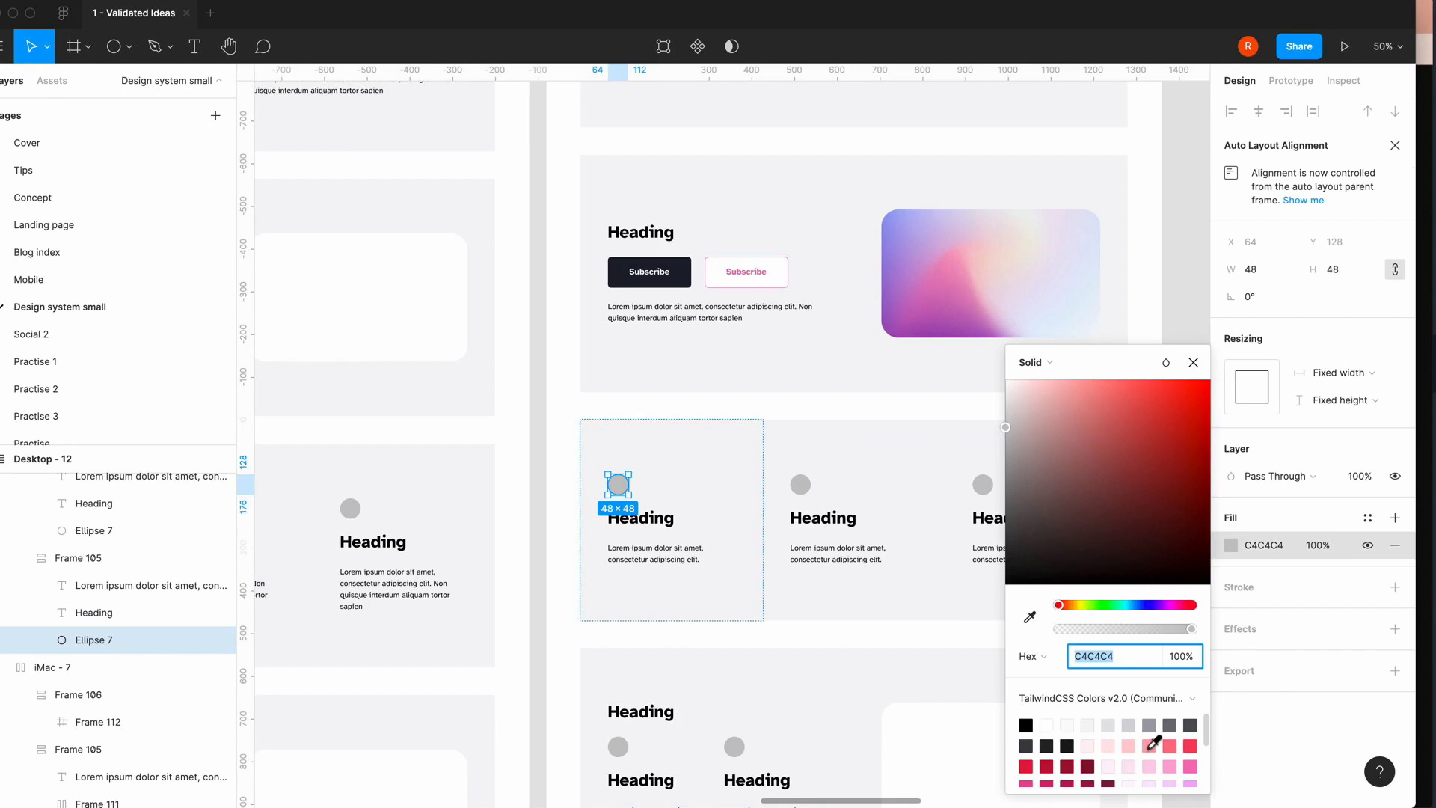
scroll(1154, 742, down, 5)
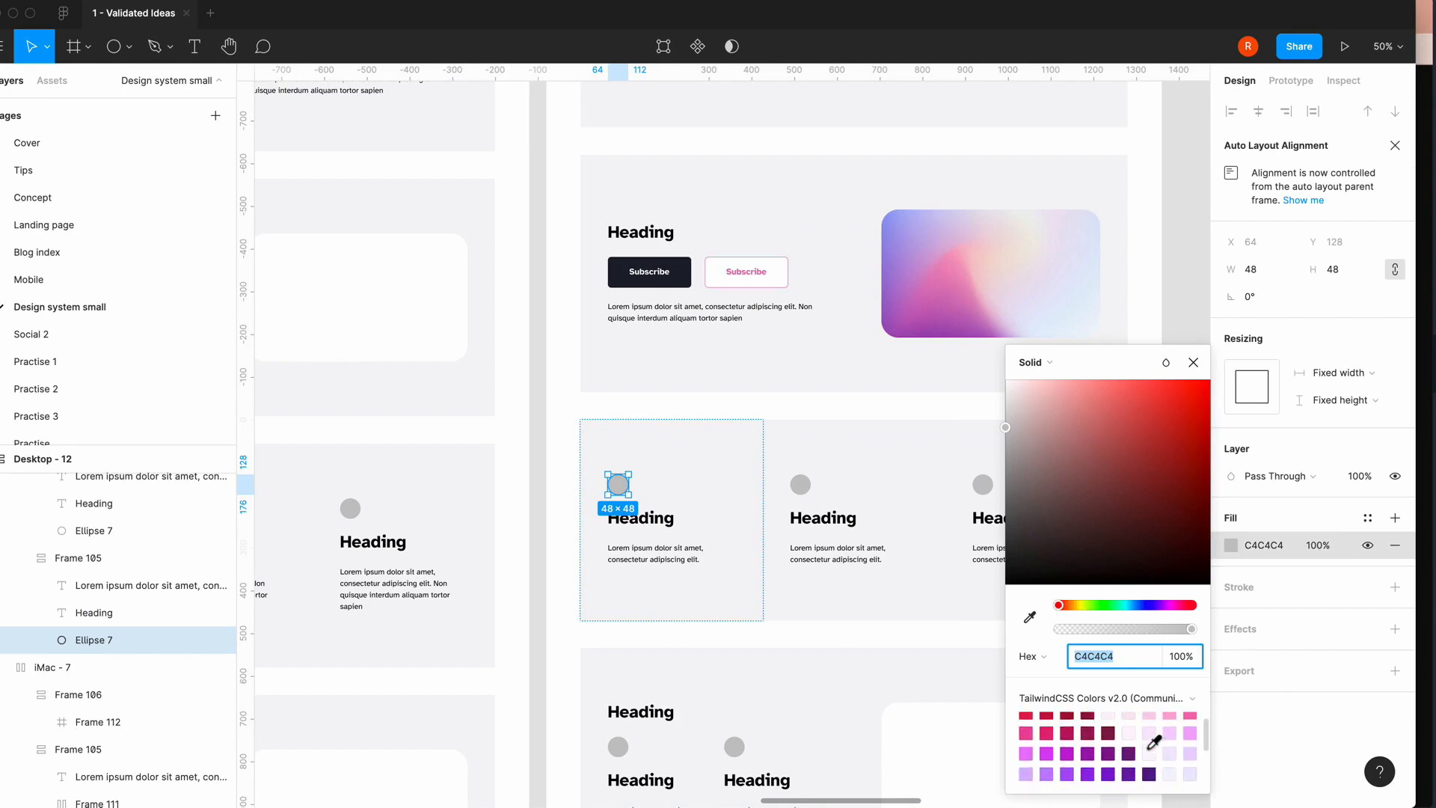
scroll(1154, 742, down, 6)
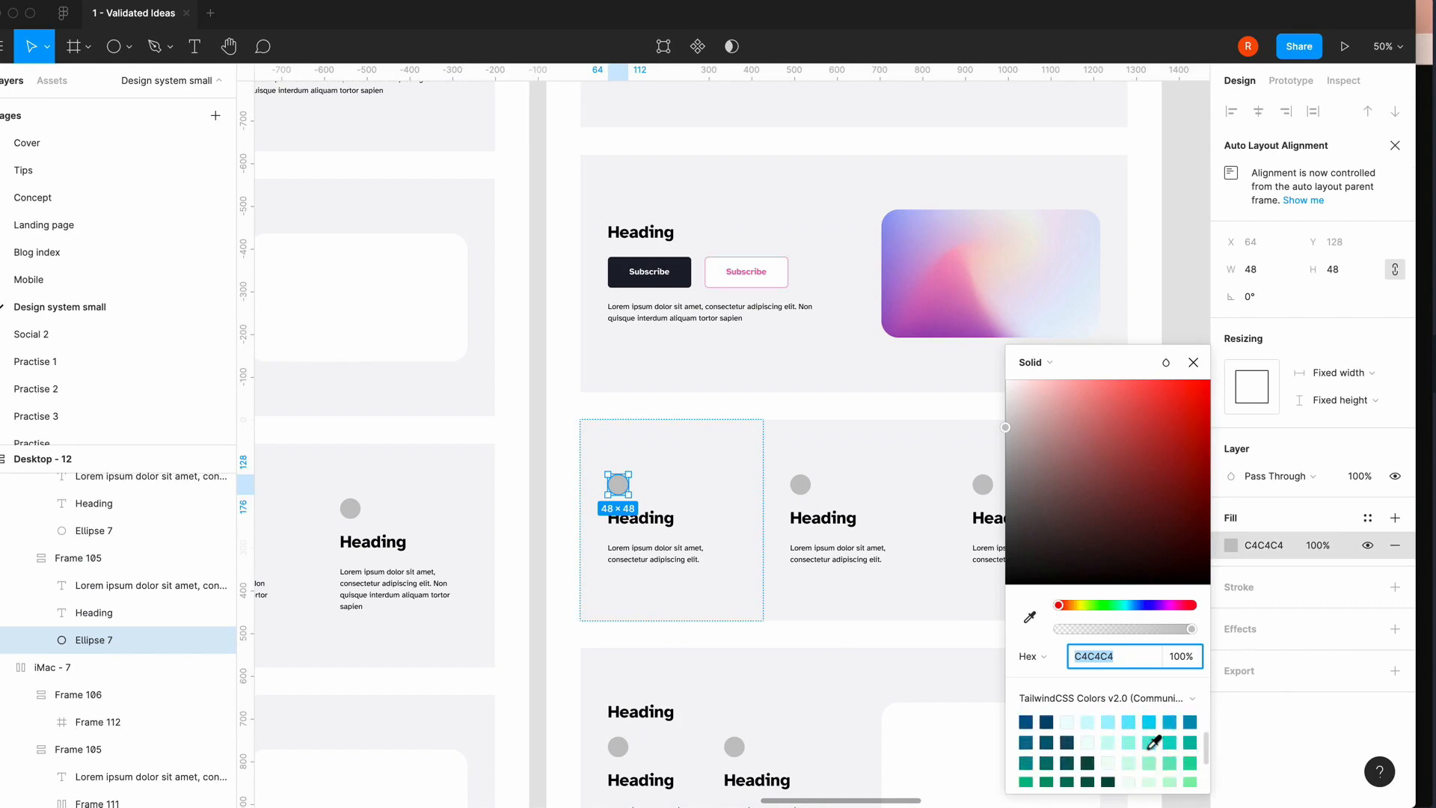
scroll(1154, 741, down, 6)
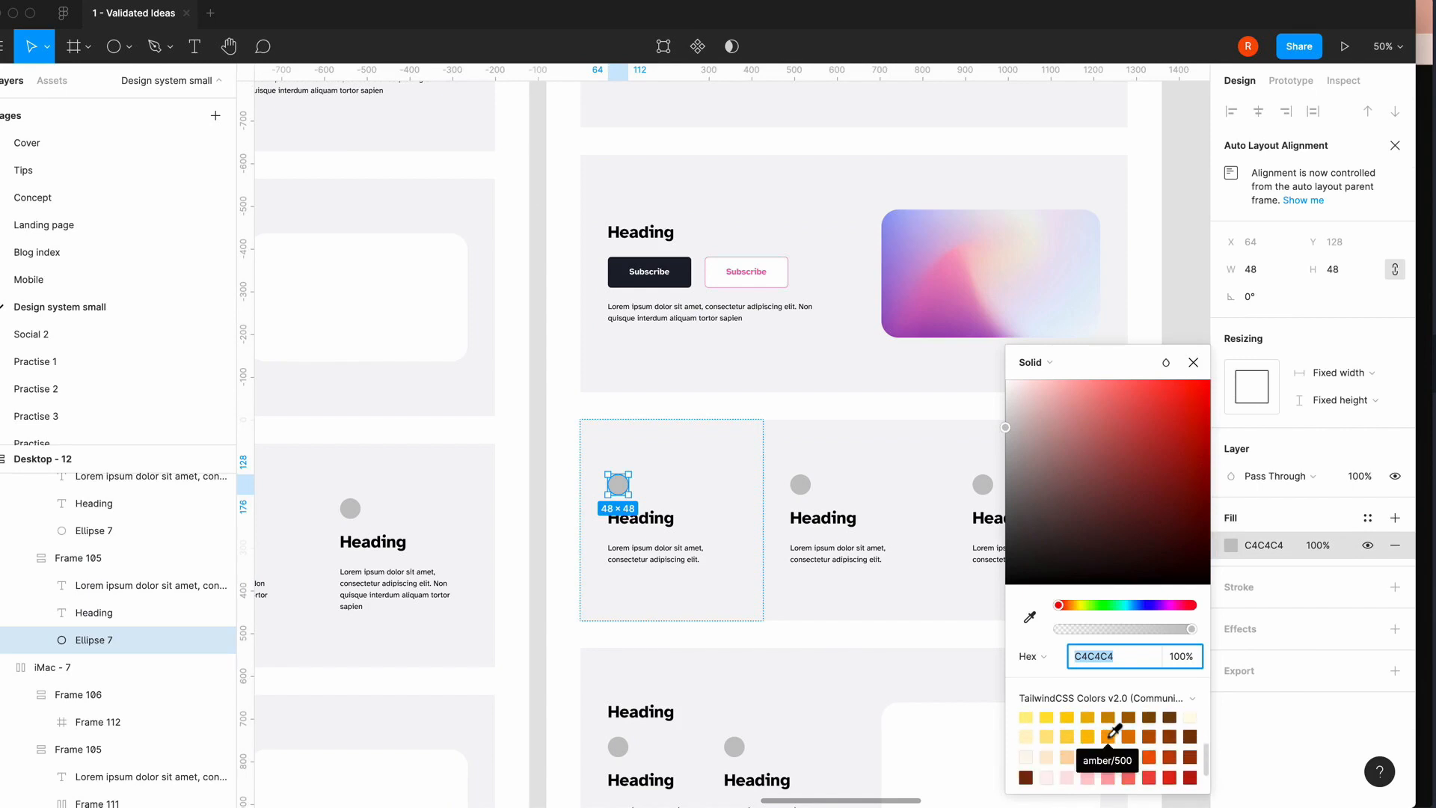
click(1106, 734)
- Fill the circle above the second heading with the orange F97316 from the TailwindCSS palette
click(800, 484)
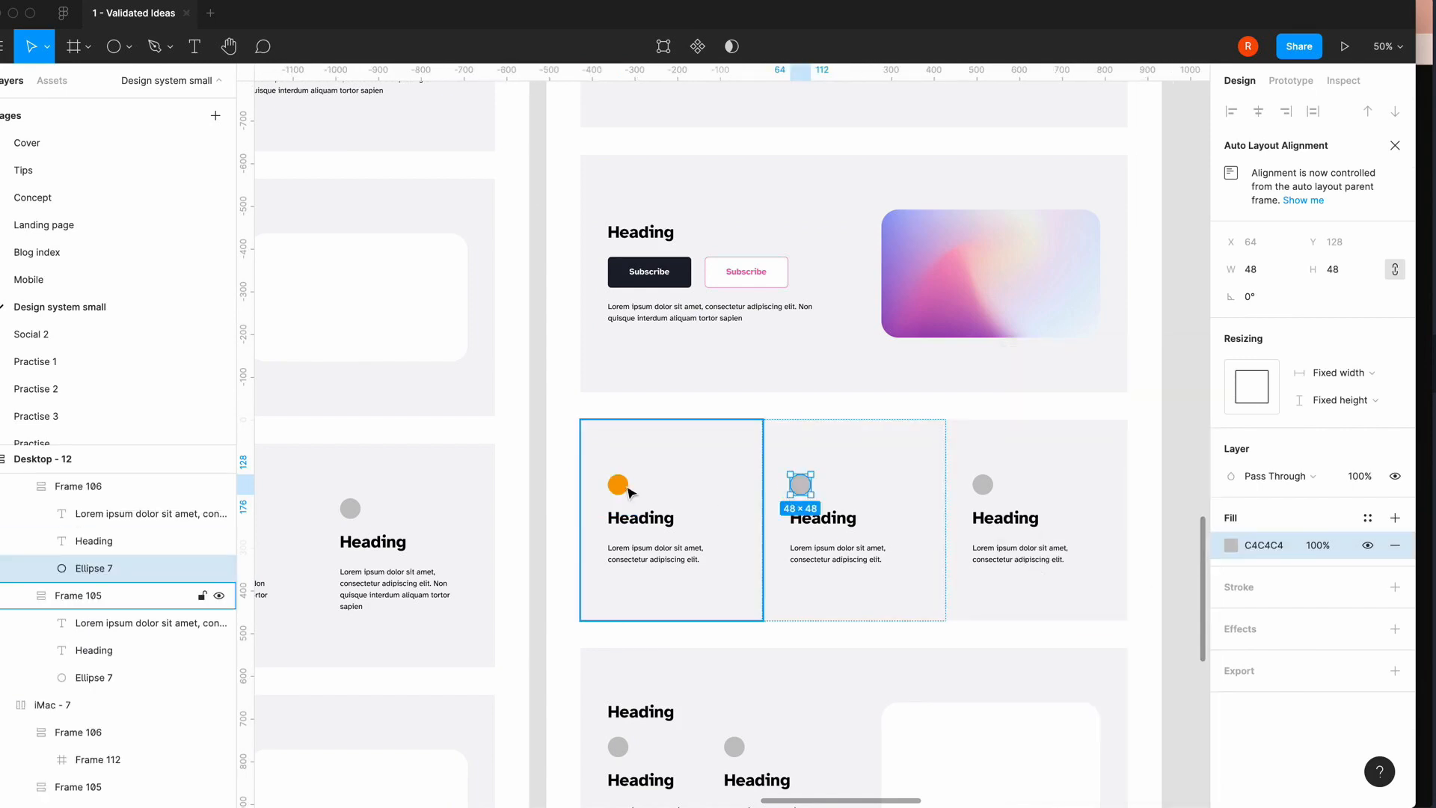
click(1231, 547)
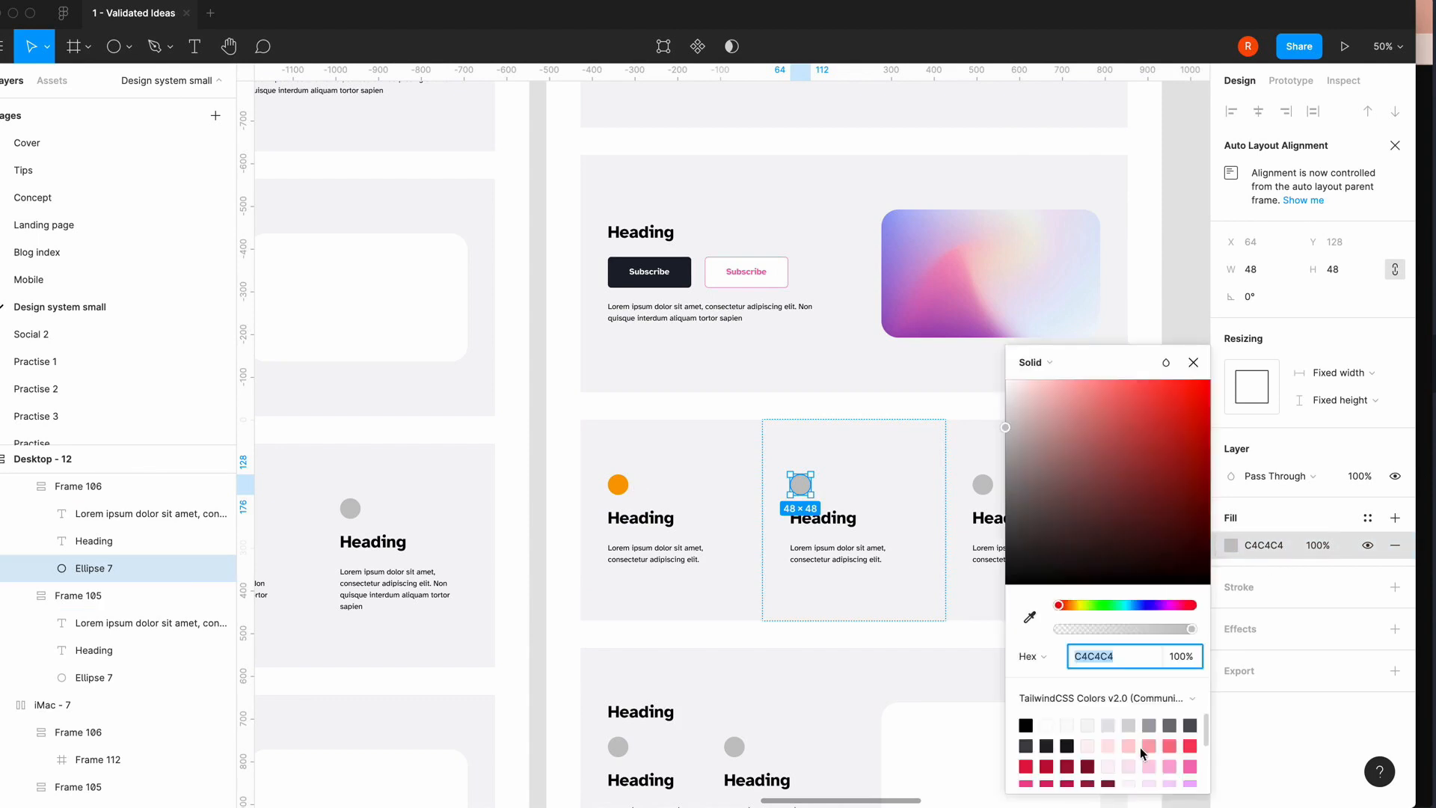
scroll(1128, 759, down, 10)
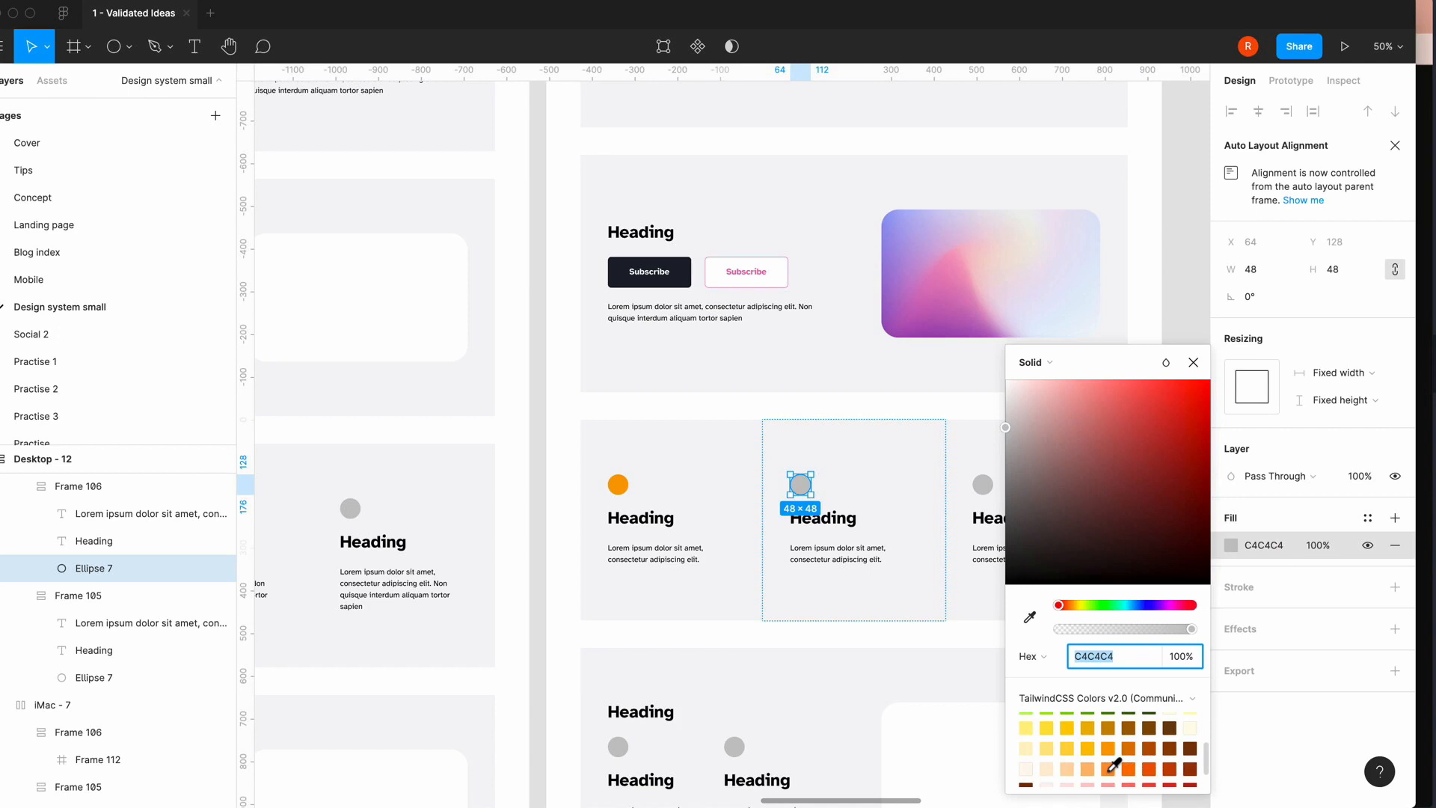
scroll(1113, 763, down, 3)
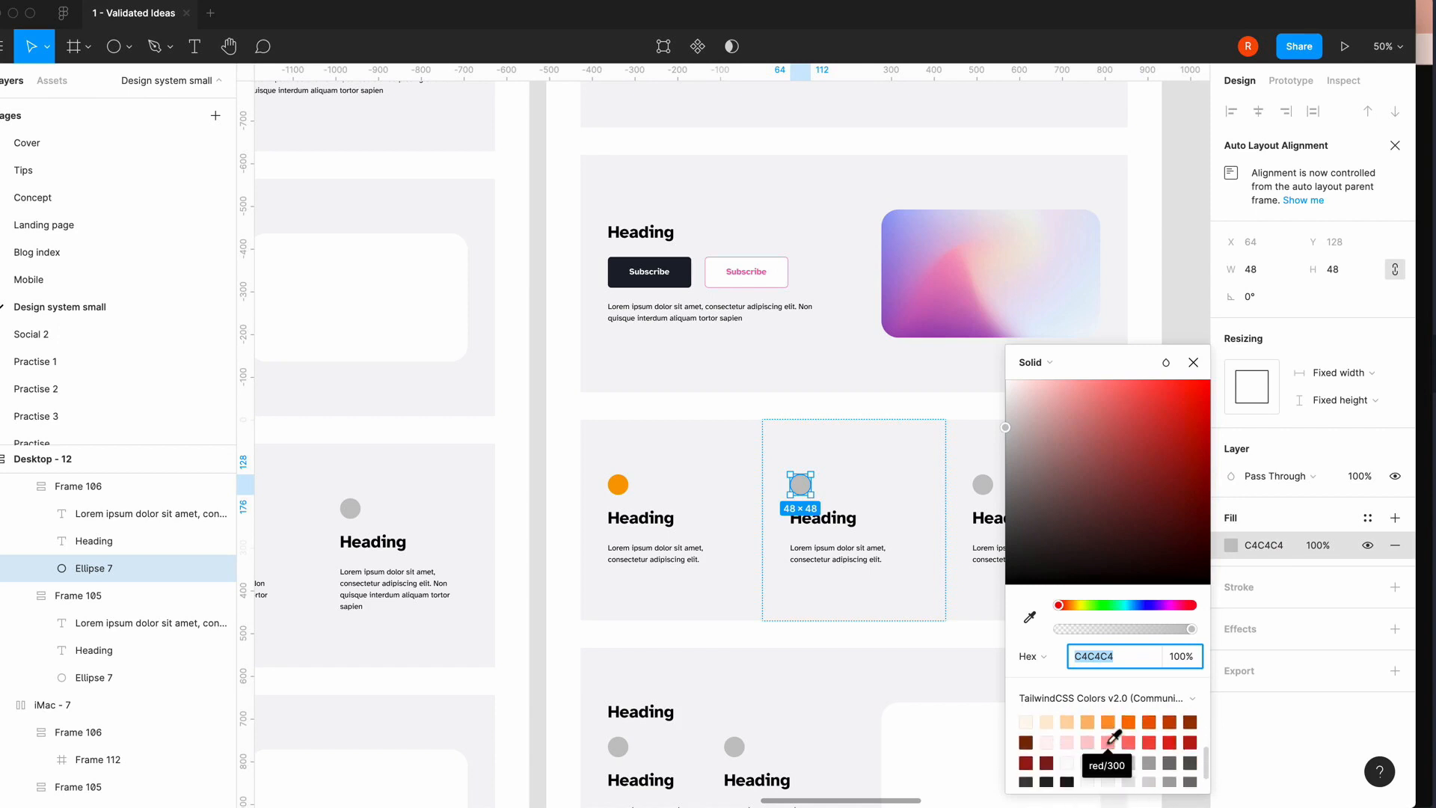
scroll(1114, 737, up, 1)
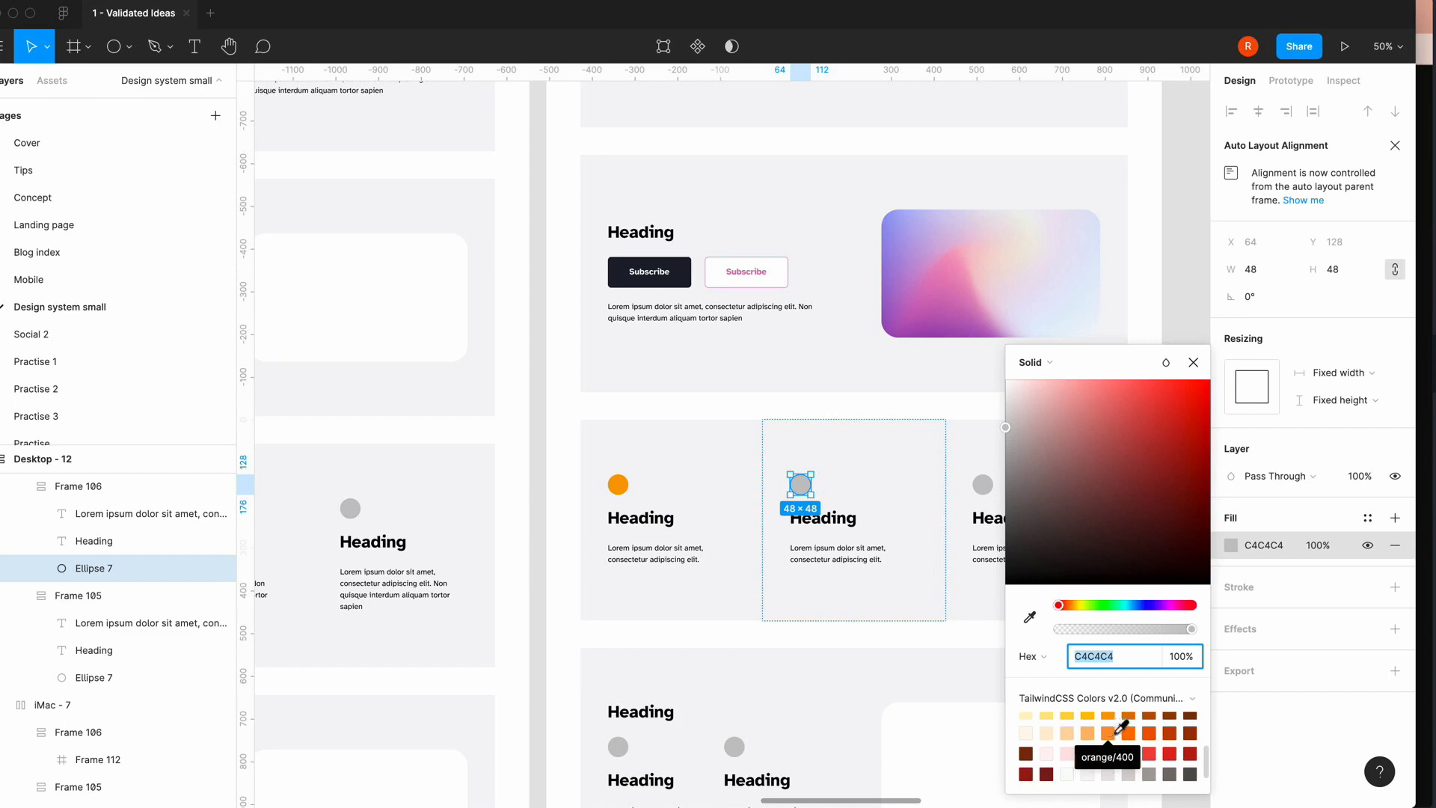
click(1129, 733)
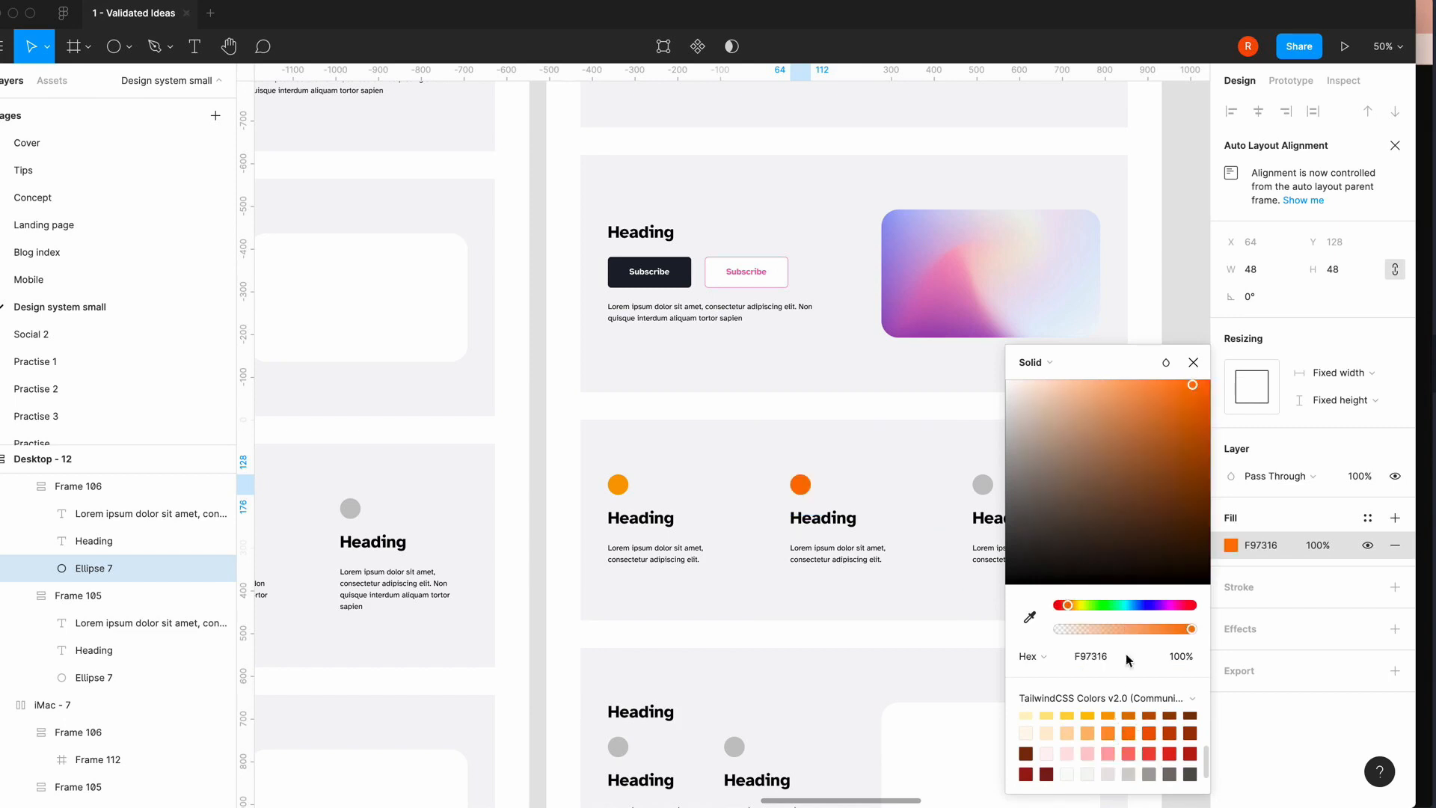
click(1193, 362)
- Fill the circle above the three-column section's third heading with the red EF4444 from the TailwindCSS Colors palette, and clear the selection
double_click(984, 487)
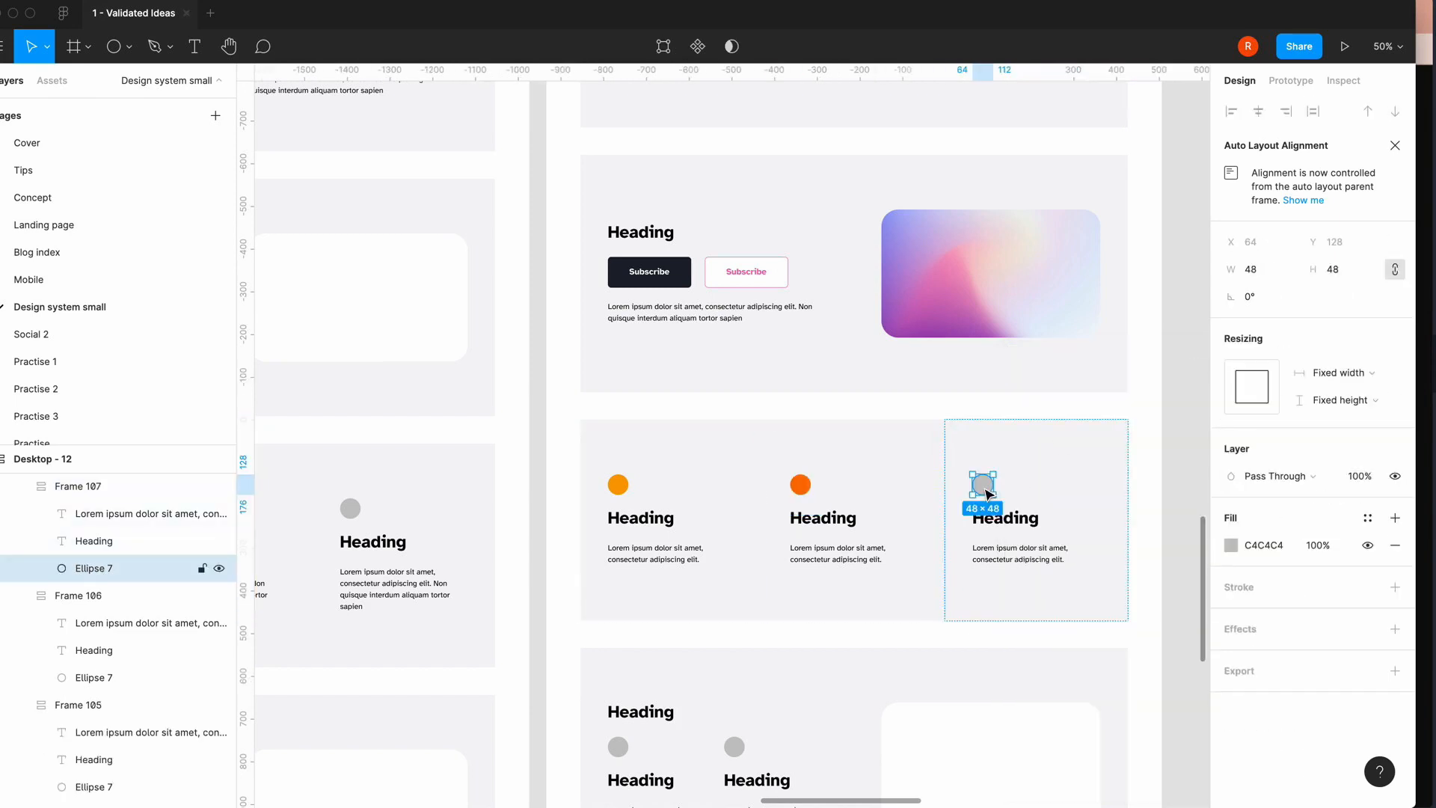
click(1230, 545)
scroll(1153, 761, down, 10)
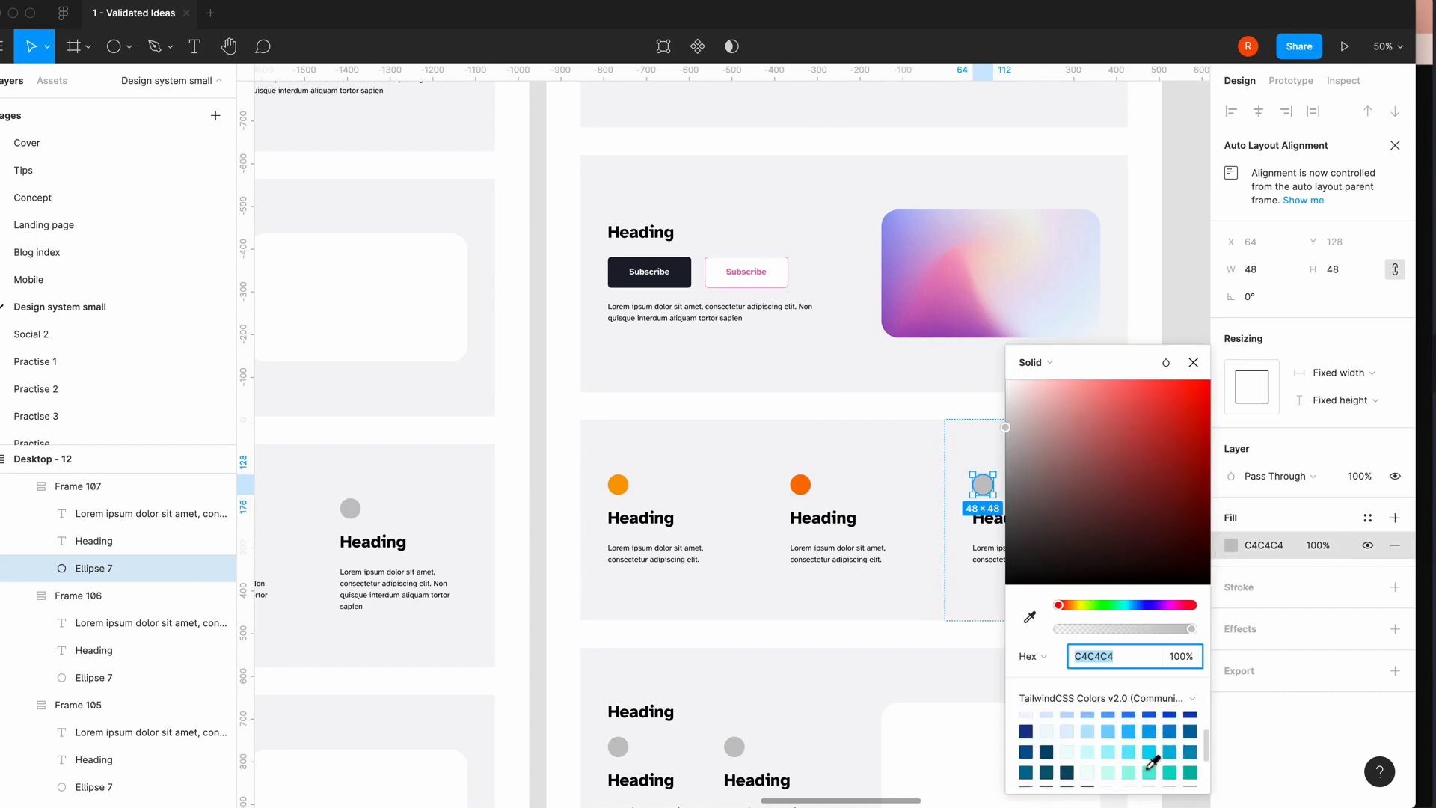
scroll(1152, 761, down, 4)
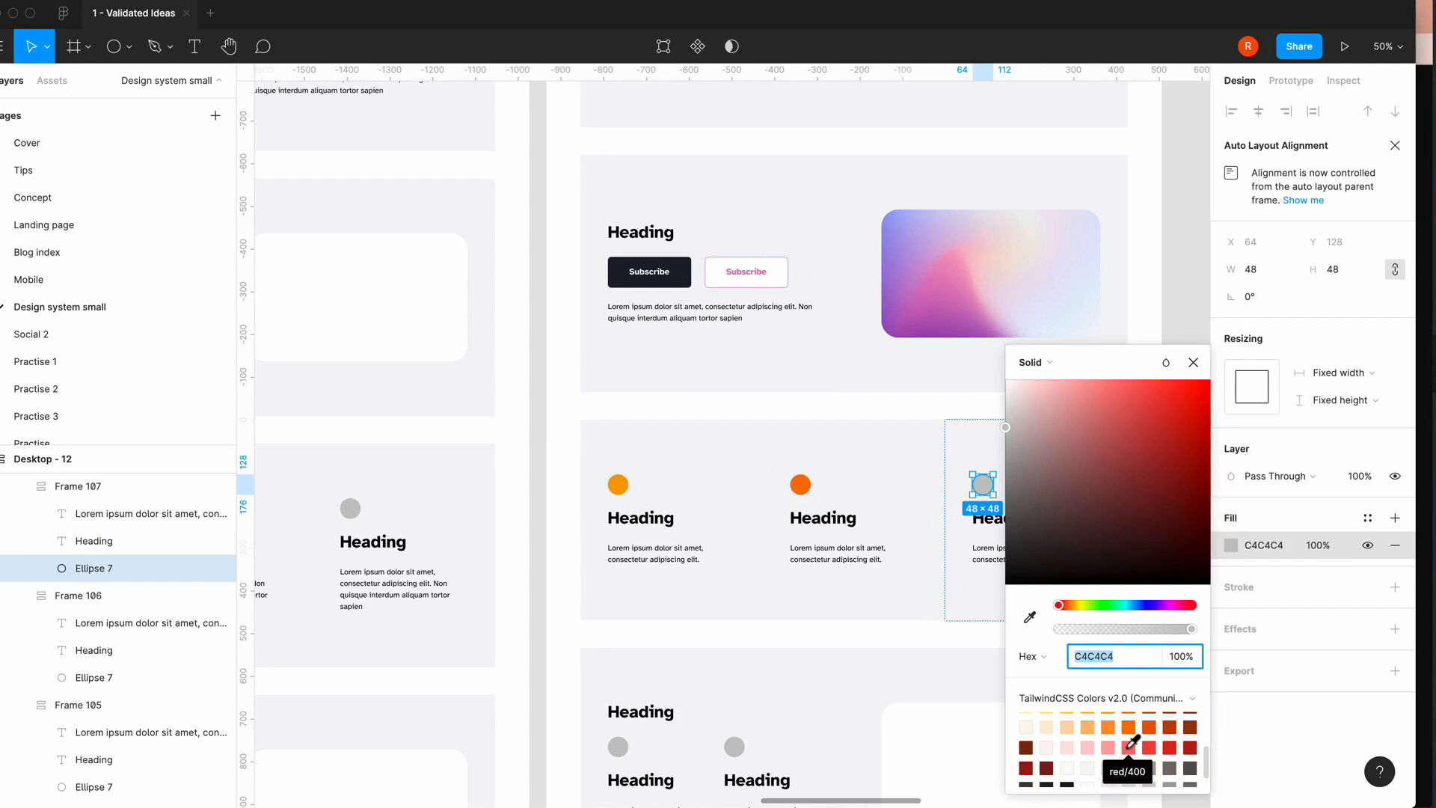
click(1149, 745)
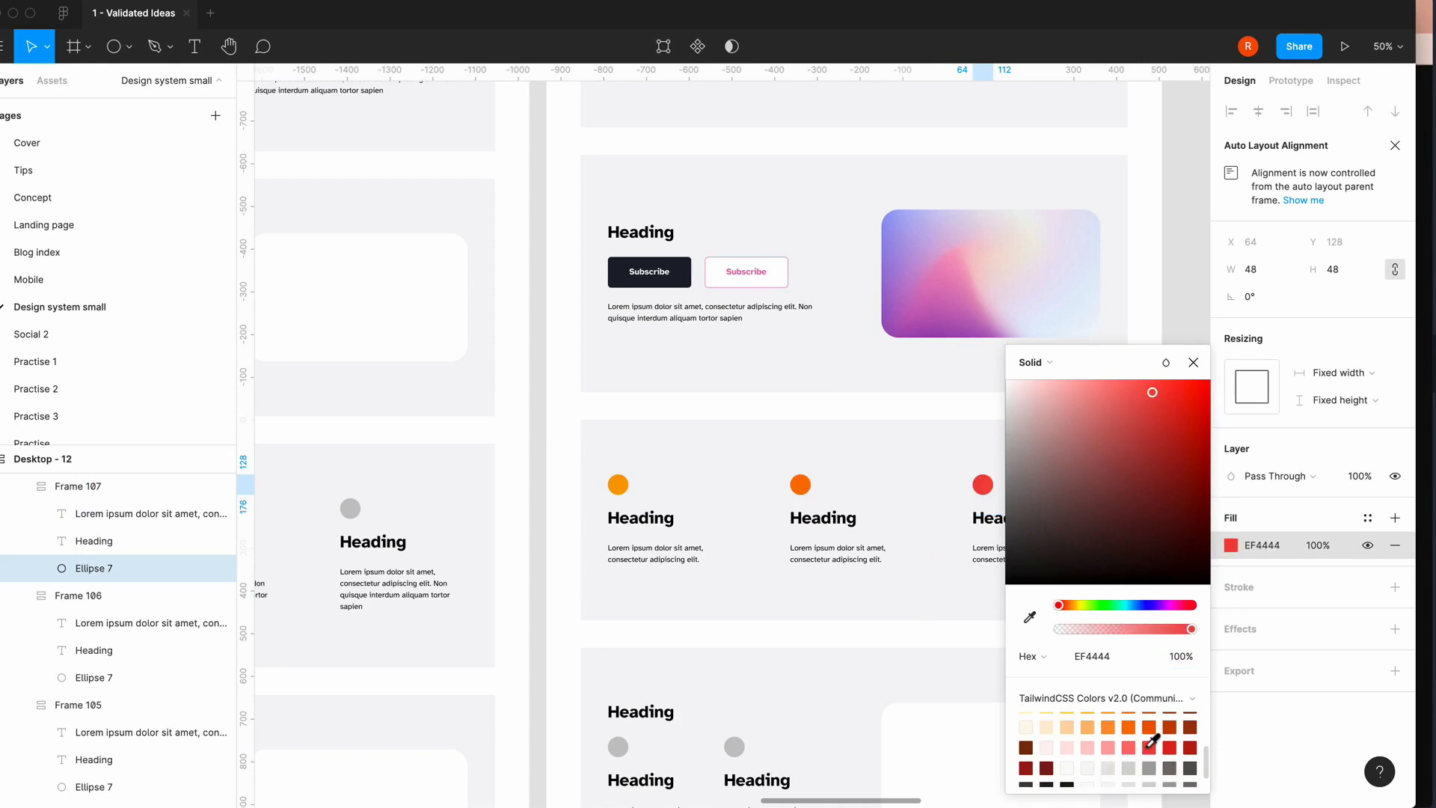
click(1193, 362)
click(1185, 402)
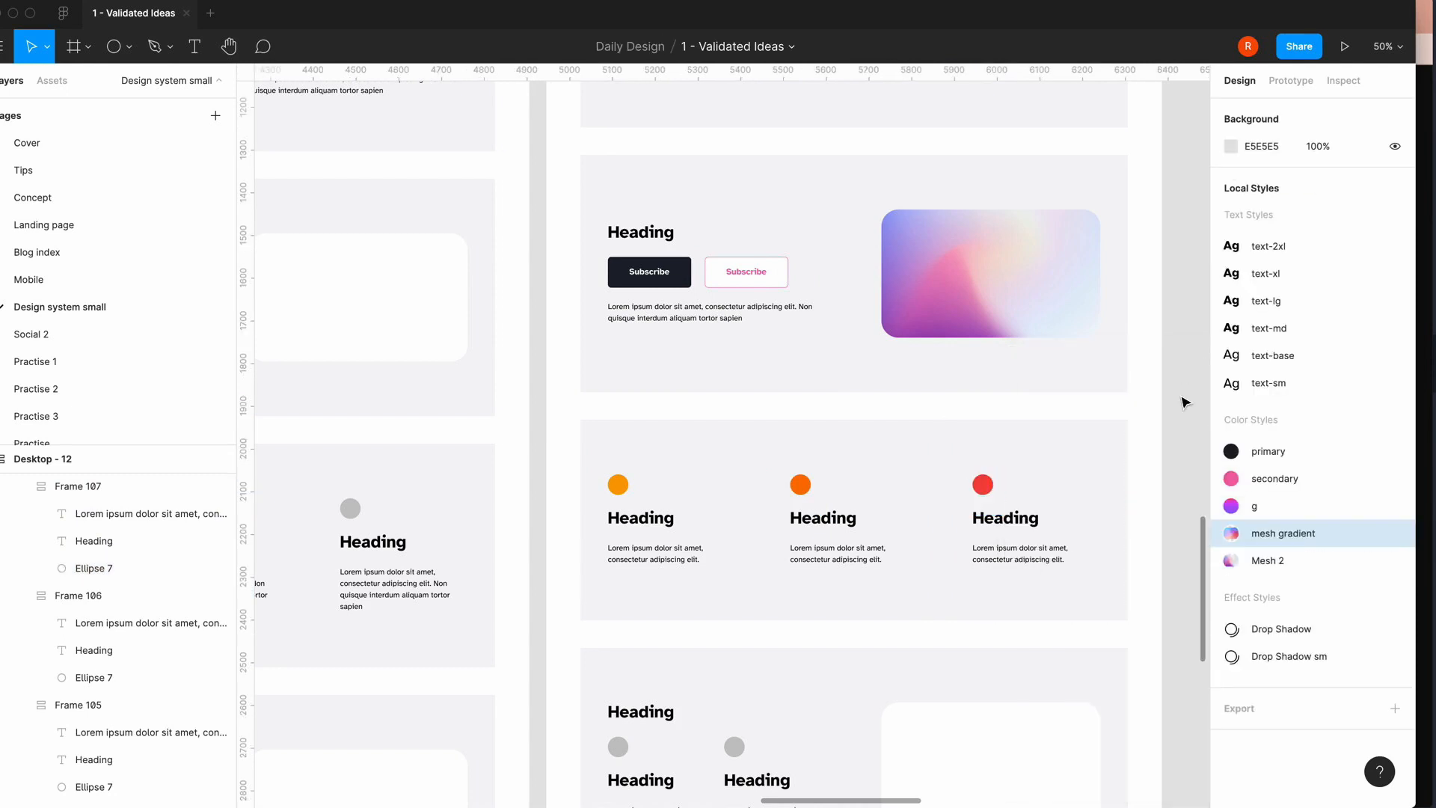
- Apply the text-lg style to the heading of the first item in Desktop - 12's four-item section
scroll(777, 566, left, 15)
scroll(778, 566, down, 5)
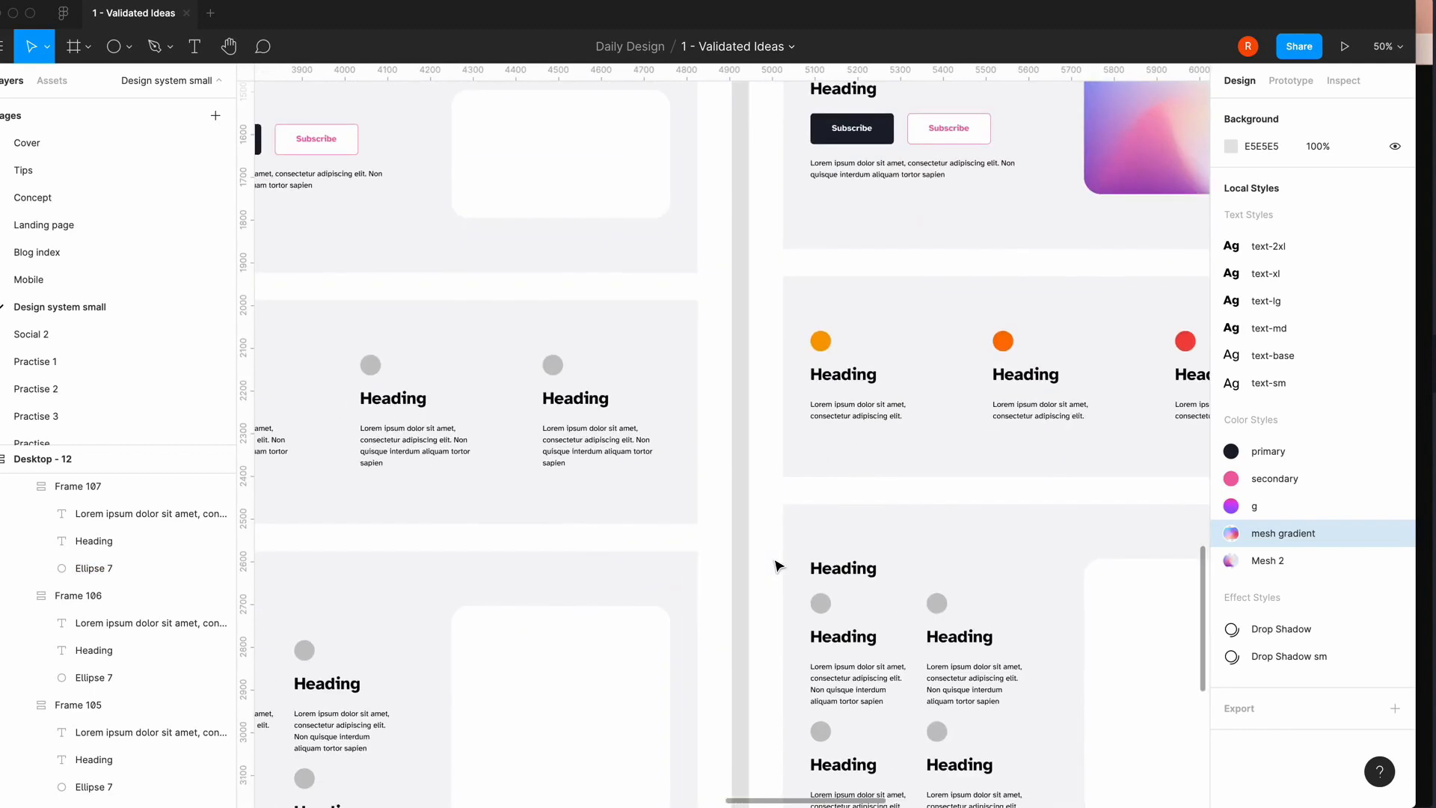
scroll(513, 585, left, 4)
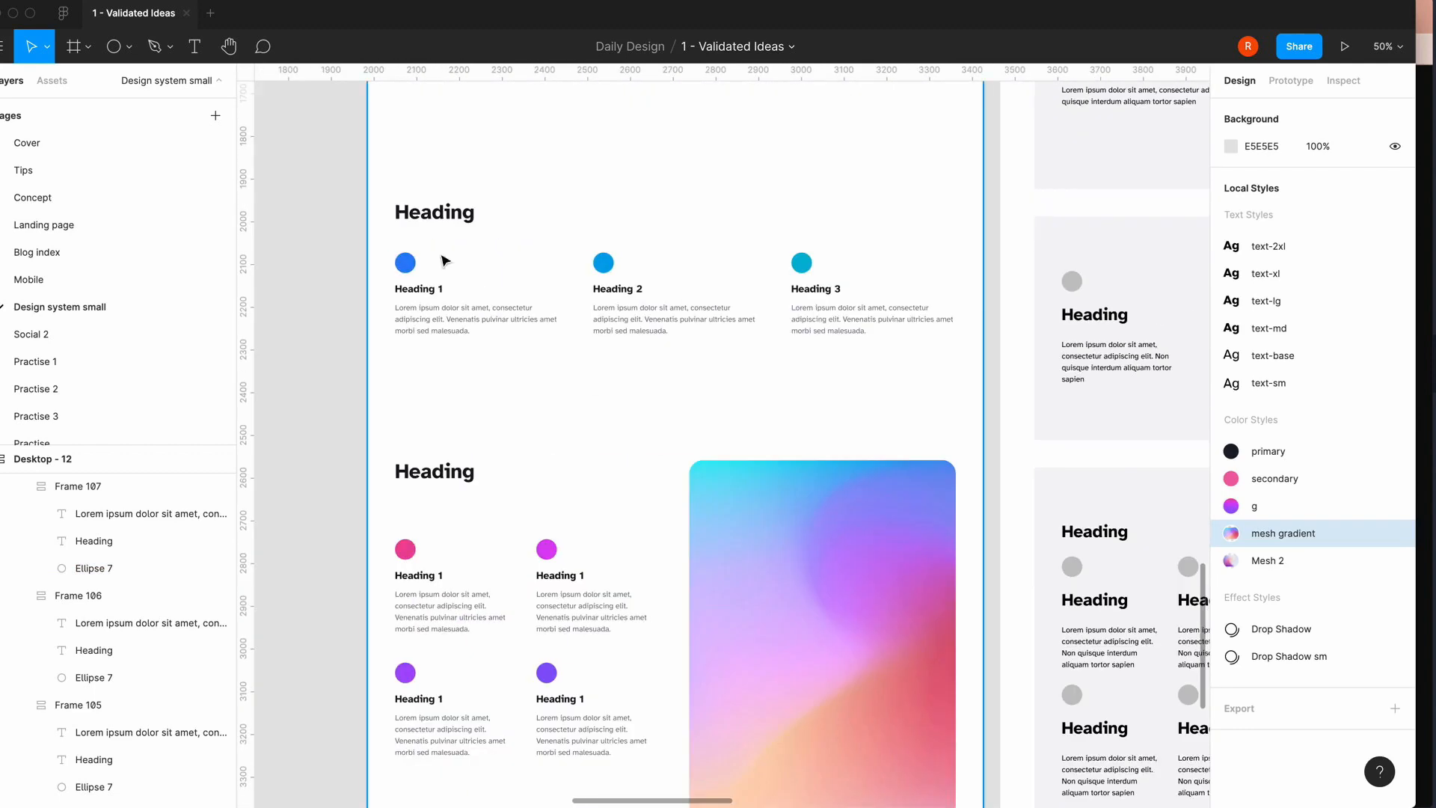
scroll(785, 427, right, 15)
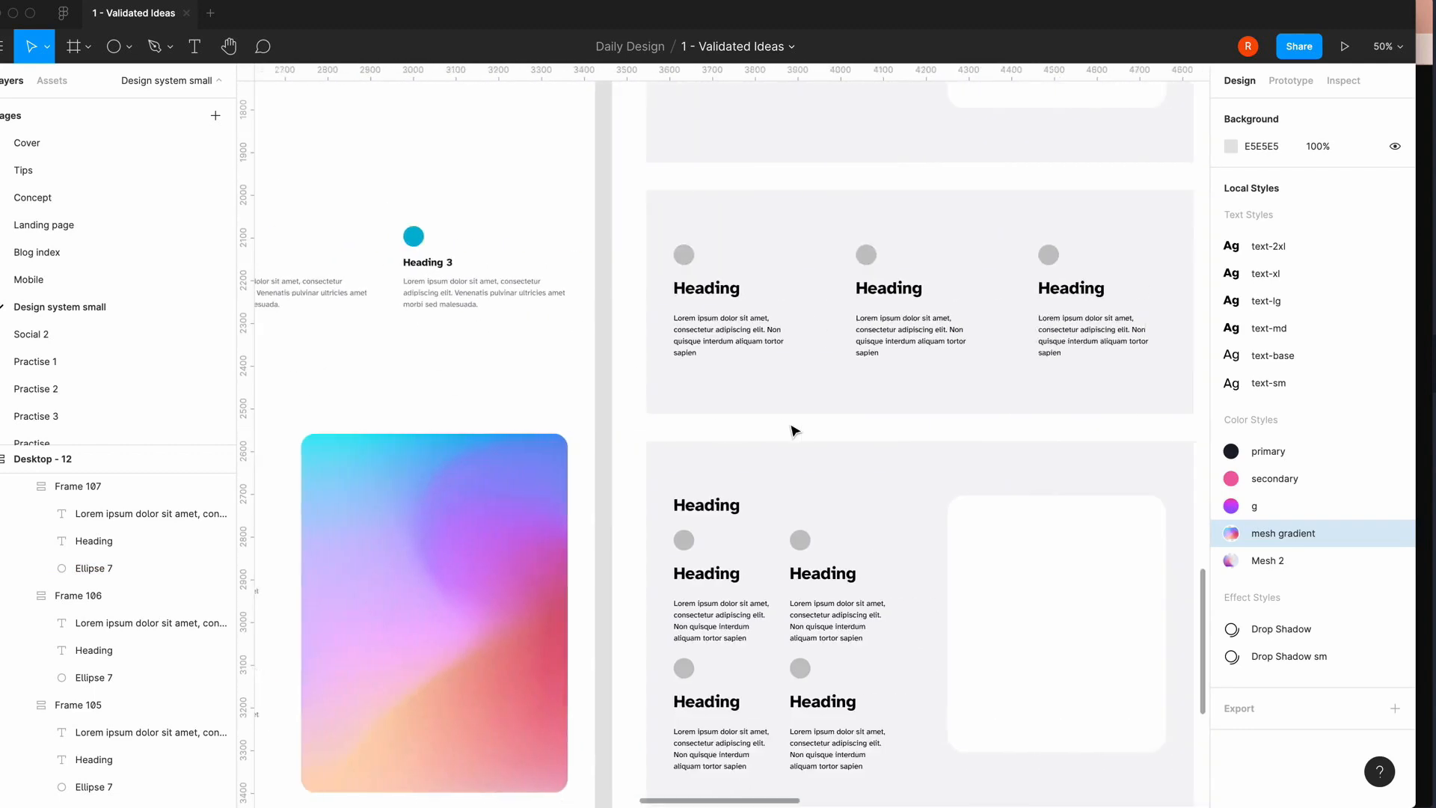
scroll(794, 425, down, 3)
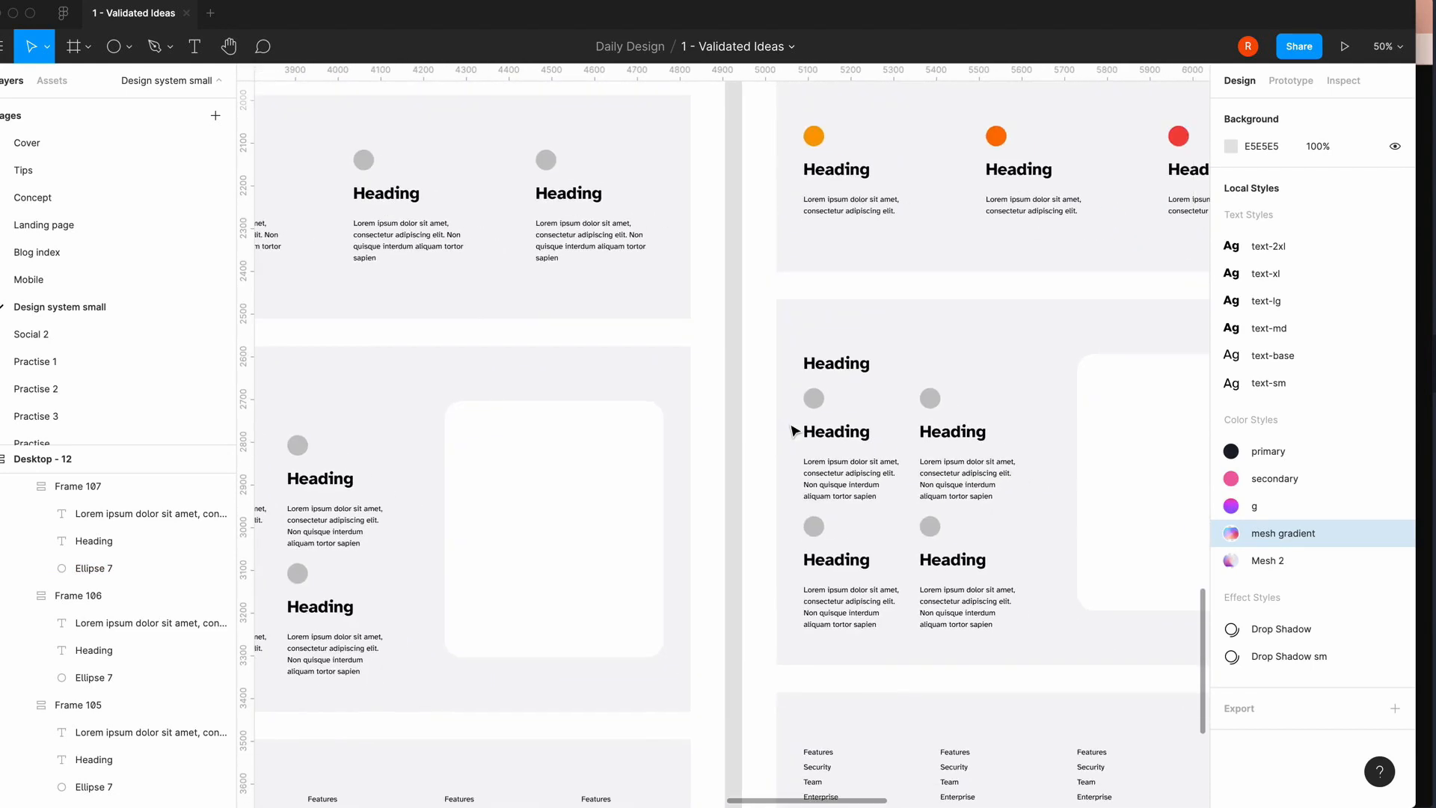
click(850, 441)
click(849, 441)
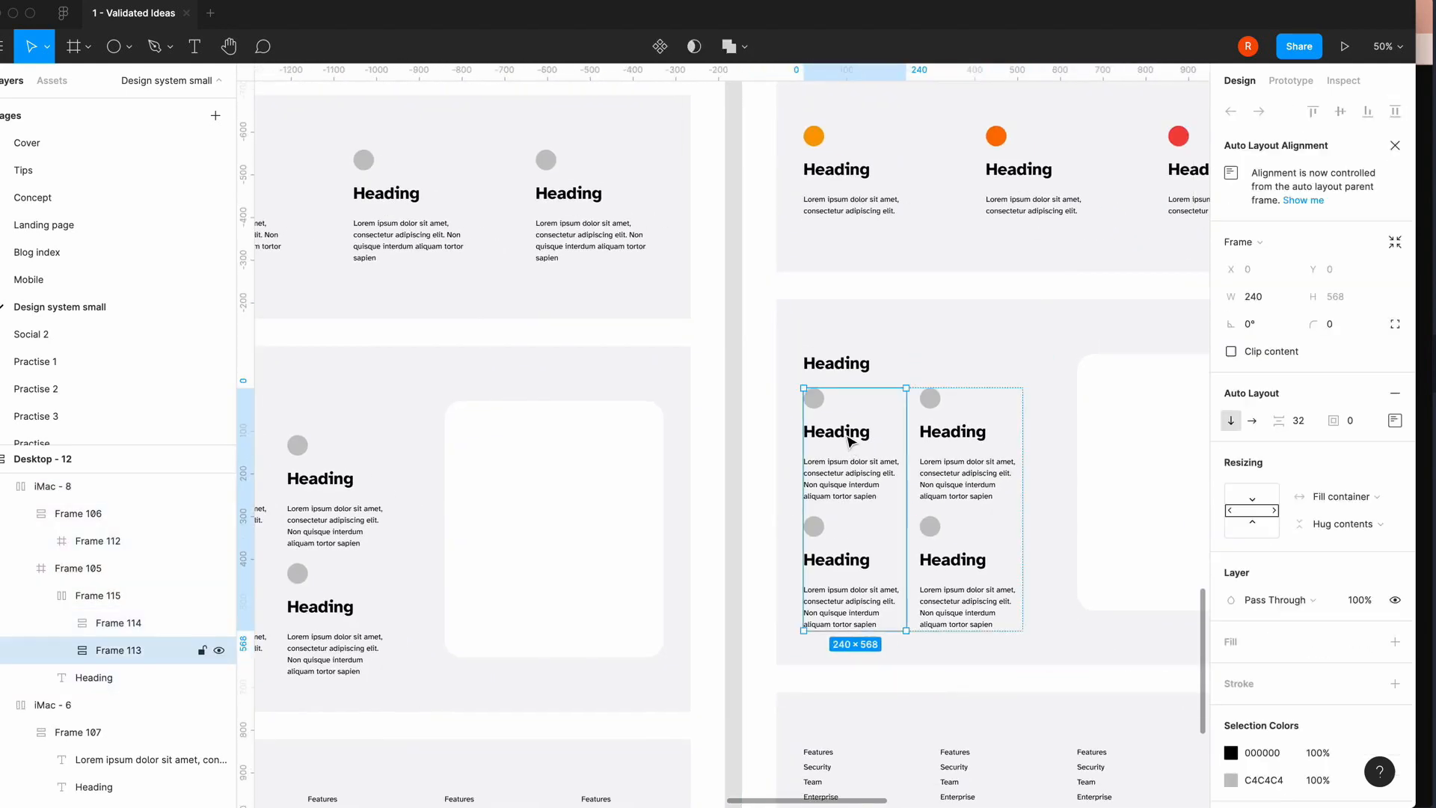
click(849, 441)
click(850, 441)
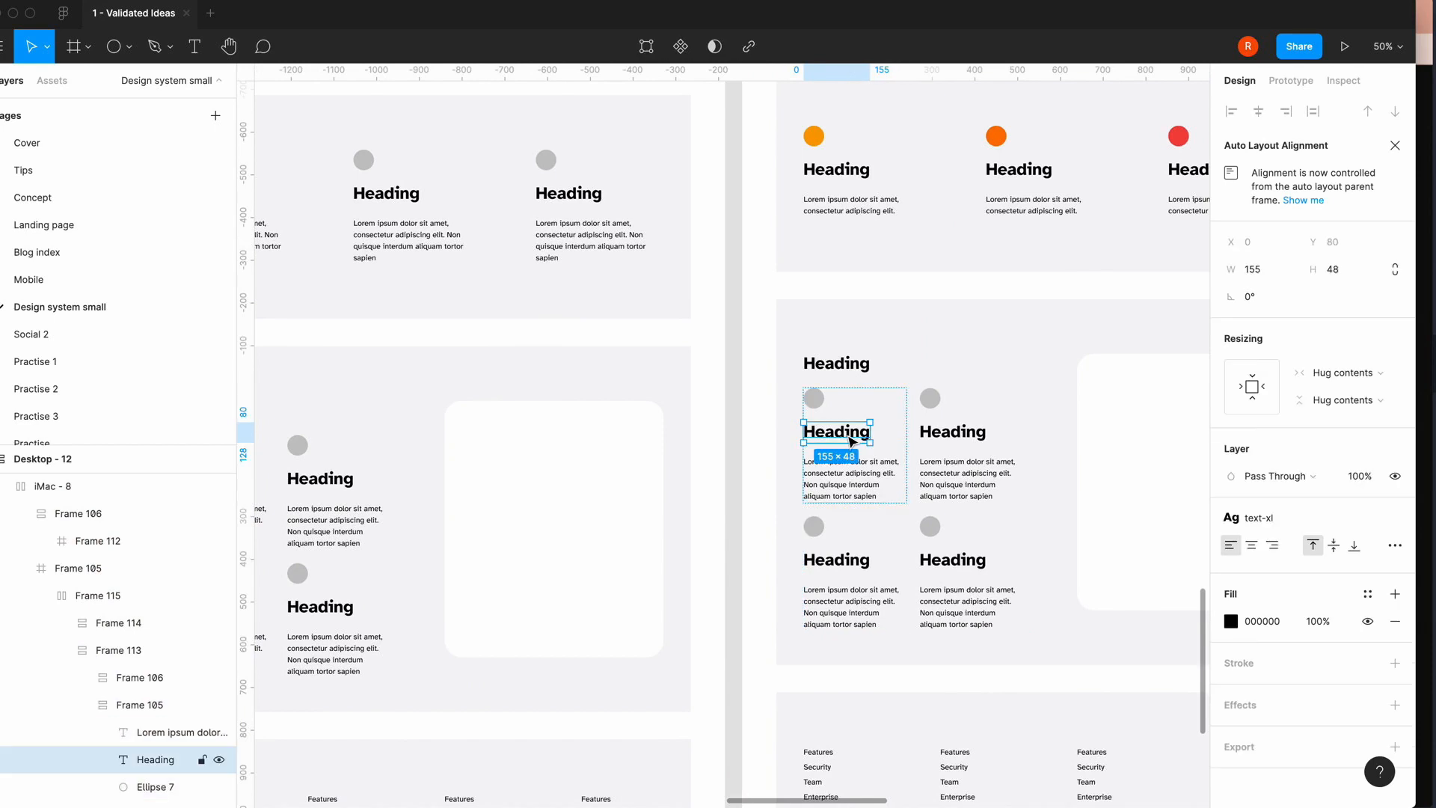
click(1261, 528)
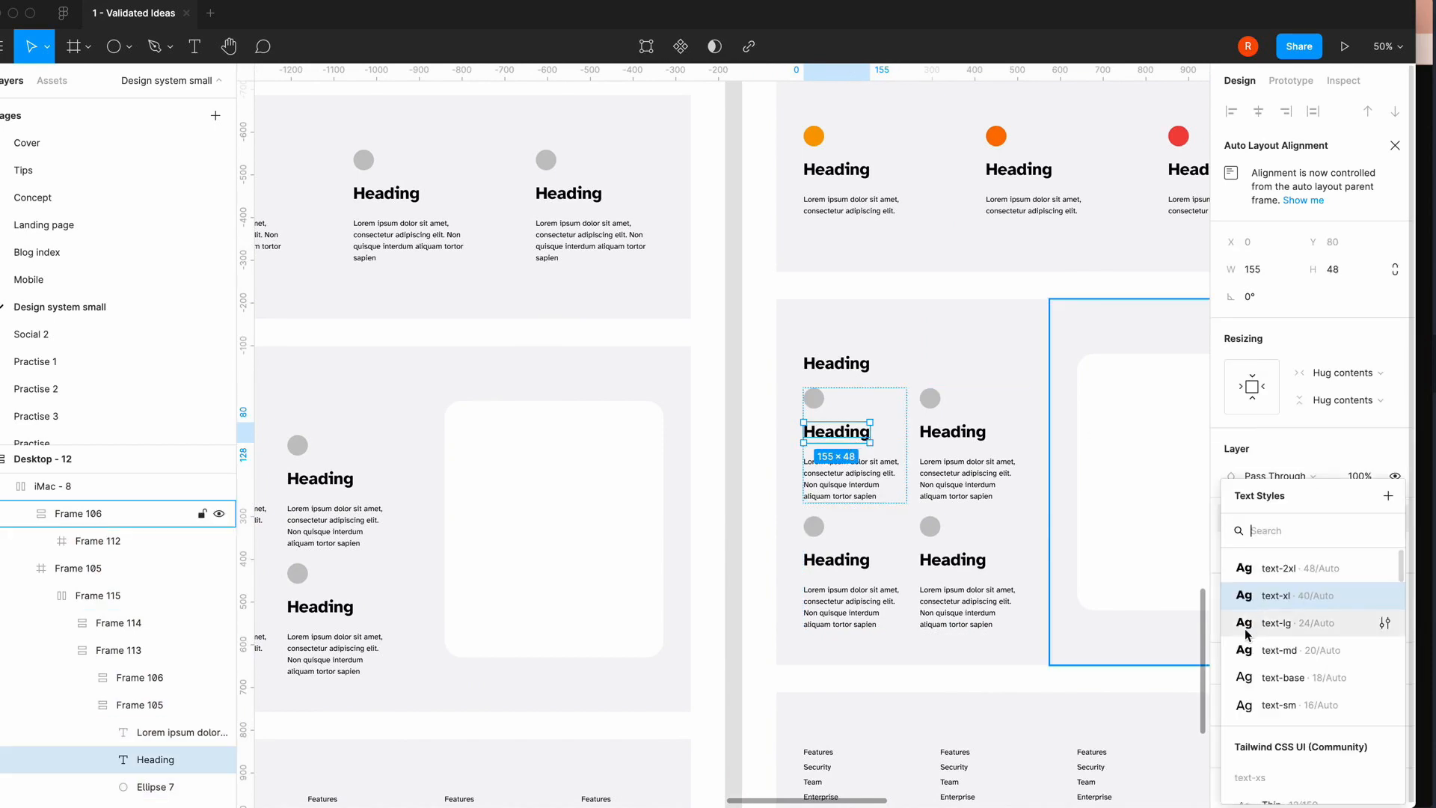
click(1276, 595)
- Apply the text-lg style to the heading of the second item in the four-item section's upper row
click(953, 435)
click(956, 436)
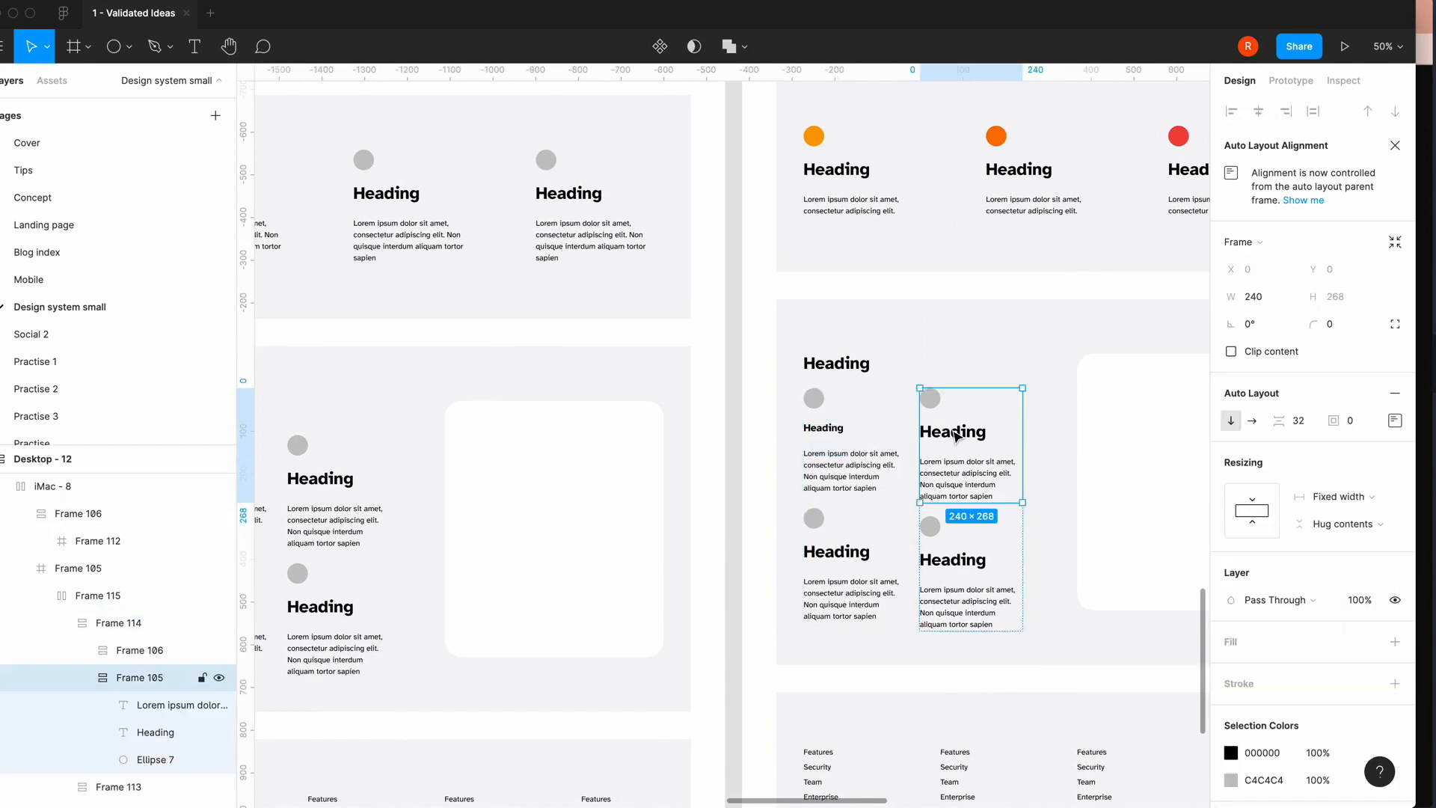
click(956, 436)
click(1261, 528)
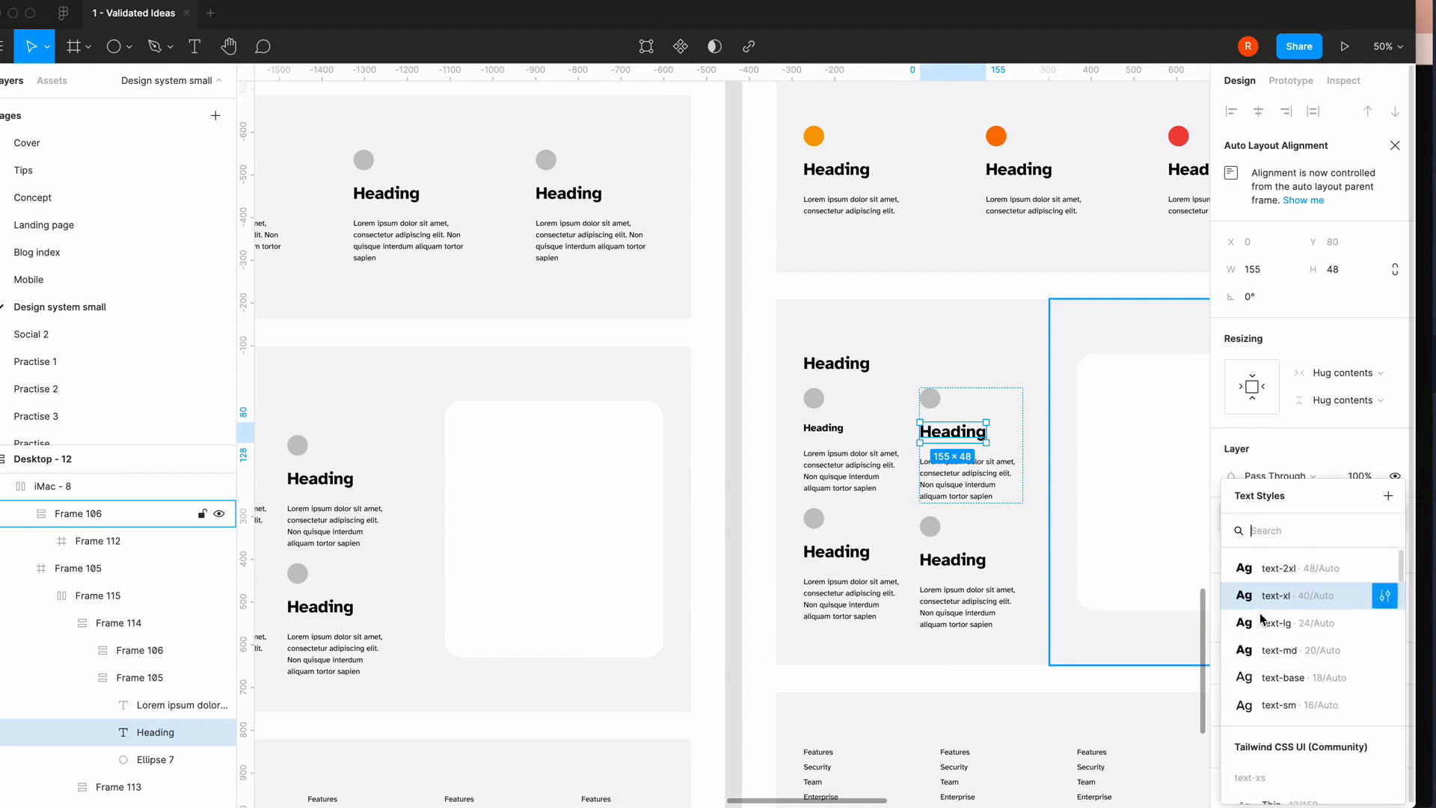
click(1245, 629)
- Apply the text-lg style to both item headings in the lower row of the four-item section and clear the selection
click(865, 564)
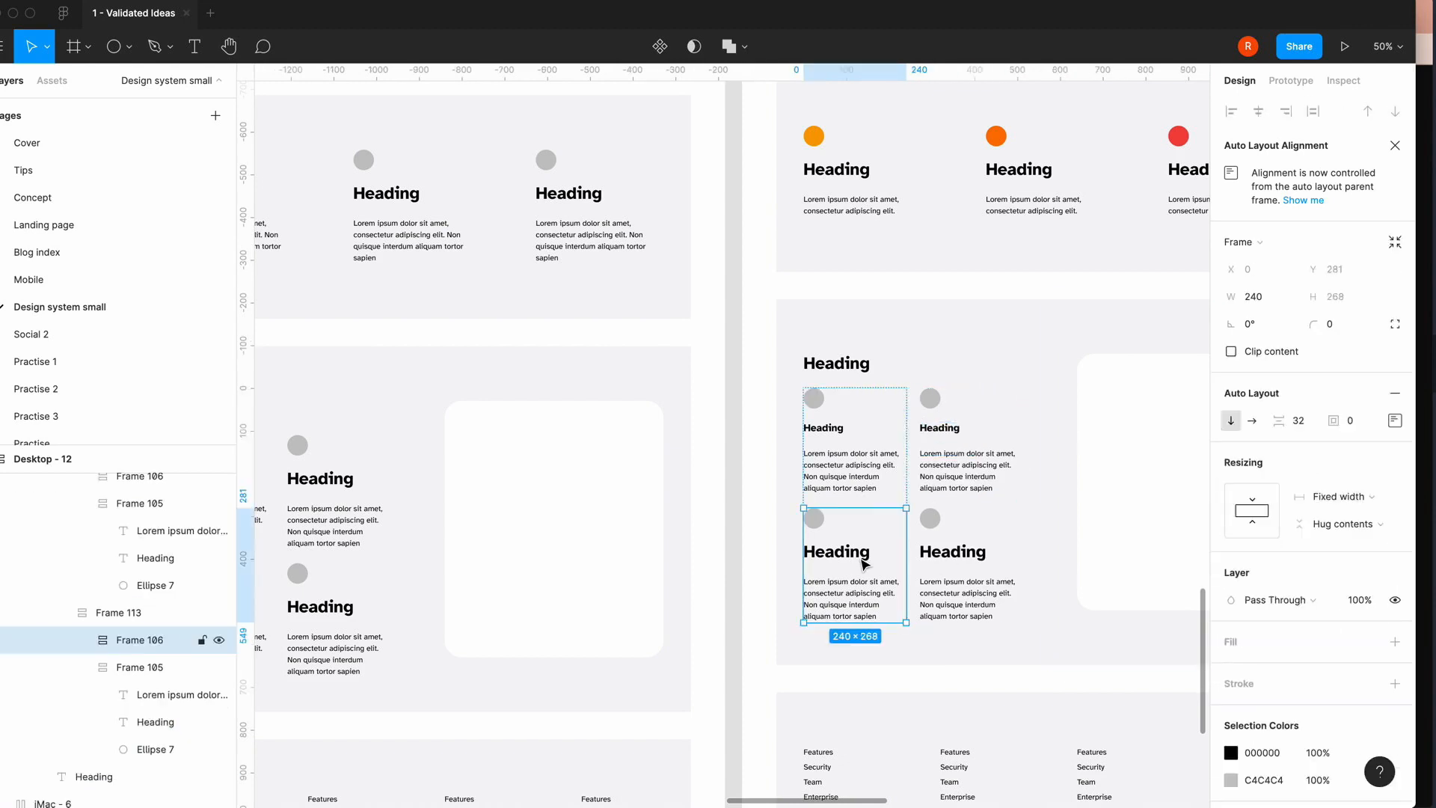
click(865, 565)
click(1239, 517)
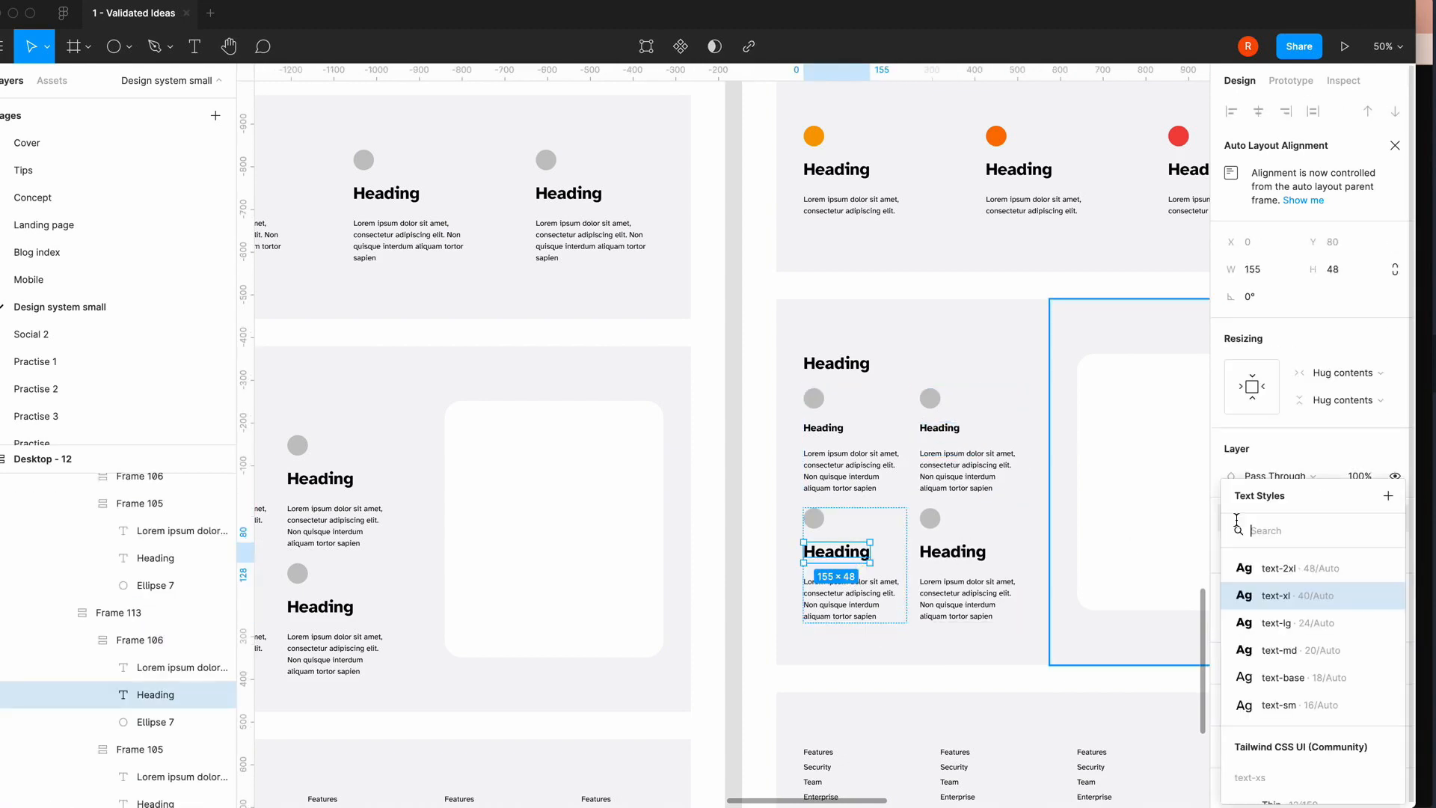
click(1257, 627)
double_click(972, 562)
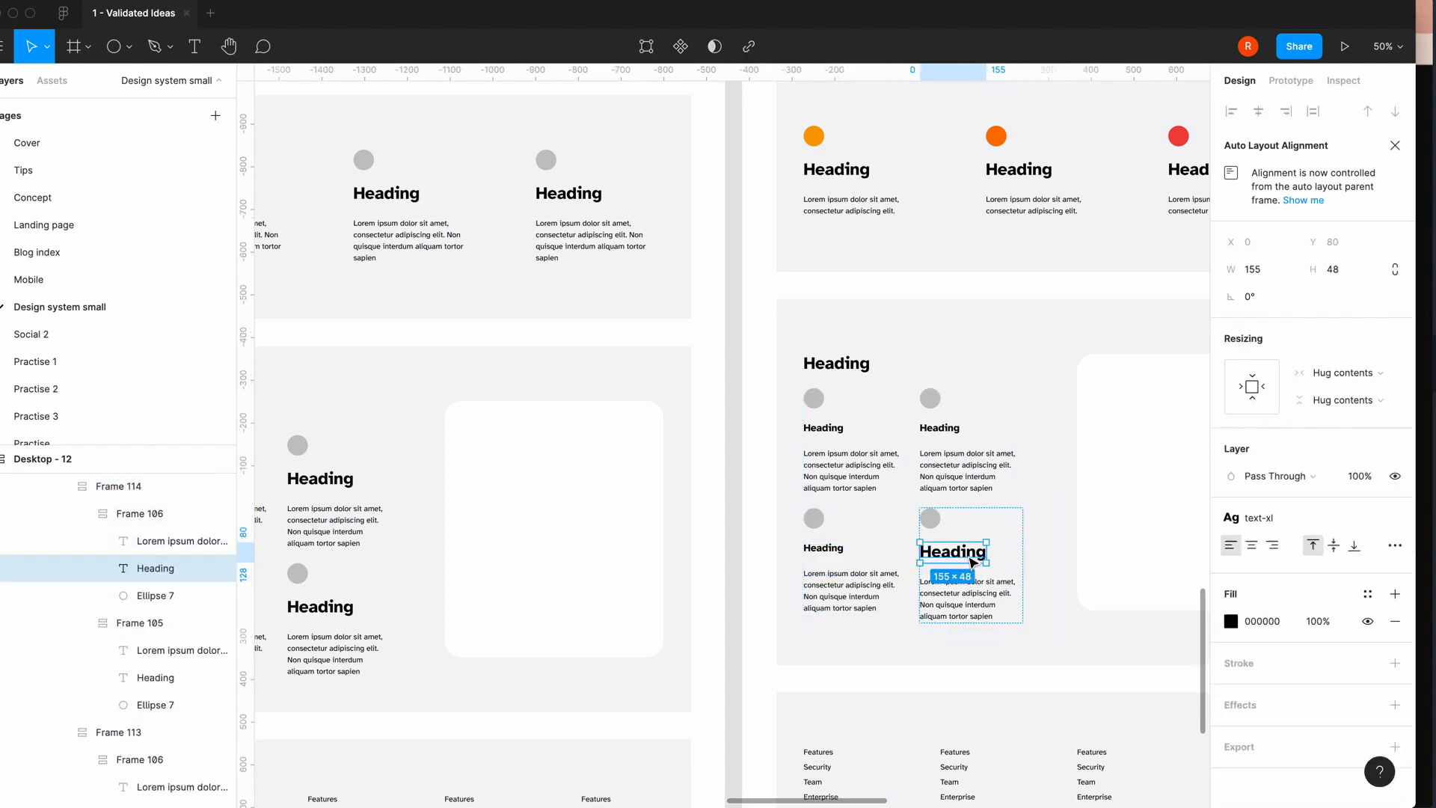
click(1251, 523)
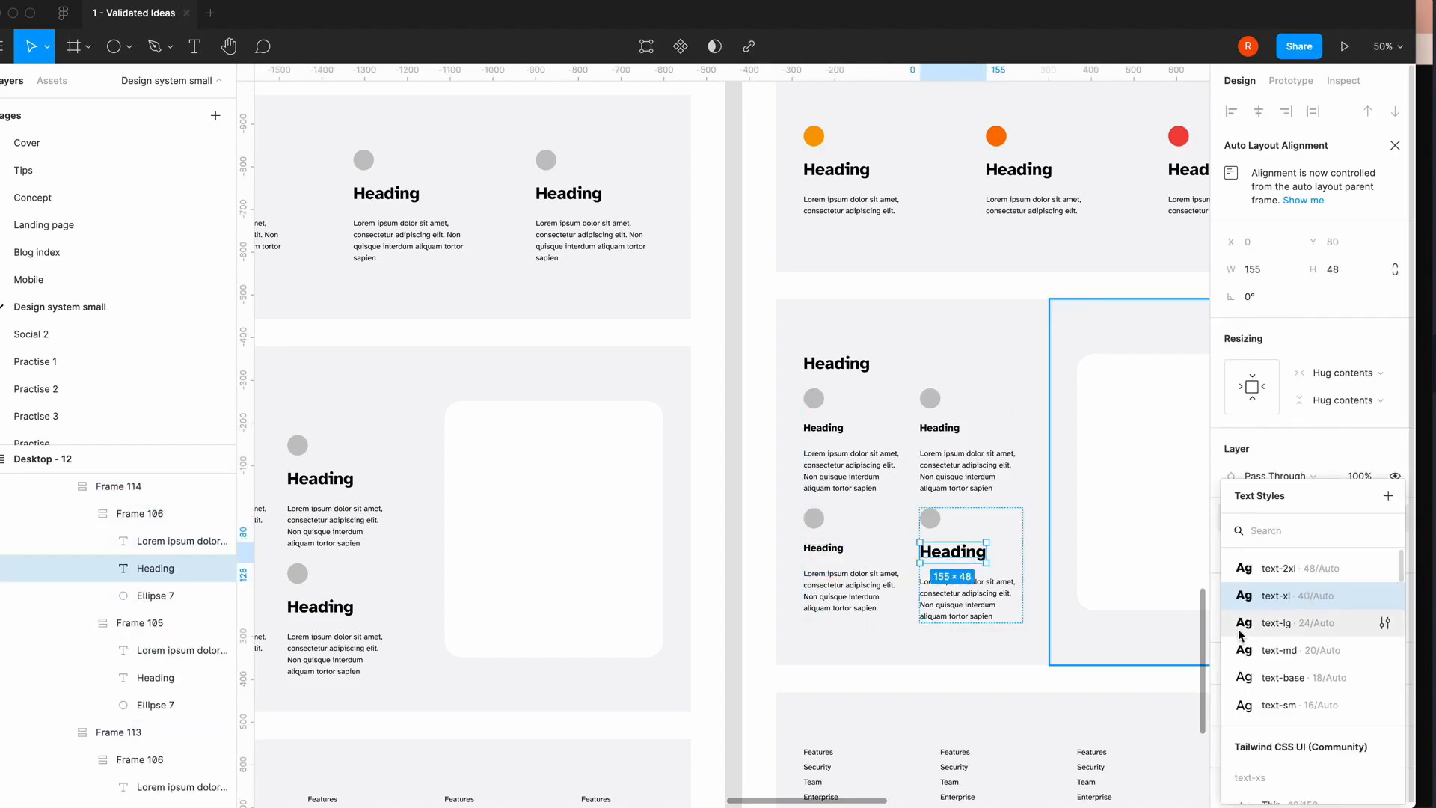
click(1240, 625)
click(768, 677)
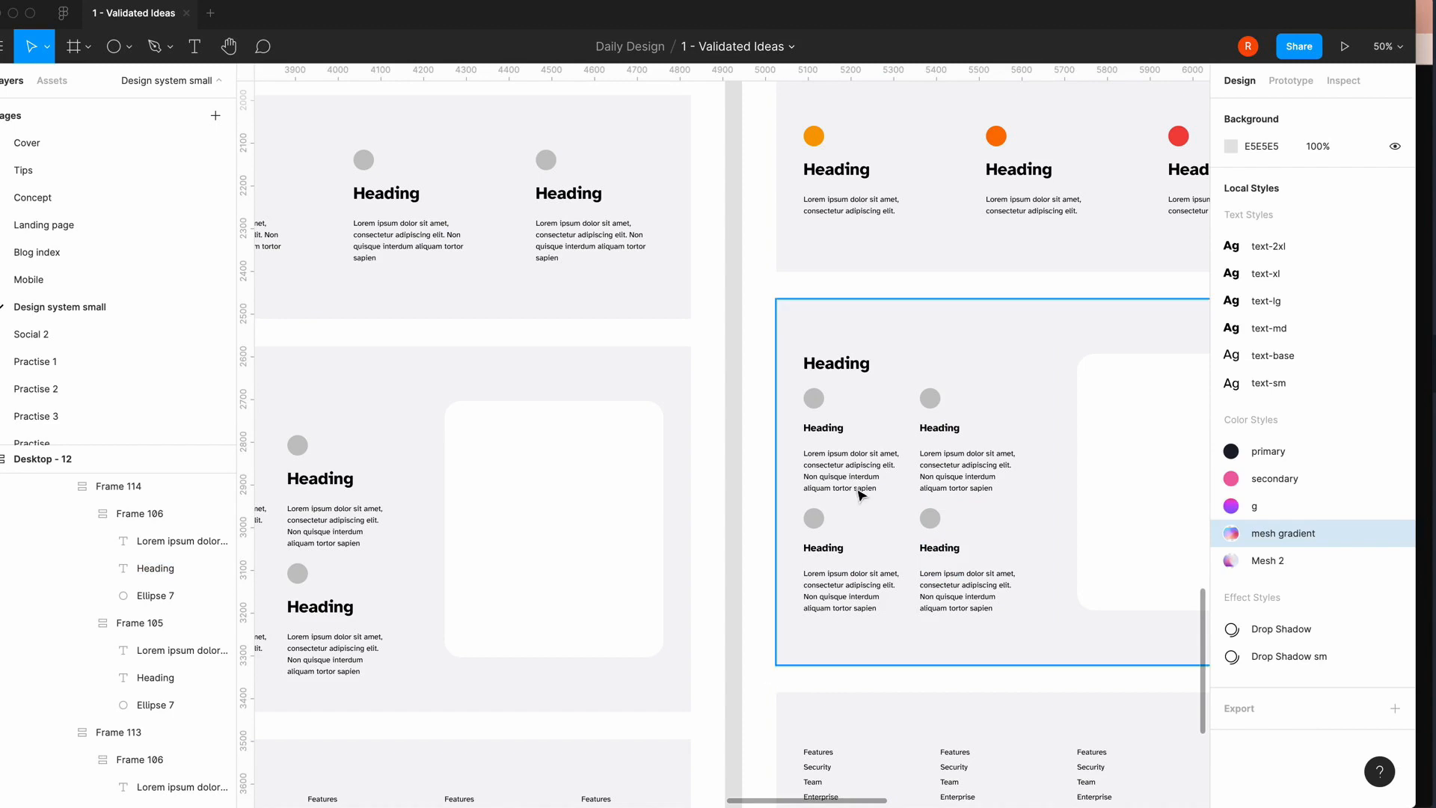
- Set the spacing between the section heading and the four-item grid in Frame 105 to 64
click(840, 370)
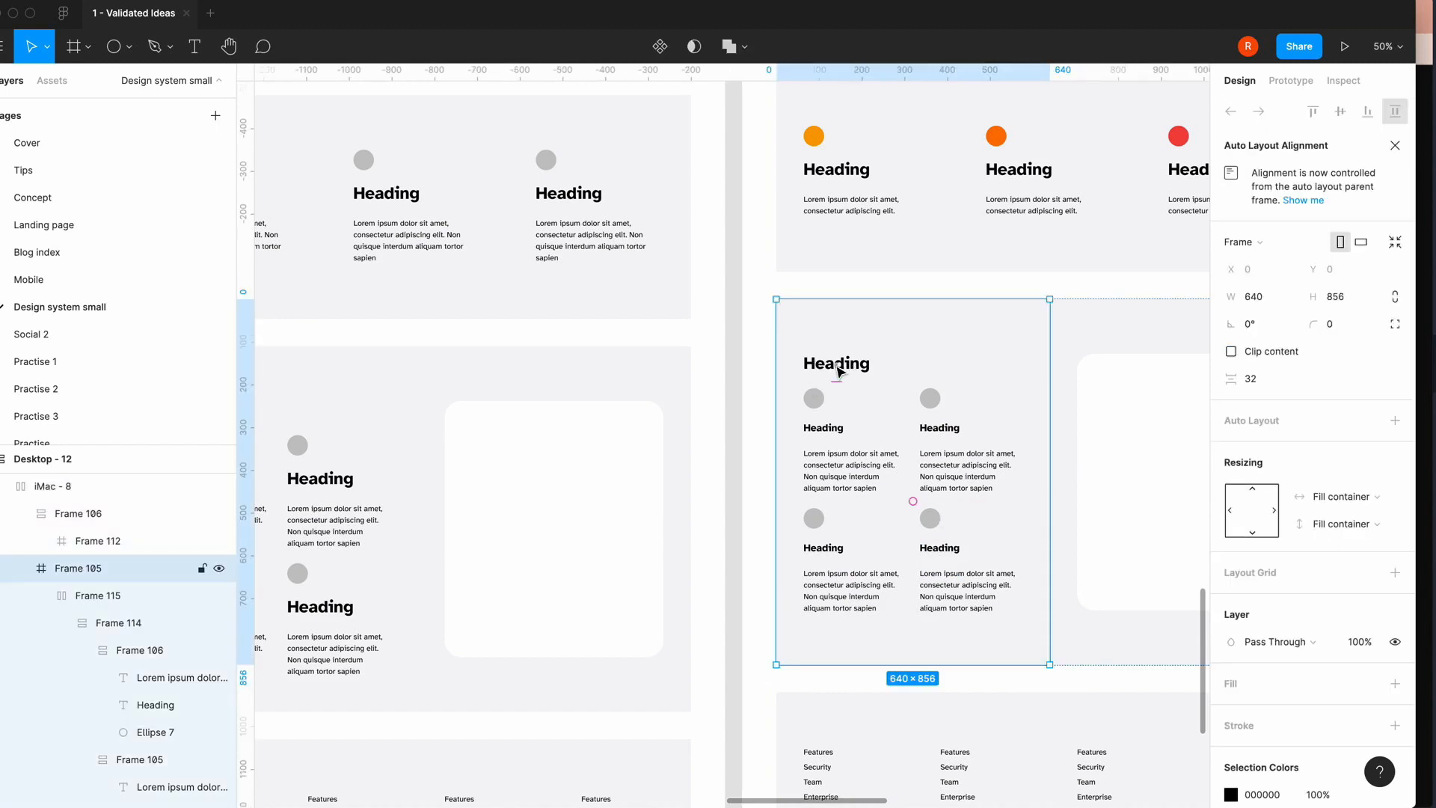
click(42, 595)
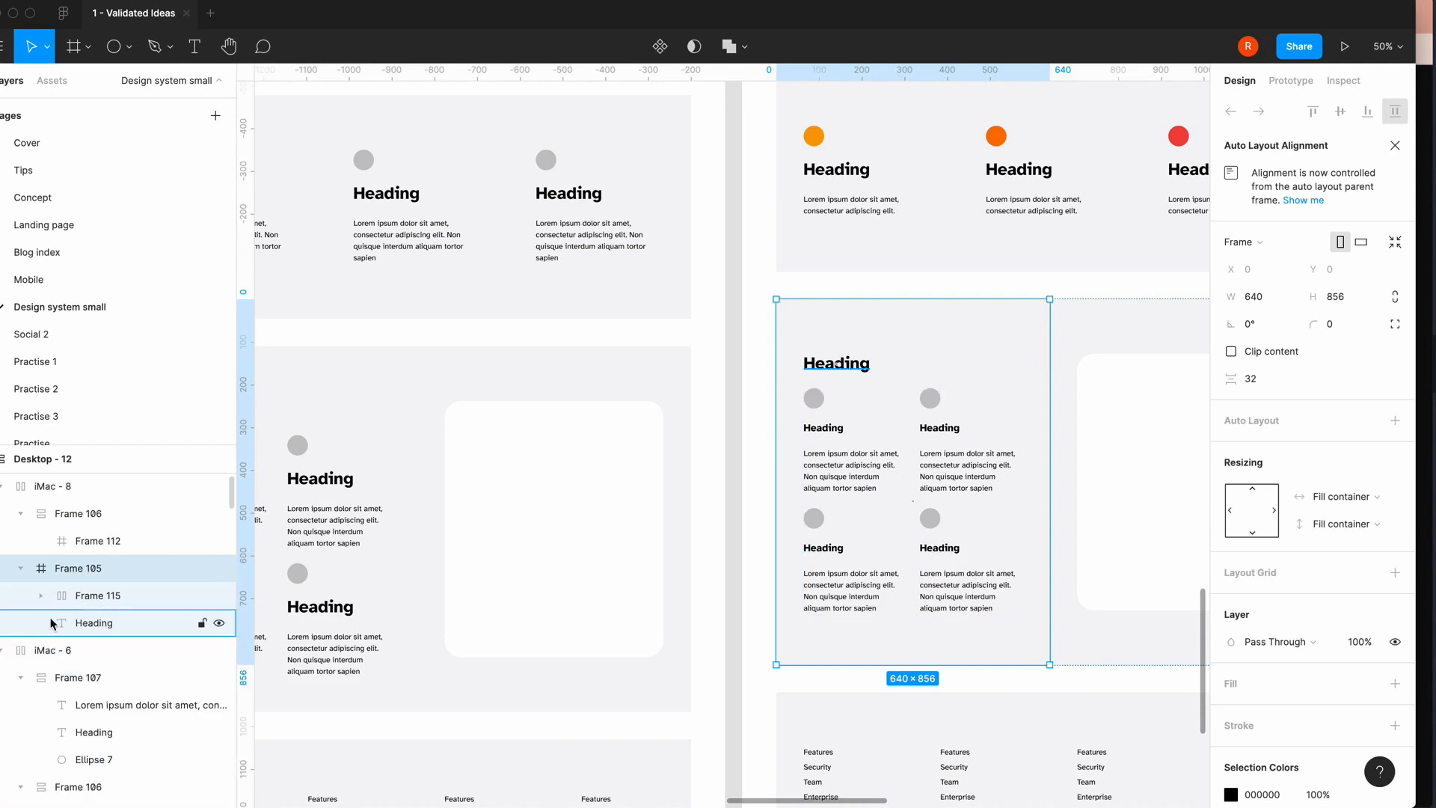
click(63, 602)
click(72, 569)
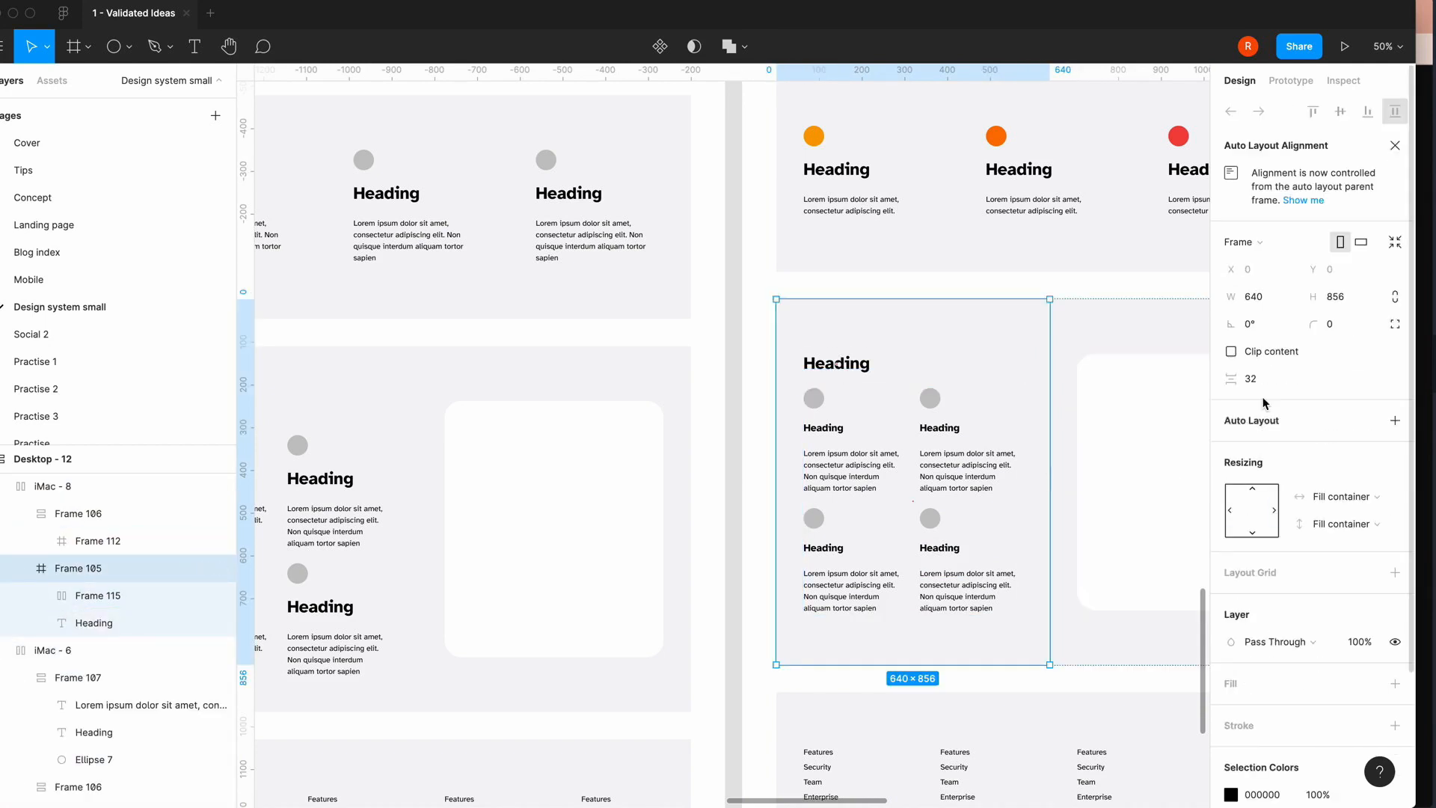
text(64)
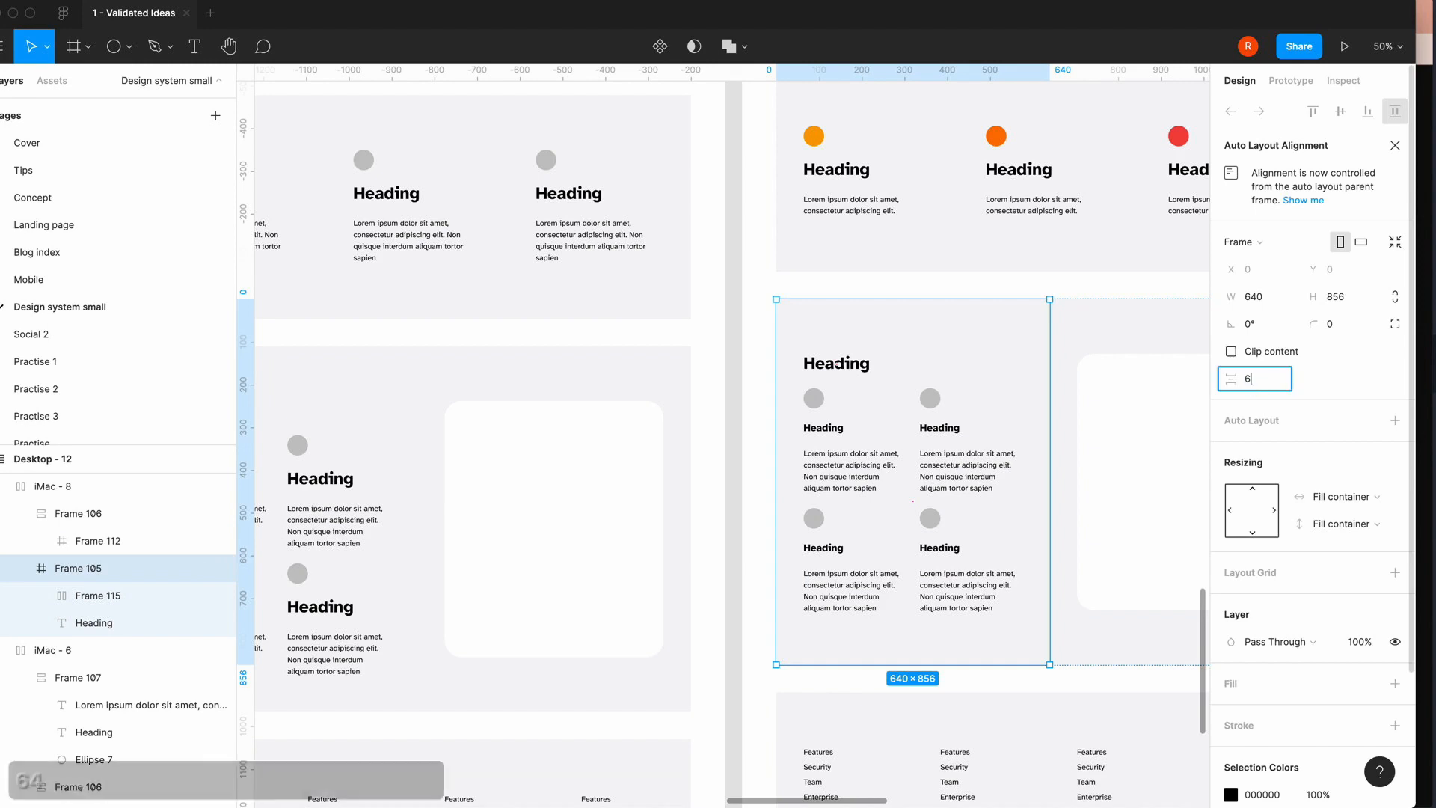
key(Return)
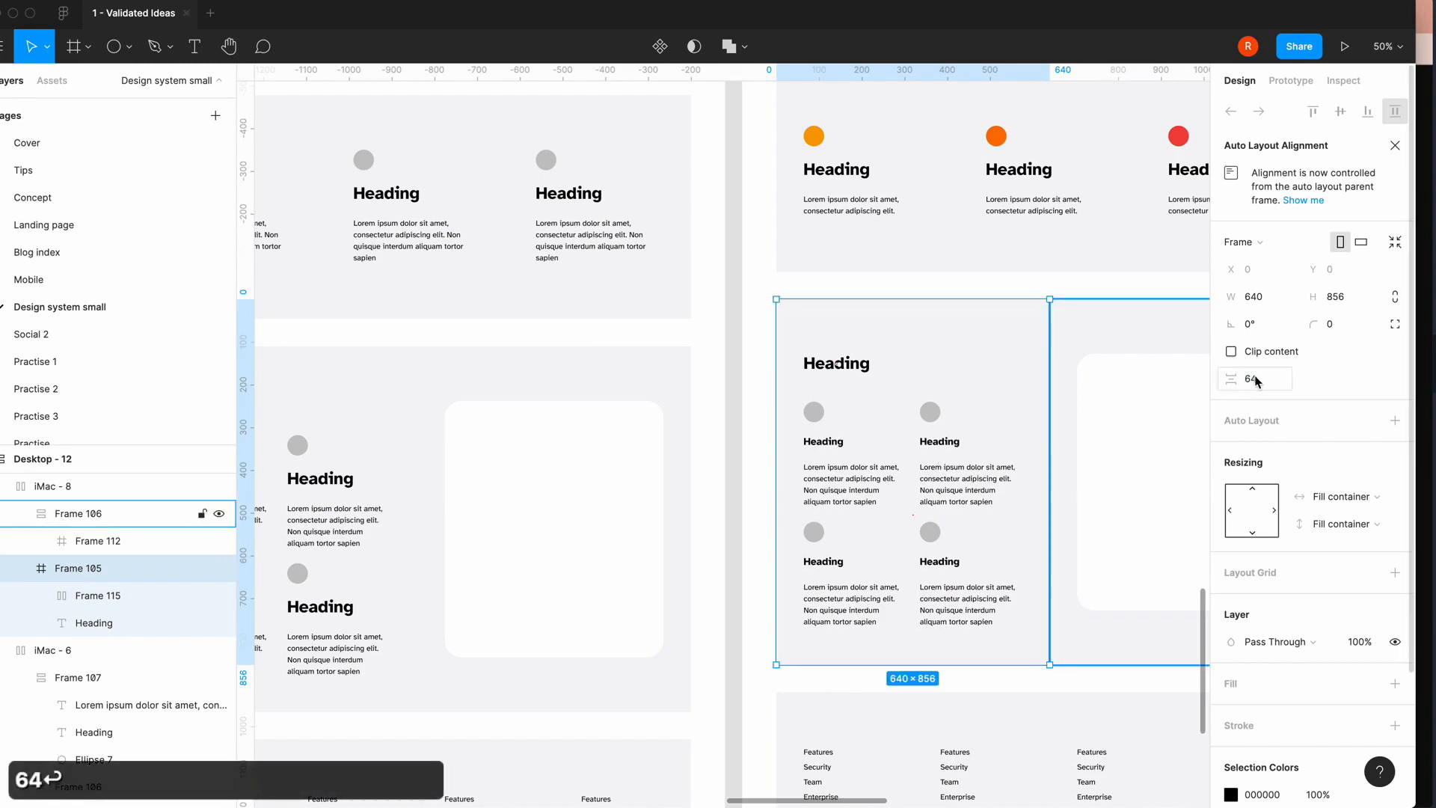
- Try a spacing of 128 between Frame 105's heading and item grid, and undo it
text(128)
key(Return)
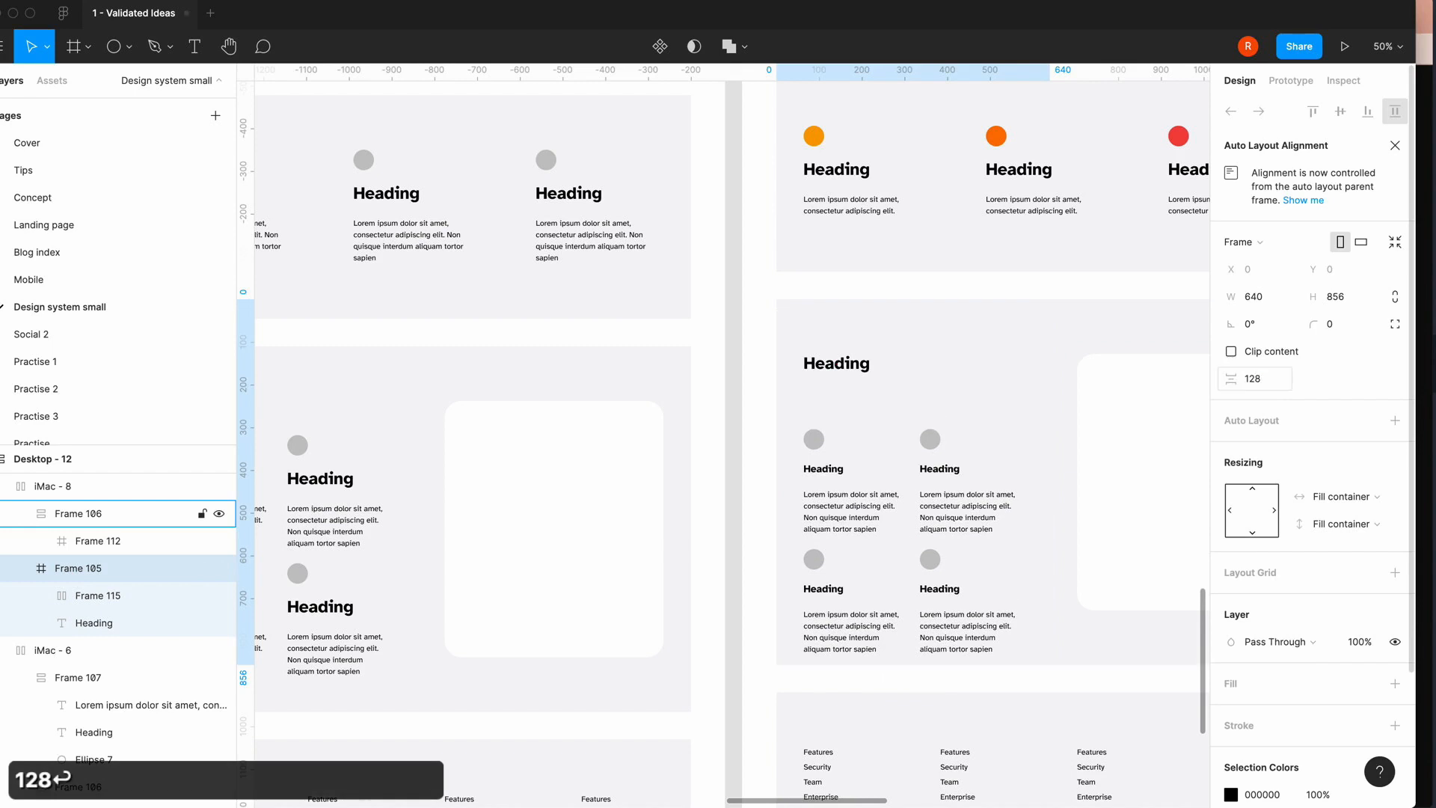
key(super+z)
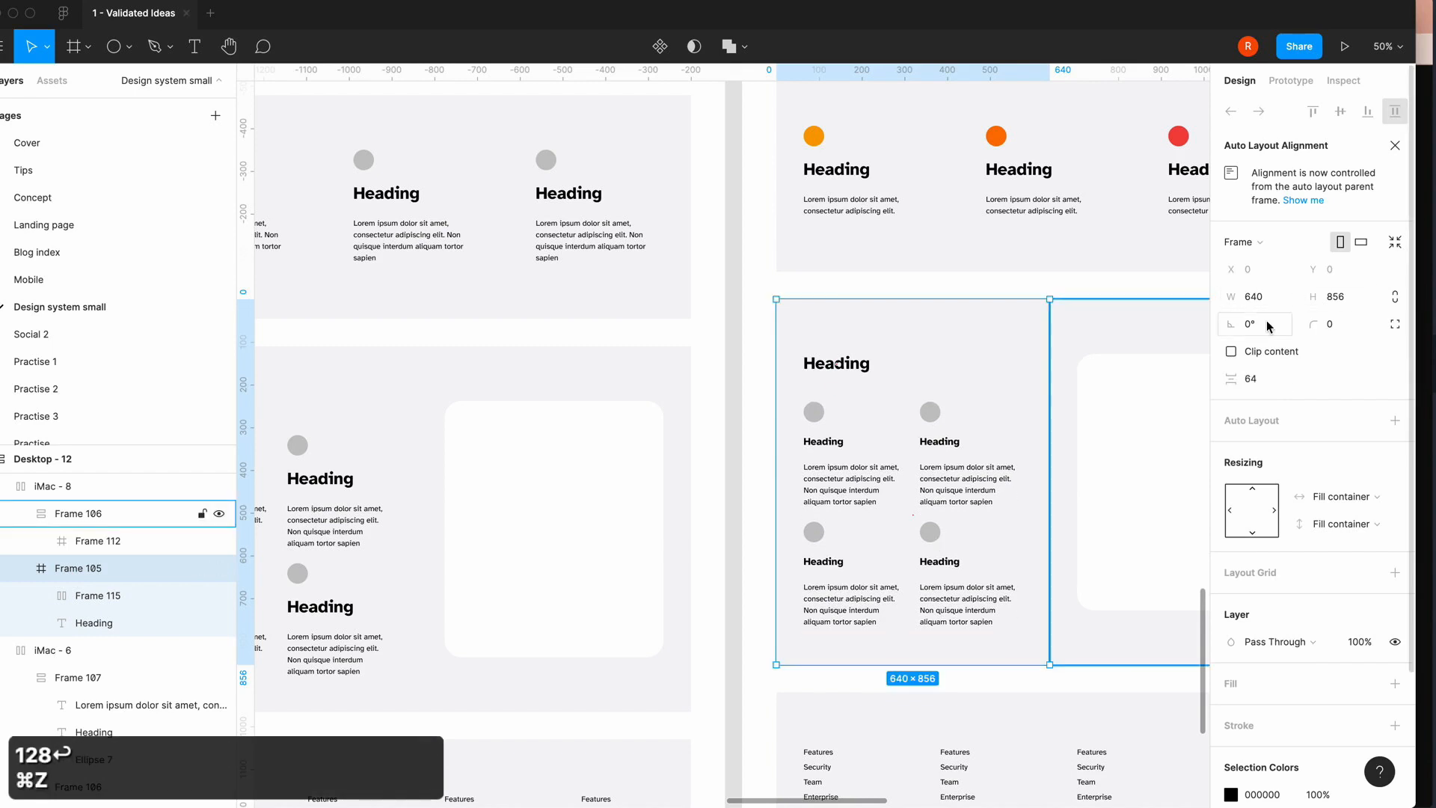
- Set the height of the white image area, Frame 112, beside the four-item grid to 800
scroll(620, 557, left, 10)
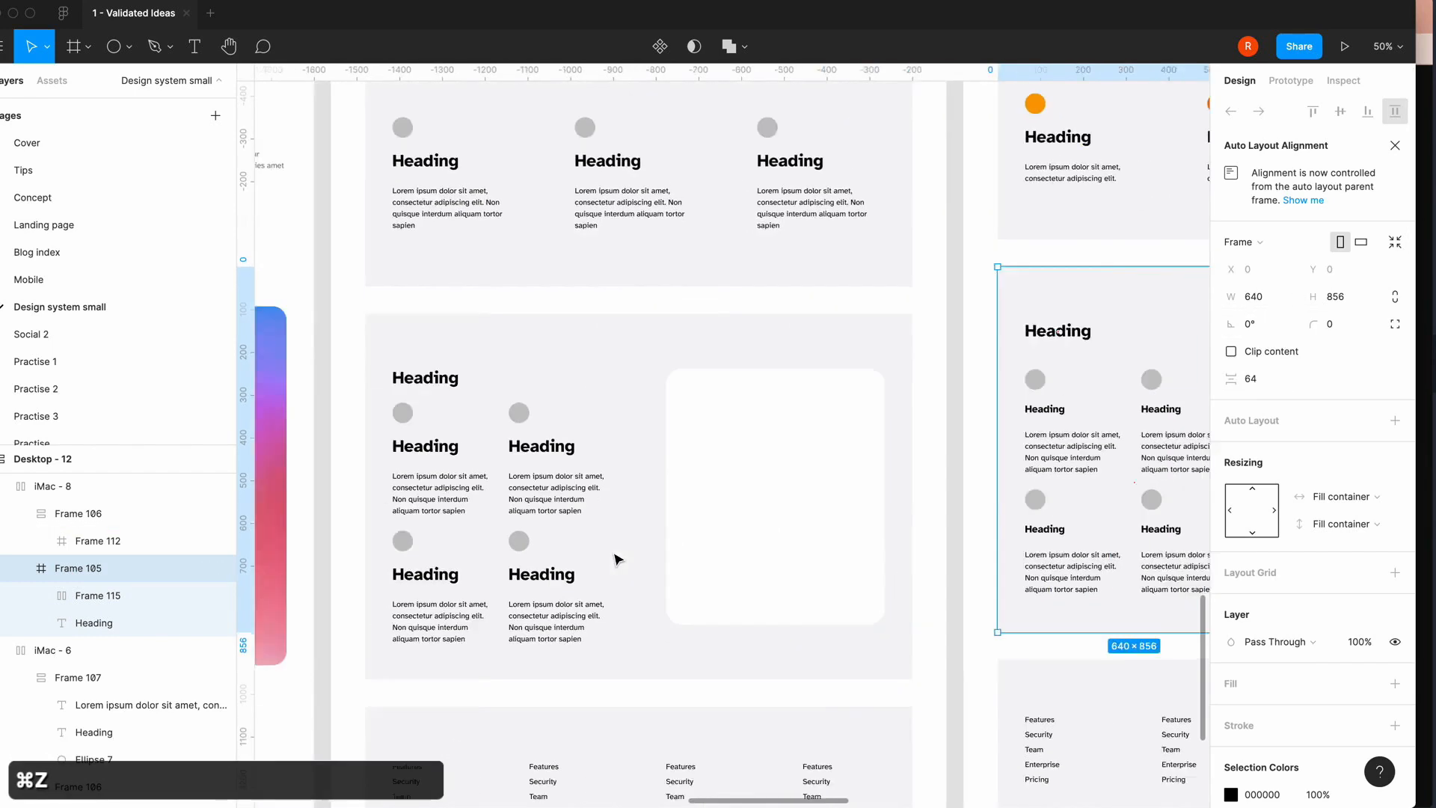
scroll(617, 559, right, 12)
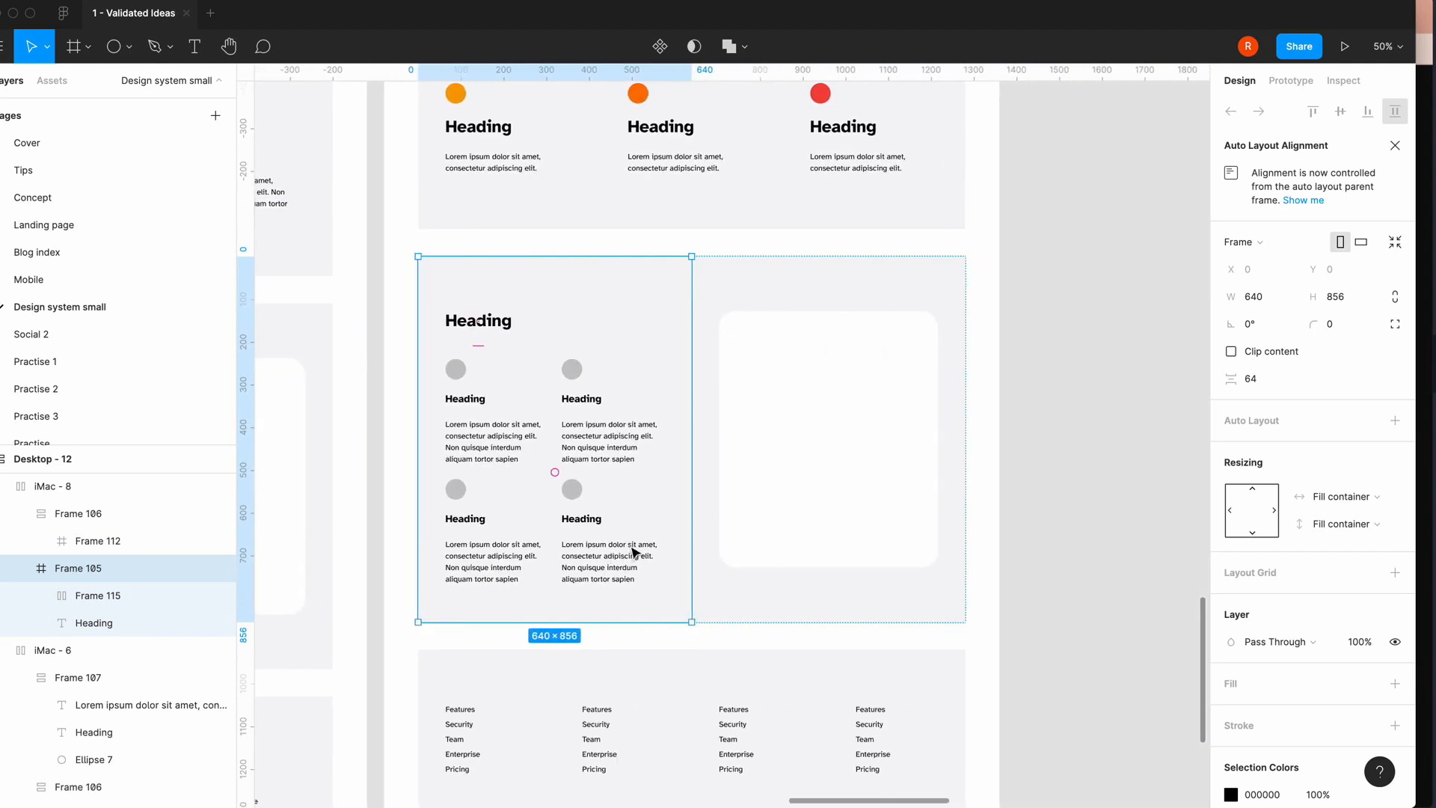
click(850, 489)
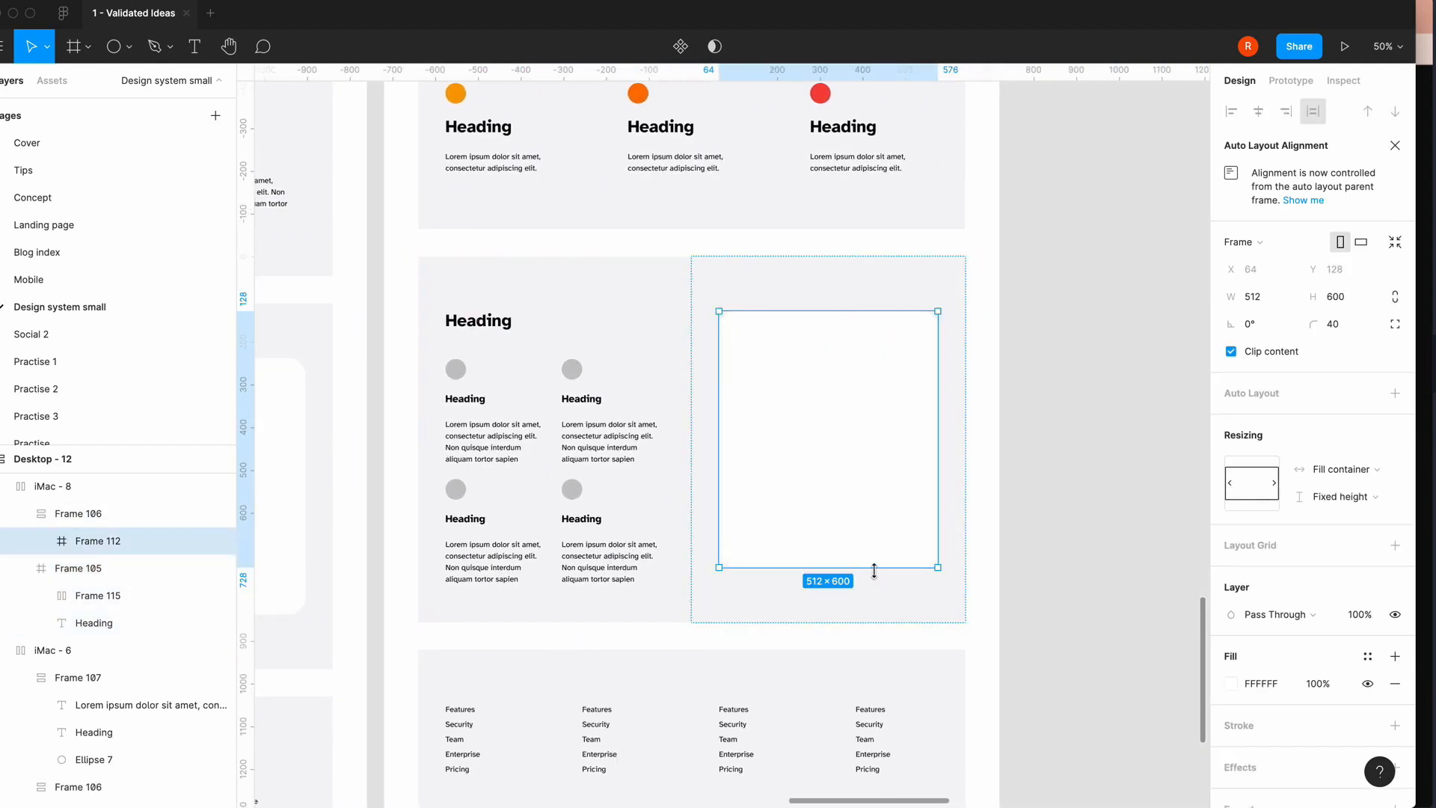
drag(872, 568, 874, 633)
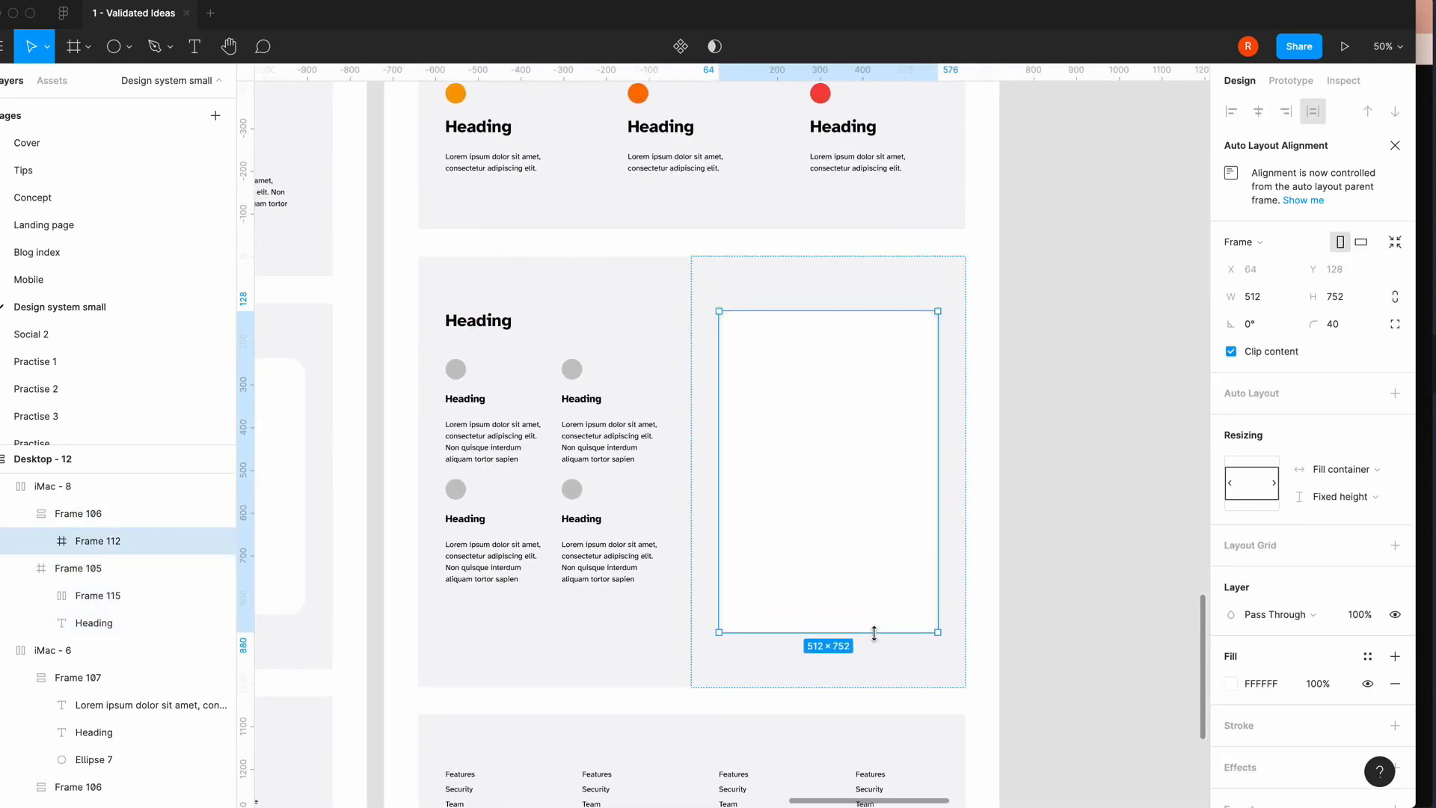
click(1346, 298)
text(800)
key(Return)
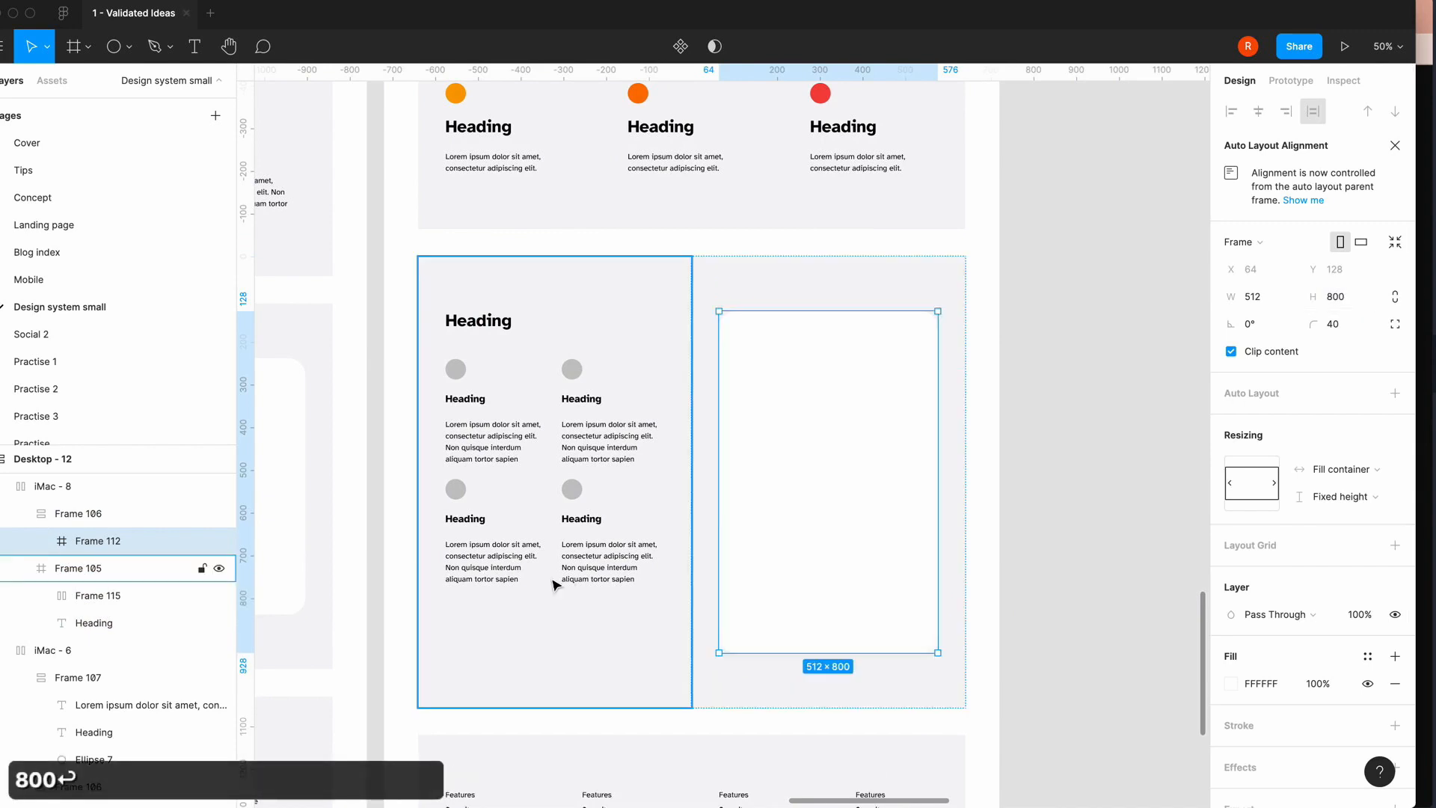
- Try to set the spacing between Frame 105's heading and Frame 115 to 128
click(513, 568)
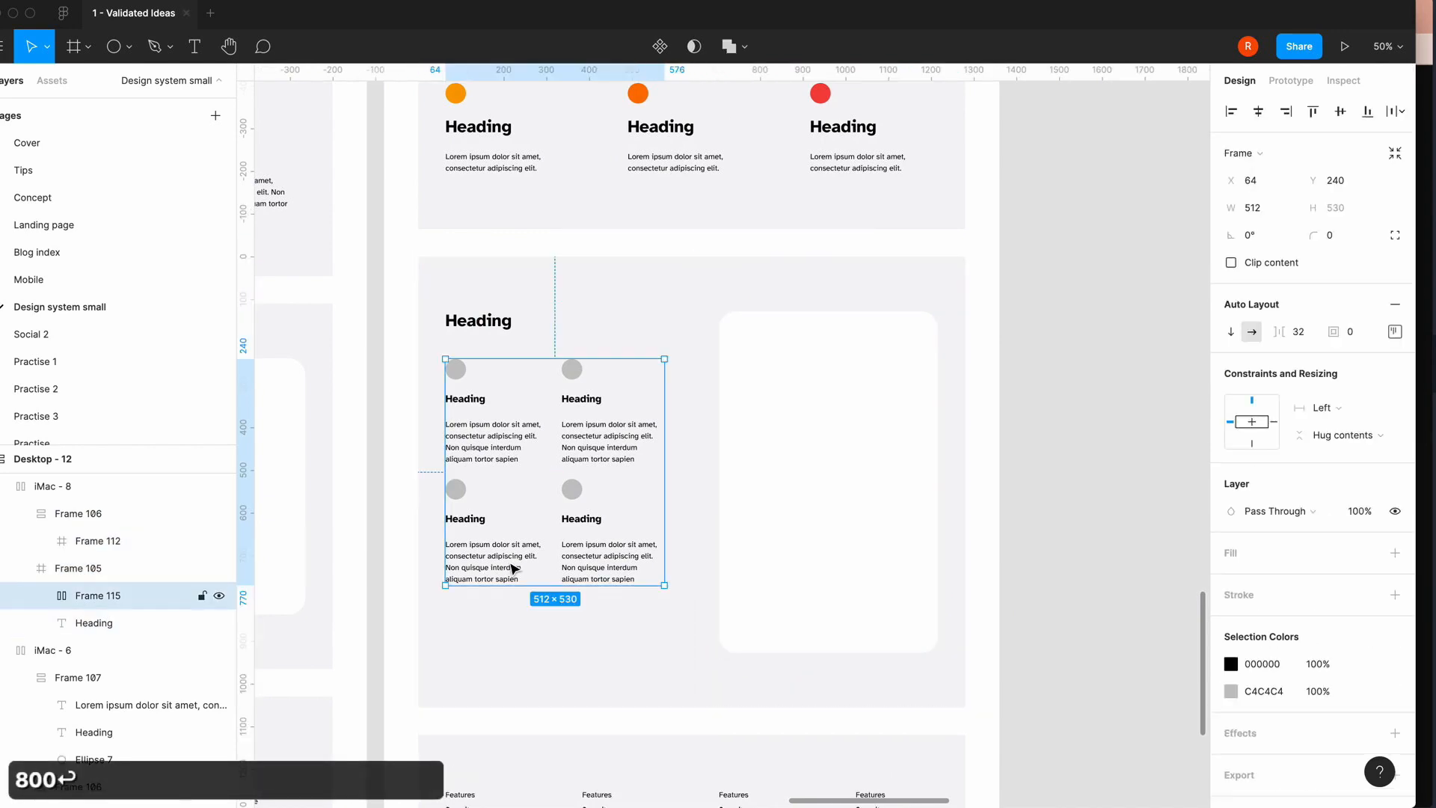
click(65, 570)
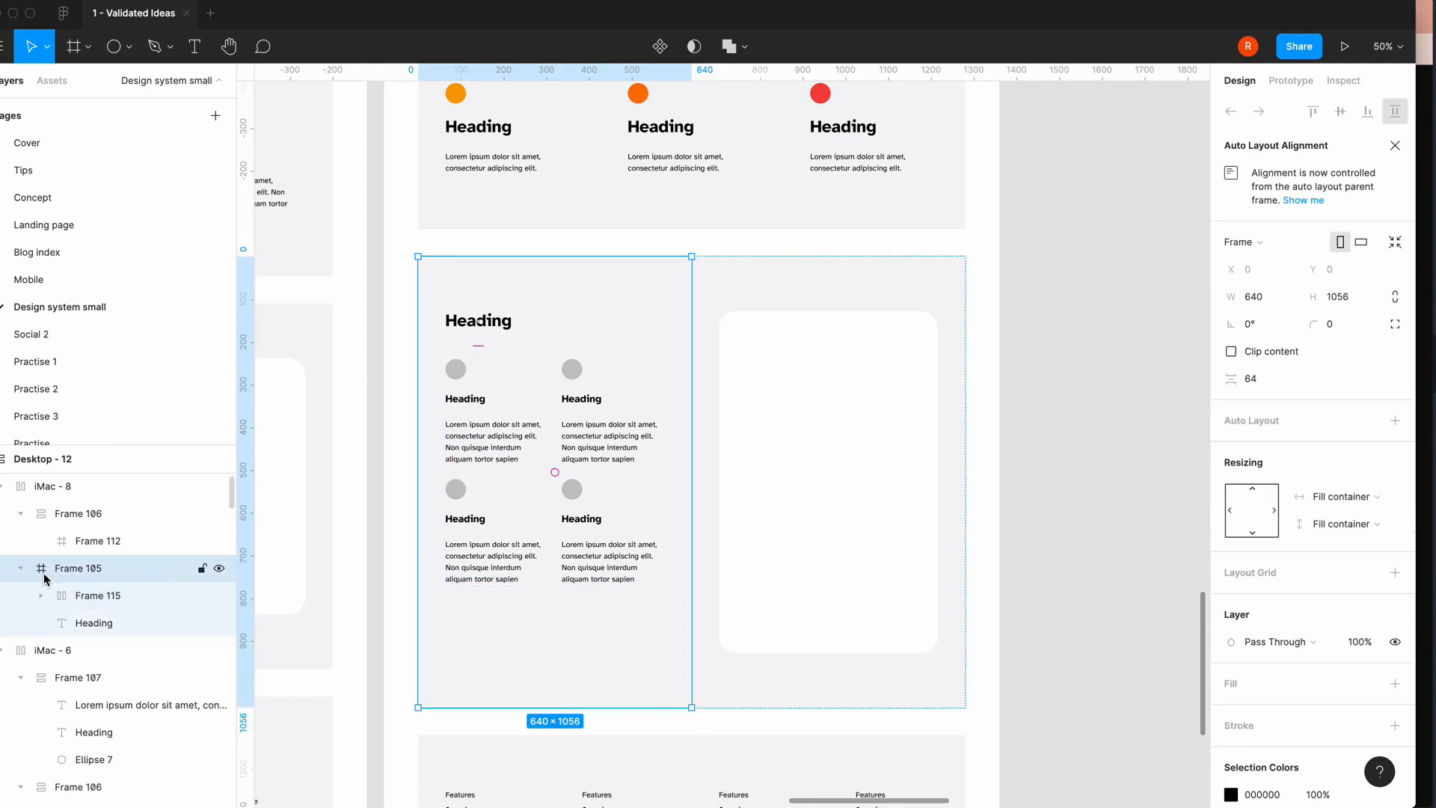
click(1263, 381)
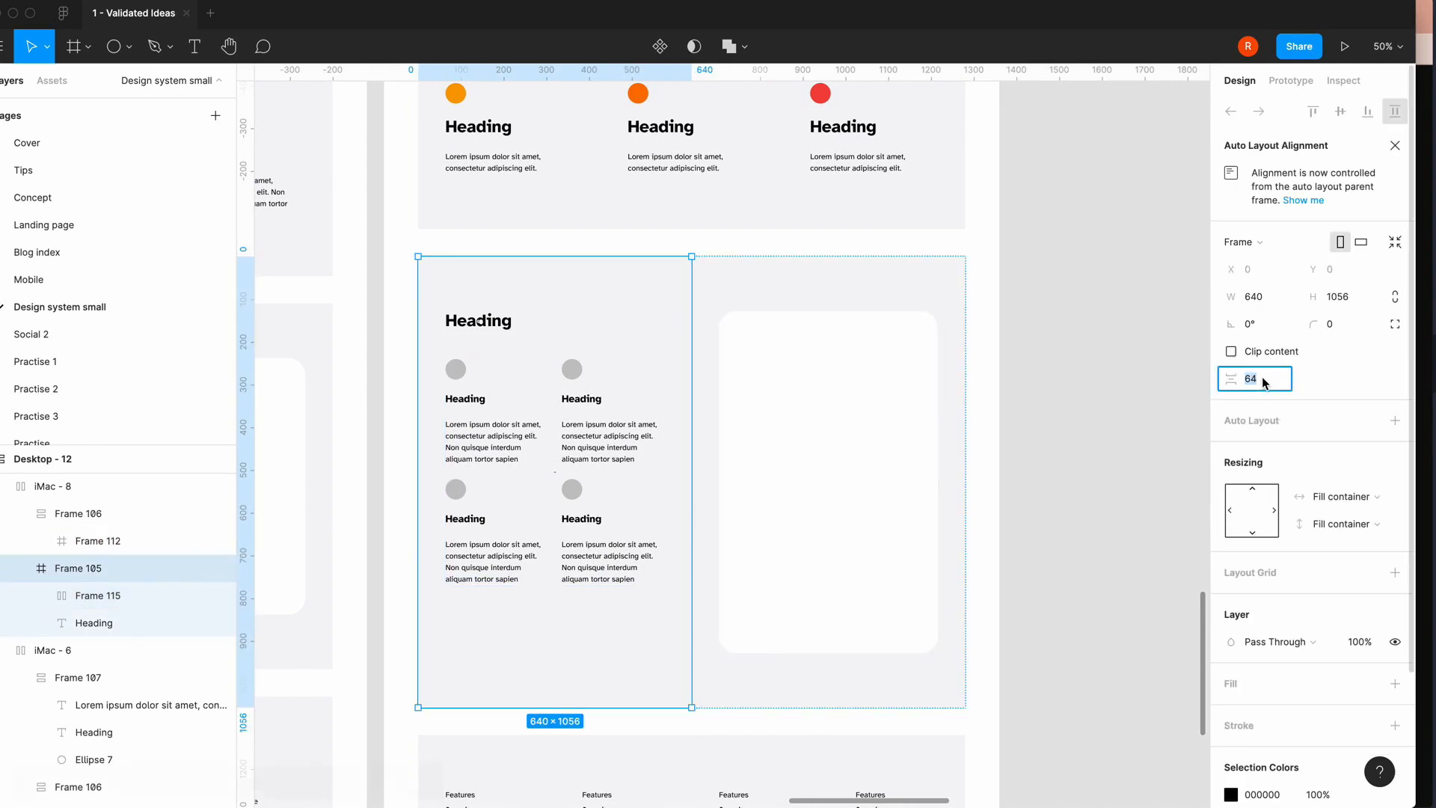
text(128)
key(Return)
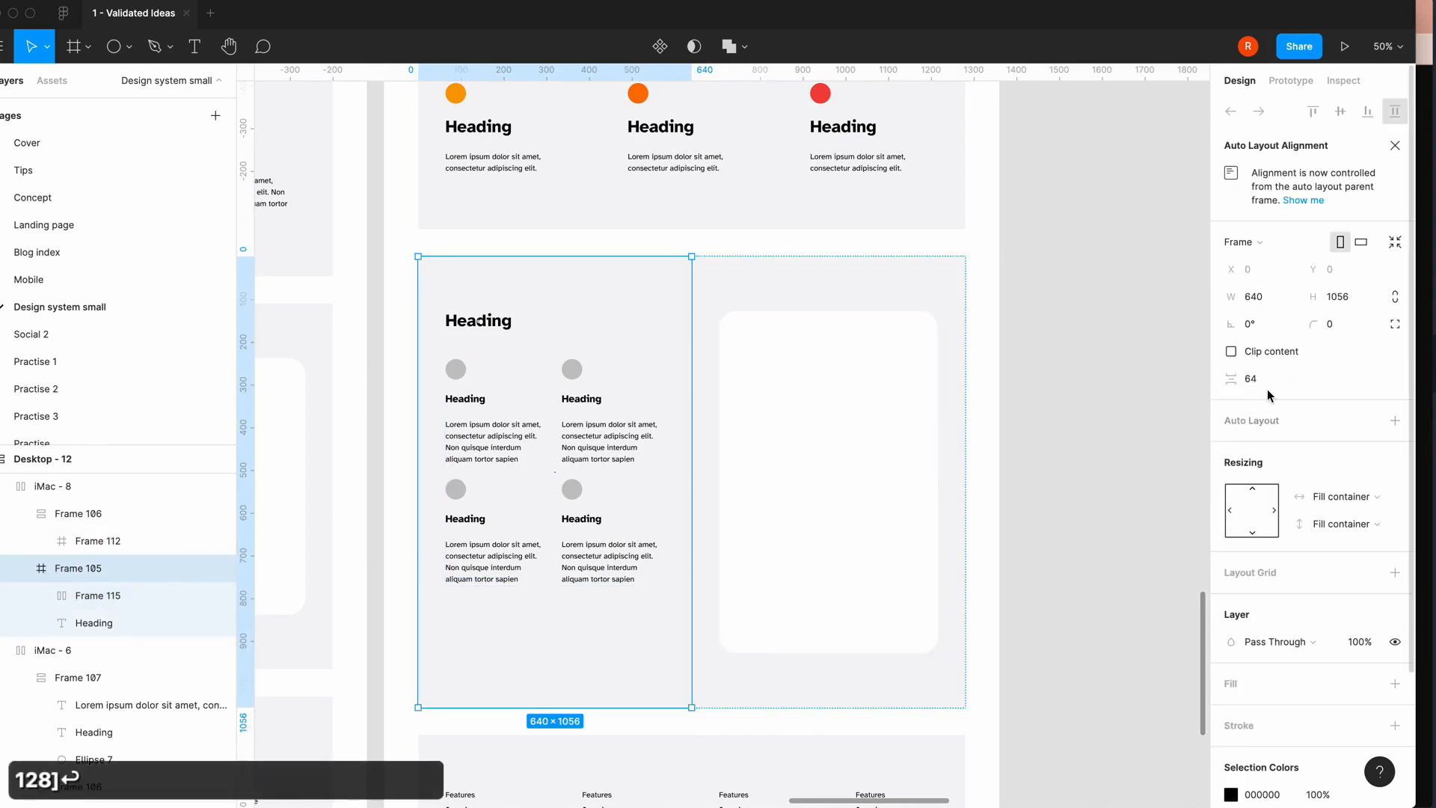
- Set the spacing between Frame 105's heading and Frame 115 to 128
click(1261, 382)
text(128)
key(Return)
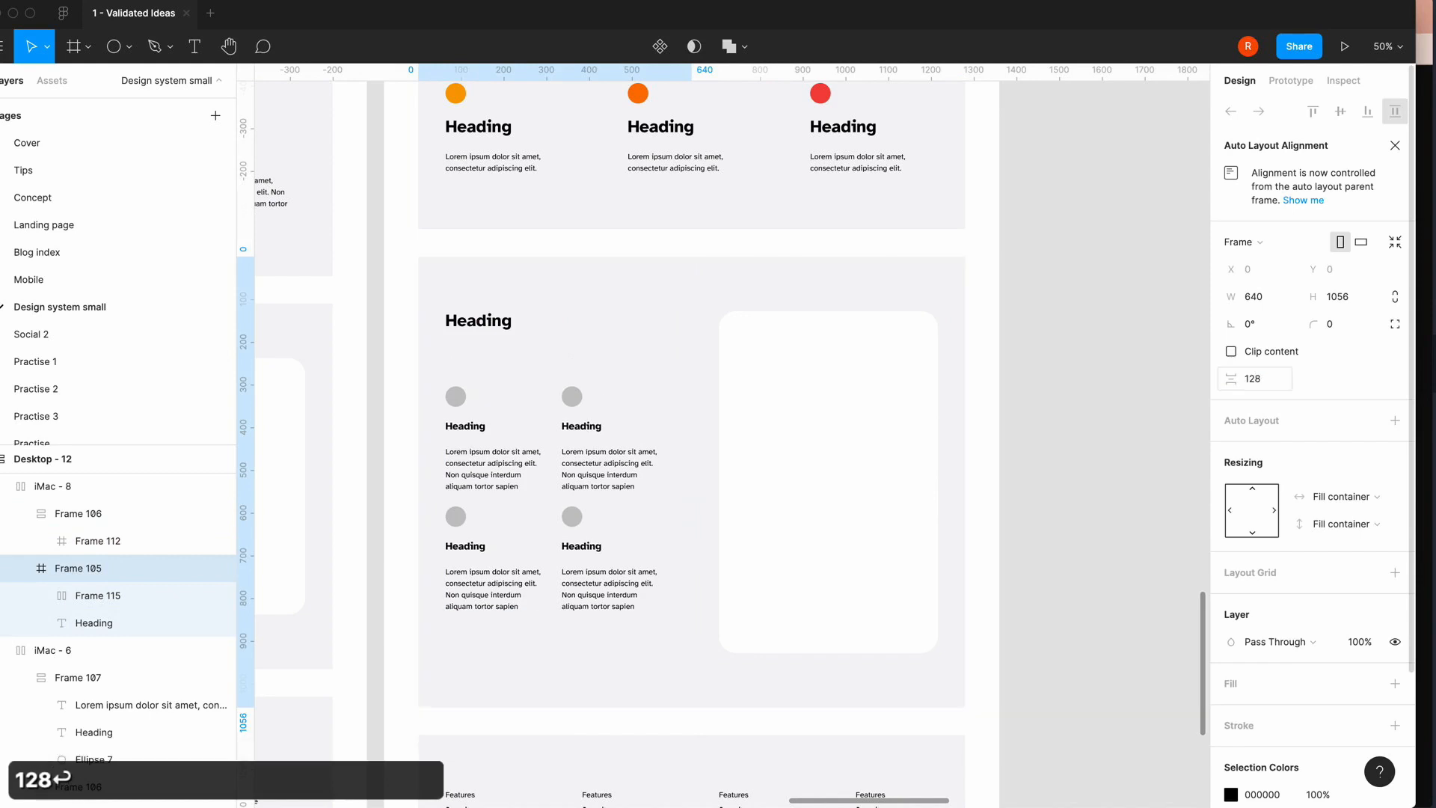
click(1024, 560)
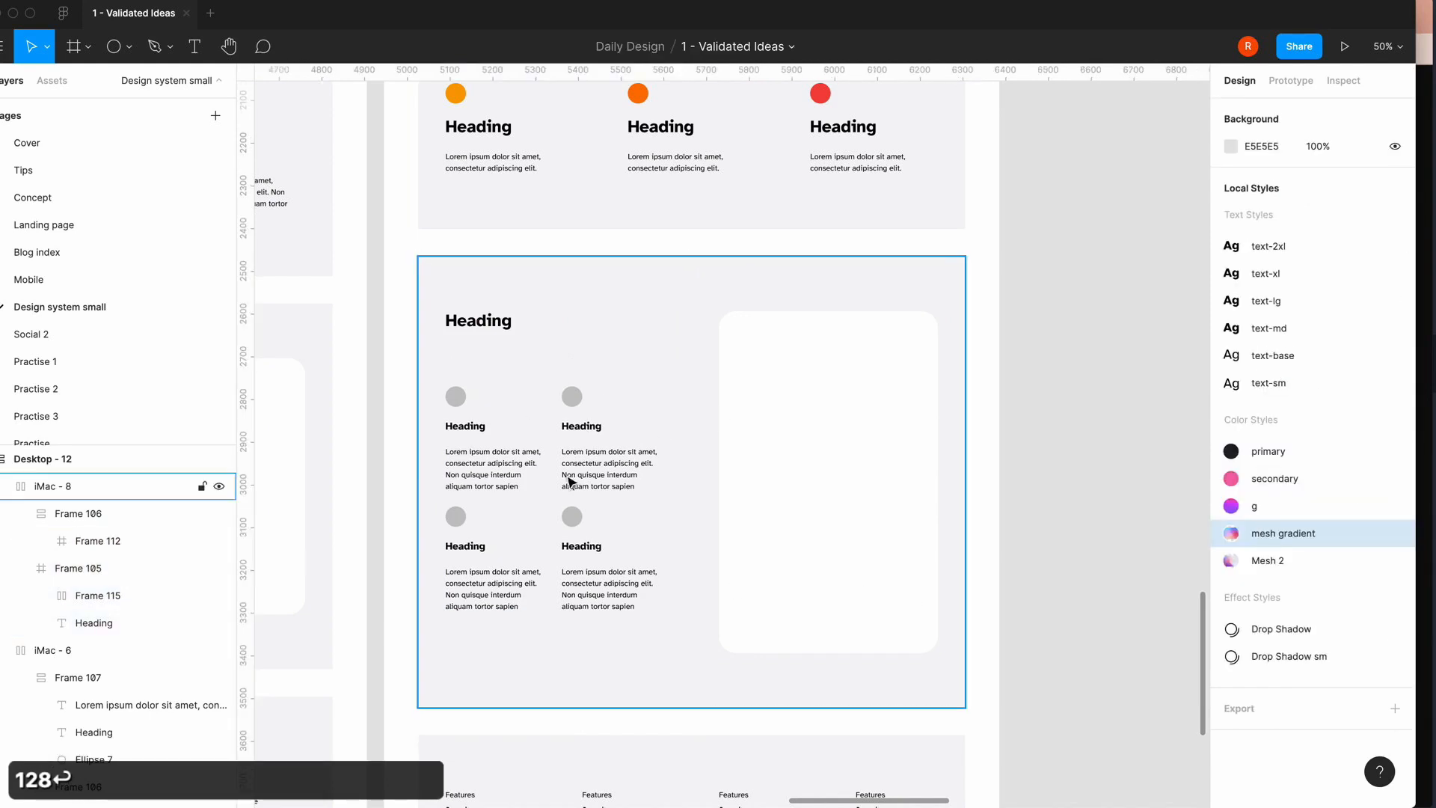
- Fill the circle of the first item in the four-item grid with the TailwindCSS purple A855F7
scroll(689, 580, left, 5)
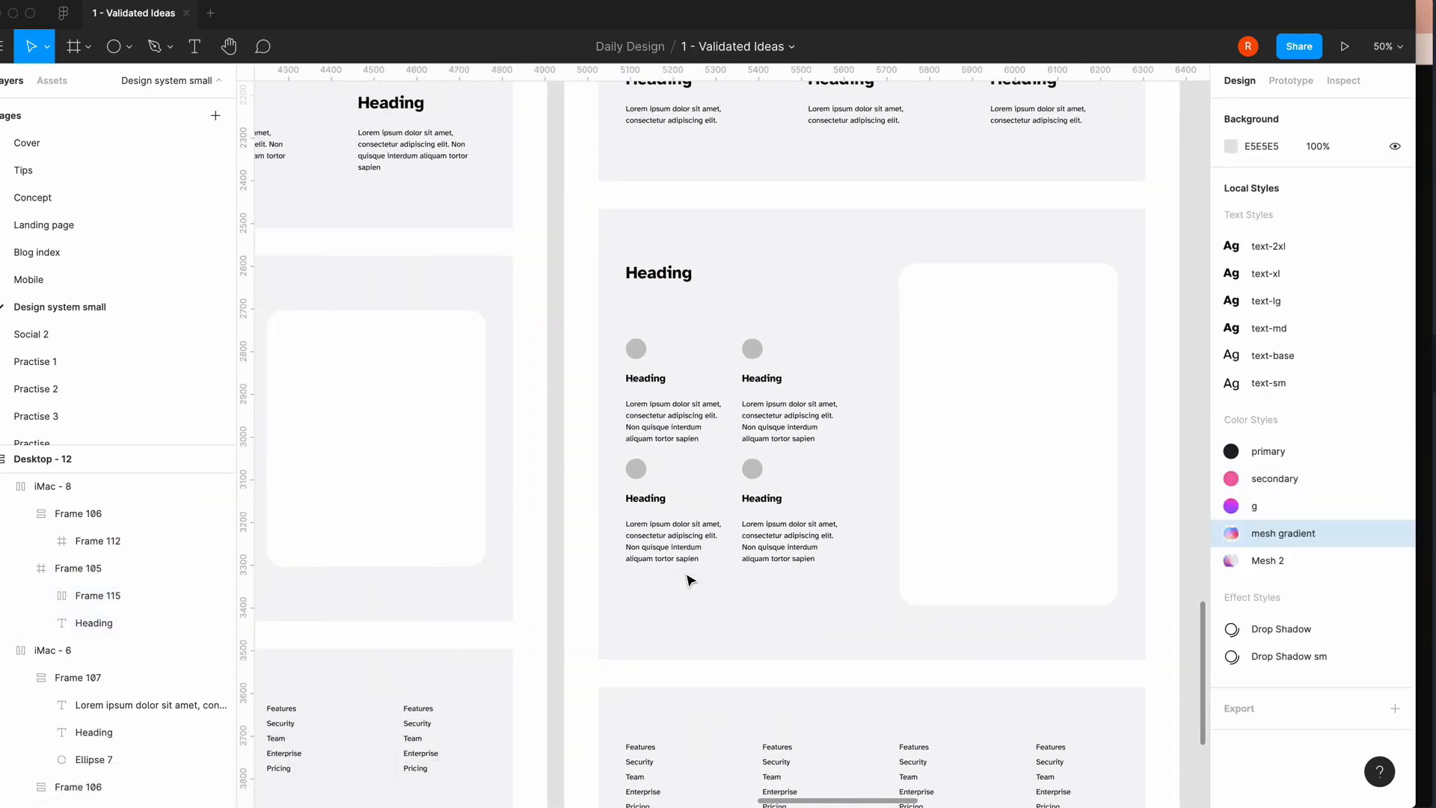
click(638, 347)
click(639, 353)
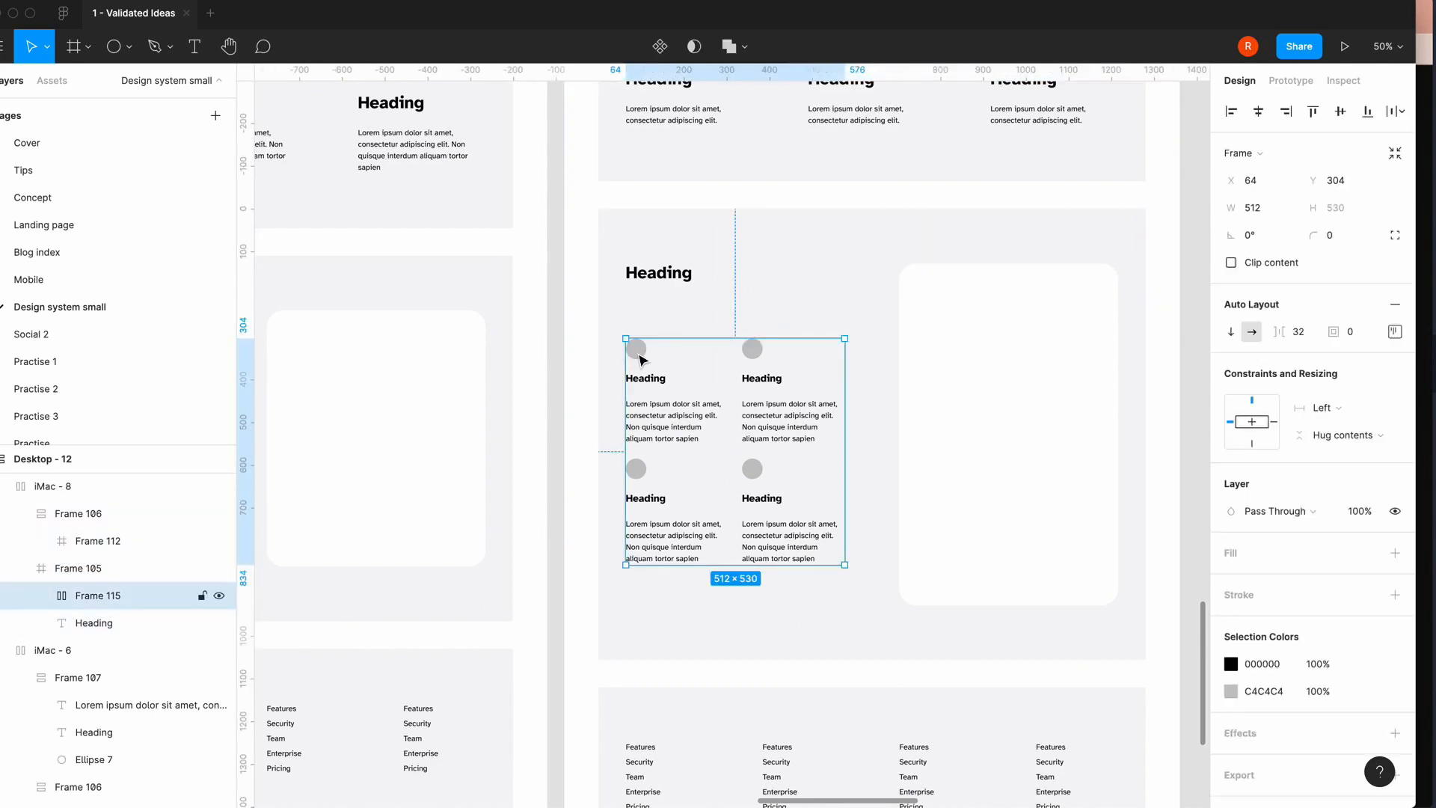
click(639, 359)
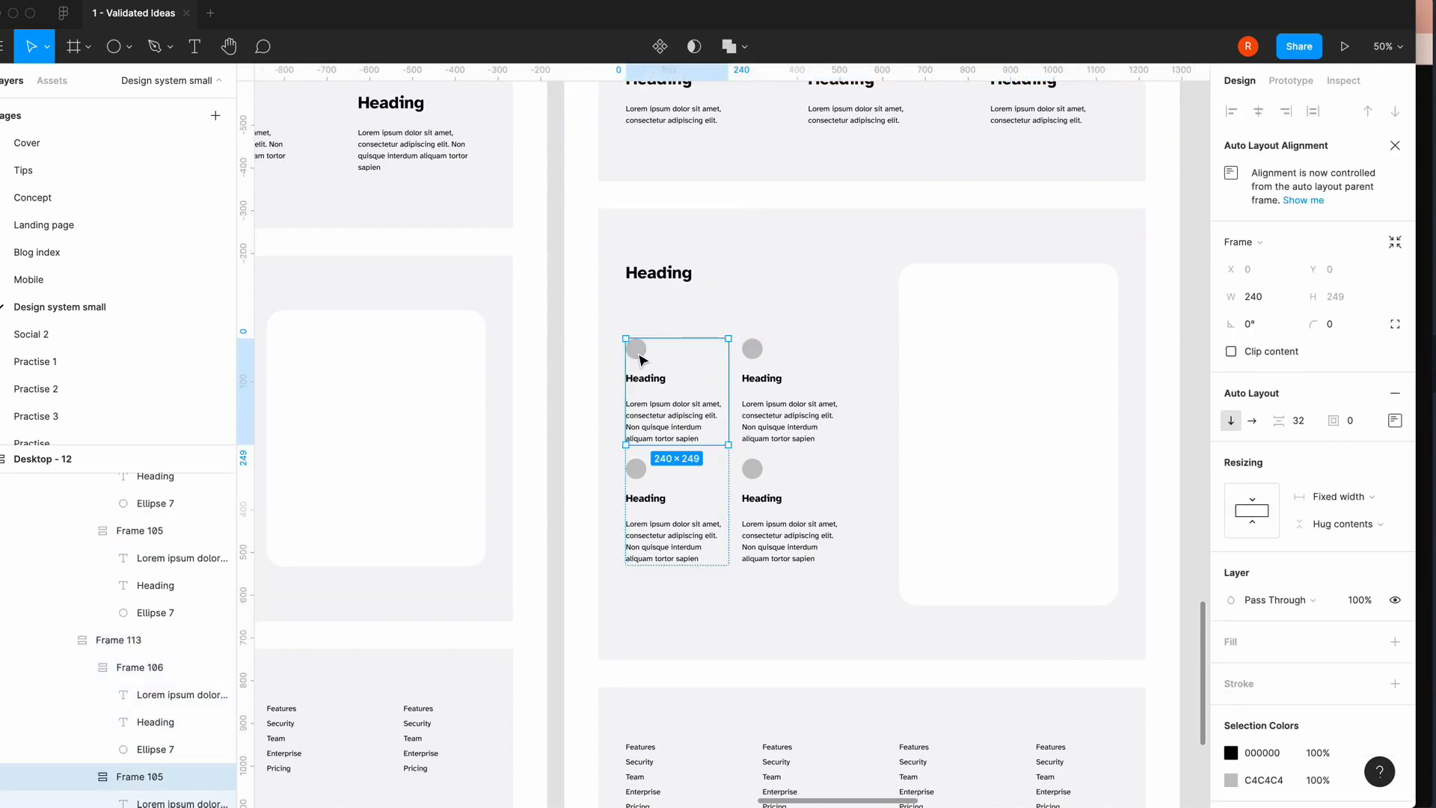
click(639, 354)
click(1231, 545)
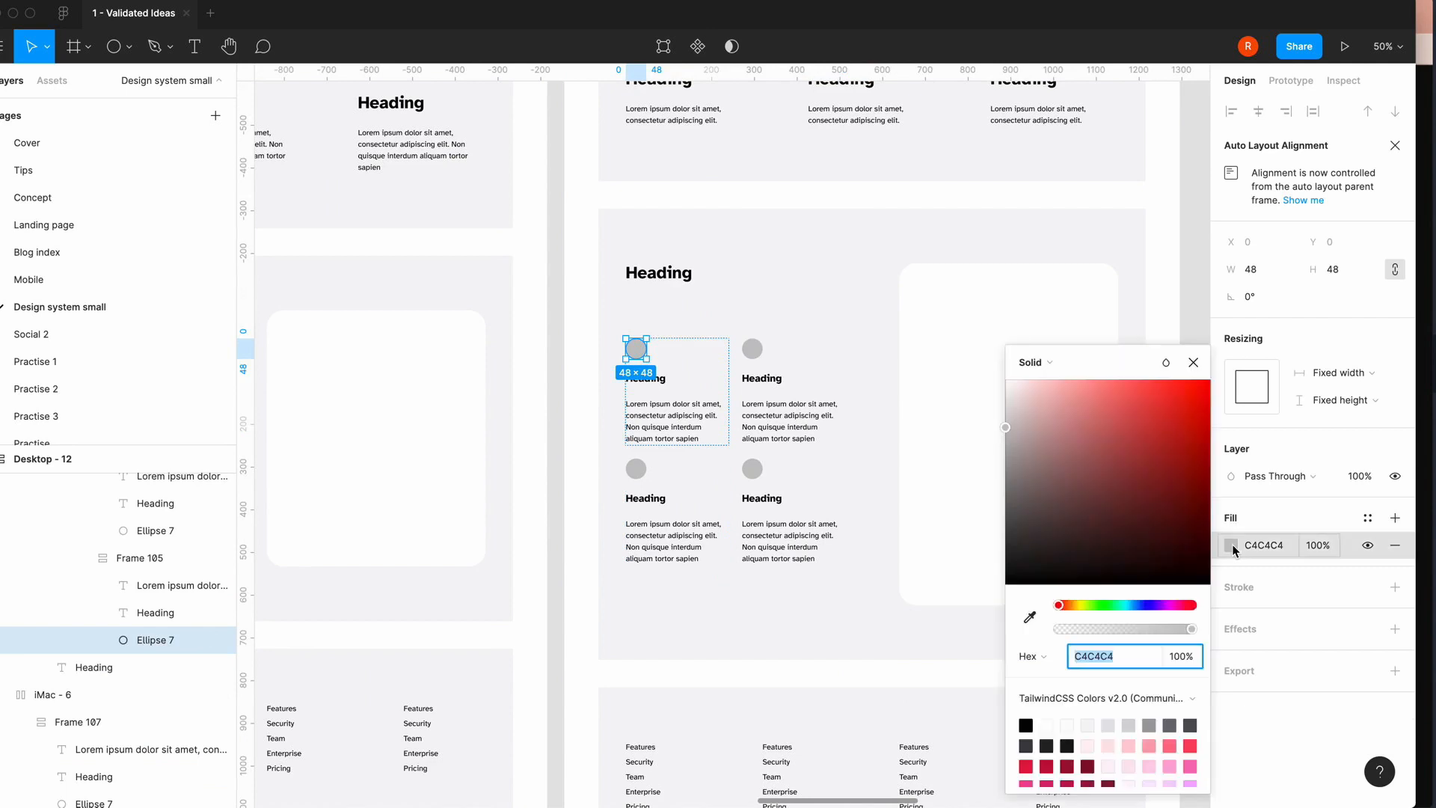
drag(1122, 352, 1133, 243)
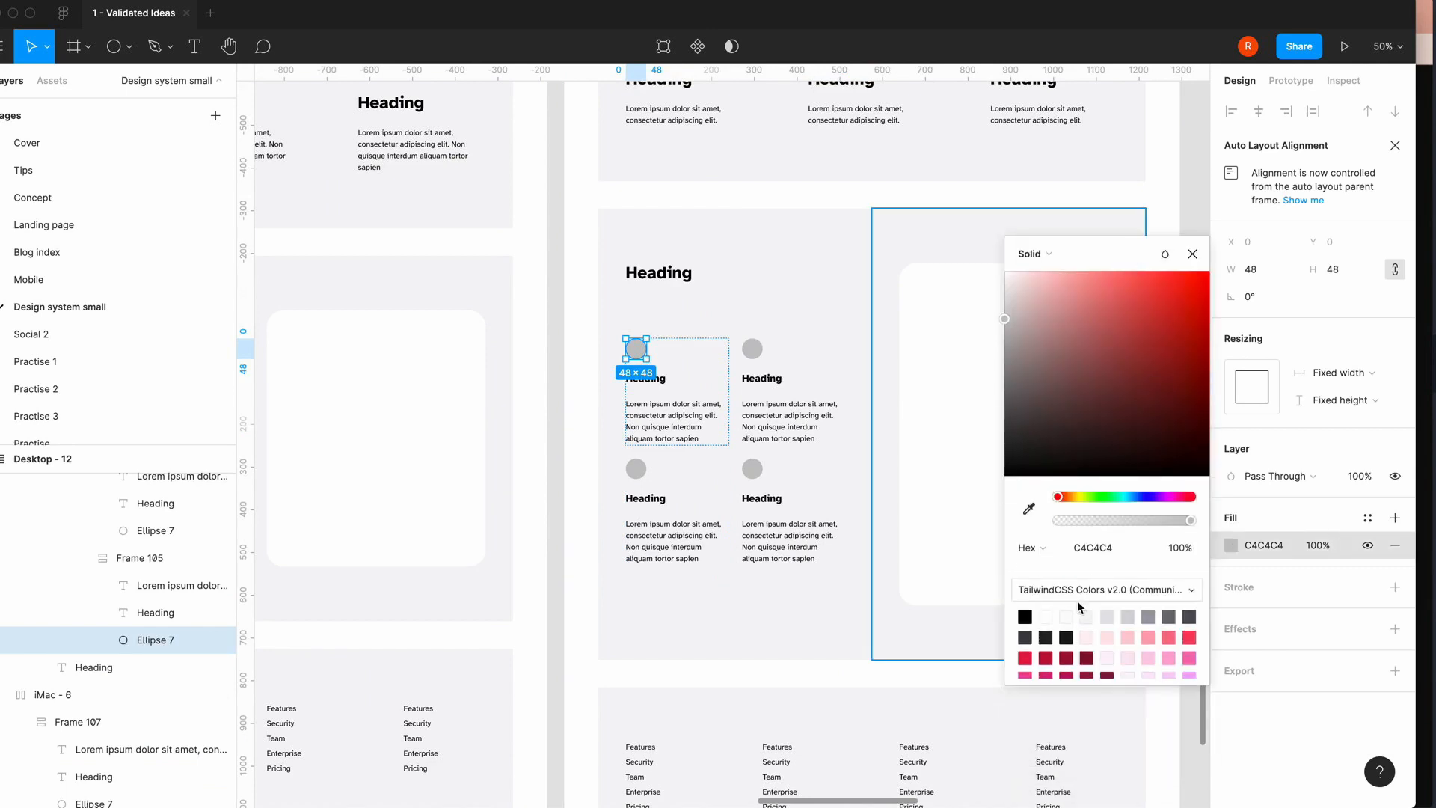
scroll(1134, 640, down, 10)
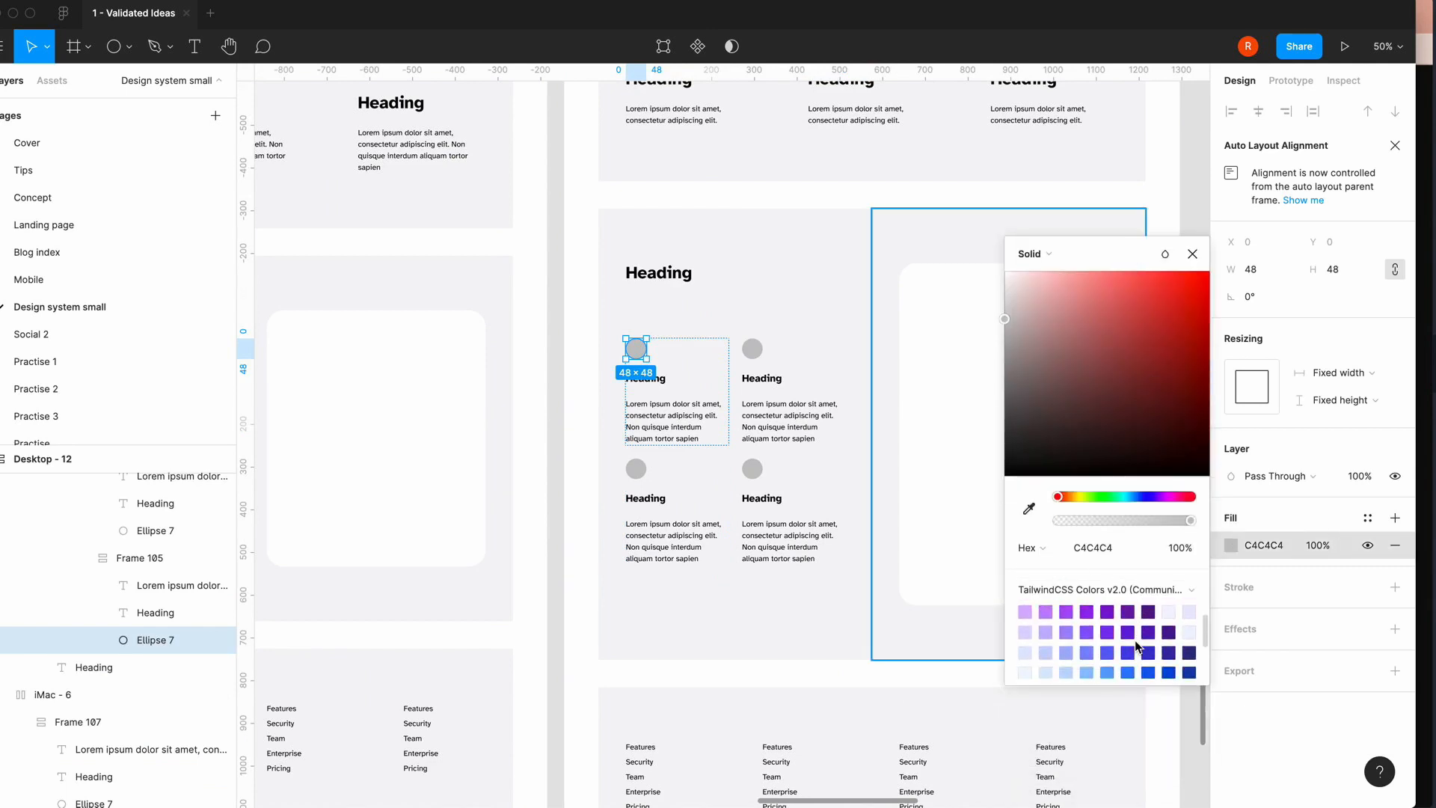
click(1068, 612)
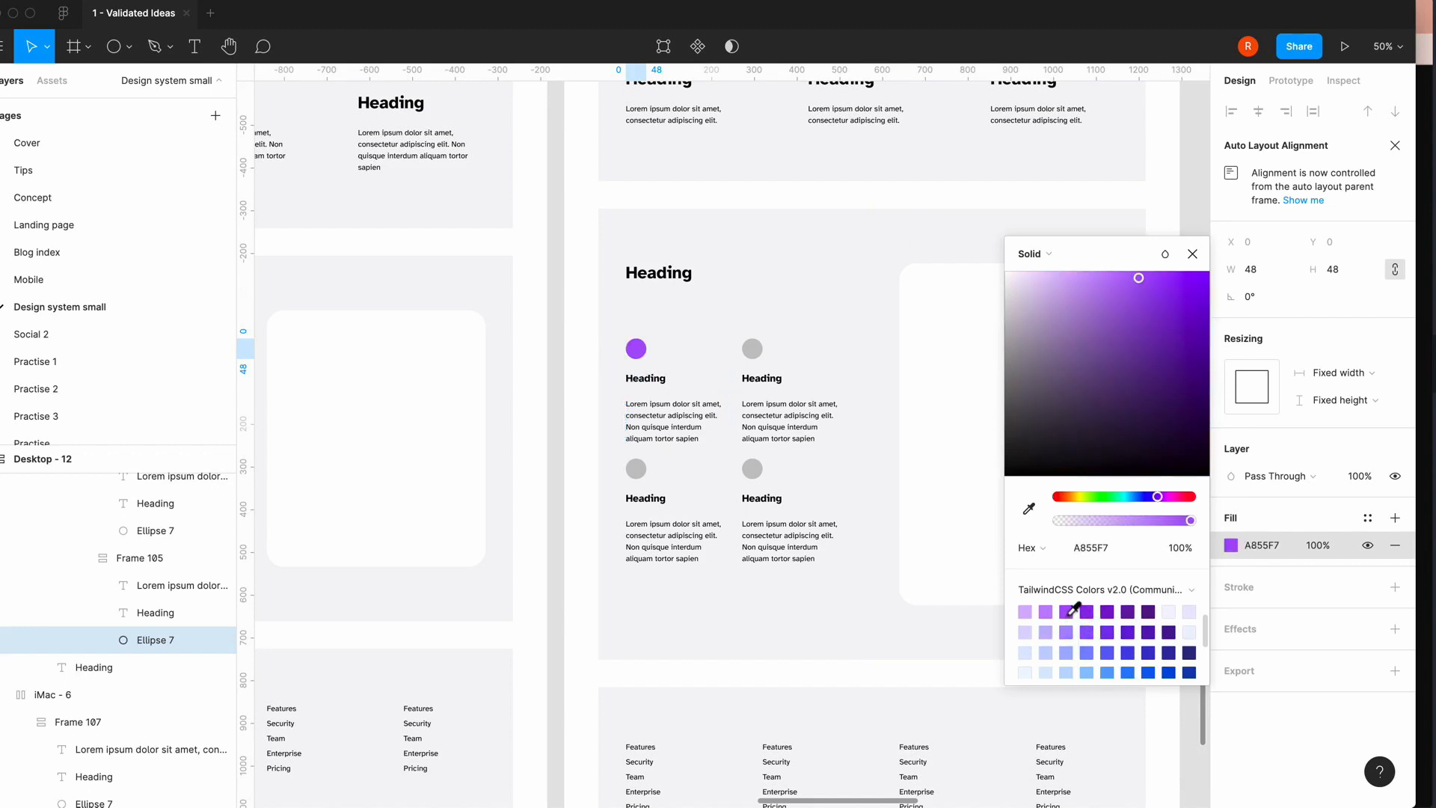
click(1192, 253)
- Fill the circle of the upper-right grid item with the TailwindCSS violet 8B5CF6
click(746, 350)
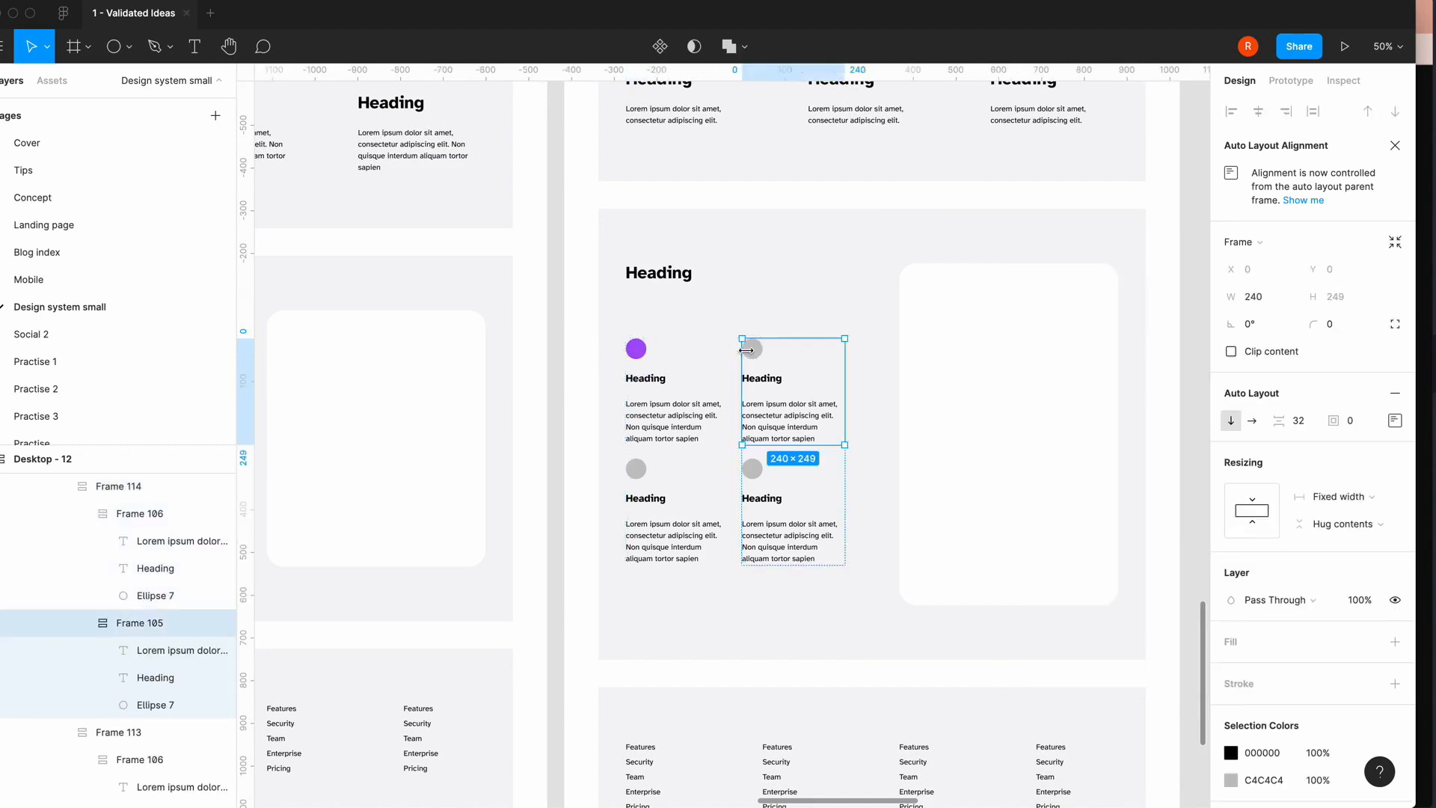
click(754, 352)
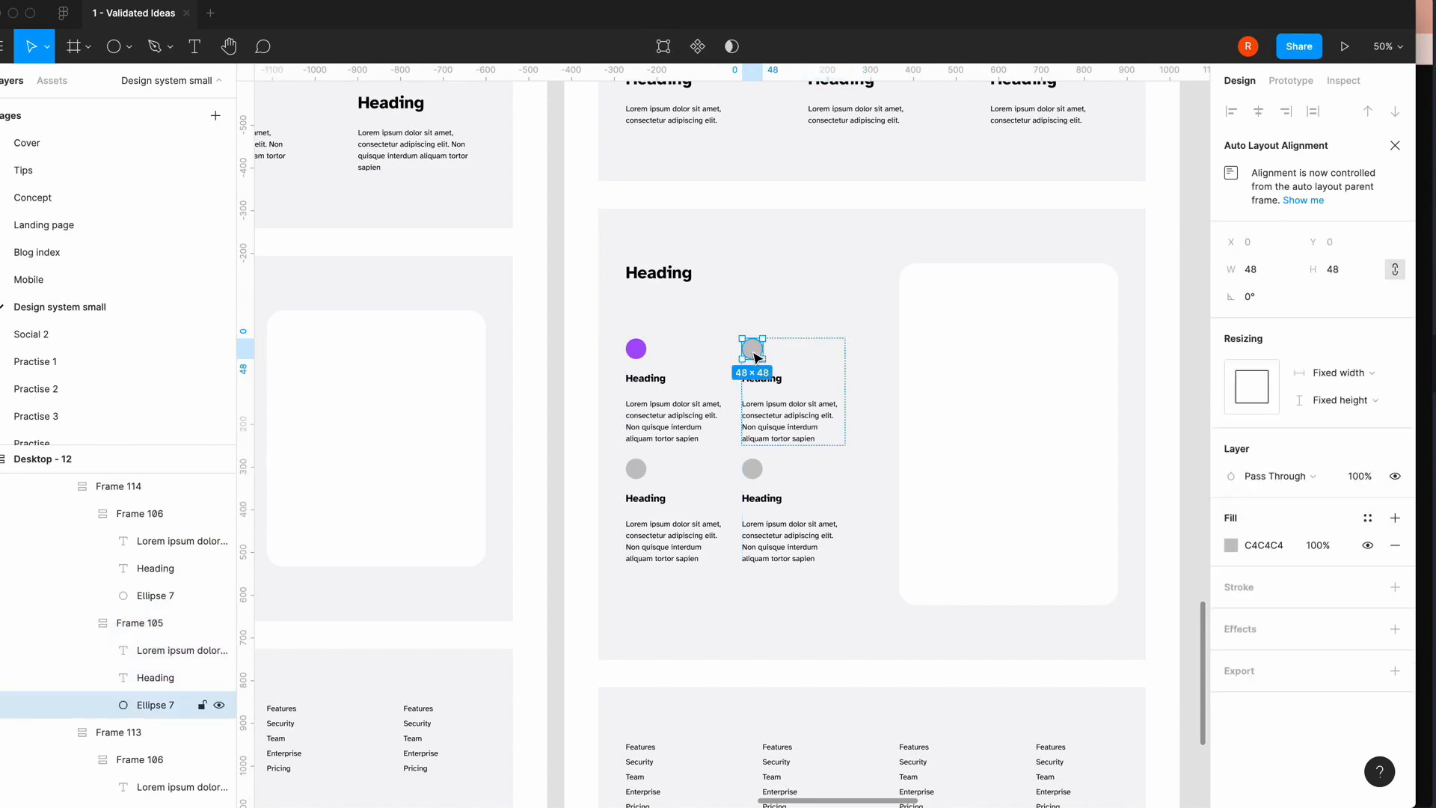
click(1231, 544)
scroll(1108, 739, down, 5)
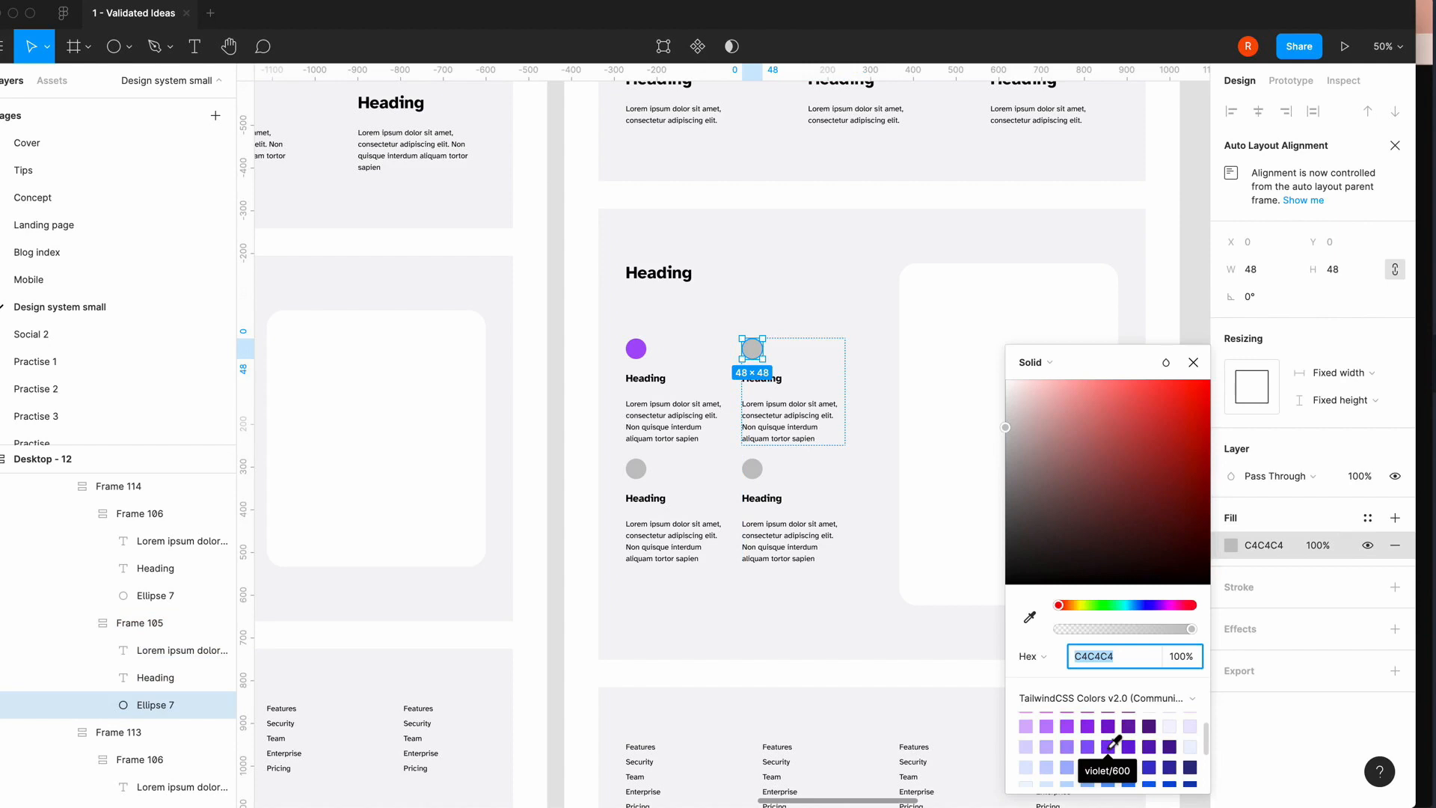
click(1115, 742)
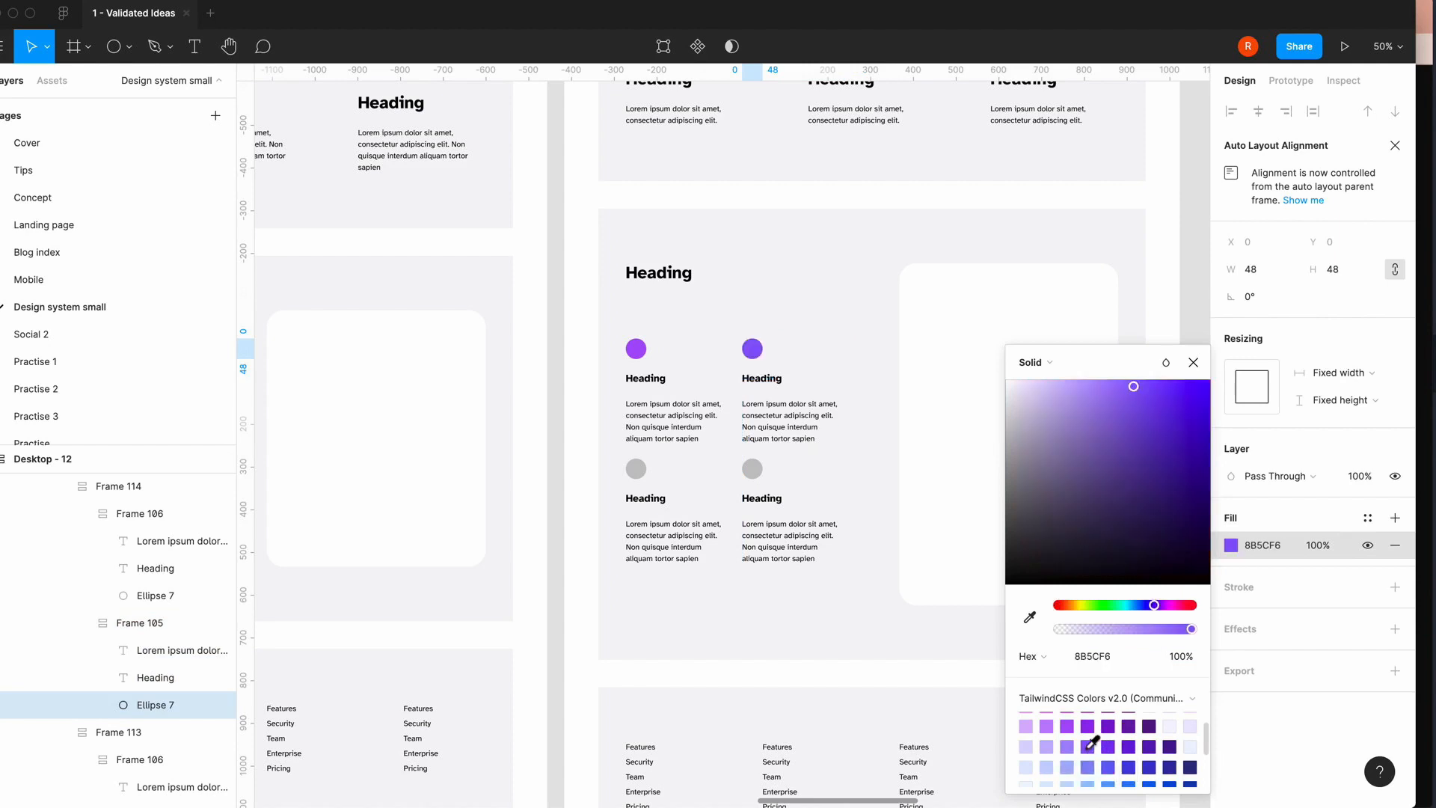
- Fill the circle of the lower-left grid item with the TailwindCSS blue 3B82F6
click(636, 470)
double_click(636, 470)
click(1230, 572)
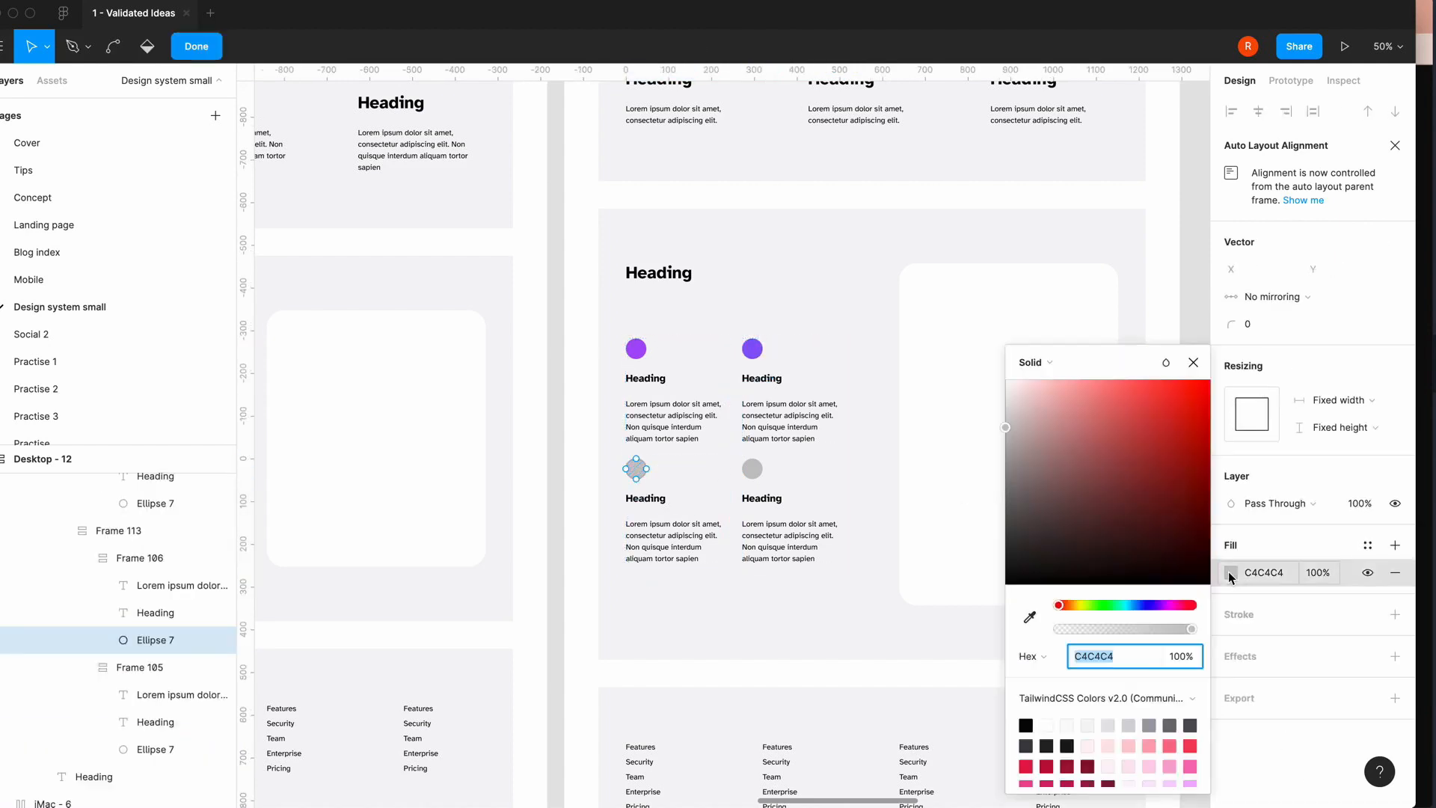
scroll(1116, 746, down, 10)
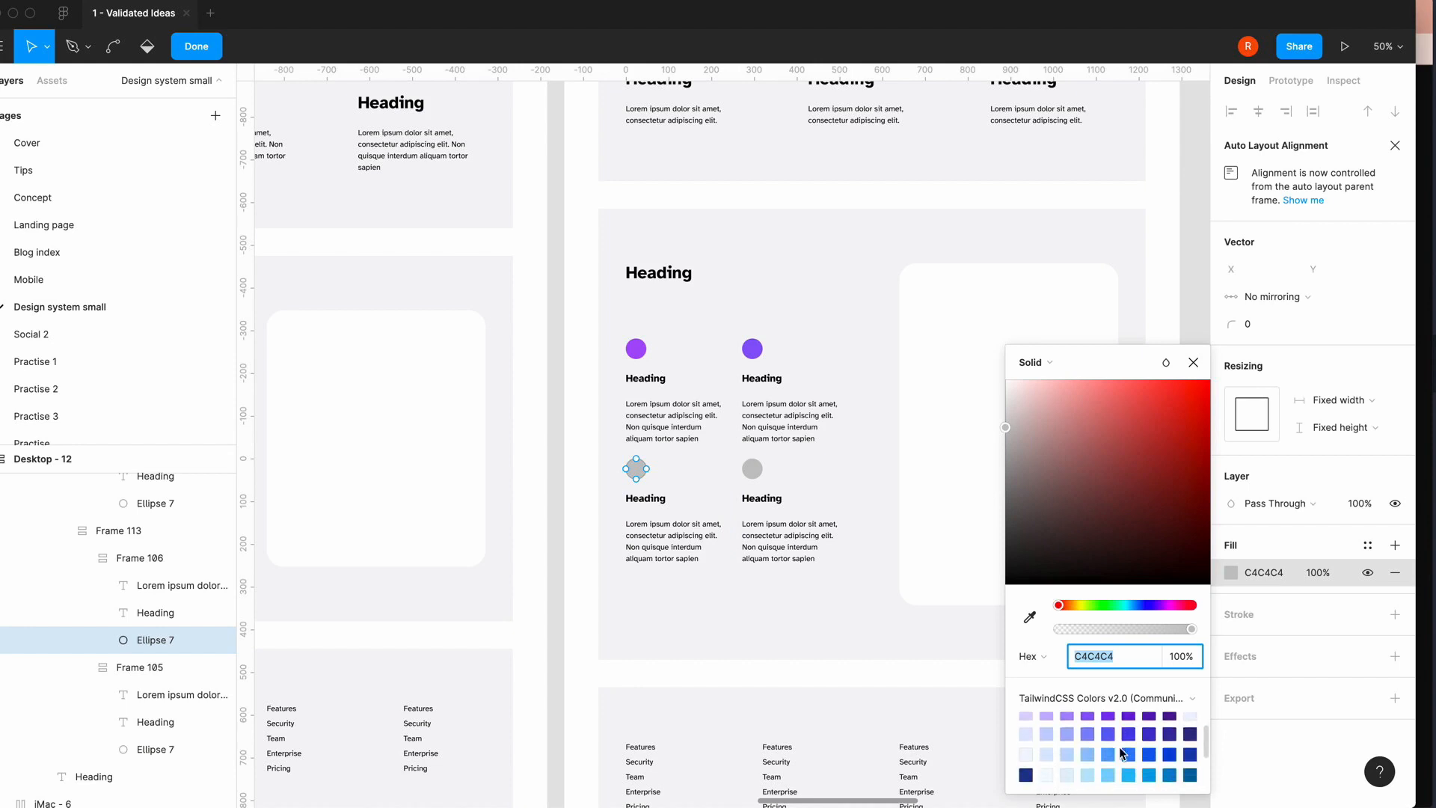
click(1129, 753)
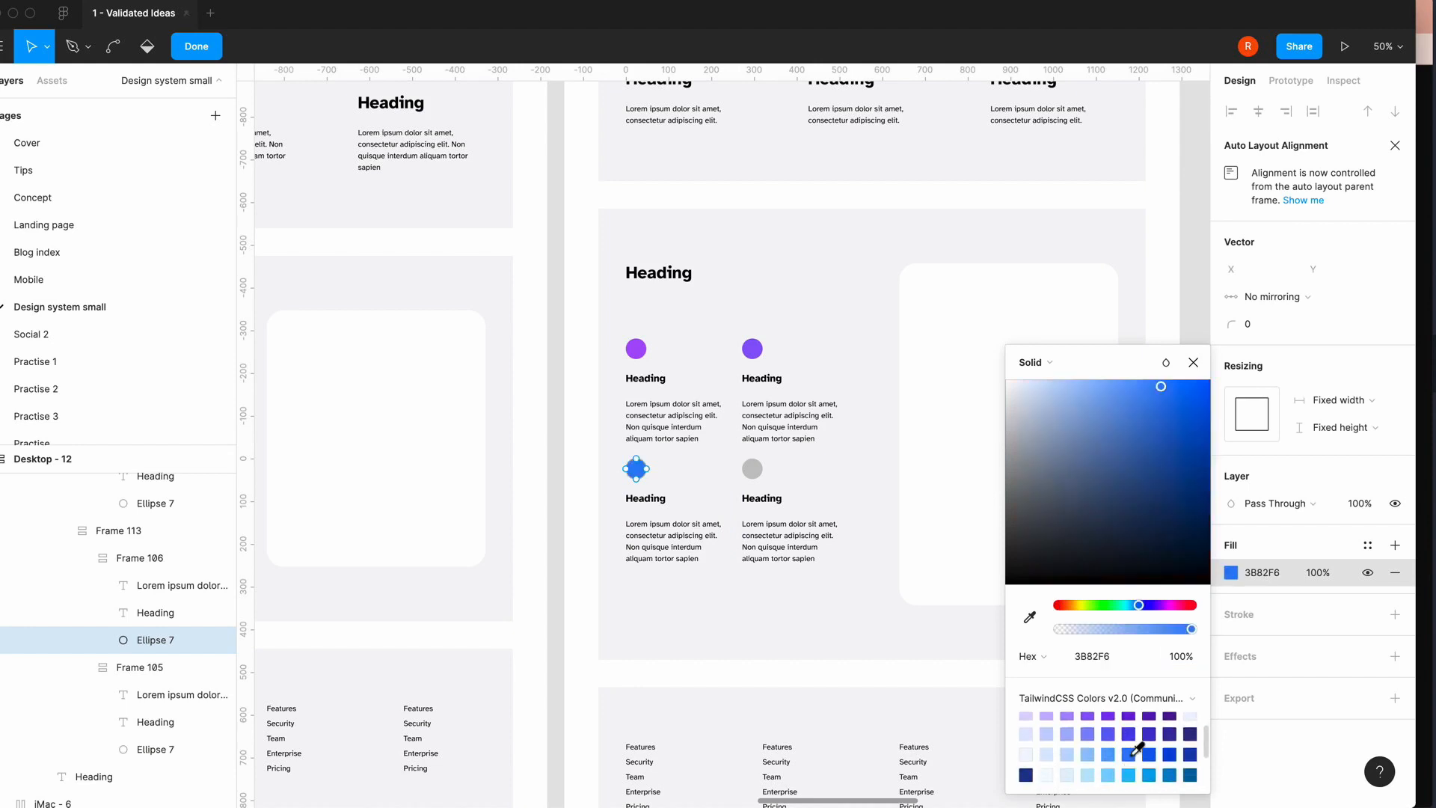
click(1193, 362)
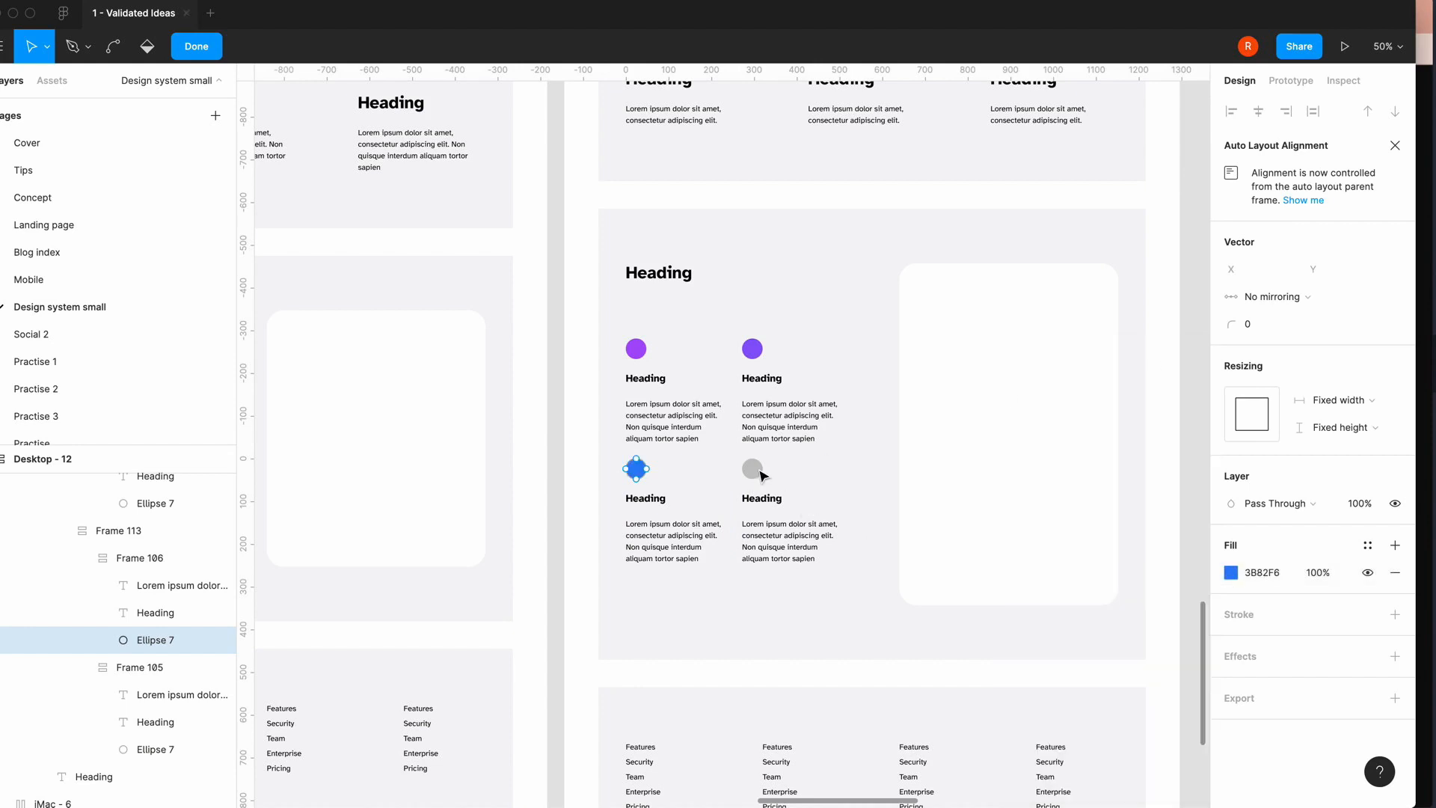
- Fill the circle of the lower-right grid item with the TailwindCSS light blue 0EA5E9
double_click(760, 473)
click(760, 473)
double_click(759, 471)
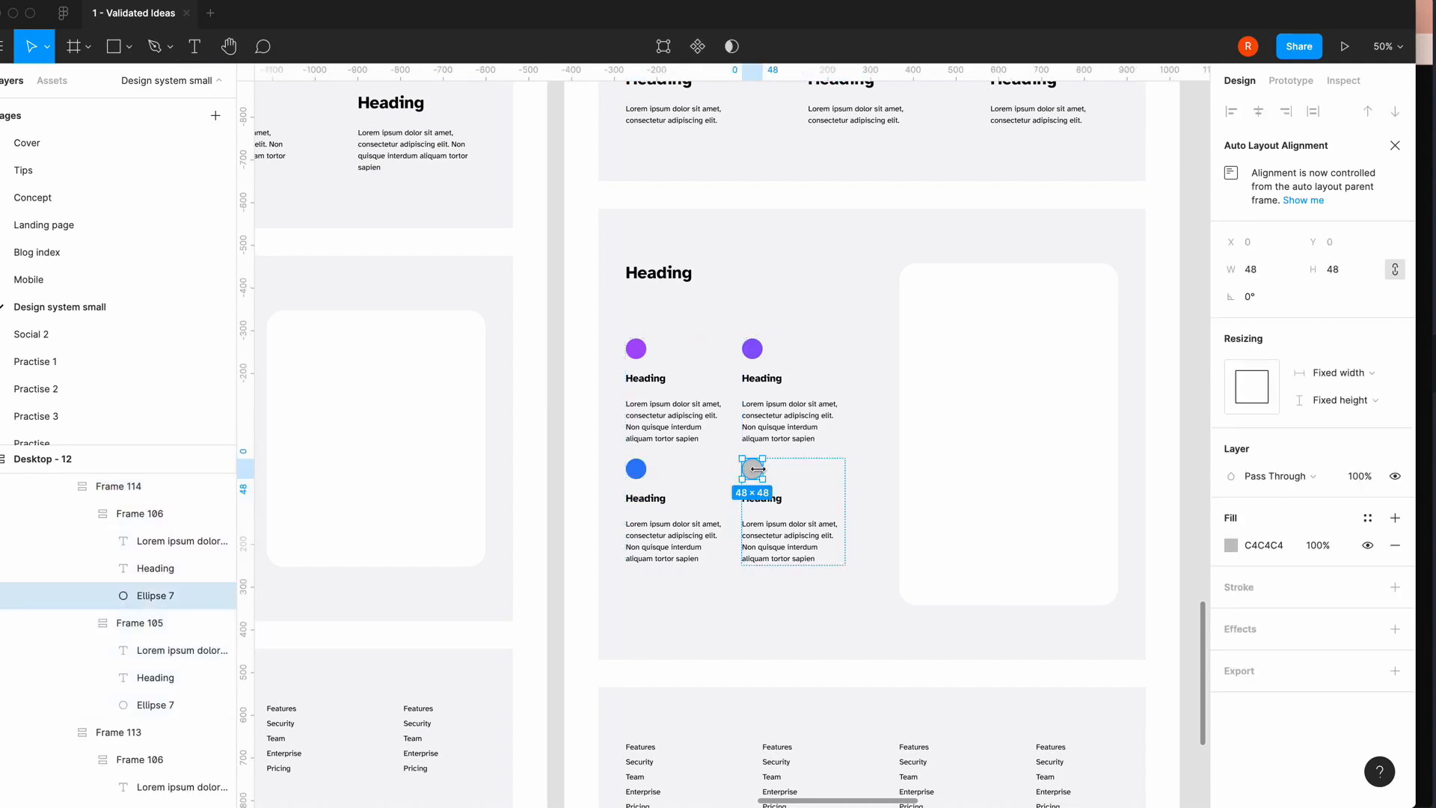
click(1231, 546)
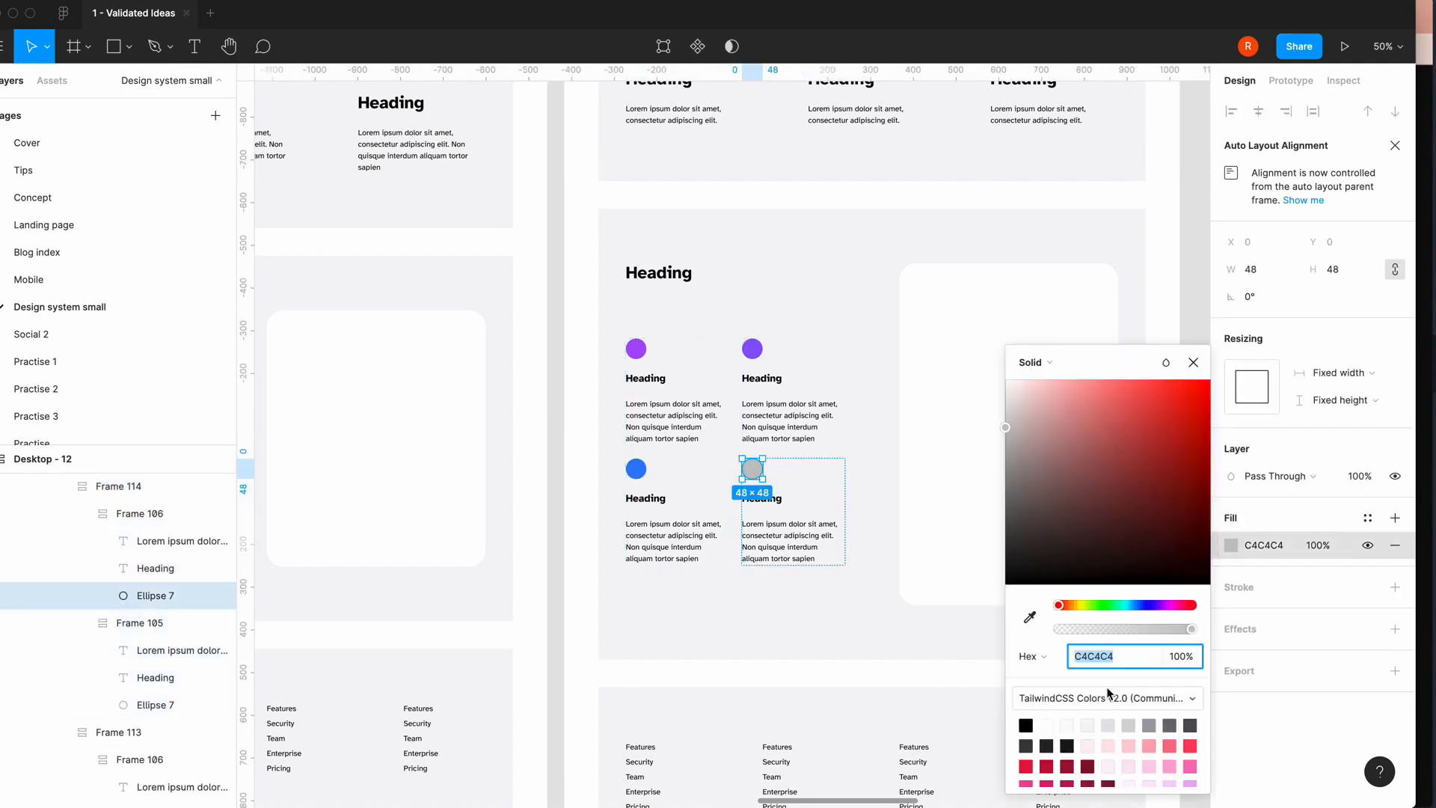
scroll(1114, 744, down, 5)
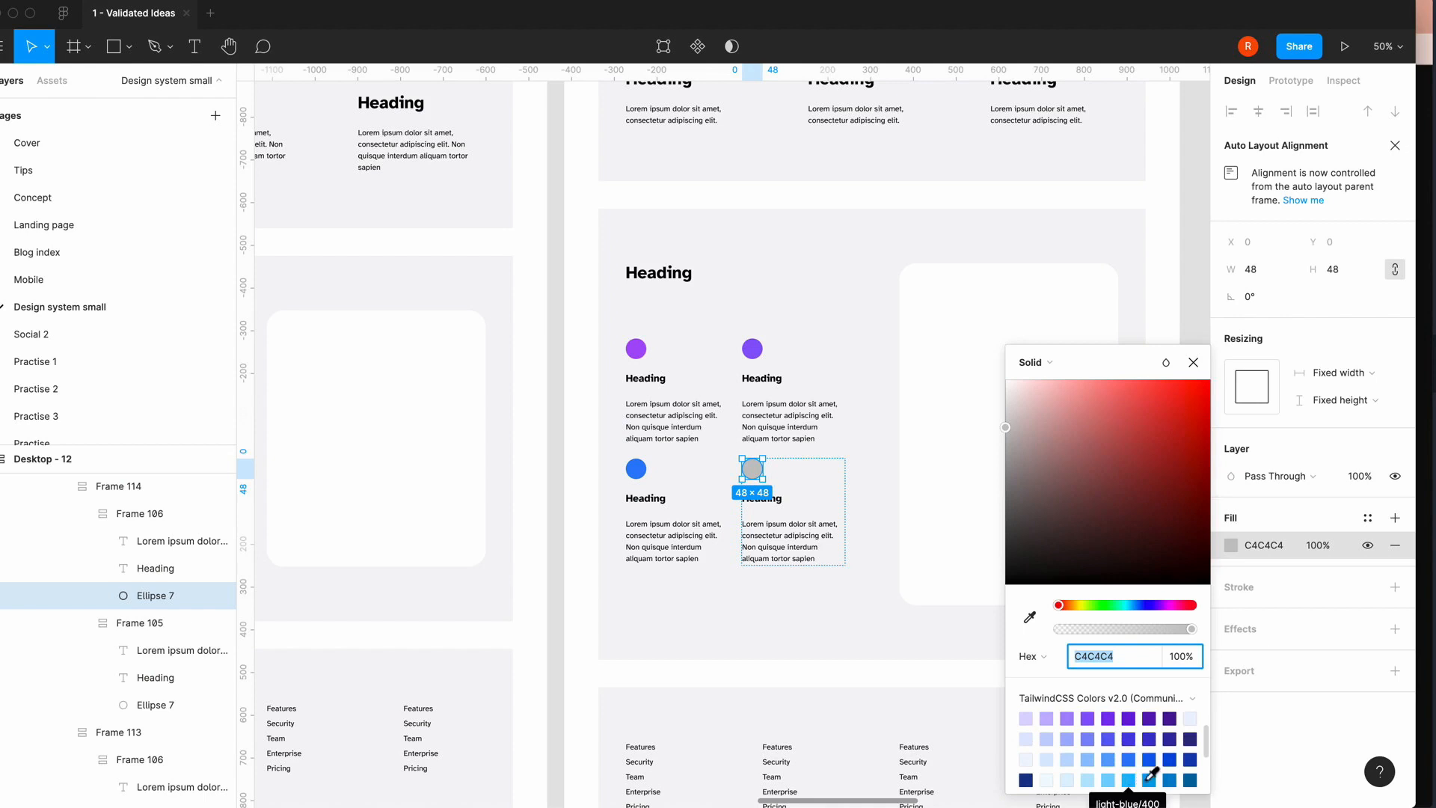
click(1149, 780)
key(Escape)
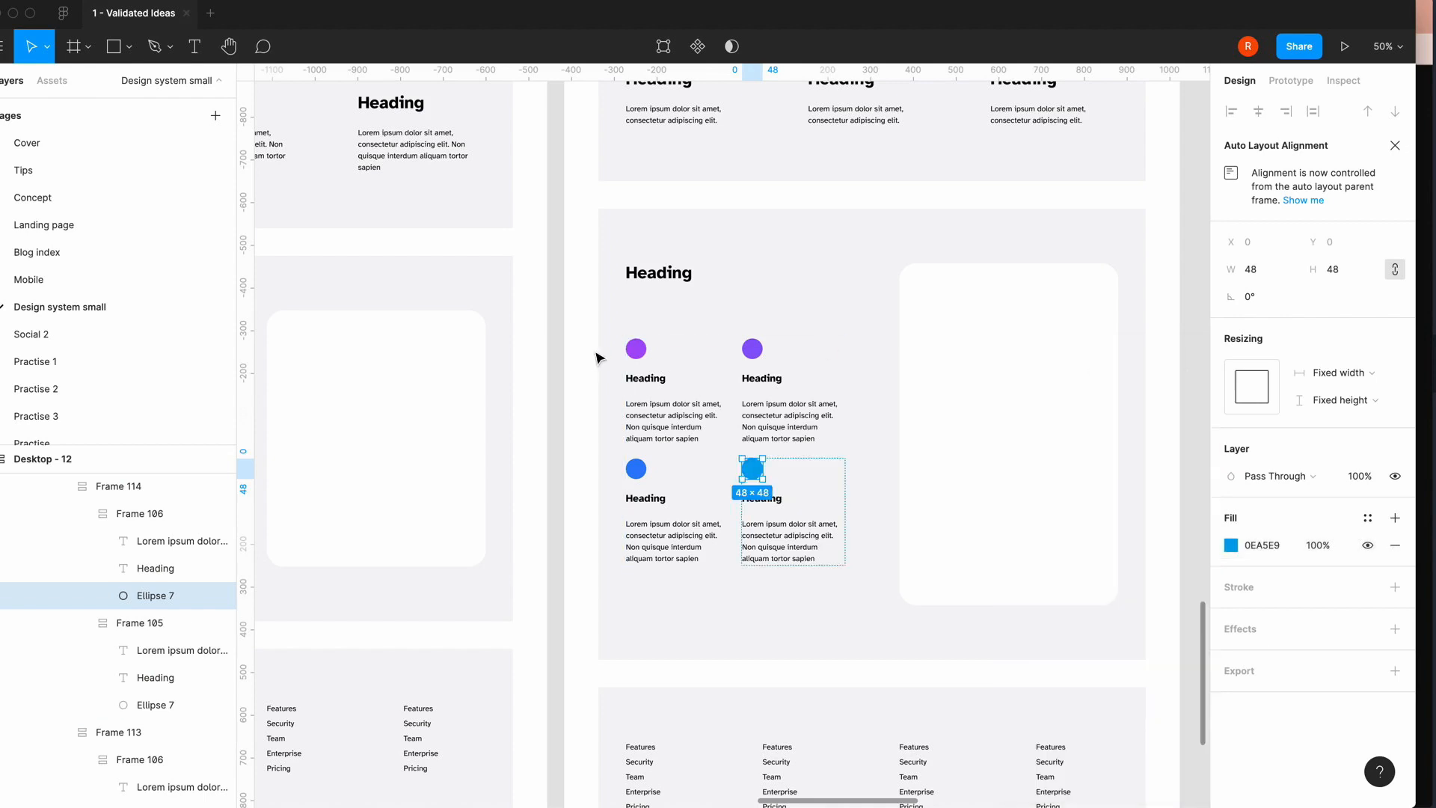
click(581, 367)
- Apply the Mesh 2 color style to Frame 112, the white image area beside the four-item grid
click(1025, 381)
double_click(1025, 383)
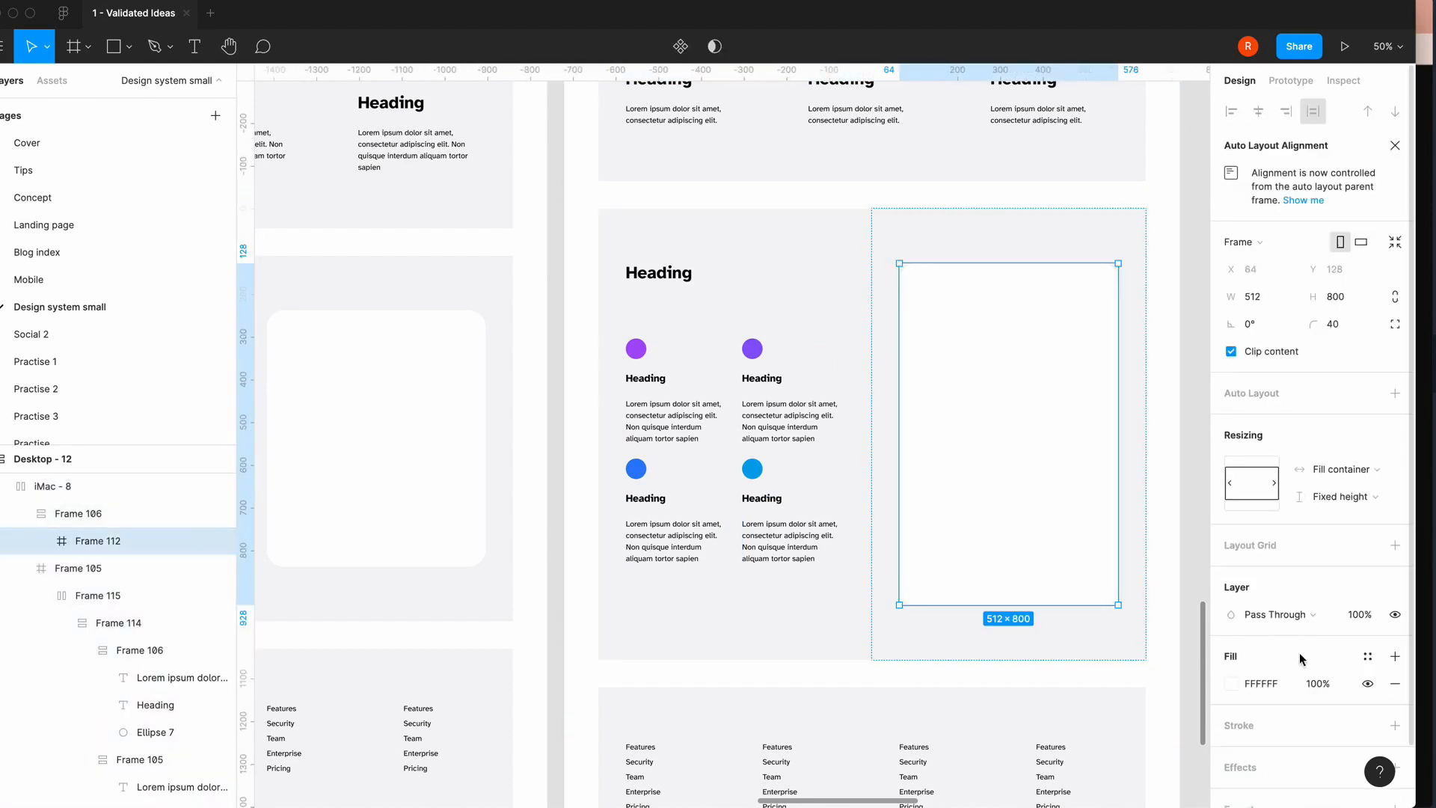
click(1367, 656)
click(1247, 678)
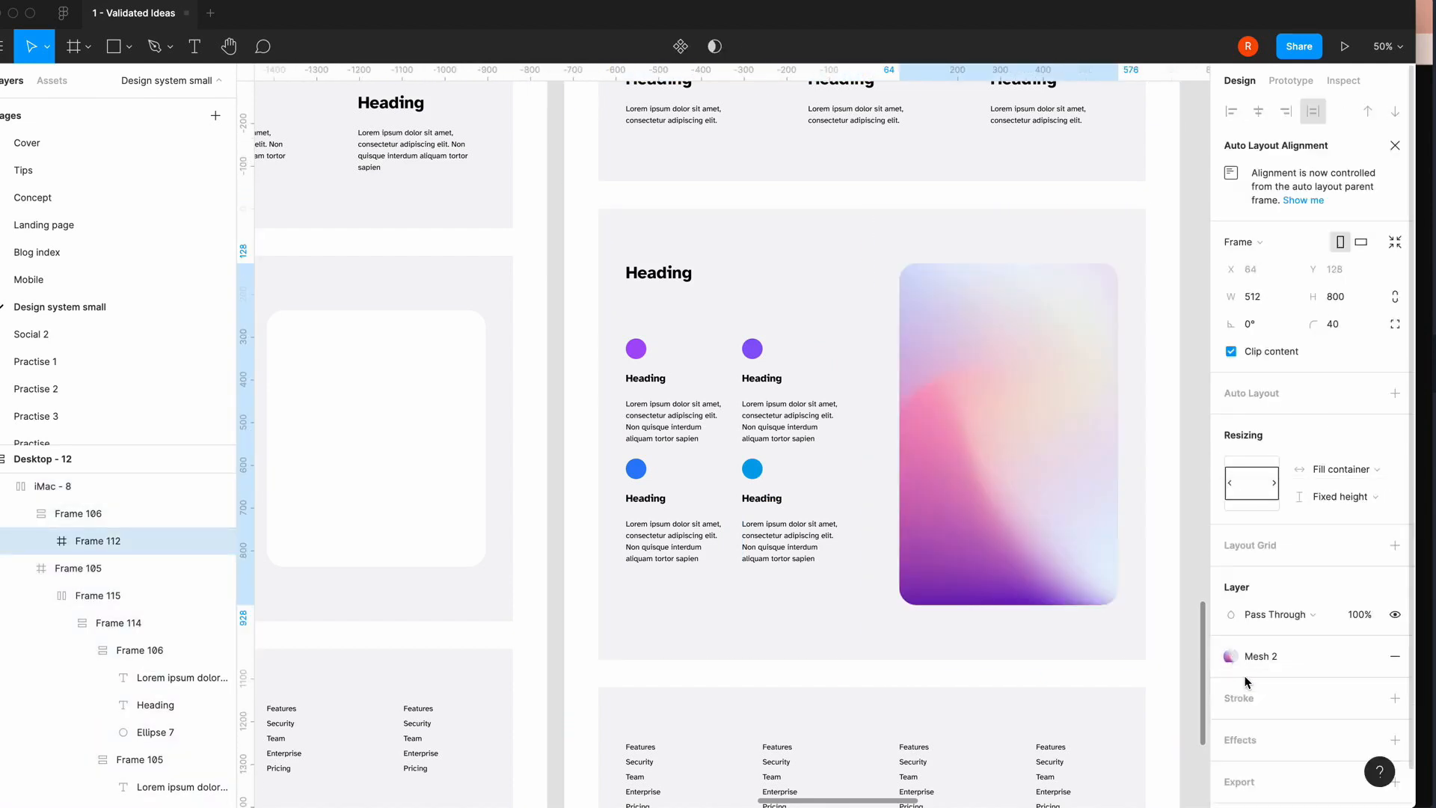
click(1192, 577)
- Replace the light grey F4F4F5 with white FFFFFF throughout the Desktop - 12 frame using its selection colors
scroll(1192, 577, right, 2)
scroll(1192, 577, up, 1)
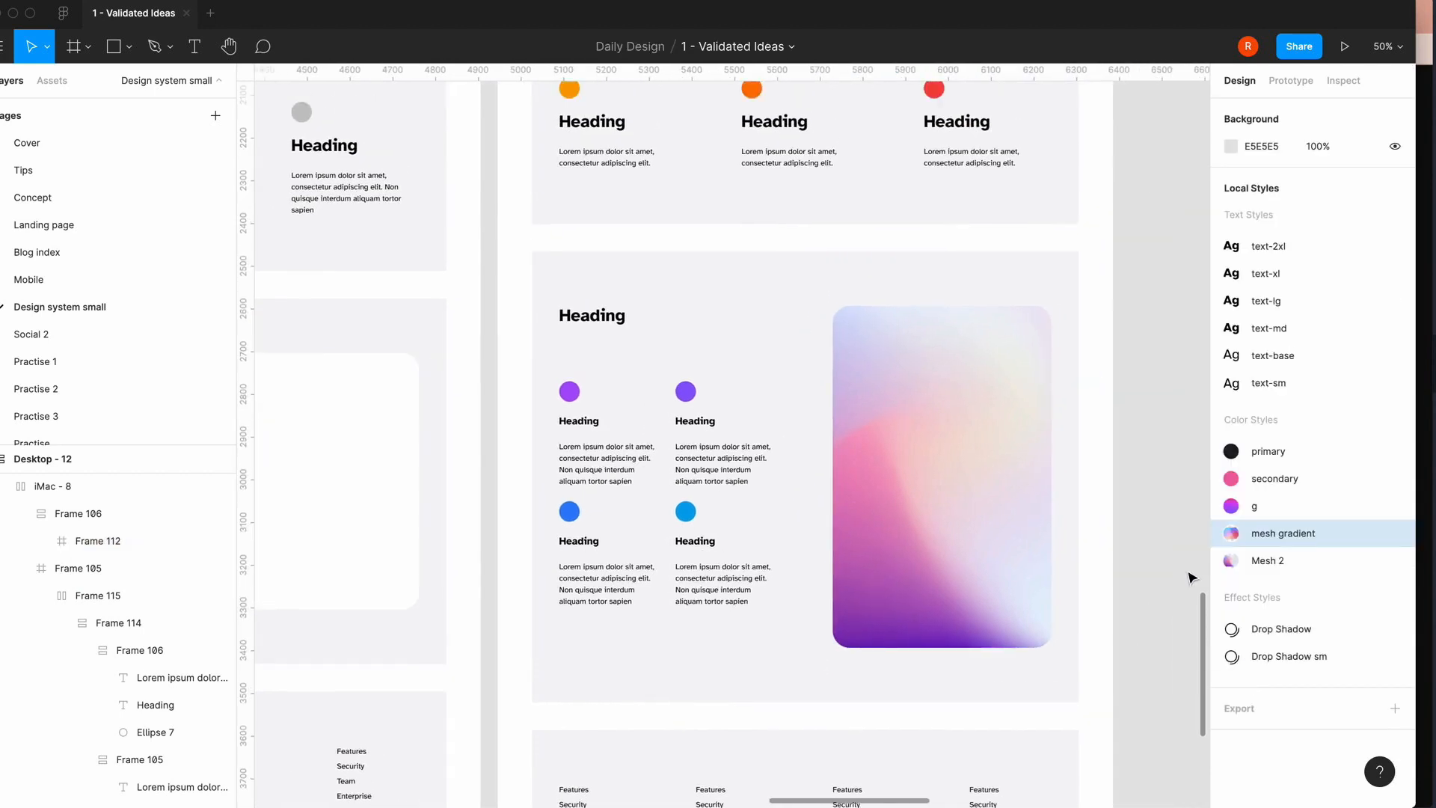
scroll(1003, 621, down, 5)
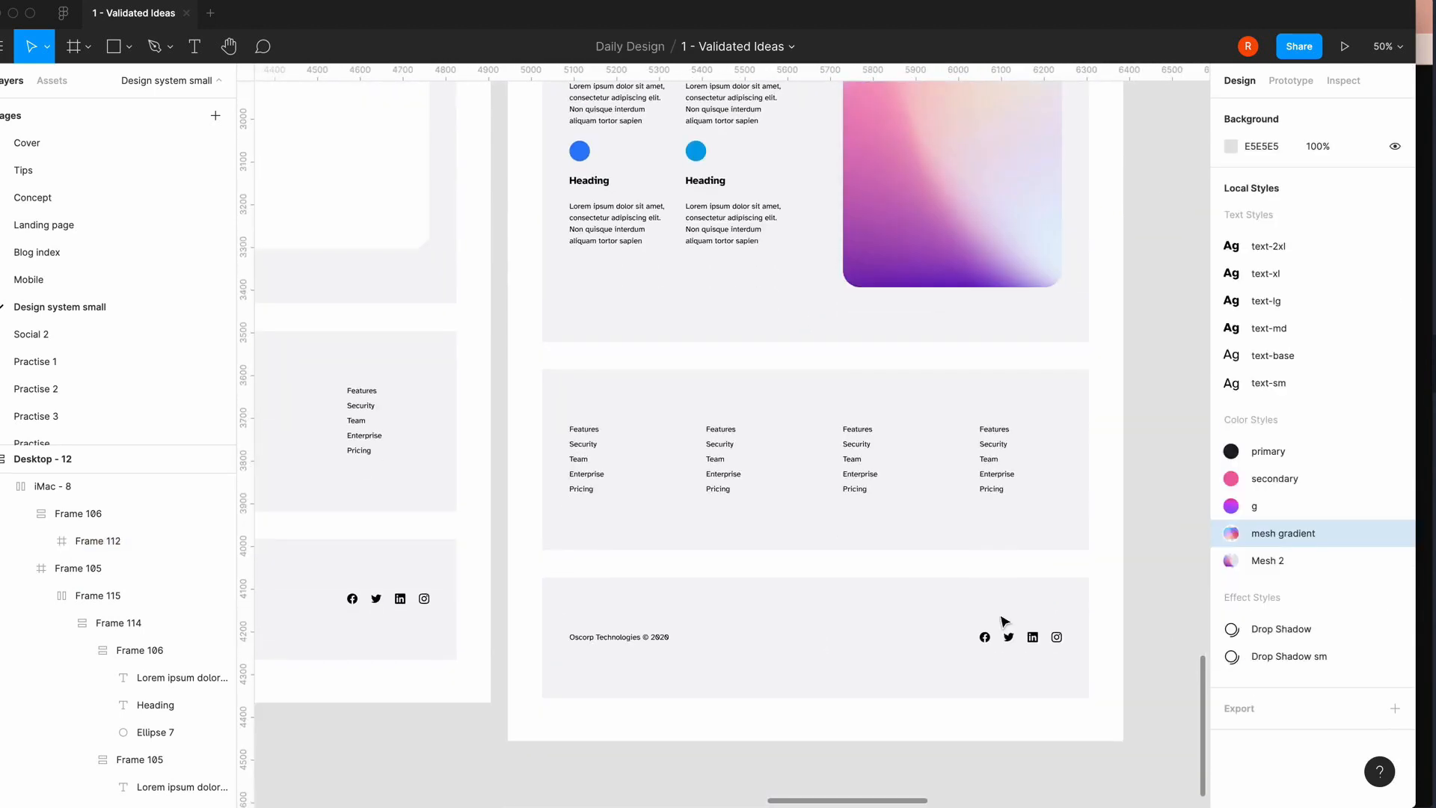
scroll(1003, 621, left, 5)
key(minus)
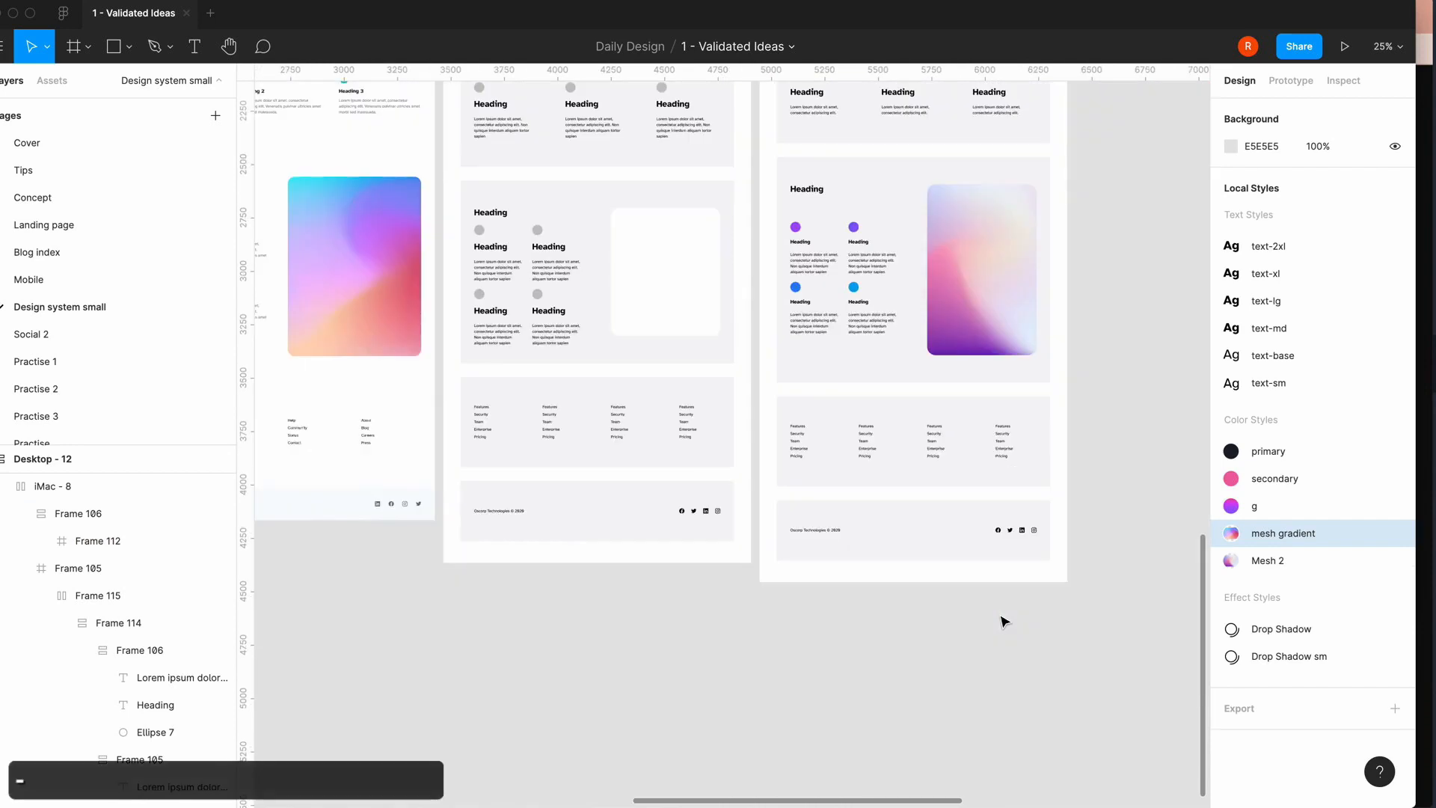
scroll(915, 478, up, 10)
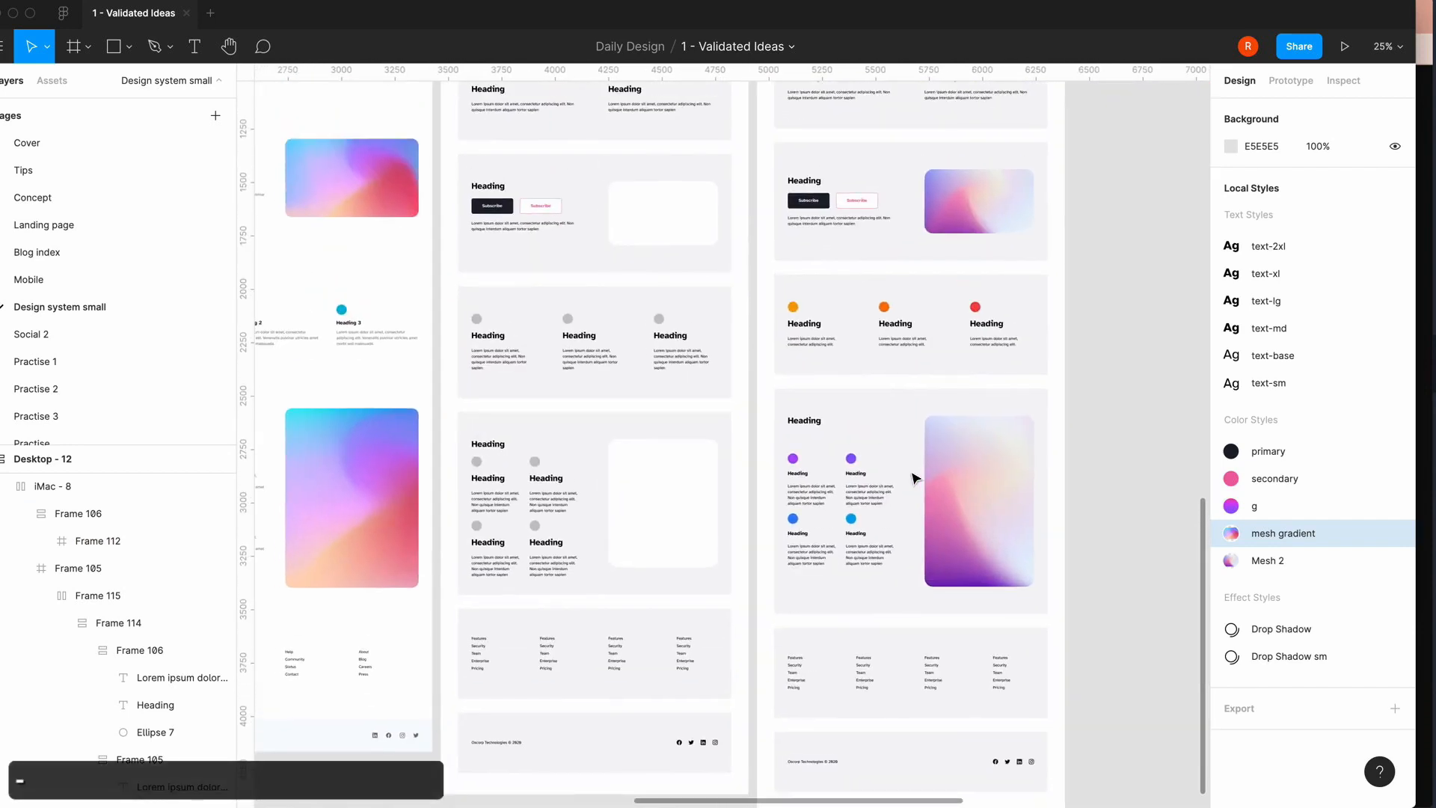
scroll(897, 488, up, 10)
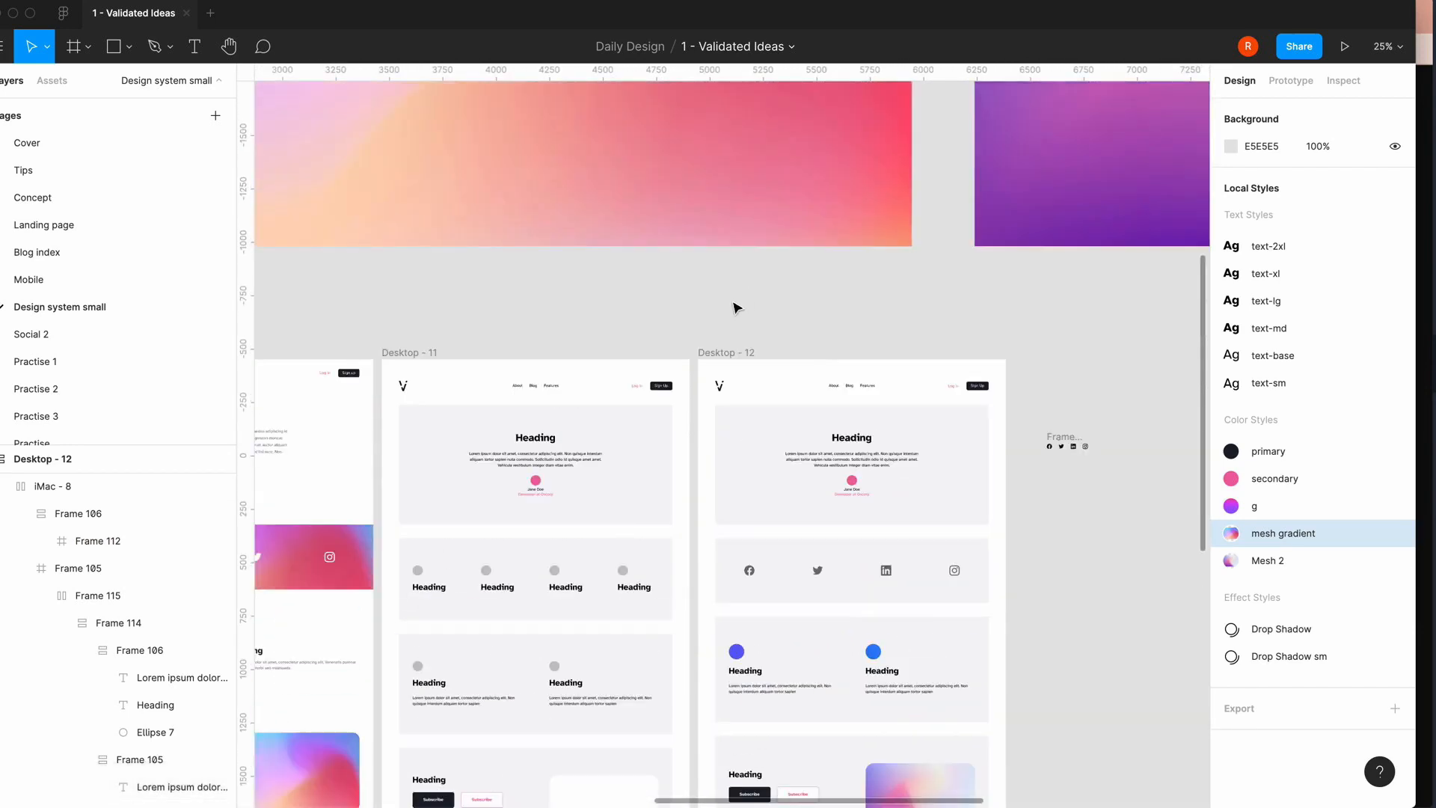
click(725, 351)
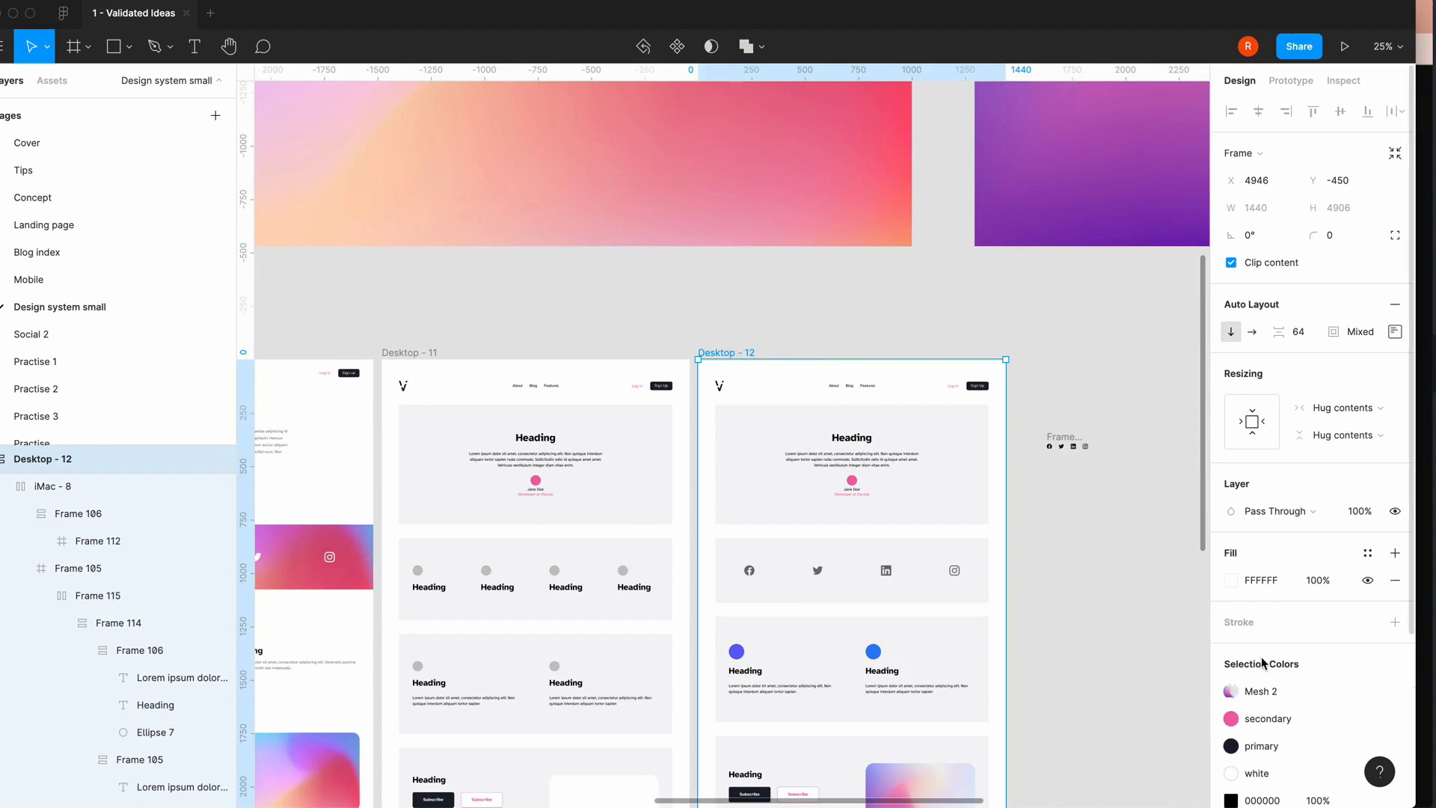
scroll(1272, 658, down, 3)
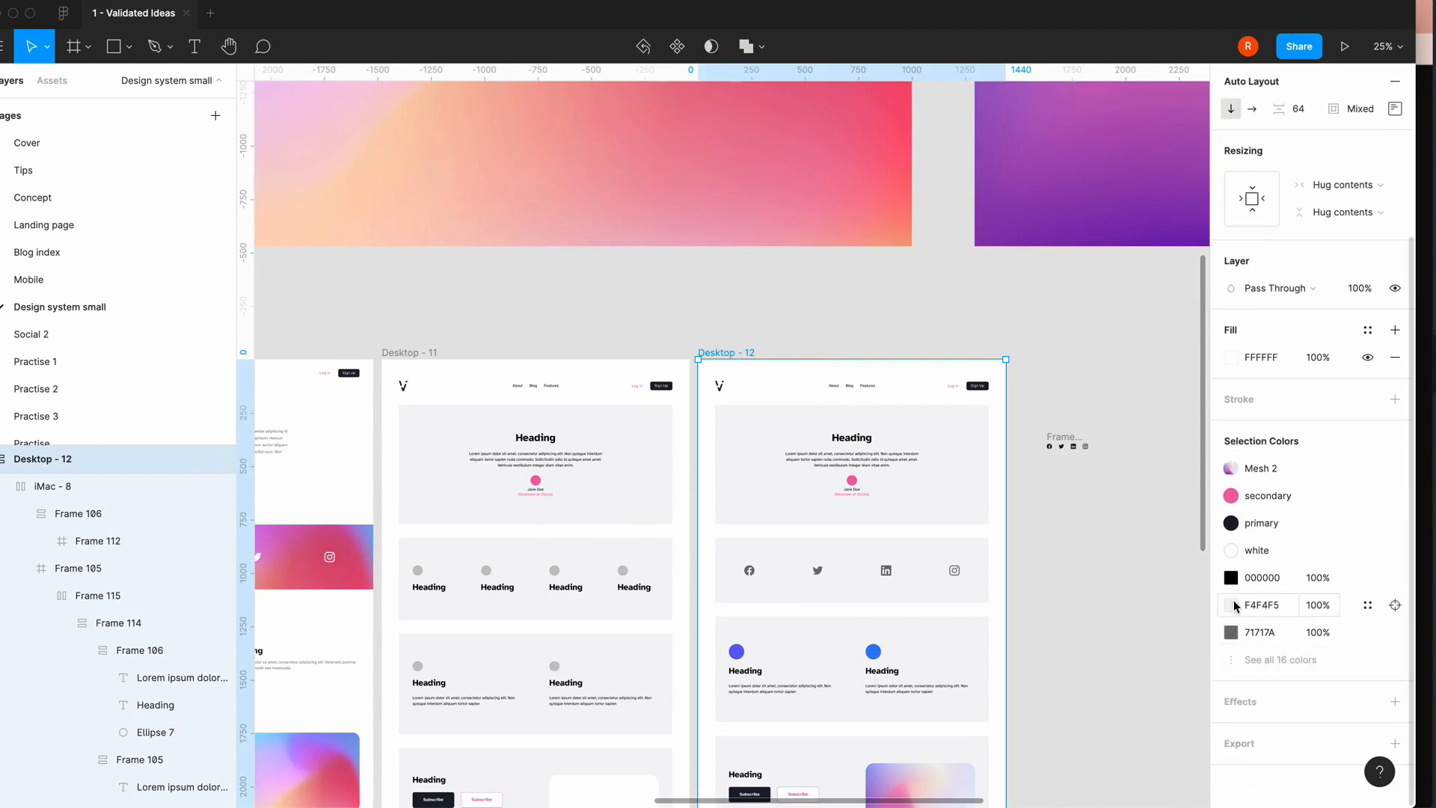
click(1231, 605)
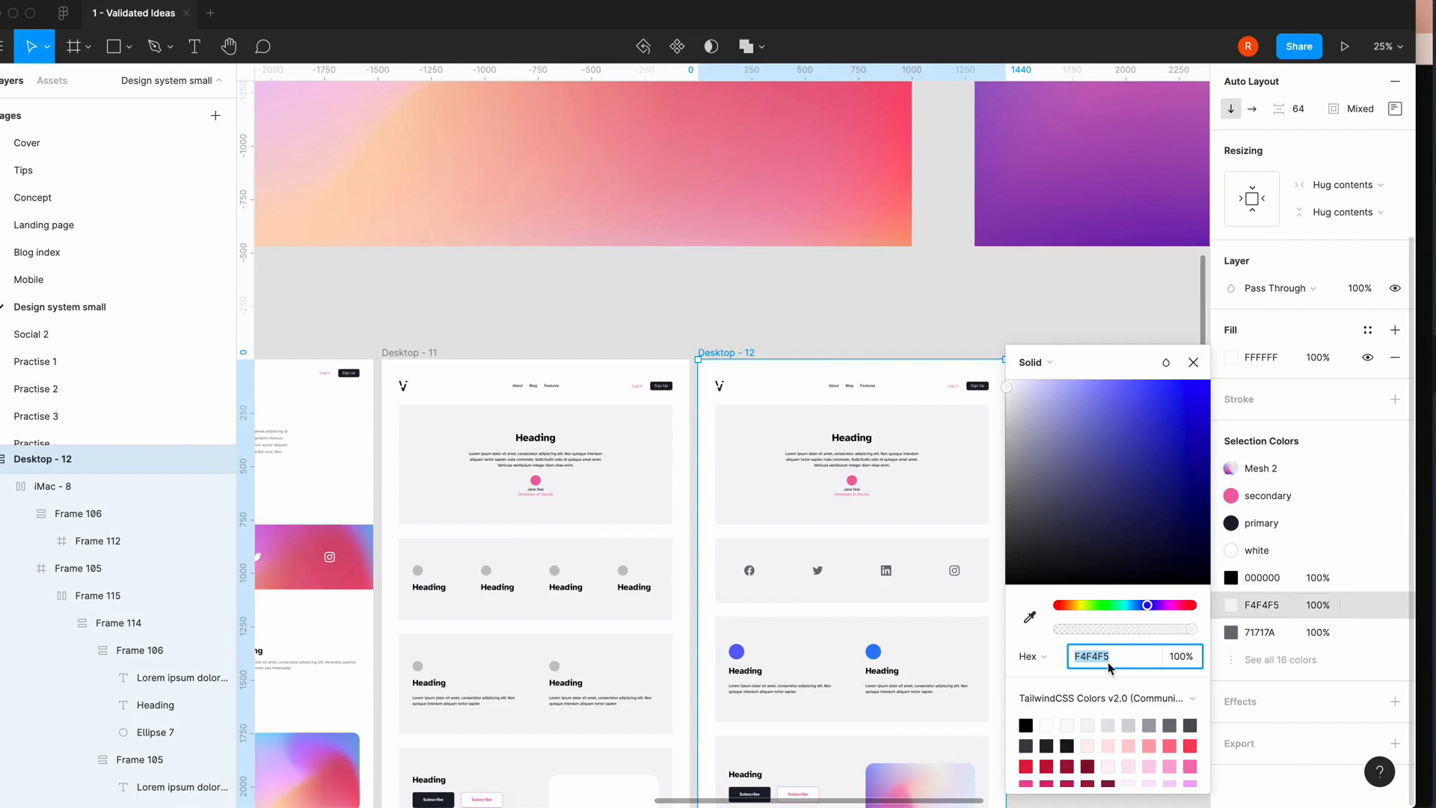
click(1046, 724)
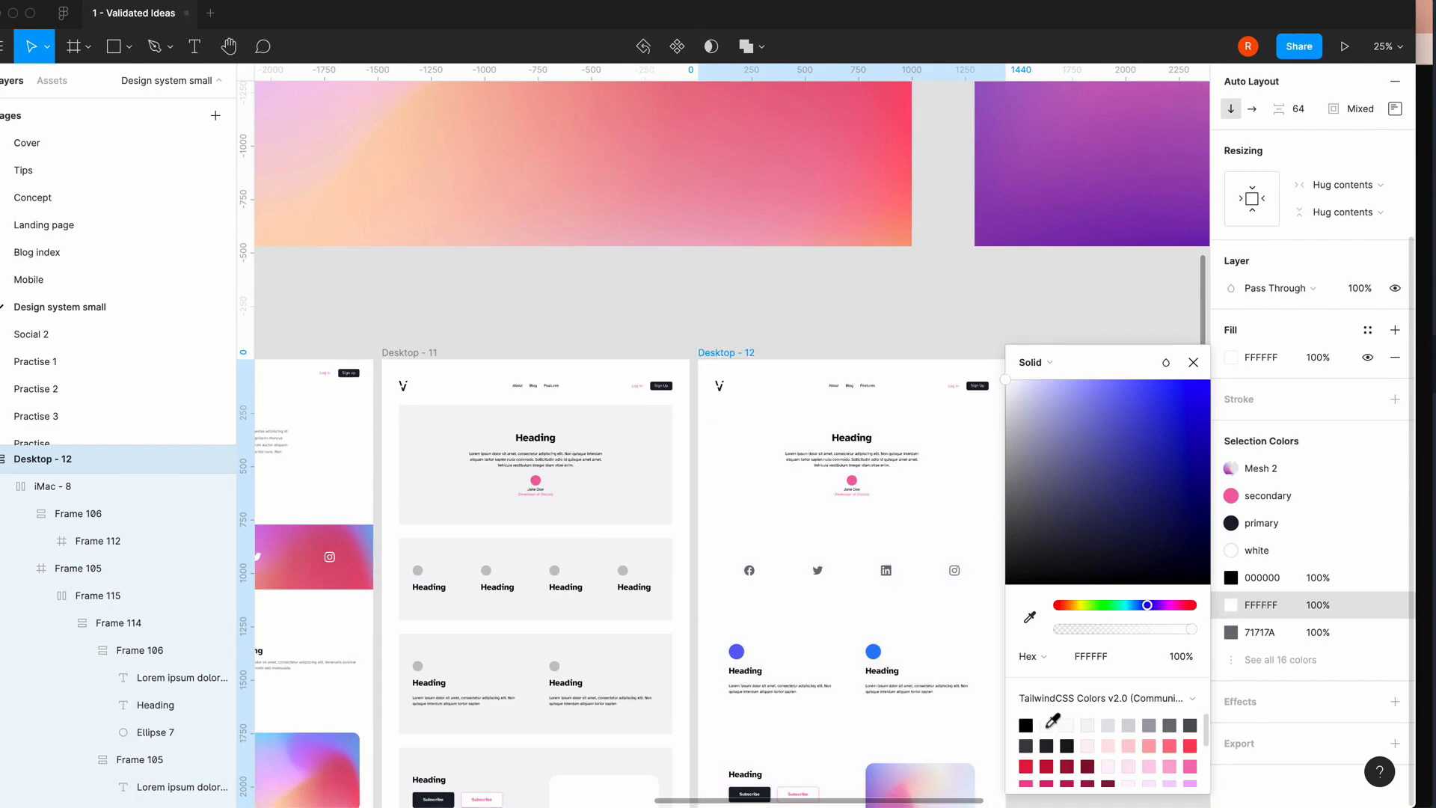
click(1192, 362)
scroll(1062, 634, down, 1)
scroll(1062, 634, down, 5)
click(1062, 635)
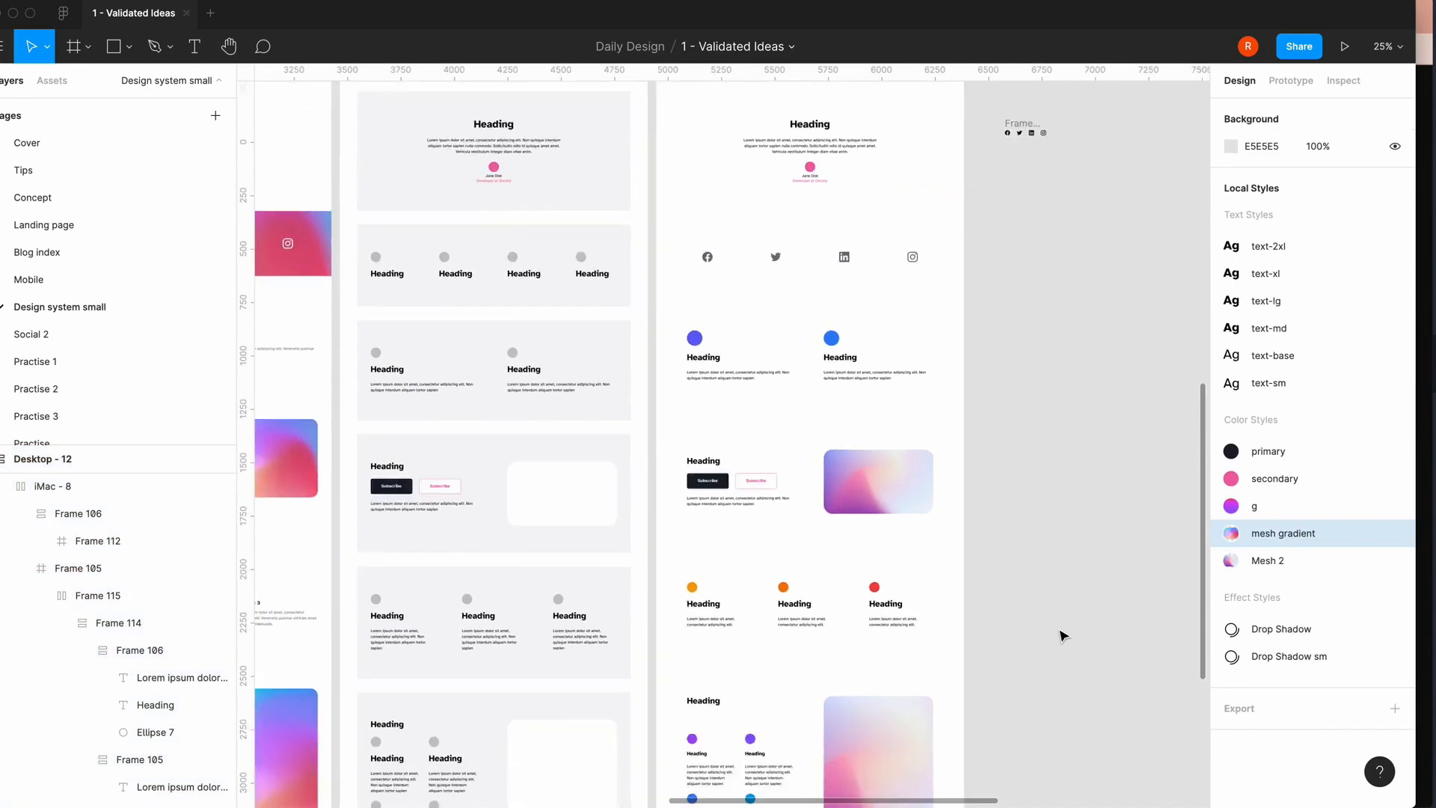
- Apply the Mesh 2 color style as the fill of the social icons section (iMac - 3) in Desktop - 12
click(850, 256)
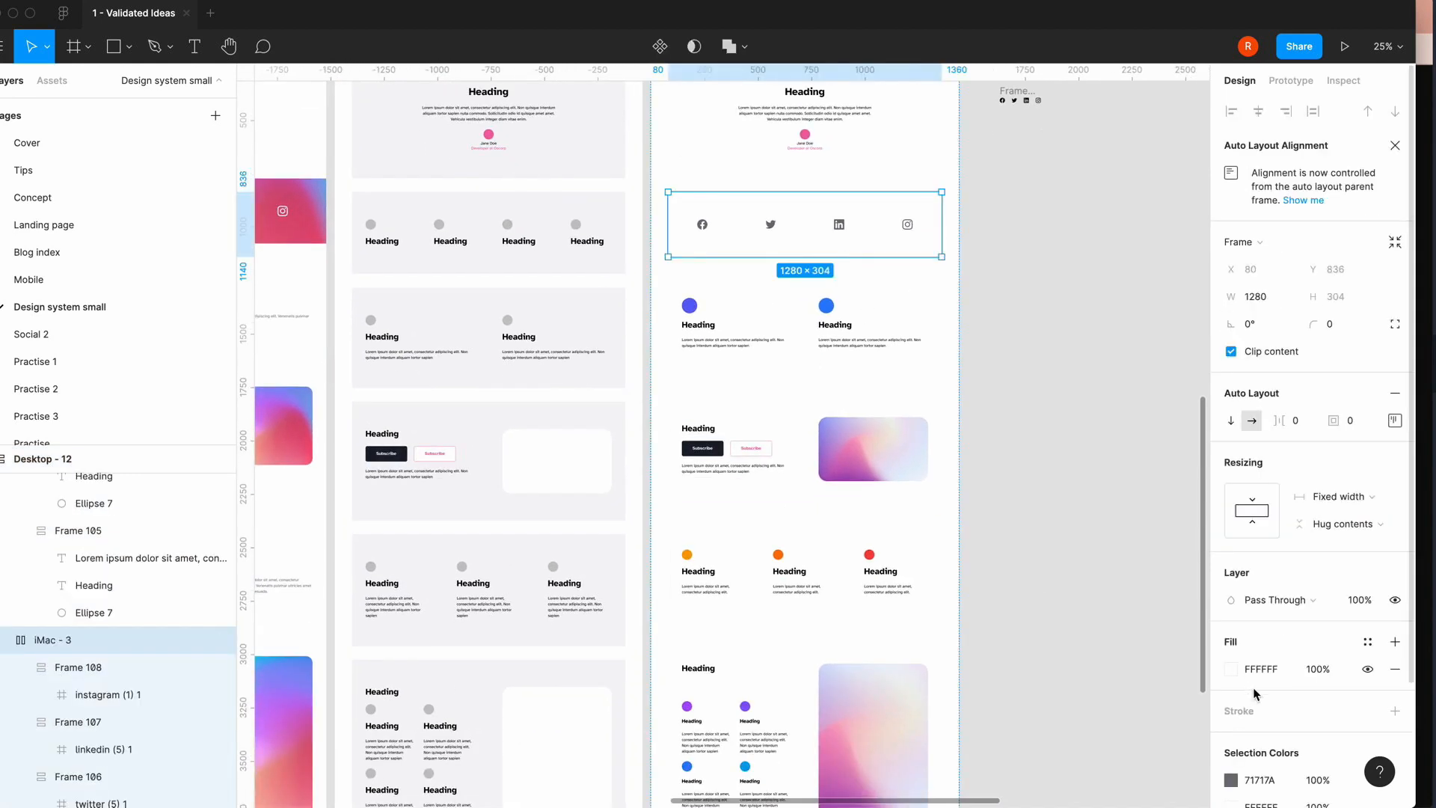
click(1231, 670)
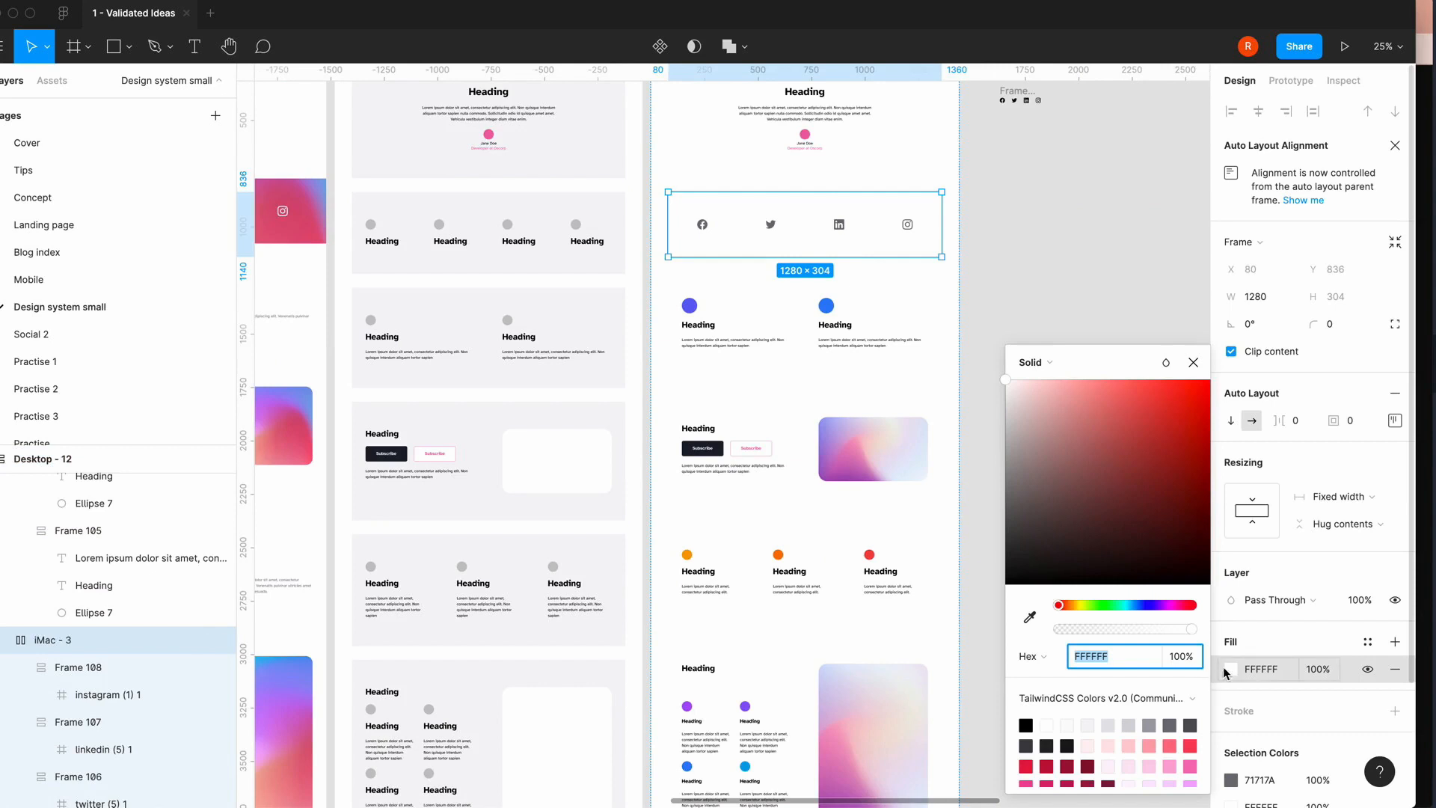
key(Escape)
key(Escape)
click(1367, 641)
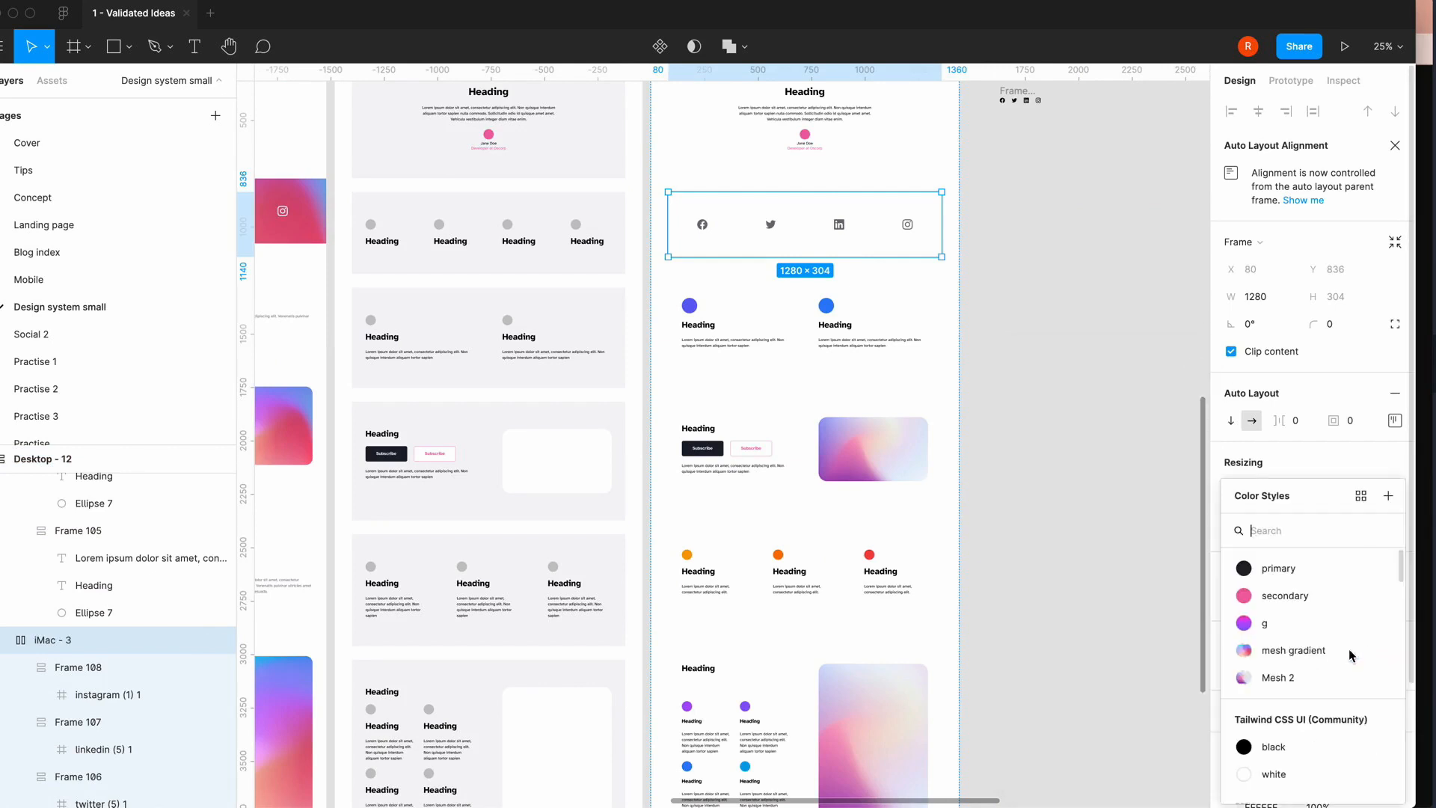
click(1244, 677)
click(1047, 560)
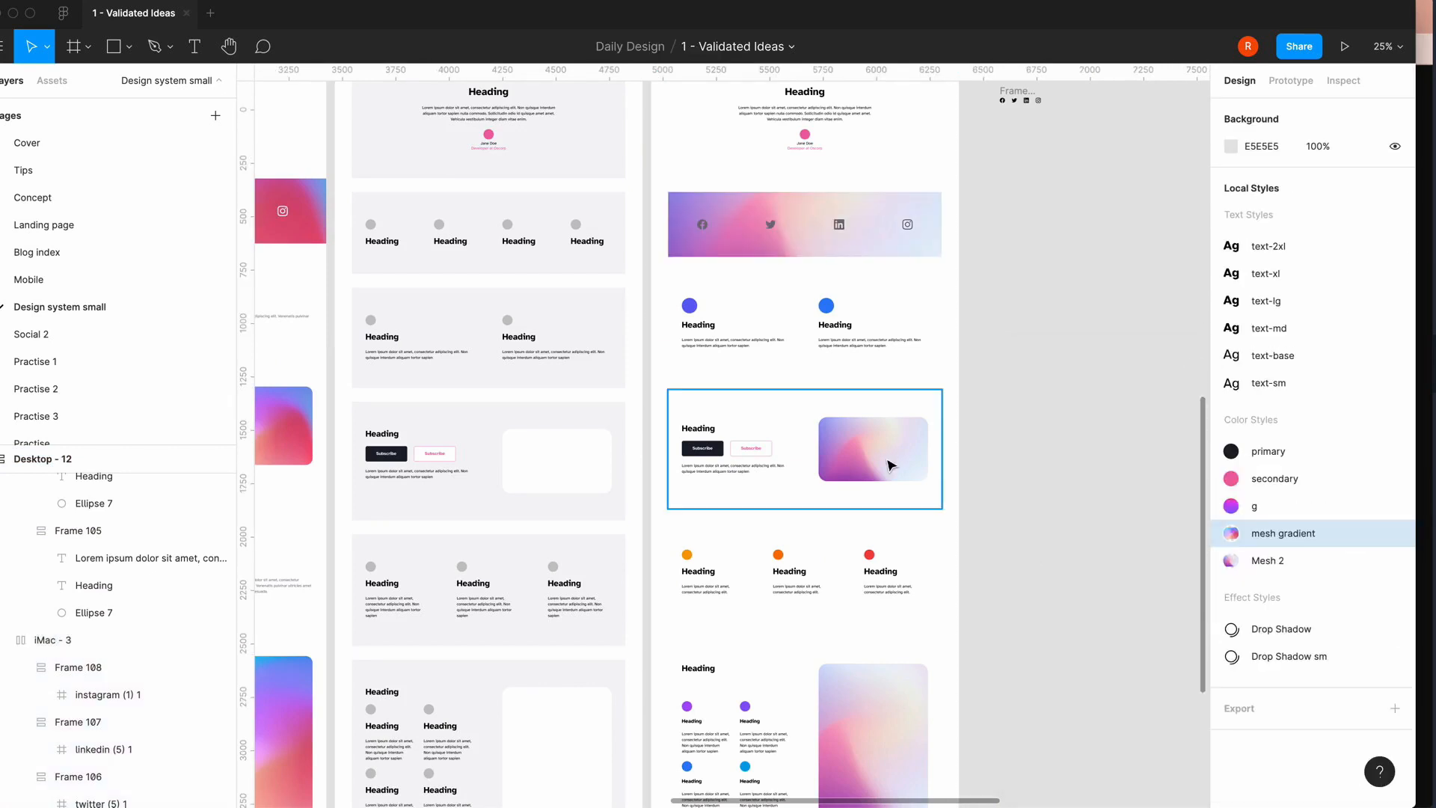
- Recolor the four social icons in the iMac - 3 section to white FFFFFF using its selection colors
double_click(705, 229)
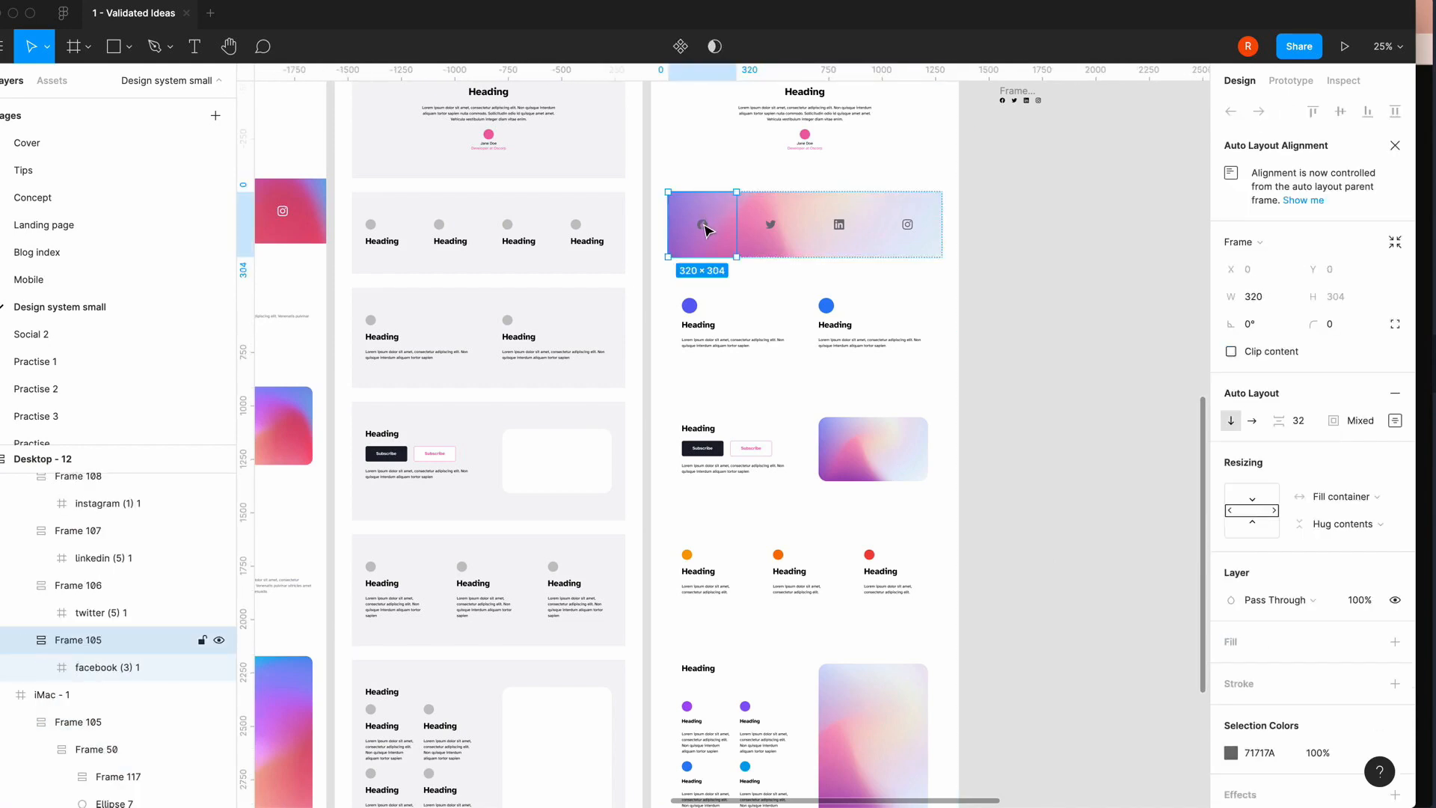
click(770, 218)
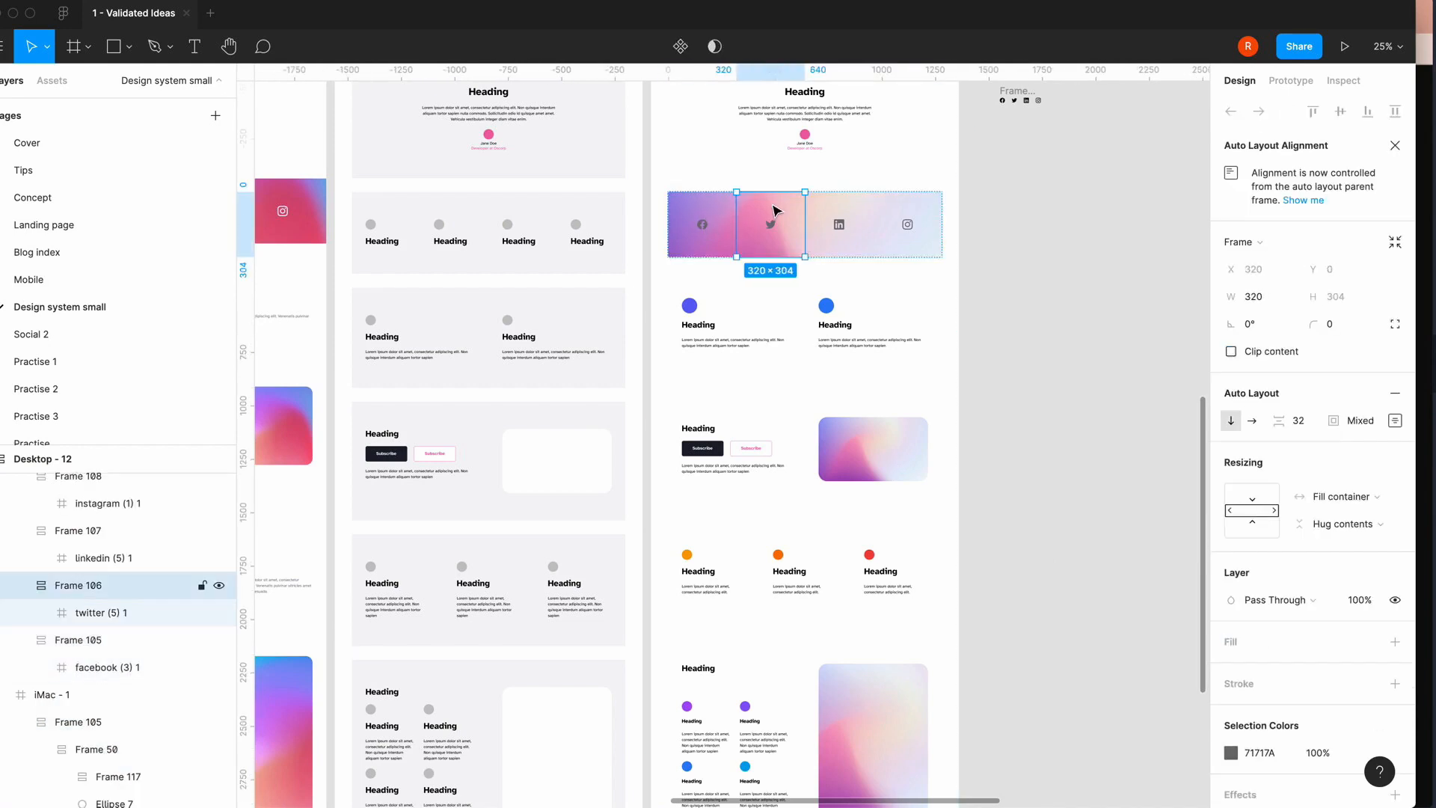
scroll(58, 490, up, 1)
click(52, 489)
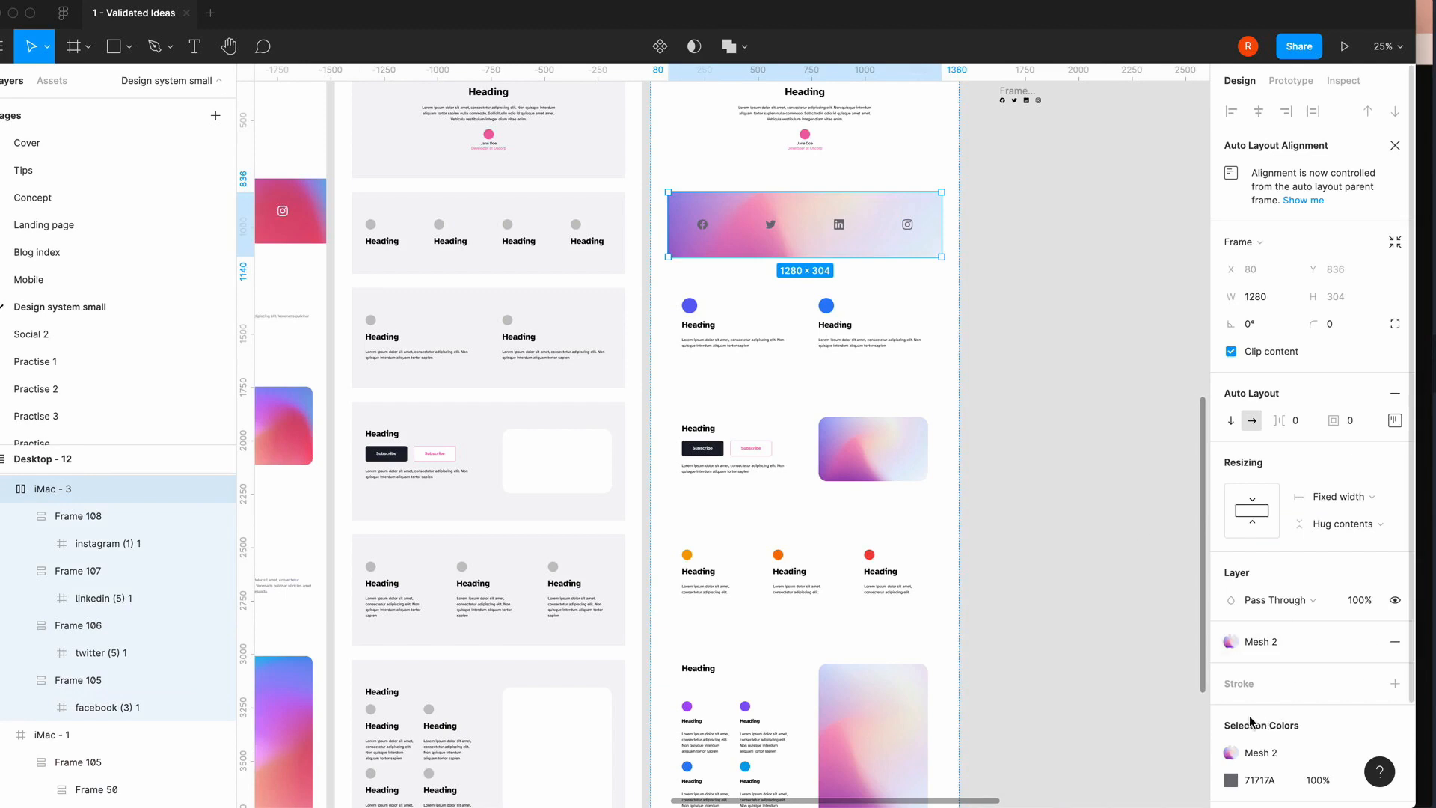
key(=)
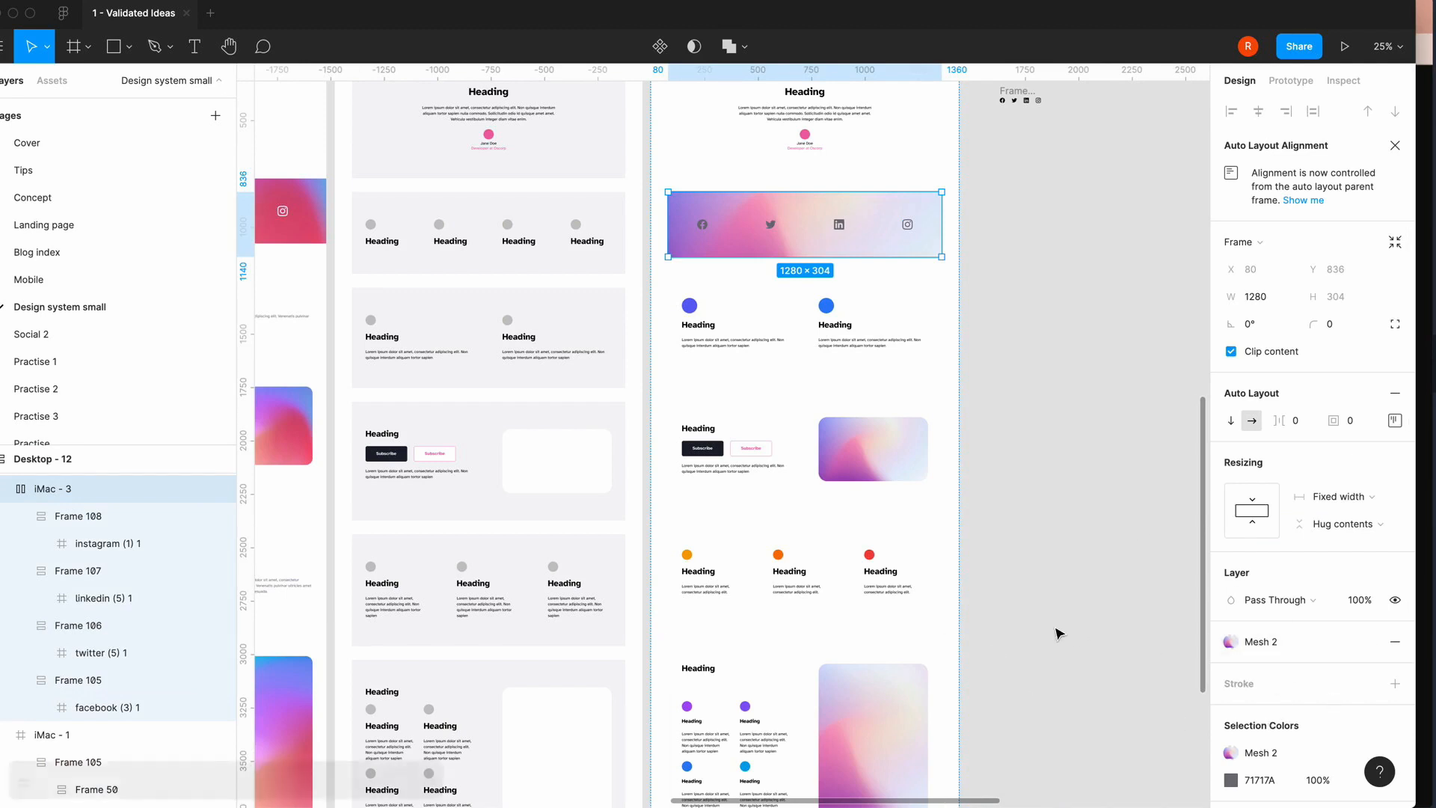
scroll(1058, 630, right, 1)
scroll(1057, 630, down, 1)
scroll(1360, 627, down, 1)
scroll(1359, 625, down, 3)
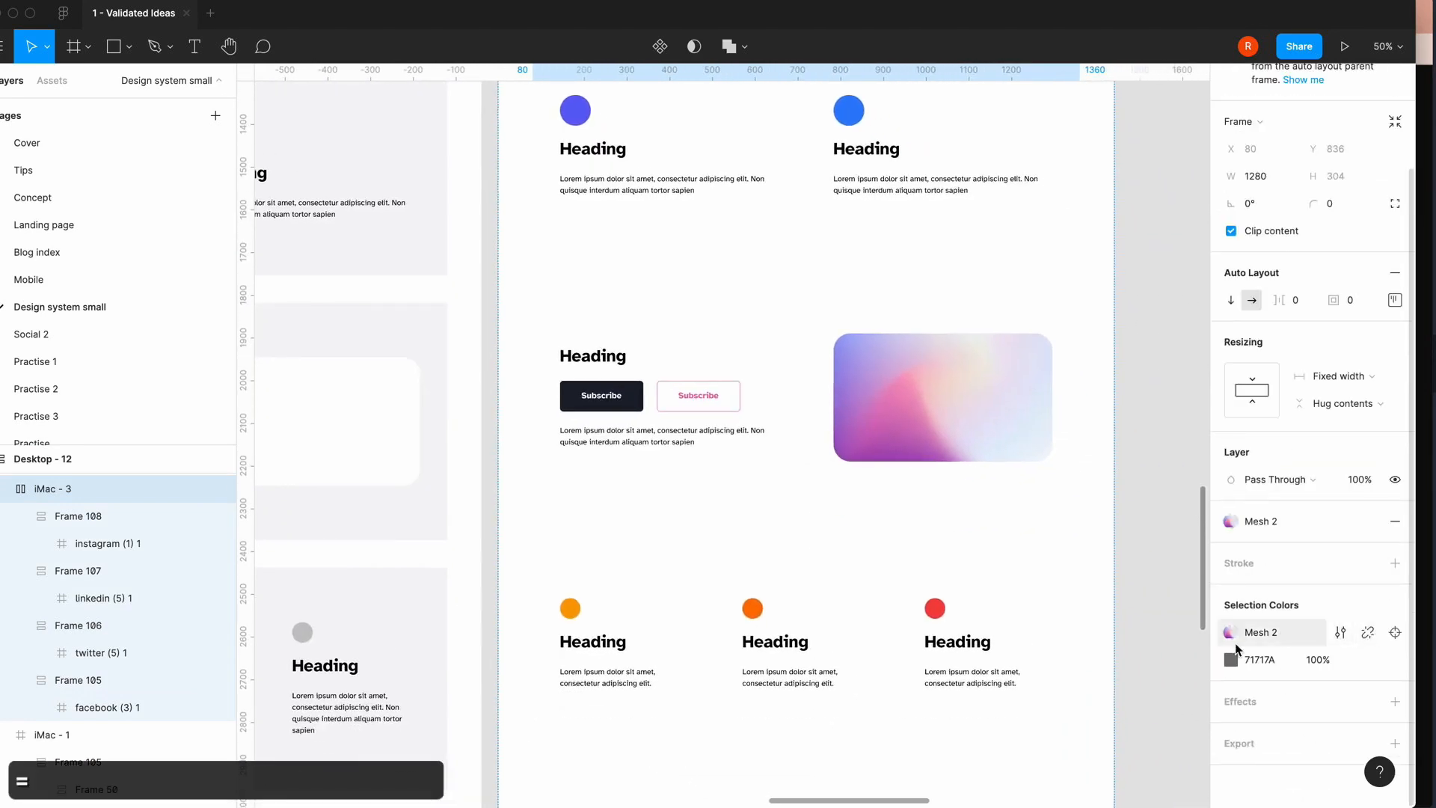
click(1231, 660)
click(1047, 725)
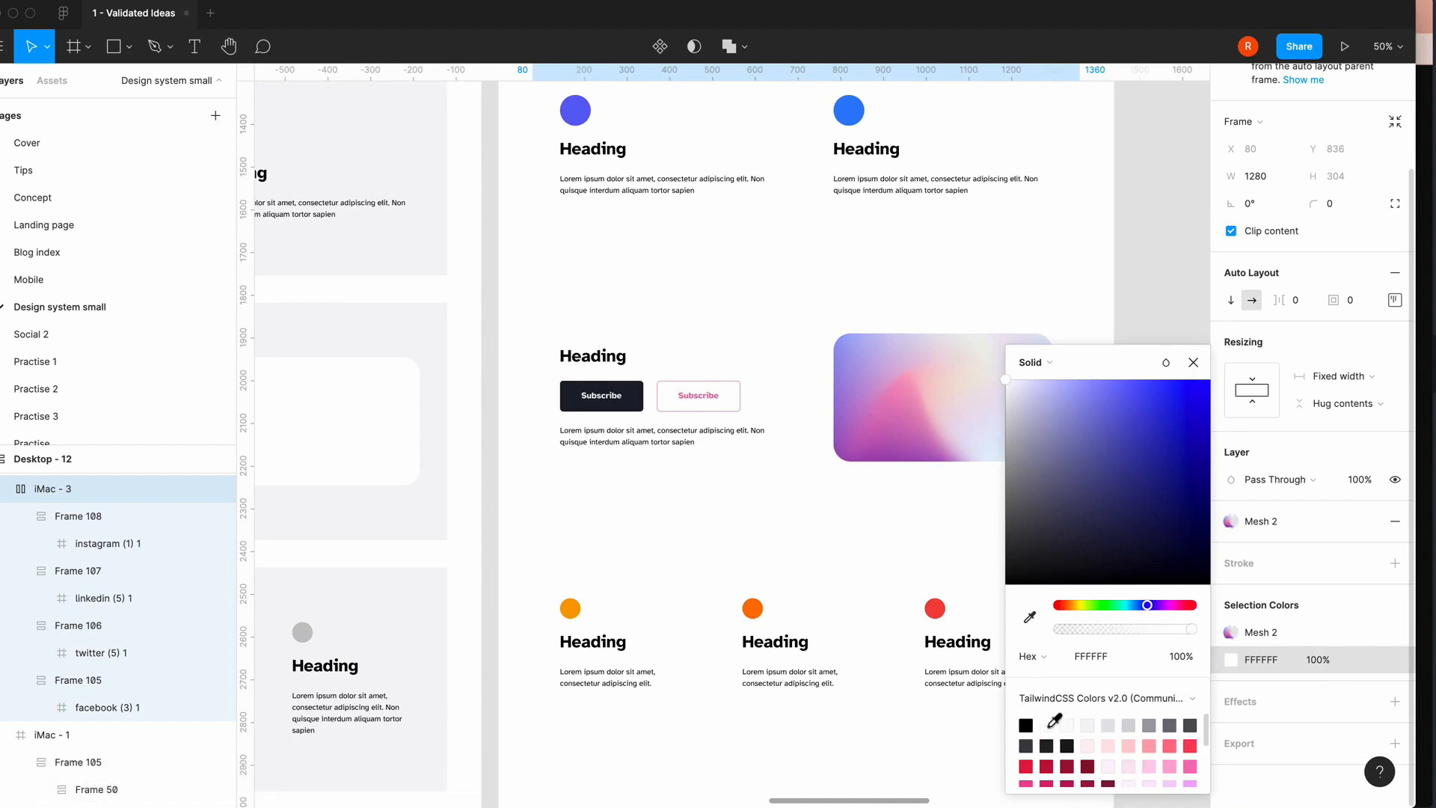
click(1193, 362)
scroll(1082, 431, up, 1)
scroll(1082, 432, up, 10)
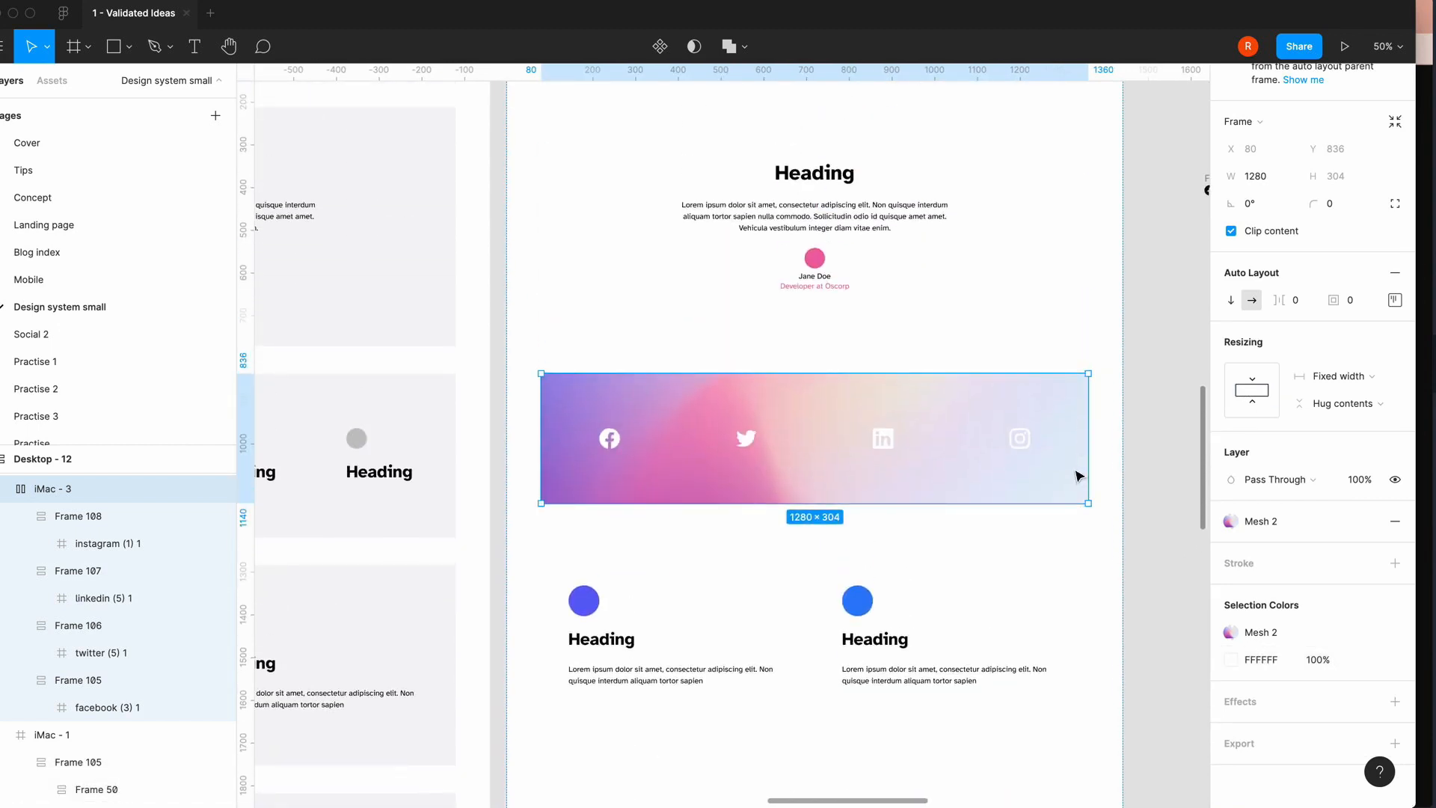
click(1160, 505)
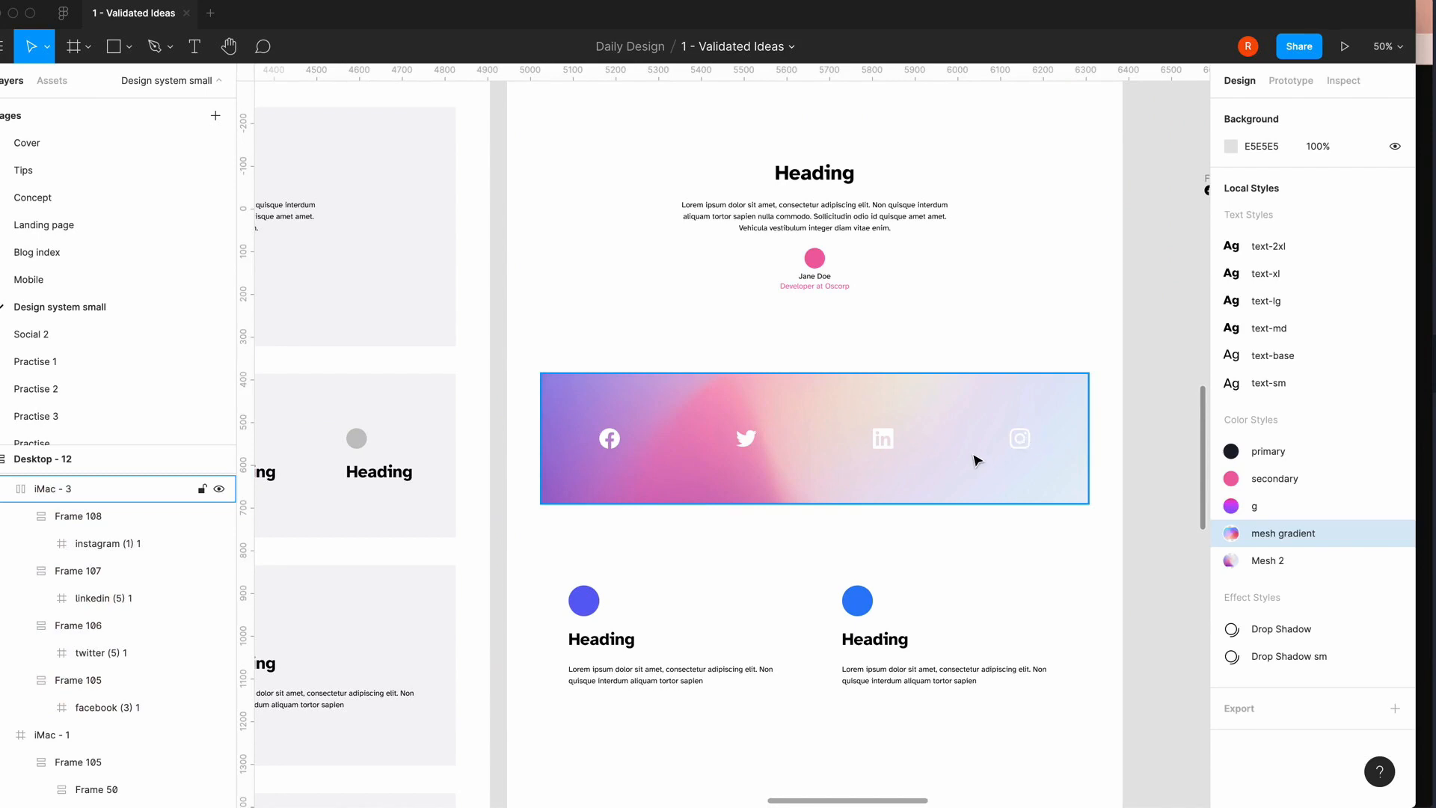
- Examine the Desktop - 12 page from header to footer and compare it with the neighbouring designs
key(minus)
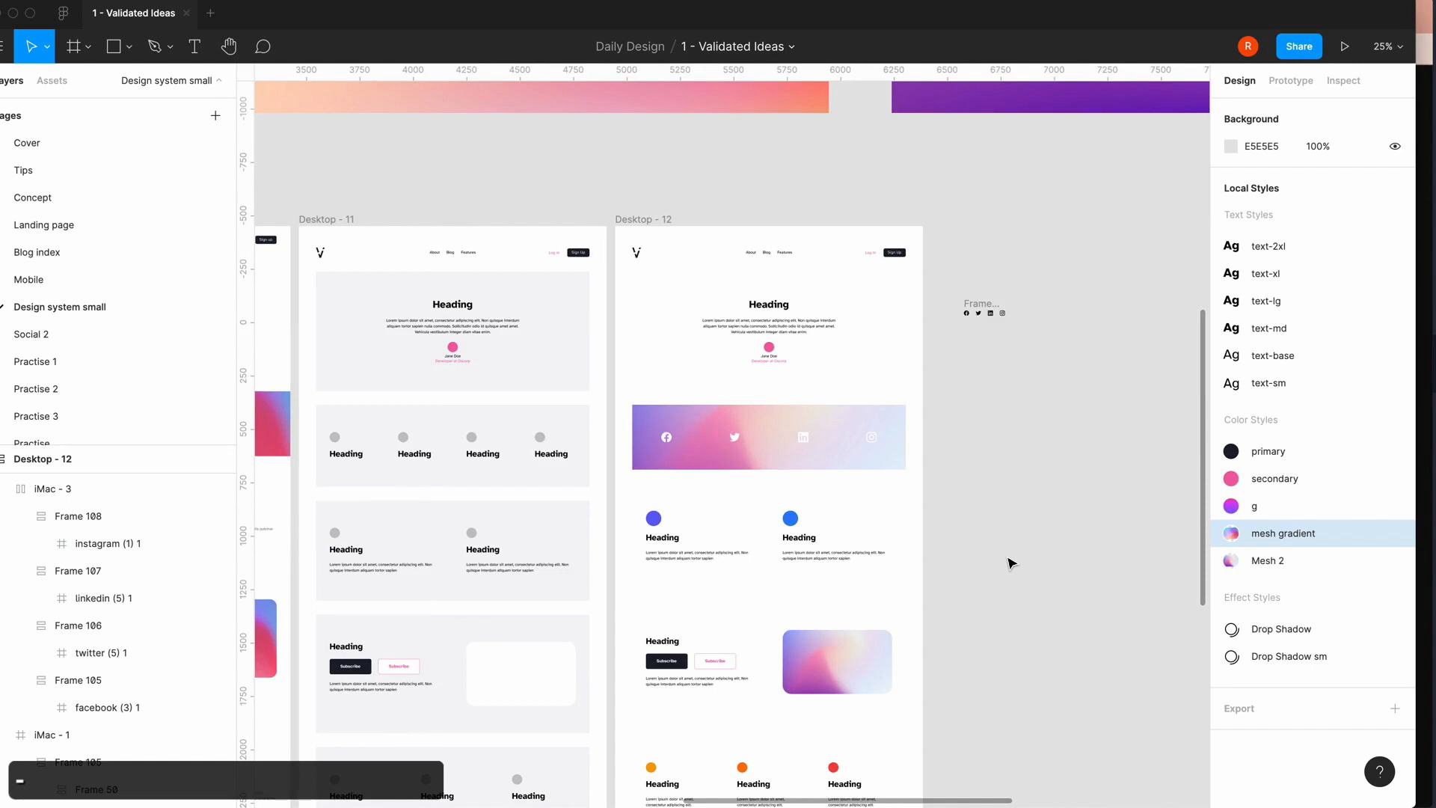
scroll(1011, 562, down, 5)
scroll(1010, 562, left, 5)
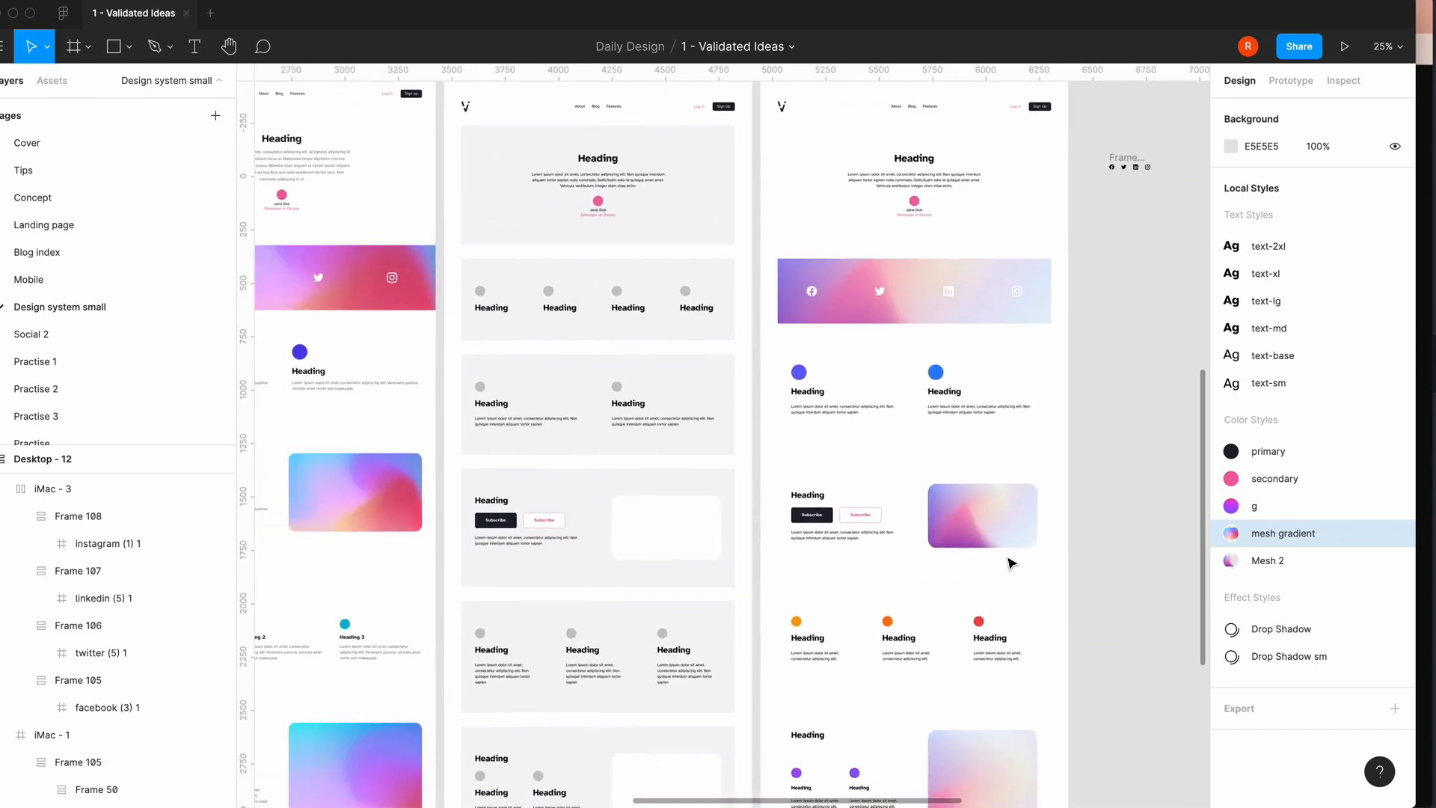
scroll(1010, 562, left, 5)
scroll(1011, 563, right, 8)
scroll(1011, 562, up, 3)
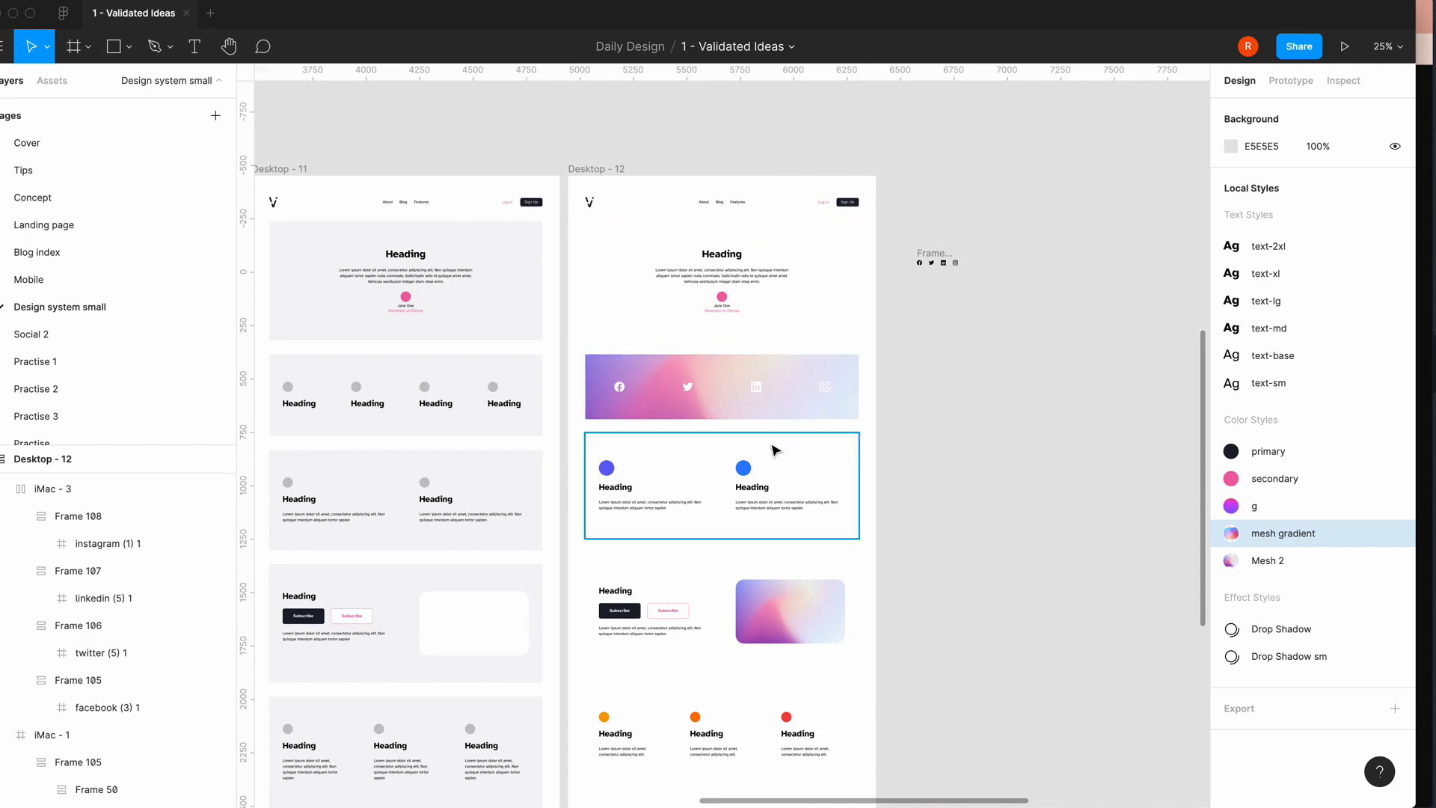
scroll(773, 449, down, 3)
scroll(775, 448, down, 6)
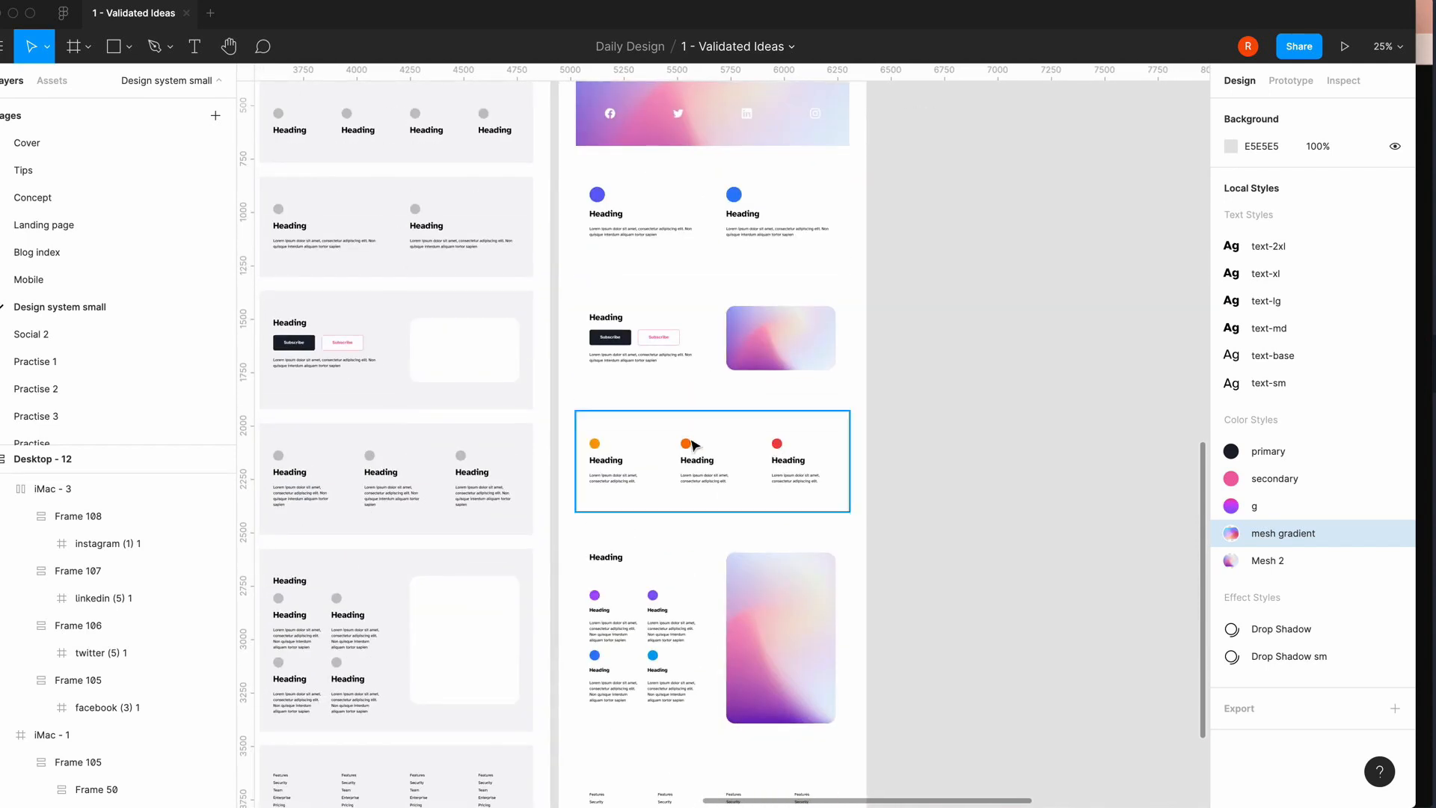
scroll(725, 658, down, 4)
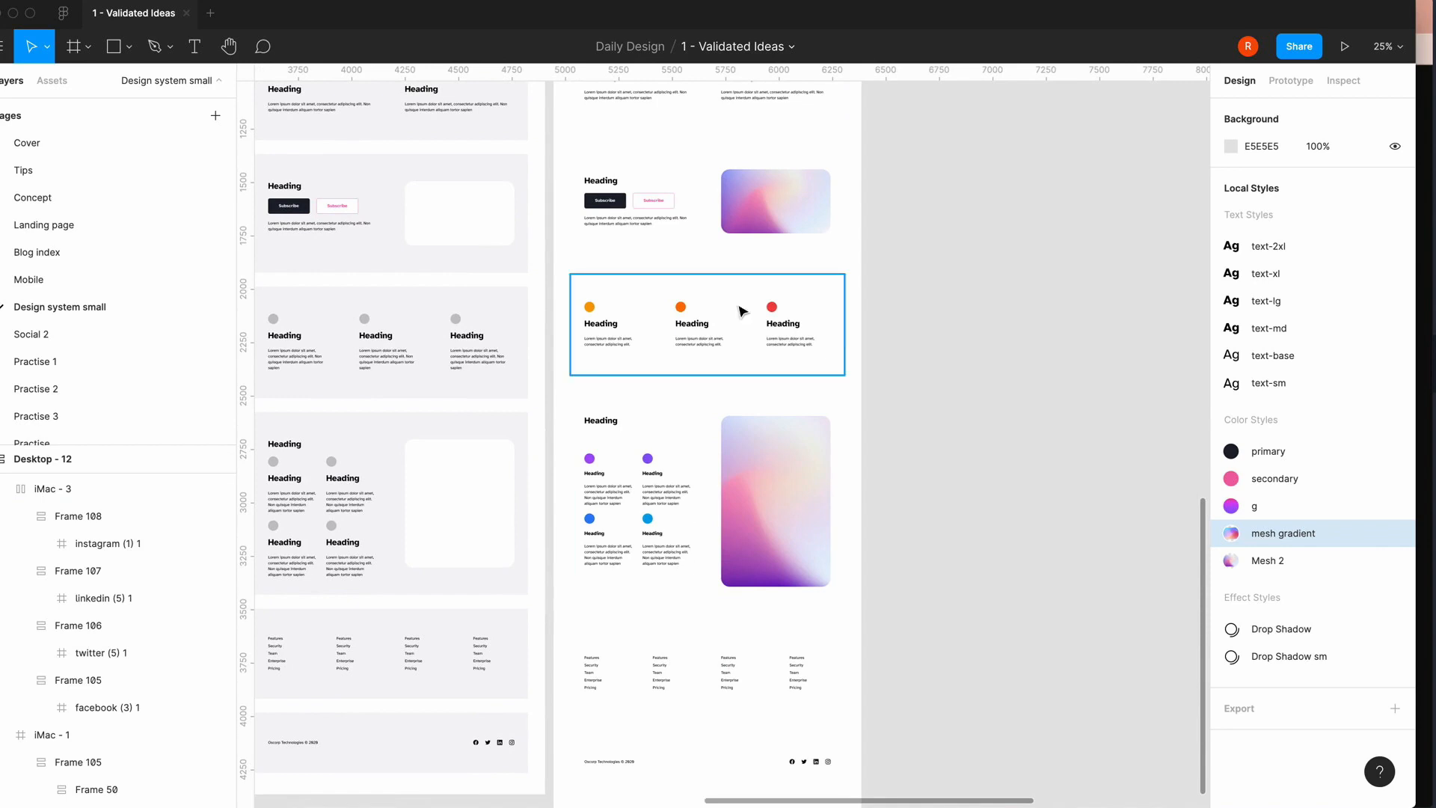
scroll(741, 311, up, 10)
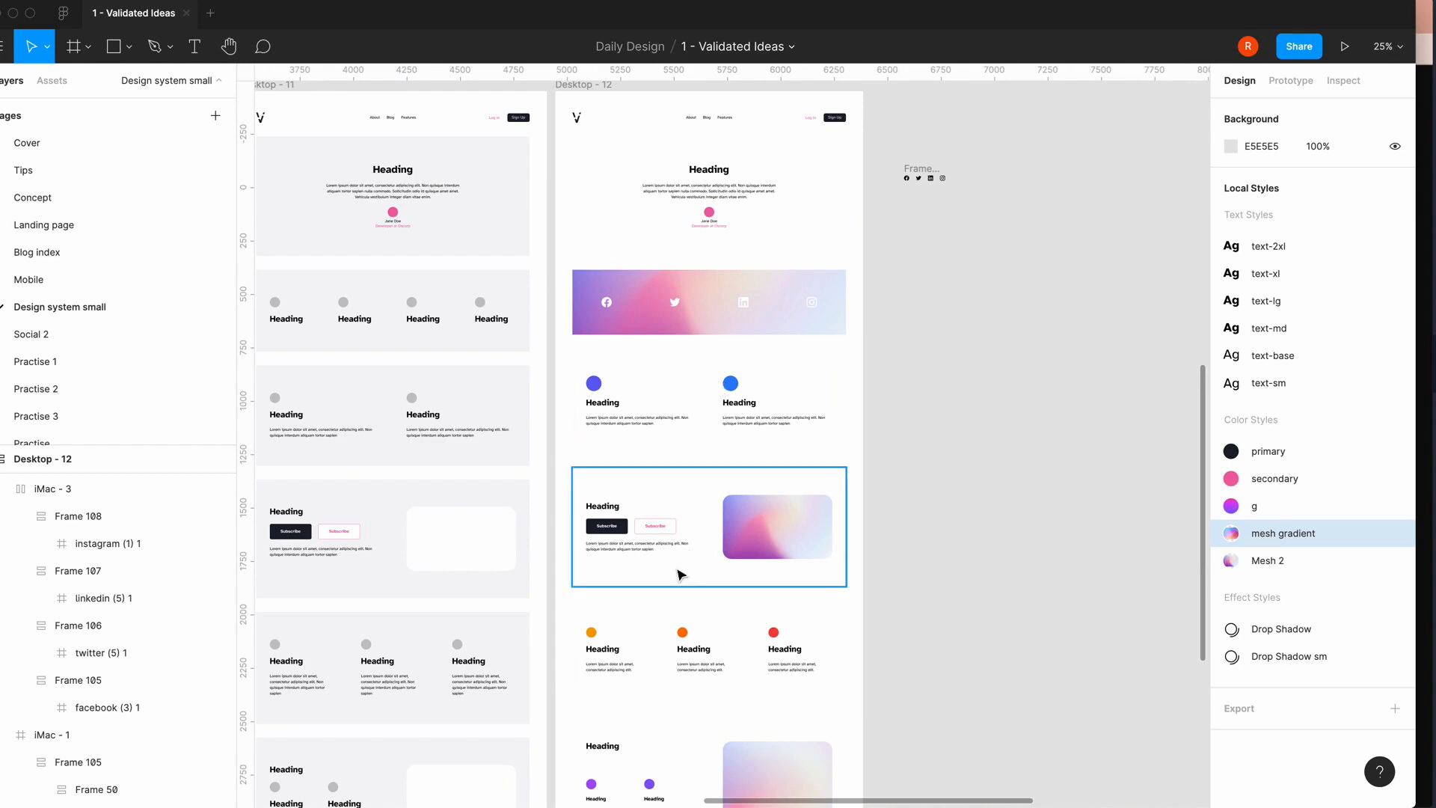
scroll(678, 576, up, 2)
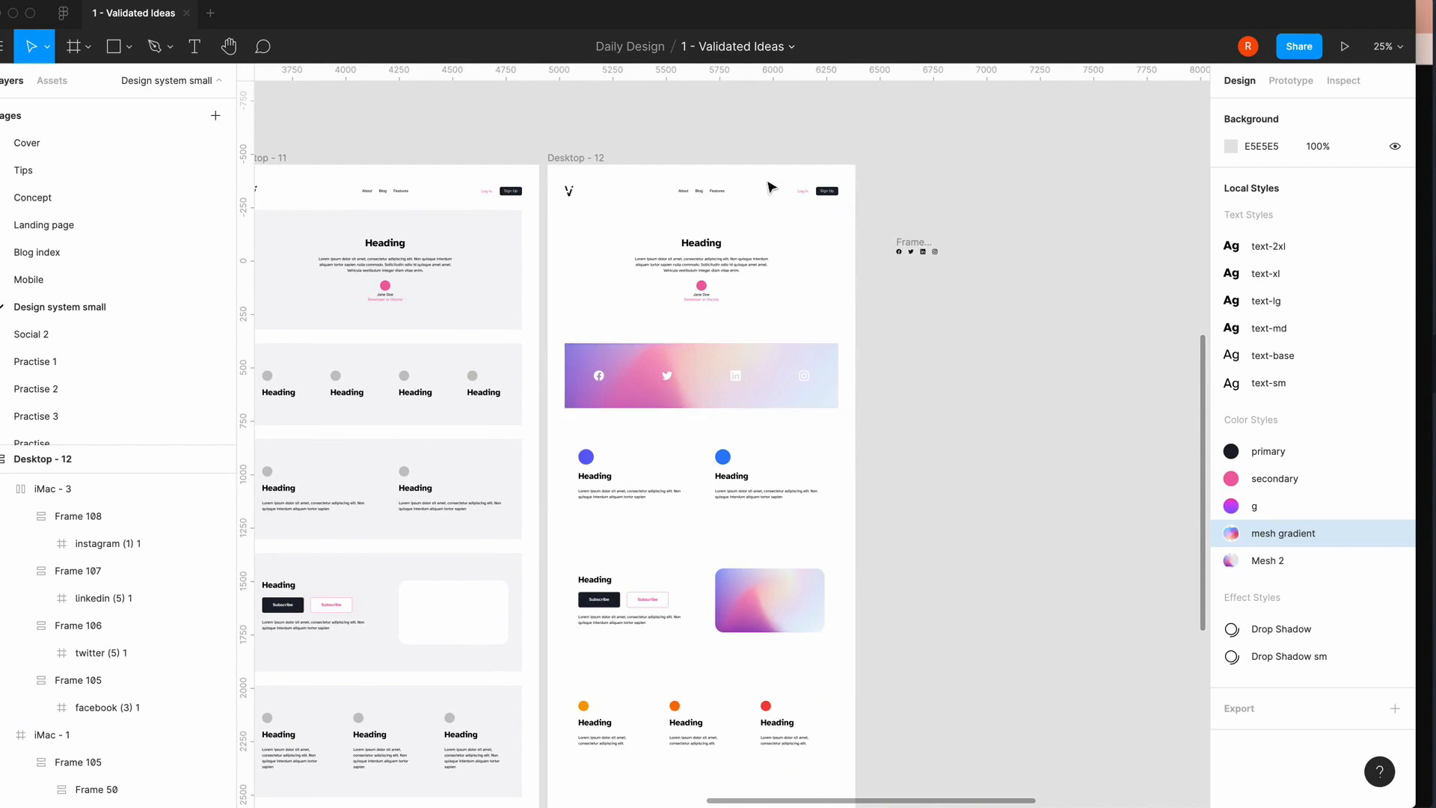
- Set the left and right auto layout padding of the Desktop - 12 frame to 0
click(576, 158)
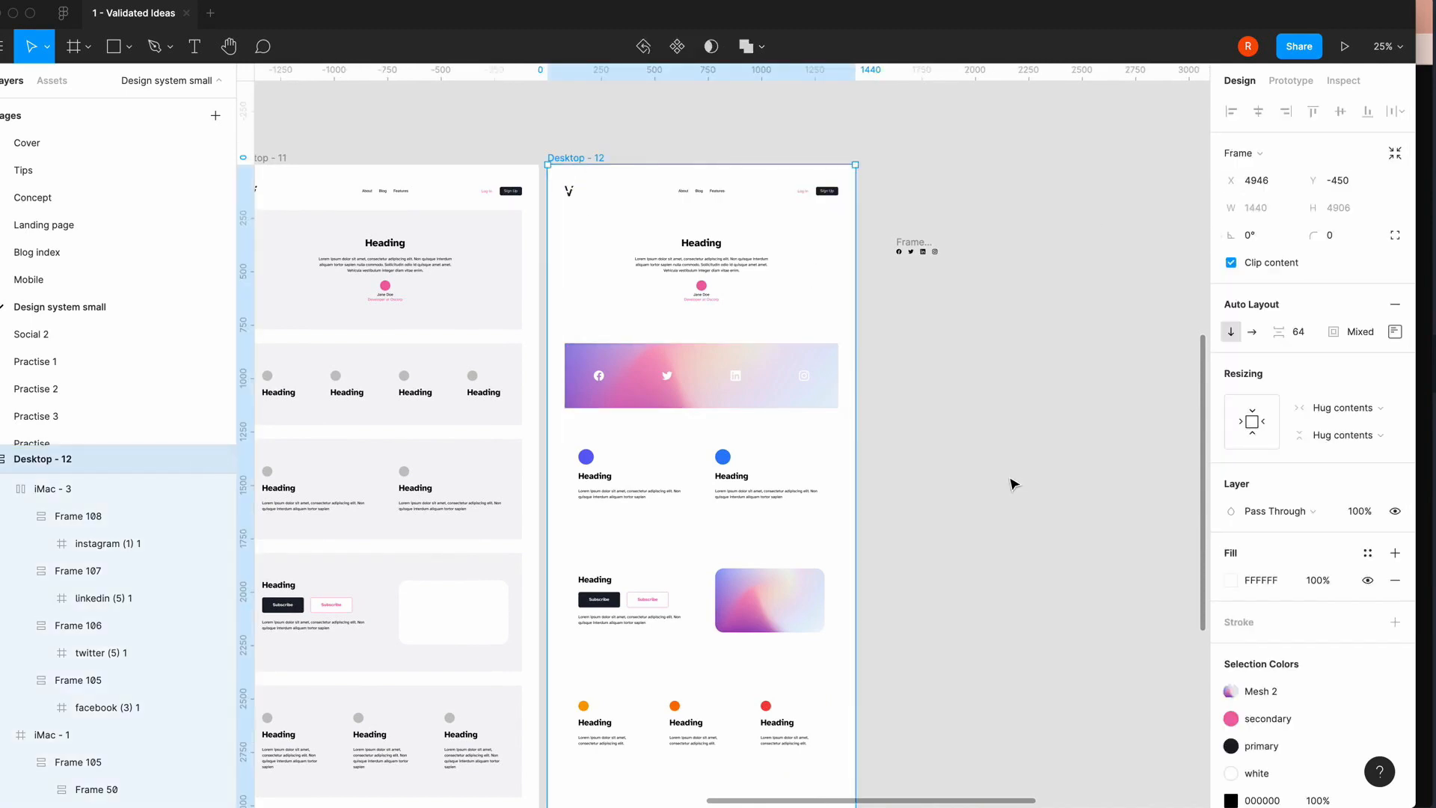
click(1393, 332)
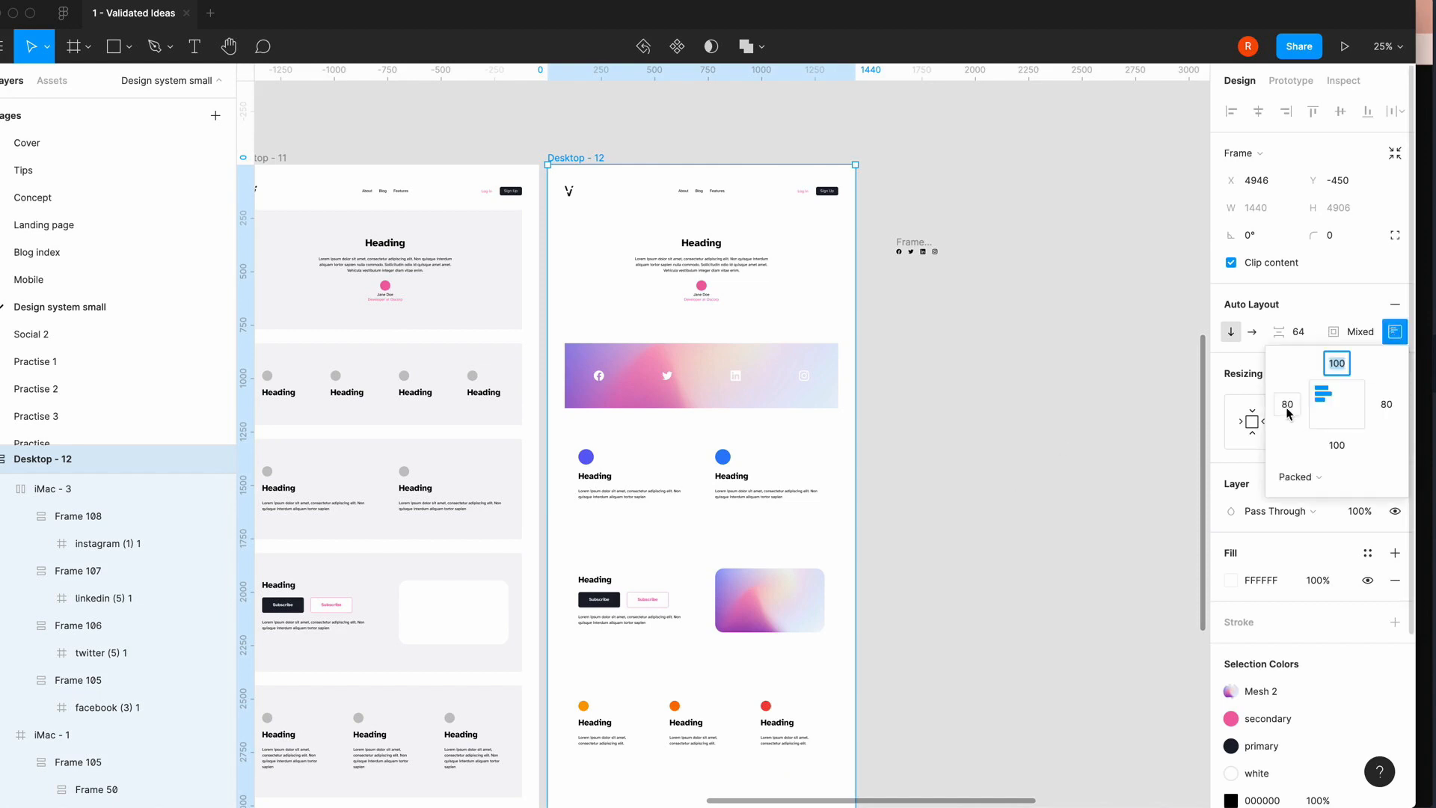
scroll(955, 554, left, 5)
scroll(955, 554, down, 2)
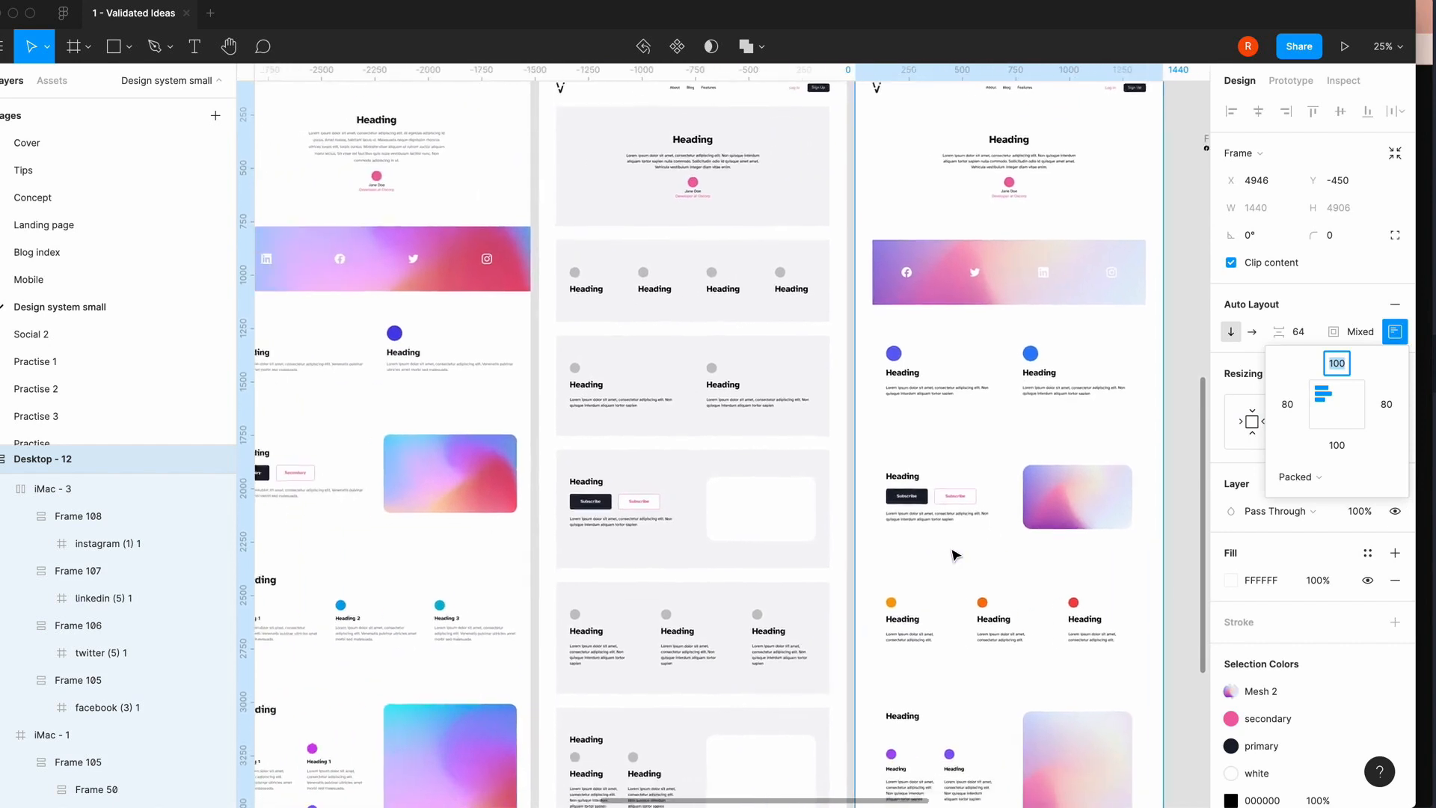
scroll(955, 554, right, 4)
scroll(955, 554, up, 2)
click(1287, 405)
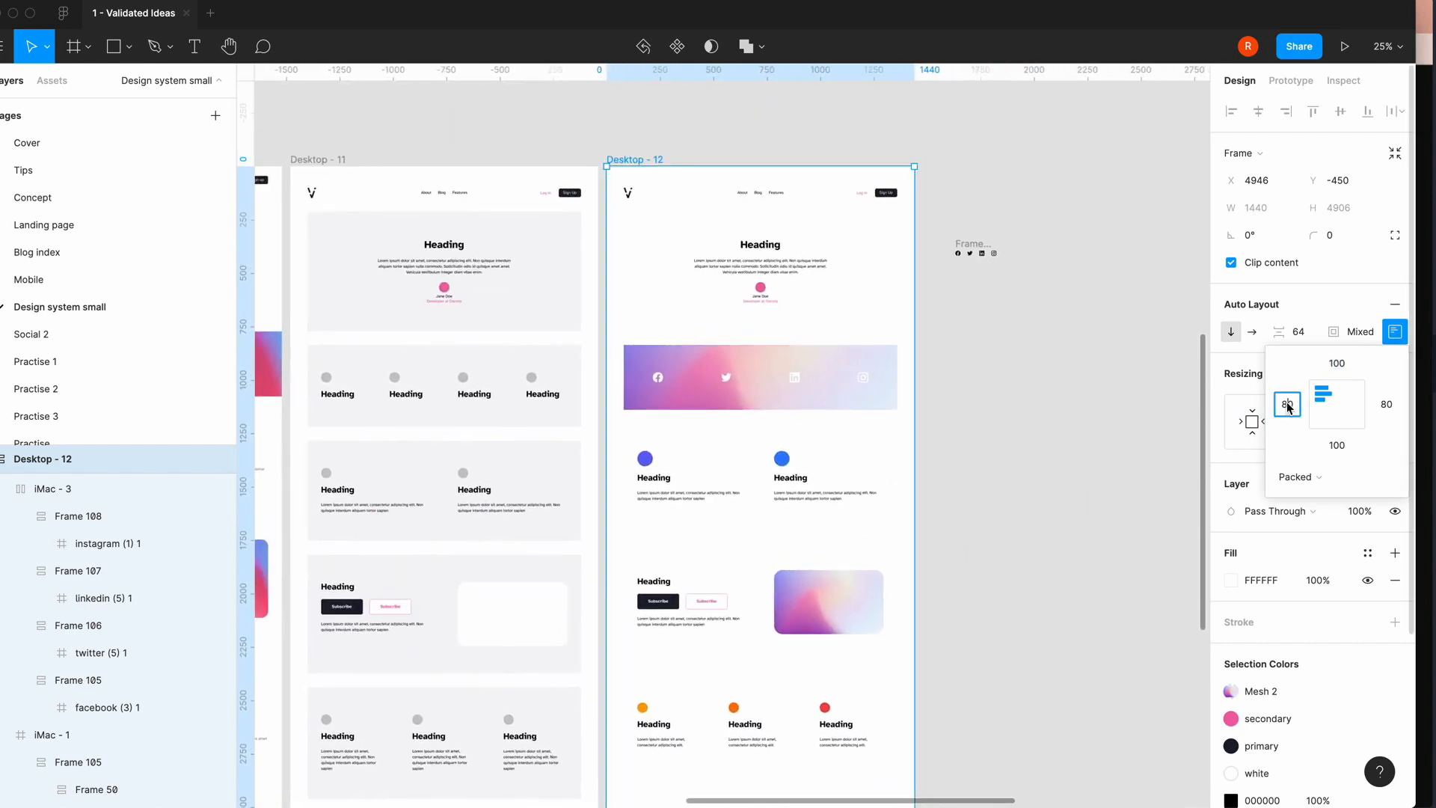
text(0)
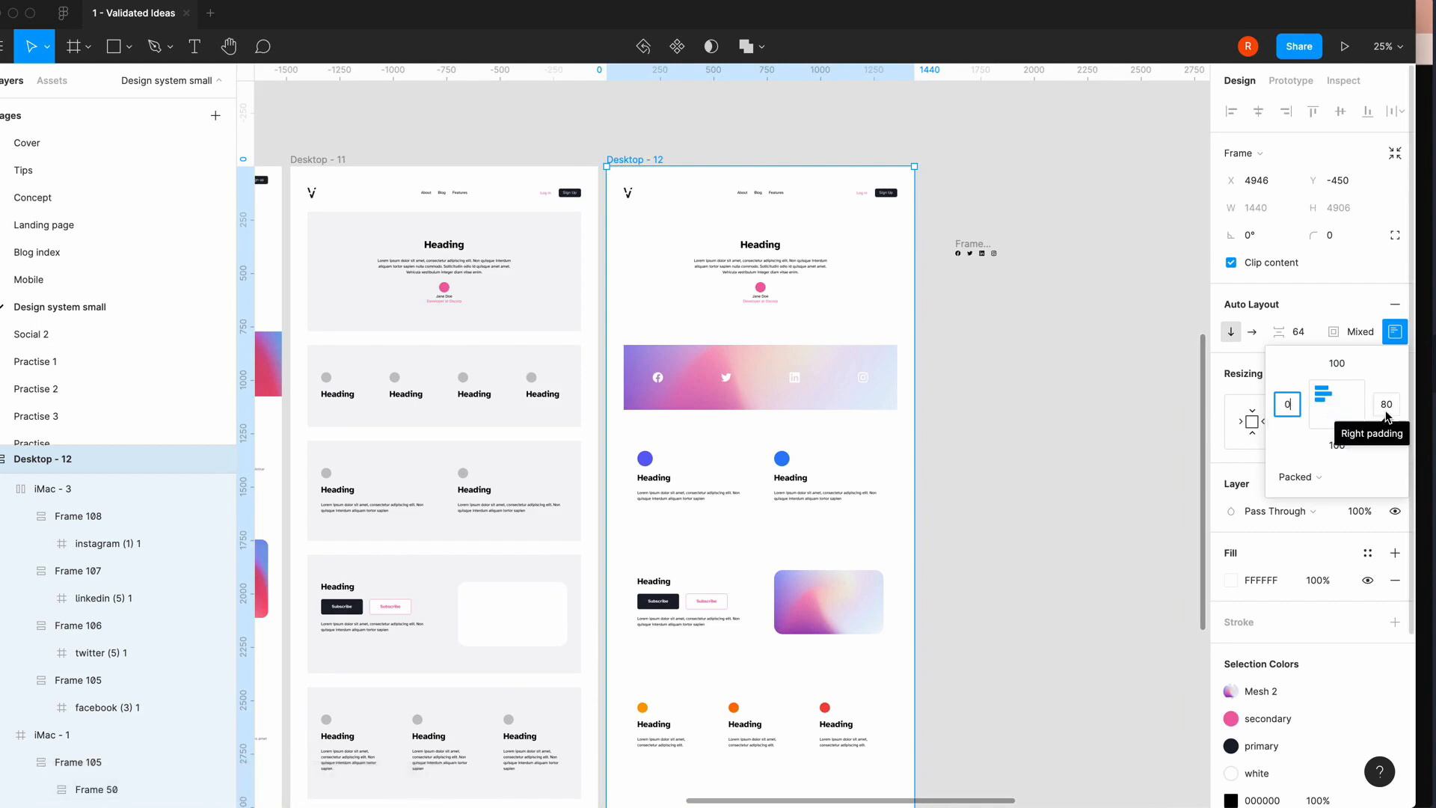
key(Return)
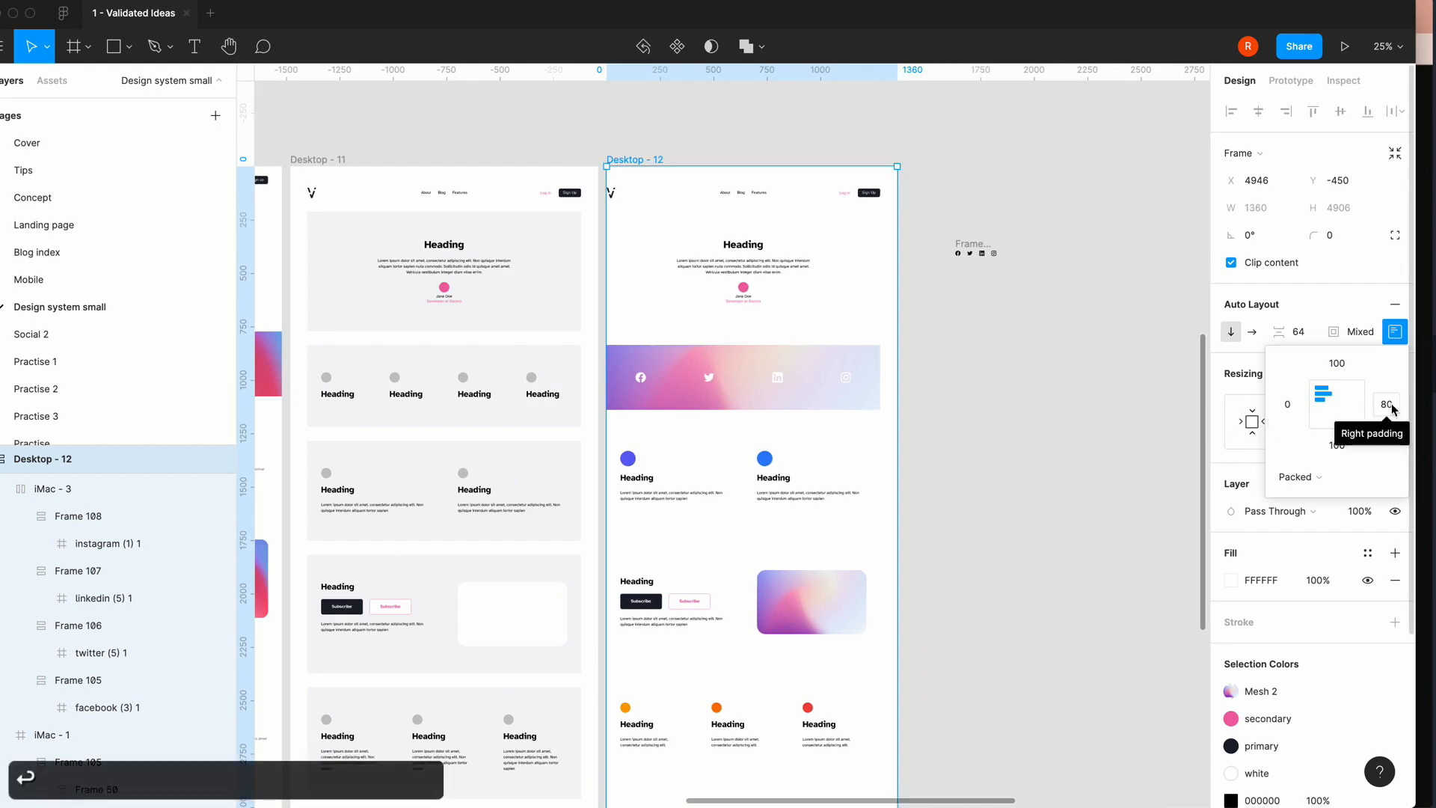
click(1388, 405)
text(0)
key(Return)
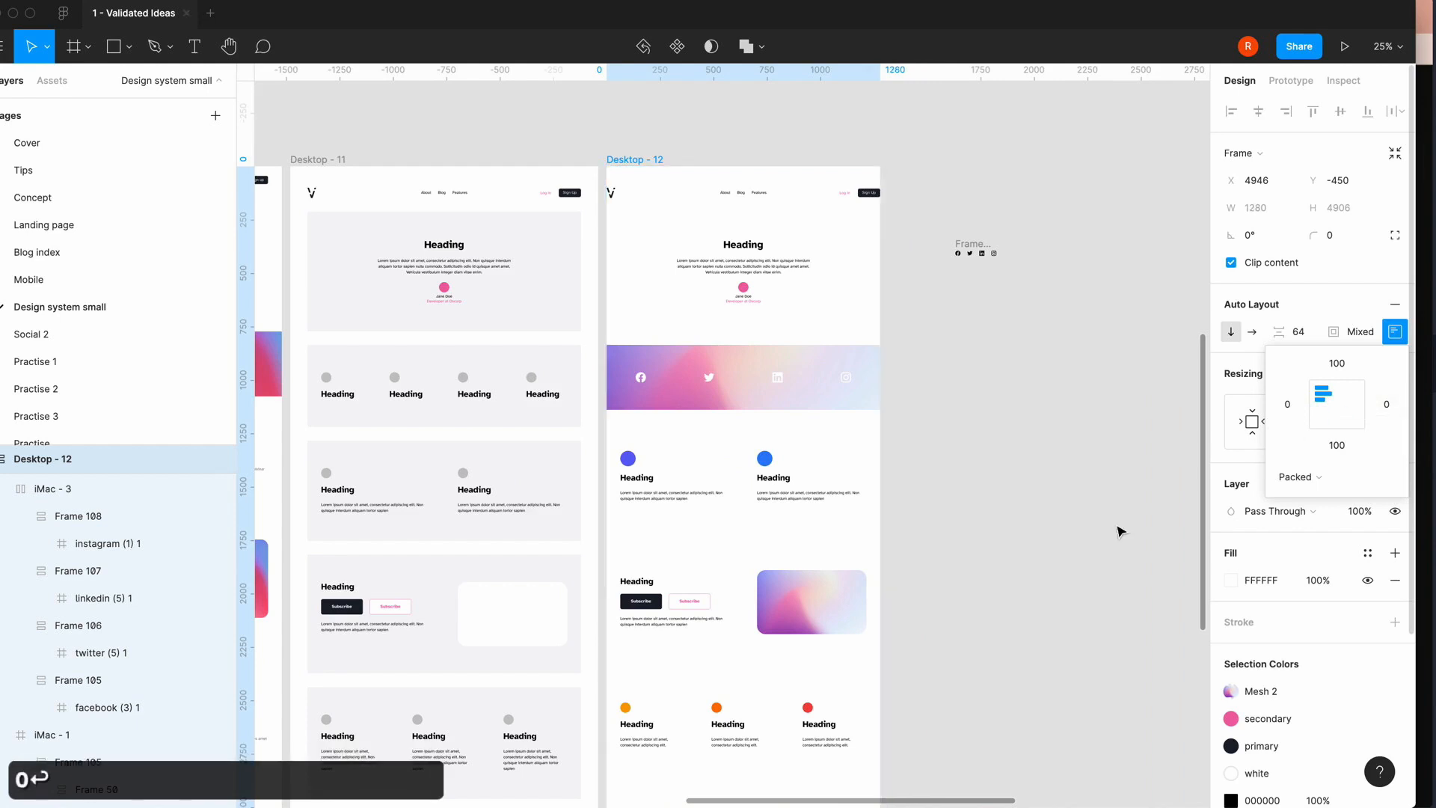
click(1054, 576)
- Examine how the sections of Desktop - 12 sit against the frame edges, from the footer up to the header
scroll(1051, 581, down, 4)
scroll(1051, 580, up, 5)
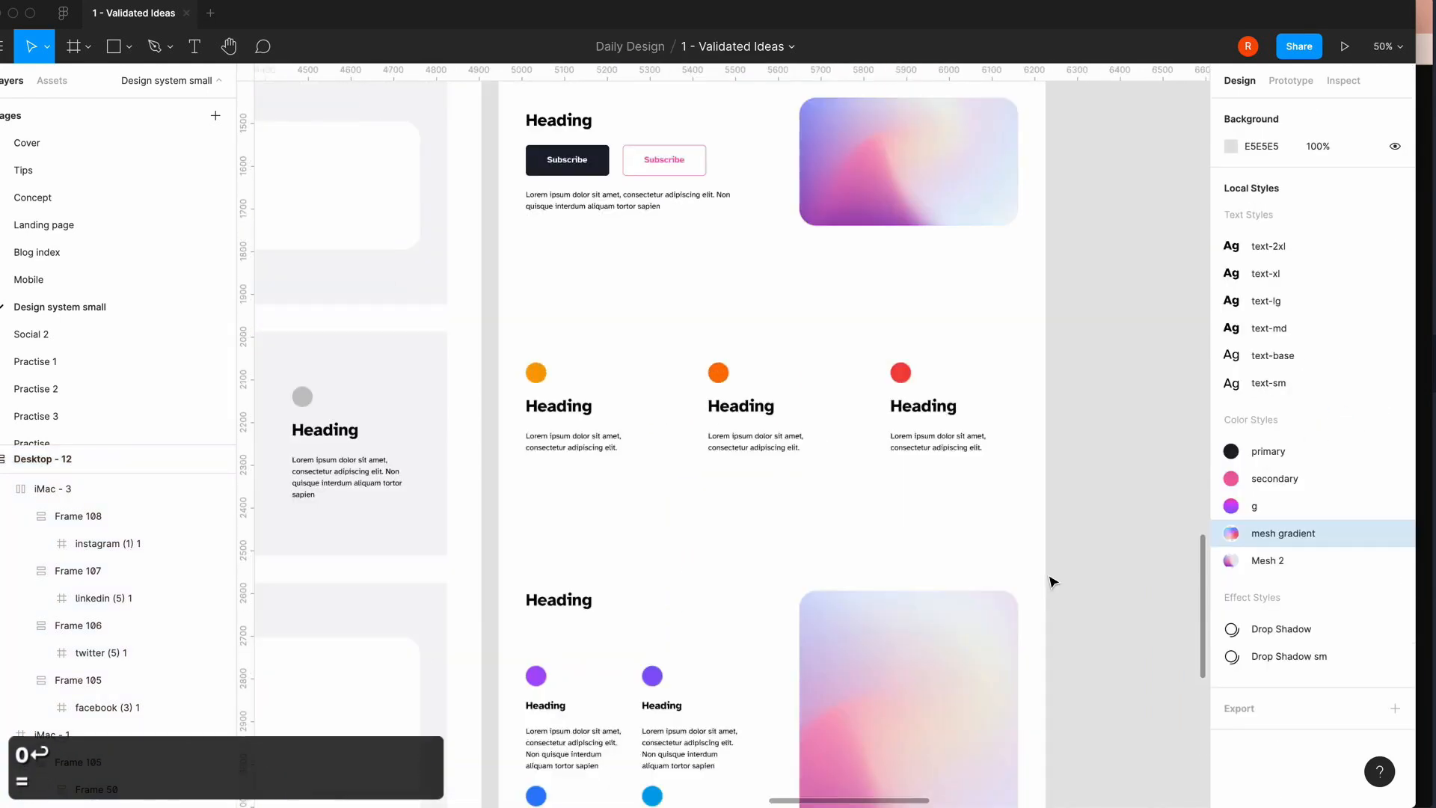
scroll(1052, 580, down, 5)
scroll(1052, 581, left, 3)
scroll(879, 641, down, 2)
scroll(879, 641, right, 1)
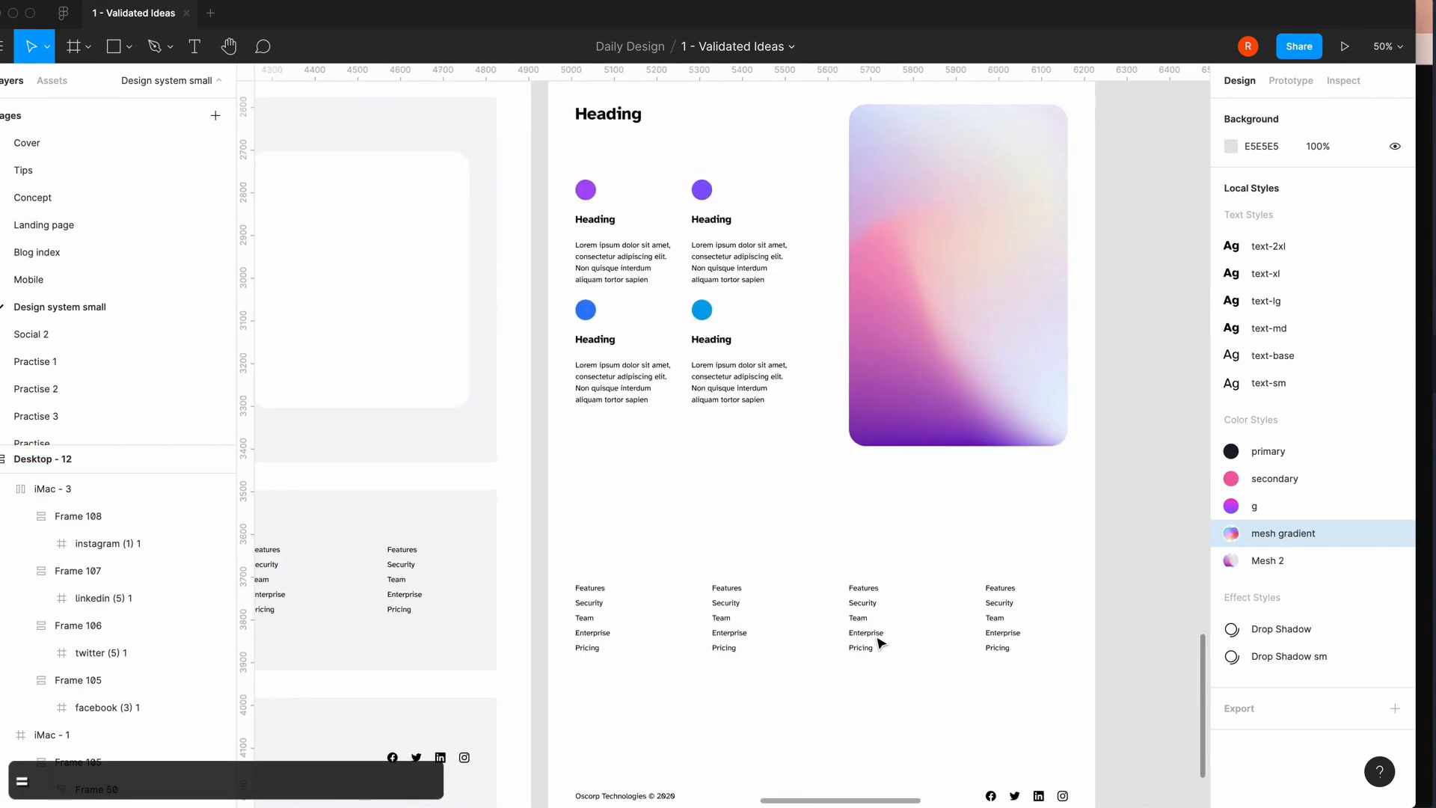
scroll(748, 524, up, 8)
scroll(740, 491, up, 3)
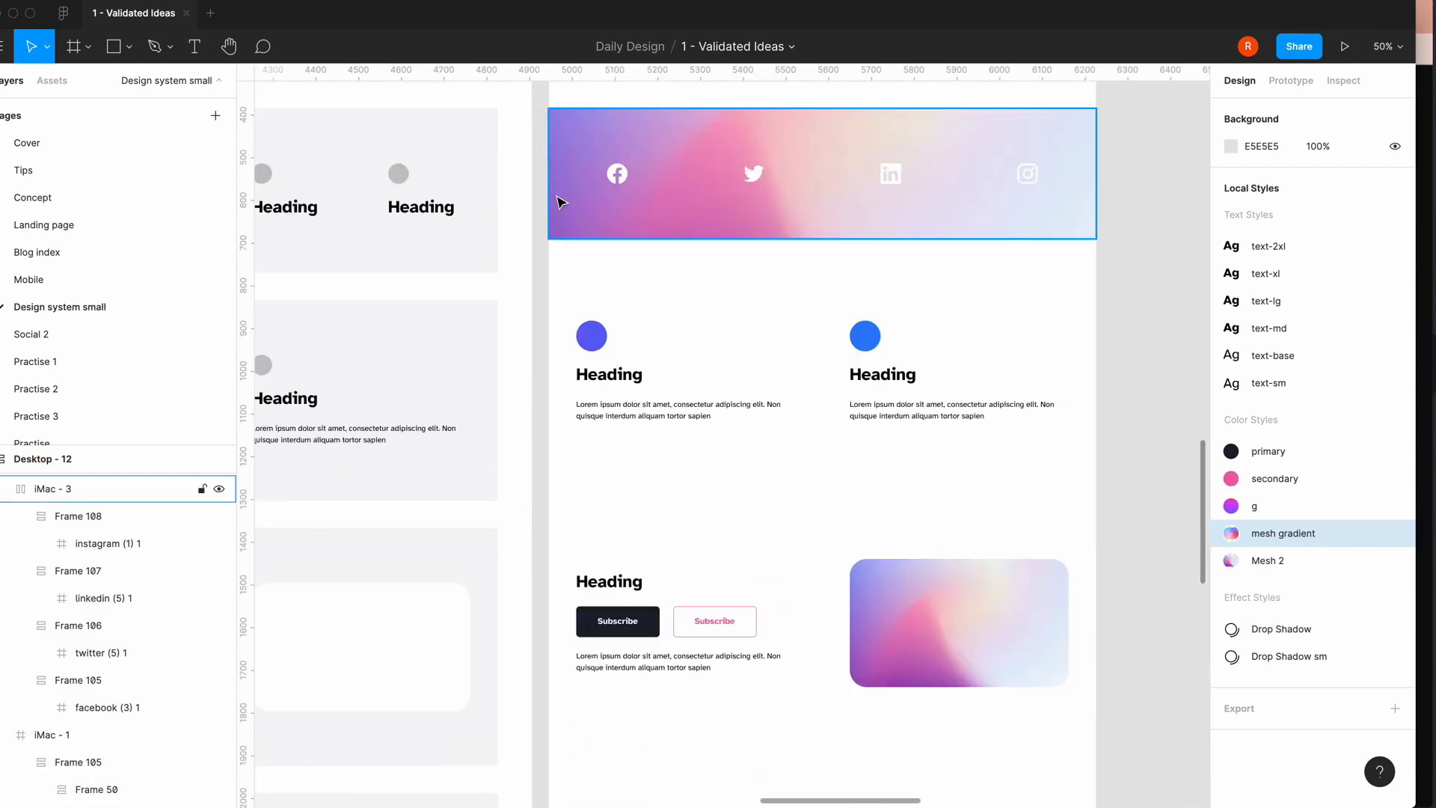
scroll(820, 504, left, 5)
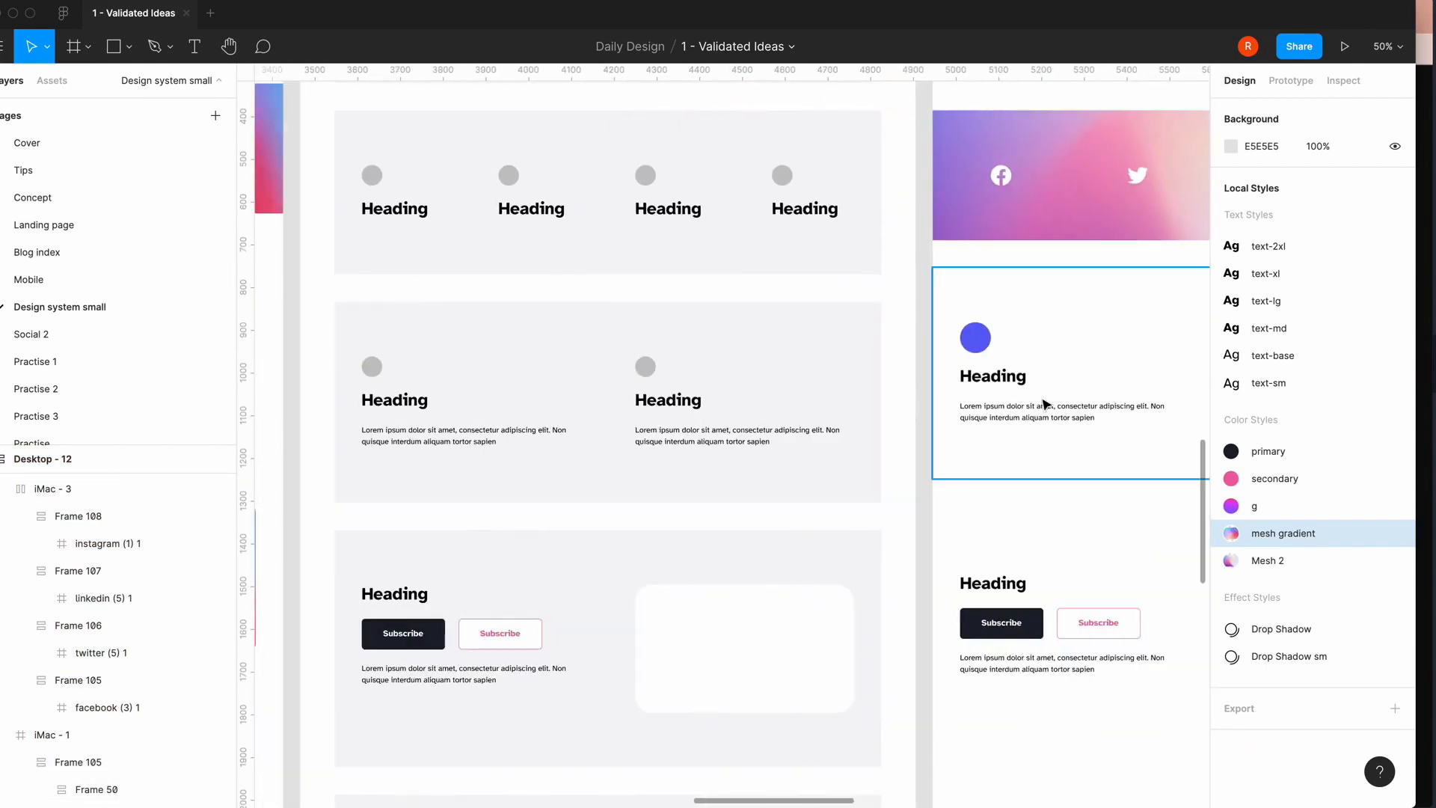
scroll(1054, 392, up, 4)
scroll(1054, 391, right, 5)
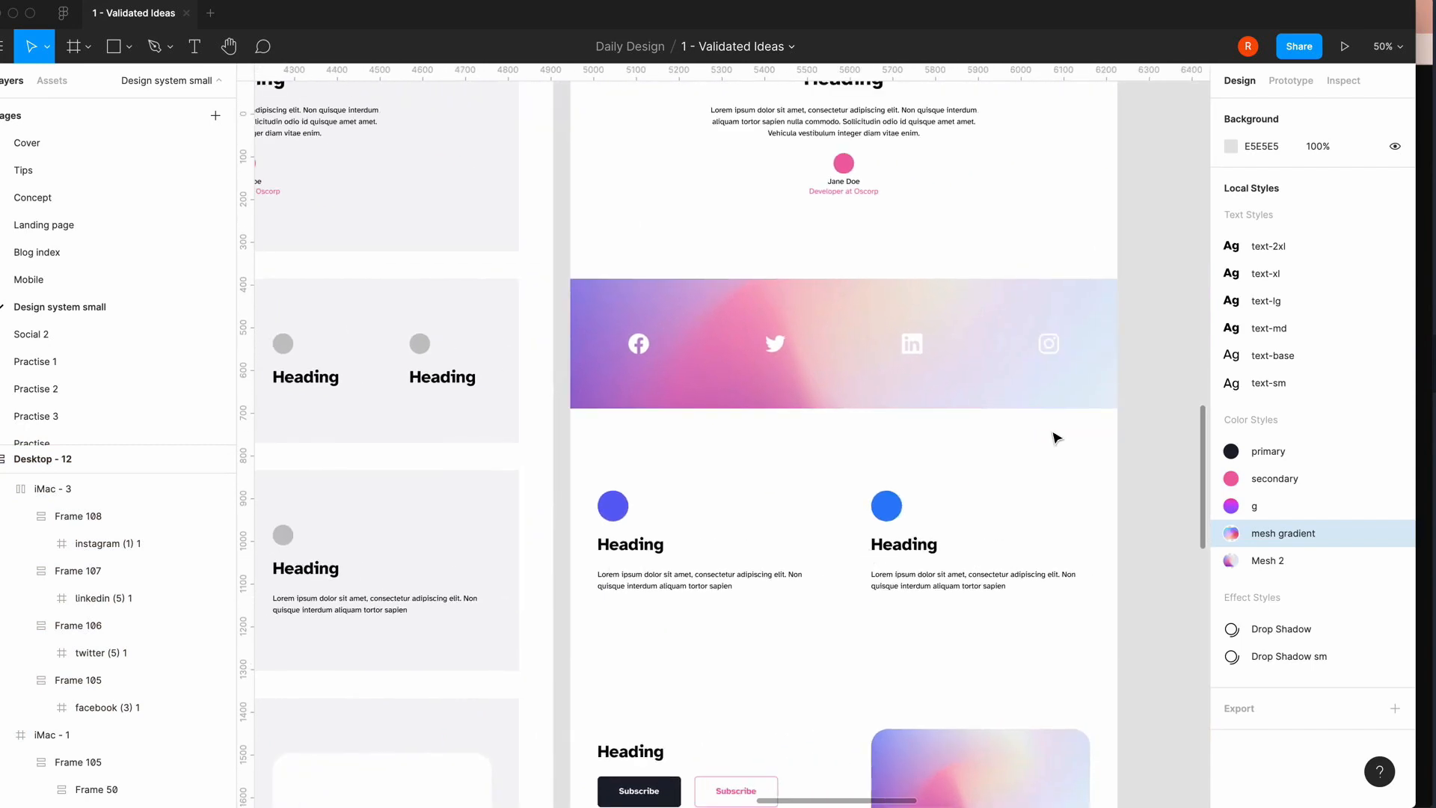
scroll(1044, 356, up, 8)
click(591, 331)
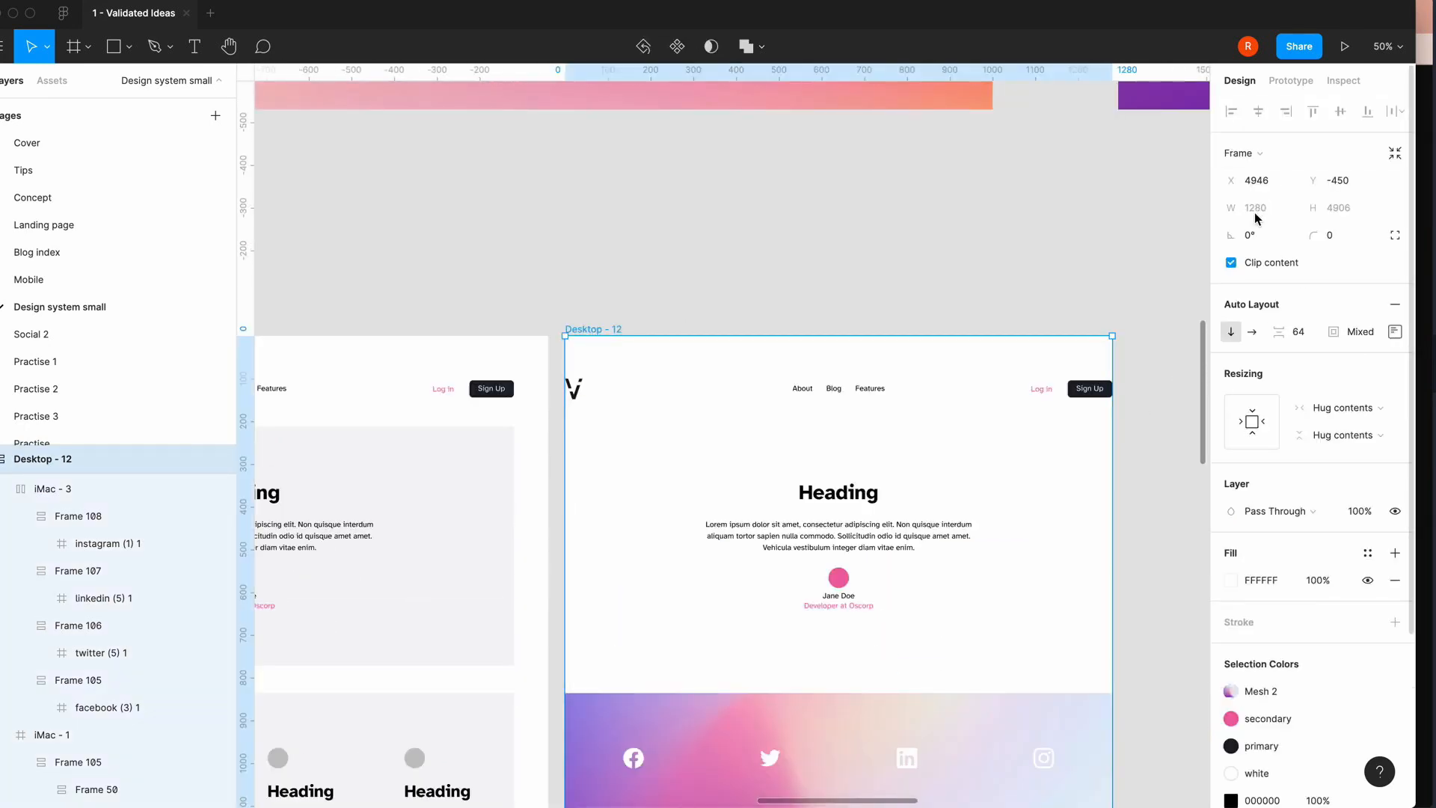
click(598, 397)
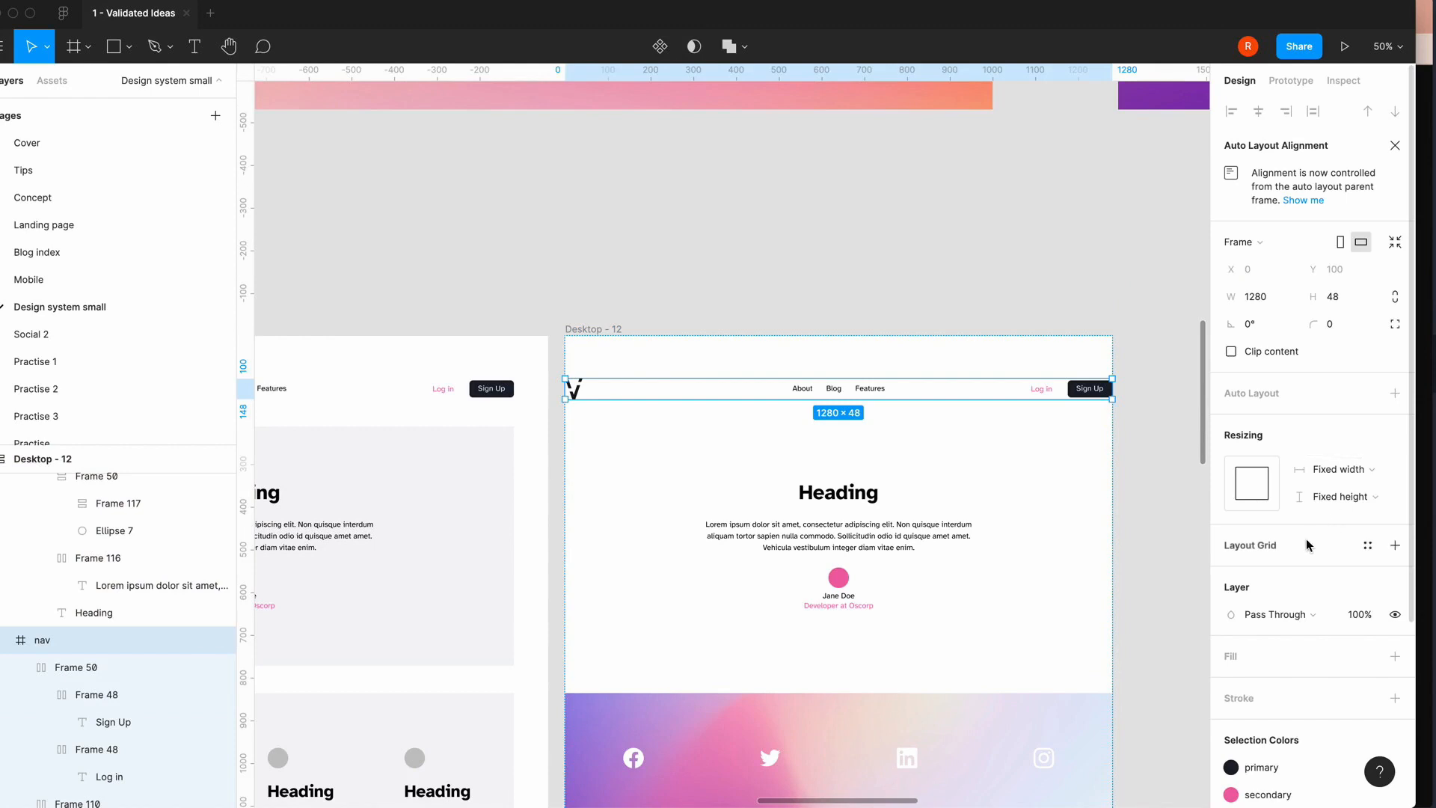
click(1391, 546)
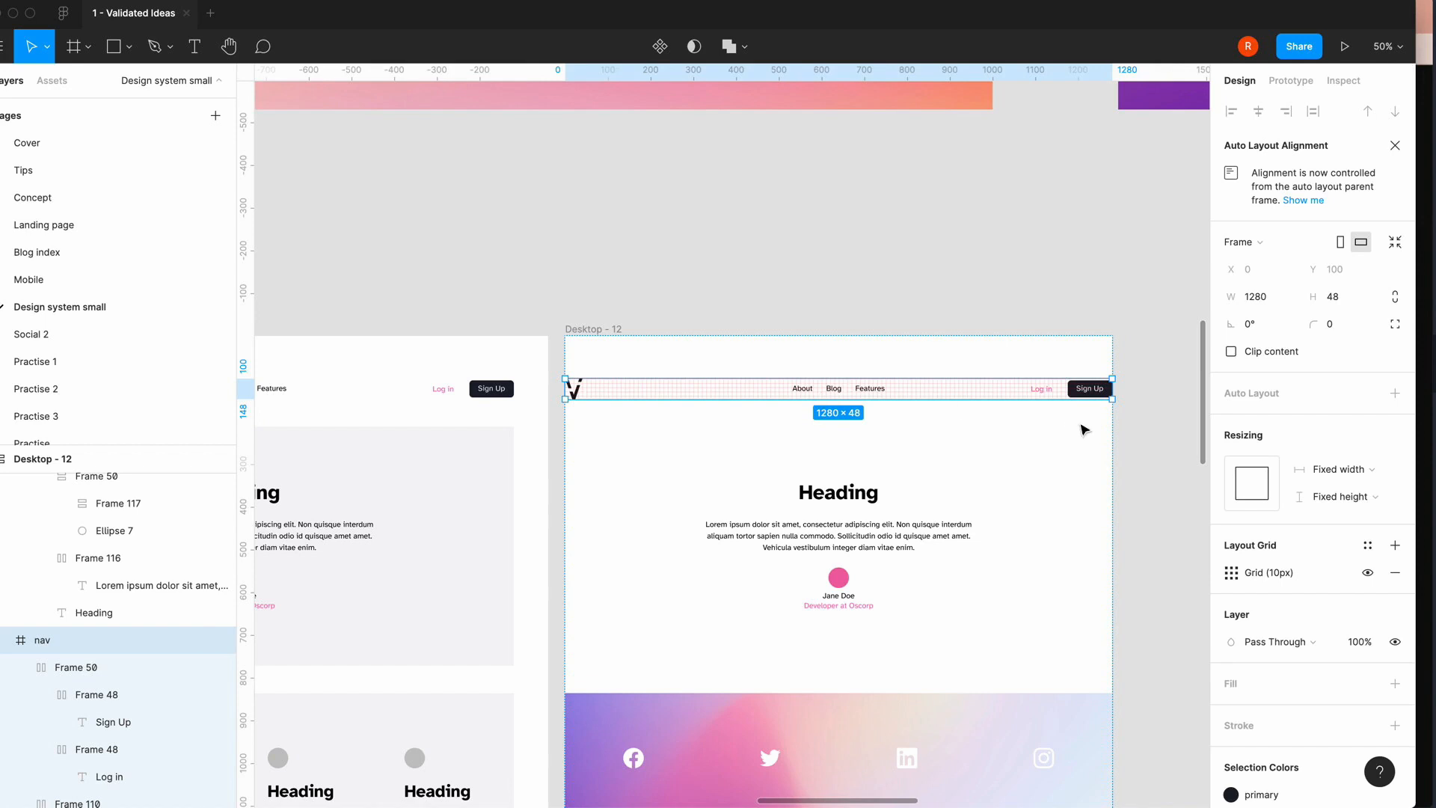
key(super+z)
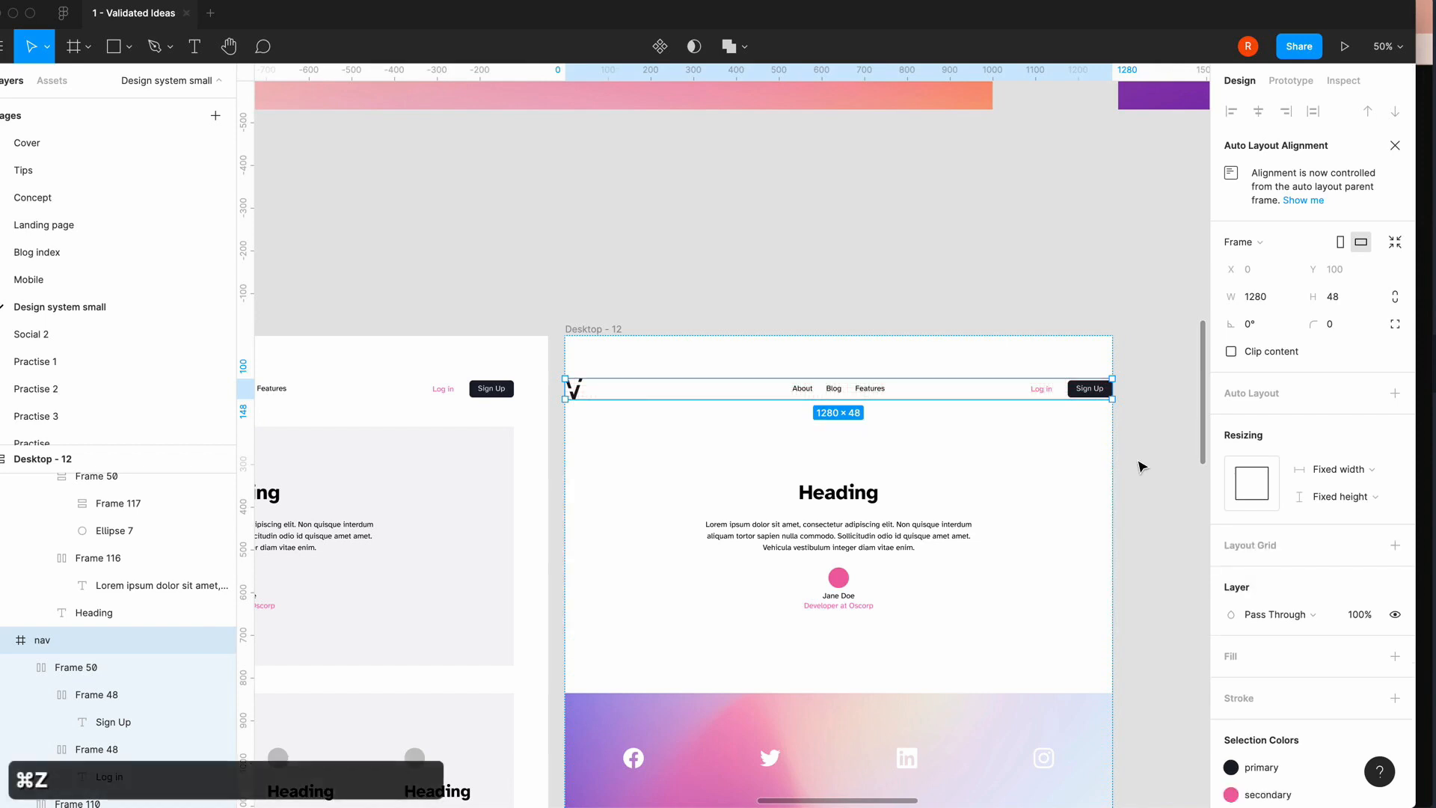
- Add auto layout to the nav frame in Desktop - 12 and open its alignment and padding settings
click(1395, 393)
click(1395, 421)
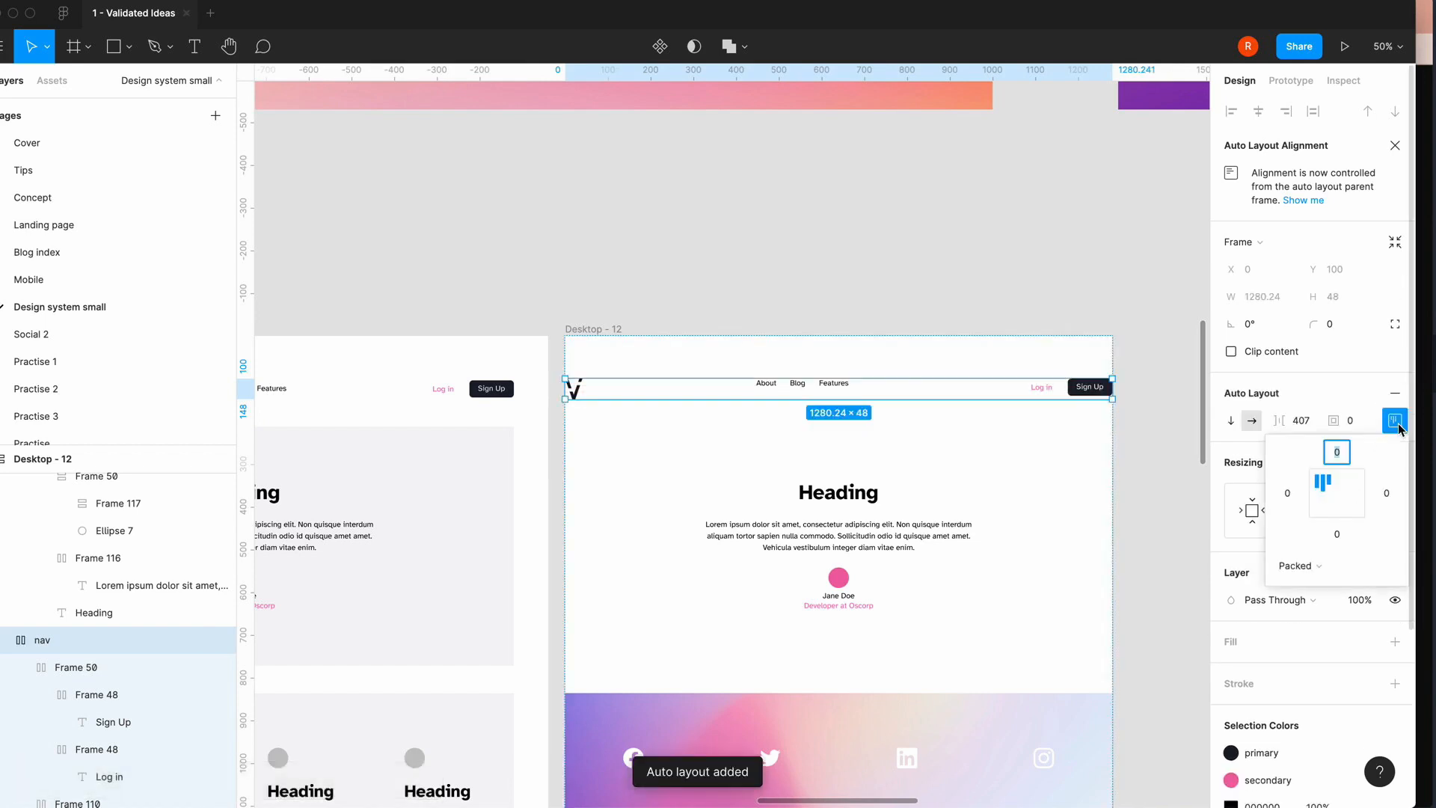
- Try to set the nav frame's left and right padding to 64 with packed spacing
click(1296, 495)
text(64)
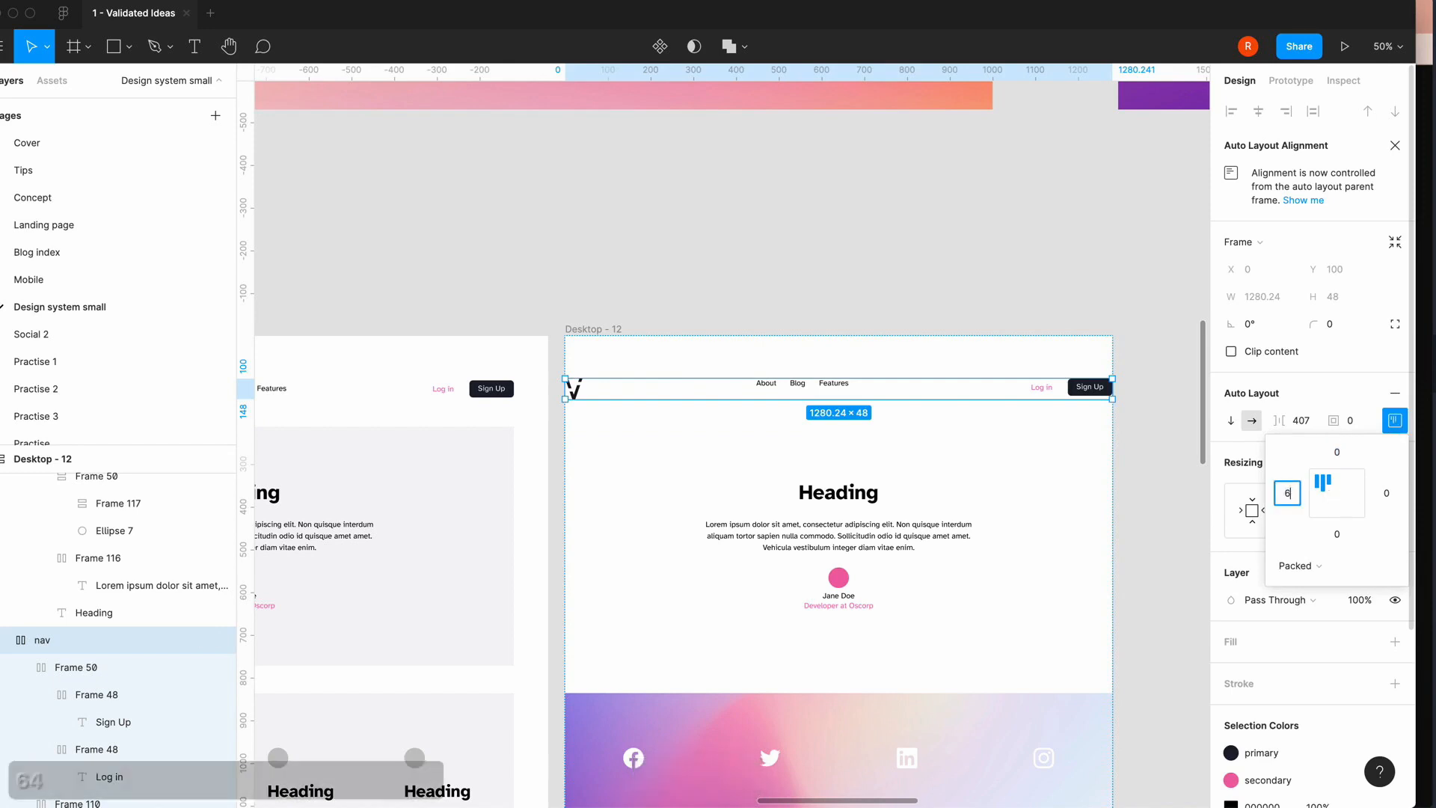
key(Tab)
text(46)
key(BackSpace)
key(BackSpace)
text(64)
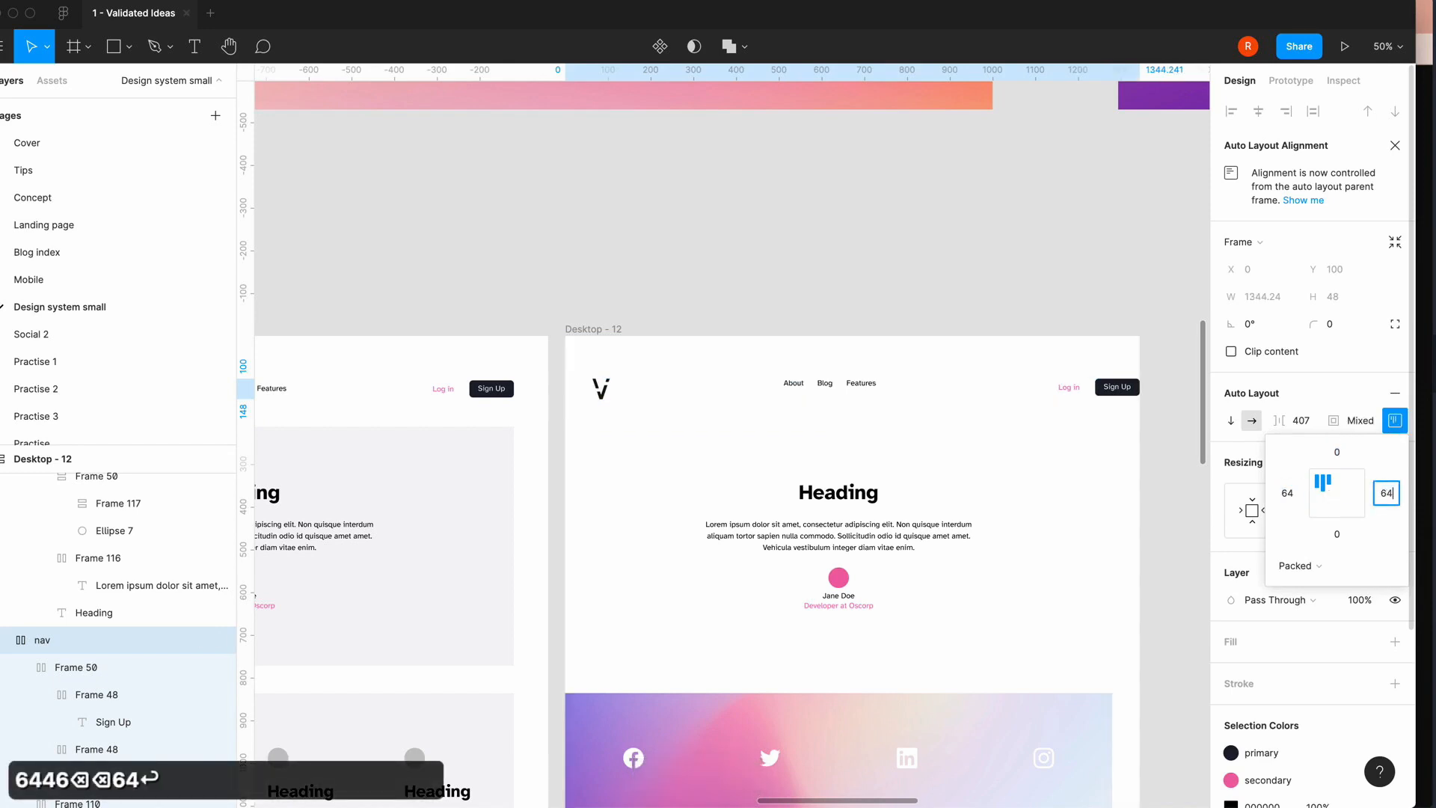
key(Return)
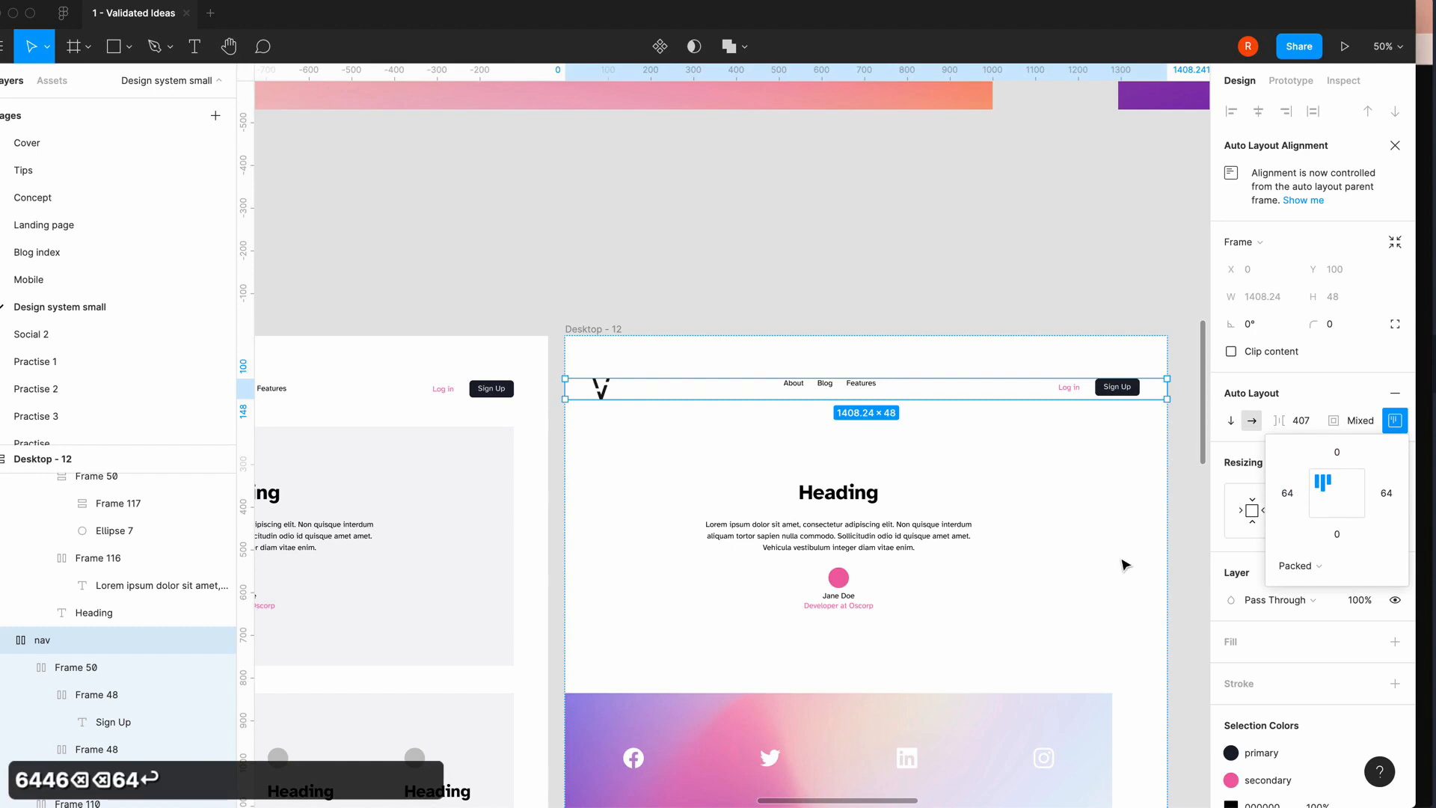
scroll(1125, 564, down, 3)
scroll(1124, 564, right, 3)
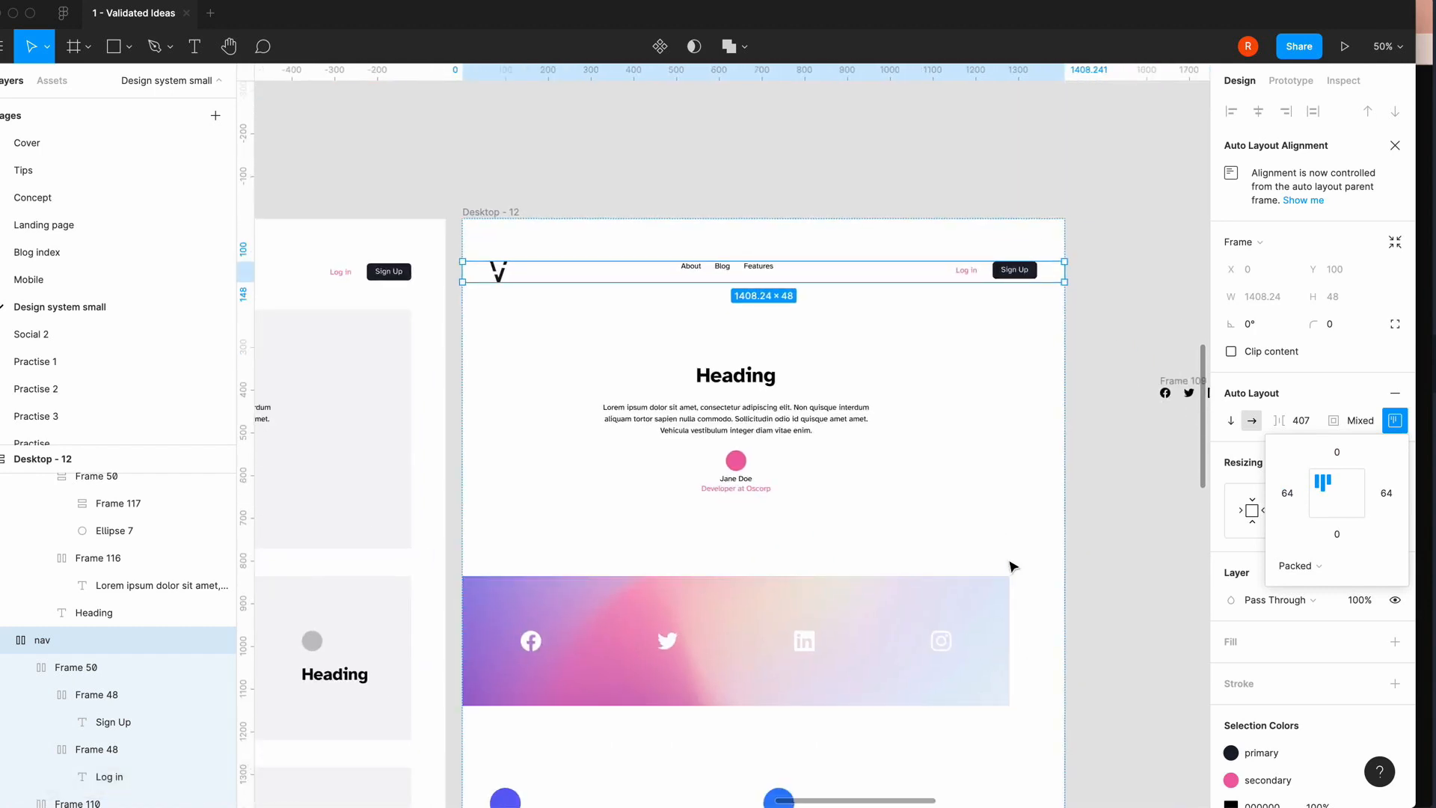
key(super+z)
key(super+z)
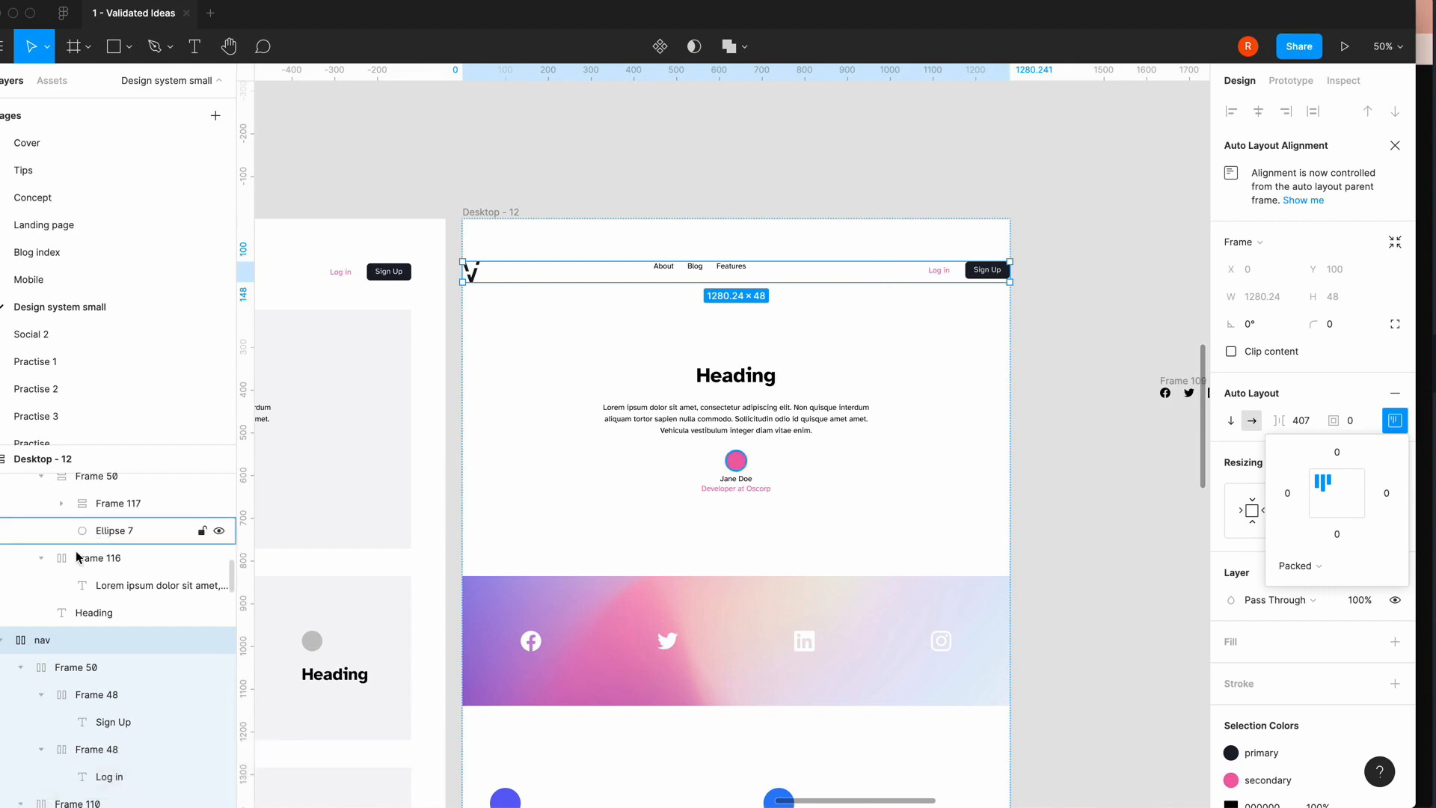
- Switch the nav frame's auto layout spacing to Space between and set its left and right padding to 64
click(4, 640)
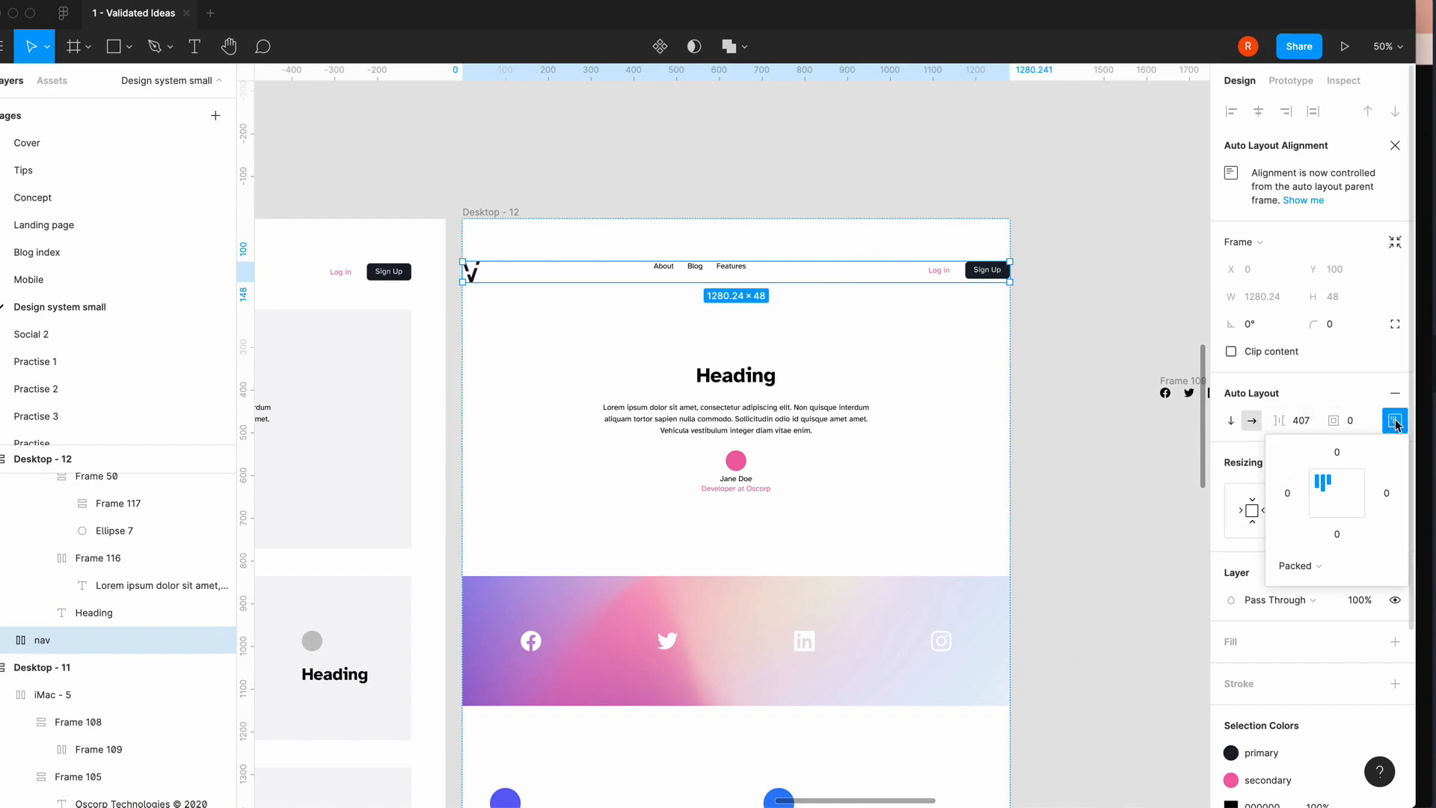
click(1290, 571)
click(1309, 587)
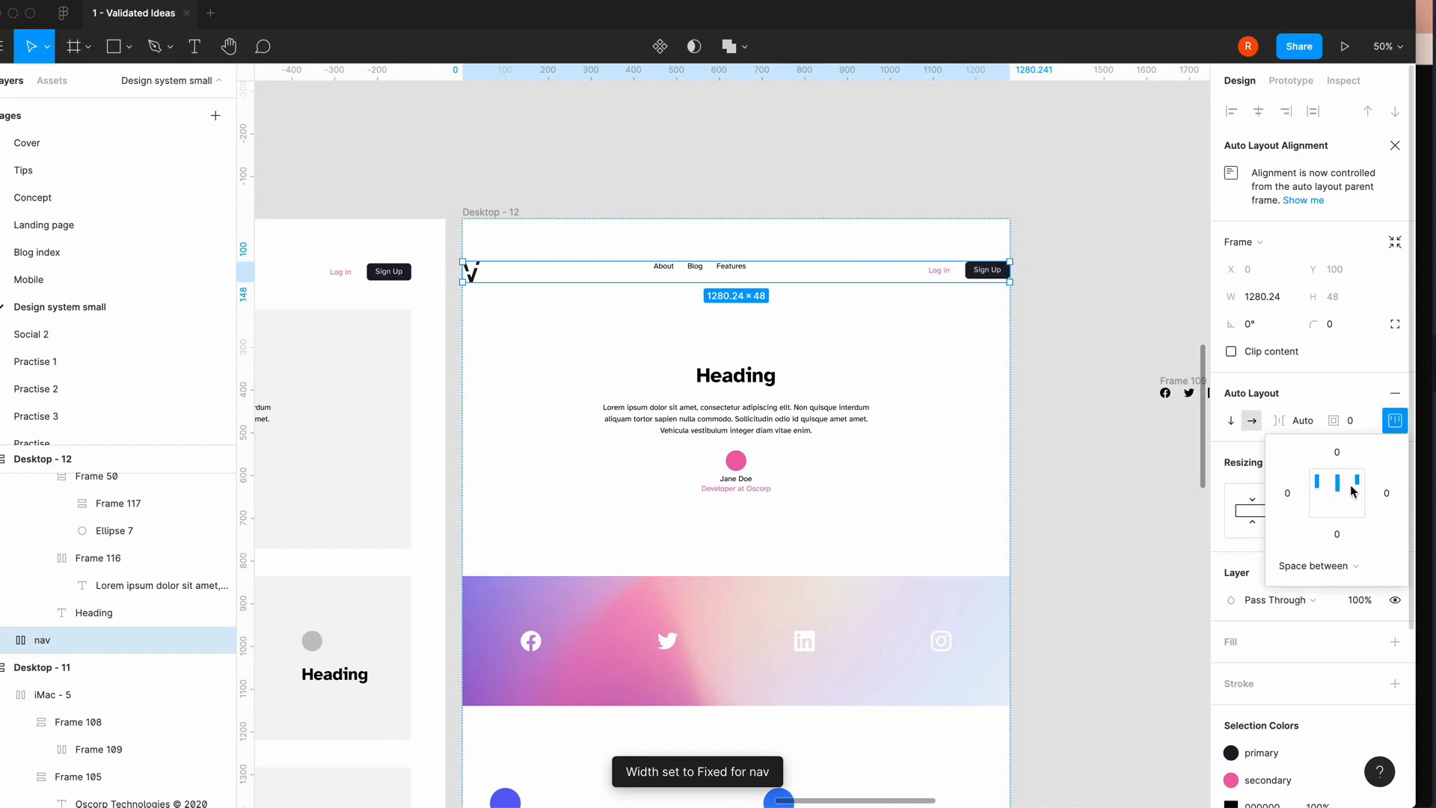
click(1387, 494)
text(64)
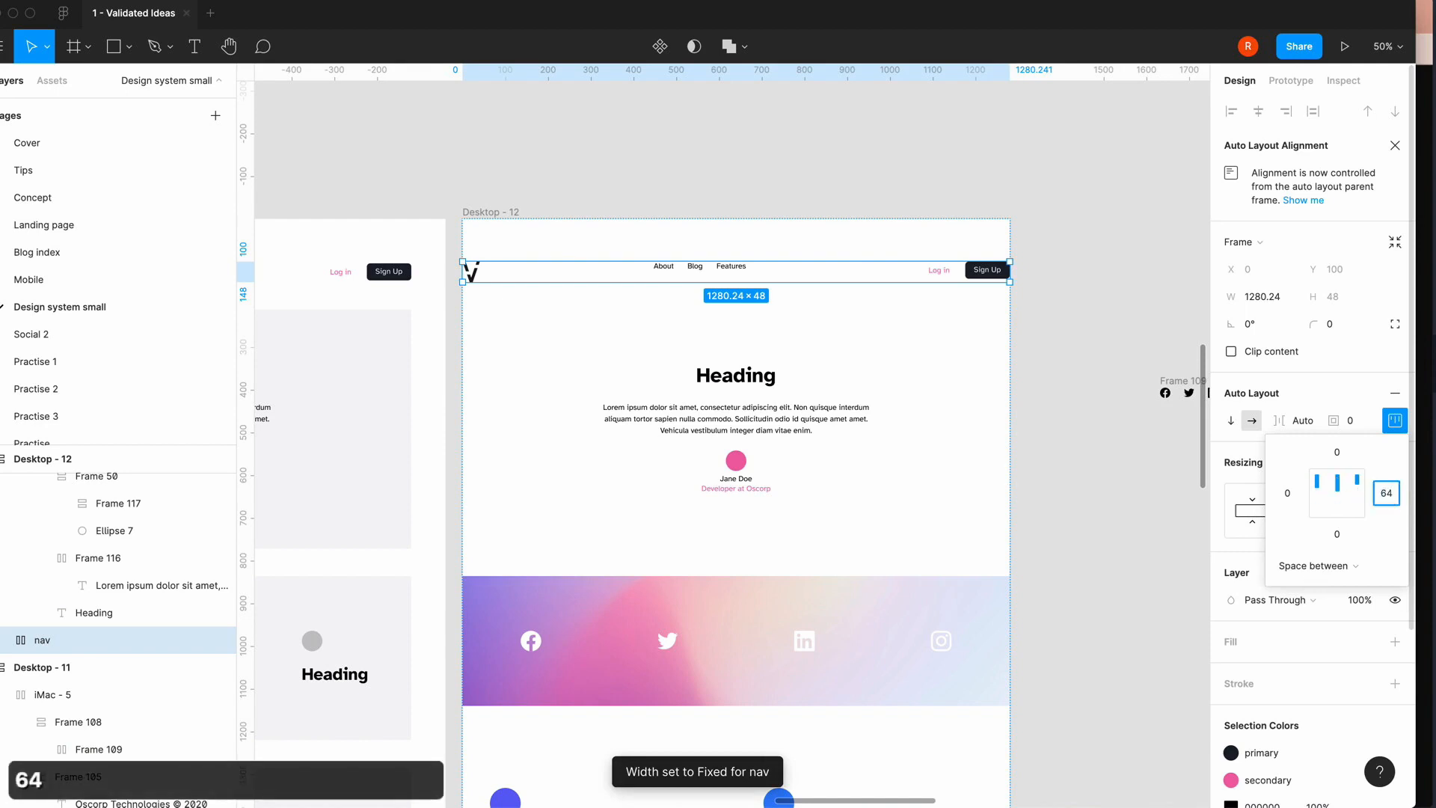
key(Return)
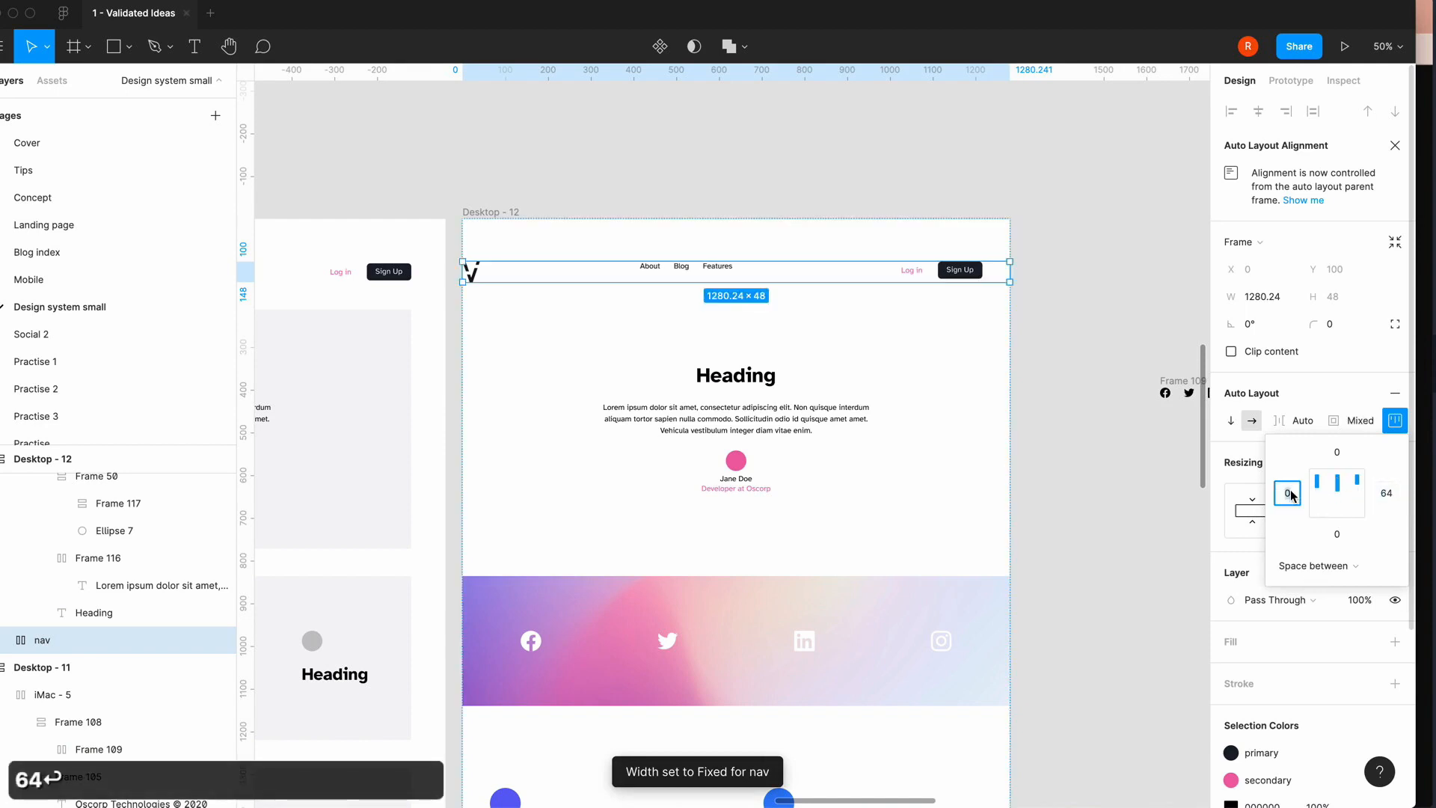
text(64)
key(Return)
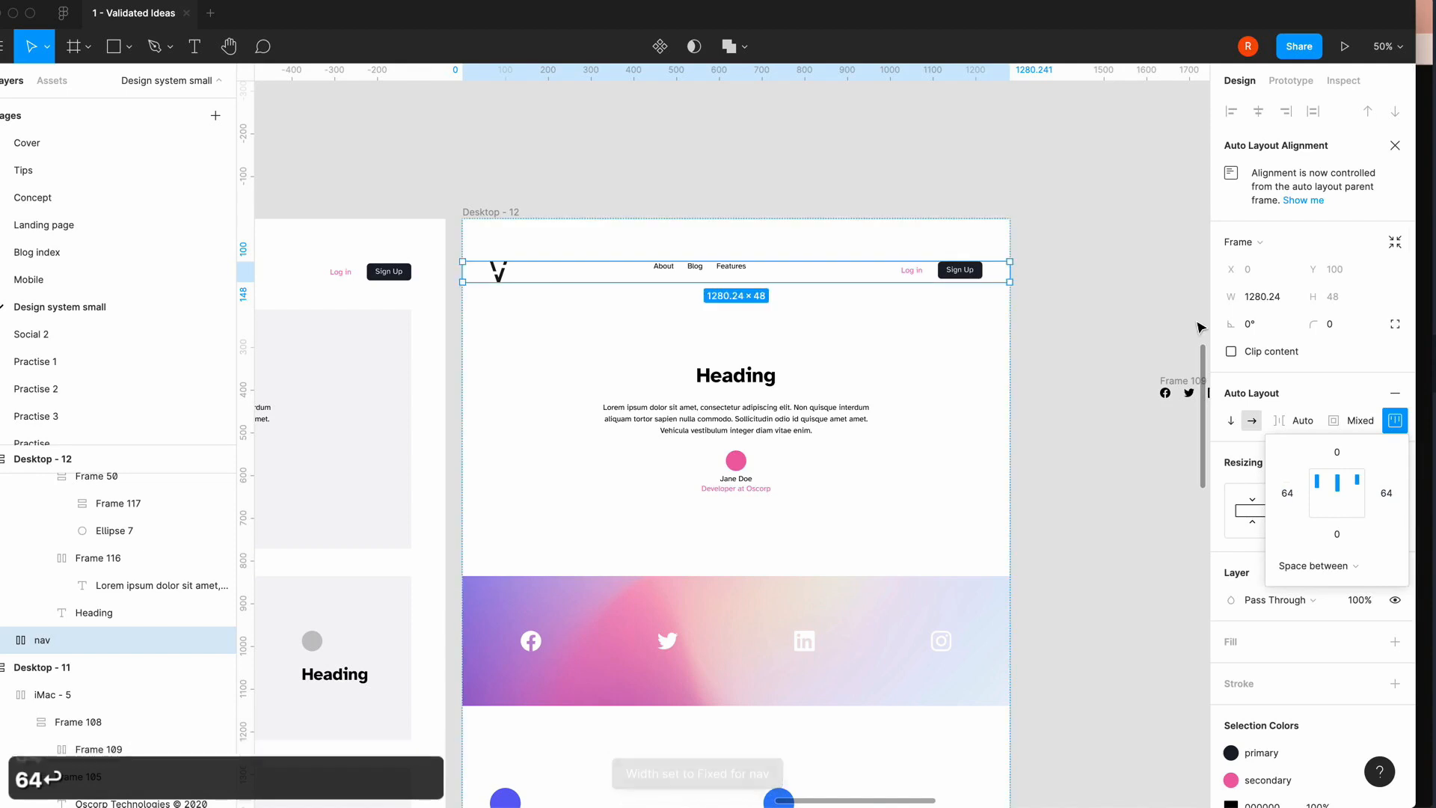
- Reapply auto layout to the nav frame and align its items to the vertical center
click(1257, 113)
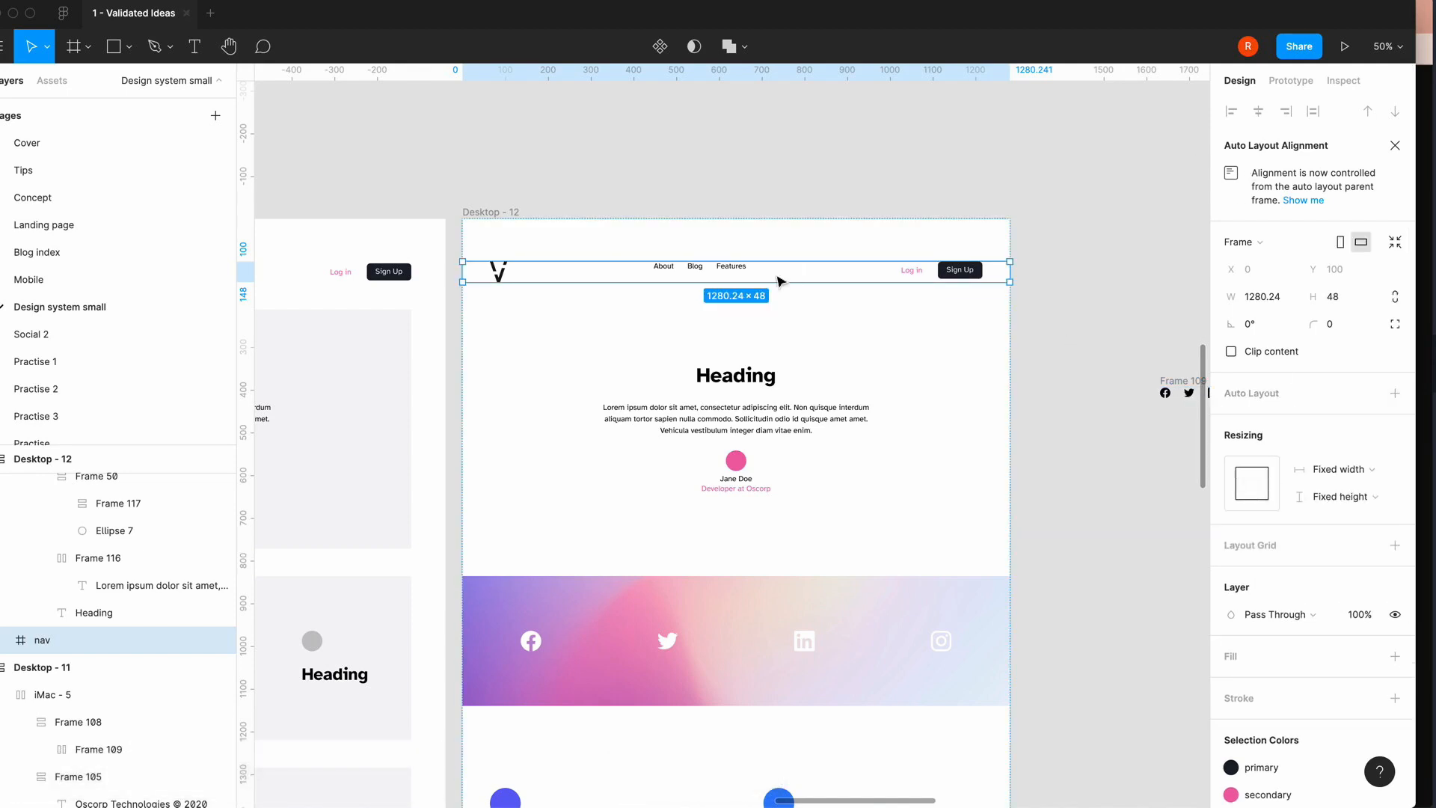
click(738, 276)
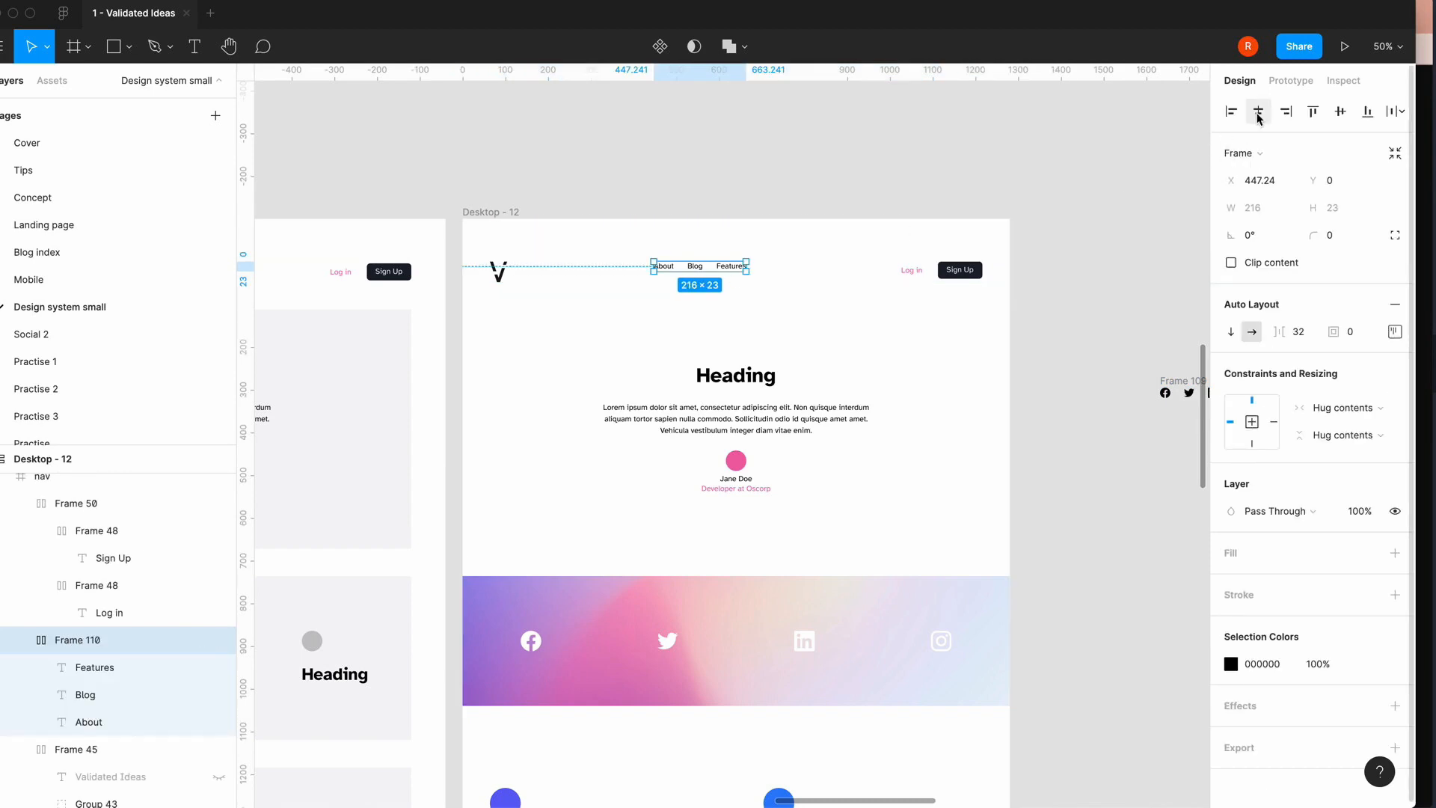
click(827, 282)
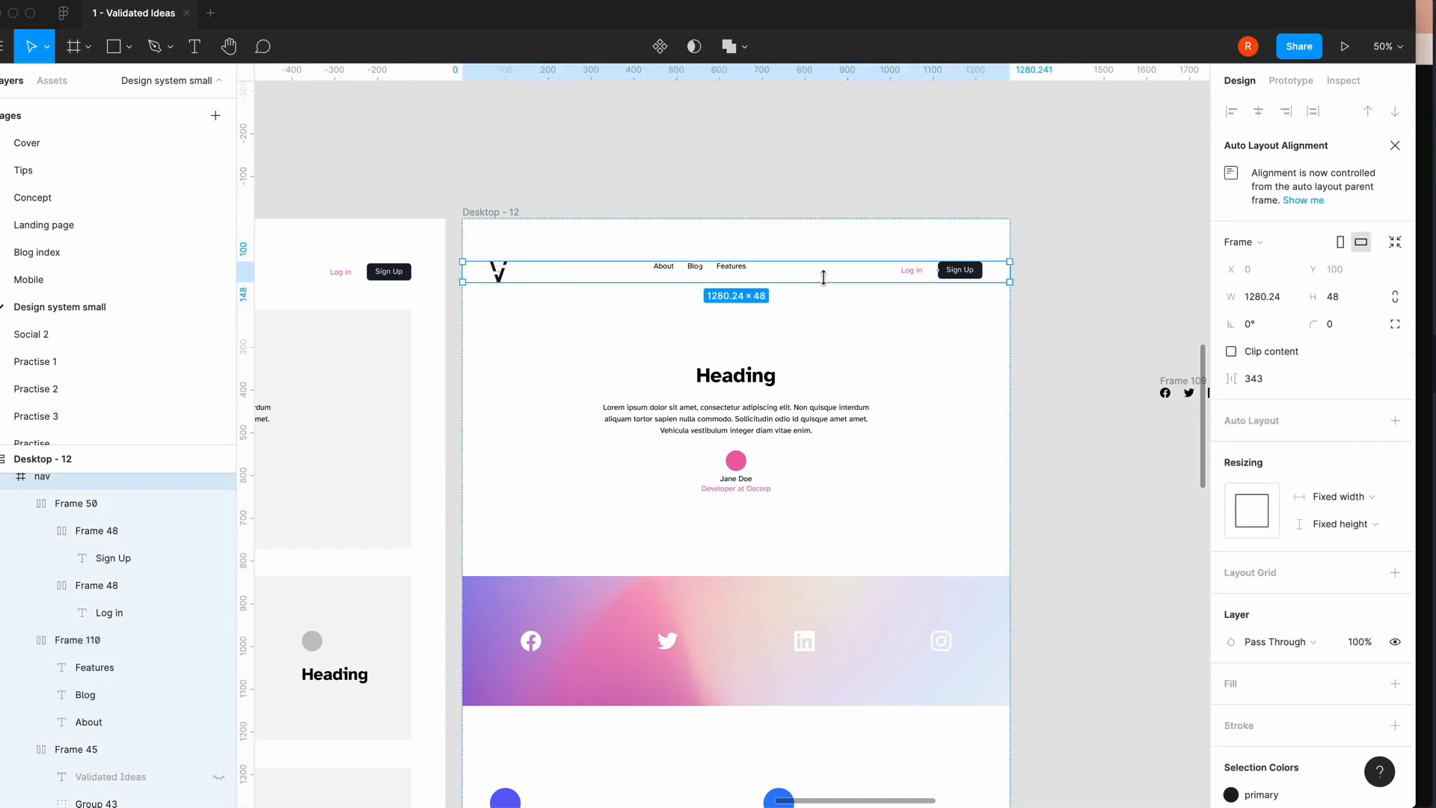
click(1396, 420)
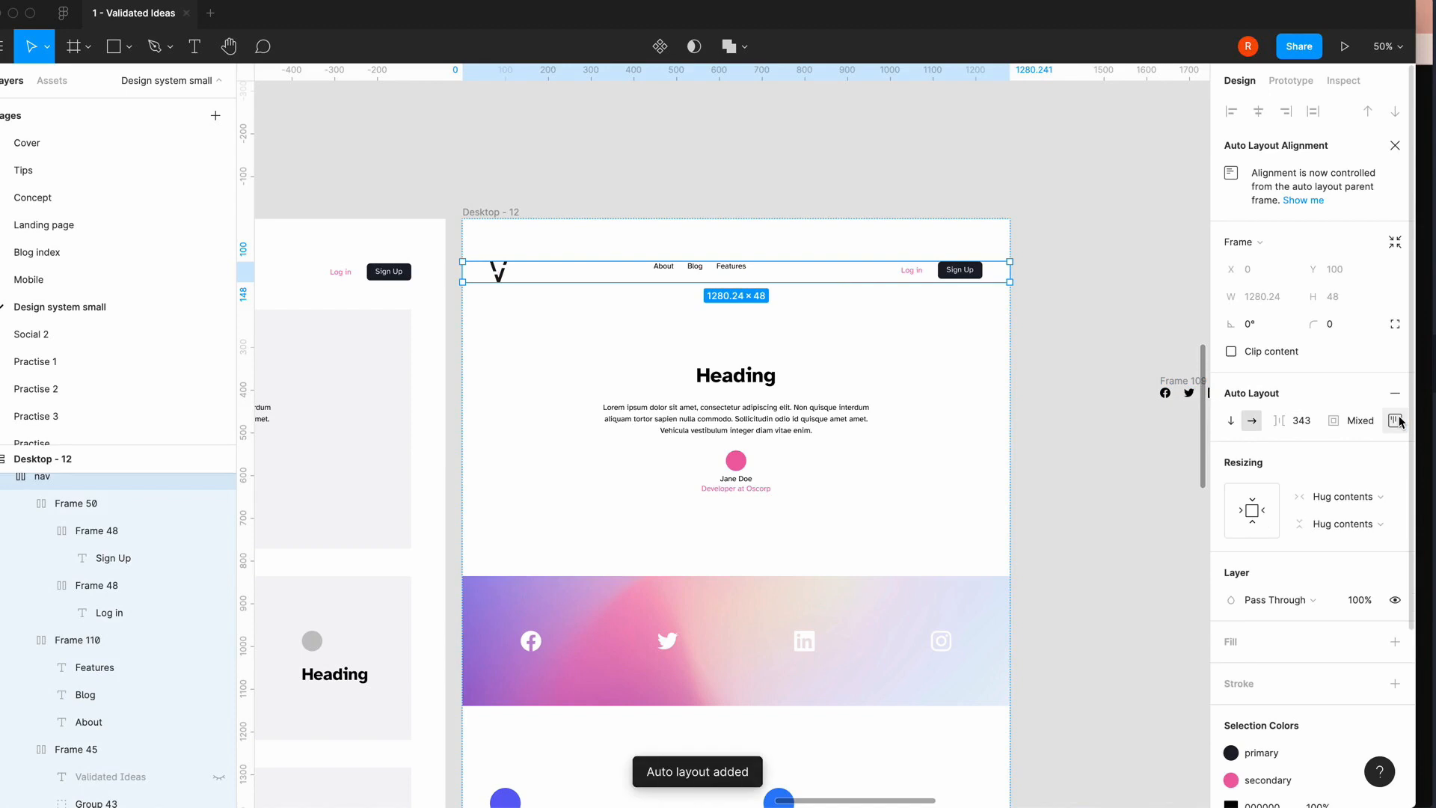
click(1396, 420)
click(1338, 493)
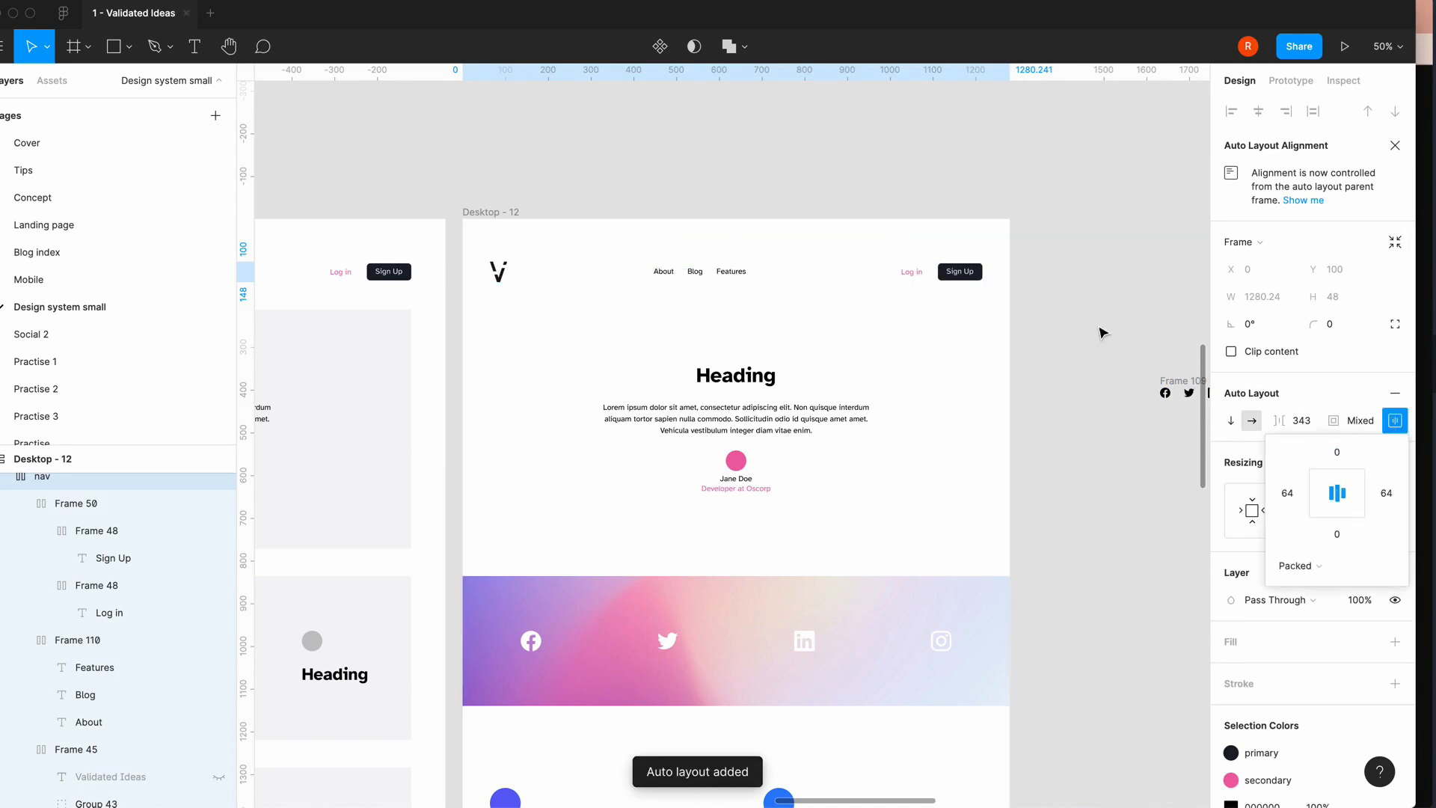
- Remove auto layout from the nav frame and center the About, Blog and Features links horizontally within it
click(1395, 392)
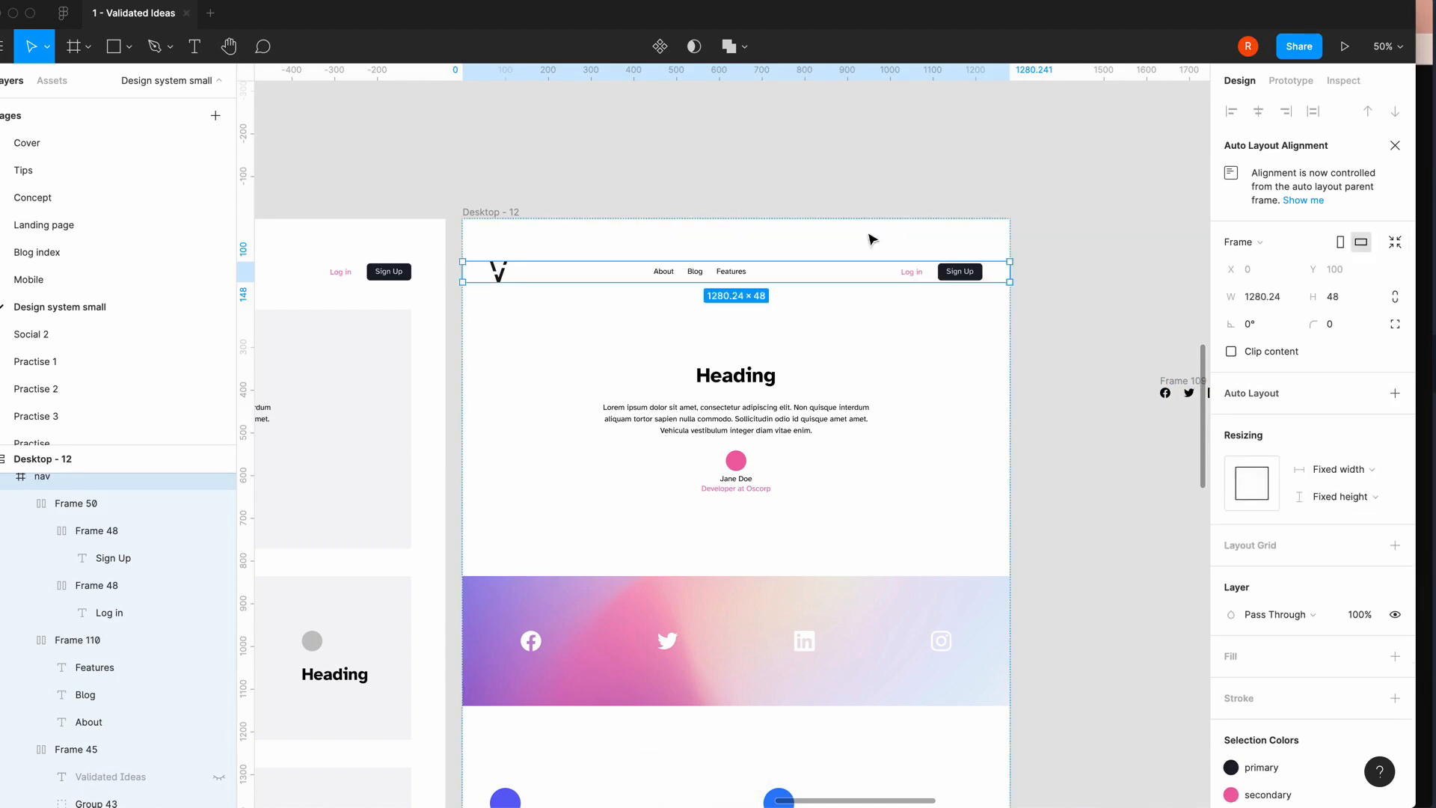
click(737, 278)
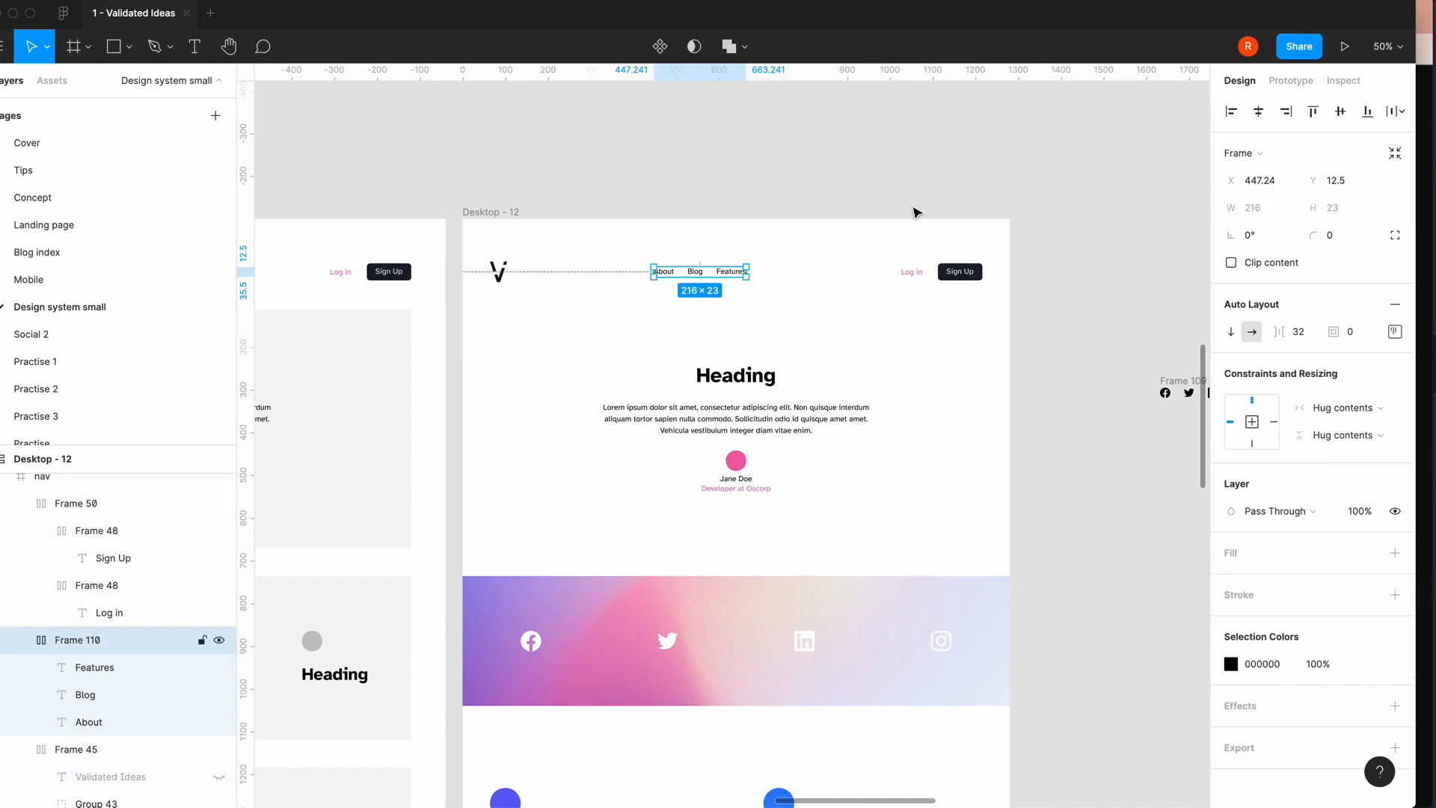
click(1259, 110)
click(1120, 386)
click(807, 275)
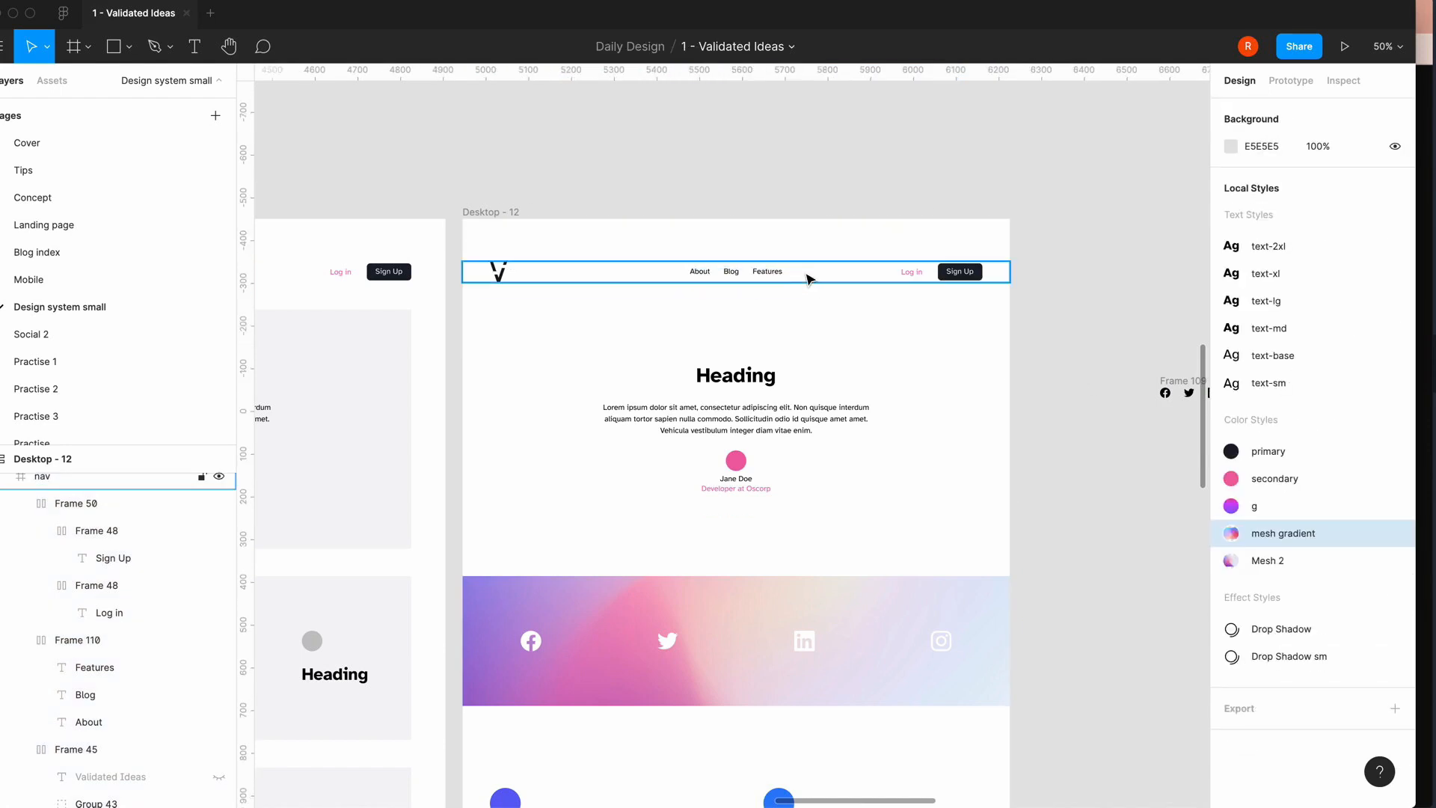
scroll(91, 493, up, 2)
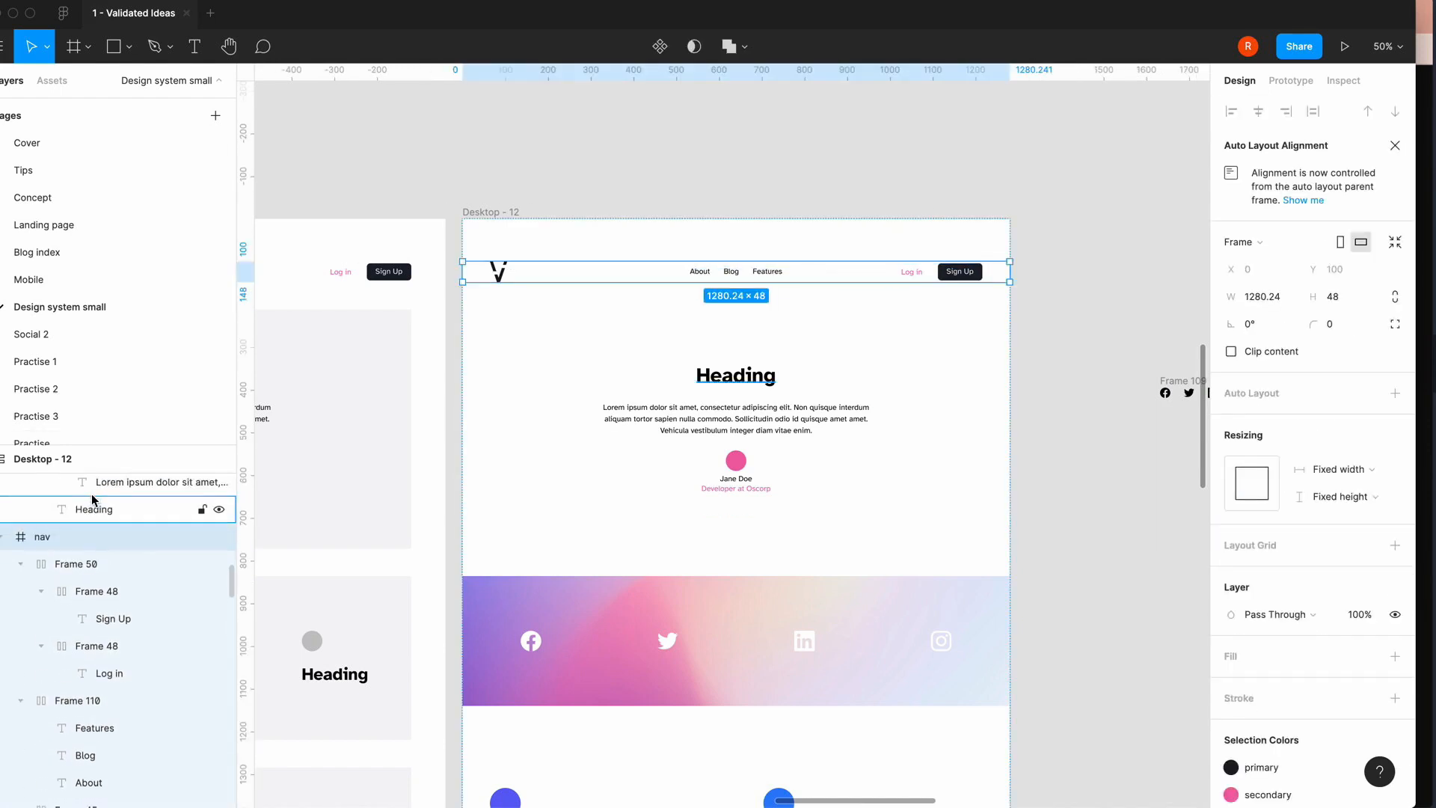
click(4, 540)
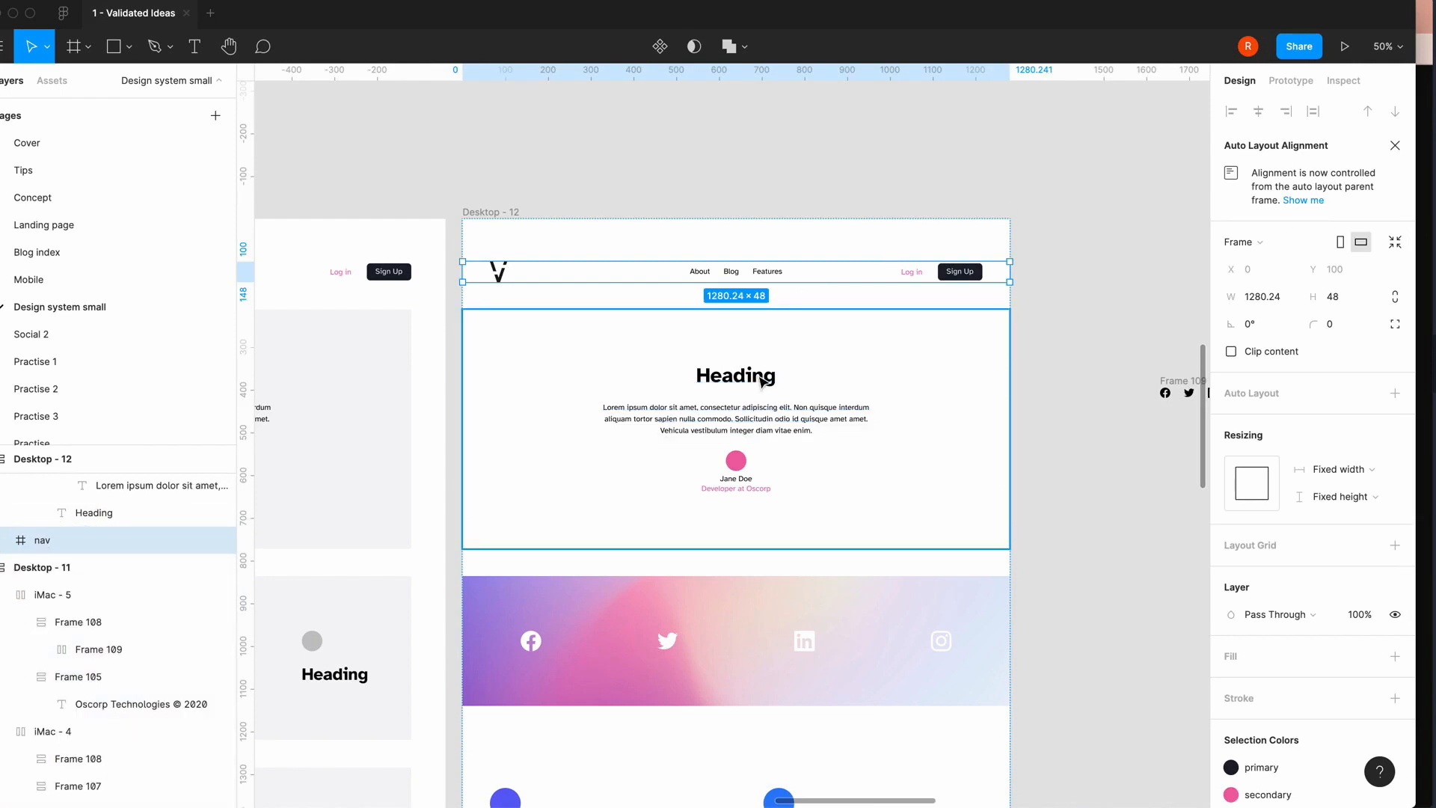
shift+click(588, 313)
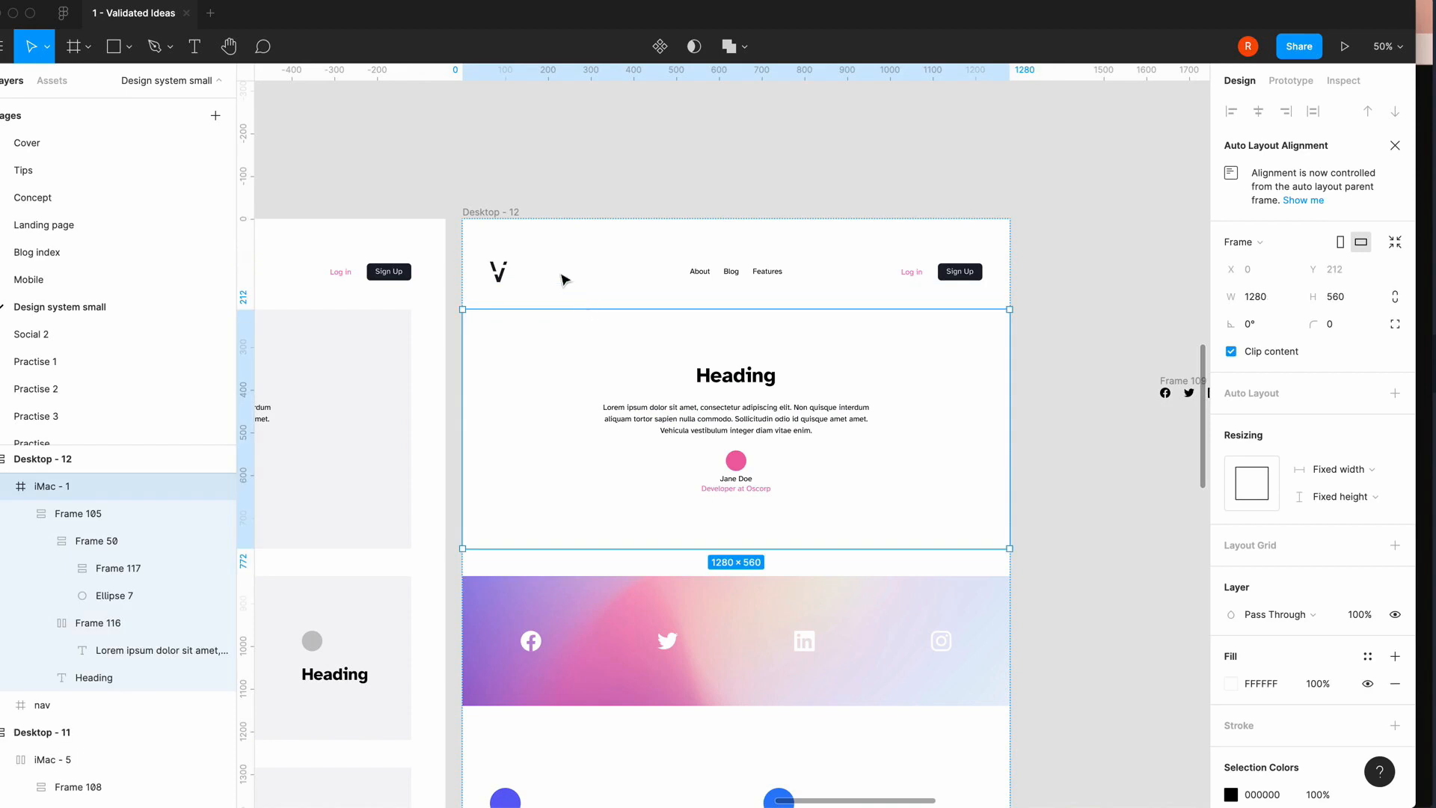
click(1082, 312)
click(765, 268)
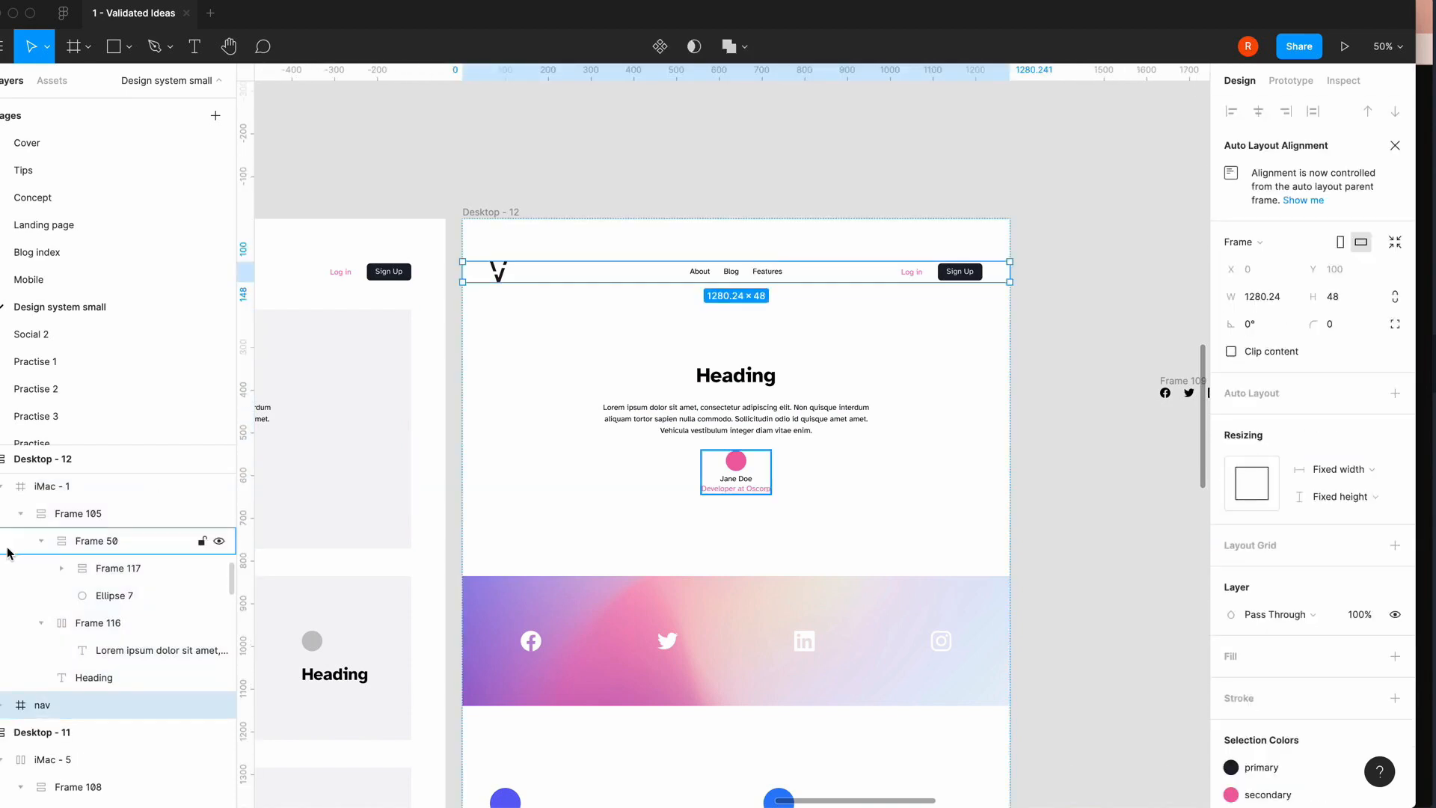
- Review the Desktop - 12 landing page from the centered nav down to the footer, checking section alignment and spacing
scroll(75, 554, up, 1)
key(minus)
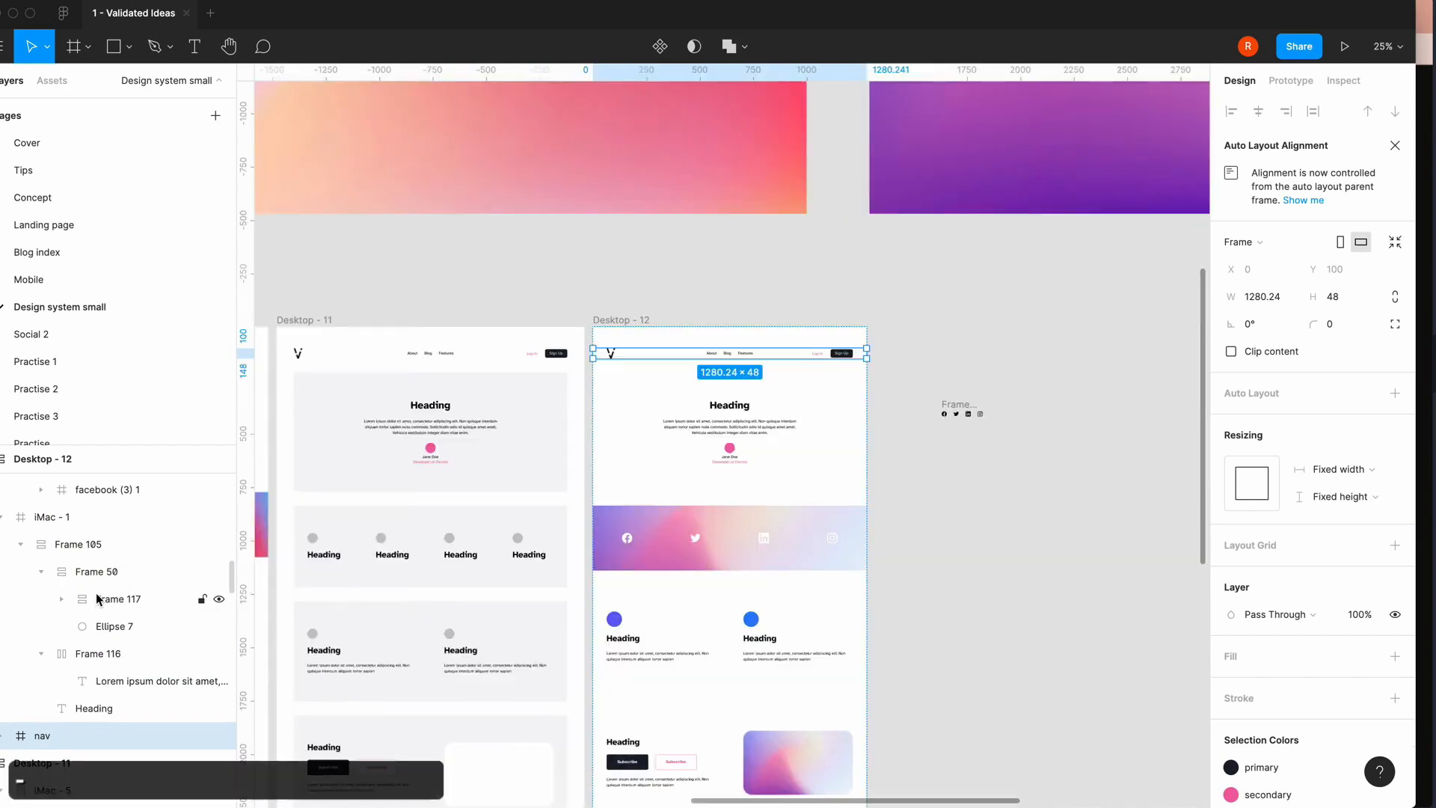
click(497, 297)
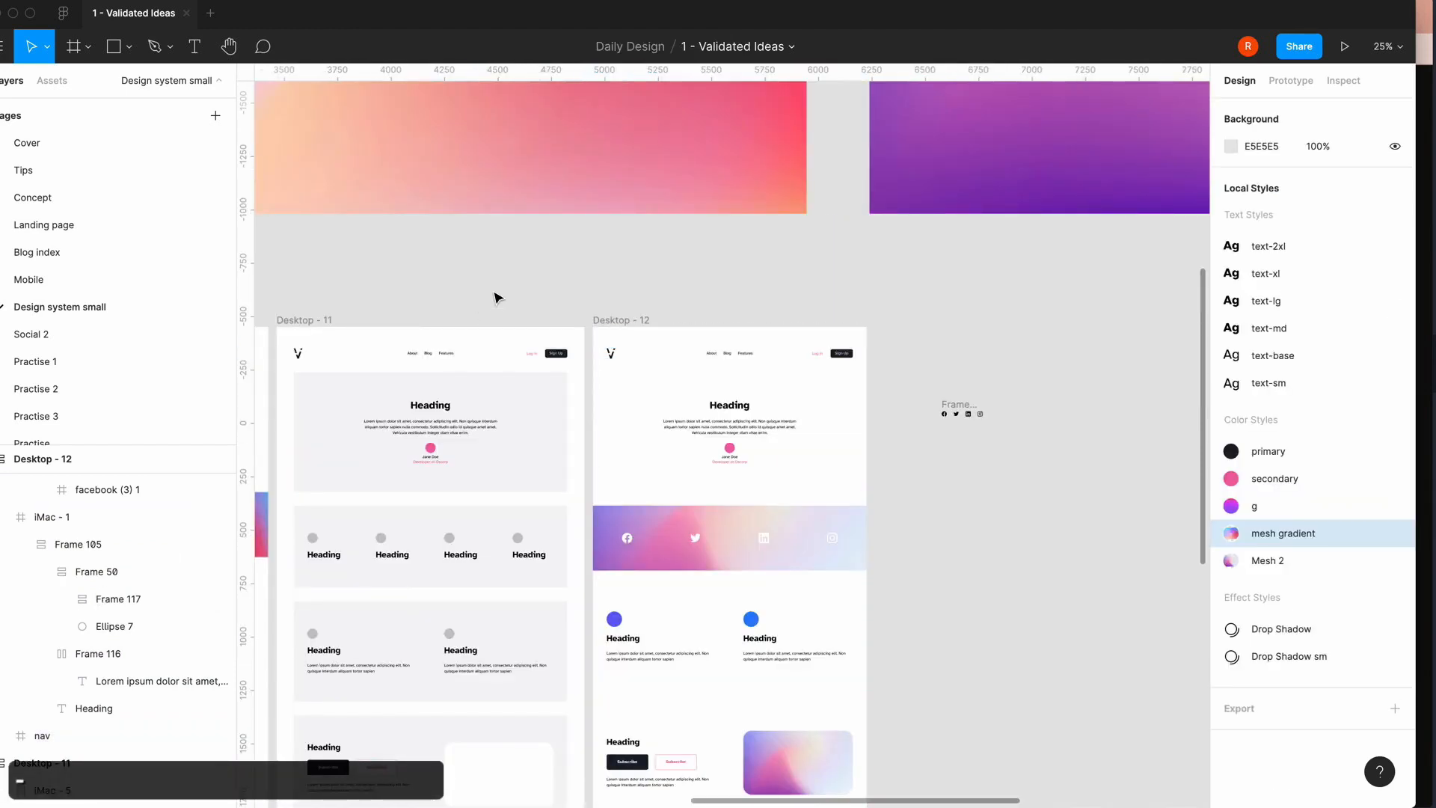
key(plus)
scroll(845, 477, down, 2)
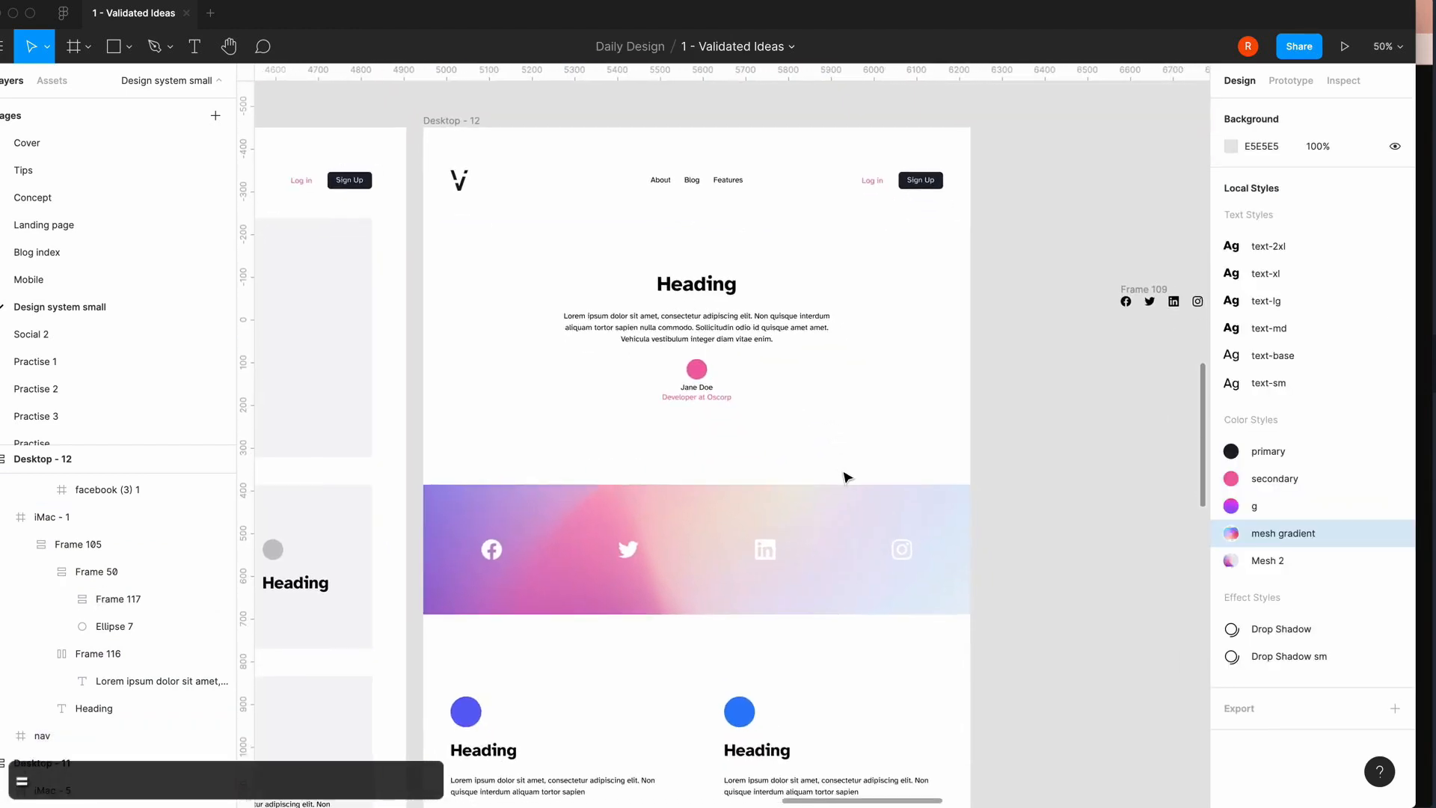
scroll(769, 586, down, 8)
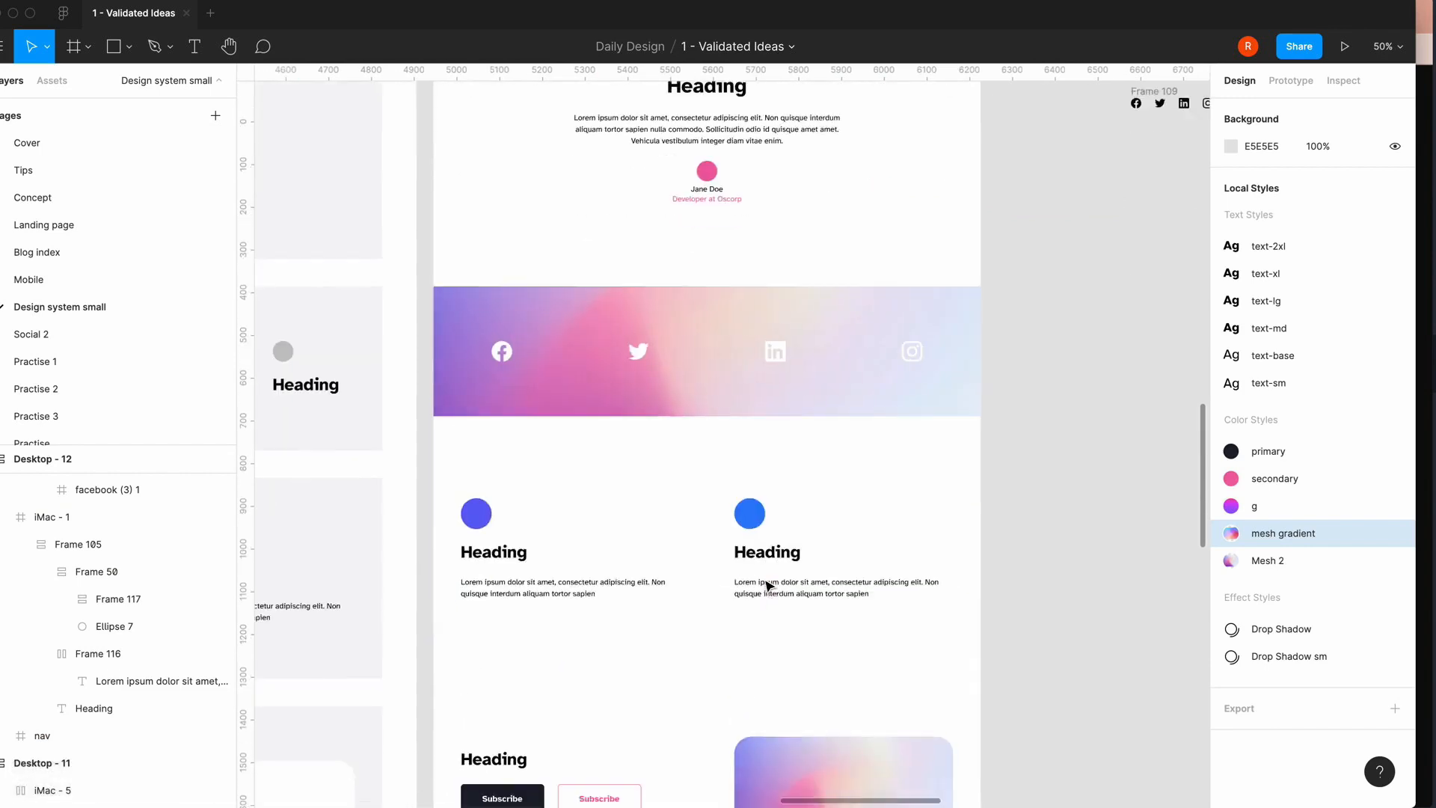
scroll(769, 586, down, 15)
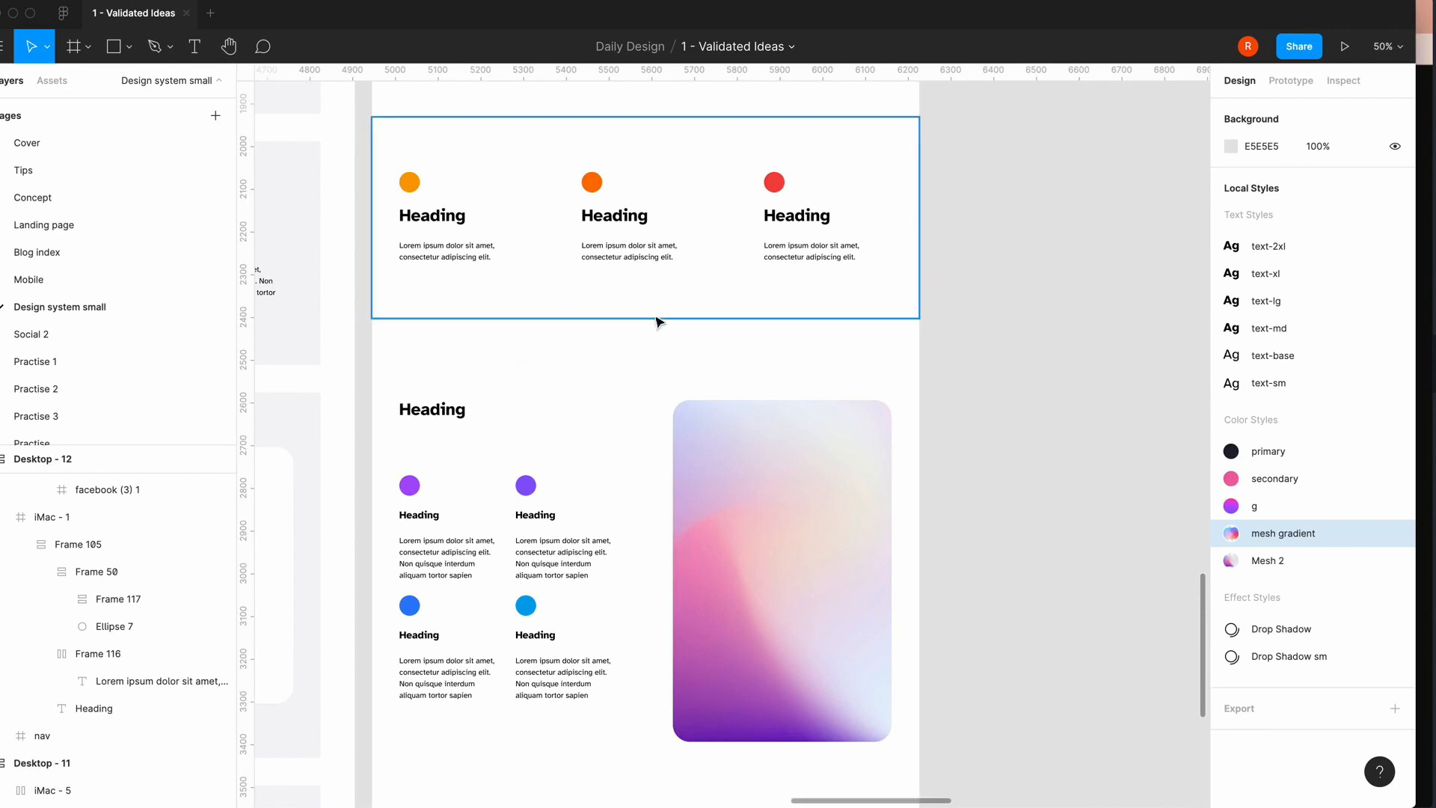
scroll(657, 431, down, 3)
scroll(658, 434, down, 4)
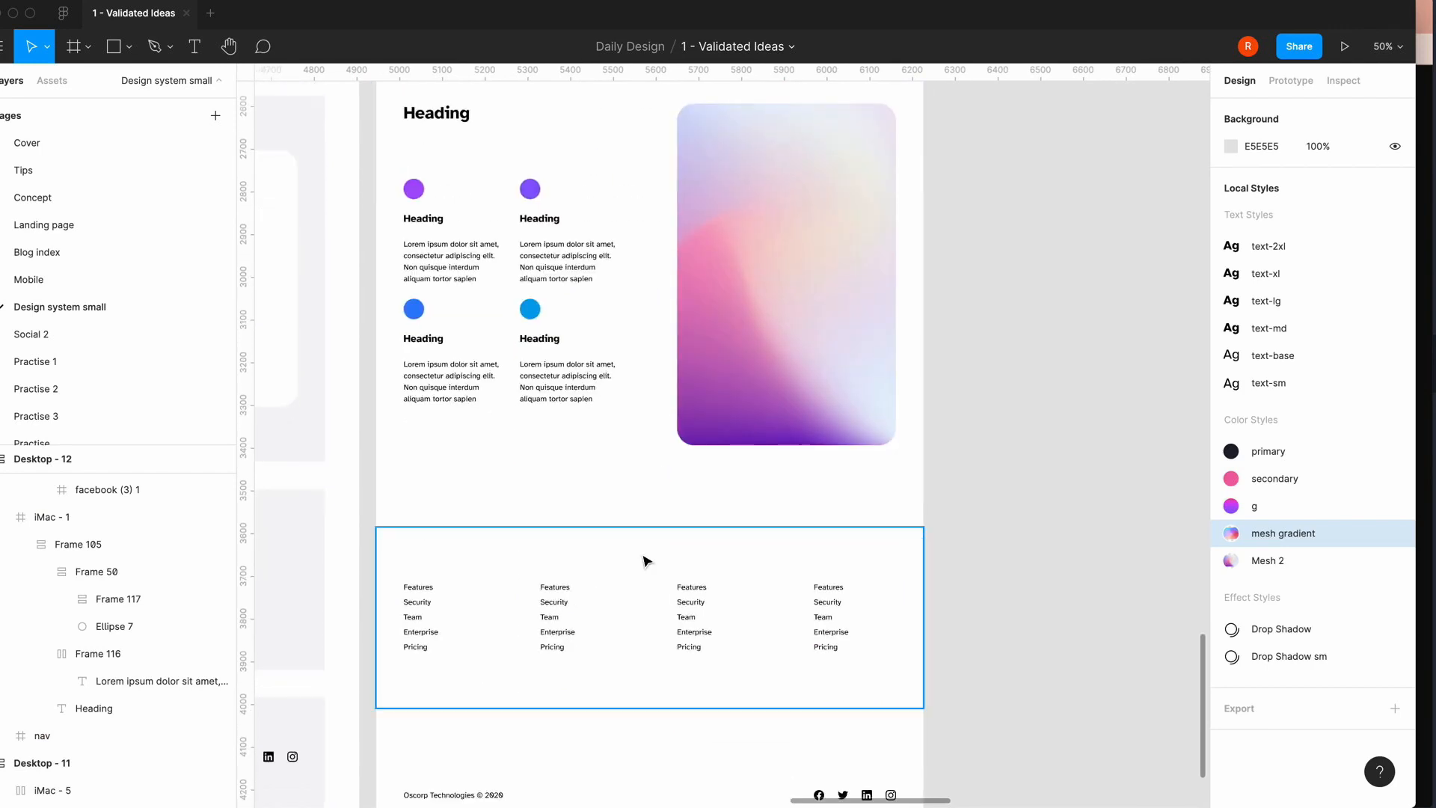
scroll(645, 561, down, 5)
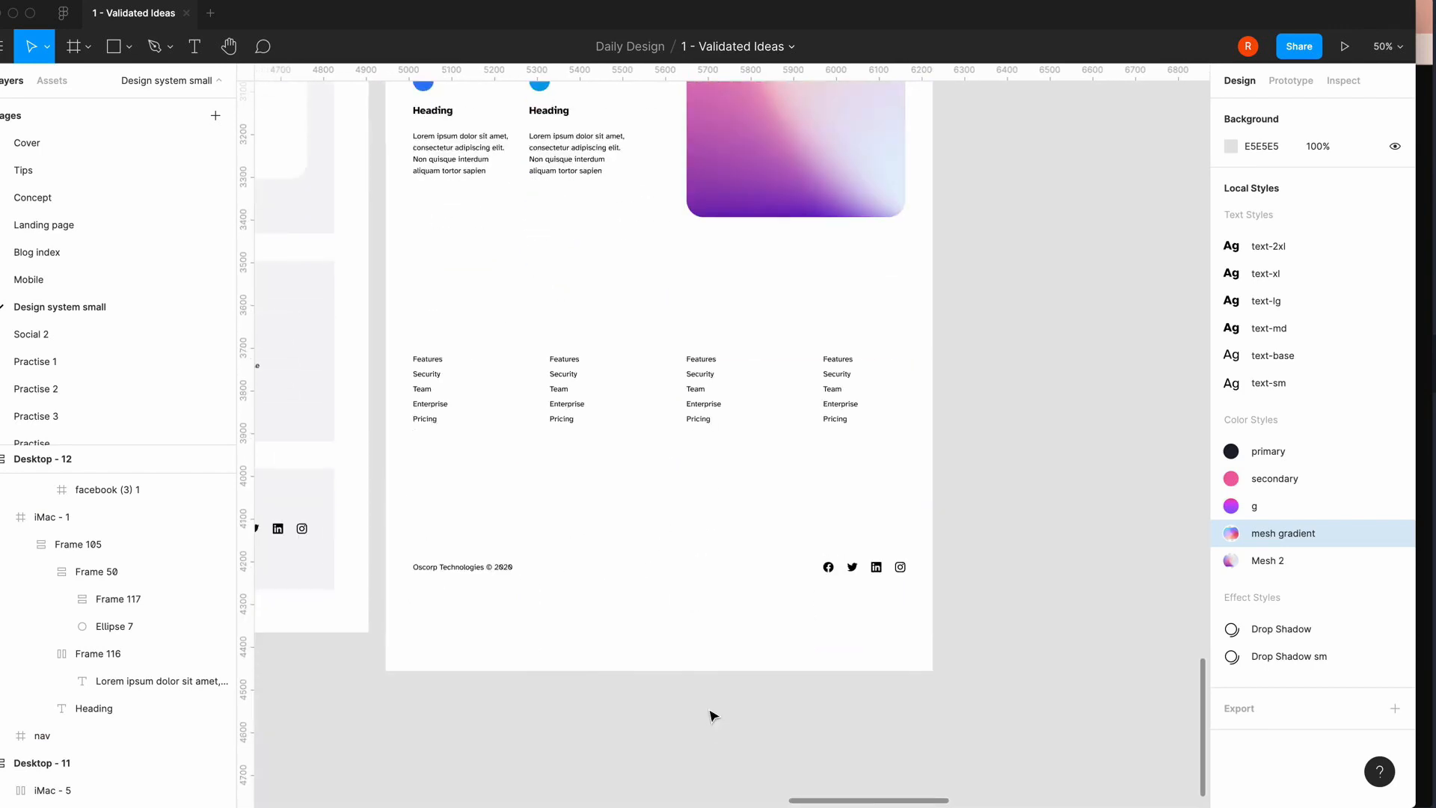
scroll(713, 715, down, 2)
scroll(713, 715, left, 2)
scroll(711, 711, up, 2)
scroll(711, 712, right, 1)
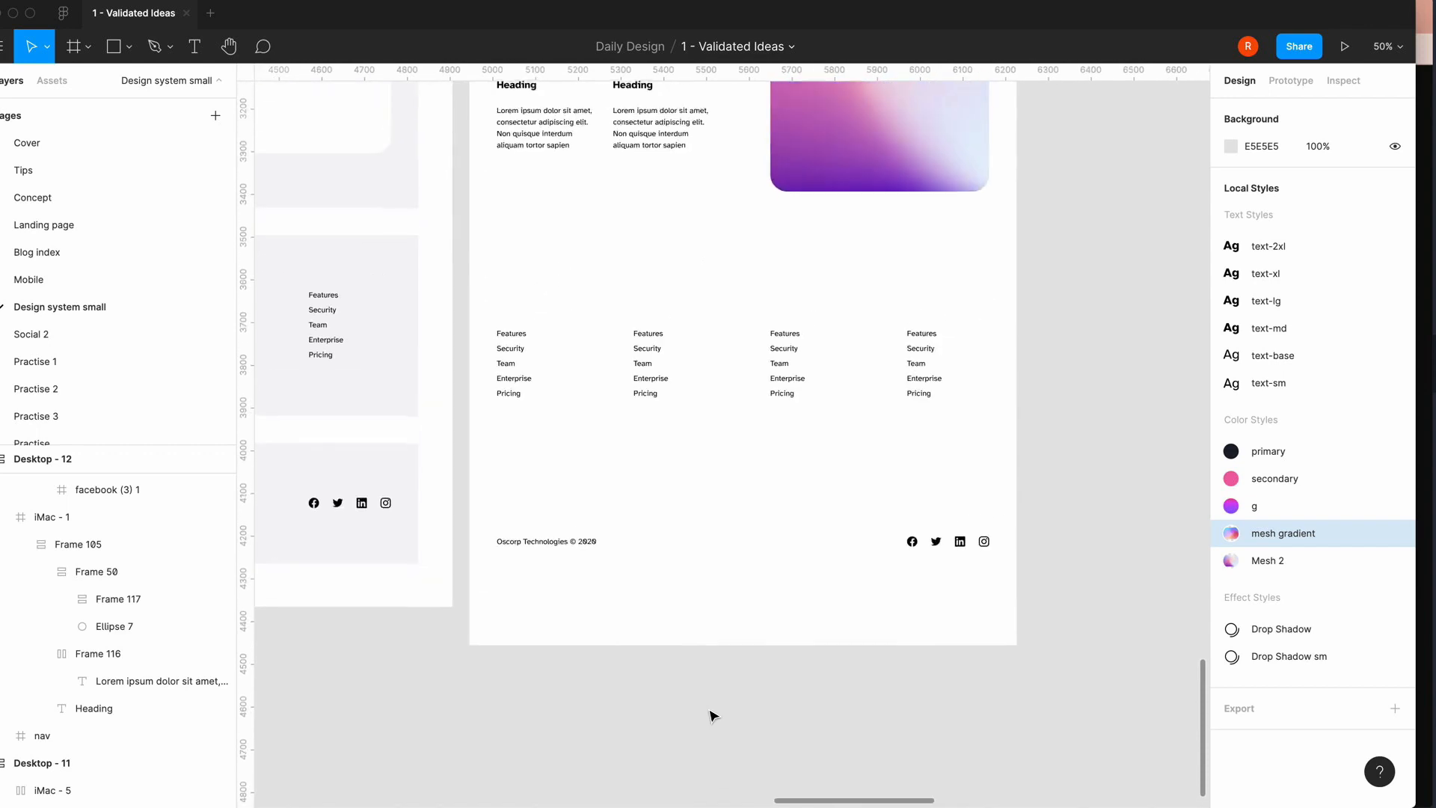
- Set the top and bottom padding of the copyright frame in the Desktop - 12 footer to 64
click(689, 556)
scroll(689, 553, down, 1)
scroll(688, 553, left, 4)
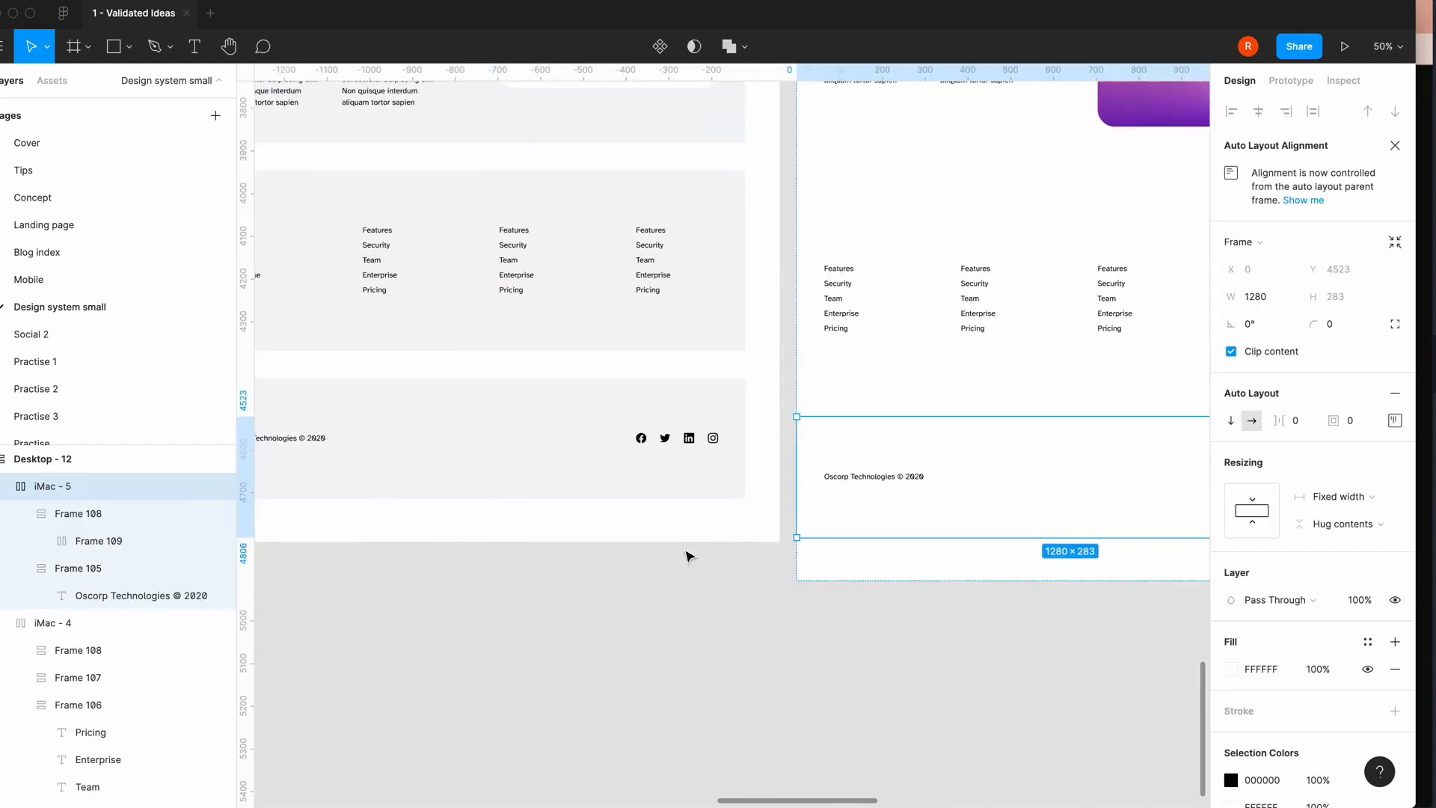
scroll(590, 577, right, 1)
scroll(976, 469, right, 2)
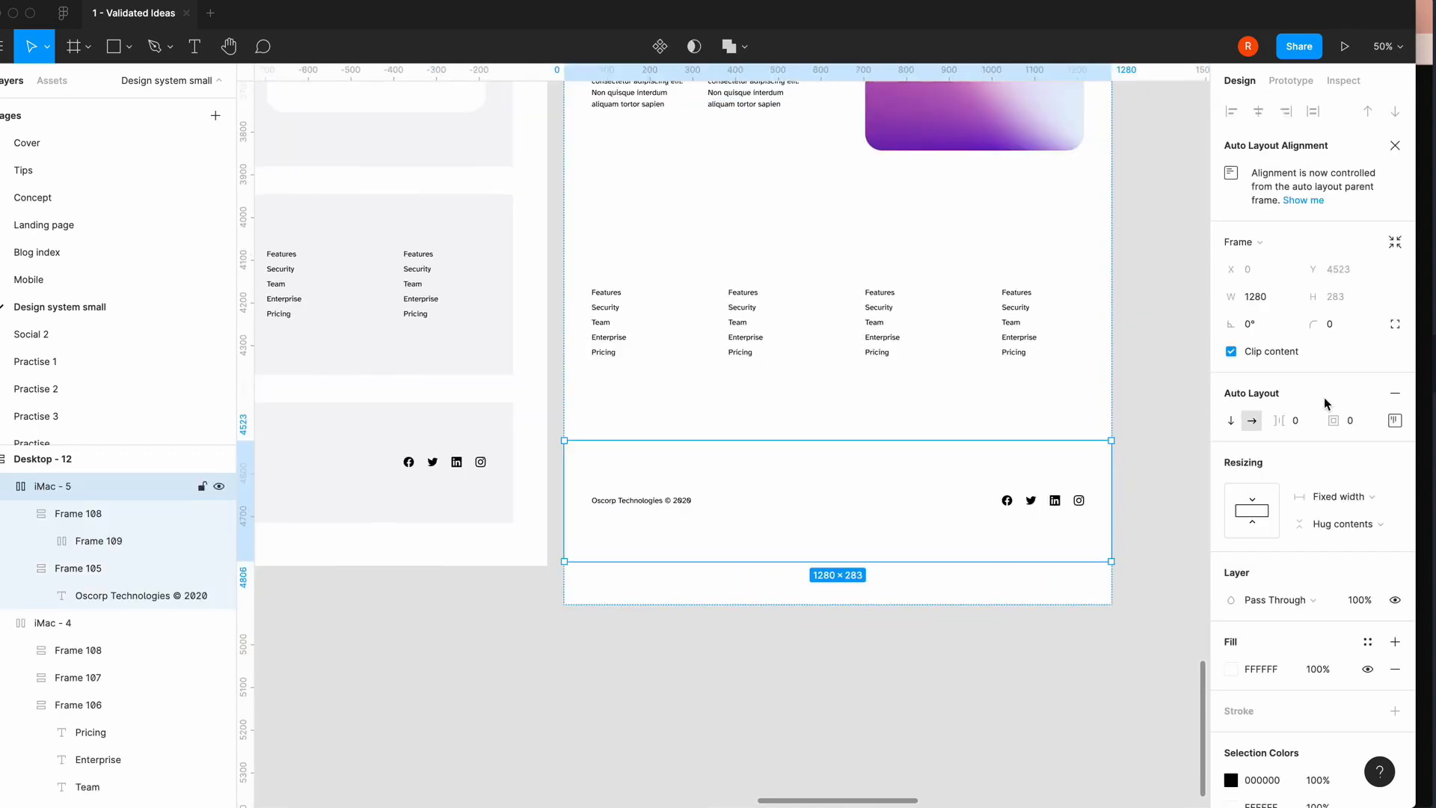
click(1394, 421)
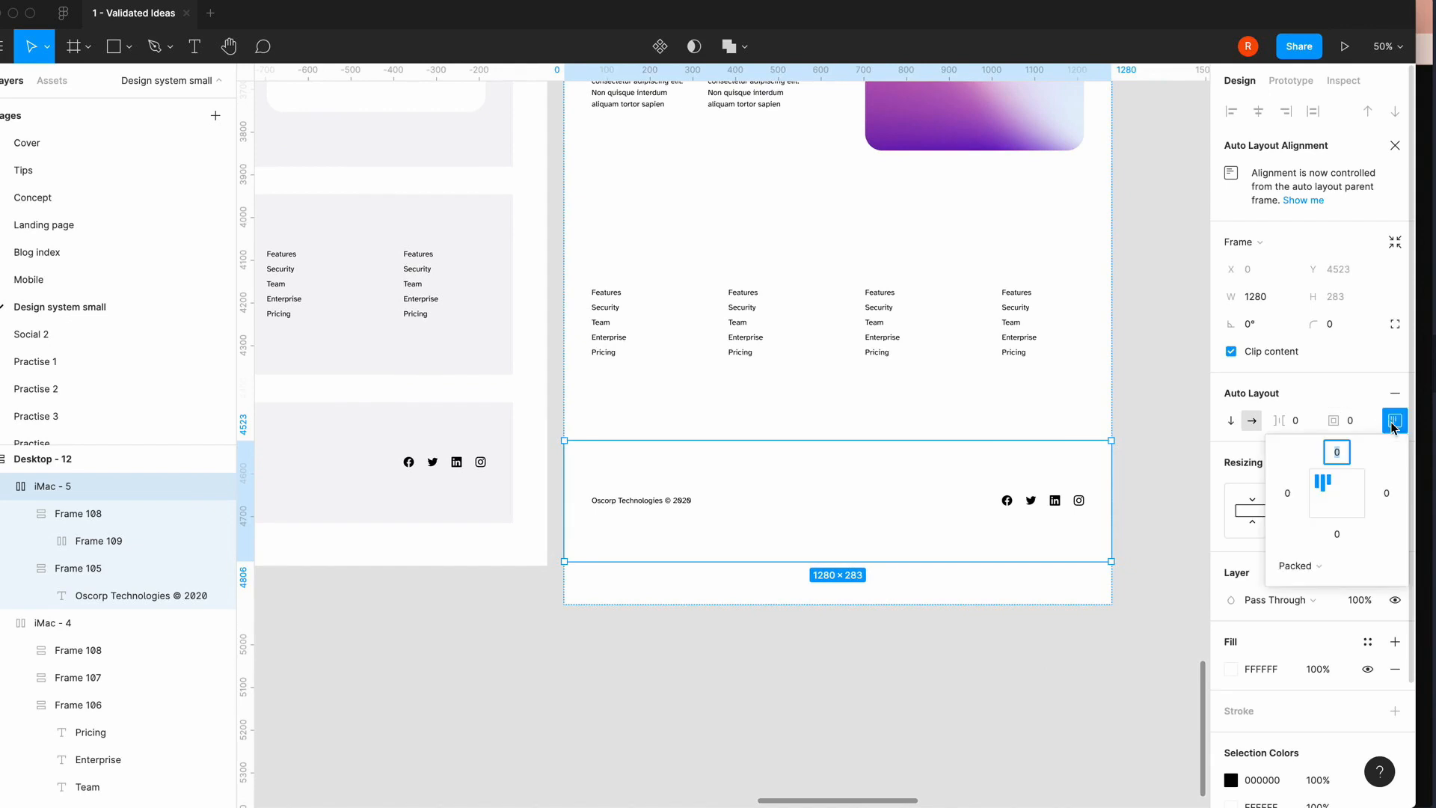
click(1003, 596)
double_click(875, 512)
click(751, 514)
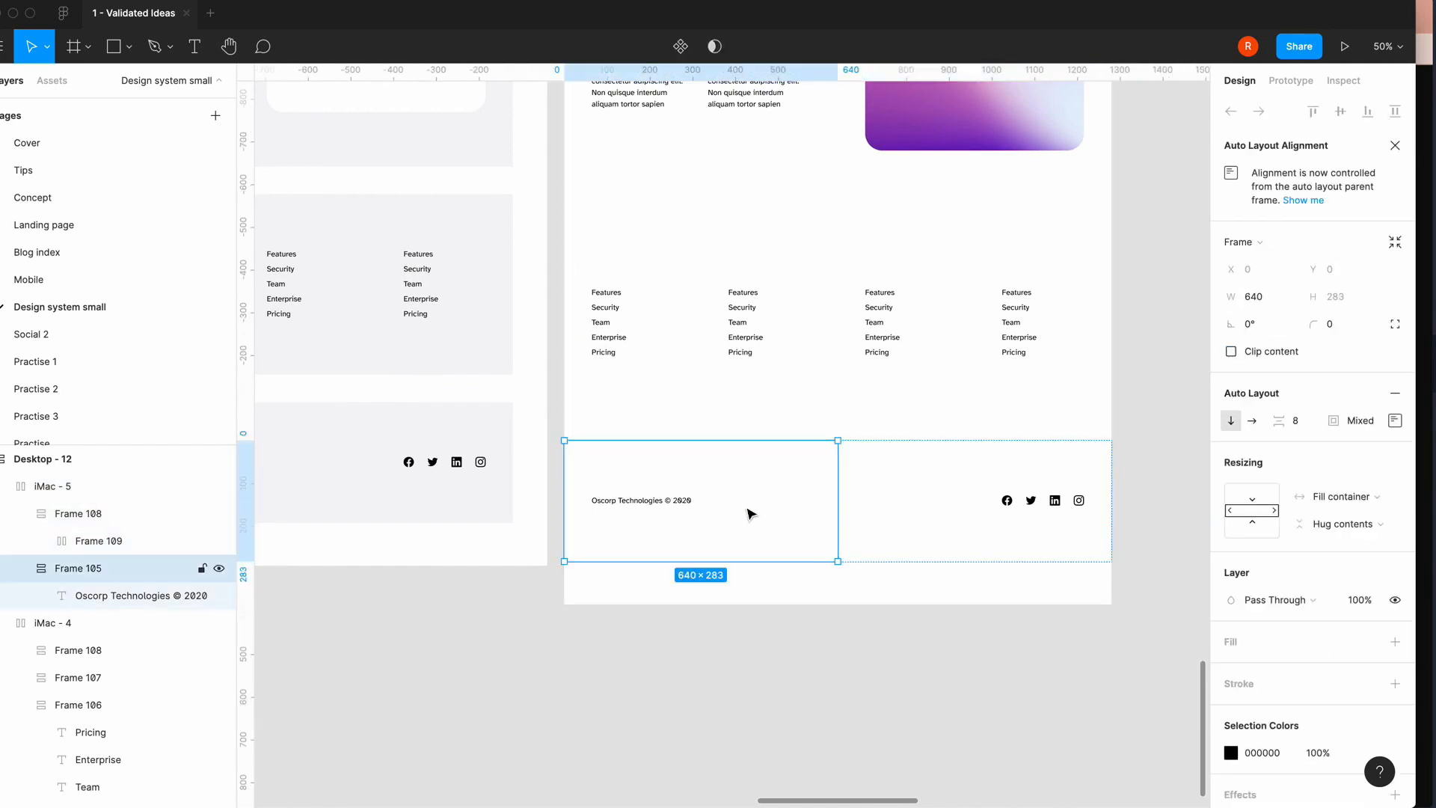
click(1402, 421)
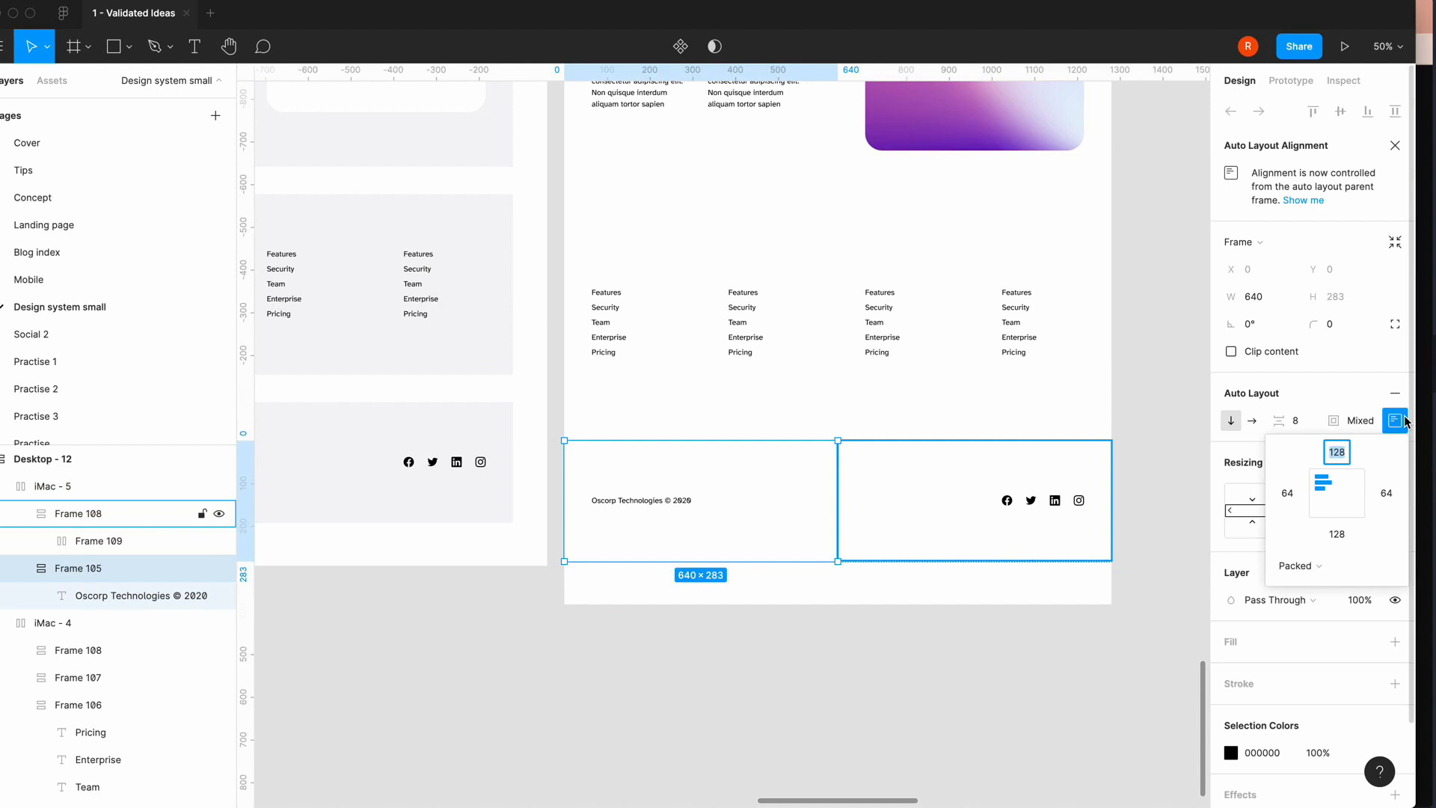
text(64)
key(Return)
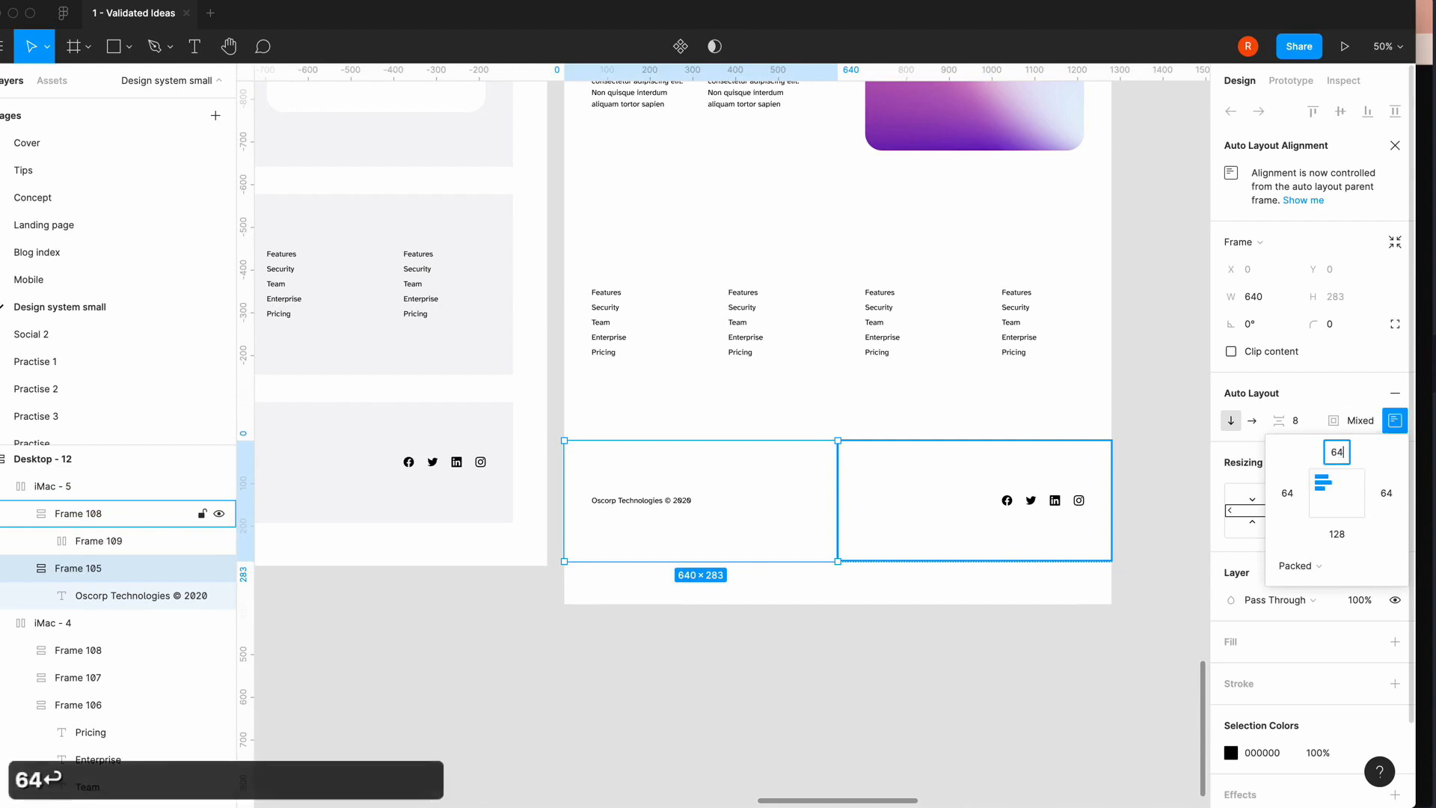
click(1337, 534)
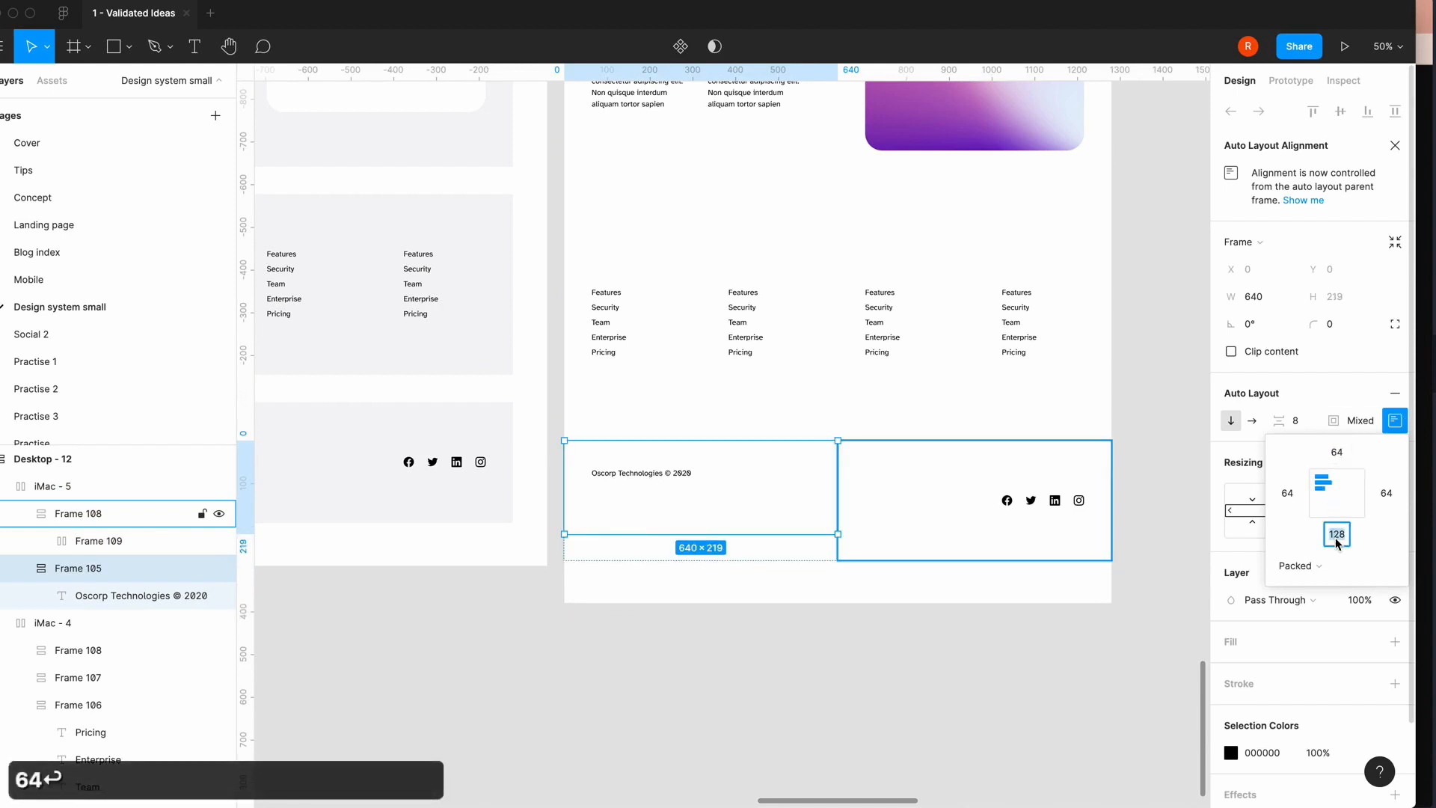
text(64)
key(Return)
- Set the top and bottom padding of the footer's social icons frame to 0
click(981, 491)
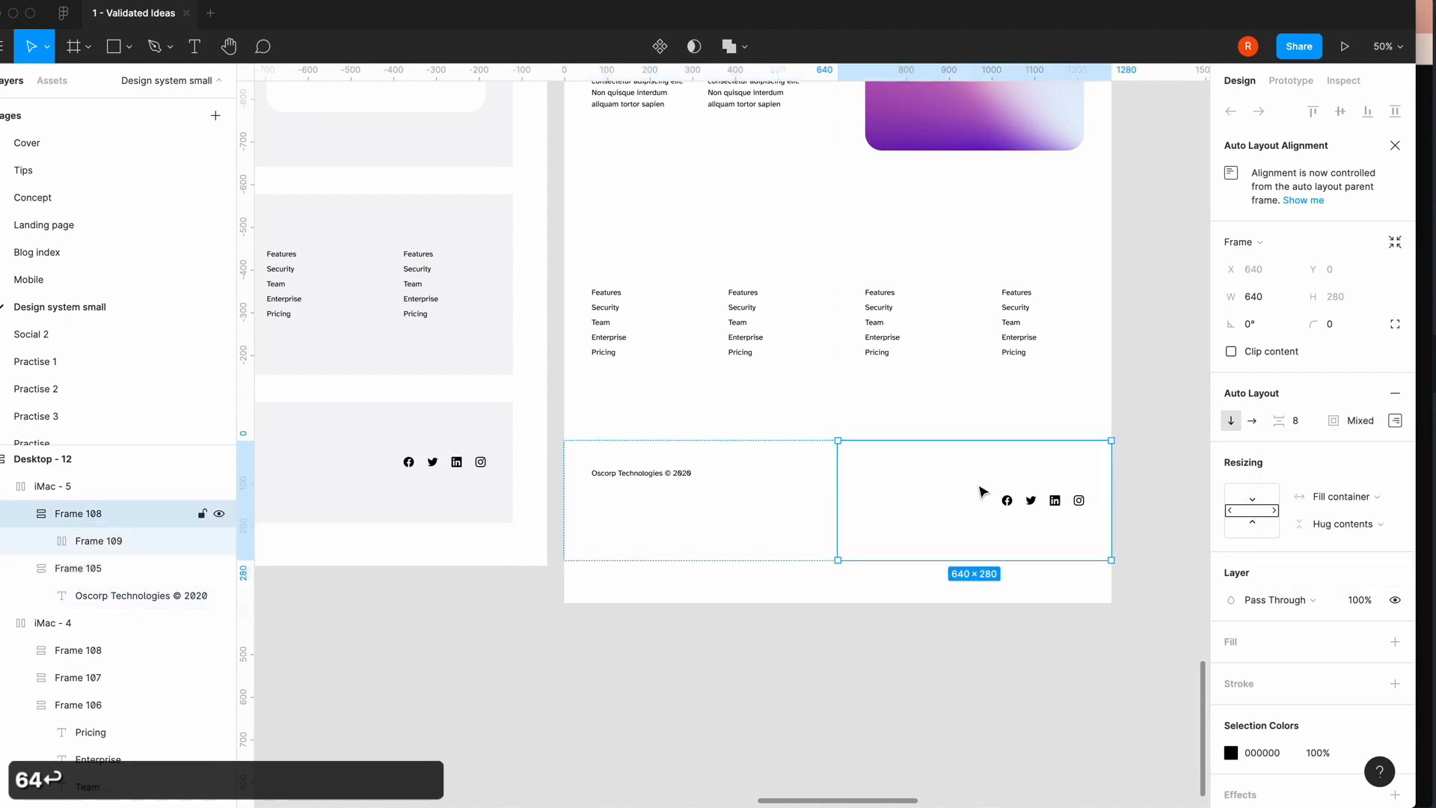
click(1393, 421)
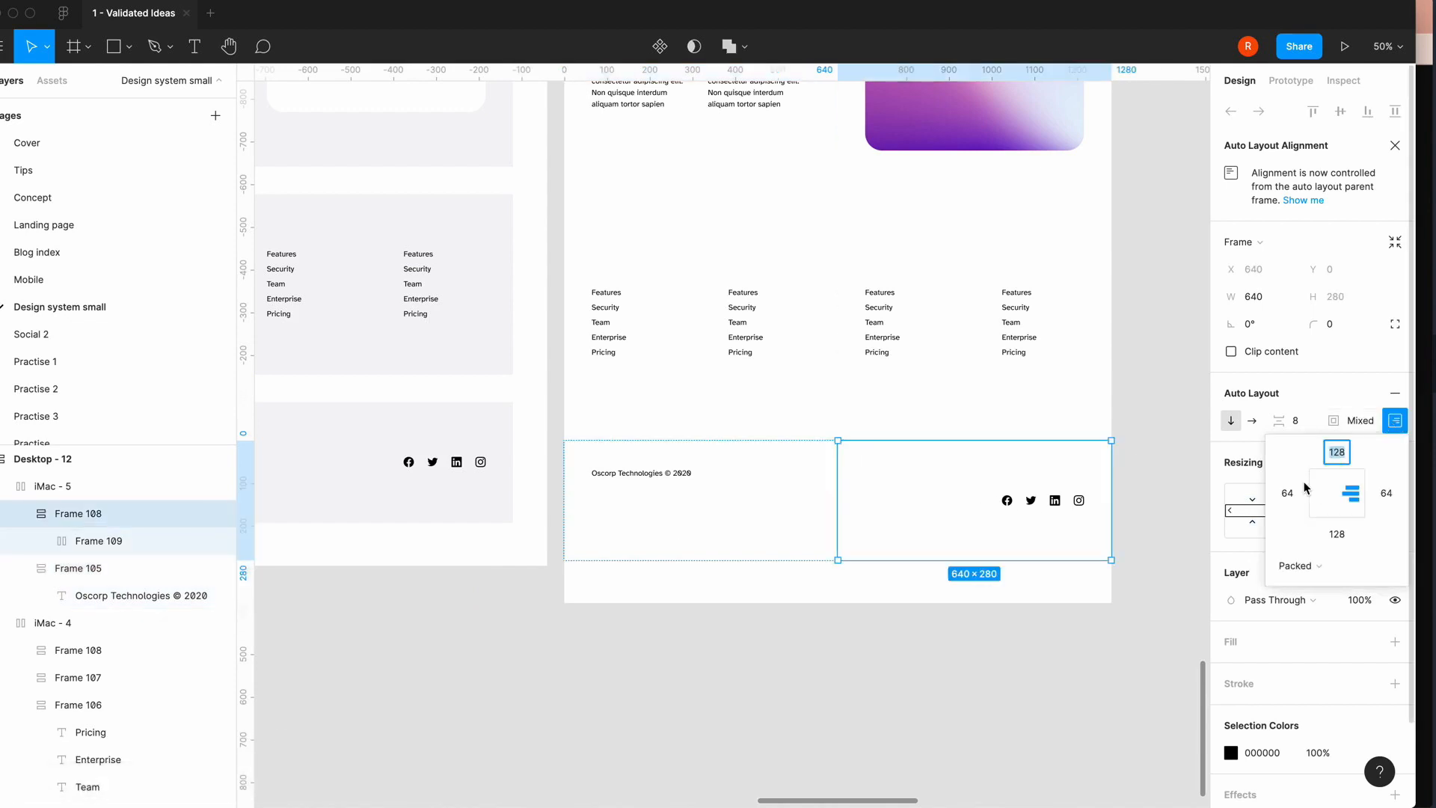
text(0)
click(1337, 534)
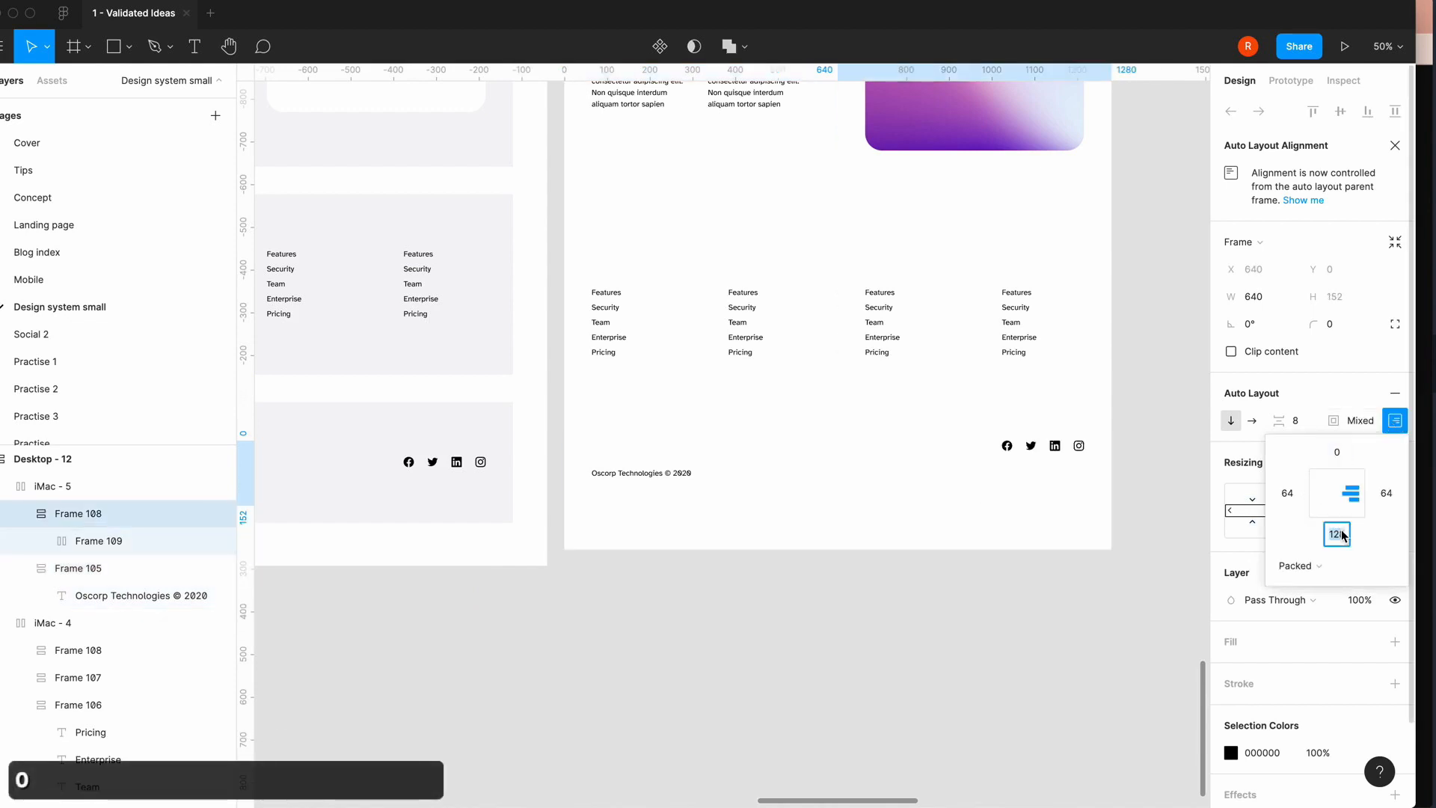
text(0)
key(Return)
- Set the padding of the footer's copyright frame to 0 on all sides
click(643, 485)
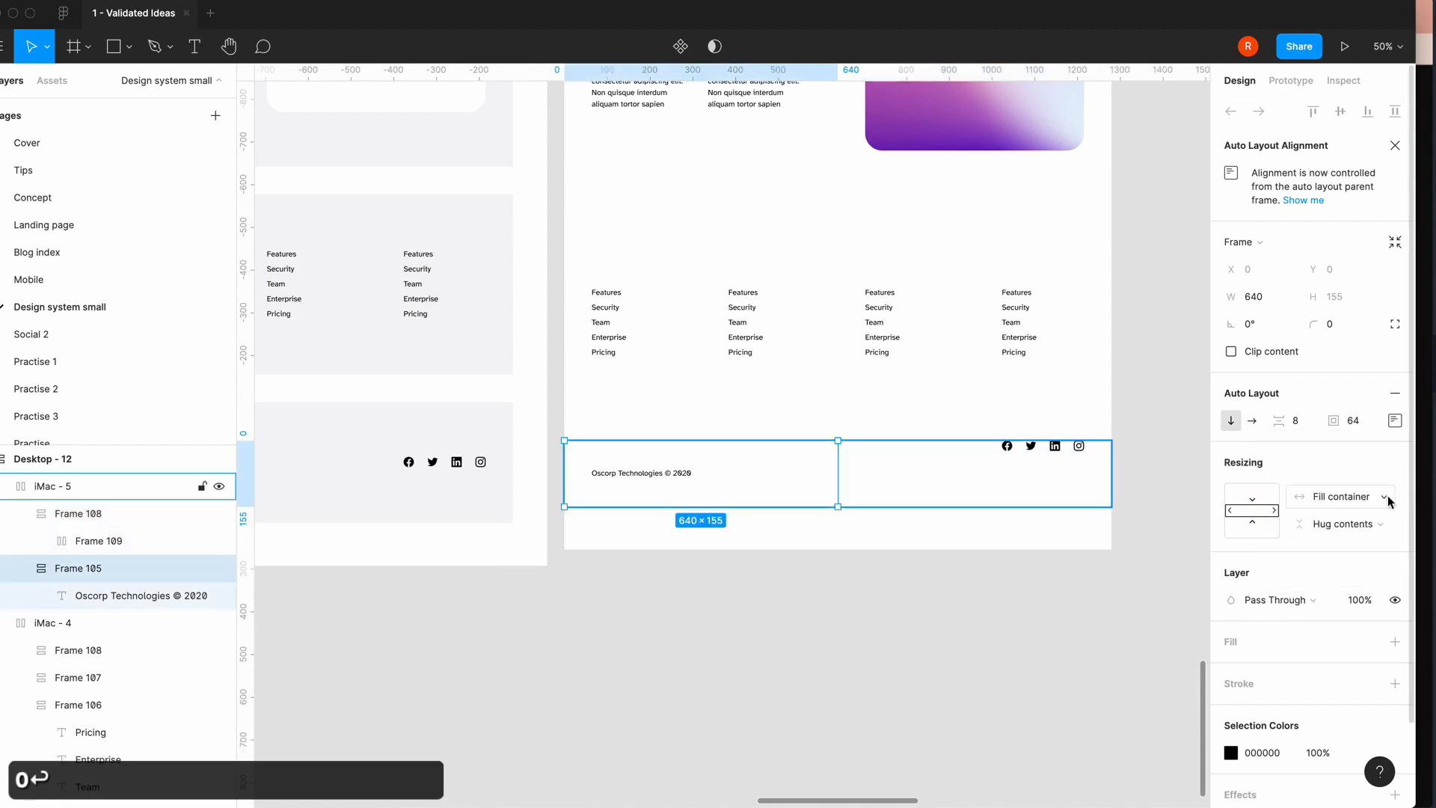
click(1395, 421)
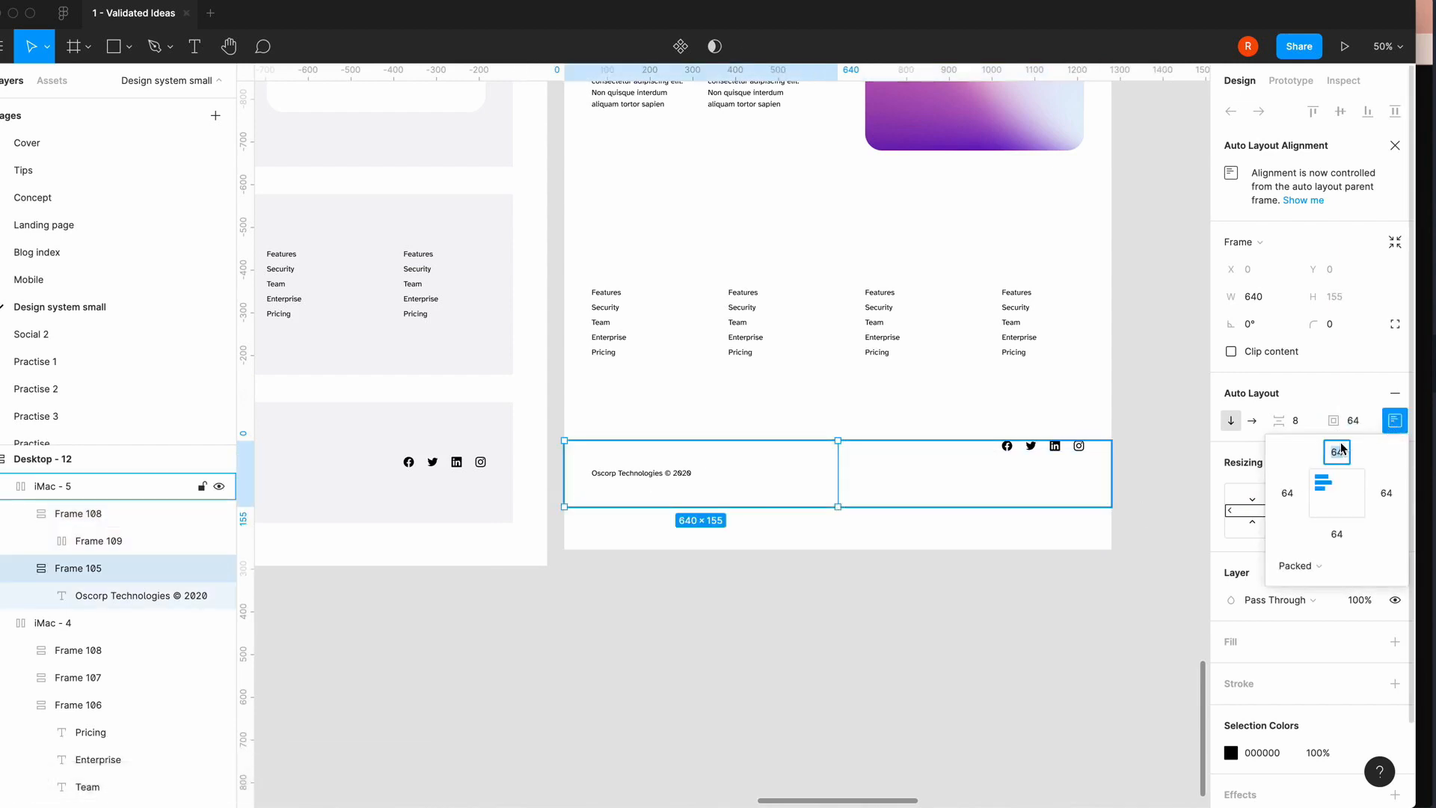
text(0)
click(1337, 534)
text(0)
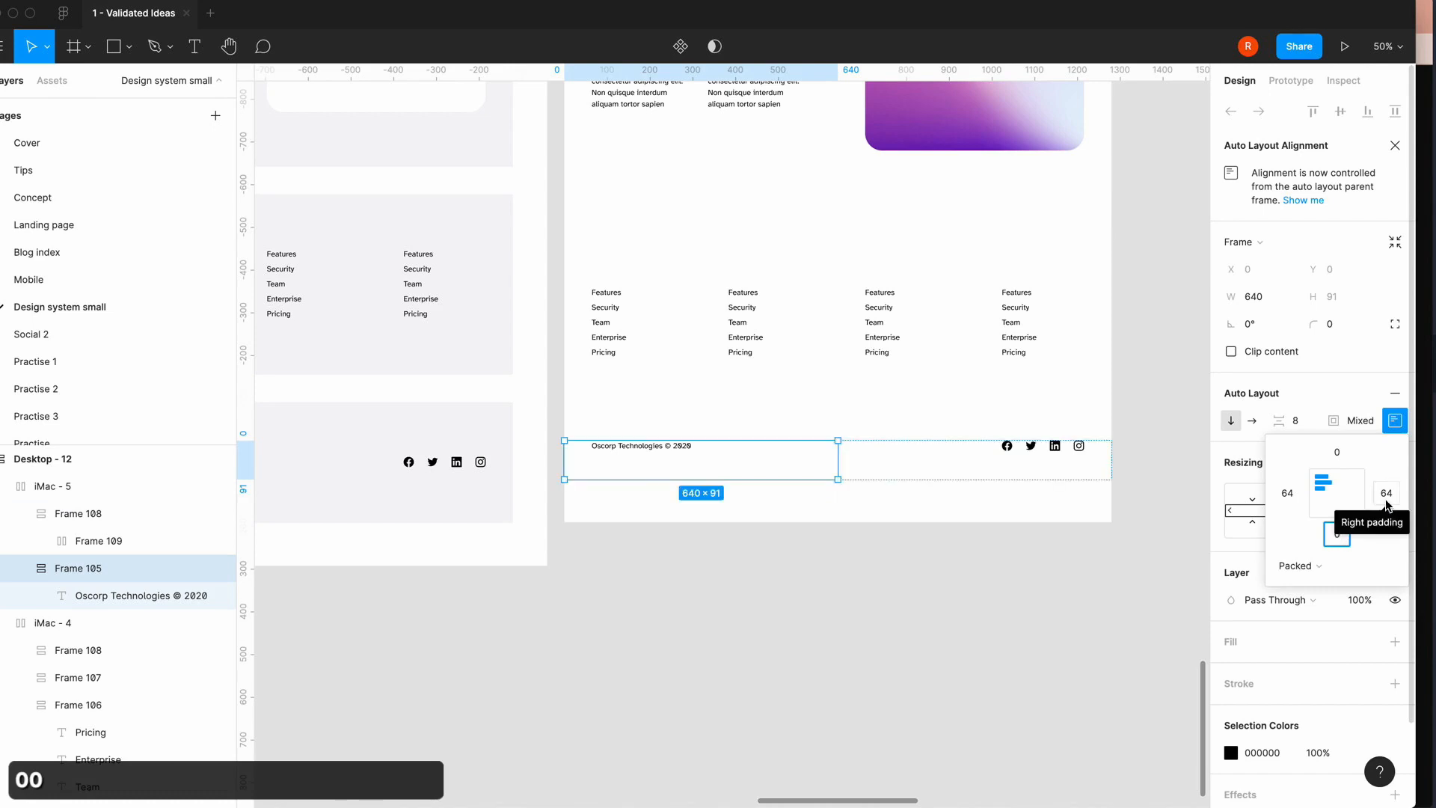
click(1360, 422)
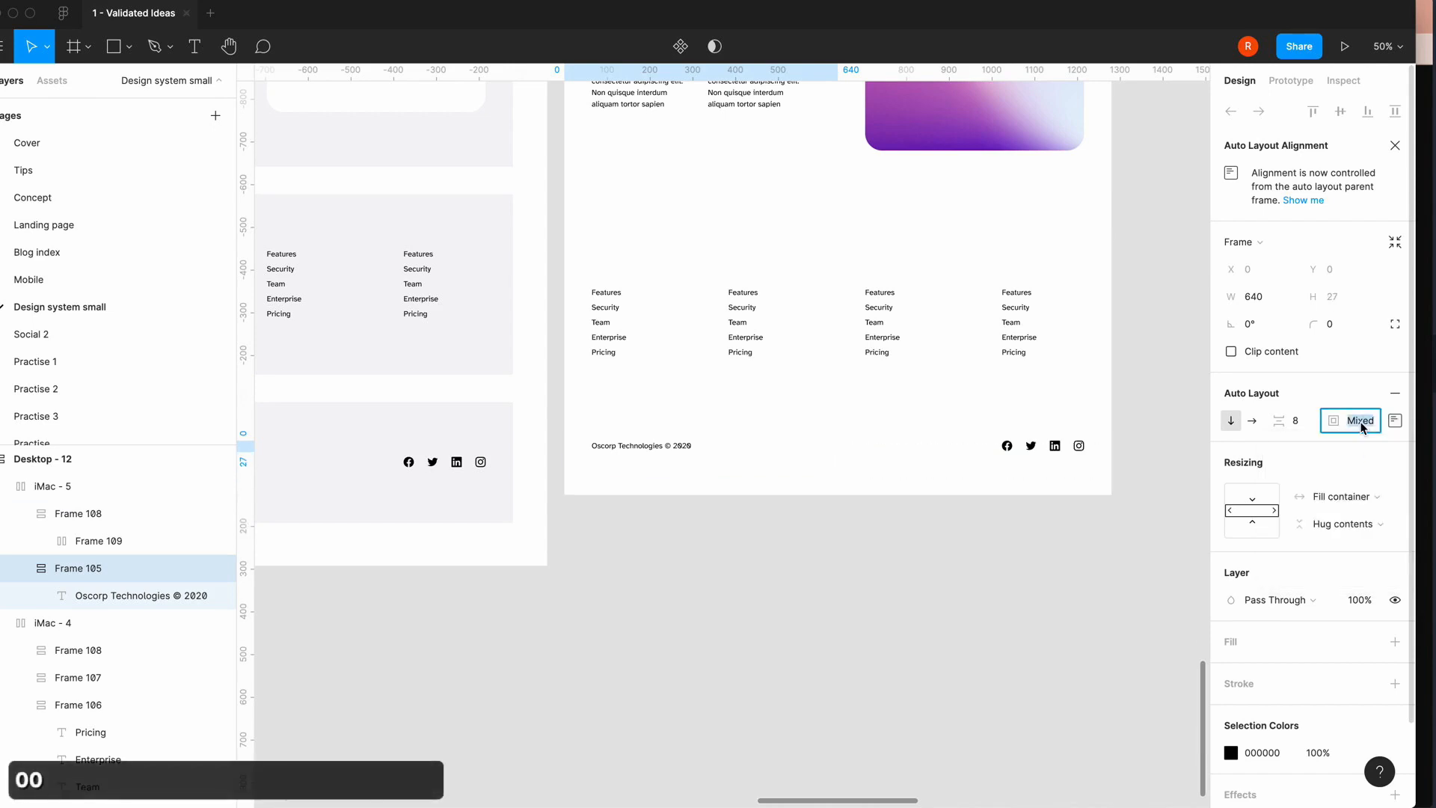
key(Return)
- Remove the remaining side padding from the footer's social icons frame by setting its overall padding to 0
click(1087, 447)
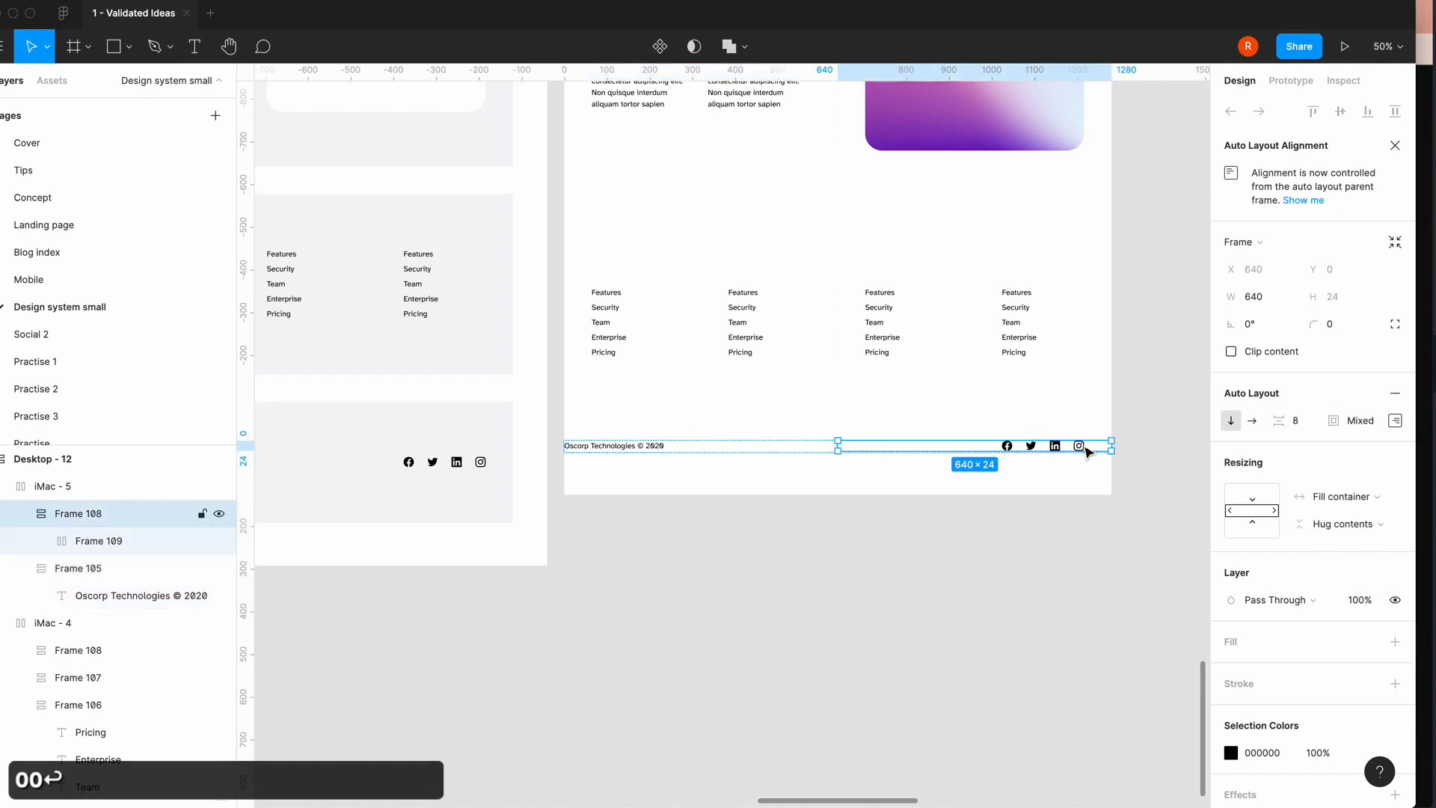
click(1395, 420)
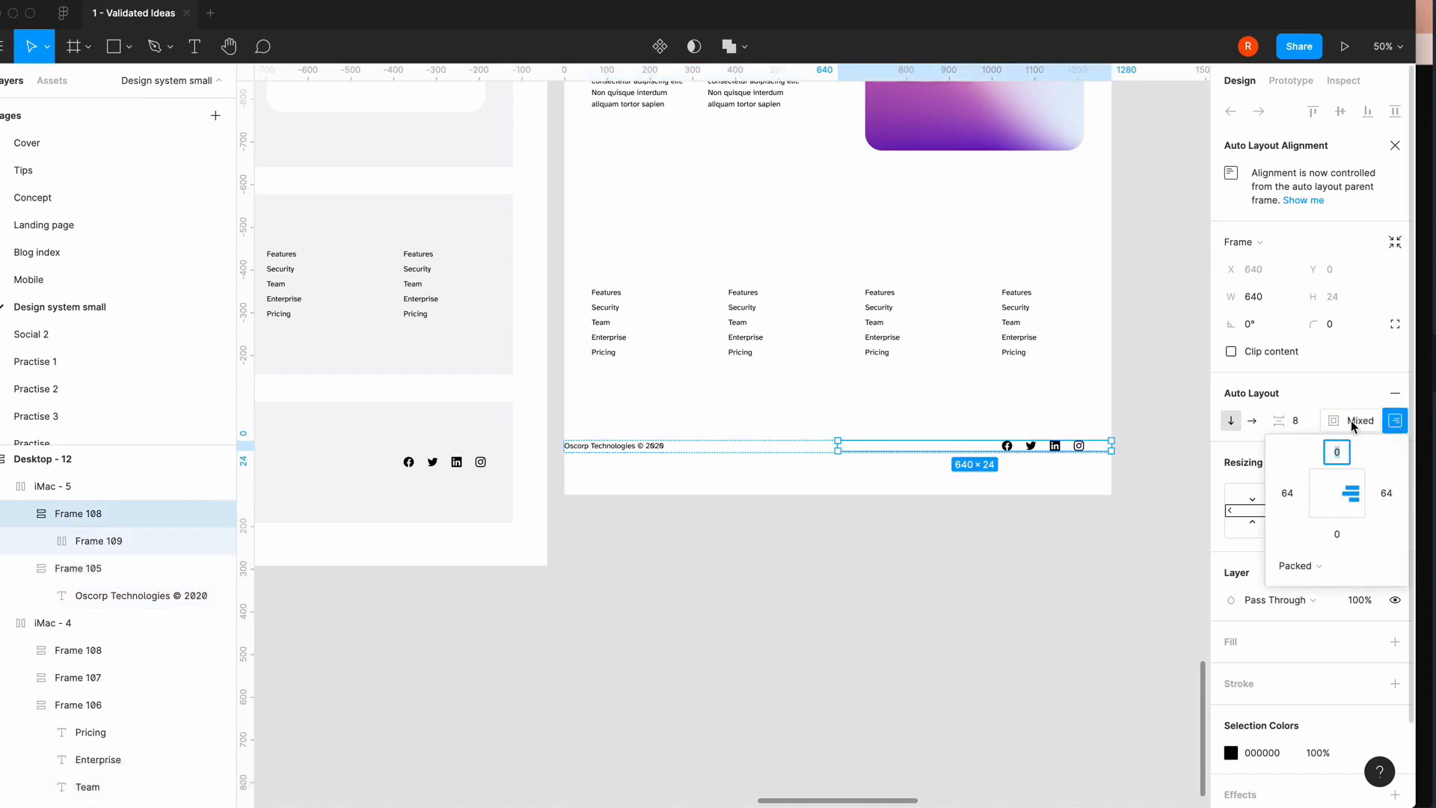
text(0)
key(Return)
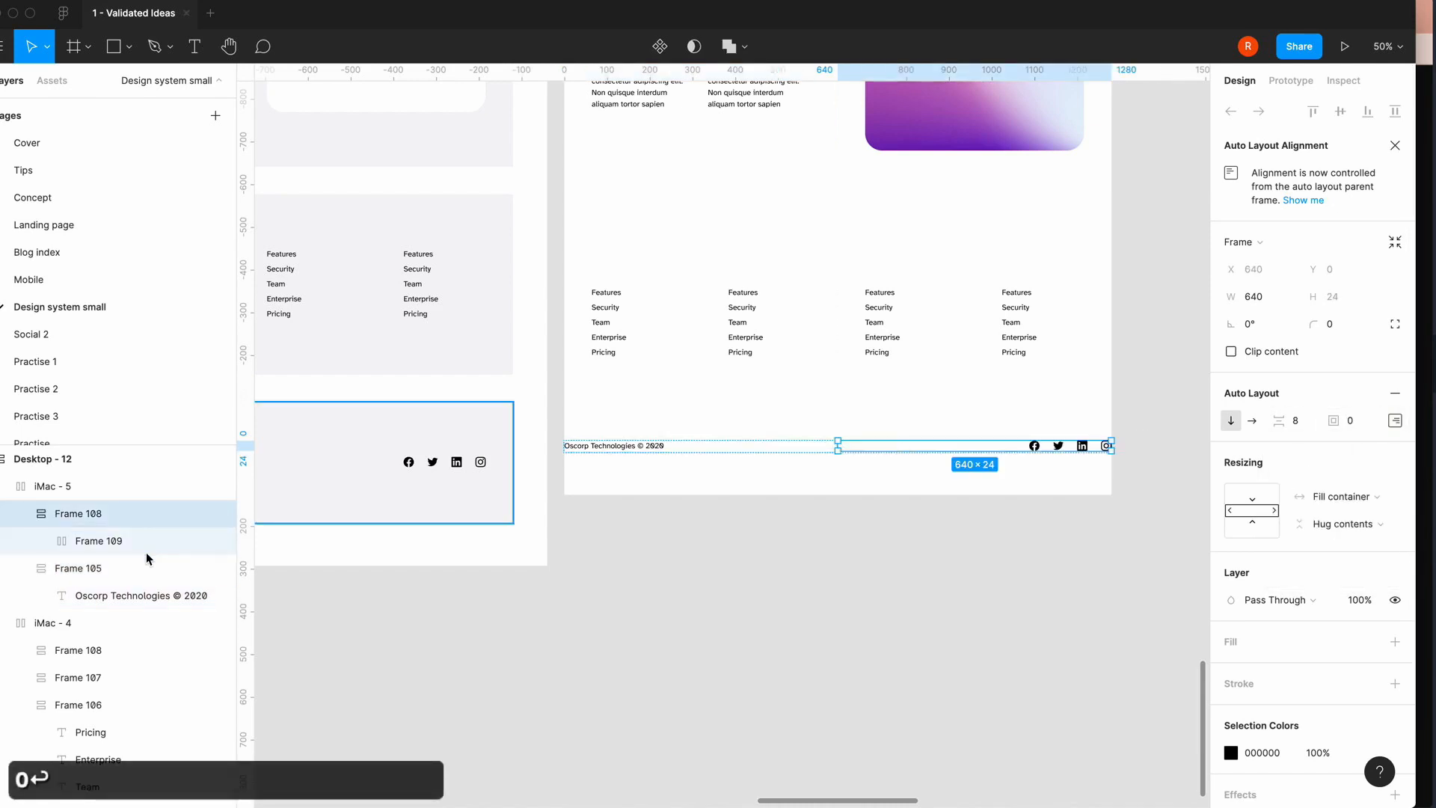
- Set the padding of the whole iMac - 5 footer frame to 64 on all sides
click(23, 488)
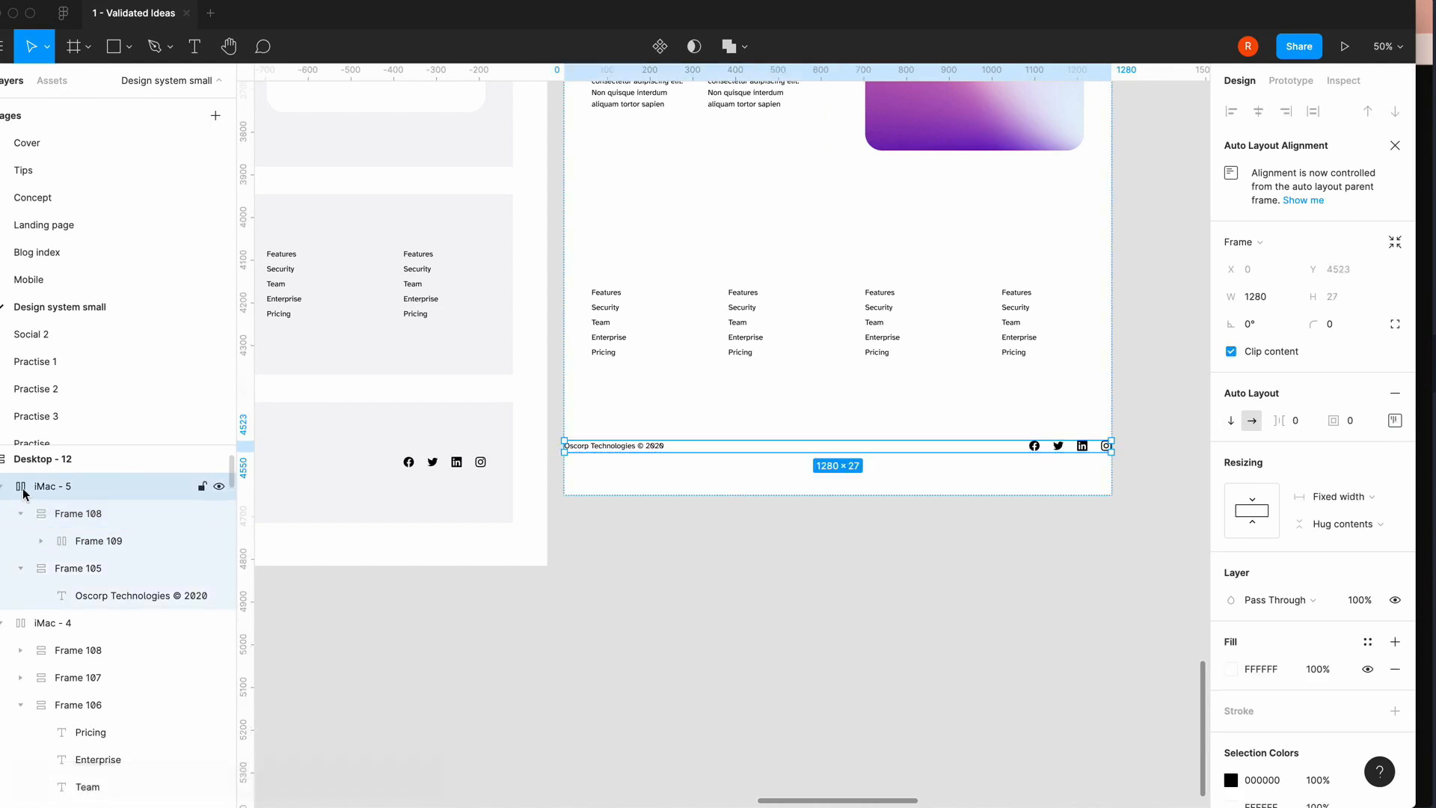
click(1385, 420)
click(1288, 496)
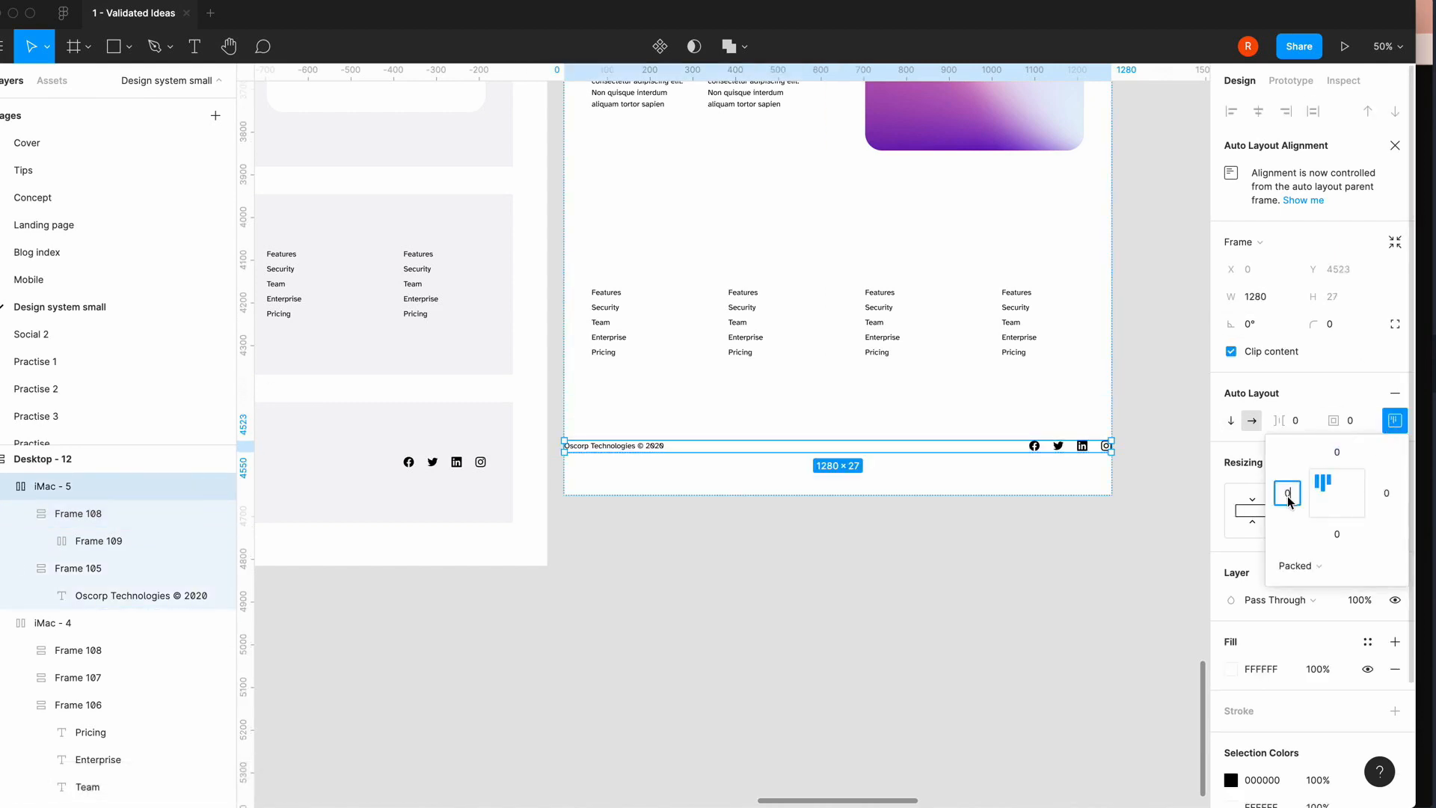
text(64)
key(BackSpace)
key(BackSpace)
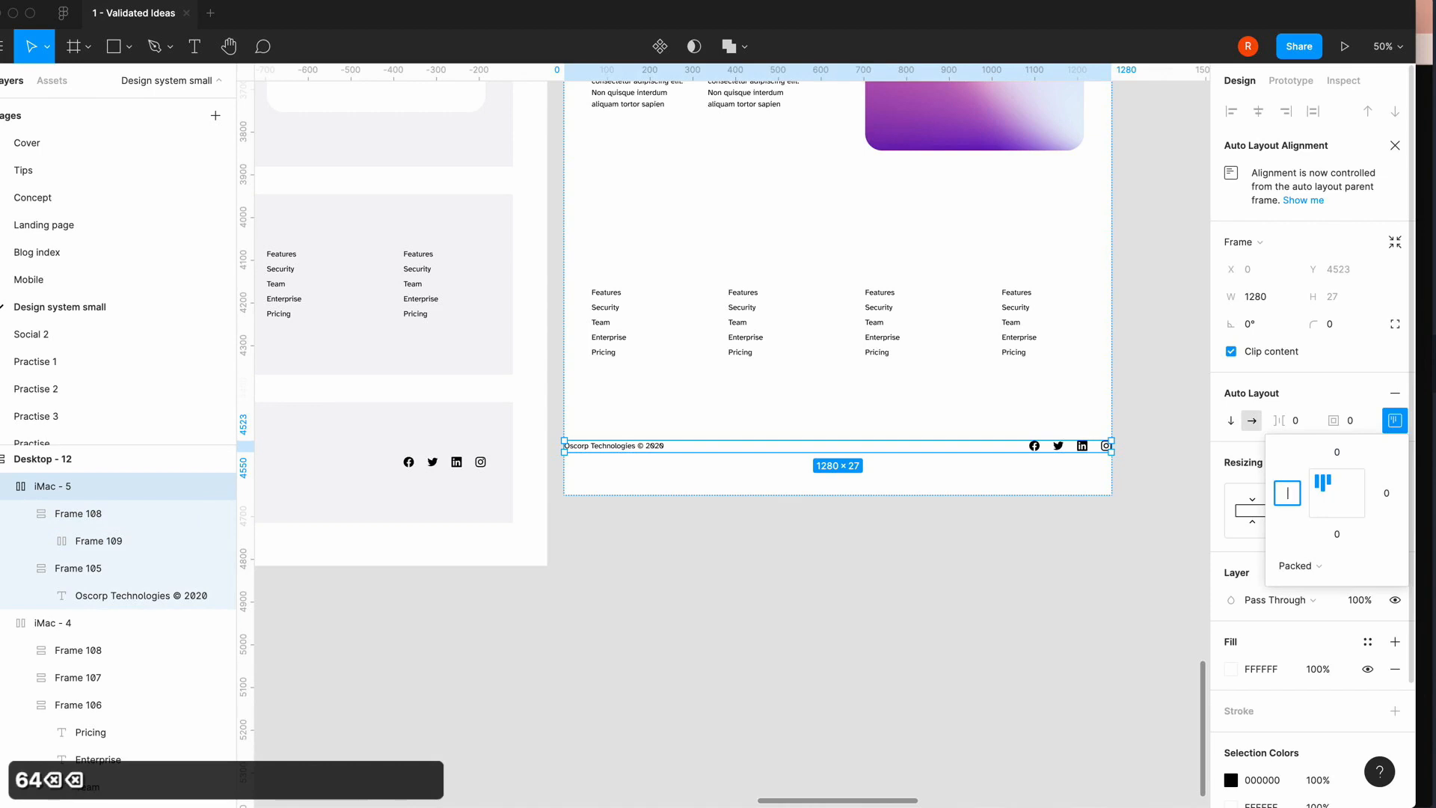
click(1347, 425)
text(64)
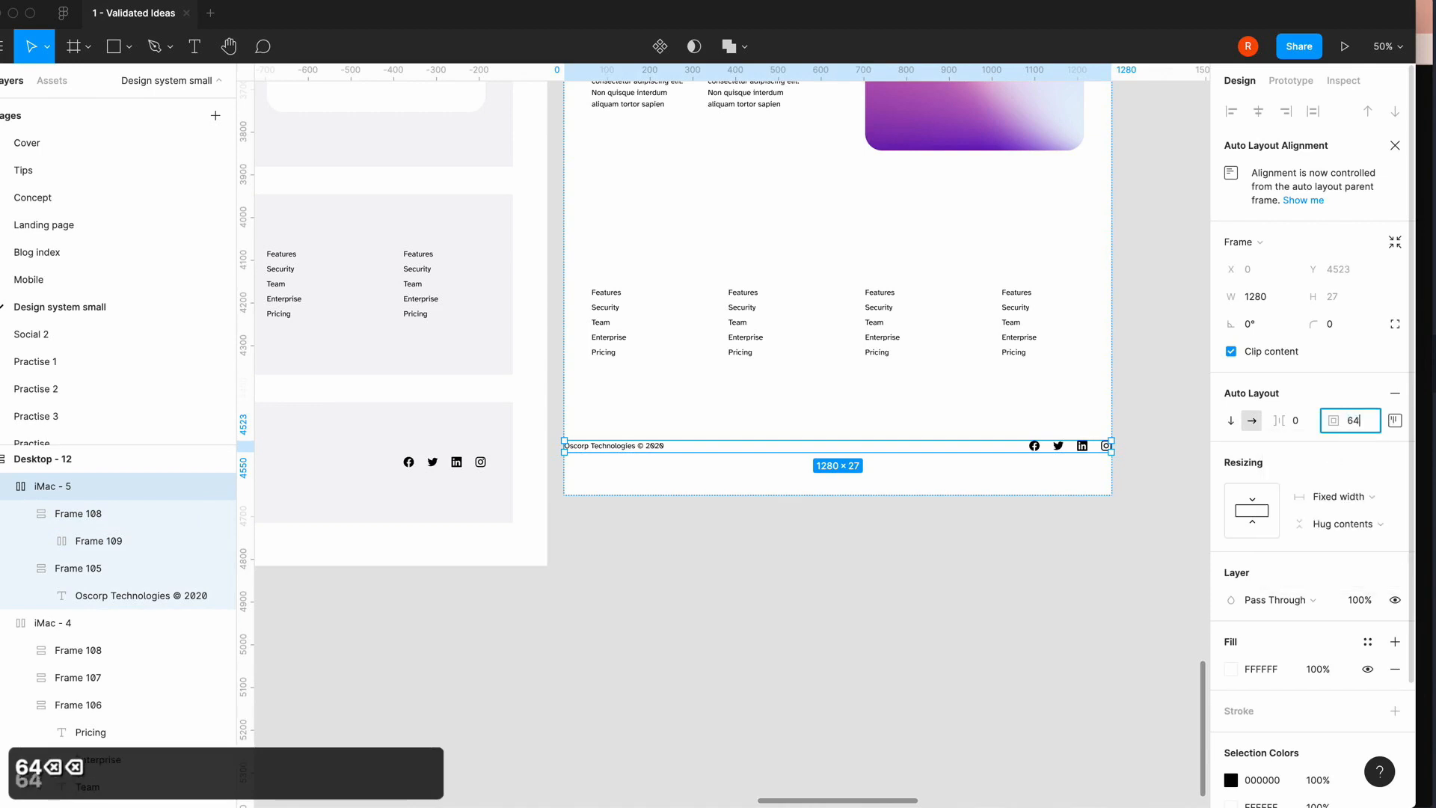
key(Return)
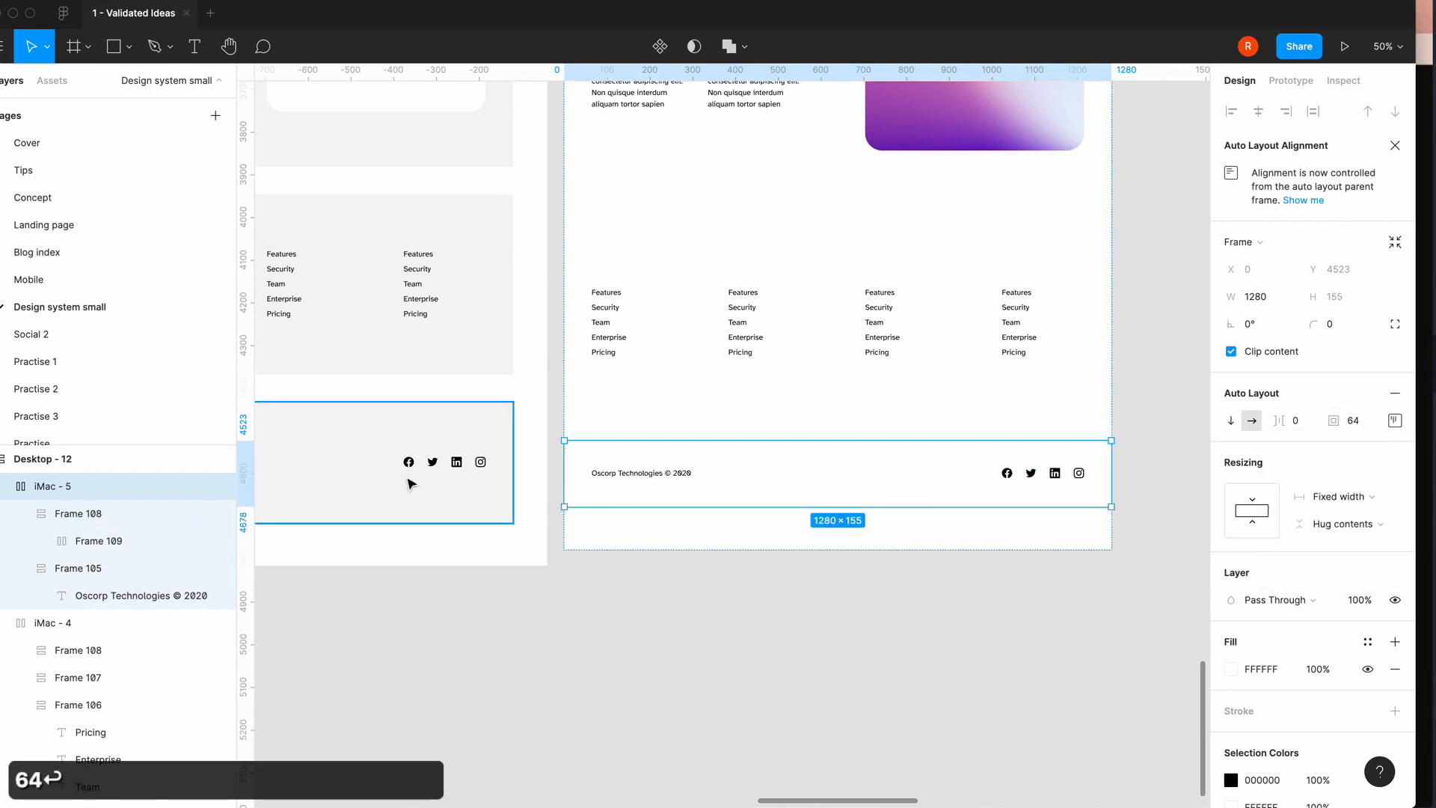
- Fill the iMac - 5 footer frame with the light gray F4F4F5 from the TailwindCSS colors
scroll(570, 583, left, 10)
scroll(753, 545, right, 10)
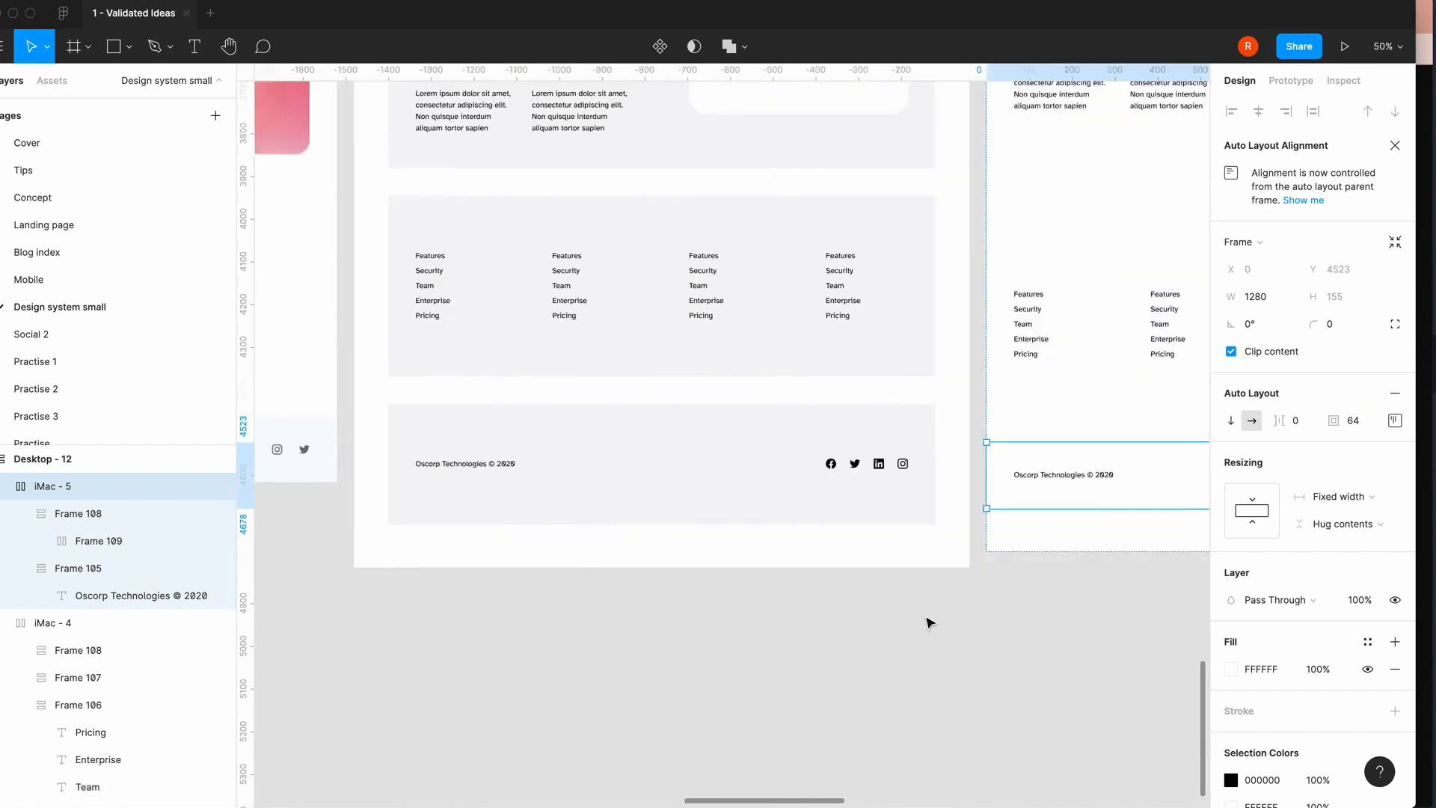
click(1230, 669)
click(1068, 723)
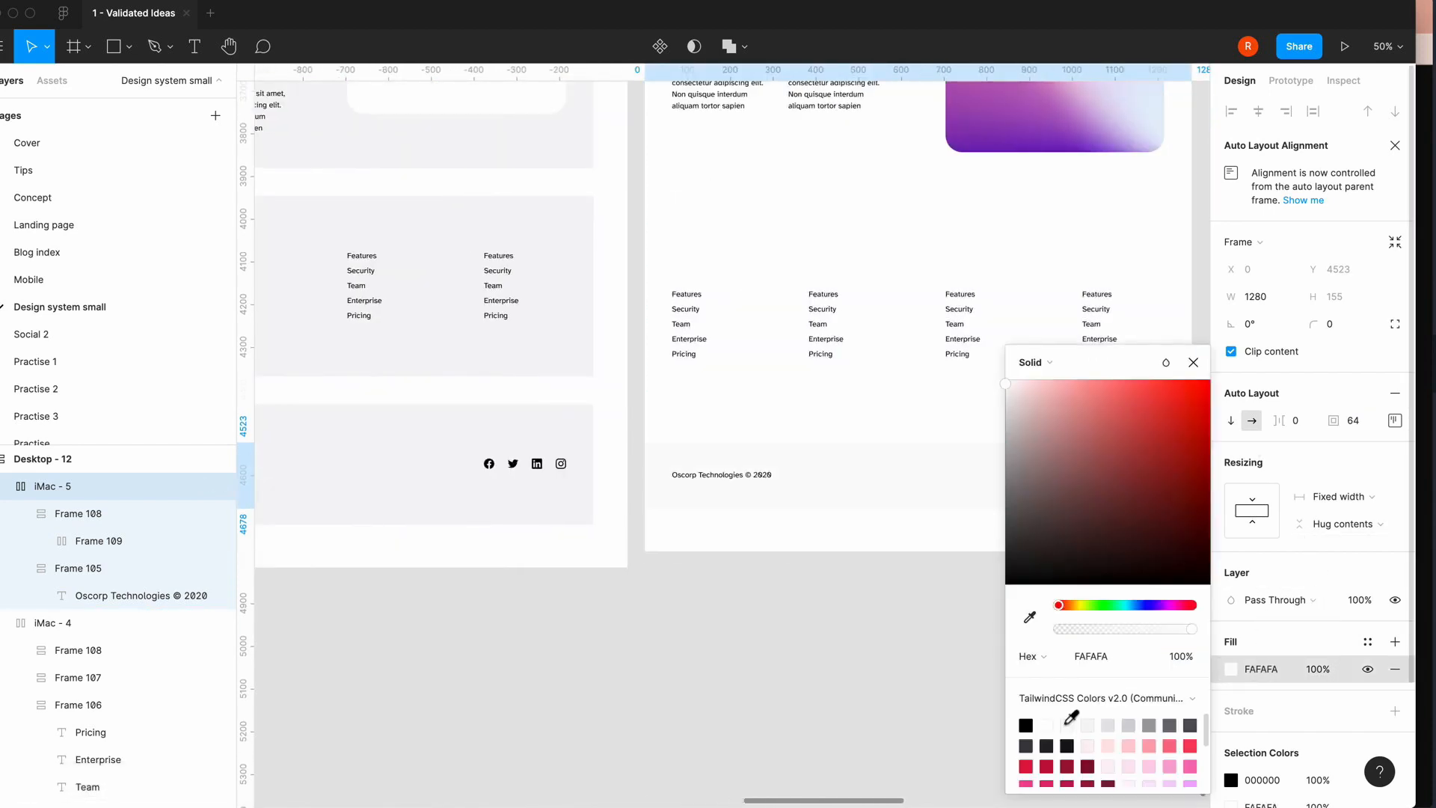
click(1087, 725)
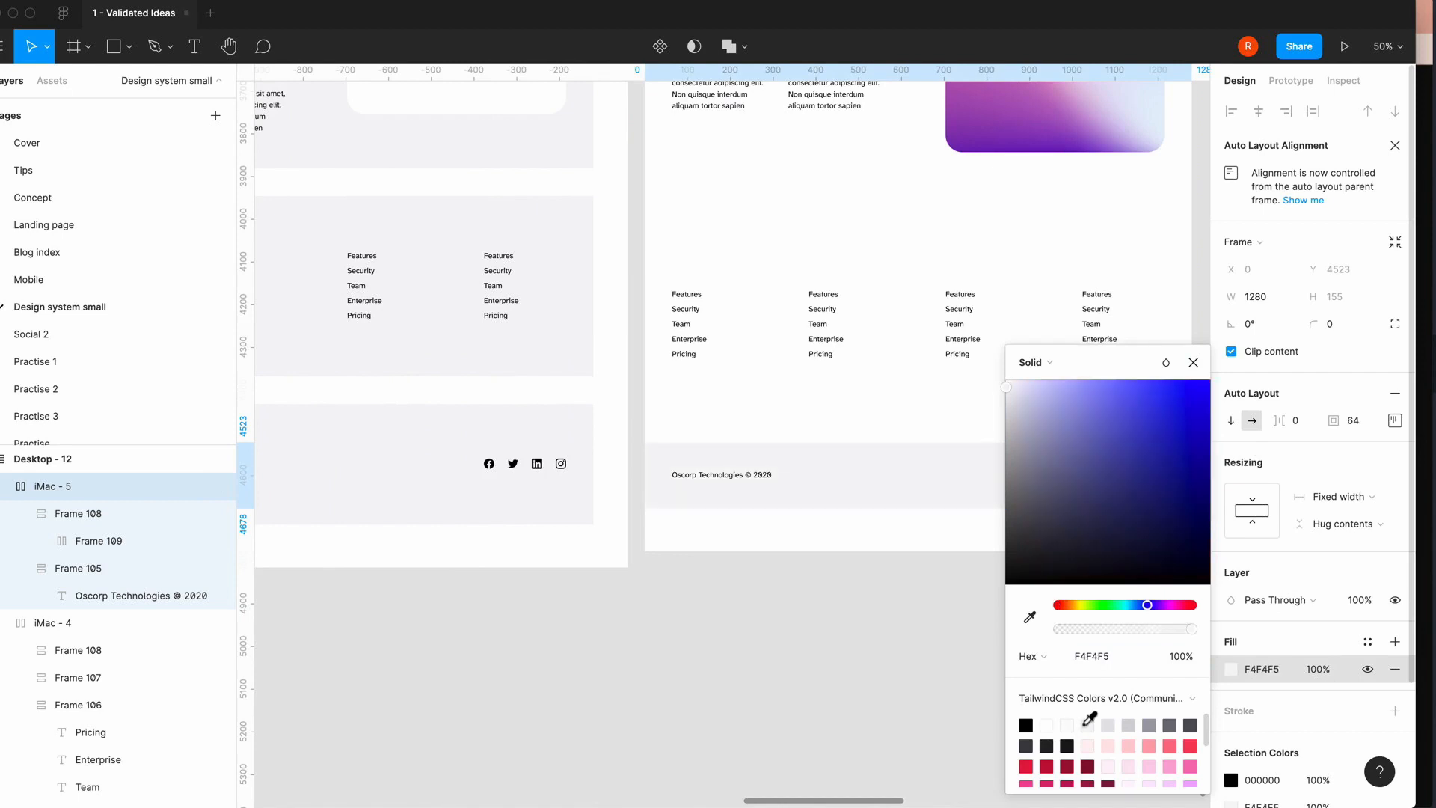
click(1193, 362)
click(794, 672)
- Shorten the Desktop - 12 frame from its lower edge to a height of 4678 so it ends at the gray footer
scroll(795, 672, right, 5)
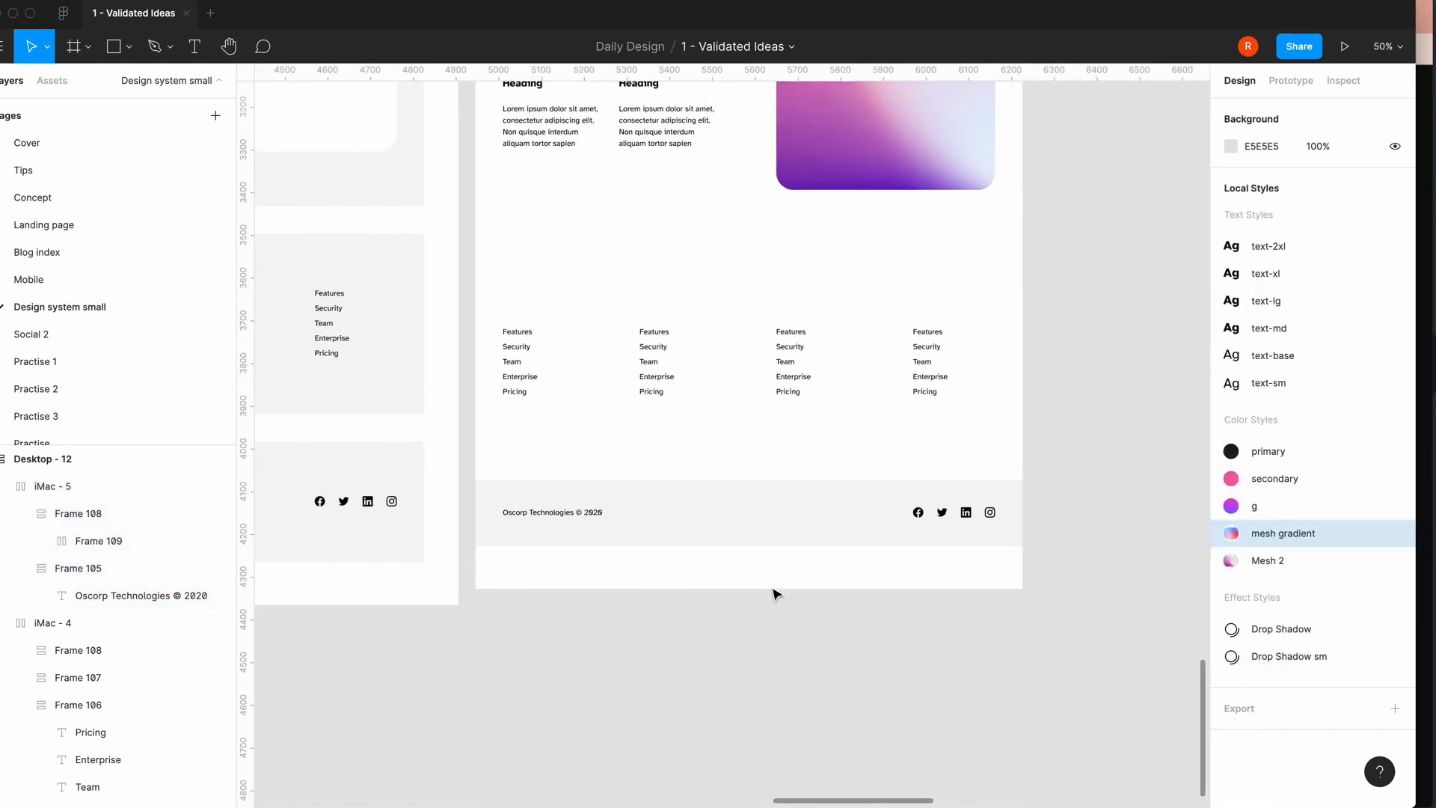
key(minus)
key(minus)
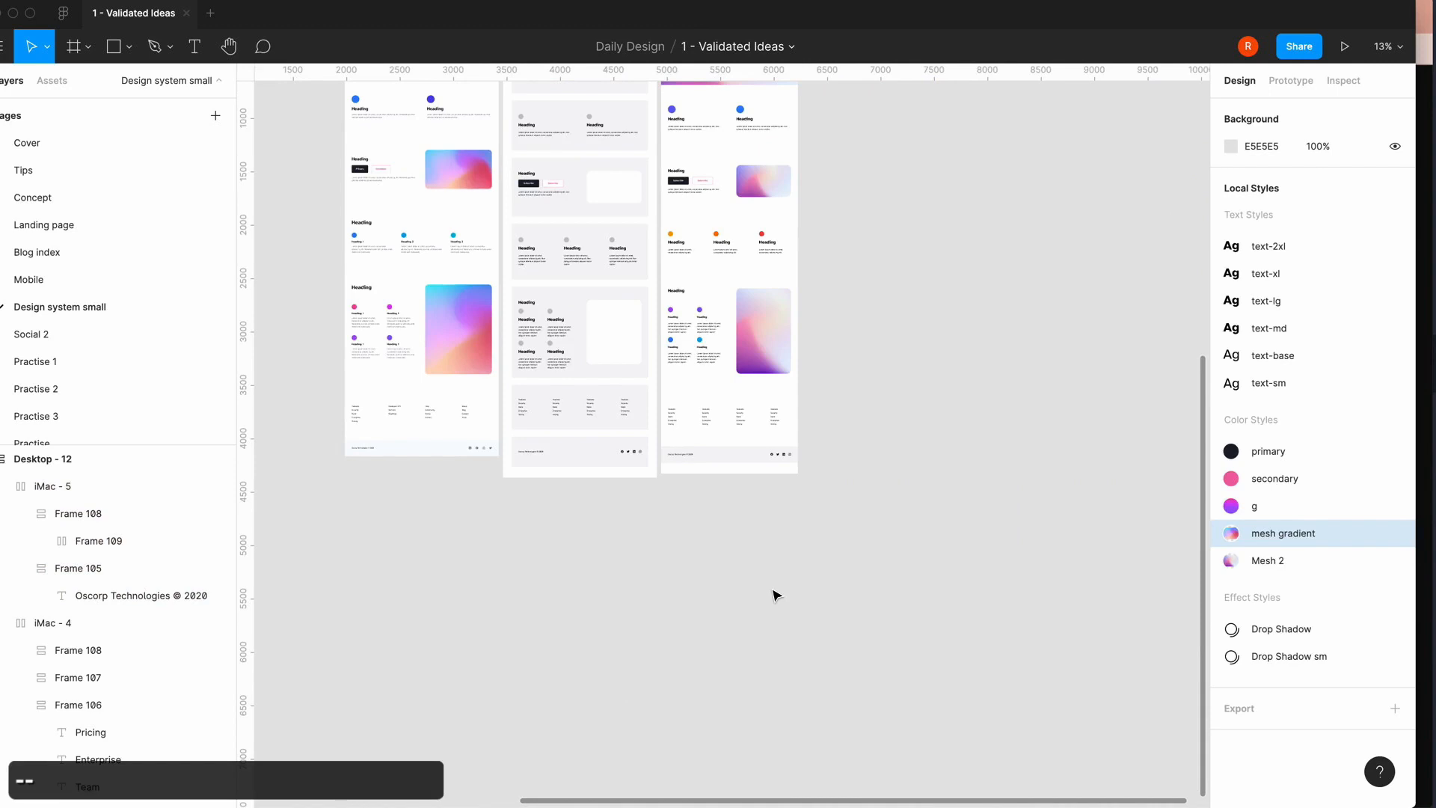
key(equal)
key(equal)
scroll(777, 596, up, 4)
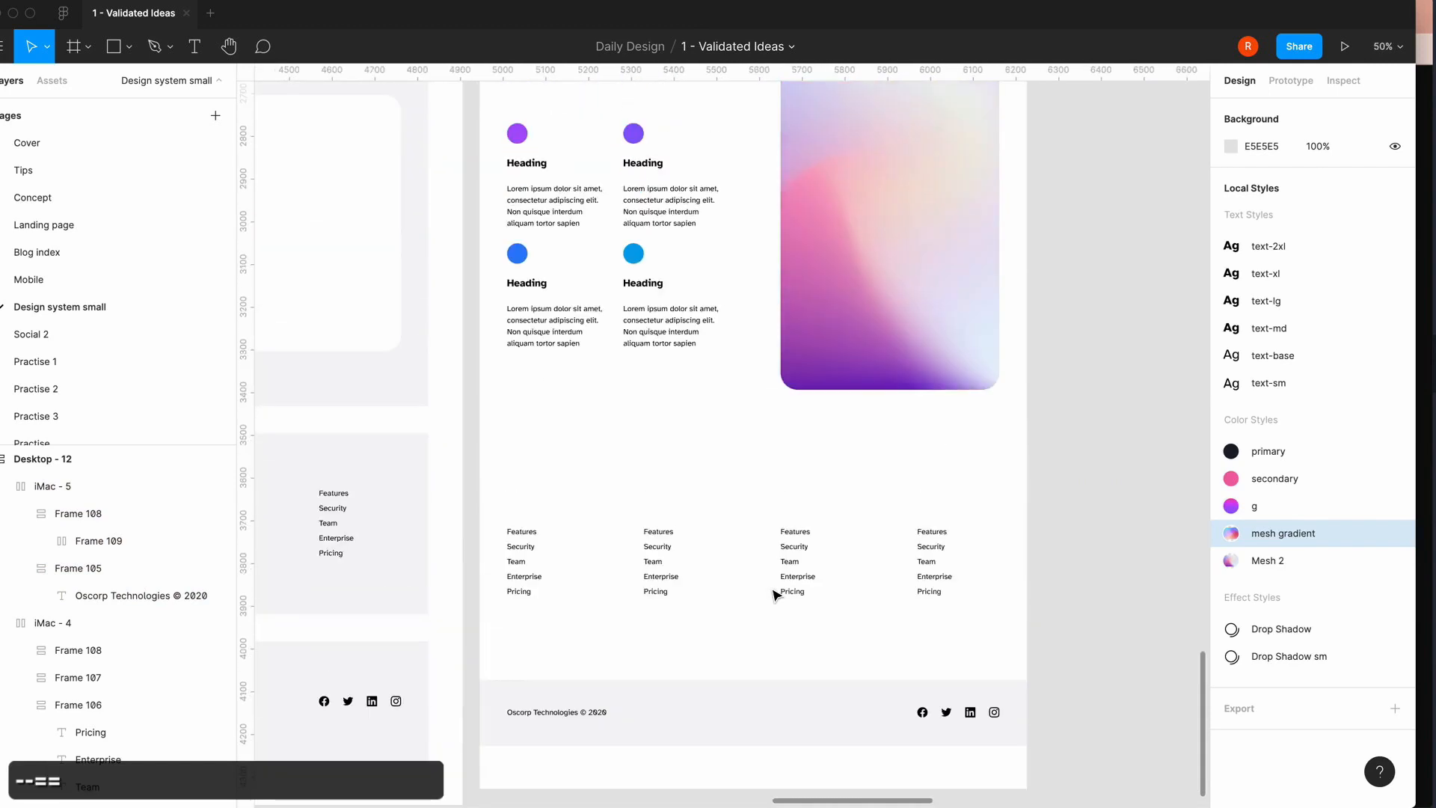
key(minus)
key(minus)
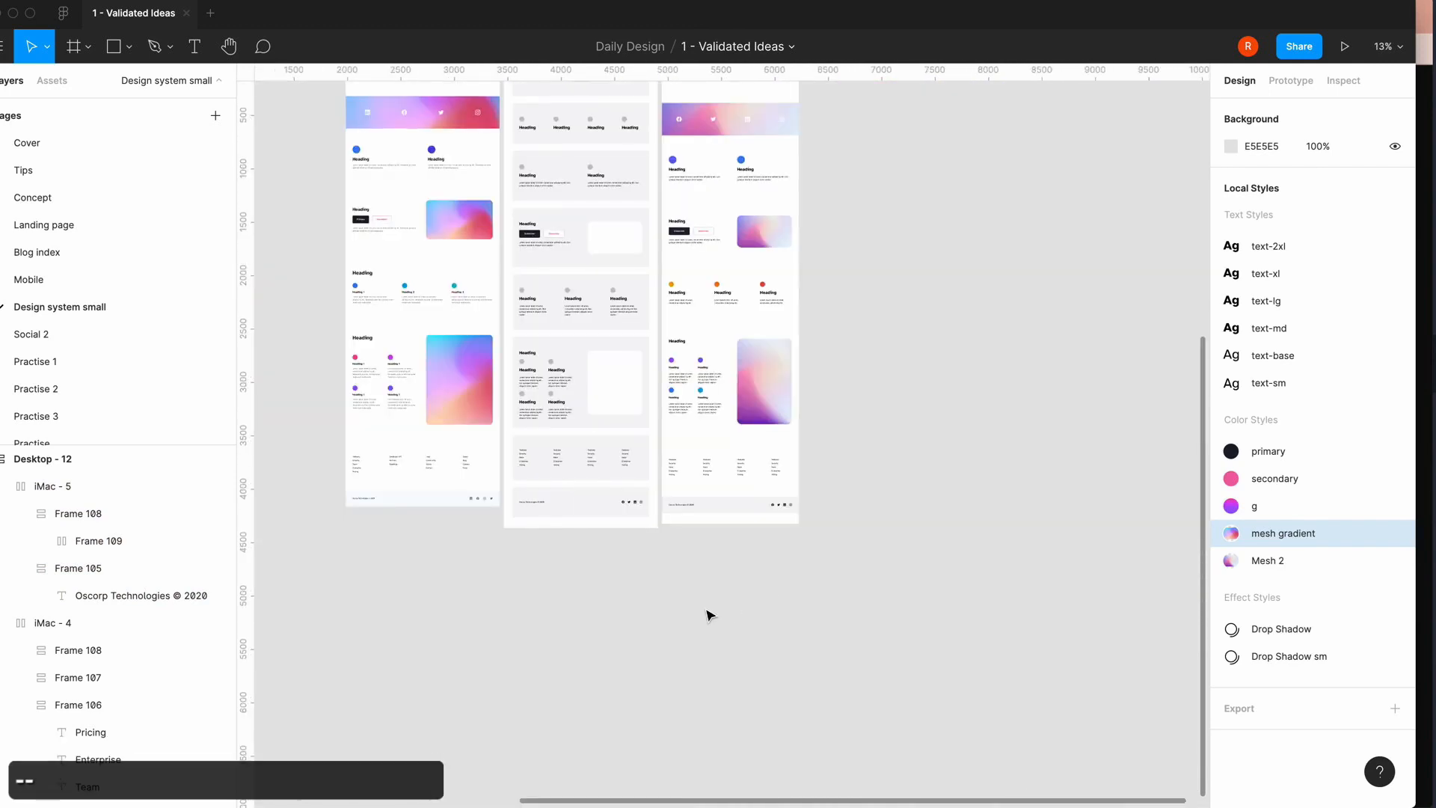
scroll(709, 615, up, 2)
click(649, 122)
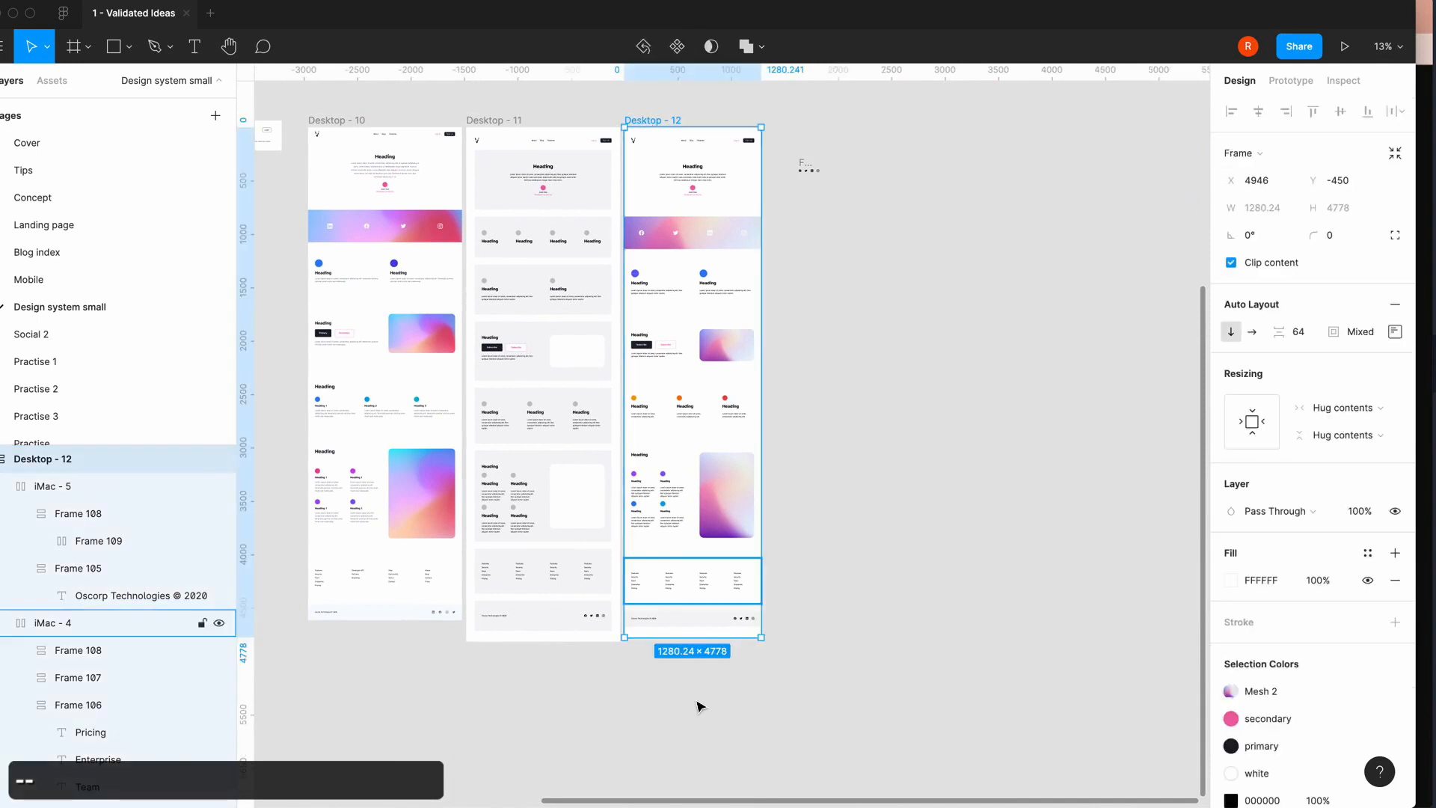
drag(681, 637, 682, 629)
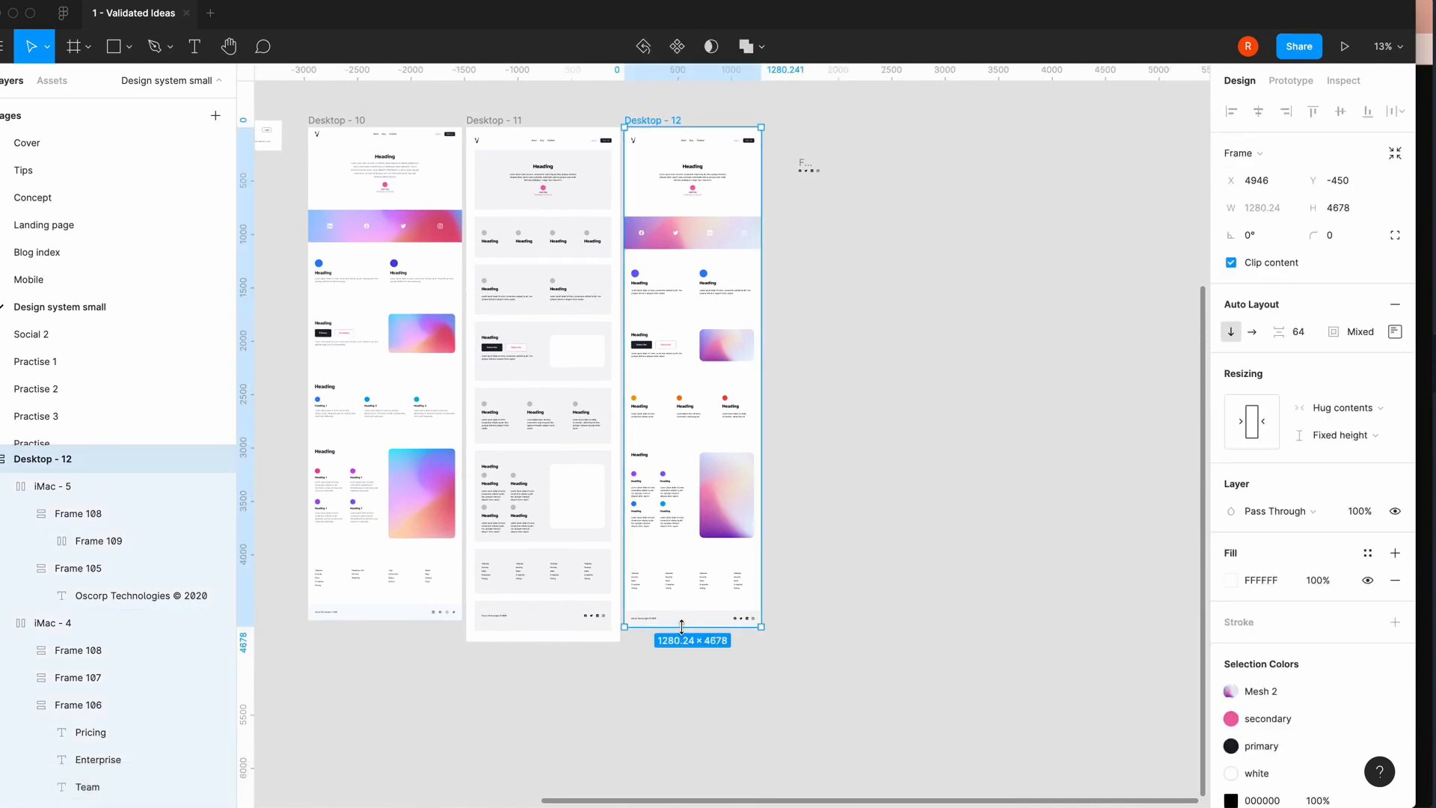
click(795, 711)
- Review the Desktop - 12 page from the three-column feature section up to the hero, checking gradients and spacing
key(equal)
key(equal)
key(equal)
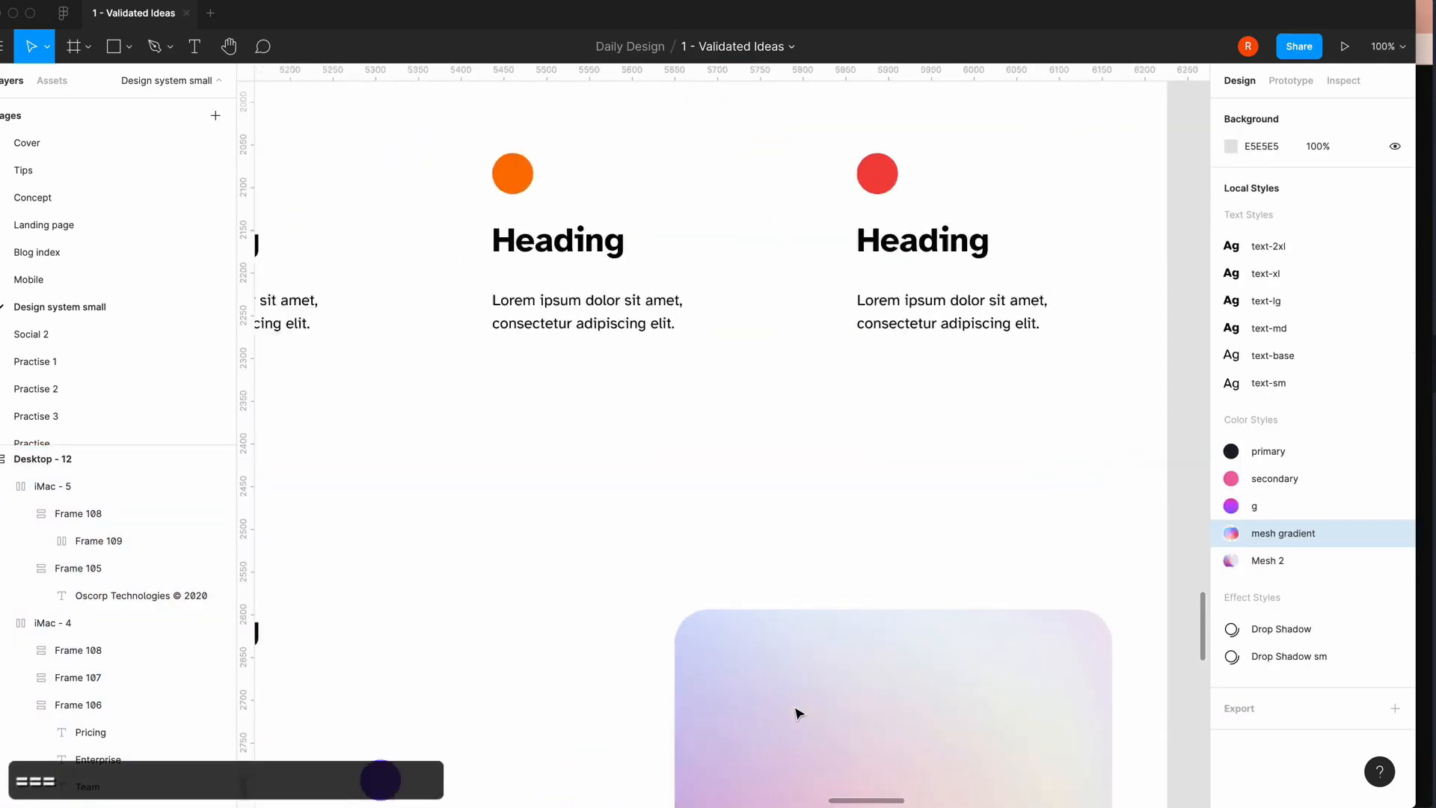
key(minus)
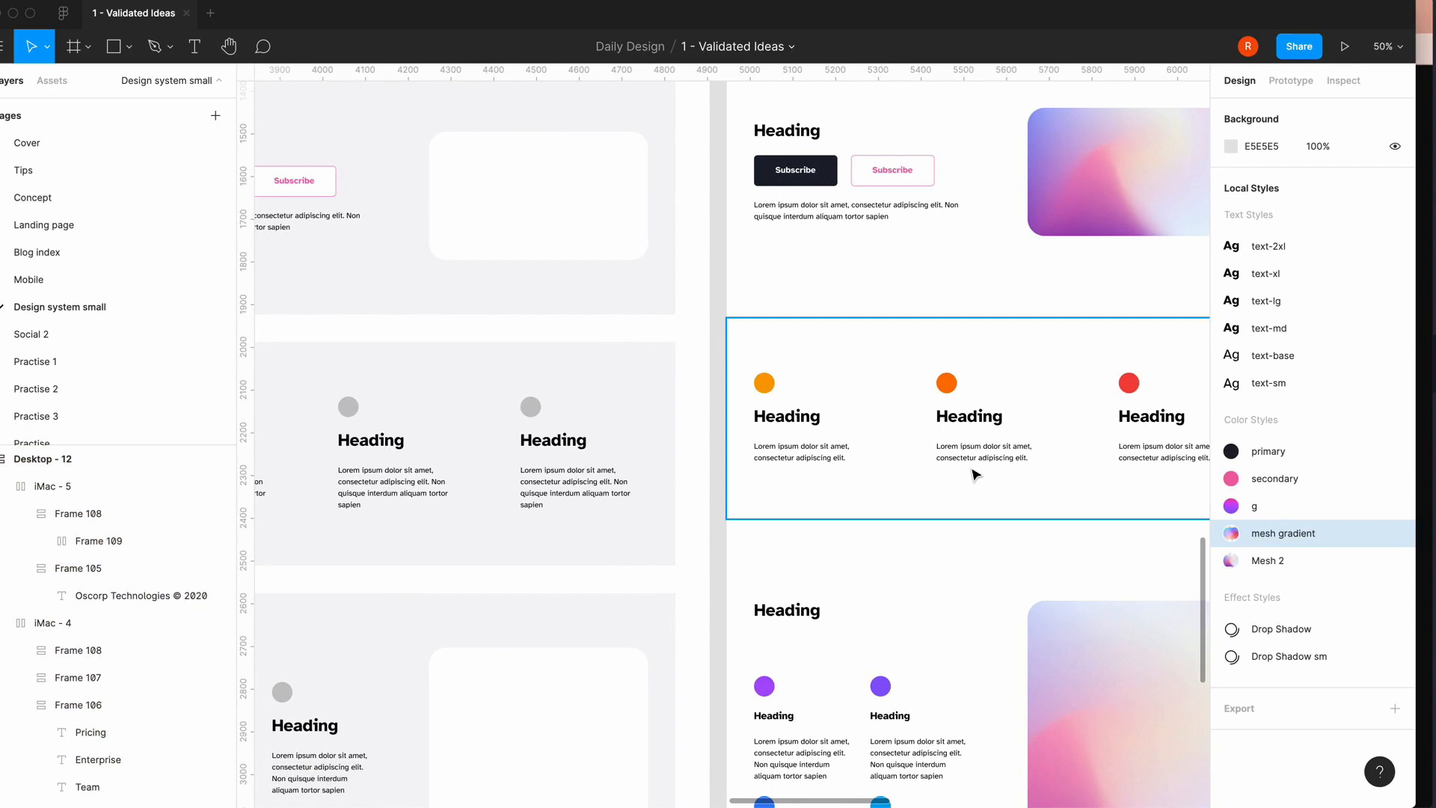
scroll(974, 475, right, 5)
scroll(975, 474, up, 4)
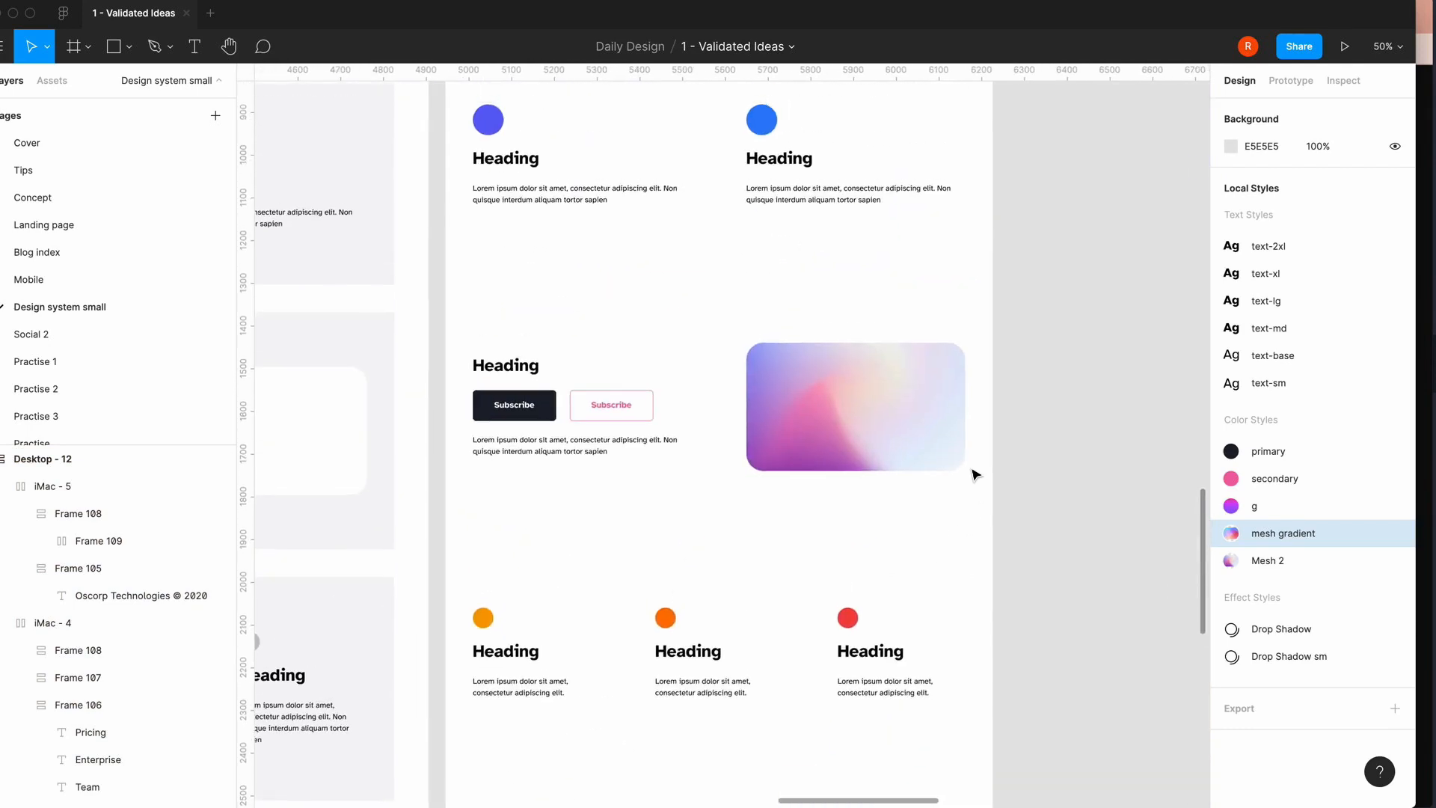
scroll(975, 474, up, 2)
scroll(975, 475, right, 1)
scroll(698, 346, up, 7)
scroll(698, 345, right, 2)
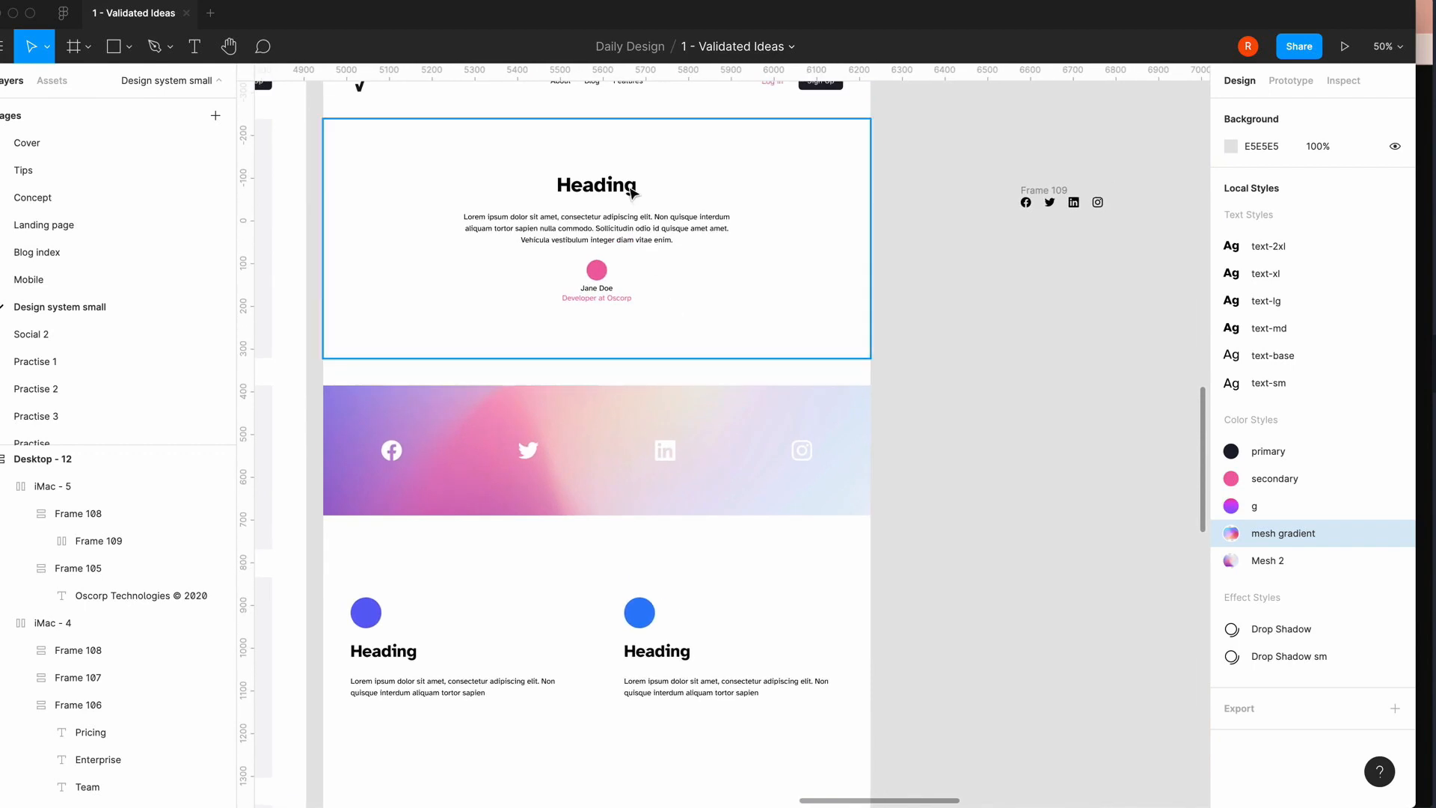
- Recolor every layer sharing the hero heading's black fill to 18181B from the TailwindCSS colors
click(632, 192)
double_click(632, 192)
double_click(632, 192)
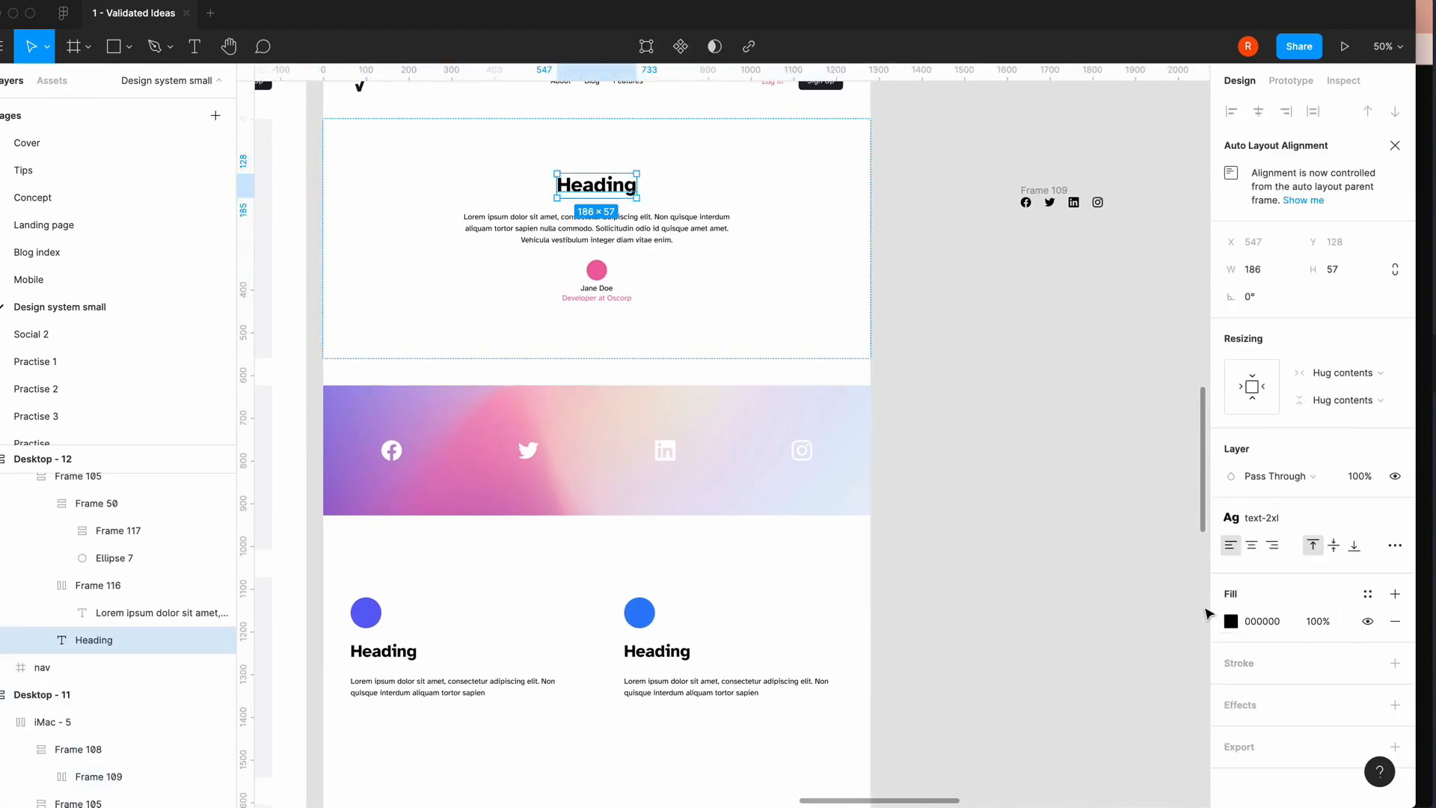
click(142, 2)
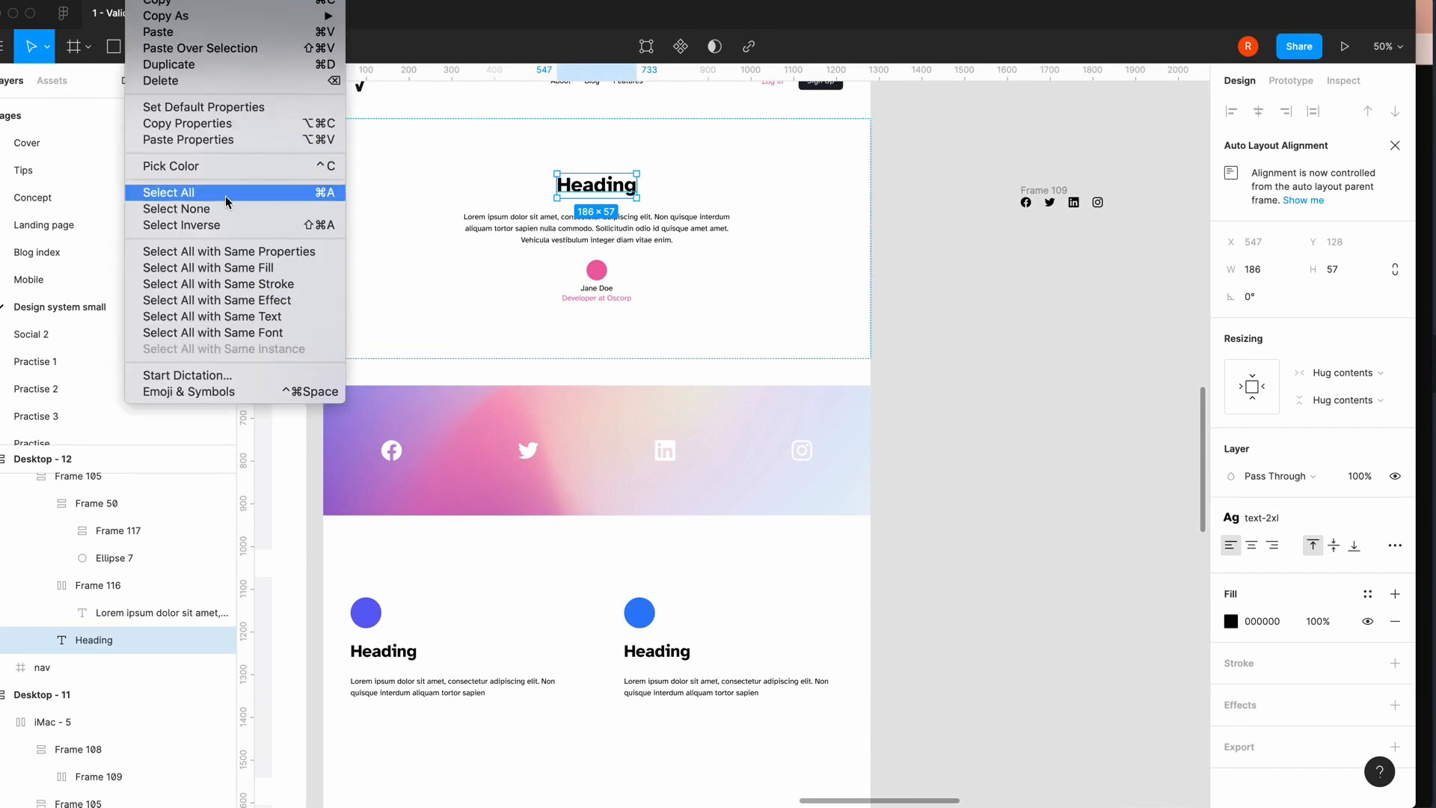
click(234, 268)
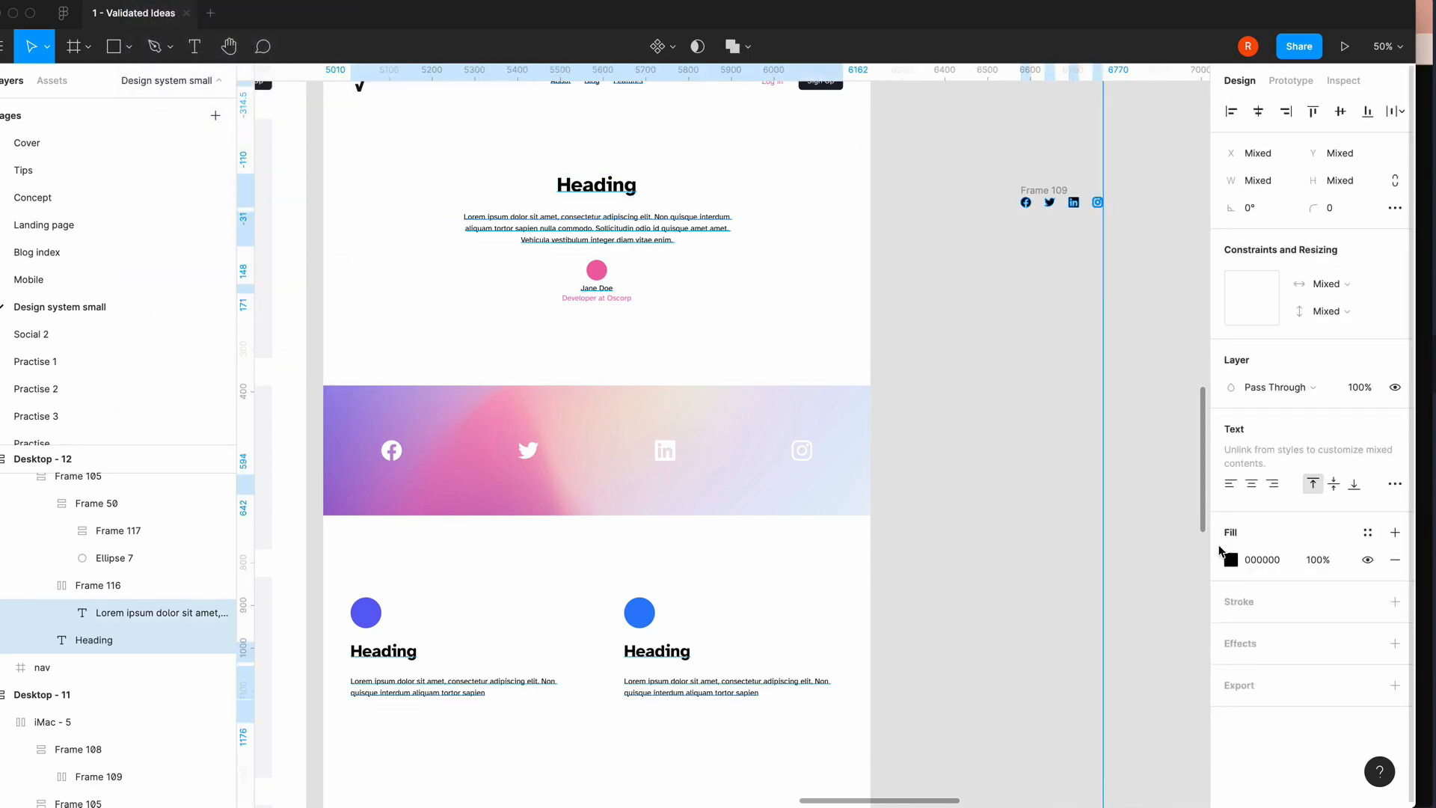
click(1230, 560)
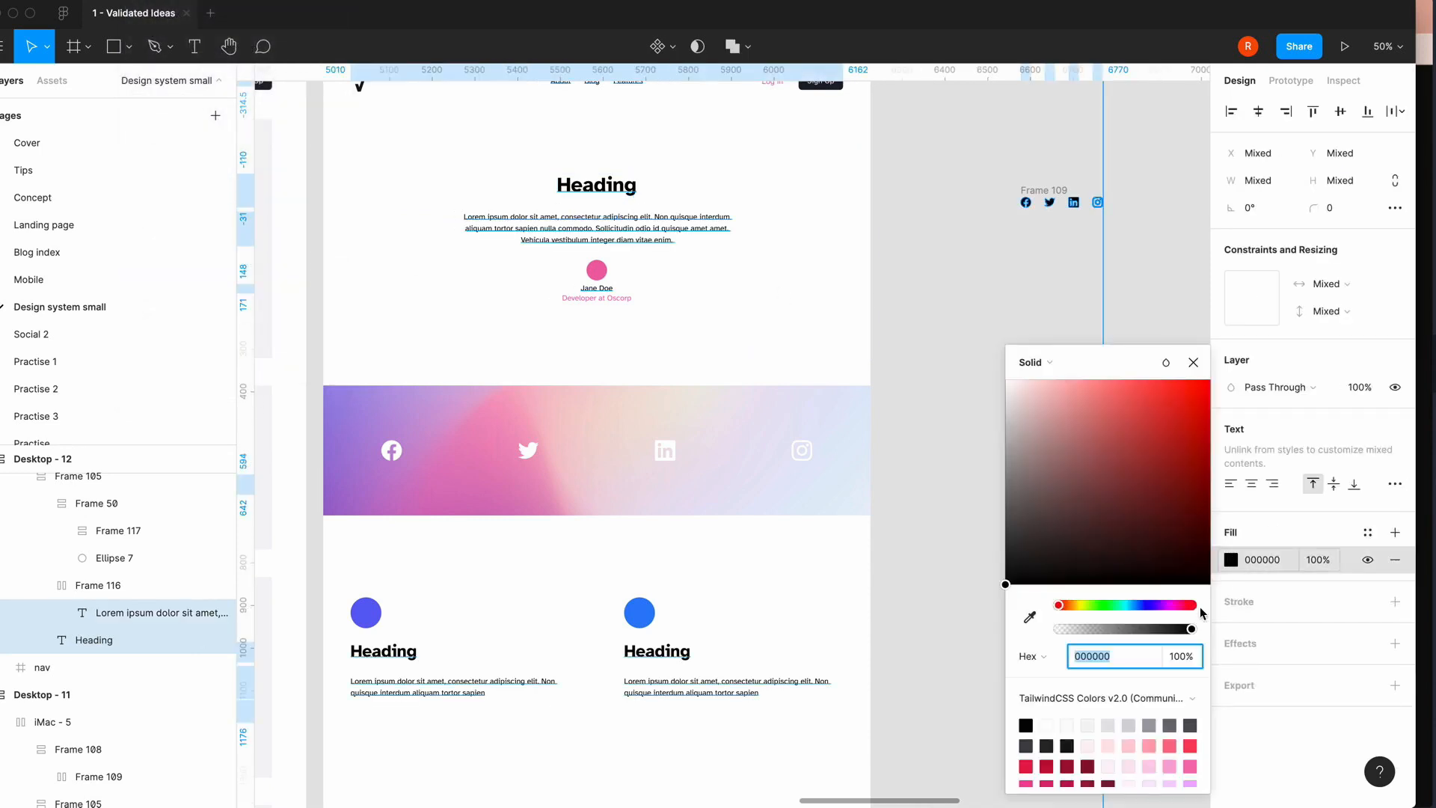
click(1068, 745)
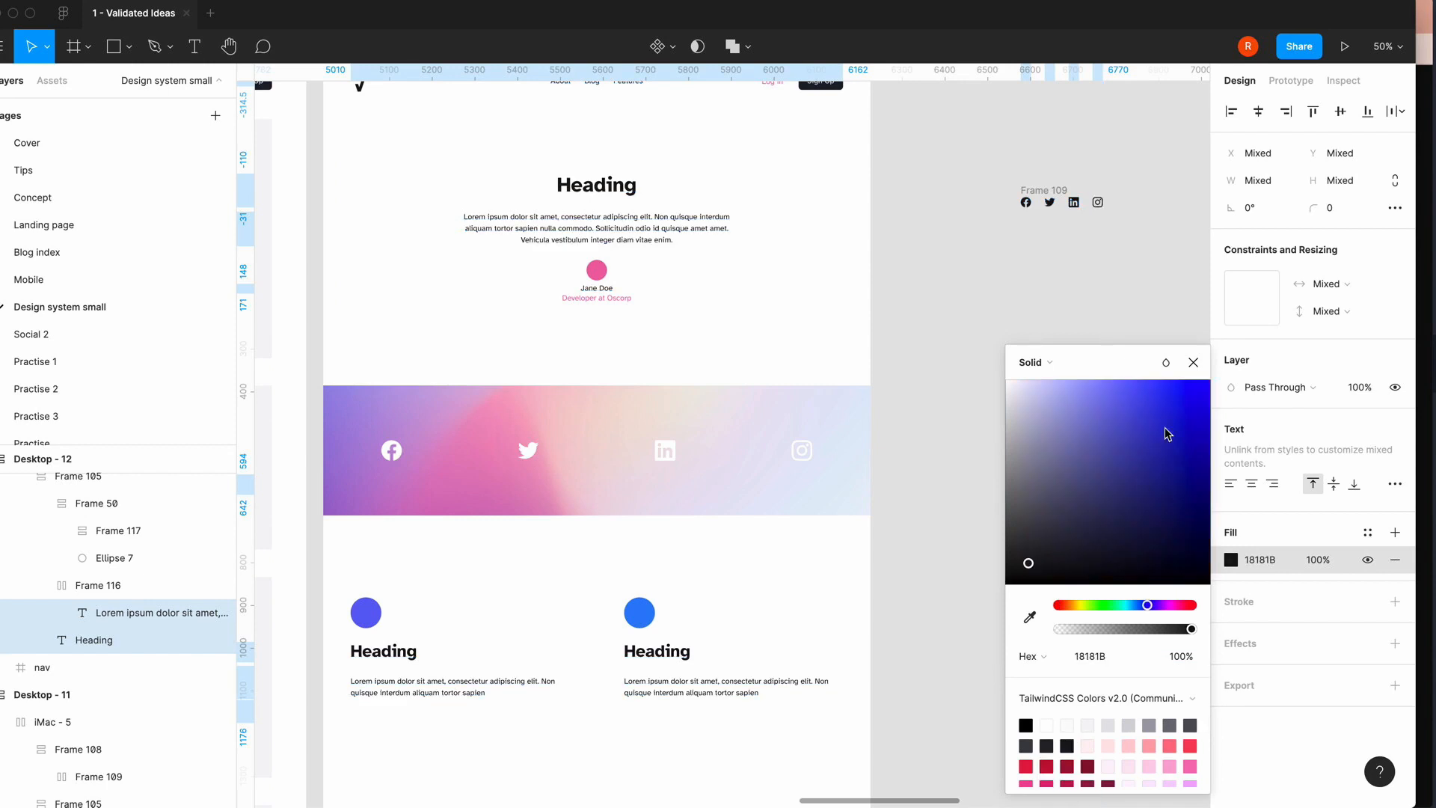
click(1194, 362)
click(1033, 490)
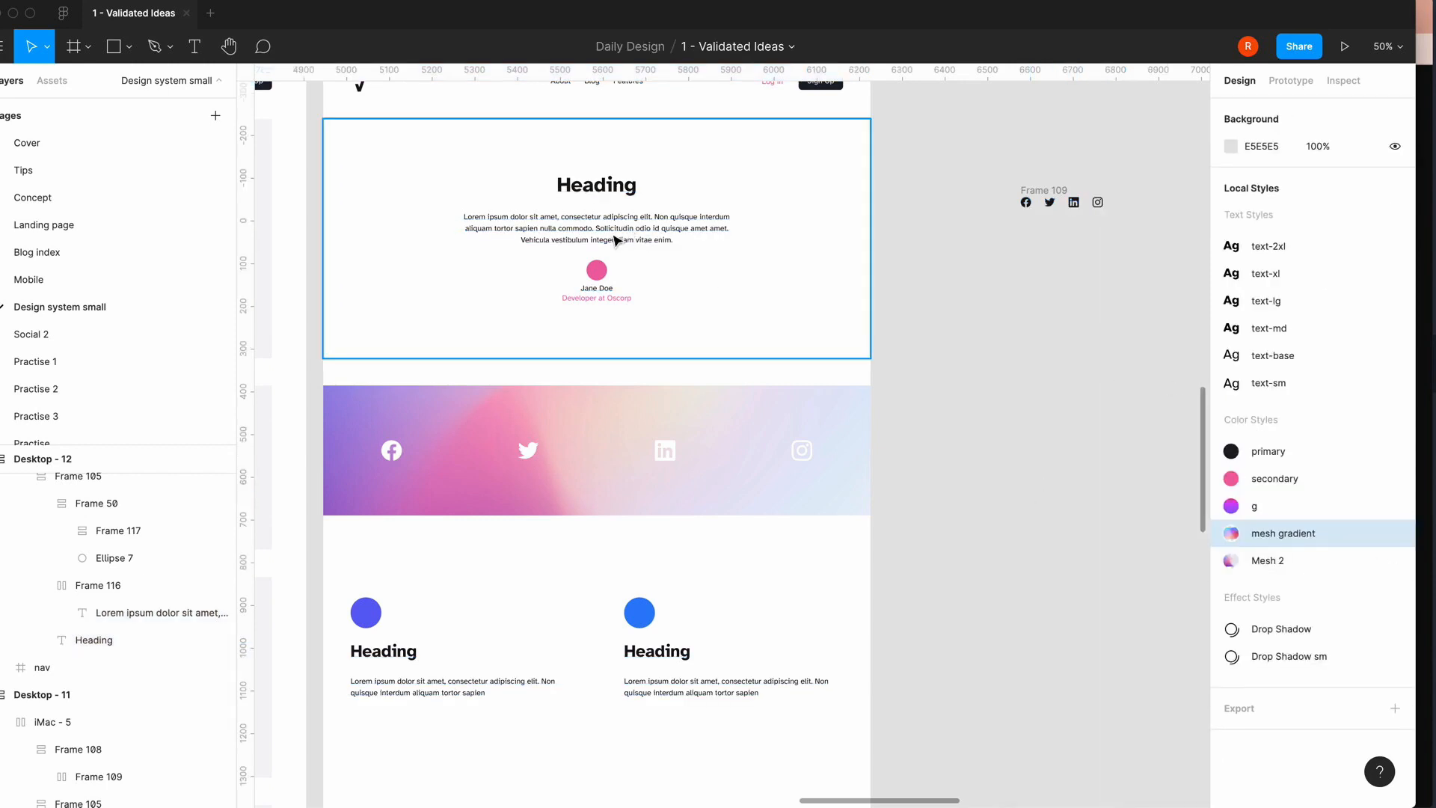
- Set the fill of the hero section's description paragraph to the TailwindCSS gray 71717A
click(653, 238)
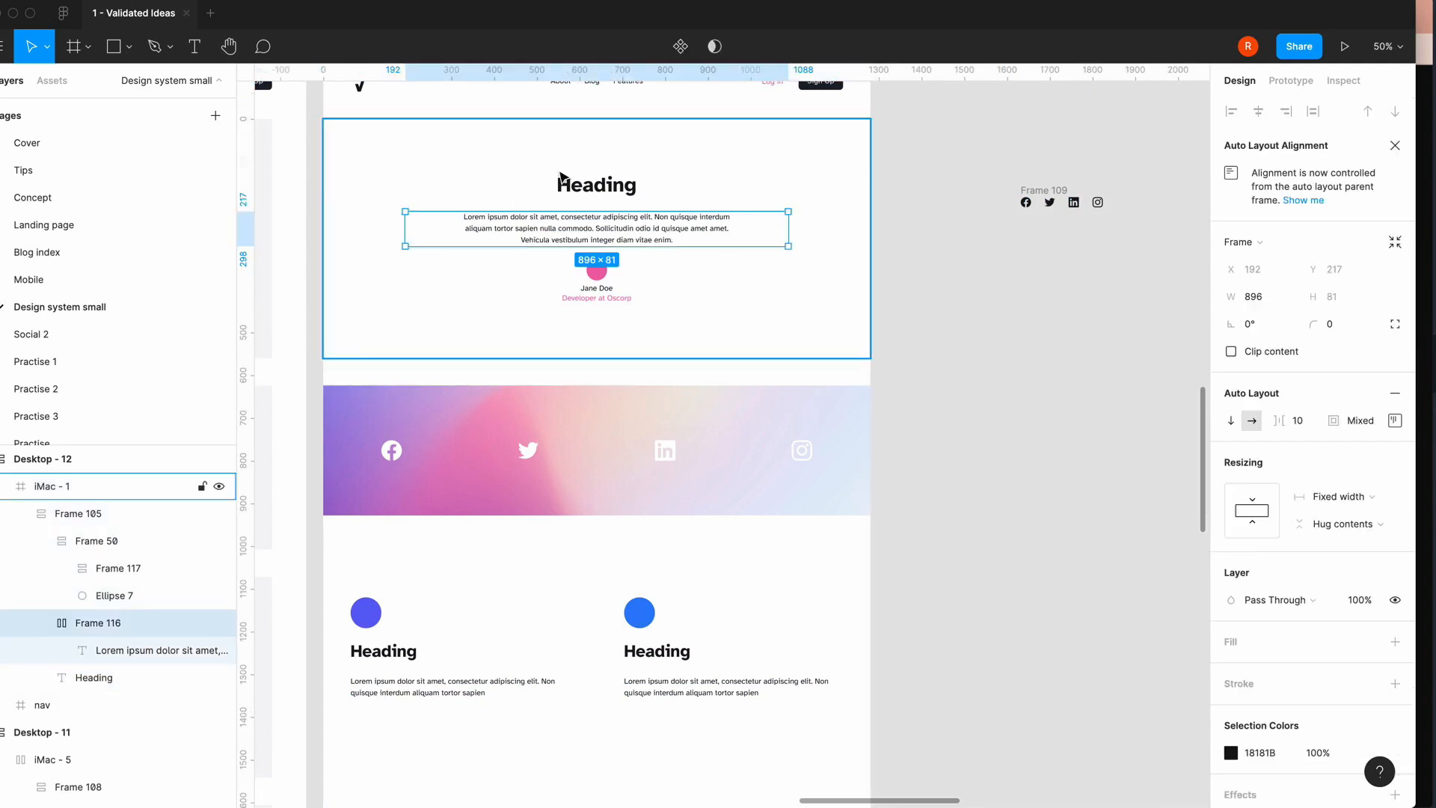
click(643, 231)
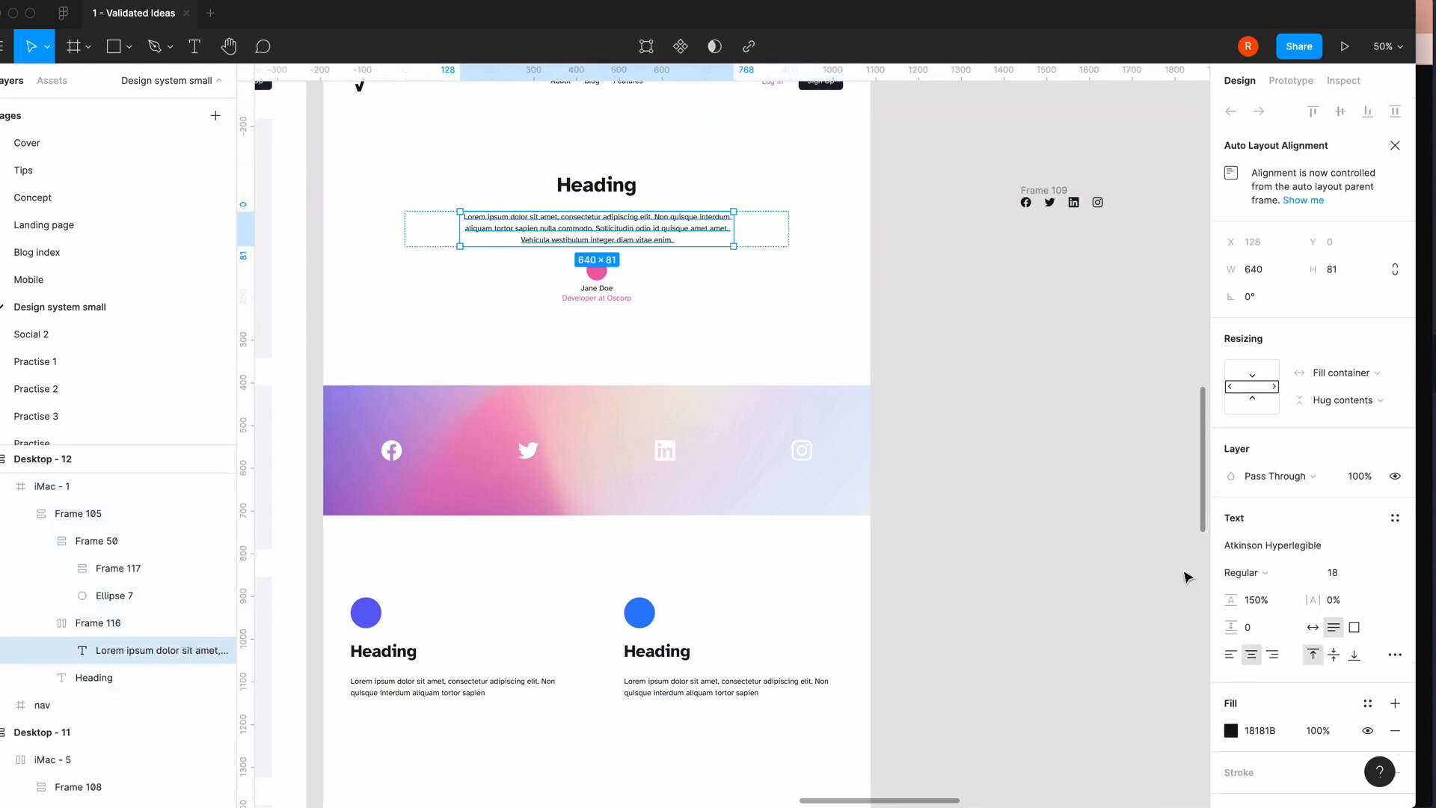
click(1230, 730)
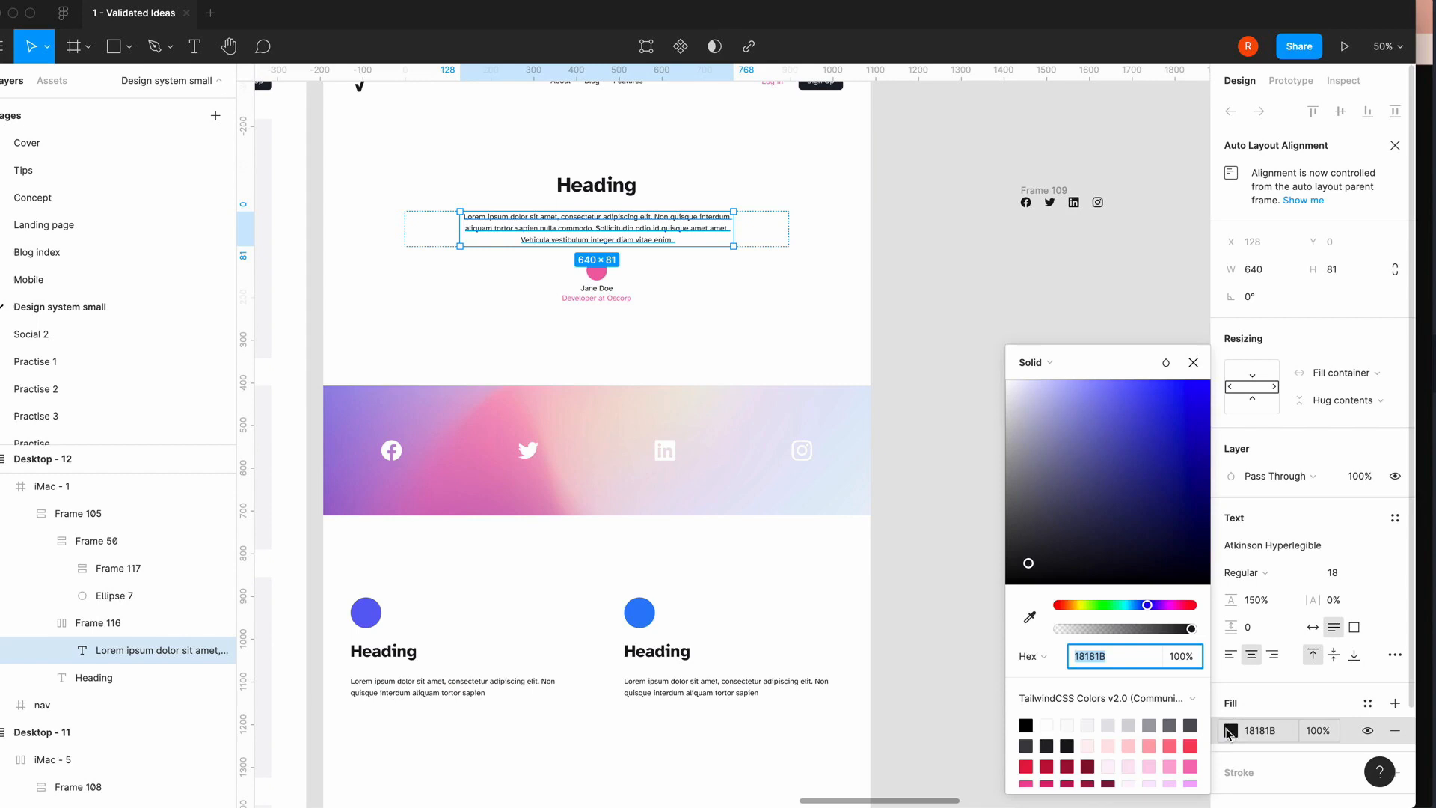
click(1171, 722)
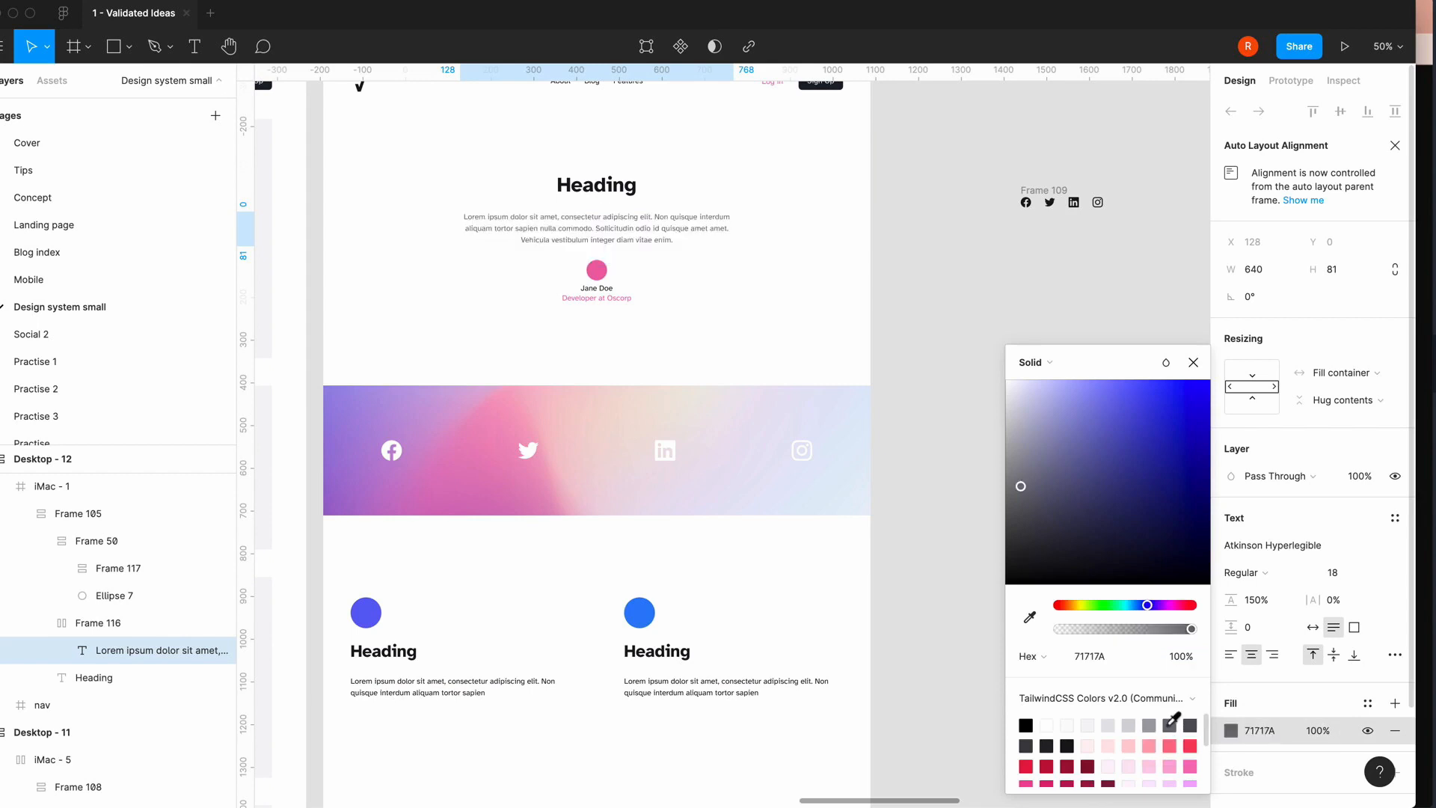
click(1193, 362)
click(1010, 477)
- Recolor the About, Blog and Features links in the Desktop - 12 nav to the TailwindCSS gray/500
key(shift+0)
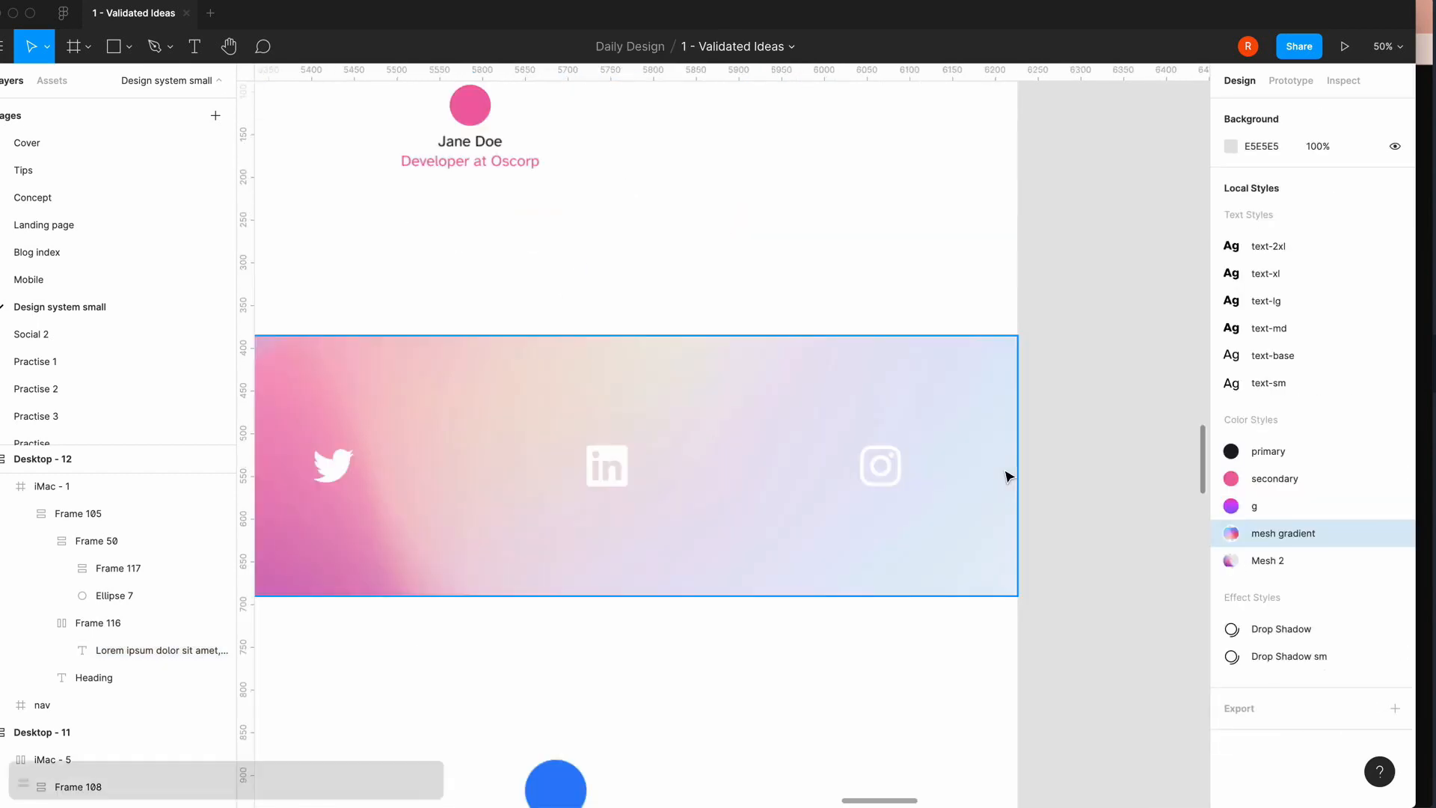
scroll(1010, 477, up, 5)
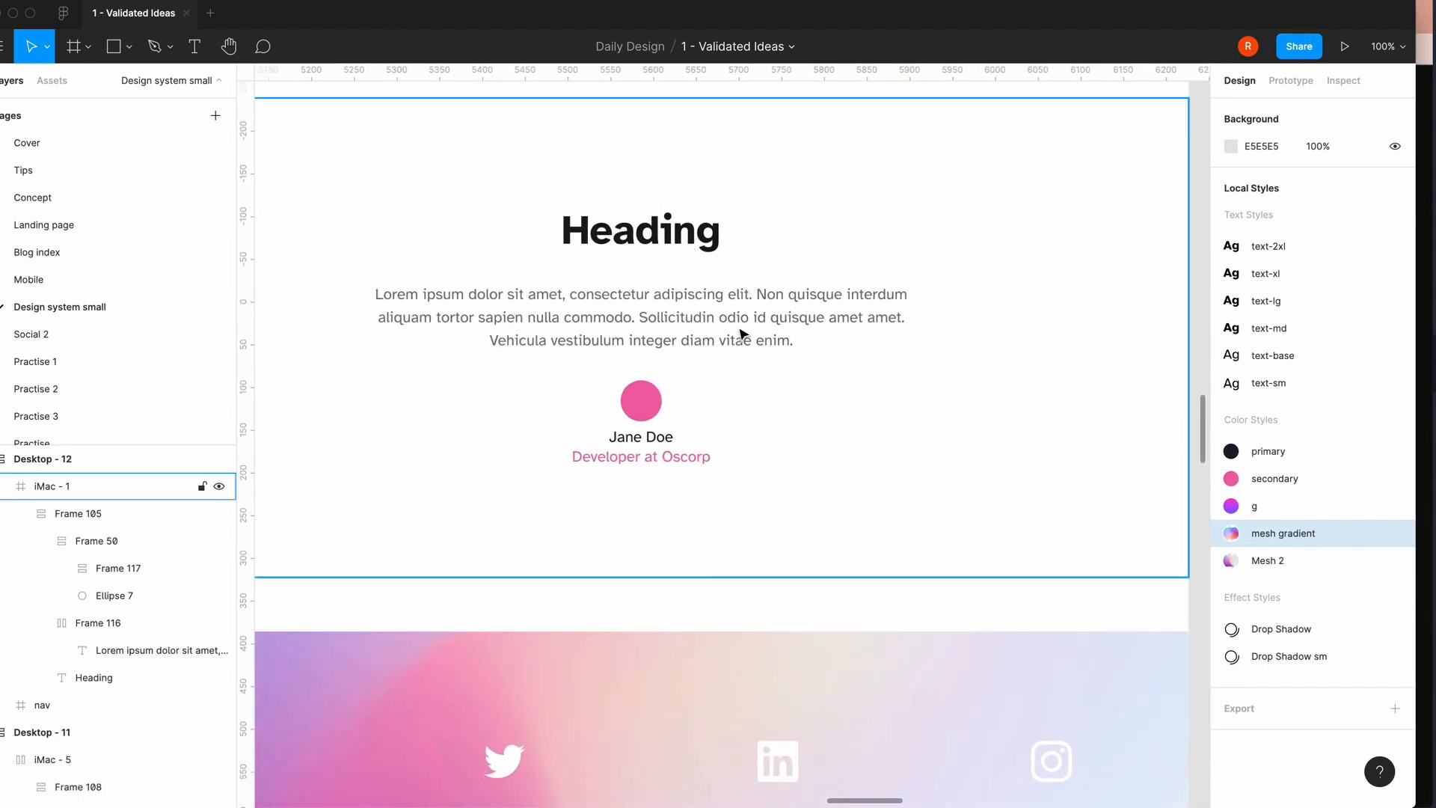
ctrl+scroll(742, 333, down, 5)
scroll(743, 333, down, 8)
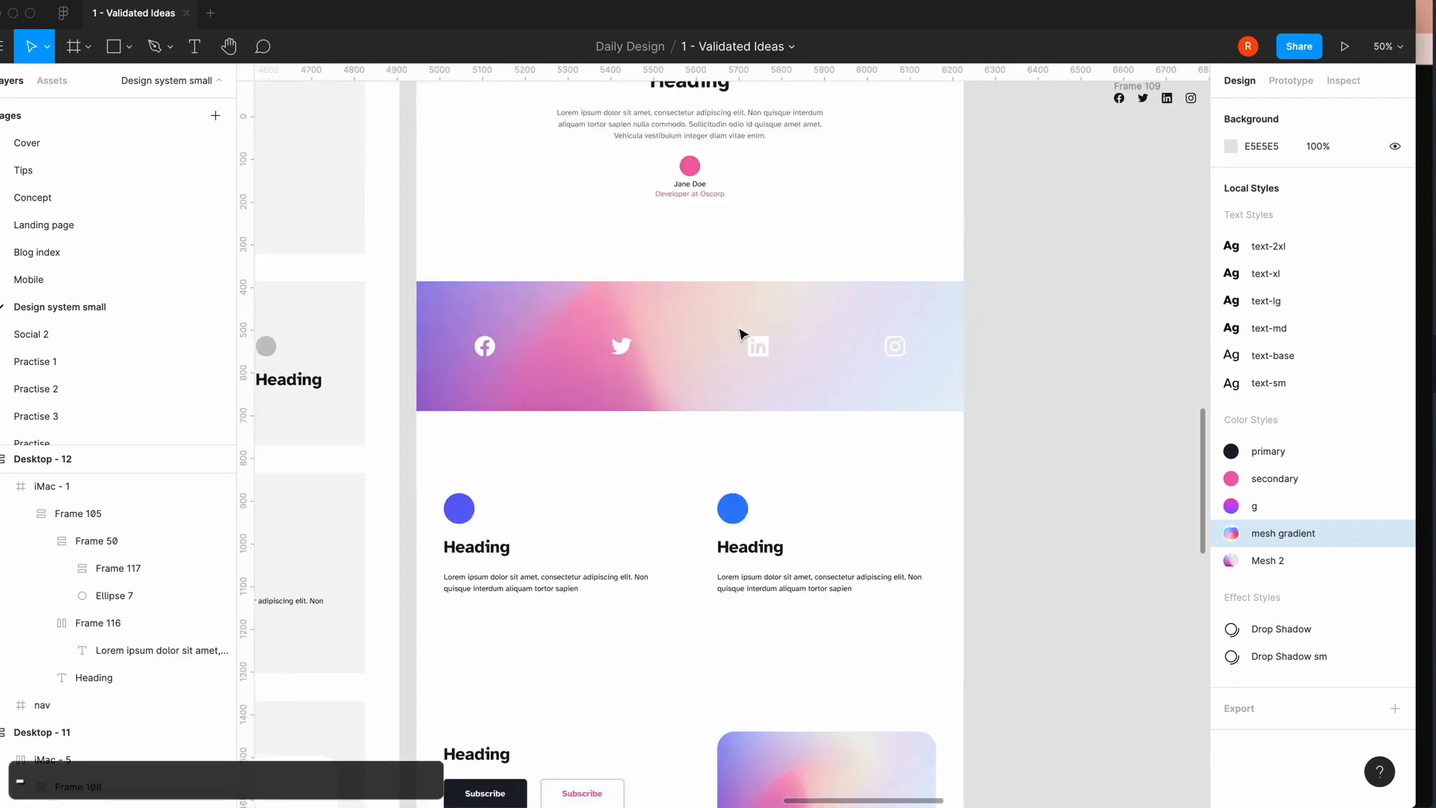
scroll(743, 334, up, 5)
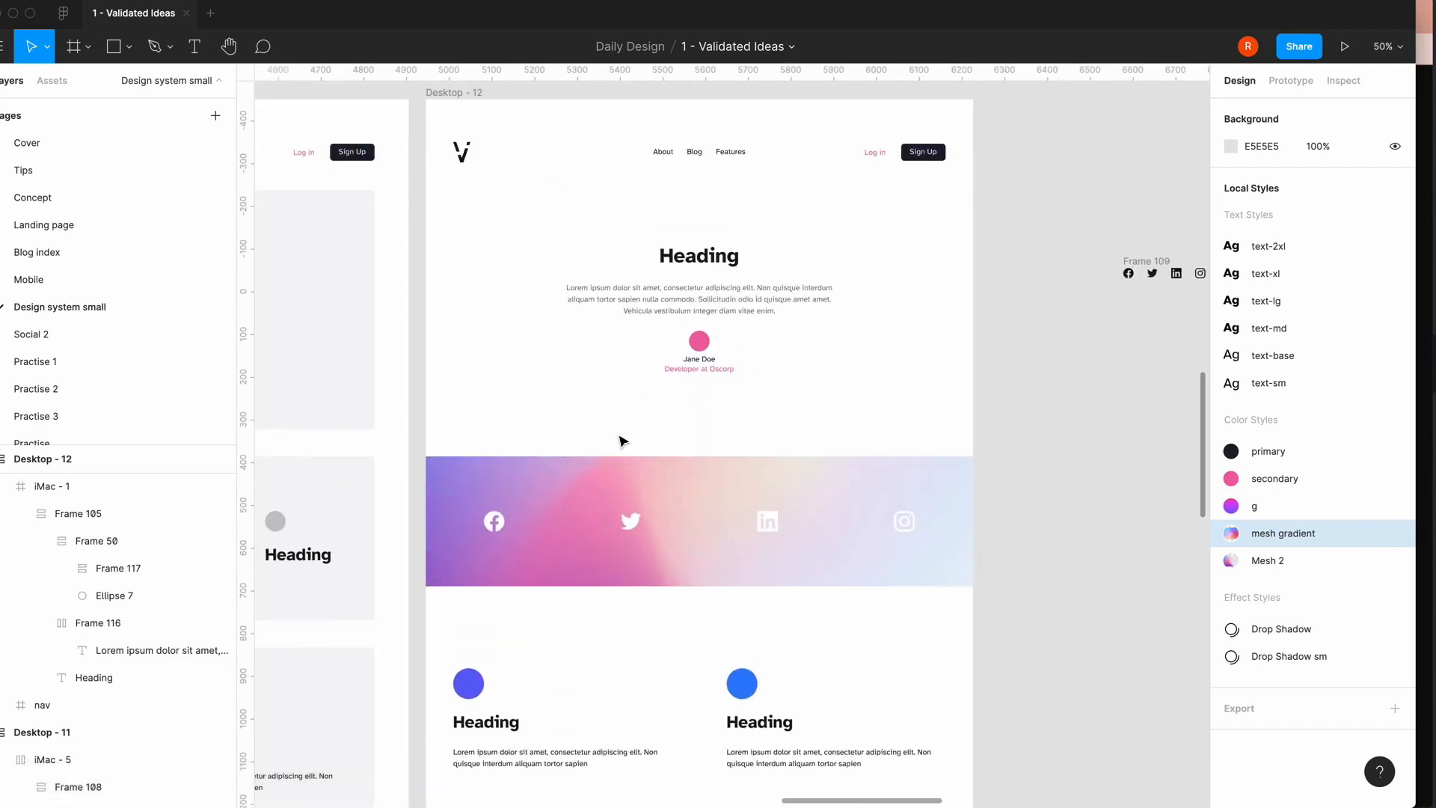
ctrl+scroll(621, 441, up, 5)
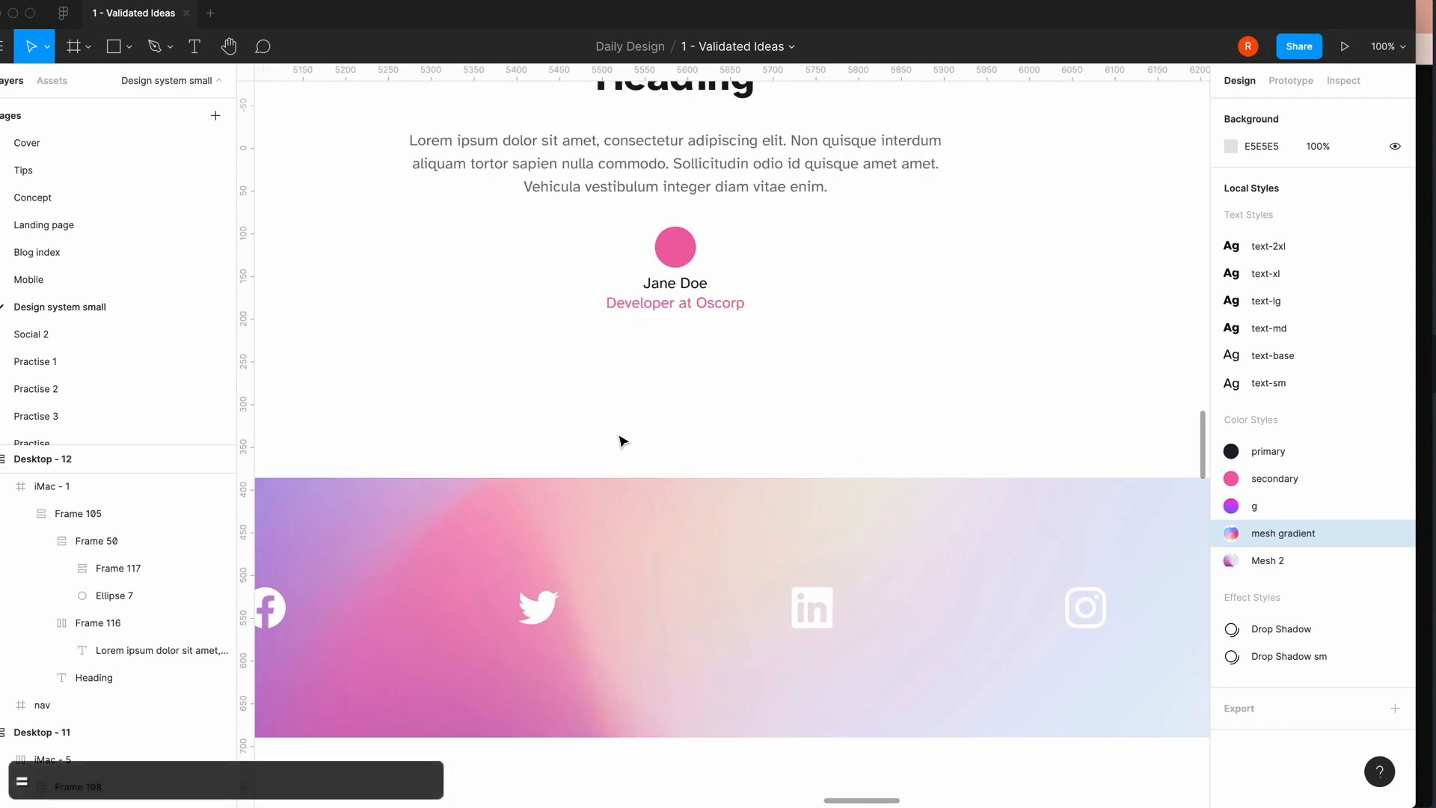
scroll(620, 439, up, 9)
double_click(673, 428)
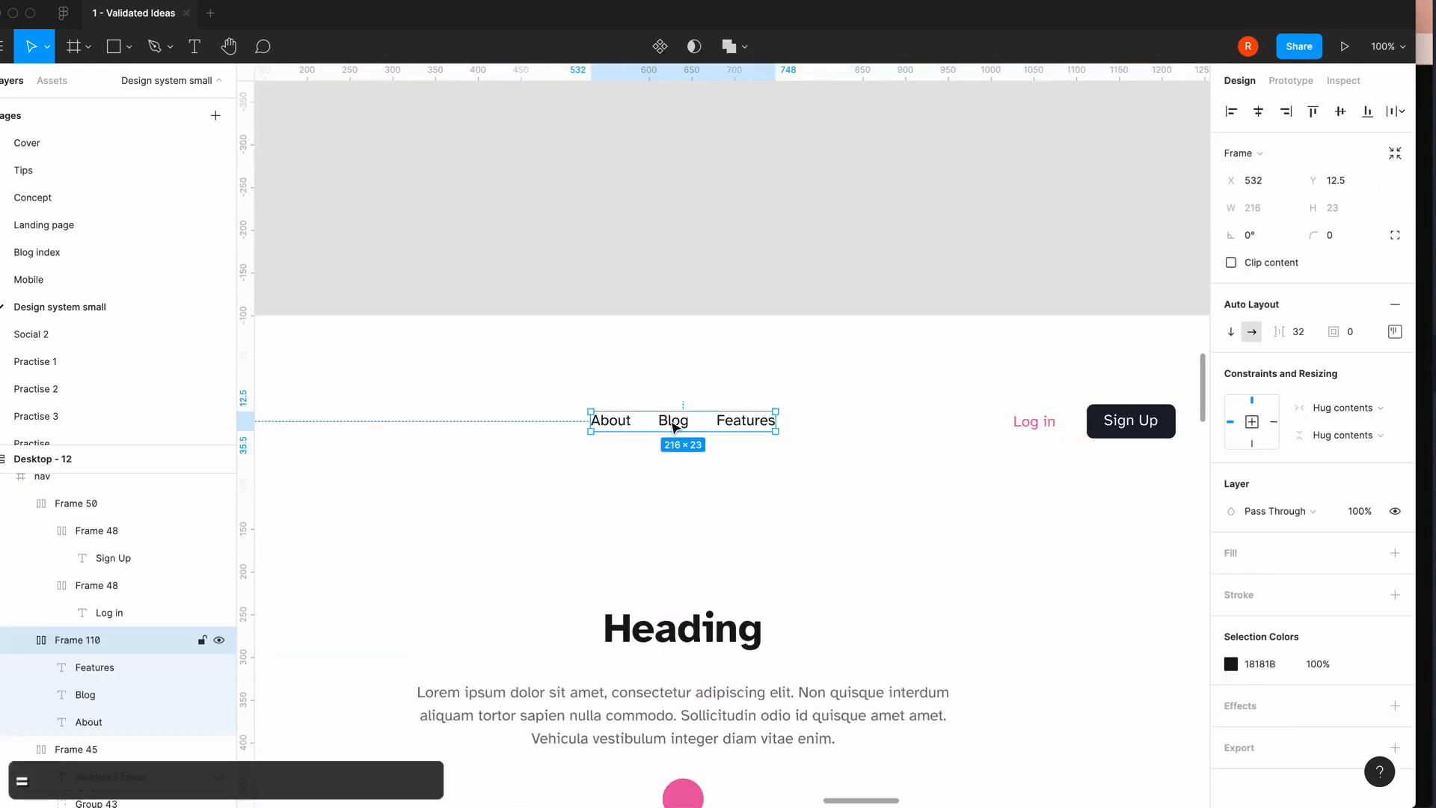
click(1231, 664)
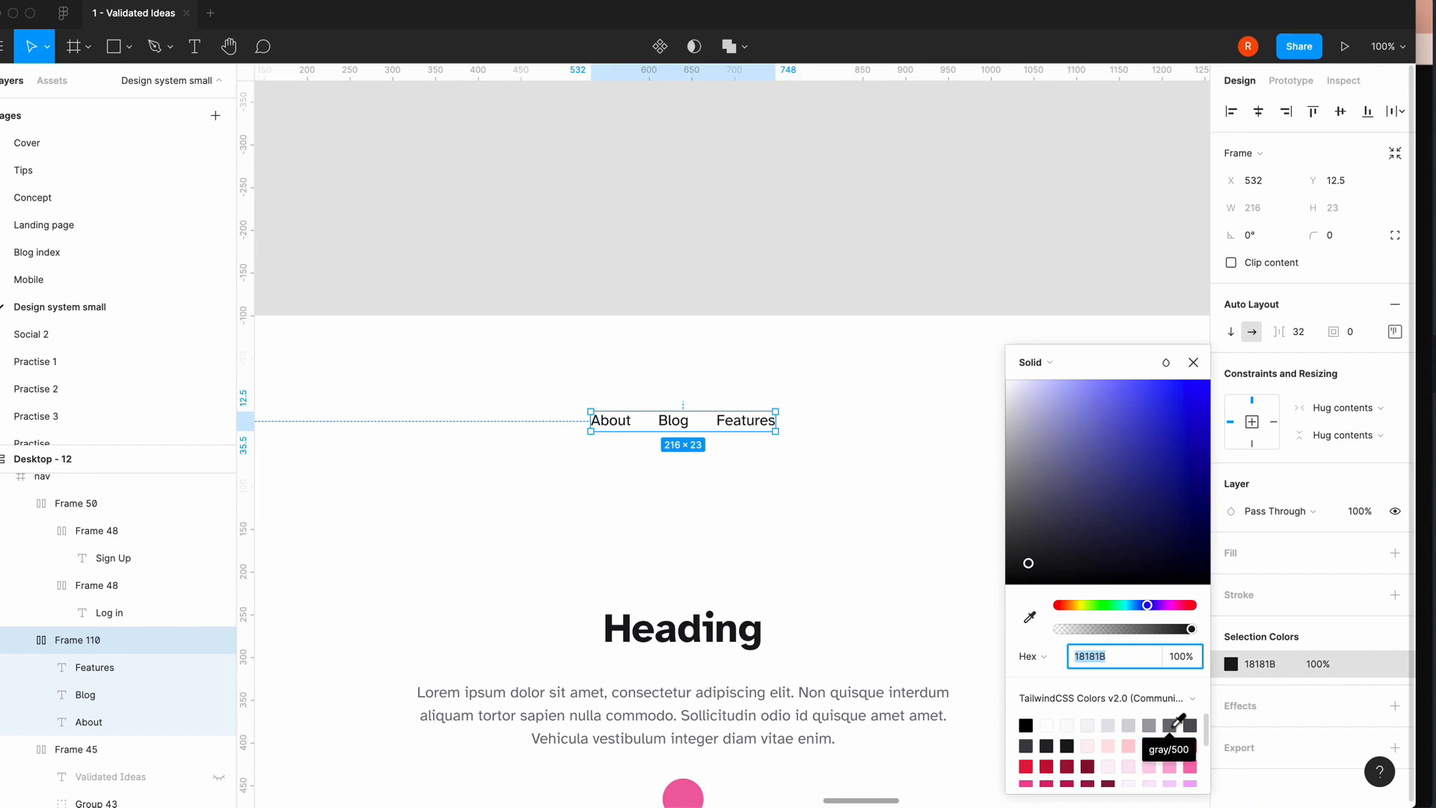
click(1193, 362)
click(805, 214)
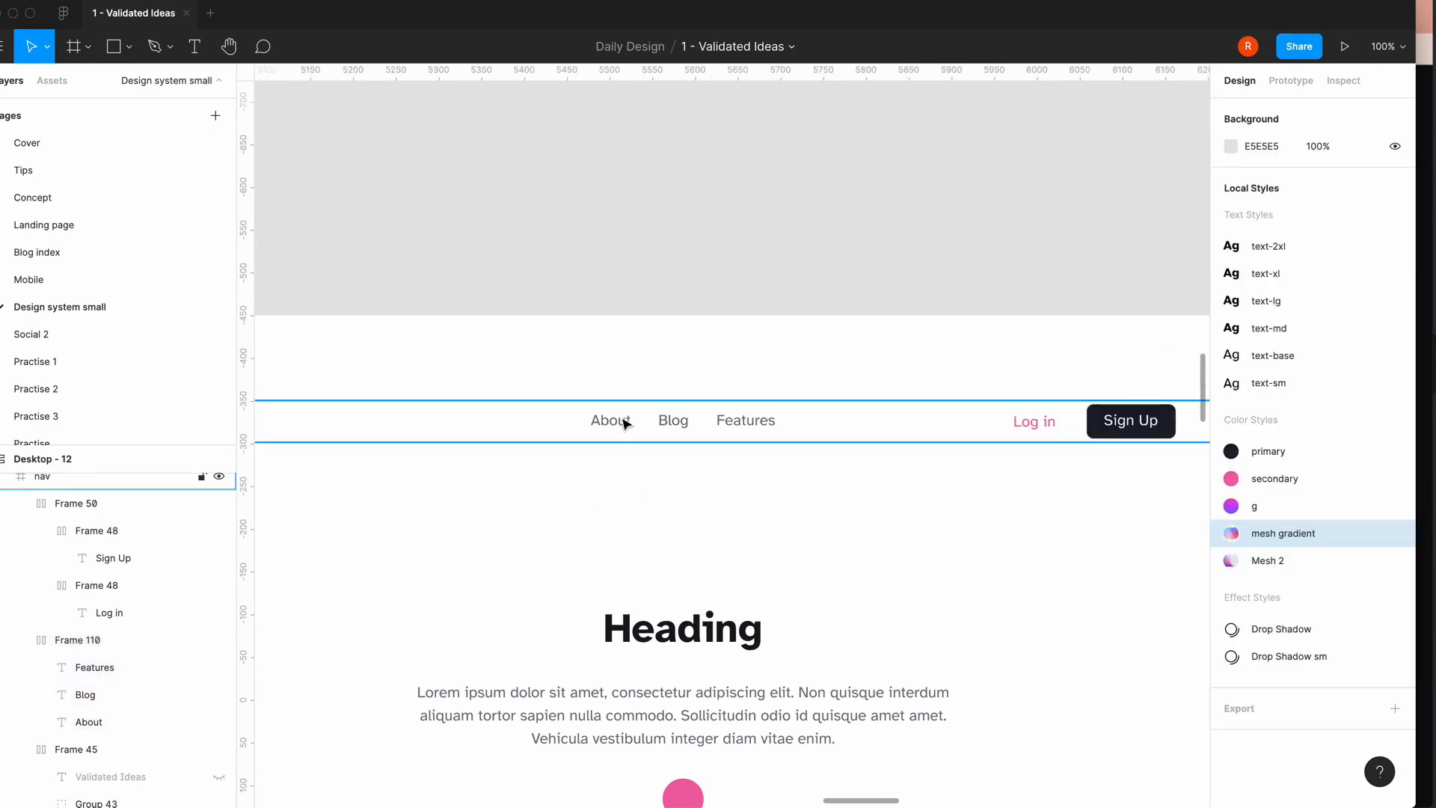
- Set the fill of both description paragraphs in the two-column iMac - 2 section to gray 71717A
scroll(625, 424, down, 5)
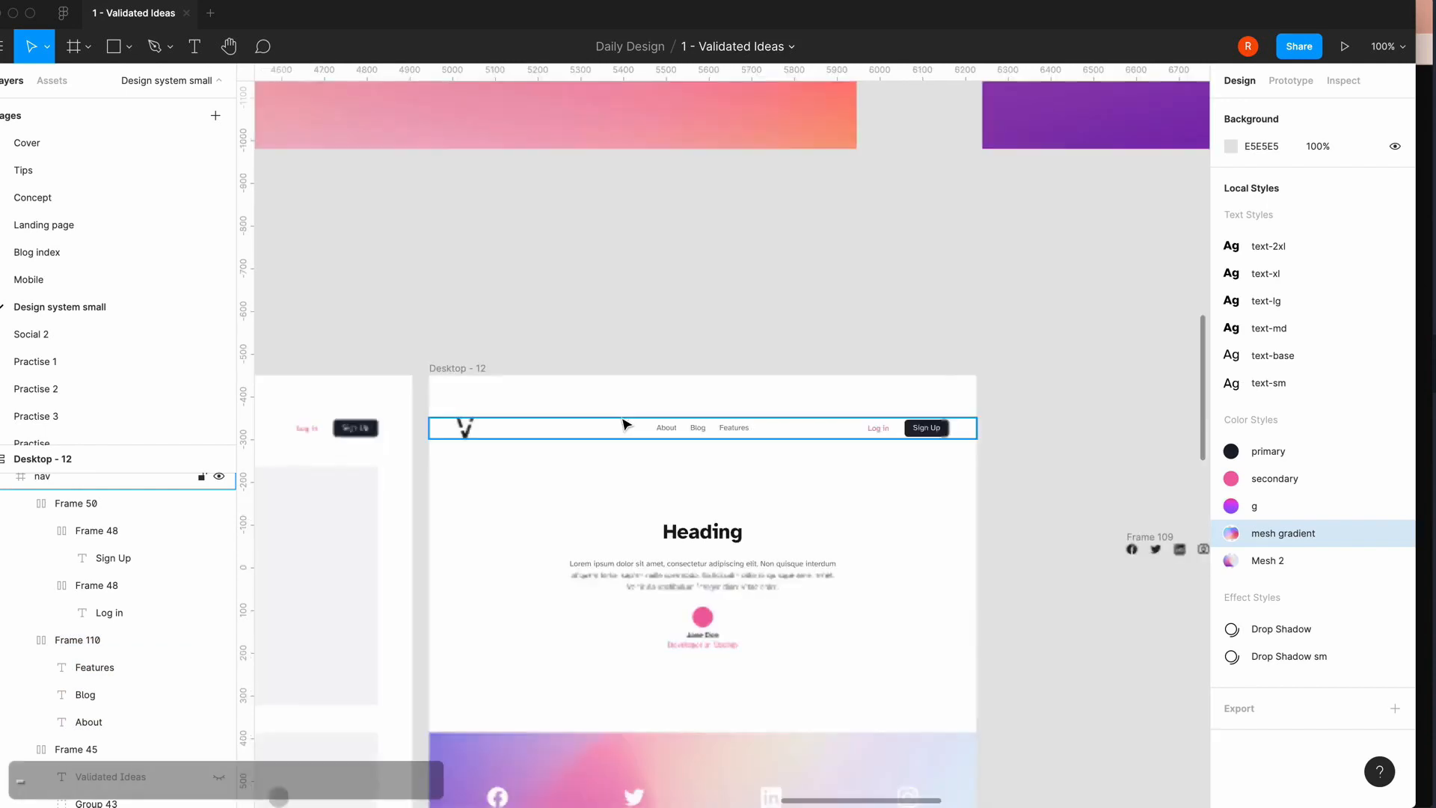
scroll(639, 296, down, 3)
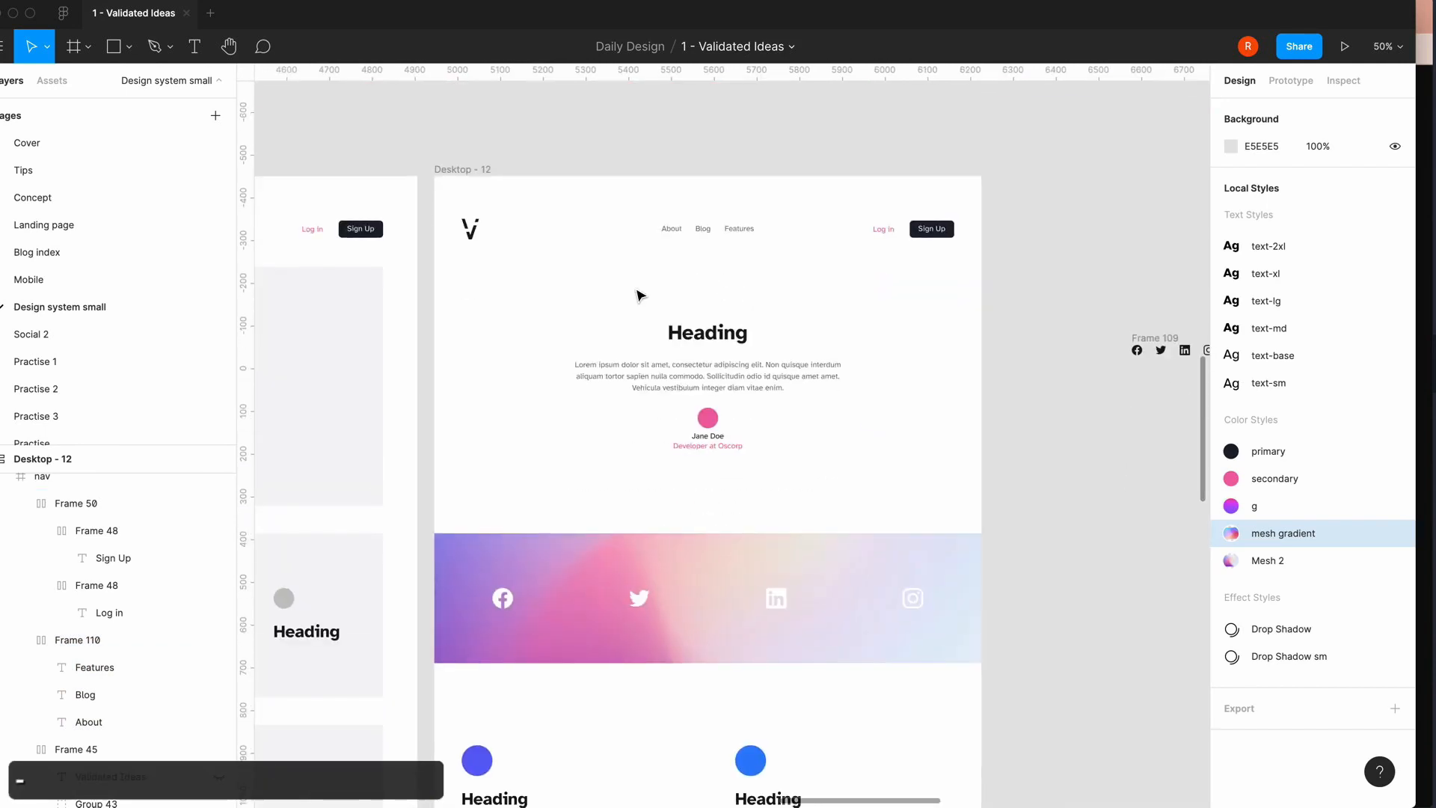
scroll(639, 295, down, 5)
click(601, 498)
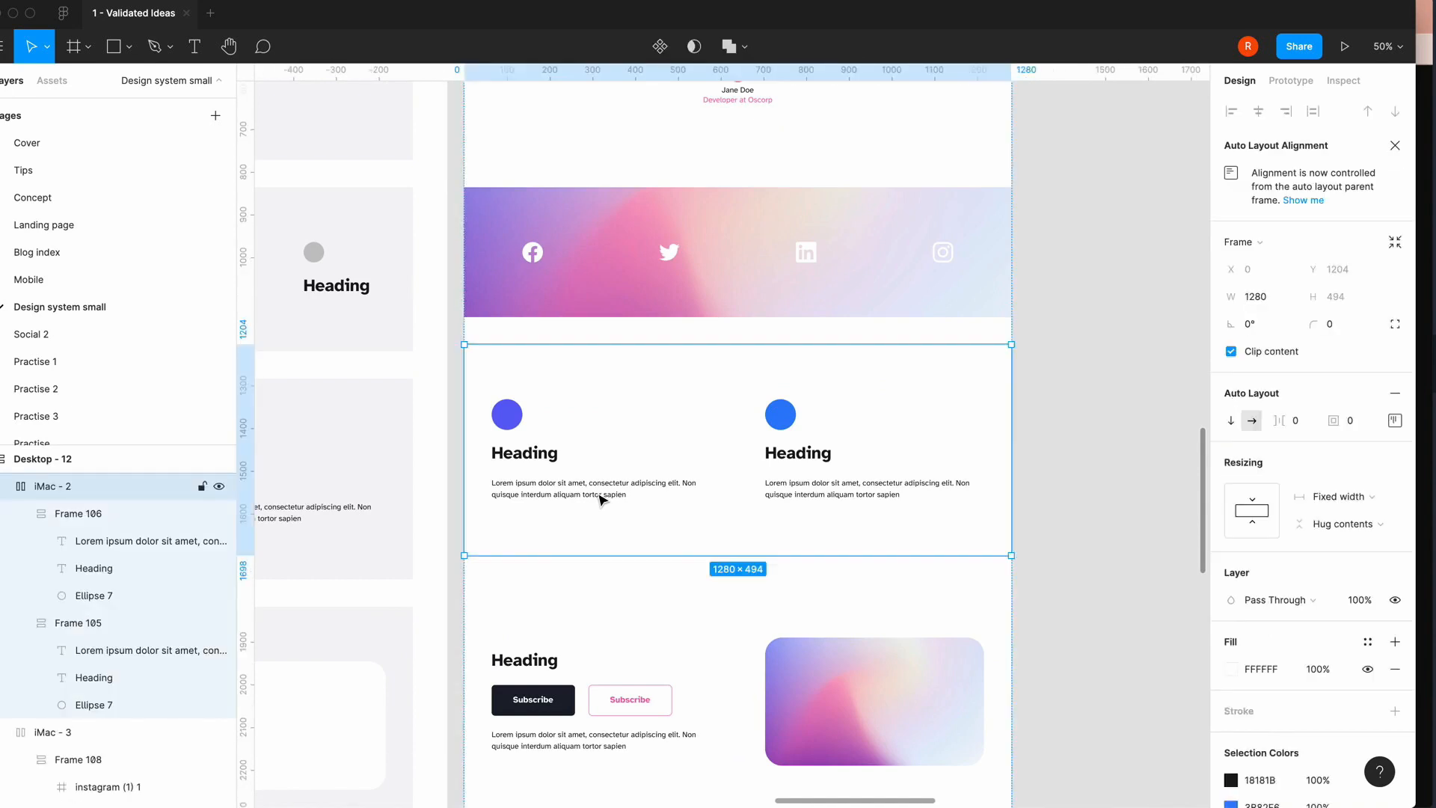
double_click(600, 498)
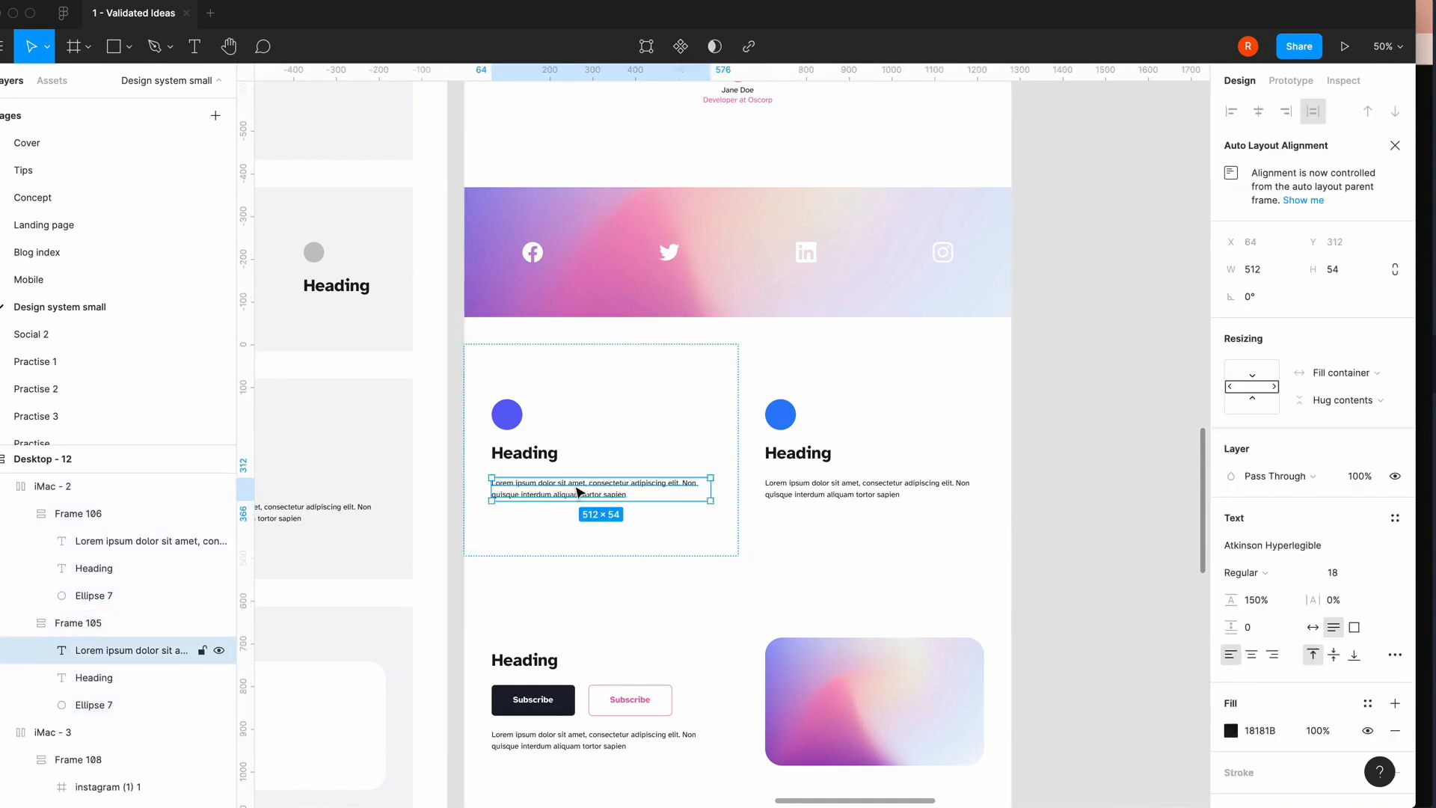
shift+click(143, 540)
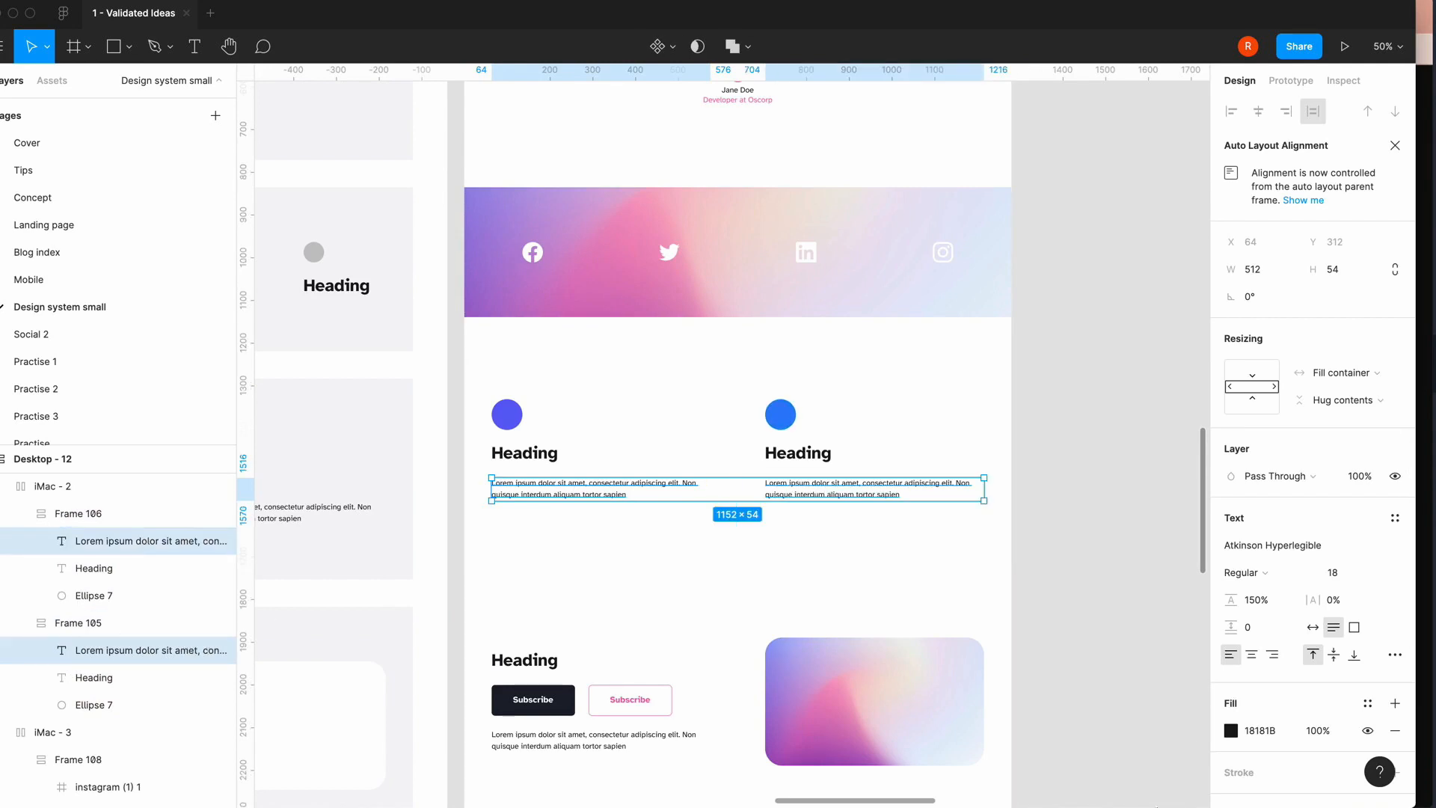
click(1231, 730)
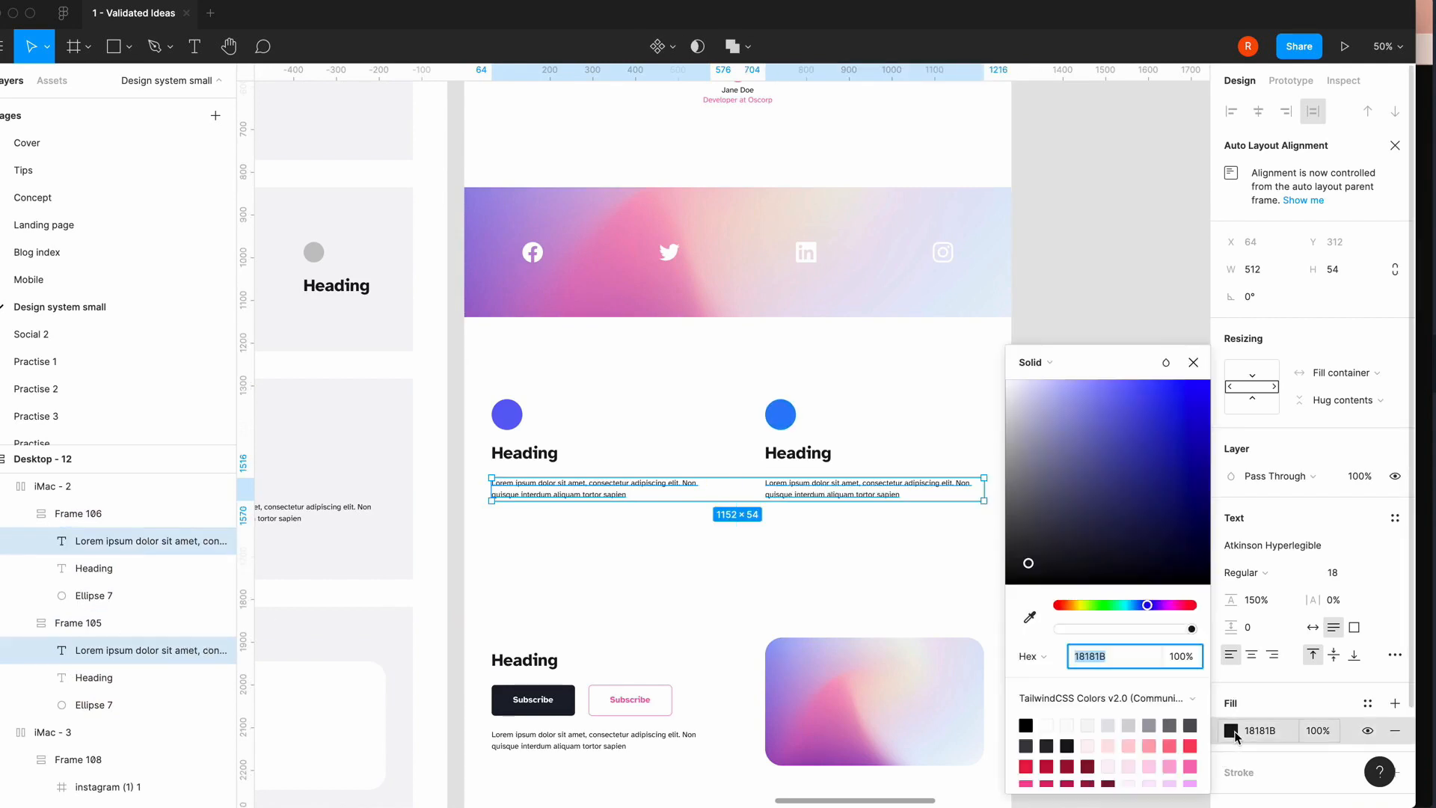
click(1154, 725)
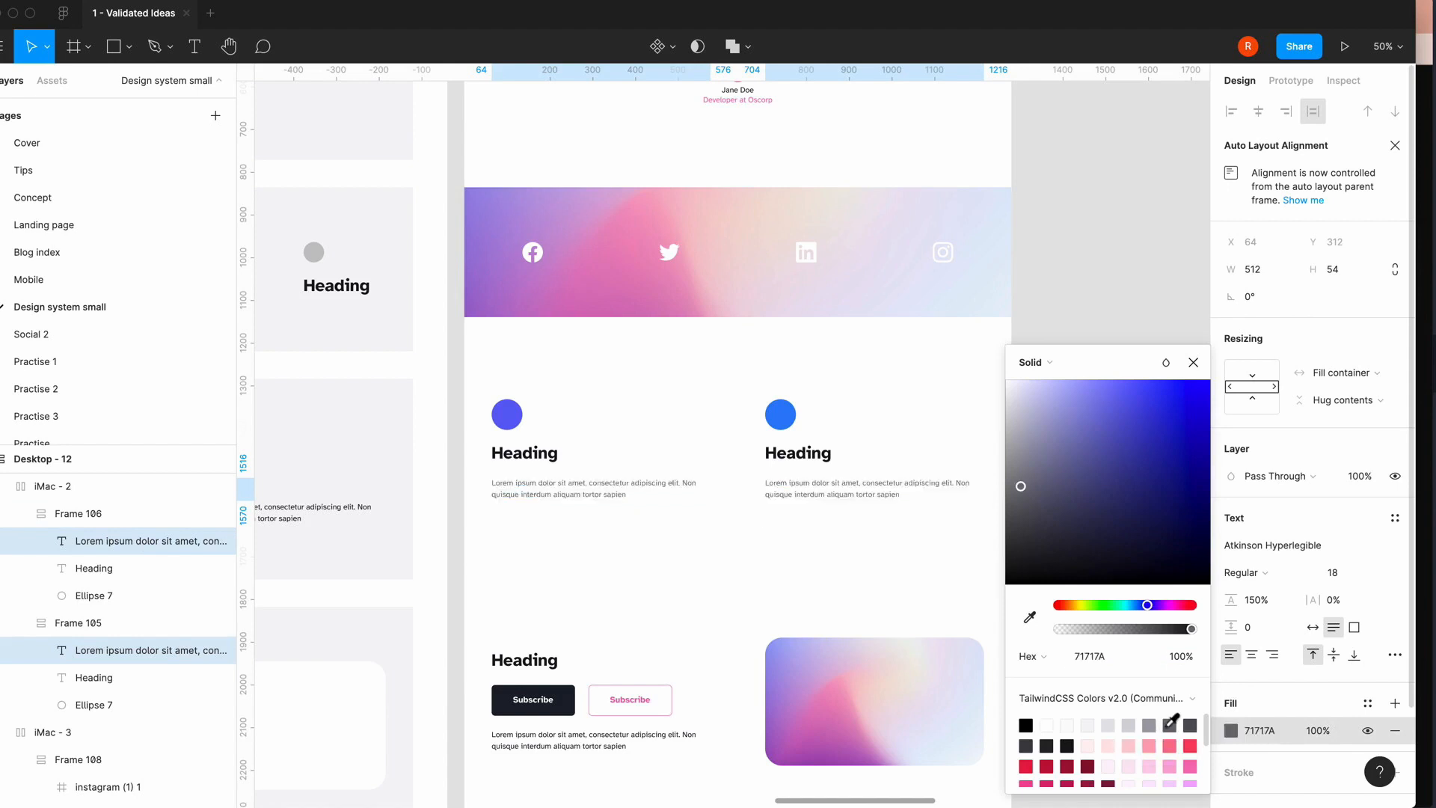
click(1193, 362)
click(1110, 476)
- Set the fill of the paragraph below the Subscribe buttons in the iMac - 7 section to gray 71717A
scroll(1110, 476, down, 3)
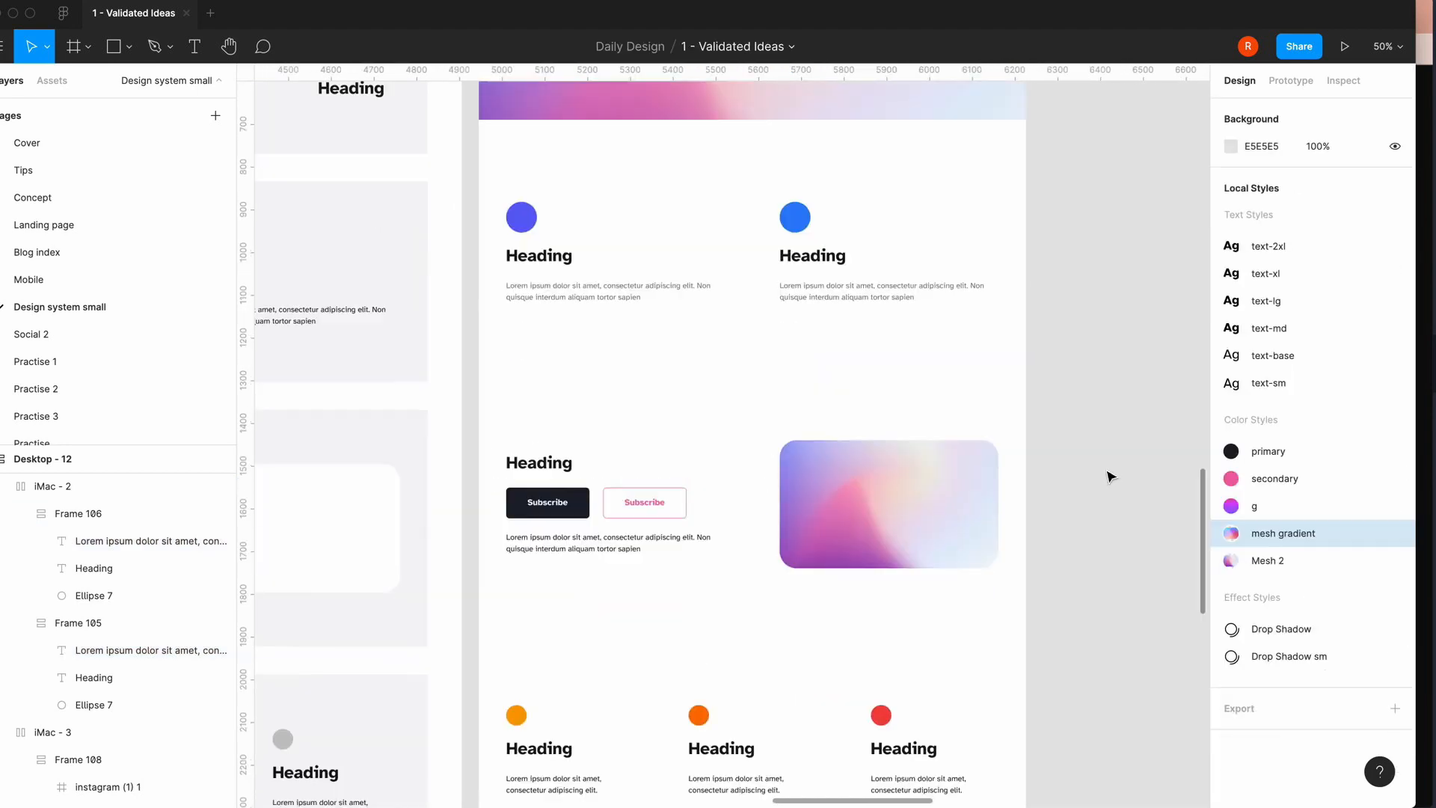
click(606, 545)
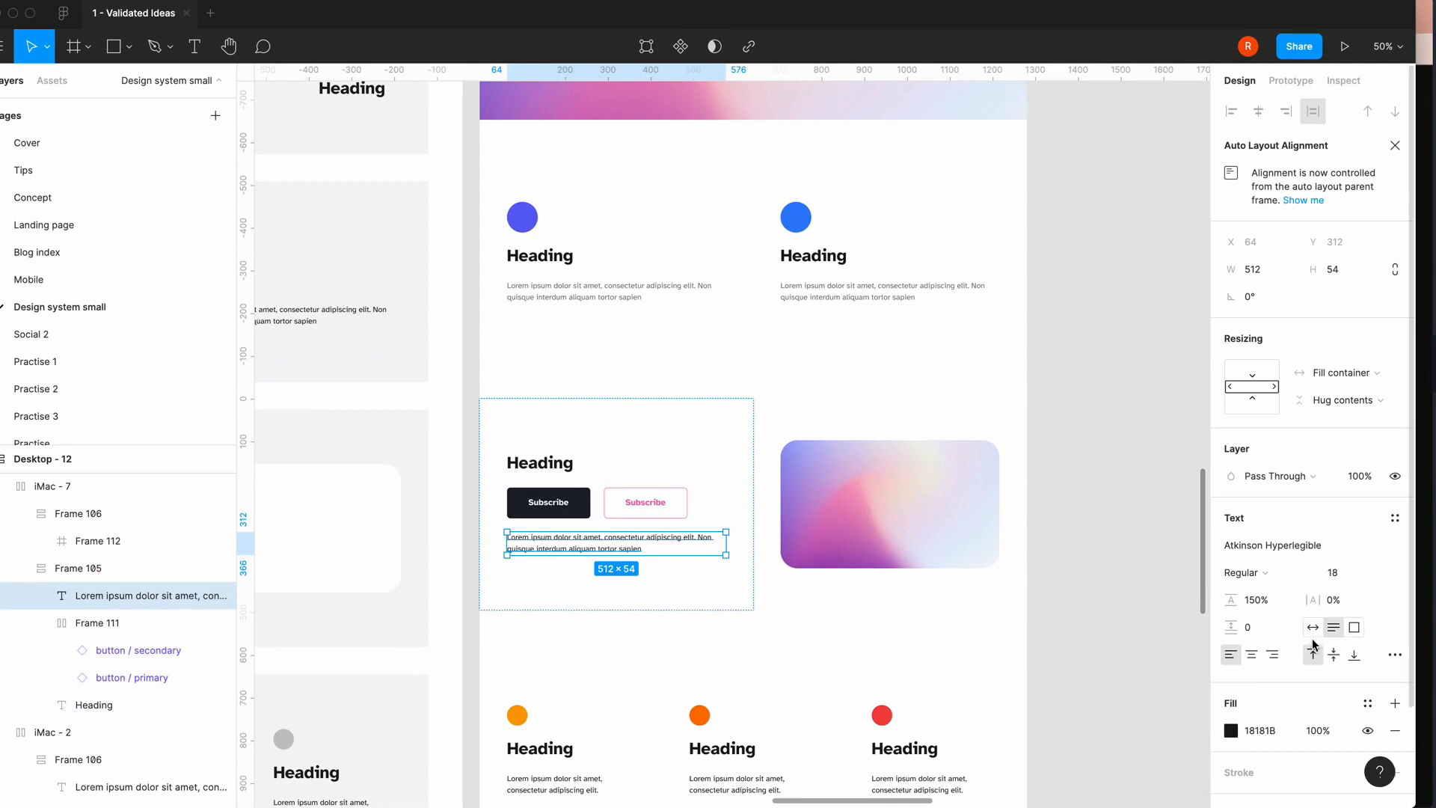
click(1231, 731)
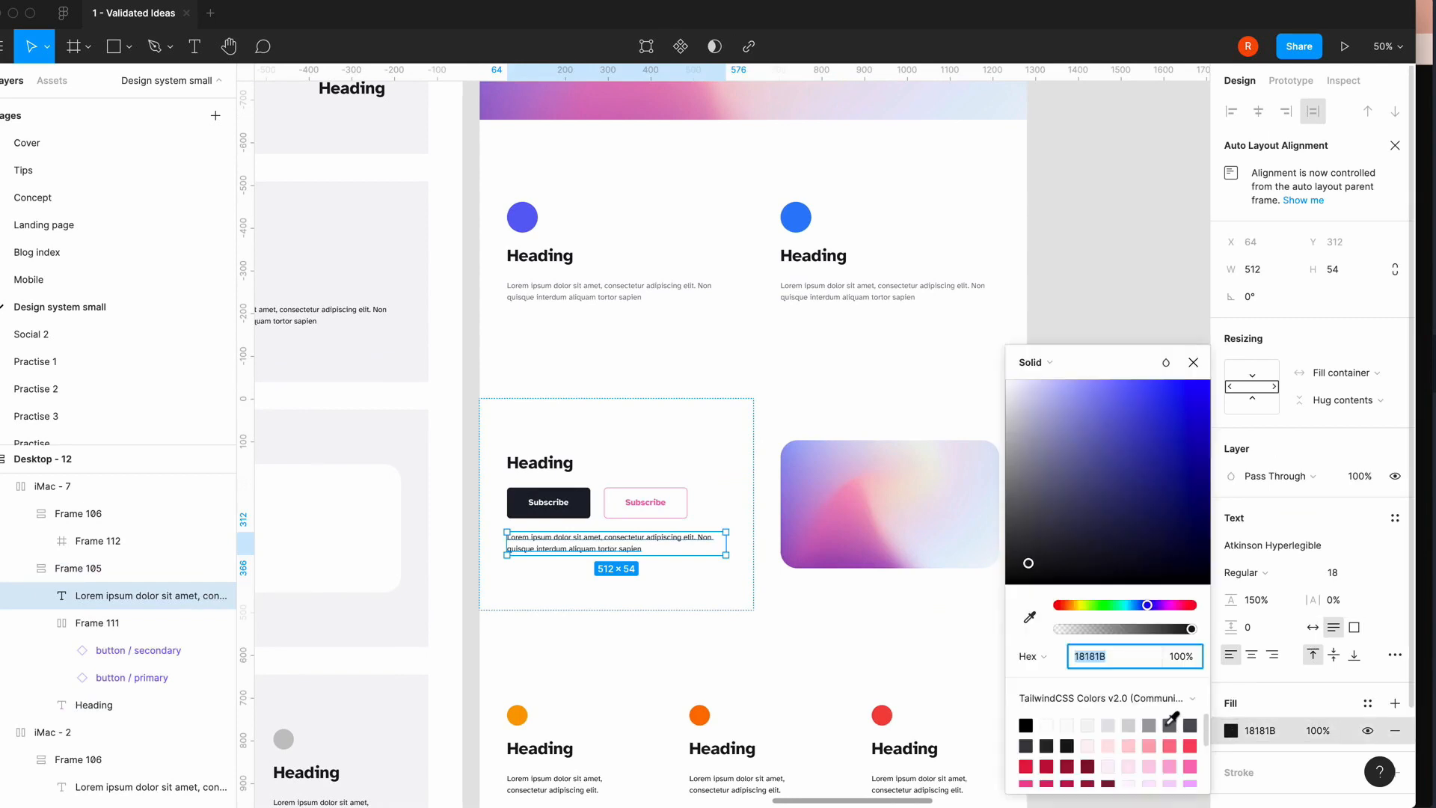
click(1170, 725)
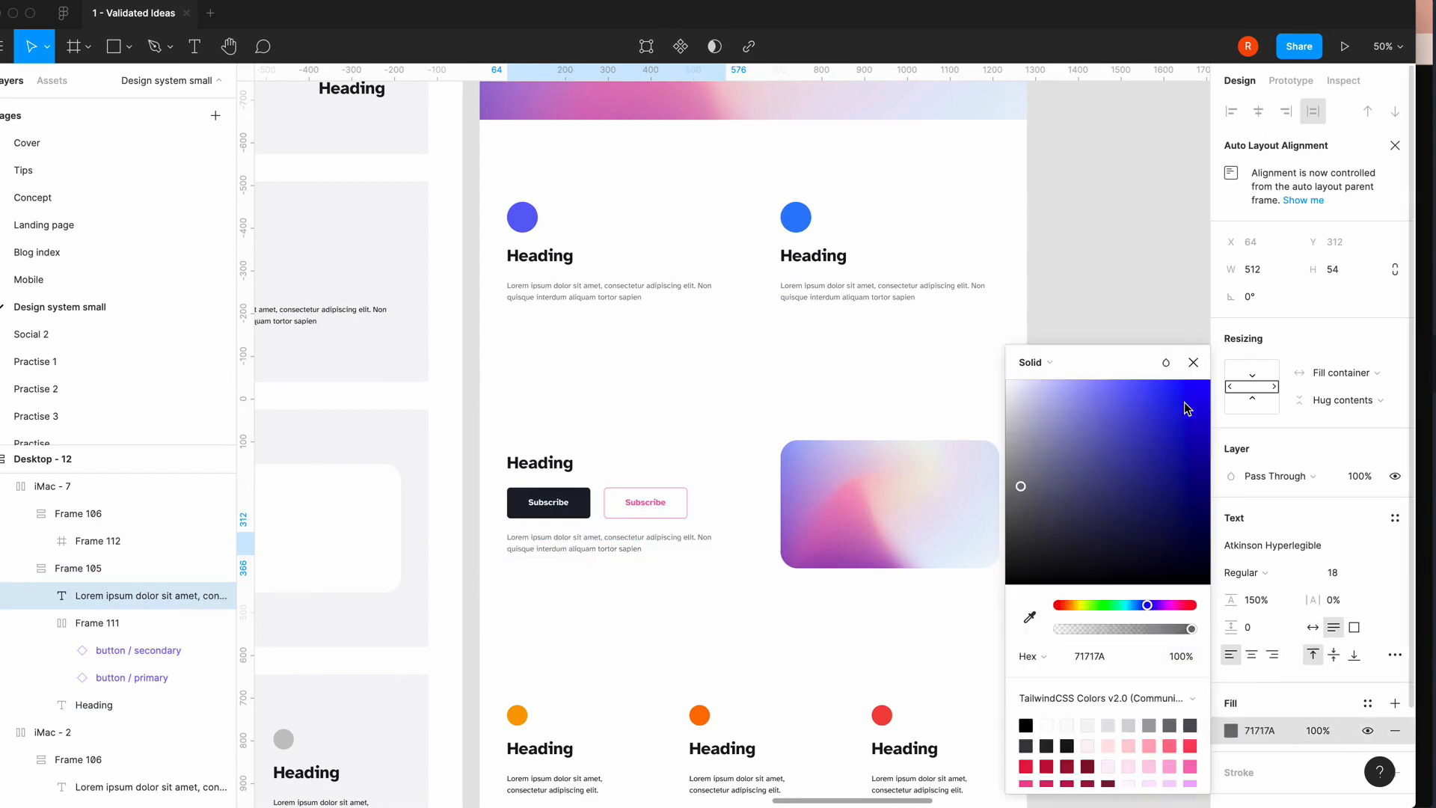
click(1193, 362)
click(1090, 537)
- Set the fill of the three description paragraphs in the three-column iMac - 6 section to gray 71717A
scroll(1089, 536, down, 5)
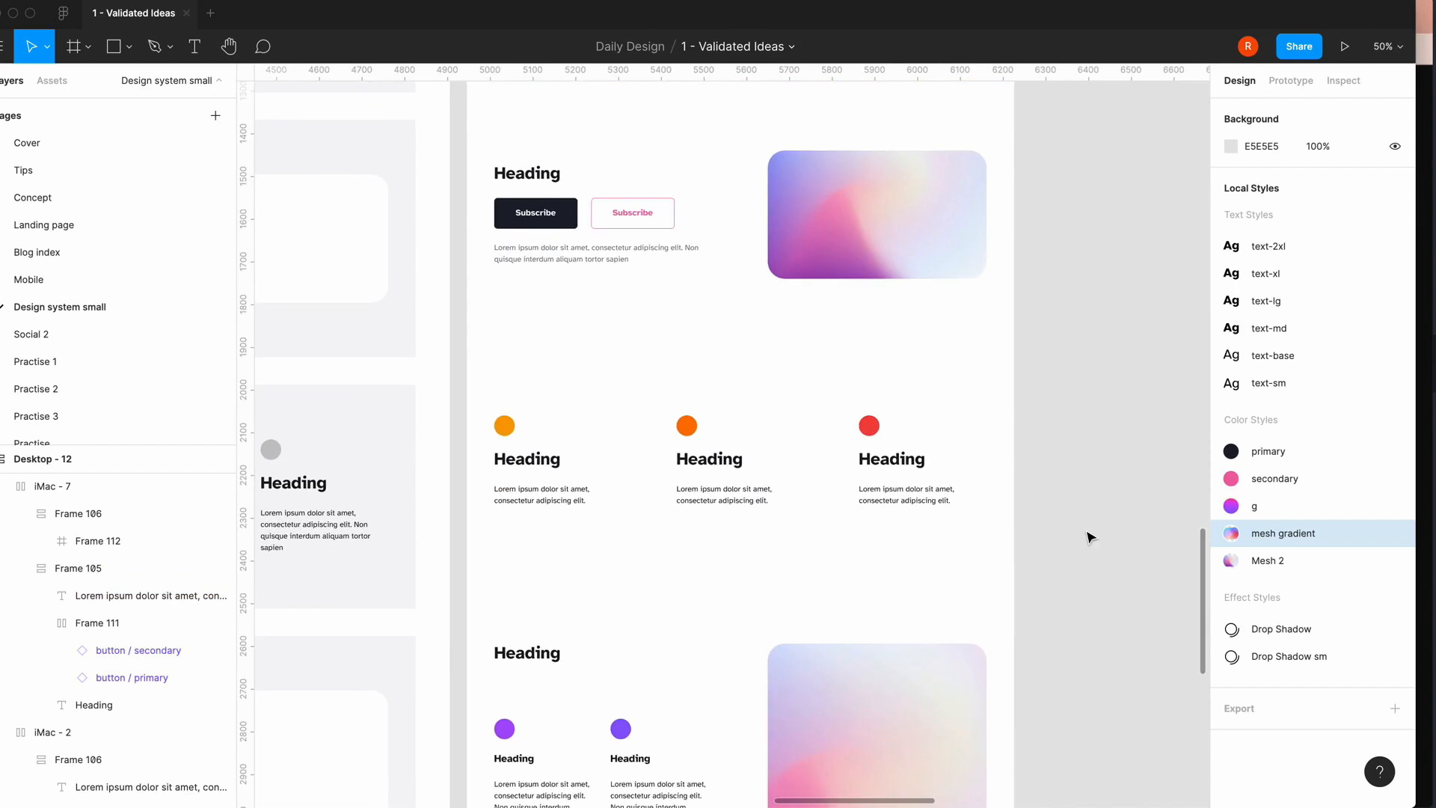
click(577, 501)
click(715, 500)
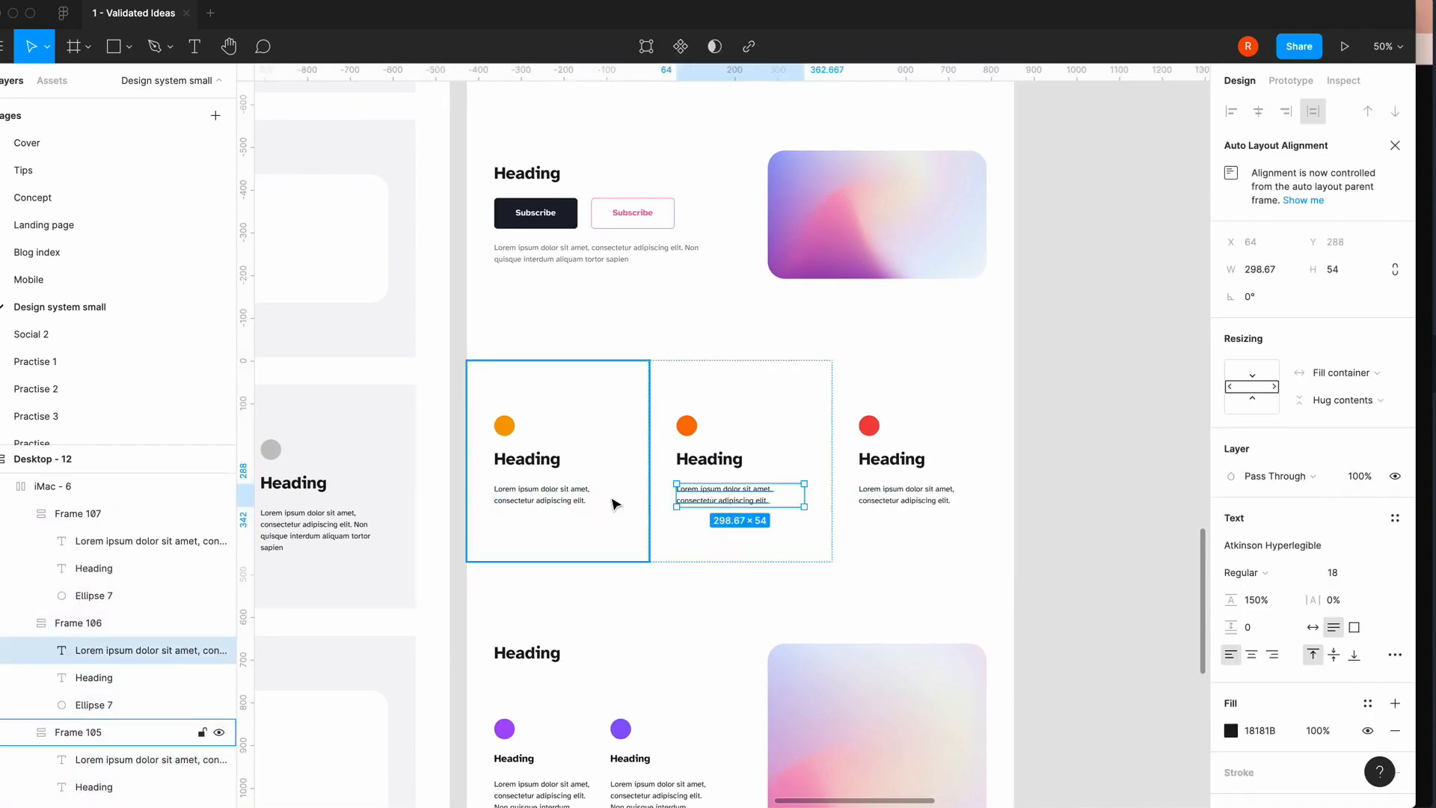
click(562, 501)
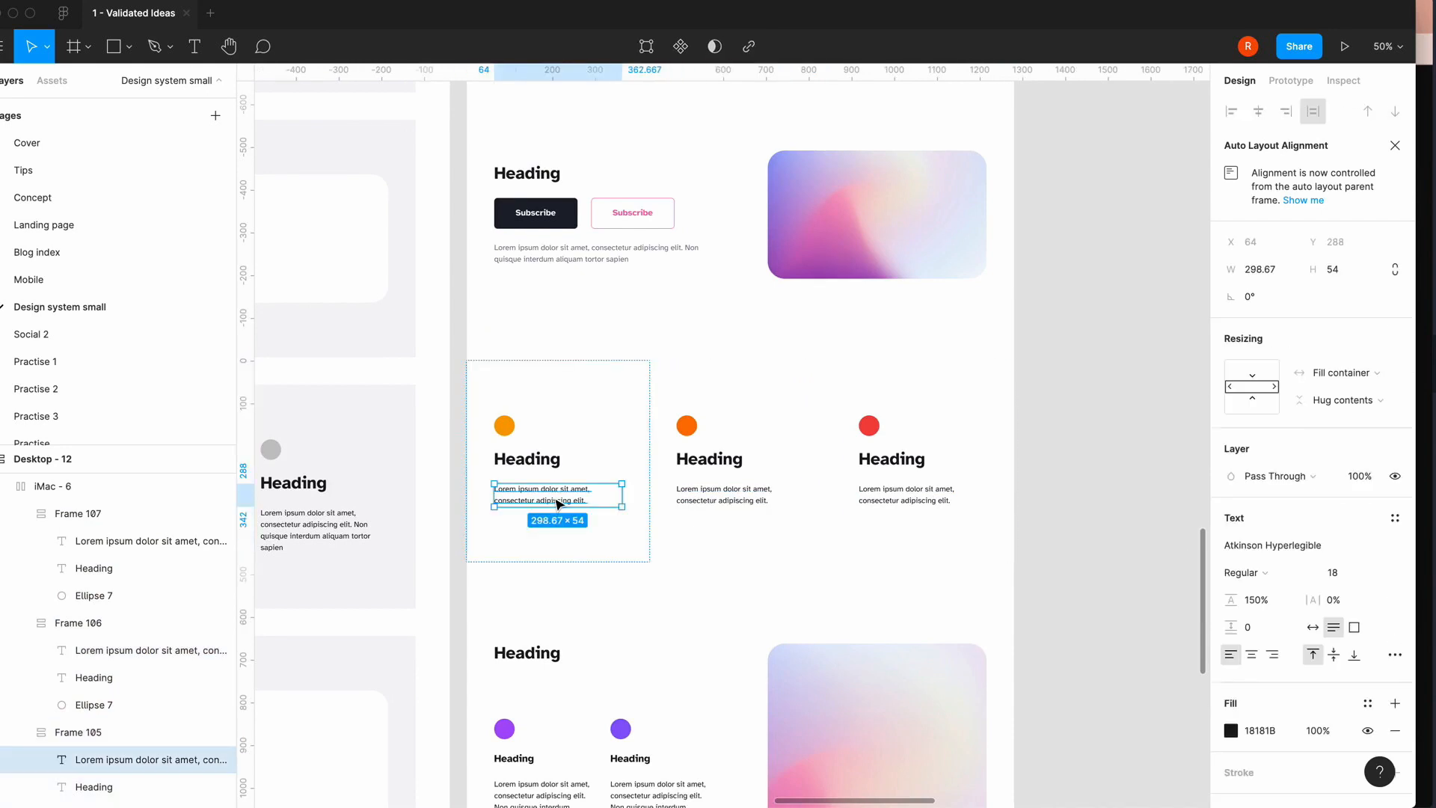
shift+click(110, 656)
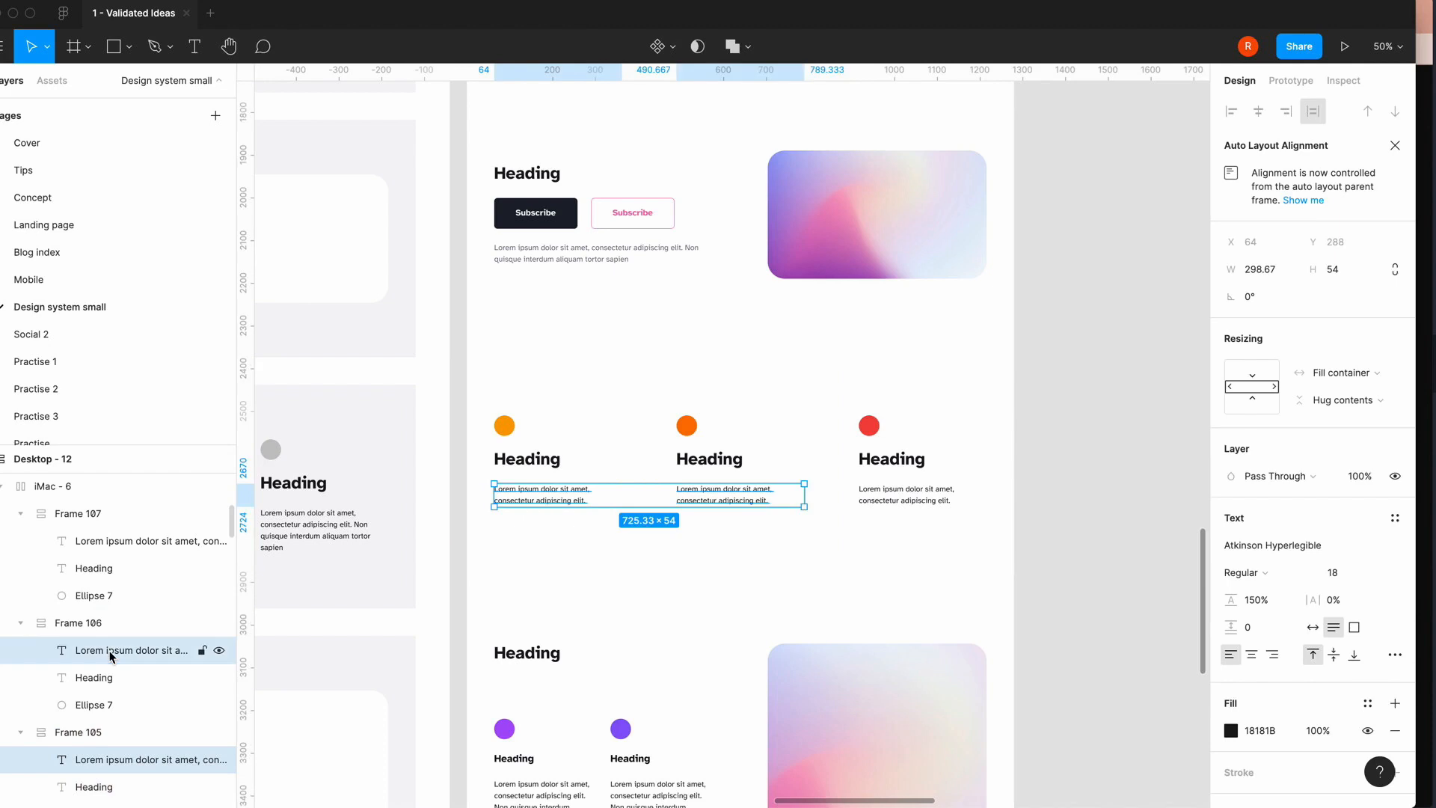
shift+click(115, 542)
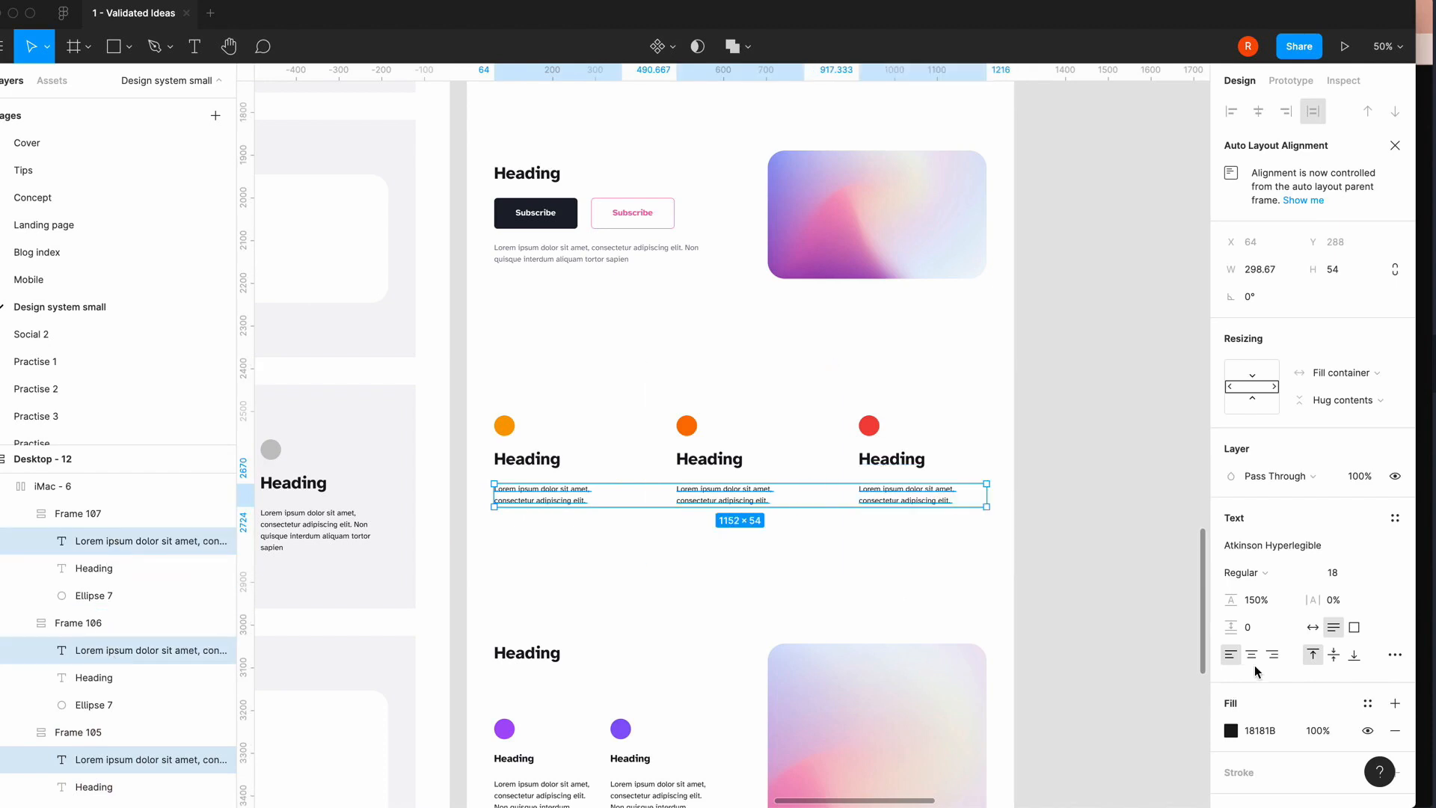
click(1231, 730)
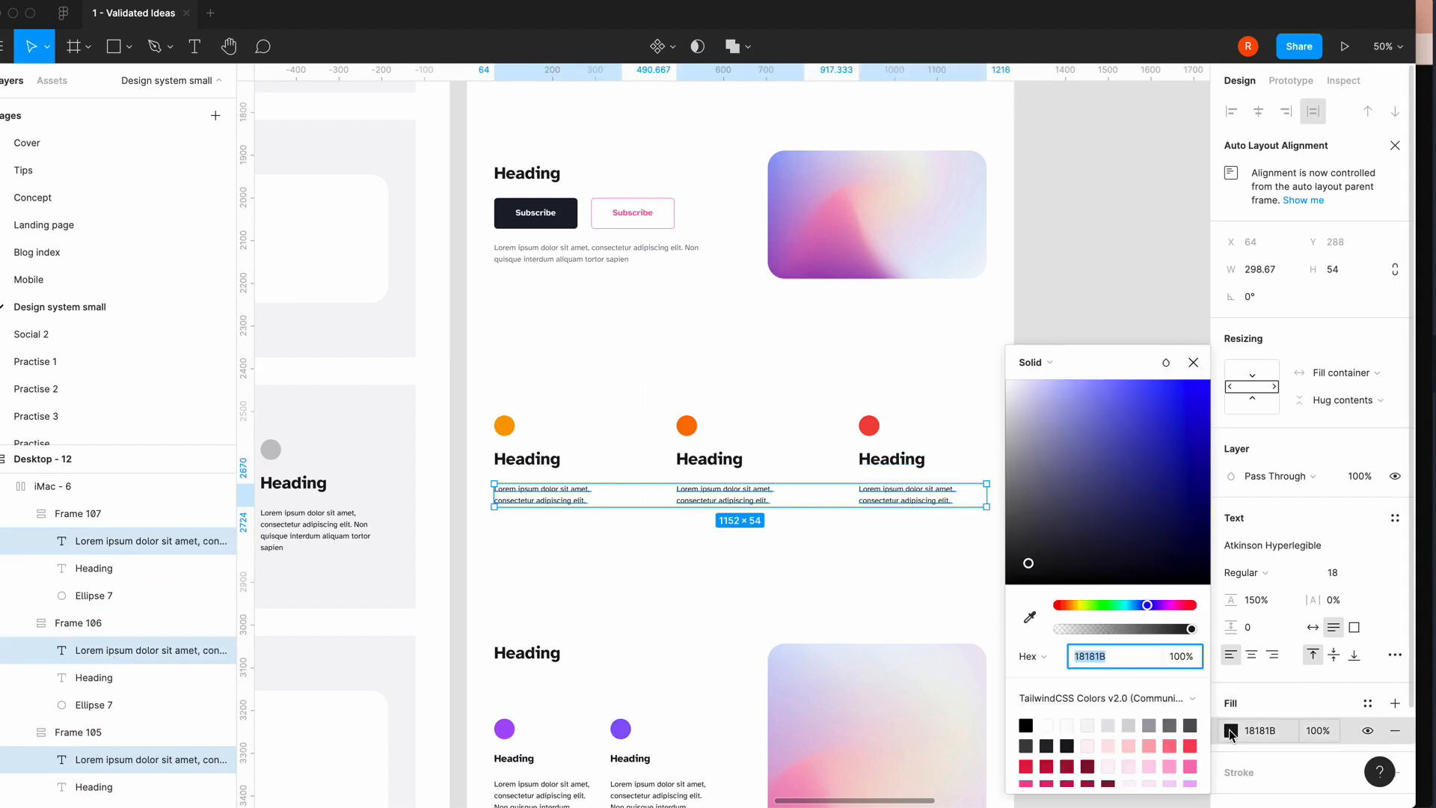
click(1171, 725)
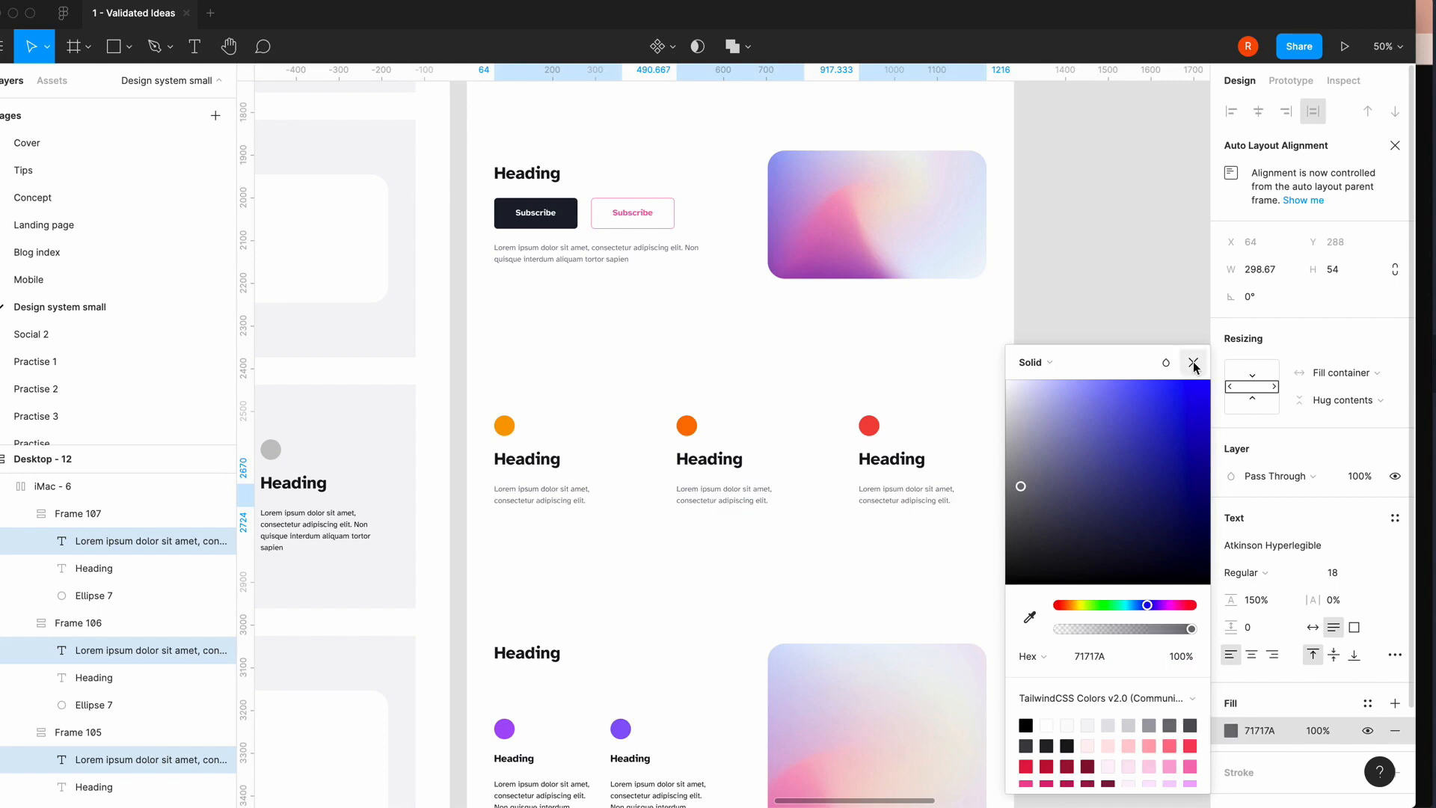
click(1193, 362)
click(1120, 552)
- Set the fill of all four description paragraphs in the iMac - 8 feature grid to gray 71717A
scroll(1121, 554, down, 2)
scroll(1119, 553, down, 3)
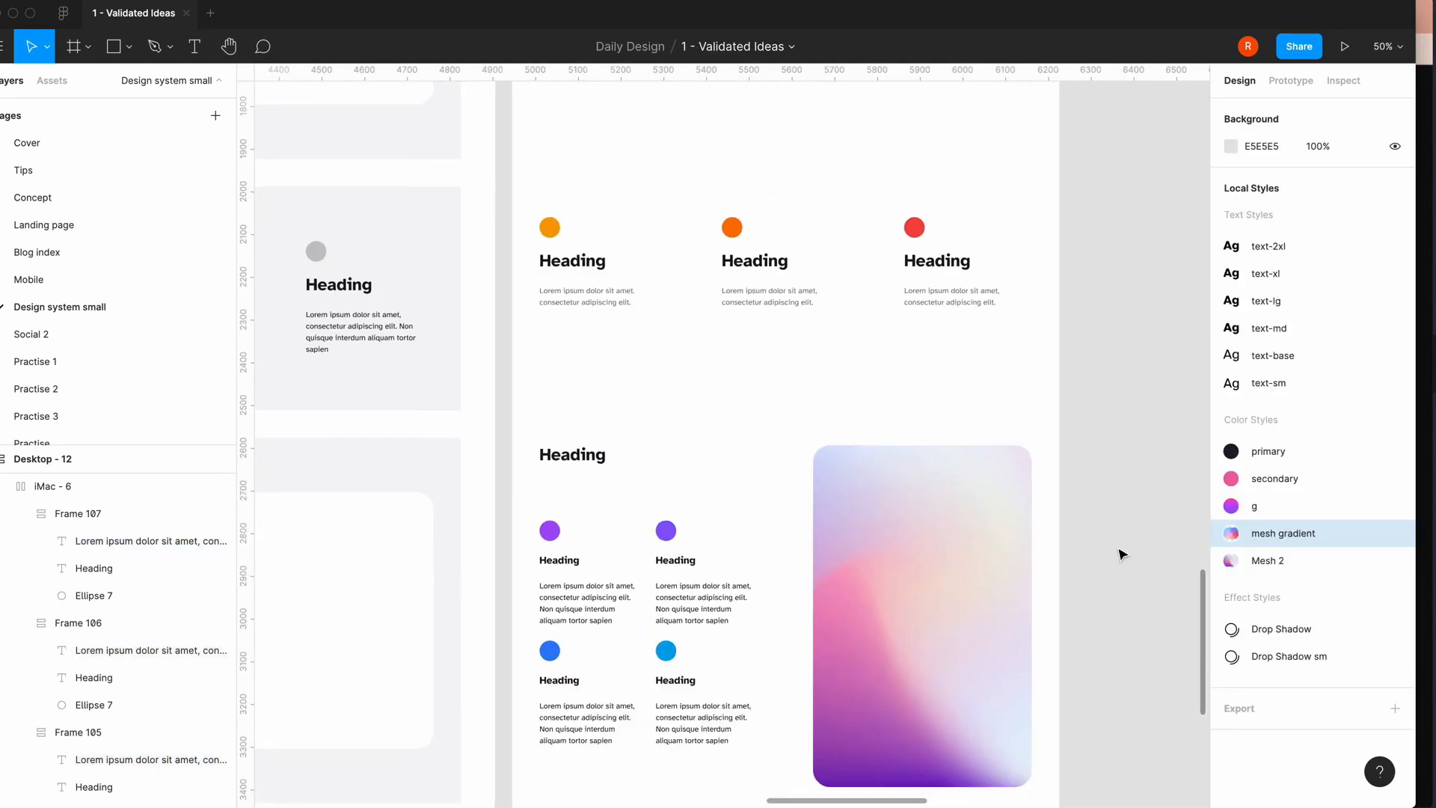
key(shift+0)
scroll(1119, 551, up, 3)
scroll(676, 513, down, 5)
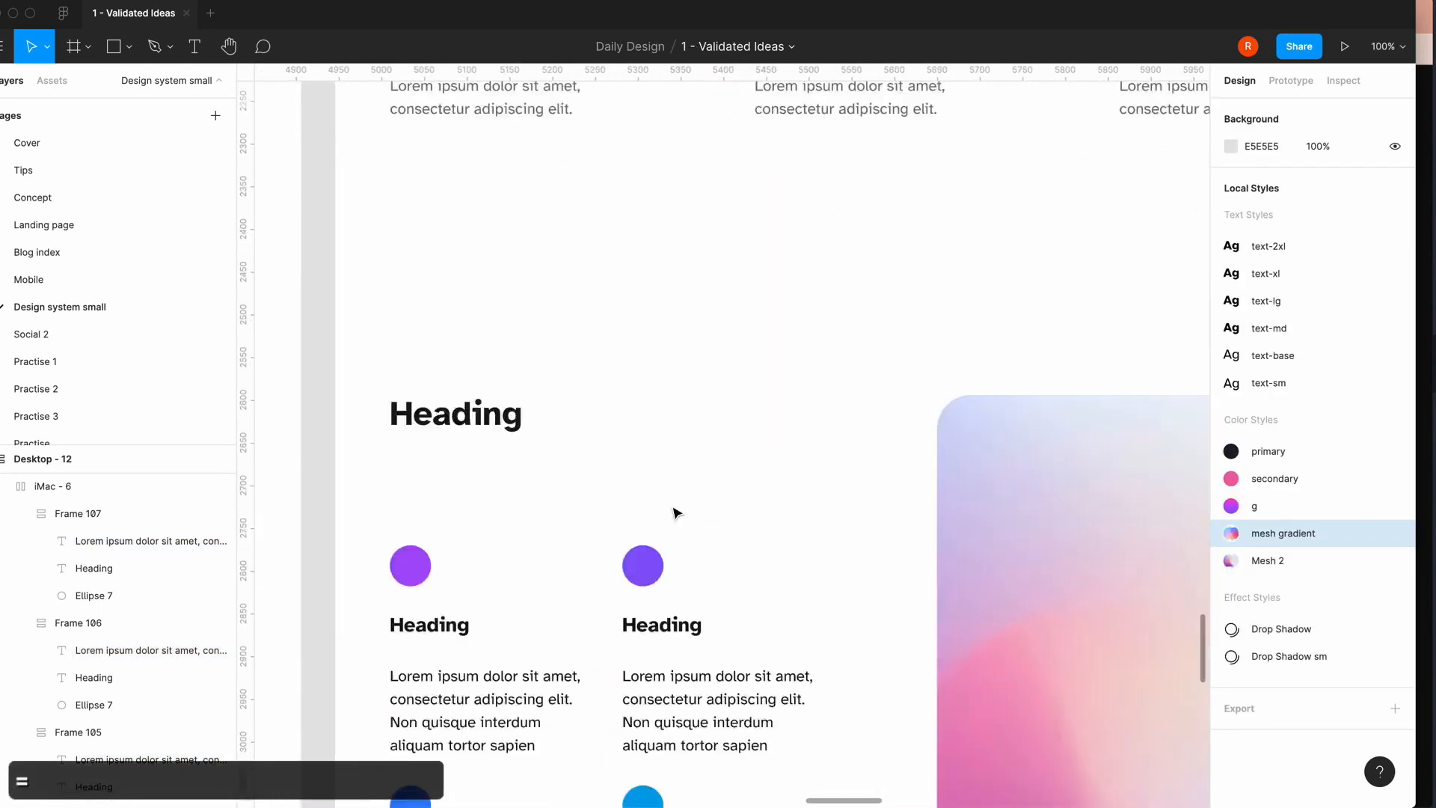
scroll(676, 514, down, 5)
click(539, 487)
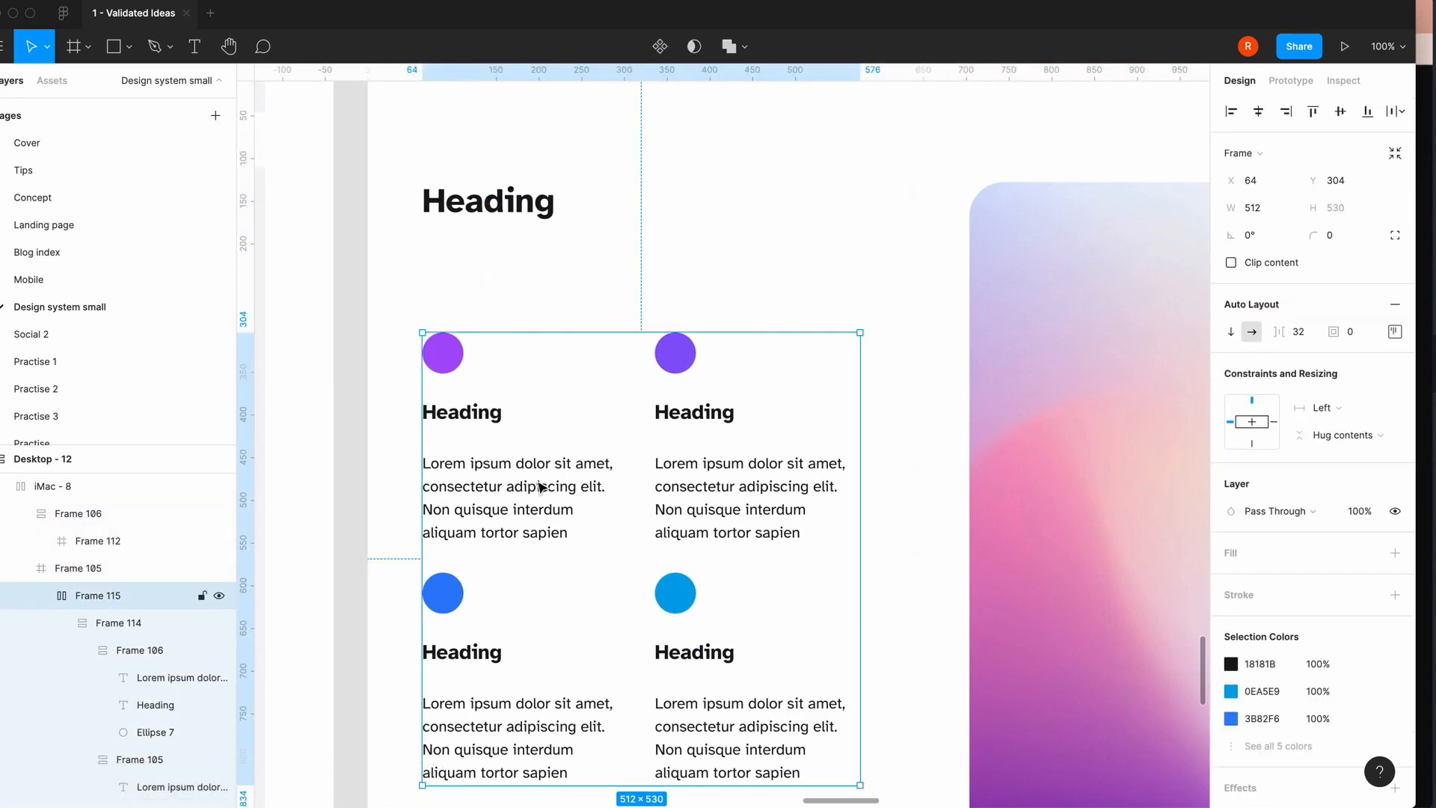
click(539, 487)
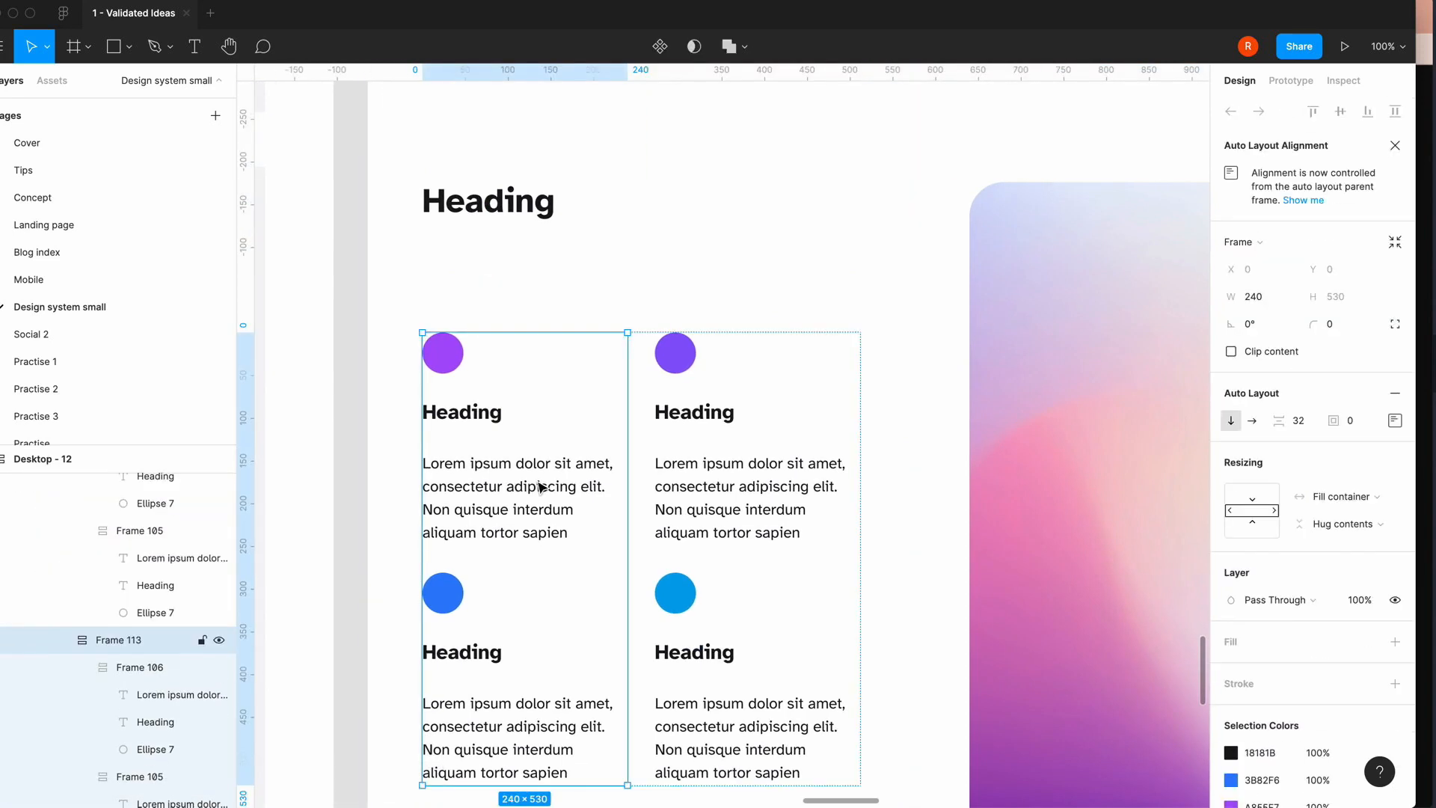
click(146, 697)
shift+click(163, 561)
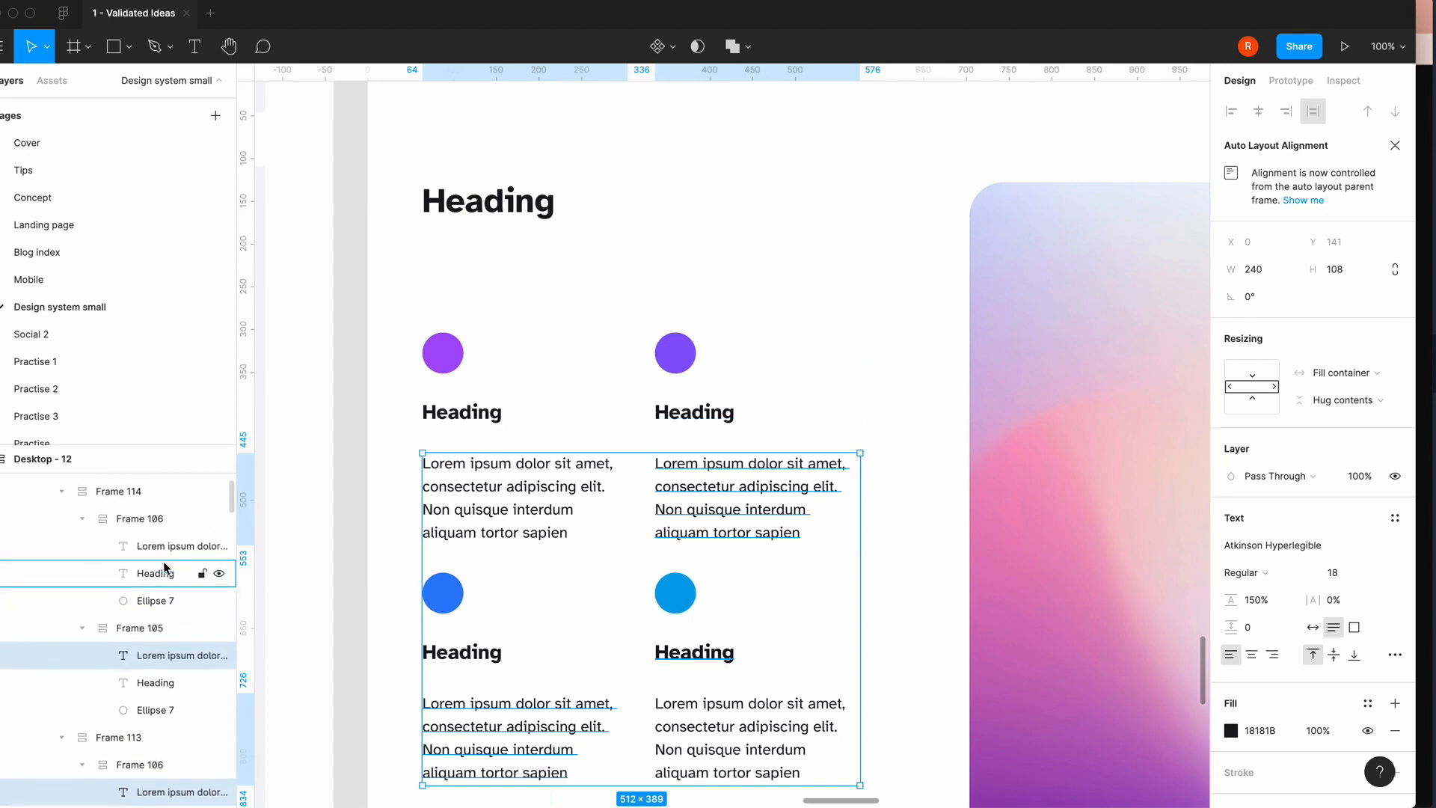
scroll(141, 549, down, 3)
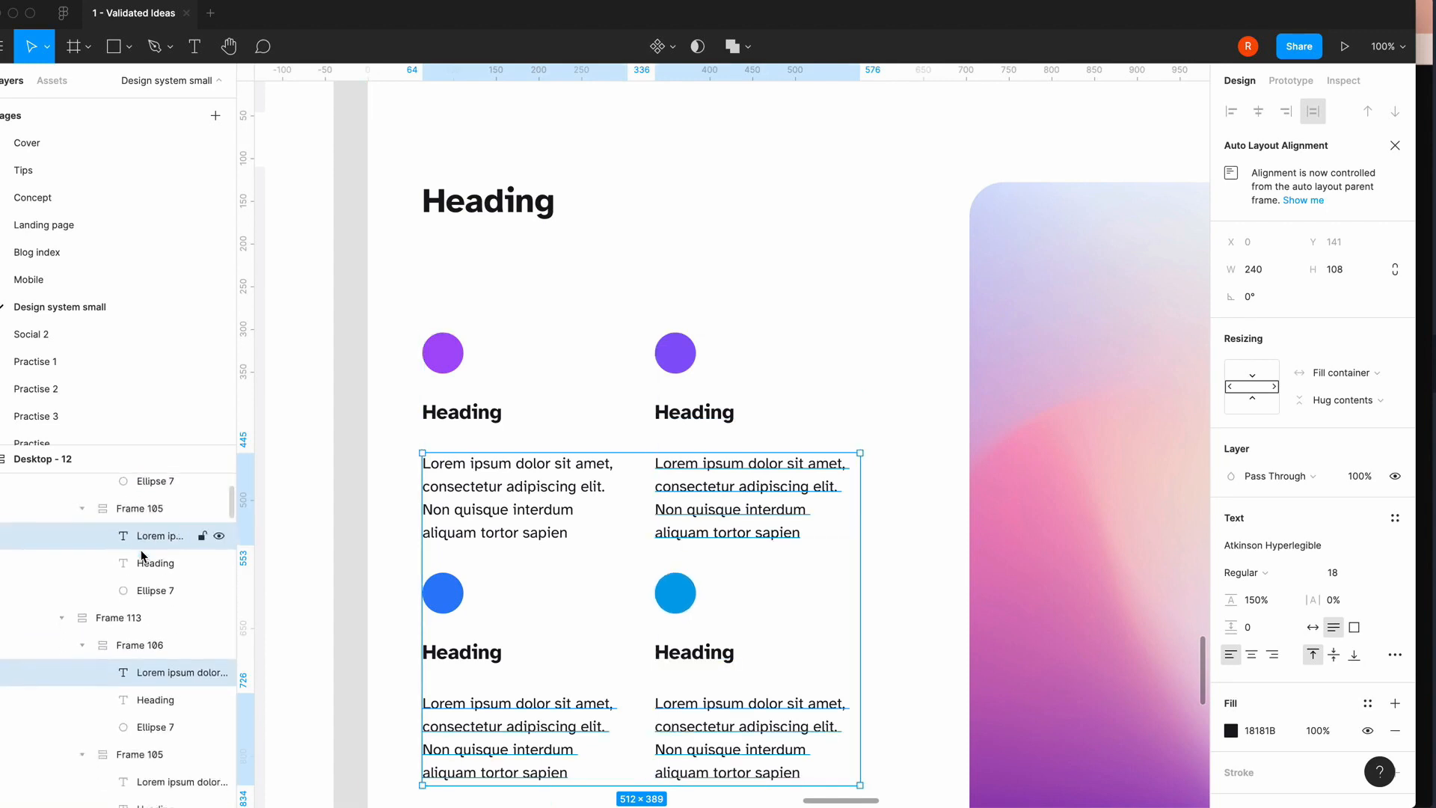
scroll(141, 550, down, 4)
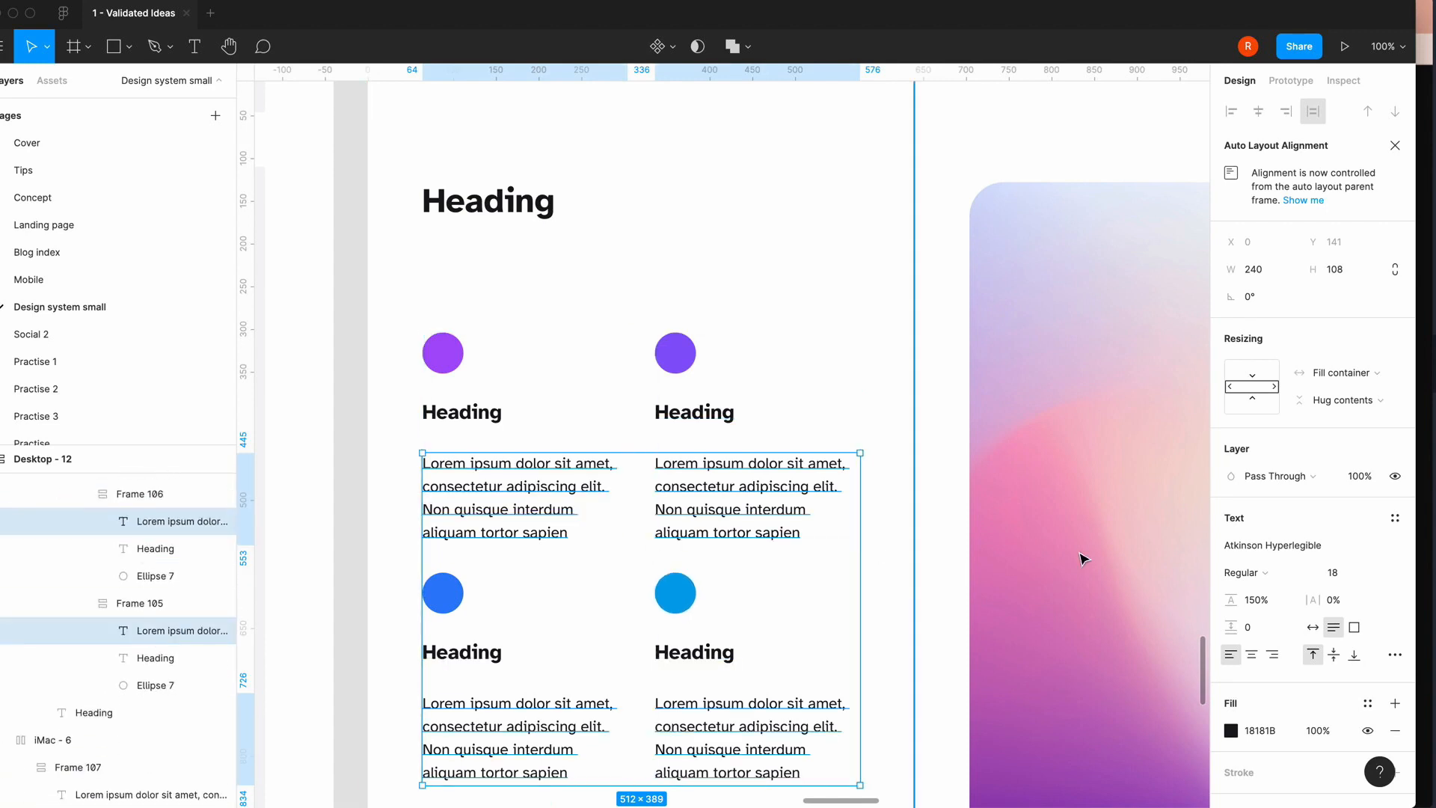
click(1230, 730)
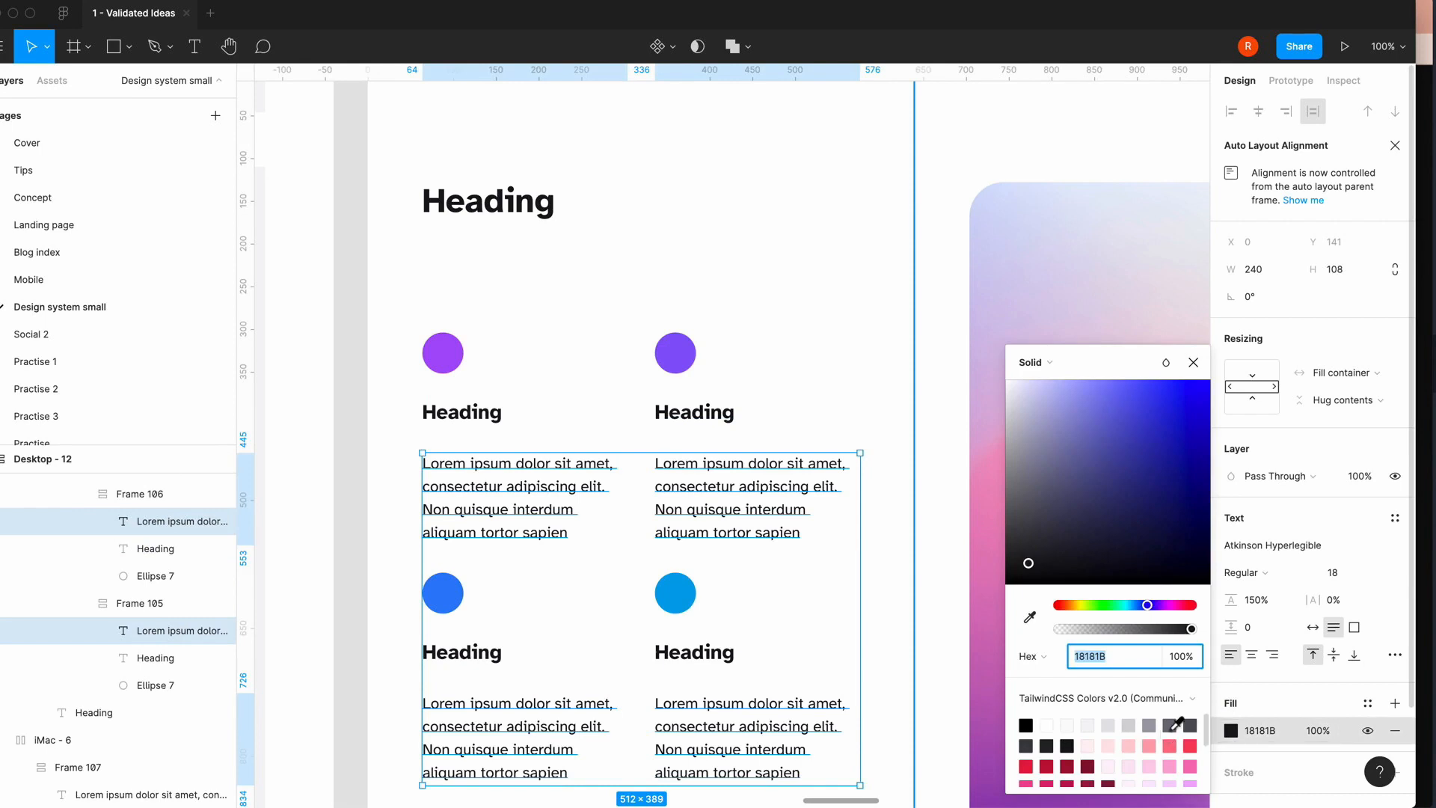
click(1171, 724)
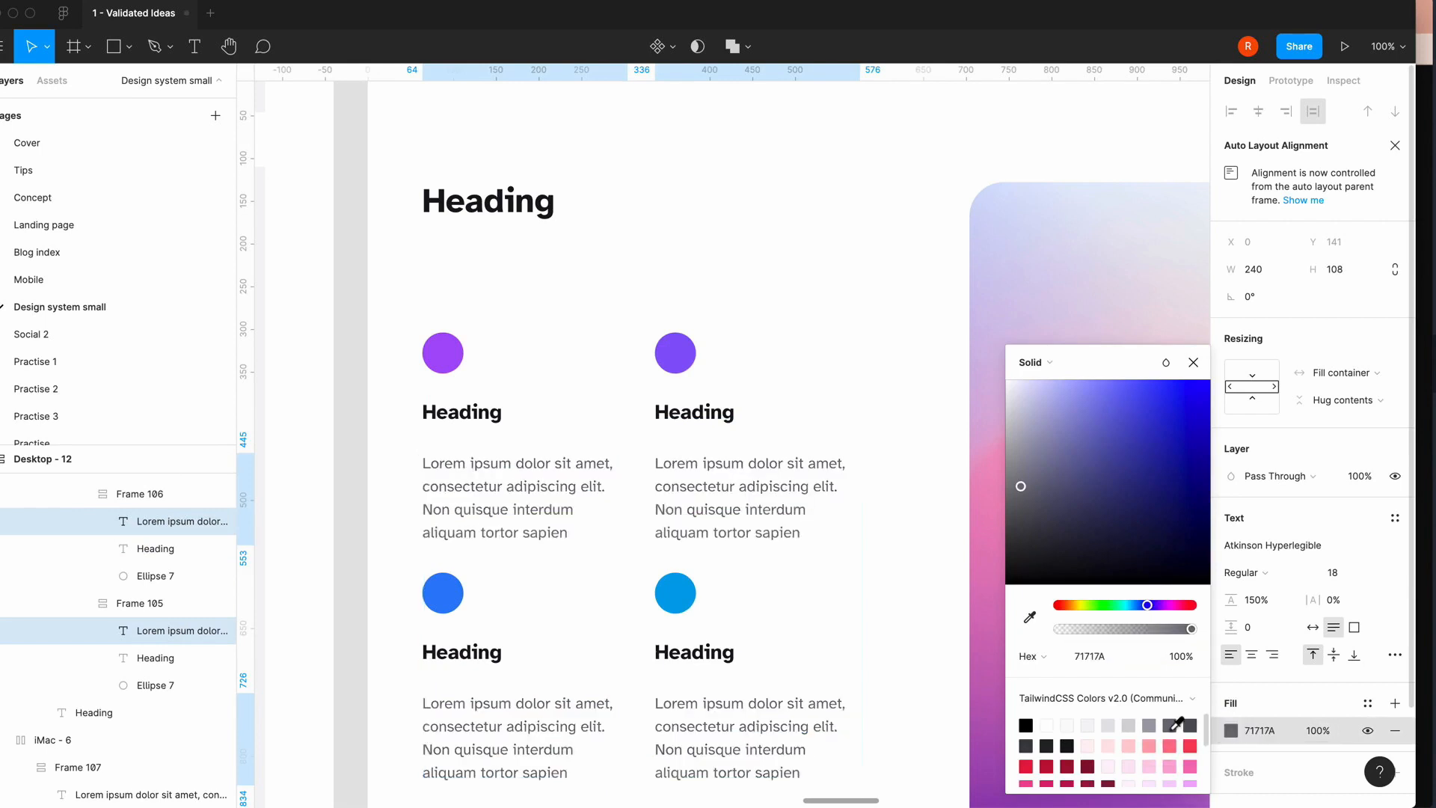
click(1193, 362)
click(374, 453)
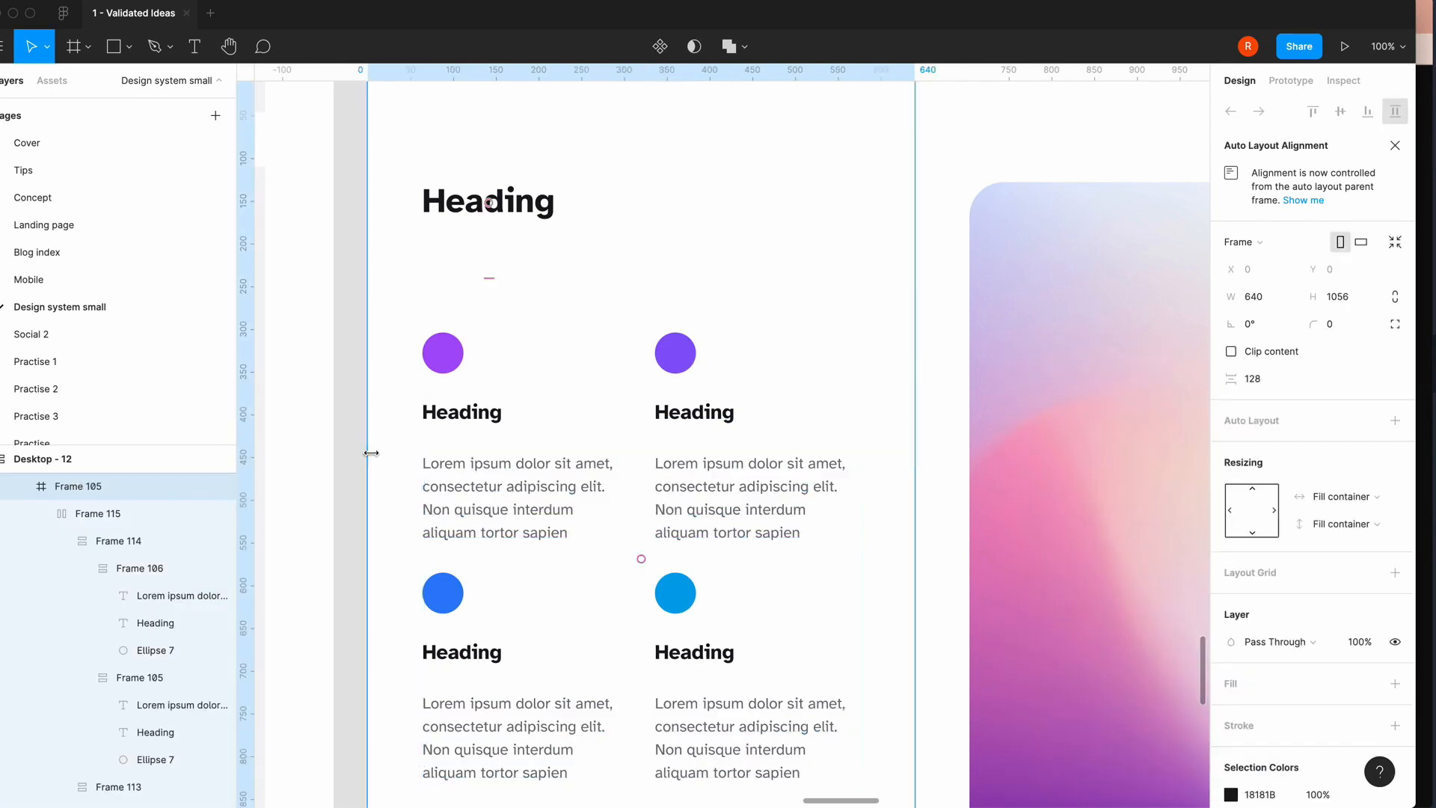
click(349, 462)
- Recolor the social media icons in the Desktop - 12 footer bar to the TailwindCSS gray/500
key(minus)
scroll(632, 593, down, 5)
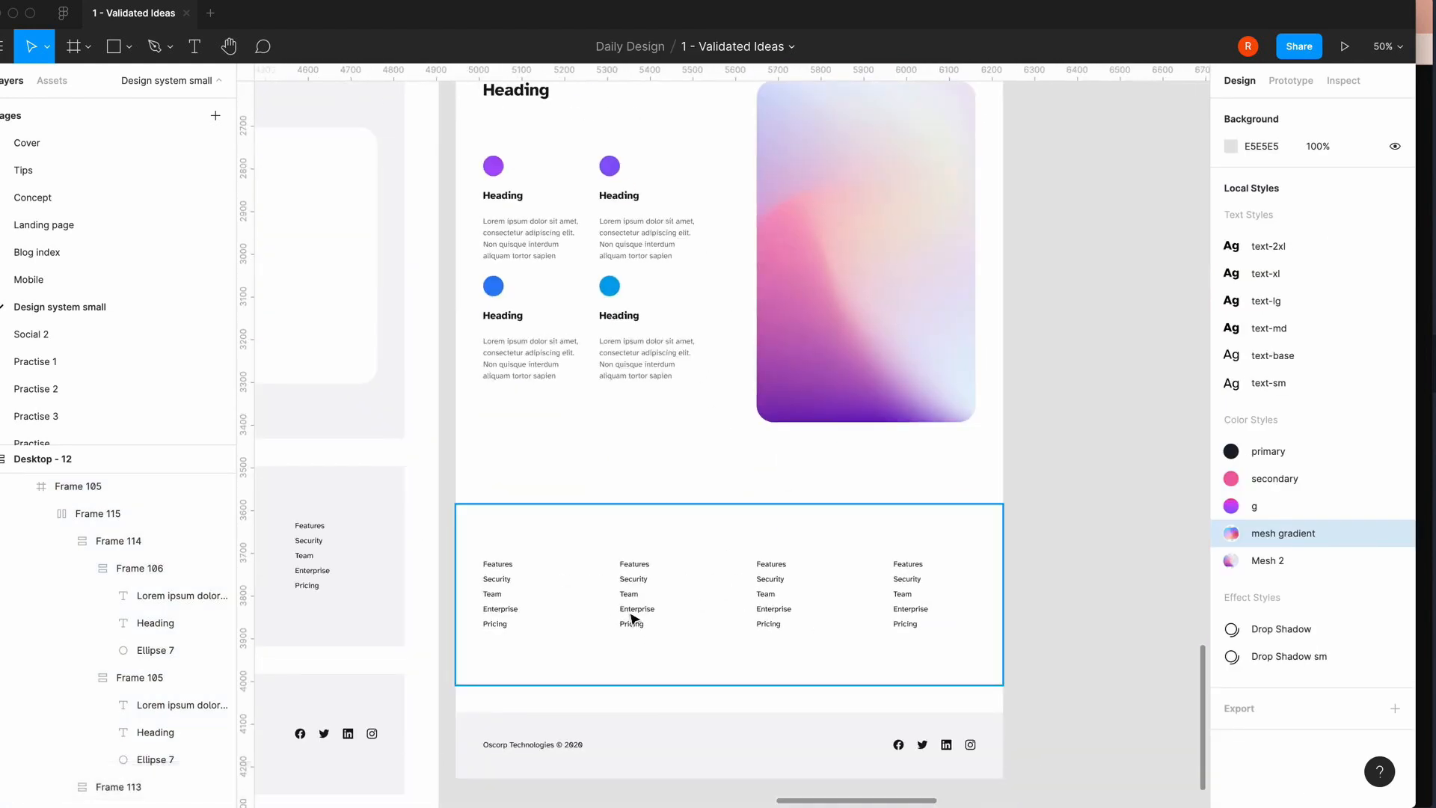
click(917, 747)
click(1231, 752)
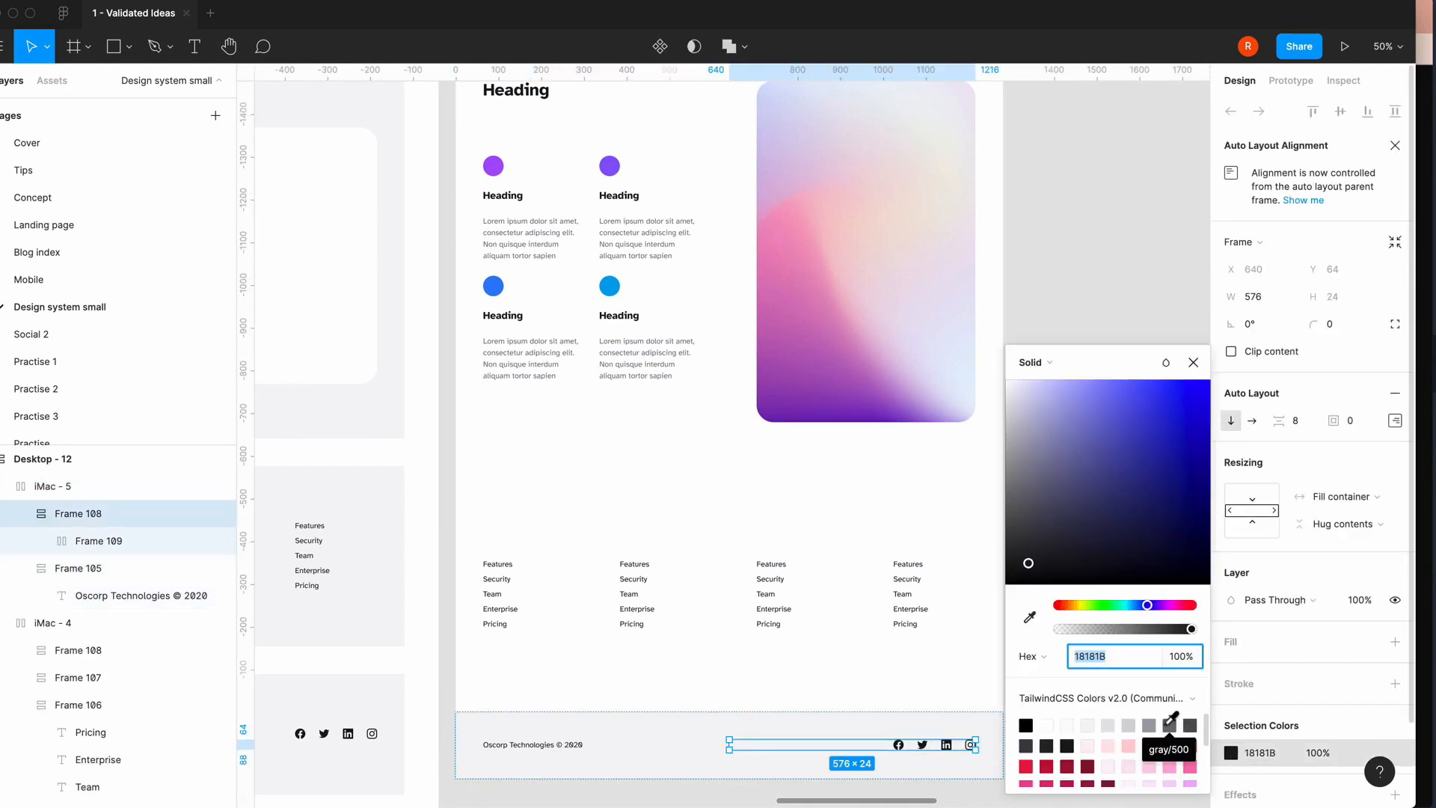
click(1169, 723)
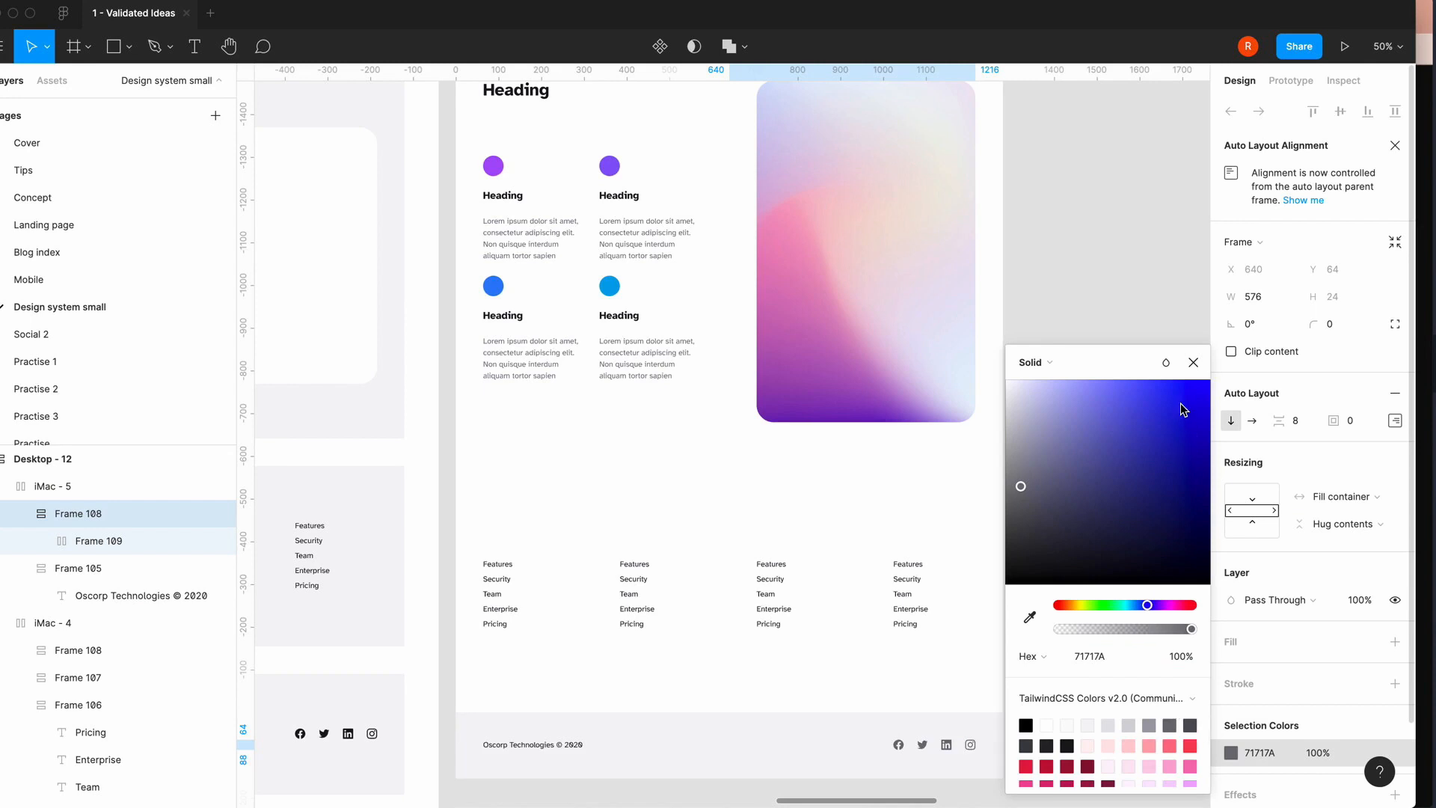
click(1192, 362)
click(1086, 468)
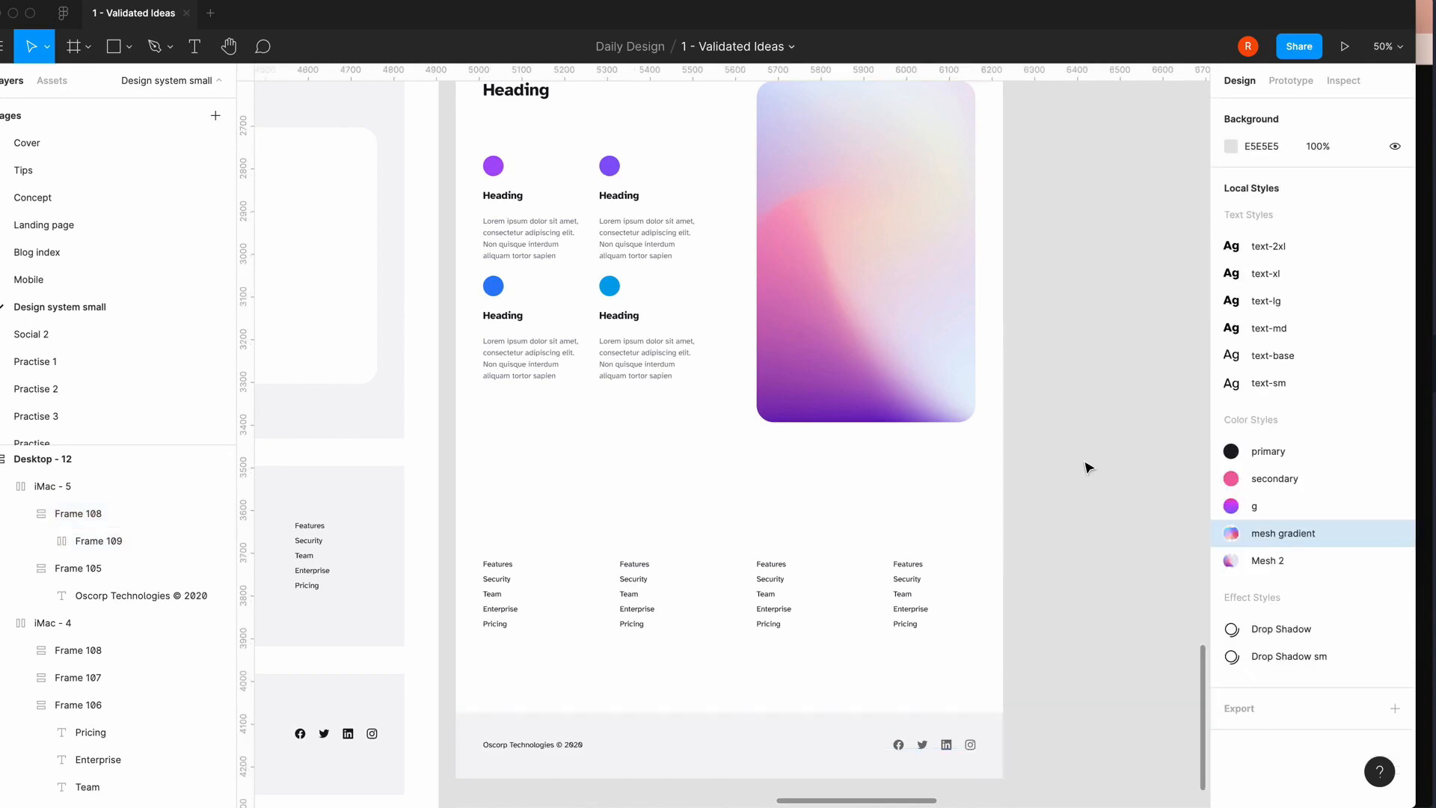
scroll(1088, 467, up, 5)
key(minus)
scroll(1088, 467, up, 10)
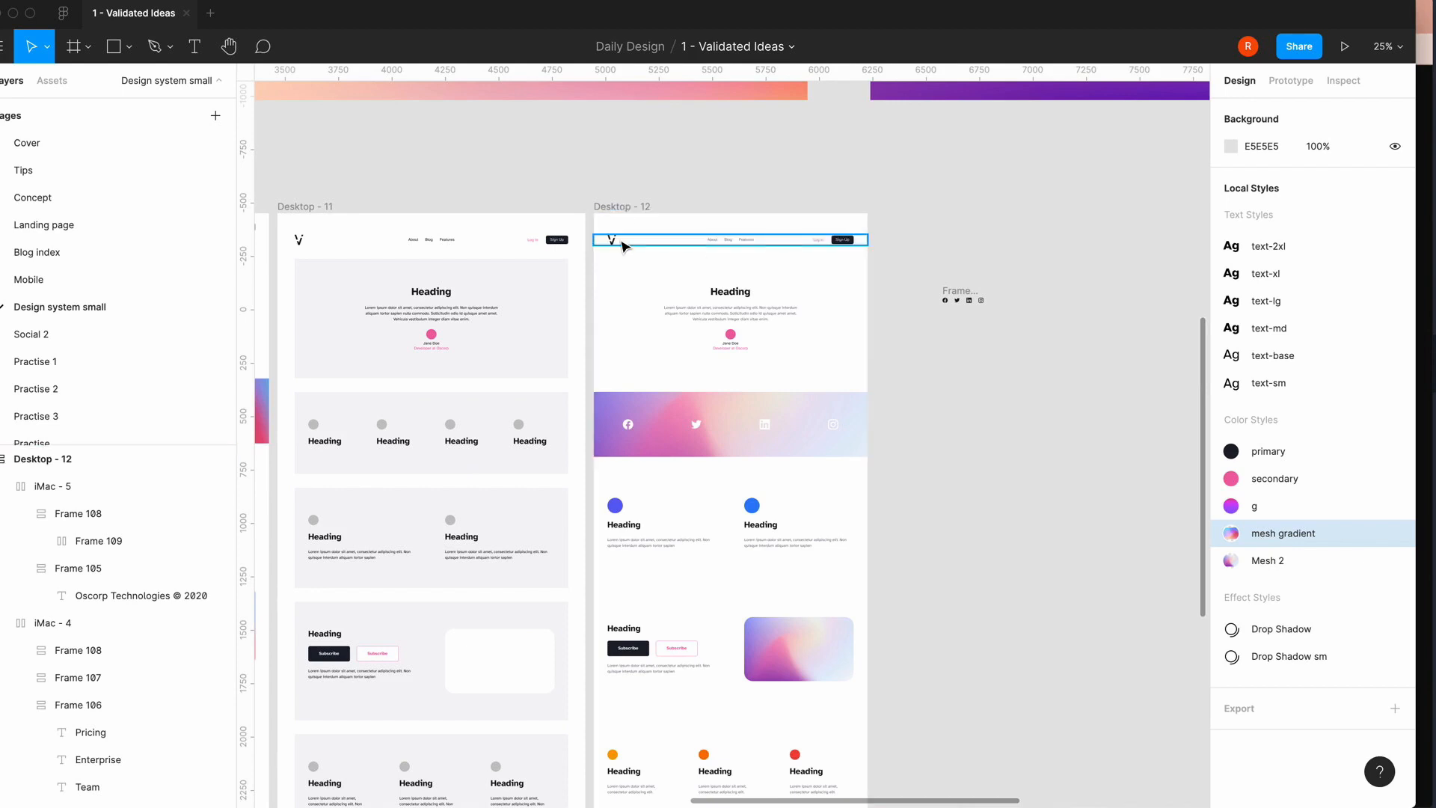
key(=)
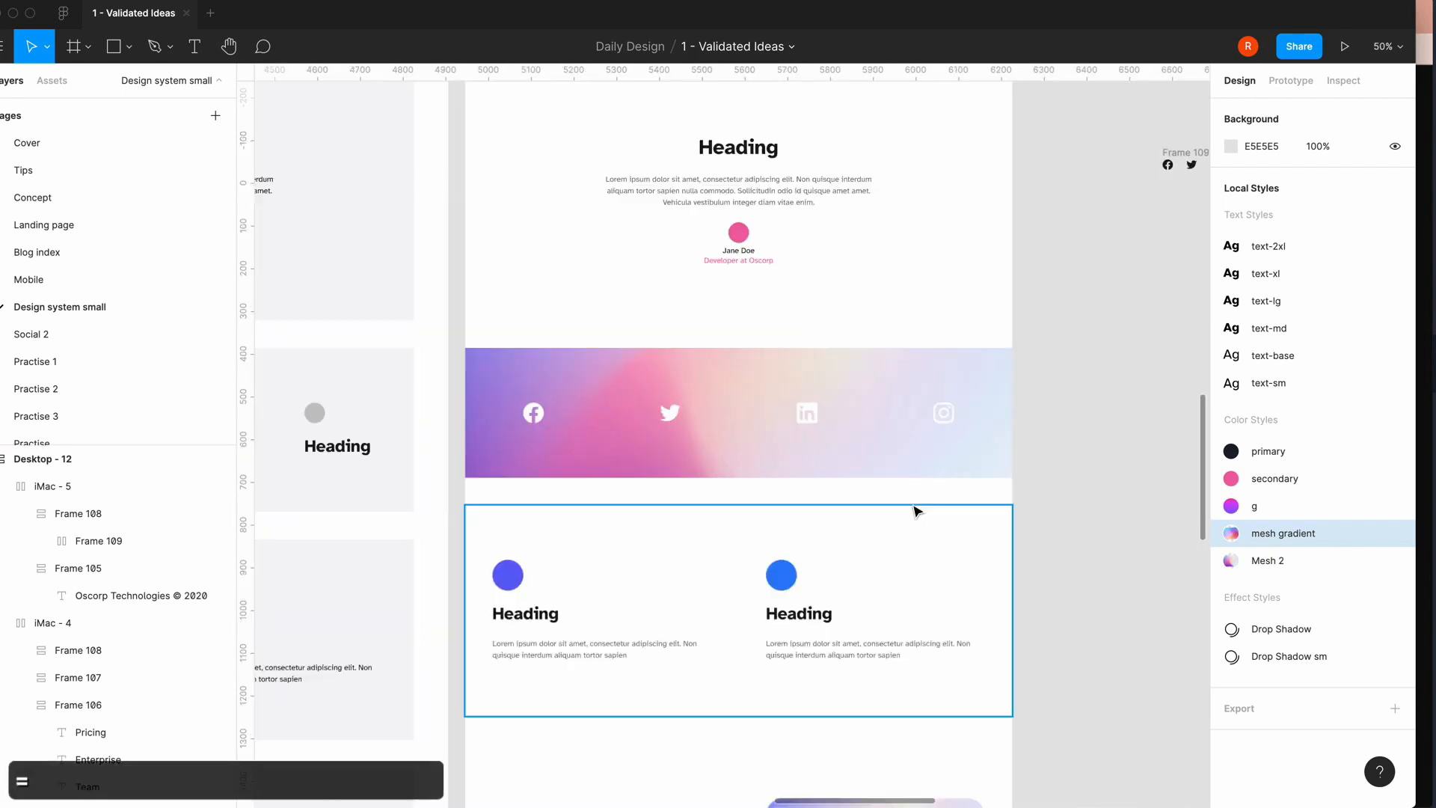
scroll(917, 509, up, 3)
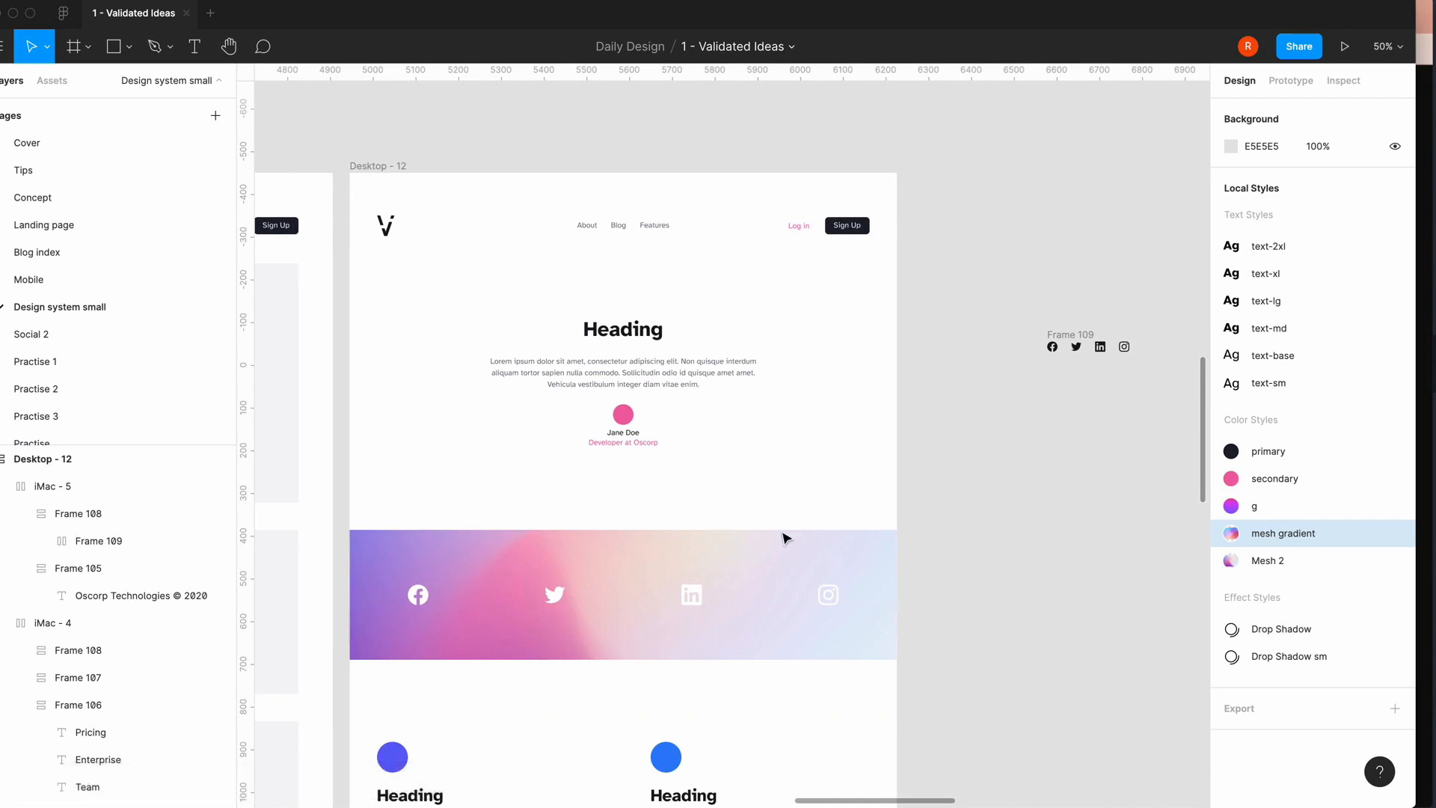
click(731, 564)
right_click(729, 562)
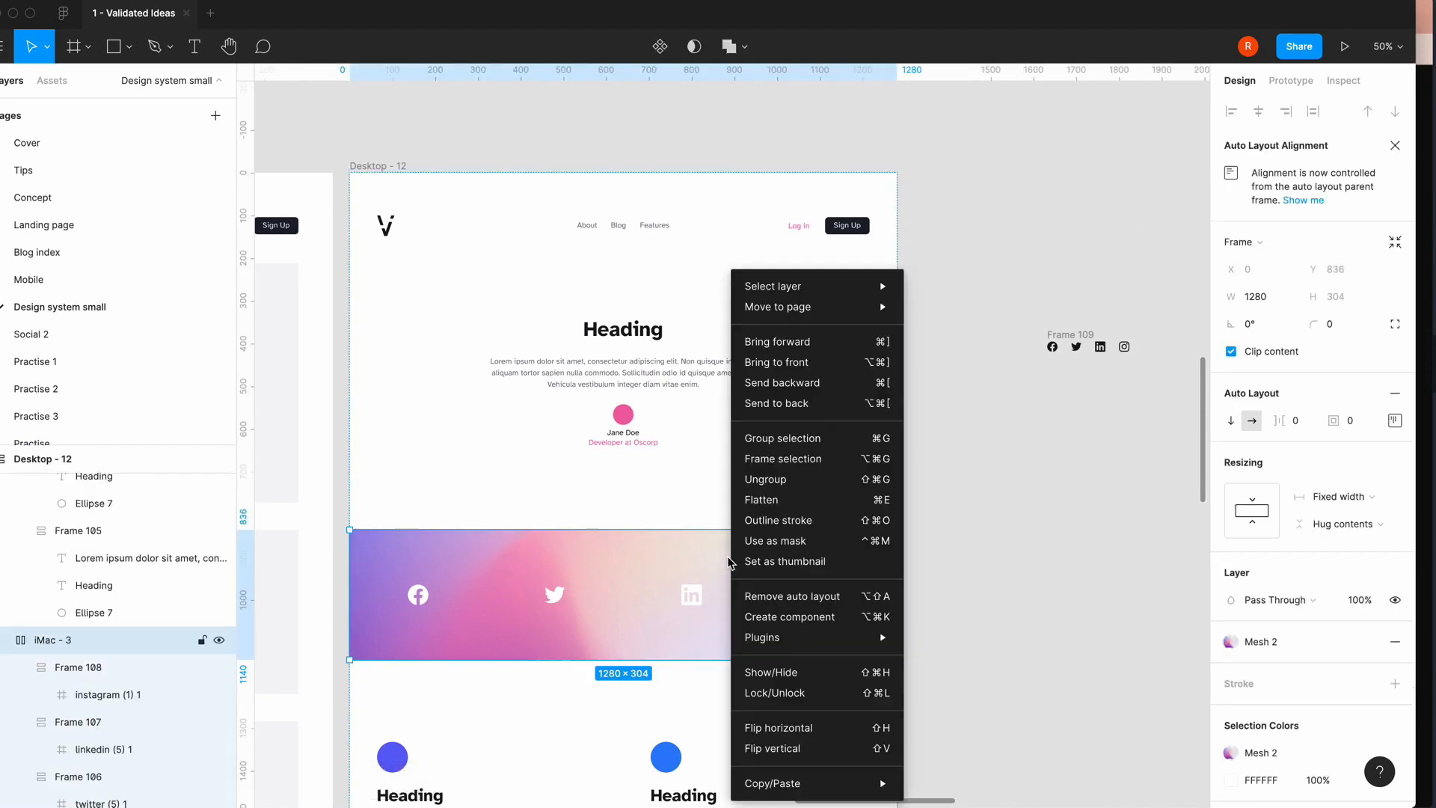
mouse_move(789, 645)
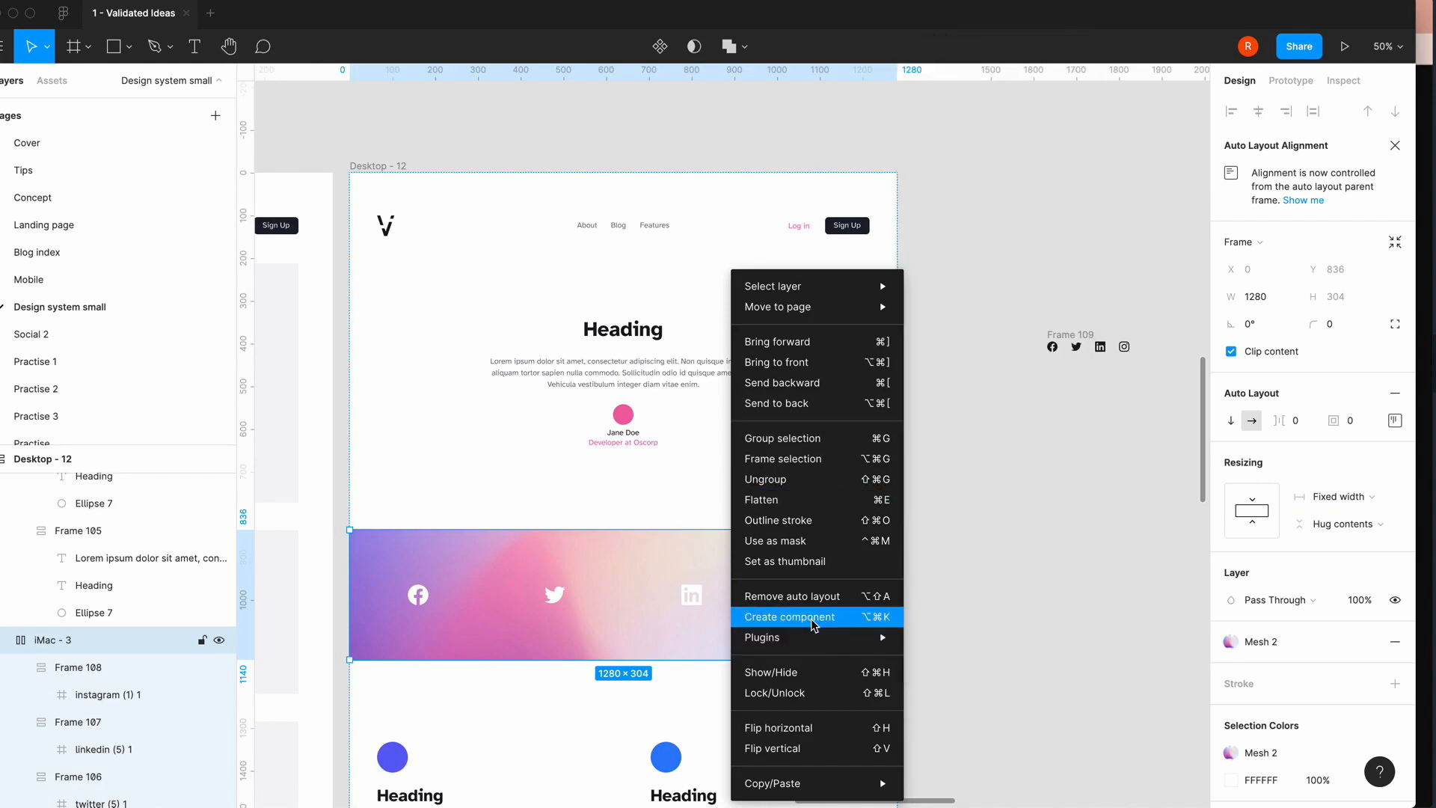
click(1003, 244)
click(1003, 244)
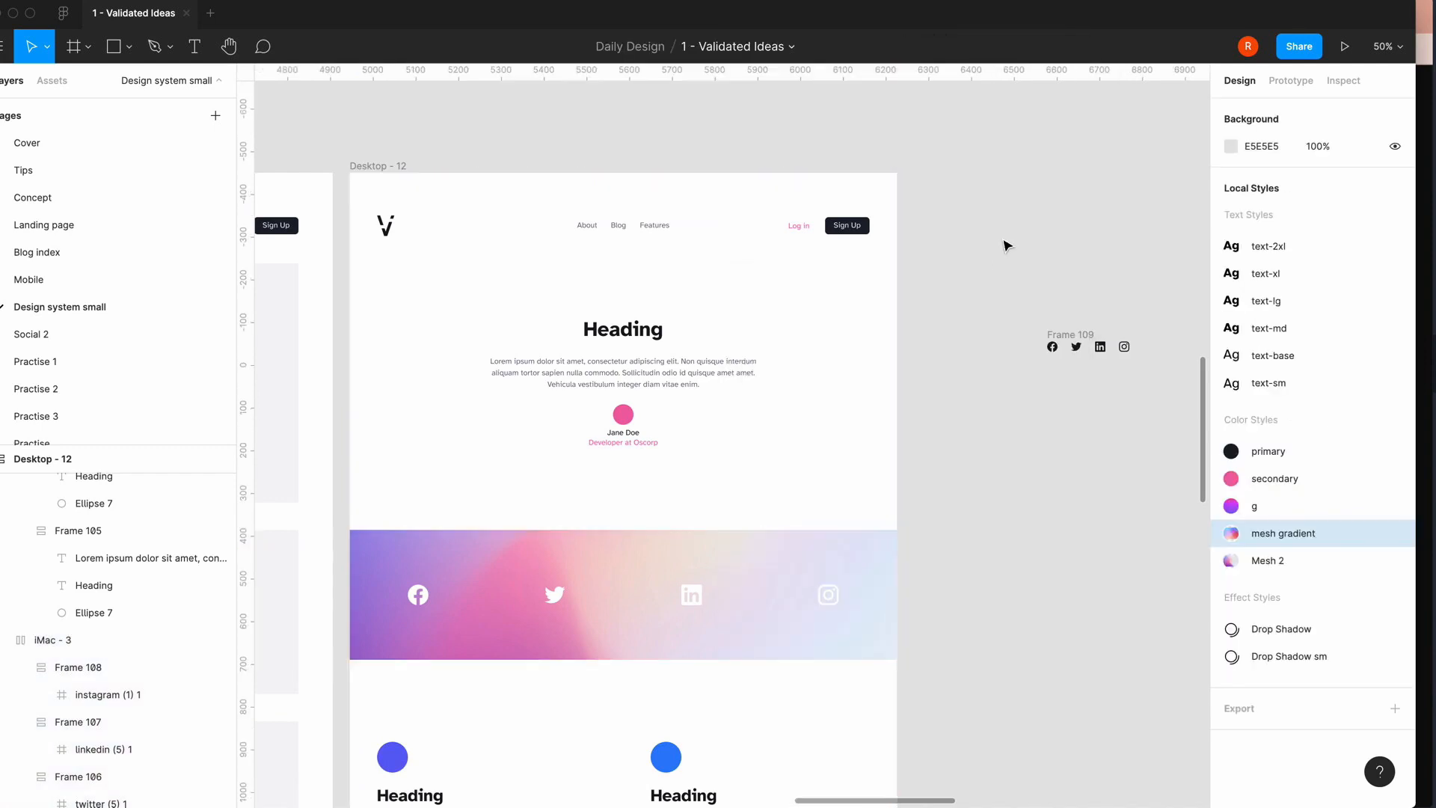
- Review the whole Desktop - 12 page from the nav and hero down to the footer, checking the section layout and text colors
key(minus)
scroll(843, 562, down, 5)
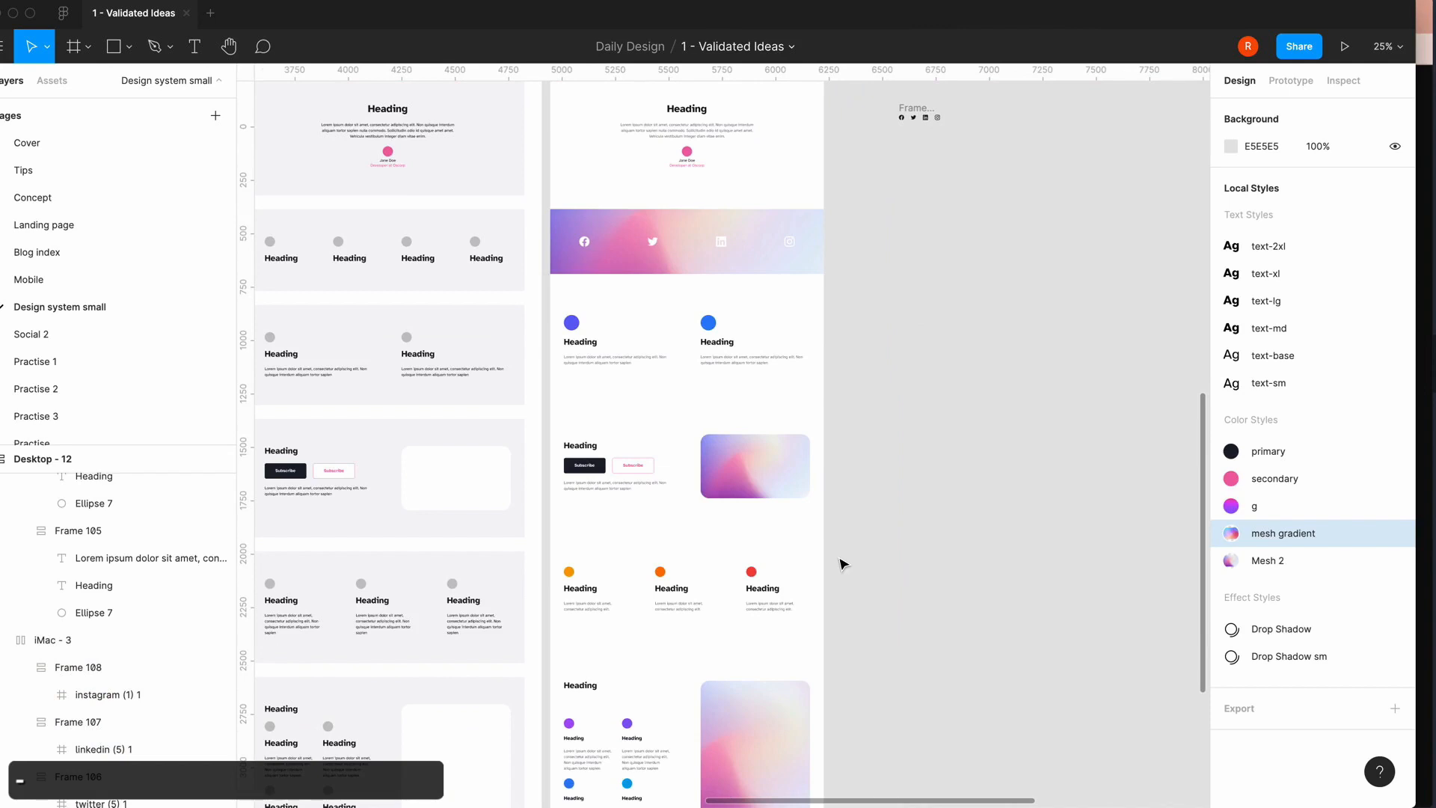
scroll(843, 562, down, 5)
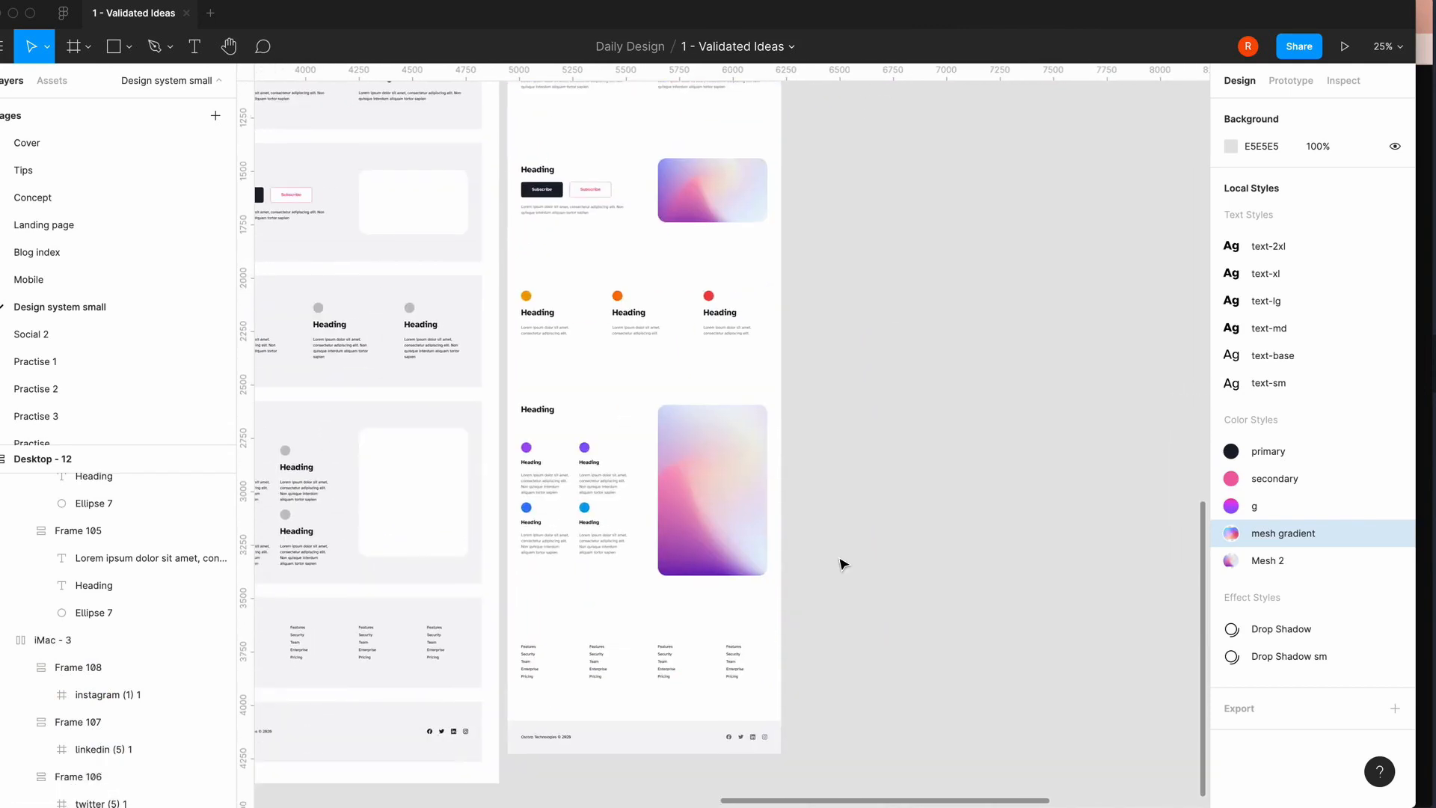
scroll(843, 562, down, 2)
scroll(843, 562, up, 5)
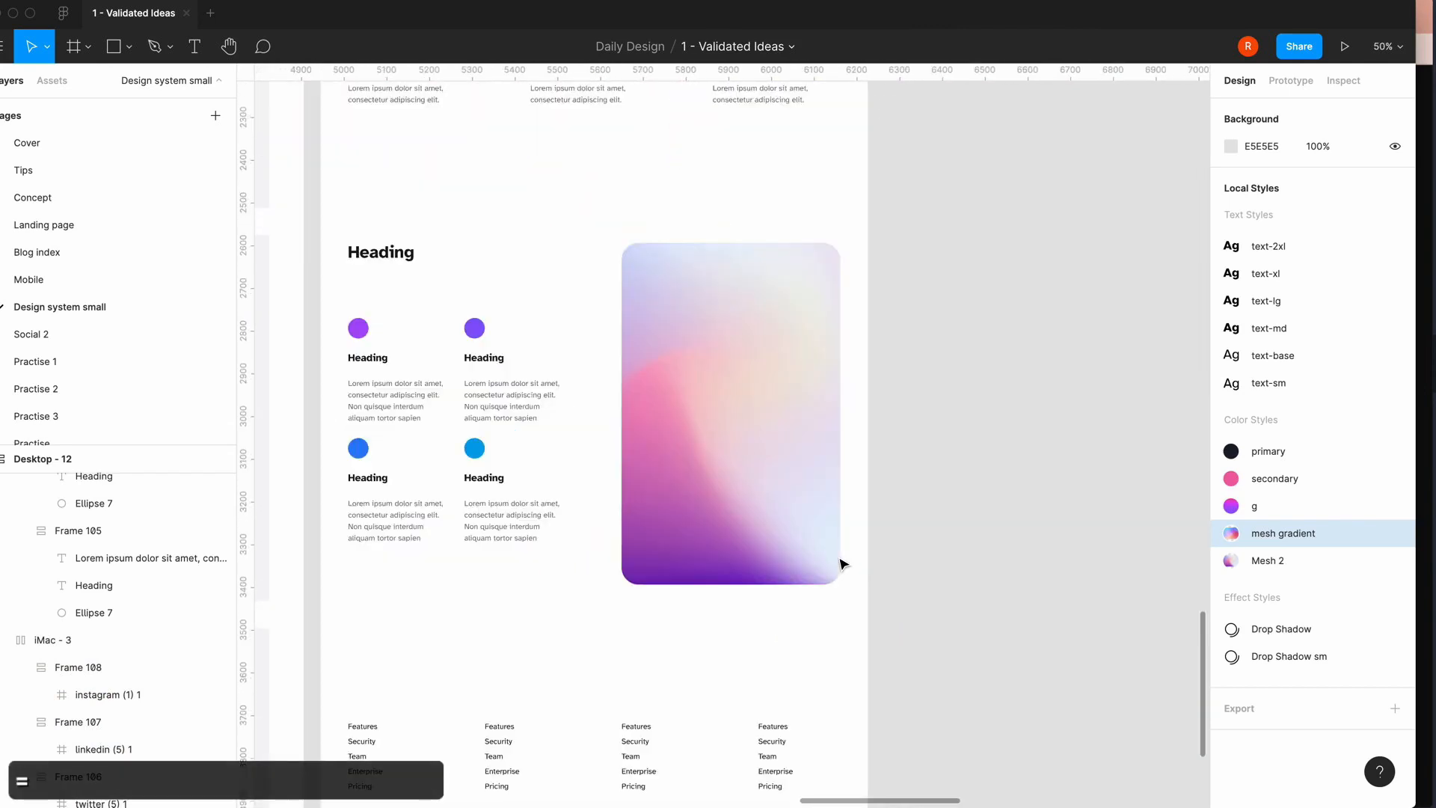
scroll(843, 562, up, 2)
scroll(843, 562, left, 2)
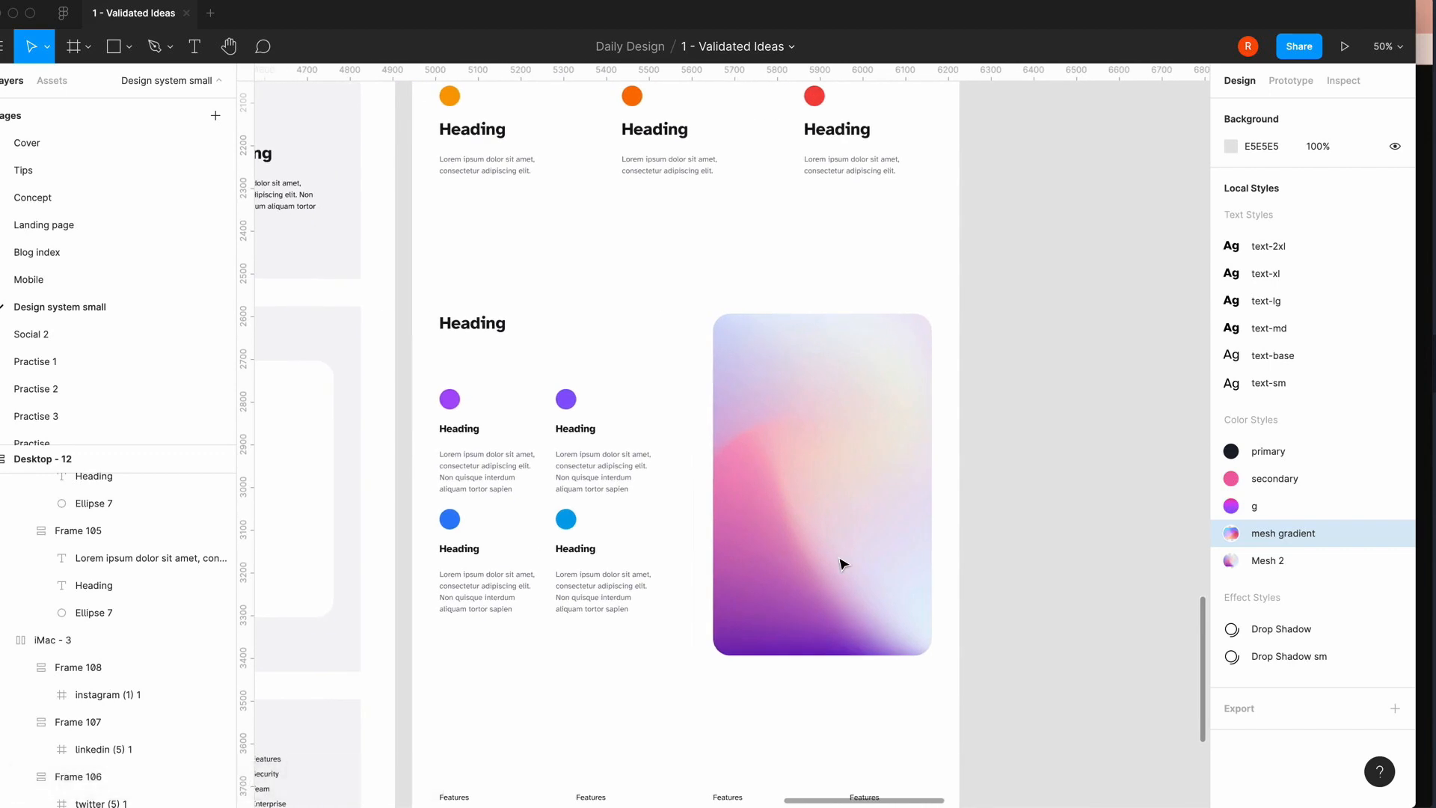
key(minus)
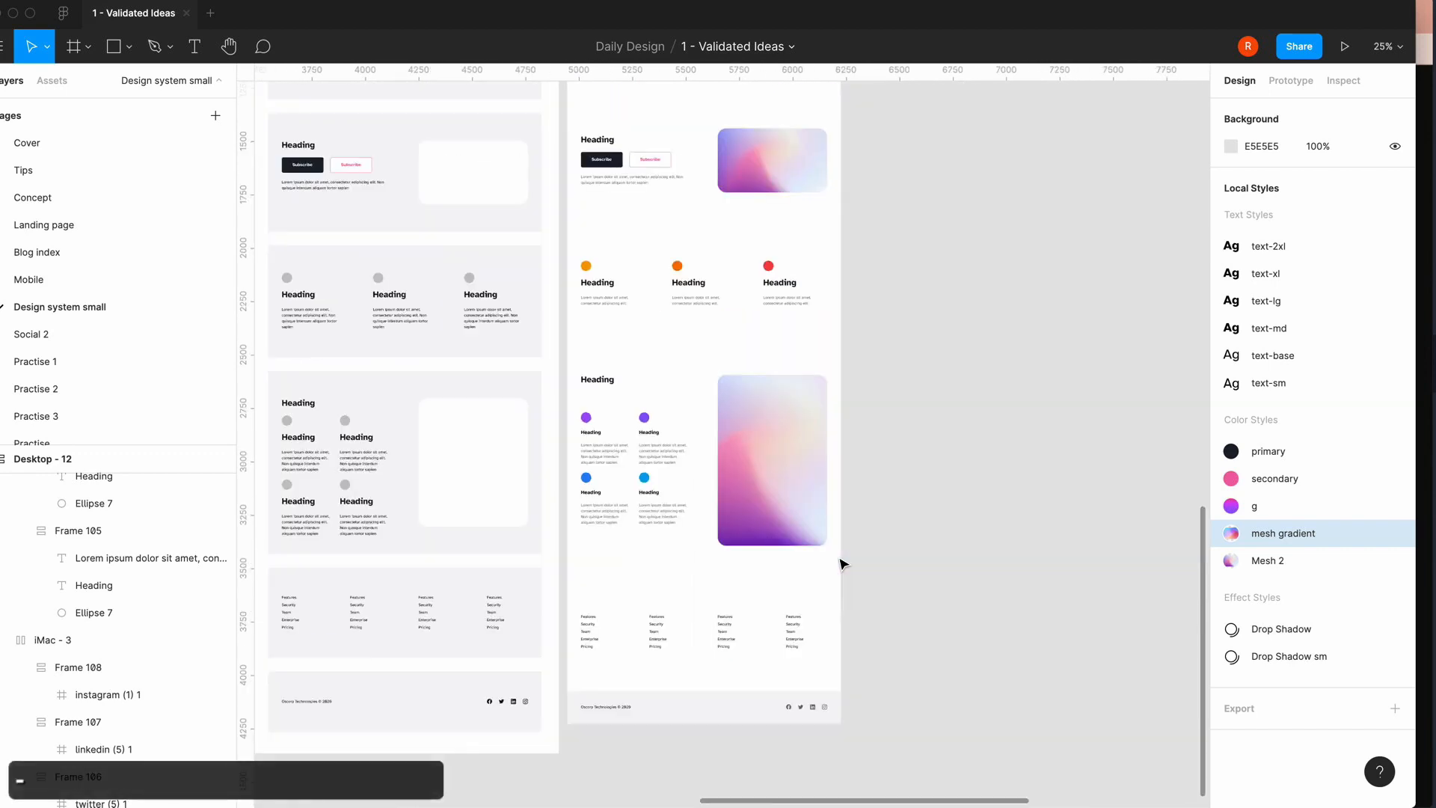
scroll(843, 562, up, 2)
scroll(666, 505, up, 5)
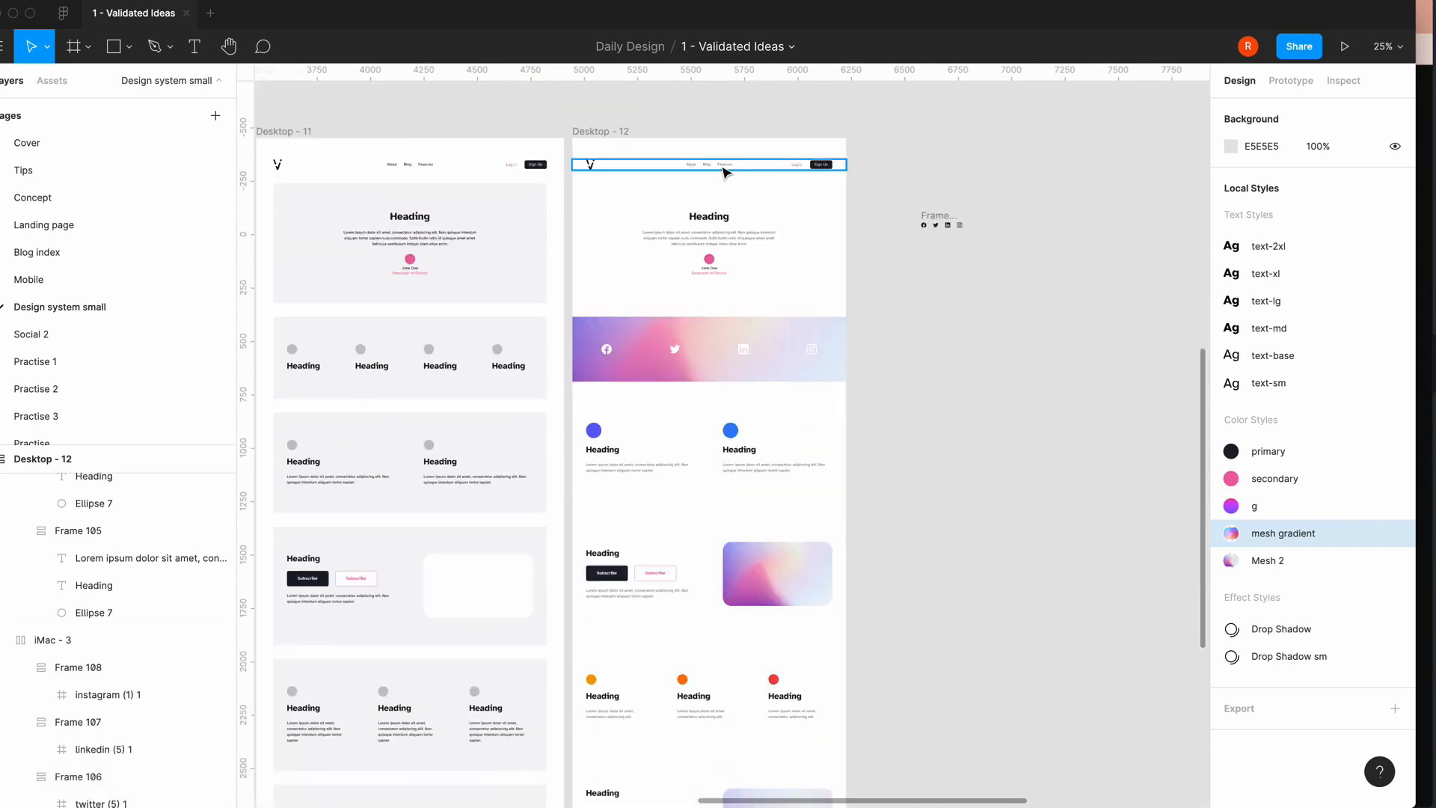
scroll(856, 472, down, 2)
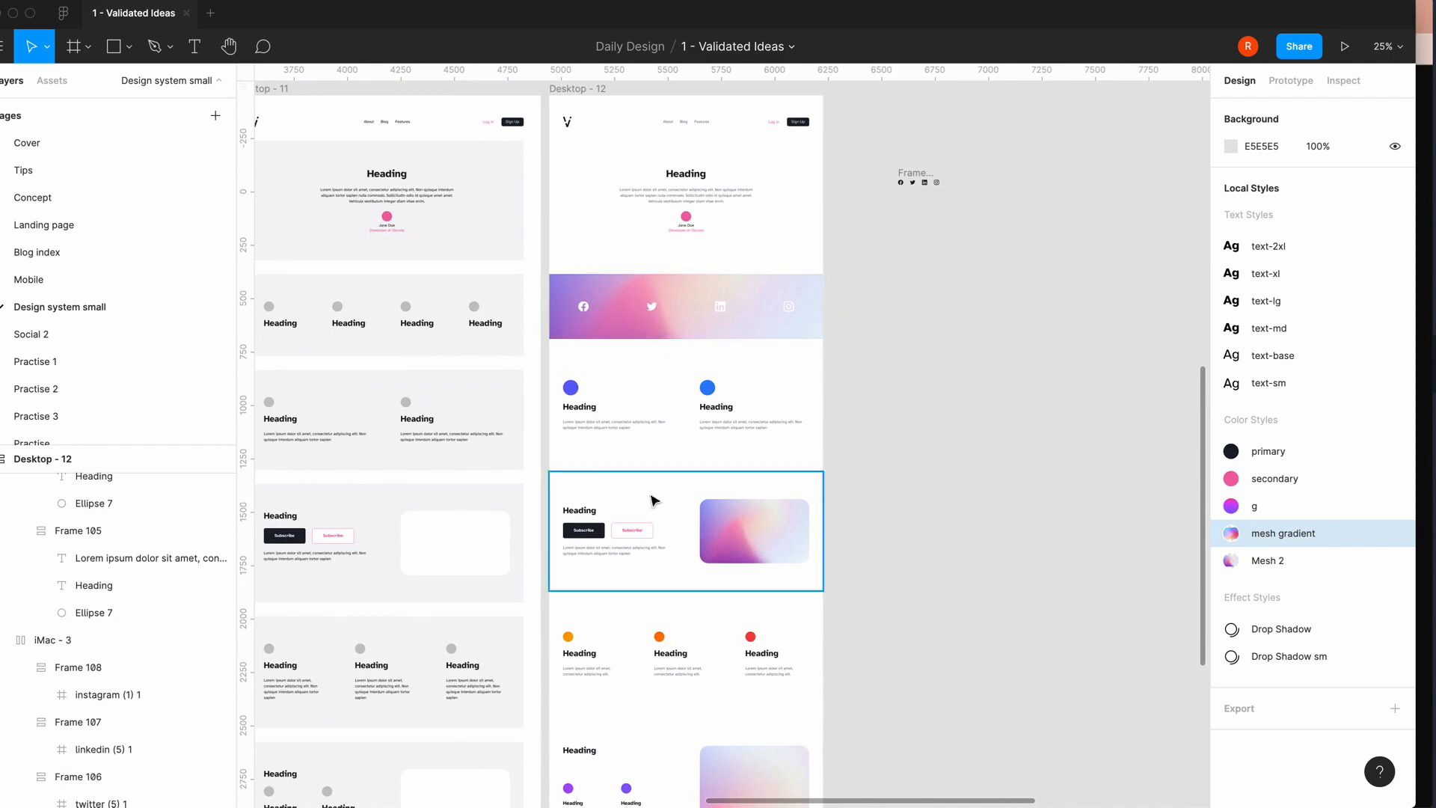
scroll(693, 622, down, 5)
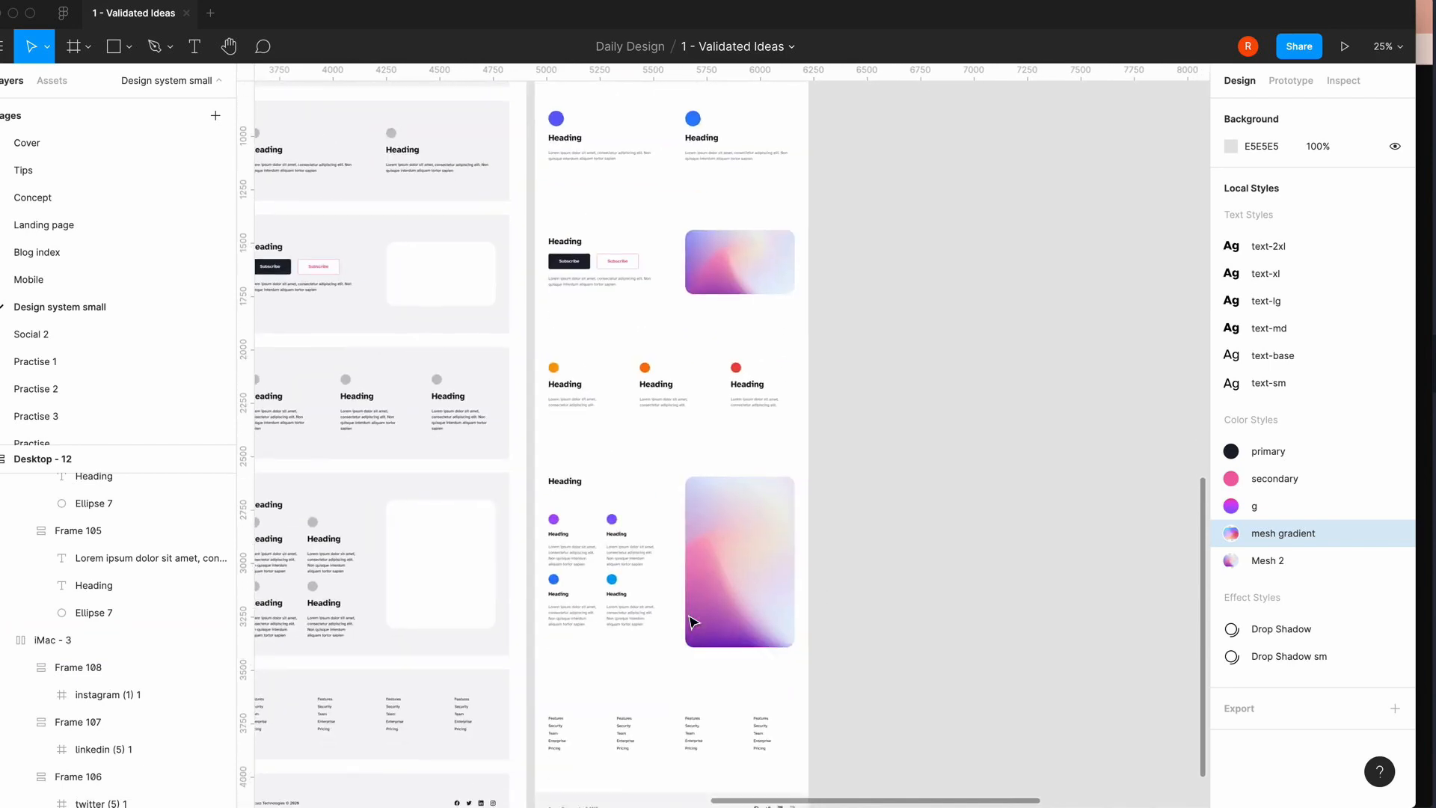
scroll(642, 610, down, 3)
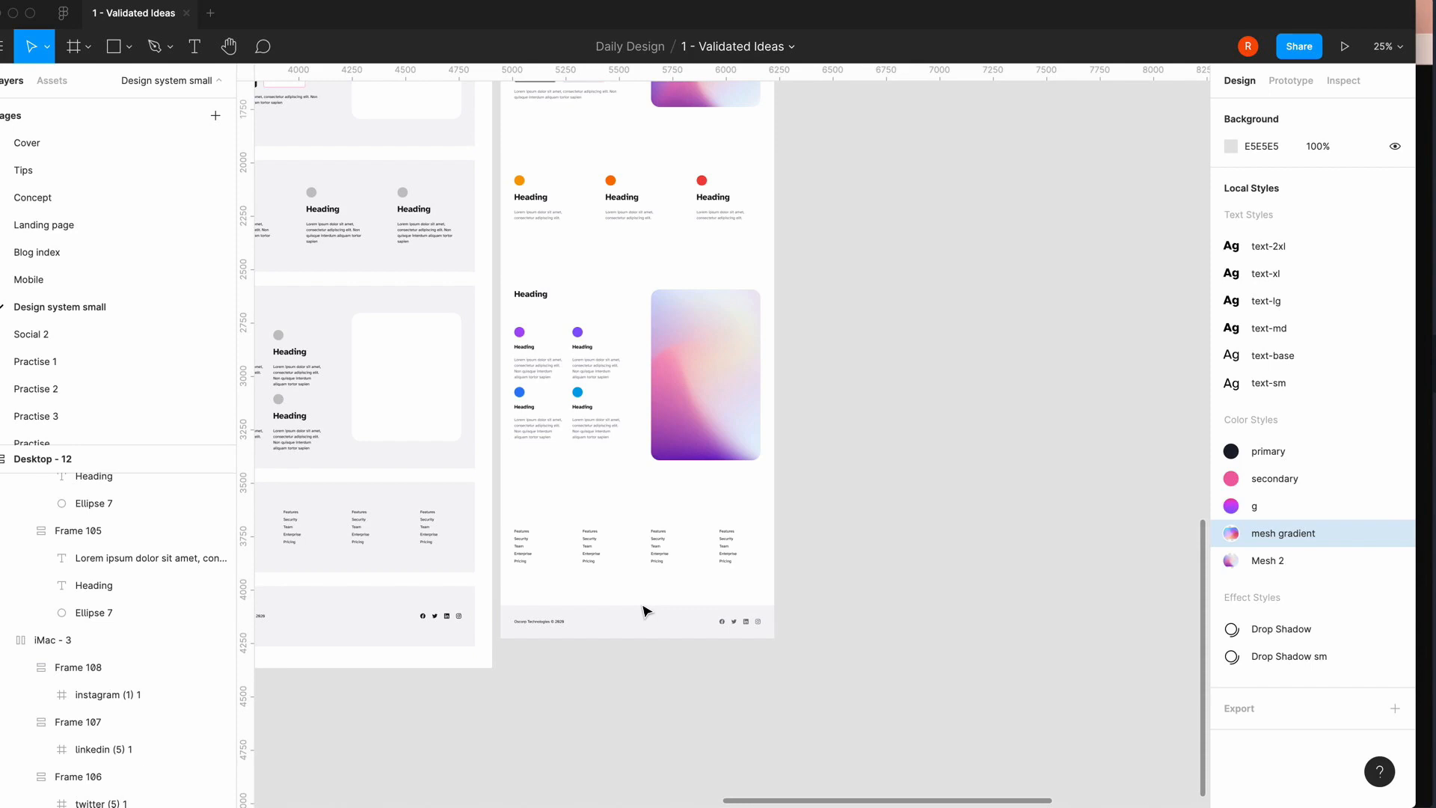
scroll(646, 611, up, 2)
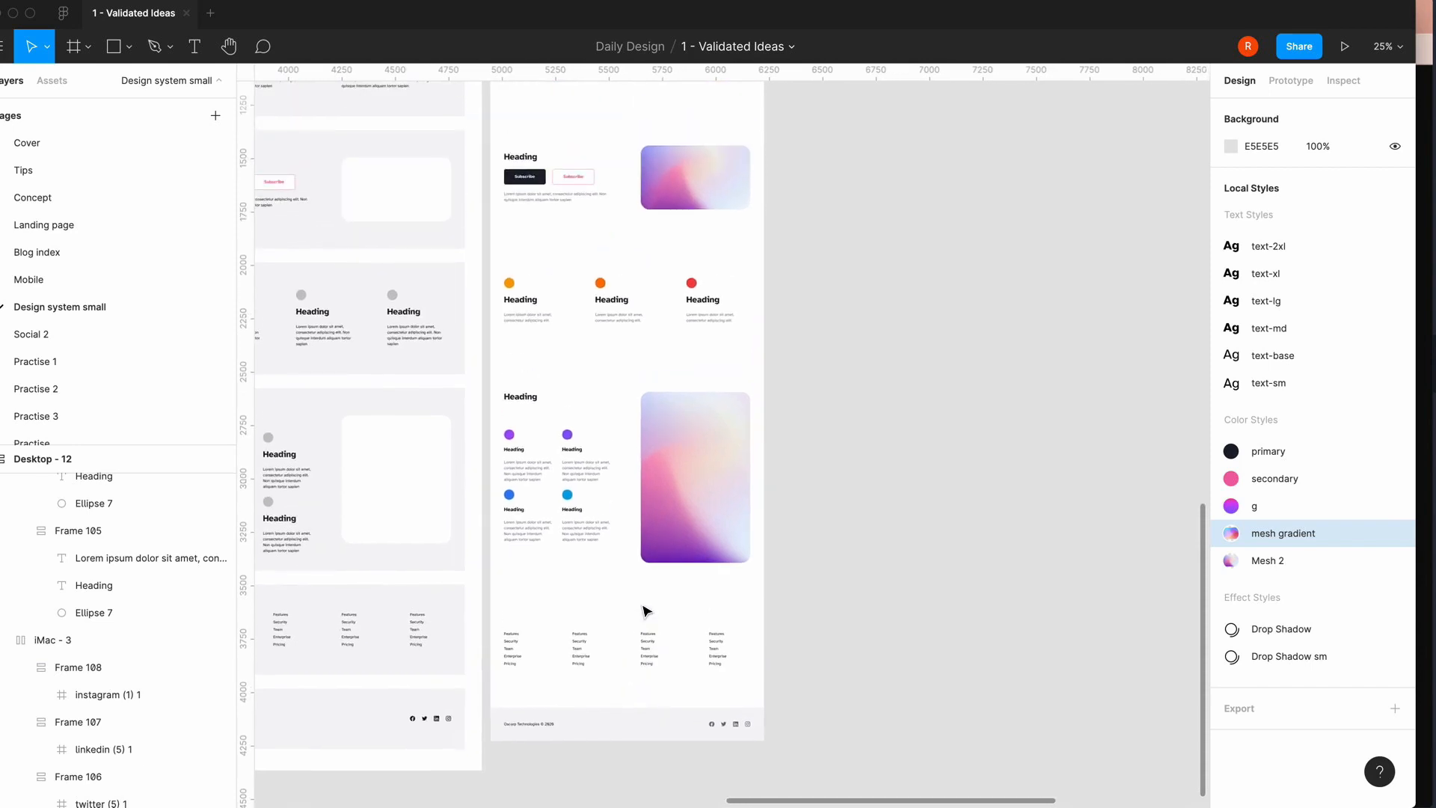